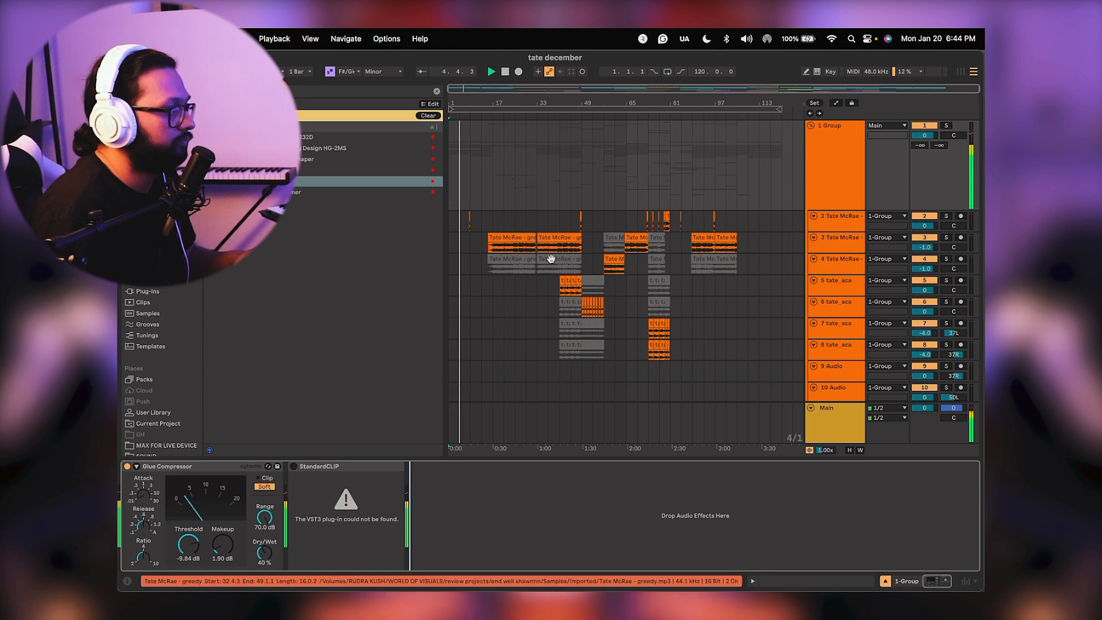
Look through the arrangement's vocal, drum and Serum tracks during playback, and dismiss the ROLI Connect pop-up.
scroll(467, 286, "down", 2)
scroll(467, 288, "down", 3)
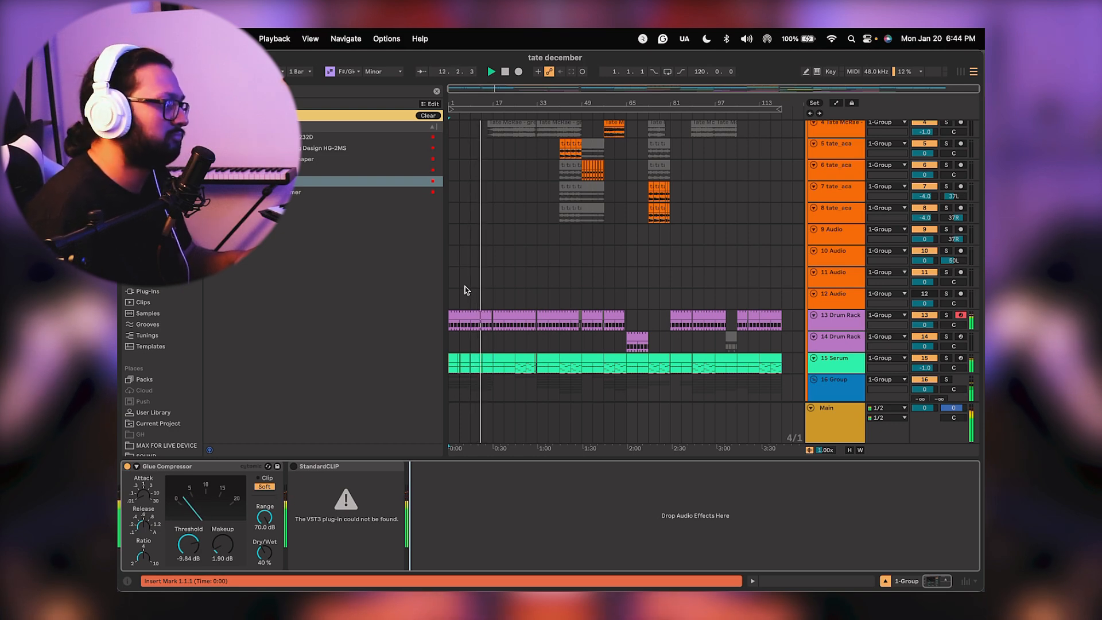
scroll(466, 290, "down", 15)
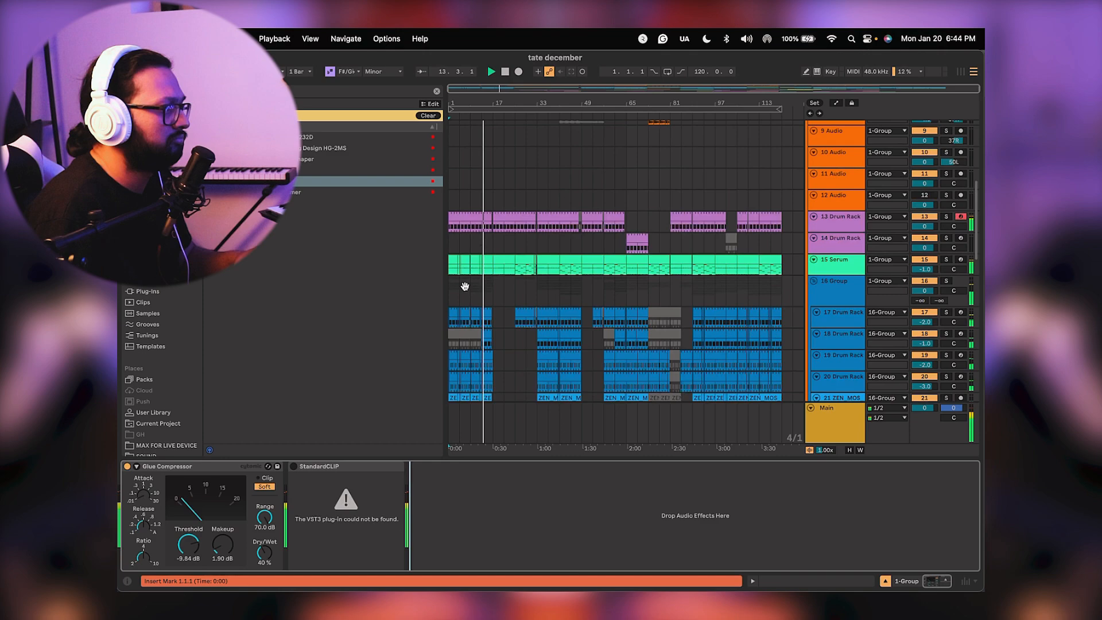
scroll(466, 290, "up", 13)
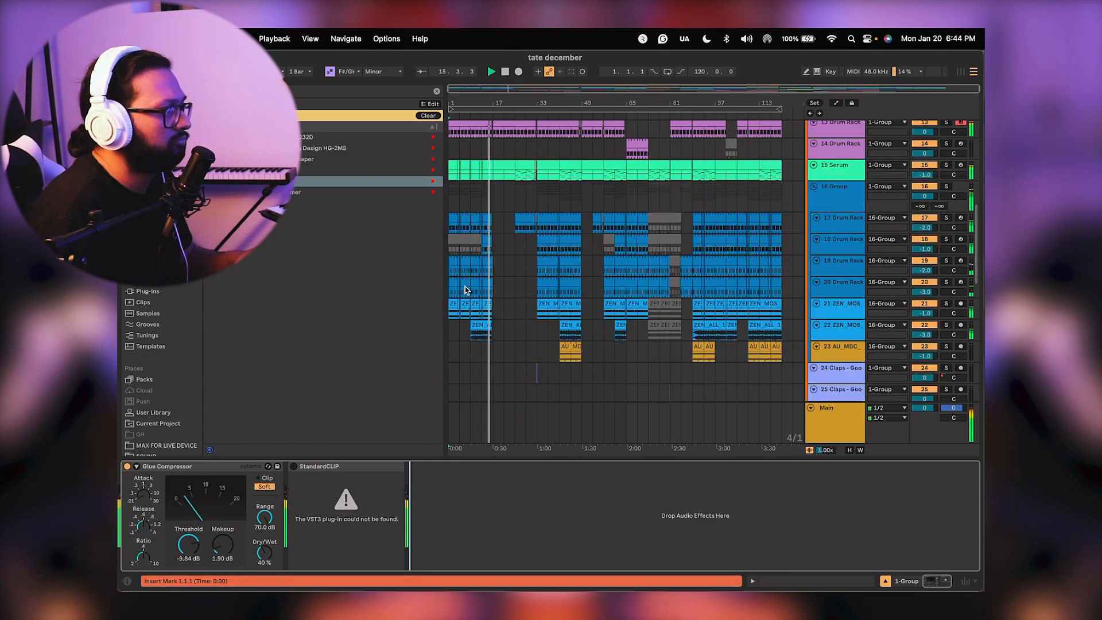
scroll(466, 290, "up", 12)
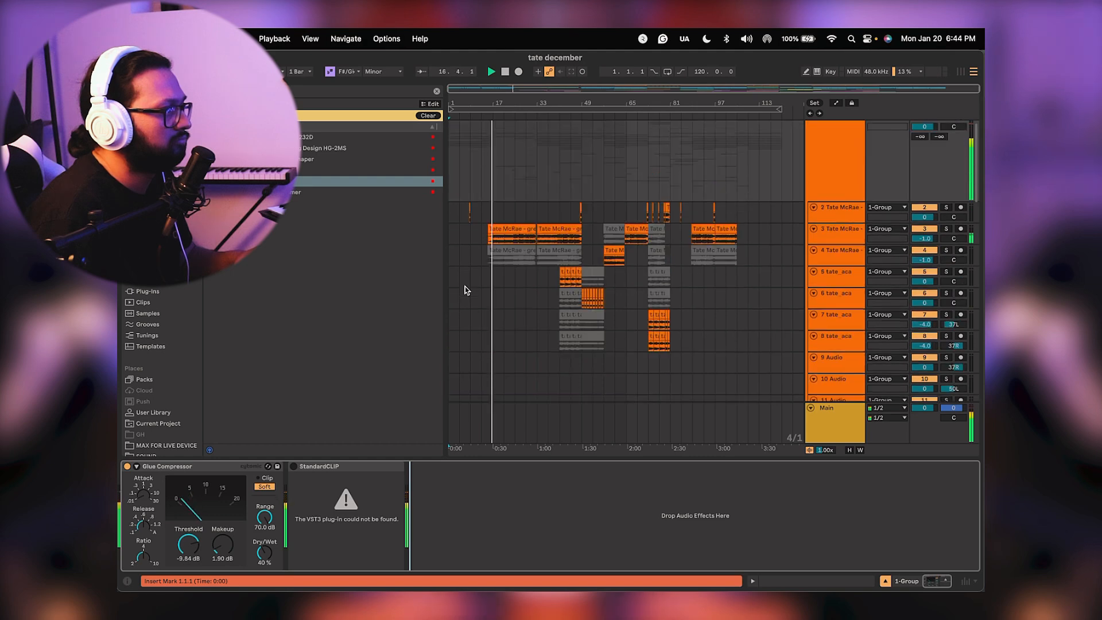
scroll(466, 290, "down", 3)
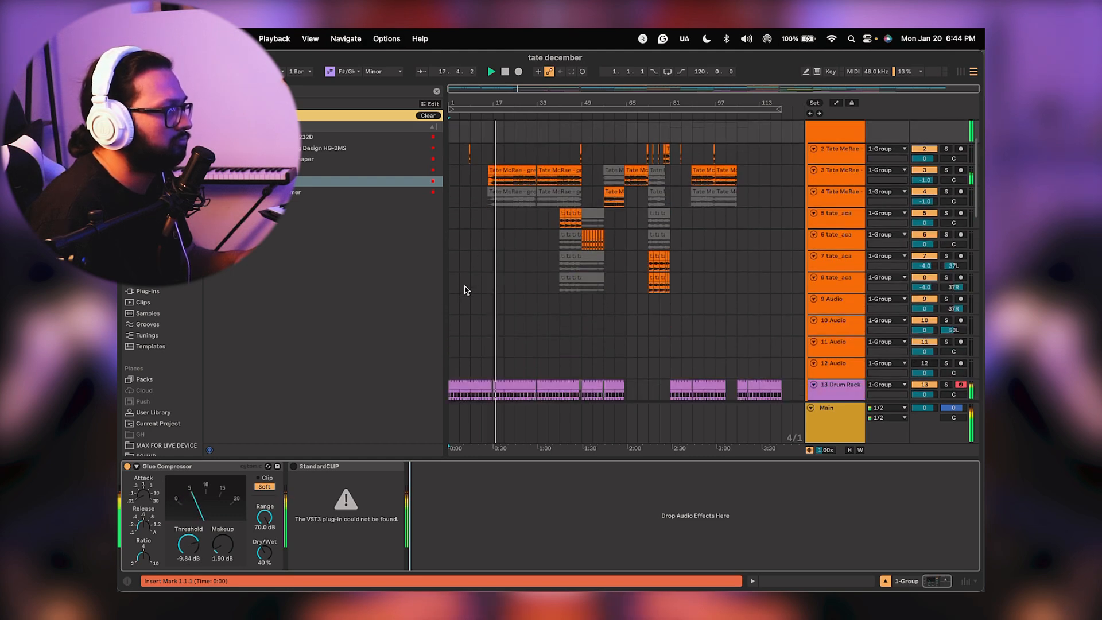
scroll(465, 286, "down", 4)
scroll(466, 287, "down", 9)
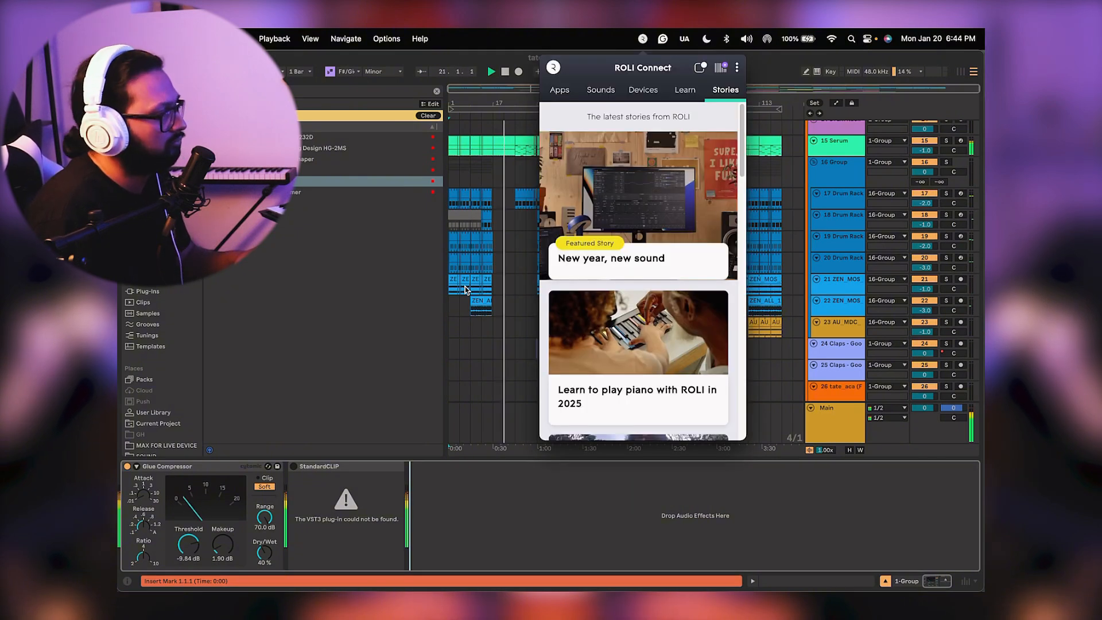
left_click(474, 333)
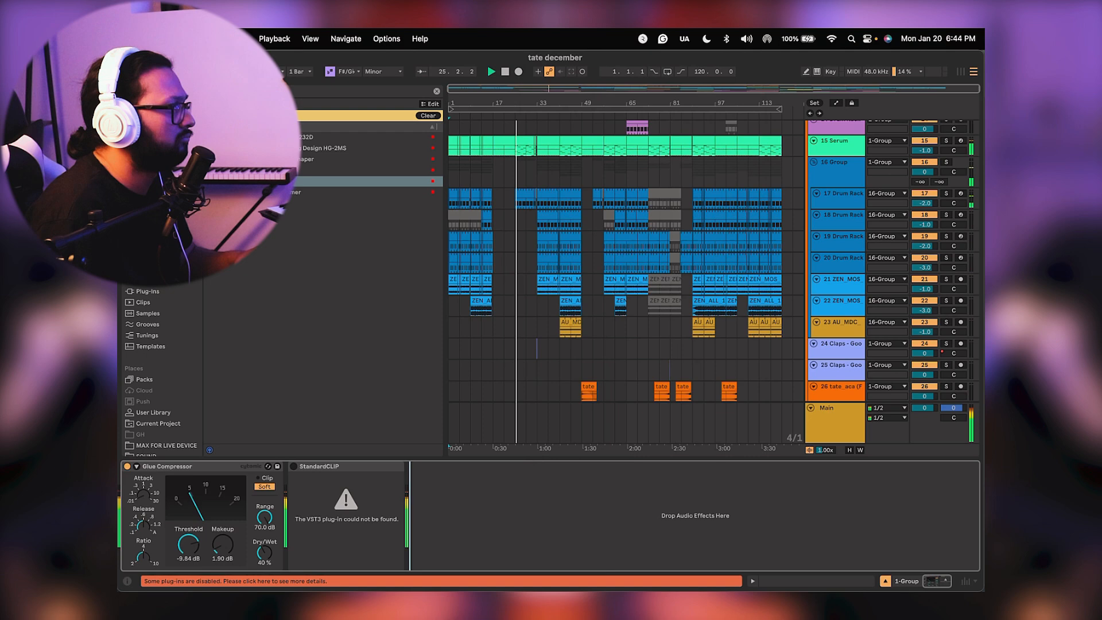
Clear the browser search, add the SPAN plug-in to the end of the Main track's device chain, and close its window.
key("super+f")
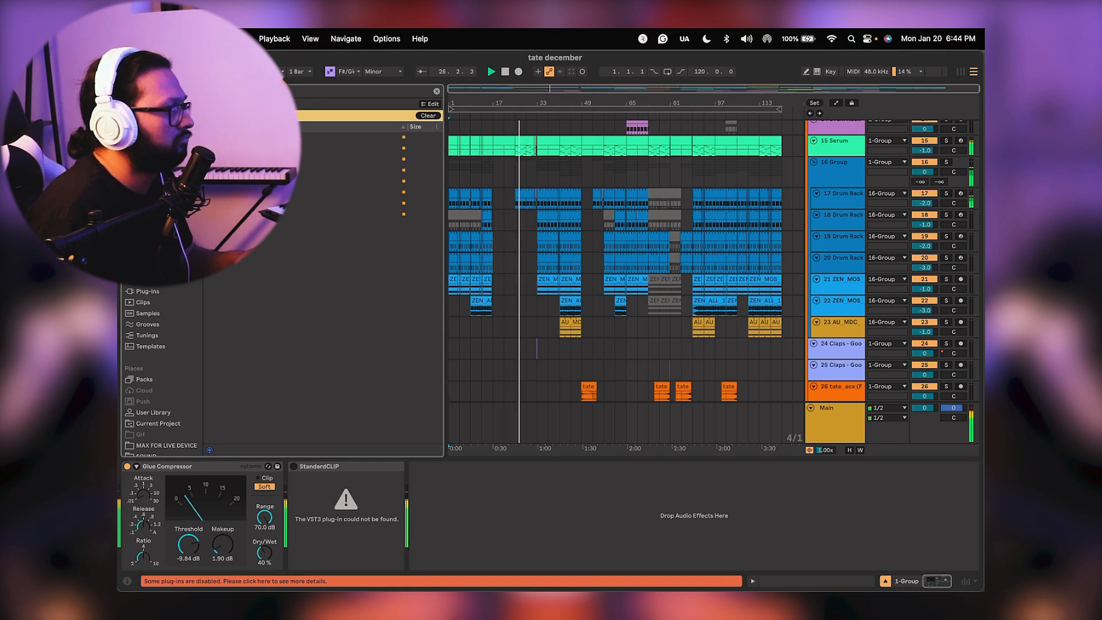
left_click(438, 90)
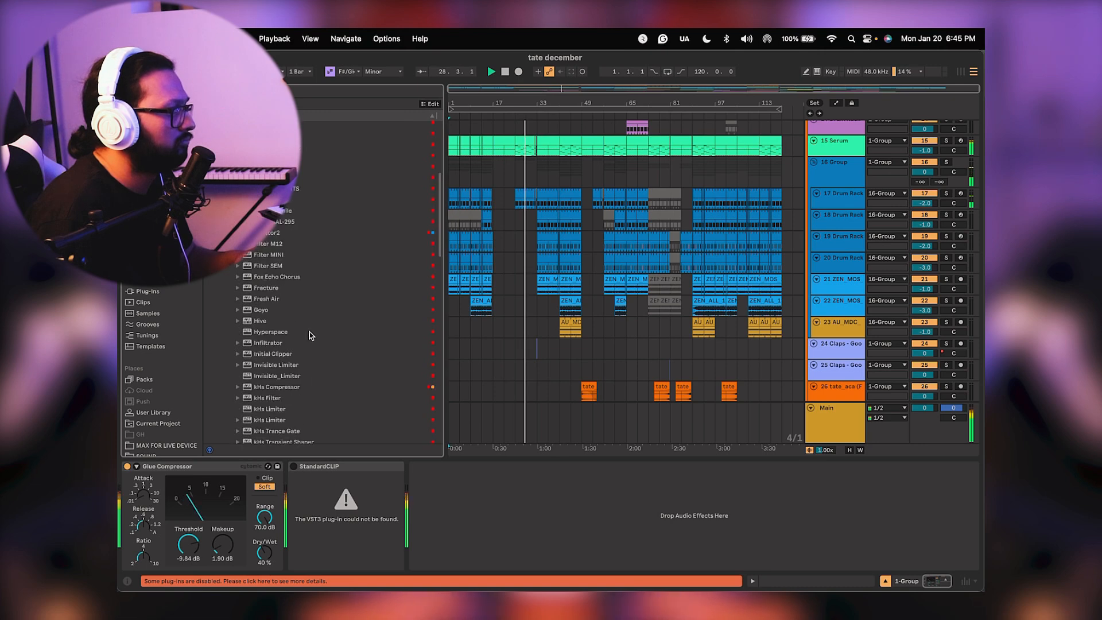
scroll(291, 330, "down", 10)
left_click(279, 413)
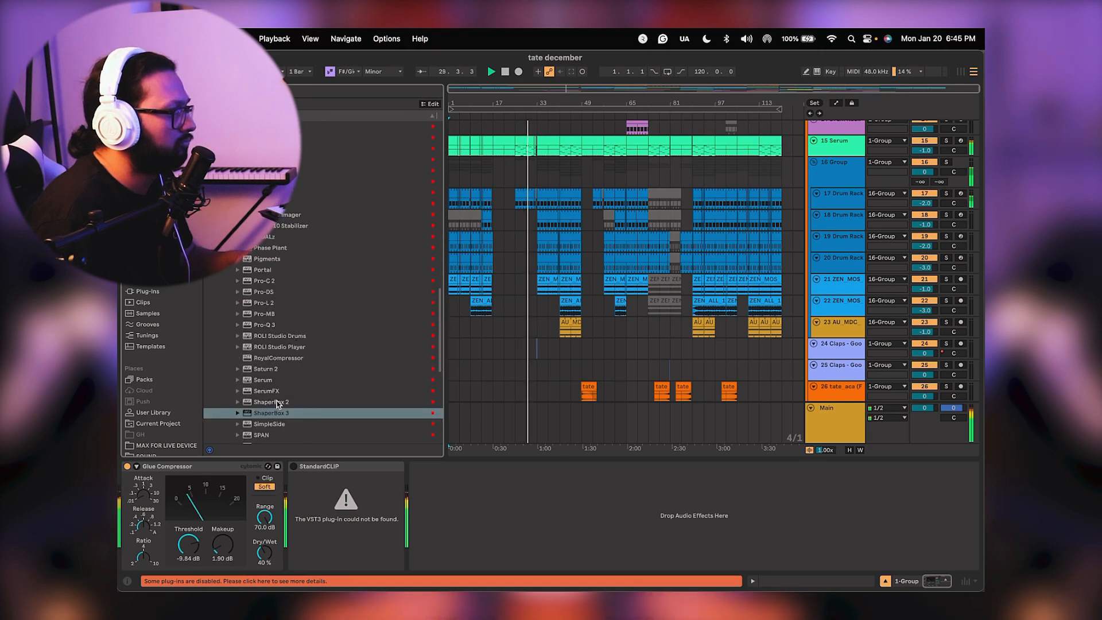
scroll(275, 387, "down", 4)
left_click(262, 342)
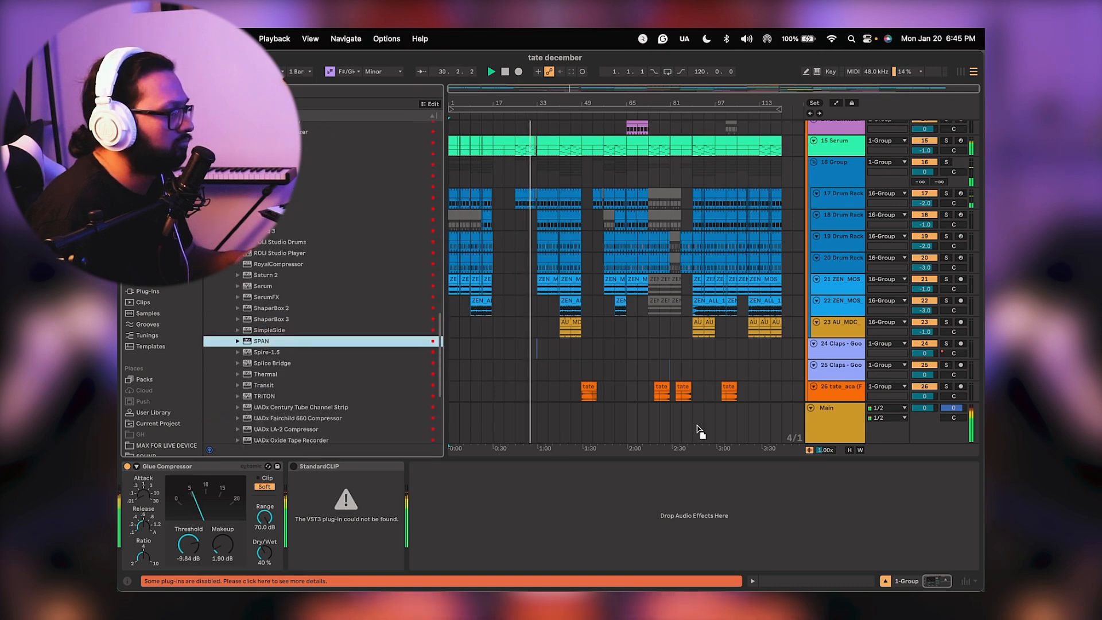
left_click(827, 422)
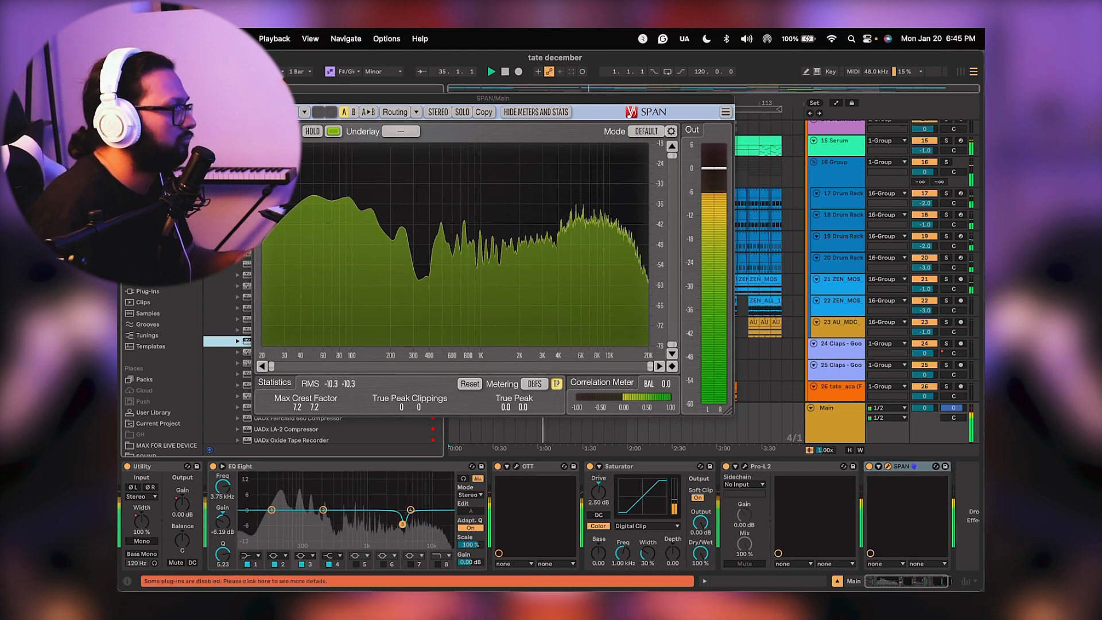
left_click(261, 98)
Zoom in on the arrangement and examine the drum, Serum, effects and vocal clips between about bars 29 and 69 during playback.
left_click_drag(546, 99, 546, 101)
scroll(583, 225, "down", 10)
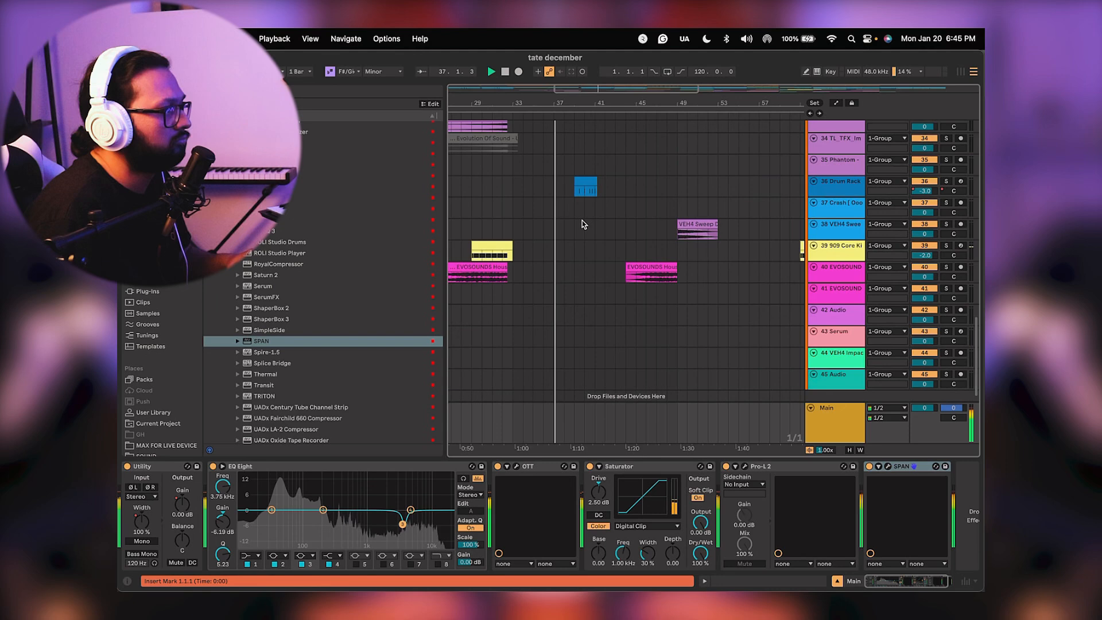
scroll(581, 219, "up", 8)
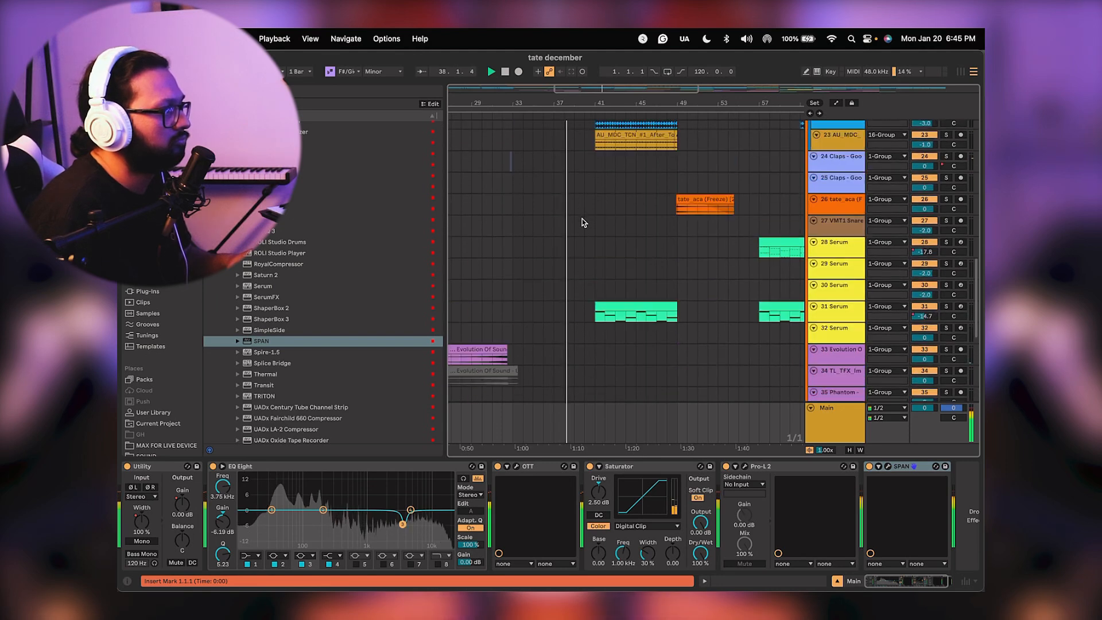
scroll(581, 222, "up", 5)
scroll(581, 223, "down", 8)
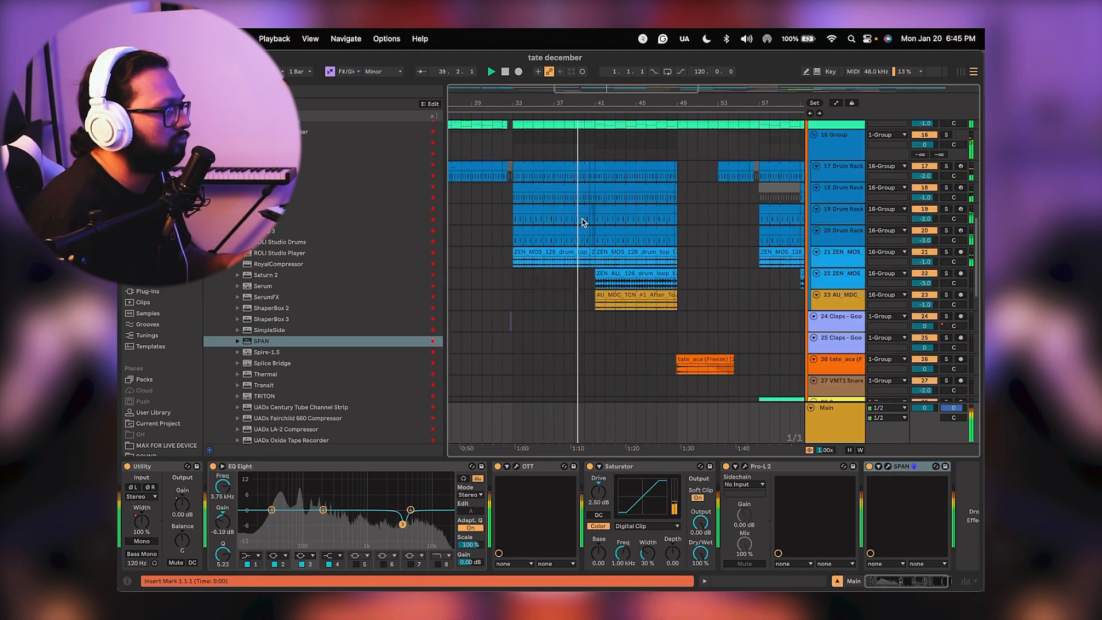
scroll(582, 220, "down", 8)
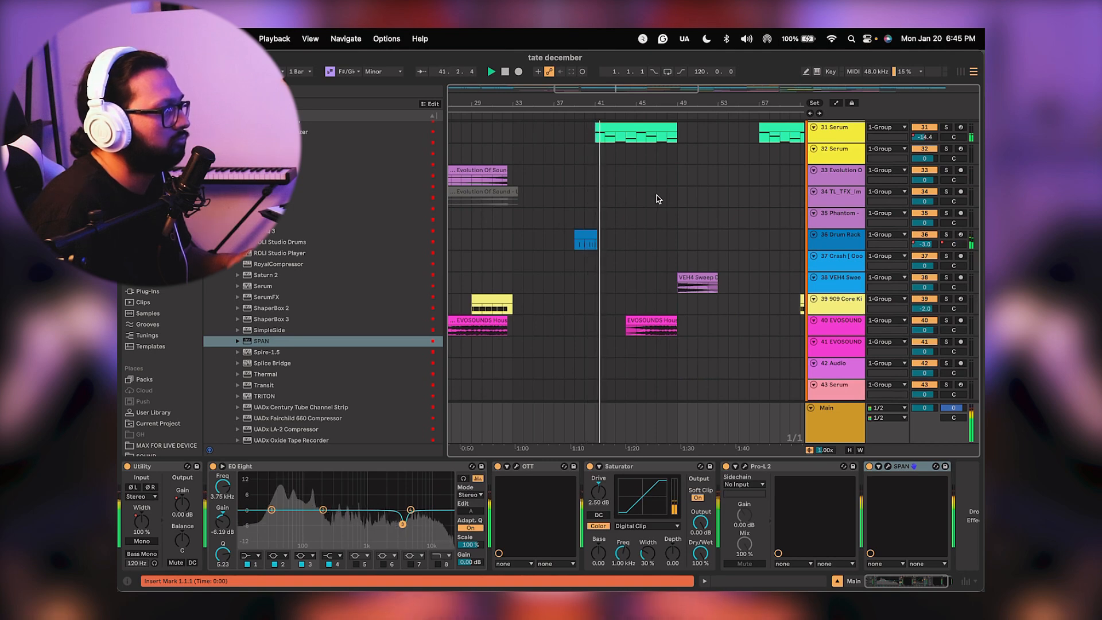
scroll(648, 230, "up", 3)
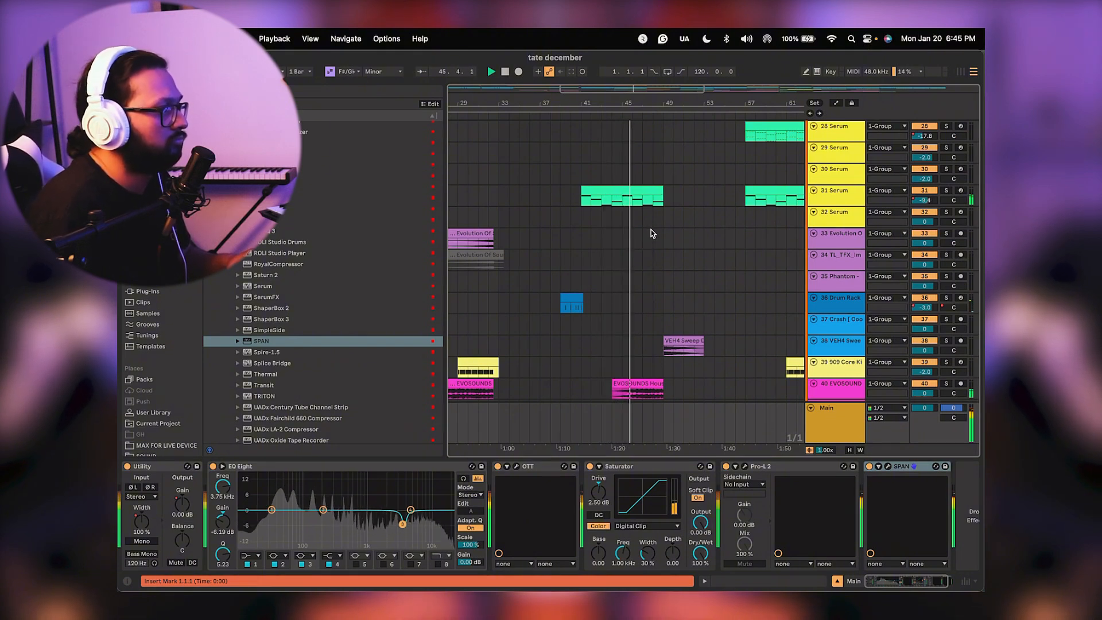
left_click_drag(673, 211, 614, 314)
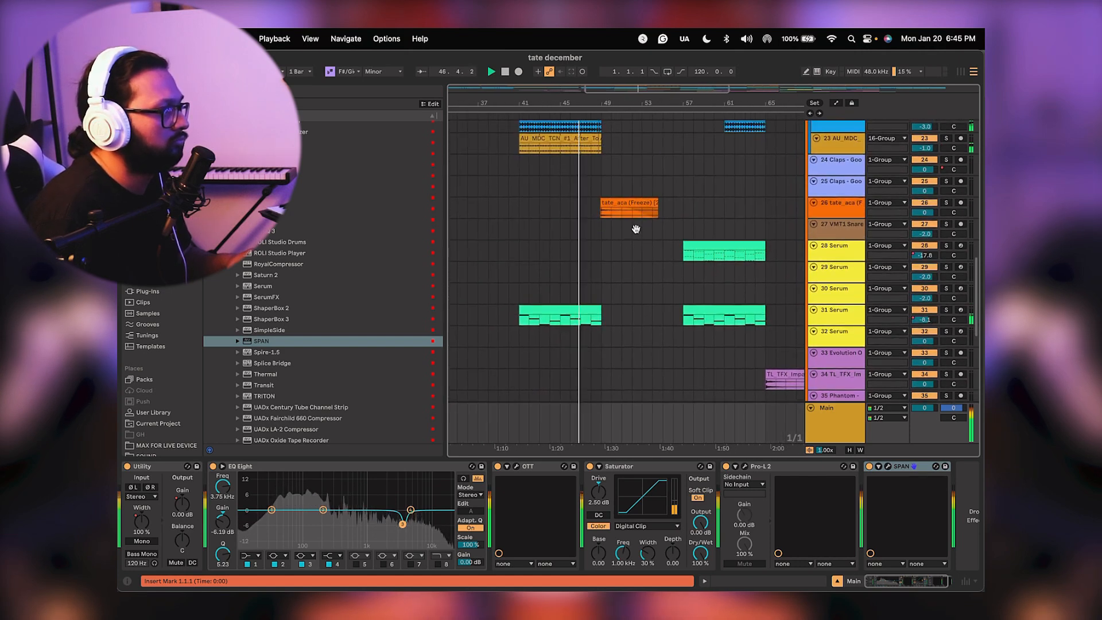
left_click_drag(635, 229, 635, 310)
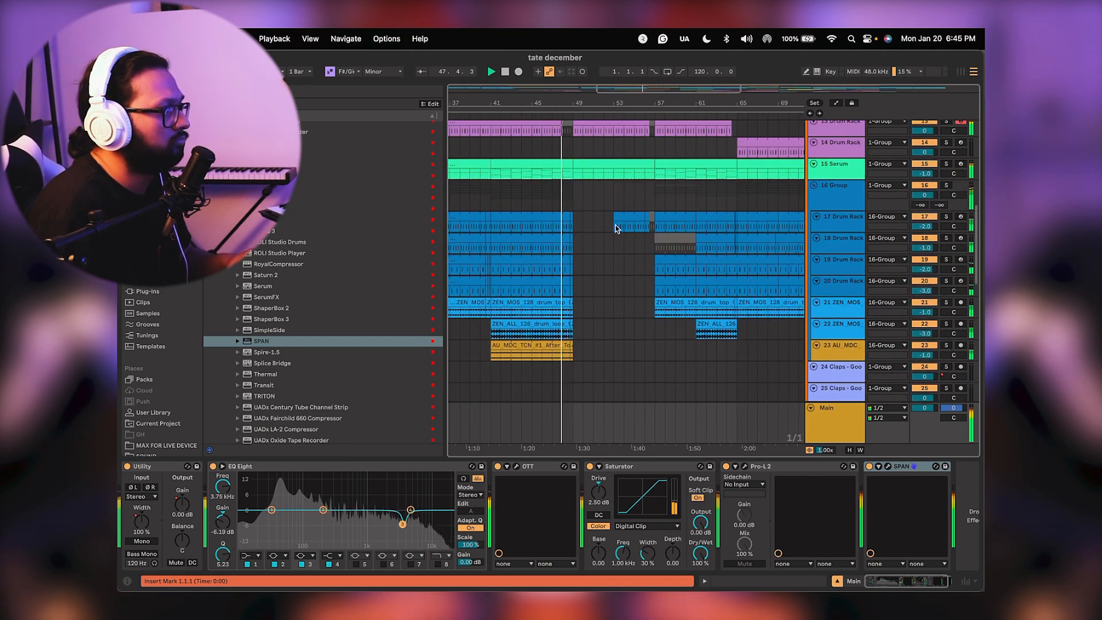
scroll(612, 235, "down", 5)
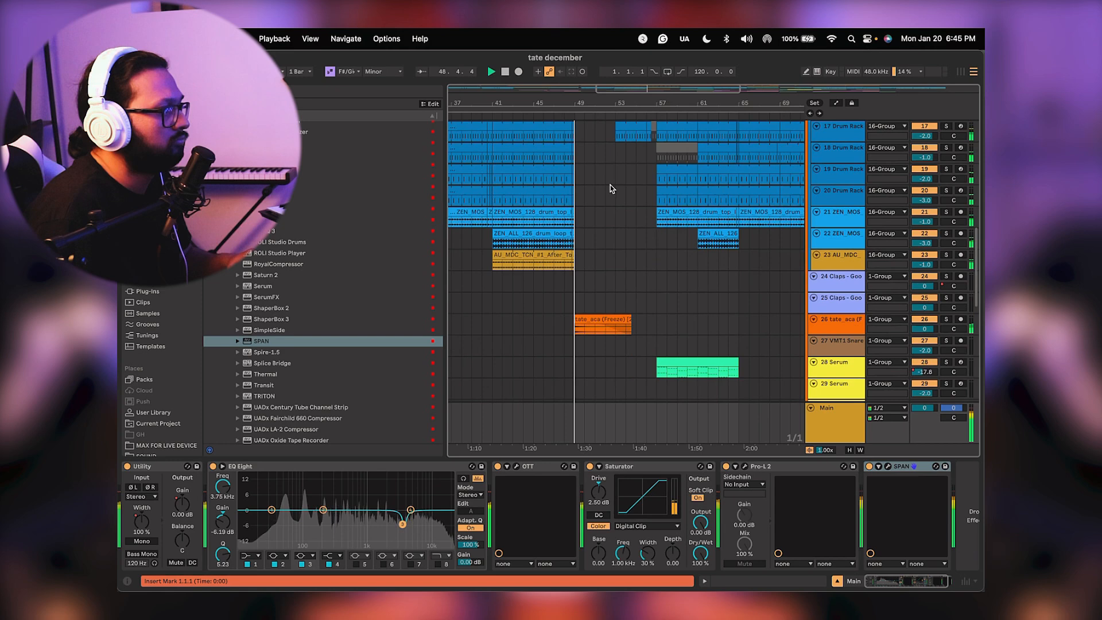
scroll(612, 188, "up", 12)
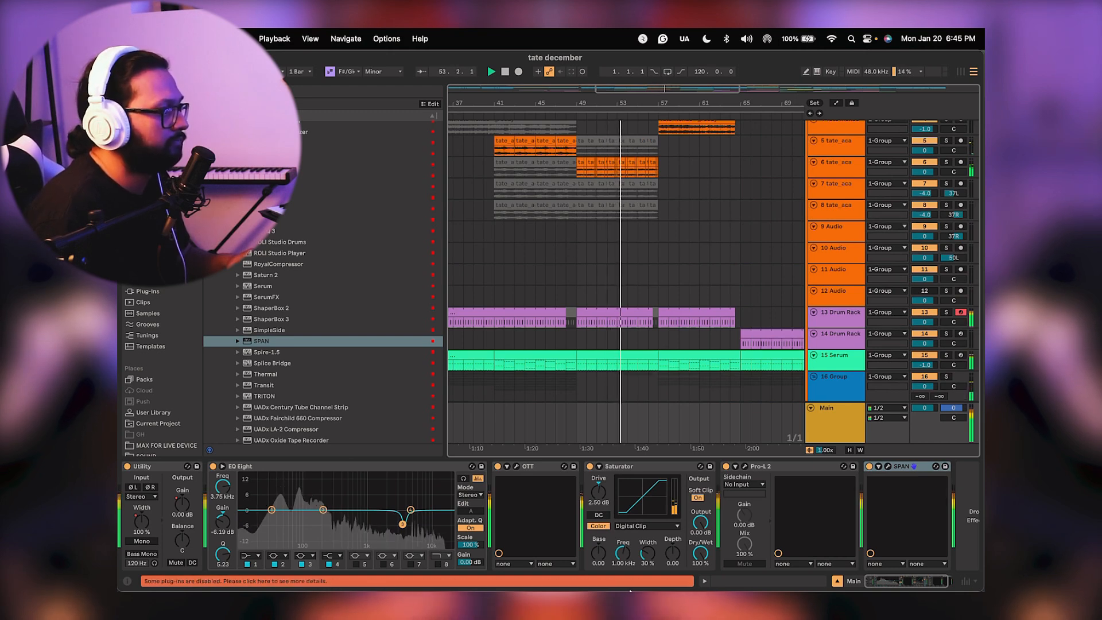
Switch to OBS Studio to check the screen recording, and return to the Ableton Live project.
left_click(658, 568)
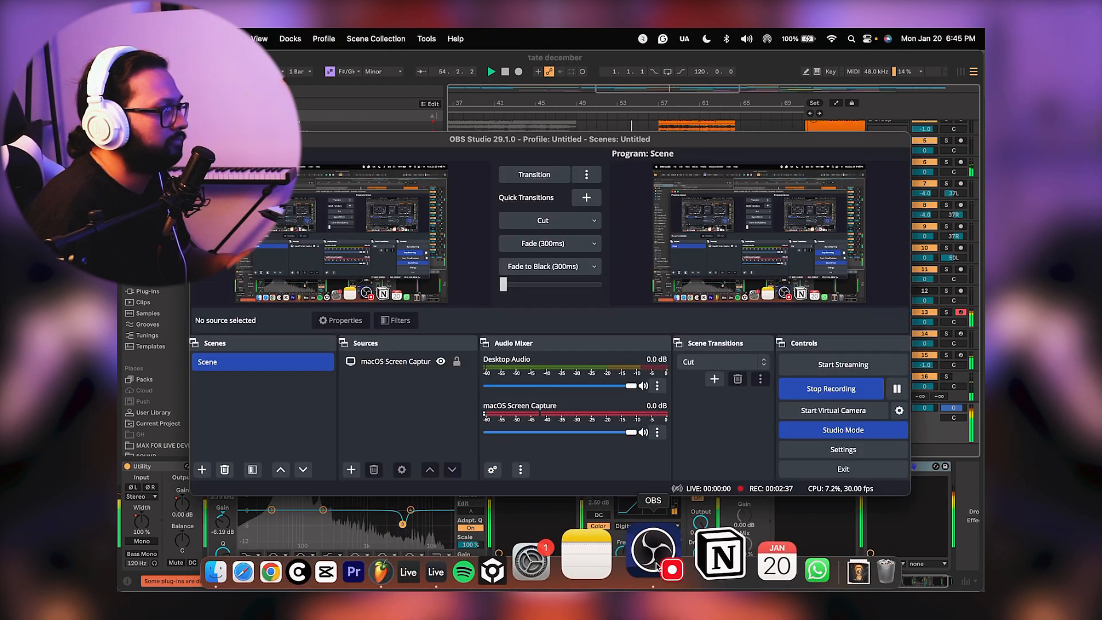
left_click(763, 67)
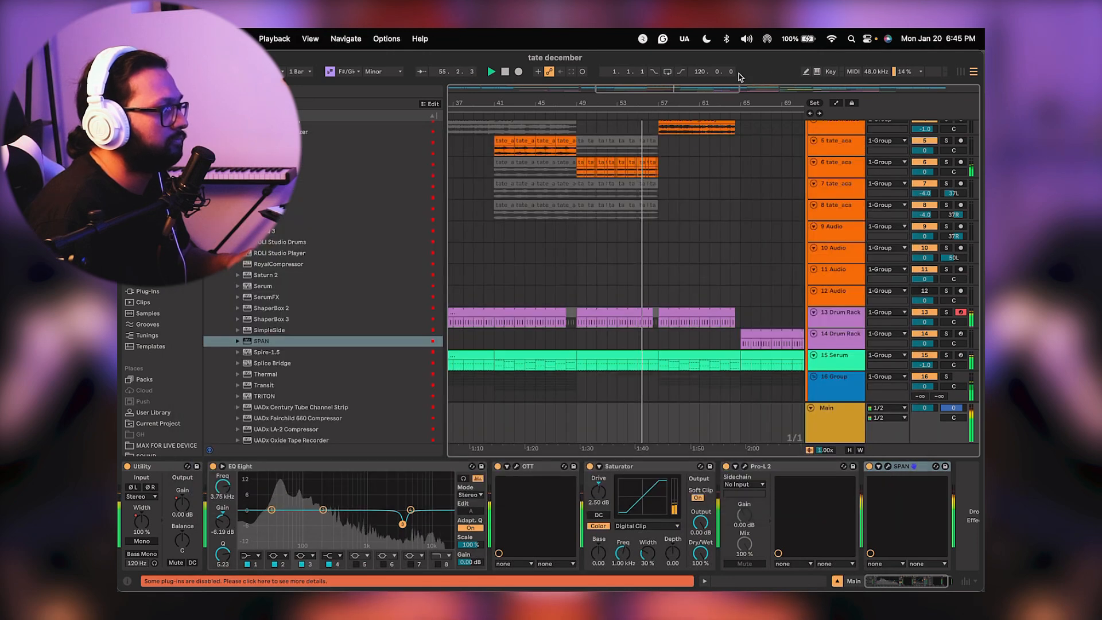
Examine how the vocal, drum, Serum and effects clips are layered from about bar 41 to bar 93 during playback.
scroll(691, 198, "up", 5)
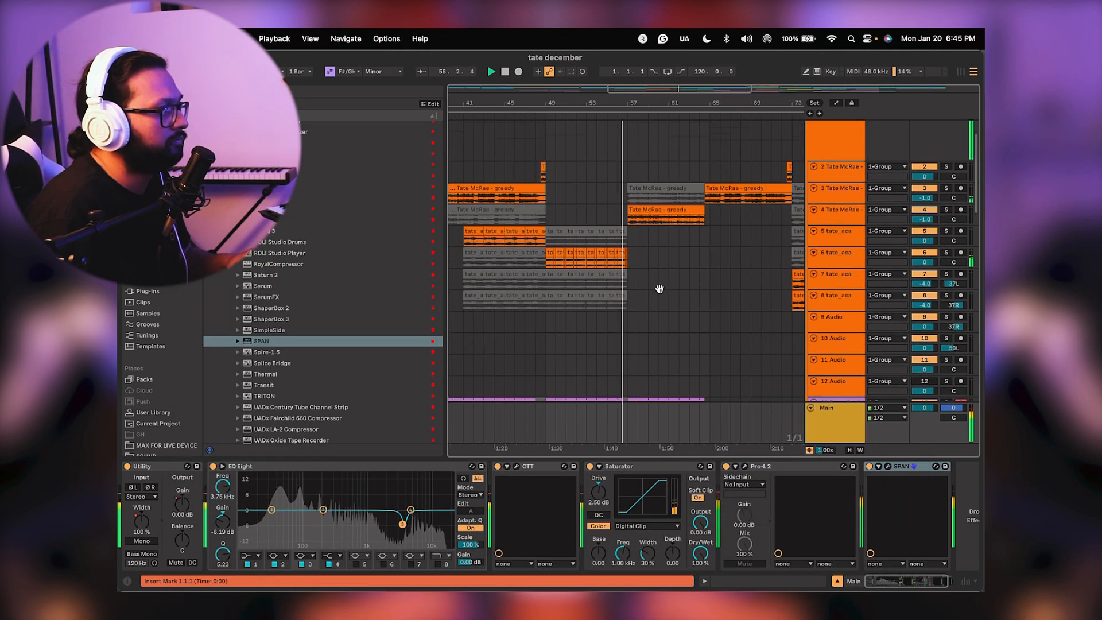
scroll(660, 241, "down", 3)
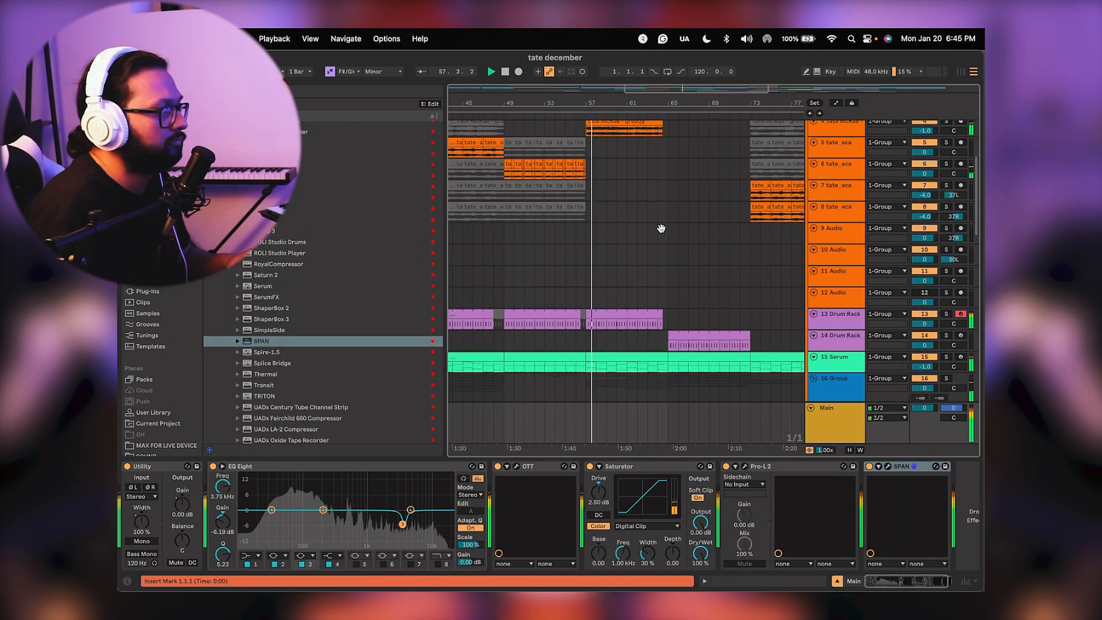
scroll(651, 273, "down", 4)
scroll(633, 223, "down", 10)
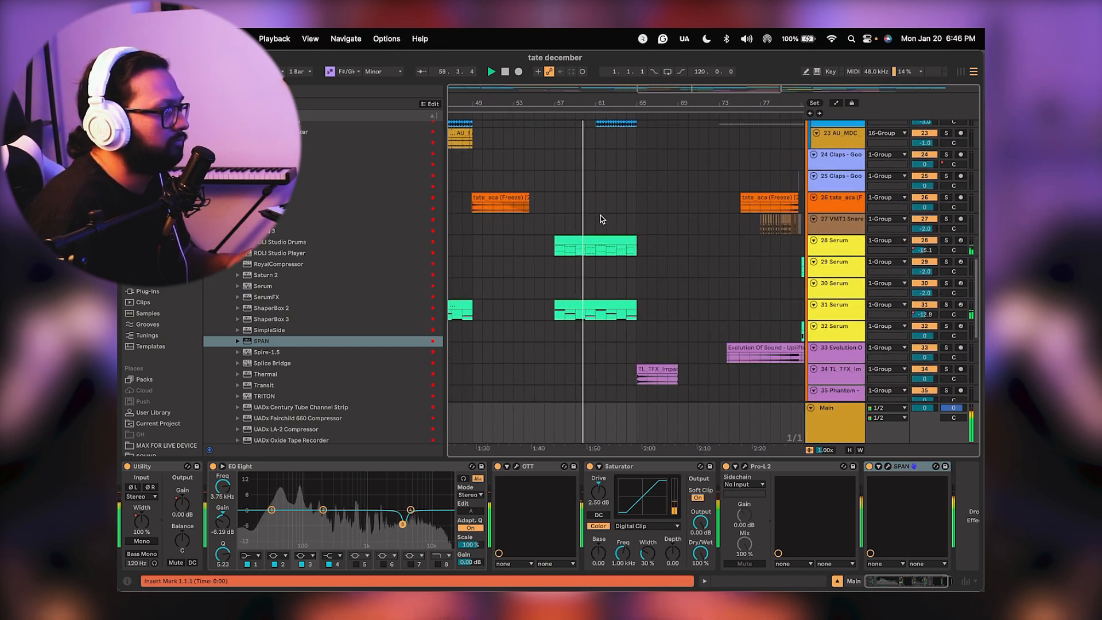
scroll(607, 209, "up", 4)
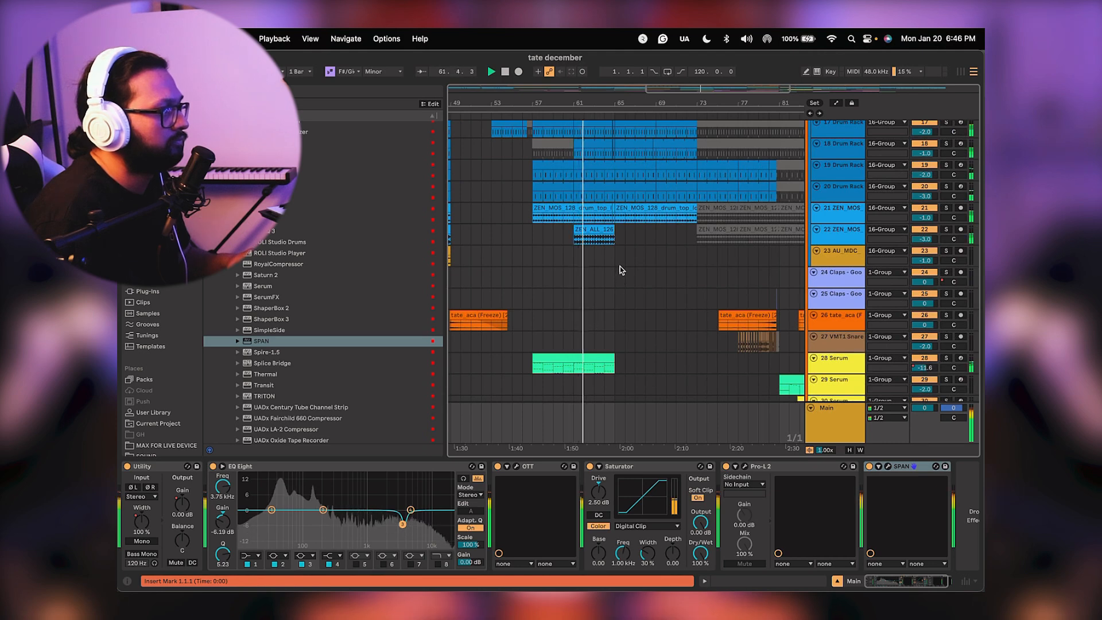
scroll(619, 267, "up", 6)
scroll(616, 270, "up", 6)
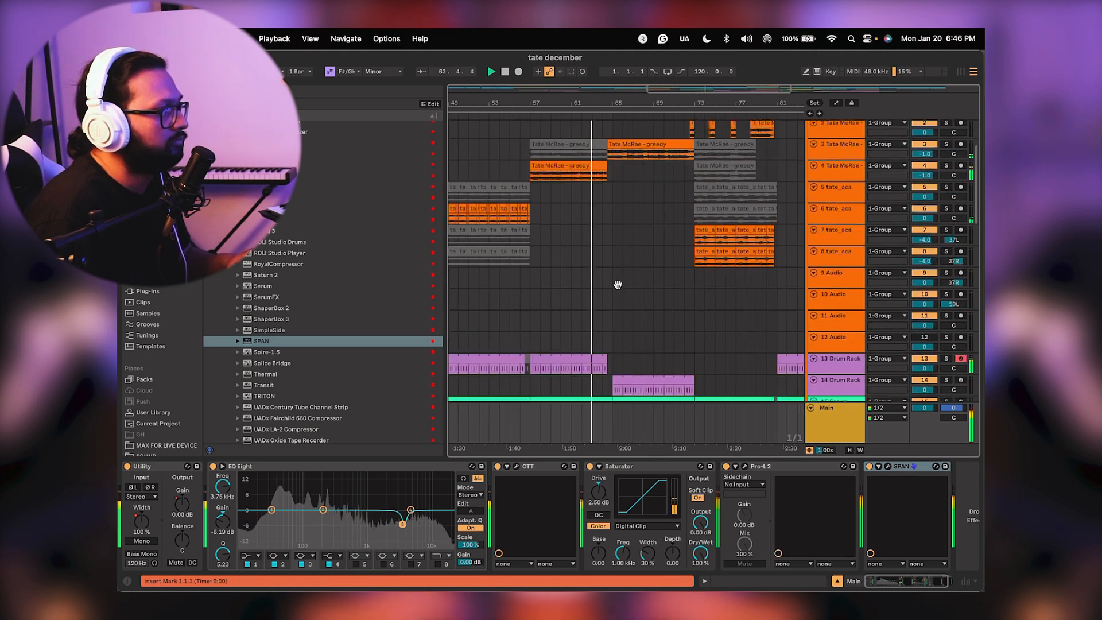
scroll(618, 329, "up", 4)
scroll(573, 252, "down", 7)
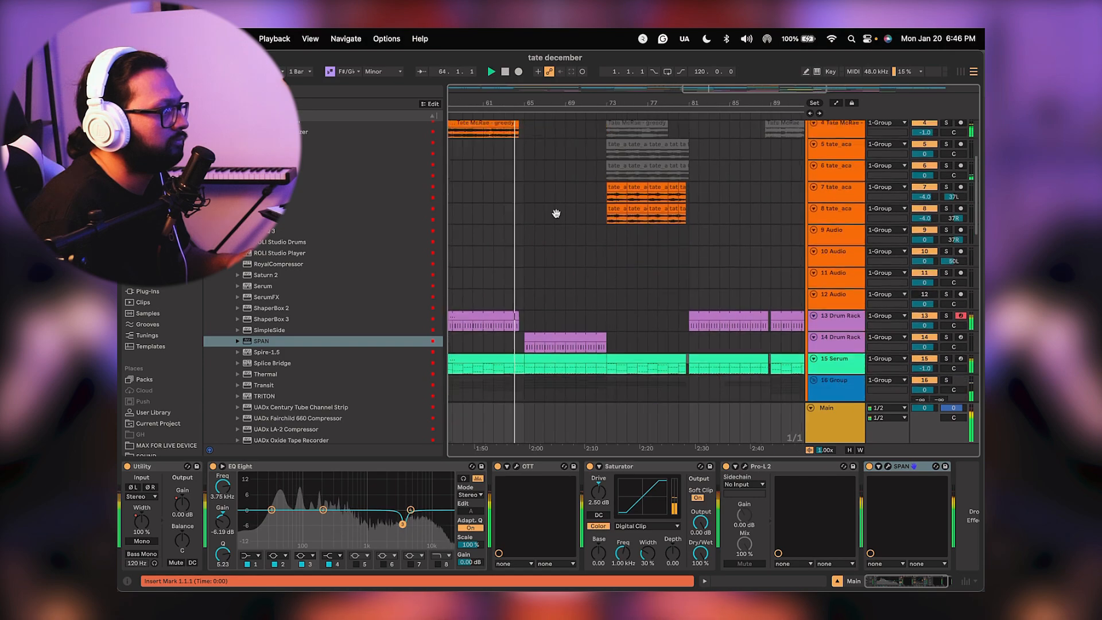
scroll(625, 167, "down", 3)
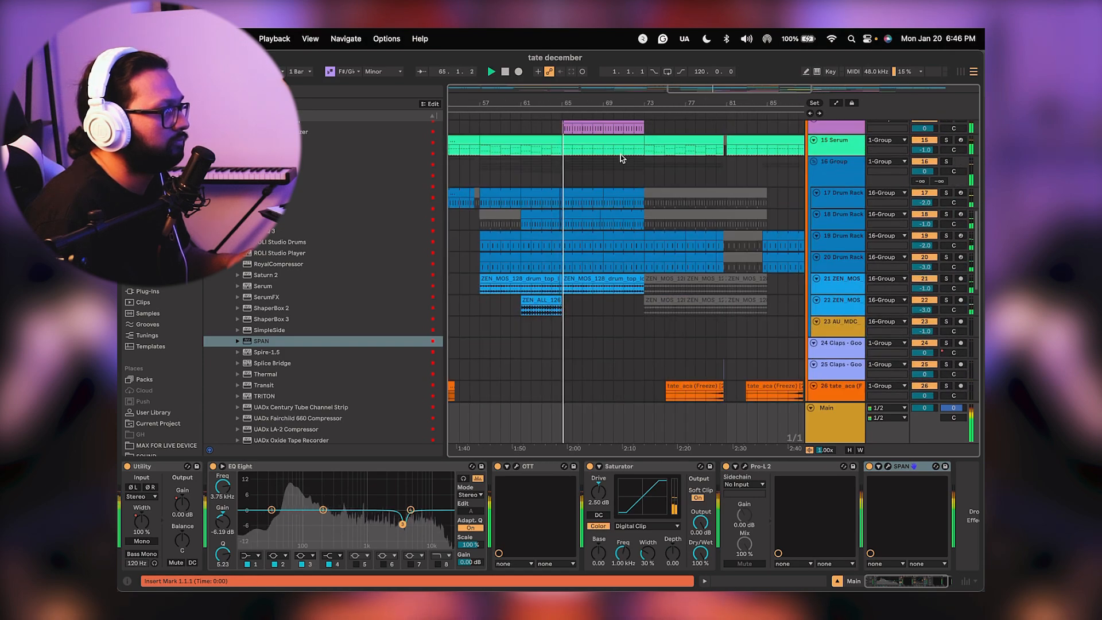
scroll(631, 229, "up", 3)
scroll(608, 229, "down", 8)
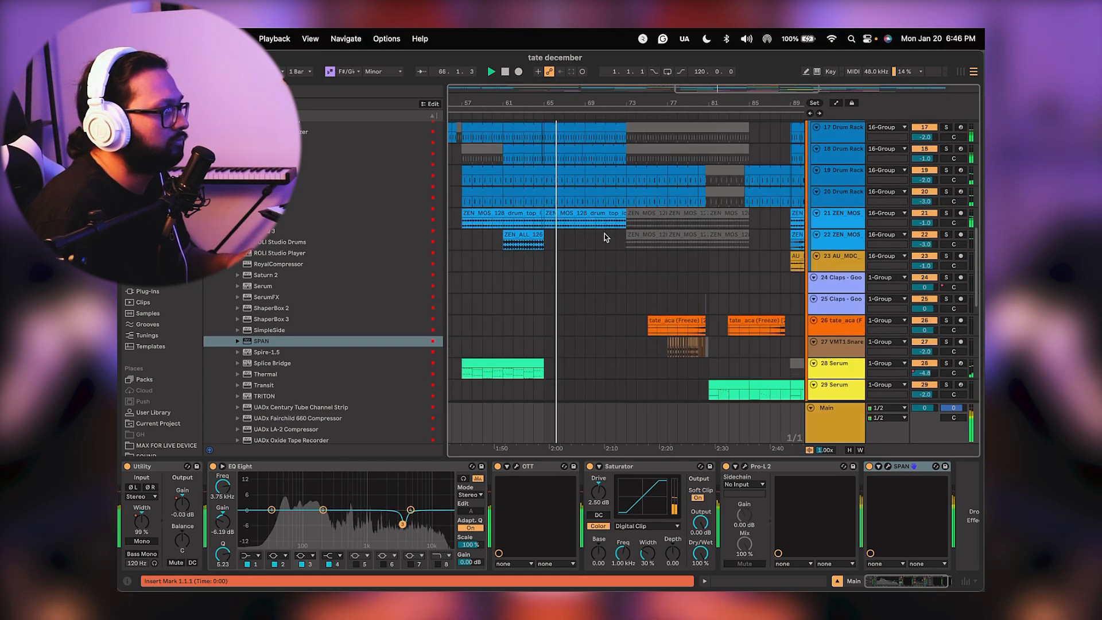
scroll(617, 172, "down", 10)
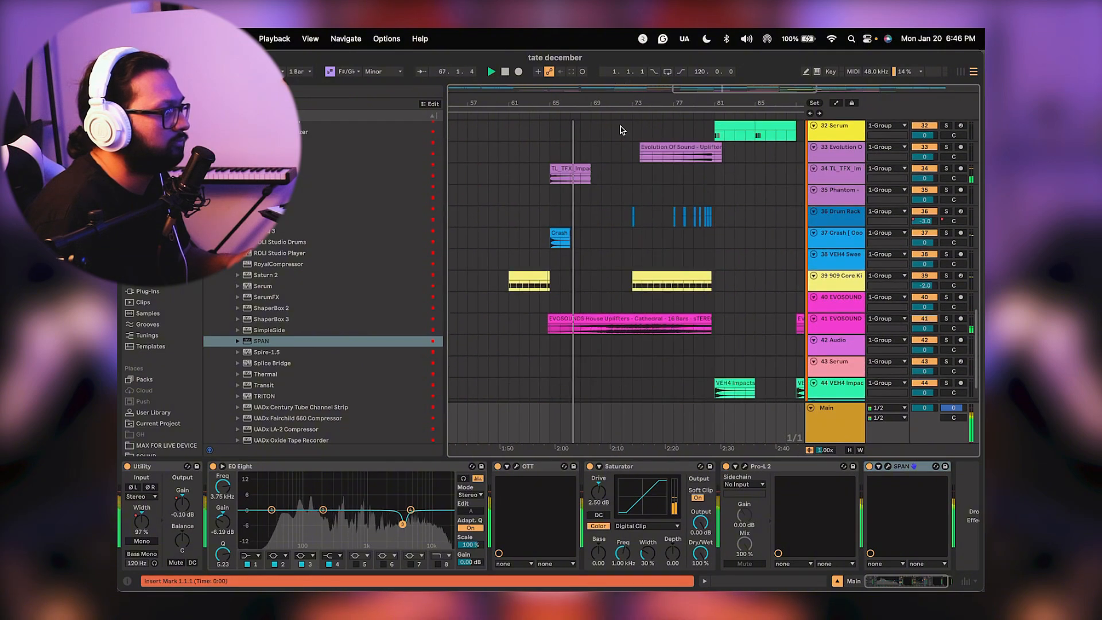
scroll(624, 218, "up", 12)
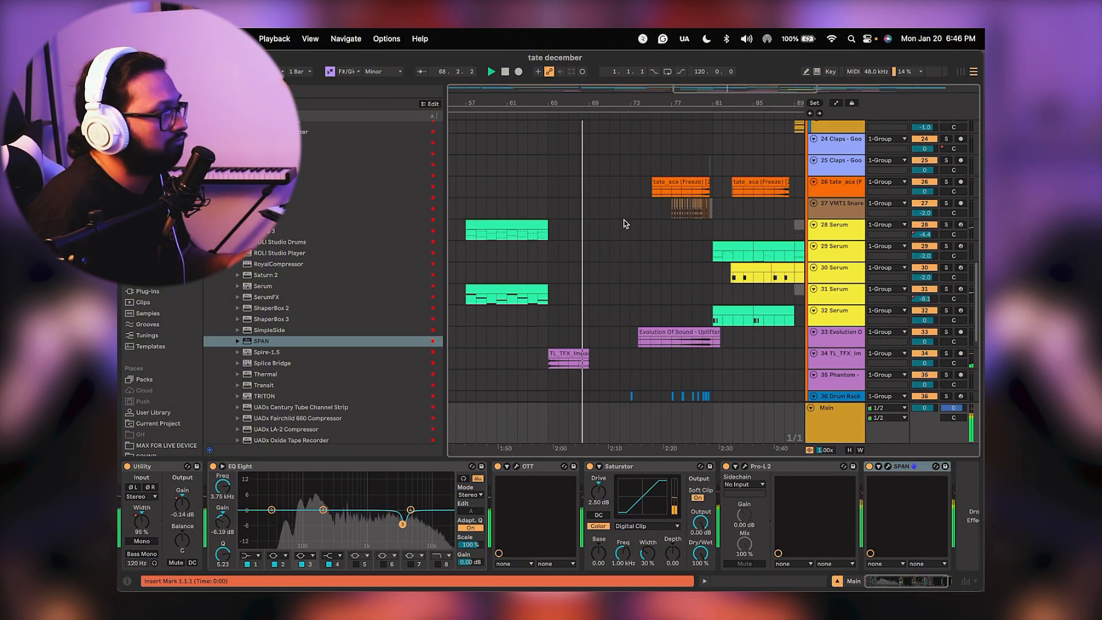
scroll(613, 252, "up", 11)
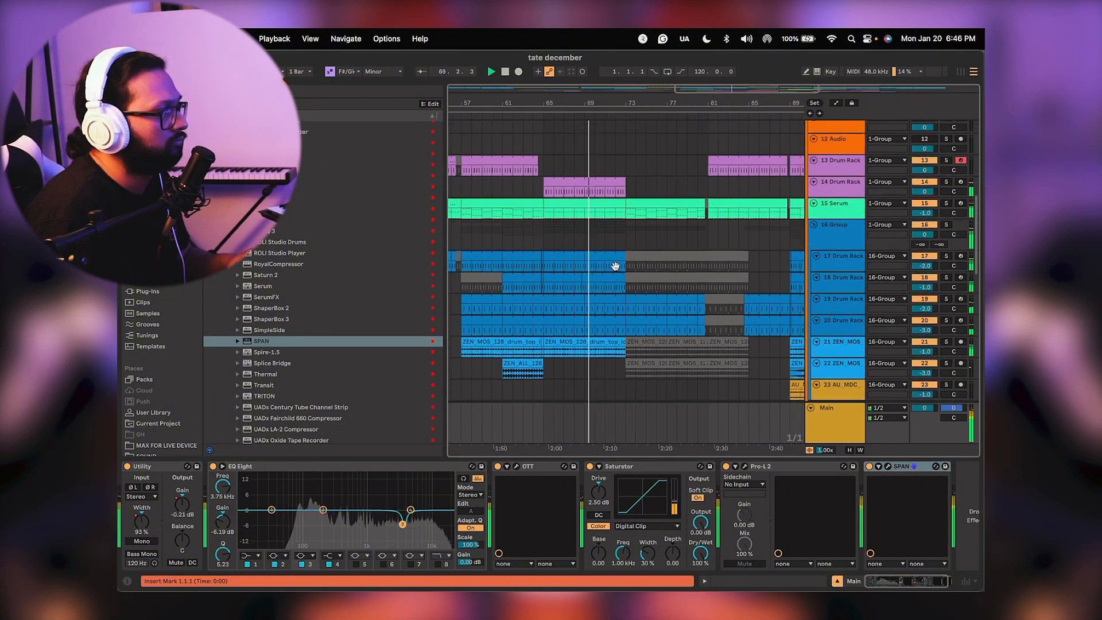
scroll(618, 286, "up", 10)
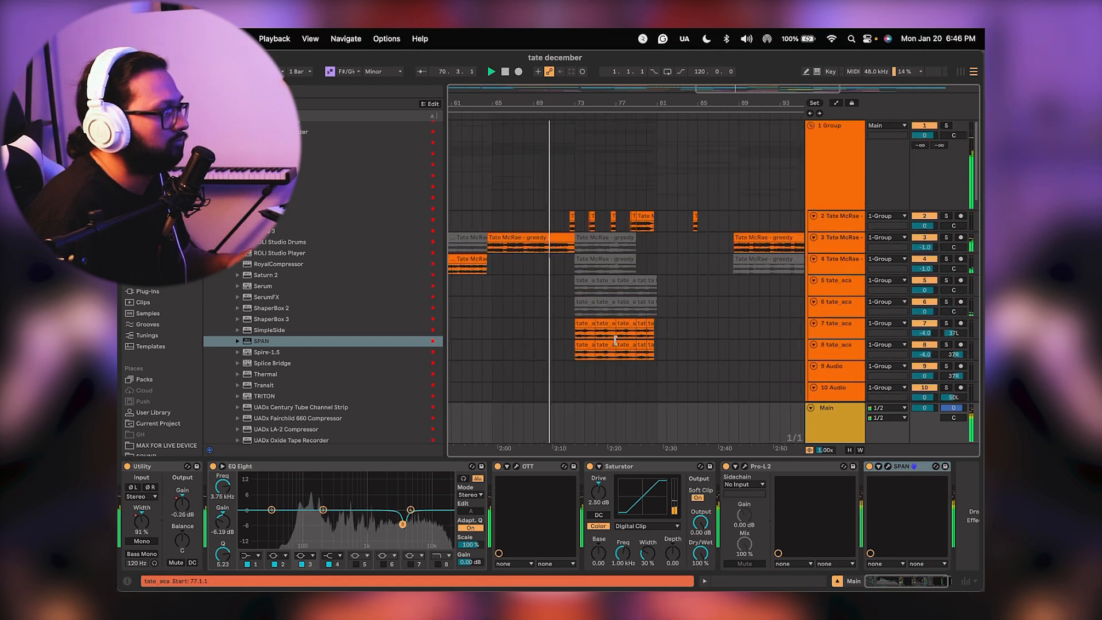
Examine how the vocal, drum, Serum and effects clips are layered between about bars 61 and 97 during playback.
scroll(611, 357, "down", 3)
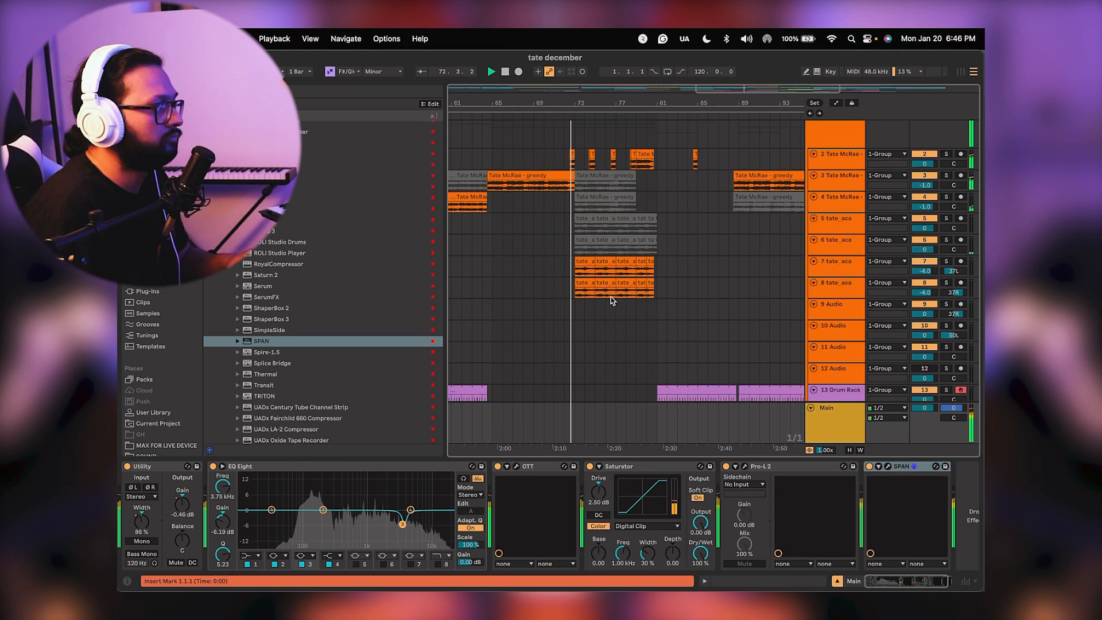
scroll(608, 298, "down", 3)
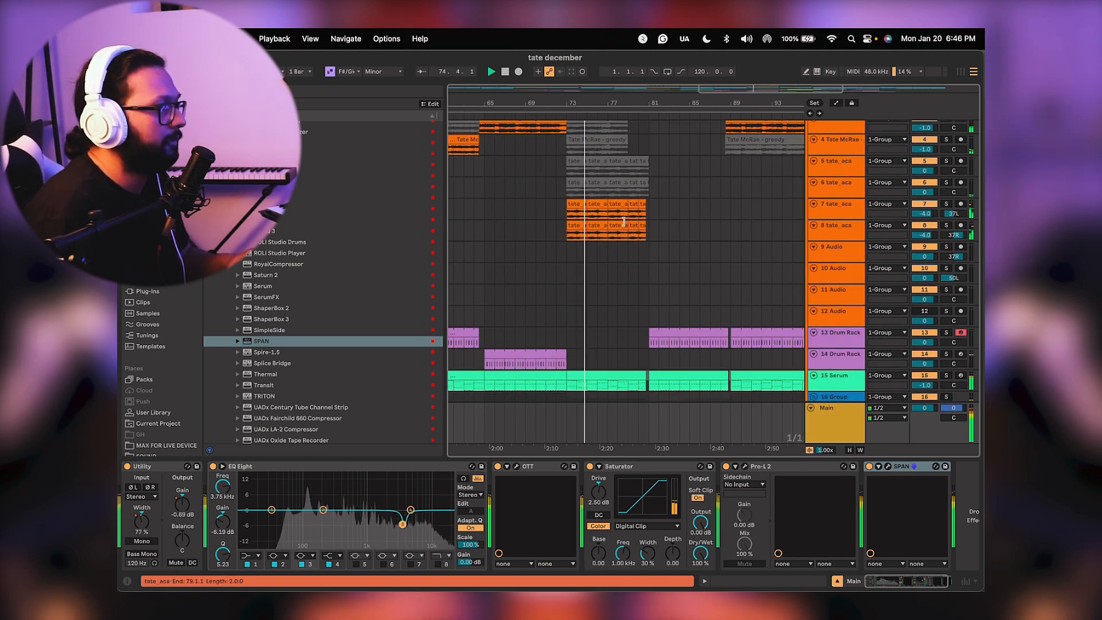
scroll(640, 302, "down", 6)
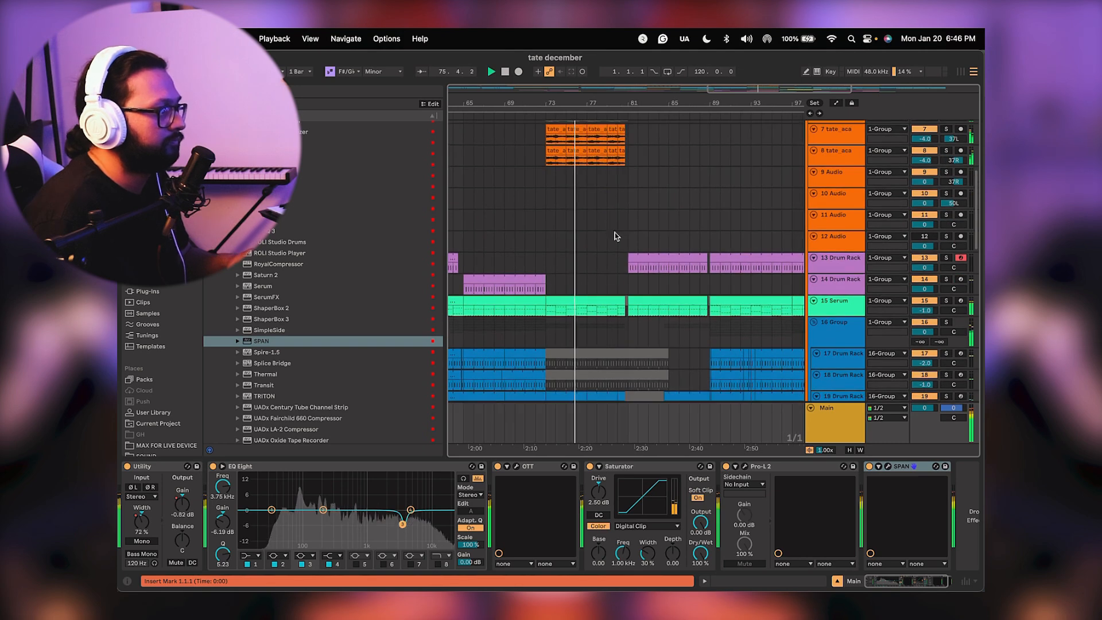
scroll(608, 253, "down", 7)
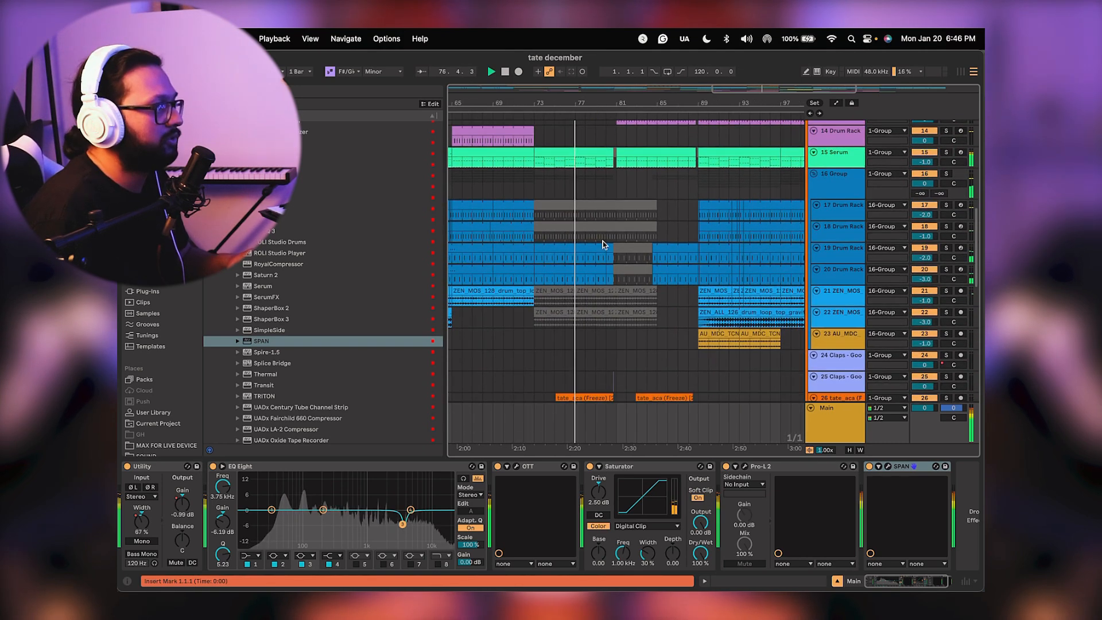
scroll(608, 238, "down", 2)
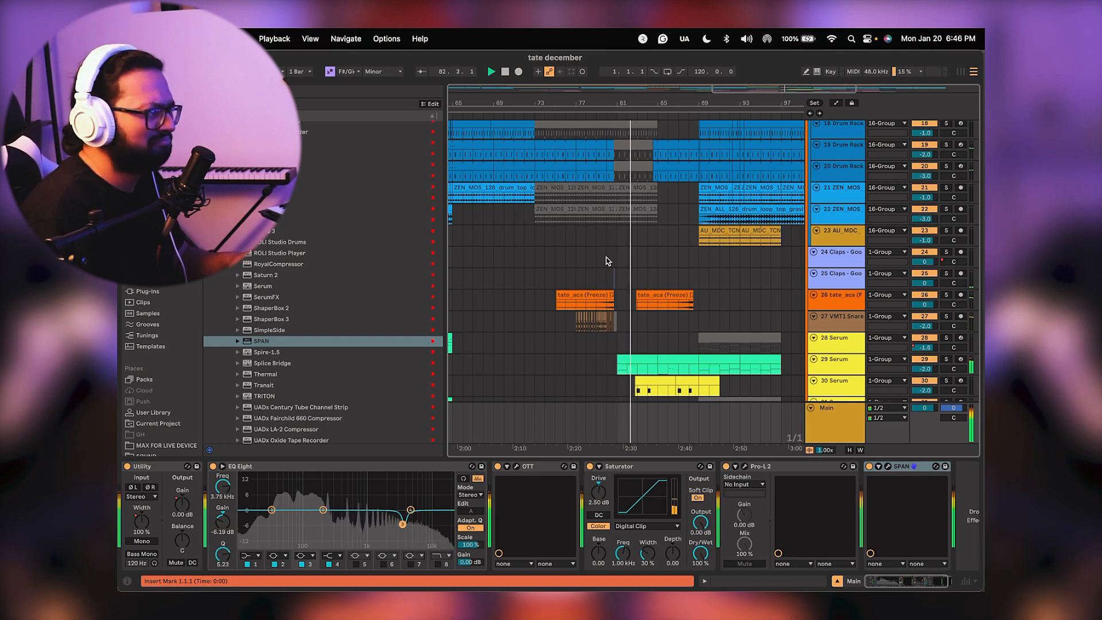
scroll(606, 241, "down", 5)
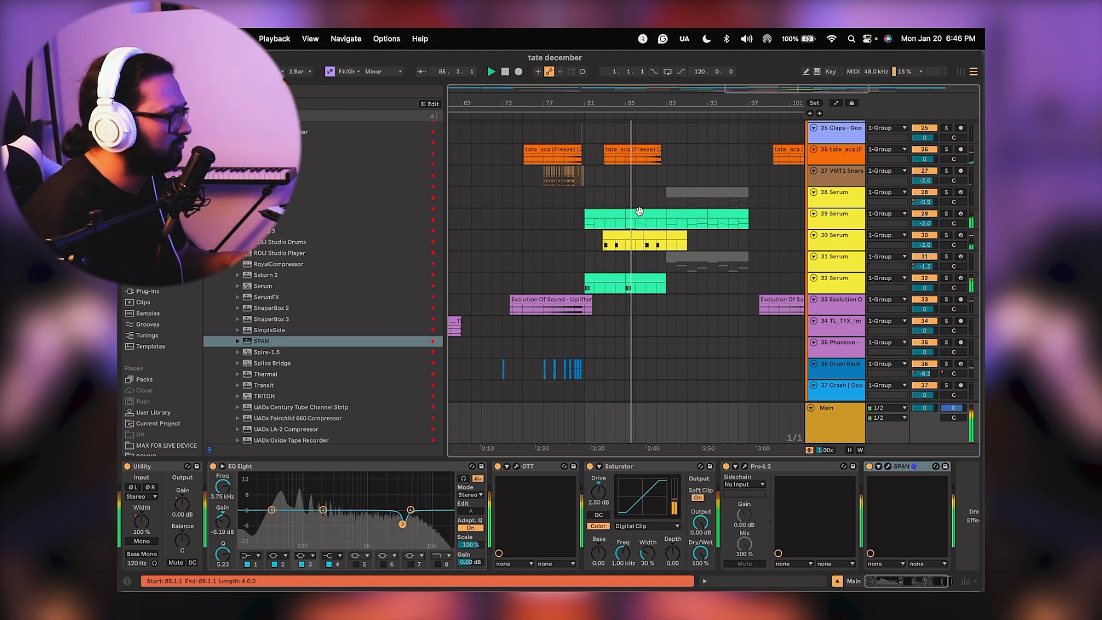
scroll(604, 271, "up", 2)
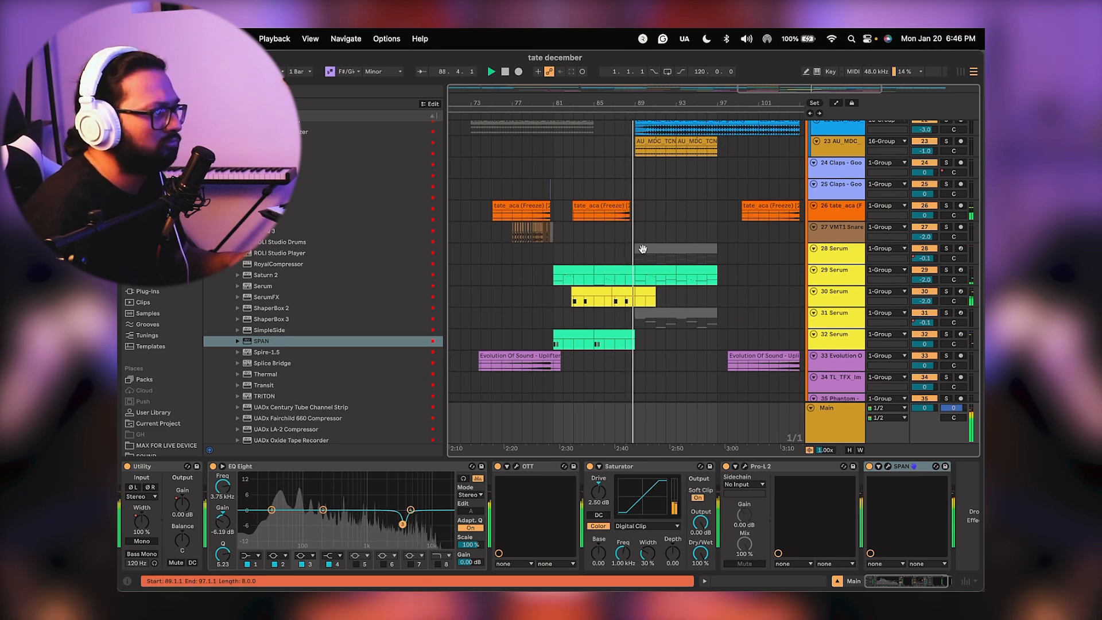
scroll(620, 303, "up", 3)
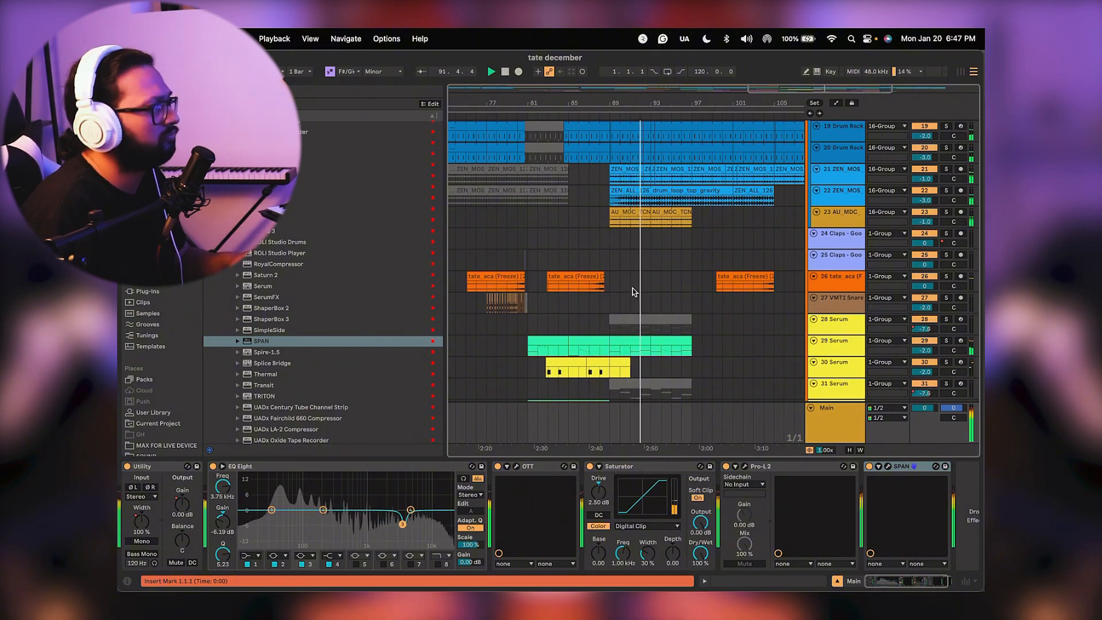
Examine the drum loops, vocal chops, Serum parts and riser effects from about bar 89 to bar 117 during playback.
scroll(680, 230, "down", 5)
scroll(637, 226, "right", 5)
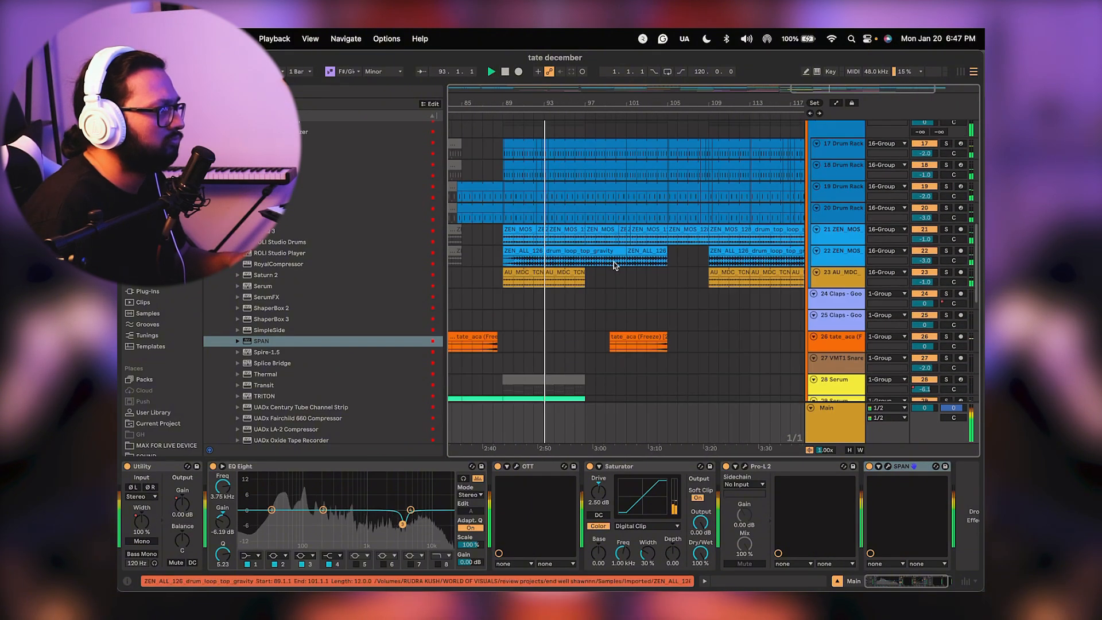
scroll(600, 253, "up", 10)
scroll(597, 250, "left", 2)
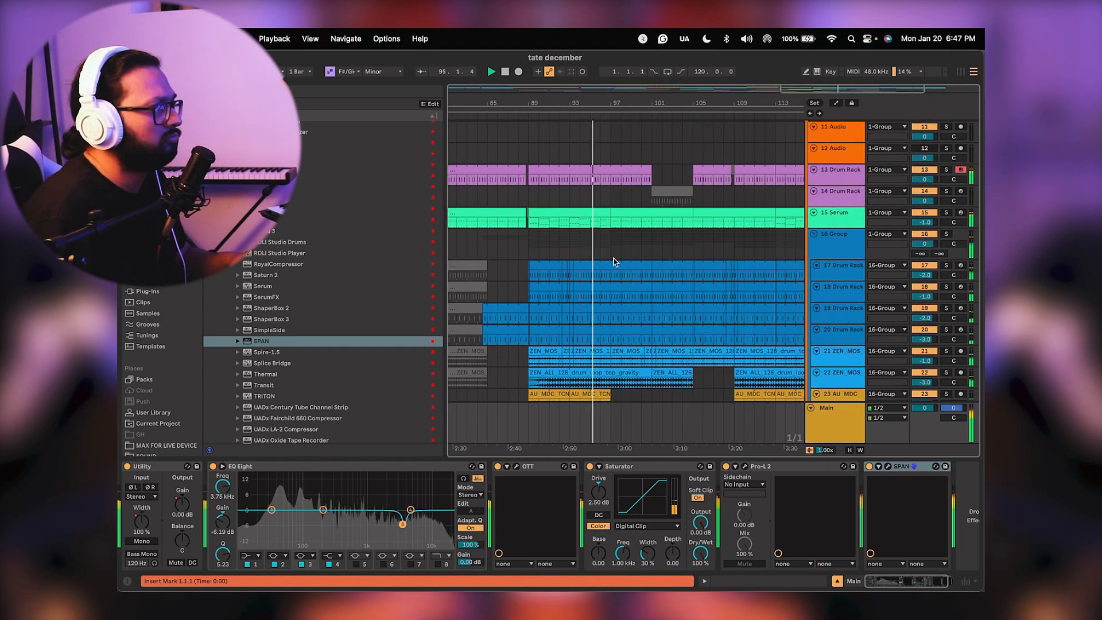
scroll(614, 258, "down", 10)
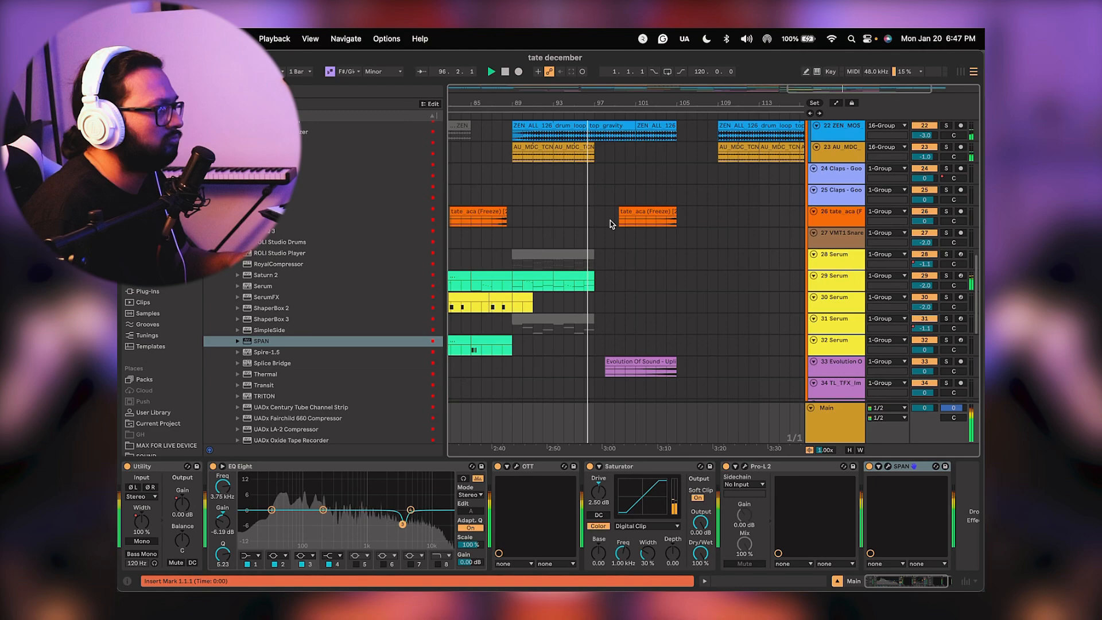
scroll(611, 215, "up", 3)
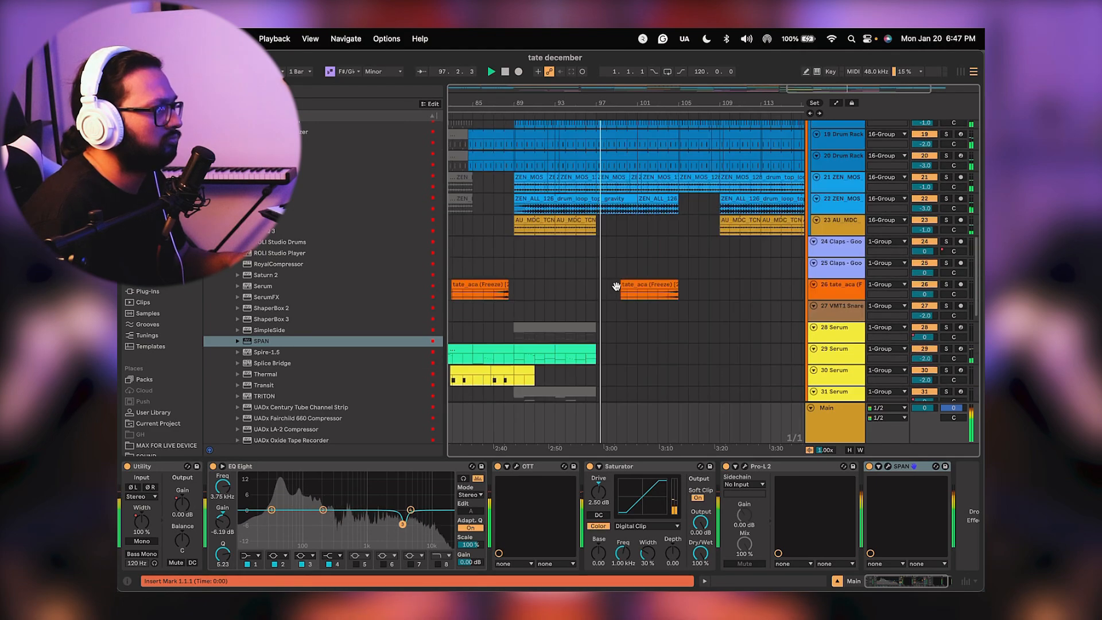
scroll(616, 286, "up", 12)
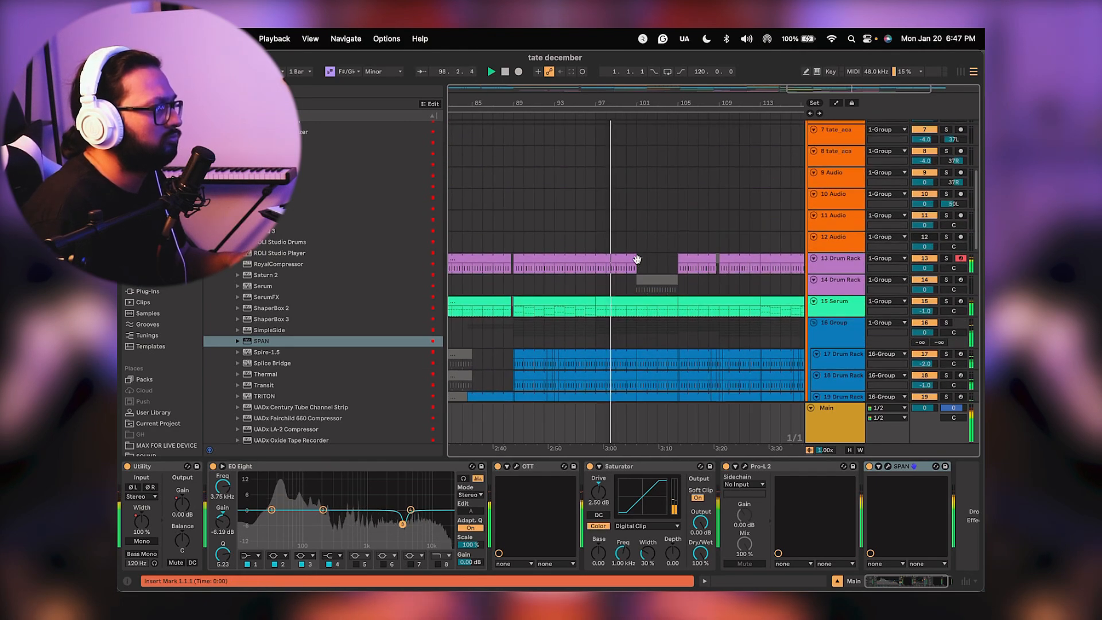
scroll(607, 262, "down", 10)
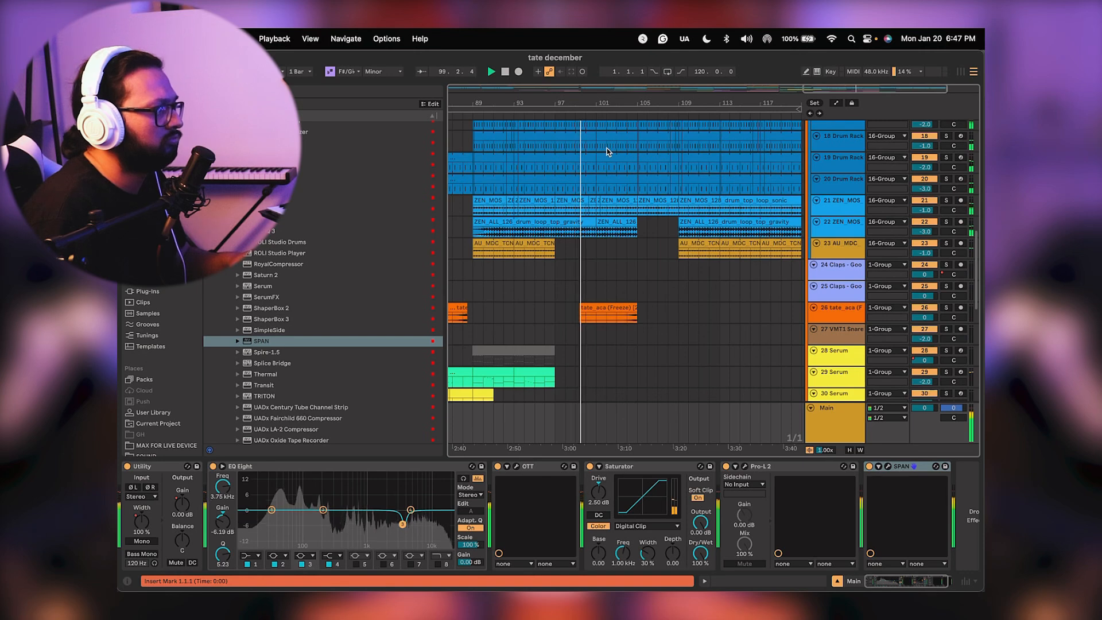
scroll(608, 152, "down", 10)
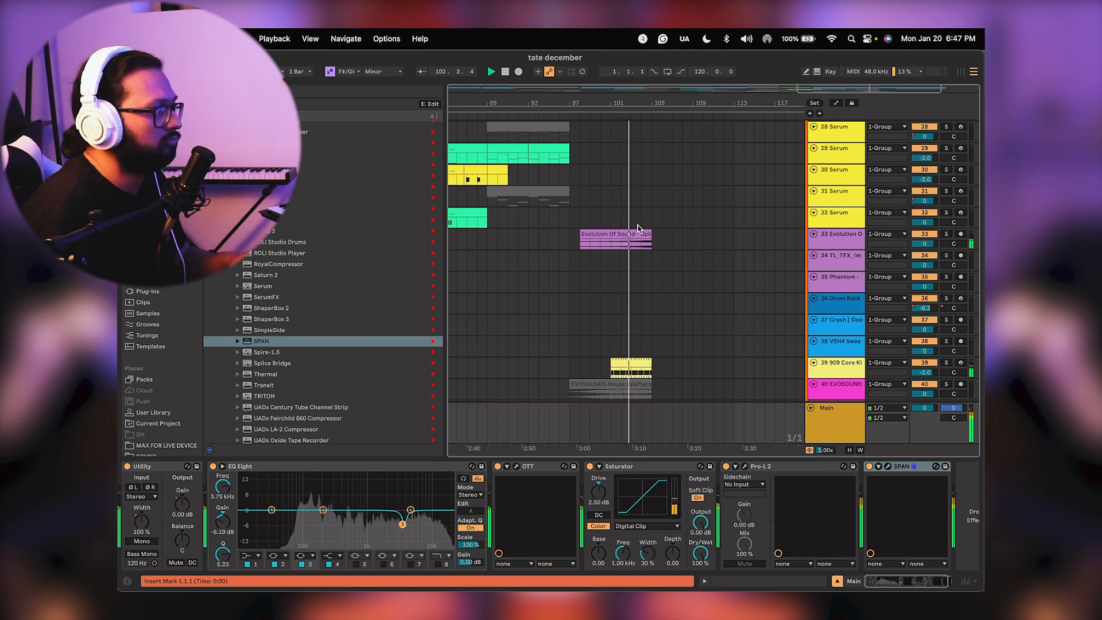
scroll(638, 225, "up", 6)
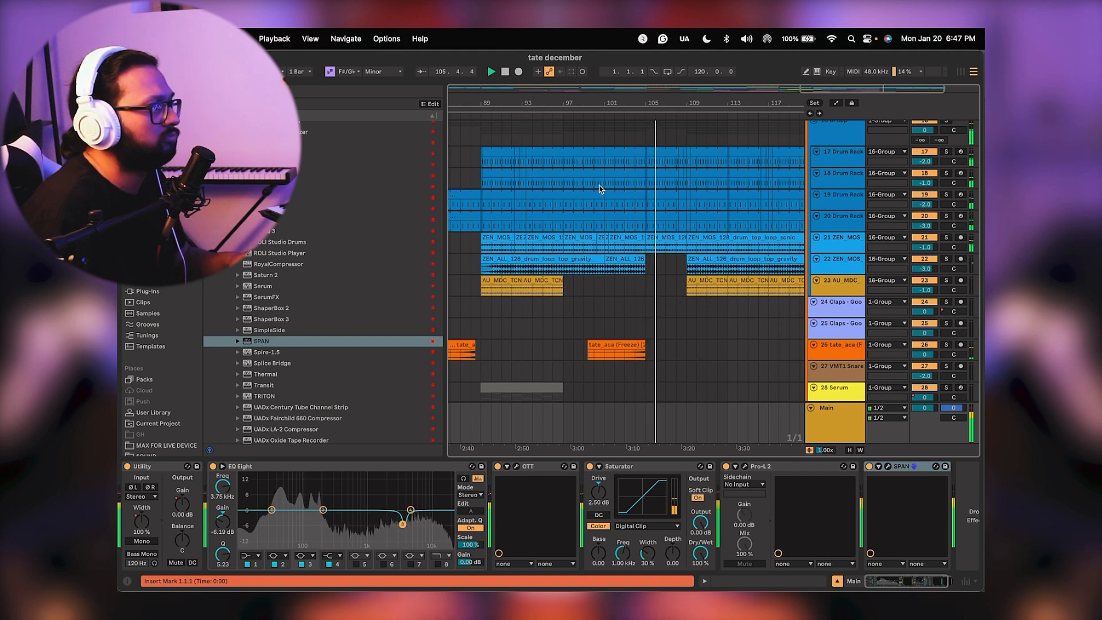
Select the AU_MDC loop clip at bar 109 and review the ending of the arrangement up to about bar 119.
left_click(698, 279)
scroll(698, 280, "down", 3)
scroll(698, 279, "right", 3)
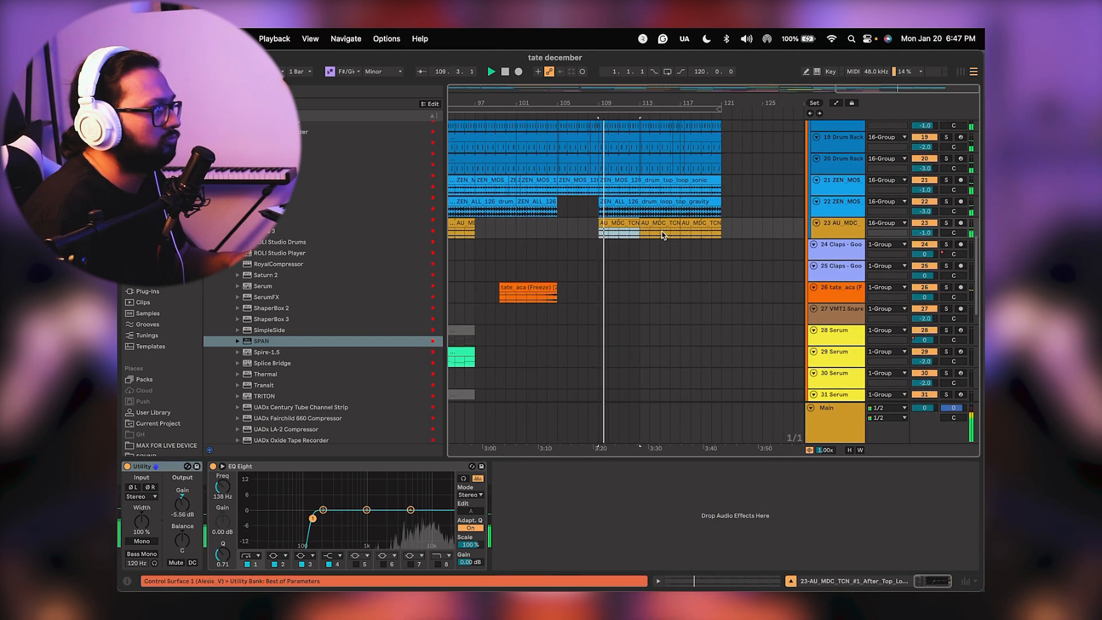
scroll(654, 249, "left", 3)
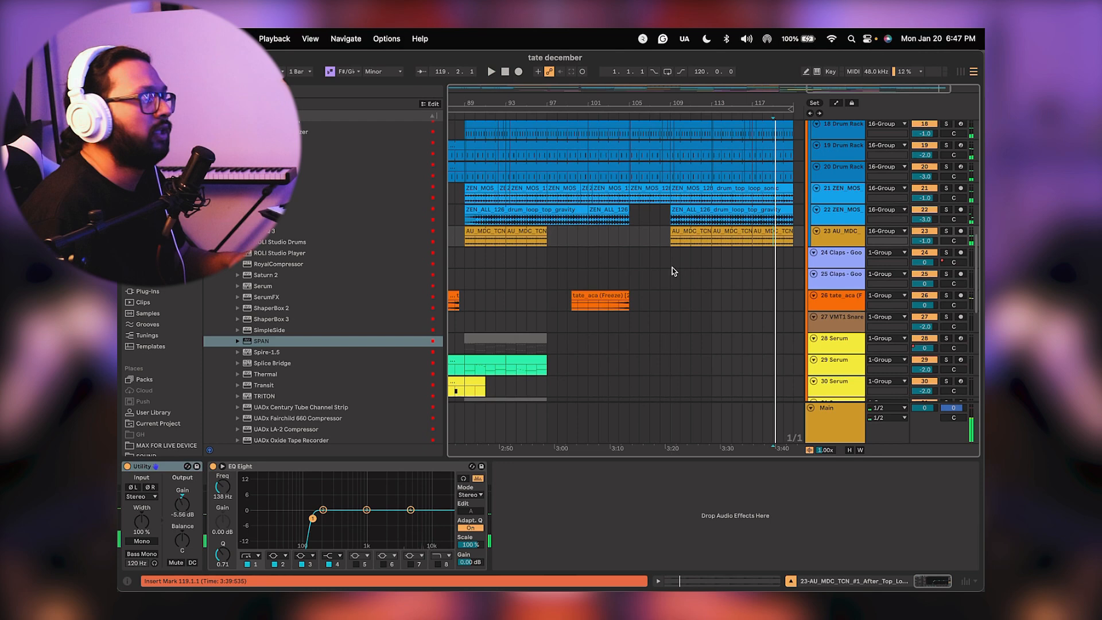
Collapse 1-Group into a single track and show the whole arrangement from bar 1 to its end.
scroll(665, 241, "up", 5)
scroll(658, 240, "up", 6)
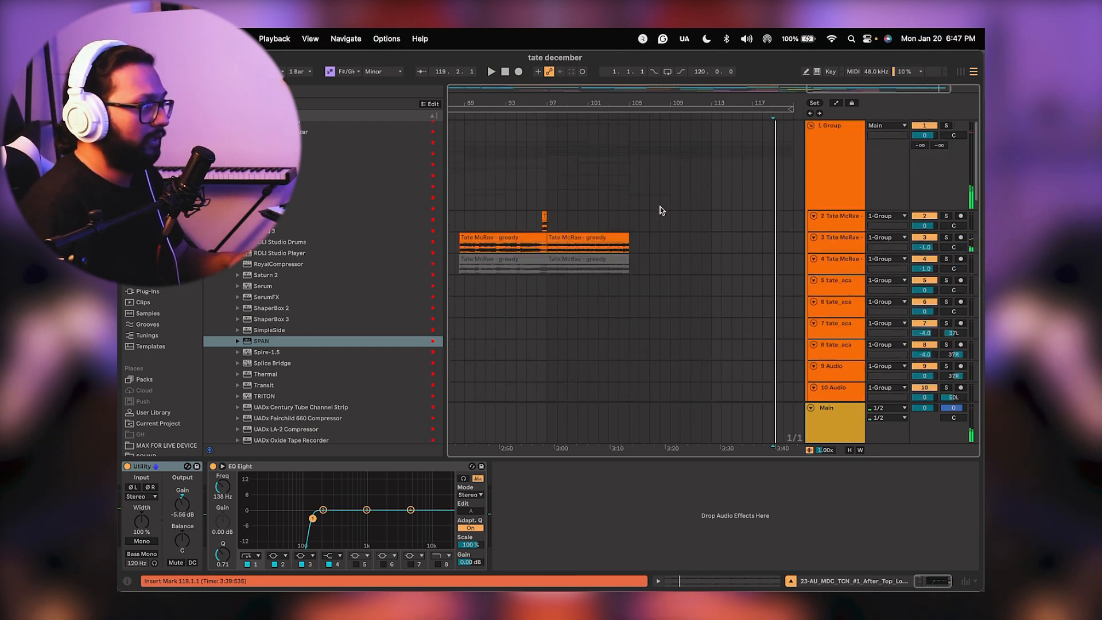
left_click(810, 125)
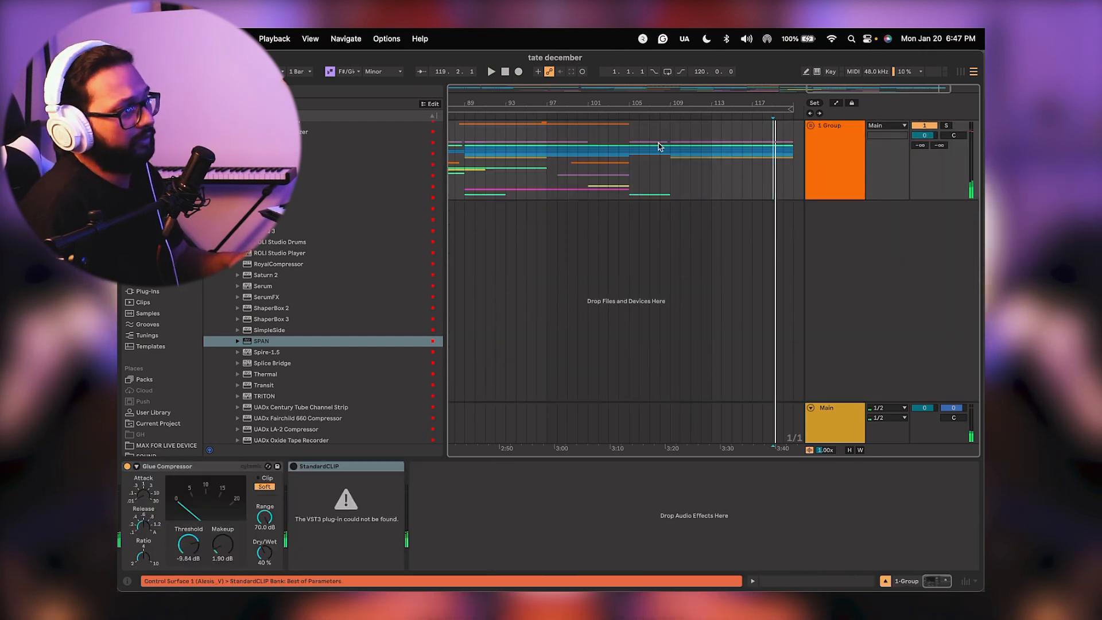
left_click_drag(664, 97, 747, 98)
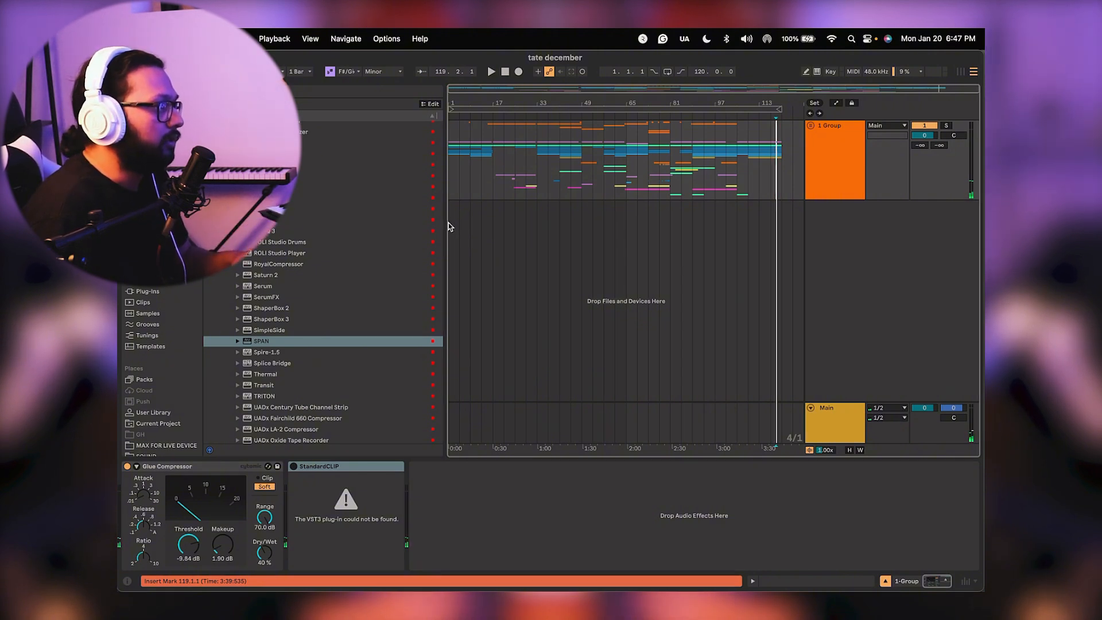
Highlight bars 1 to 65 and bars 81 to 121 of 1-Group to compare the two sections.
left_click_drag(450, 224, 624, 227)
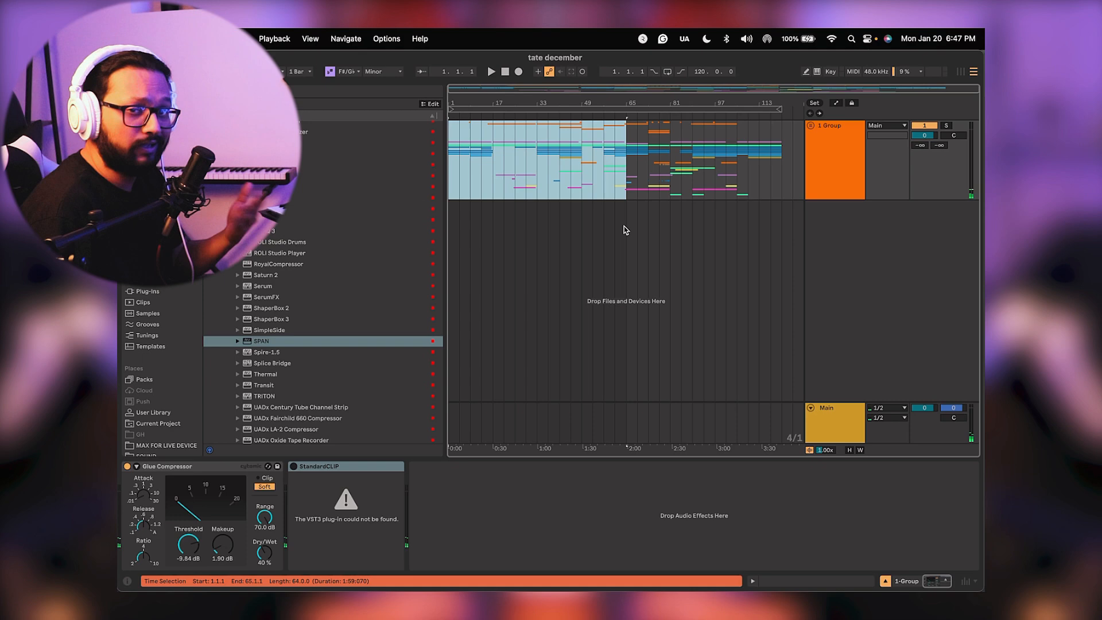
left_click(561, 183)
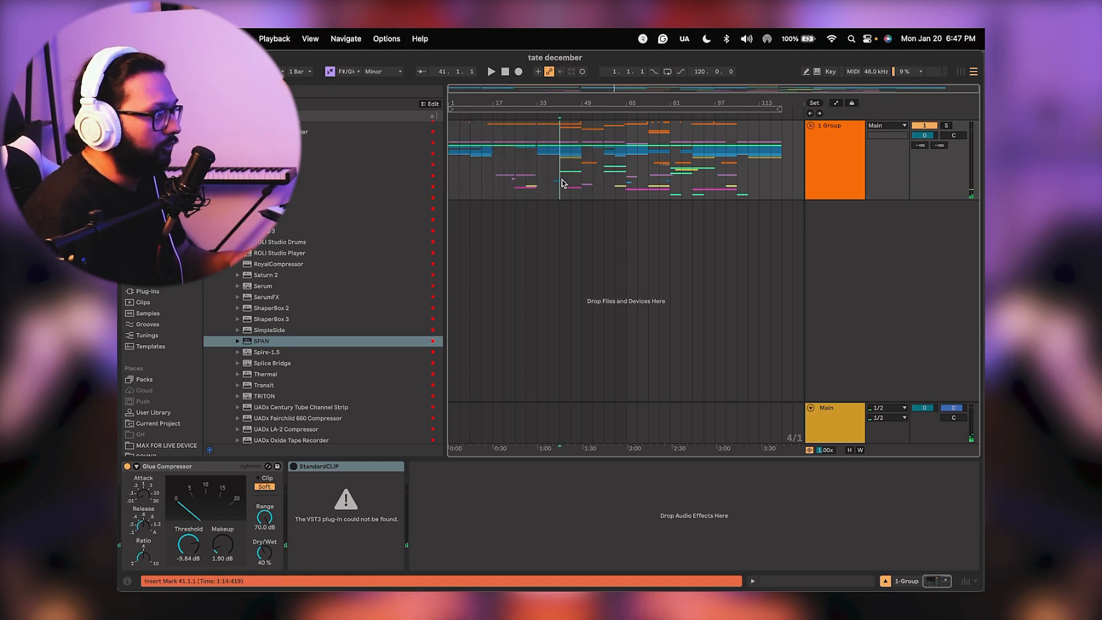
left_click_drag(670, 192, 777, 194)
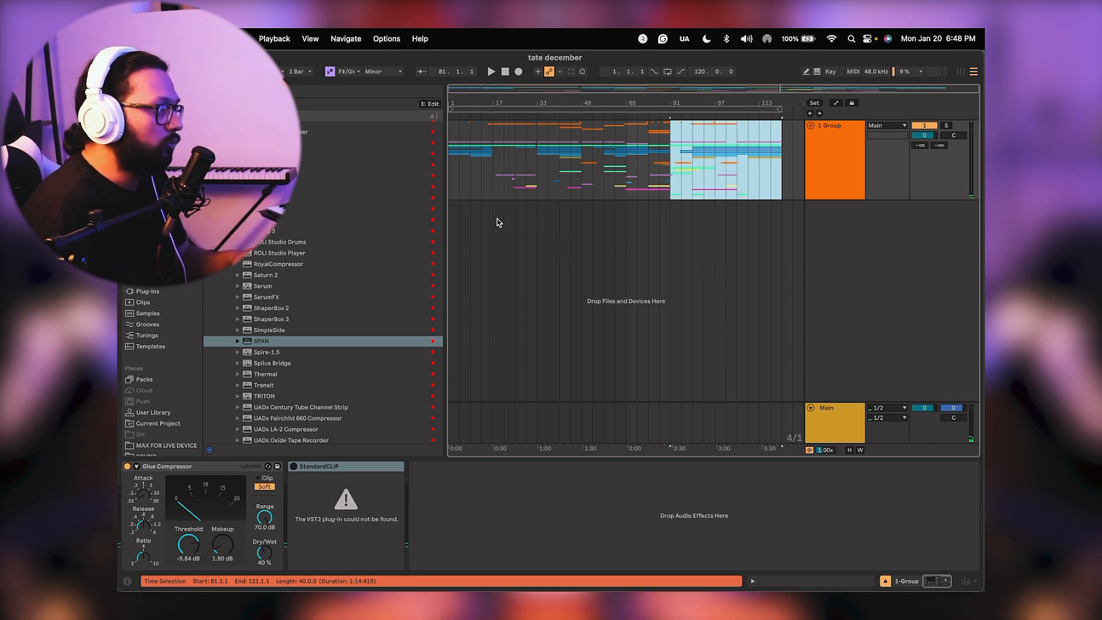
left_click(734, 221)
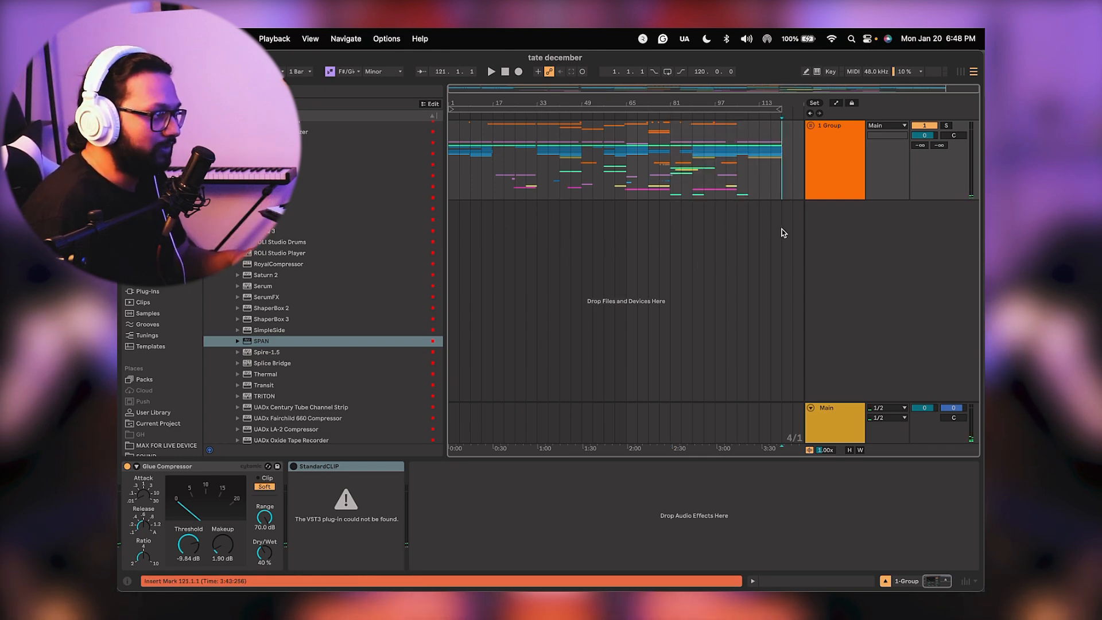
Audition the second half of the song from bar 81 and again from bar 89.
left_click_drag(783, 232, 447, 150)
left_click_drag(626, 182, 693, 186)
left_click(674, 189)
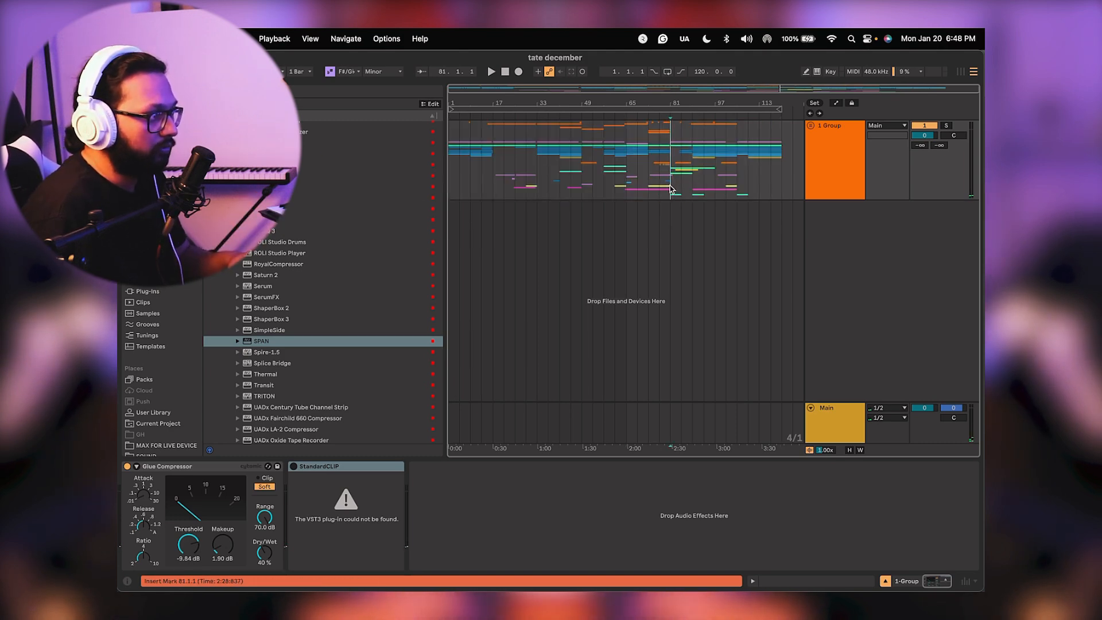
key("space")
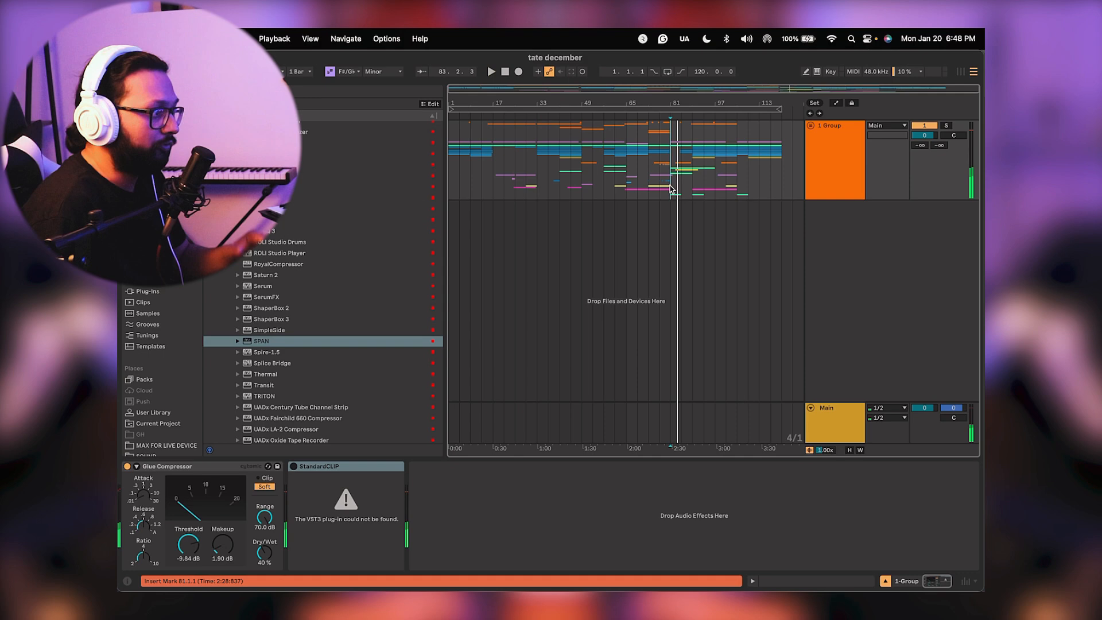
left_click(692, 174)
key("space")
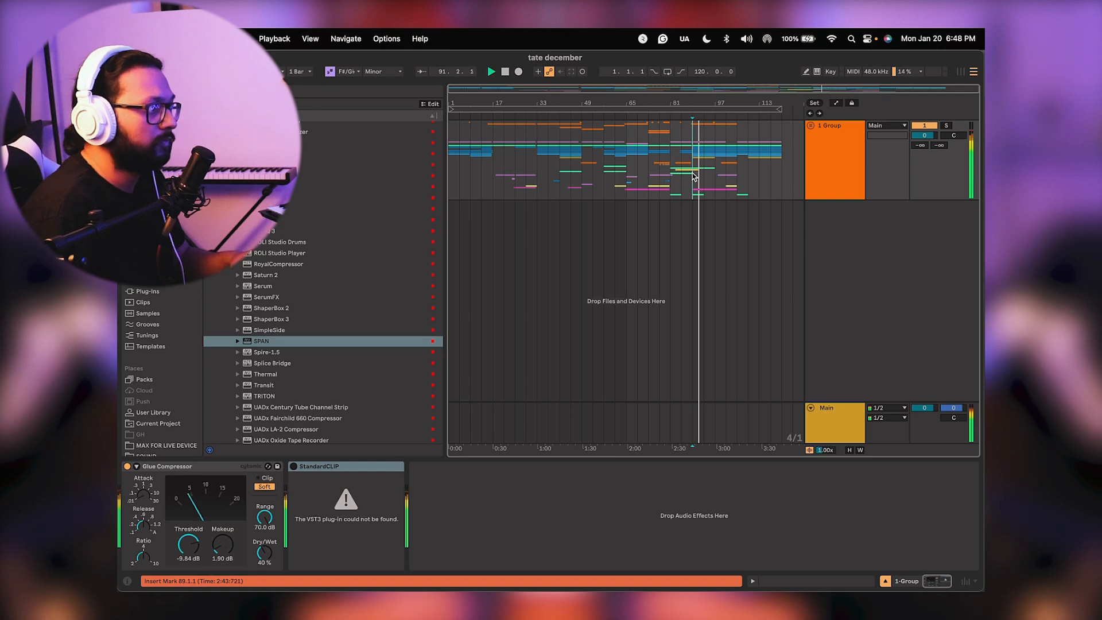
Stop playback and compare sections of 1-Group by highlighting bars 81 to 101, 81 to 105 and 1 to 65.
left_click(694, 176)
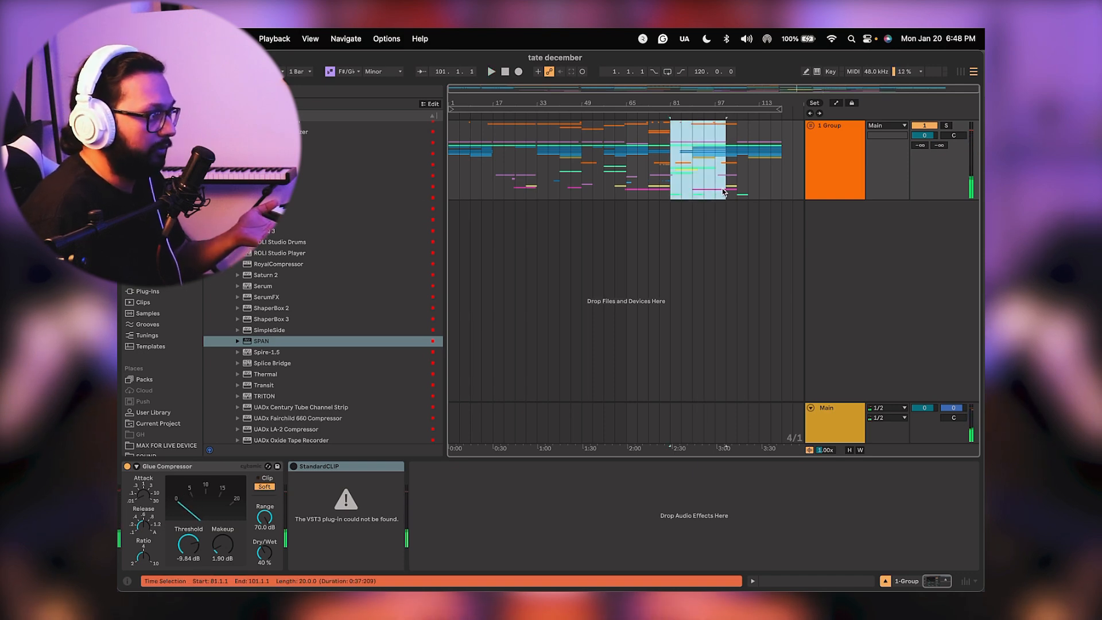
left_click(715, 232)
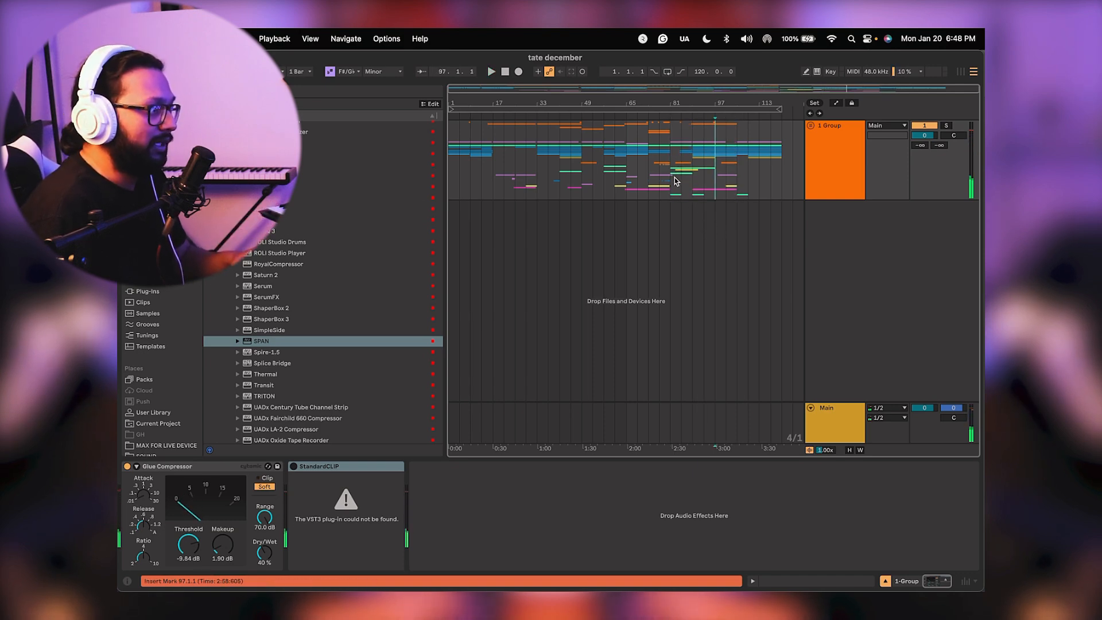
left_click_drag(671, 181, 738, 183)
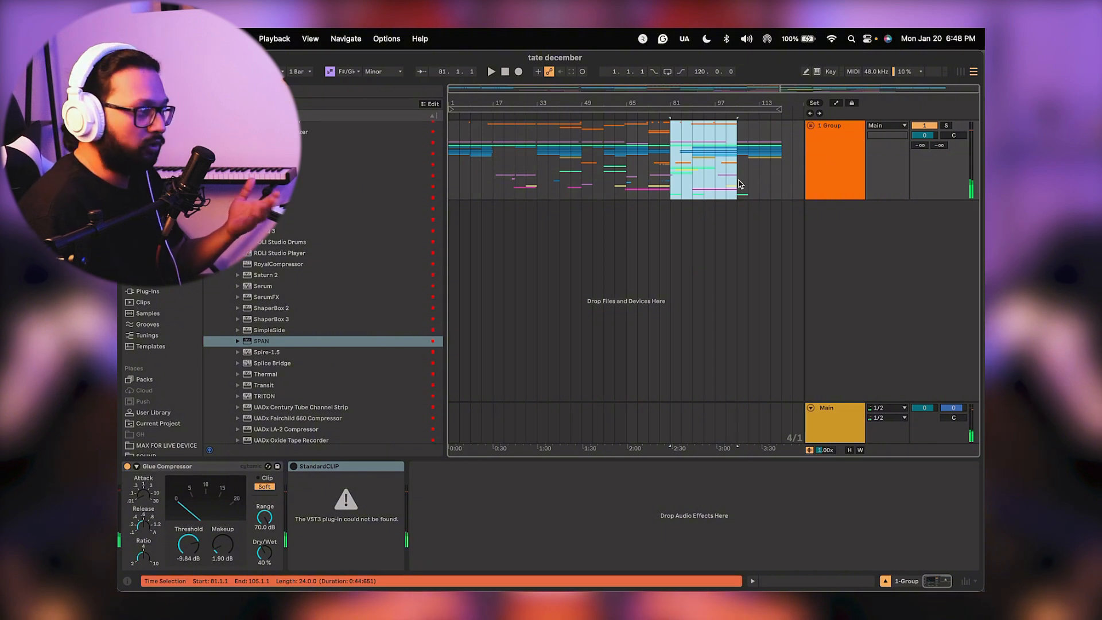
left_click(709, 241)
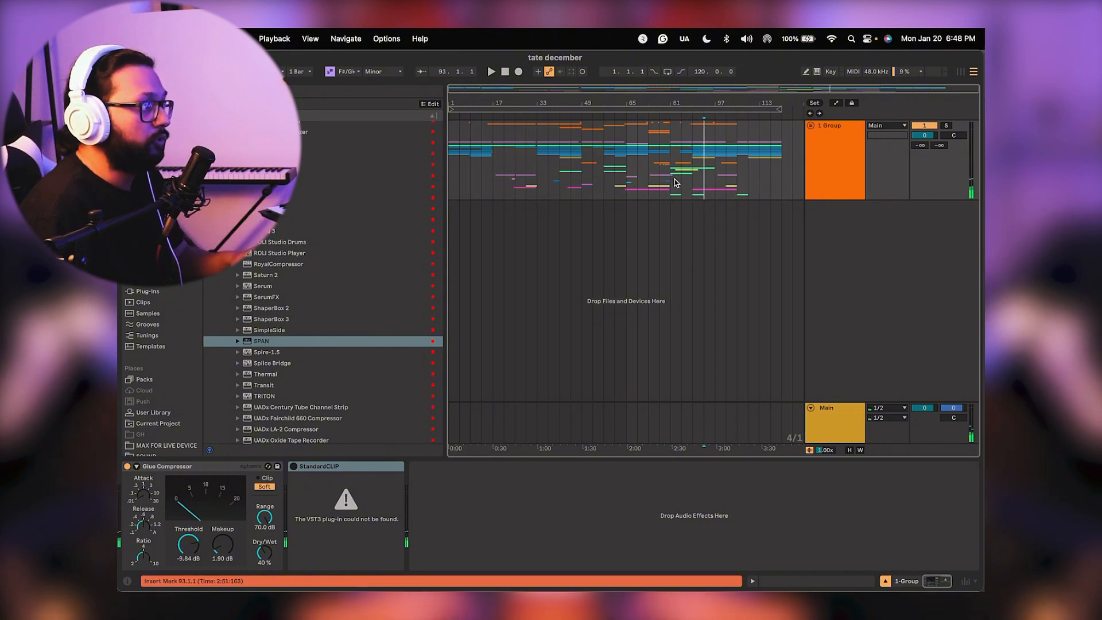
left_click_drag(670, 181, 724, 186)
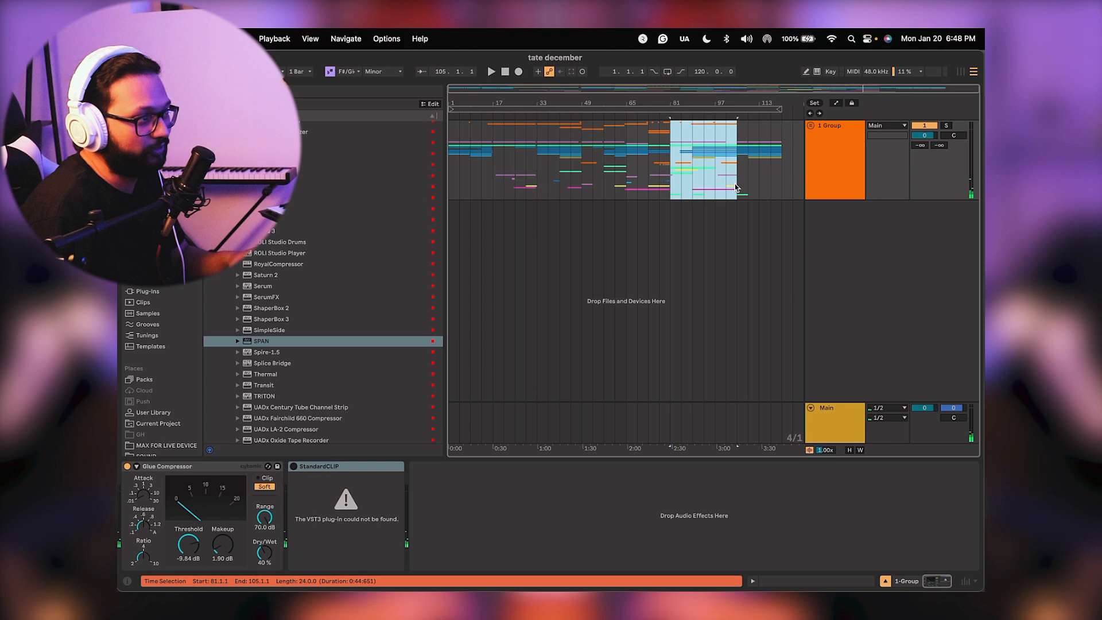
mouse_move(450, 190)
left_mouse_down()
mouse_move(629, 209)
mouse_move(452, 191)
left_mouse_up()
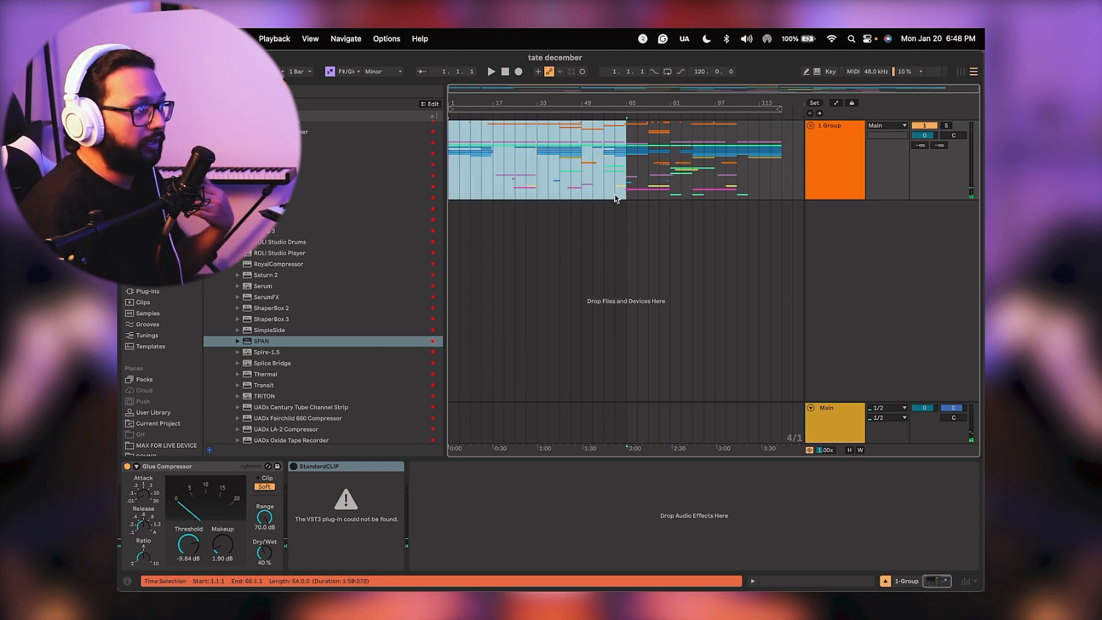
left_click_drag(673, 185, 732, 187)
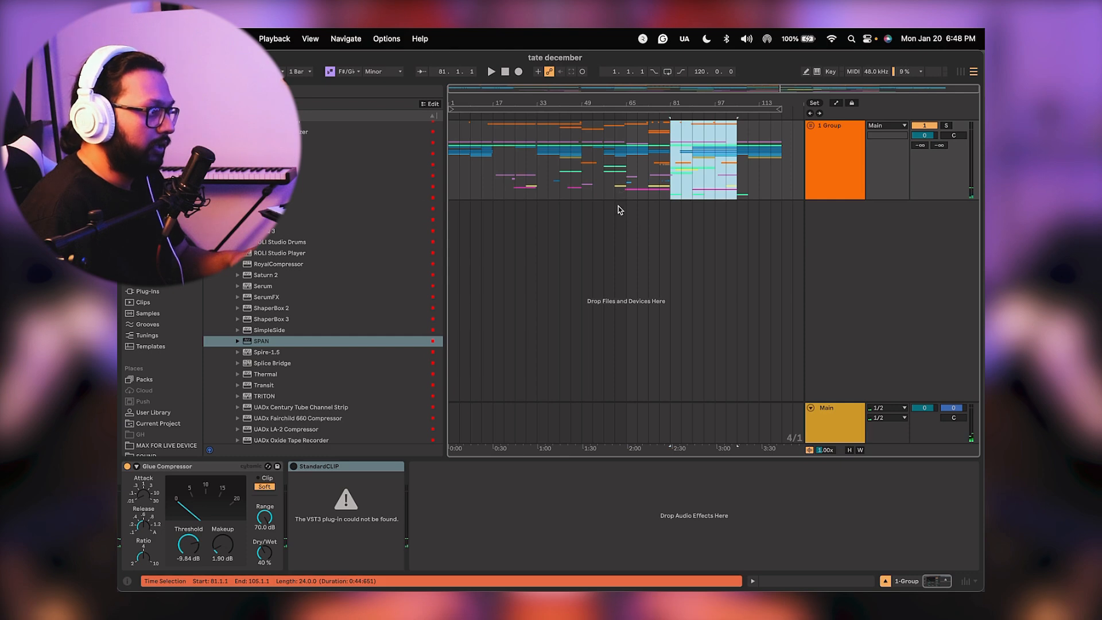
Compare bars 81 to 105 of 1-Group with the earlier part of the song and place the insert mark at bar 65.
left_click_drag(667, 218, 740, 212)
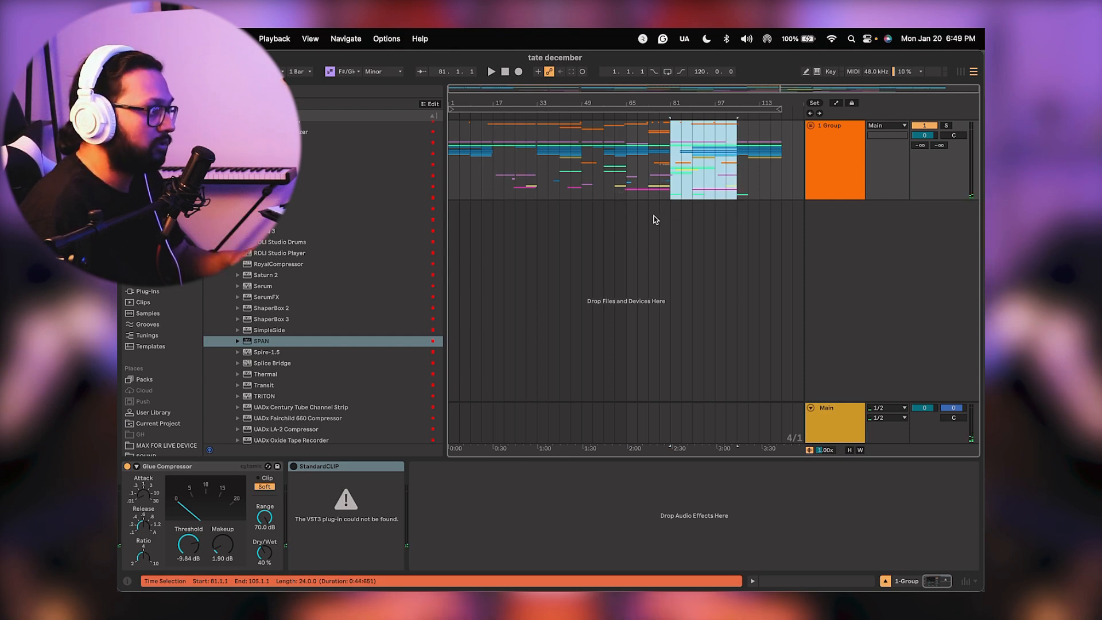
left_click_drag(665, 216, 403, 221)
left_click(626, 210)
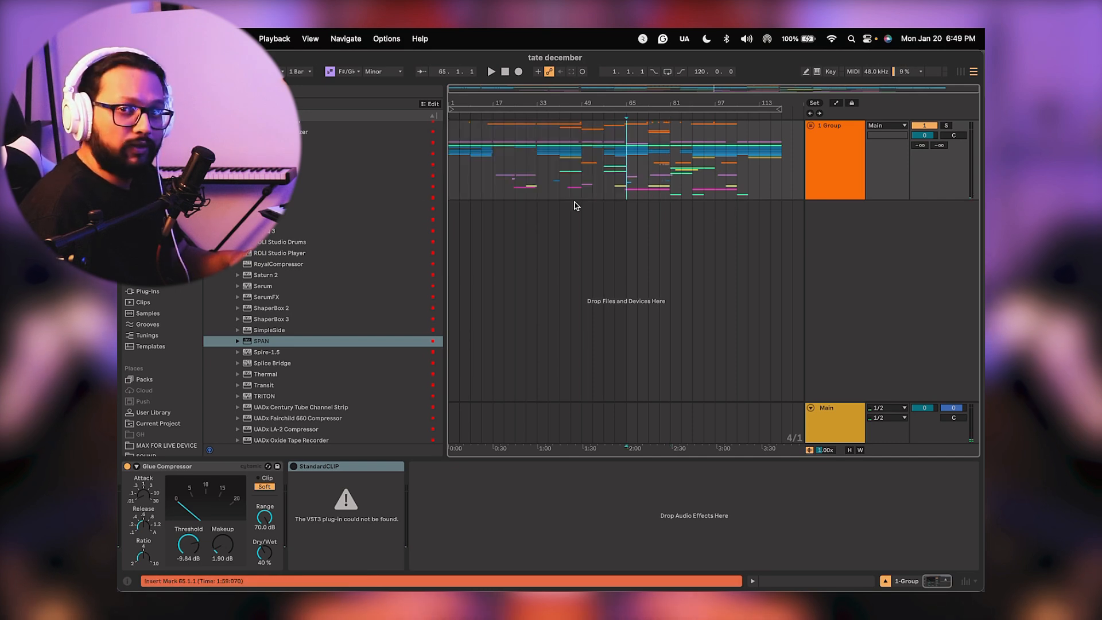
Unfold 1-Group into its individual tracks and single out the first half of its drum and bass tracks.
left_click(810, 125)
scroll(560, 195, "down", 3)
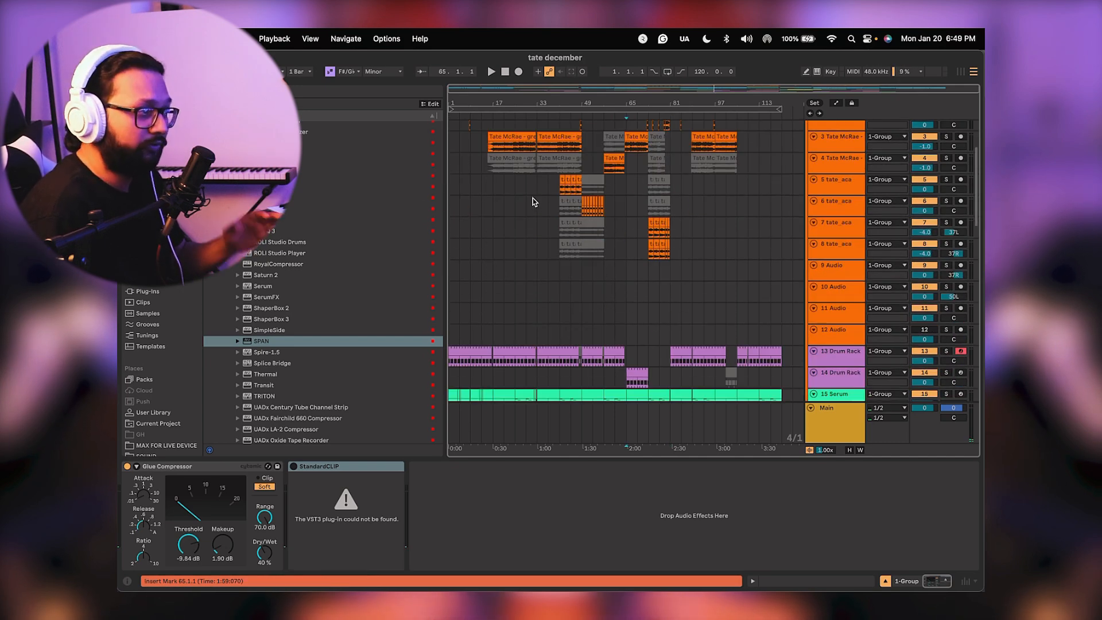
scroll(531, 202, "down", 5)
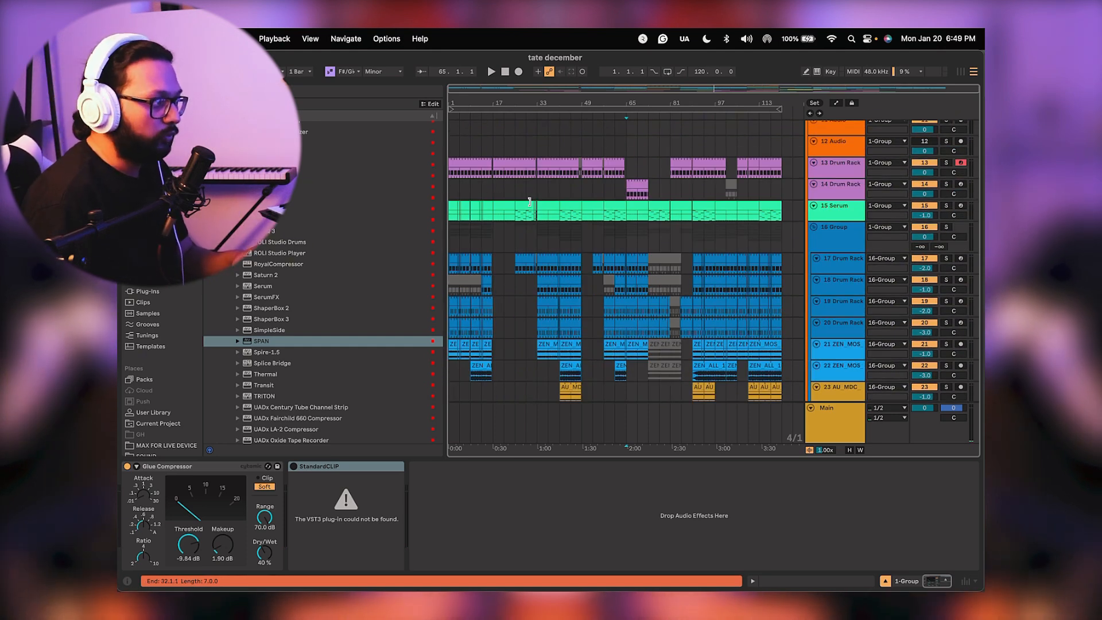
scroll(602, 241, "down", 1)
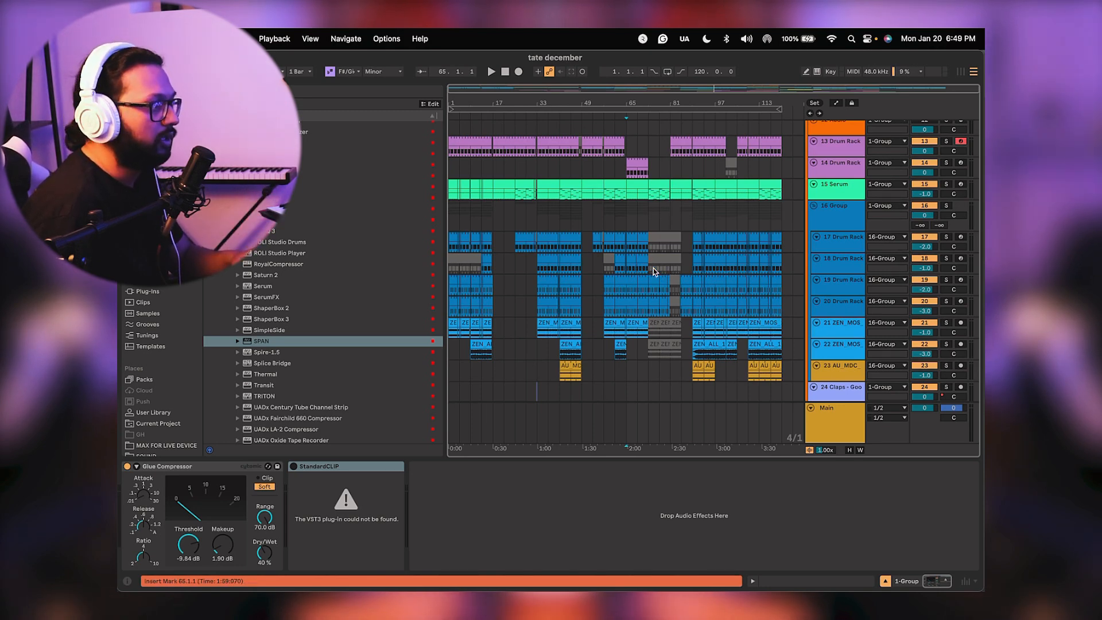
left_click_drag(622, 295, 403, 143)
left_click(508, 197)
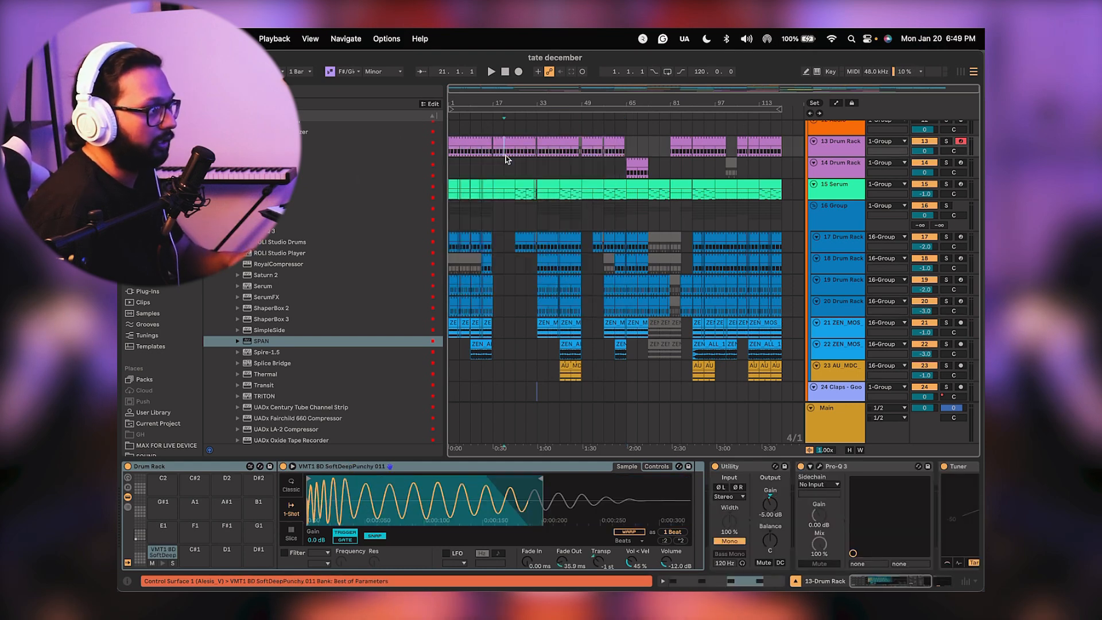
Highlight 13 Drum Rack, 14 Drum Rack and 15 Serum from bar 1 to the song's end to compare them with 16-Group.
scroll(507, 172, "up", 4)
scroll(503, 176, "down", 3)
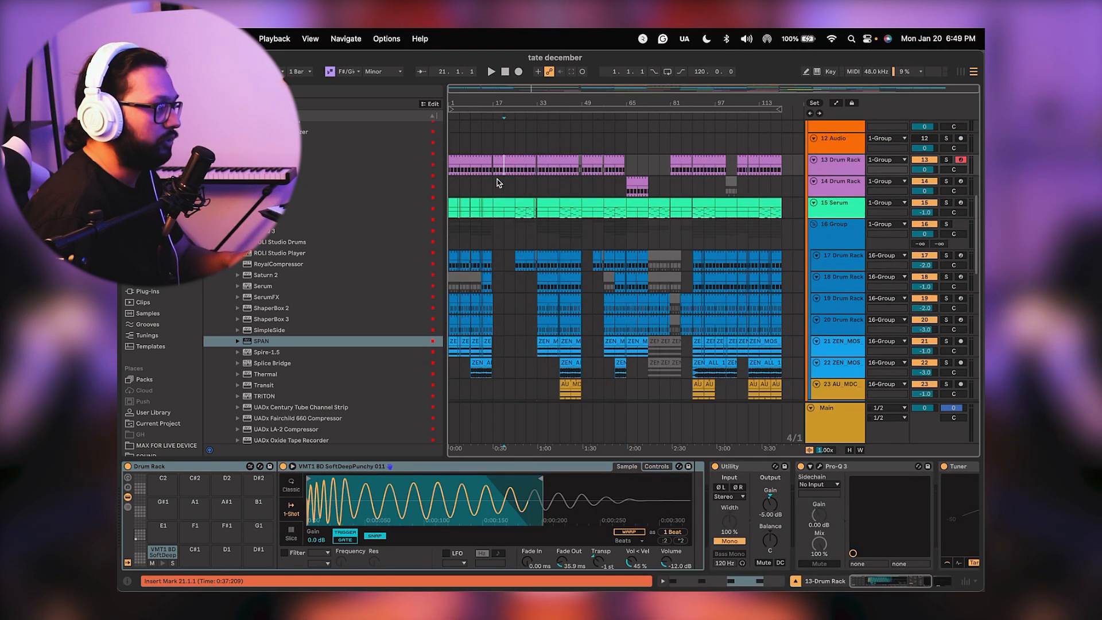
left_click_drag(792, 217, 441, 164)
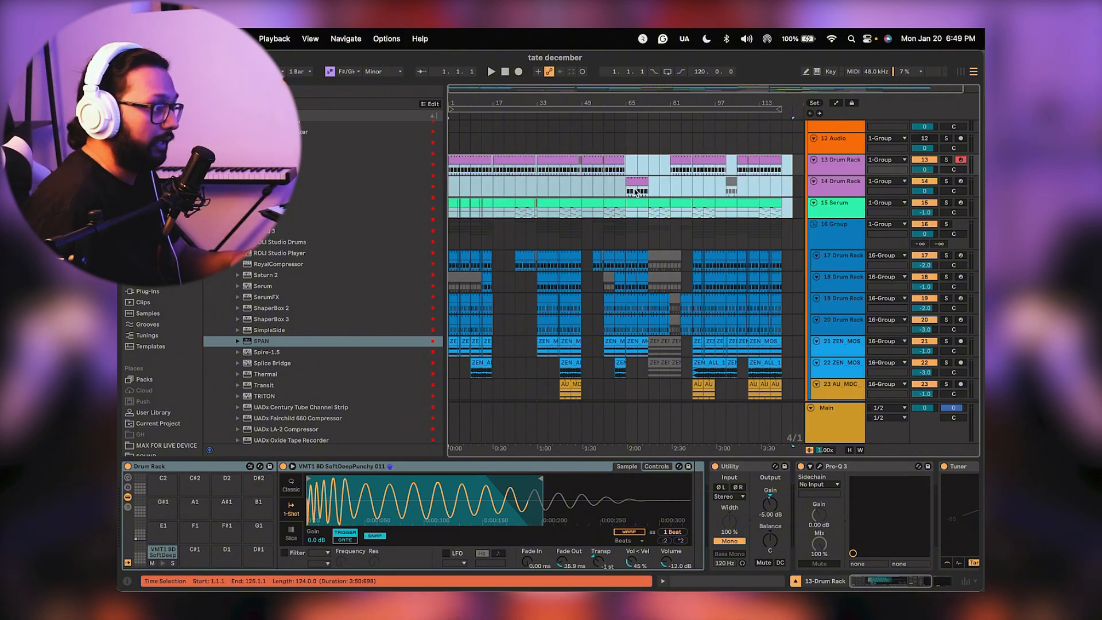
left_click(673, 241)
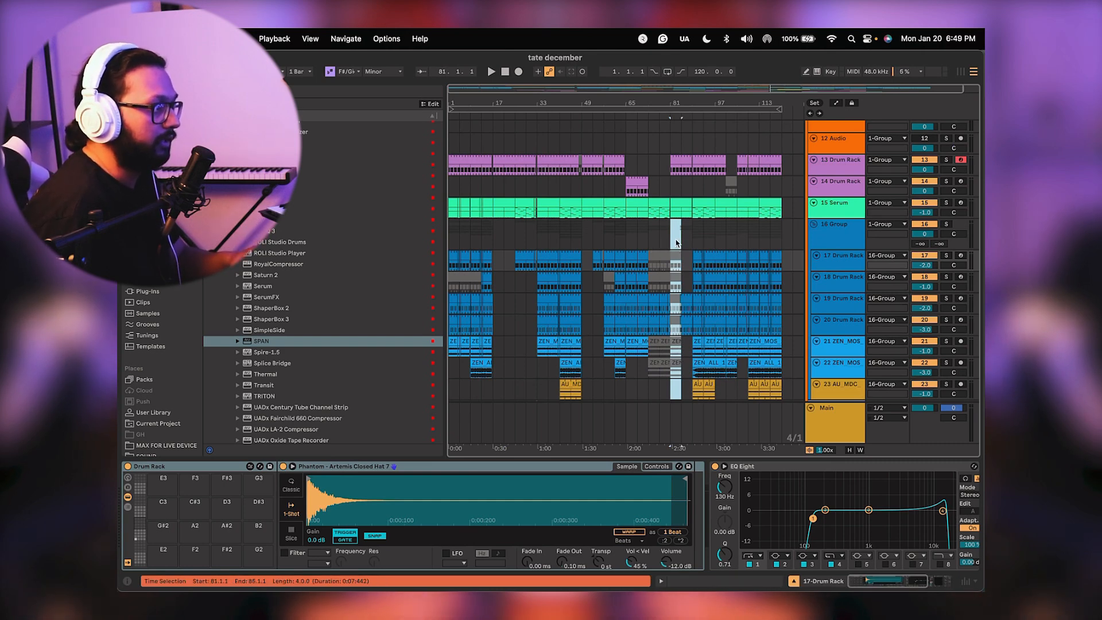
left_click_drag(780, 223, 444, 192)
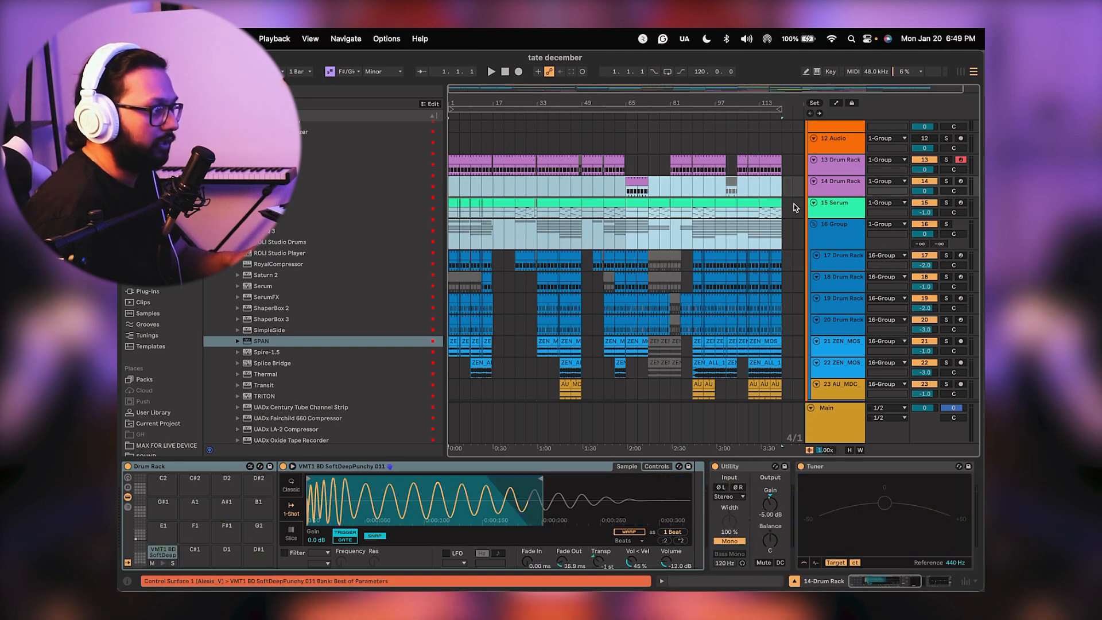
left_click_drag(796, 208, 413, 160)
Audition the arrangement from bar 37 and again from bar 45 to hear the 16-Group drums.
scroll(574, 238, "down", 3)
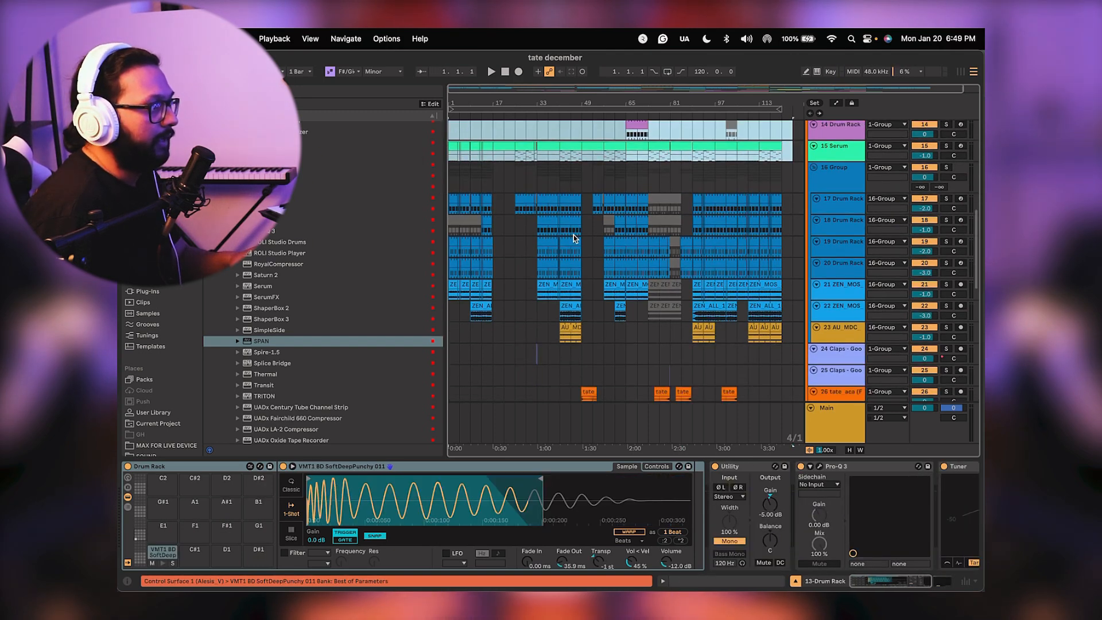
left_click(543, 256)
key("space")
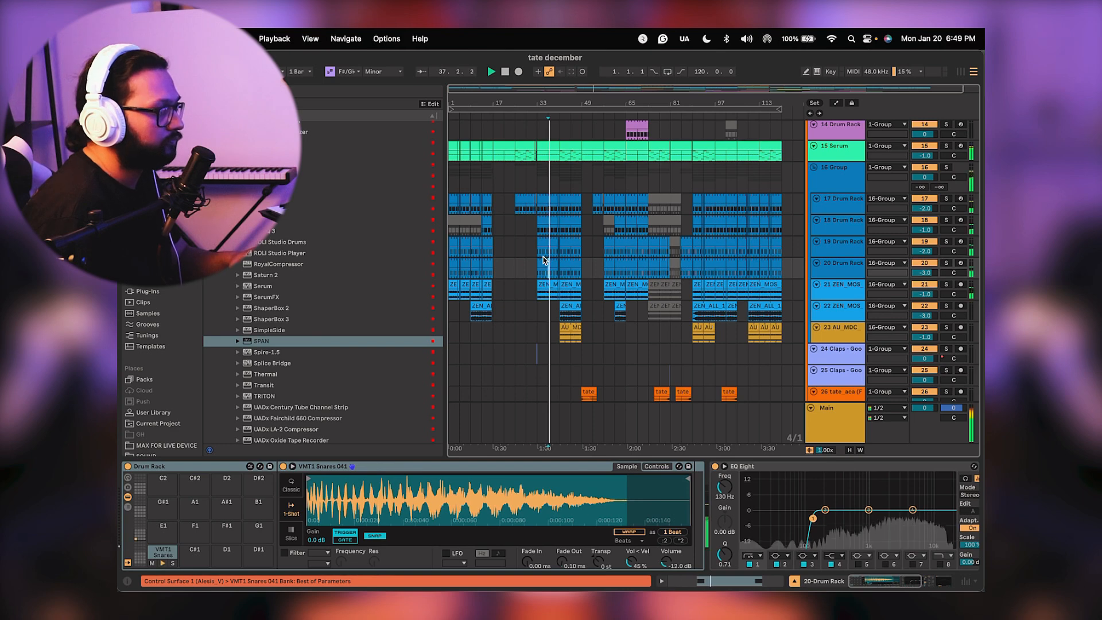
left_click(565, 257)
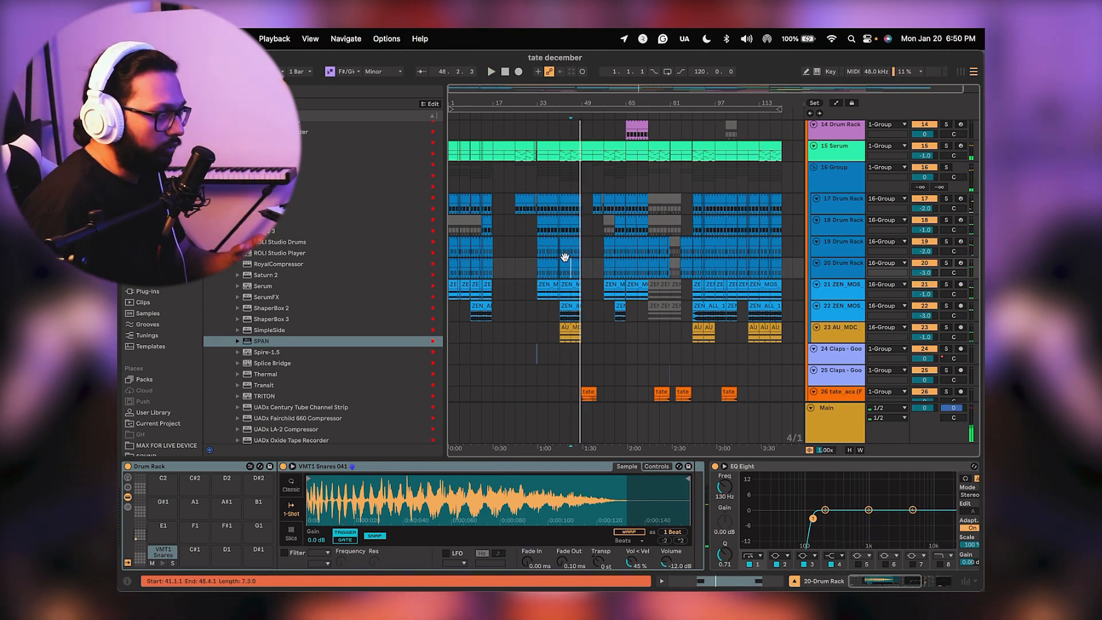
Solo the 21 ZEN_MOS drum loop track, audition it from bar 45 and stop playback.
scroll(566, 257, "down", 3)
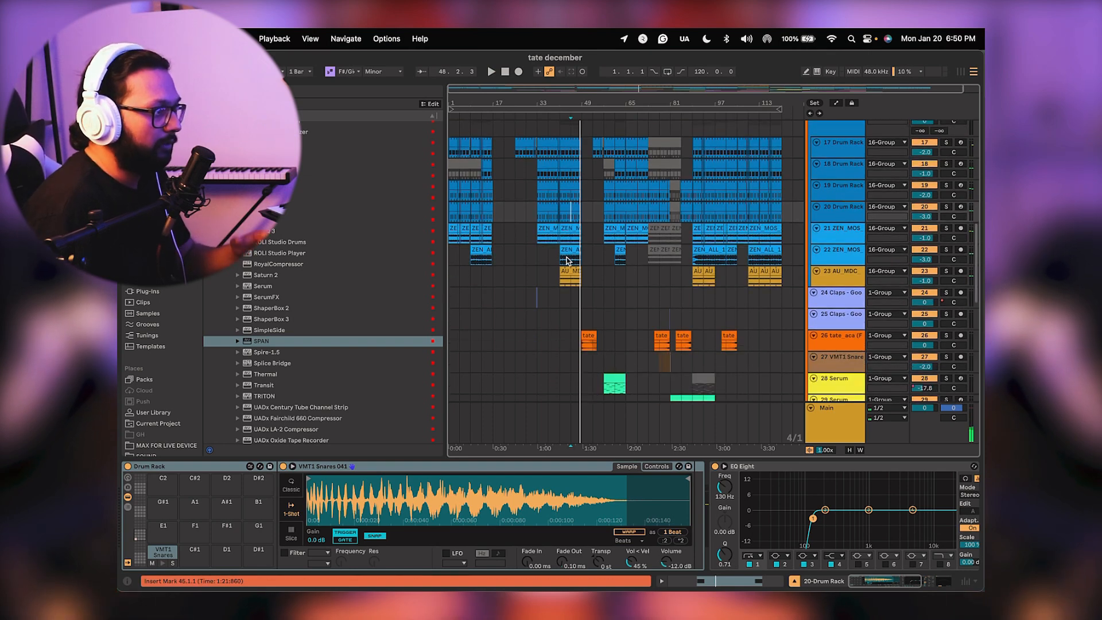
scroll(614, 255, "up", 1)
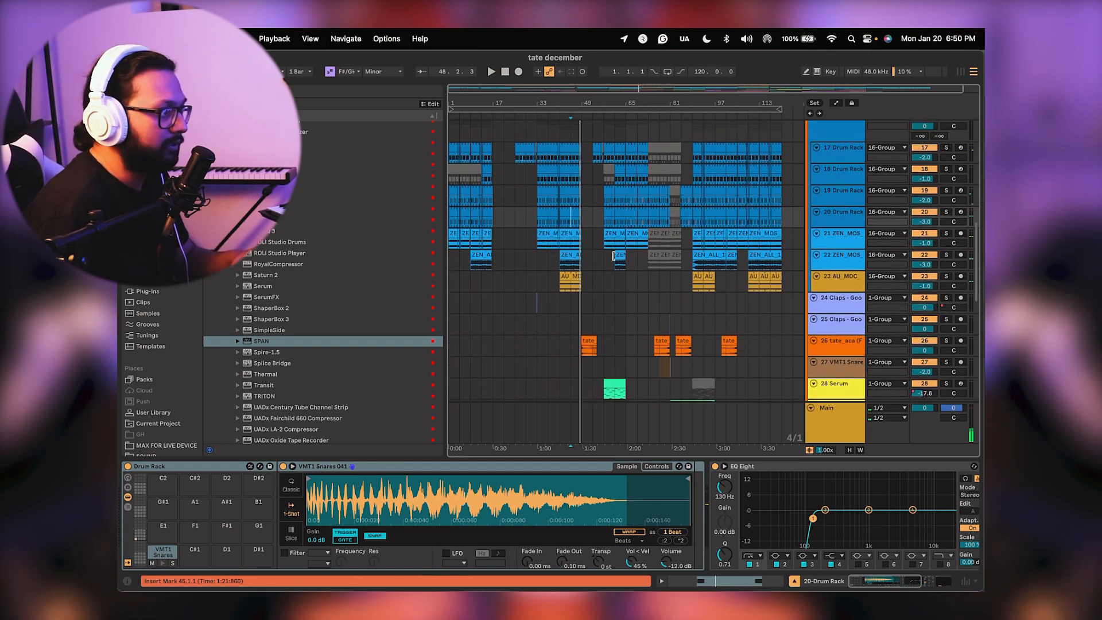
left_click(947, 234)
key("space")
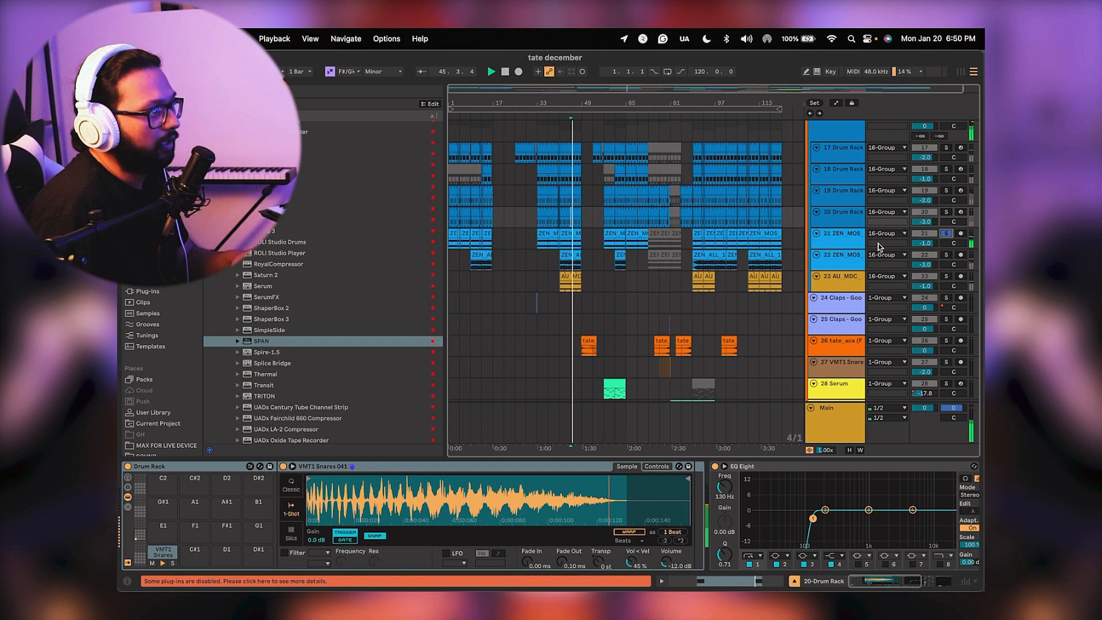
key("space")
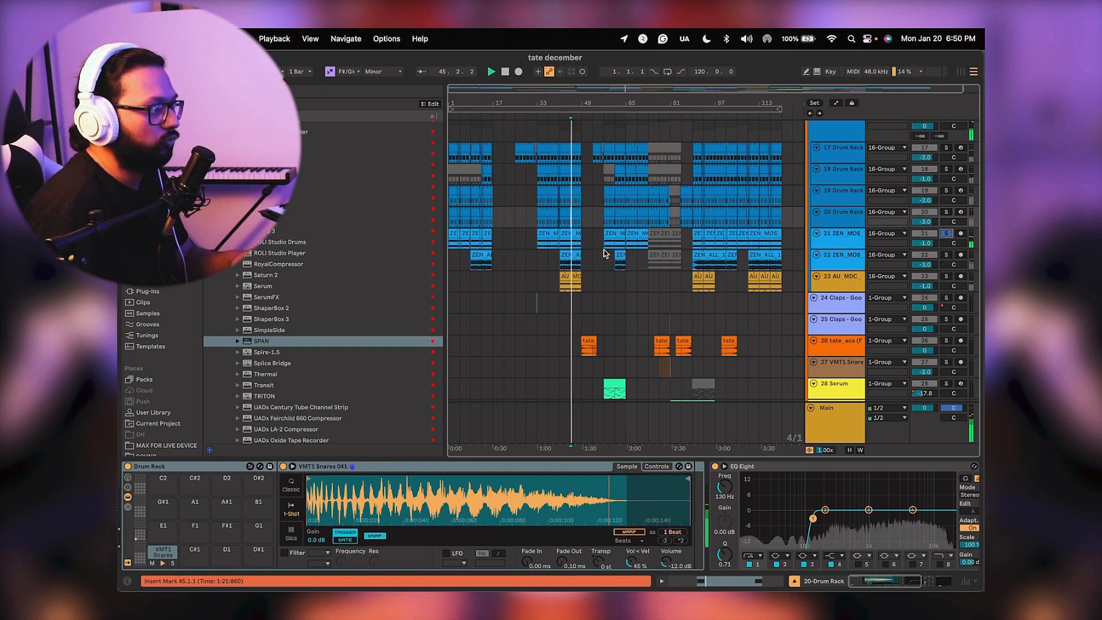
key("space")
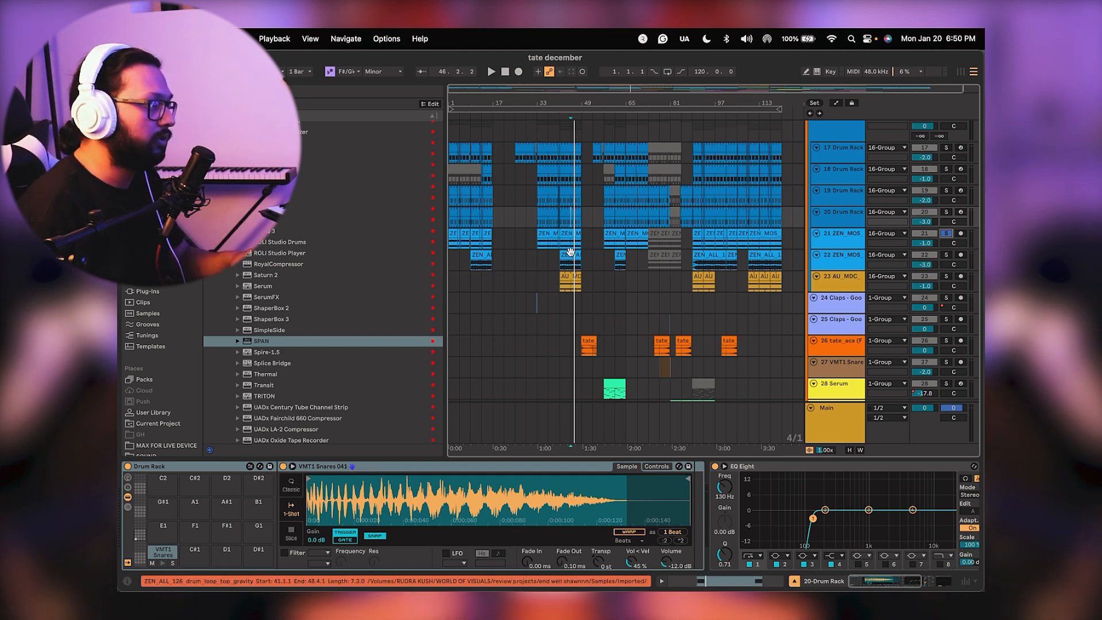
Highlight bars 33 to 49 across tracks 17 to 22 and enlarge that part of the timeline.
left_click(581, 264)
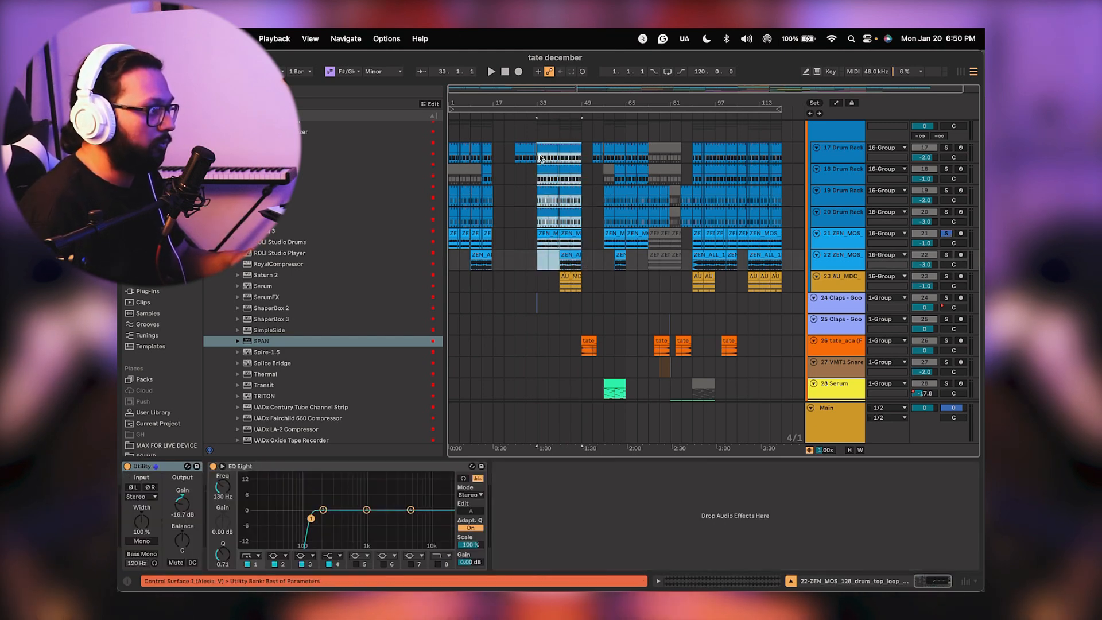
left_click(539, 160)
left_click_drag(565, 106, 564, 135)
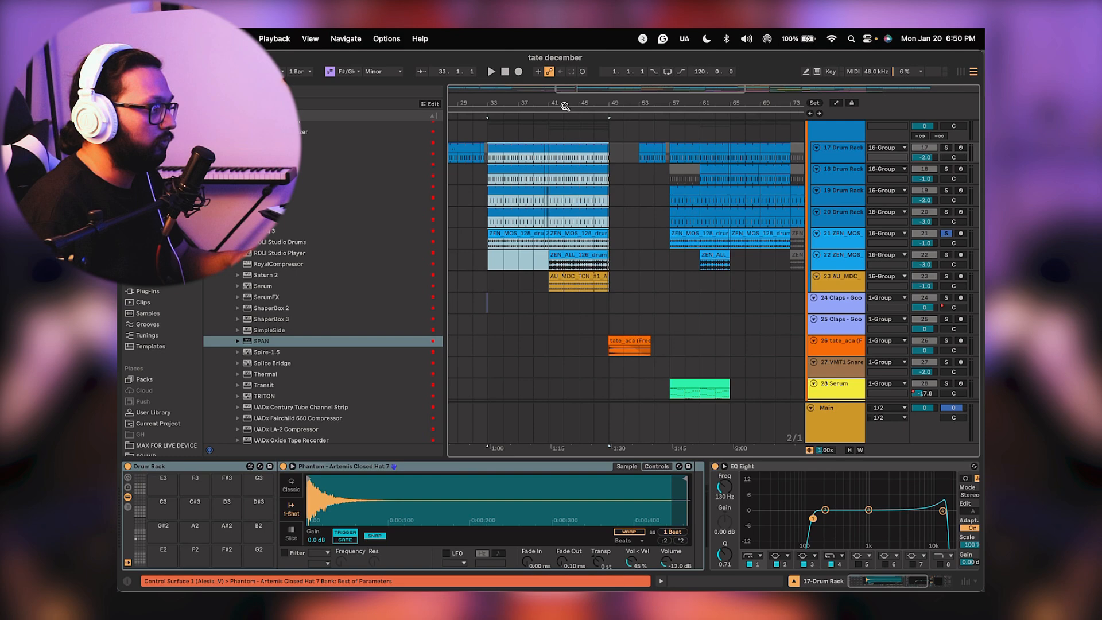
Select the 22 ZEN_MOS clip starting at bar 41, clear the solo on 21 ZEN_MOS and audition the full mix from there.
left_click(554, 255)
key("space")
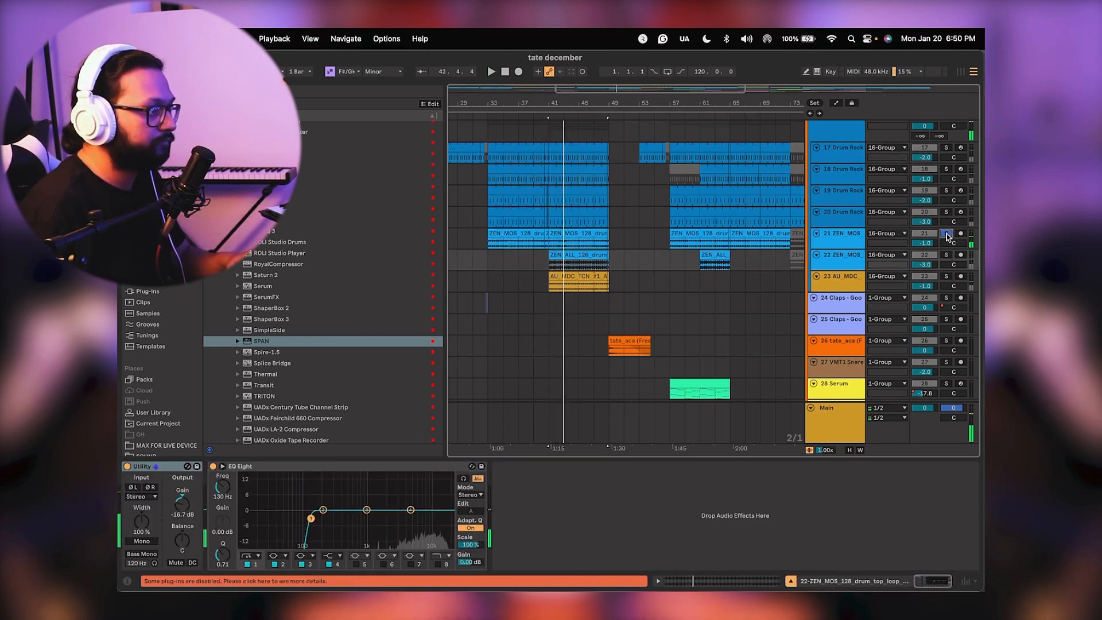
key("space")
scroll(696, 299, "down", 3)
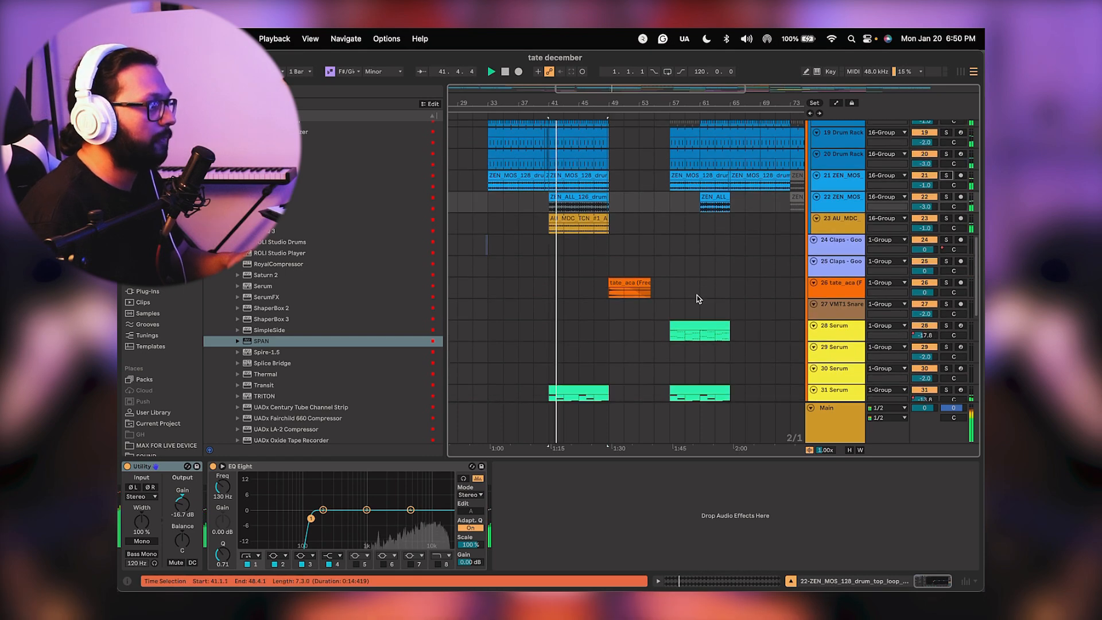
scroll(696, 294, "down", 6)
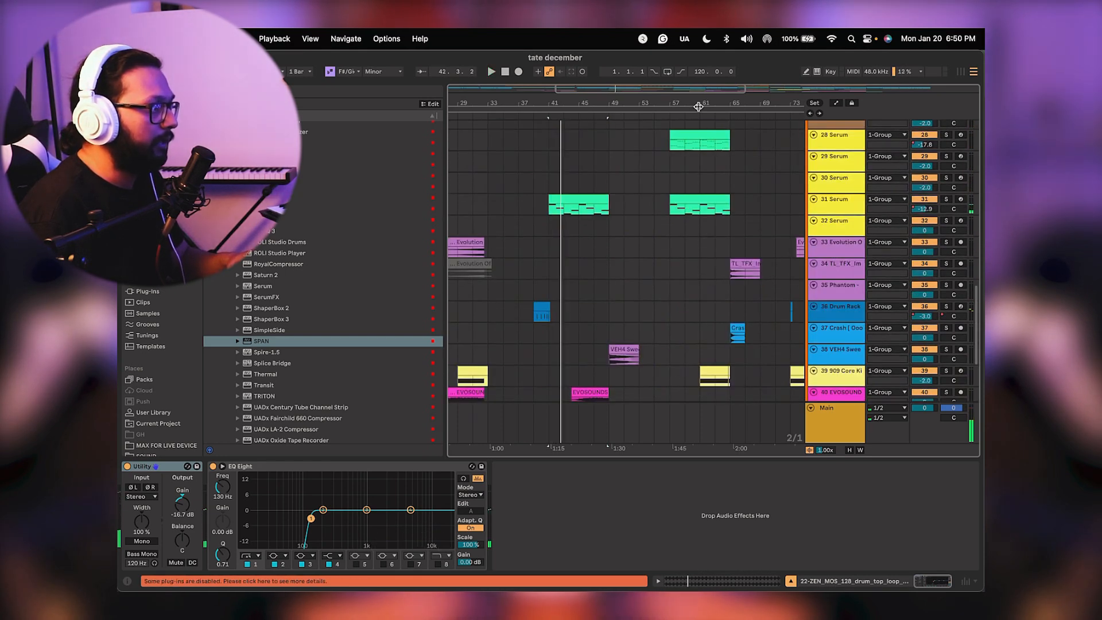
Examine which drum, synth and effects tracks of 1-Group carry clips around bar 41.
left_click_drag(698, 106, 610, 102)
scroll(556, 240, "up", 15)
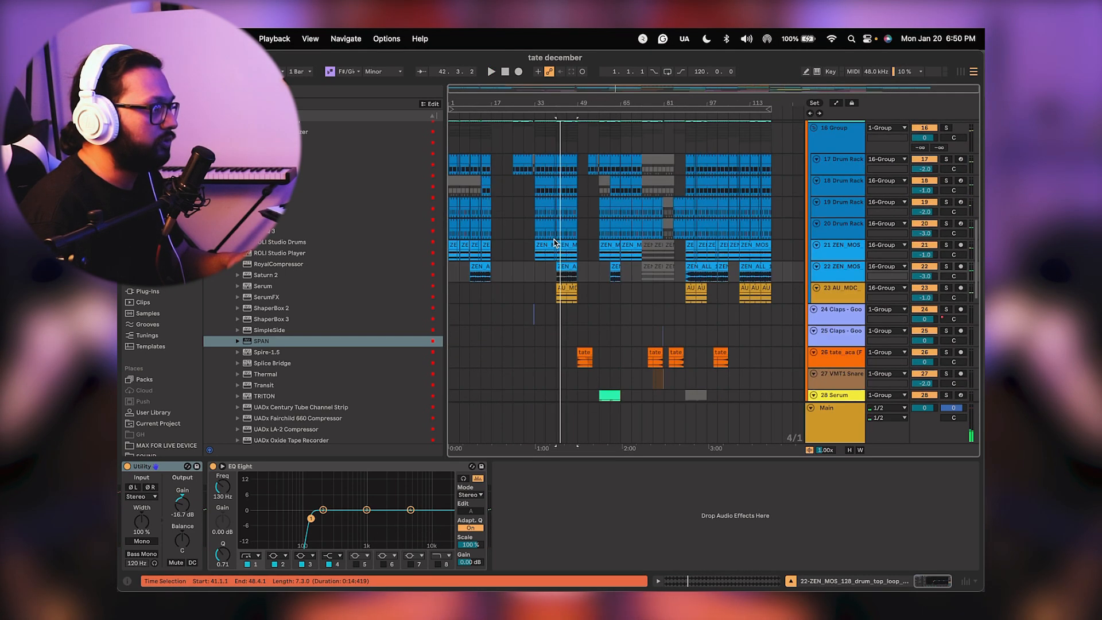
scroll(554, 238, "down", 15)
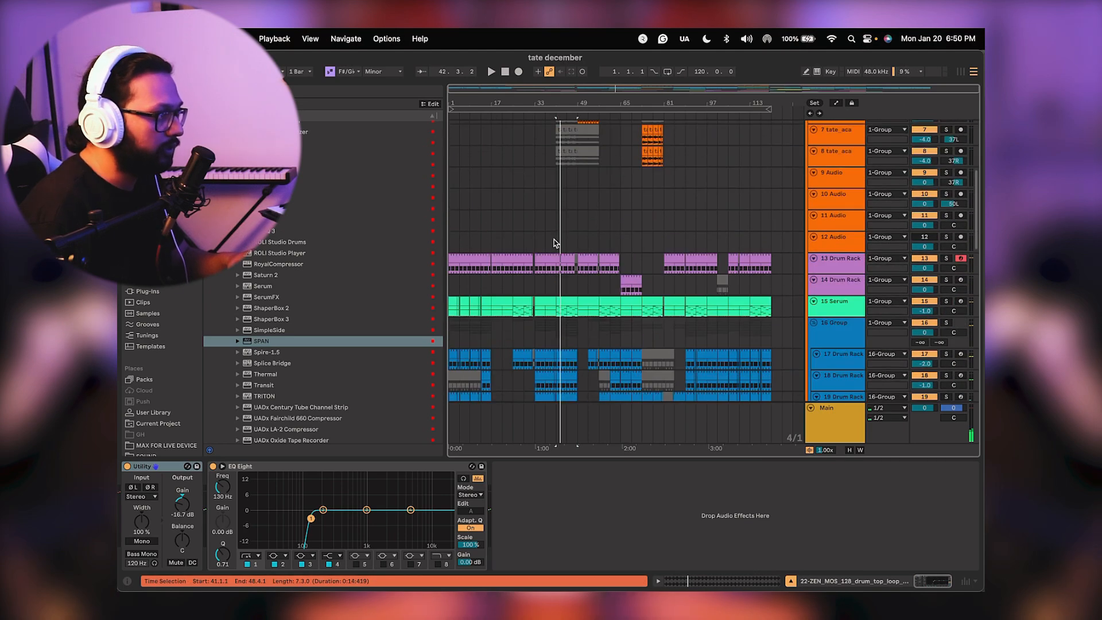
scroll(554, 241, "down", 5)
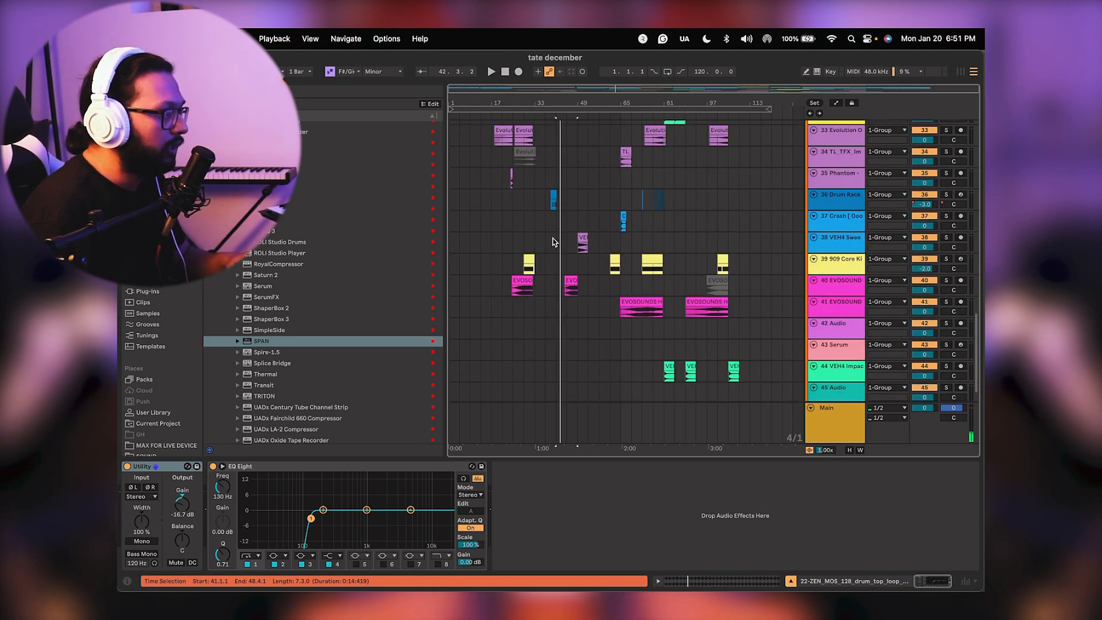
scroll(554, 240, "up", 4)
left_click_drag(558, 98, 562, 190)
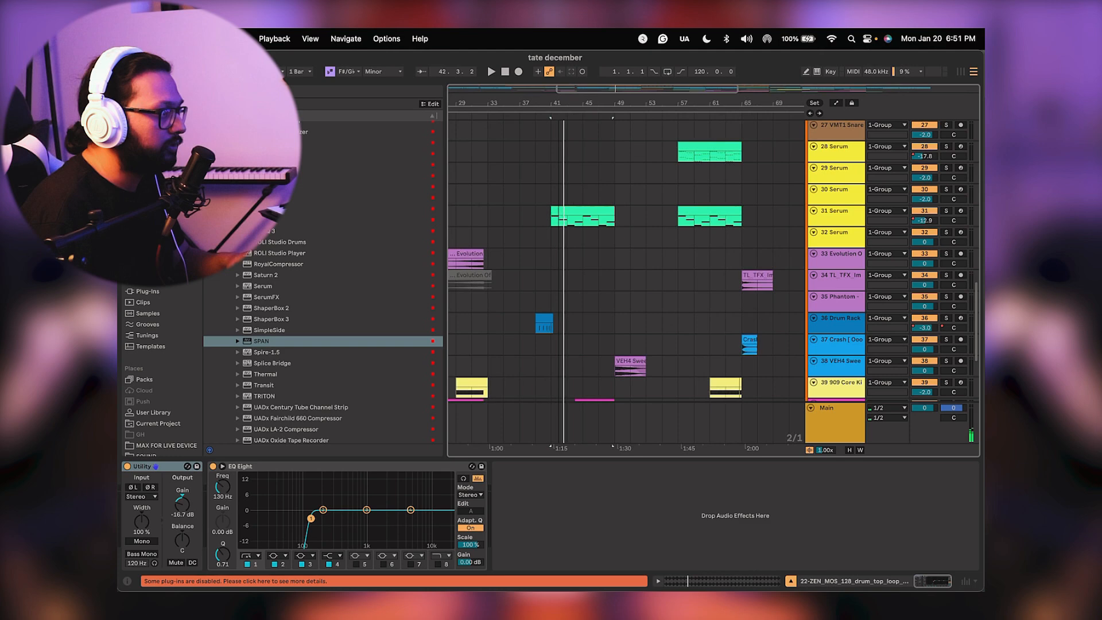
scroll(565, 206, "down", 8)
scroll(561, 188, "up", 8)
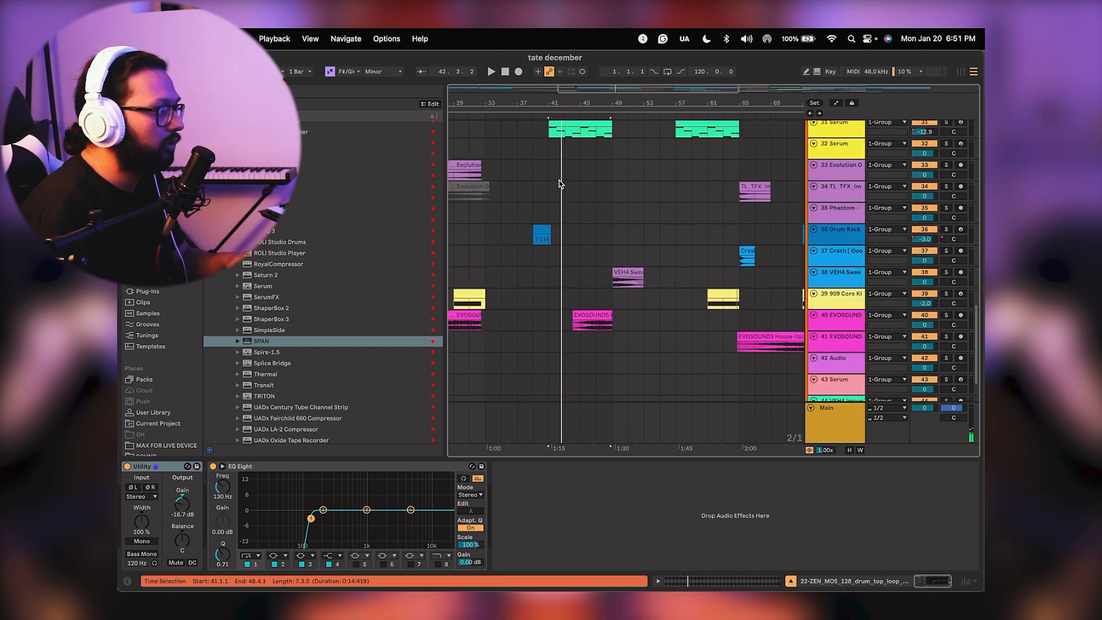
Solo 31 Serum, audition it from bar 41 and inspect its device chain.
left_click(947, 244)
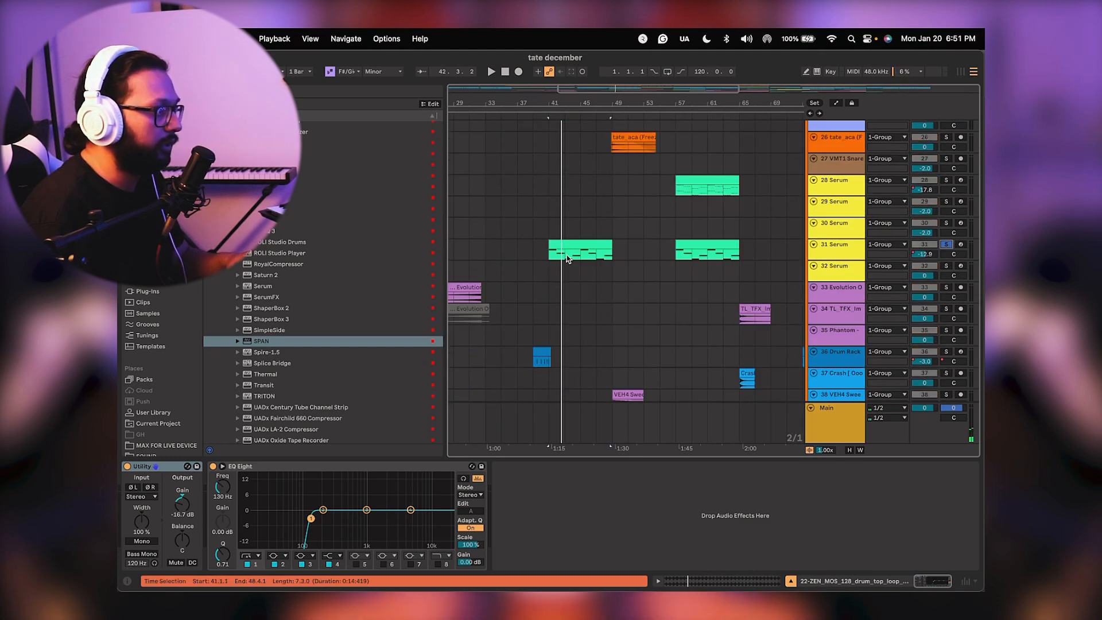
left_click(549, 256)
key("space")
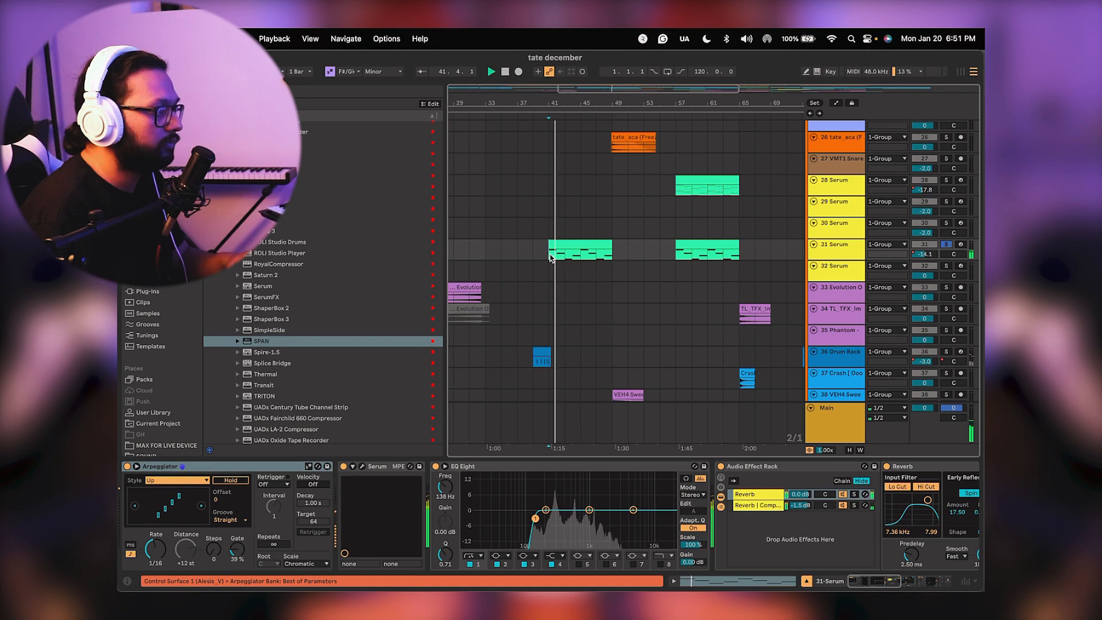
scroll(748, 494, "right", 10)
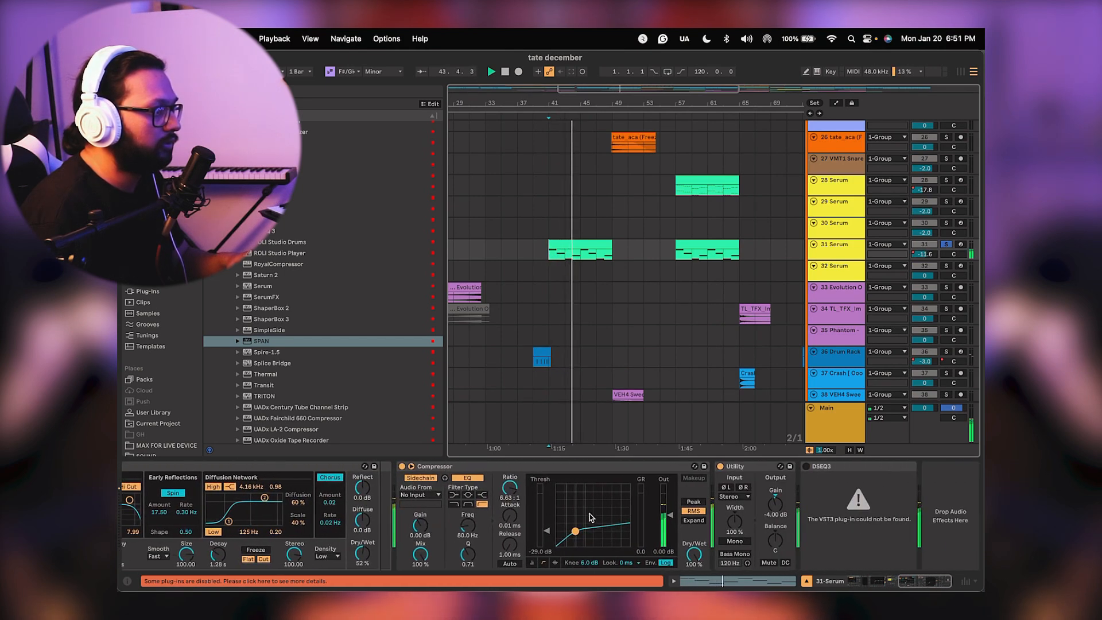
scroll(870, 519, "left", 5)
scroll(870, 519, "left", 6)
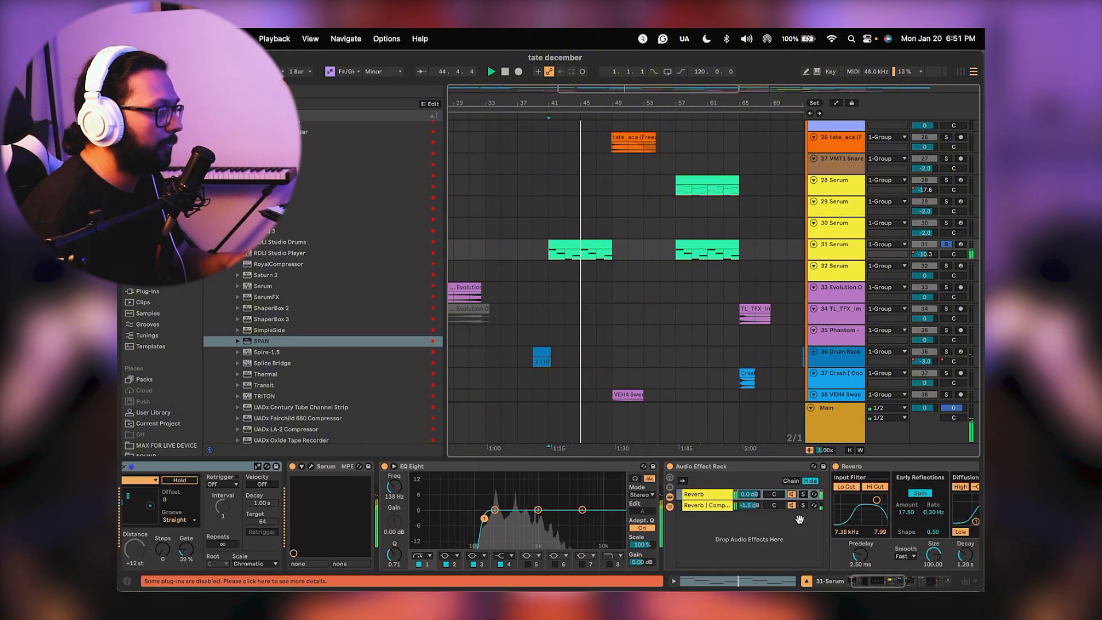
Solo 28 Serum instead of 31 Serum, audition its clip at bars 57 to 65 and show the whole timeline.
scroll(674, 217, "up", 4)
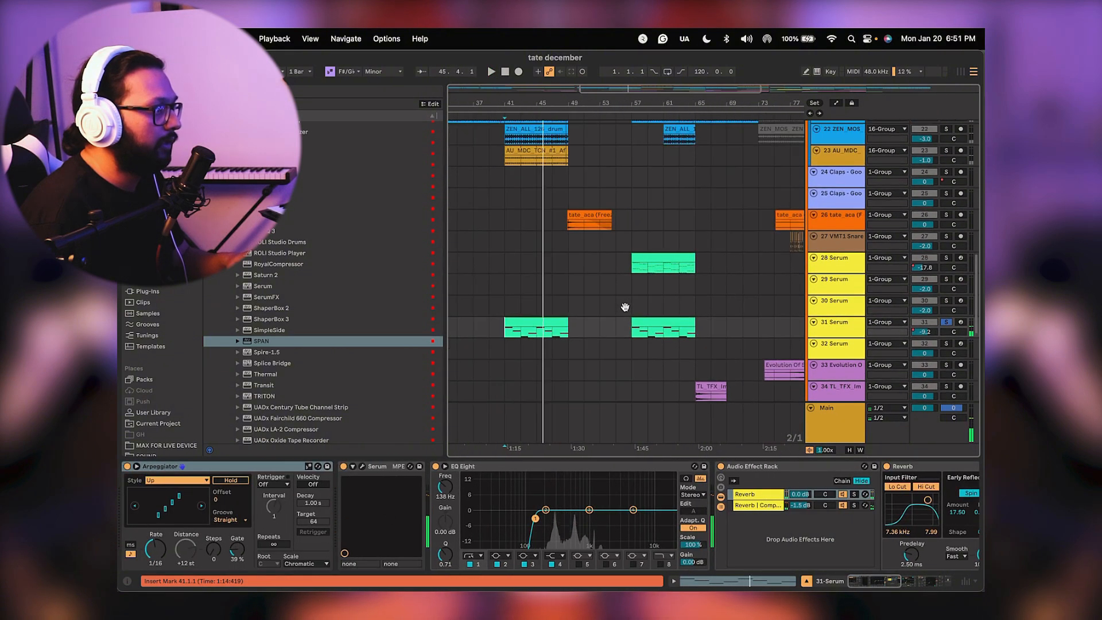
left_click(918, 257)
left_click(946, 259)
key("space")
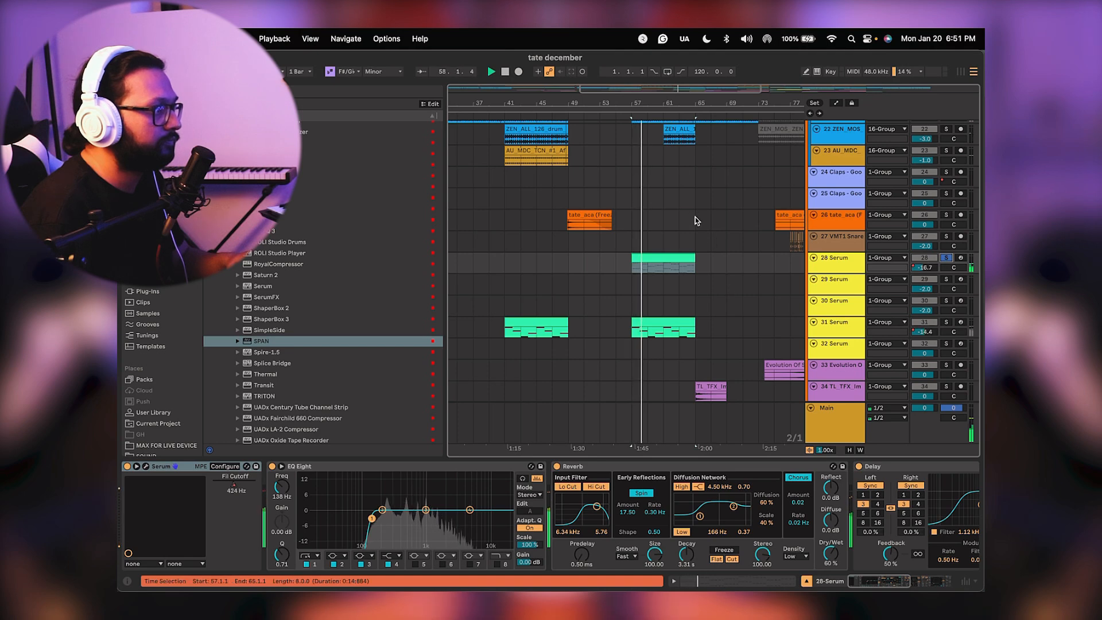
left_click_drag(668, 101, 612, 102)
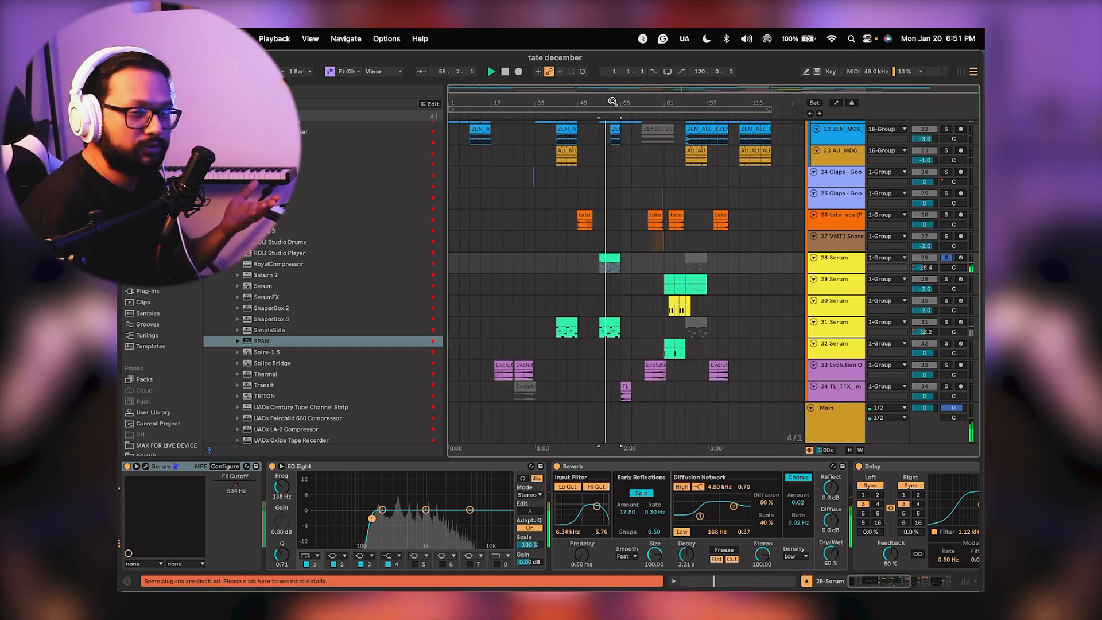
Place the insert mark at bar 49 and deactivate the vocal tracks from 2 Tate McRae through 8 tate_aca.
left_click(579, 264)
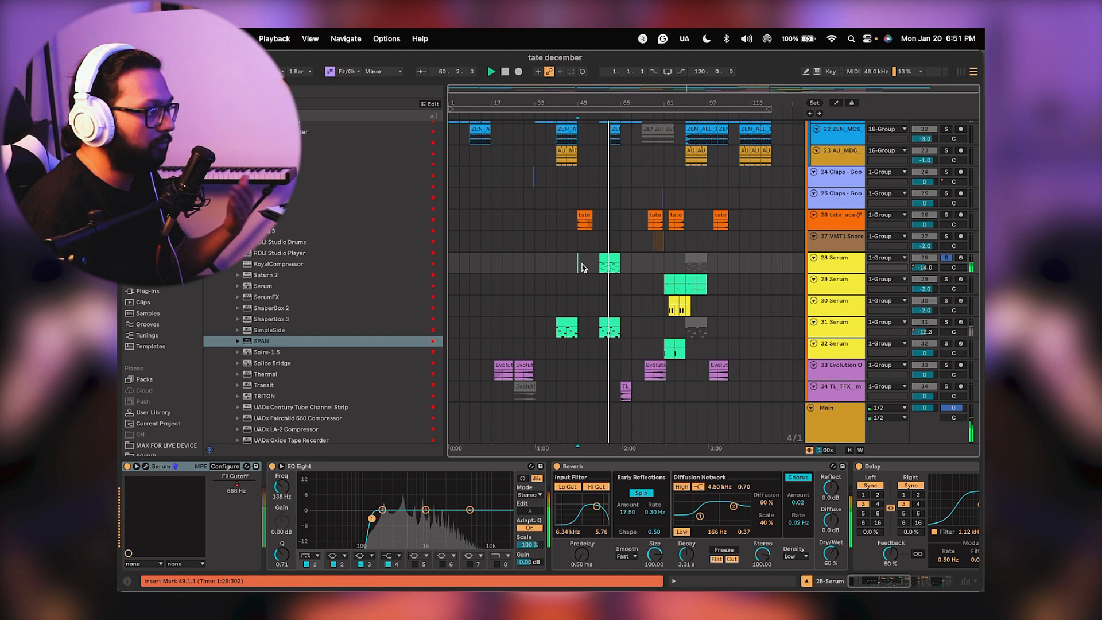
scroll(581, 264, "up", 10)
scroll(844, 240, "up", 2)
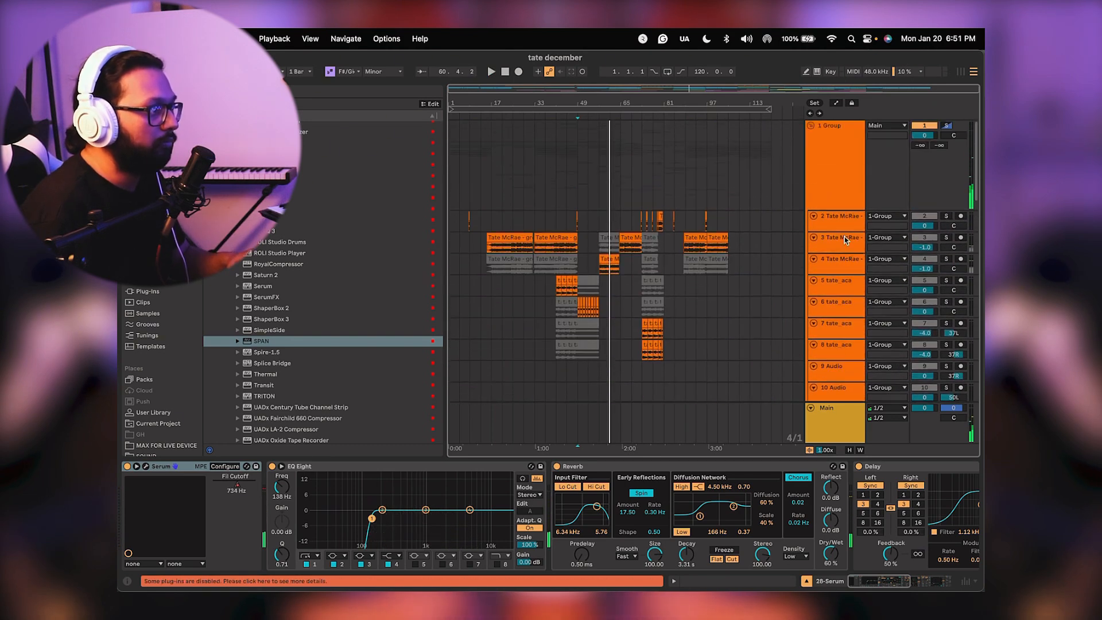
left_click(825, 227)
scroll(826, 232, "down", 1)
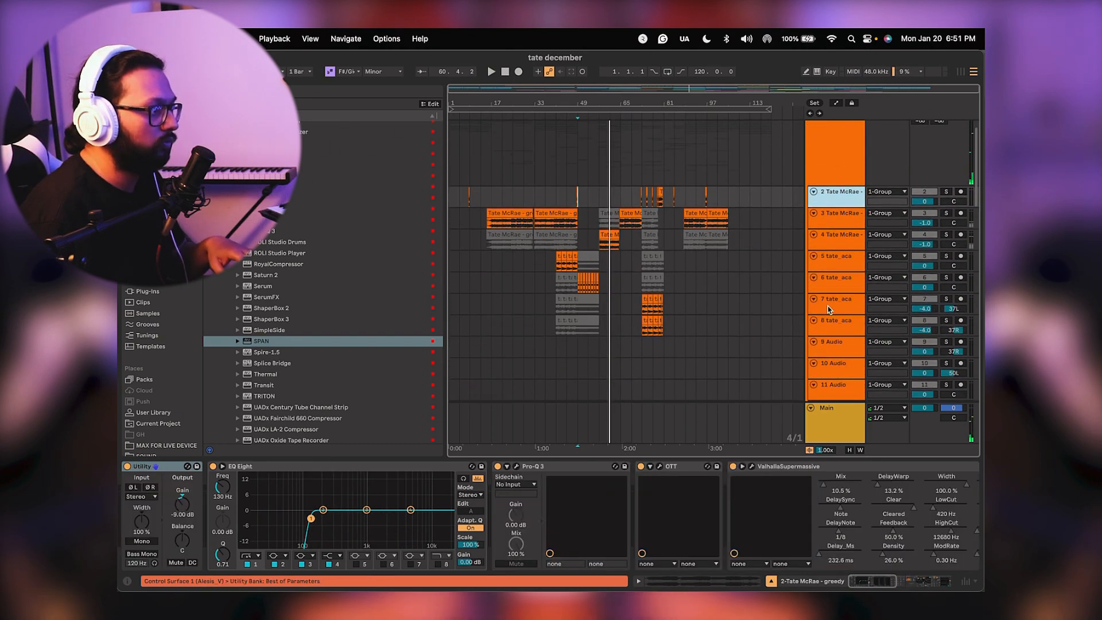
left_click(830, 326)
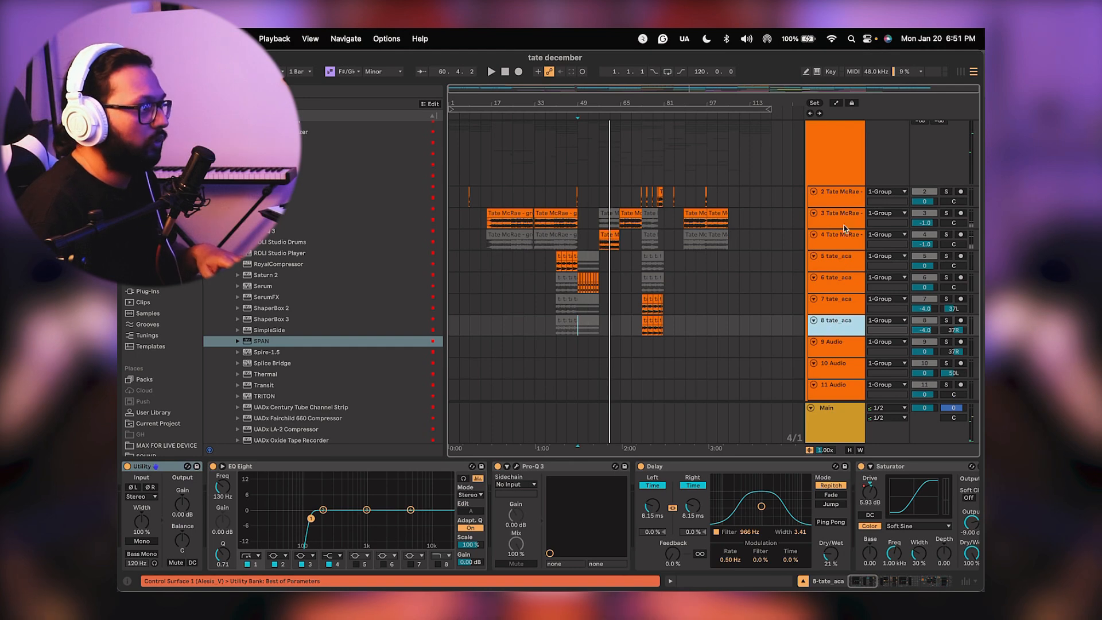
left_click(840, 202, "shift")
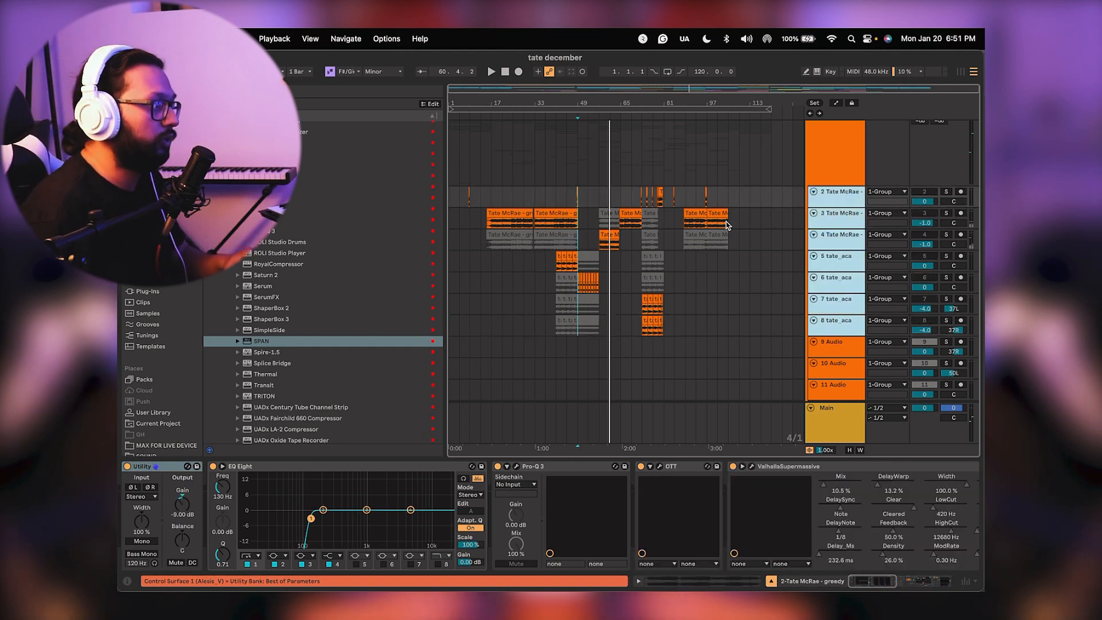
Play the arrangement from bar 49 without the vocals and clear the solo on 28 Serum.
scroll(642, 291, "down", 2)
scroll(648, 289, "down", 10)
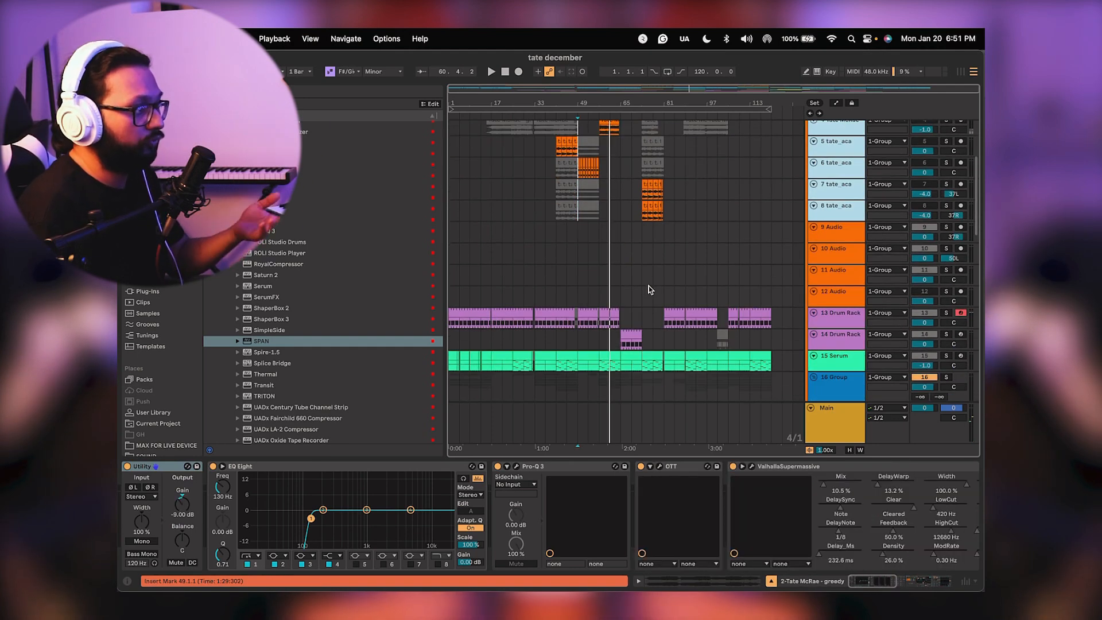
key("space")
scroll(691, 268, "up", 5)
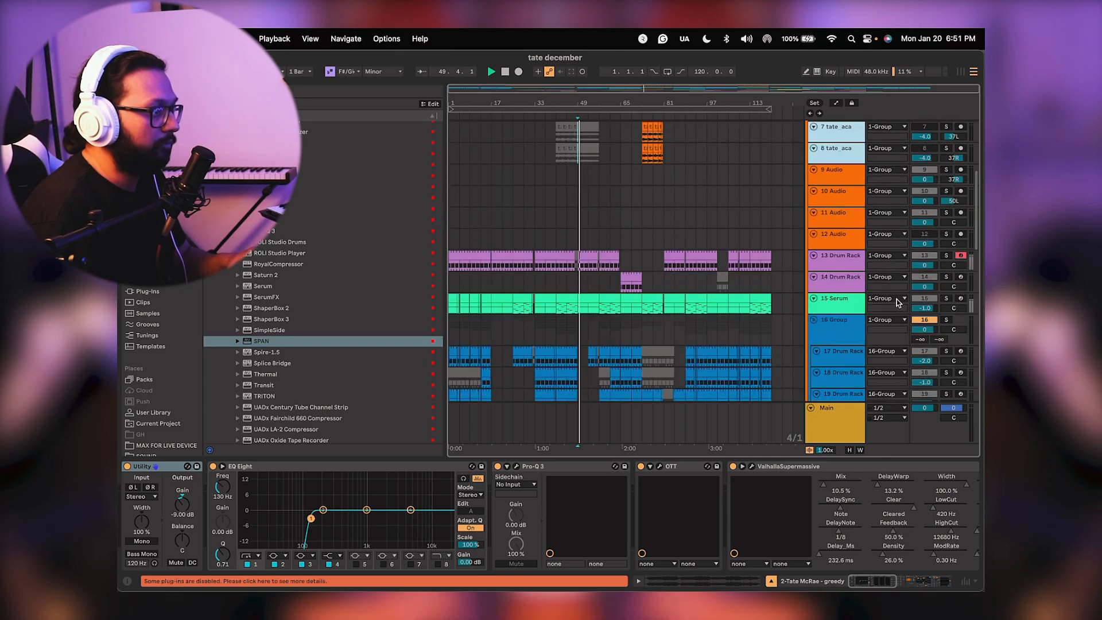
scroll(701, 286, "down", 3)
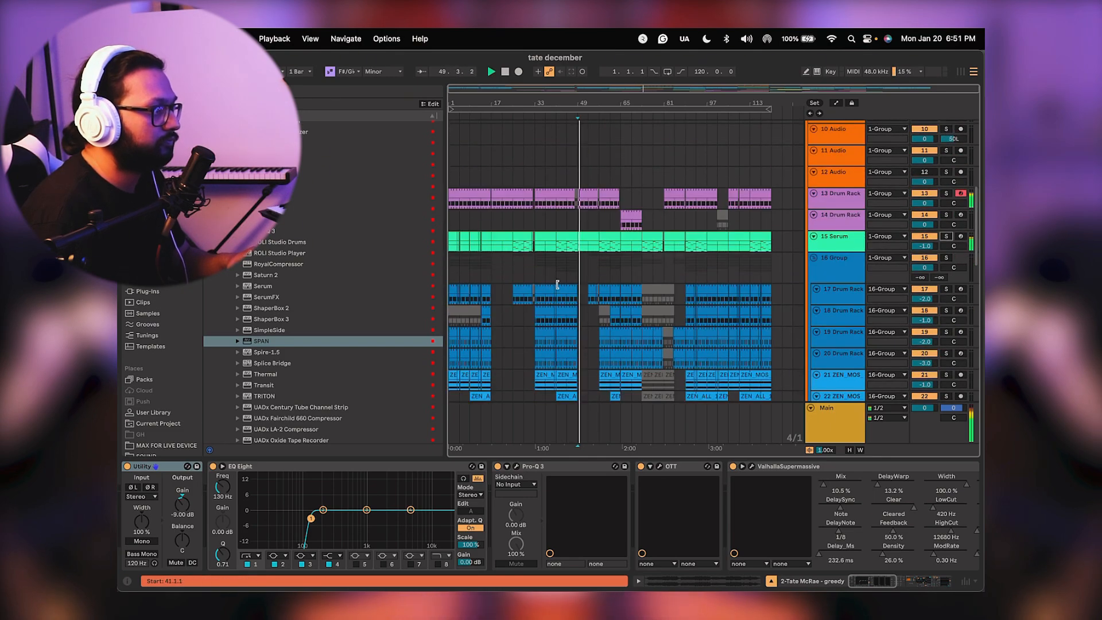
Audition the arrangement without vocals from bar 41 and from bar 33, examining which layers carry clips in each section.
left_click(531, 270)
scroll(537, 270, "down", 3)
scroll(538, 274, "down", 5)
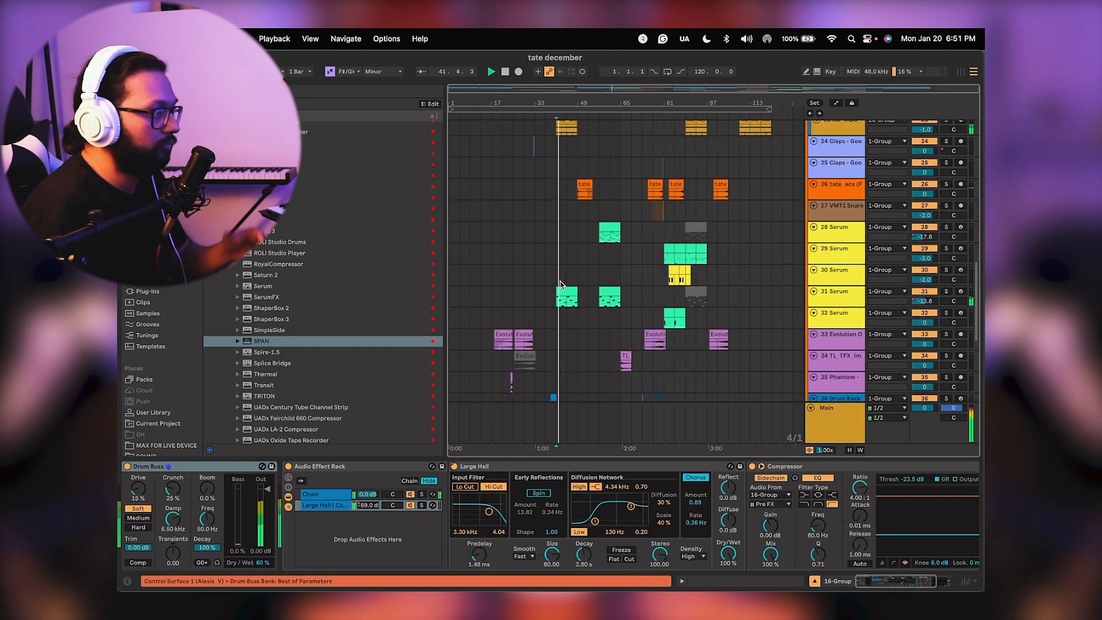
left_click(535, 295)
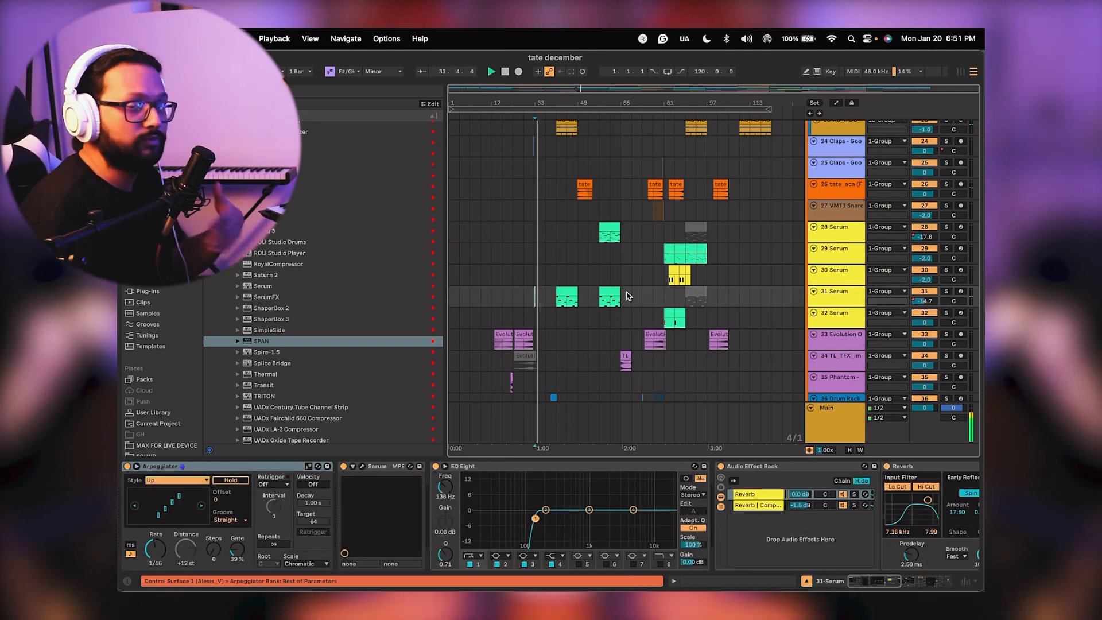
scroll(567, 285, "down", 3)
scroll(567, 285, "down", 2)
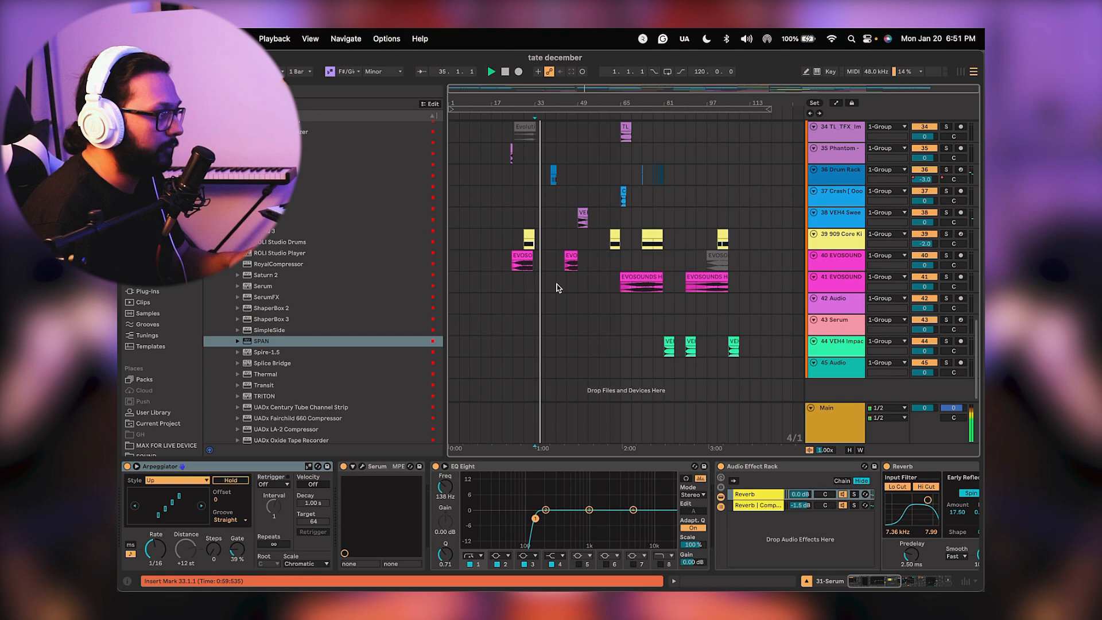
scroll(557, 289, "up", 10)
scroll(557, 286, "up", 10)
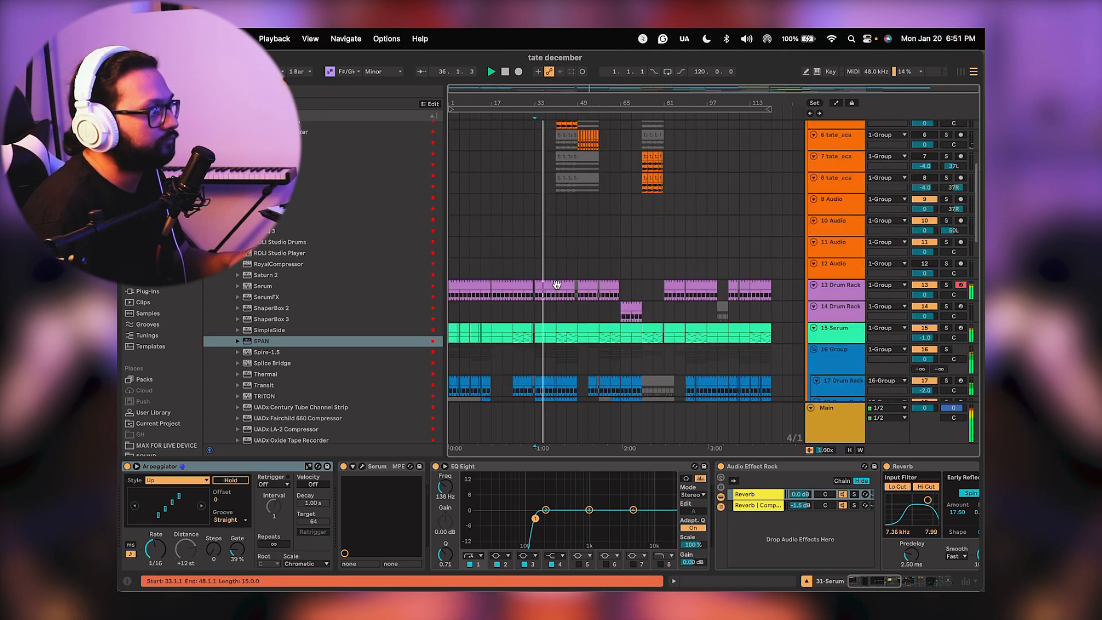
scroll(557, 285, "down", 10)
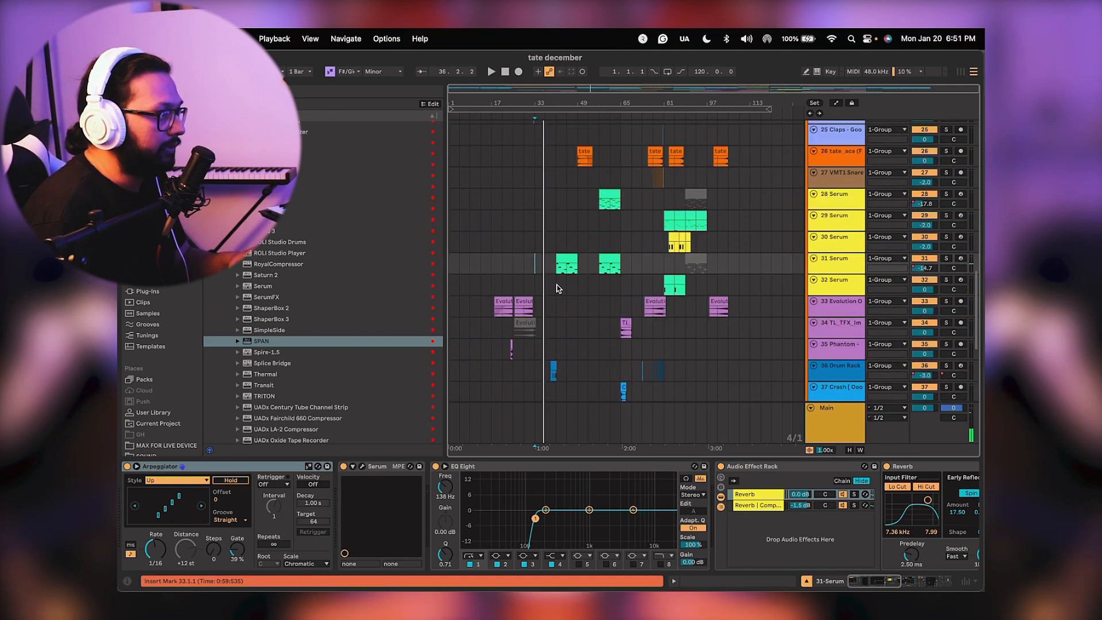
Audition the section starting at bar 81 with the 29 Serum clip.
scroll(616, 275, "up", 1)
left_click(670, 226)
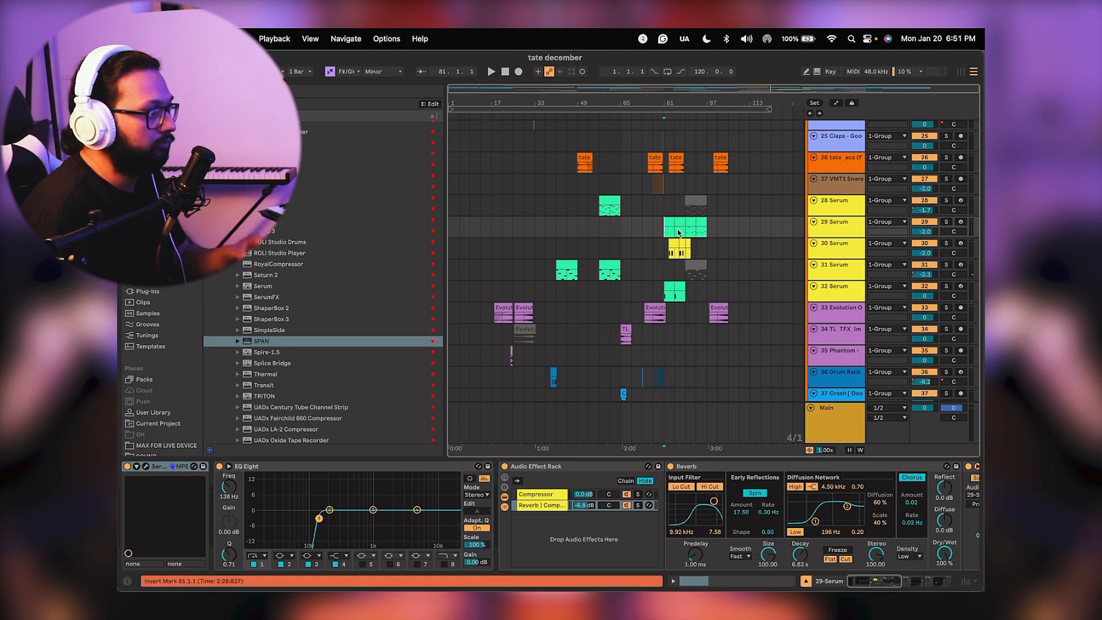
key("space")
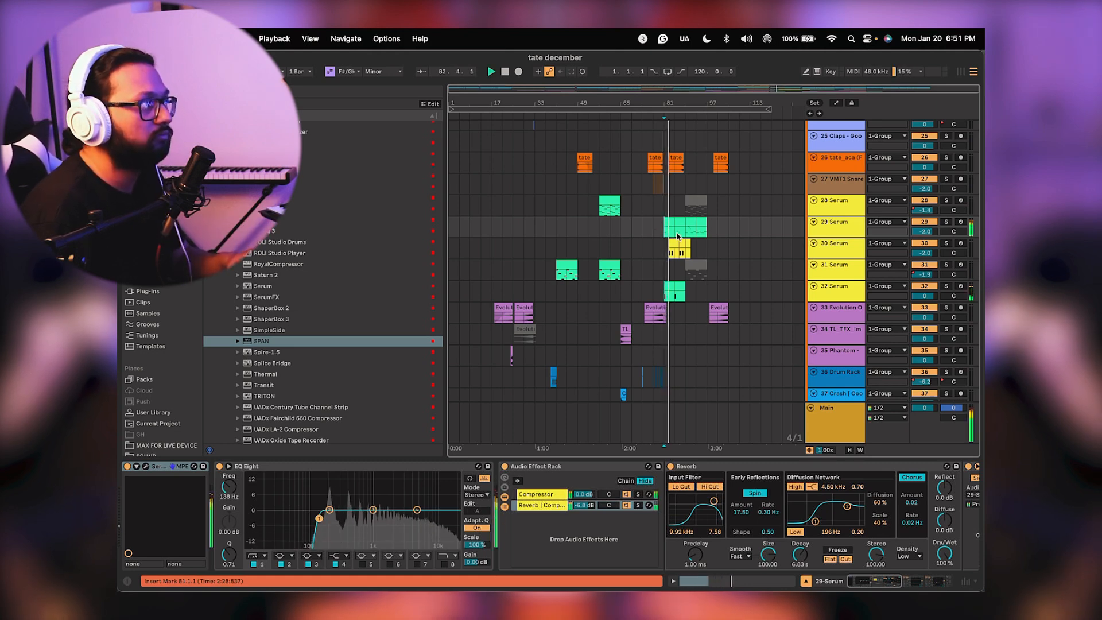
key("space")
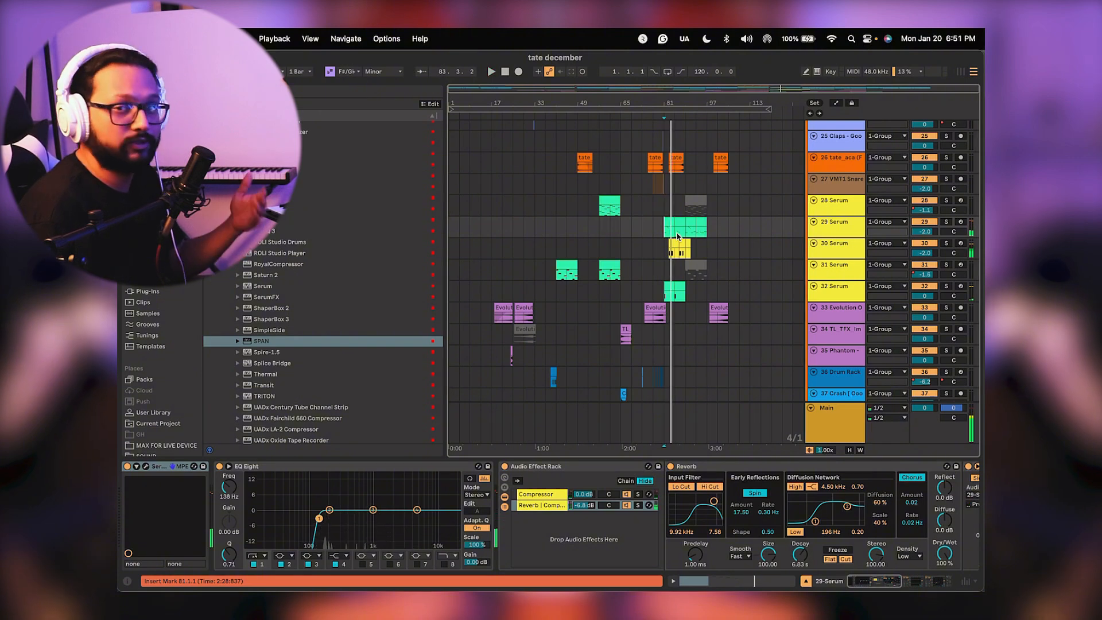
Collapse 1 Group to its overview and highlight the whole arrangement from its end back to bar 1.
mouse_move(705, 101)
left_mouse_down()
mouse_move(668, 101)
mouse_move(780, 100)
mouse_move(705, 101)
left_mouse_up()
scroll(601, 194, "up", 20)
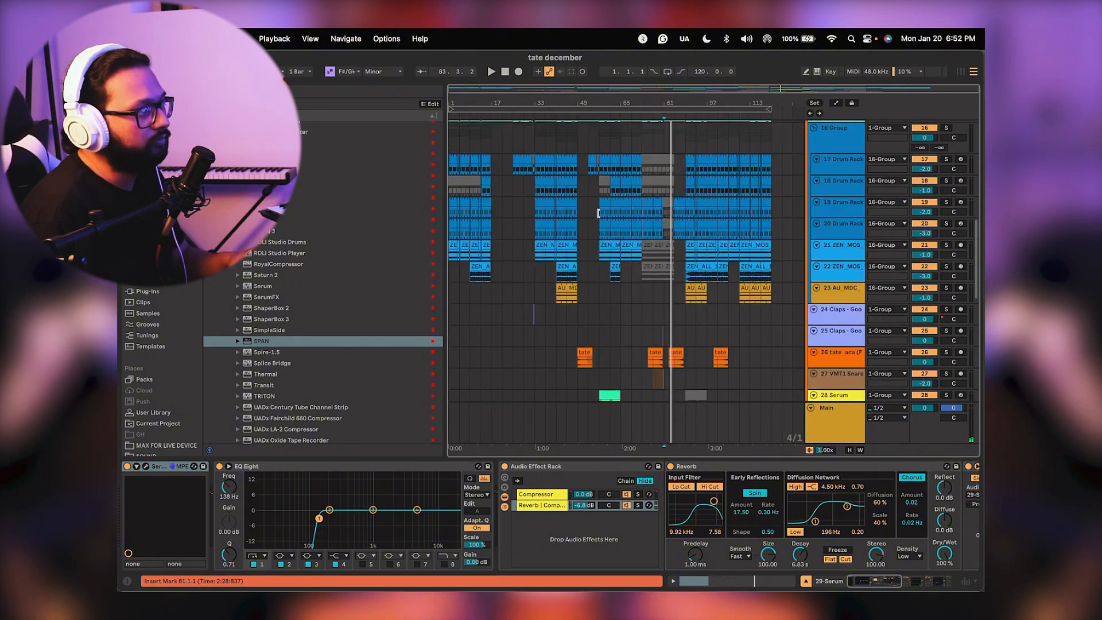
scroll(809, 157, "up", 2)
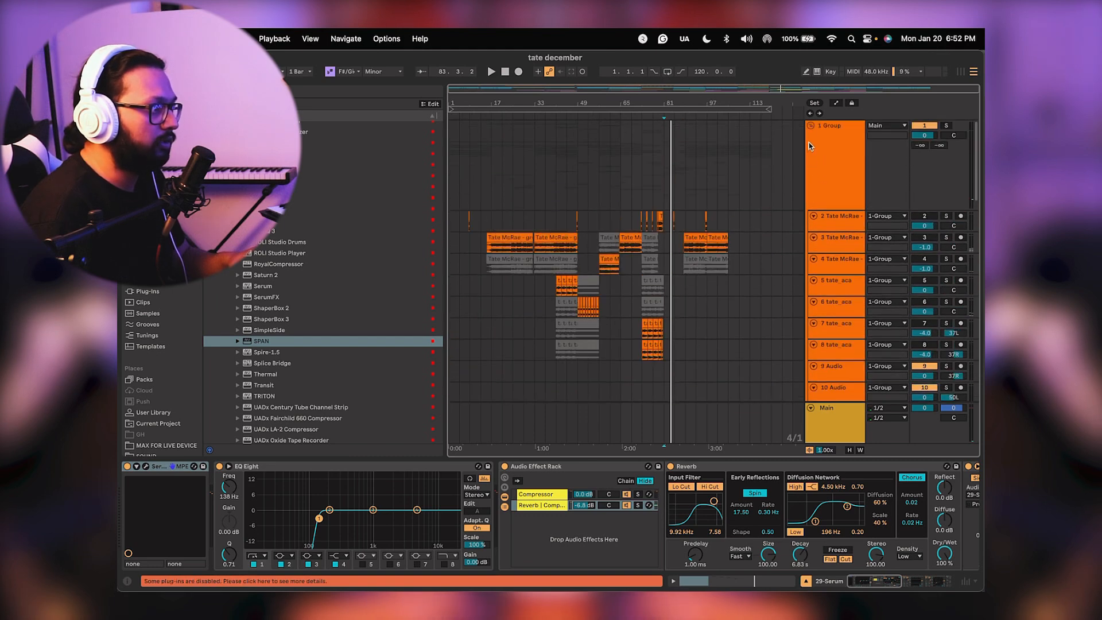
left_click(810, 126)
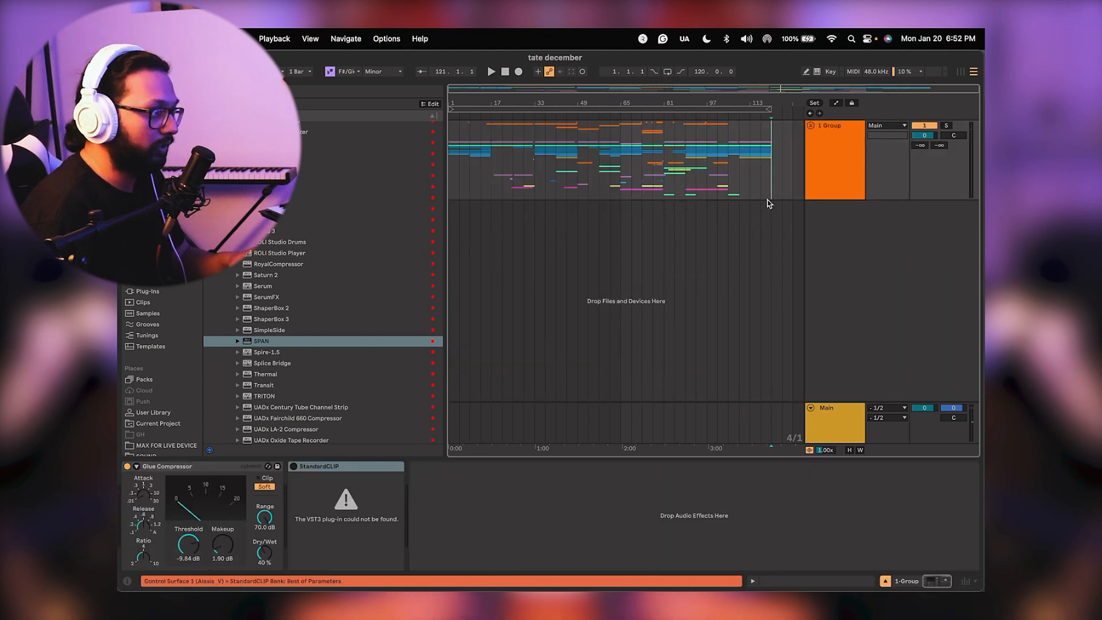
left_click_drag(766, 200, 443, 140)
left_click(565, 242)
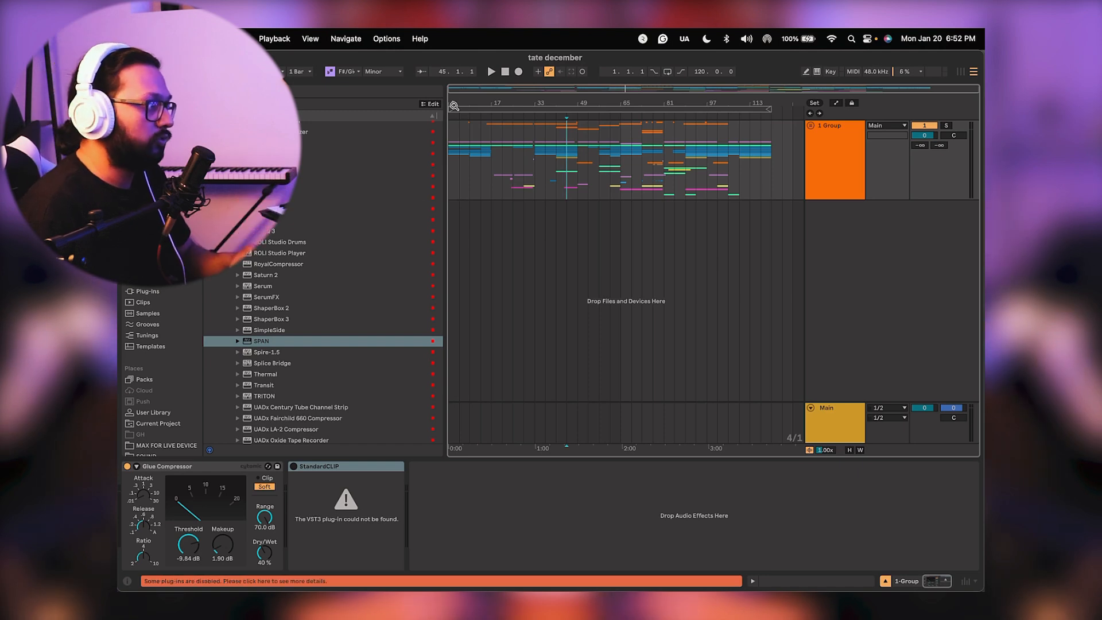
Examine the opening in four-bar blocks by selecting bars 1 to 5 and bars 5 to 9 of 1 Group.
left_click_drag(453, 95, 455, 167)
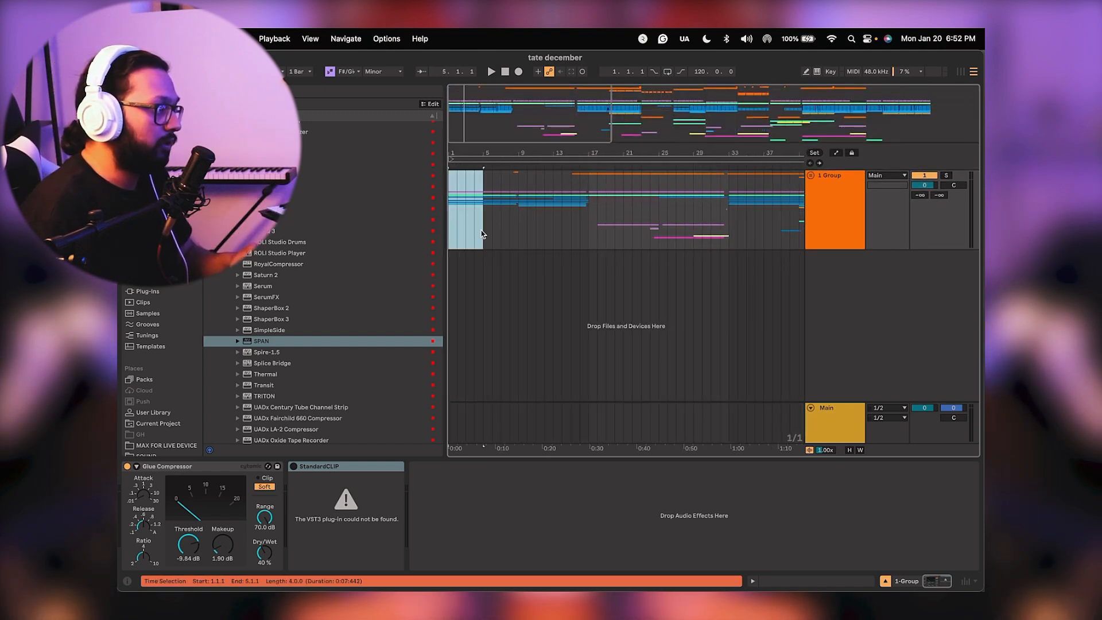
left_click_drag(480, 234, 482, 234)
left_click_drag(462, 154, 463, 164)
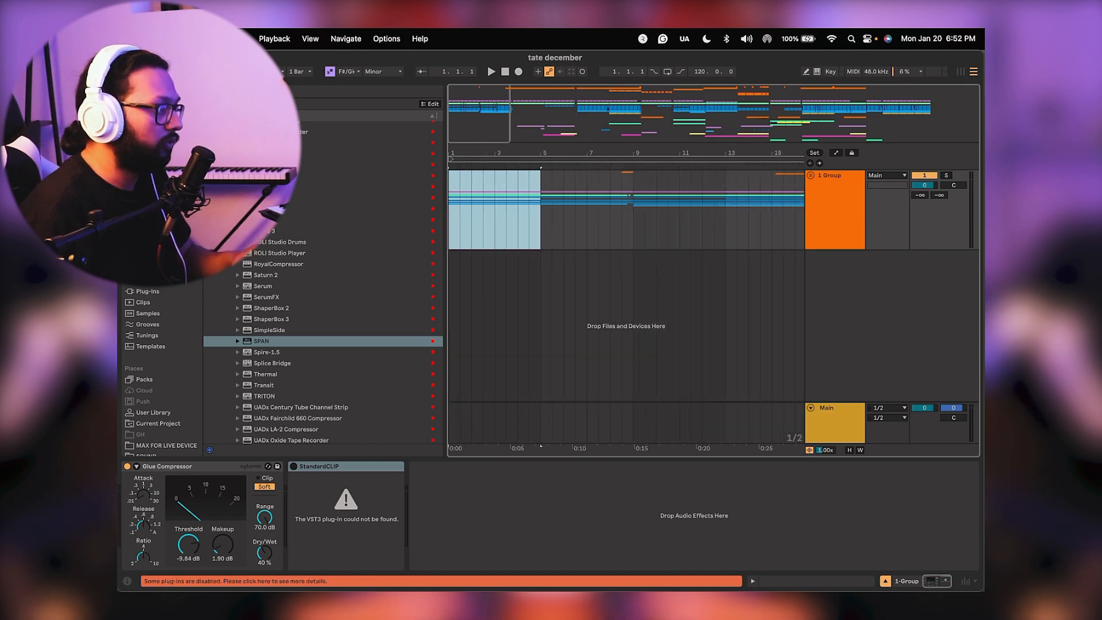
left_click_drag(543, 232, 635, 228)
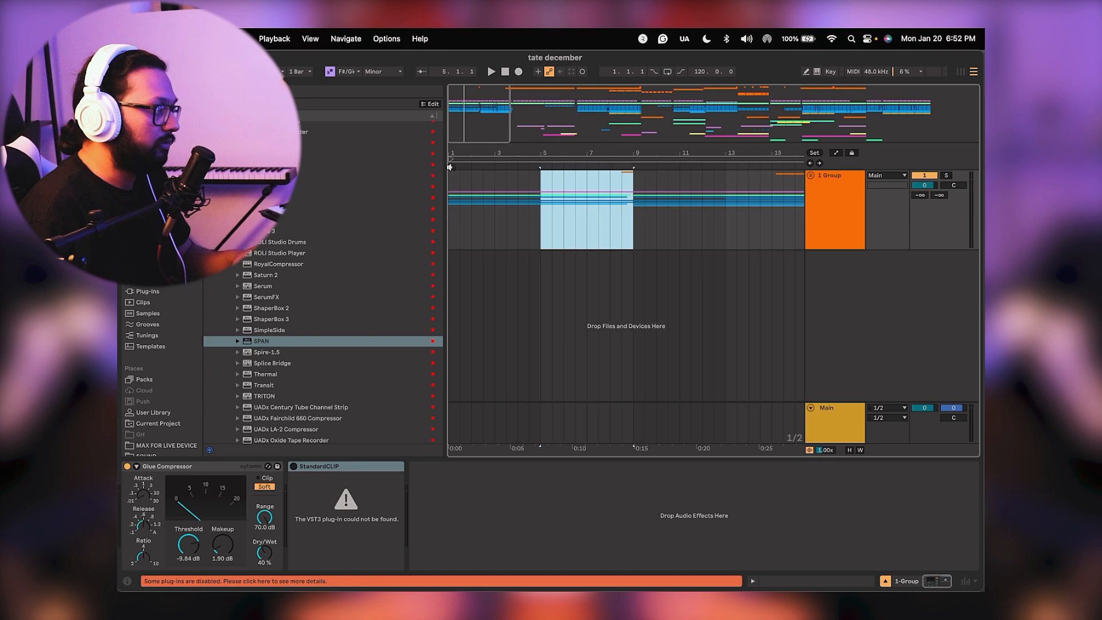
Add a locator at bar 1 and name it INTRO.
right_click(453, 171)
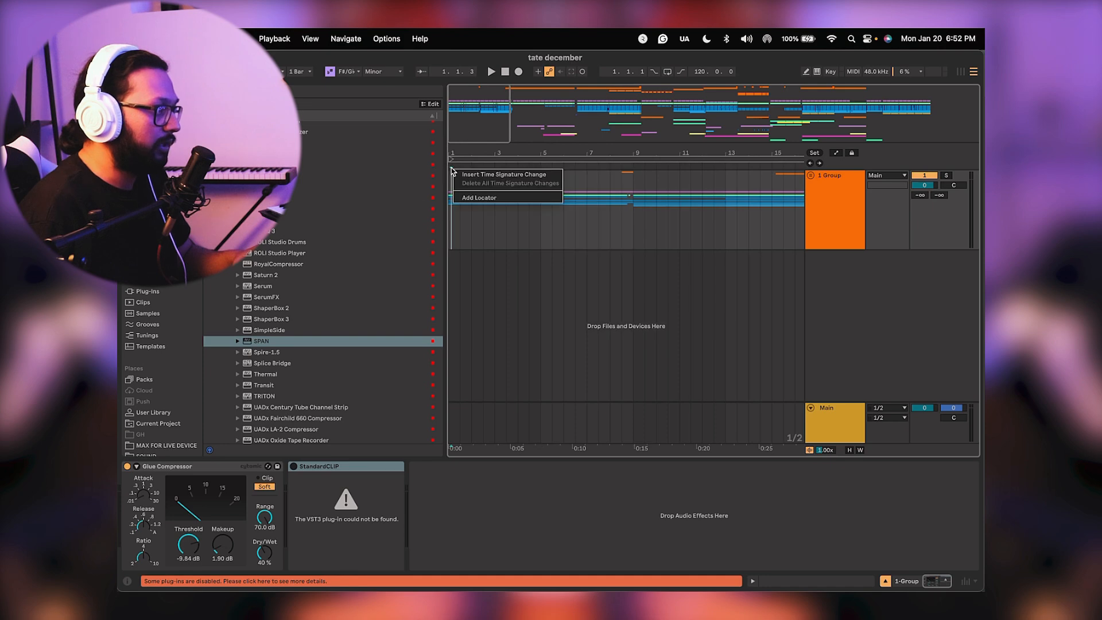
left_click(468, 198)
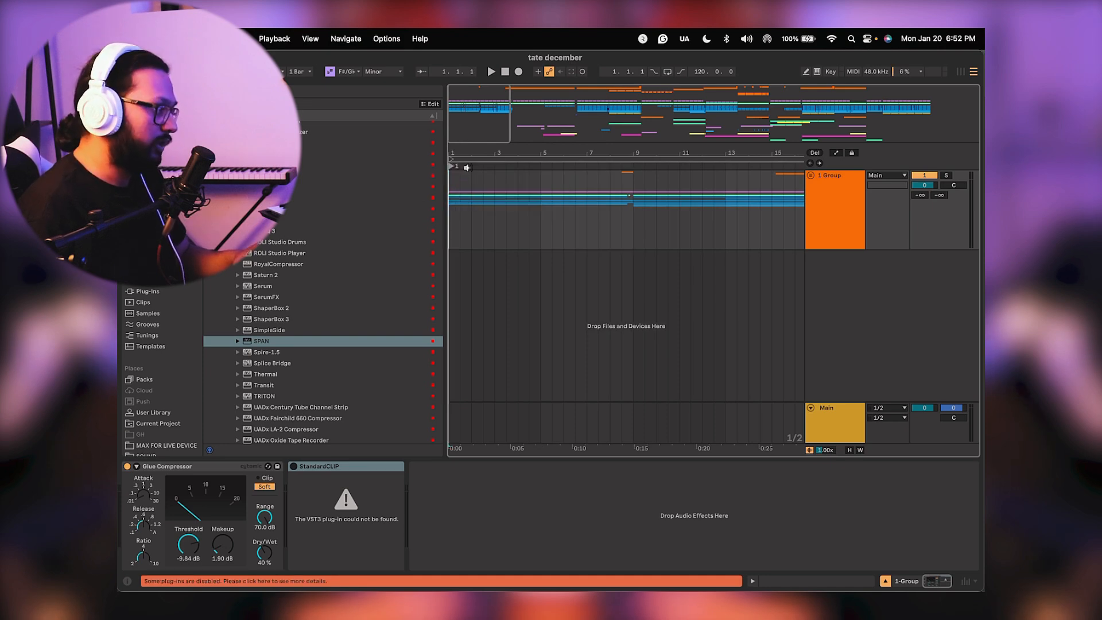
right_click(456, 171)
left_click(462, 182)
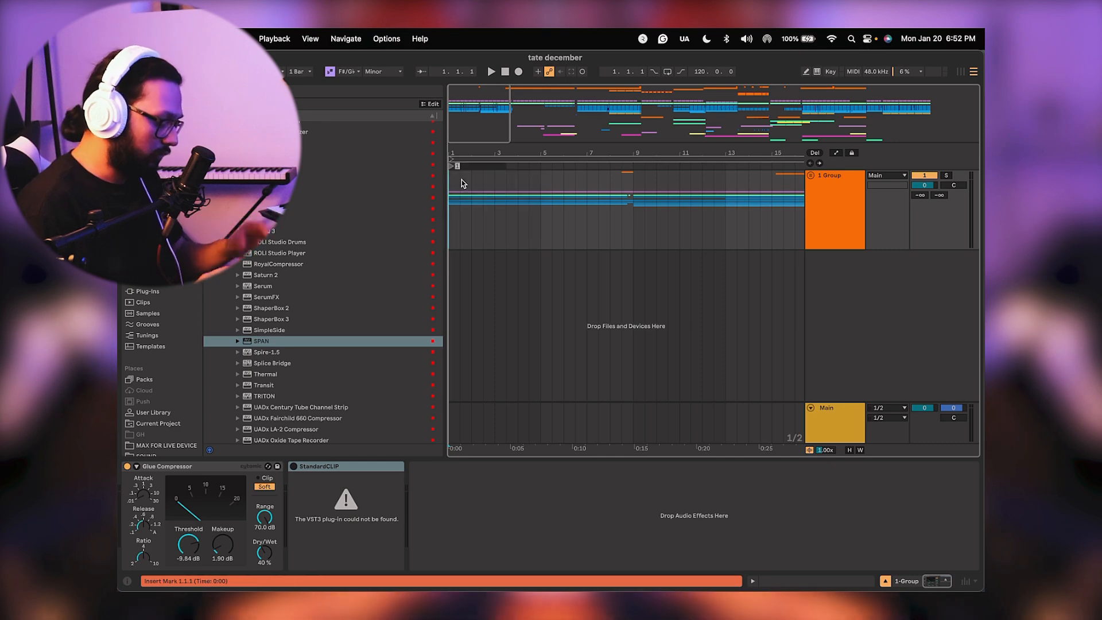
type("INTRP")
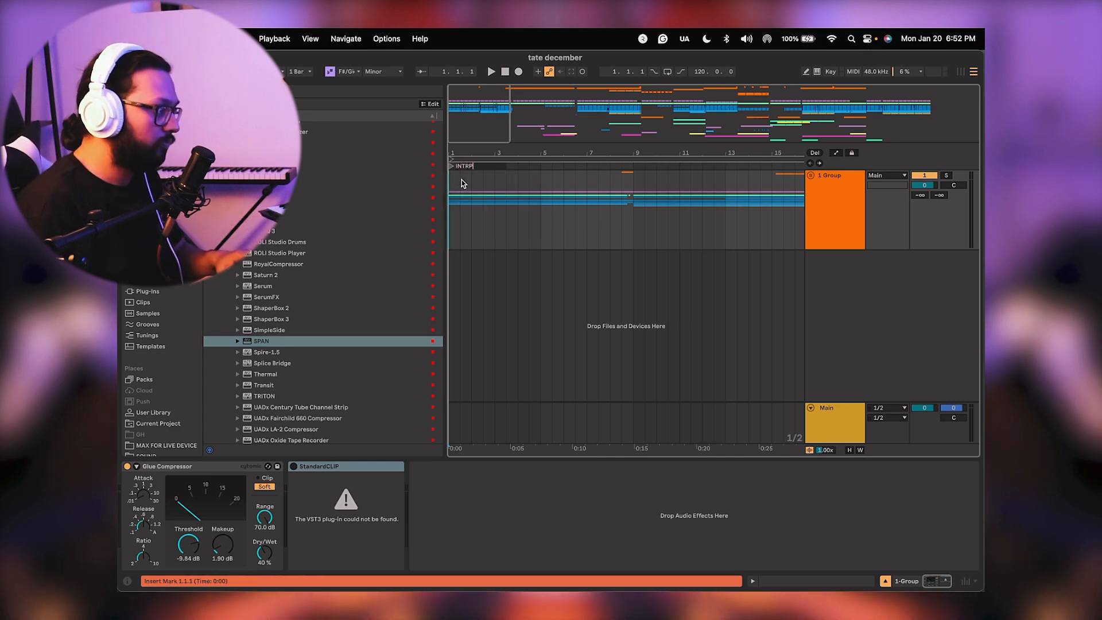
key("BackSpace")
type("O")
key("Return")
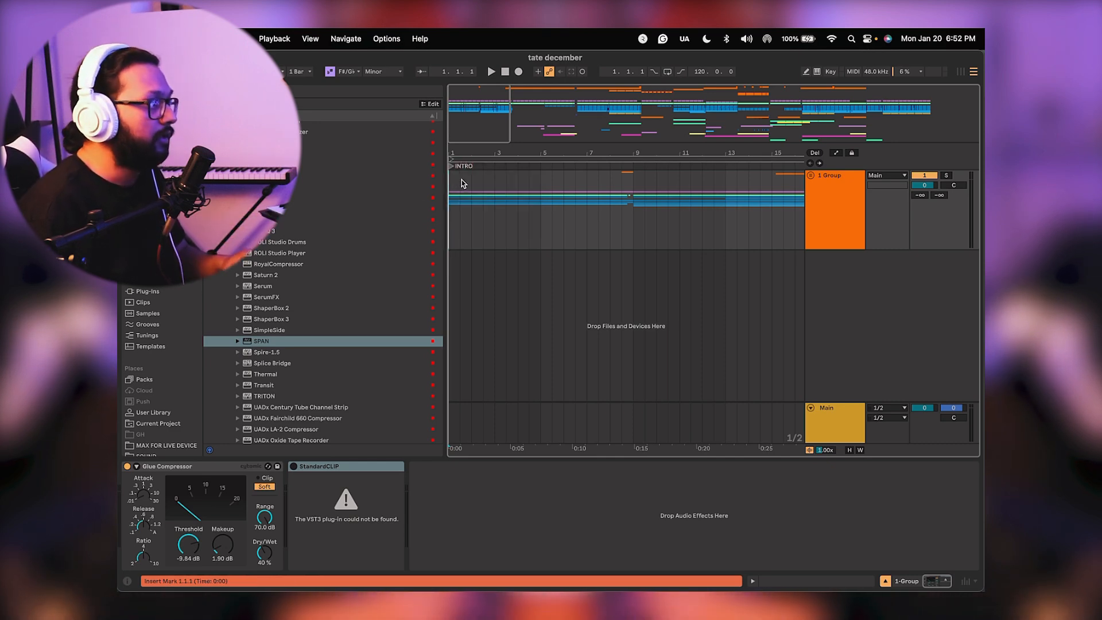
Add a locator at bar 5 and name it HATS.
scroll(591, 195, "right", 3)
left_click(481, 167)
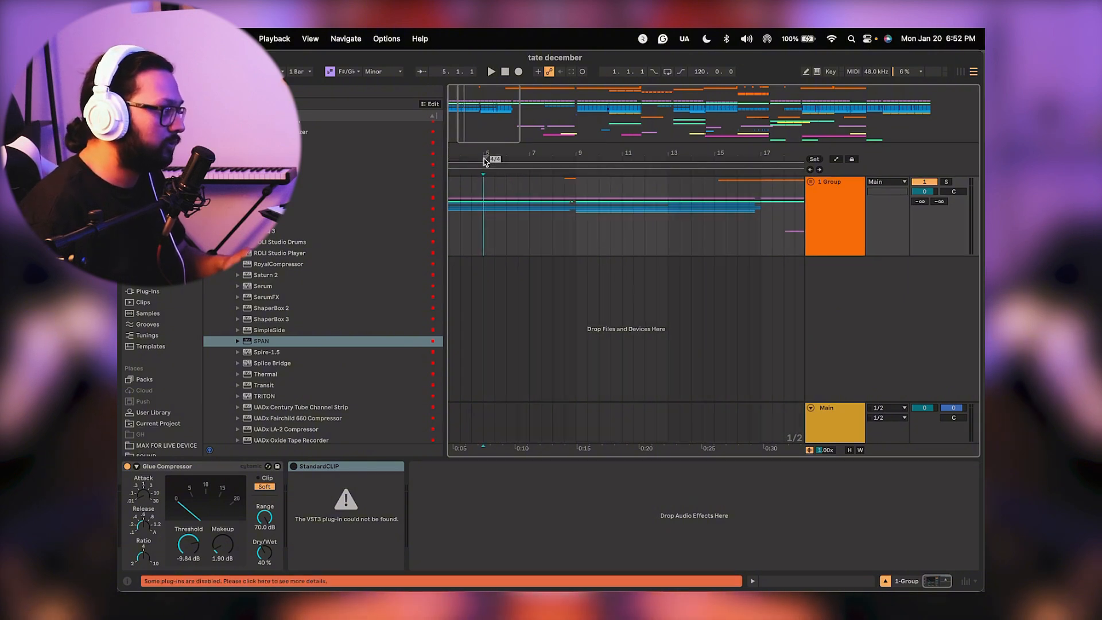
right_click(484, 161)
left_click(499, 172)
right_click(482, 169)
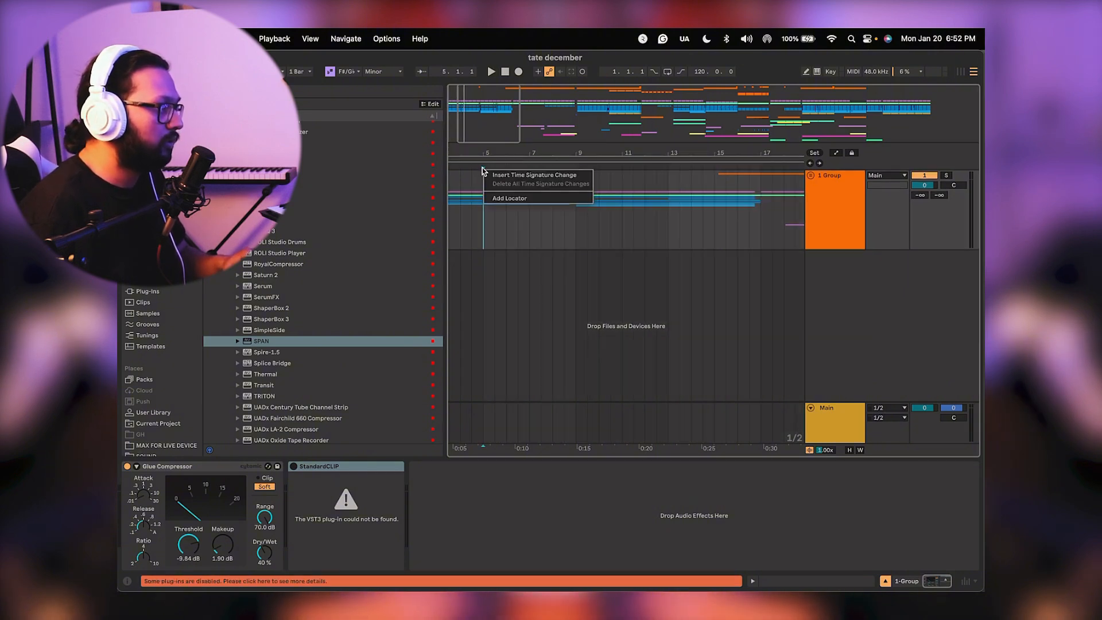
left_click(497, 198)
key("super+r")
type("HAST")
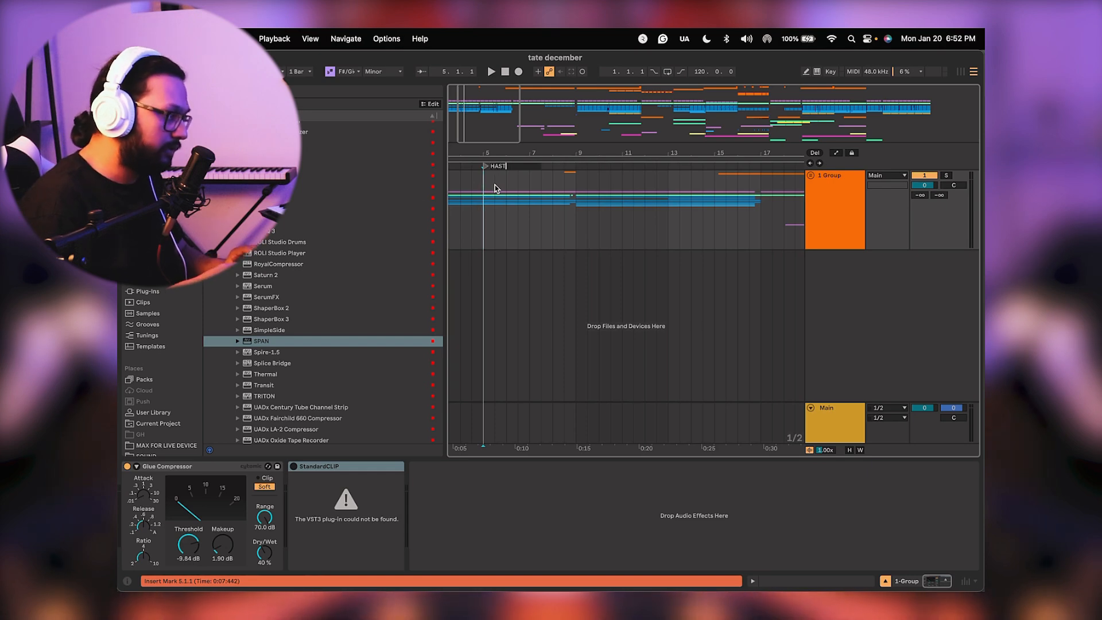
key("BackSpace")
key("BackSpace")
type("T")
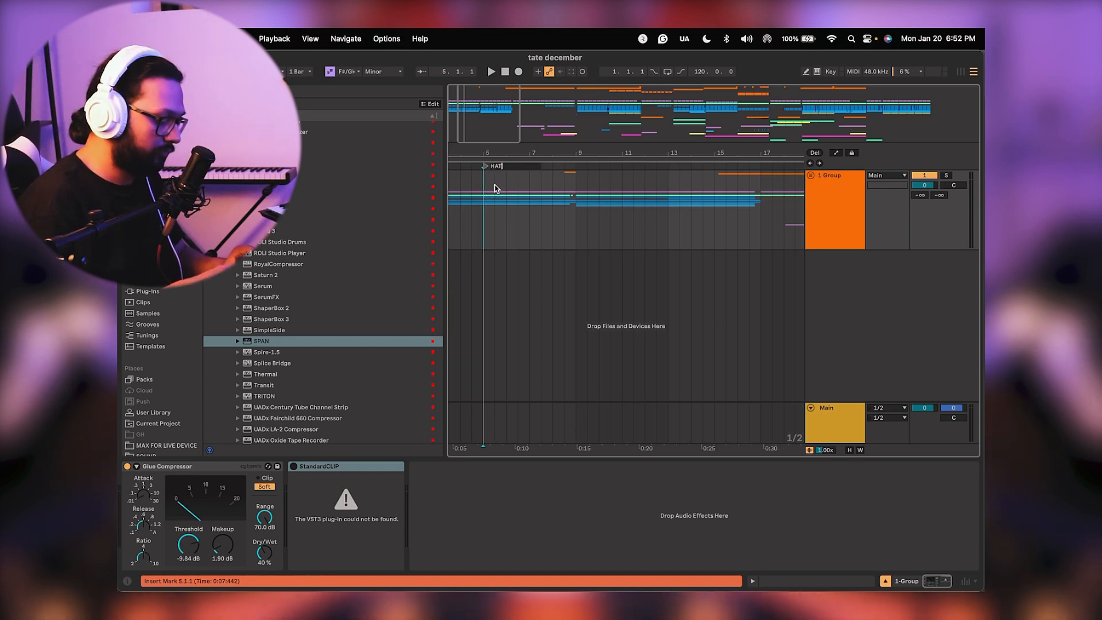
type("S")
key("Return")
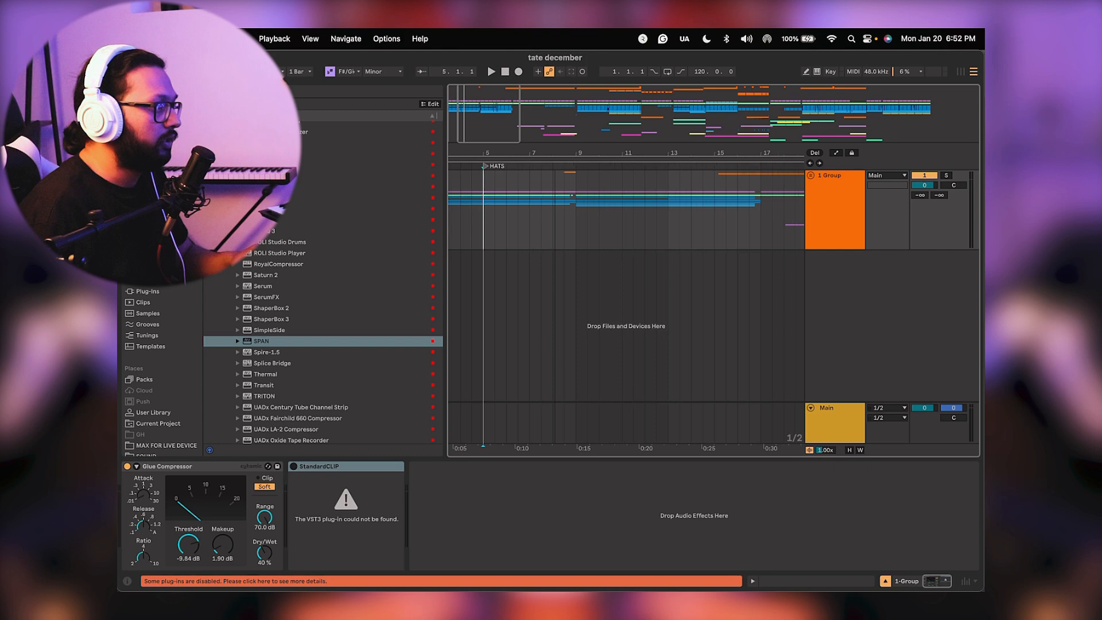
Show the whole timeline and select everything in 1 Group from bar 1 to bar 121.
left_click_drag(516, 166, 339, 138)
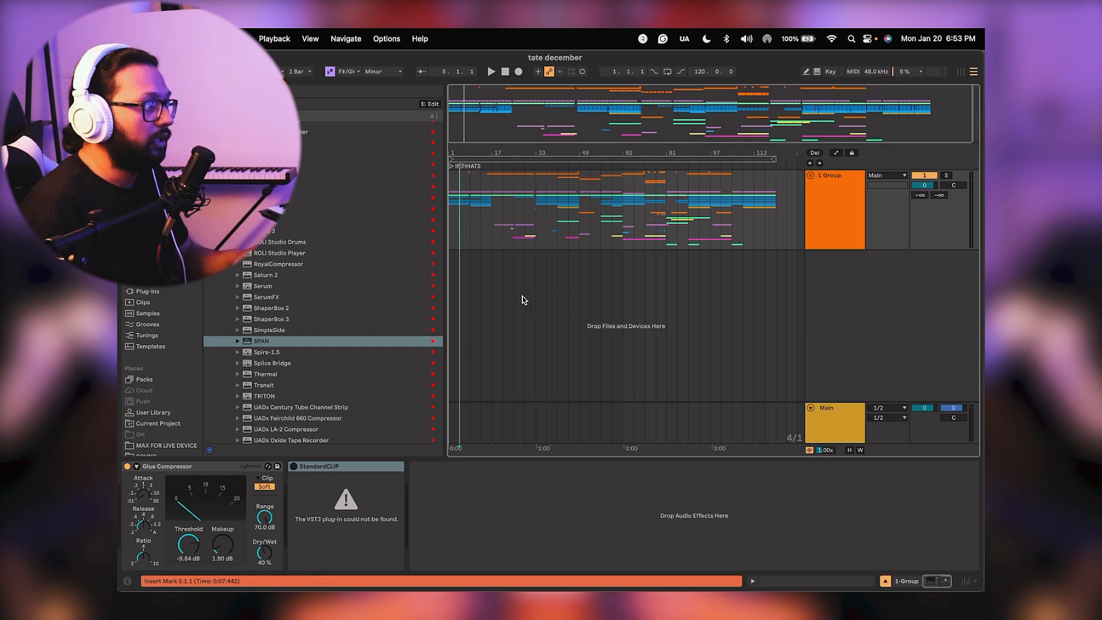
key("super+a")
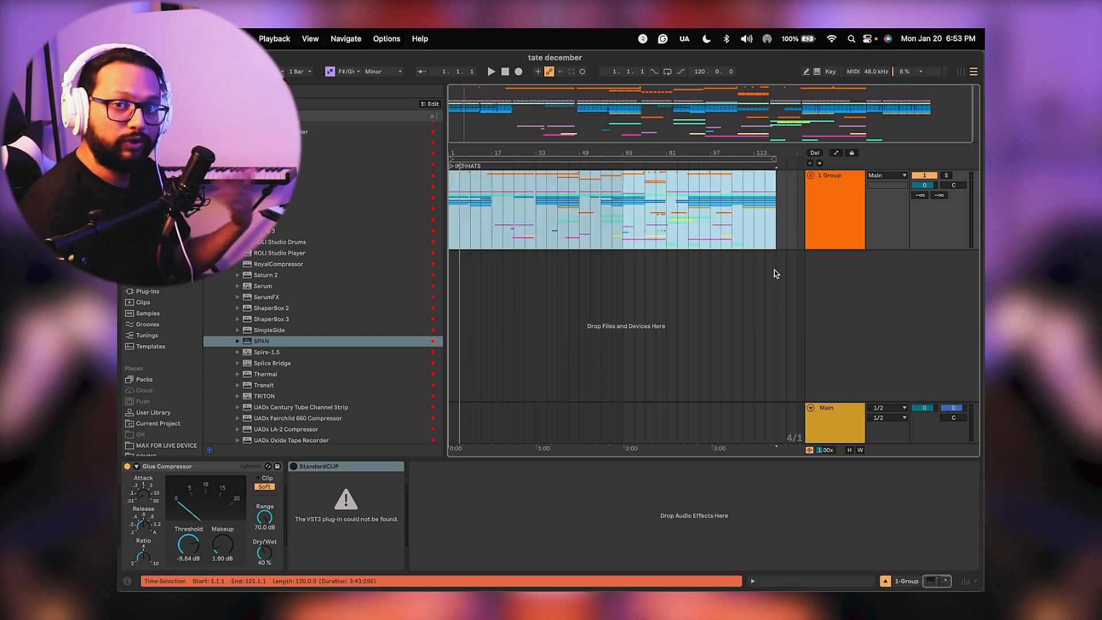
Unfold 1 Group and select the VEH4 impact clips on track 44 from bar 81 to bar 117.
left_click(542, 277)
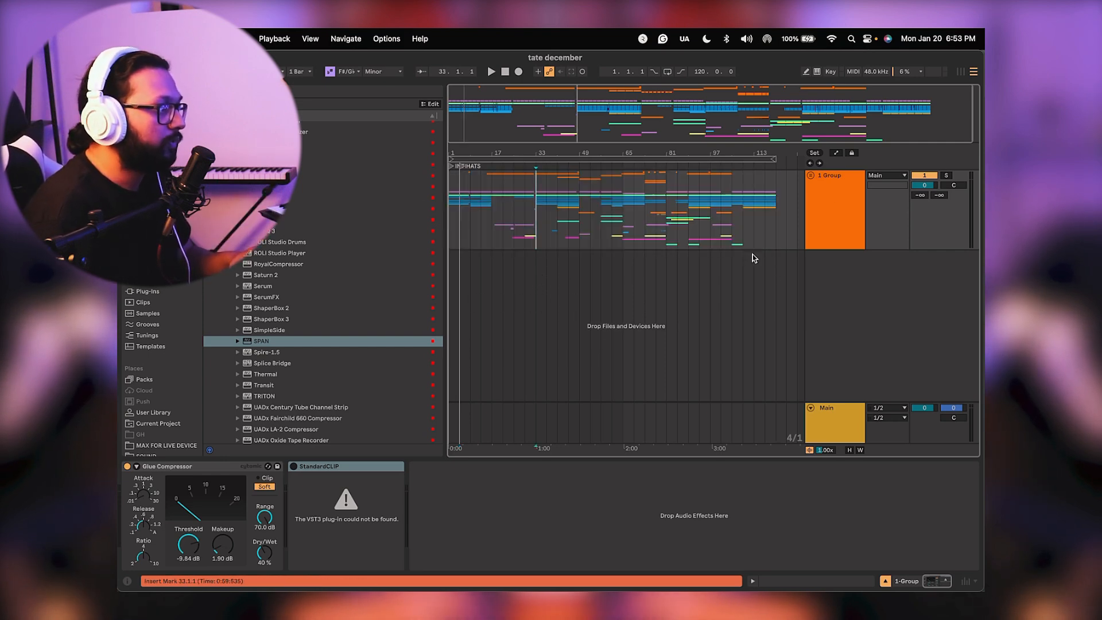
left_click(810, 175)
scroll(597, 277, "down", 15)
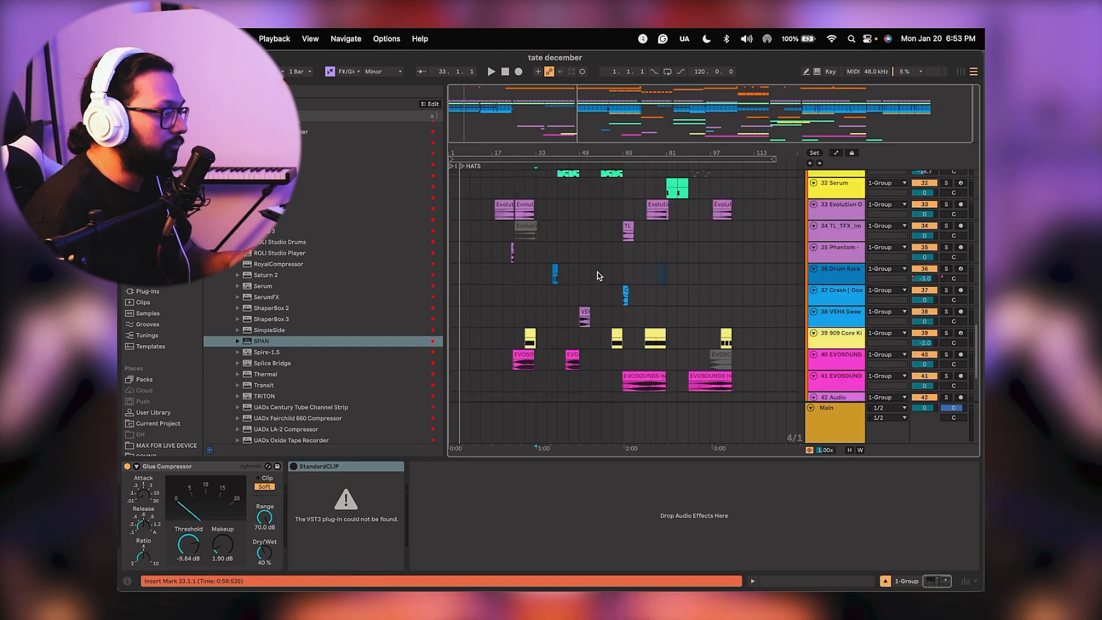
scroll(597, 277, "up", 8)
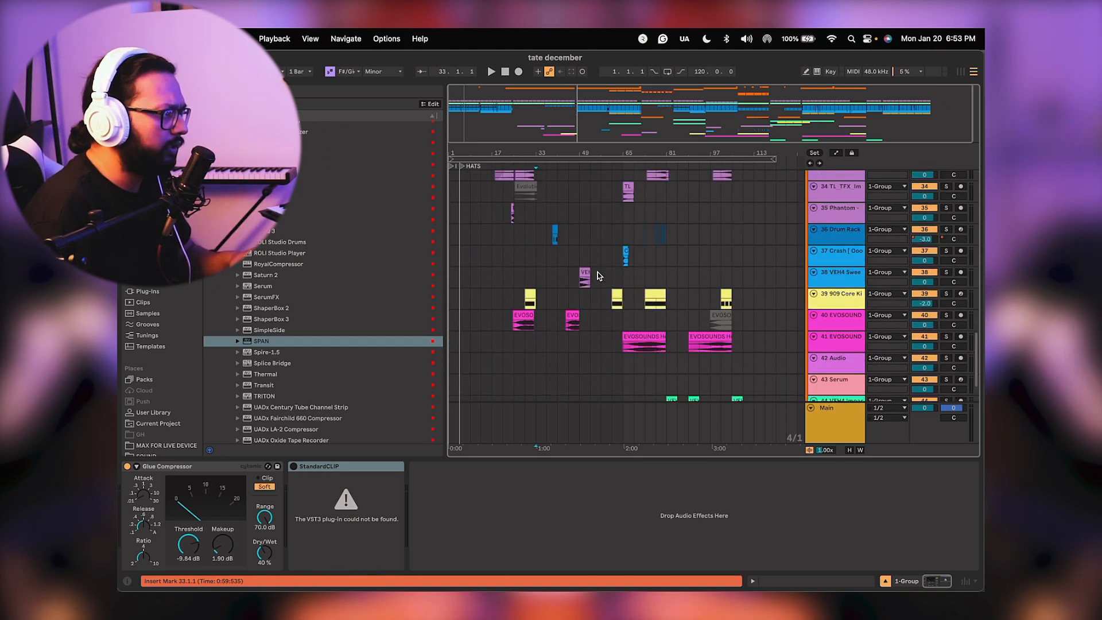
scroll(568, 314, "down", 8)
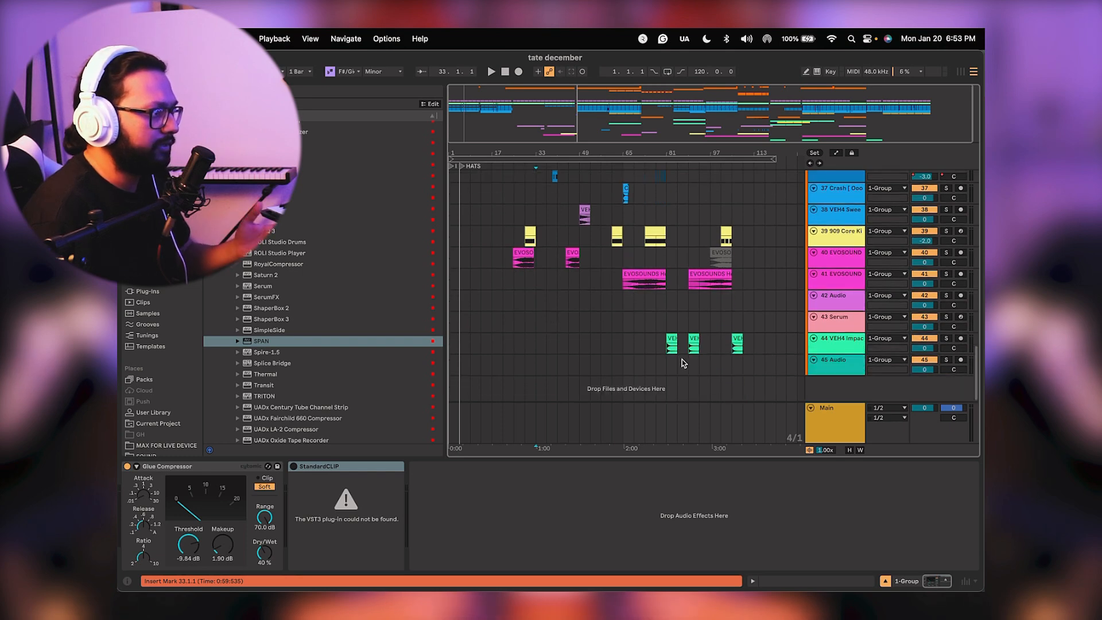
left_click_drag(666, 347, 765, 347)
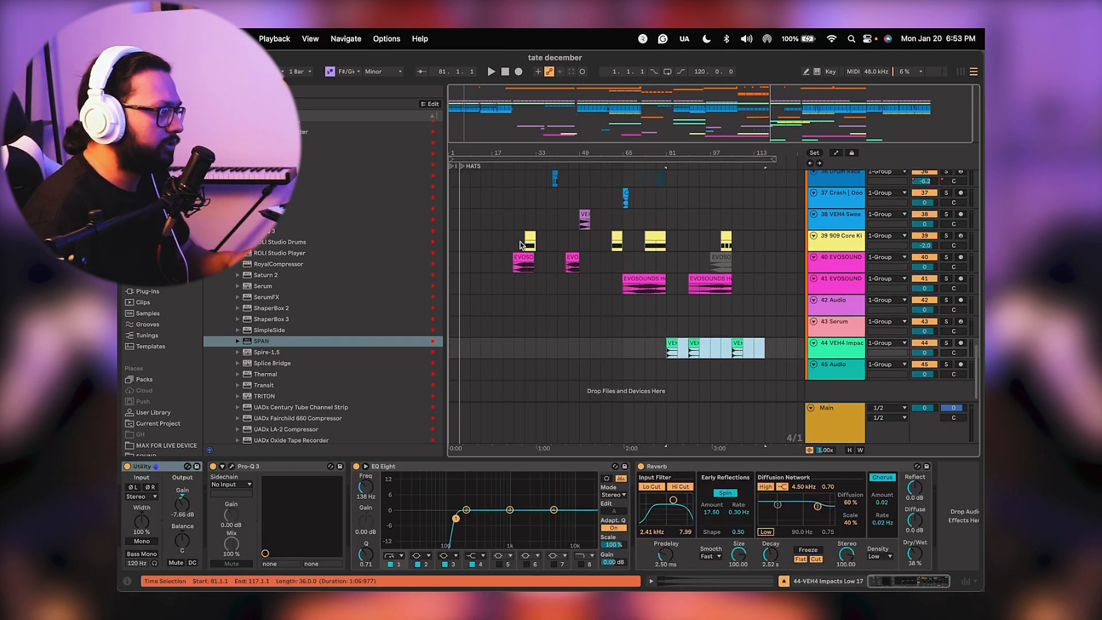
Select the 909 Core Kit clips on track 39 from bar 29 to bar 101.
left_click_drag(521, 243, 732, 244)
scroll(755, 273, "up", 5)
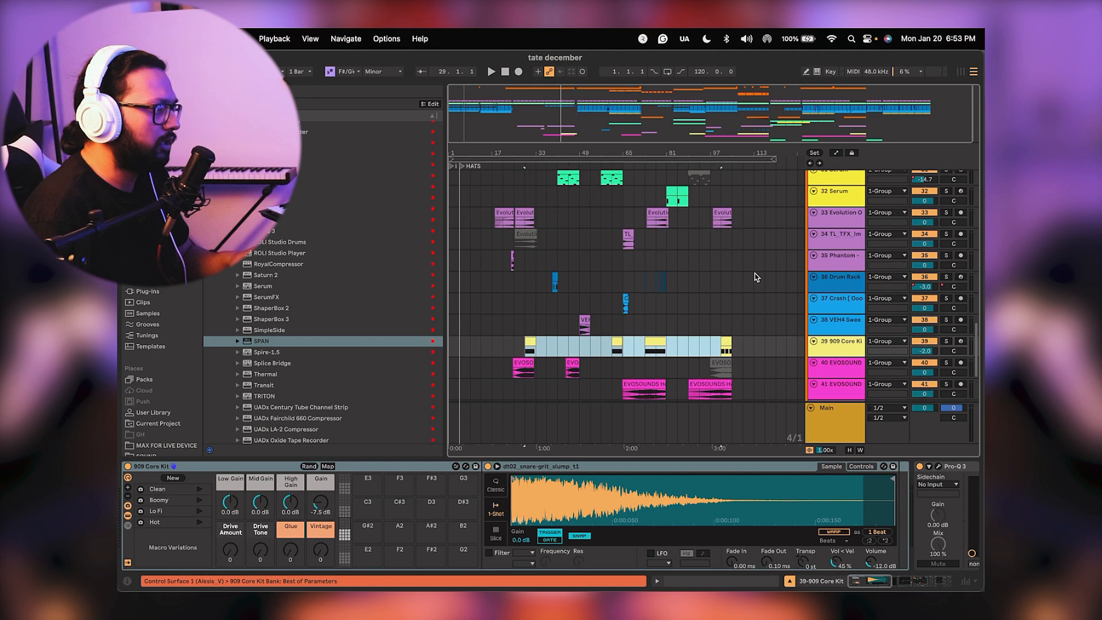
scroll(755, 273, "up", 20)
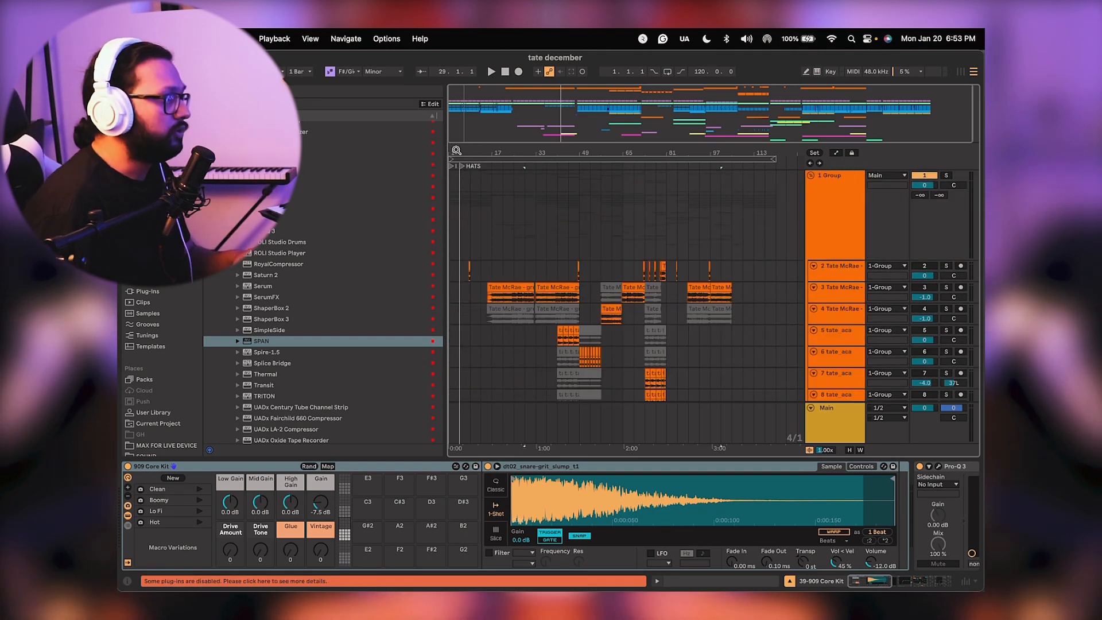
Fold 1 Group, place the insert marker at bar 113, and unfold the group again.
left_click_drag(451, 152, 452, 164)
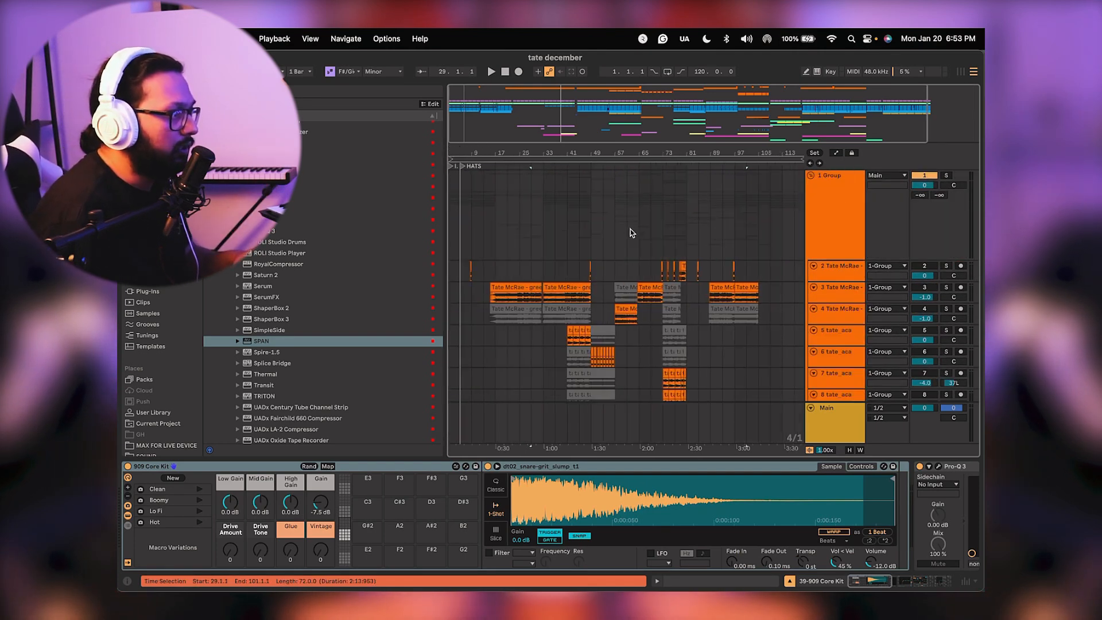
left_click(810, 176)
left_click(782, 241)
left_click(811, 177)
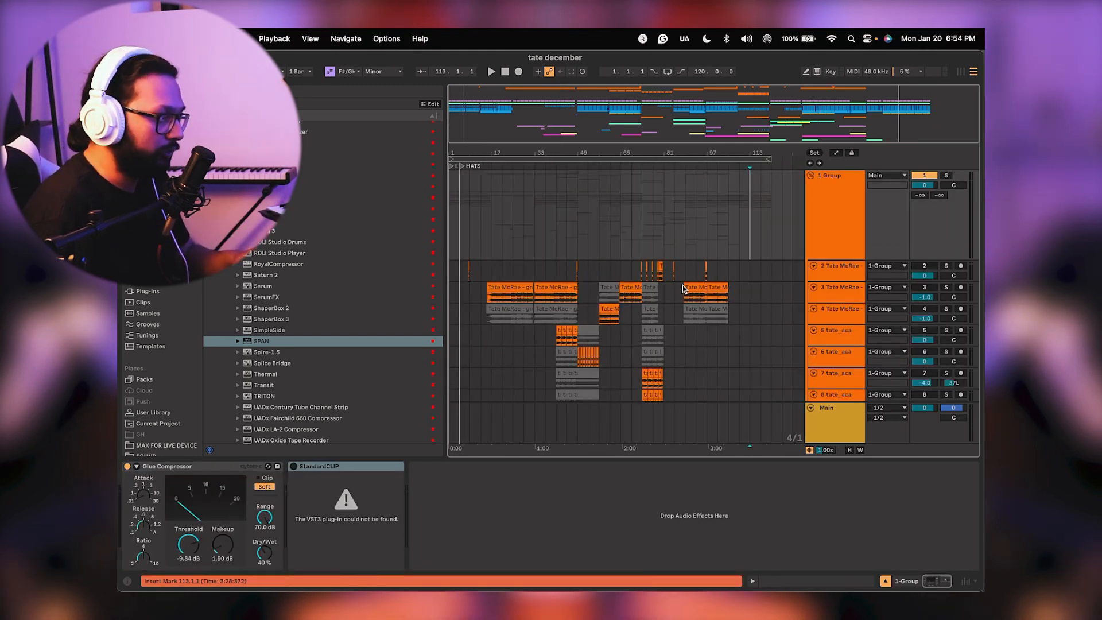
Examine the tracks inside 1 Group, from the Tate McRae vocals through the drums down to the effects and impacts.
scroll(683, 289, "down", 10)
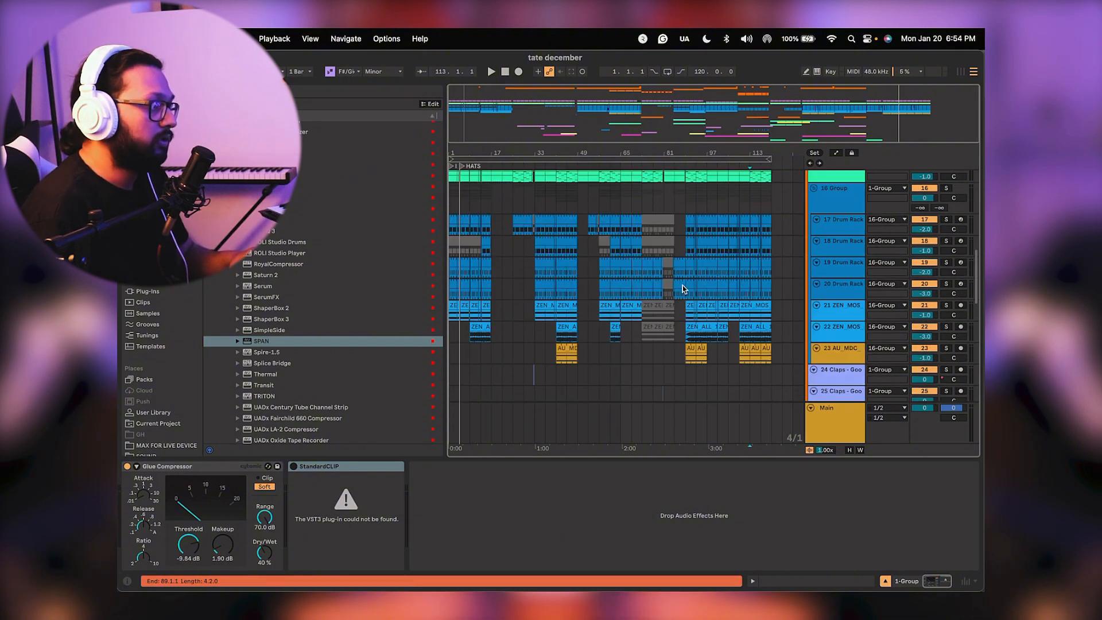
scroll(683, 288, "down", 15)
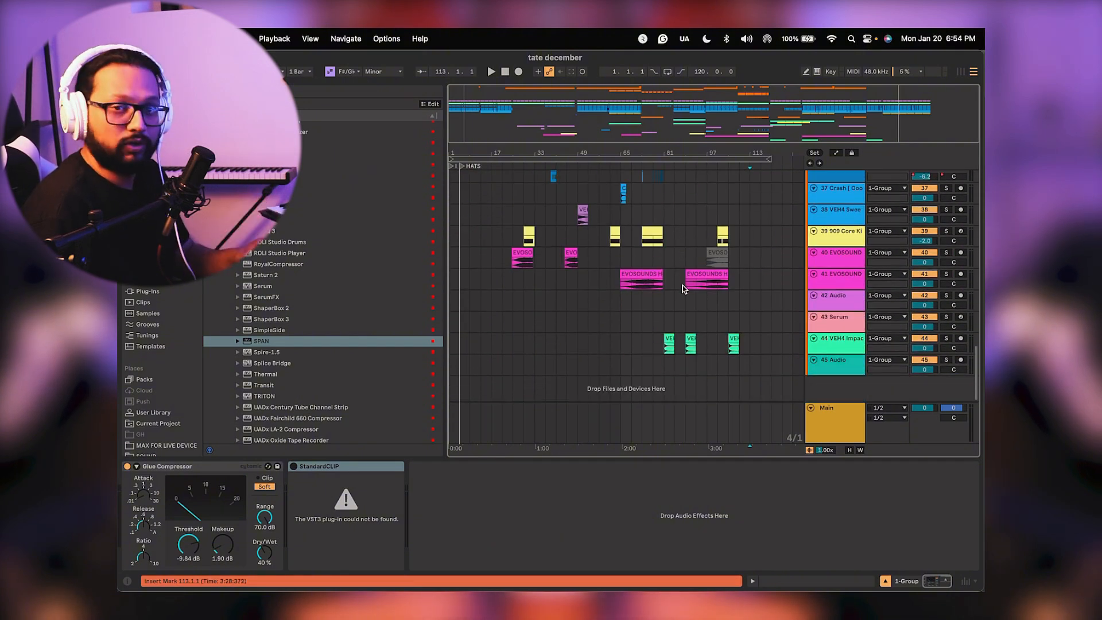
scroll(680, 288, "up", 2)
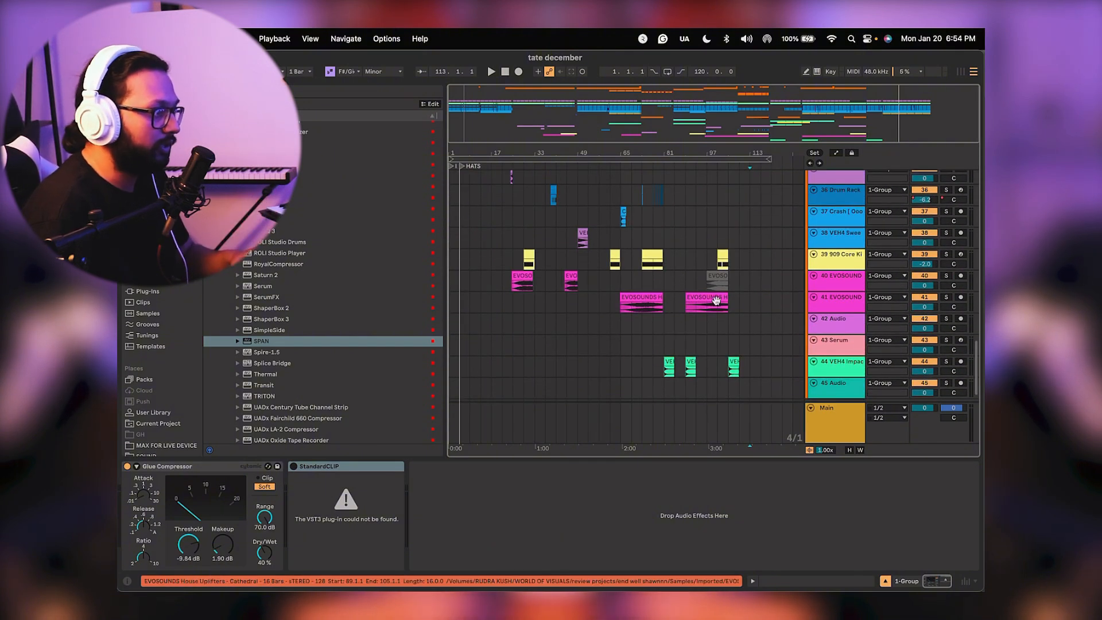
scroll(716, 300, "up", 15)
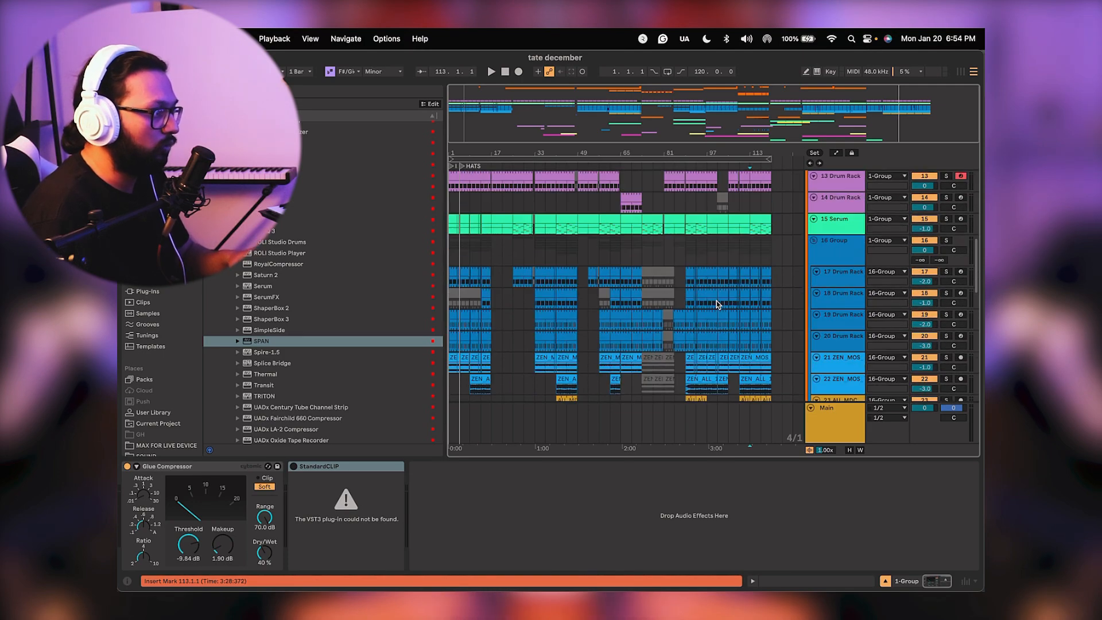
scroll(716, 300, "up", 8)
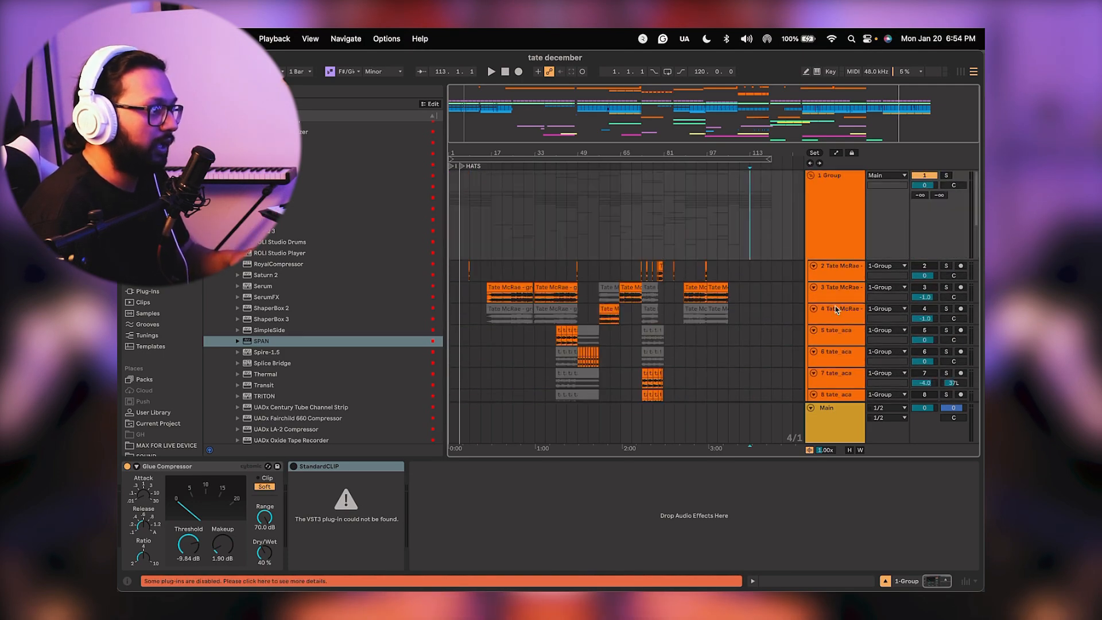
scroll(837, 310, "down", 20)
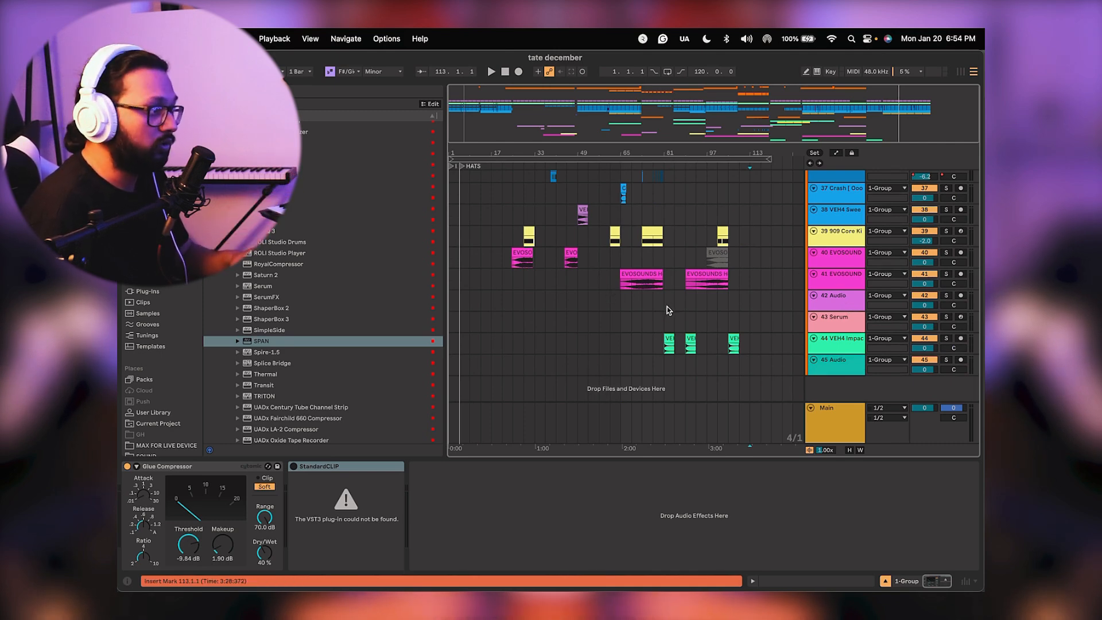
scroll(832, 322, "up", 20)
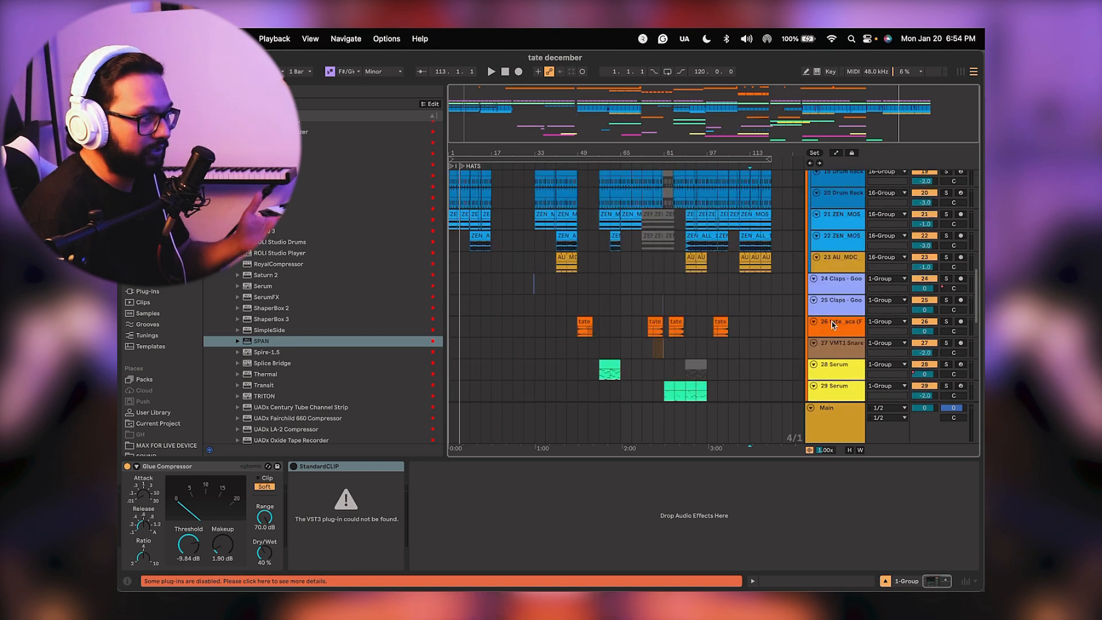
scroll(832, 323, "up", 1)
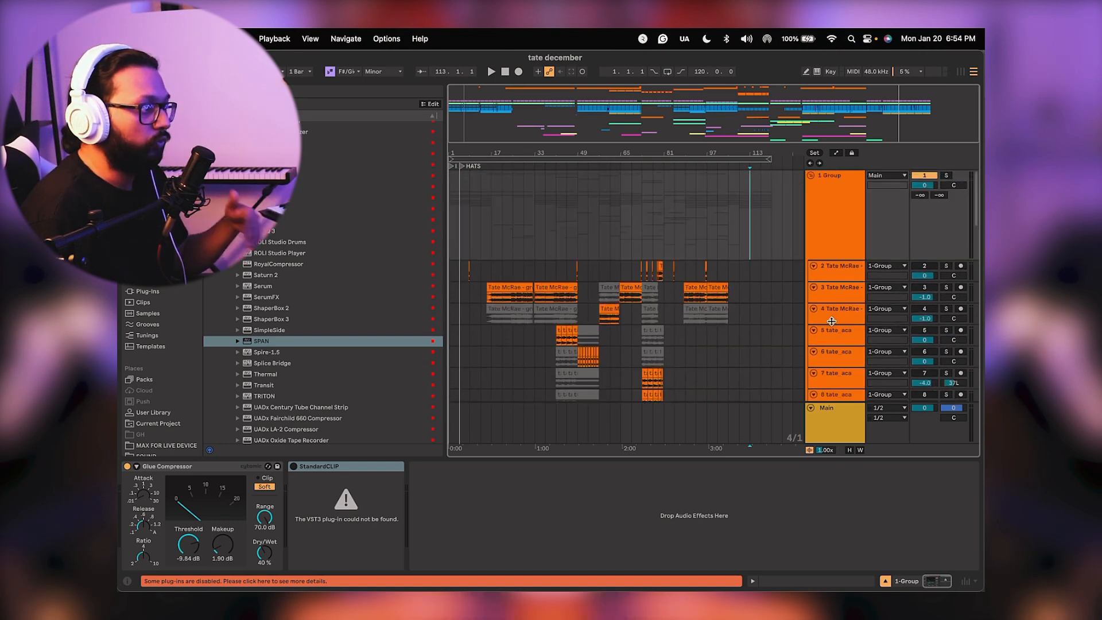
scroll(832, 322, "down", 5)
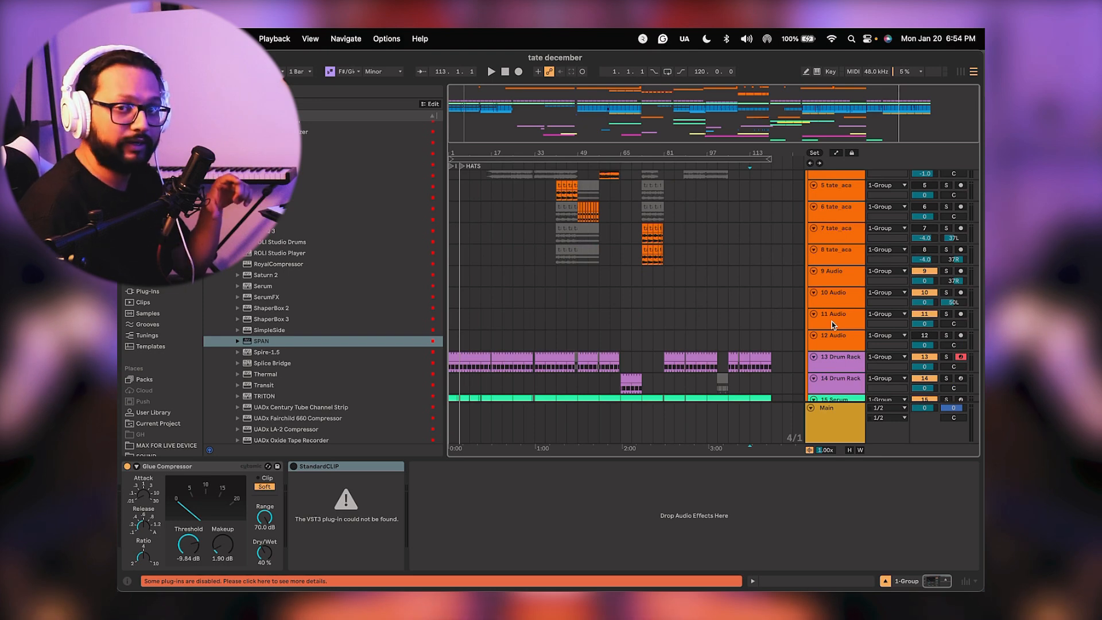
scroll(769, 314, "up", 5)
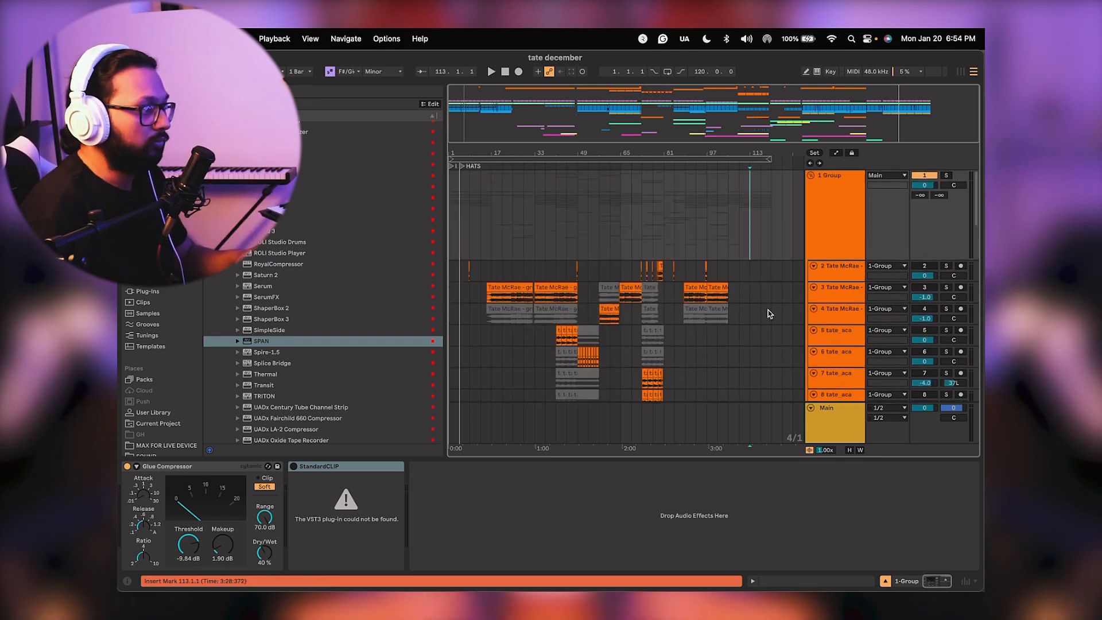
scroll(769, 313, "down", 3)
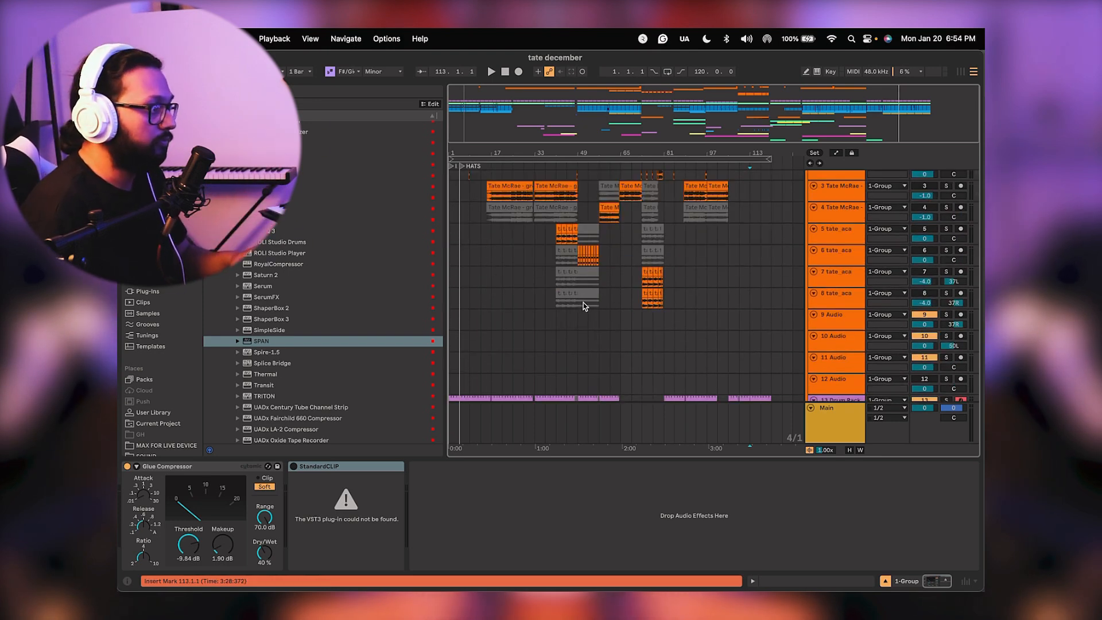
scroll(532, 302, "down", 20)
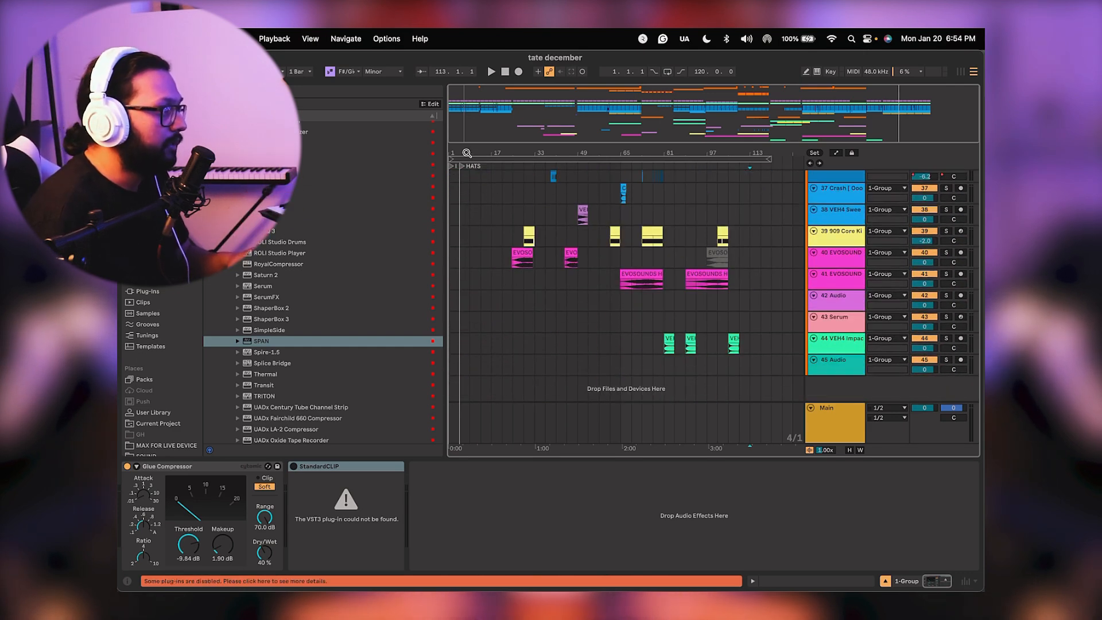
left_click_drag(467, 153, 514, 201)
scroll(520, 258, "up", 20)
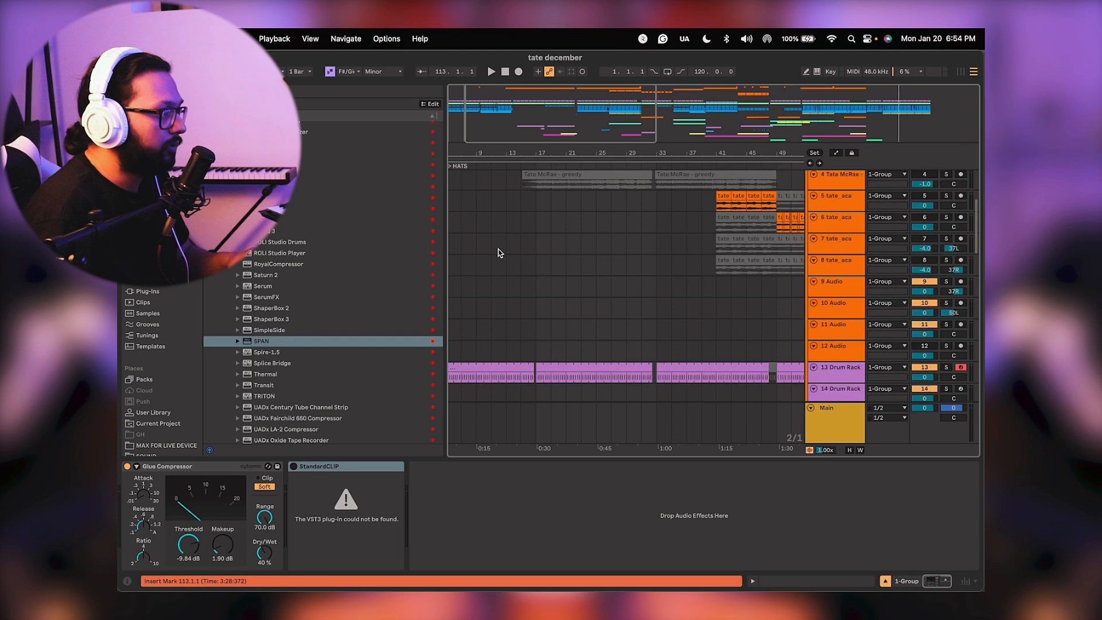
scroll(498, 253, "down", 5)
scroll(498, 253, "left", 3)
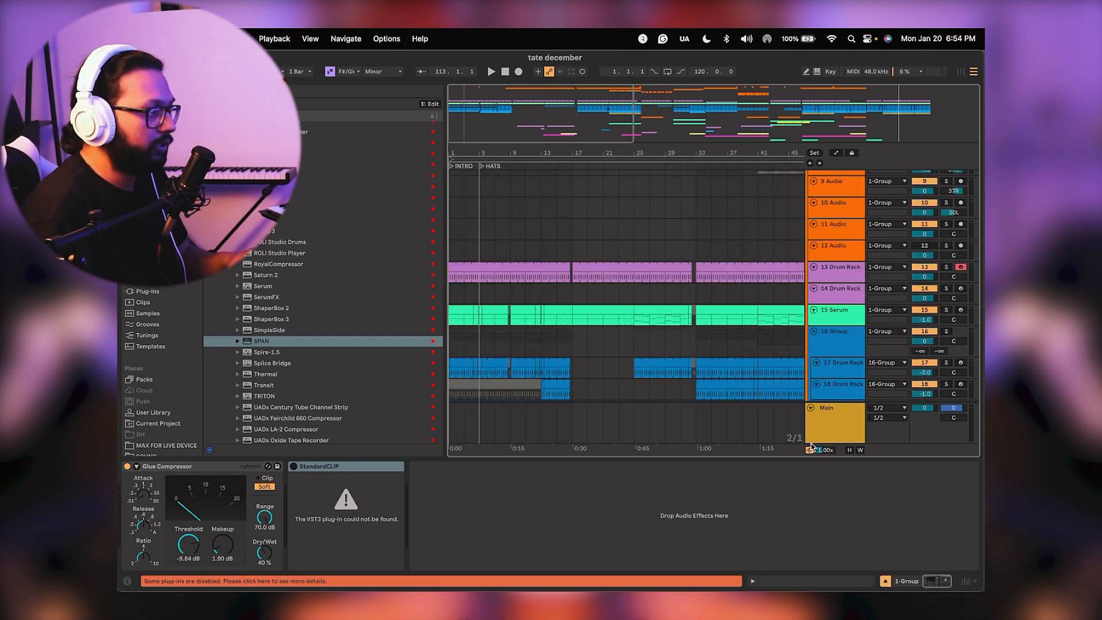
Inspect the device chain on the Main track, from Utility, EQ Eight and OTT to Saturator and Pro-L 2.
left_click(832, 418)
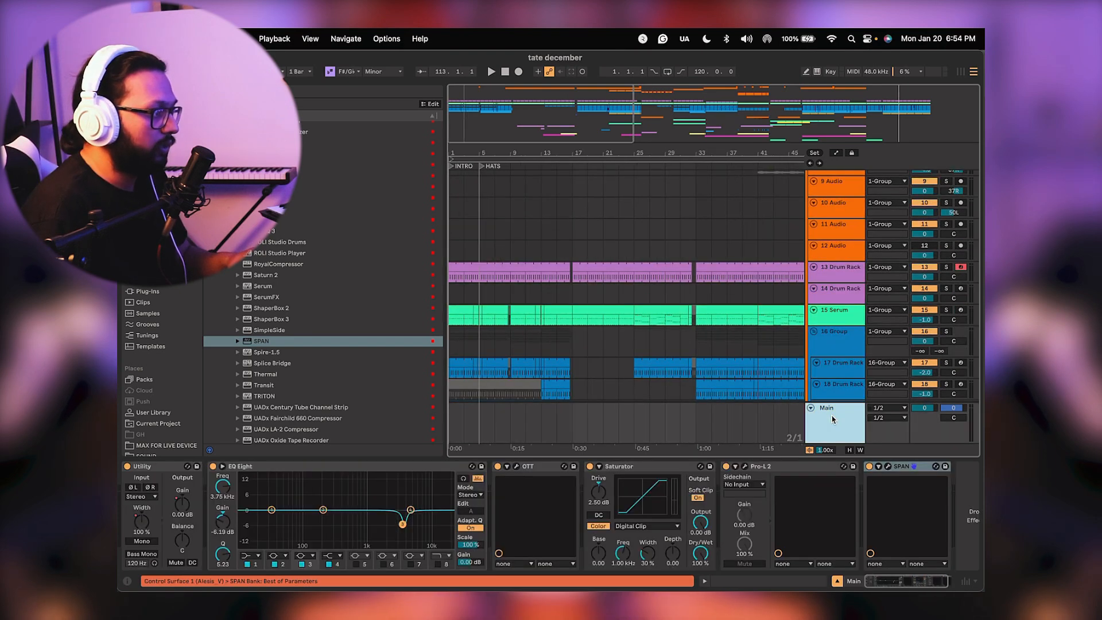
left_click(158, 467)
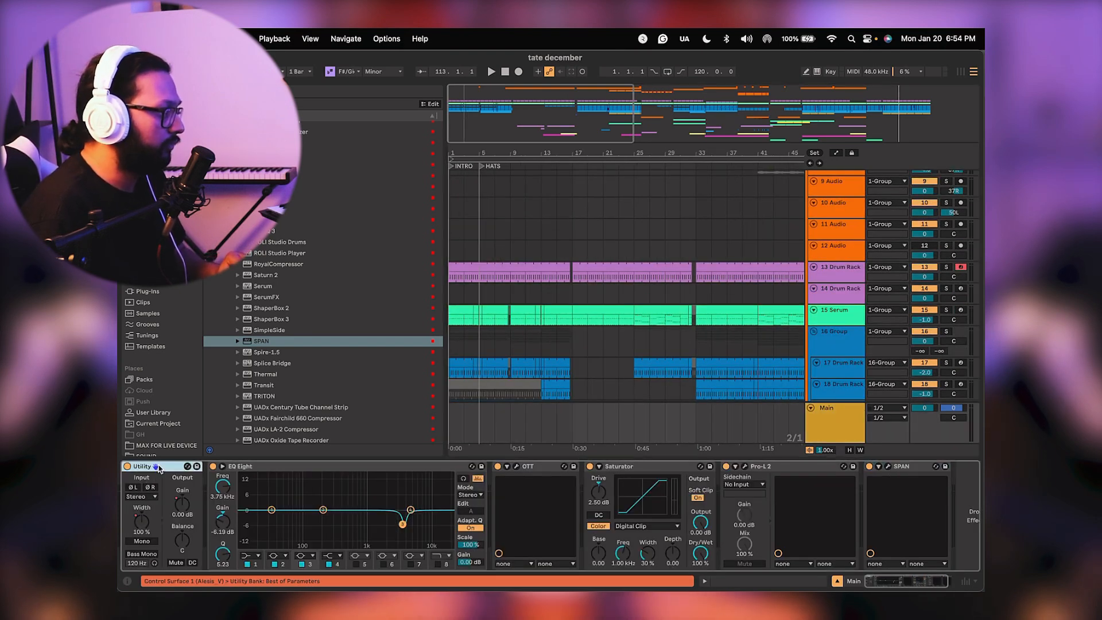
left_click(272, 468)
left_click(515, 466)
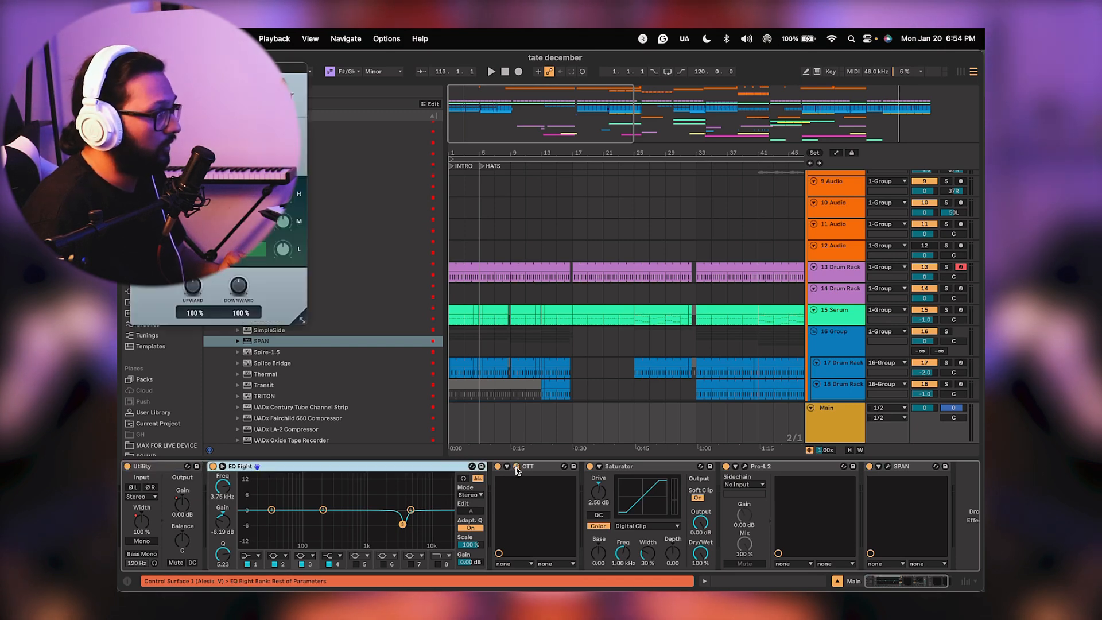
left_click(516, 468)
left_click(647, 467)
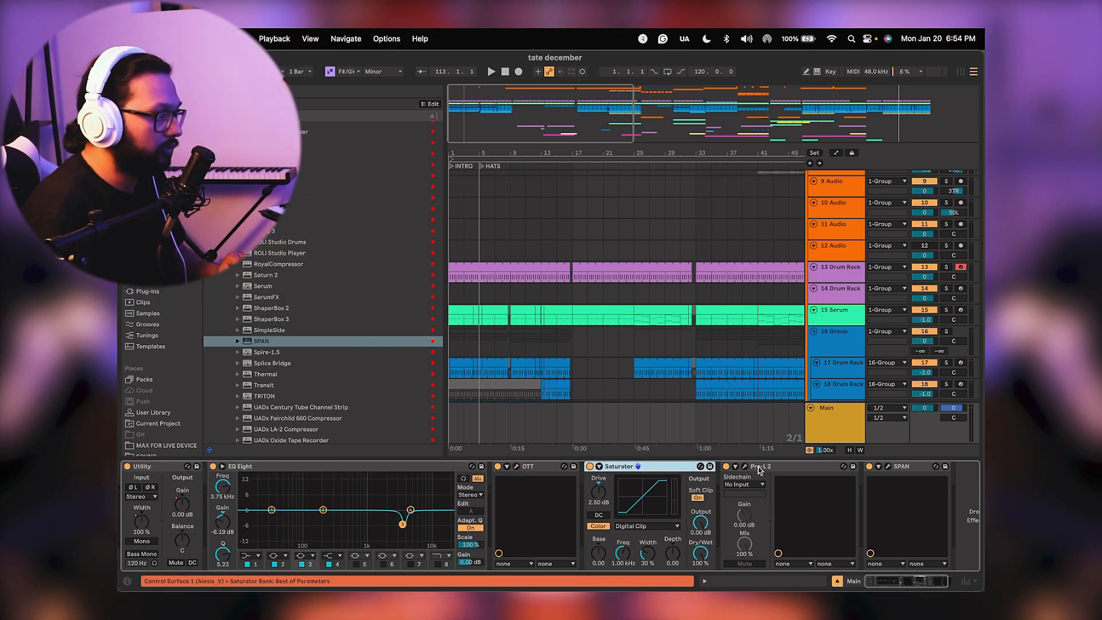
left_click(744, 466)
left_click(744, 467)
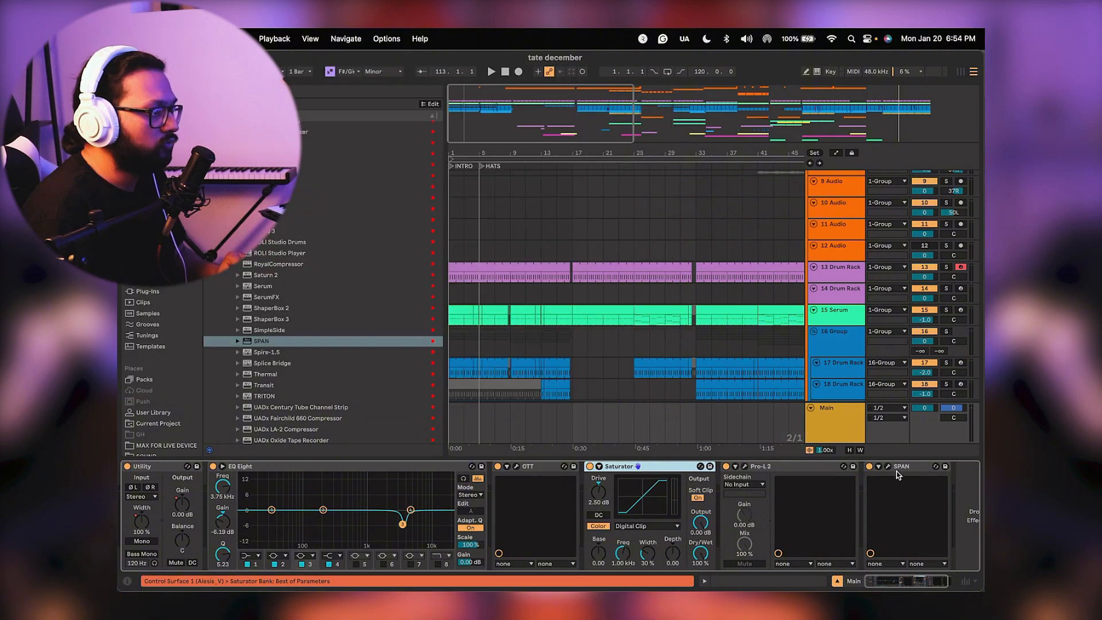
Select the Main track's devices from Utility through Pro-L 2 and delete them.
left_click(828, 473)
left_click(182, 469)
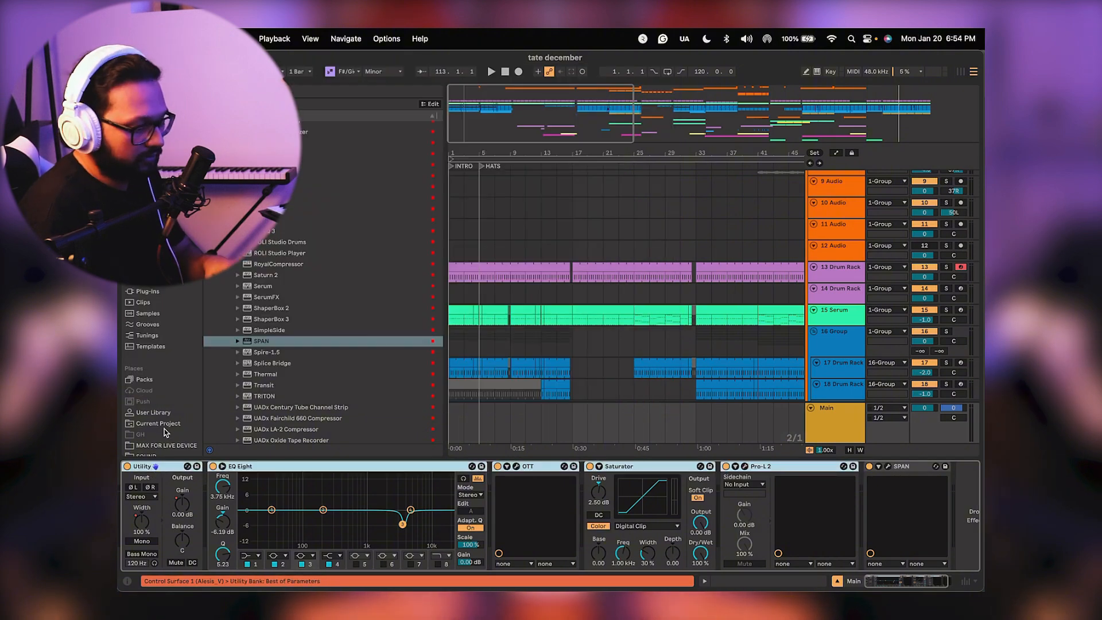
key("Delete")
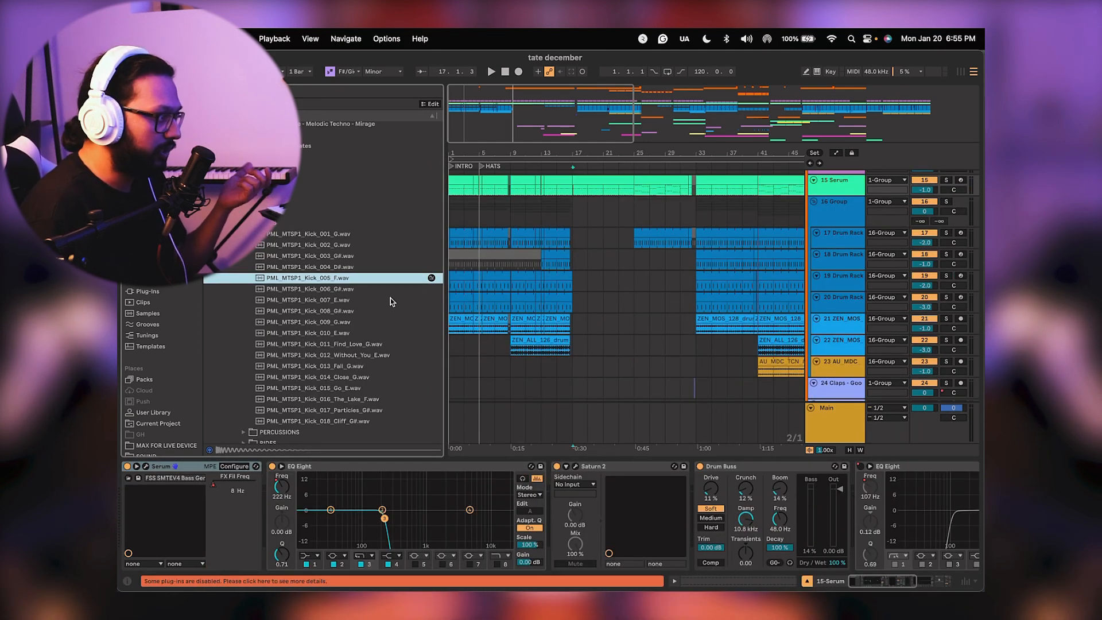
Preview the kick samples 006_G# and 008_G#, and play 13 Drum Rack soloed from bar 17 for comparison.
left_click(333, 292)
left_click(330, 309)
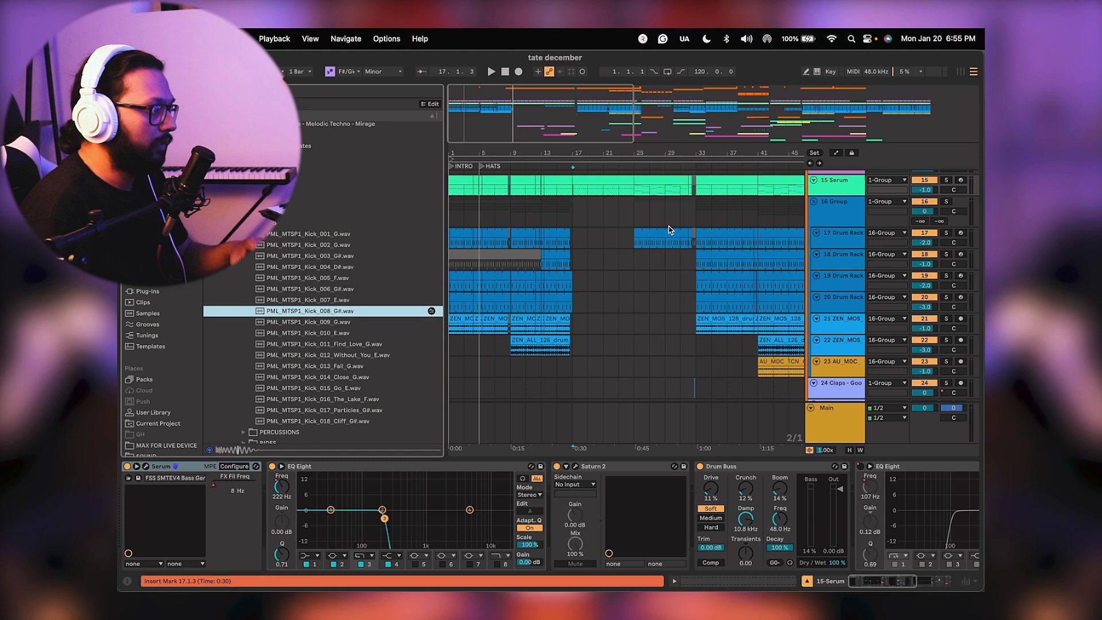
scroll(498, 248, "up", 3)
left_click(946, 197)
key("space")
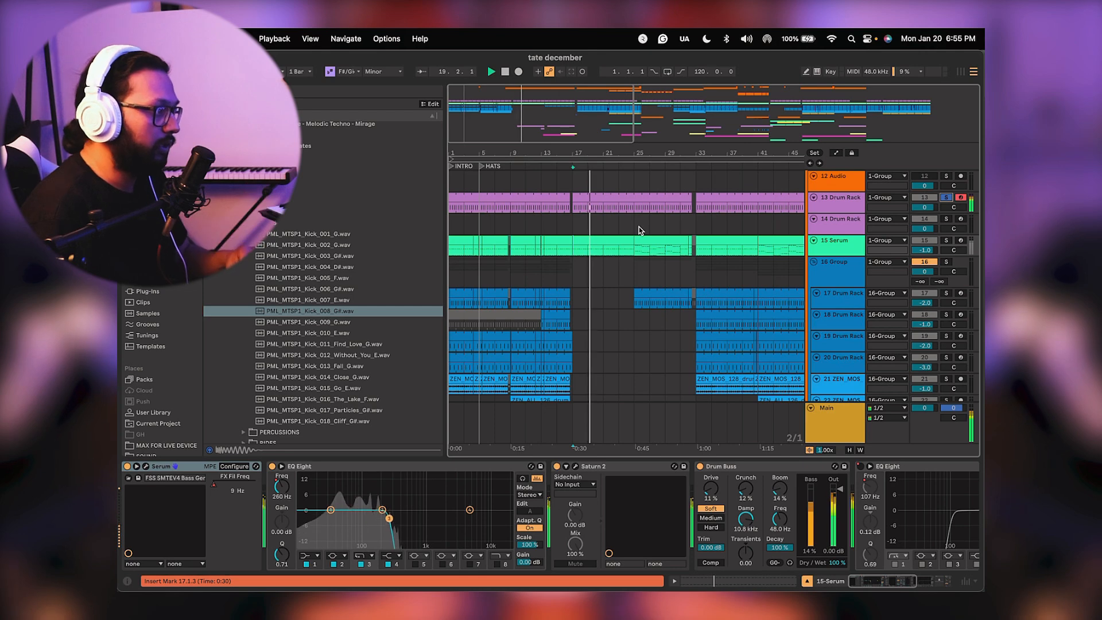
key("space")
Preview the kick samples 010_E, 011_Find_Love_G, 012_Without_You_E and 013_Fall_G.
scroll(369, 271, "down", 3)
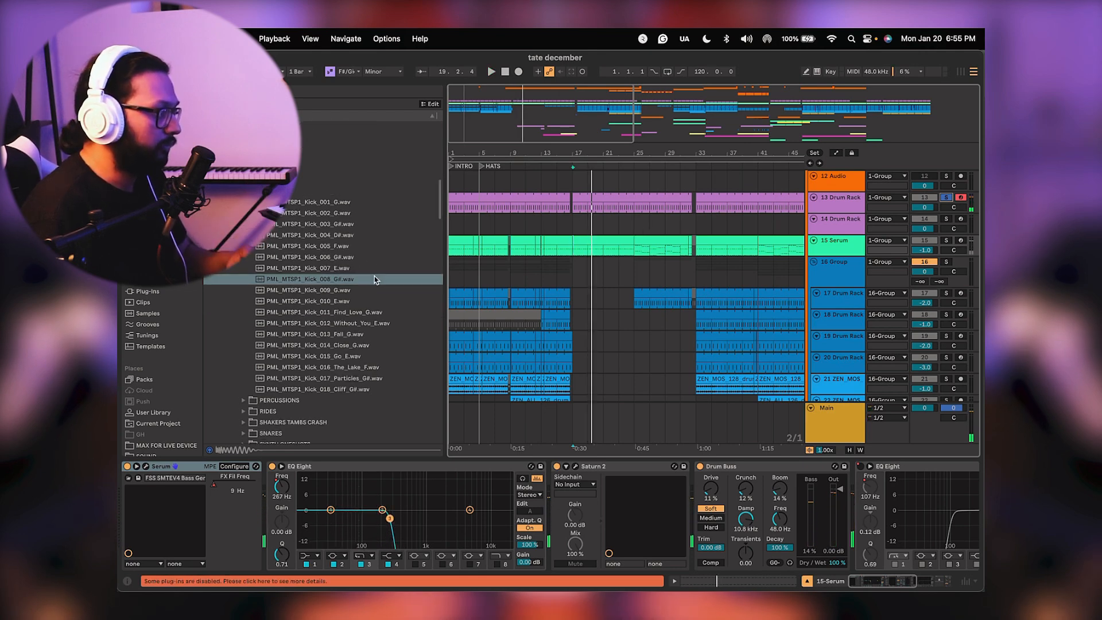
left_click(344, 301)
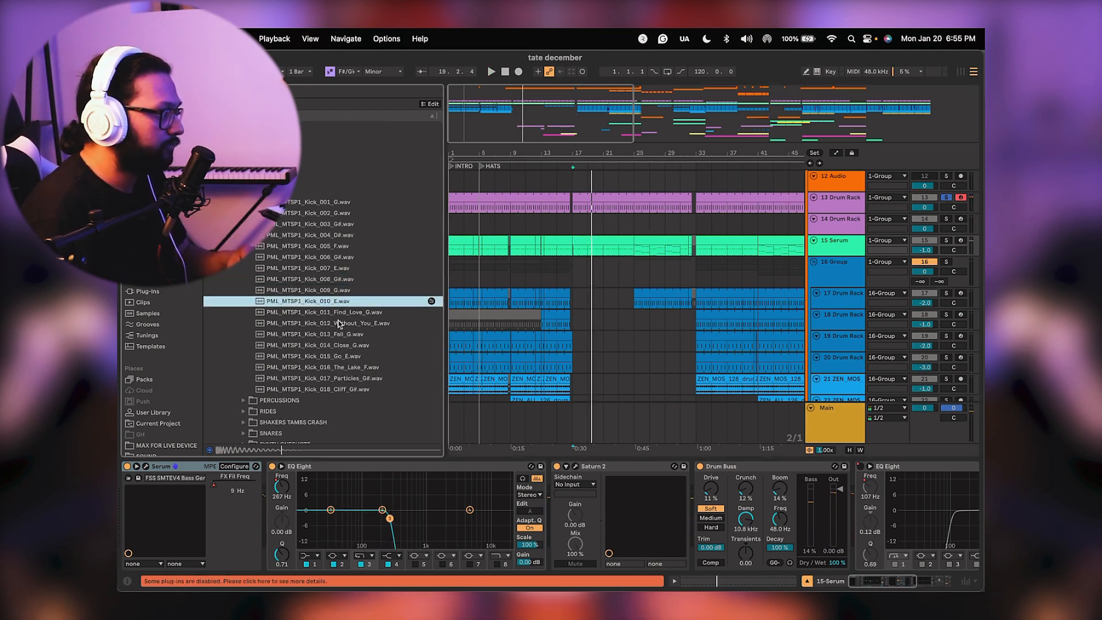
left_click(337, 313)
left_click(336, 324)
left_click(337, 336)
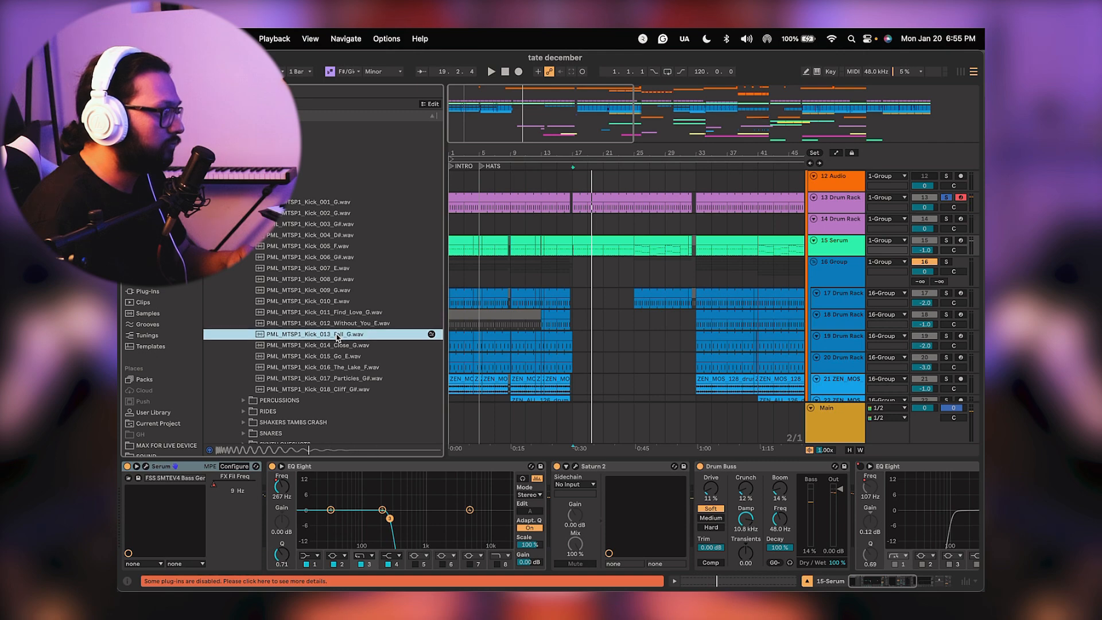
Preview the kick samples 014_Close_G, 015_Go_E, 016_The_Lake_F, 017_Particles_G# and 018_Cliff_G#.
left_click(331, 346)
left_click(338, 357)
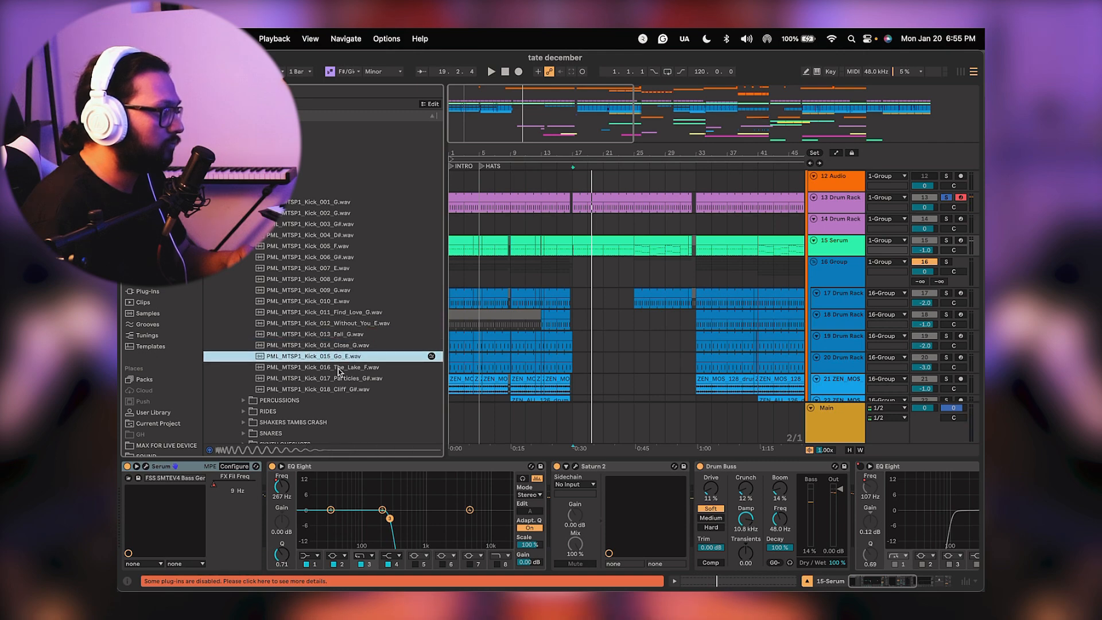
left_click(339, 368)
left_click(341, 378)
left_click(341, 389)
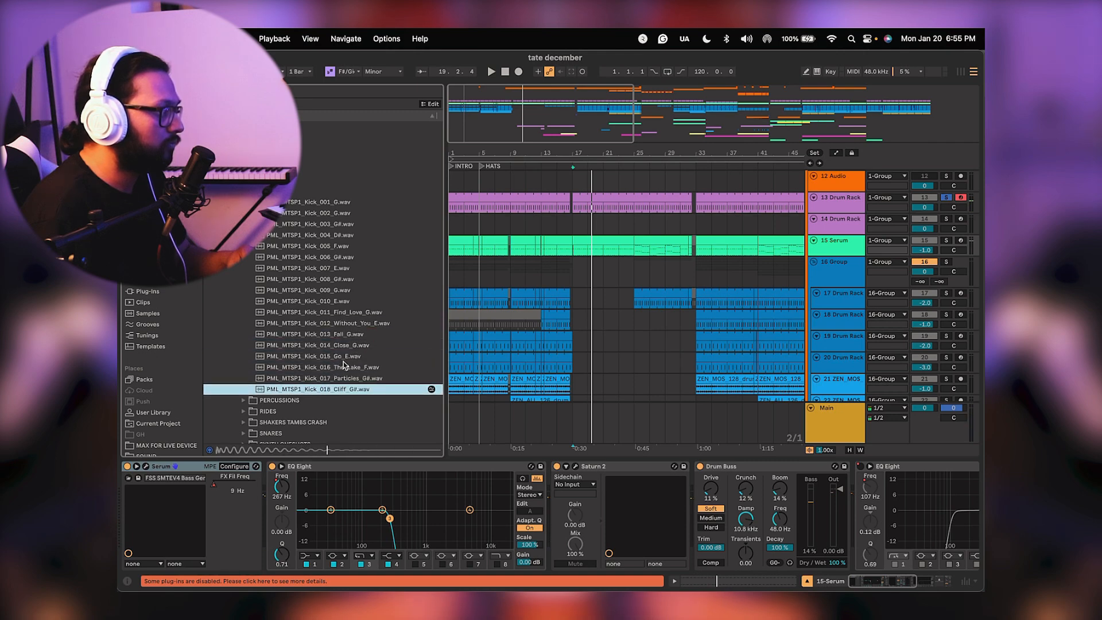
Compare the kick samples 013_Fall_G through 016_The_Lake_F again by previewing them in turn.
left_click(343, 367)
left_click(343, 357)
left_click(342, 348)
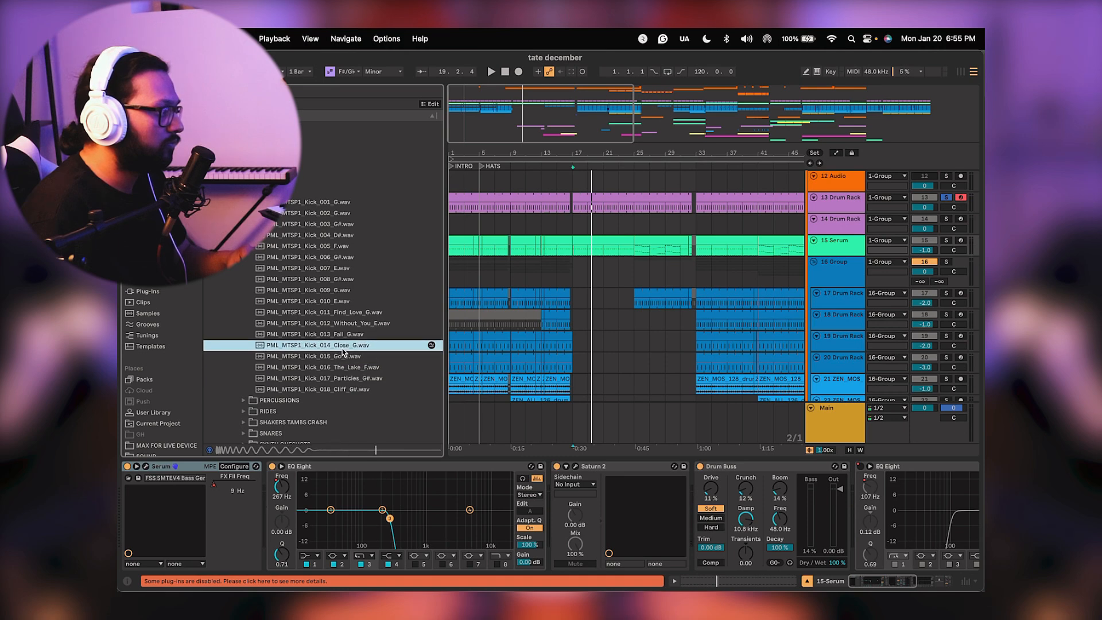
left_click(331, 335)
left_click(339, 357)
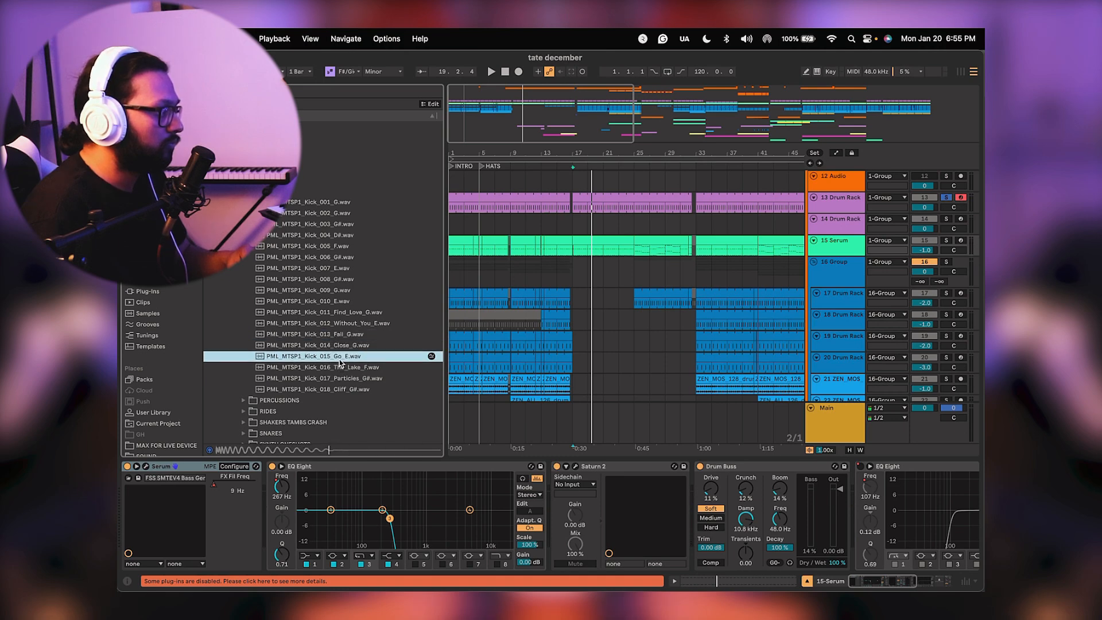
left_click(339, 367)
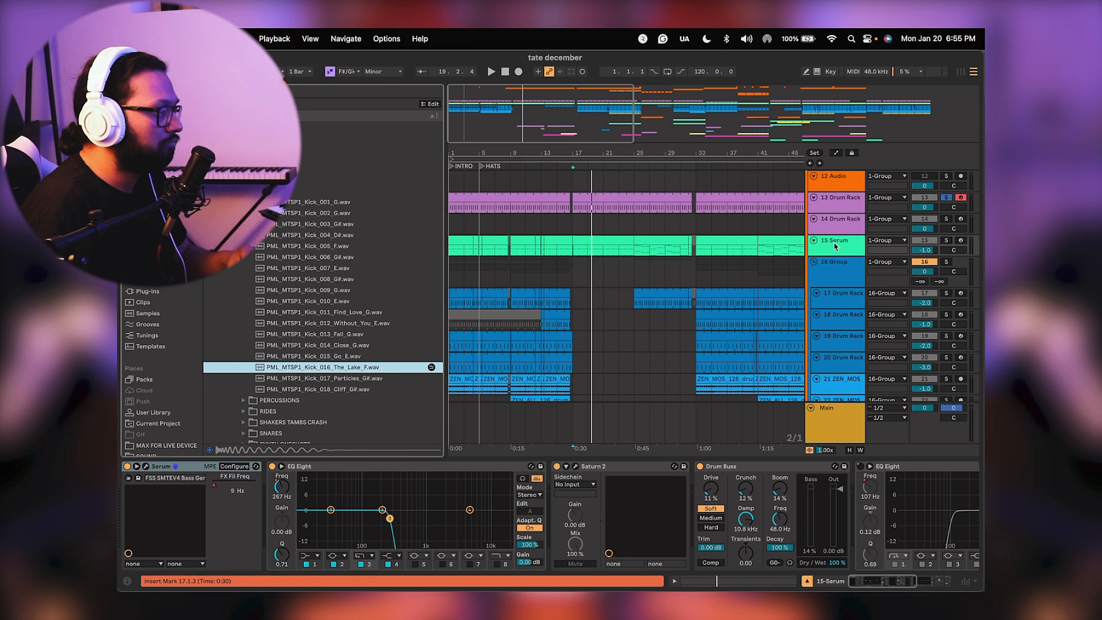
Load the kick sample 016_The_Lake_F into the sampler of 13 Drum Rack in place of its current kick.
left_click(824, 198)
left_click_drag(350, 369, 419, 494)
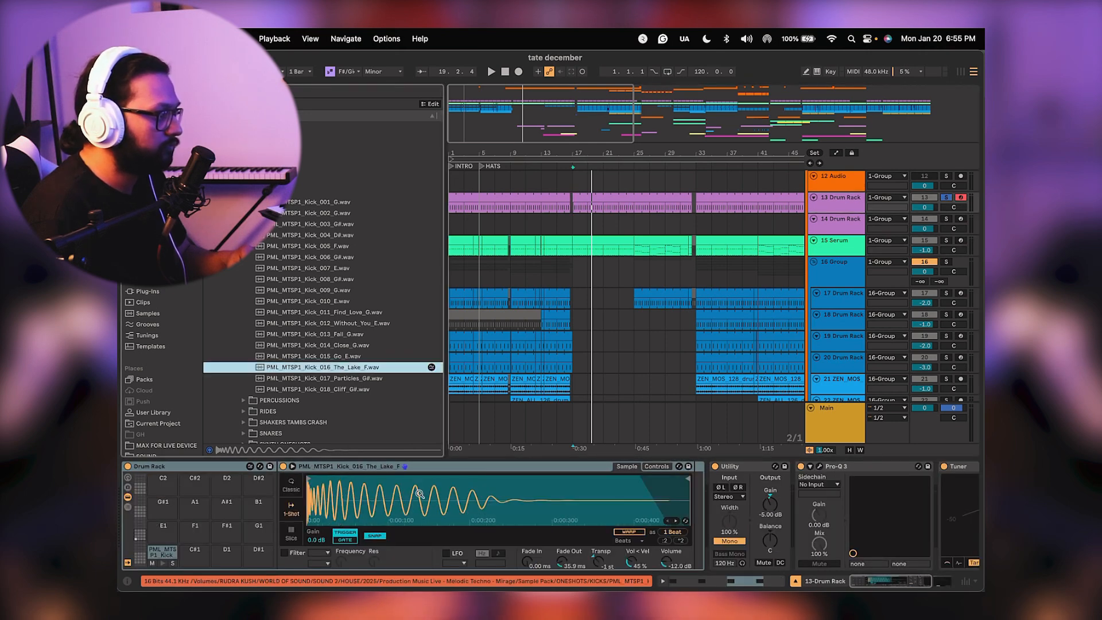
Check the Pro-Q 3 curve on 13 Drum Rack, bypass that EQ and turn off Mono in Utility.
scroll(550, 521, "right", 5)
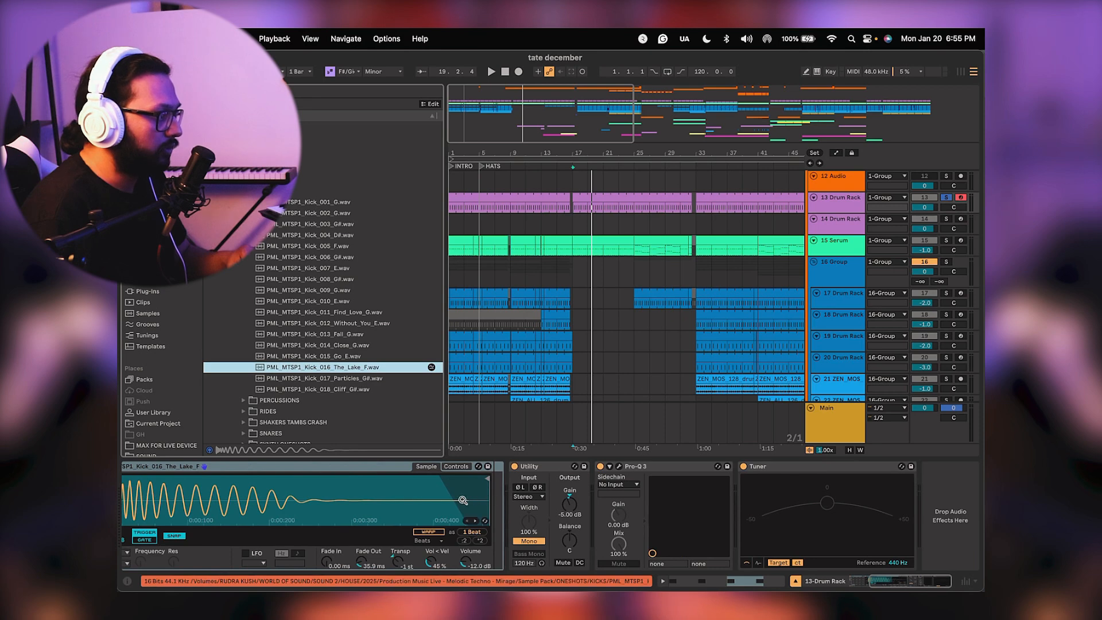
left_click(619, 467)
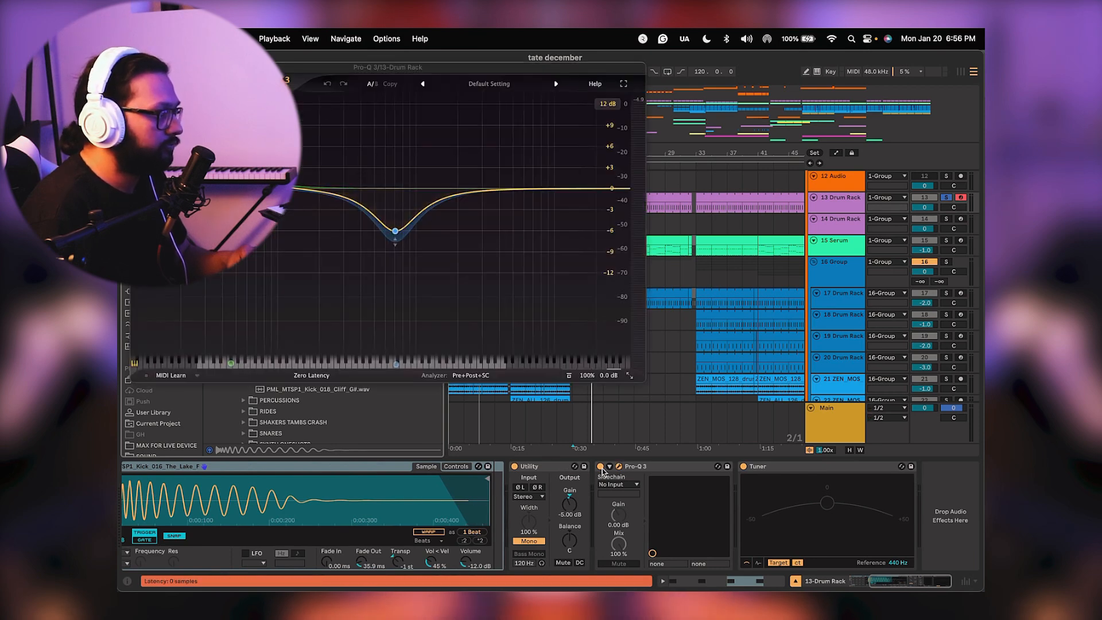
left_click(601, 470)
scroll(523, 498, "left", 5)
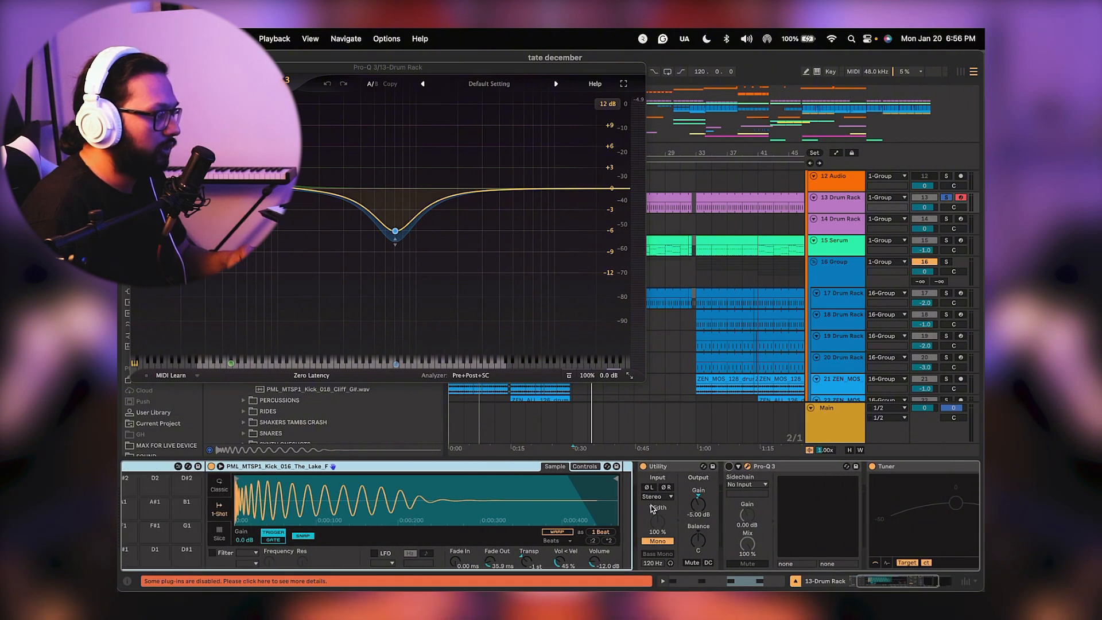
scroll(710, 516, "left", 3)
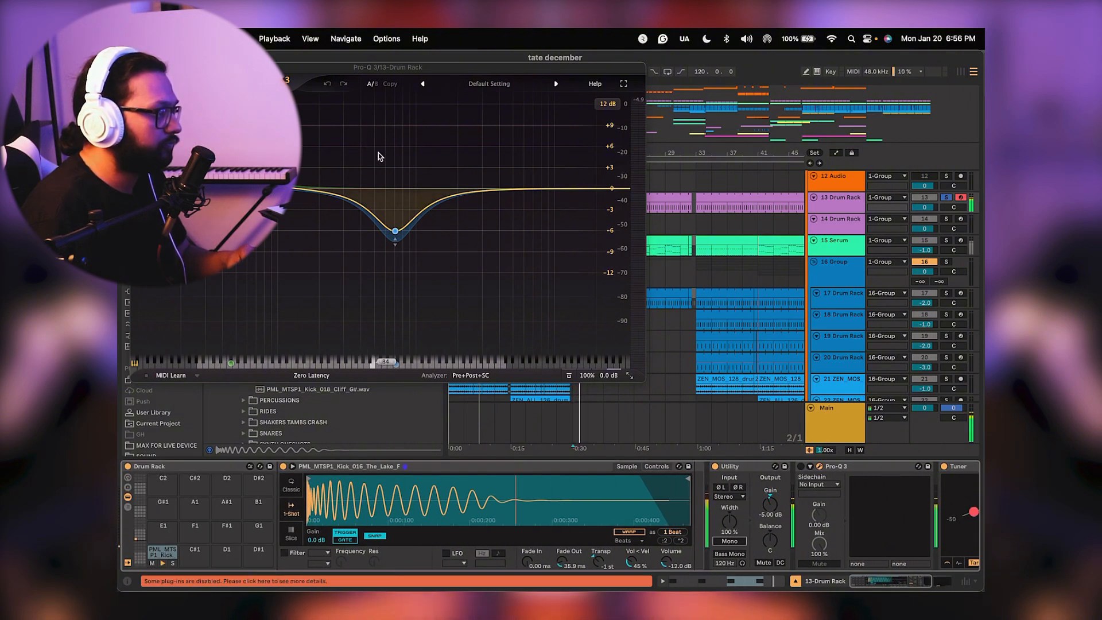
mouse_move(395, 231)
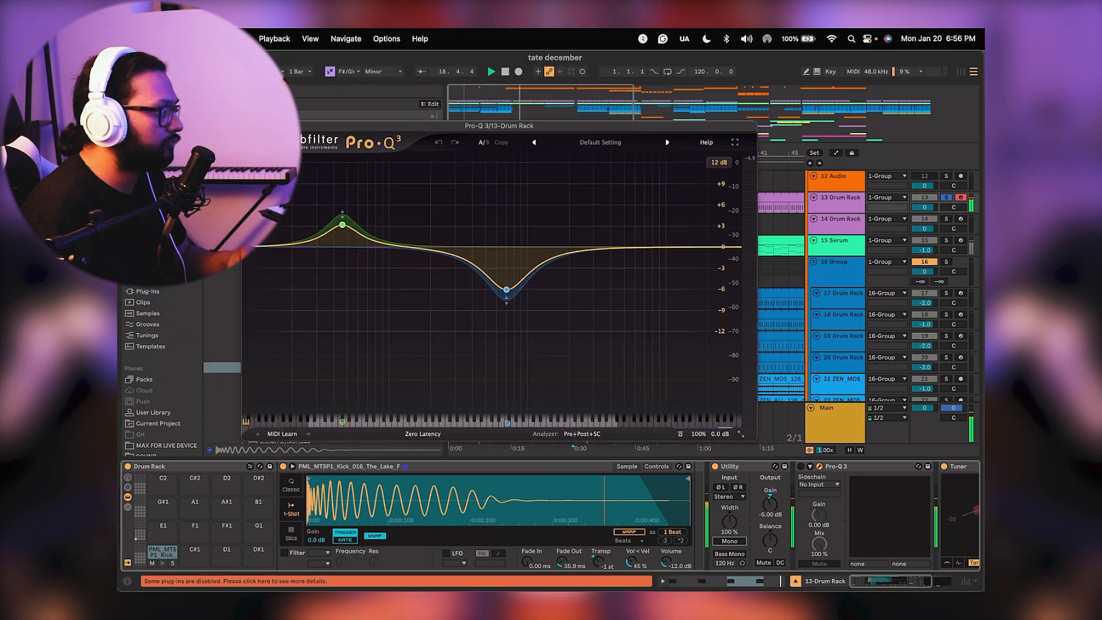
key("super+alt+p")
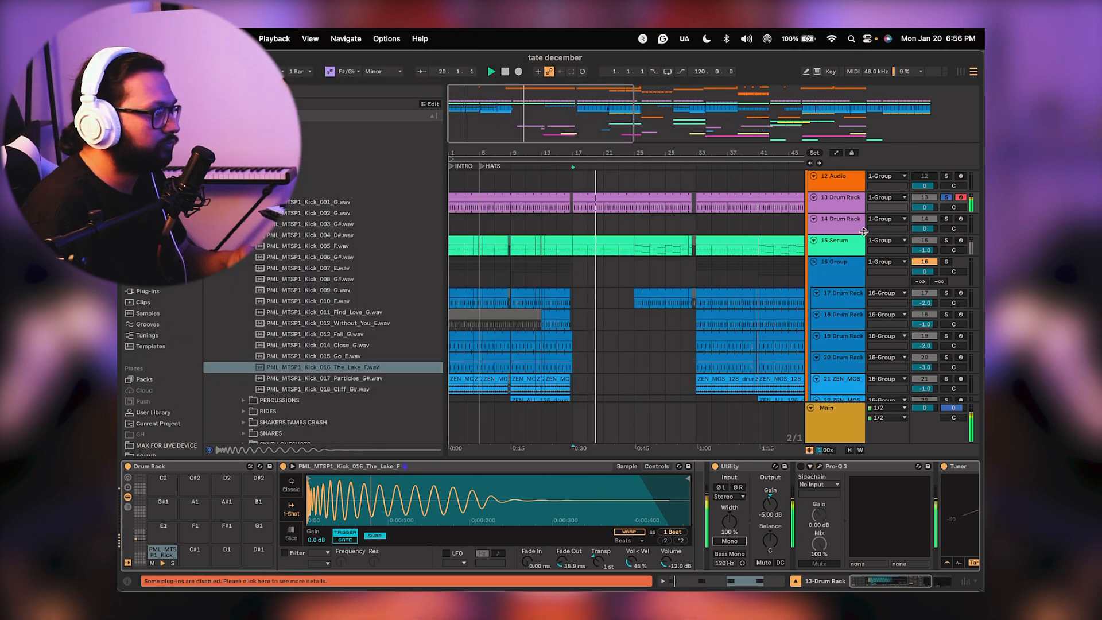
Unsolo 13 Drum Rack, activate the 3 Tate McRae vocal track and play the full mix from bar 17.
left_click(945, 198)
key("space")
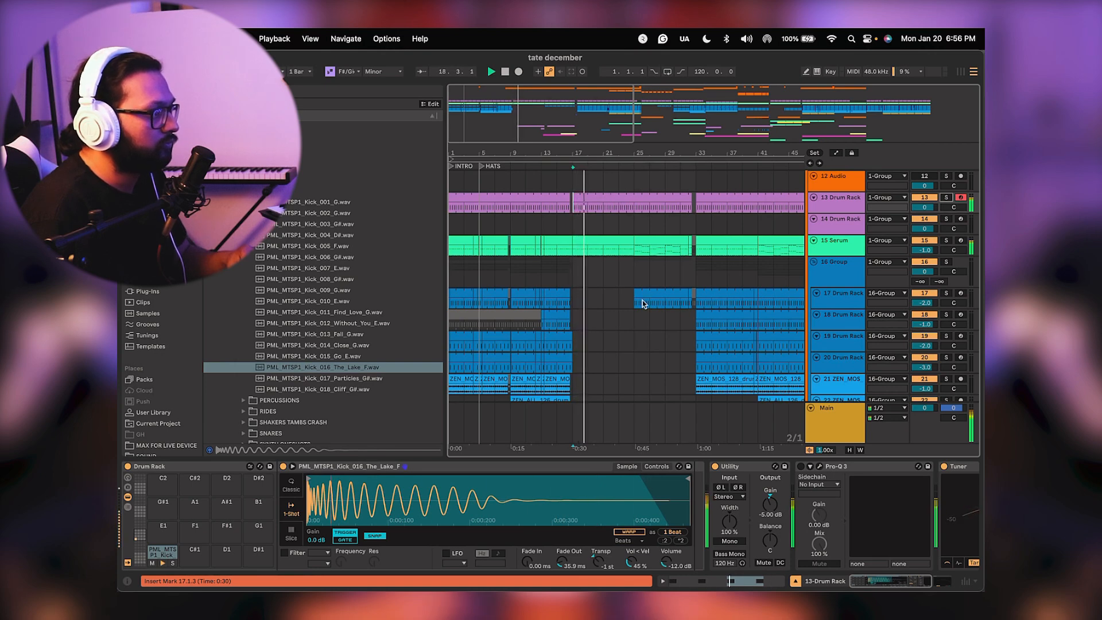
scroll(647, 289, "up", 6)
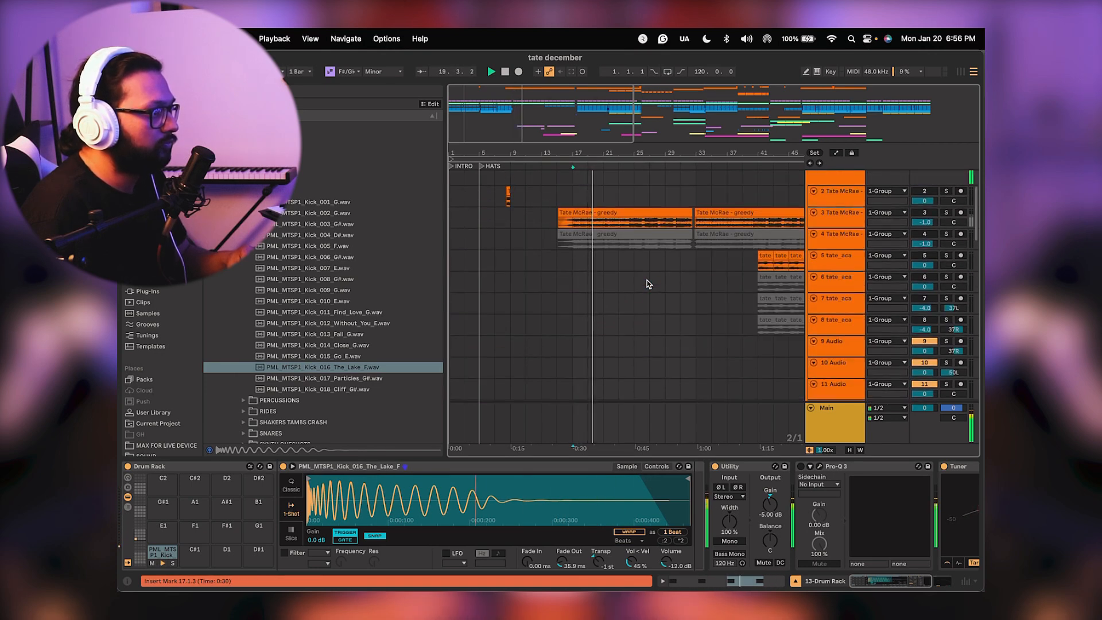
scroll(647, 284, "up", 2)
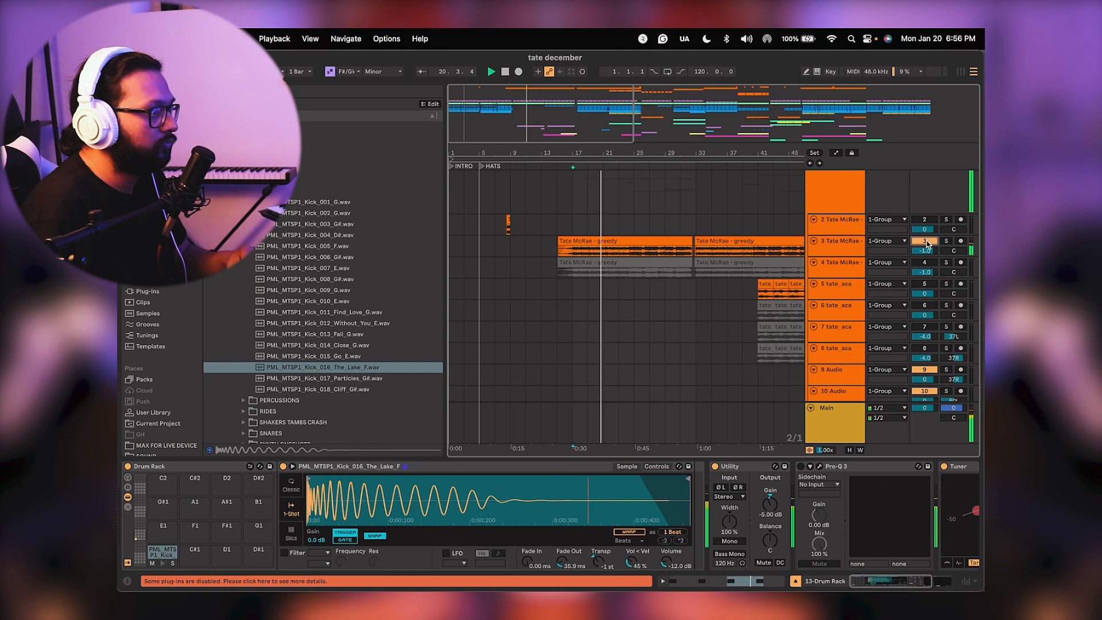
scroll(657, 286, "down", 8)
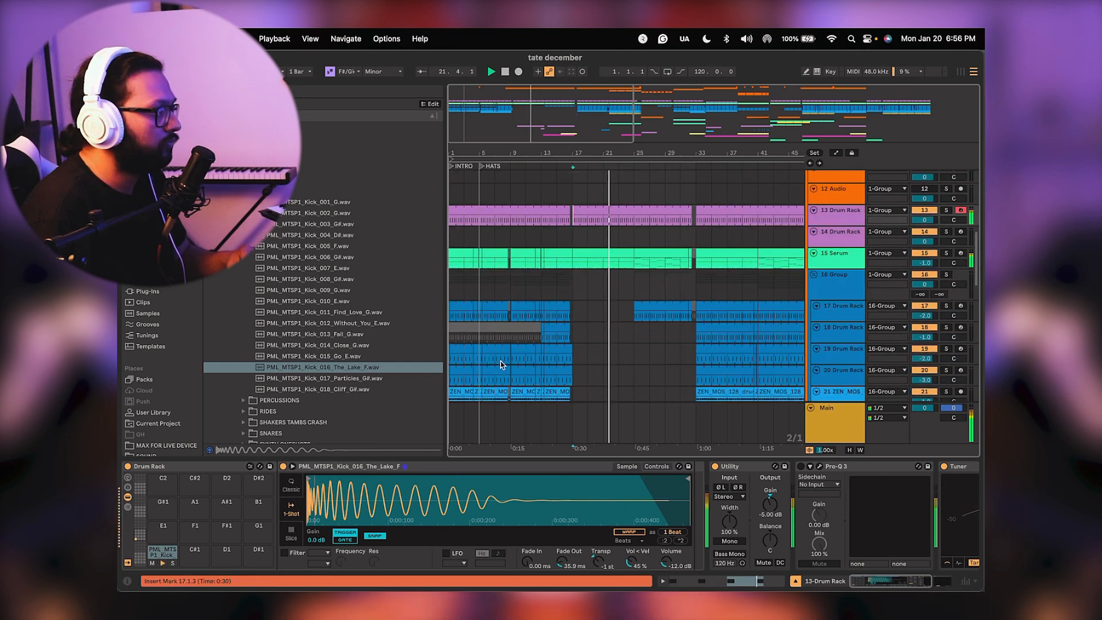
Preview the kicks around 014_Close_G once more and load 014_Close_G into the sampler of 13 Drum Rack.
left_click(337, 356)
left_click(330, 345)
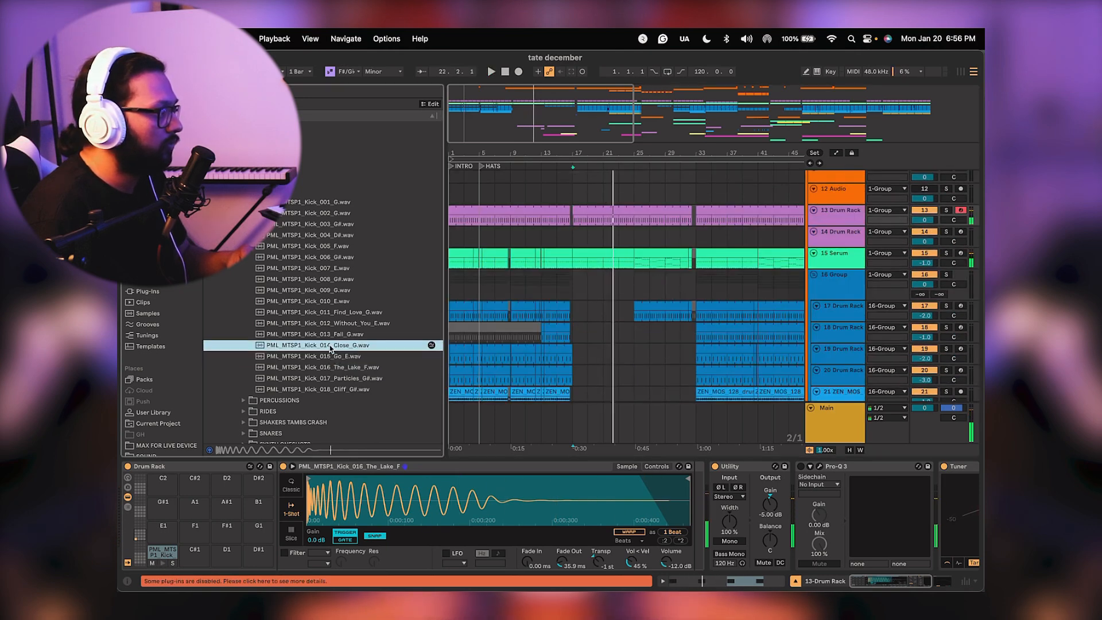
left_click(329, 366)
left_click(337, 346)
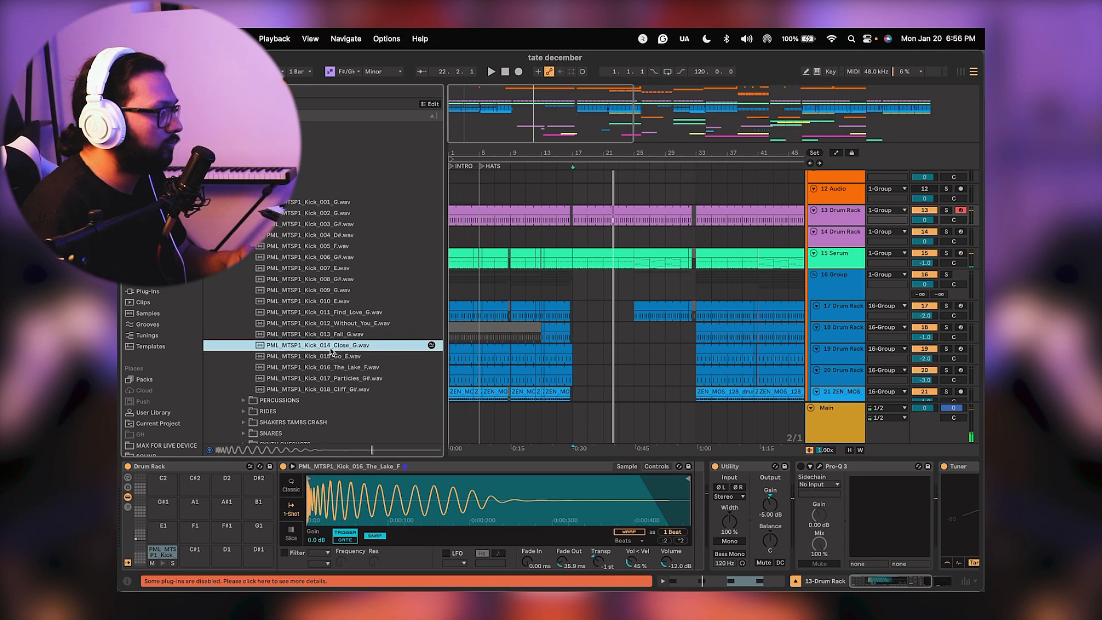
double_click(330, 347)
Play the mix from bar 17 to judge the newly loaded kick against the bass and vocal.
key("space")
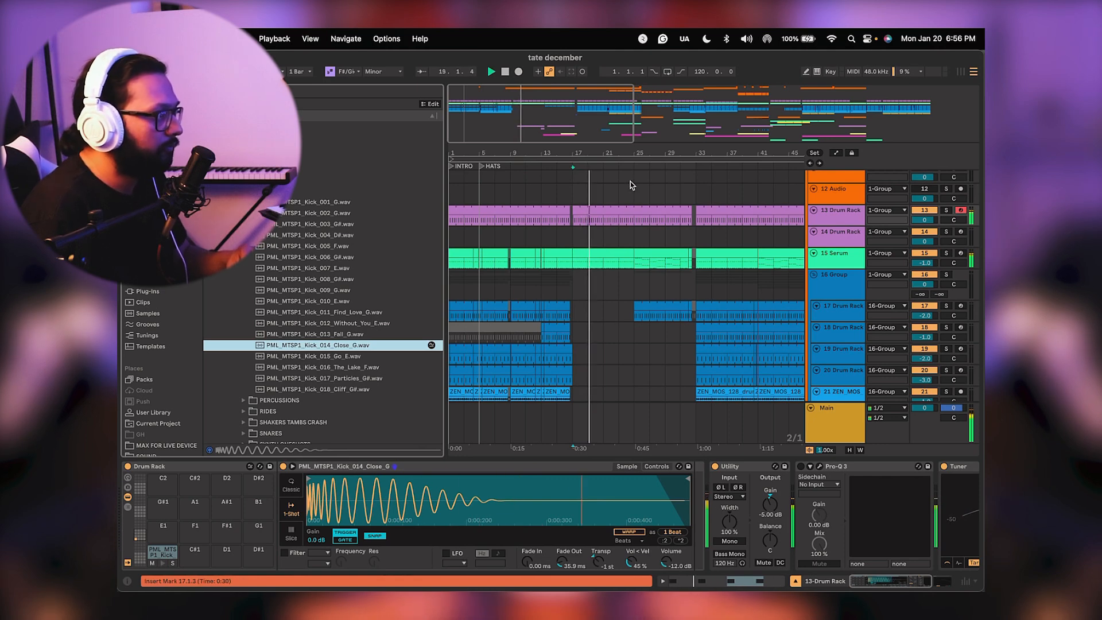
key("space")
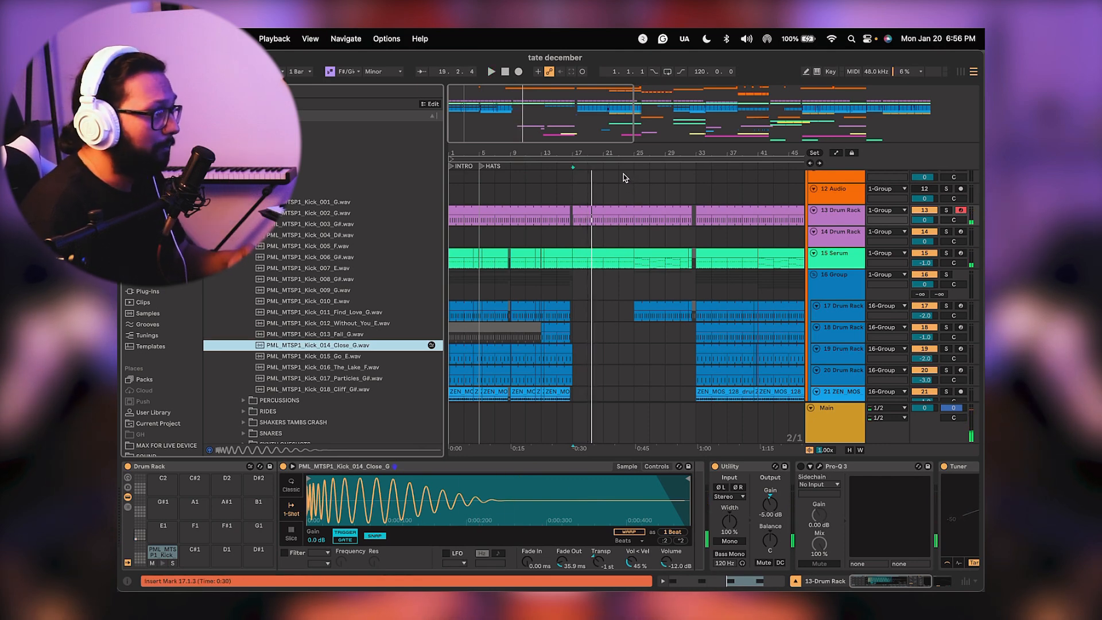
left_click_drag(614, 156, 606, 153)
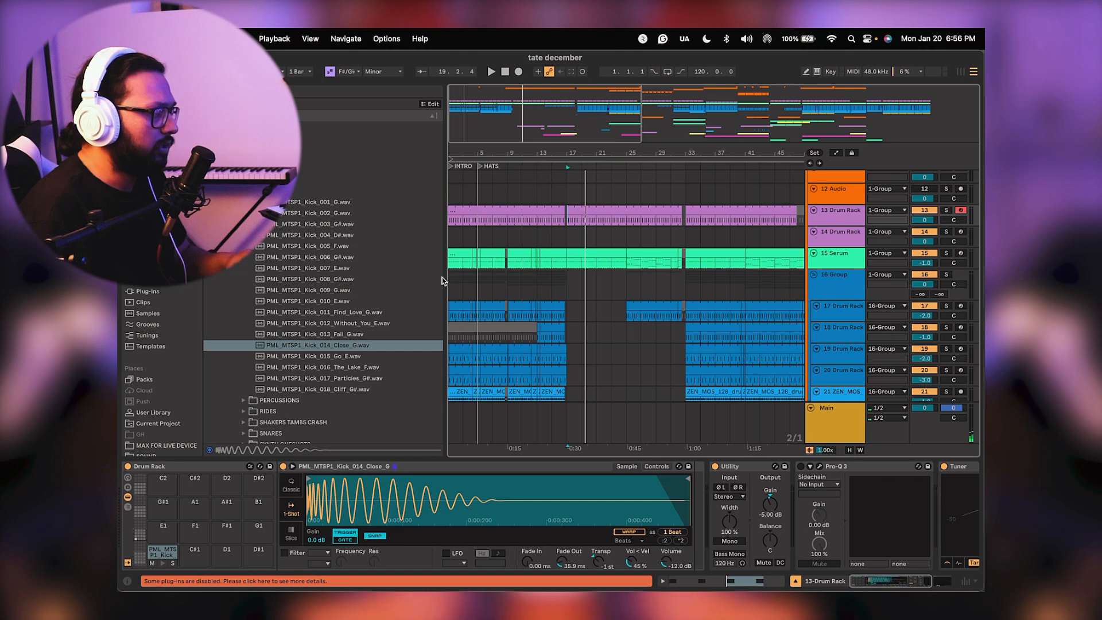
left_click(572, 232)
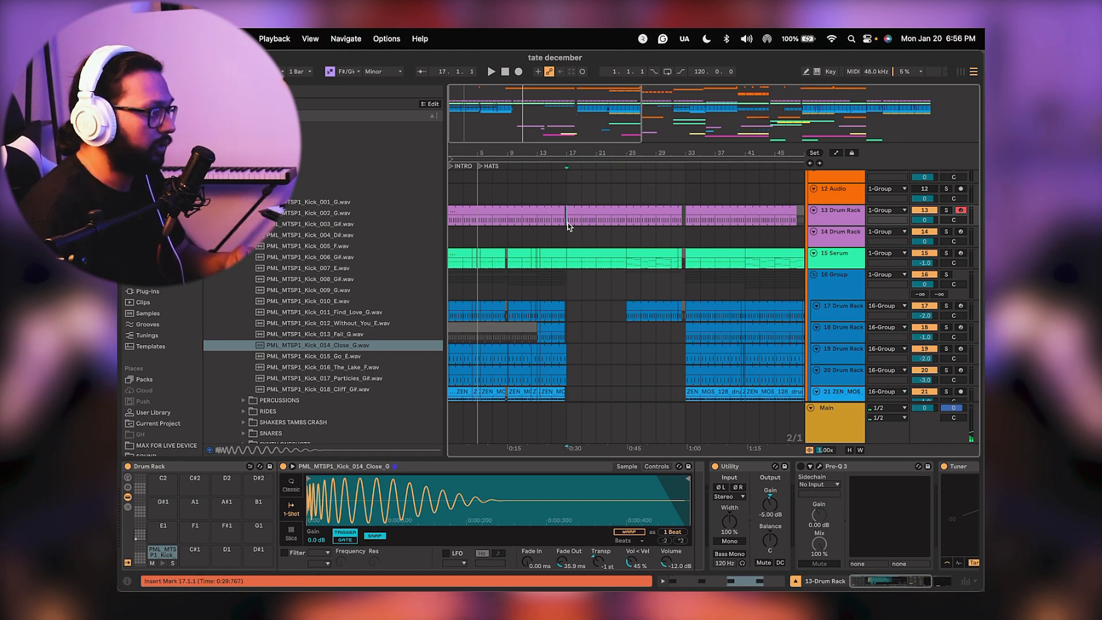
key("space")
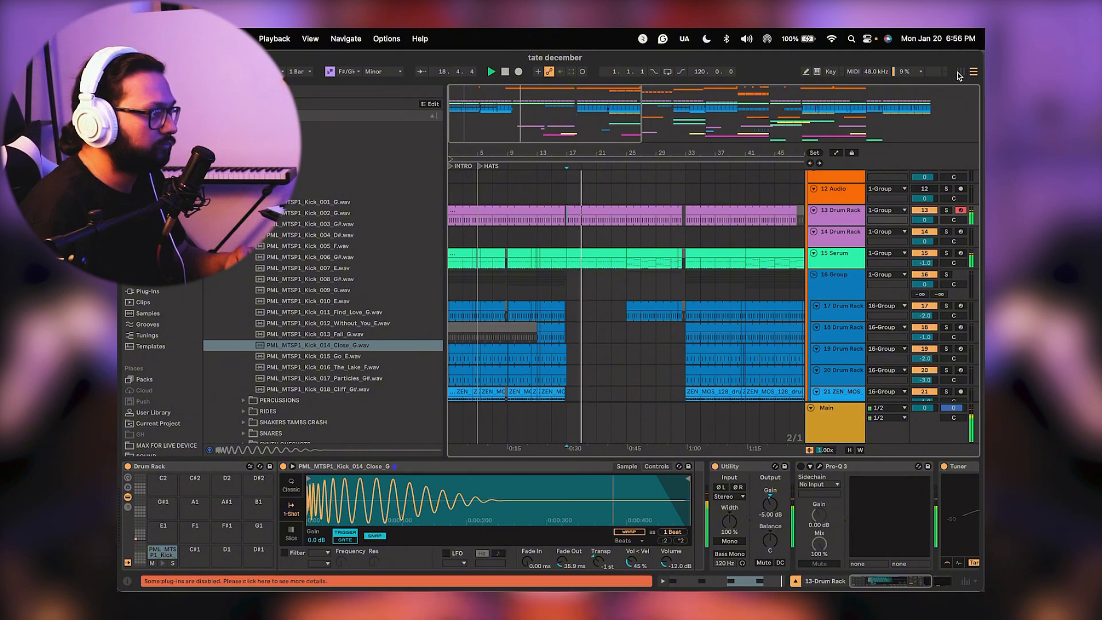
Check the track and Main levels in an enlarged Session View mixer, and return to the arrangement.
key("Tab")
left_click_drag(563, 381, 574, 203)
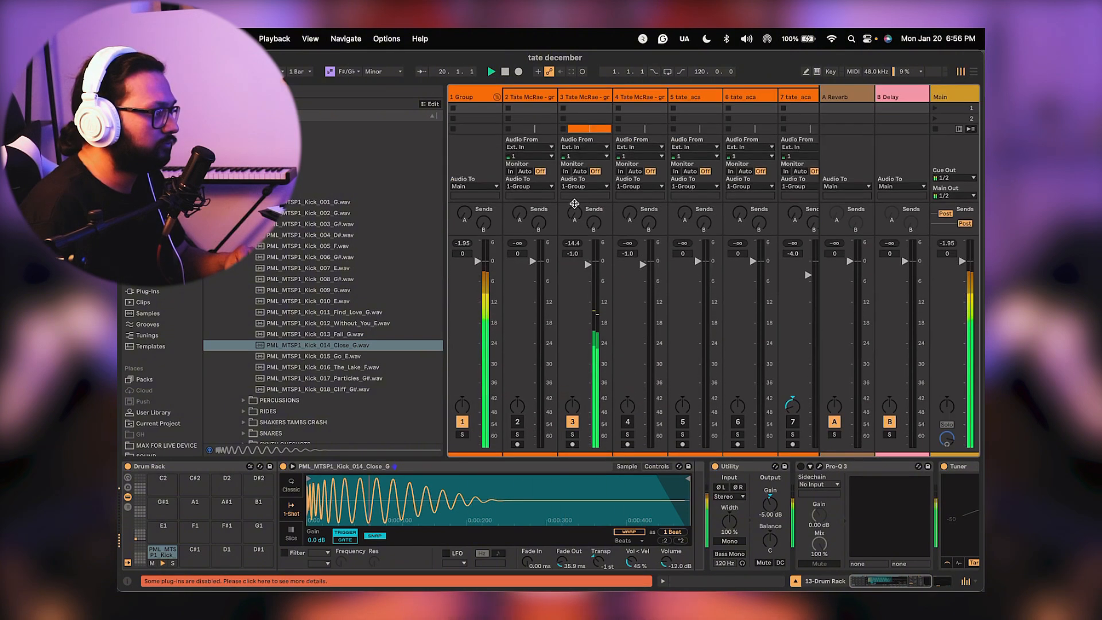
left_click(975, 73)
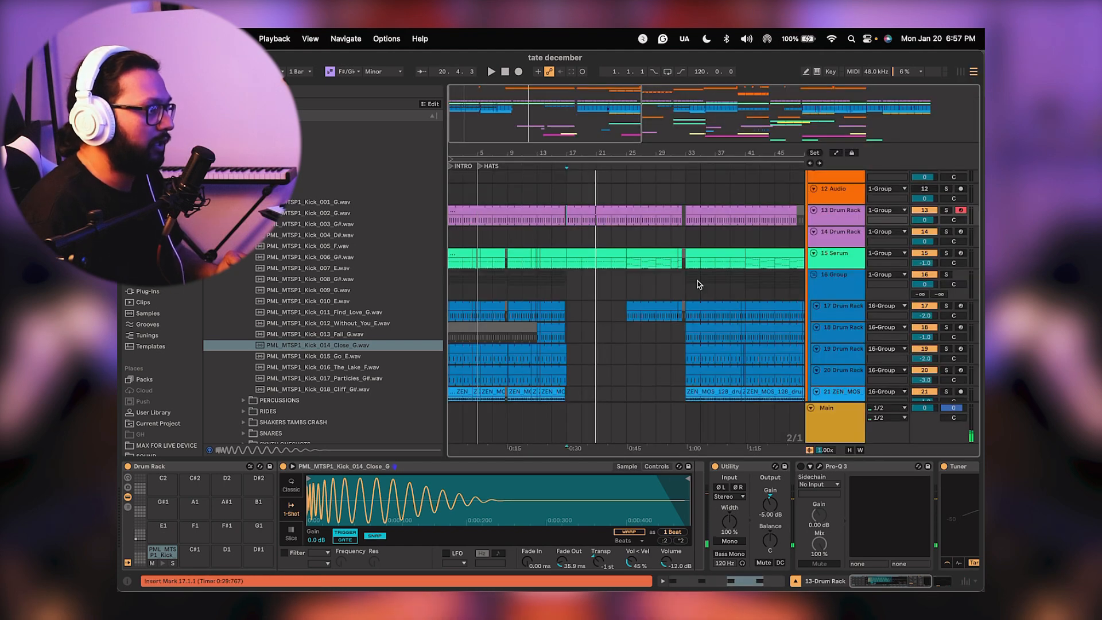
Examine the vocal tracks, from 2 Tate McRae through the Audio tracks, across the whole arrangement.
scroll(778, 287, "up", 10)
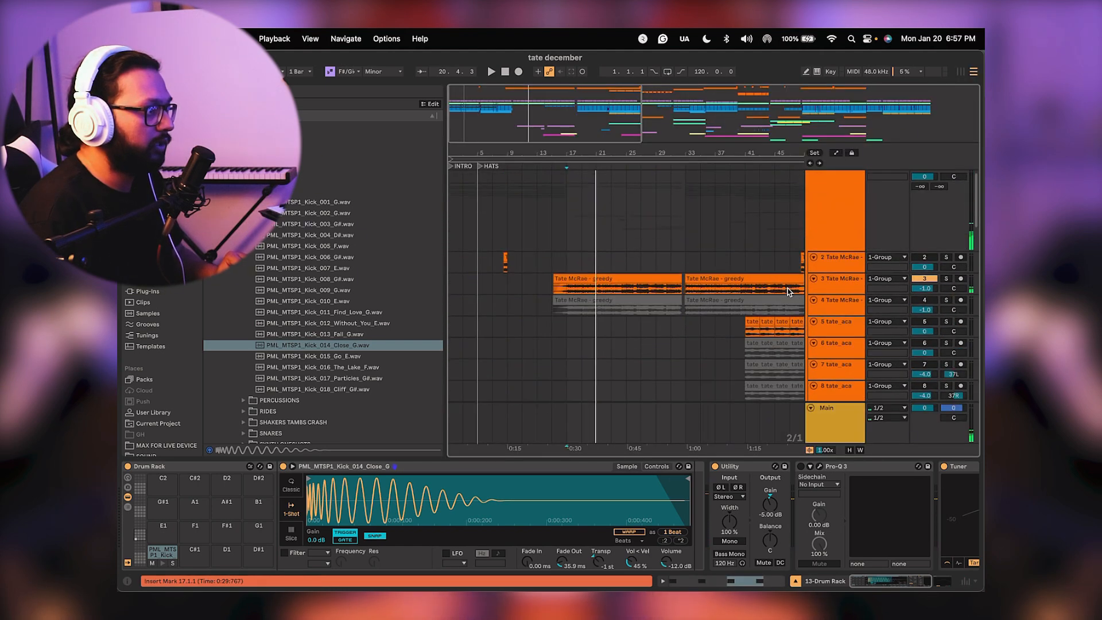
scroll(797, 276, "up", 2)
left_click_drag(700, 154, 694, 101)
scroll(665, 230, "down", 2)
left_click(794, 246)
scroll(830, 313, "down", 4)
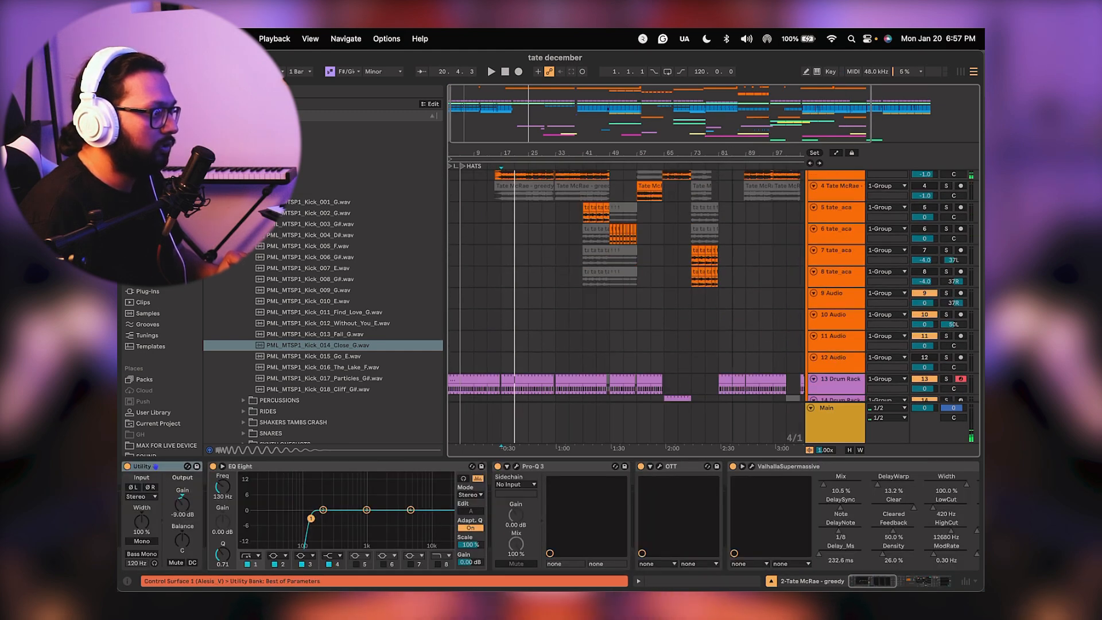
left_click_drag(655, 155, 656, 134)
left_click(611, 328)
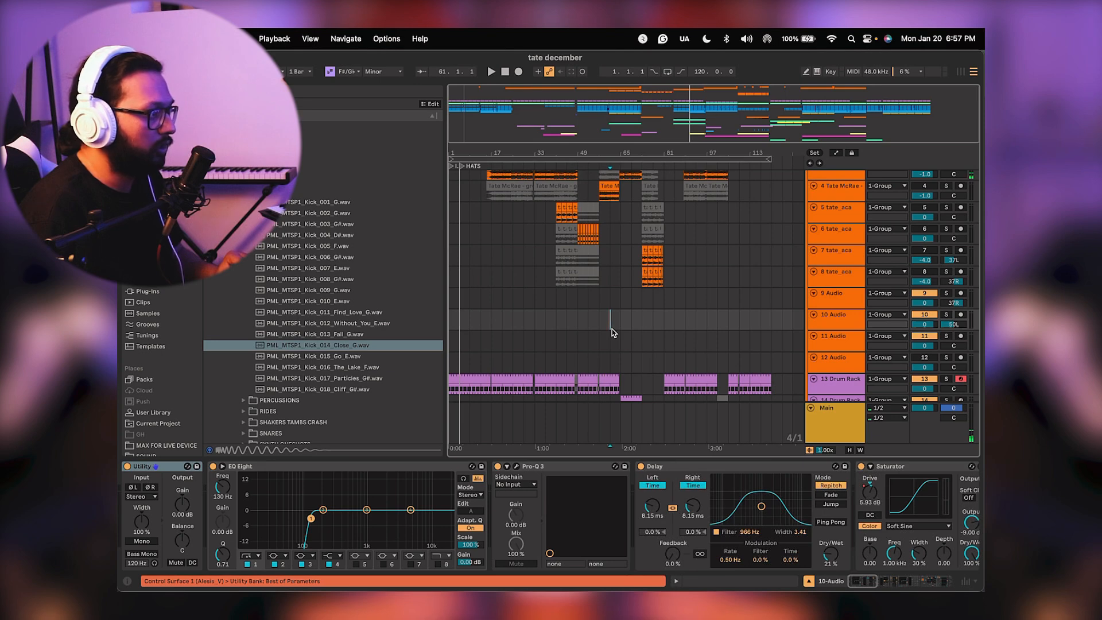
scroll(612, 329, "down", 2)
Examine the device chain of the 9 Audio track, and delete the empty tracks 9 Audio and 10 Audio.
left_click(835, 255)
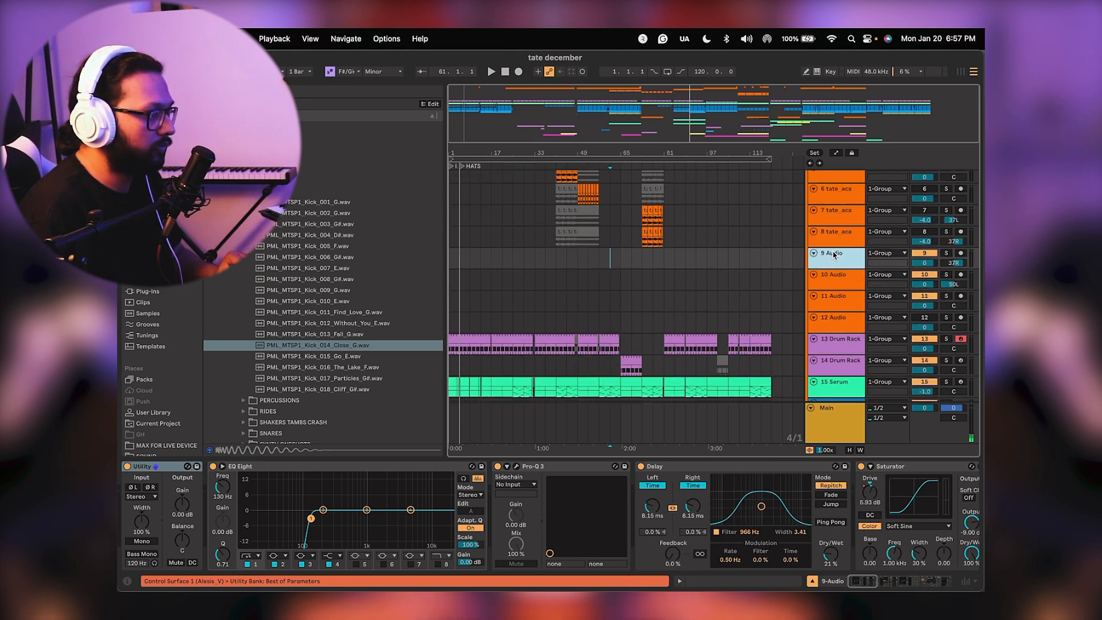
scroll(682, 508, "right", 10)
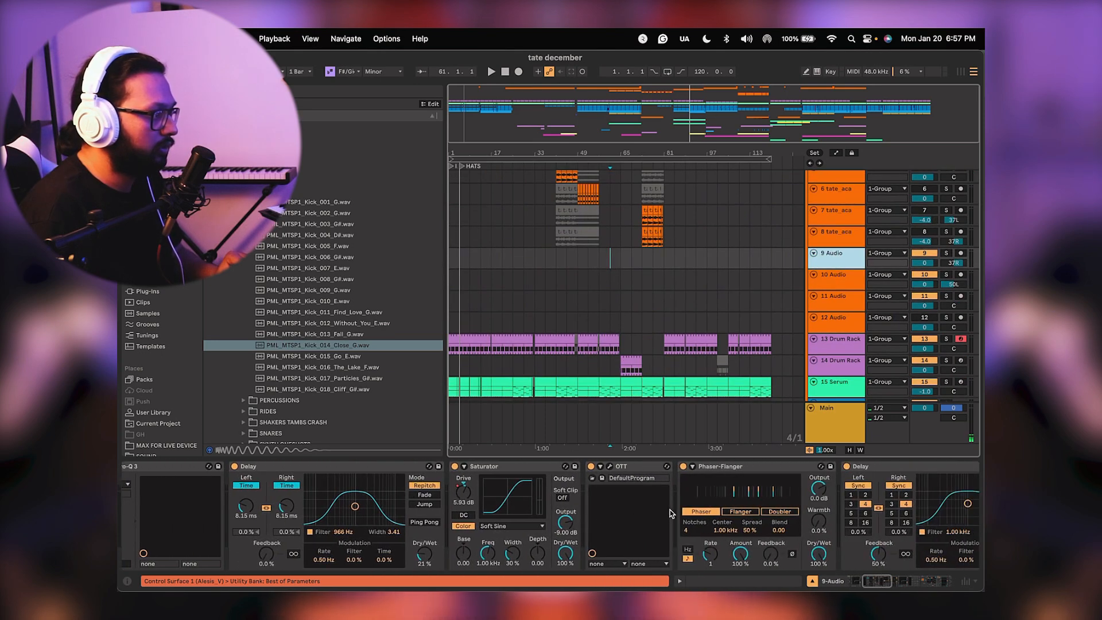
scroll(626, 518, "right", 12)
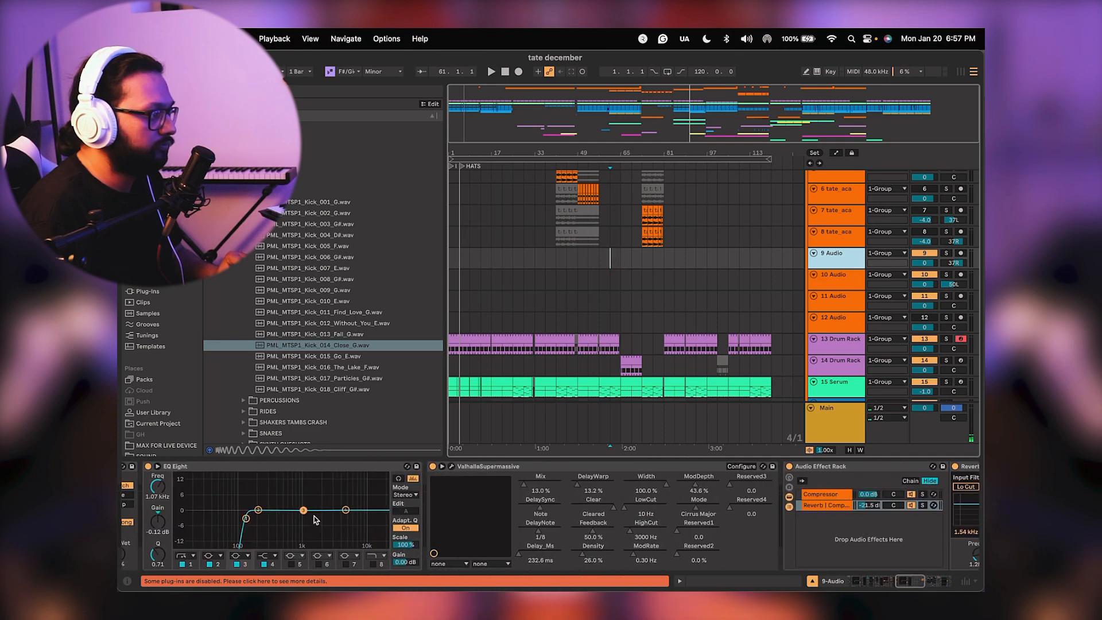
scroll(307, 520, "left", 10)
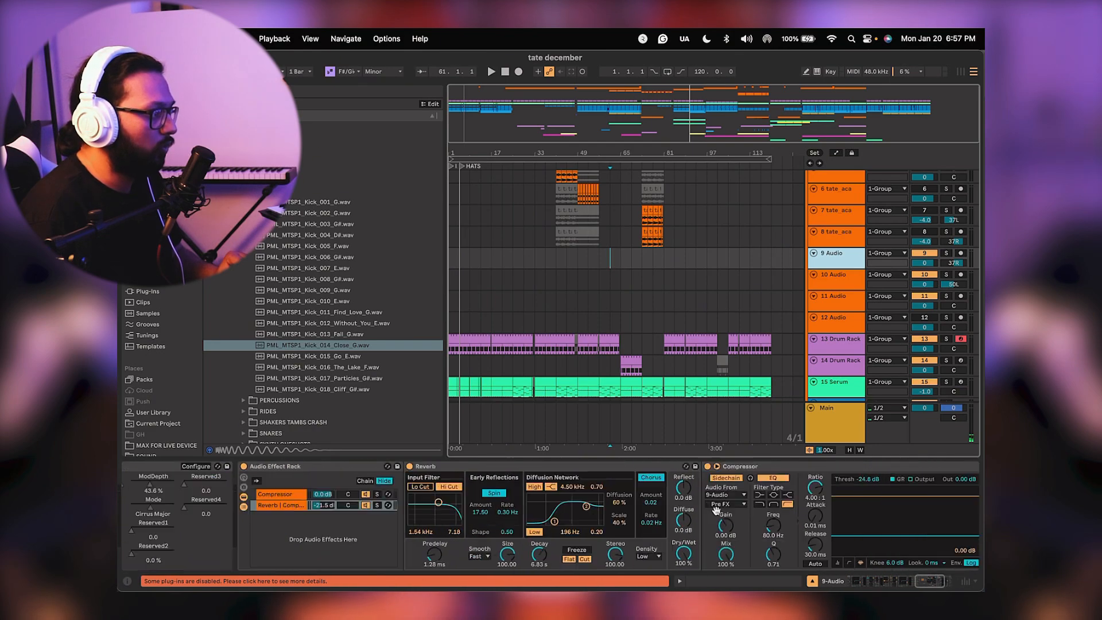
scroll(263, 504, "left", 10)
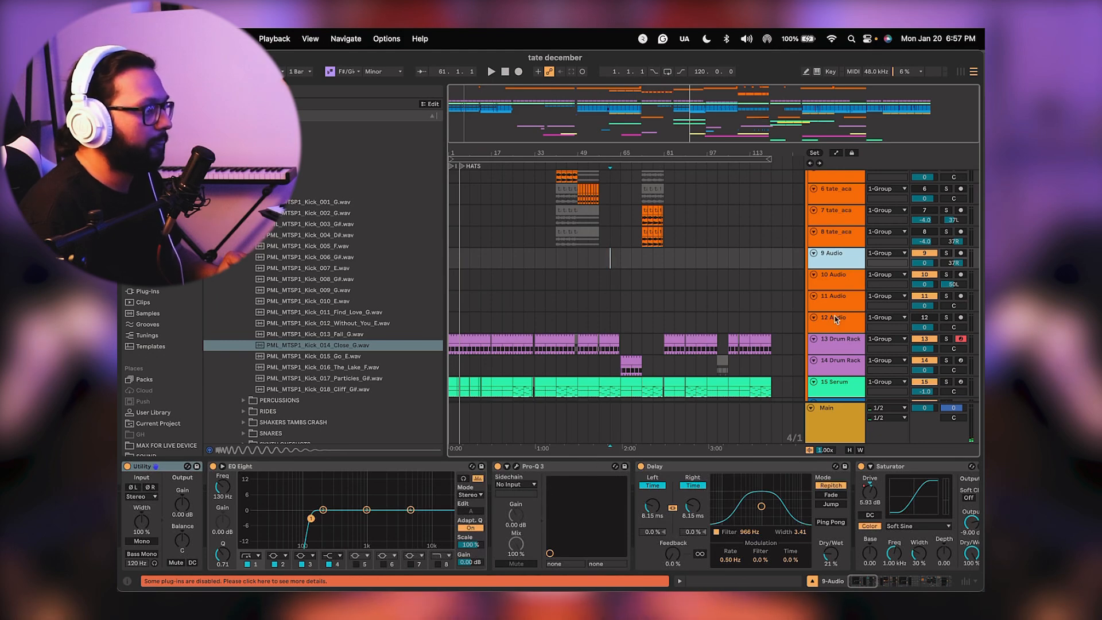
key("Delete")
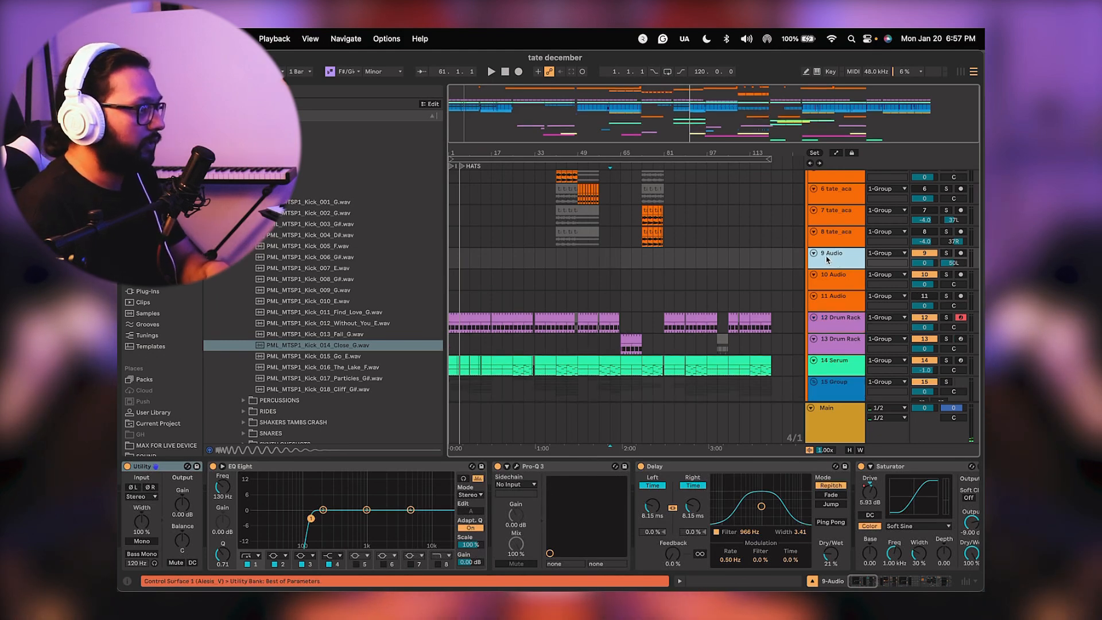
key("Delete")
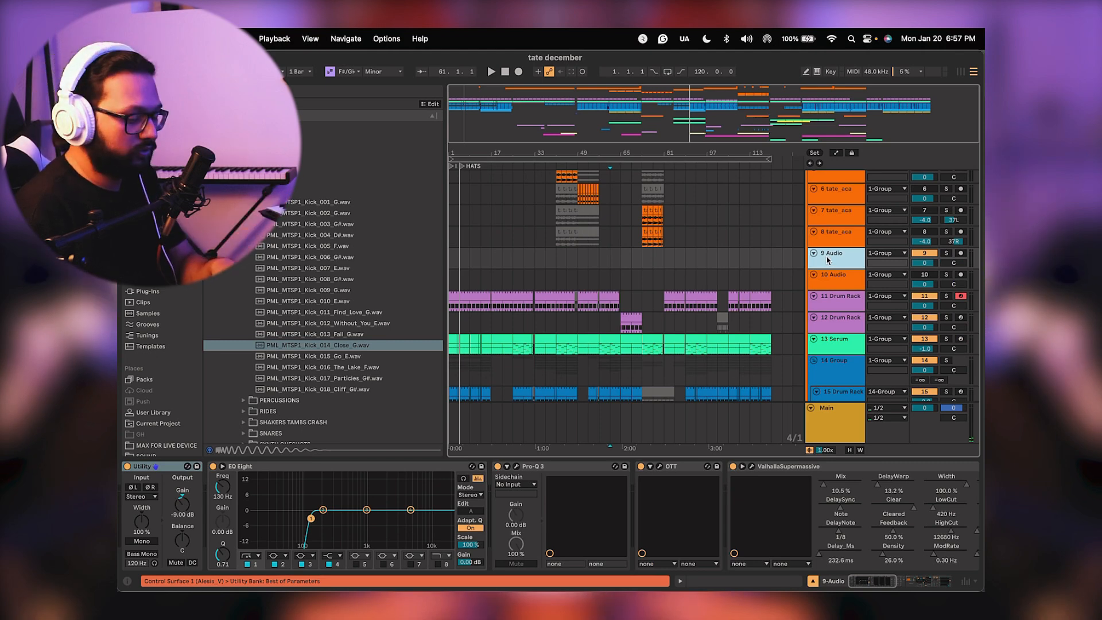
Look over the remaining effects on the 9 Audio track, and remove both empty audio tracks below 8 tate_aca.
scroll(775, 513, "right", 10)
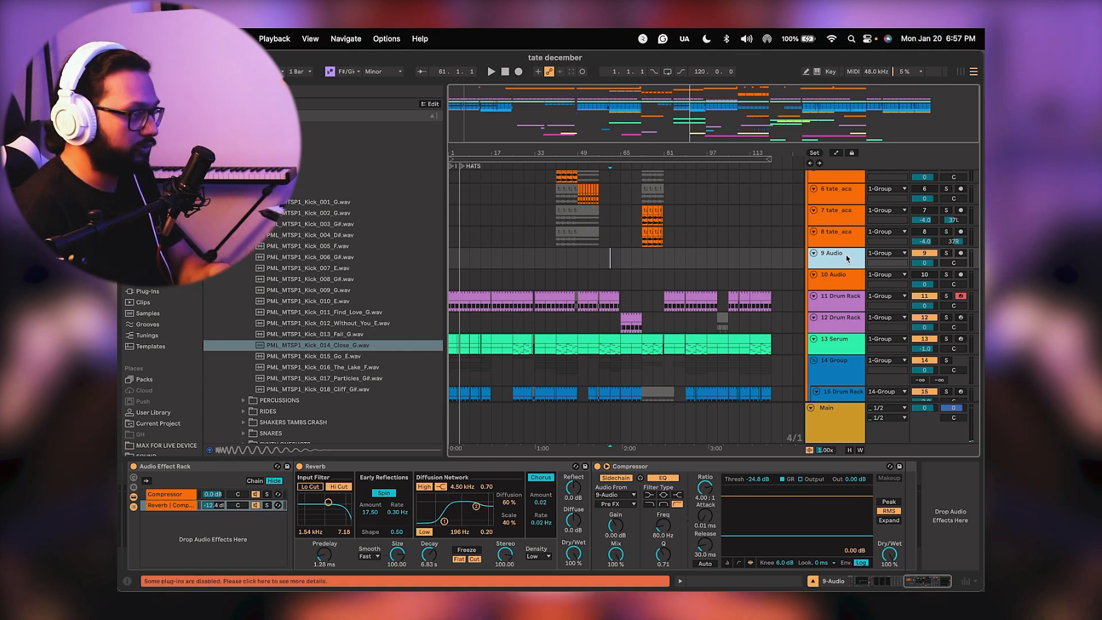
key("Delete")
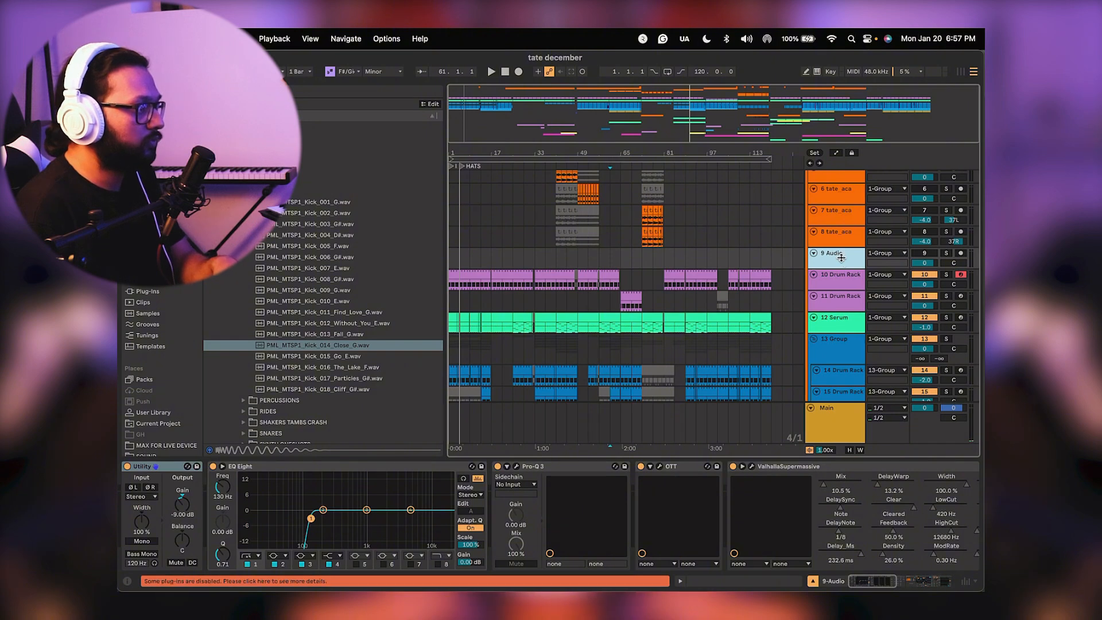
key("Delete")
Group the vocal tracks from 2 Tate McRae to 8 tate_aca, and name the collapsed group VOX.
scroll(763, 273, "up", 3)
left_click(833, 294)
scroll(835, 276, "up", 3)
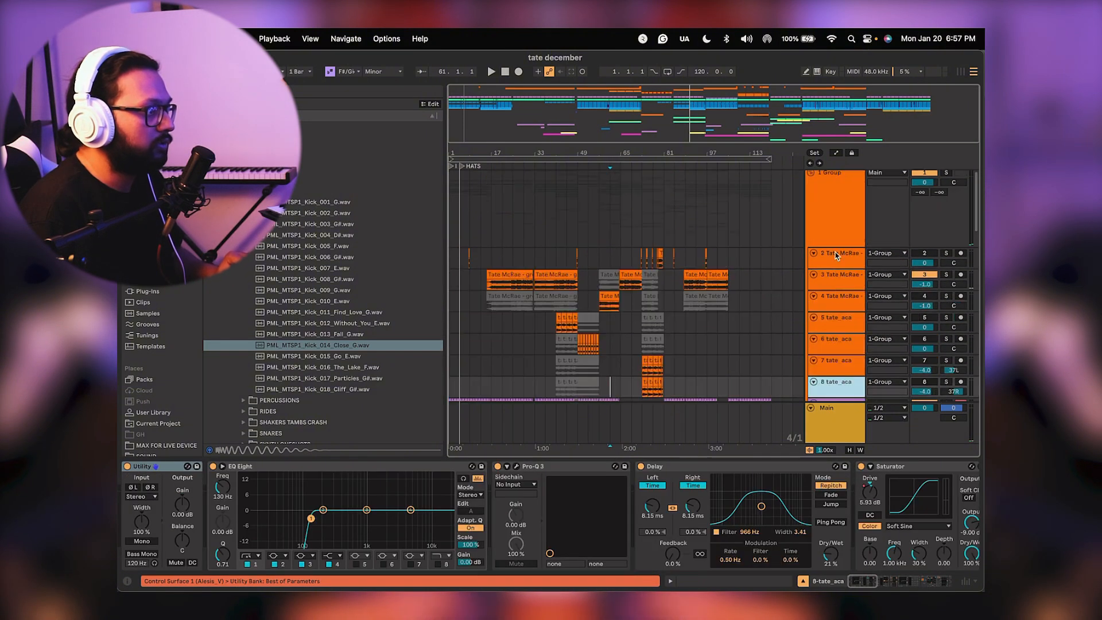
left_click(834, 257, "shift")
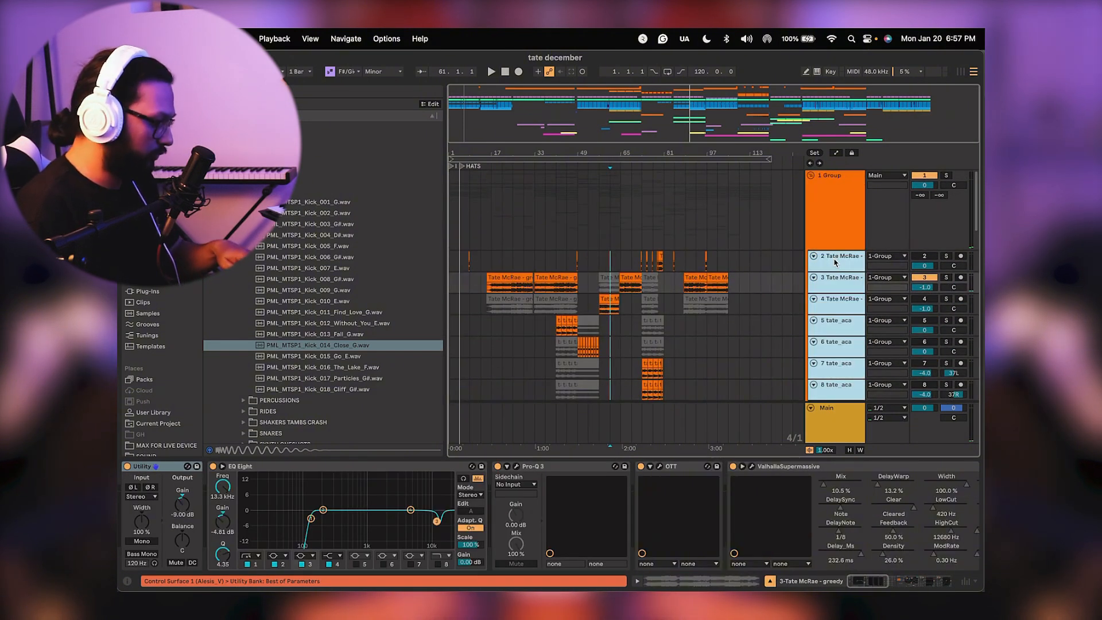
key("super+g")
key("super+r")
type("VOX")
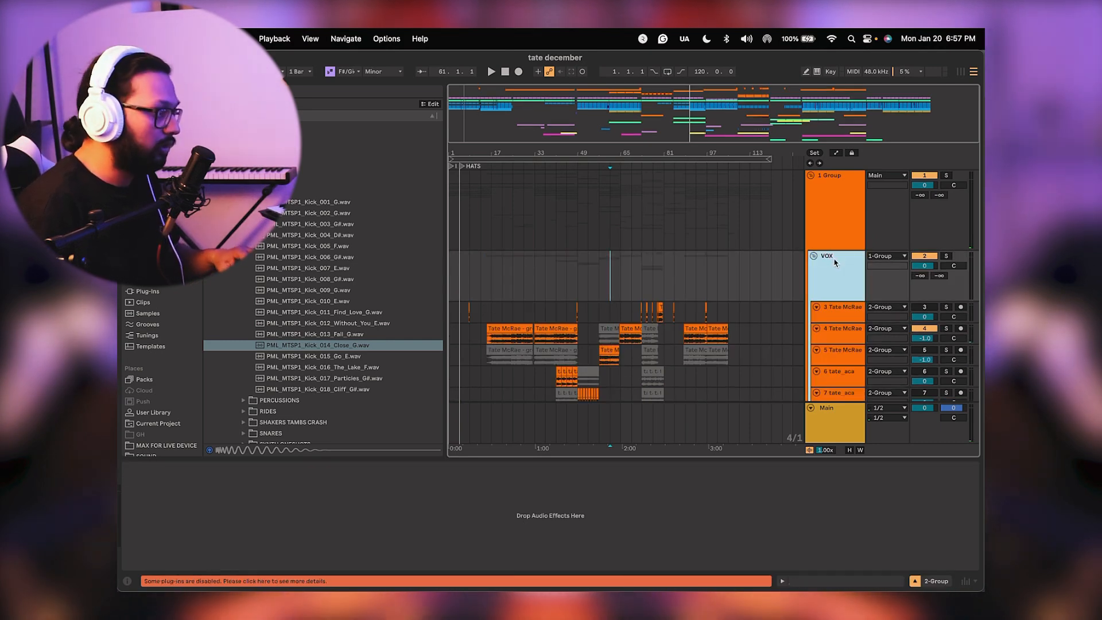
key("Return")
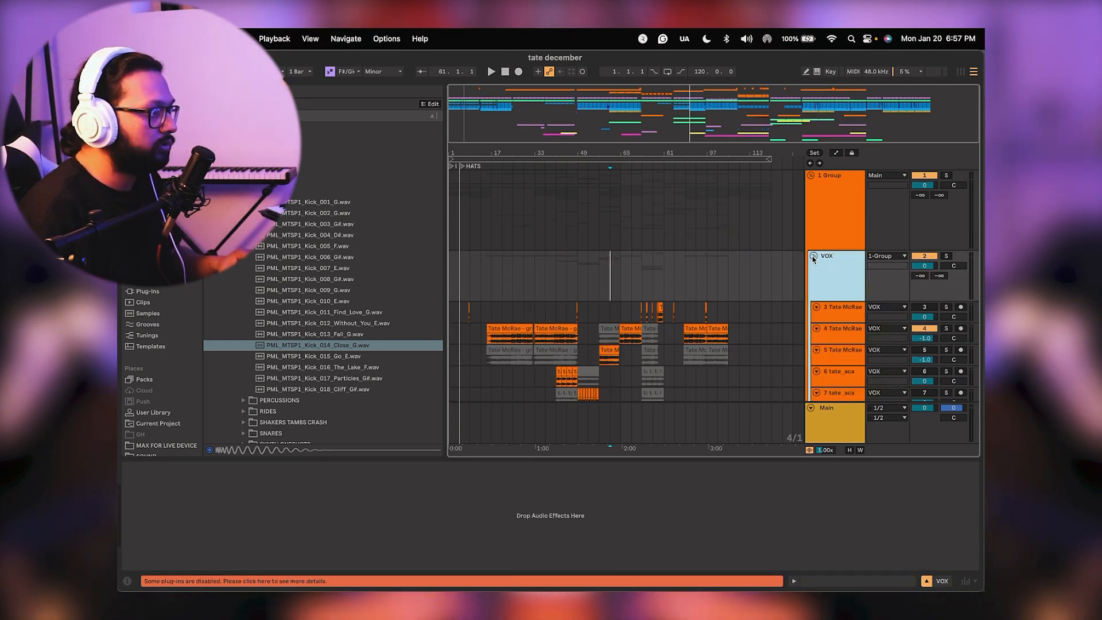
left_click(812, 257)
left_click(921, 256)
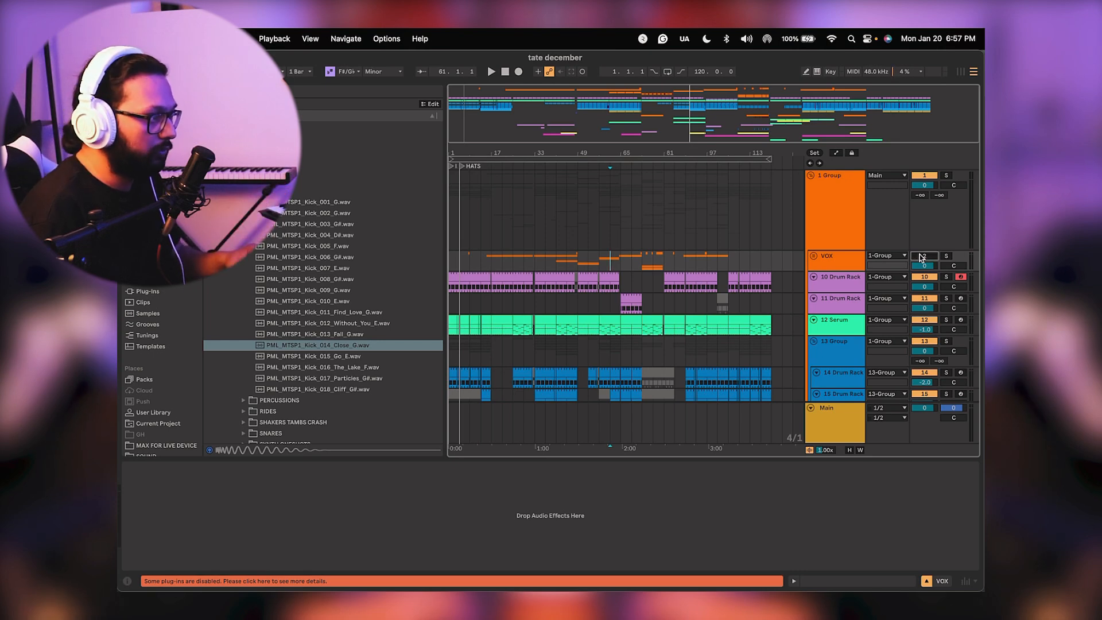
Rename the 10 Drum Rack track as KICK, and colour the track and its clips red.
scroll(691, 313, "down", 2)
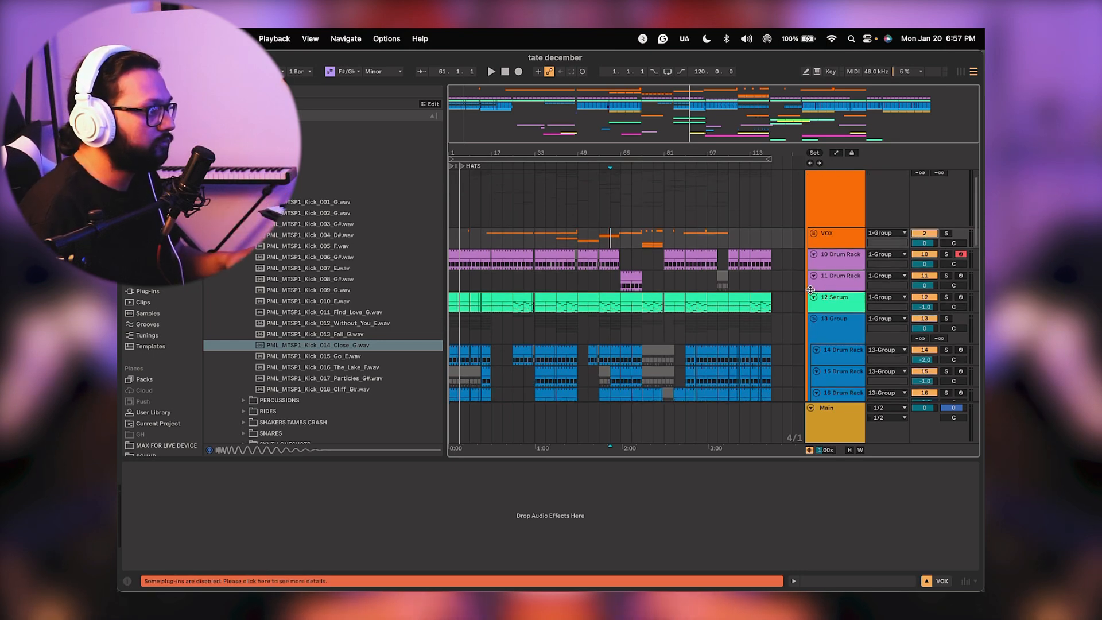
left_click(849, 262)
key("super+r")
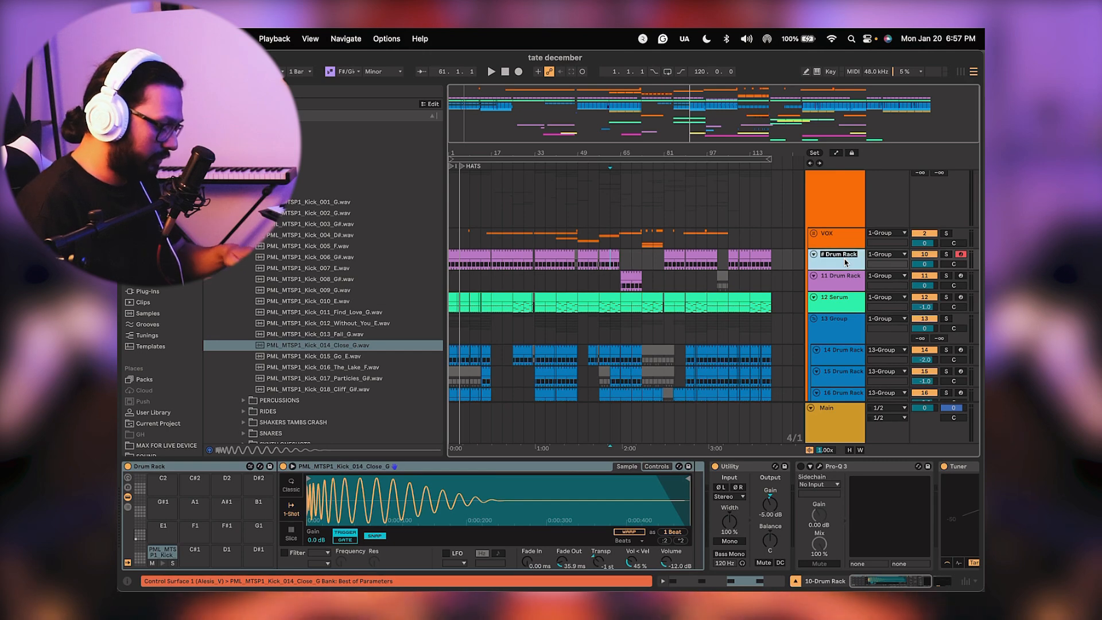
type("KICK")
key("Return")
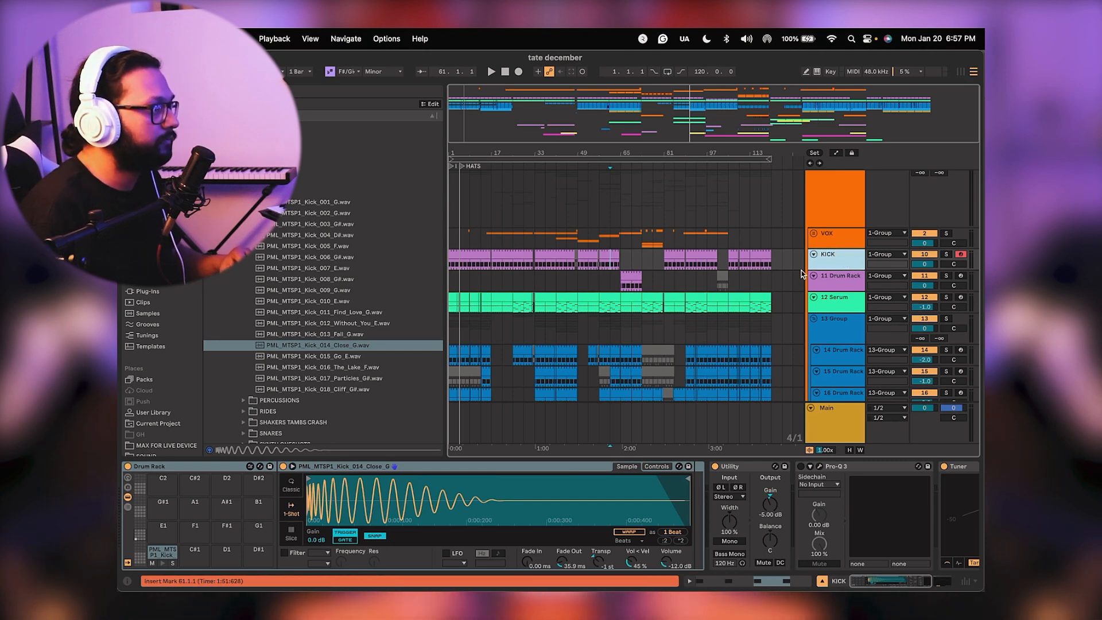
right_click(832, 264)
left_click(850, 495)
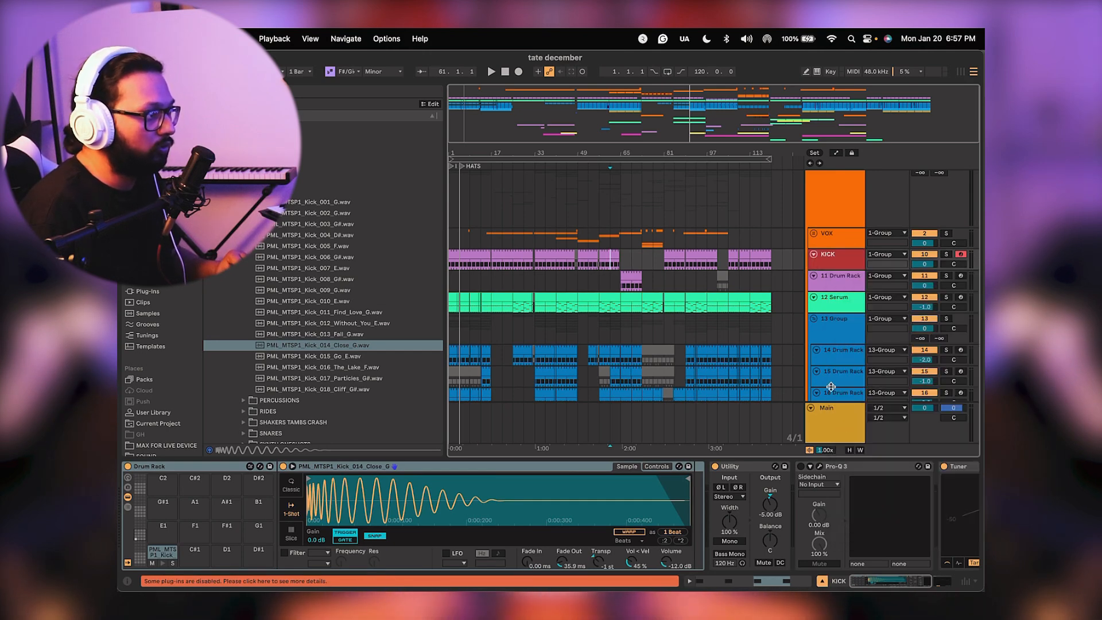
right_click(826, 263)
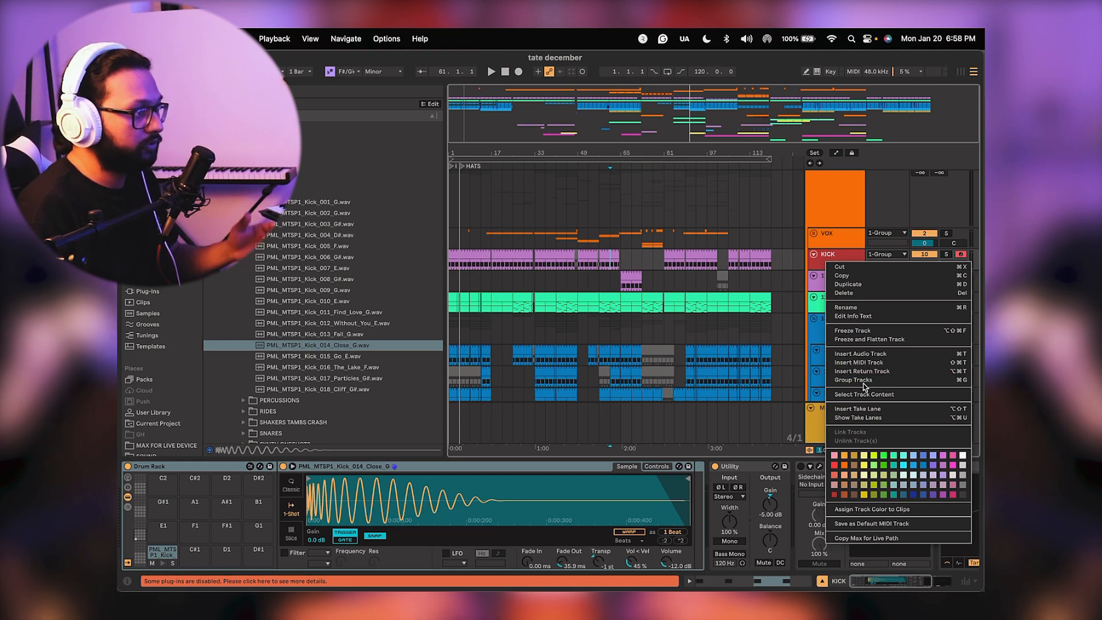
left_click(857, 510)
Play the mix from bar 17, and look over the drum tracks through the rest of the arrangement.
key("space")
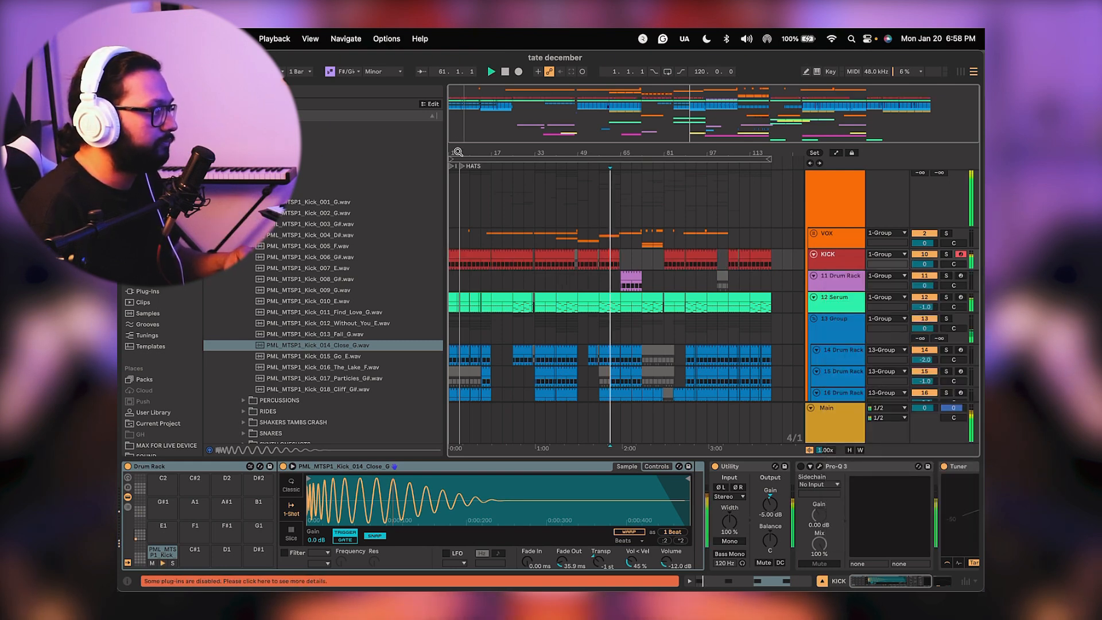
left_click_drag(458, 153, 459, 224)
left_click(565, 269)
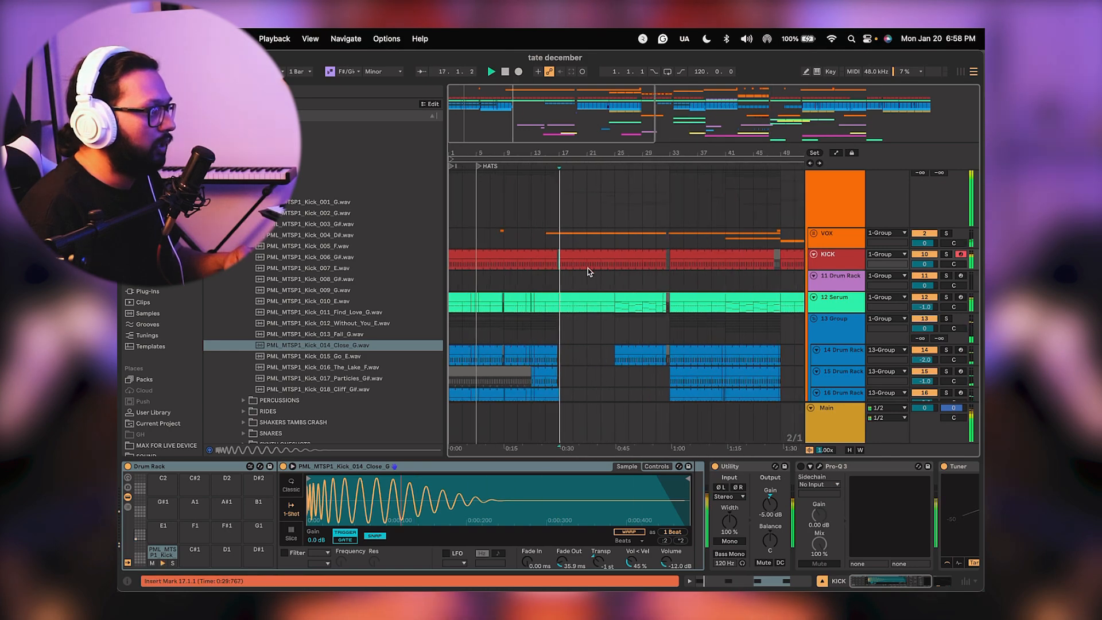
scroll(563, 278, "down", 10)
scroll(564, 278, "right", 5)
scroll(554, 250, "up", 5)
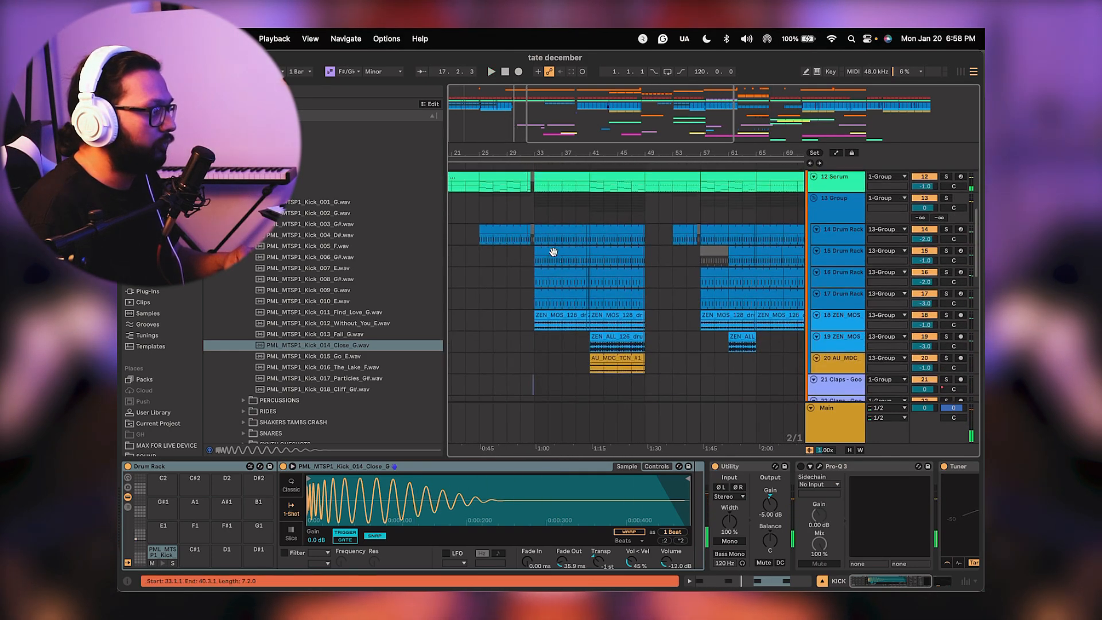
scroll(555, 288, "down", 6)
scroll(610, 282, "right", 5)
scroll(610, 283, "right", 5)
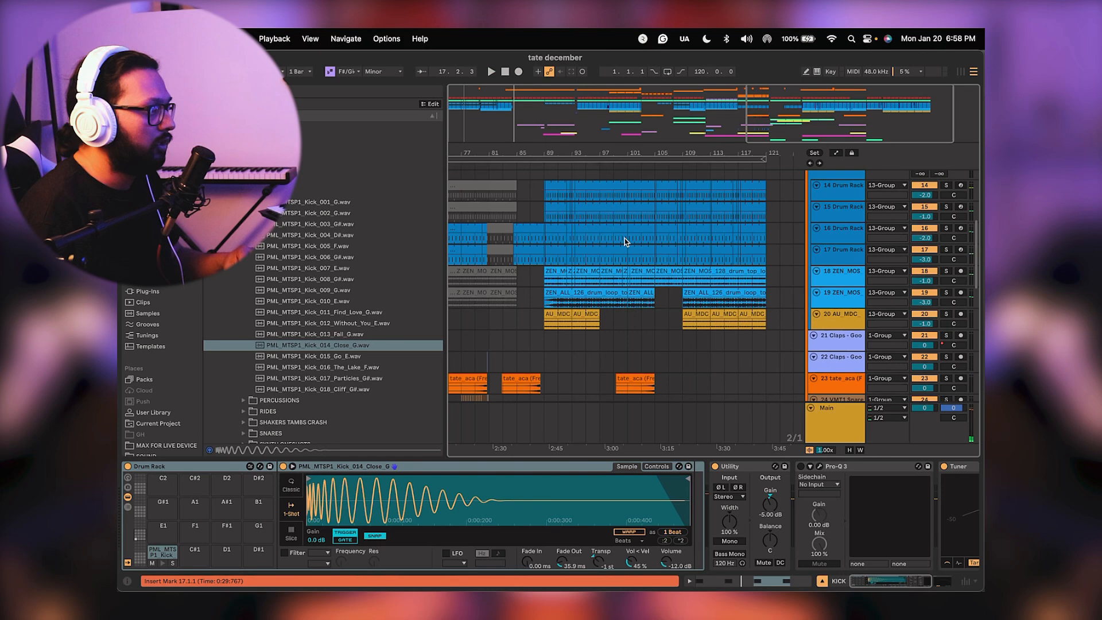
Loop bars 89 to 97 over the AU_MDC top loop clips, and play the looped section.
left_click(610, 292)
key("space")
scroll(622, 239, "down", 3)
left_click_drag(621, 239, 657, 322)
key("space")
key("super+l")
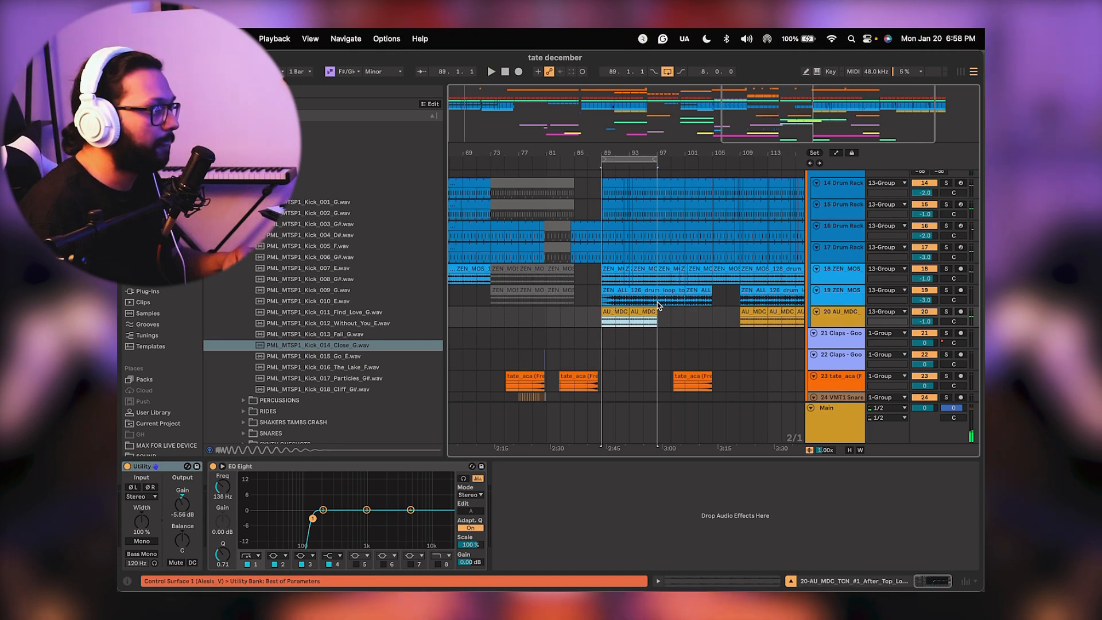
key("space")
left_click_drag(633, 152, 632, 189)
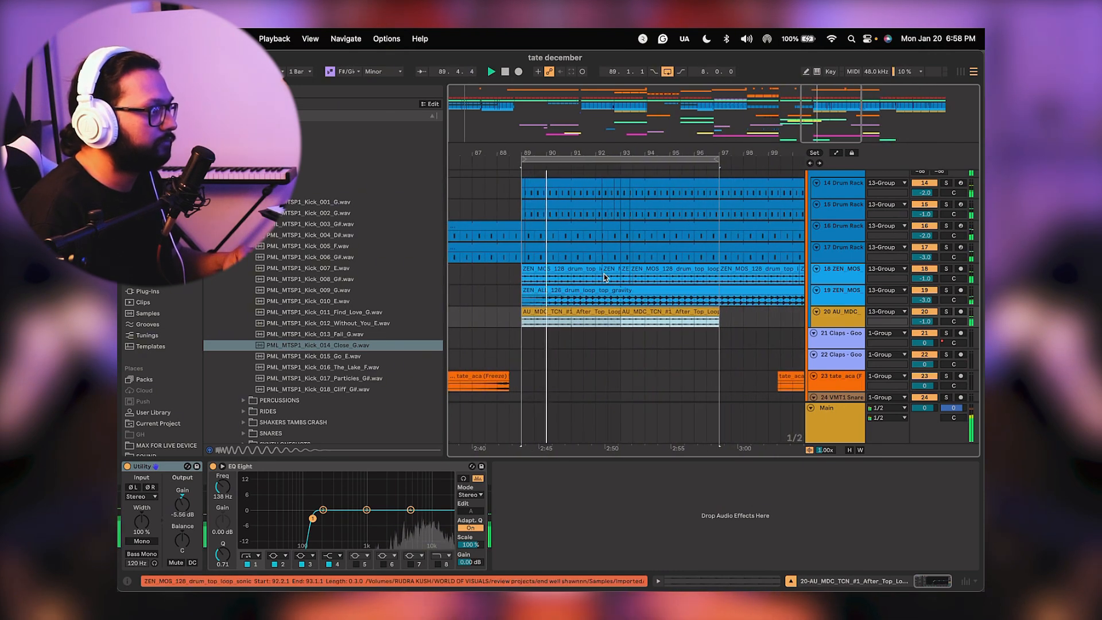
Mute the VOX group and replay the looped section from bar 89 without the vocals.
scroll(604, 278, "up", 6)
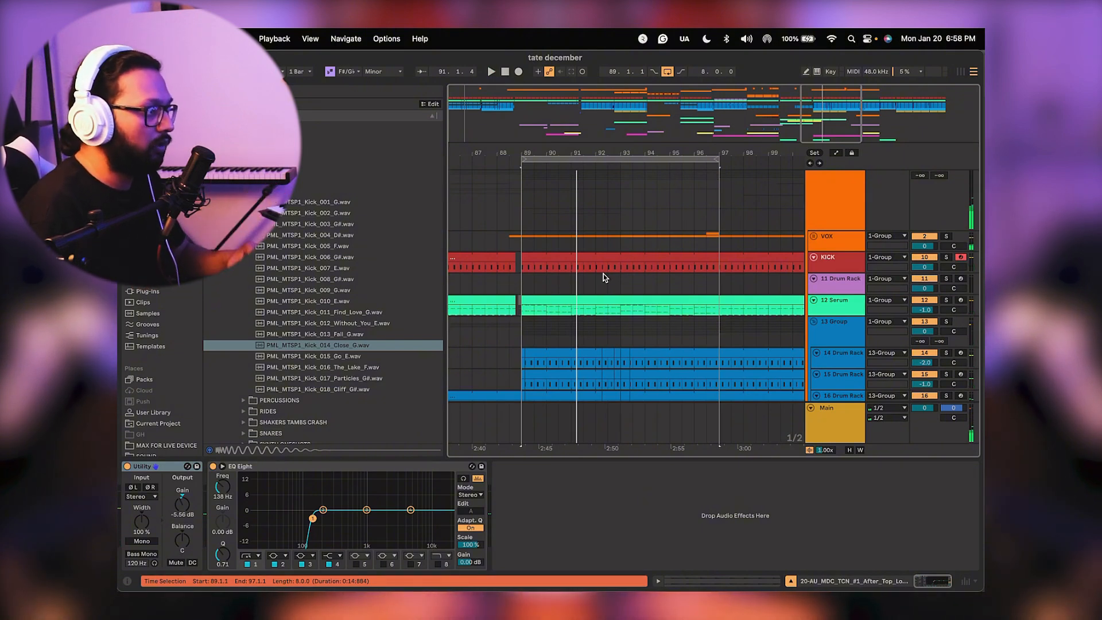
scroll(602, 278, "down", 5)
scroll(602, 273, "up", 6)
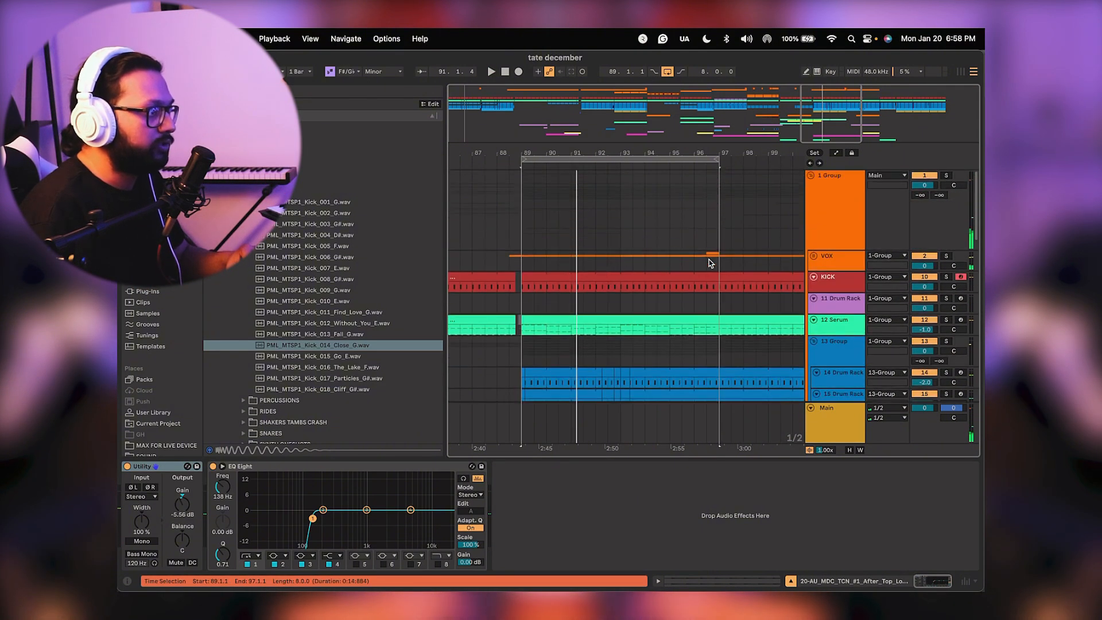
key("space")
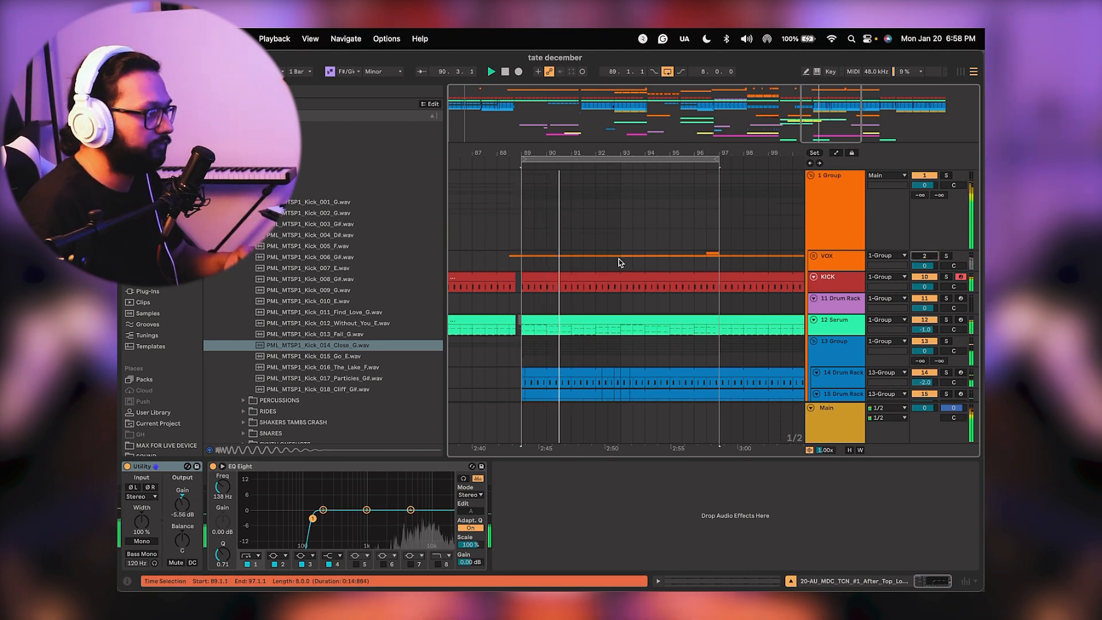
scroll(618, 259, "down", 5)
scroll(603, 258, "up", 3)
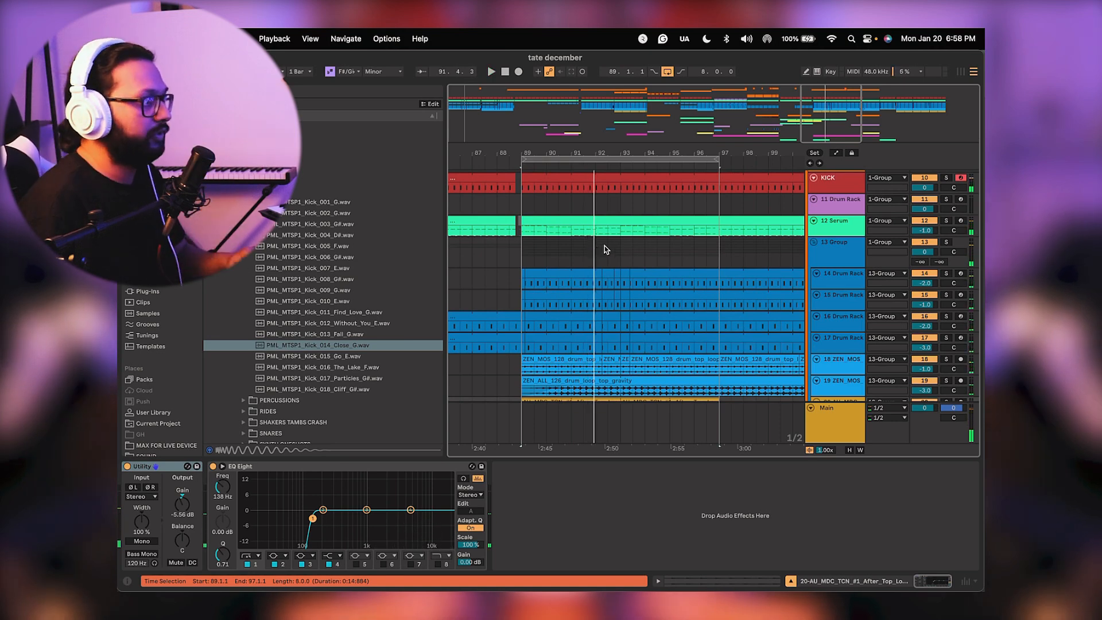
Rename the 13 Group drum group as DRUMZ, and leave it collapsed and muted.
left_click(813, 244)
left_click(814, 244)
left_click(814, 244)
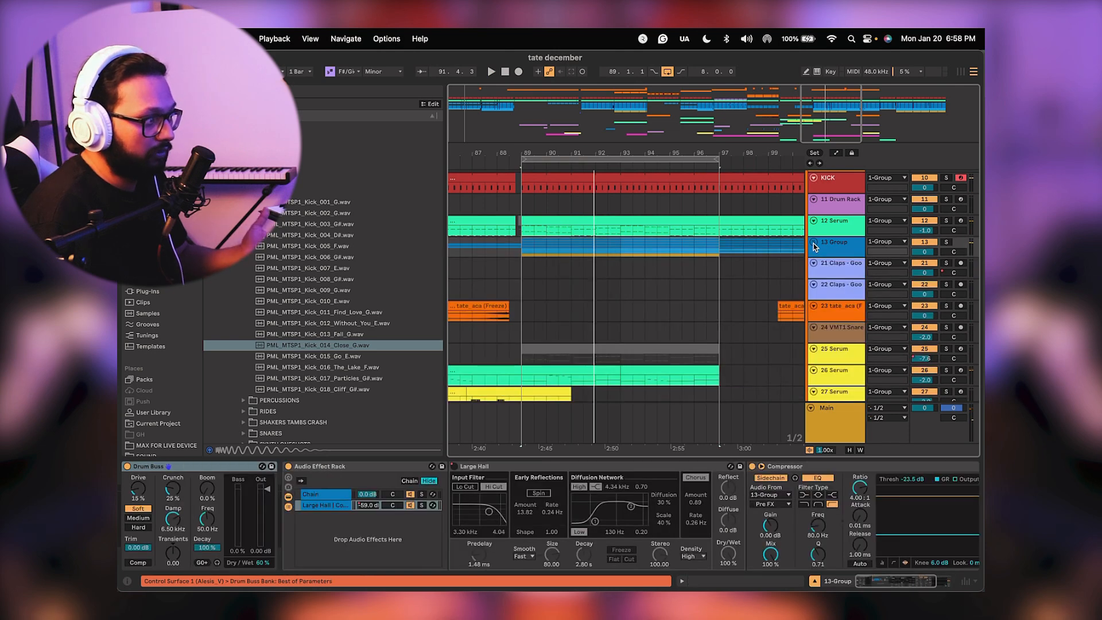
left_click(813, 244)
left_click(829, 248)
key("super+r")
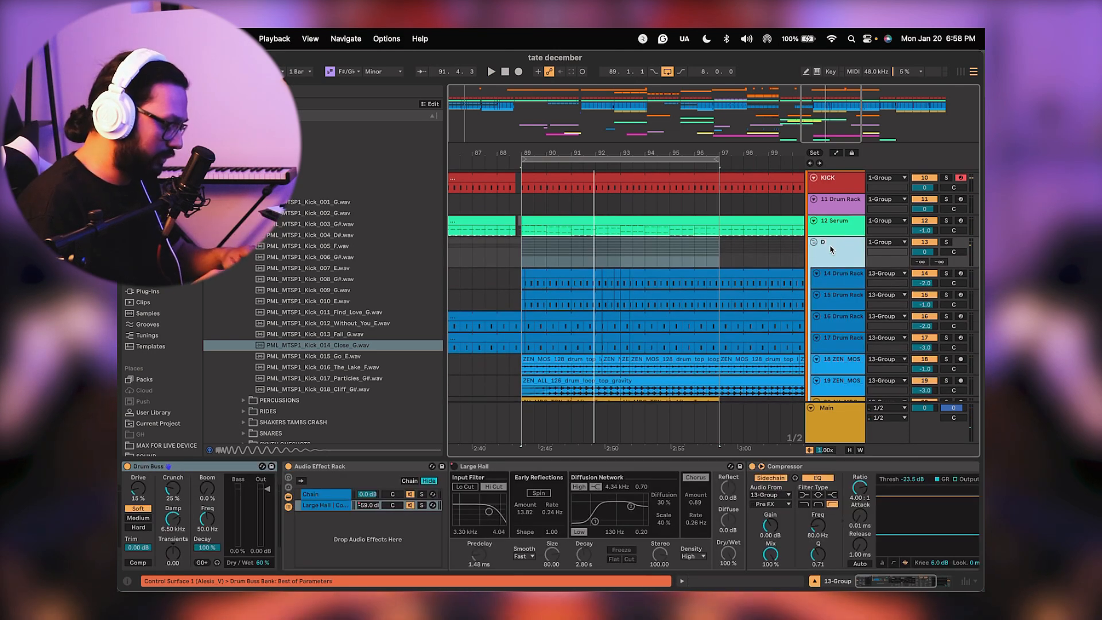
type("DRUMZ")
key("Return")
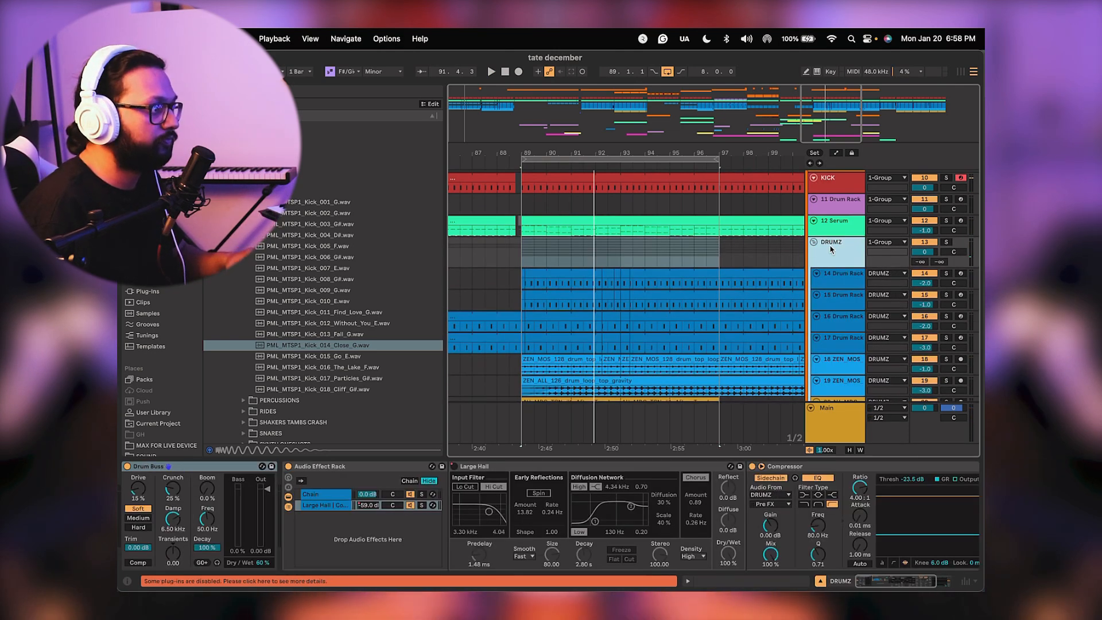
left_click(798, 268)
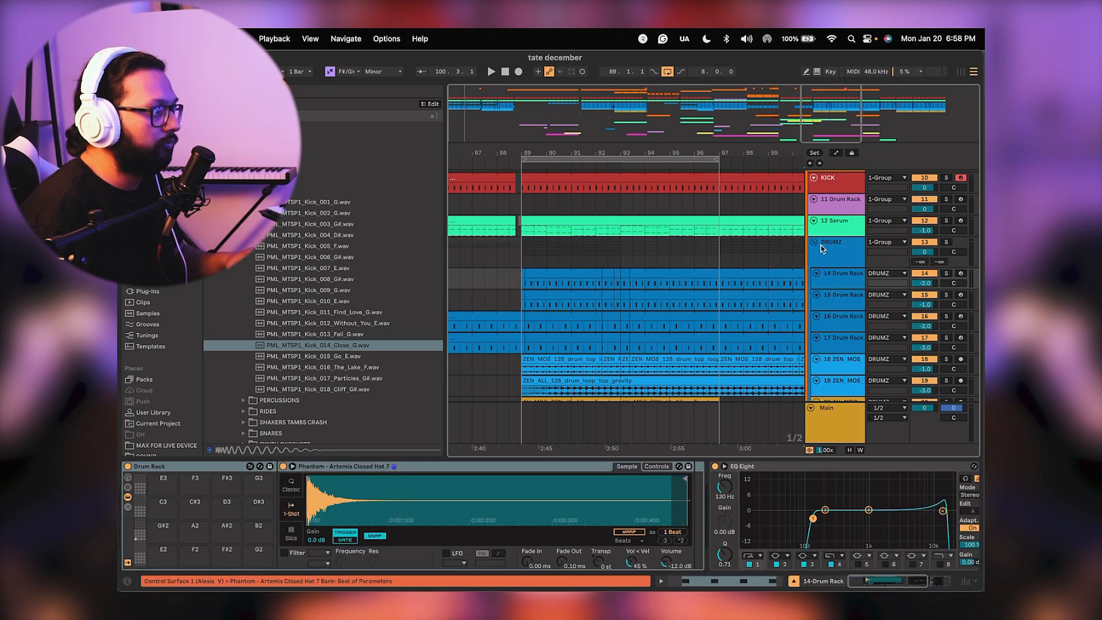
left_click(814, 244)
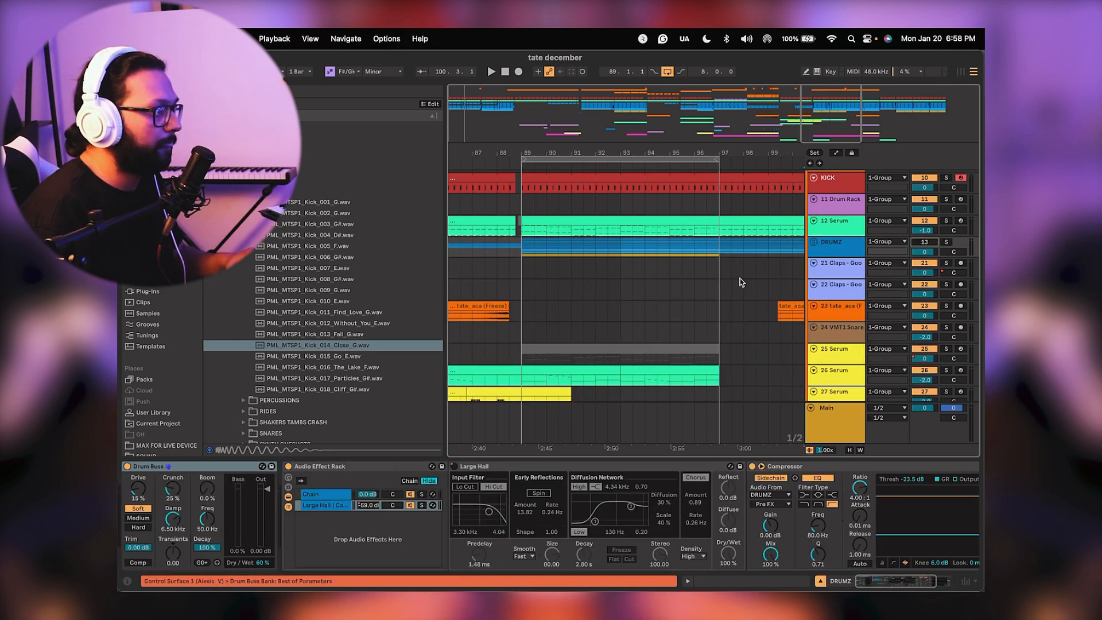
Play the section from bar 89, and mute the tracks from 42 Audio up to 38 EVOSOUND.
scroll(665, 170, "down", 3)
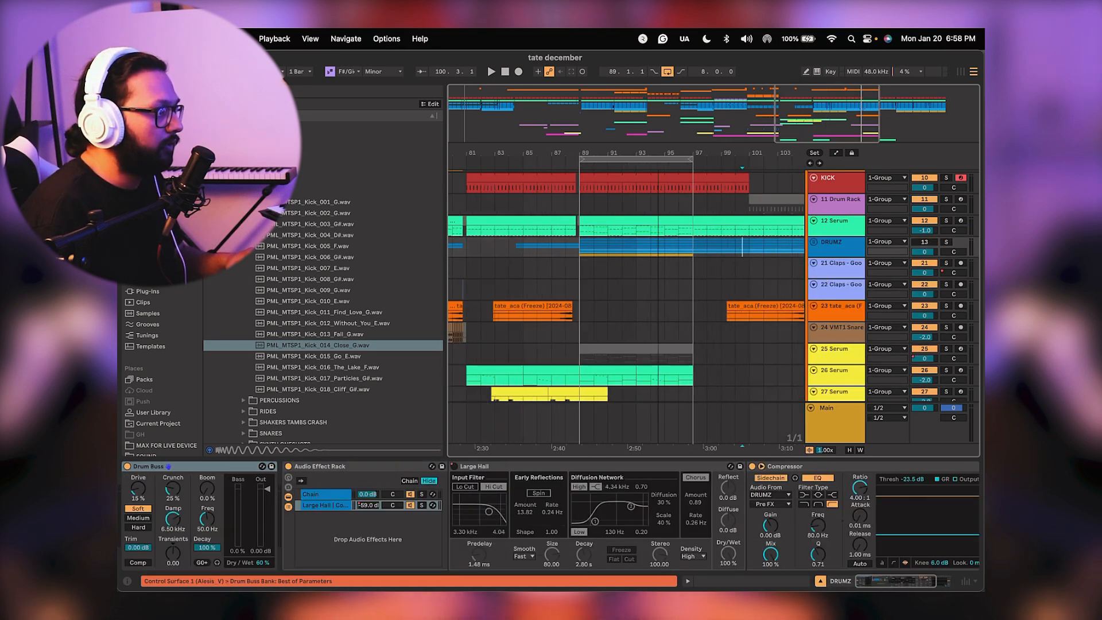
left_click(584, 287)
key("space")
scroll(594, 296, "down", 10)
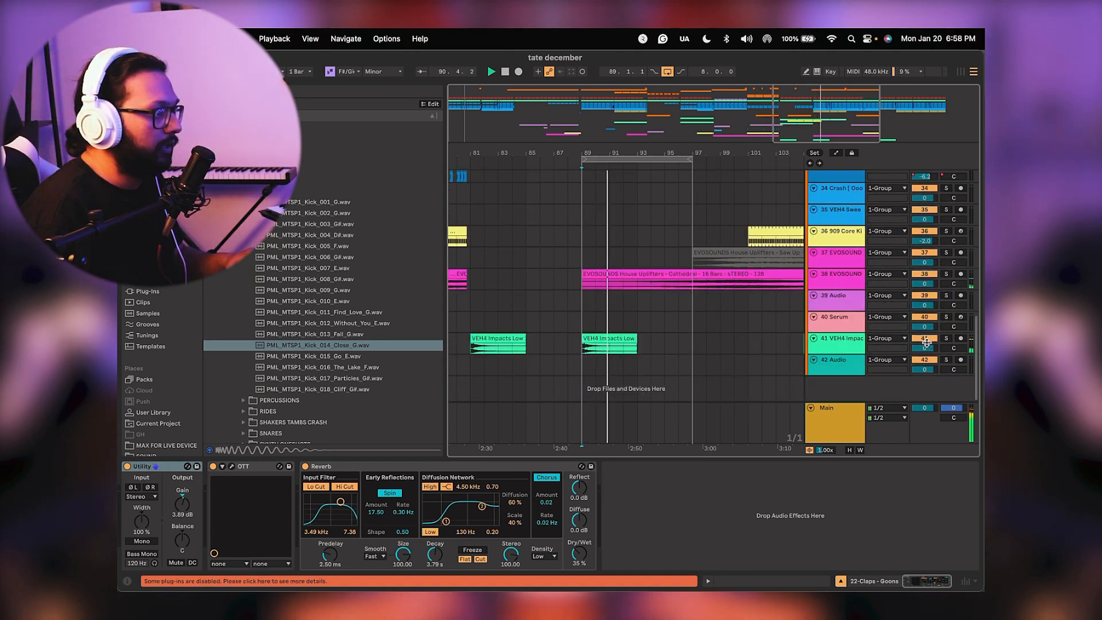
left_click_drag(921, 362, 916, 256)
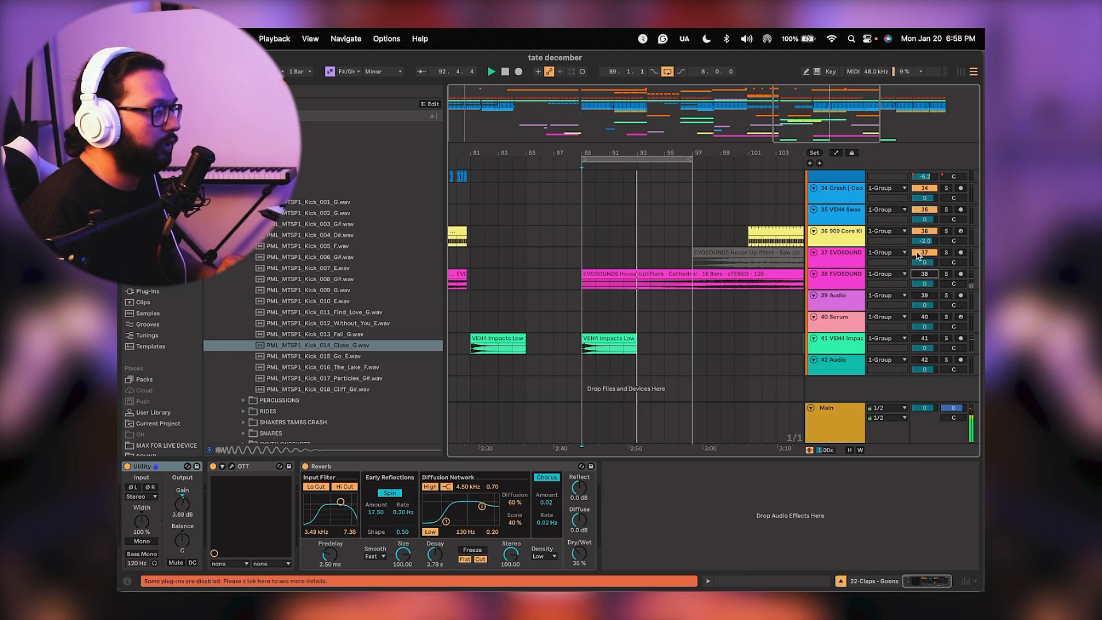
Solo the 12 Serum bass and examine the notes of its clip at bar 89 during playback.
scroll(896, 241, "up", 15)
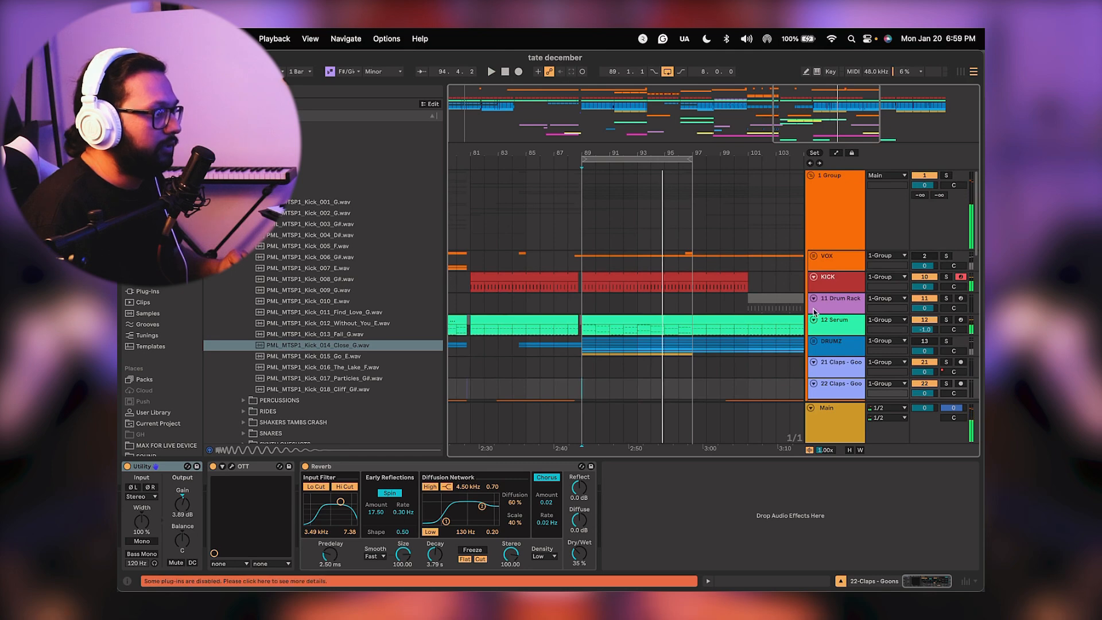
double_click(619, 321)
left_click(543, 365)
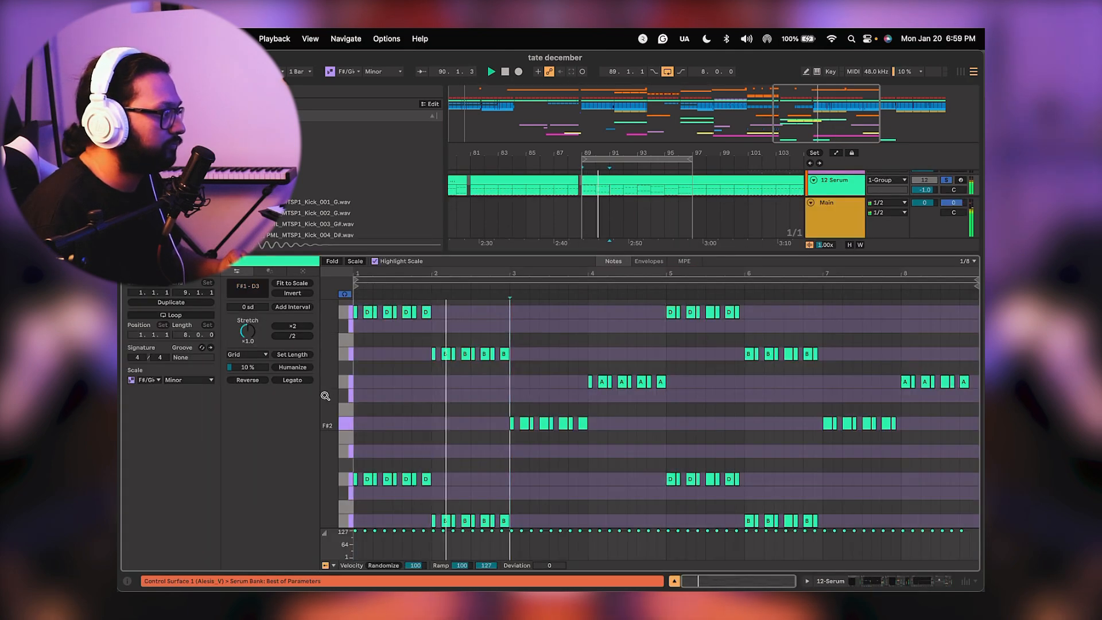
left_click_drag(325, 393, 301, 400)
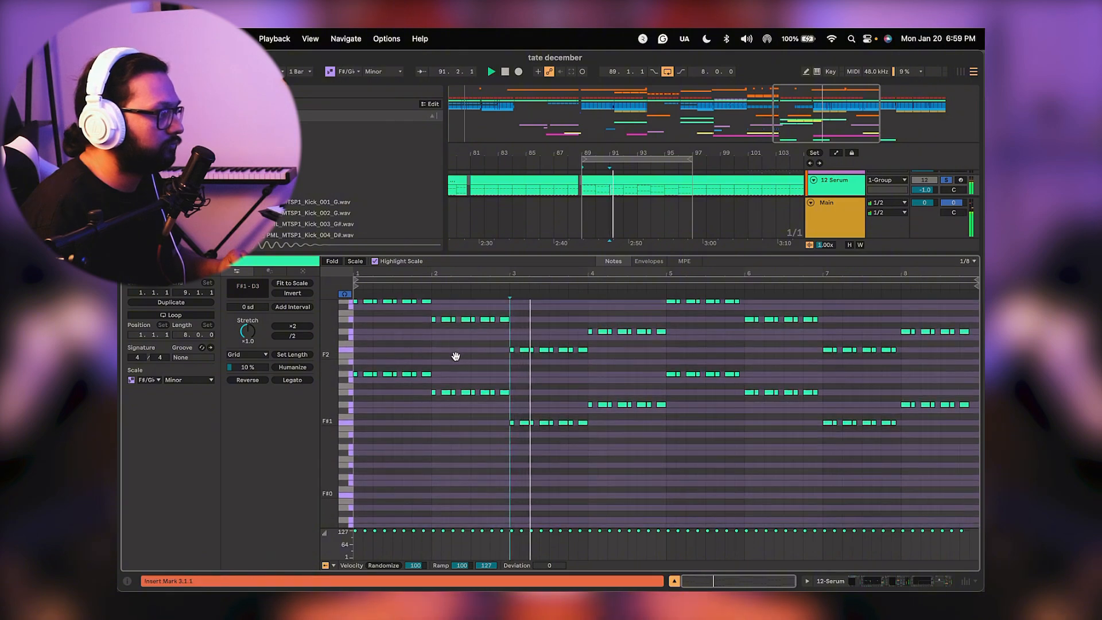
Open the 12 Serum device chain, and show the automation of the first EQ Eight's frequency.
left_click(875, 582)
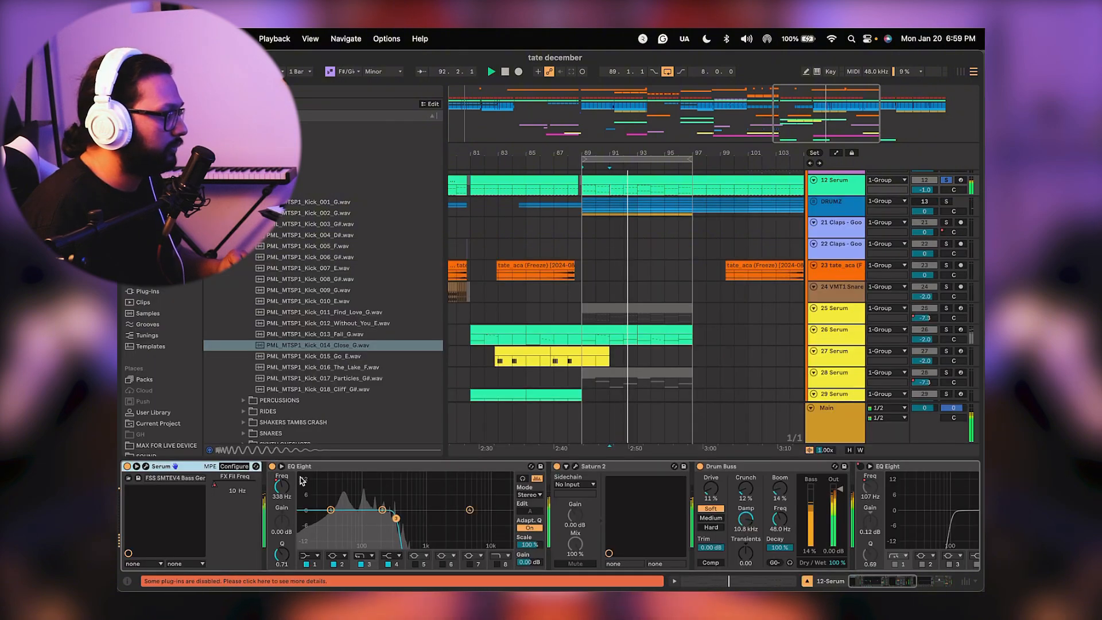
right_click(281, 489)
left_click(315, 390)
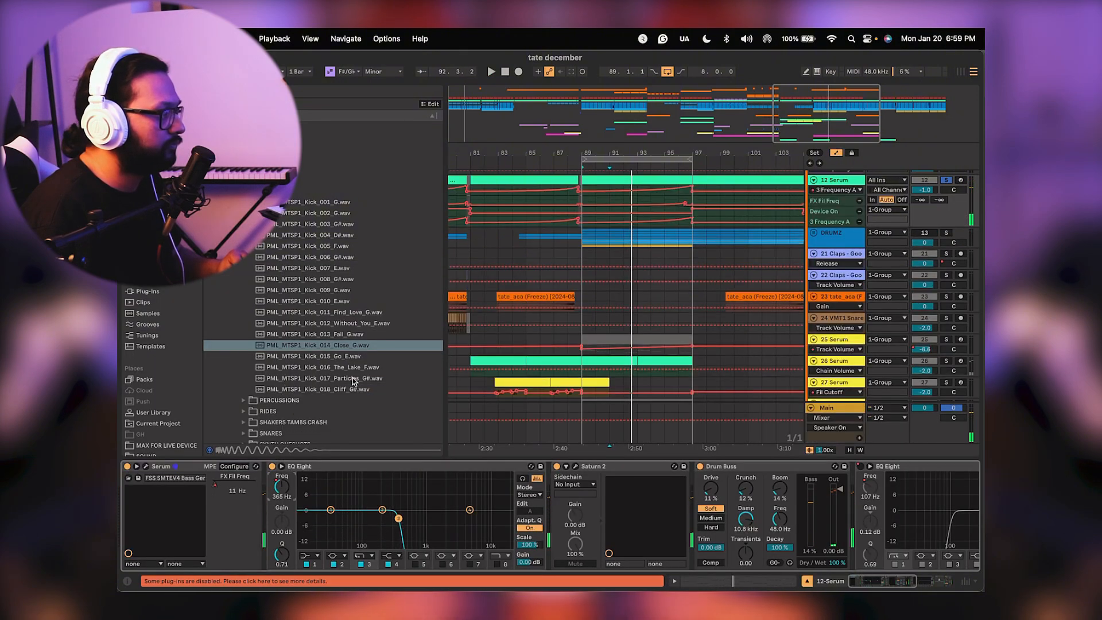
Stop playback, hide the automation lanes, and duplicate the 12 Serum bass track.
key("space")
mouse_move(825, 229)
left_mouse_down()
mouse_move(832, 238)
mouse_move(831, 219)
mouse_move(831, 237)
mouse_move(838, 228)
left_mouse_up()
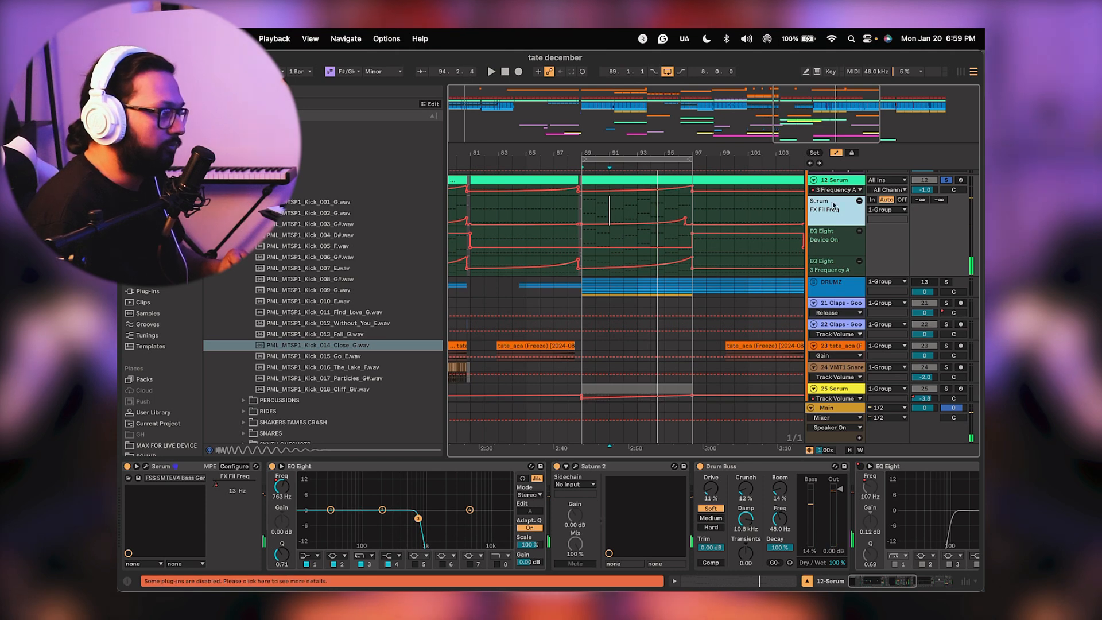
left_click(813, 180)
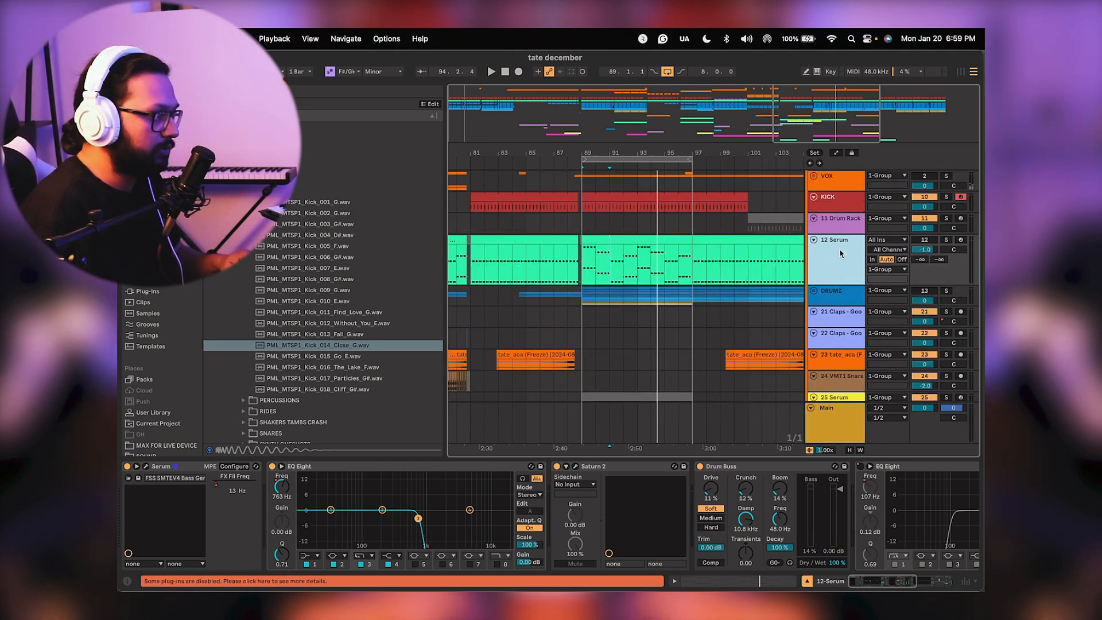
key("super+d")
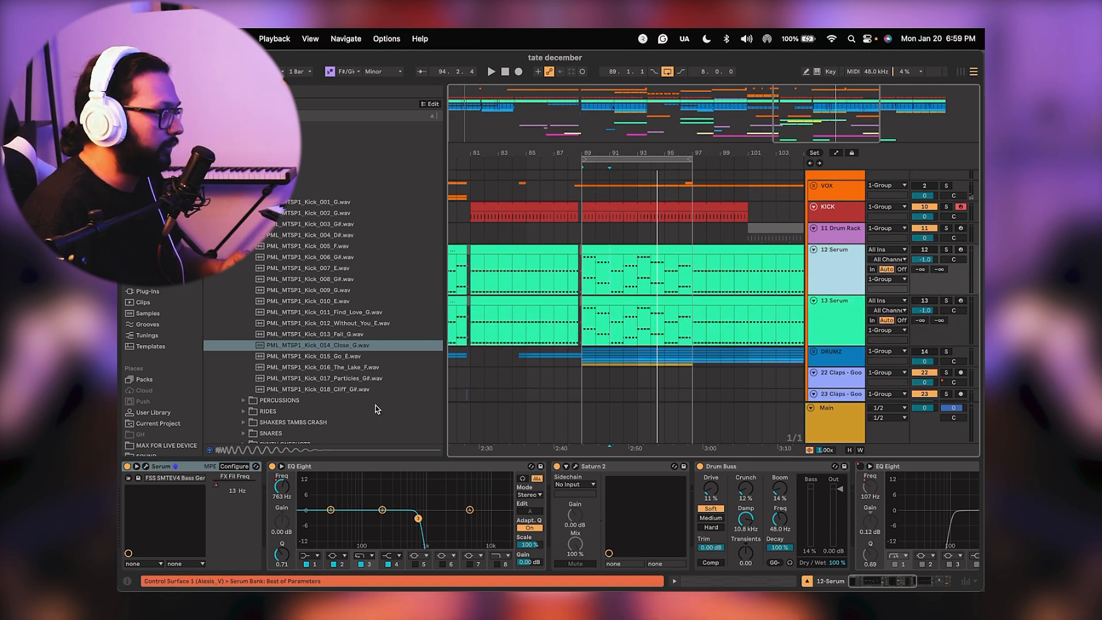
Look through the 12 Serum device chain to its end, and show the automation of the Utility's Gain.
scroll(593, 503, "right", 10)
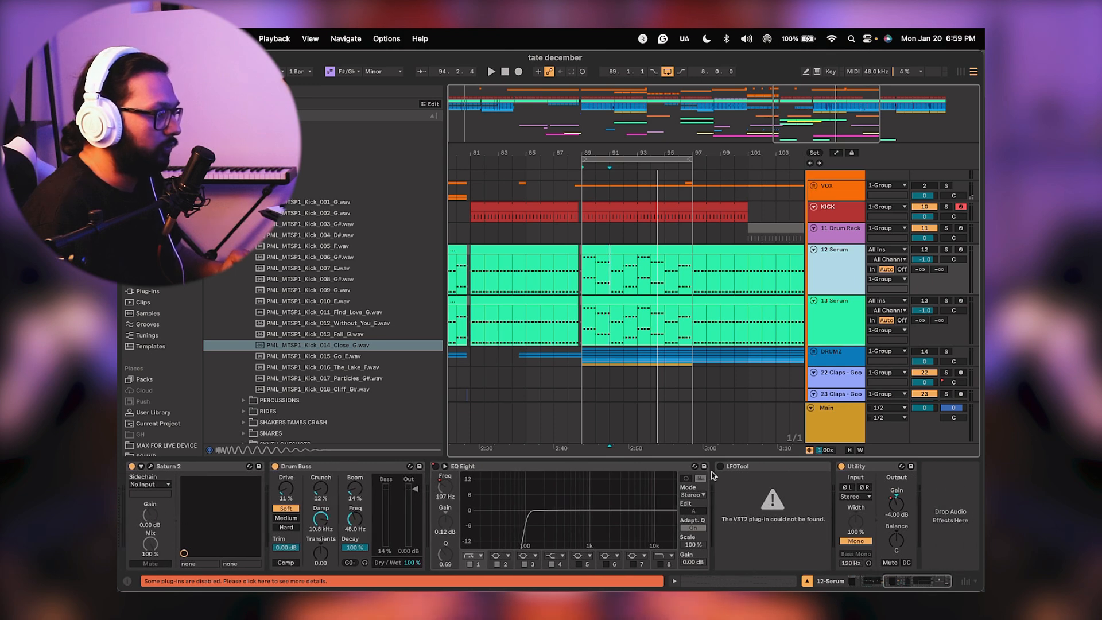
left_click(711, 488)
scroll(360, 510, "left", 2)
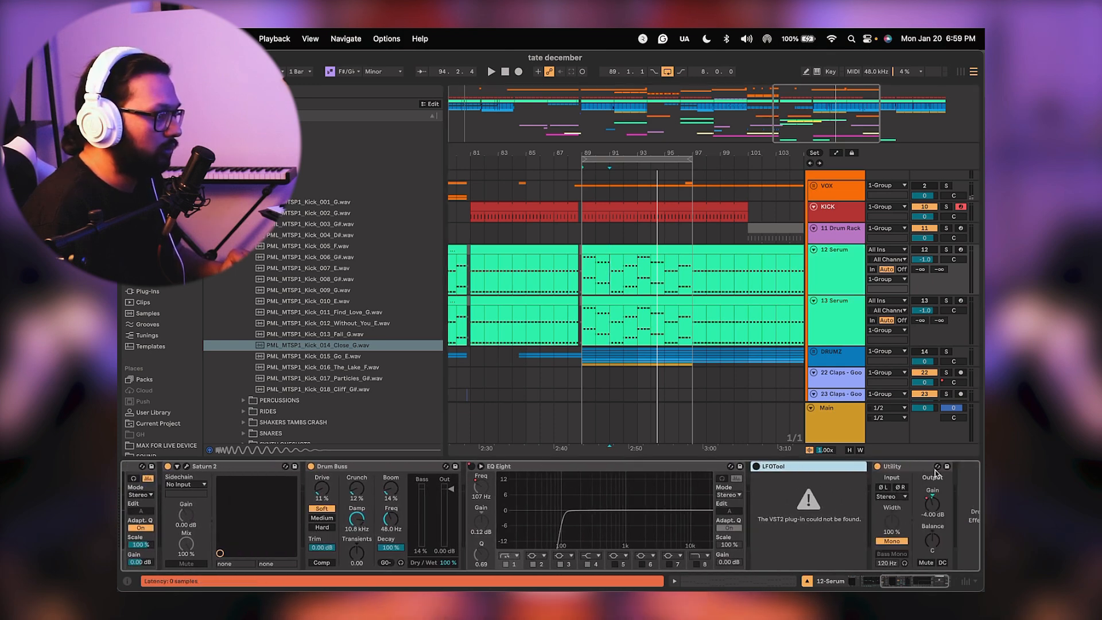
right_click(932, 505)
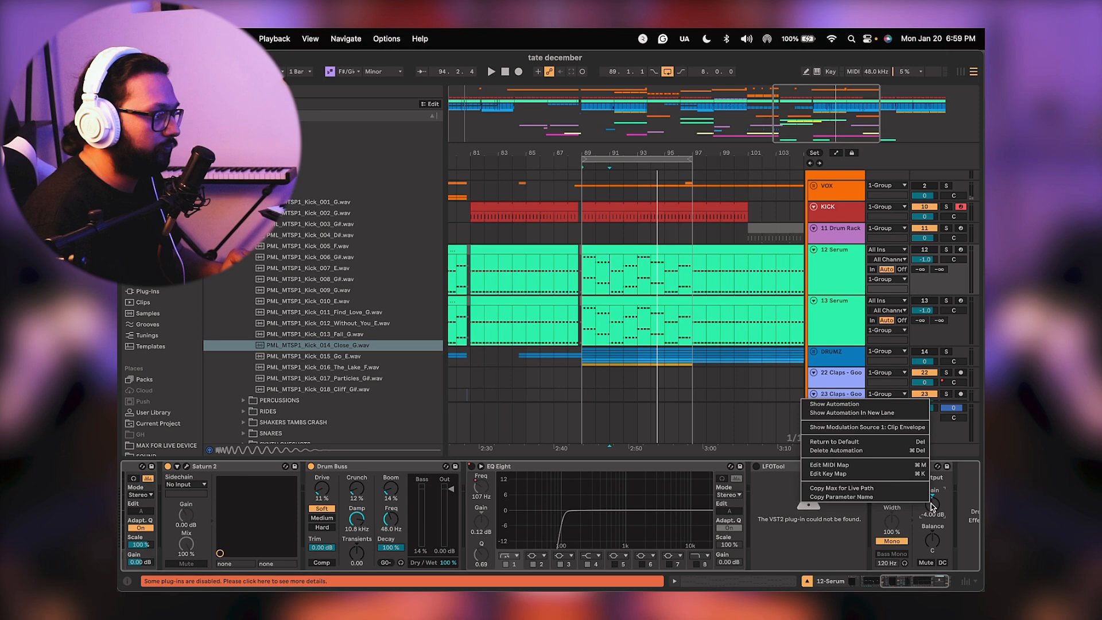
left_click(836, 404)
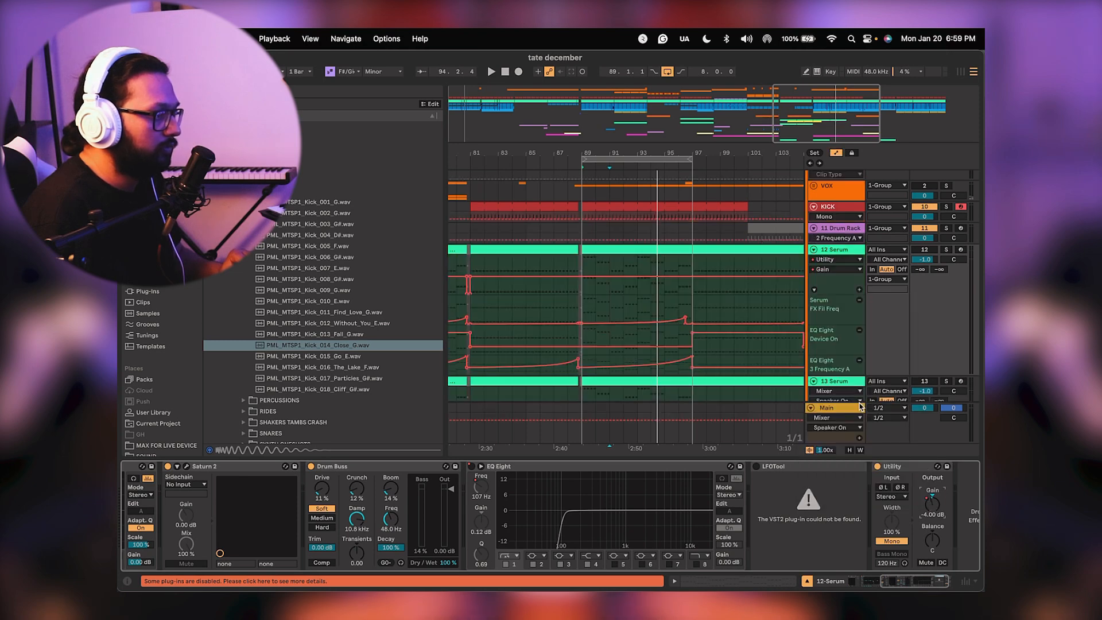
Delete every audio effect after Serum on the 12 Serum track, from the first EQ Eight through the Utility.
left_click(884, 465)
scroll(449, 498, "left", 10)
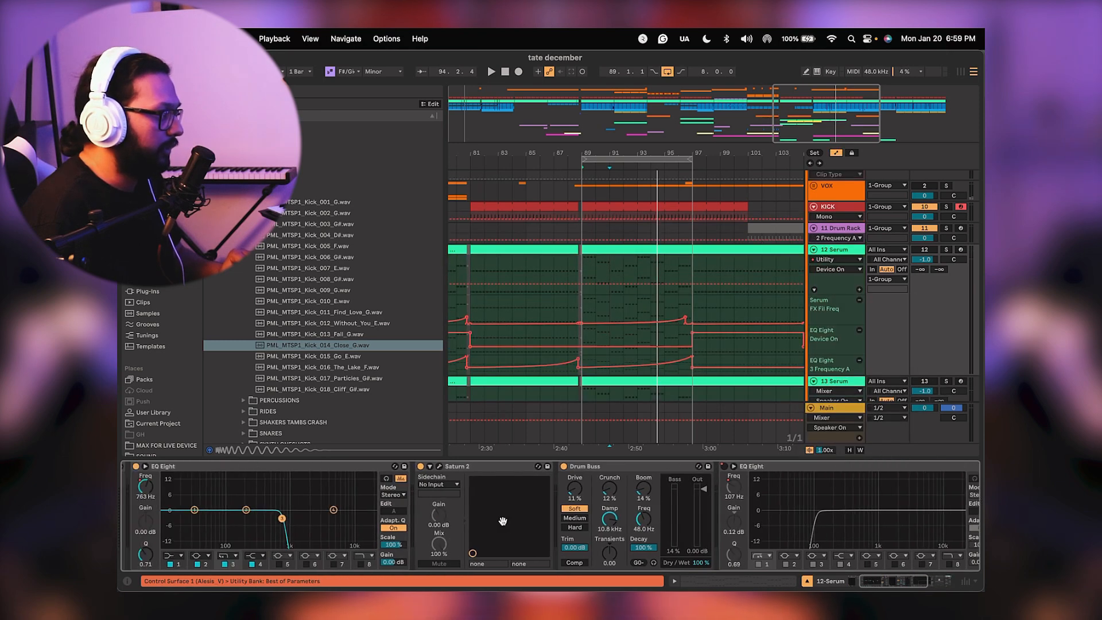
left_click(395, 467, "shift")
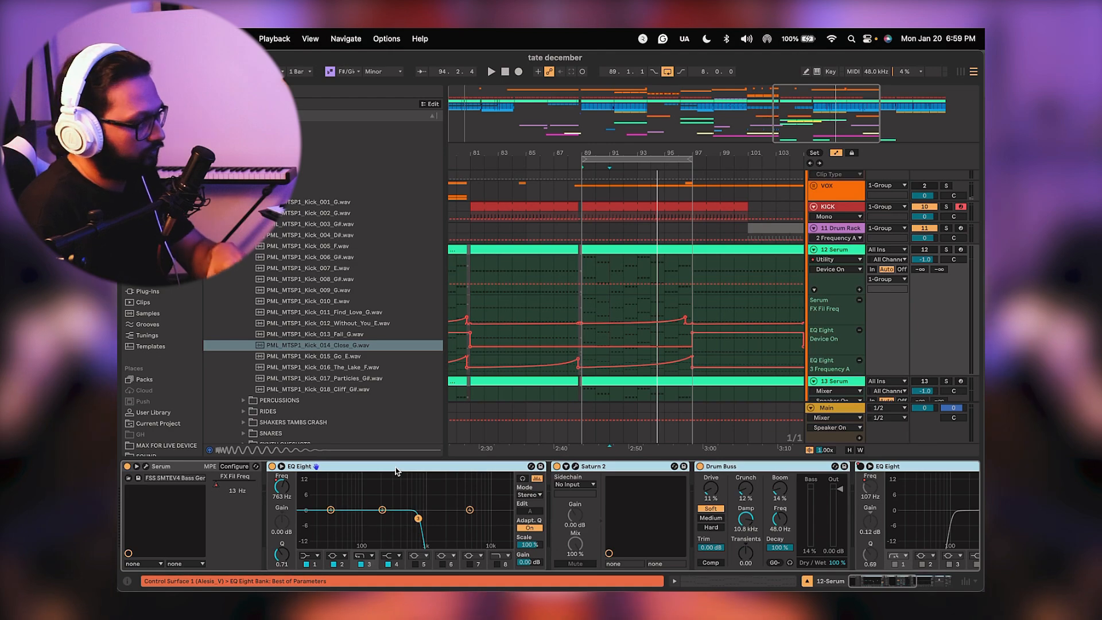
key("Delete")
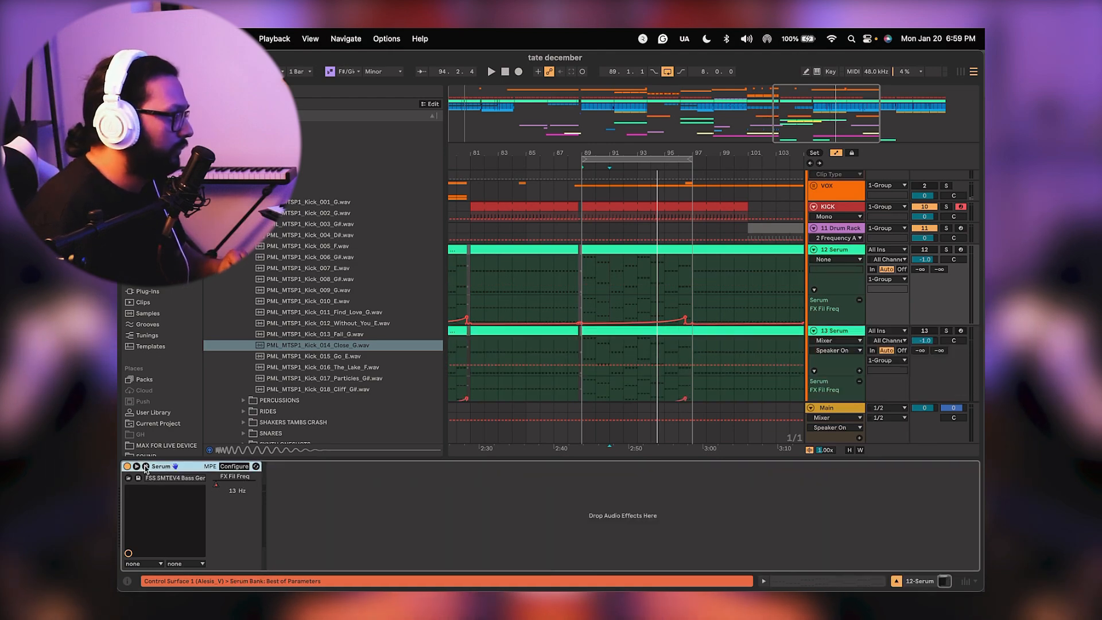
Play the loop from bar 89 with the Serum window open, and activate and solo the 12 Serum track.
left_click(618, 296)
key("space")
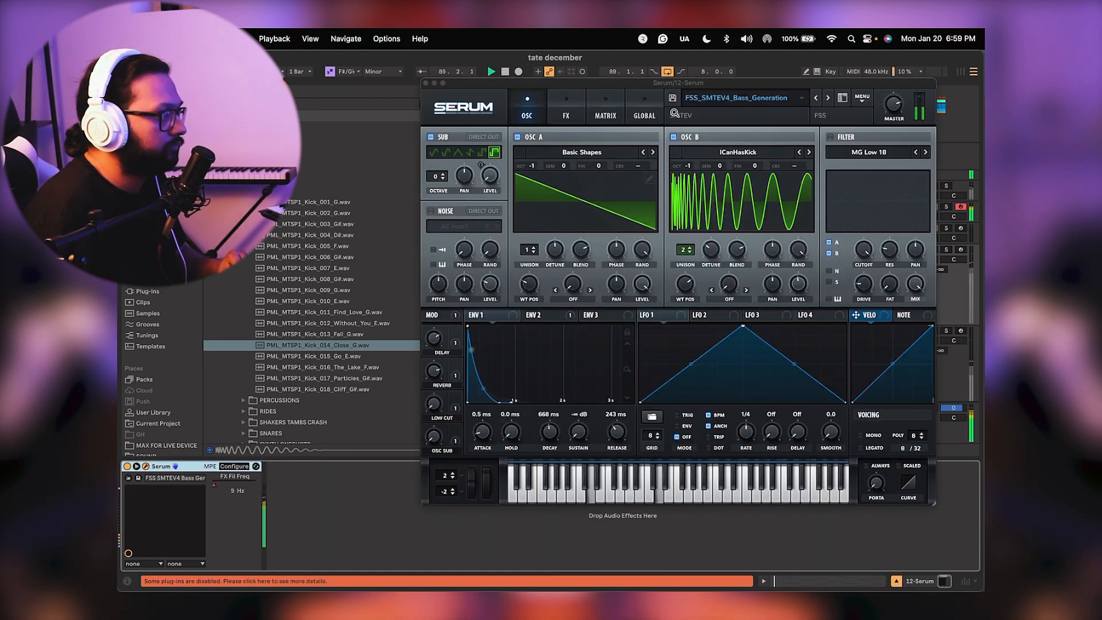
left_click_drag(677, 83, 659, 329)
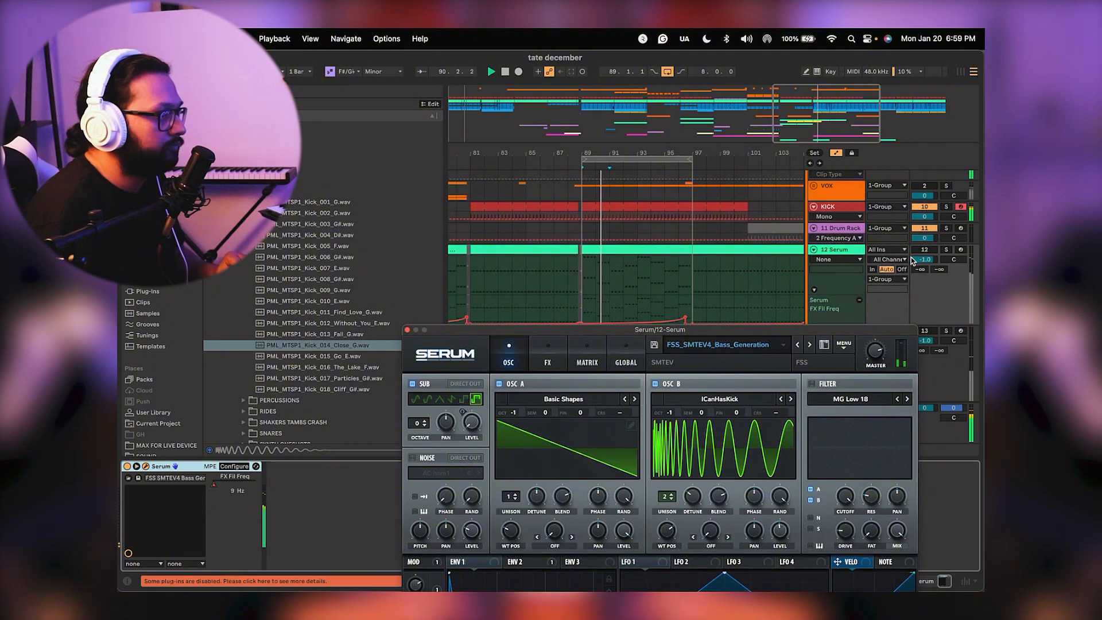
left_click(925, 251)
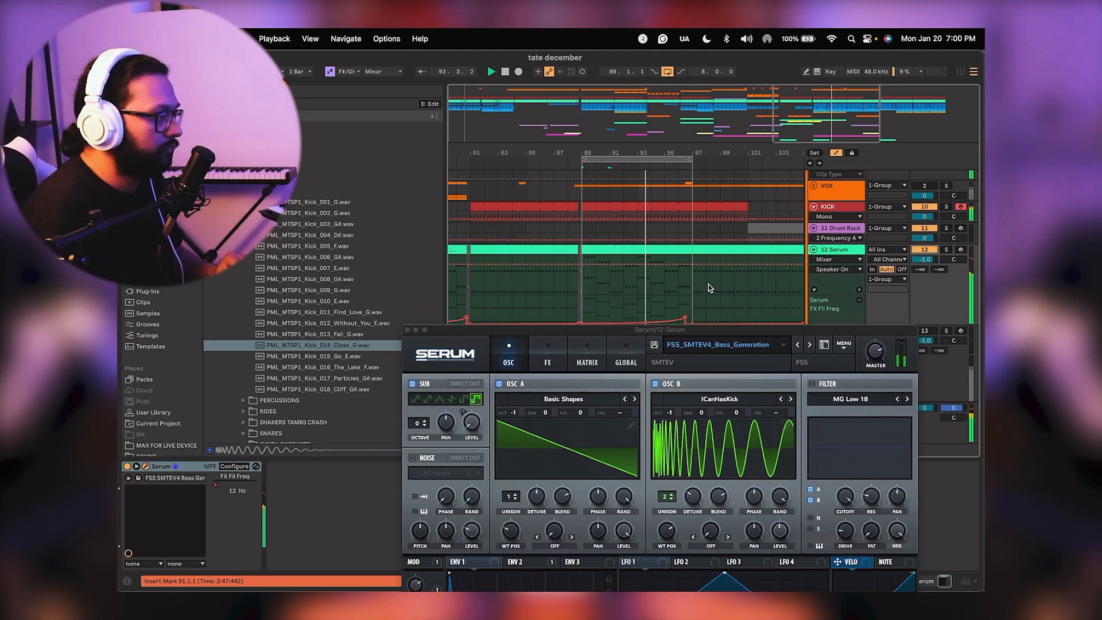
left_click(946, 249)
key("space")
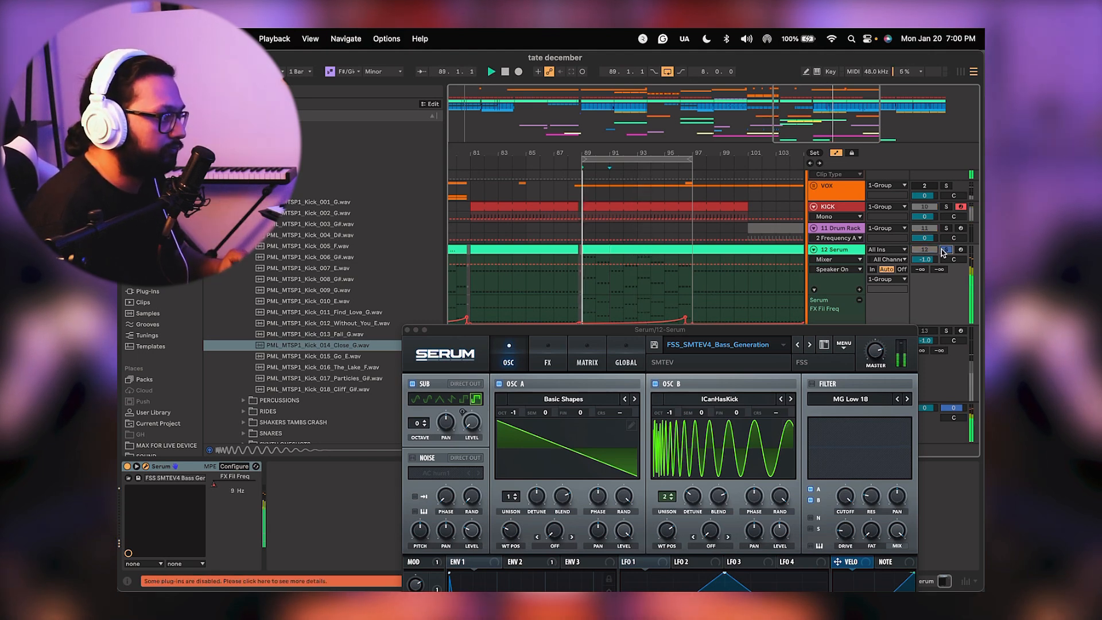
Hide the automation, open the 12 Serum clip at bar 89, and deactivate its upper-octave notes from F#2 to D3.
left_click(407, 331)
key("a")
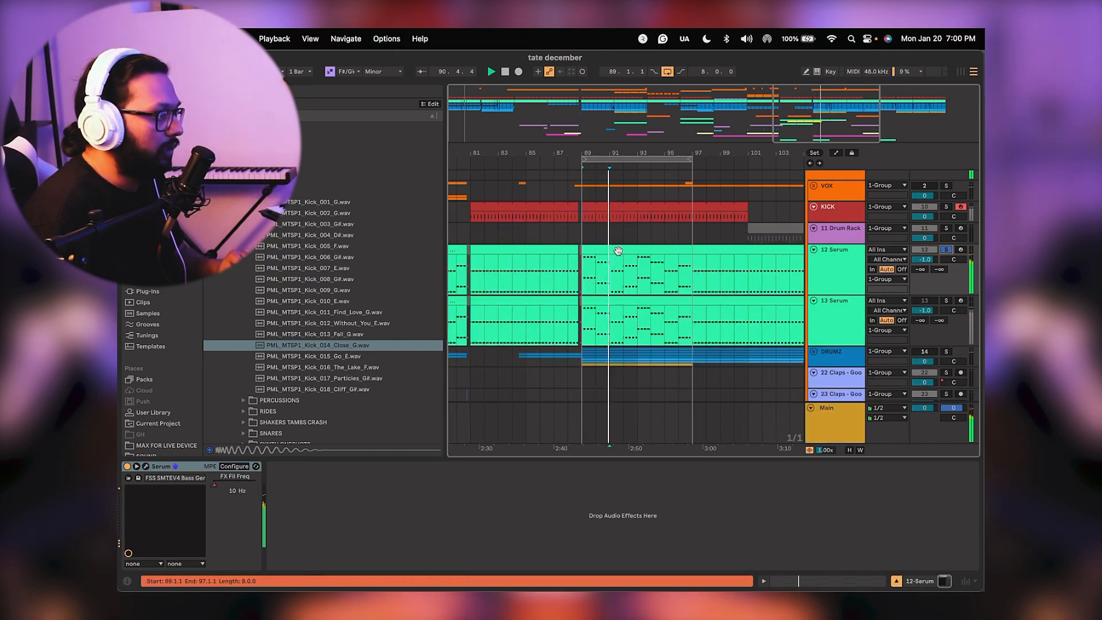
double_click(618, 251)
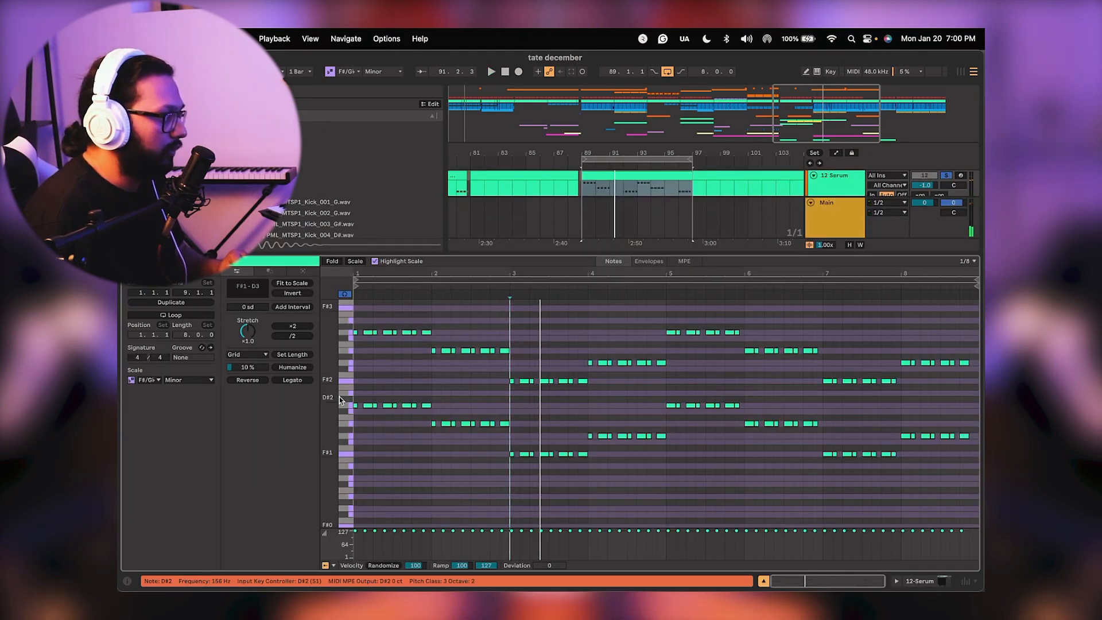
left_click_drag(342, 400, 353, 470)
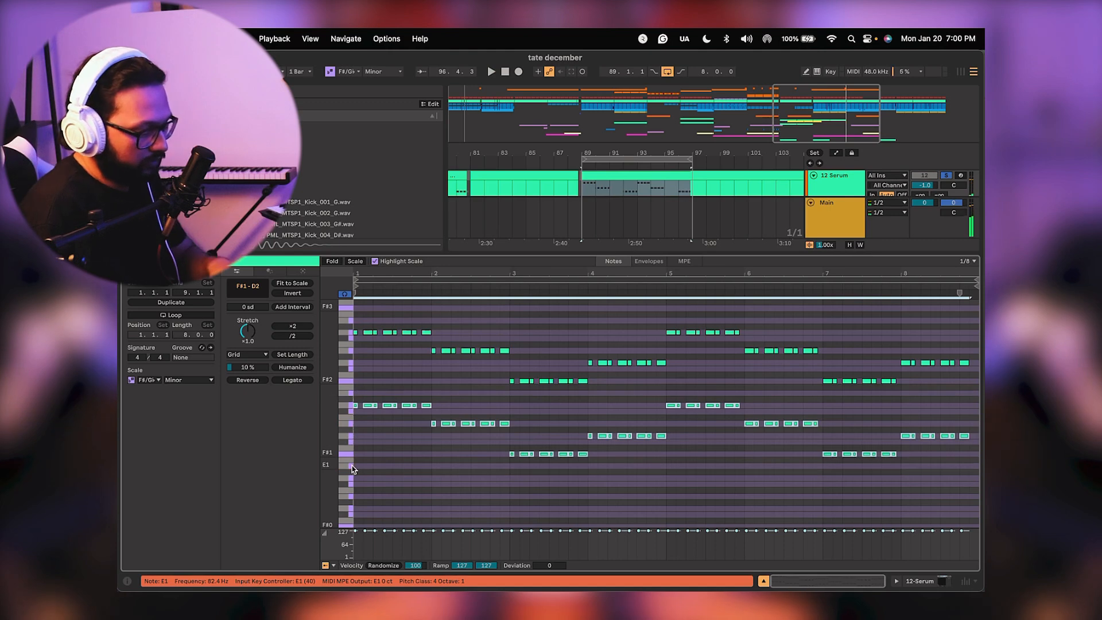
key("space")
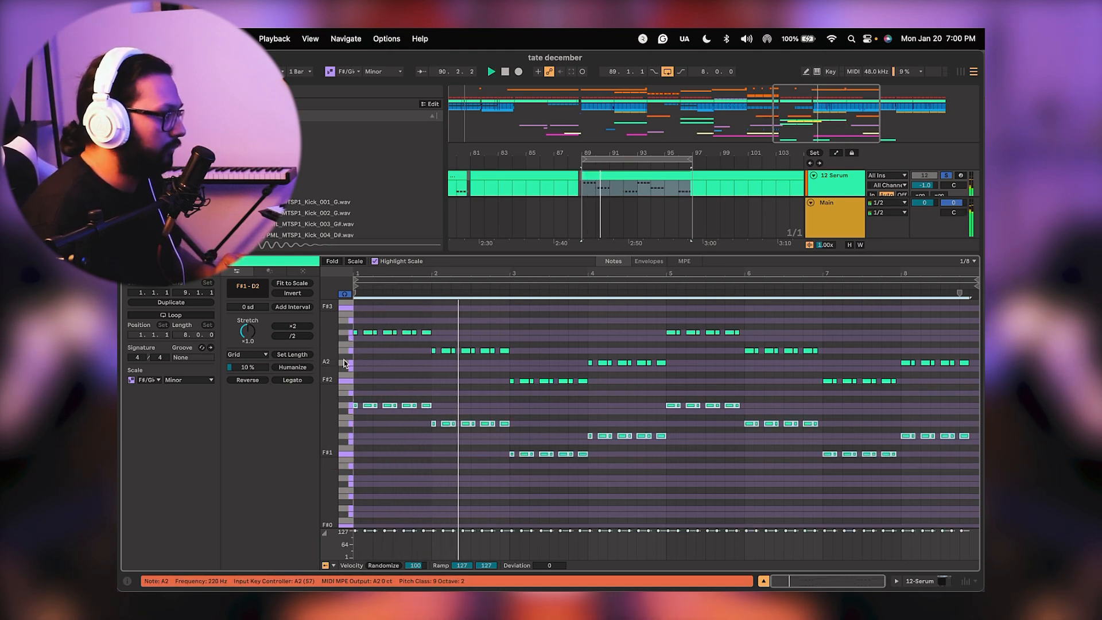
left_click_drag(344, 363, 345, 350)
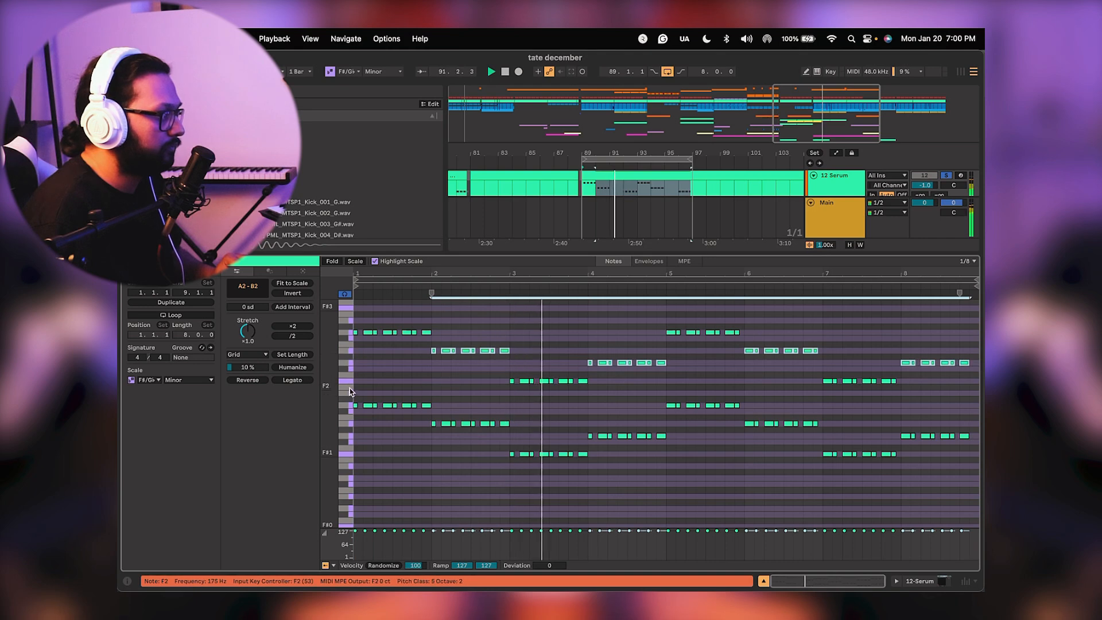
left_click_drag(347, 393, 349, 325)
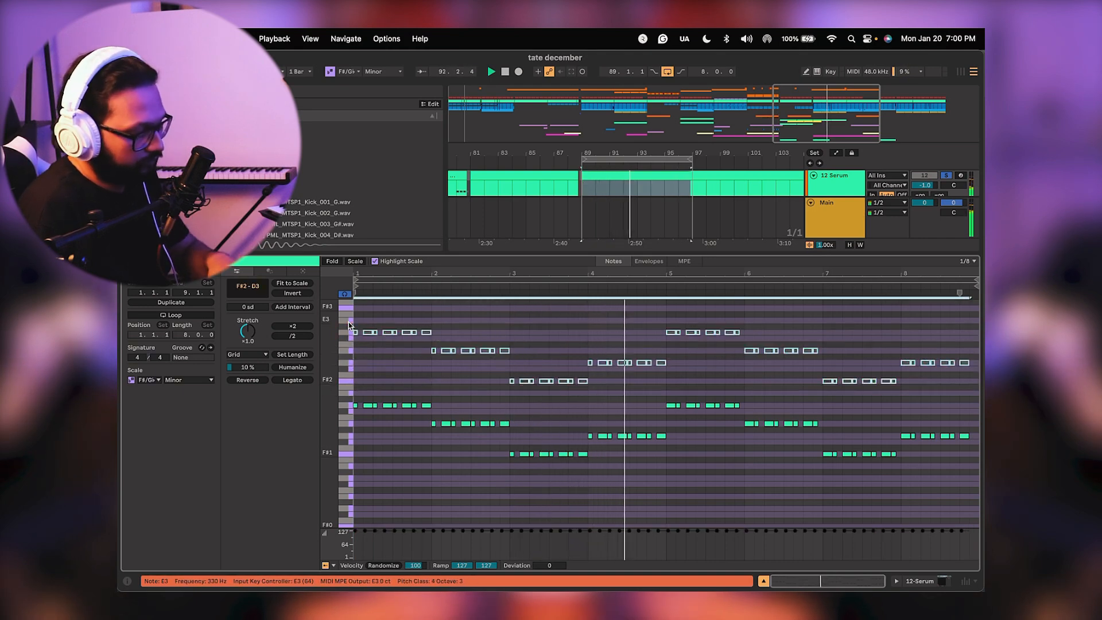
left_click(894, 581)
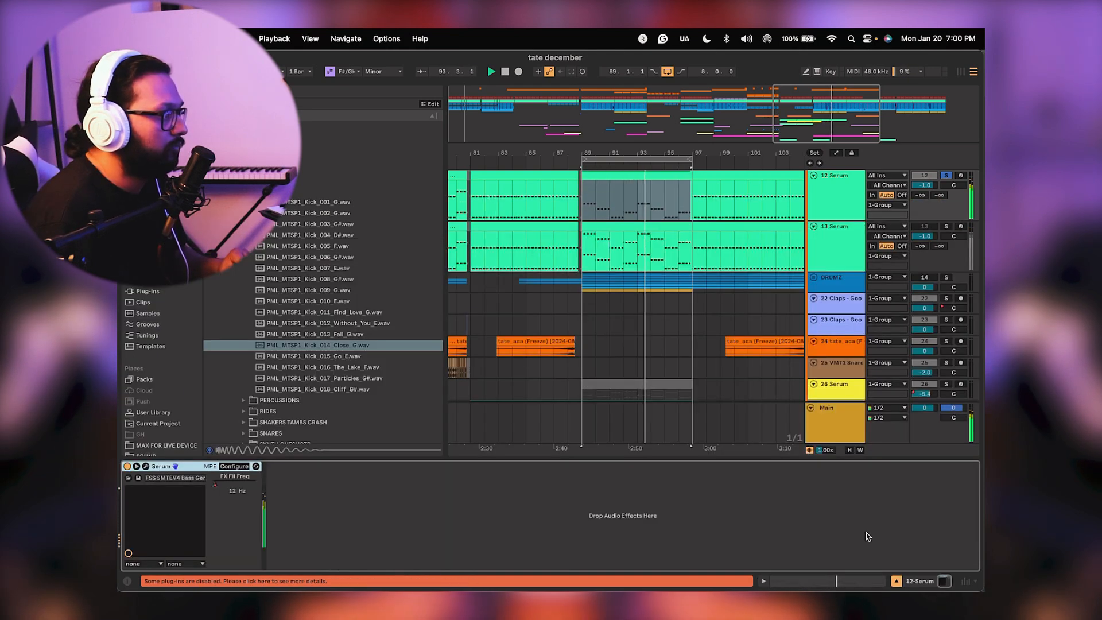
Check the Serum patch on the 12 Serum track, and add an EQ Eight after the instrument.
left_click(138, 467)
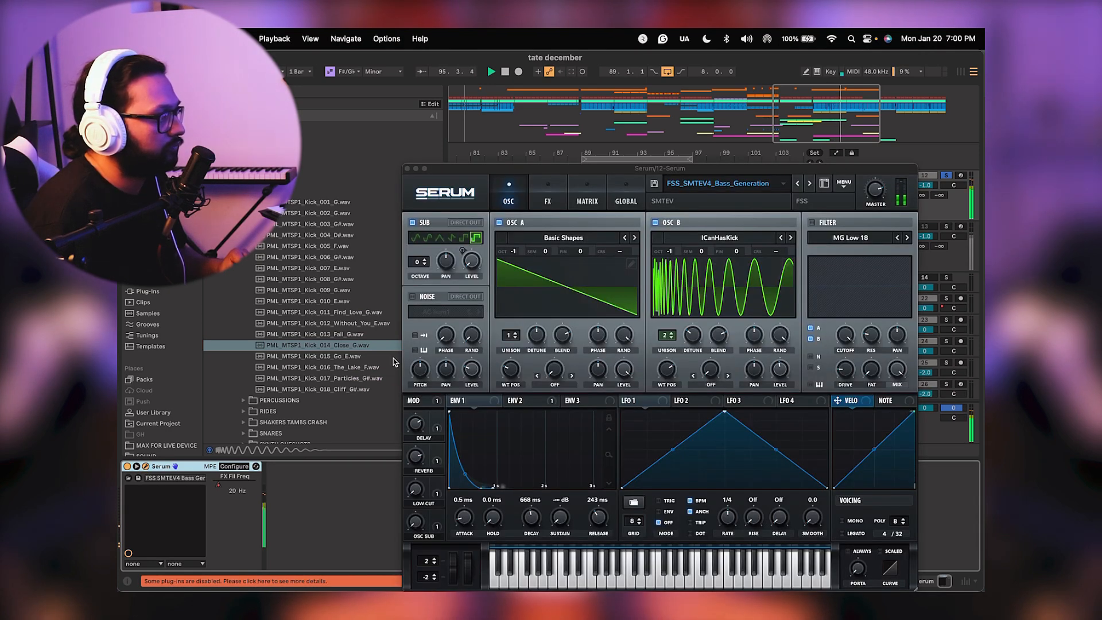
left_click(415, 169)
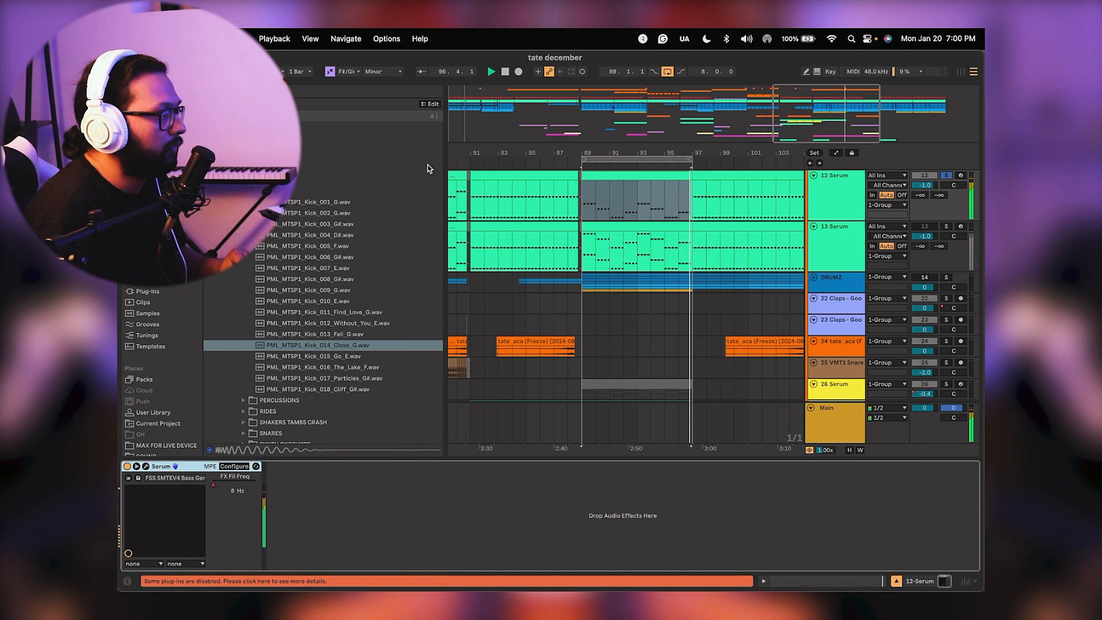
key("super+f")
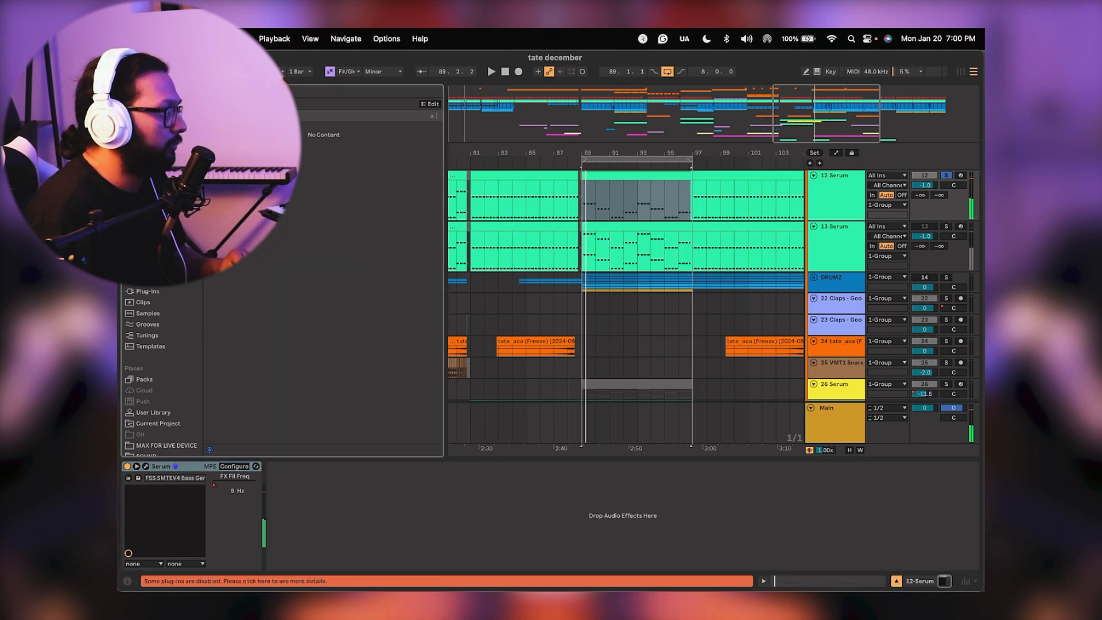
left_click(150, 136)
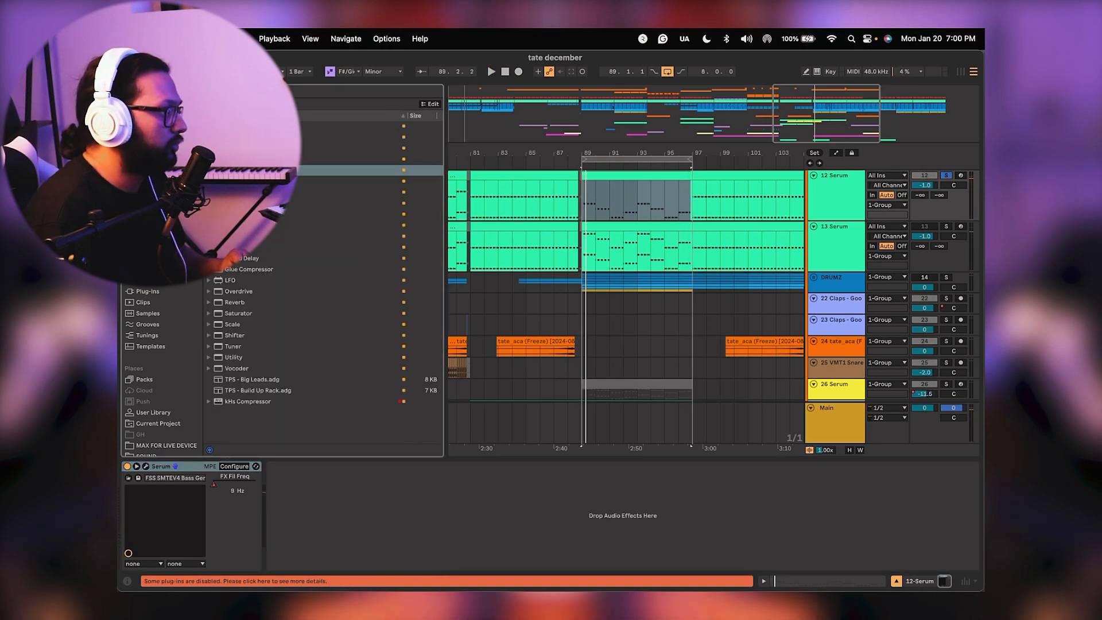
left_click_drag(310, 224, 358, 510)
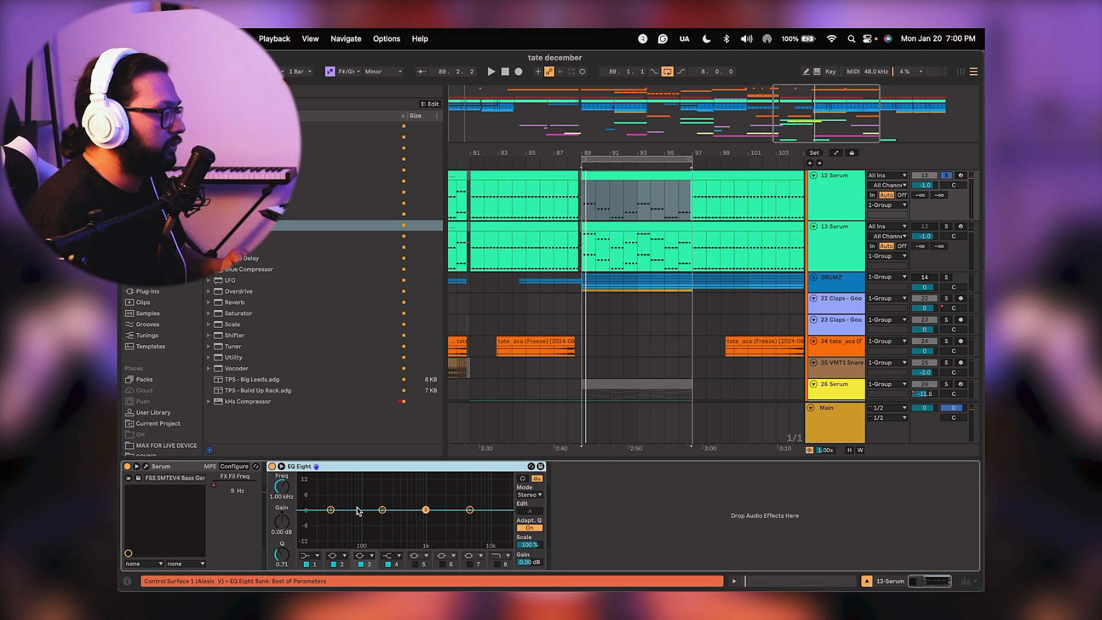
Make the EQ Eight's first band a low cut at 100 Hz while the bass plays.
left_click(305, 560)
key("space")
left_click_drag(289, 502, 288, 499)
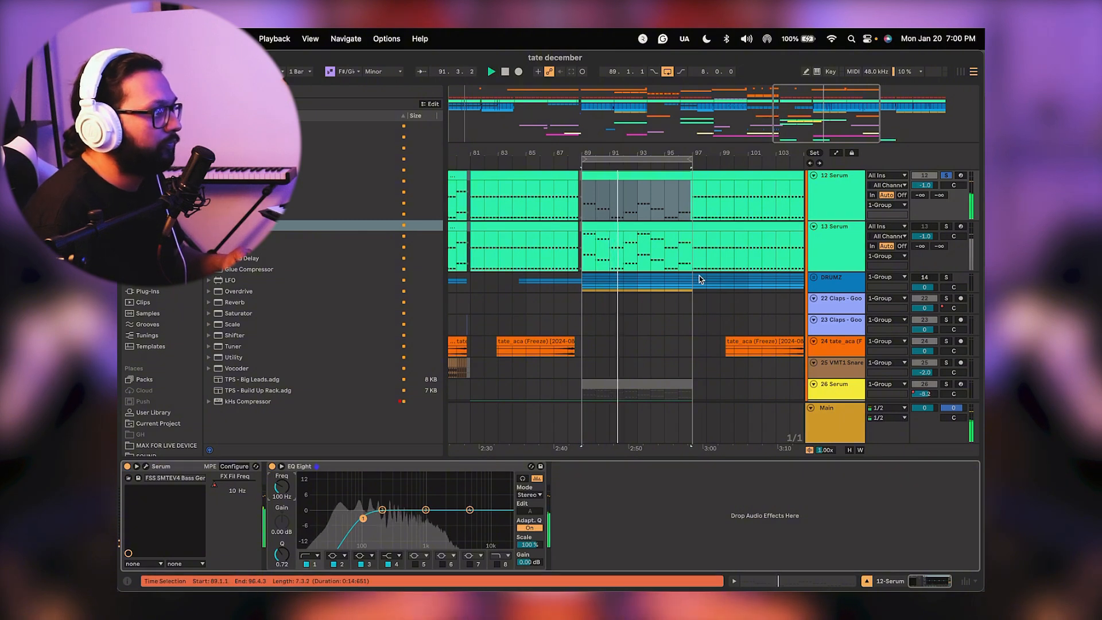
Stop playback and duplicate the 12 Serum track together with its new EQ Eight.
scroll(698, 279, "up", 1)
scroll(722, 274, "down", 3)
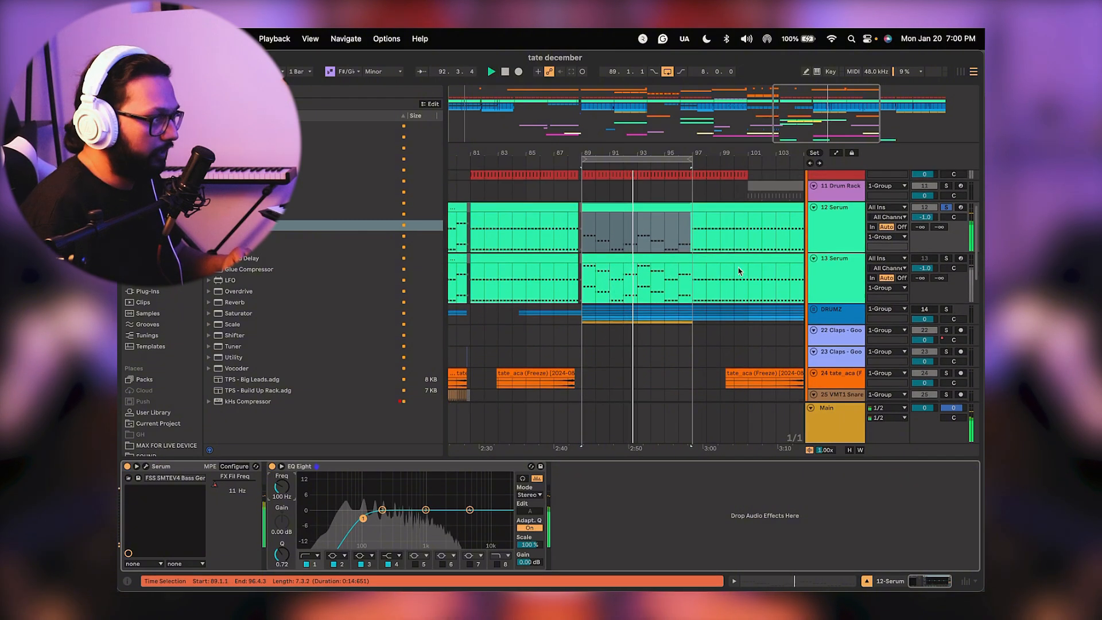
right_click(832, 226)
left_click(824, 234)
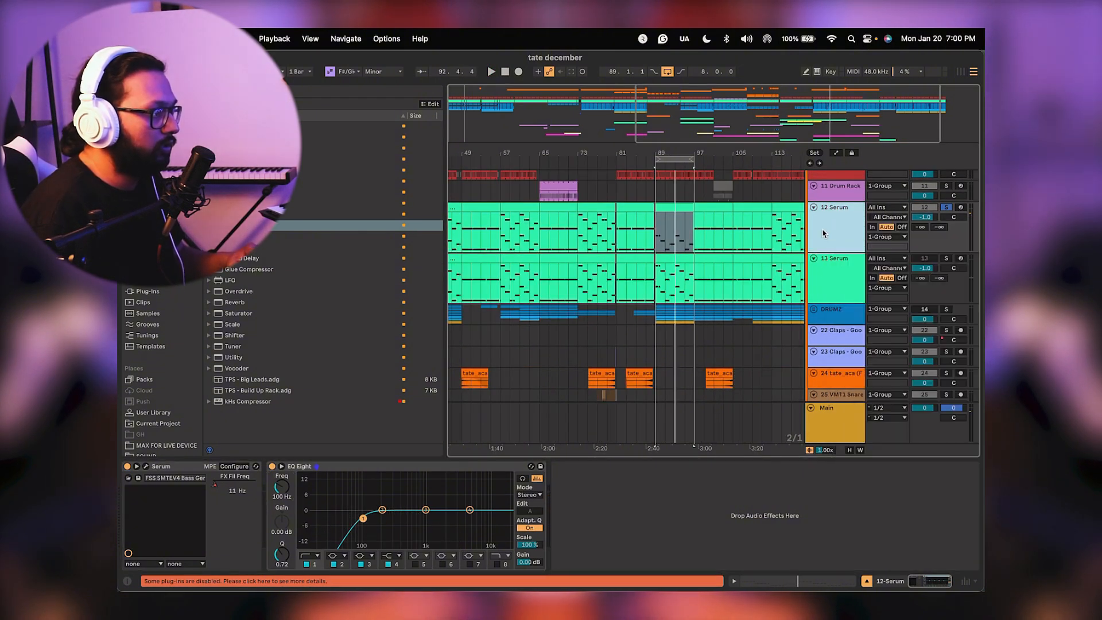
key("super+d")
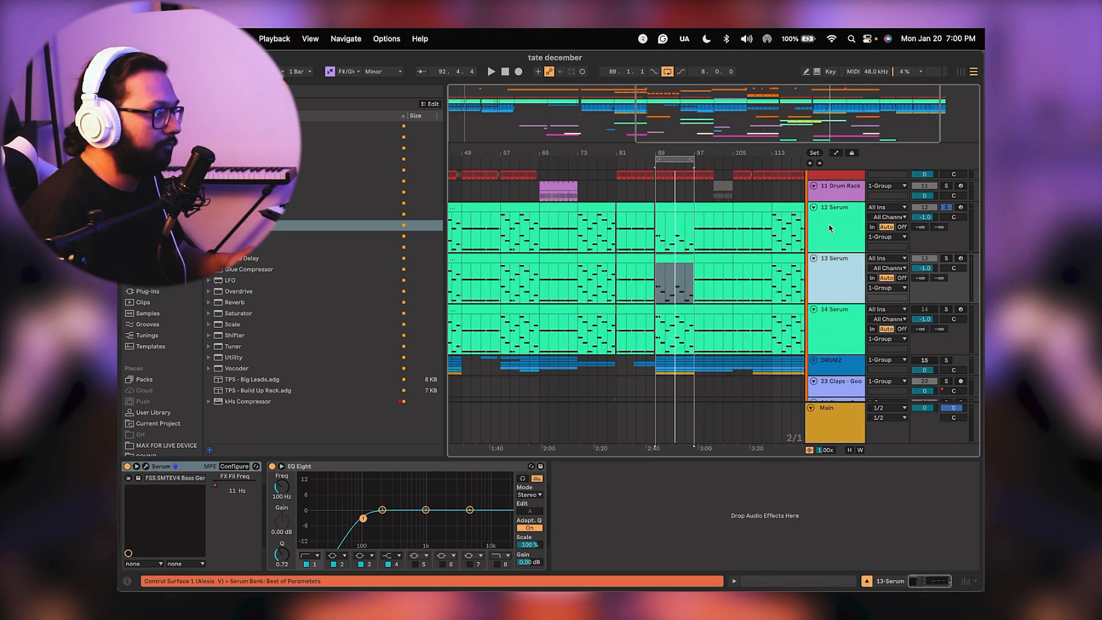
Bypass the EQ Eight on the 12 Serum track, and reset its Serum instrument to the Init preset.
left_click(827, 233)
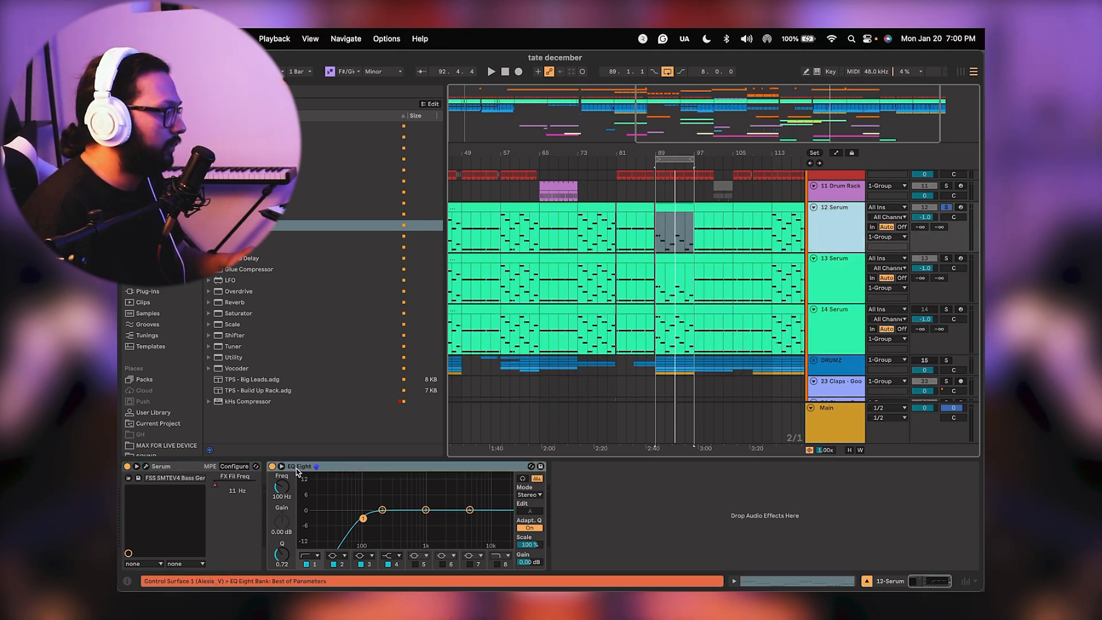
left_click(272, 466)
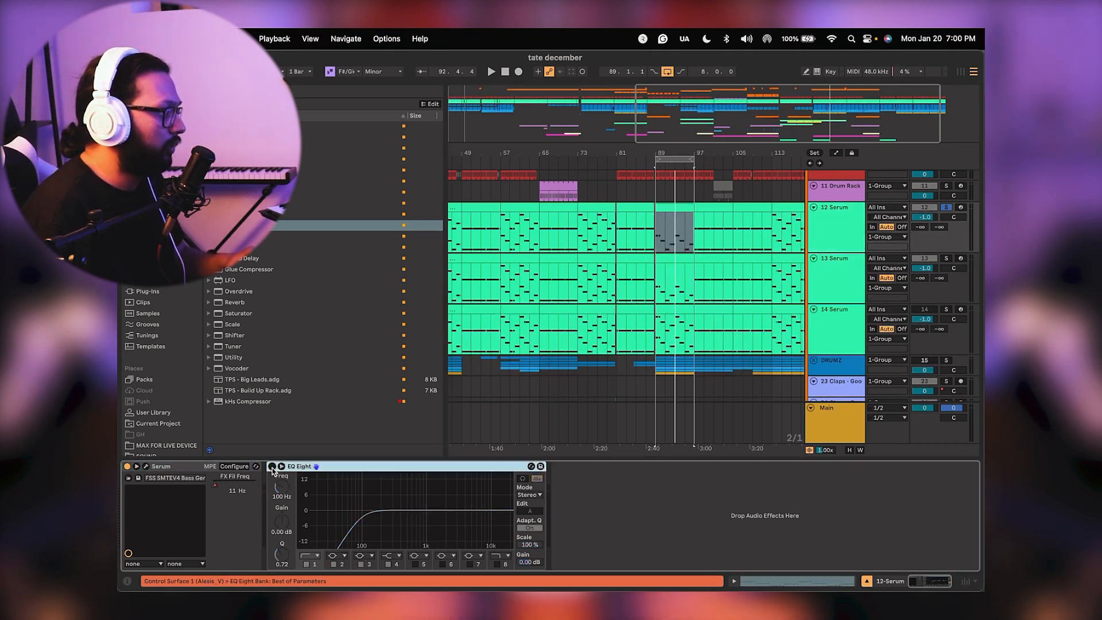
left_click(146, 467)
left_click_drag(602, 171, 522, 128)
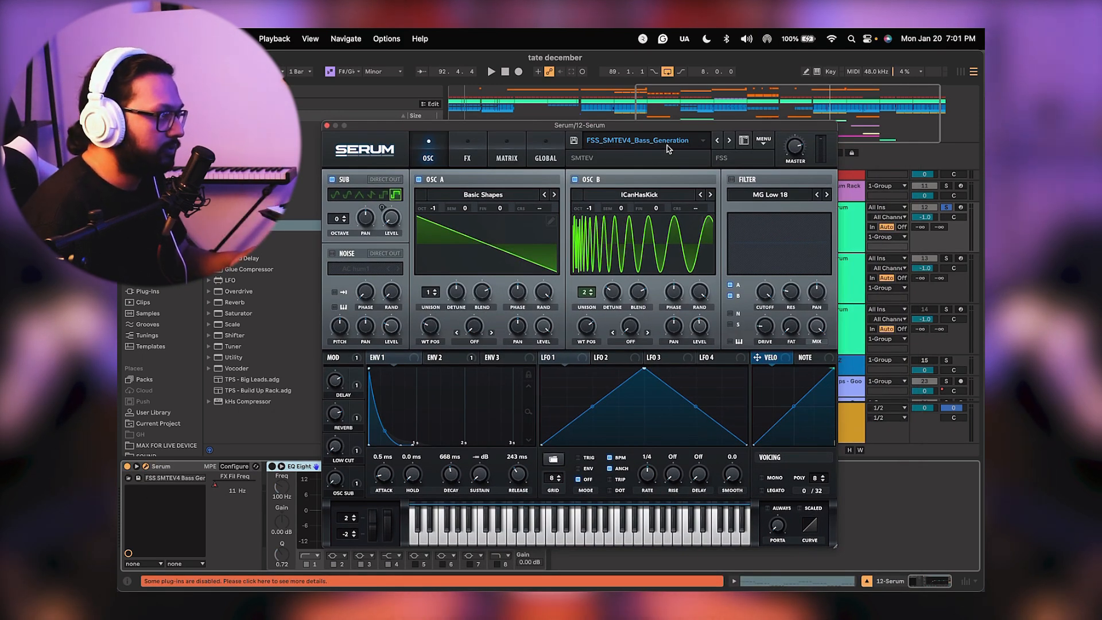
left_click(763, 140)
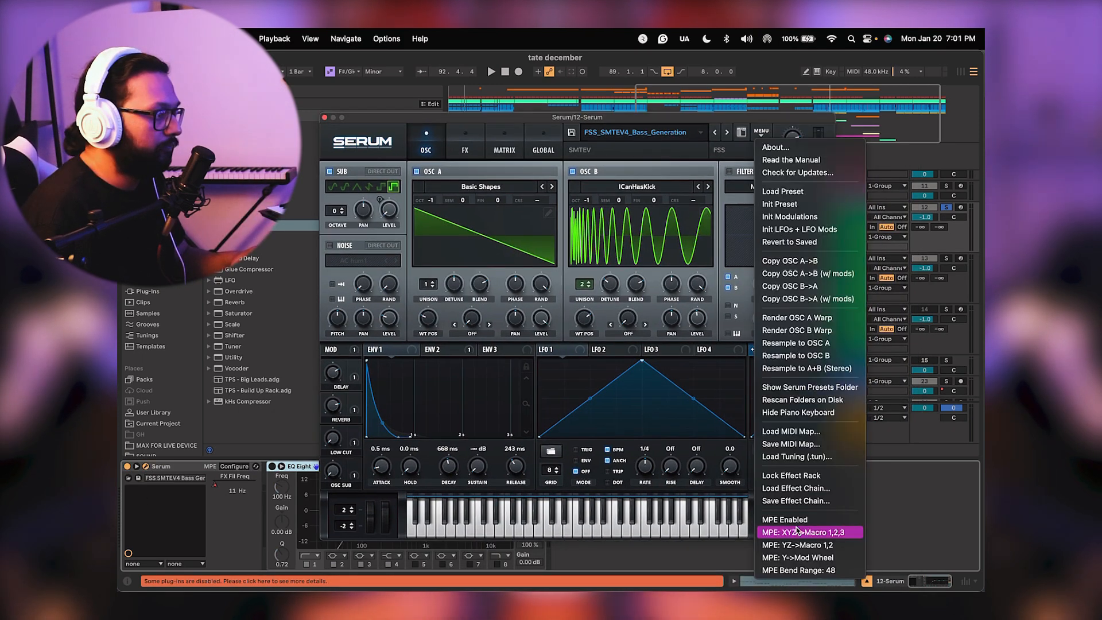
left_click(776, 206)
left_click_drag(536, 115, 565, 295)
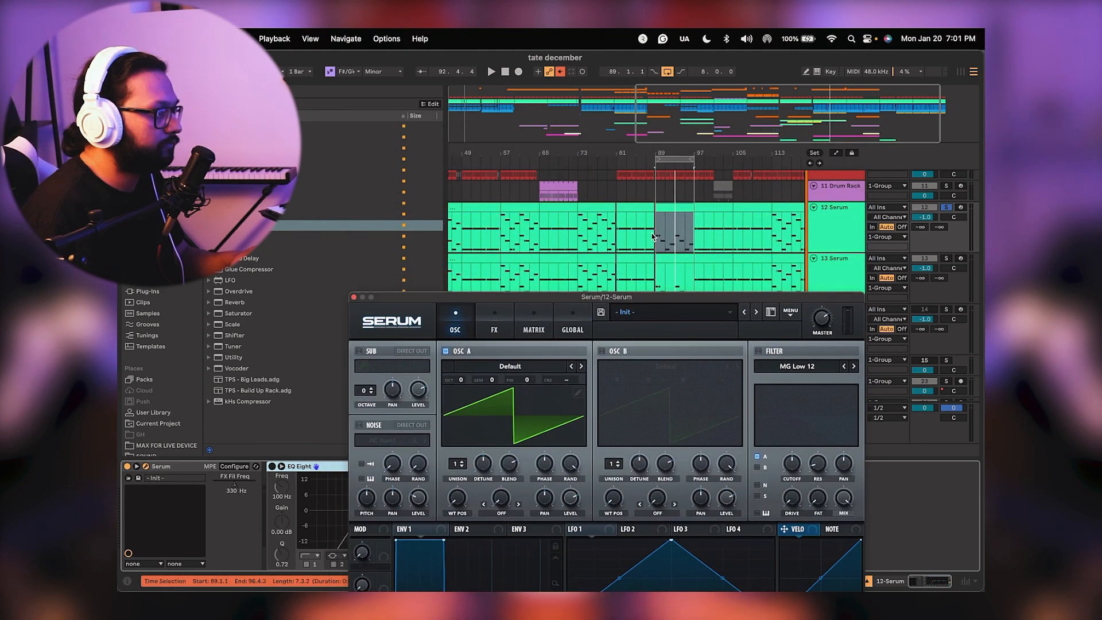
While the bass plays from bar 89, set Serum's oscillator A to octave -1, Env 1 to 342 ms decay and -11.6 dB sustain, and enable the filter.
key("space")
left_click_drag(673, 151, 673, 230)
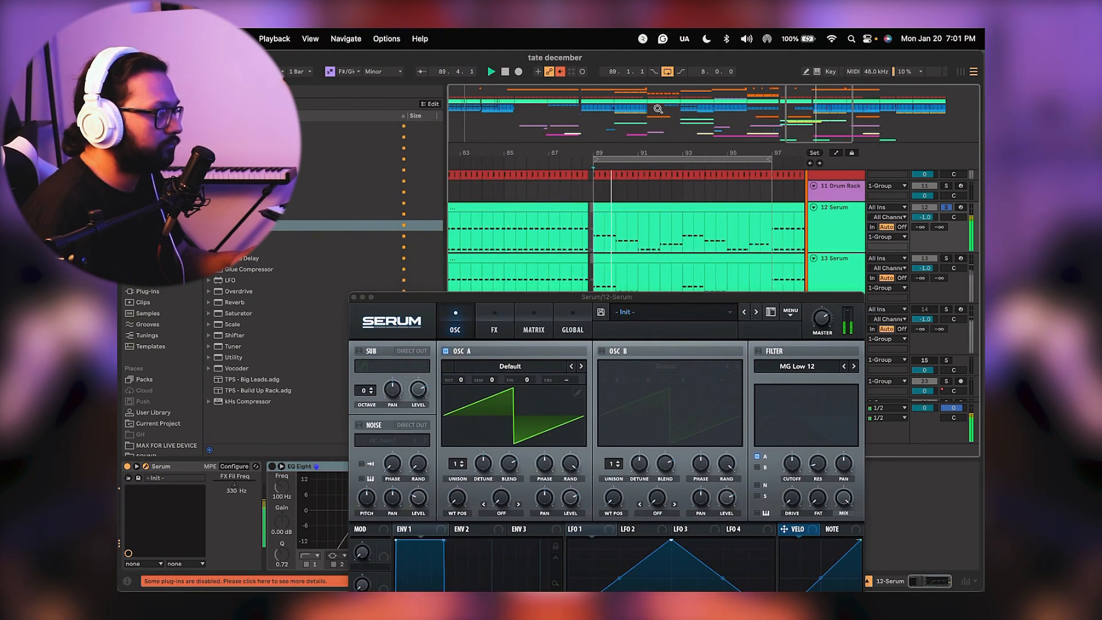
left_click_drag(636, 297, 613, 88)
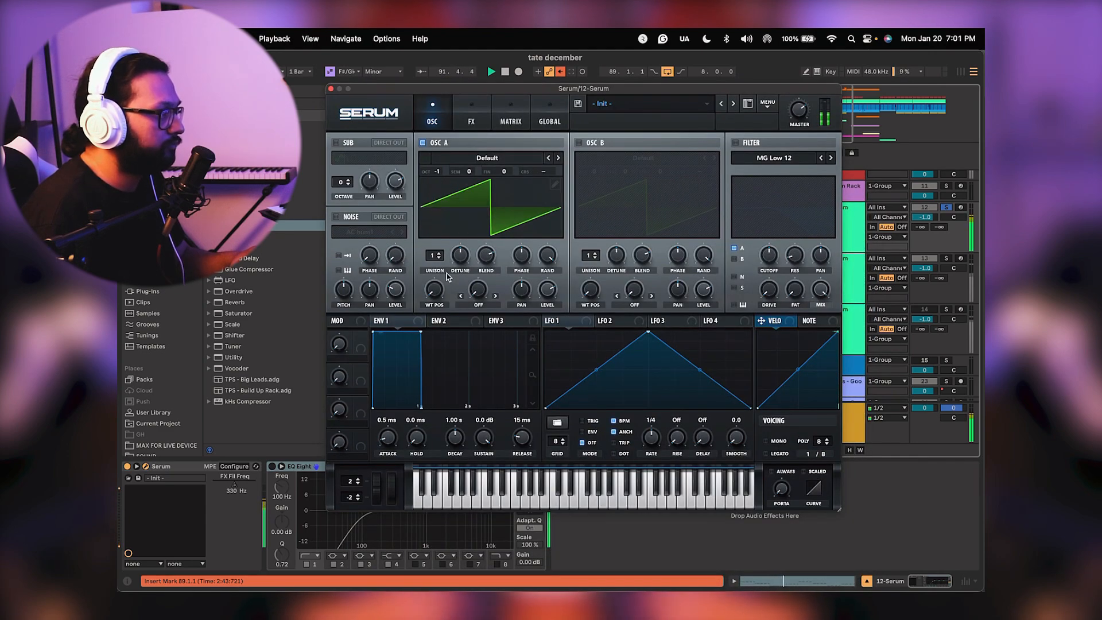
left_click(734, 143)
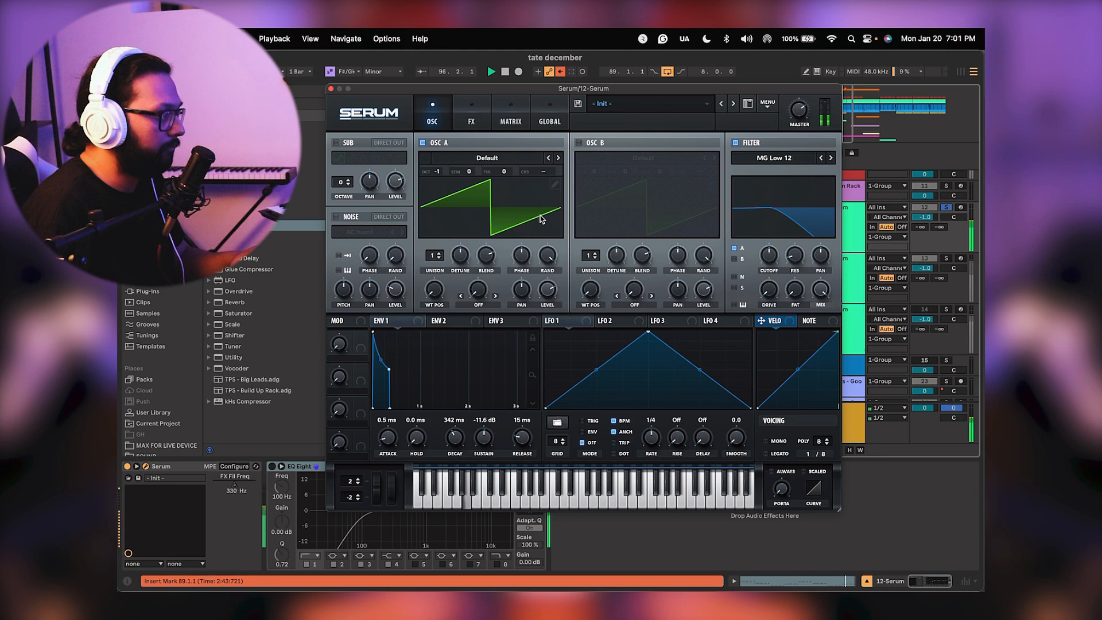
Assign Env 2 with 358 ms decay and 16.65% sustain to the filter cutoff, and set Env 1 to 550 ms decay and 146 ms release.
left_click(441, 321)
left_click_drag(483, 446, 487, 590)
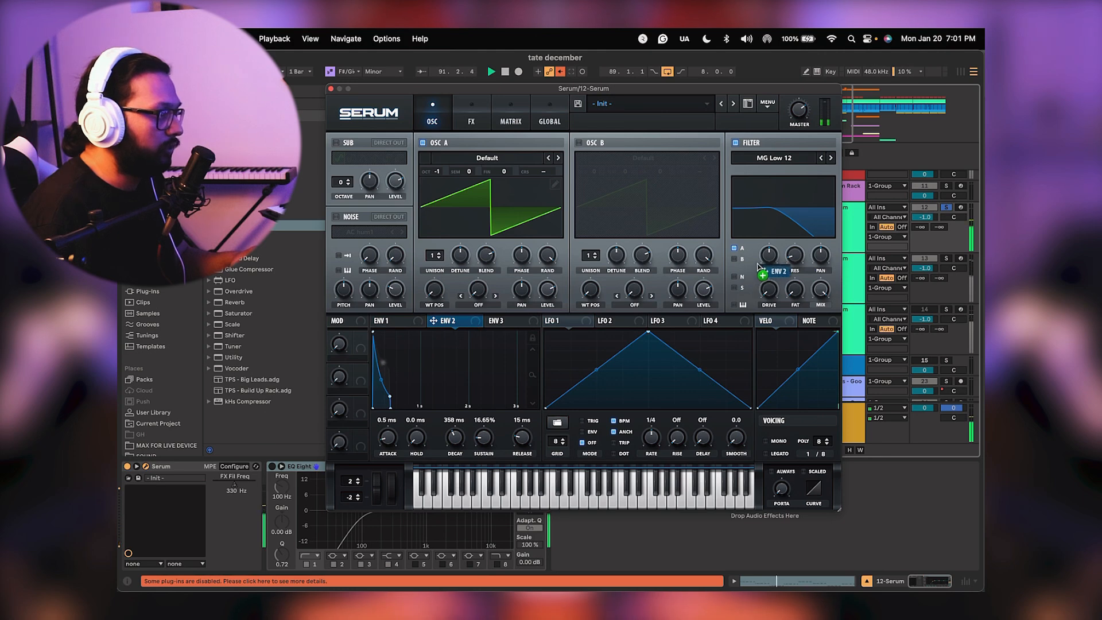
left_click_drag(766, 261, 763, 265)
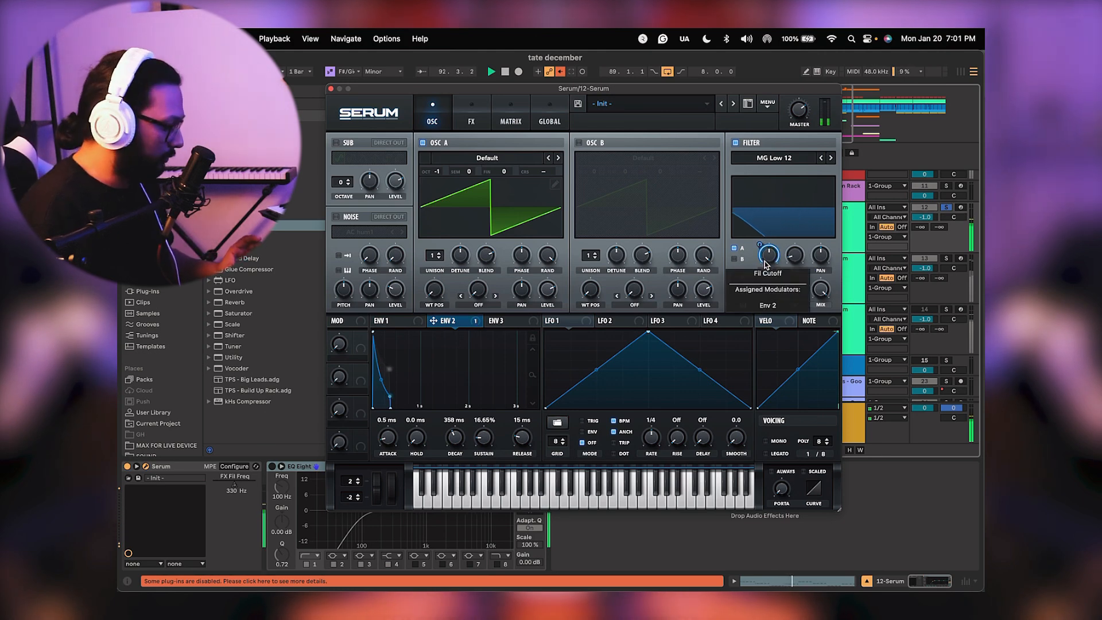
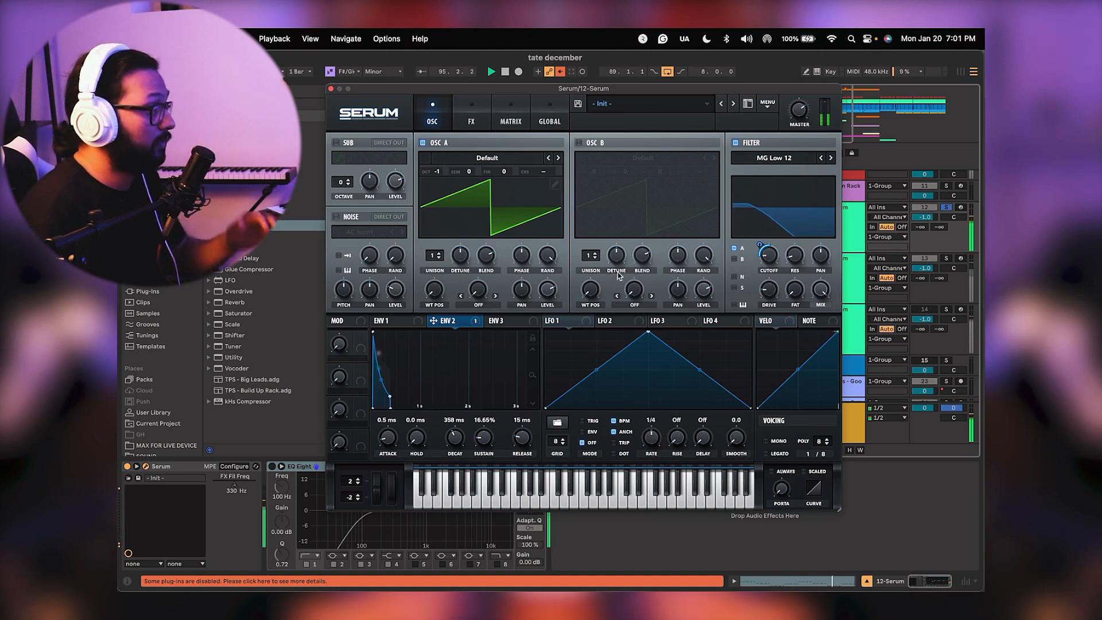
left_click_drag(458, 436, 459, 427)
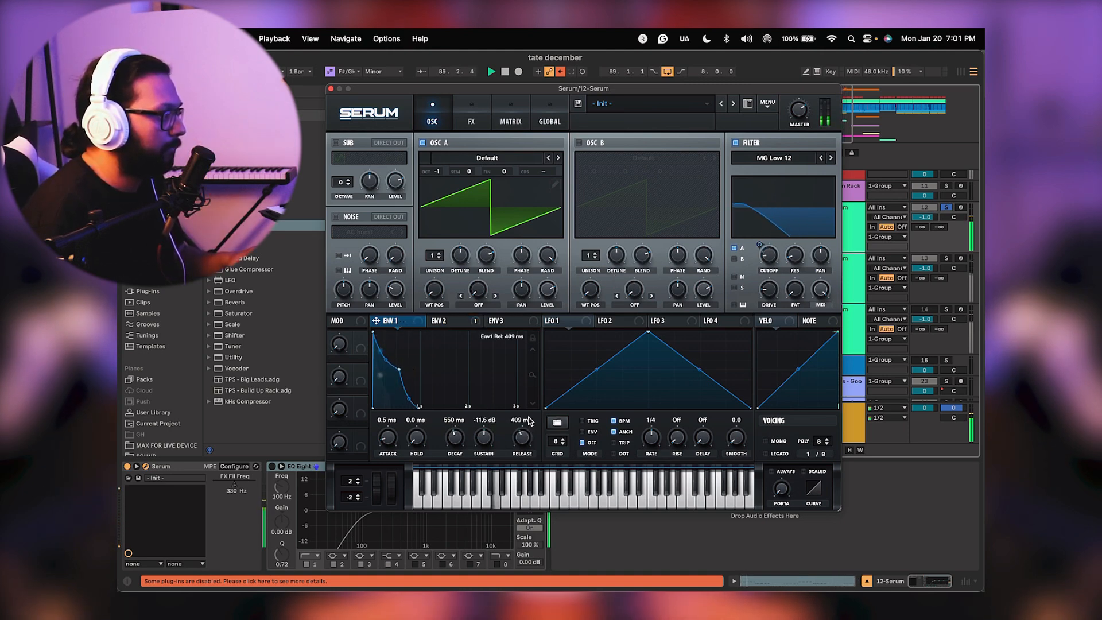
left_click_drag(530, 411, 531, 416)
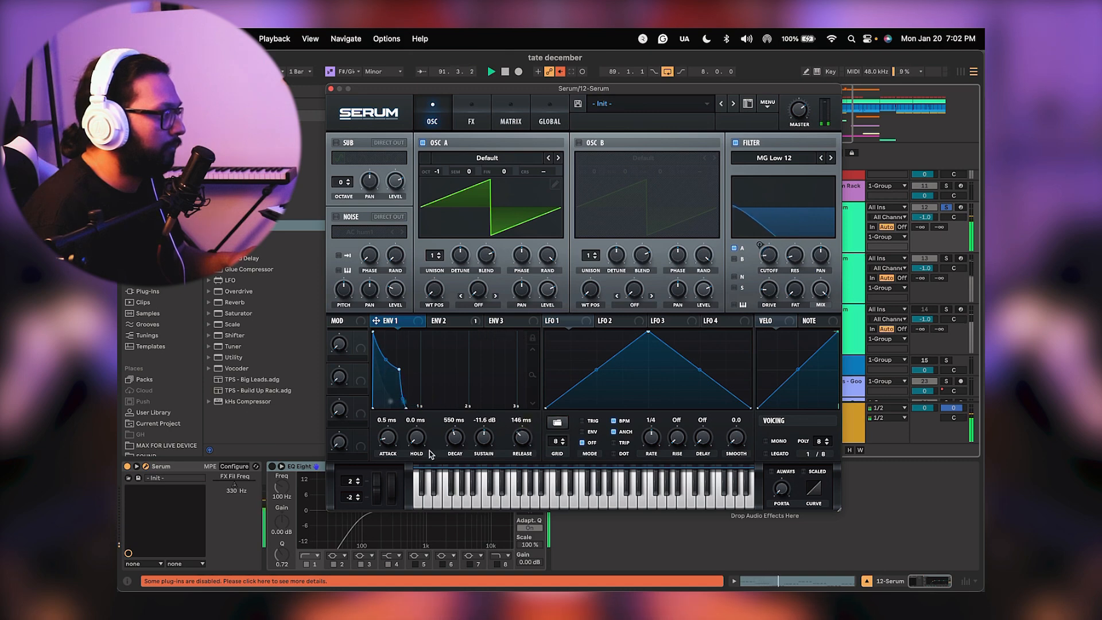
Unsolo the 12 Serum track, deactivate the 13 Serum track, and close the Serum window to hear the new patch in the mix.
left_click(947, 209)
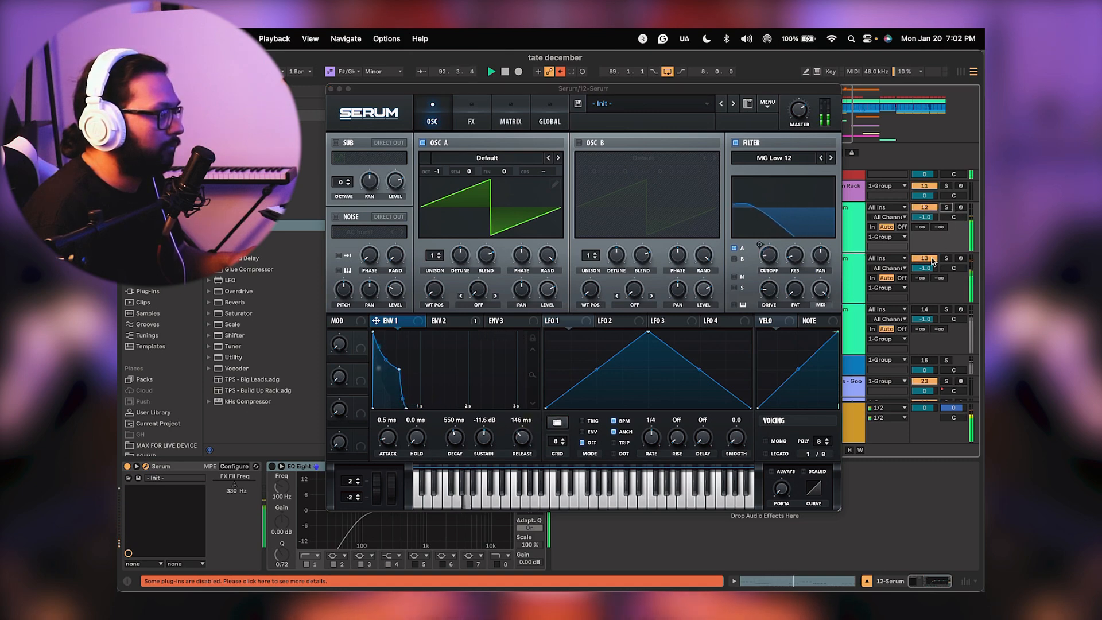
left_click(330, 88)
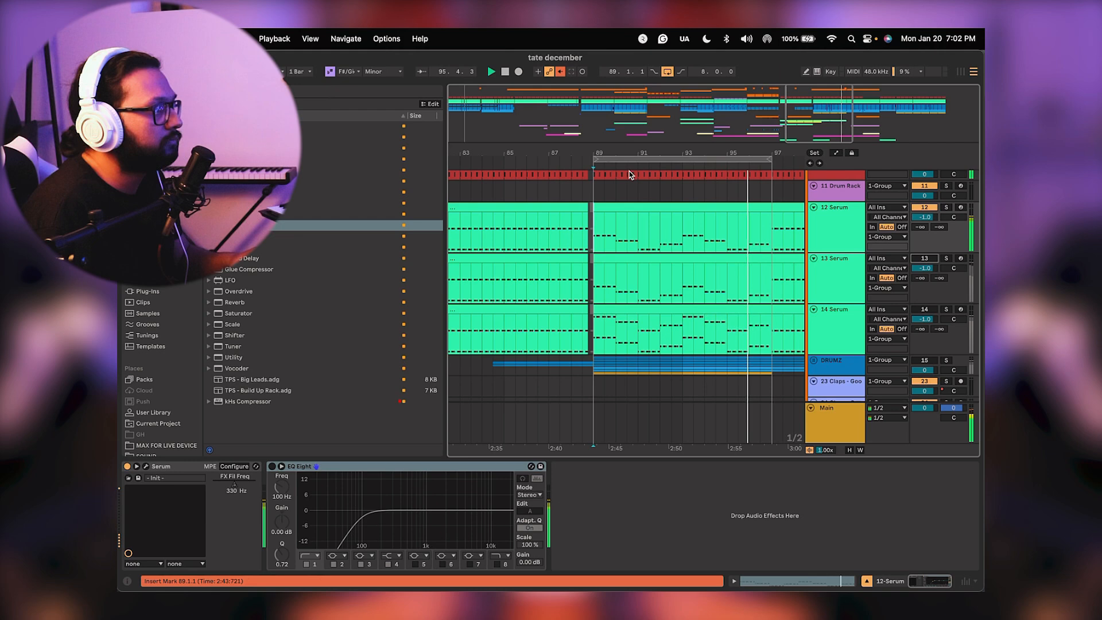
scroll(688, 189, "down", 8)
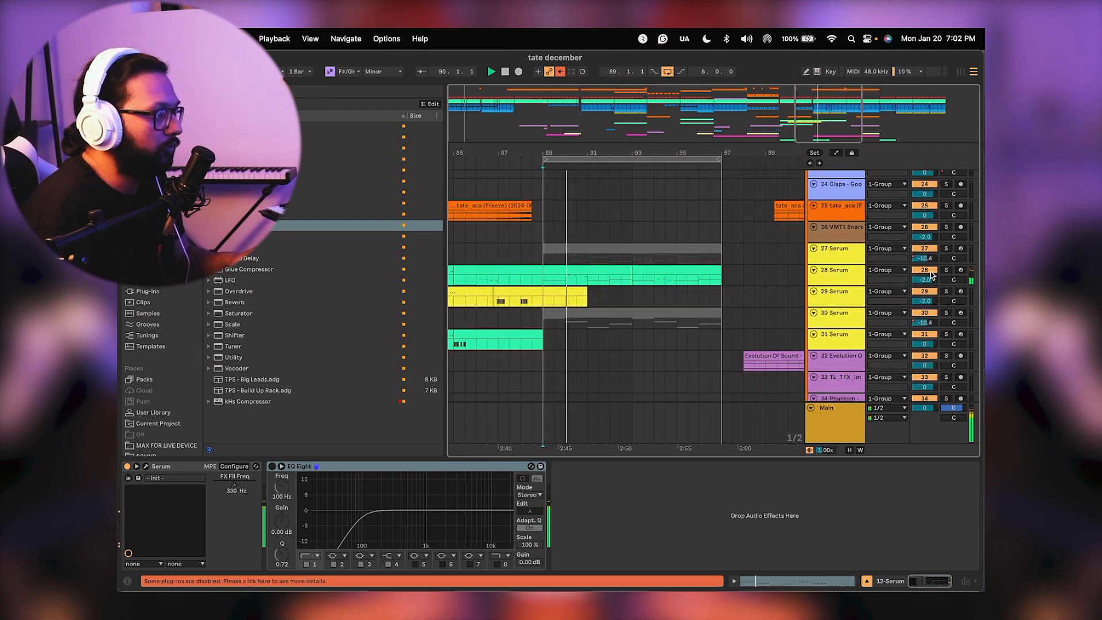
scroll(638, 321, "up", 8)
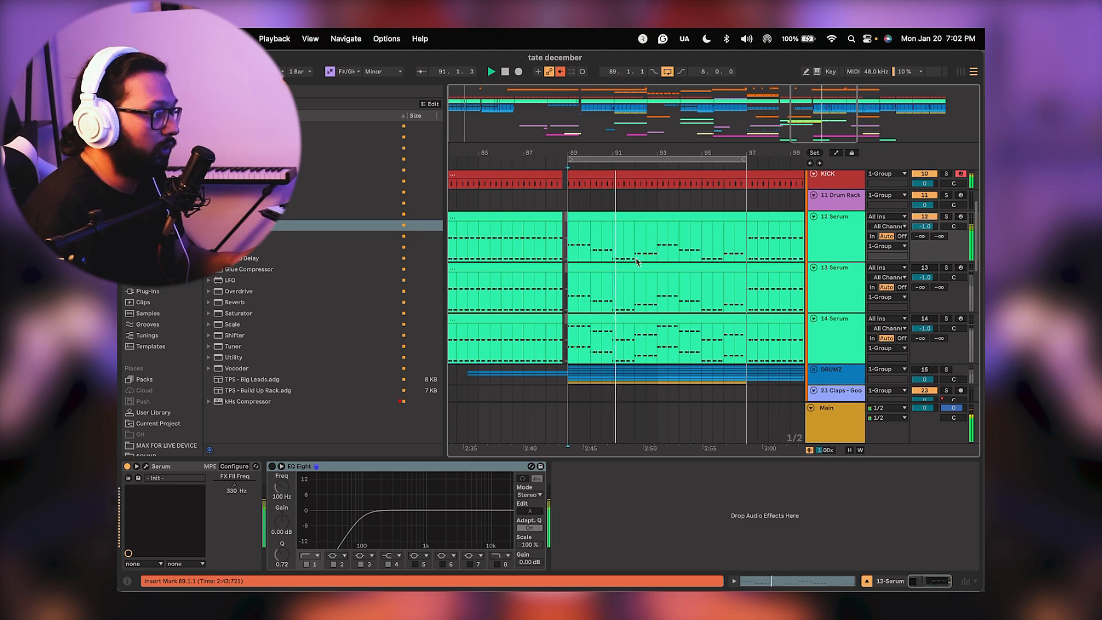
Examine the MIDI notes of the 12 Serum clip at bar 89 during playback, and return to the track's devices.
double_click(647, 247)
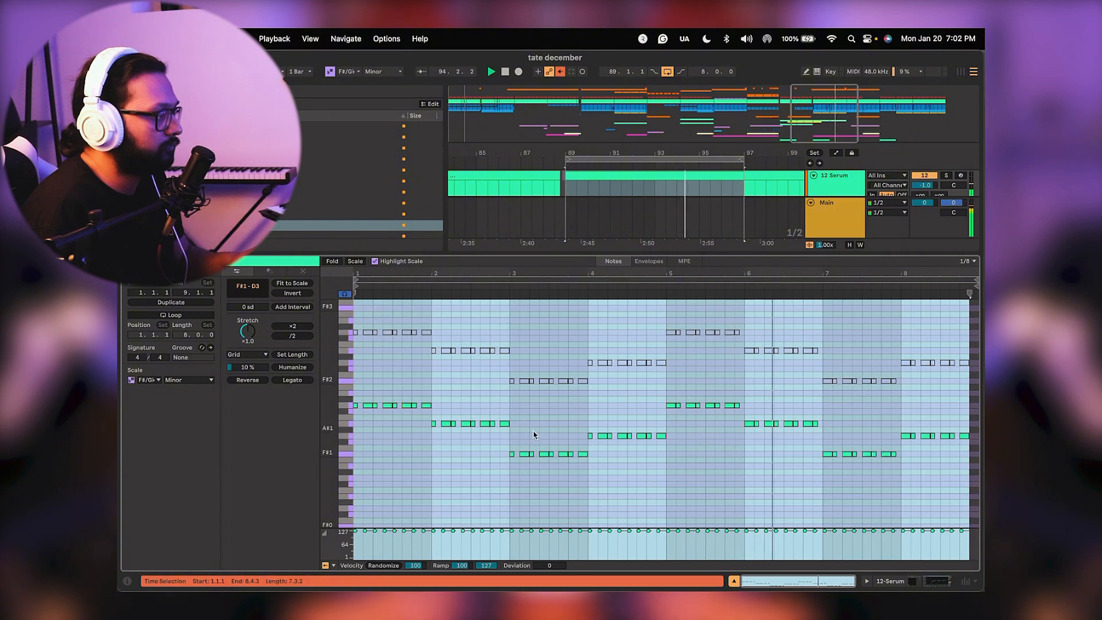
left_click(589, 427)
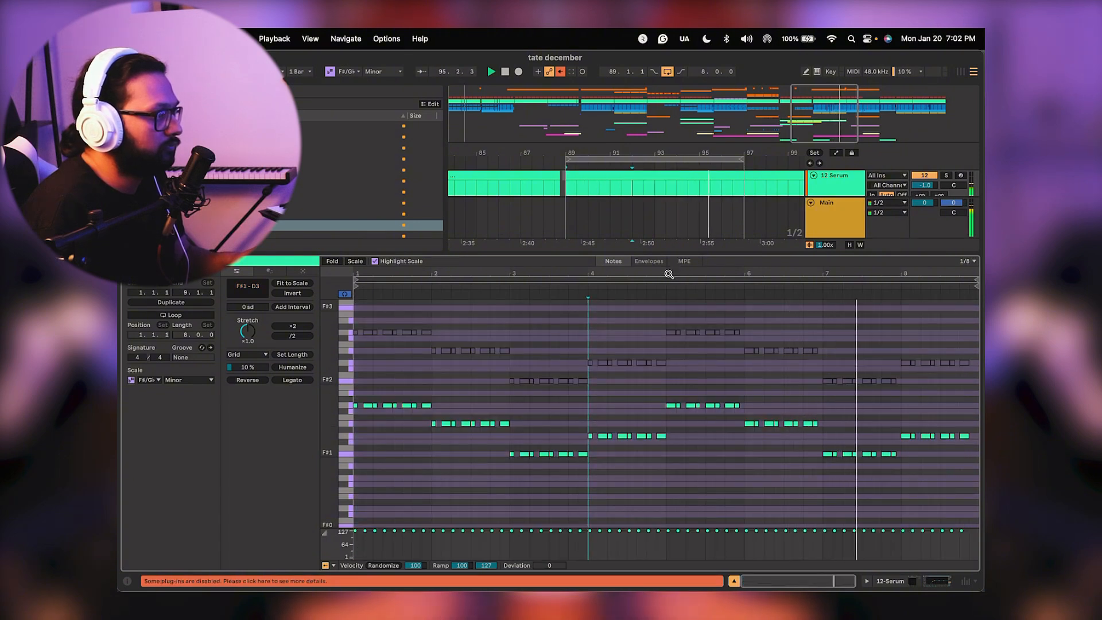
left_click(568, 205)
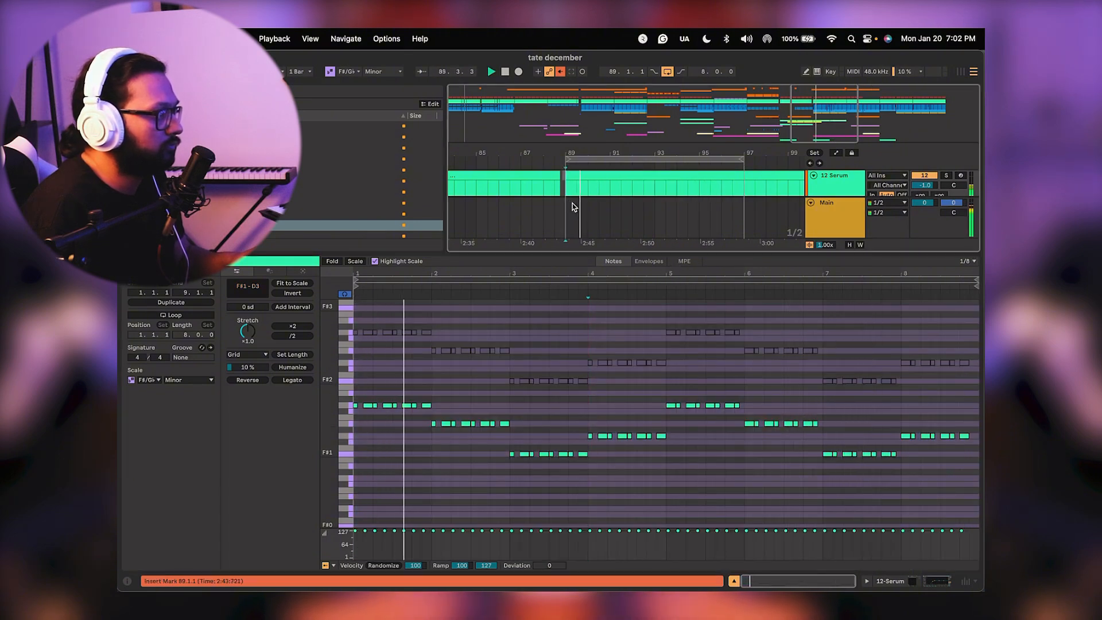
left_click(964, 582)
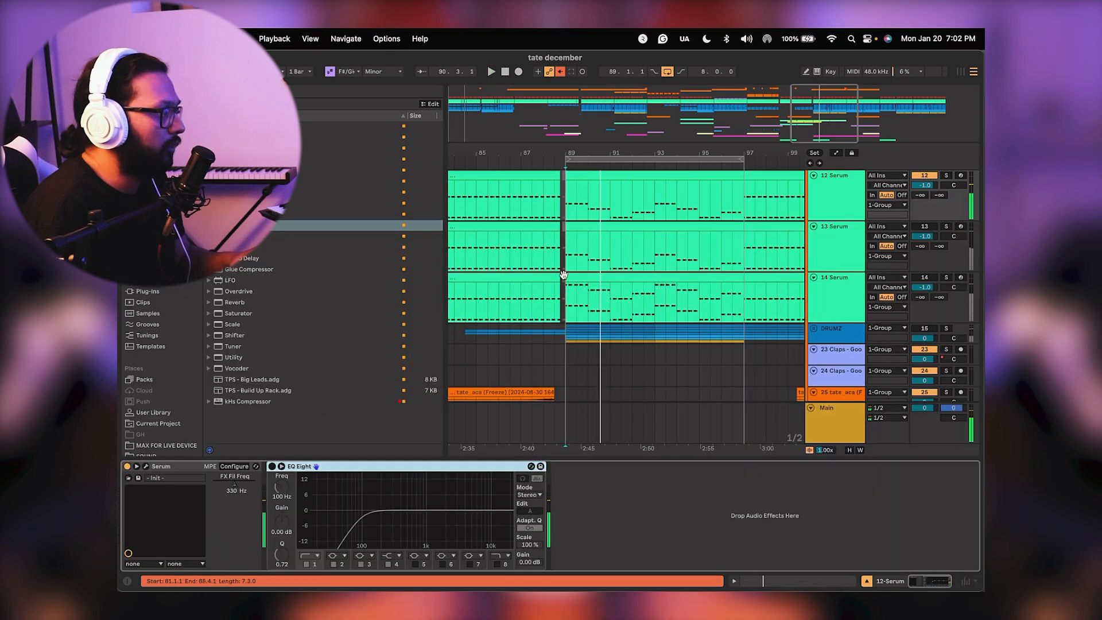
Group the 12 Serum and 13 Serum tracks, and name the group BASS.
scroll(824, 213, "up", 1)
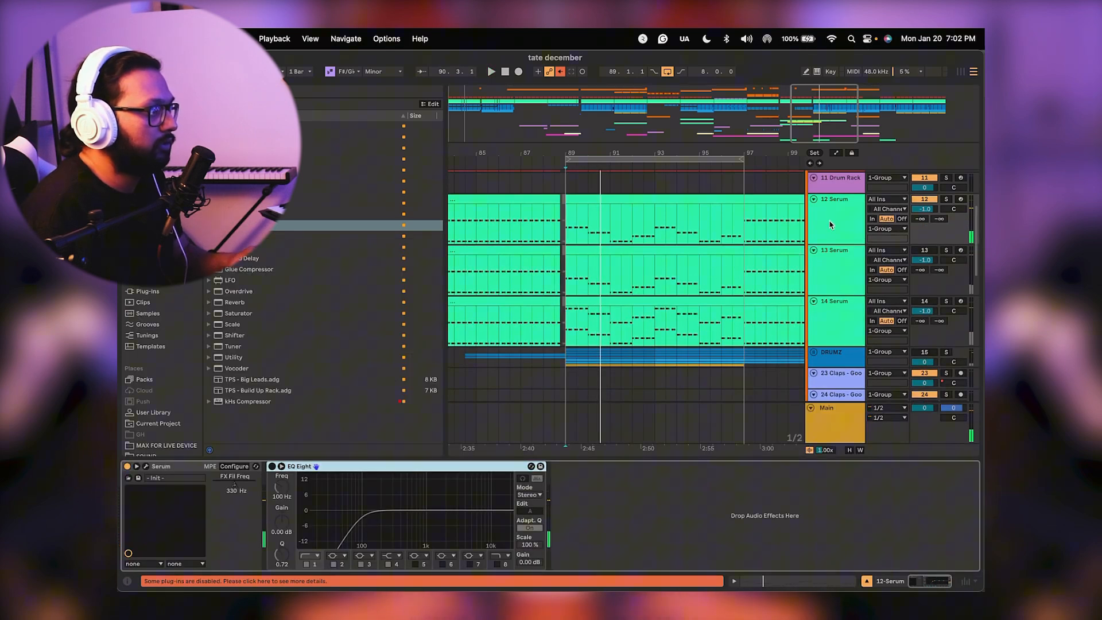
left_click(833, 288, "shift")
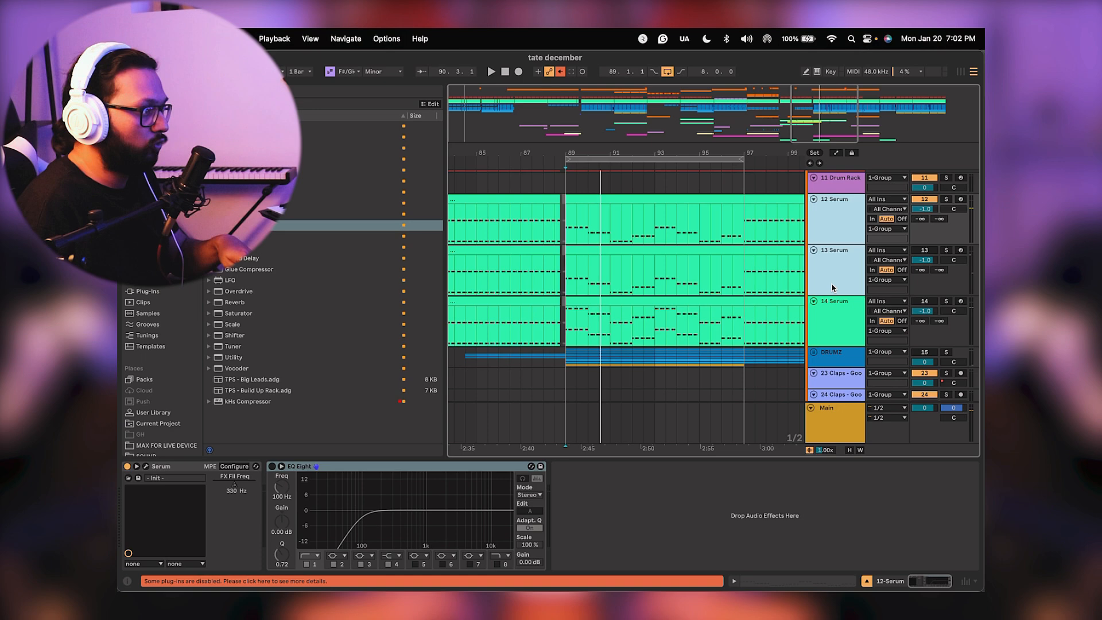
key("super+g")
type("BA")
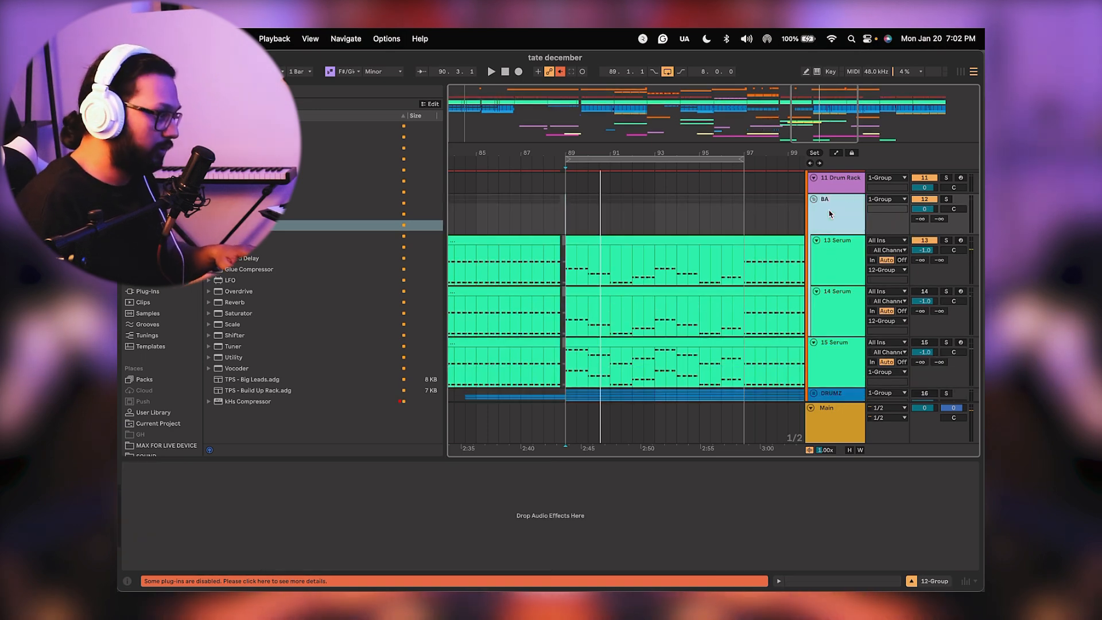
type("SS")
key("Return")
Colour the BASS group dark red, and assign that colour to its grouped tracks and clips.
right_click(830, 212)
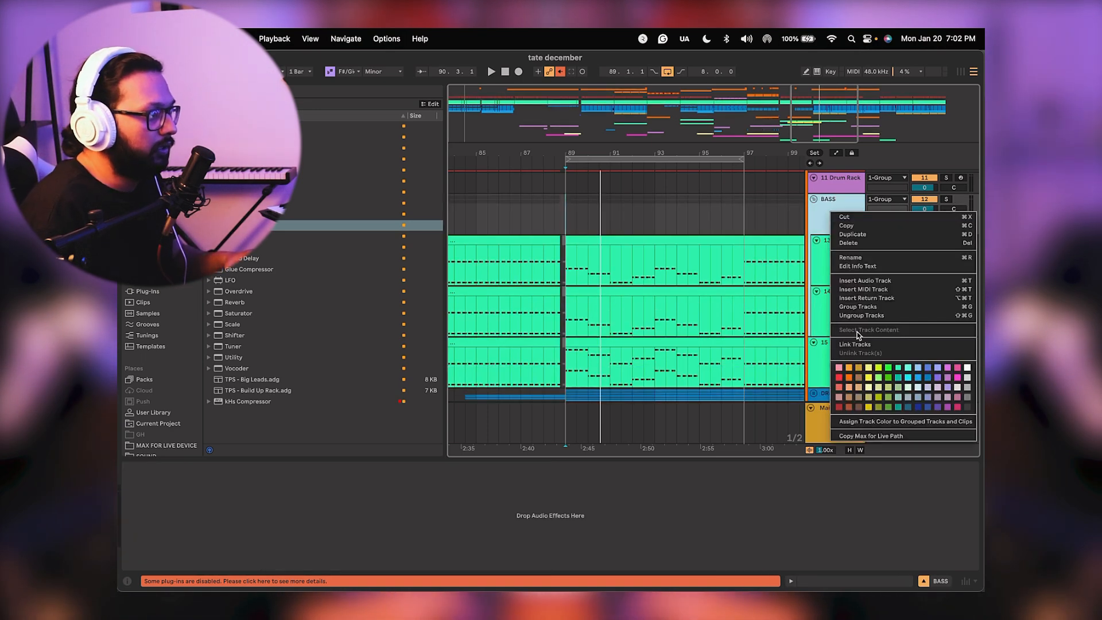
left_click(839, 408)
right_click(835, 220)
left_click(903, 431)
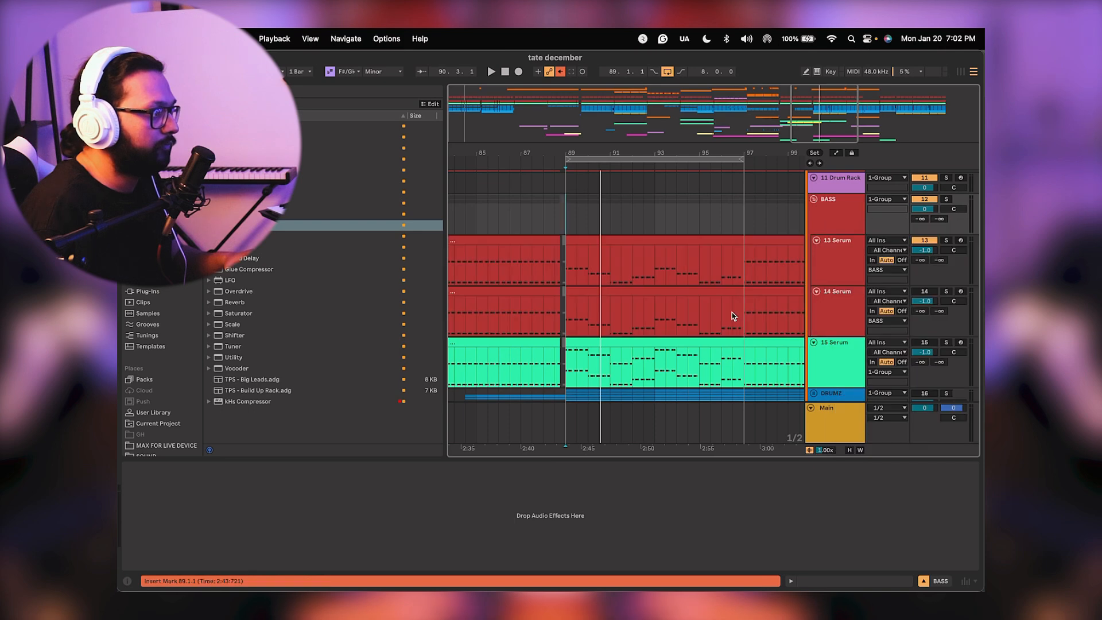
Rename the BASS group's upper Serum track SUB and its lower Serum track MID.
left_click(834, 270)
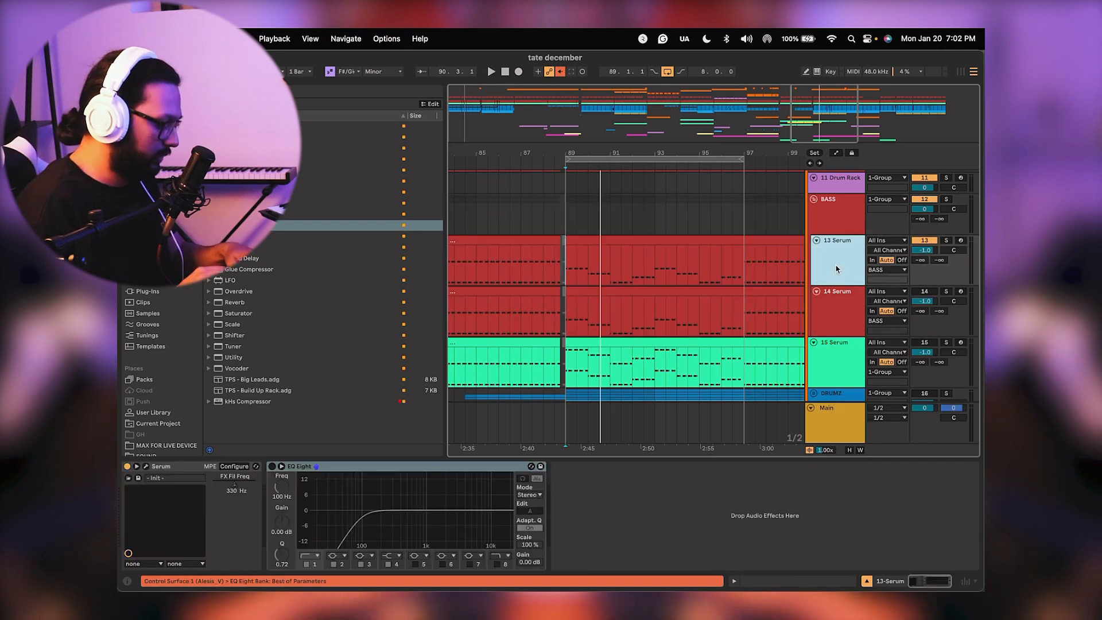
key("super+r")
type("SY")
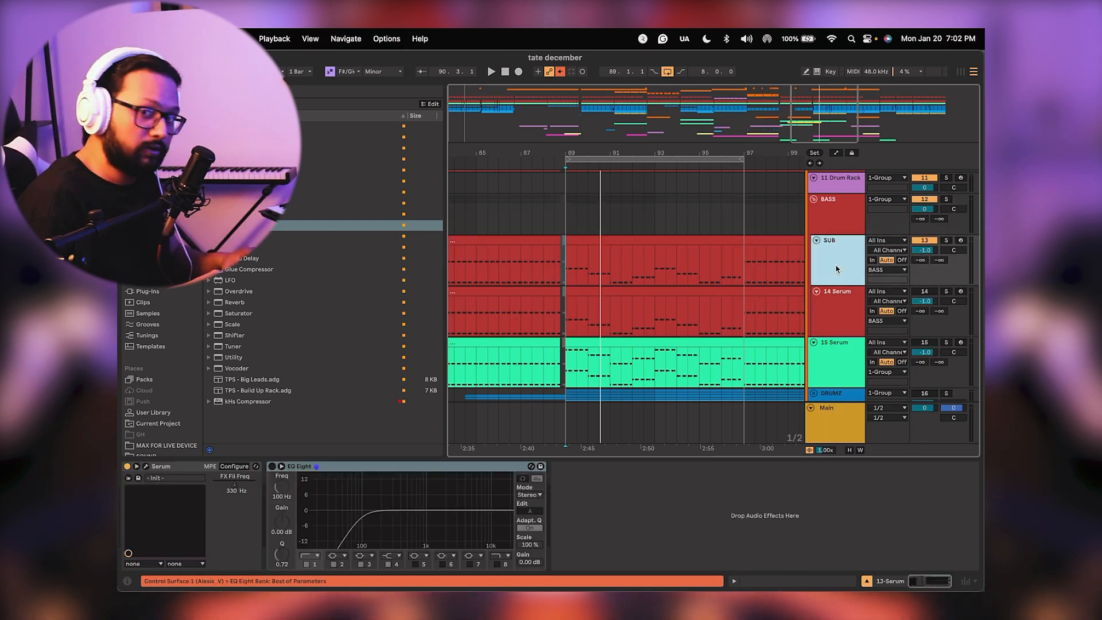
type("B")
key("Return")
left_click(835, 295)
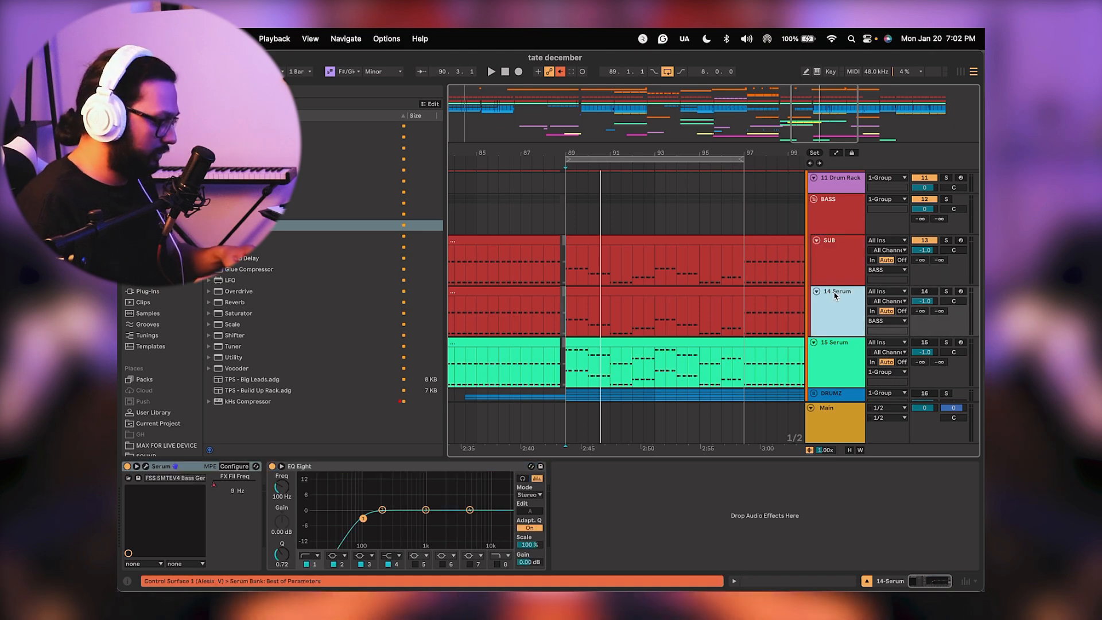
key("super+r")
type("MID")
key("Return")
Audition the loop from bar 89 with the SUB track selected, and stop playback with the SUB clip's bars 89 to 97 selected.
key("space")
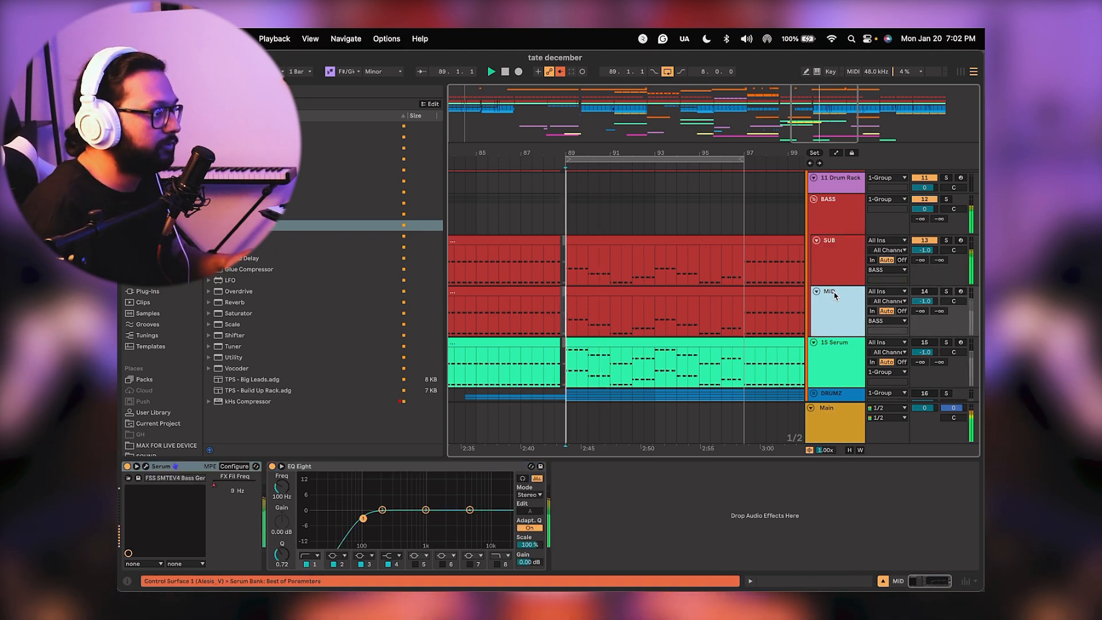
key("Up")
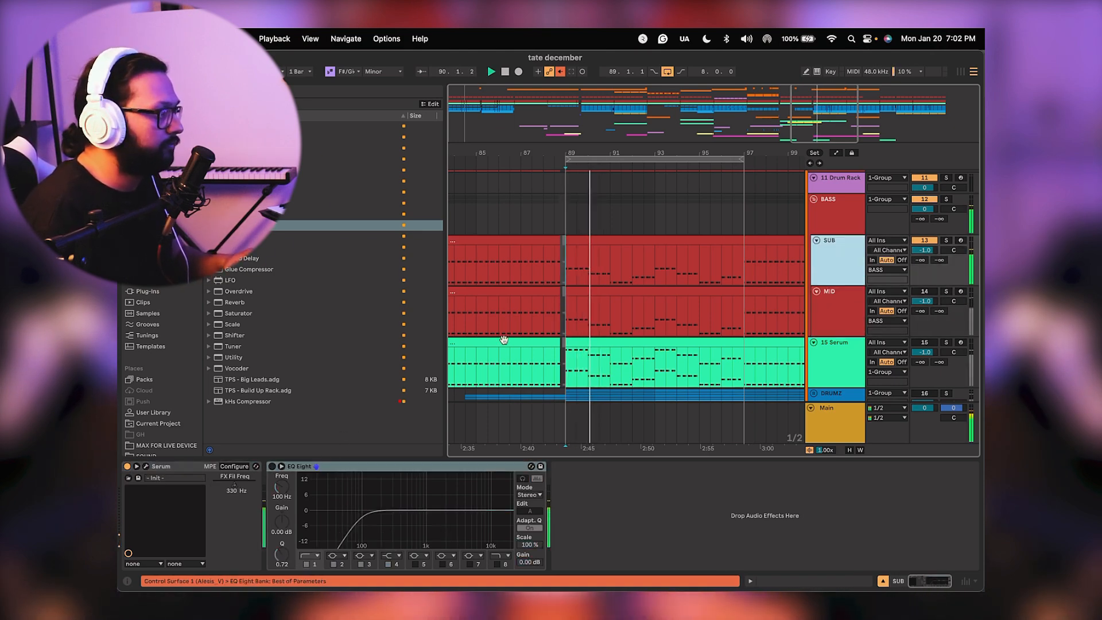
left_click(633, 239)
key("space")
Find ShaperBox 3 among the plug-ins, add it to the BASS group, and load its Volume shaper with the Sidechain setting.
left_click(144, 115)
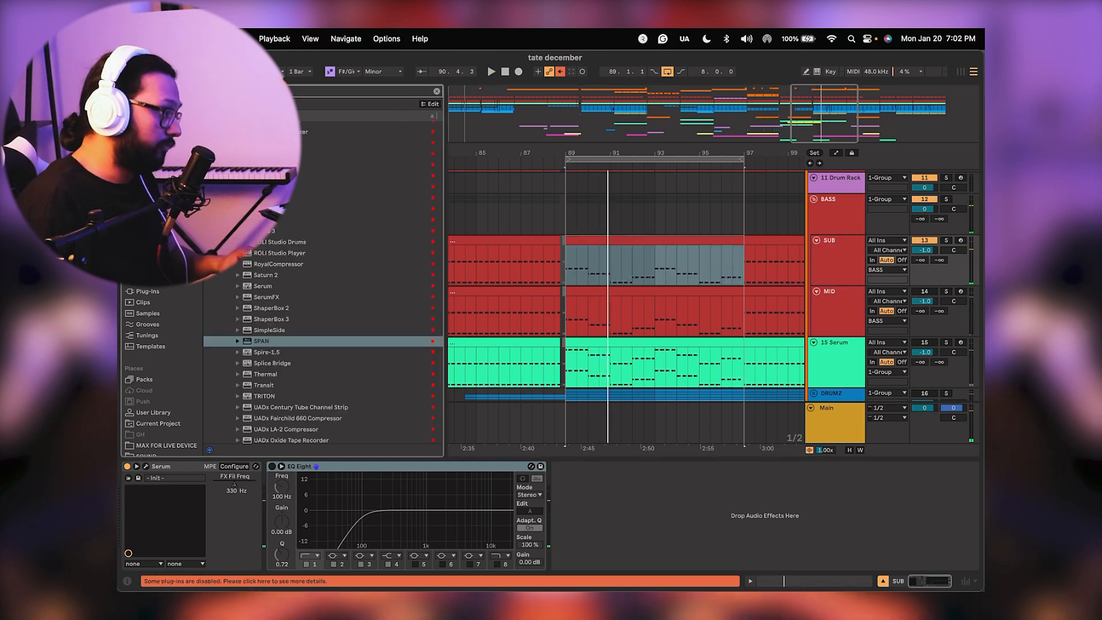
type("shaper")
left_click_drag(345, 158, 347, 192)
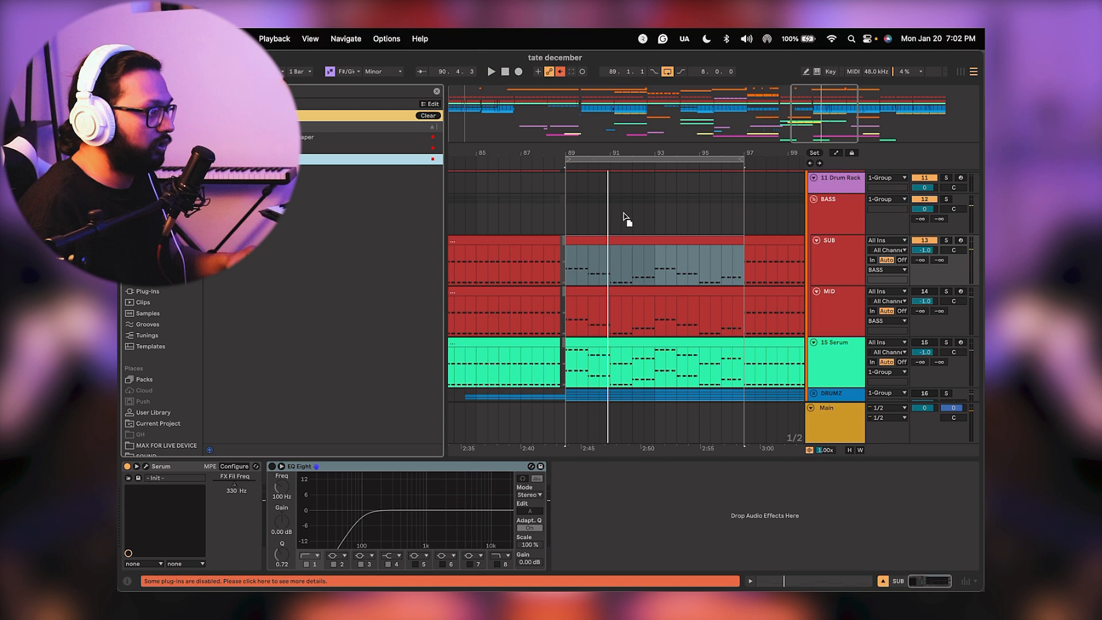
left_click_drag(630, 214, 617, 216)
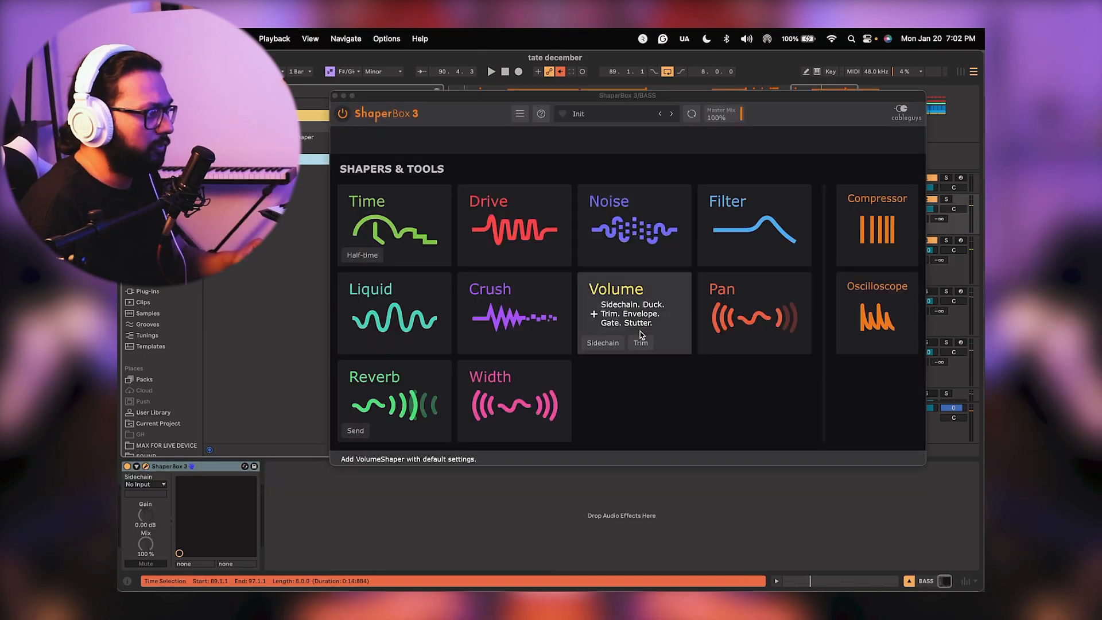
left_click(605, 343)
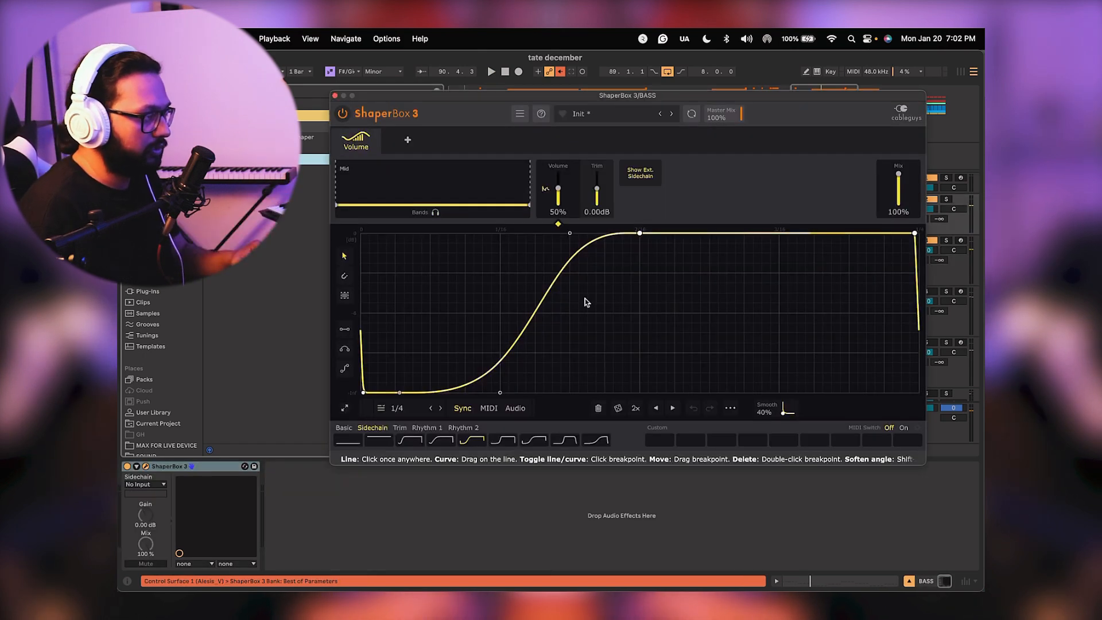
left_click(335, 96)
Check the device chains of SUB, MID and BASS, and view ShaperBox 3's sidechain curve against the waveform during playback.
left_click(834, 277)
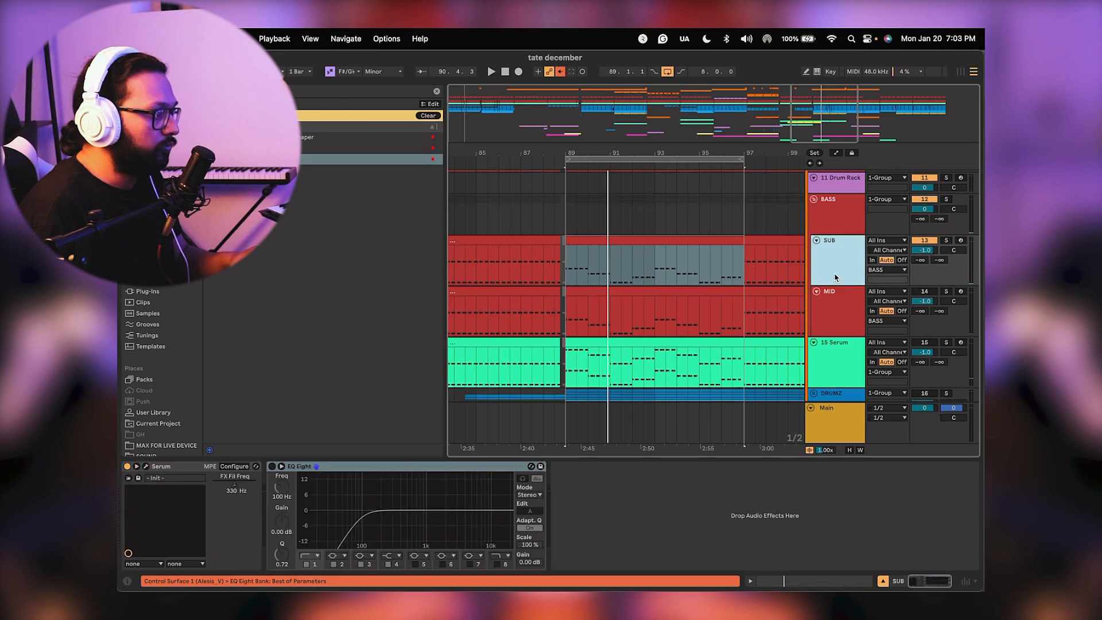
left_click(835, 302)
left_click(831, 225)
key("space")
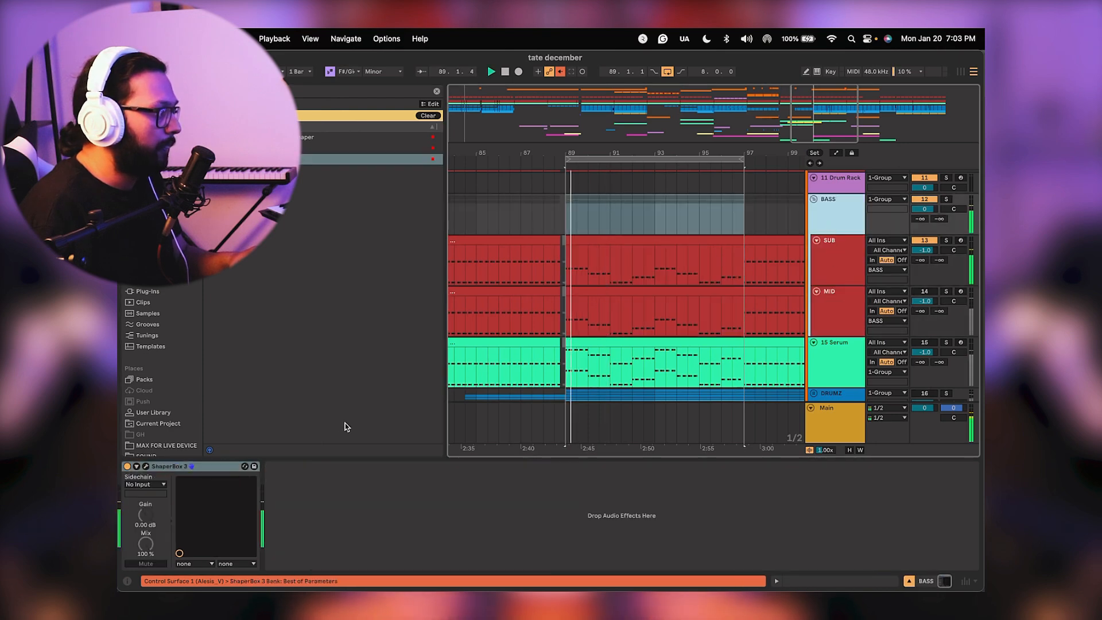
left_click(145, 466)
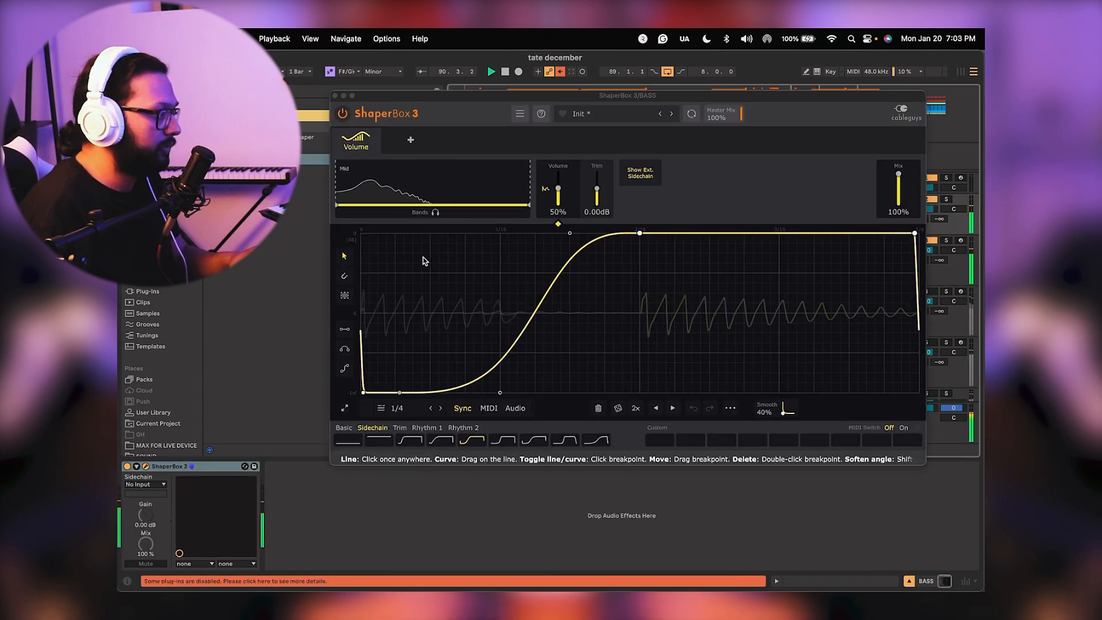
Stop playback and set the KICK track as ShaperBox 3's sidechain input on the BASS group.
key("space")
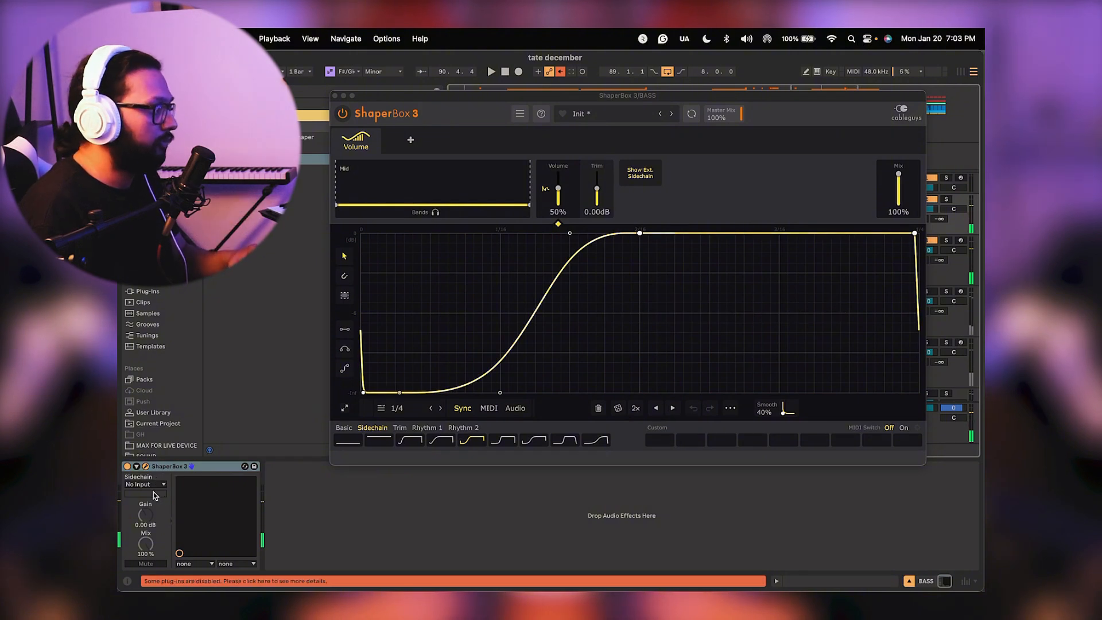
left_click(162, 484)
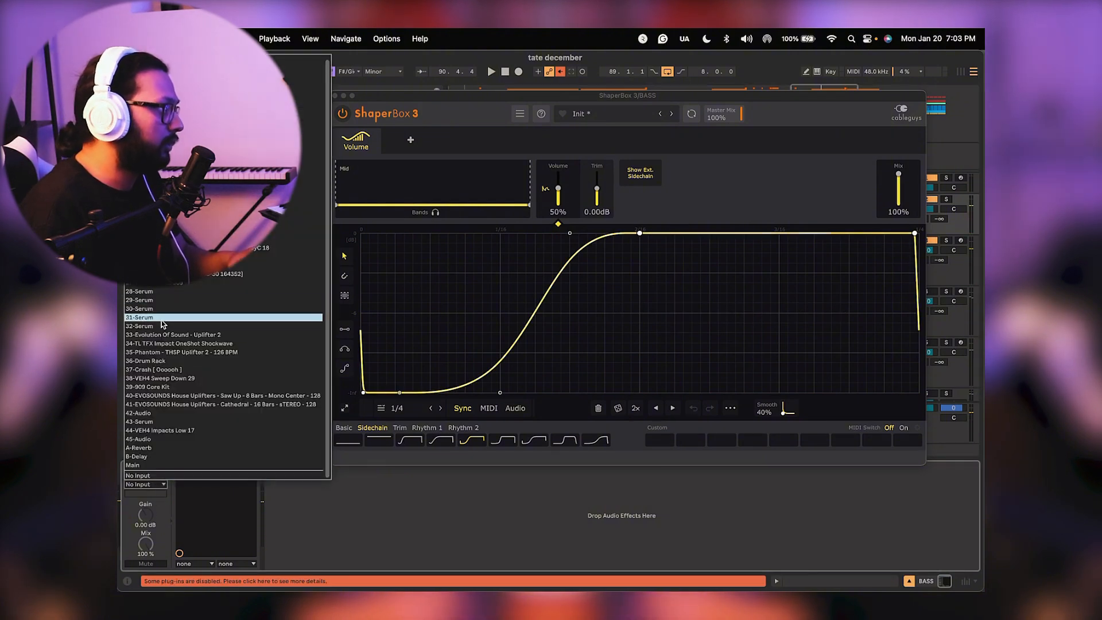
left_click(172, 135)
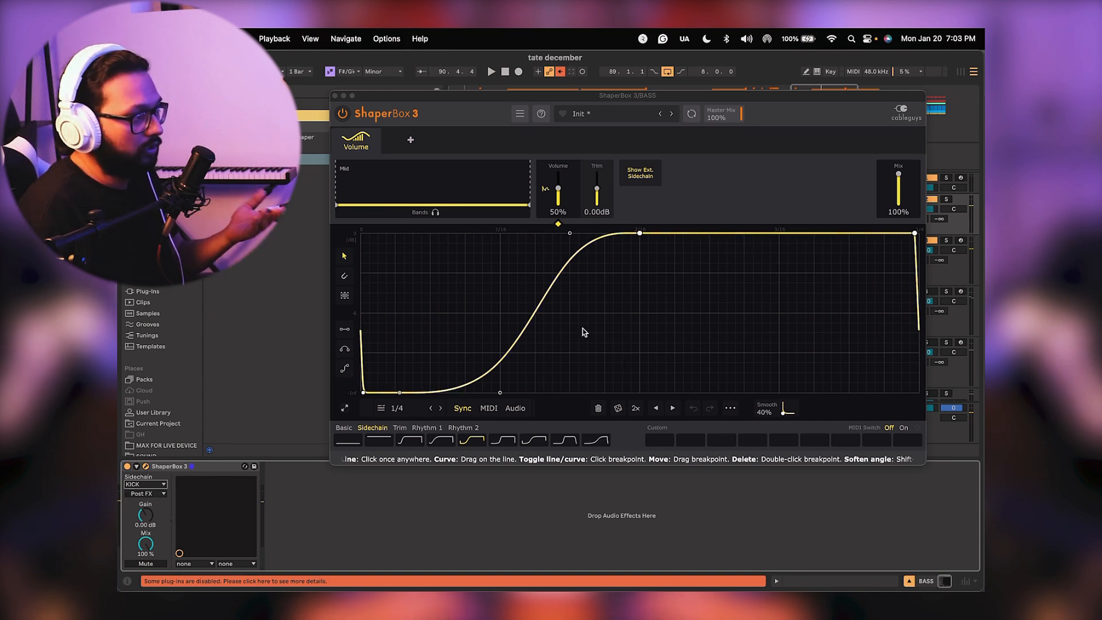
During playback, steepen ShaperBox 3's volume curve by moving its lower handle to about 1.39/16 and its upper handle slightly earlier, and close the plug-in window.
key("space")
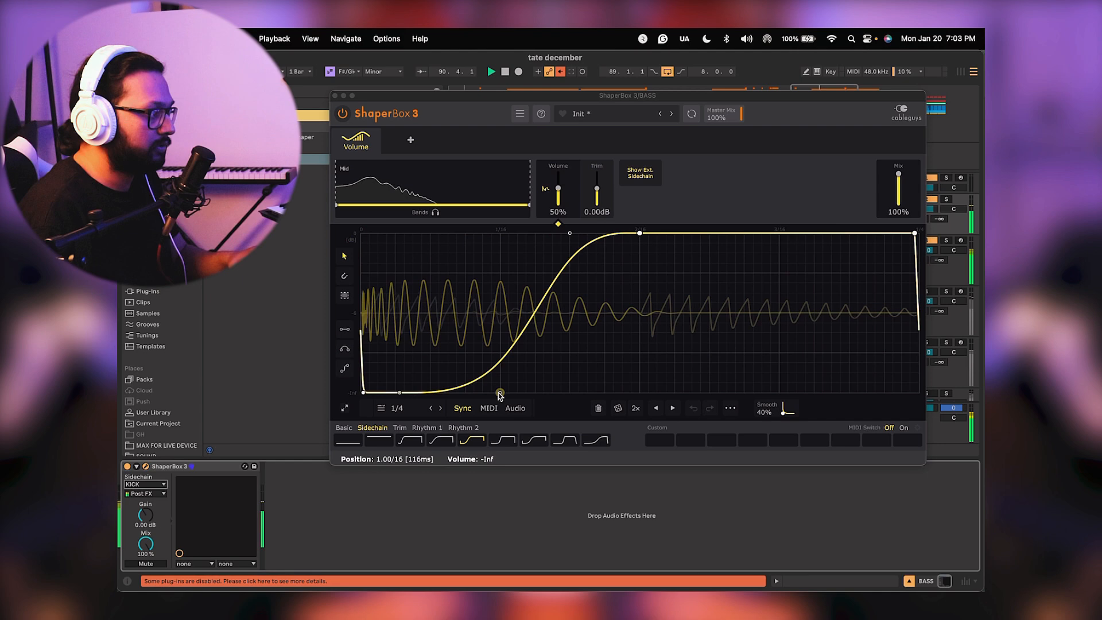
left_click_drag(499, 393, 554, 392)
left_click_drag(574, 234, 563, 233)
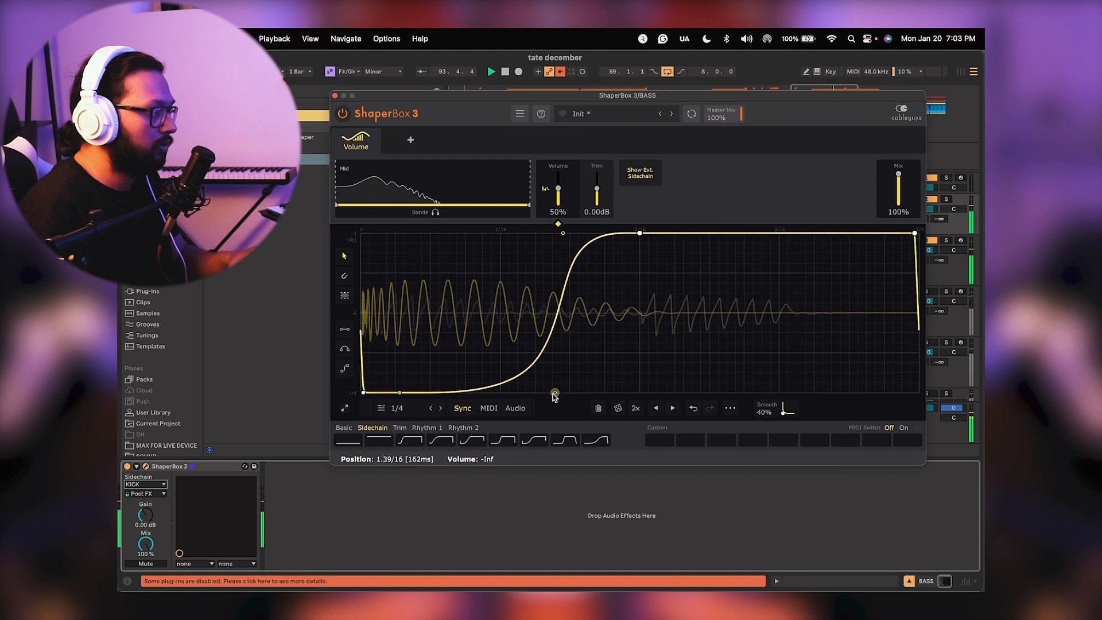
left_click(334, 95)
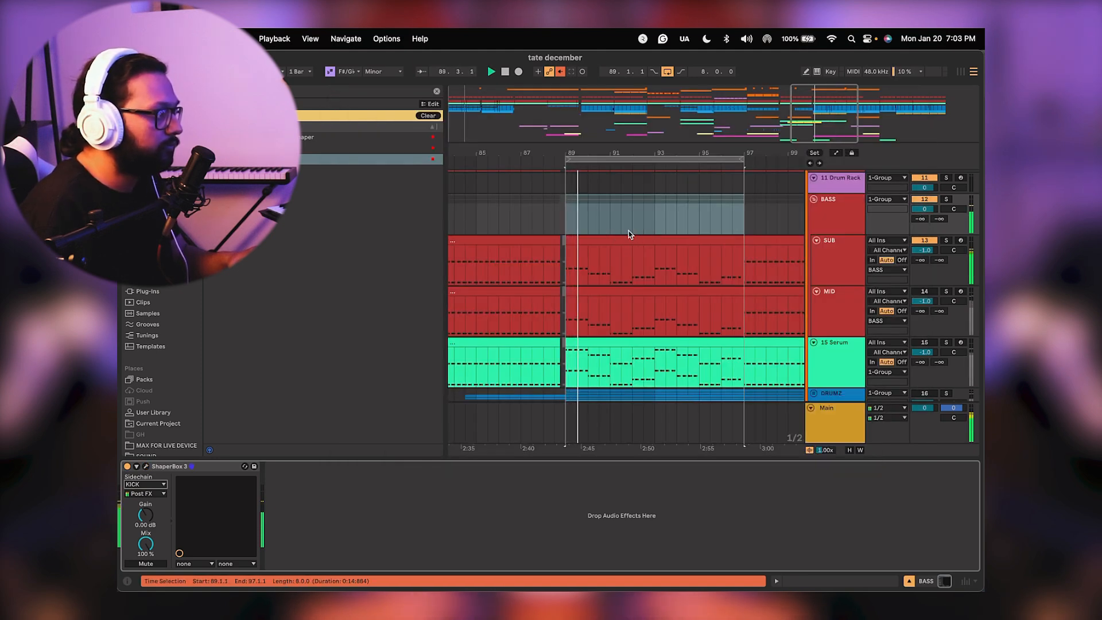
left_click(146, 467)
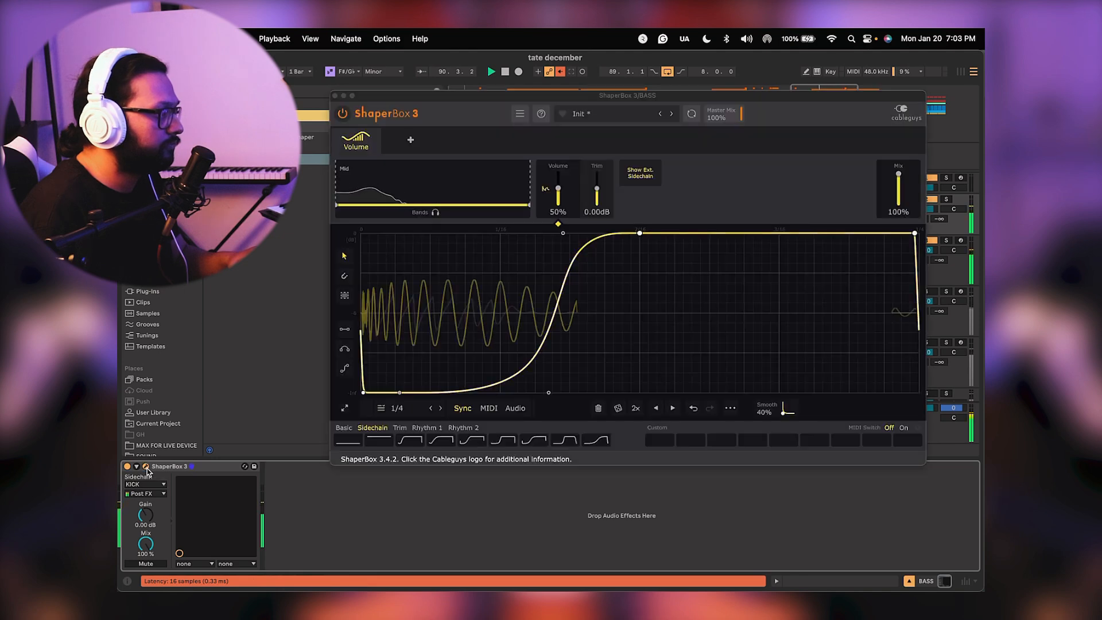
left_click(146, 467)
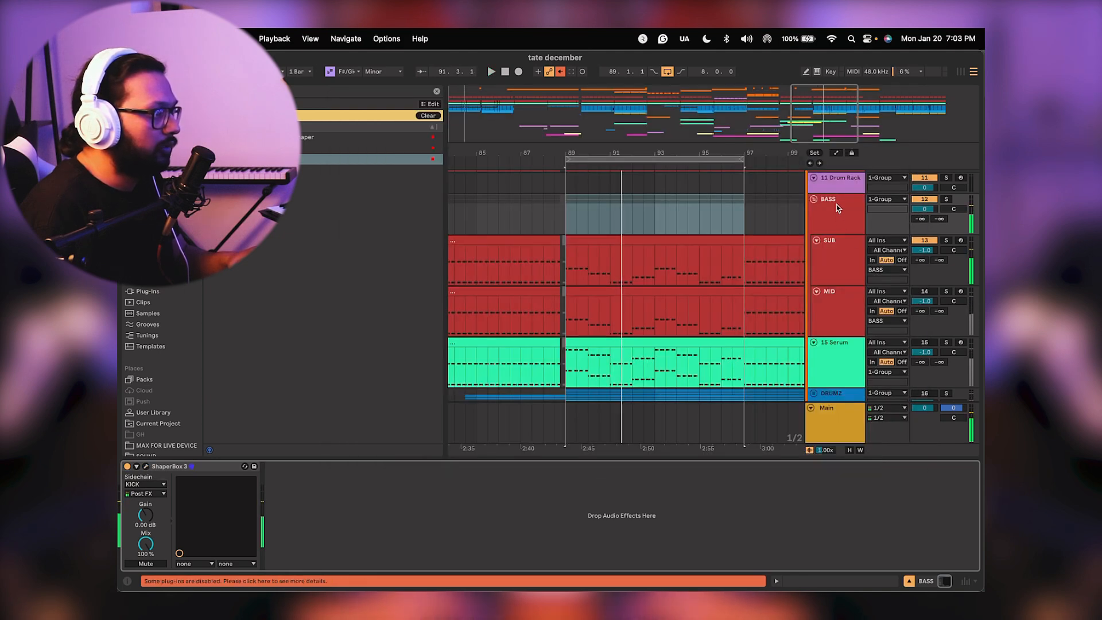
Shorten the KICK track's PML_MTSP1_Kick_014_Close_G sample during playback by moving its end to about 0.200 s.
left_click(835, 291)
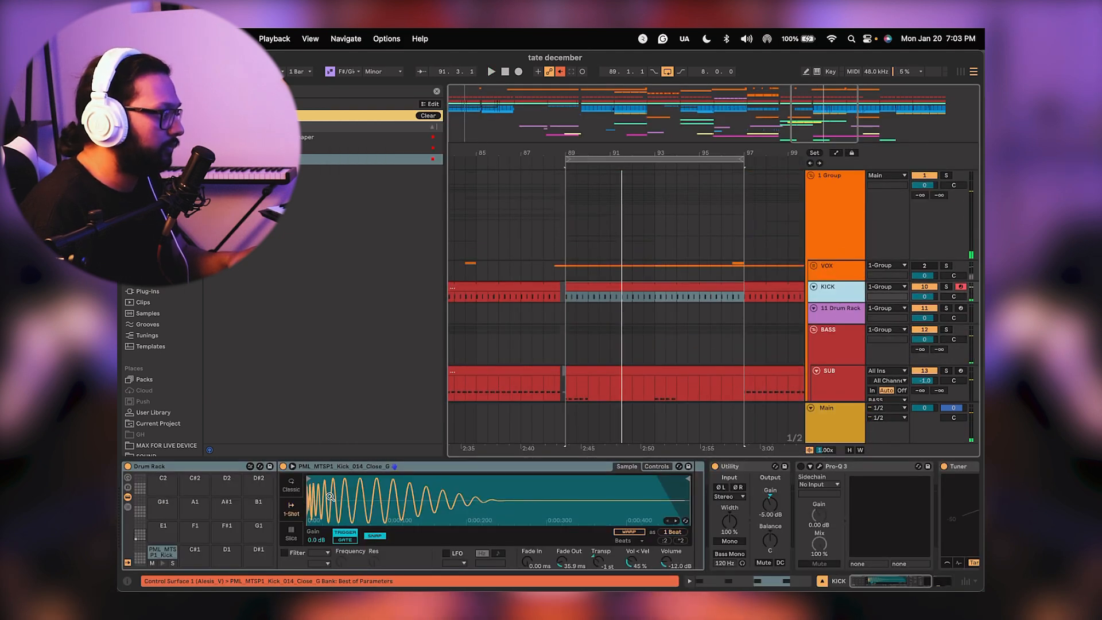
scroll(330, 496, "up", 3)
key("space")
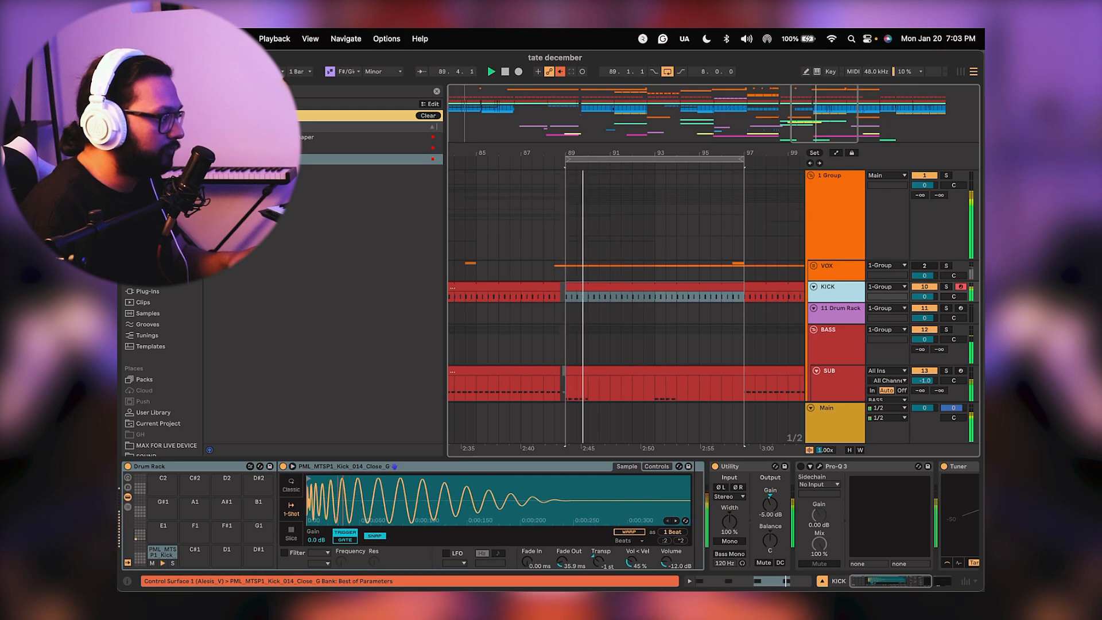
scroll(395, 499, "down", 3)
scroll(646, 503, "down", 2)
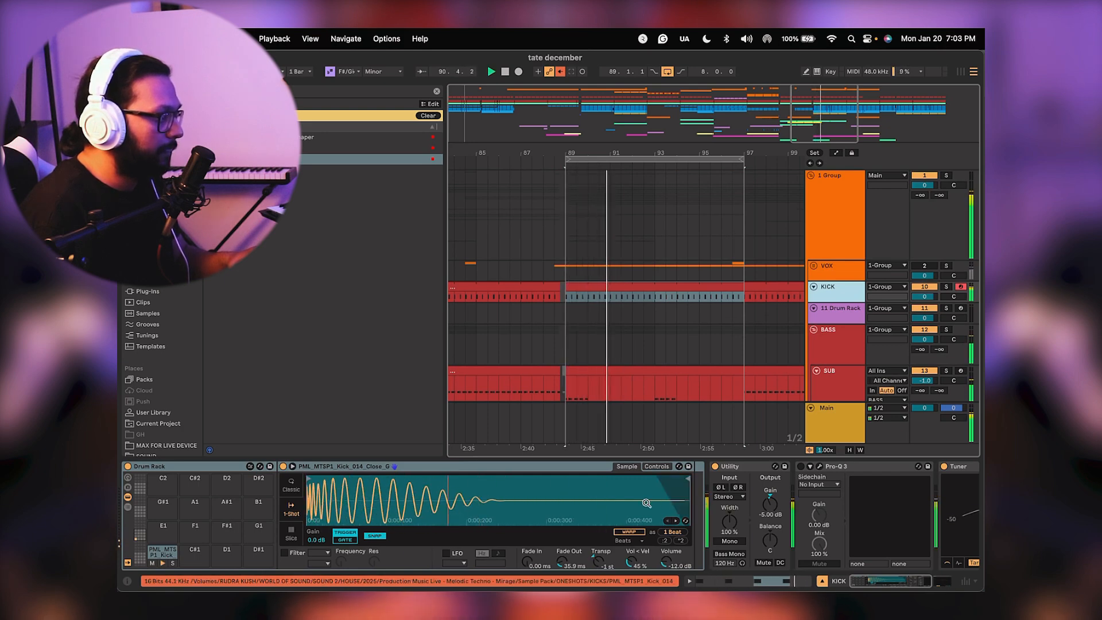
left_click_drag(686, 477, 478, 478)
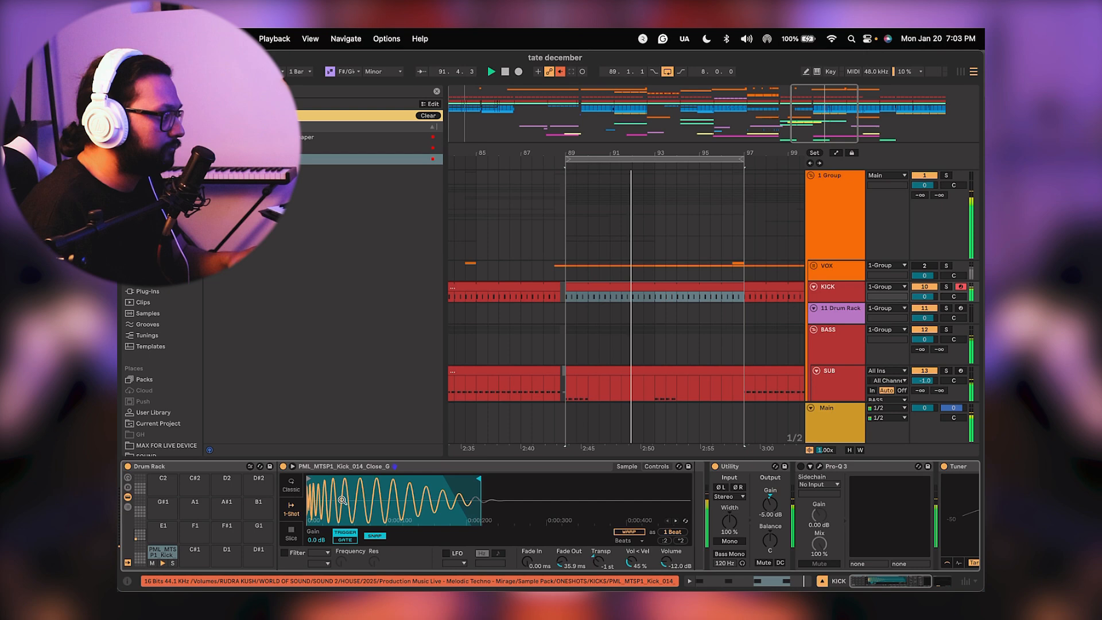
scroll(342, 499, "up", 3)
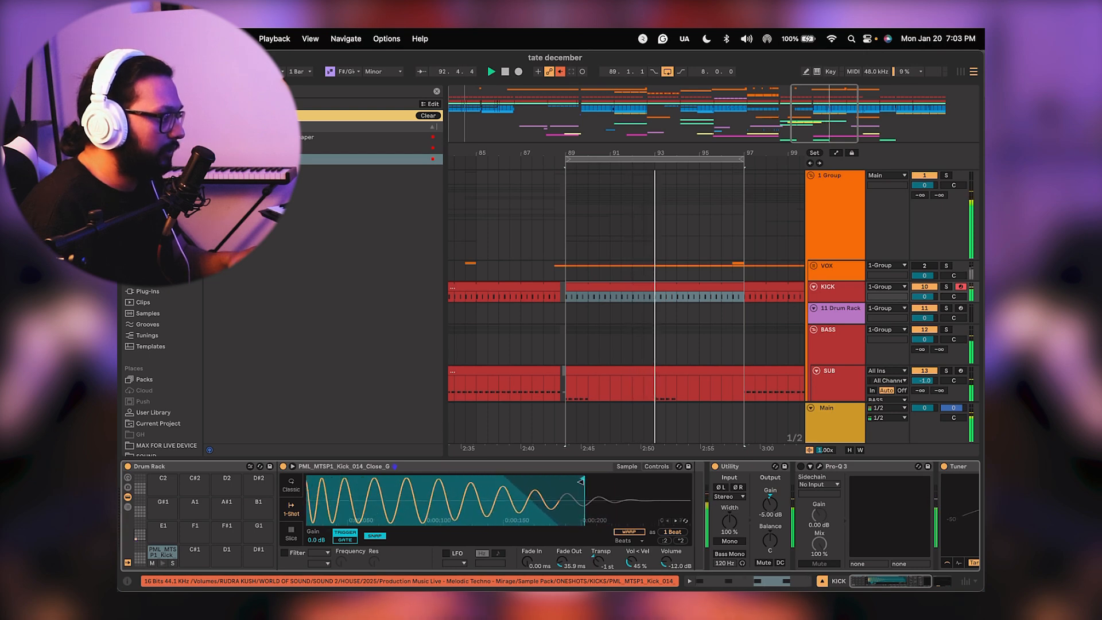
mouse_move(581, 480)
left_mouse_down()
mouse_move(548, 483)
mouse_move(597, 492)
left_mouse_up()
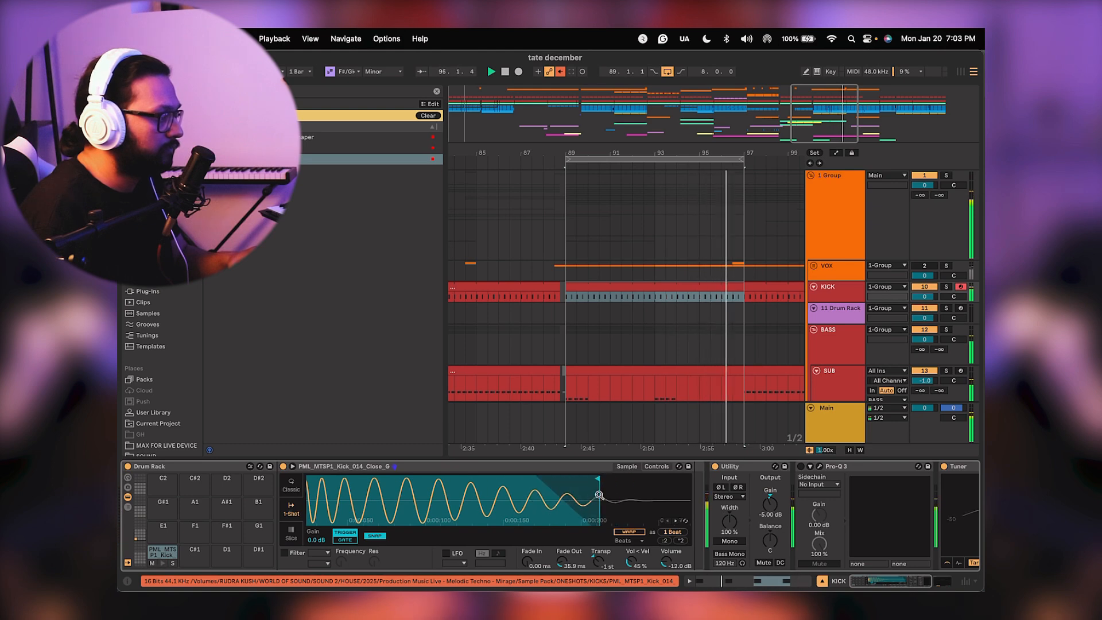
Audition the SUB part from bar 89, and open the notes of the SUB clip spanning bars 89 to 97.
scroll(652, 321, "down", 3)
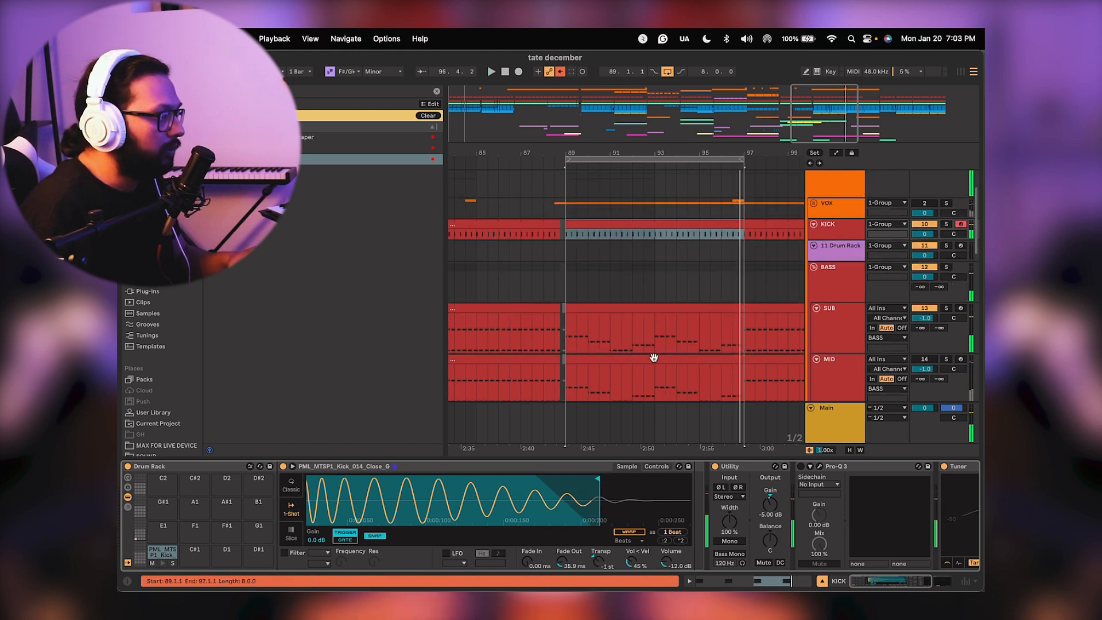
left_click(654, 338)
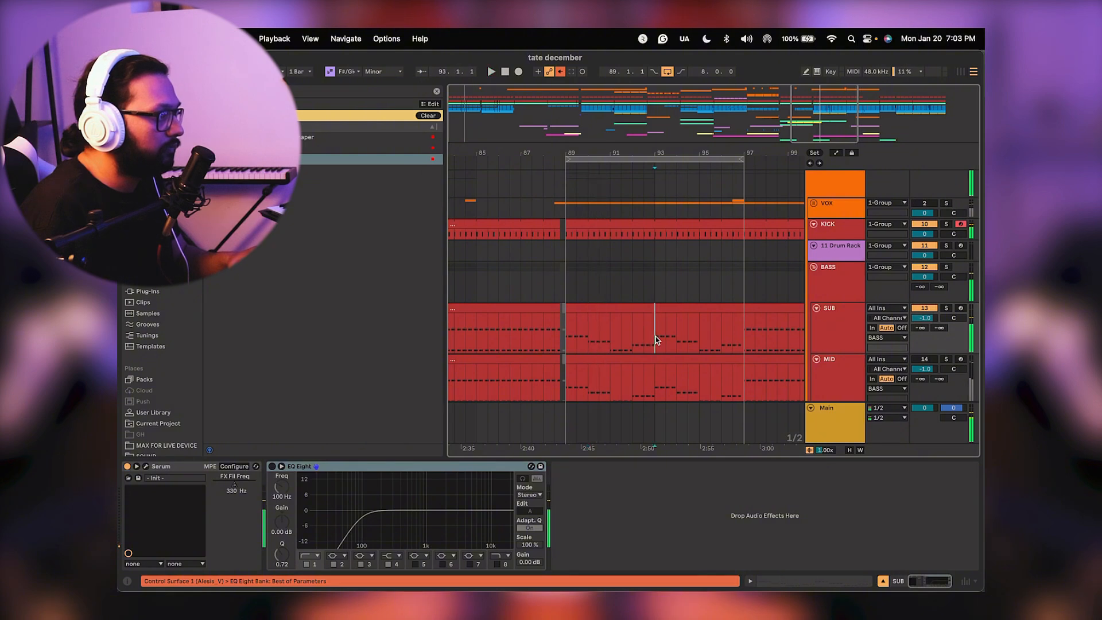
key("space")
left_click(665, 309)
key("space")
key("space")
left_click(629, 333)
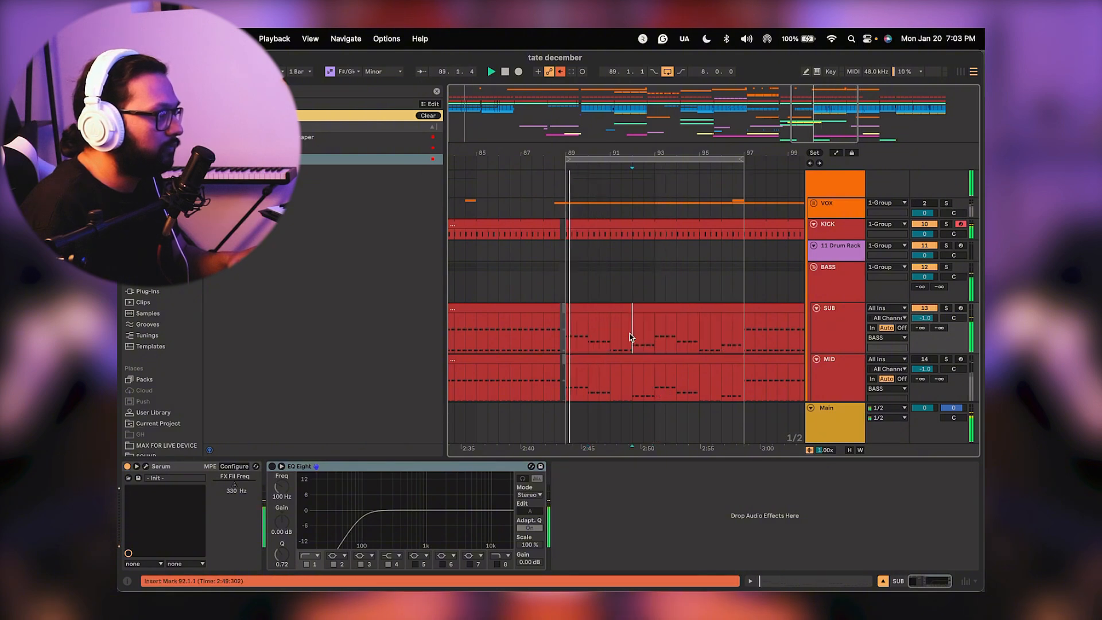
left_click(654, 339)
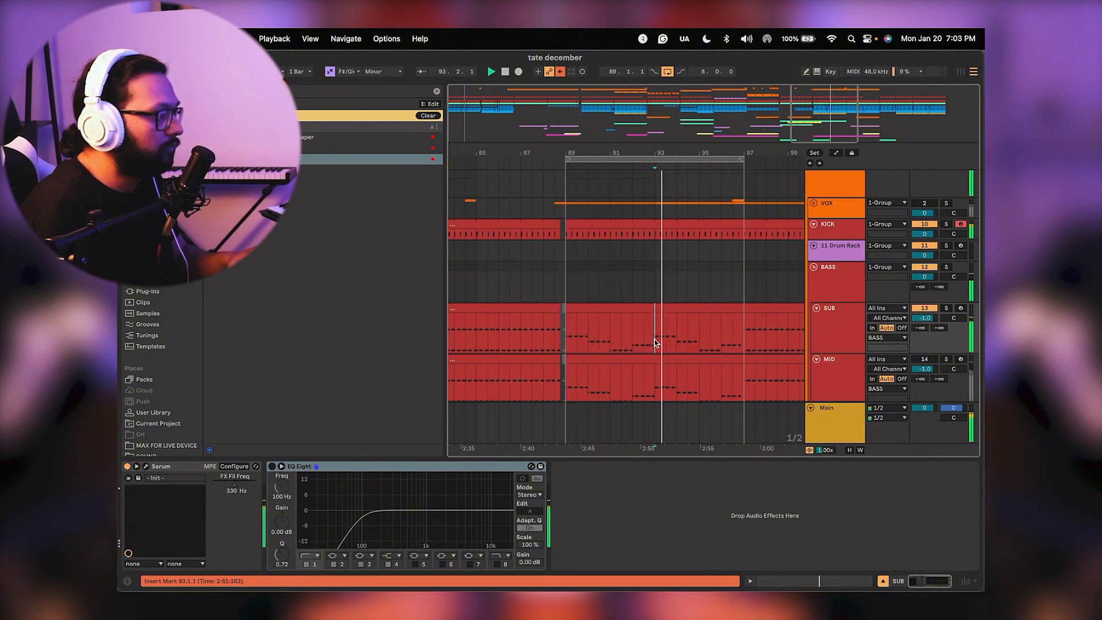
double_click(659, 310)
key("space")
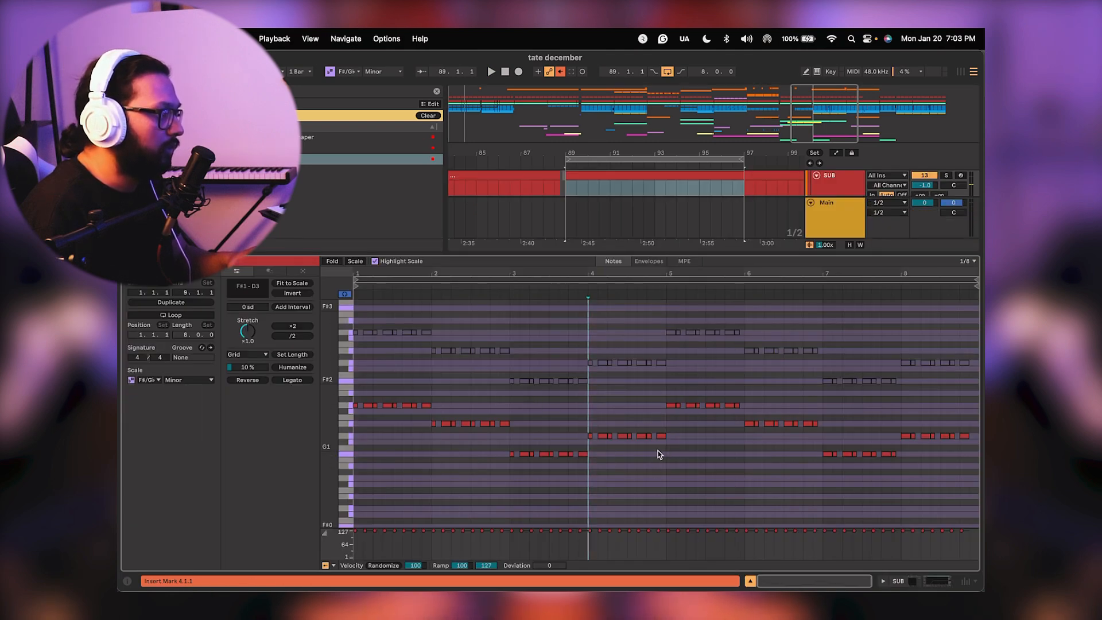
Compare the SUB clip's notes in bars 1 to 4 with those in bars 5 to 8, limiting the note rows to the scale.
left_click_drag(658, 449, 344, 401)
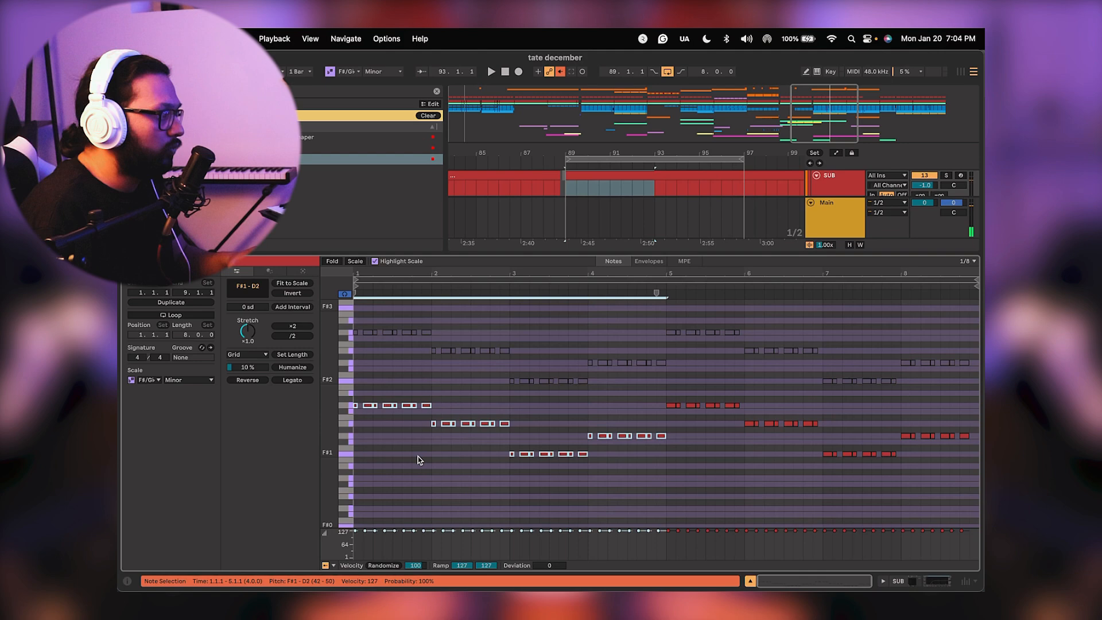
left_click(417, 456)
mouse_move(671, 415)
left_mouse_down()
mouse_move(929, 418)
mouse_move(973, 467)
mouse_move(751, 430)
mouse_move(670, 404)
left_mouse_up()
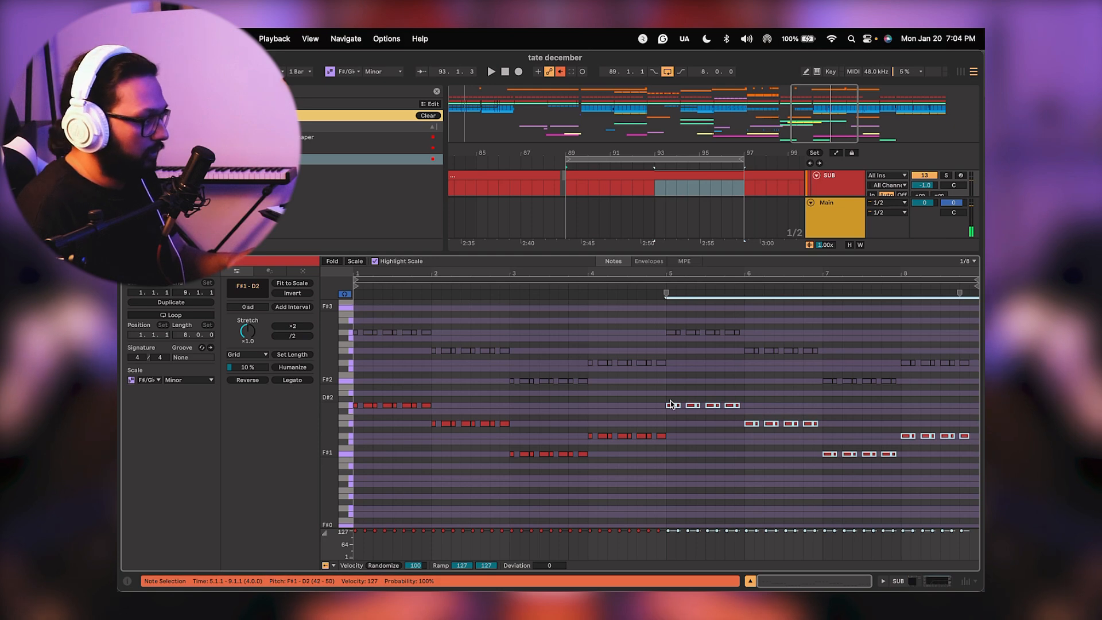
left_click_drag(664, 481, 354, 391)
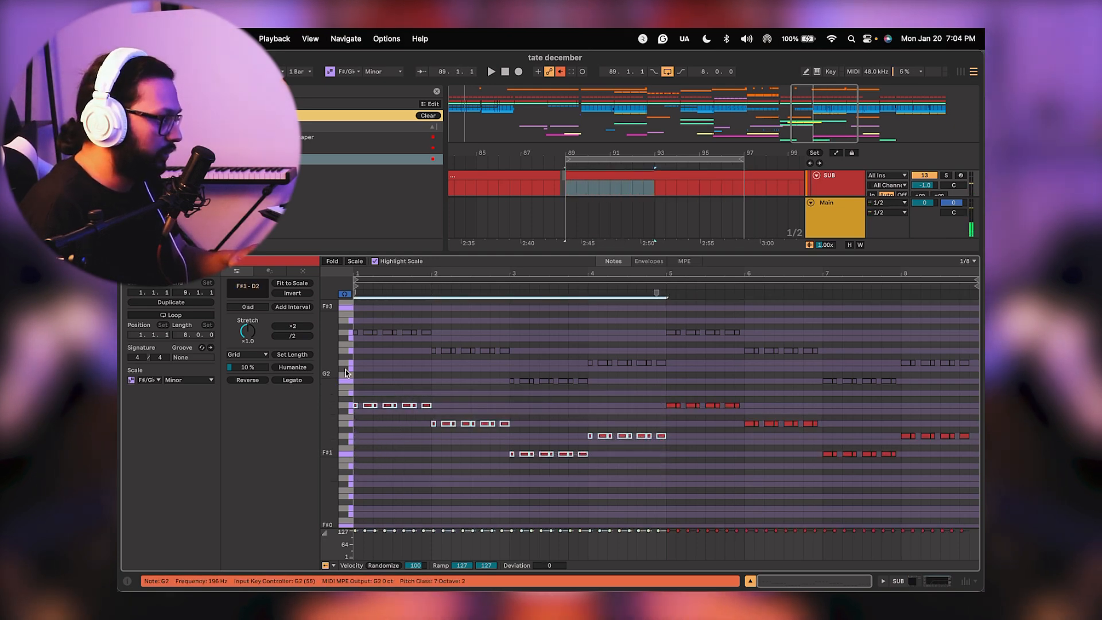
left_click(355, 262)
left_click(480, 408)
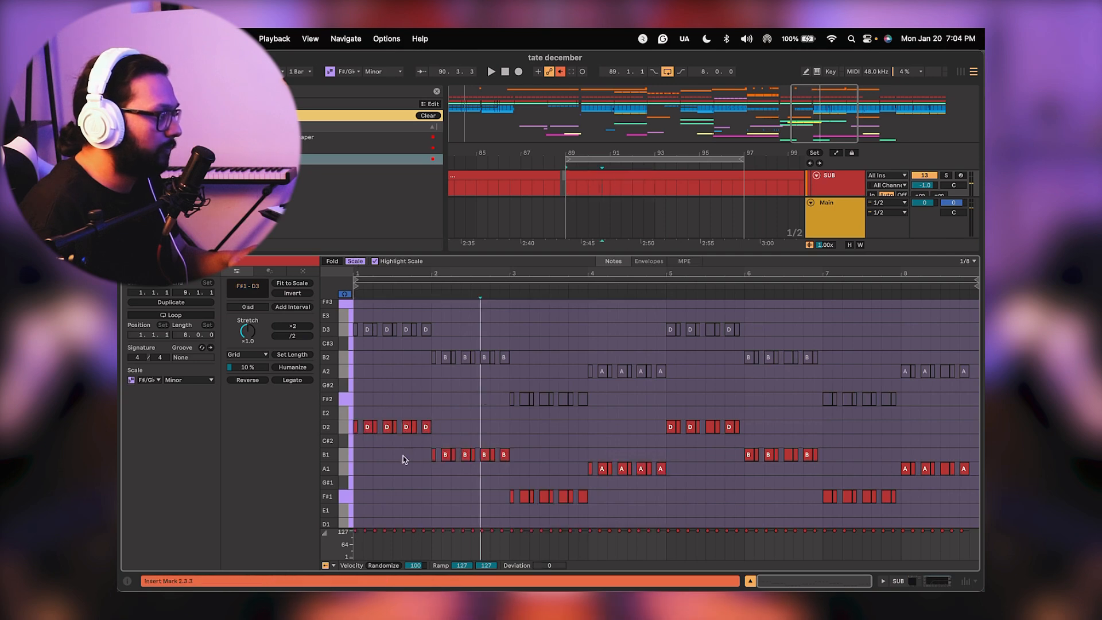
left_click(355, 428)
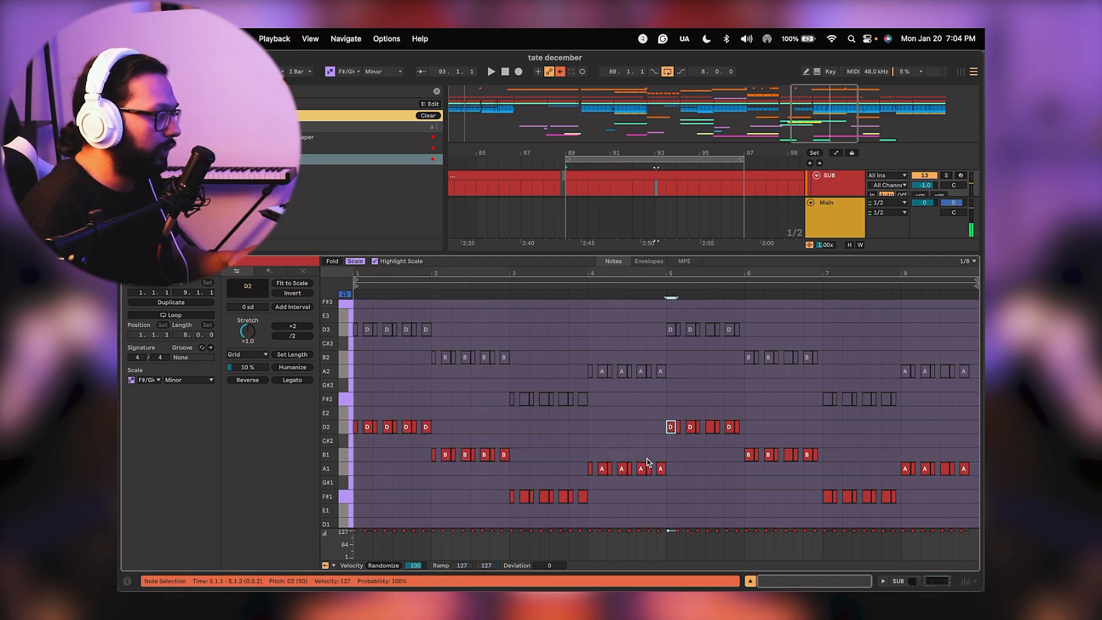
Replace the SUB clip's notes in bars 5 to 8 with a duplicate of bars 1 to 4, and play the loop.
left_click_drag(674, 413, 983, 517)
key("Delete")
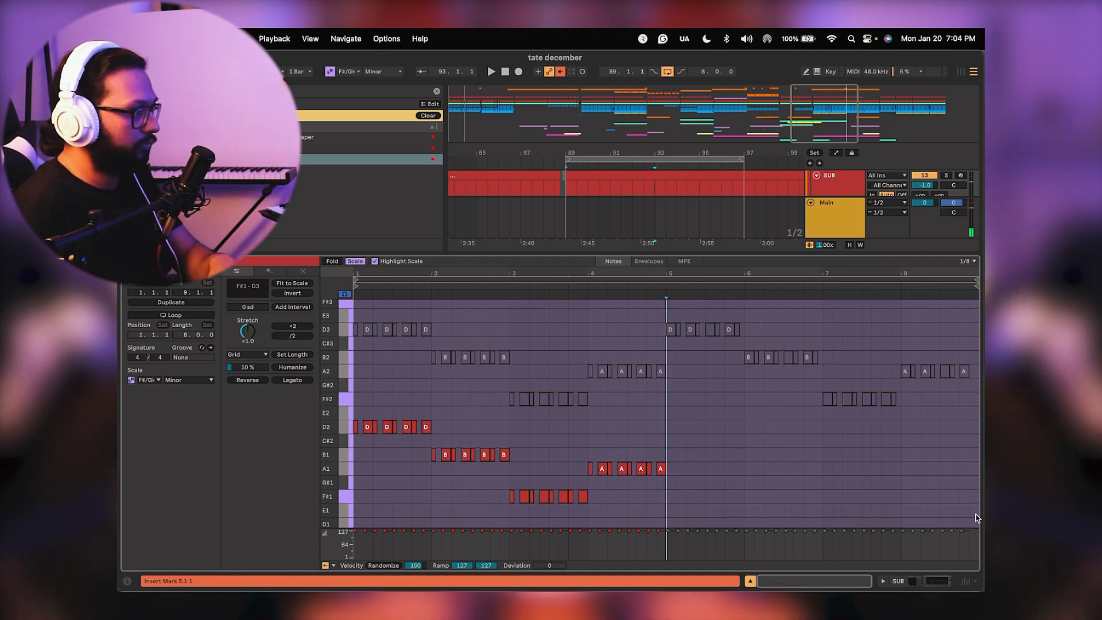
left_click_drag(660, 425, 359, 490)
key("super+d")
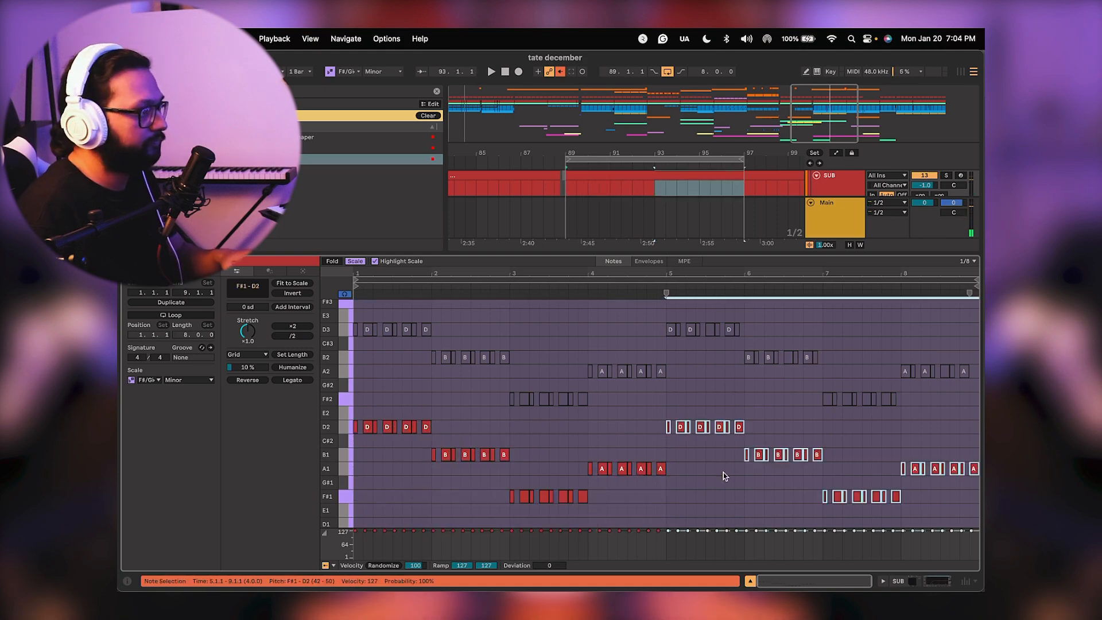
key("space")
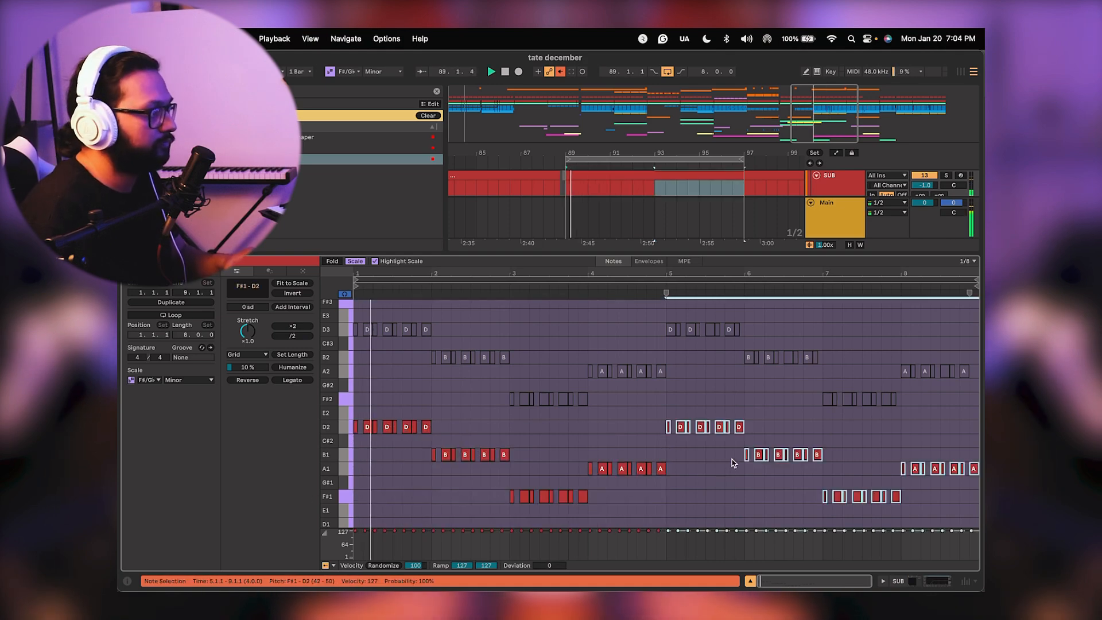
Return to the SUB track's devices and copy the edited SUB clip over the MID track's clip at bars 89 to 97.
left_click(906, 583)
scroll(726, 314, "up", 2)
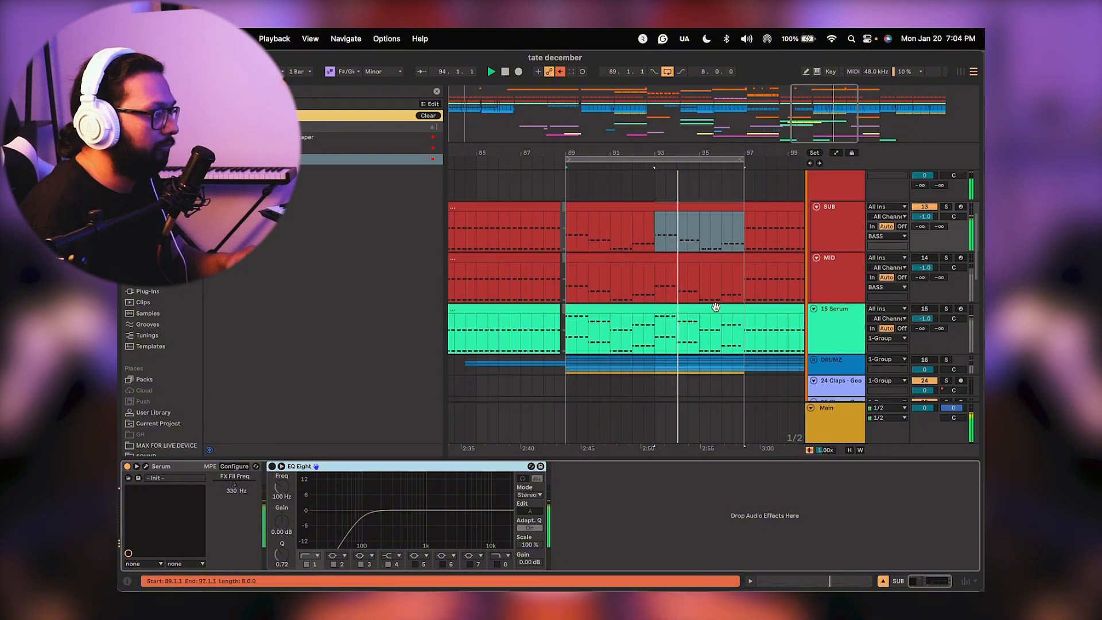
left_click(646, 209)
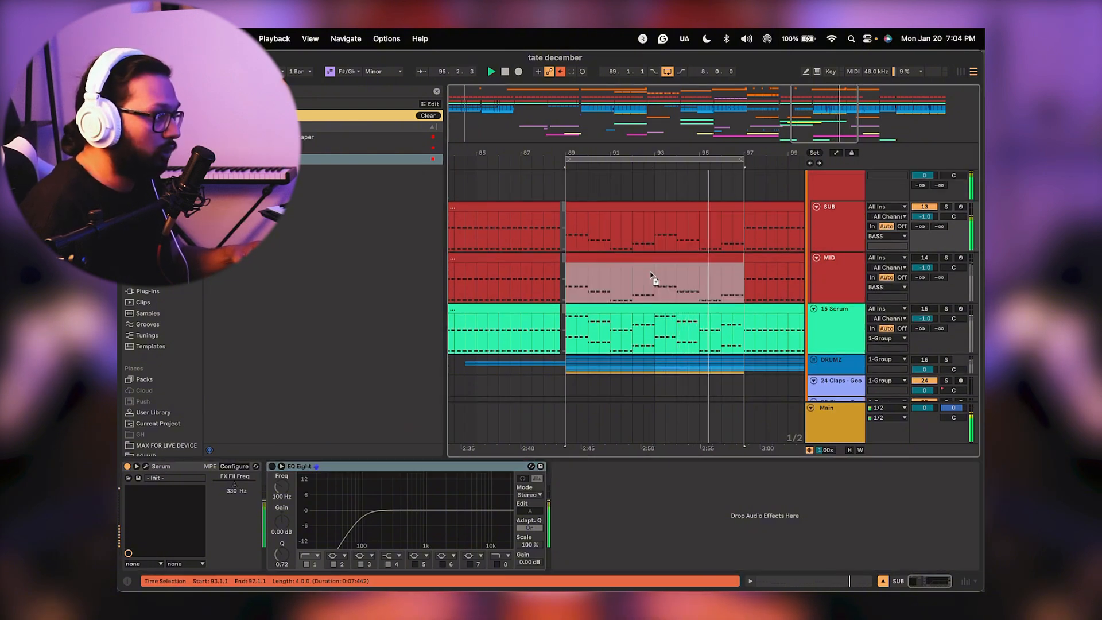
left_click(651, 275)
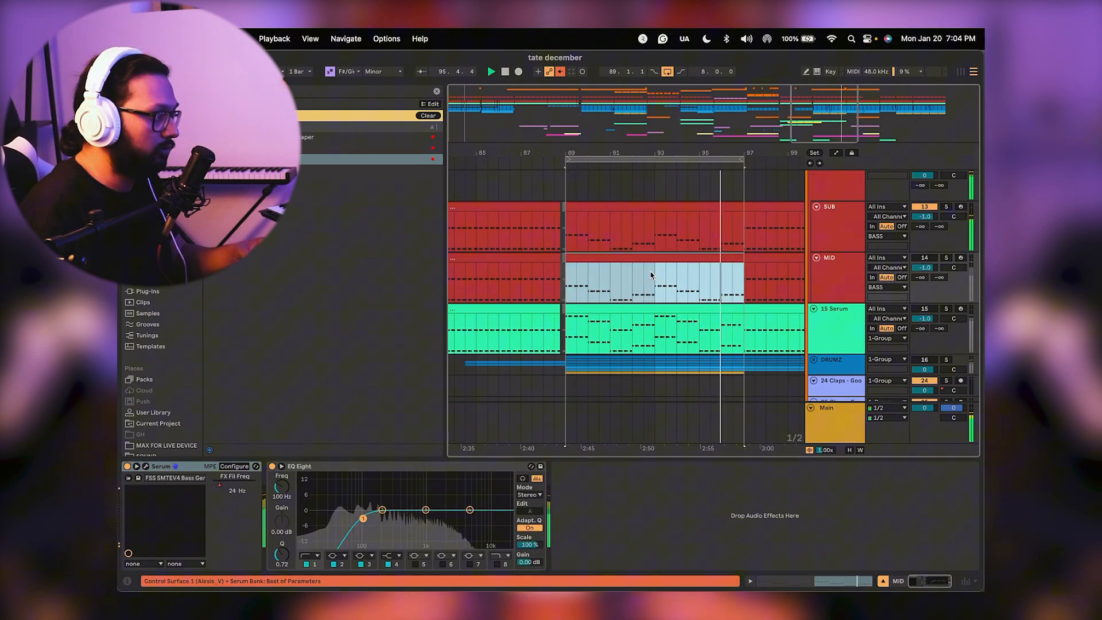
Activate and solo the MID track, audition it with Serum's FX Fil Freq parameter in view, and restart playback from bar 89.
left_click(920, 258)
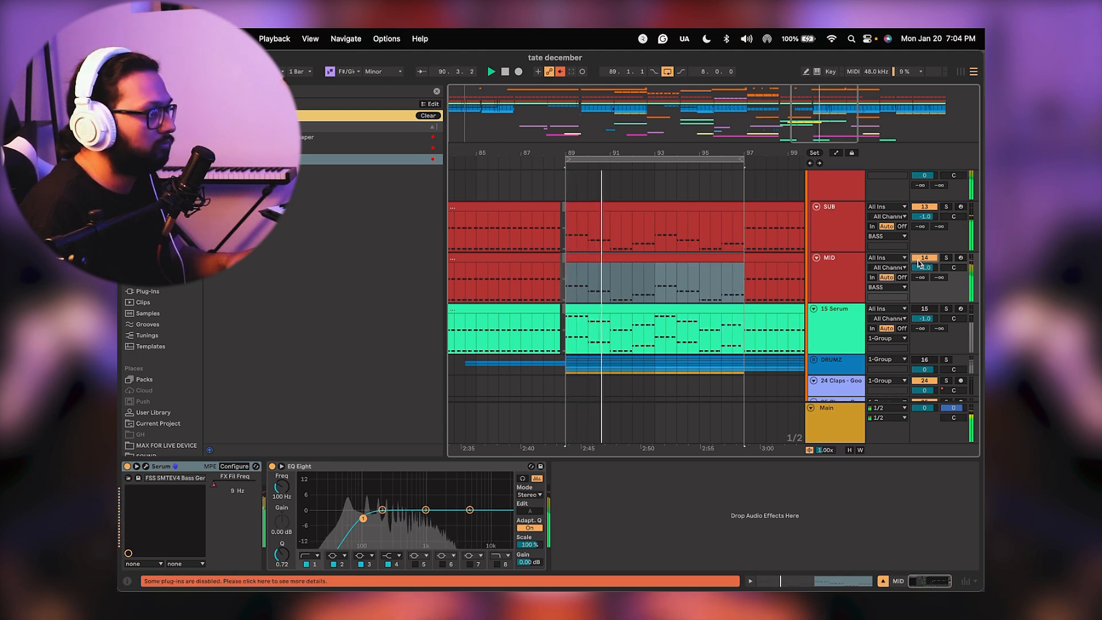
left_click(946, 258)
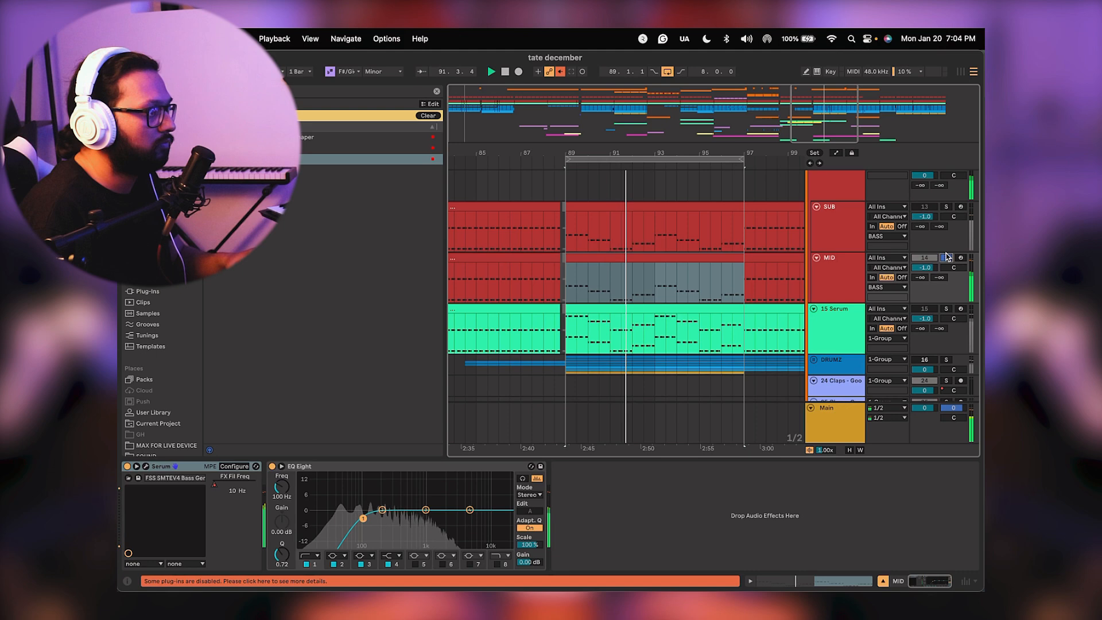
left_click(836, 286)
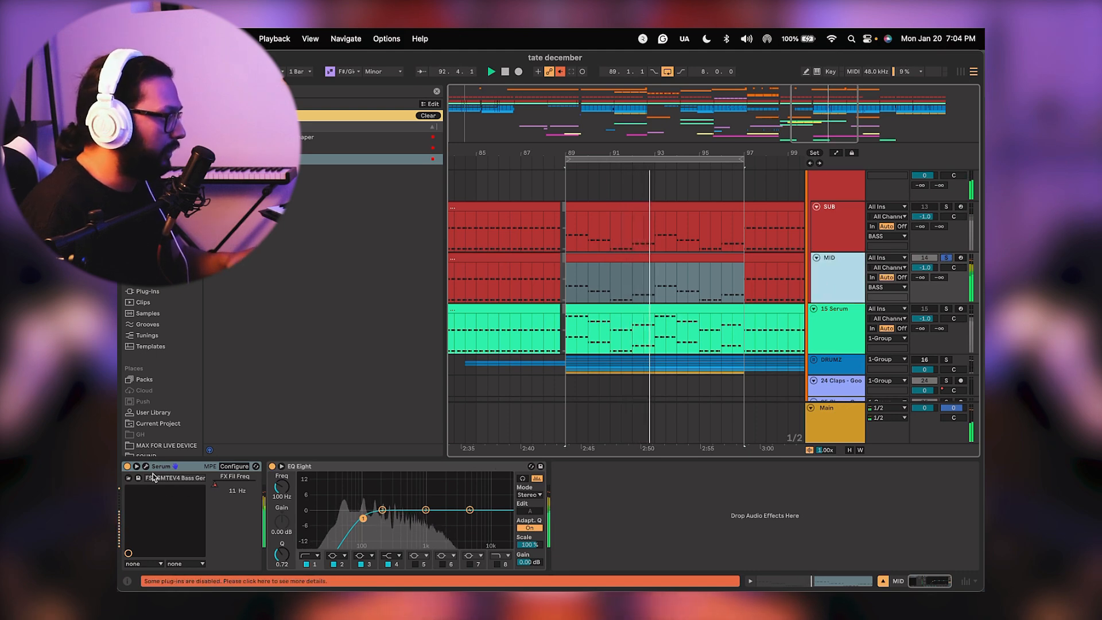
left_click(215, 483)
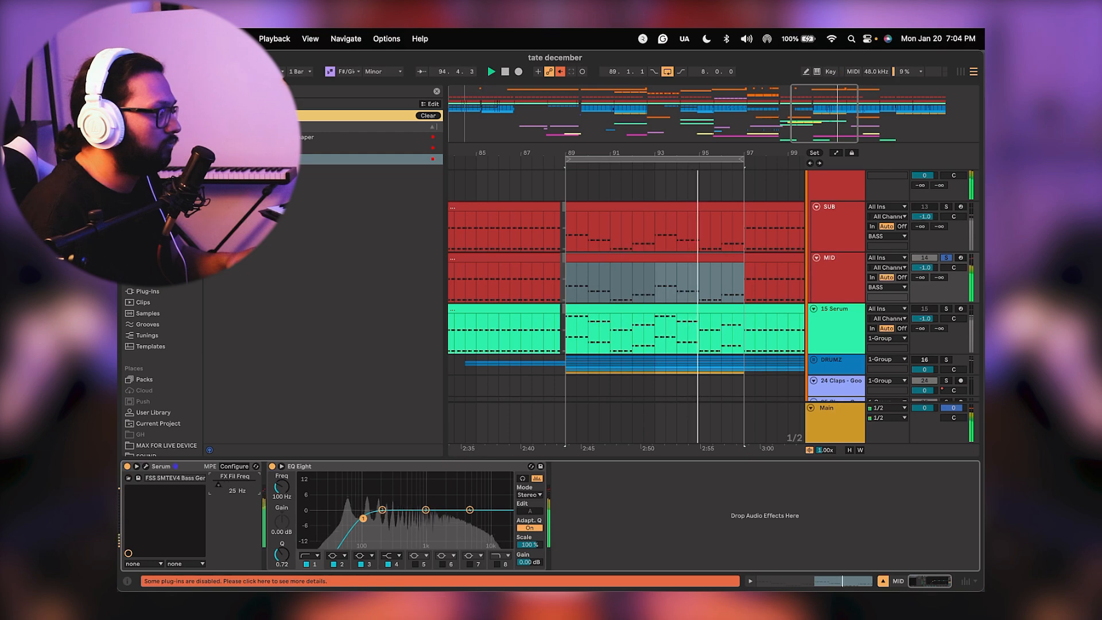
key("space")
key("space")
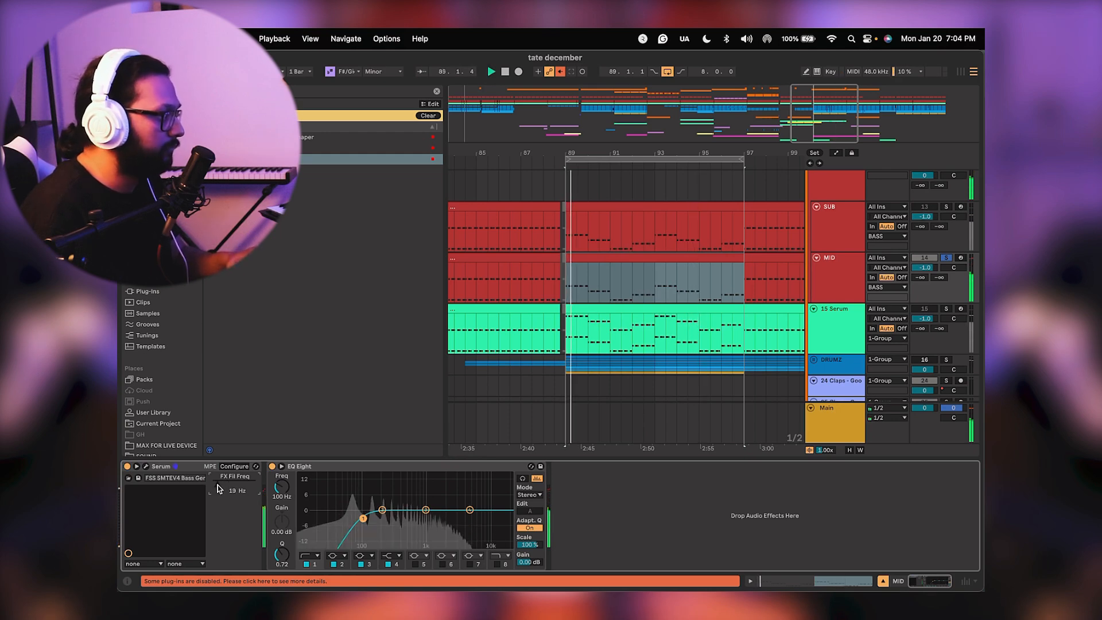
Set Serum's FX Fil Freq on the MID track to 14 Hz, unsolo the track and switch to the session mixer.
left_click_drag(217, 485, 216, 485)
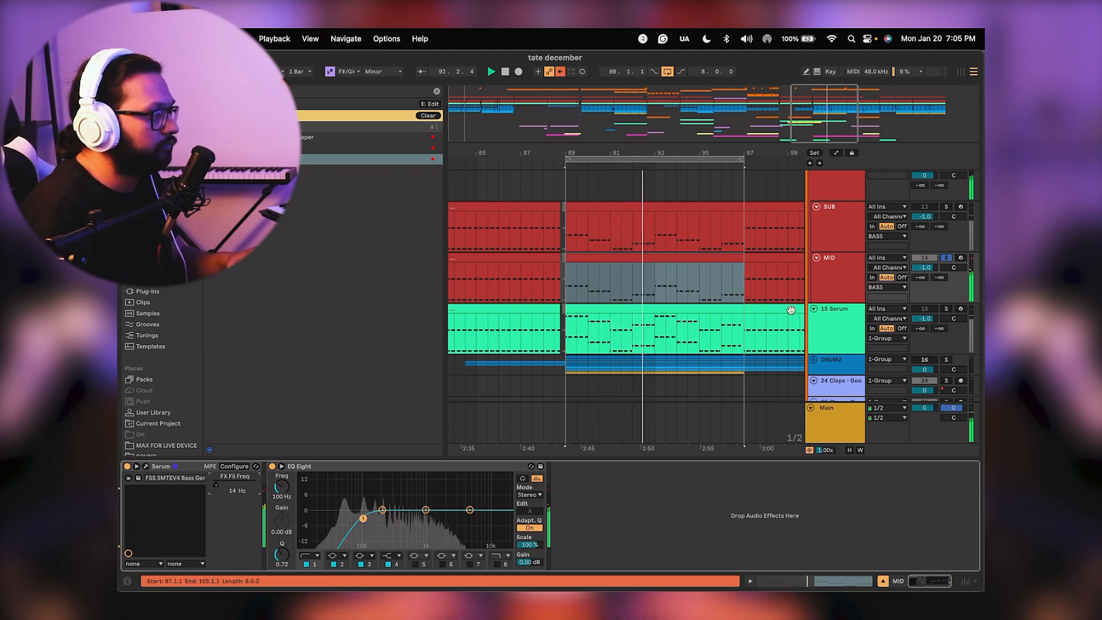
left_click(947, 257)
key("Tab")
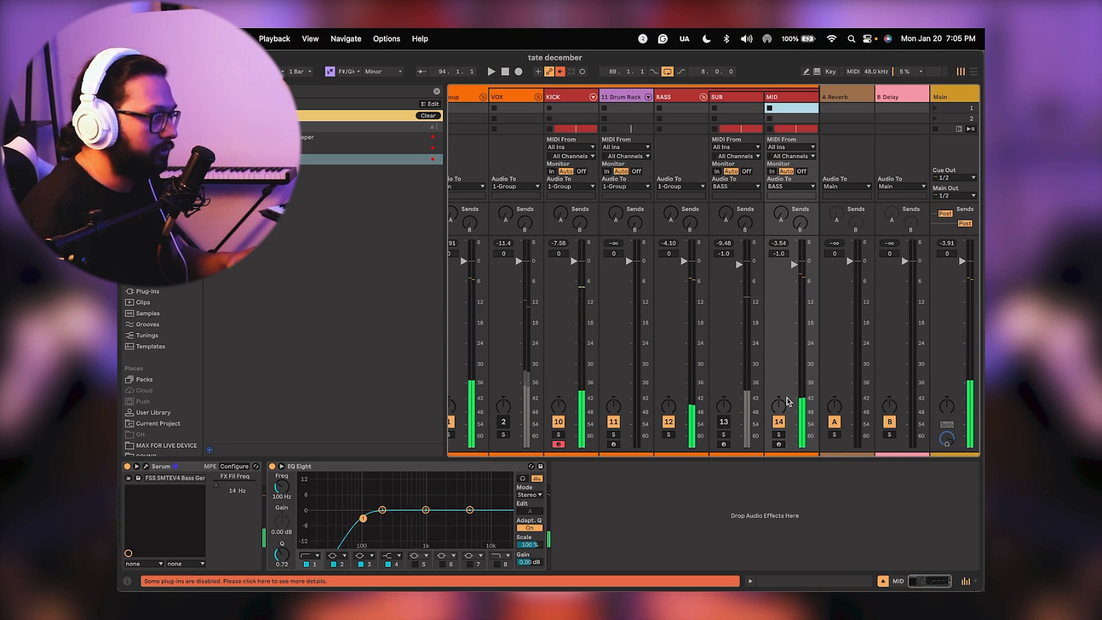
Play the loop with SUB and MID deactivated and set the KICK track's volume to -2.0 dB.
key("space")
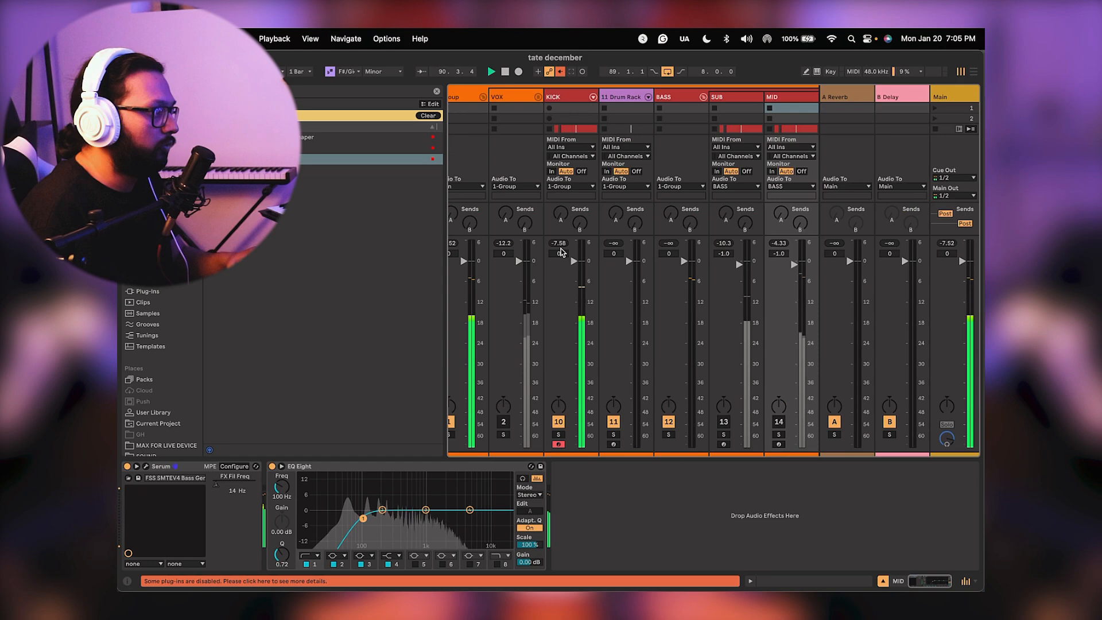
scroll(575, 267, "down", 1)
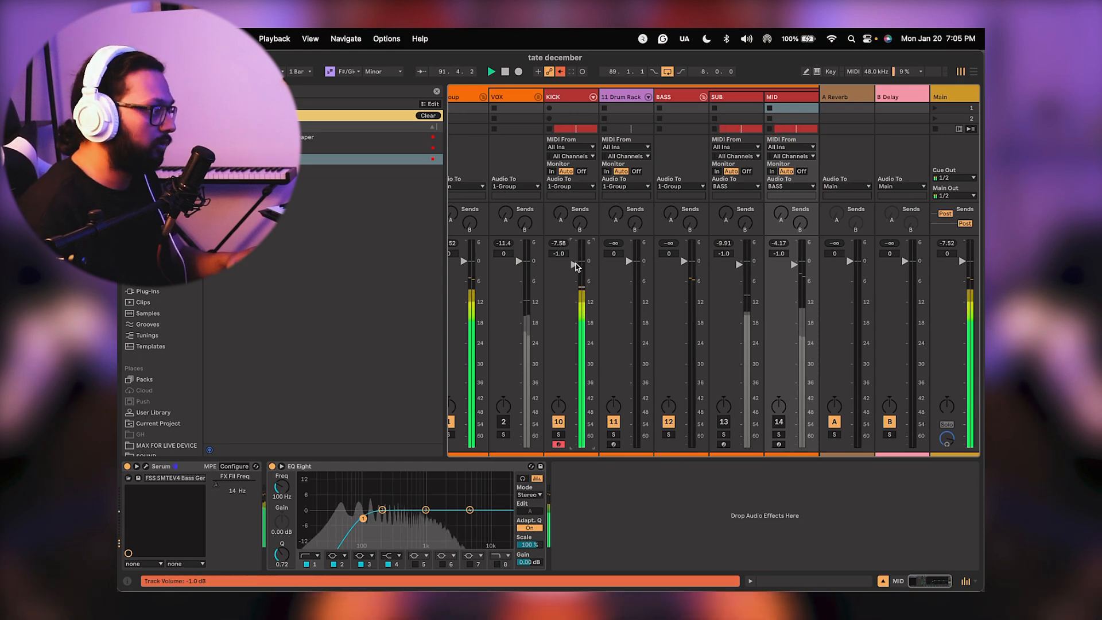
left_click(559, 244)
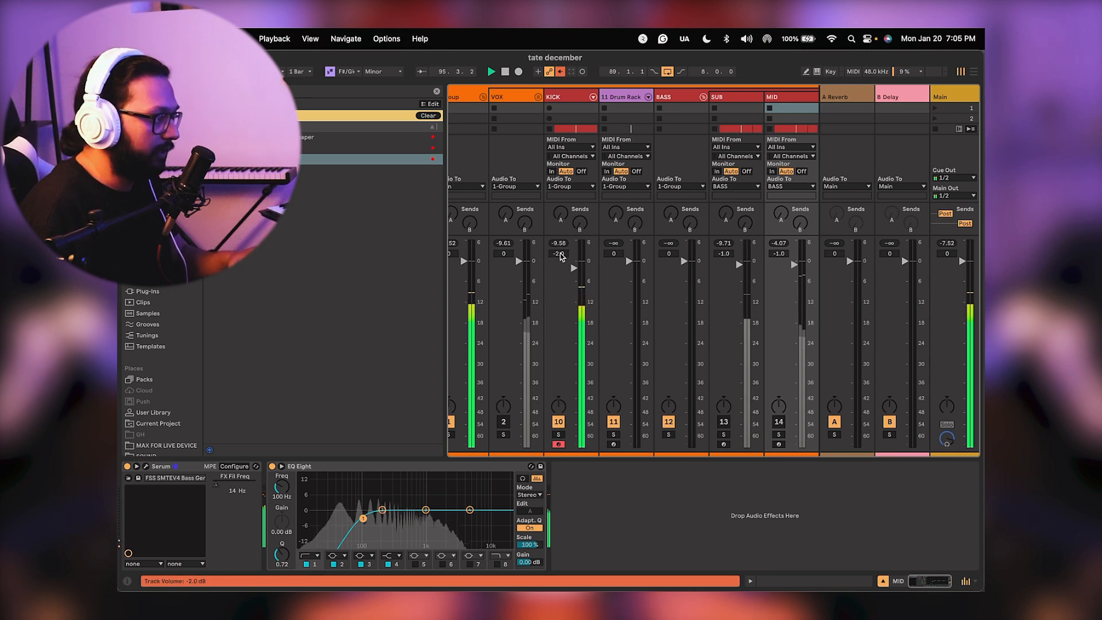
Reactivate the SUB and MID tracks, setting the BASS group's volume to -2.0 dB and MID's to -12.0 dB.
left_click(719, 423)
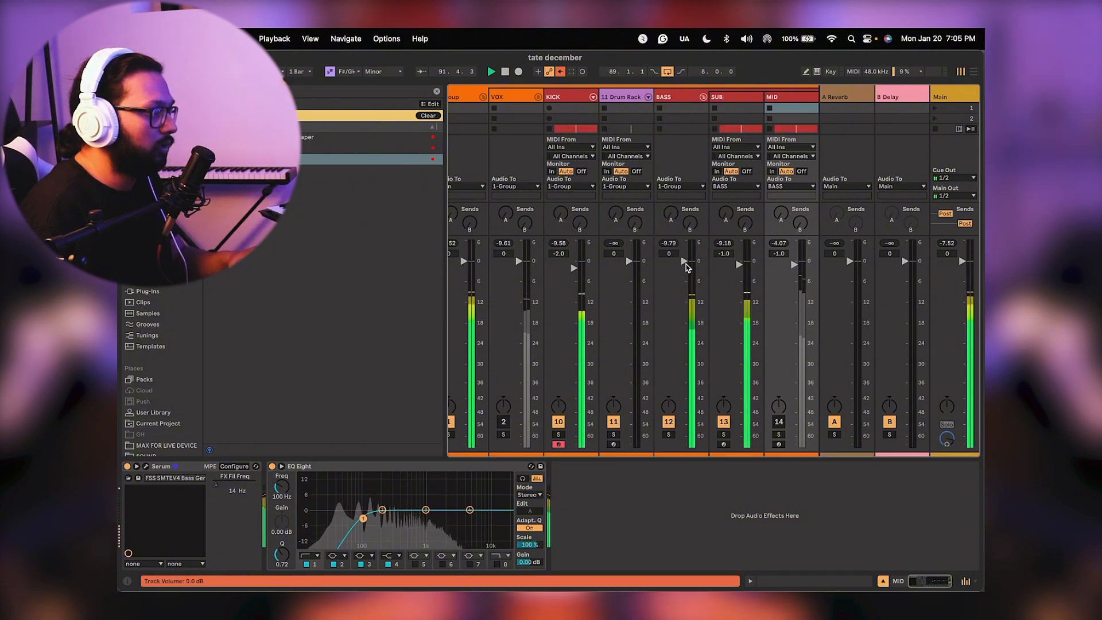
left_click_drag(686, 265, 683, 268)
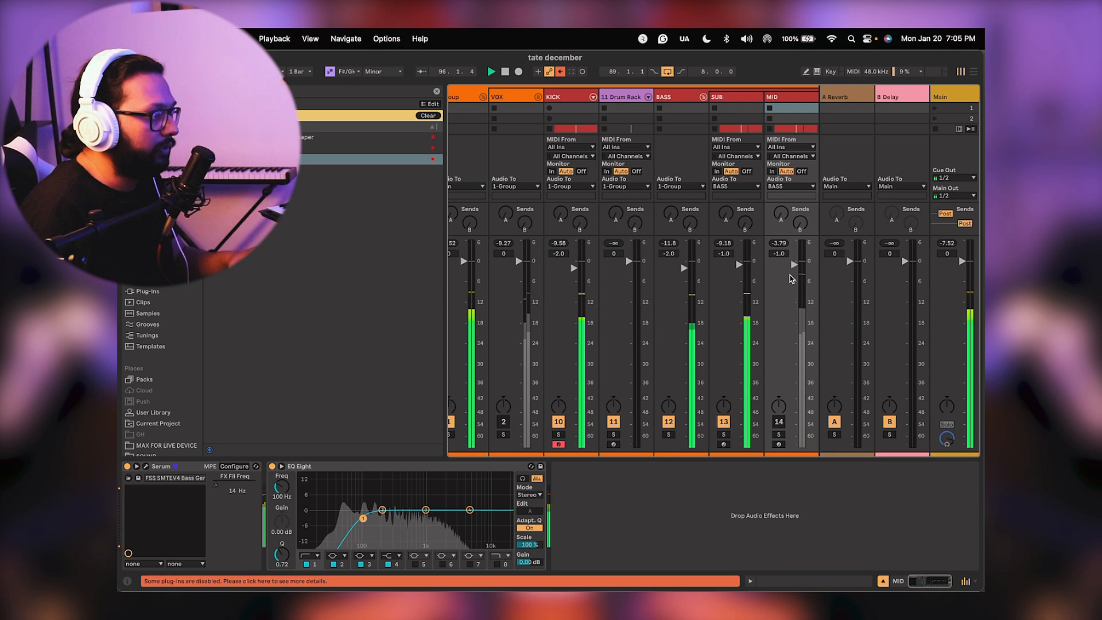
left_click(778, 422)
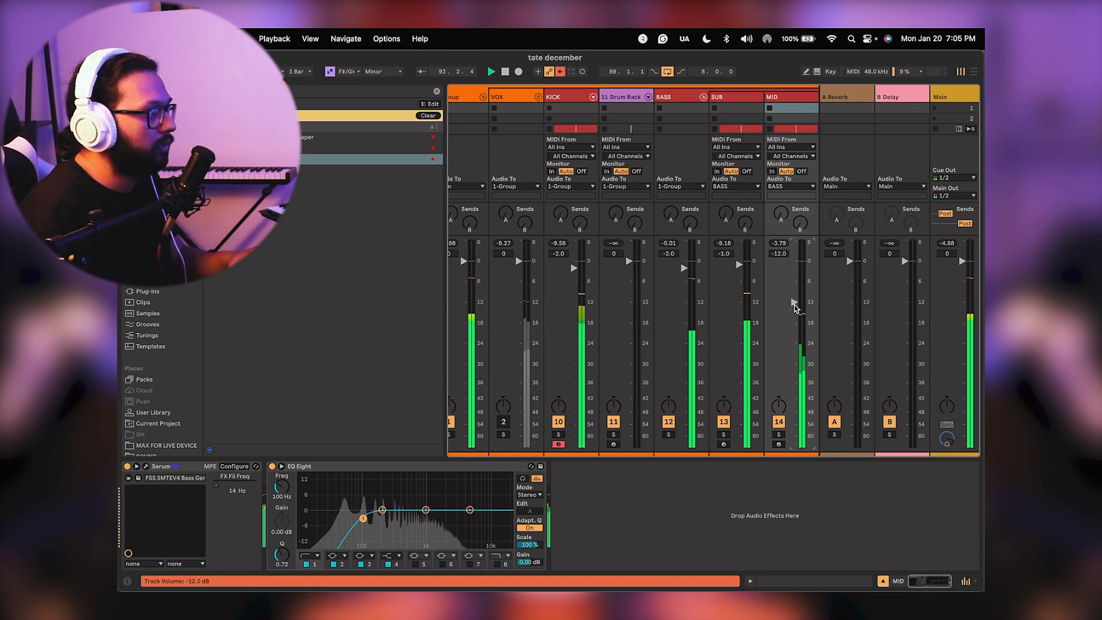
left_click_drag(781, 235, 789, 248)
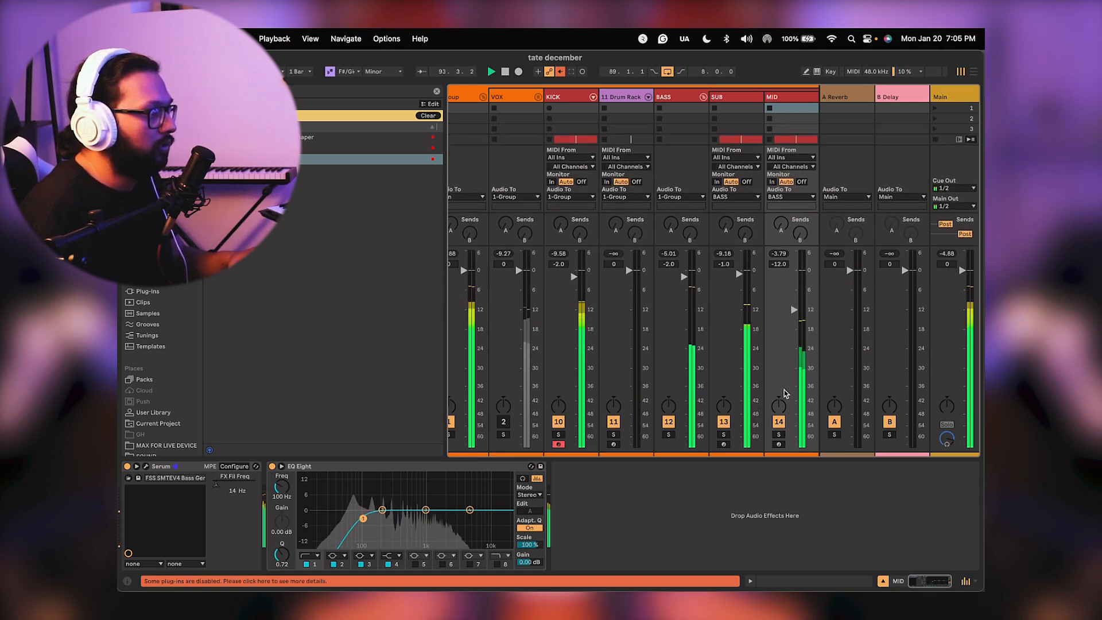
Solo the MID track at -3.4 dB, review its Serum effects and set the Reverb macro to 29%.
left_click(777, 435)
left_click_drag(797, 308, 794, 276)
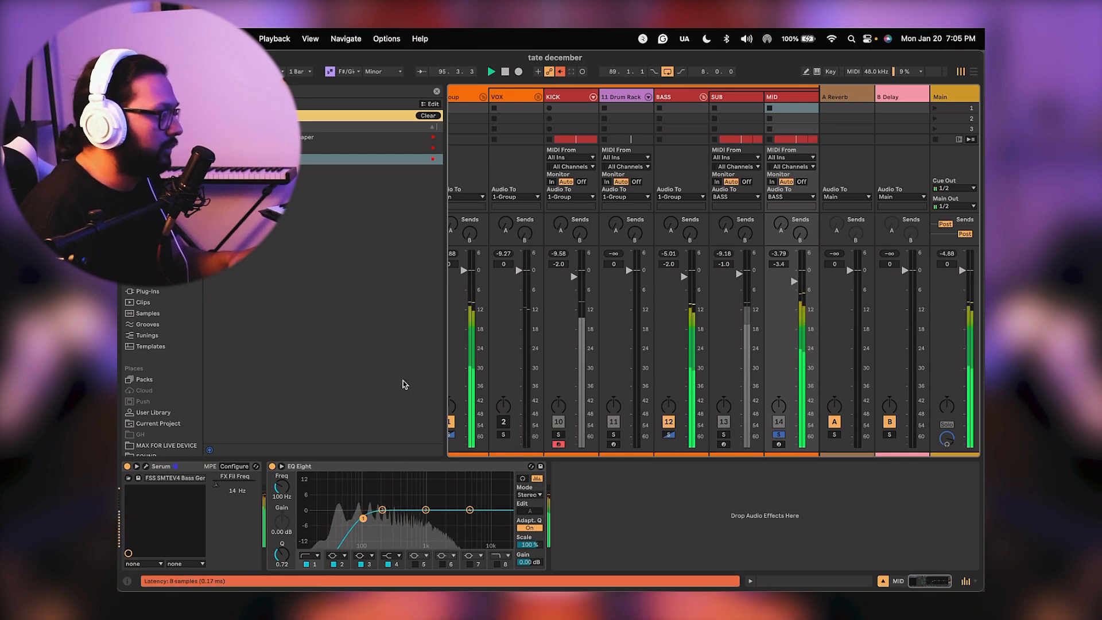
key("super+alt+p")
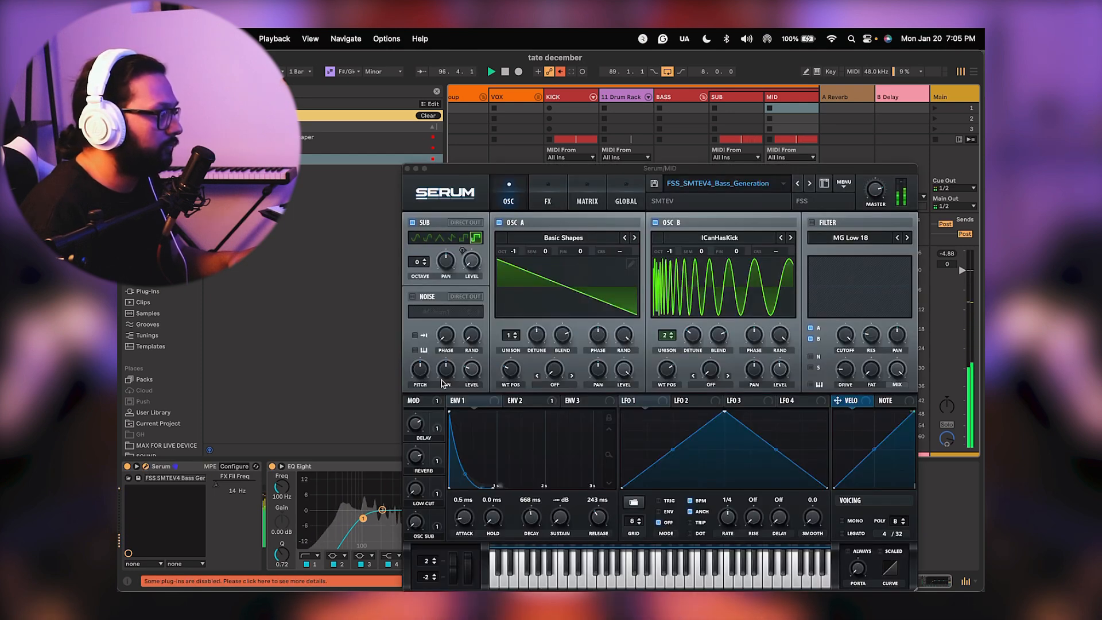
left_click(418, 457)
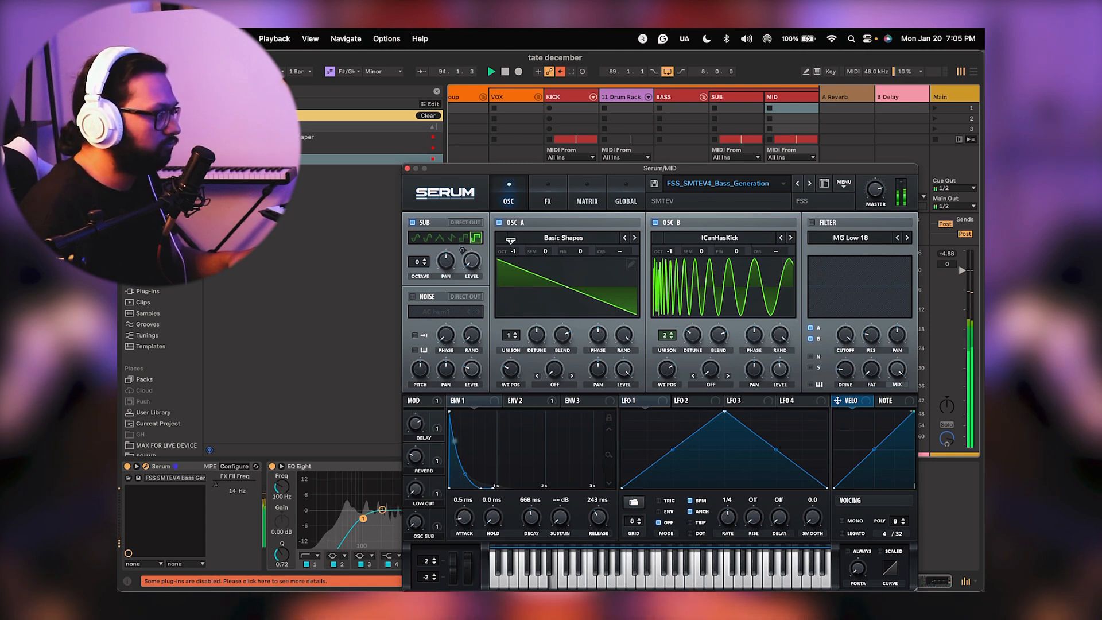
left_click_drag(538, 173, 523, 91)
left_click(544, 126)
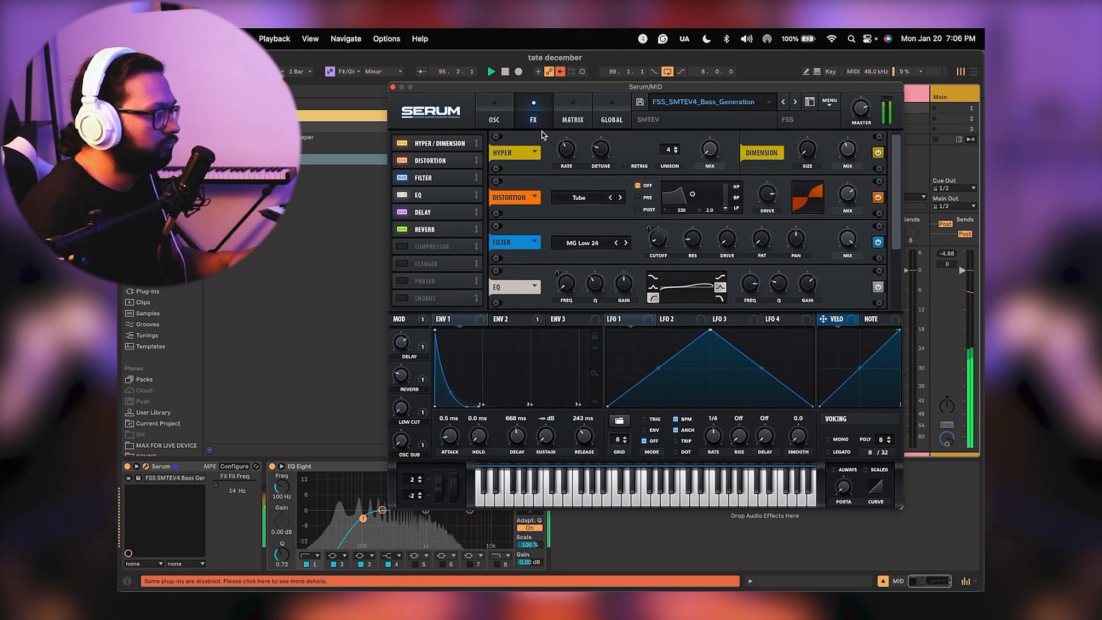
left_click_drag(895, 218, 899, 326)
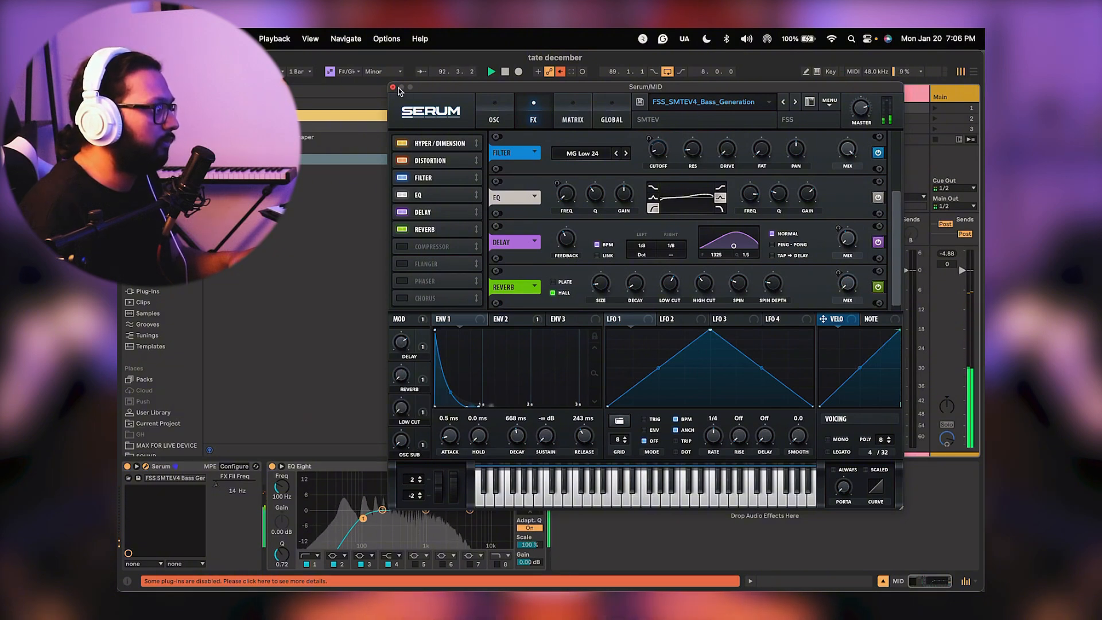
left_click_drag(406, 376, 409, 347)
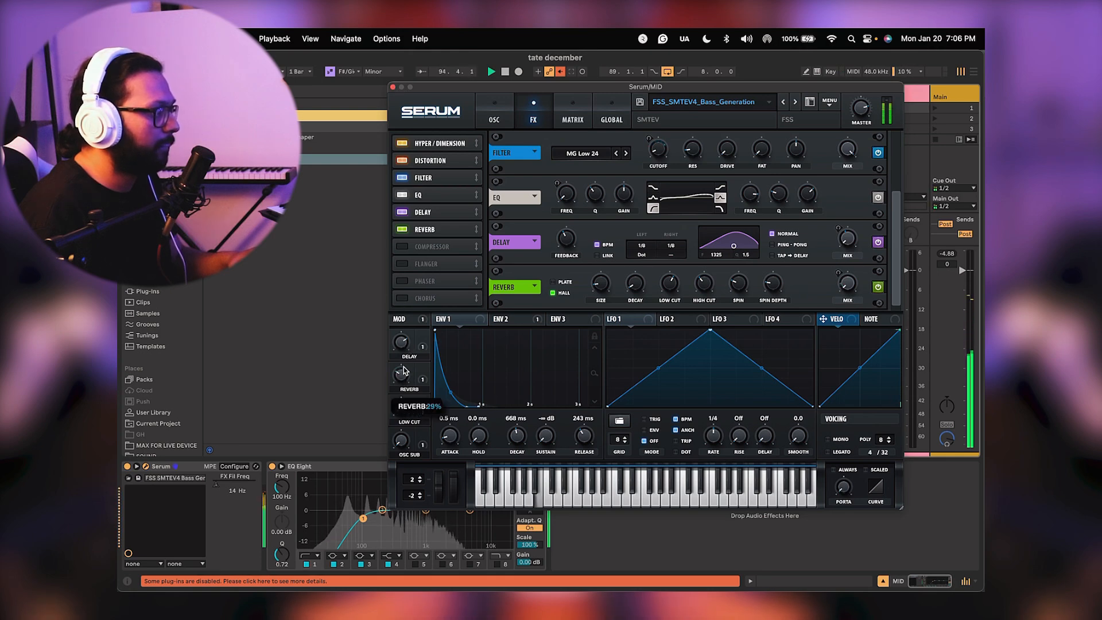
left_click(393, 87)
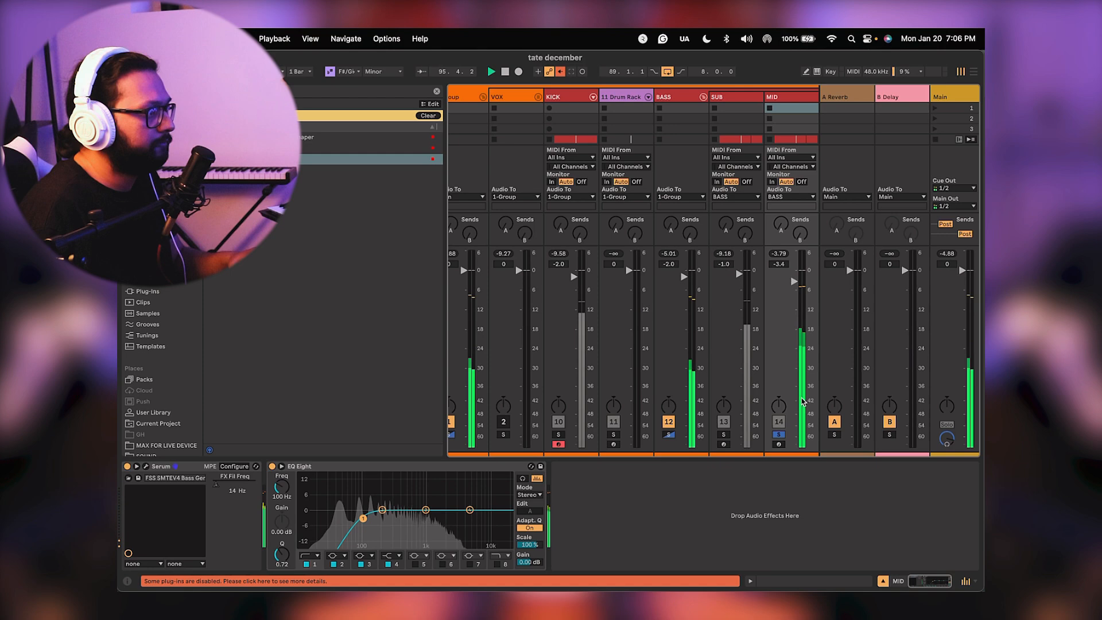
Unsolo the MID track and set its volume to -10.3 dB and its Serum FX Fil Freq to 17 Hz.
left_click_drag(793, 281, 794, 307)
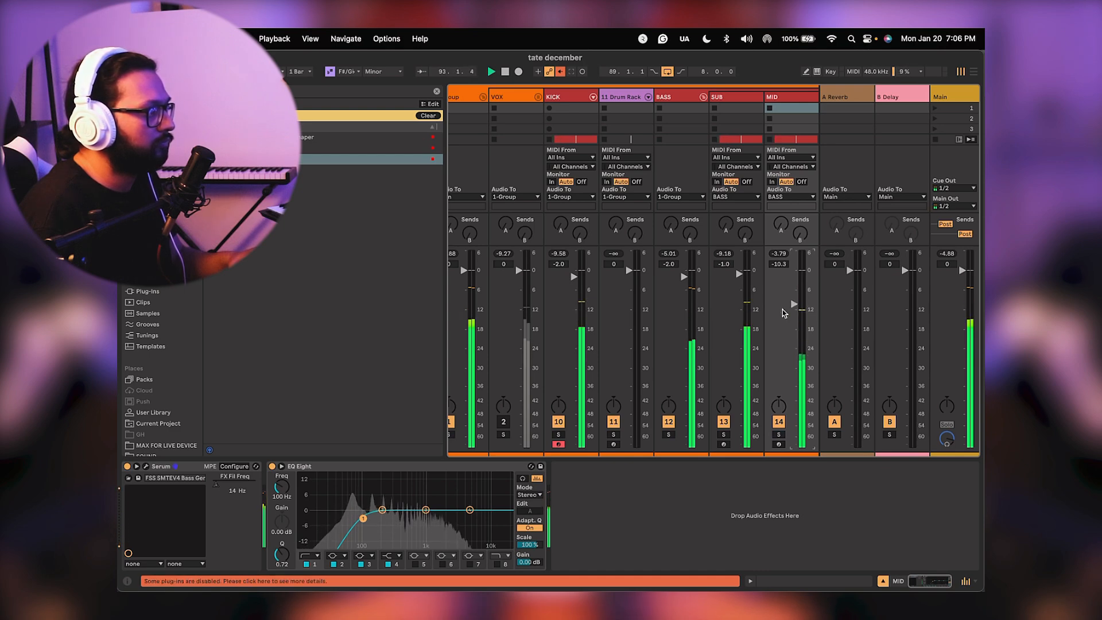
left_click_drag(217, 489, 217, 485)
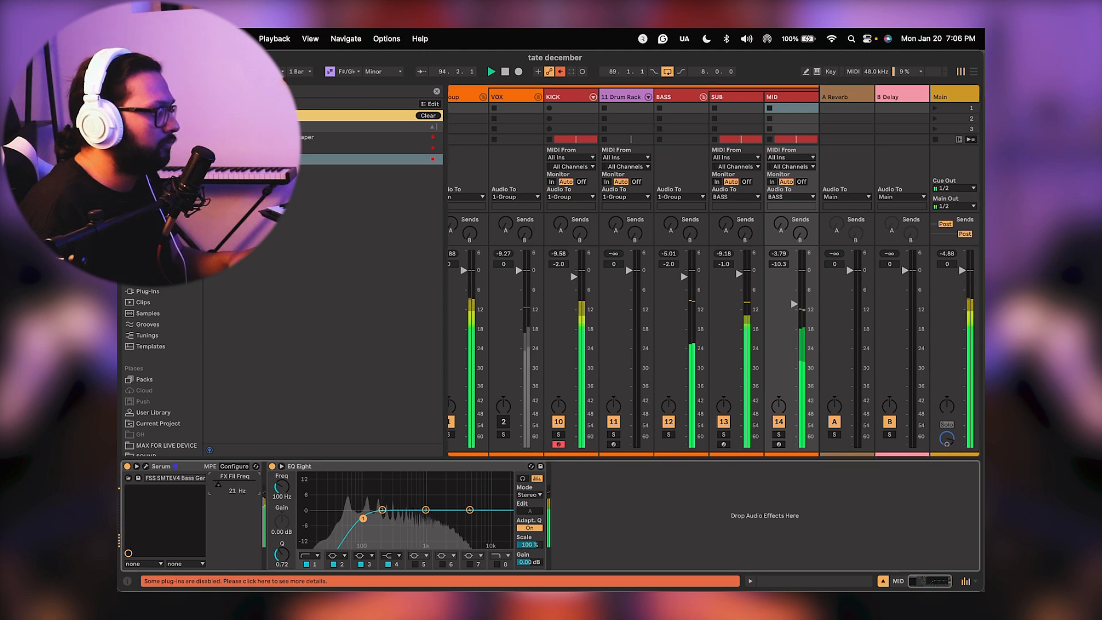
Enable the noise oscillator in the MID track's Serum with the BrightWhite analog noise, and close the plug-in window.
left_click(145, 468)
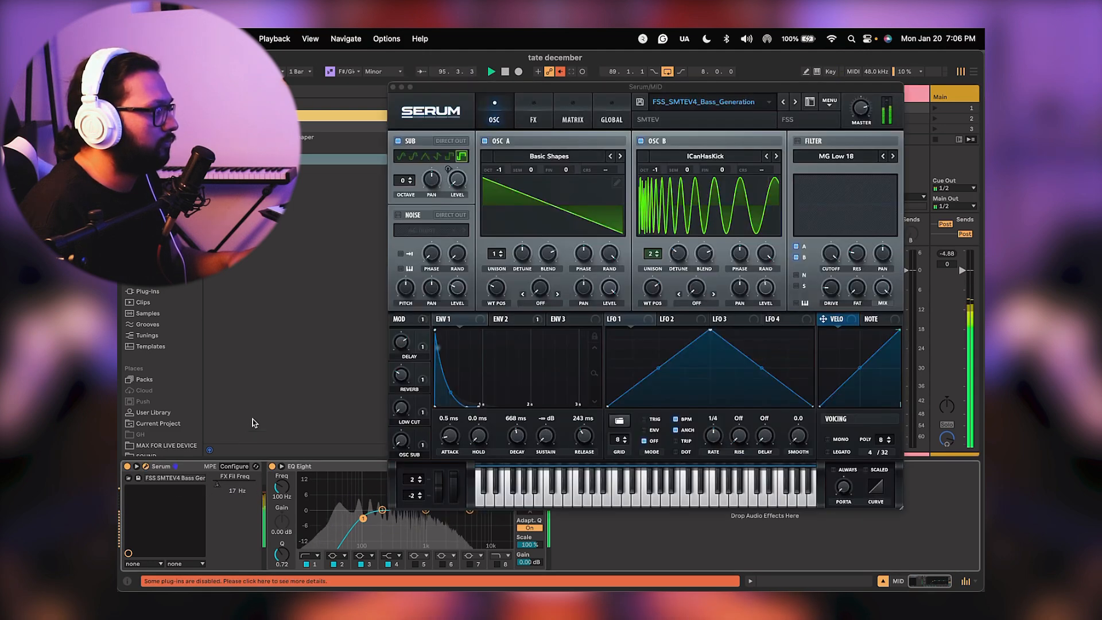
left_click(397, 215)
mouse_move(440, 245)
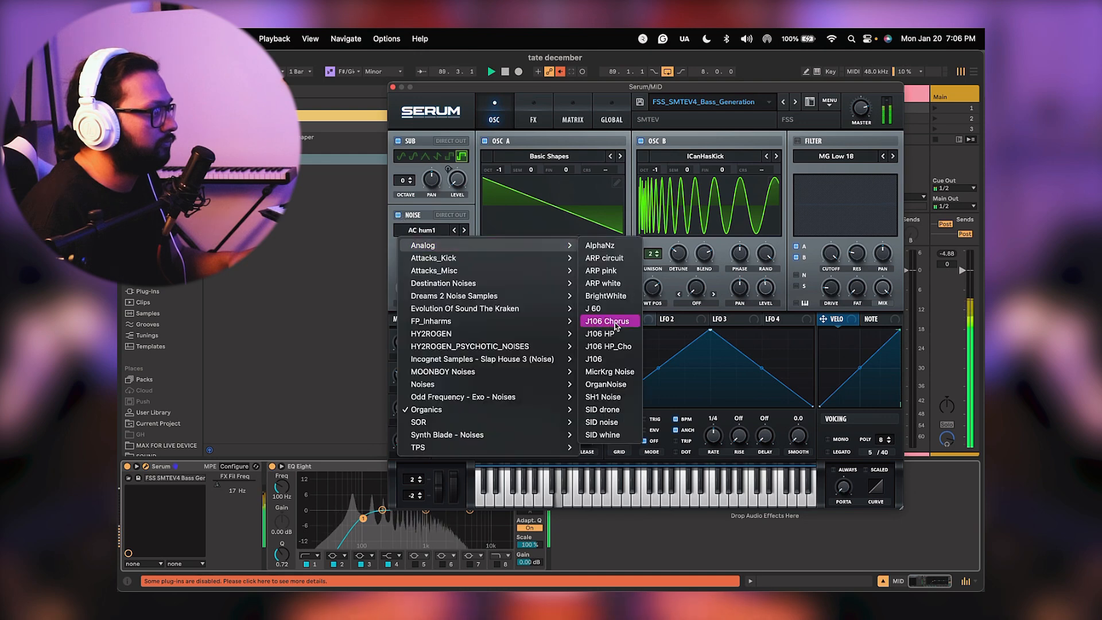
left_click(607, 298)
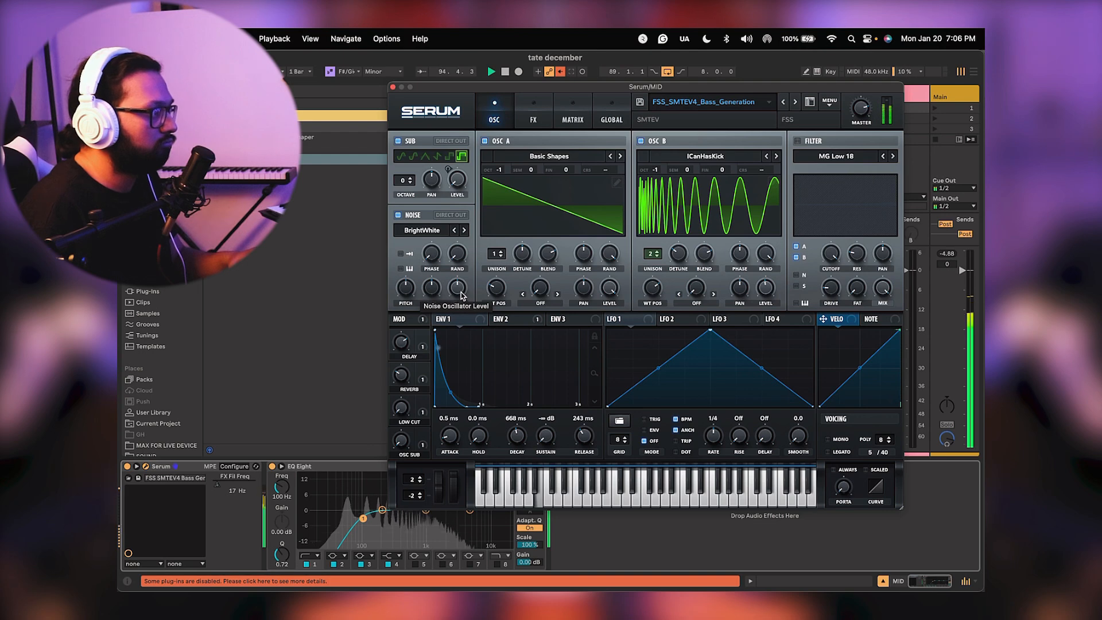
left_click(393, 87)
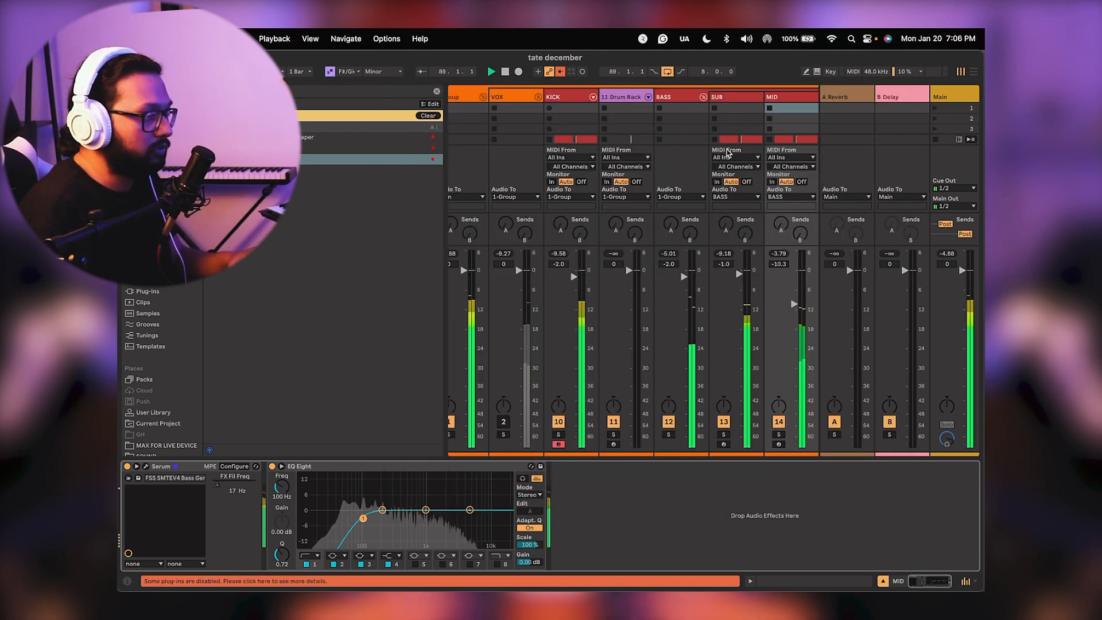
Collapse the BASS group and return to the arrangement view.
left_click(702, 99)
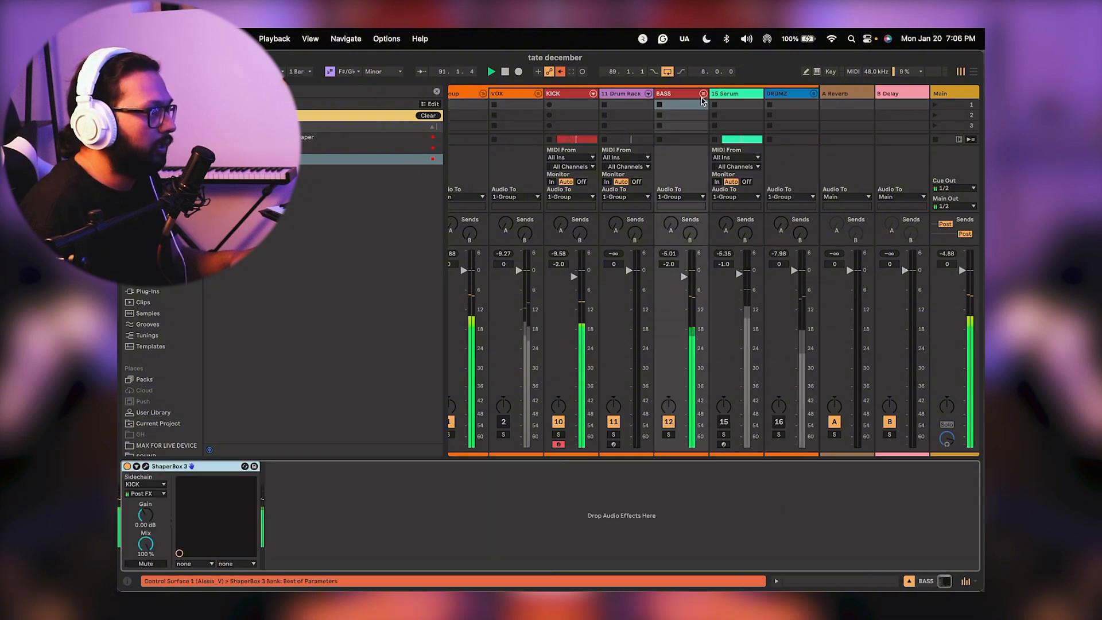
left_click(973, 73)
scroll(794, 246, "up", 3)
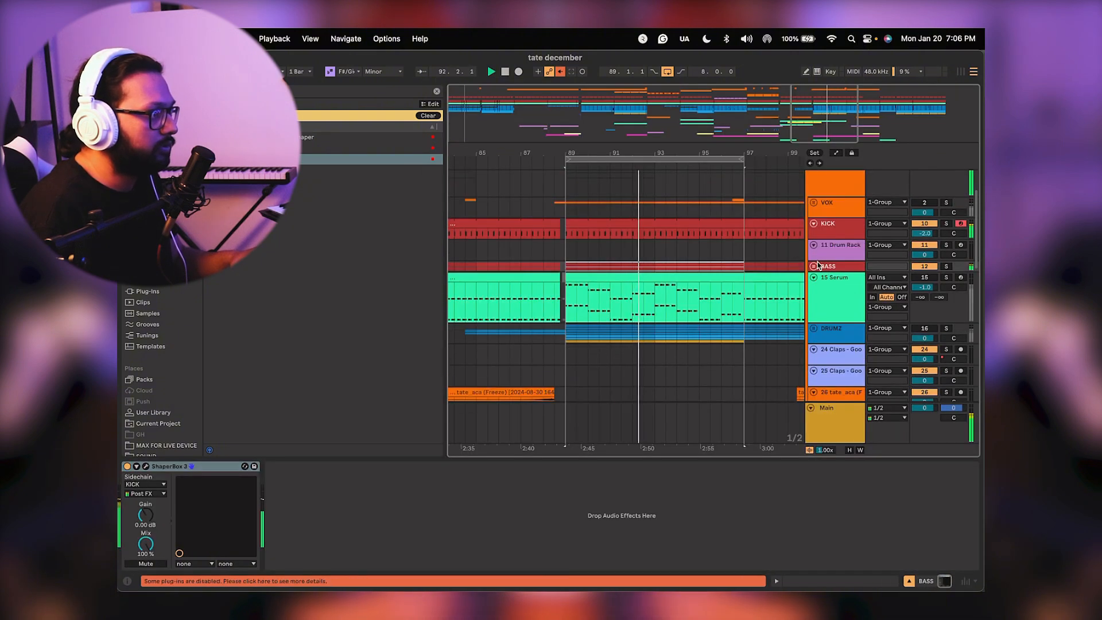
Play the section around bar 65 with the 11 Drum Rack track soloed.
left_click_drag(702, 139, 702, 121)
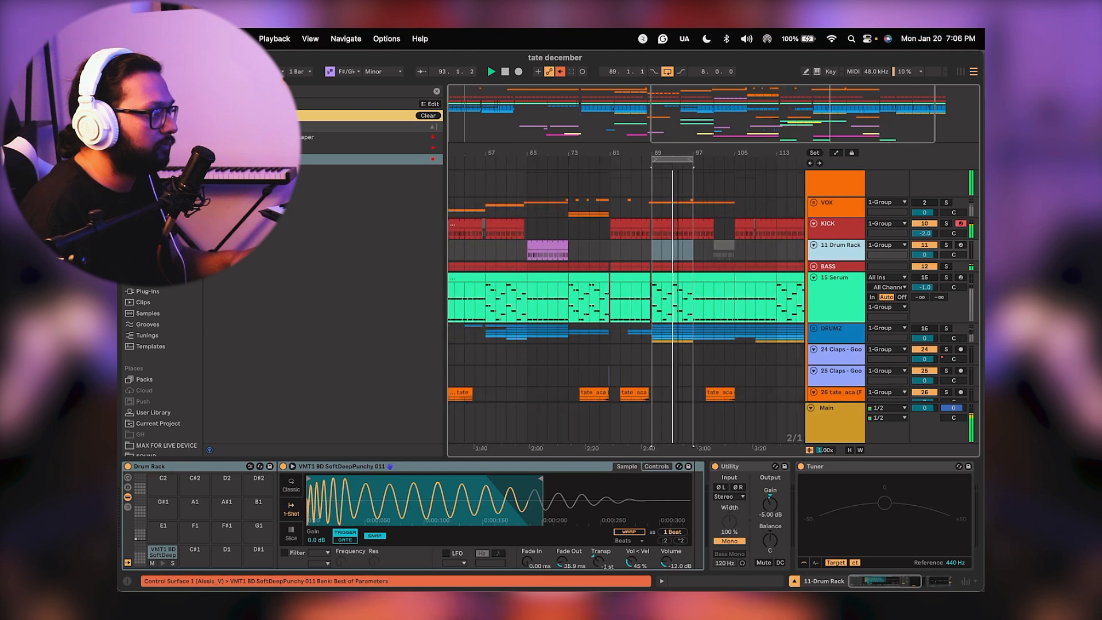
left_click(535, 265)
key("plus")
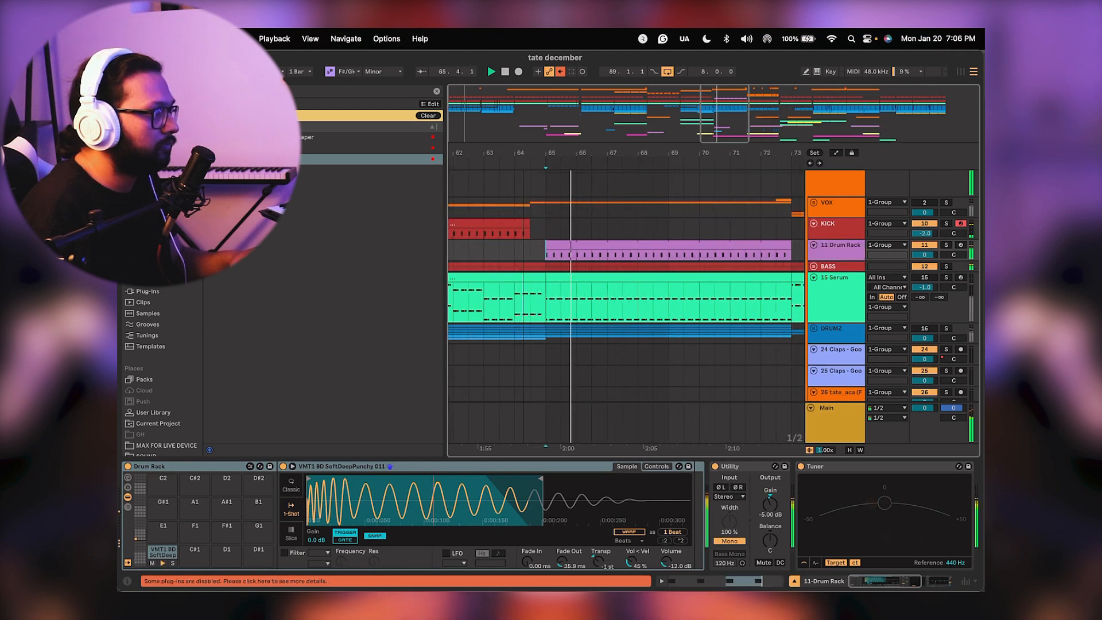
left_click_drag(522, 152, 523, 156)
left_click(946, 245)
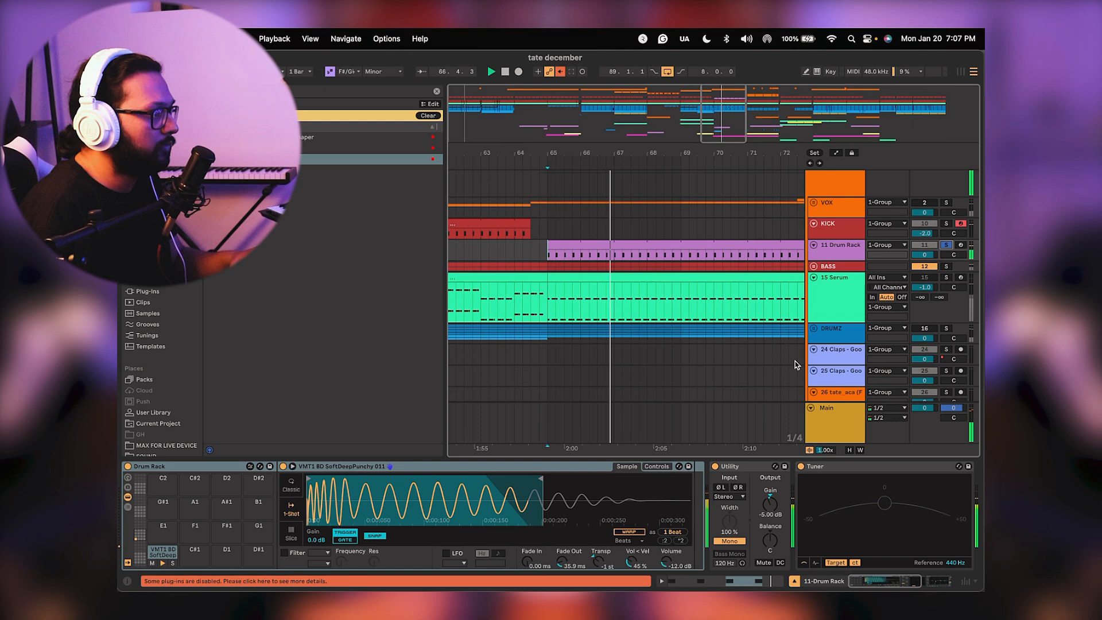
Check the 11 Drum Rack track's device chain through to its EQ Eight and delete the track.
left_click(838, 247)
scroll(794, 517, "right", 8)
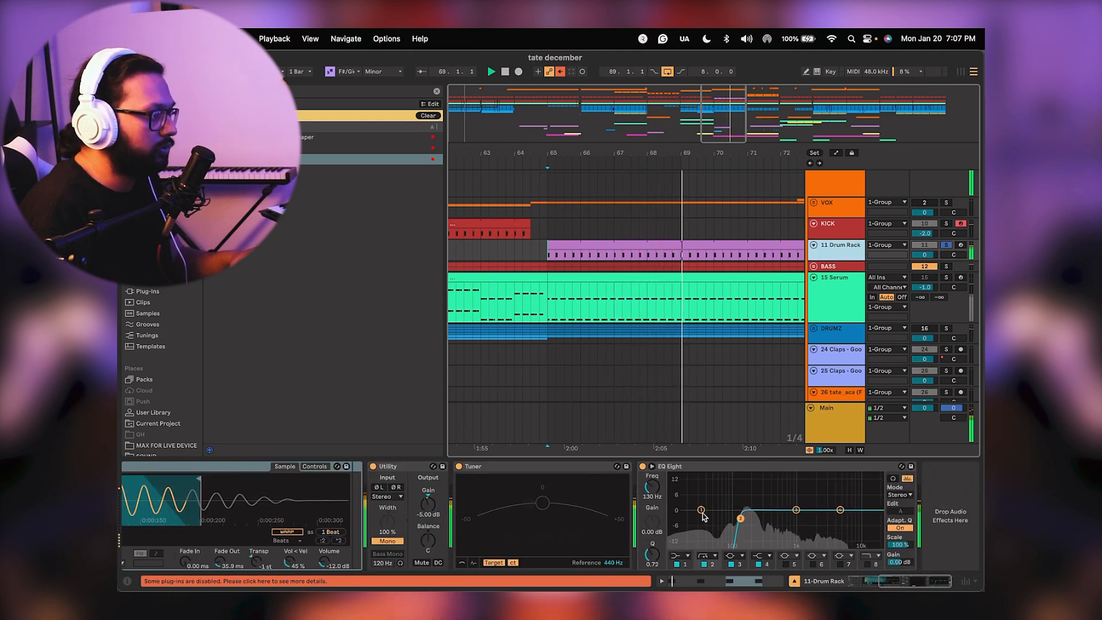
scroll(417, 521, "left", 6)
scroll(417, 521, "right", 6)
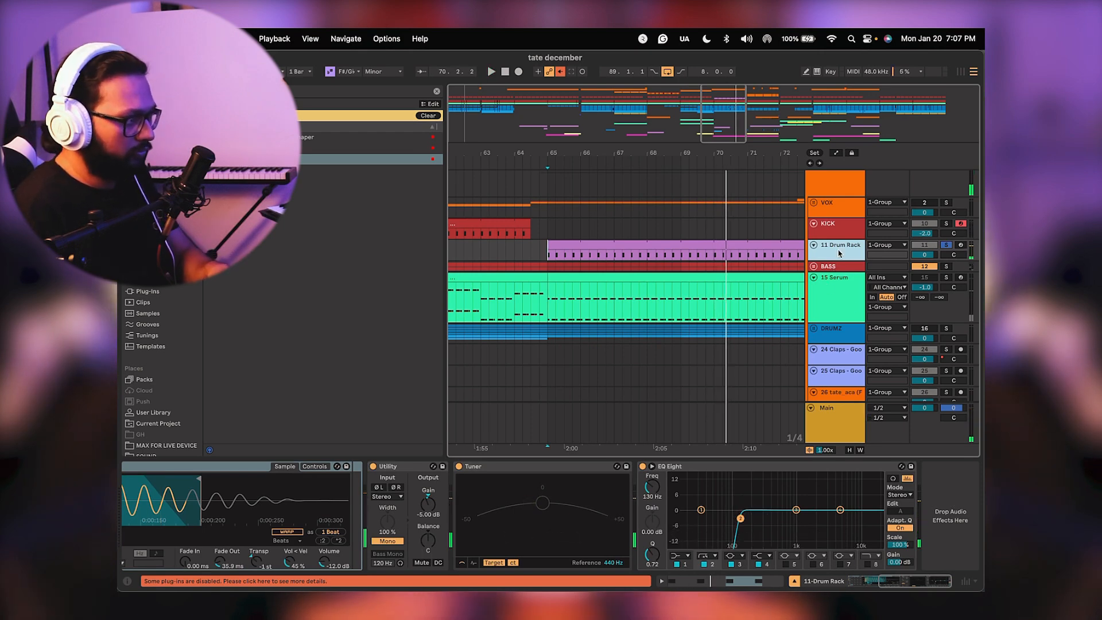
key("Delete")
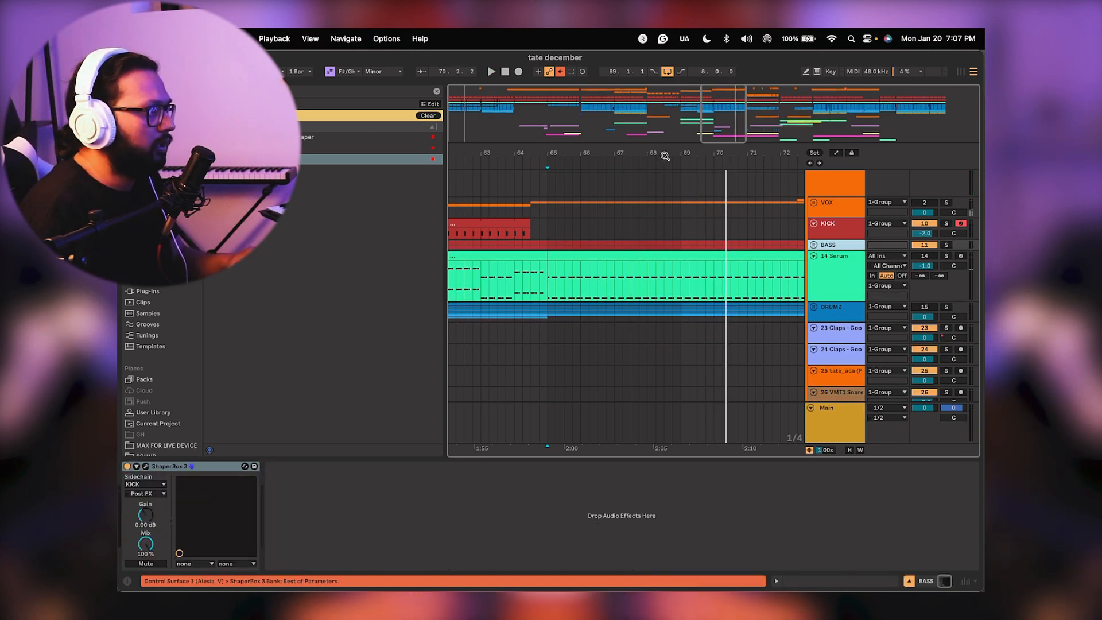
Increase the KICK track's height and play the arrangement from bar 89.
left_click_drag(665, 155, 674, 100)
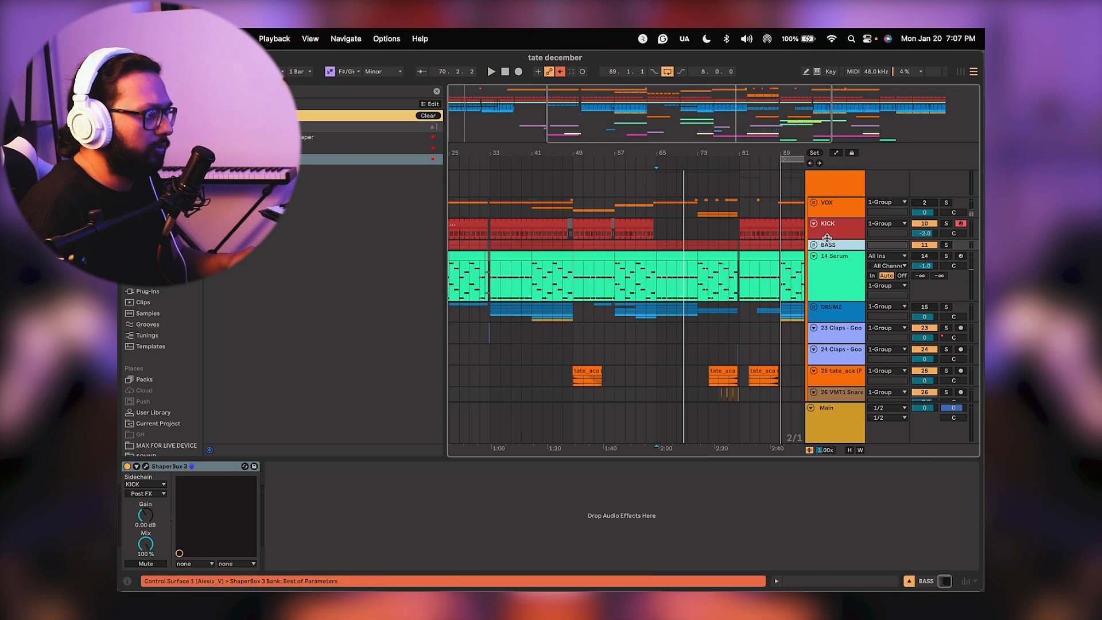
left_click_drag(826, 236, 840, 259)
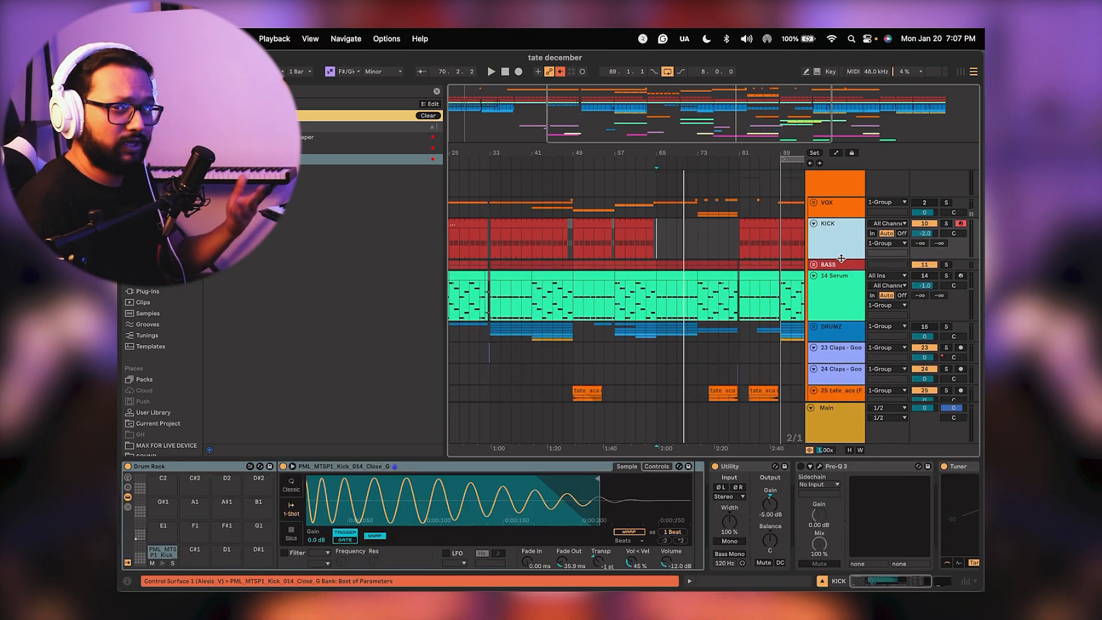
scroll(666, 244, "right", 3)
scroll(677, 248, "right", 4)
left_click(648, 250)
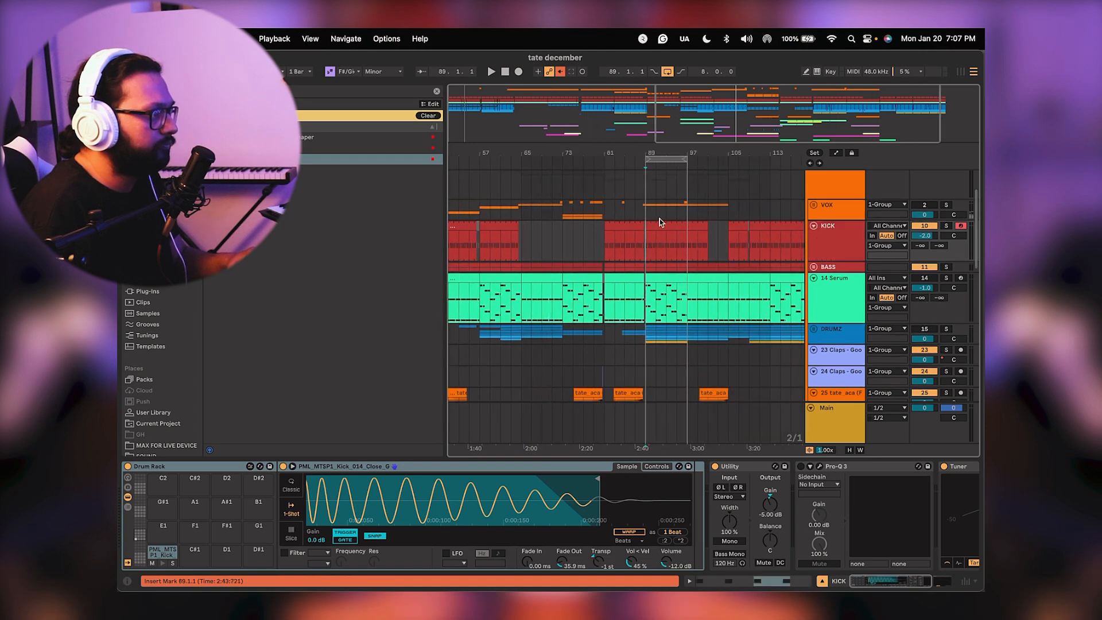
key("space")
scroll(660, 223, "up", 4)
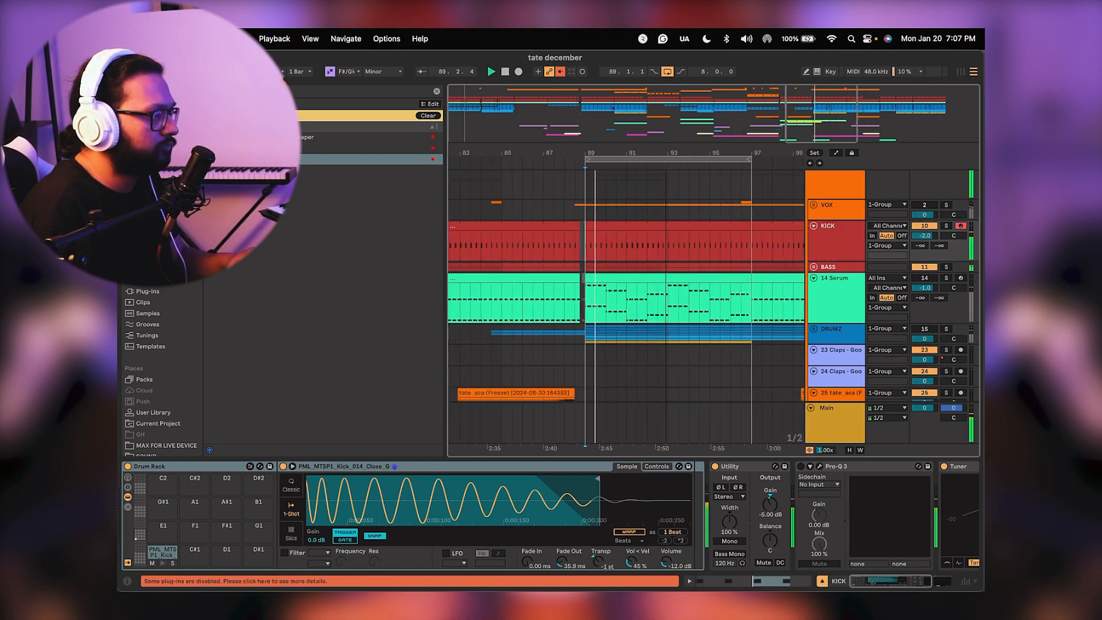
Group the KICK and BASS tracks, rename the group LOW END and collapse it.
left_click(831, 244)
left_click(831, 268, "shift")
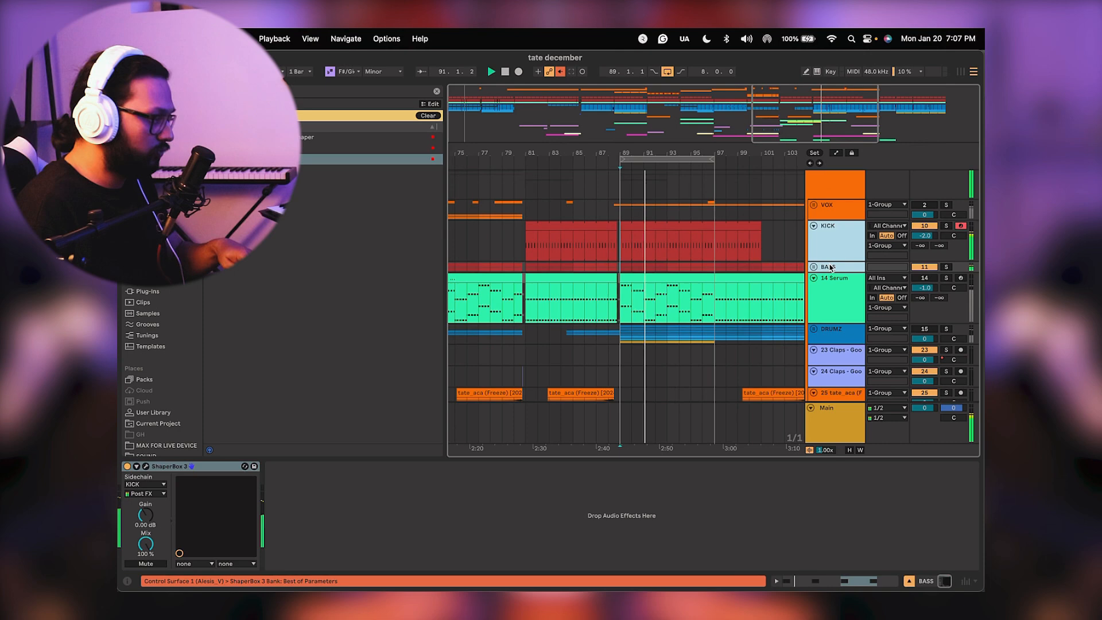
key("super+g")
left_click(828, 230)
key("super+r")
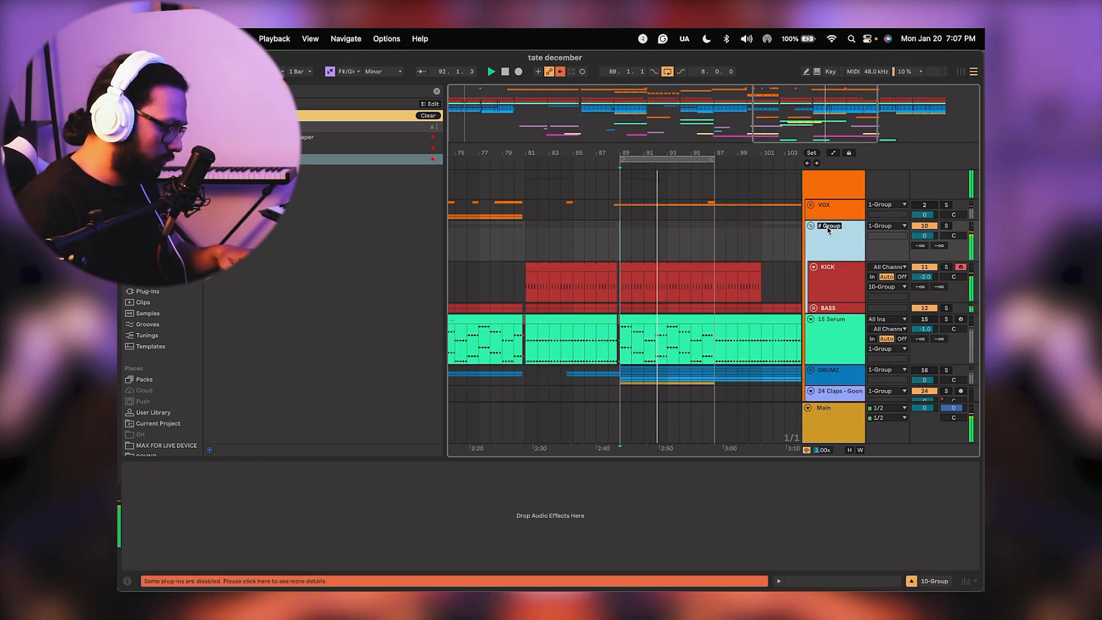
type("LOW END")
key("Return")
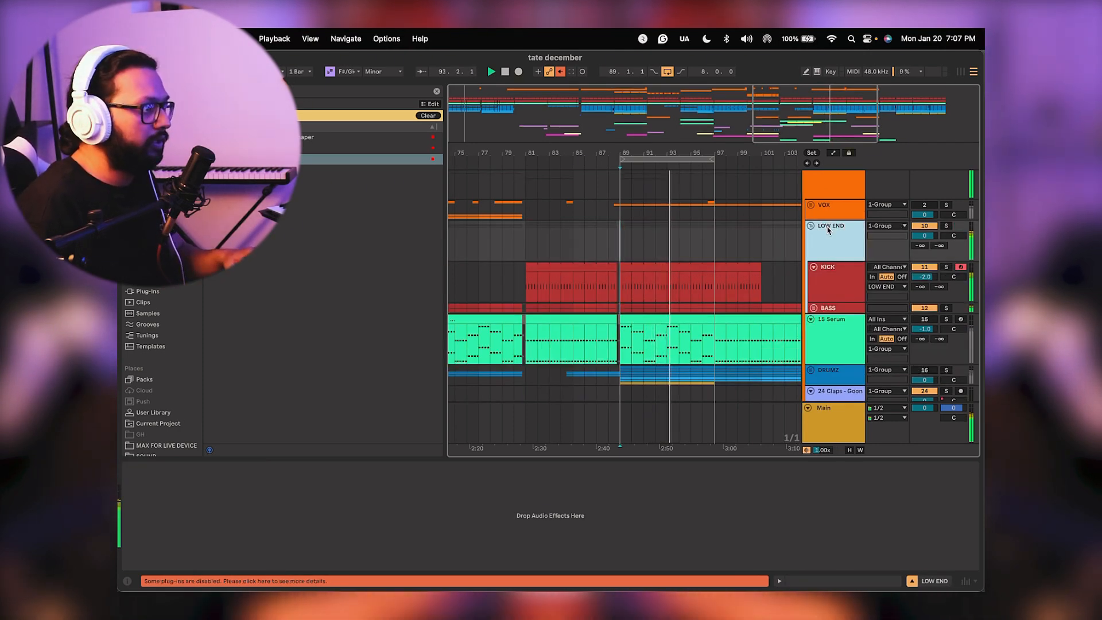
left_click(811, 227)
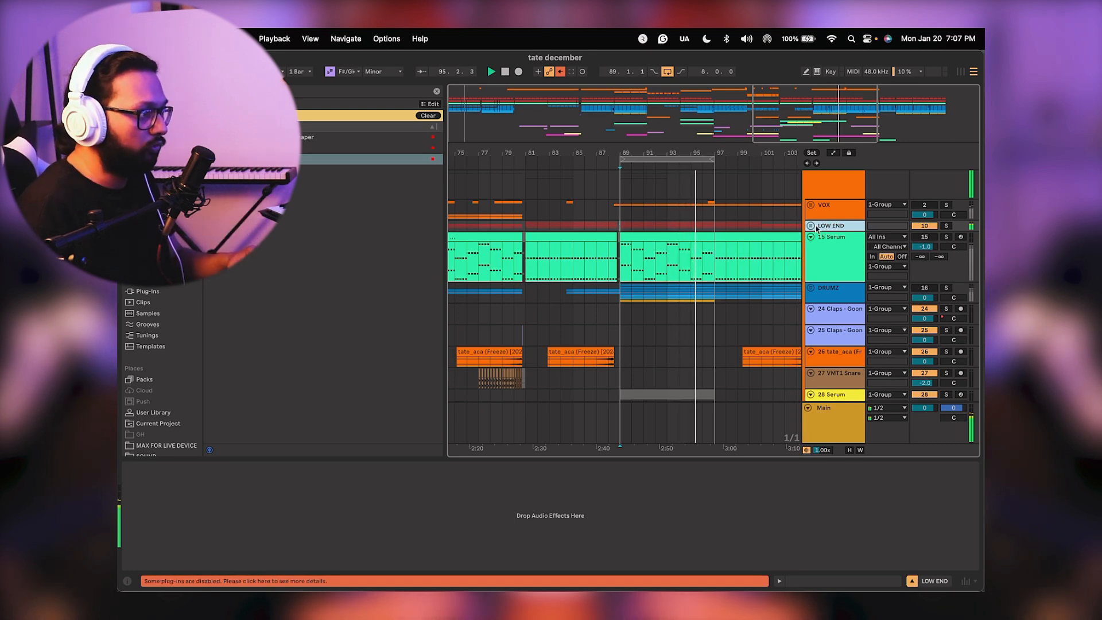
Mute and re-enable the LOW END group to compare the mix, and activate and solo the 15 Serum track.
left_click(916, 226)
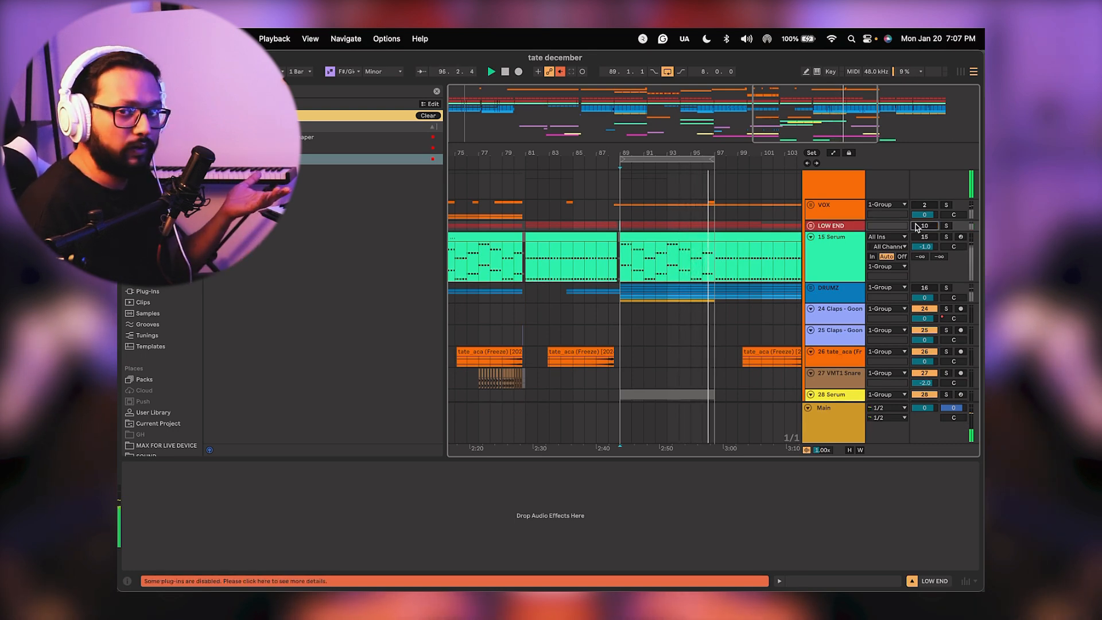
left_click(916, 225)
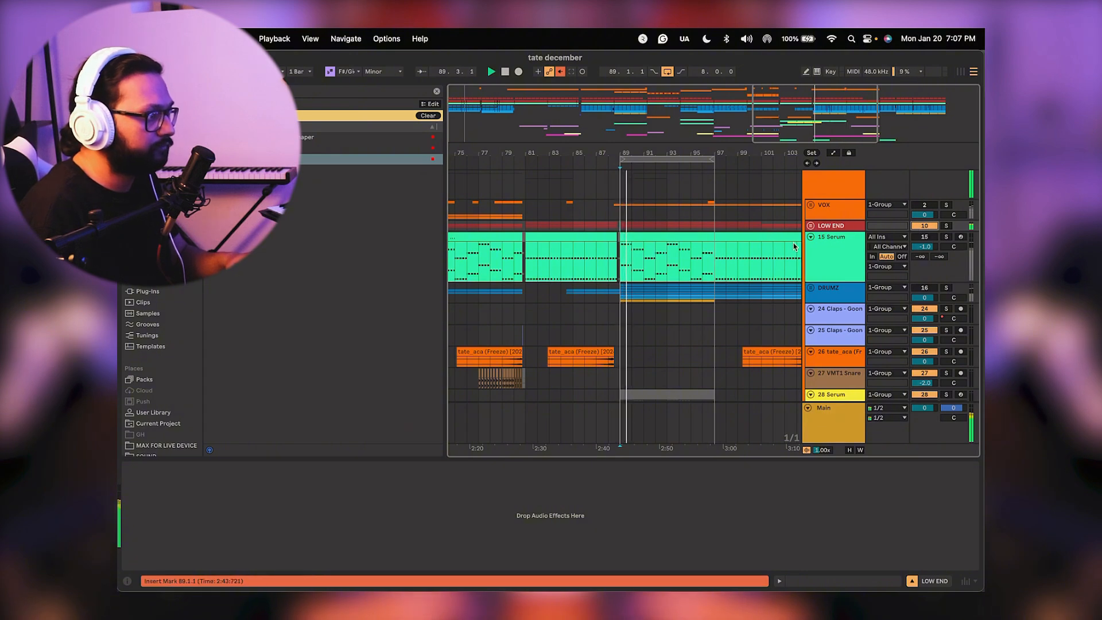
left_click(945, 236)
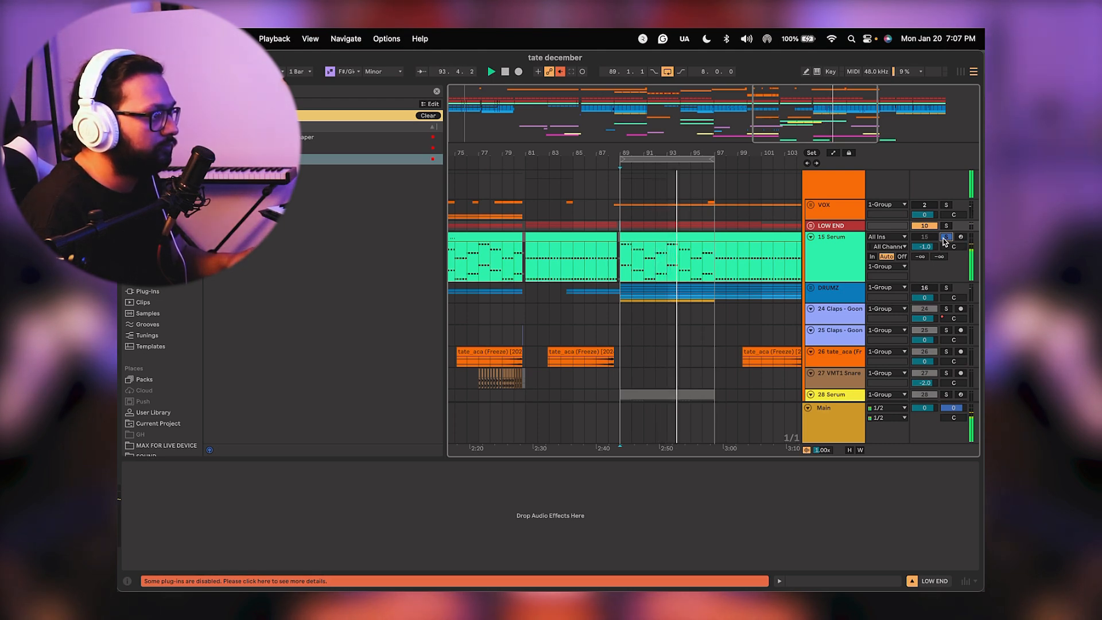
left_click(945, 237)
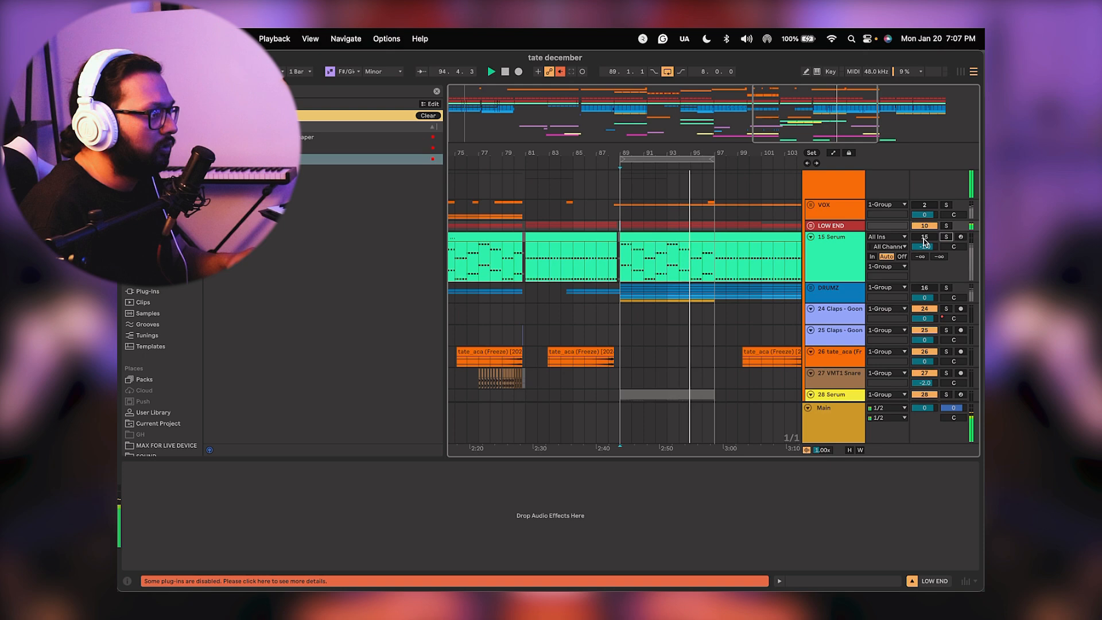
left_click(924, 238)
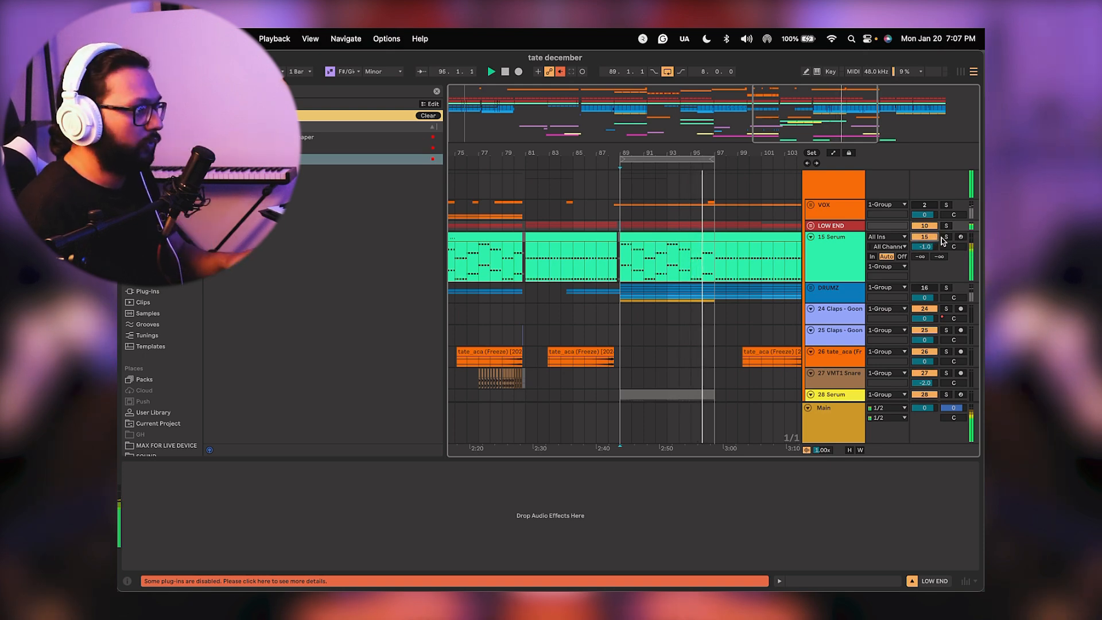
left_click(945, 237)
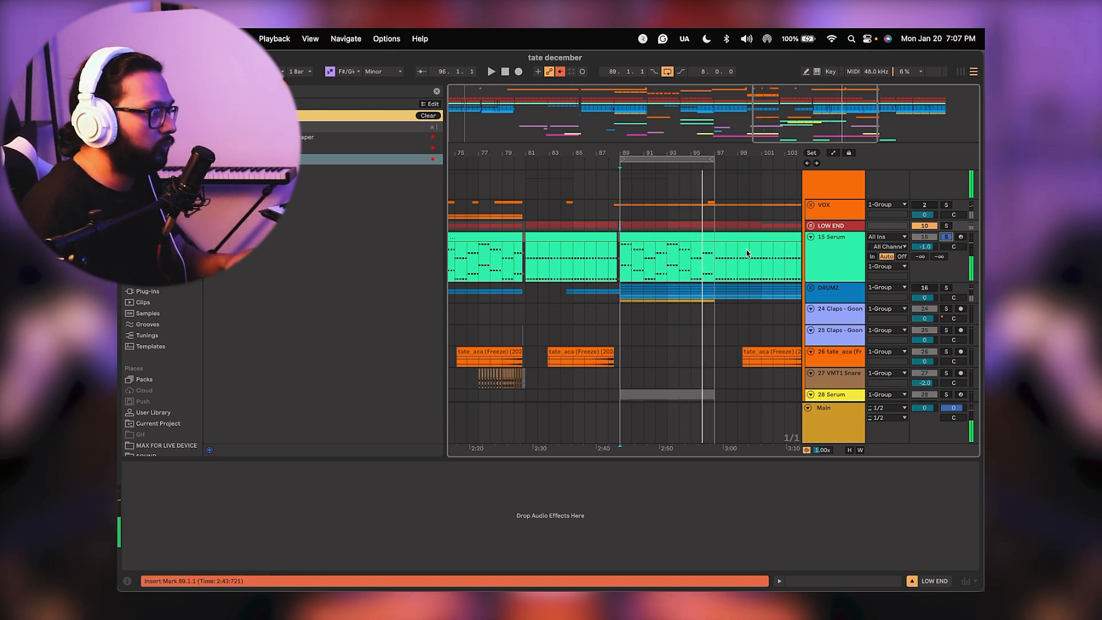
Bypass the first EQ Eight, Saturn 2 and Drum Buss on the 15 Serum track and collapse the track.
left_click(837, 255)
scroll(163, 519, "right", 8)
scroll(161, 519, "left", 8)
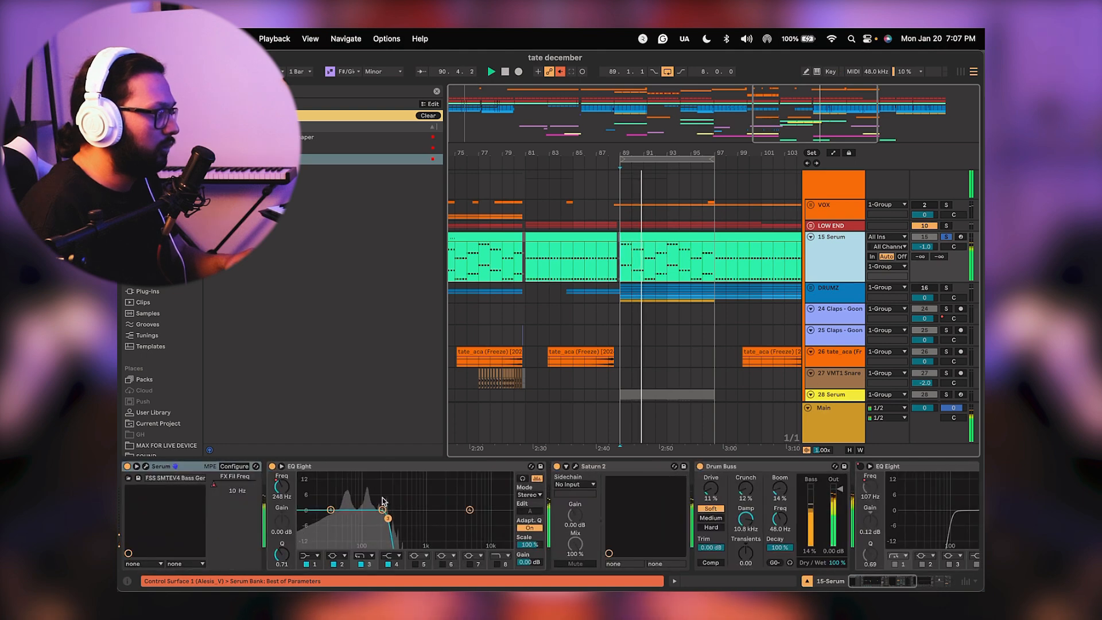
left_click(555, 466)
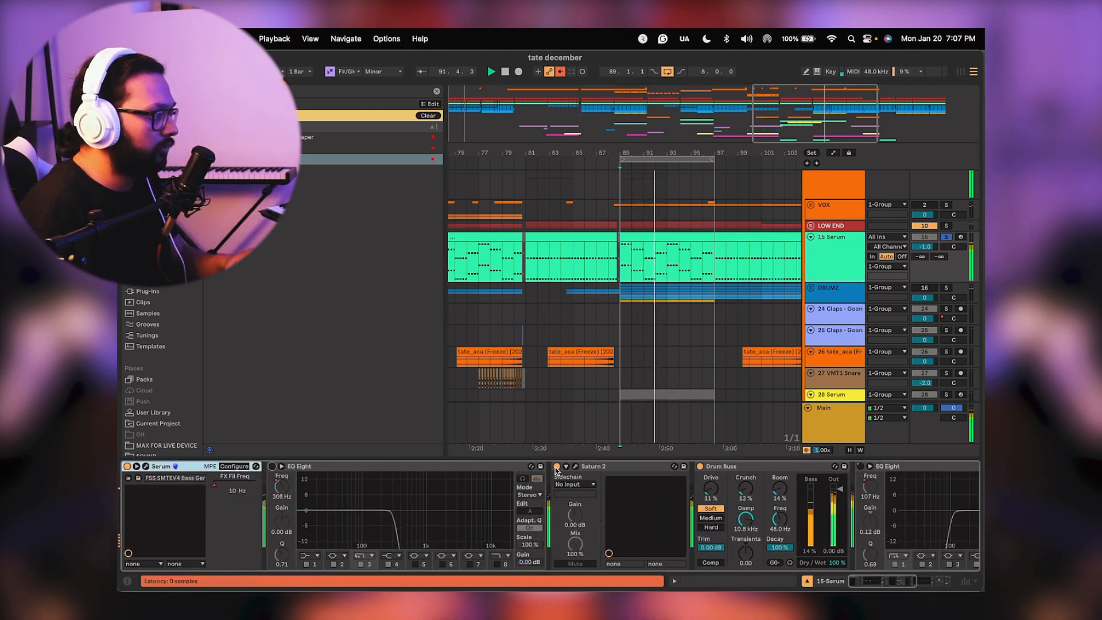
left_click(699, 467)
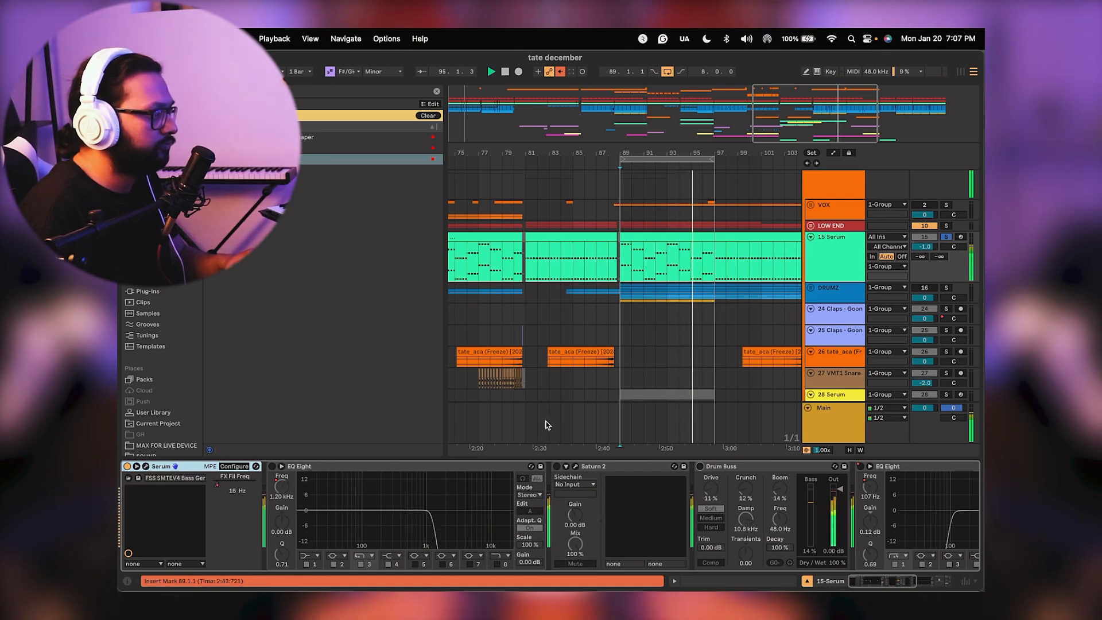
left_click(810, 237)
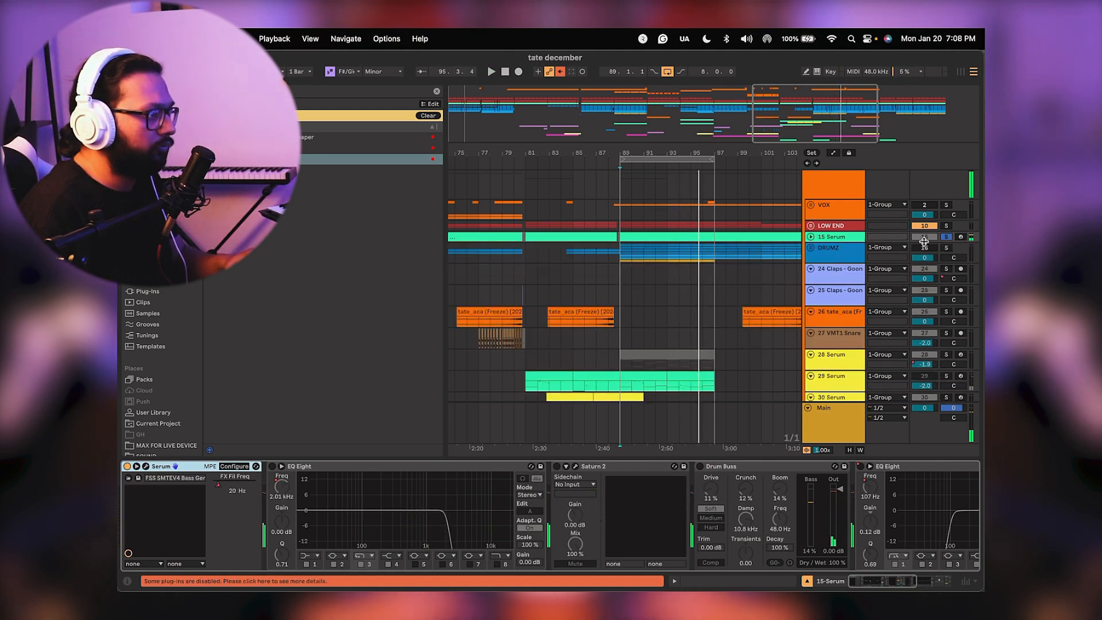
Switch off the 15 Serum track, play the loop, and unfold the LOW END group.
left_click(927, 237)
key("space")
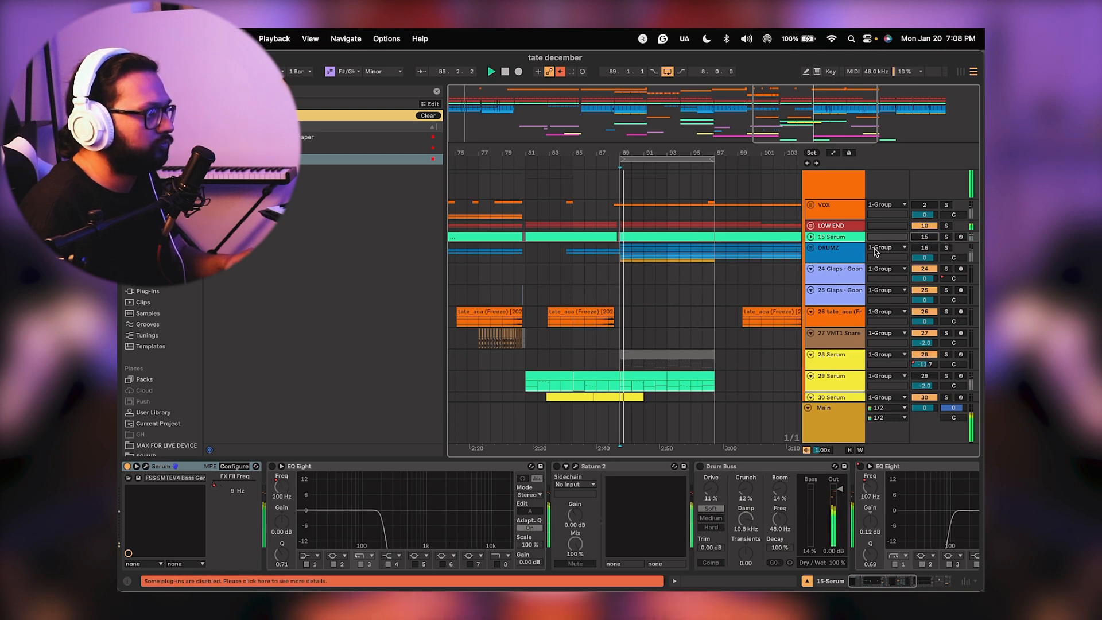
left_click(810, 226)
scroll(810, 236, "down", 1)
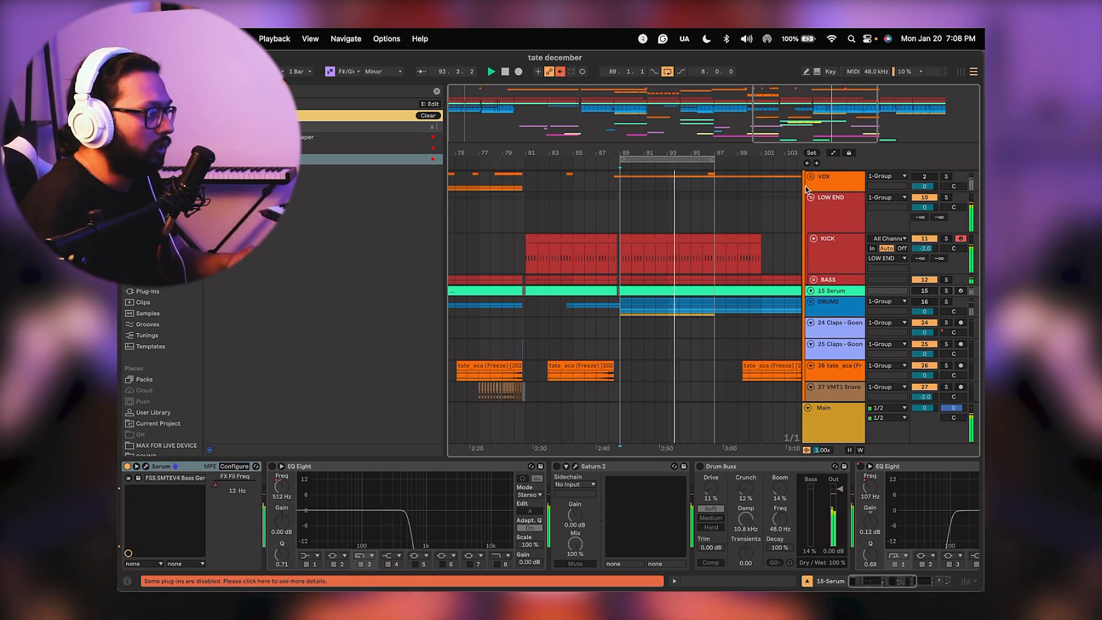
Audition the bars 89–97 loop with the 29 Serum track switched on, and switch that track off again.
scroll(725, 287, "down", 5)
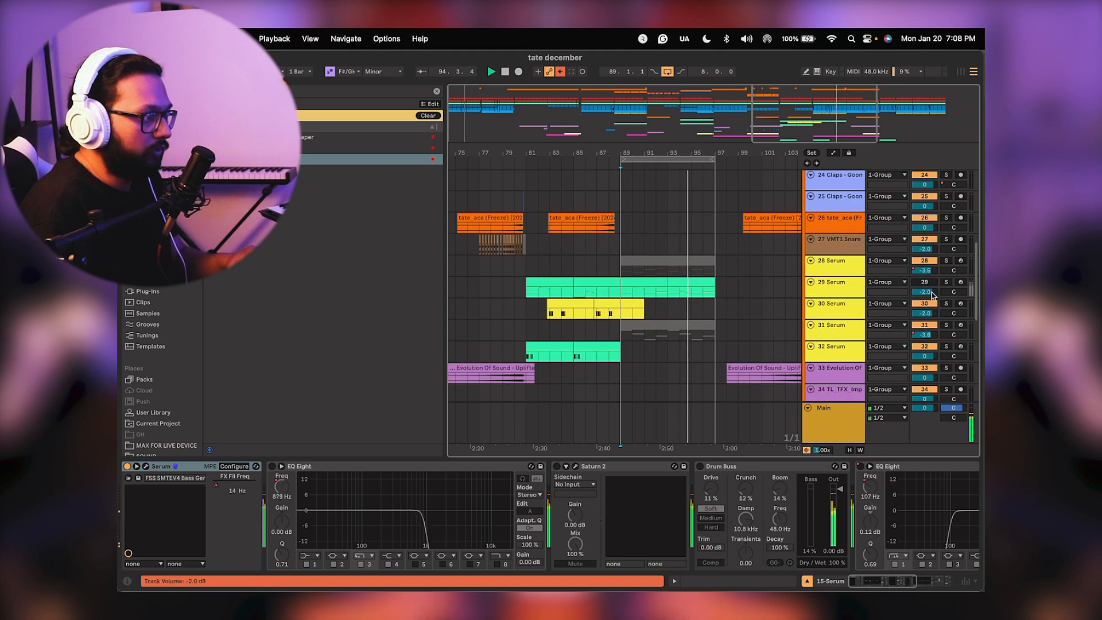
key("space")
key("space")
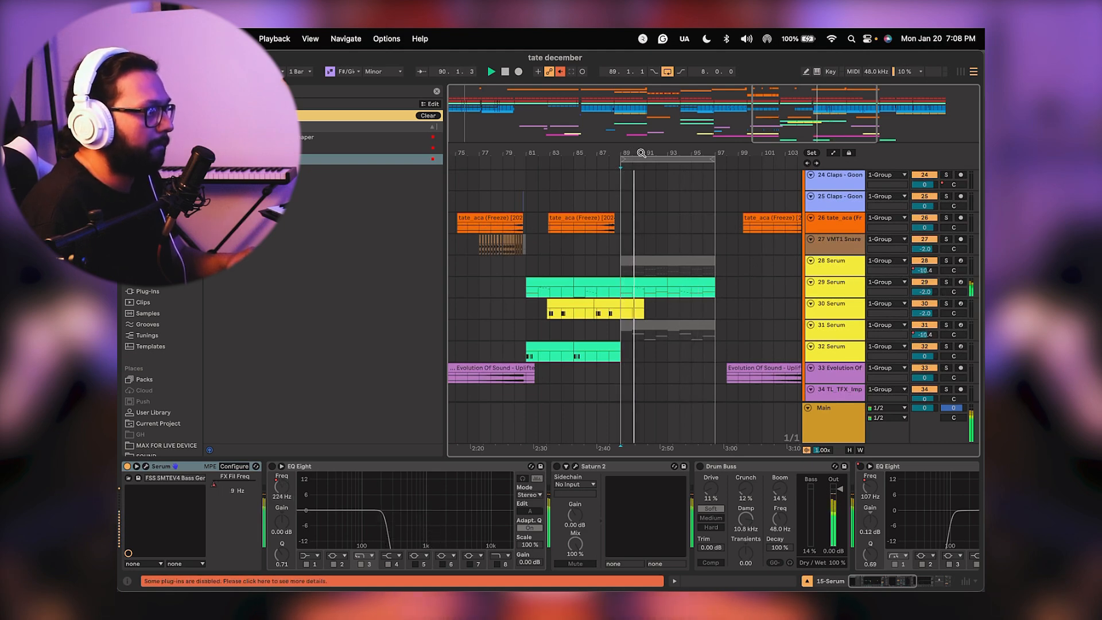
left_click_drag(641, 153, 637, 156)
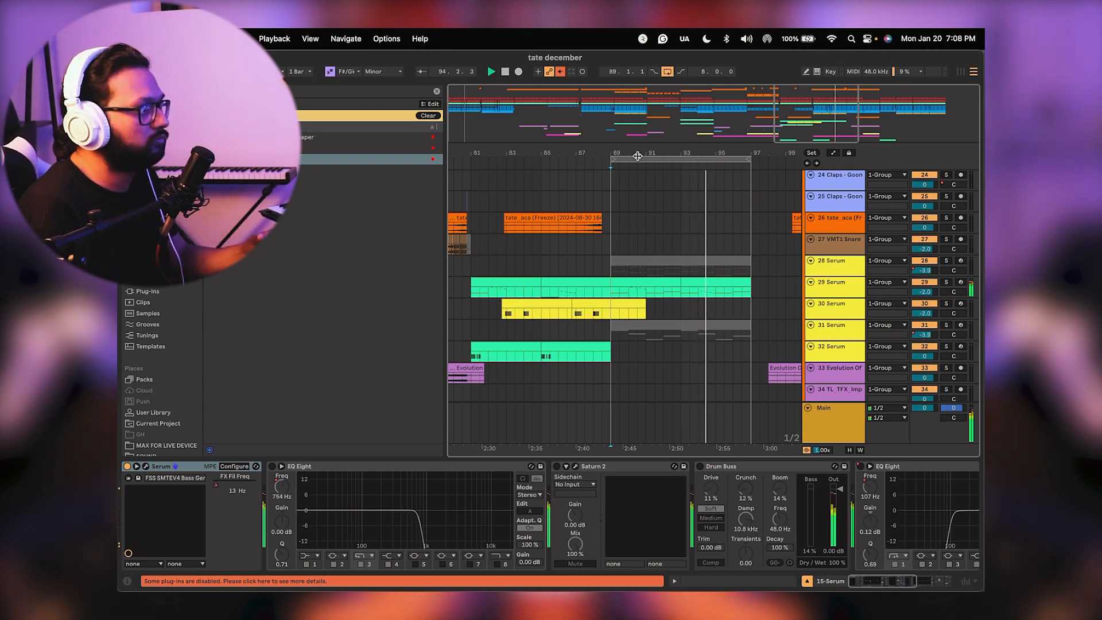
key("space")
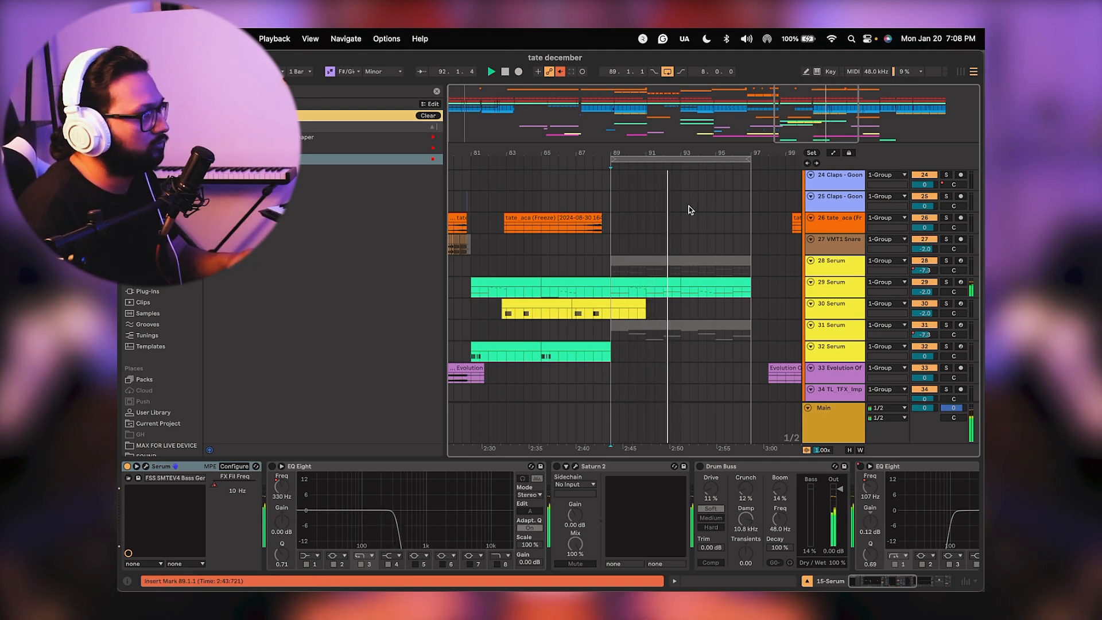
scroll(625, 311, "right", 3)
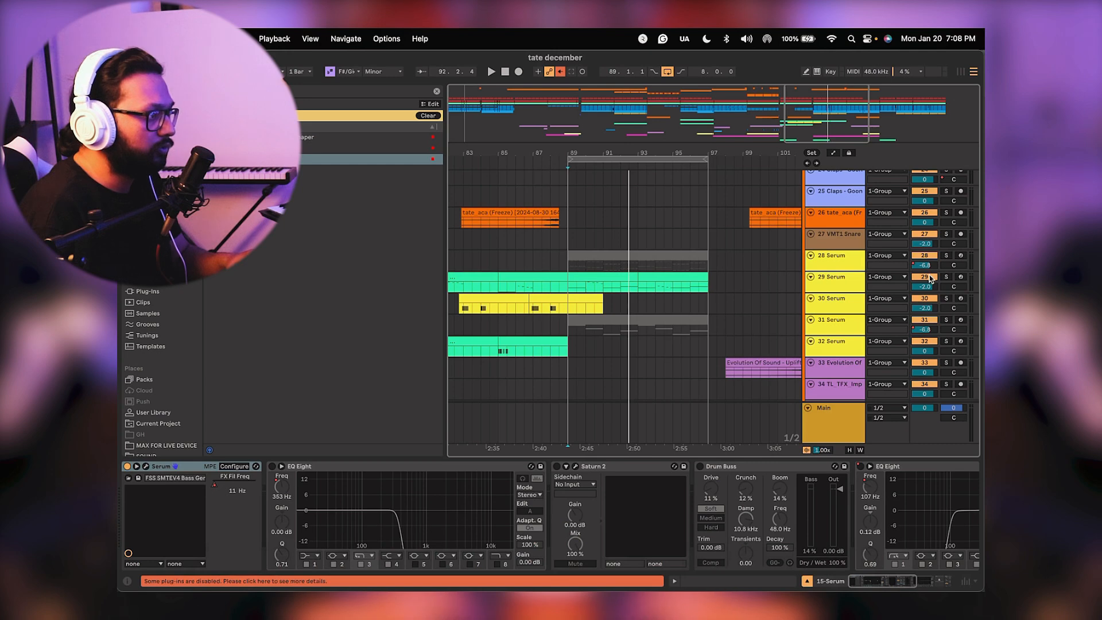
key("space")
scroll(627, 345, "up", 5)
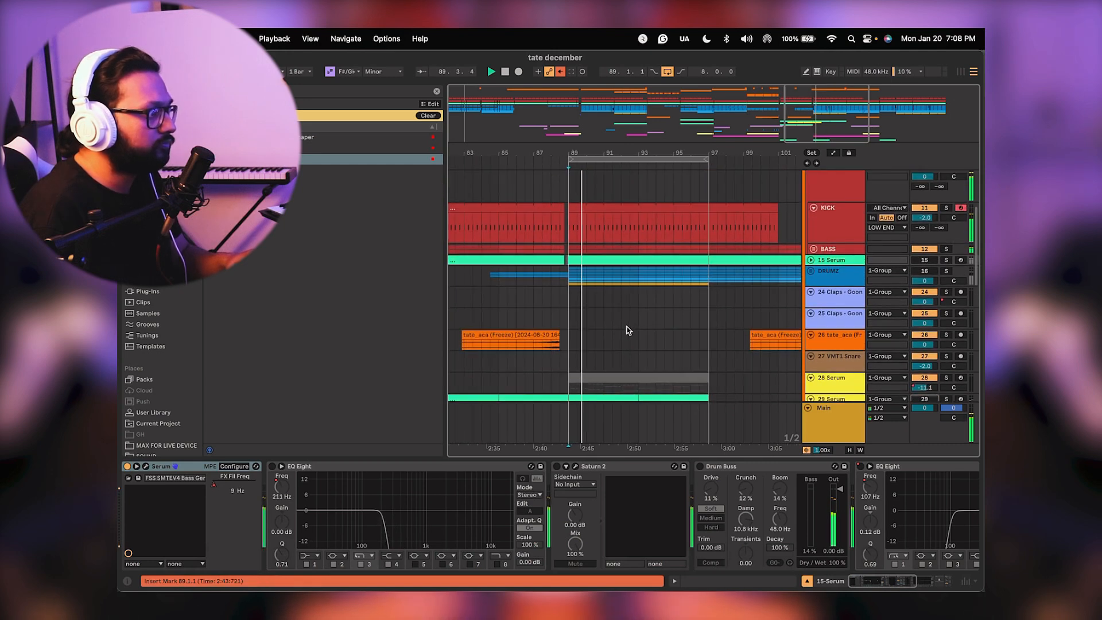
Switch on the DRUMZ group and unfold it, with only its 17 Drum Rack track active during loop playback.
key("space")
scroll(627, 287, "down", 5)
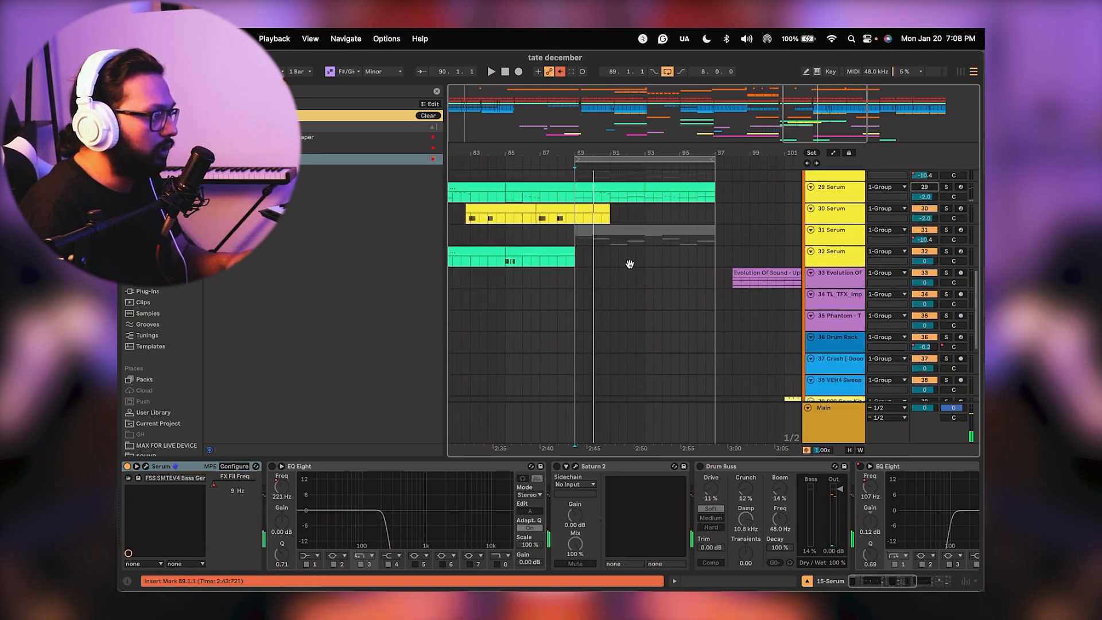
scroll(629, 264, "up", 3)
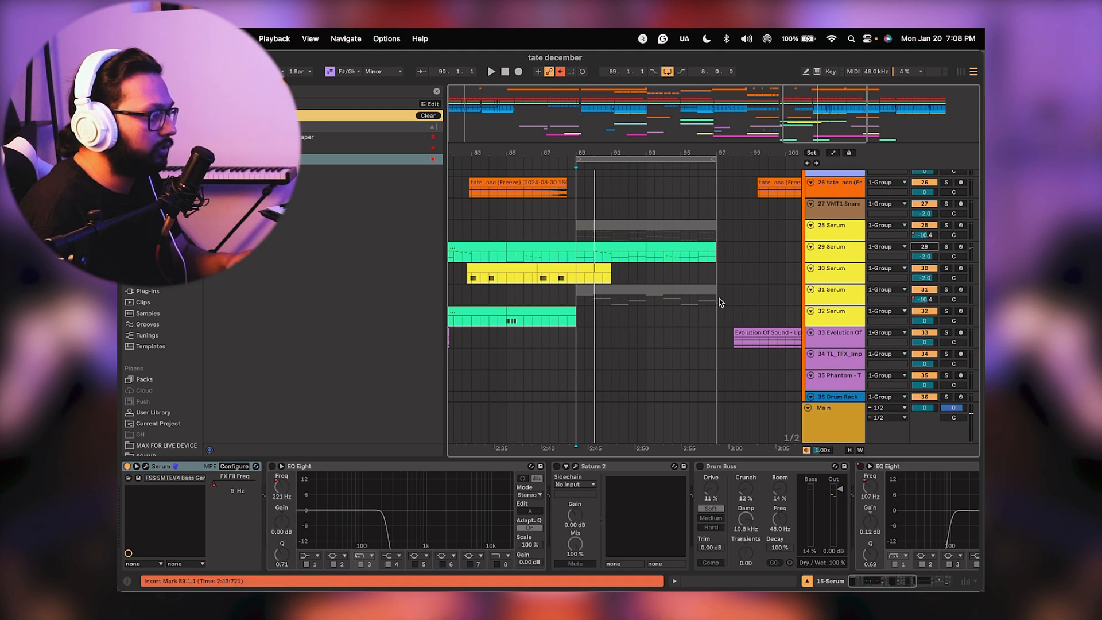
scroll(659, 258, "down", 3)
scroll(662, 322, "up", 6)
key("space")
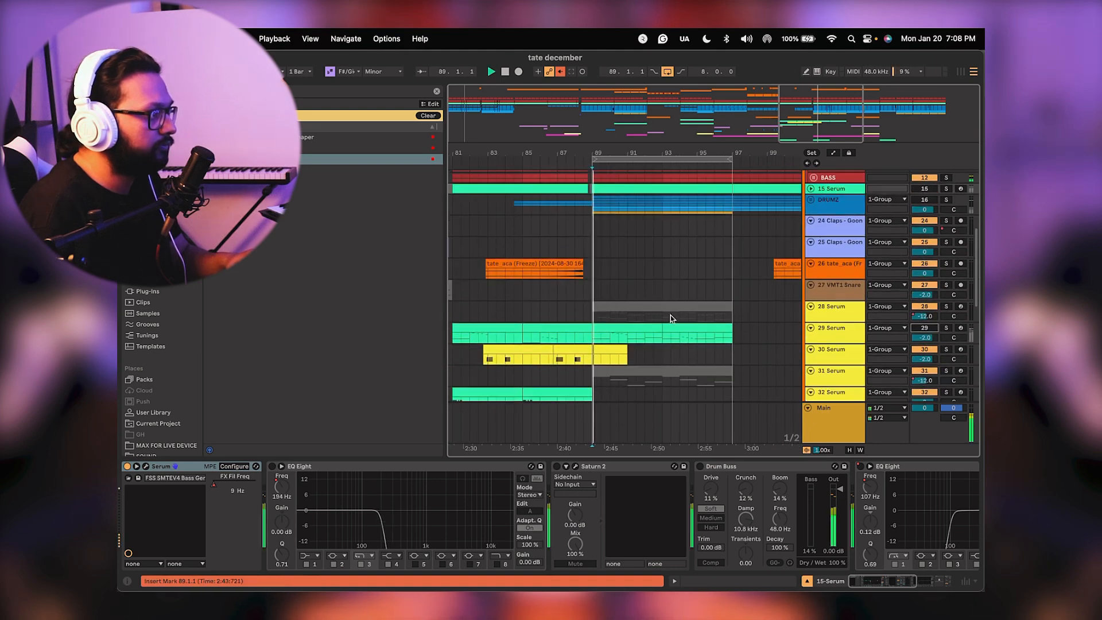
scroll(677, 339, "up", 3)
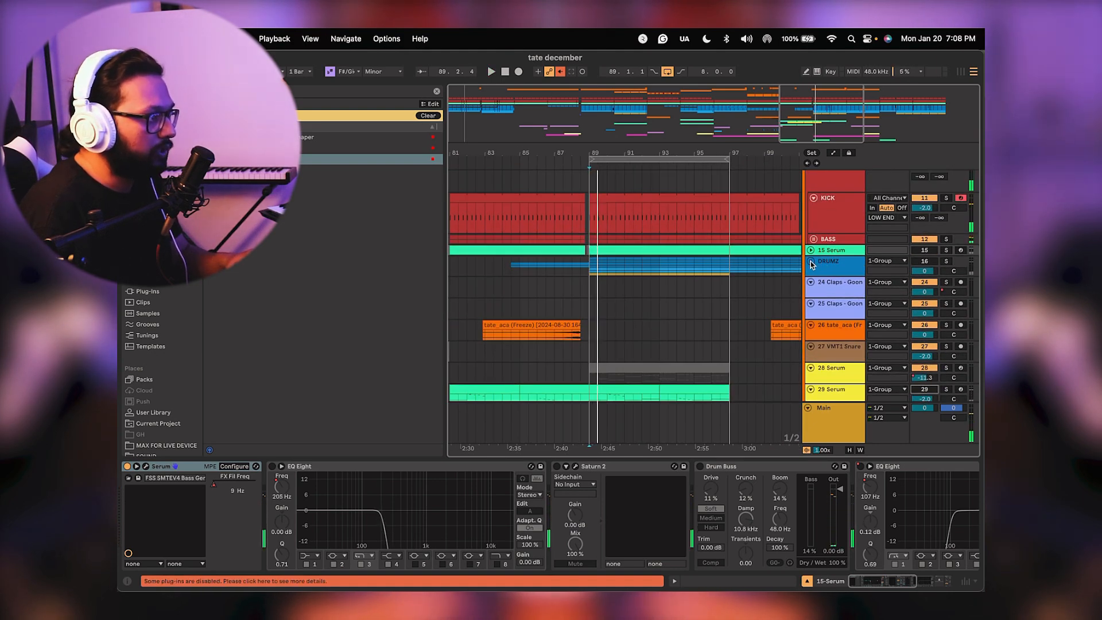
key("space")
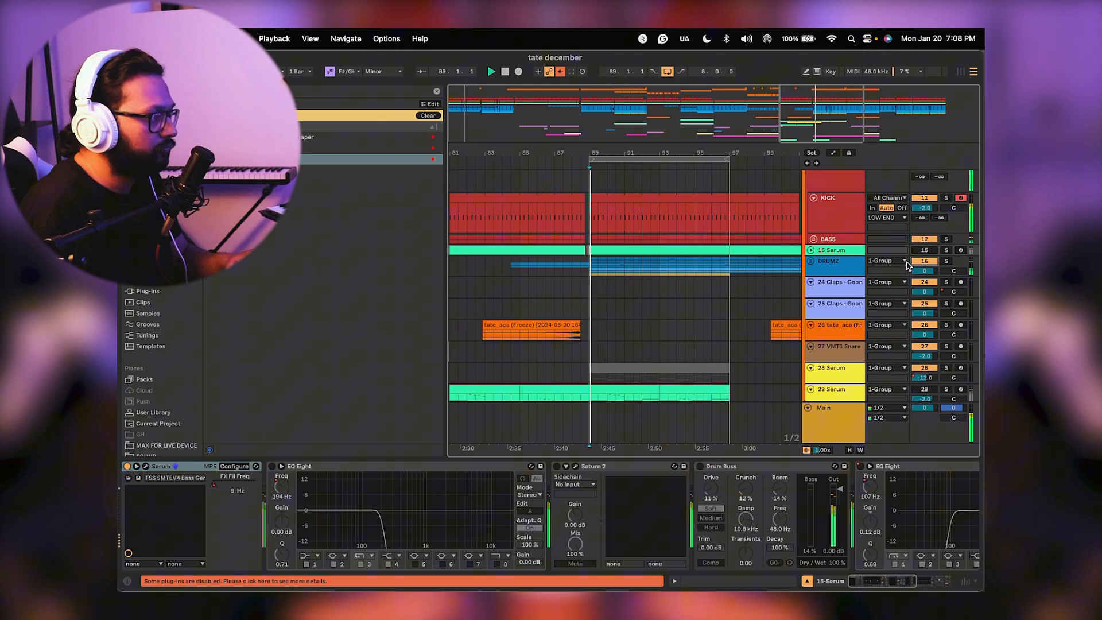
left_click(811, 261)
scroll(726, 280, "down", 2)
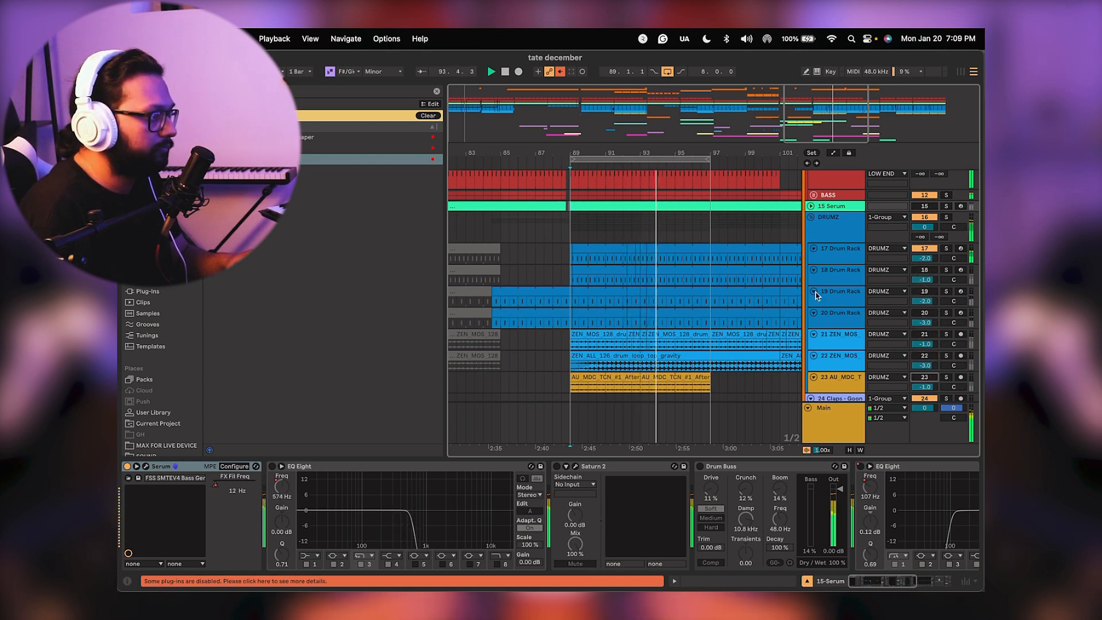
Switch off the 17 Drum Rack track and switch on the 19 Drum Rack track in the DRUMZ group.
scroll(712, 241, "down", 5)
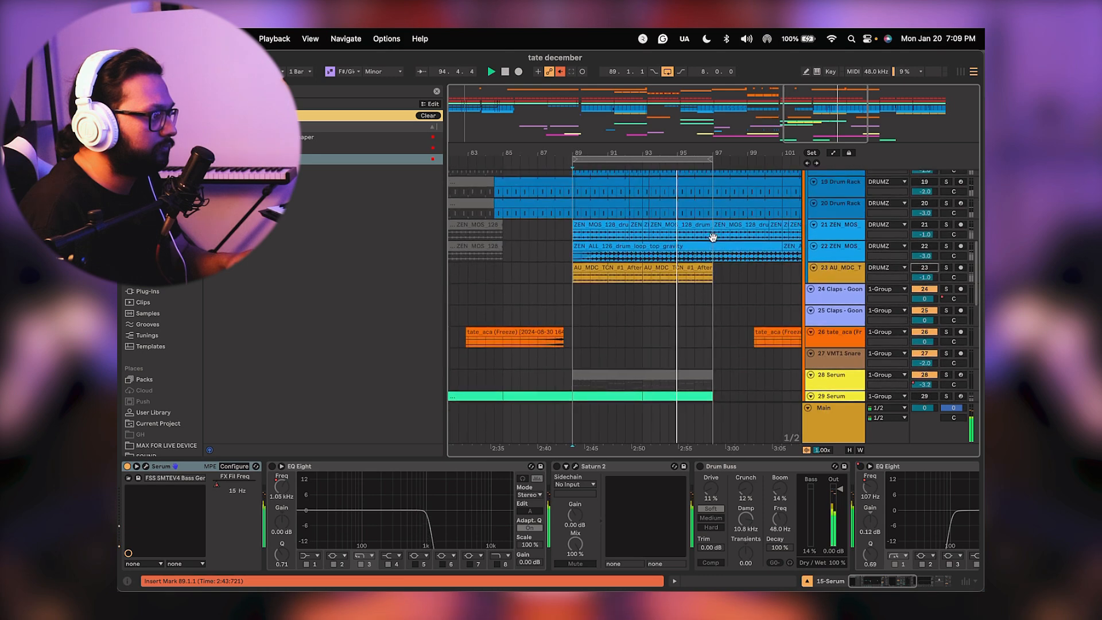
scroll(712, 258, "up", 3)
scroll(713, 296, "up", 2)
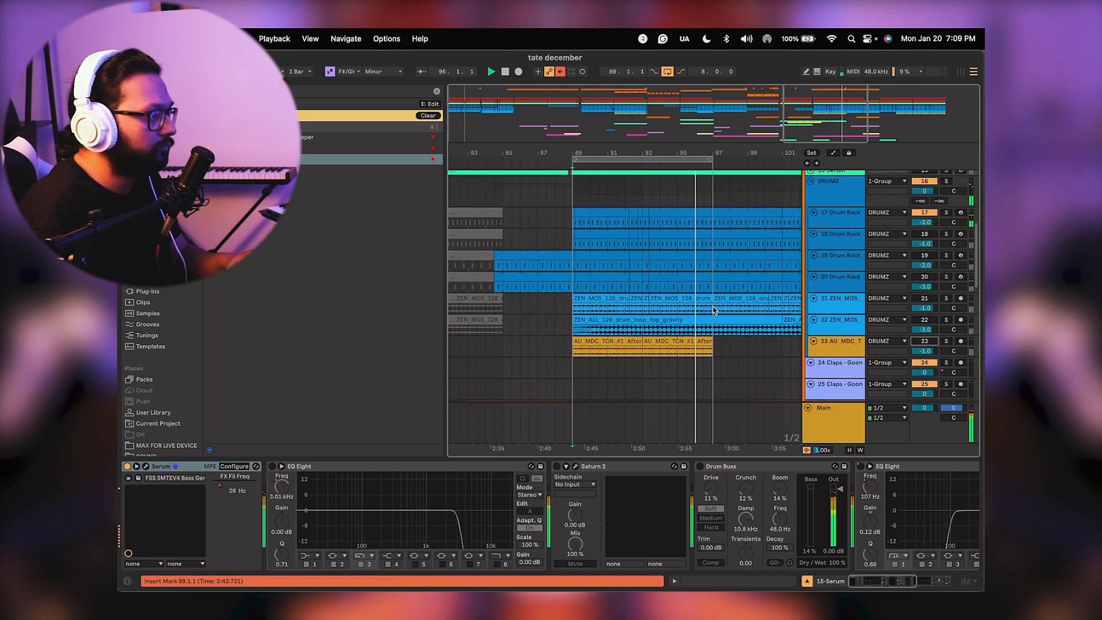
left_click(924, 212)
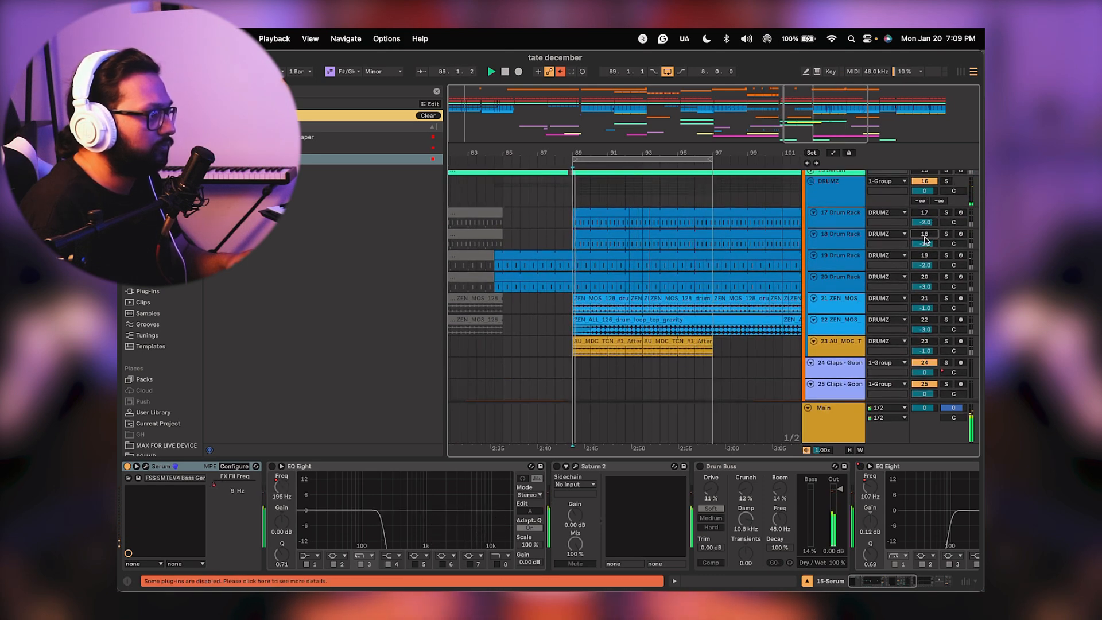
left_click(924, 234)
left_click(925, 256)
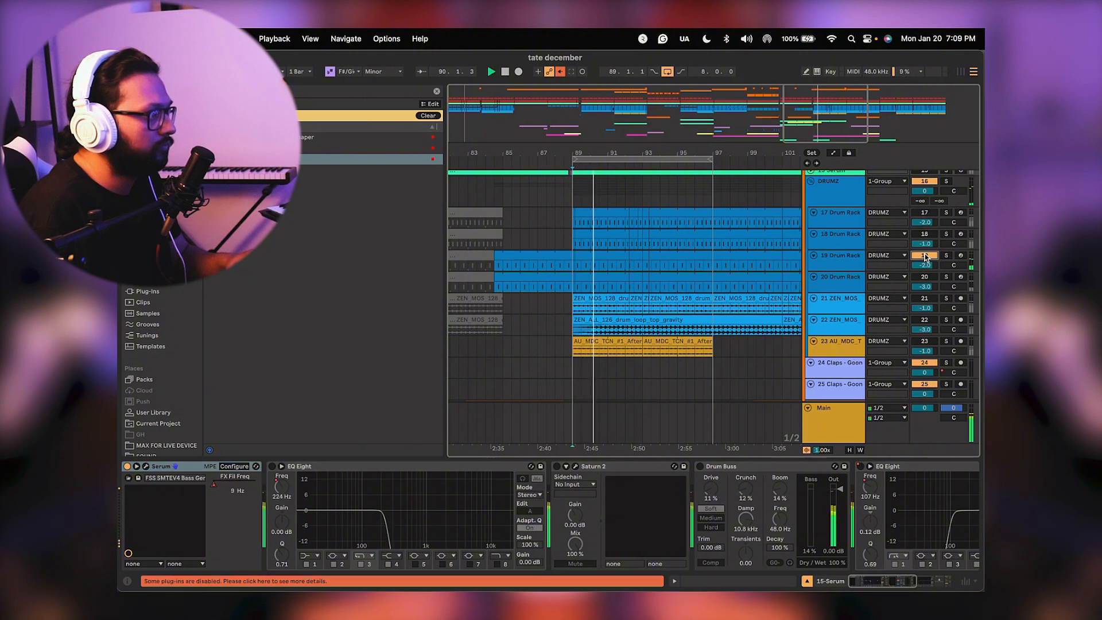
Reset the Utility width on the 19 Drum Rack track to 100% and narrow it to 53%.
left_click(840, 258)
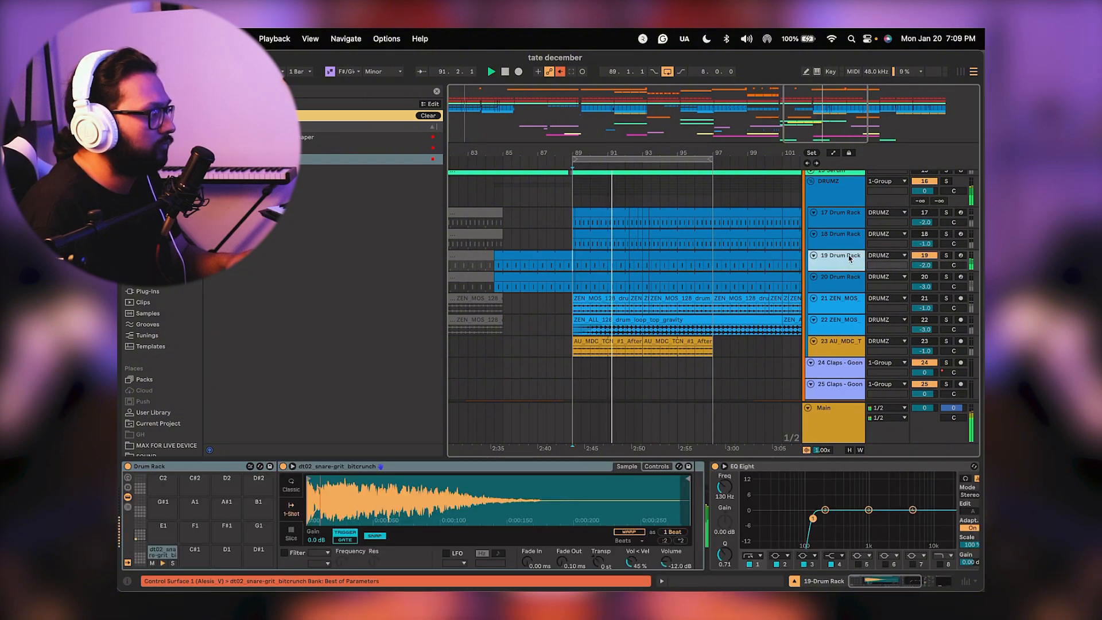
scroll(577, 528, "right", 5)
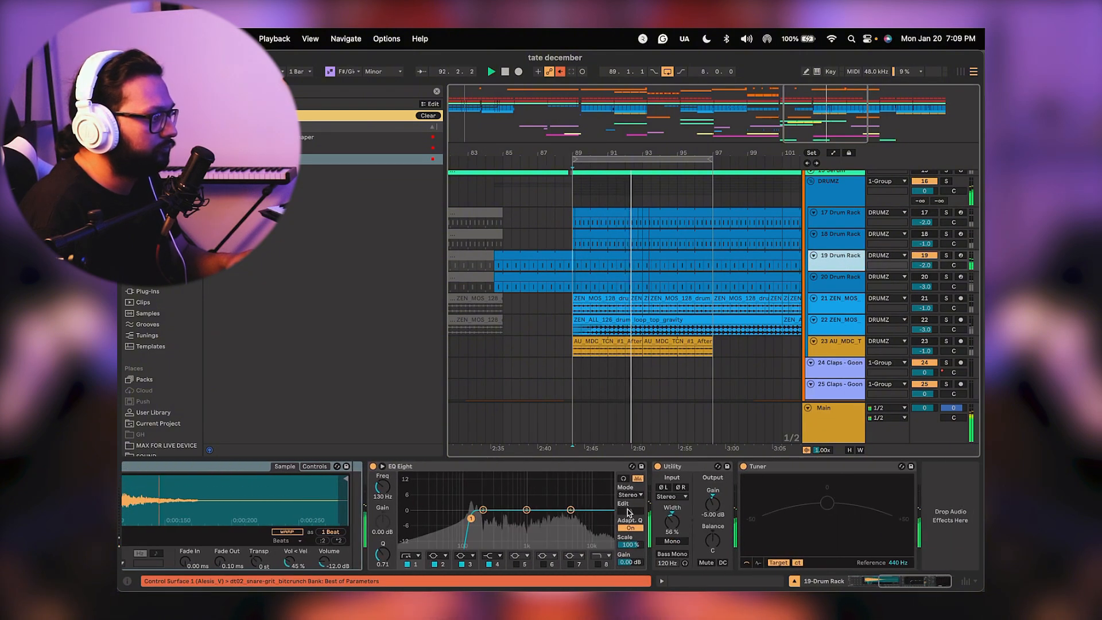
double_click(672, 523)
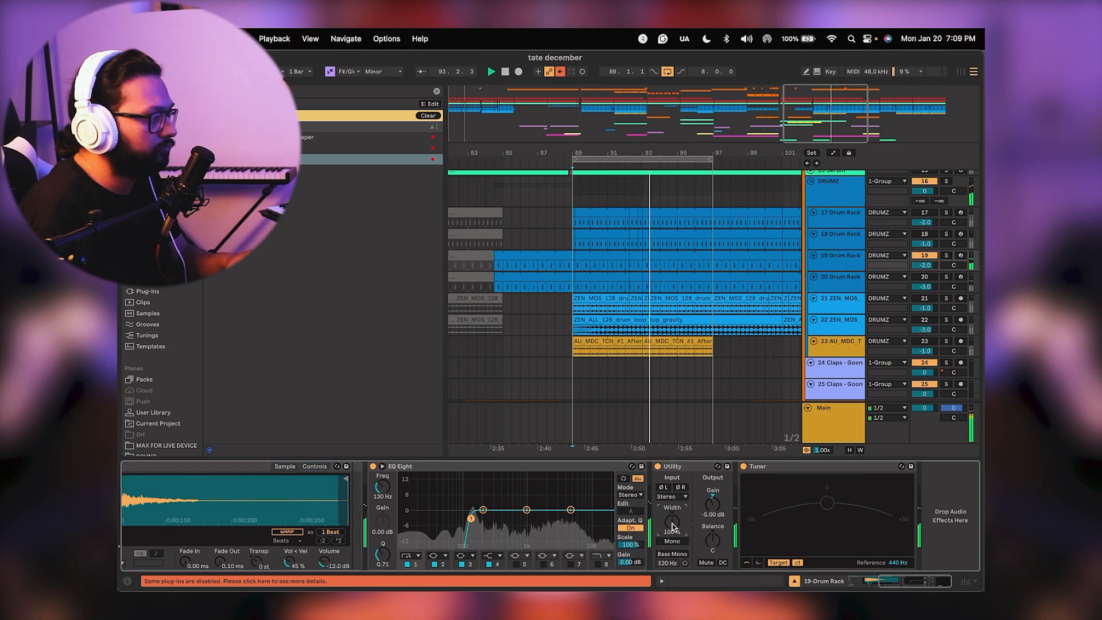
left_click_drag(671, 523, 671, 551)
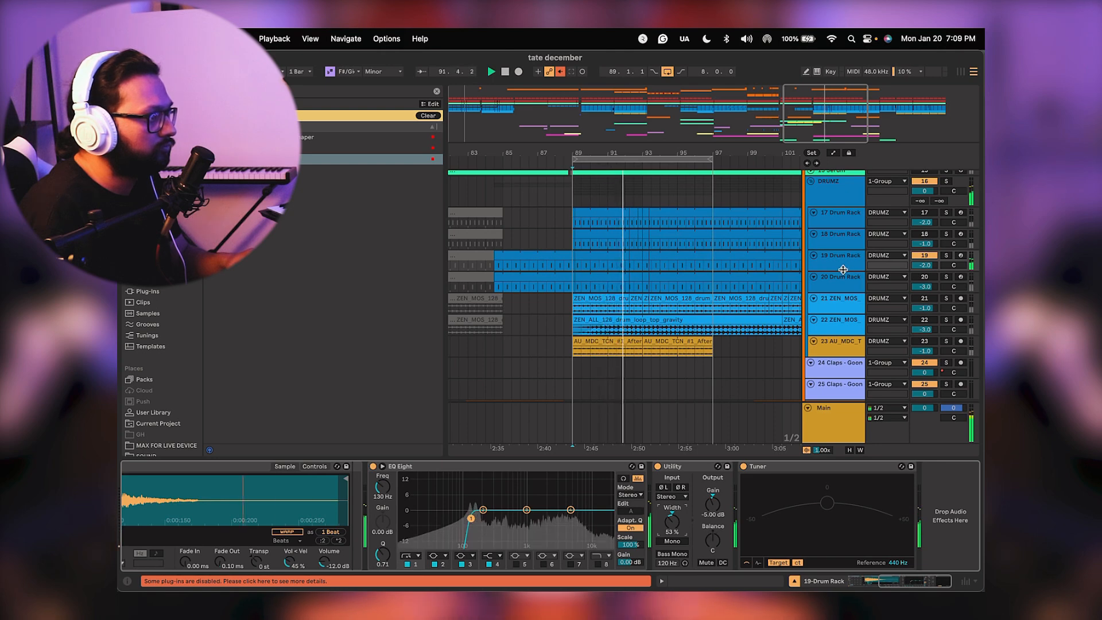
Enlarge the 19 Drum Rack track to show its sends, and set the A Reverb return's decay to 1.53 s.
left_click_drag(843, 274, 844, 316)
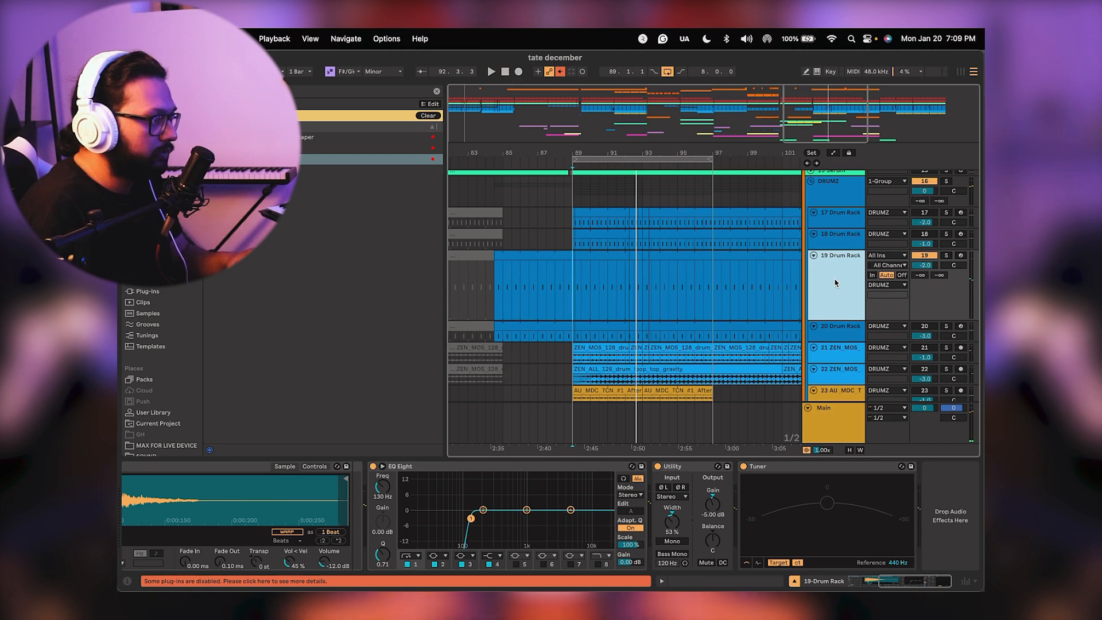
key("space")
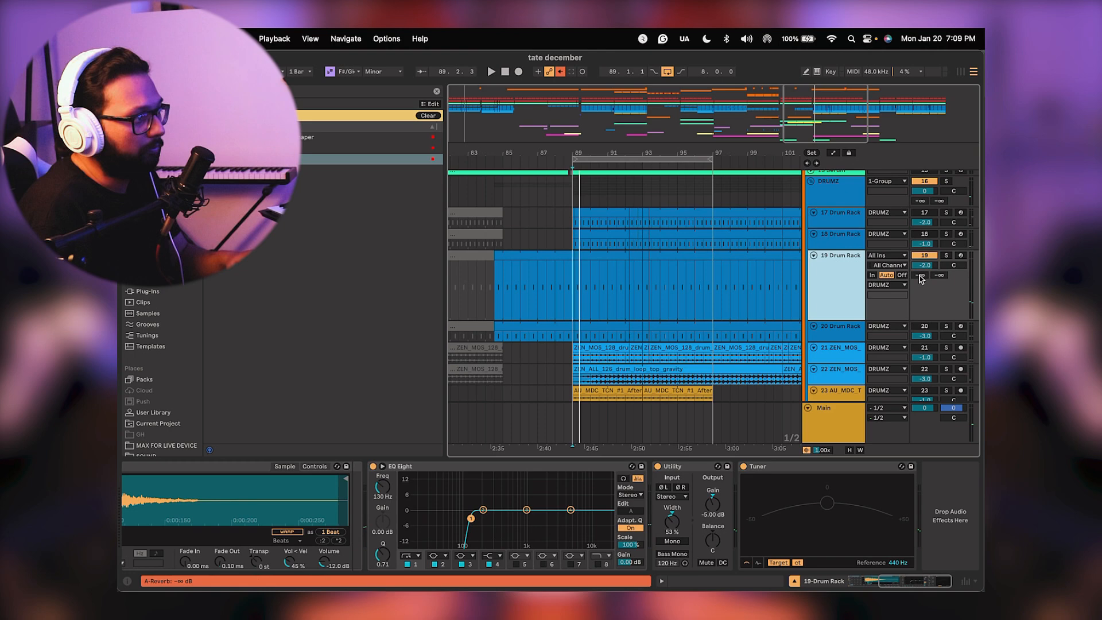
left_click(962, 72)
left_click(846, 95)
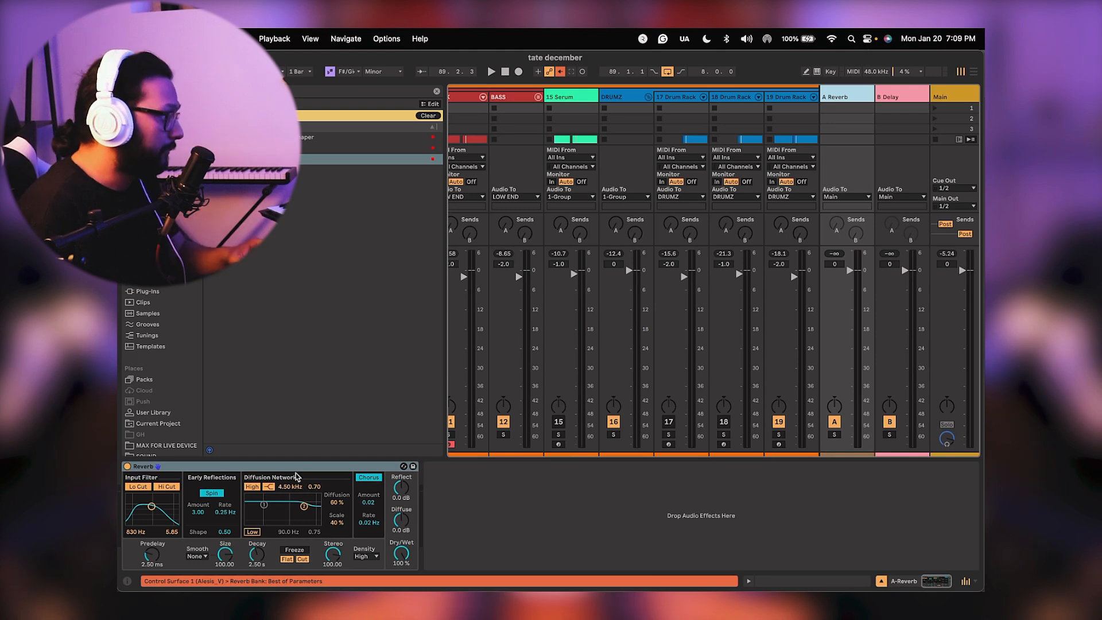
key("space")
left_click_drag(255, 555, 255, 565)
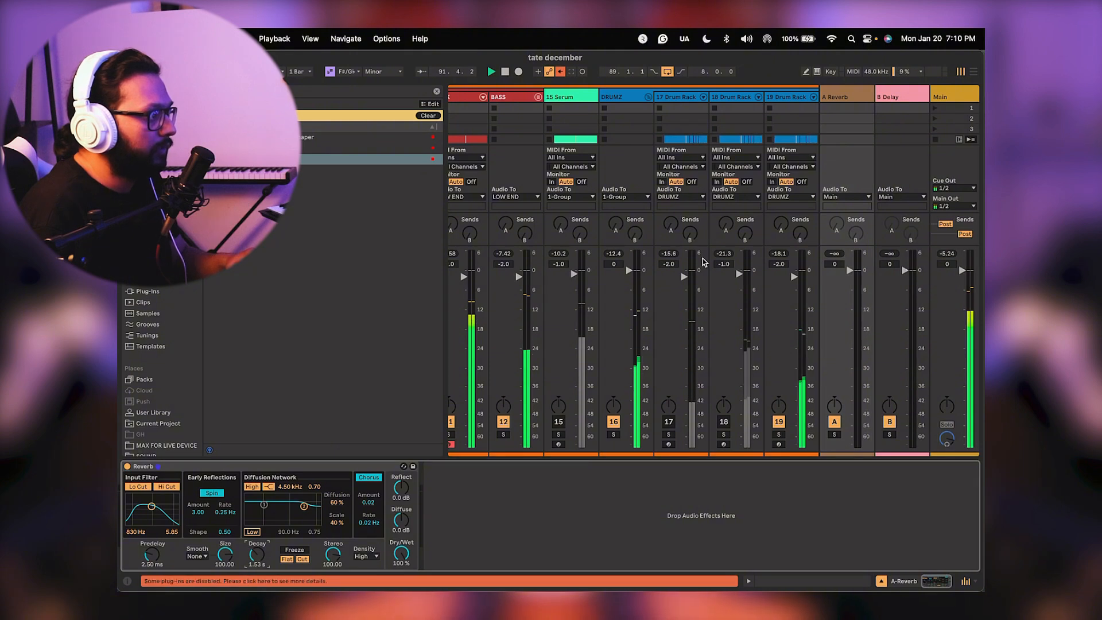
Enlarge the clip slot area in the Session View and rename the 19 Drum Rack track as SNARE.
left_click_drag(697, 246, 701, 277)
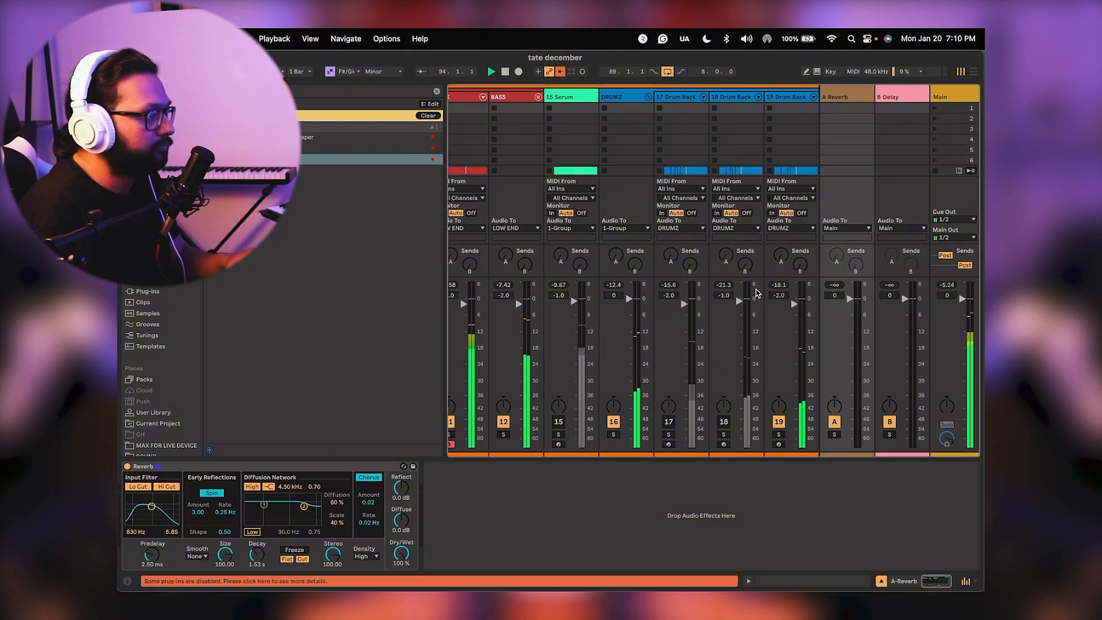
scroll(746, 322, "right", 2)
left_click(725, 98)
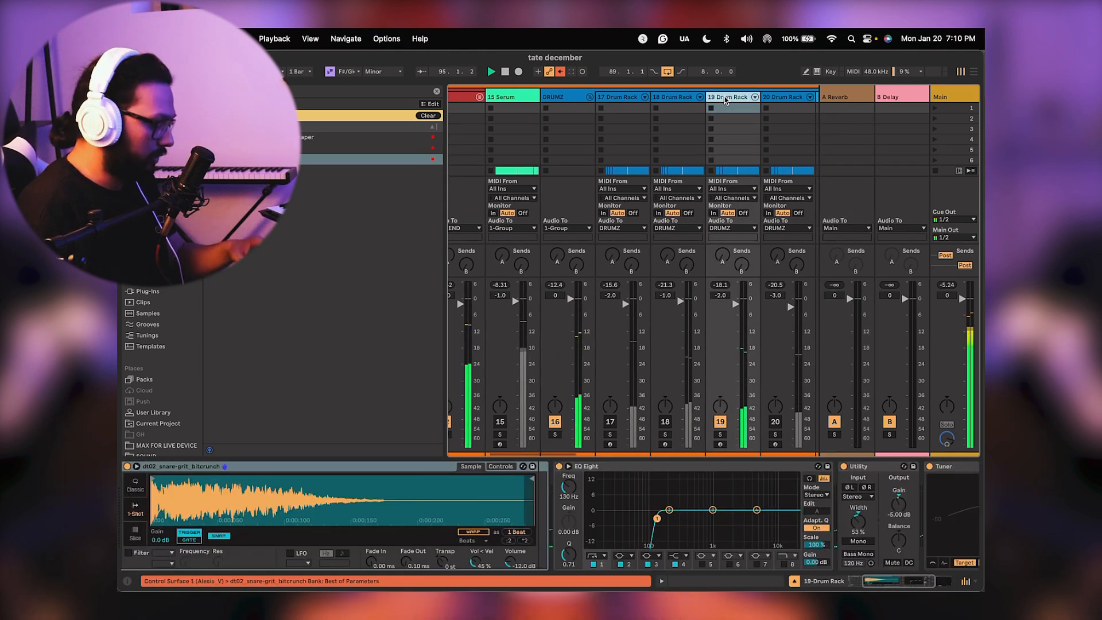
double_click(725, 98)
type("RE")
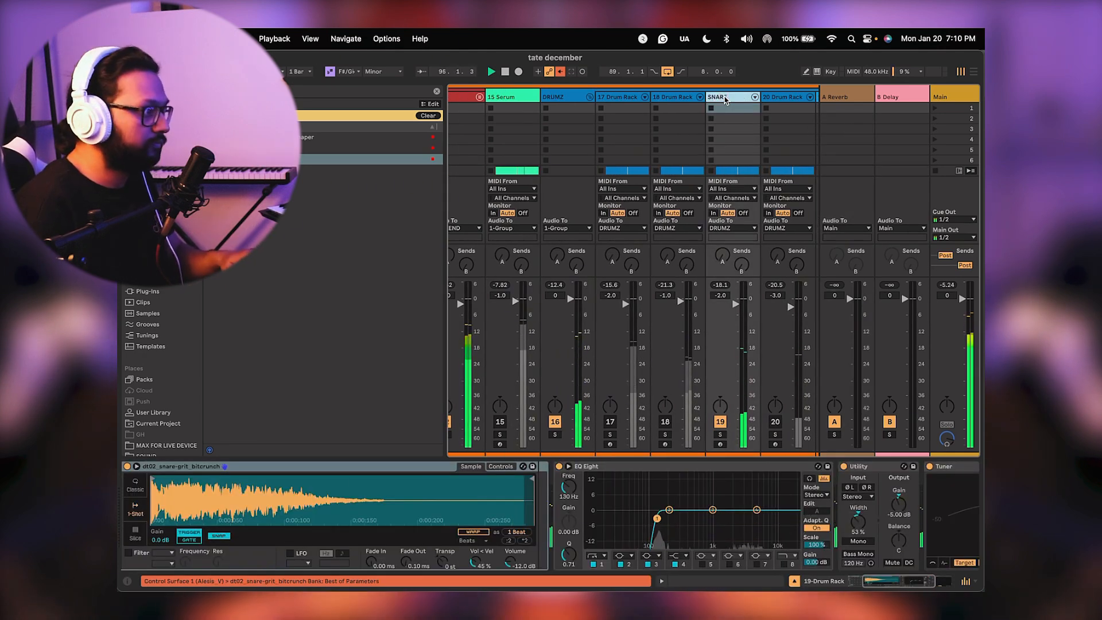
key("Return")
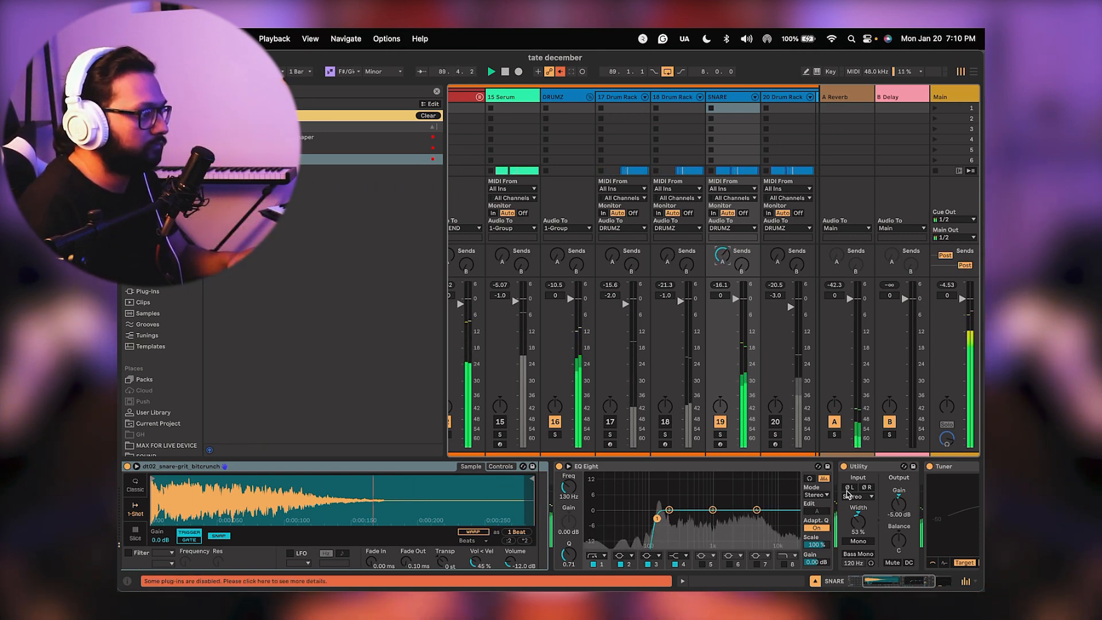
Set the Utility gain on the SNARE track to -4.00 dB and return to the Arrangement View.
scroll(847, 493, "right", 5)
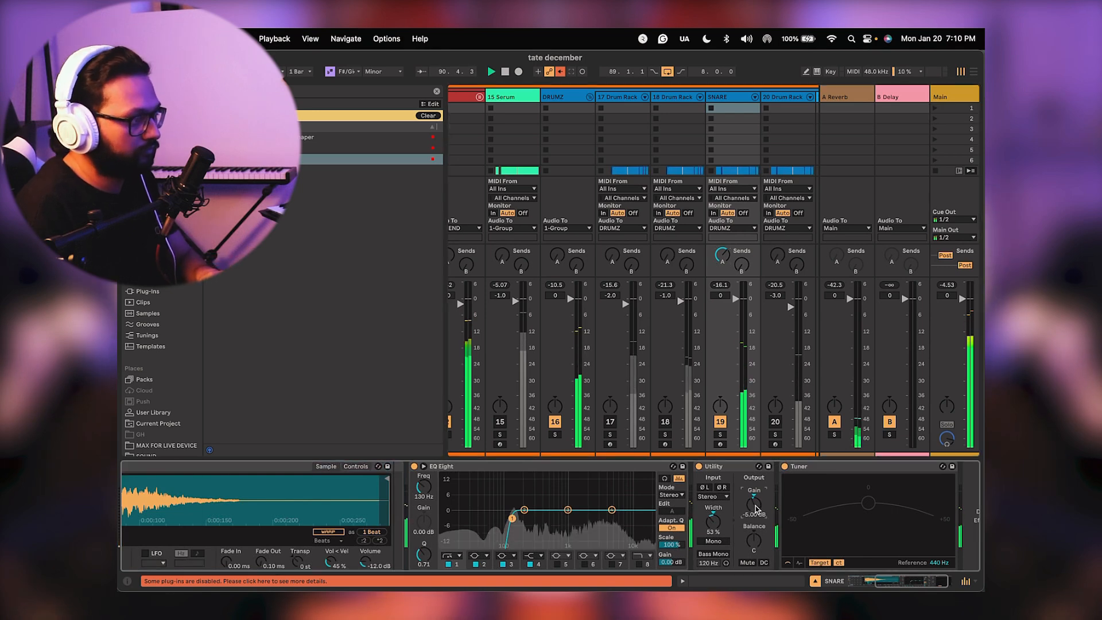
scroll(754, 505, "up", 2)
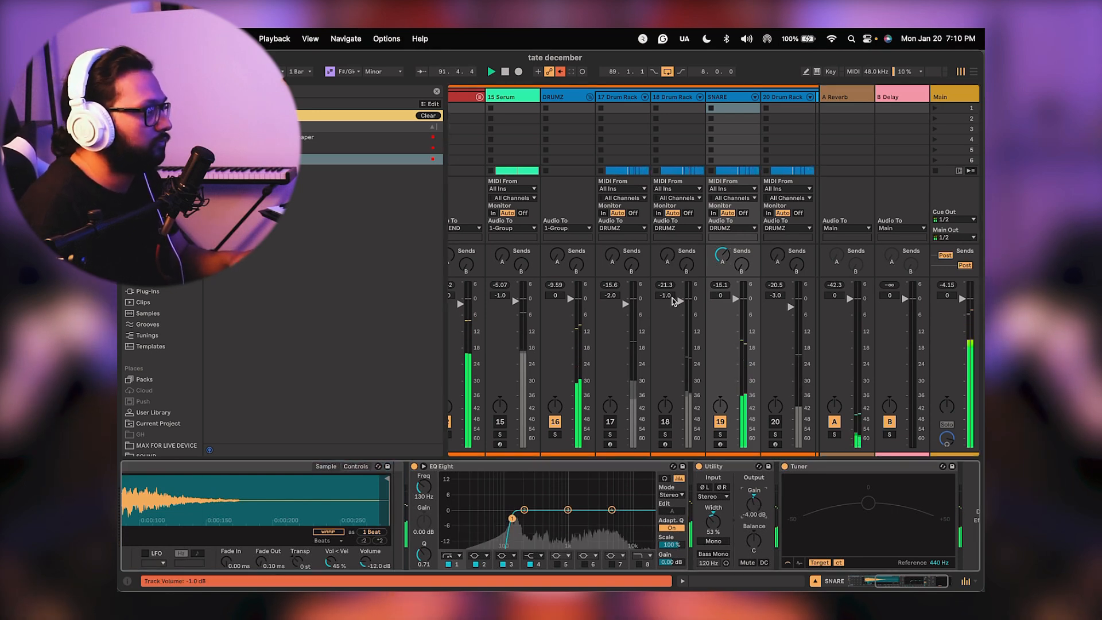
left_click(973, 73)
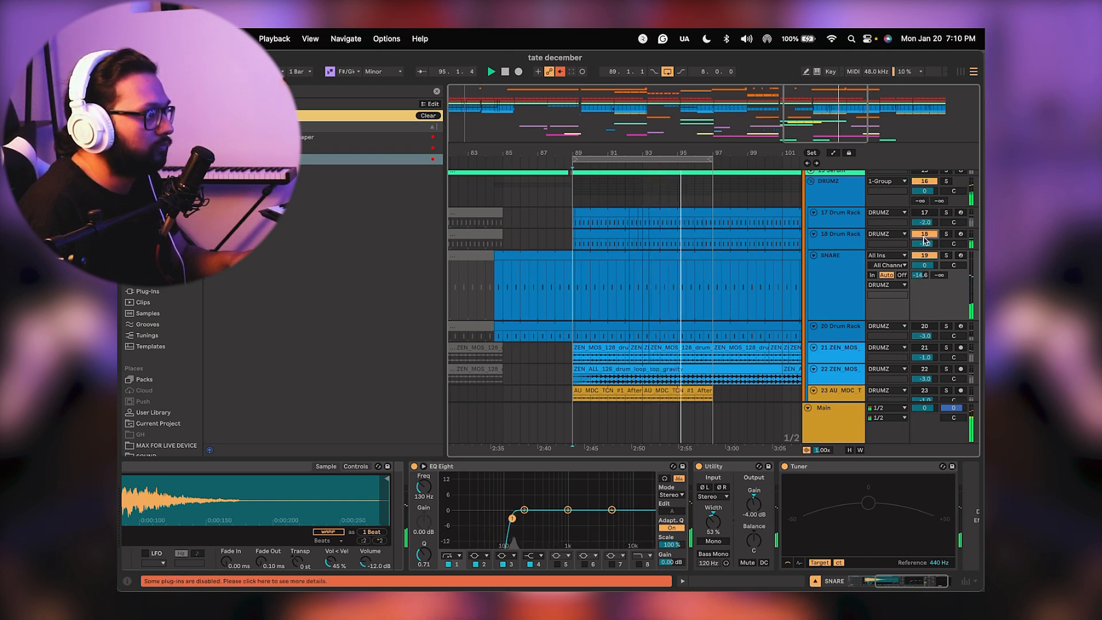
Rename the 18 Drum Rack track as OFF HAT.
left_click(835, 241)
key("super+r")
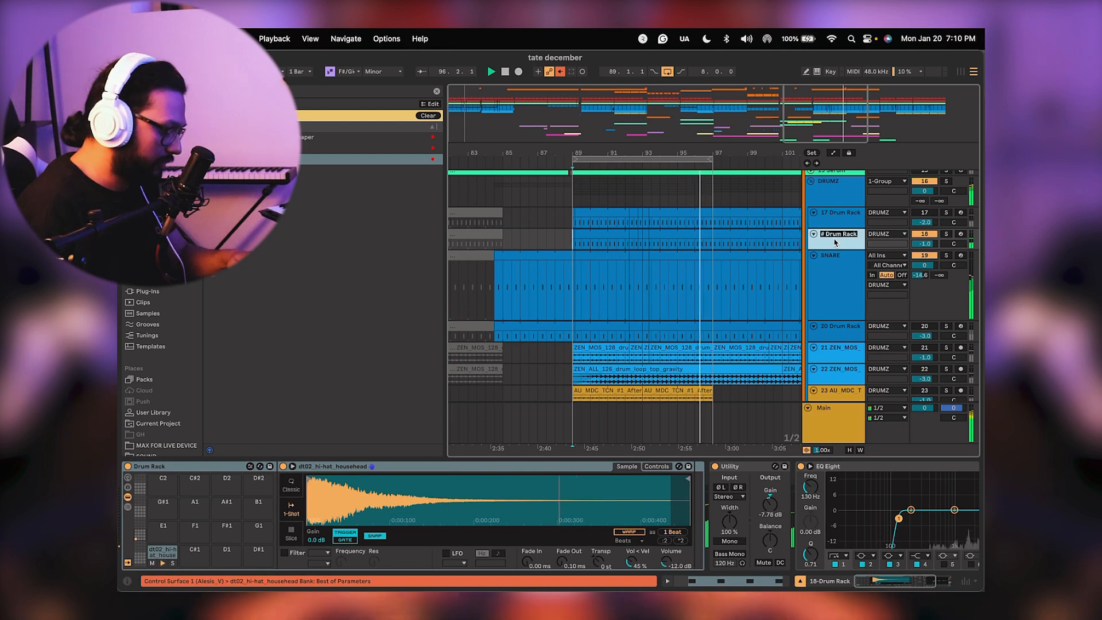
type("OFF HAT")
key("Return")
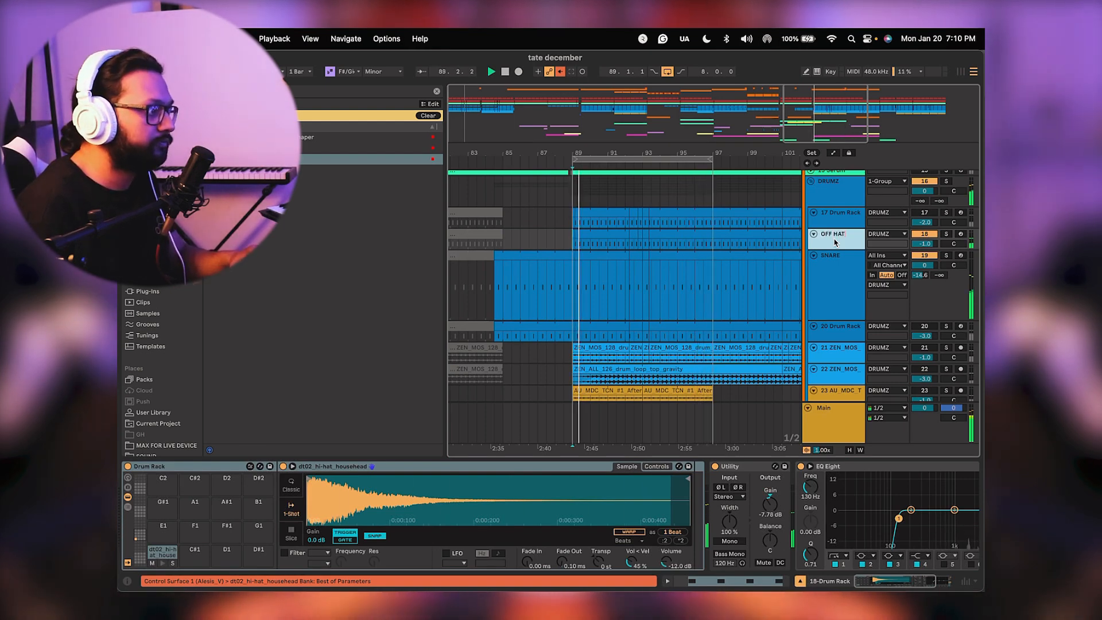
In the Session View, set the OFF HAT track's Utility gain to -4.44 dB and raise its A Reverb send slightly.
left_click(846, 221)
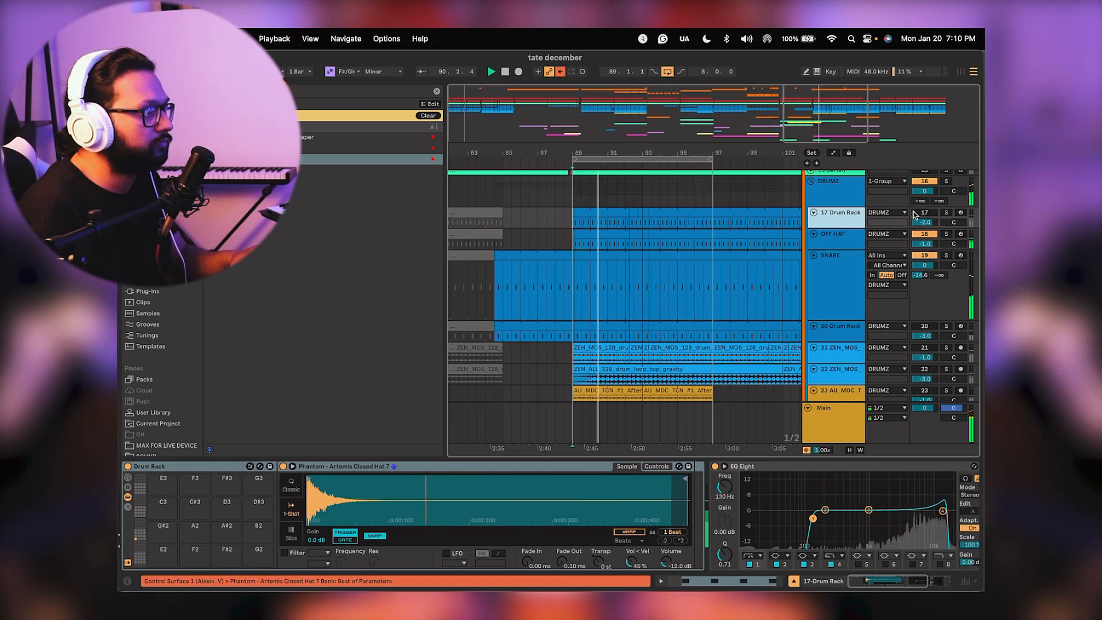
left_click(956, 76)
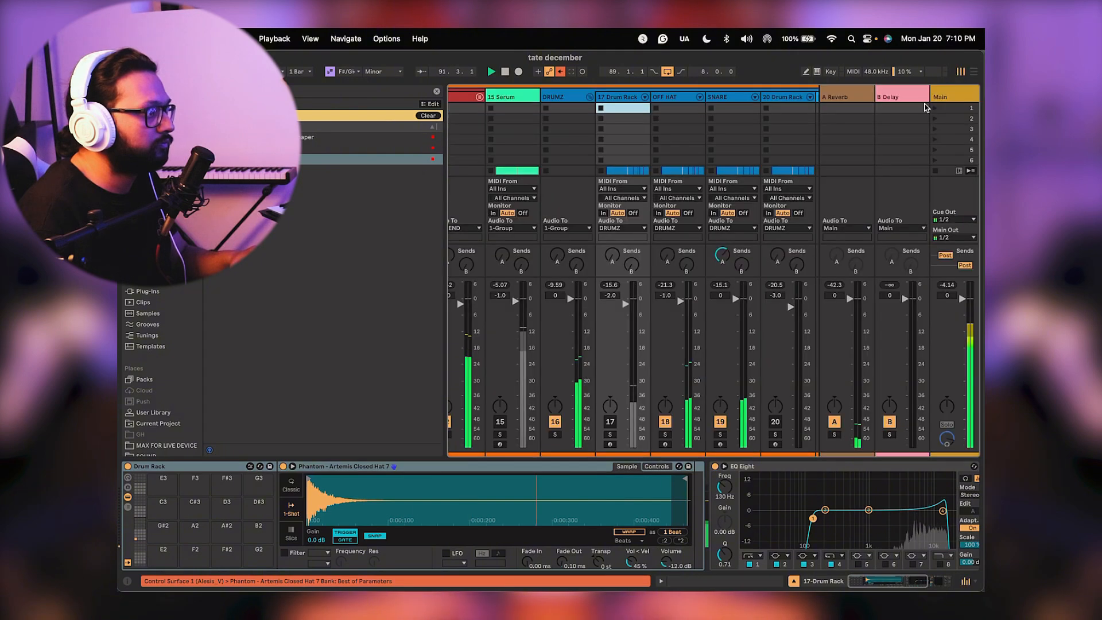
left_click(678, 107)
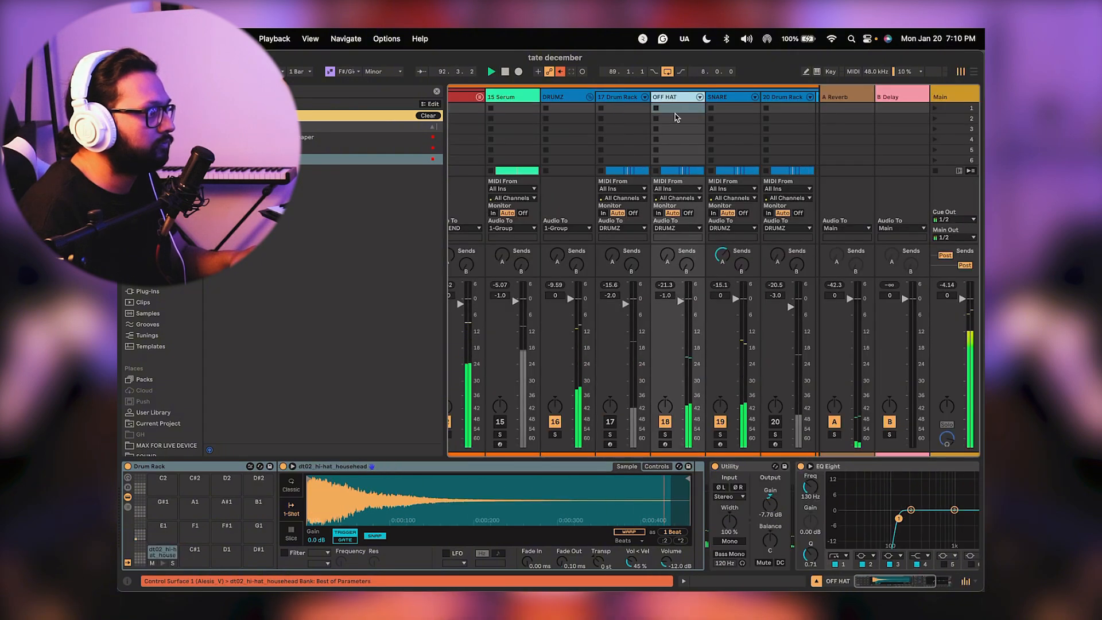
left_click(700, 98)
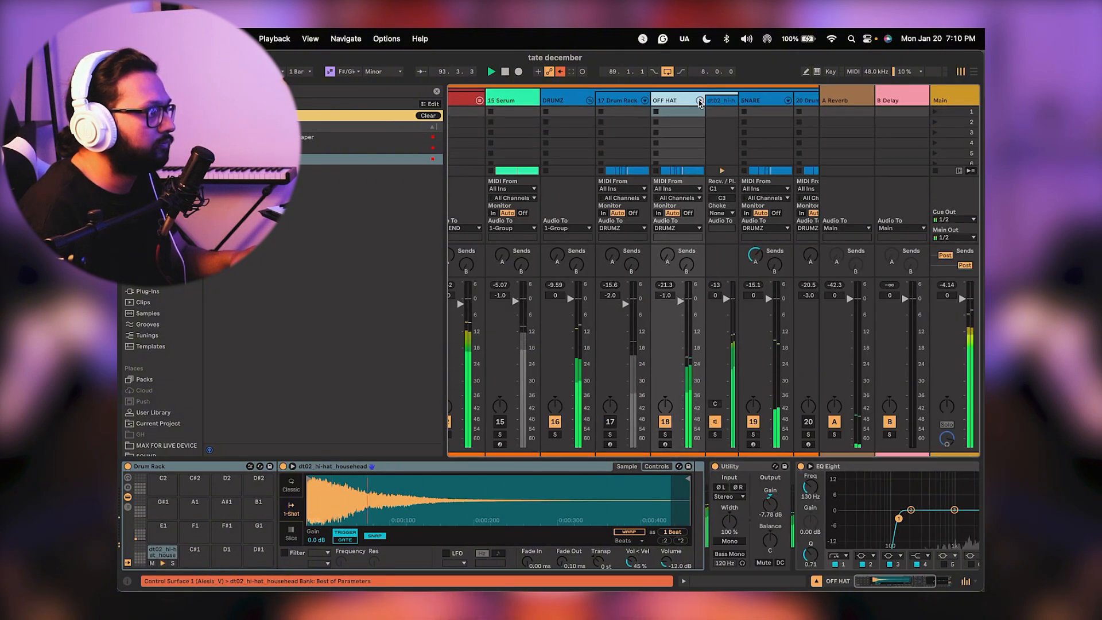
left_click(699, 101)
left_click(773, 512)
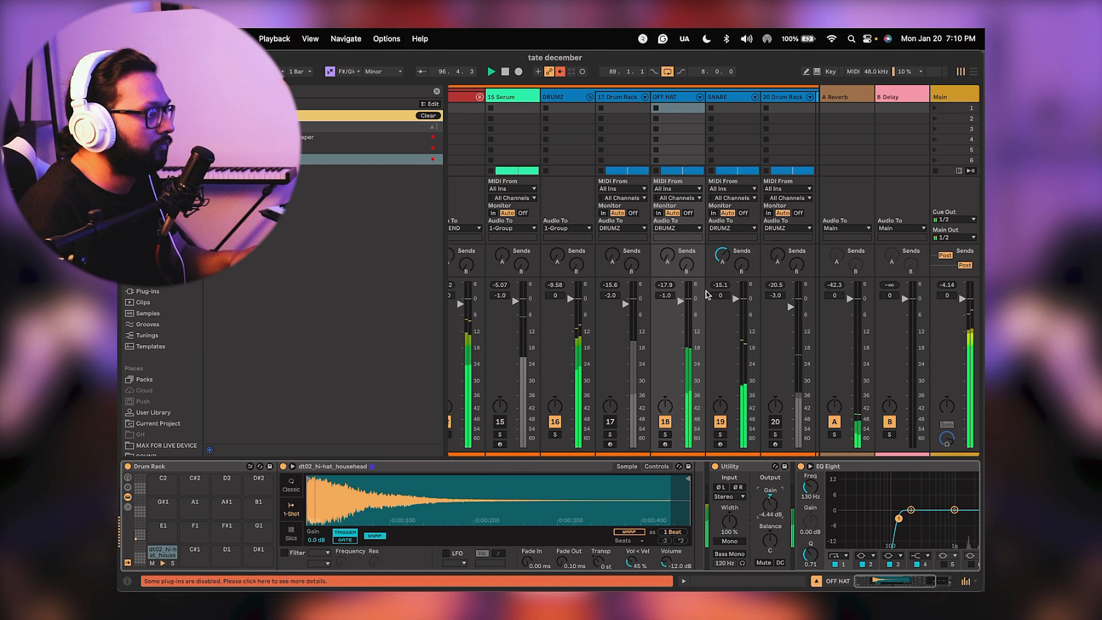
left_click_drag(667, 255, 666, 241)
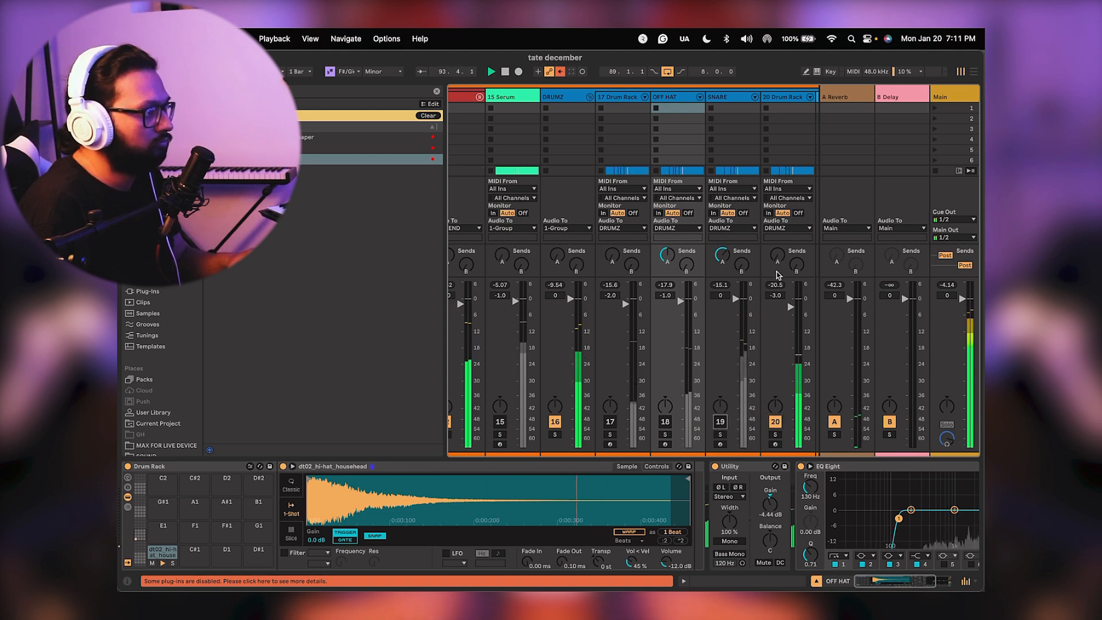
On the 20 Drum Rack track's EQ Eight, switch the first filter to a gentler low cut and raise its frequency to 1.16 kHz.
left_click(785, 93)
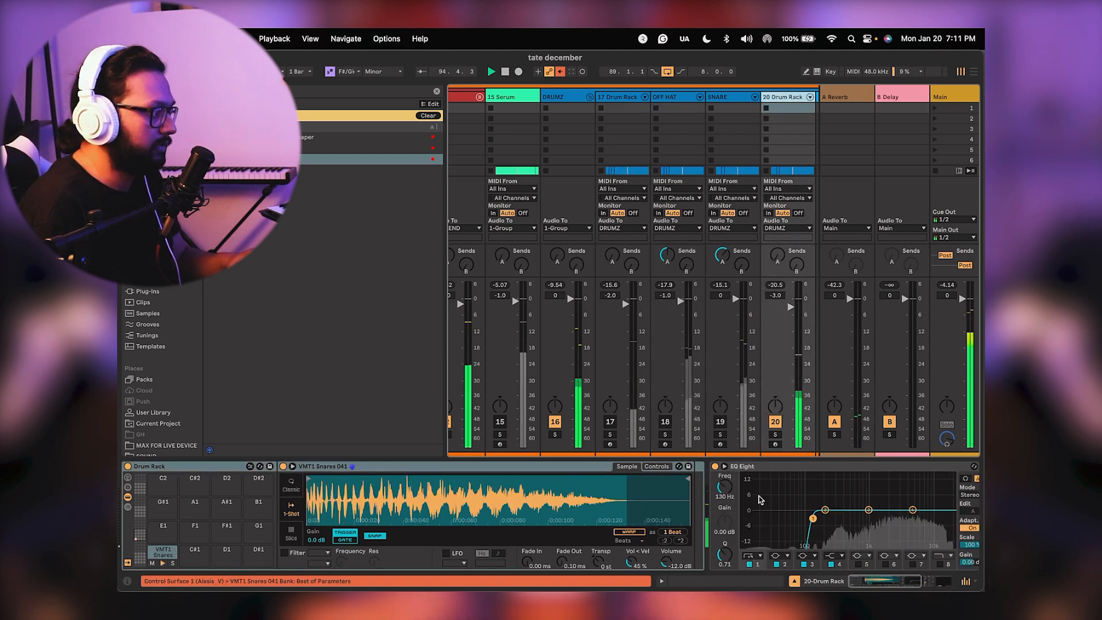
scroll(767, 497, "right", 5)
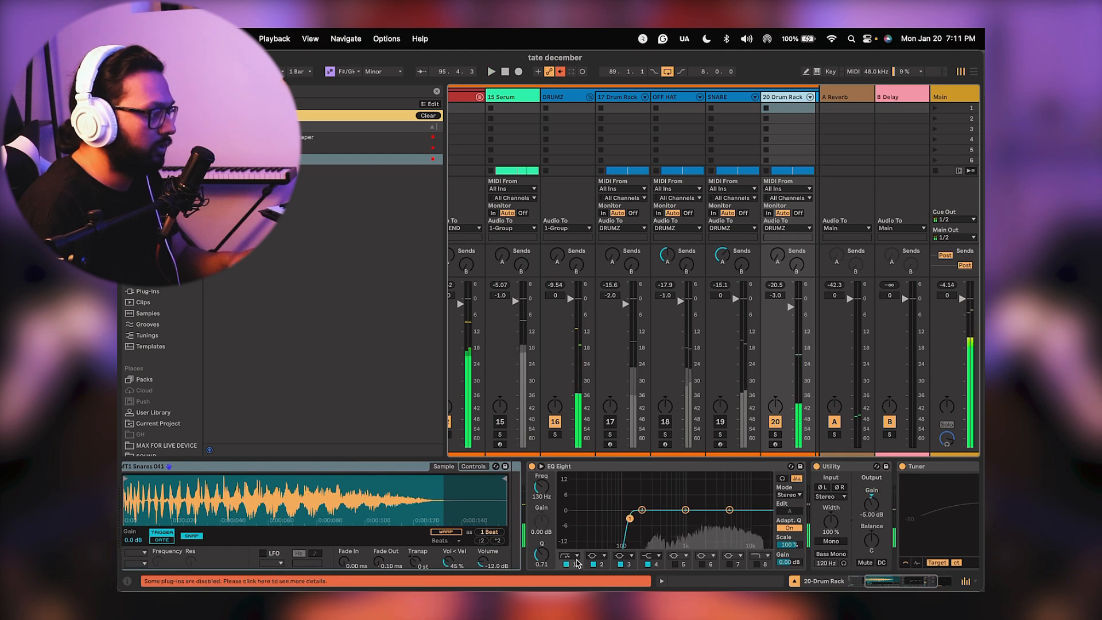
key("space")
left_click(576, 556)
left_click(572, 503)
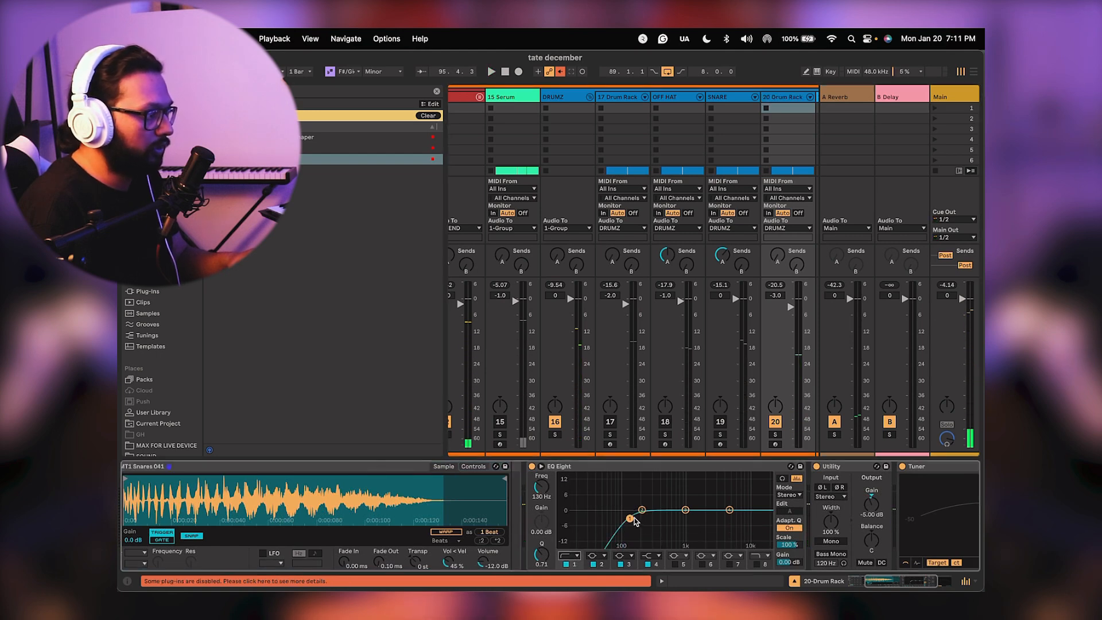
key("space")
left_click_drag(645, 515, 672, 517)
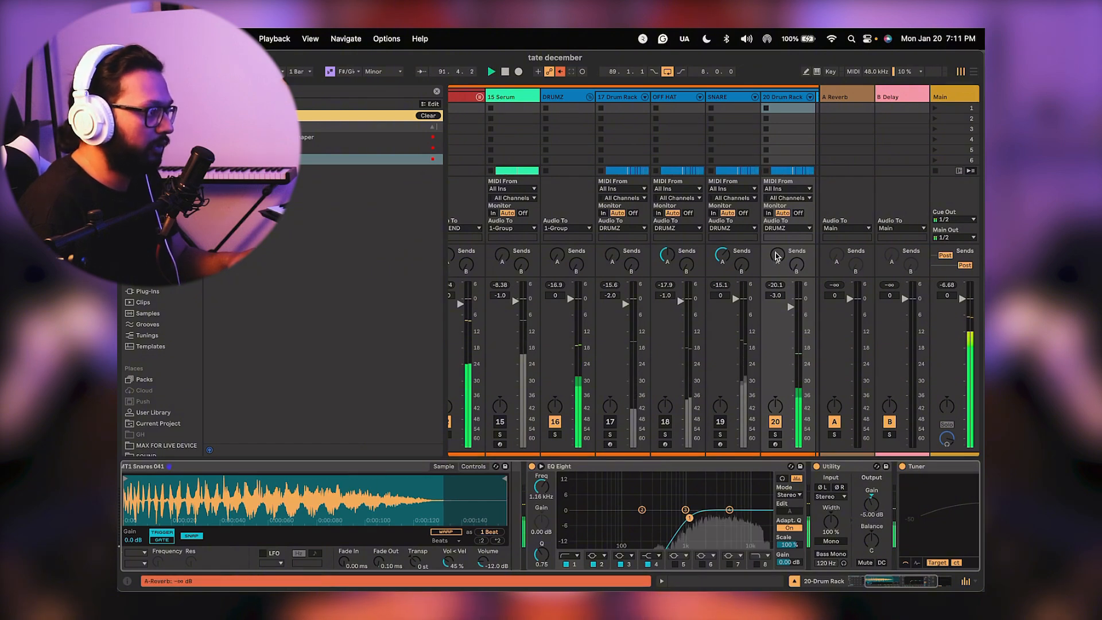
Raise the 20 Drum Rack track's A Reverb send, set its Utility width to 115 % and its volume to -12 dB.
left_click_drag(775, 256, 776, 250)
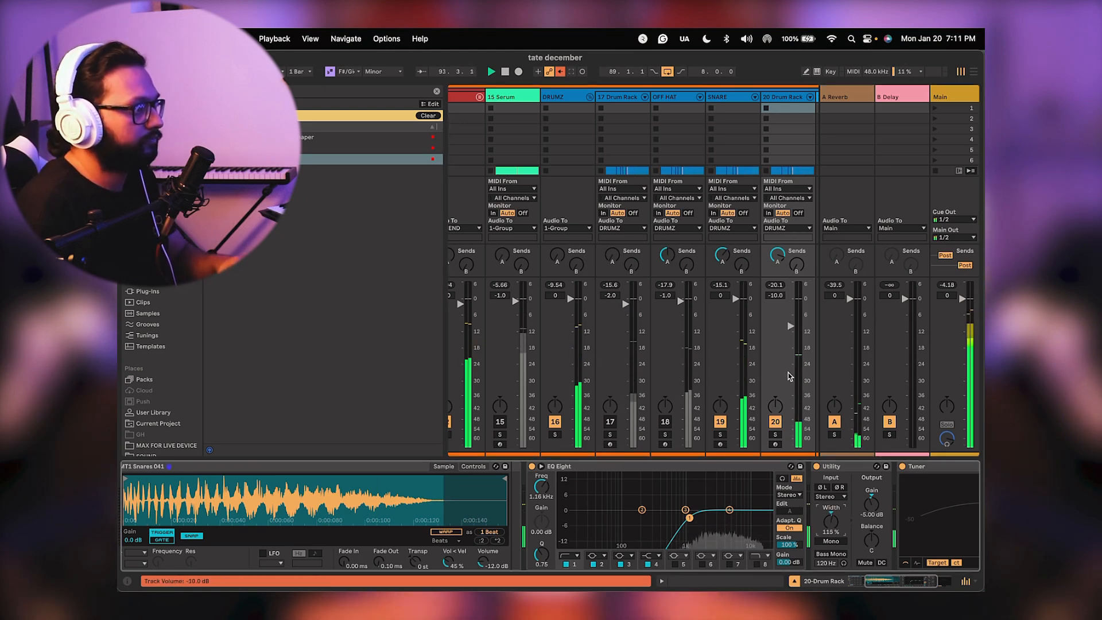
left_click_drag(790, 329, 790, 331)
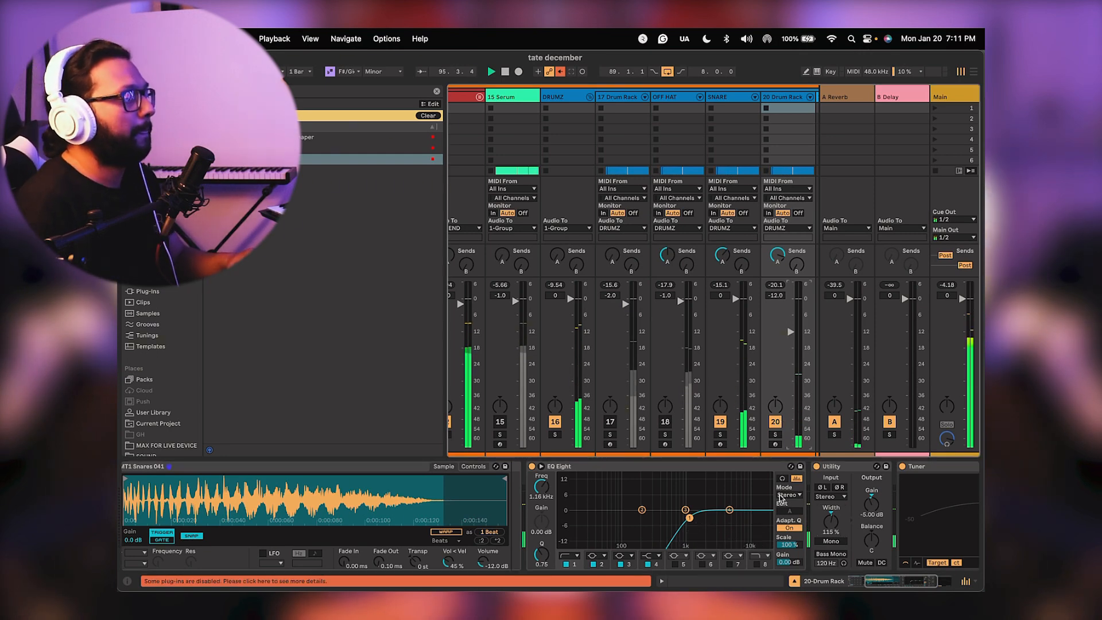
scroll(630, 505, "right", 3)
scroll(905, 475, "left", 5)
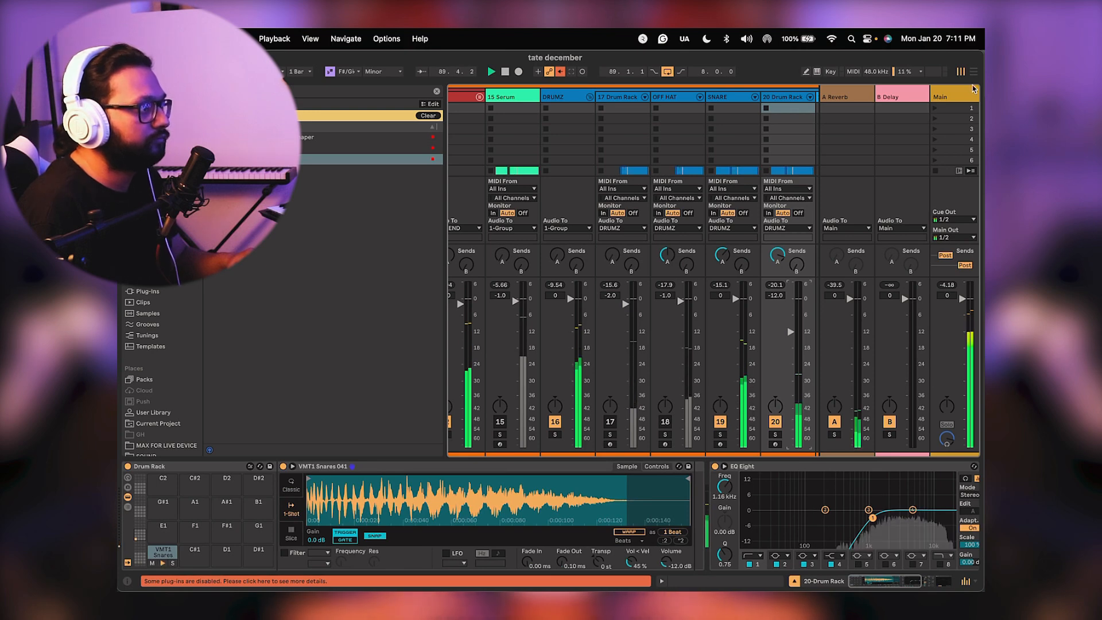
Return to the Arrangement View, activate the 17 Drum Rack track and briefly audition it in solo.
key("Tab")
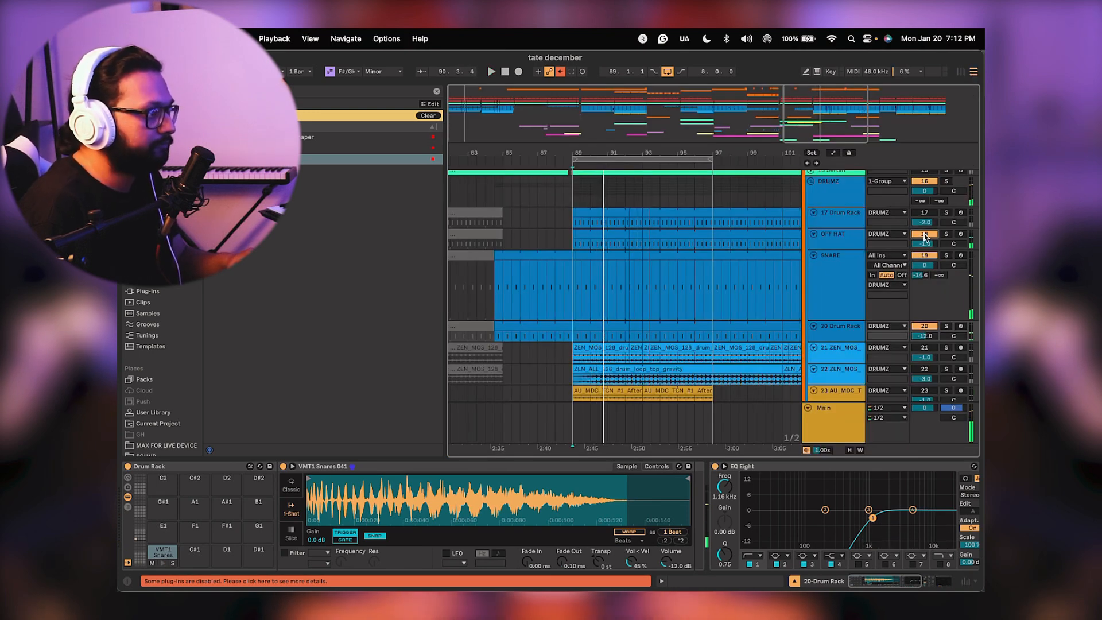
left_click(923, 213)
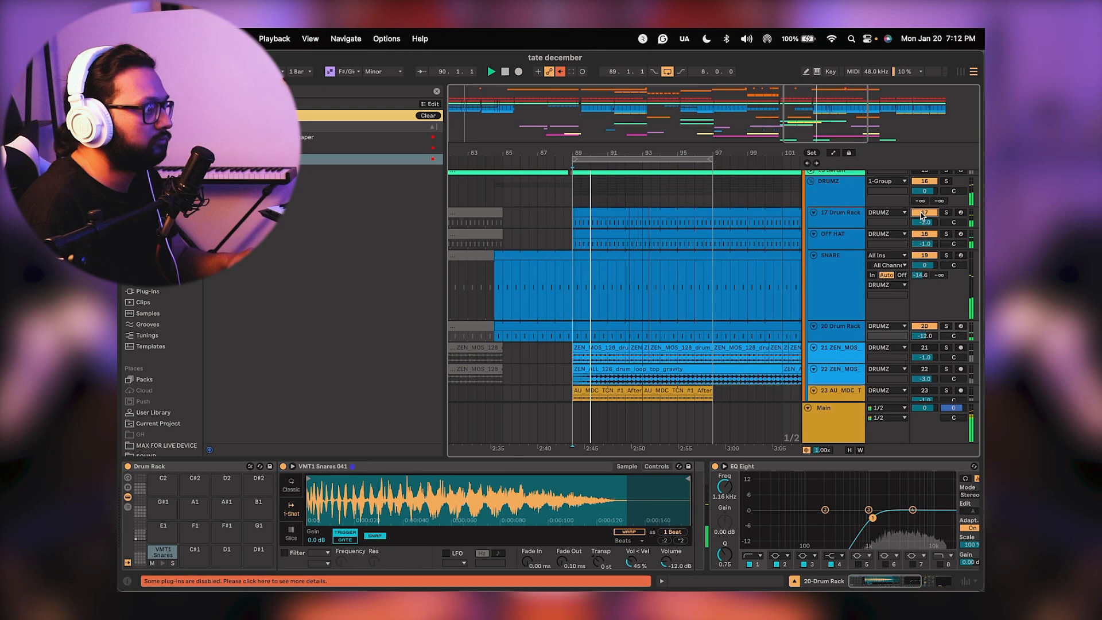
left_click(945, 213)
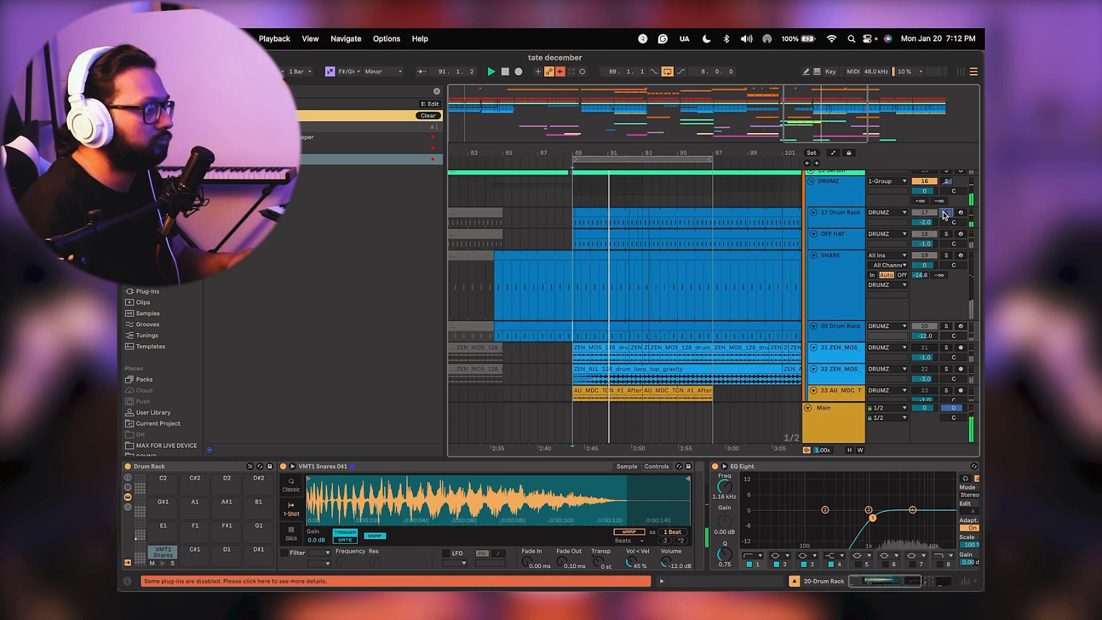
left_click(945, 213)
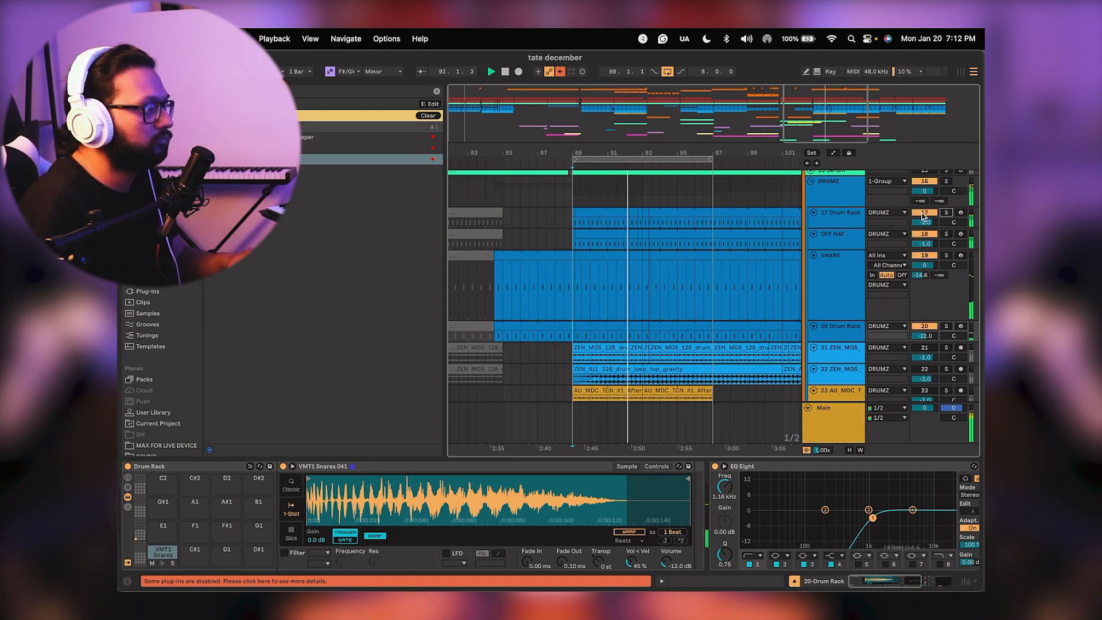
Rename the 17 Drum Rack track as HI HAT.
left_click(826, 221)
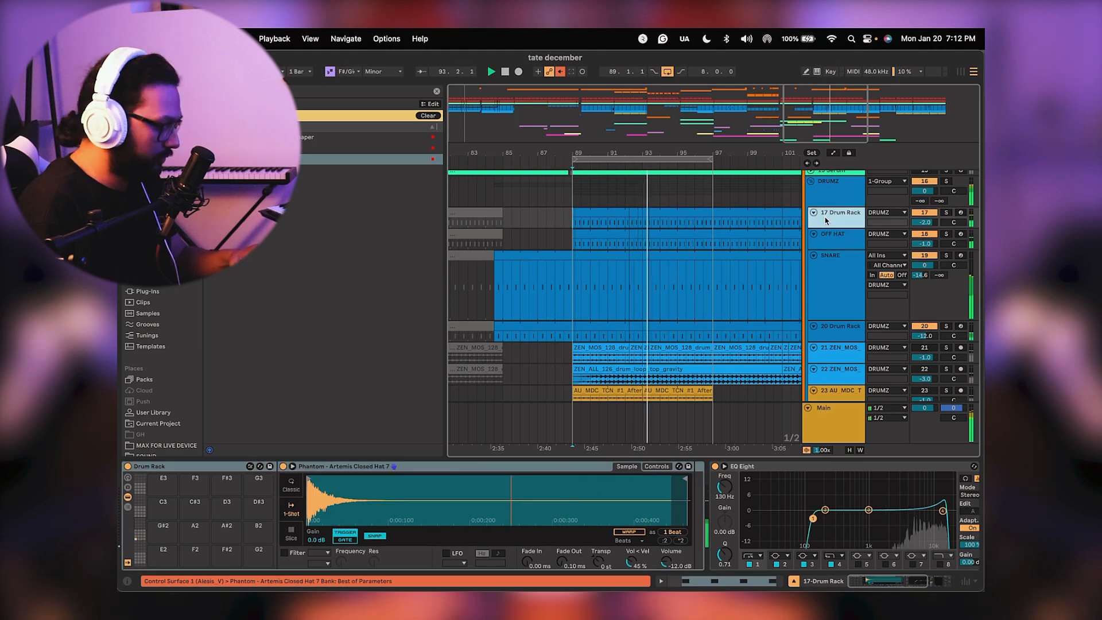
key("super+r")
type("HI HAT")
key("Return")
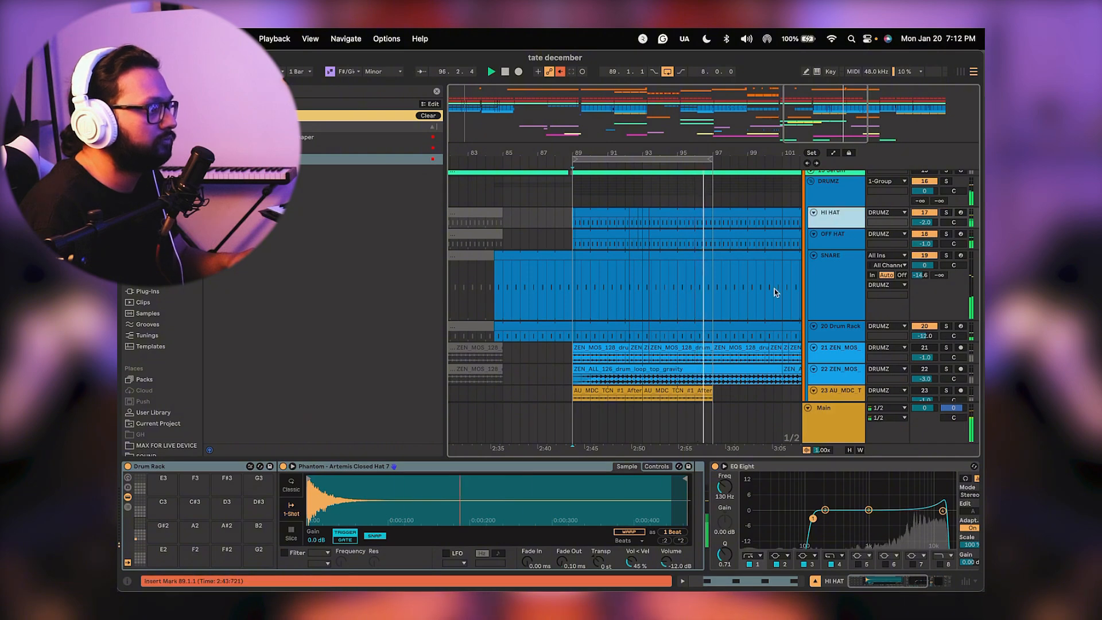
Deactivate the HI HAT track, and activate and solo the 21 ZEN_MOS top loop track.
scroll(774, 288, "down", 1)
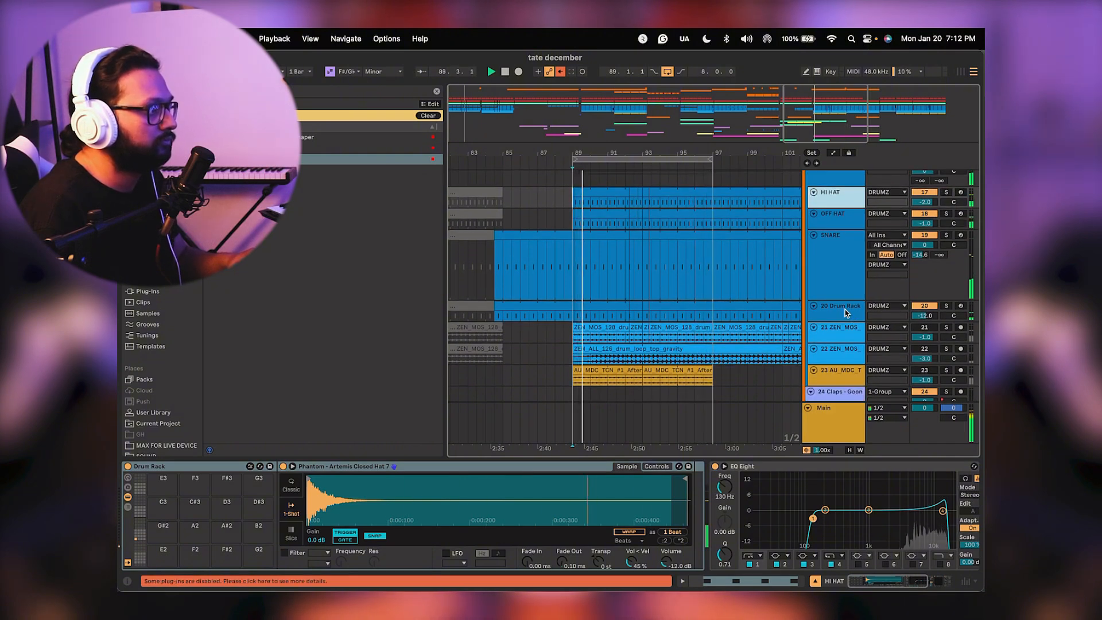
scroll(845, 311, "down", 1)
scroll(845, 312, "up", 1)
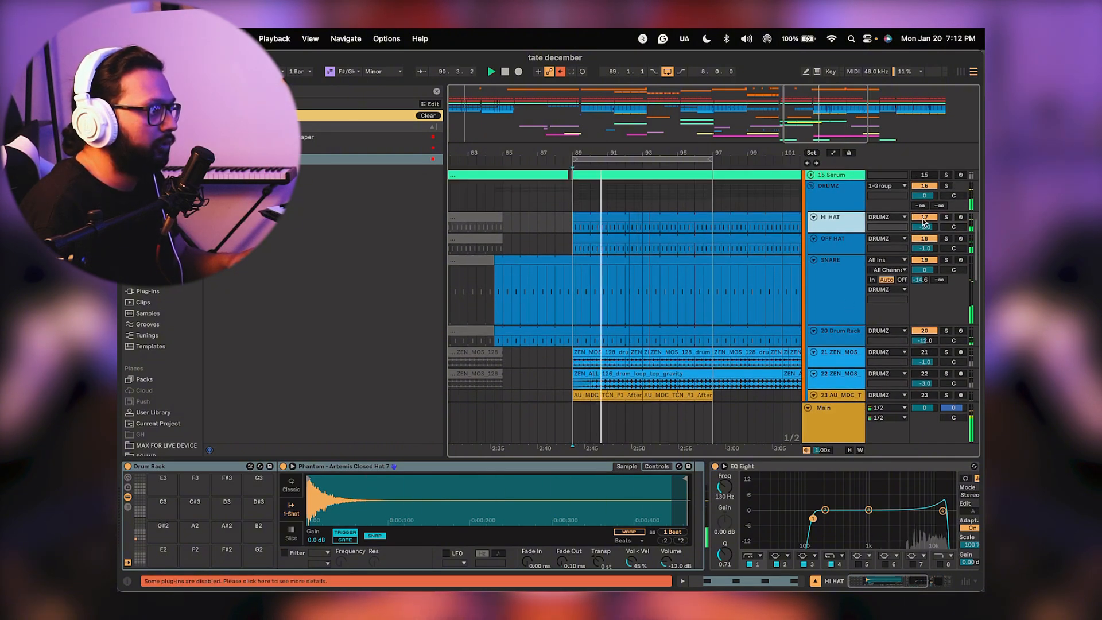
scroll(918, 287, "down", 1)
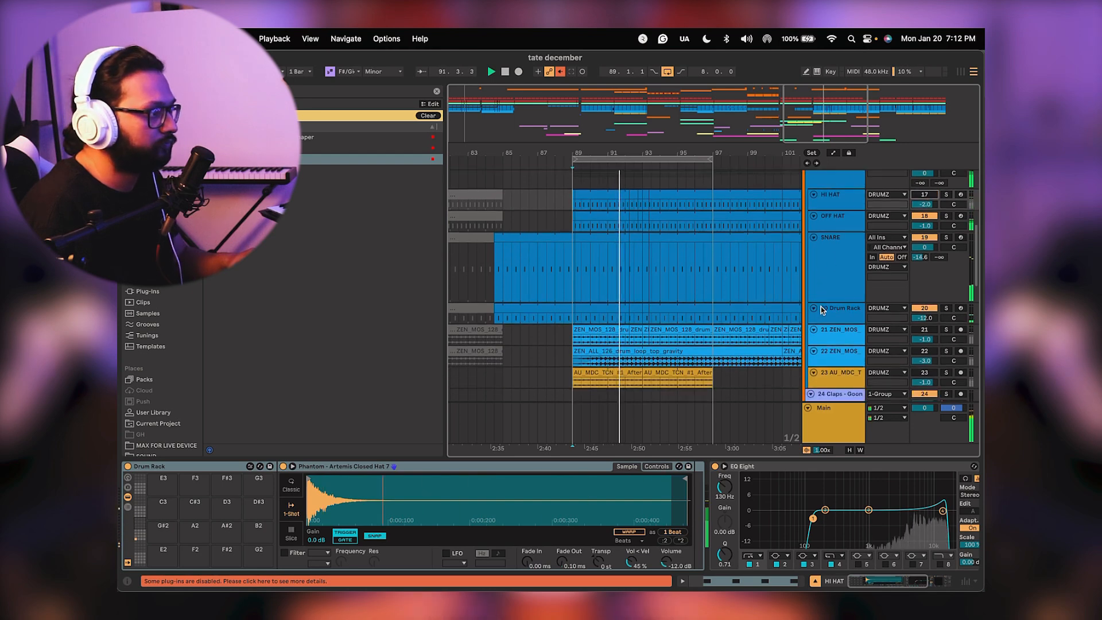
left_click(917, 330)
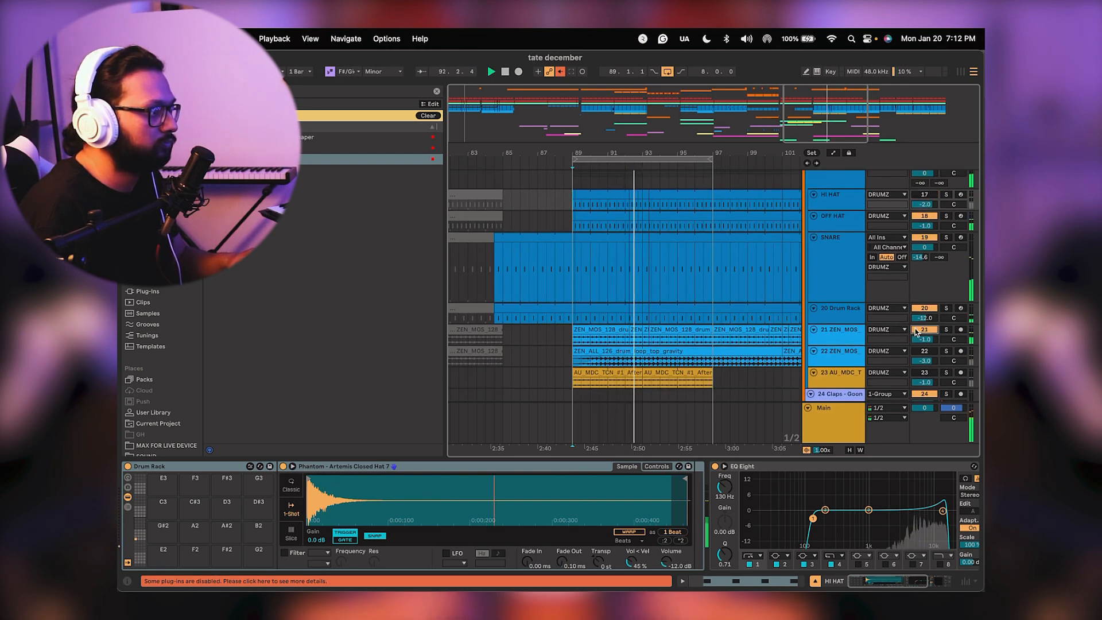
left_click(946, 330)
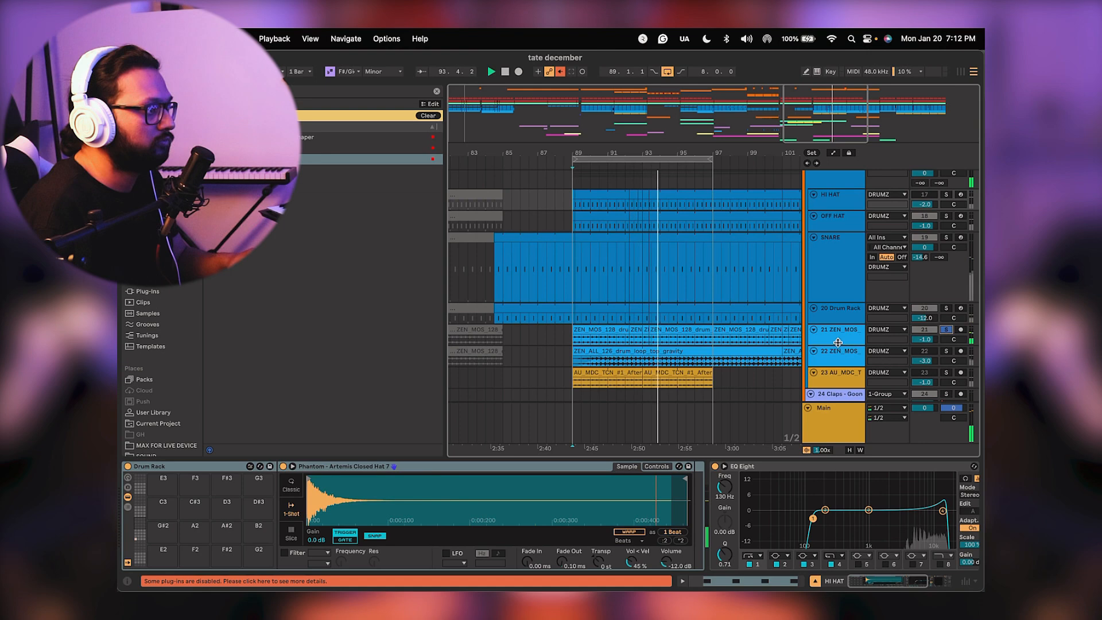
Enlarge the 21 ZEN_MOS track, and take it out of solo after playing back its loop.
left_click(837, 345)
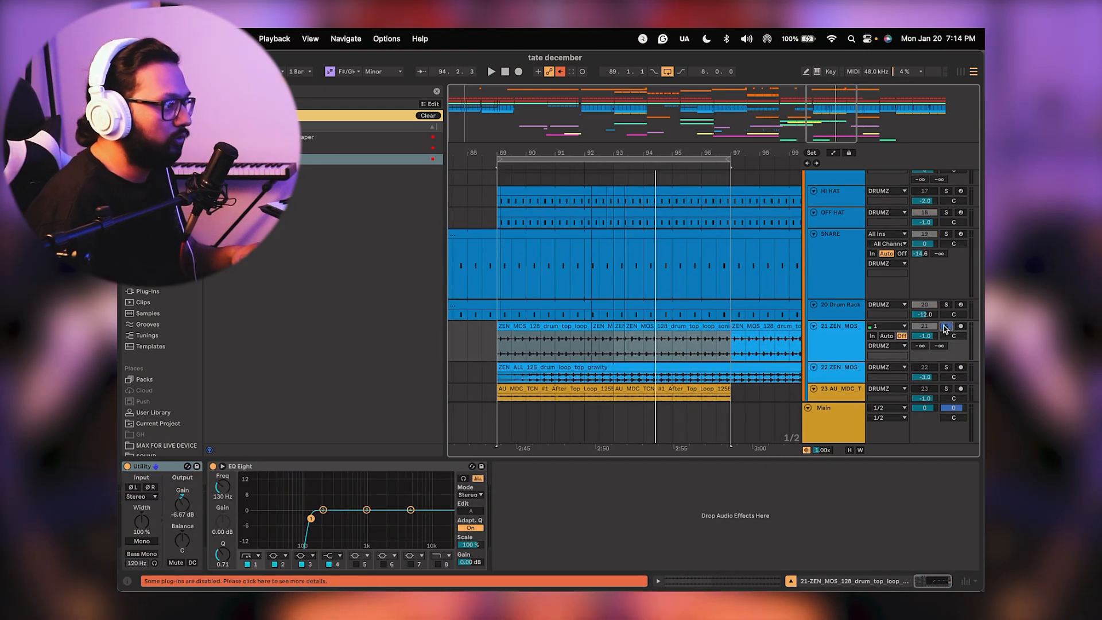
key("space")
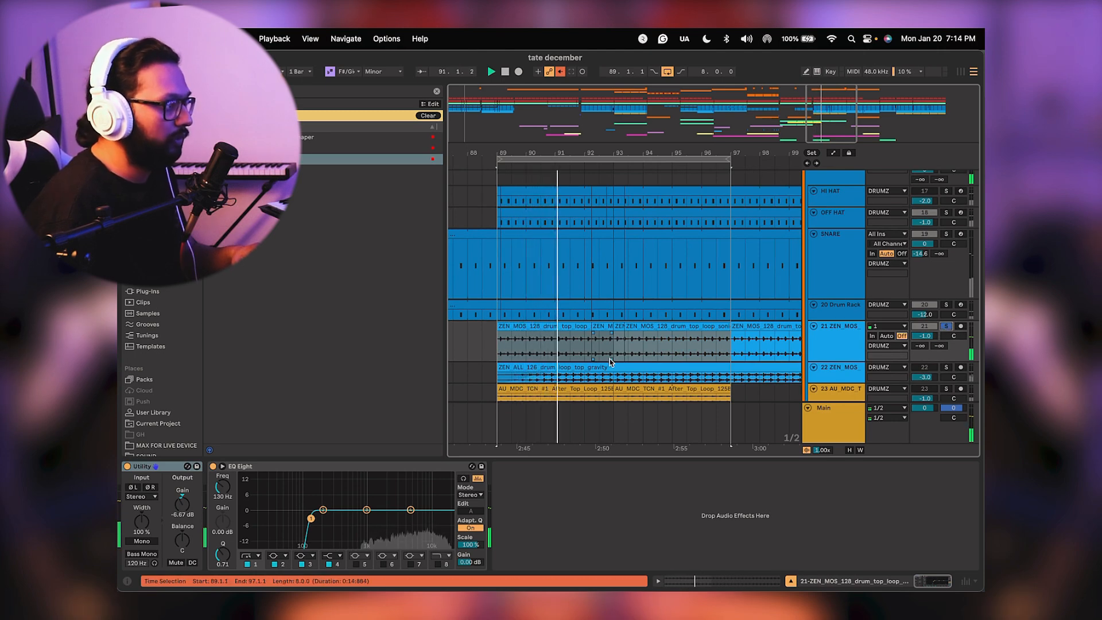
scroll(609, 359, "down", 1)
scroll(609, 359, "left", 1)
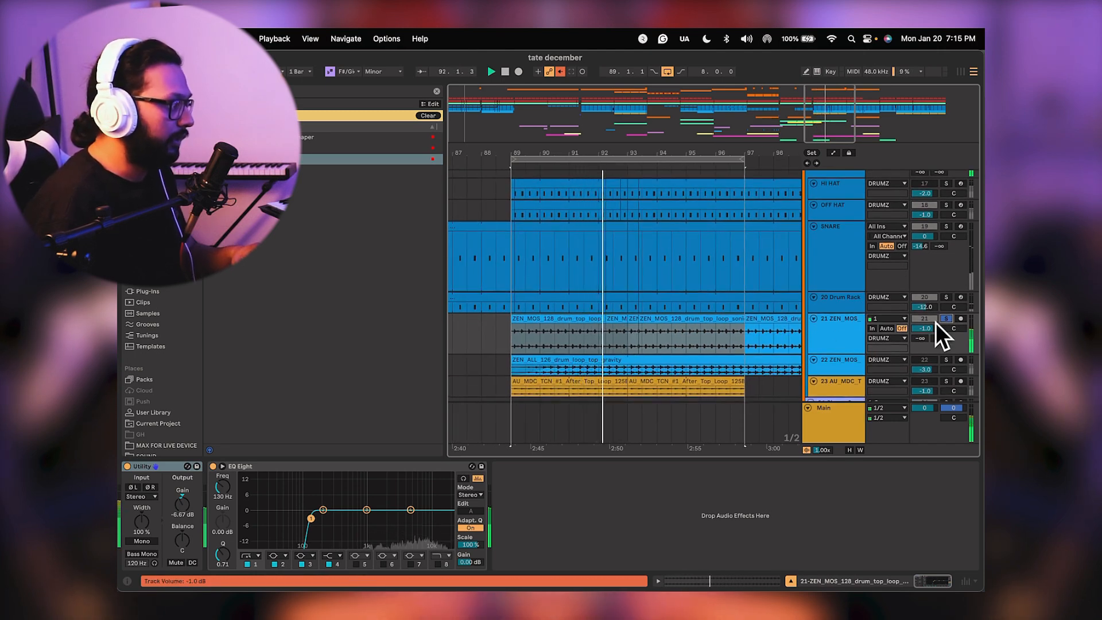
left_click(946, 319)
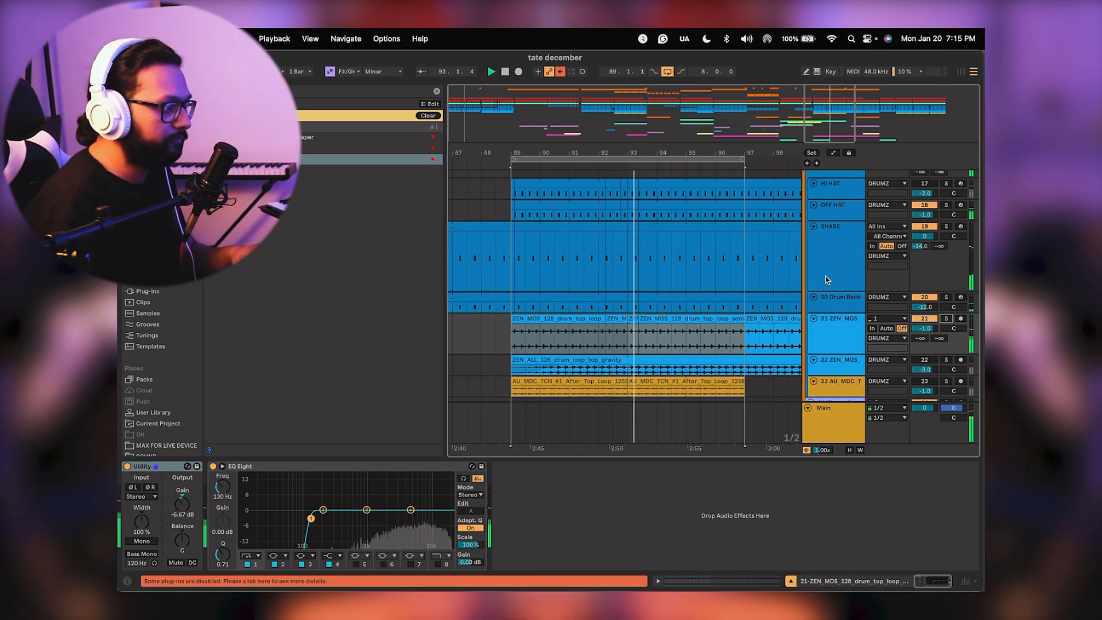
Reset the 21 ZEN_MOS track's volume to 0 dB and solo the track in the Session View.
left_click(835, 336)
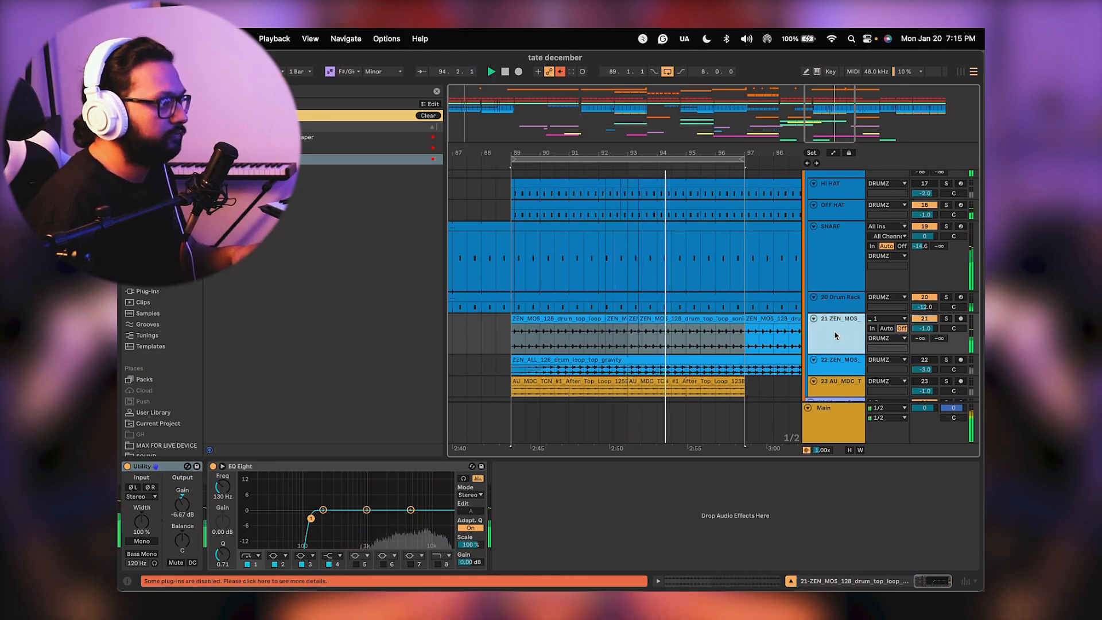
double_click(933, 328)
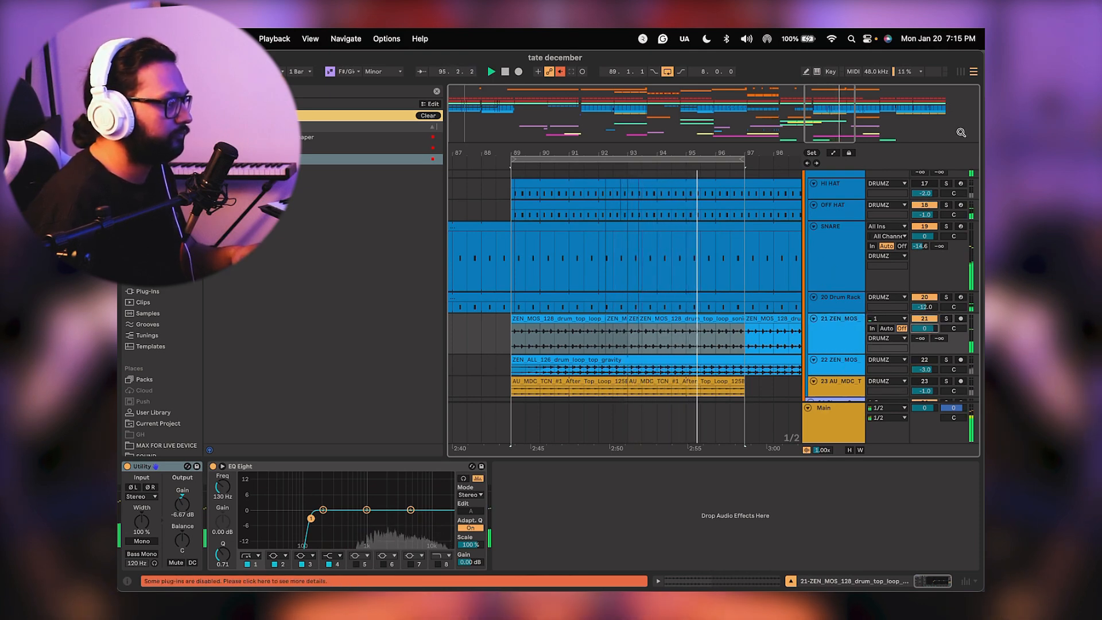
left_click(961, 73)
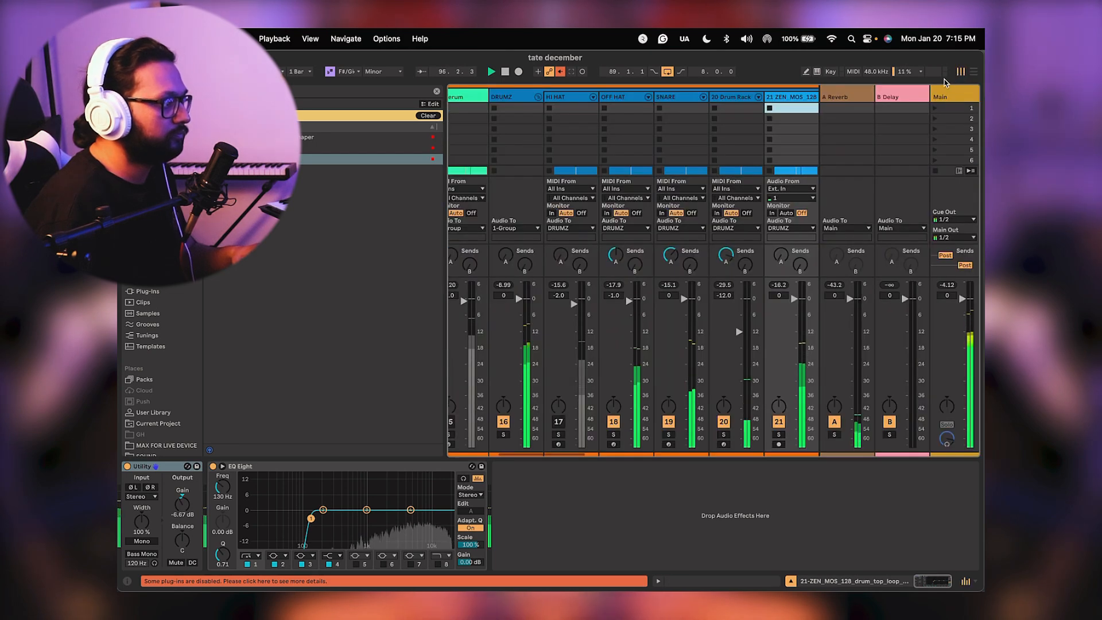
left_click(780, 435)
left_click(781, 435)
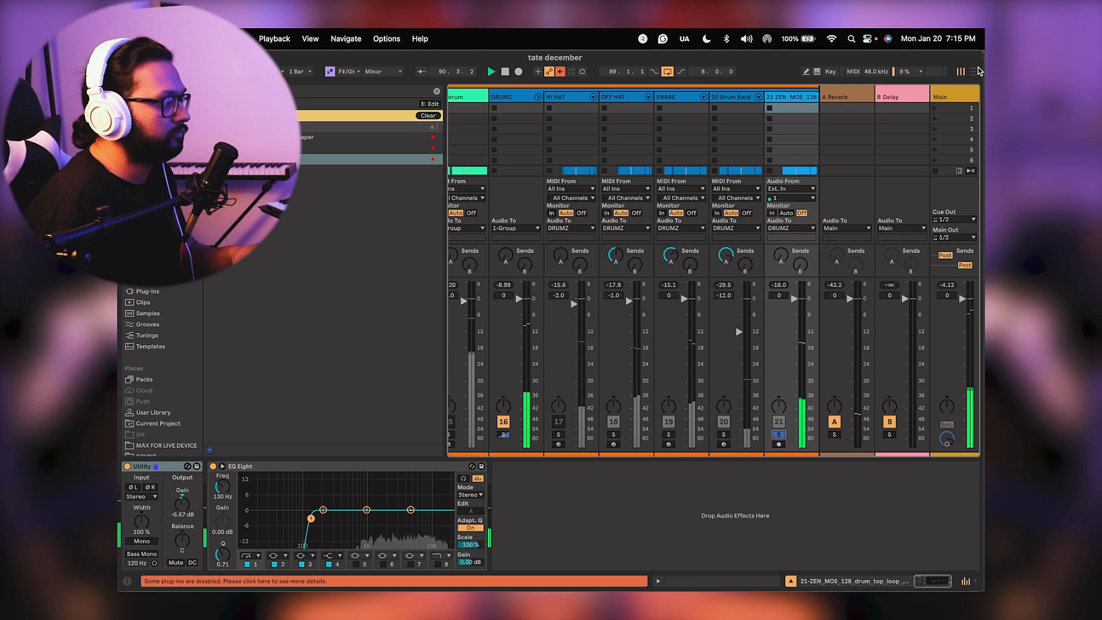
Return to the Arrangement View and examine the separate ZEN_MOS_128 drum top loop clips on the soloed track during playback.
key("Tab")
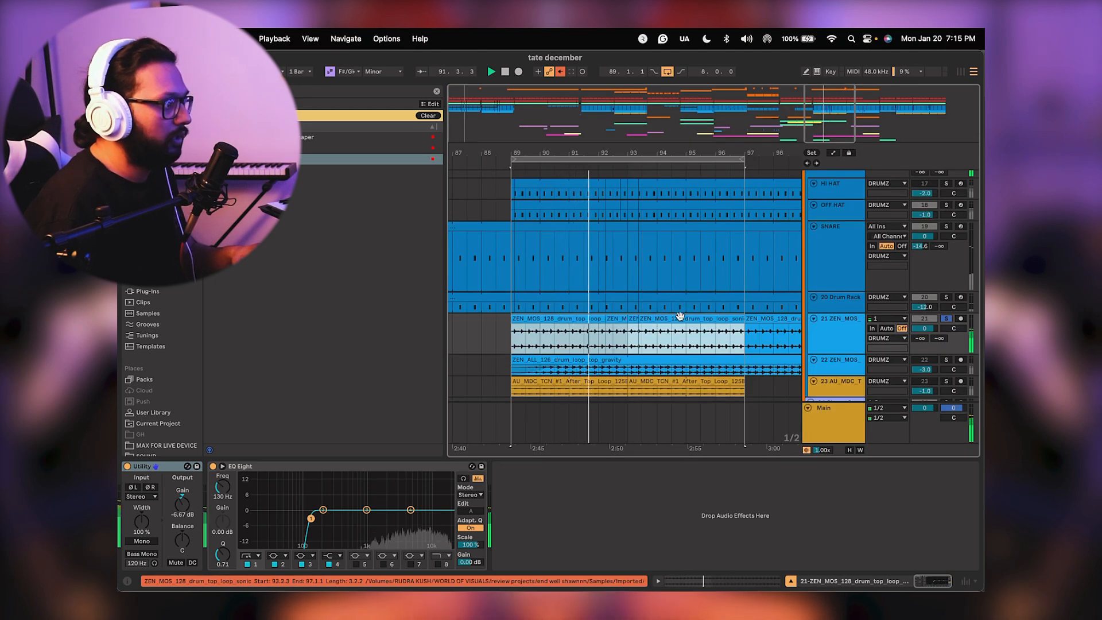
left_click(678, 315)
left_click_drag(607, 333, 623, 320)
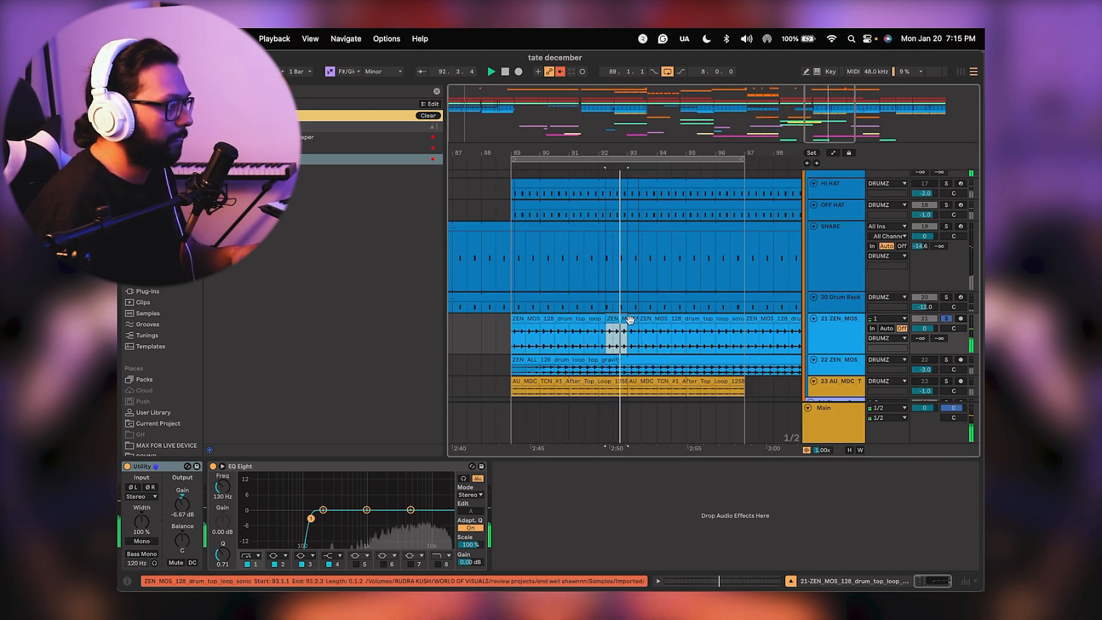
left_click(664, 319)
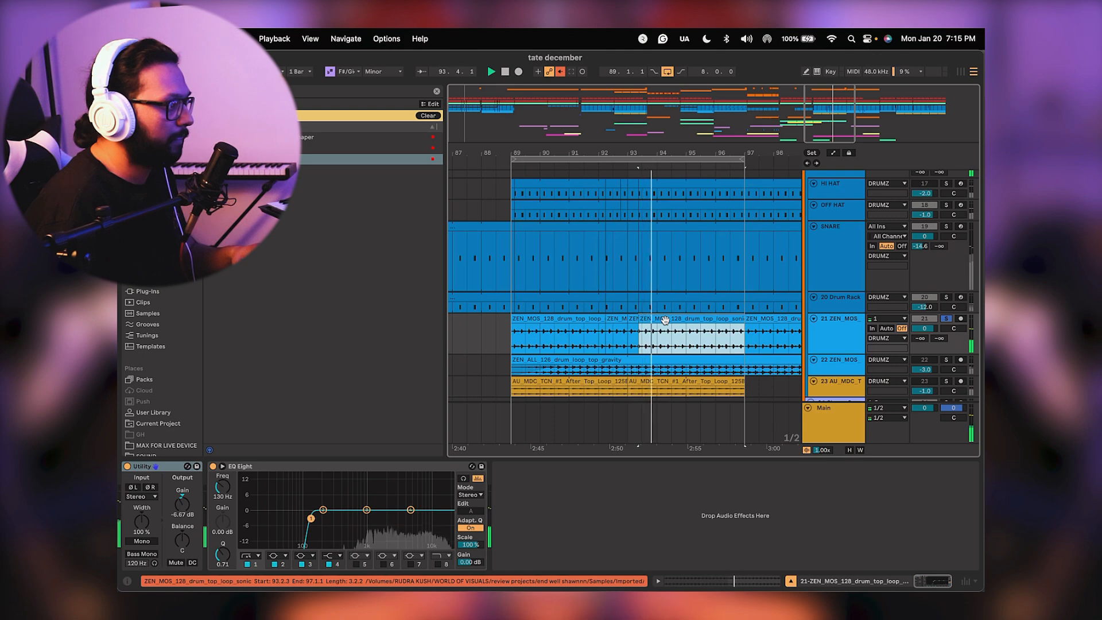
Consolidate the ZEN_MOS_128 drum top loop clips from bar 89 to bar 97 on the 21 ZEN_MOS track into one clip.
left_click(554, 319, "shift")
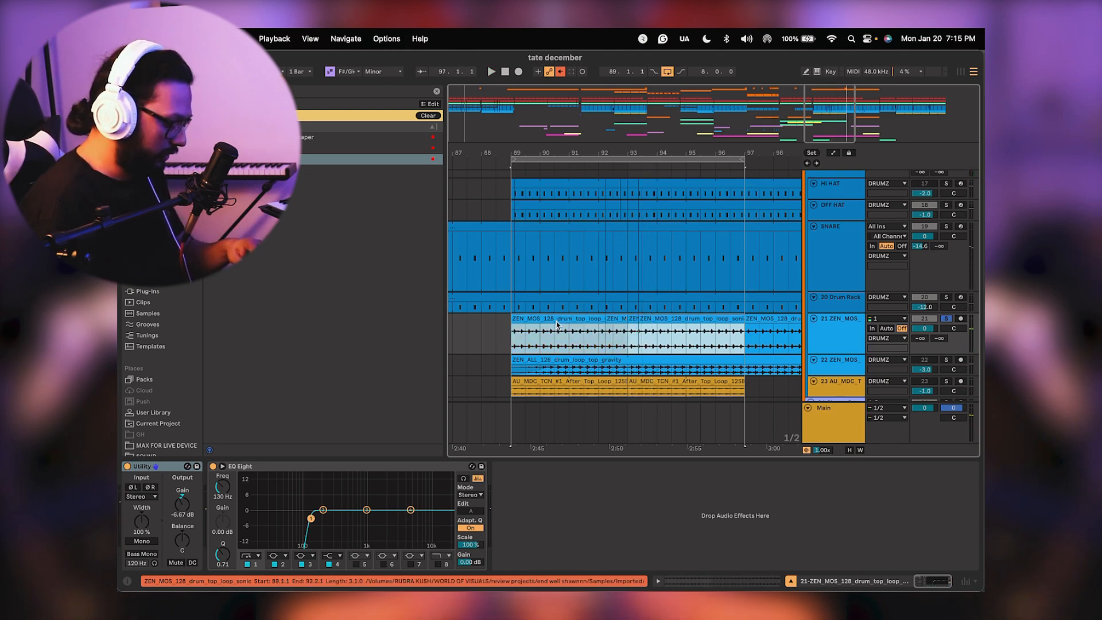
key("super+j")
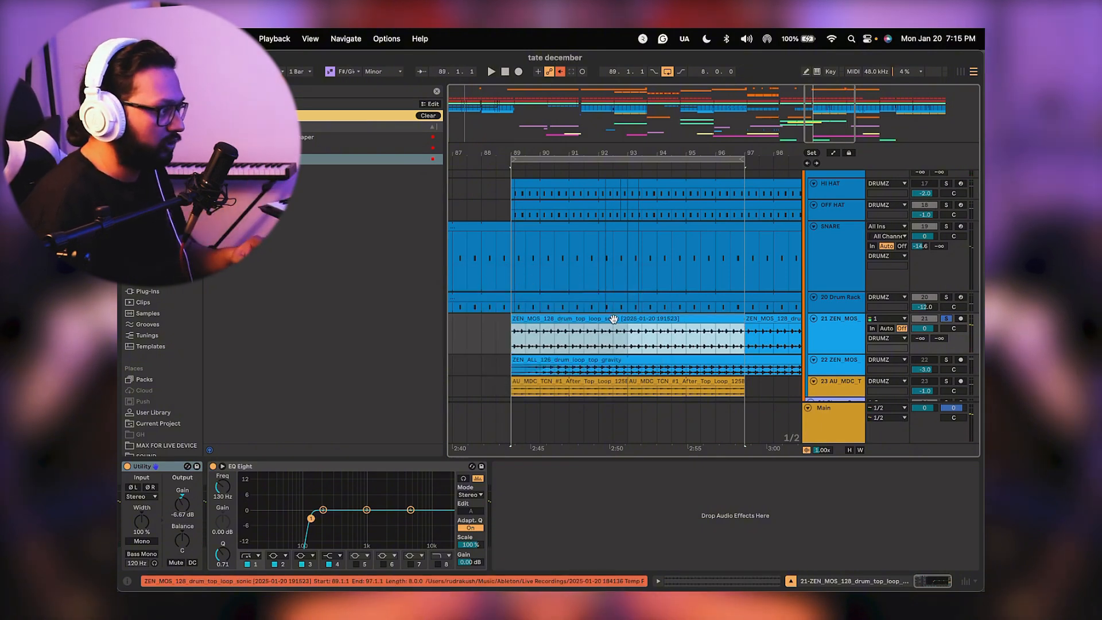
Set the consolidated clip's transient envelope to 44 and its gain to -5.0 dB, auditioning it both in solo and in the mix.
double_click(574, 331)
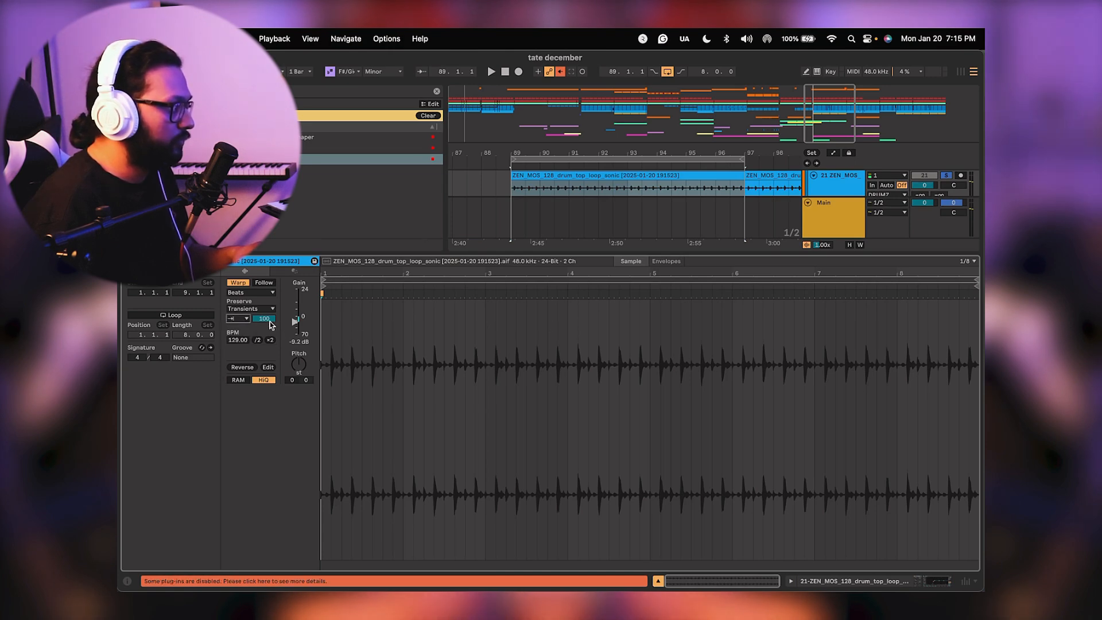
key("space")
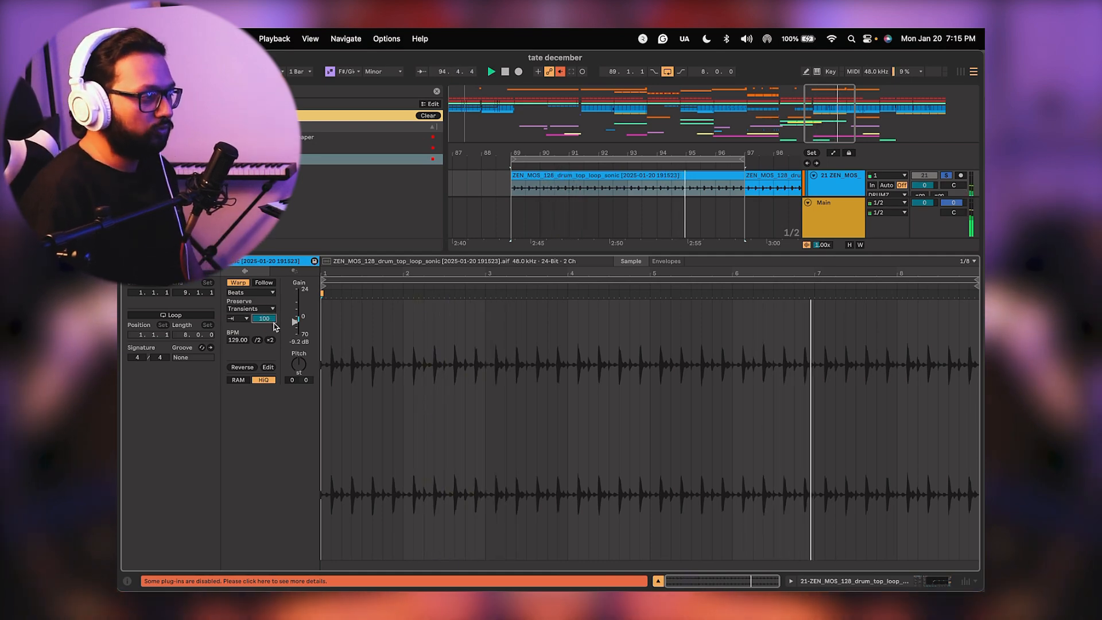
left_click_drag(268, 319, 268, 349)
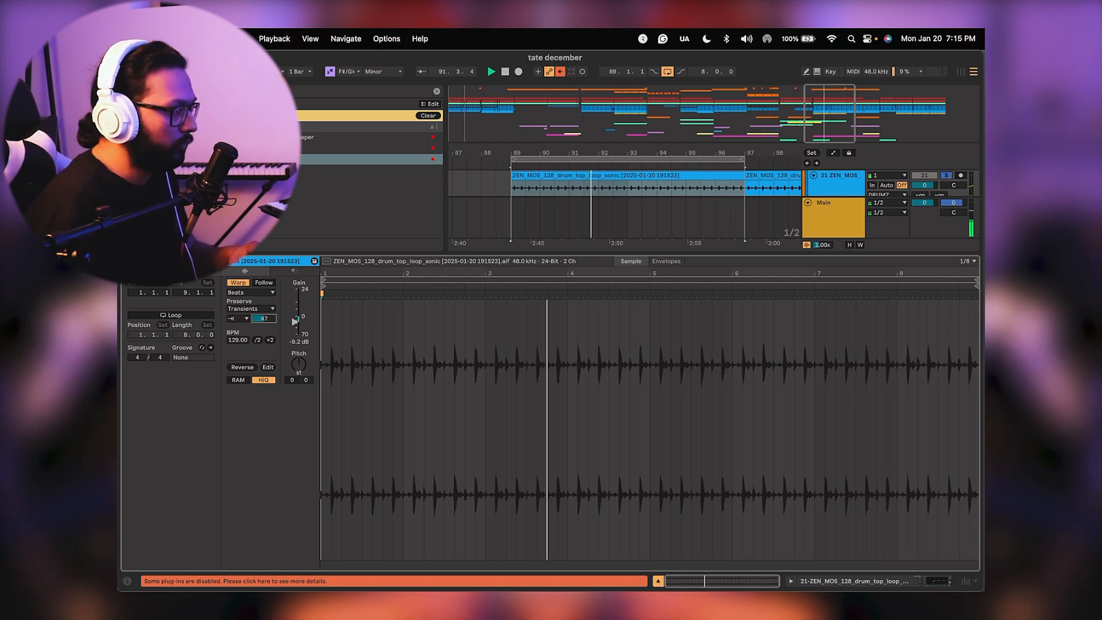
left_click_drag(268, 350, 268, 348)
left_click(834, 189)
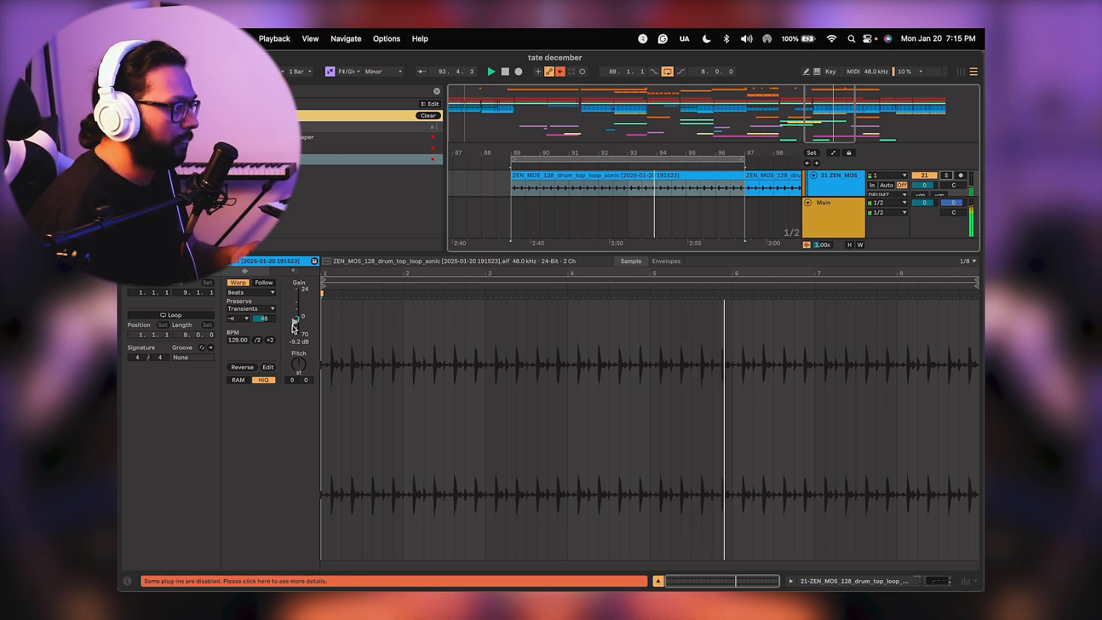
left_click_drag(293, 326, 294, 316)
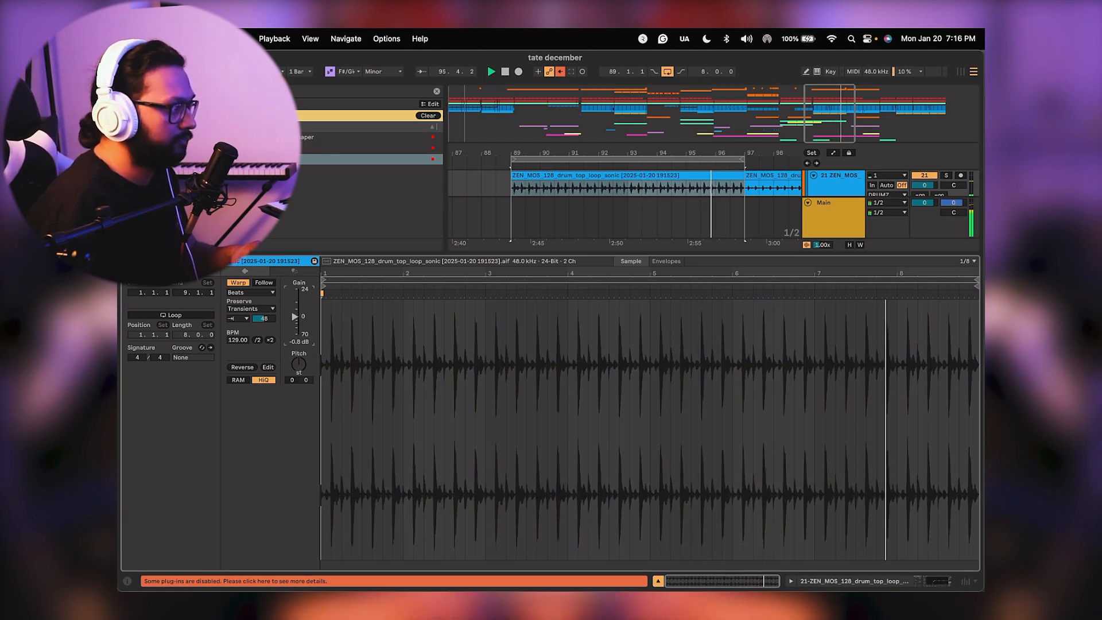
left_click_drag(293, 316, 261, 290)
double_click(295, 321)
mouse_move(273, 320)
left_mouse_down()
mouse_move(274, 347)
mouse_move(295, 316)
mouse_move(264, 321)
mouse_move(295, 319)
left_mouse_up()
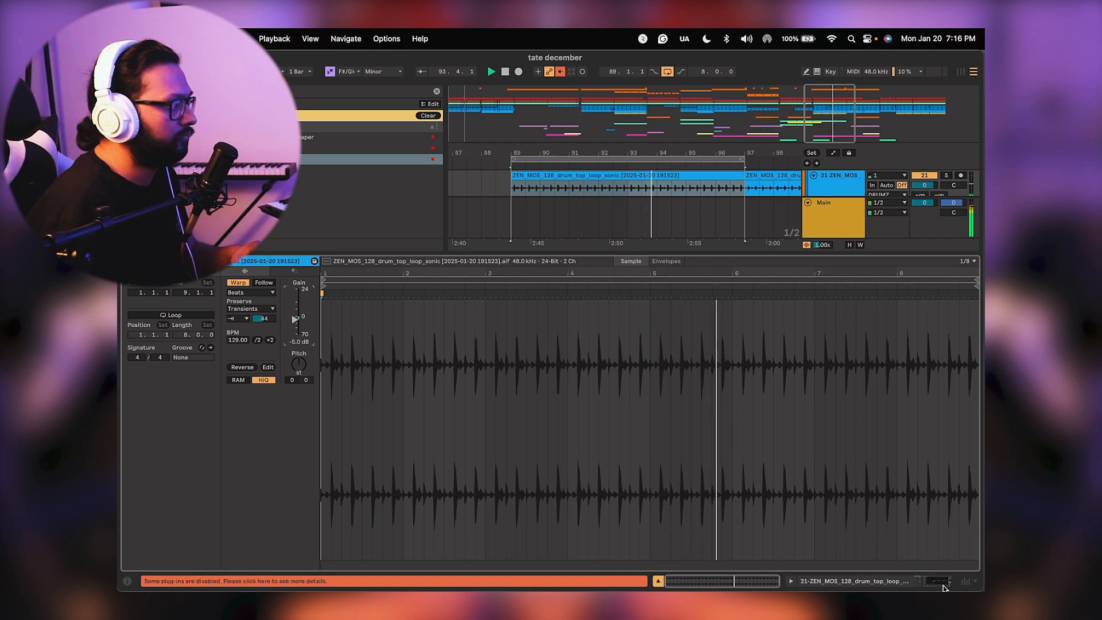
Add a Compressor between the Utility and EQ Eight devices on the 21 ZEN_MOS track.
left_click(942, 582)
key("space")
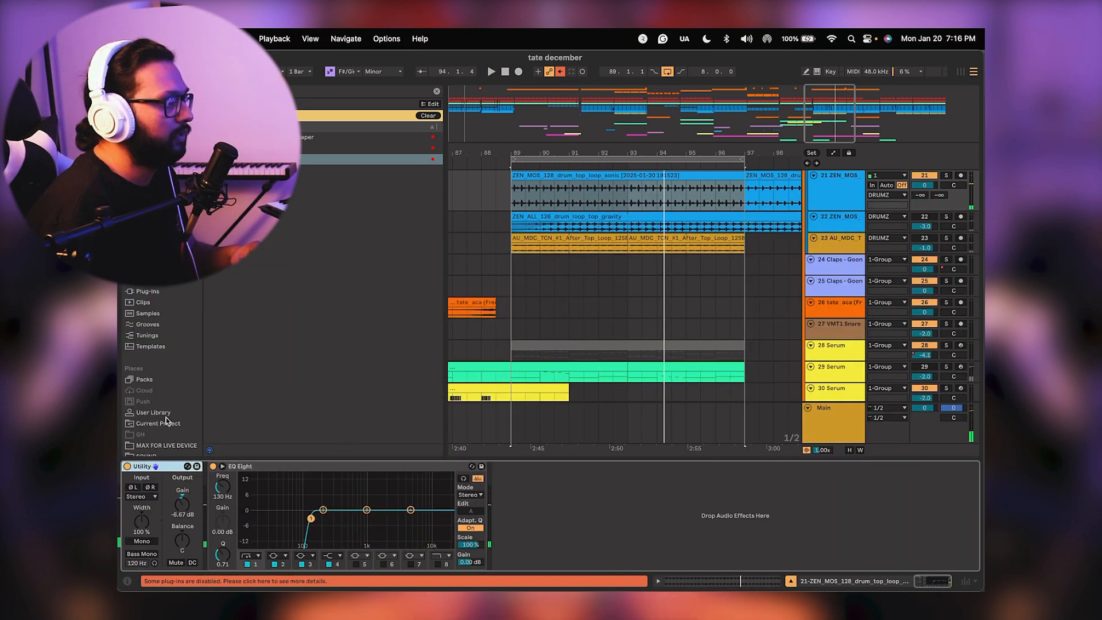
left_click(435, 92)
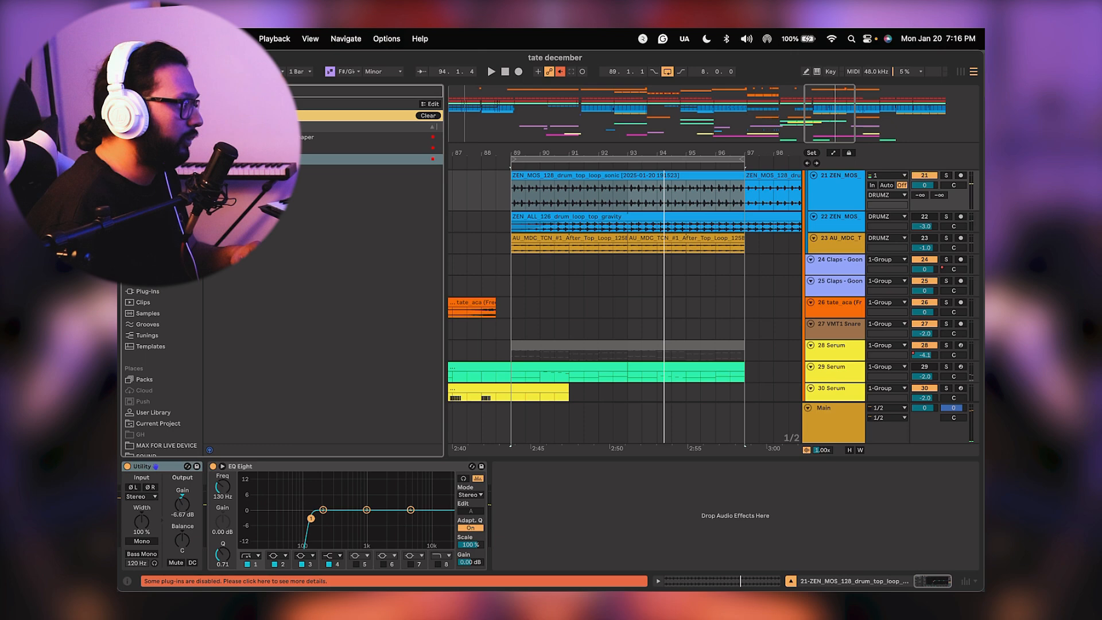
left_click(144, 115)
left_click(143, 126)
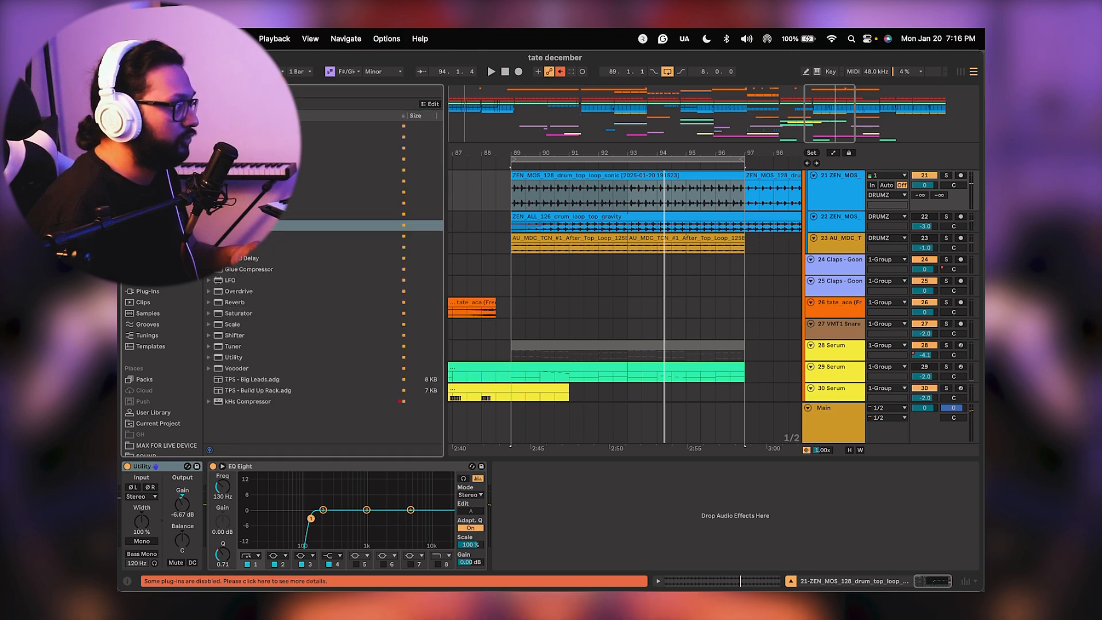
left_click(241, 171)
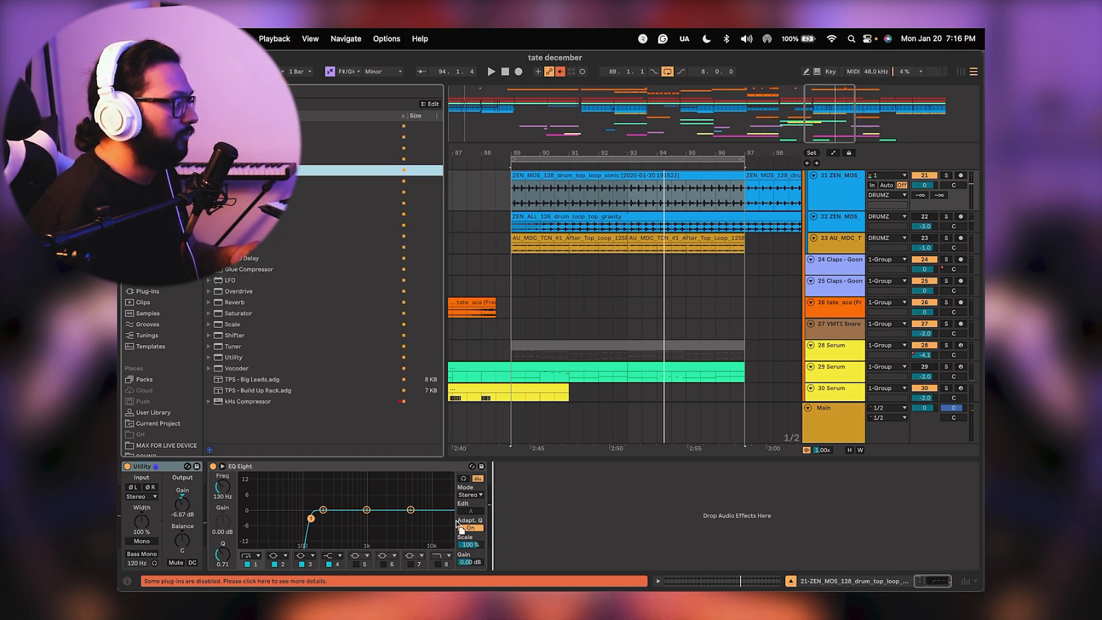
left_click_drag(458, 524, 207, 515)
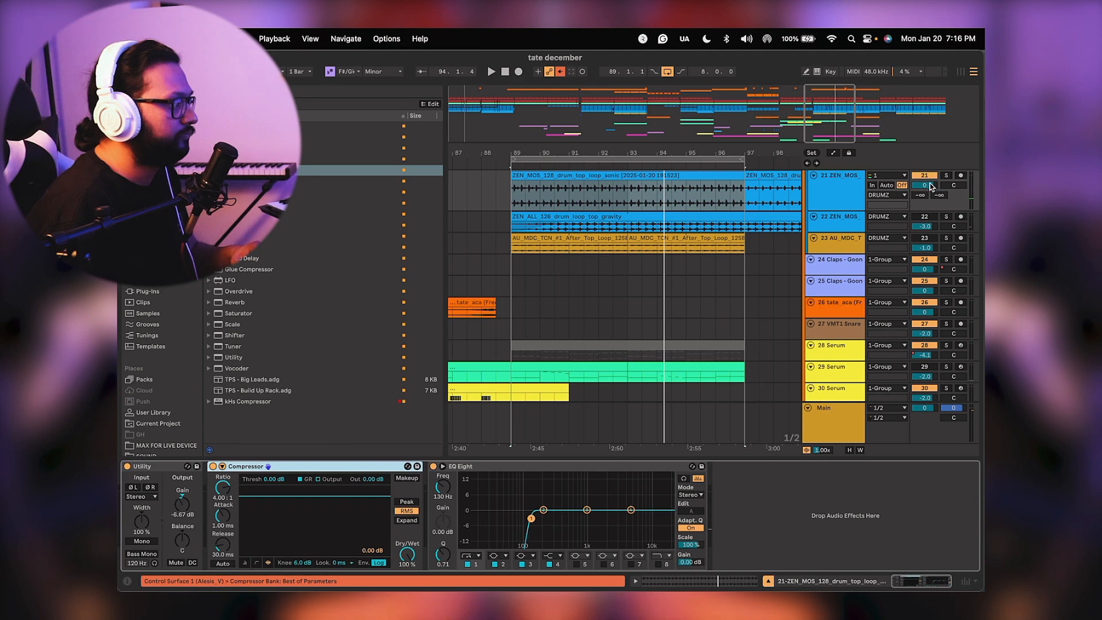
Solo the 21 ZEN_MOS track and enable its Compressor's sidechain with KICK, Post FX, as the audio source.
left_click(946, 175)
key("space")
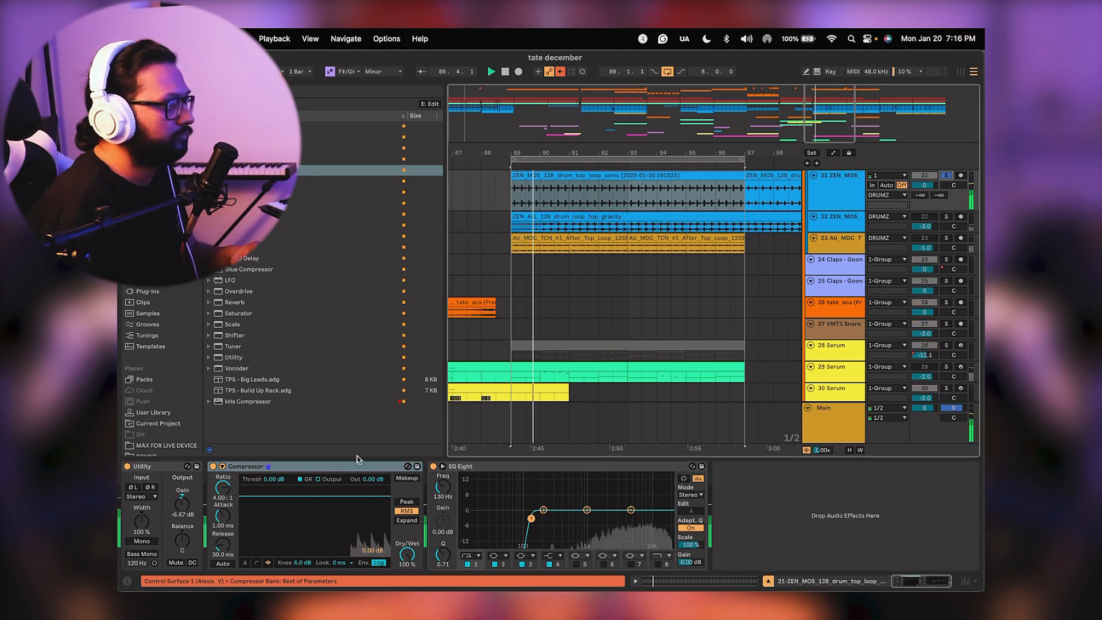
left_click(222, 465)
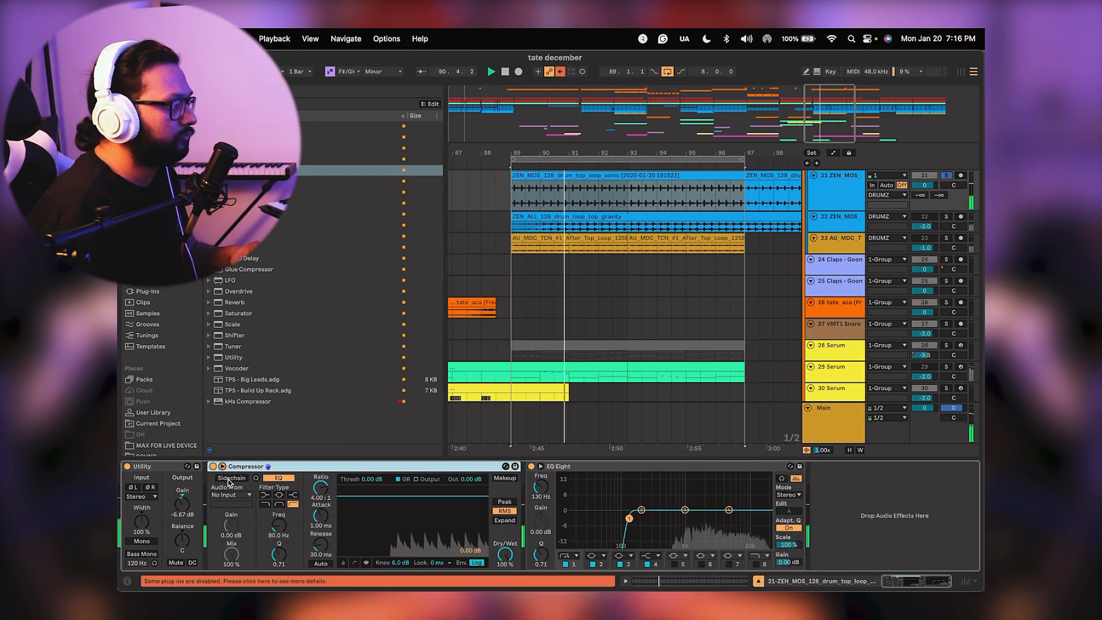
left_click(231, 494)
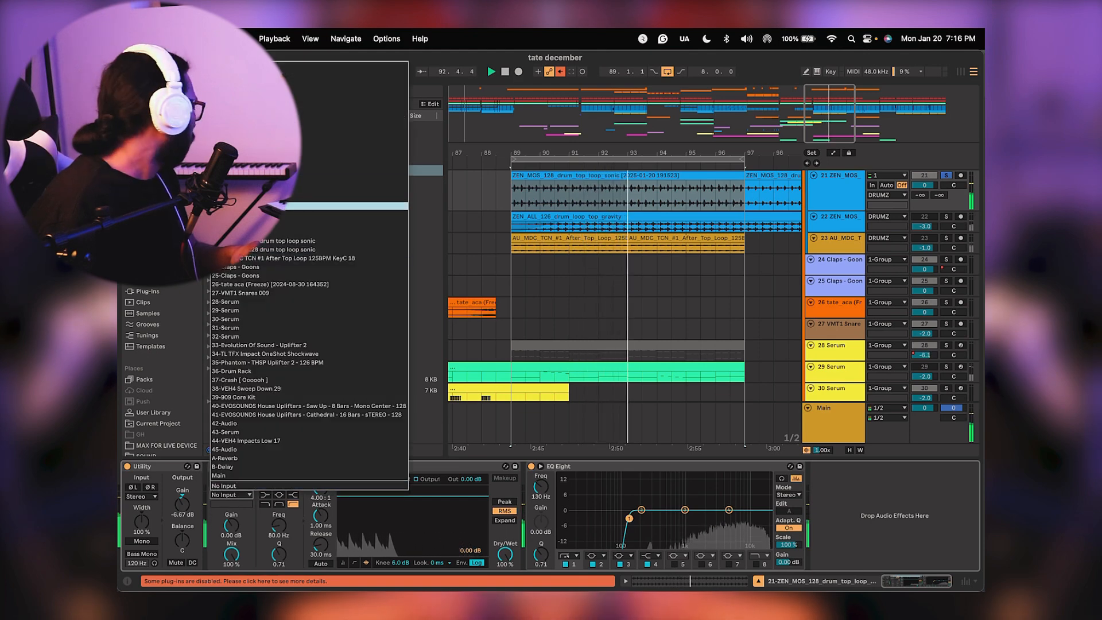
key("Return")
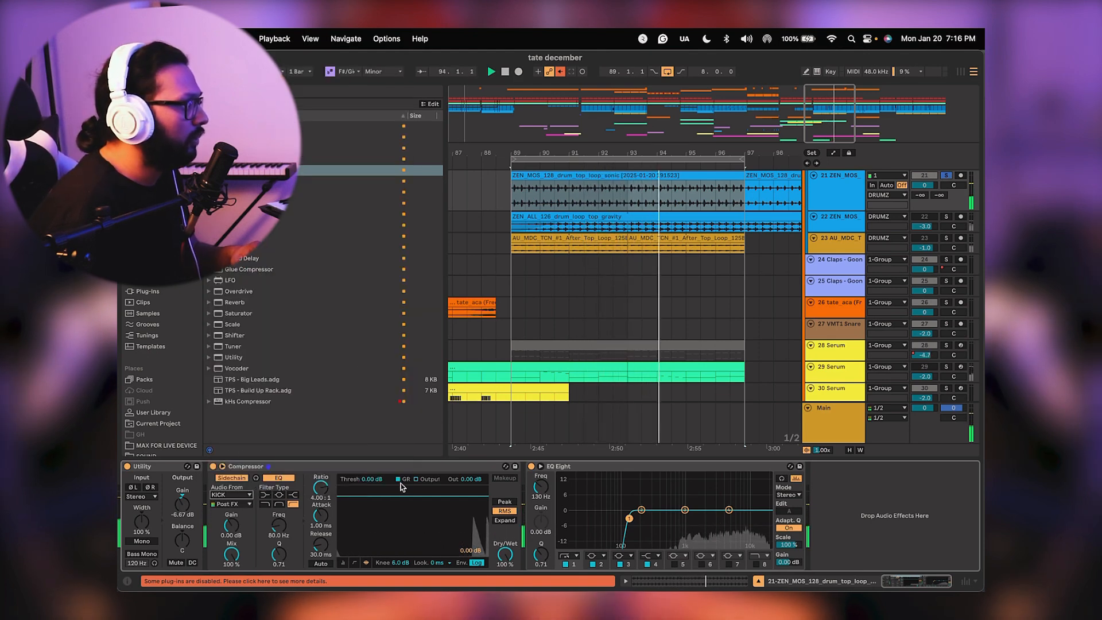
Lower the Compressor's threshold to -22.3 dB and take the 21 ZEN_MOS track out of solo.
left_click_drag(401, 487, 401, 535)
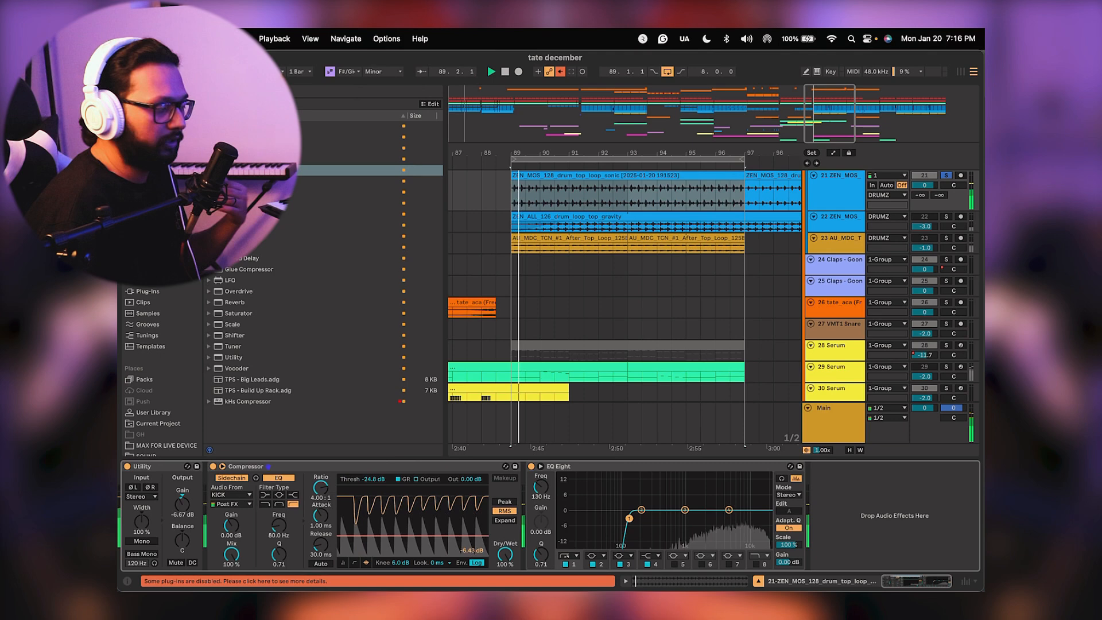
left_click_drag(401, 535, 402, 534)
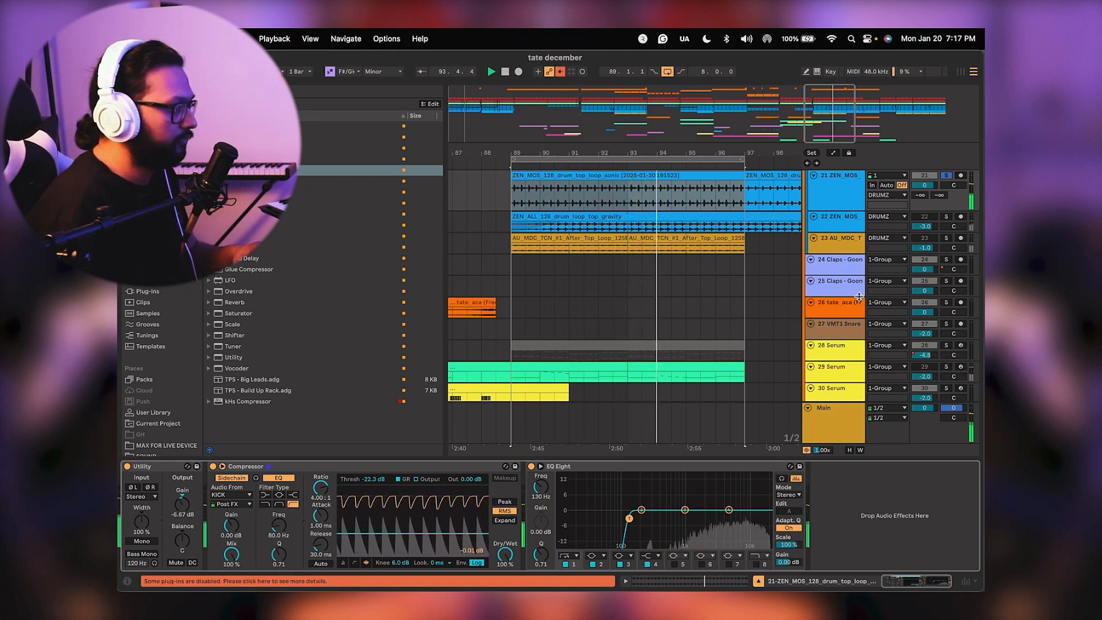
left_click(615, 337)
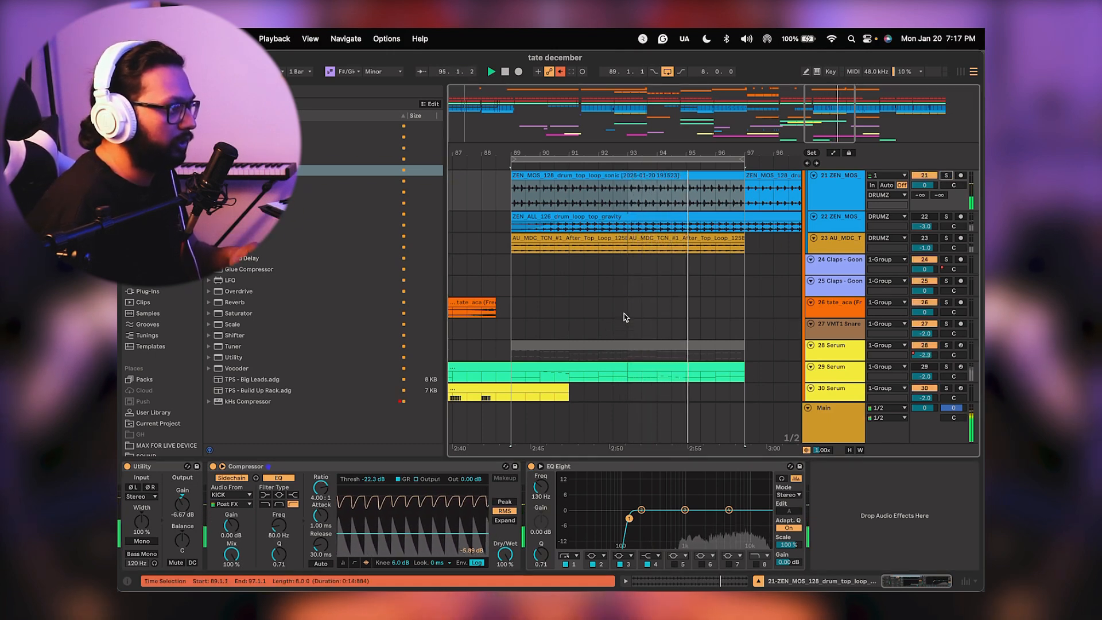
Check the drum levels in the Session View mixer and slightly raise the consolidated 21 ZEN_MOS clip's transient envelope.
scroll(620, 321, "up", 3)
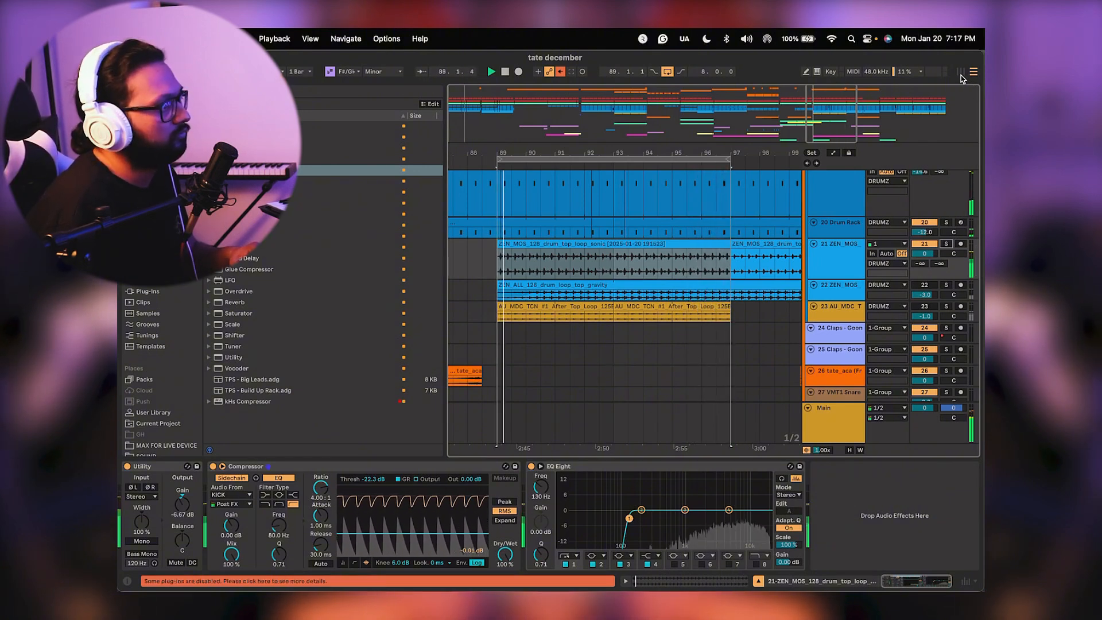
key("Tab")
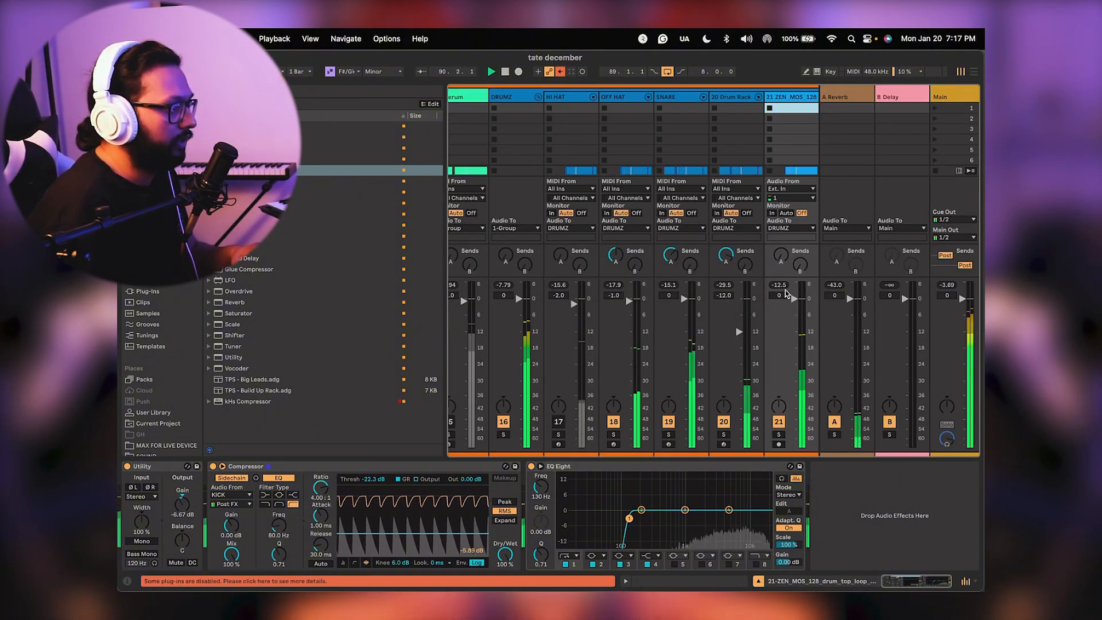
key("Tab")
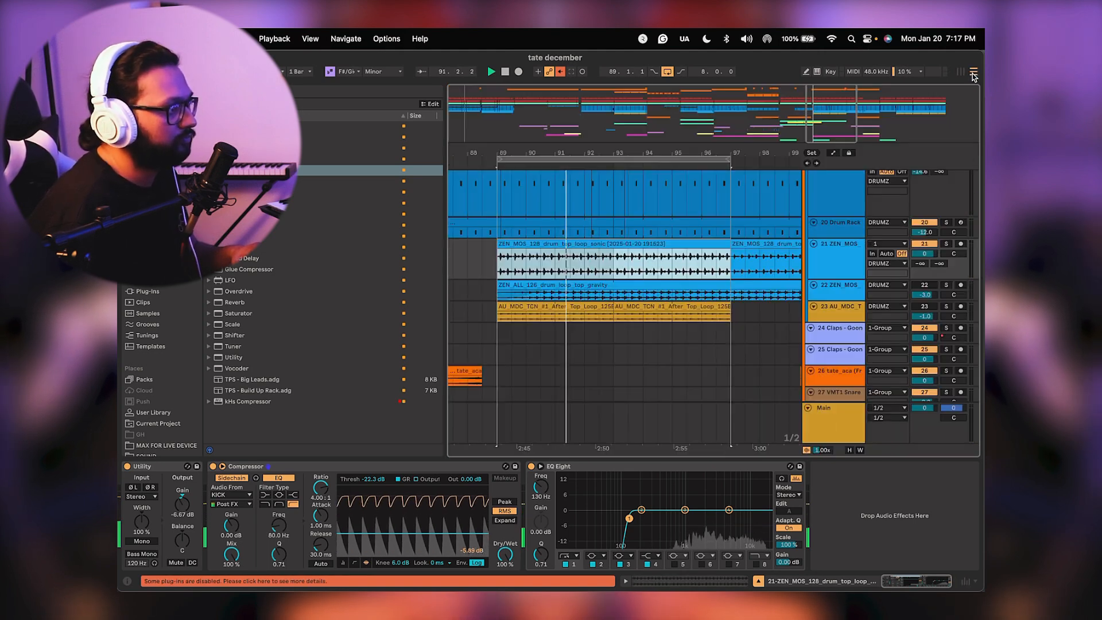
double_click(654, 246)
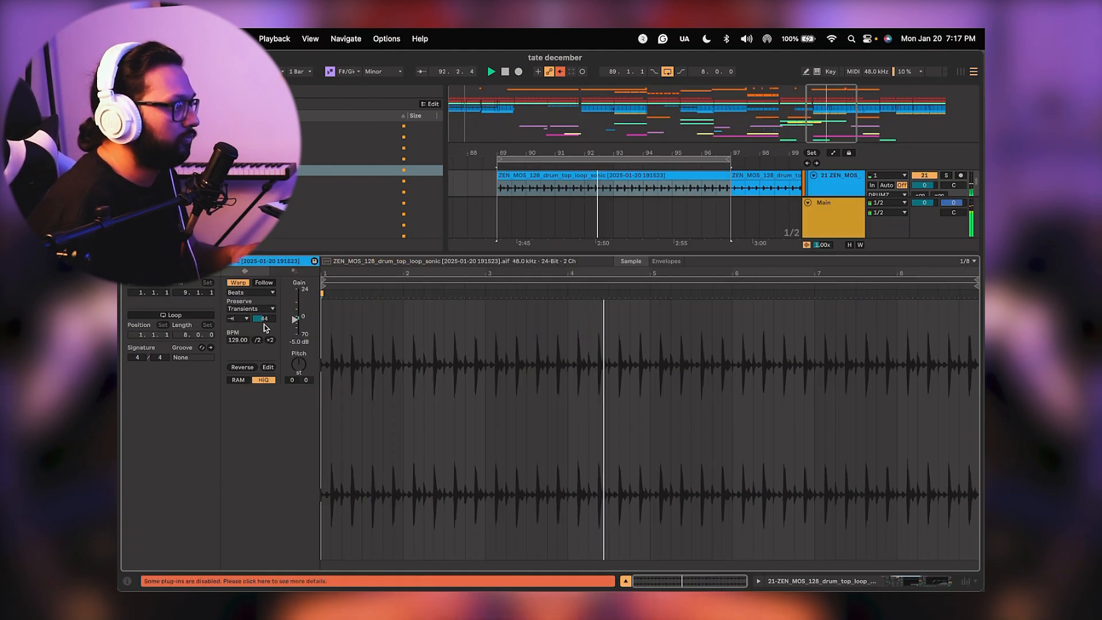
left_click_drag(265, 319, 264, 313)
left_click(865, 580)
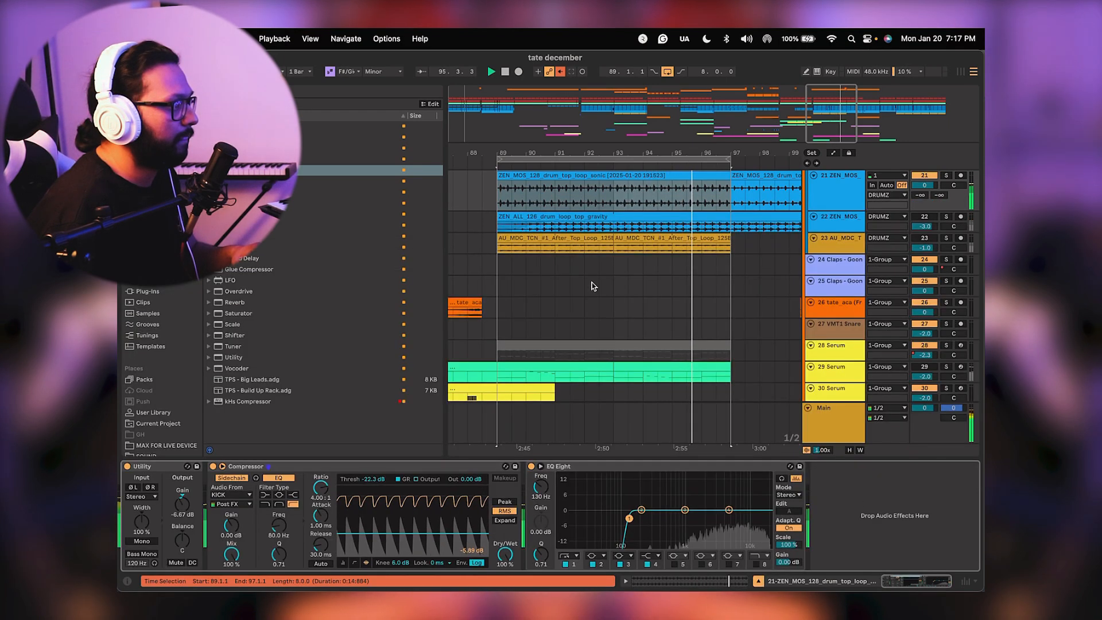
Activate and solo the 22 ZEN_MOS track, and remove the fade-in from its ZEN_ALL_126 drum loop top gravity clip.
scroll(602, 282, "up", 2)
key("space")
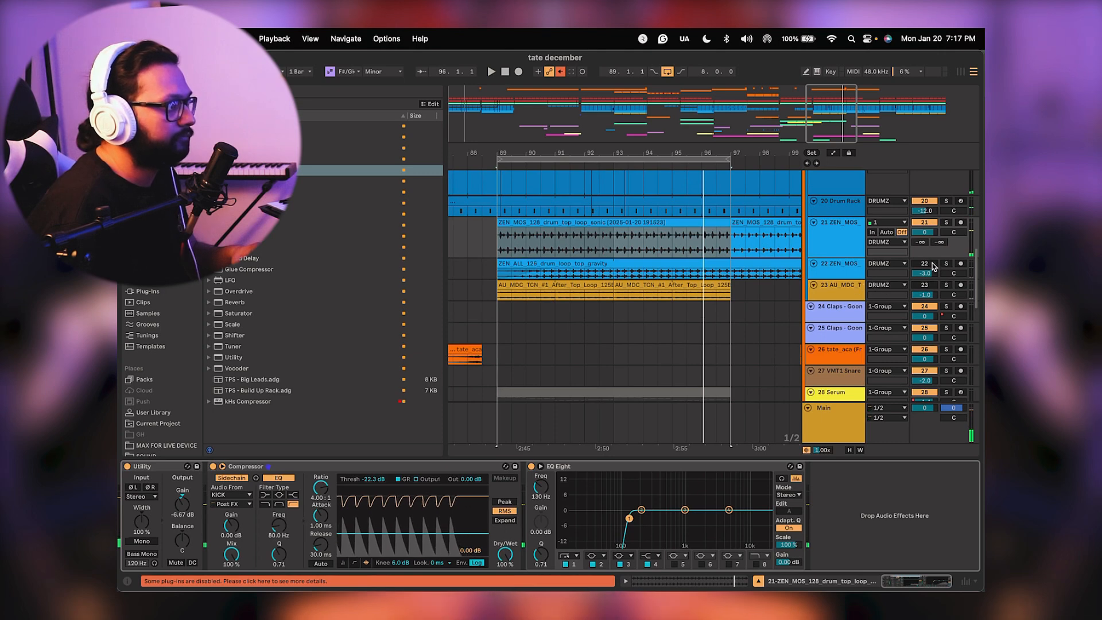
left_click(946, 263)
key("space")
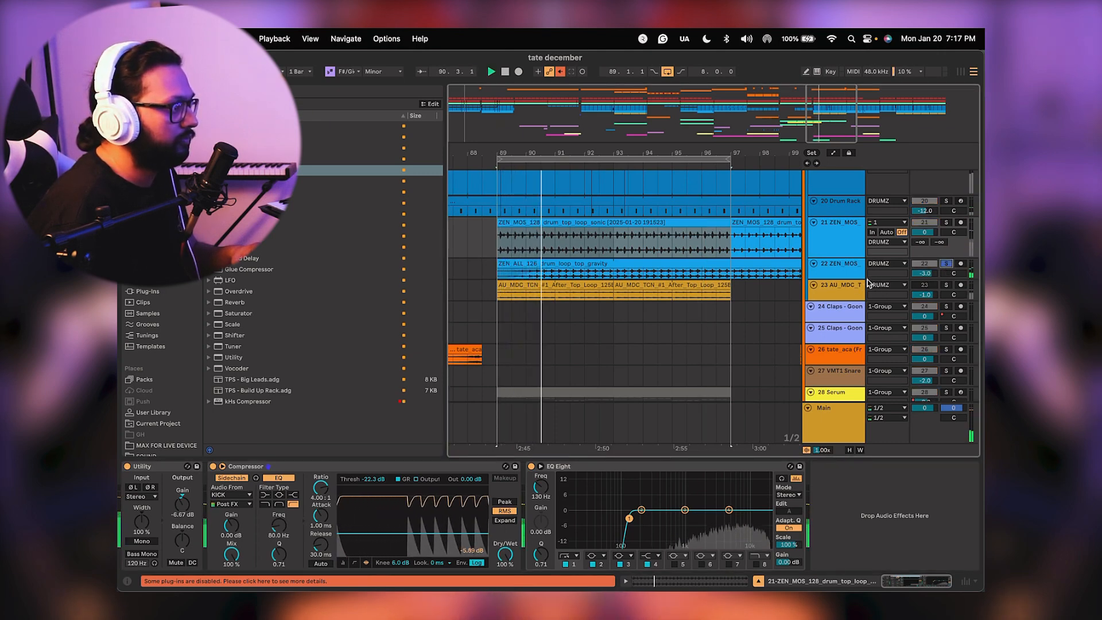
key("Down")
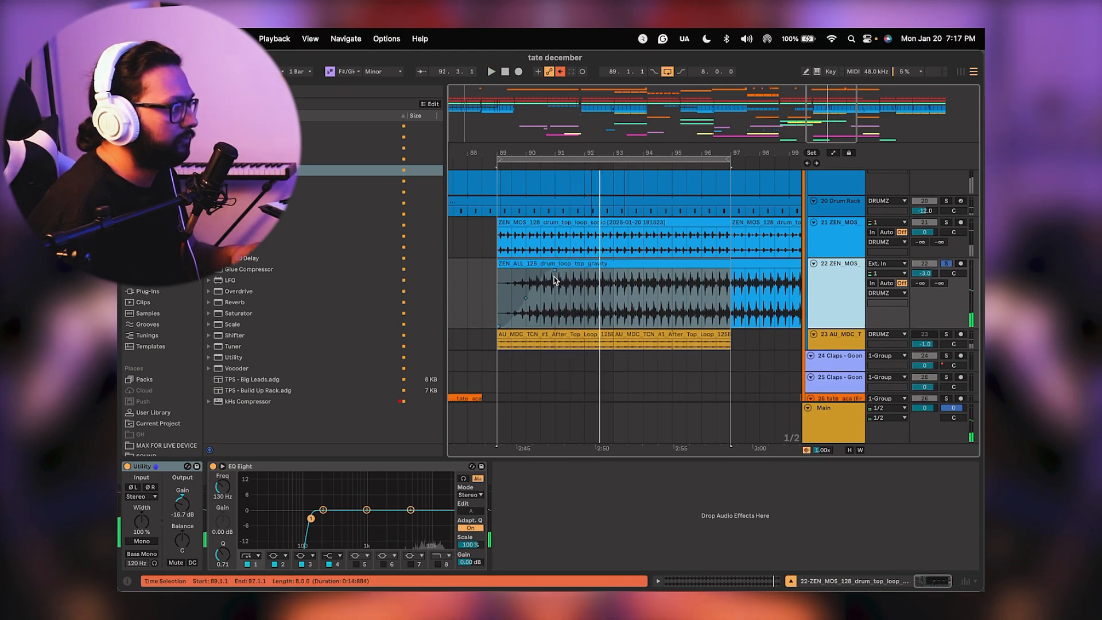
left_click_drag(556, 275, 541, 275)
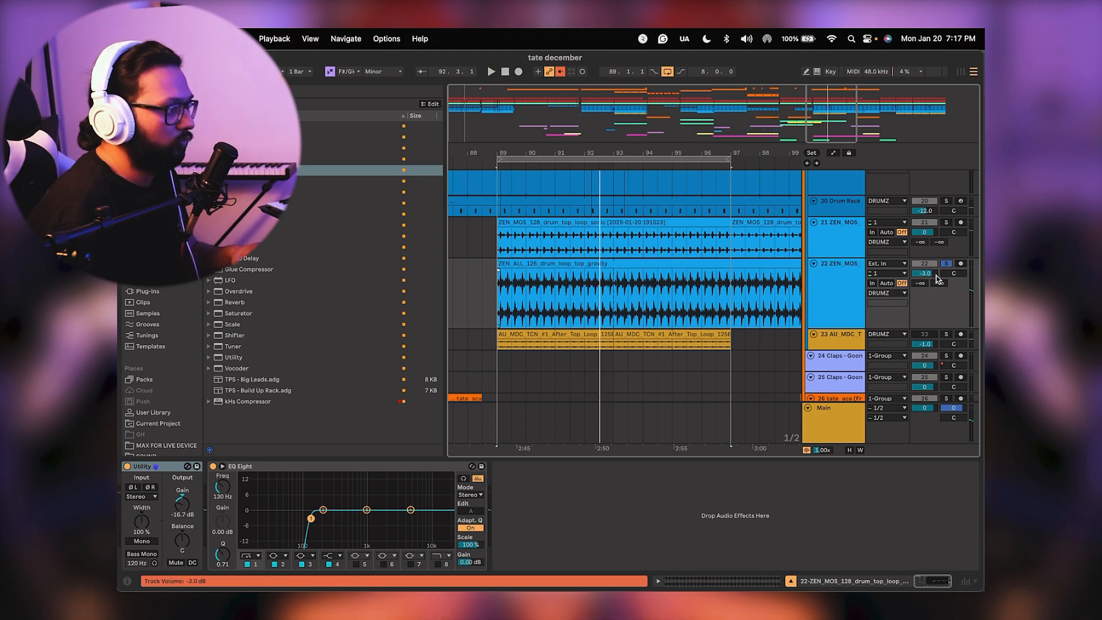
Take the 22 ZEN_MOS track out of solo, audition it in the mix with the 21 ZEN_MOS track deactivated, and reactivate track 21.
key("space")
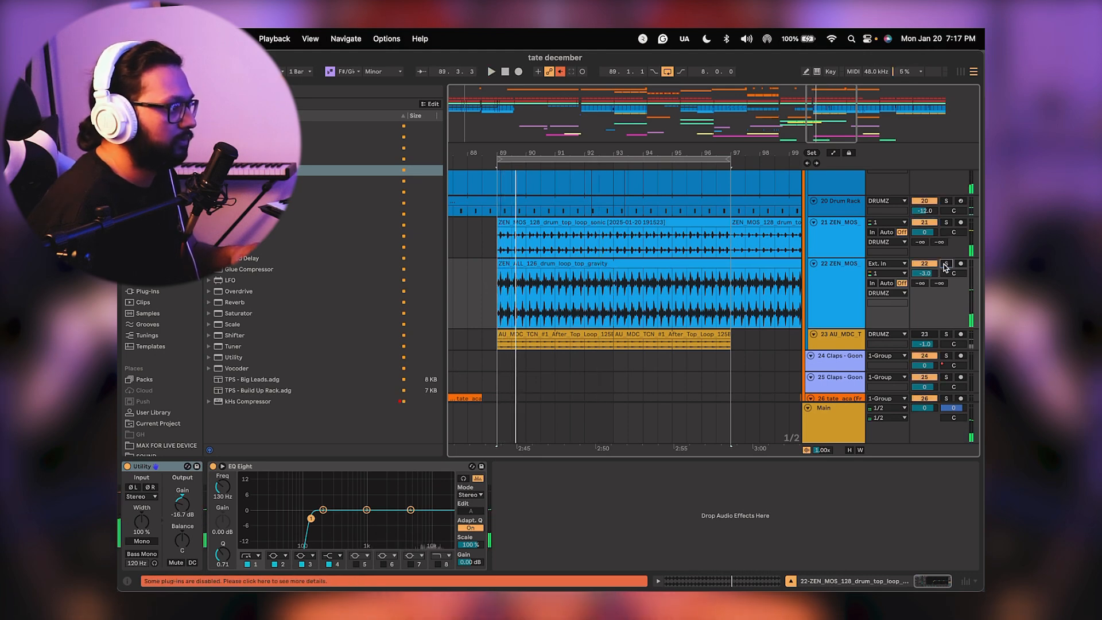
left_click(925, 223)
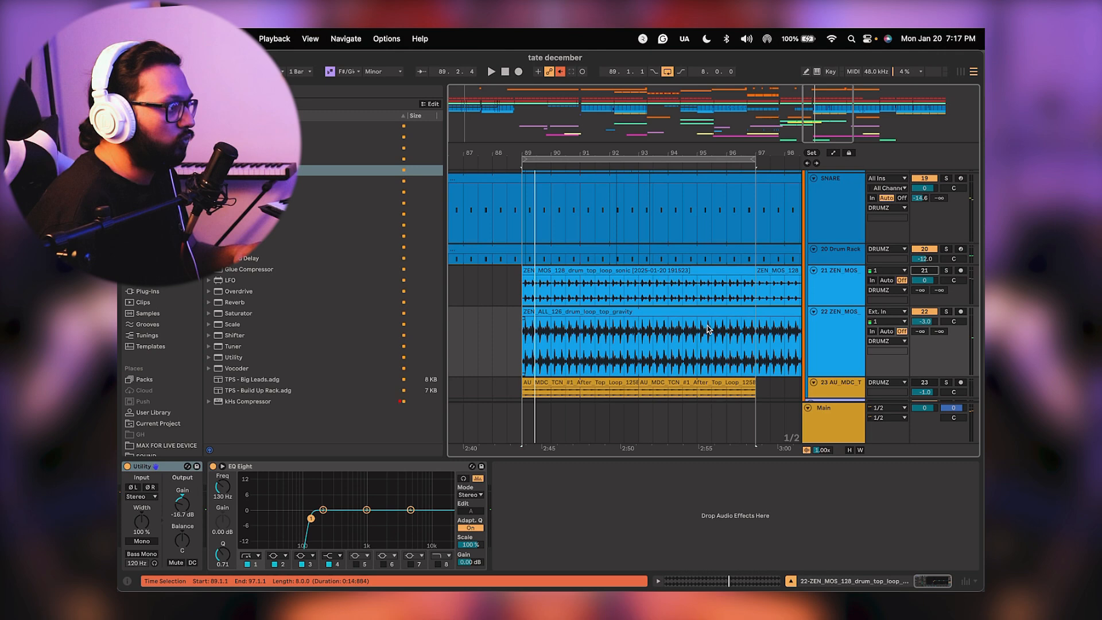
key("space")
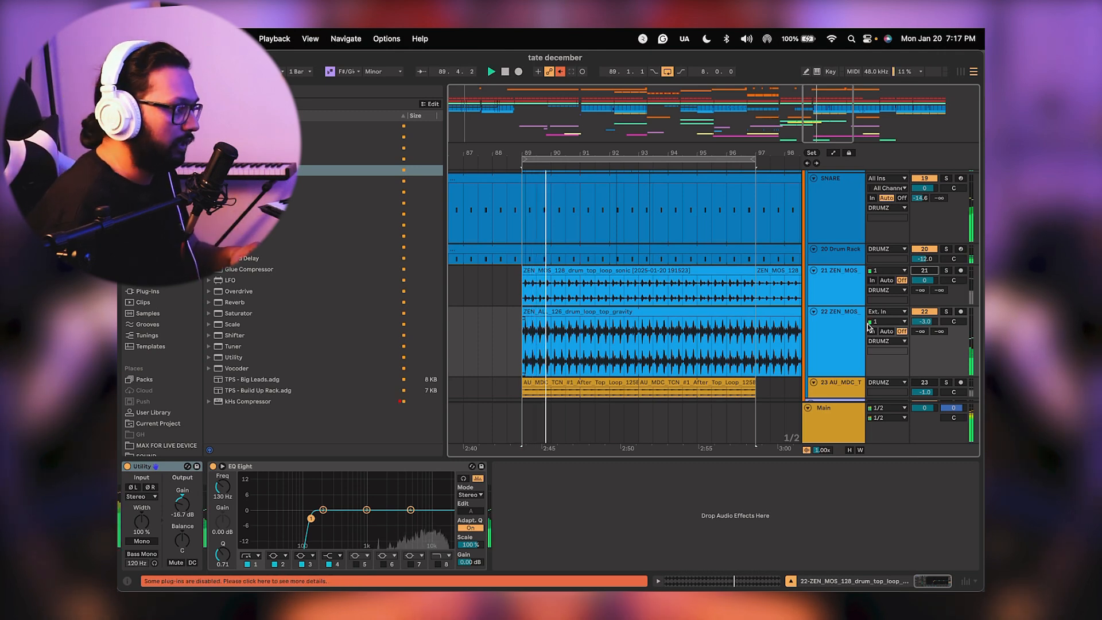
left_click(946, 312)
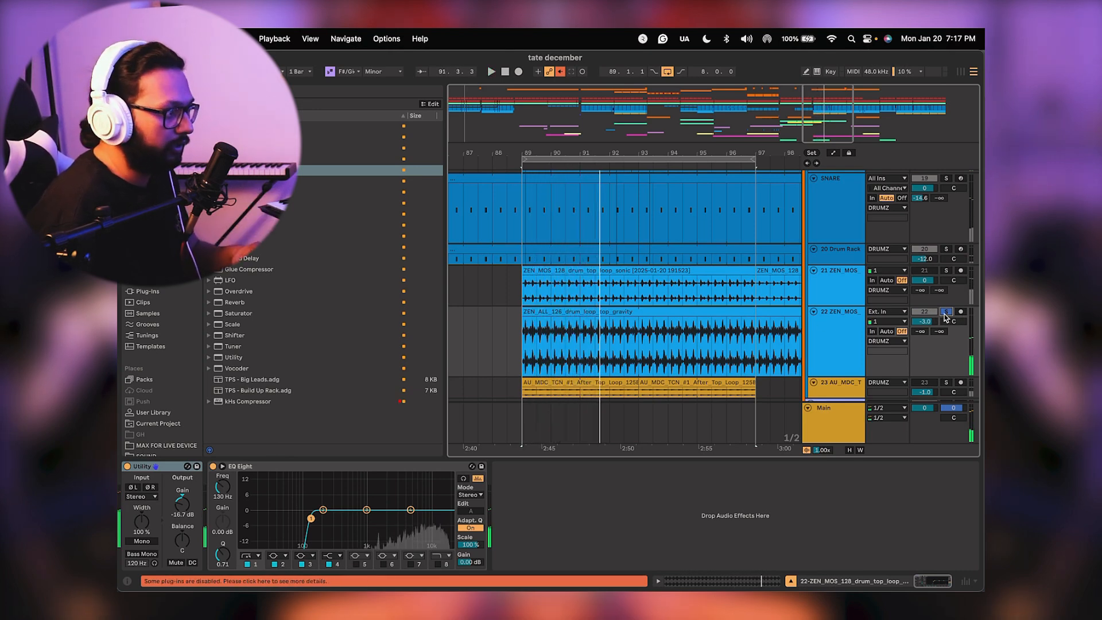
key("space")
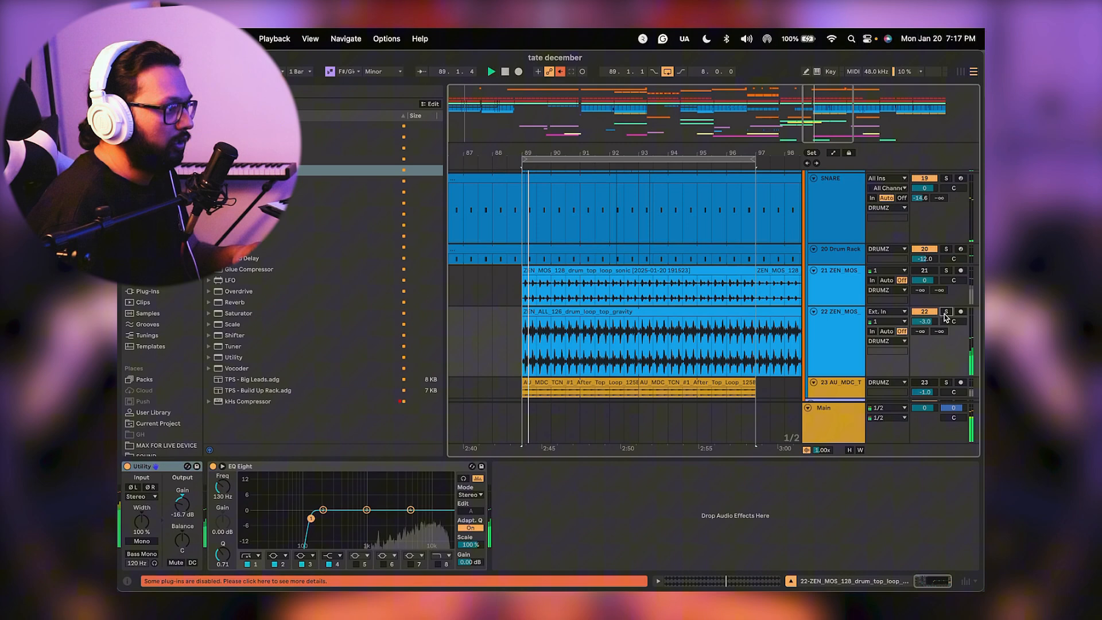
left_click(925, 271)
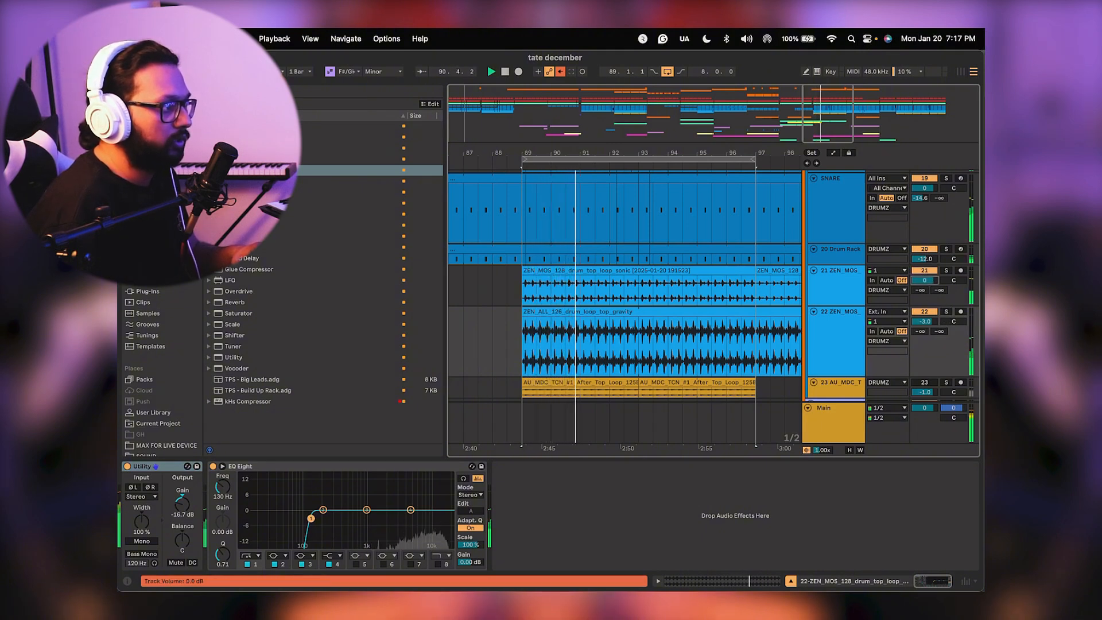
Lower the 21 ZEN_MOS track's volume to -7 dB and show the Session View mixer.
left_click_drag(925, 280, 925, 283)
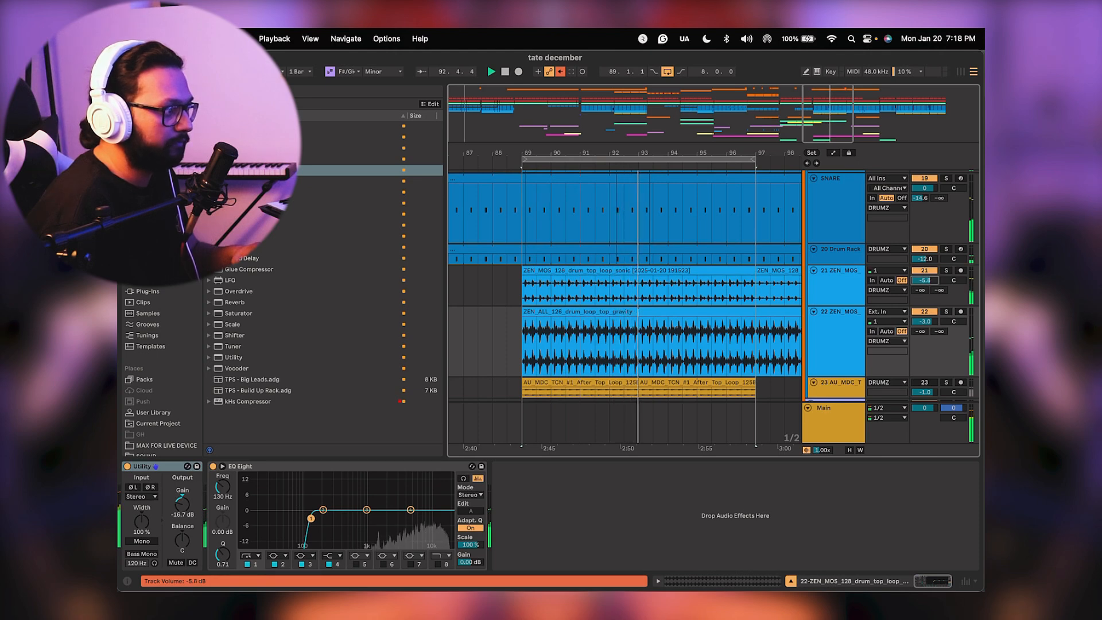
left_click_drag(925, 280, 924, 285)
key("Tab")
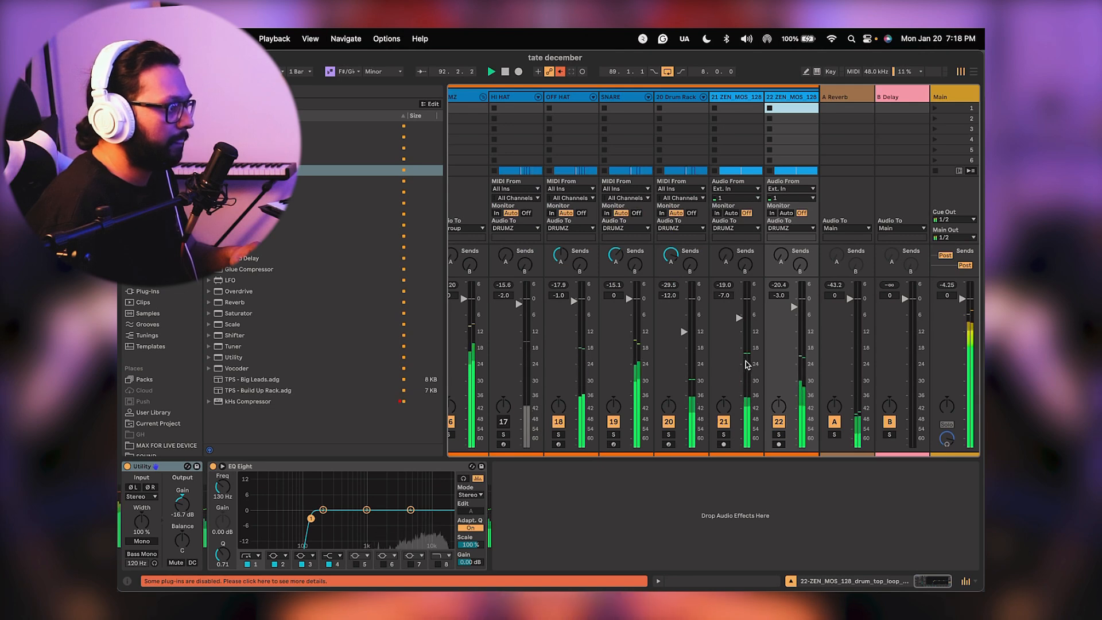
Deactivate the 21 ZEN_MOS track, compare the mix with and without track 22, and set track 22's volume to 0 dB.
left_click(777, 422)
left_click(726, 422)
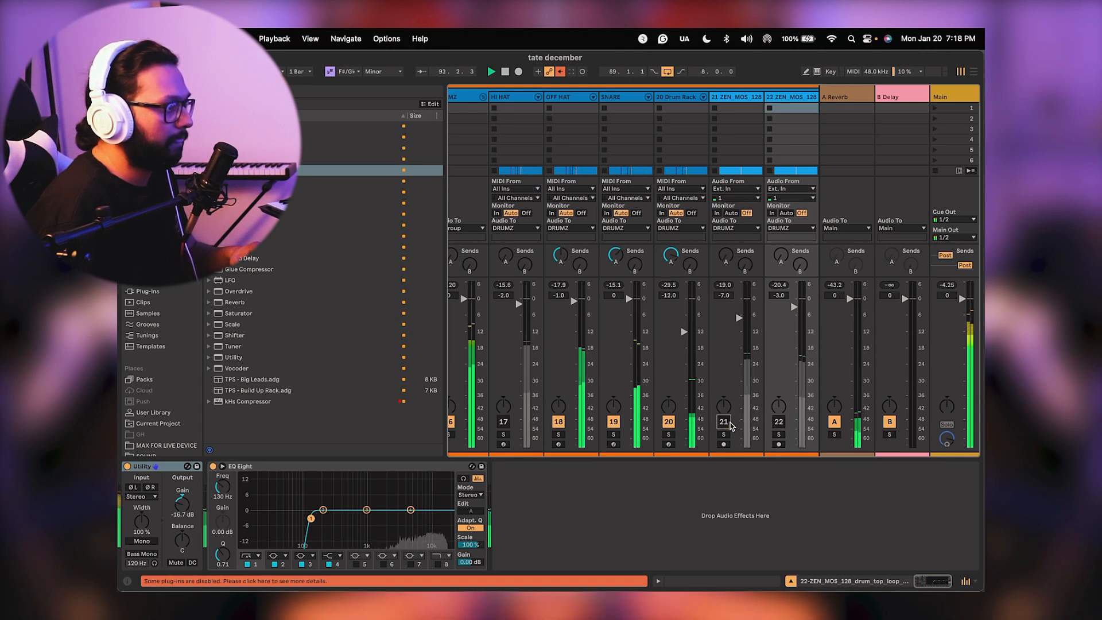
left_click(778, 423)
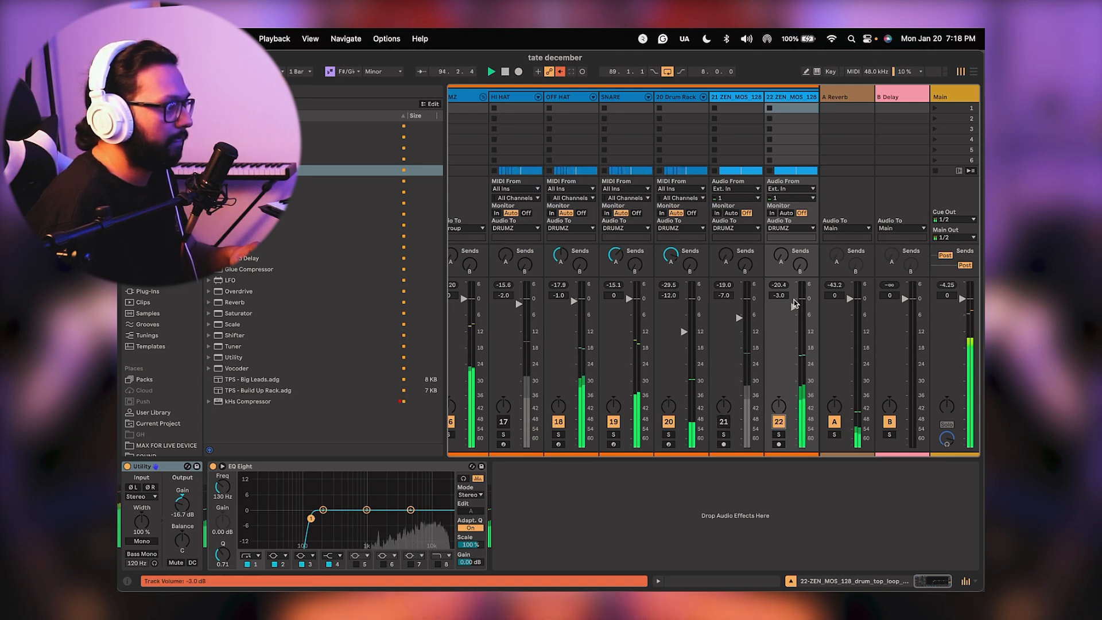
left_click_drag(793, 300, 792, 298)
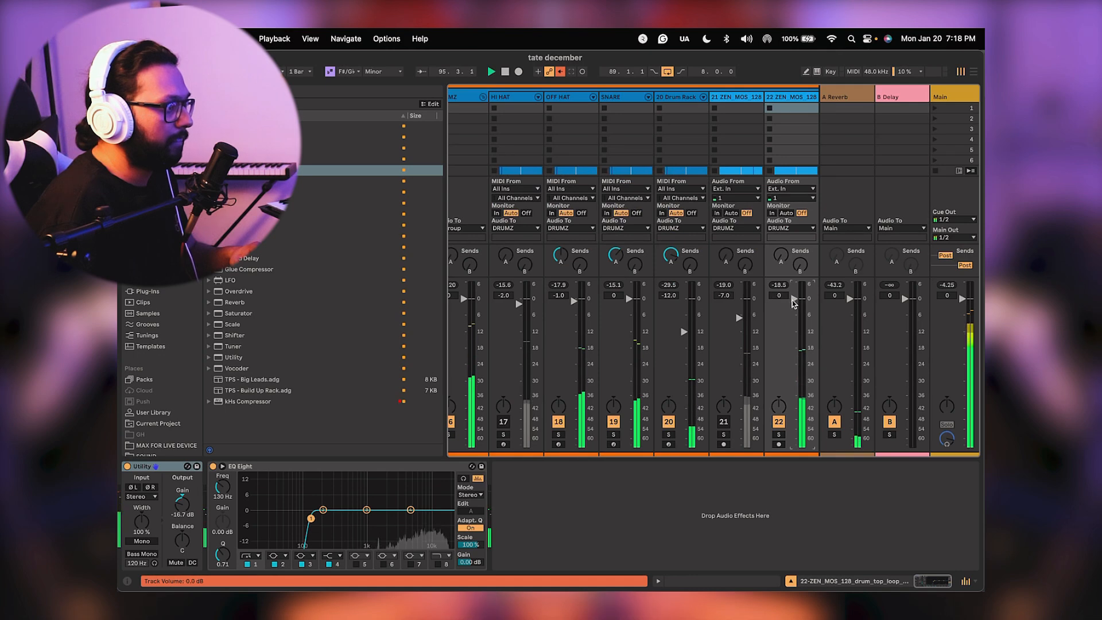
Fold the LOW END group in the mixer and compare the levels across the drum and loop tracks.
scroll(683, 355, "left", 6)
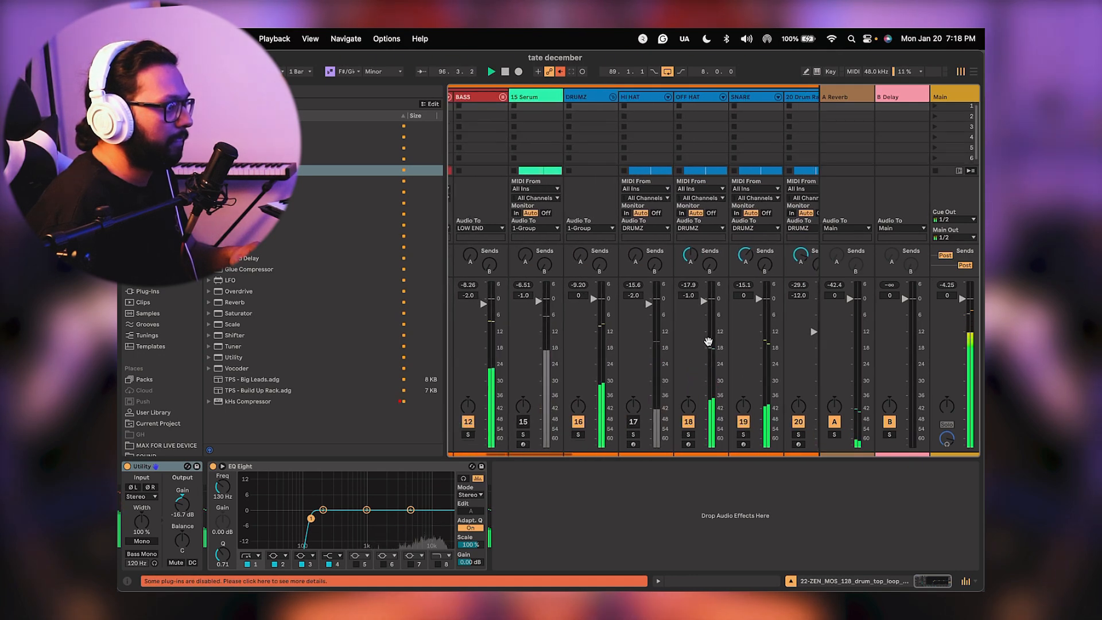
left_click(530, 97)
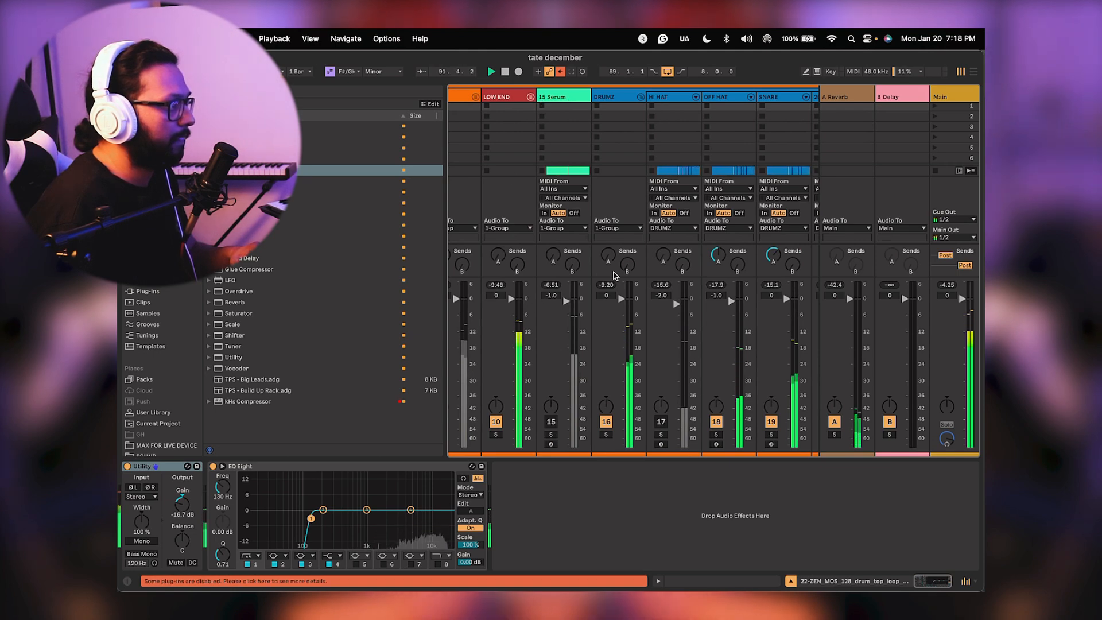
scroll(608, 321, "right", 1)
scroll(684, 337, "right", 1)
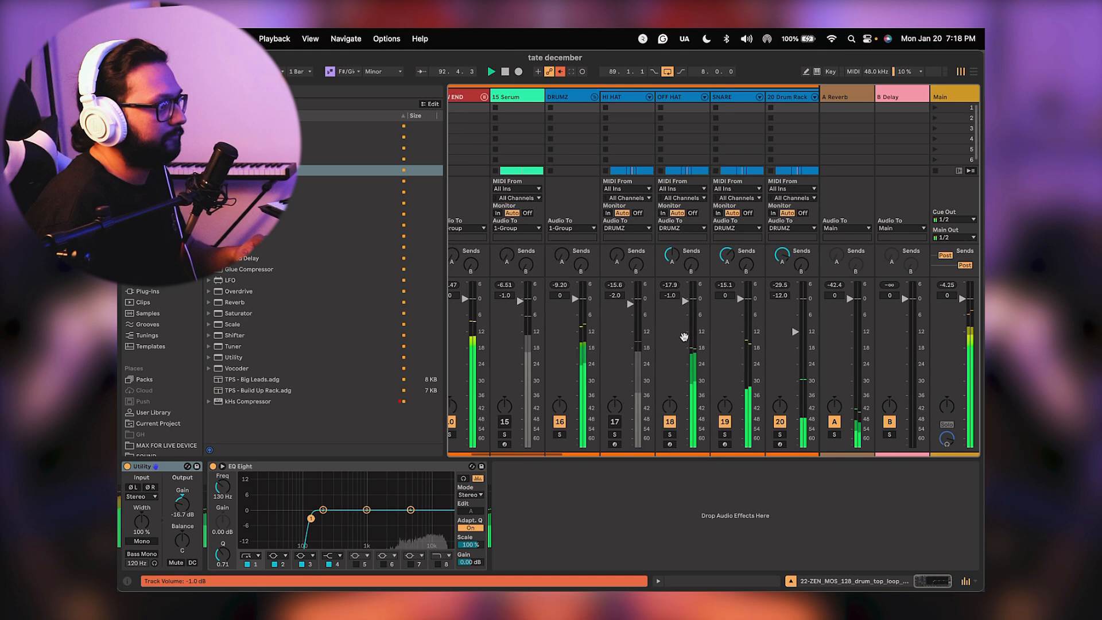
scroll(660, 339, "right", 4)
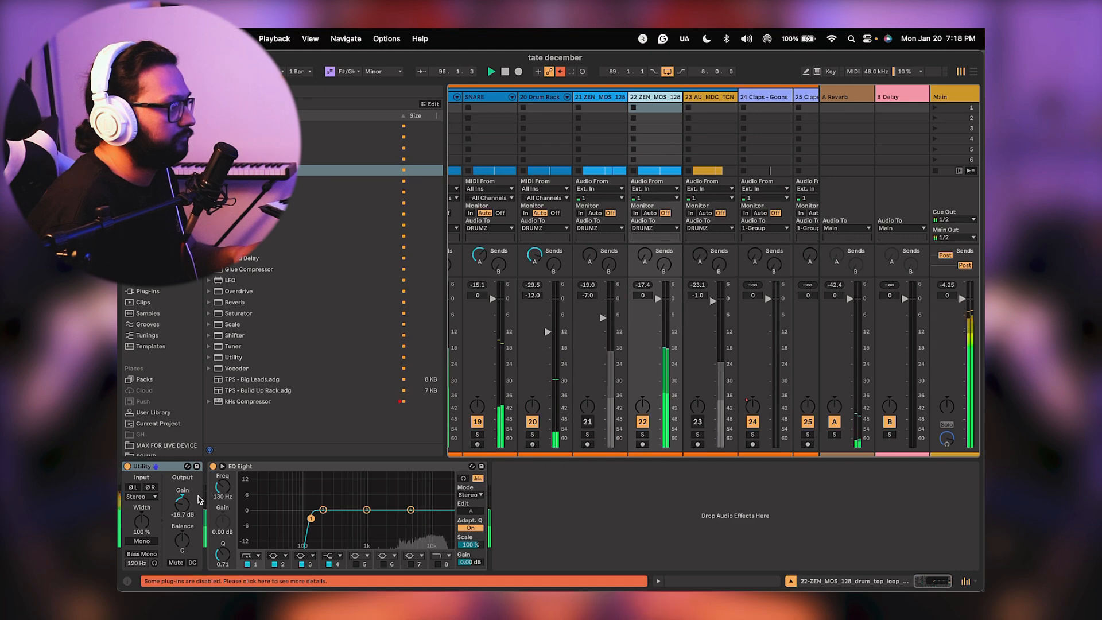
Raise the Utility gain on the 22 ZEN_MOS track to -15.7 dB and check the loop in solo.
left_click(181, 504)
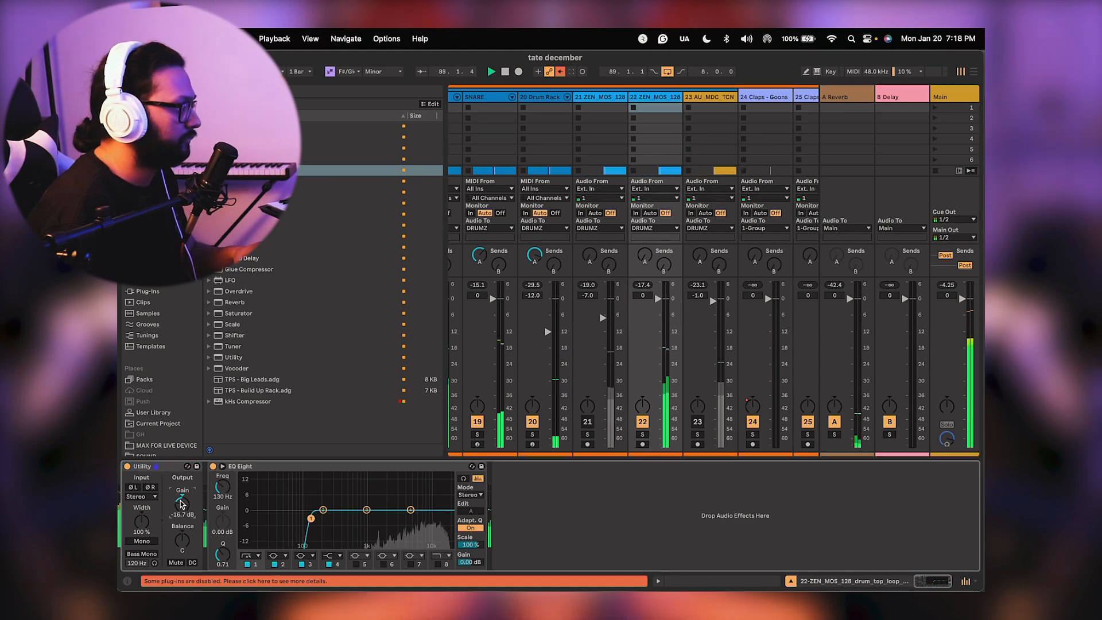
key("Up")
key("Up")
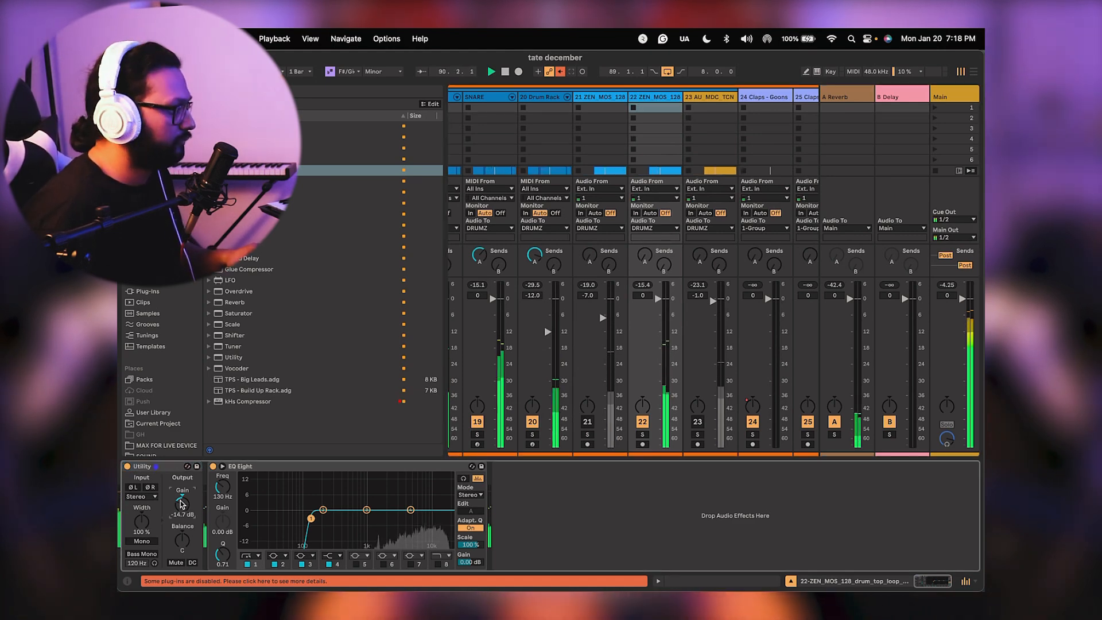
left_click(642, 436)
left_click(643, 436)
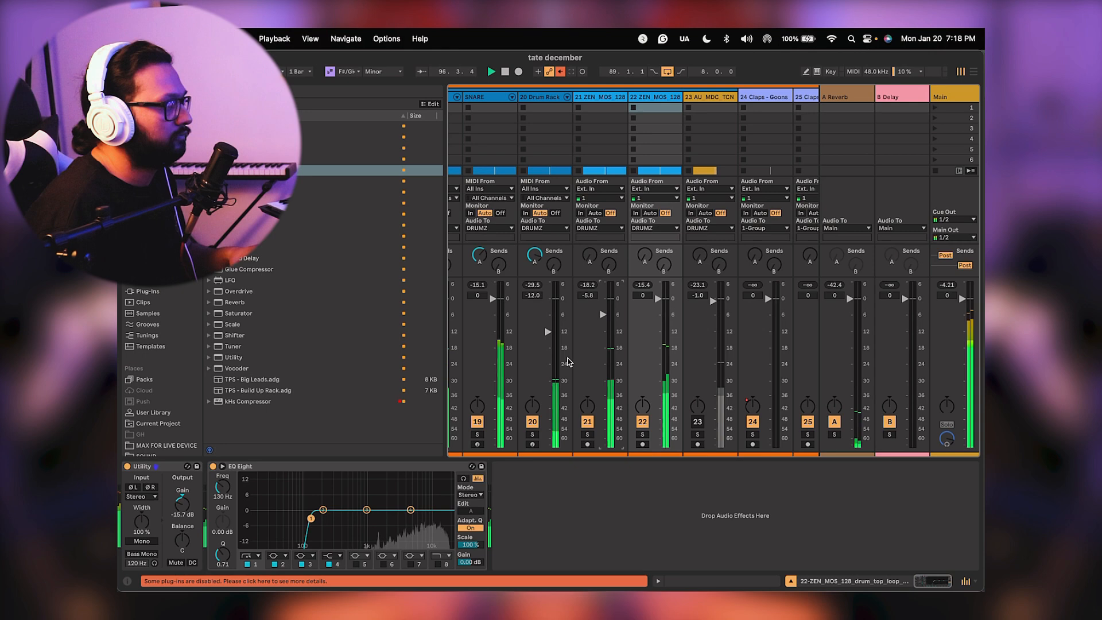
Return to the Arrangement View, make the 23 AU_MDC track taller, and activate and solo it.
left_click(972, 74)
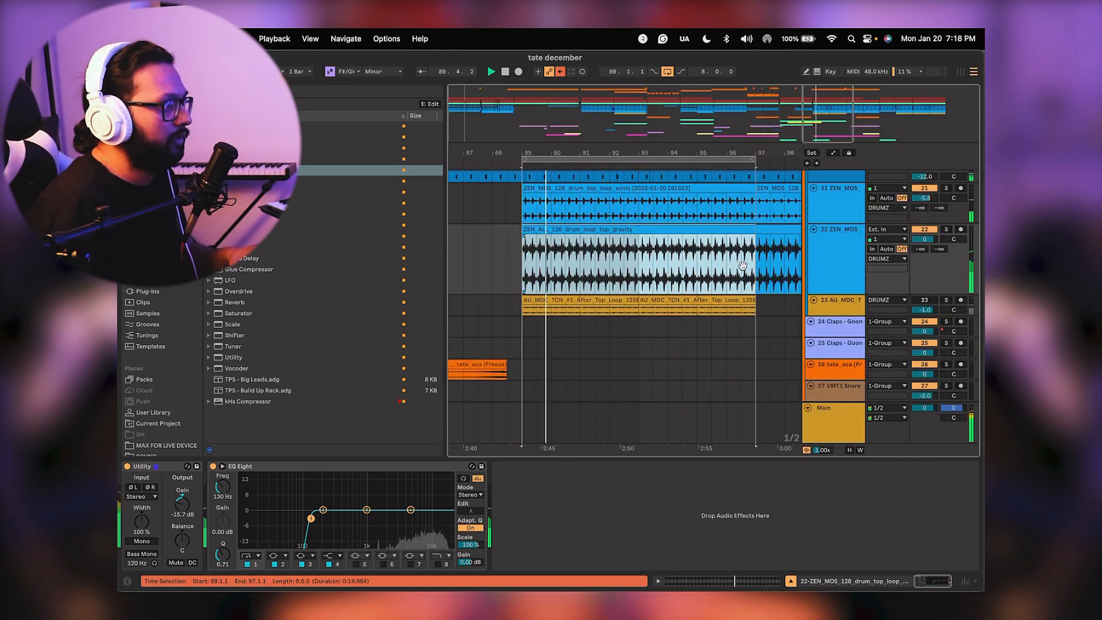
scroll(746, 297, "up", 2)
scroll(803, 310, "down", 2)
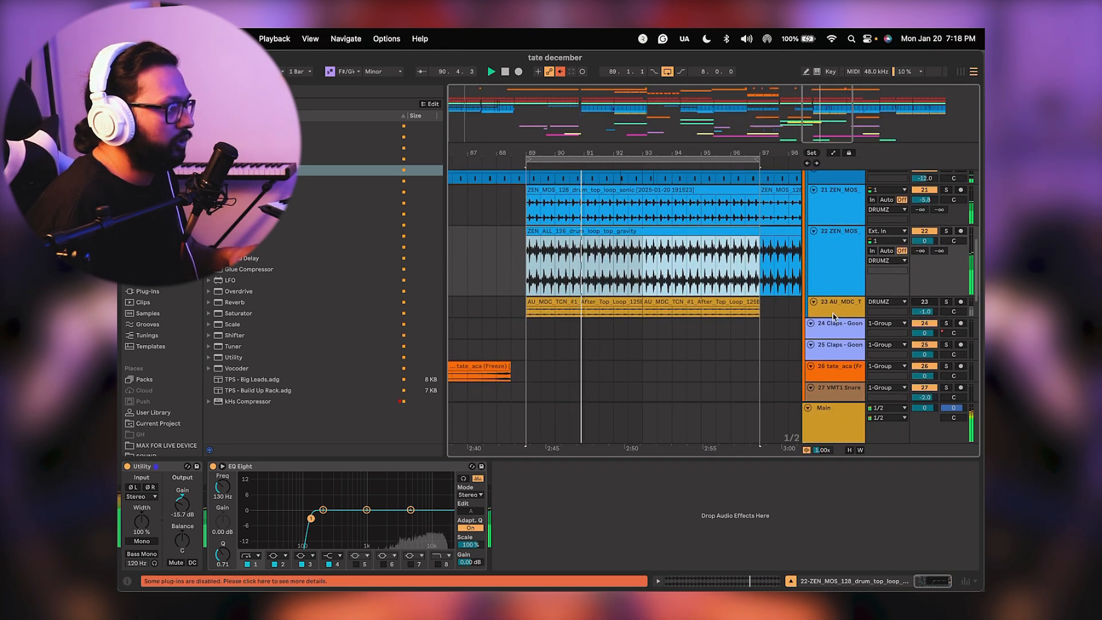
left_click_drag(832, 315, 832, 346)
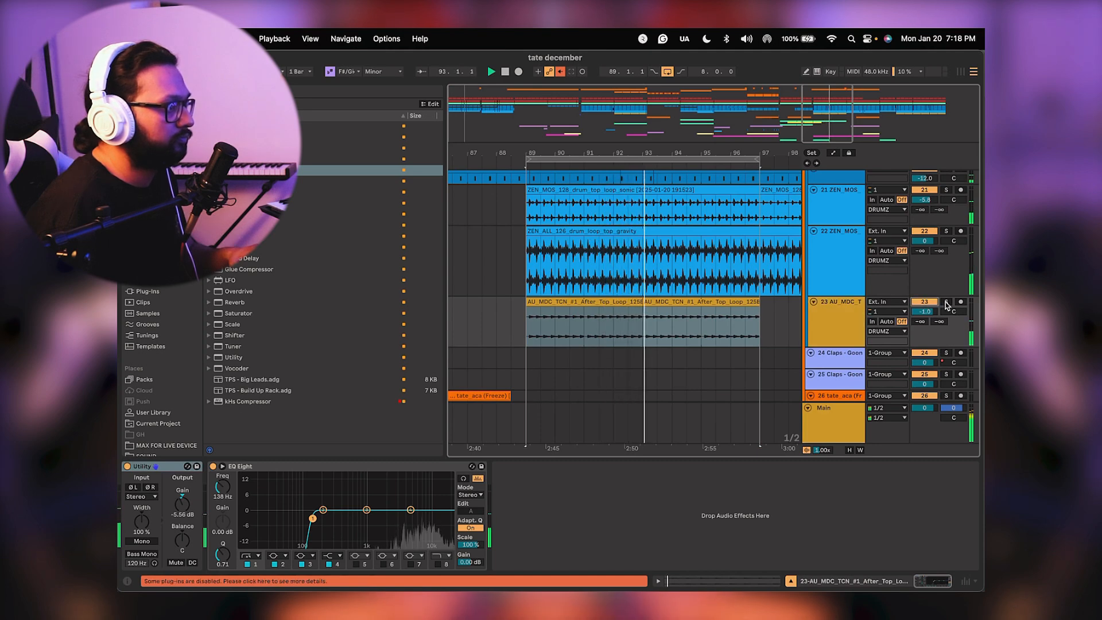
left_click(946, 301)
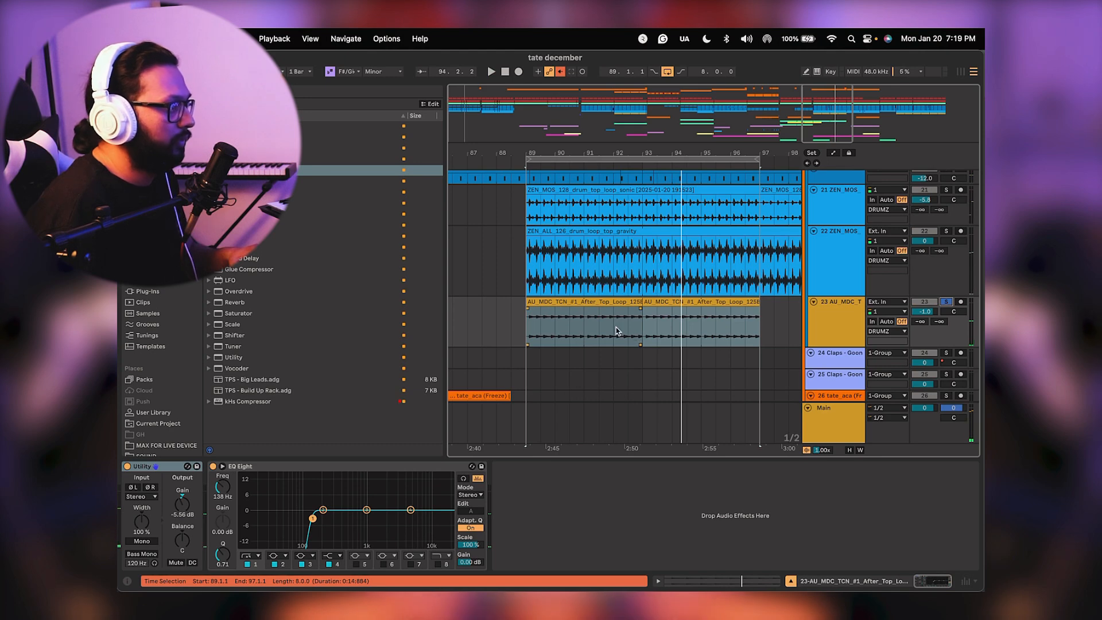
Examine and audition the After_Top_Loop clips on the soloed 23 AU_MDC track around bars 90 to 93.
left_click(644, 302)
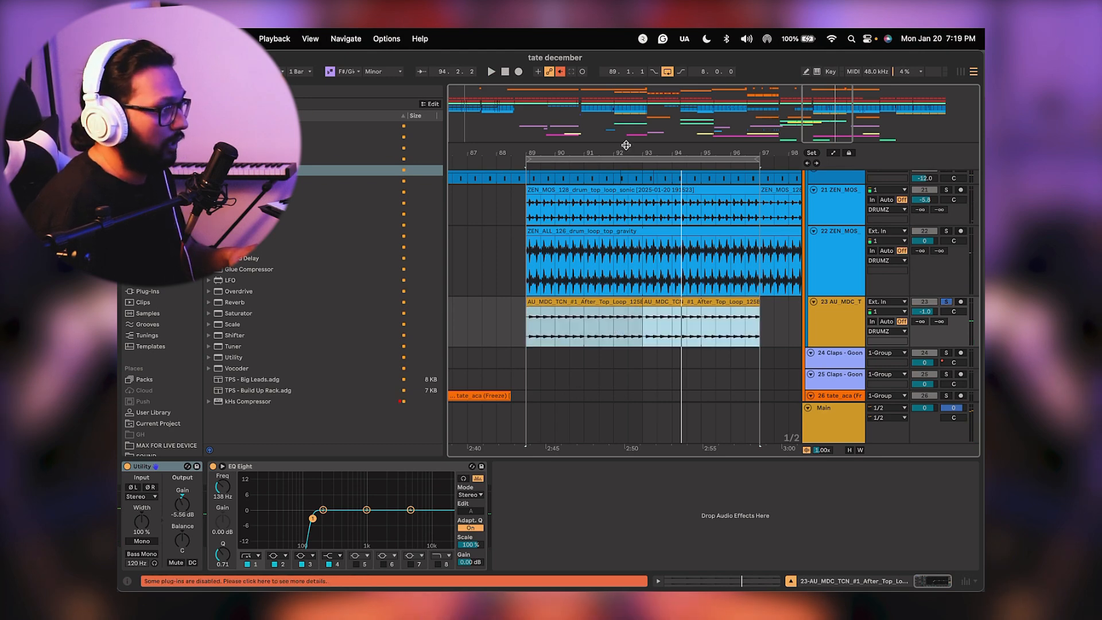
left_click_drag(626, 151, 626, 188)
left_click(598, 325)
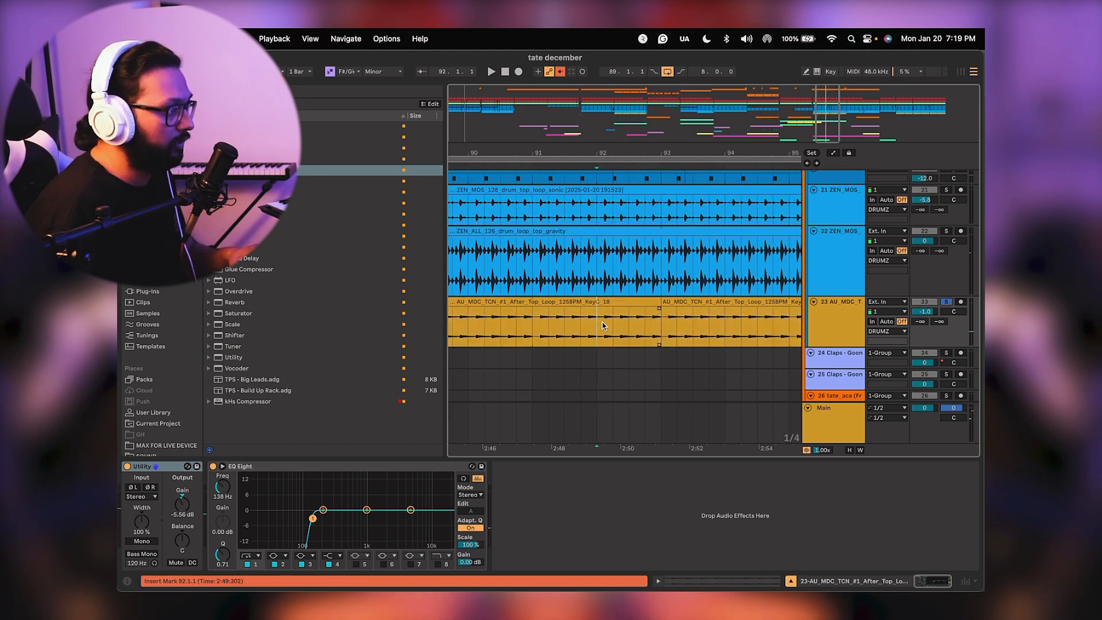
key("space")
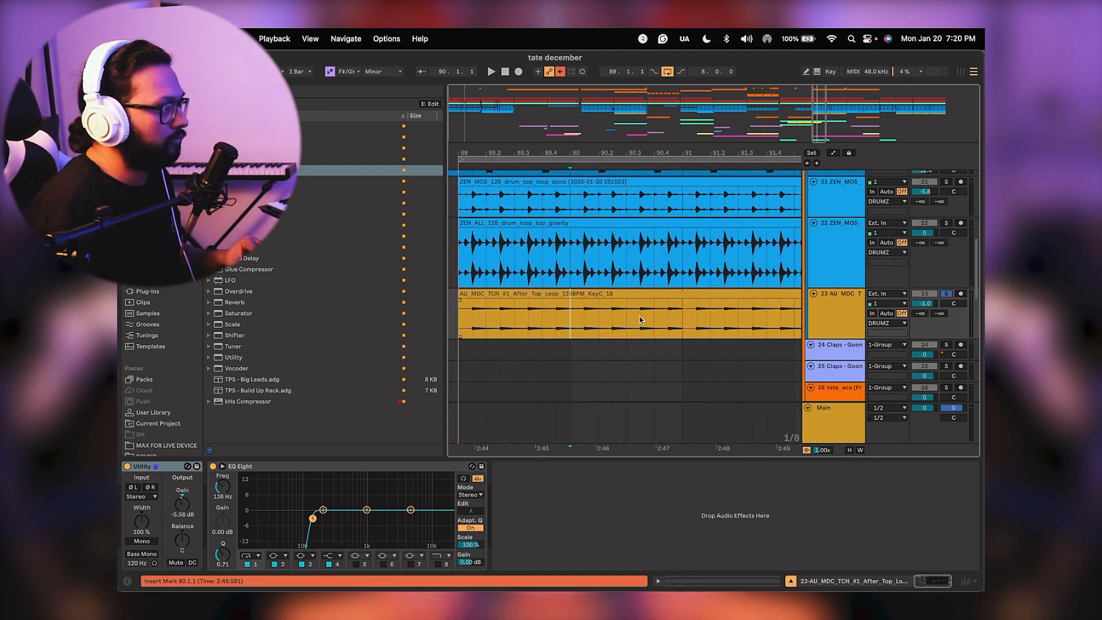
scroll(629, 317, "left", 1)
left_click_drag(645, 156, 586, 125)
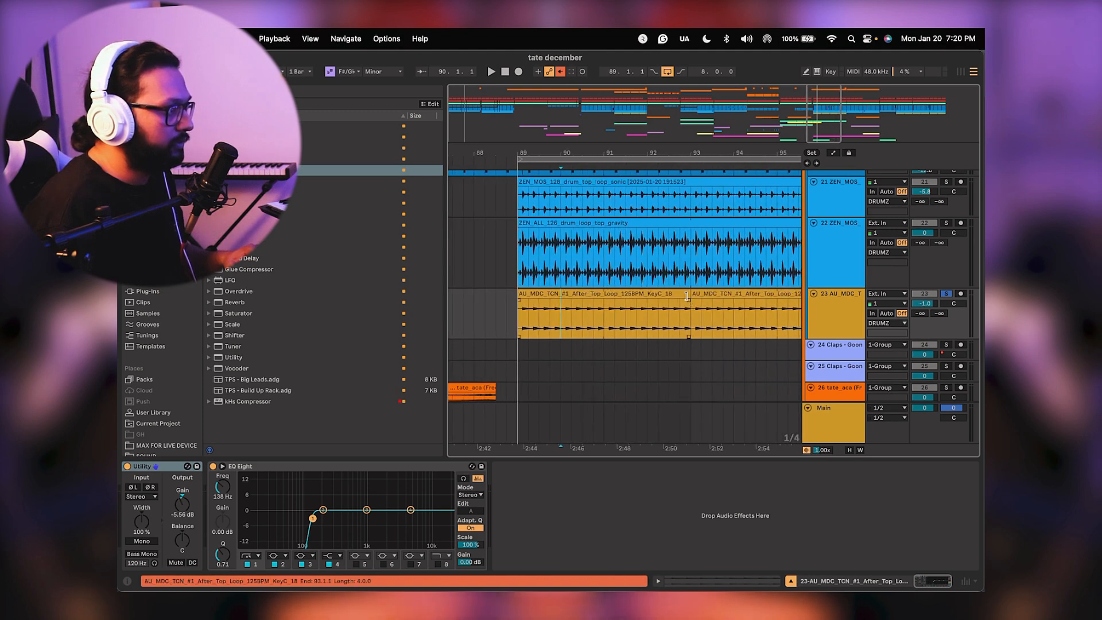
Shorten the first After_Top_Loop clip on track 23 to end at bar 91 and delete the second clip starting at bar 93.
left_click_drag(687, 296, 605, 303)
left_click(720, 295)
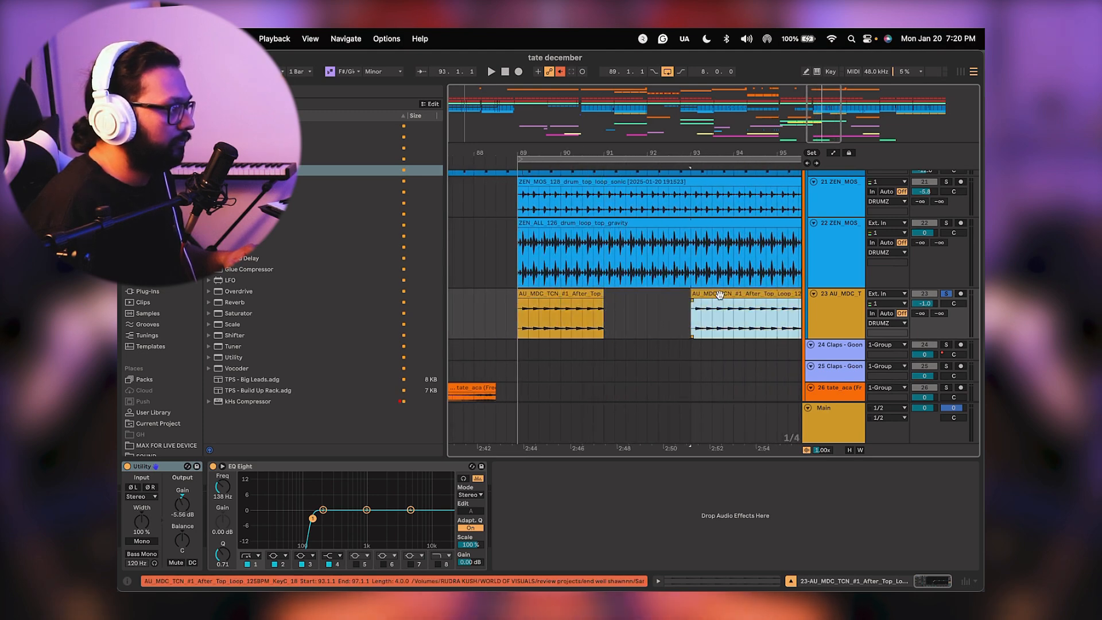
key("Delete")
left_click(668, 312)
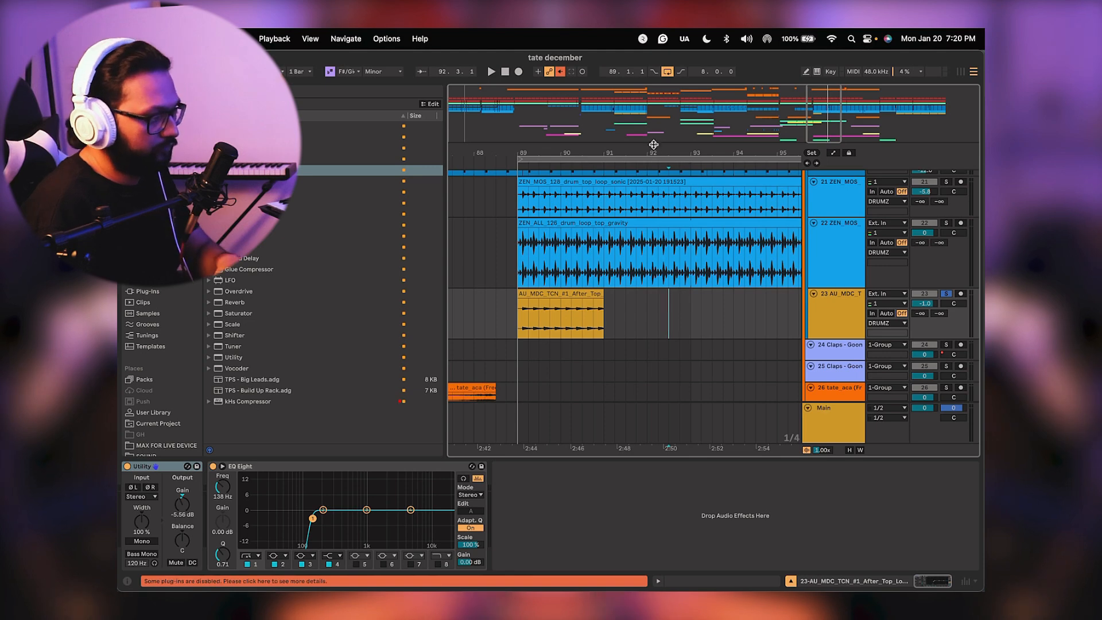
Place a copy of the shortened After_Top_Loop clip after the original on track 23, spanning 91.1.3 to 93.1.1.
left_click_drag(654, 147, 597, 240)
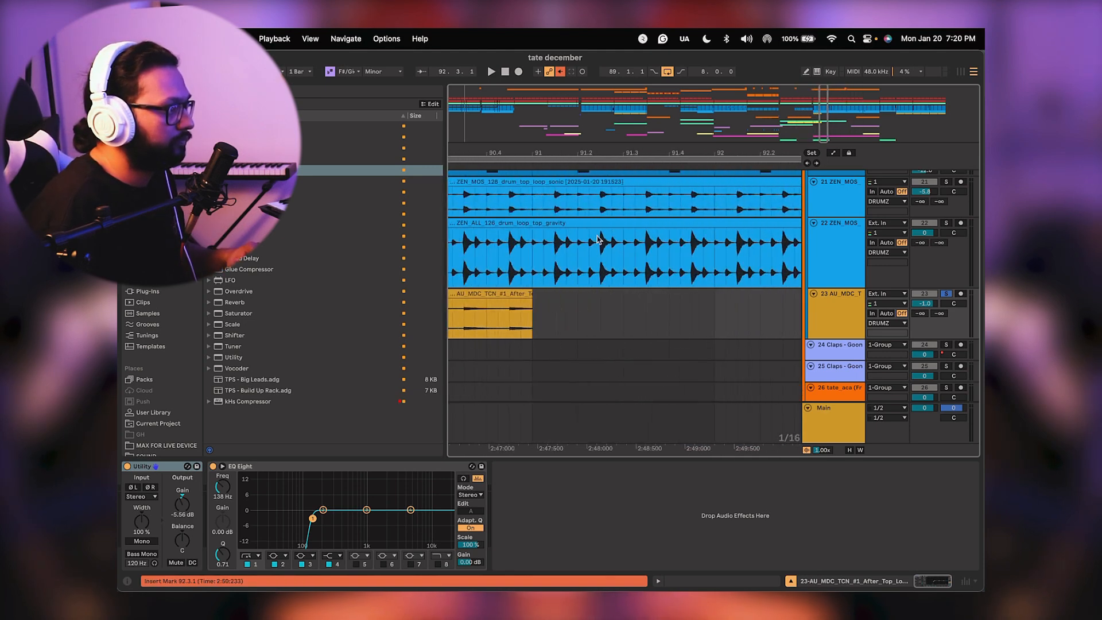
scroll(596, 240, "left", 5)
scroll(634, 297, "down", 3)
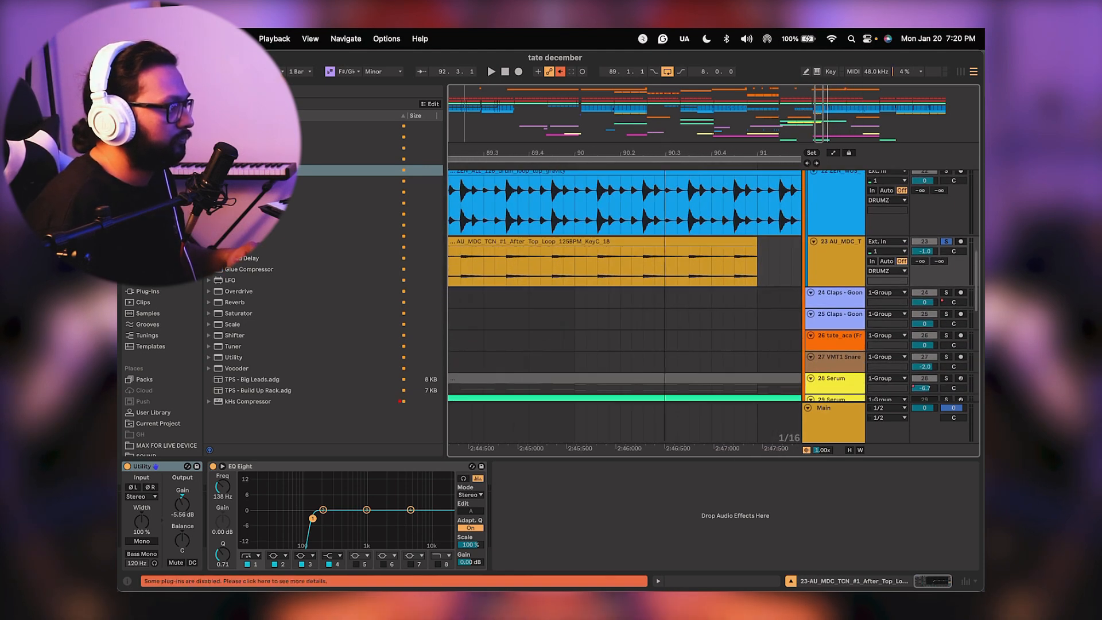
scroll(663, 264, "down", 5)
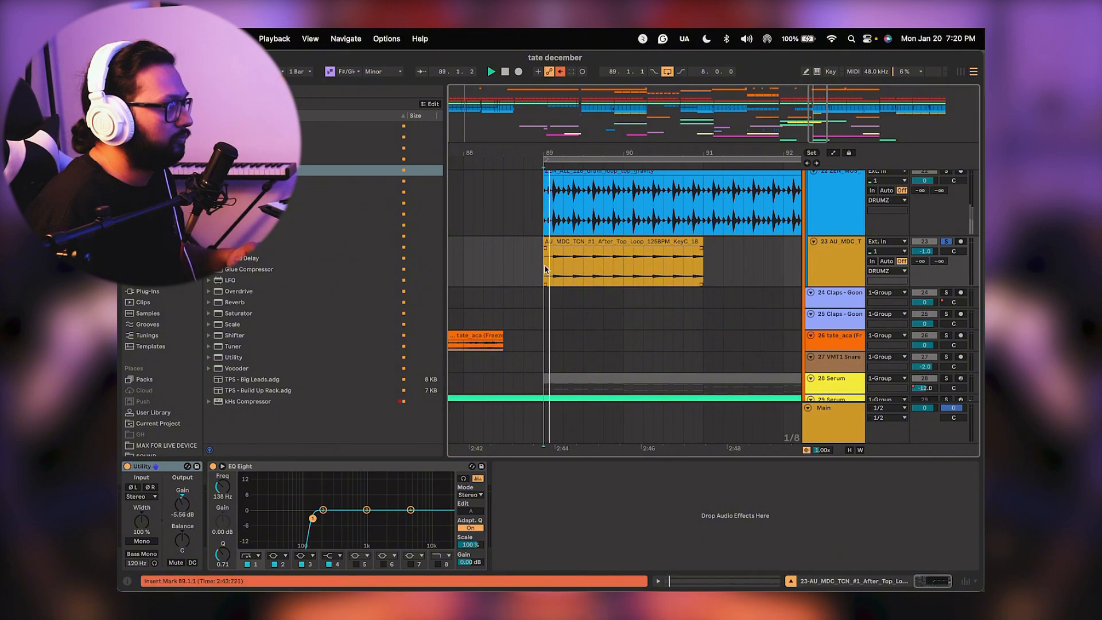
left_click_drag(570, 242, 726, 248)
left_click_drag(713, 153, 632, 241)
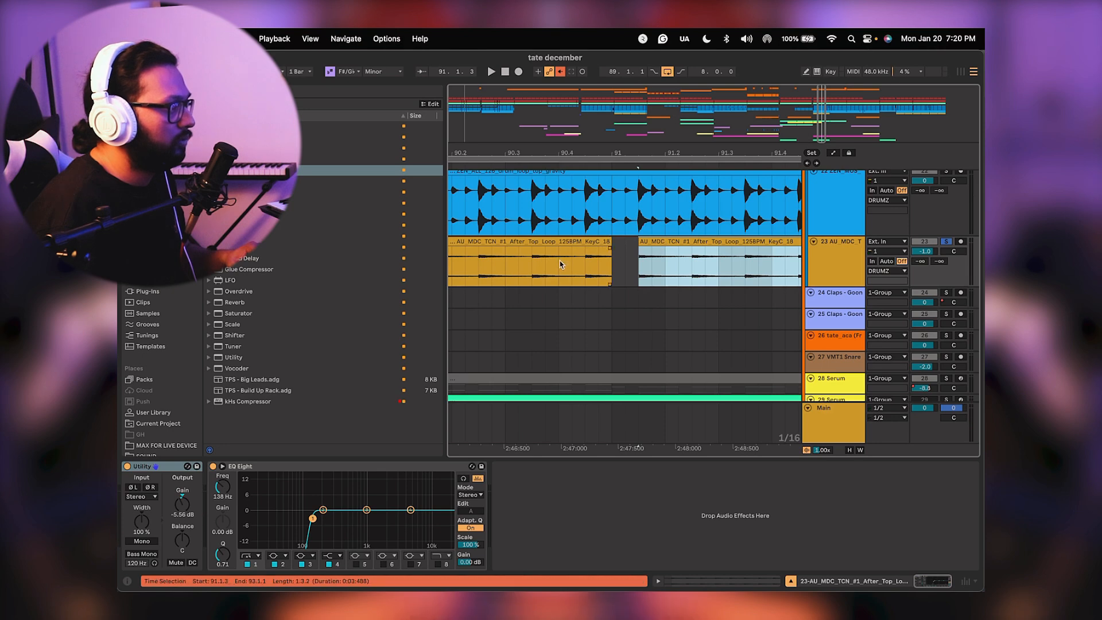
Copy the loop slice from 90.4.1 to 90.4.3 into the gap at 91.1.1 and play across the join.
left_click_drag(561, 264, 579, 268)
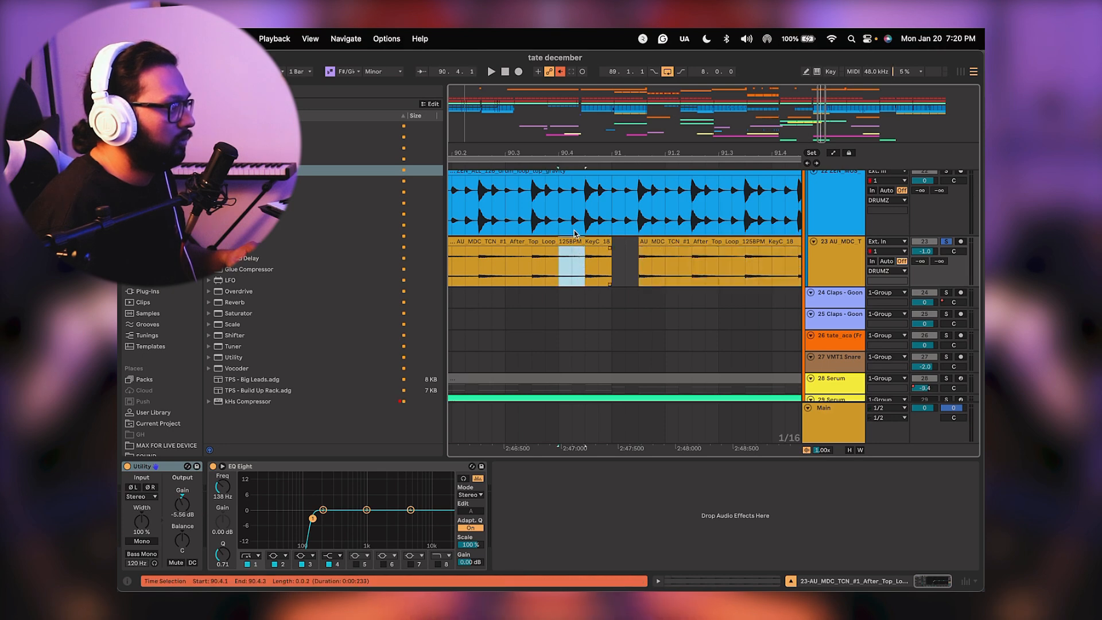
mouse_move(605, 246)
left_mouse_down()
mouse_move(632, 258)
mouse_move(622, 254)
left_mouse_up()
left_click(534, 270)
key("space")
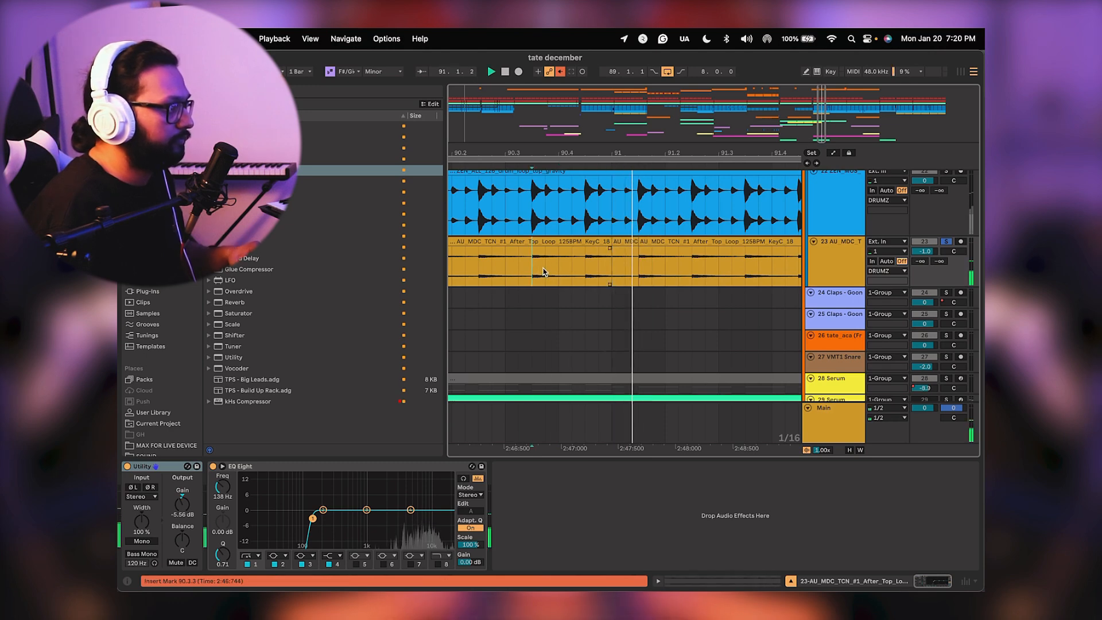
key("space")
Try to place a copy of the short loop slice from 91.1.1 at 93.1.1 on track 23.
left_click_drag(643, 157, 684, 294)
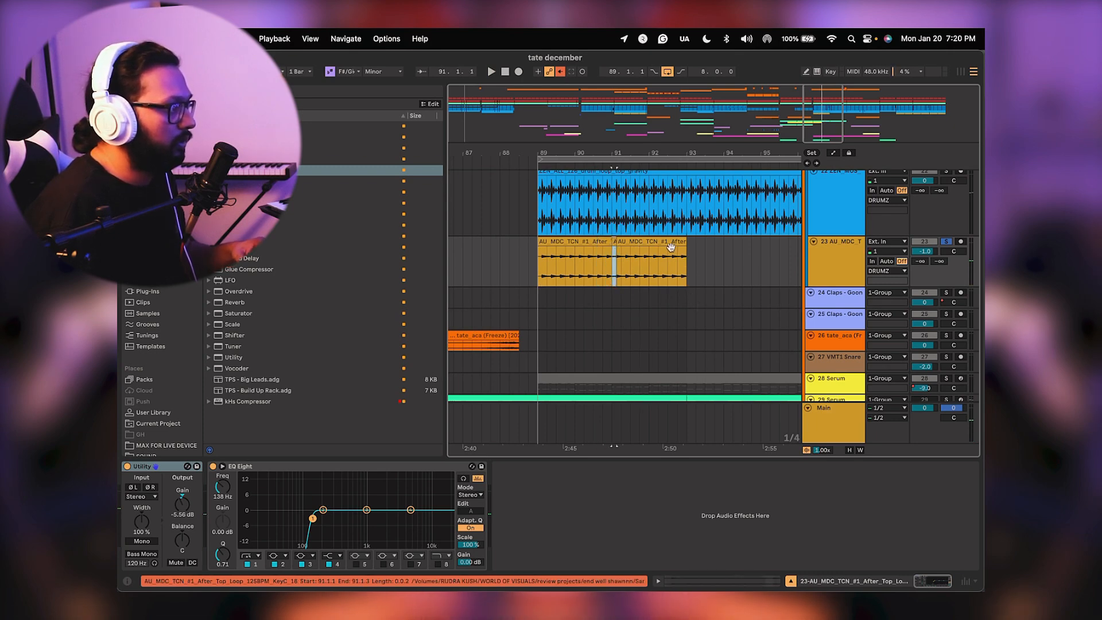
left_click_drag(670, 247, 686, 256)
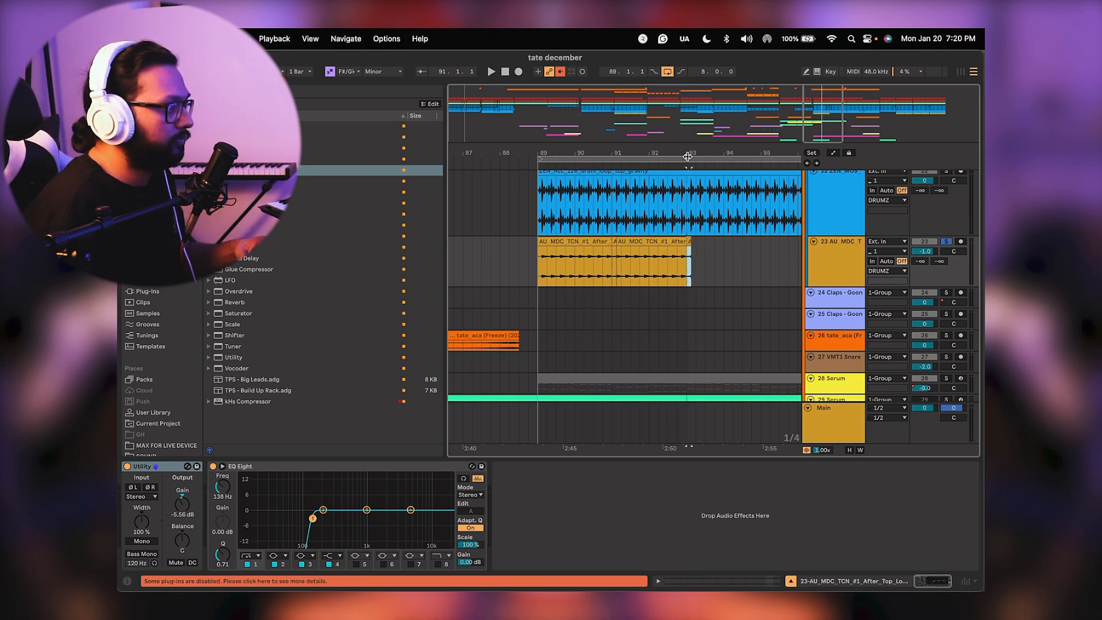
left_click_drag(689, 153, 686, 232)
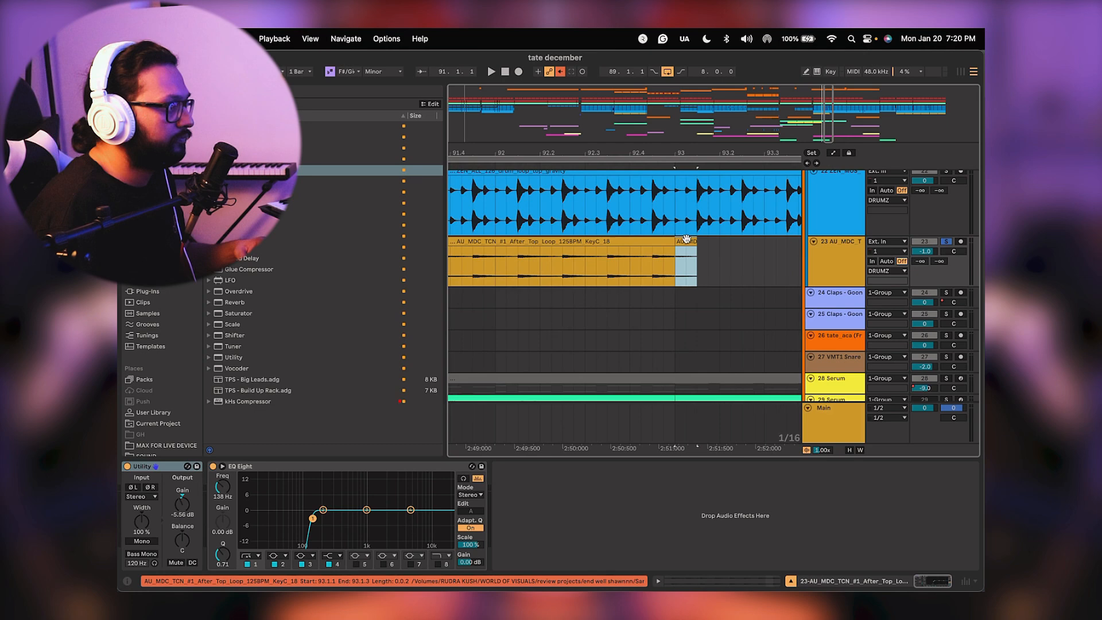
left_click_drag(692, 152, 690, 135)
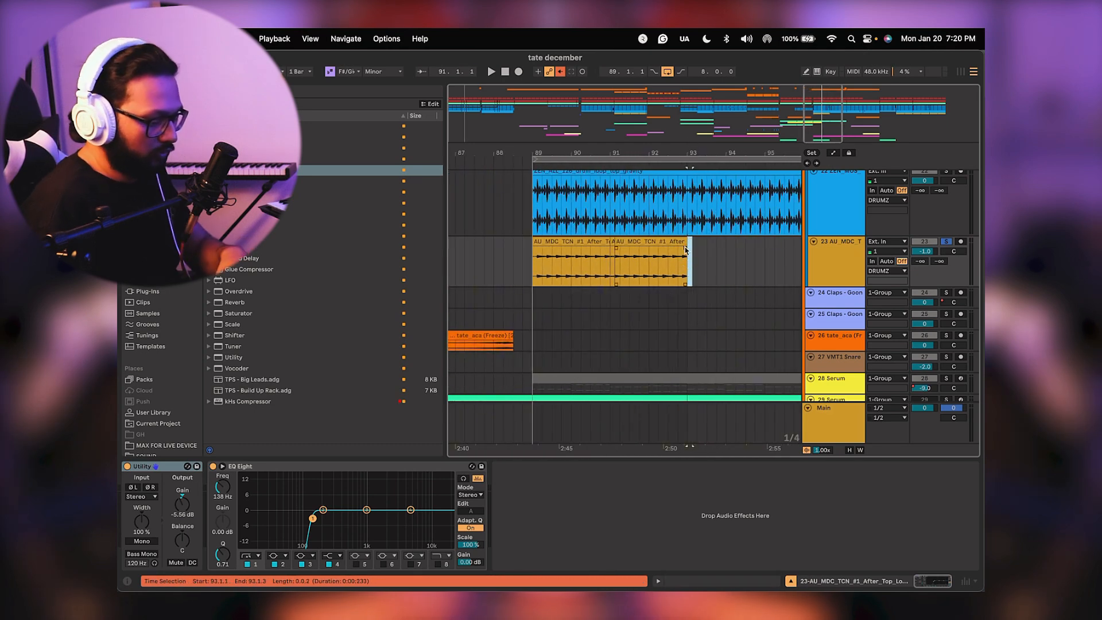
Duplicate the track 23 loop section from bars 89 to 93 into bars 93 to 97, and copy its short slice to 93.1.1.
left_click_drag(688, 259, 535, 261)
key("ctrl+d")
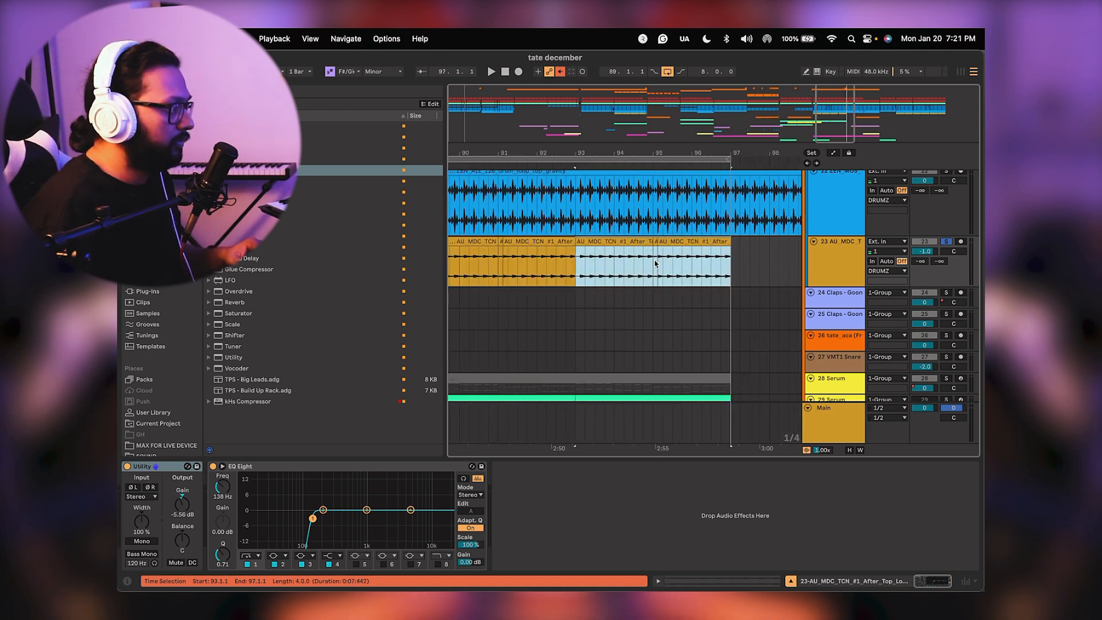
left_click(623, 318)
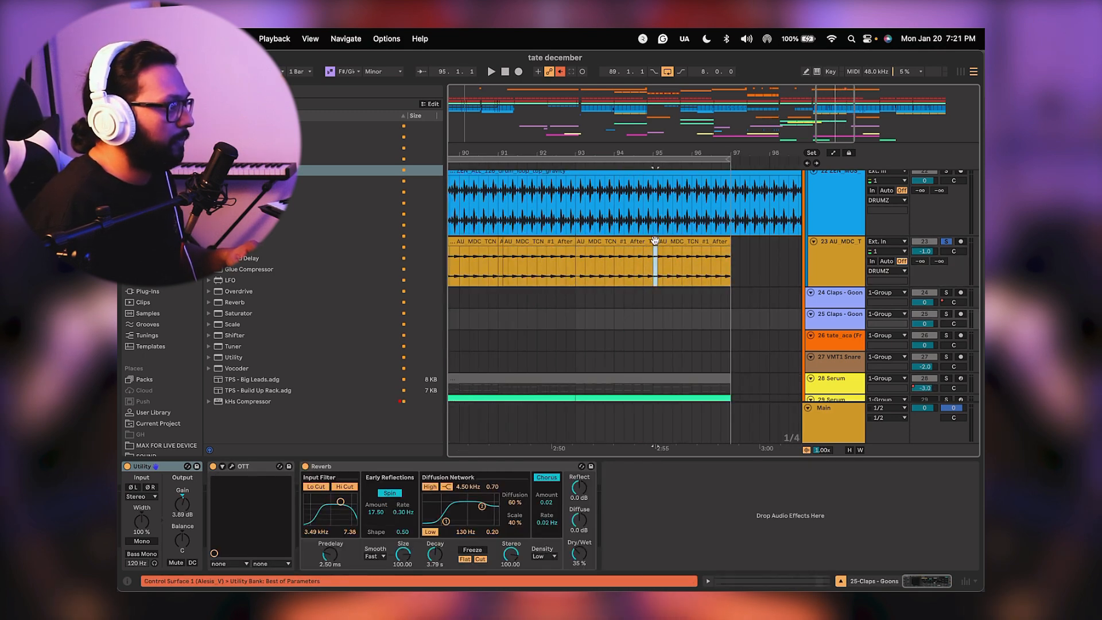
left_click(580, 255)
scroll(533, 267, "left", 3)
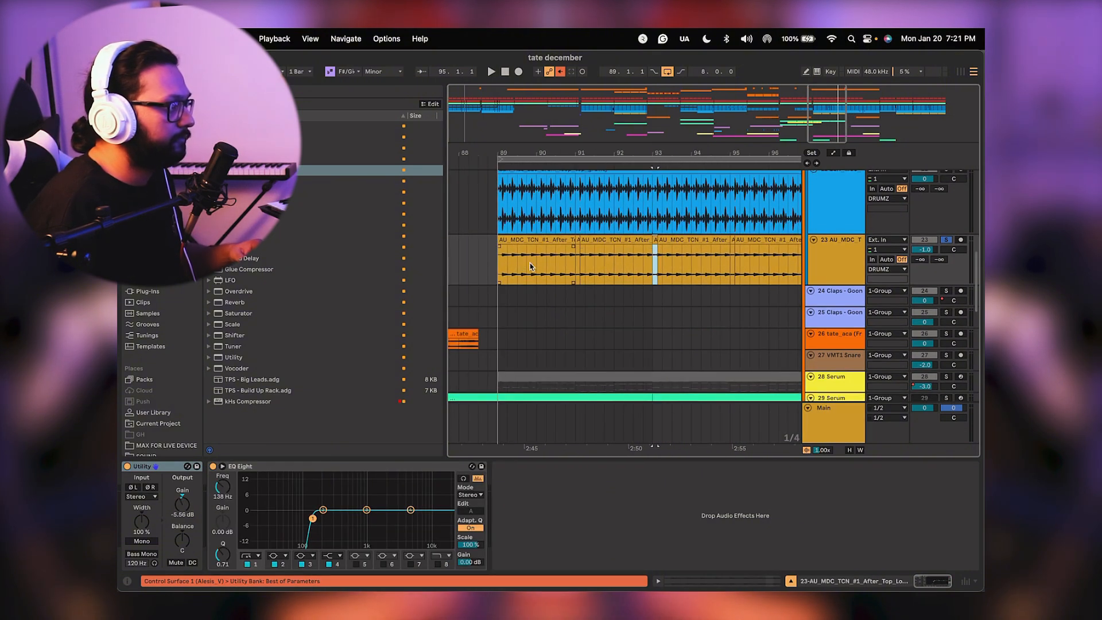
Play the track 23 loop from bar 89 and take the track out of solo to hear it with the other tracks.
scroll(530, 267, "right", 1)
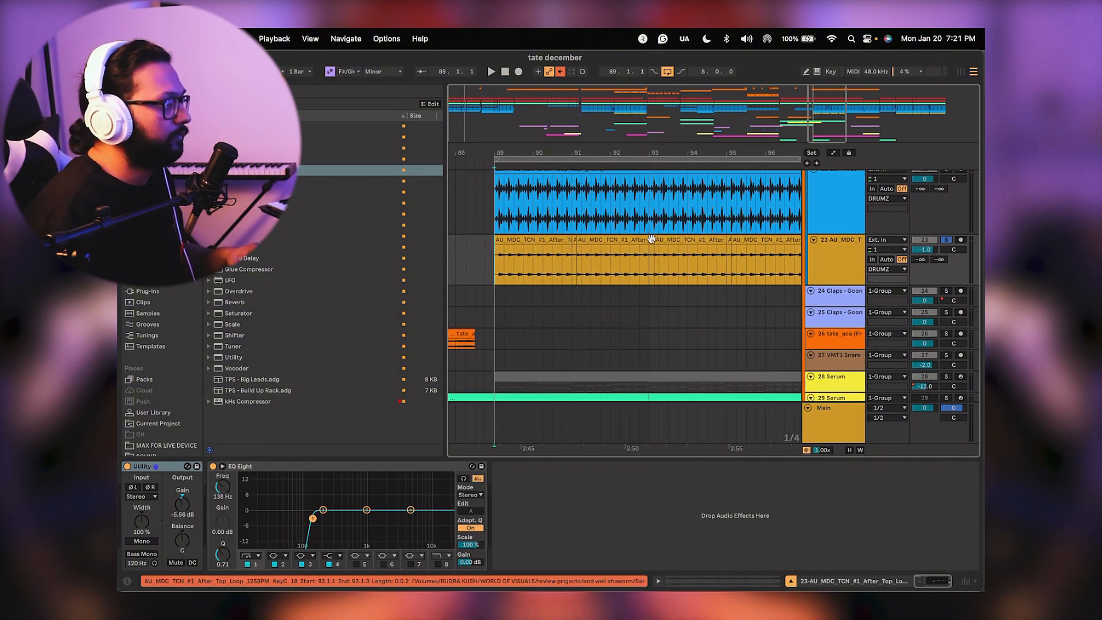
left_click(504, 256)
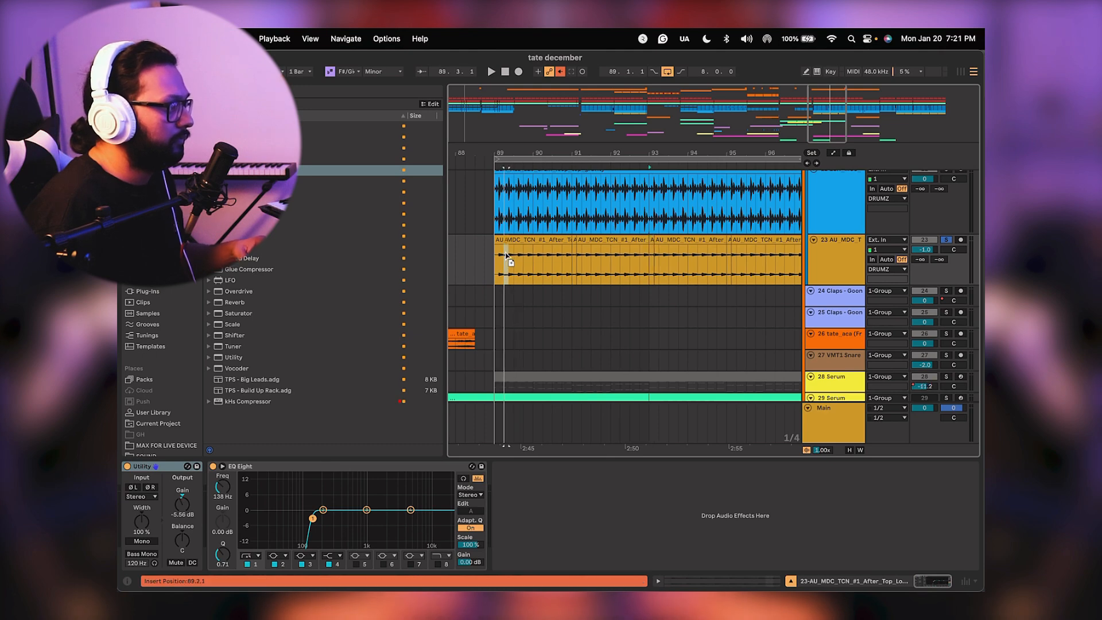
key("space")
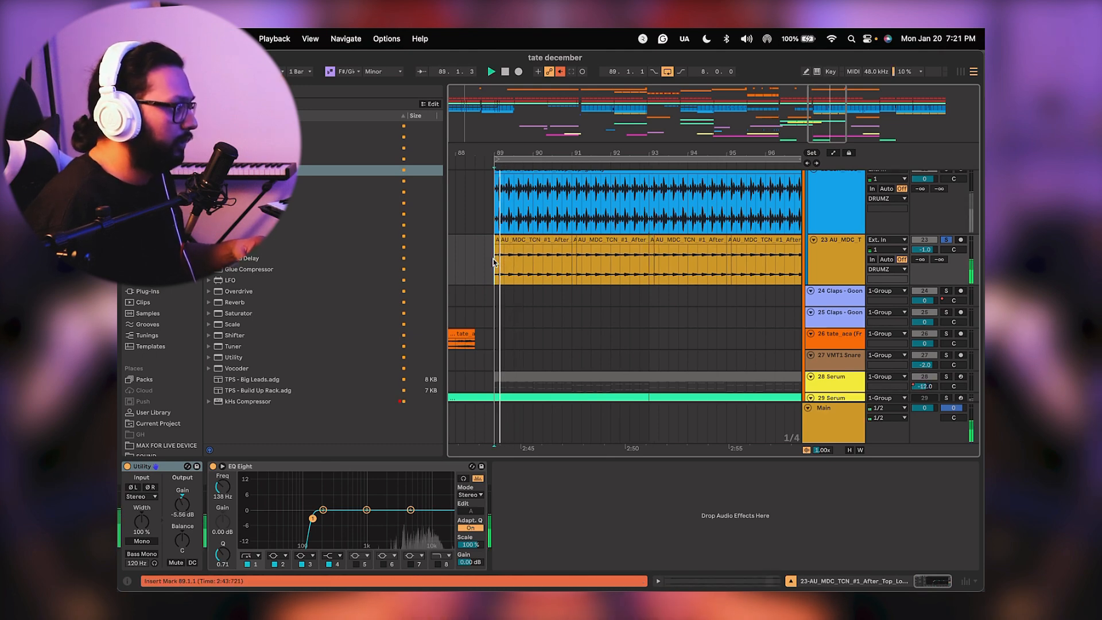
left_click(946, 240)
key("space")
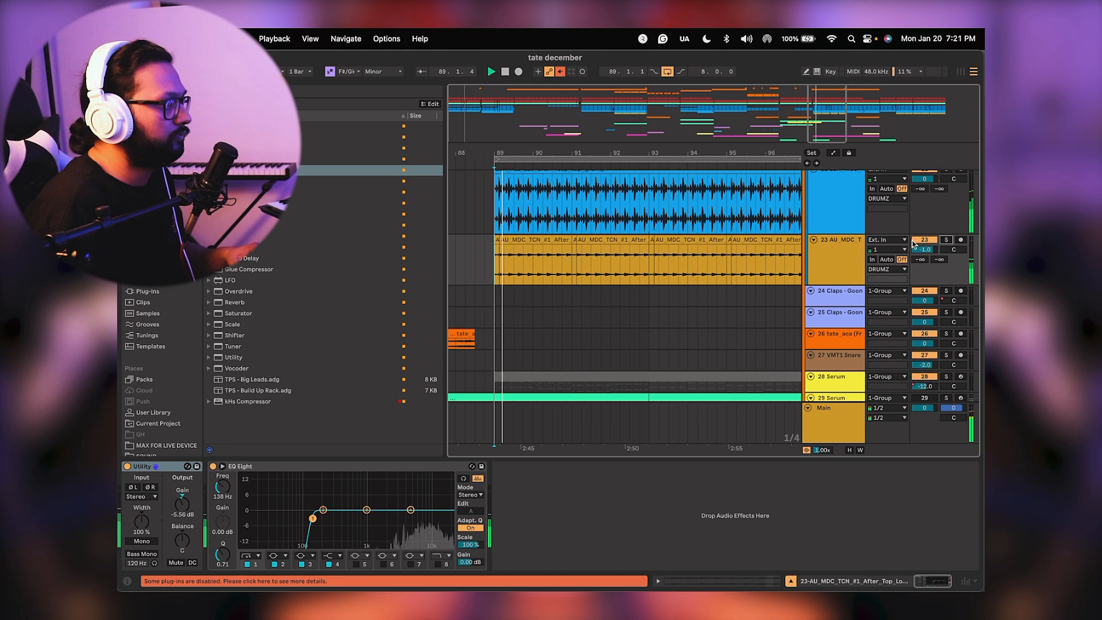
mouse_move(668, 269)
left_mouse_down()
mouse_move(620, 264)
mouse_move(664, 266)
left_mouse_up()
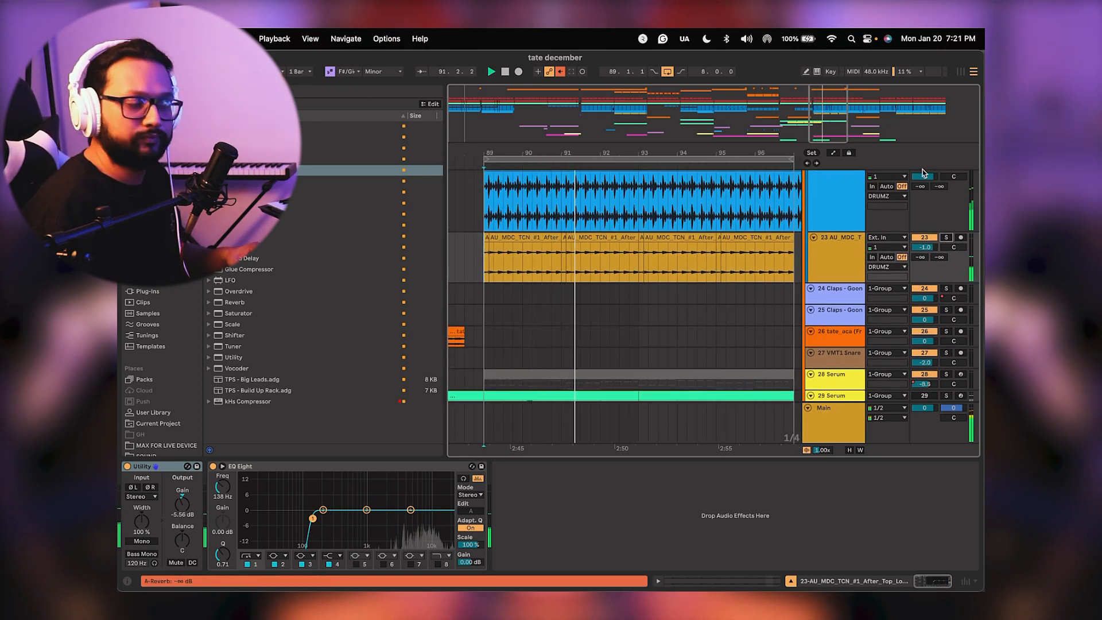
In the mixer view, pan track 23 to 14L and lower its volume to -11.7 dB.
key("Tab")
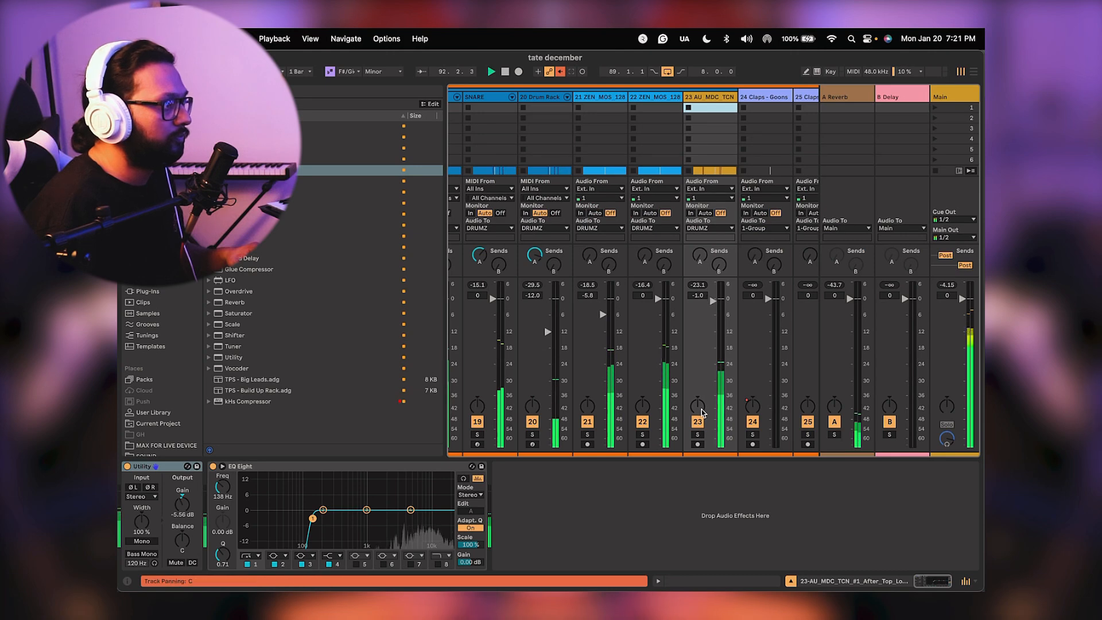
left_click_drag(697, 405, 697, 411)
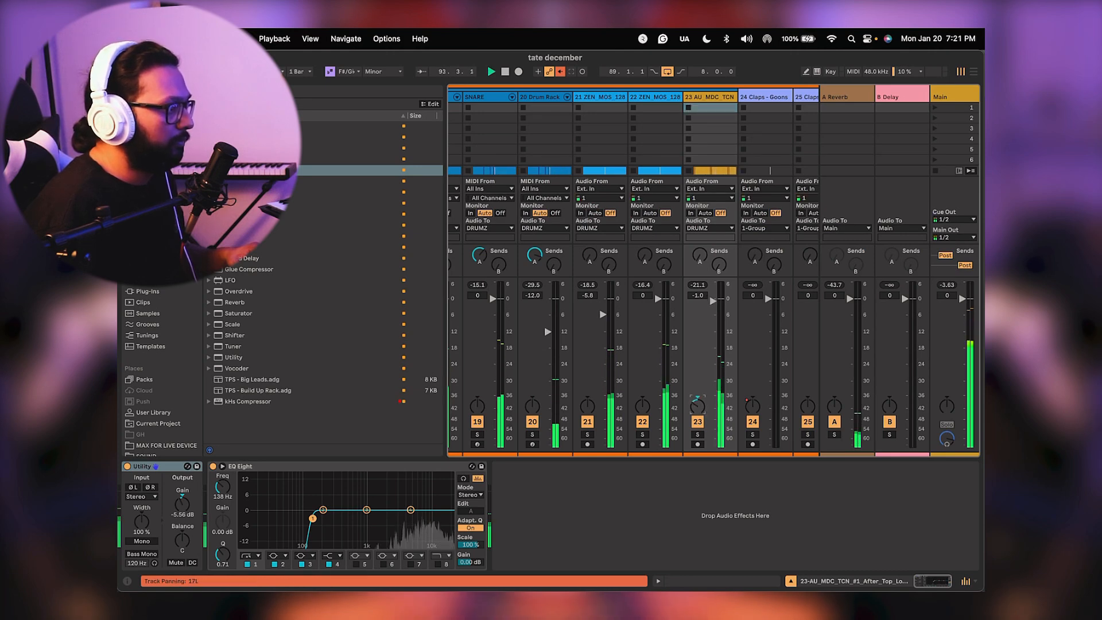
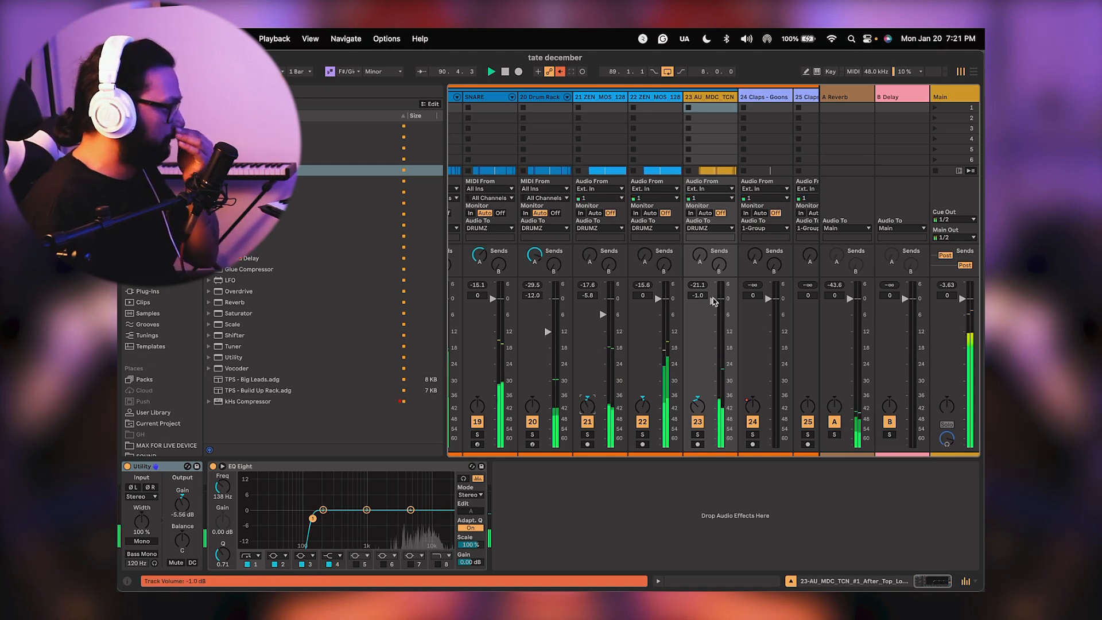
left_click_drag(713, 301, 713, 328)
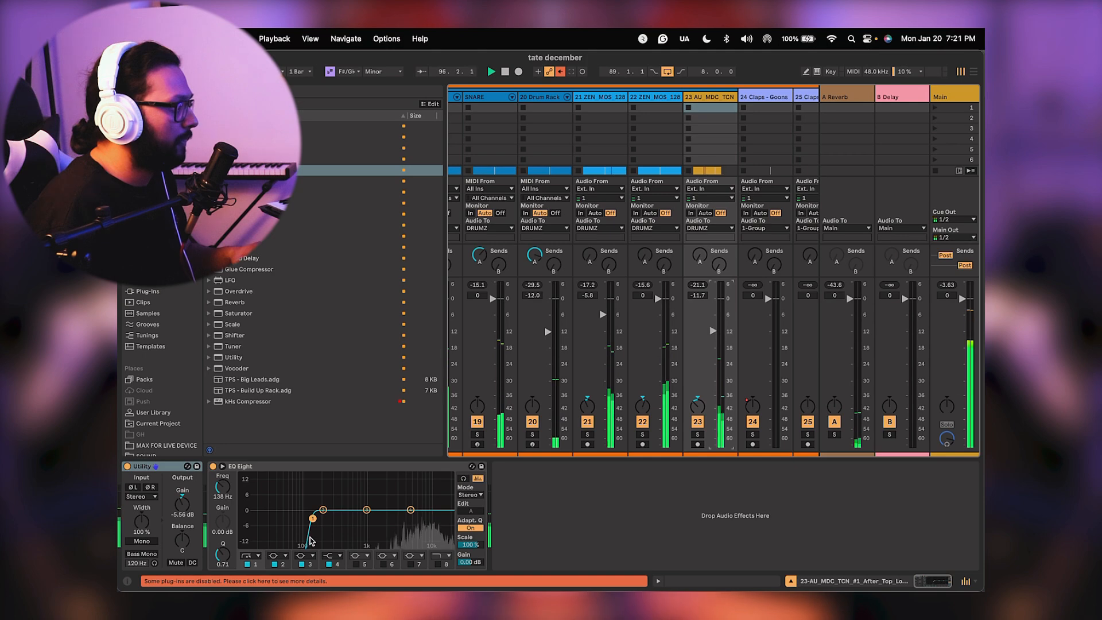
left_click(439, 568)
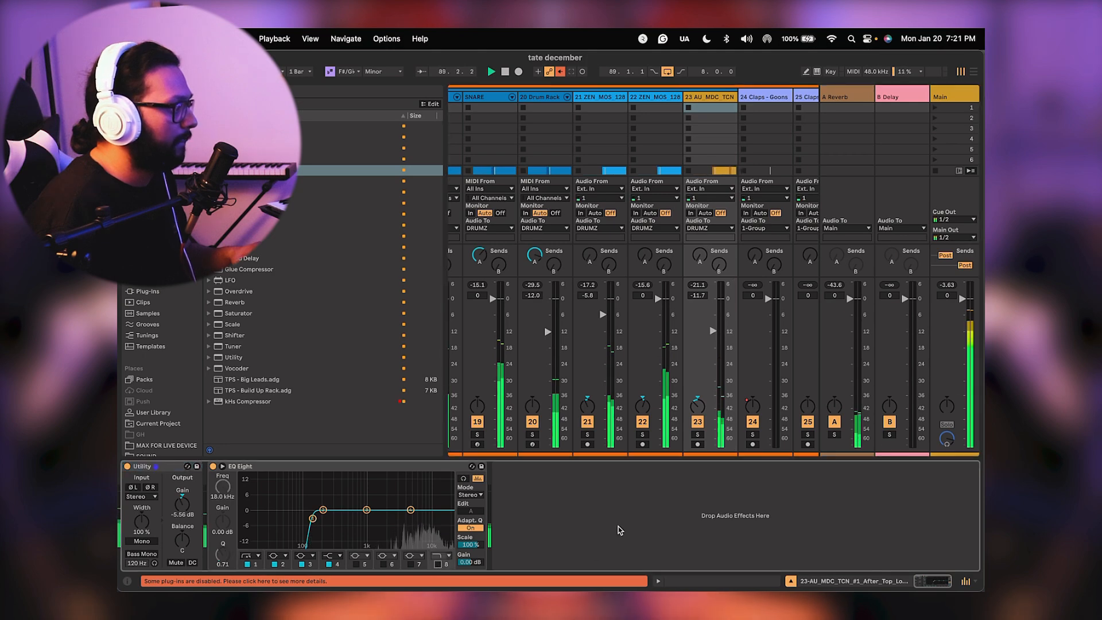
Back in the arrangement, colour the DRUMZ group golden yellow and assign that colour to all its grouped tracks.
left_click(974, 72)
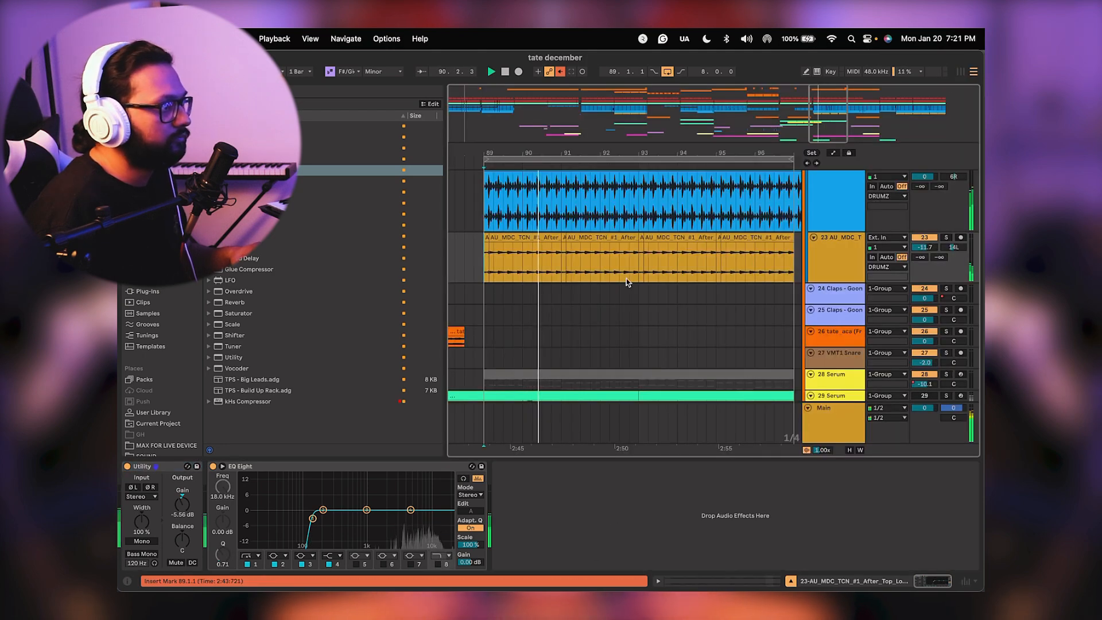
scroll(641, 310, "up", 10)
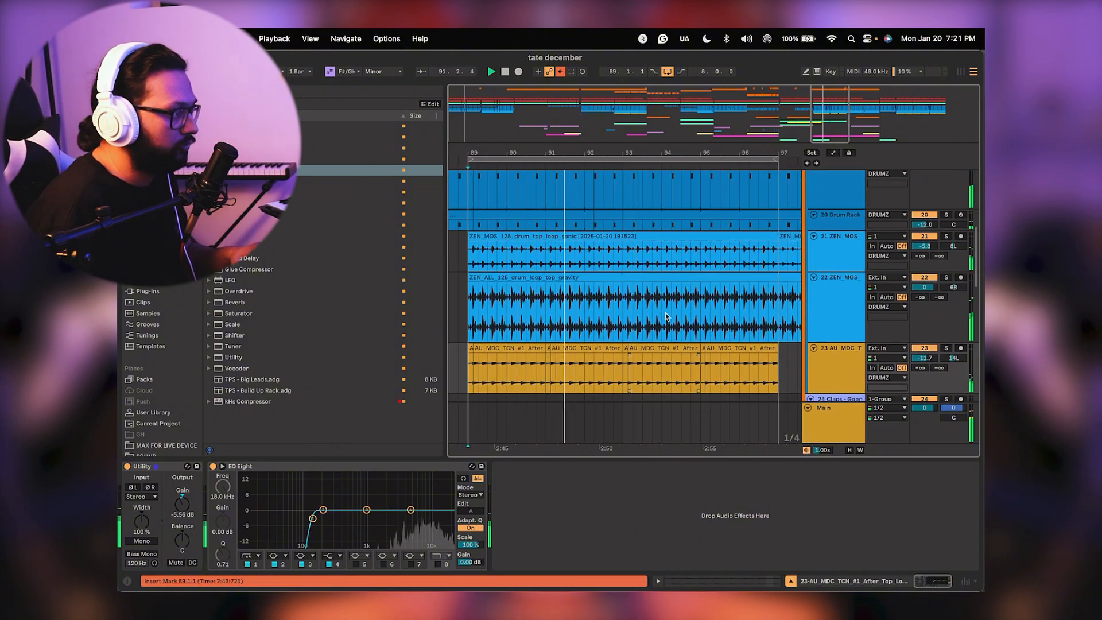
scroll(660, 259, "down", 2)
right_click(829, 200)
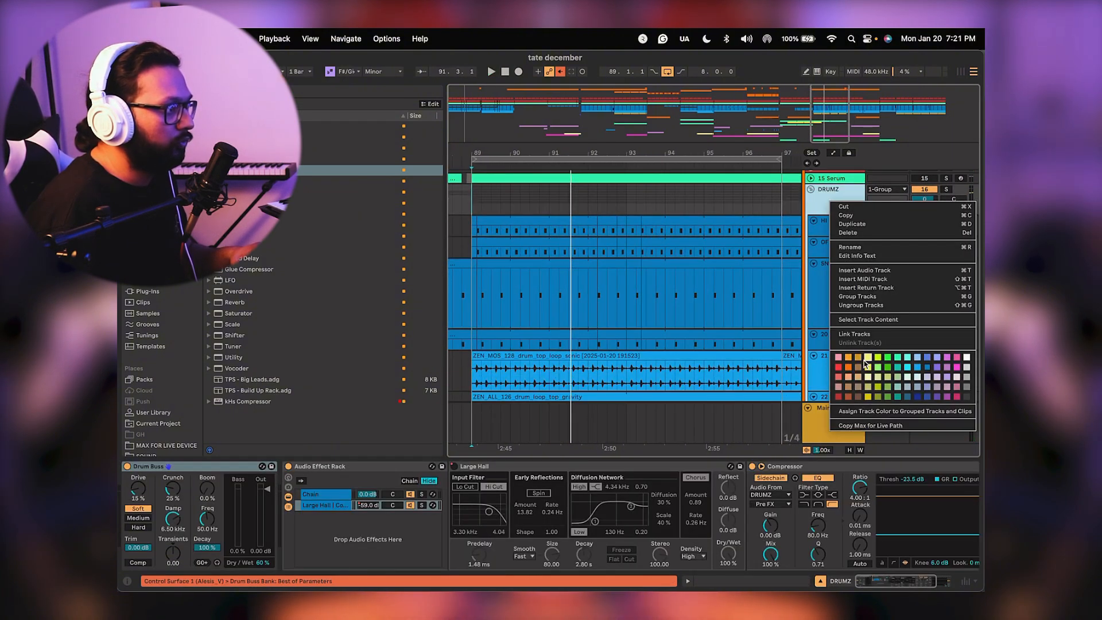
left_click(863, 361)
right_click(835, 205)
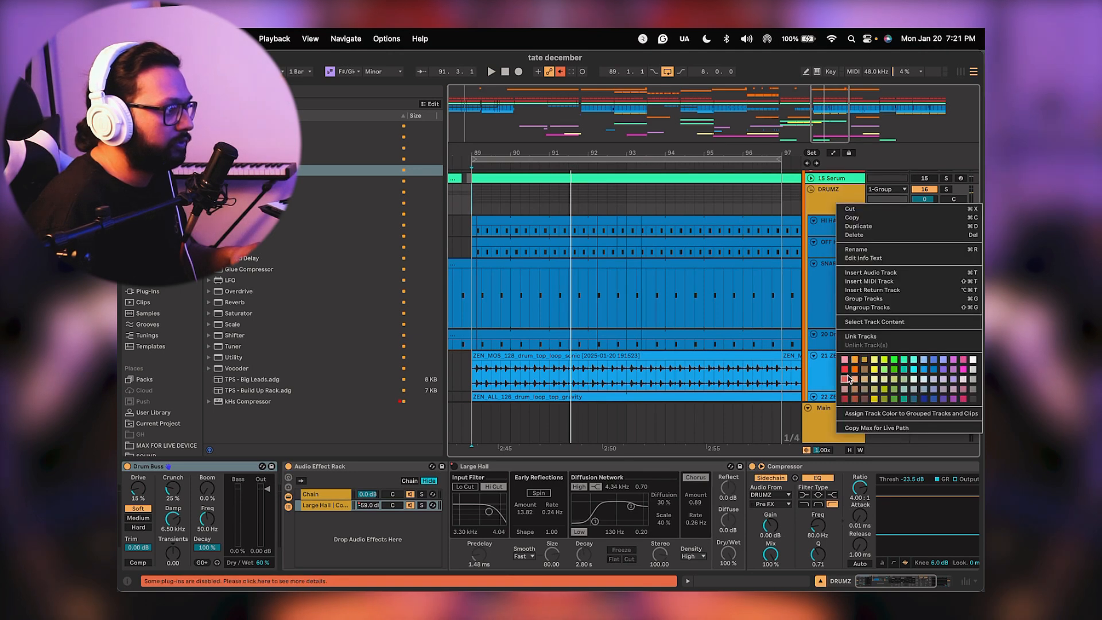
left_click(856, 413)
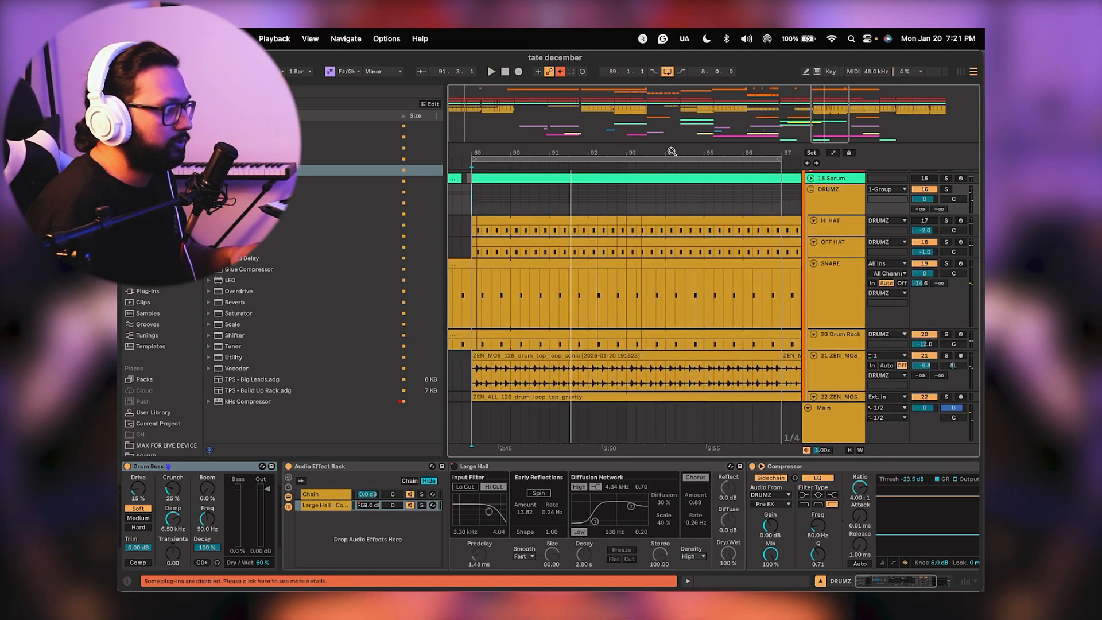
Check the recoloured drum tracks and fold the DRUMZ group.
scroll(771, 266, "up", 2)
scroll(770, 266, "down", 4)
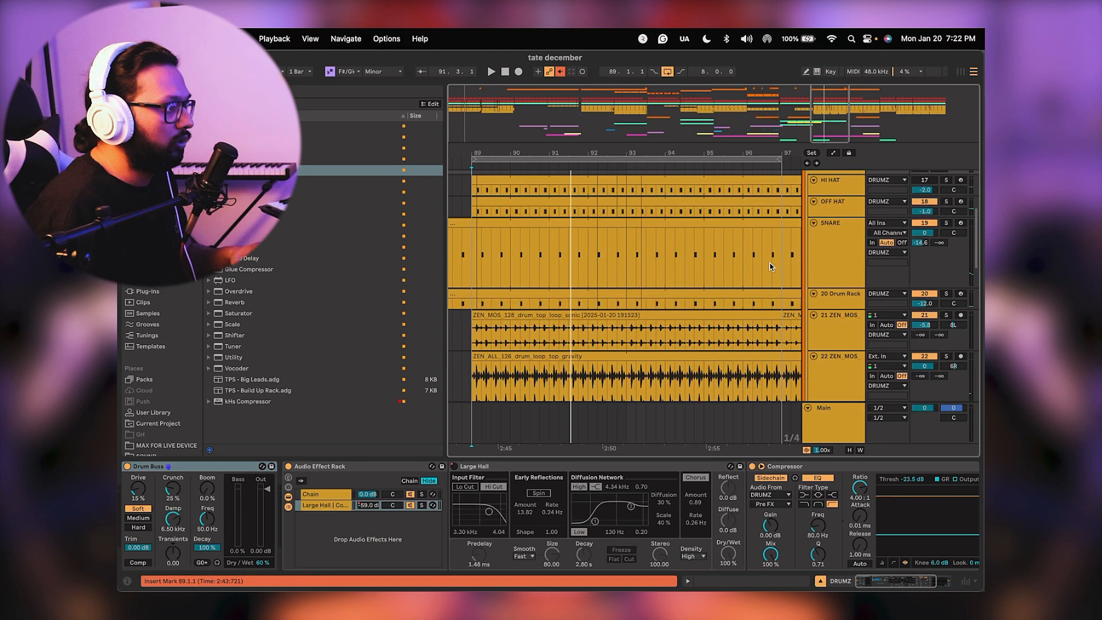
scroll(771, 267, "up", 3)
left_click(811, 247)
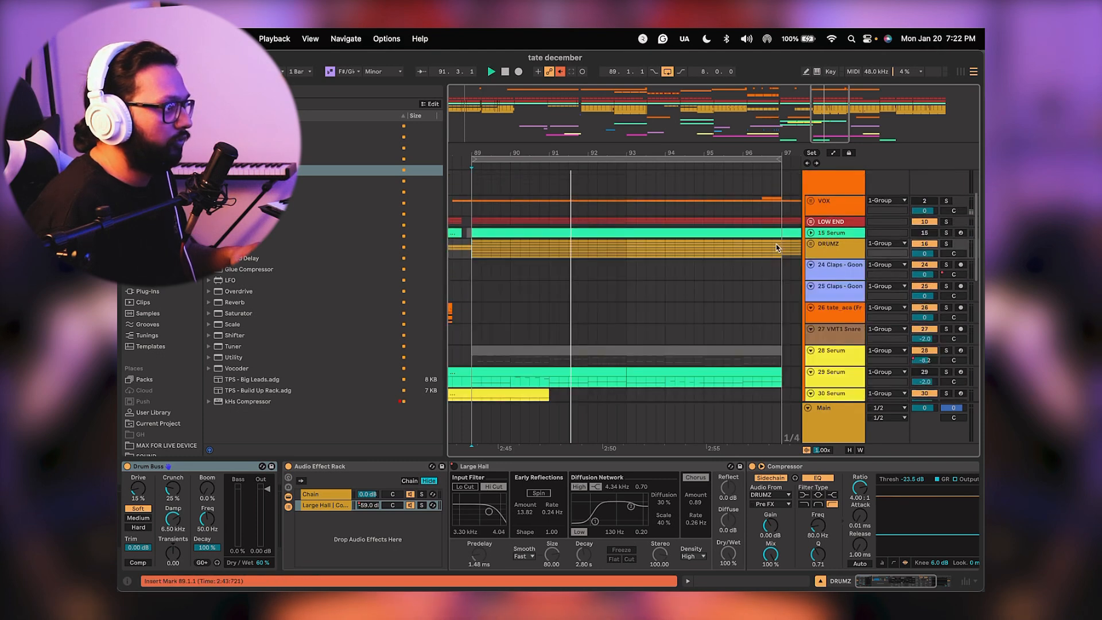
Play the drop, unfold the VOX group and select vocal track 4 to show its effects chain.
key("space")
scroll(679, 256, "up", 3)
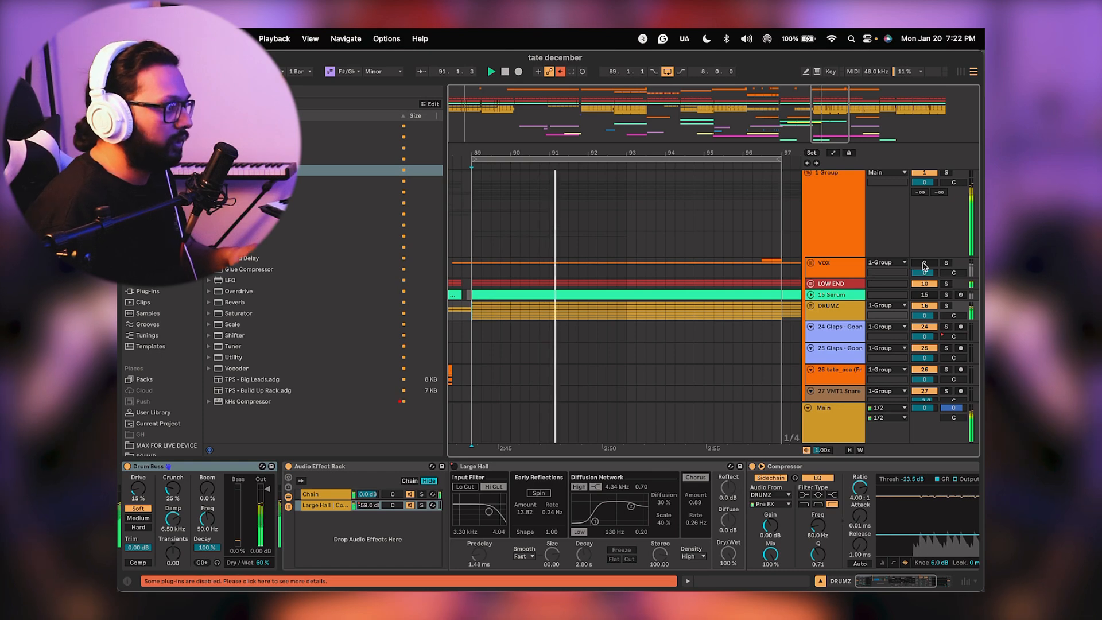
left_click(810, 262)
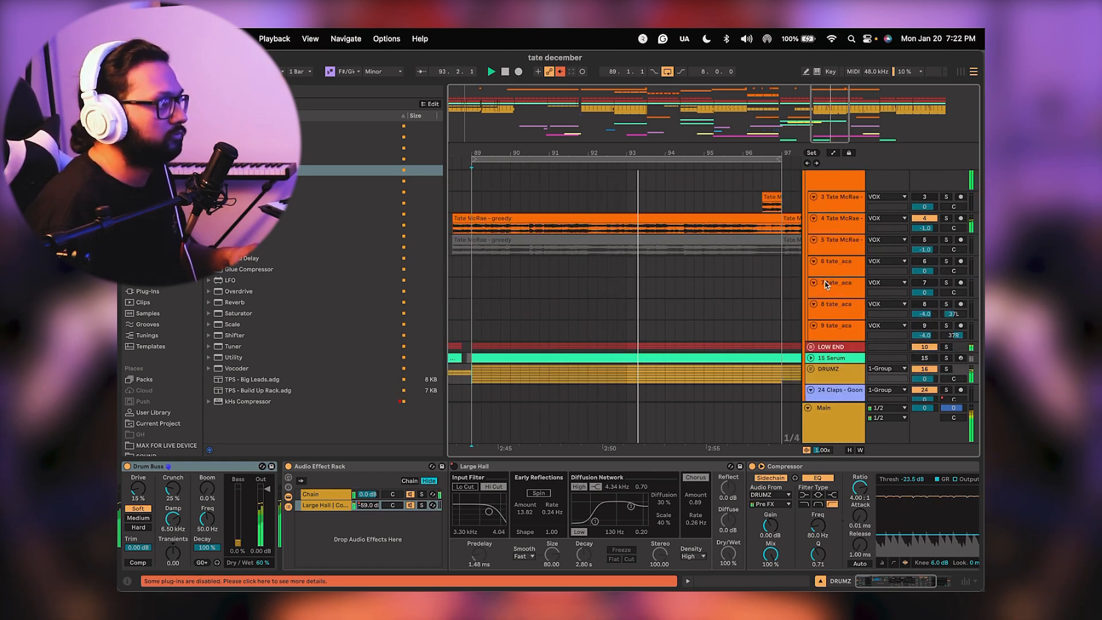
left_click(835, 223)
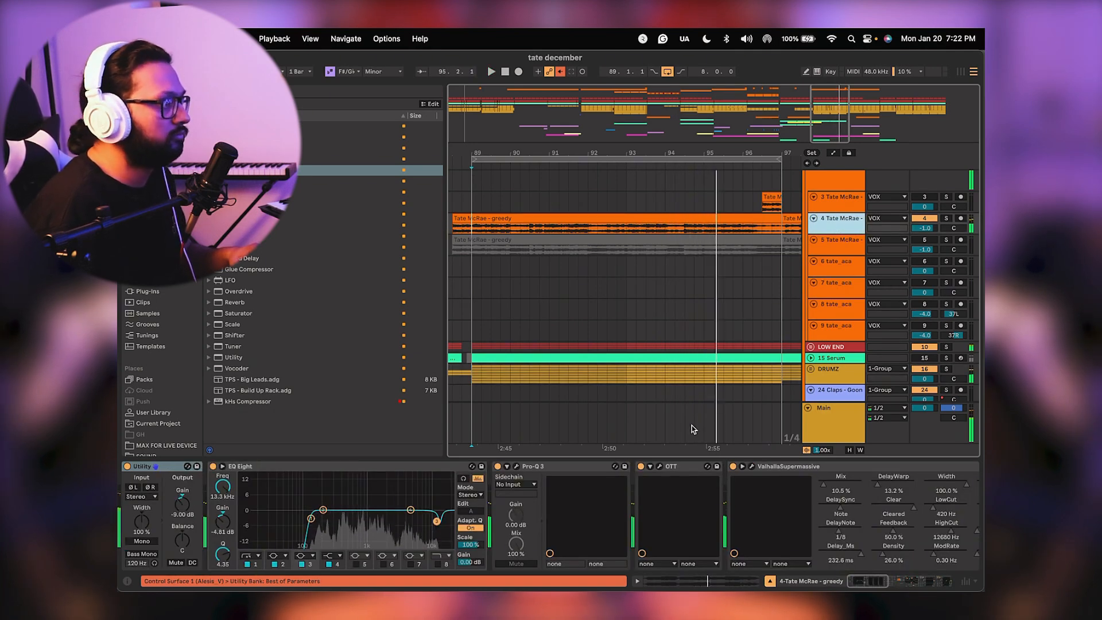
Collapse the ValhallaSupermassive parameters and look through the Audio Effect Rack with its Reverb and Compressor on the vocal track.
left_click(742, 467)
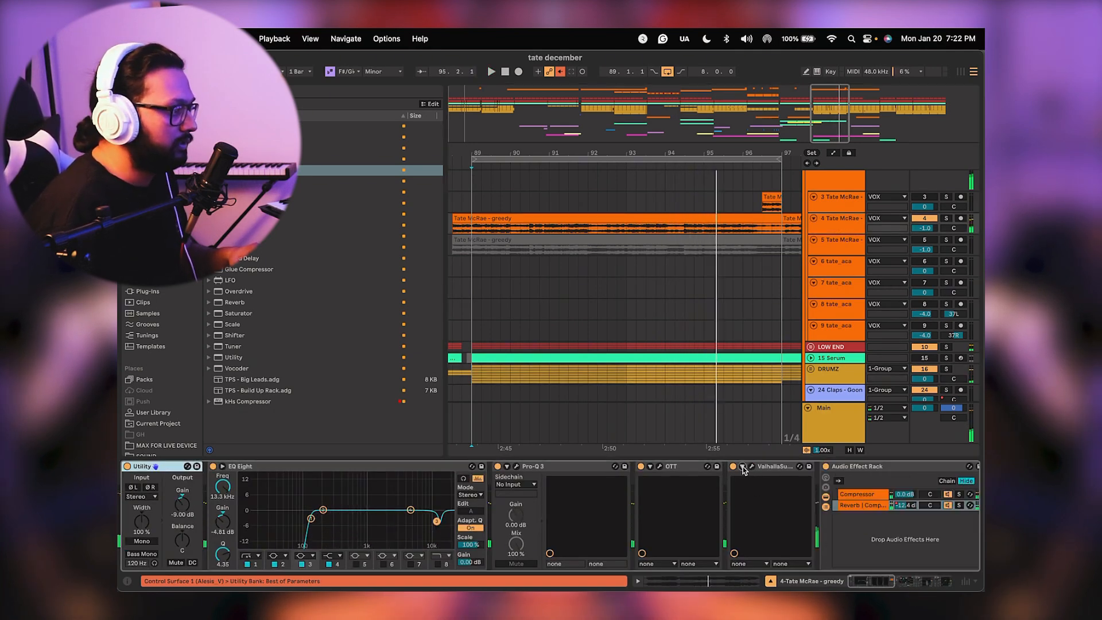
left_click(824, 506)
scroll(665, 505, "right", 5)
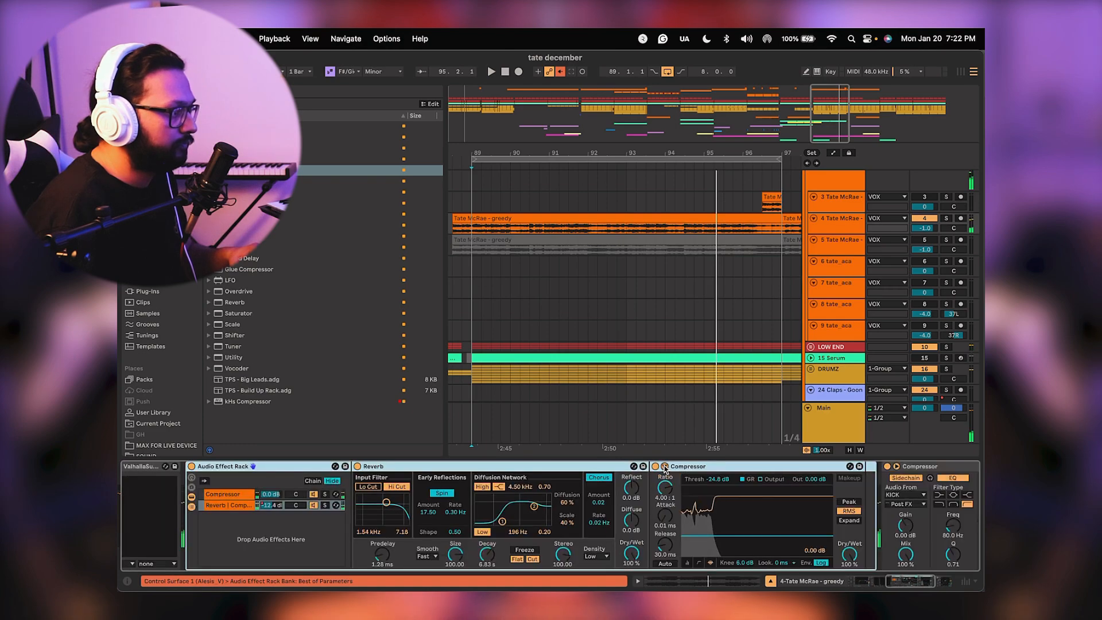
scroll(388, 527, "right", 5)
scroll(388, 526, "left", 10)
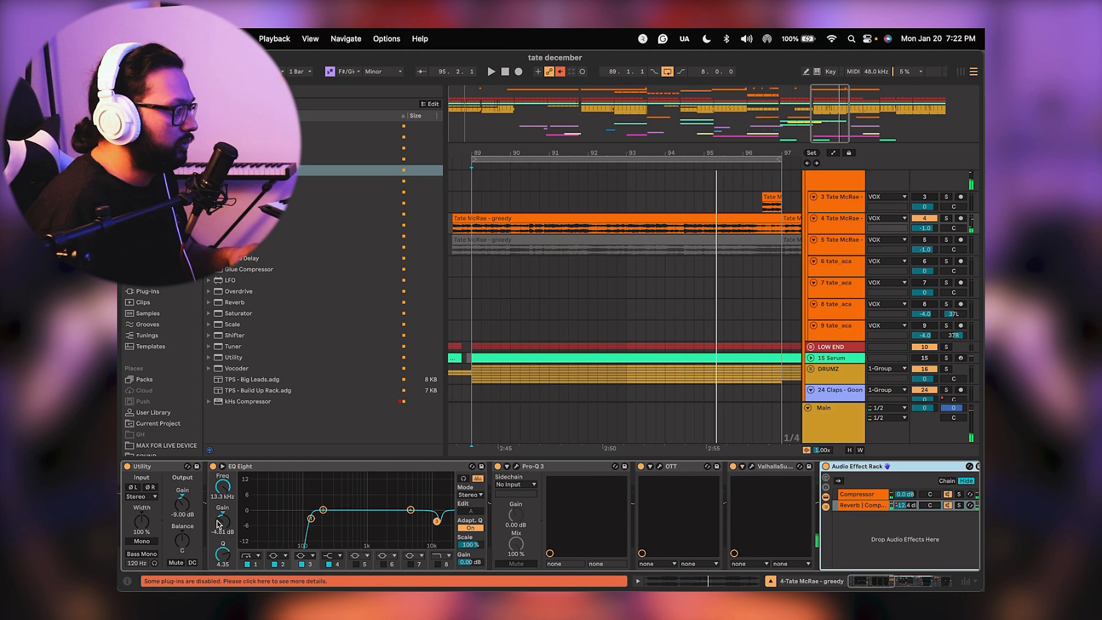
Play the drop while examining the vocal track's Utility and EQ Eight devices.
key("space")
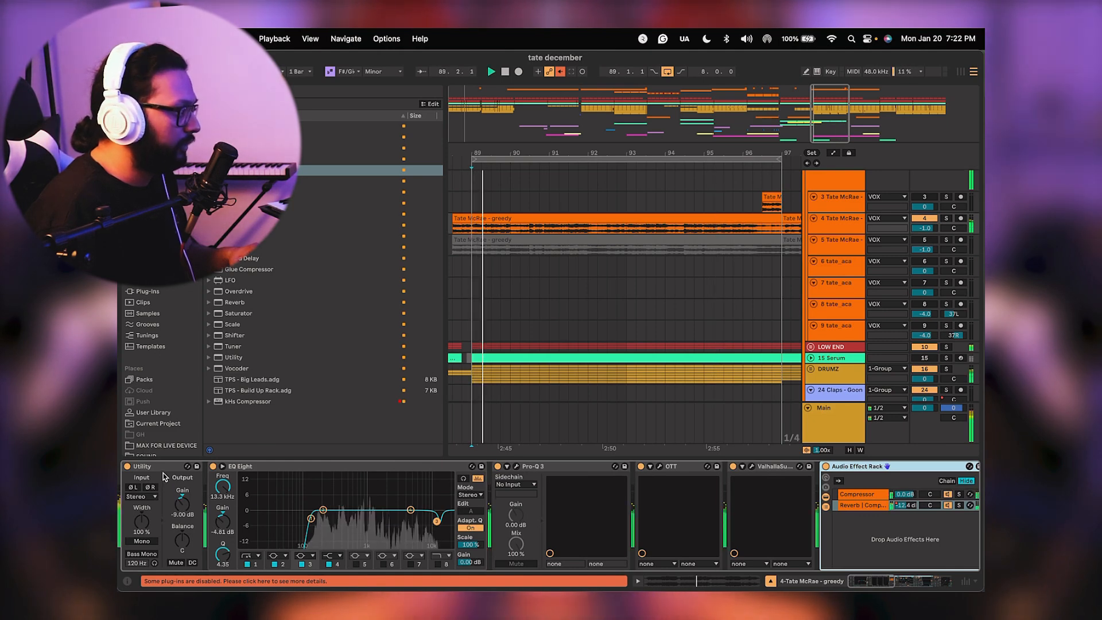
key("space")
left_click(311, 467)
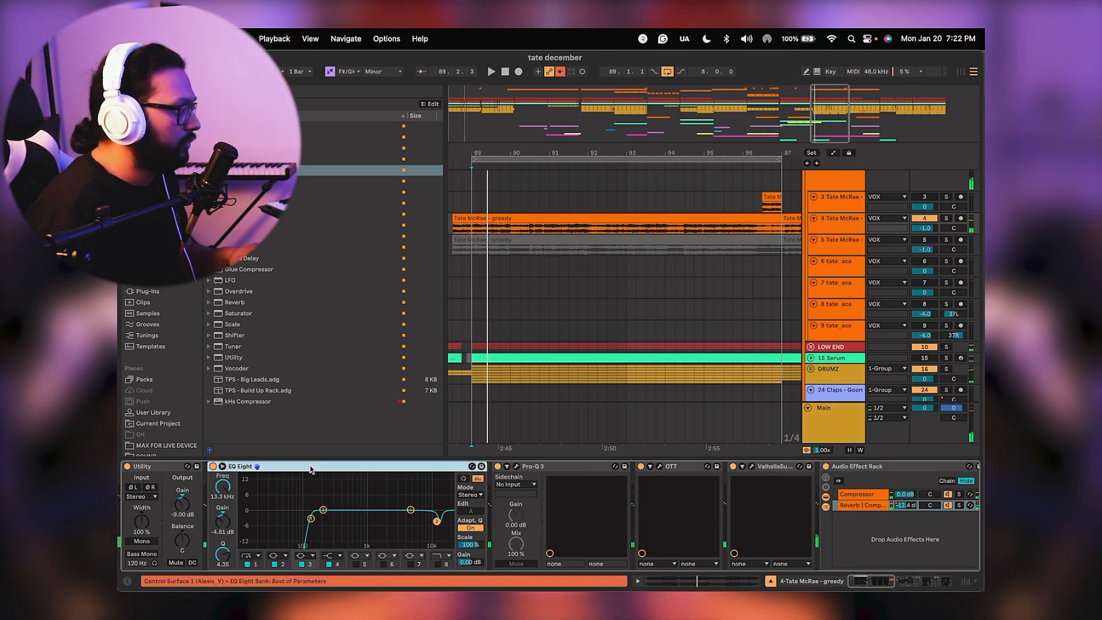
key("space")
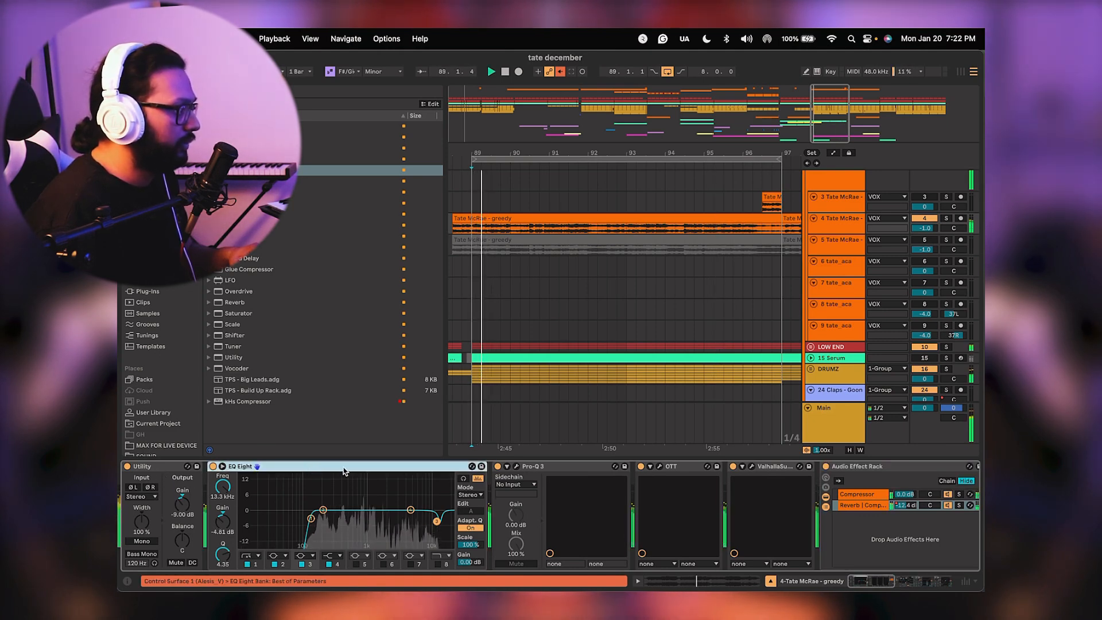
Review the vocal's Pro-Q 3, OTT and ValhallaSupermassive settings in their plug-in windows, closing each one after viewing.
left_click(517, 467)
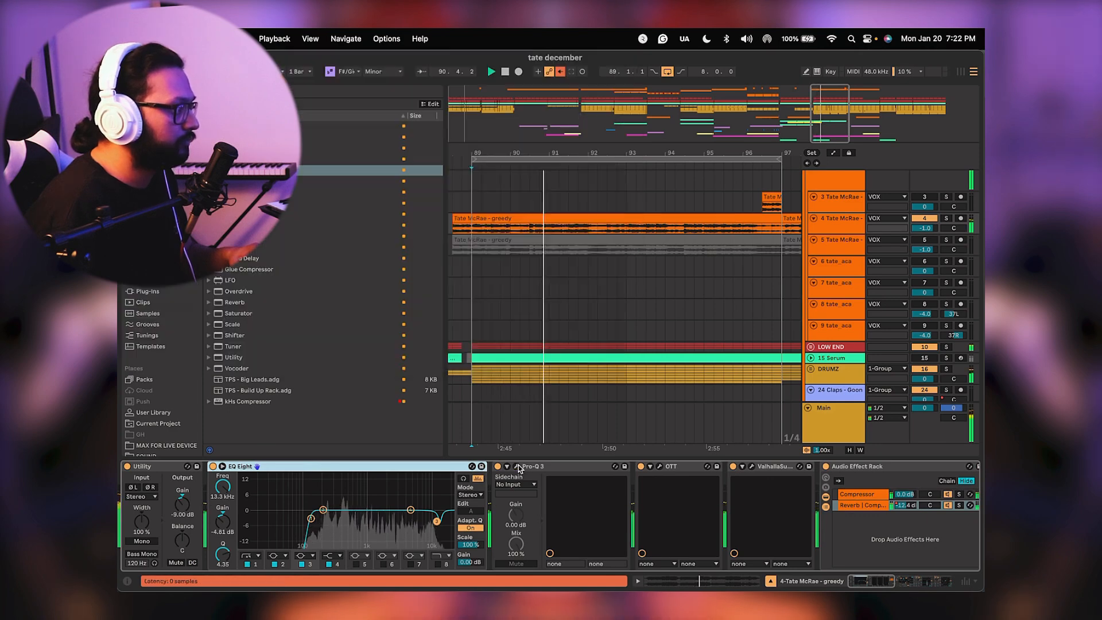
left_click(517, 467)
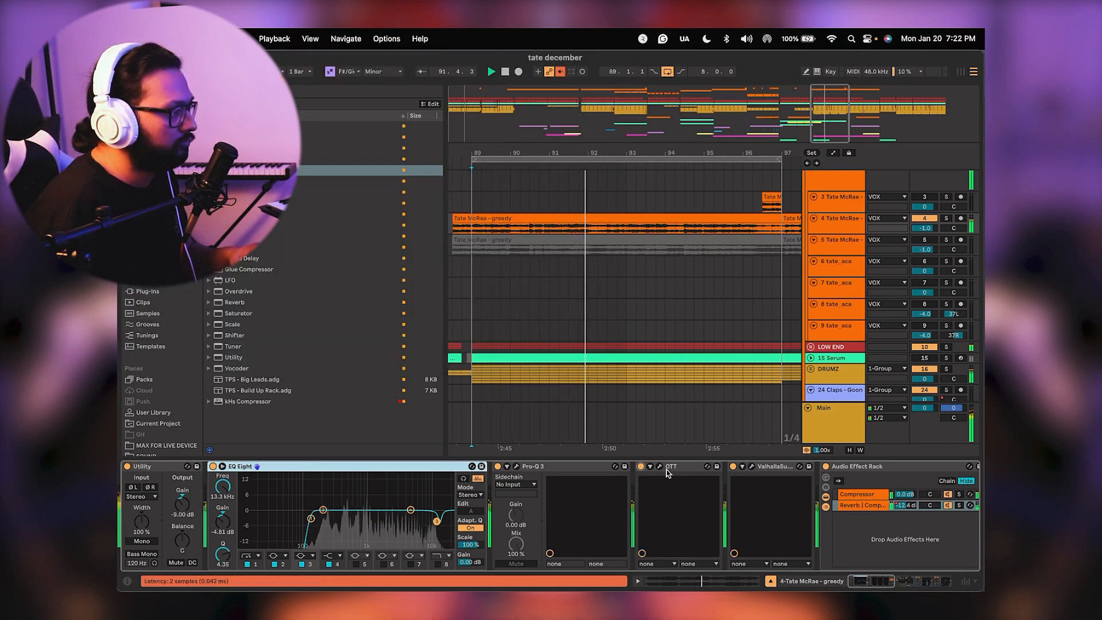
left_click(659, 466)
left_click(660, 466)
scroll(547, 478, "right", 5)
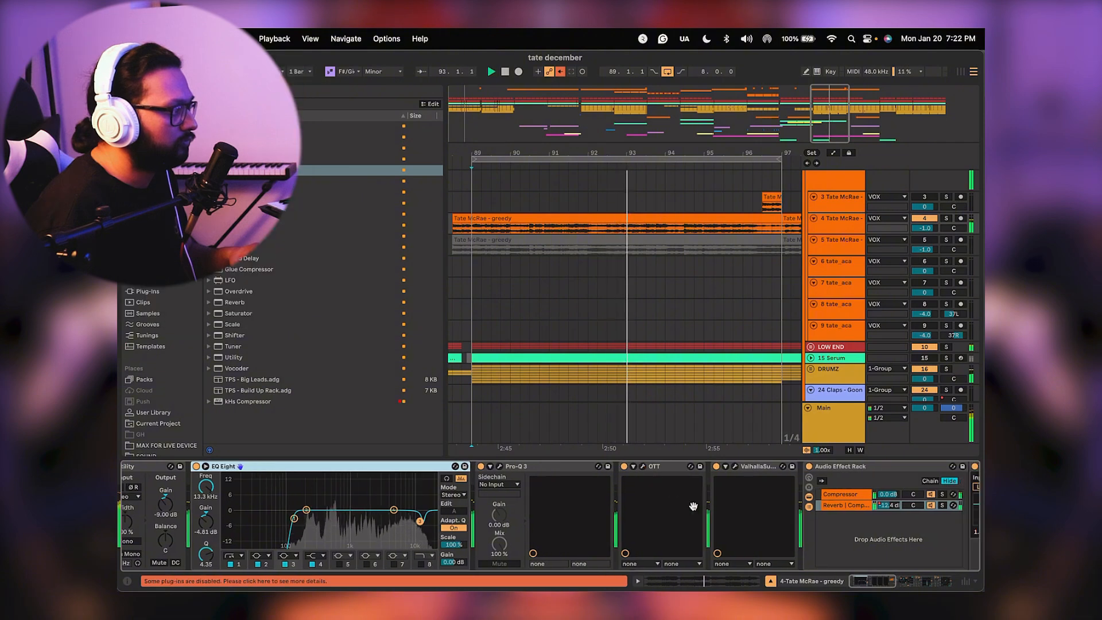
left_click(562, 466)
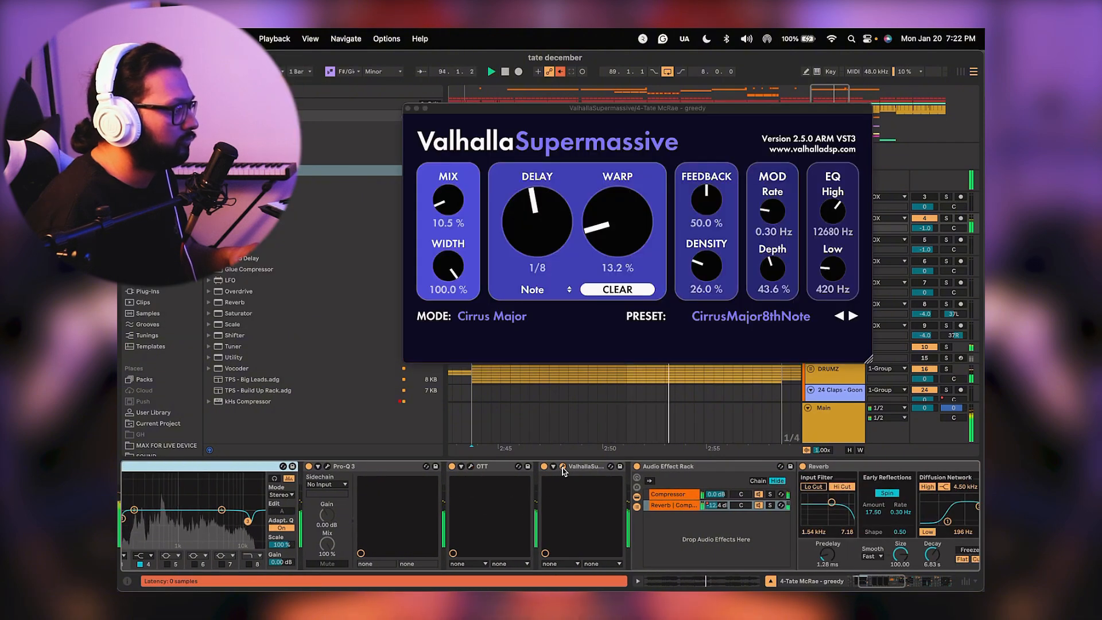
left_click(562, 466)
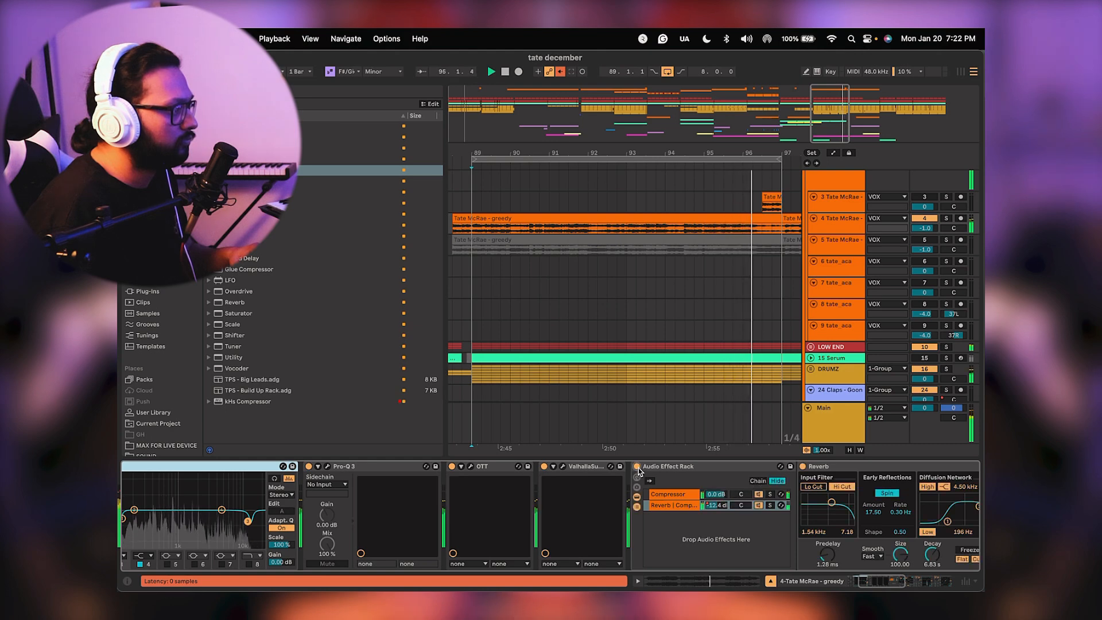
Inspect the rack's Reverb chain and view the kick-sidechained Compressor's gain reduction over time in its activity view during playback.
left_click(671, 505)
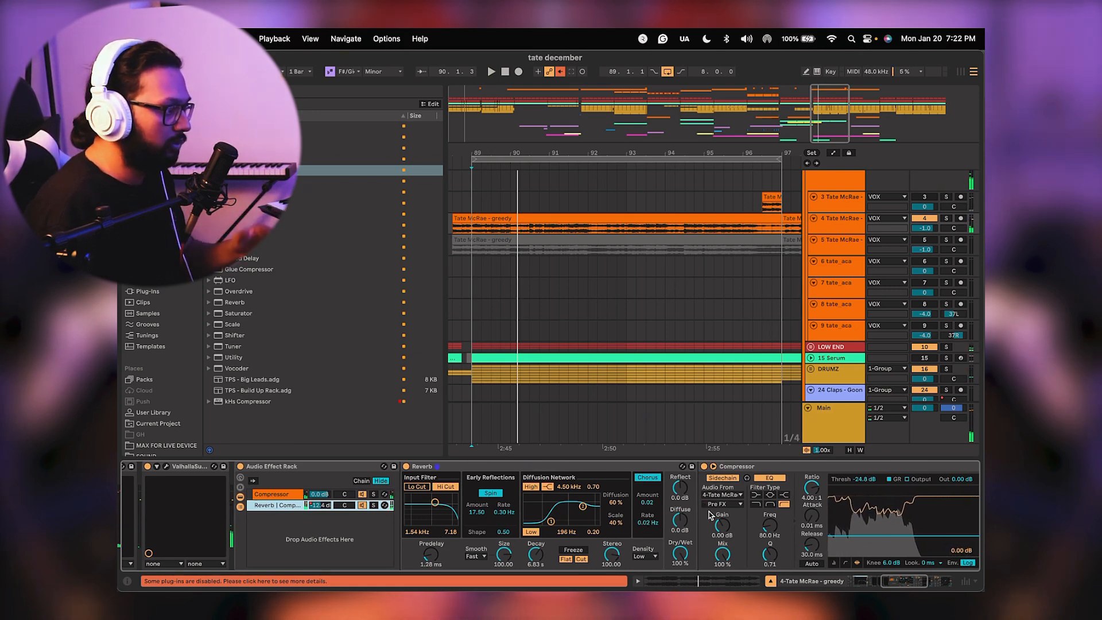
scroll(666, 516, "right", 8)
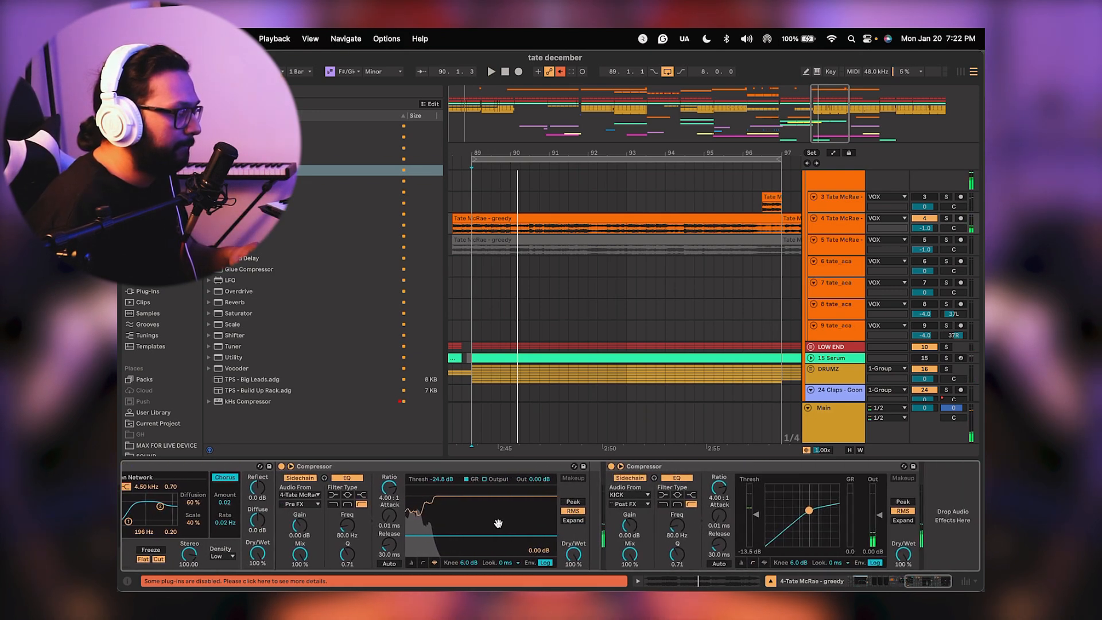
key("space")
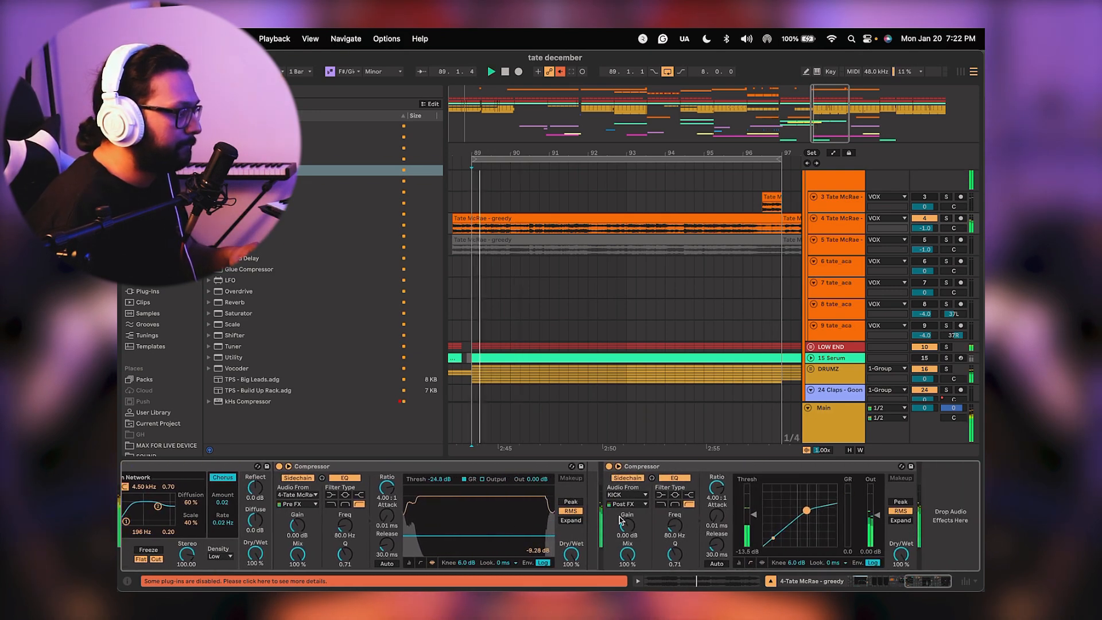
left_click(739, 562)
left_click(761, 562)
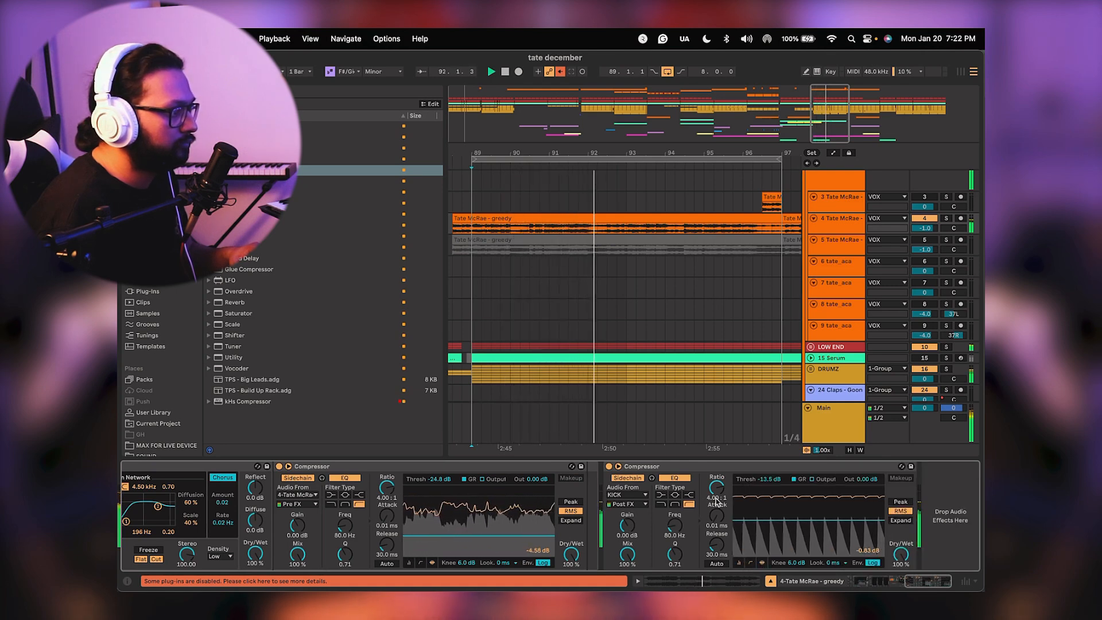
Set the threshold of the vocal's kick-sidechained Compressor to -20 dB while listening to the drop.
key("space")
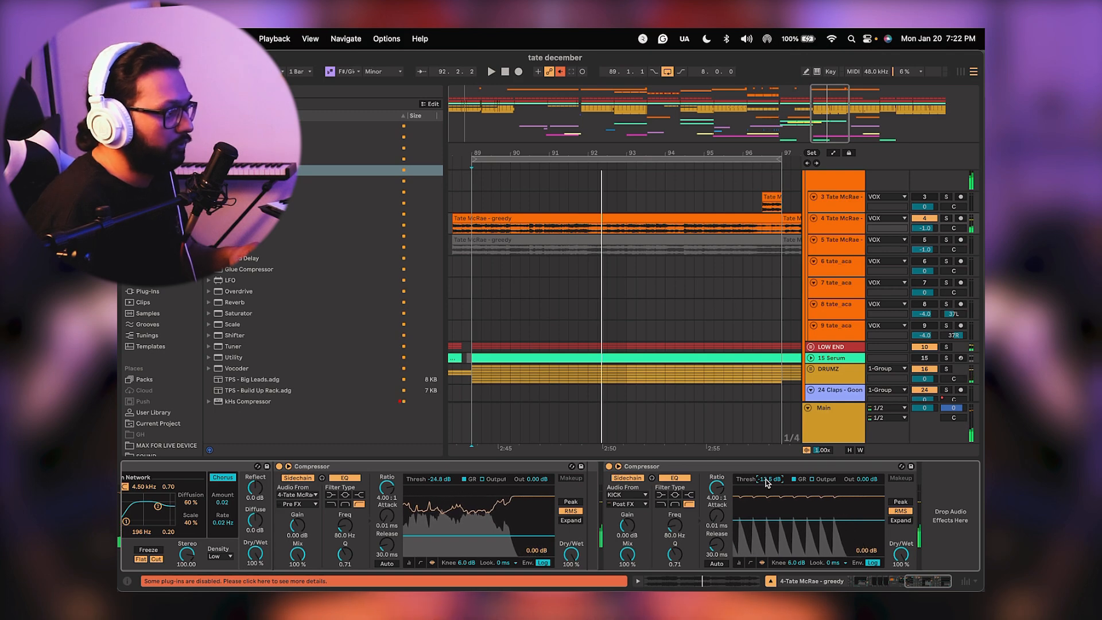
key("space")
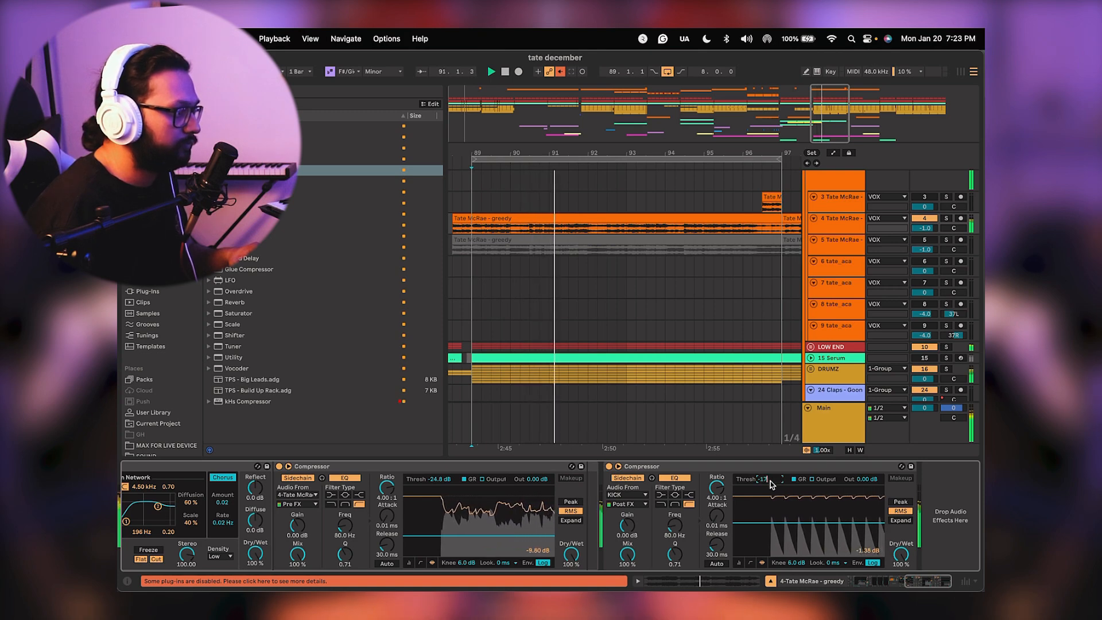
key("Down")
key("Down")
type("-20")
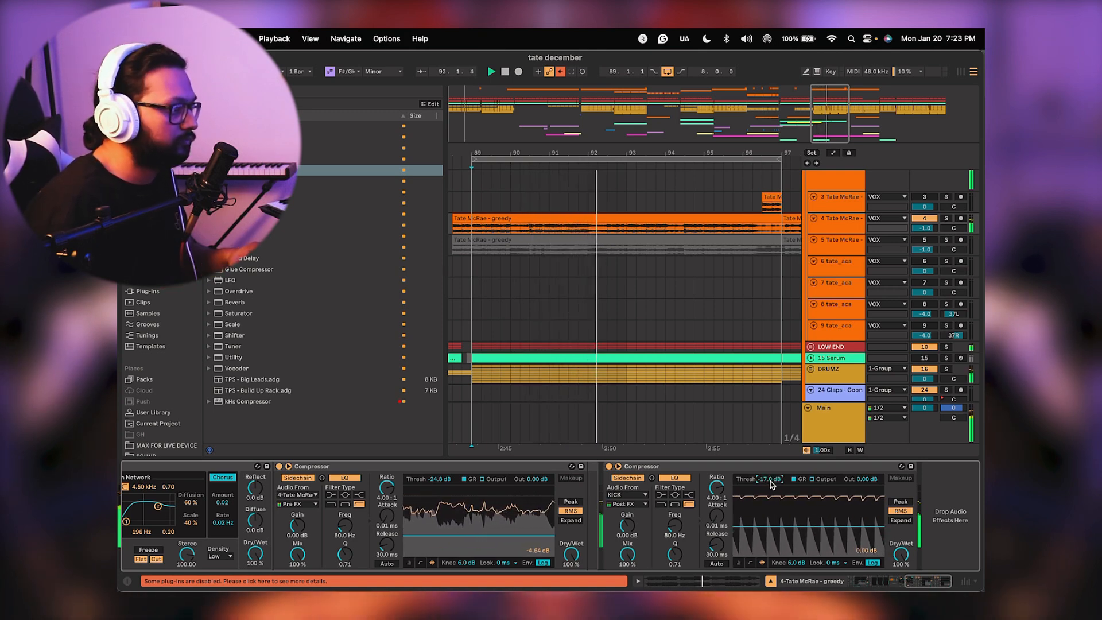
key("Return")
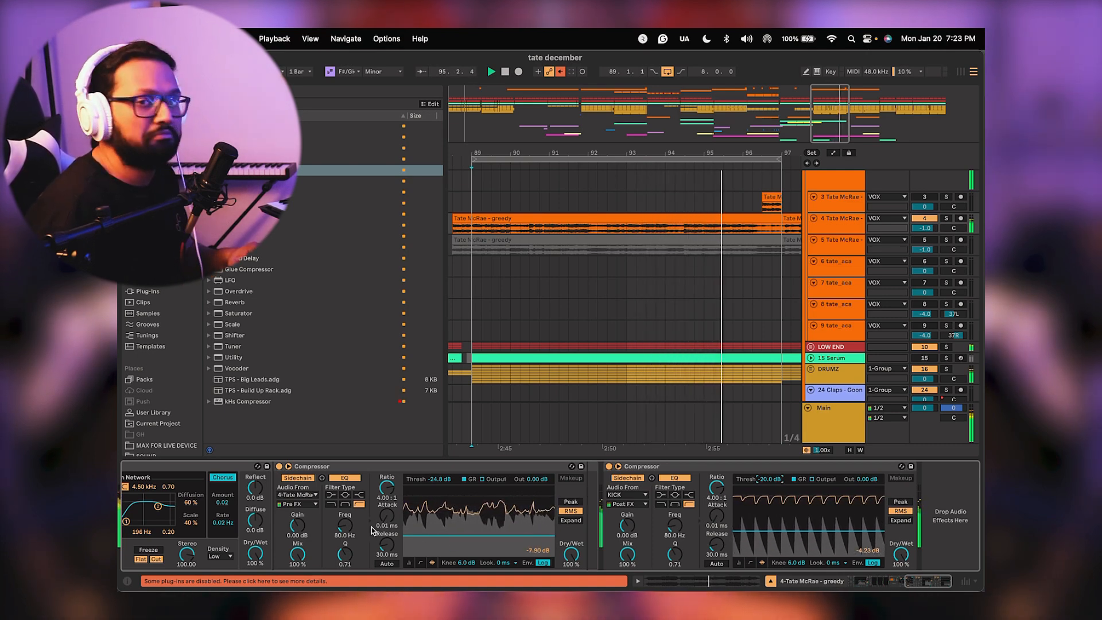
Play the drop and review the lead vocal's device chain from Utility through to the rack's reverb chain.
scroll(411, 509, "left", 10)
scroll(378, 516, "left", 10)
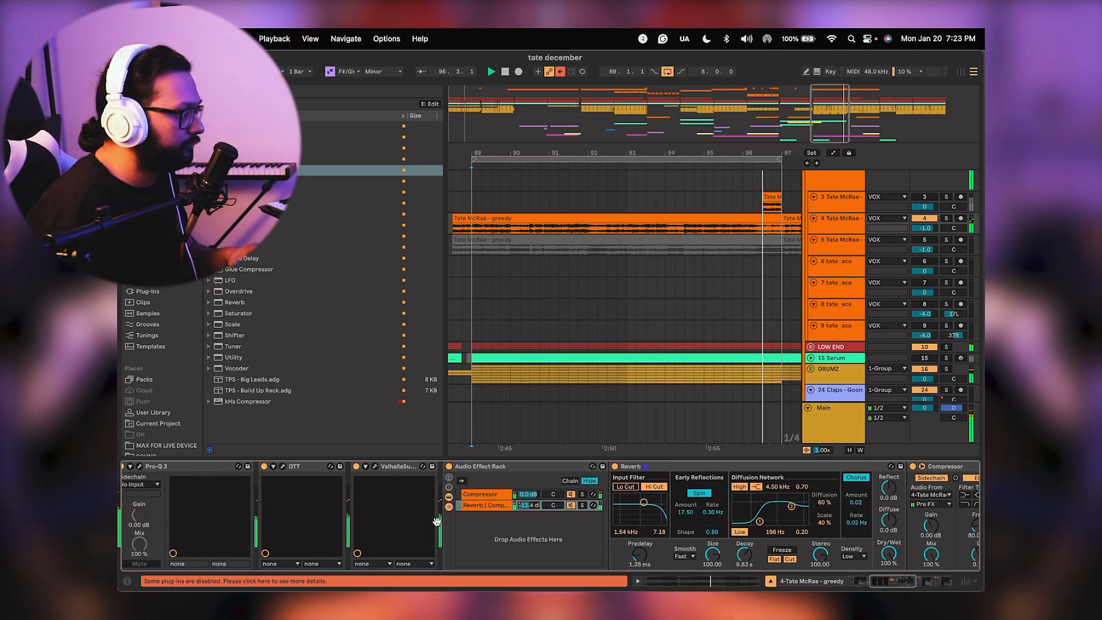
key("space")
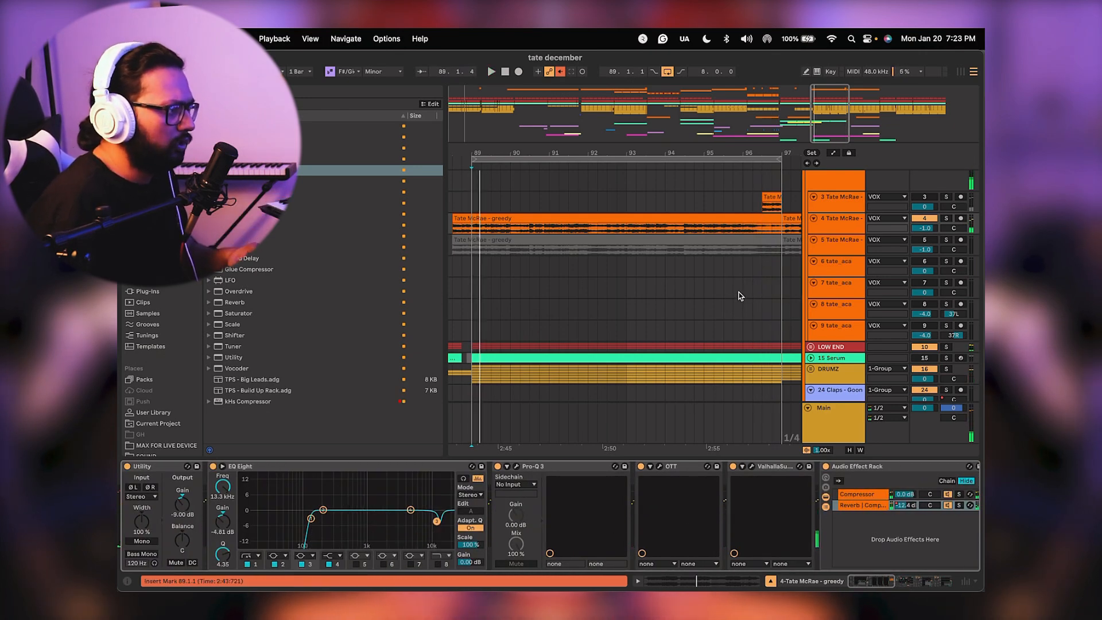
key("space")
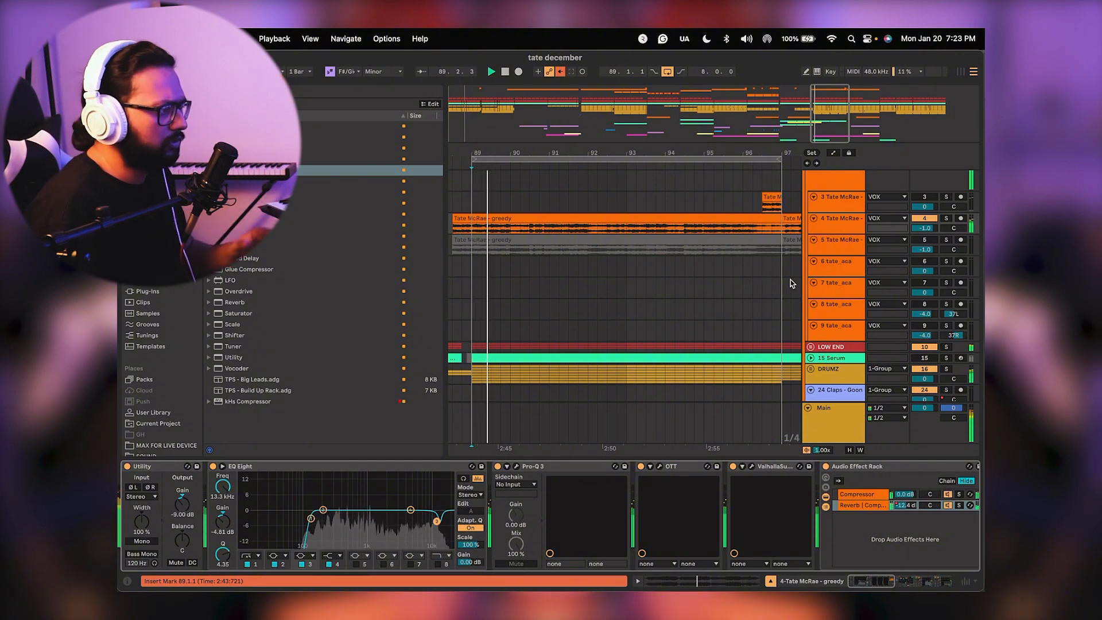
left_click(832, 218)
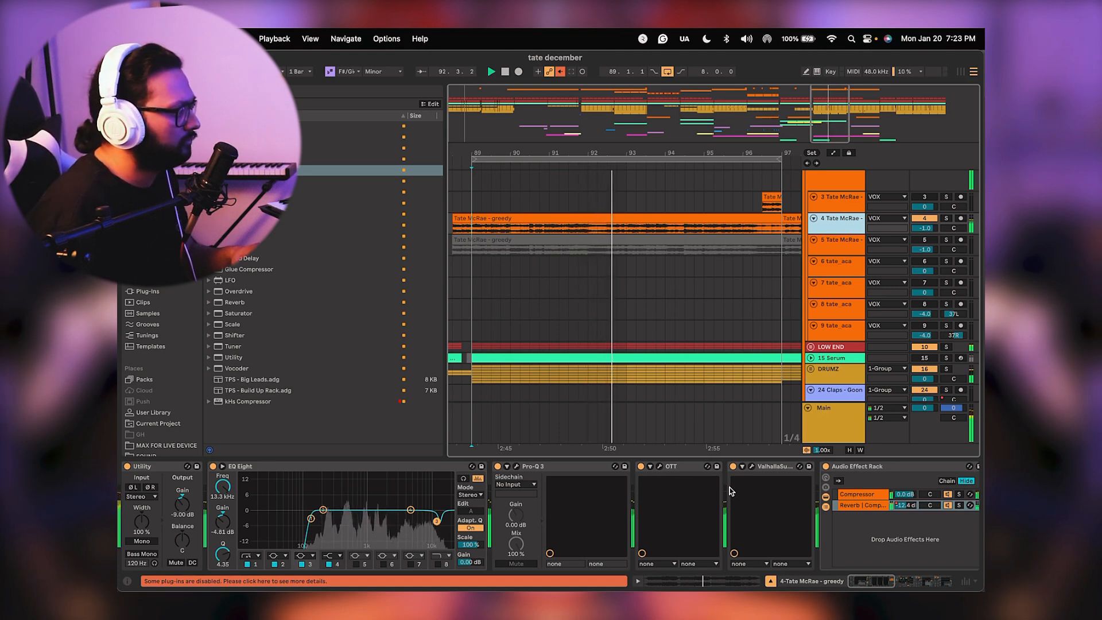
left_click(837, 507)
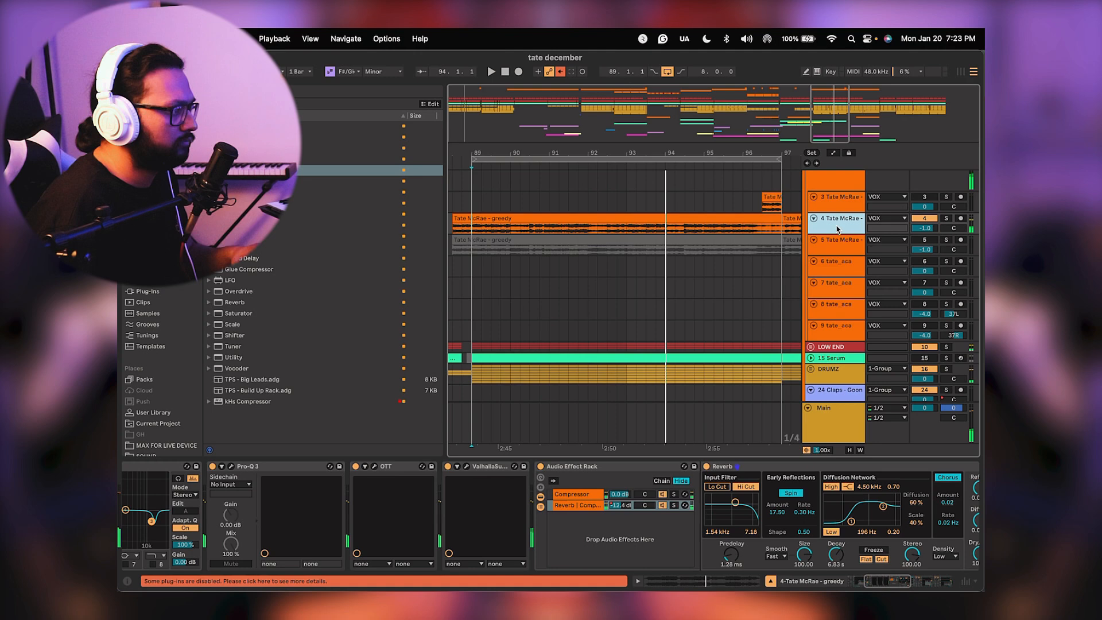
Enlarge the lead vocal track's height in the arrangement and examine the Reverb and Compressor in the rack's reverb chain.
left_click_drag(837, 233, 836, 247)
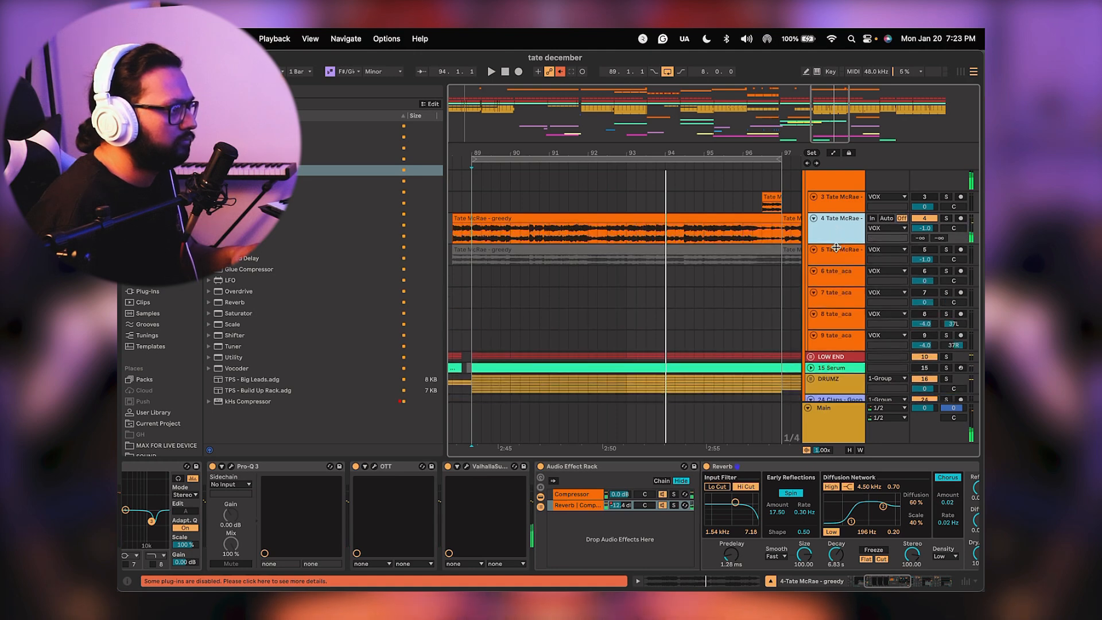
left_click_drag(748, 529, 440, 533)
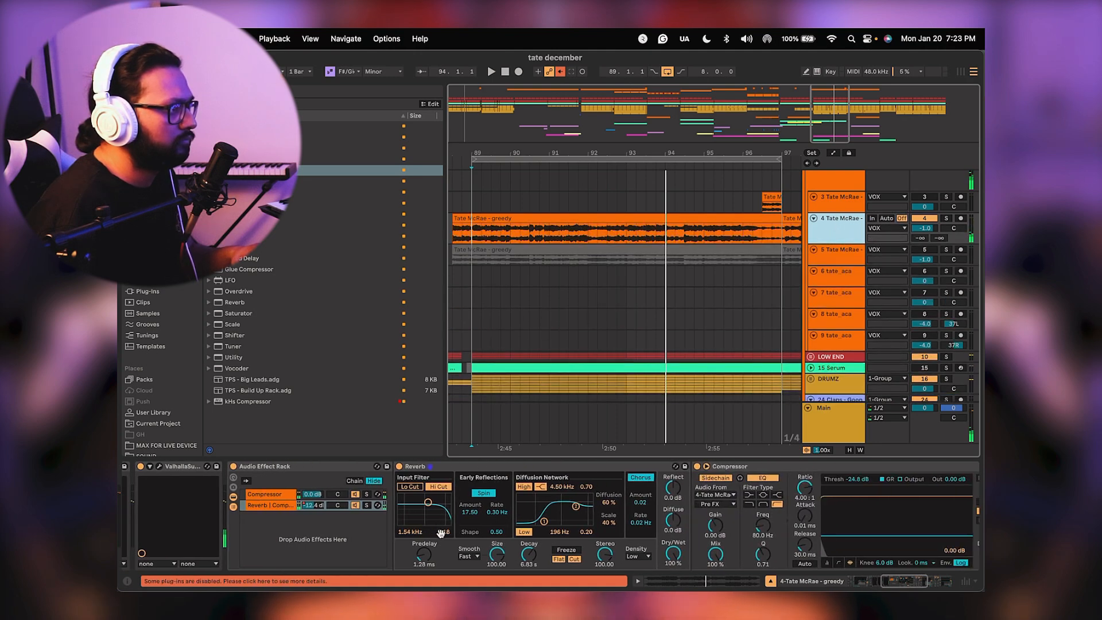
left_click_drag(772, 531, 725, 538)
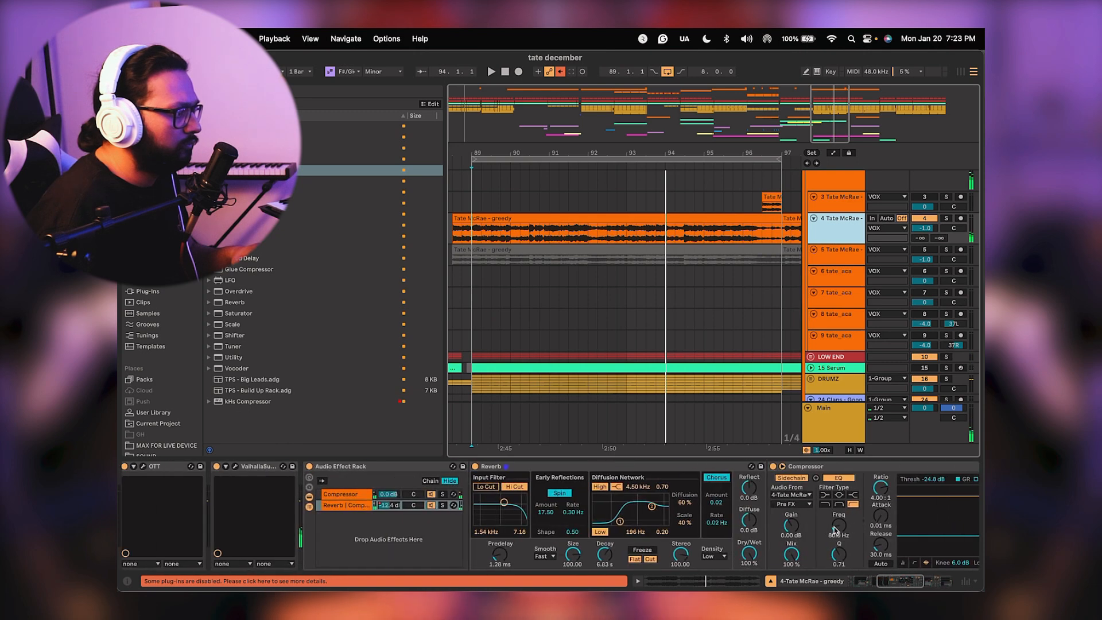
left_click_drag(348, 534, 484, 530)
left_click(490, 506)
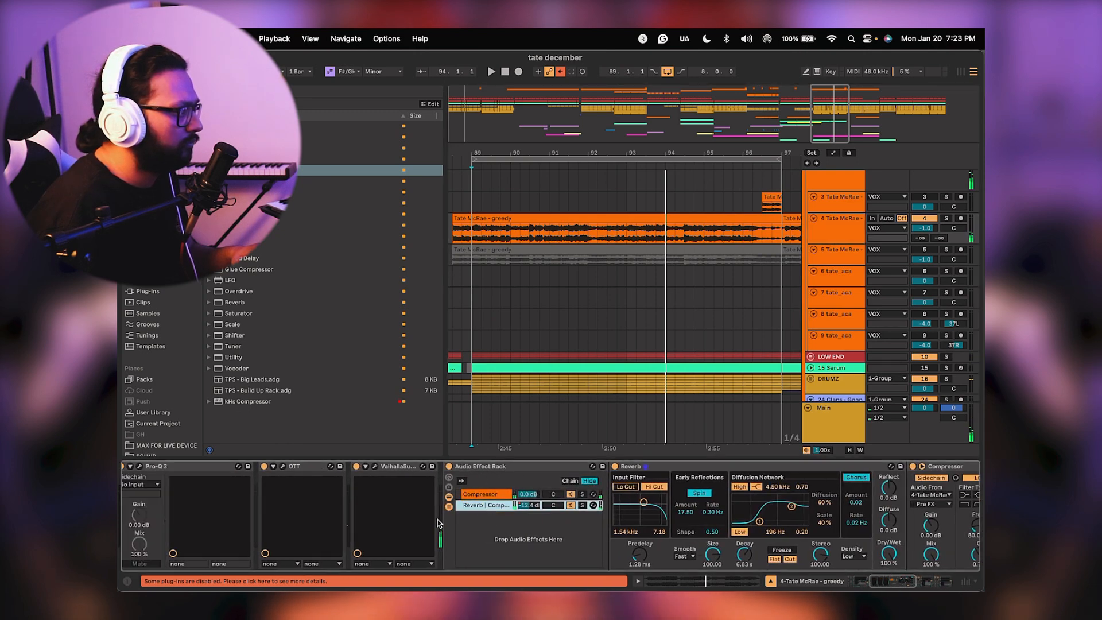
Bypass and re-enable the vocal's ValhallaSupermassive, and set its high EQ to 9010 Hz in the plug-in window.
left_click_drag(376, 520, 533, 451)
left_click(513, 466)
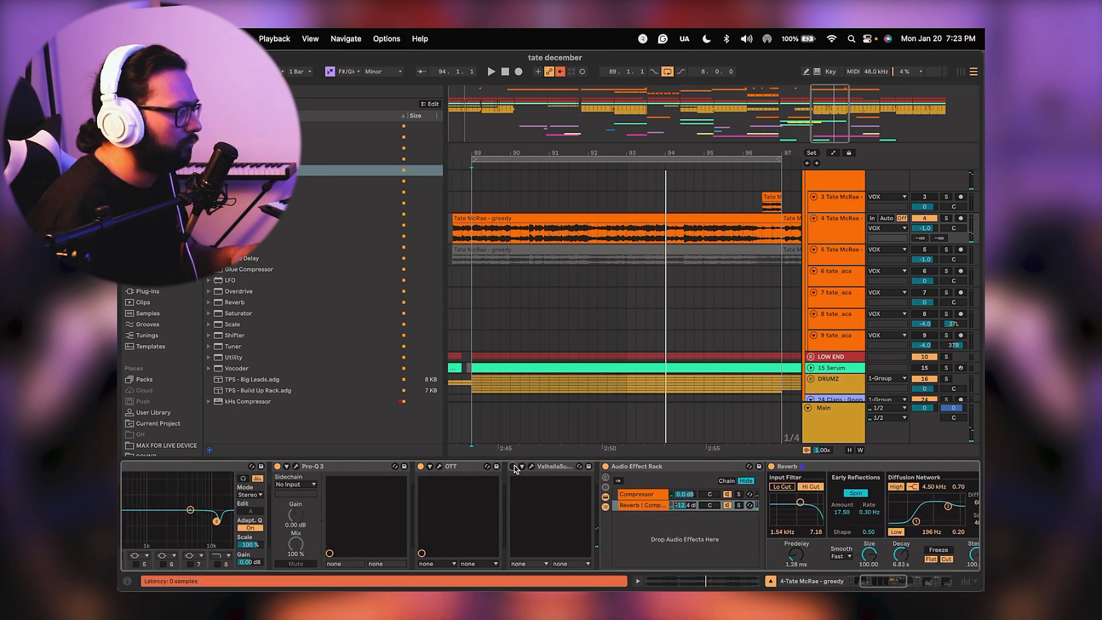
left_click(513, 466)
key("space")
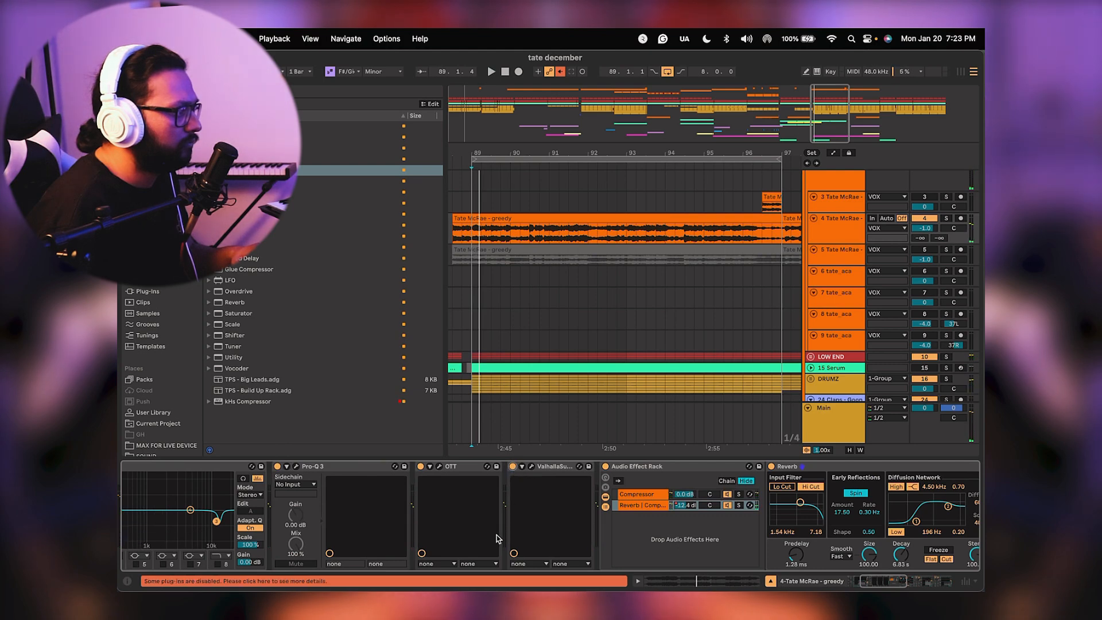
left_click(531, 467)
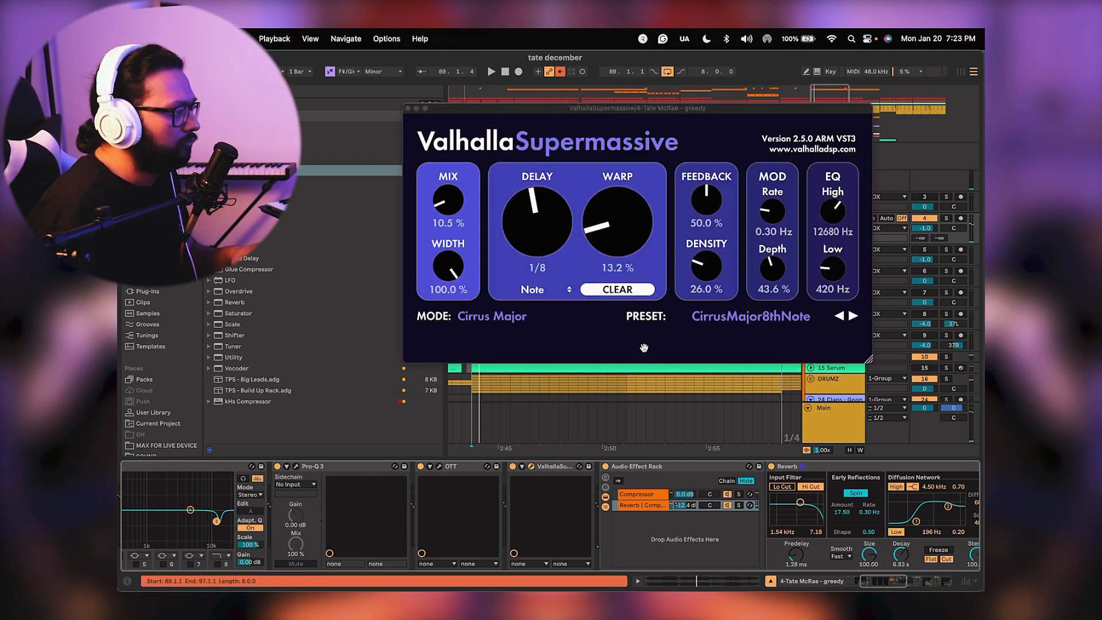
left_click_drag(832, 211, 835, 230)
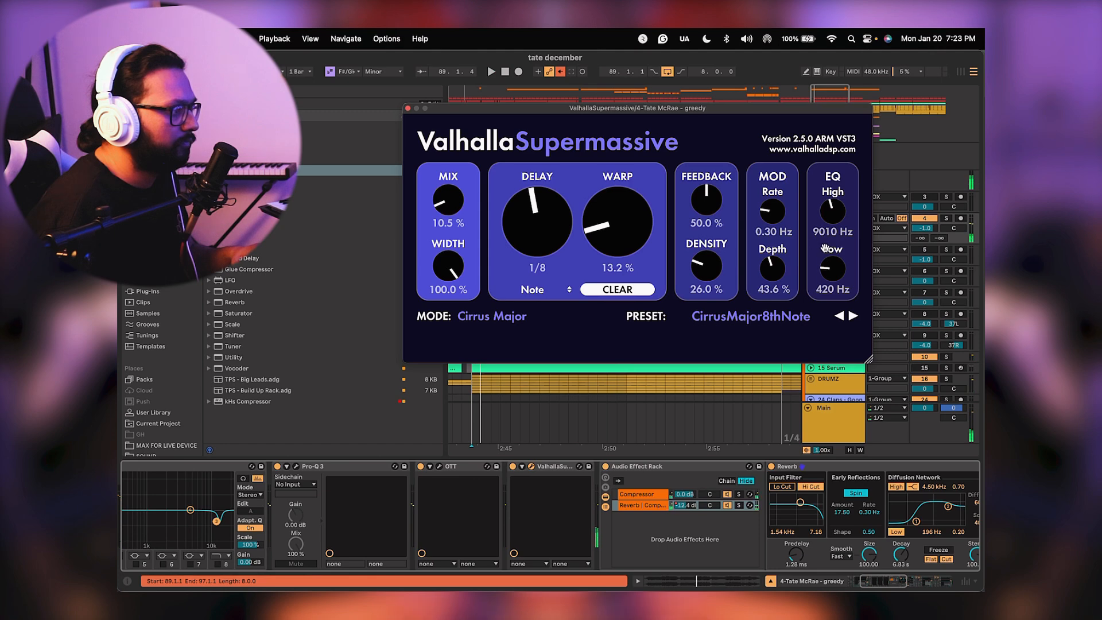
left_click(408, 109)
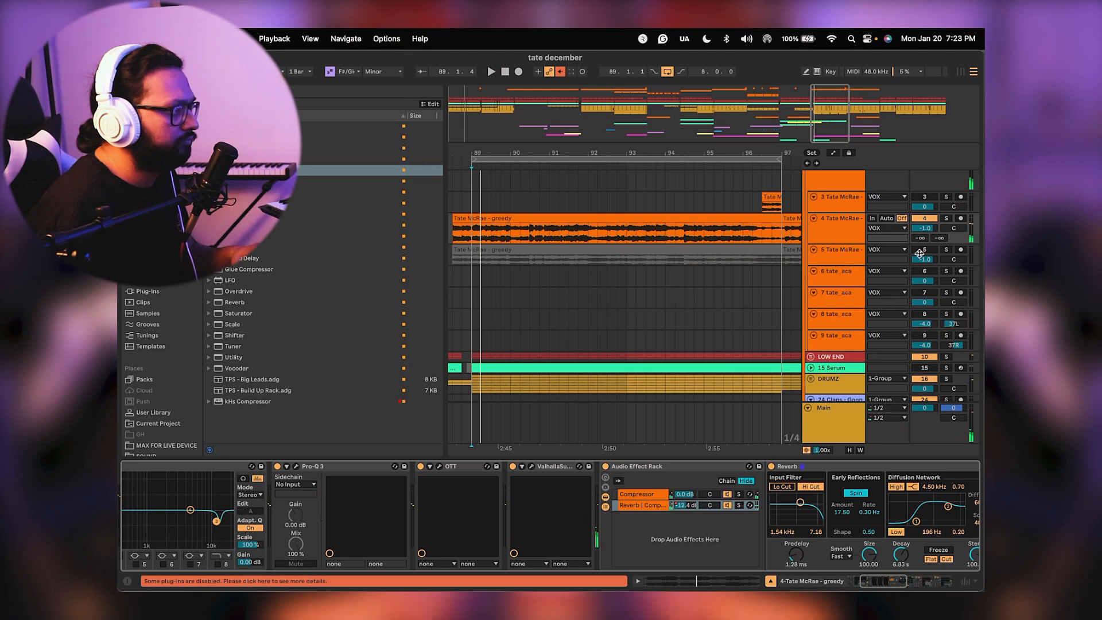
Play the drop and check the channel levels in the mixer, from the vocal tracks back to the main group.
key("space")
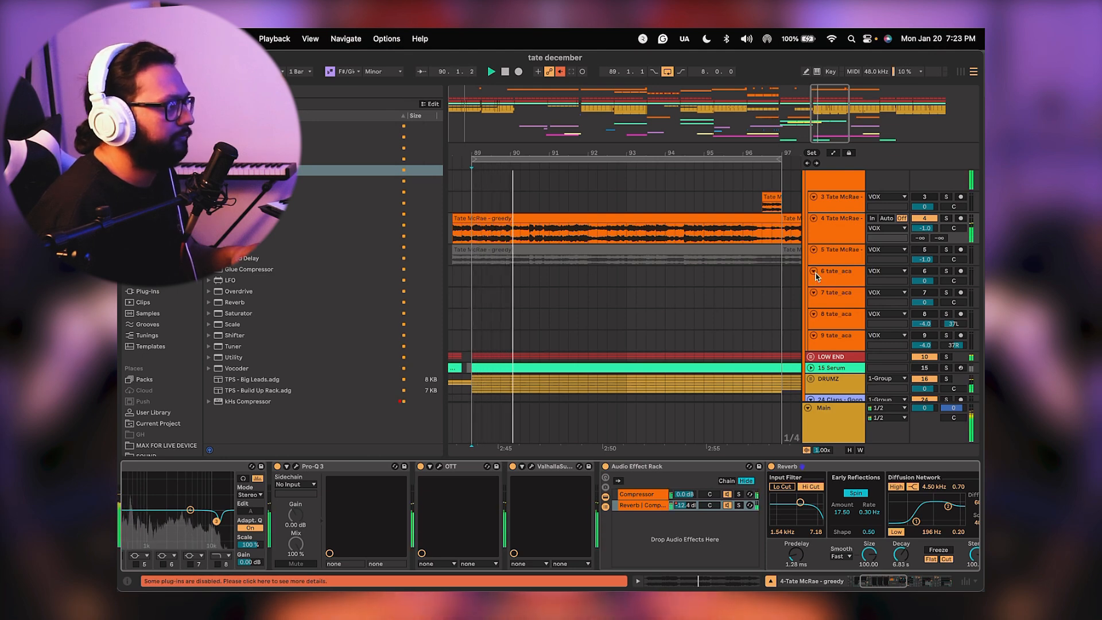
left_click_drag(639, 150, 640, 134)
scroll(676, 279, "down", 1)
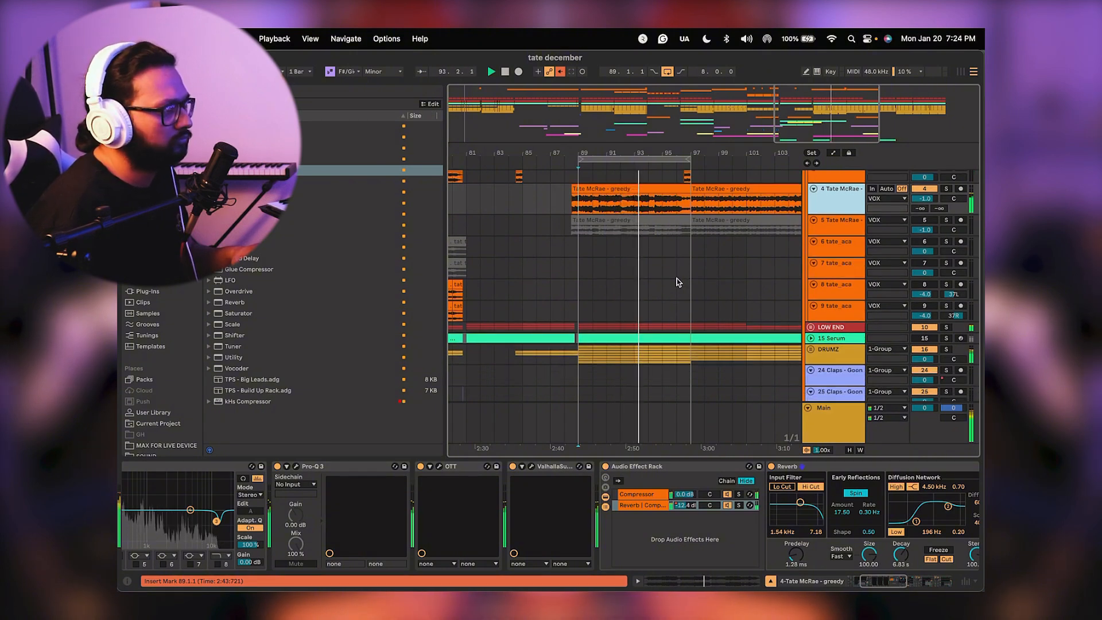
left_click(959, 72)
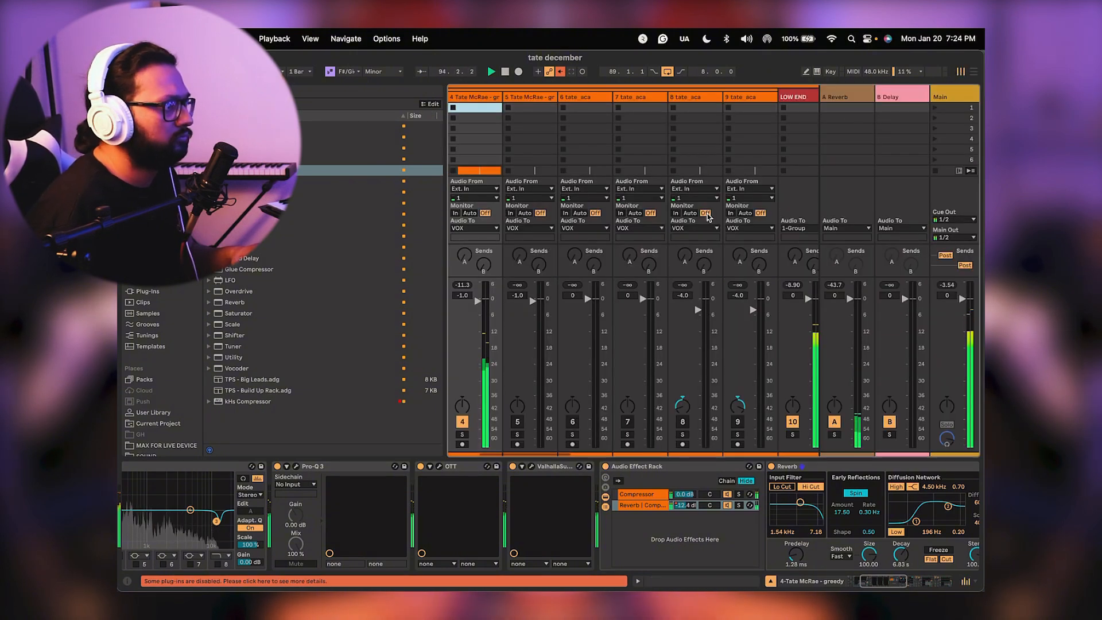
key("alt+super+r")
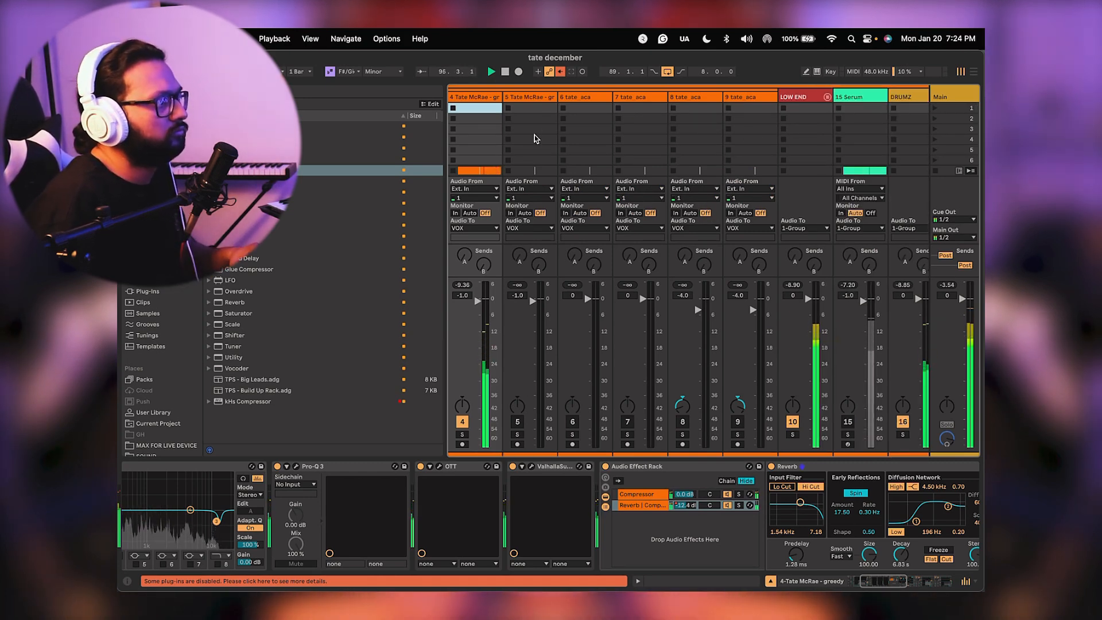
scroll(677, 162, "left", 3)
scroll(677, 163, "left", 2)
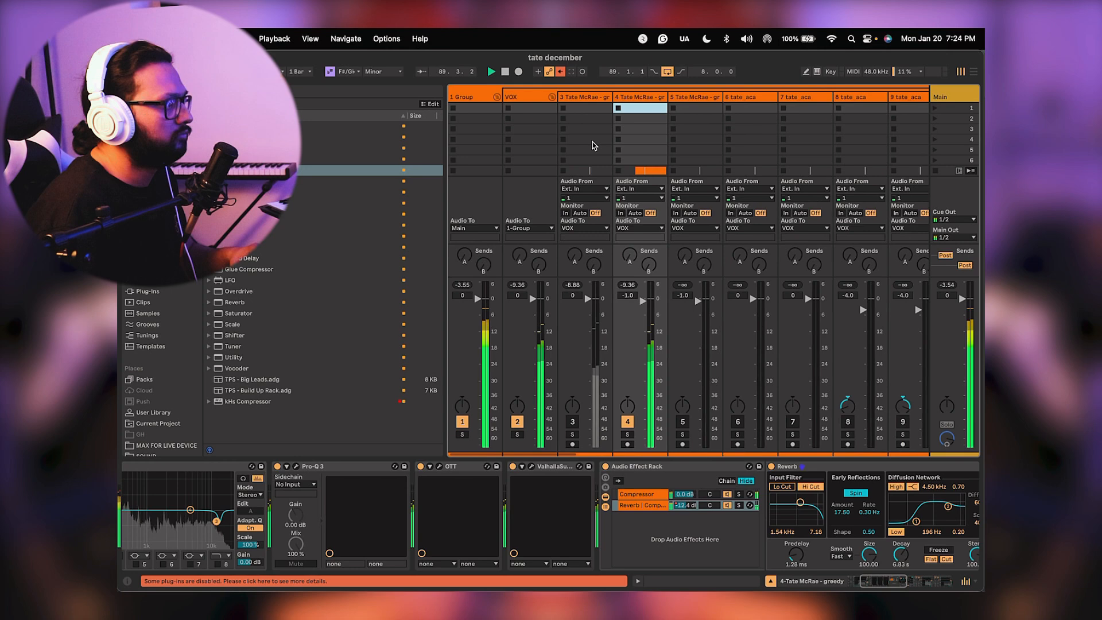
Ungroup the outermost 1 Group track in the arrangement, keeping the nested VOX, LOW END and DRUMZ groups.
right_click(468, 99)
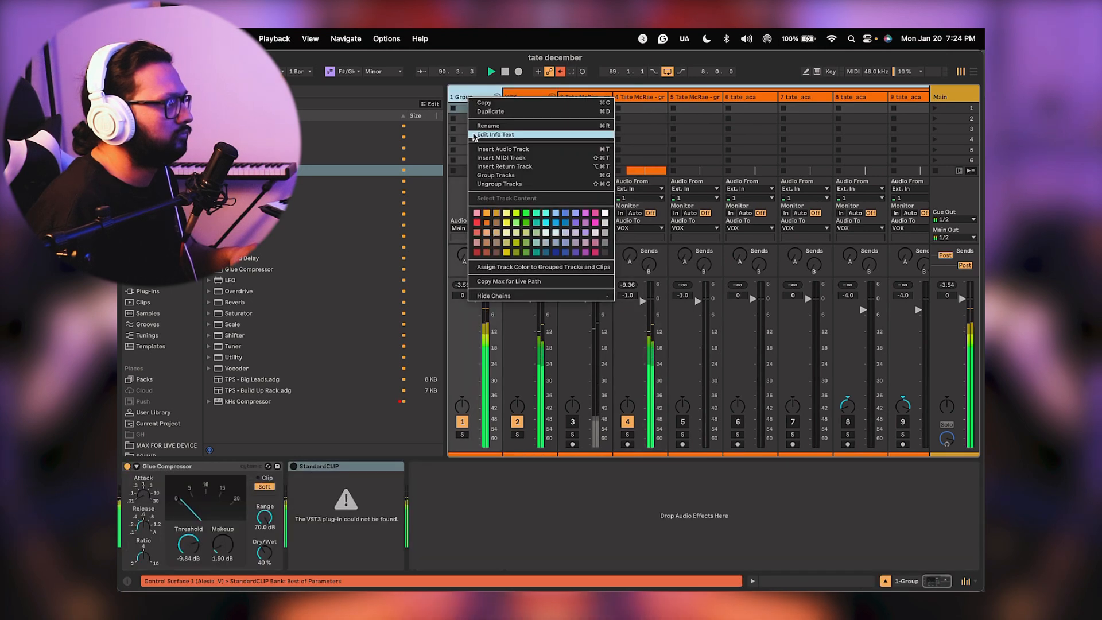
left_click(974, 76)
left_click(974, 74)
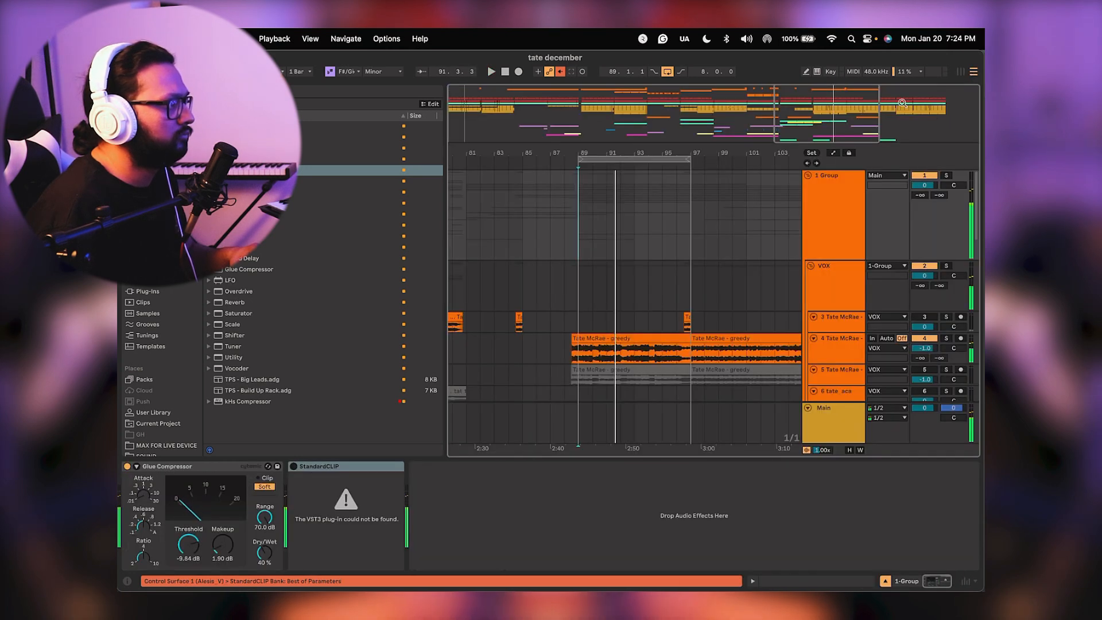
left_click(809, 177)
left_click(809, 177)
right_click(835, 210)
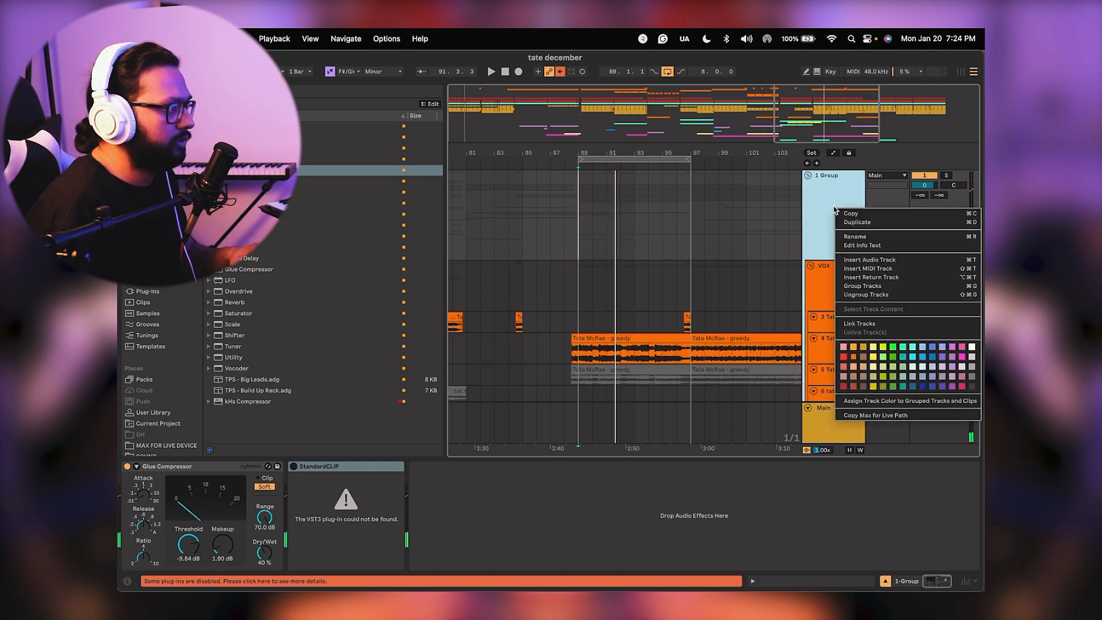
left_click(846, 297)
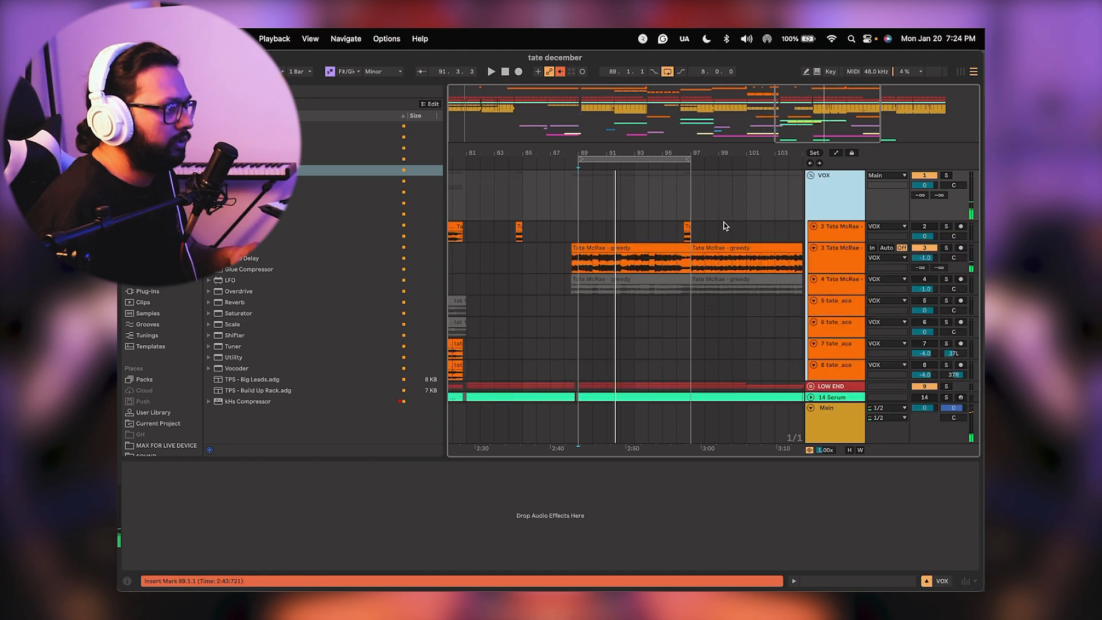
Collapse the VOX group and play the drop while checking the VOX, LOW END and DRUMZ levels in the mixer.
left_click(811, 175)
key("space")
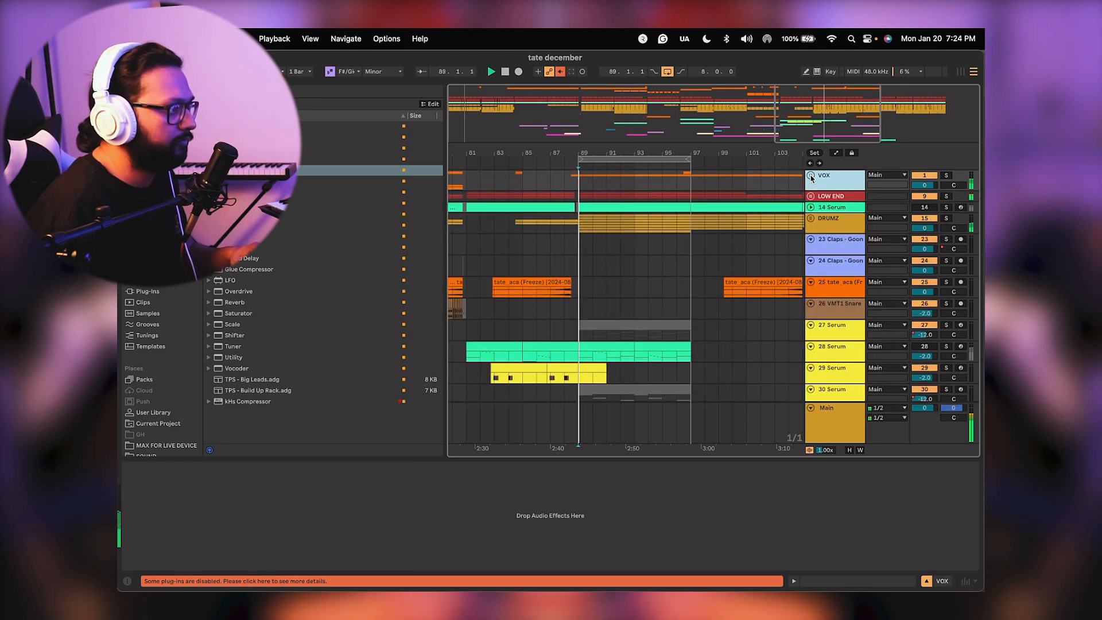
left_click(962, 73)
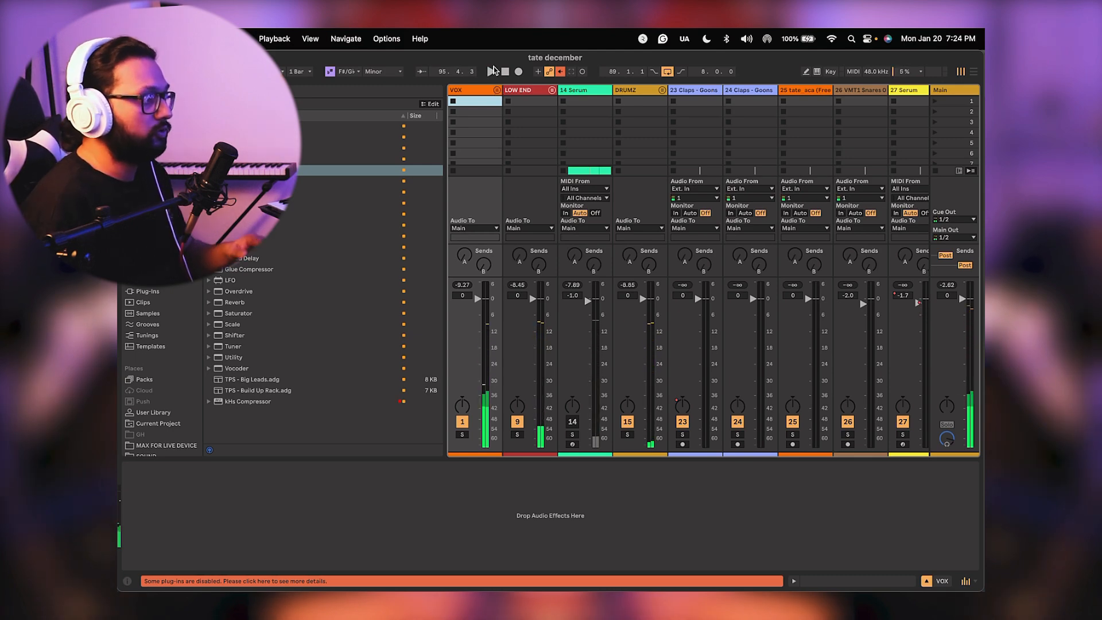
left_click(973, 72)
key("space")
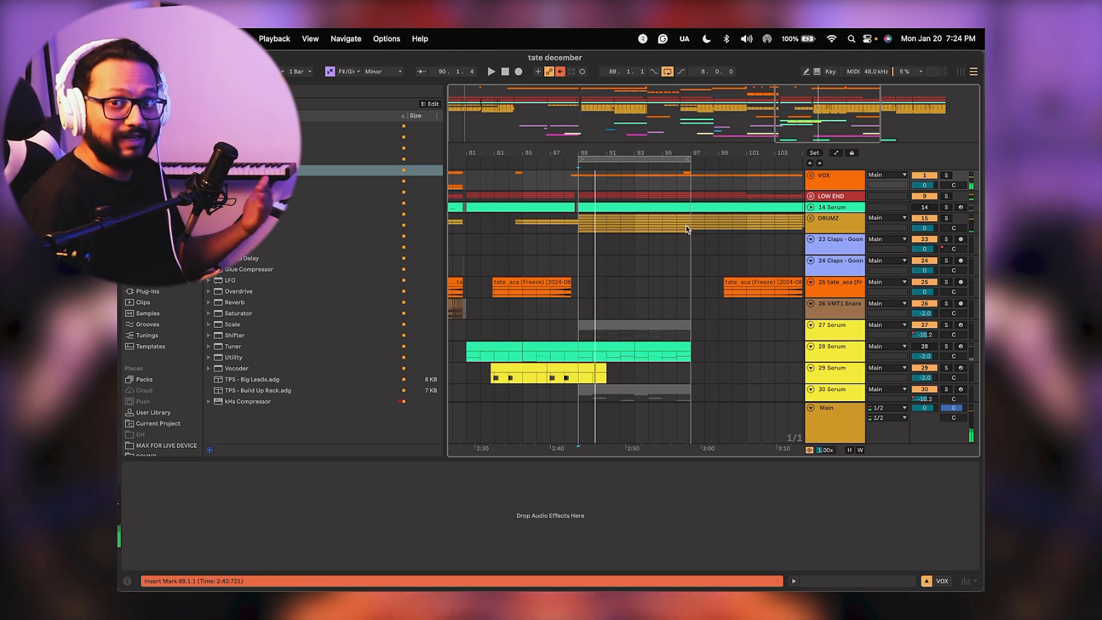
Set the arrangement loop to the eight bars from bar 81 to 89 and play it while viewing the Serum tracks.
left_click(630, 291)
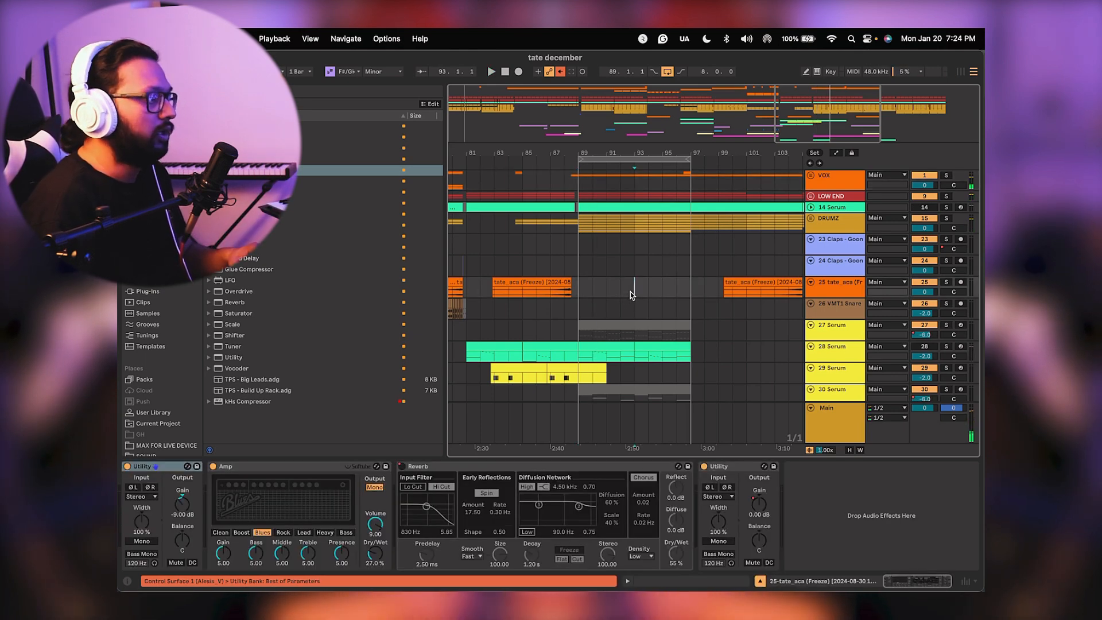
key("space")
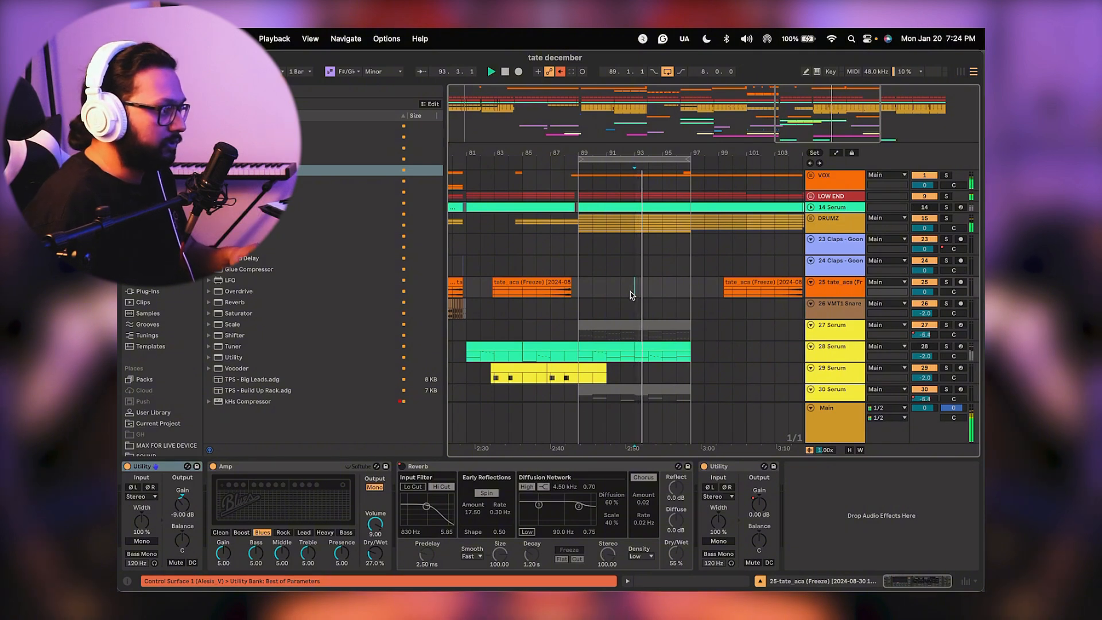
left_click_drag(592, 304, 664, 302)
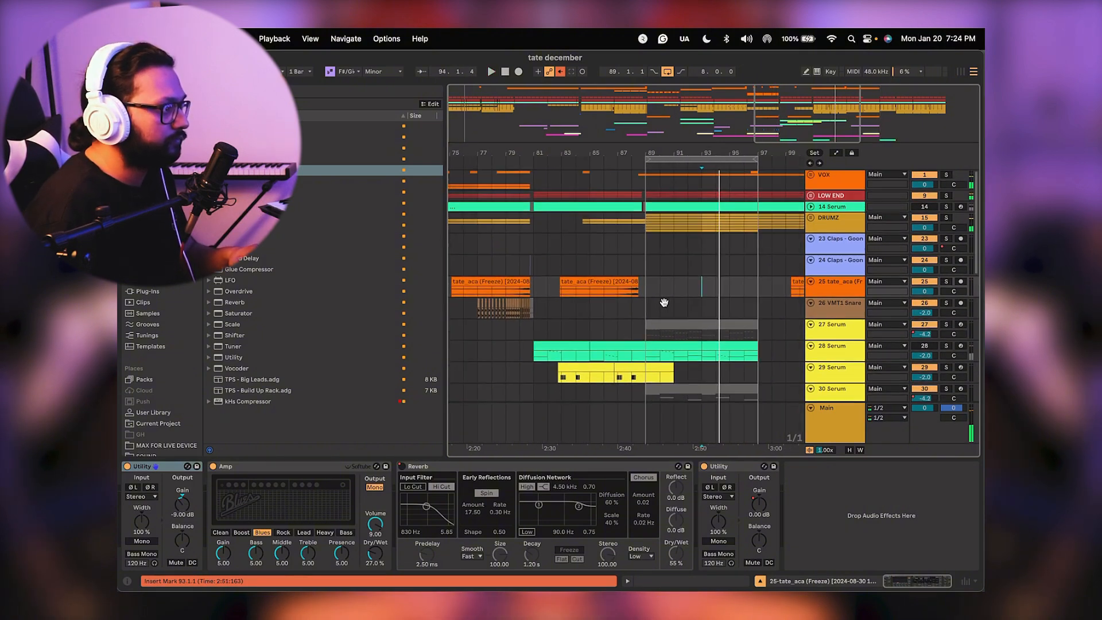
left_click_drag(707, 158, 544, 185)
key("space")
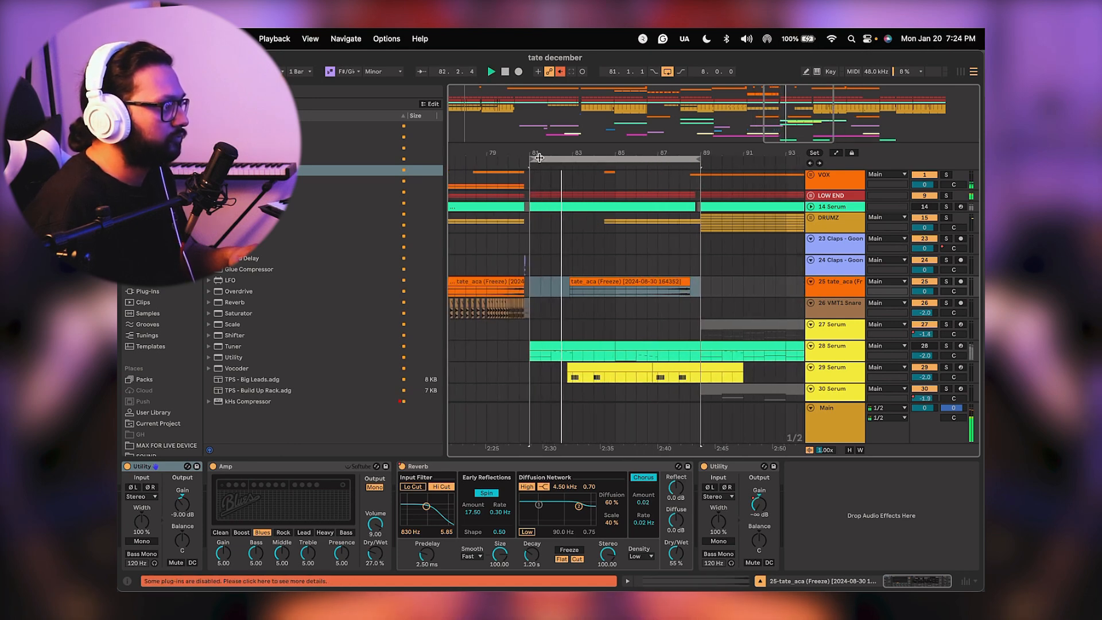
scroll(573, 273, "down", 2)
scroll(572, 273, "down", 4)
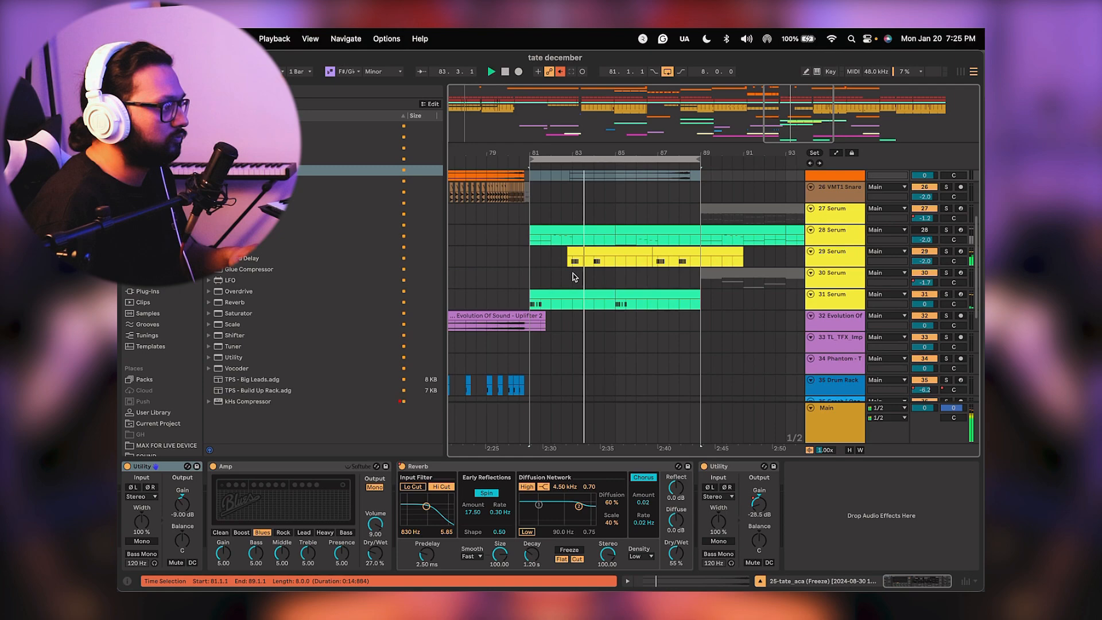
Play the looped section and examine the effect chains on the 29, 28 and 31 Serum tracks.
left_click(835, 261)
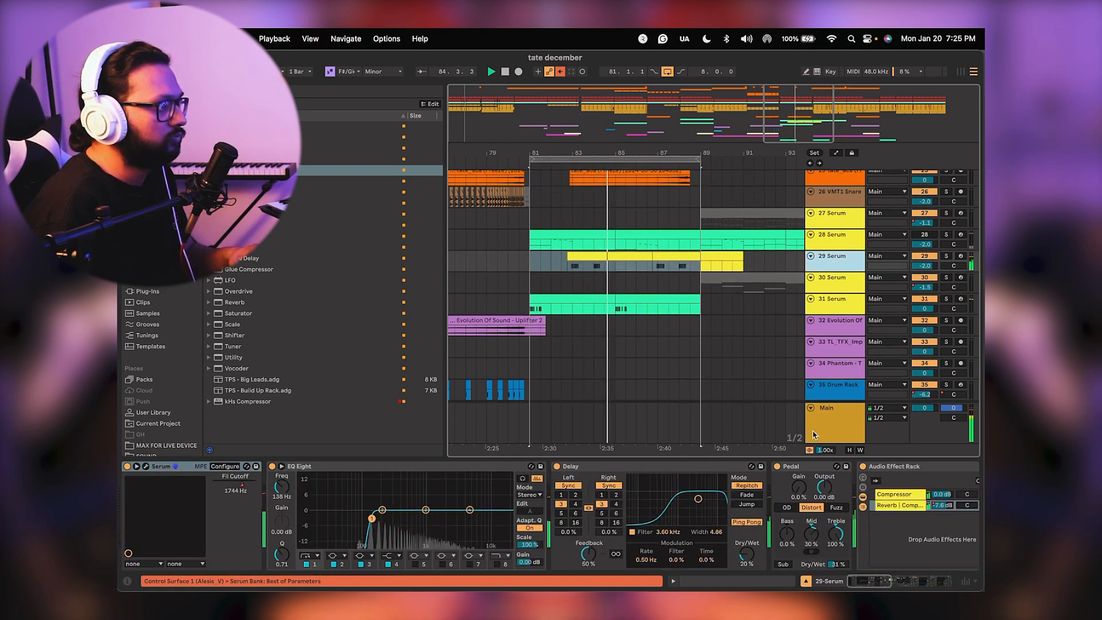
scroll(795, 518, "right", 6)
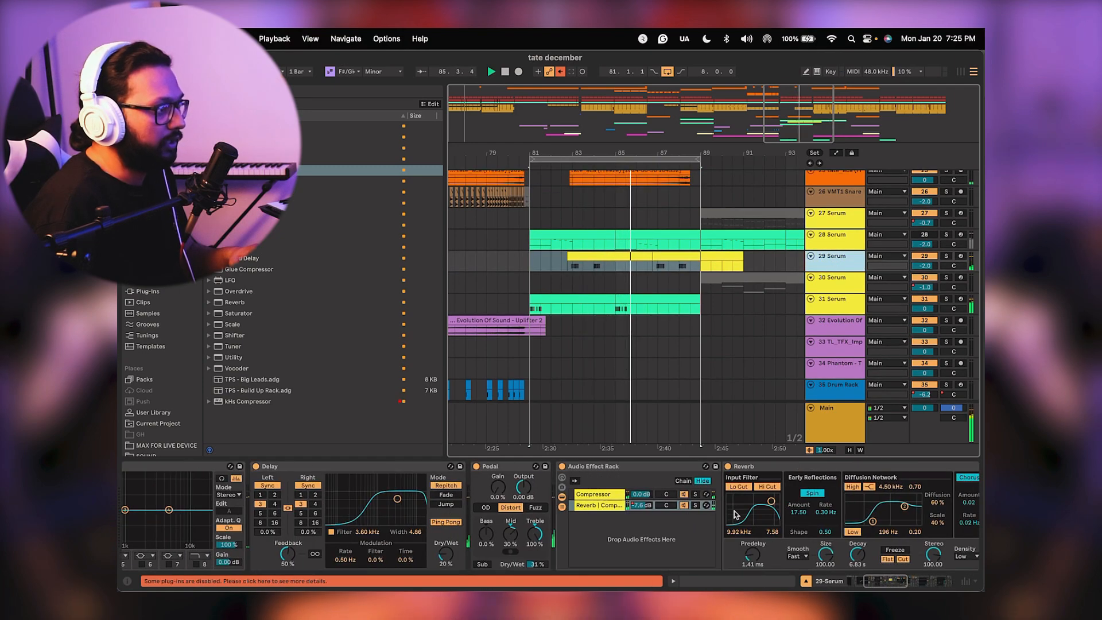
scroll(701, 509, "right", 8)
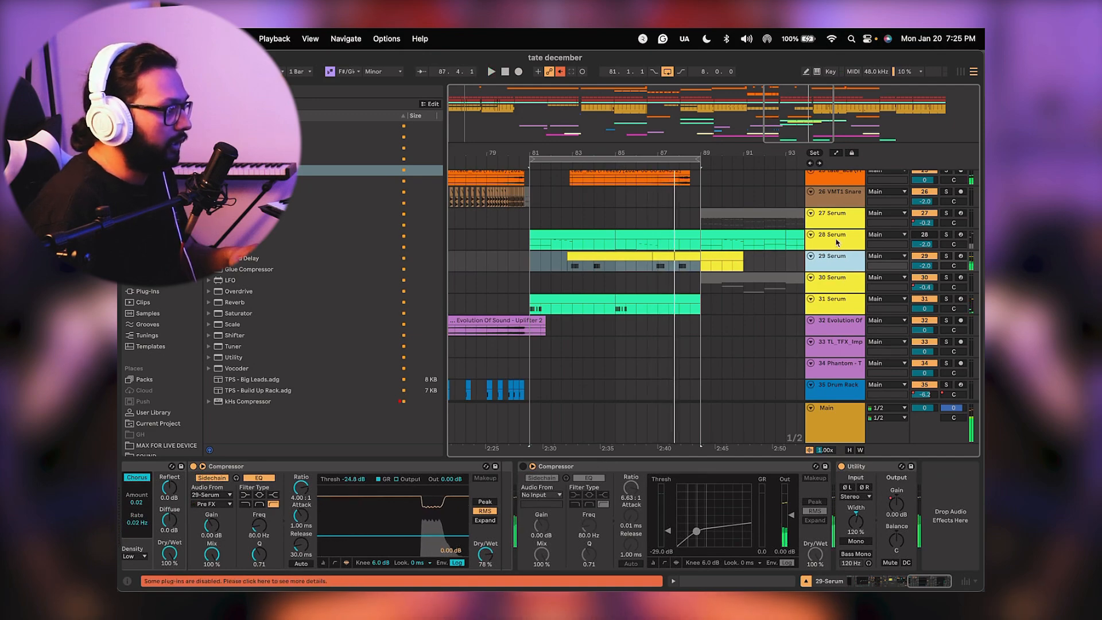
key("Up")
scroll(732, 501, "right", 8)
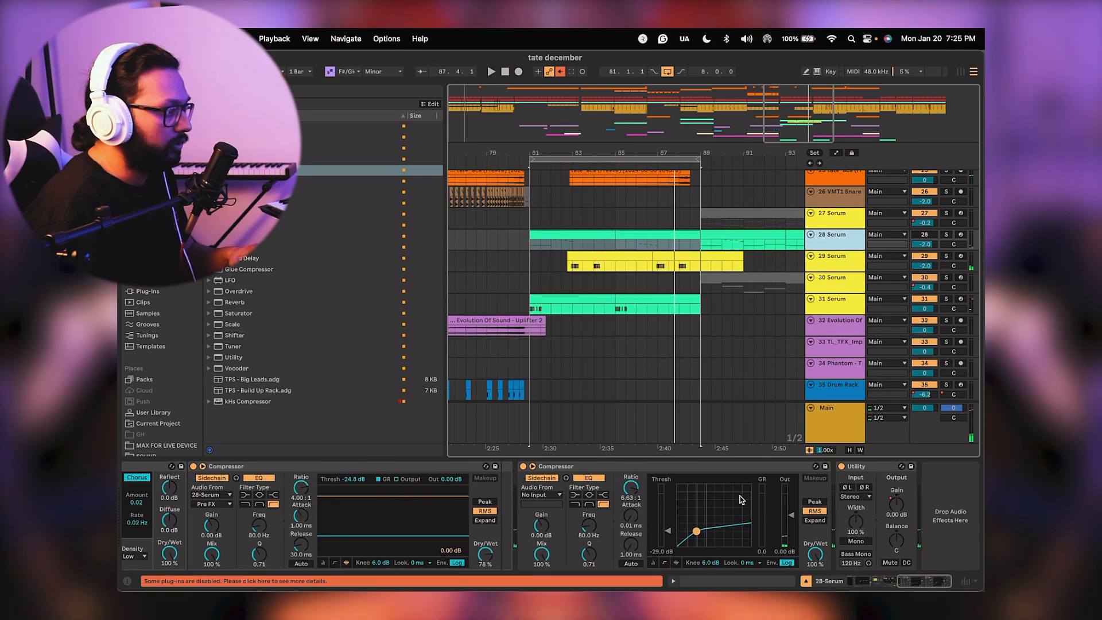
key("space")
left_click(838, 301)
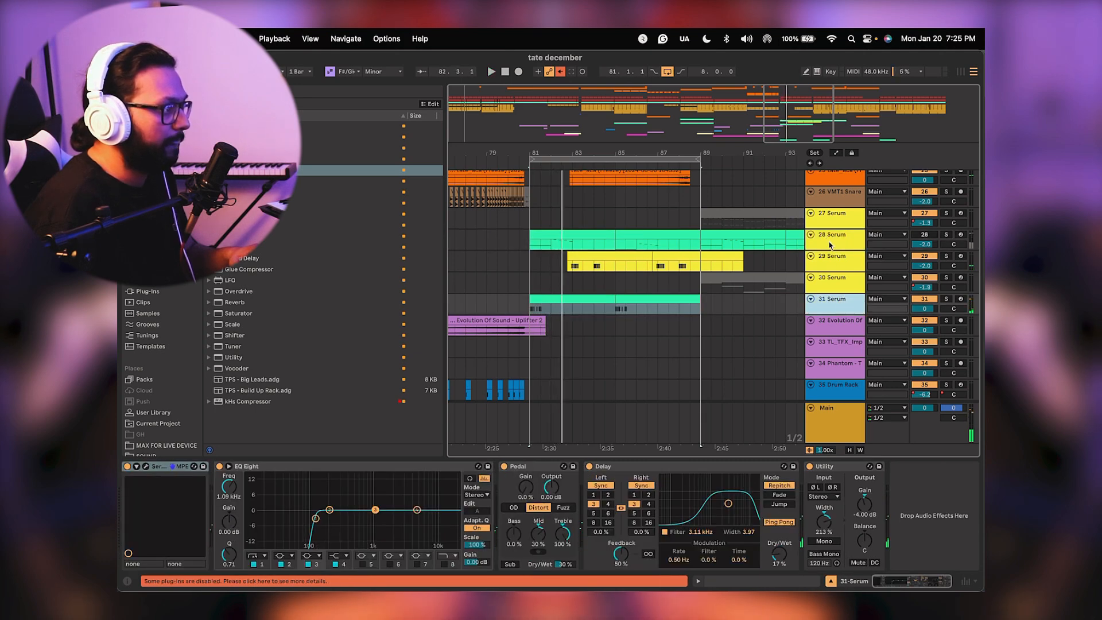
scroll(829, 246, "up", 3)
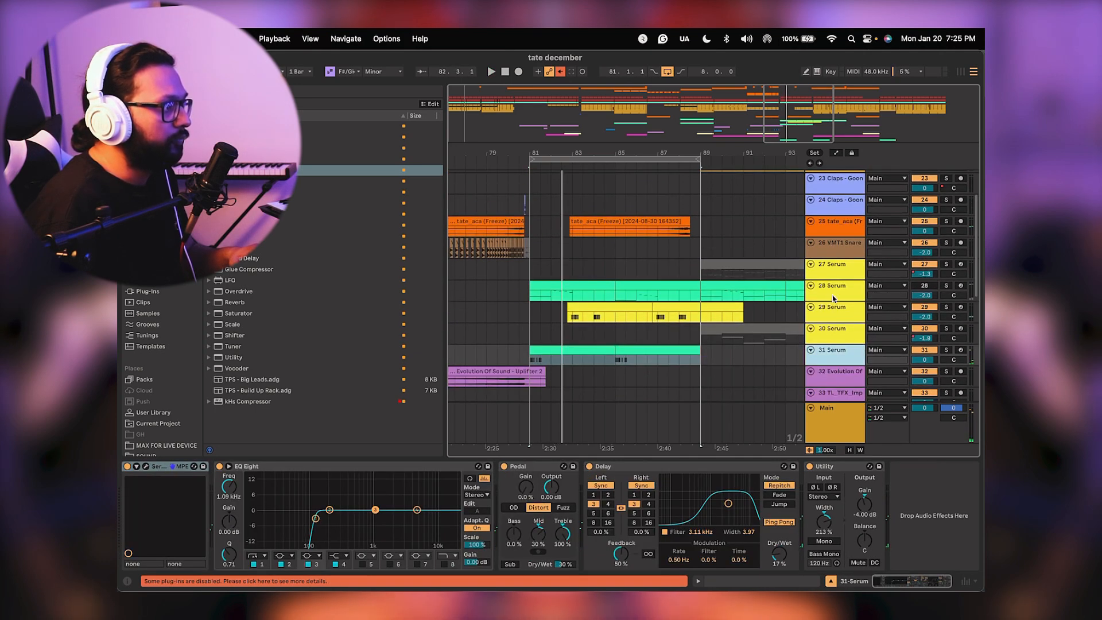
Solo the tate_aca vocal track below the claps and play it from bar 87.
left_click(836, 230)
left_click(946, 221)
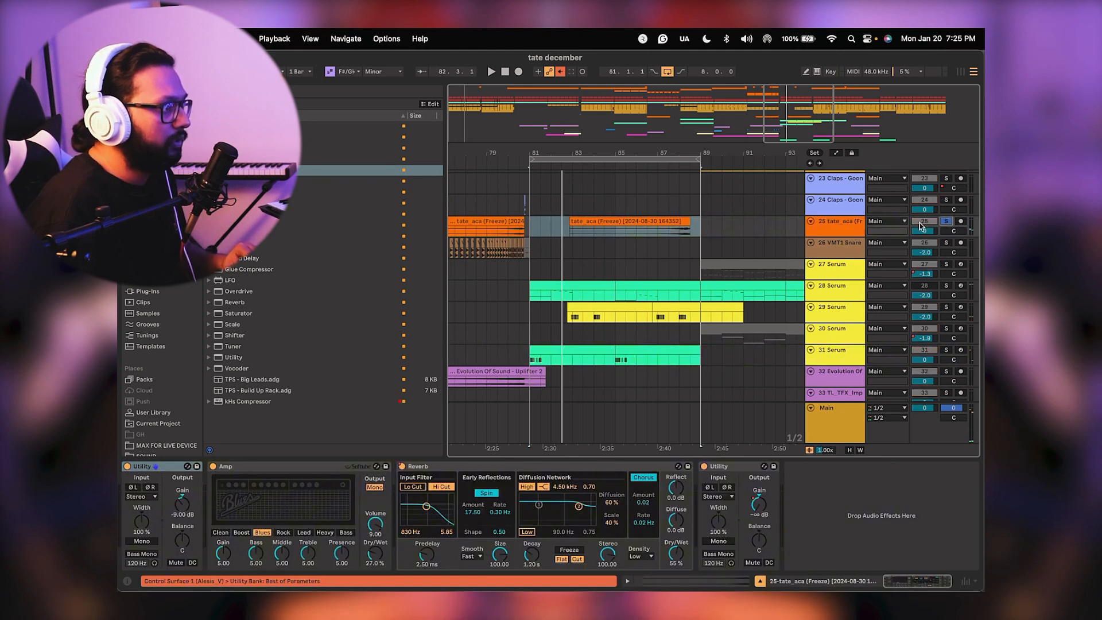
left_click(657, 238)
key("space")
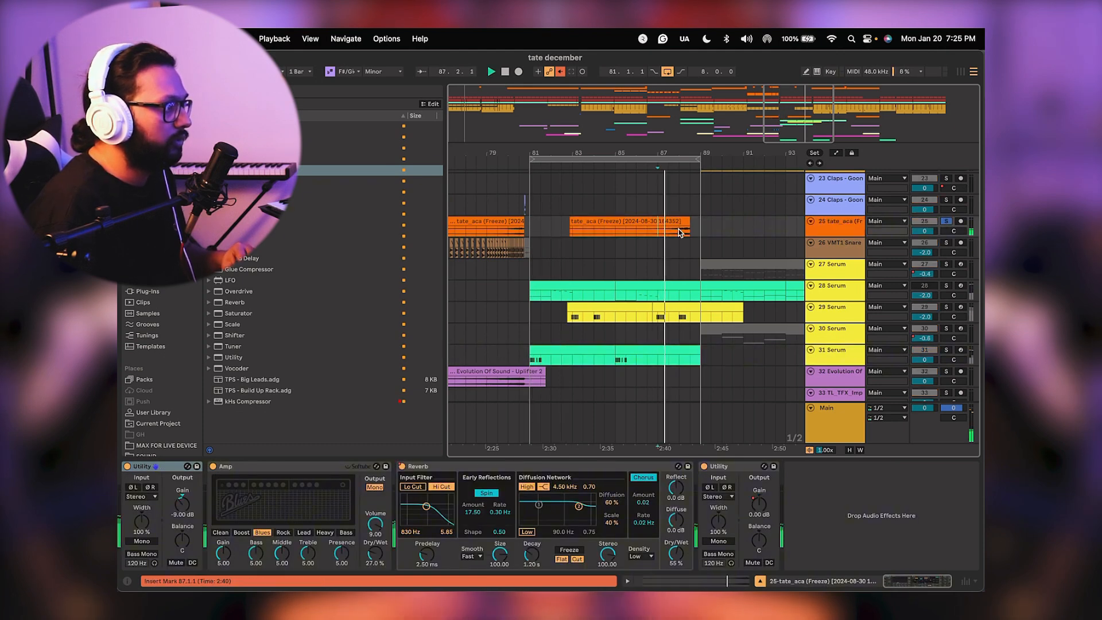
key("space")
Move the tate_aca vocal track into the VOX group and play the soloed vocal from bar 87.
left_click_drag(689, 151, 689, 86)
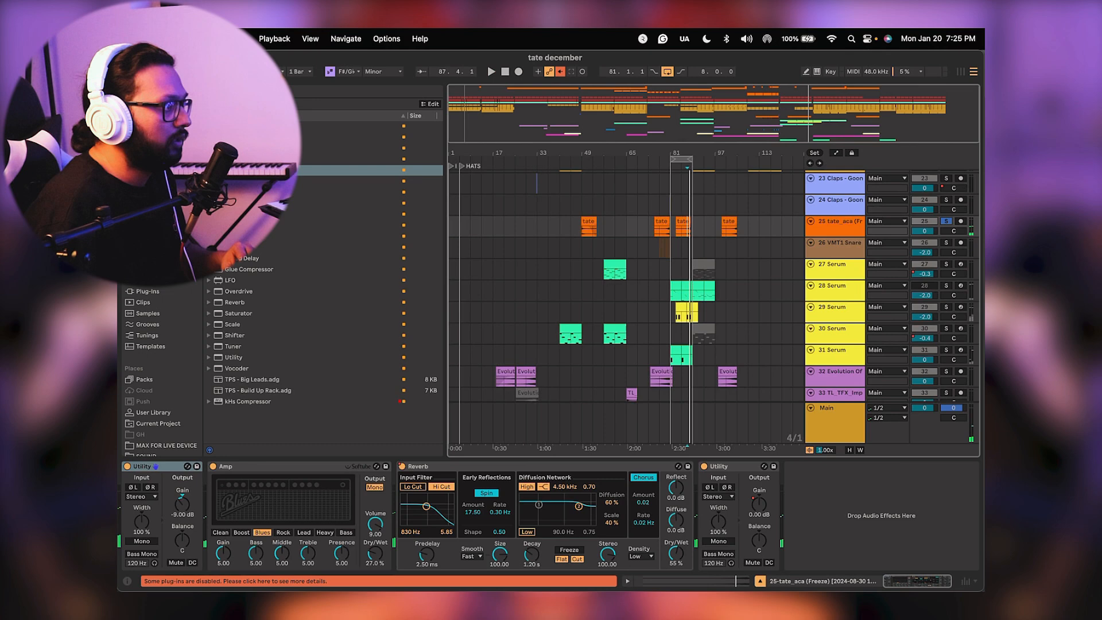
scroll(715, 270, "up", 3)
left_click(830, 184)
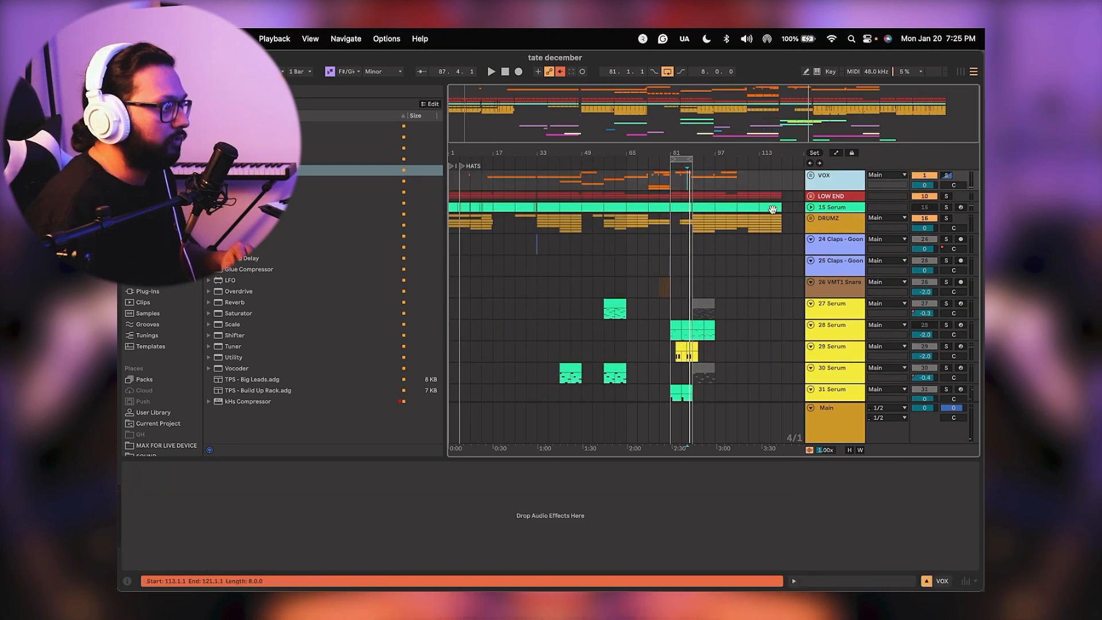
left_click_drag(673, 155, 672, 212)
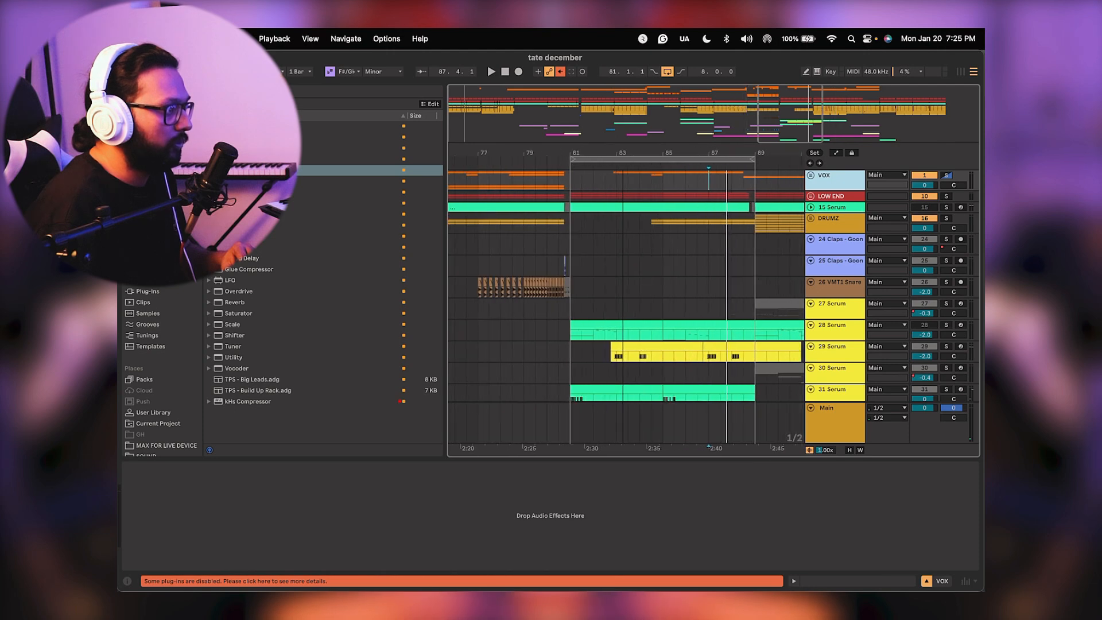
left_click(702, 251)
key("space")
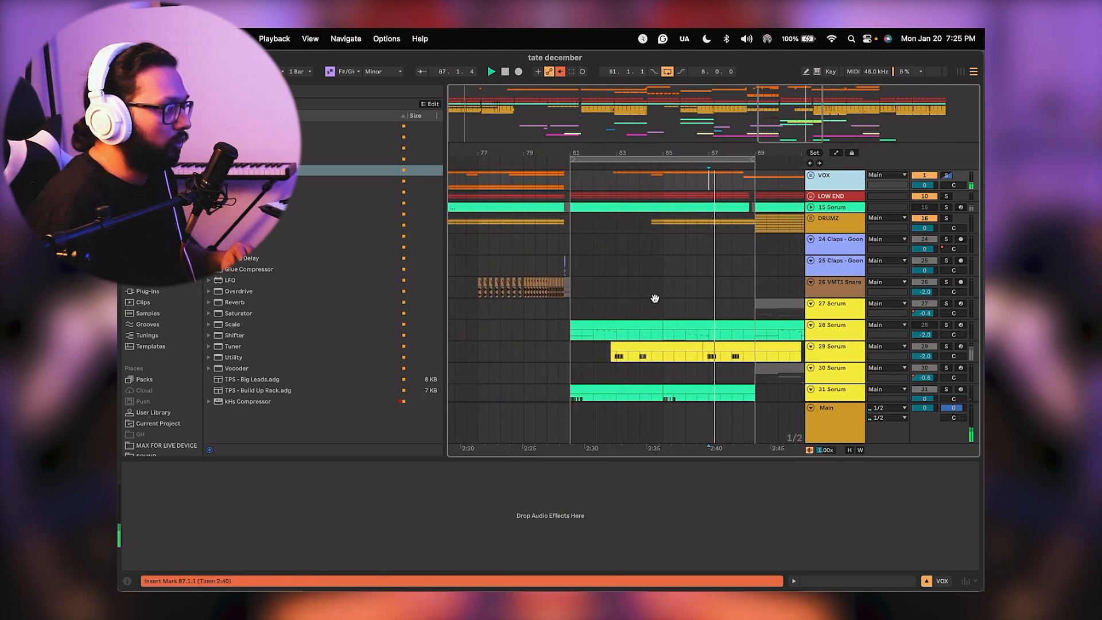
Play the loop from bar 81 with all groups audible and examine the effects on the 31 and 29 Serum tracks.
scroll(654, 298, "down", 2)
scroll(654, 297, "right", 3)
left_click(514, 290)
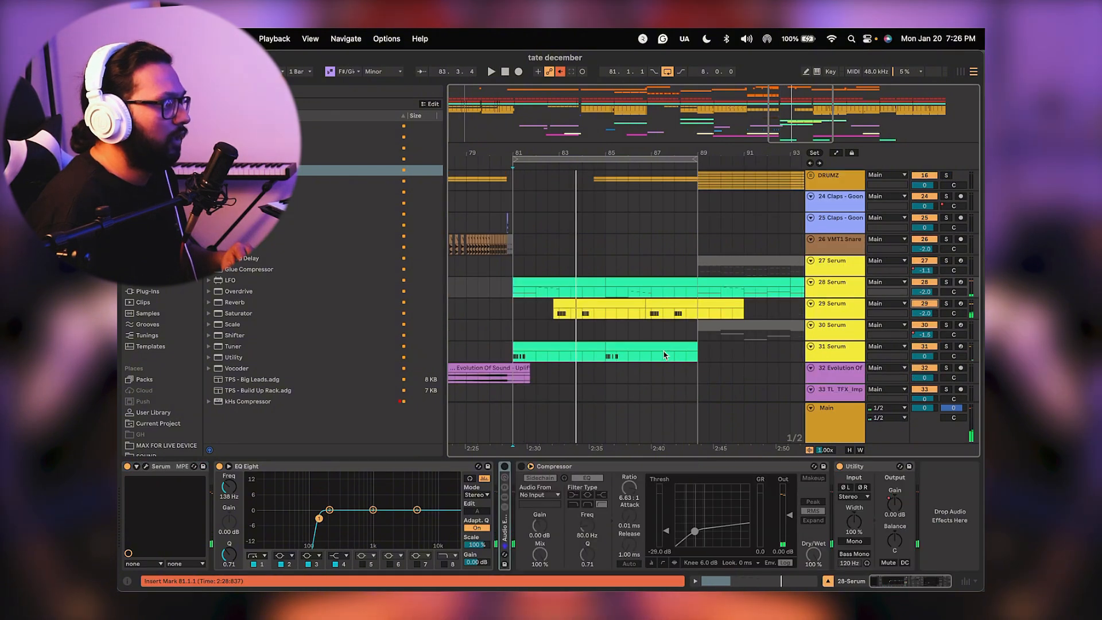
left_click(828, 351)
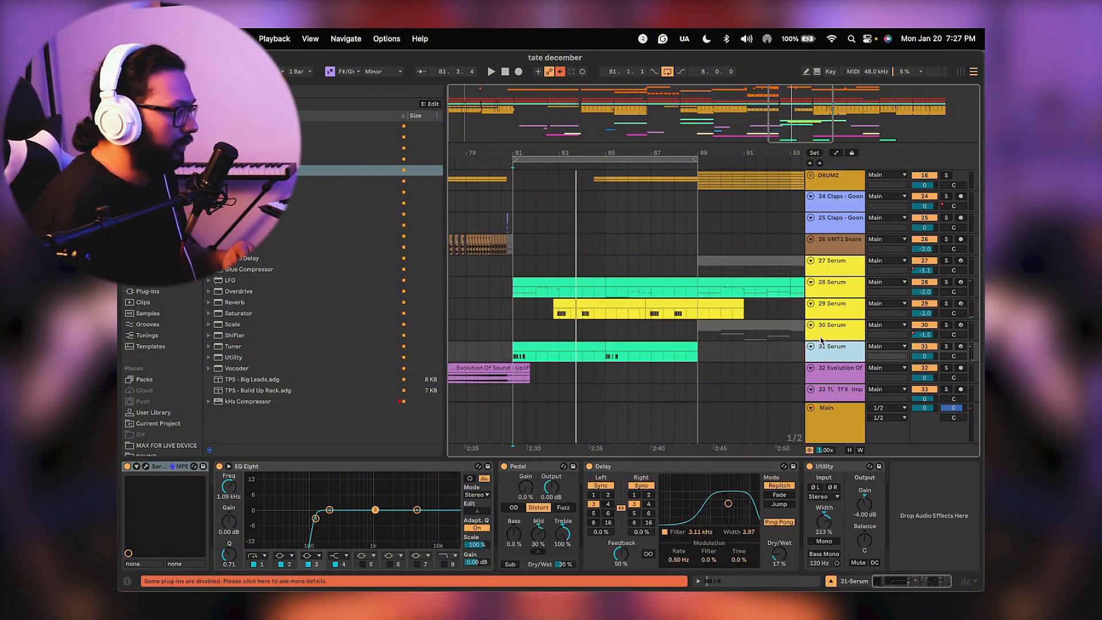
left_click(834, 319)
scroll(746, 518, "right", 10)
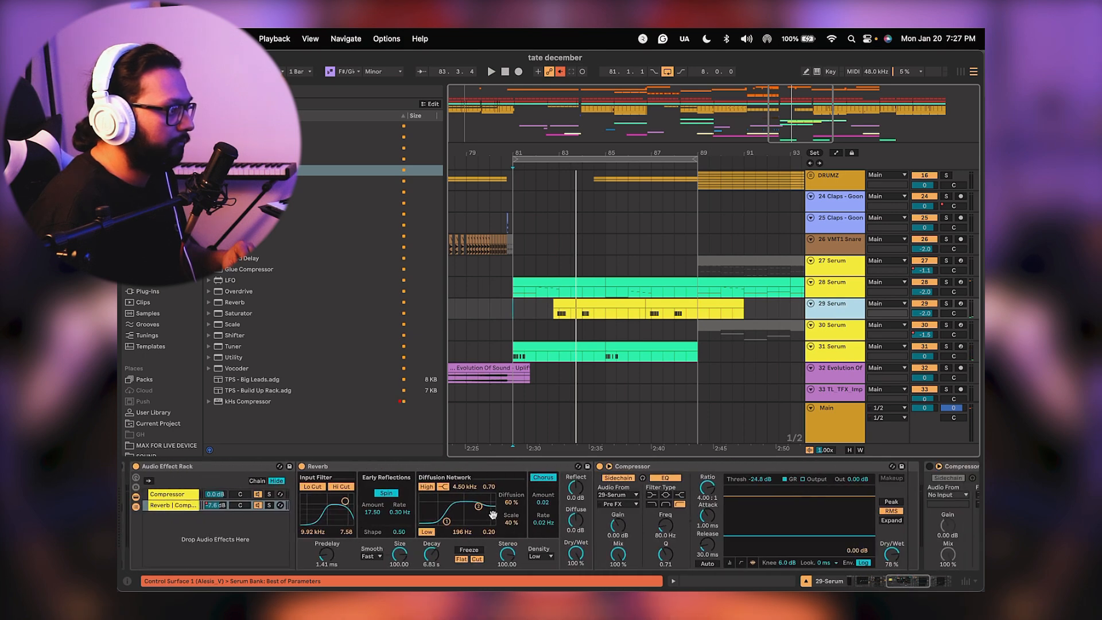
key("space")
scroll(688, 508, "right", 6)
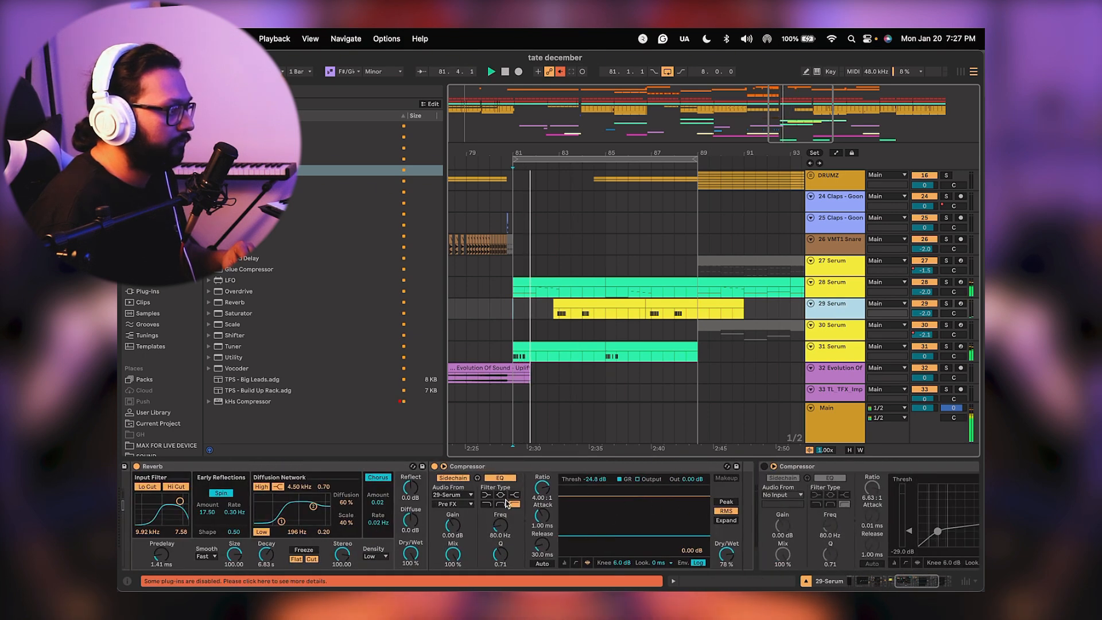
Mute the 28, 29 and 30 Serum tracks and play from bar 81 to hear the 31 Serum track.
left_click(755, 291)
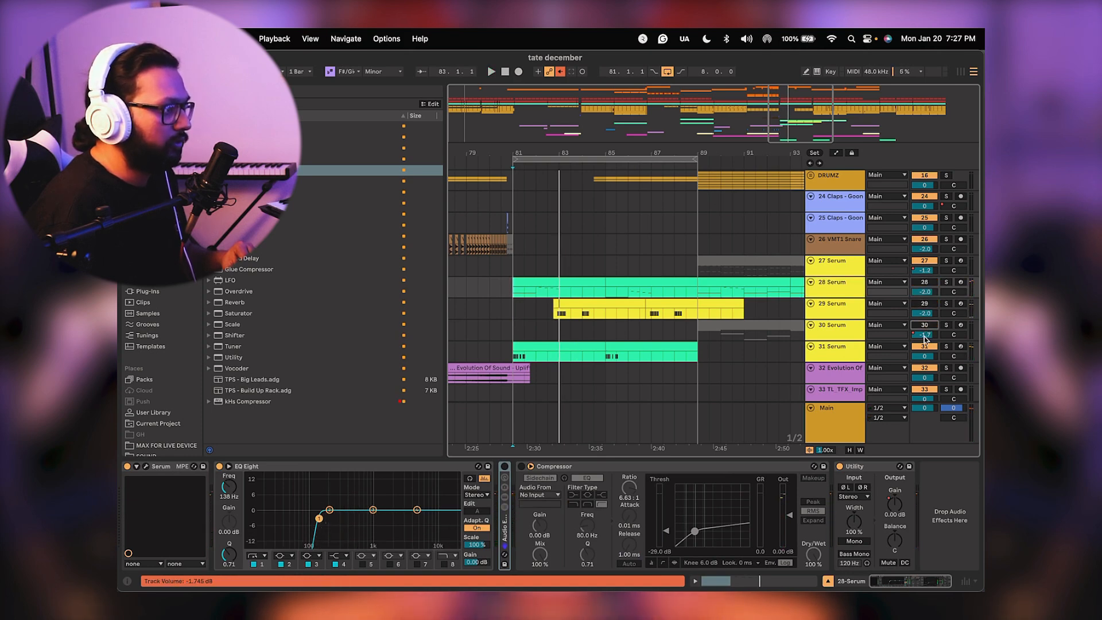
key("space")
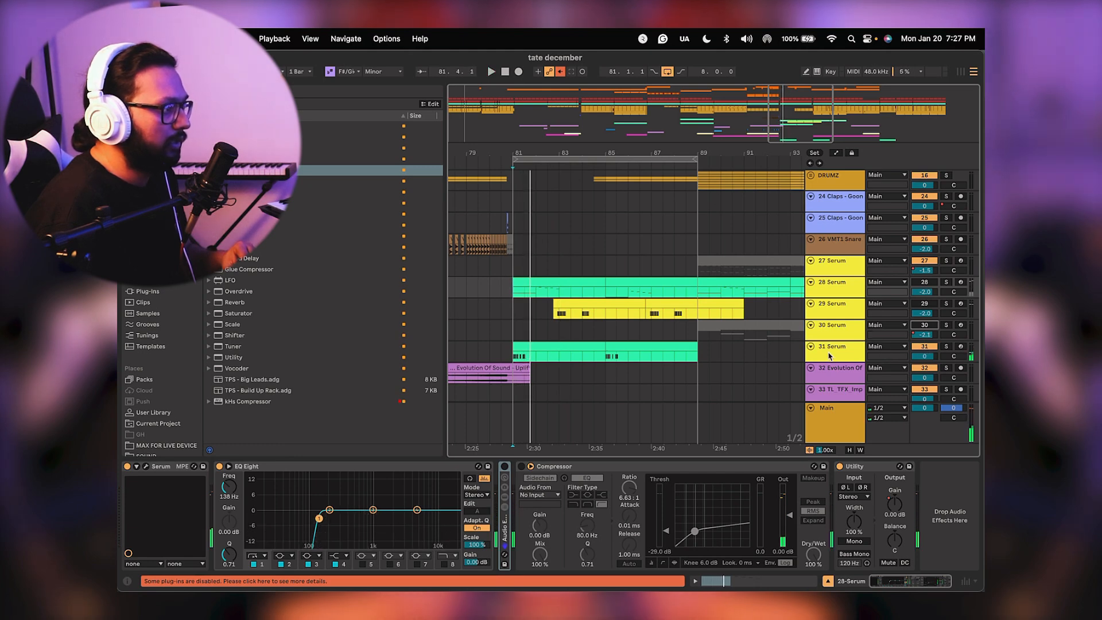
key("space")
scroll(826, 351, "down", 1)
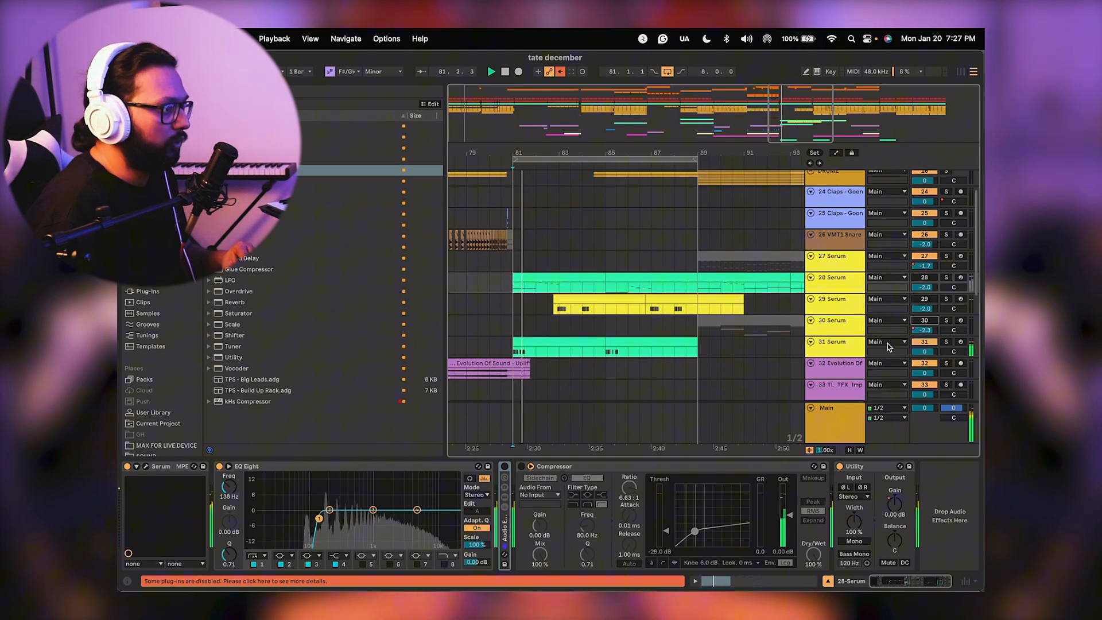
left_click(819, 347)
key("space")
key("space")
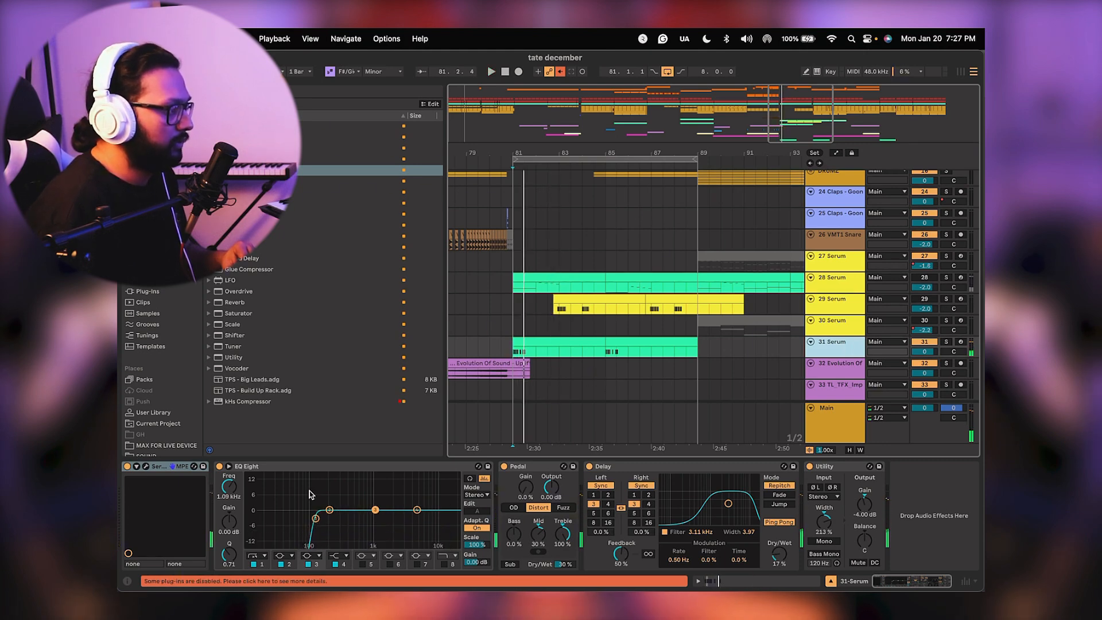
Open the Serum instrument on the 31 Serum track and compare playback with its Delay effect off and on.
left_click(146, 467)
left_click_drag(595, 87, 309, 246)
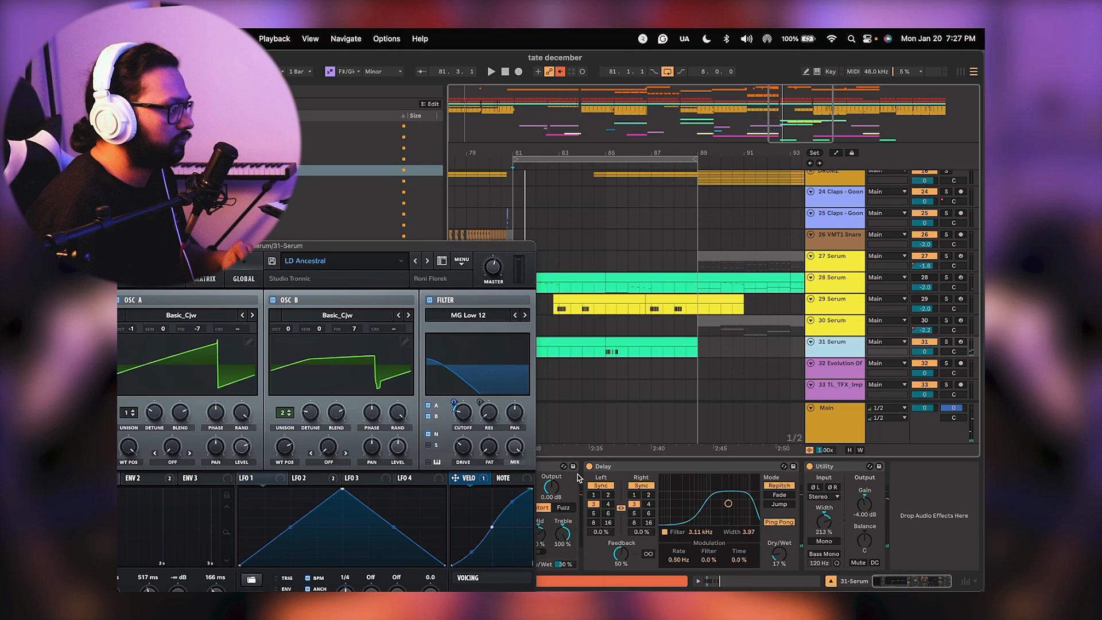
left_click(589, 466)
key("space")
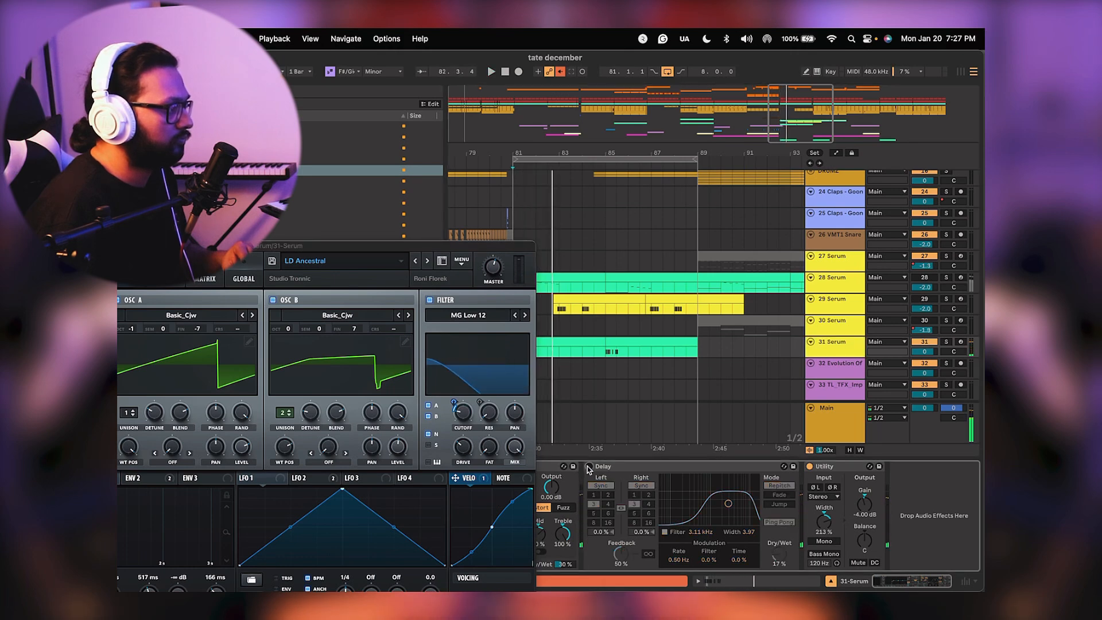
left_click(588, 466)
key("space")
key("space")
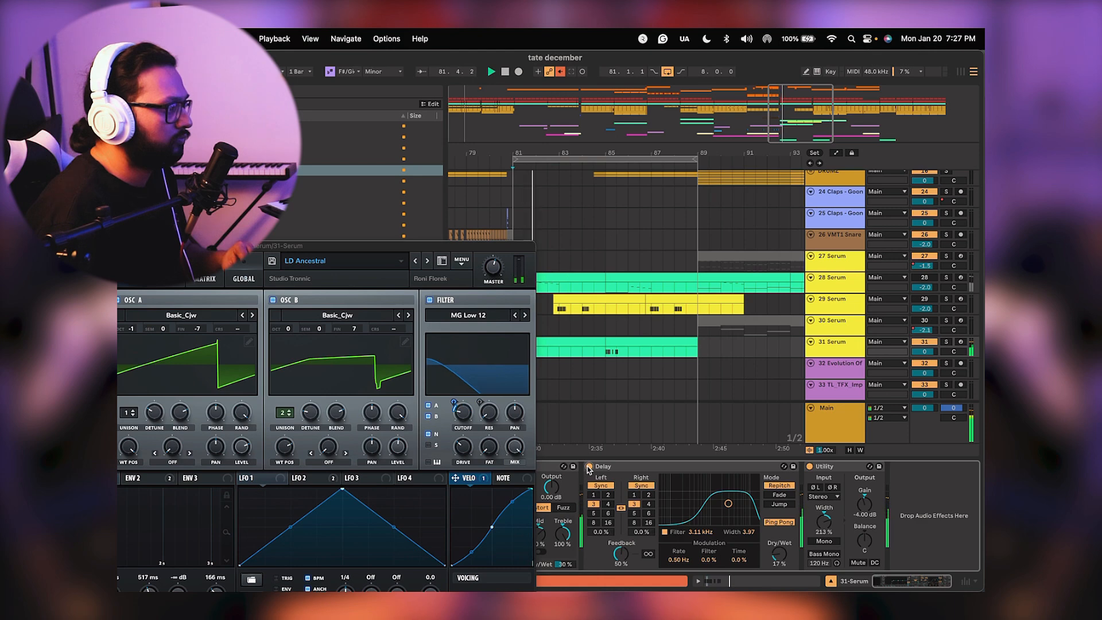
left_click(589, 467)
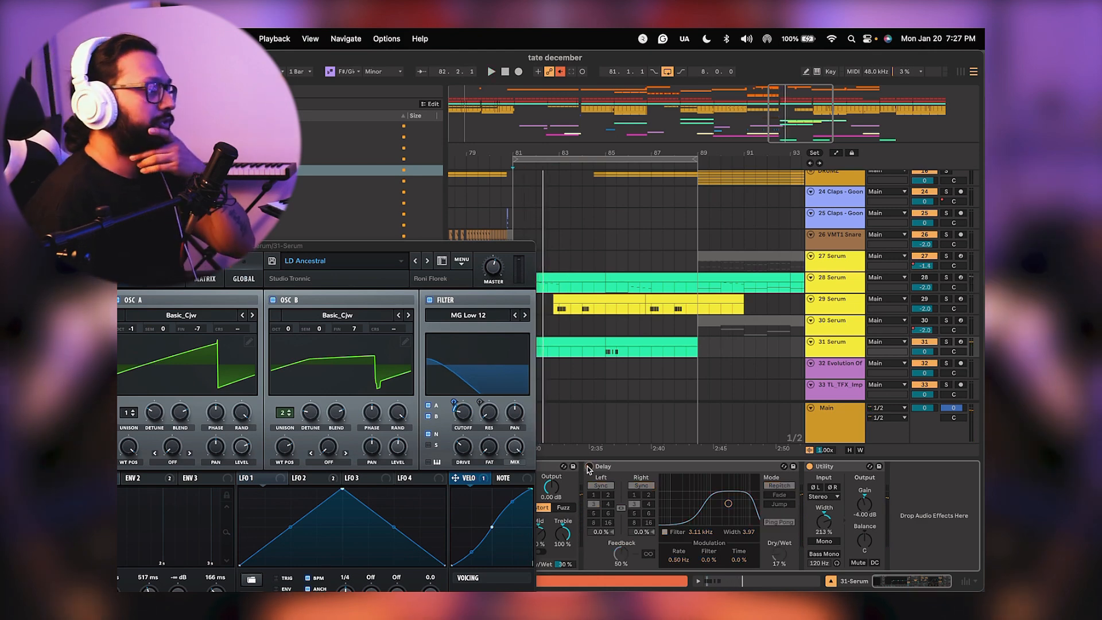
key("space")
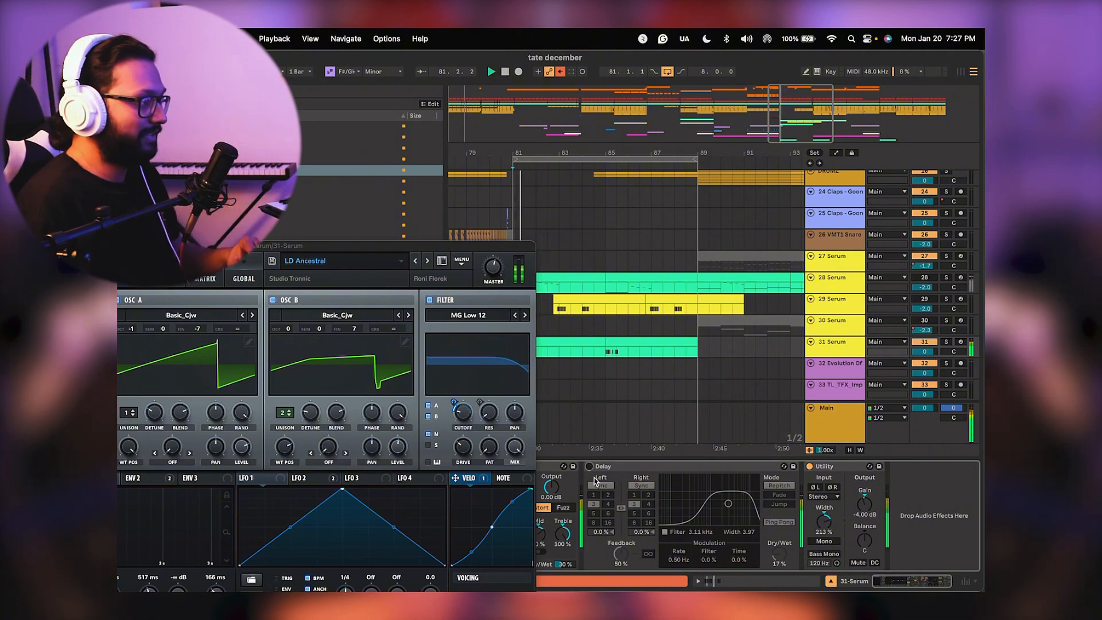
Turn the Delay back on, set its filter to 1.32 kHz with a width of 3.30, and hide the Serum window.
left_click(589, 466)
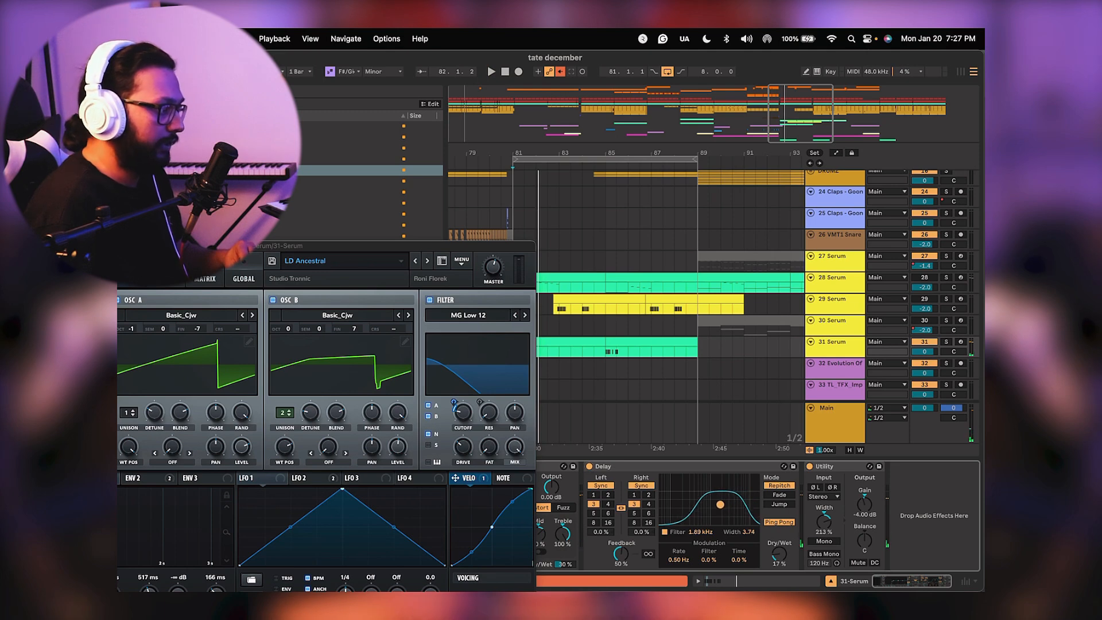
key("space")
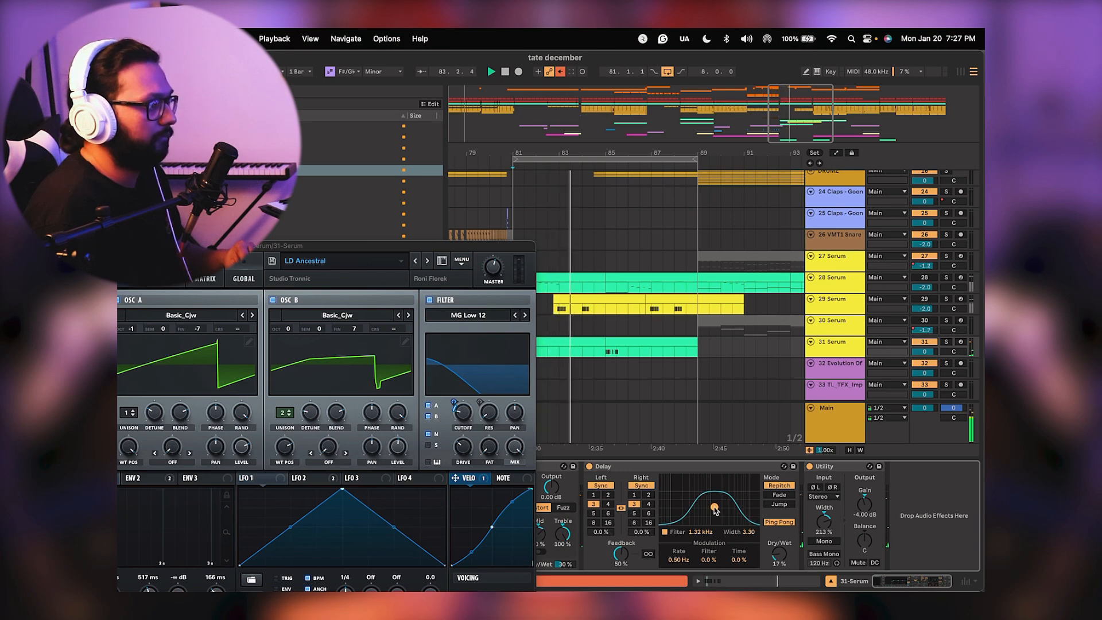
key("space")
key("space")
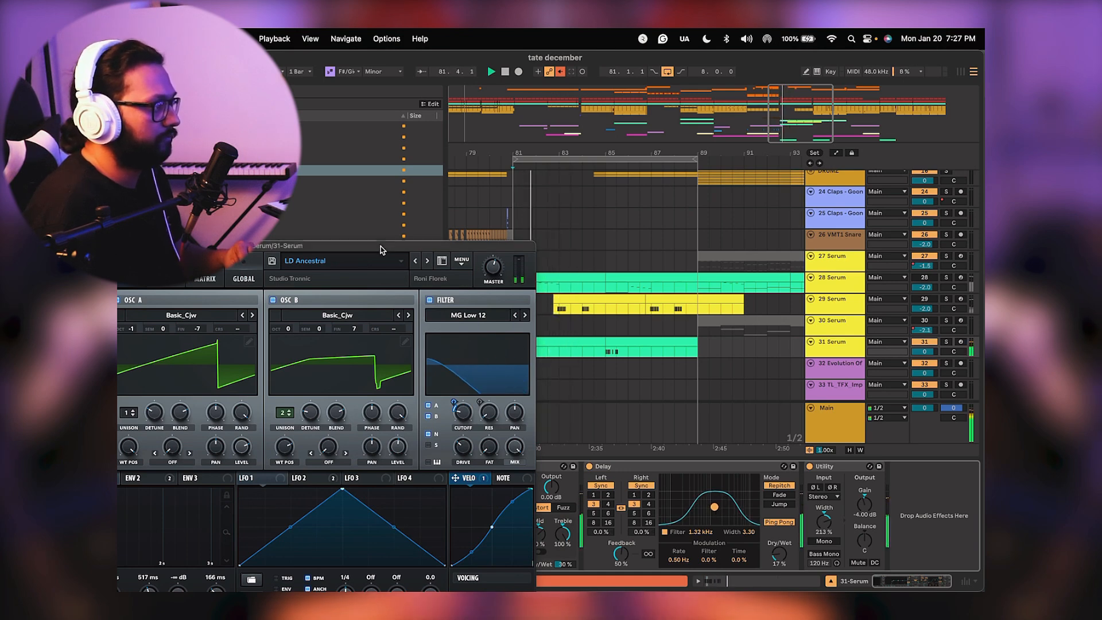
left_click_drag(380, 245, 614, 99)
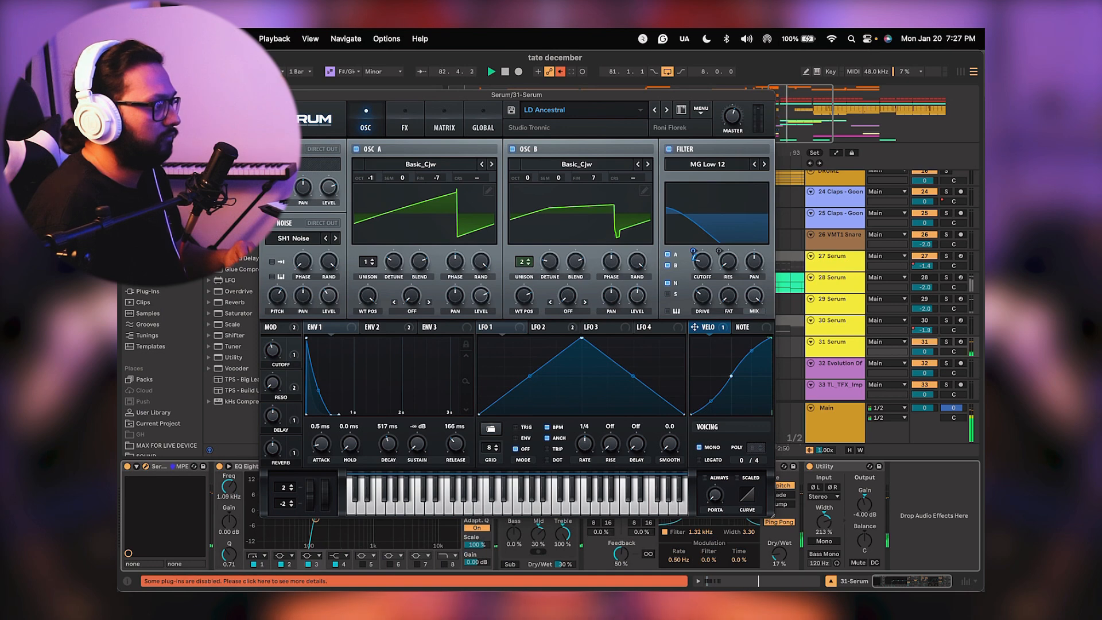
key("super+alt+p")
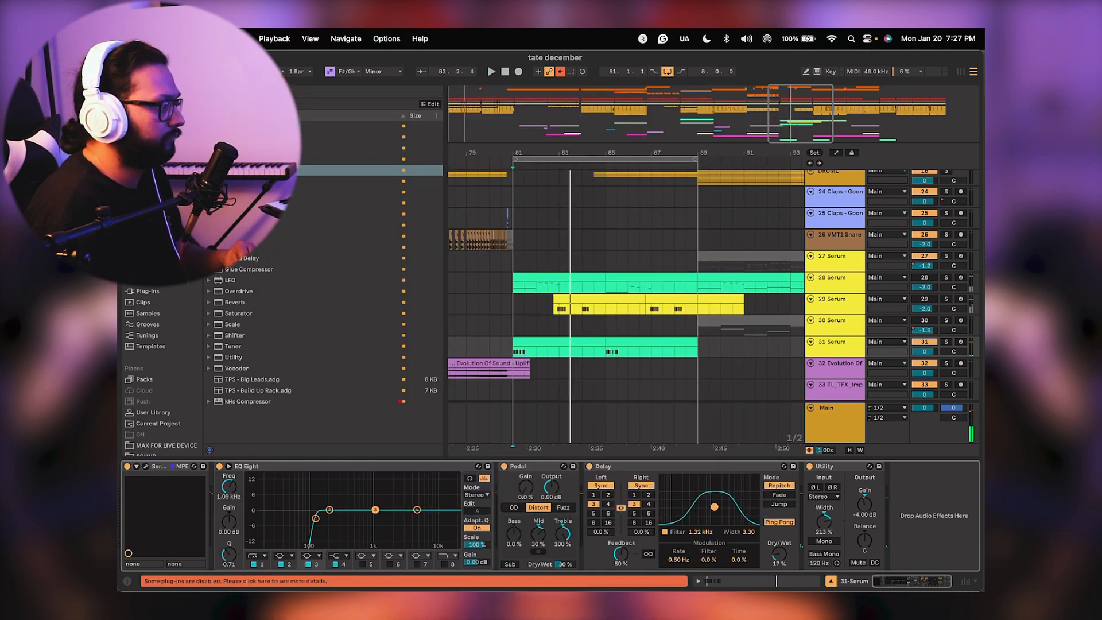
Add a Compressor to the end of the effect chains on the 28 Serum and 31 Serum tracks.
left_click(253, 170)
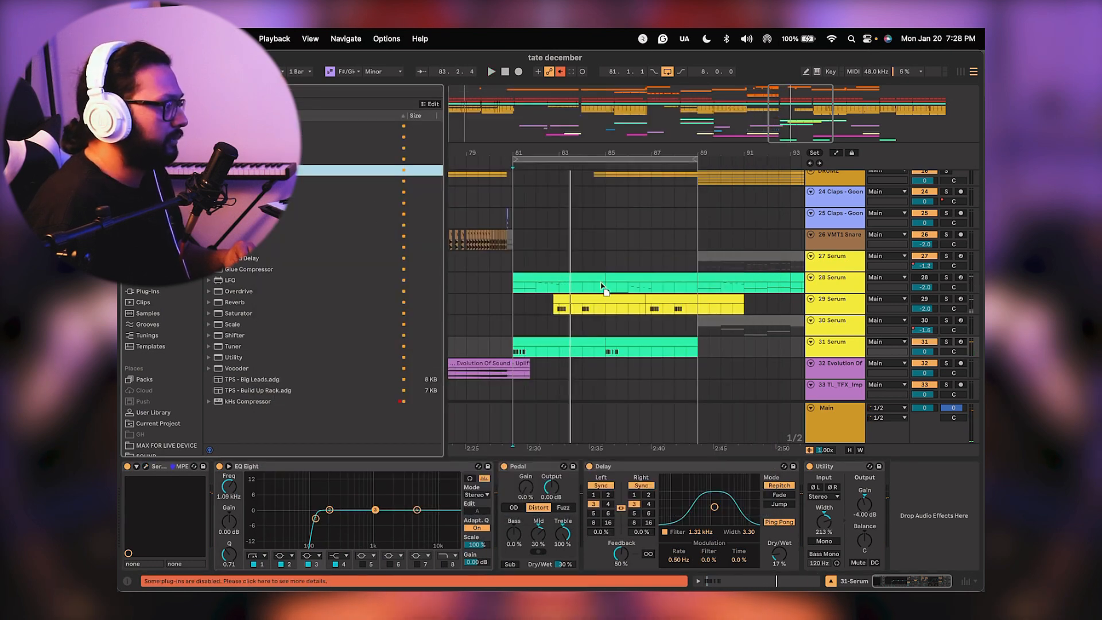
left_click(597, 278)
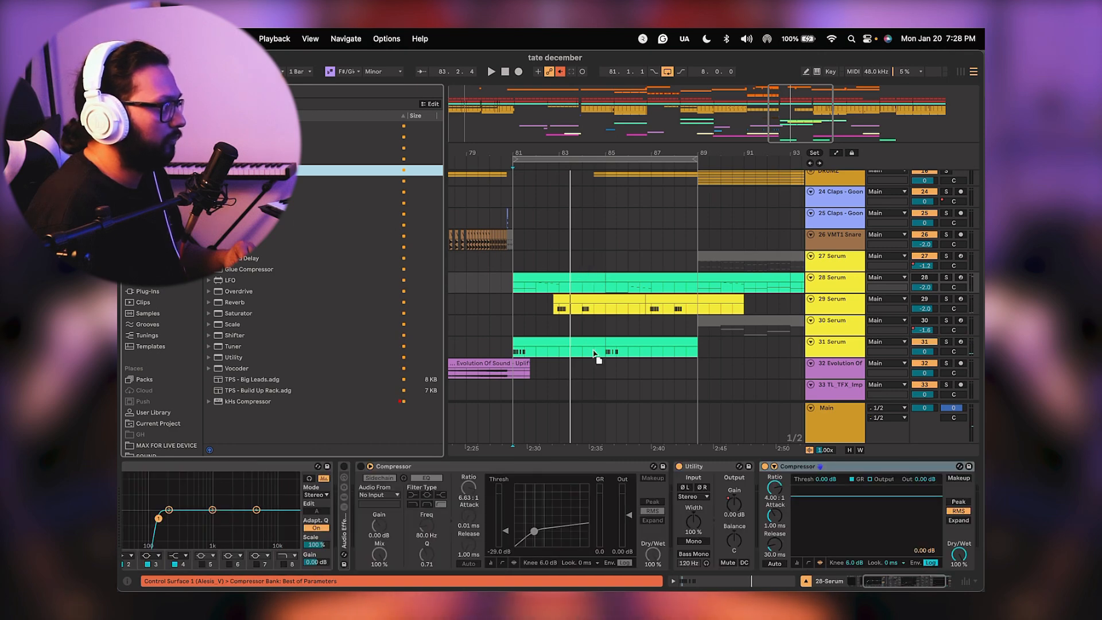
left_click(583, 338)
key("space")
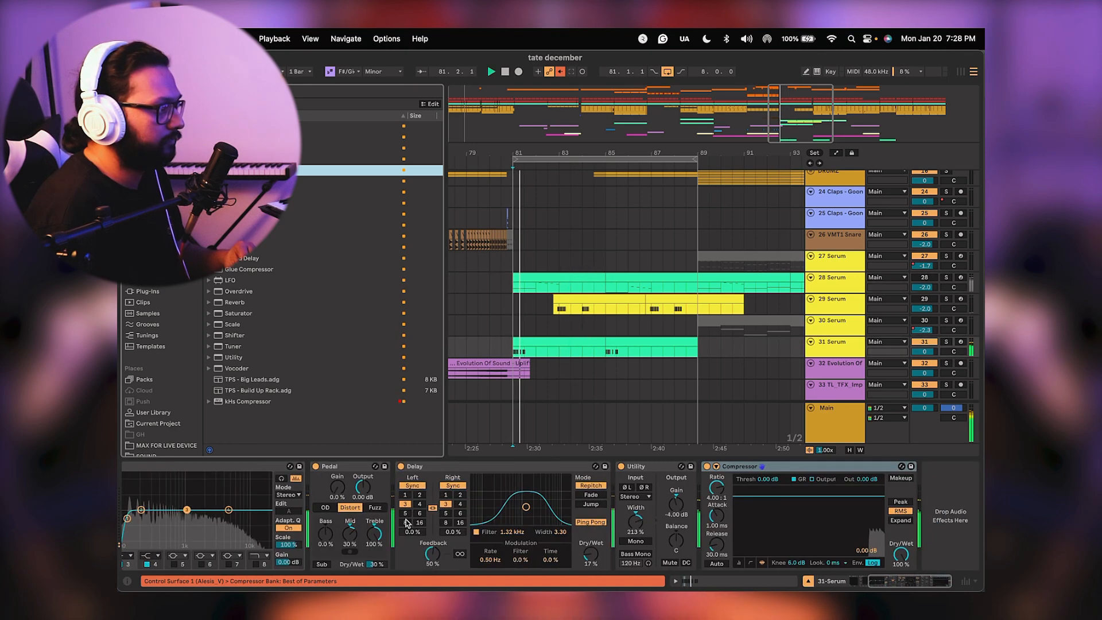
Enable sidechain on the 31 Serum track's new Compressor with KICK as its audio source.
left_click(716, 465)
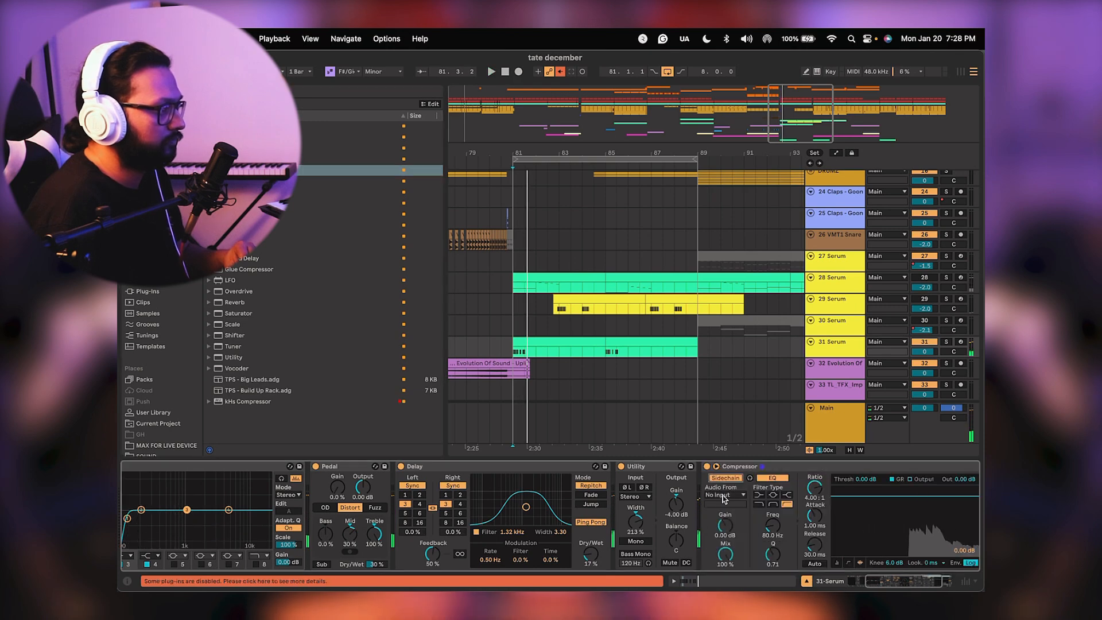
left_click(724, 495)
left_click(722, 163)
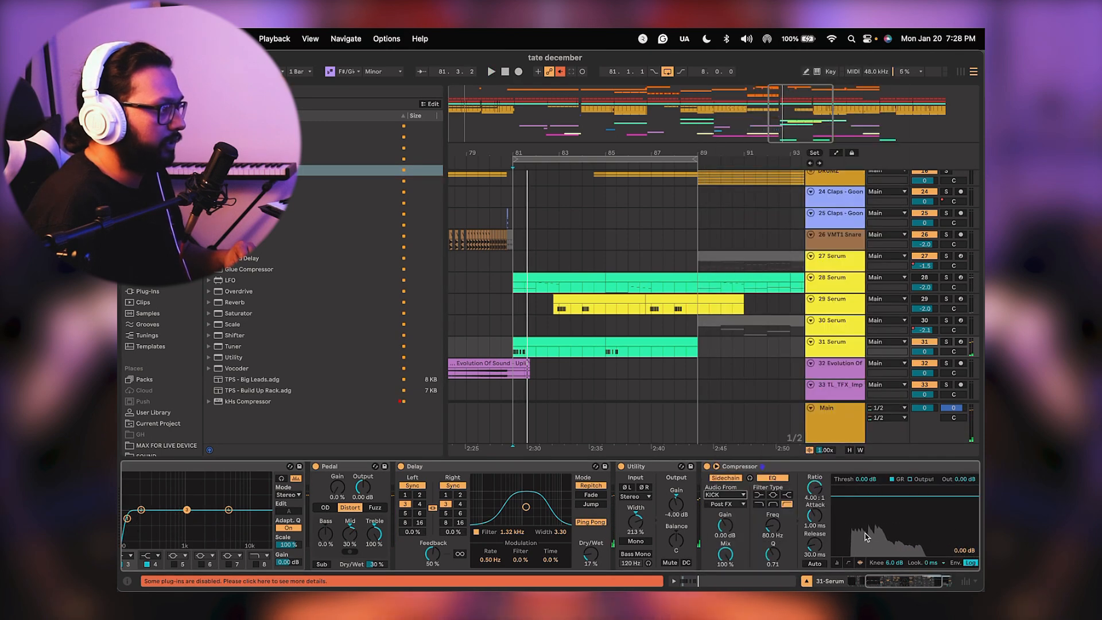
Lower the threshold of the 31 Serum track's sidechain Compressor to -22 dB while auditioning the pumping in playback.
left_click_drag(768, 479, 768, 505)
key("space")
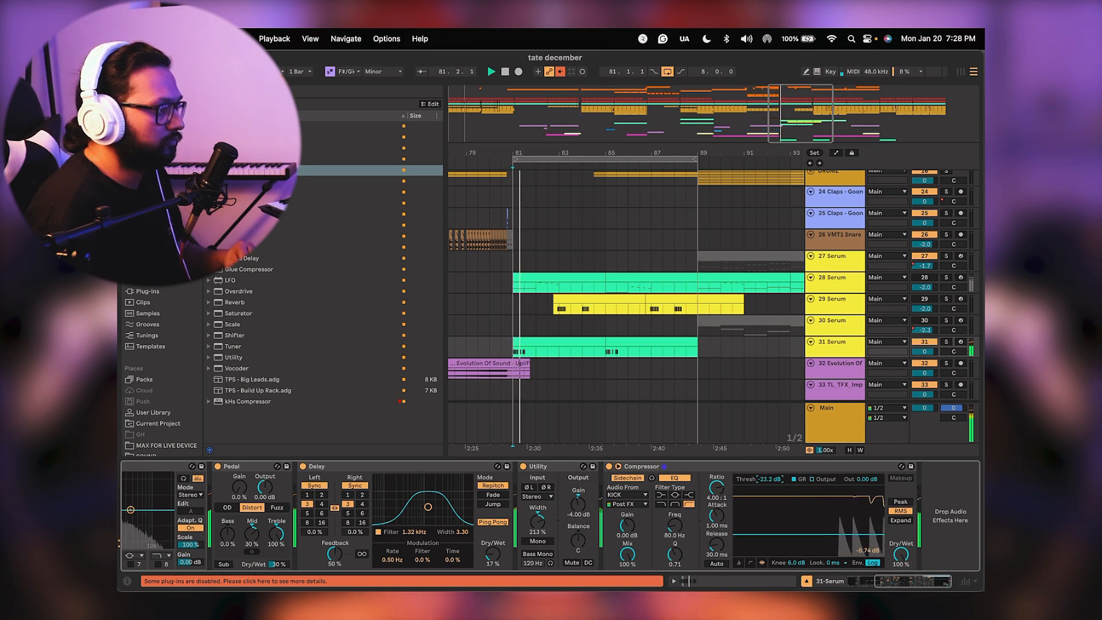
left_click_drag(766, 481, 767, 485)
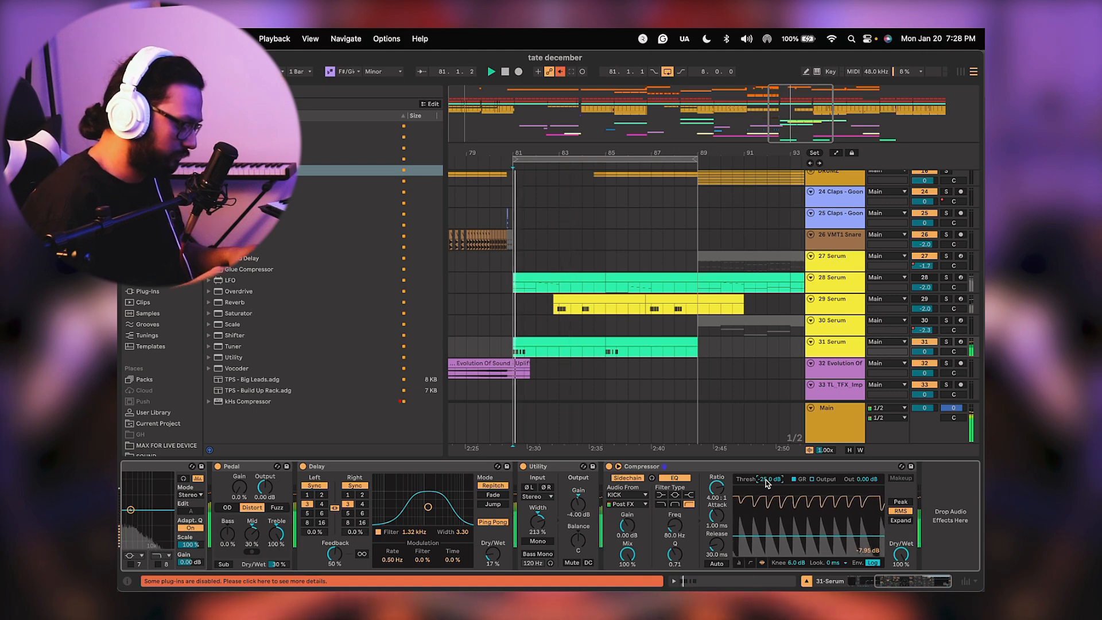
key("space")
key("space")
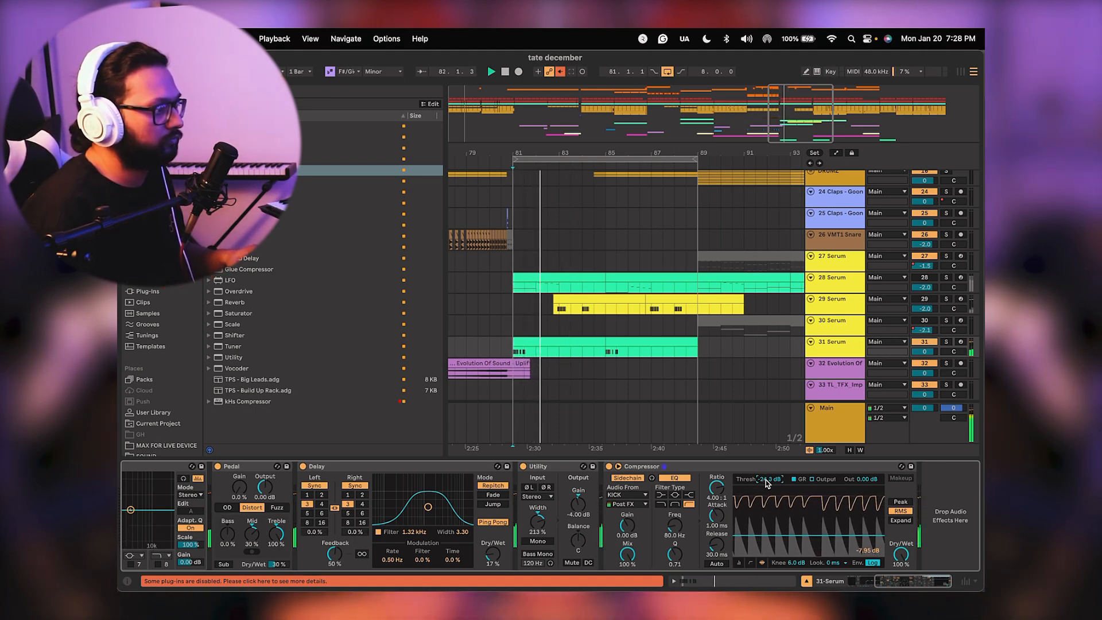
type("-22")
key("Return")
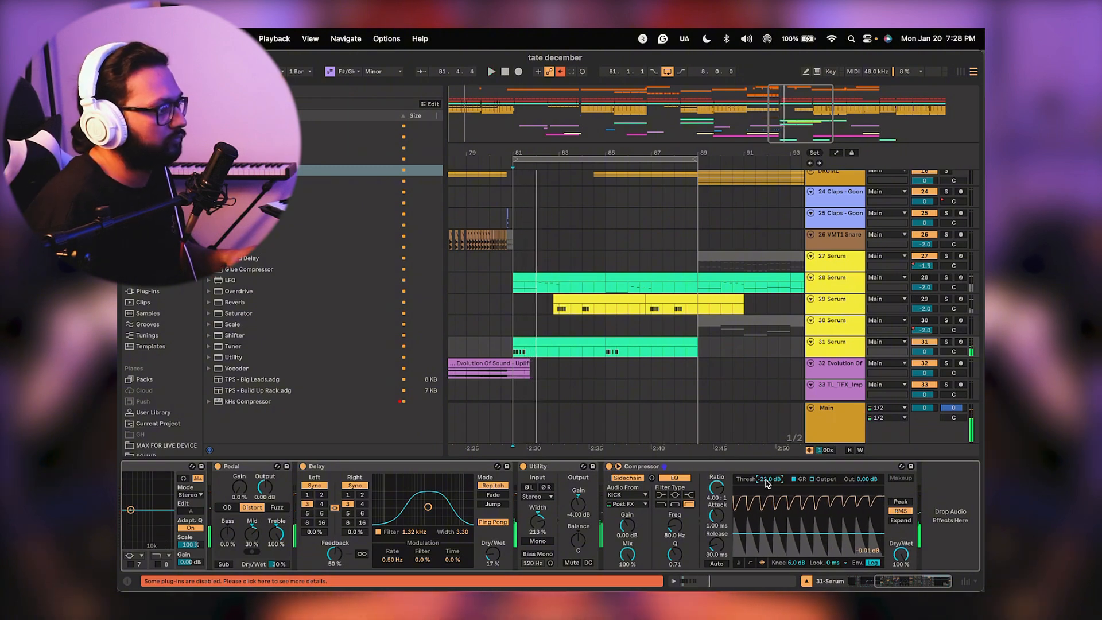
key("space")
key("space")
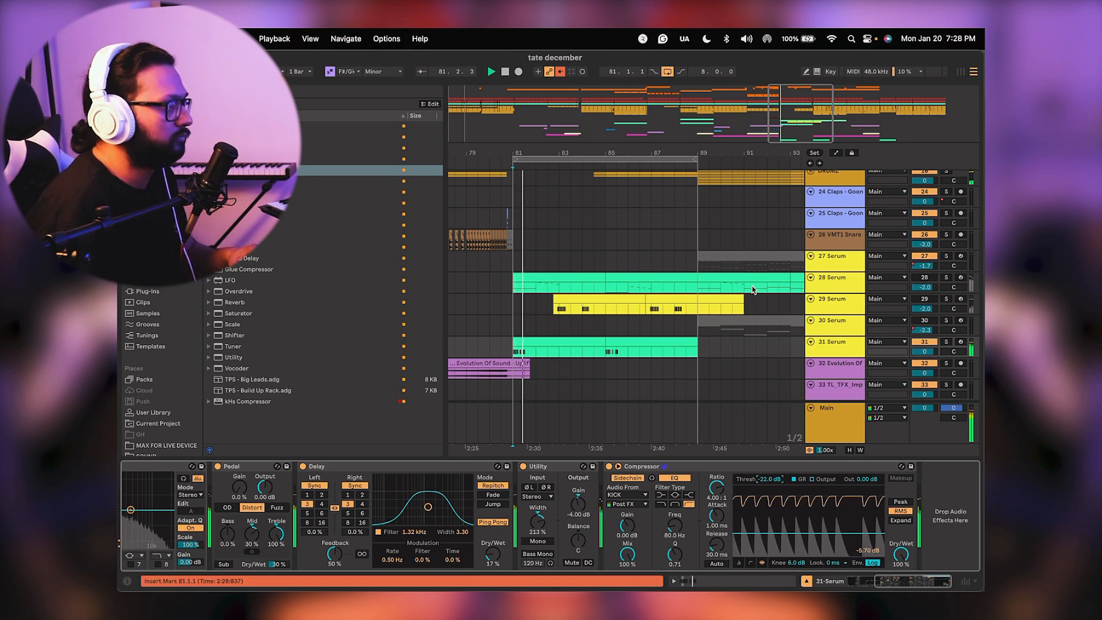
Switch from the arrangement to the mixer and check the channel levels during playback.
scroll(749, 284, "up", 2)
scroll(749, 284, "down", 4)
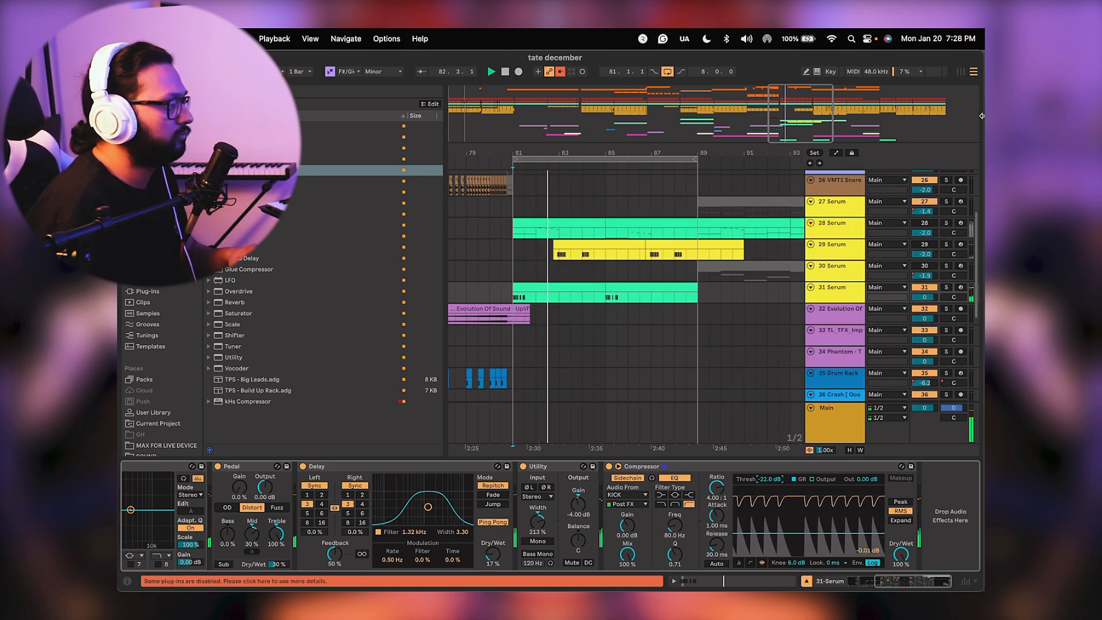
key("Tab")
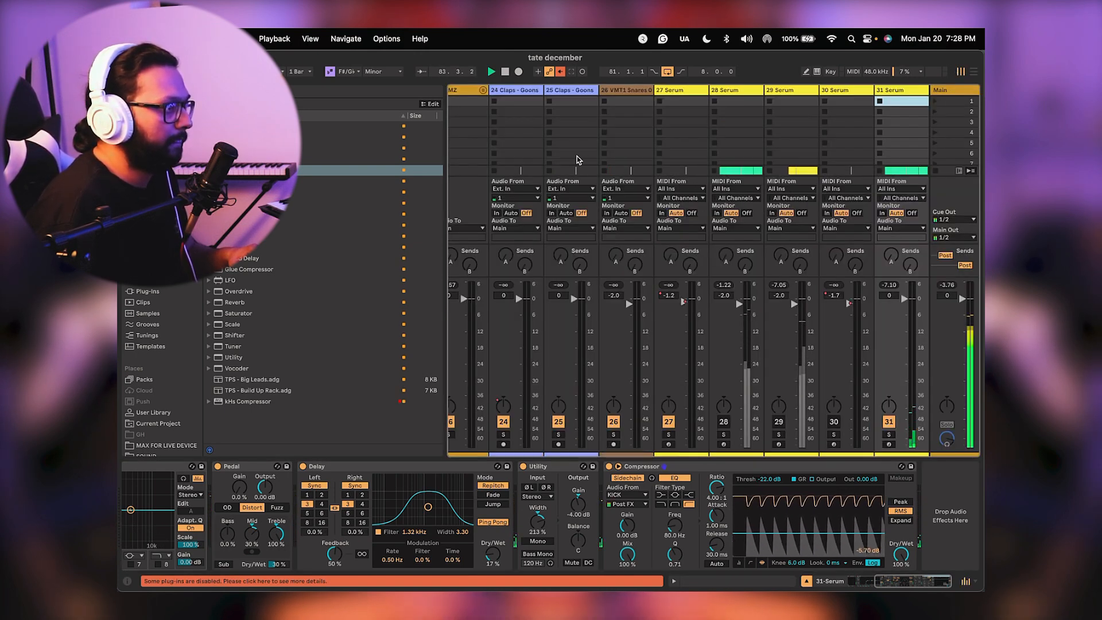
scroll(587, 245, "left", 5)
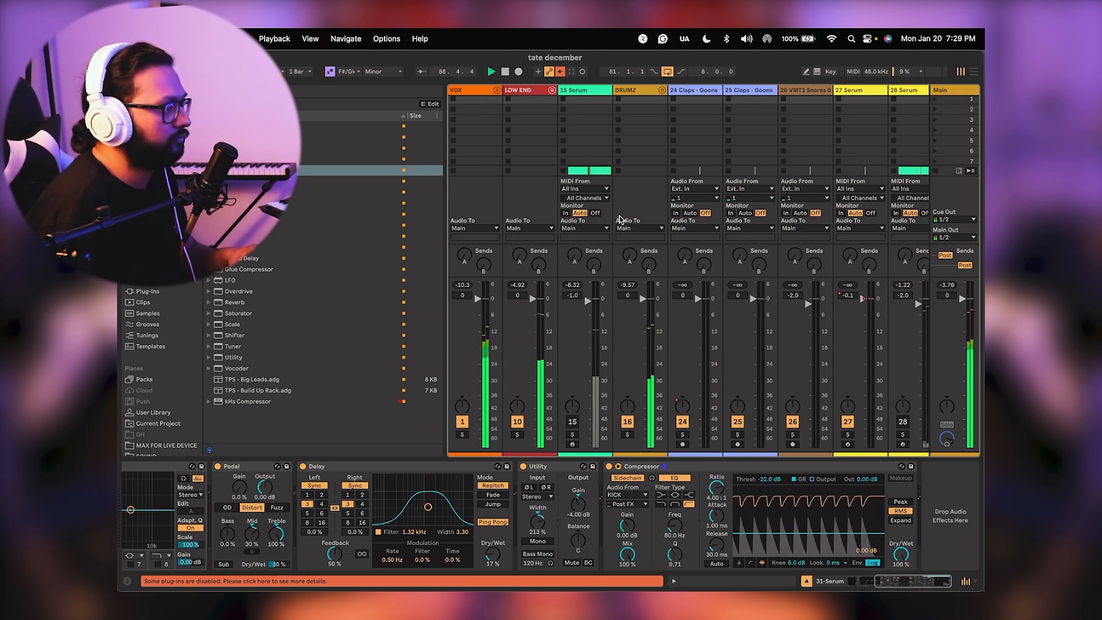
key("Tab")
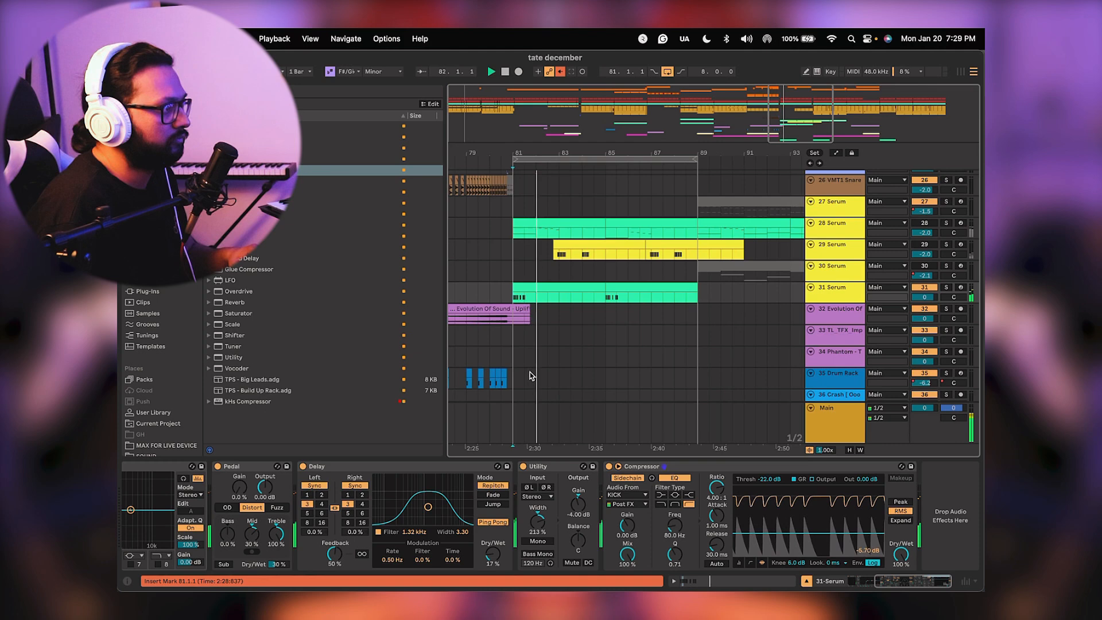
left_click(960, 72)
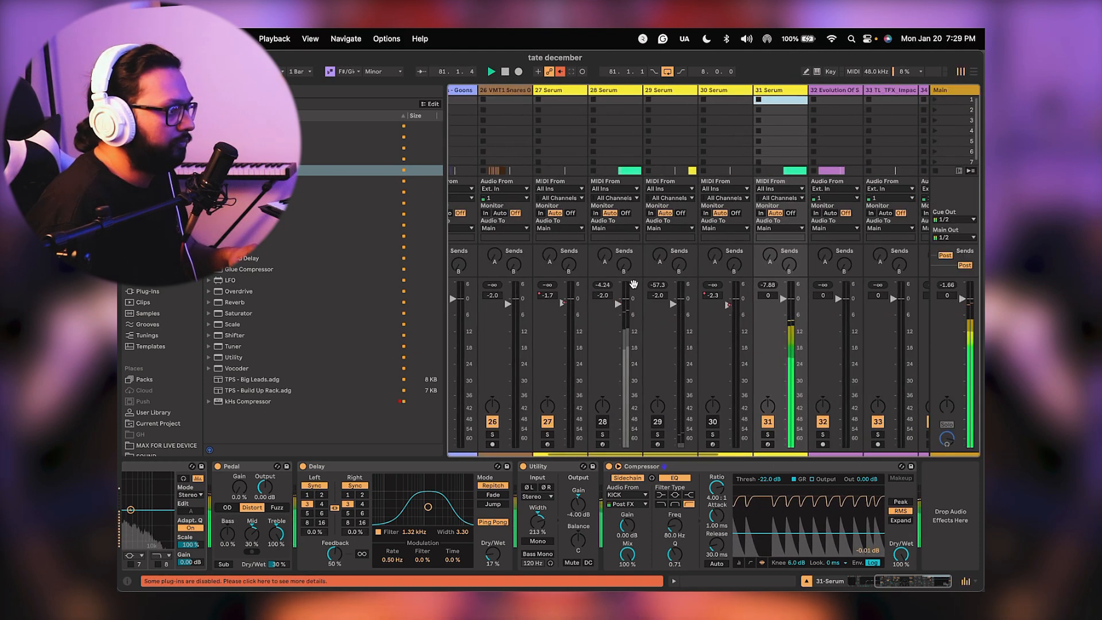
Open the Serum instrument on the 31 Serum track, inspect its patch during playback, and hide its window.
left_click(721, 93)
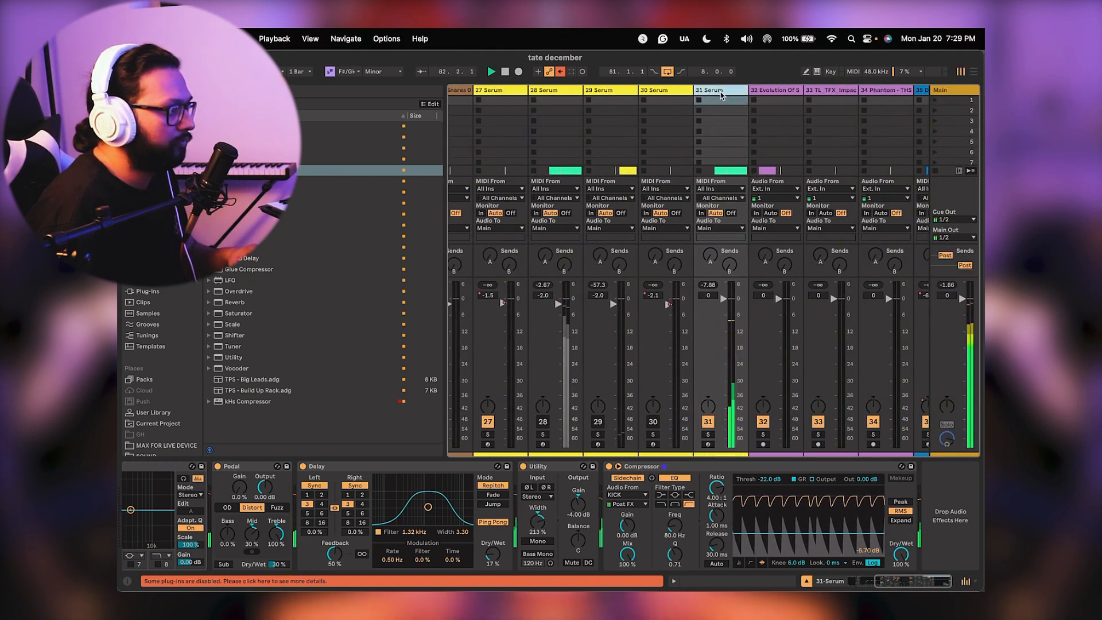
scroll(292, 480, "left", 5)
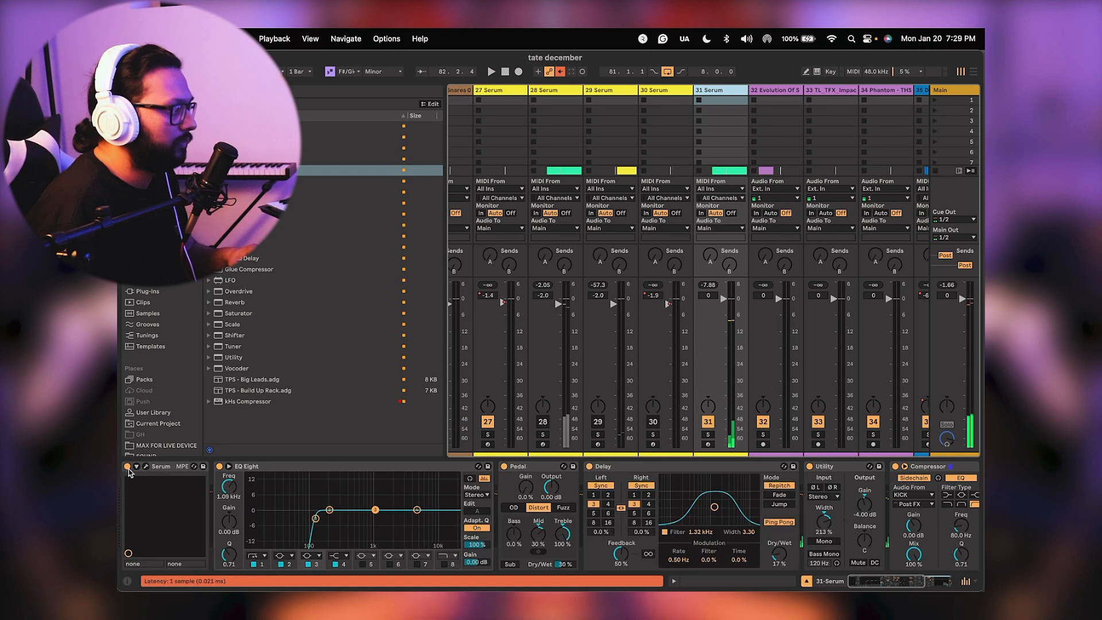
left_click(146, 466)
key("space")
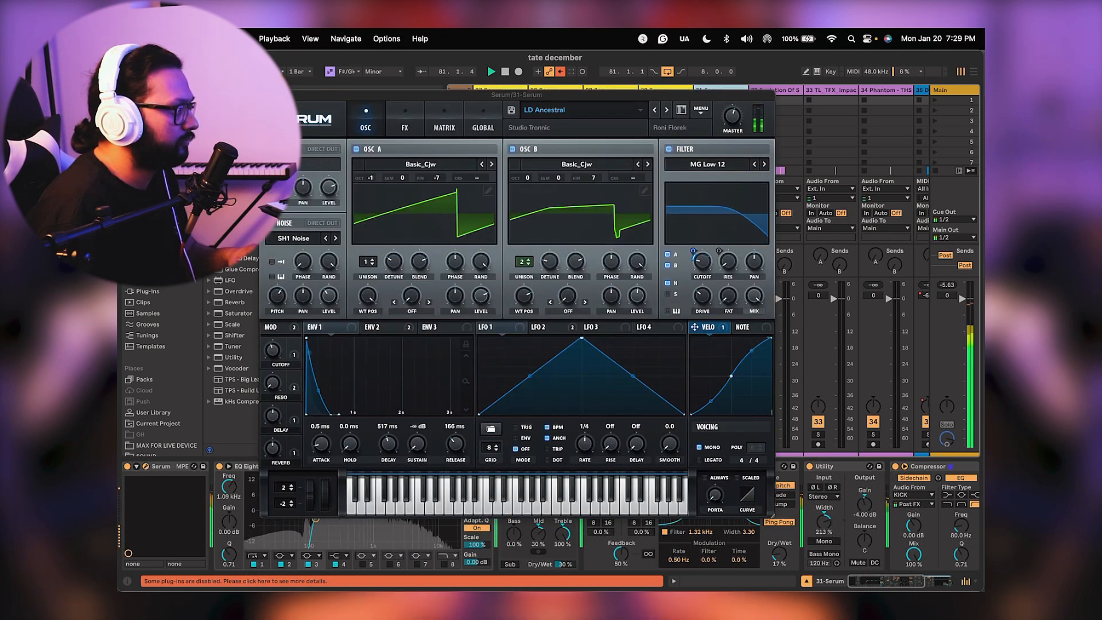
key("super+alt+p")
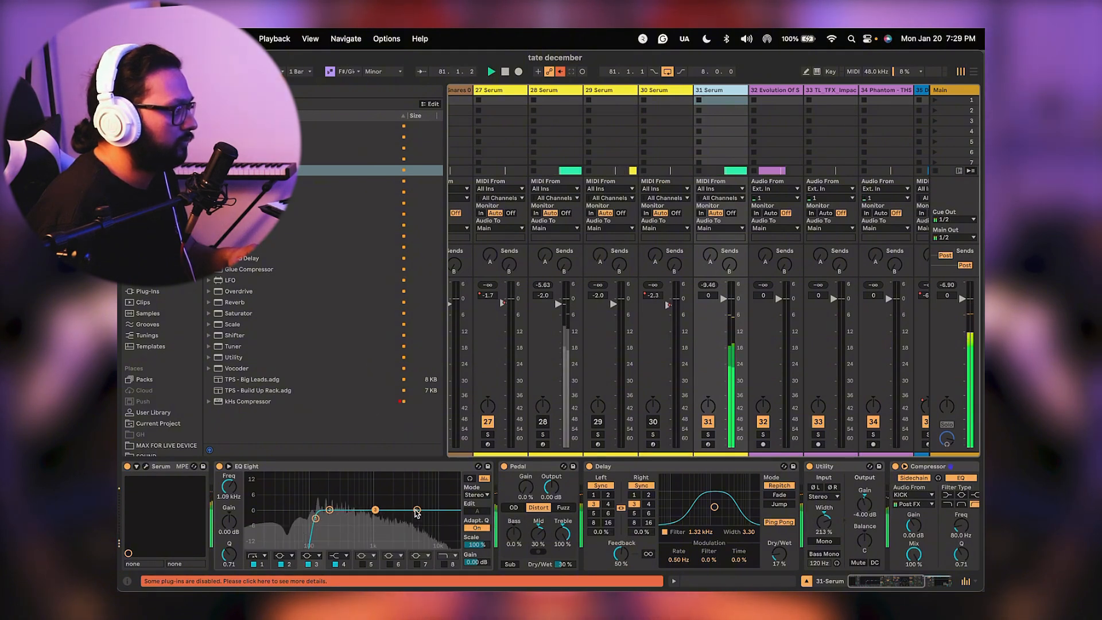
Boost the upper band of the 31 Serum track's EQ Eight by 3.10 dB at 4.35 kHz and audition it.
left_click_drag(416, 510, 412, 503)
key("space")
key("space")
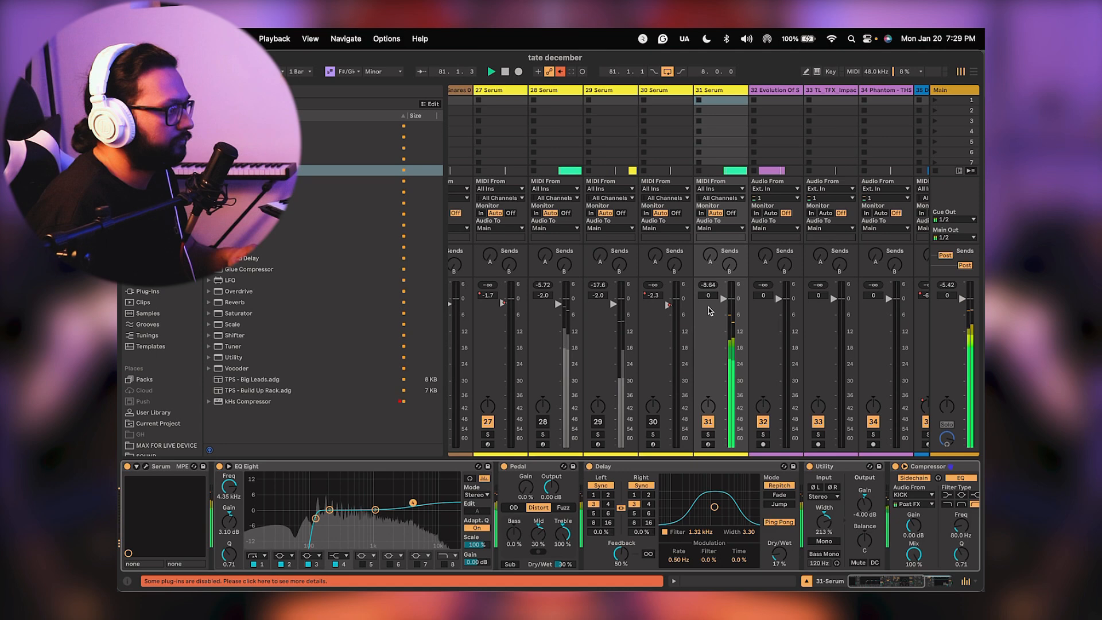
Move the 31 Serum track's Utility behind the Compressor and reset its stereo width to 100%.
left_click(826, 523)
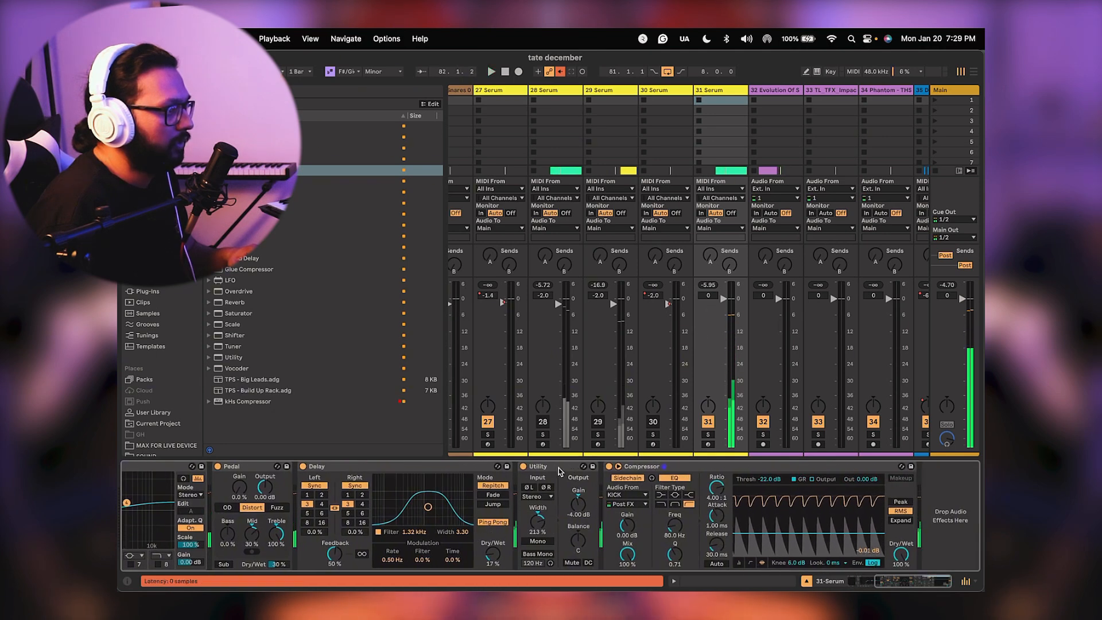
left_click_drag(877, 470, 829, 536)
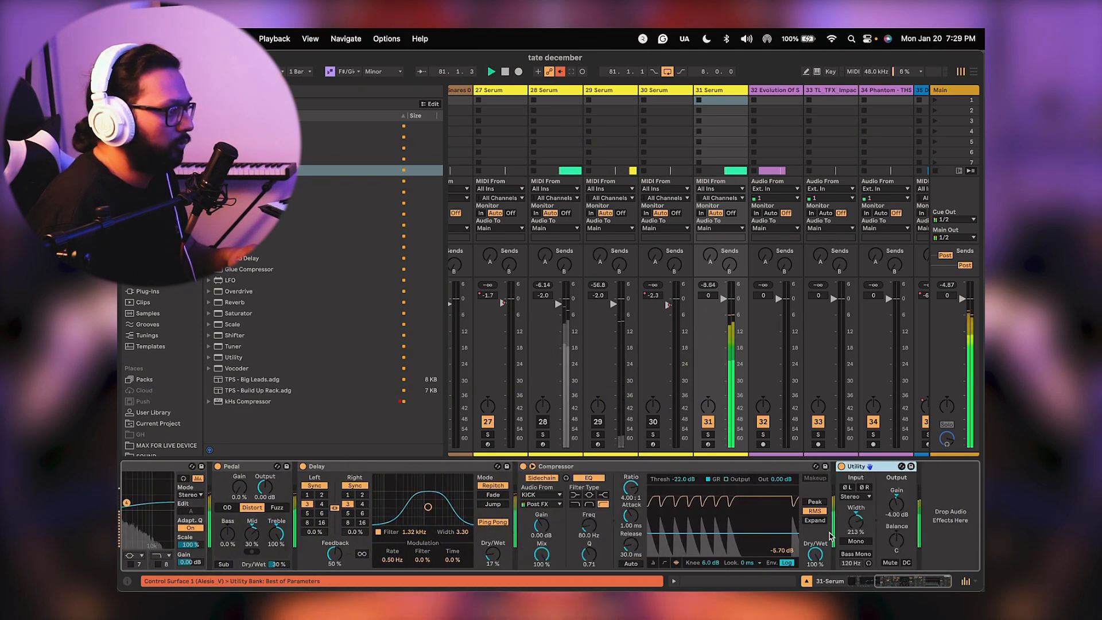
double_click(856, 520)
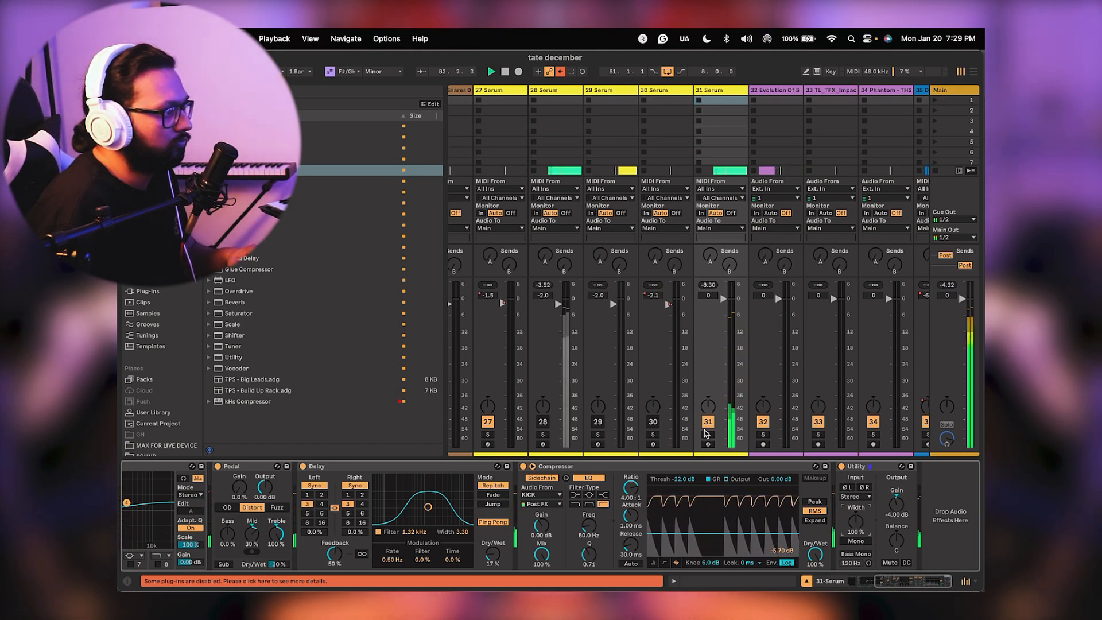
Compare the 28 Serum and 31 Serum tracks by soloing each during playback, leaving 28 Serum deactivated and both unsoloed.
left_click(543, 423)
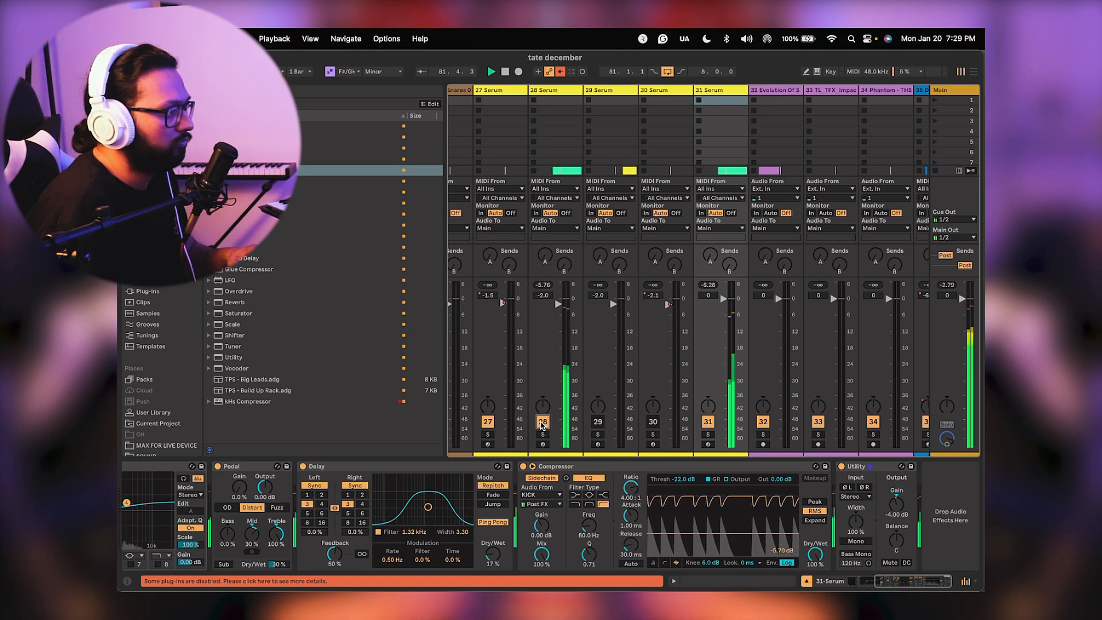
left_click(543, 434)
key("space")
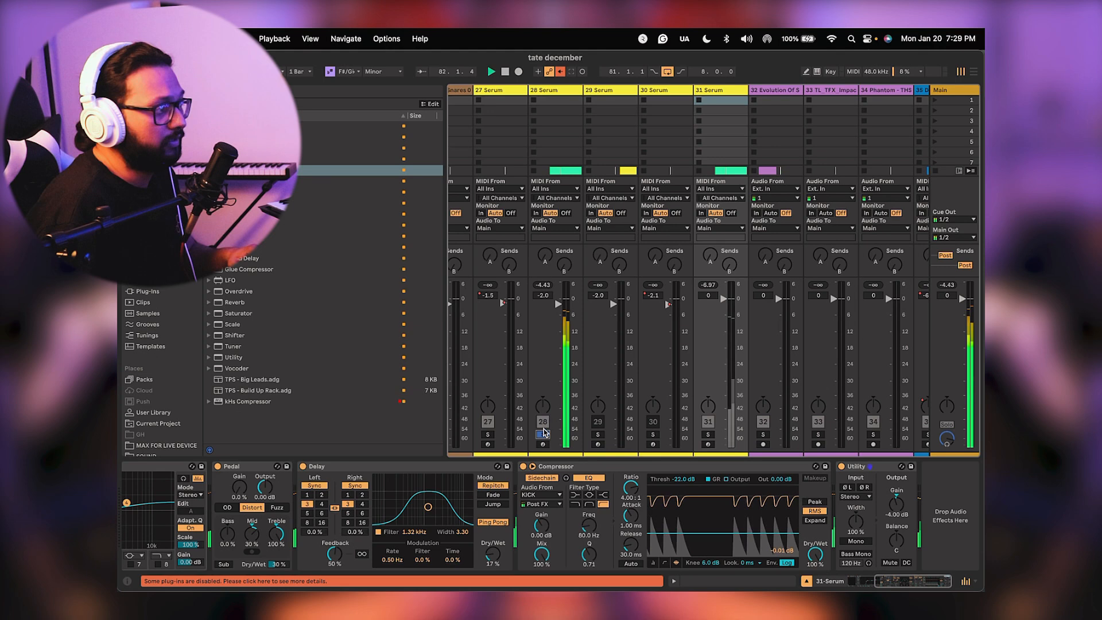
left_click(707, 435)
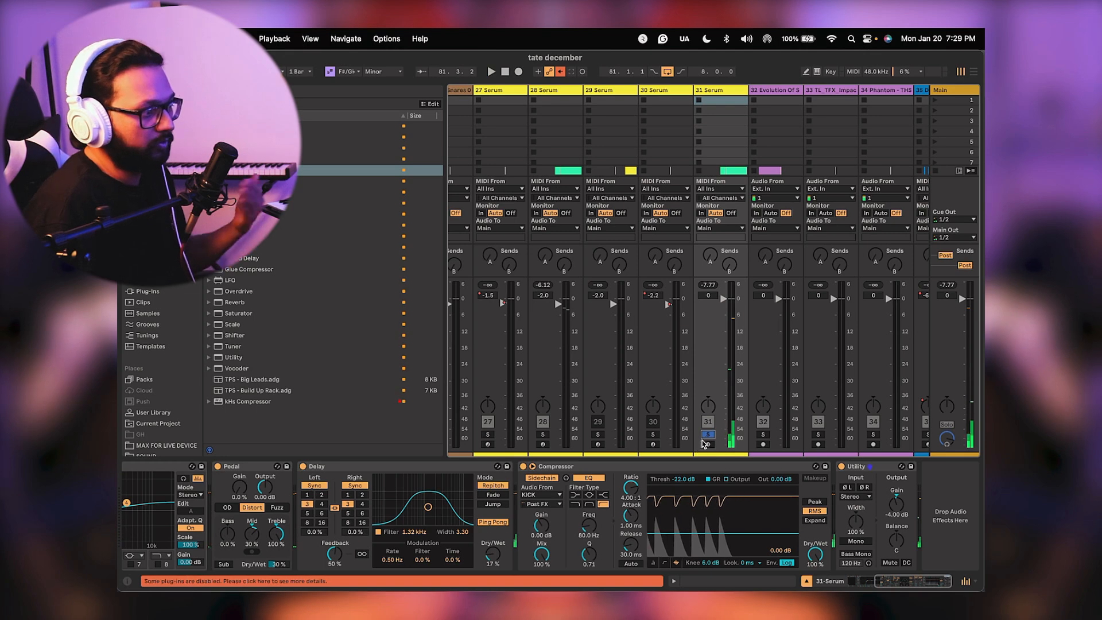
left_click(855, 523)
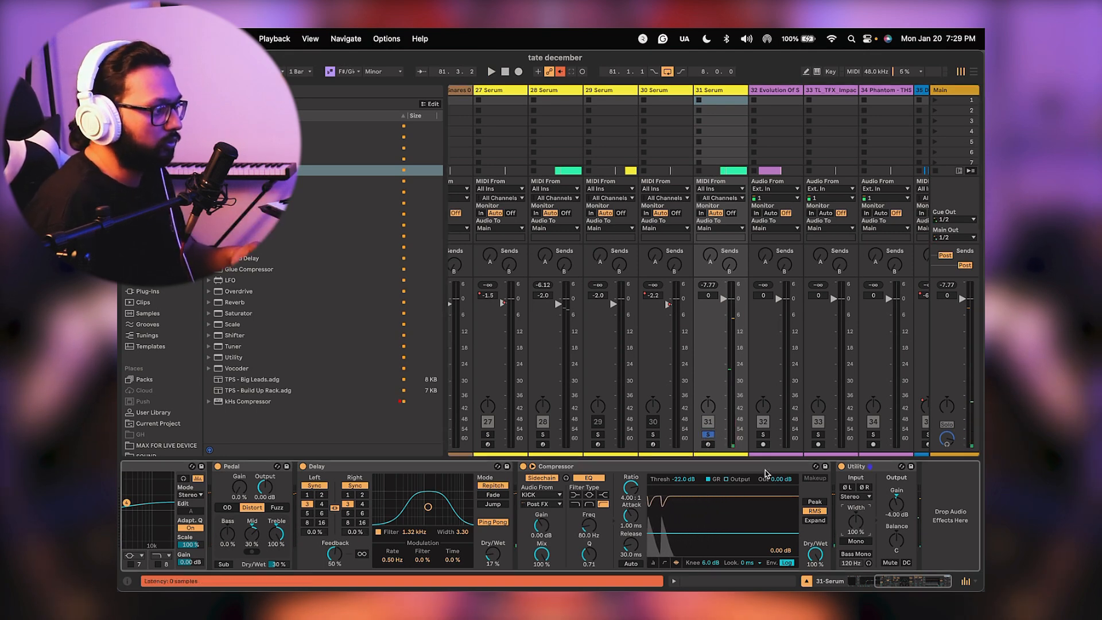
key("space")
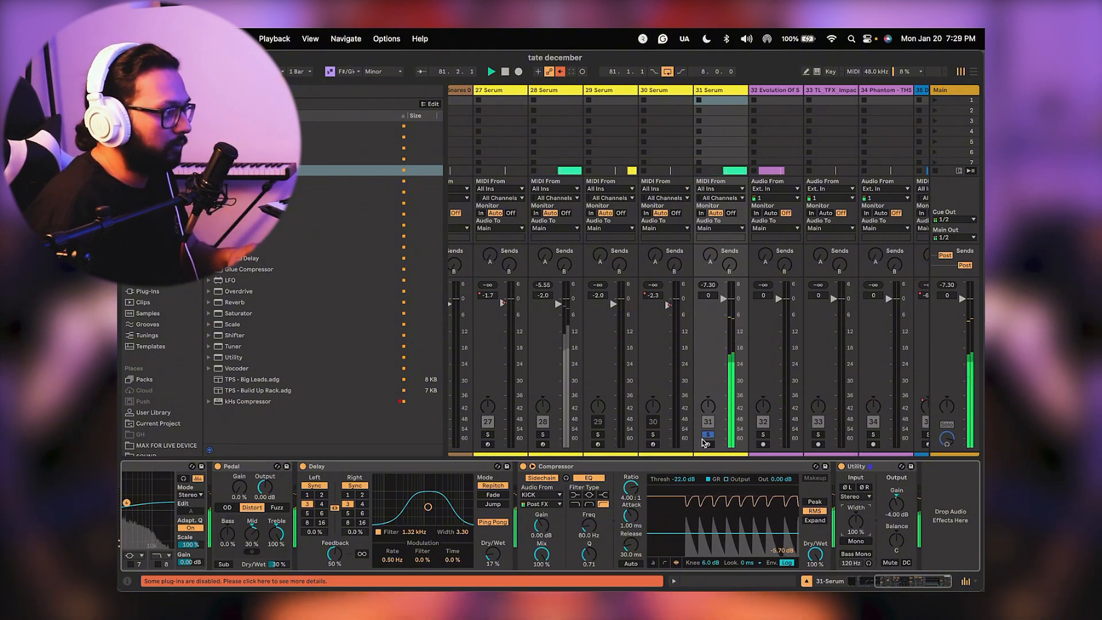
left_click(543, 435)
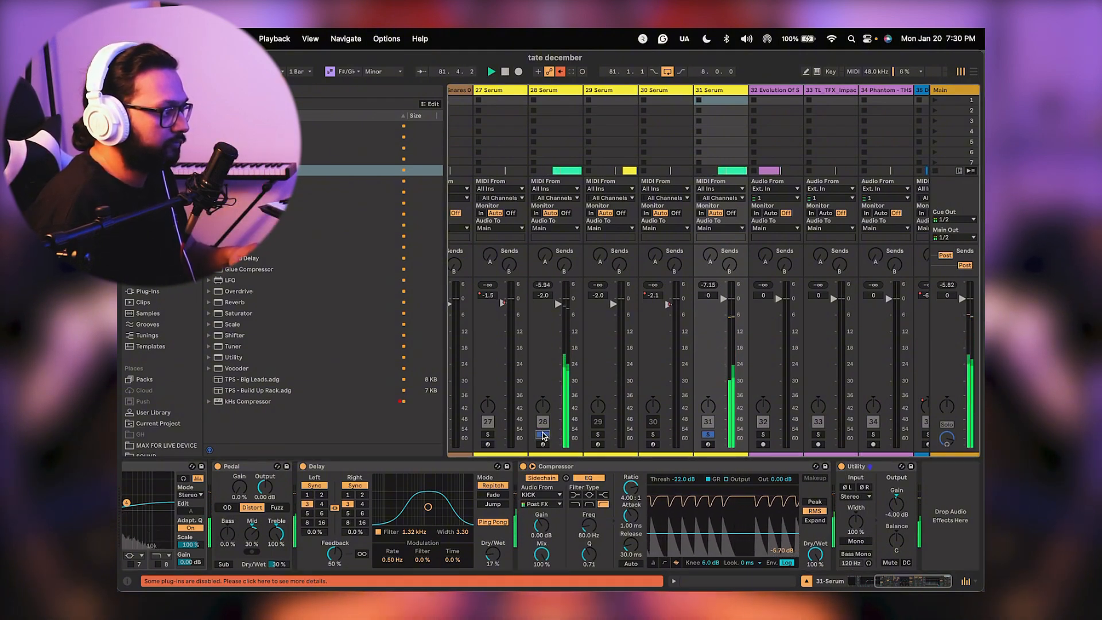
left_click(545, 436)
key("space")
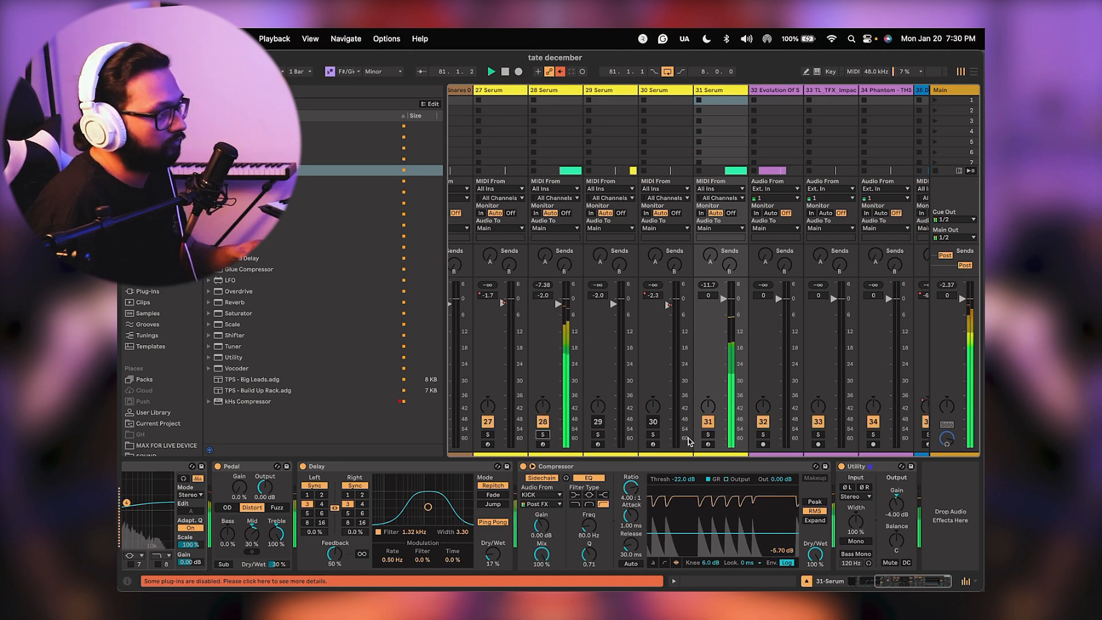
left_click(542, 421)
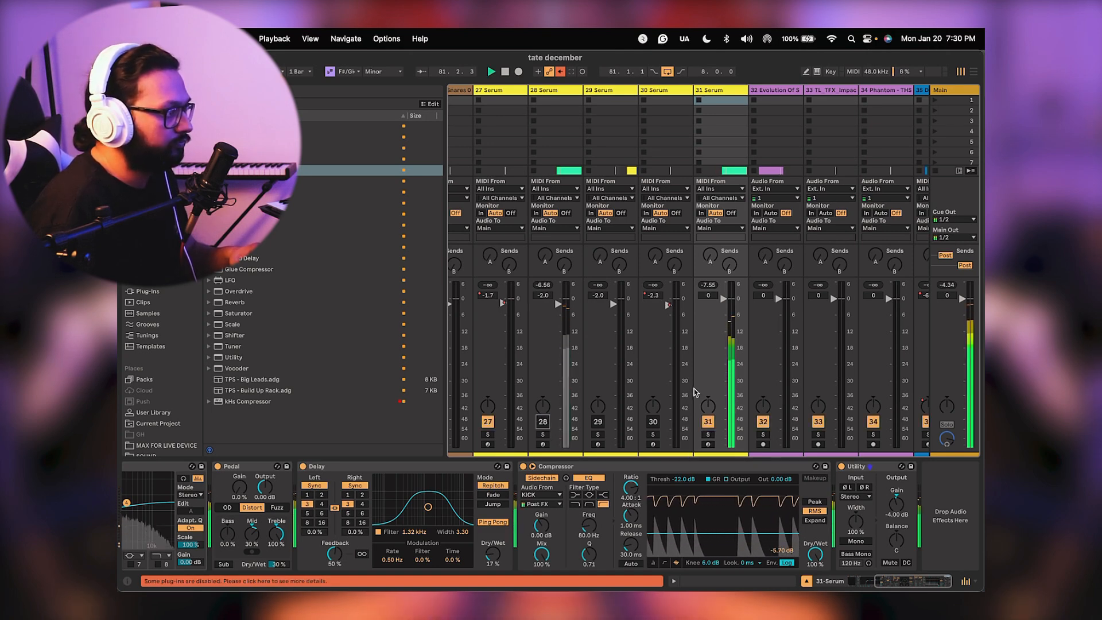
Try a Utility gain of -10 dB on the 31 Serum track in playback and settle on -8.00 dB.
left_click(895, 506)
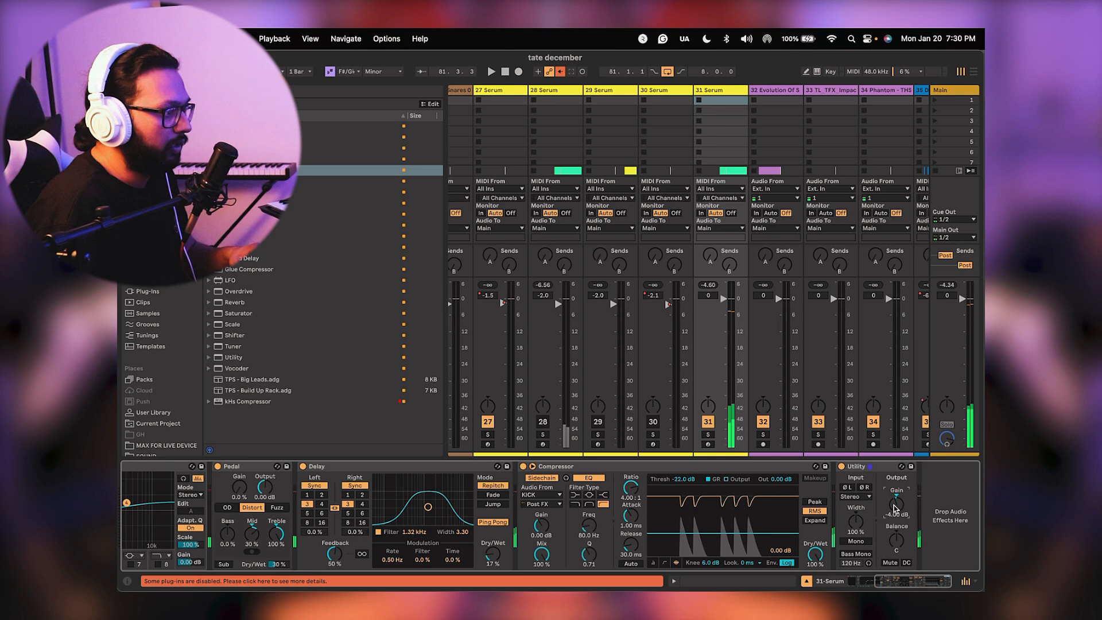
type("-10")
key("Return")
key("space")
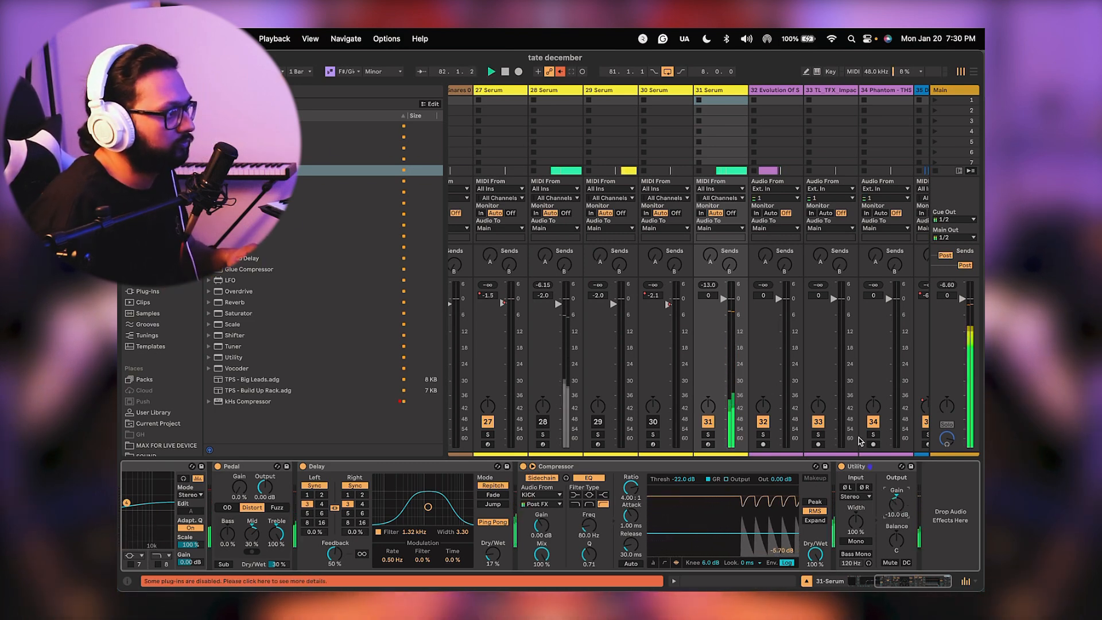
key("space")
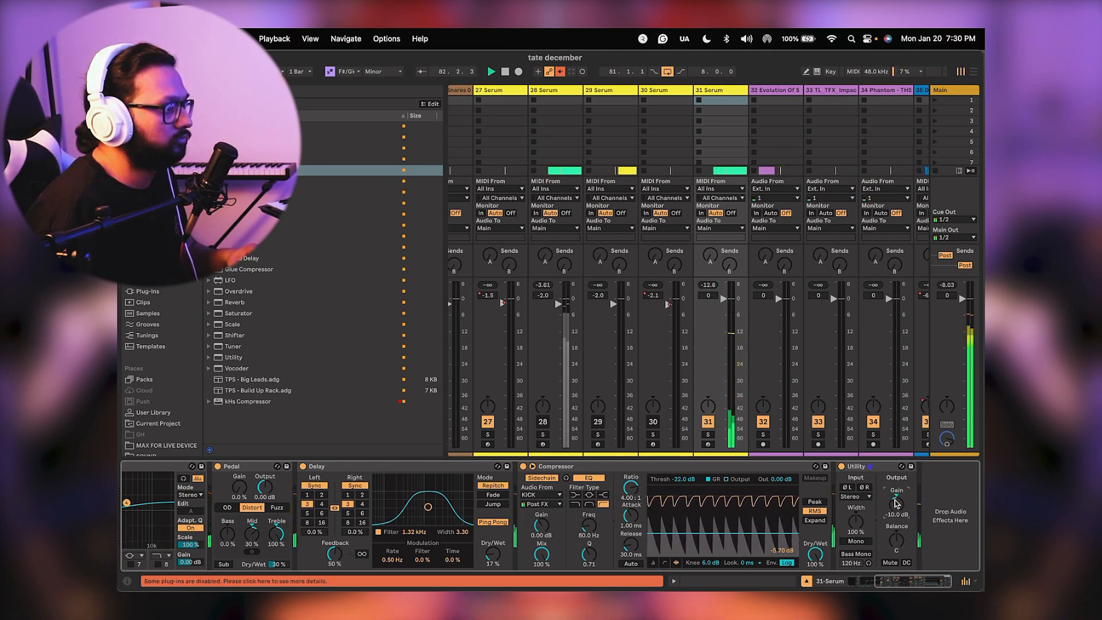
left_click_drag(896, 503, 896, 499)
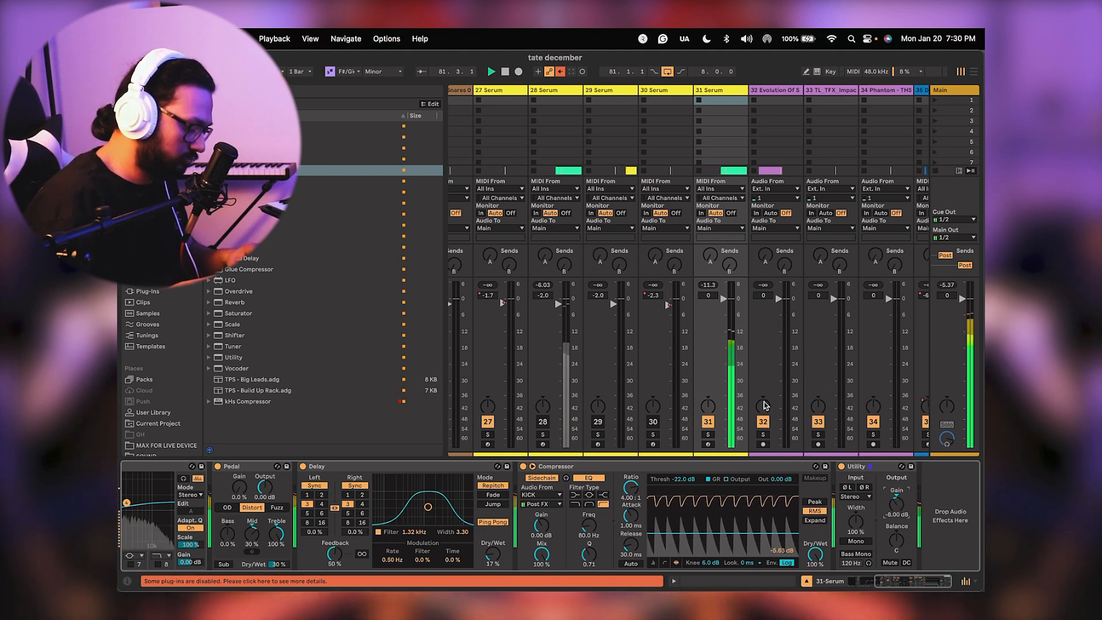
Expand the LOW END and BASS groups and audition BASS and SUB in solo, leaving both unsoloed and MID deactivated.
scroll(585, 382, "left", 10)
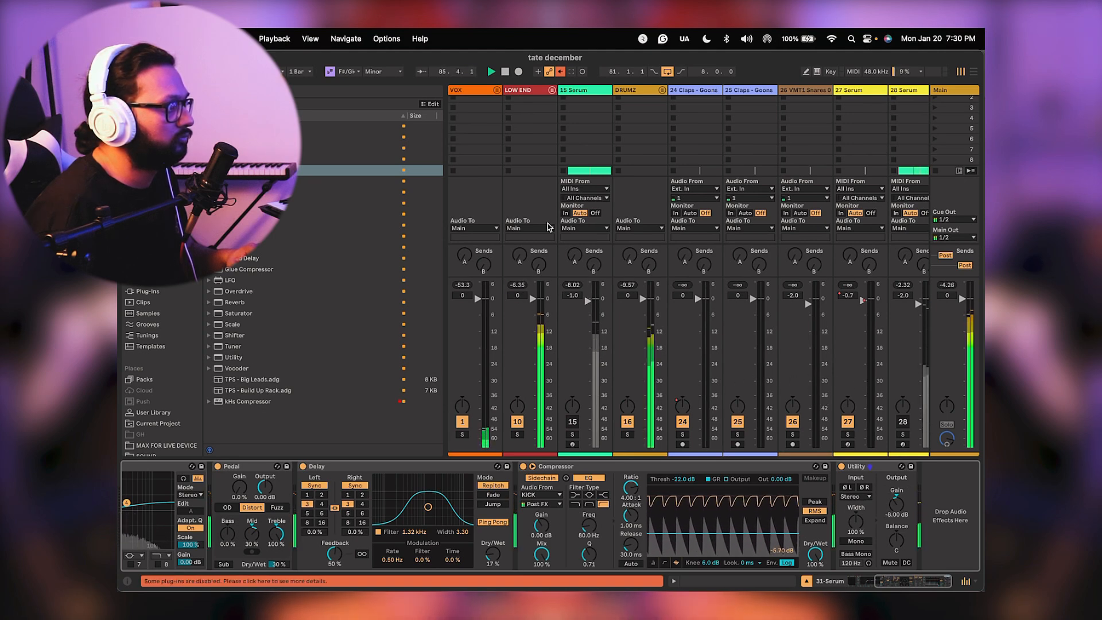
left_click(551, 90)
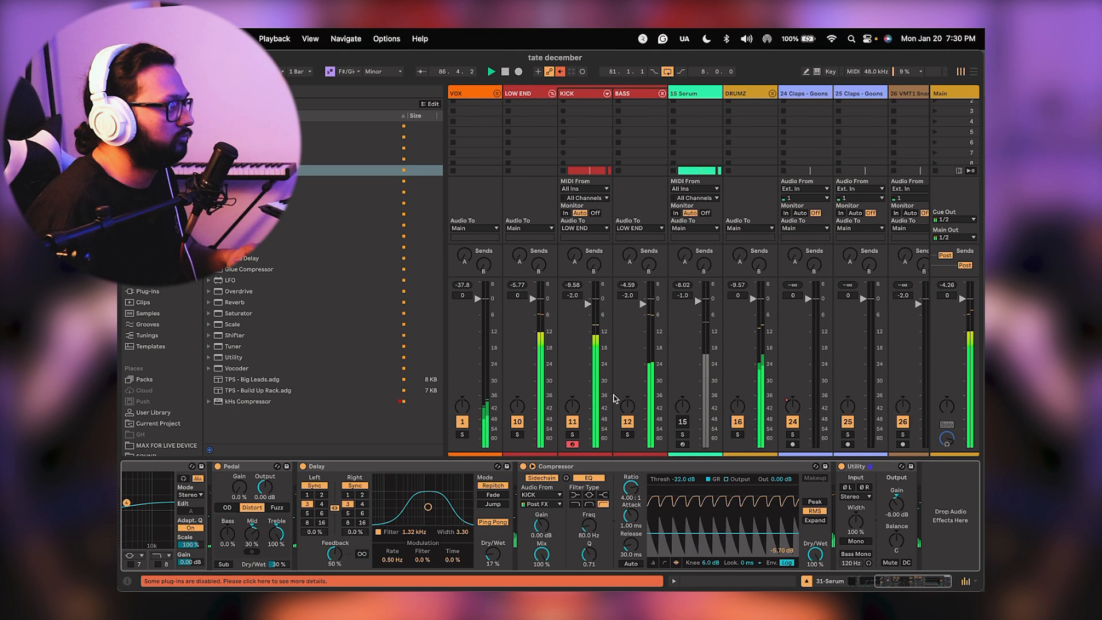
left_click(628, 435)
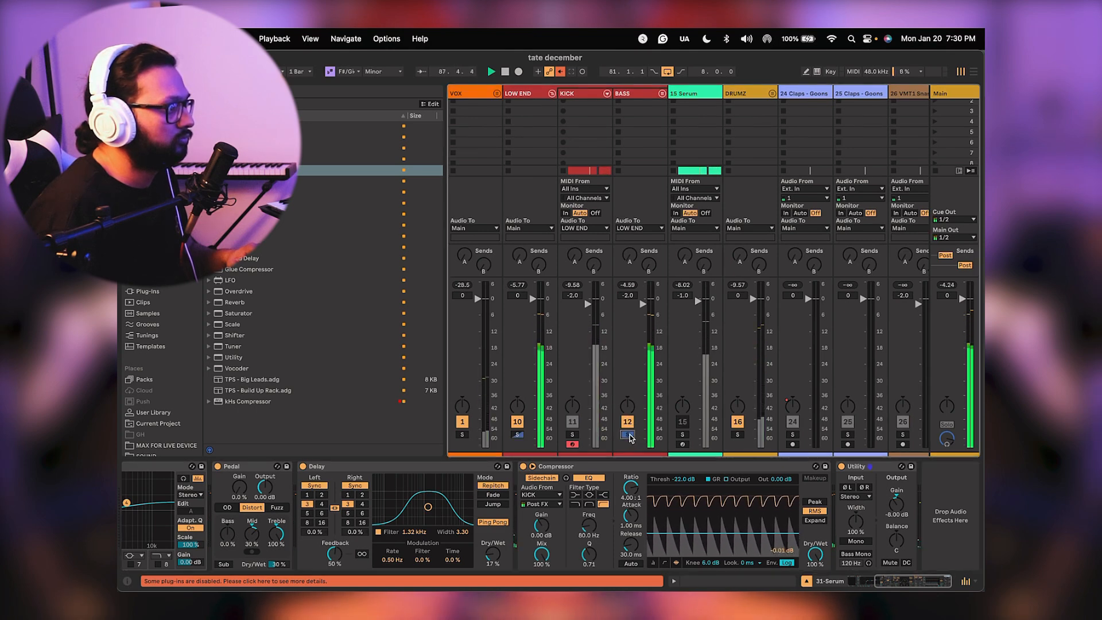
left_click(662, 93)
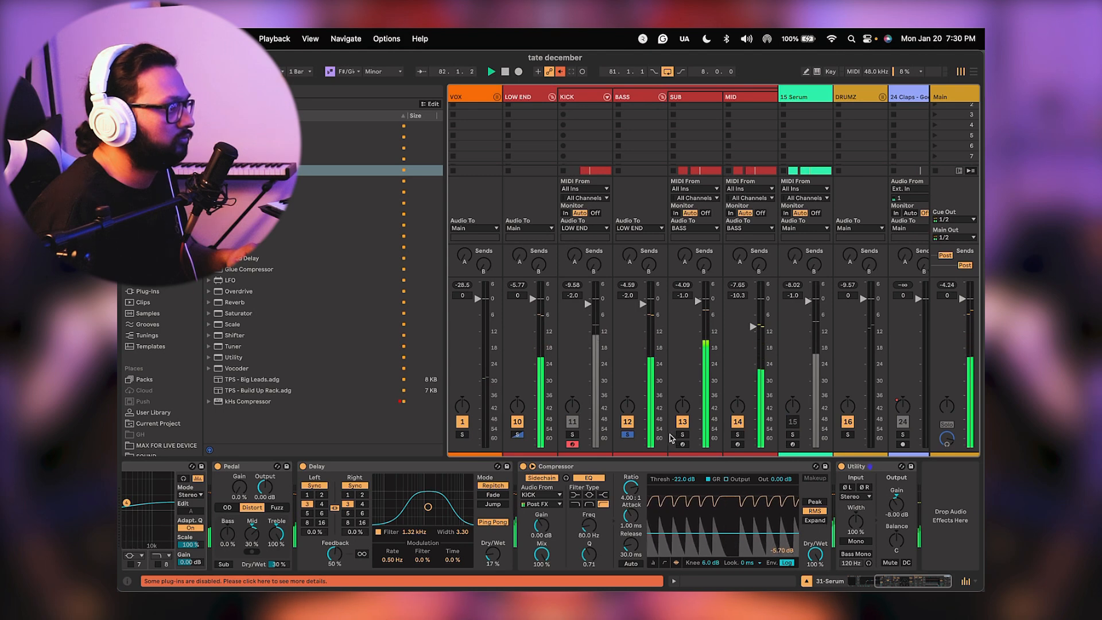
left_click(737, 434)
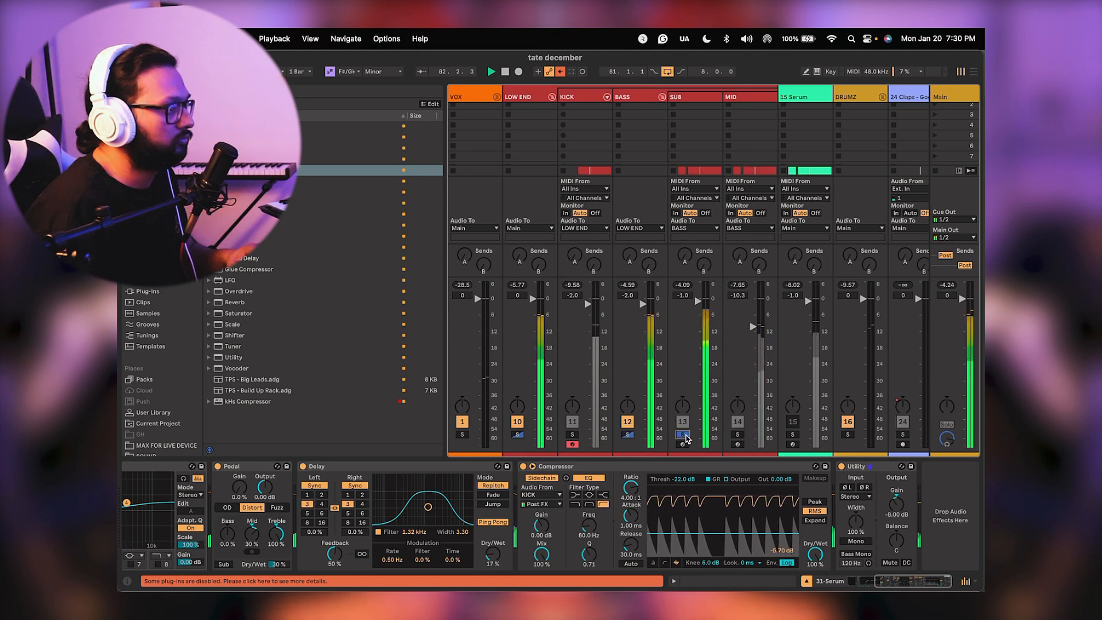
left_click(737, 434)
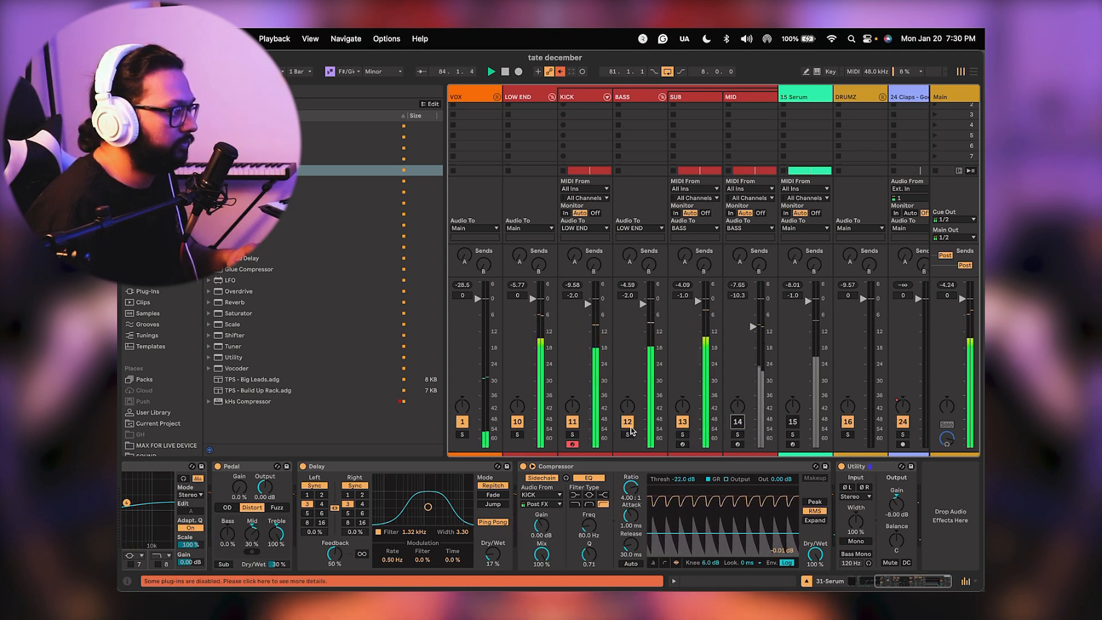
Try the SUB track's volume at -8.5 dB against the kick in playback and settle on -6.8 dB.
left_click(694, 98)
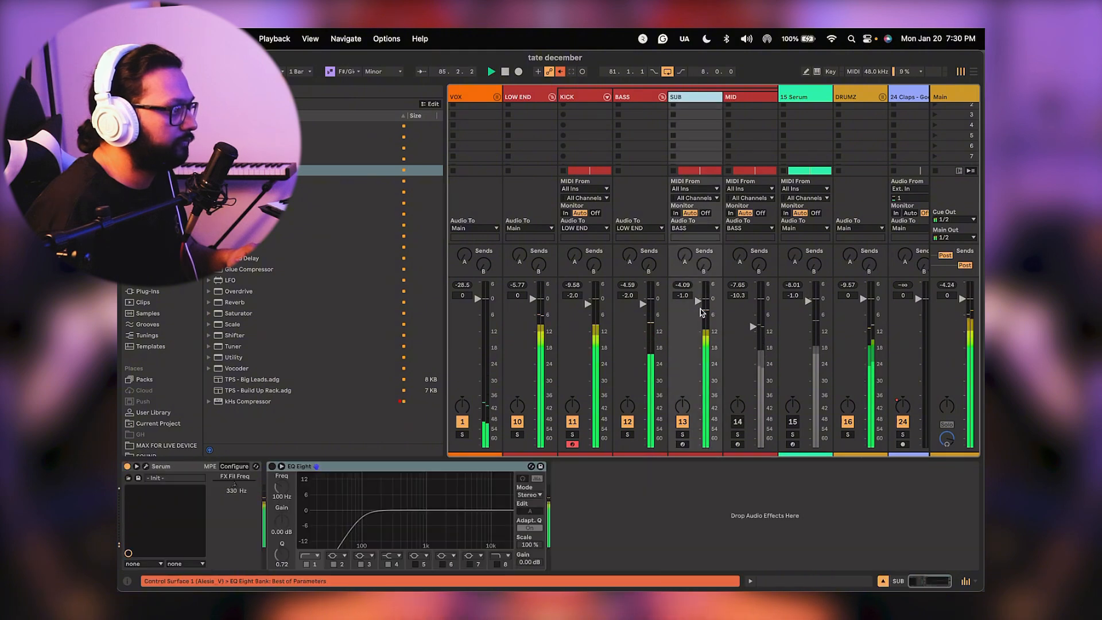
left_click_drag(697, 303, 698, 322)
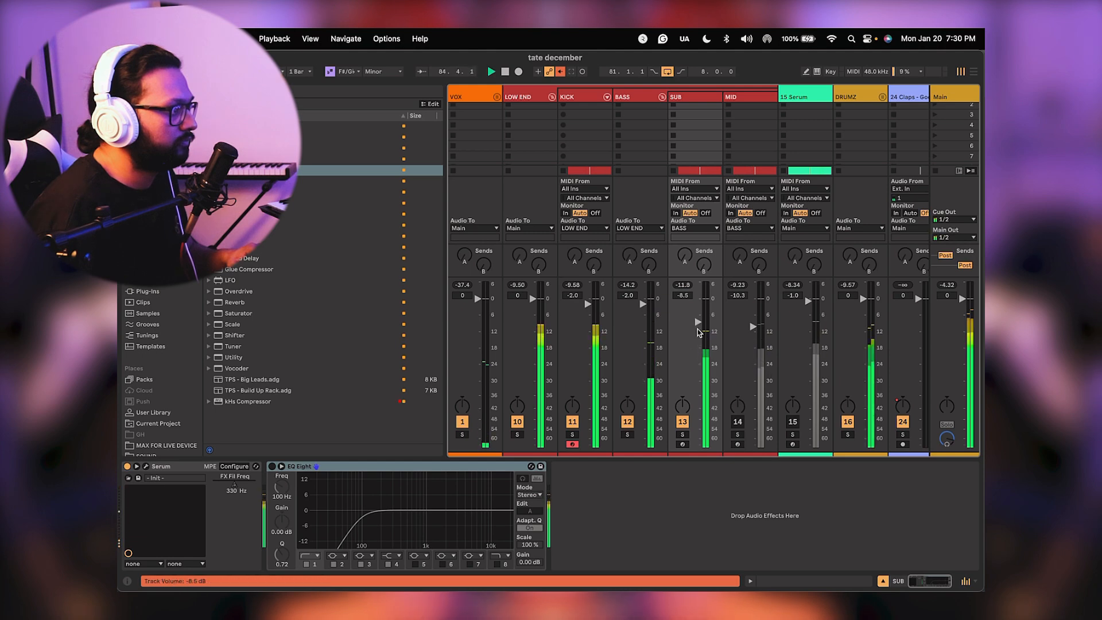
left_click(631, 100)
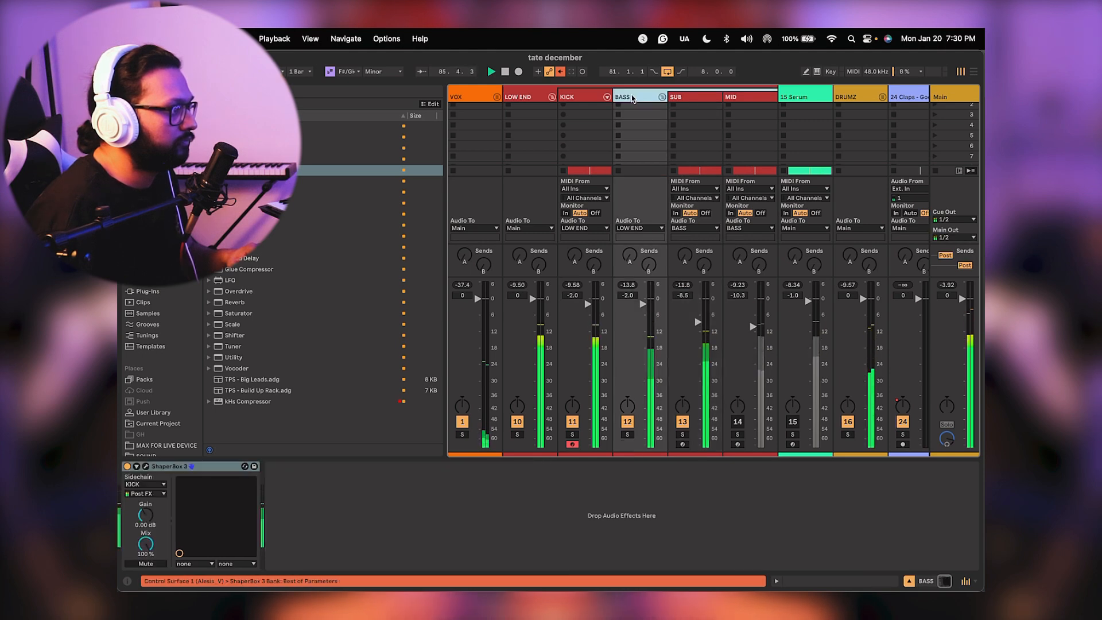
left_click(688, 99)
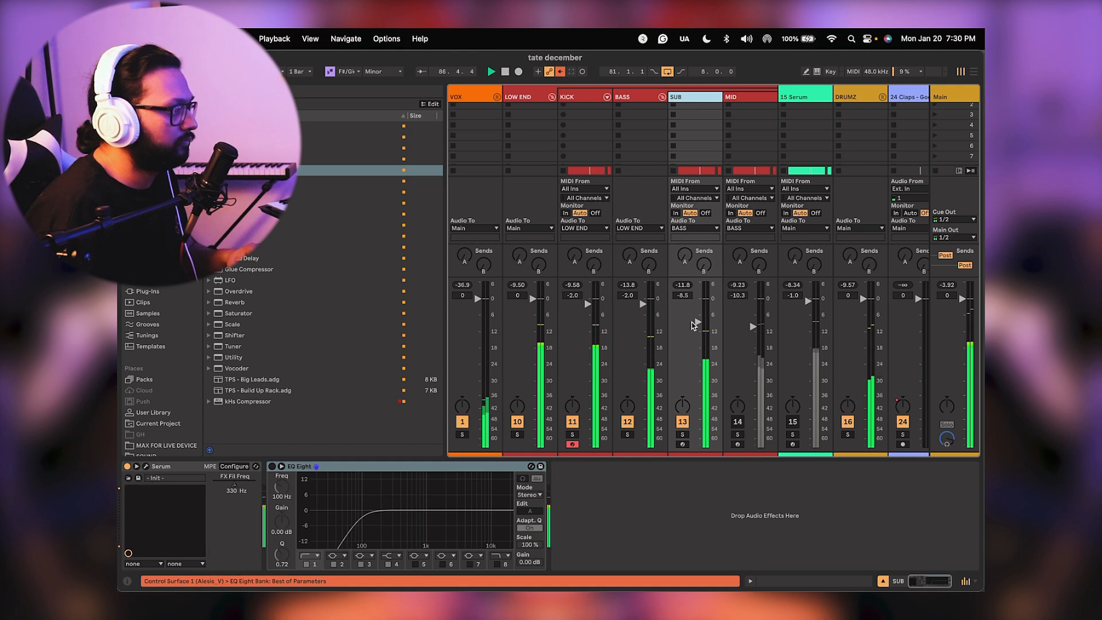
left_click_drag(696, 322, 696, 317)
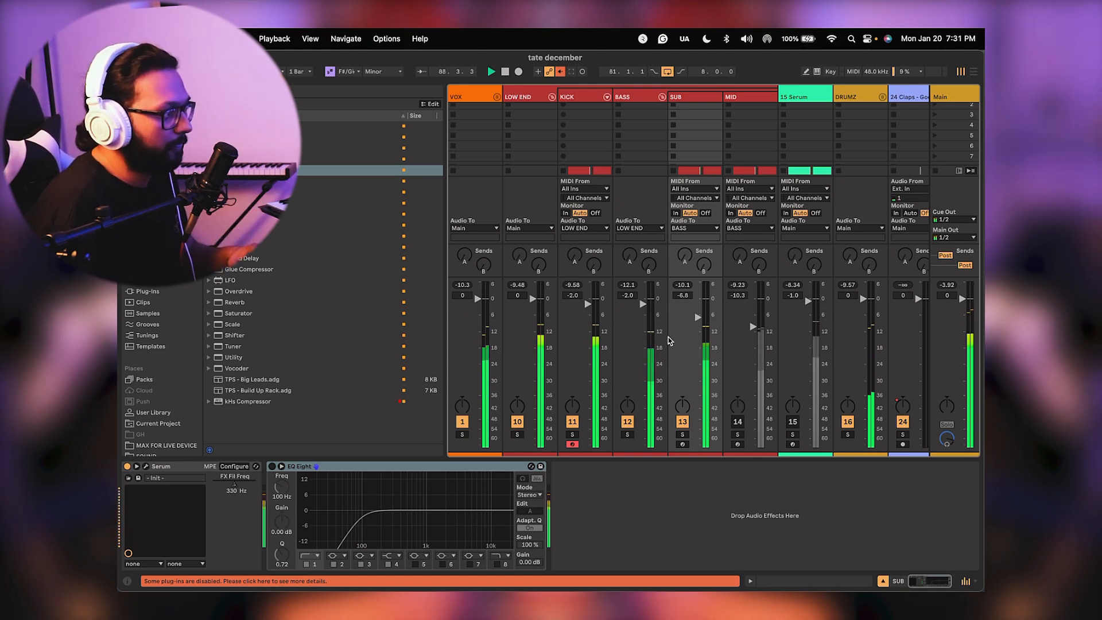
Reactivate the MID track and fold the BASS and LOW END groups.
left_click(737, 422)
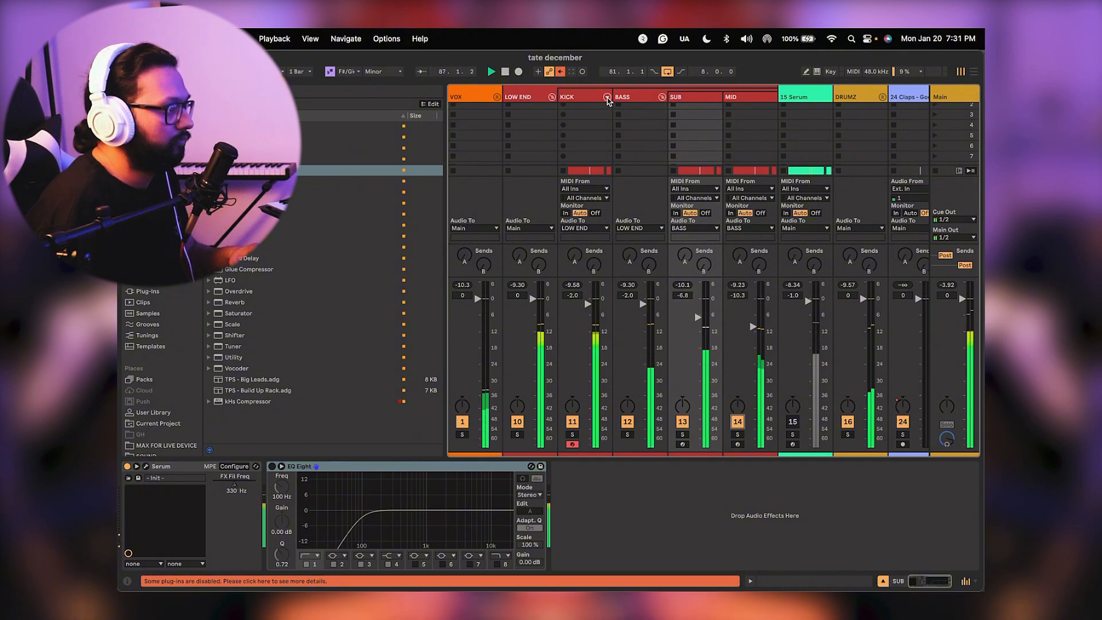
left_click(662, 98)
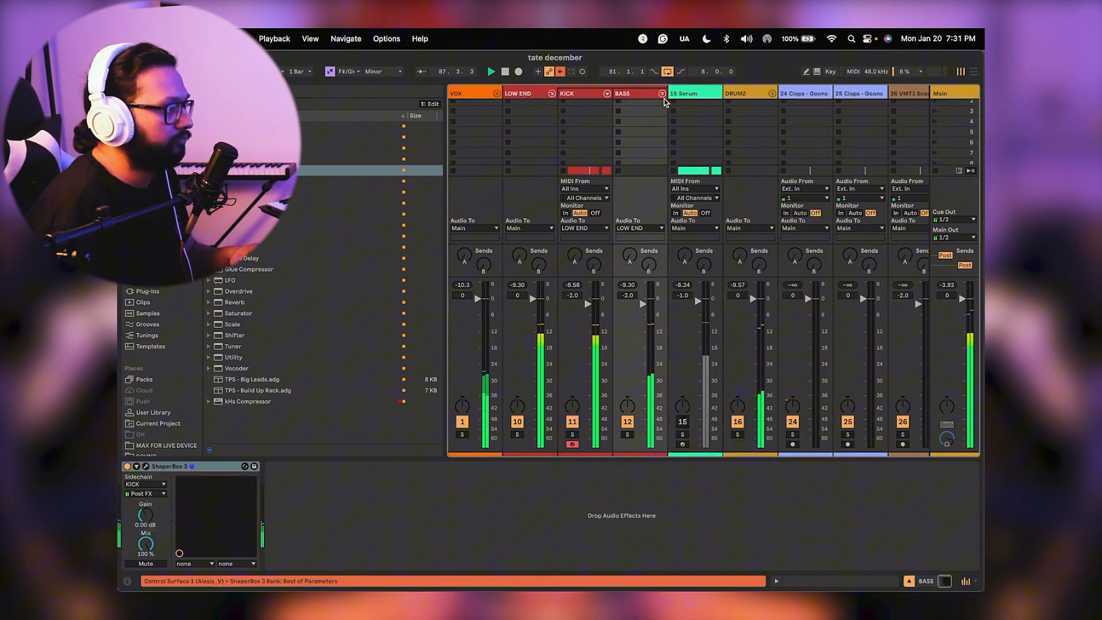
left_click(551, 94)
Return to the arrangement, raise the 31 Serum track's Utility gain to -6.00 dB and audition it in the loop.
scroll(756, 288, "right", 10)
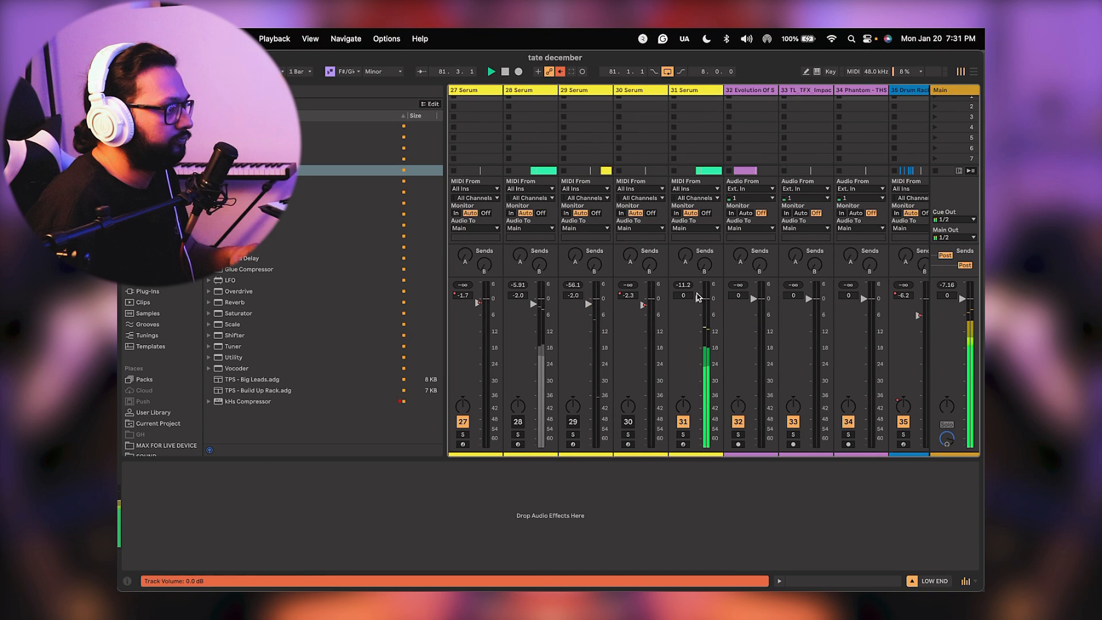
key("Tab")
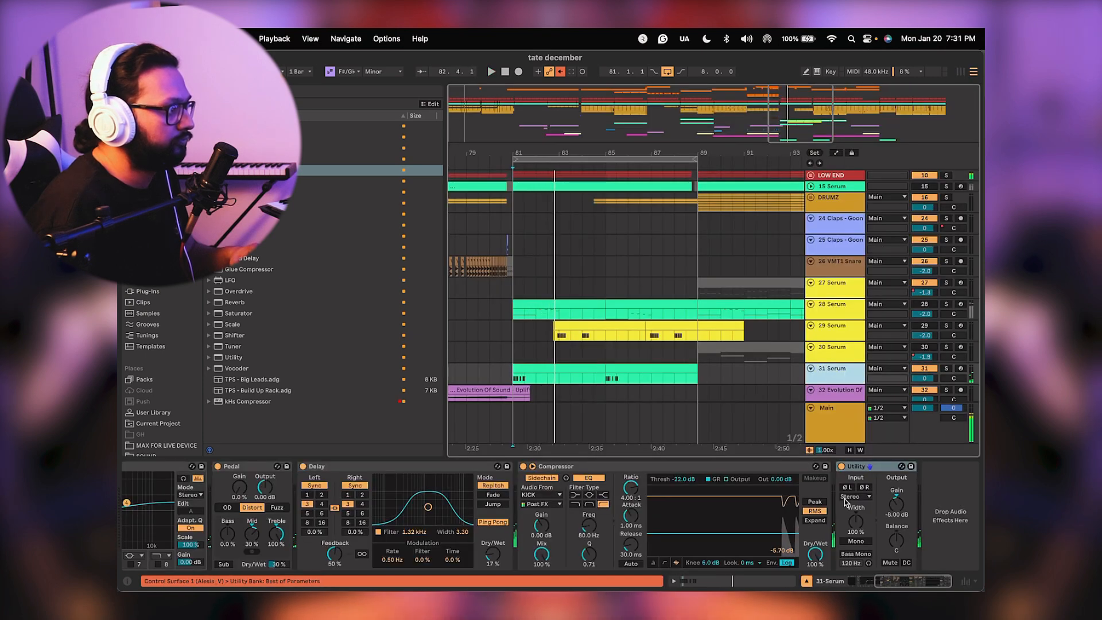
key("space")
key("space")
left_click(896, 510)
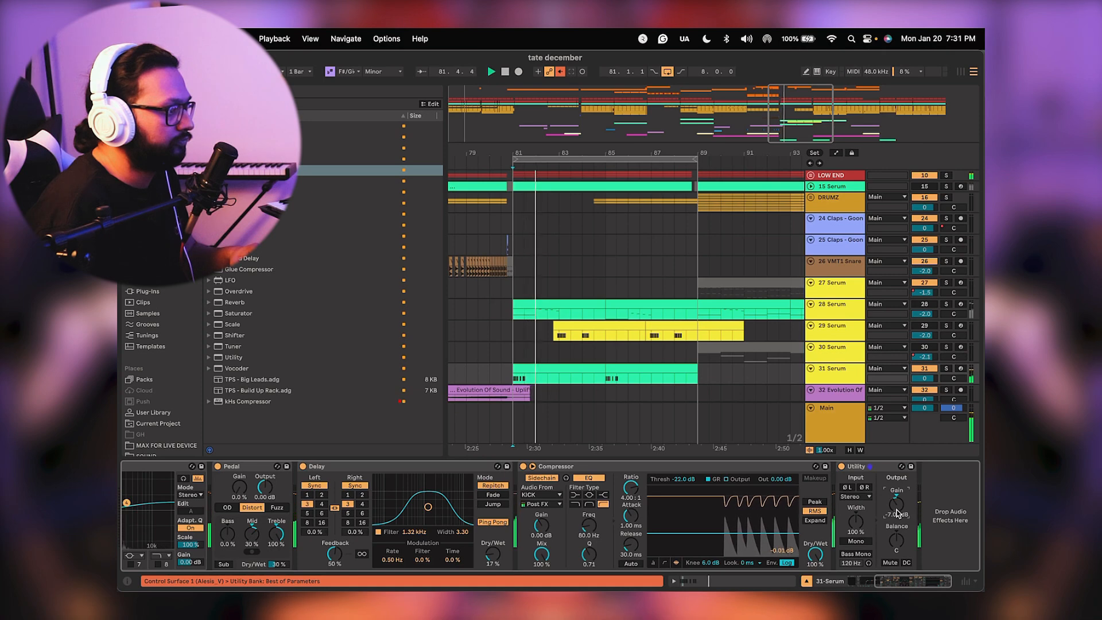
type("-6")
key("Return")
key("space")
key("space")
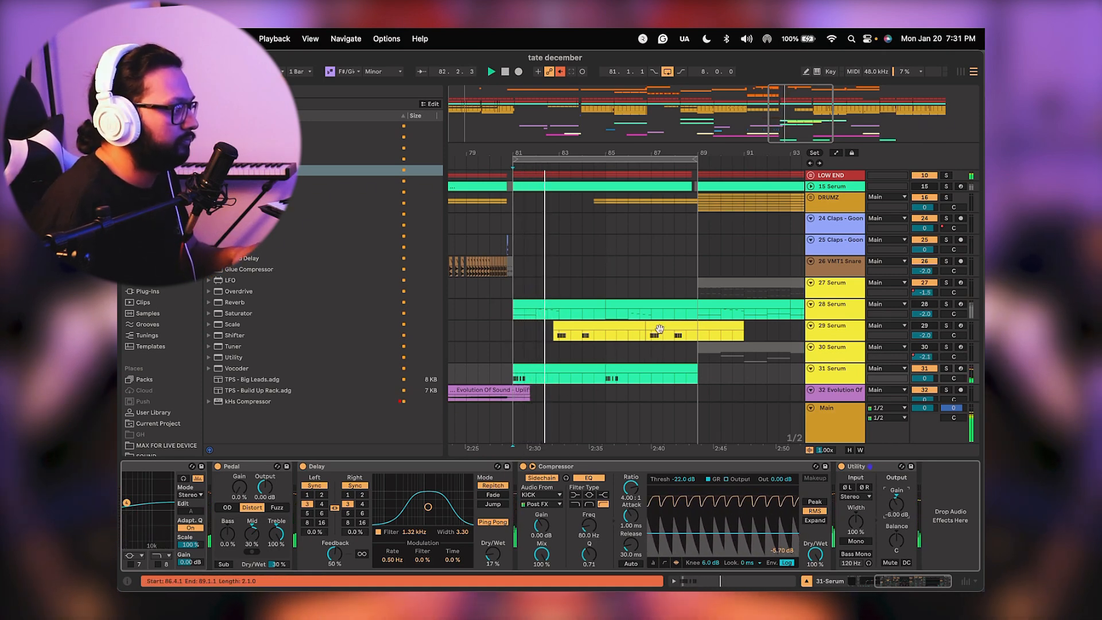
Activate the 29 Serum track, audition it from about bar 83 in the mix and solo it.
scroll(758, 344, "down", 1)
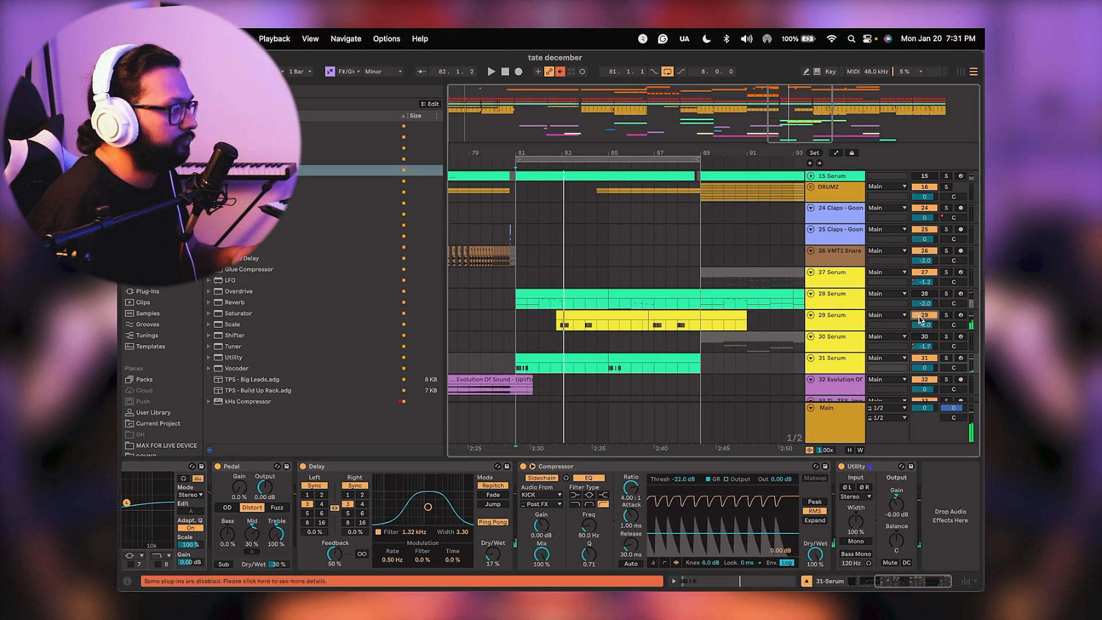
left_click(566, 330)
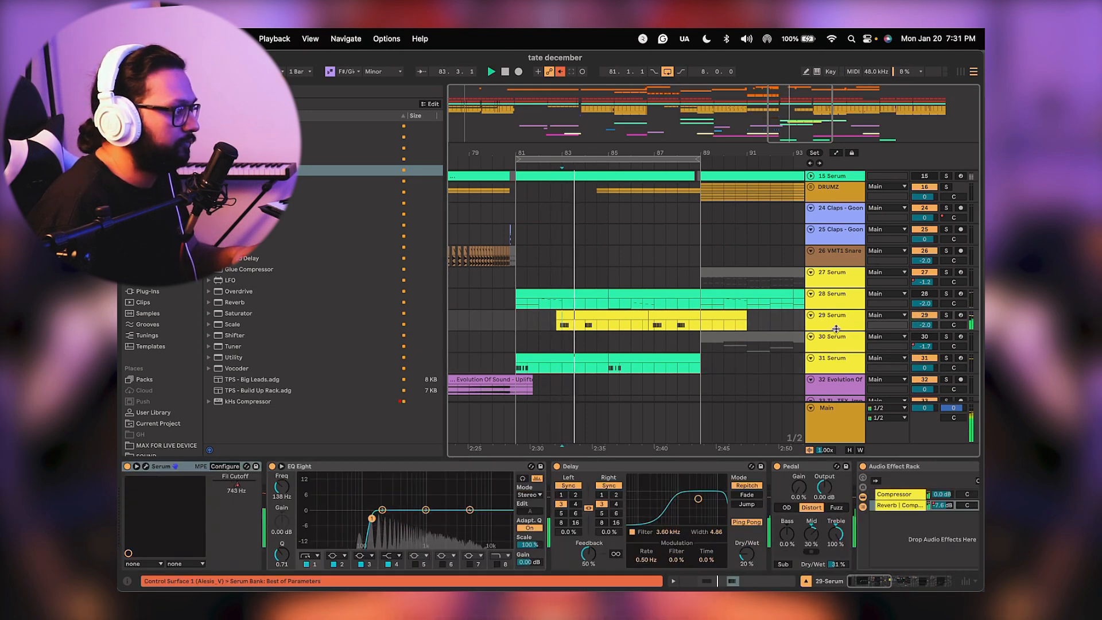
key("space")
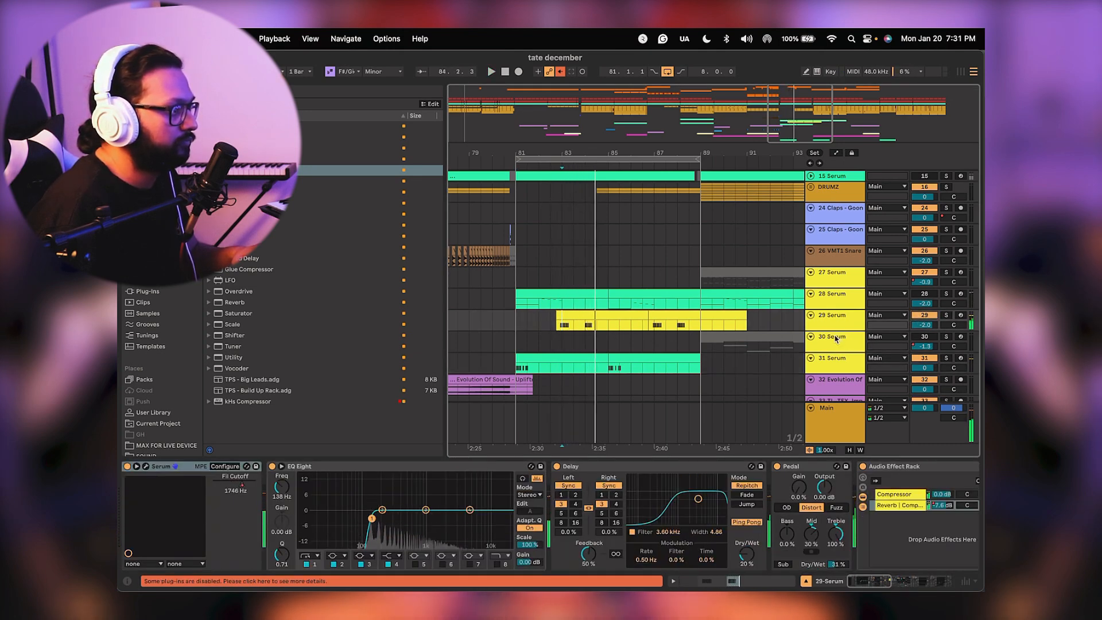
key("space")
left_click(842, 321)
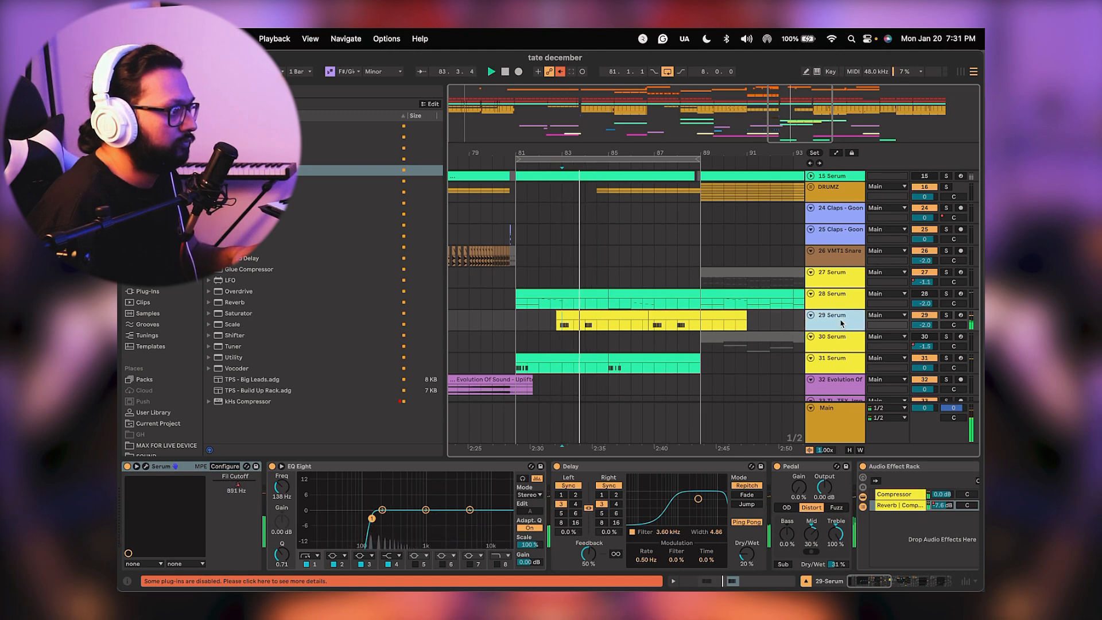
scroll(785, 504, "right", 5)
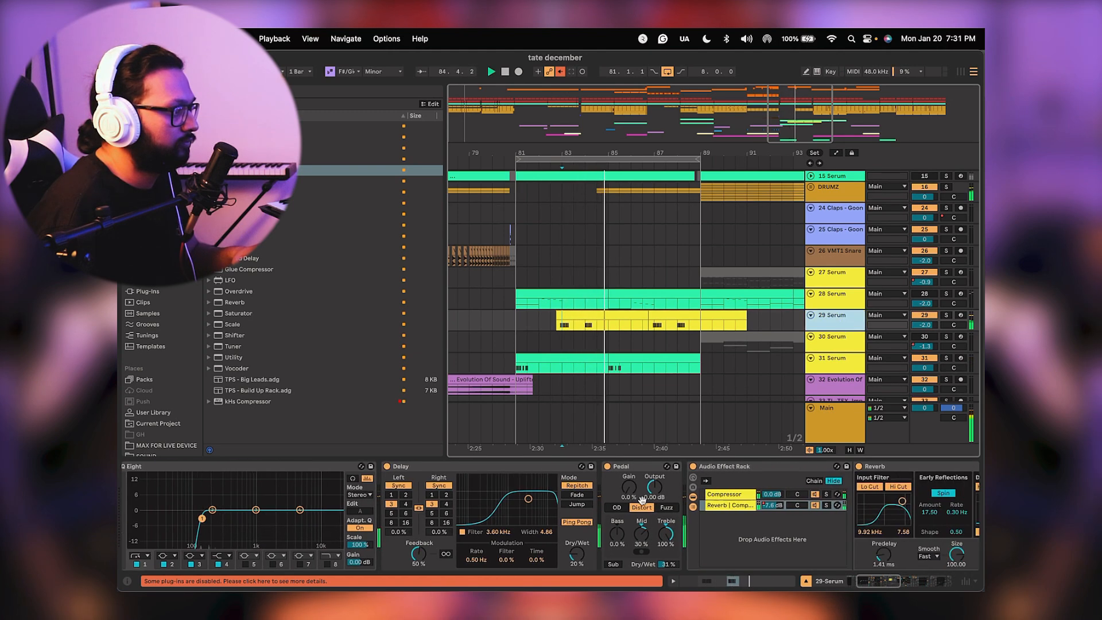
left_click(549, 319)
key("space")
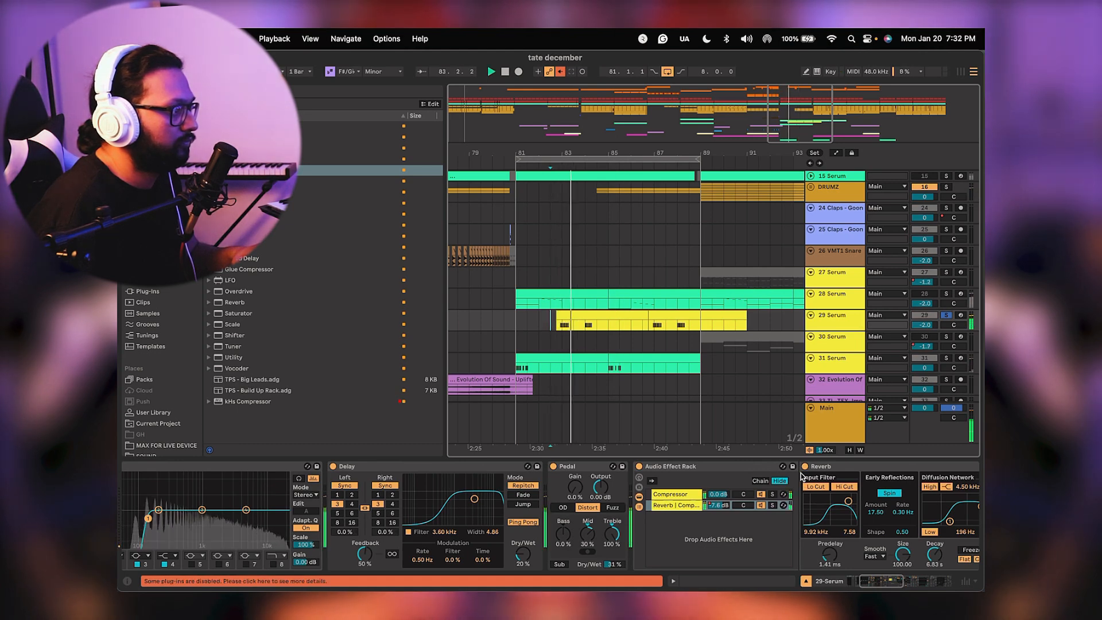
Inspect the soloed 29 Serum track's device chain during playback and collapse its Audio Effect Rack.
scroll(415, 519, "right", 5)
scroll(416, 519, "right", 5)
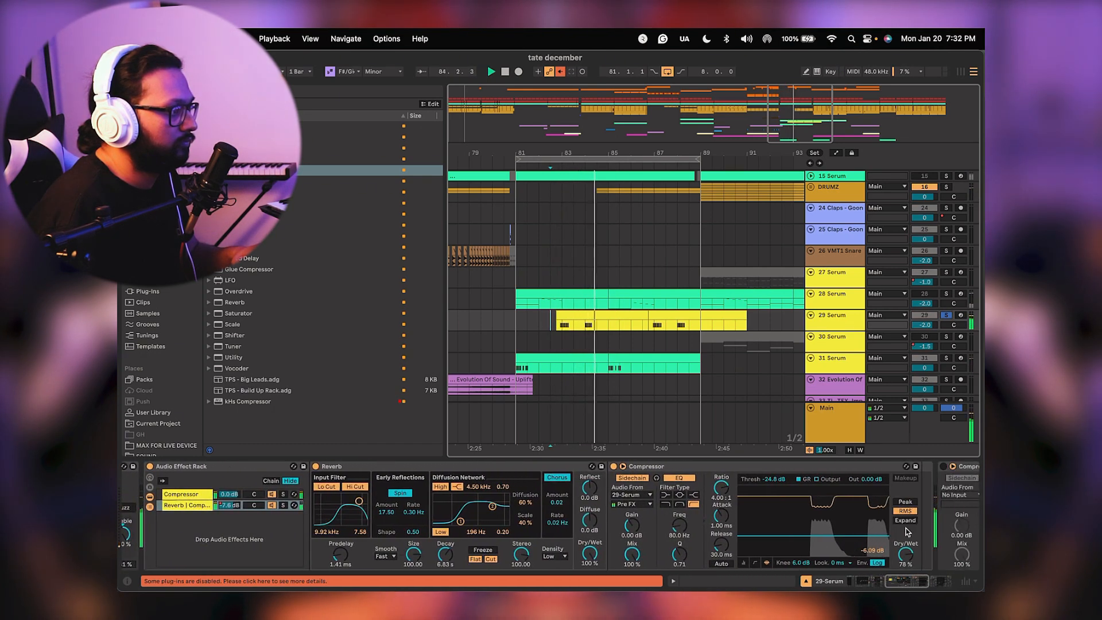
scroll(457, 528, "left", 5)
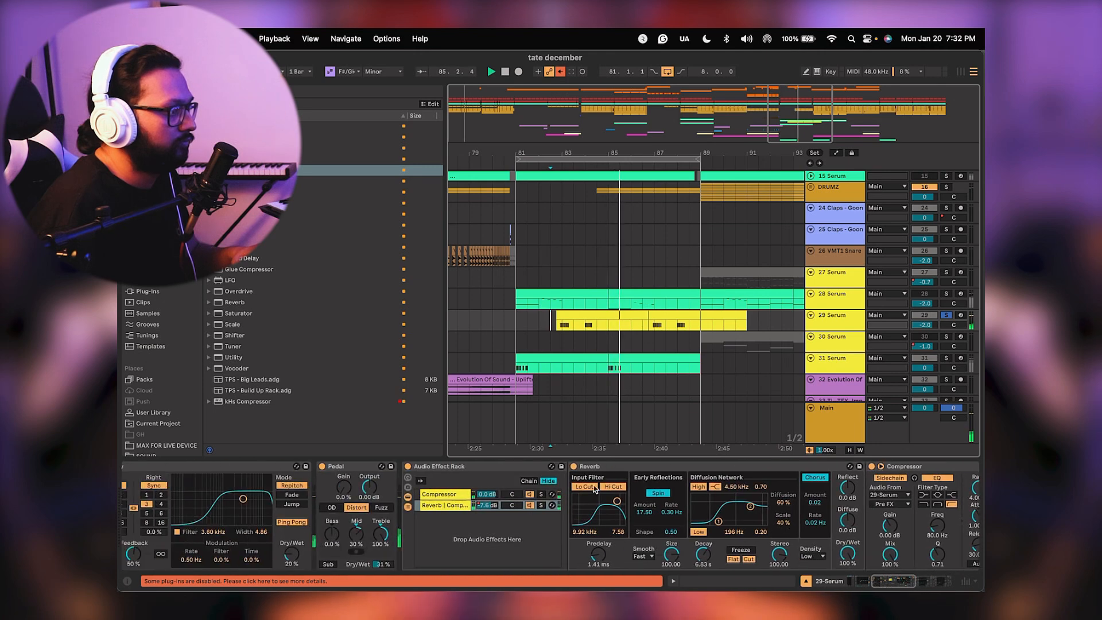
left_click(482, 471)
double_click(284, 467)
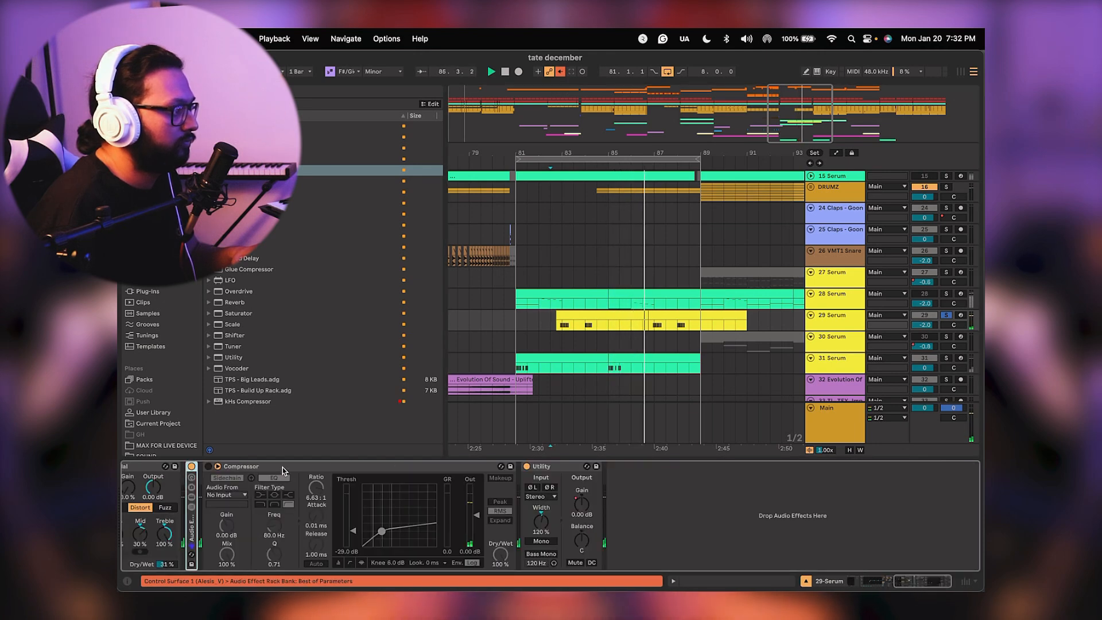
scroll(281, 508, "left", 10)
scroll(505, 505, "left", 5)
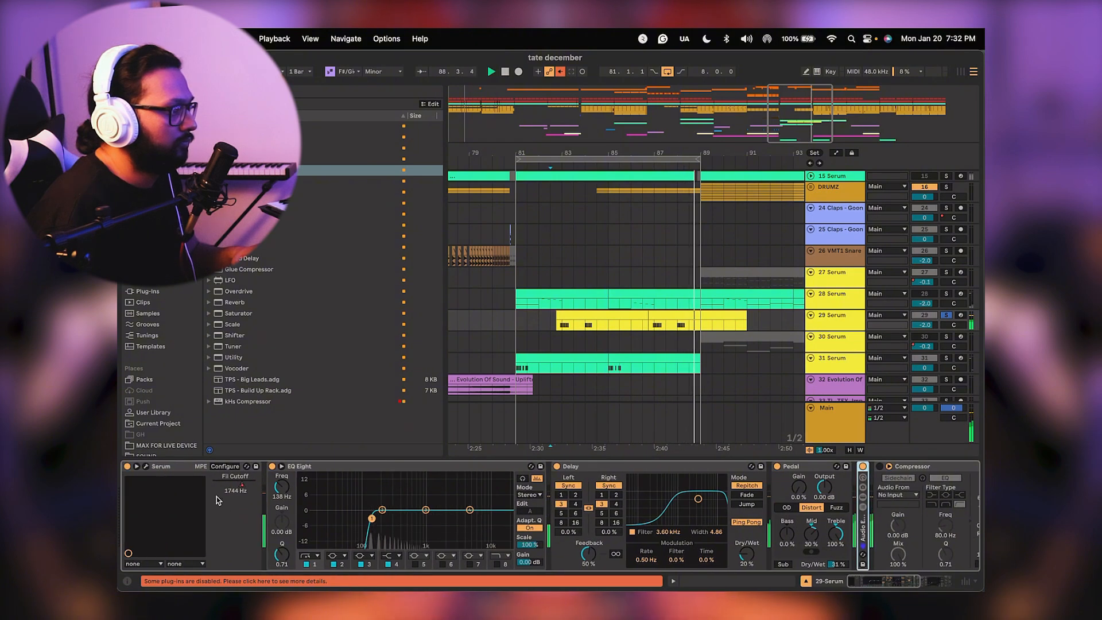
Compare the soloed 29 Serum track with its Delay bypassed and enabled, leaving the Delay on.
left_click(556, 466)
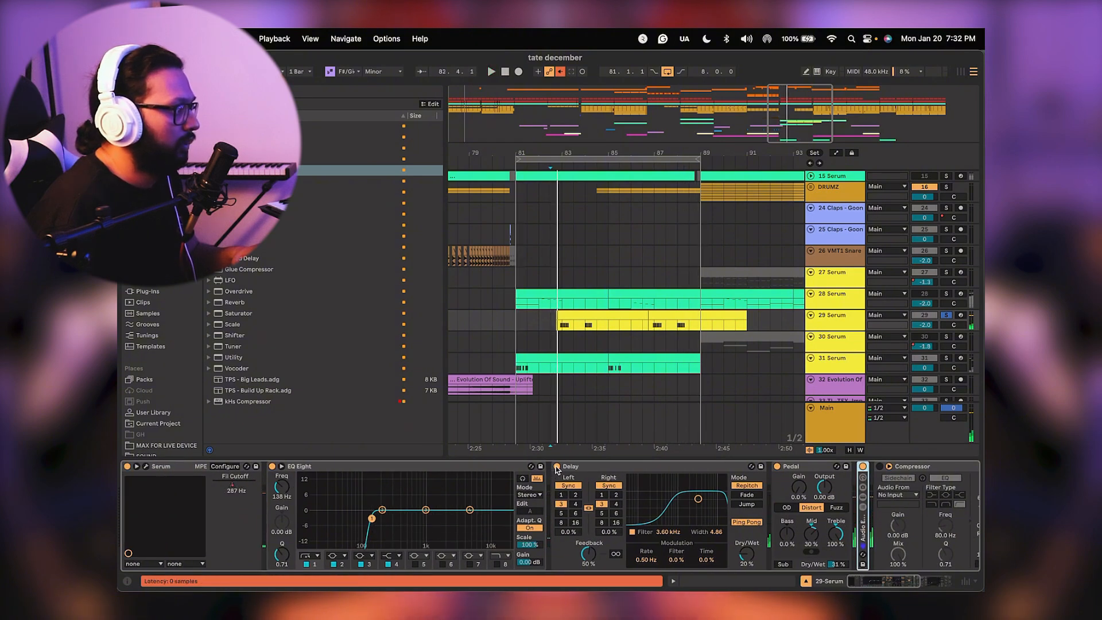
left_click(862, 467)
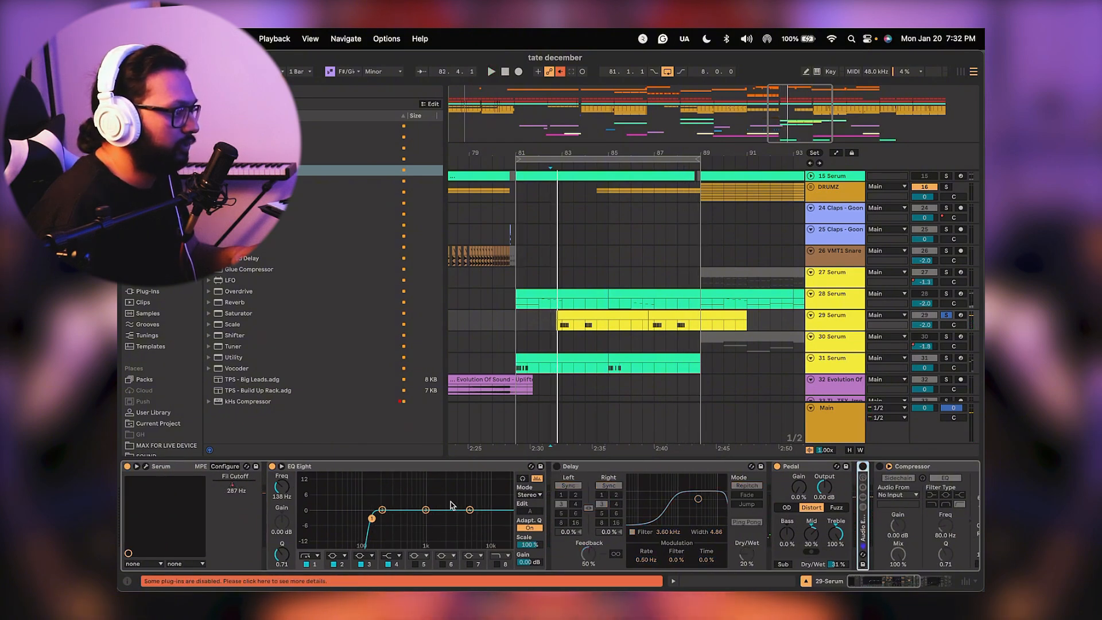
key("space")
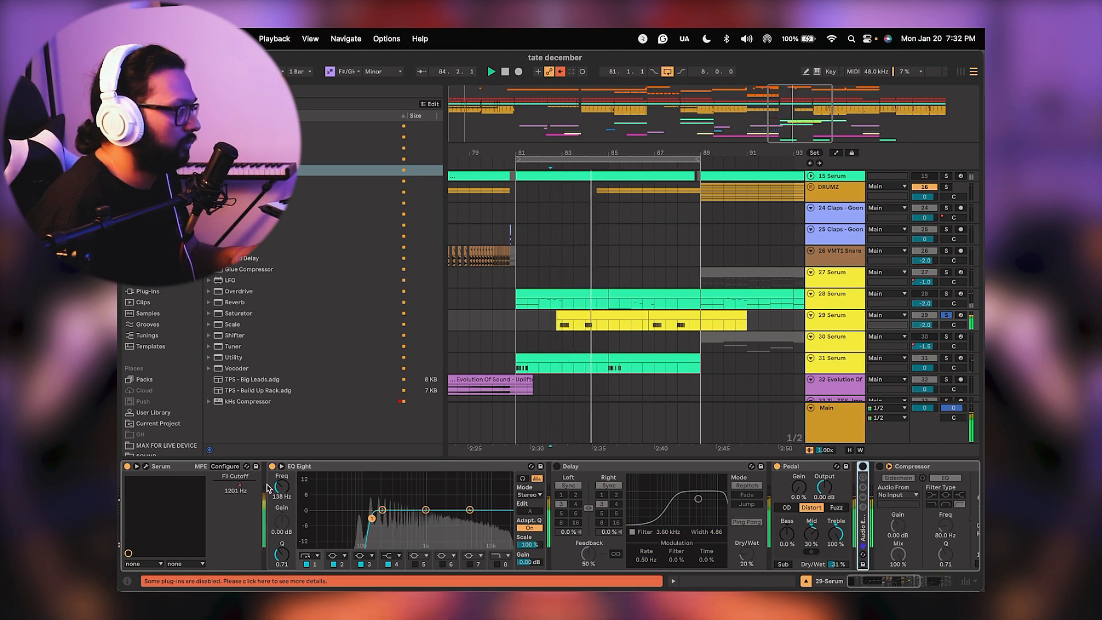
left_click(556, 466)
key("space")
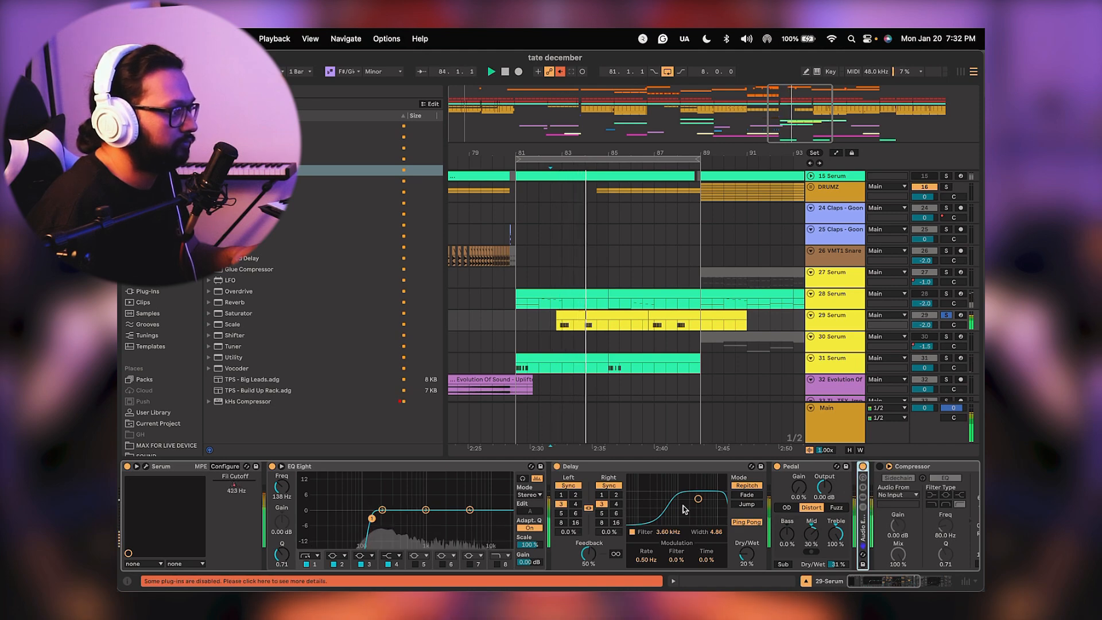
key("space")
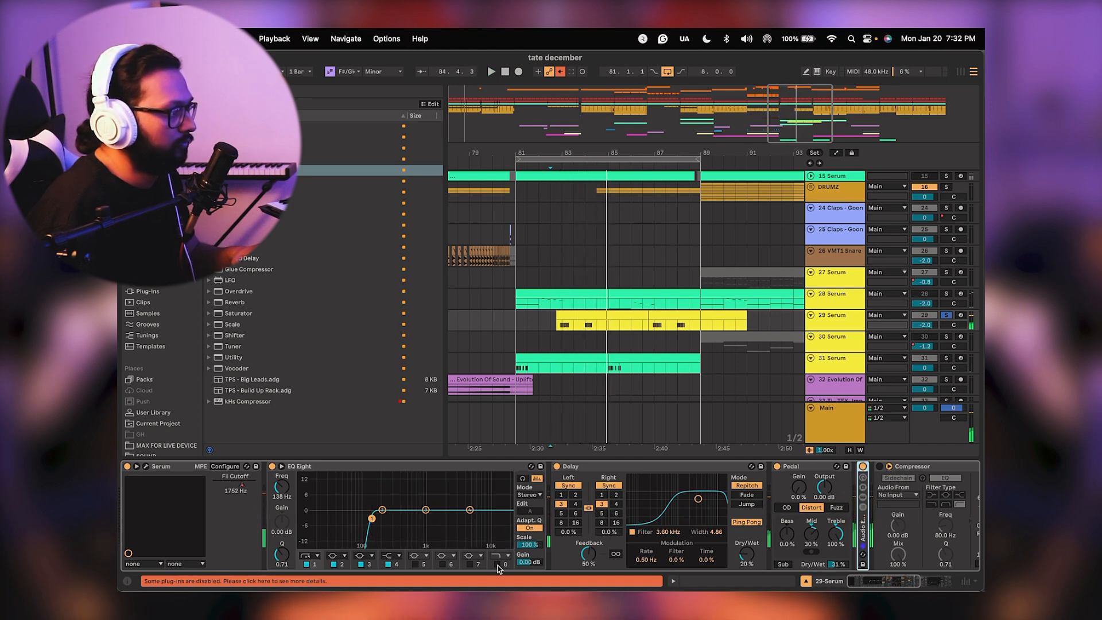
Enable band 8 of the 29 Serum track's EQ Eight as a high cut at 13.2 kHz with Q 0.75 and audition it.
left_click(497, 563)
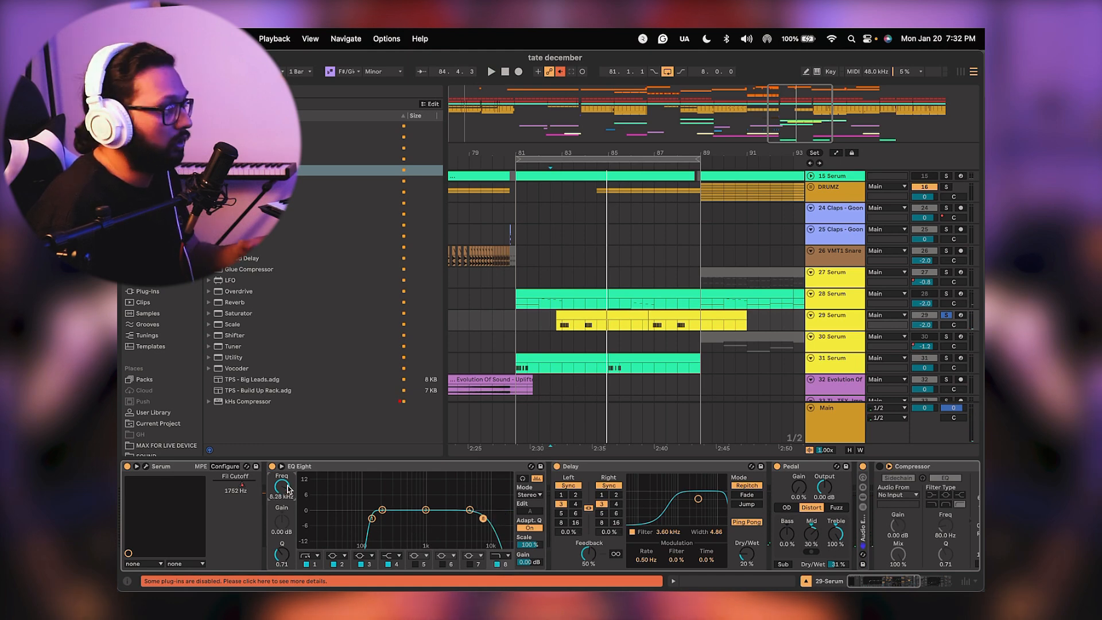
left_click_drag(289, 488, 284, 491)
key("space")
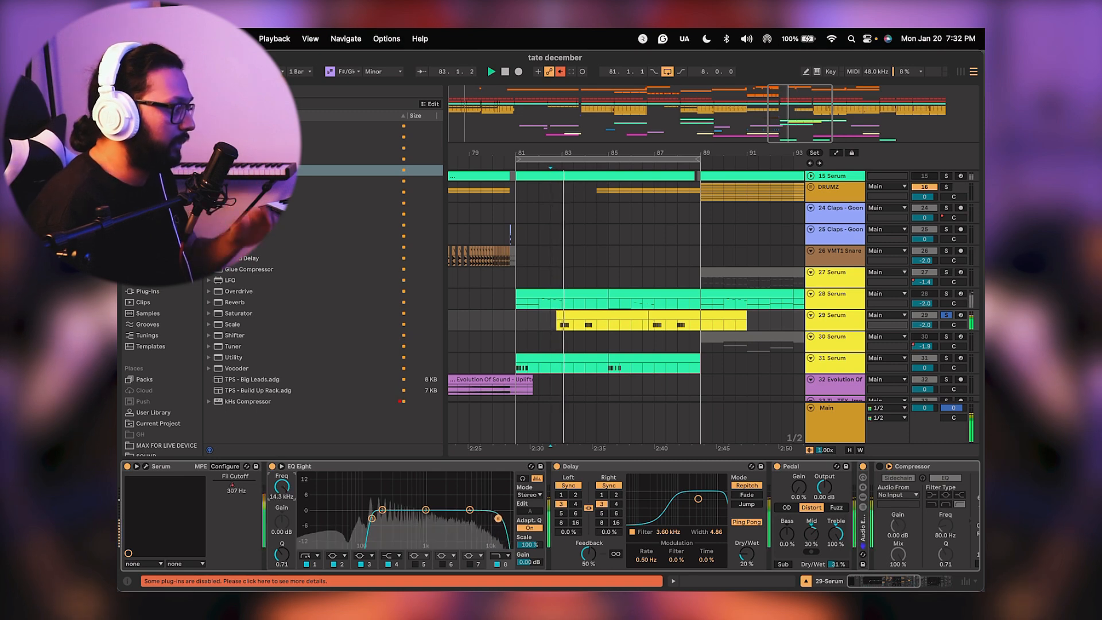
left_click_drag(498, 518, 496, 517)
key("space")
key("space")
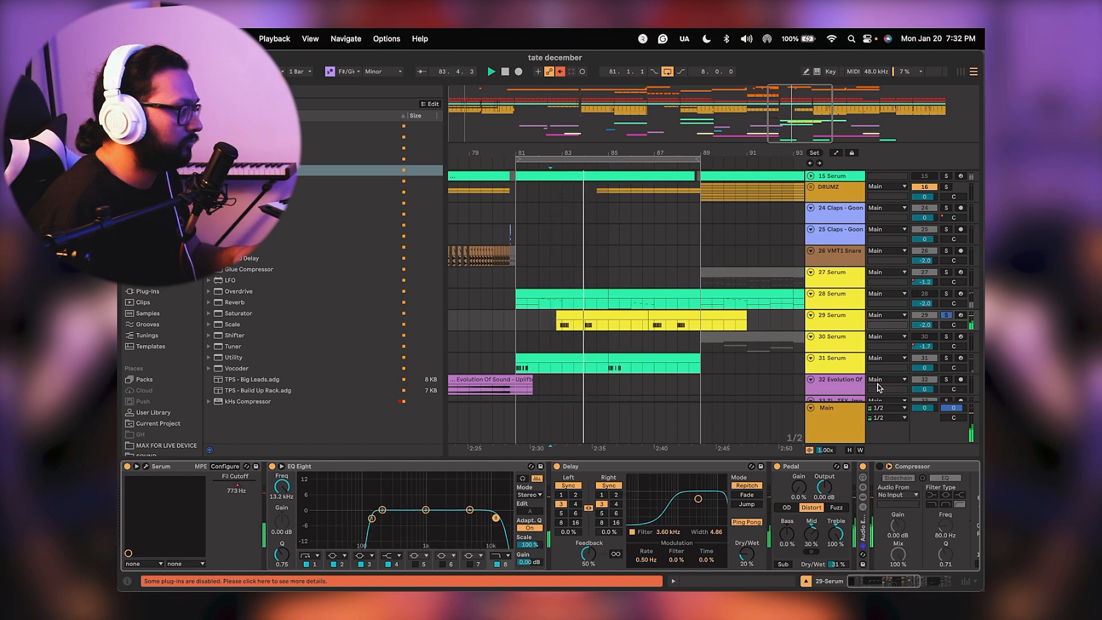
Unsolo the 29 Serum track and play the full mix from bar 81 with the 31 Serum track selected.
left_click(946, 315)
key("space")
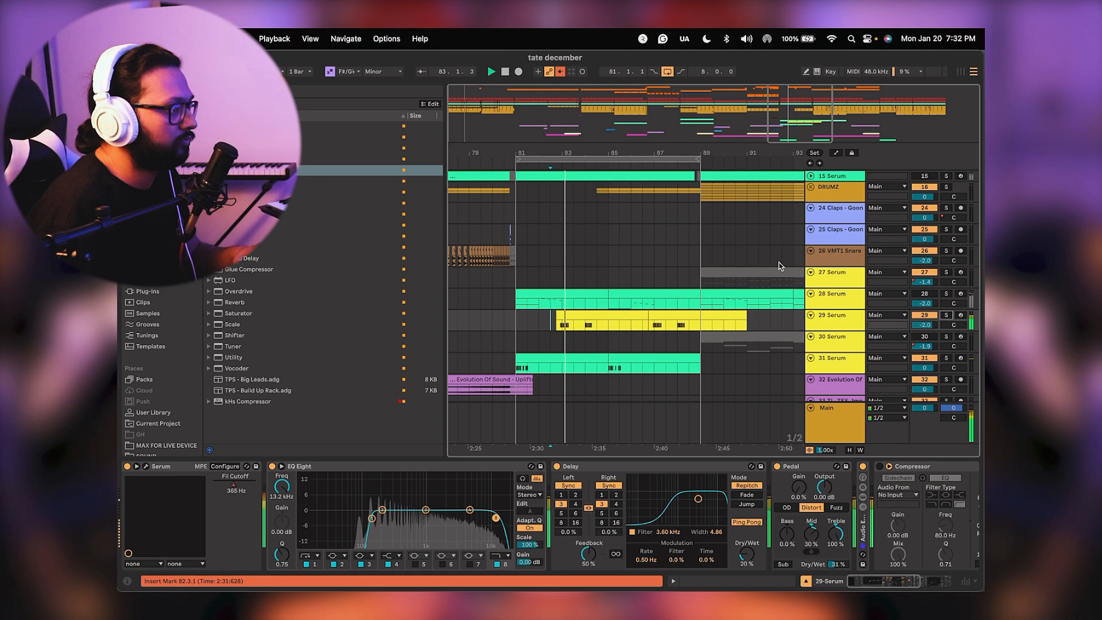
left_click(510, 371)
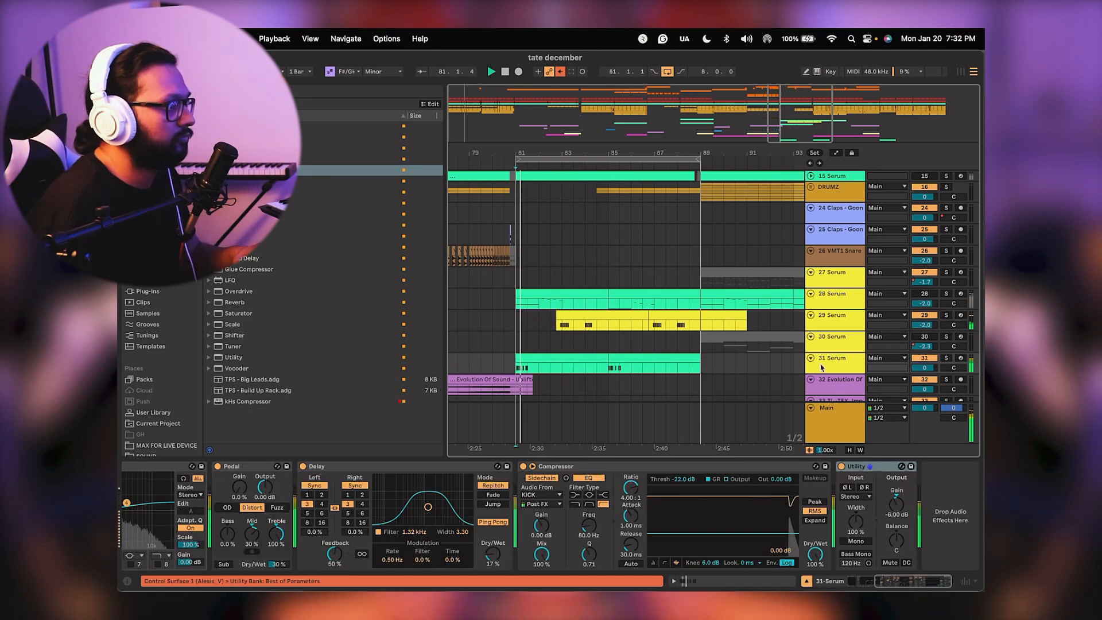
Enable band 8 of the 31 Serum track's EQ Eight as a high cut at 14.4 kHz with Q 0.72.
scroll(447, 545, "left", 10)
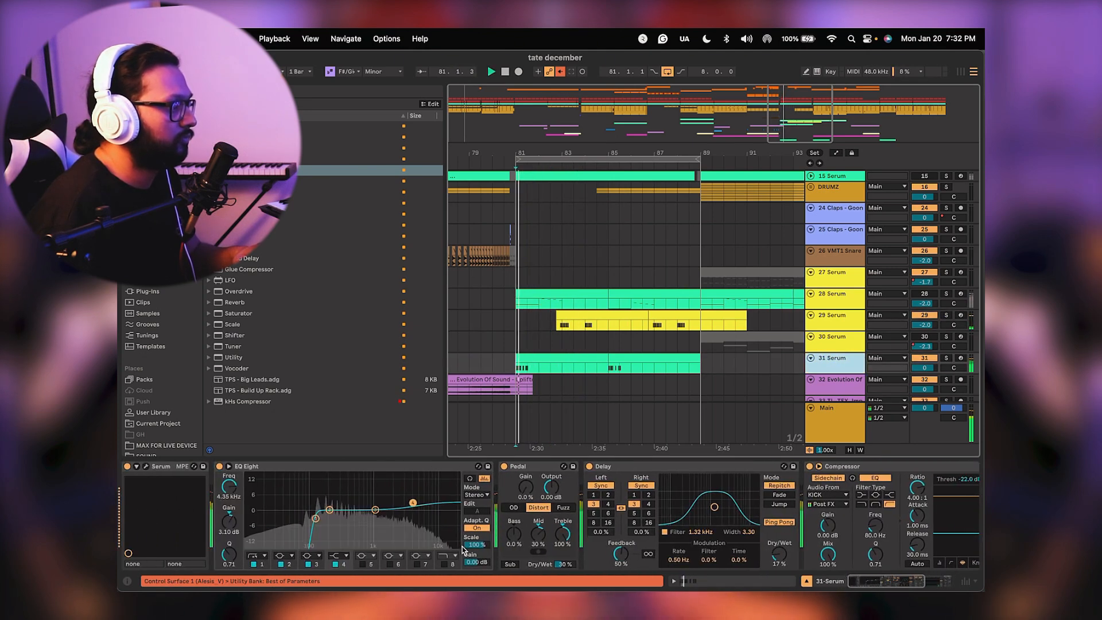
left_click(444, 564)
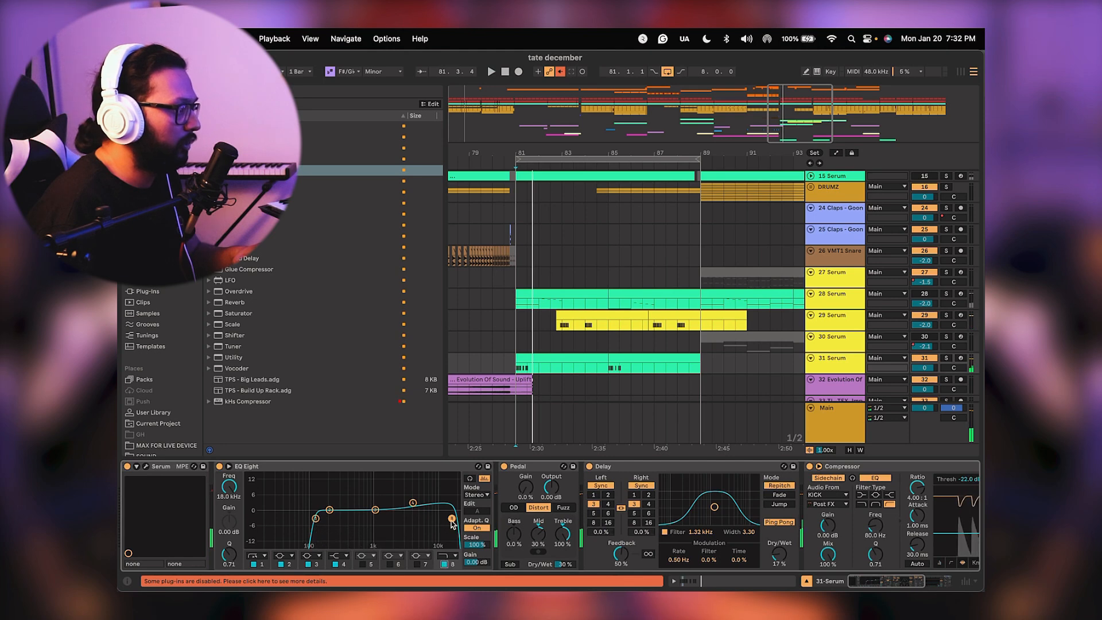
left_click_drag(451, 518, 446, 520)
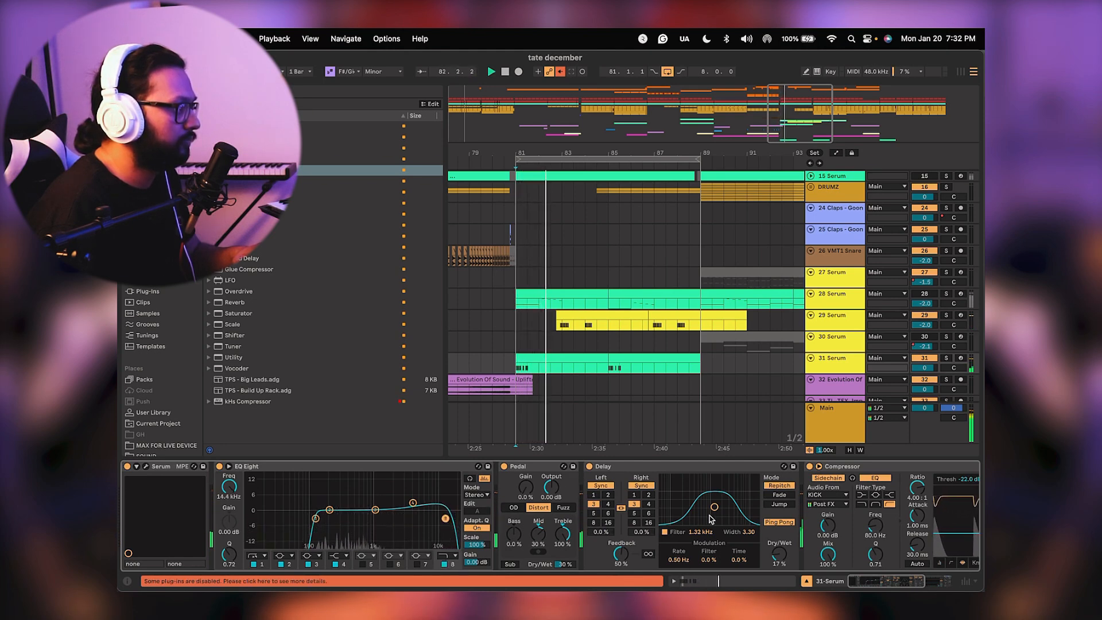
scroll(333, 523, "right", 5)
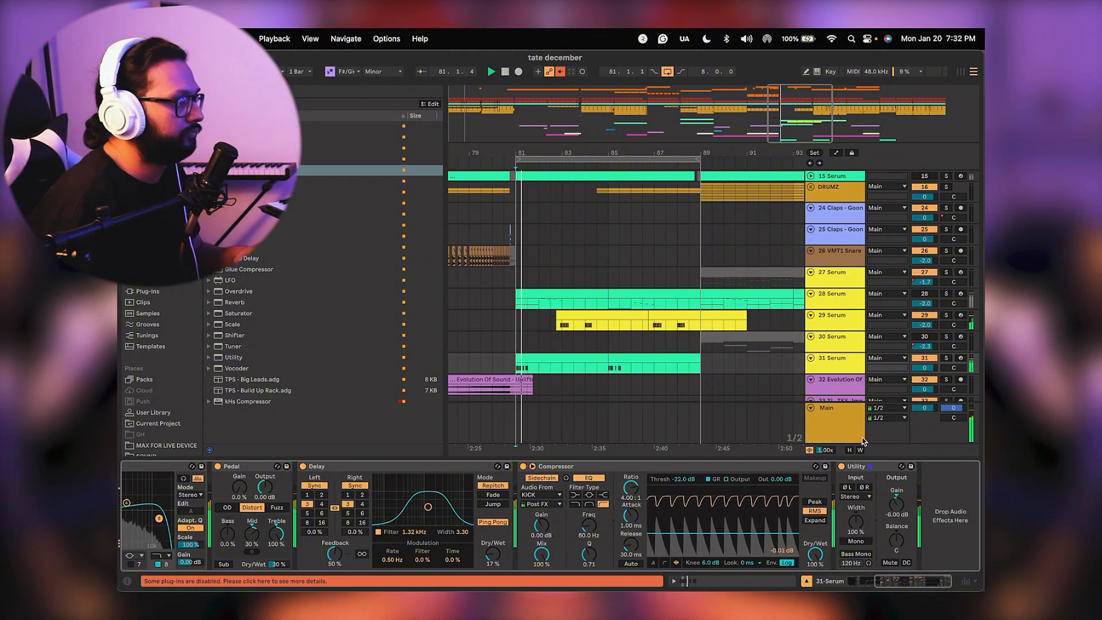
Lower the 29 Serum track's volume to -5.6 dB in the session mixer during playback and return to the arrangement.
key("Tab")
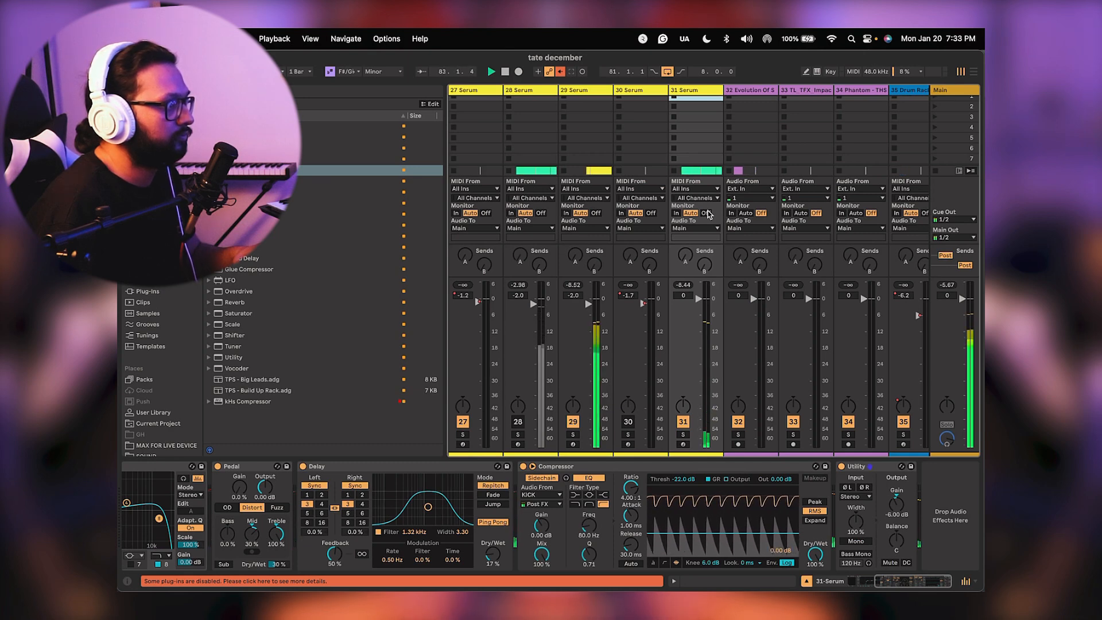
left_click(568, 182)
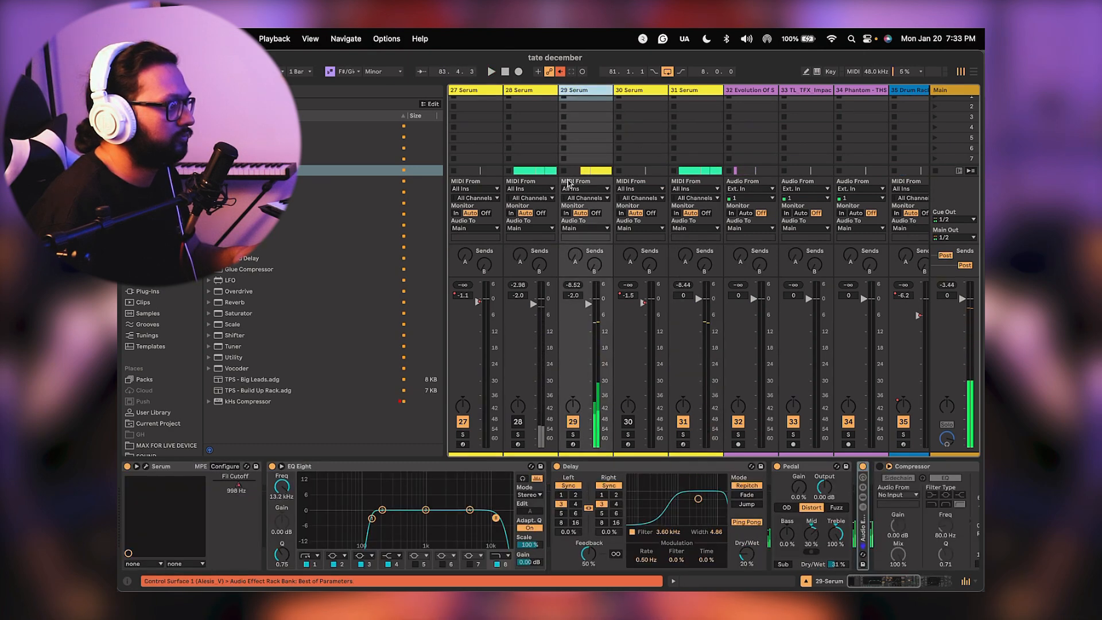
scroll(857, 507, "right", 10)
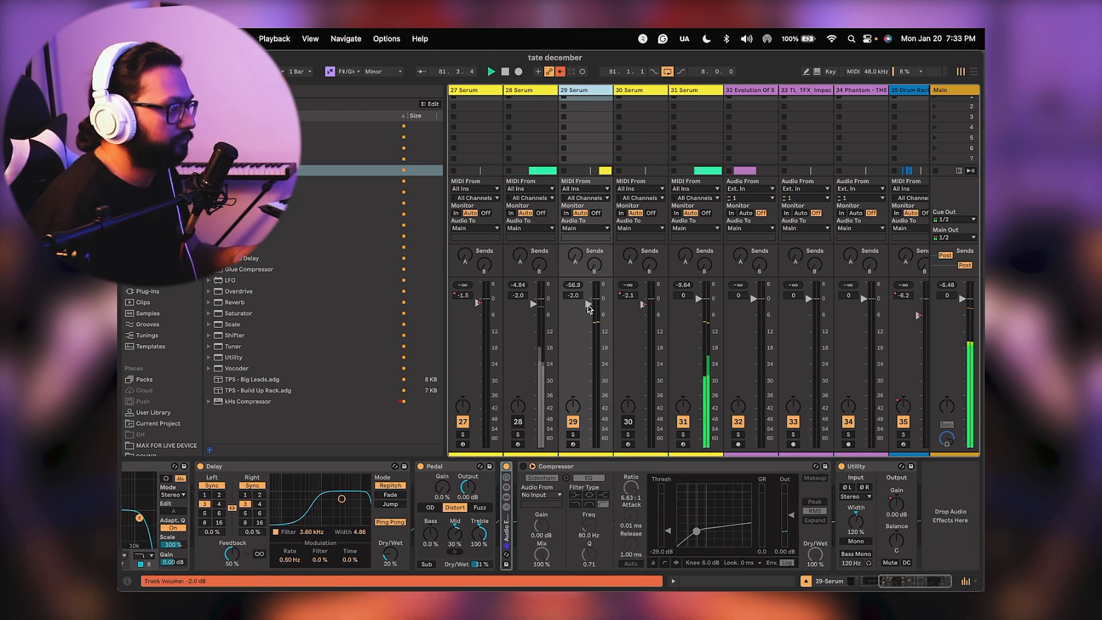
left_click_drag(588, 303, 588, 308)
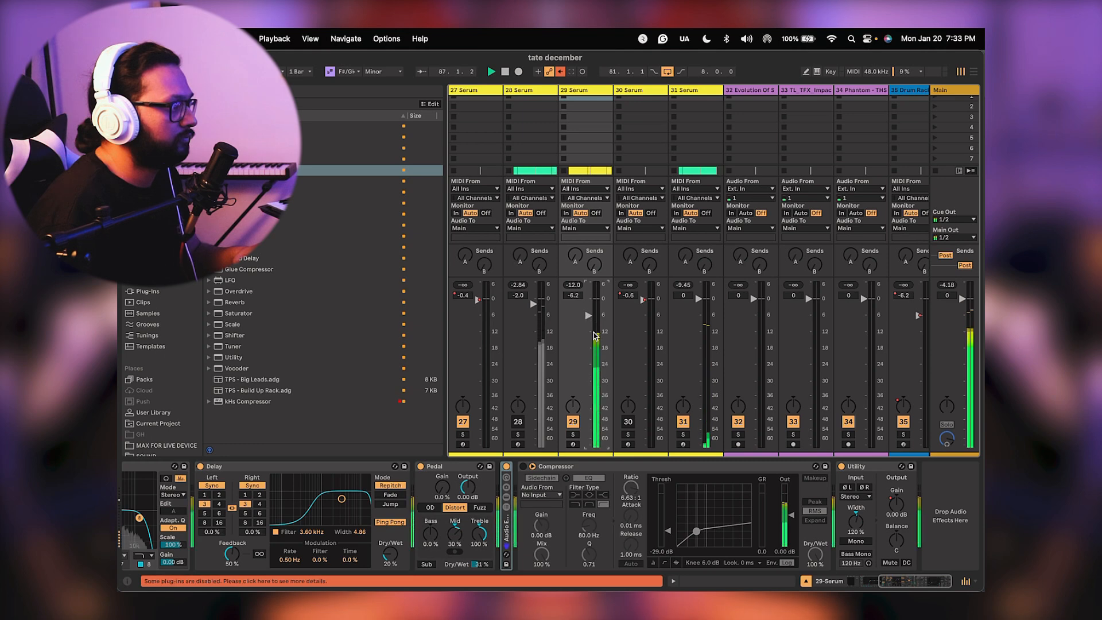
left_click_drag(587, 319, 586, 316)
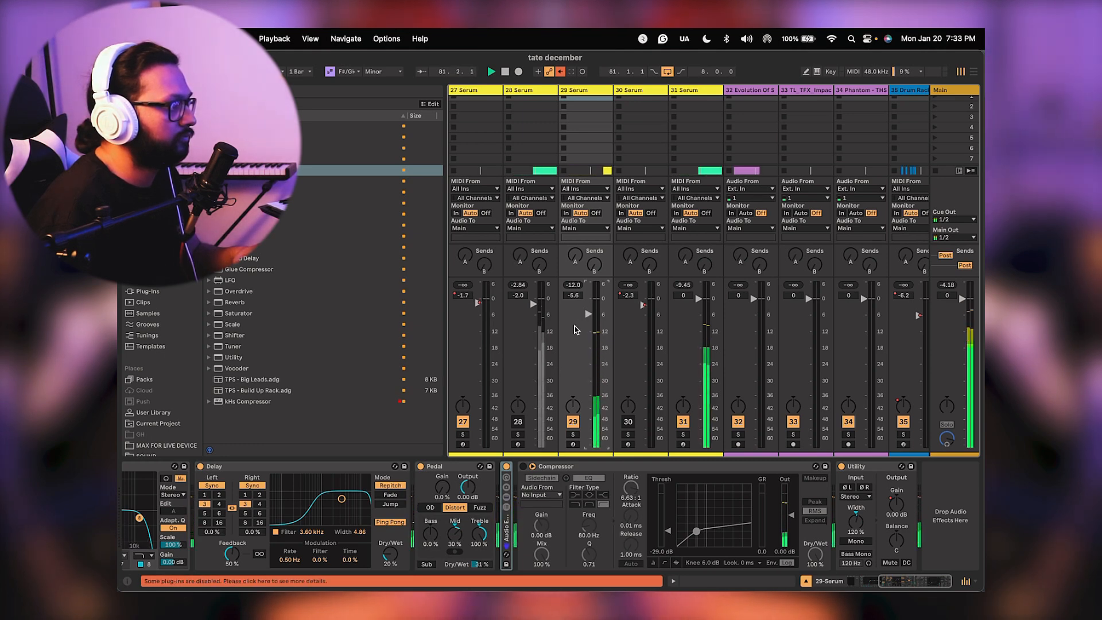
left_click(974, 75)
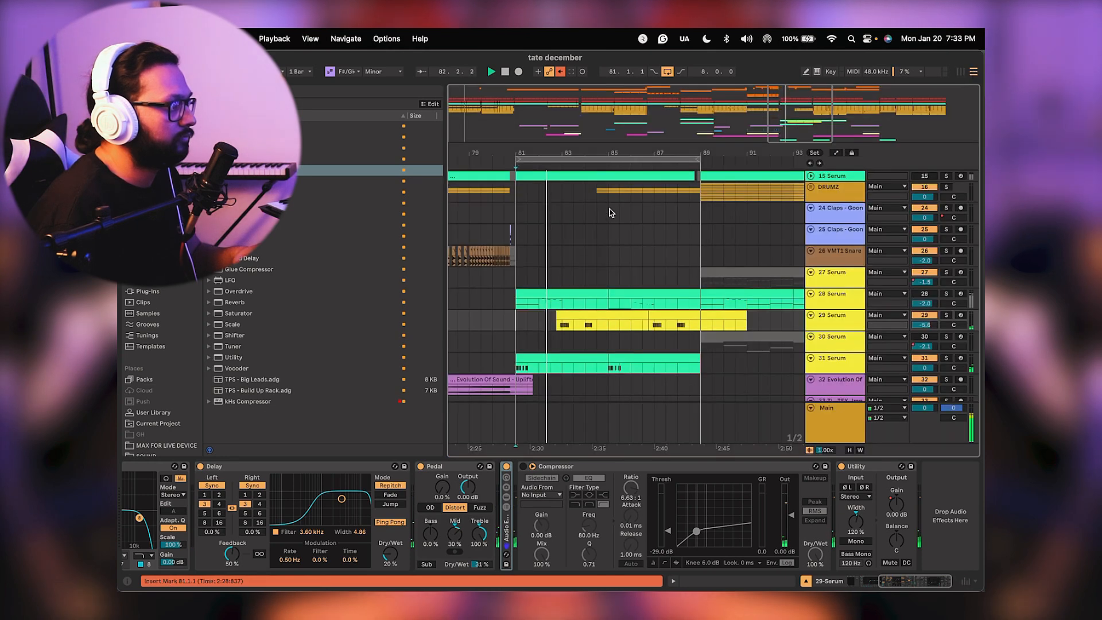
Activate the 28 Serum track, audition it in the mix from bar 81 and select it.
scroll(616, 337, "down", 1)
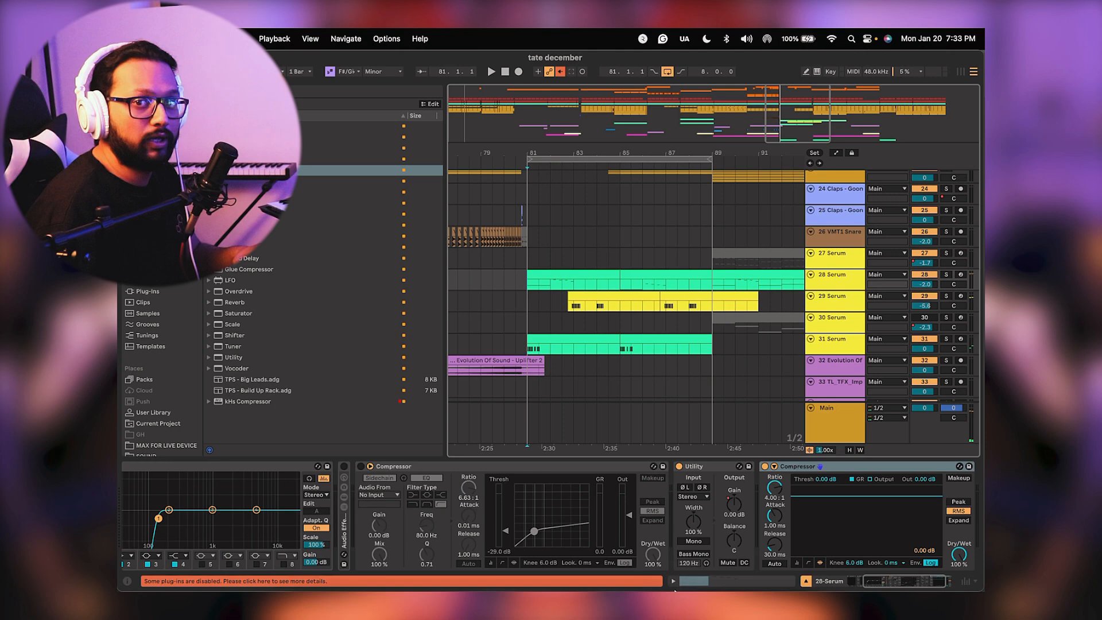
key("space")
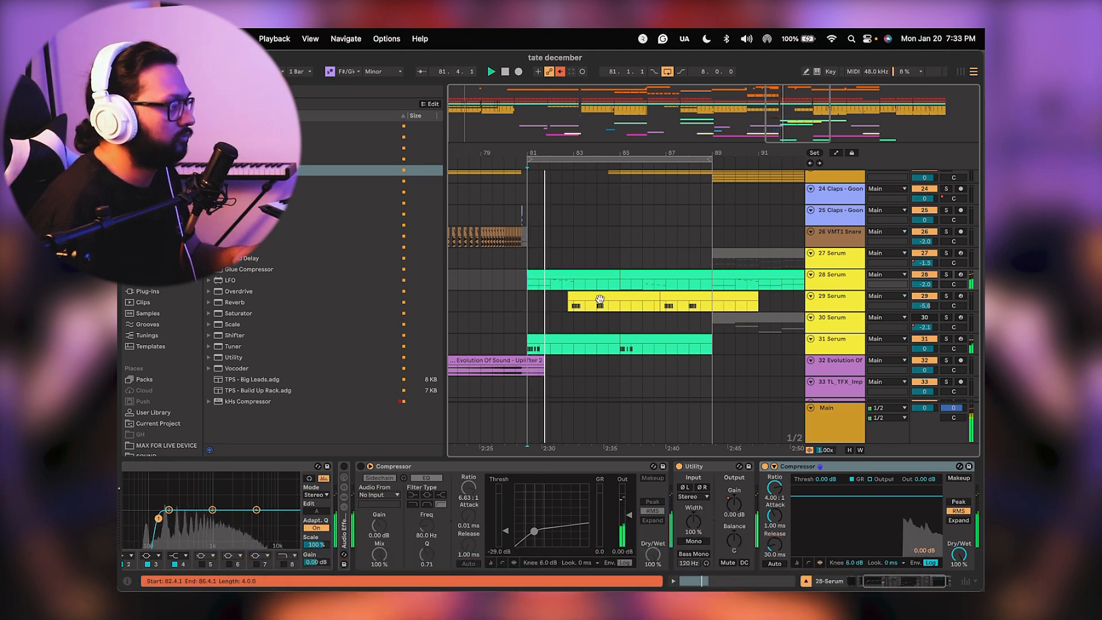
left_click(817, 281)
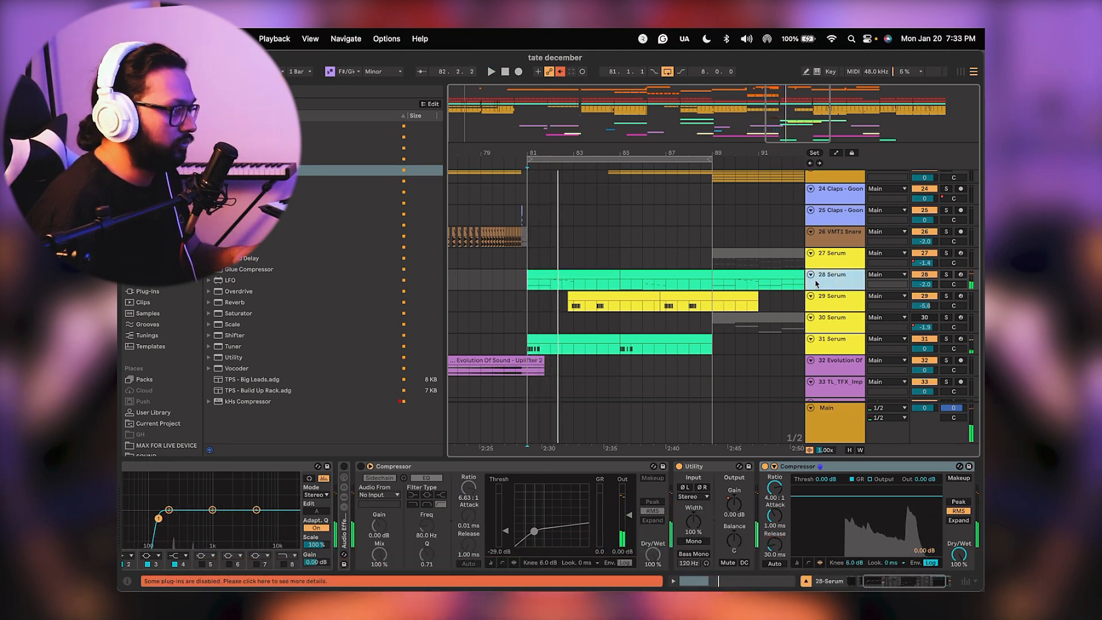
Sidechain the last Compressor in the 28 Serum track's chain to KICK, Post FX.
left_click(774, 466)
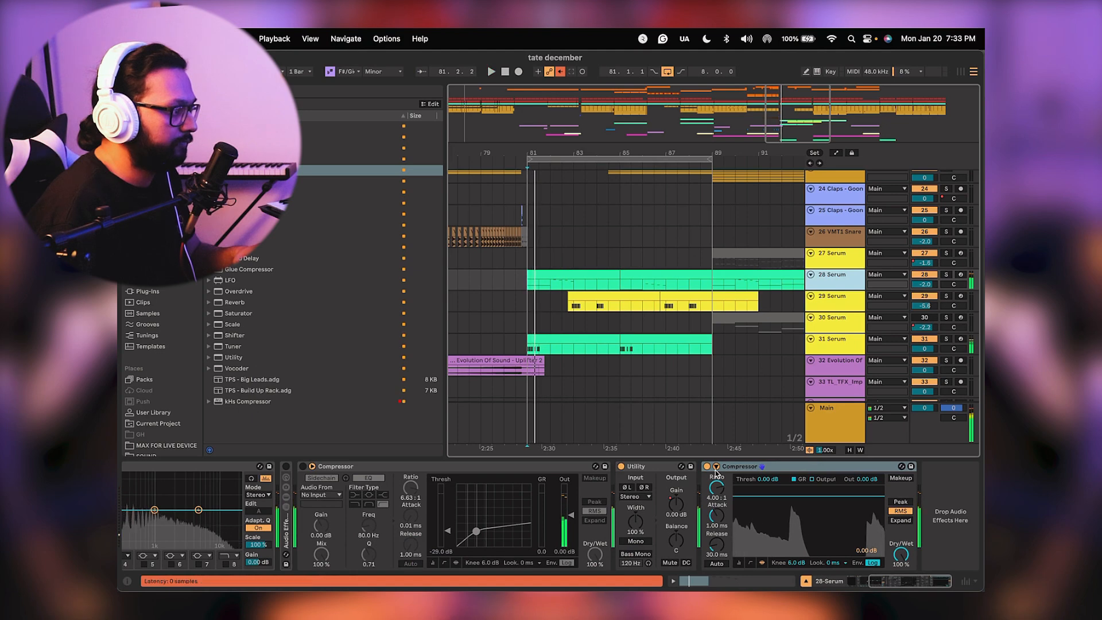
left_click(722, 493)
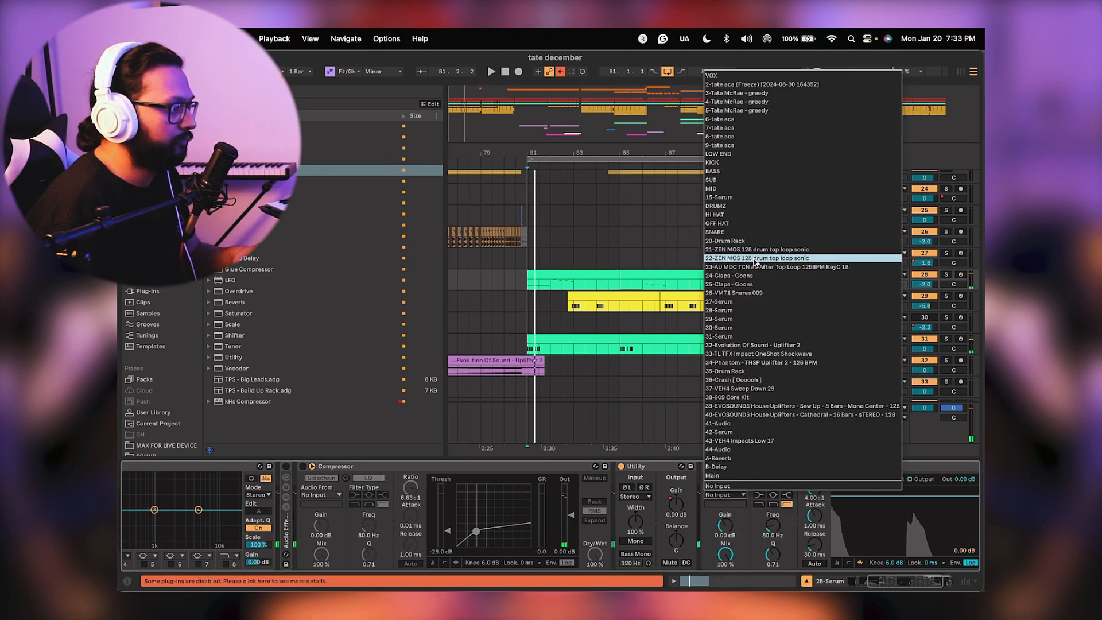
left_click(732, 166)
key("space")
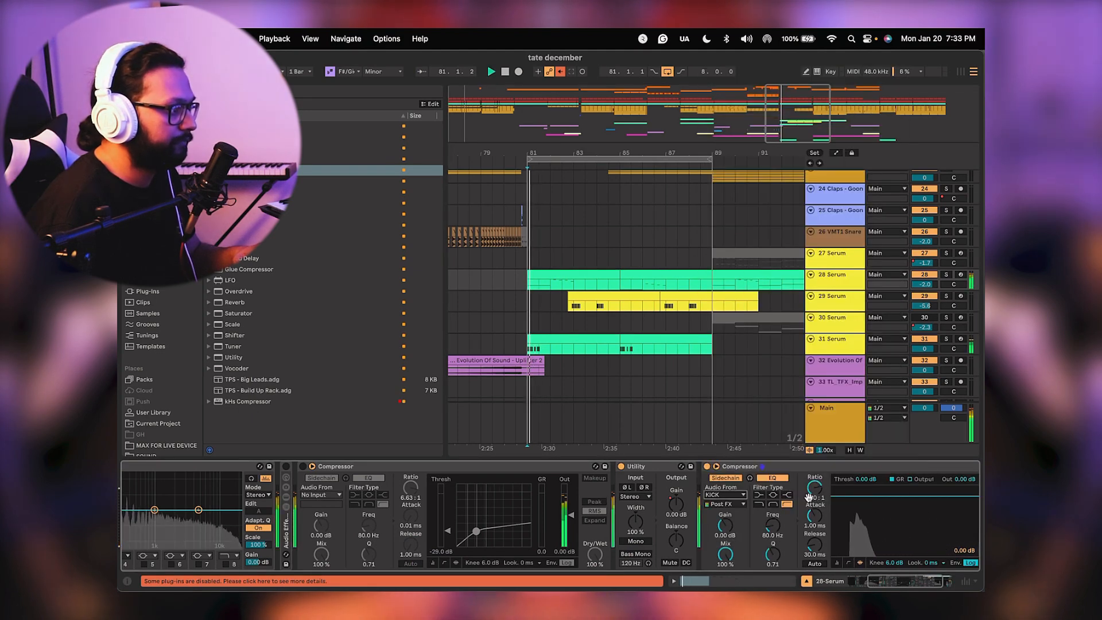
Set the threshold of the 28 Serum track's sidechained Compressor to -20.1 dB and audition the ducking.
key("space")
left_click_drag(808, 510, 750, 530)
key("space")
key("space")
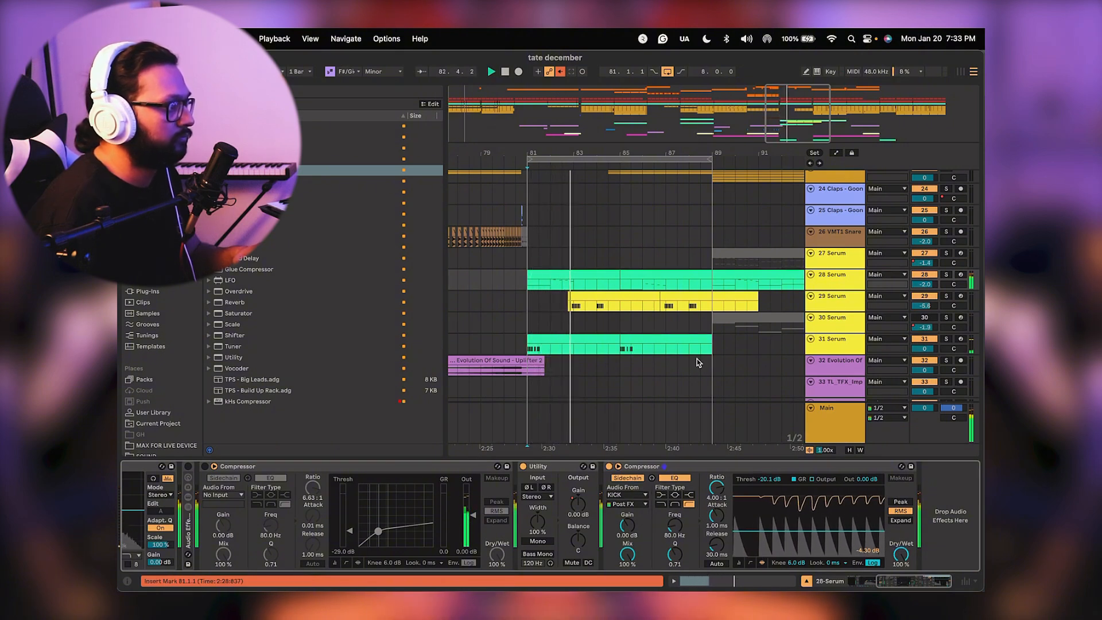
Balance the session mixer during playback, setting 28 Serum's volume to -6.0 dB and 29 Serum's to -5.2 dB.
left_click(960, 72)
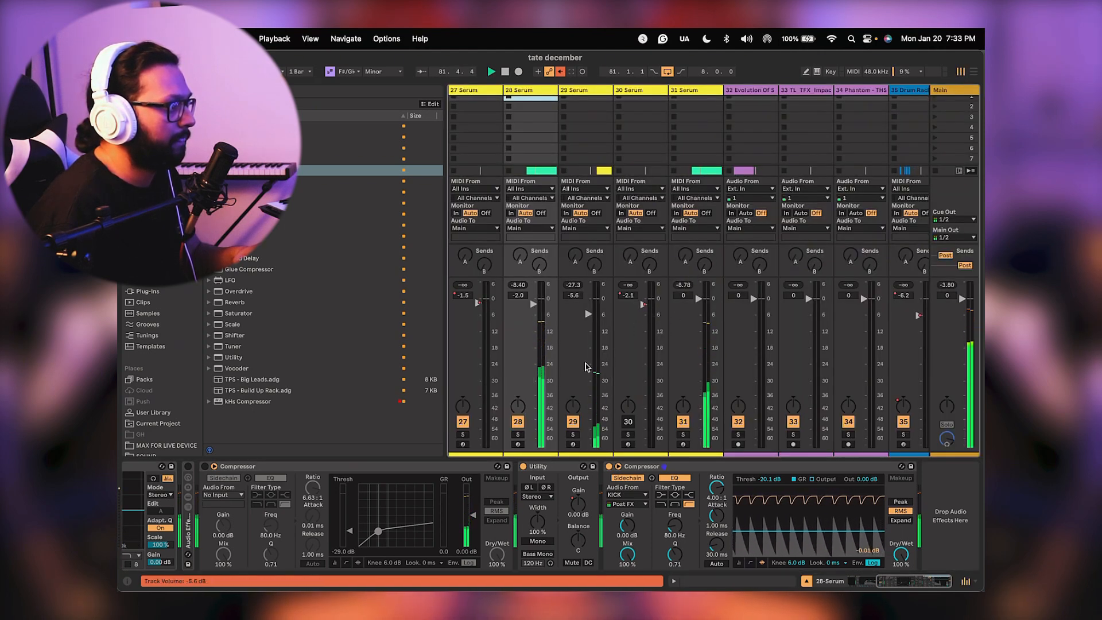
scroll(608, 367, "left", 2)
left_click_drag(580, 308, 580, 329)
key("space")
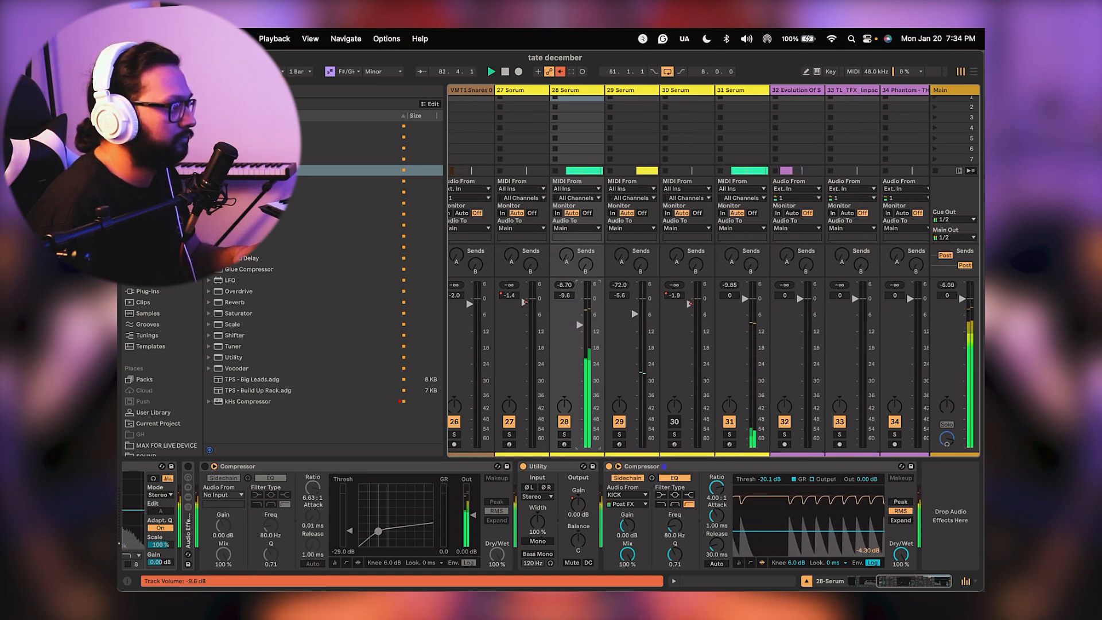
left_click_drag(580, 324, 580, 324)
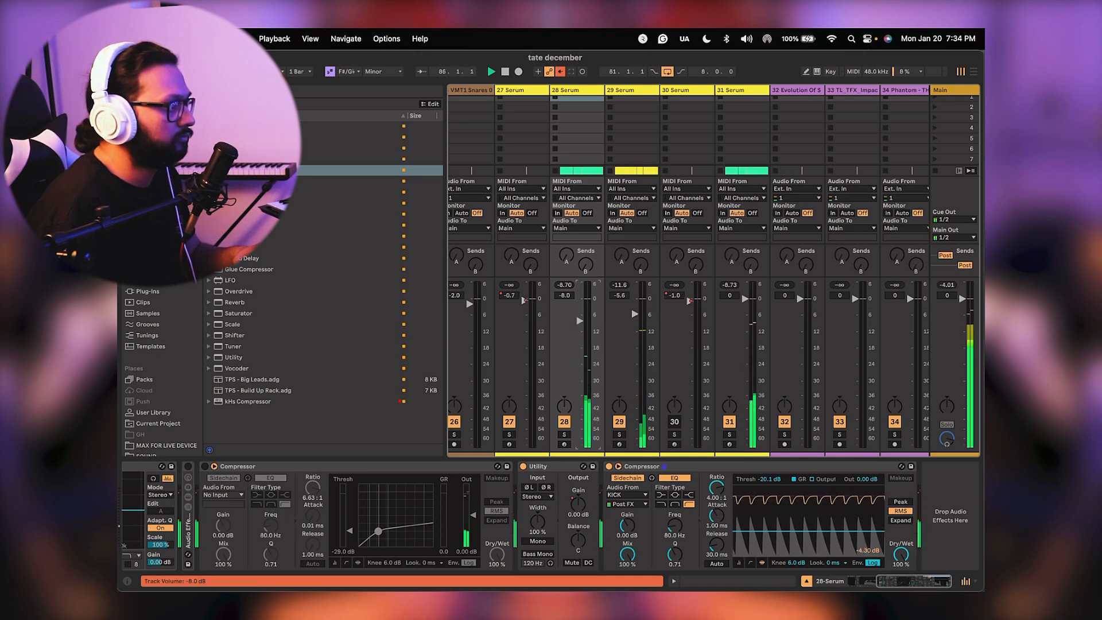
left_click_drag(580, 319, 579, 321)
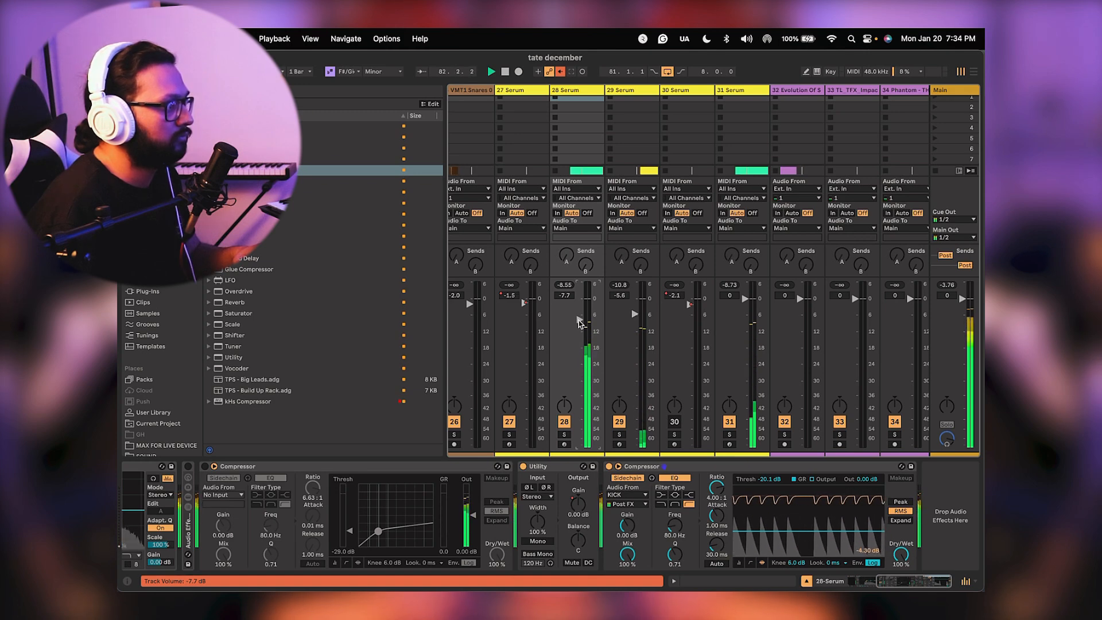
left_click_drag(580, 326, 580, 323)
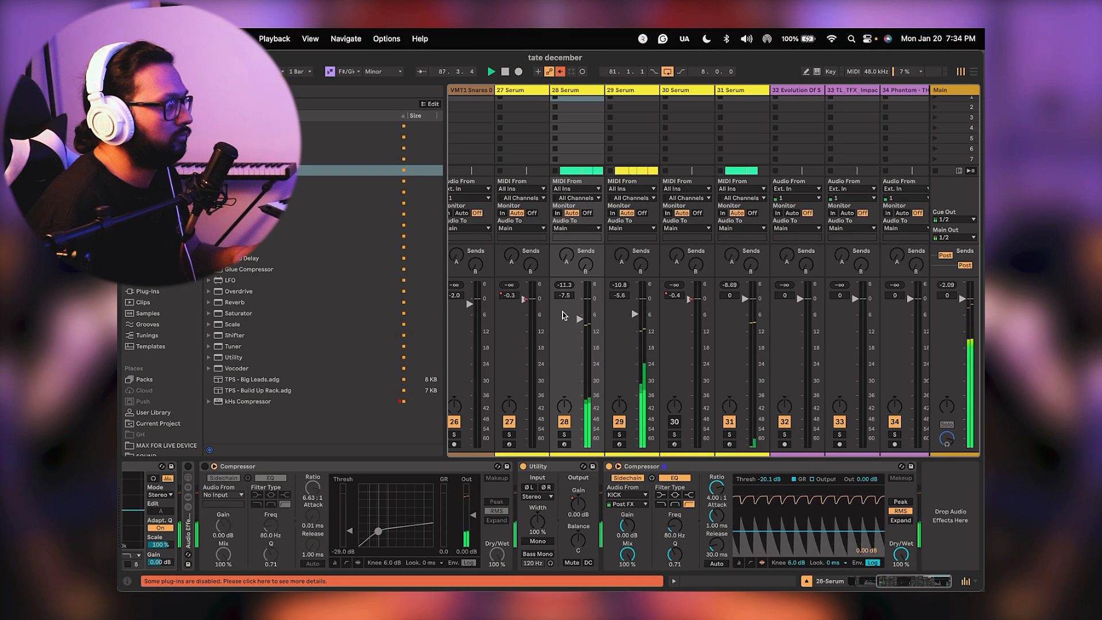
scroll(564, 315, "left", 10)
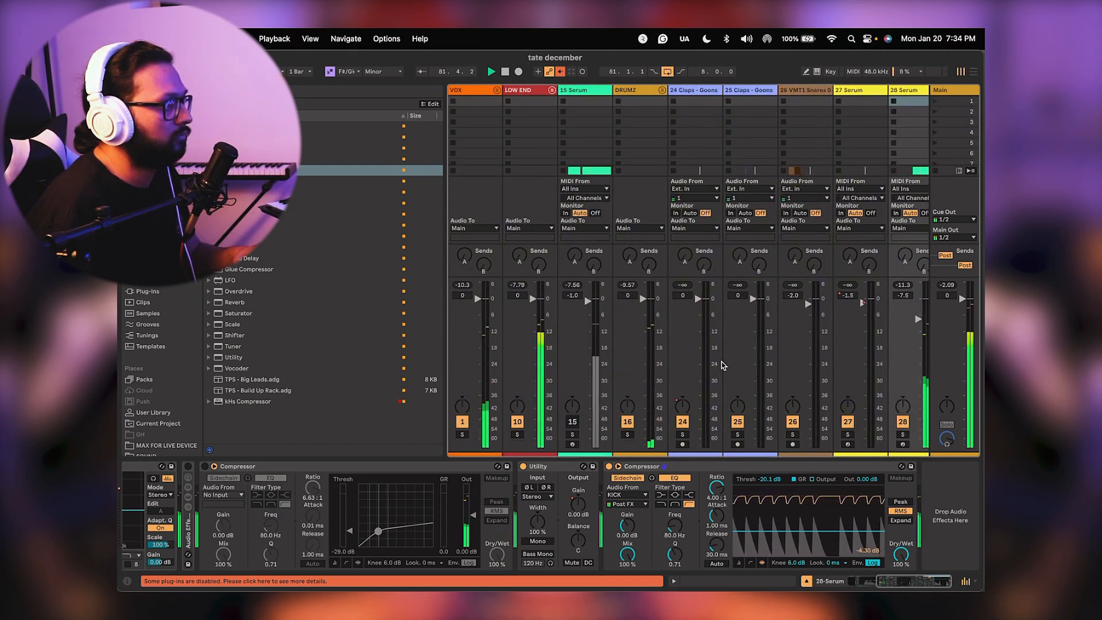
scroll(520, 372, "right", 6)
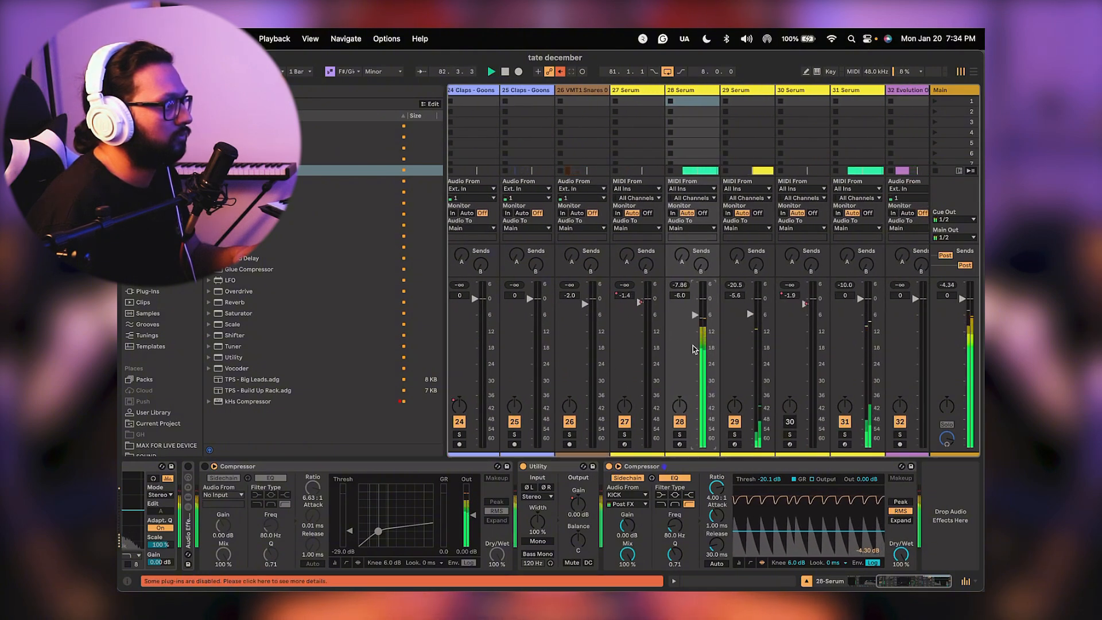
scroll(694, 348, "right", 3)
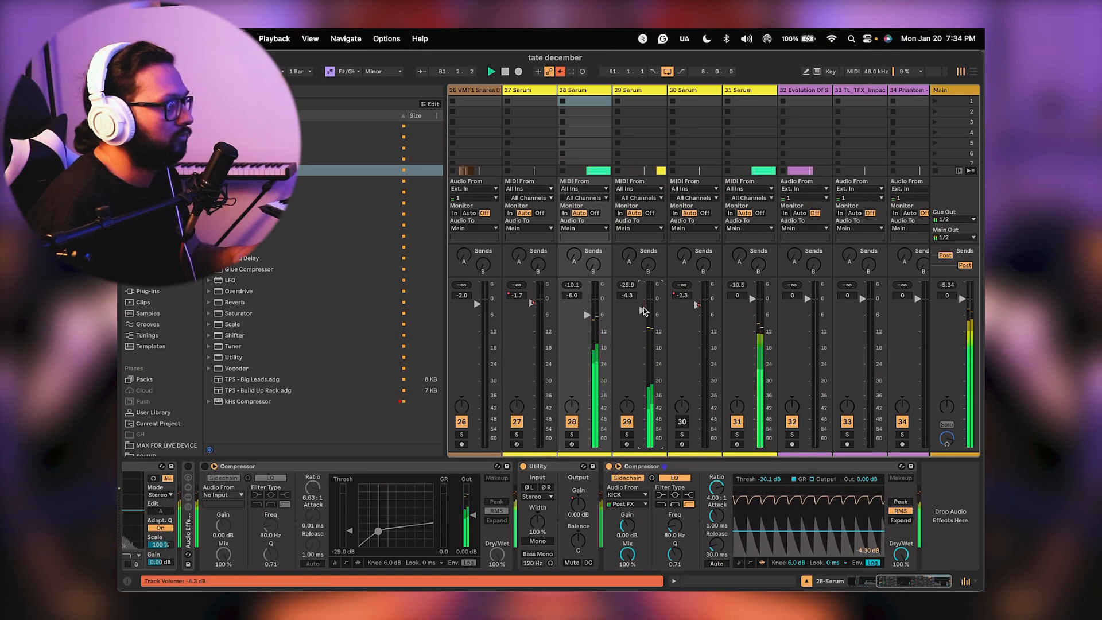
Set the gain of the 31 Serum track's Utility to -5.00 dB and audition it in the mix.
left_click(752, 91)
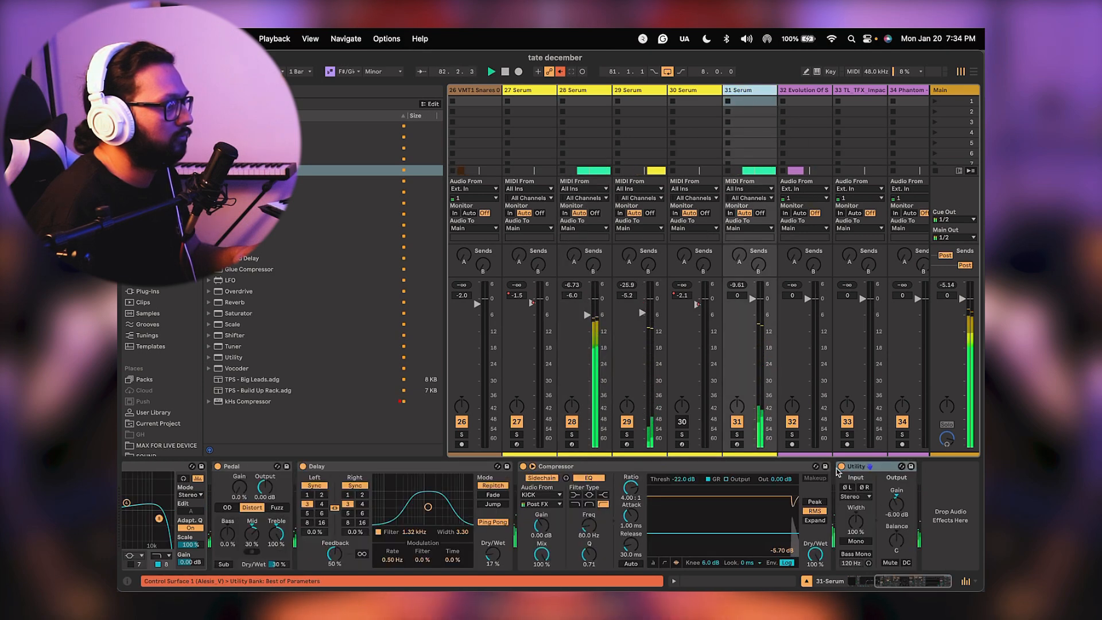
left_click(902, 510)
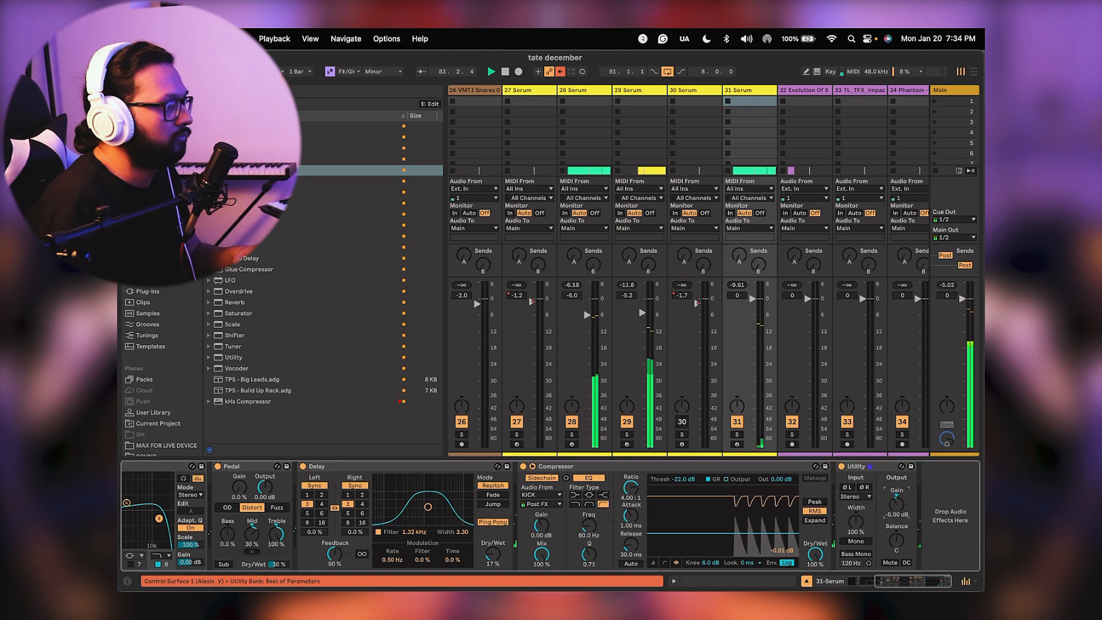
key("space")
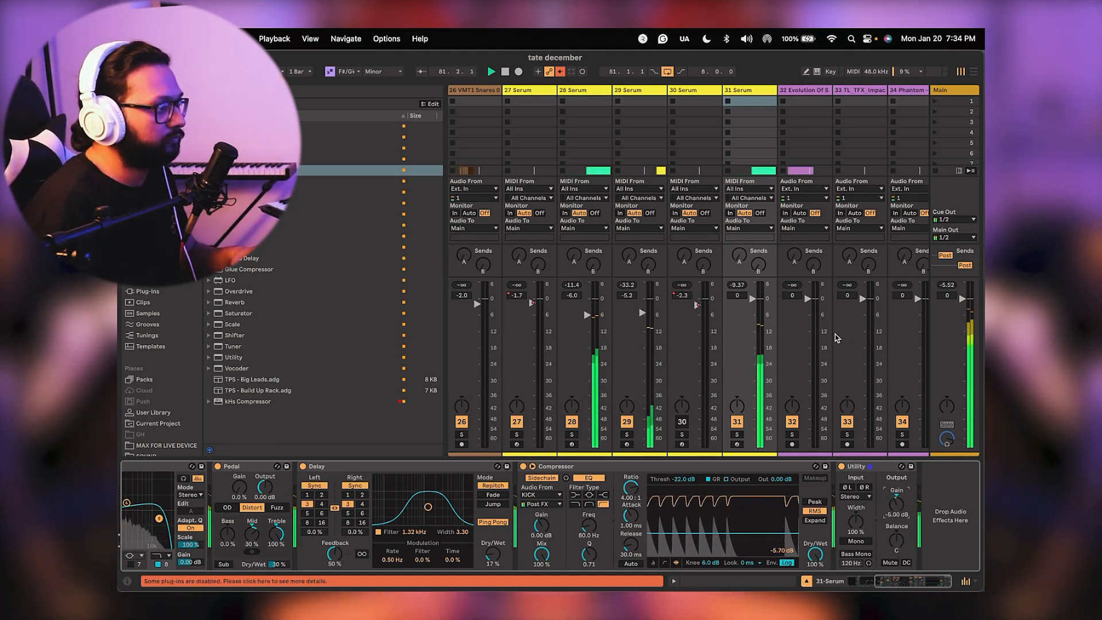
Replay the section from bar 81 and check the levels across the mixer channels.
key("space")
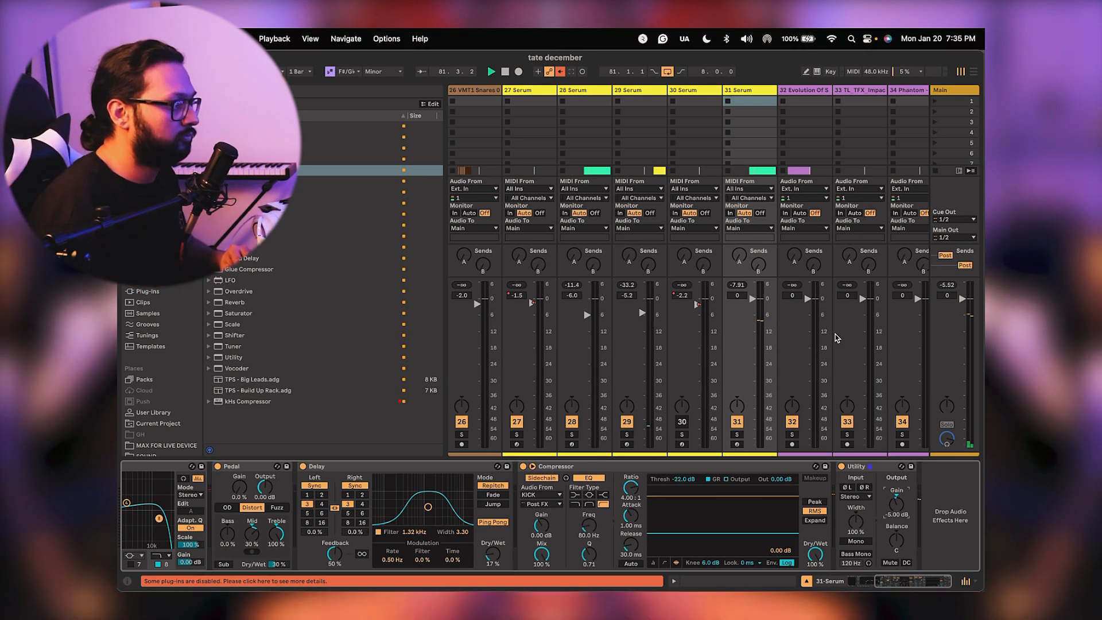
key("space")
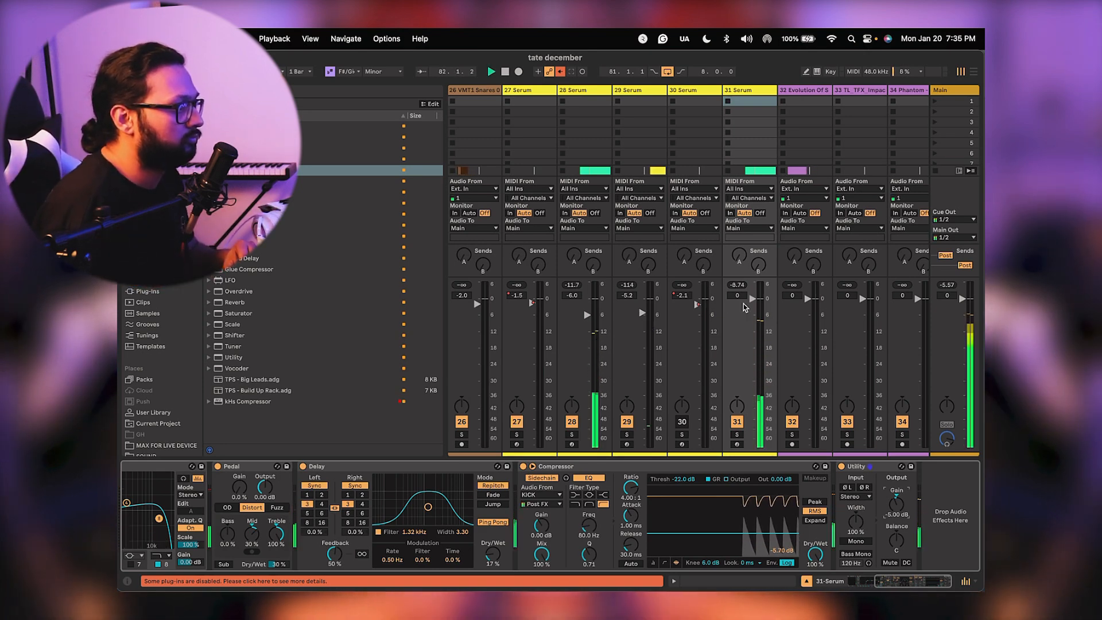
scroll(664, 355, "left", 6)
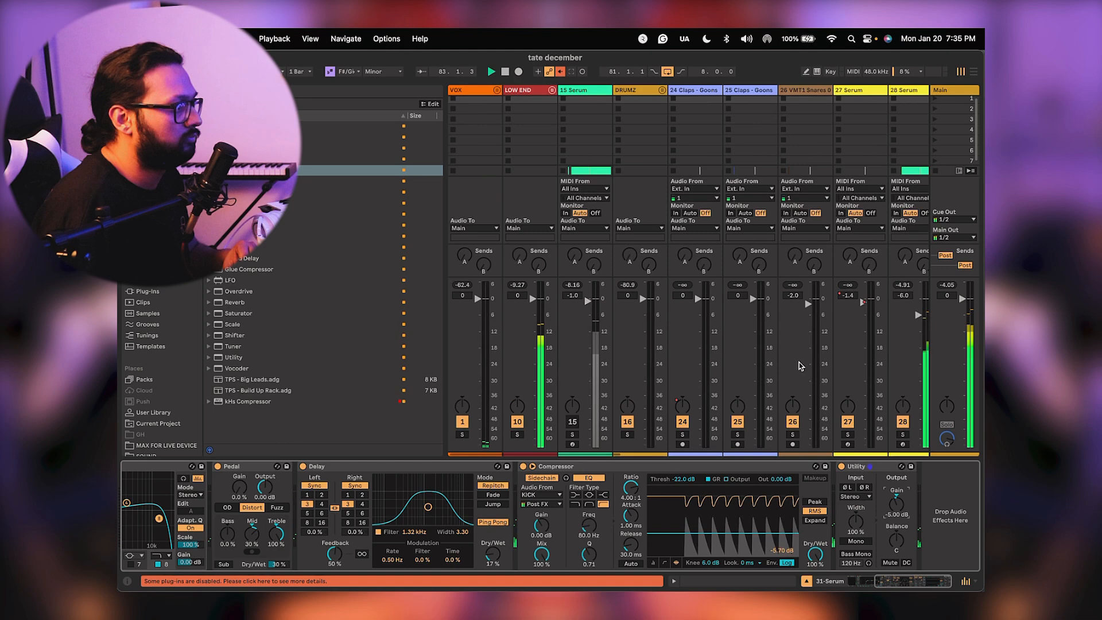
scroll(746, 370, "right", 6)
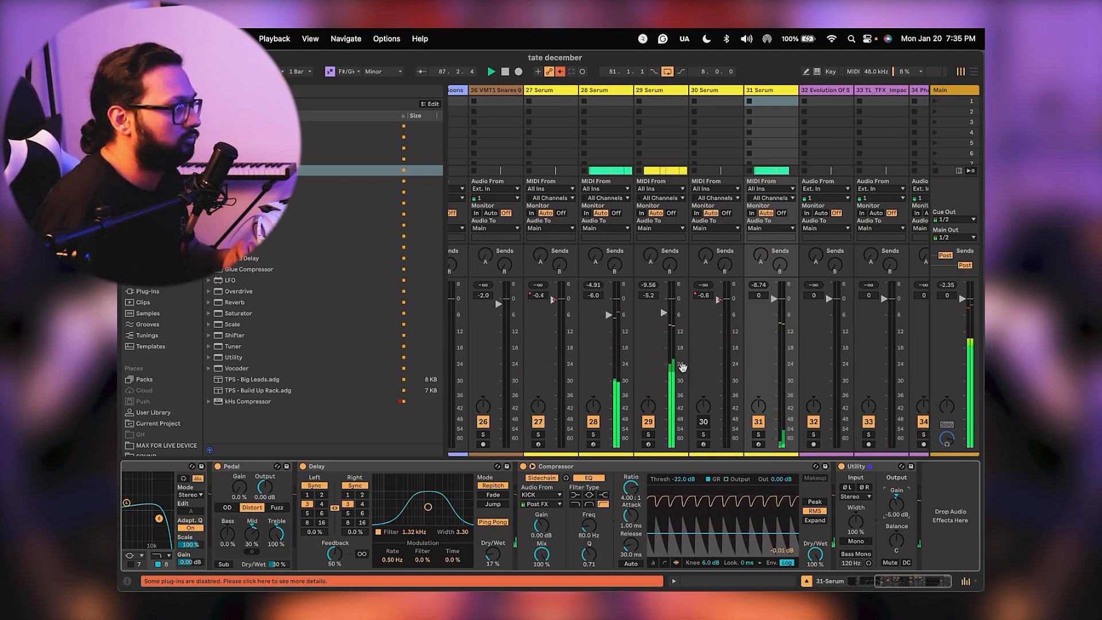
scroll(681, 367, "left", 1)
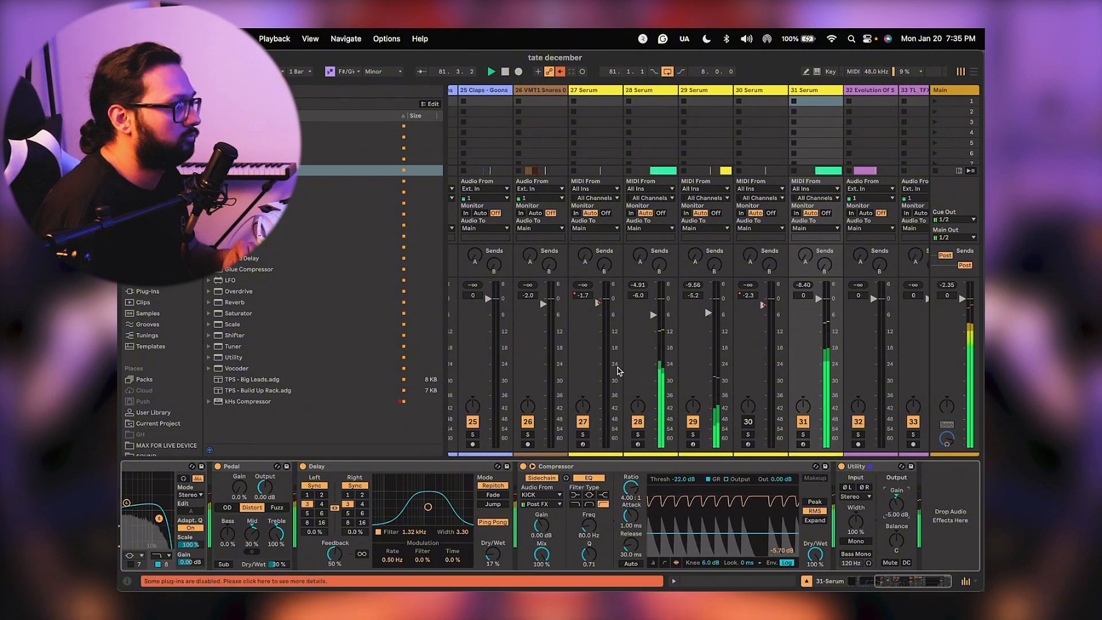
Mute the 28, 29 and 31 Serum tracks and listen to the remaining mix from bar 81.
left_click(637, 422)
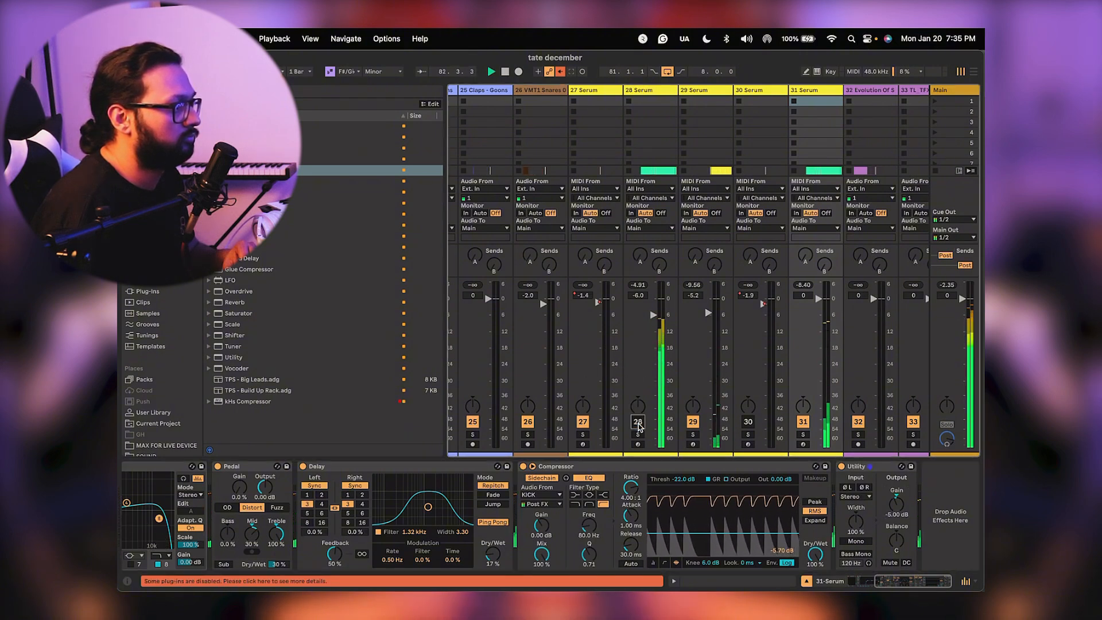
left_click(803, 422)
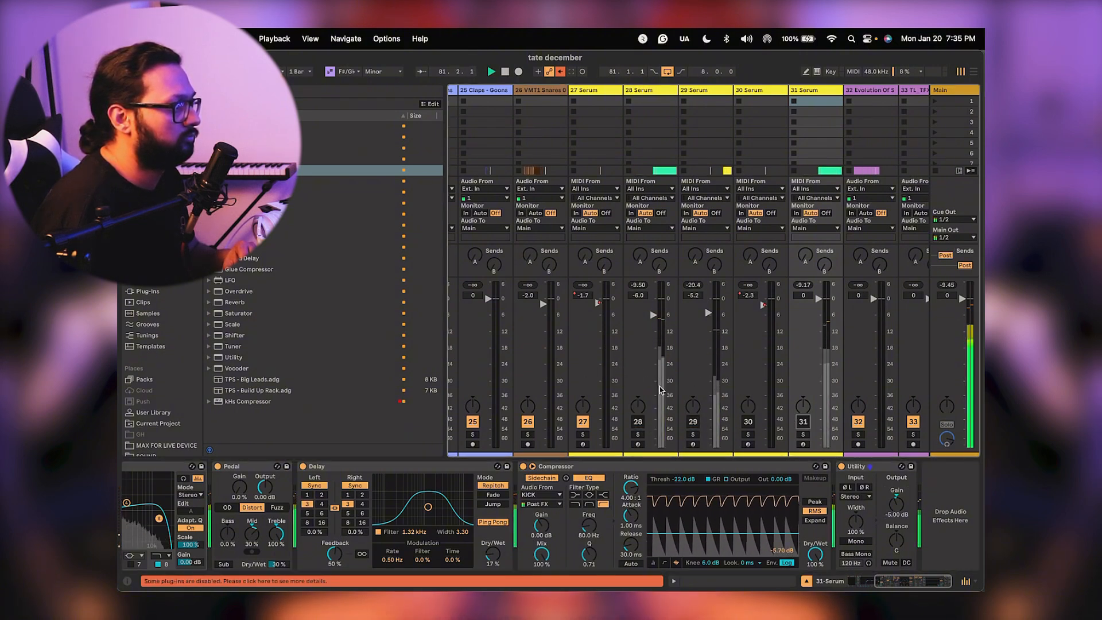
scroll(595, 380, "left", 5)
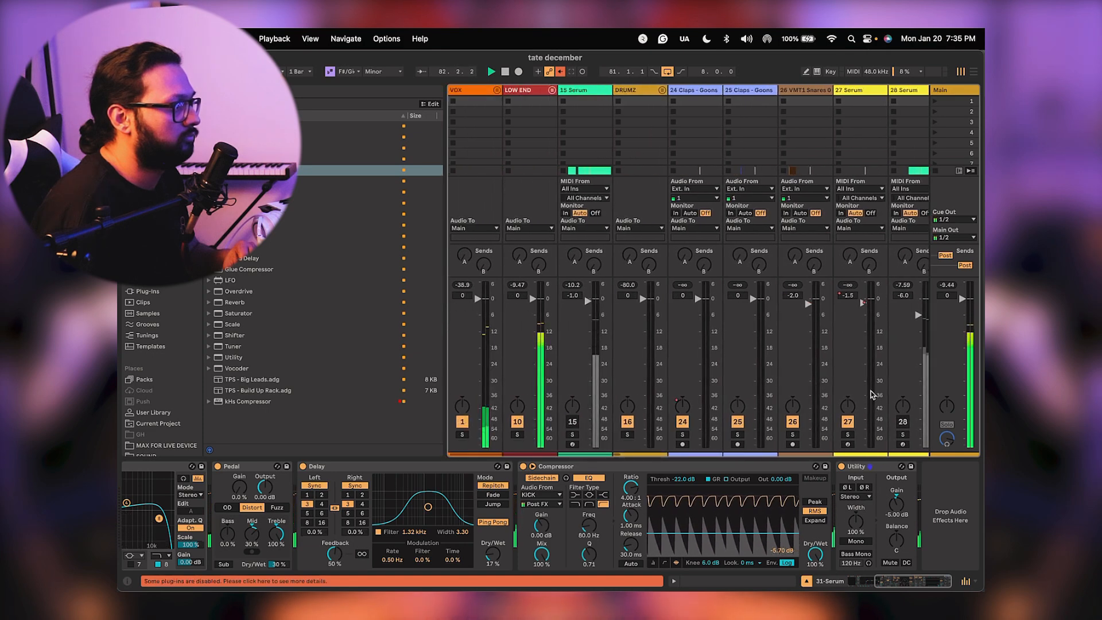
scroll(653, 380, "right", 5)
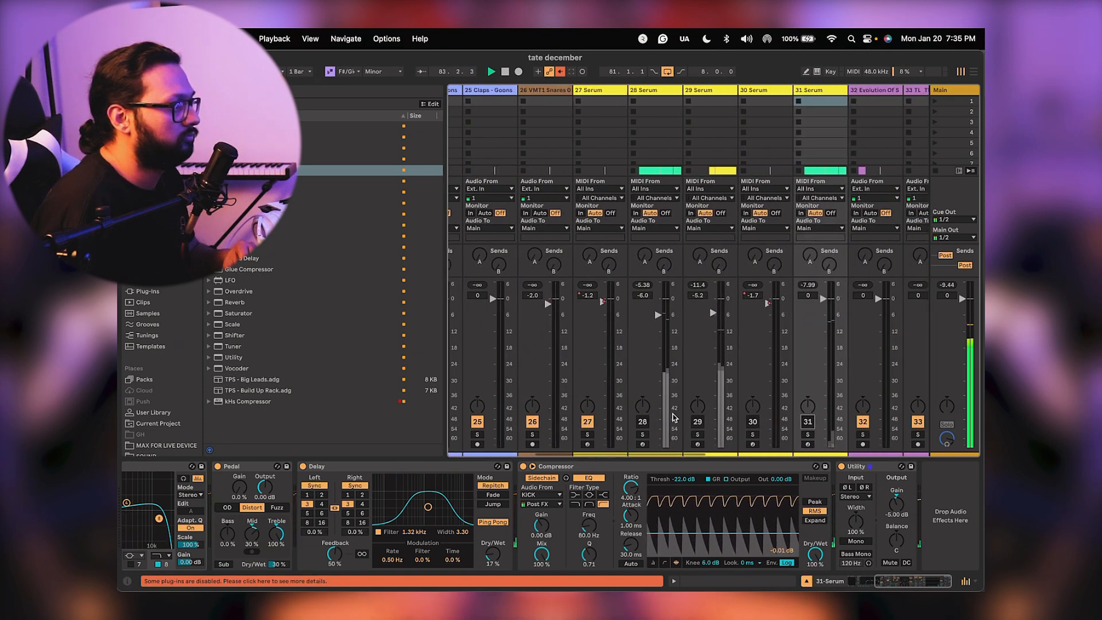
Reactivate the 28, 29 and 31 Serum tracks and rebalance them, setting 28 Serum's volume to -6.8 dB and 29 Serum's to -5.8 dB.
left_click(643, 422)
key("space")
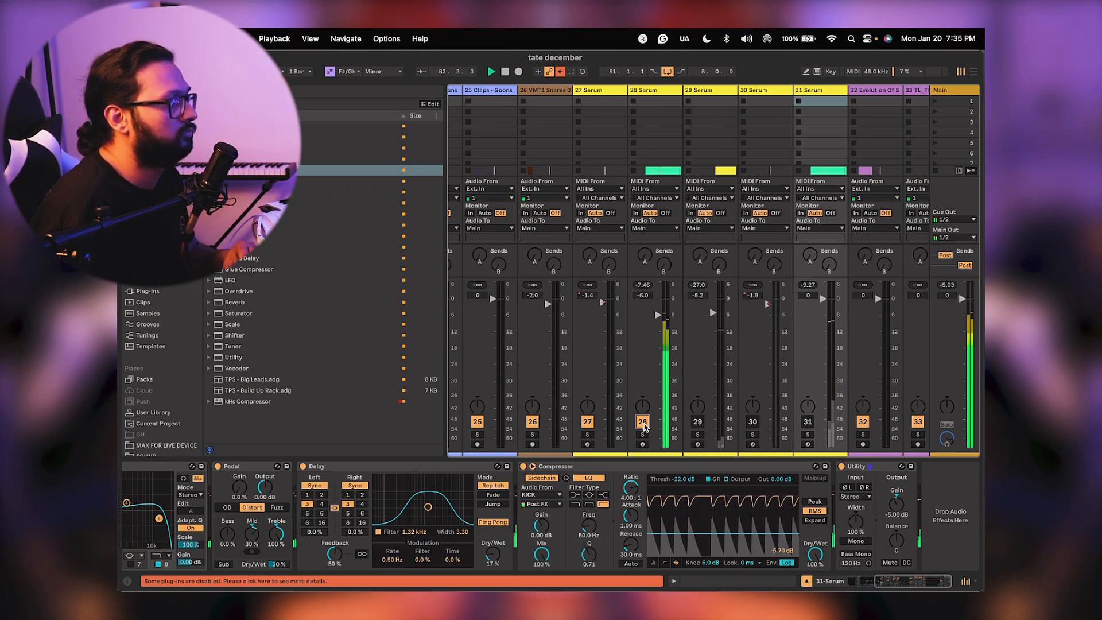
left_click_drag(658, 319, 658, 321)
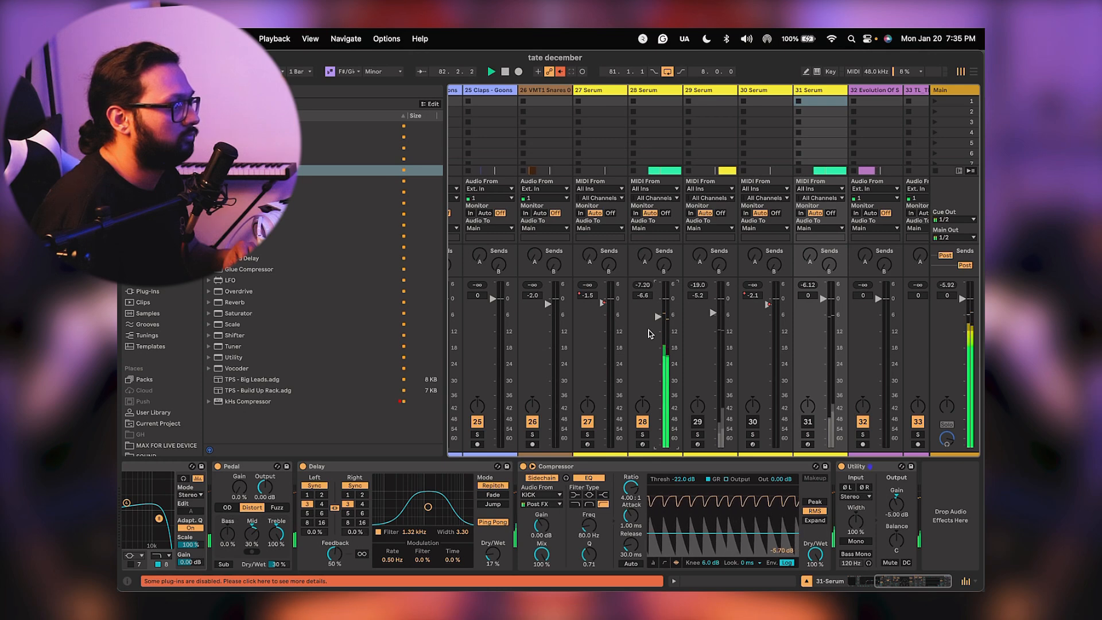
left_click_drag(658, 318, 658, 323)
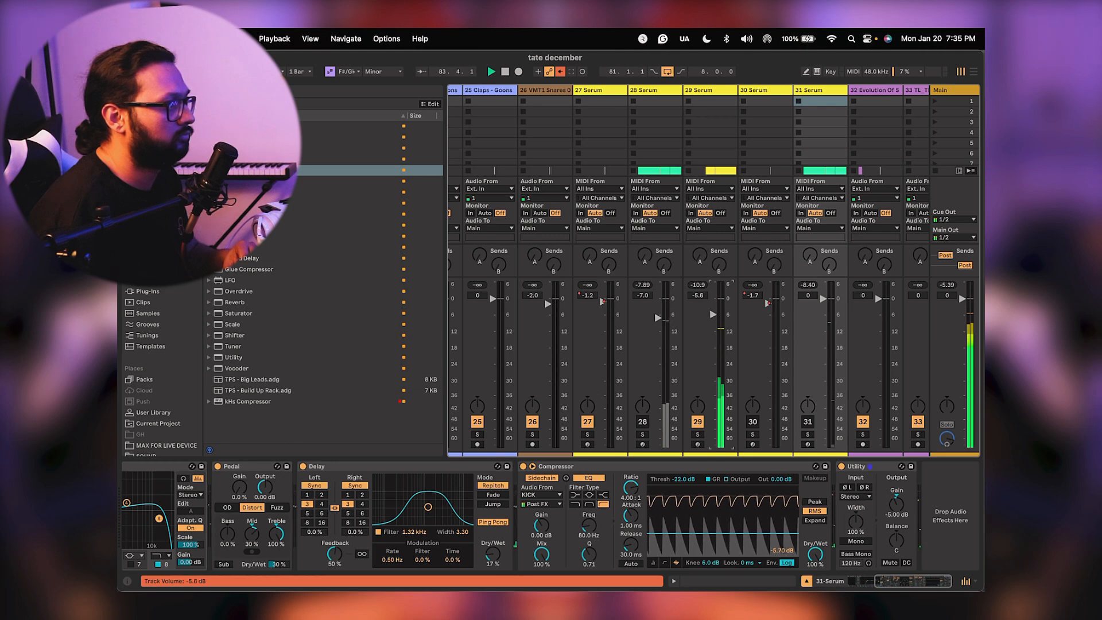
scroll(707, 388, "right", 2)
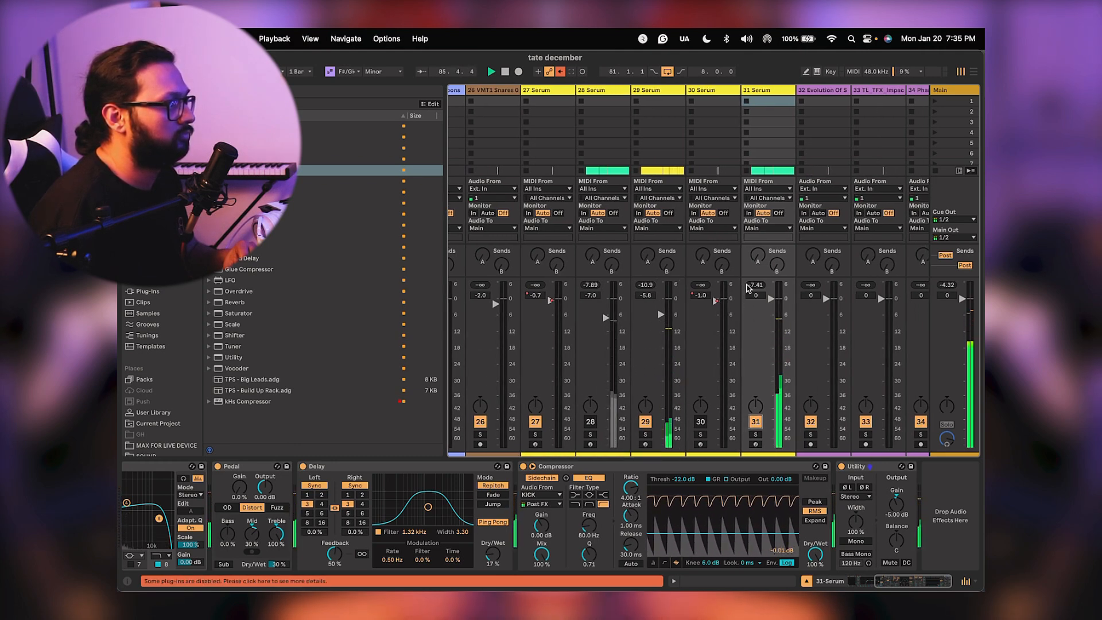
left_click(595, 422)
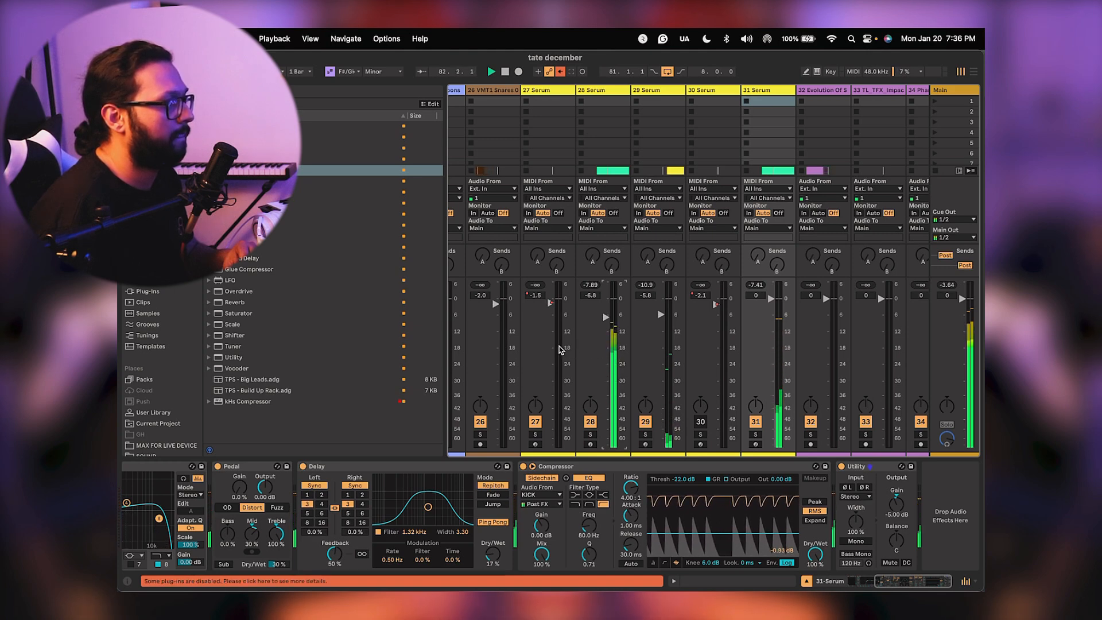
Return to the arrangement and set the gain of the 31 Serum track's Utility to -4.00 dB.
key("Tab")
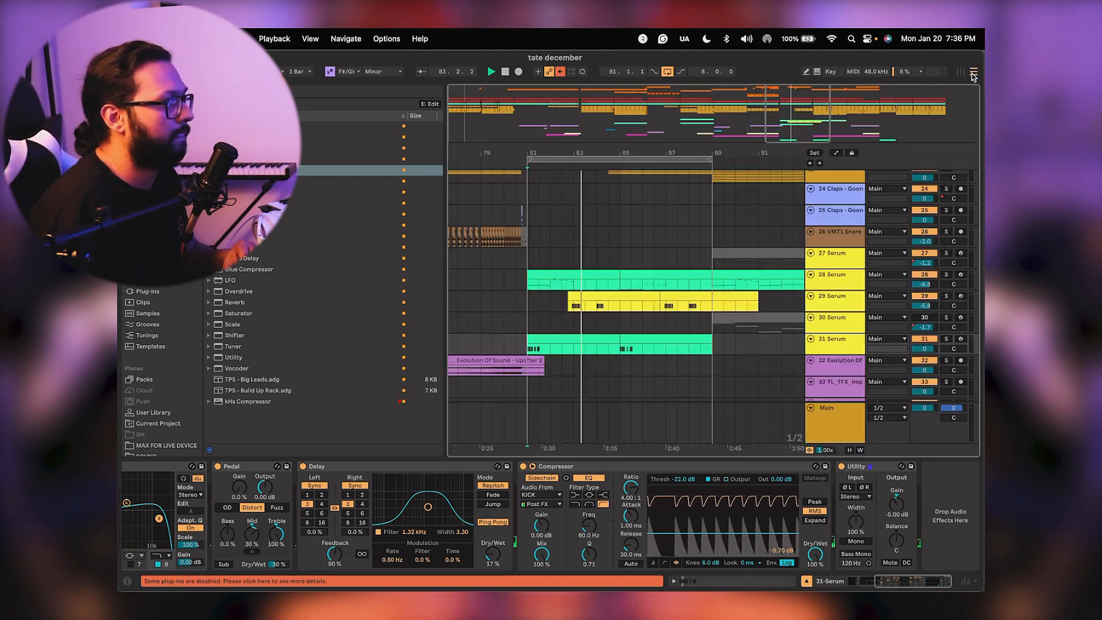
left_click(826, 274)
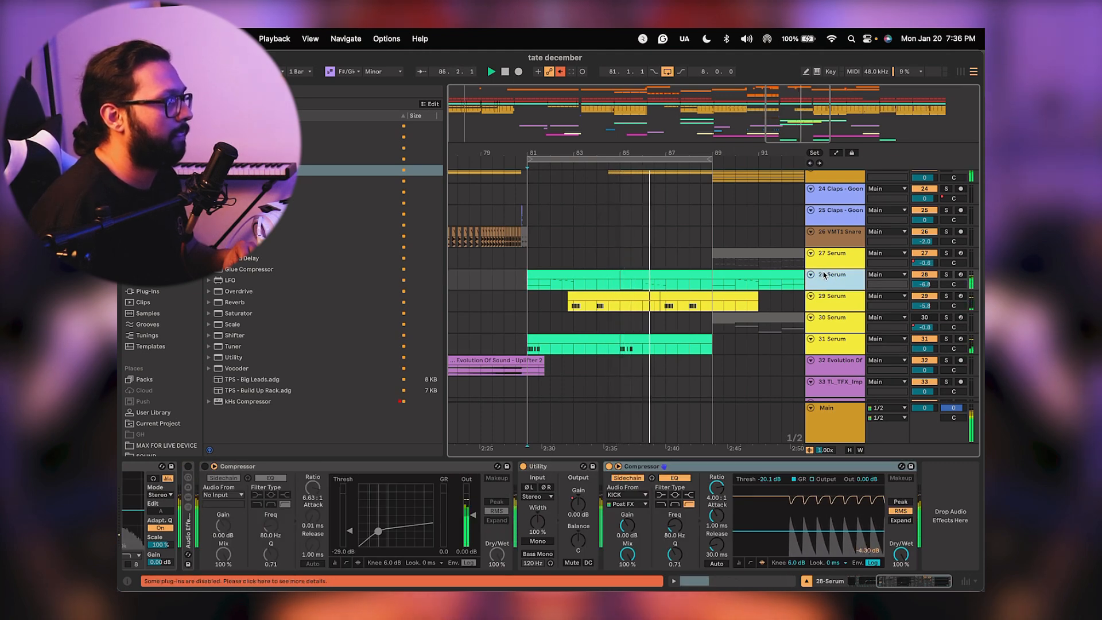
left_click(835, 339)
left_click(899, 514)
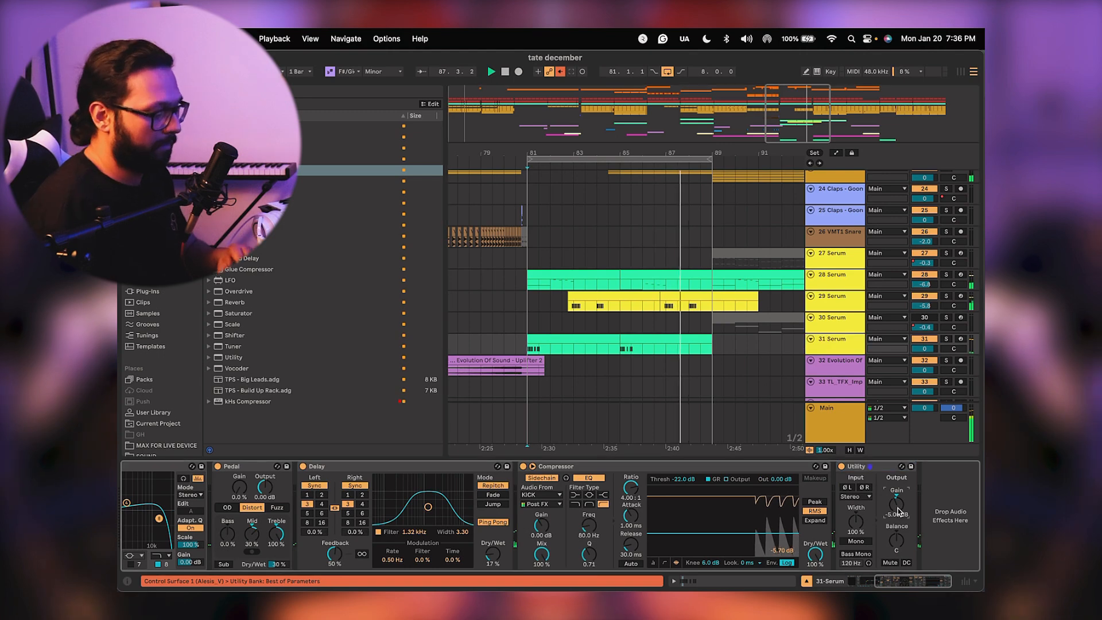
type("-4")
key("Return")
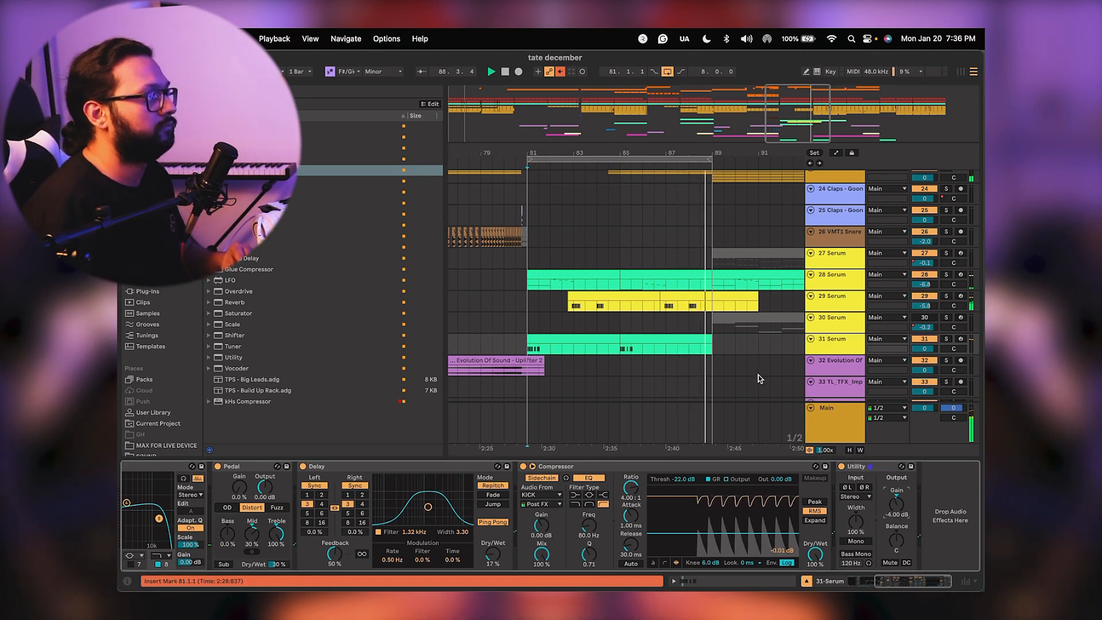
Expand the VOX group and set the volume of the 4 Tate McRae vocal track to -4.8 dB while auditioning its entry near bar 89.
scroll(654, 368, "up", 3)
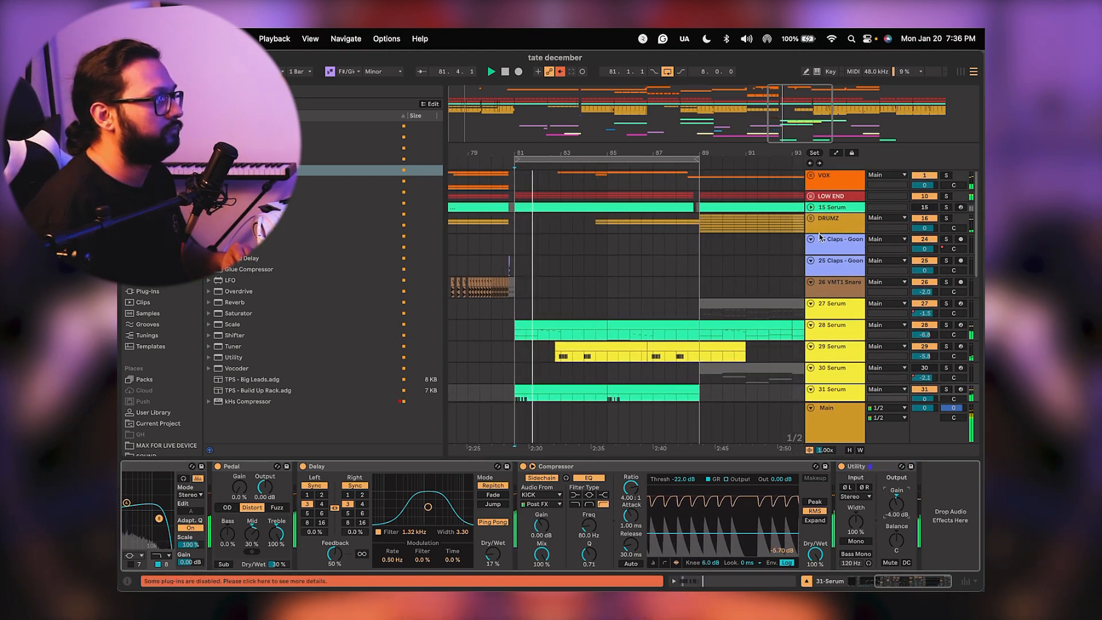
left_click(810, 176)
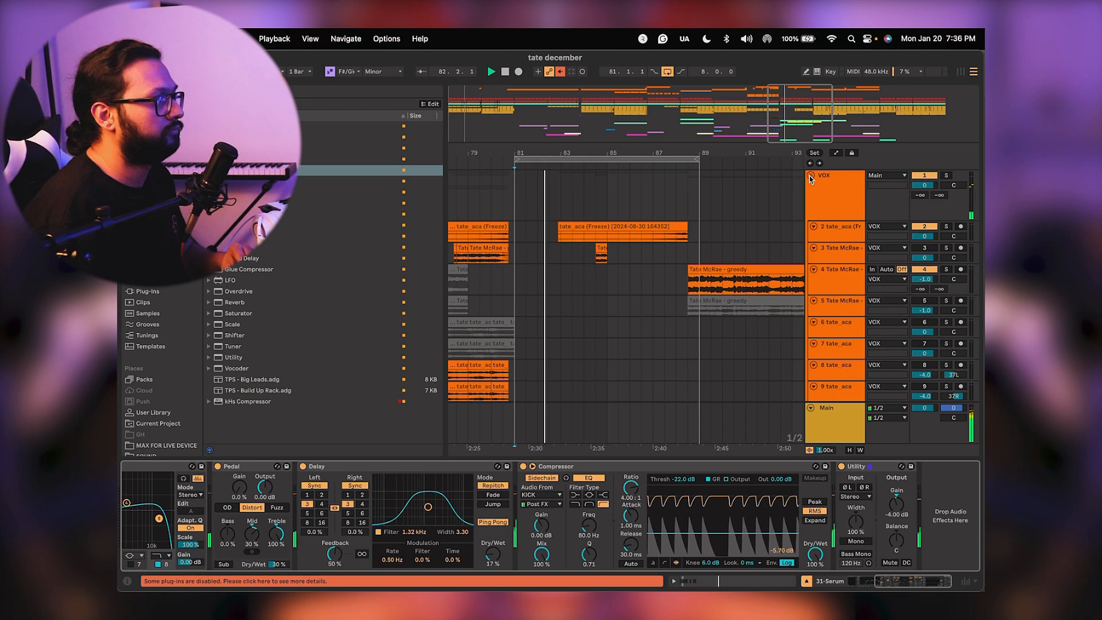
scroll(831, 252, "down", 1)
left_click(840, 260)
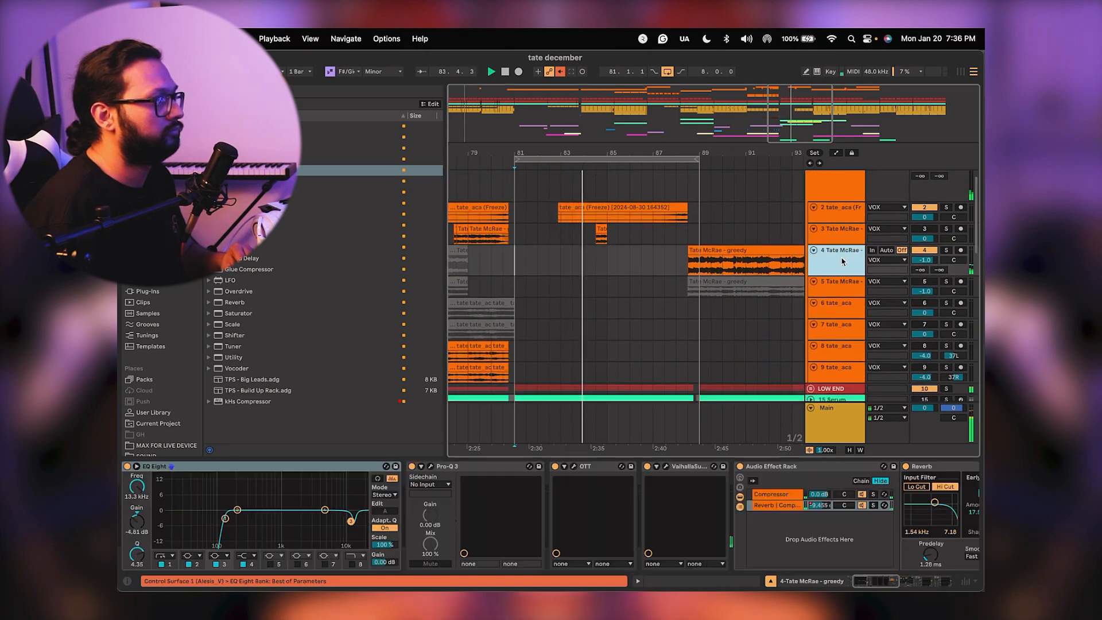
left_click_drag(922, 264, 921, 285)
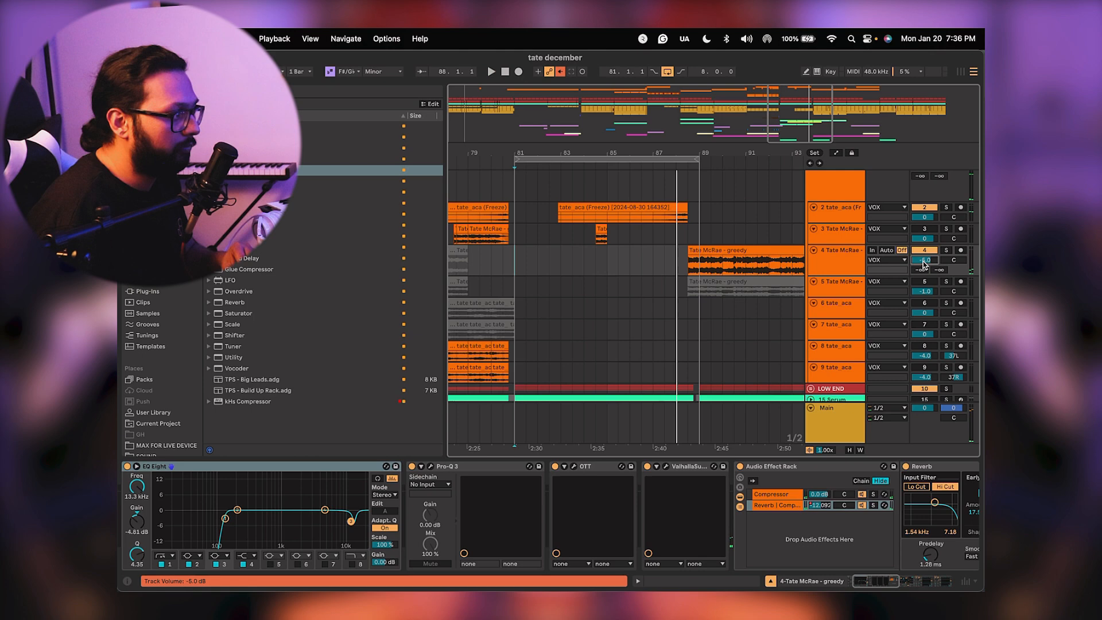
key("space")
left_click(670, 260)
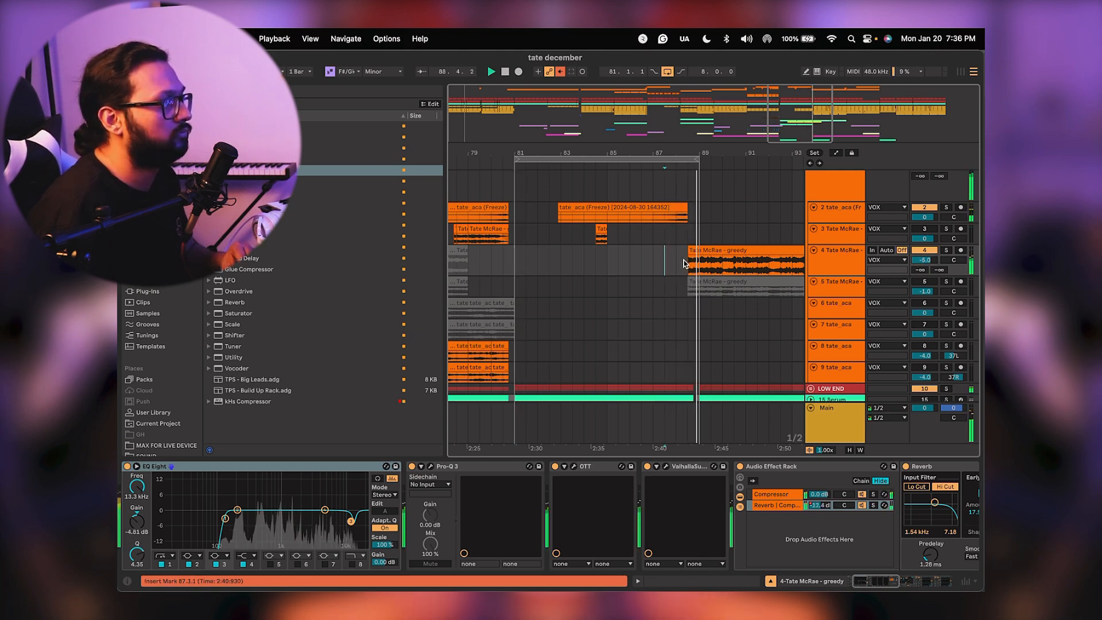
left_click_drag(923, 260, 923, 257)
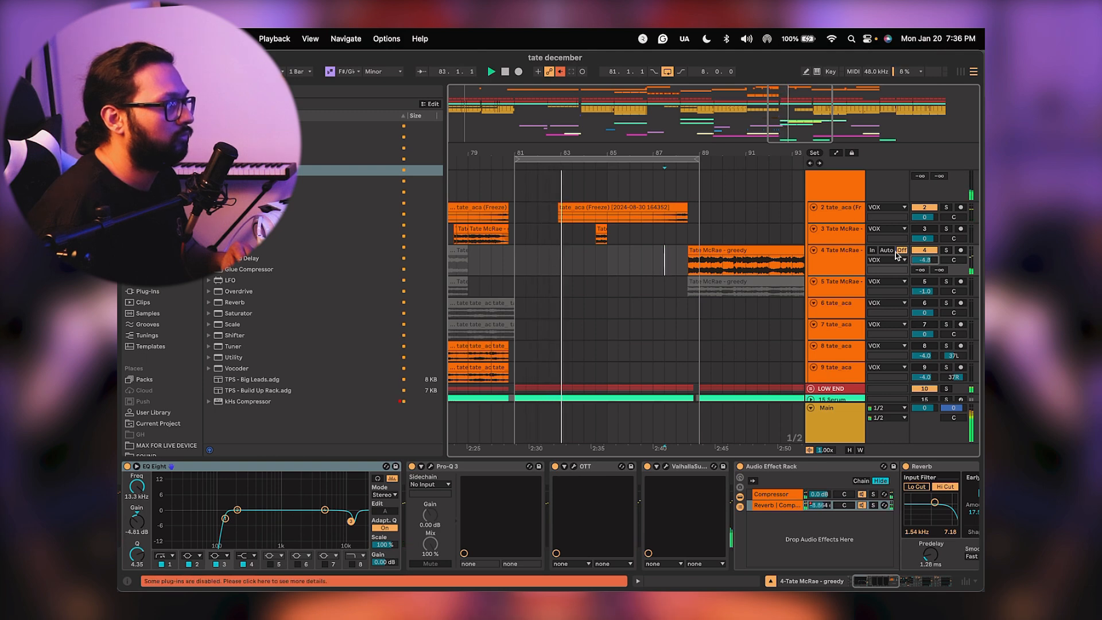
Set the volume of the 2 tate_aca (Freeze) vocal track to -5.0 dB and audition it against the Serum tracks.
left_click_drag(923, 216, 924, 226)
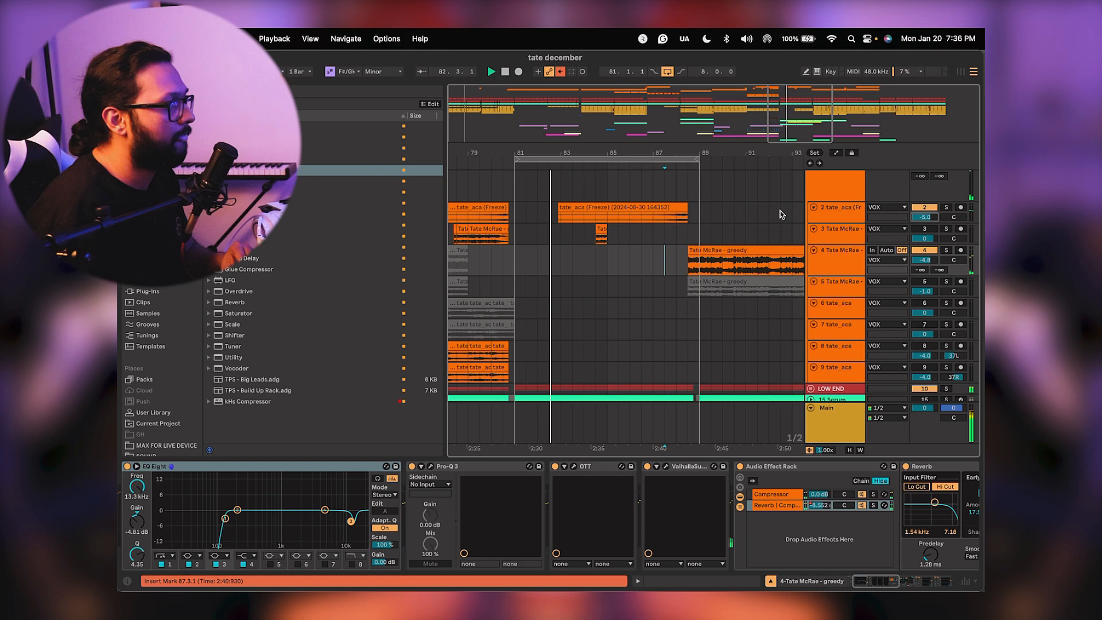
scroll(660, 218, "down", 5)
scroll(667, 249, "down", 2)
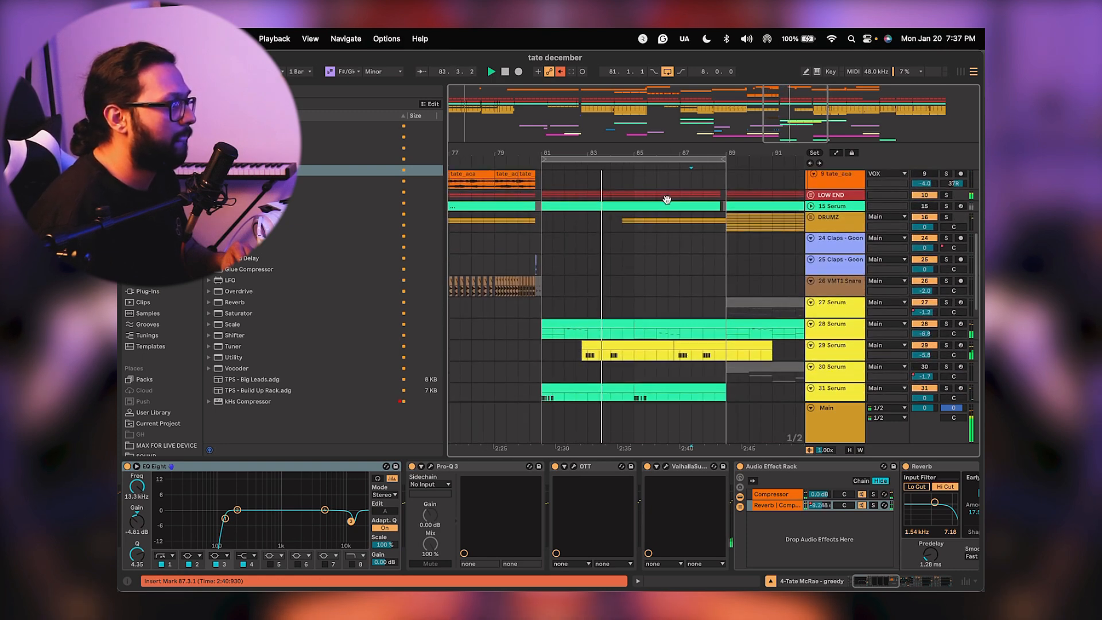
scroll(660, 246, "down", 3)
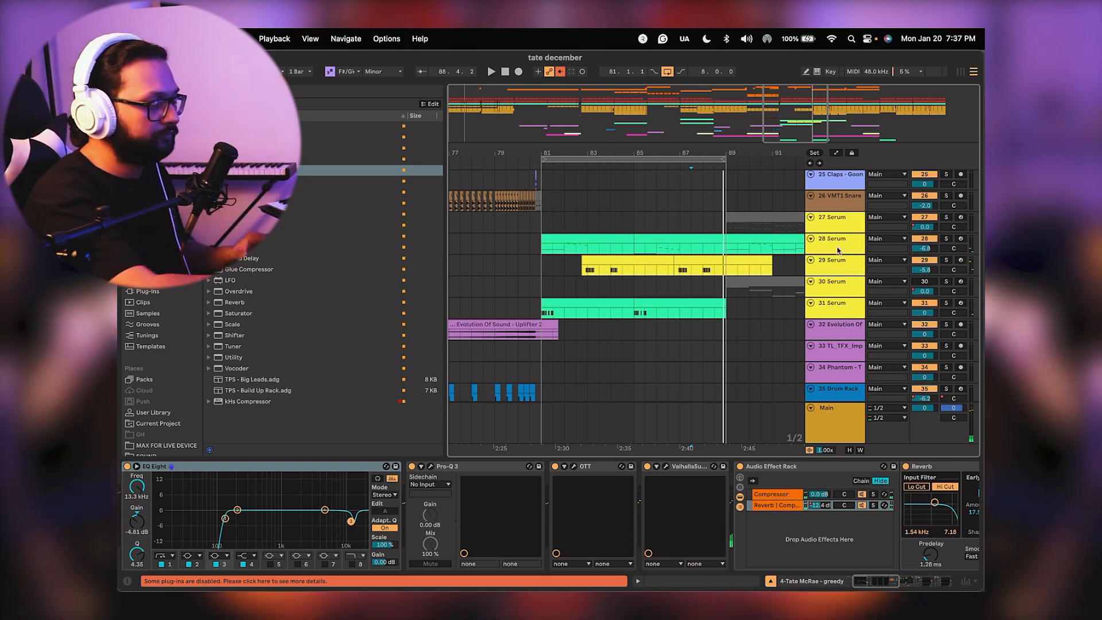
Play on from bar 89 and move the loop to bars 89 to 97.
key("space")
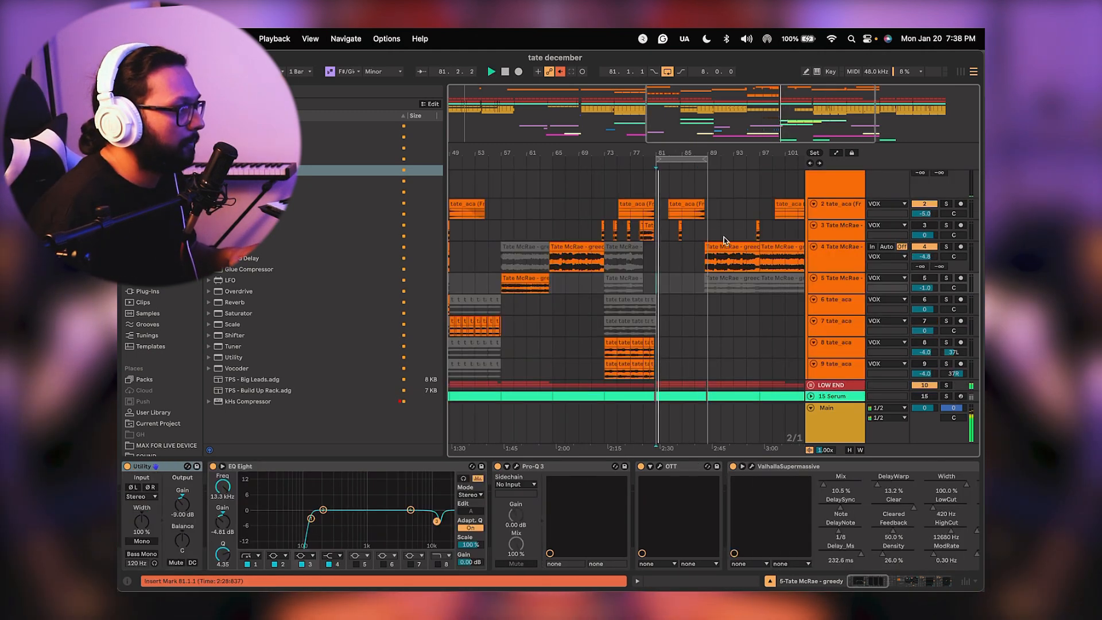
scroll(677, 298, "down", 5)
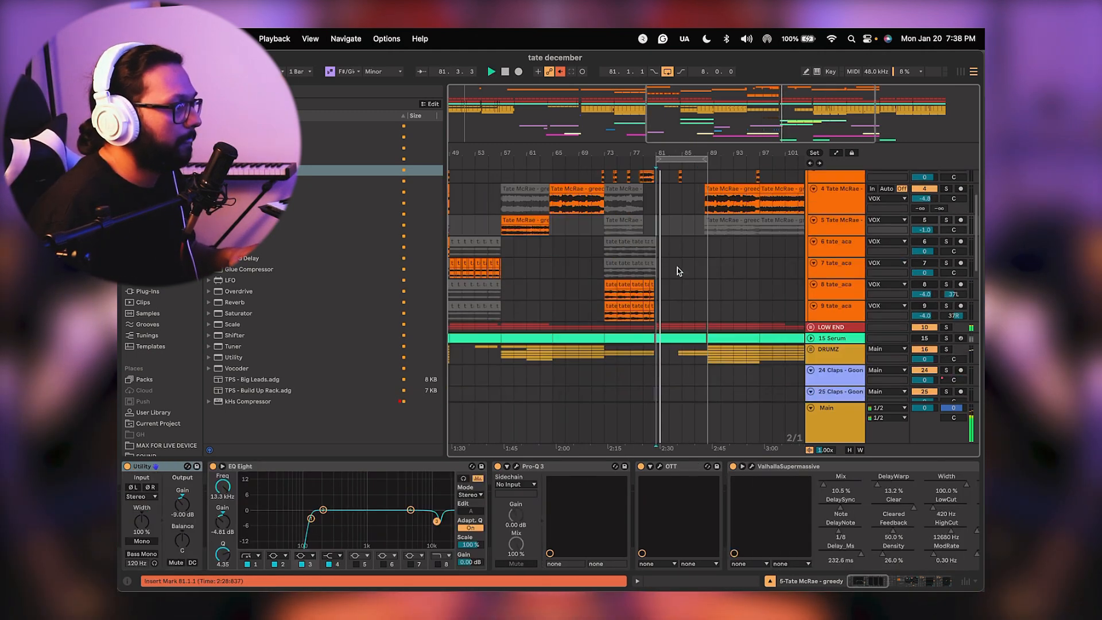
left_click(709, 268)
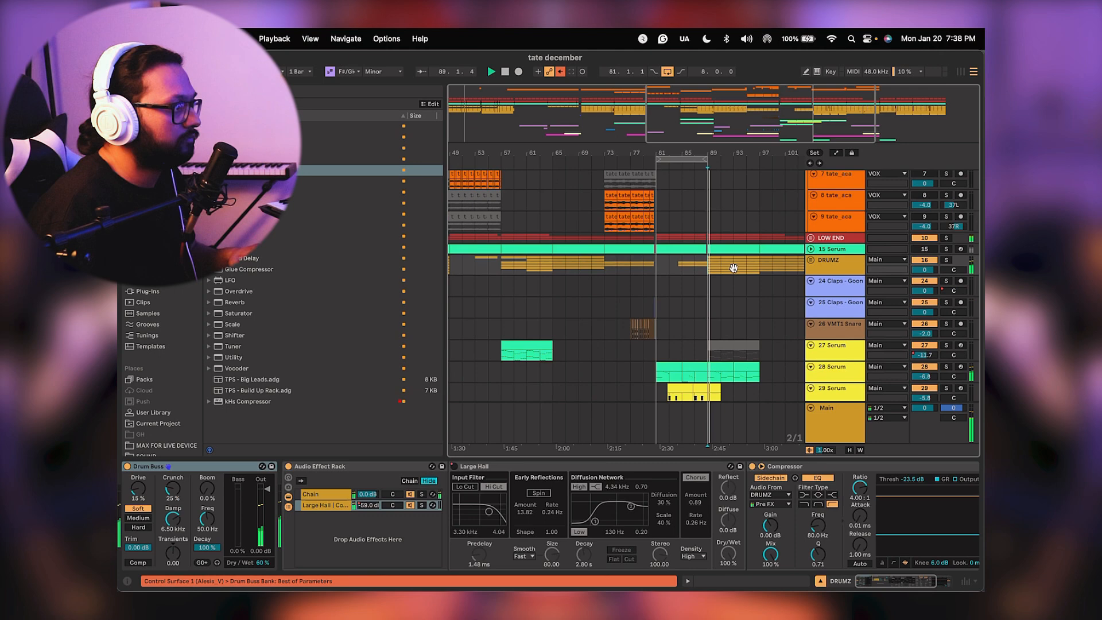
left_click_drag(595, 160, 647, 159)
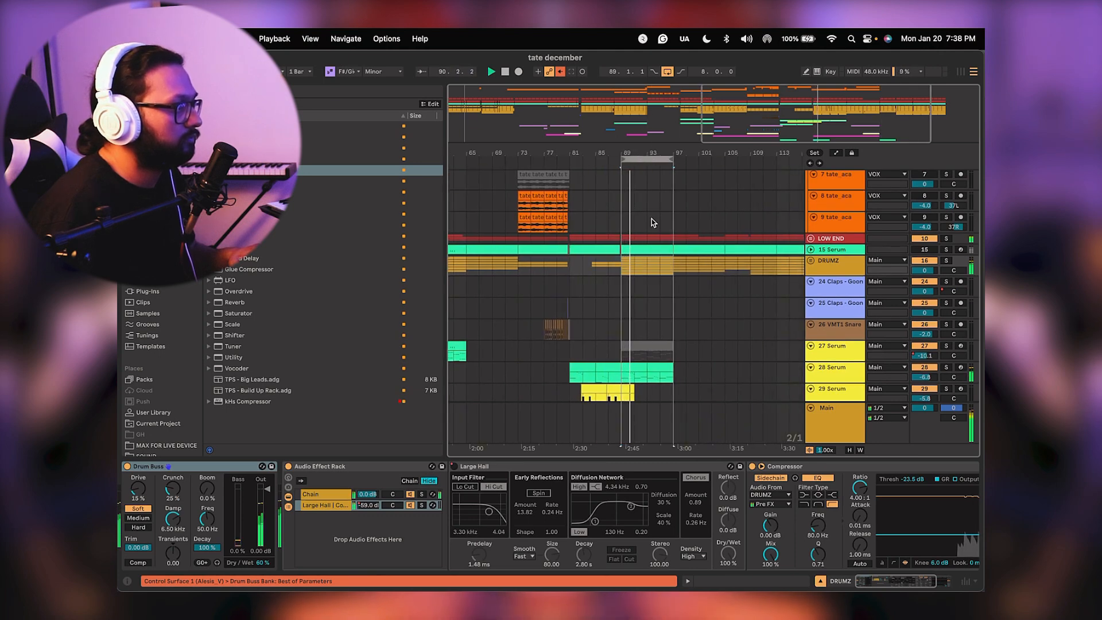
scroll(652, 219, "up", 5)
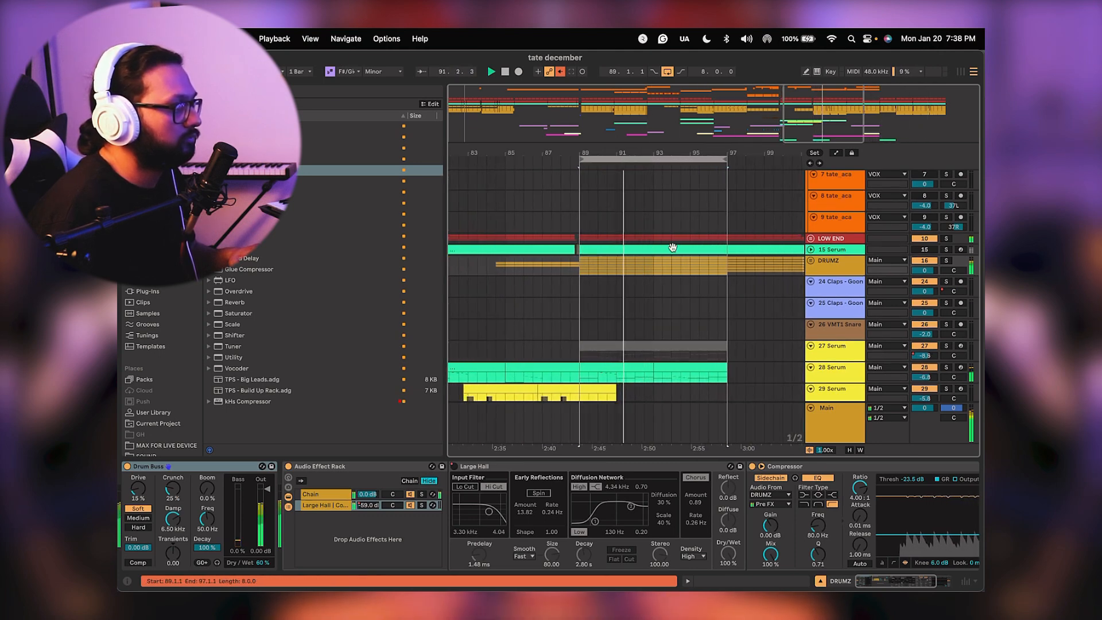
Expand the LOW END group and examine the notes of the SUB clip in bars 89 to 97.
left_click(810, 238)
scroll(804, 241, "down", 2)
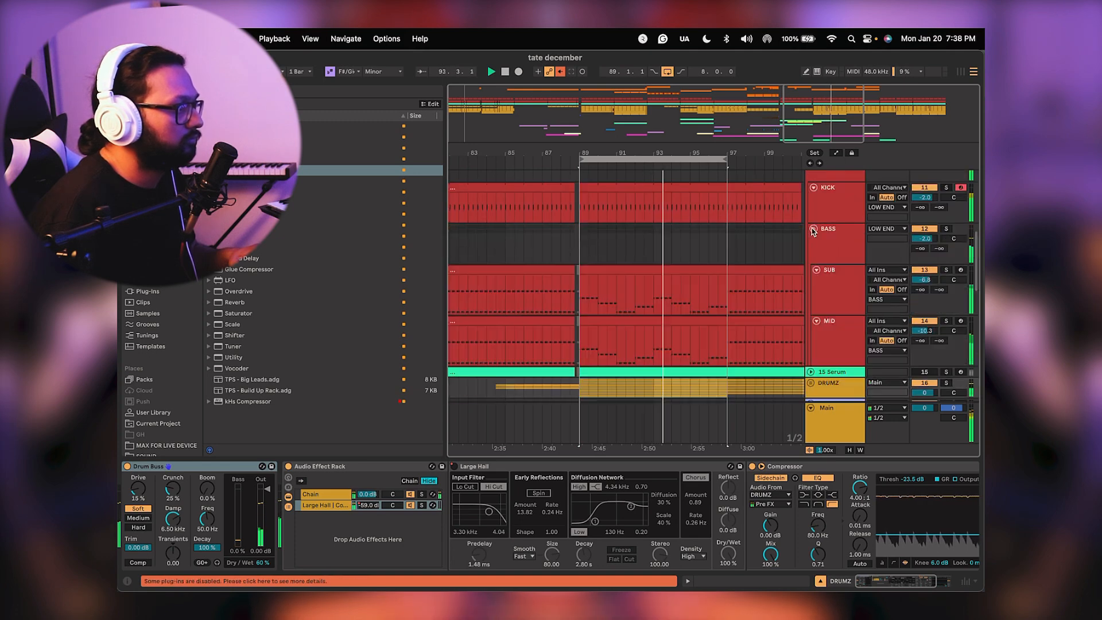
left_click(669, 267)
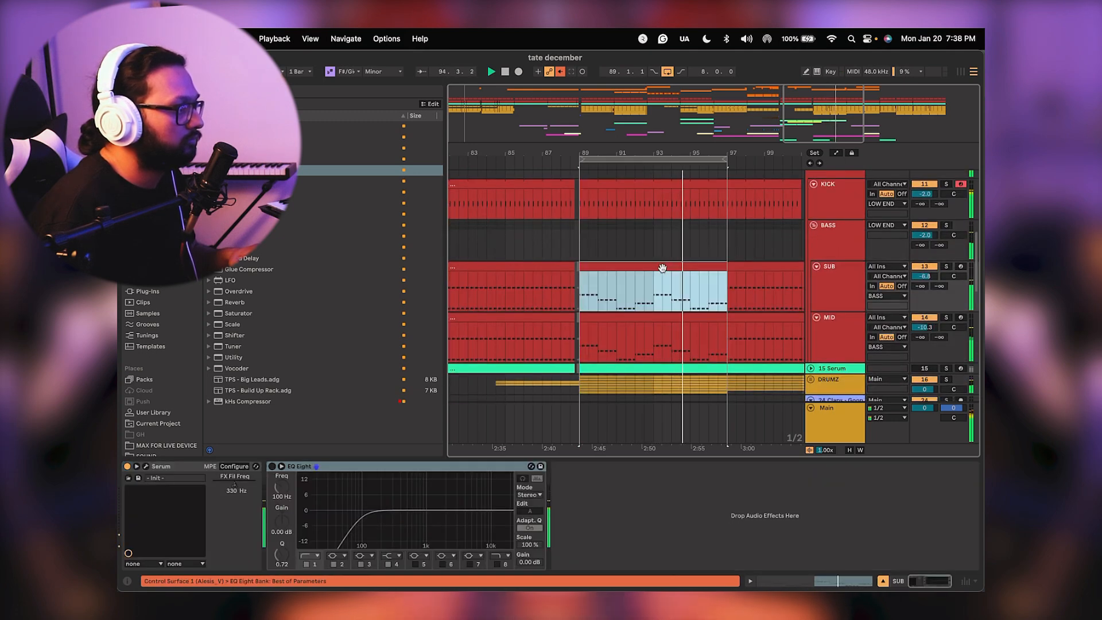
double_click(662, 268)
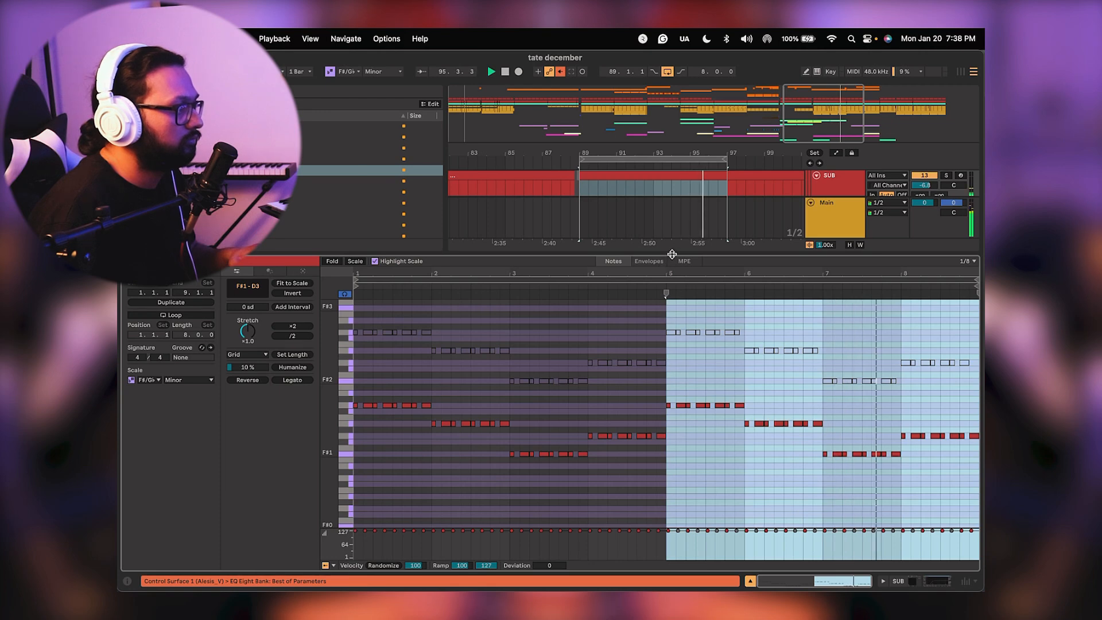
key("super+alt+l")
scroll(676, 269, "up", 3)
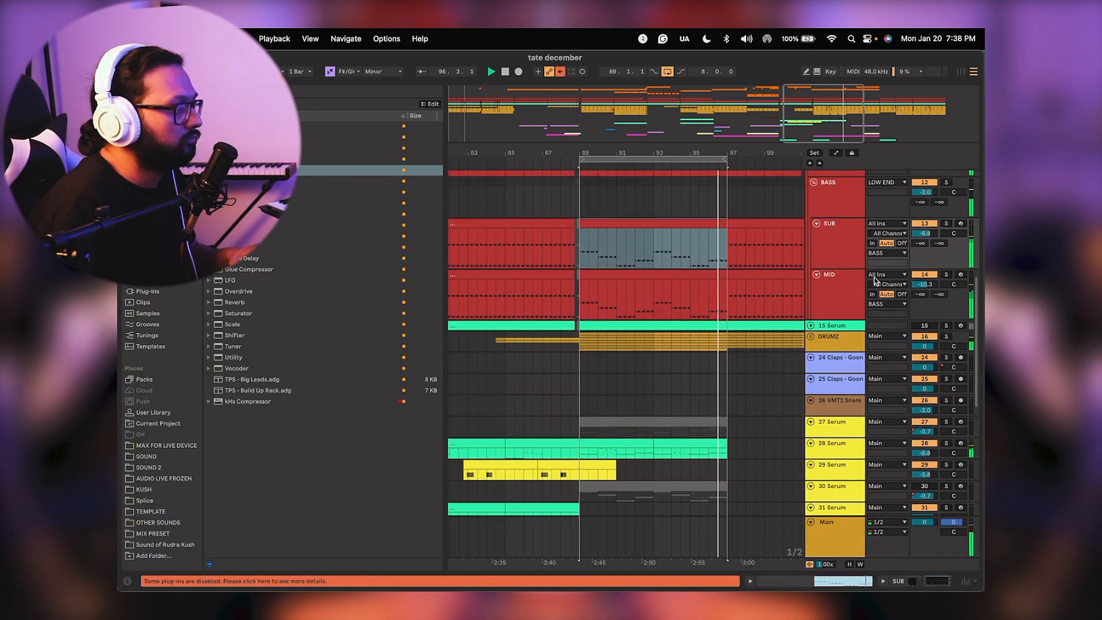
Open the MID track's devices and show the automation of its Serum FX Fil Freq parameter in the arrangement.
left_click(946, 274)
left_click(856, 285)
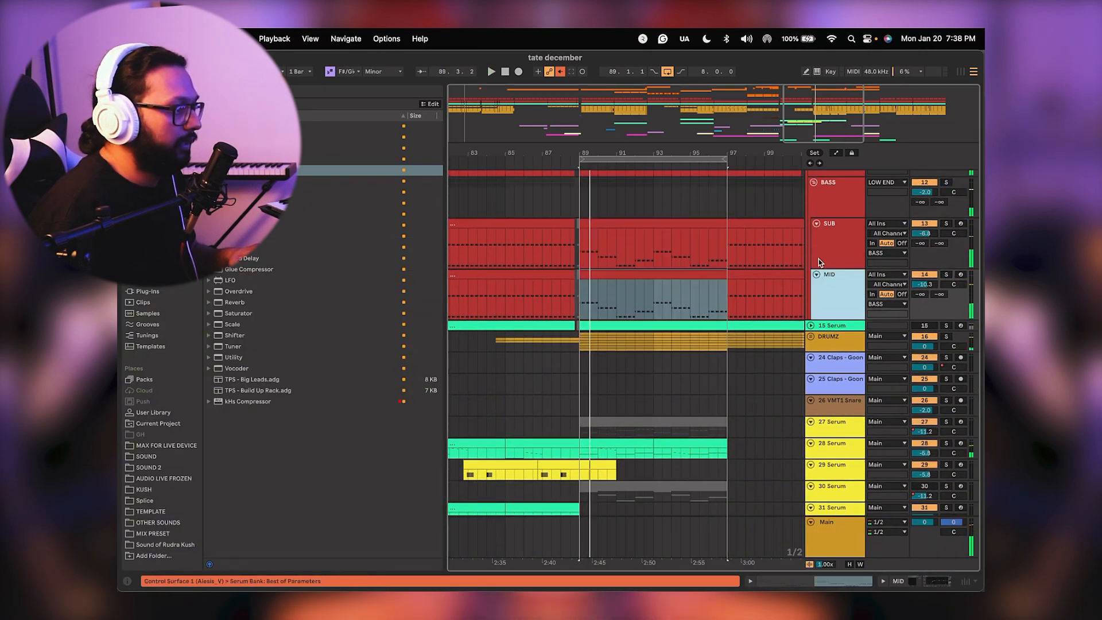
left_click(916, 581)
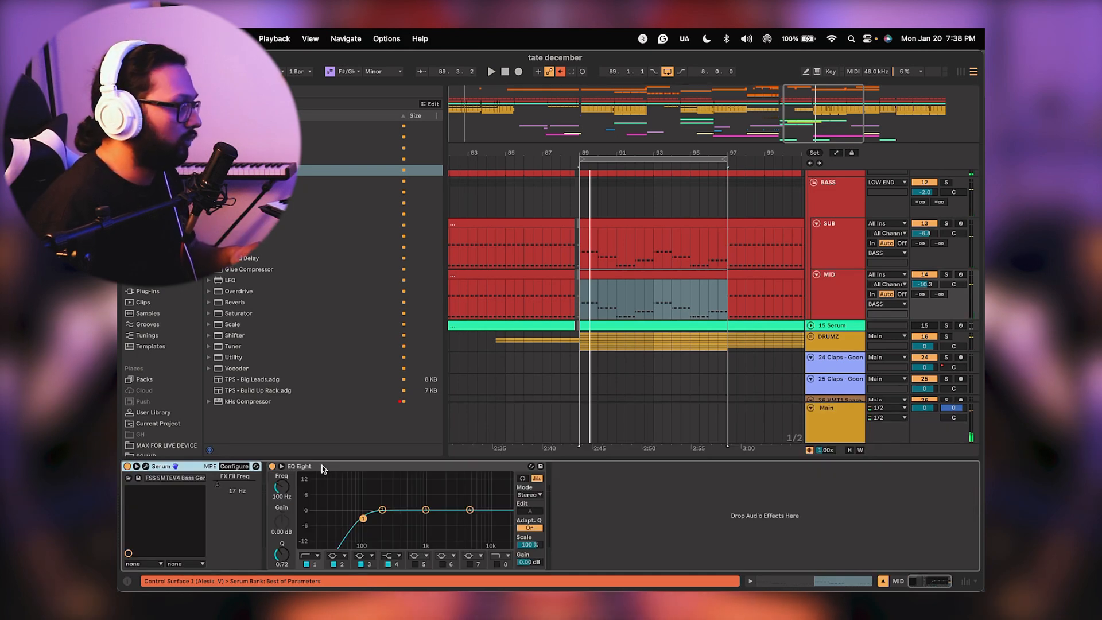
right_click(217, 486)
left_click(235, 385)
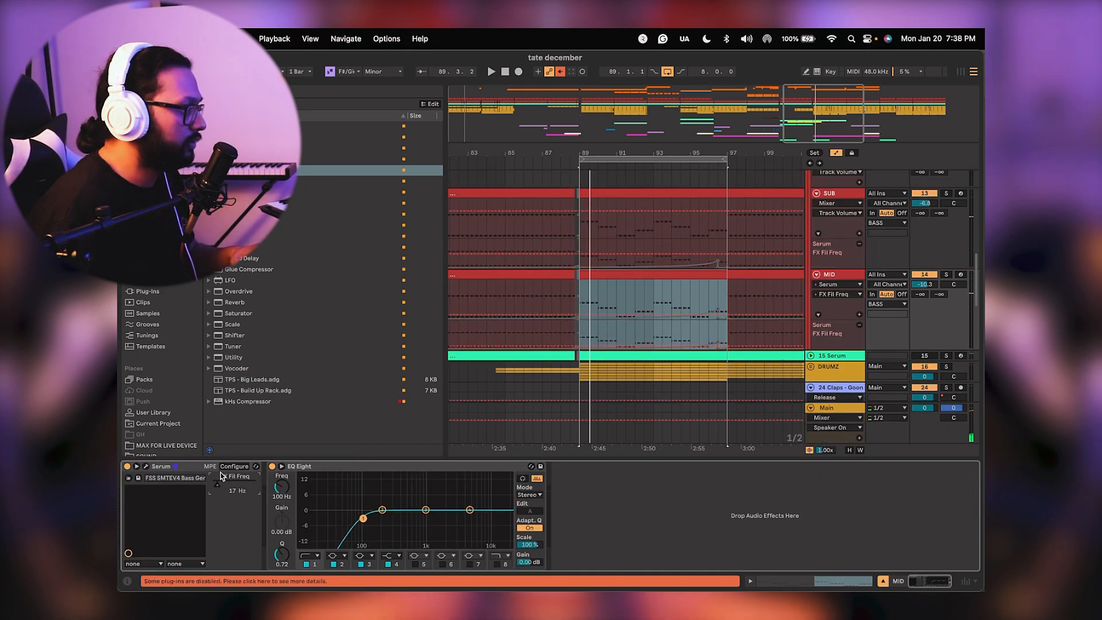
left_click_drag(221, 485, 218, 485)
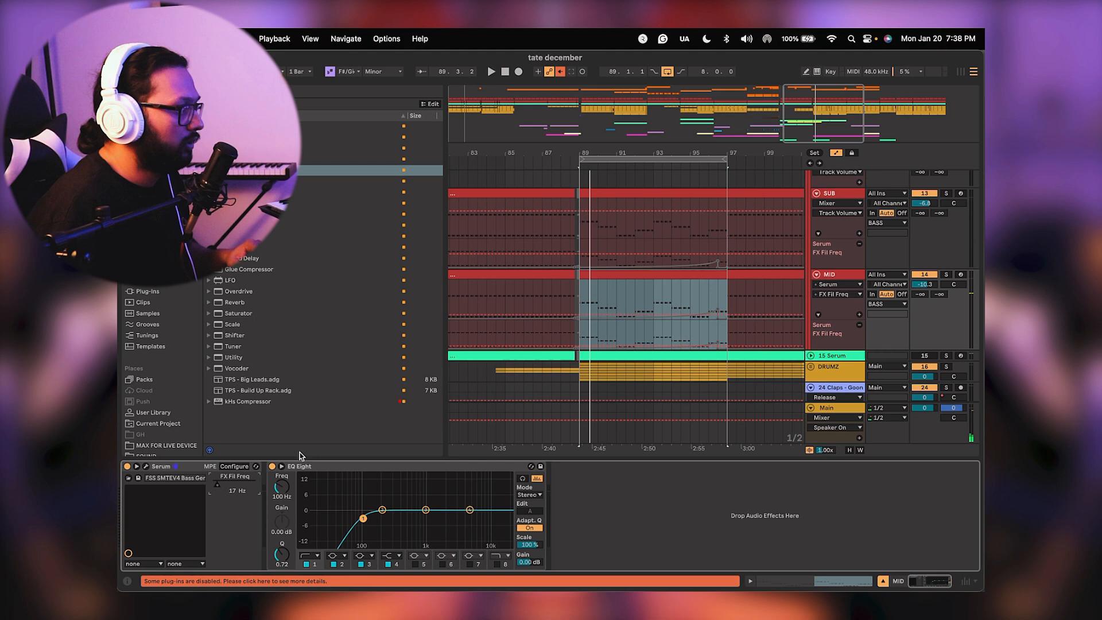
Re-enable the MID track's FX Fil Freq automation and solo the track to audition the filter sweep from bar 89.
right_click(217, 489)
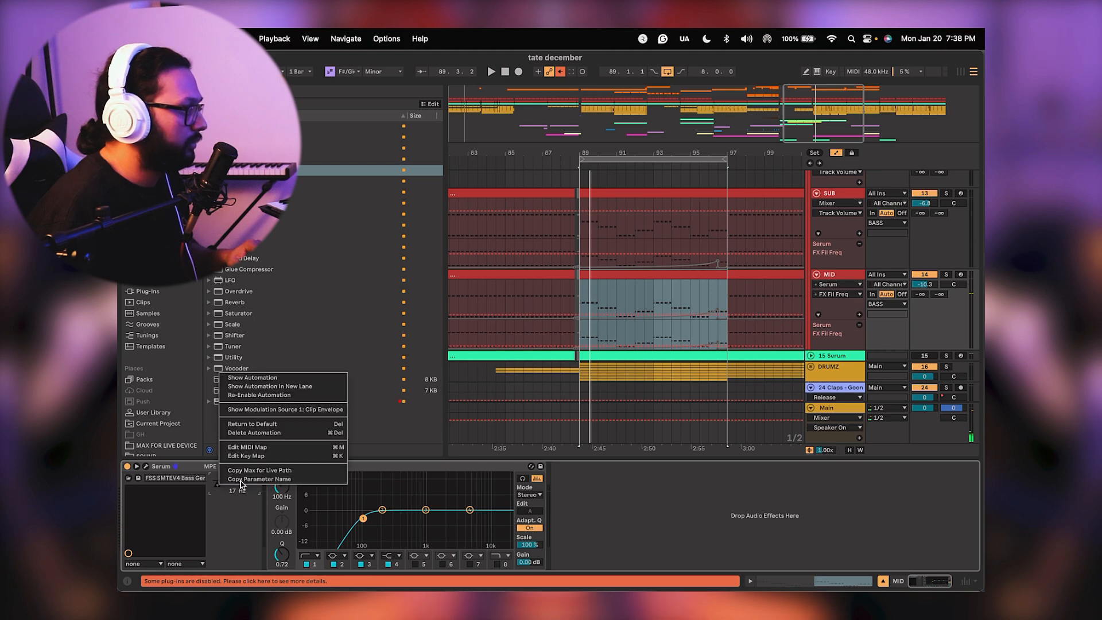
left_click(263, 395)
key("space")
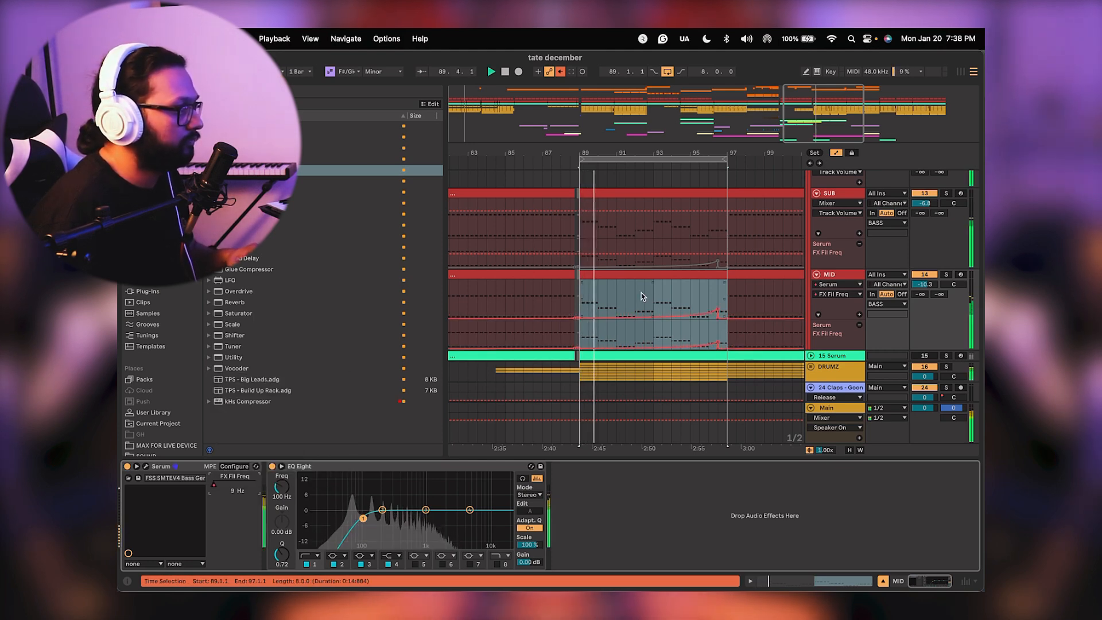
left_click(946, 274)
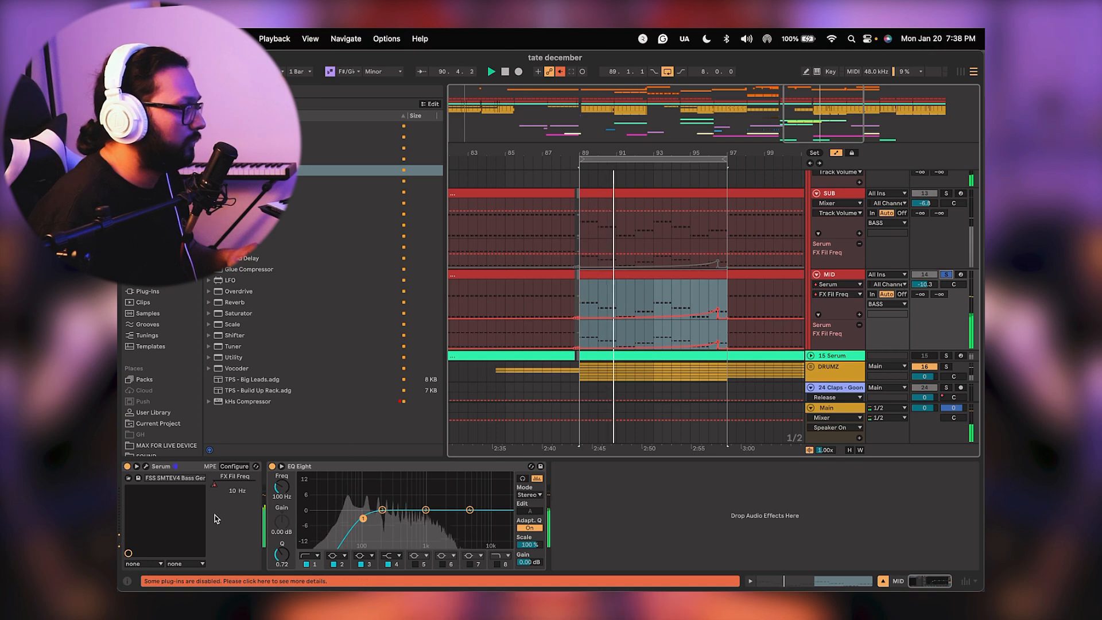
key("space")
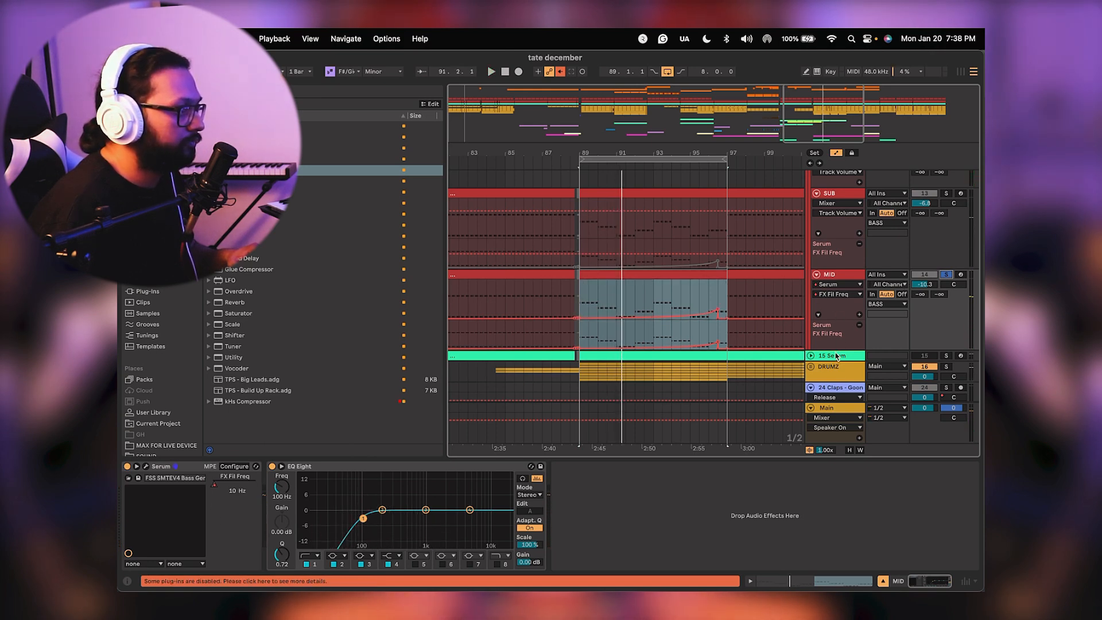
Remove the MID track's extra automation lane, enlarge the track, and raise the FX Fil Freq point at bar 89 to 0.09.
left_click(860, 325)
left_click_drag(837, 319, 837, 379)
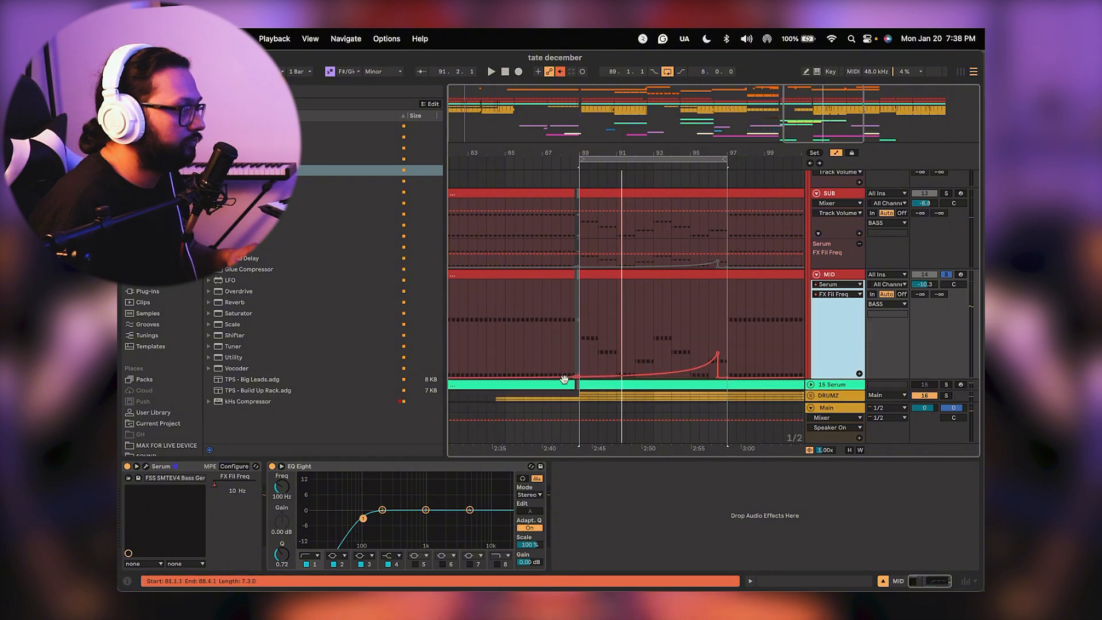
left_click_drag(579, 377, 579, 369)
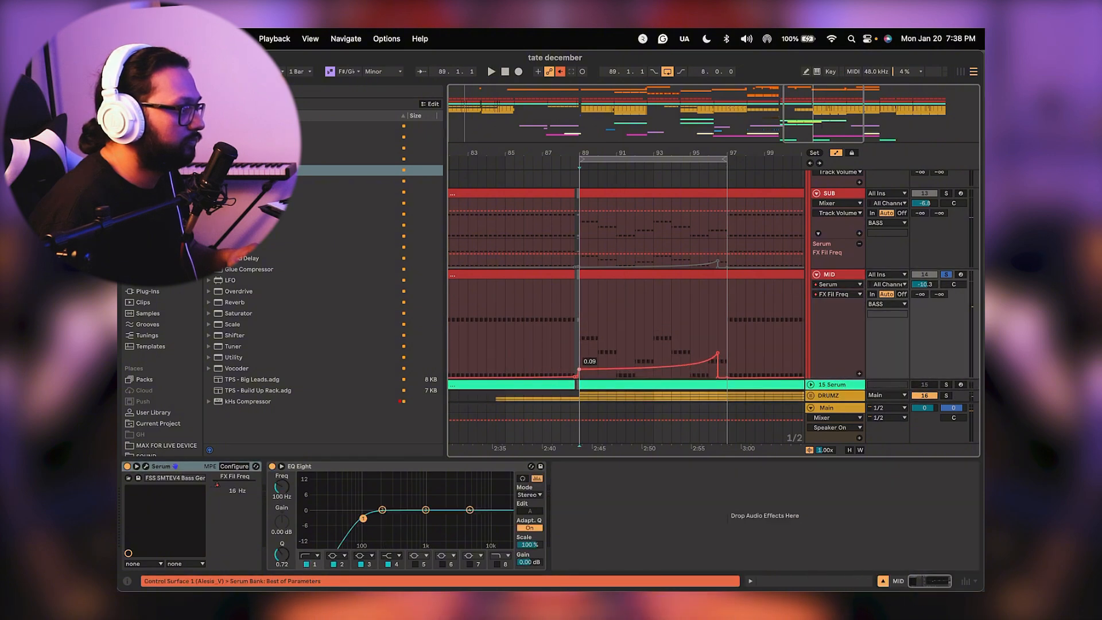
key("space")
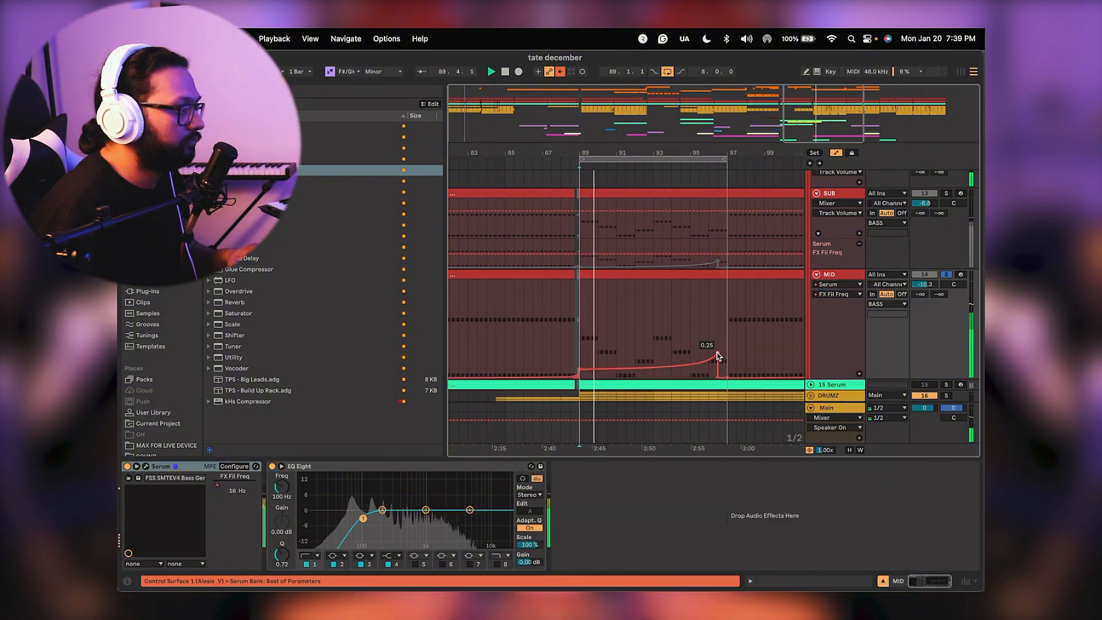
Raise the peak of the MID track's FX Fil Freq curve just before bar 97 and audition the loop with the stronger sweep.
left_click(671, 337)
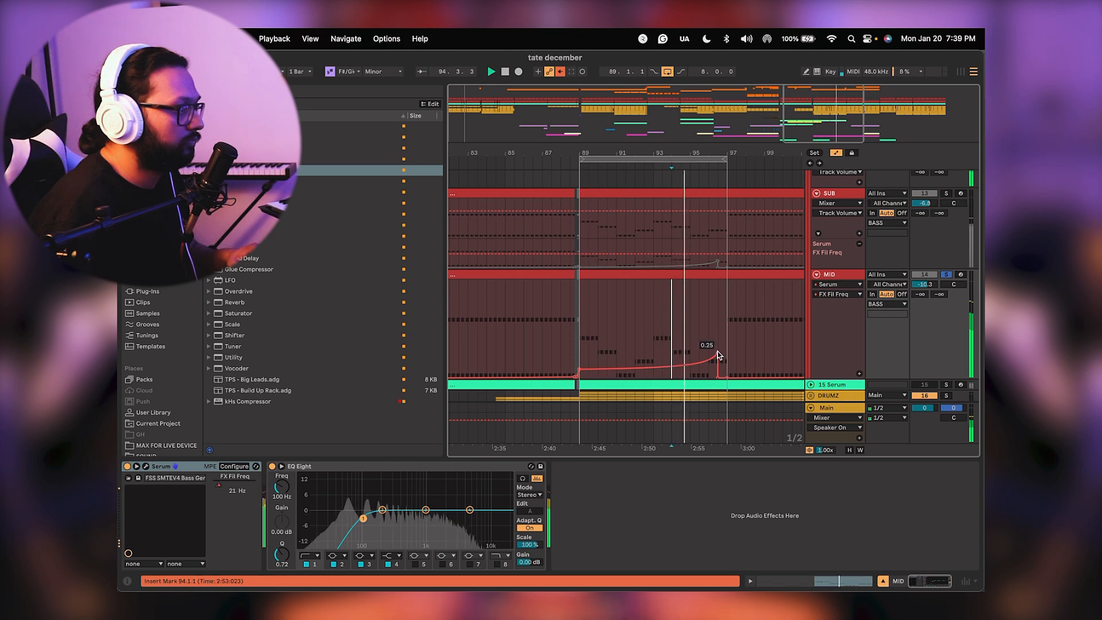
left_click_drag(717, 352, 718, 347)
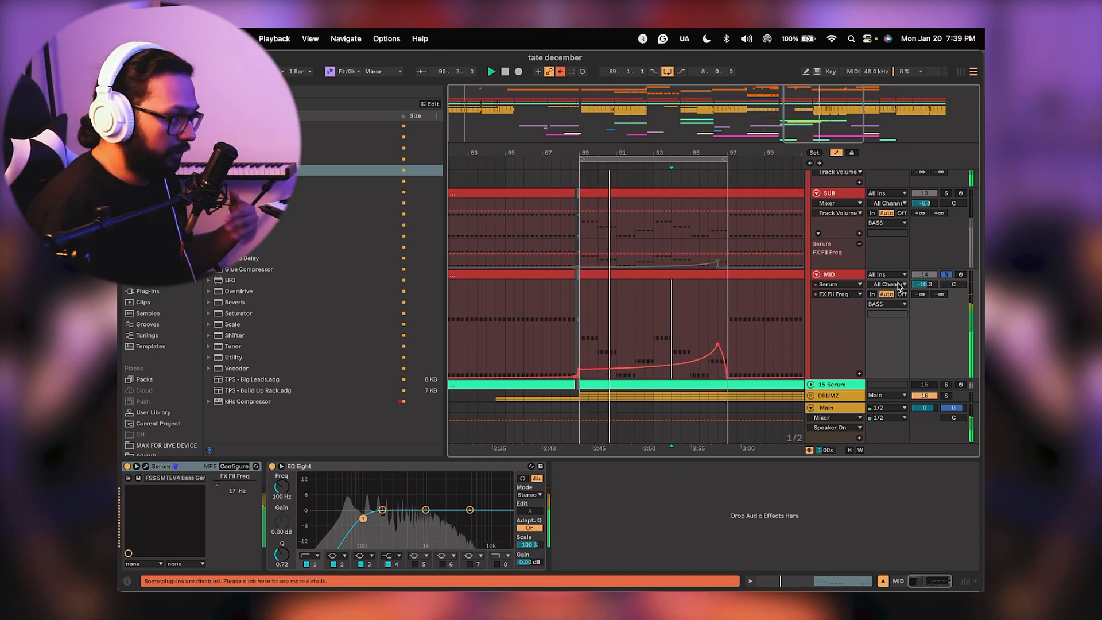
scroll(736, 304, "up", 3)
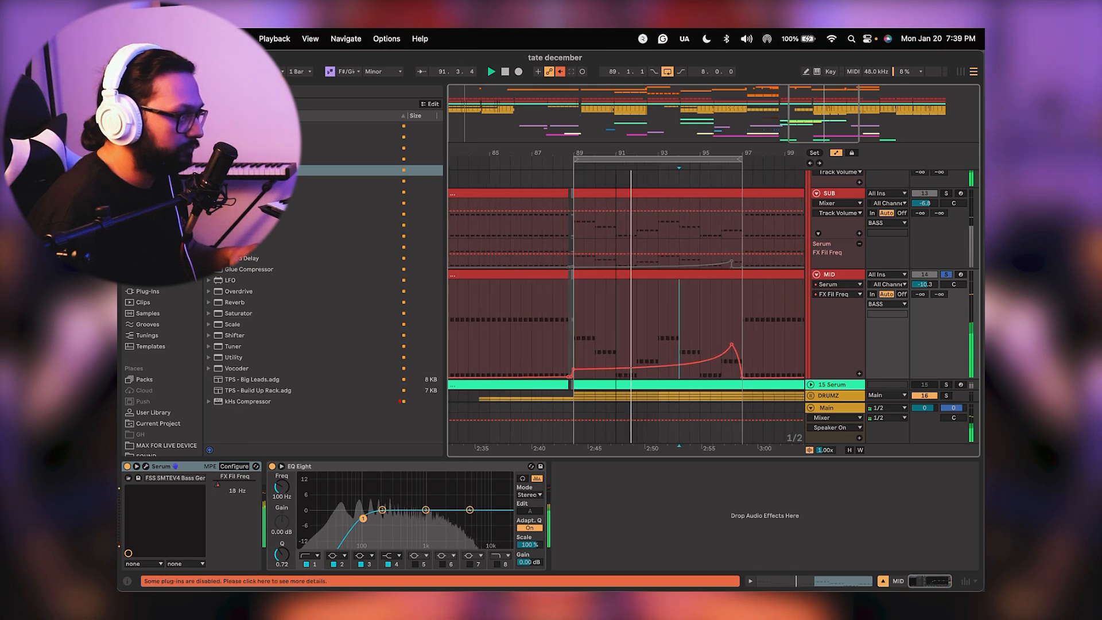
left_click(704, 318)
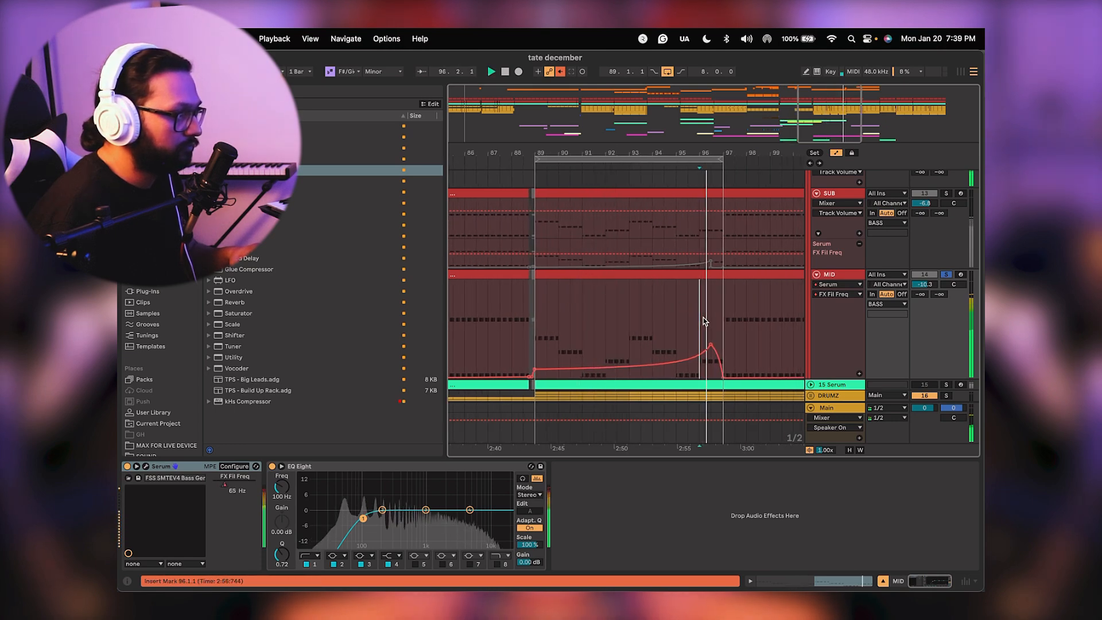
left_click_drag(681, 152, 616, 109)
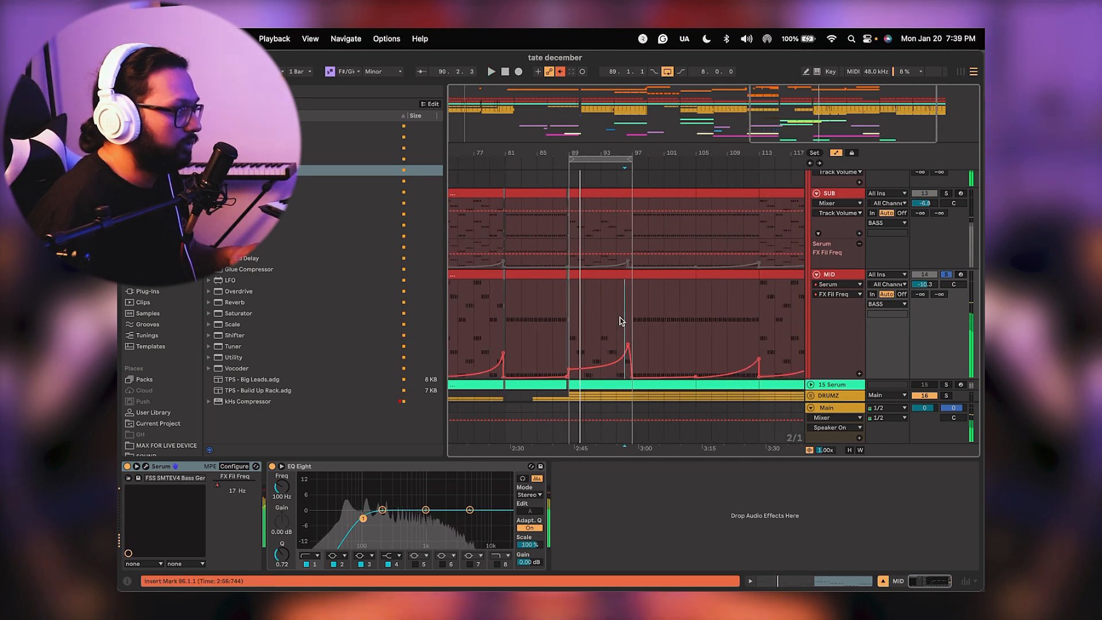
Duplicate the MID track's FX Fil Freq automation from bars 89 to 97 twice, filling bars 97 to 113.
left_click_drag(633, 326, 573, 330)
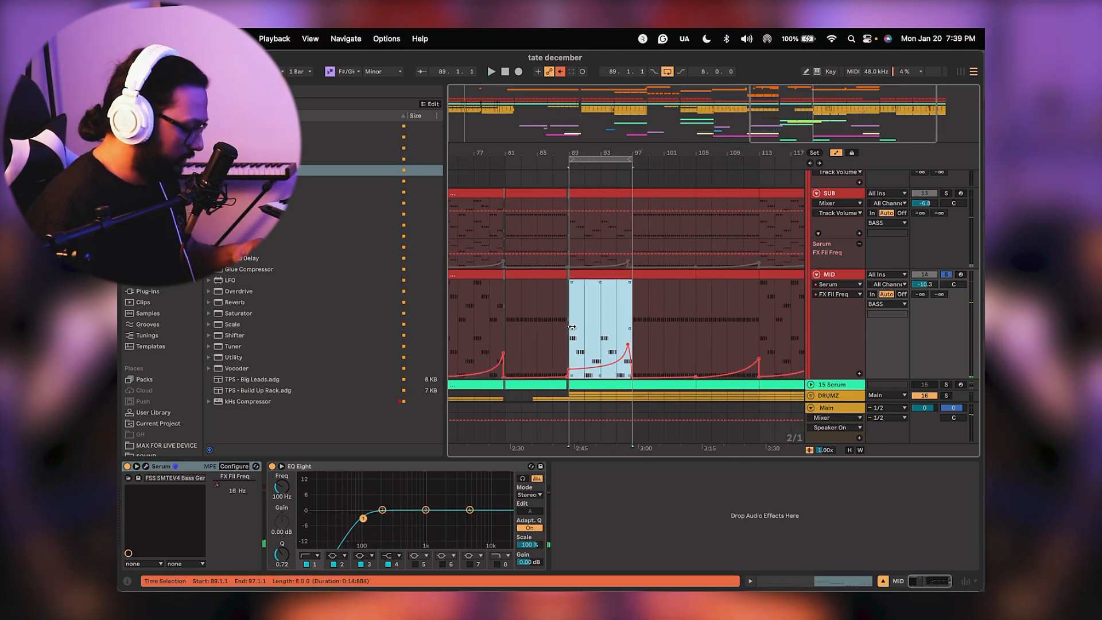
key("super+d")
key("super+d")
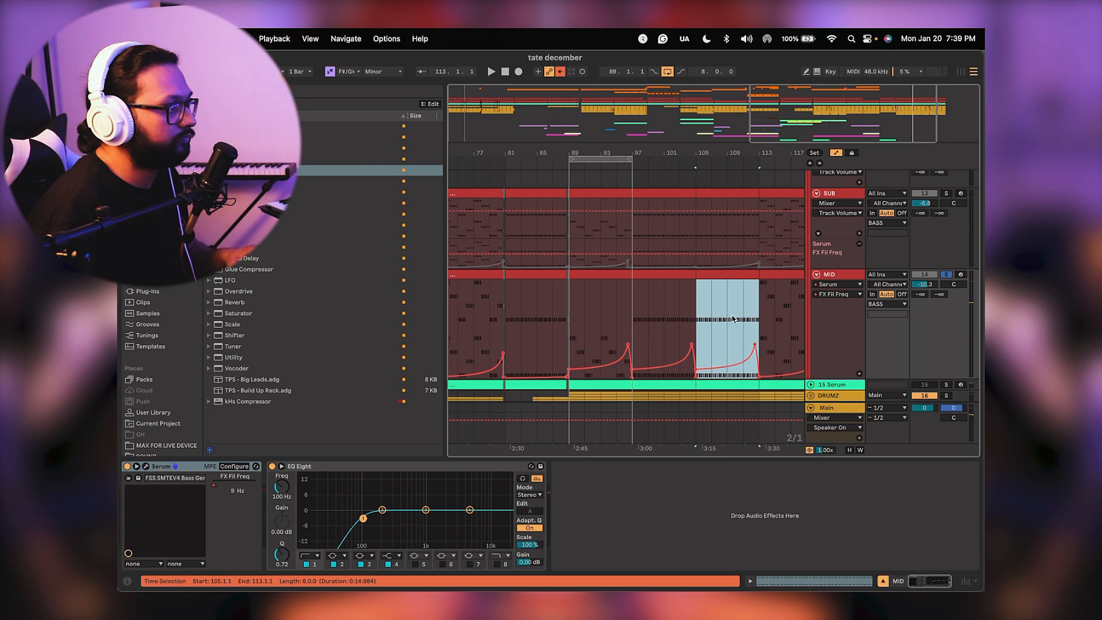
Unsolo the MID track and play the full mix from bar 89 to hear the sweep in context.
left_click(946, 274)
key("space")
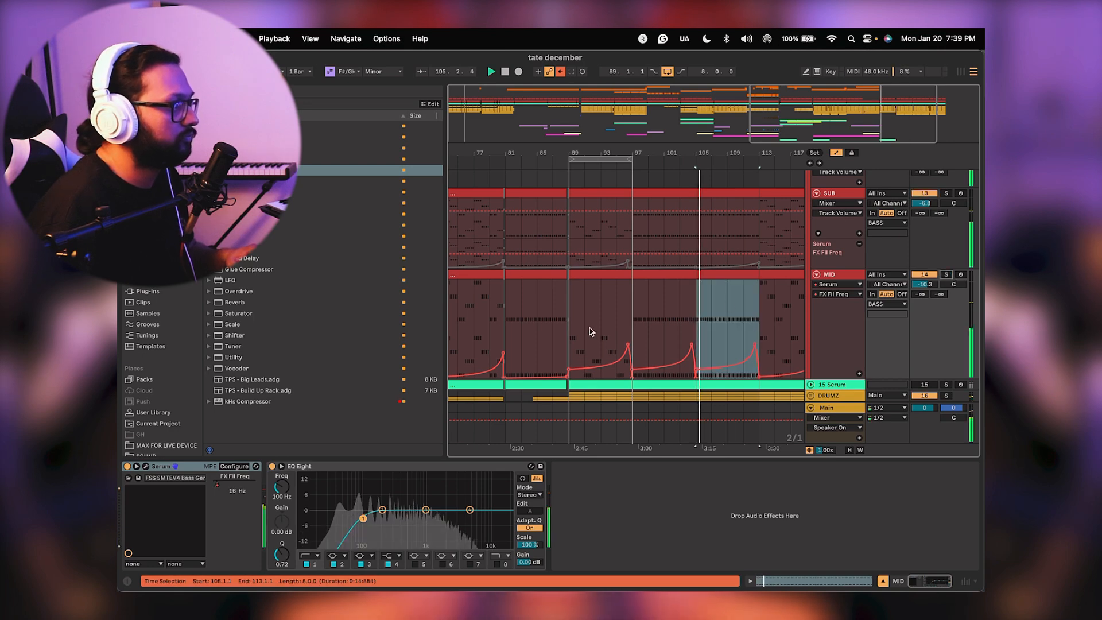
left_click(571, 328)
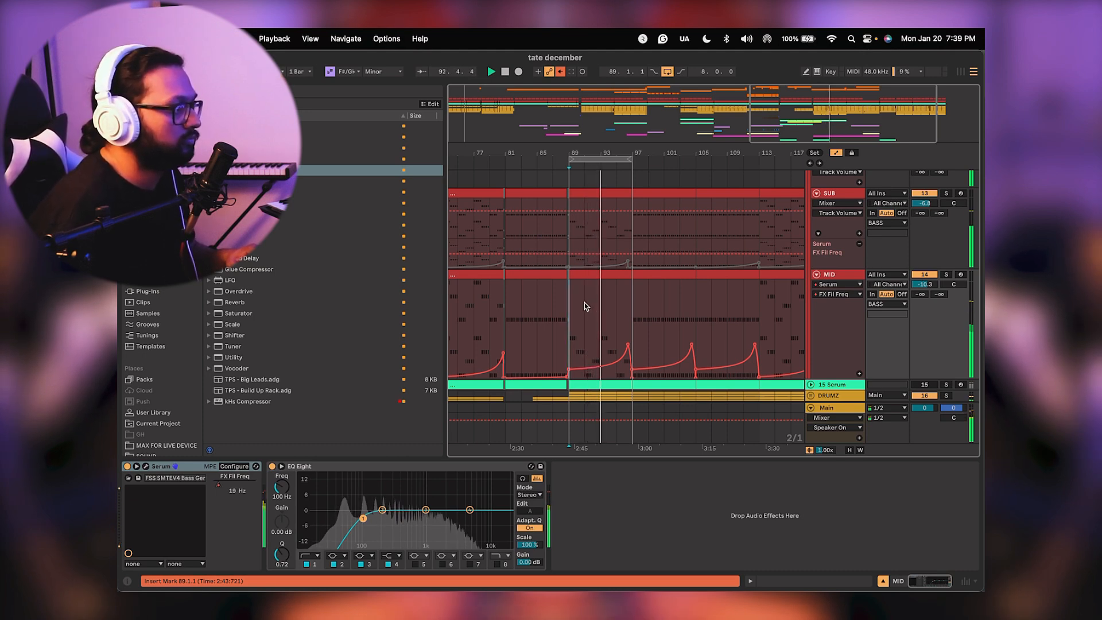
Set the MID track's volume to -10.0 dB in the mixer view.
scroll(584, 302, "down", 1)
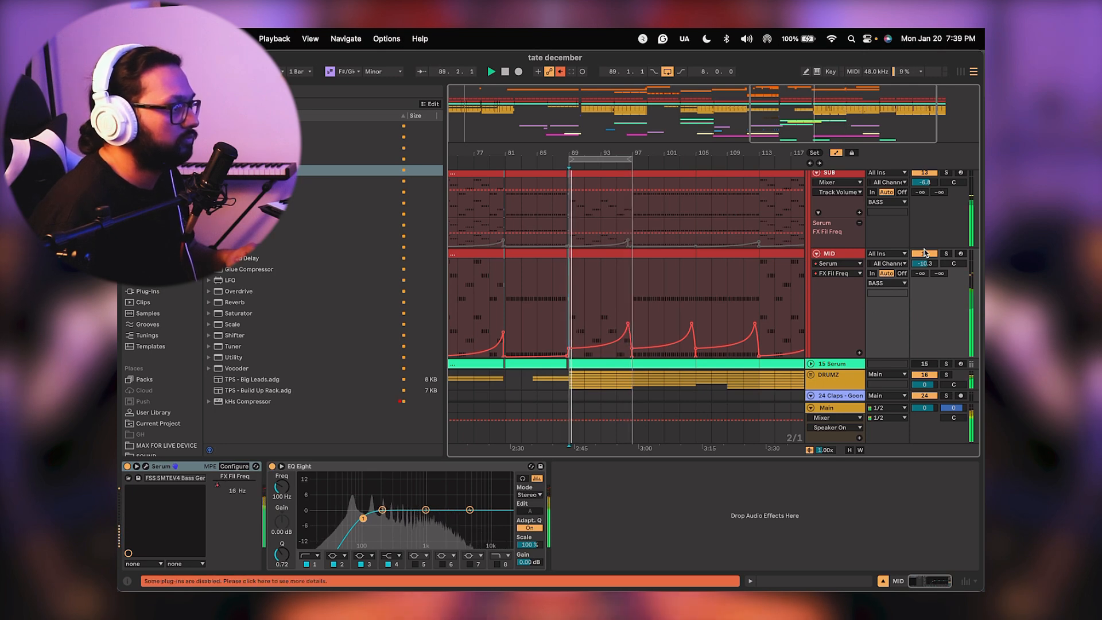
left_click(960, 71)
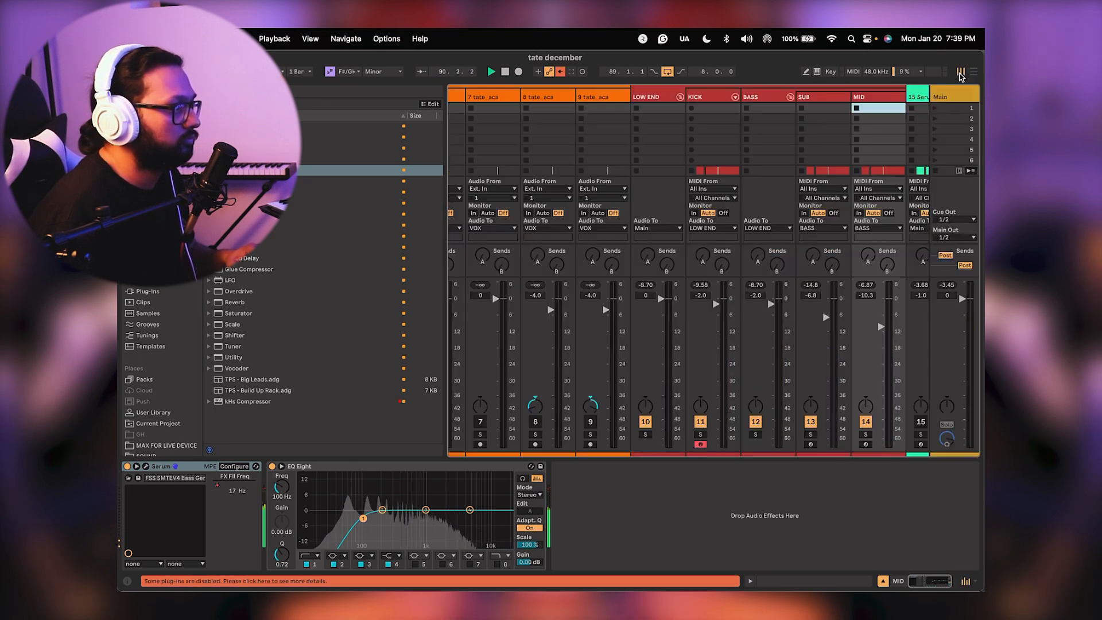
scroll(736, 288, "right", 5)
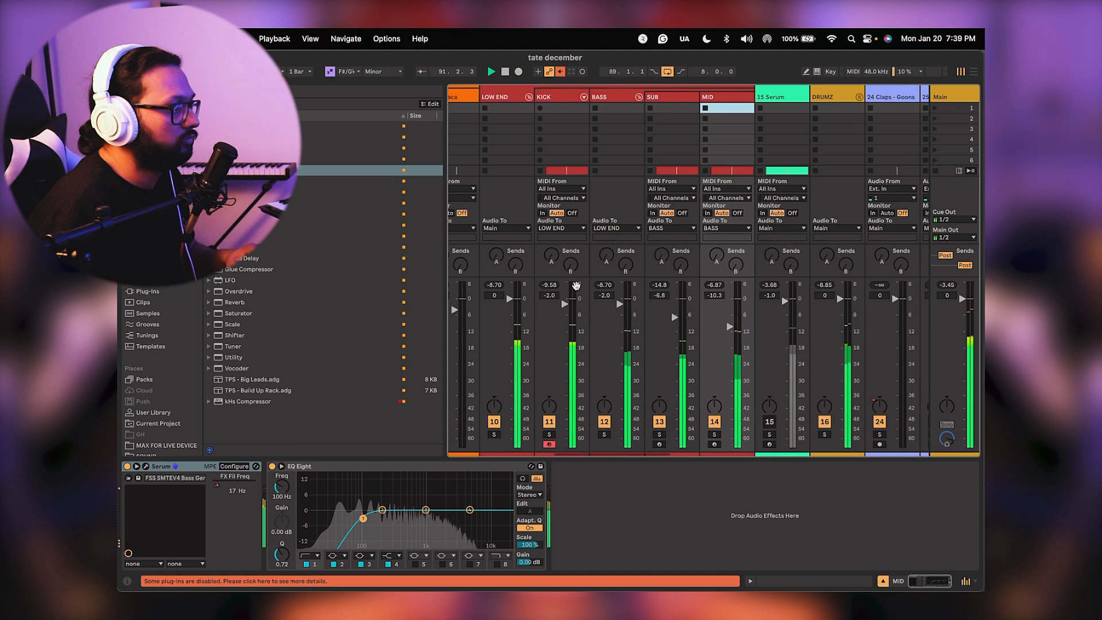
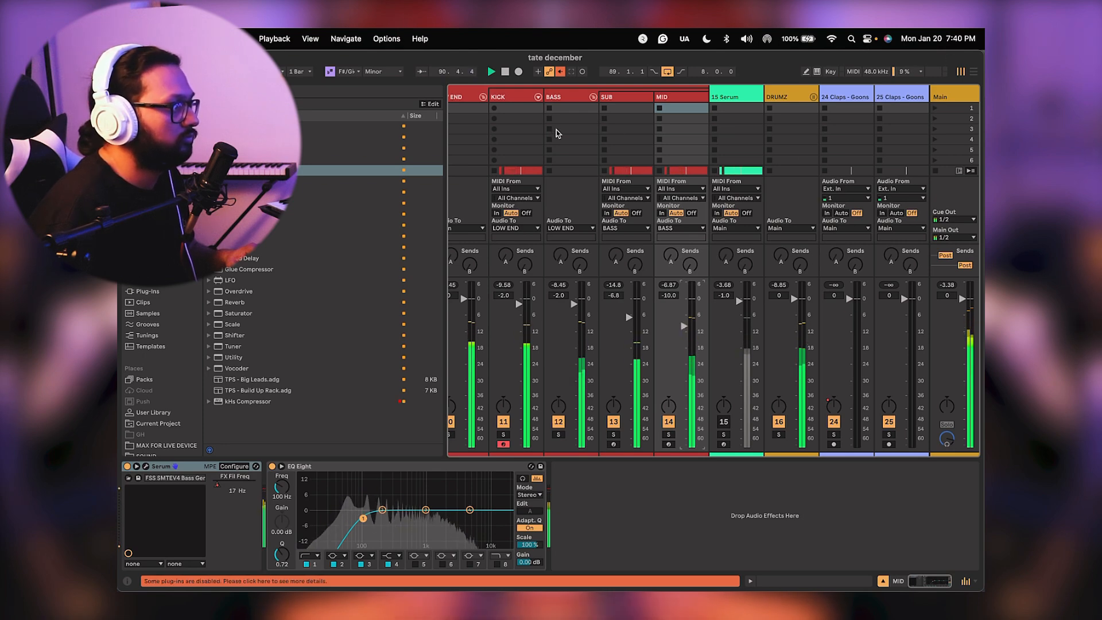
Collapse the LOW END group and hide the automation in the arrangement.
left_click(484, 98)
left_click(975, 72)
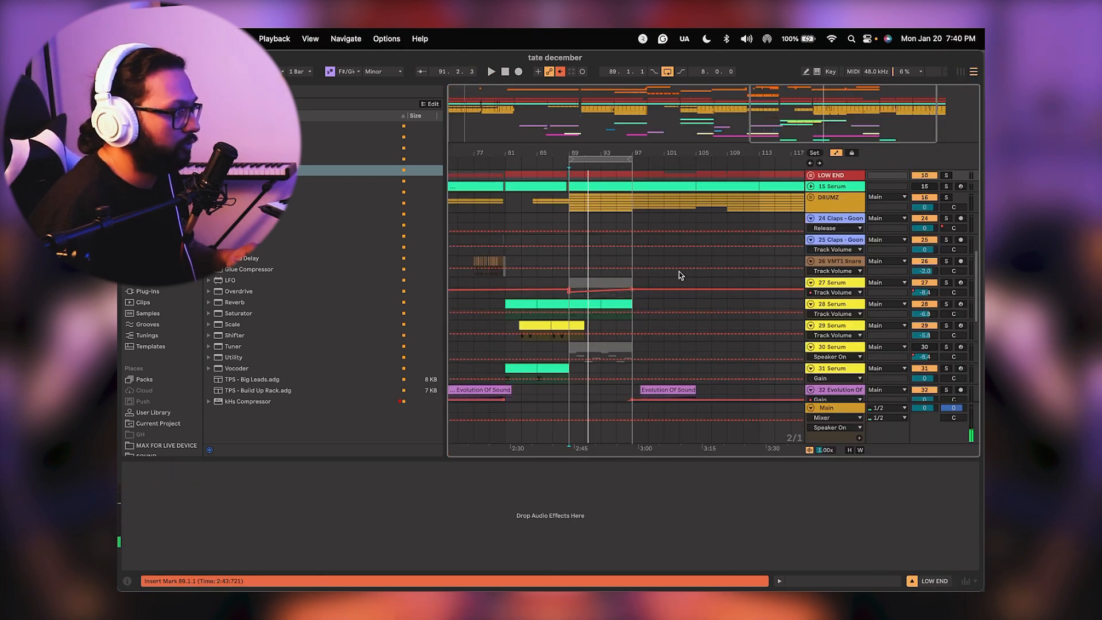
key("a")
key("space")
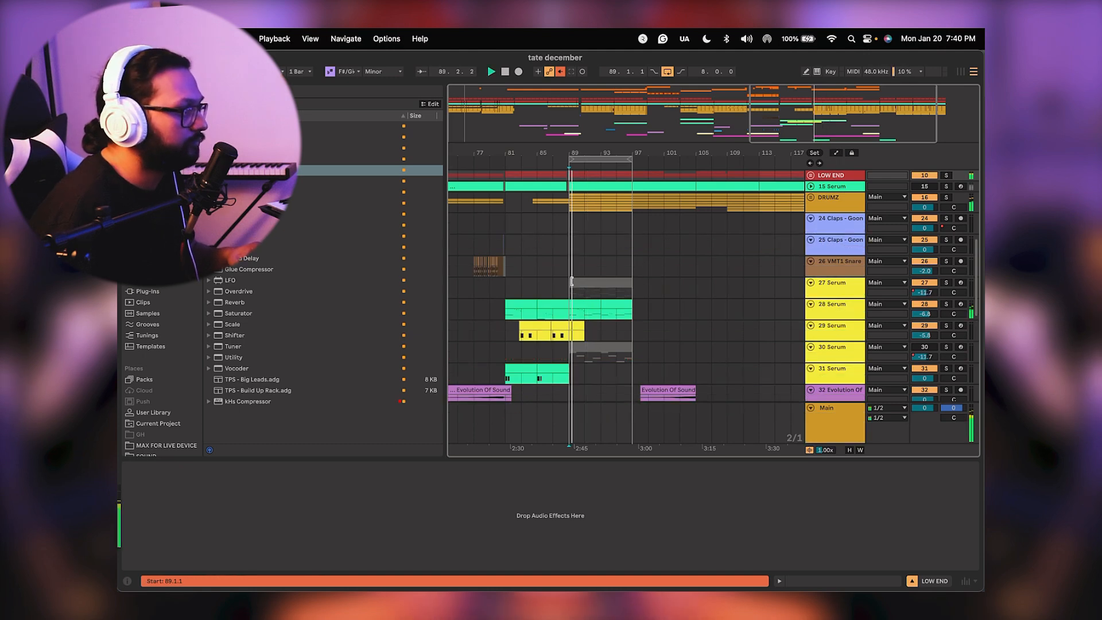
Group the tracks from 27 Serum to 31 Serum and name the group MELODIES.
scroll(660, 278, "down", 3)
left_click(843, 244)
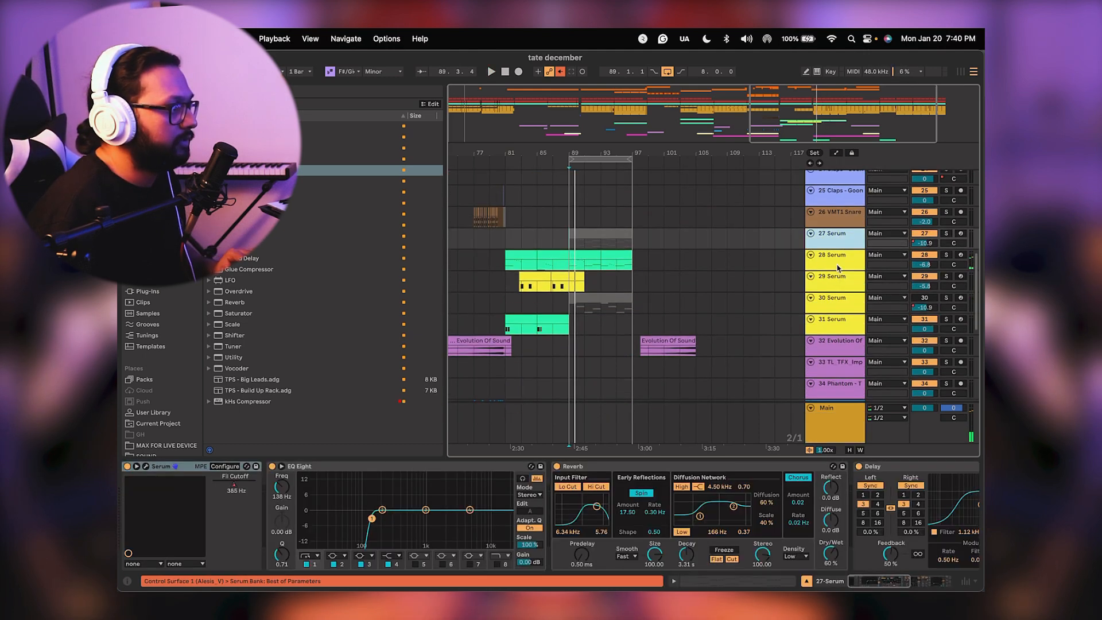
left_click(832, 320, "shift")
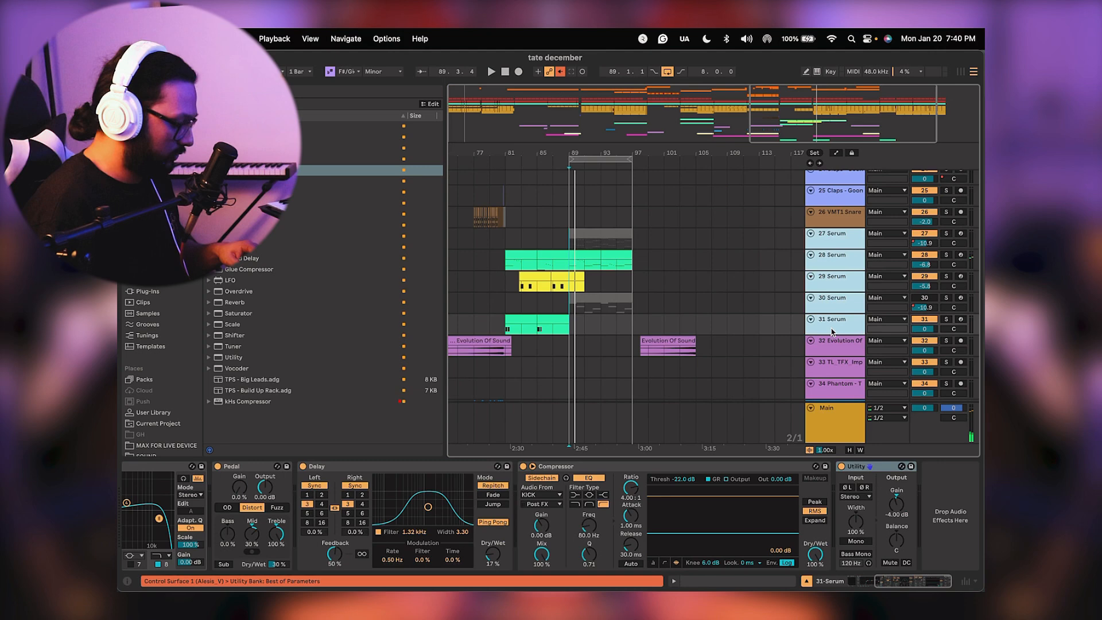
key("super+g")
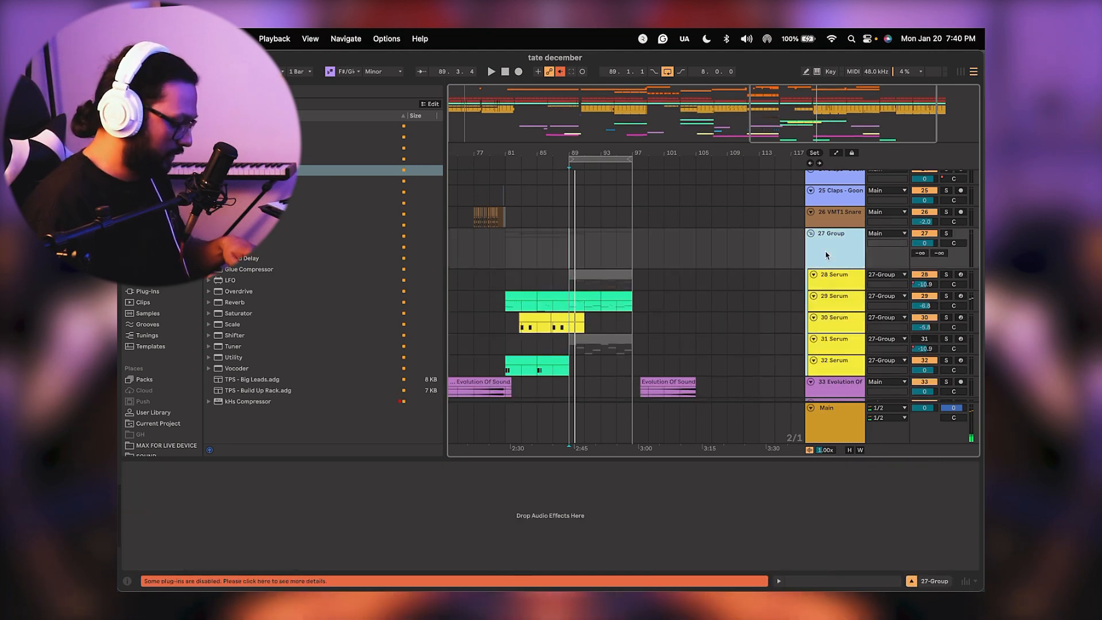
type("MELODIES")
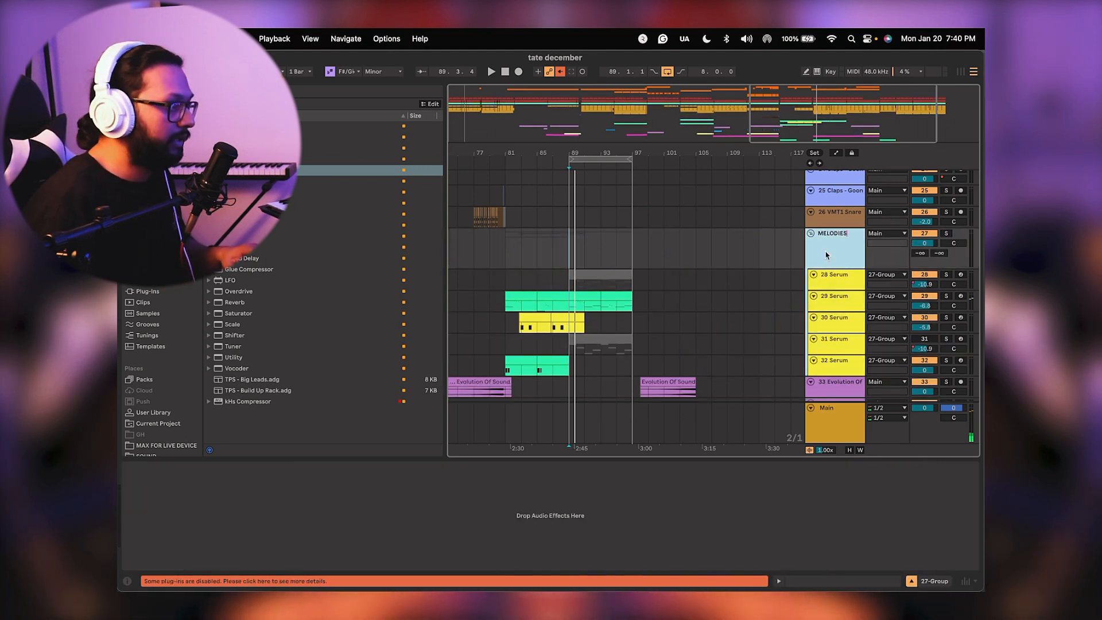
key("Return")
Colour the MELODIES group dark blue and assign that colour to its grouped tracks and clips.
right_click(826, 254)
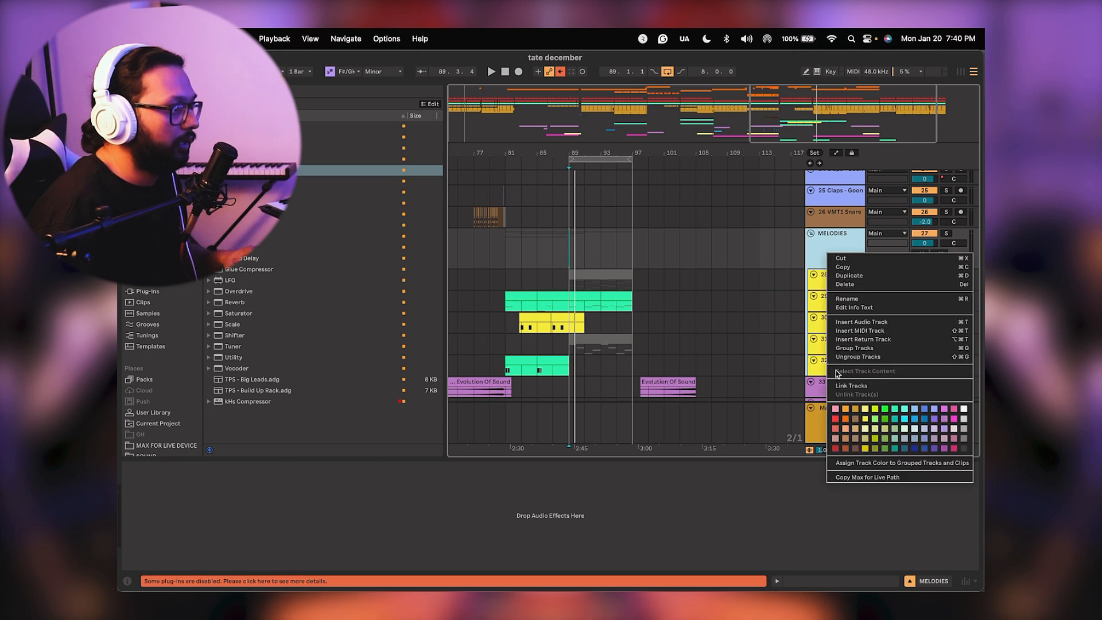
left_click(904, 448)
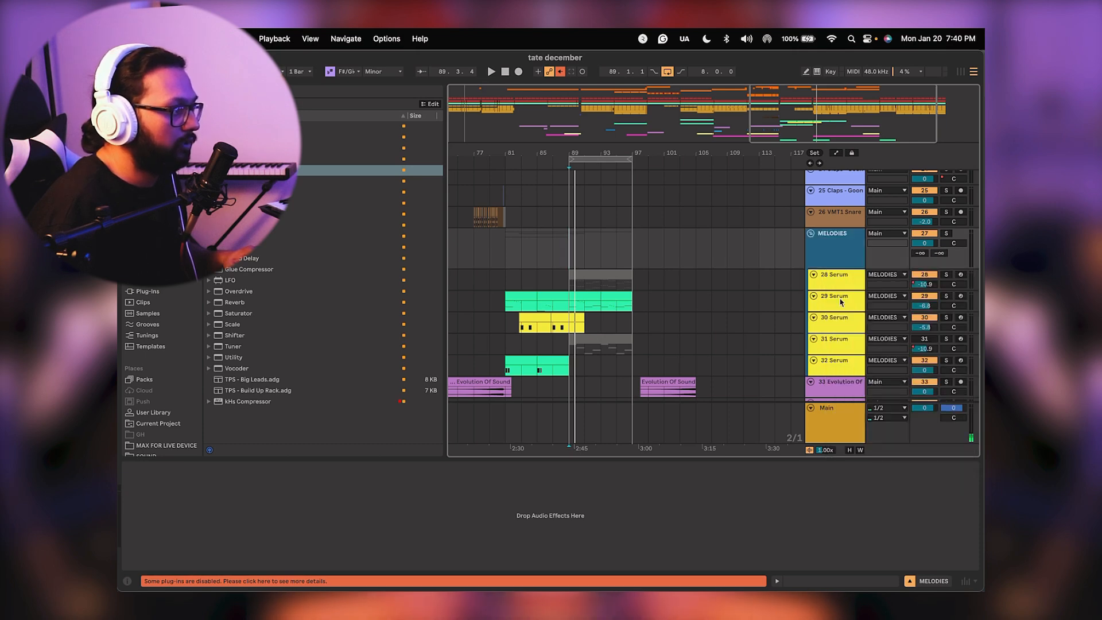
right_click(833, 252)
left_click(870, 462)
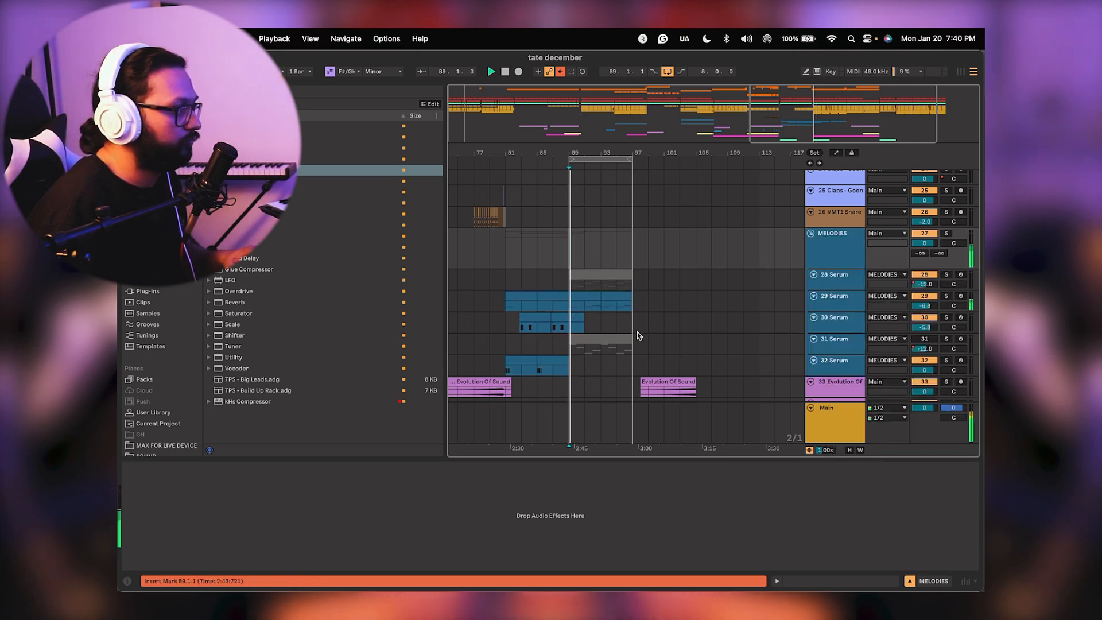
Reactivate the muted clip at bars 89–97 on track 31 Serum, then make the track taller and unmute it.
scroll(636, 335, "down", 3)
scroll(637, 335, "left", 2)
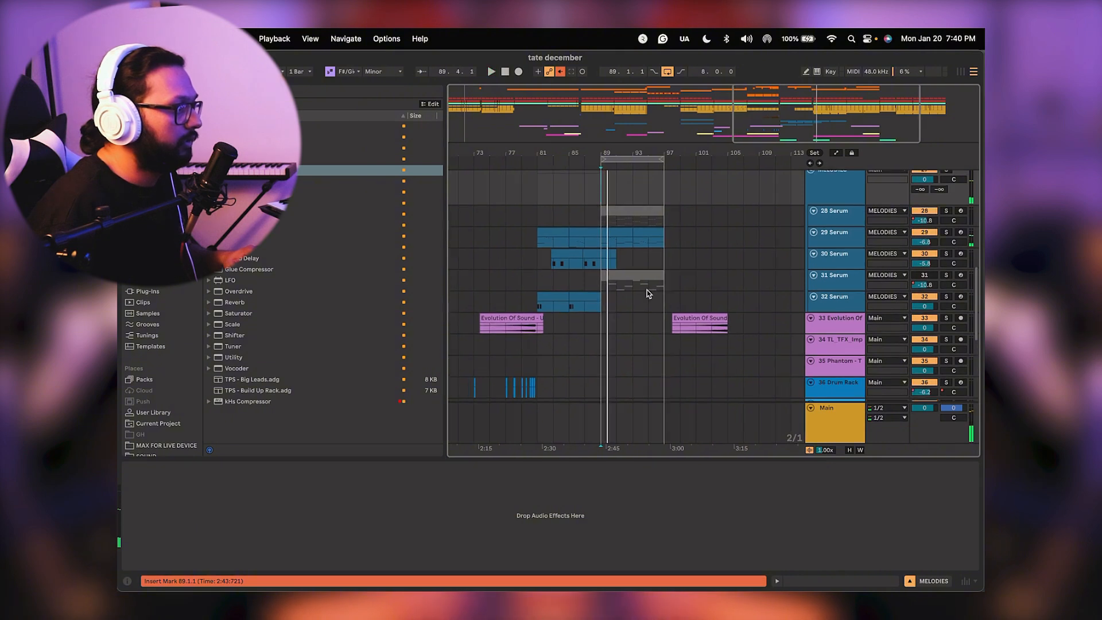
key("plus")
key("plus")
key("plus")
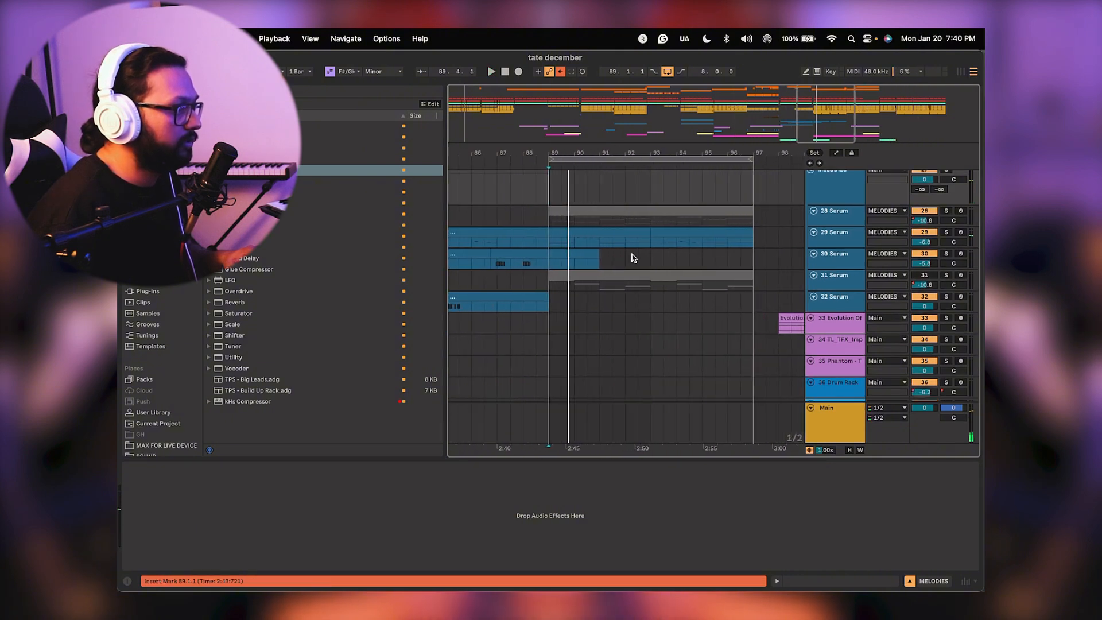
scroll(636, 293, "up", 2)
scroll(637, 294, "up", 1)
key("space")
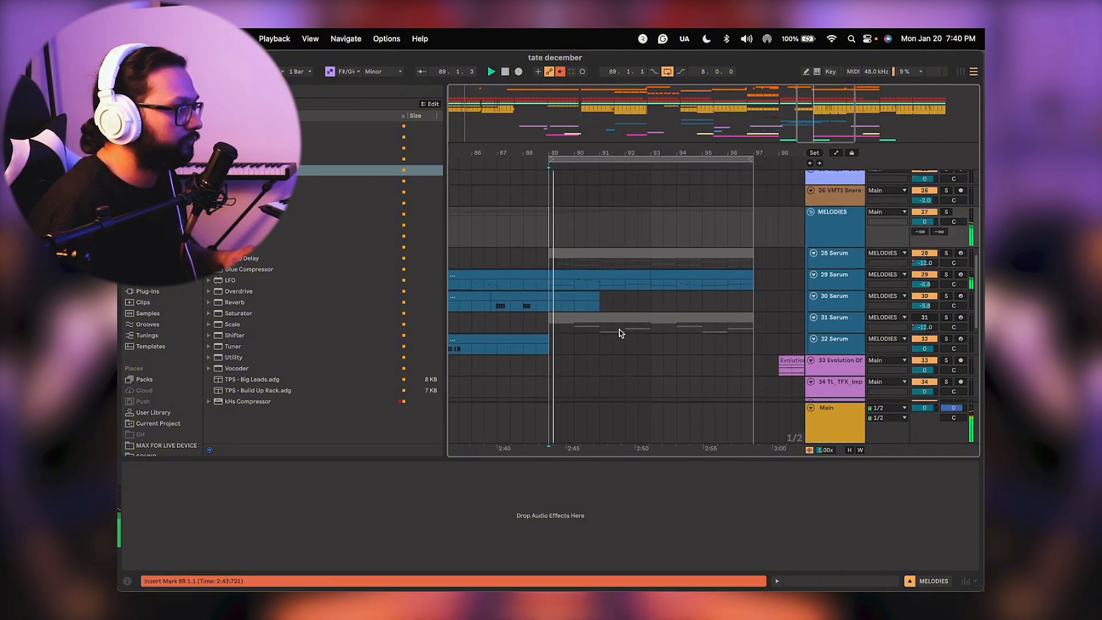
left_click(622, 315)
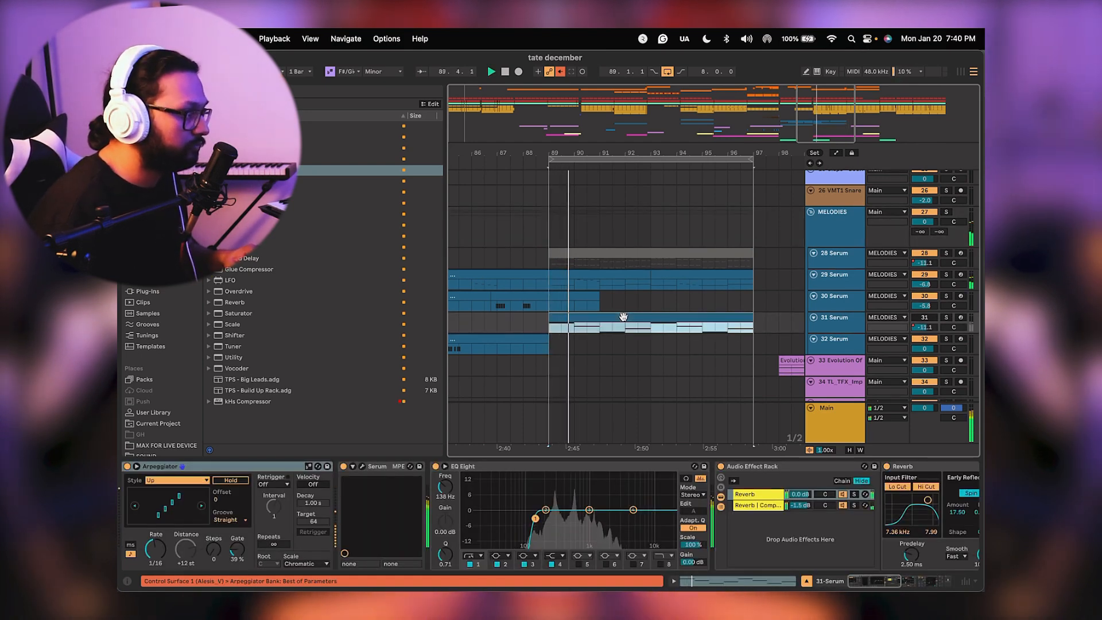
left_click_drag(823, 333, 824, 352)
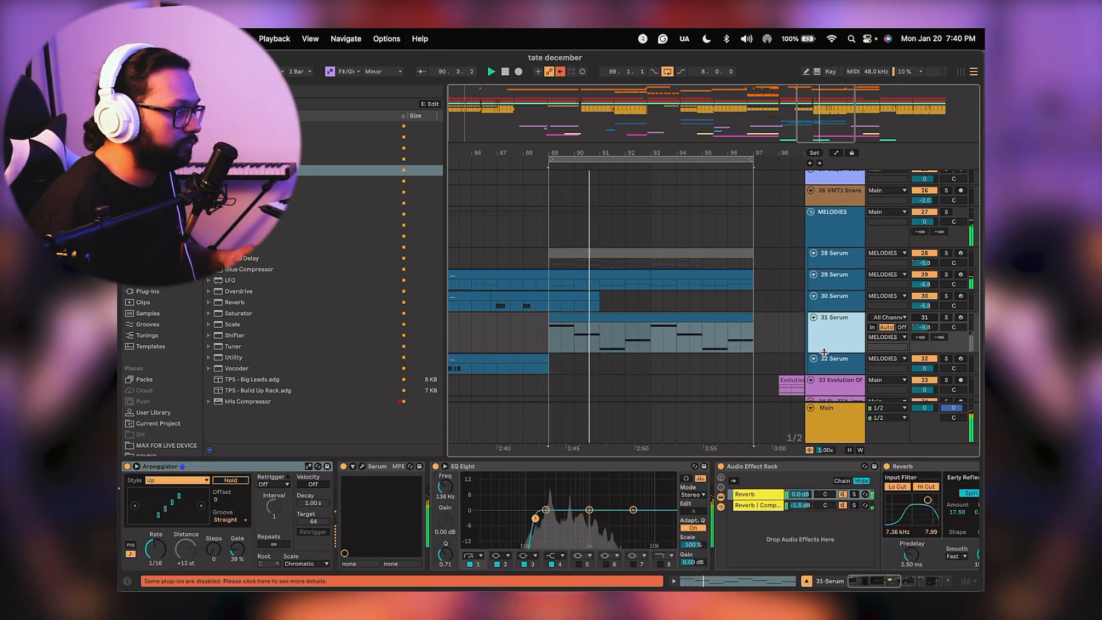
left_click(923, 319)
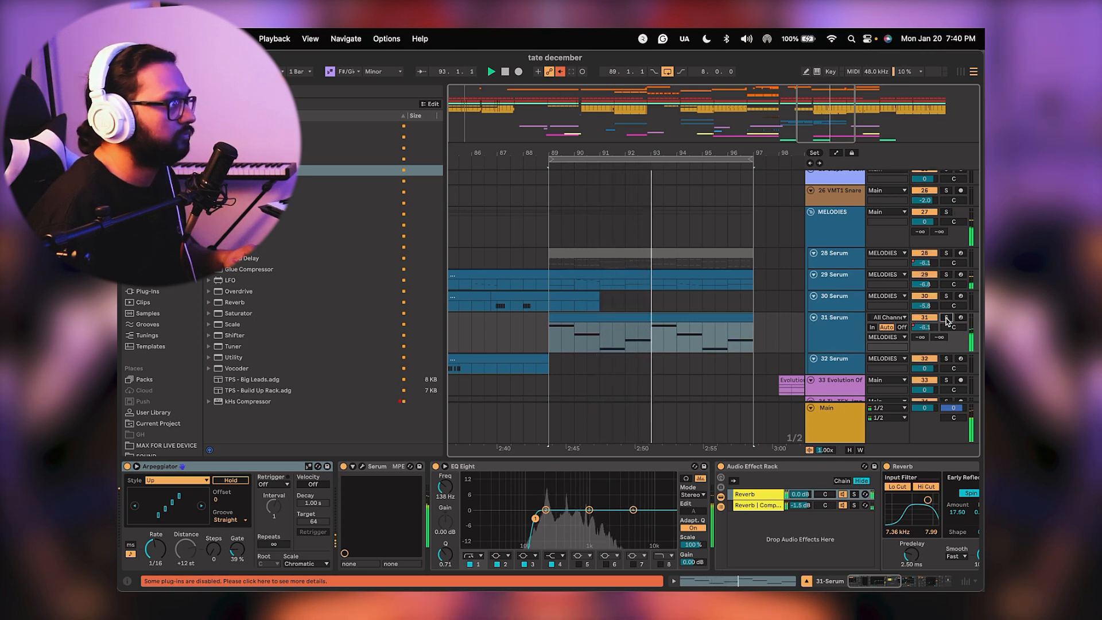
Set the sidechain source of the Compressor on 31 Serum to KICK and switch the Compressor to its activity view.
left_click(846, 333)
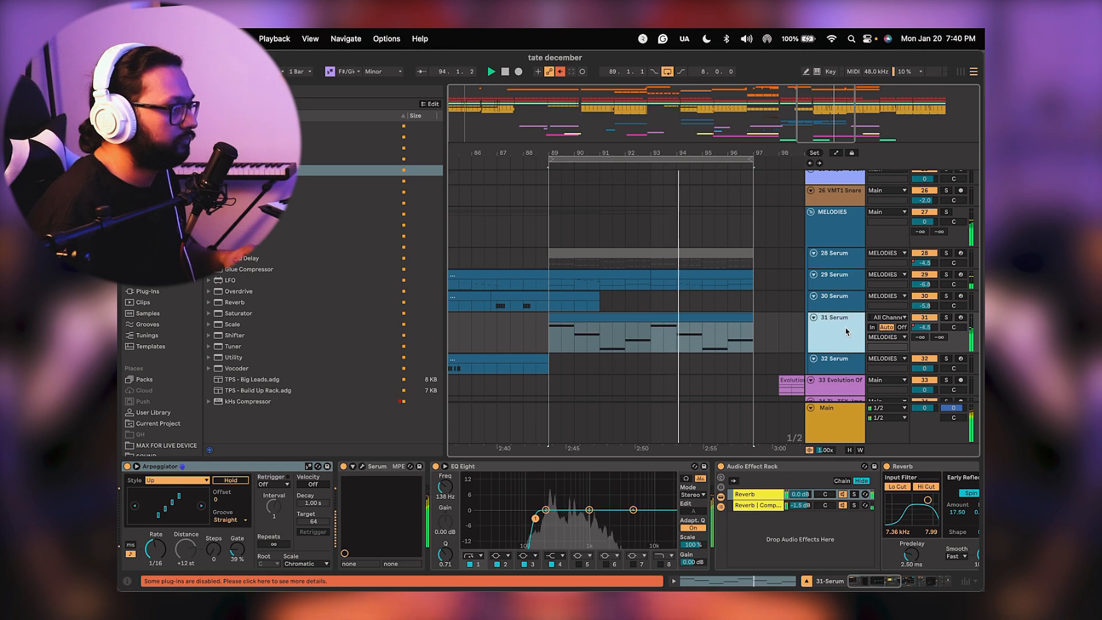
scroll(809, 509, "right", 10)
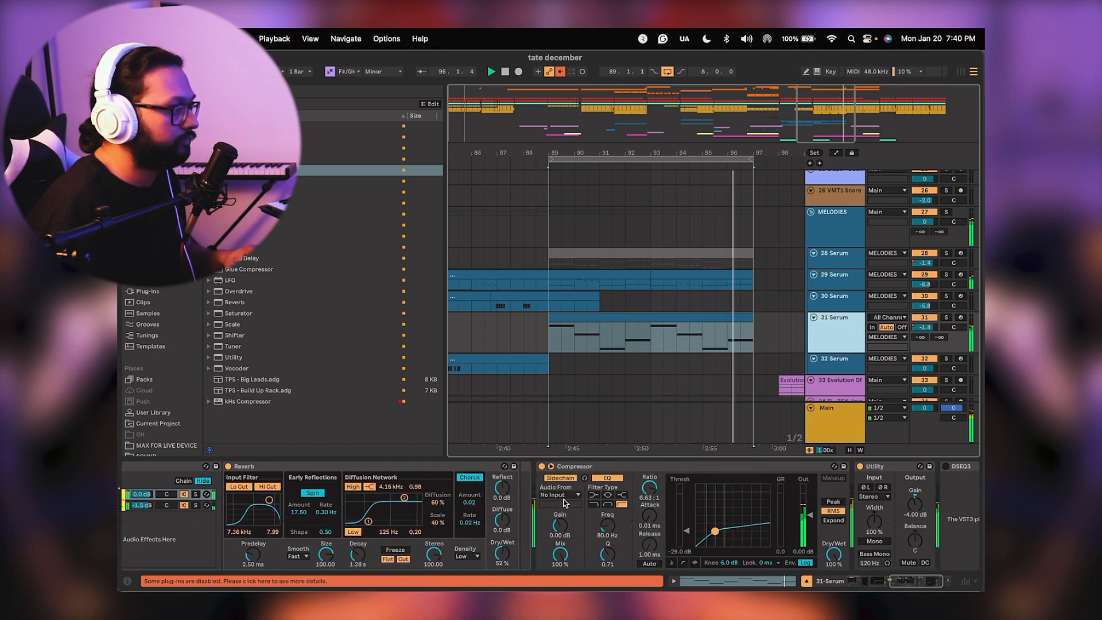
left_click(572, 497)
left_click(570, 498)
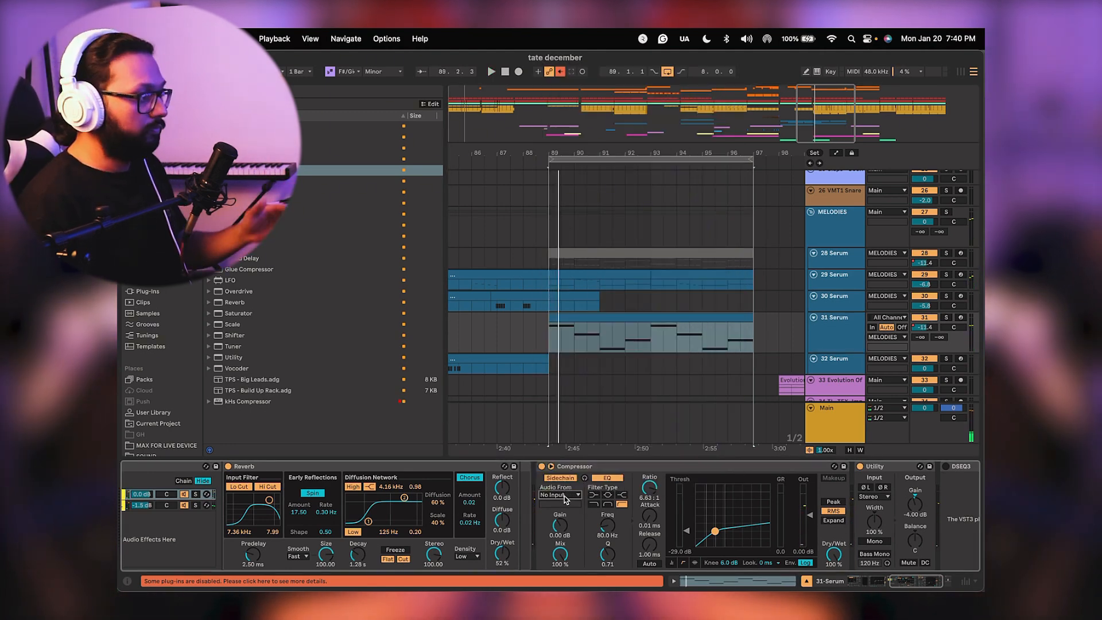
left_click(566, 496)
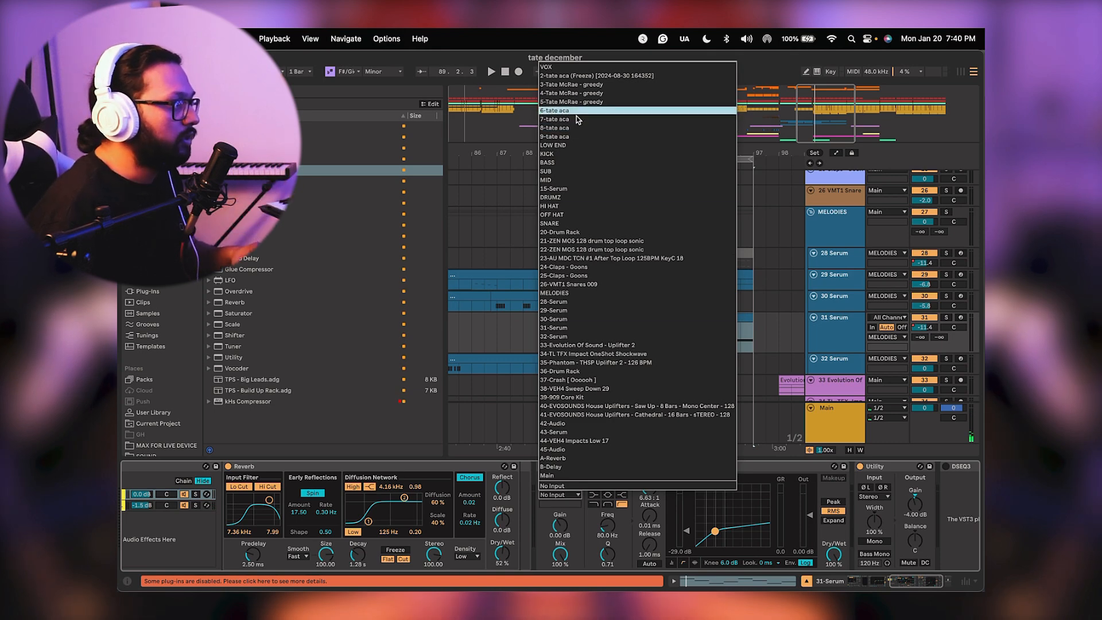
left_click(561, 153)
left_click(561, 159)
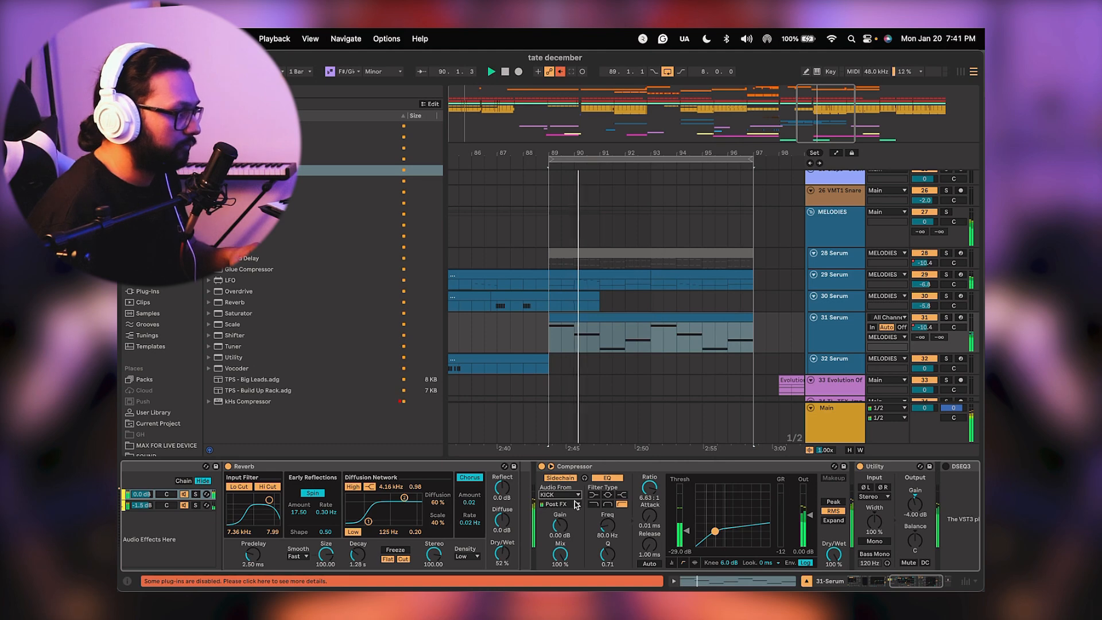
left_click(670, 562)
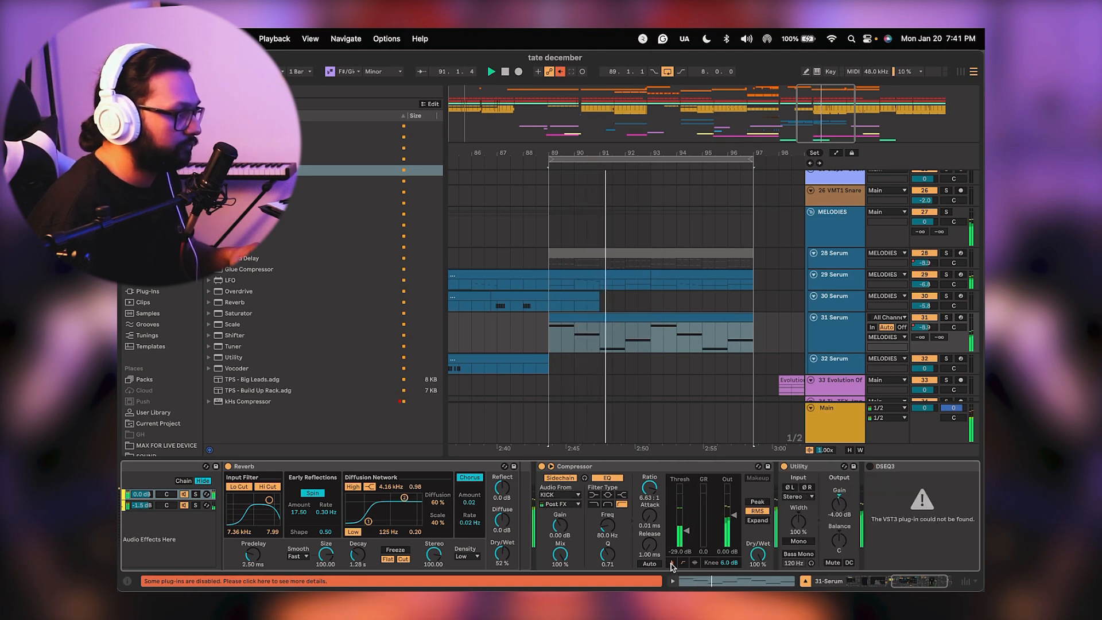
left_click(694, 562)
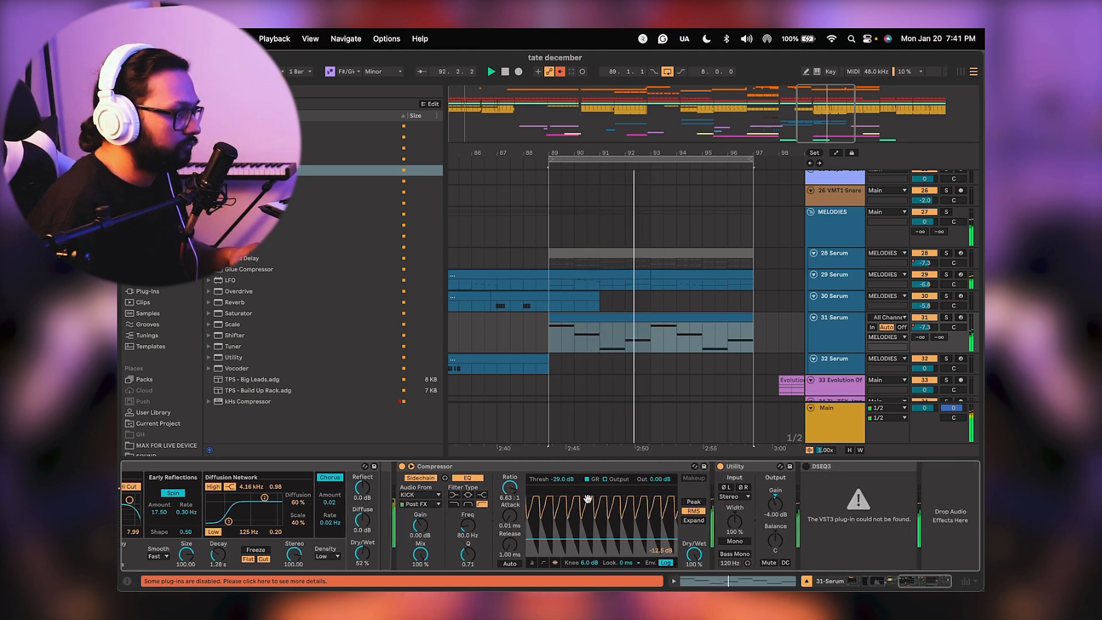
Stop playback and delete the missing DSEQ3 plug-in from the device chain of 31 Serum.
key("space")
left_click(856, 478)
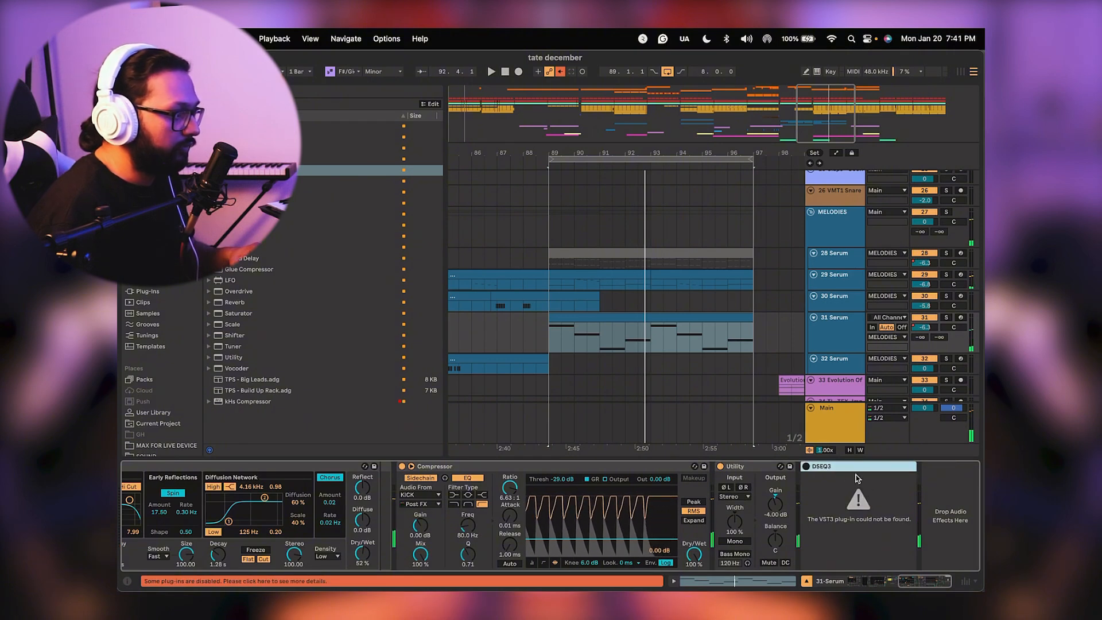
key("Delete")
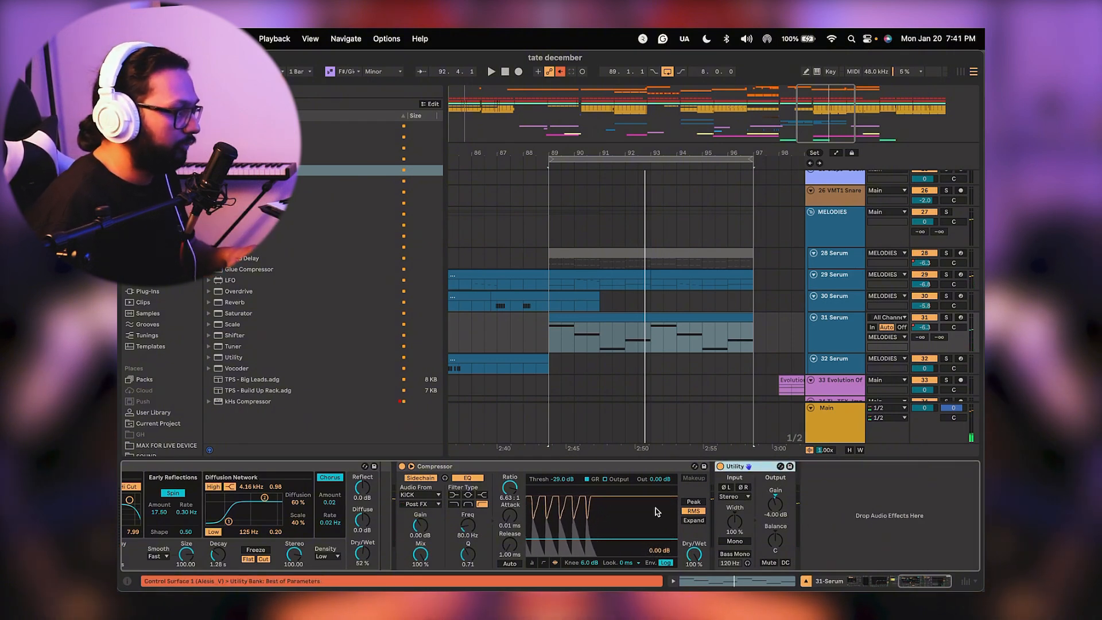
Solo track 31 Serum during playback and return its volume to the default.
key("space")
left_click(946, 317)
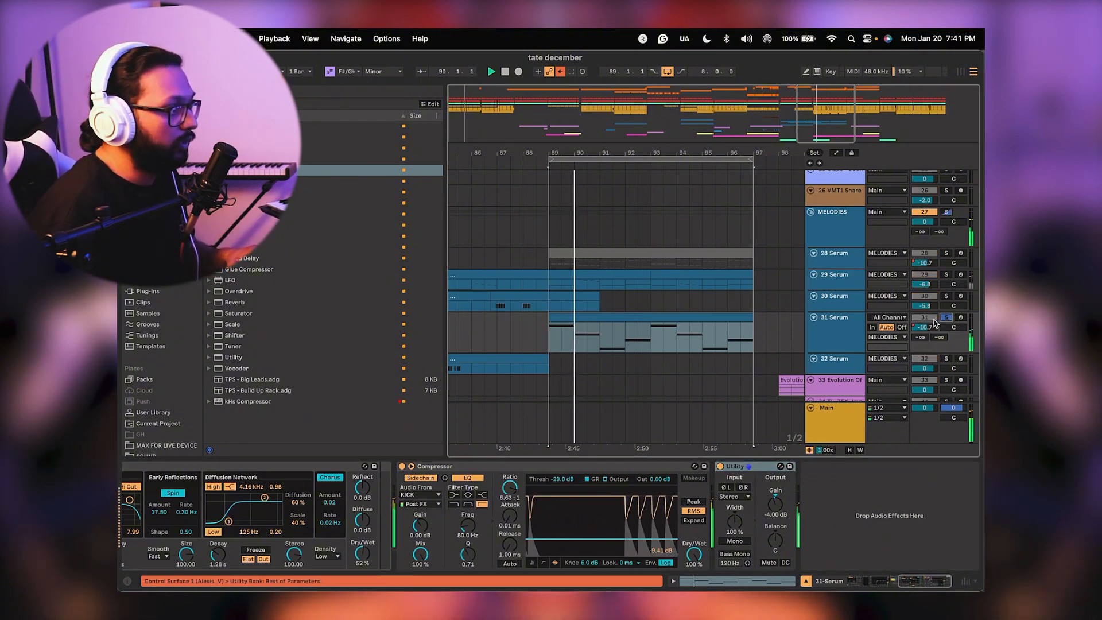
left_click_drag(924, 327, 925, 321)
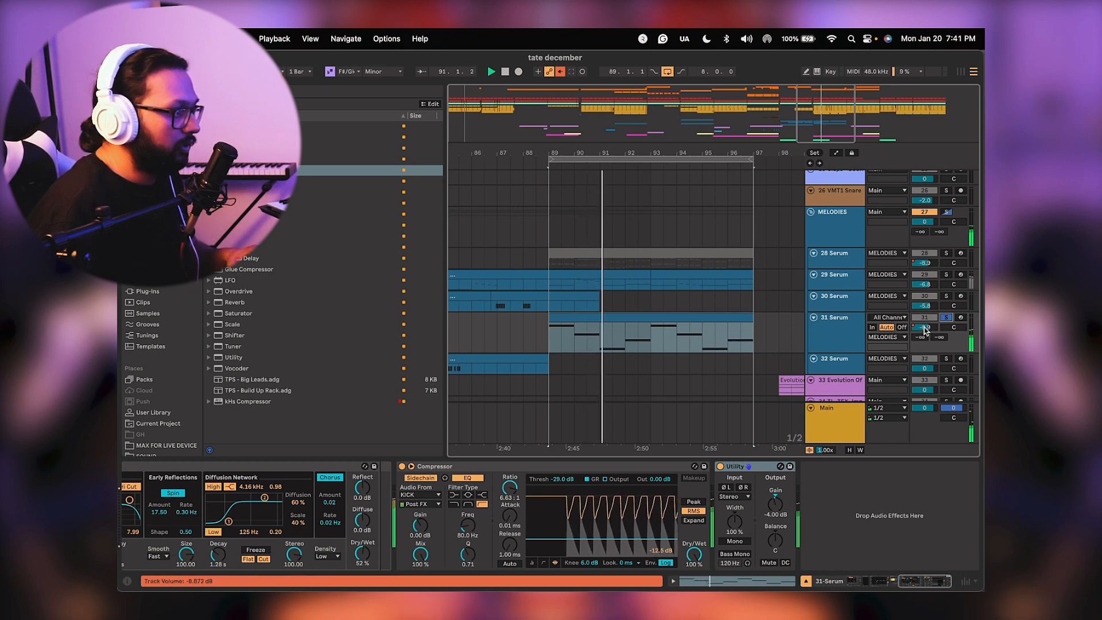
right_click(923, 328)
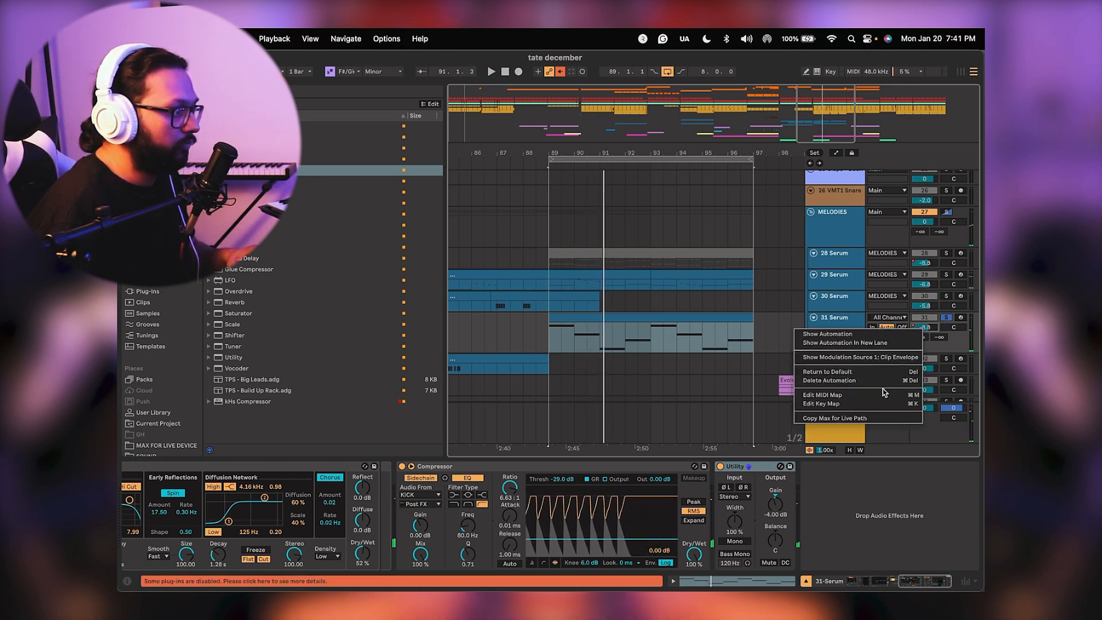
left_click(844, 372)
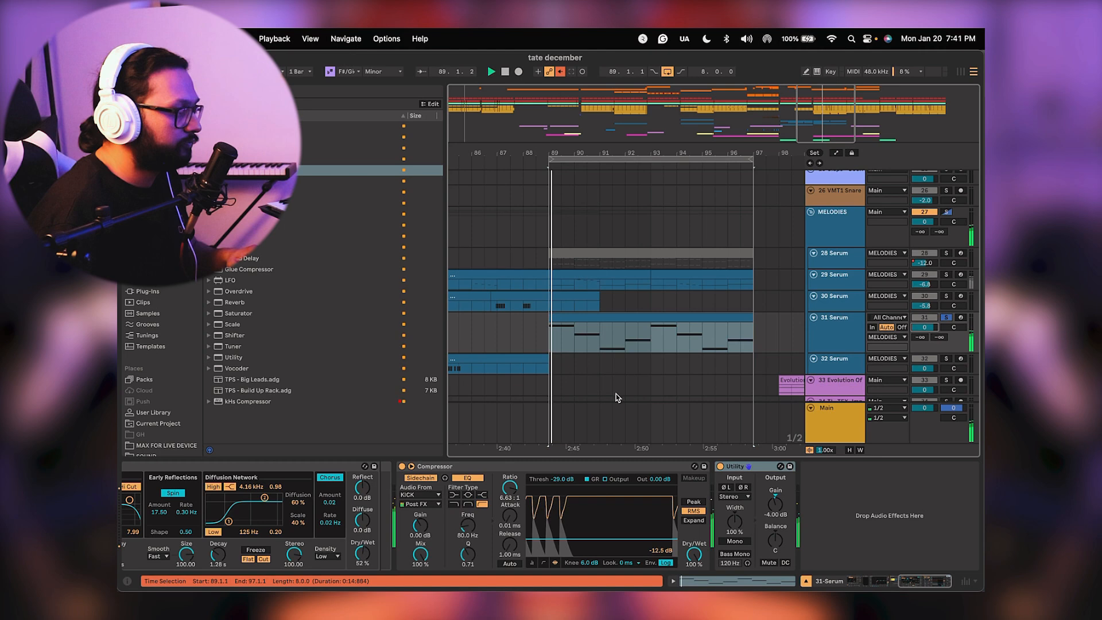
Set the Compressor threshold on 31 Serum to -22.6 dB and open the track's Serum synth window.
left_click_drag(559, 479, 559, 464)
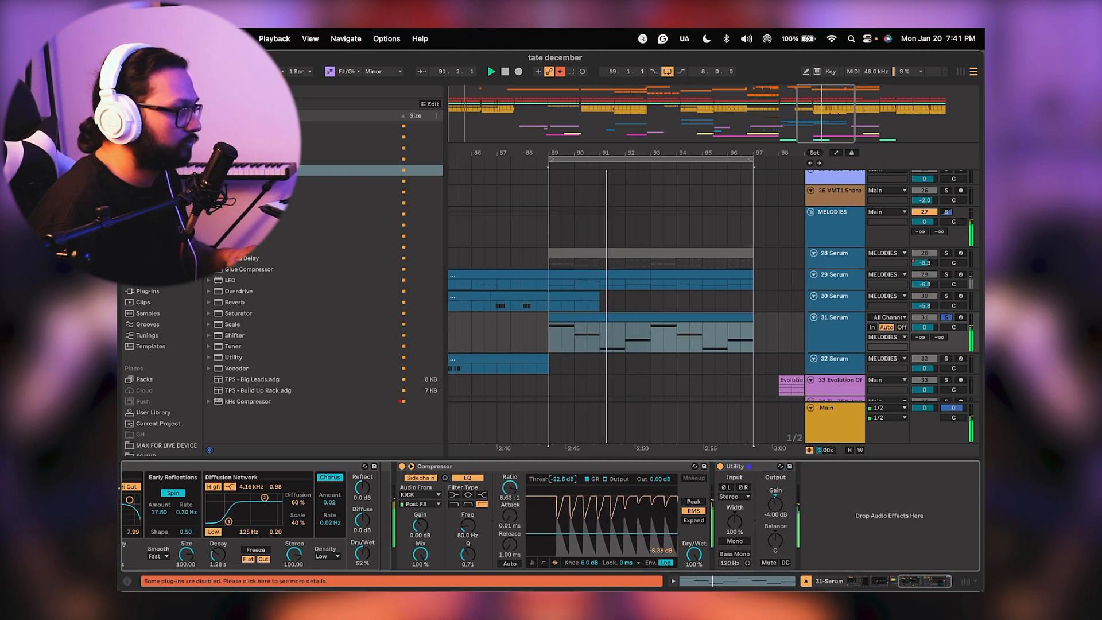
scroll(501, 525, "left", 15)
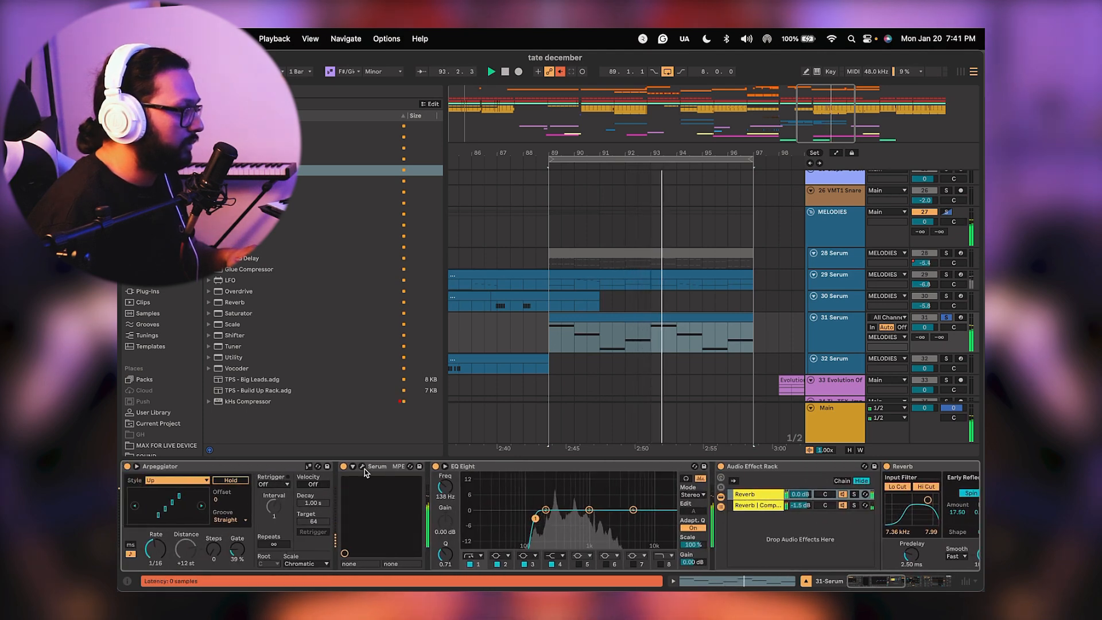
left_click(362, 467)
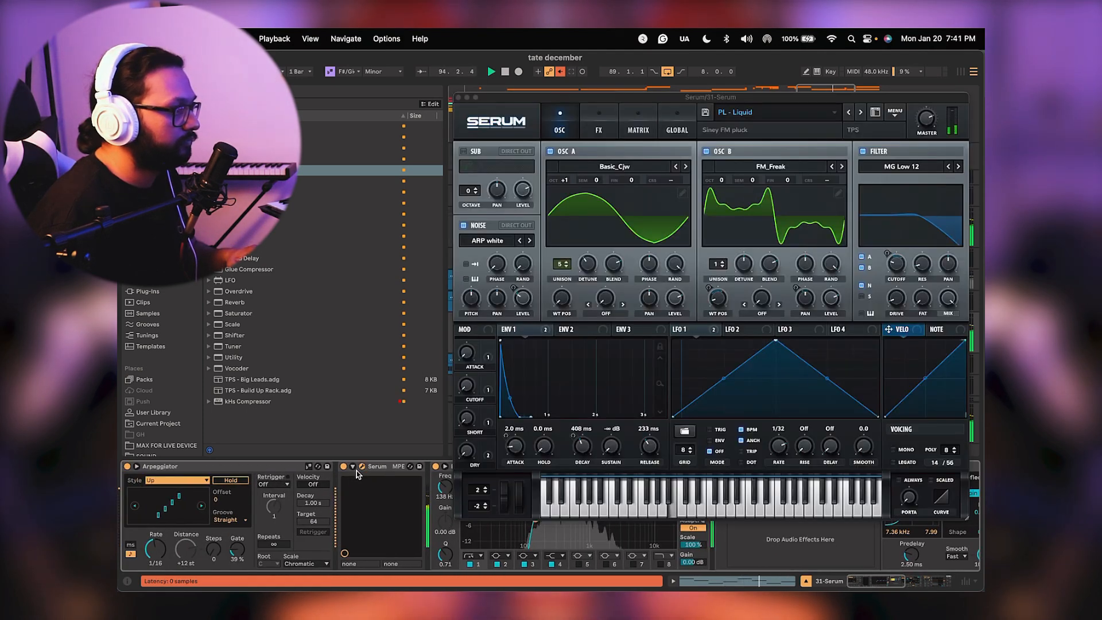
Move the Serum window clear of the mixer controls and take track 31 Serum out of solo during playback.
left_click_drag(701, 97, 602, 115)
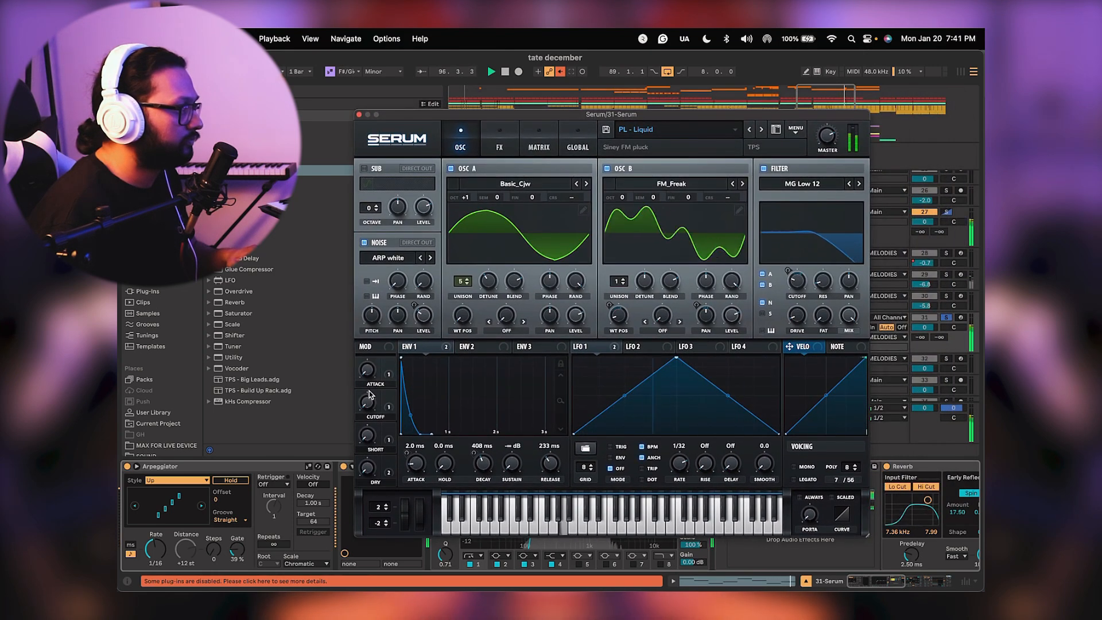
mouse_move(368, 397)
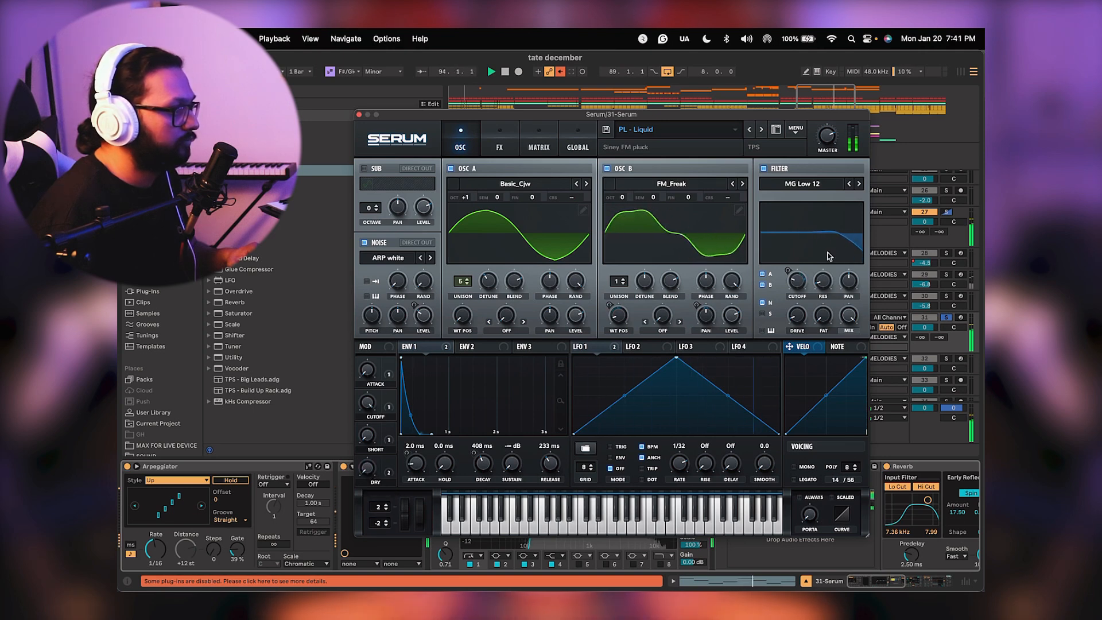
left_click(950, 321)
left_click(946, 322)
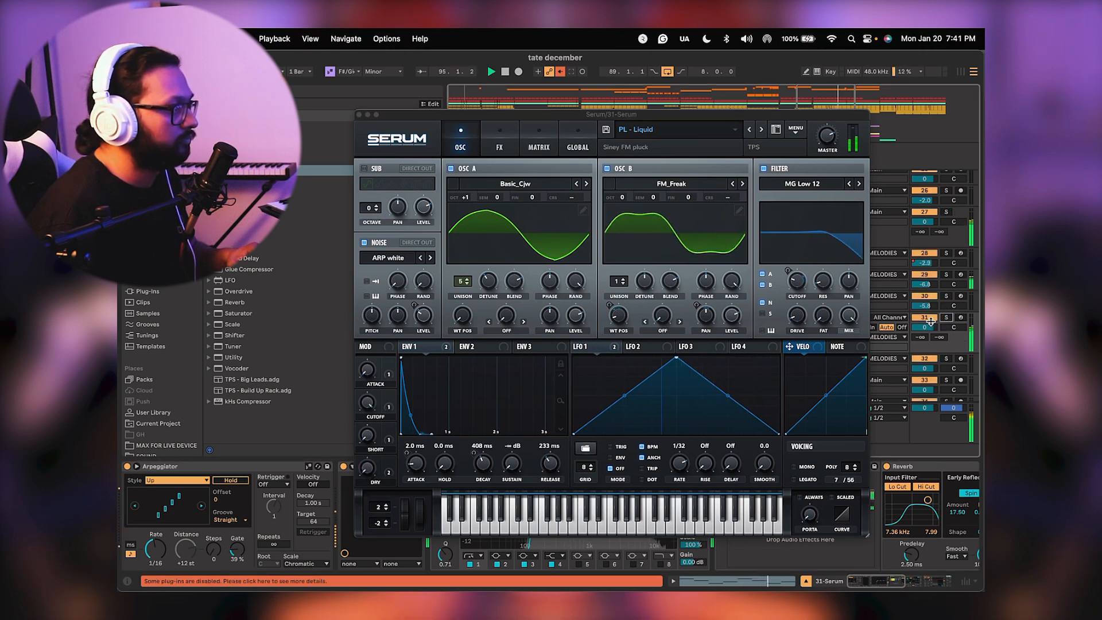
Close the Serum window, lower the 31 Serum track volume to -3.8 dB and stop playback.
left_click(358, 115)
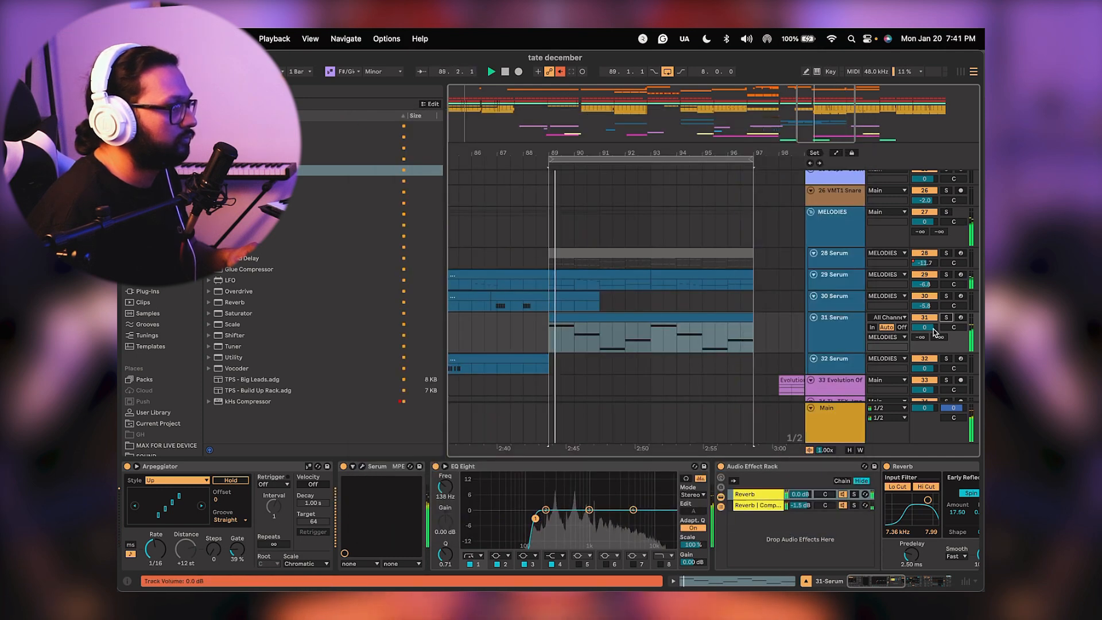
mouse_move(925, 327)
left_mouse_down()
mouse_move(925, 340)
mouse_move(924, 328)
left_mouse_up()
key("space")
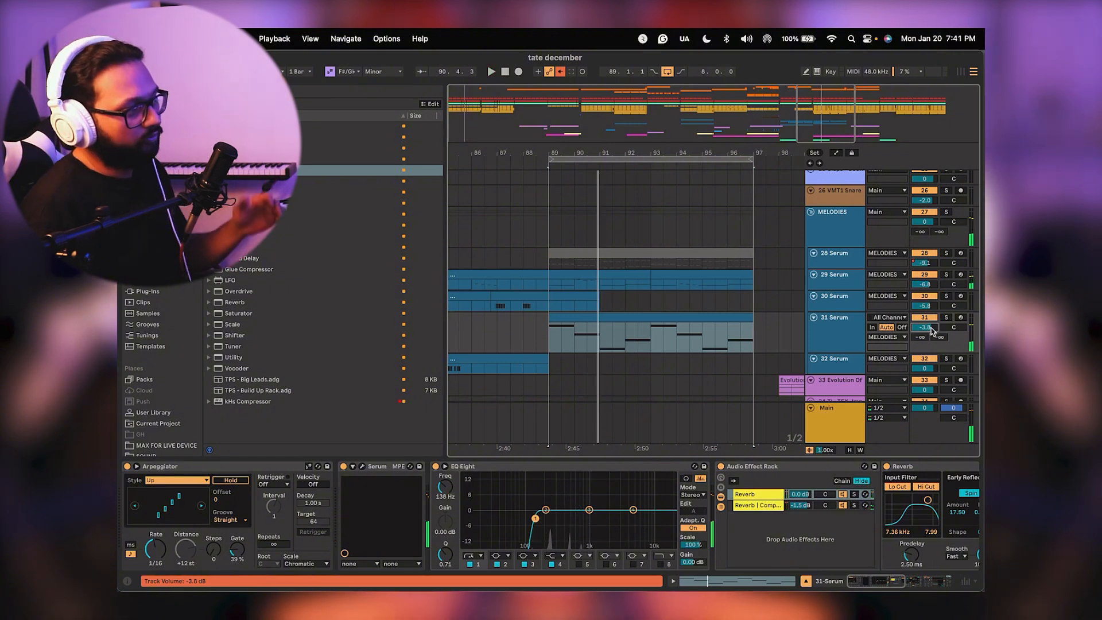
Open the 31 Serum MIDI clip in the note editor and limit the piano roll to notes of the scale.
left_click(600, 319)
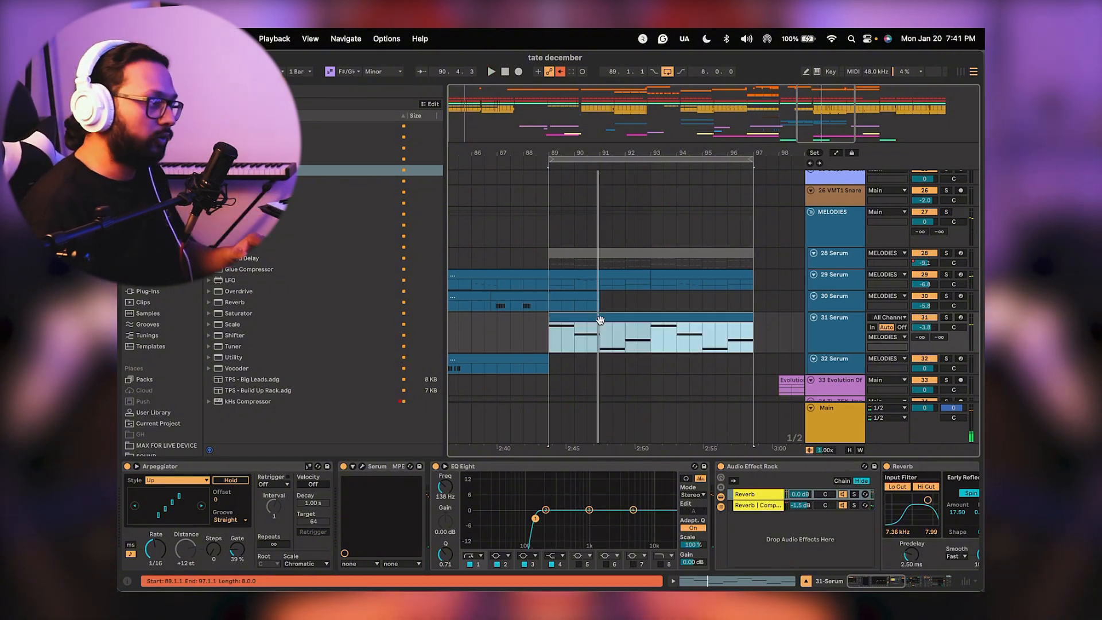
double_click(599, 319)
left_click(631, 411)
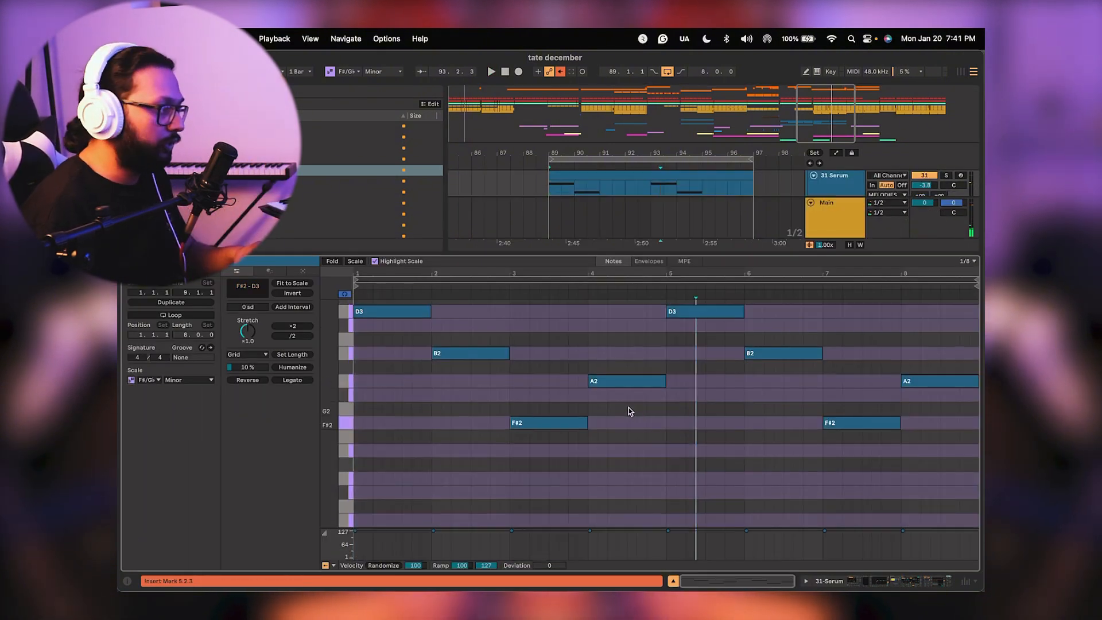
left_click(354, 262)
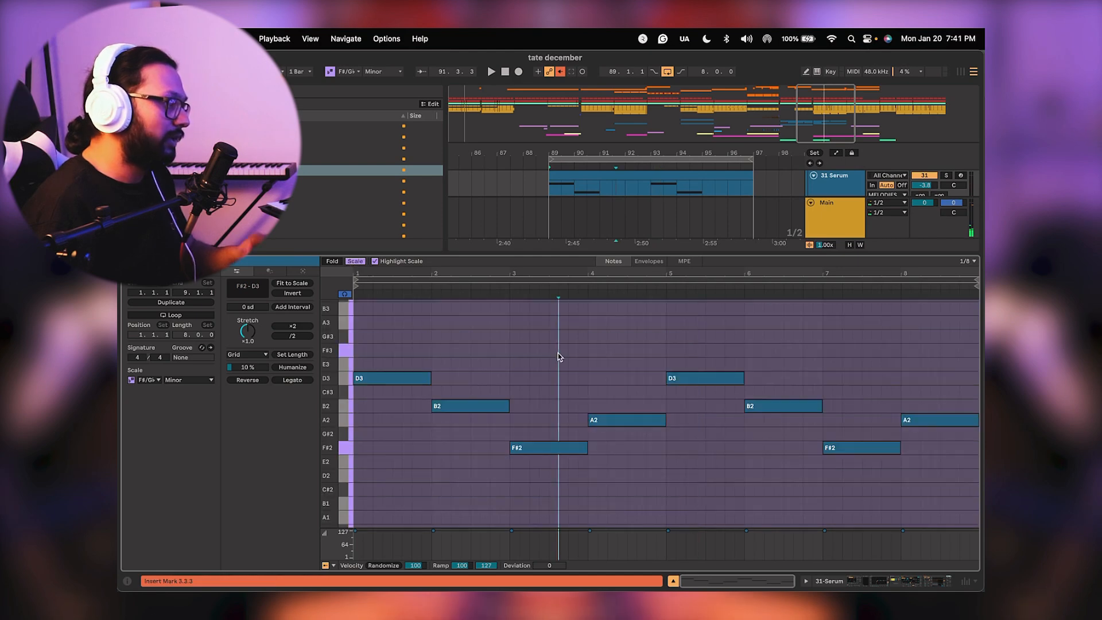
Return to the device chain and listen to track 31 Serum in solo.
left_click(912, 585)
left_click(945, 227)
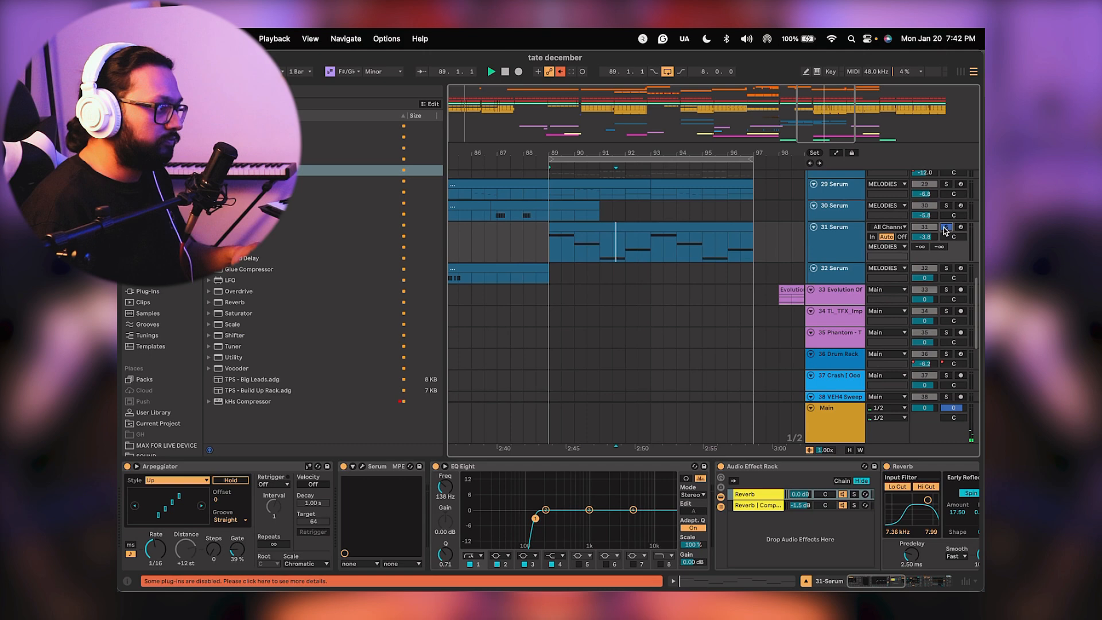
key("space")
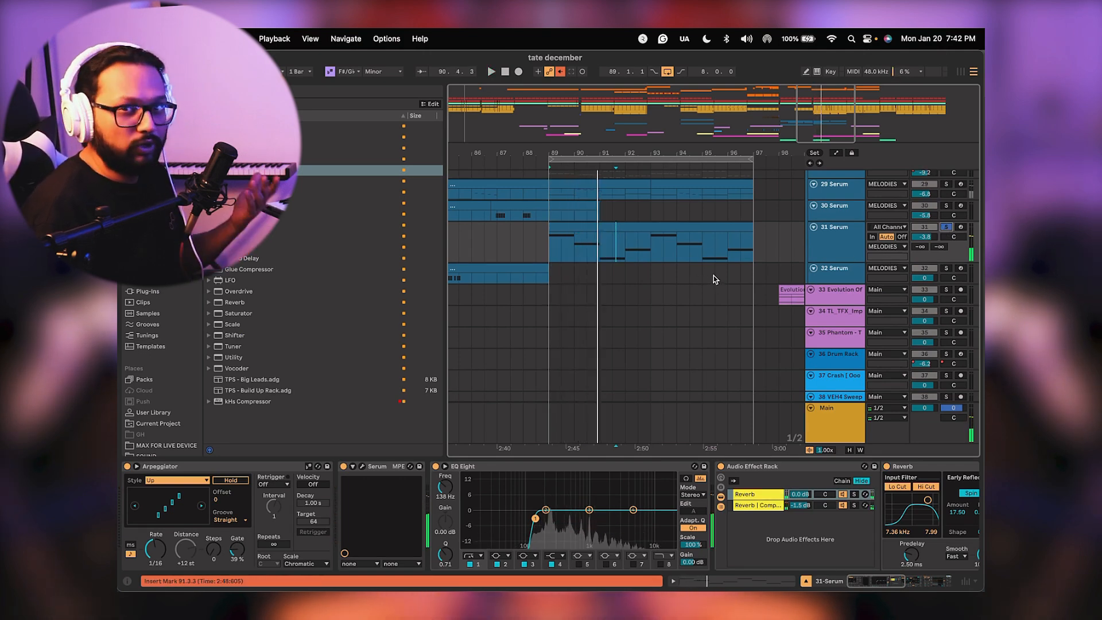
Reopen the 31 Serum clip, select all its notes and return to the device chain.
double_click(605, 231)
key("space")
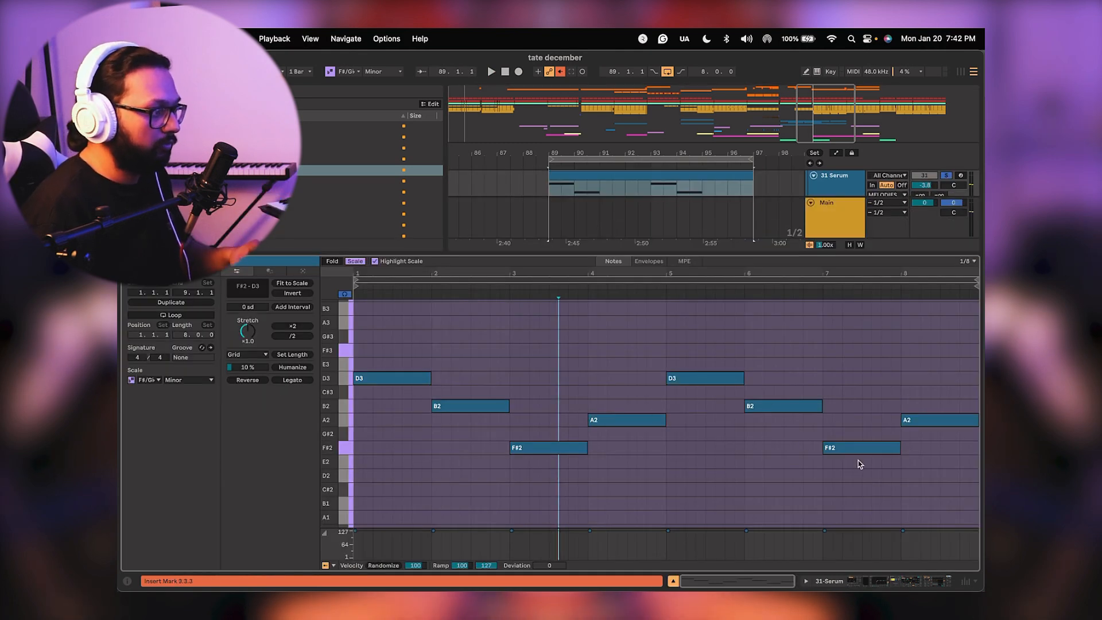
key("super+a")
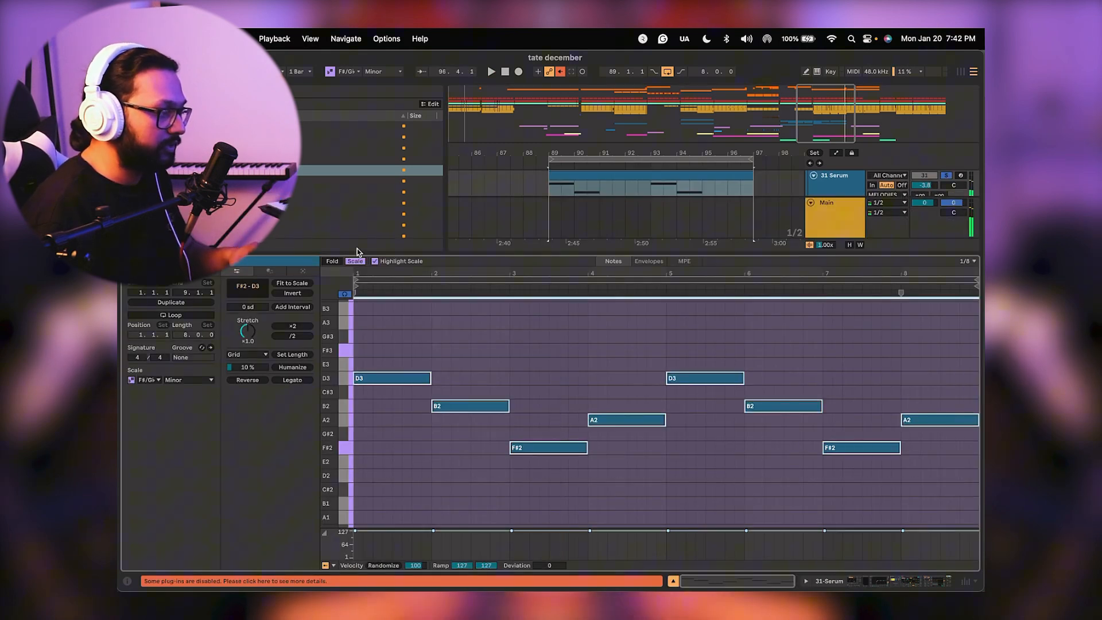
left_click(901, 582)
left_click(601, 201)
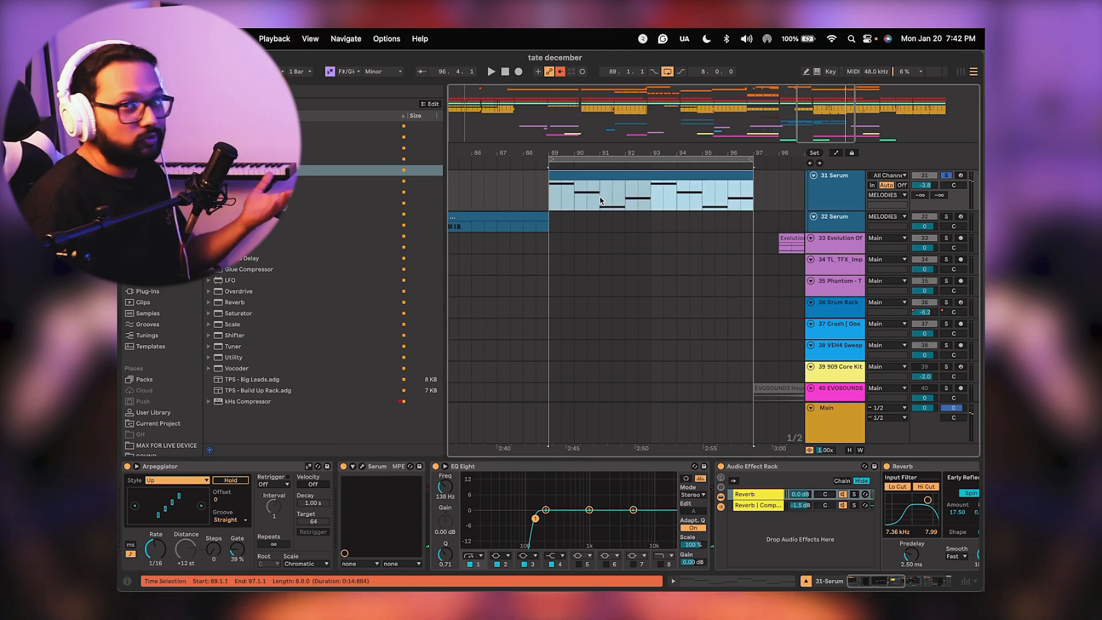
Review the notes of the 31 Serum clip and play the soloed arp again.
scroll(596, 218, "up", 3)
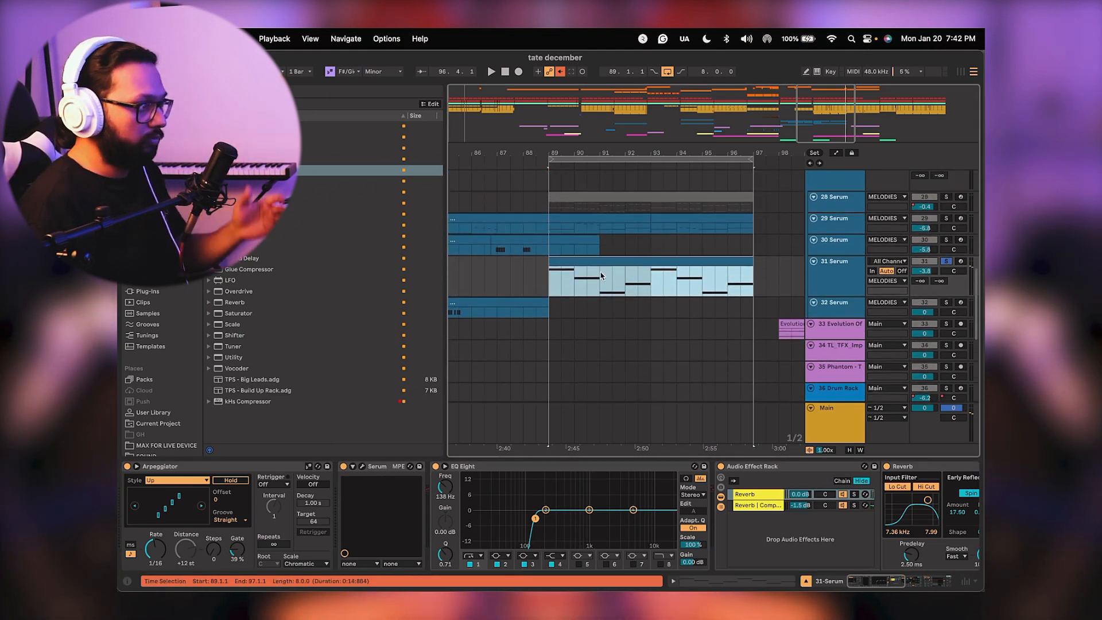
double_click(606, 261)
key("space")
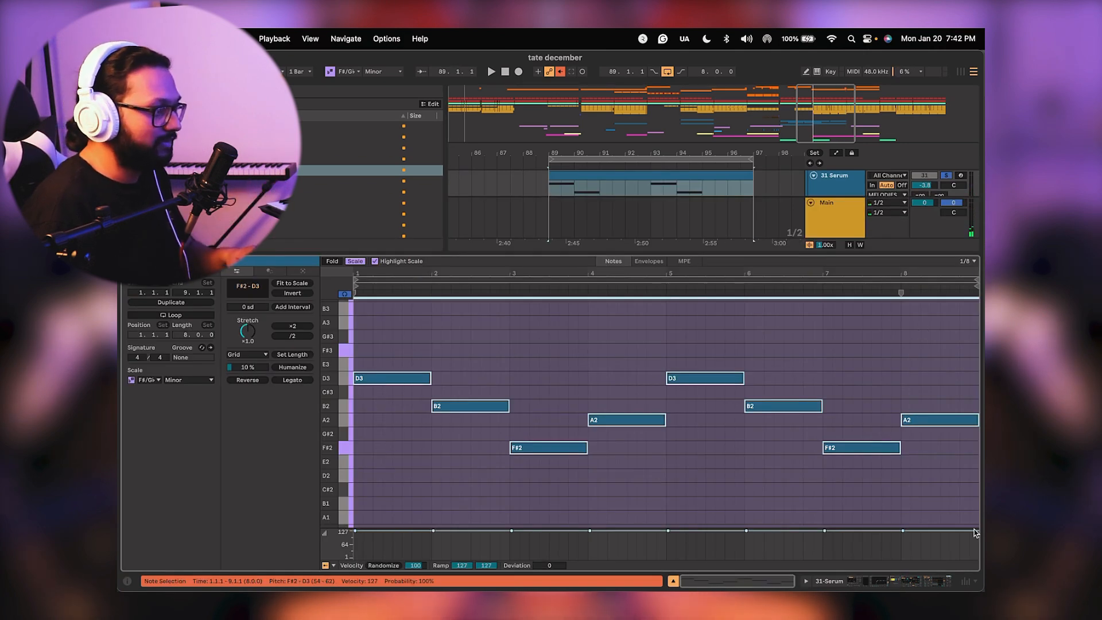
left_click(921, 583)
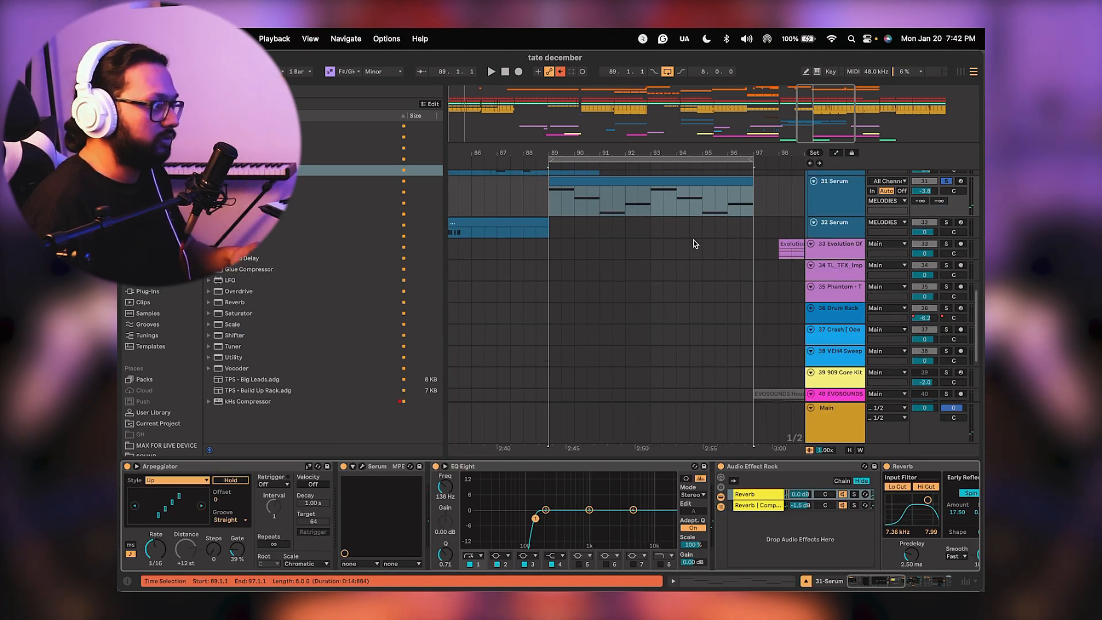
scroll(693, 240, "up", 1)
key("space")
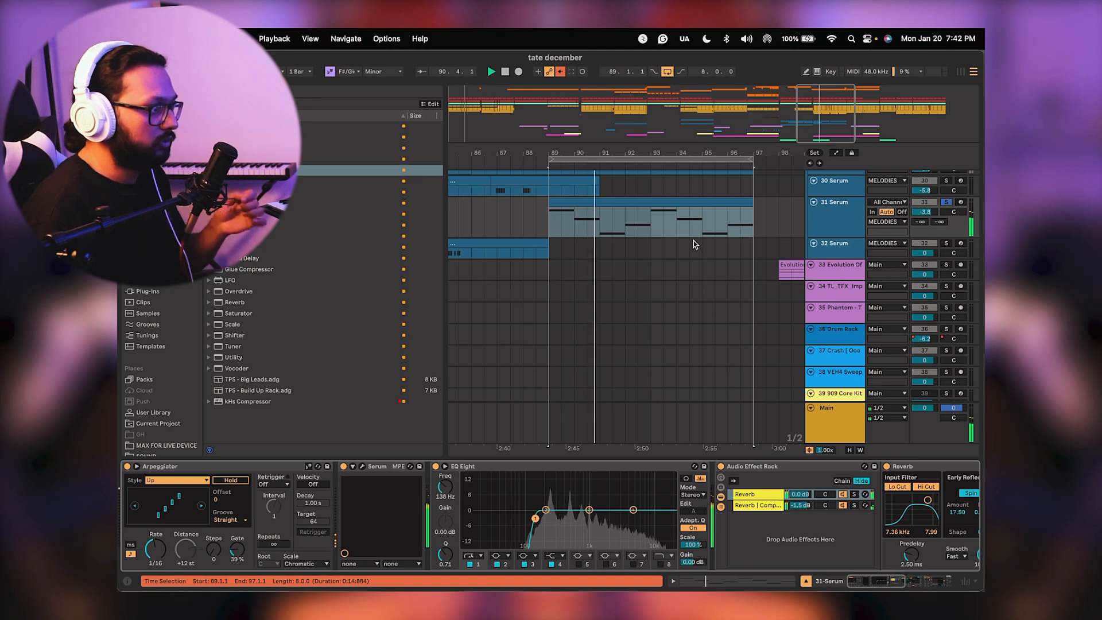
Duplicate all notes of the 31 Serum clip one octave higher, spanning F#3 to D4.
double_click(598, 209)
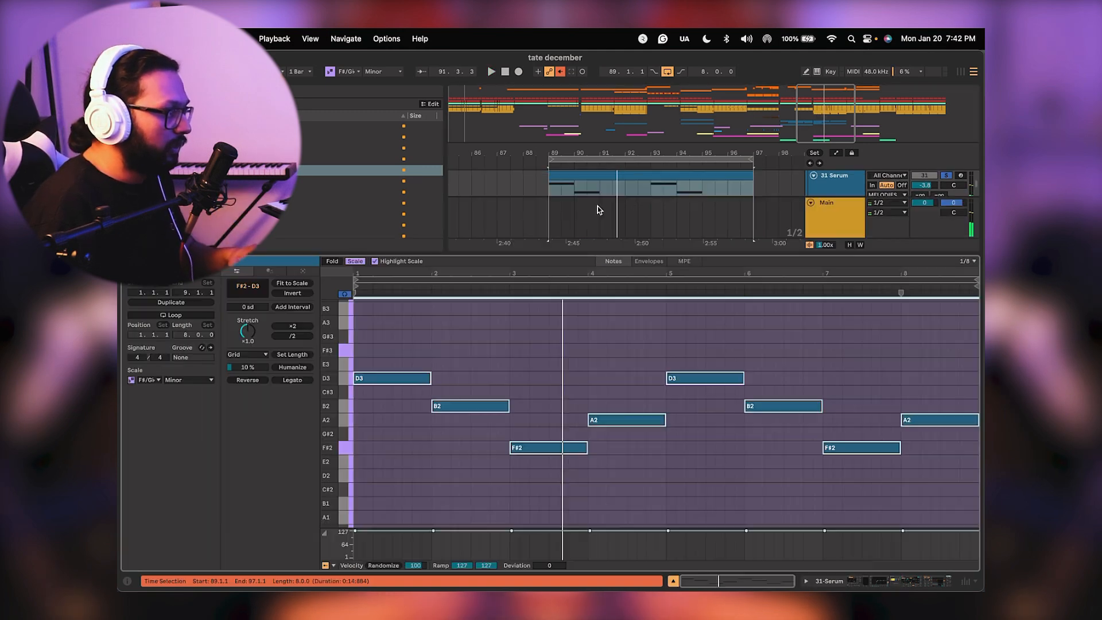
scroll(401, 395, "up", 1)
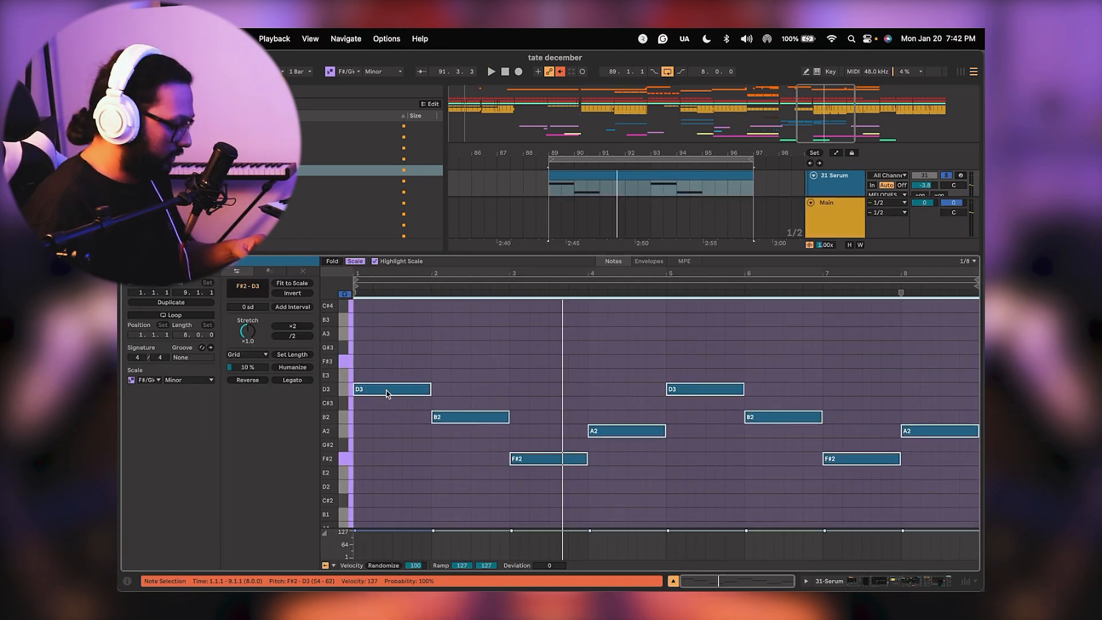
mouse_move(387, 394)
left_mouse_down()
mouse_move(389, 310)
mouse_move(378, 397)
mouse_move(381, 386)
left_mouse_up()
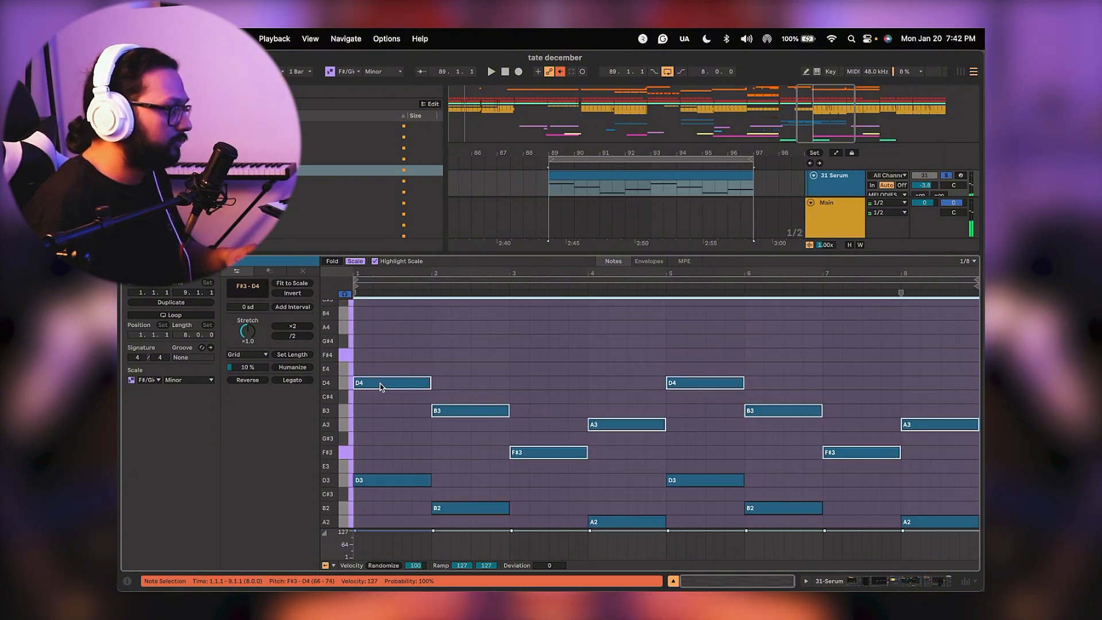
Duplicate the octave-up notes a scale third higher, from A3 to F#4, during playback.
key("space")
scroll(382, 391, "down", 2)
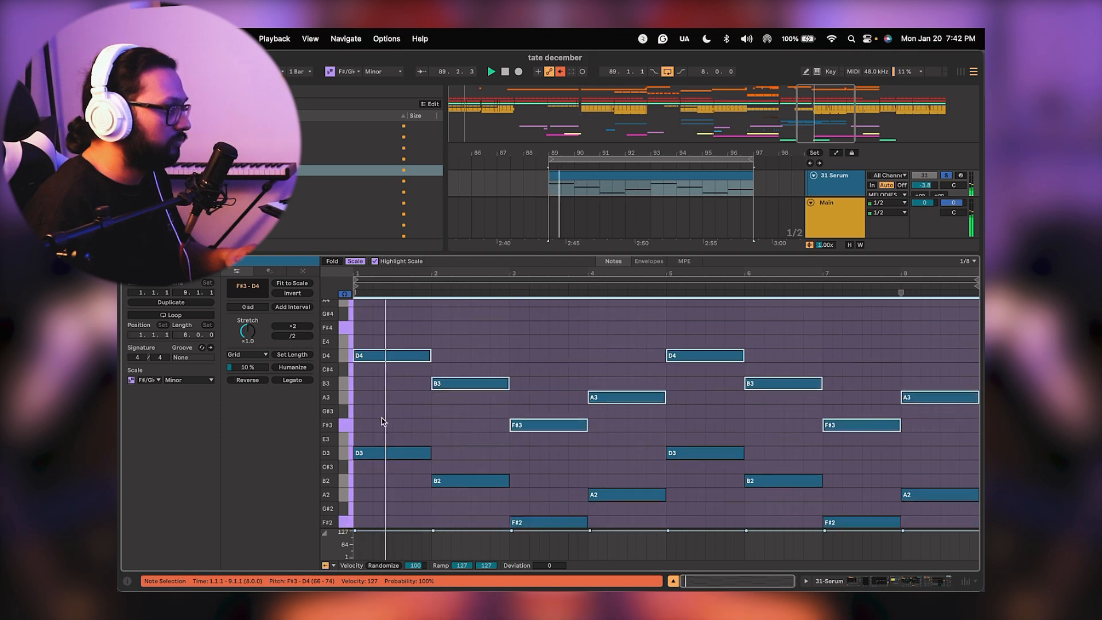
mouse_move(332, 402)
left_mouse_down()
mouse_move(305, 402)
mouse_move(323, 403)
left_mouse_up()
left_click_drag(391, 390, 389, 368)
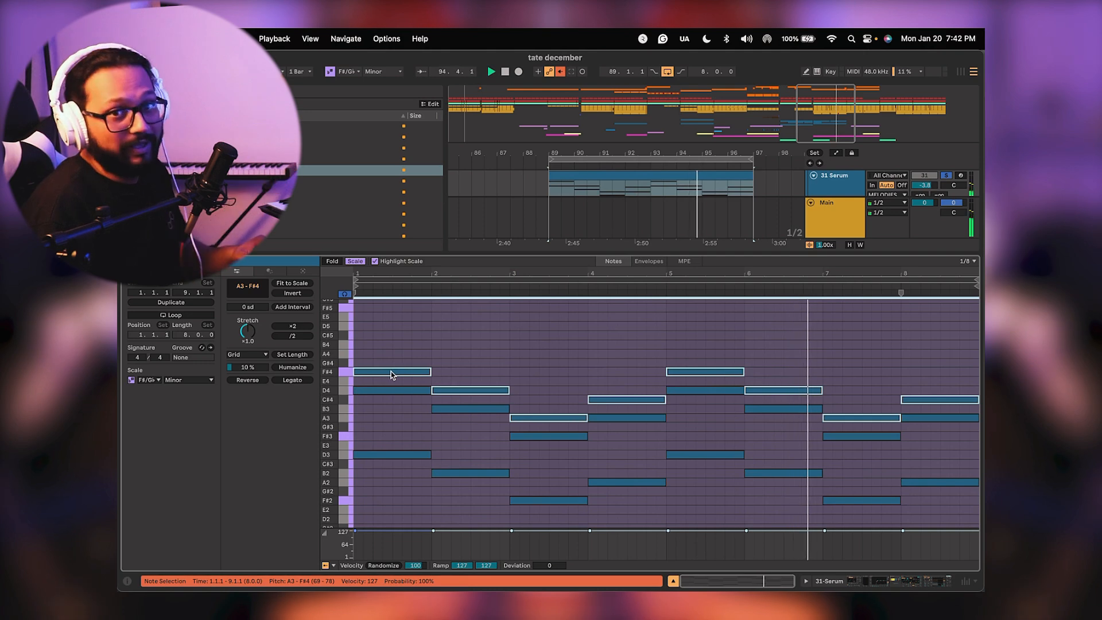
Take 31 Serum out of solo, transpose the harmony notes down an octave to A2–F#3 and play the loop.
left_click(944, 177)
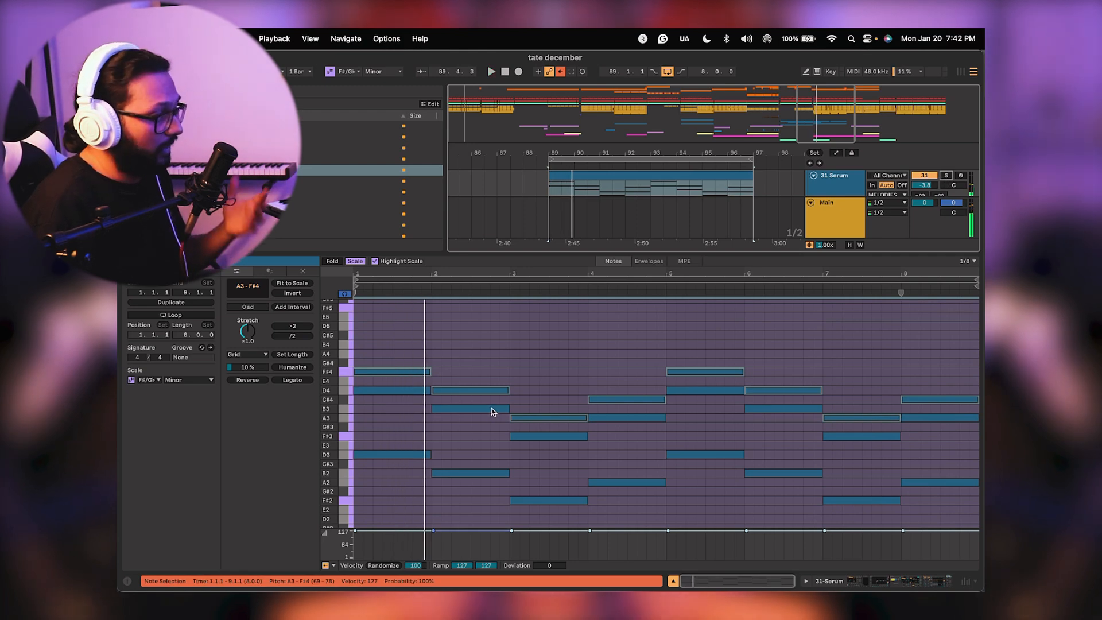
left_click(404, 371)
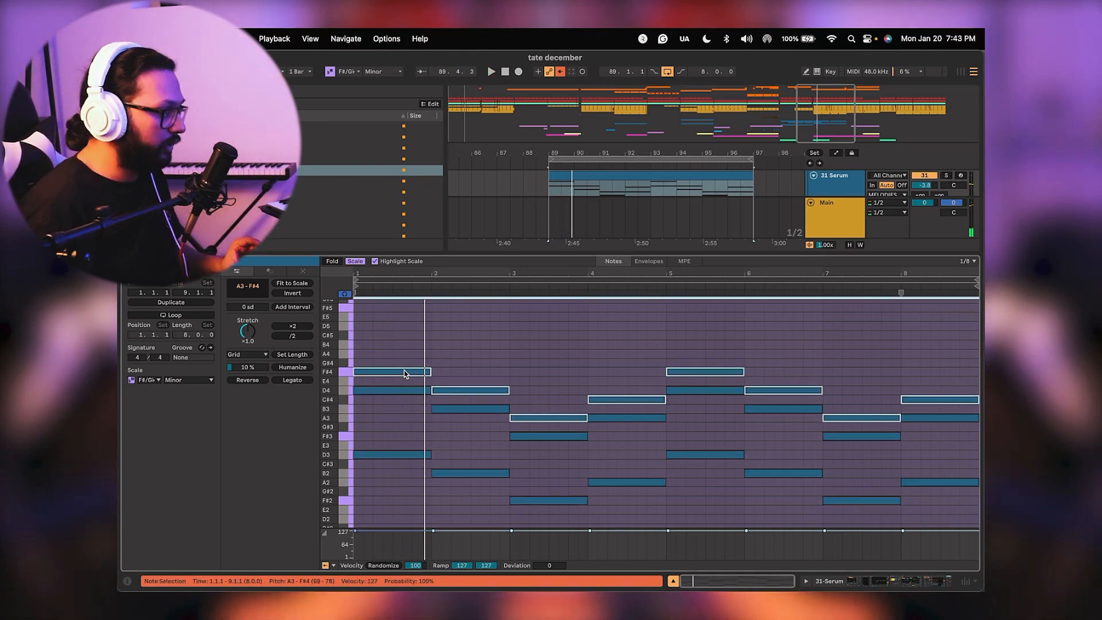
key("shift+Down")
key("space")
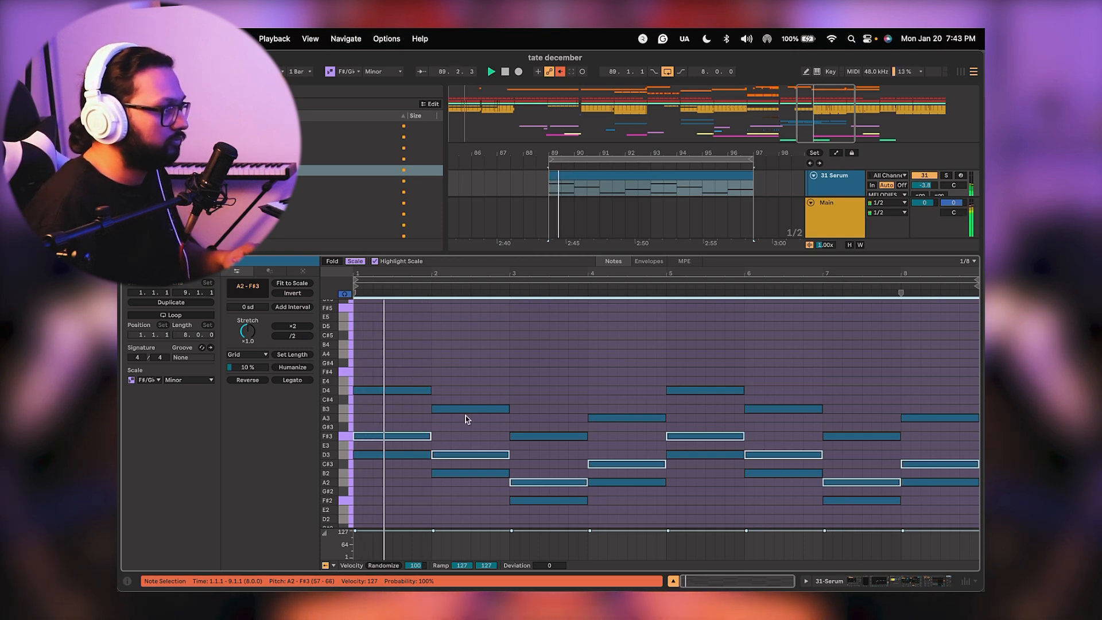
Try the harmony notes another octave lower at A1–F#2 during playback, and transpose them back up an octave.
scroll(466, 419, "down", 3)
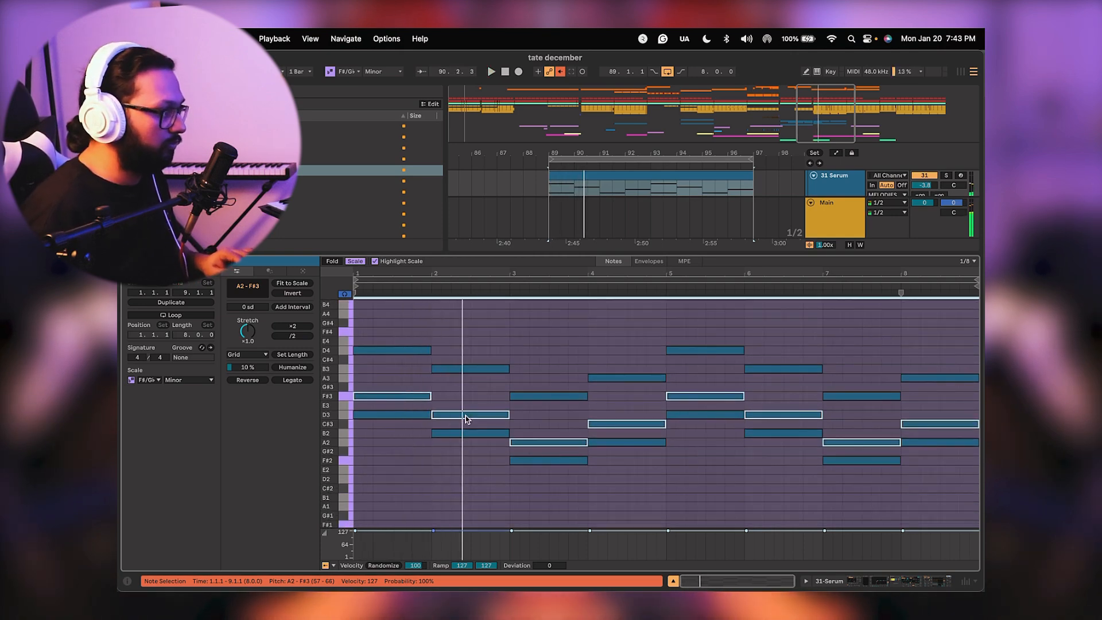
key("shift+Down")
key("space")
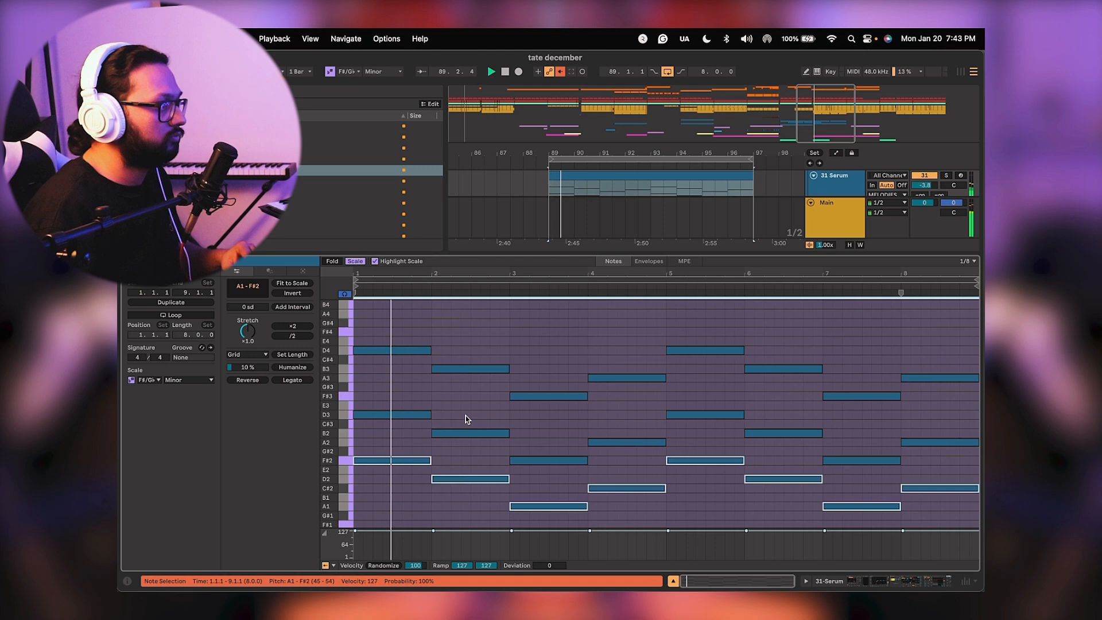
key("shift+Up")
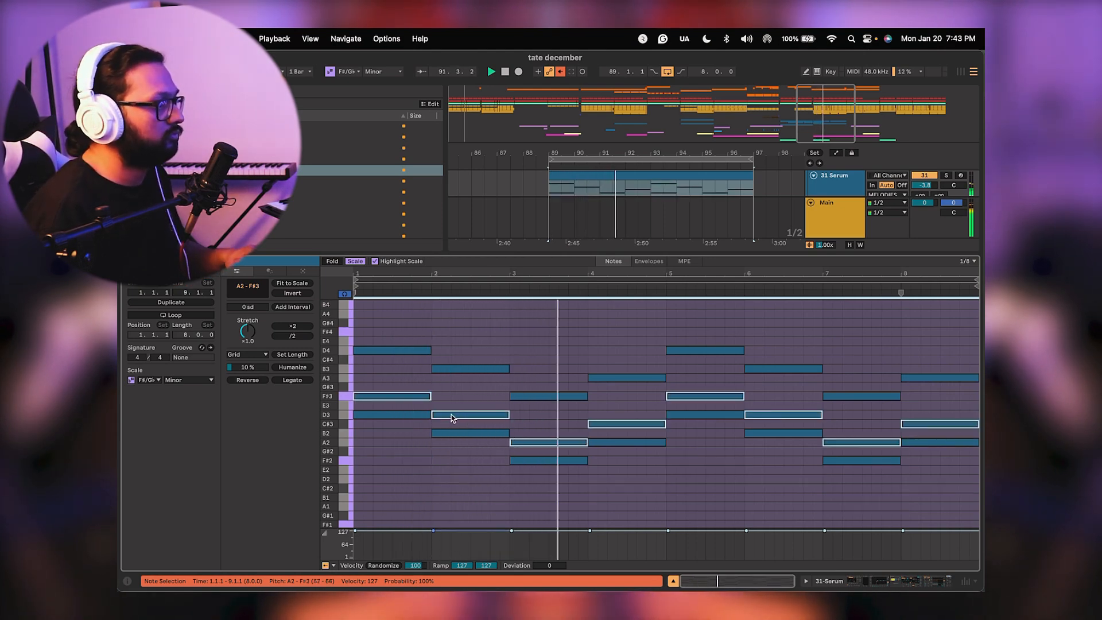
Return to the device chain, solo track 31 Serum and stop playback.
left_click(909, 584)
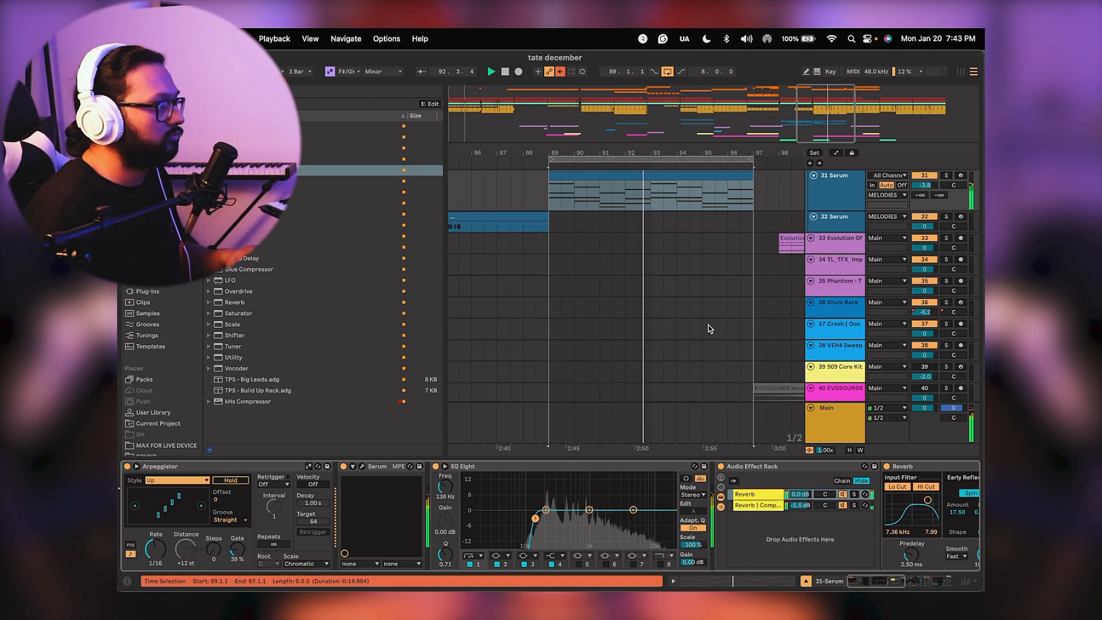
scroll(708, 324, "up", 2)
left_click(824, 224)
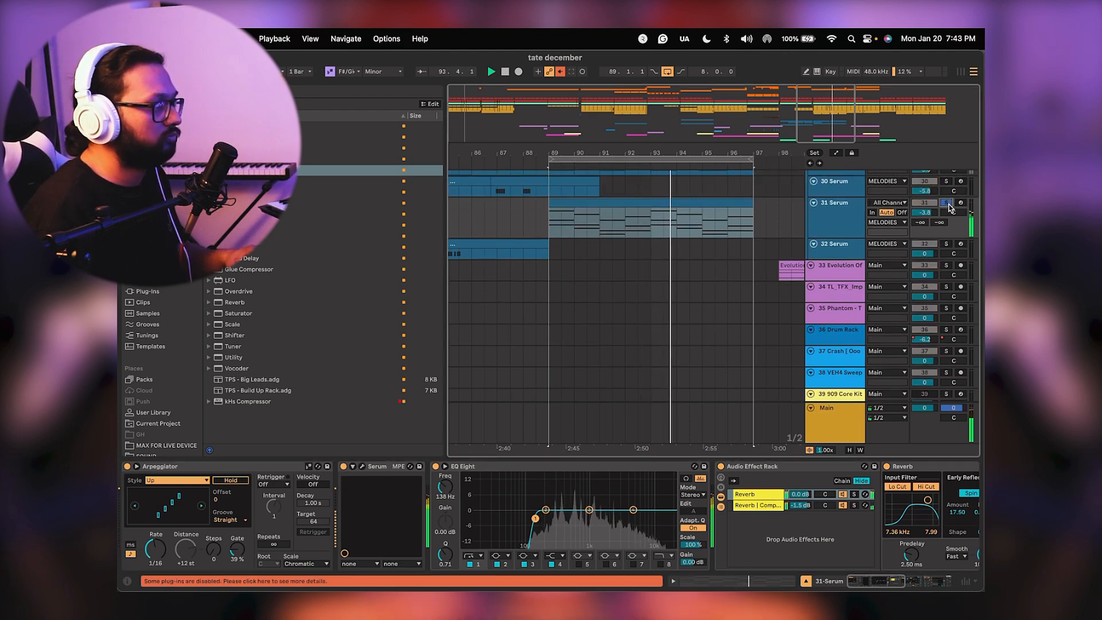
left_click(824, 223)
key("space")
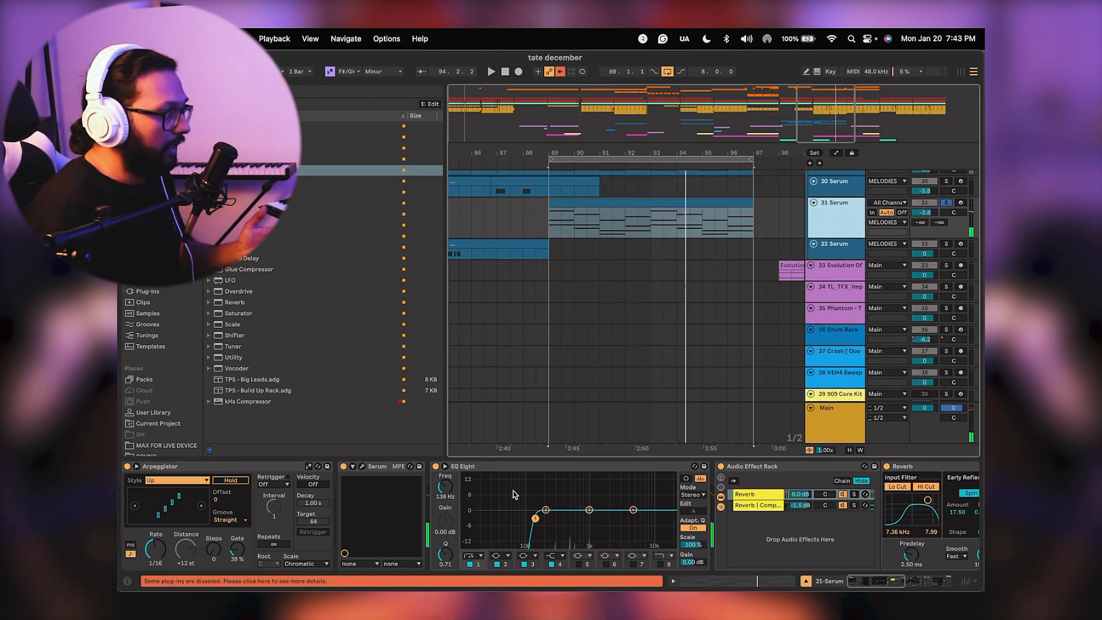
Open the Serum synth of 31 Serum and change its noise sample to BrightWhite during playback.
left_click(362, 467)
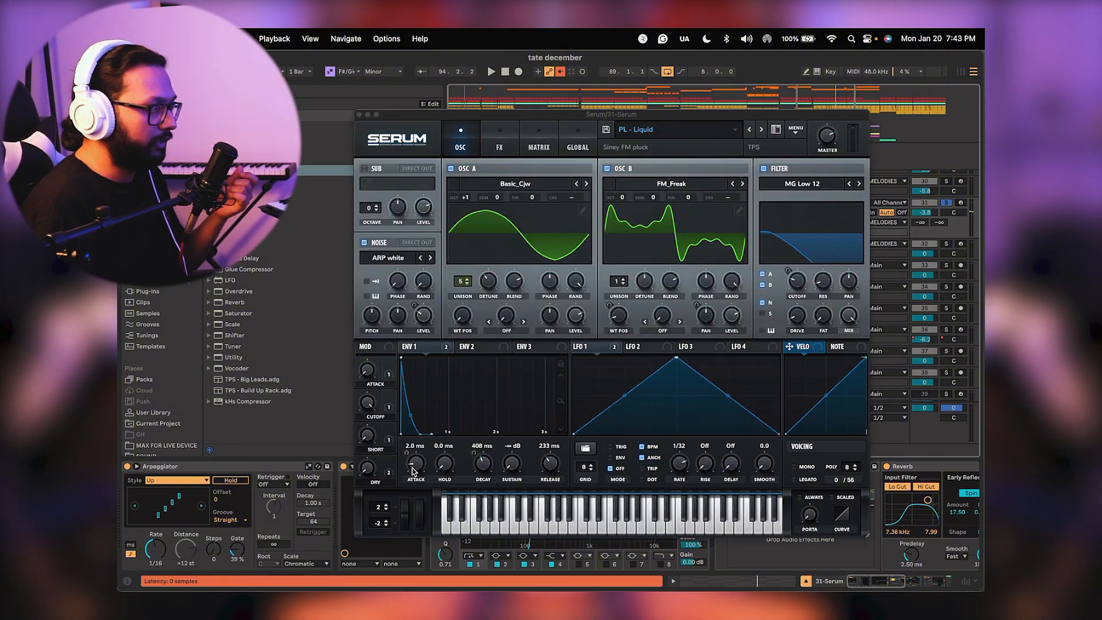
key("space")
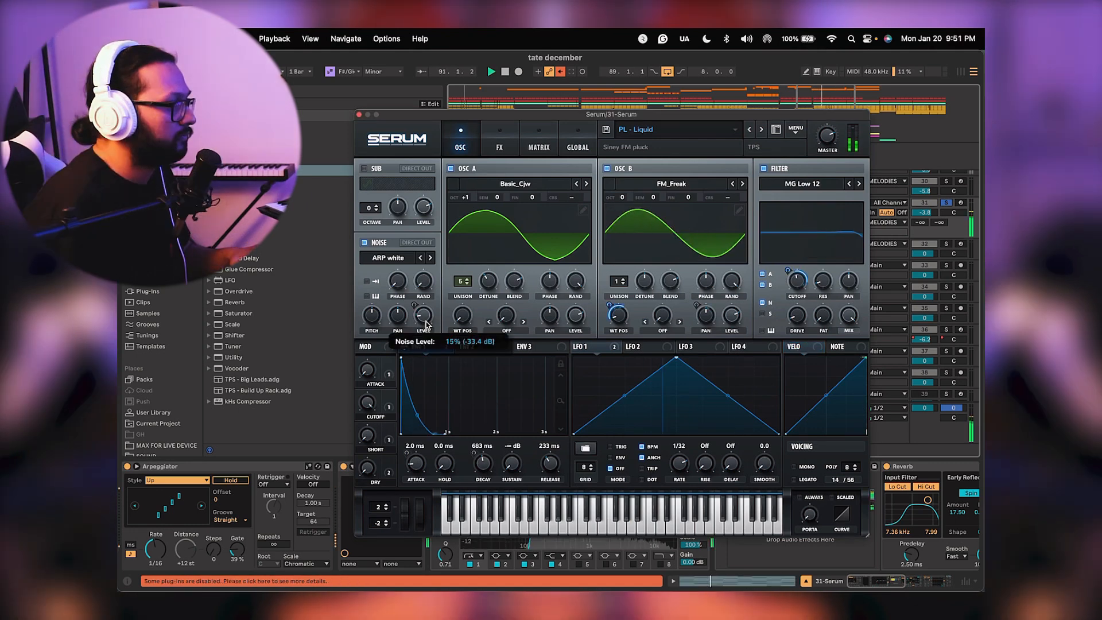
left_click(420, 259)
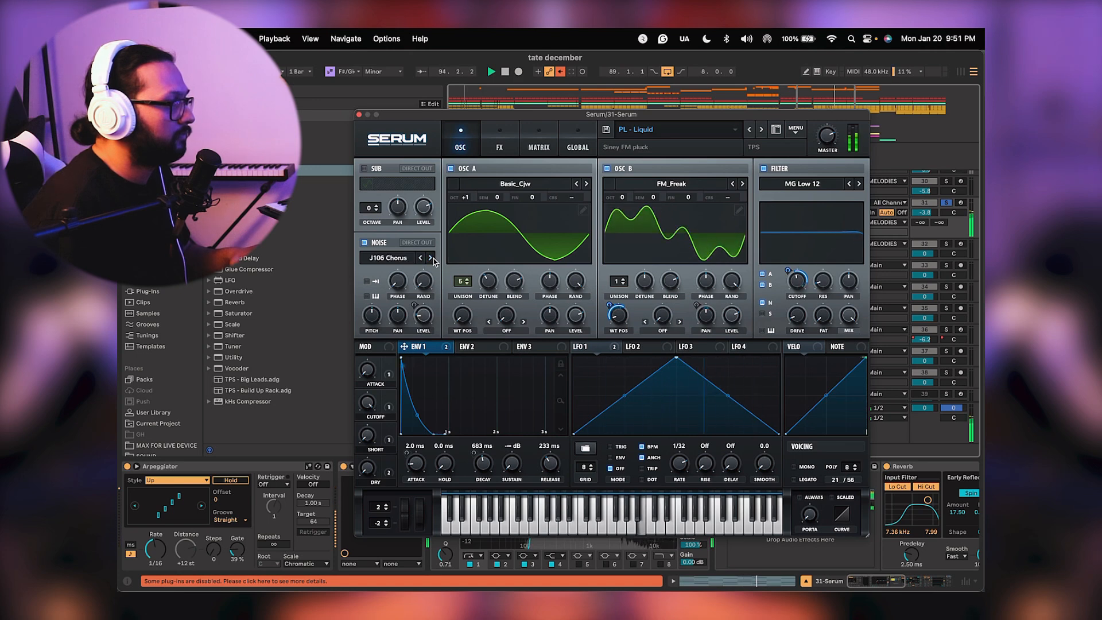
mouse_move(425, 302)
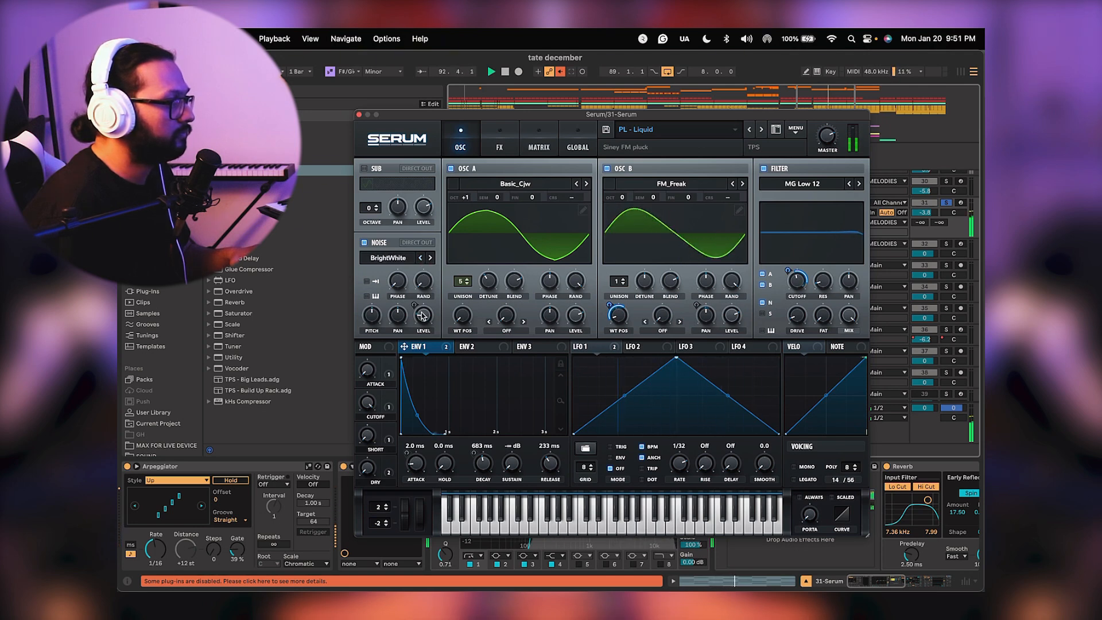
Adjust Serum's noise level and cutoff macro, and shorten the Envelope 1 decay to about 204 ms.
left_click_drag(422, 315, 425, 315)
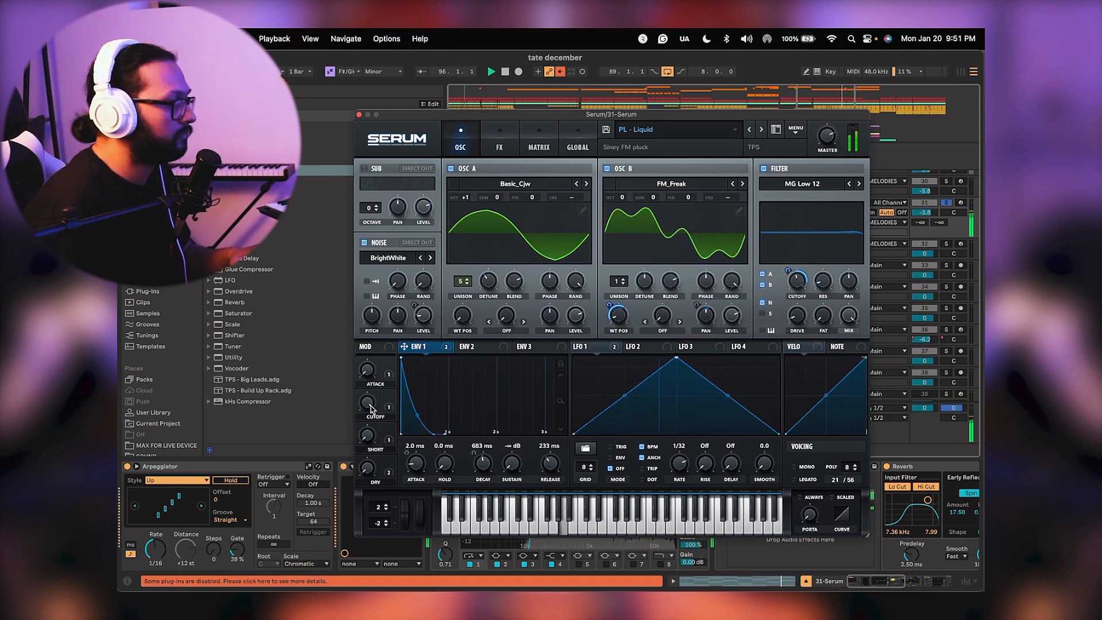
left_click_drag(370, 409, 351, 332)
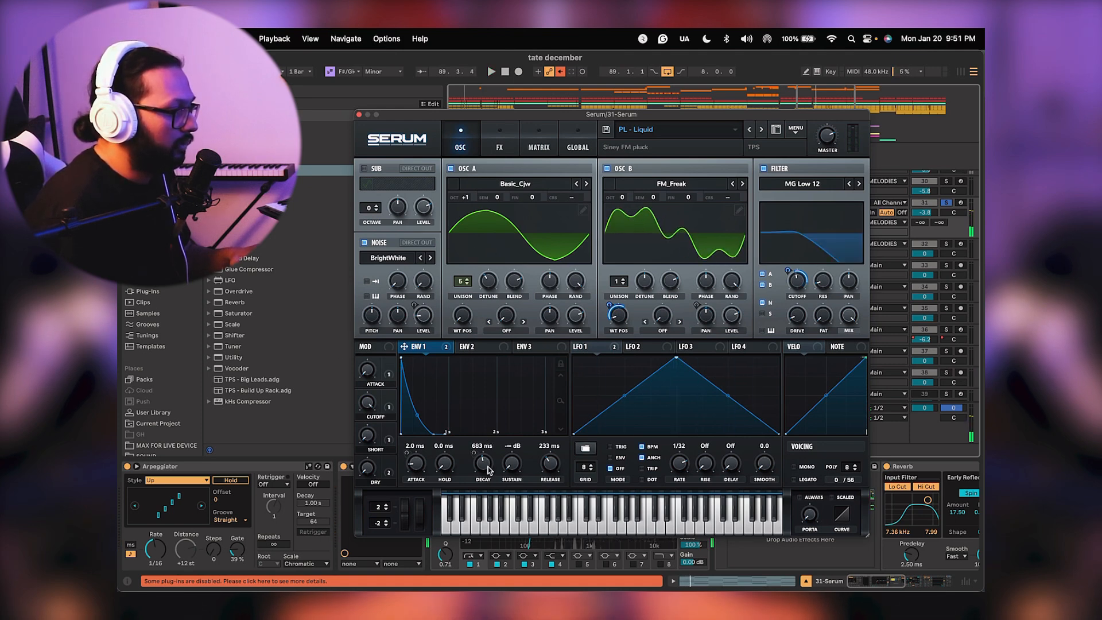
key("space")
left_click_drag(486, 470, 487, 484)
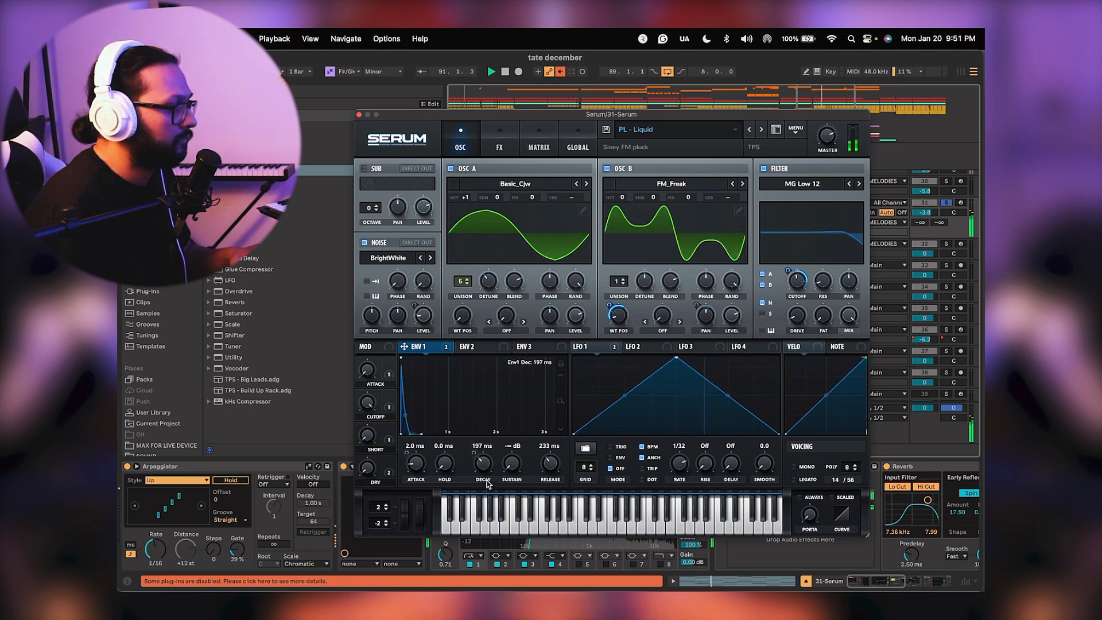
Check the modulation matrix and try a different LFO 1 modulation amount on the noise level during playback.
left_click(538, 148)
key("space")
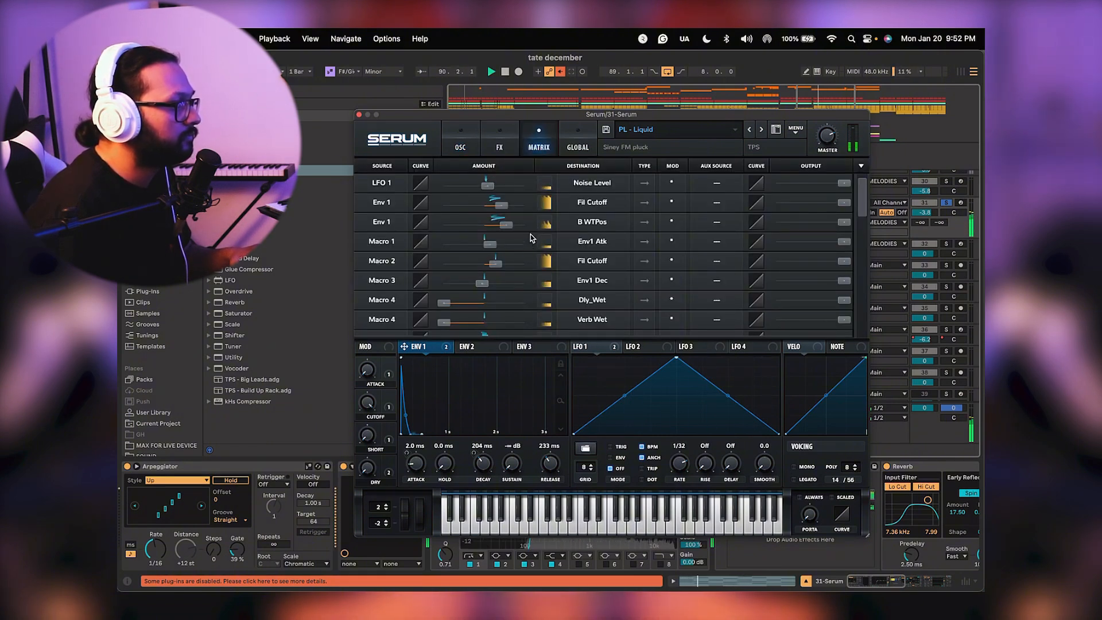
left_click(468, 143)
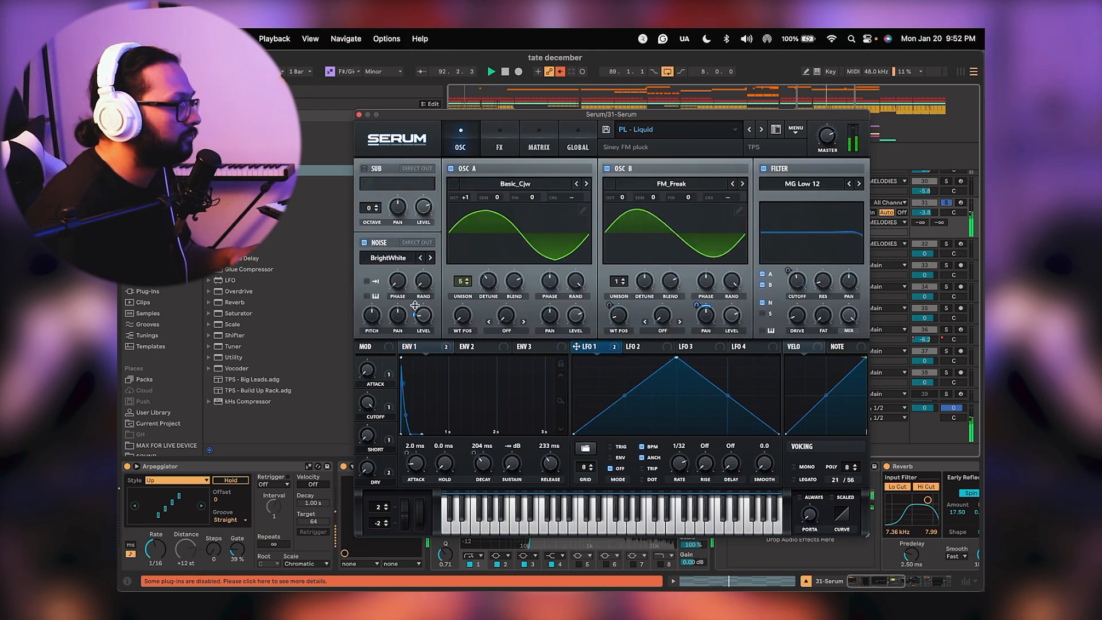
mouse_move(414, 305)
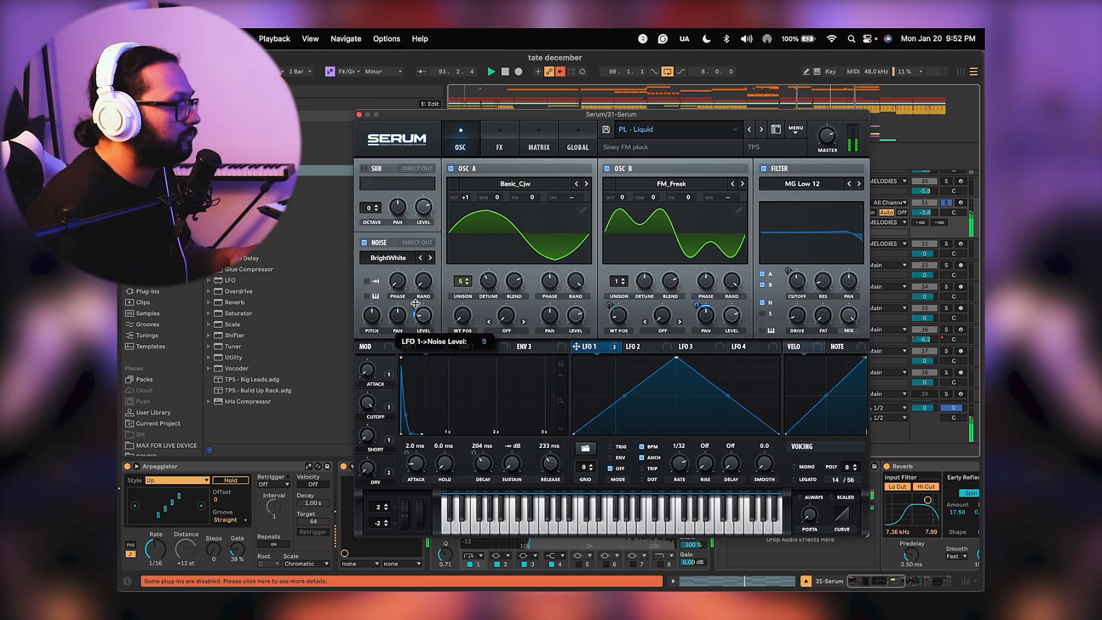
left_click_drag(415, 306, 417, 301)
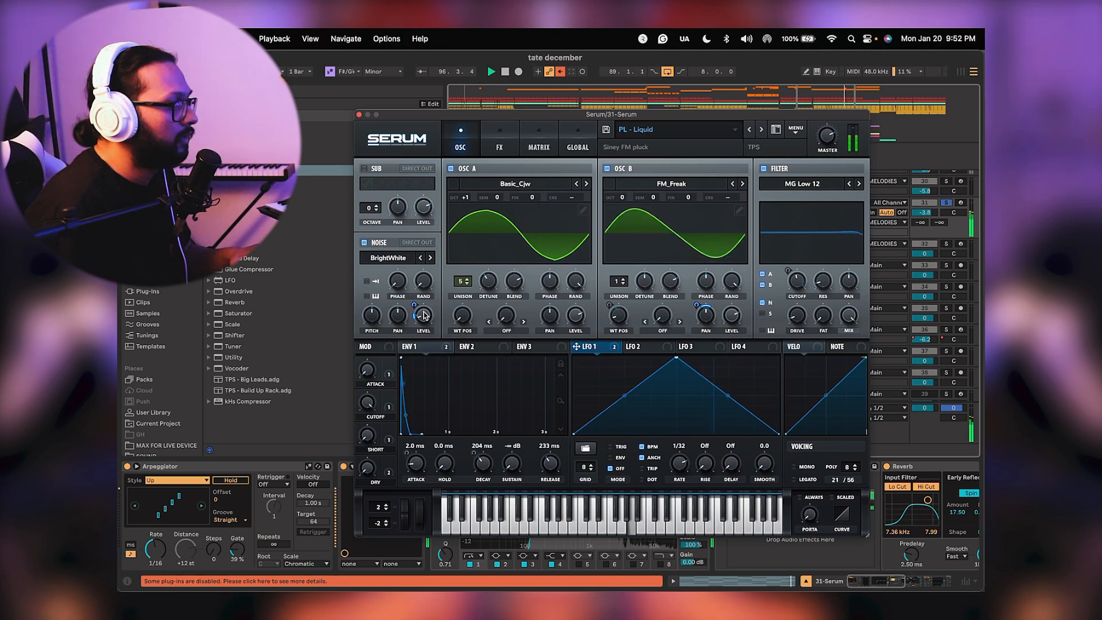
key("space")
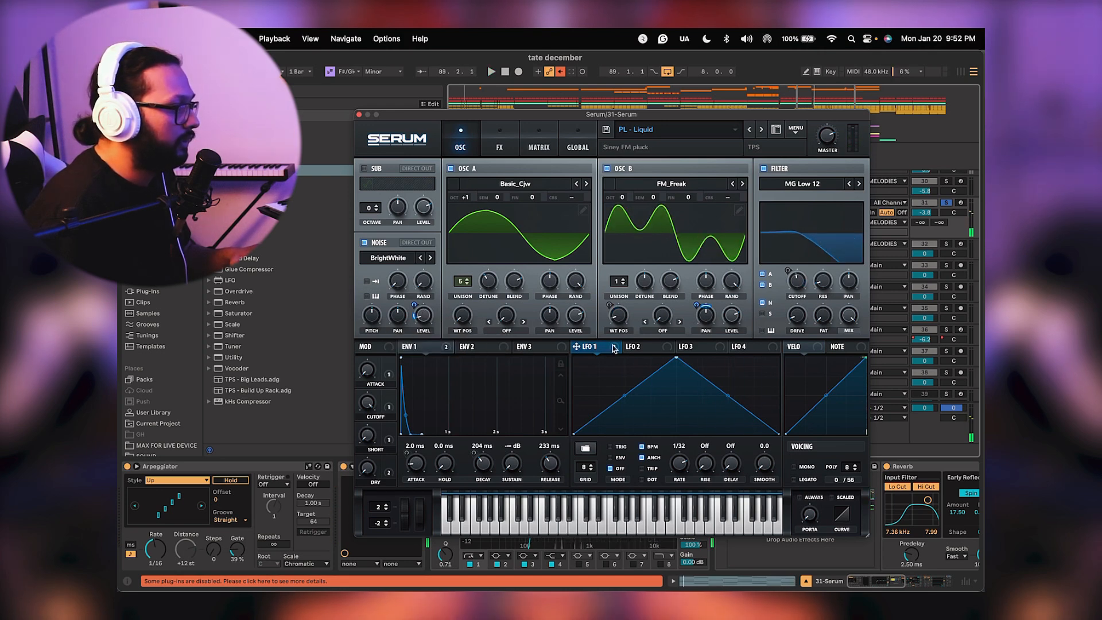
Replace the LFO 1 modulation of the noise level with Envelope 1 at an amount of 17, and audition it.
right_click(415, 304)
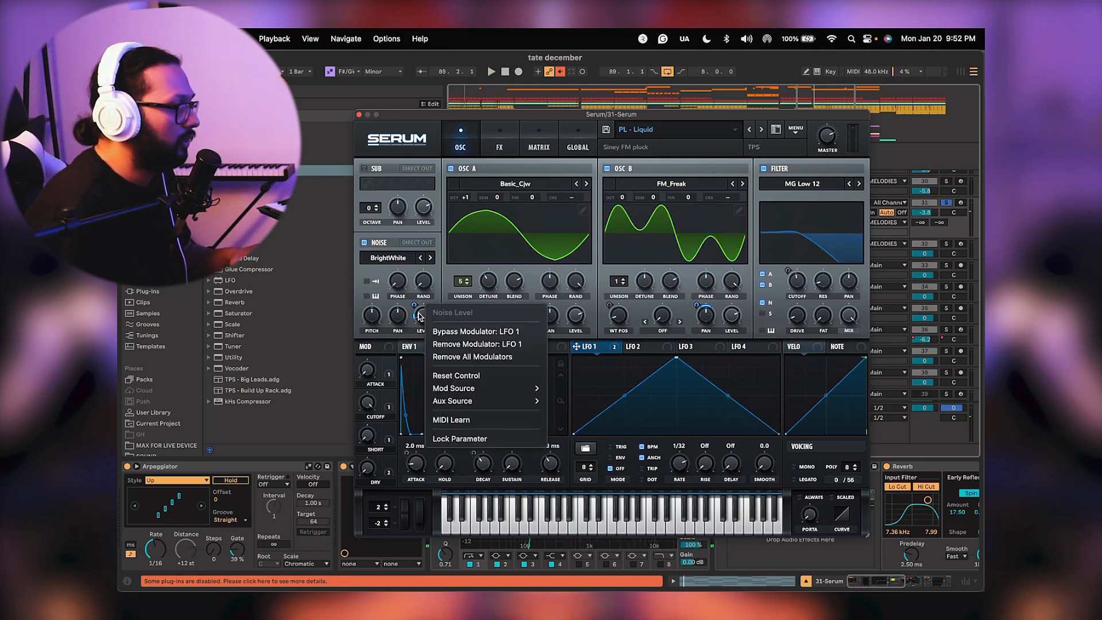
left_click(443, 342)
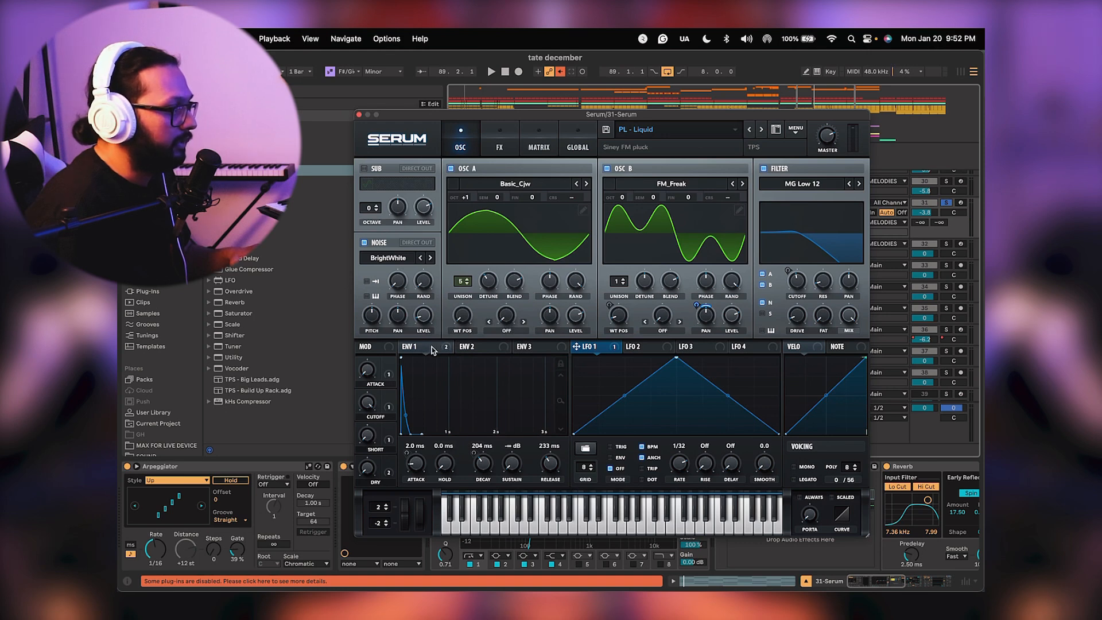
left_click_drag(429, 346, 422, 314)
key("space")
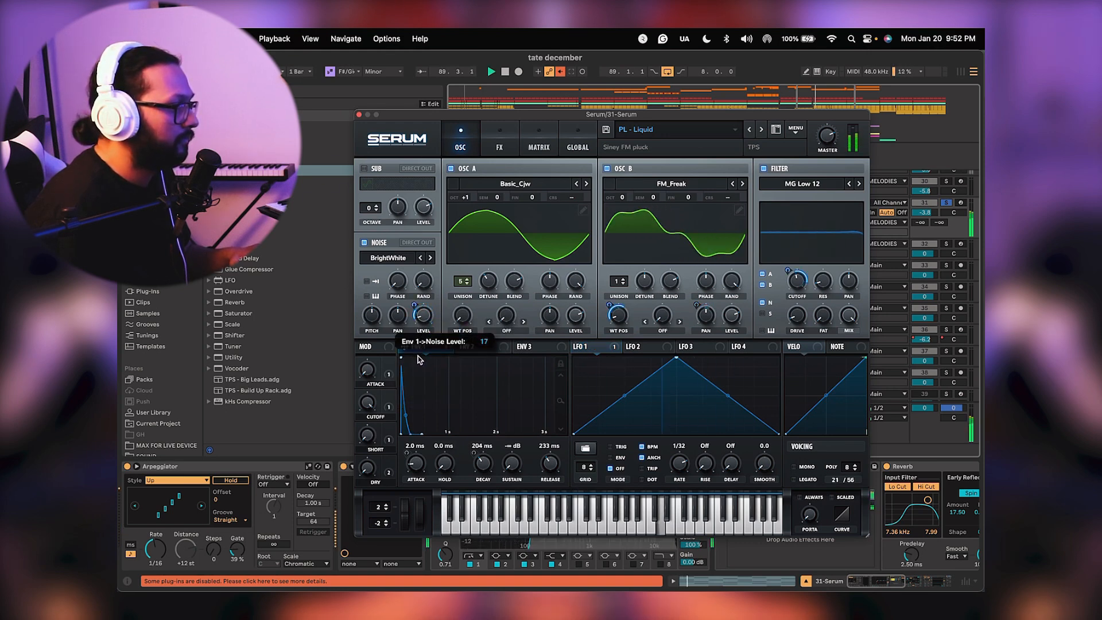
key("space")
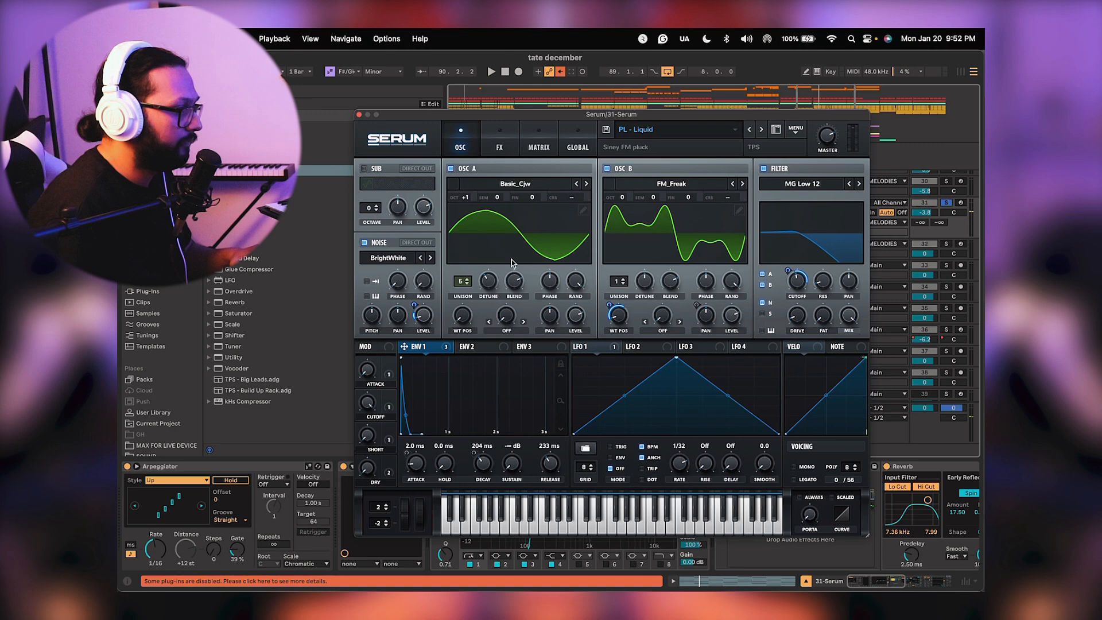
Fine-tune the Envelope 1 modulation amount on the noise level during playback, and close the Serum window.
key("space")
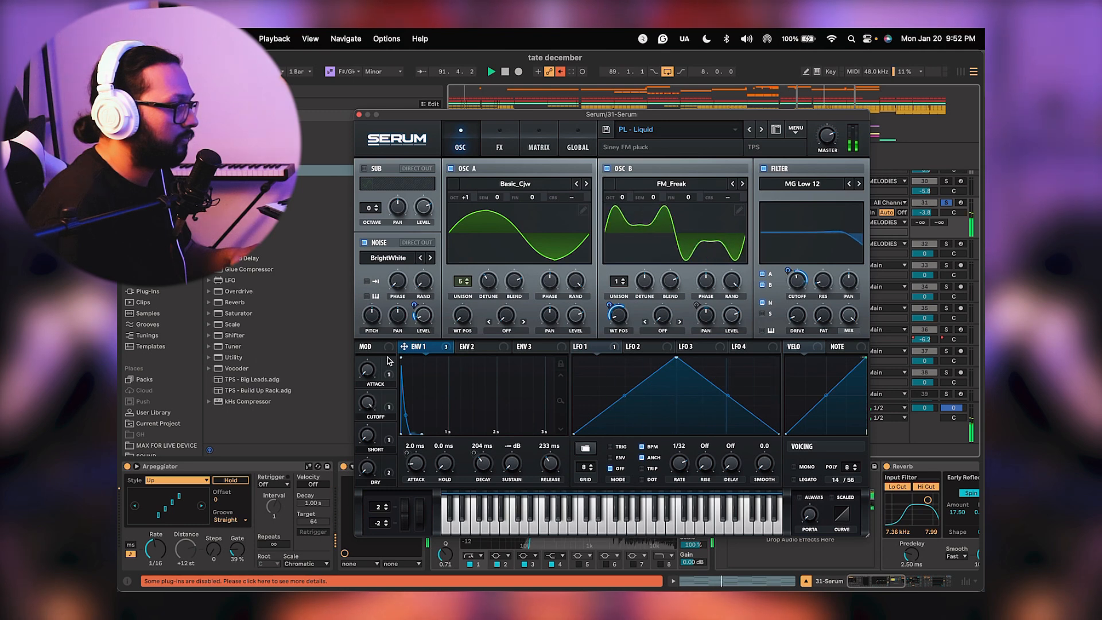
left_click_drag(412, 302, 413, 300)
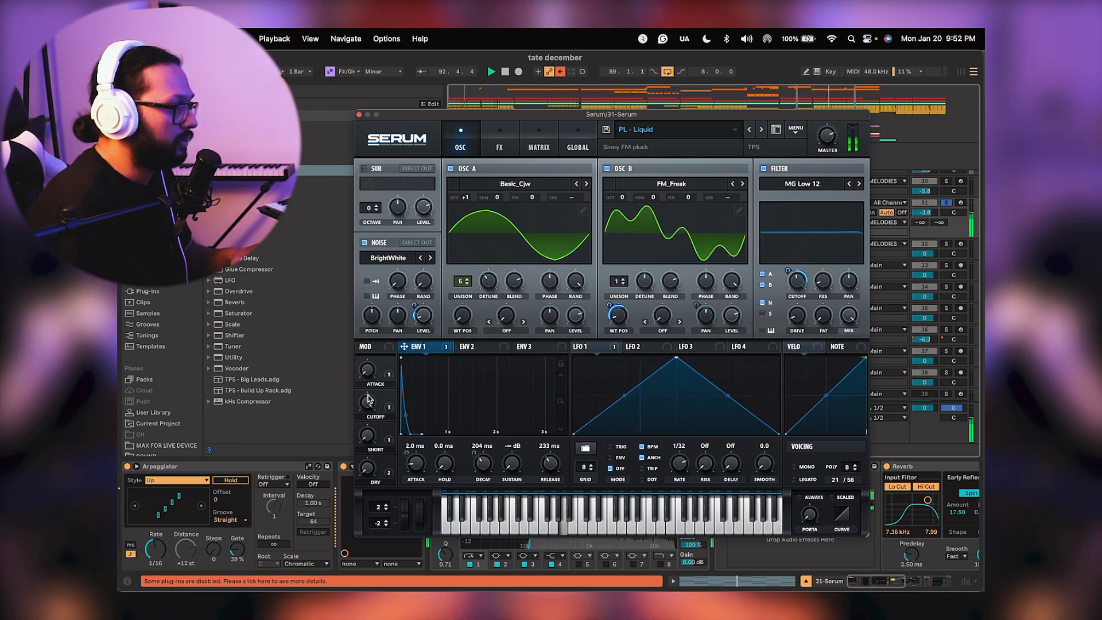
mouse_move(368, 404)
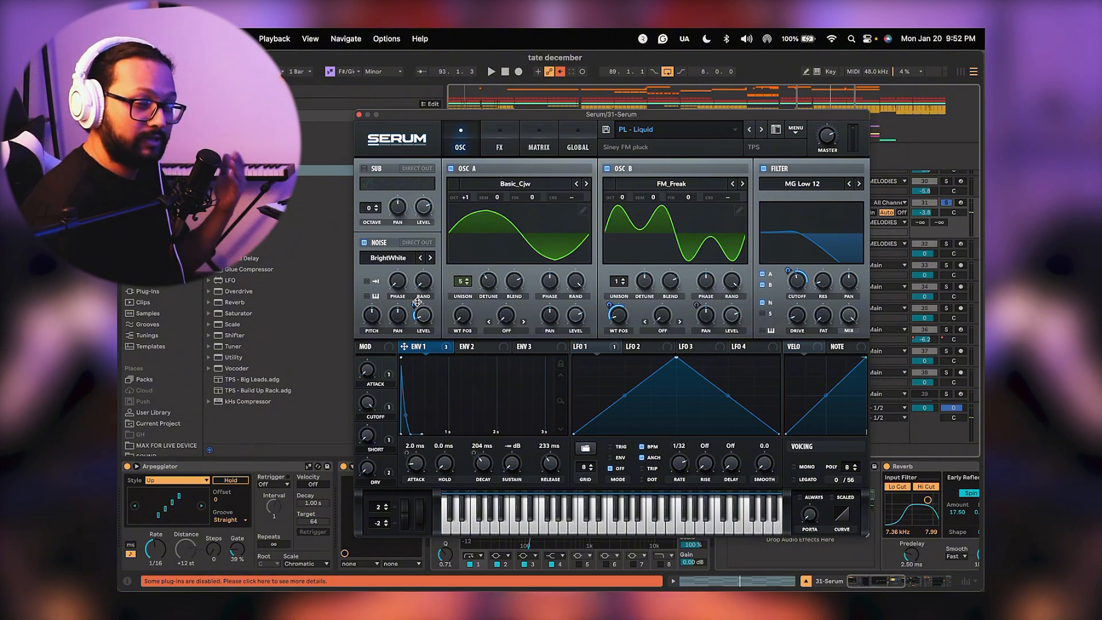
mouse_move(417, 302)
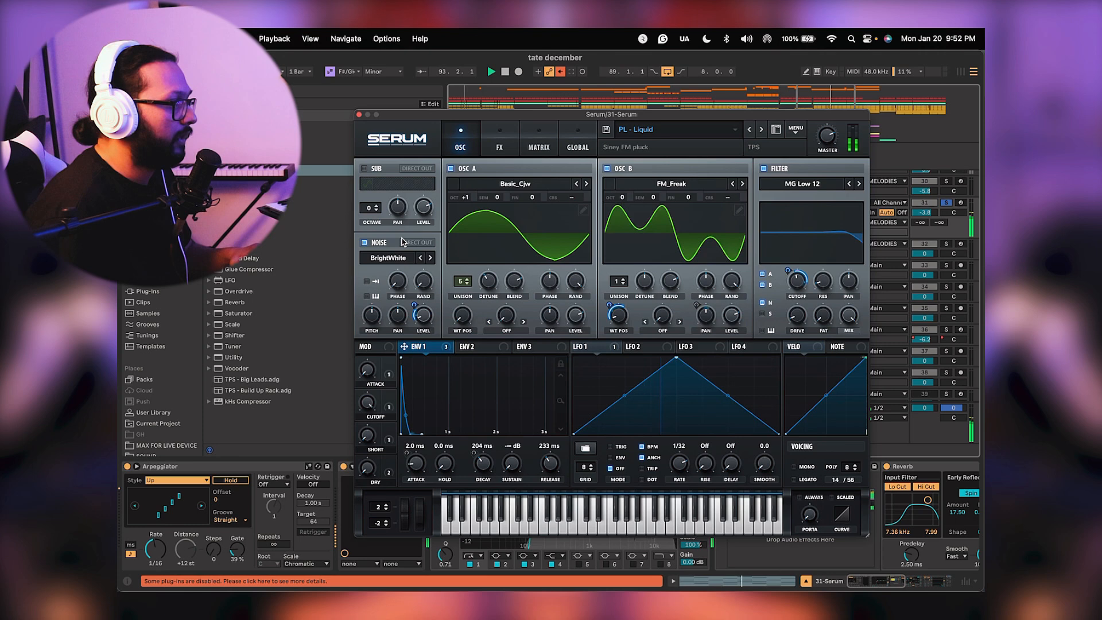
key("space")
left_click(359, 114)
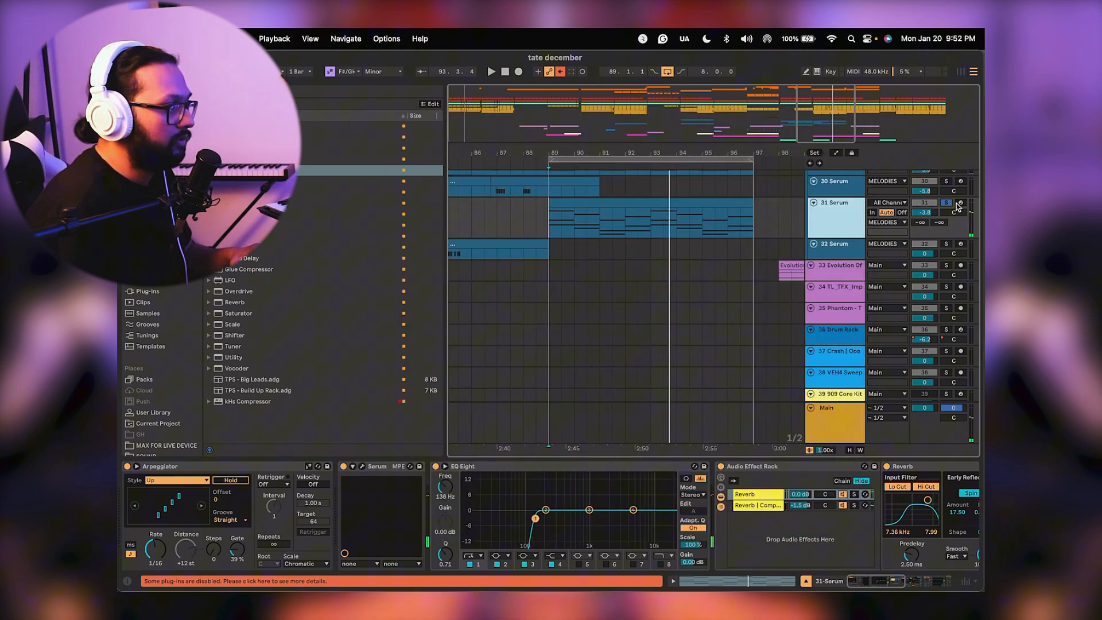
Take 31 Serum out of solo, play the loop with the full mix and set the track's volume to -3.0 dB.
left_click(944, 203)
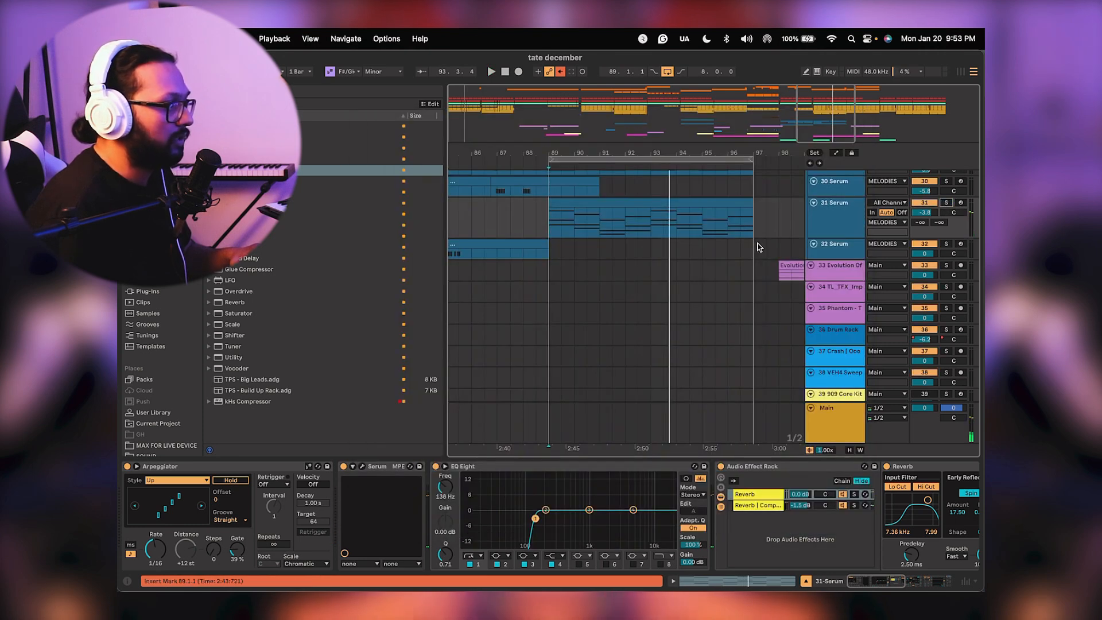
scroll(654, 260, "up", 3)
key("space")
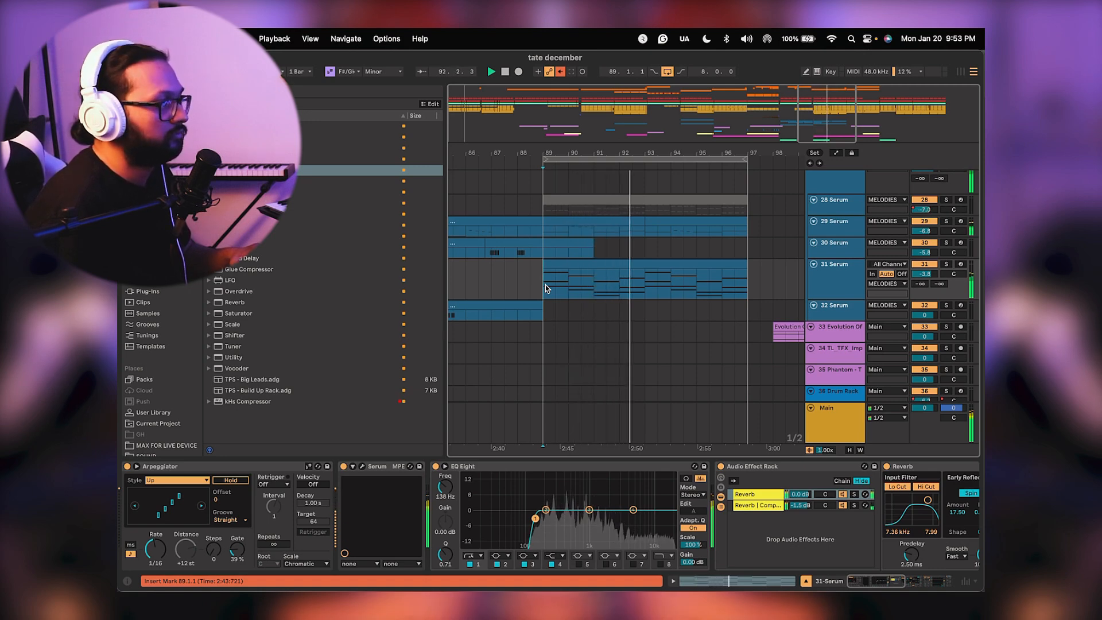
left_click(833, 277)
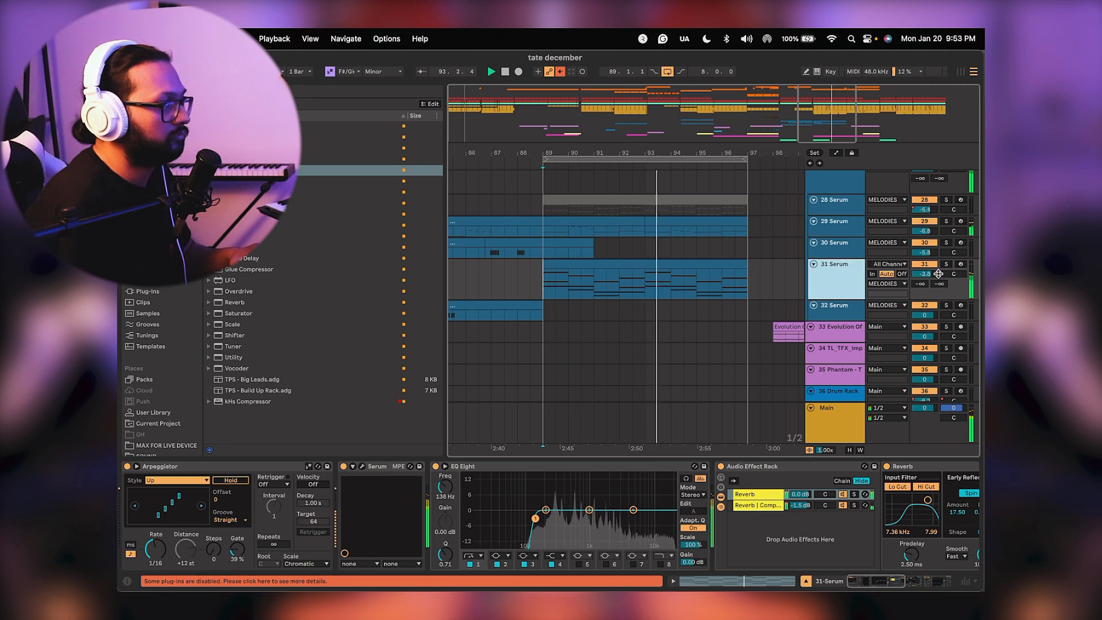
left_click_drag(925, 274, 925, 269)
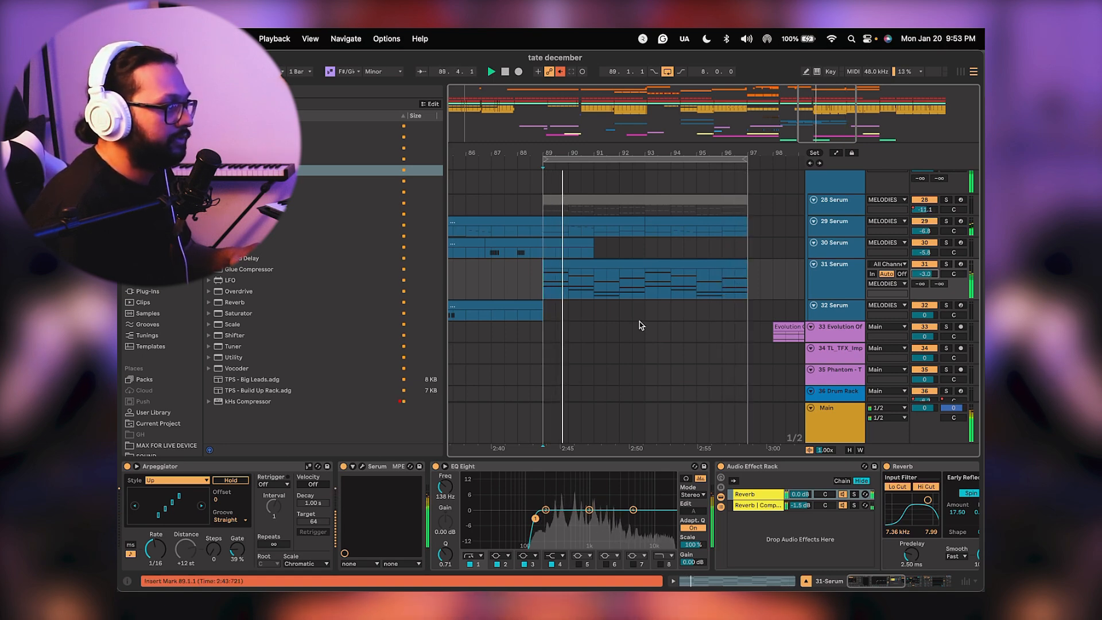
Solo 31 Serum and change its EQ Eight band 1 to the gentler low-cut shape at 220 Hz during playback.
left_click(944, 264)
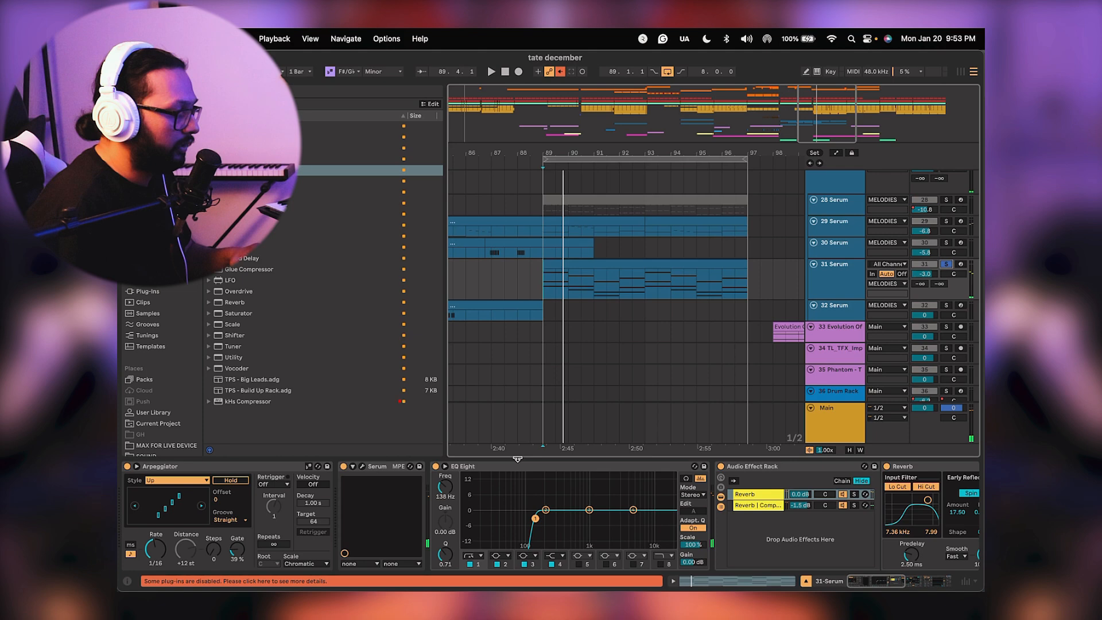
key("space")
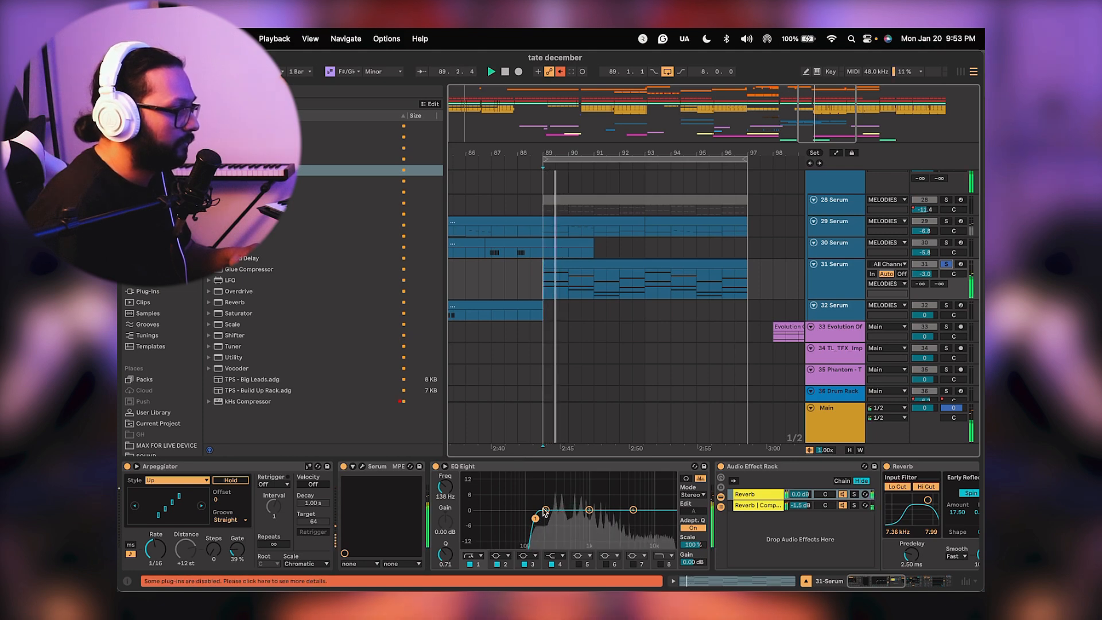
left_click(470, 556)
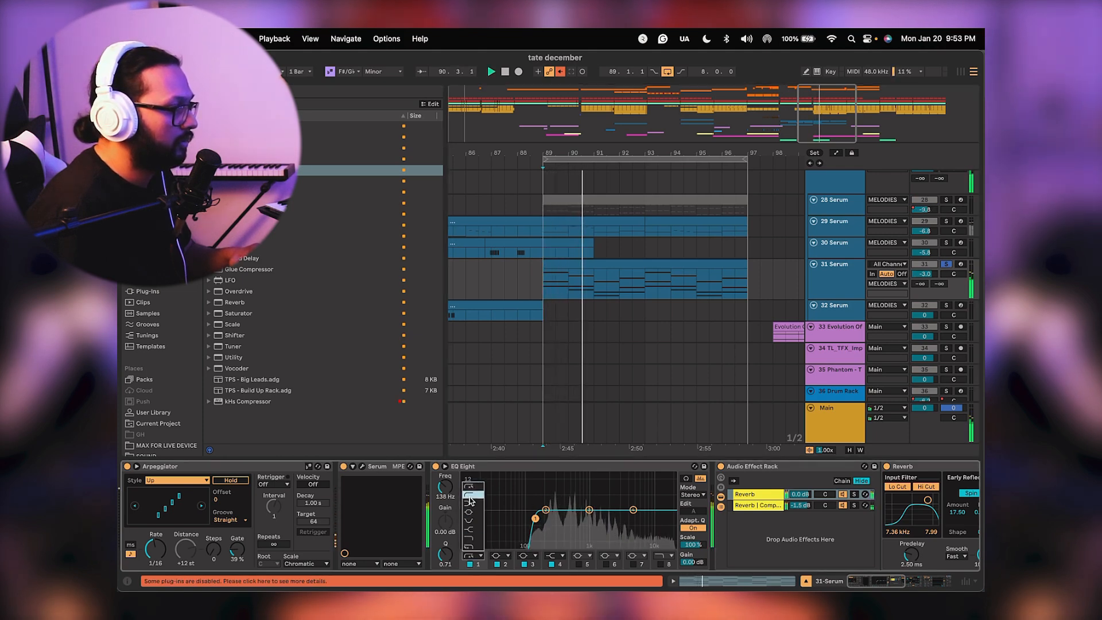
left_click(472, 494)
left_click_drag(535, 518, 548, 516)
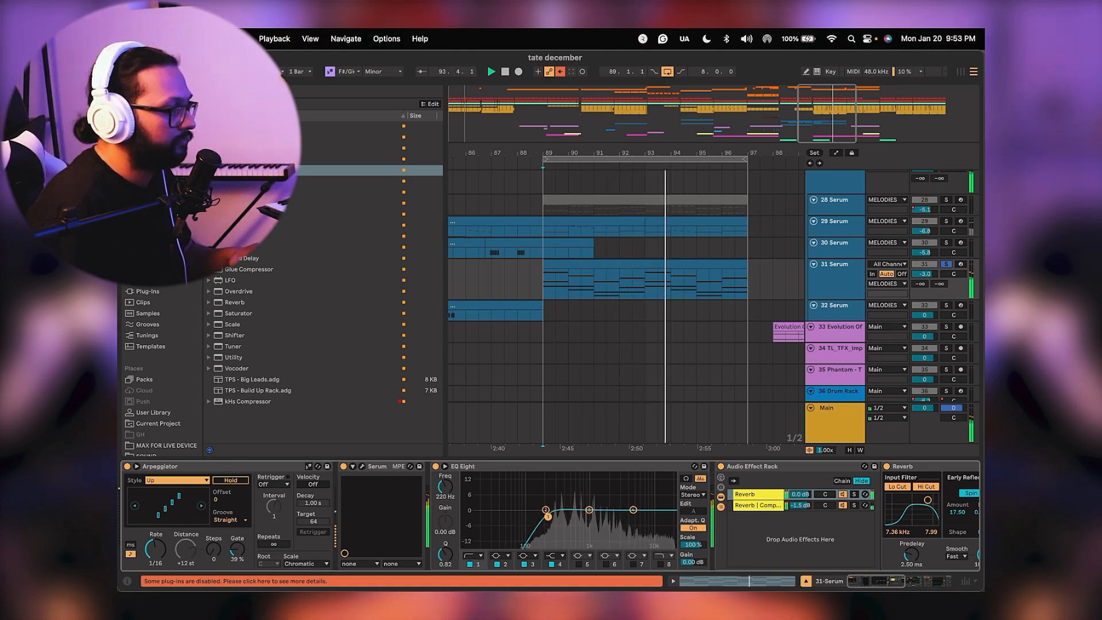
Examine the two chains of 31 Serum's Audio Effect Rack and their Reverb and Compressor settings.
scroll(566, 536, "right", 10)
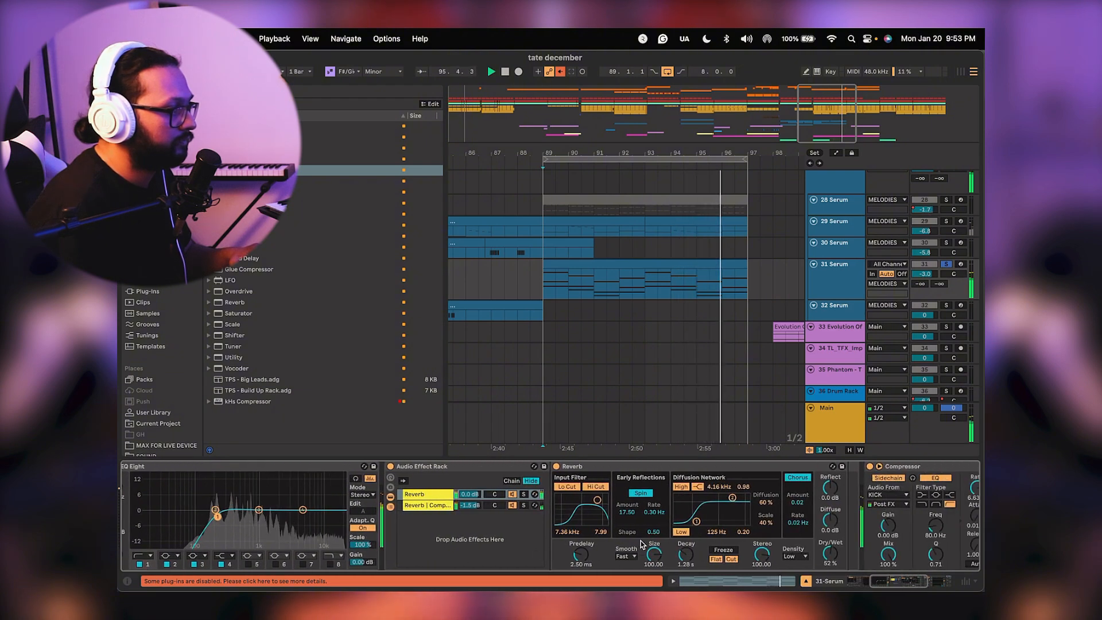
left_click(425, 506)
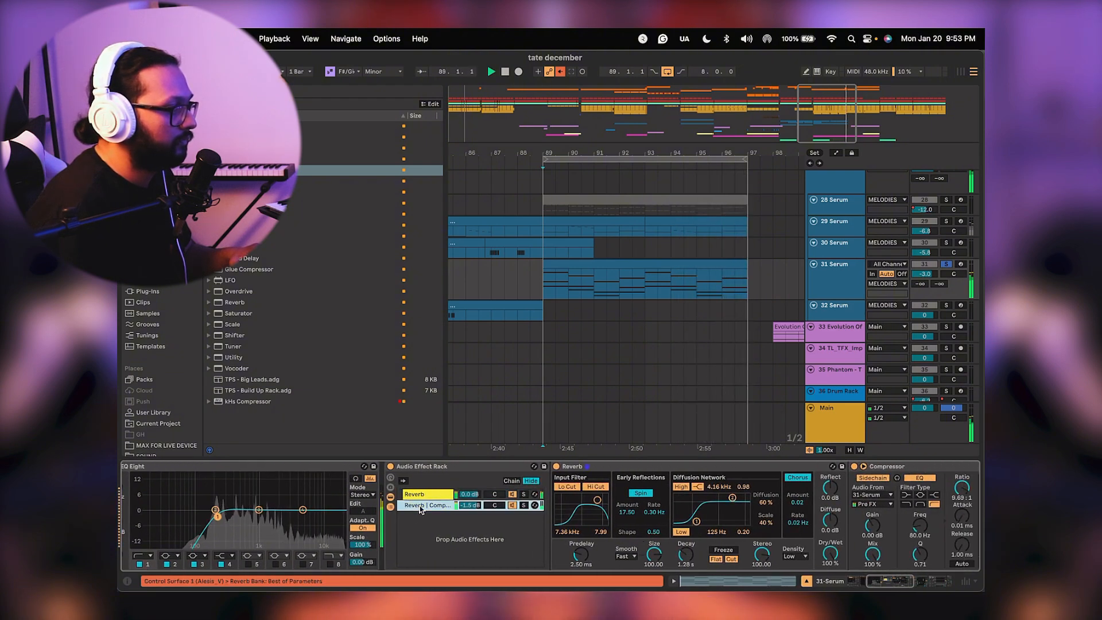
left_click(426, 509)
key("space")
left_click(474, 467)
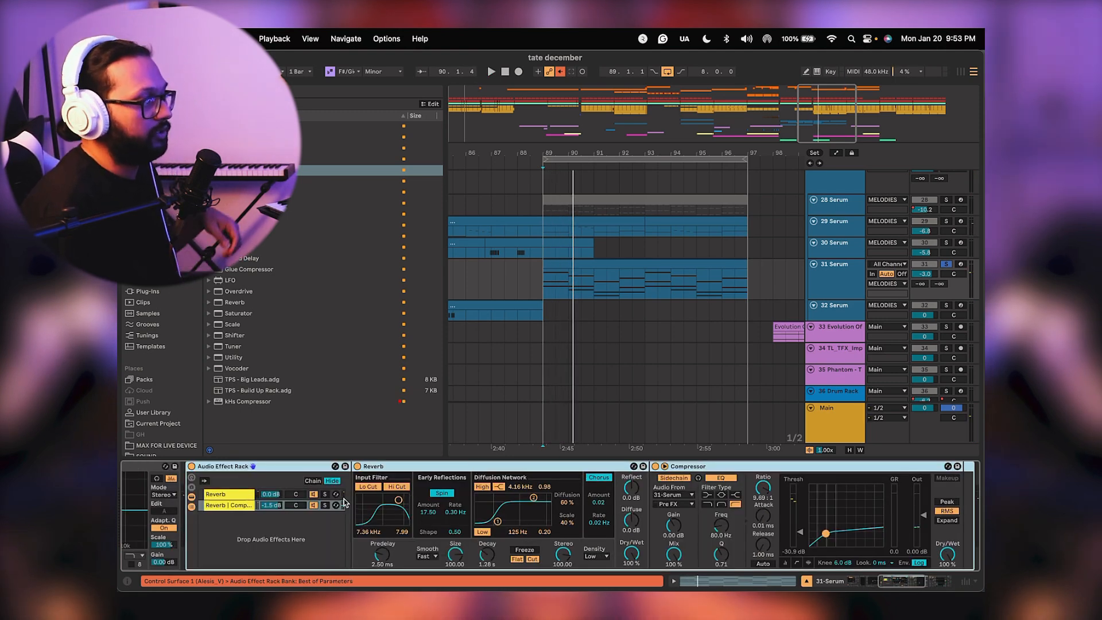
left_click(247, 494)
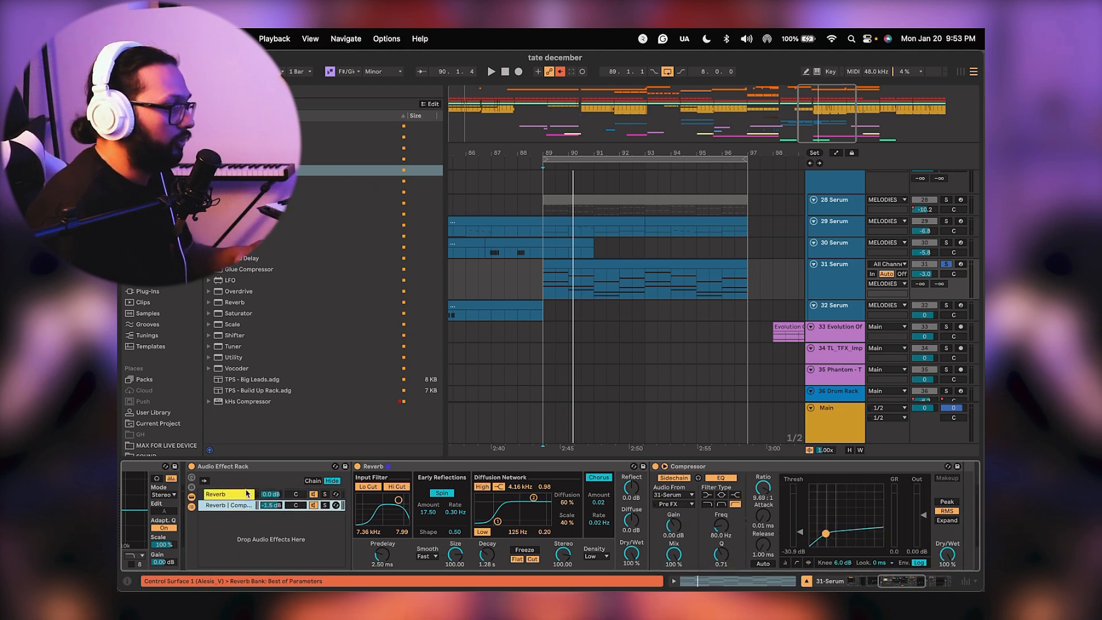
scroll(259, 542, "left", 5)
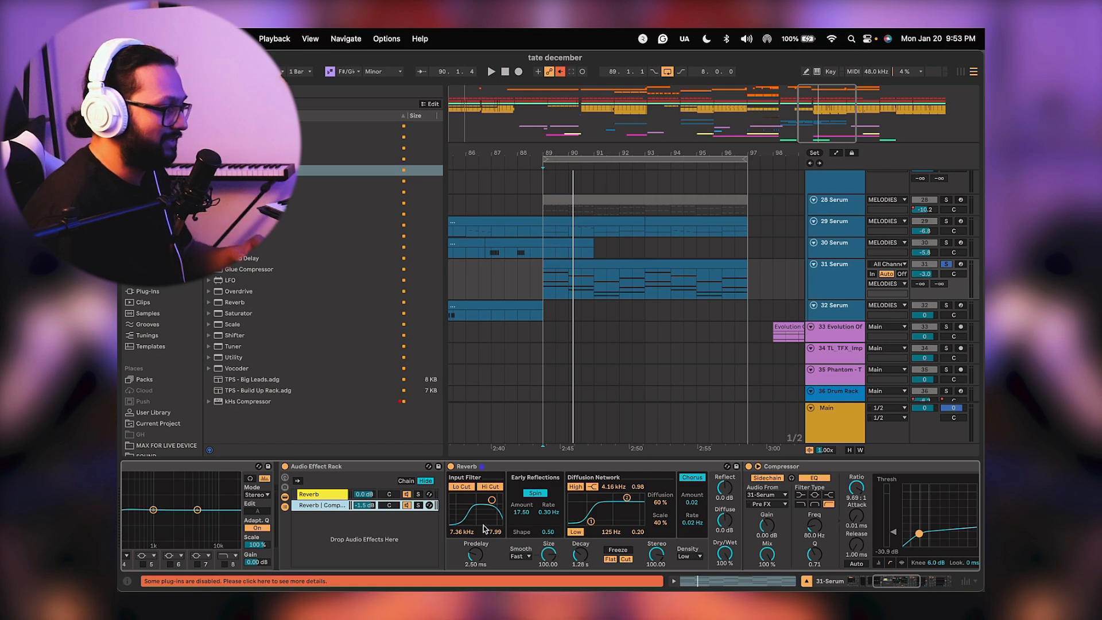
Compare the rack's Reverb chain and its reverb-and-compressor chain by soloing each during playback.
key("space")
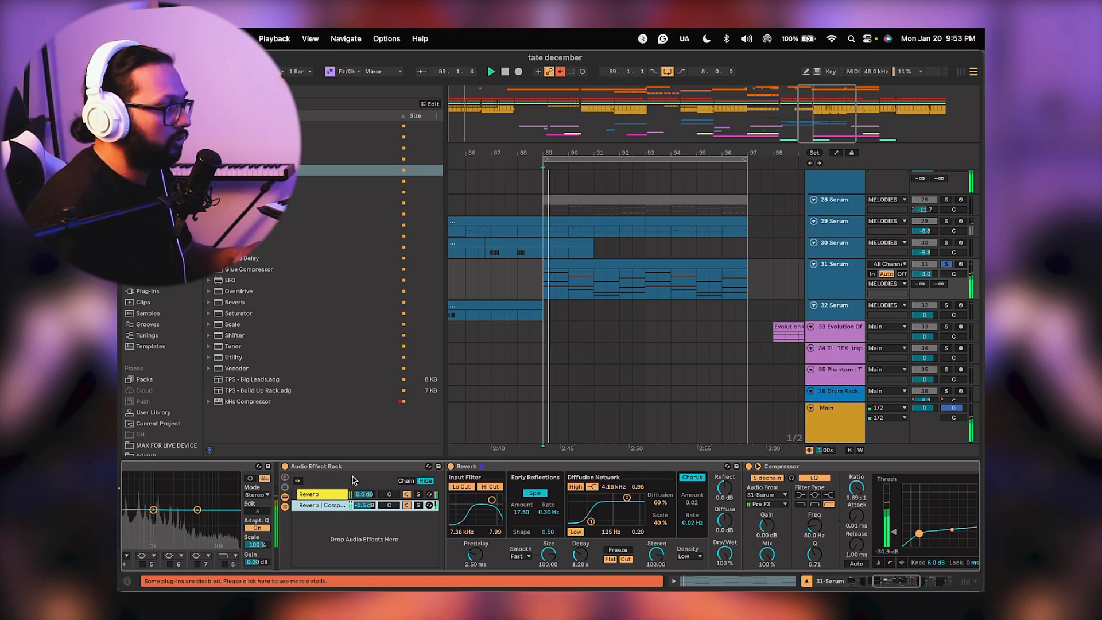
left_click(327, 494)
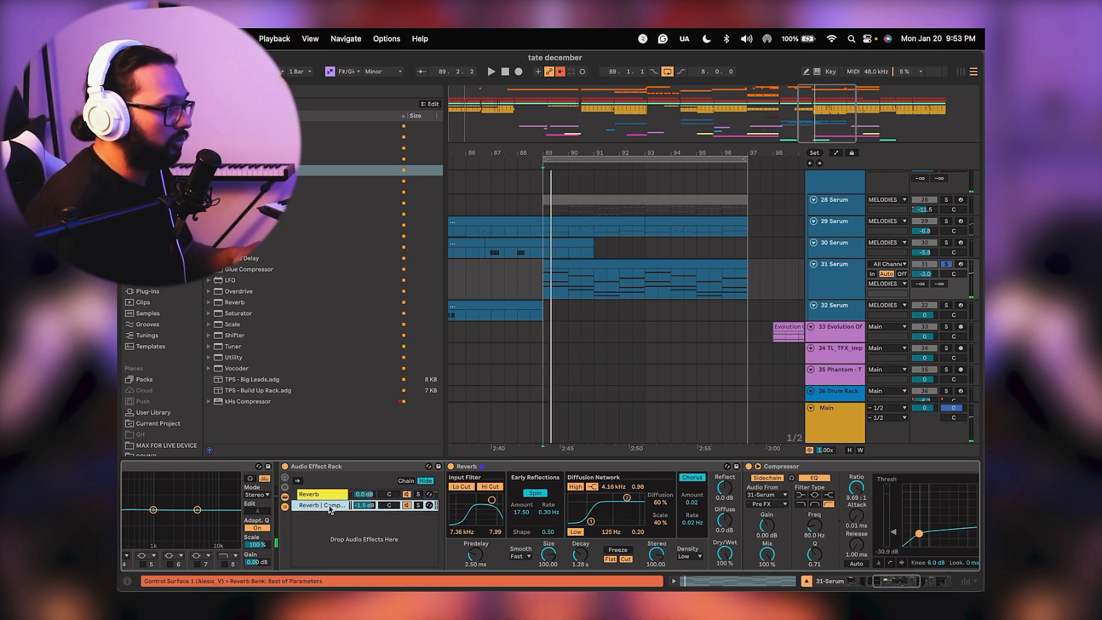
left_click(330, 501)
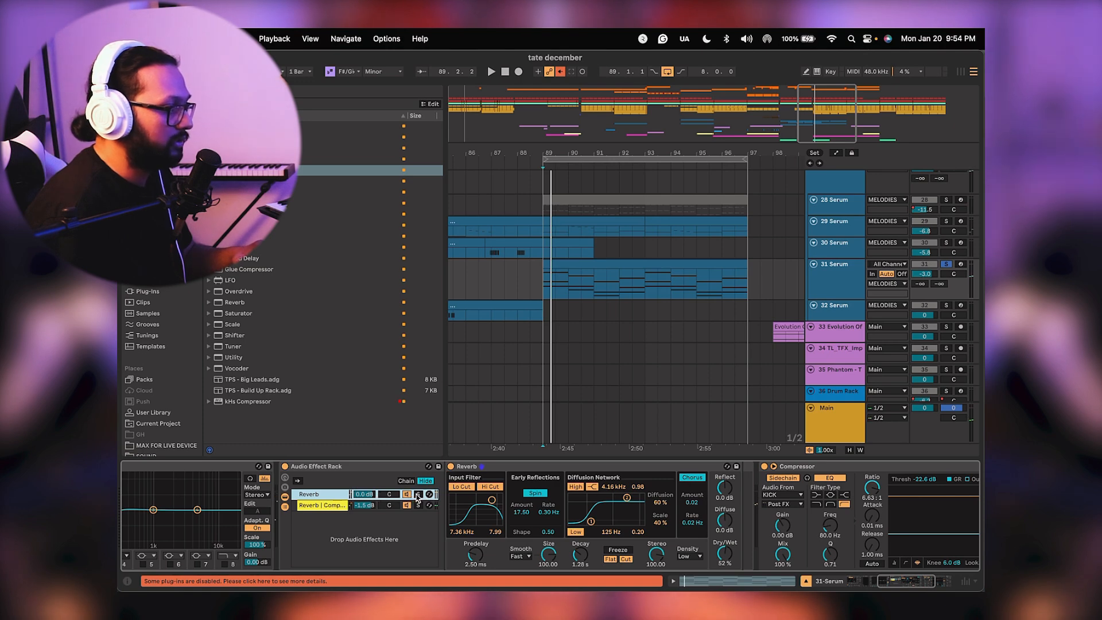
key("space")
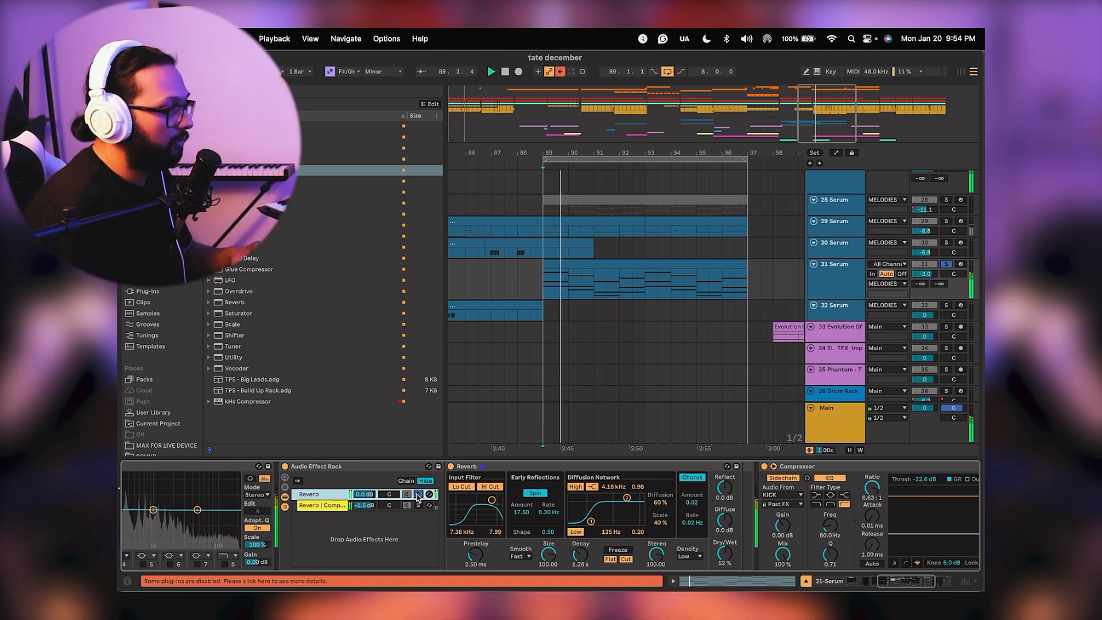
left_click(417, 505)
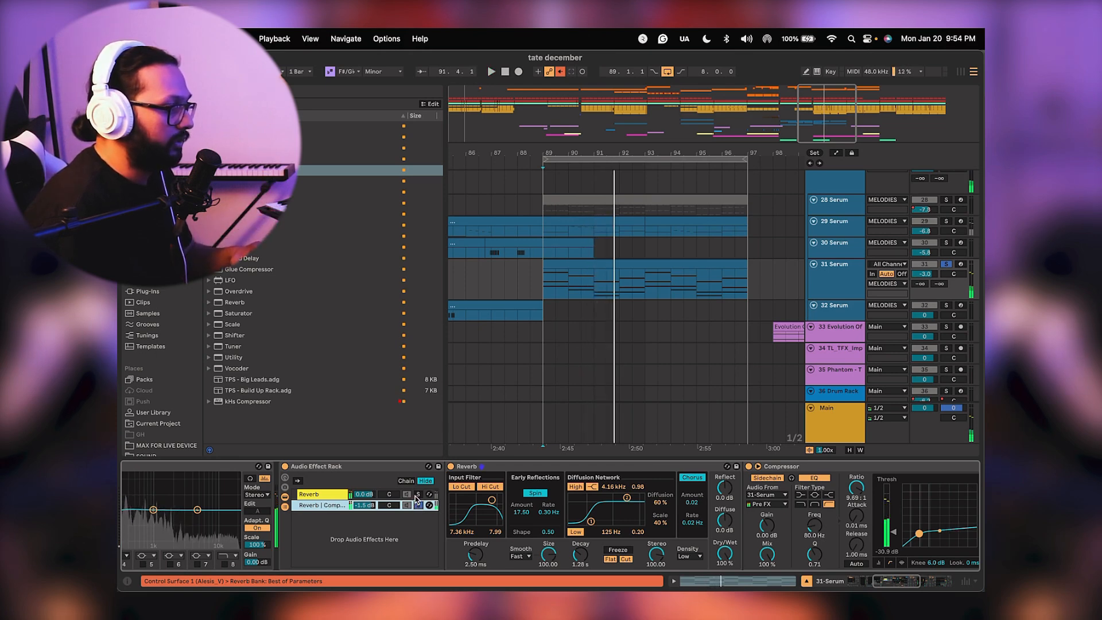
Solo the rack's Reverb chain and listen to it with its Reverb device bypassed.
left_click(418, 497)
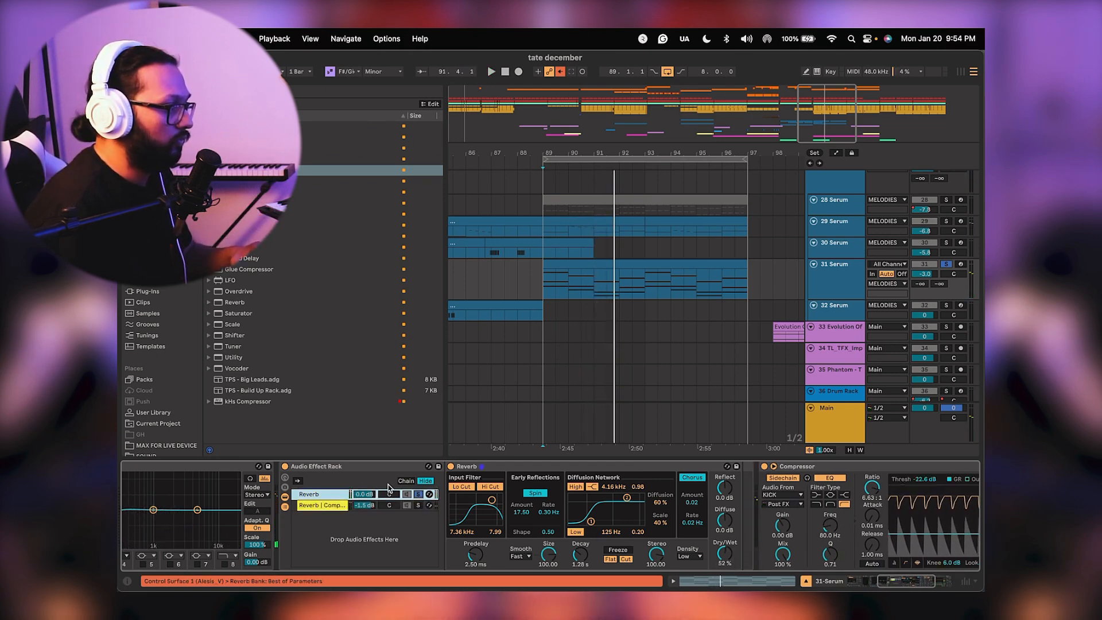
left_click(453, 466)
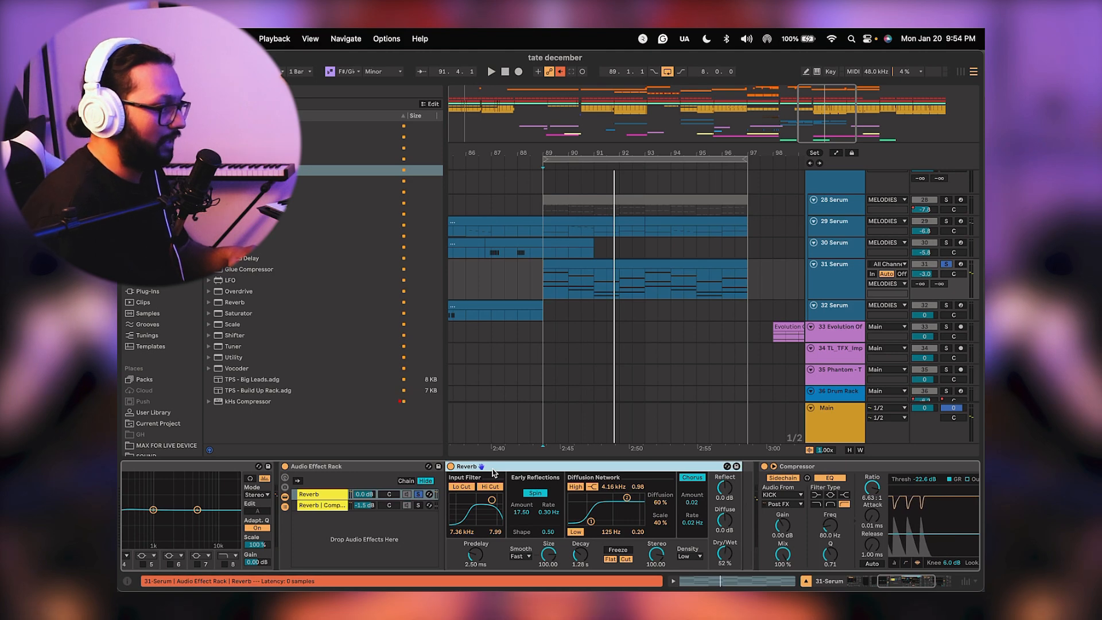
left_click(451, 466)
key("space")
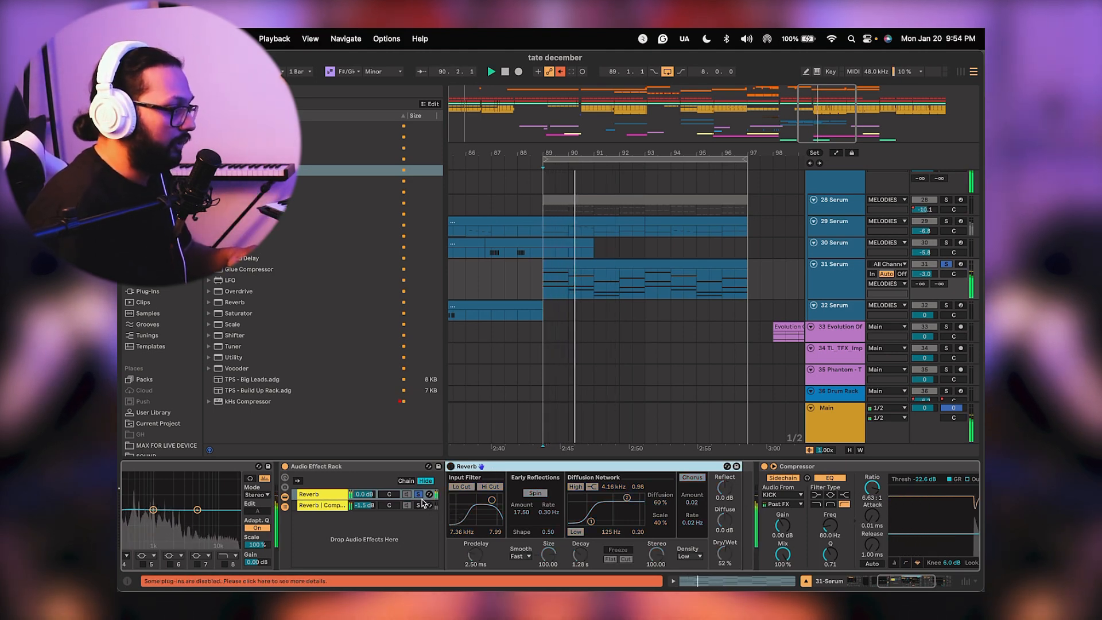
Audition the reverb-and-compressor chain solo, set its Reverb decay to 2.64 s, and unsolo it with the chain volume at 0.0 dB.
left_click(418, 505)
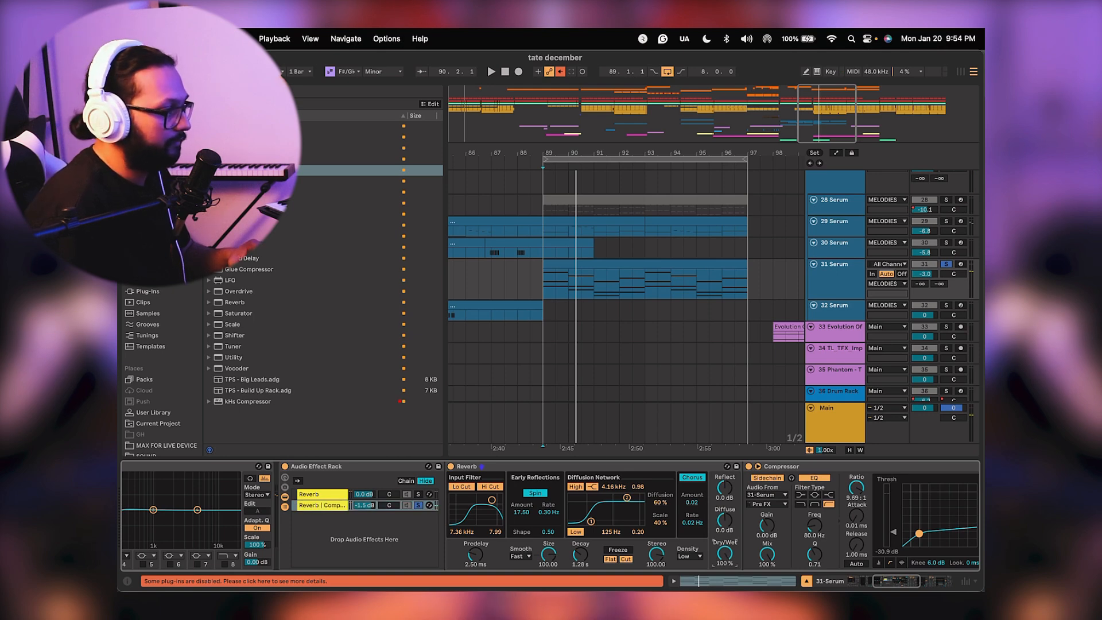
key("space")
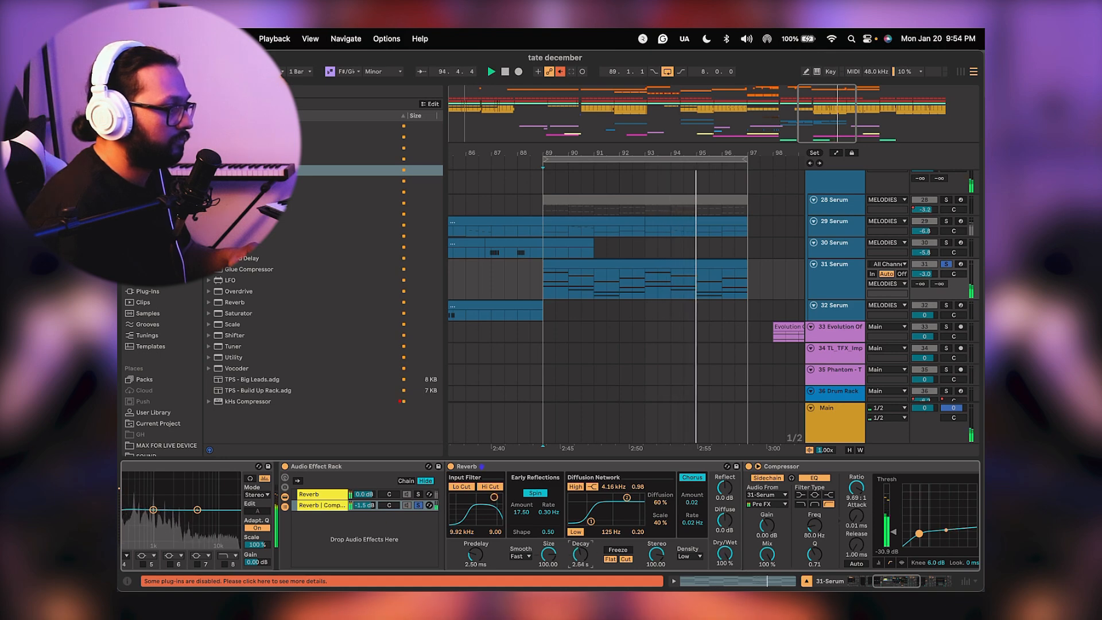
left_click(399, 507)
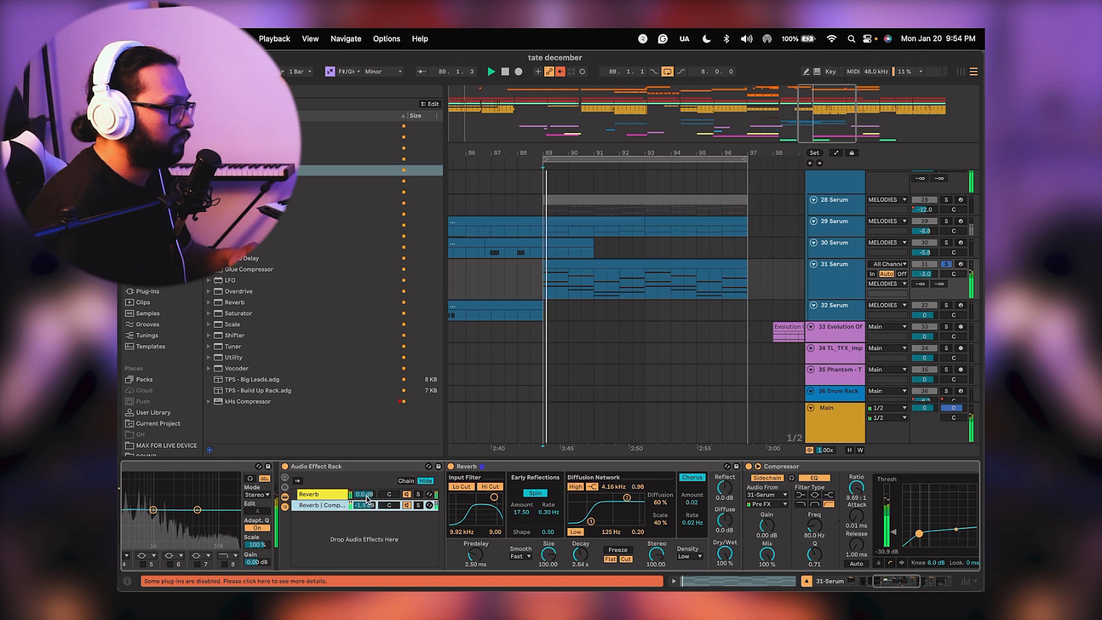
left_click_drag(368, 508, 368, 500)
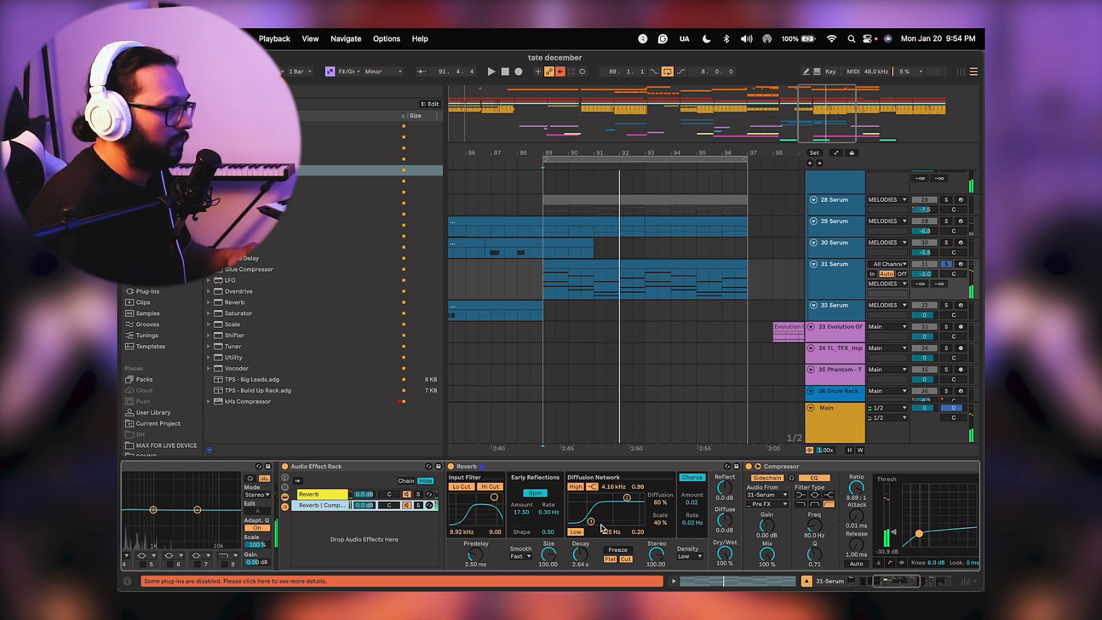
Switch the chain's Compressor to its activity view and compare playback with the Compressor bypassed.
key("space")
scroll(631, 539, "right", 5)
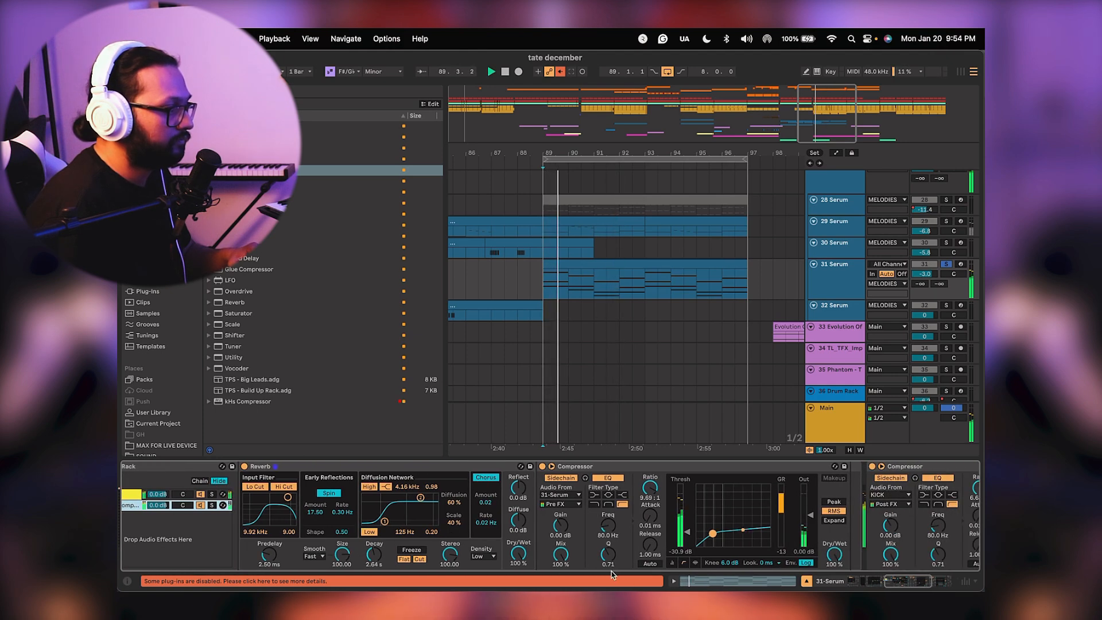
left_click(684, 563)
left_click(696, 563)
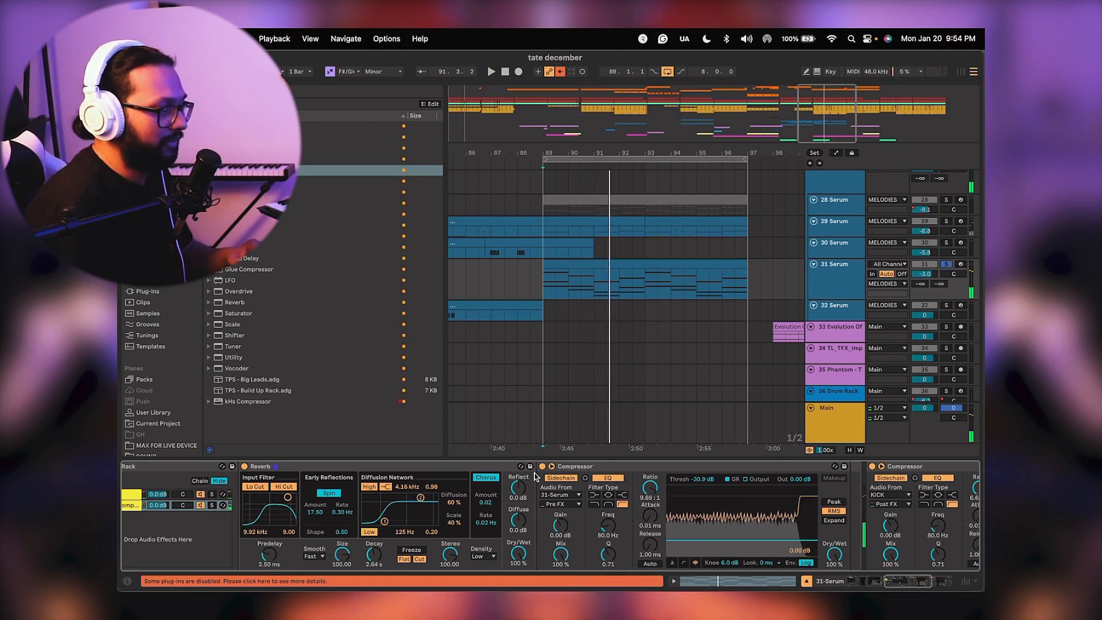
left_click(543, 466)
key("space")
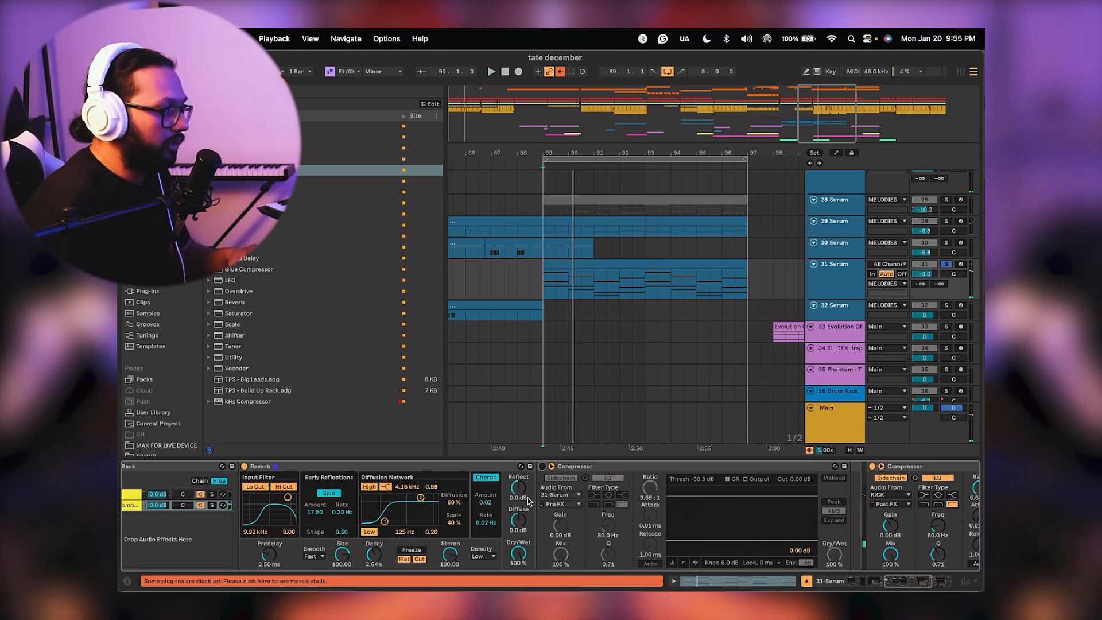
Lower the reverb-and-compressor chain's volume to -11.2 dB and re-enable its Compressor.
scroll(527, 501, "left", 6)
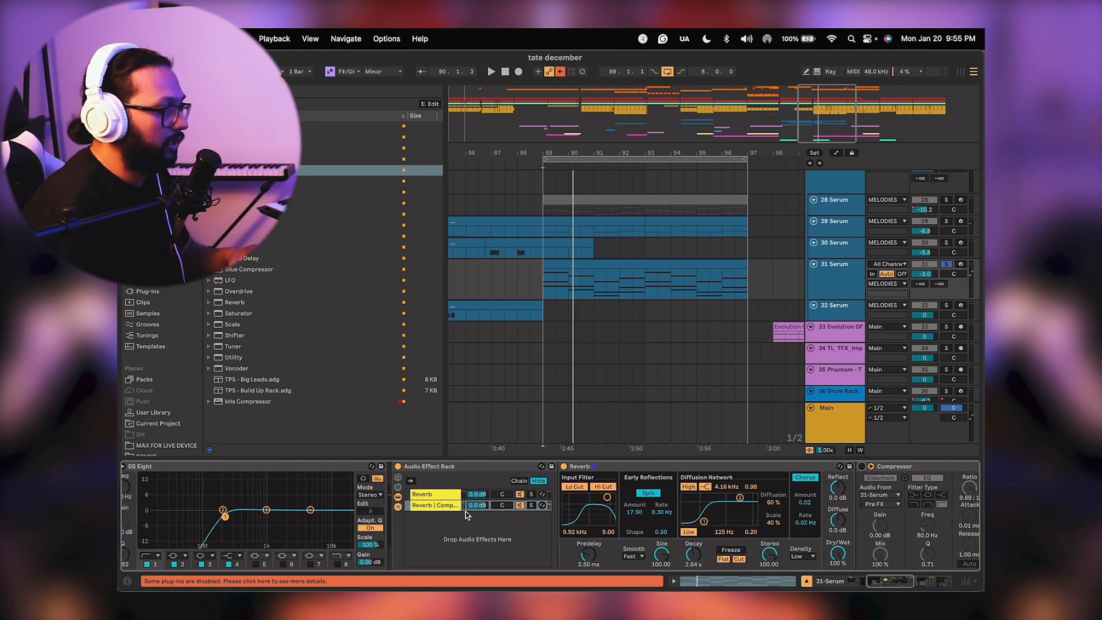
left_click_drag(481, 507, 481, 534)
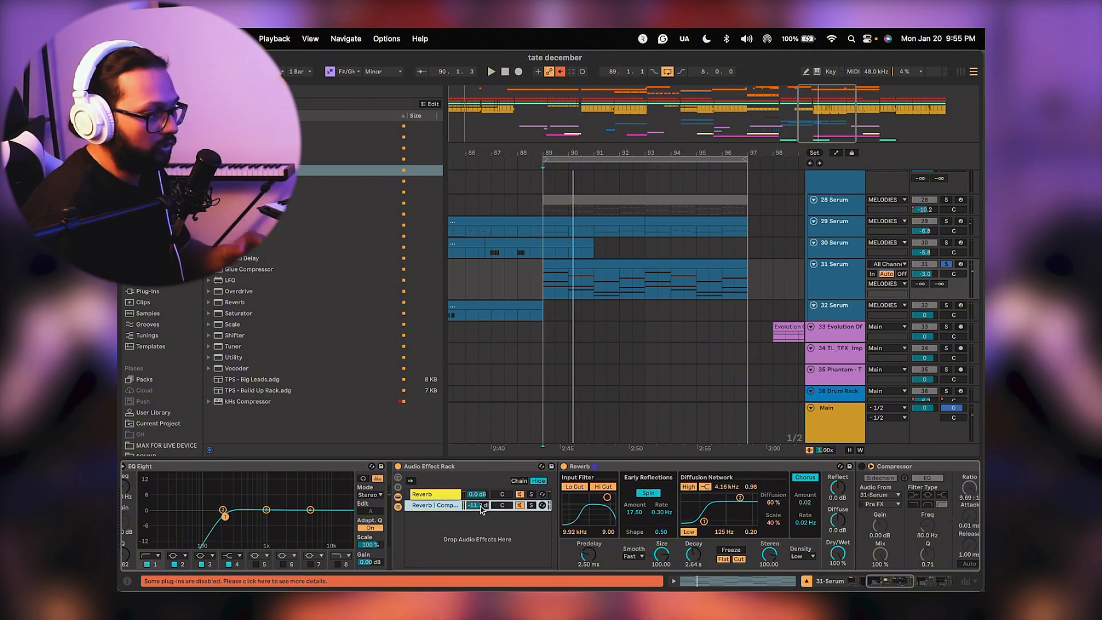
scroll(714, 485, "right", 5)
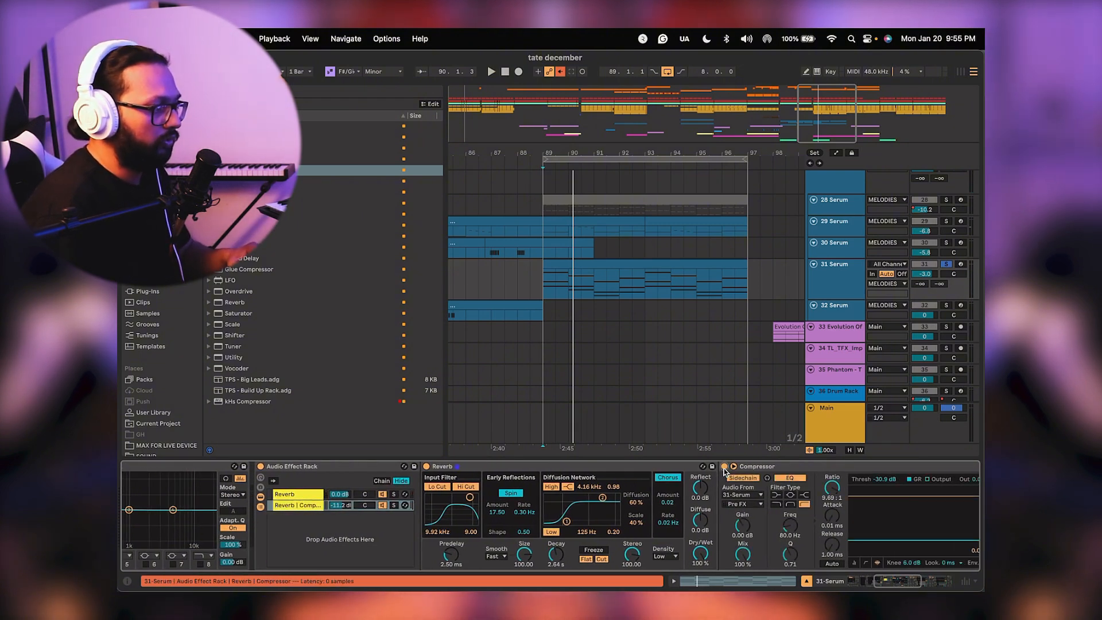
Set the chain Compressor's threshold to -17.7 dB while playing the loop.
scroll(721, 504, "right", 5)
key("space")
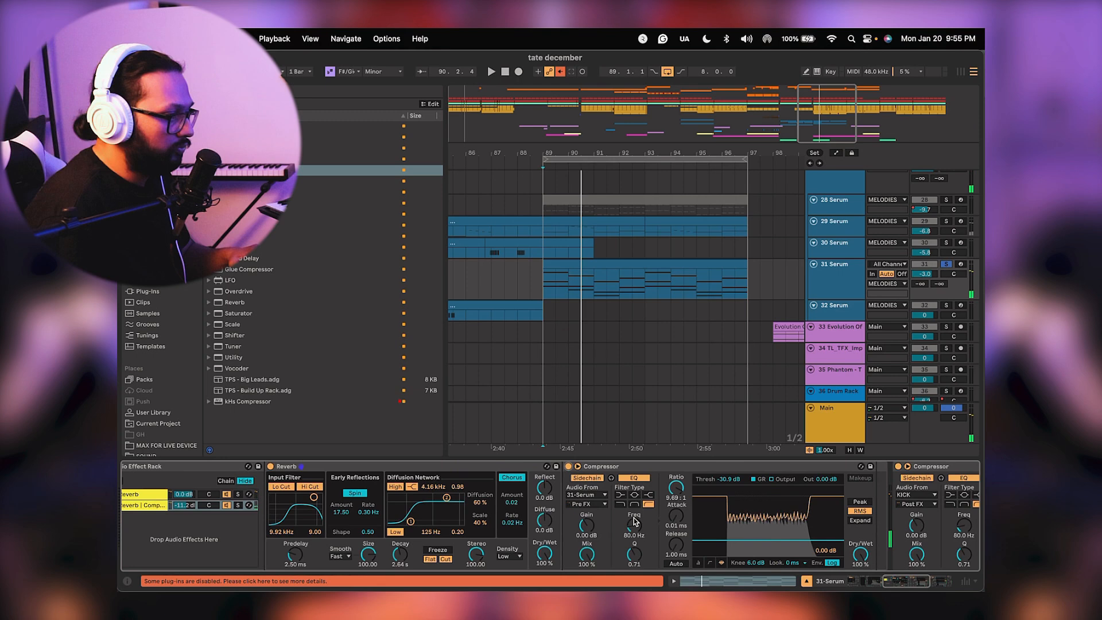
key("space")
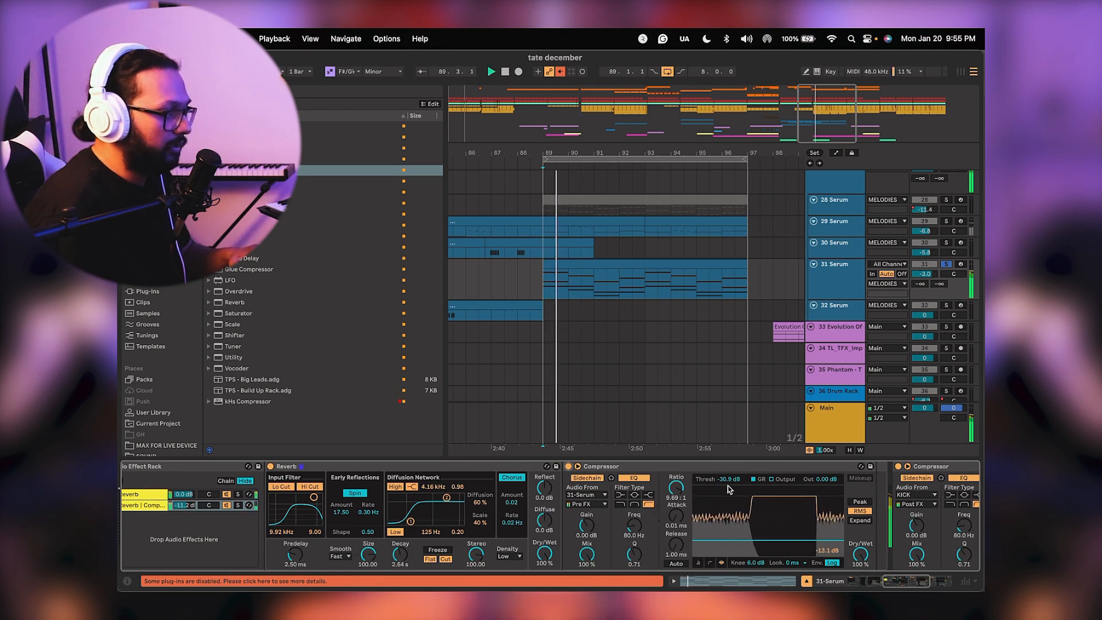
left_click_drag(725, 483, 726, 469)
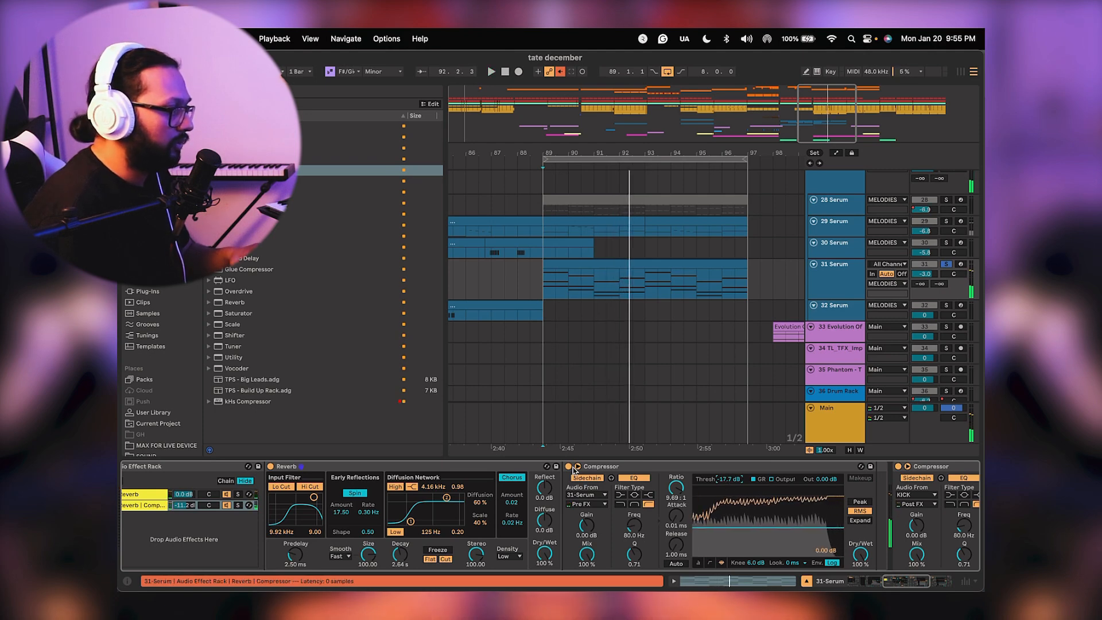
Move the Reverb out of the Audio Effect Rack to just before it, and fold the rack with its Compressor re-enabled.
scroll(633, 505, "left", 5)
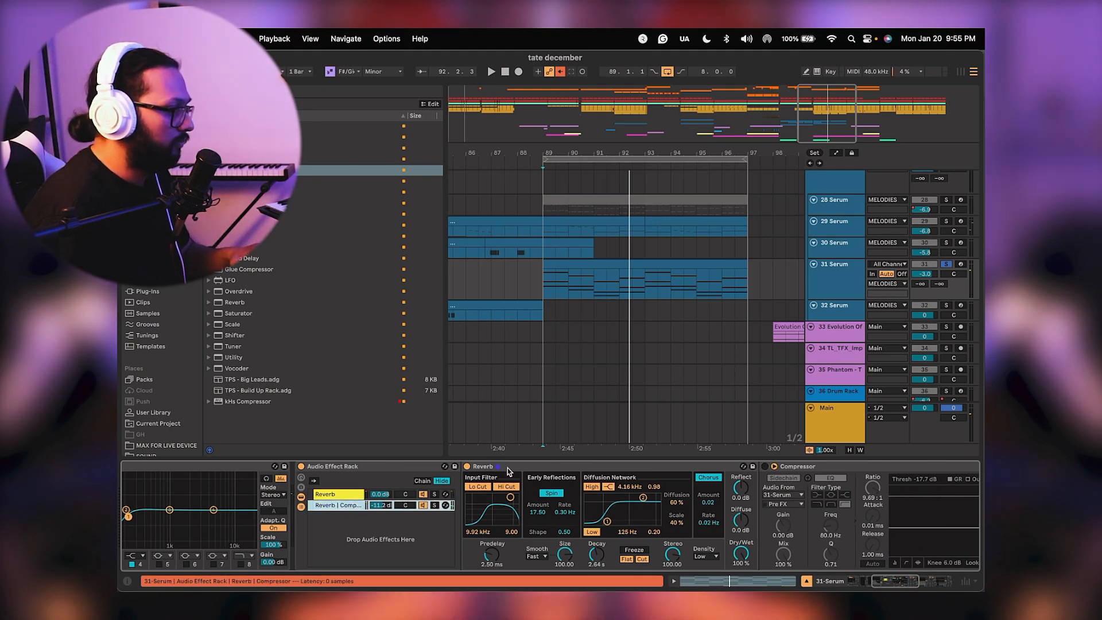
left_click_drag(508, 472, 287, 504)
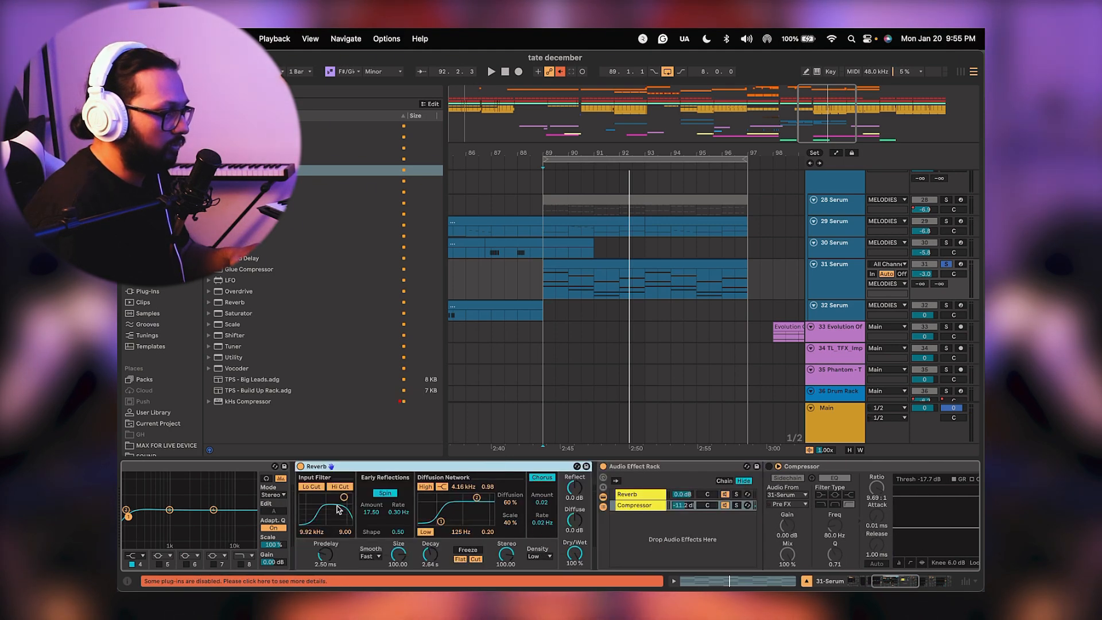
left_click(658, 465)
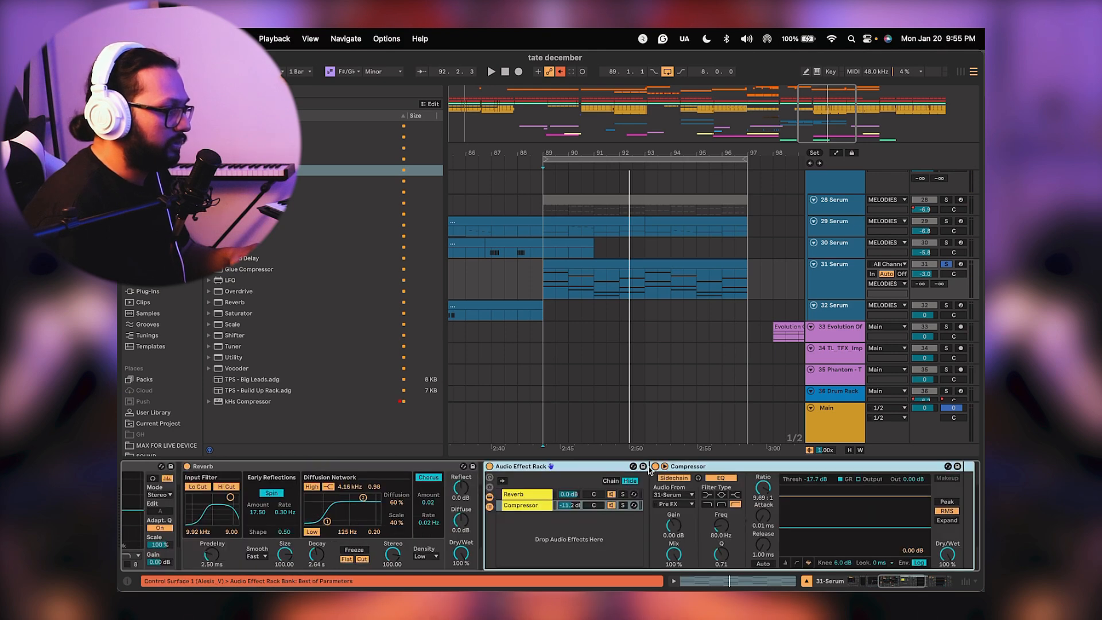
double_click(555, 468)
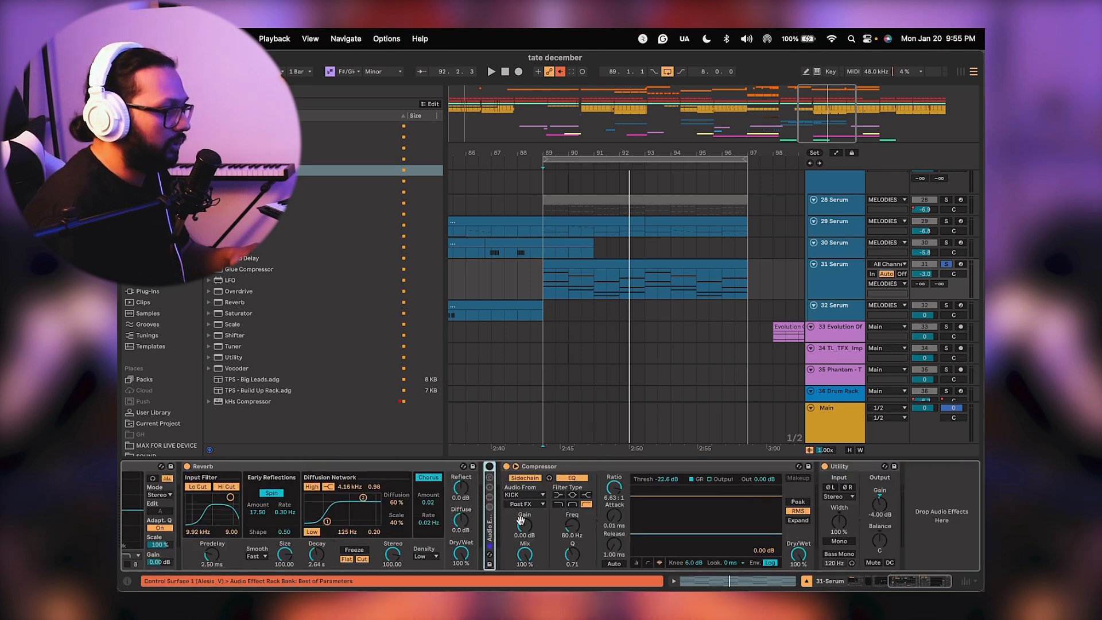
Set the Reverb's Dry/Wet to 40% on 31 Serum during playback.
scroll(520, 520, "left", 6)
key("space")
left_click_drag(696, 553, 697, 591)
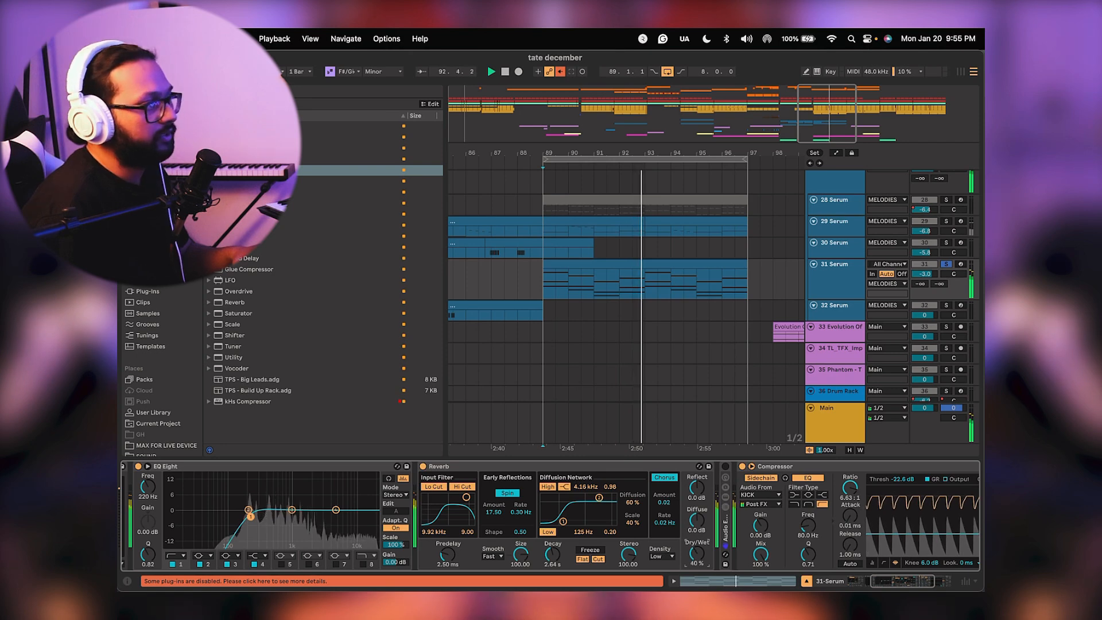
key("space")
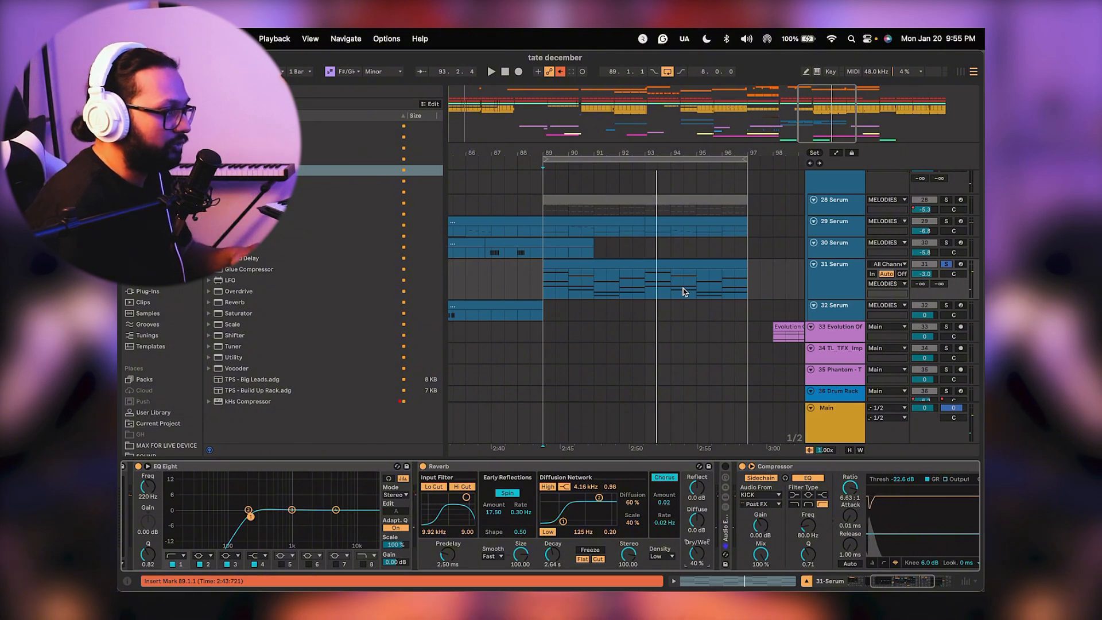
Compare 31 Serum in the full mix with its solo sound during loop playback.
key("space")
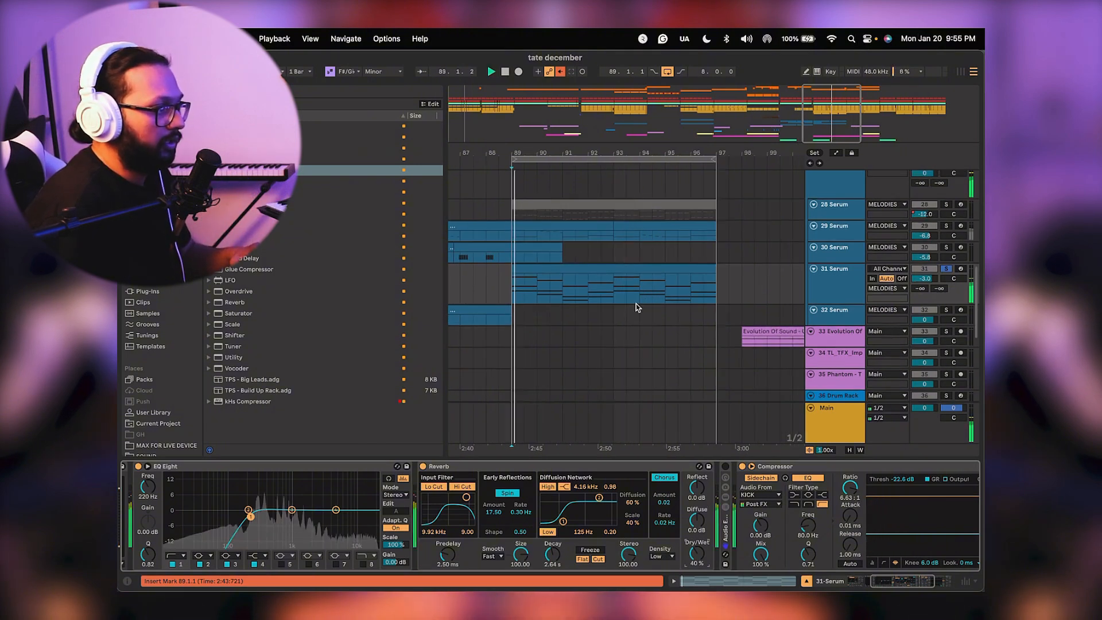
left_click(946, 268)
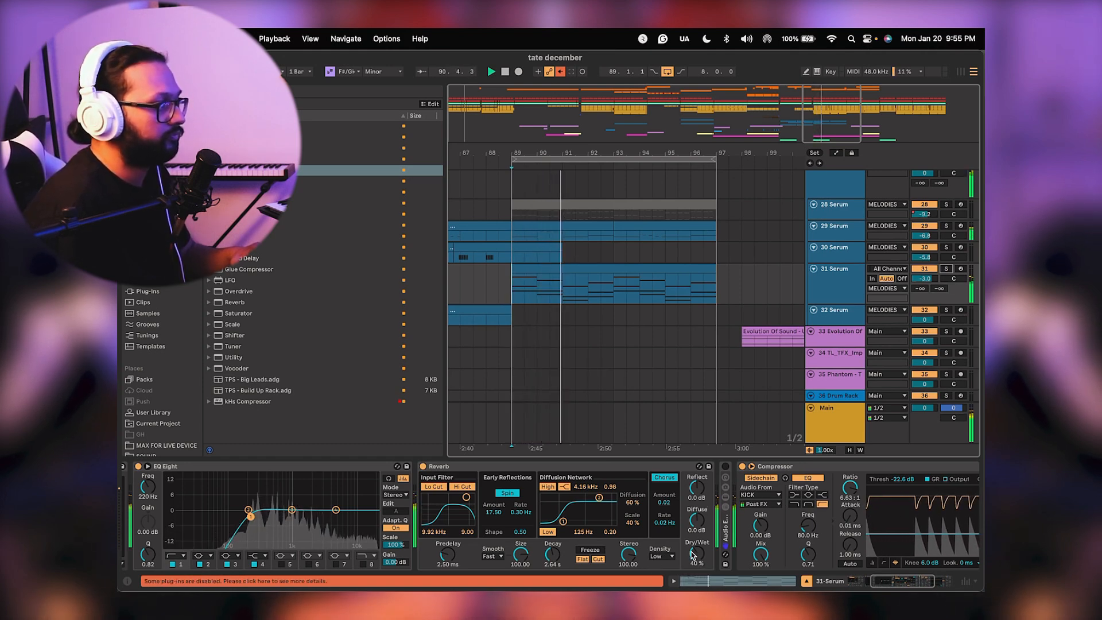
key("space")
scroll(421, 528, "left", 5)
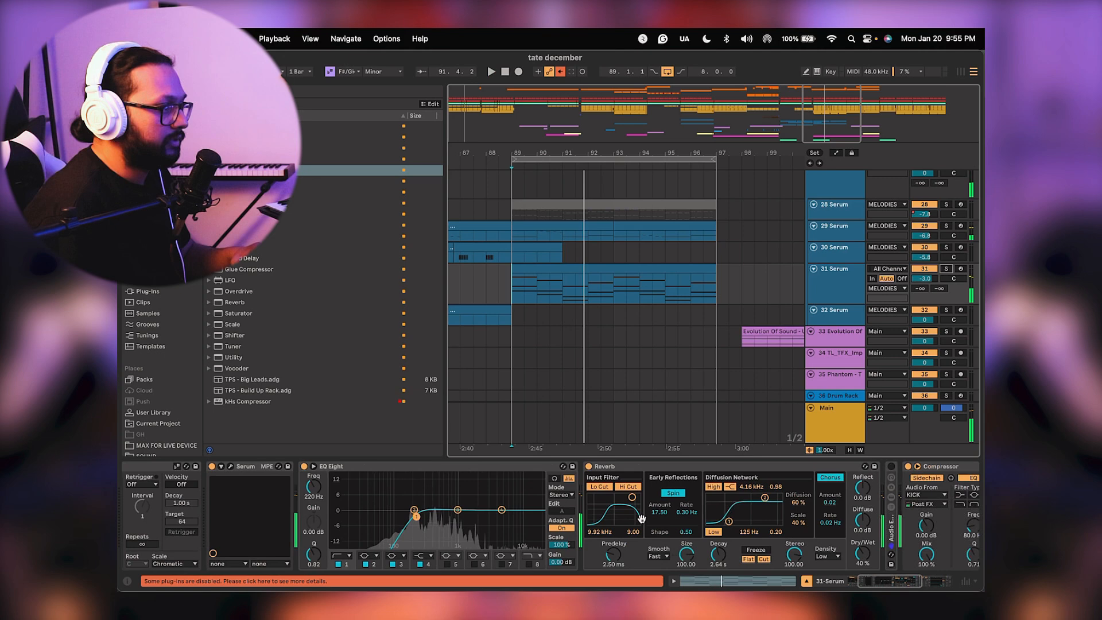
left_click(946, 269)
key("space")
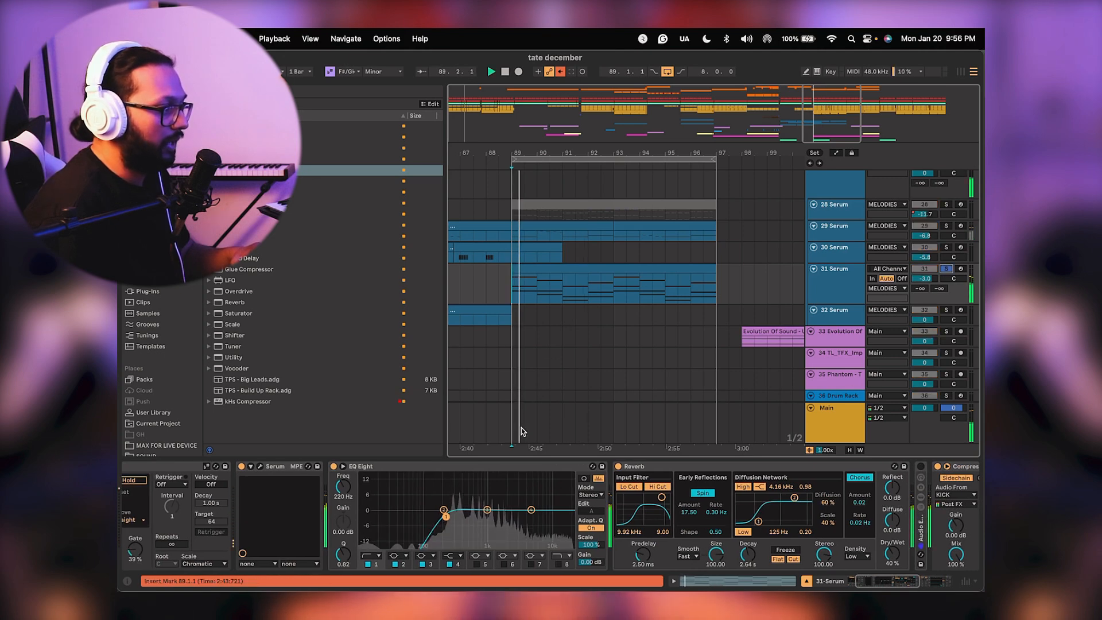
Enable band 8 of 31 Serum's EQ Eight as a high cut at 12 kHz and audition it.
left_click(559, 564)
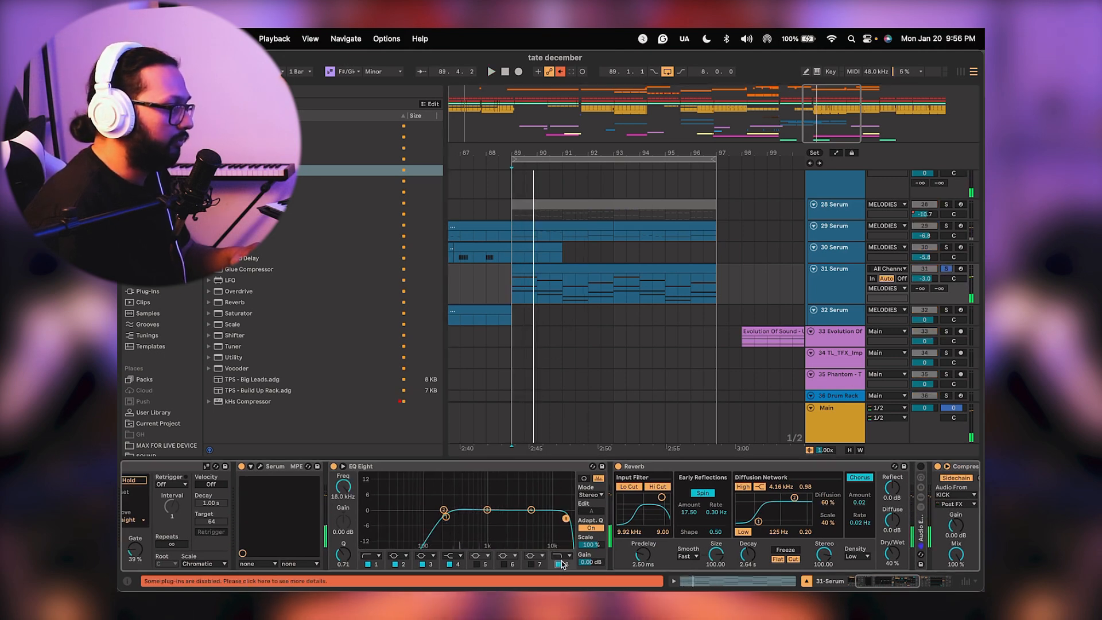
left_click(346, 497)
type("12k")
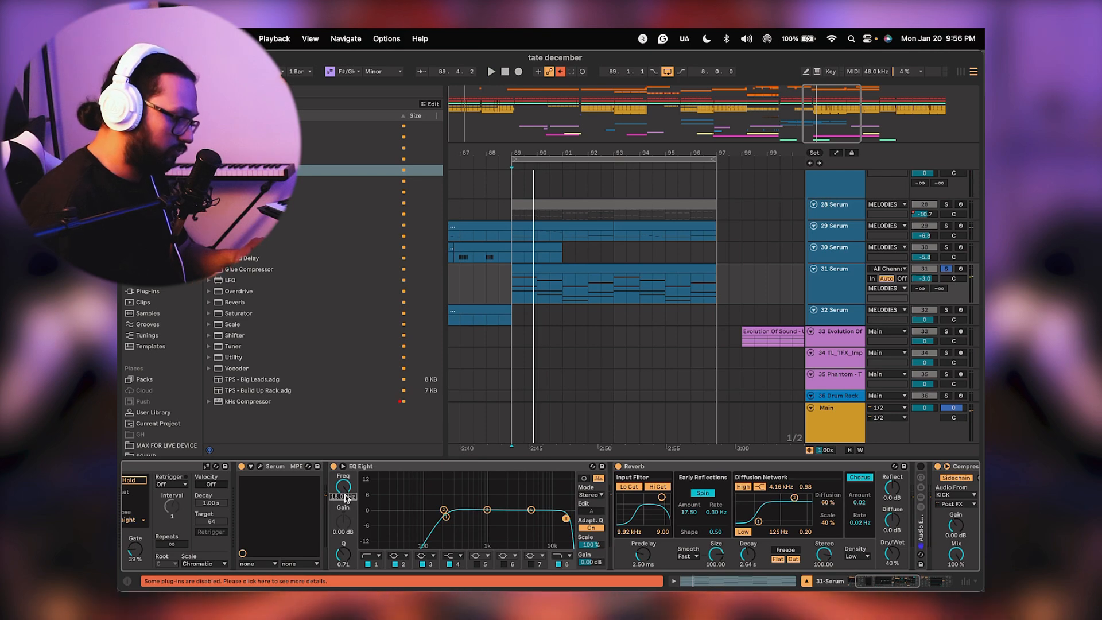
key("Return")
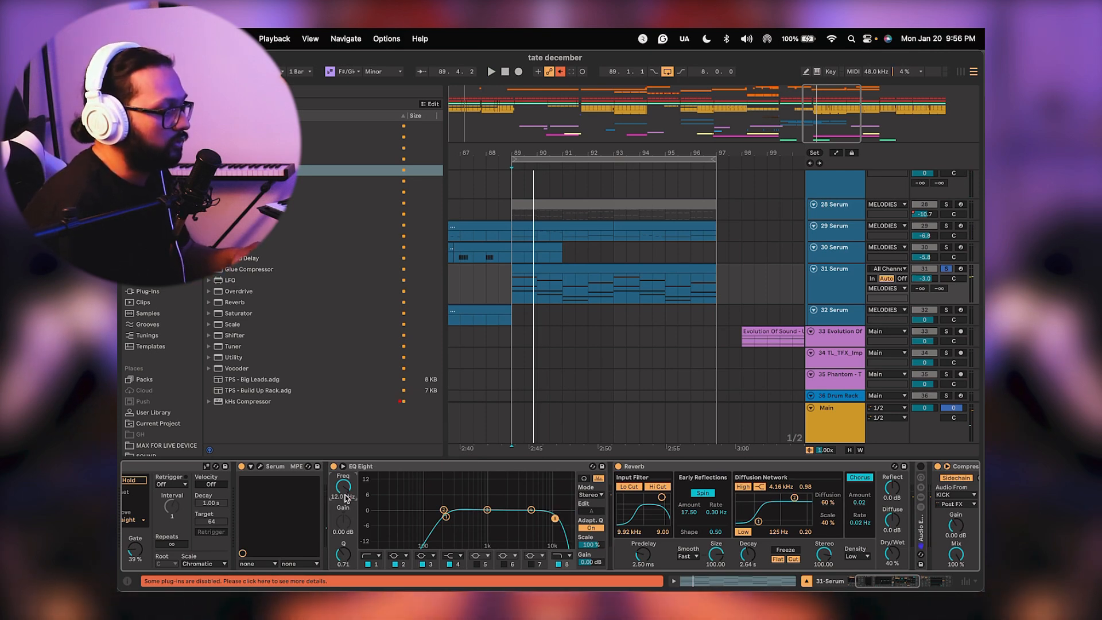
key("space")
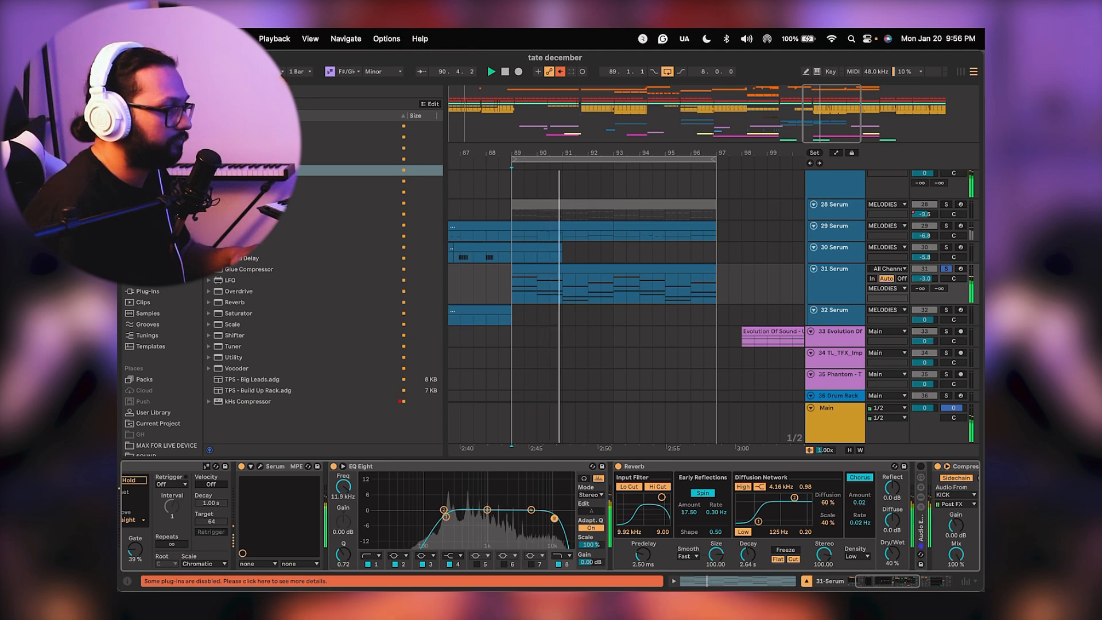
Reselect 31 Serum and review its device chain from Arpeggiator to Utility during playback from bar 93.
mouse_move(654, 611)
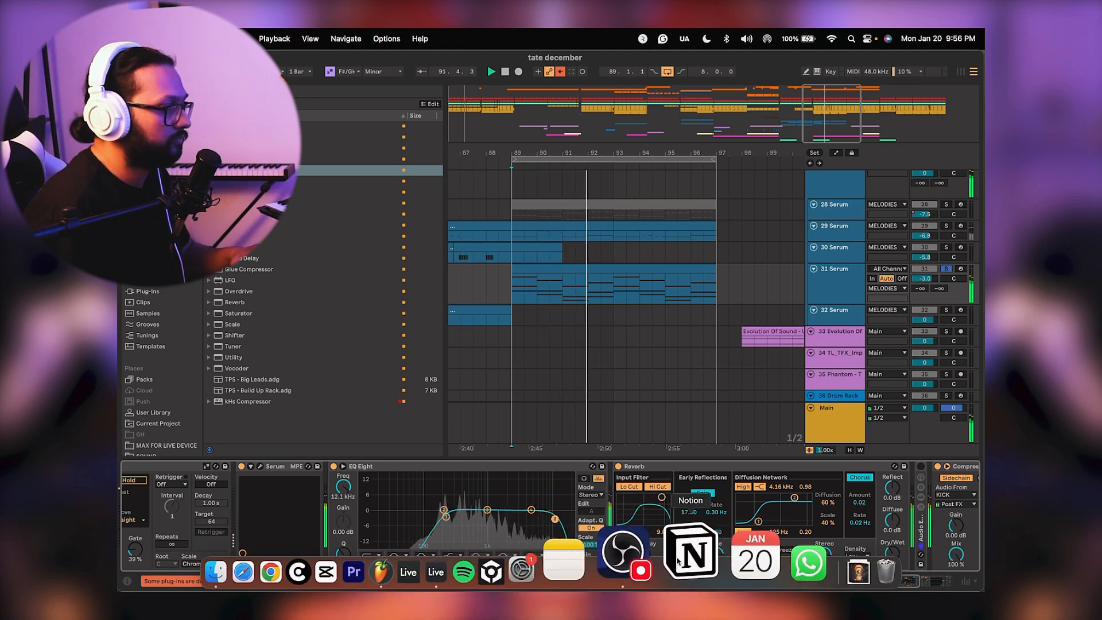
left_click(614, 395)
key("space")
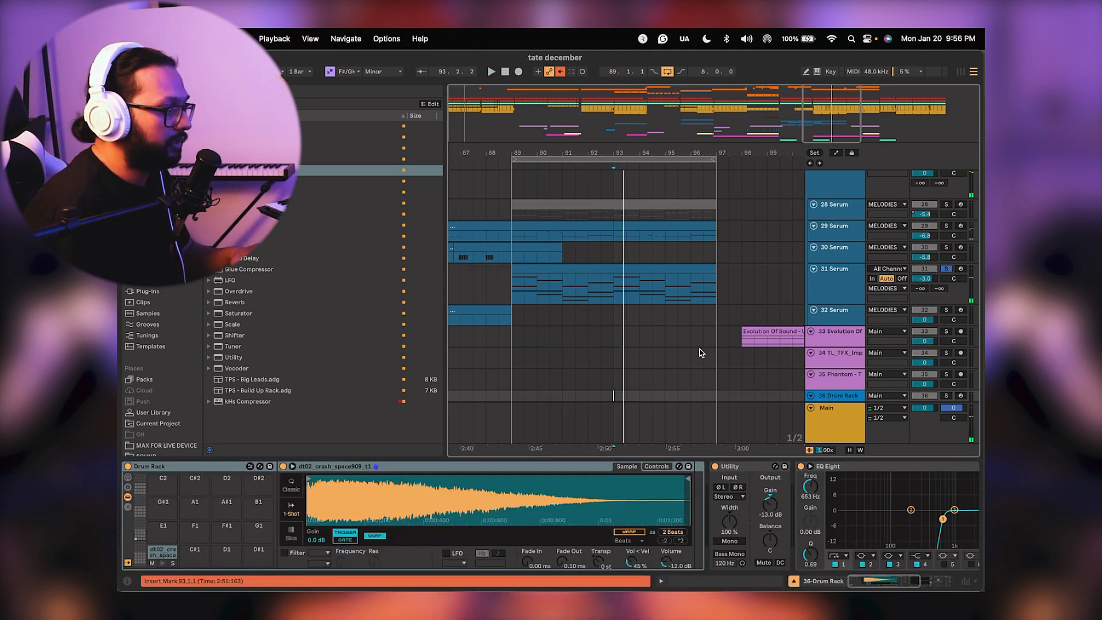
left_click(838, 282)
scroll(763, 509, "right", 10)
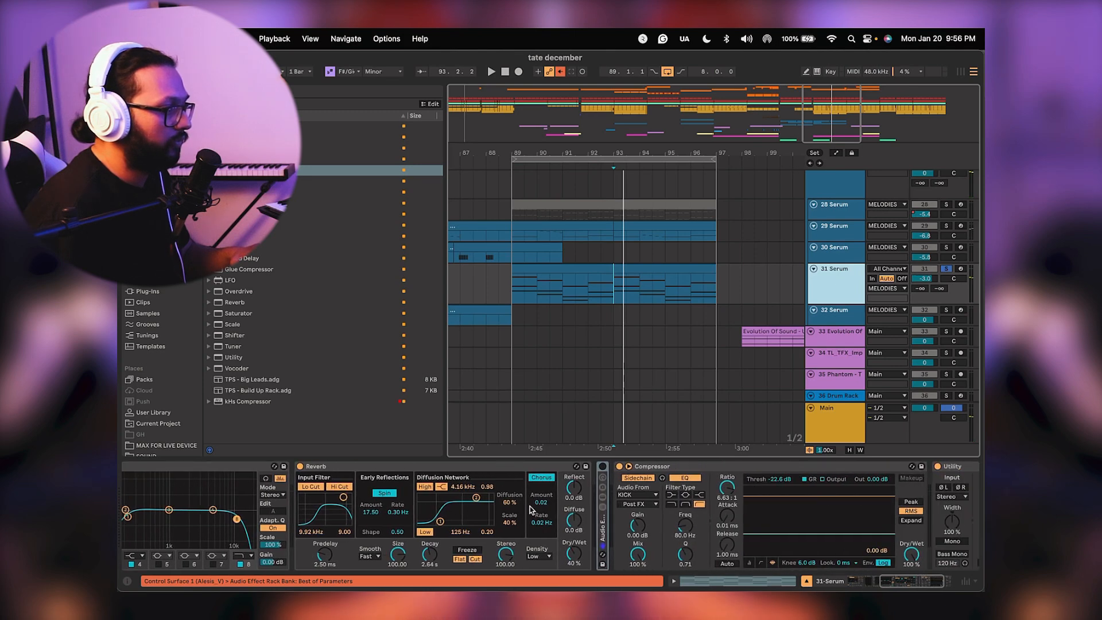
key("space")
scroll(589, 514, "right", 1)
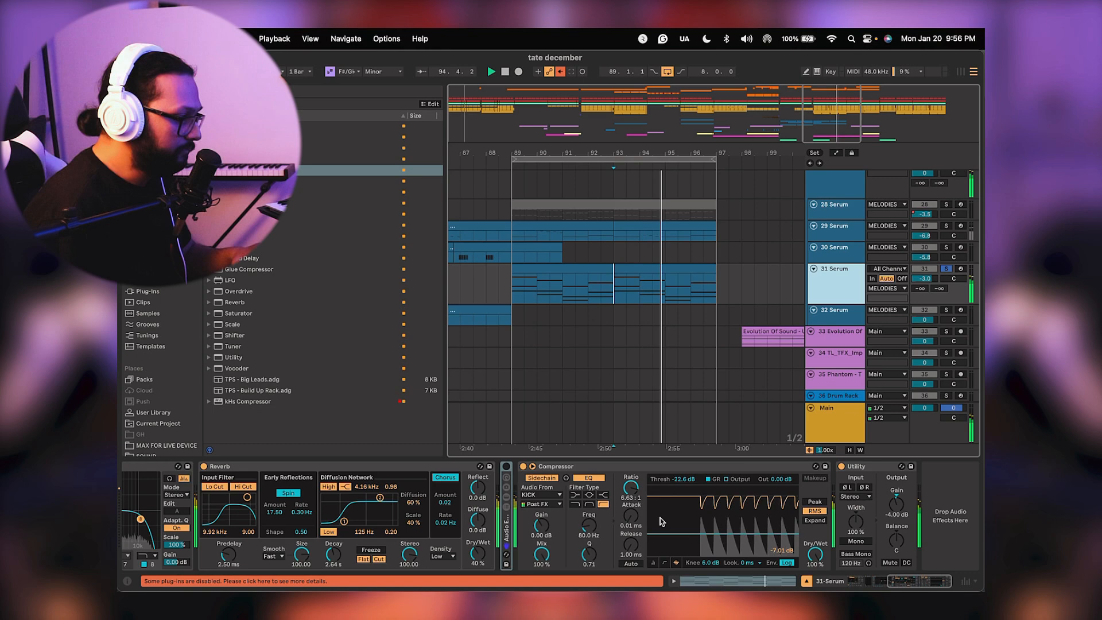
scroll(746, 519, "left", 6)
scroll(751, 522, "left", 5)
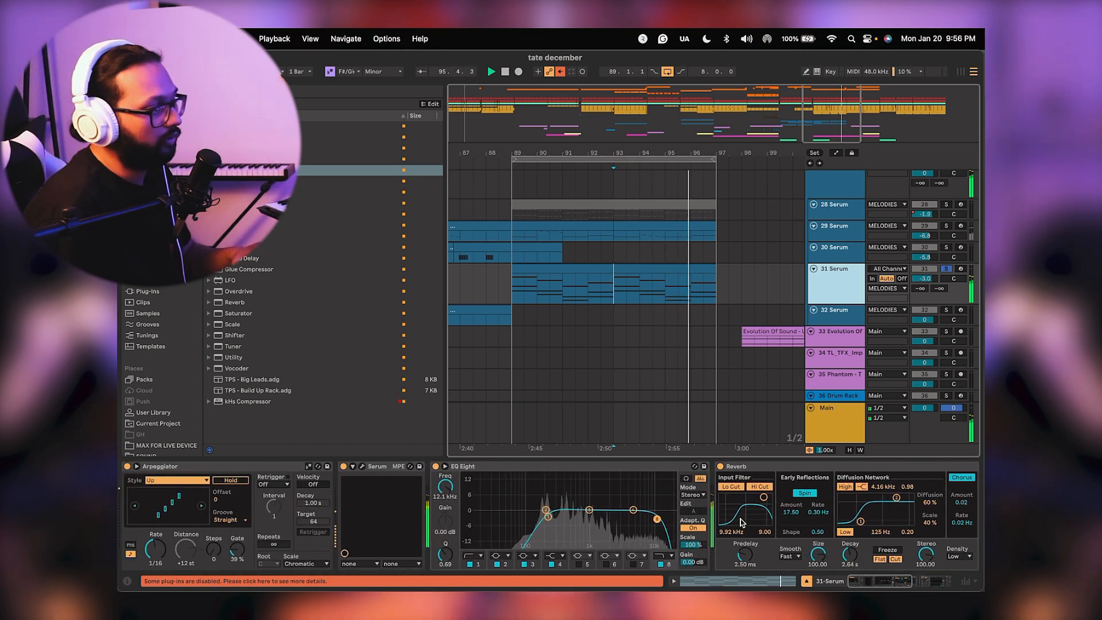
Examine 31 Serum's parallel Audio Effect Rack, kick-sidechained Compressor and Utility, and audition the chain from bar 93.
scroll(756, 513, "right", 9)
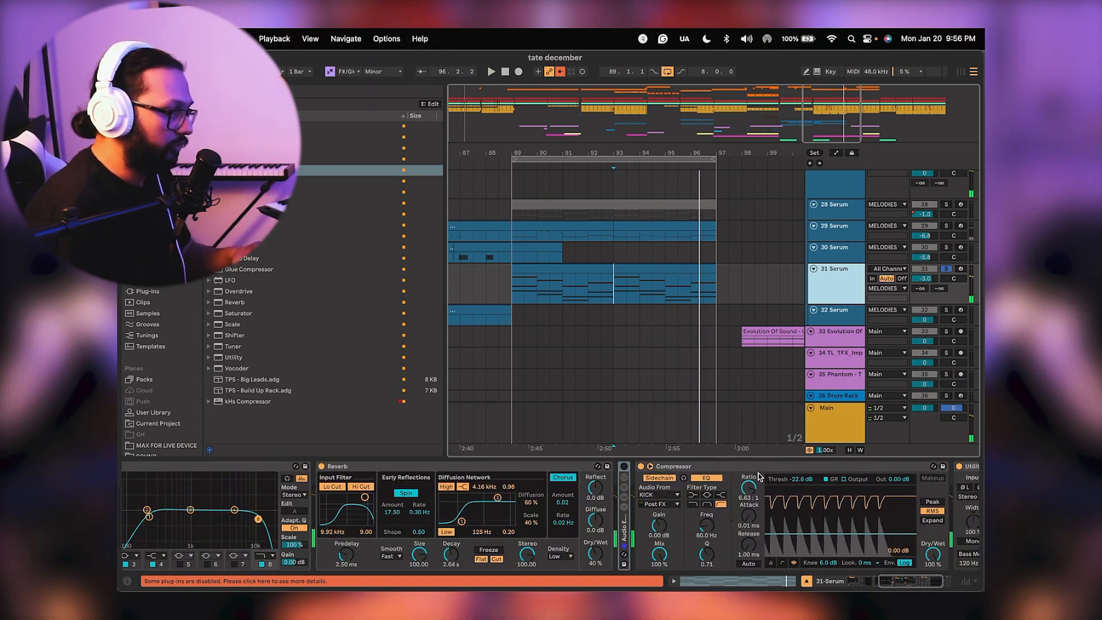
double_click(624, 541)
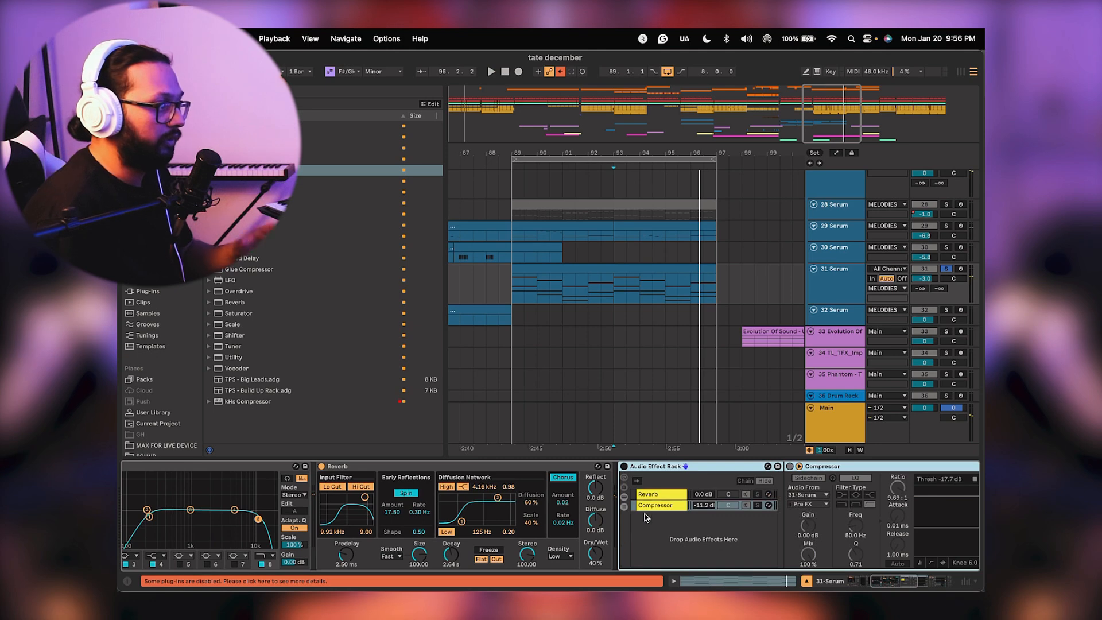
double_click(657, 466)
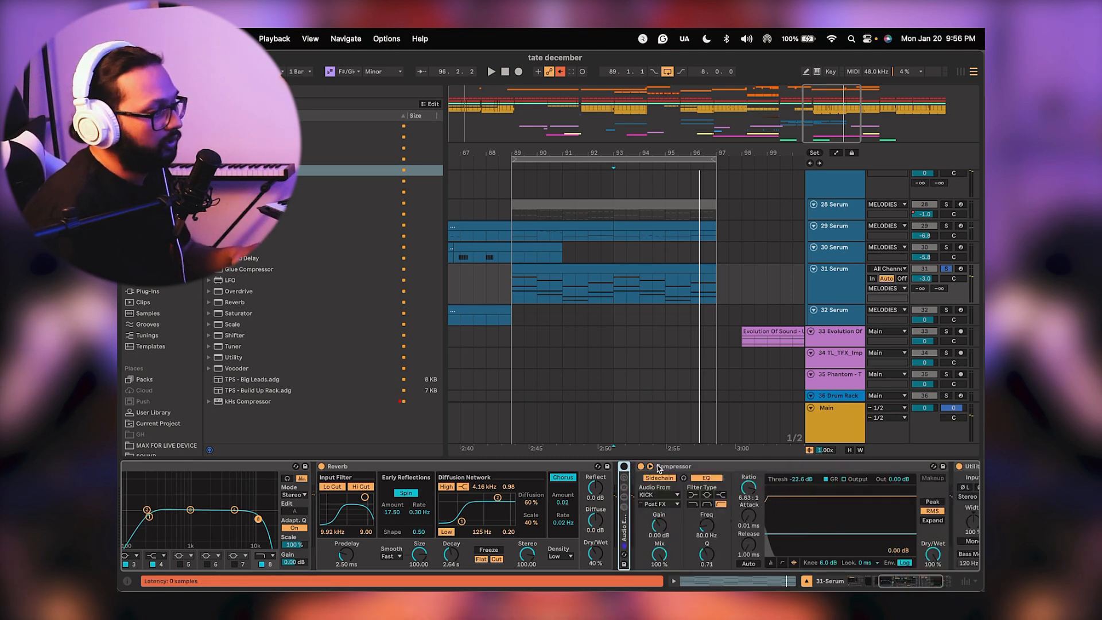
scroll(715, 526, "right", 3)
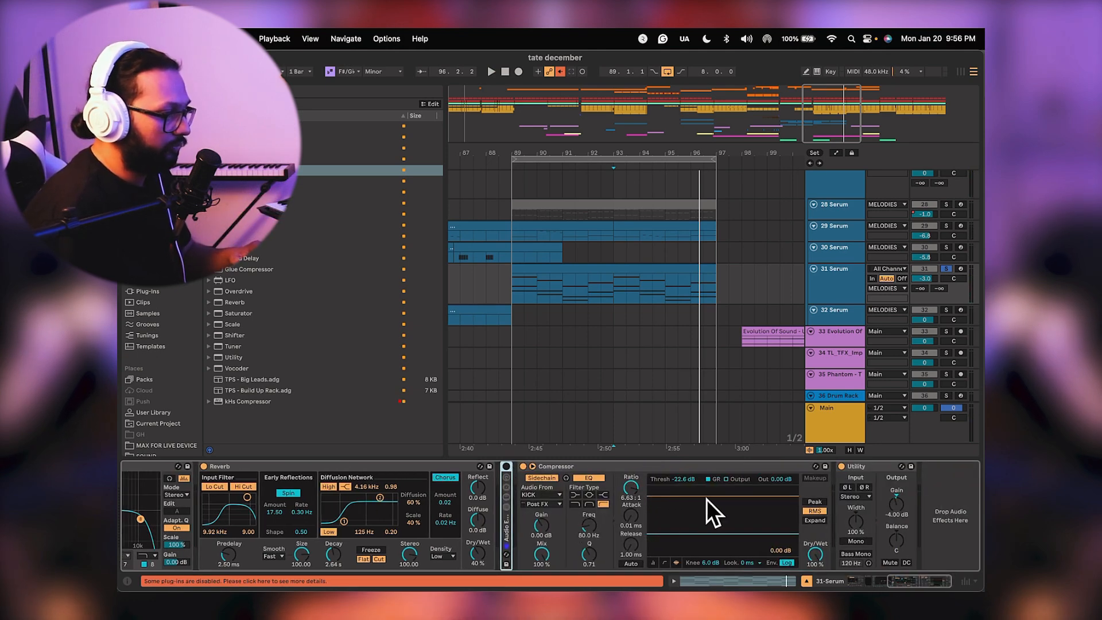
key("space")
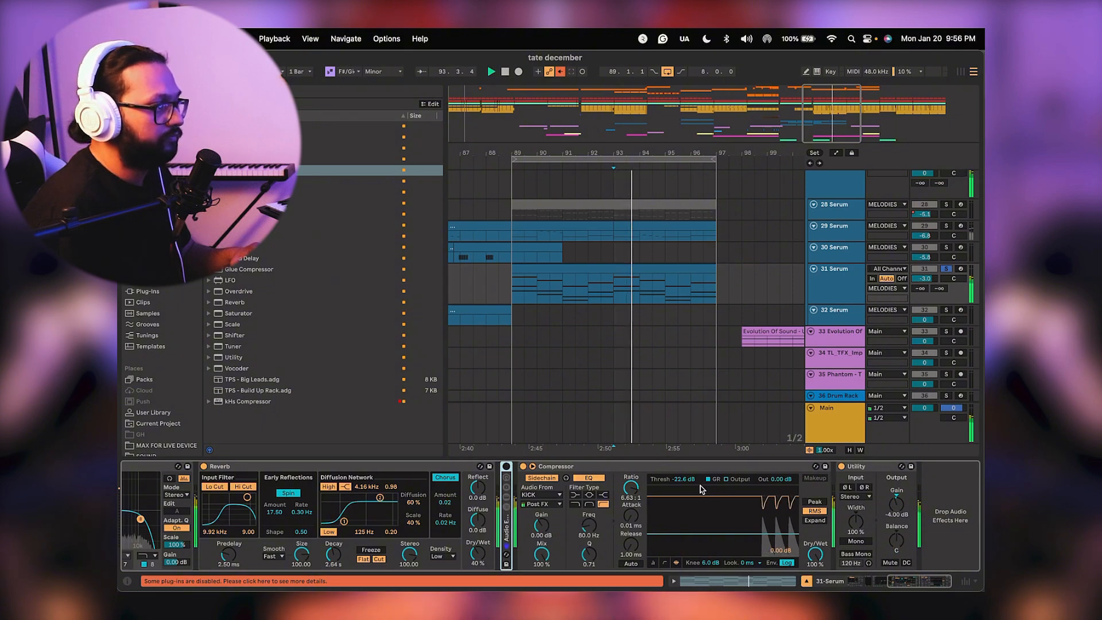
key("space")
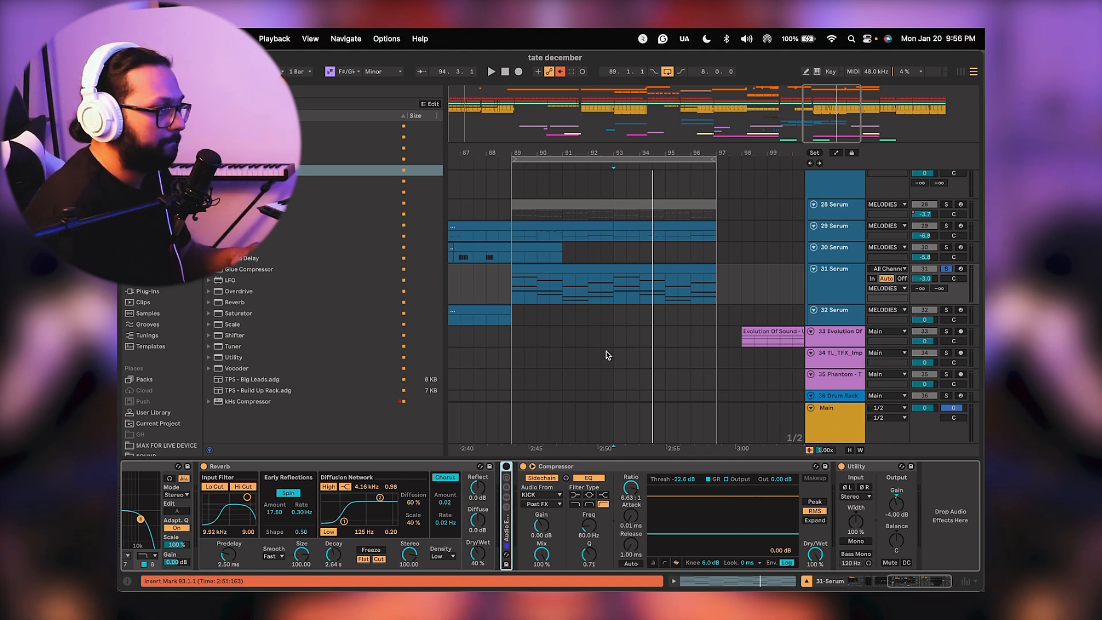
Play from bar 93, unsolo 31 Serum to hear it in the full mix, and look over the drop's other tracks.
key("space")
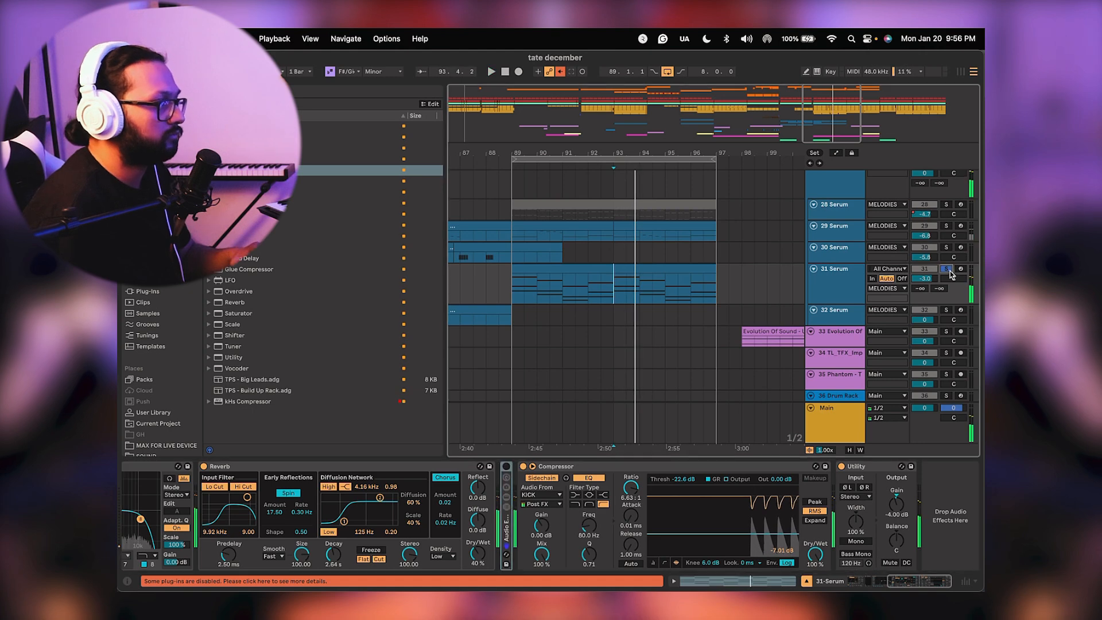
left_click(948, 269)
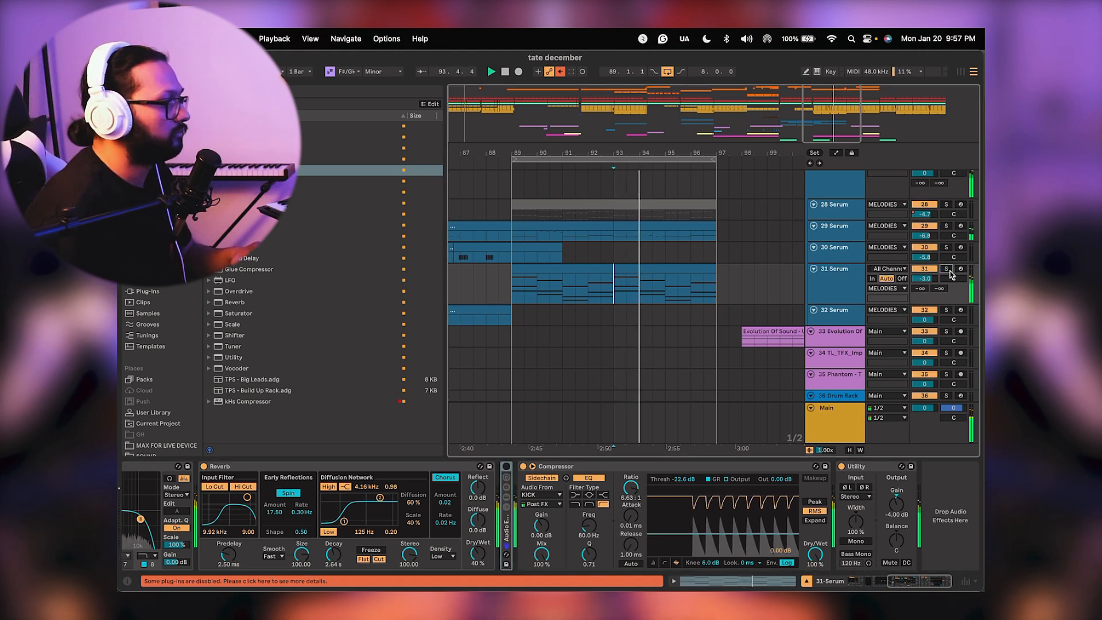
scroll(651, 315, "down", 3)
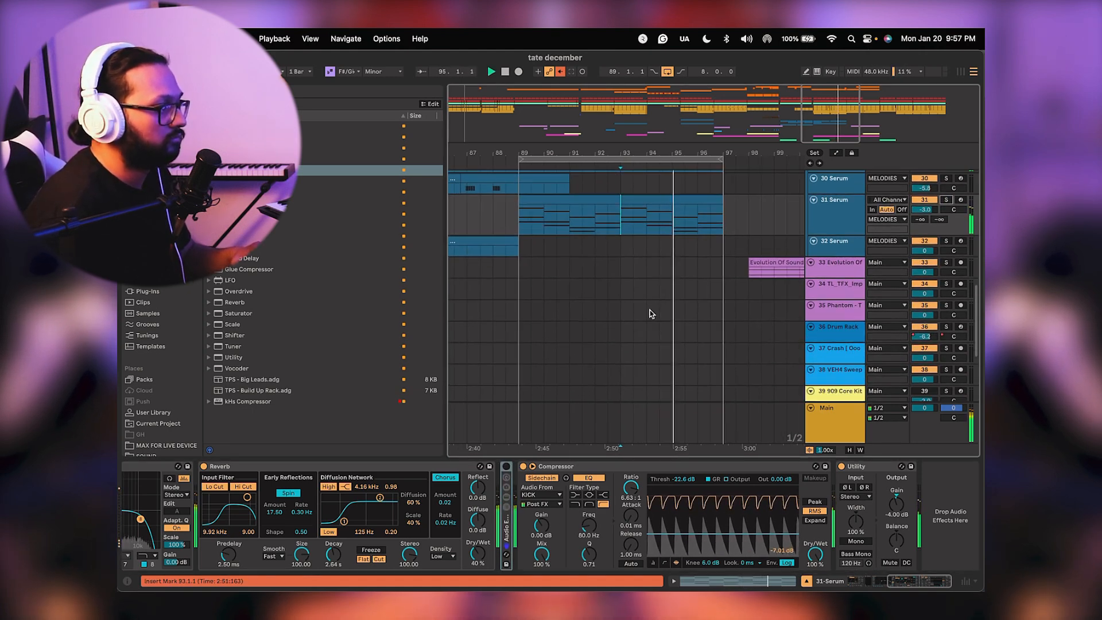
scroll(652, 315, "down", 5)
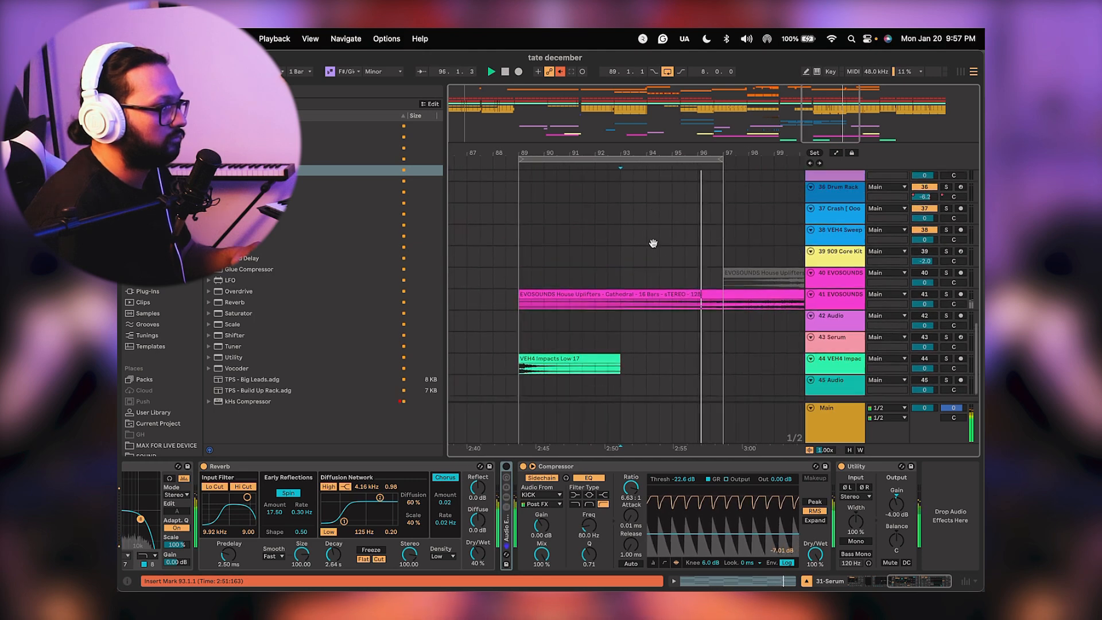
scroll(666, 322, "up", 10)
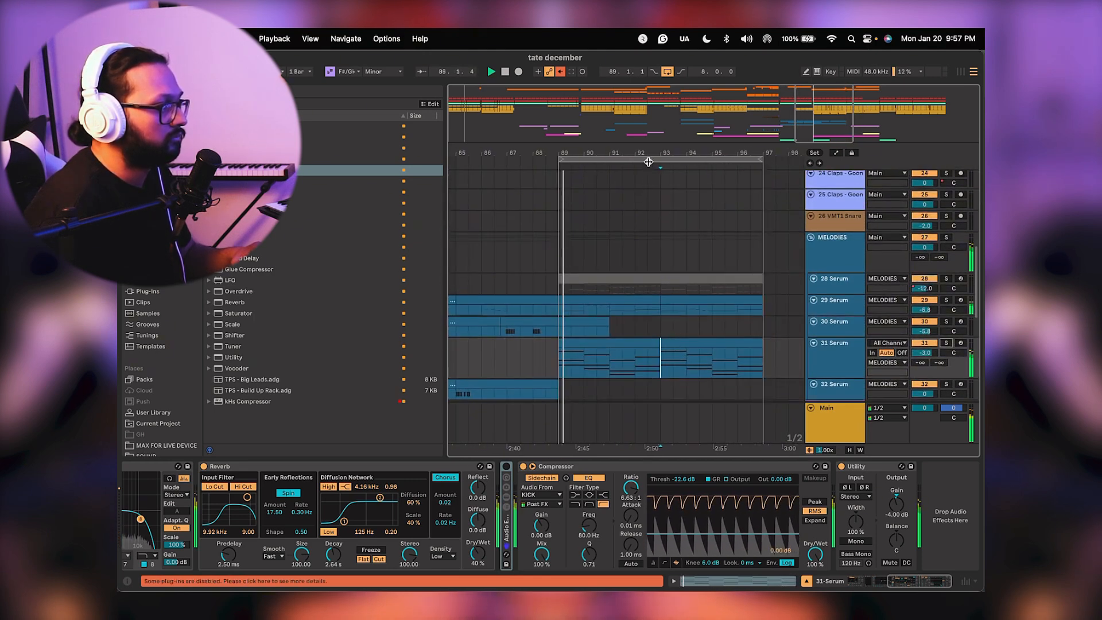
Replace the 31 Serum clips at bars 57 and 41 with copies of its bar 89 clip and audition from bar 41.
left_click_drag(648, 161, 648, 106)
scroll(640, 230, "down", 4)
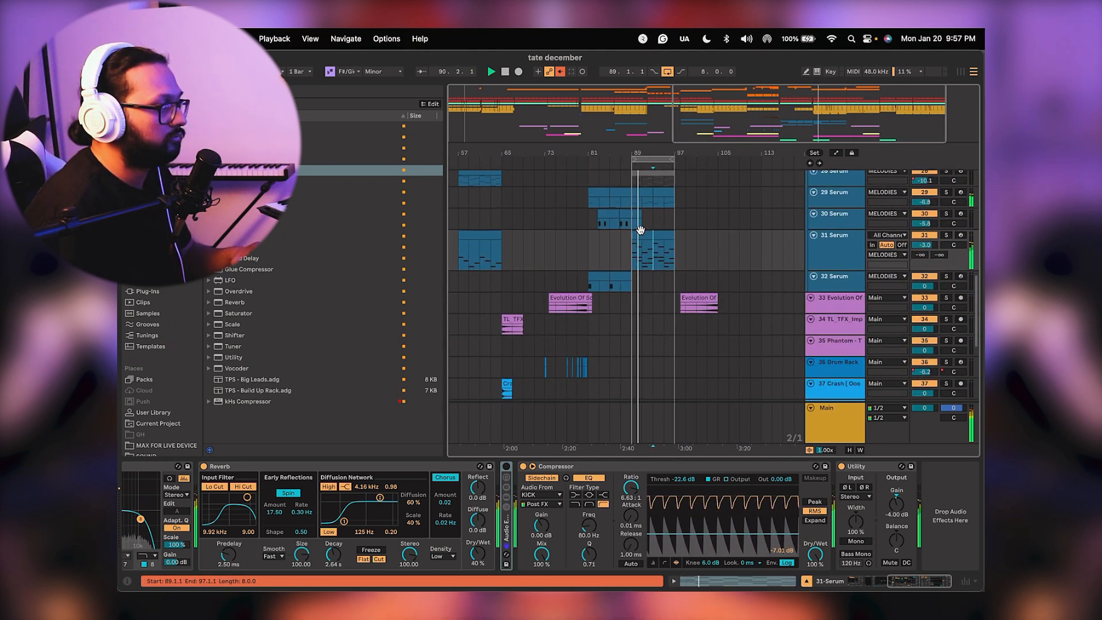
left_click_drag(640, 230, 697, 280)
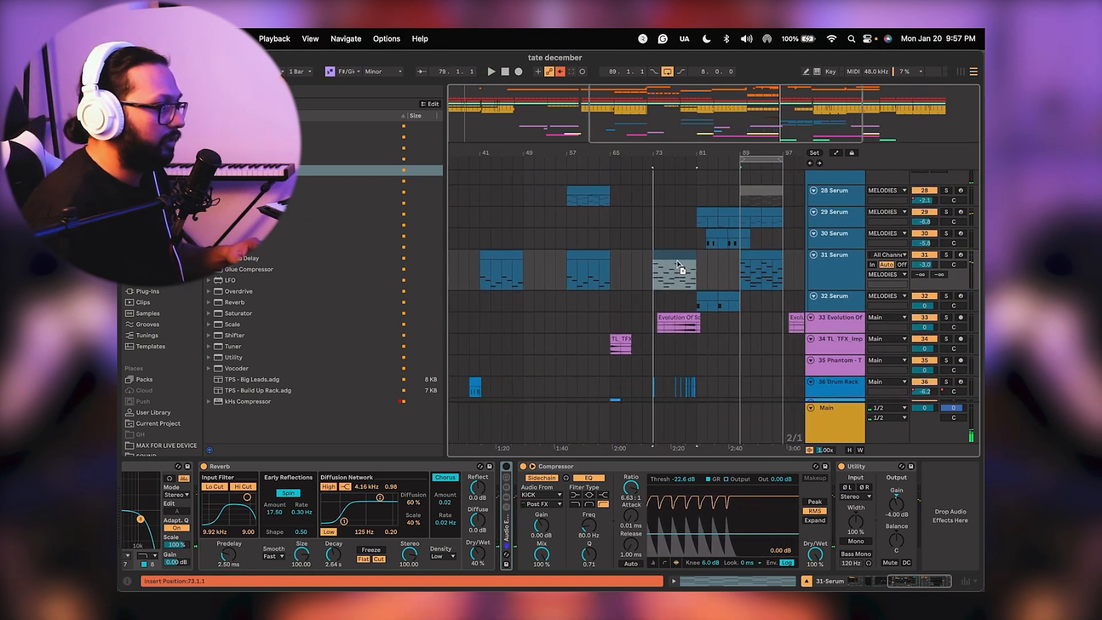
left_click(599, 265)
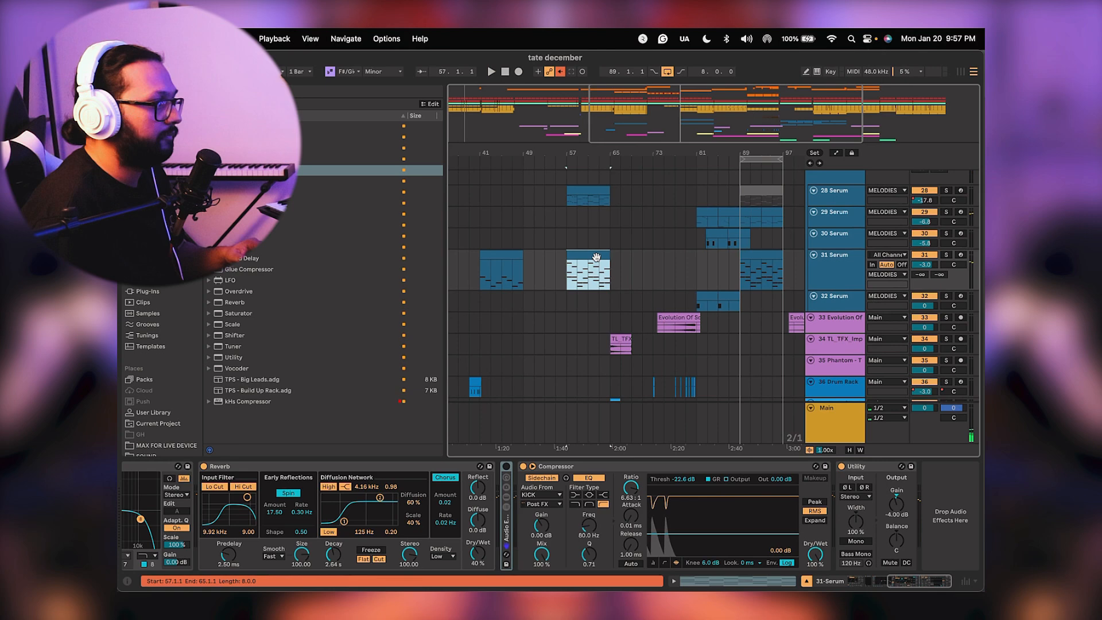
left_click_drag(596, 257, 738, 261)
key("space")
scroll(625, 287, "up", 5)
scroll(625, 287, "right", 5)
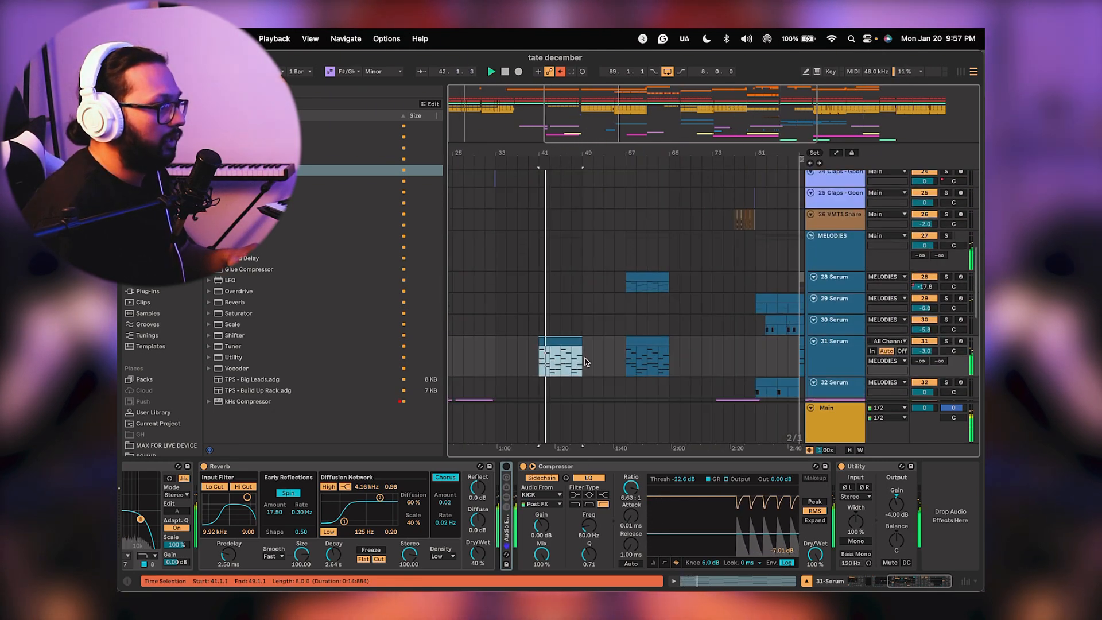
scroll(603, 290, "right", 1)
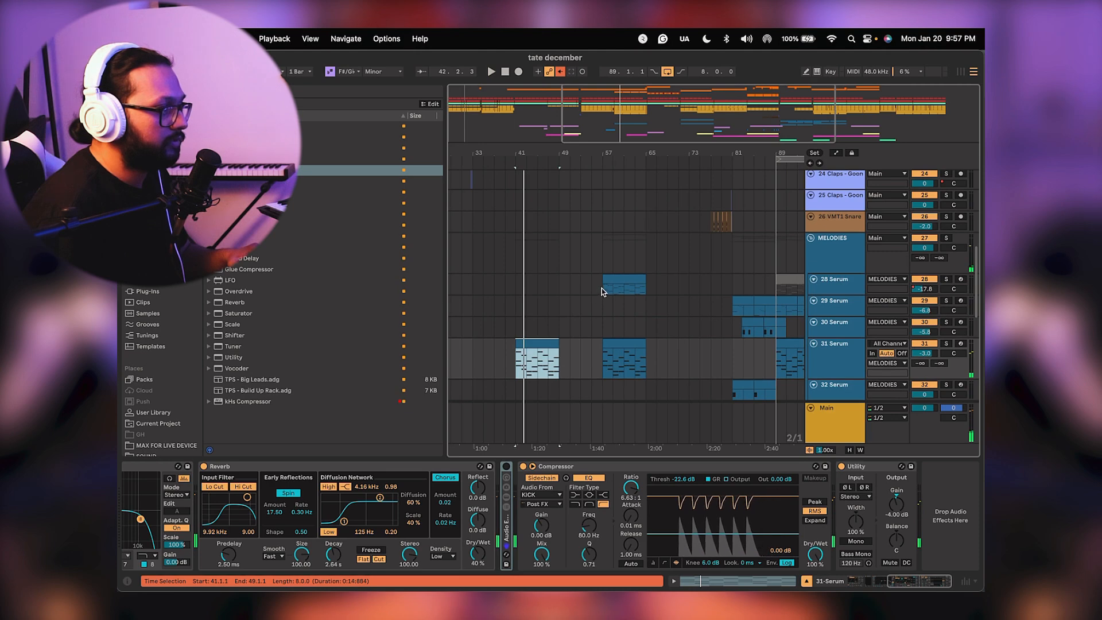
Solo 28 Serum alone from bar 57, and audition it together with the soloed 31 Serum.
left_click(601, 285)
key("space")
left_click(946, 279)
key("space")
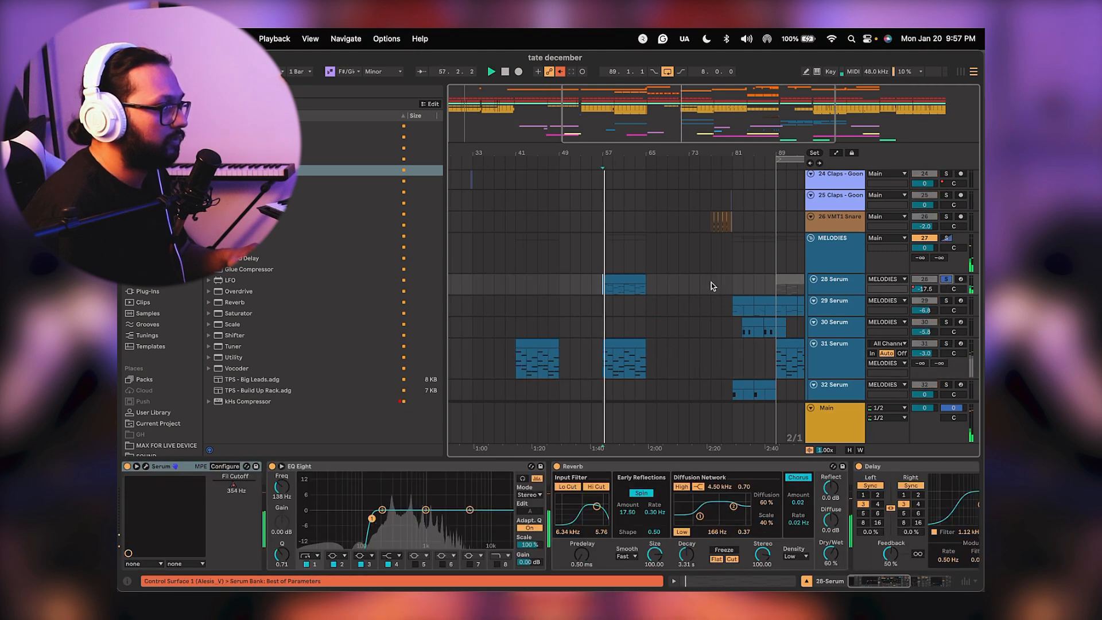
scroll(627, 151, "up", 5)
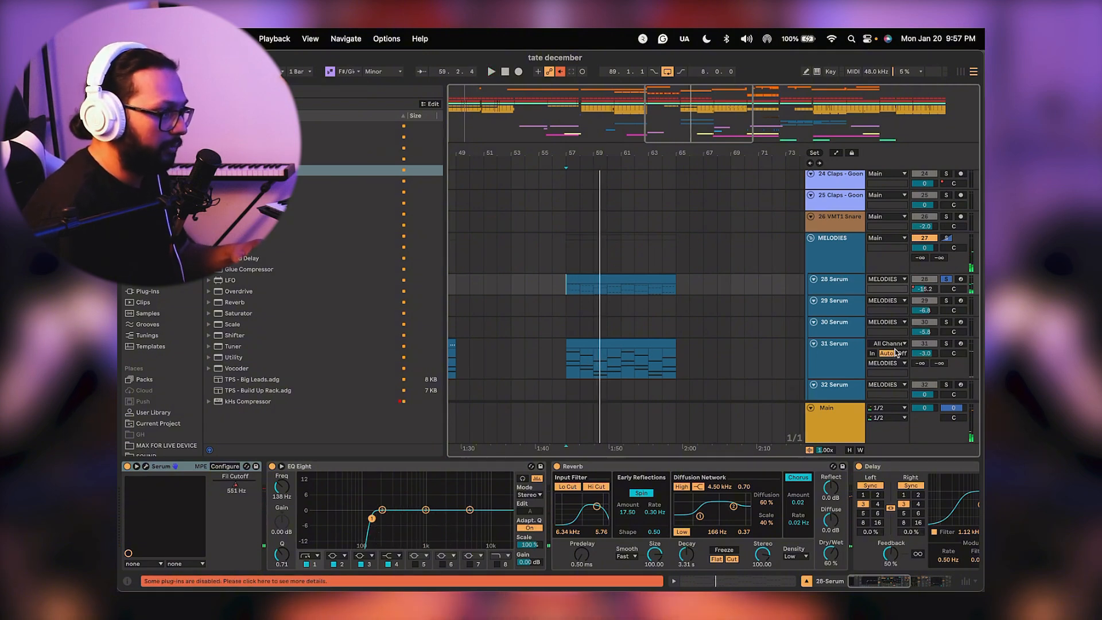
left_click(564, 366)
key("space")
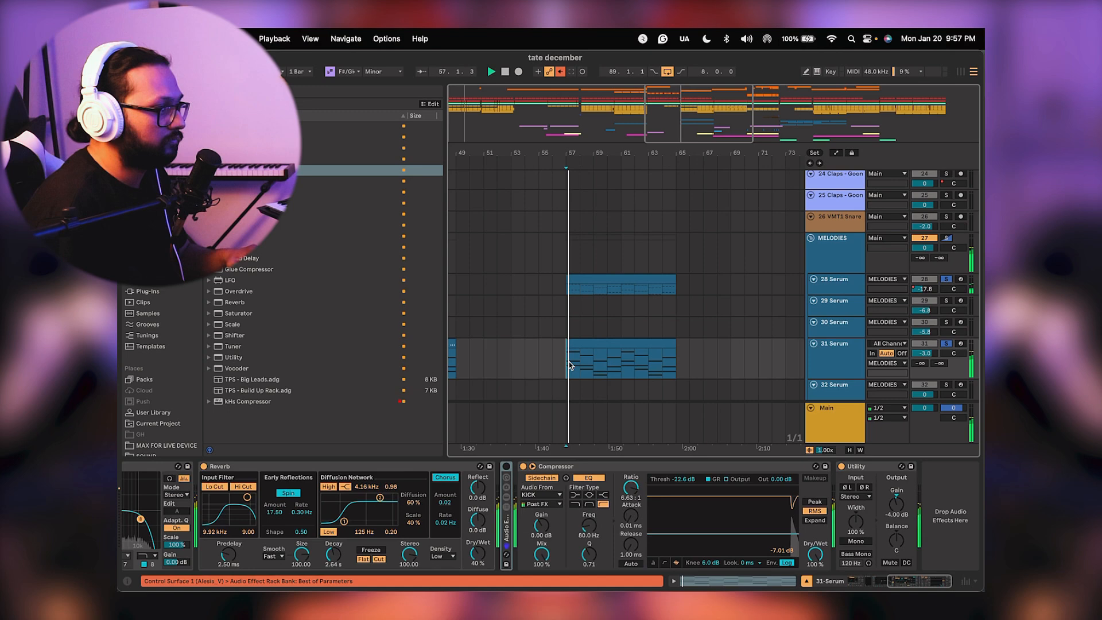
Inspect 28 Serum's Track Volume automation, delete it, and stop playback.
right_click(929, 291)
left_click(916, 298)
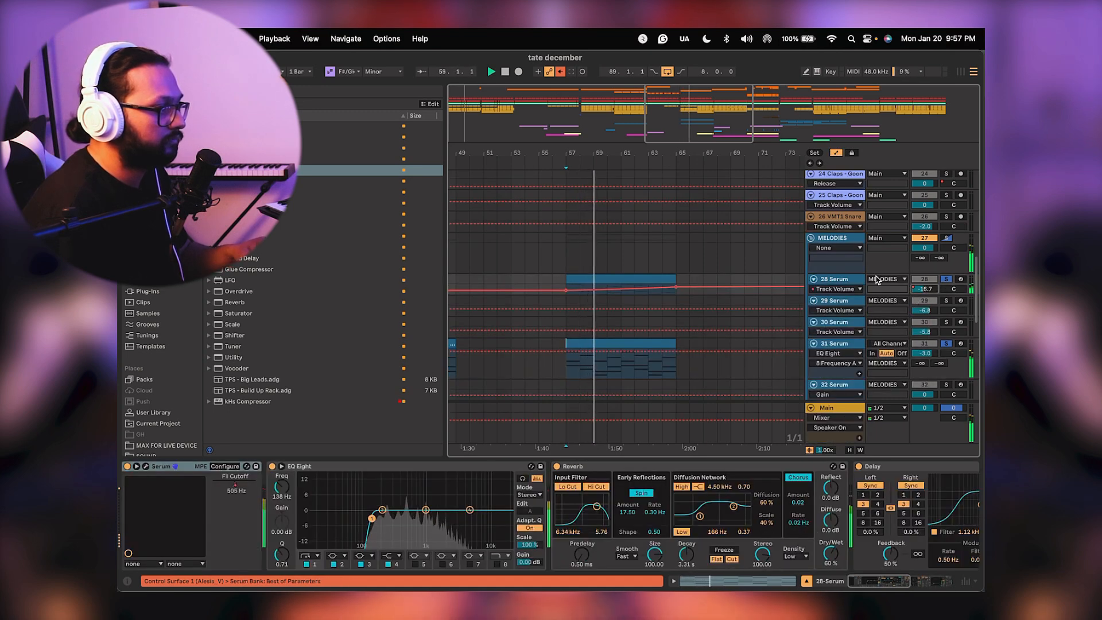
key("a")
right_click(910, 286)
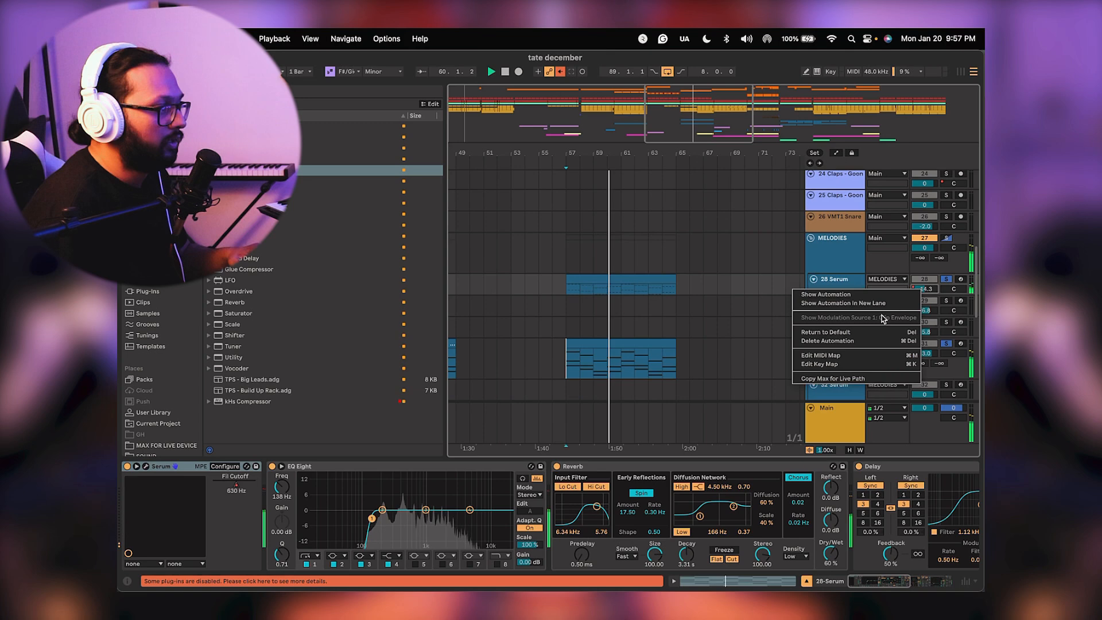
left_click(845, 341)
left_click(716, 290)
key("space")
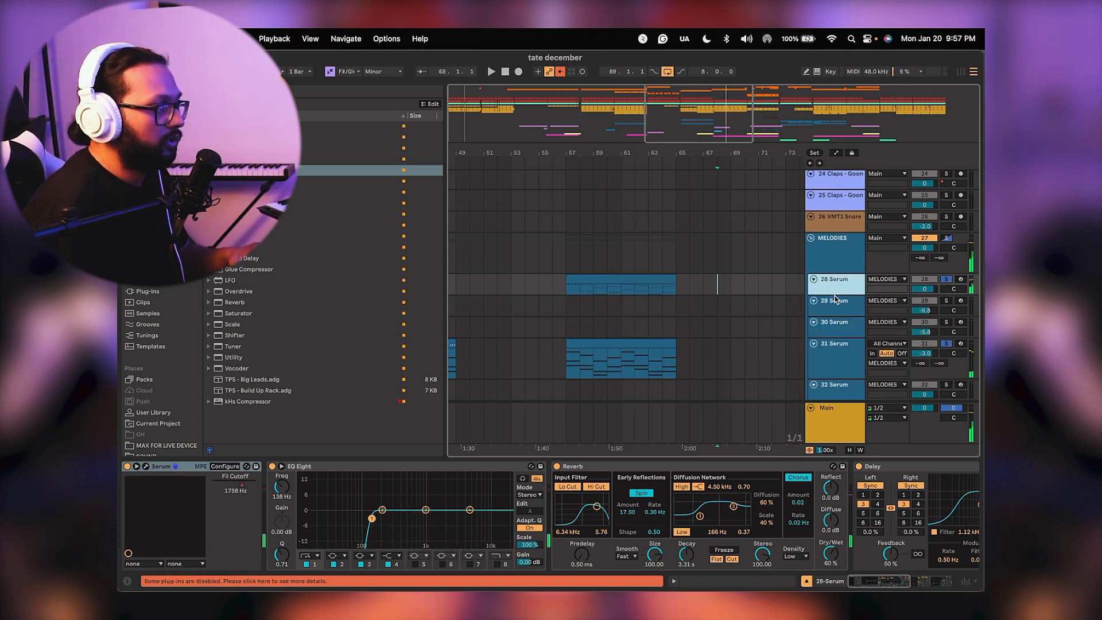
Enlarge the 28 Serum track and balance its volume at -4.9 dB against 31 Serum, toggling its solo to compare.
left_click_drag(832, 294, 832, 309)
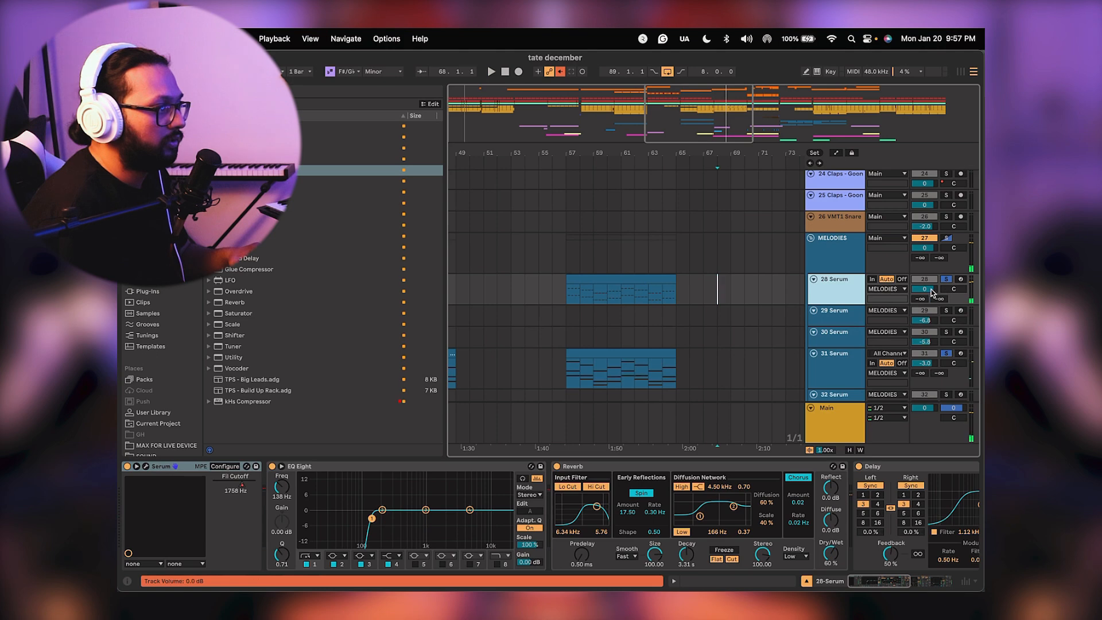
key("space")
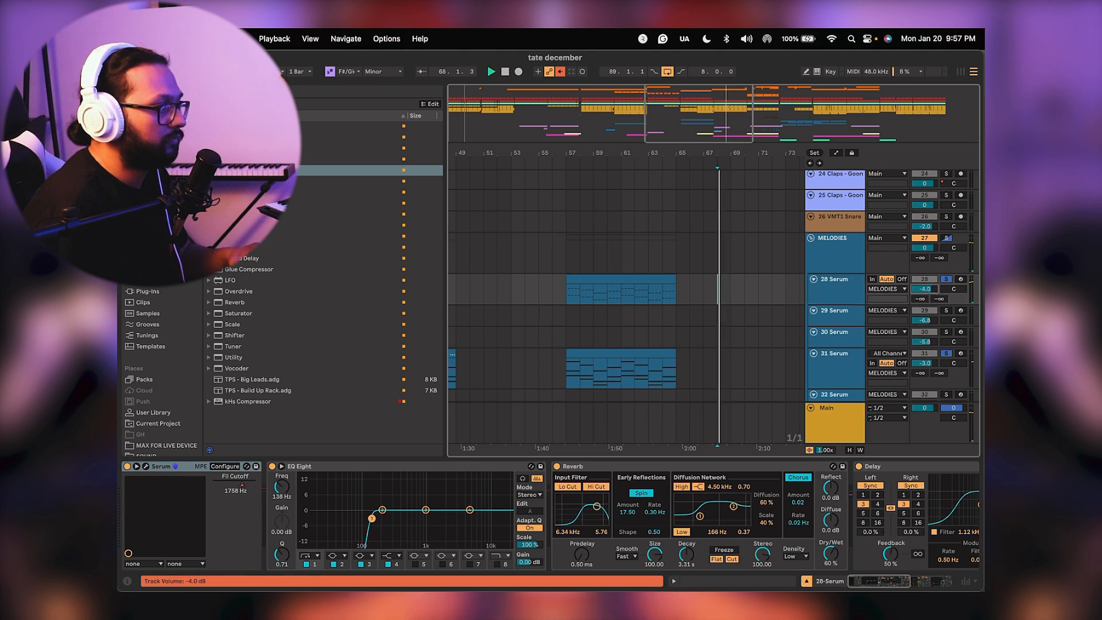
key("space")
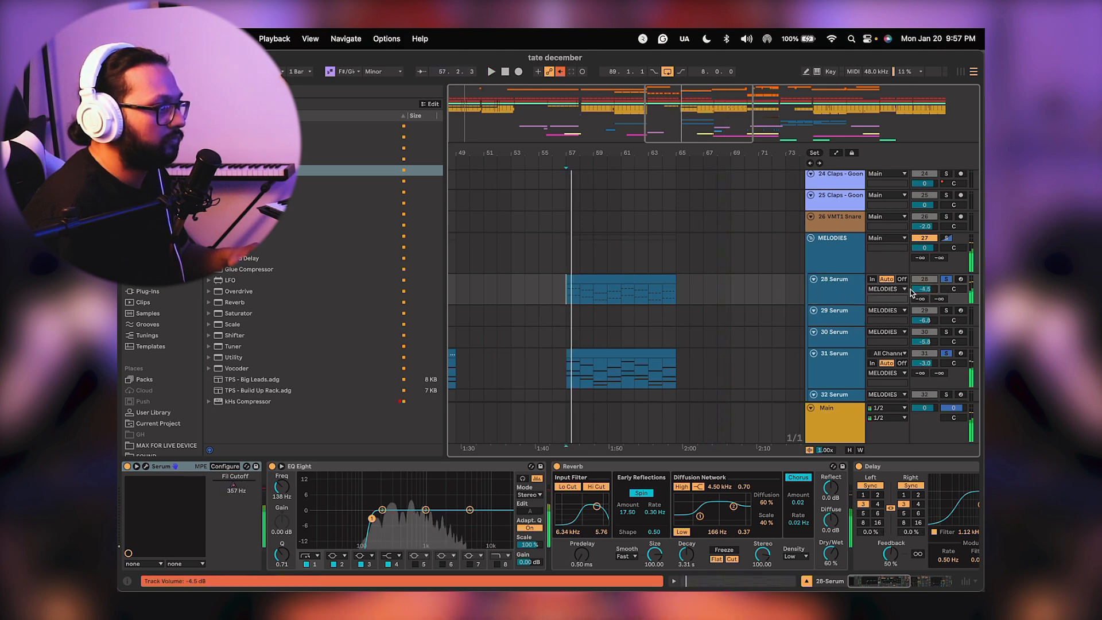
key("space")
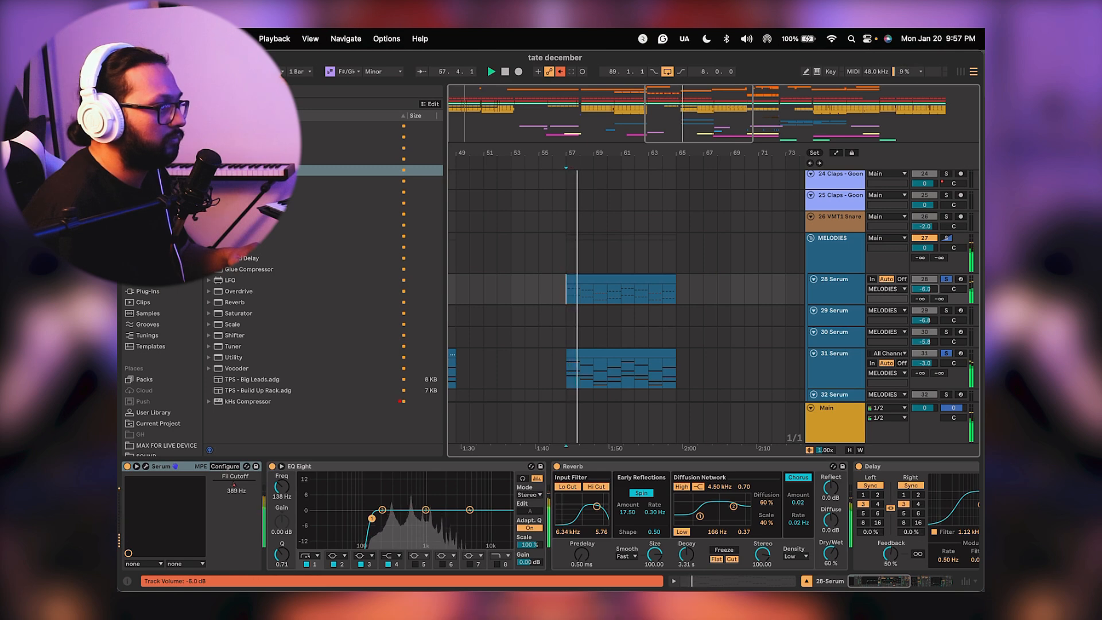
left_click(945, 280)
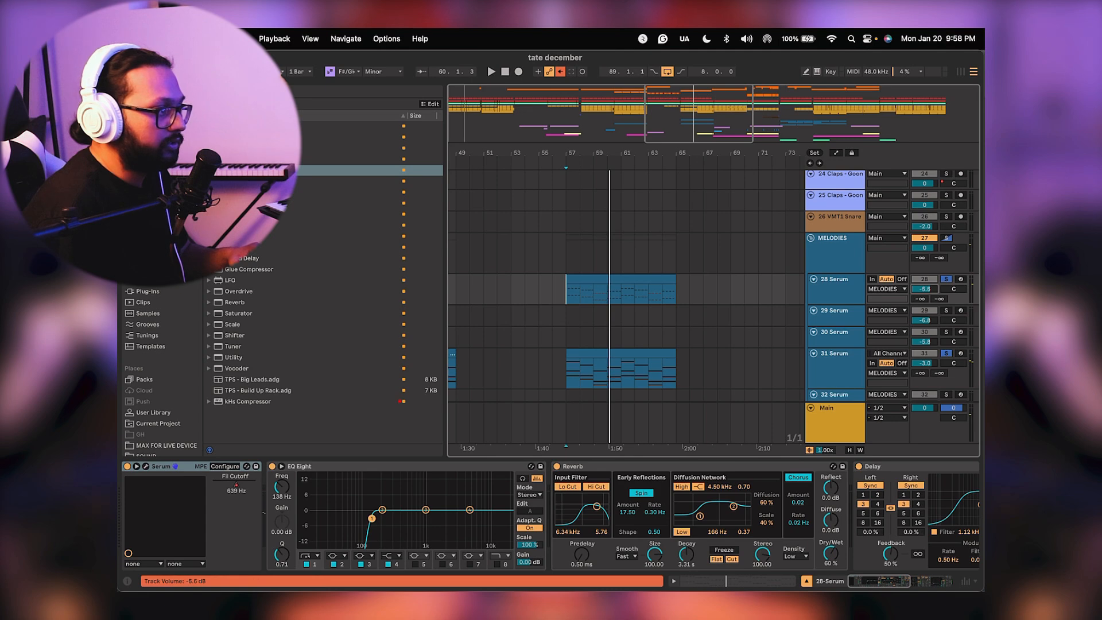
key("space")
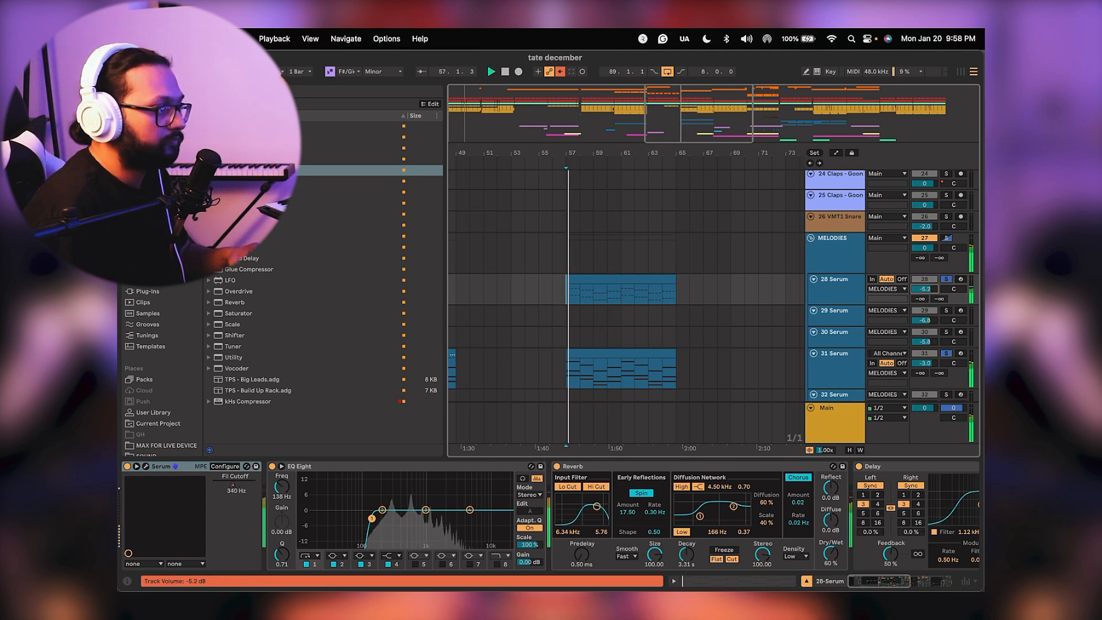
left_click_drag(924, 289, 925, 288)
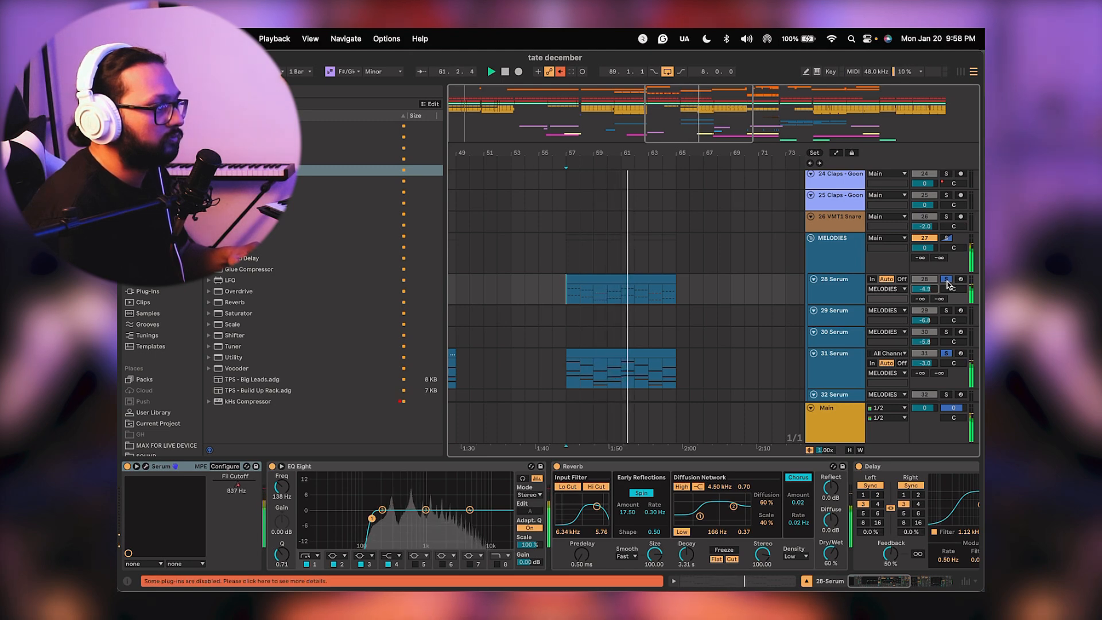
left_click(946, 280)
left_click(946, 280)
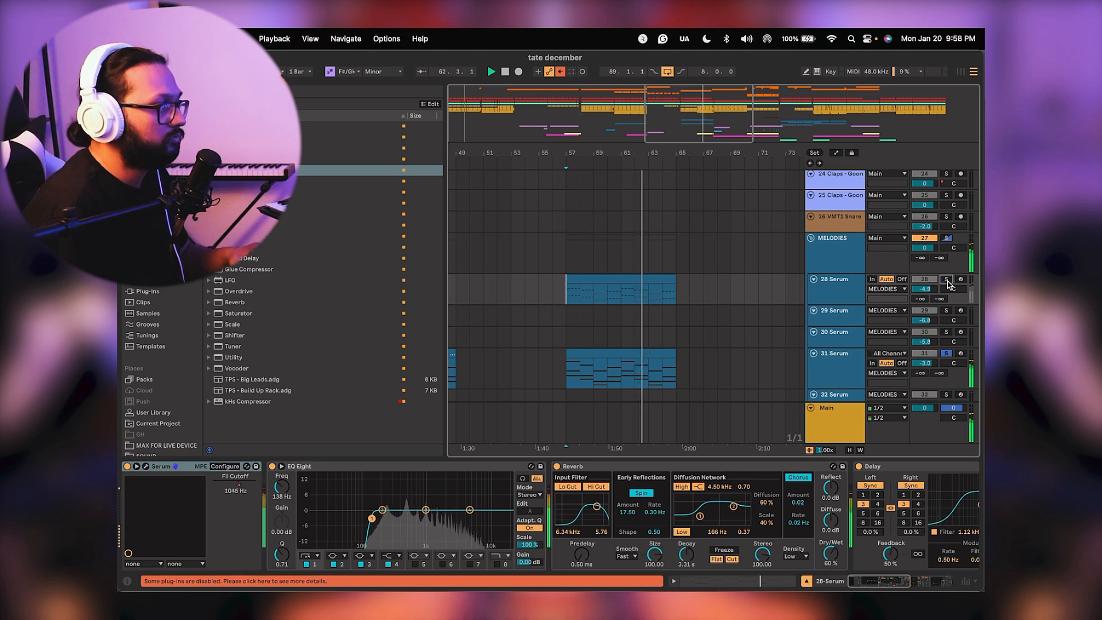
Inspect 28 Serum's Fil Cutoff automation over the bar 57 clip, audition it in the full mix, and hide the automation.
mouse_move(667, 153)
left_mouse_down()
mouse_move(666, 120)
mouse_move(667, 172)
left_mouse_up()
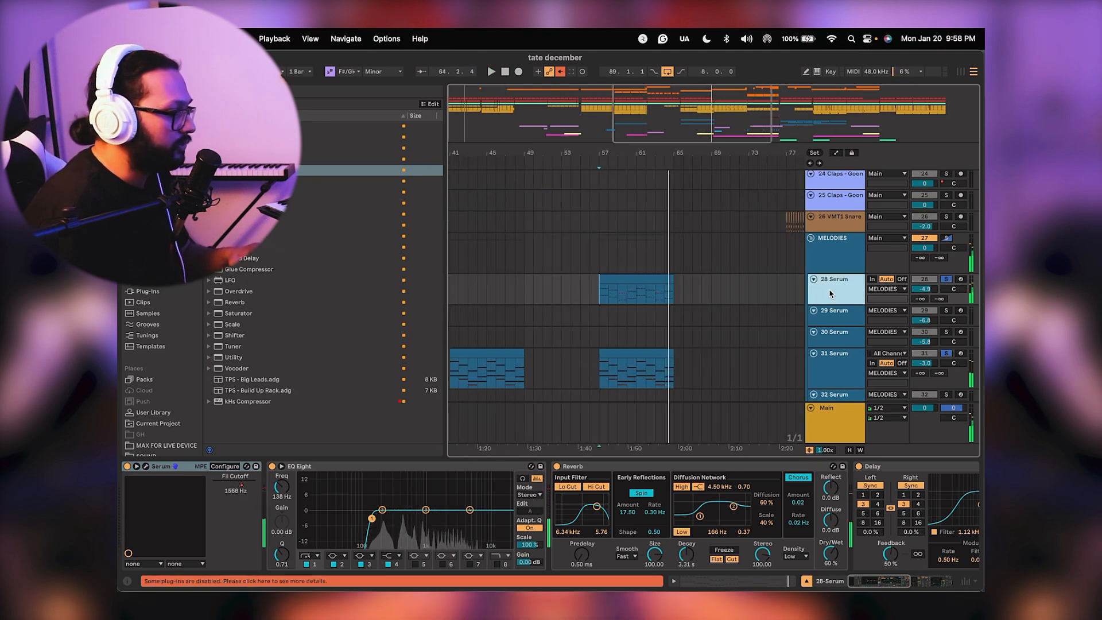
key("space")
right_click(234, 486)
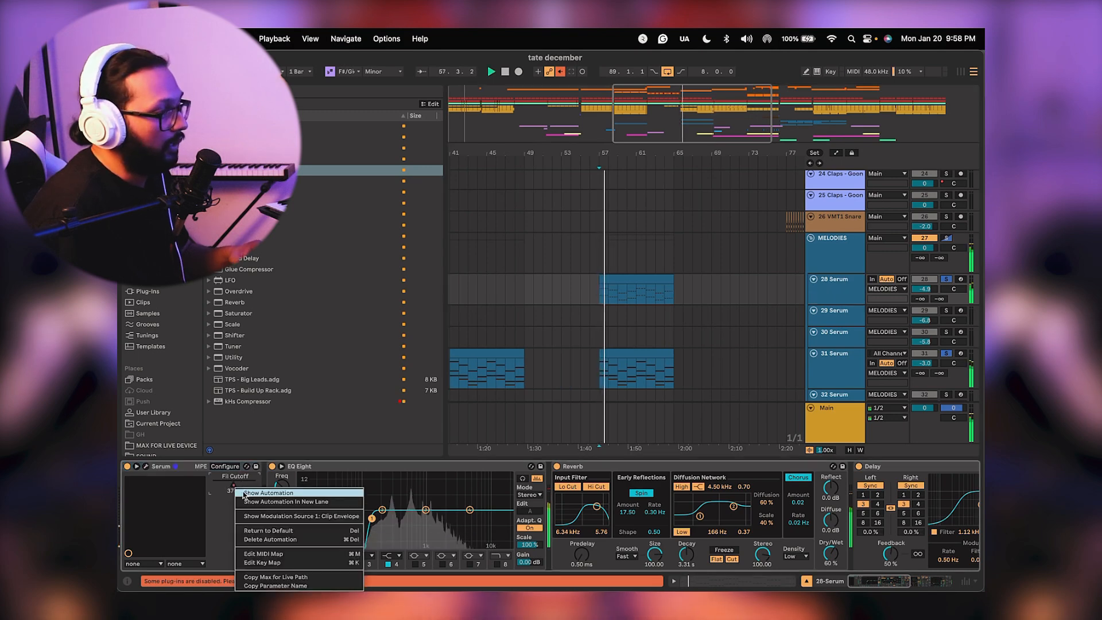
left_click(249, 495)
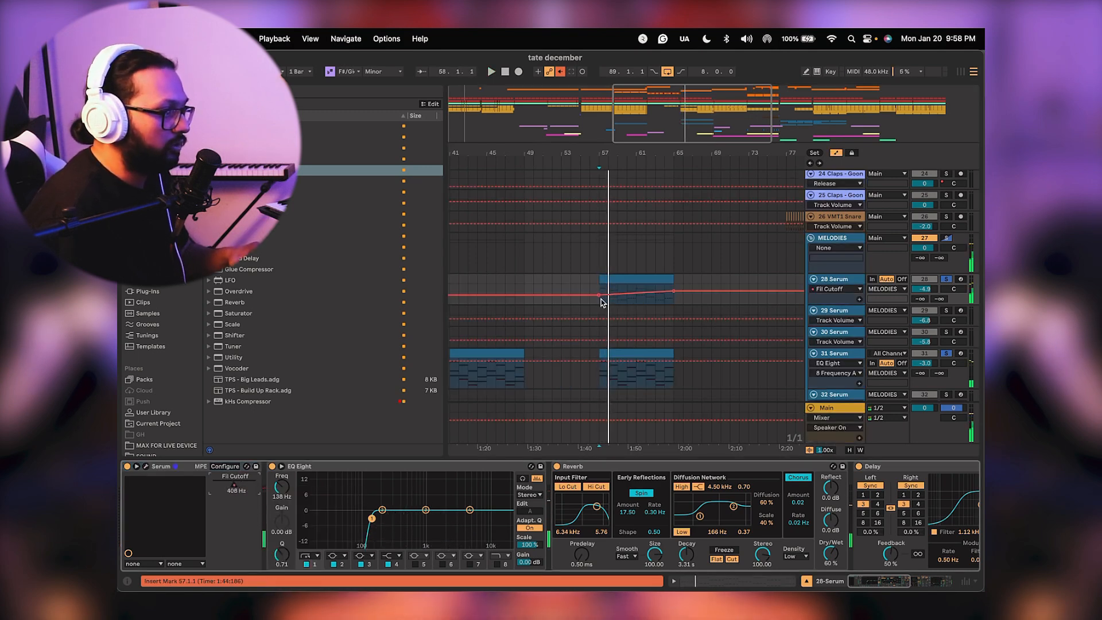
key("space")
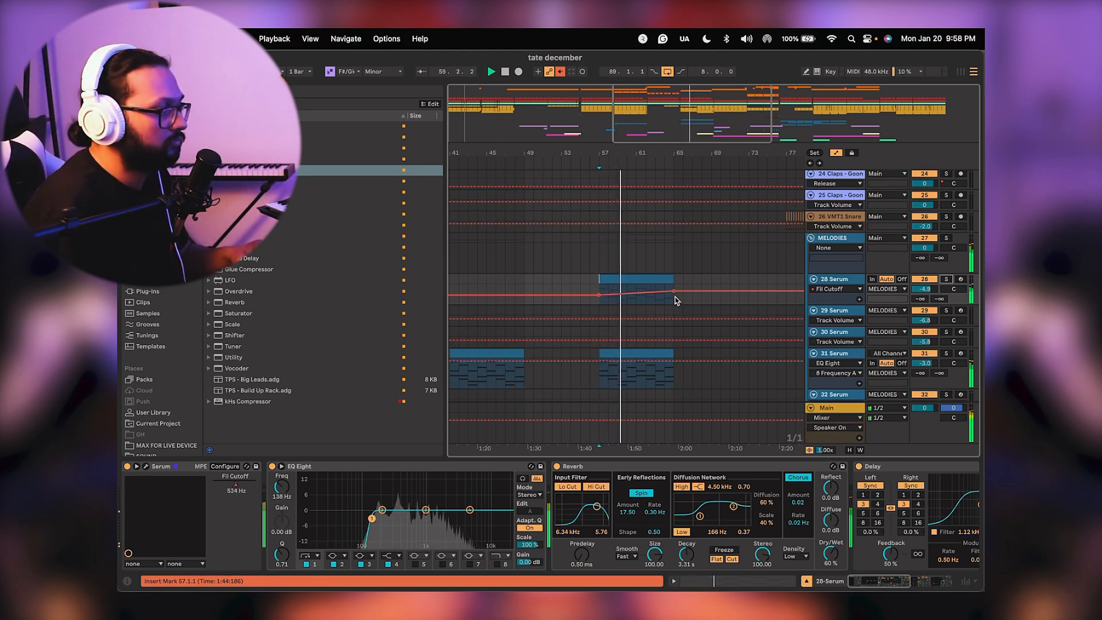
key("a")
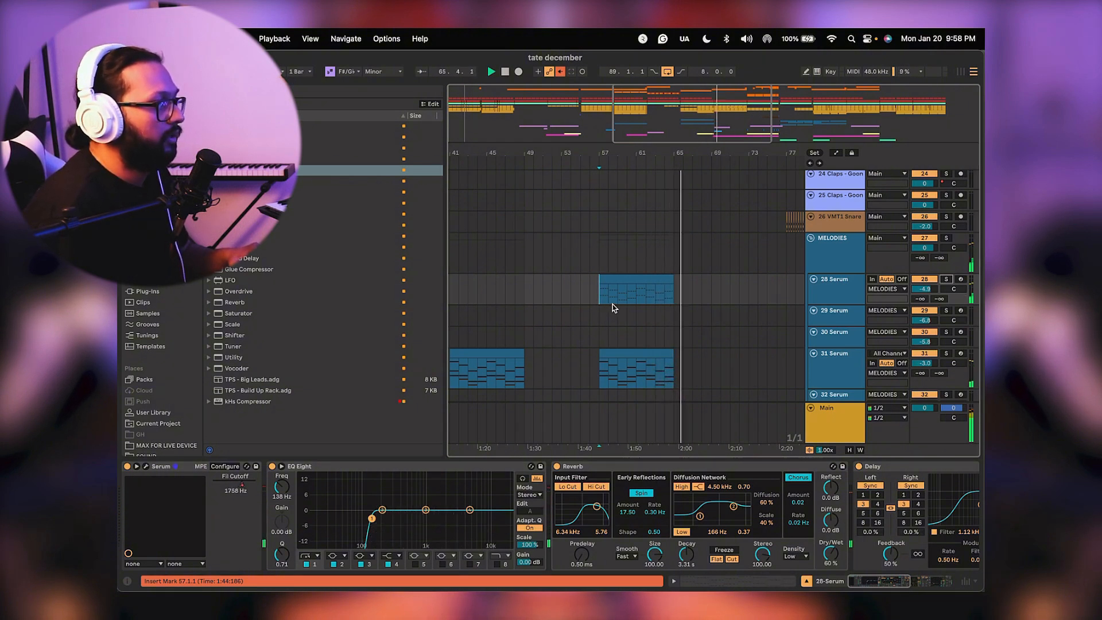
Stop playback and review the whole arrangement, from the VOX group through DRUMZ and MELODIES down to the uplifter and impact tracks.
key("space")
scroll(659, 287, "up", 5)
scroll(659, 287, "left", 2)
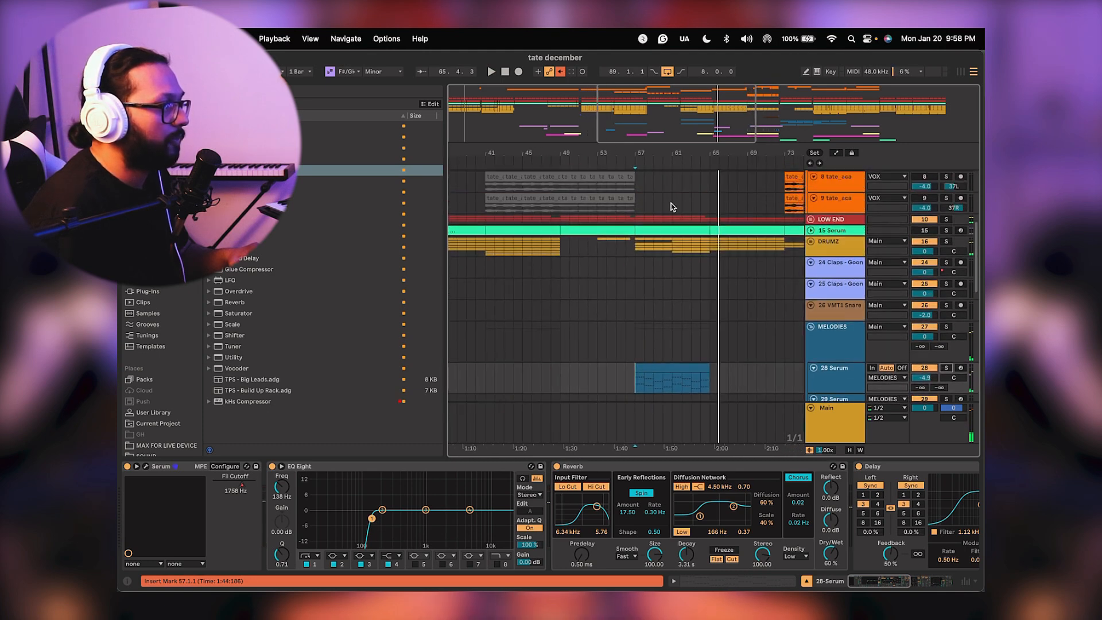
scroll(626, 307, "down", 5)
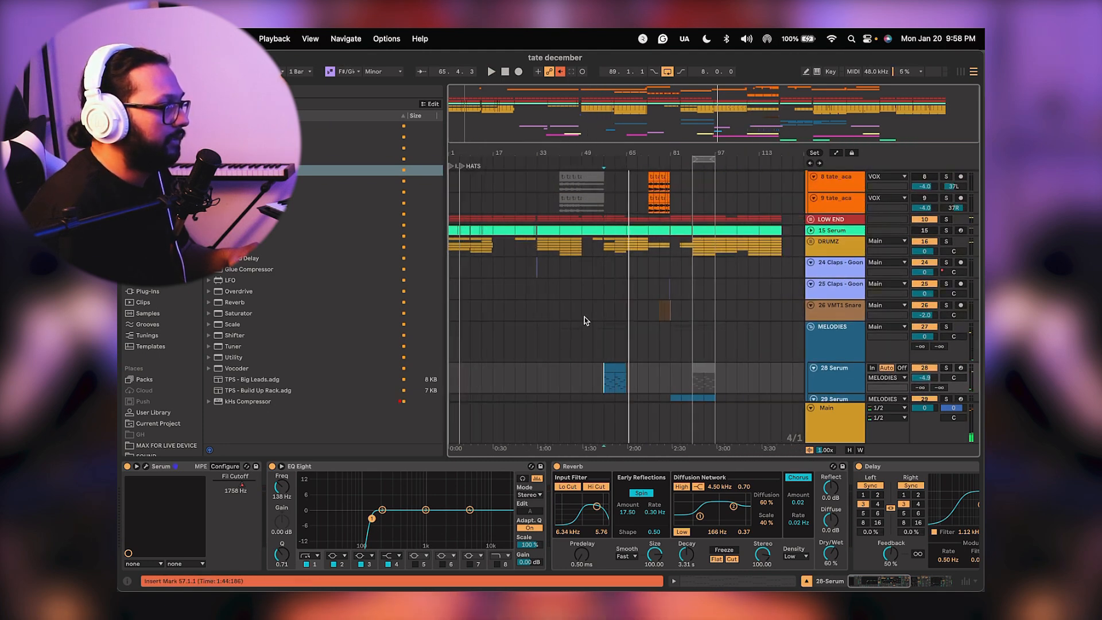
scroll(584, 317, "down", 10)
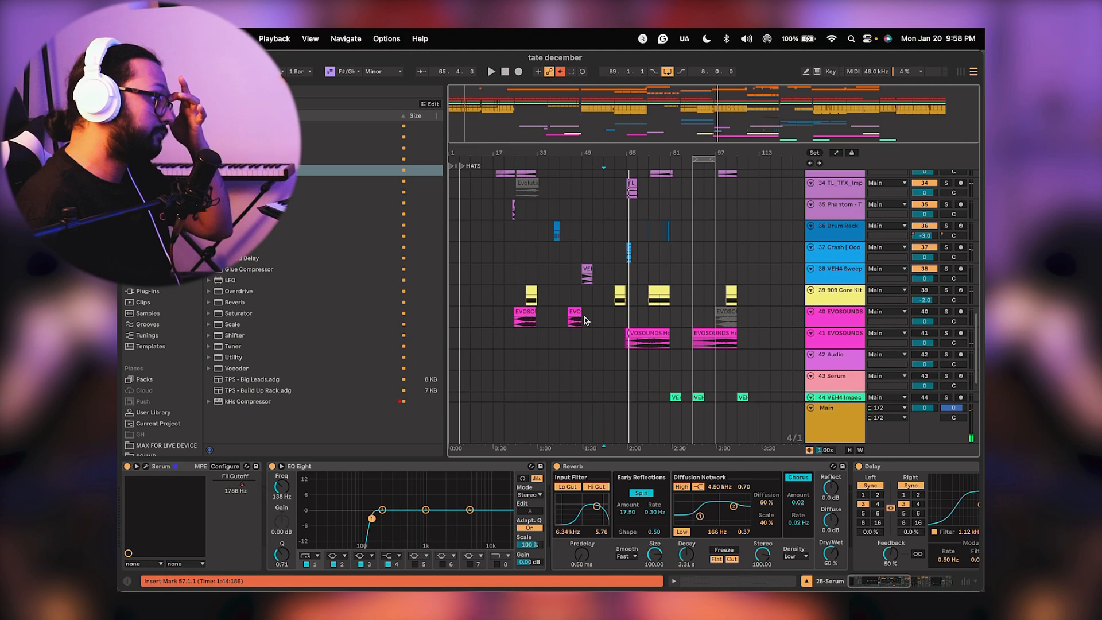
scroll(584, 317, "down", 4)
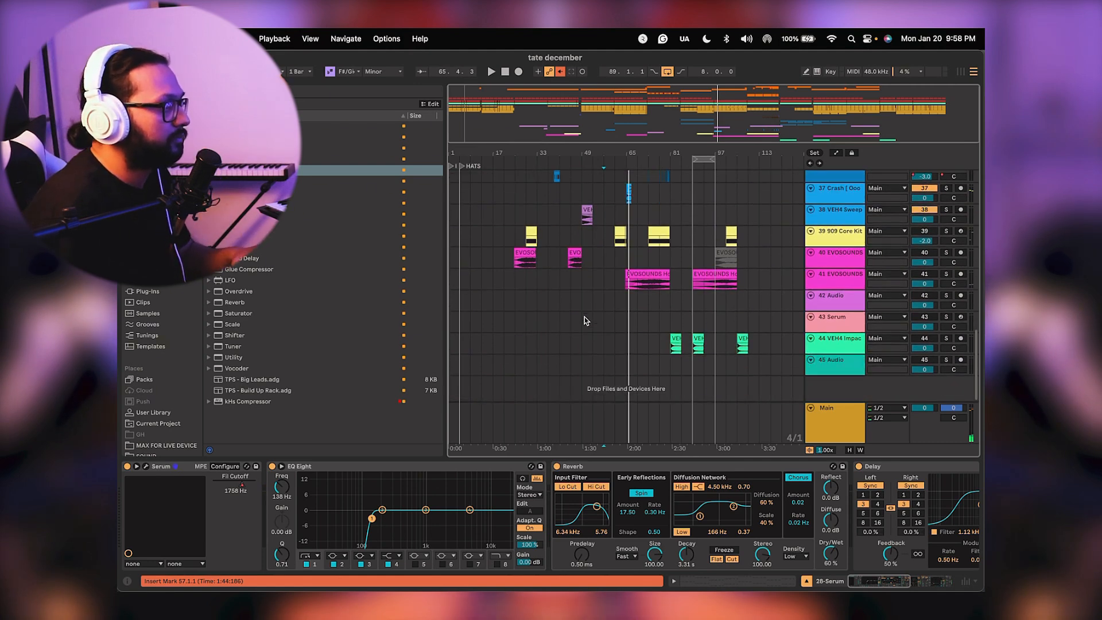
scroll(584, 316, "up", 12)
scroll(584, 317, "down", 5)
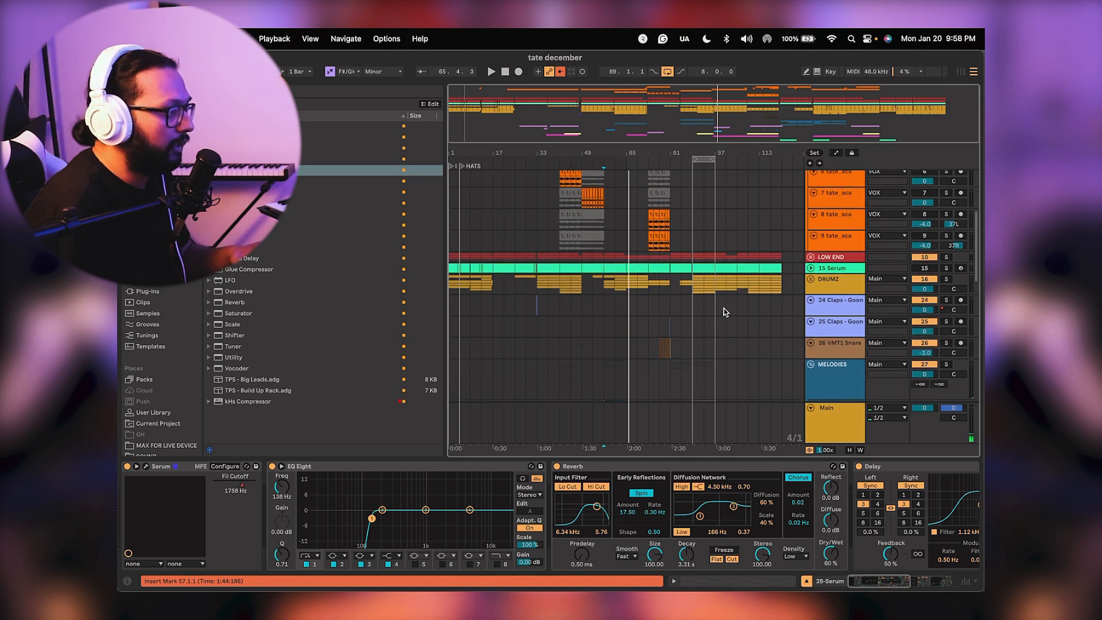
scroll(731, 296, "down", 5)
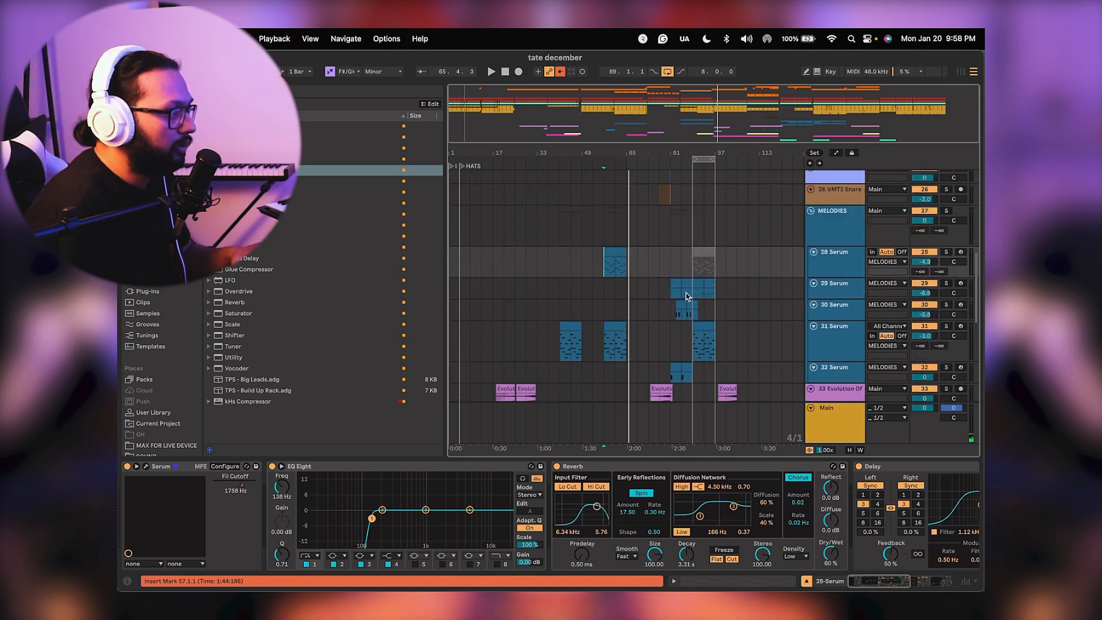
scroll(686, 292, "down", 2)
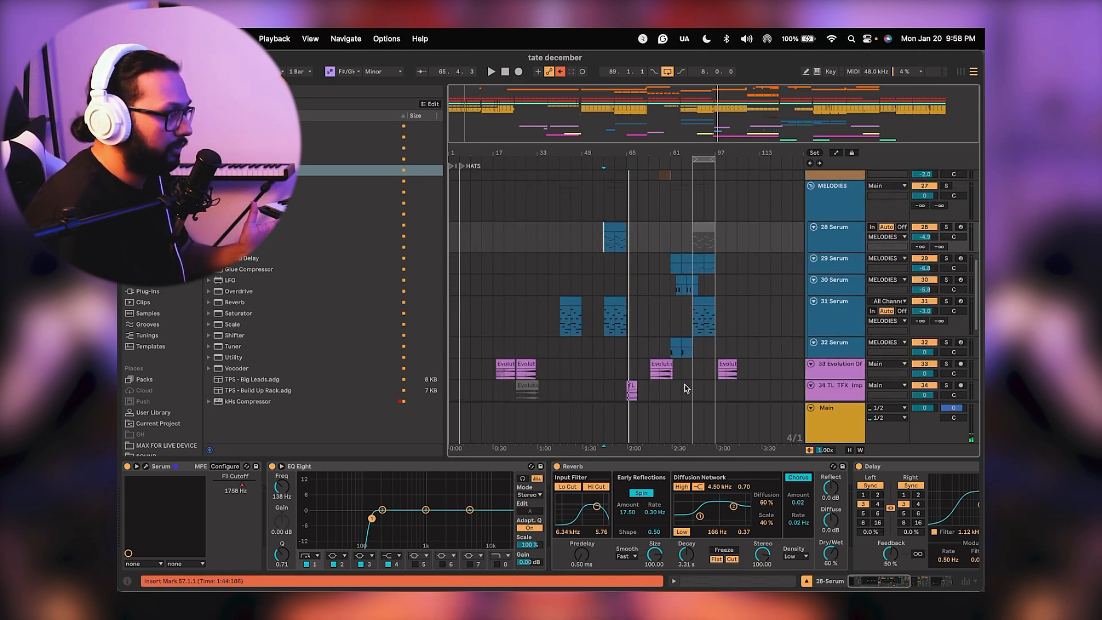
scroll(616, 374, "down", 6)
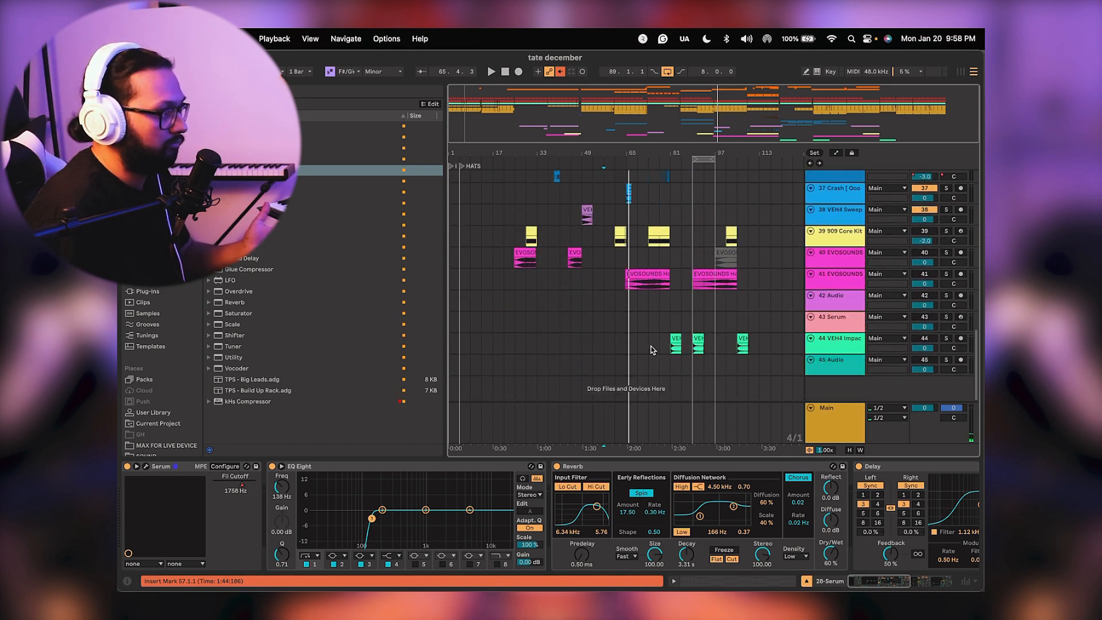
scroll(694, 309, "up", 15)
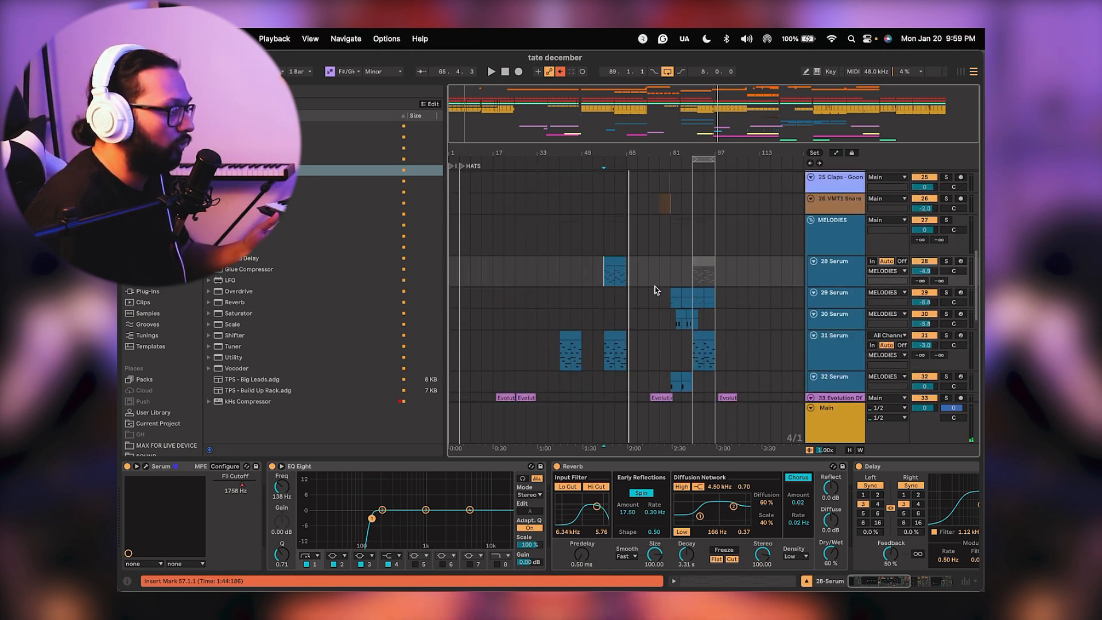
scroll(683, 249, "up", 3)
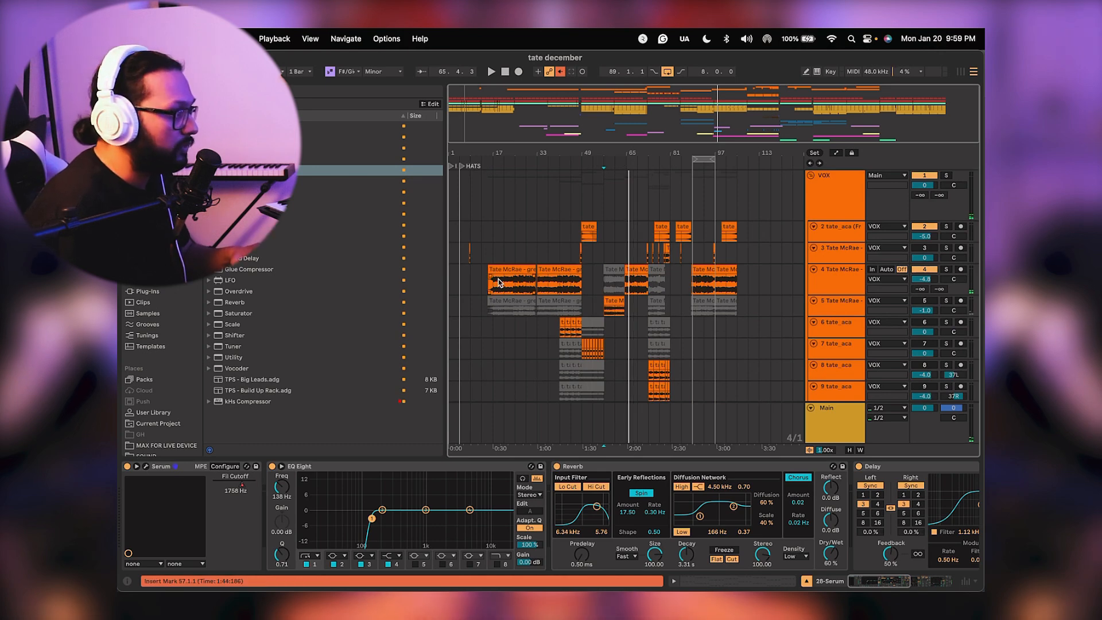
Play from the start of the lead vocal at bar 15 and set track 4 Tate McRae - greedy's volume to -2.0 dB in the mixer.
left_click(486, 289)
key("space")
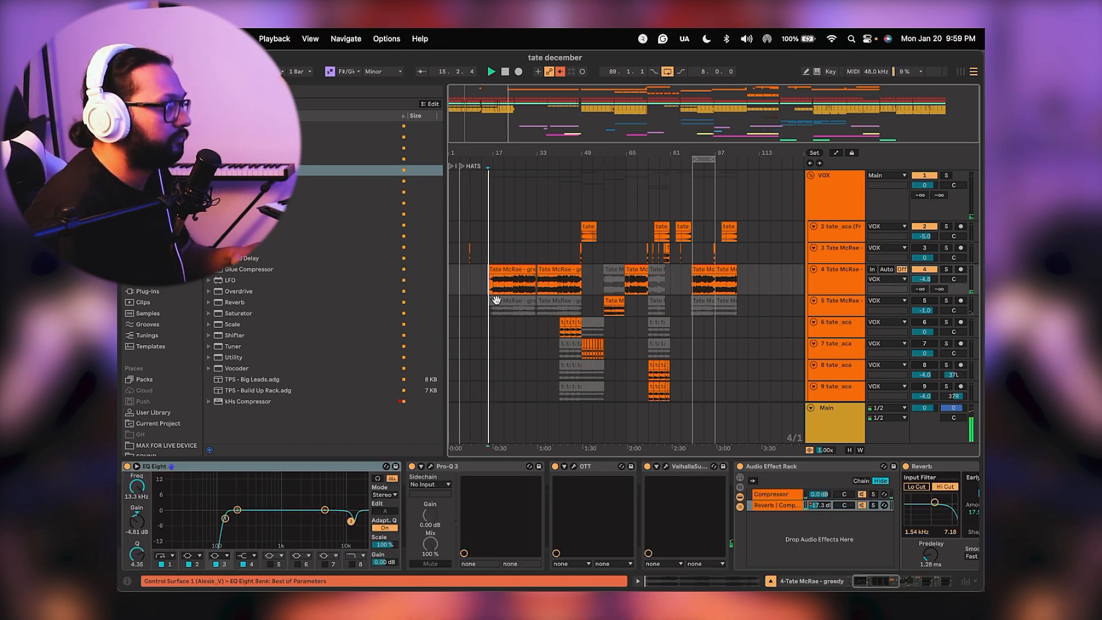
left_click_drag(460, 155, 559, 265)
scroll(545, 279, "down", 3)
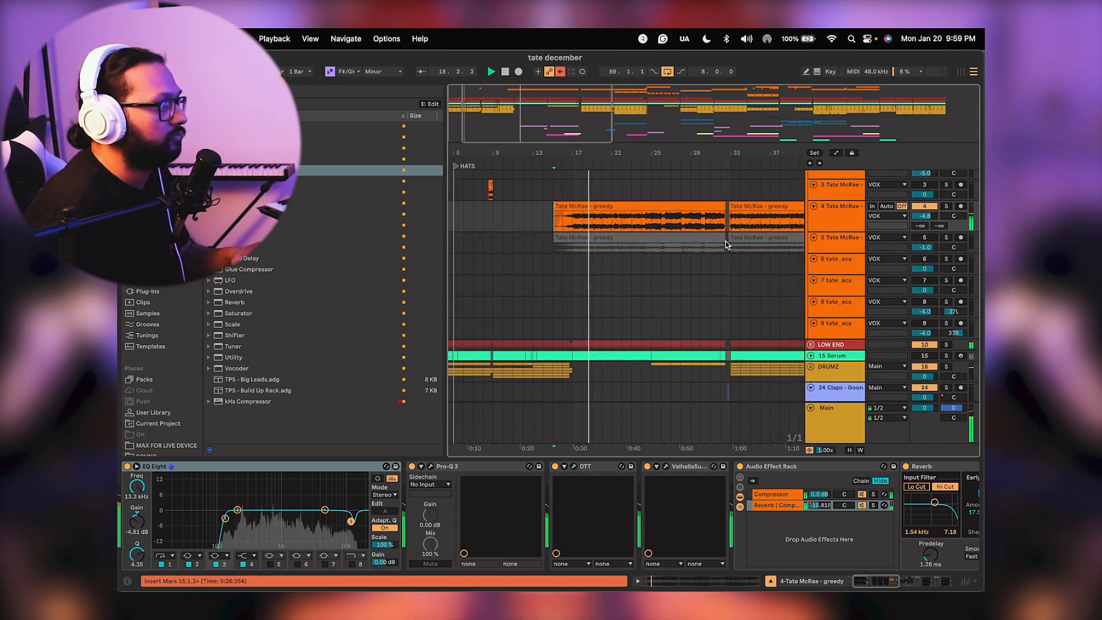
scroll(724, 244, "right", 3)
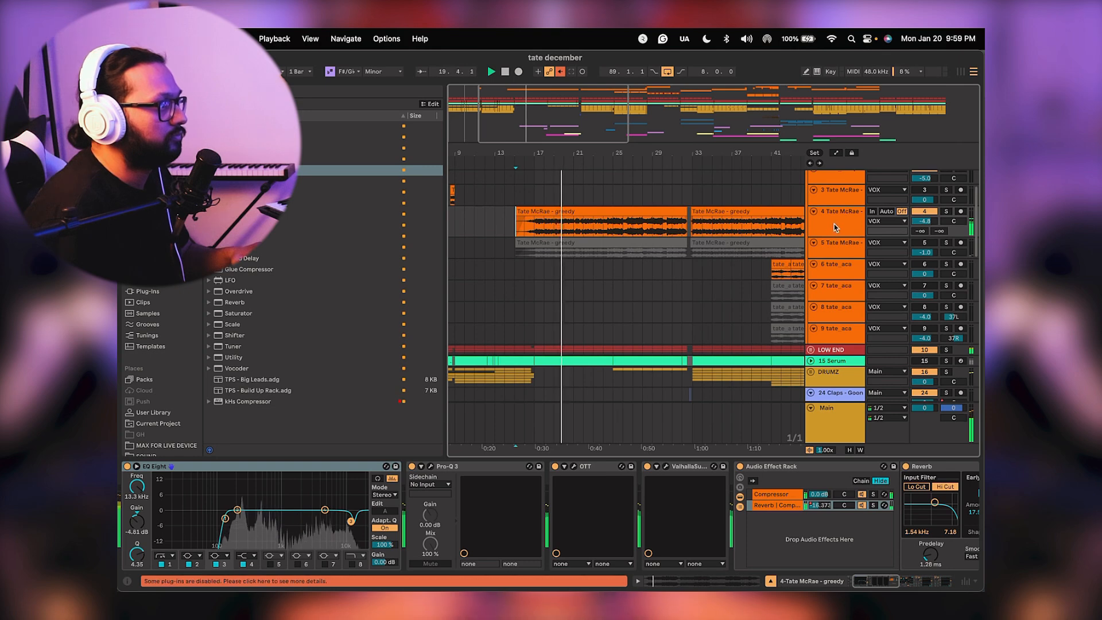
left_click(960, 71)
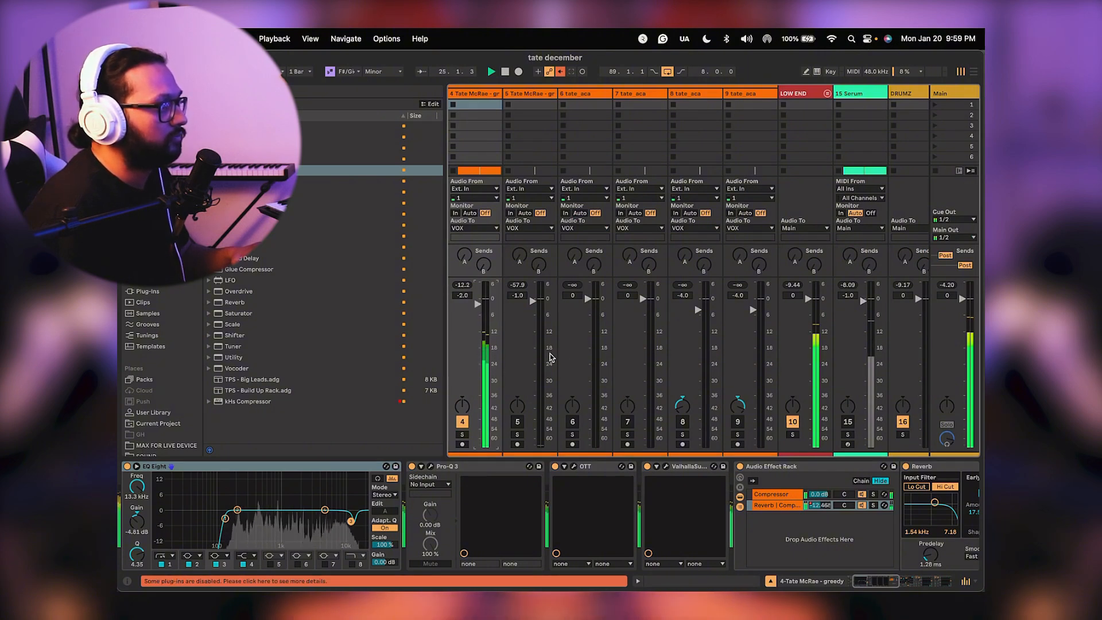
key("Tab")
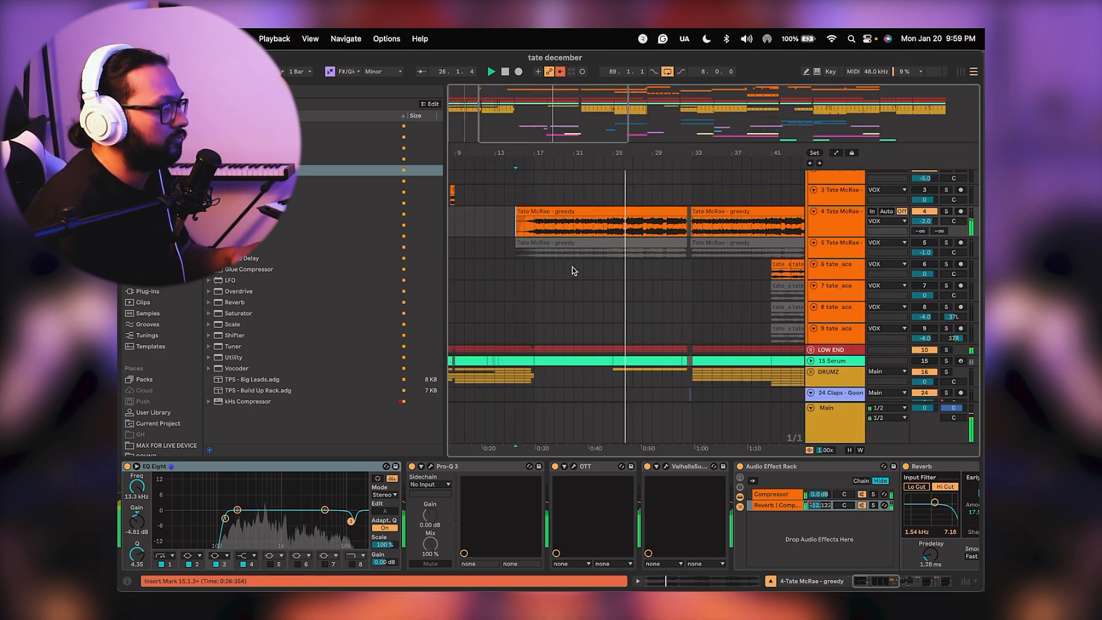
Audition the lead vocal against the low end and drums through the bar 33 transition, examining the clips around the gap.
scroll(589, 266, "down", 3)
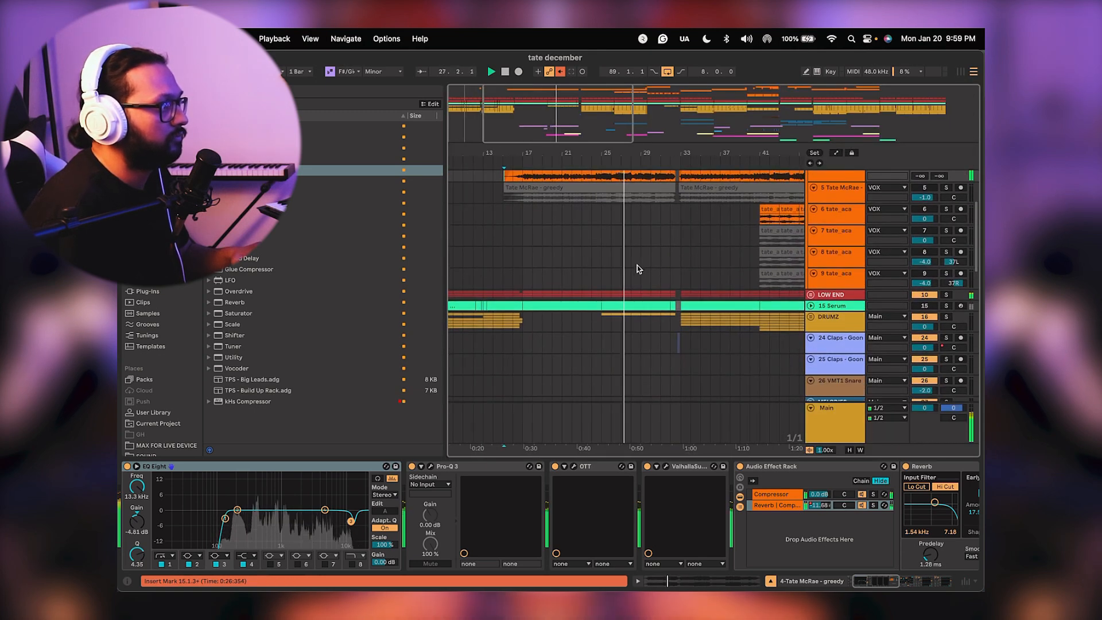
scroll(637, 265, "up", 3)
scroll(637, 265, "right", 4)
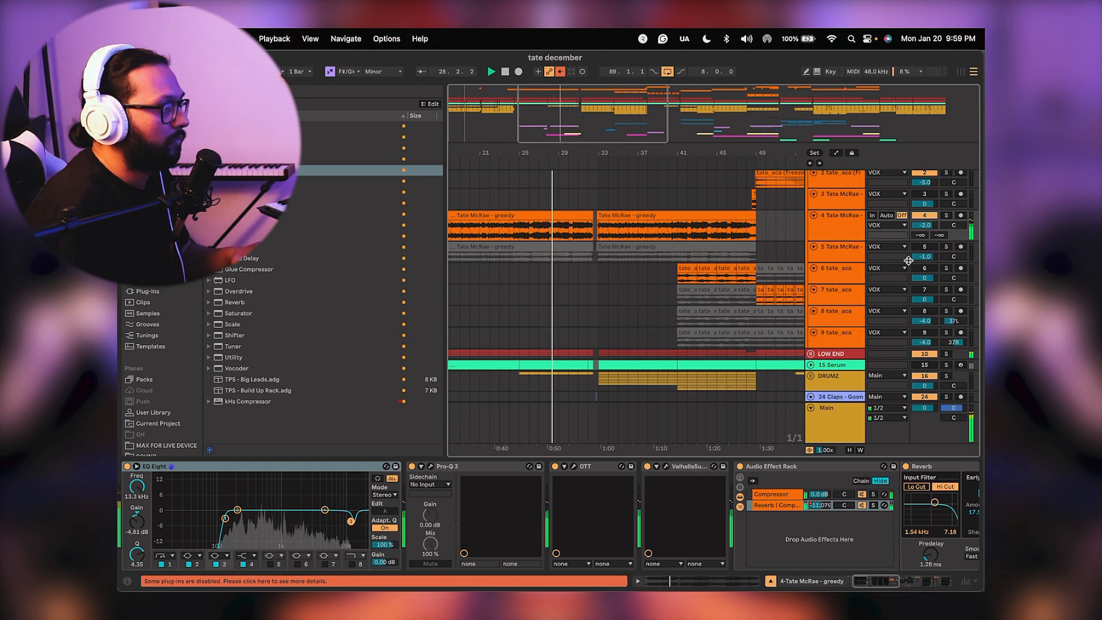
left_click_drag(622, 336, 625, 236)
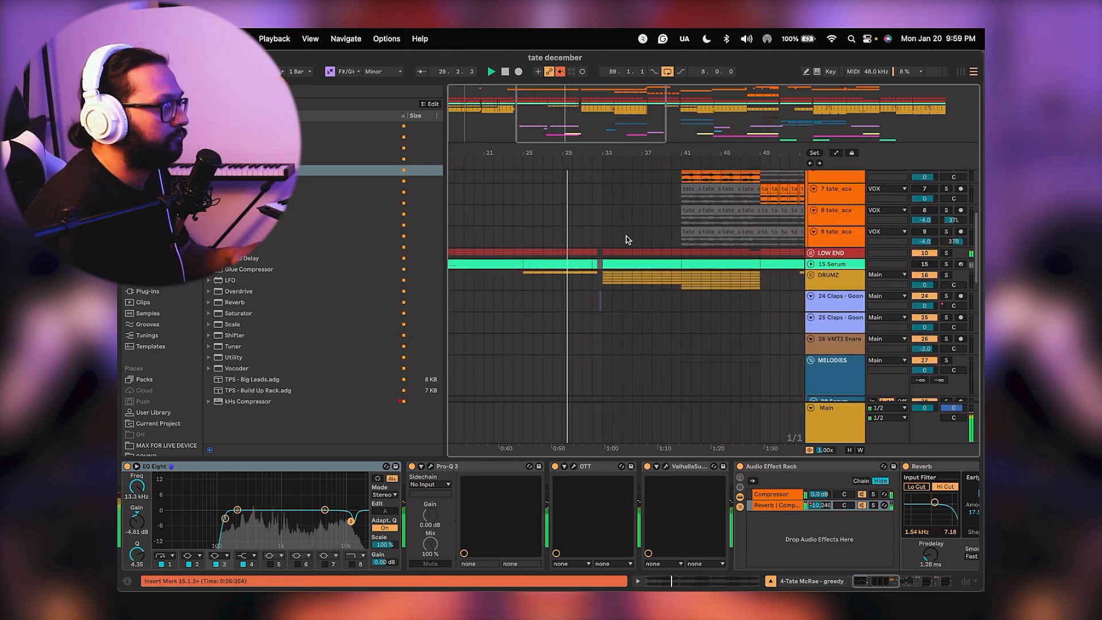
left_click_drag(611, 150, 658, 218)
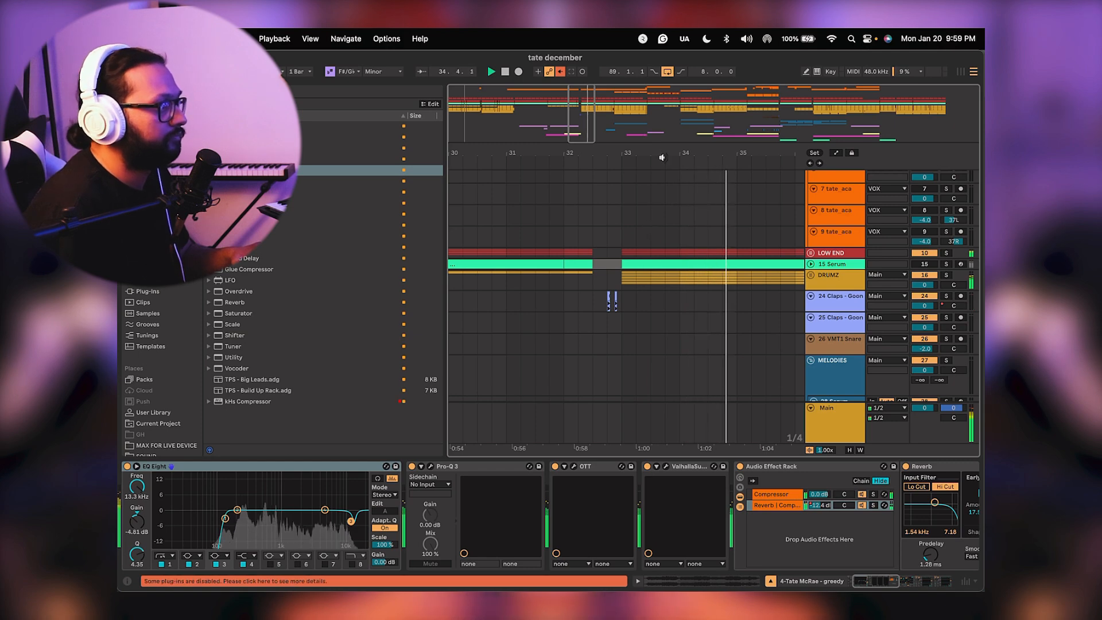
left_click_drag(663, 152, 664, 92)
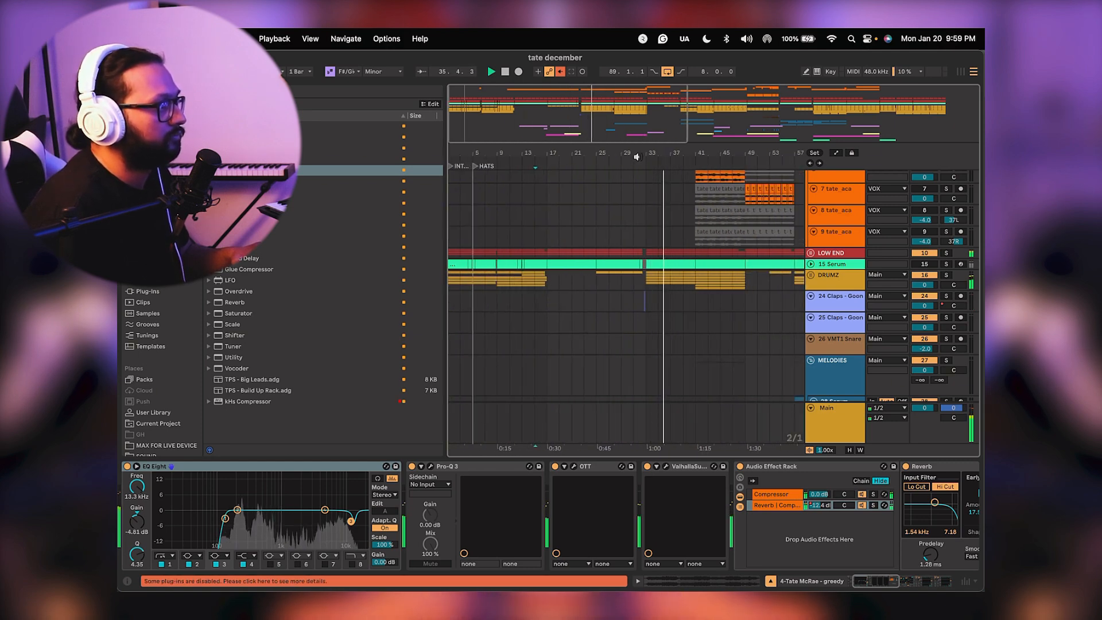
left_click_drag(636, 156, 595, 156)
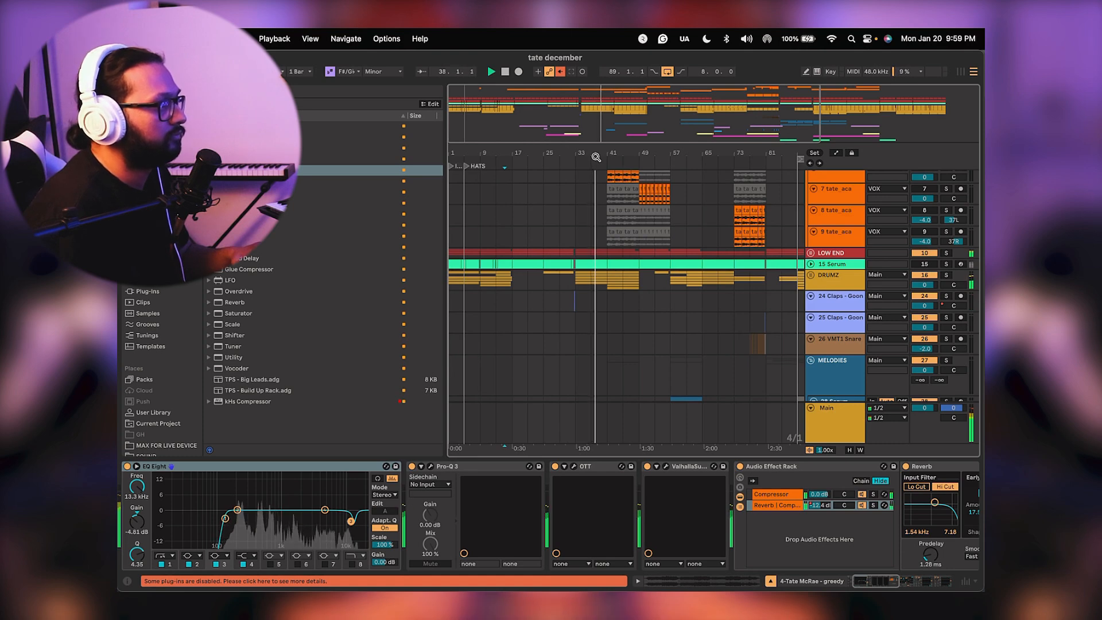
Look at the lead vocal's output routing options, keep VOX, and audition the vocals and melodies up to bar 49.
scroll(588, 199, "up", 5)
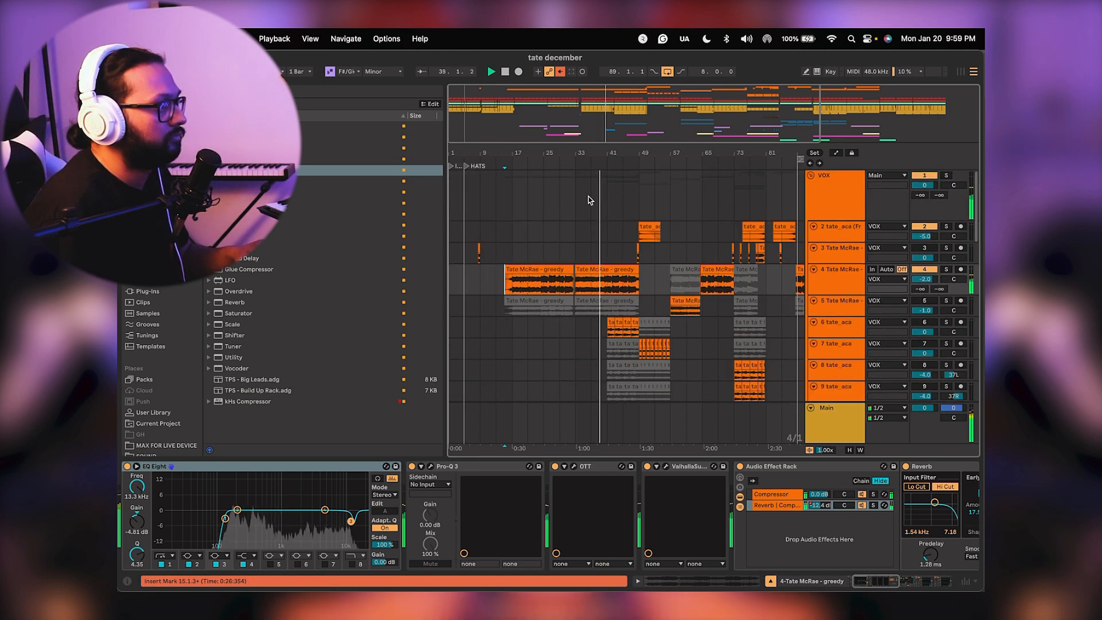
left_click(888, 280)
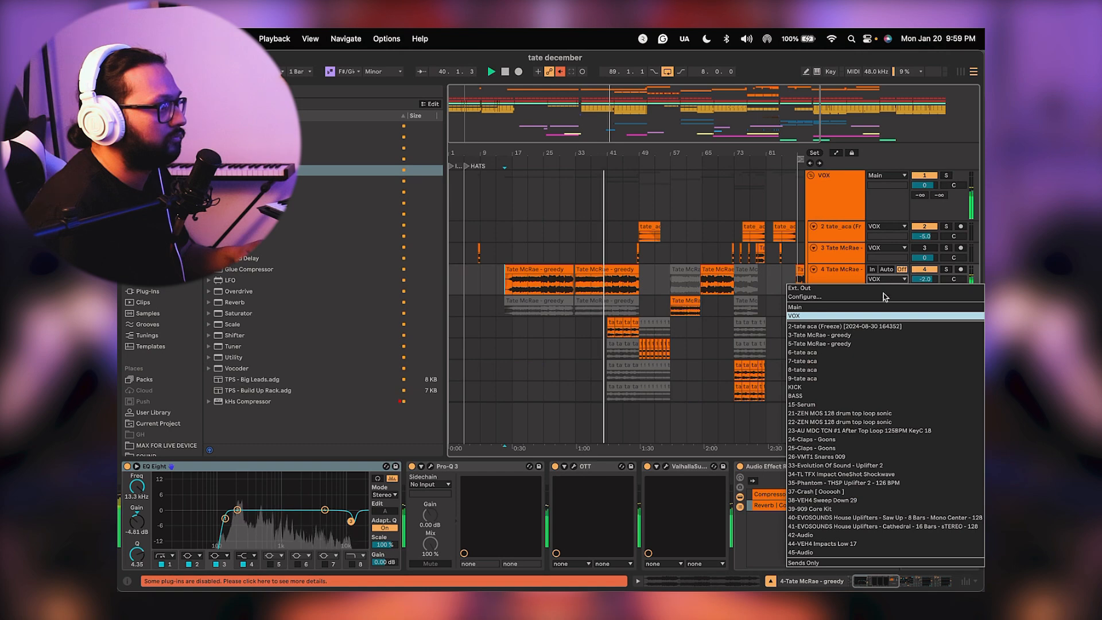
left_click(829, 277)
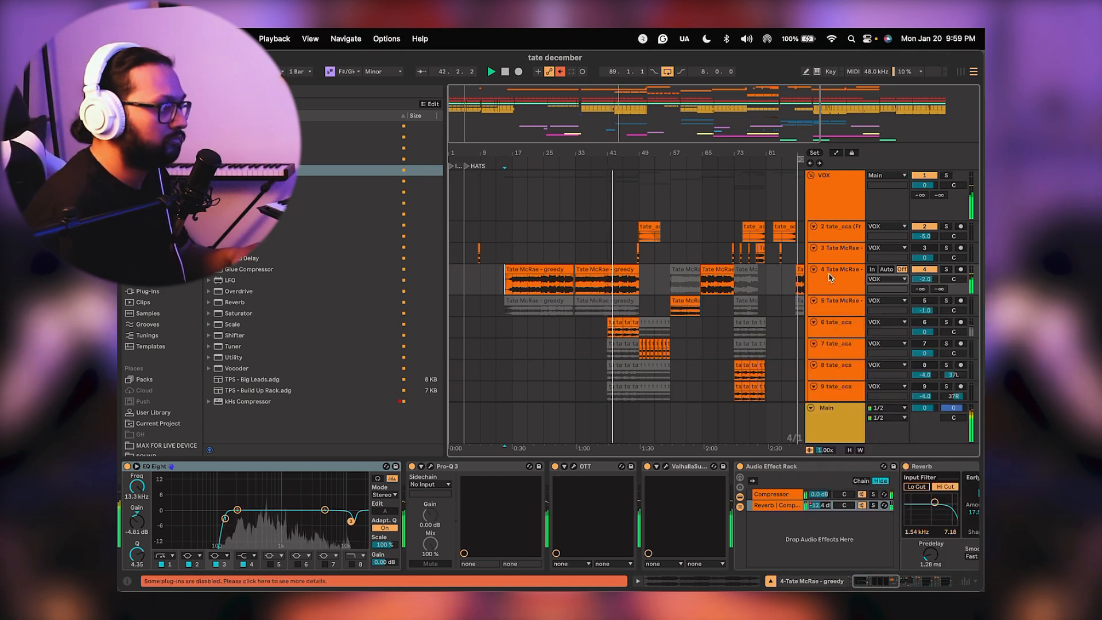
scroll(647, 323, "down", 5)
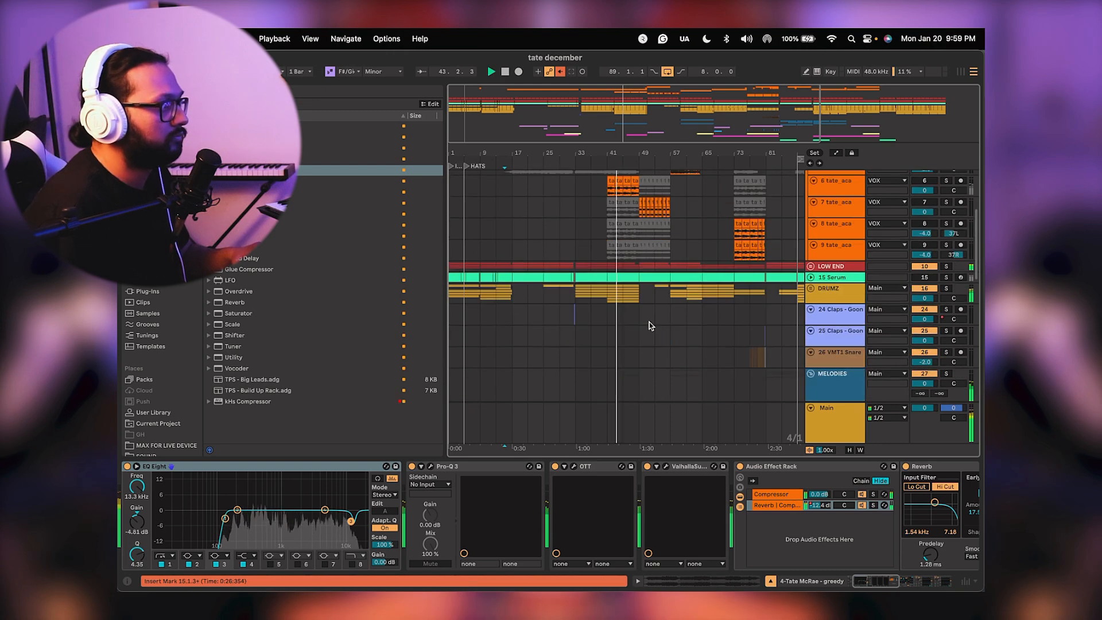
scroll(647, 323, "up", 3)
scroll(648, 322, "up", 1)
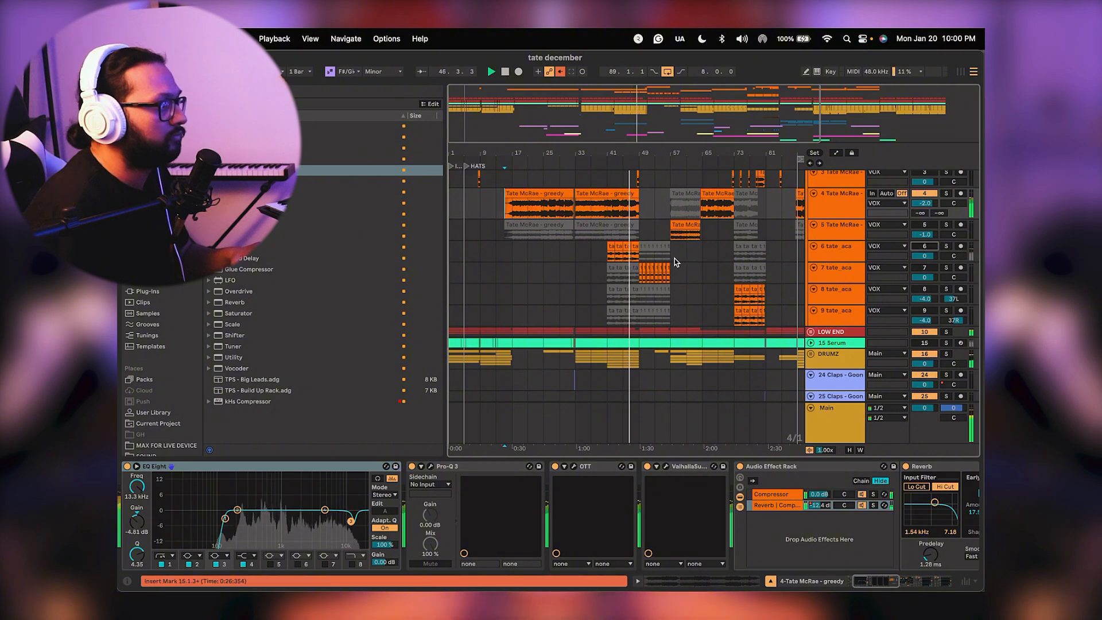
scroll(671, 258, "down", 5)
scroll(668, 257, "up", 7)
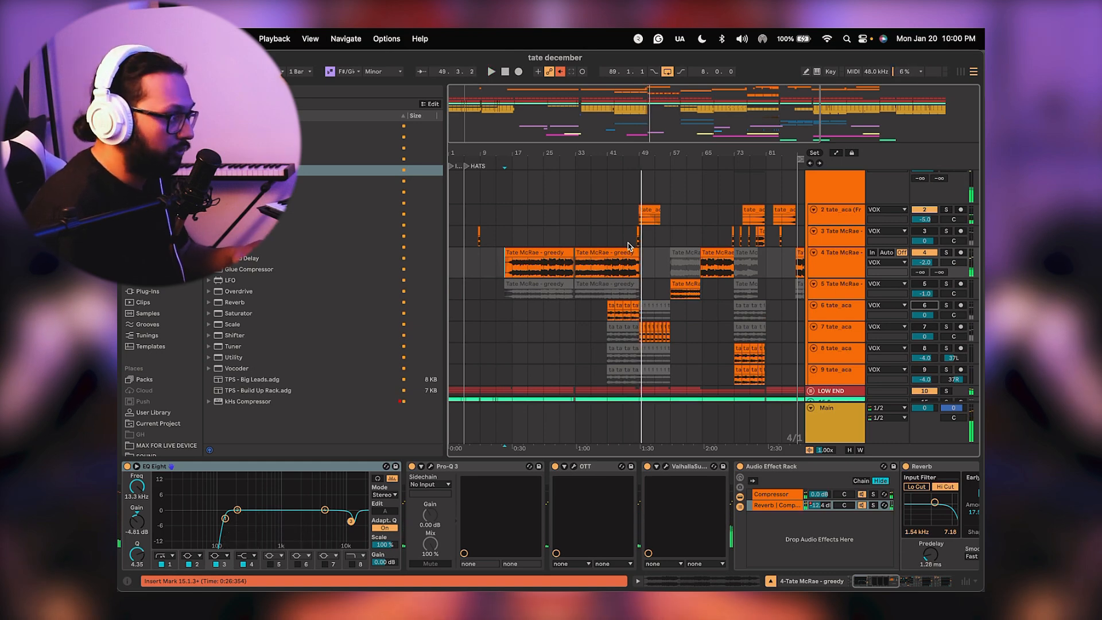
Review the vocal, melody and effect tracks across the full song length, checking the uplifters, sweeps and impacts around each section.
scroll(574, 241, "down", 5)
scroll(600, 185, "right", 3)
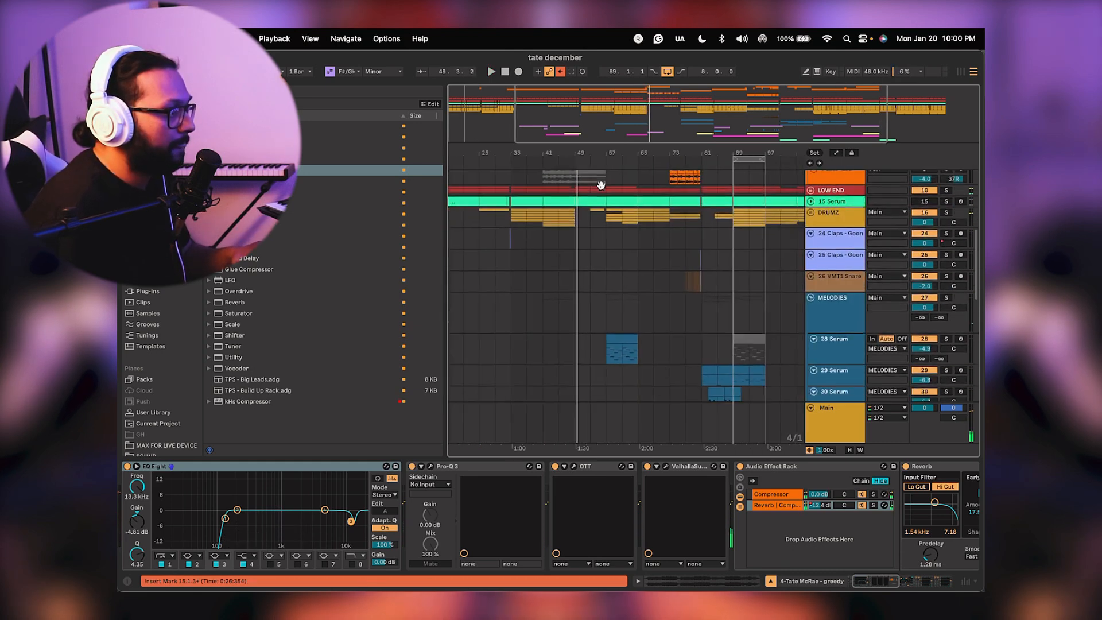
scroll(600, 185, "down", 8)
scroll(633, 240, "left", 3)
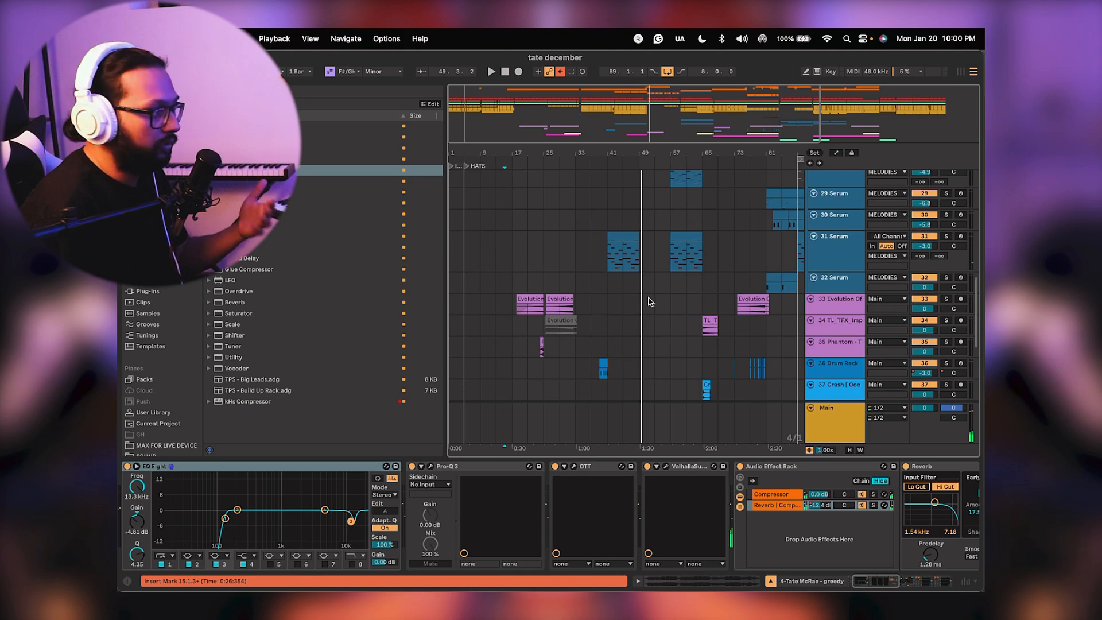
scroll(648, 301, "up", 10)
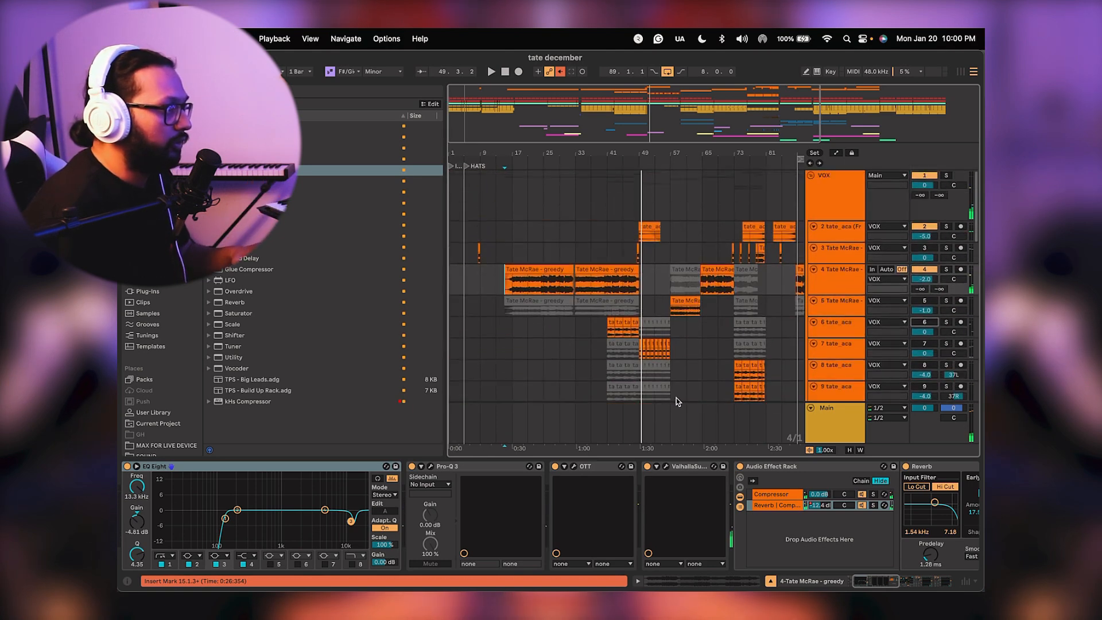
left_click_drag(651, 152, 651, 123)
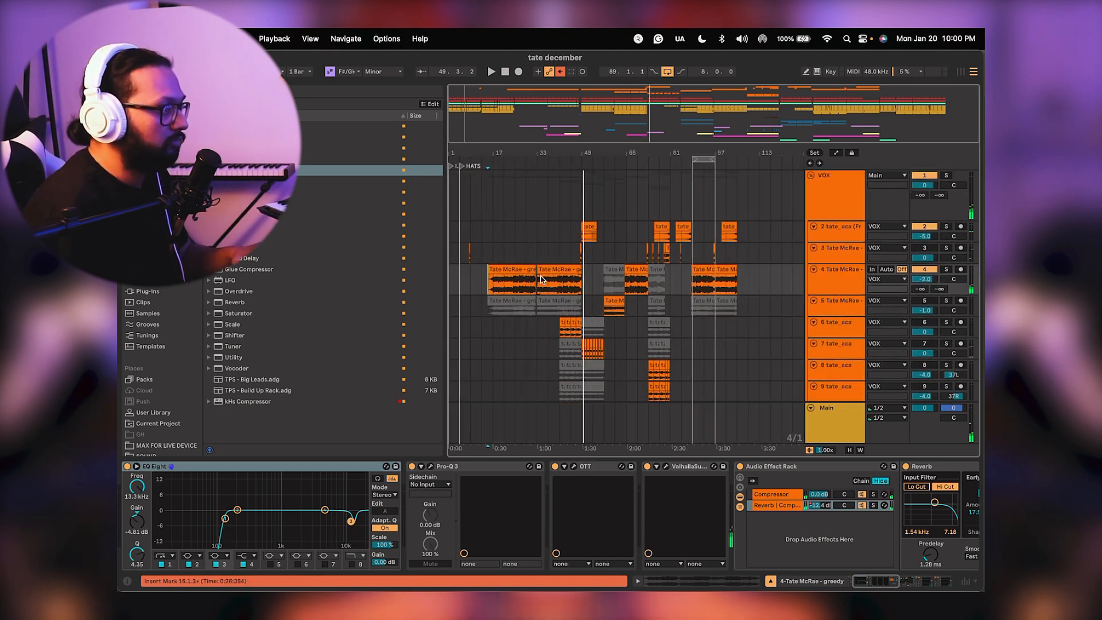
scroll(541, 280, "down", 6)
scroll(542, 280, "up", 2)
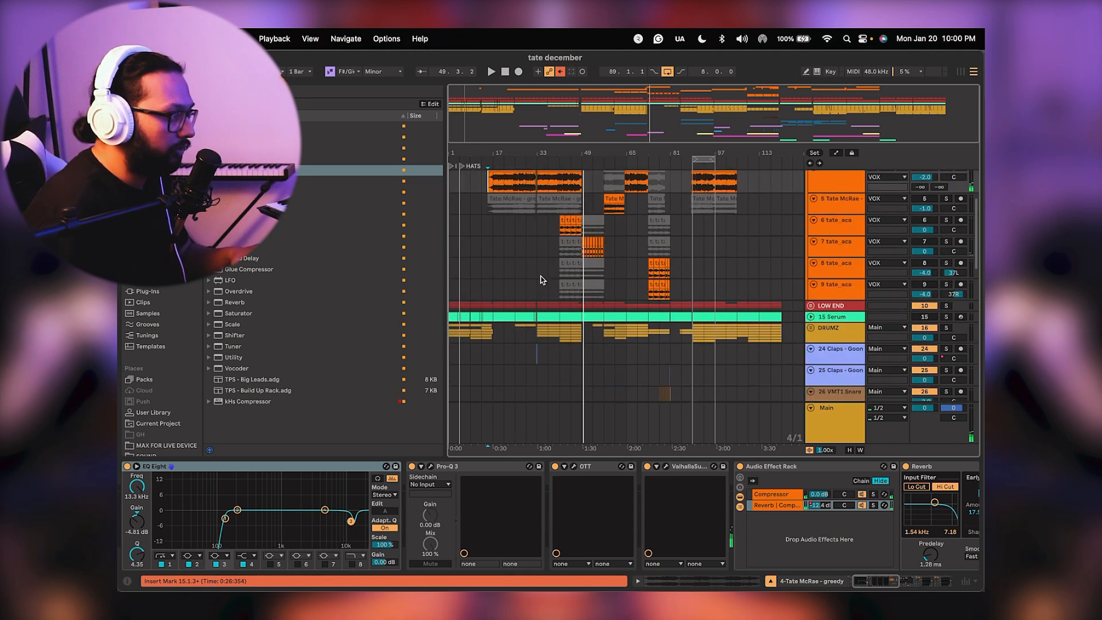
left_click_drag(465, 149, 462, 121)
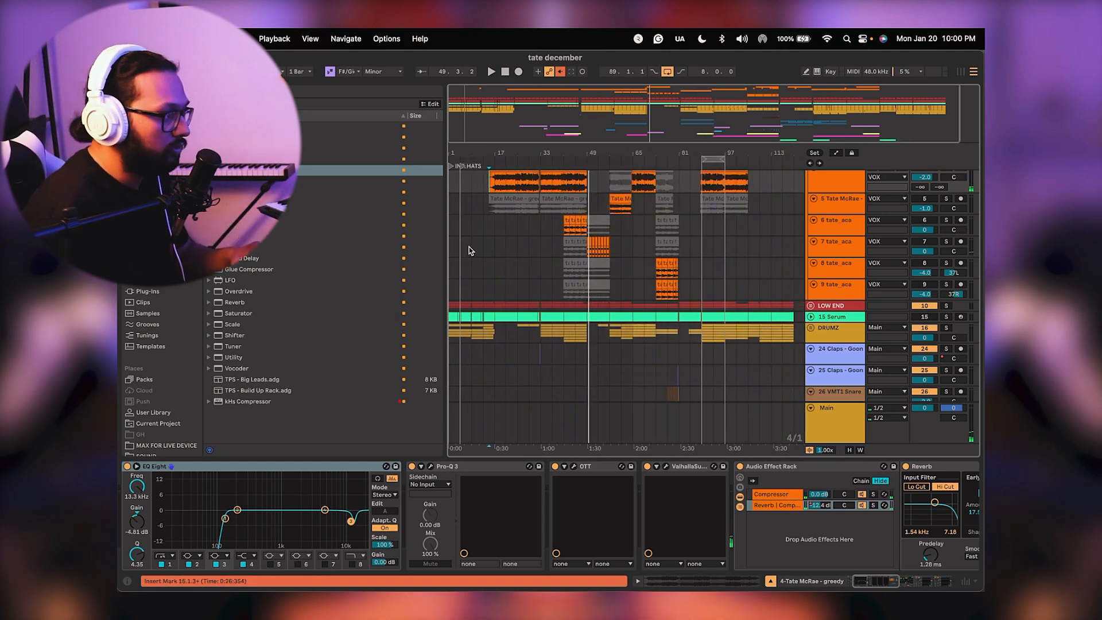
scroll(469, 248, "down", 15)
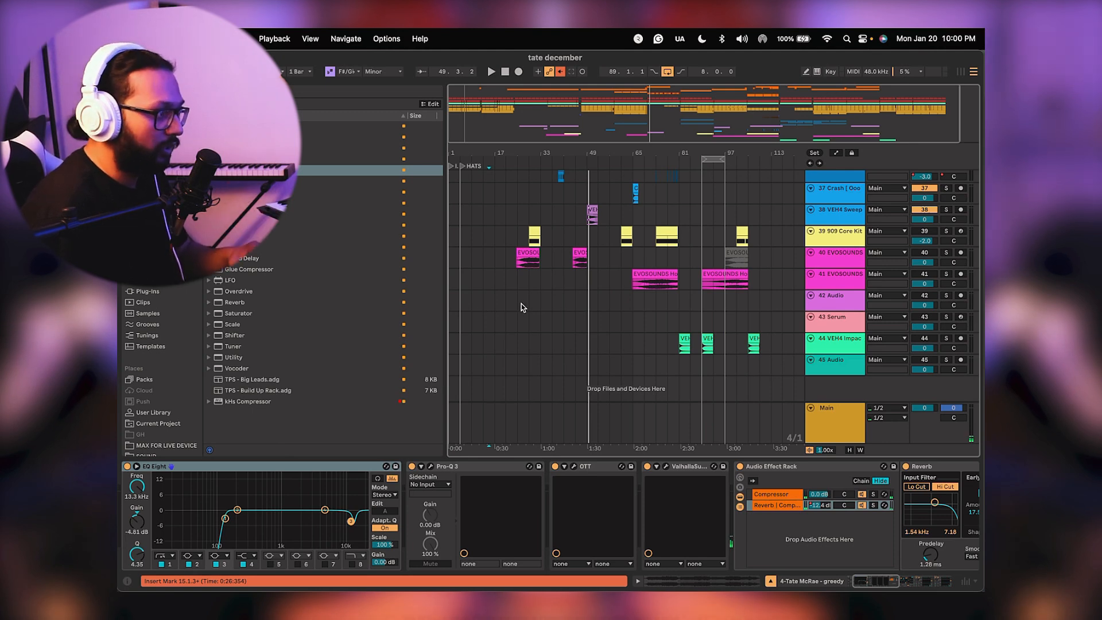
scroll(526, 301, "up", 15)
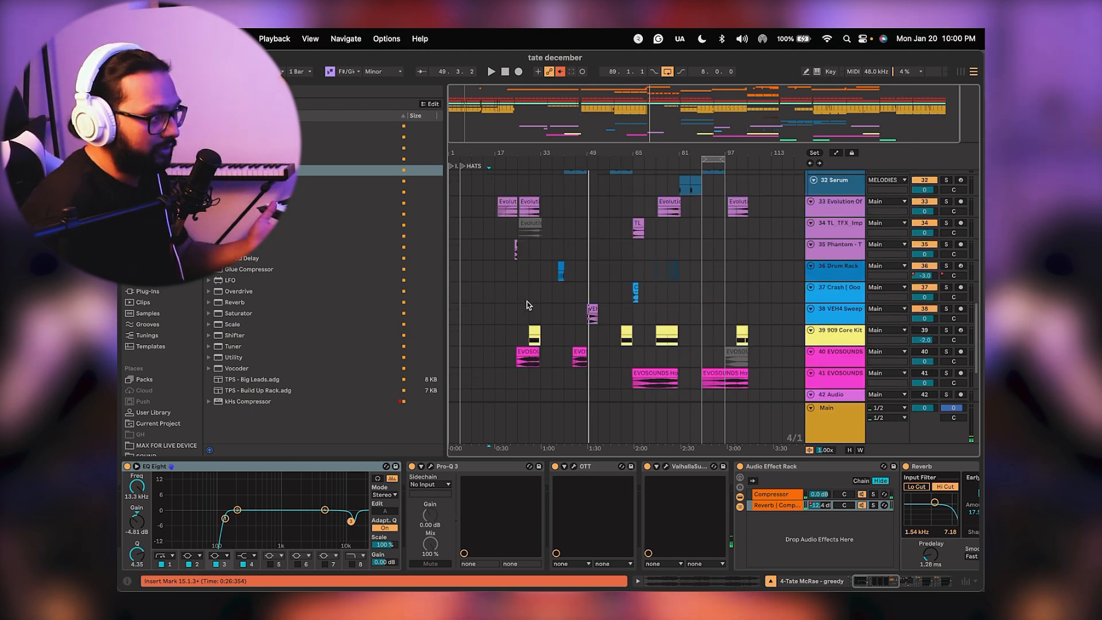
Return to the start of the arrangement and play the intro from bar 1.
scroll(780, 208, "up", 3)
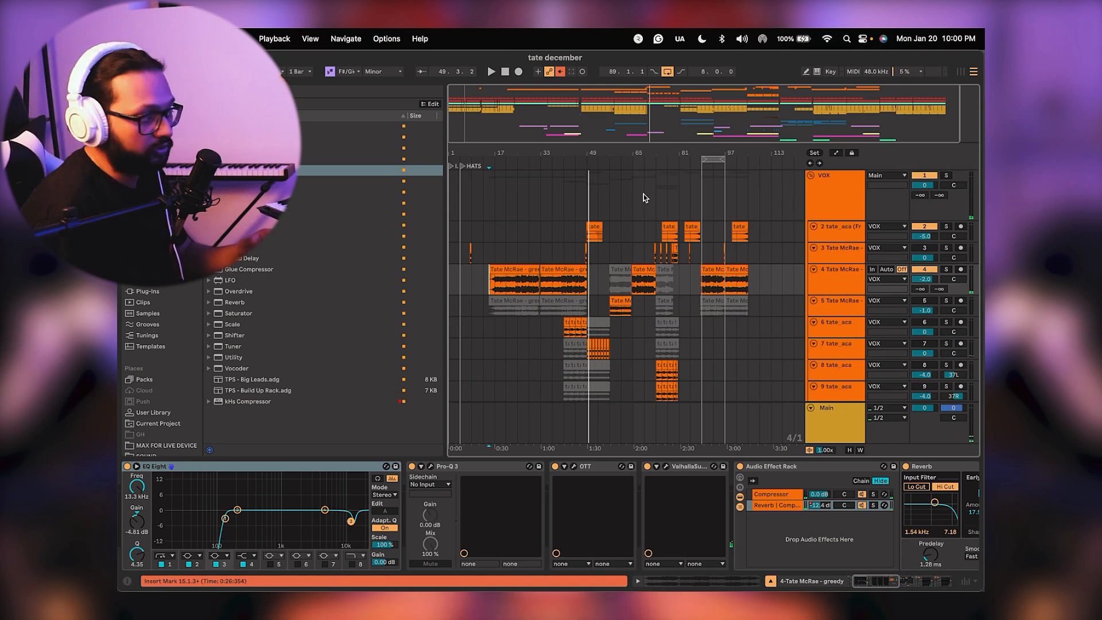
left_click_drag(458, 155, 457, 189)
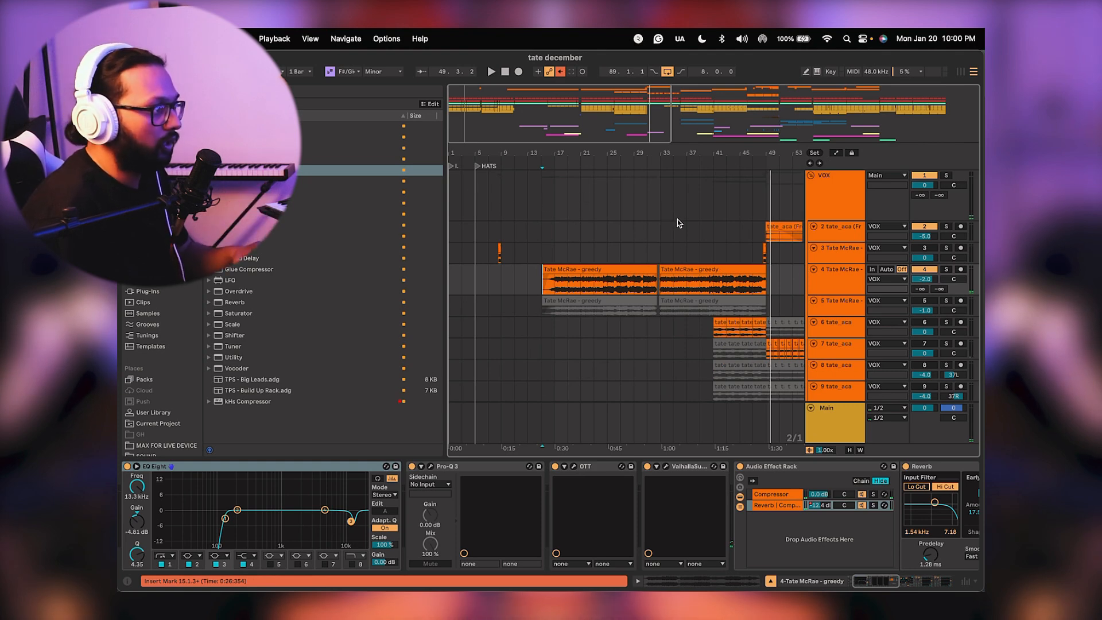
left_click_drag(681, 157, 546, 155)
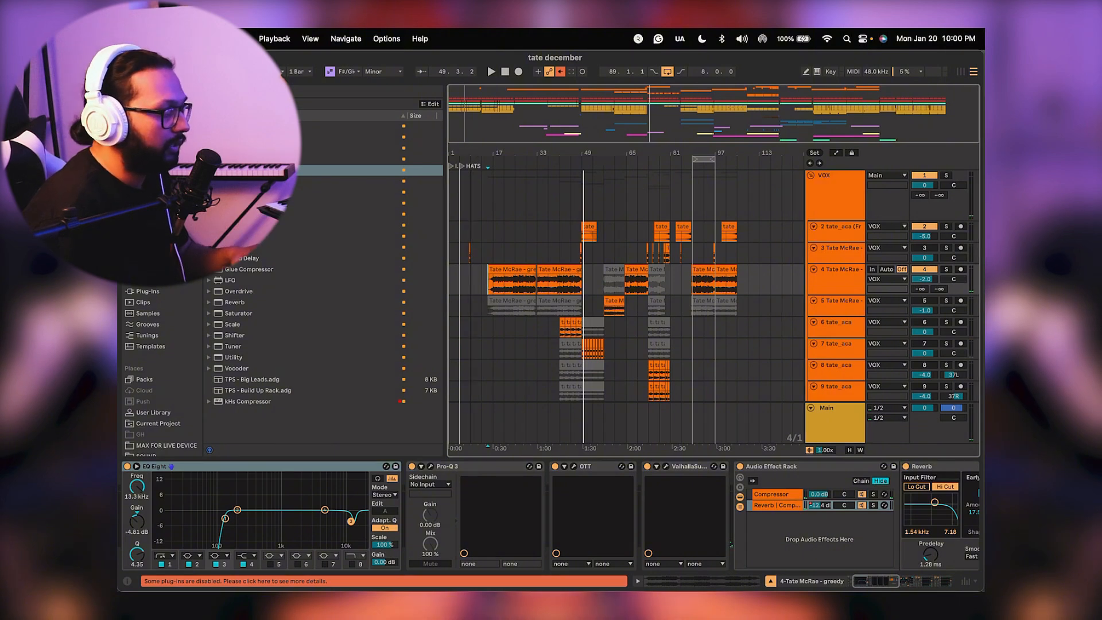
left_click_drag(465, 152, 465, 146)
scroll(526, 250, "down", 10)
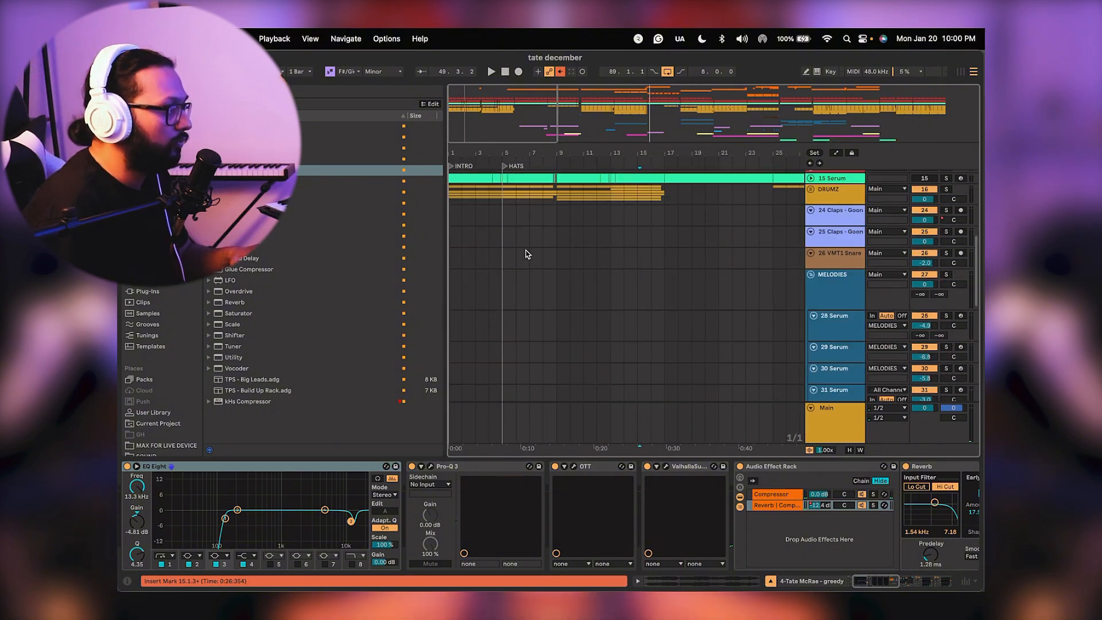
left_click(452, 225)
key("space")
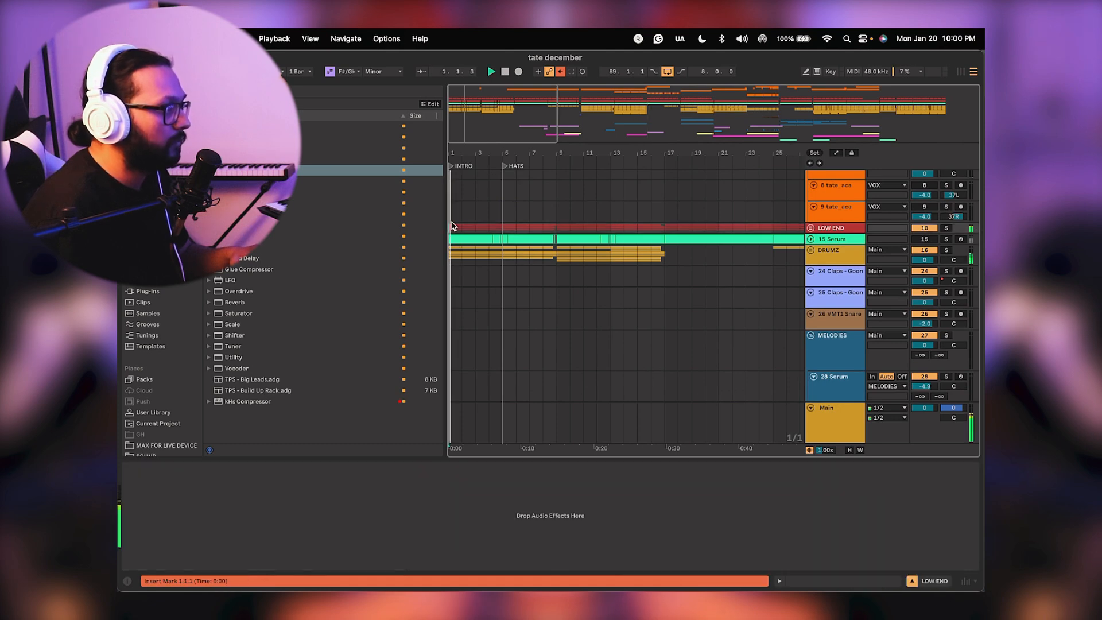
left_click_drag(453, 152, 453, 159)
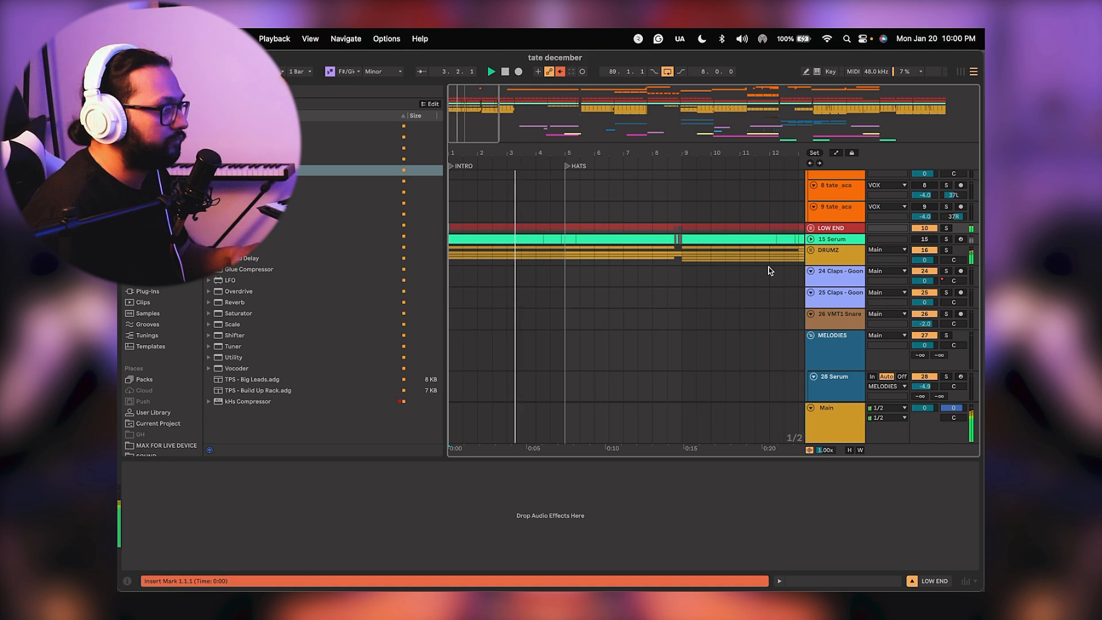
Expand the DRUMZ group and examine its hat, snare and drum loop clips across the intro.
left_click(821, 252)
left_click(810, 251)
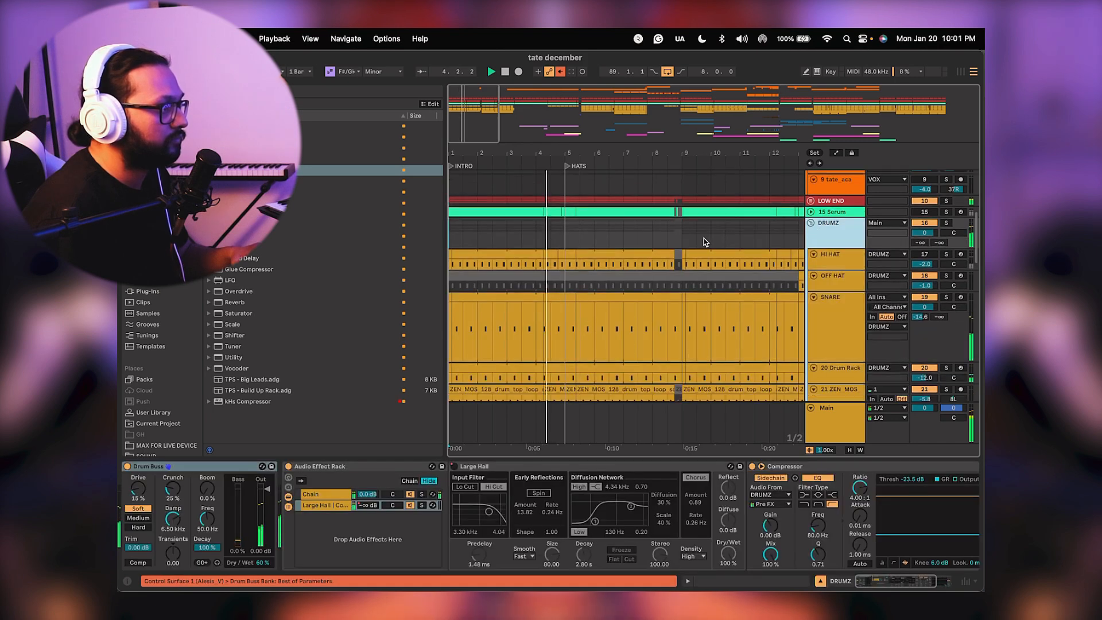
scroll(703, 238, "down", 3)
scroll(704, 238, "up", 2)
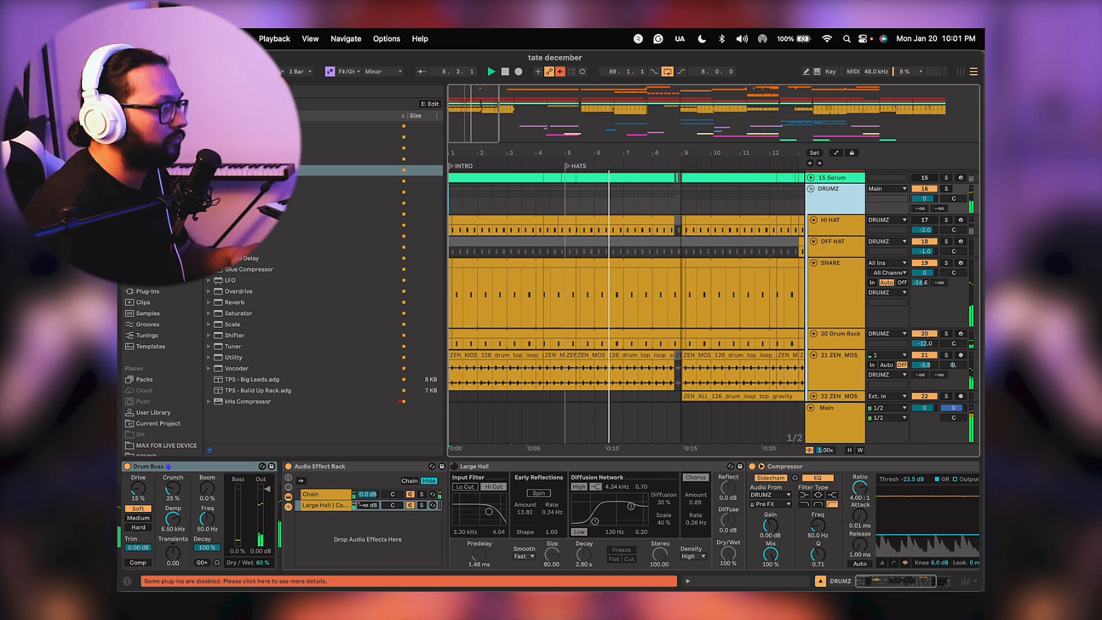
left_click_drag(686, 154, 687, 126)
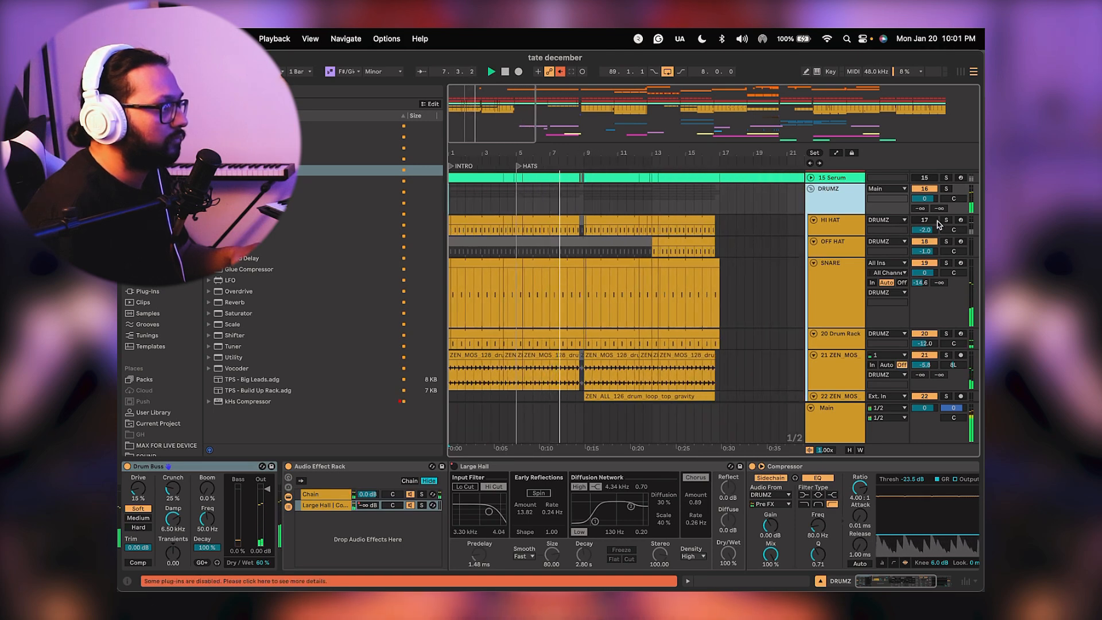
Deactivate the HI HAT clips from bar 1 to bar 9 and play the intro again.
left_click(455, 220)
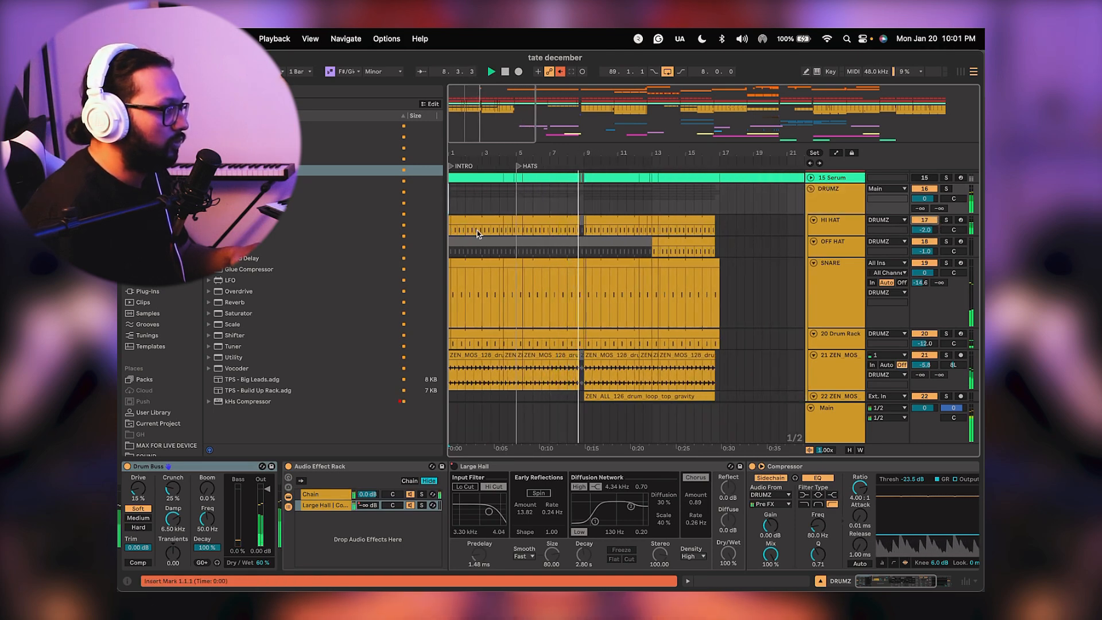
key("space")
left_click(464, 218)
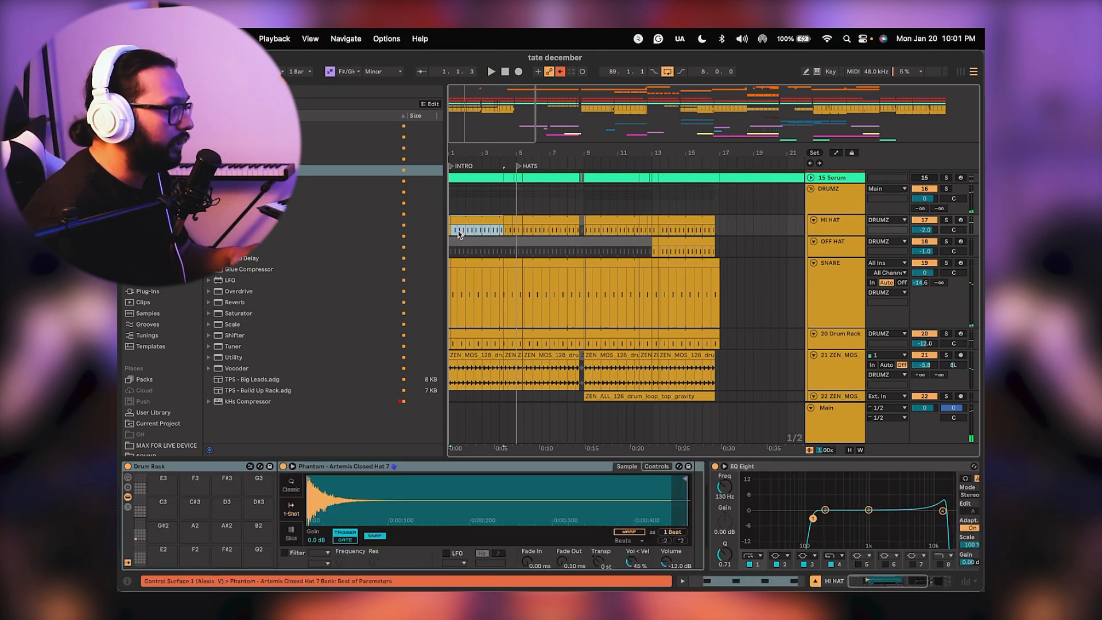
left_click_drag(575, 230, 583, 231)
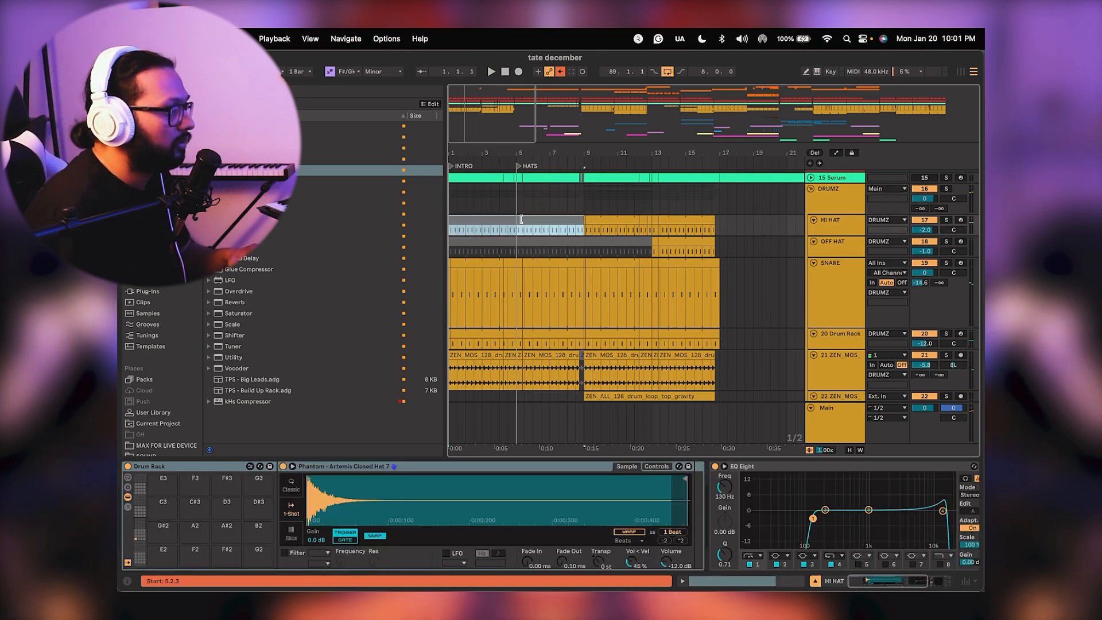
key("space")
Deactivate the track 21 ZEN_MOS drum top loop clips before bar 9 while auditioning the intro.
scroll(476, 287, "down", 1)
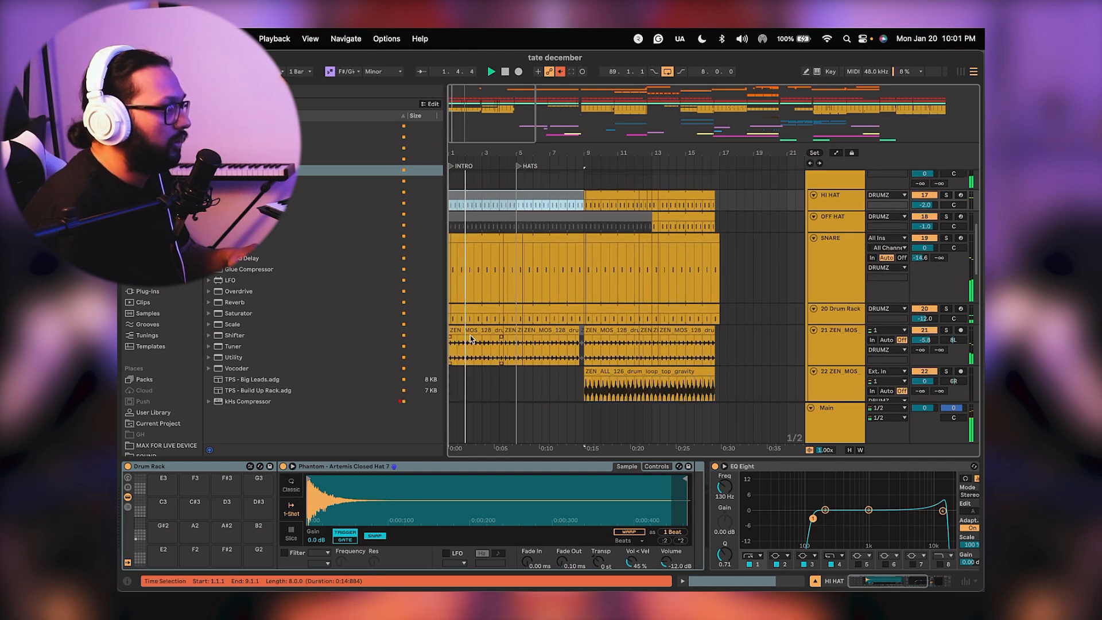
scroll(468, 336, "down", 1)
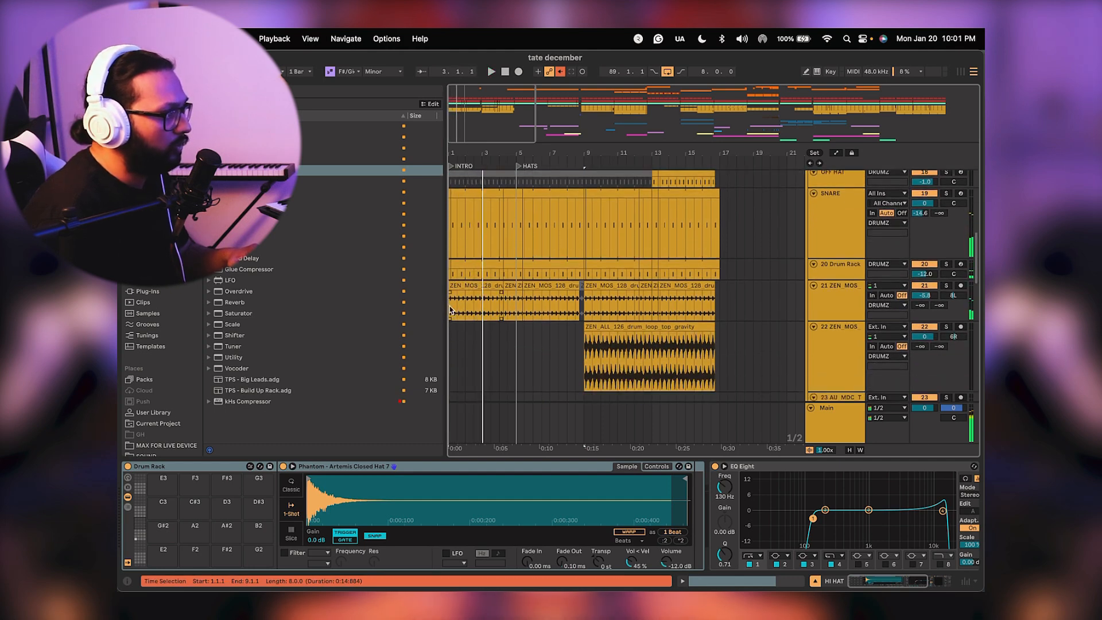
left_click_drag(451, 310, 522, 307)
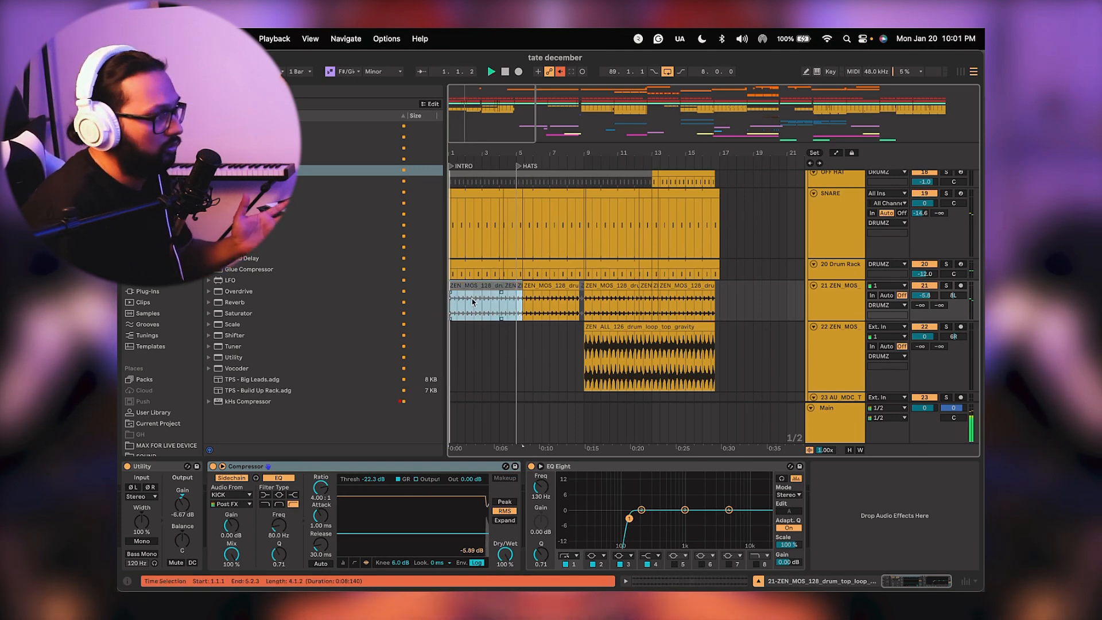
key("space")
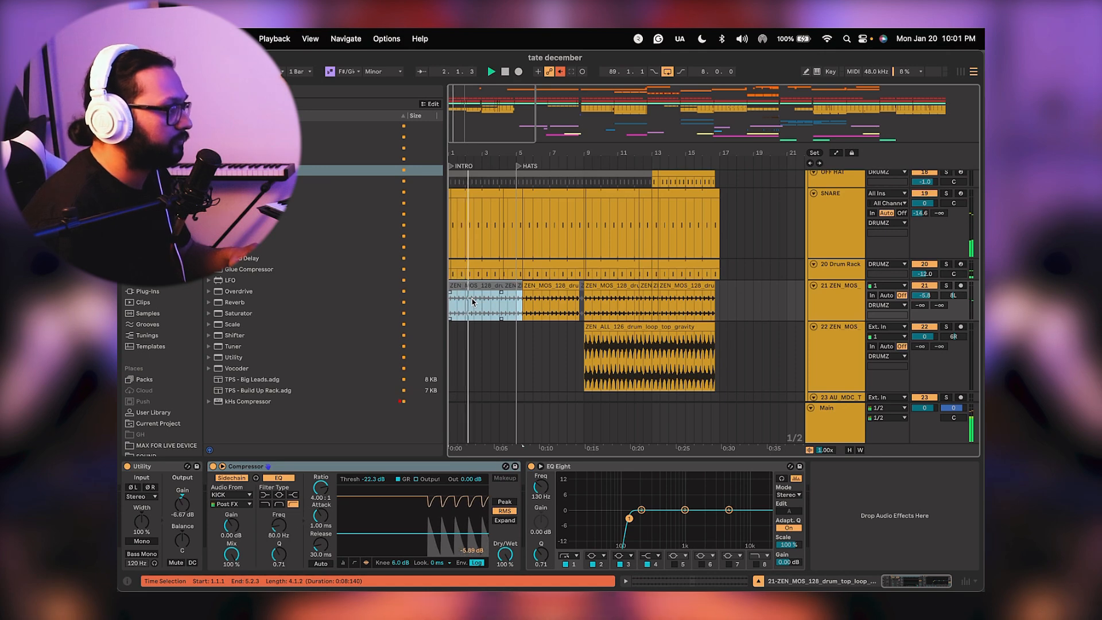
scroll(472, 303, "down", 15)
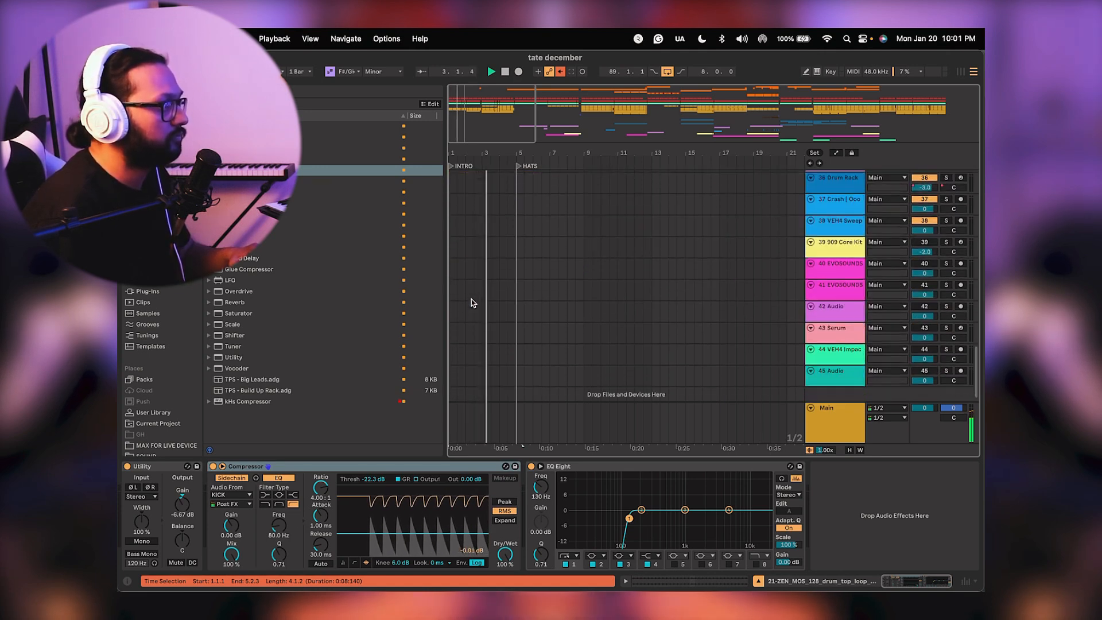
scroll(470, 299, "up", 15)
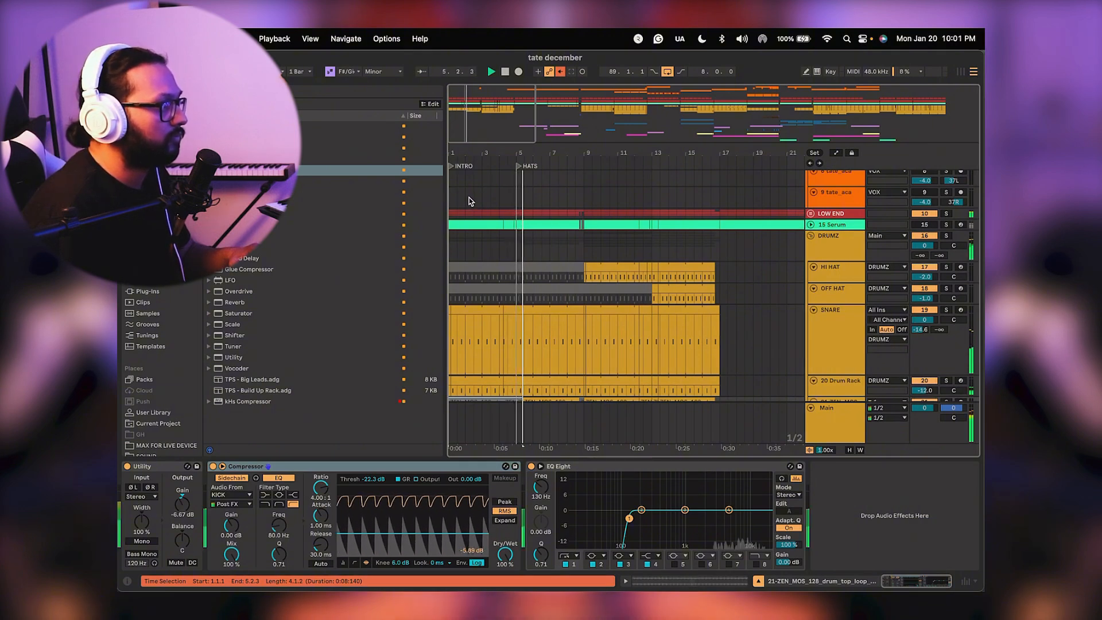
scroll(516, 247, "down", 3)
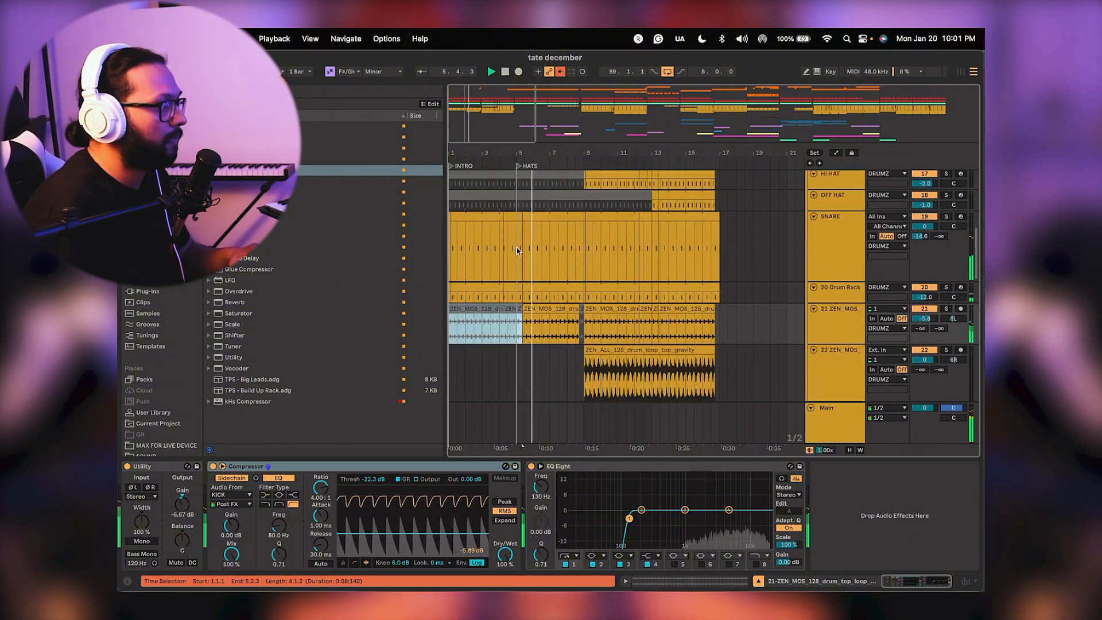
left_click(540, 310)
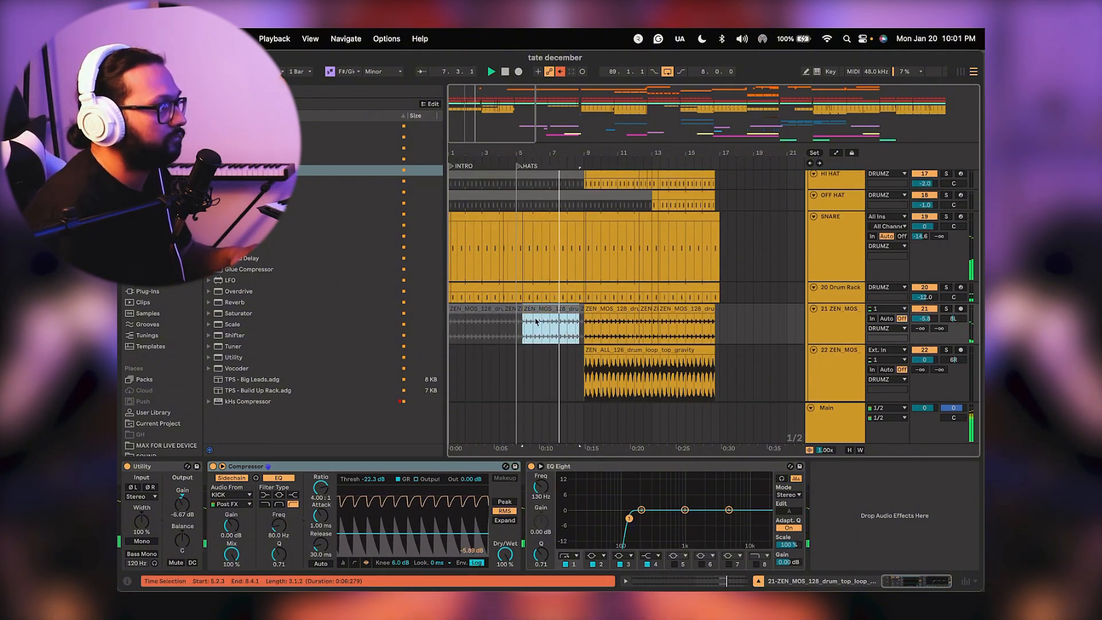
Audition the thinned intro through the bar 9 drum entry and on to bar 17, checking where each drum layer enters.
scroll(590, 225, "up", 5)
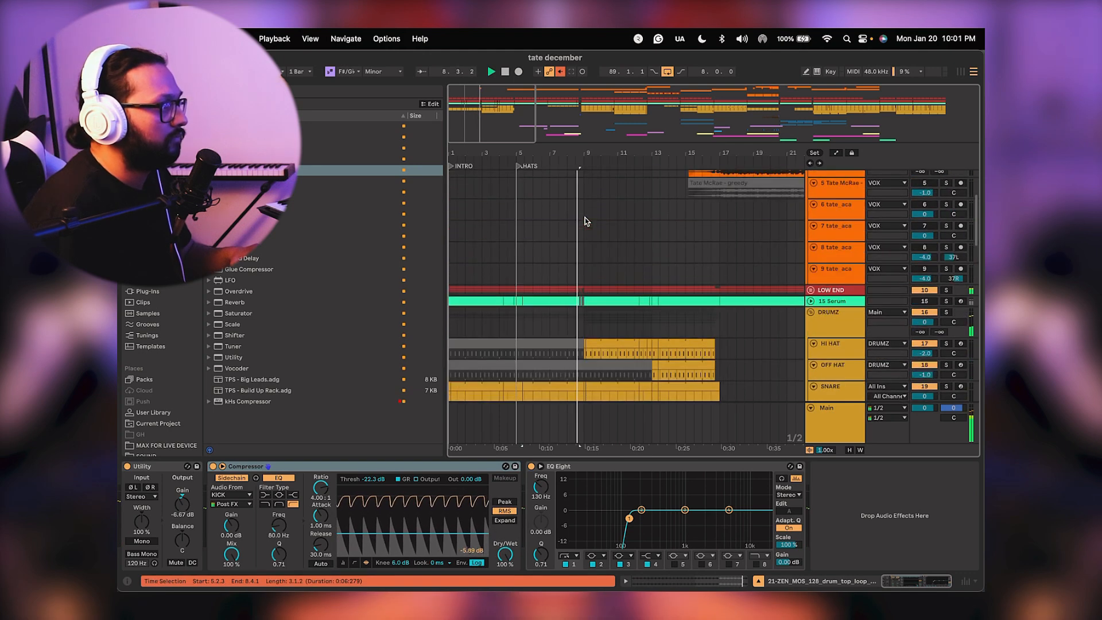
scroll(580, 218, "down", 5)
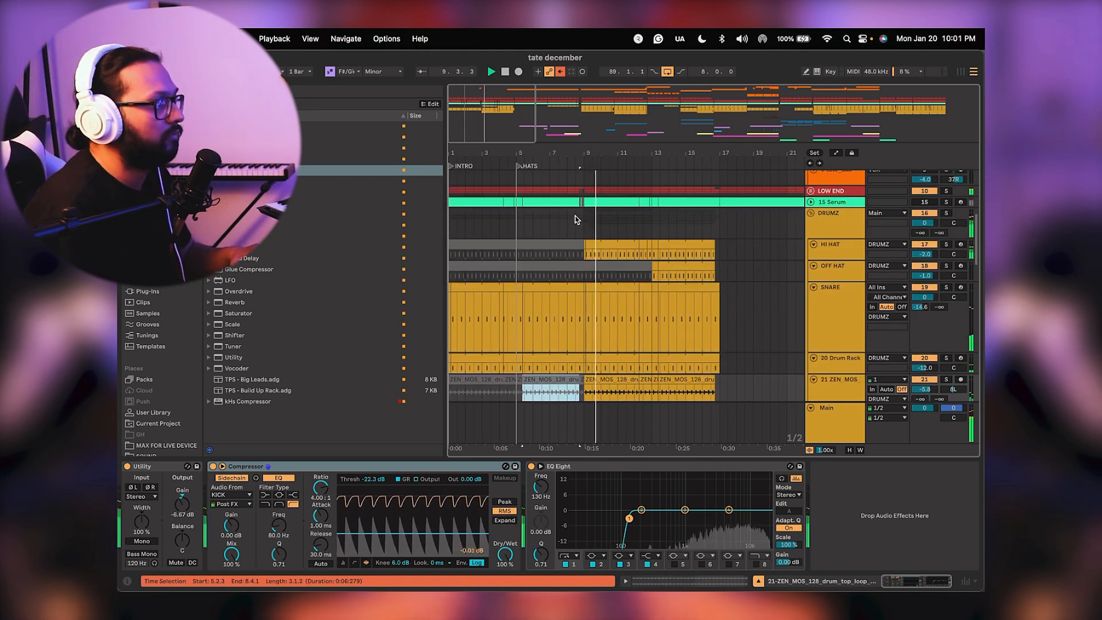
scroll(605, 271, "down", 2)
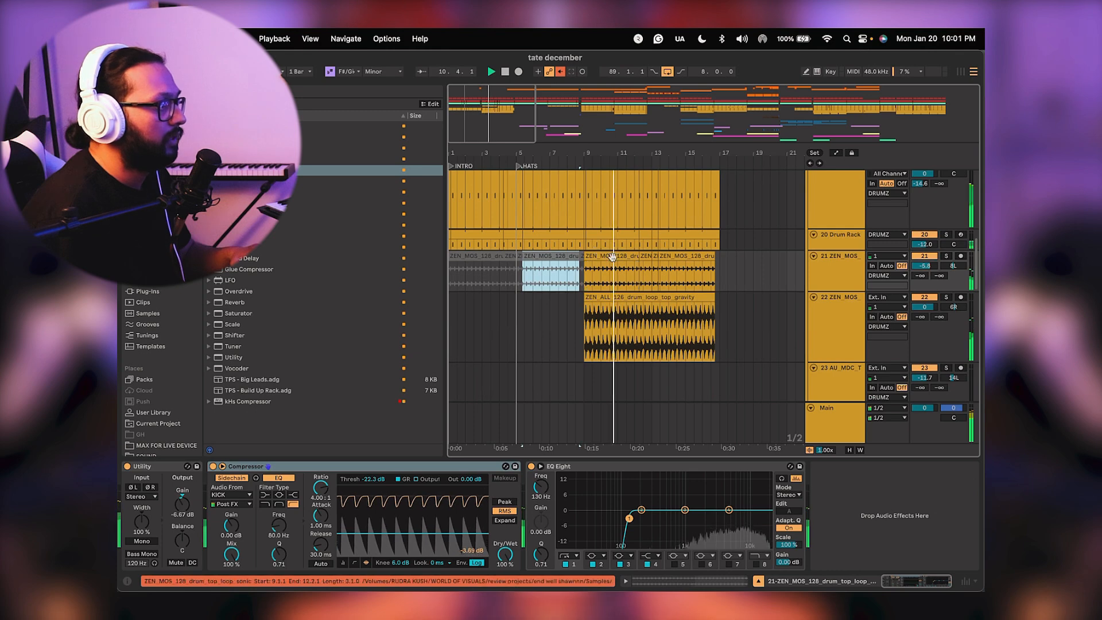
scroll(549, 289, "right", 3)
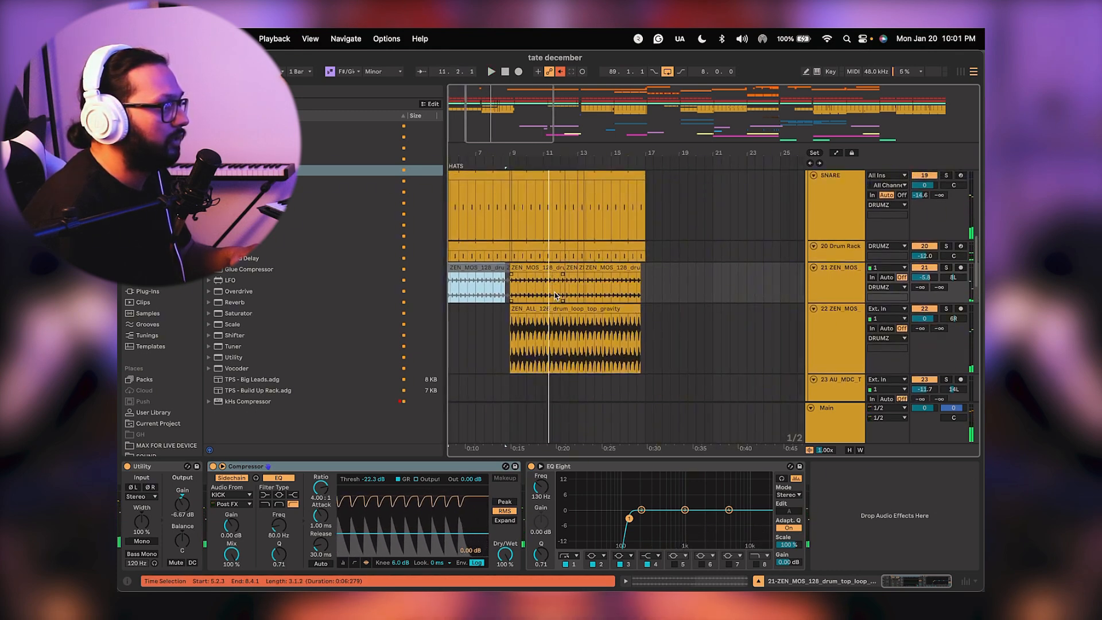
scroll(555, 292, "up", 7)
key("space")
left_click(539, 255)
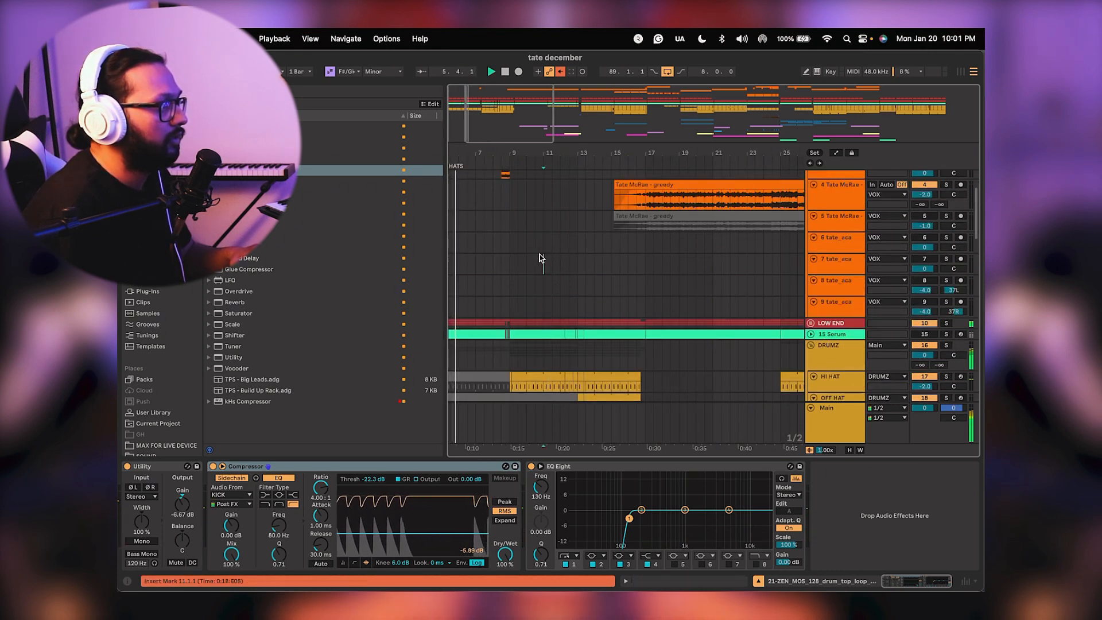
scroll(620, 224, "down", 5)
left_click(621, 222)
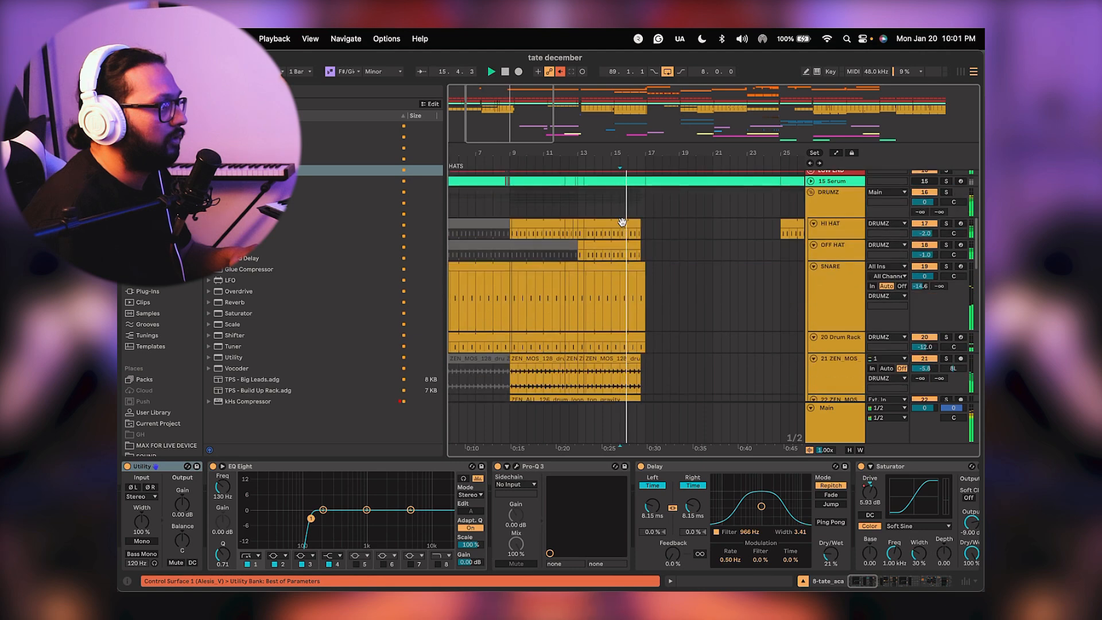
scroll(622, 222, "down", 1)
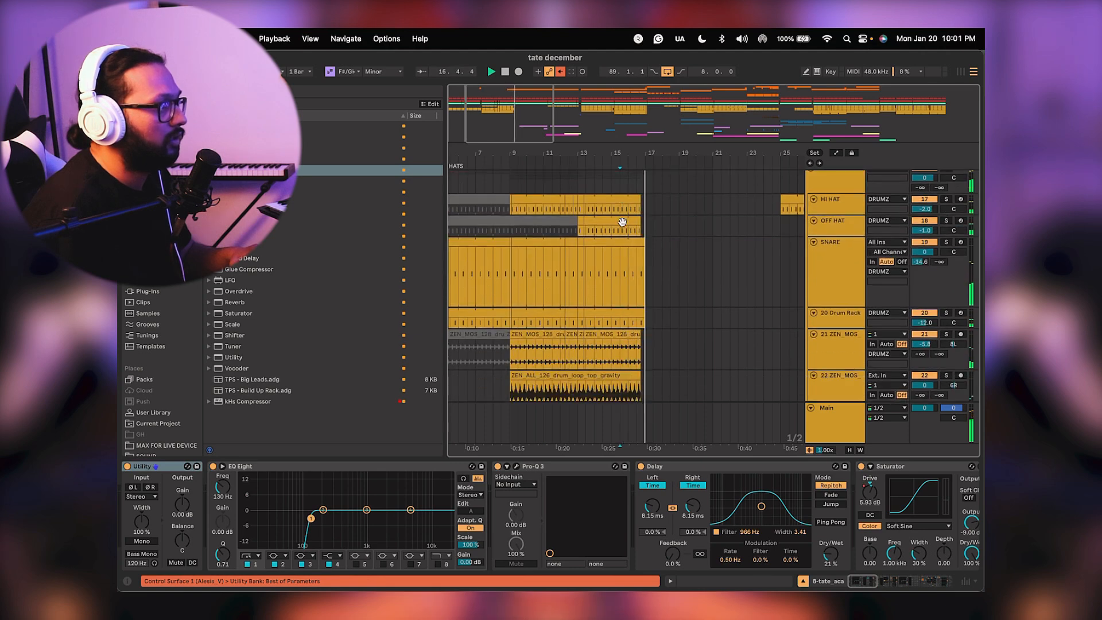
scroll(622, 222, "up", 1)
Play from bar 7 and briefly mute drum loop tracks 22 and 21 in turn to compare their contribution.
left_click(484, 288)
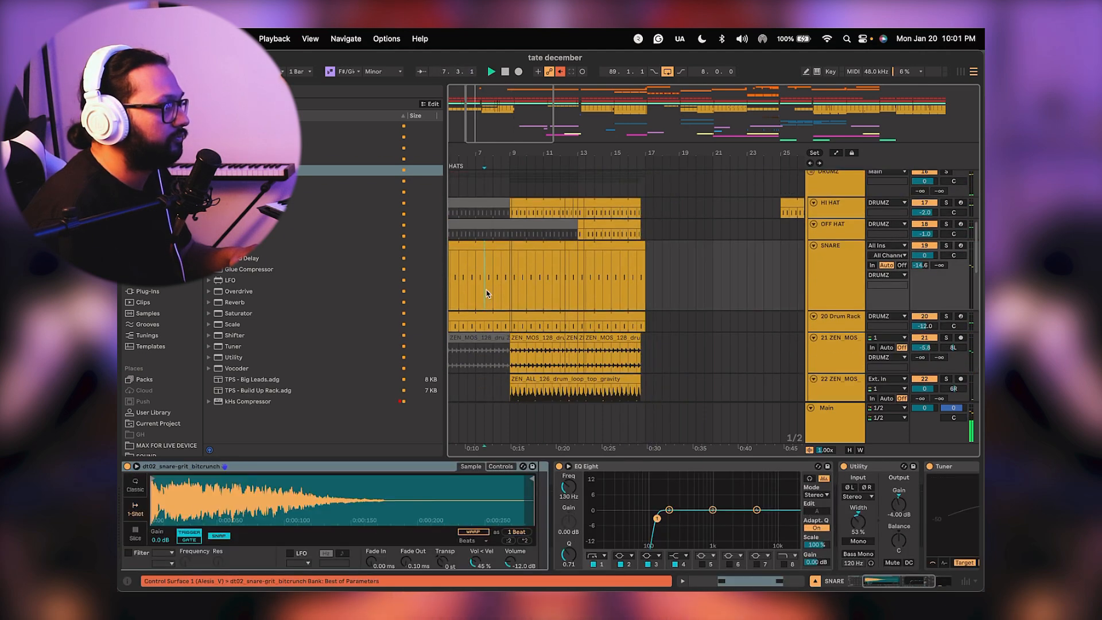
scroll(487, 287, "down", 5)
left_click_drag(501, 149, 502, 155)
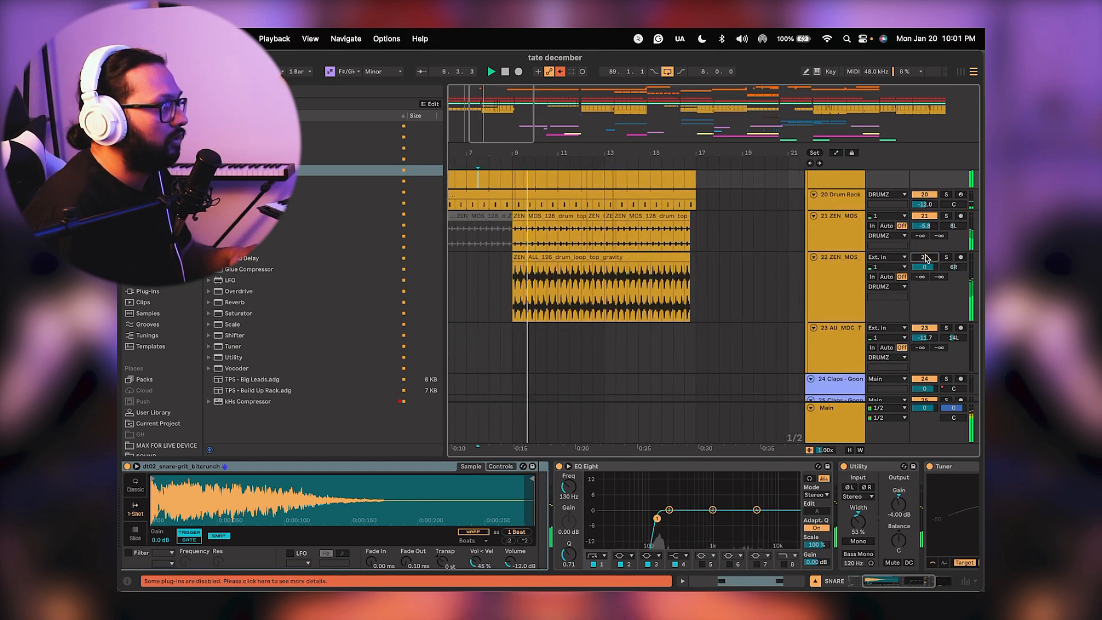
scroll(801, 277, "up", 1)
scroll(800, 276, "up", 2)
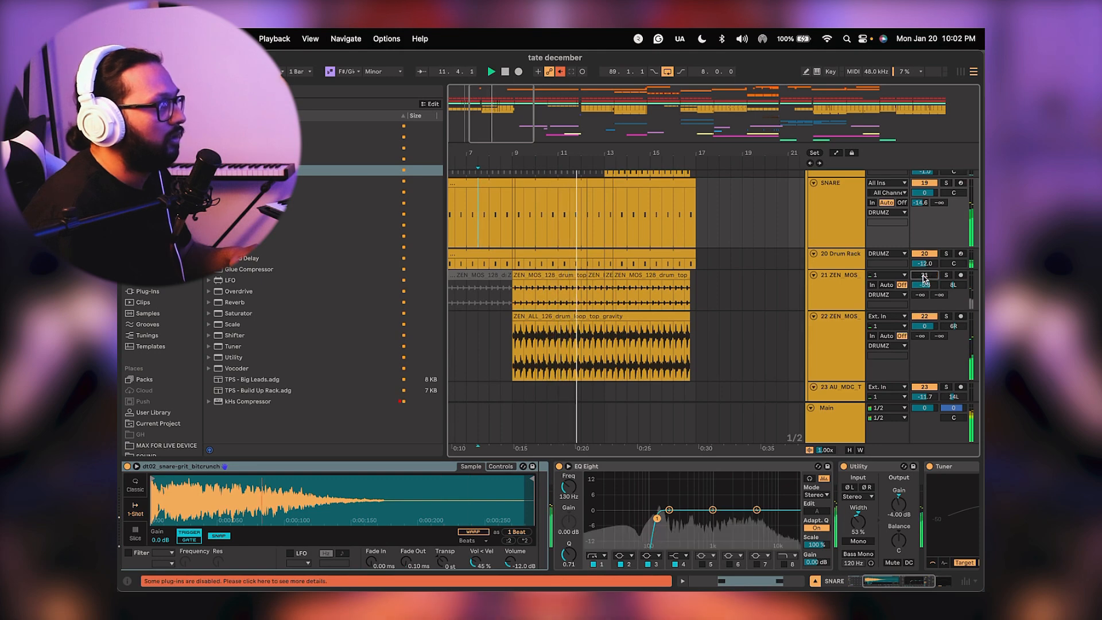
scroll(763, 293, "up", 2)
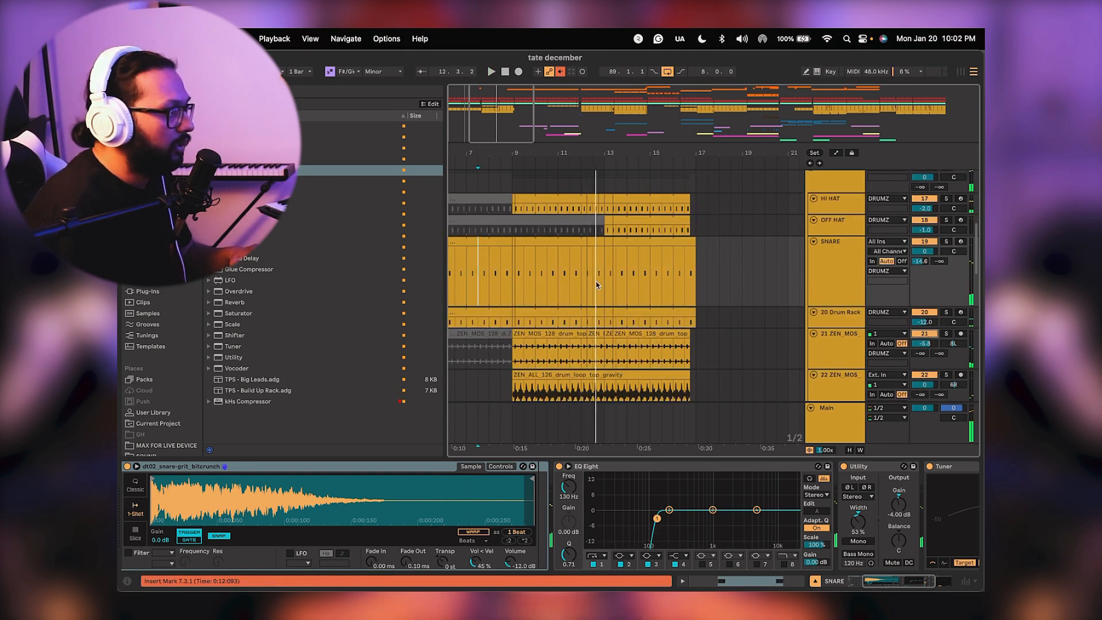
Play the intro from bar 1 and consolidate the SNARE clips from bar 1 to bar 17.
scroll(739, 268, "left", 5)
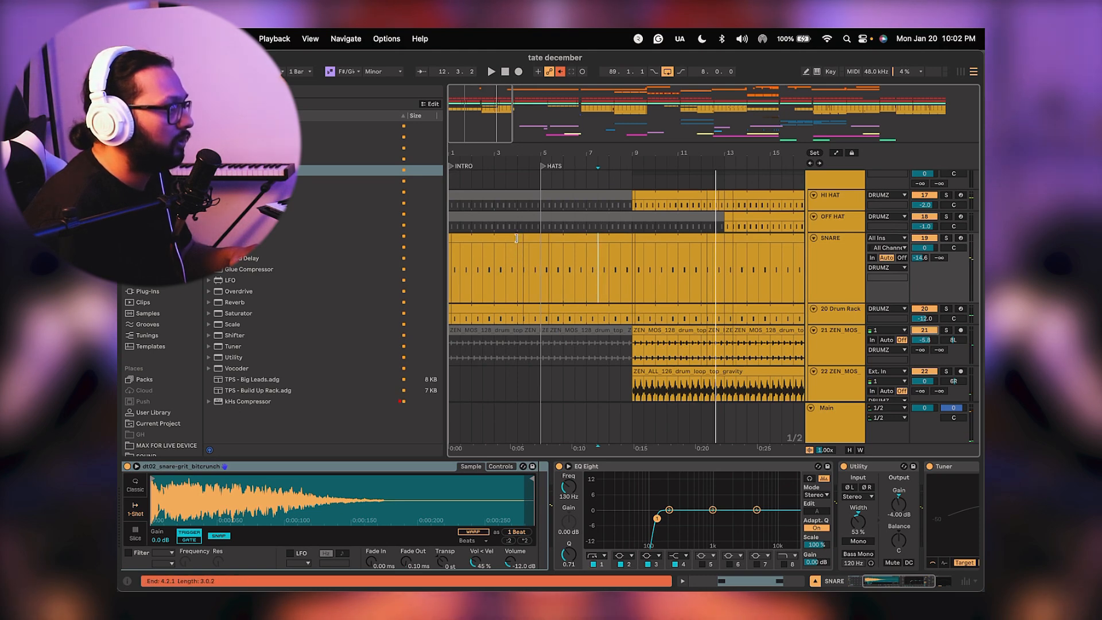
left_click_drag(452, 238, 544, 241)
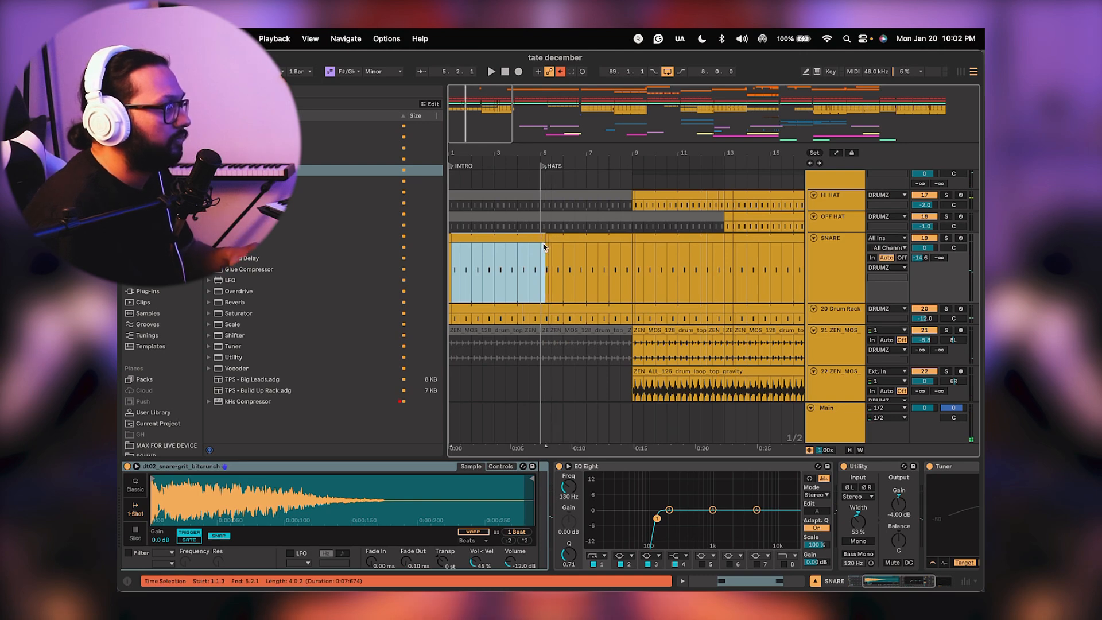
left_click(450, 268)
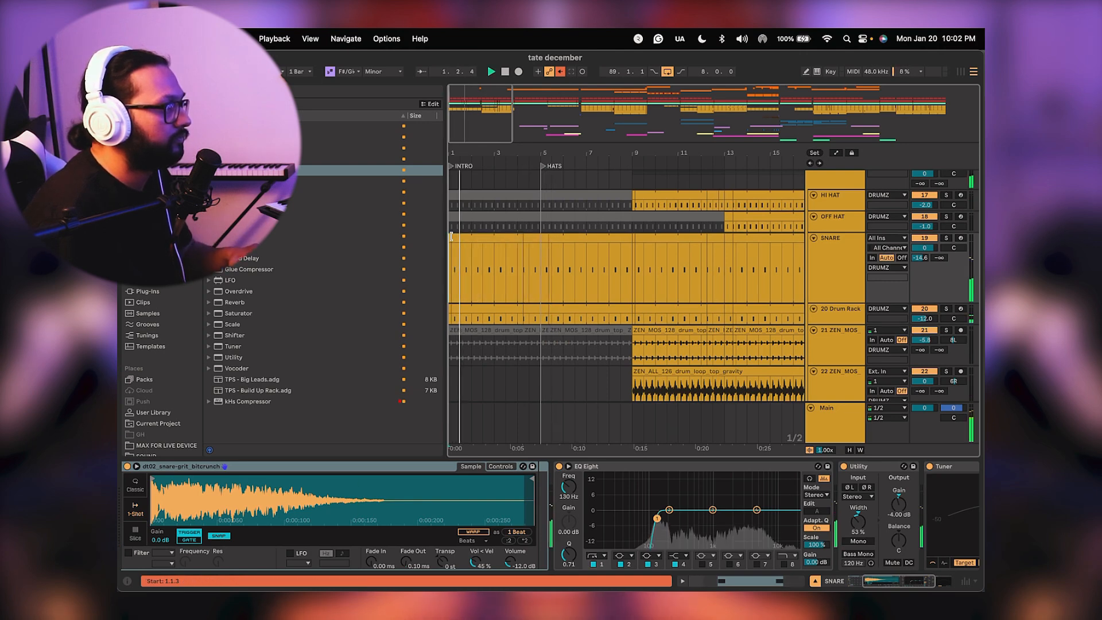
left_click(451, 239)
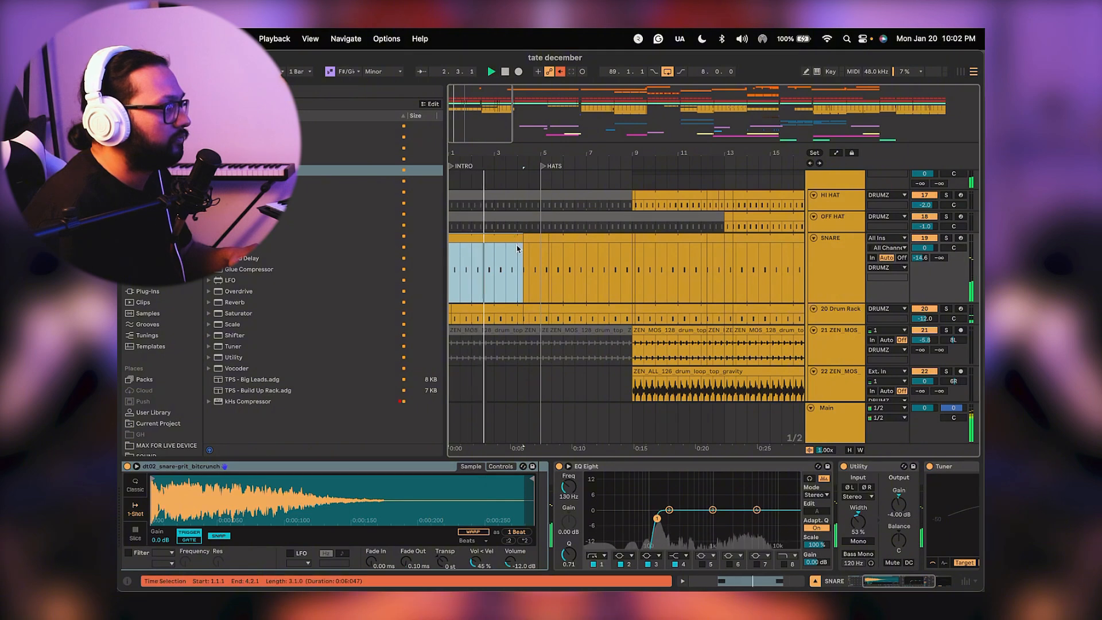
left_click_drag(523, 240, 750, 240)
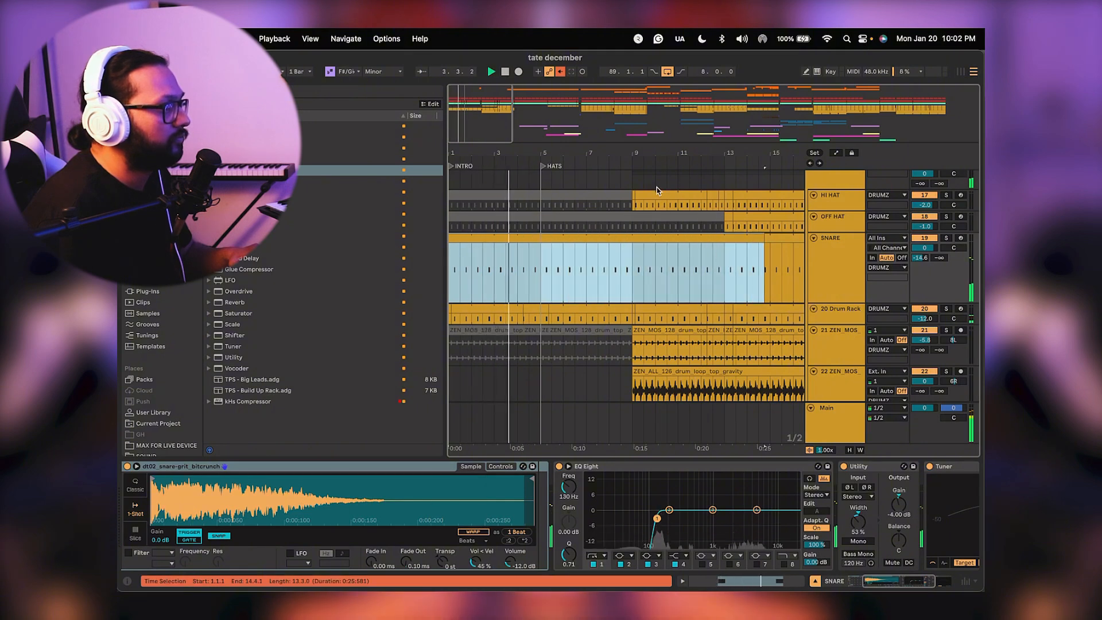
key("minus")
left_click(602, 247)
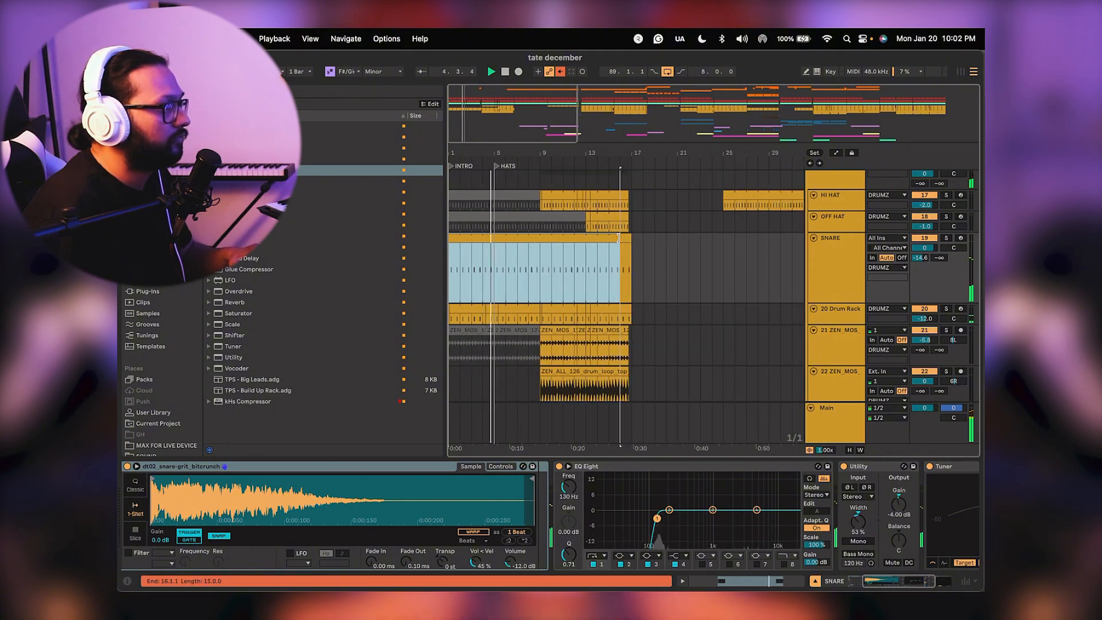
key("plus")
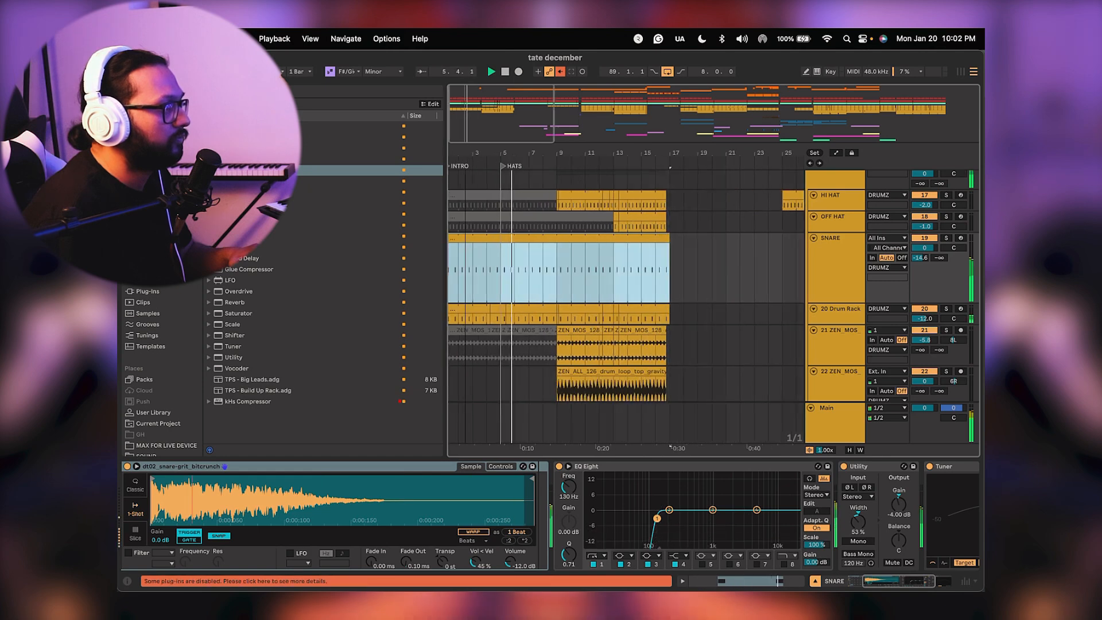
Consolidate the HI HAT clips from bar 9 to bar 17 and the OFF HAT clips from bar 13 to bar 17.
left_click(581, 194)
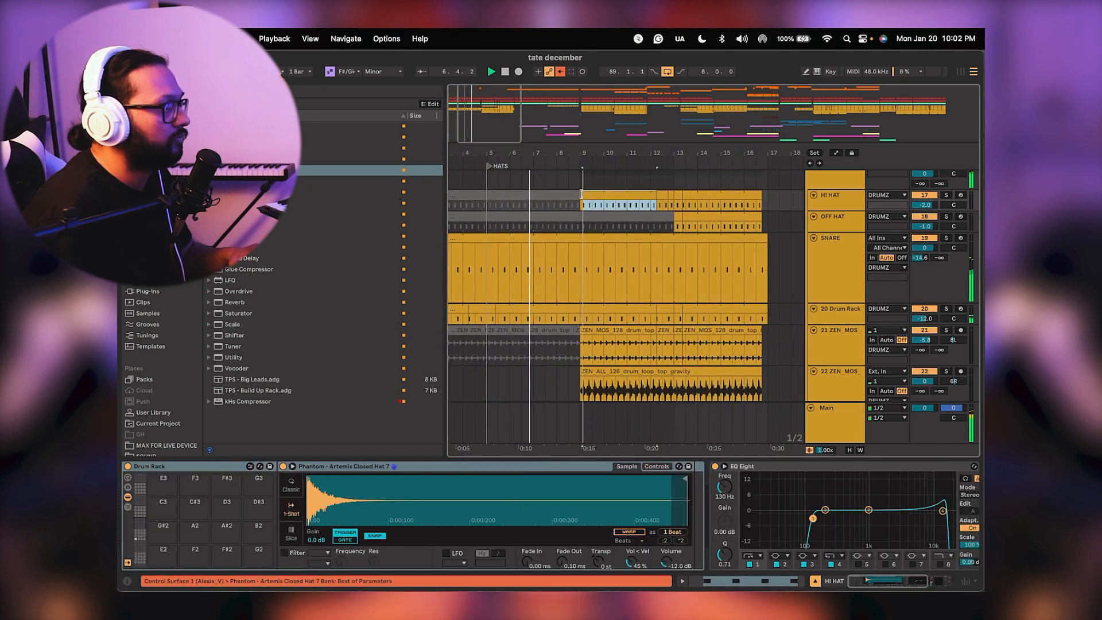
left_click_drag(656, 194, 767, 194)
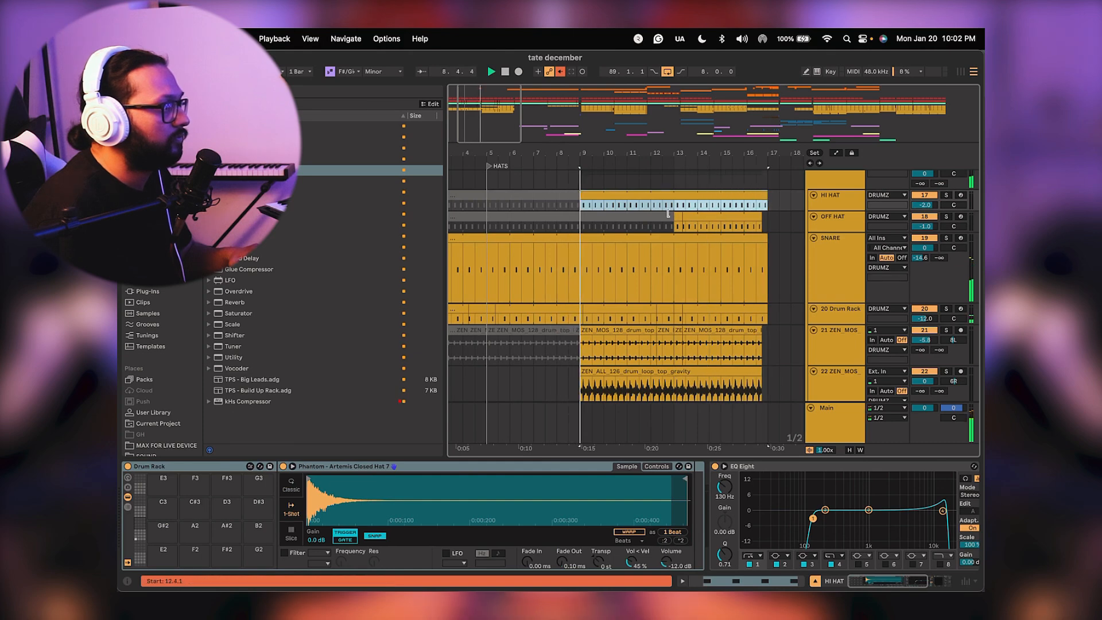
left_click_drag(673, 214, 762, 216)
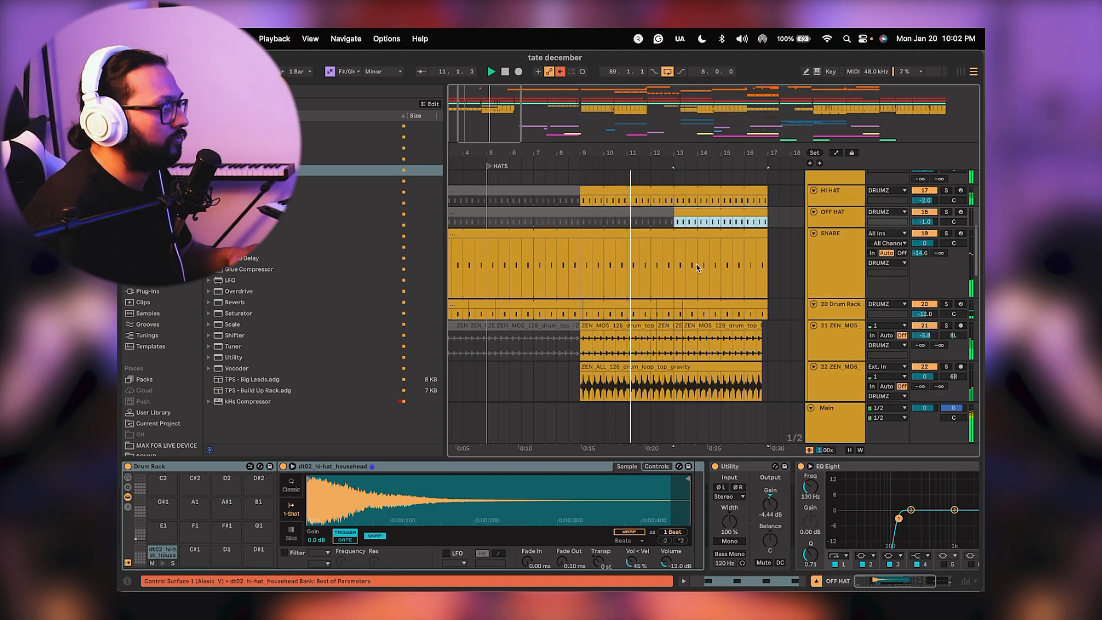
Stop playback and move the four-bar OFF HAT clip from bar 13 to bar 28.
scroll(720, 283, "down", 2)
scroll(674, 285, "down", 10)
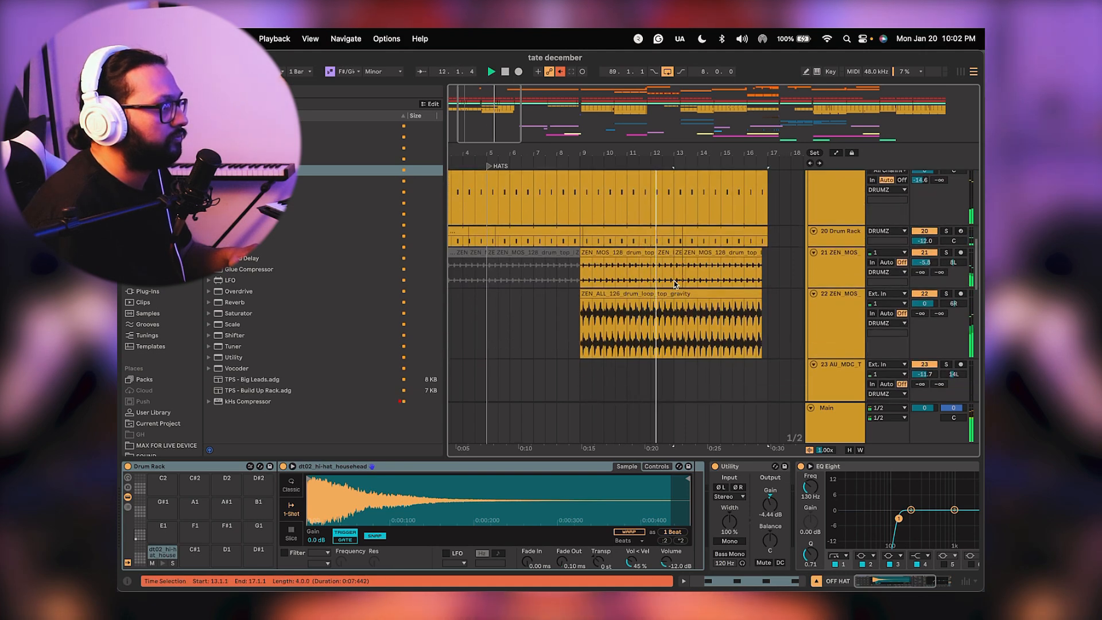
scroll(674, 284, "up", 8)
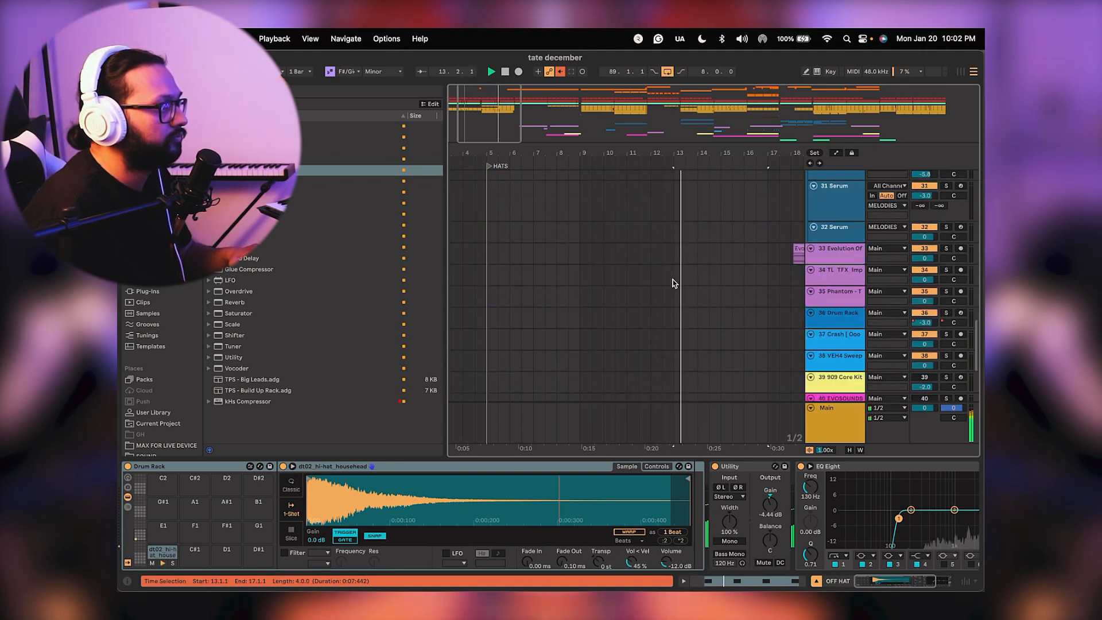
scroll(674, 284, "up", 4)
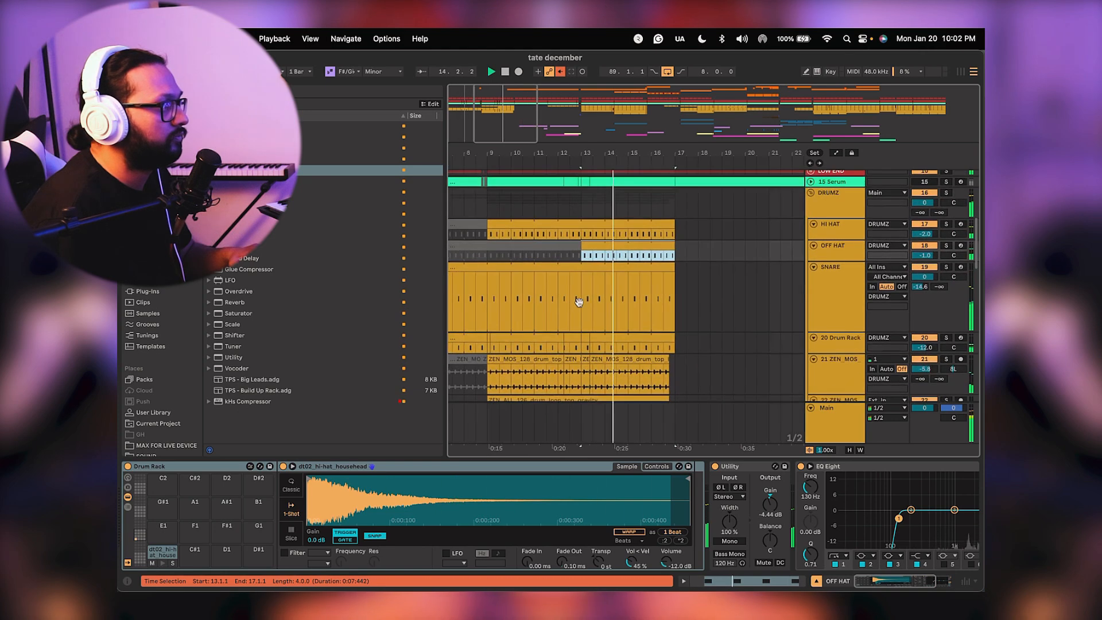
scroll(578, 300, "right", 5)
left_click_drag(579, 153, 581, 284)
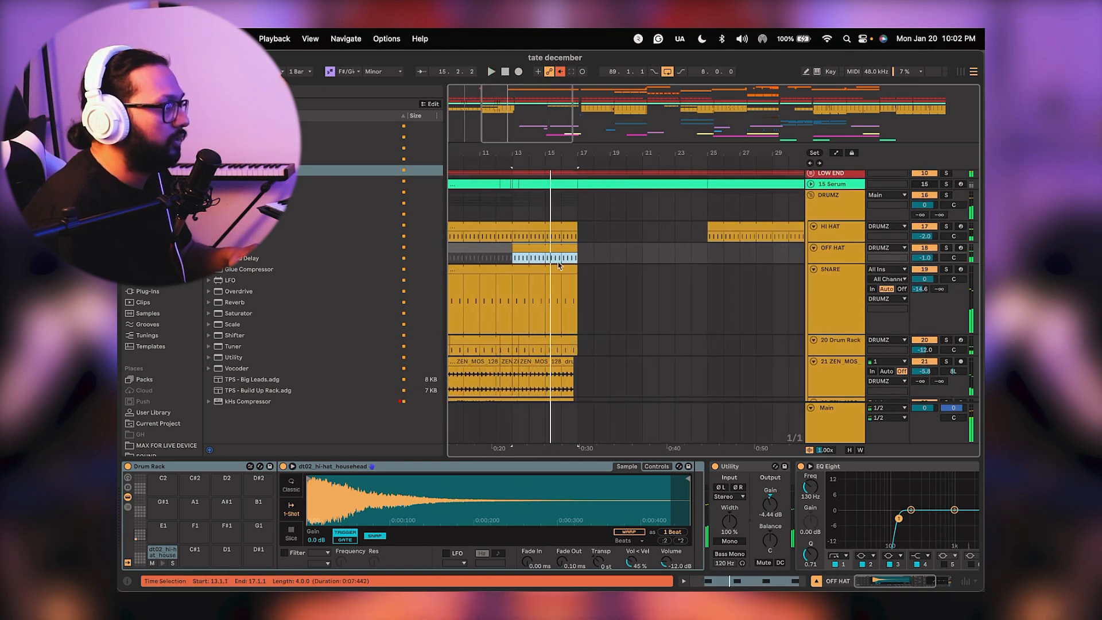
key("space")
left_click_drag(591, 149, 589, 152)
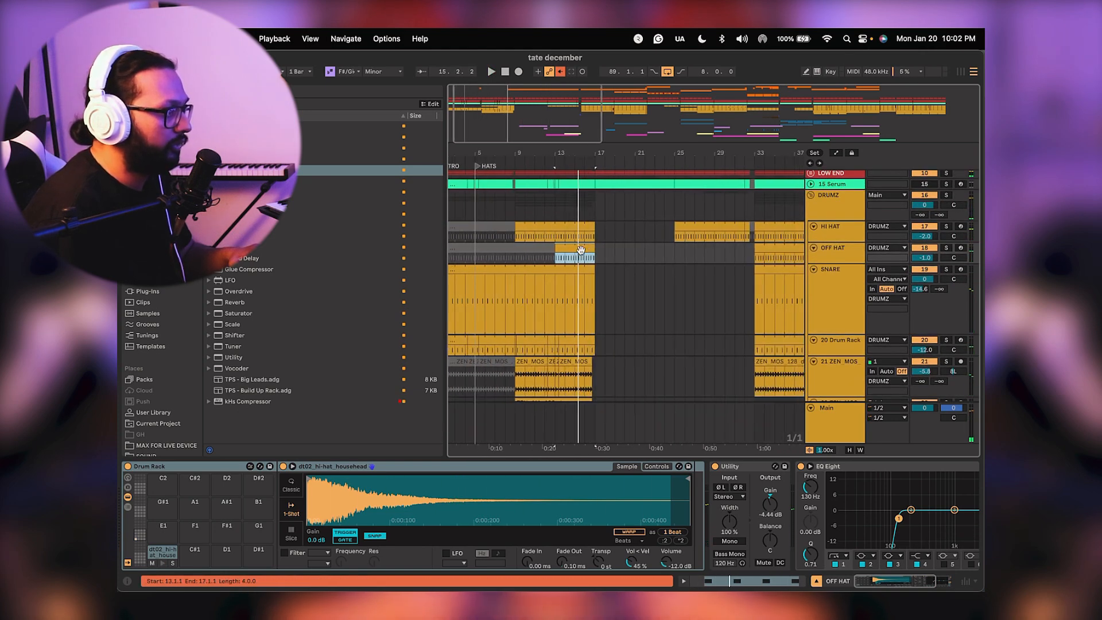
left_click_drag(605, 253, 724, 252)
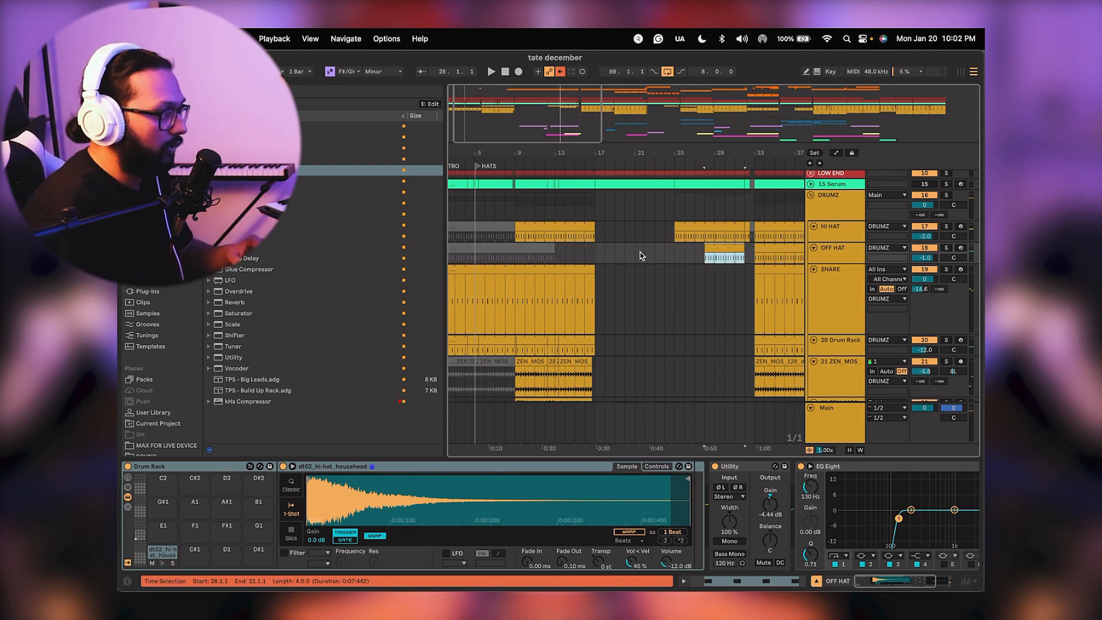
Play from bar 14 without the off hat and review the vocal and drum layers around the bar 17 transition.
left_click(566, 261)
key("space")
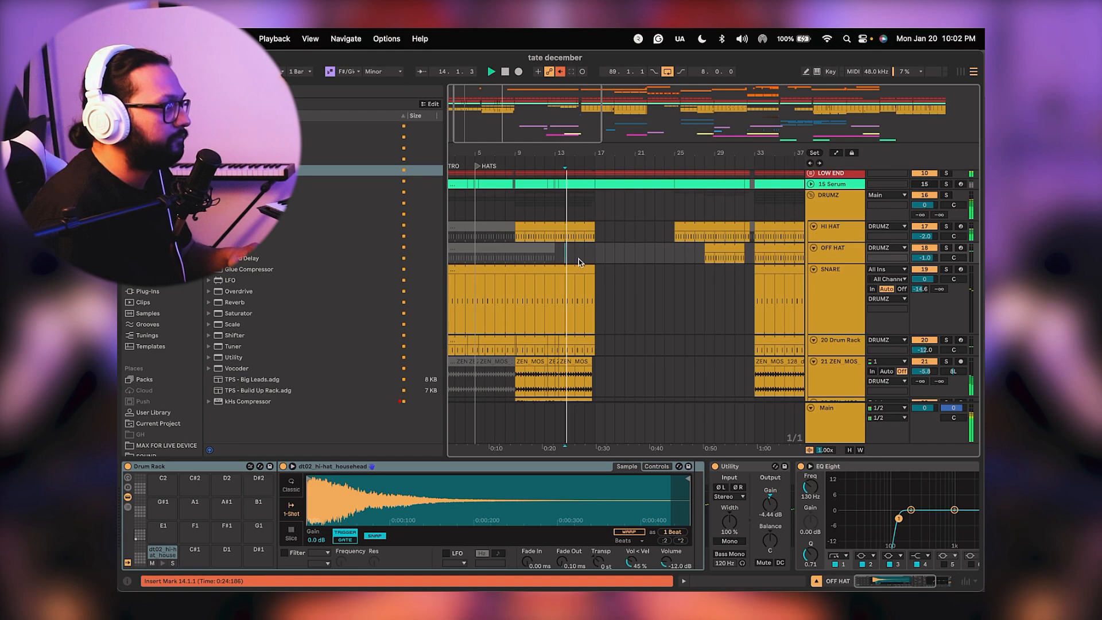
scroll(579, 261, "up", 5)
scroll(578, 261, "up", 3)
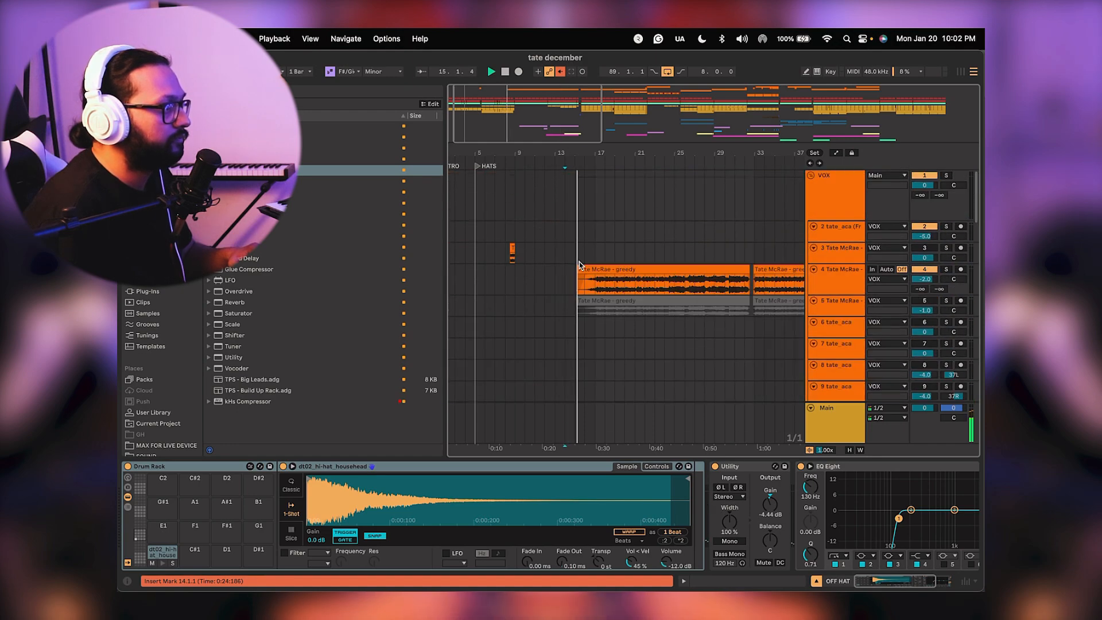
scroll(581, 270, "down", 15)
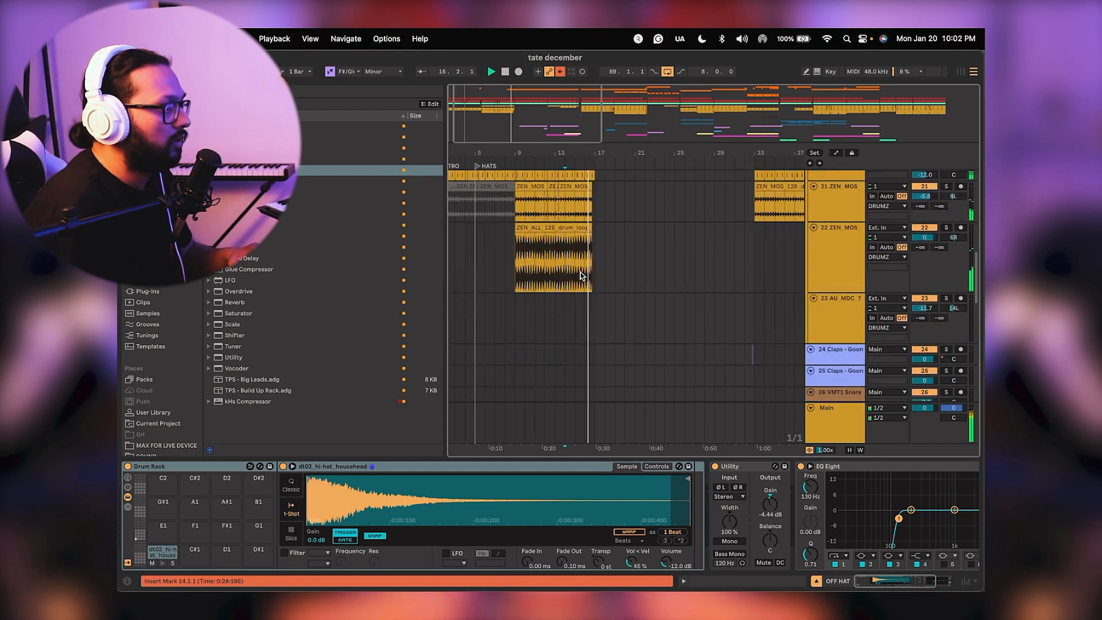
scroll(580, 275, "up", 12)
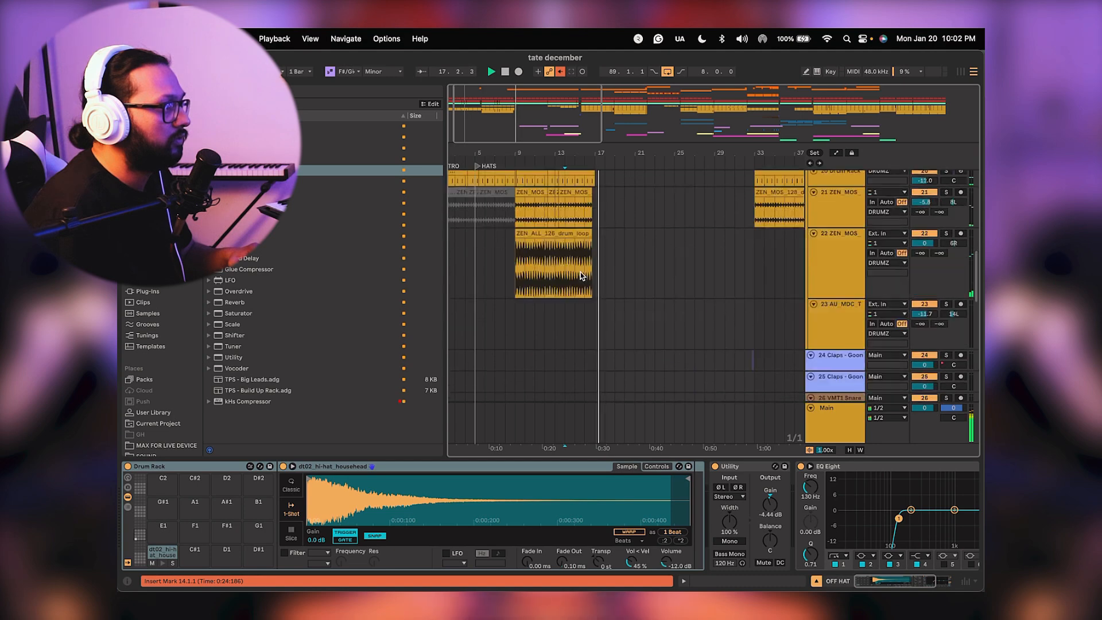
scroll(581, 276, "up", 8)
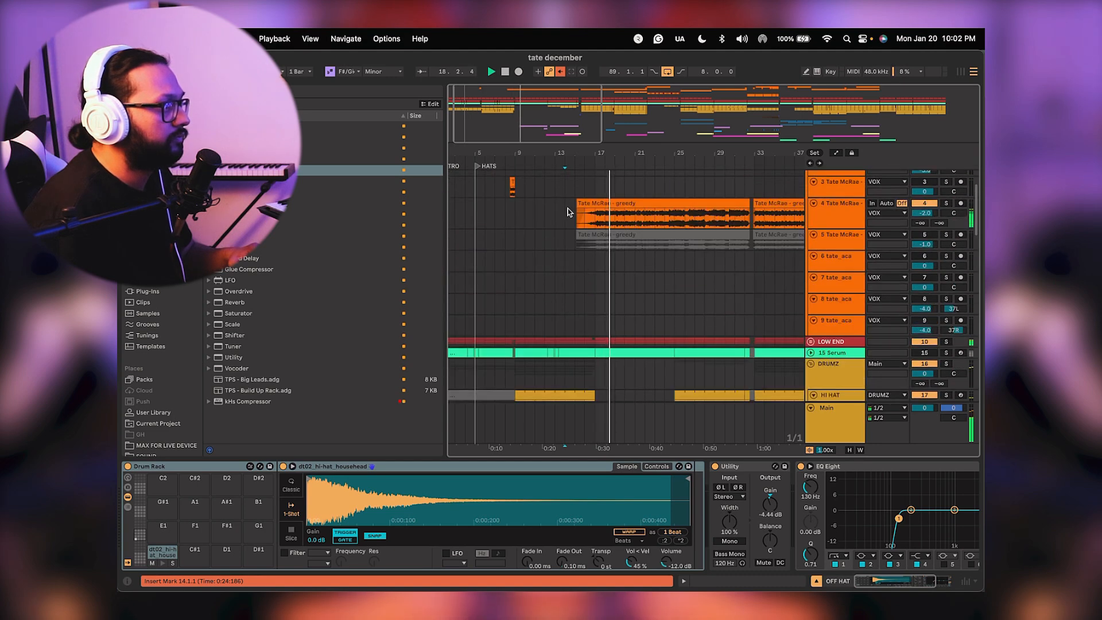
Play from bar 16 to check how the track 4 vocal leads into bar 17.
left_click_drag(550, 152, 576, 202)
left_click(663, 214)
key("space")
key("space")
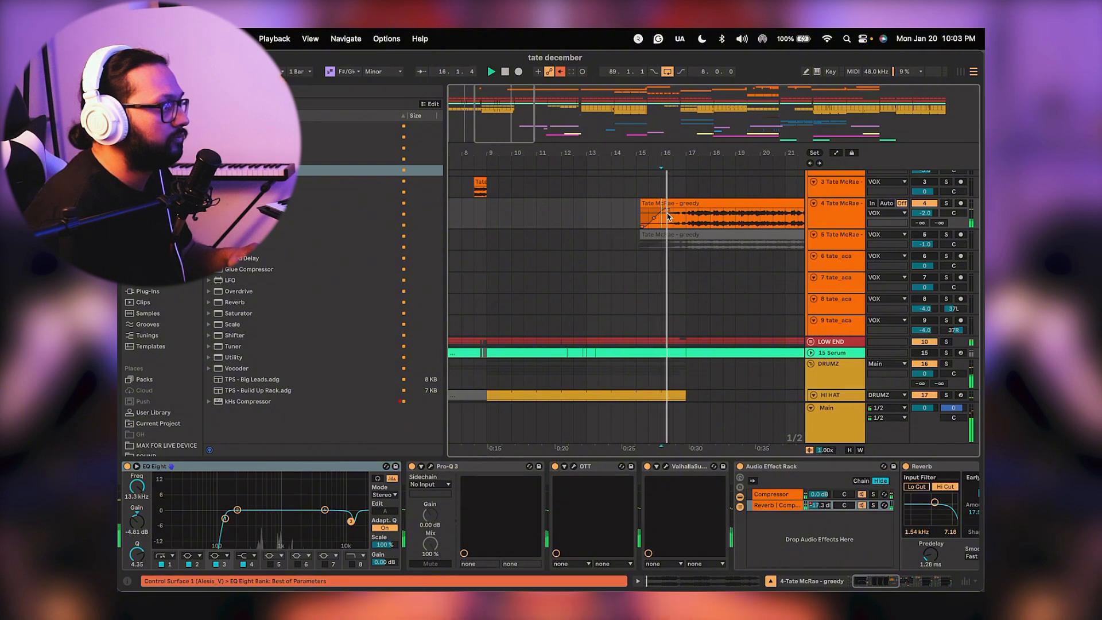
scroll(635, 209, "right", 4)
scroll(635, 209, "down", 1)
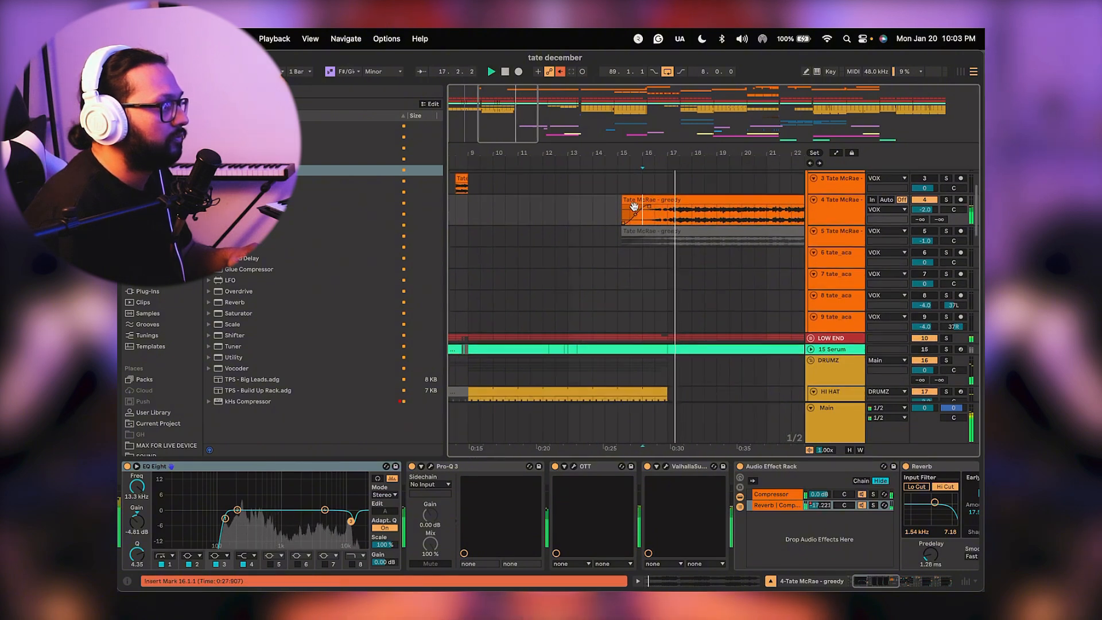
Copy the VEH4 Sweep Down 29 clip on track 38 from bar 49 to bar 17.
left_click_drag(635, 151, 635, 112)
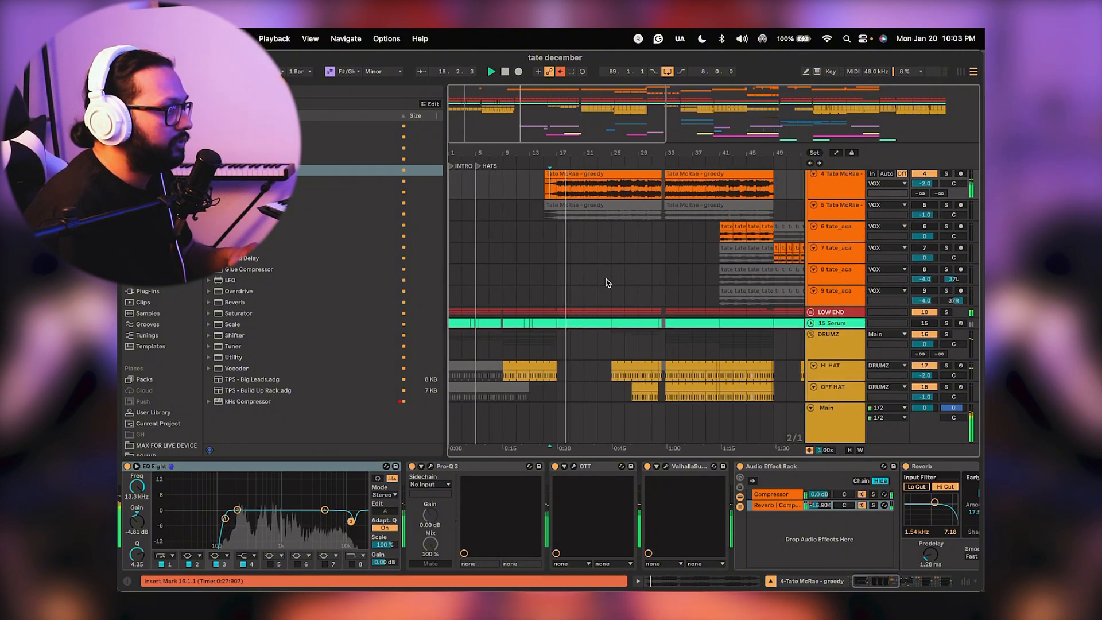
scroll(606, 281, "down", 10)
key("space")
scroll(606, 282, "down", 3)
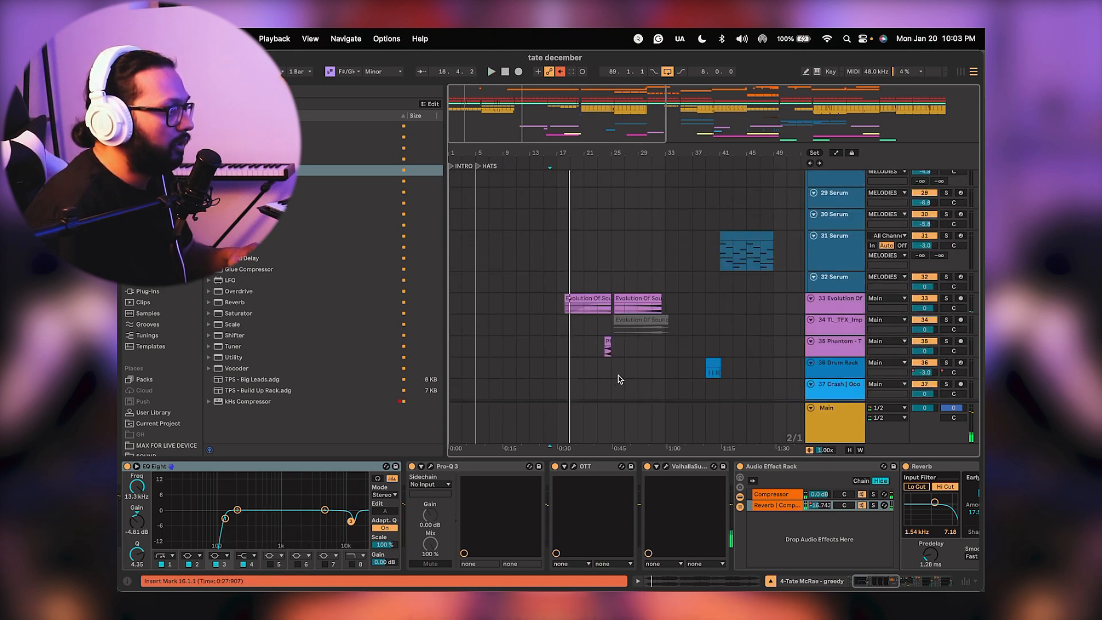
scroll(618, 376, "down", 5)
scroll(649, 293, "up", 1)
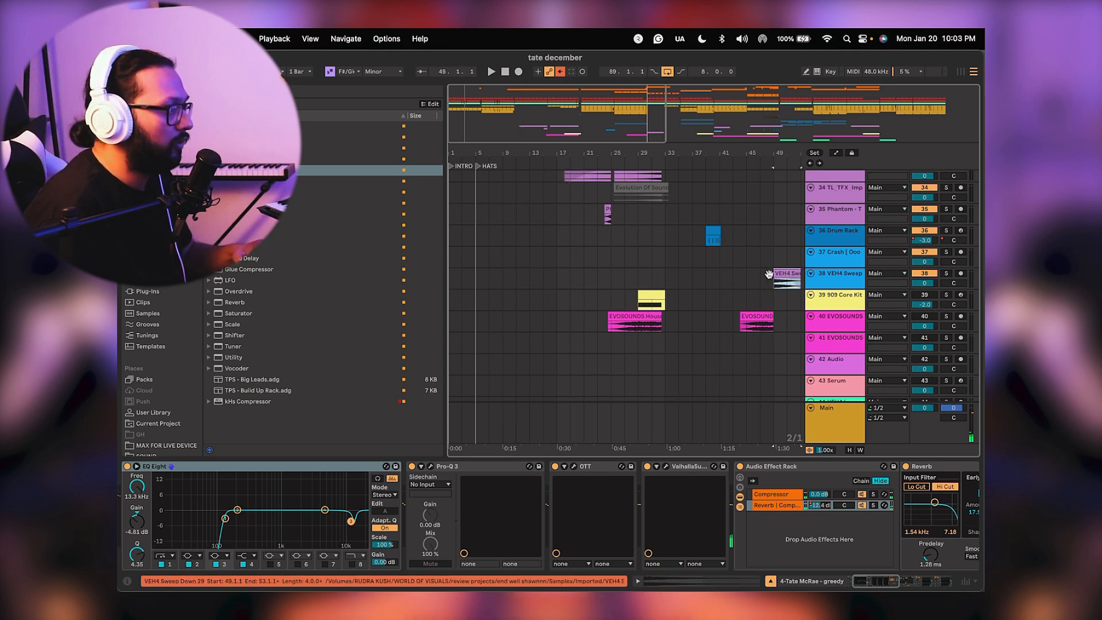
mouse_move(768, 274)
left_mouse_down()
mouse_move(553, 282)
mouse_move(574, 282)
left_mouse_up()
Audition the copied sweep from bar 15 and deactivate its clip at bar 17.
left_click(549, 280)
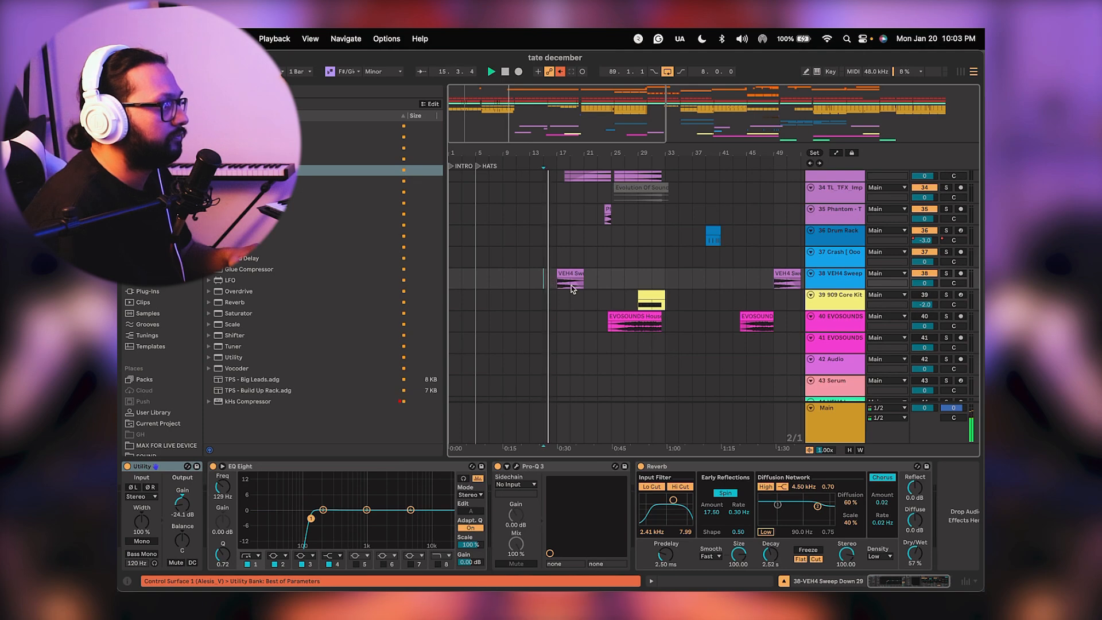
left_click_drag(531, 159, 530, 265)
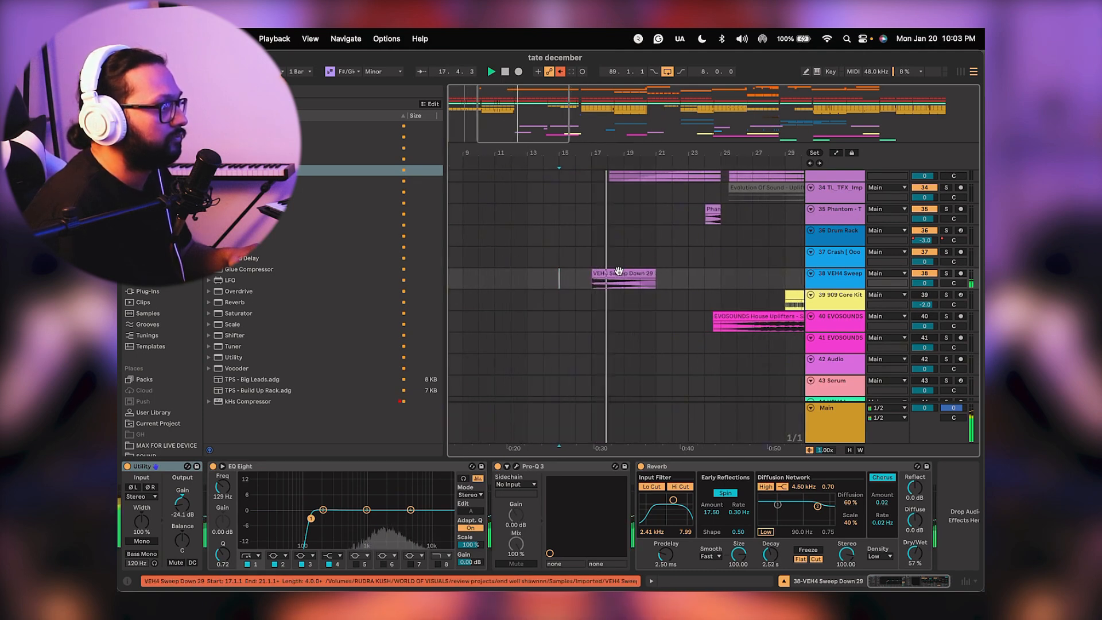
left_click(618, 272)
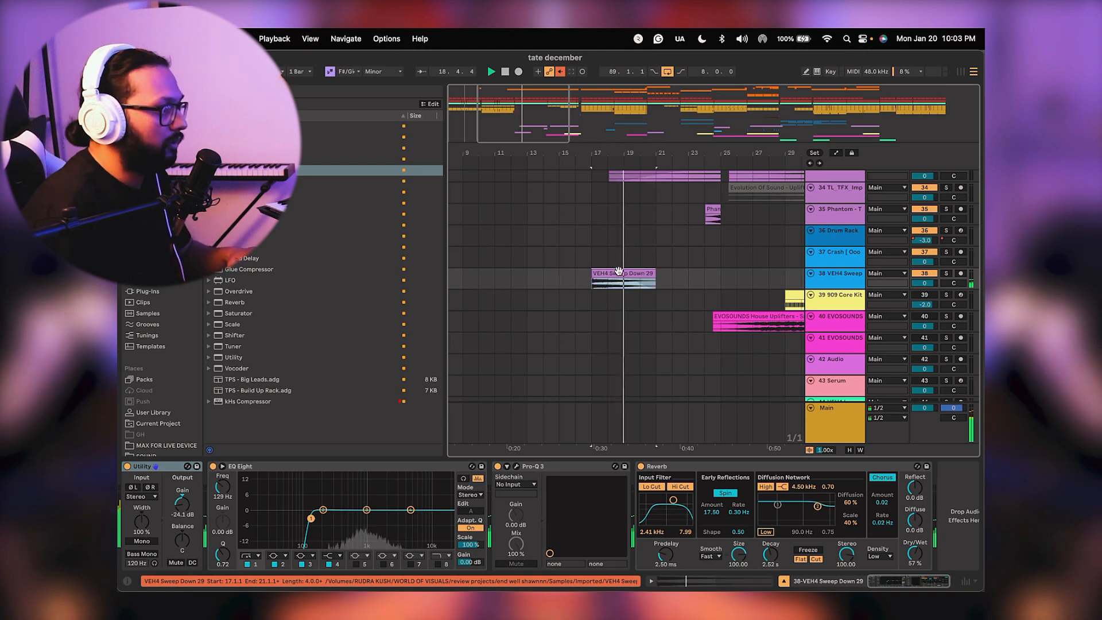
scroll(626, 287, "up", 1)
scroll(625, 287, "right", 2)
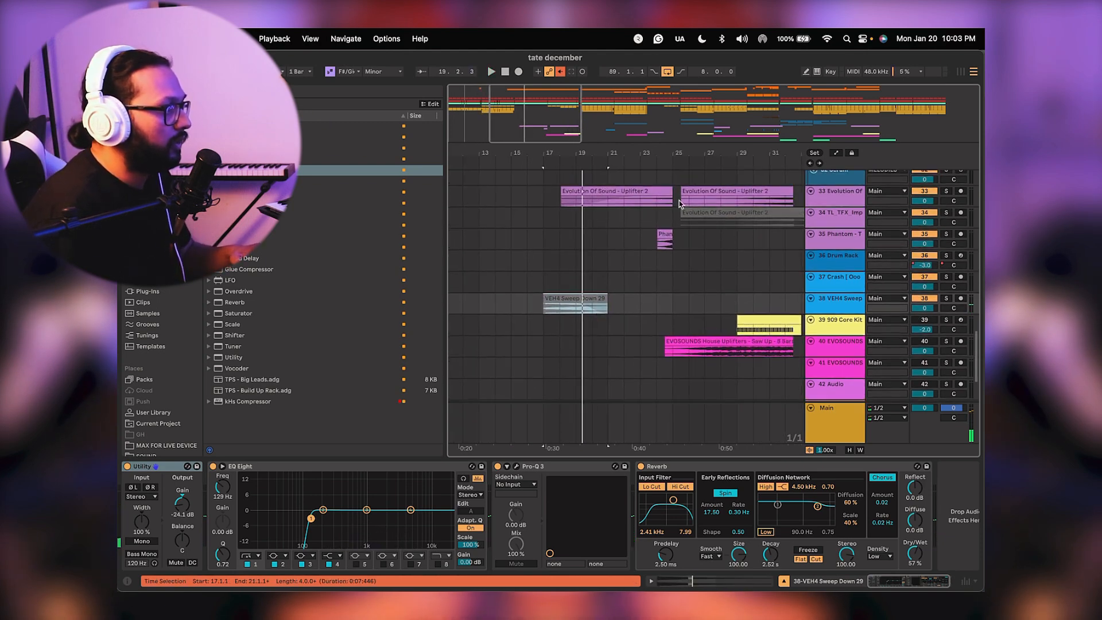
Copy the Evolution Of Sound - Uplifter 2 clip on track 33 so it ends at bar 17, and play from bar 15.
left_click(659, 192)
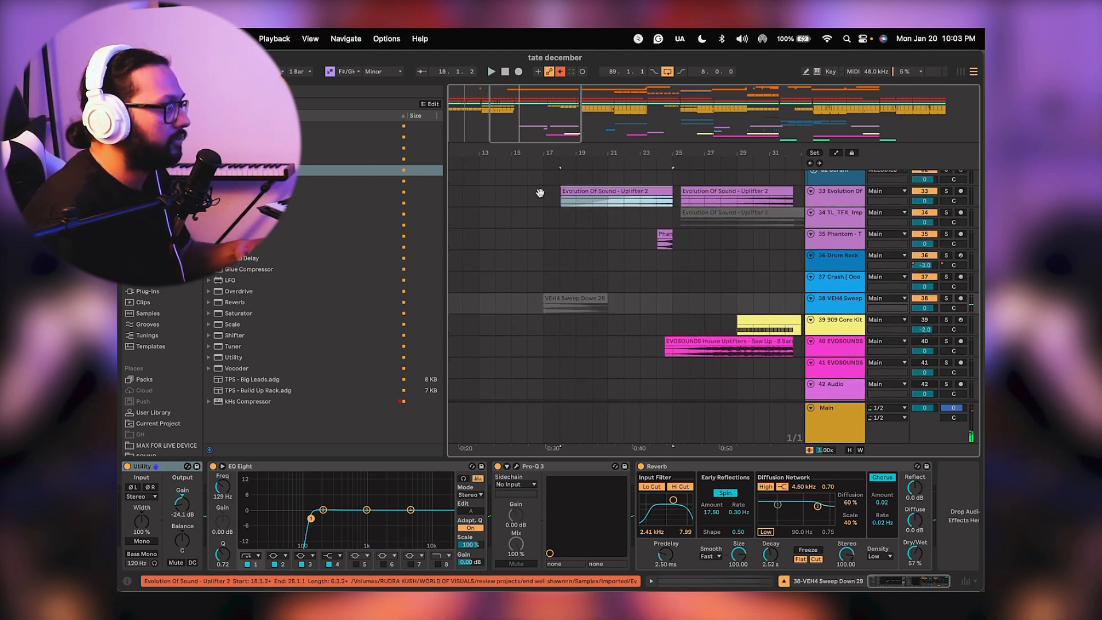
left_click_drag(540, 192, 511, 196)
left_click(511, 201)
key("space")
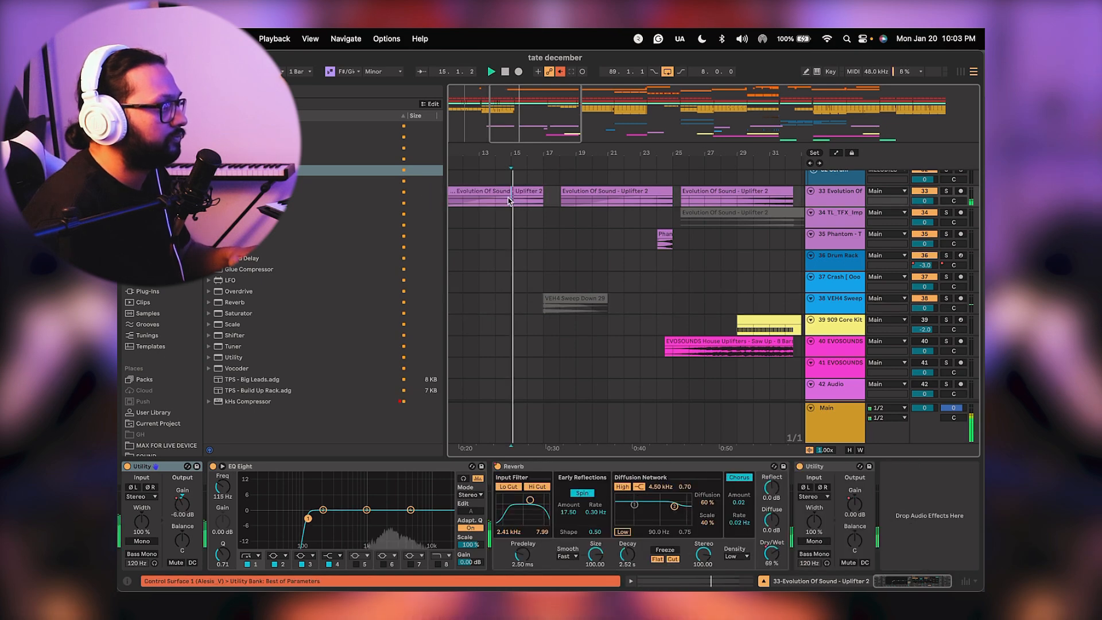
Deactivate the uplifter copy ending at bar 17 and replay the transition from bar 15.
scroll(536, 208, "left", 2)
scroll(536, 207, "up", 1)
left_click(598, 313)
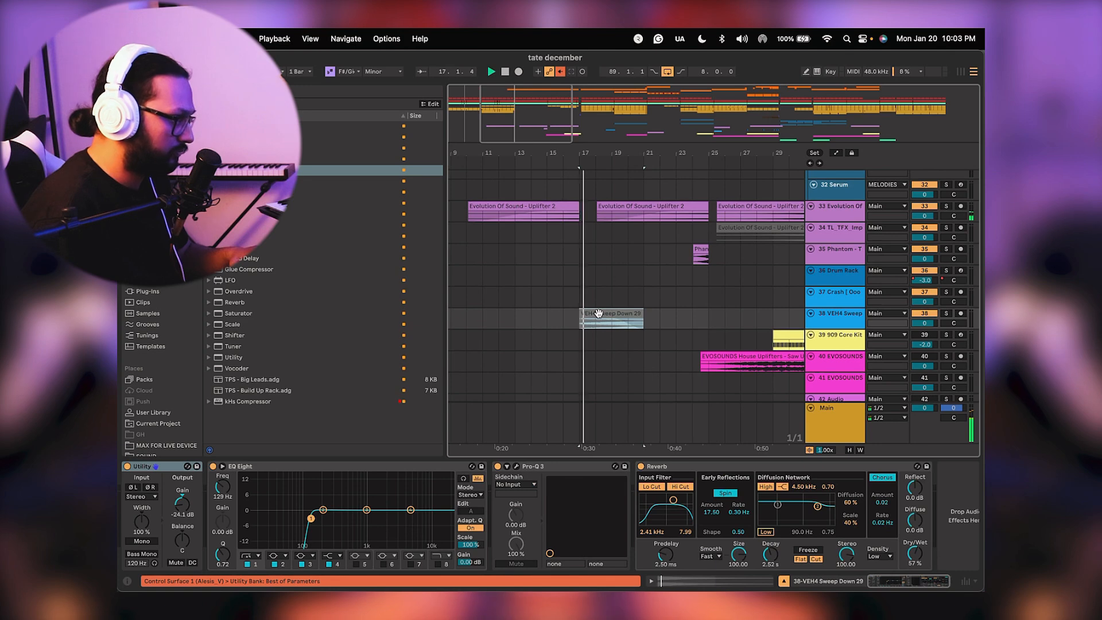
left_click(558, 206)
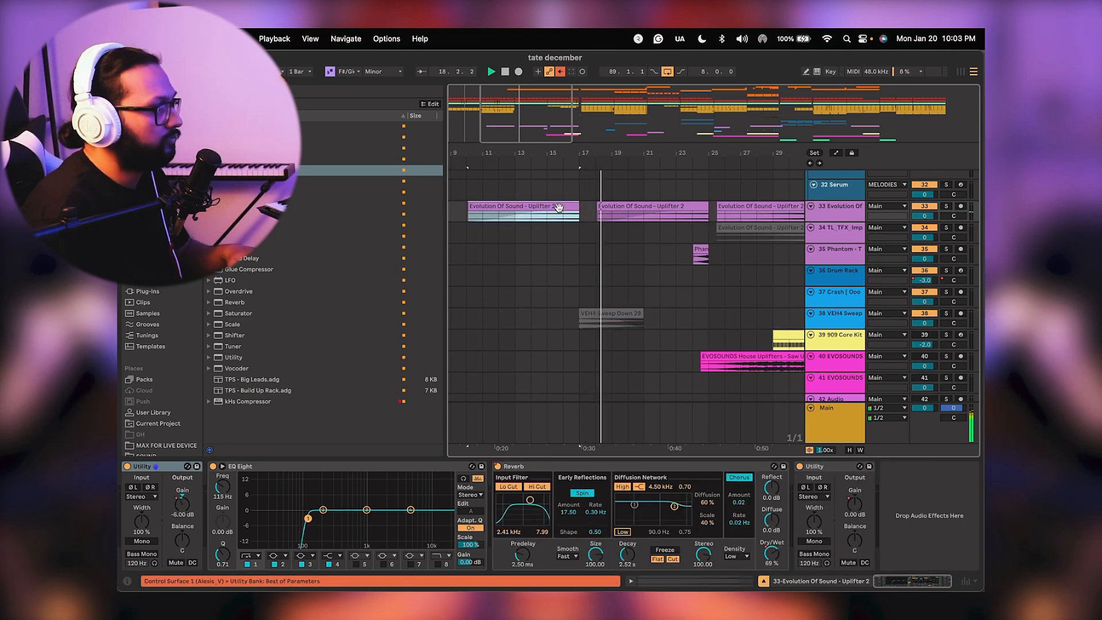
left_click(547, 236)
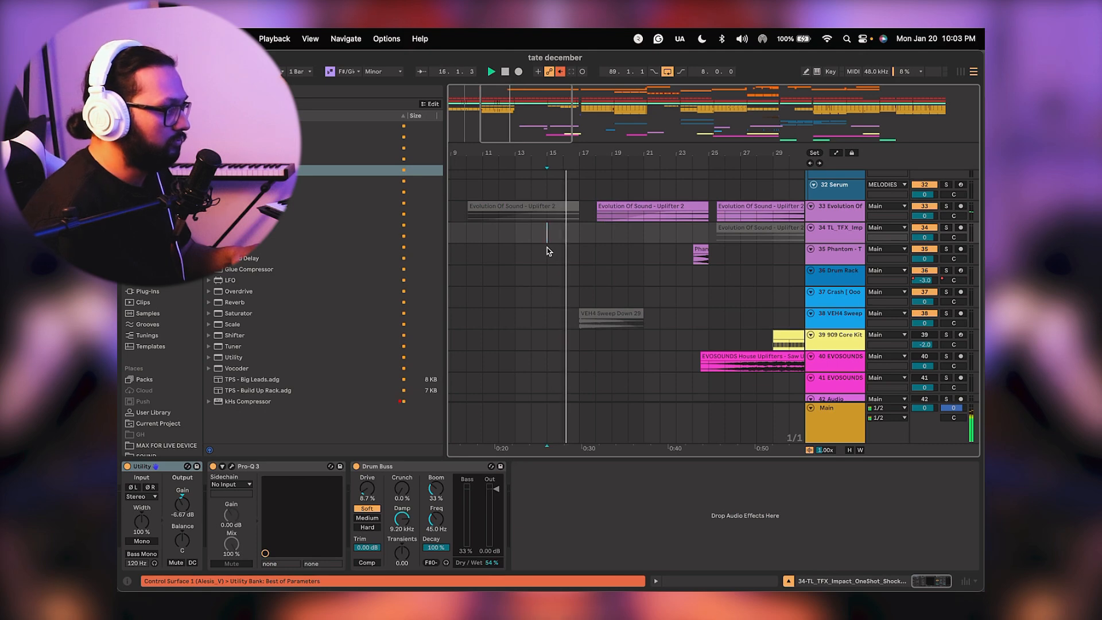
Review the drum, melody and effects tracks from bar 17 onward during playback.
scroll(548, 251, "up", 10)
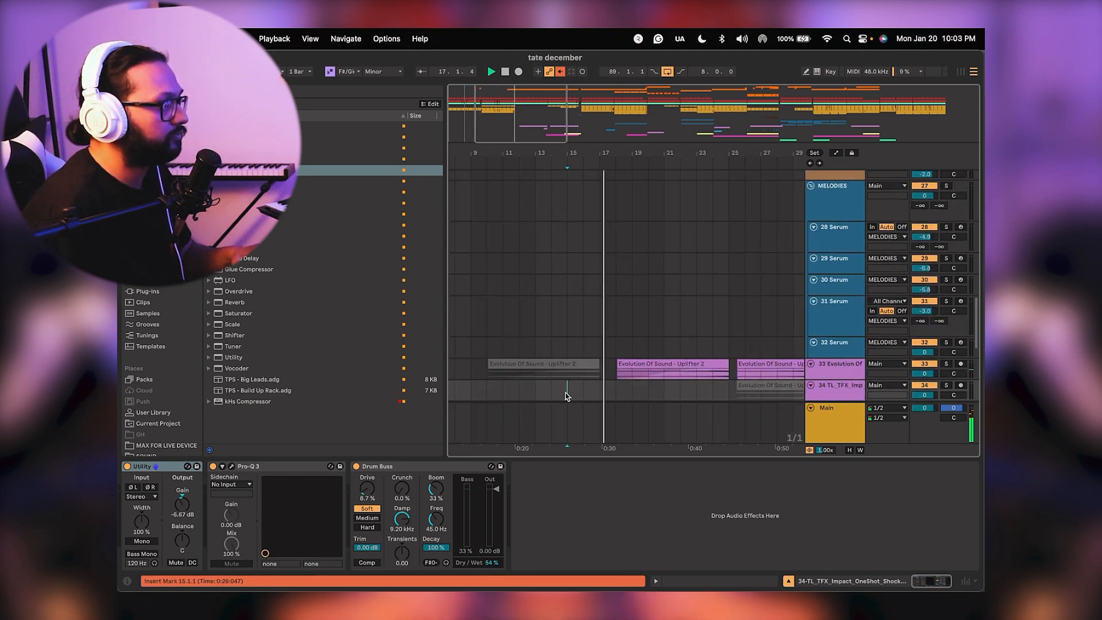
scroll(585, 296, "up", 2)
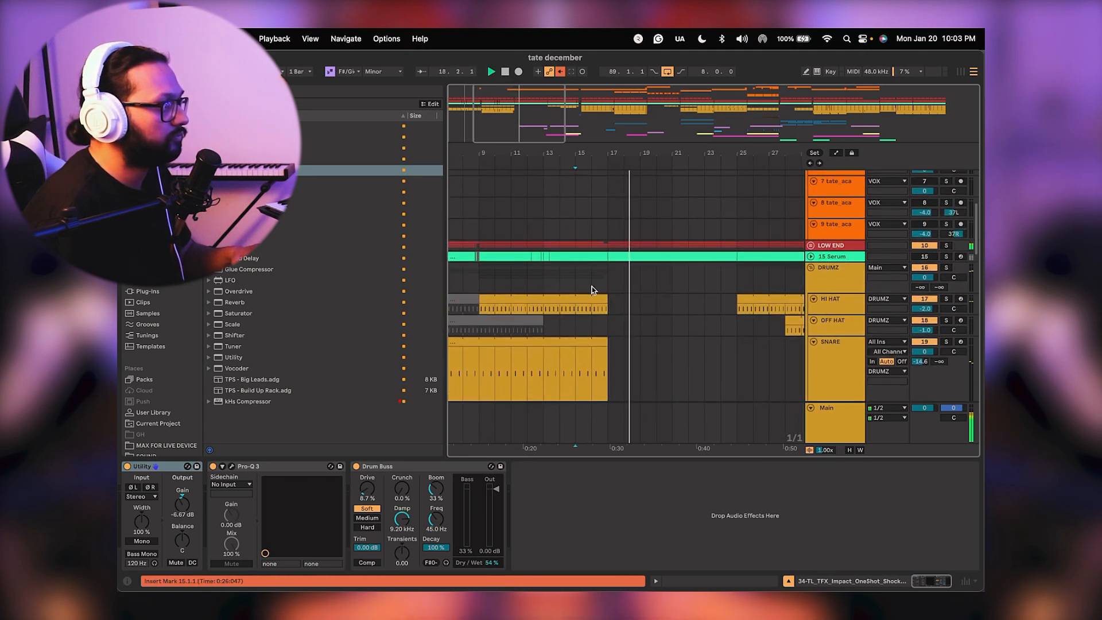
scroll(612, 154, "up", 3)
scroll(569, 301, "down", 10)
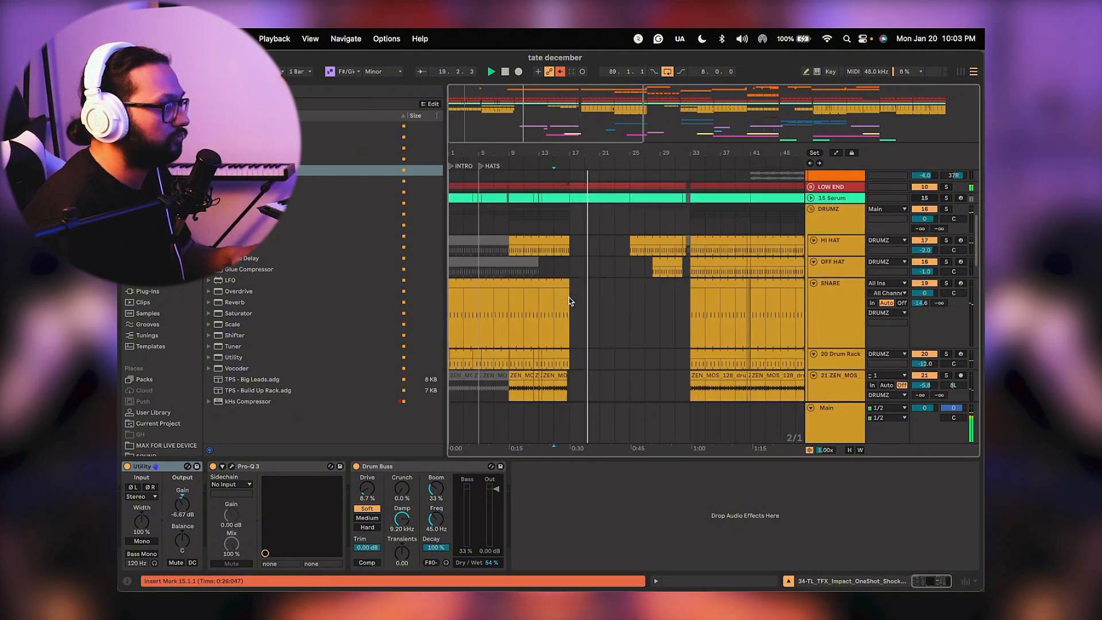
scroll(570, 301, "down", 4)
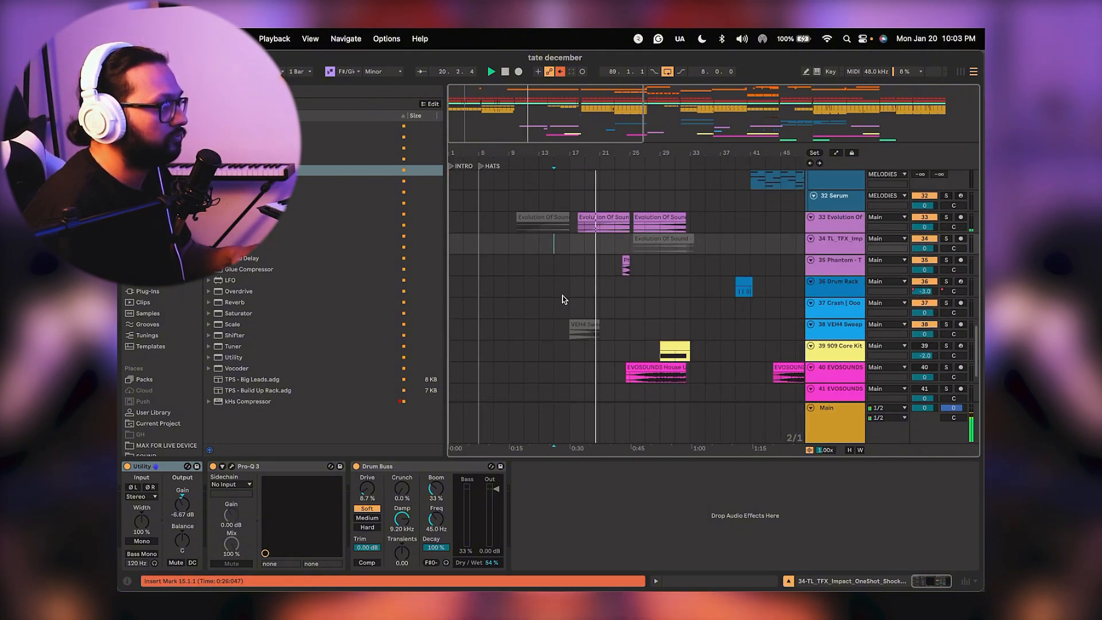
scroll(562, 299, "down", 4)
scroll(562, 298, "up", 4)
scroll(563, 298, "up", 2)
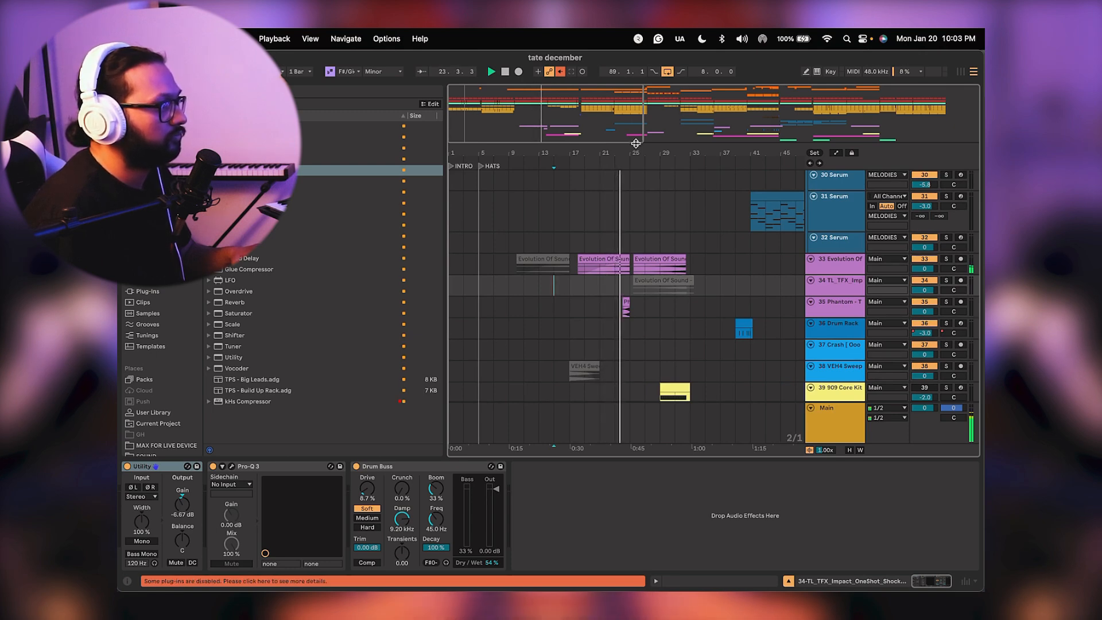
left_click_drag(636, 143, 636, 178)
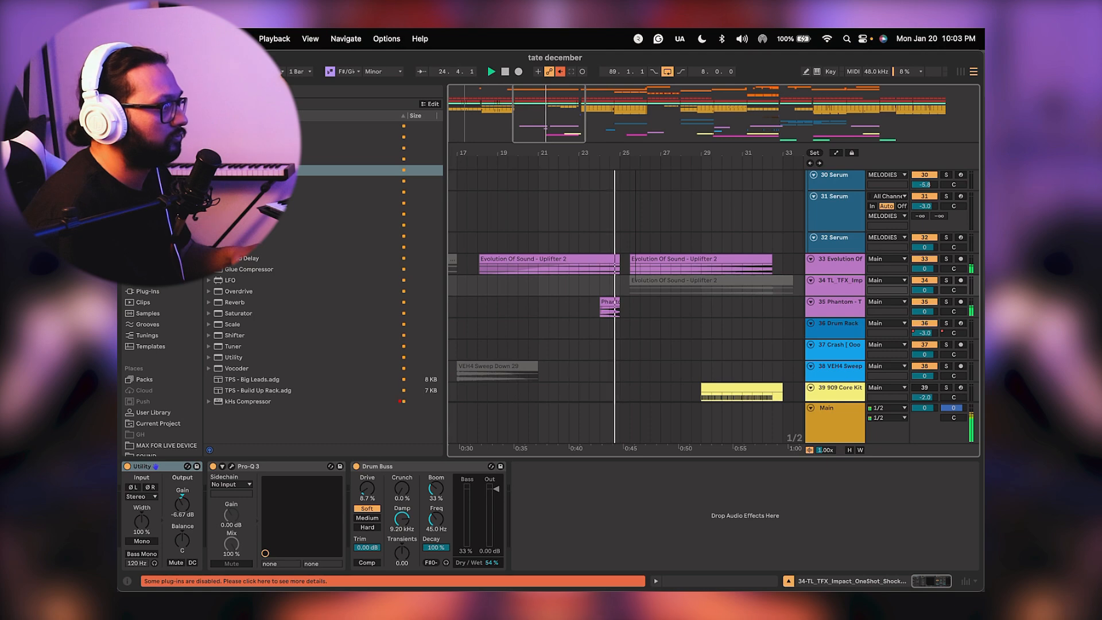
Lower the Phantom uplifter's volume on track 35 to -9.0 dB while auditioning it from bar 24.
left_click(594, 305)
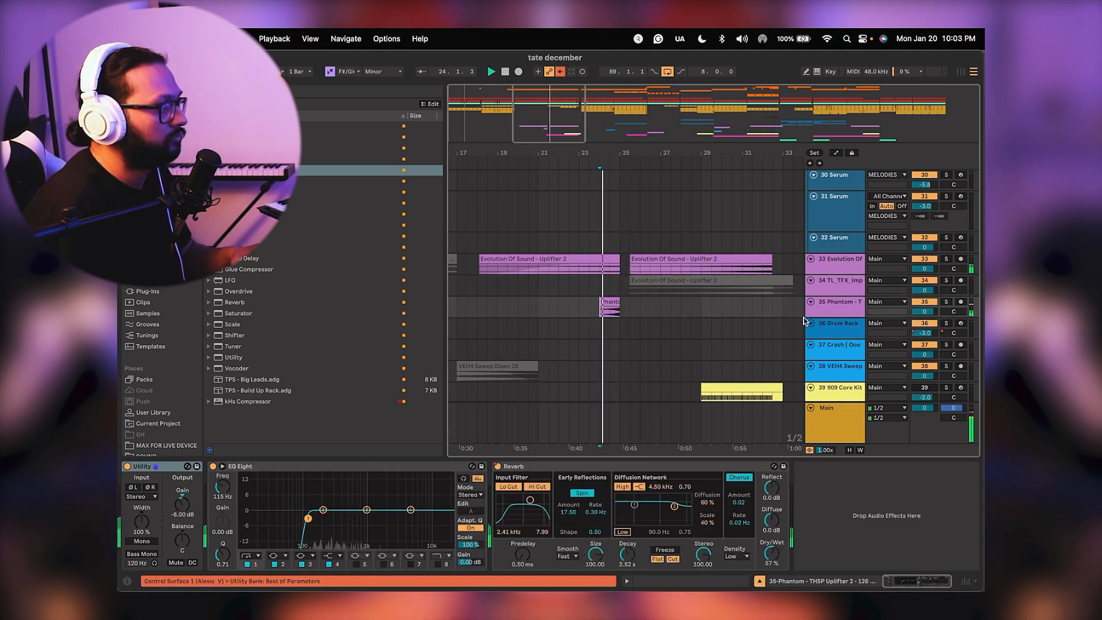
left_click(945, 302)
left_click(946, 302)
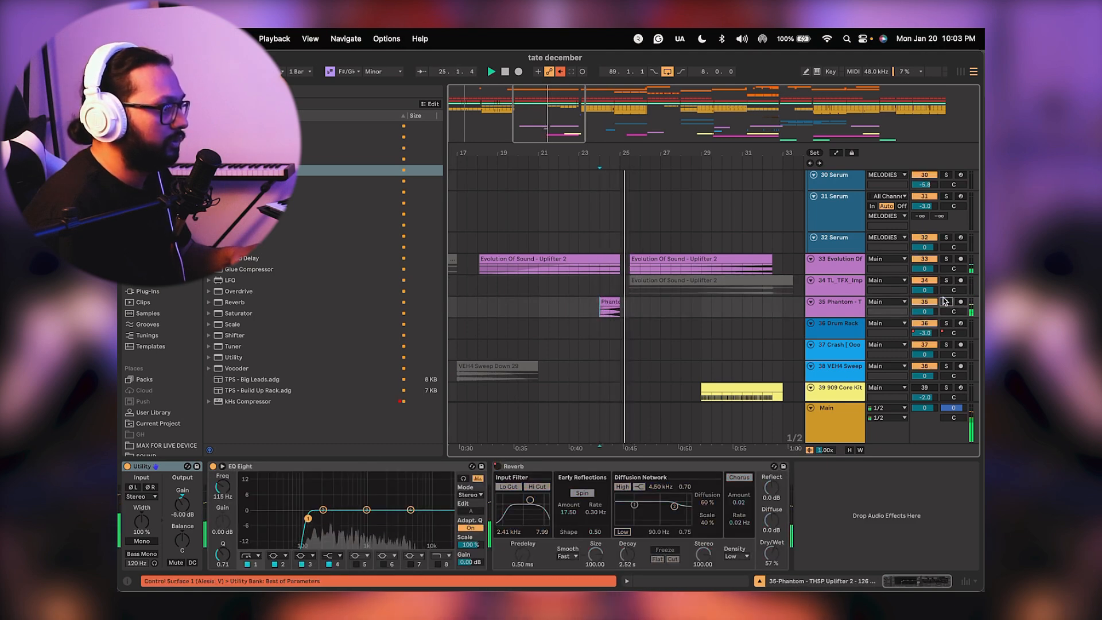
key("space")
left_click_drag(828, 318, 827, 347)
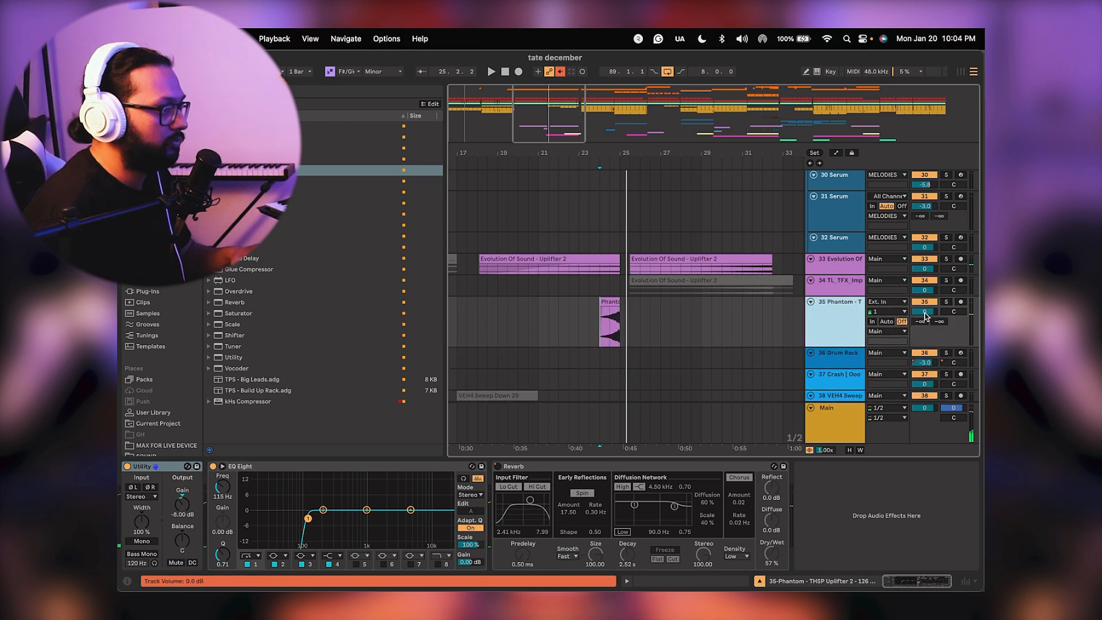
left_click_drag(923, 311, 924, 317)
key("space")
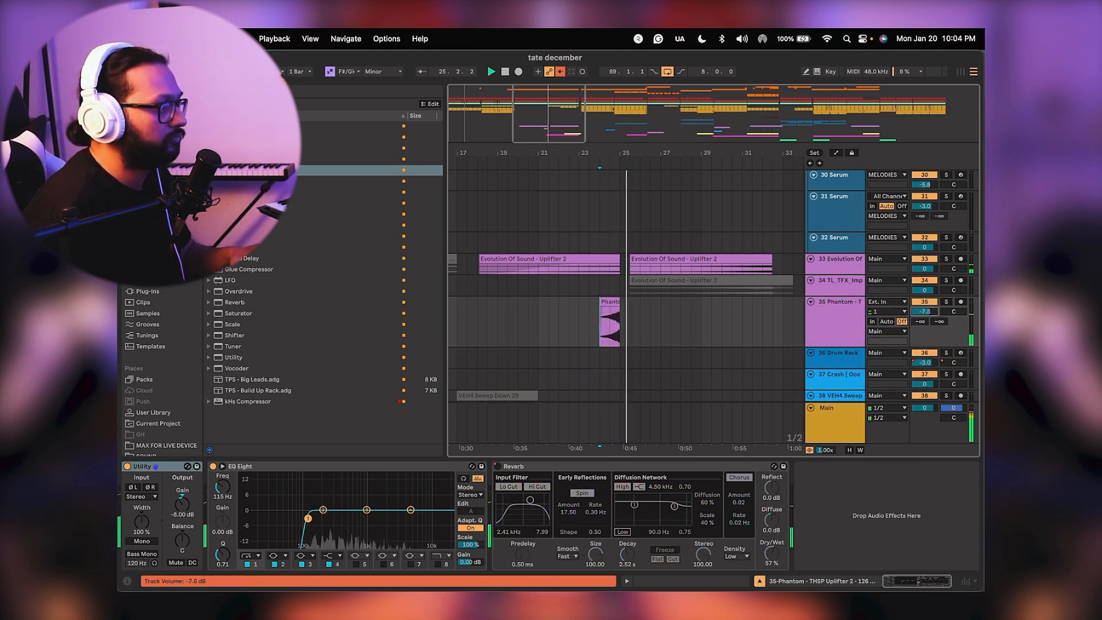
key("space")
key("space")
left_click_drag(924, 312, 924, 312)
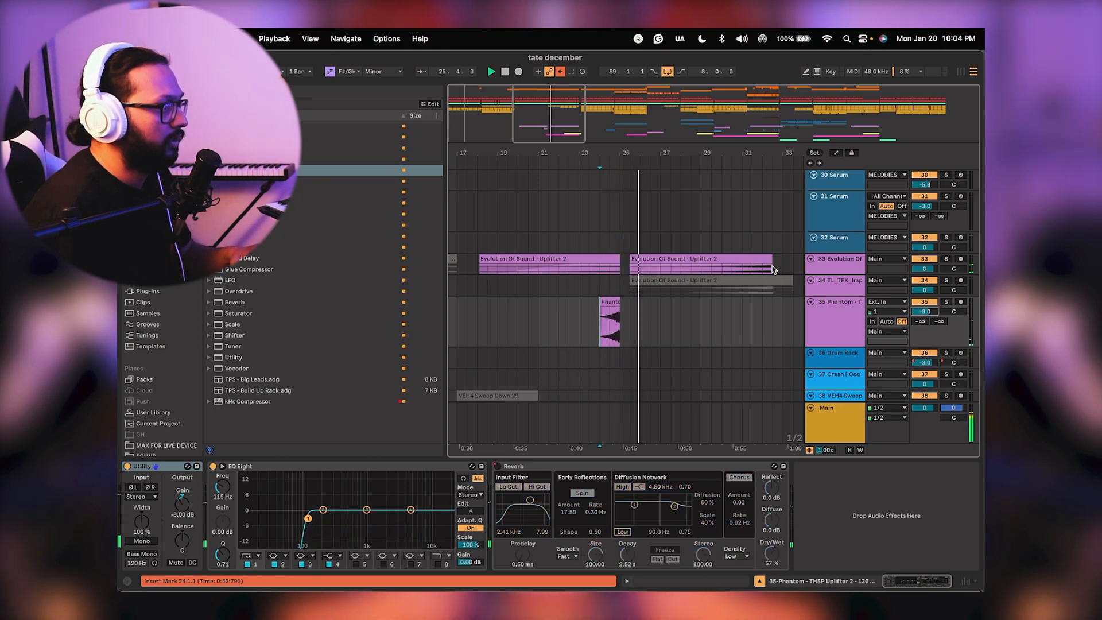
Show the Reverb on/off automation on track 35 and audition the Phantom uplifter soloed from bar 24.
left_click(514, 468)
key("a")
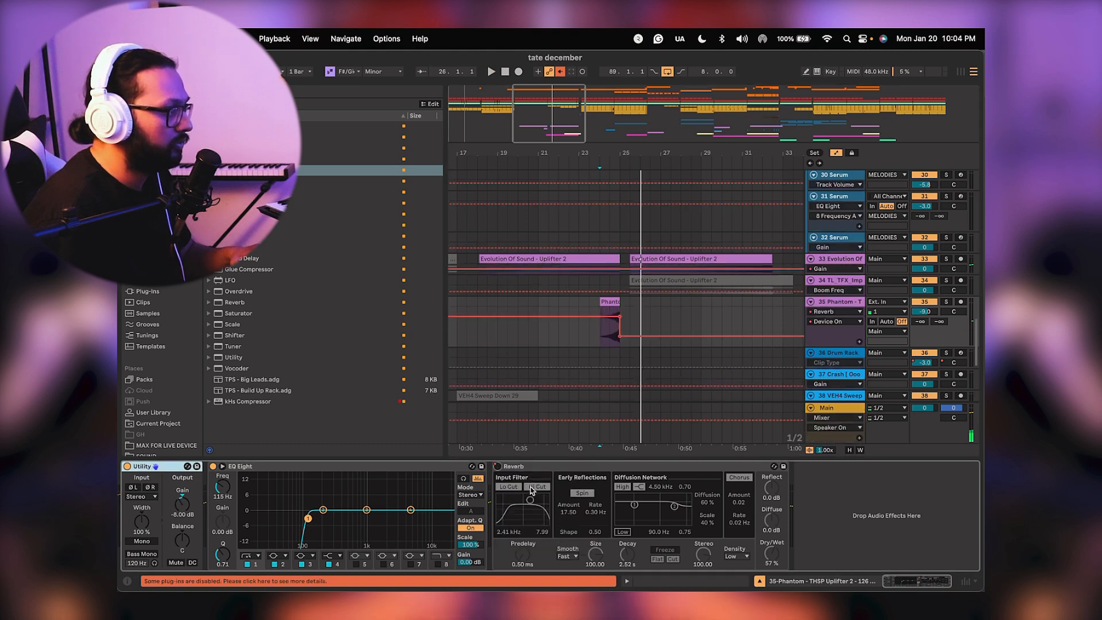
left_click(605, 333)
key("space")
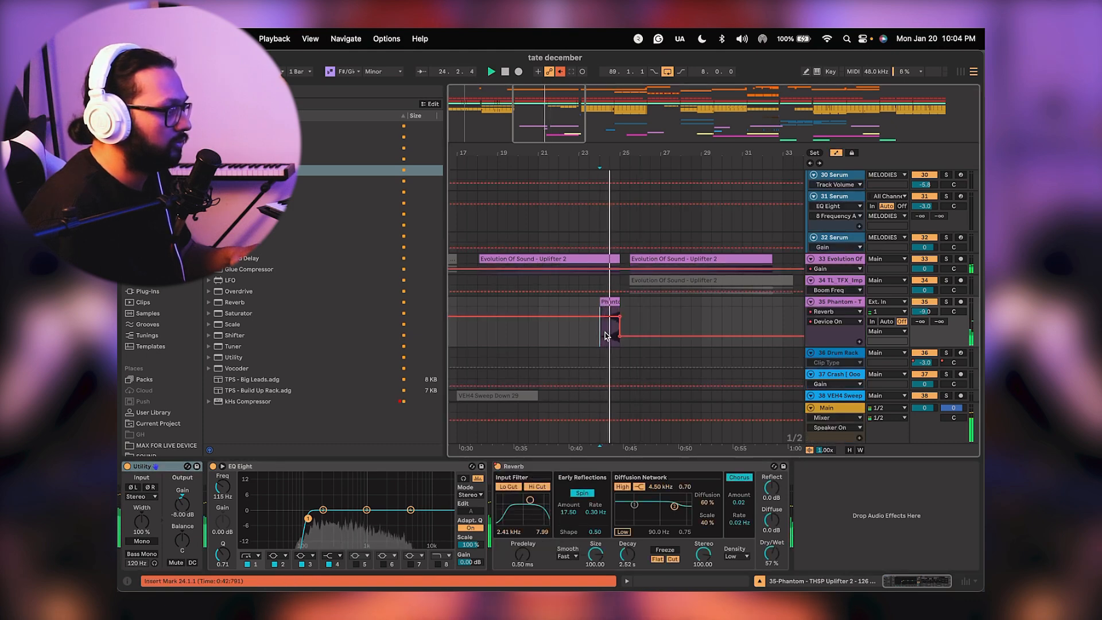
key("space")
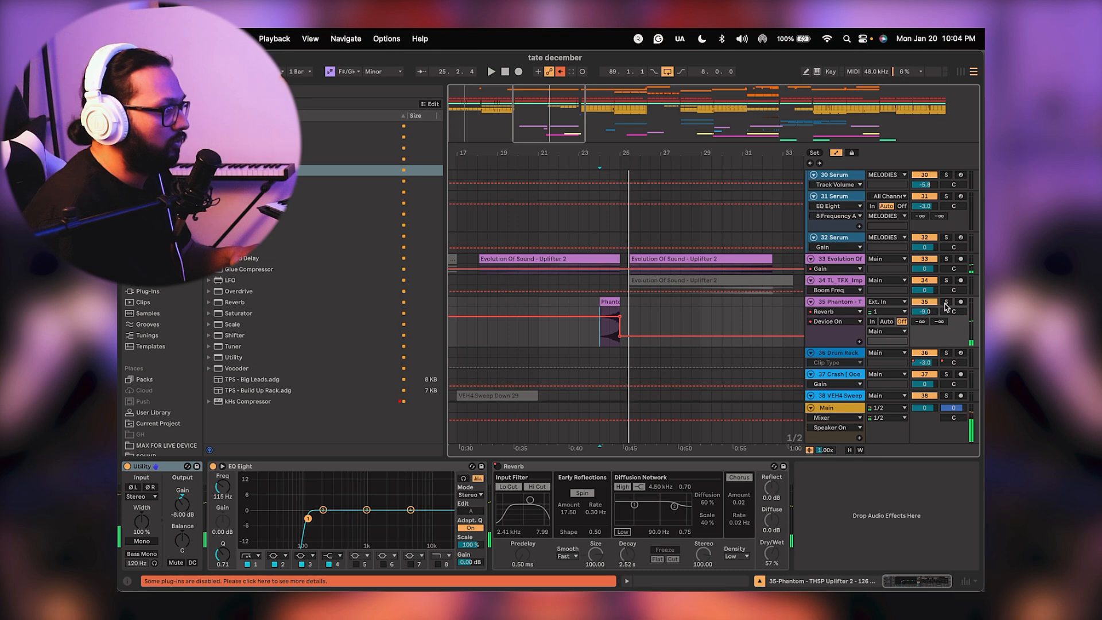
left_click(945, 303)
key("space")
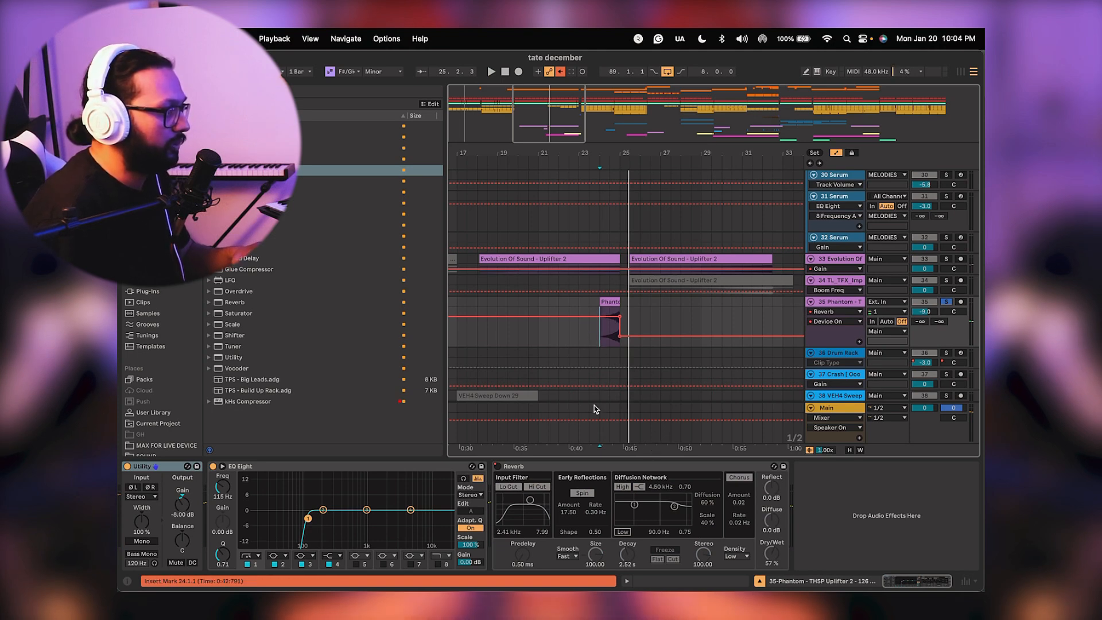
Switch on track 35's Reverb, overriding its automation, and raise its Decay to about 3 s while replaying the uplifter.
left_click(498, 466)
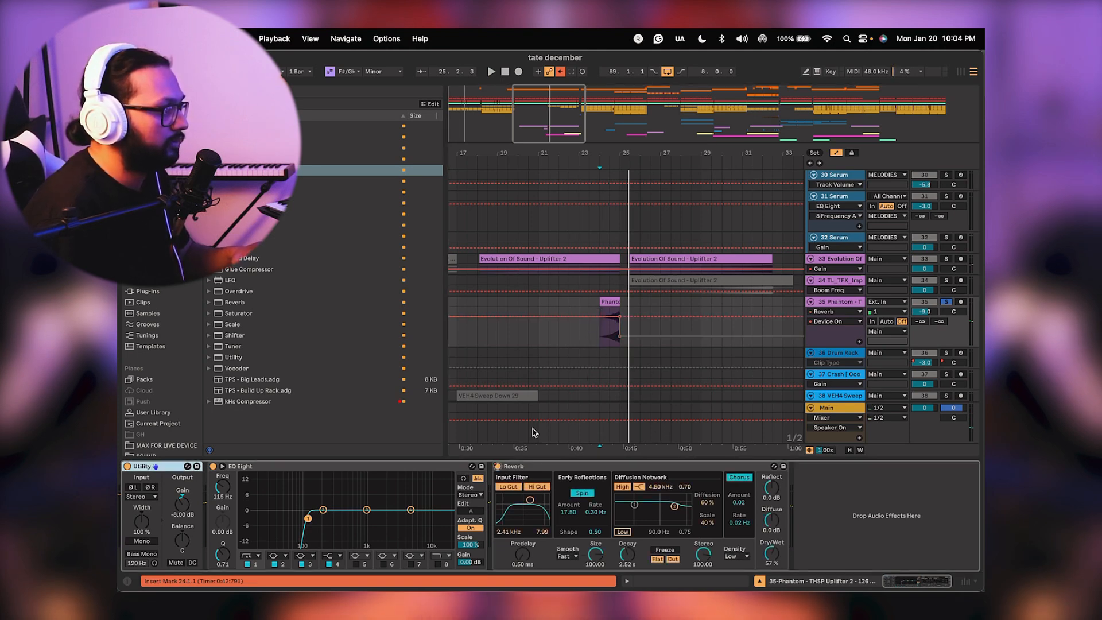
key("space")
left_click(607, 331)
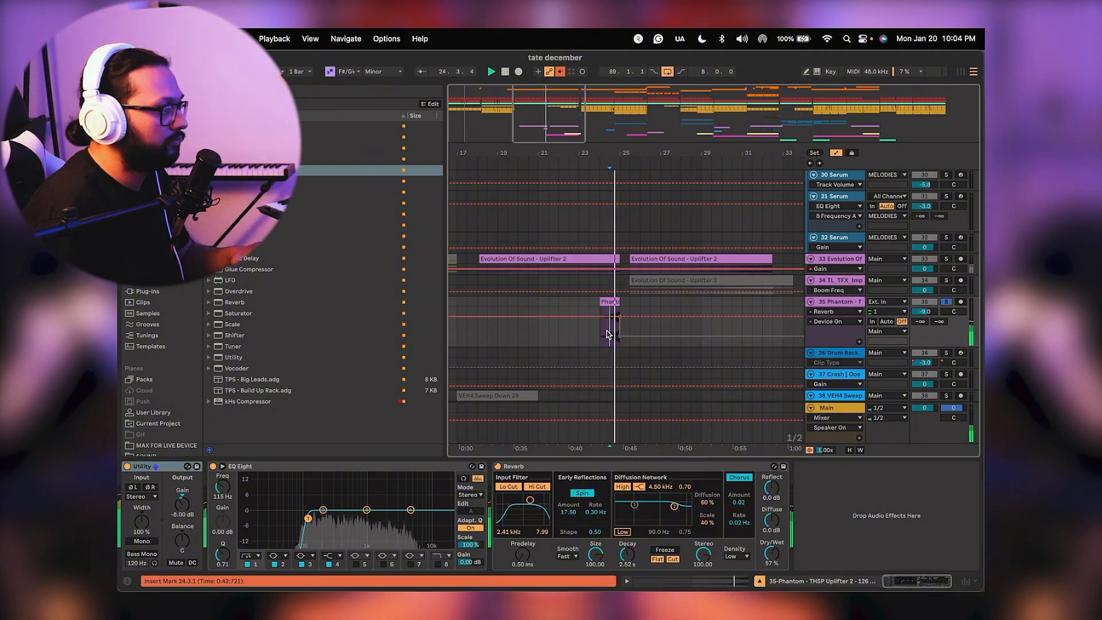
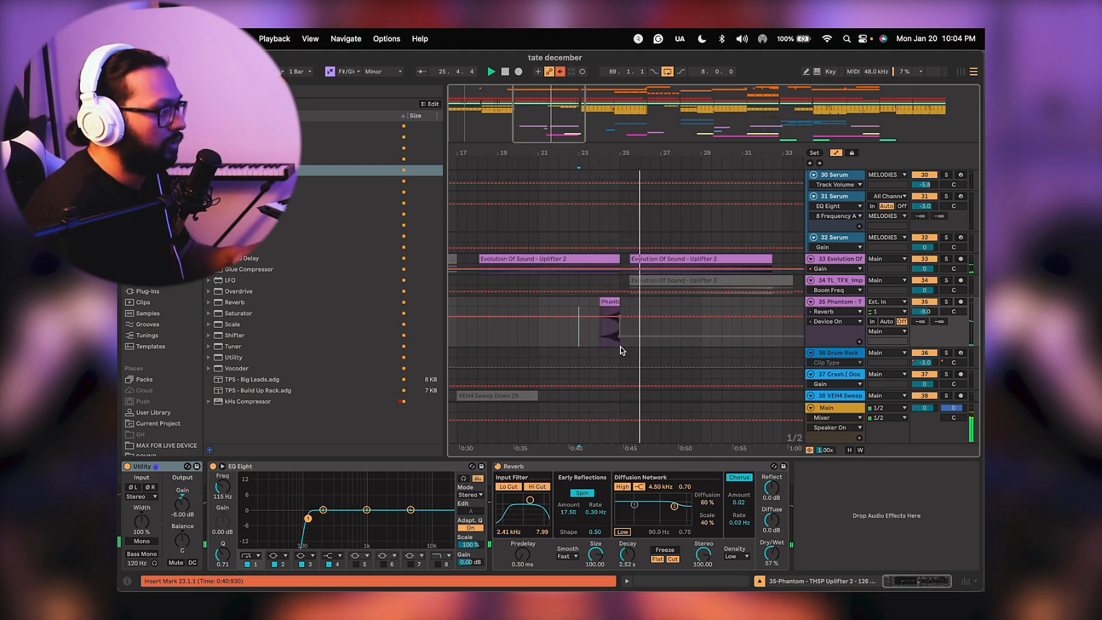
key("a")
left_click(589, 327)
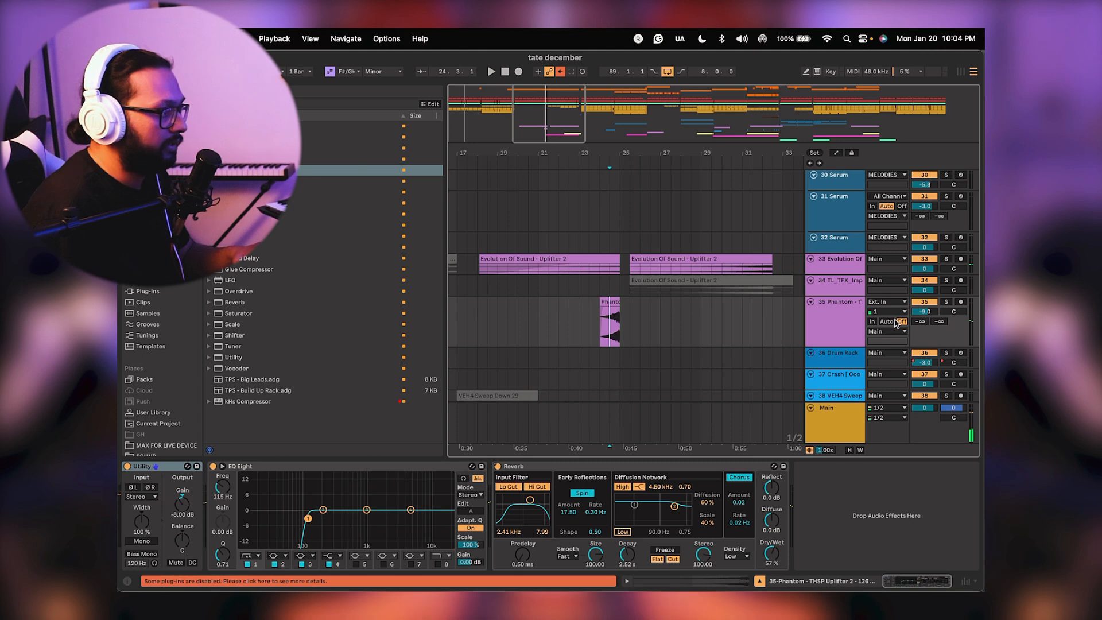
key("space")
mouse_move(626, 553)
left_mouse_down()
mouse_move(626, 536)
mouse_move(626, 550)
left_mouse_up()
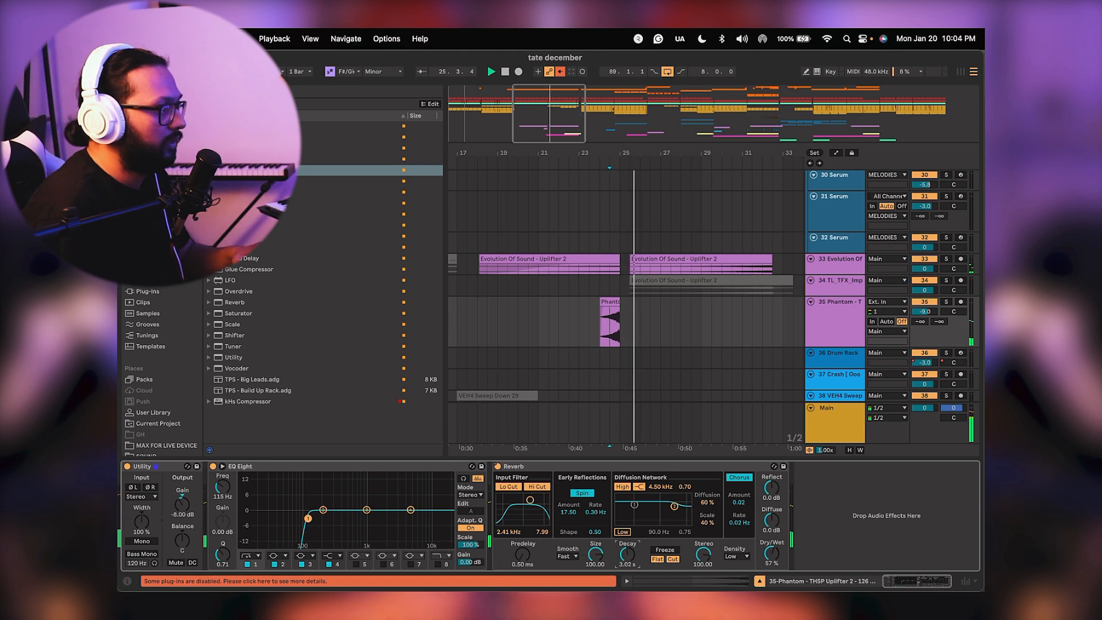
Copy the VEH4 Sweep Down 29 clip on track 38 from bar 17 to bar 25 as an active clip, and play from bar 24.
scroll(617, 309, "down", 5)
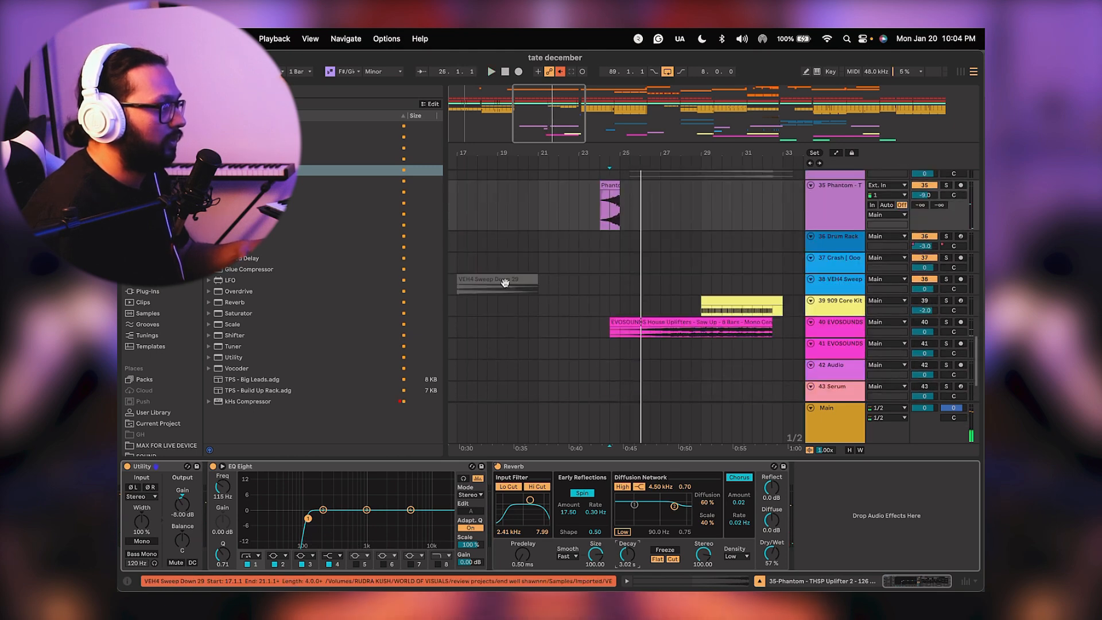
scroll(504, 283, "up", 1)
left_click_drag(498, 304, 654, 310)
left_click(598, 312)
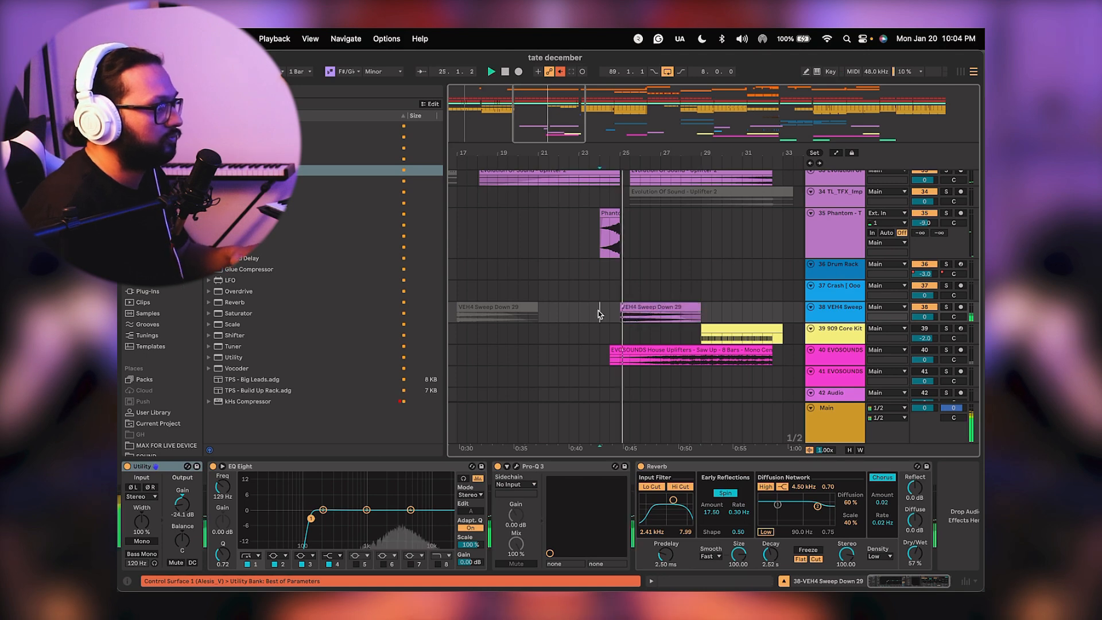
key("space")
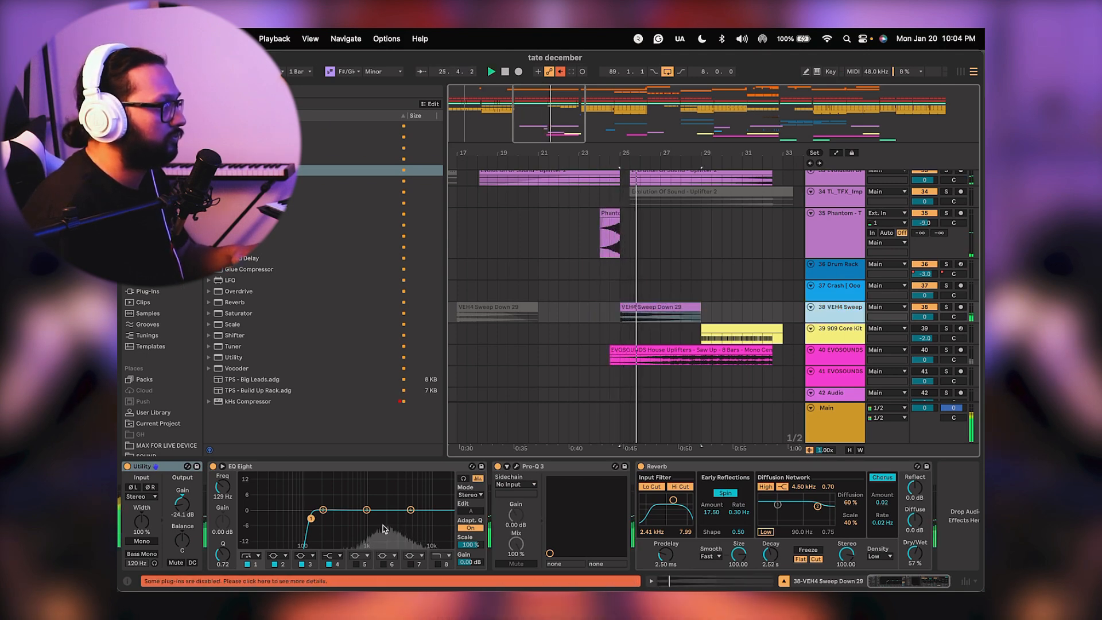
Move the Utility to the end of track 38's effect chain and delete the unused Pro-Q 3.
left_click_drag(158, 466, 936, 479)
left_click(430, 466)
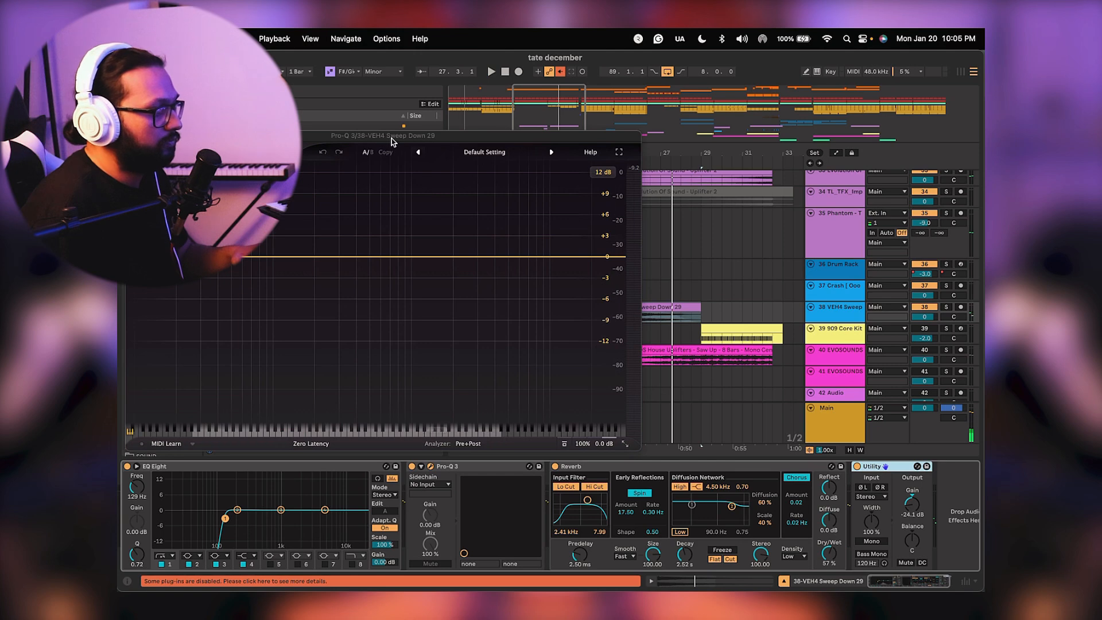
left_click_drag(392, 141, 512, 143)
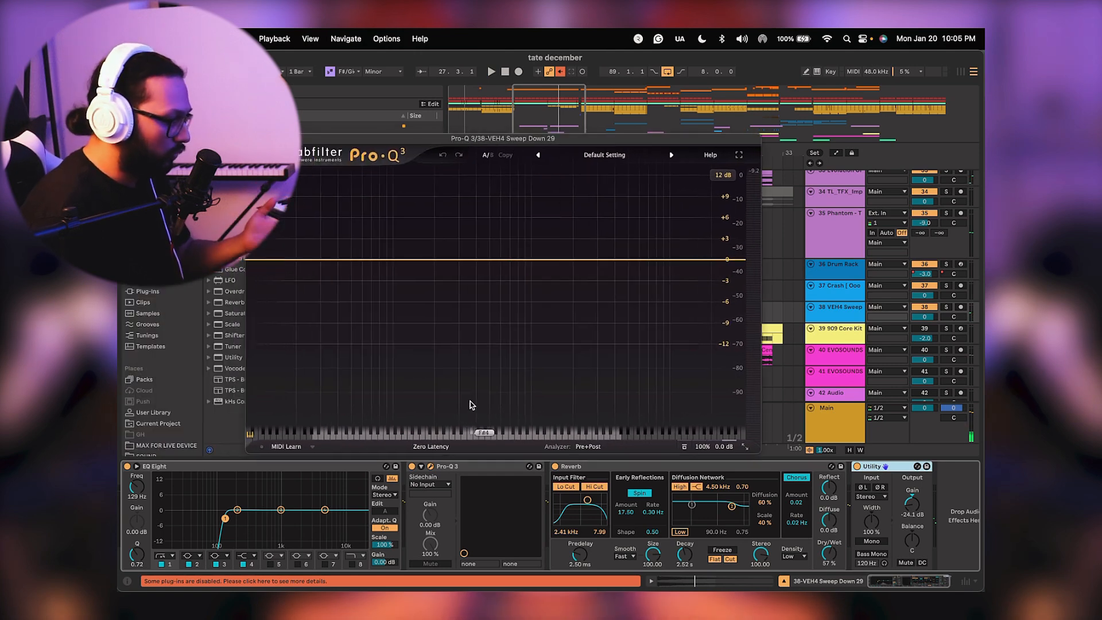
left_click(472, 473)
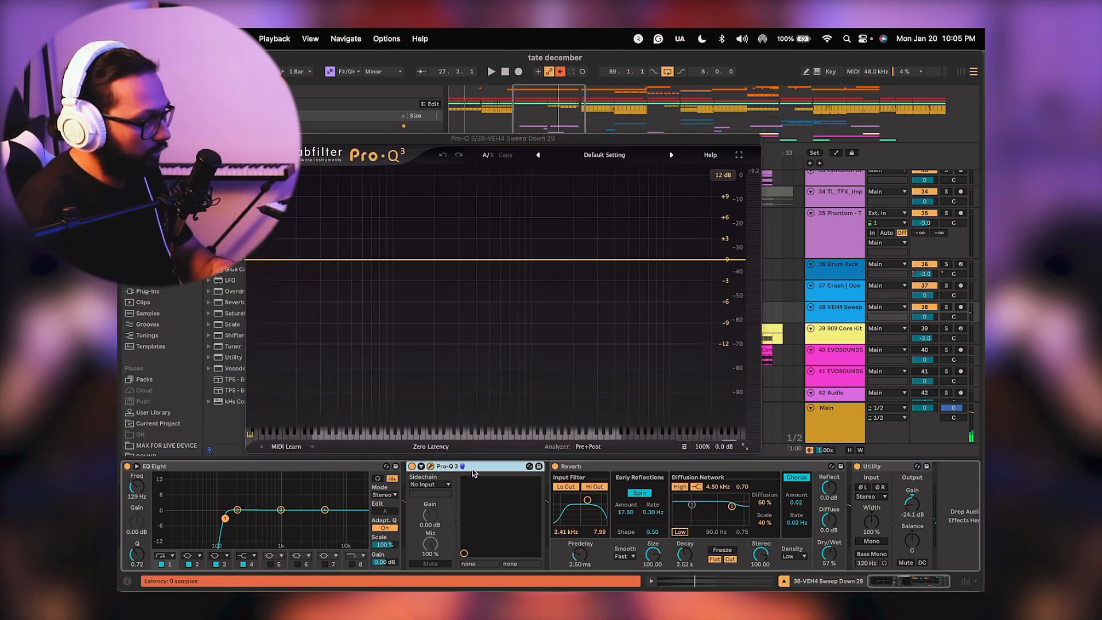
key("Delete")
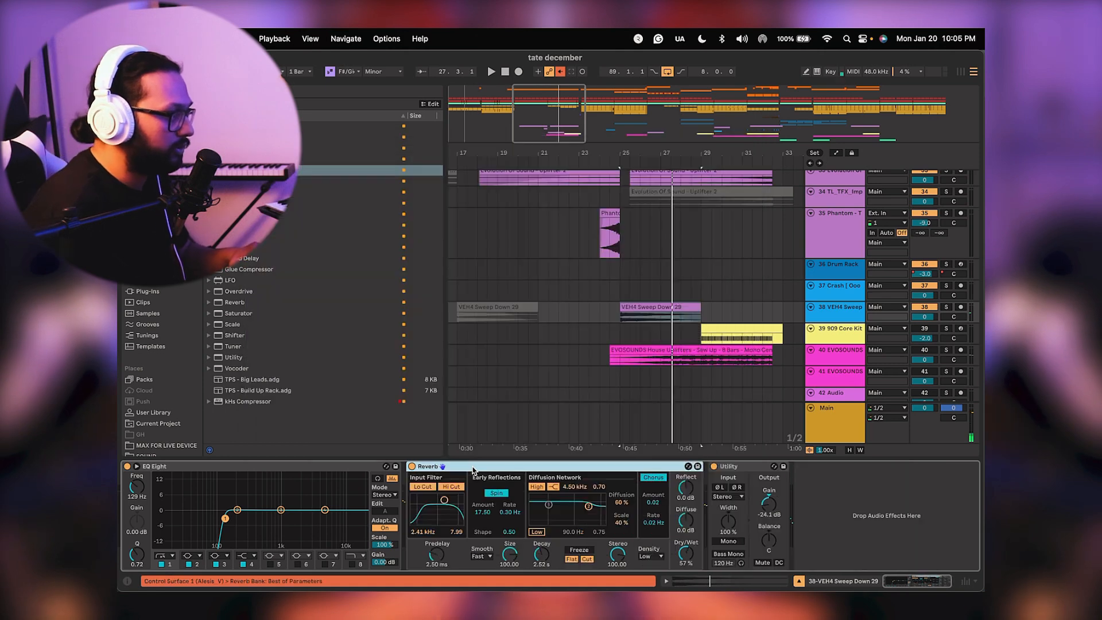
Raise the Utility gain on track 38 to -16.1 dB while replaying the sweep from bar 24.
left_click(594, 316)
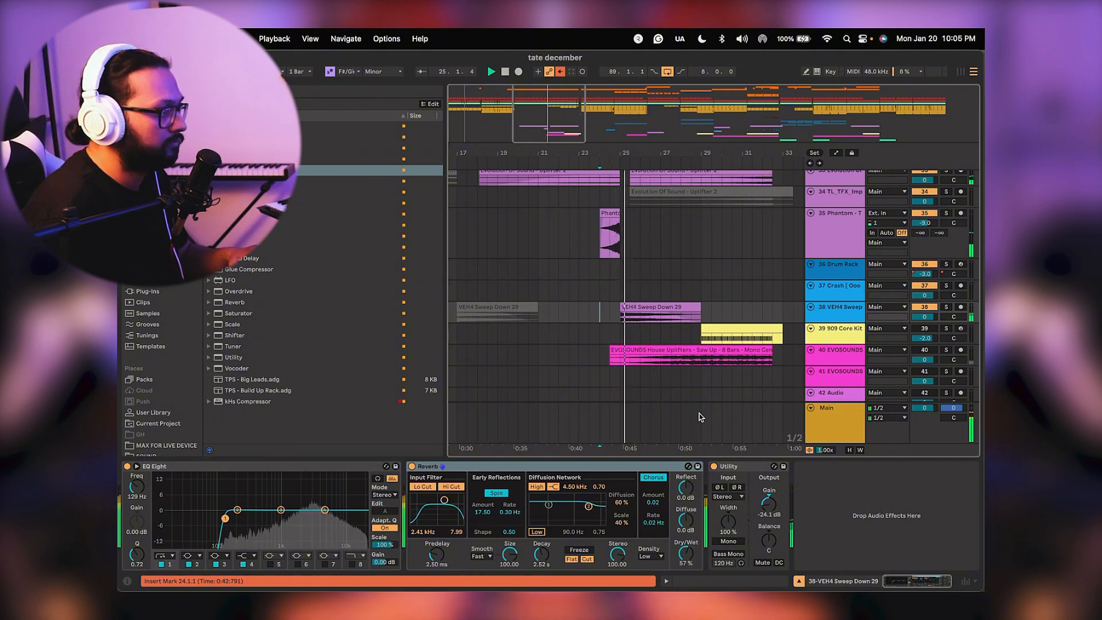
key("space")
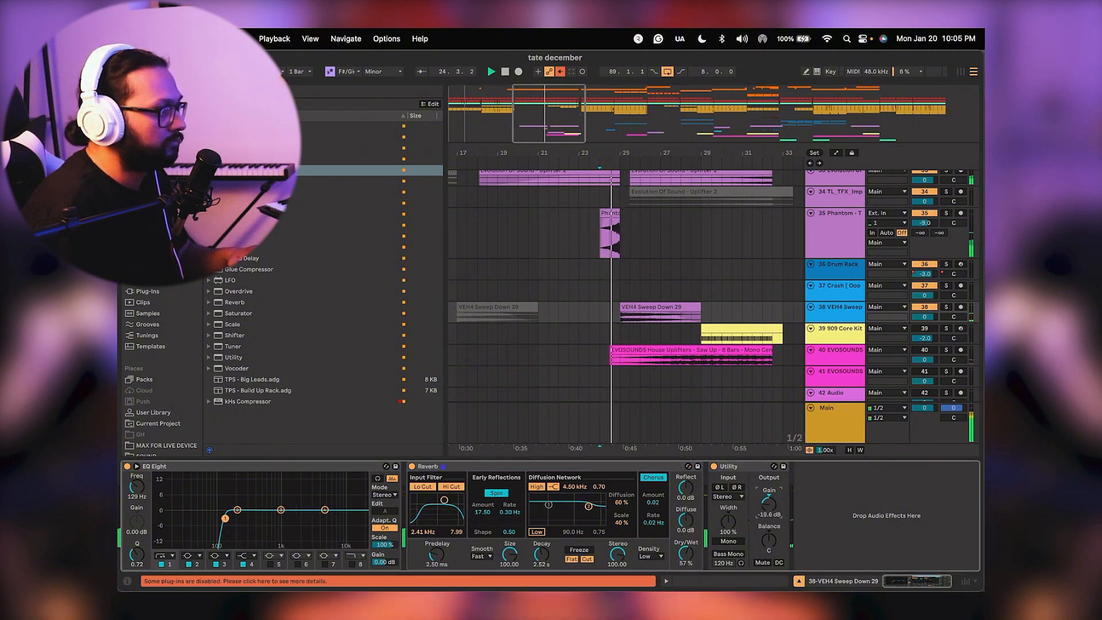
key("space")
key("space")
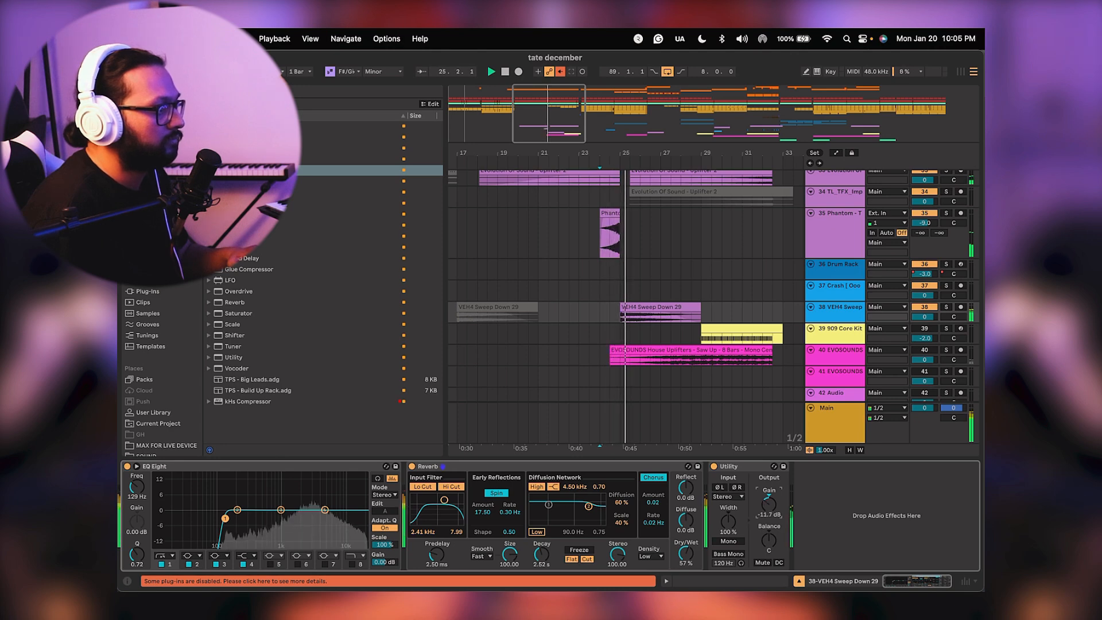
key("space")
key("space")
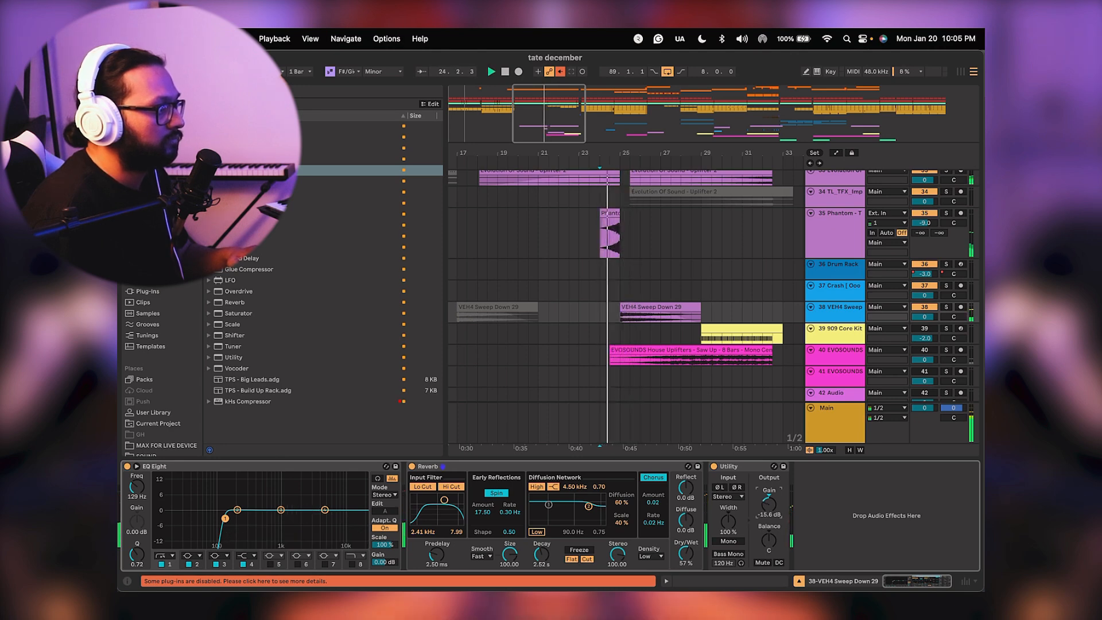
Reduce the height of the SNARE track in the DRUMZ group.
scroll(676, 296, "up", 10)
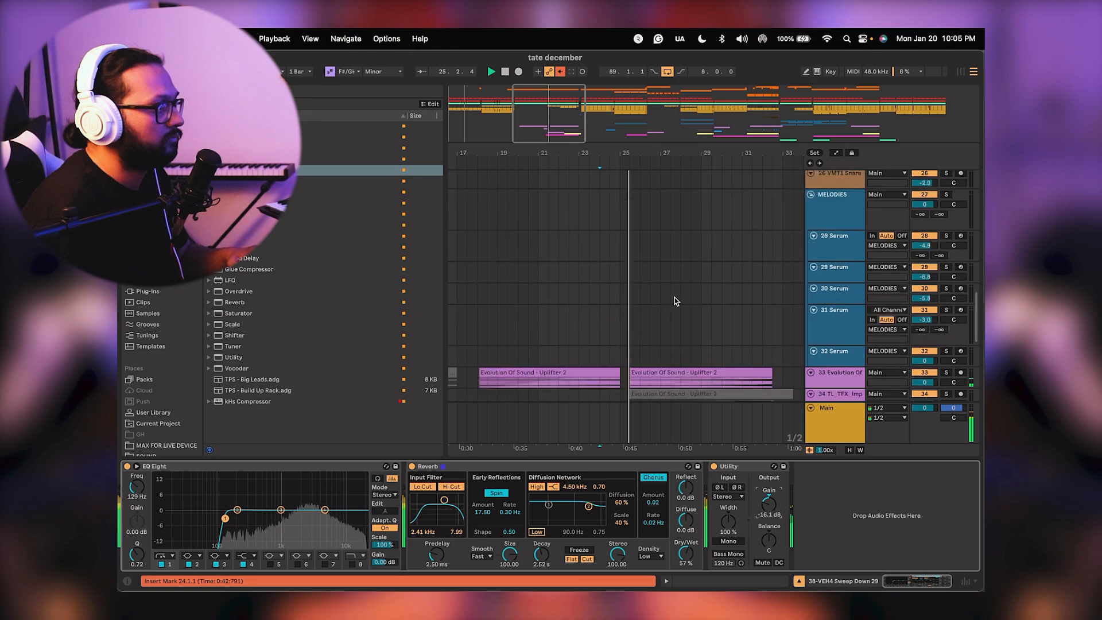
scroll(674, 300, "up", 10)
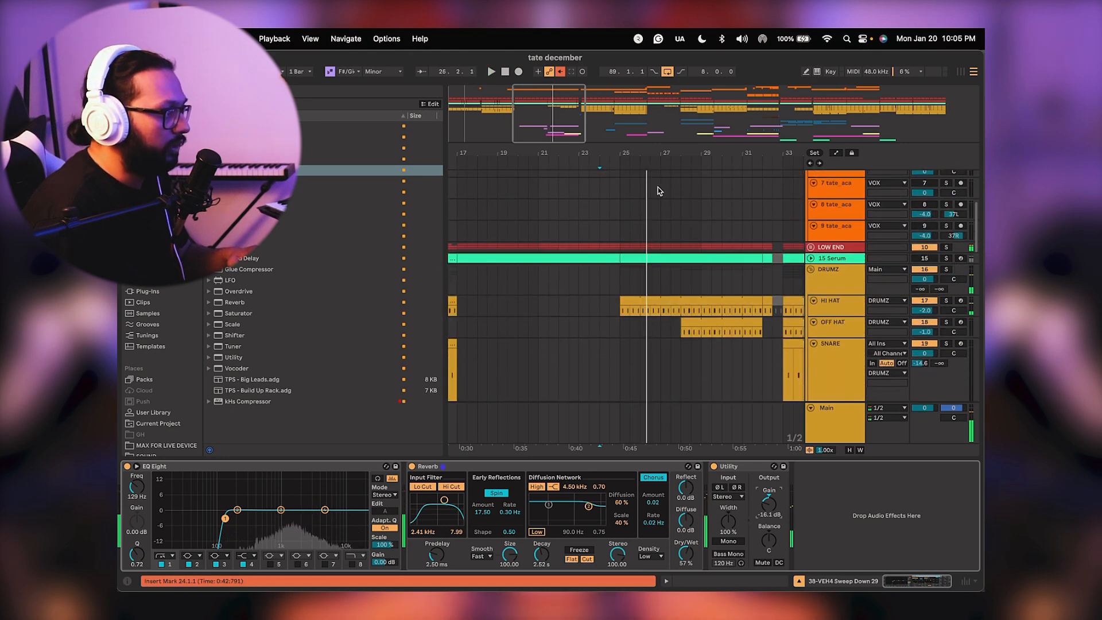
scroll(581, 335, "down", 3)
scroll(581, 335, "down", 4)
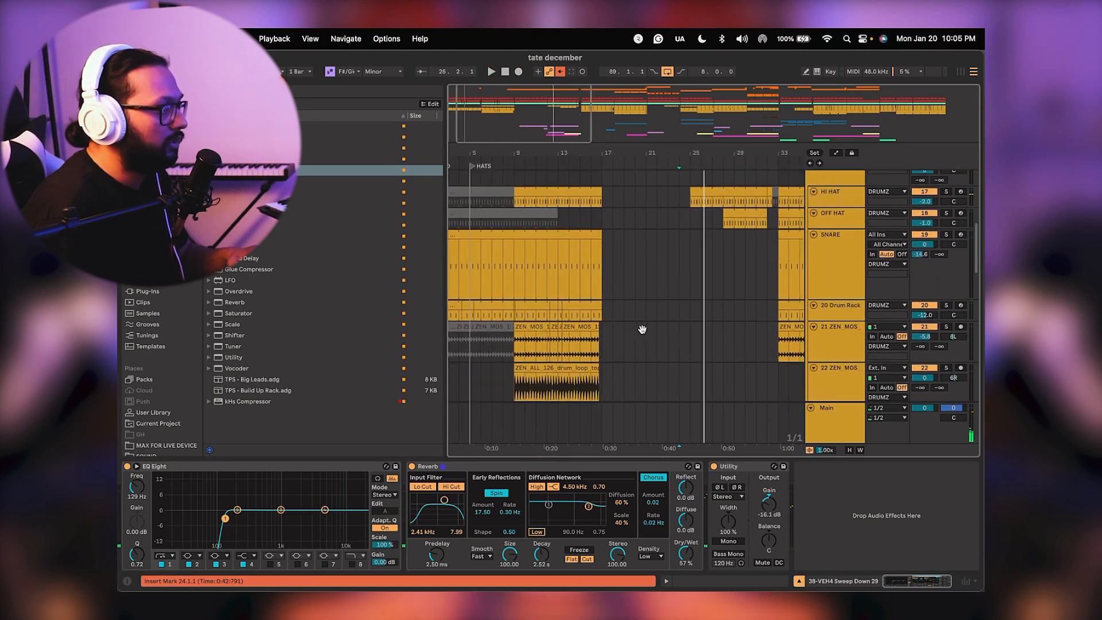
scroll(640, 327, "down", 2)
left_click_drag(650, 323, 638, 333)
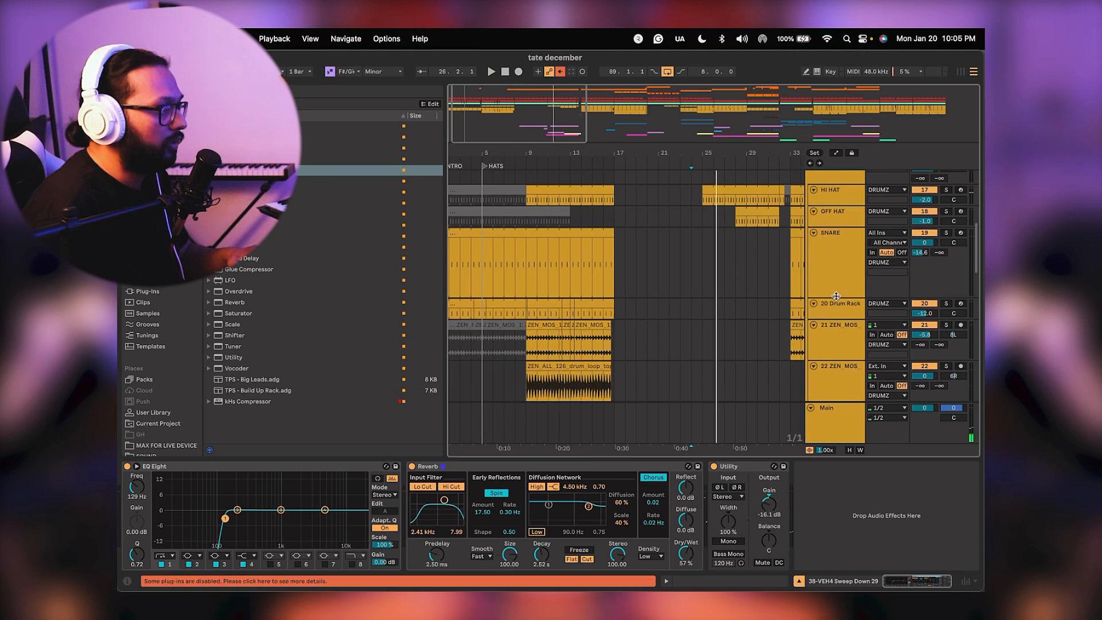
left_click_drag(836, 296, 837, 259)
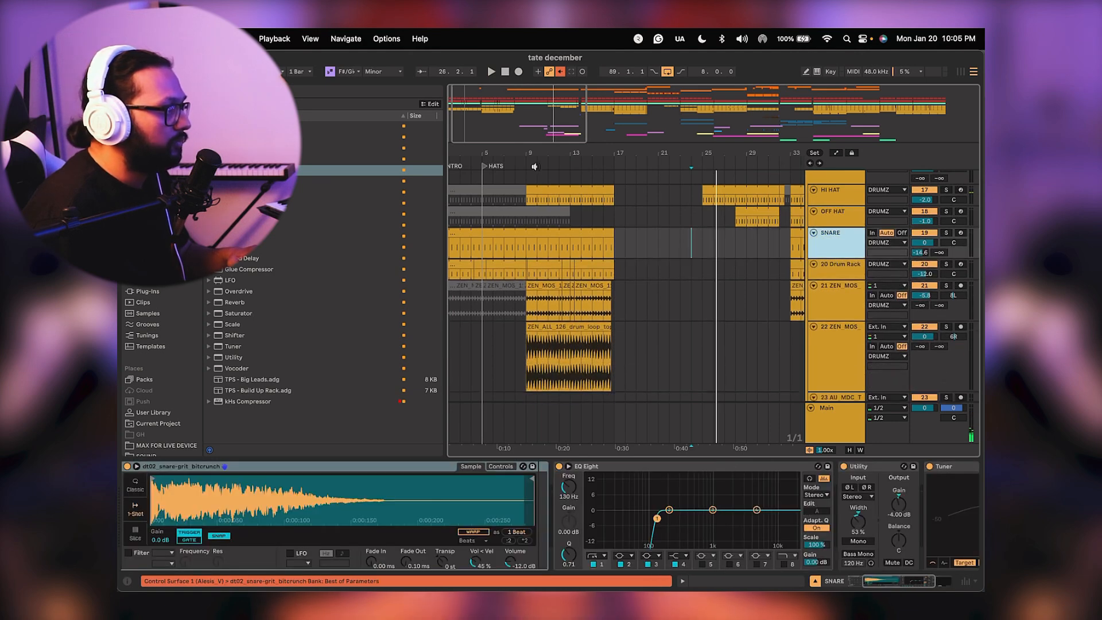
Extend the Drum Rack clip on track 20 that ends near bar 9 so it runs to bar 17.
left_click_drag(534, 154, 523, 210)
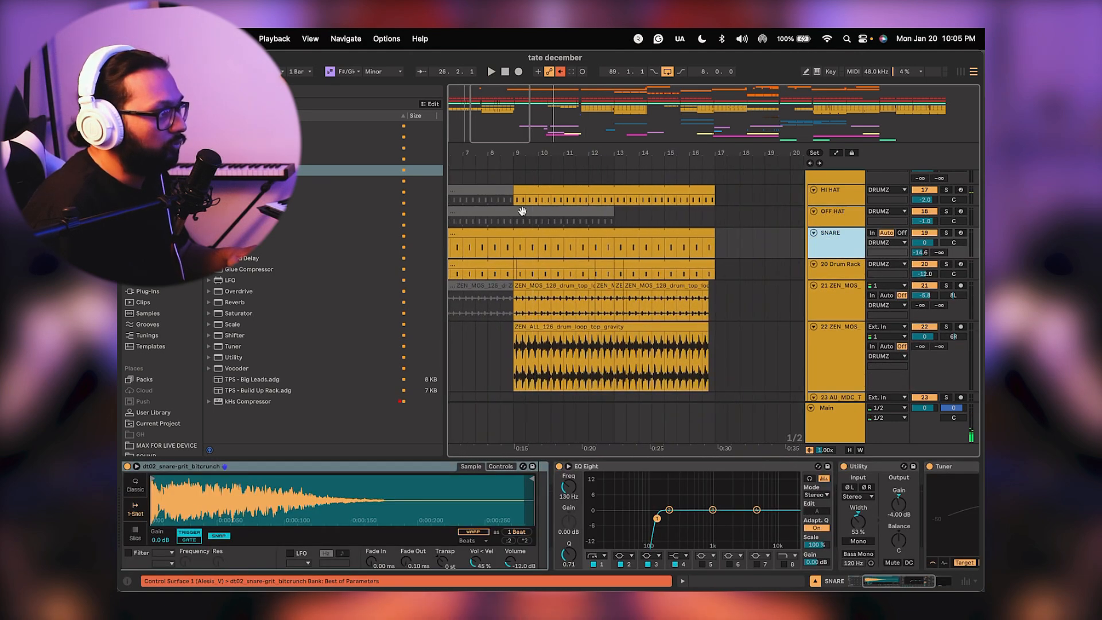
left_click(514, 263)
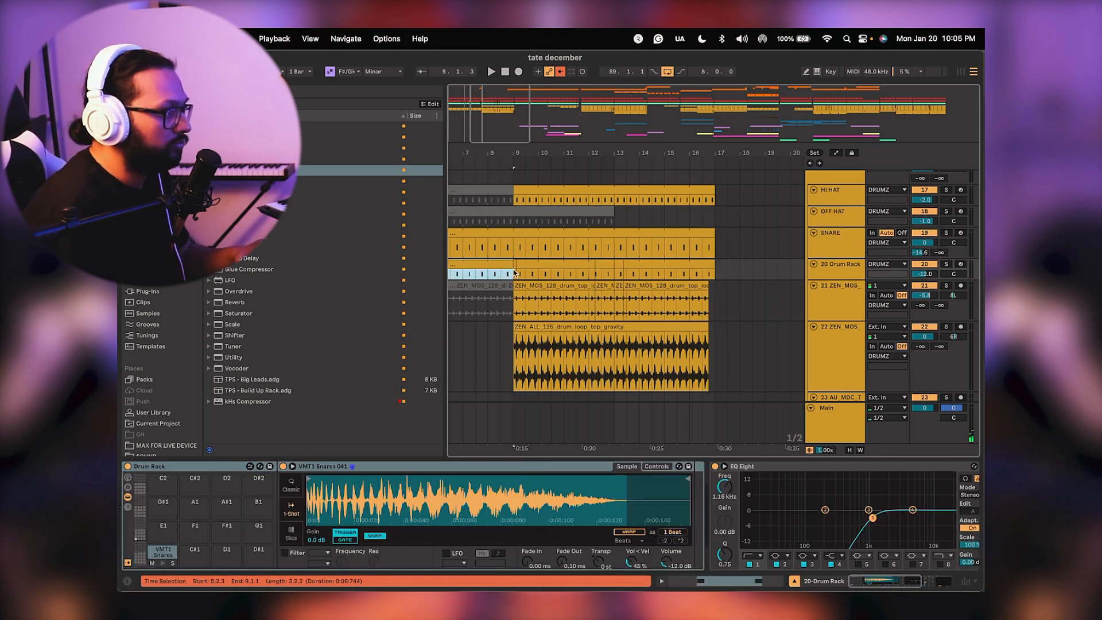
left_click_drag(507, 263, 710, 263)
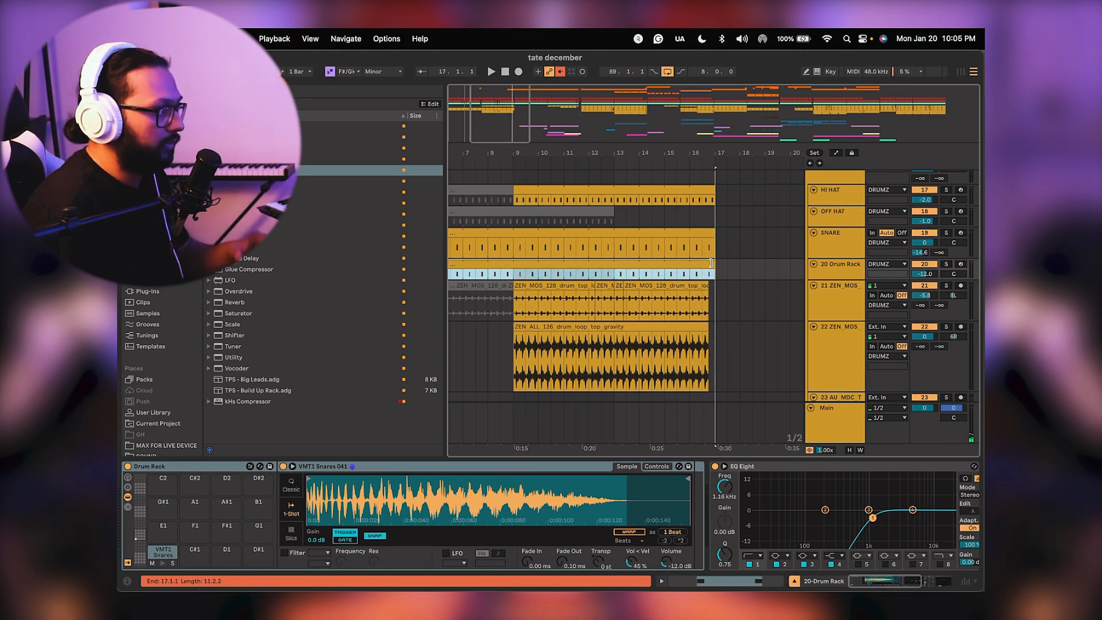
Extend the first drum_top_loop_sonic clip on track 21 over the split pieces so it runs from bar 9 to bar 17.
scroll(555, 296, "down", 1)
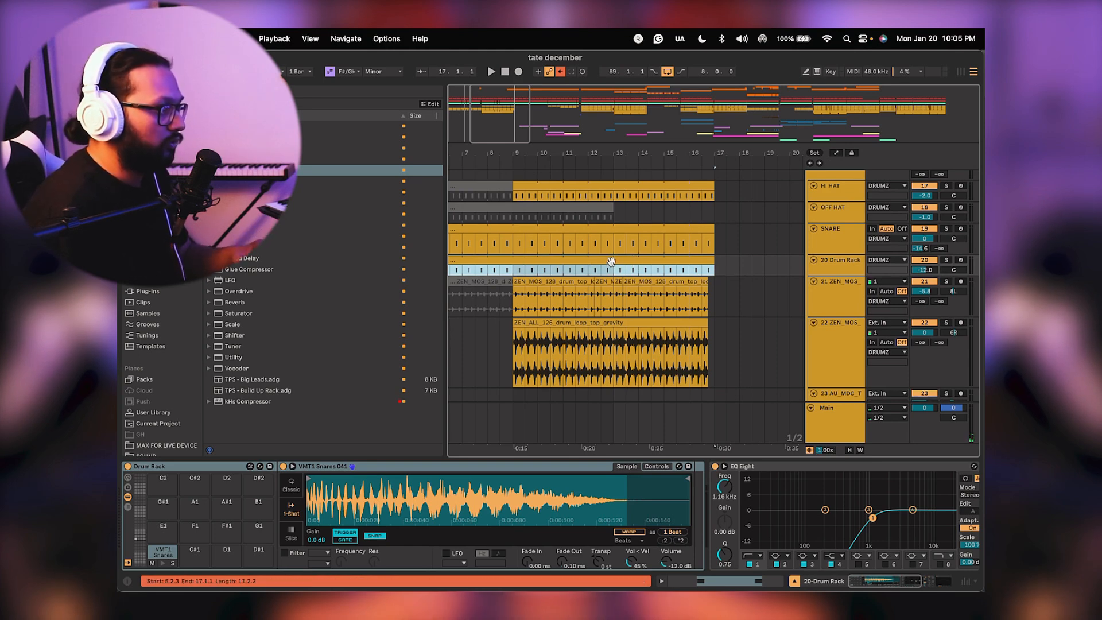
left_click_drag(620, 272, 643, 272)
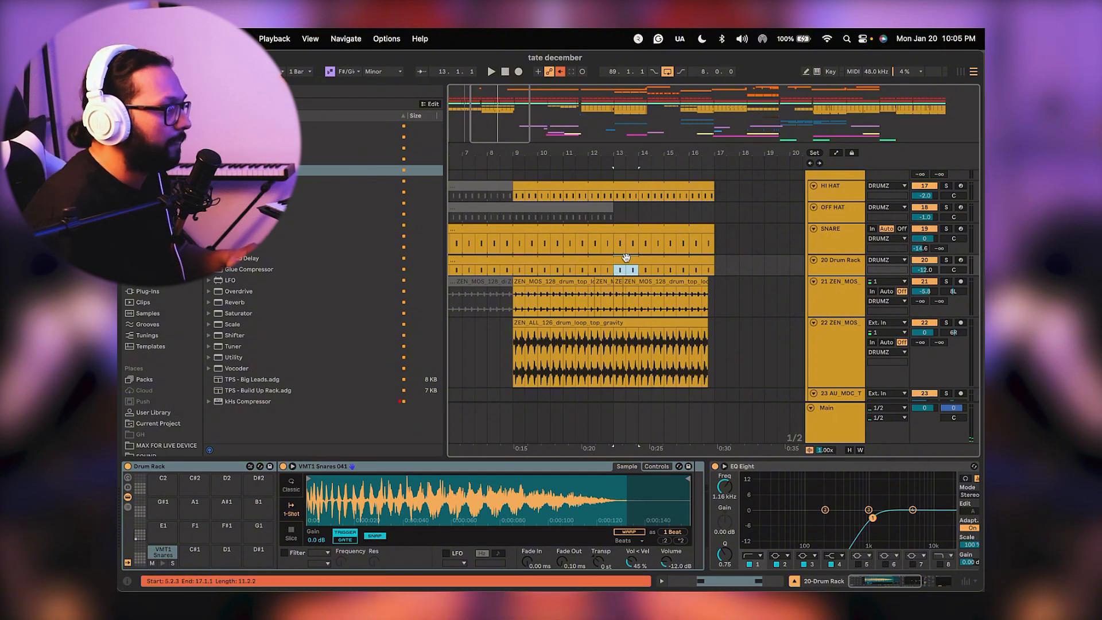
left_click(560, 282)
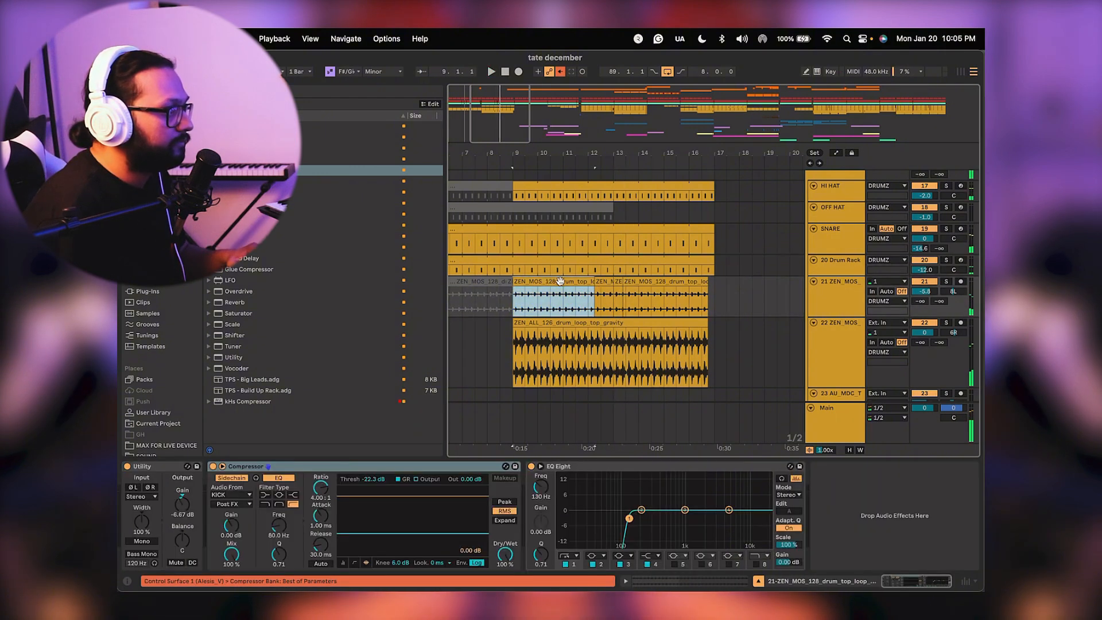
mouse_move(721, 279)
left_mouse_down()
mouse_move(702, 280)
mouse_move(712, 284)
left_mouse_up()
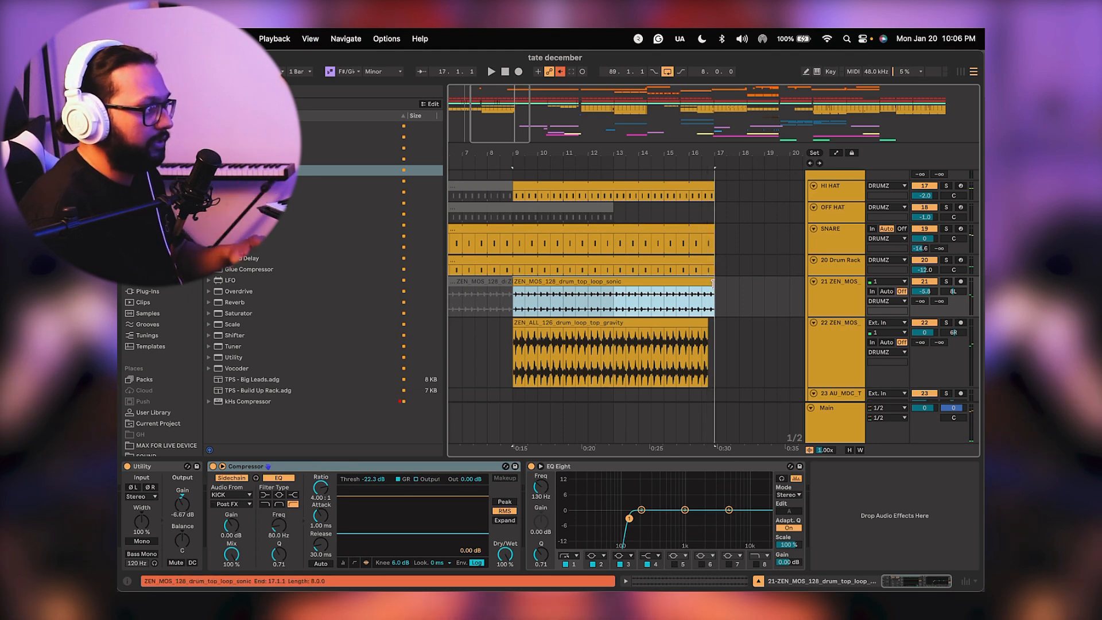
left_click(518, 297)
left_click_drag(554, 280, 650, 281)
key("super+z")
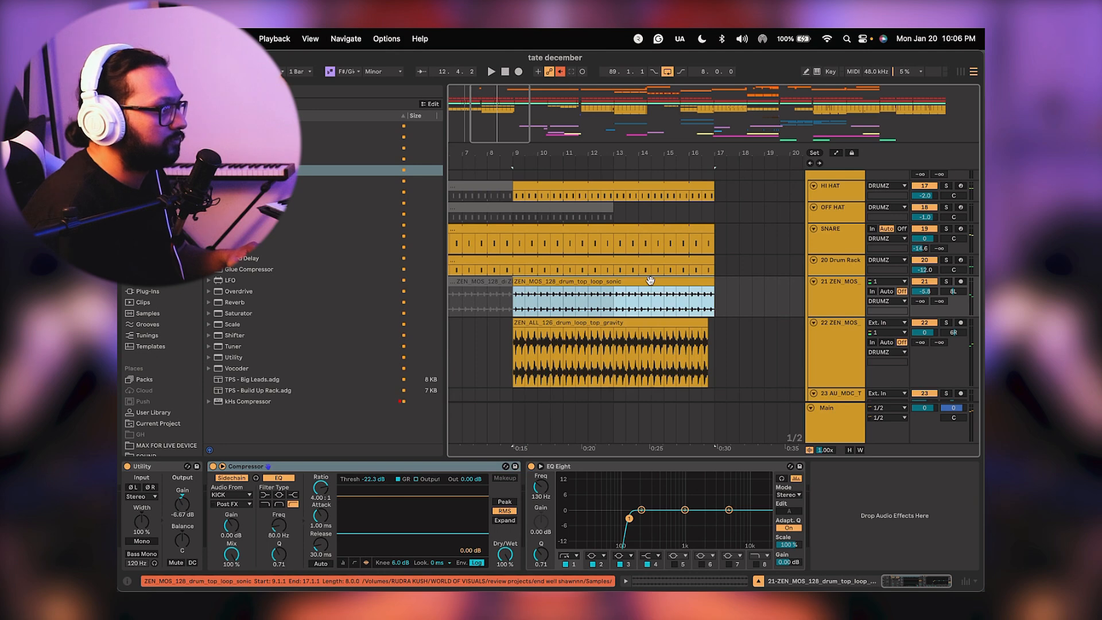
Play from bar 9, check the loop's ending and extend the drum_loop_top_gravity clip on track 22 to bar 17.
key("space")
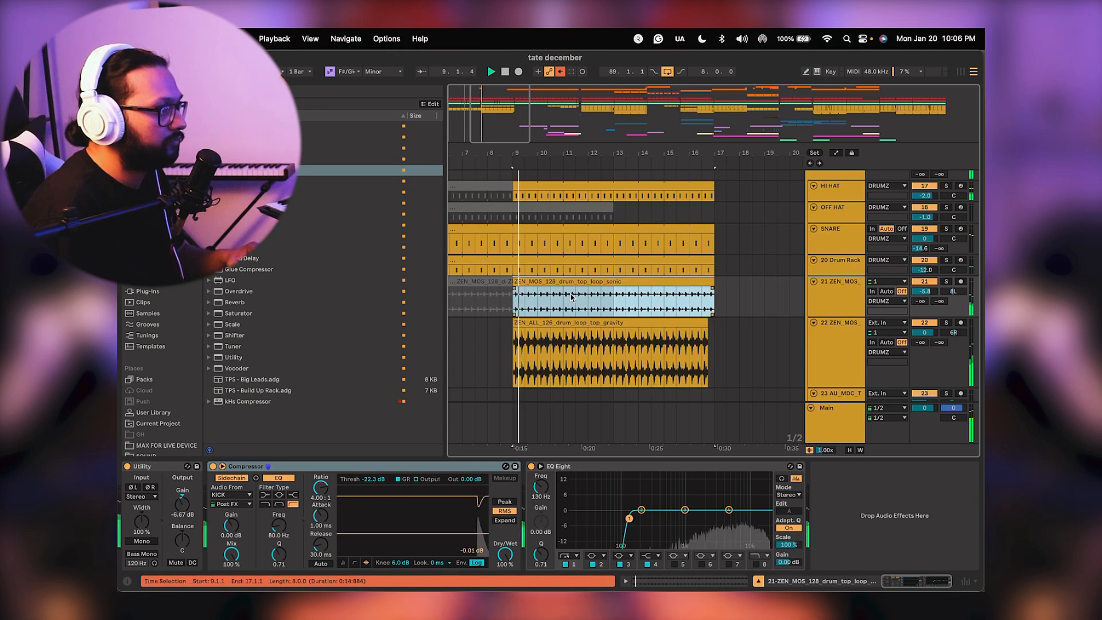
left_click(701, 290)
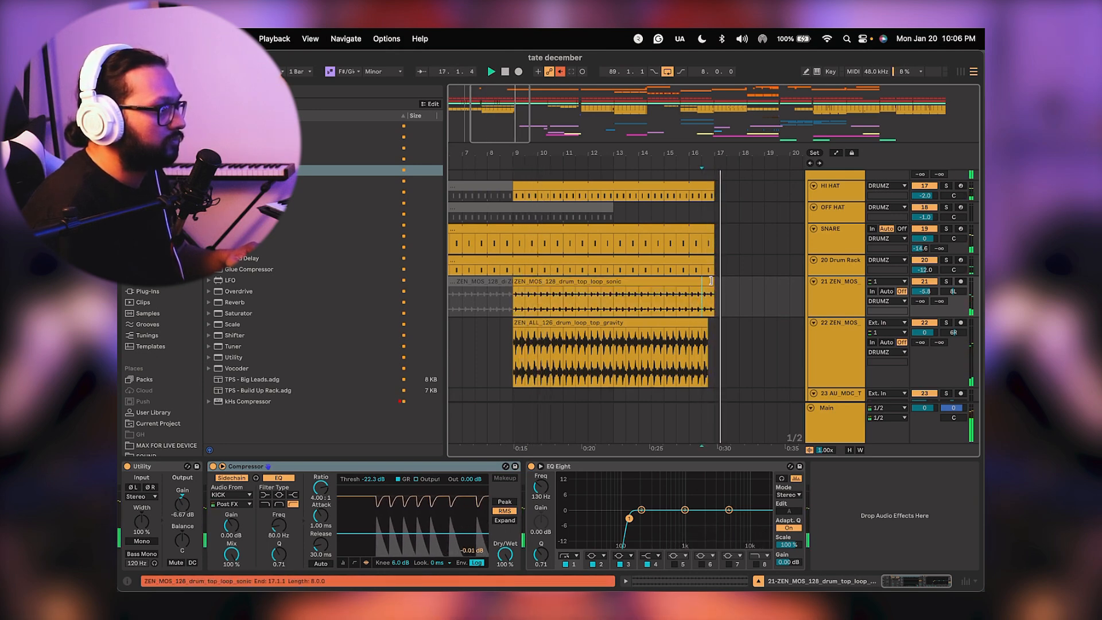
left_click_drag(708, 323, 711, 324)
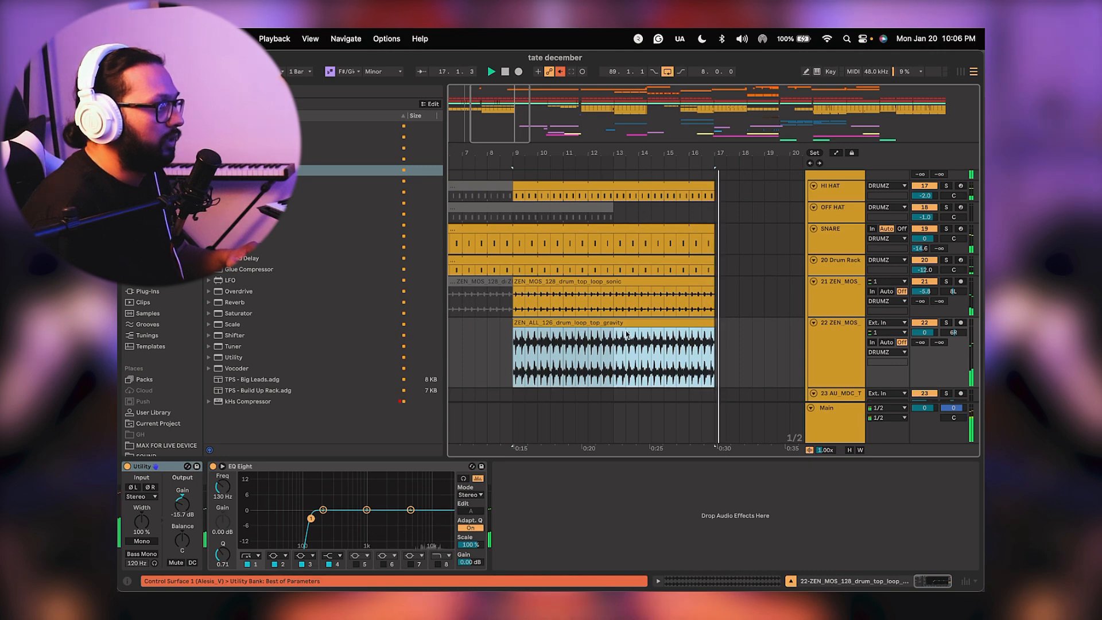
Copy the sonic and gravity top loops from bar 9 to bar 24 on tracks 21 and 22.
scroll(601, 305, "down", 2)
left_click_drag(640, 155, 581, 155)
left_click_drag(528, 280, 615, 339)
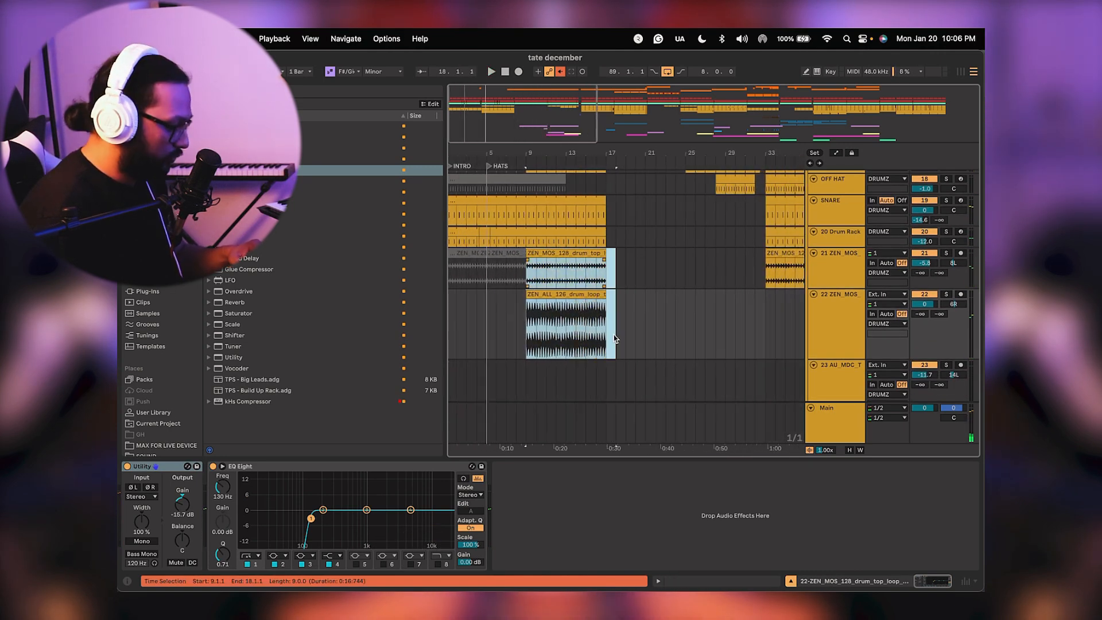
left_click(714, 305)
key("super+v")
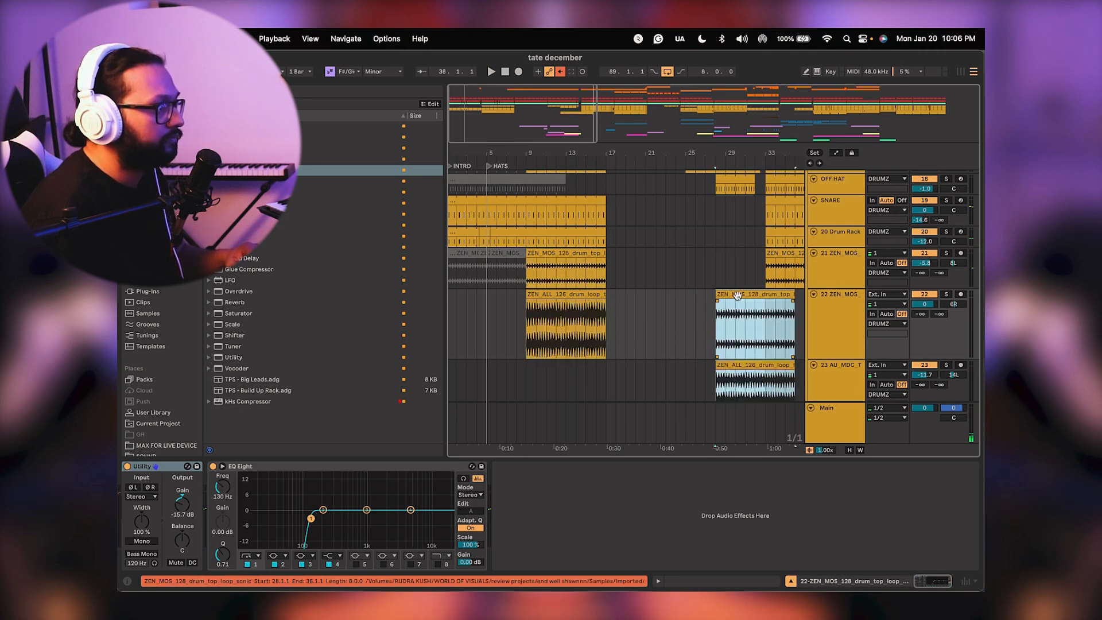
left_click_drag(688, 251, 699, 271)
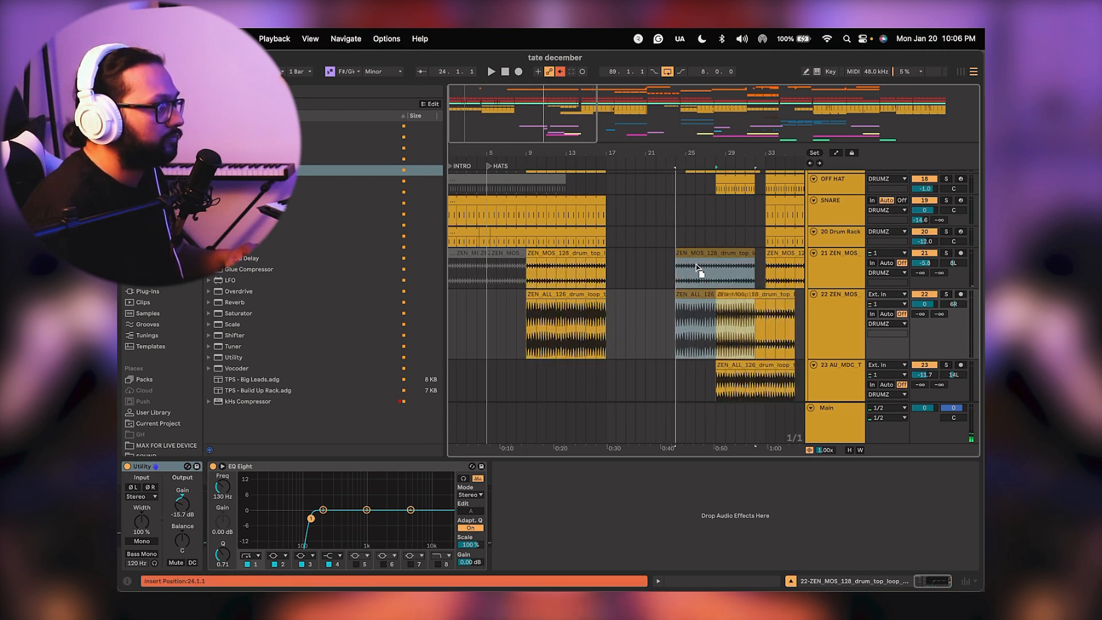
Move the copied sonic and gravity loops to start at bar 25 and trim both to end at bar 32.
left_click(639, 268)
left_click_drag(699, 152, 641, 153)
left_click_drag(637, 251, 657, 253)
left_click(657, 294)
left_click_drag(657, 294, 671, 293)
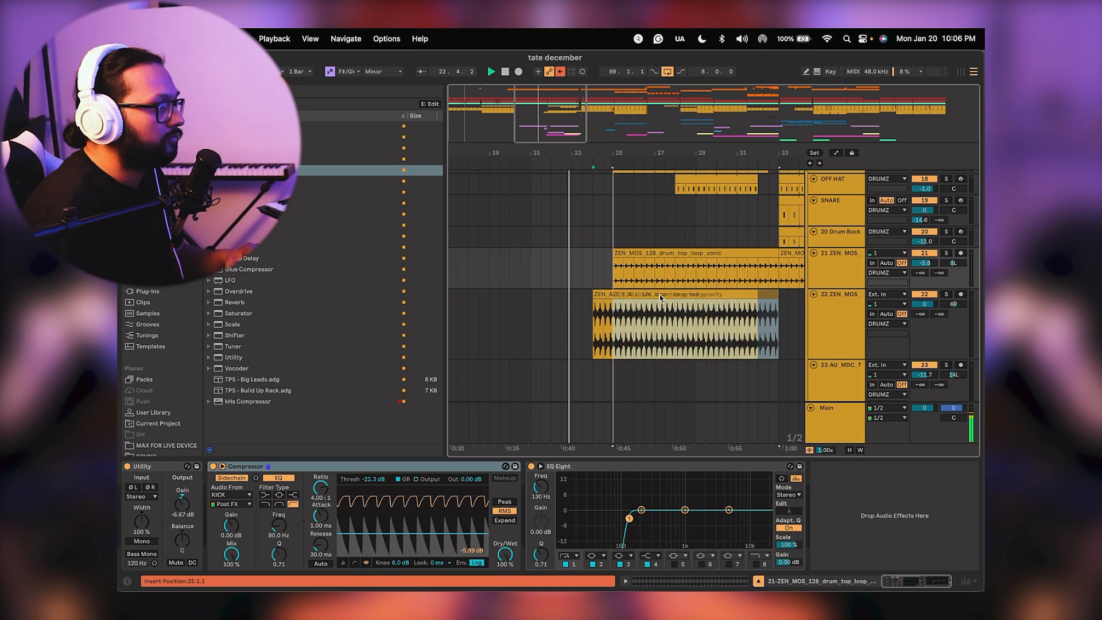
left_click_drag(776, 295, 757, 294)
left_click_drag(777, 252, 757, 252)
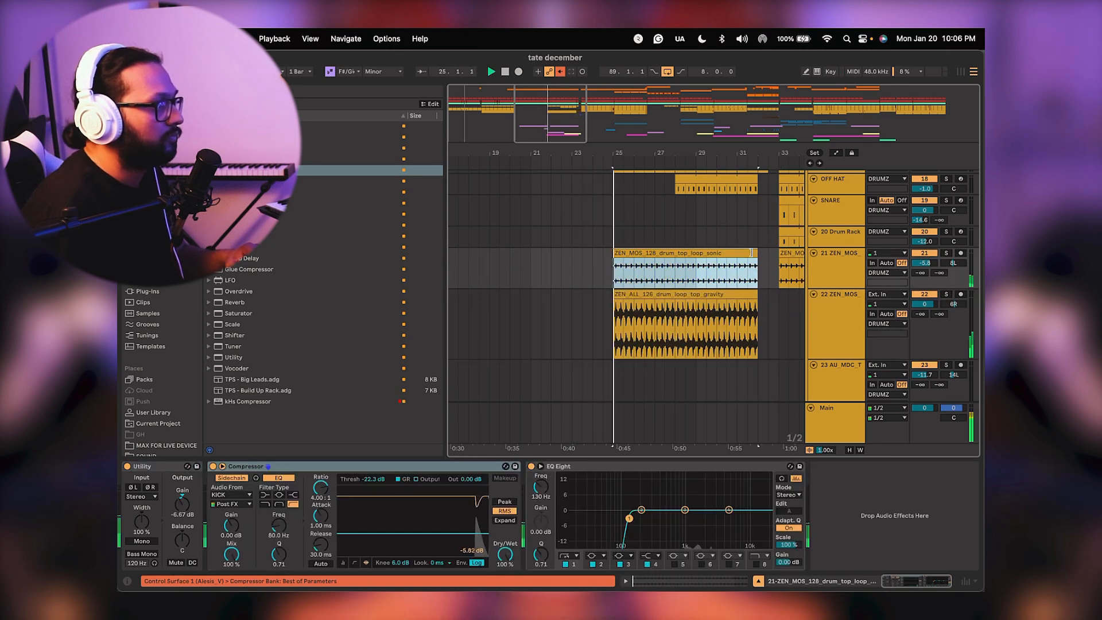
Copy the SNARE clip before bar 33 back to bar 25 and play from bar 24.
scroll(623, 257, "up", 3)
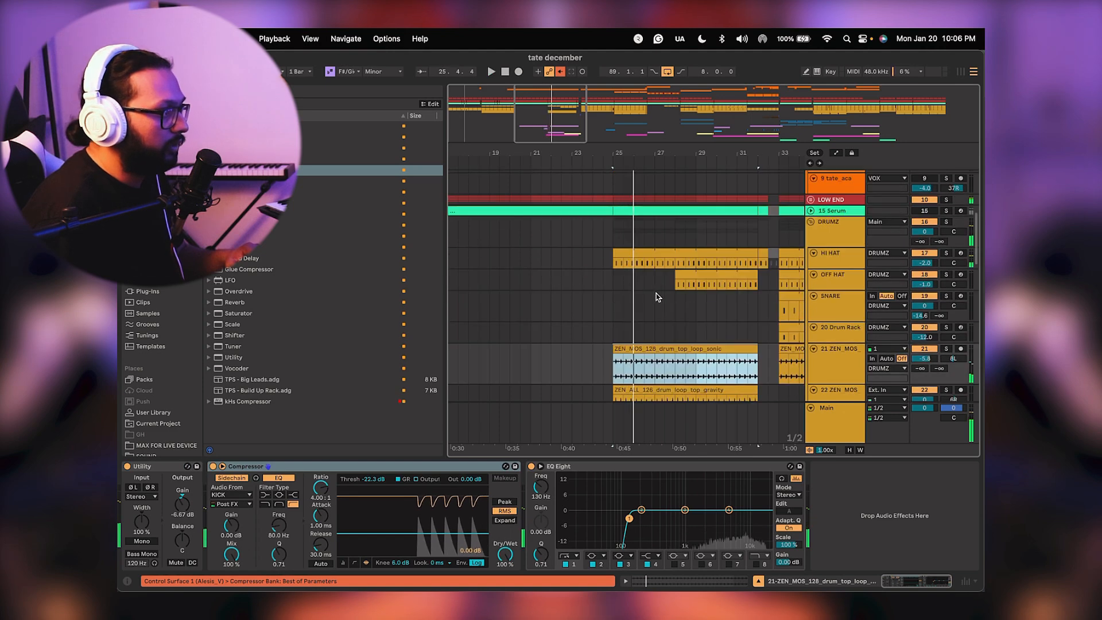
scroll(675, 274, "right", 3)
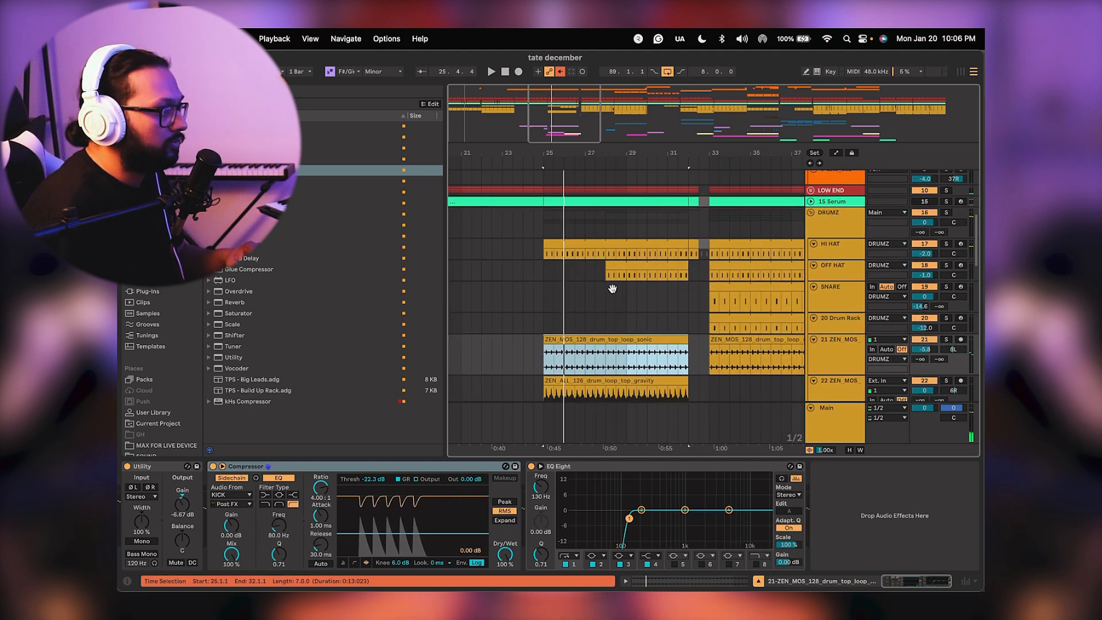
left_click(718, 287)
left_click_drag(702, 290, 545, 298)
left_click(521, 301)
key("space")
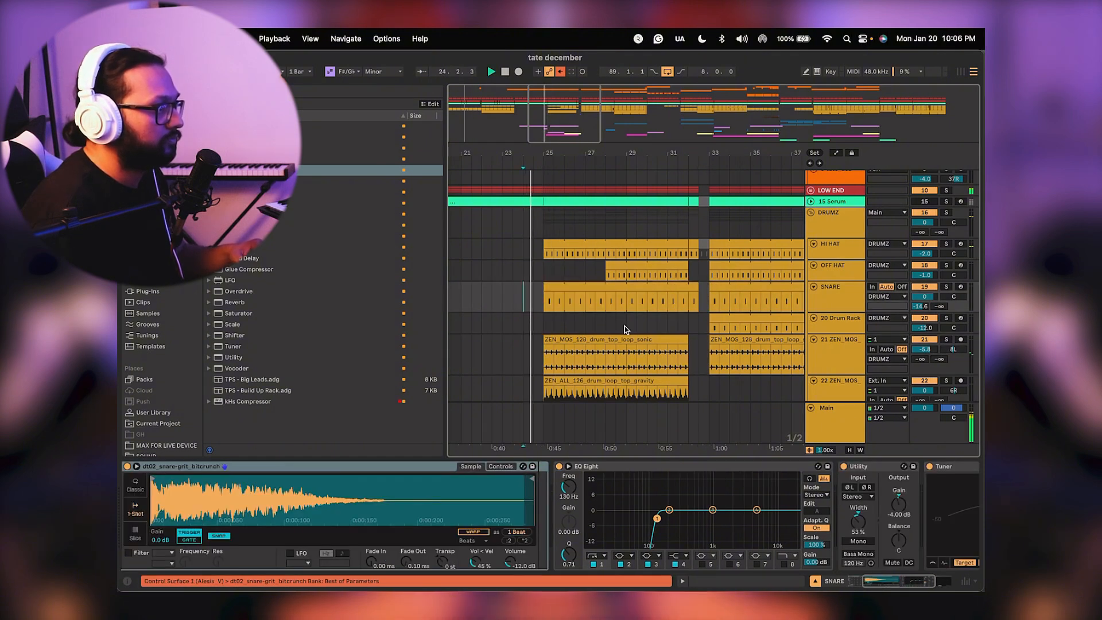
scroll(708, 324, "down", 1)
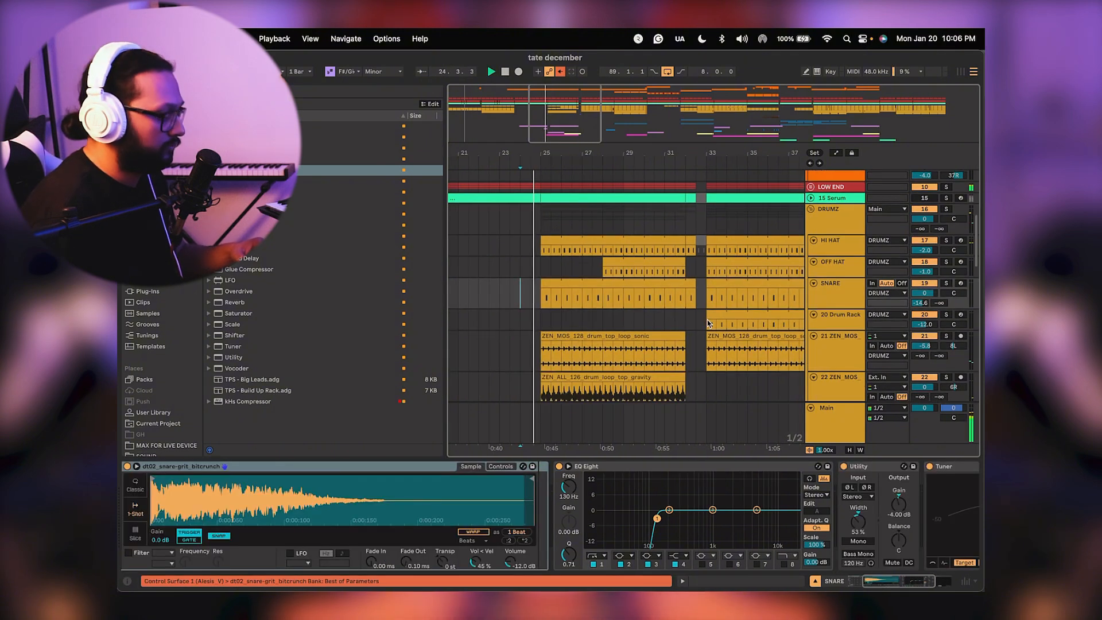
left_click(747, 315, "shift")
left_click_drag(747, 314, 620, 322)
key("super+z")
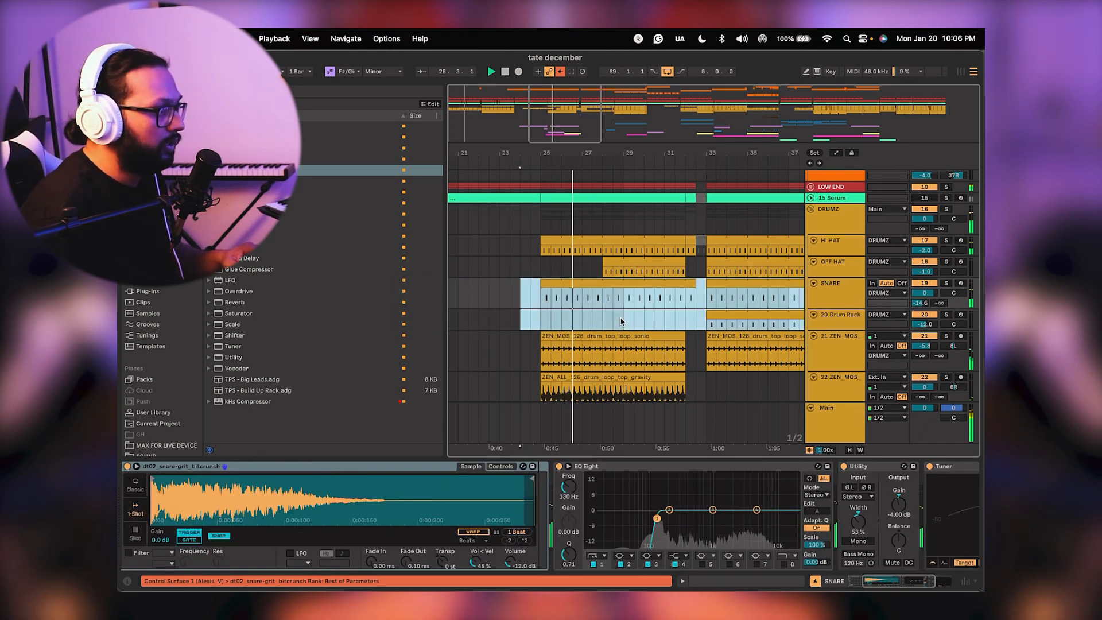
Solo track 20 to audition its snare at bar 33, copy its clip to bar 25, then replay and unsolo the track.
left_click(946, 314)
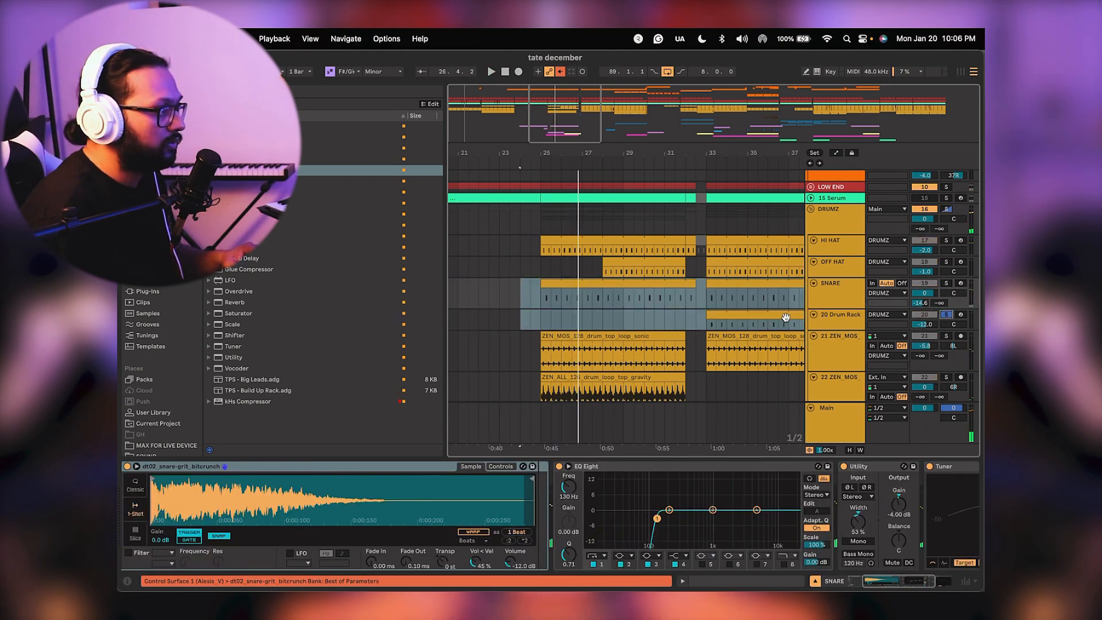
left_click(709, 325)
key("space")
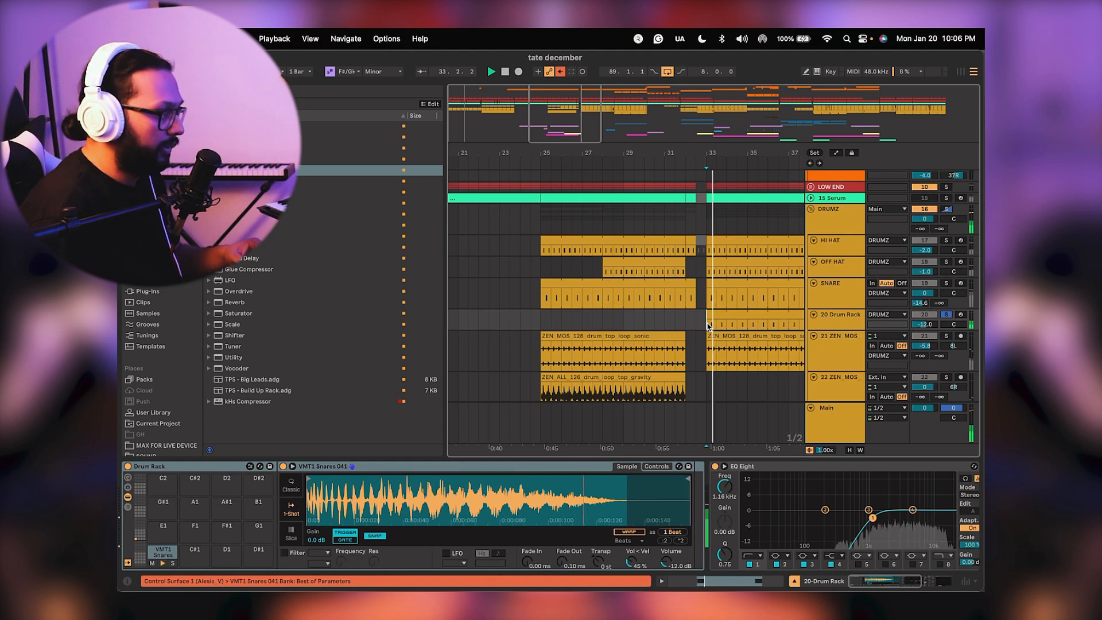
key("space")
left_click(732, 315)
left_click_drag(731, 315, 566, 328)
key("space")
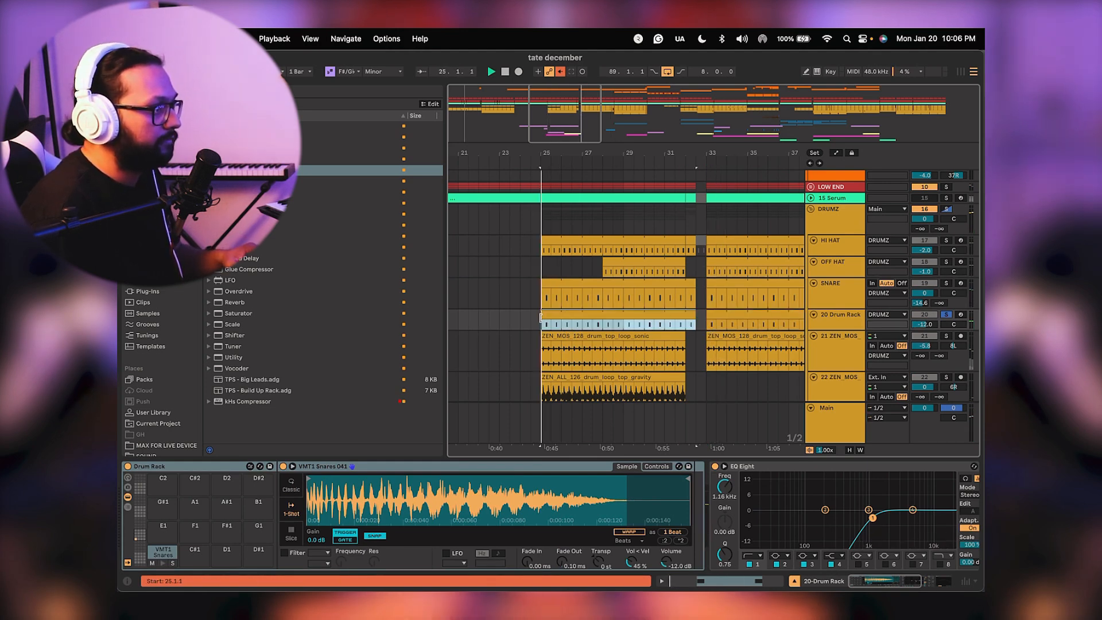
left_click(946, 315)
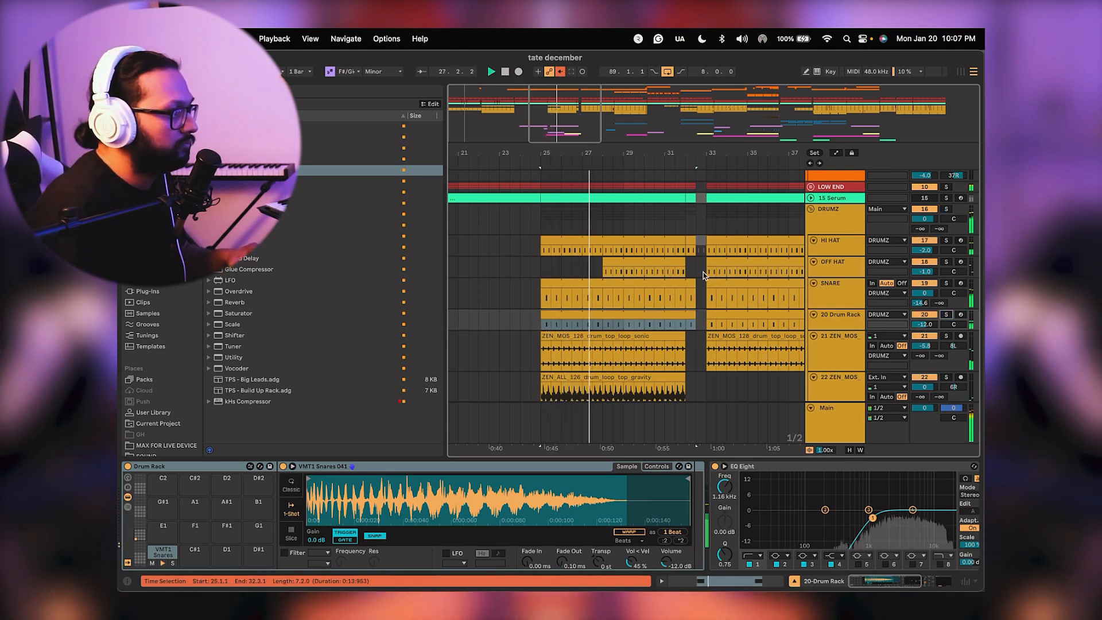
Trim the SNARE and Drum Rack clips starting at bar 25 so both end at bar 32.
scroll(703, 272, "down", 1)
left_click(684, 275)
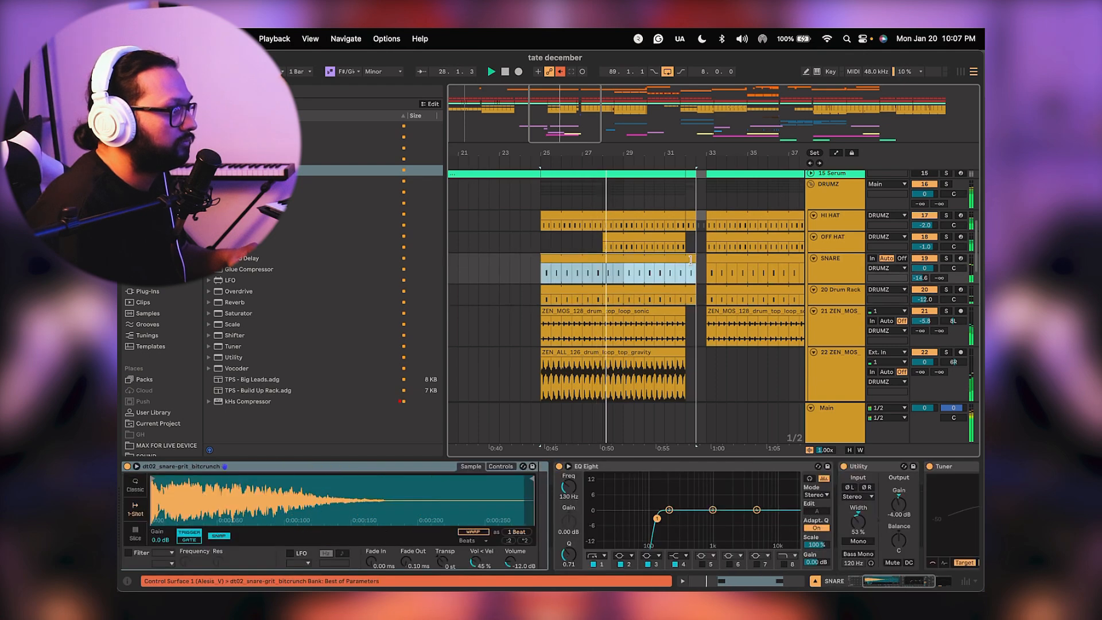
left_click(686, 299)
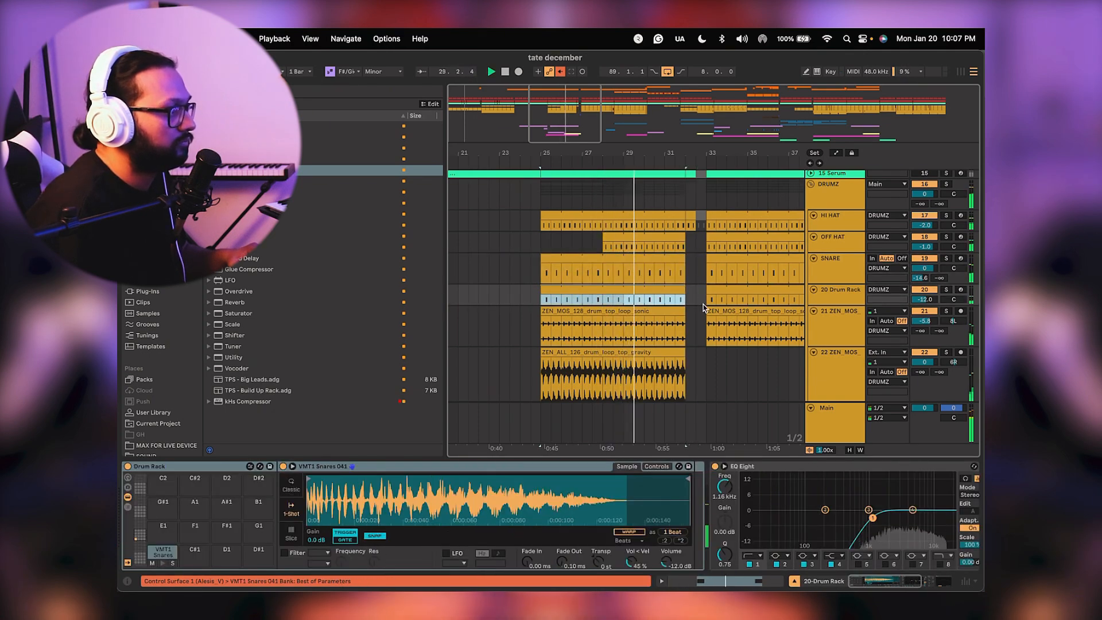
scroll(703, 304, "down", 10)
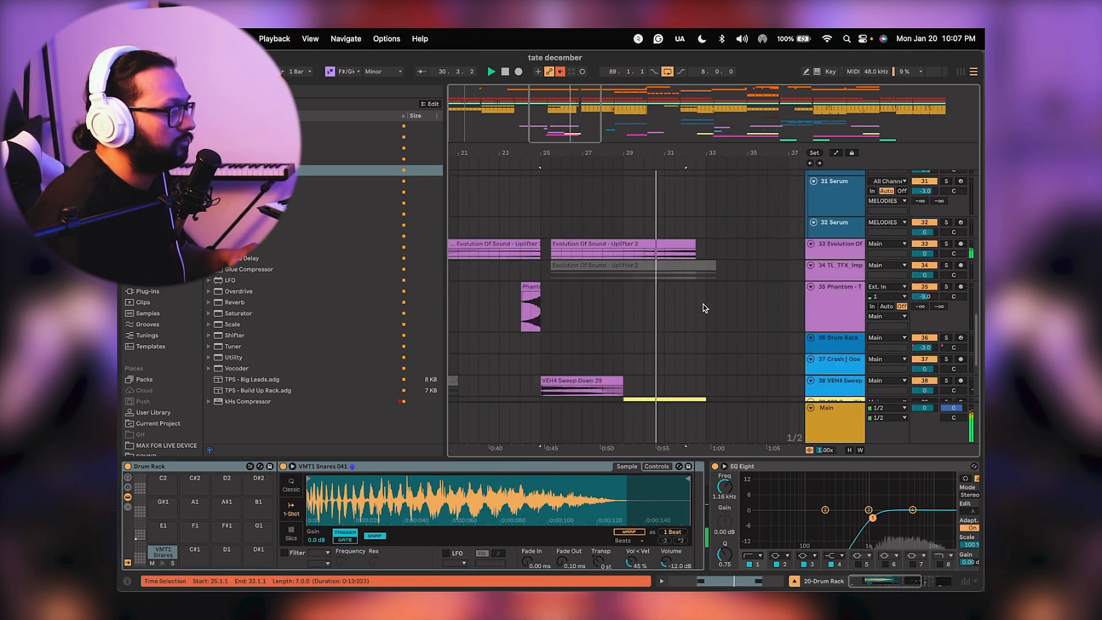
scroll(703, 304, "up", 10)
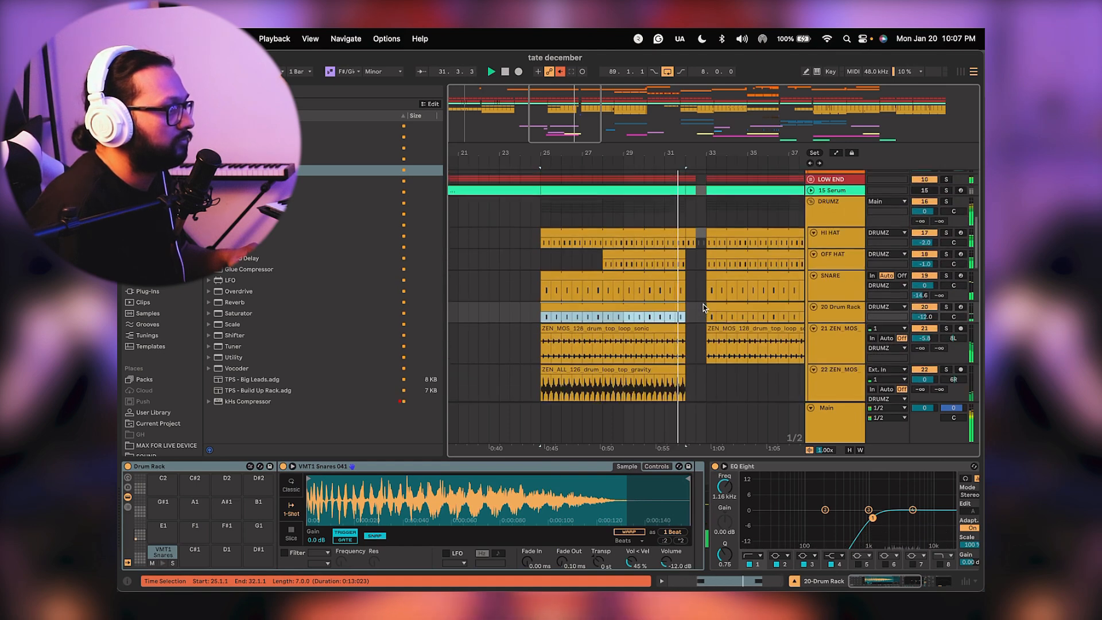
scroll(703, 304, "up", 2)
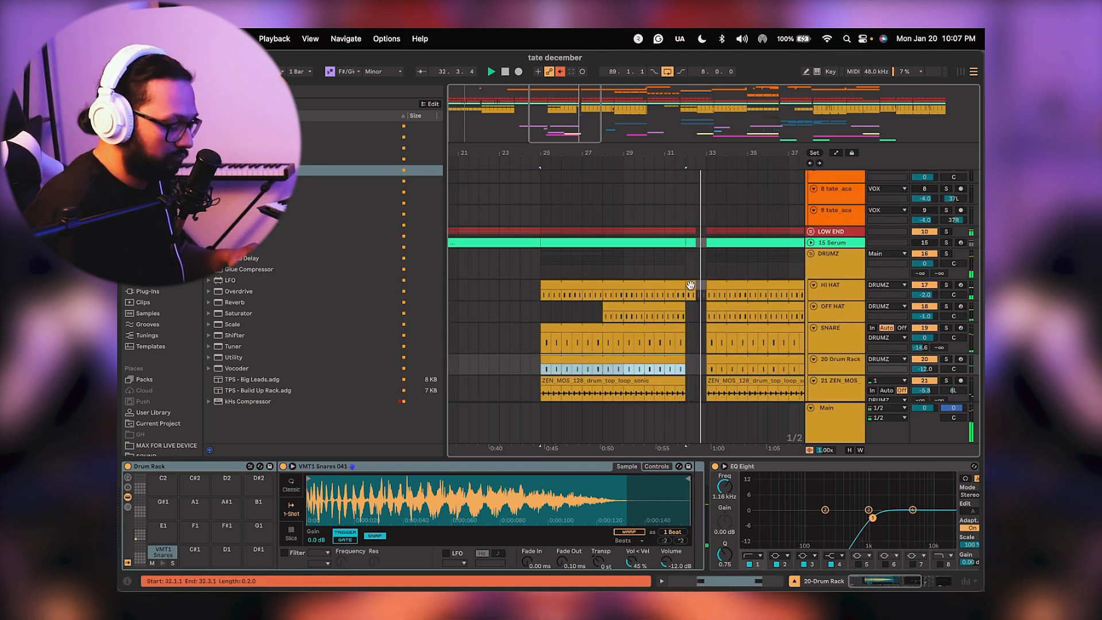
Stop playback and delete the HI HAT clip pieces left between bar 32 and bar 33.
left_click(690, 285)
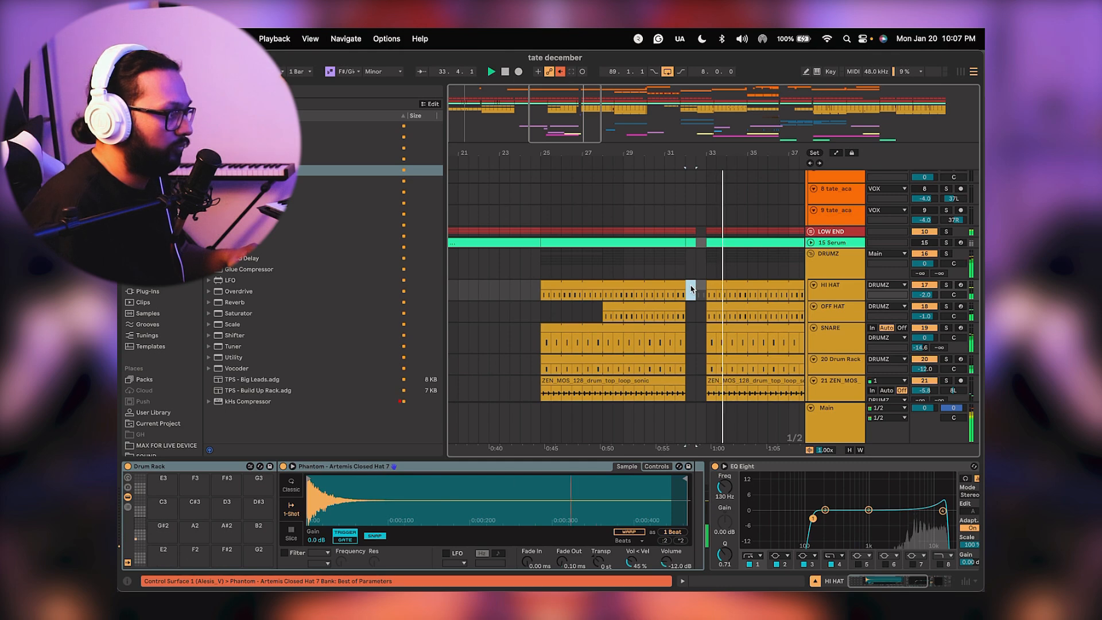
key("space")
left_click(696, 285)
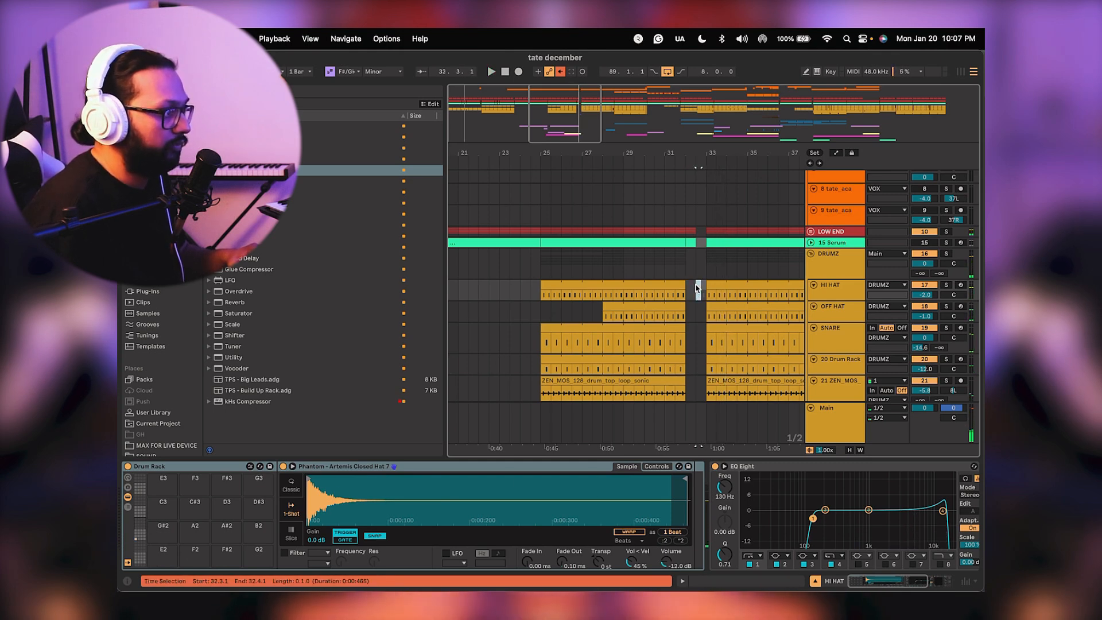
left_click(687, 267)
left_click(643, 269)
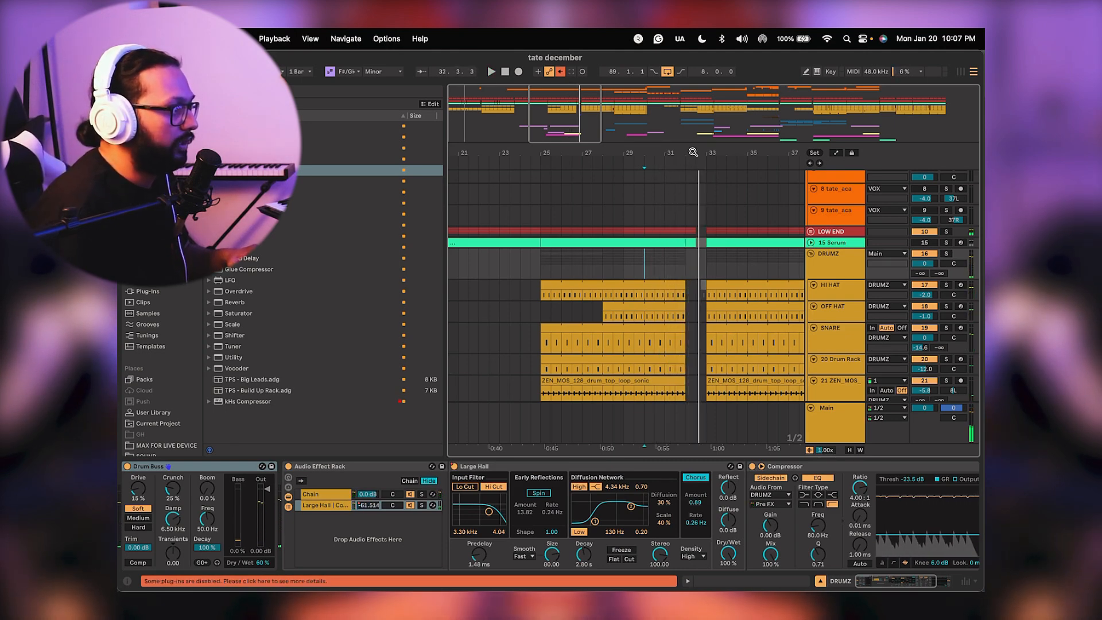
Unfold the LOW END group and cut the KICK clip back so it ends at bar 32.
left_click_drag(692, 152, 699, 233)
left_click(810, 232)
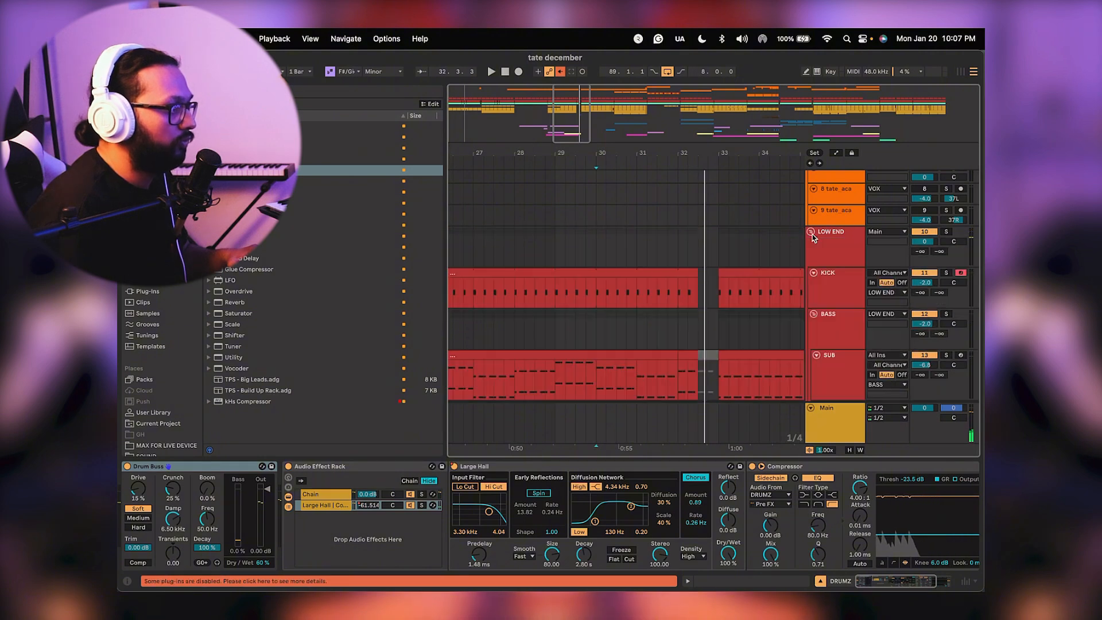
scroll(680, 238, "down", 1)
left_click(693, 244)
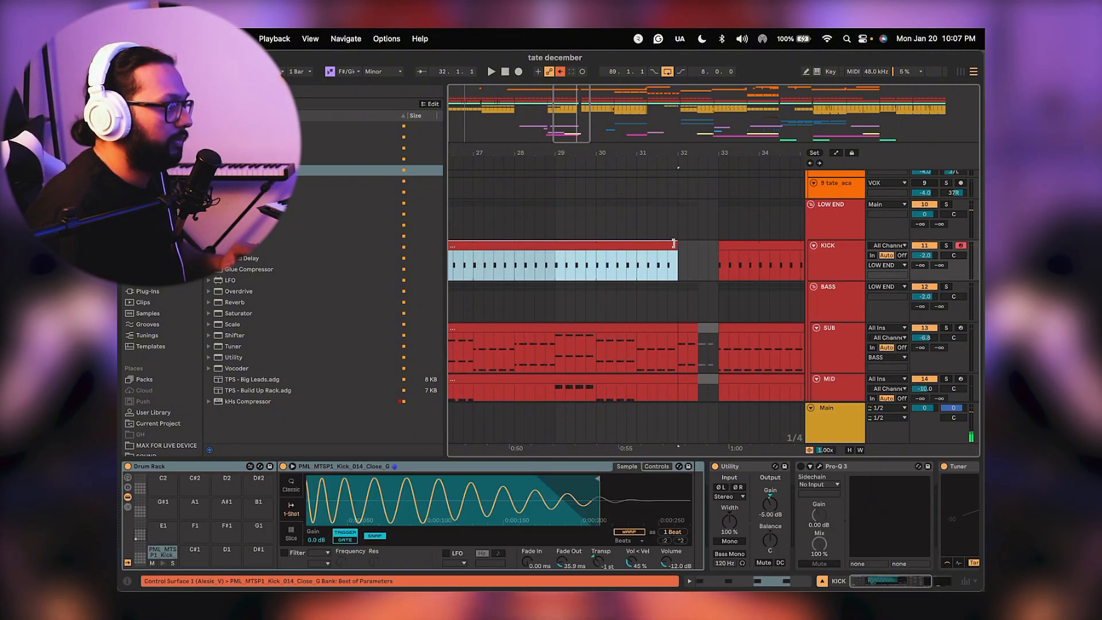
scroll(685, 243, "down", 3)
Delete the SUB and MID clip pieces between bar 32 and bar 33.
left_click(693, 234)
scroll(688, 262, "down", 2)
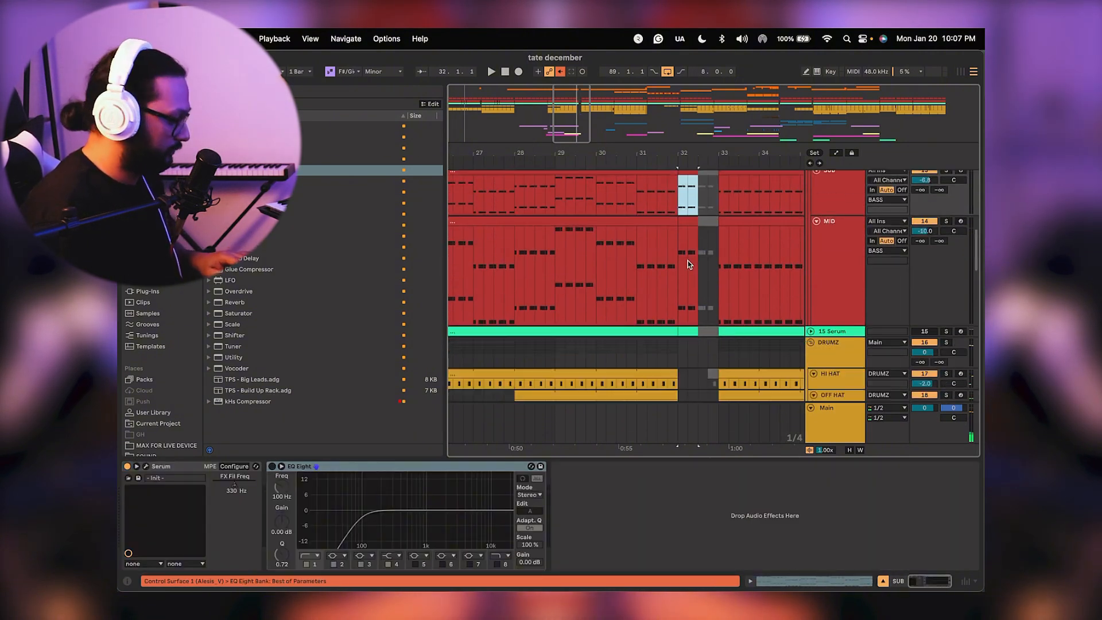
left_click(689, 224, "shift")
left_click(712, 221)
key("Delete")
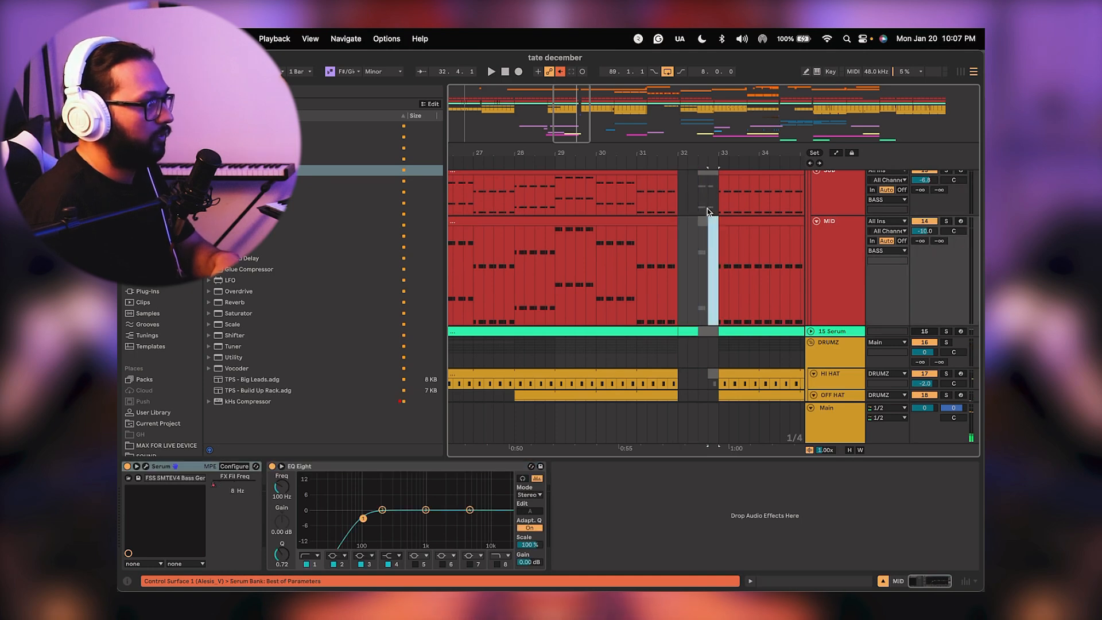
scroll(709, 214, "up", 1)
left_click(704, 197)
key("Delete")
left_click(703, 248)
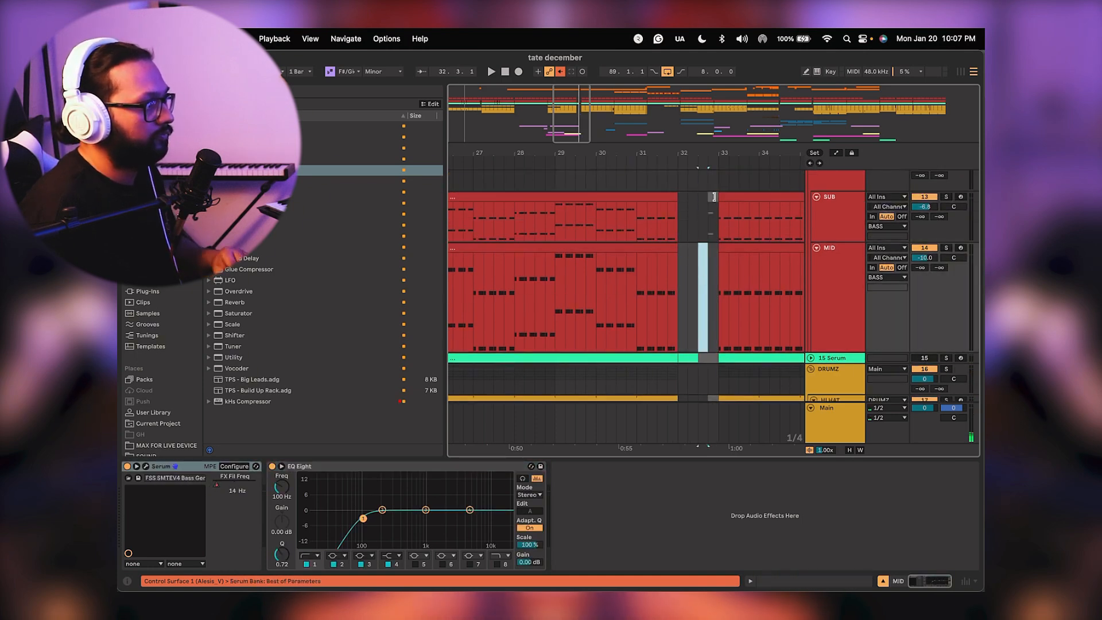
key("Delete")
Play from just before bar 30 and delete the 15 Serum clip piece after bar 32.
left_click(585, 238)
key("space")
scroll(596, 246, "down", 3)
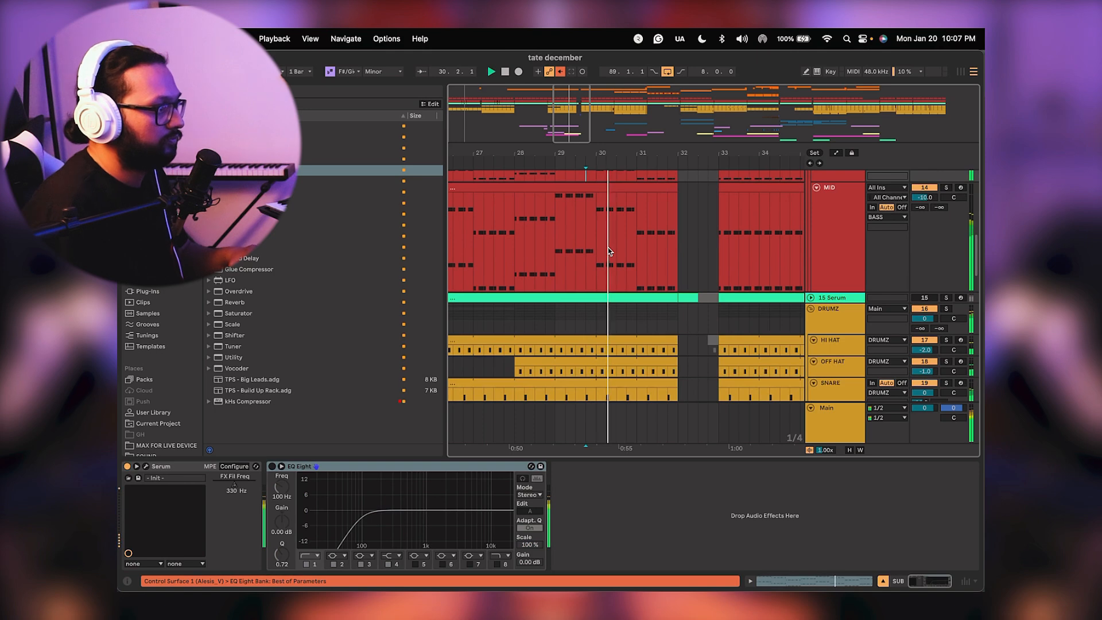
left_click(691, 298)
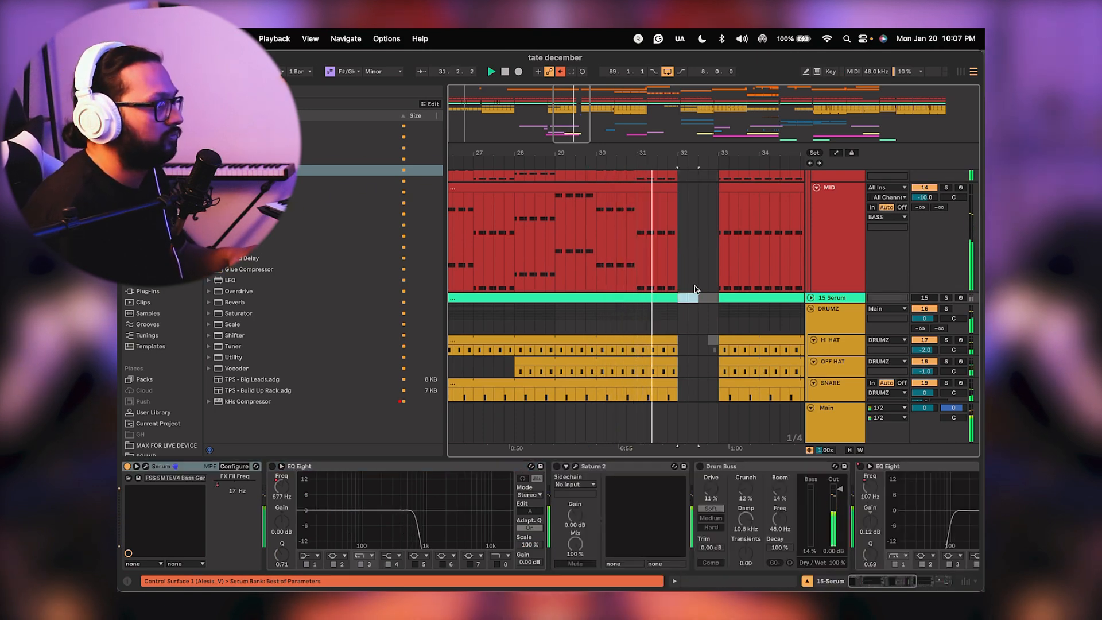
left_click(693, 282)
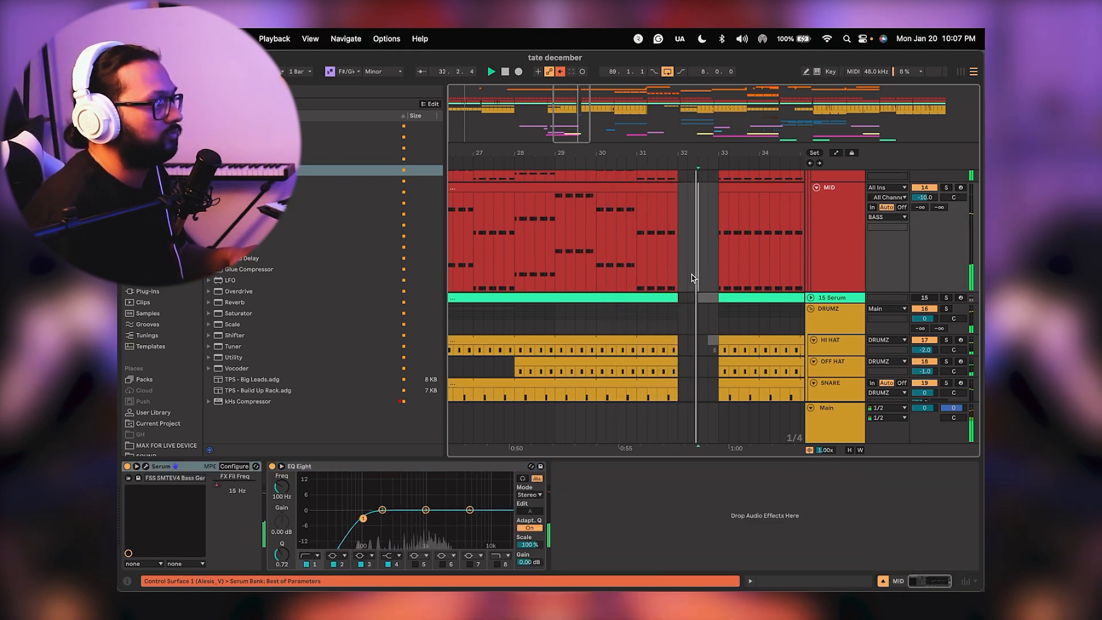
Activate the muted Evolution Of Sound Uplifter 2 clip on track 34.
scroll(691, 278, "down", 8)
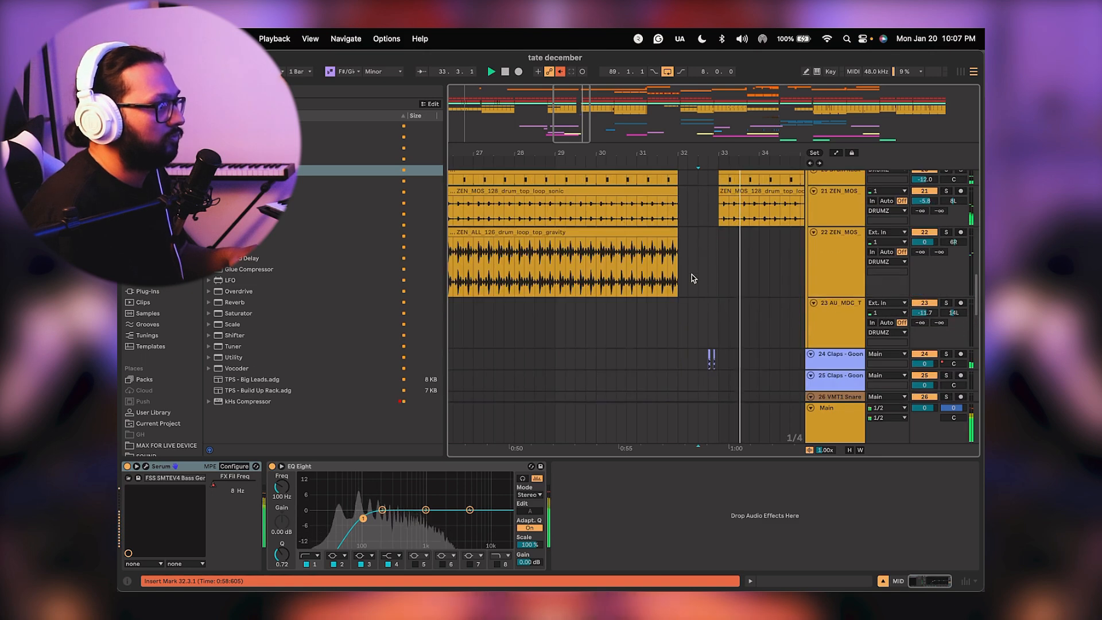
scroll(691, 274, "down", 10)
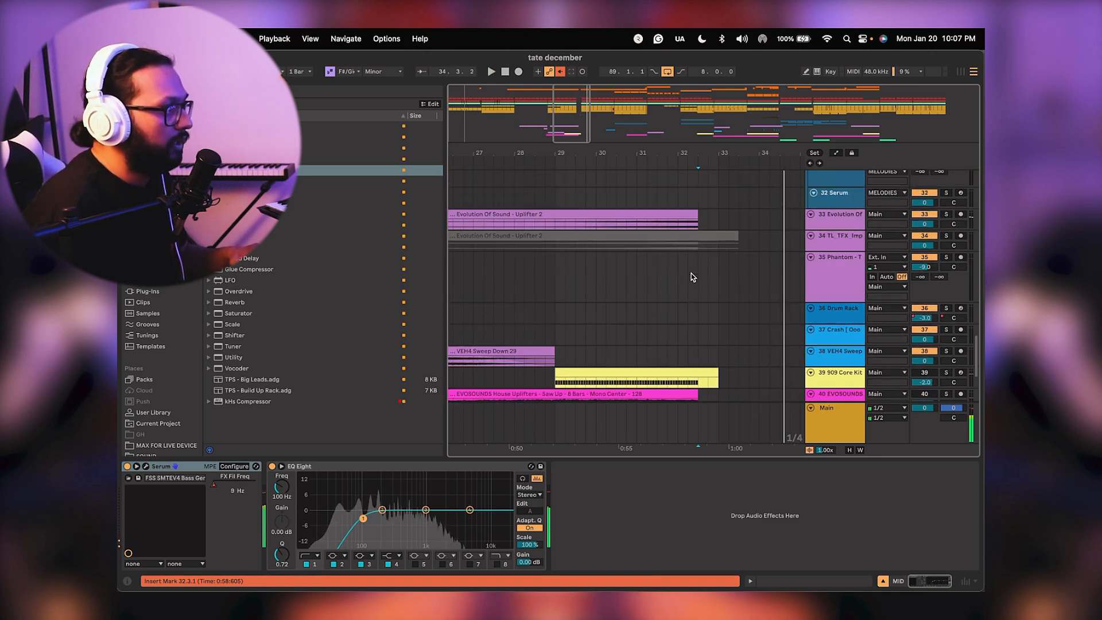
left_click_drag(691, 153, 690, 112)
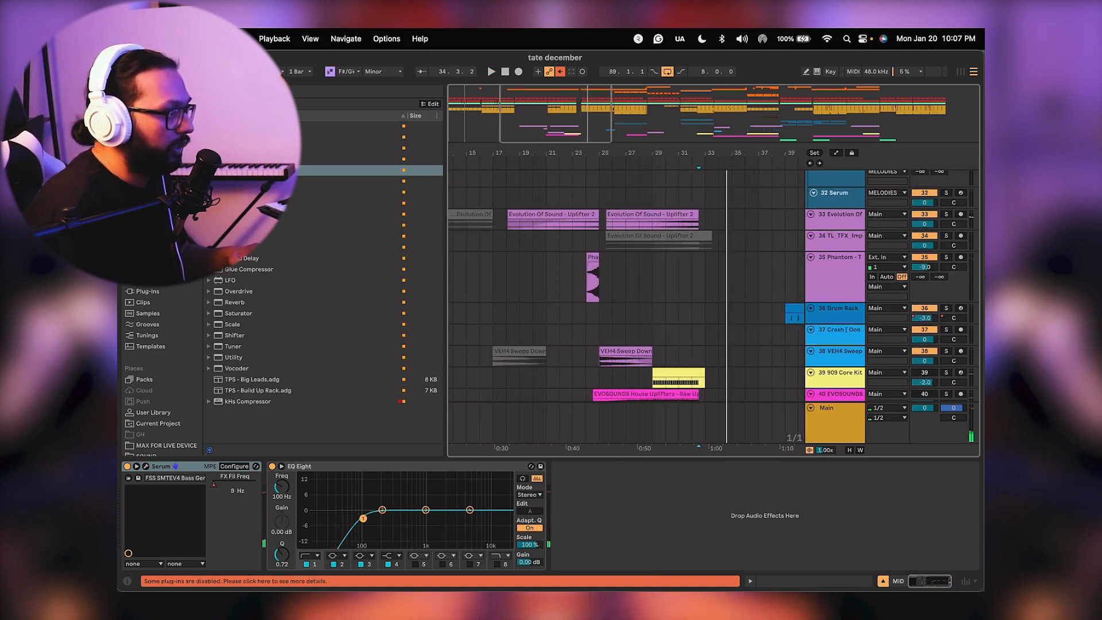
scroll(649, 274, "up", 3)
scroll(649, 274, "left", 2)
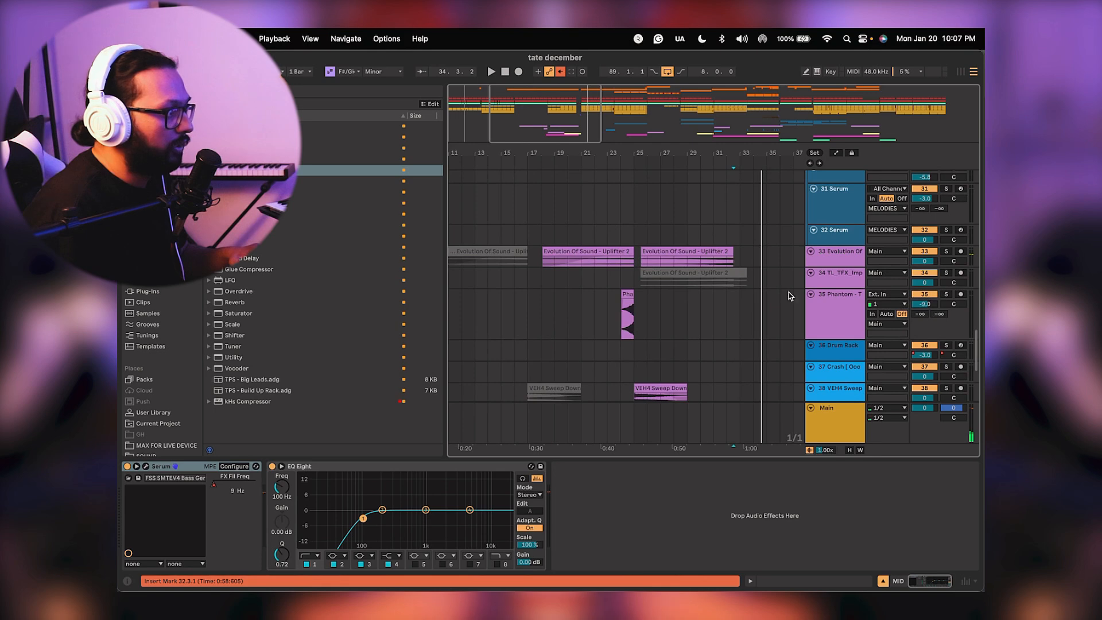
left_click(710, 273)
Audition track 34 in solo from bar 29, unsolo it, and trim its uplifter clip to end at 32.3.1.
left_click(684, 287)
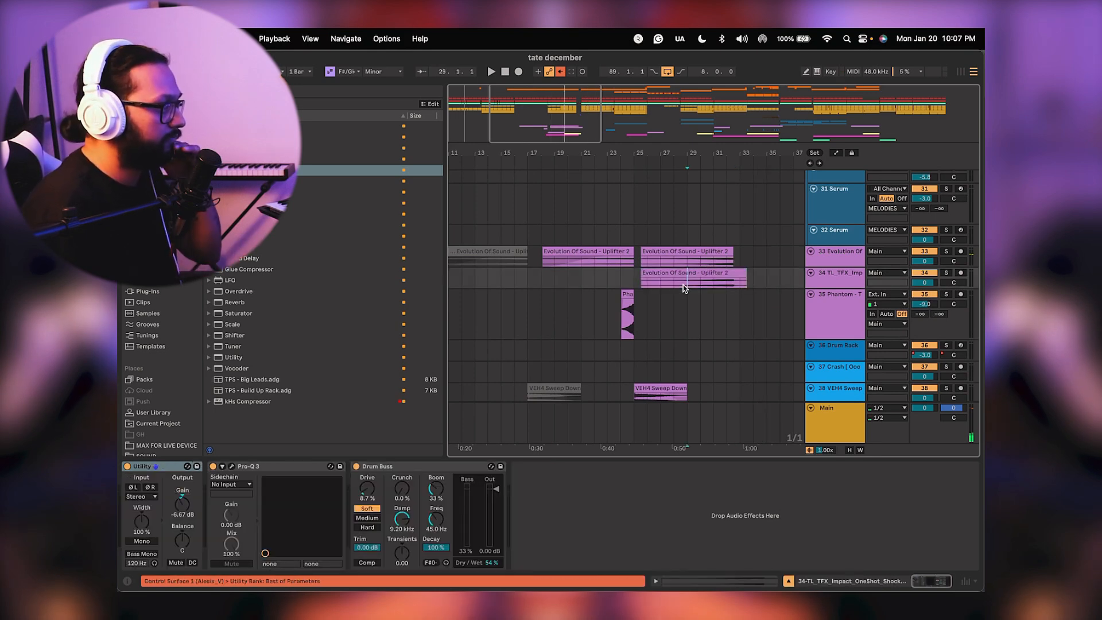
left_click(946, 273)
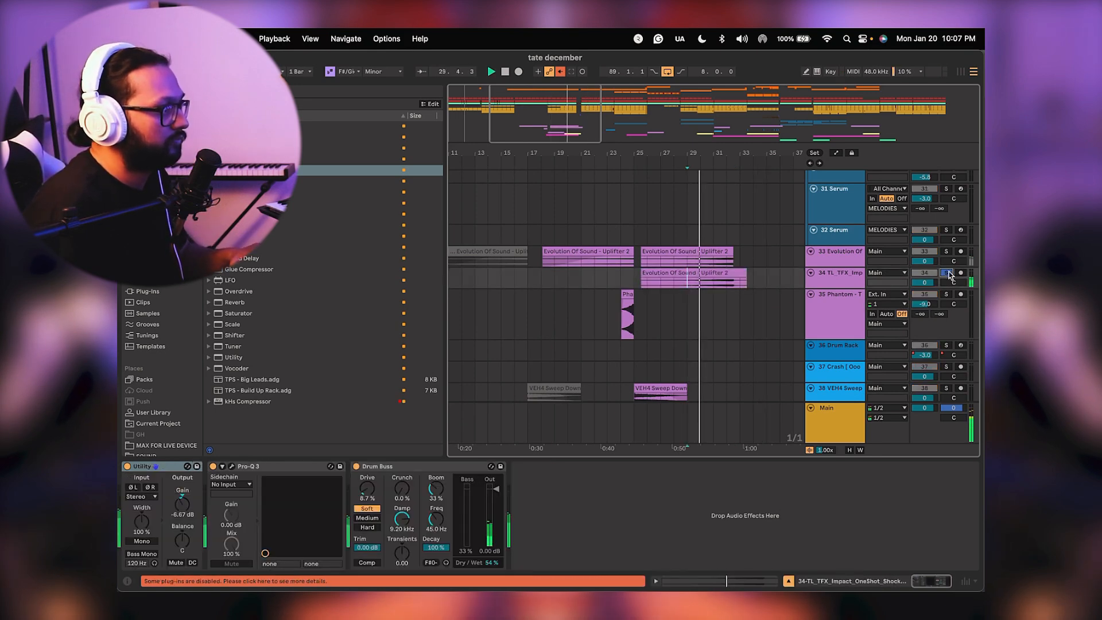
left_click(946, 274)
left_click_drag(742, 273, 733, 274)
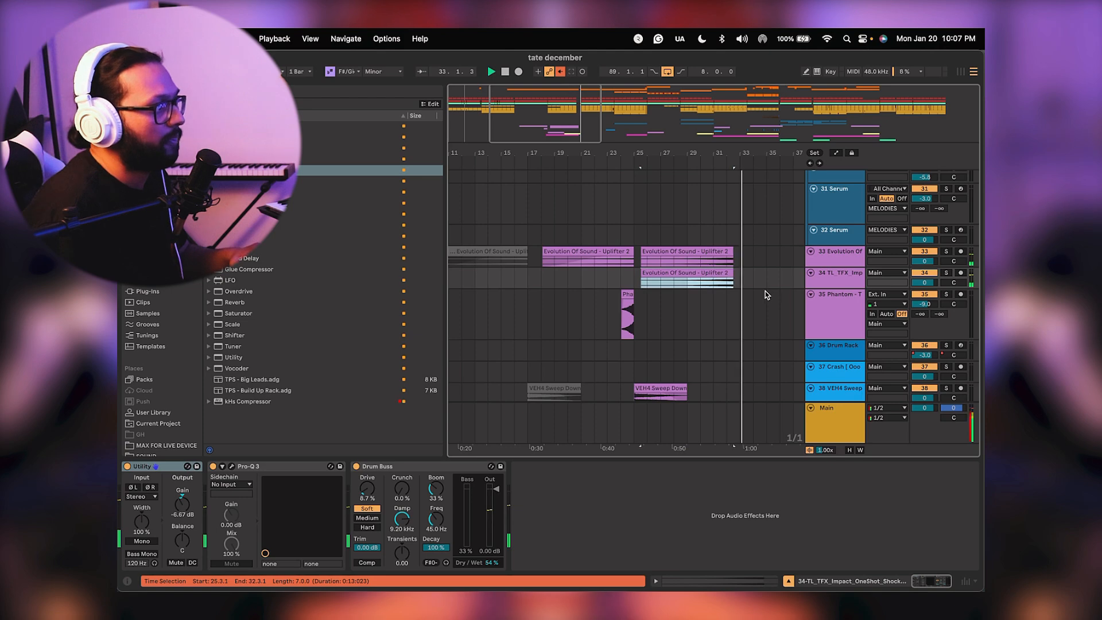
Stop playback and copy the VEH4 Sweep Down clip from bar 25 to bar 33 on track 38.
scroll(763, 293, "down", 4)
key("space")
left_click_drag(749, 301, 691, 299)
left_click(594, 310)
left_click_drag(594, 310, 700, 312)
scroll(657, 228, "up", 1)
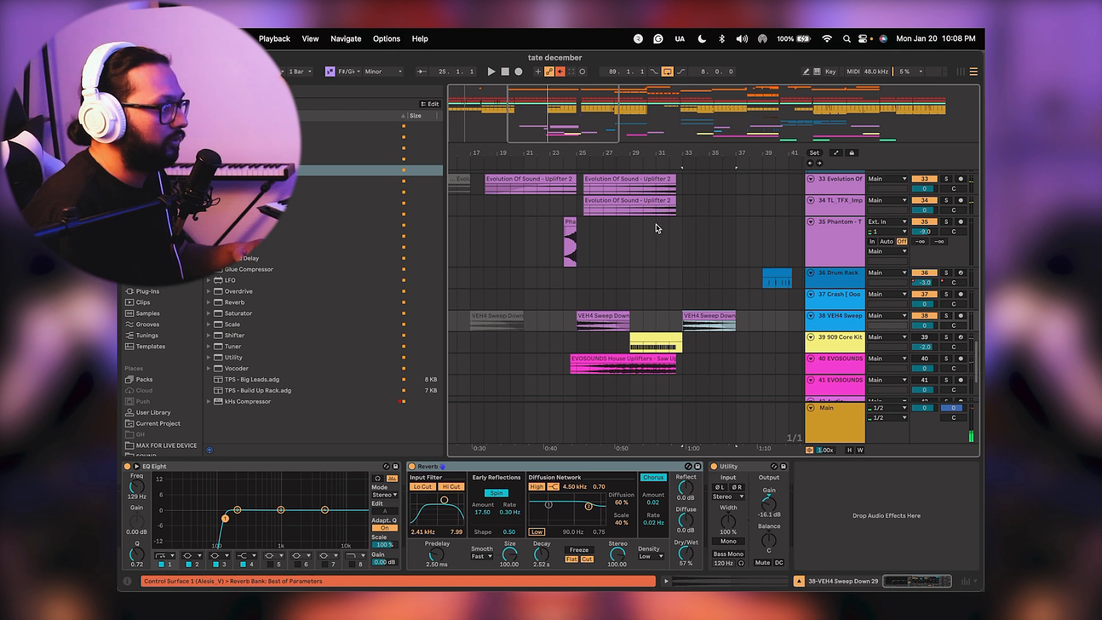
Move Utility to the end of track 34's device chain and delete the unused Pro-Q 3.
left_click(842, 202)
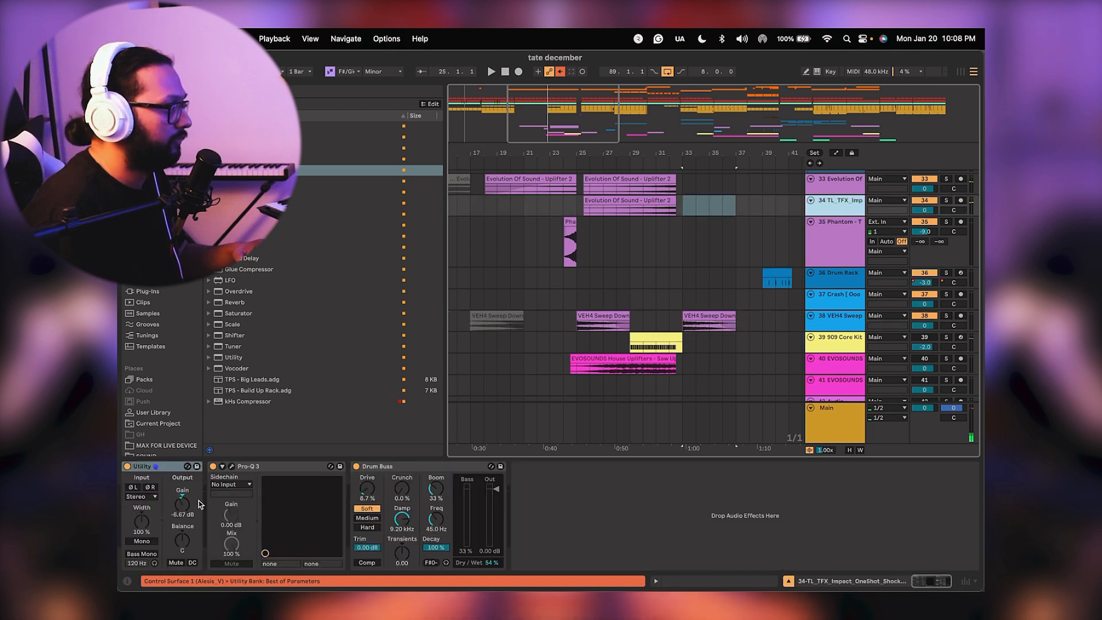
left_click(192, 472)
left_click_drag(491, 467, 491, 472)
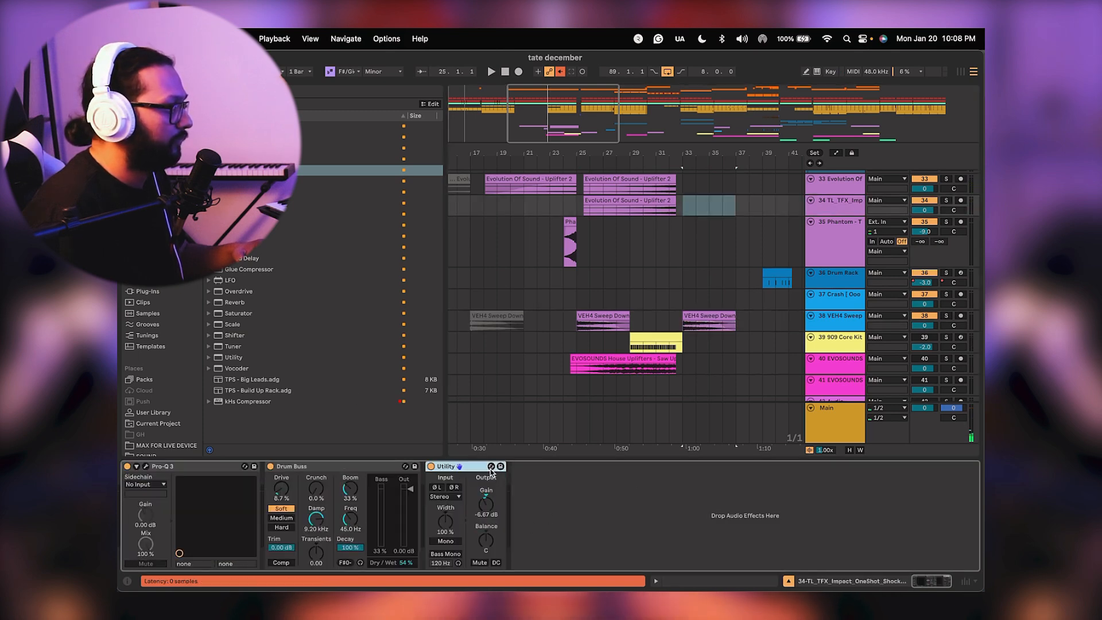
left_click(146, 468)
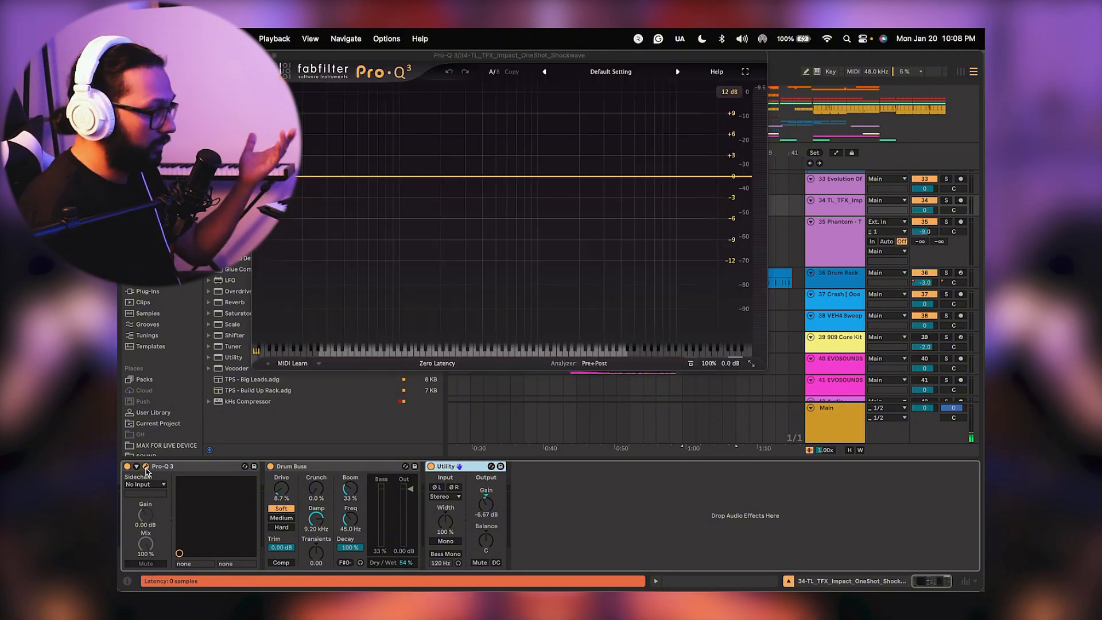
left_click(205, 467)
key("Delete")
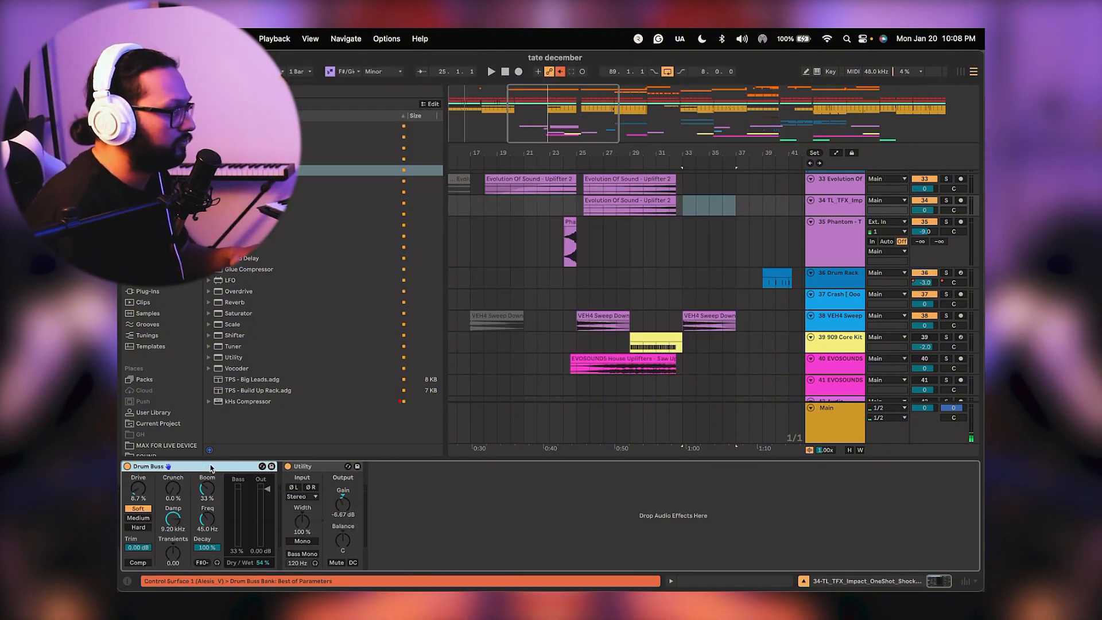
Play the transition, including track 34's uplifter from bar 30, and delete the track's Drum Buss.
key("space")
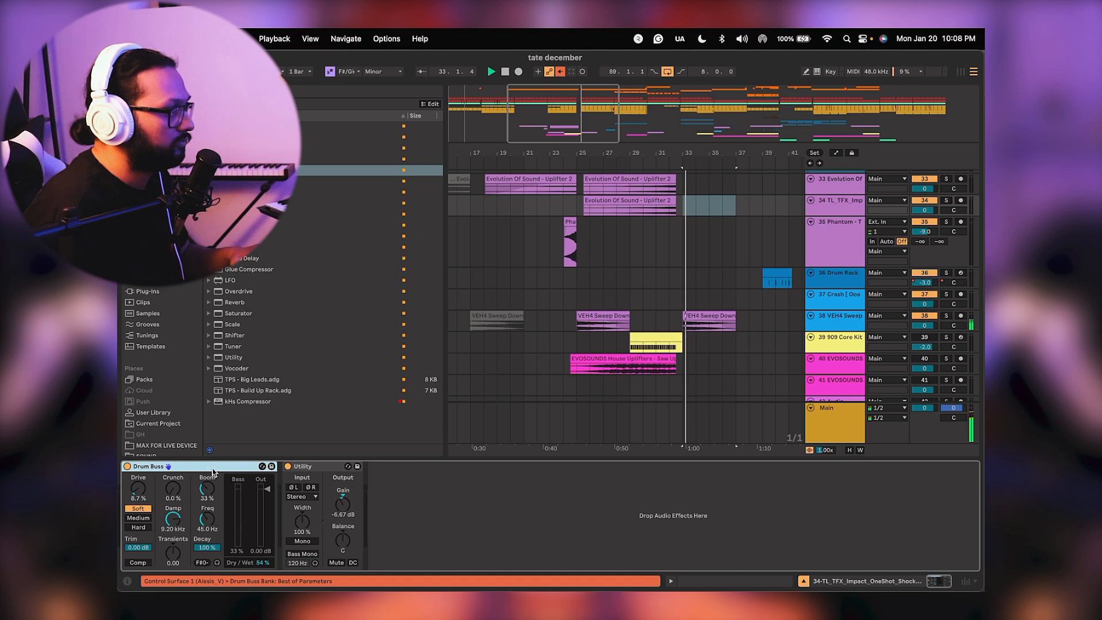
left_click(648, 209)
left_click(137, 467)
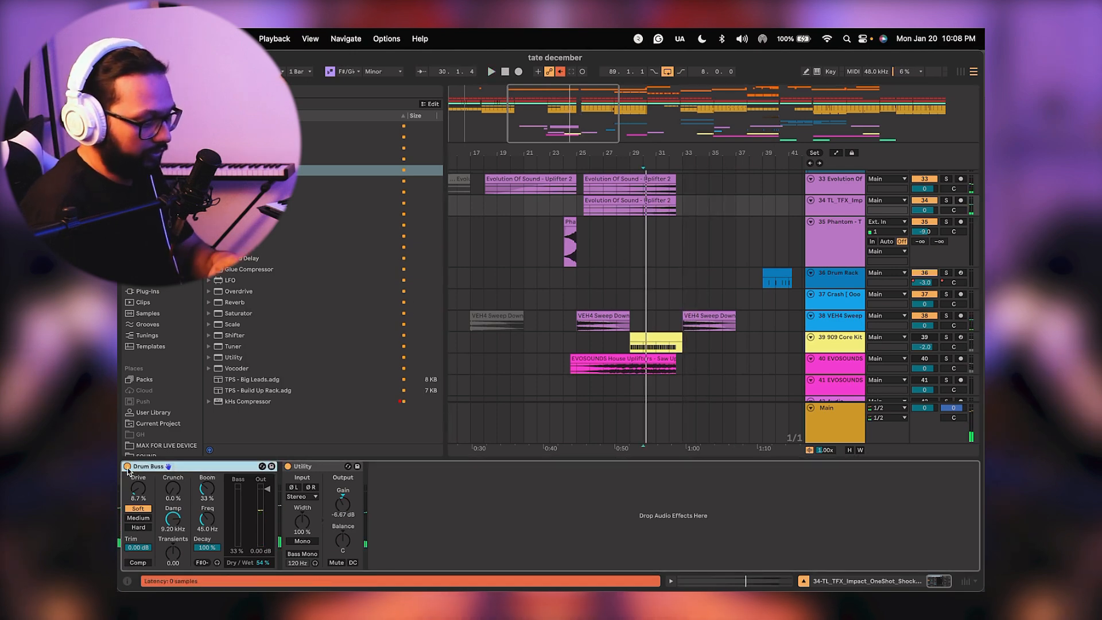
key("Delete")
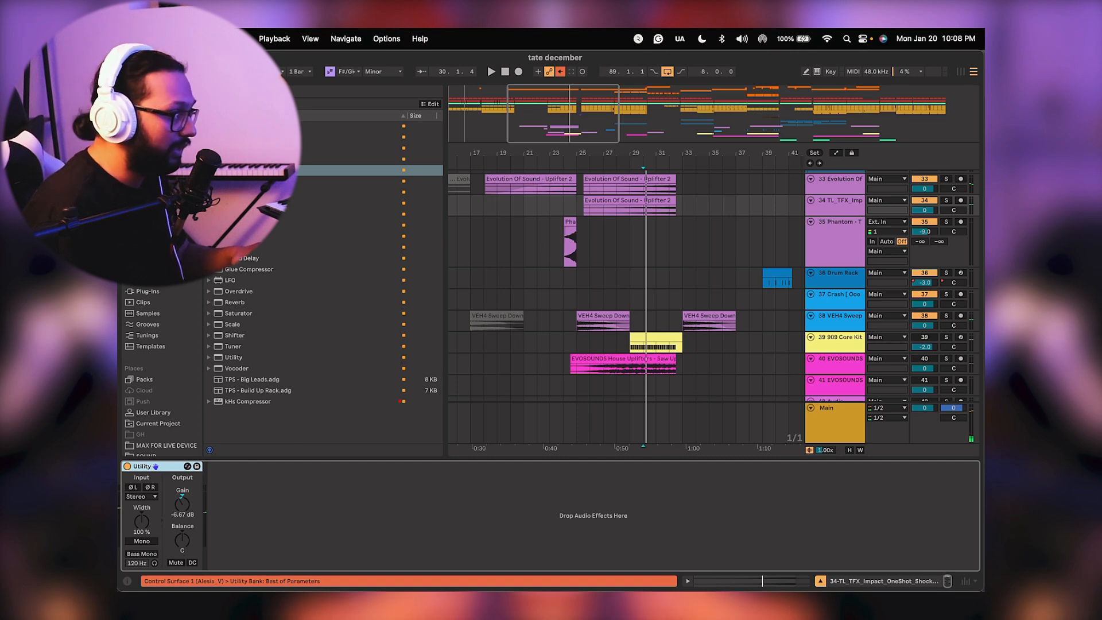
left_click_drag(253, 224, 130, 521)
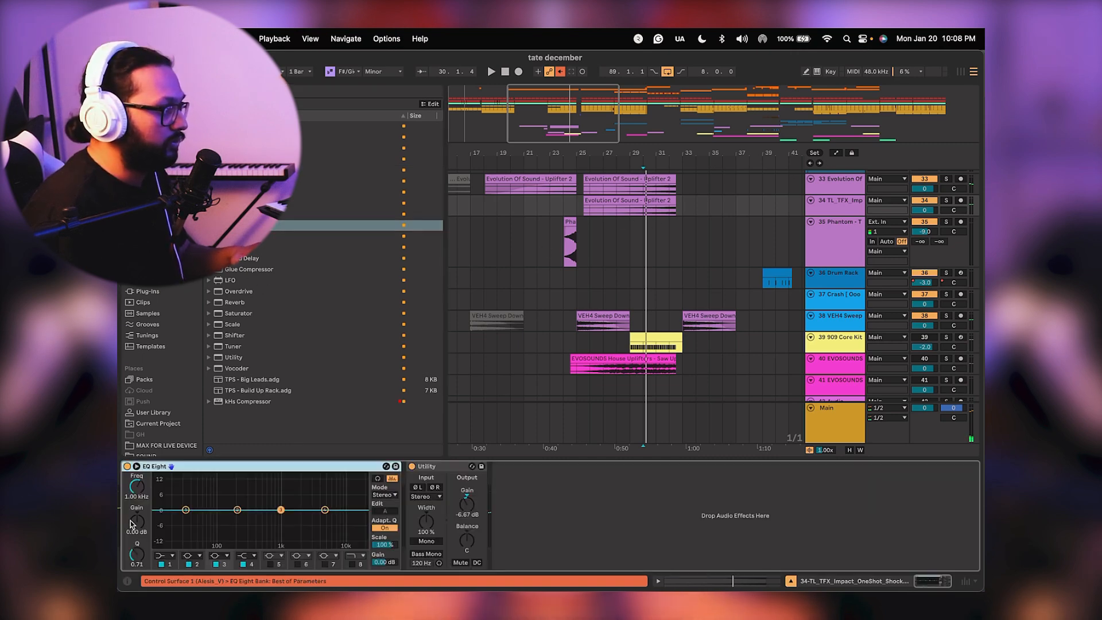
key("space")
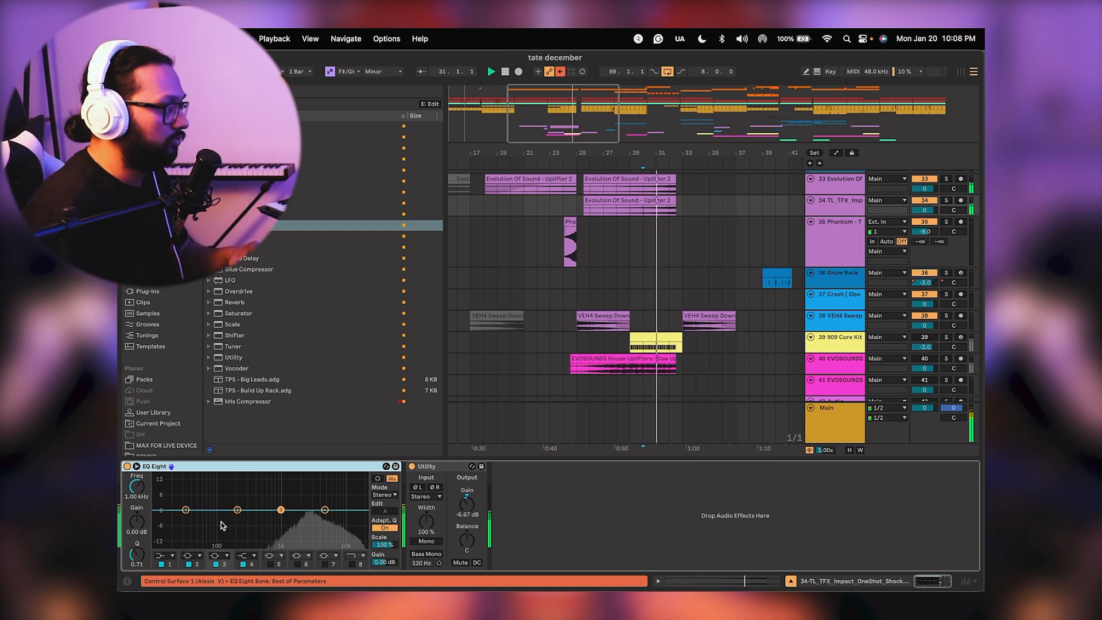
key("space")
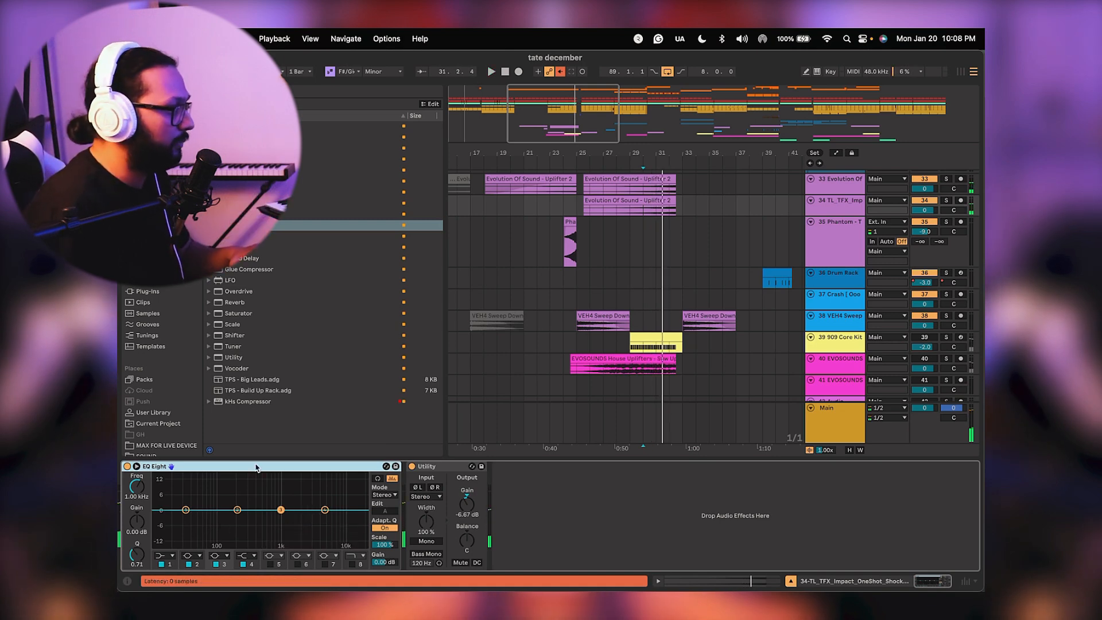
key("Delete")
Play from bar 30 and lower track 34's Utility gain to -15.0 dB.
key("space")
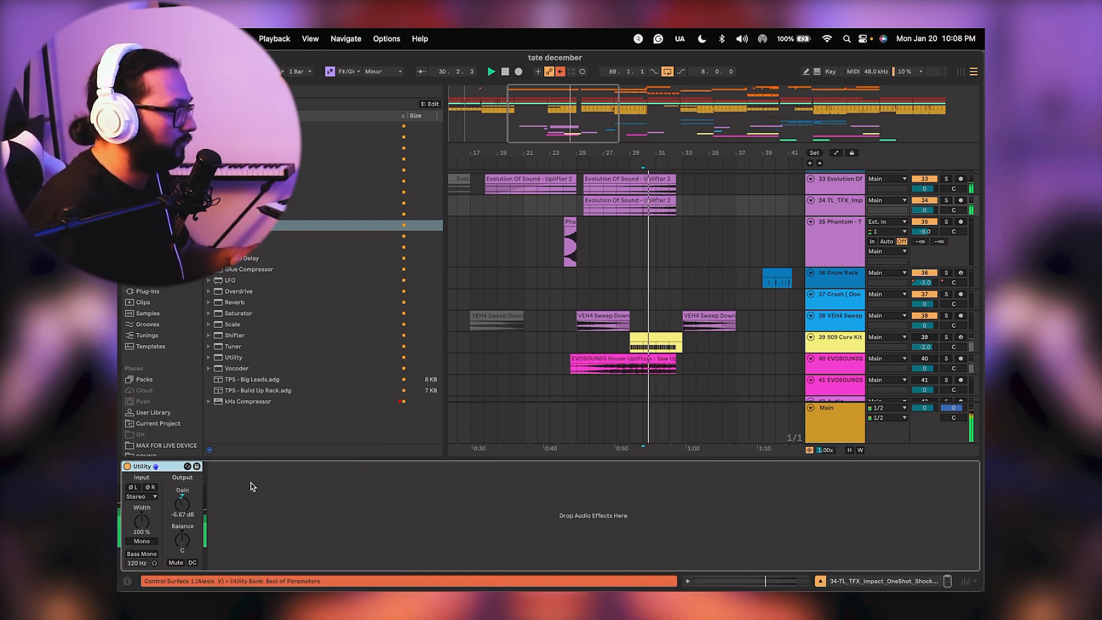
left_click_drag(191, 505, 191, 528)
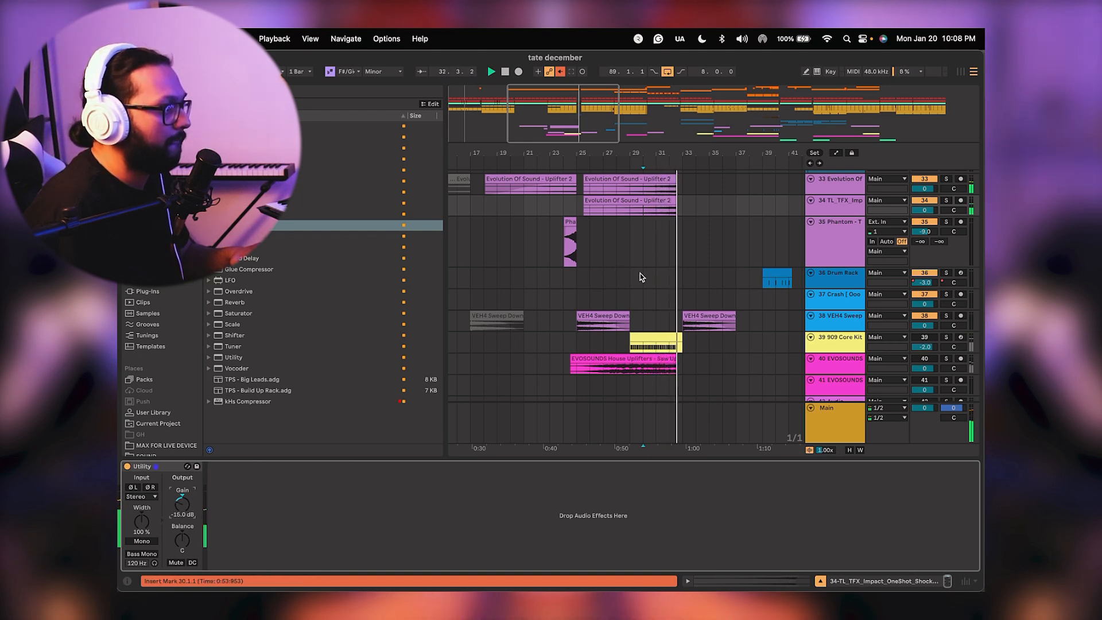
scroll(640, 277, "down", 1)
scroll(631, 284, "up", 2)
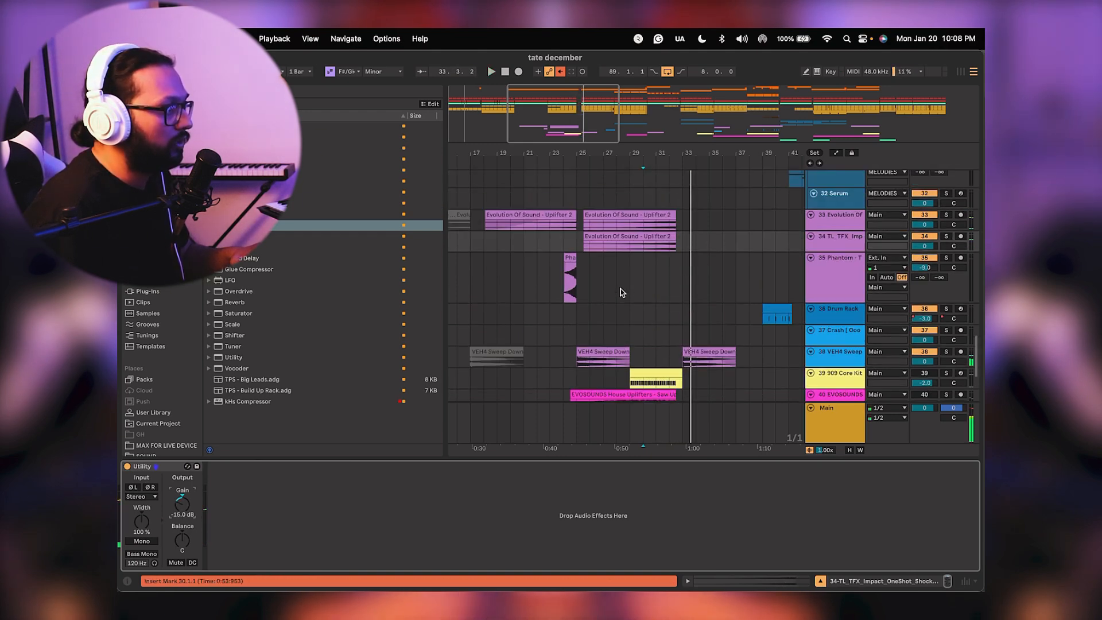
Play the break from bar 31 and examine the device chain of the claps on track 24.
scroll(620, 292, "up", 8)
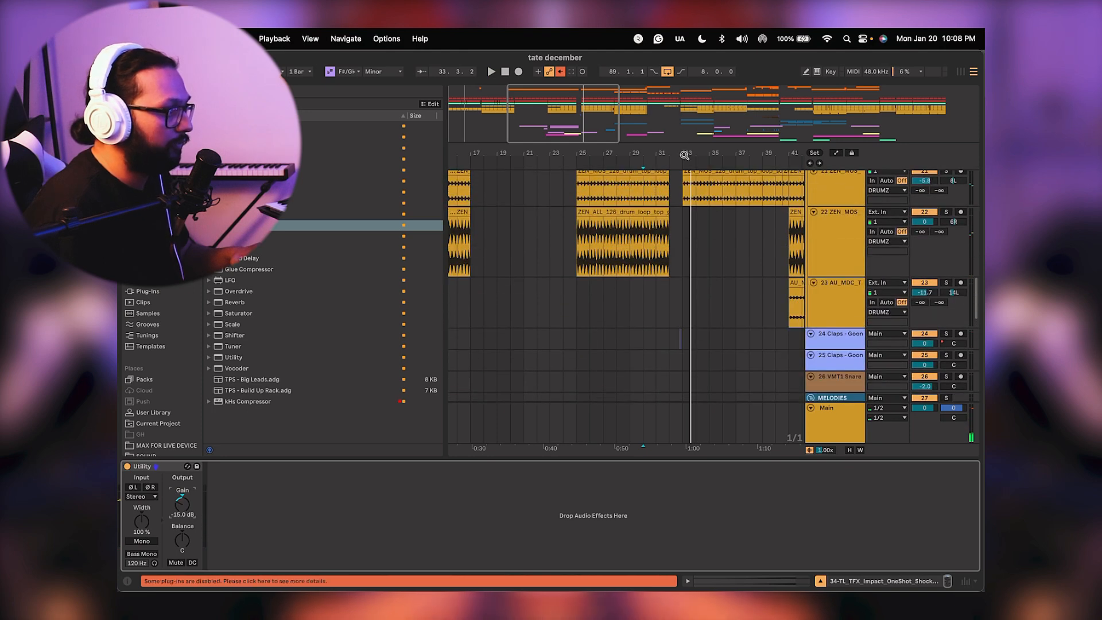
scroll(685, 155, "up", 5)
left_click(613, 355)
scroll(656, 320, "up", 3)
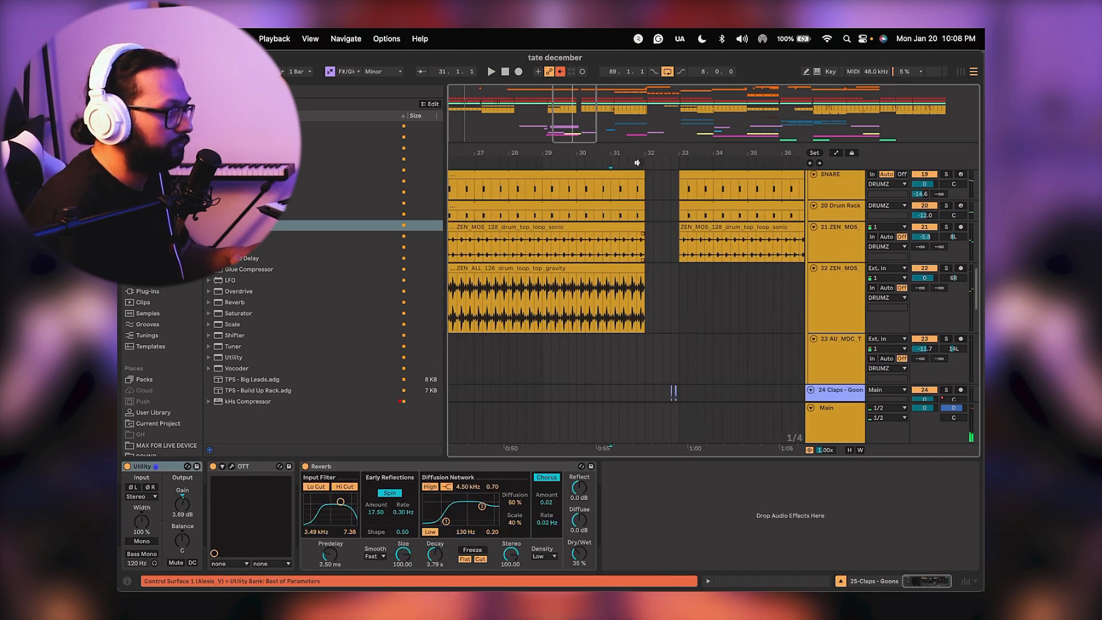
key("space")
scroll(630, 187, "down", 3)
left_click(832, 293)
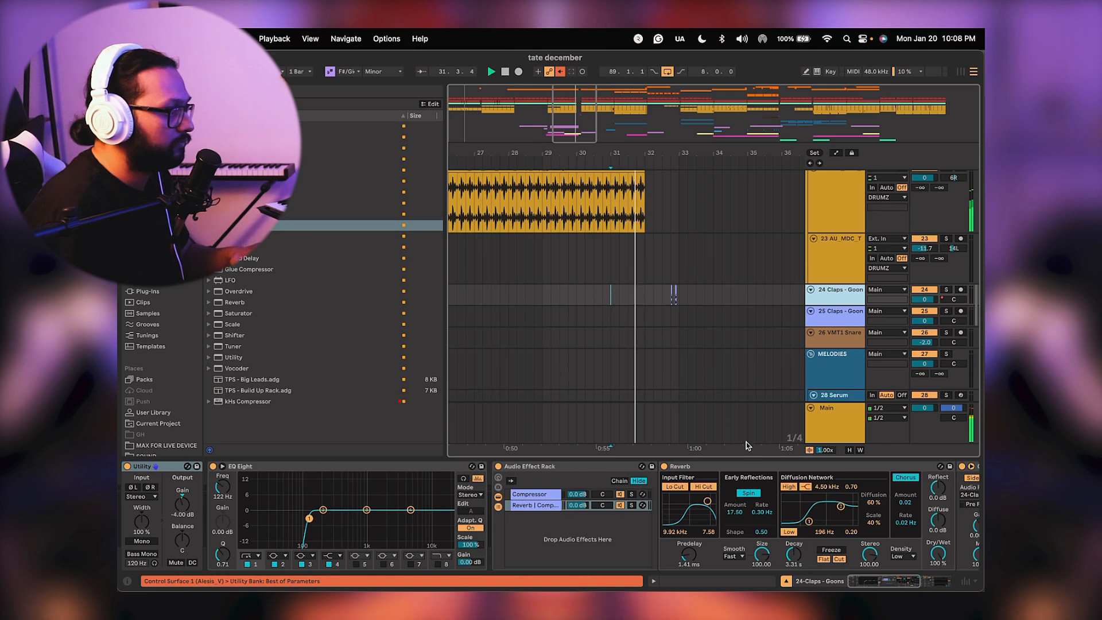
scroll(807, 512, "right", 6)
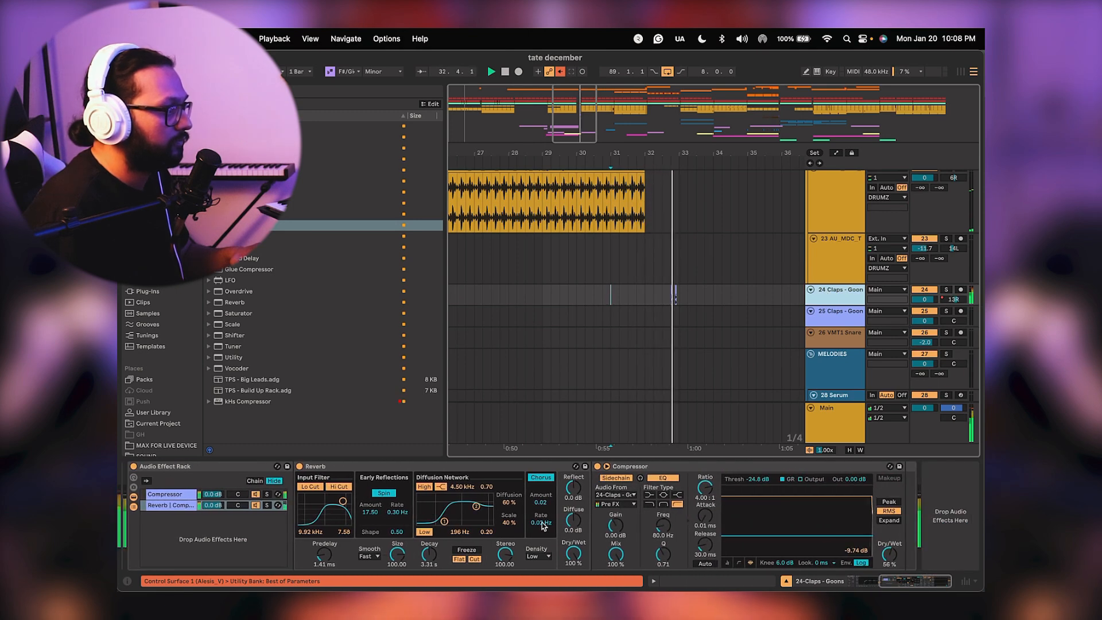
scroll(450, 516, "left", 6)
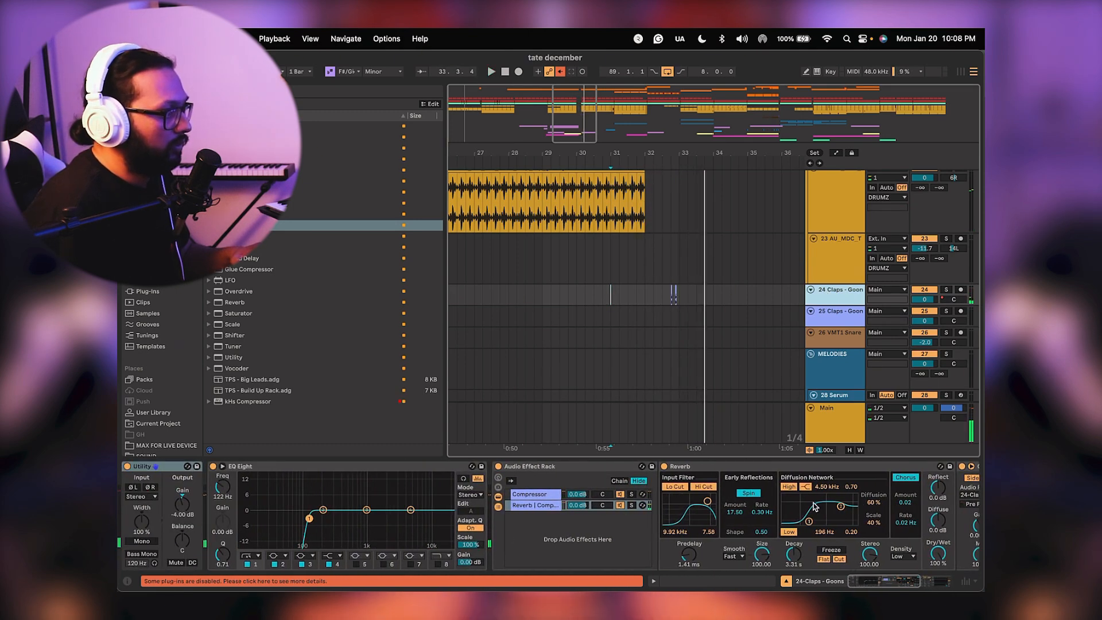
scroll(352, 529, "right", 6)
scroll(353, 529, "left", 8)
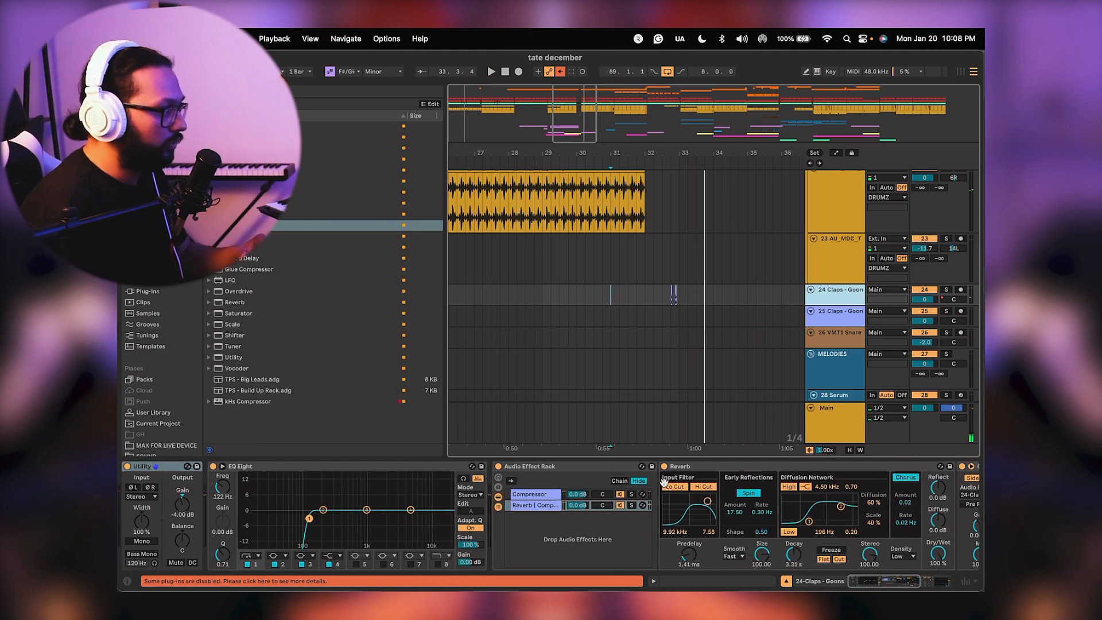
scroll(514, 488, "right", 6)
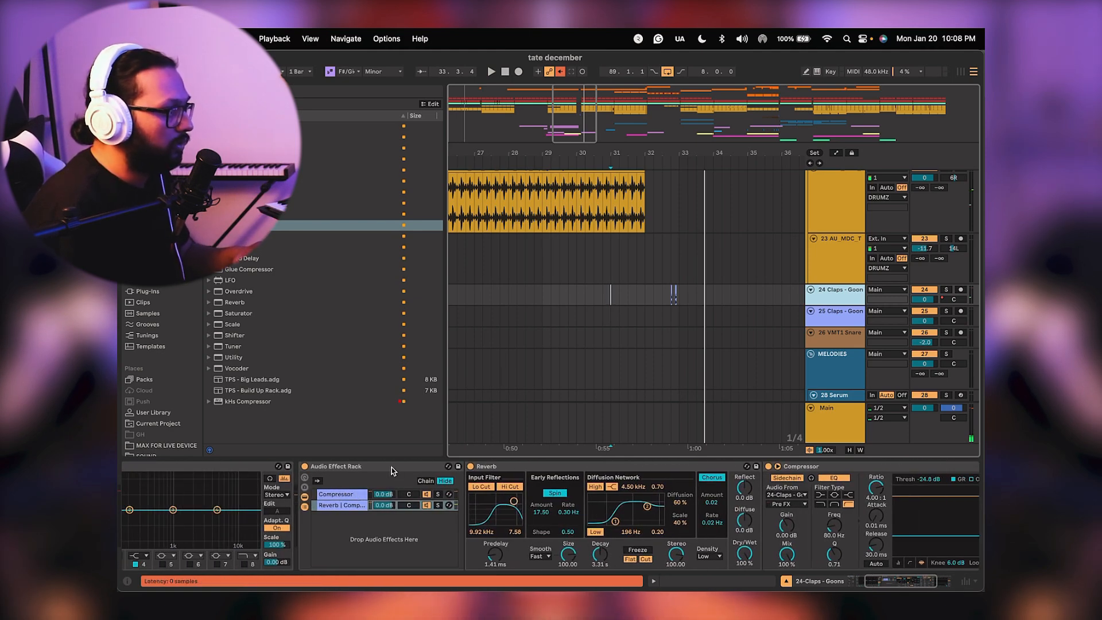
Solo track 24 during playback and compare the Compressor and Reverb chains inside its Audio Effect Rack.
key("space")
left_click(945, 290)
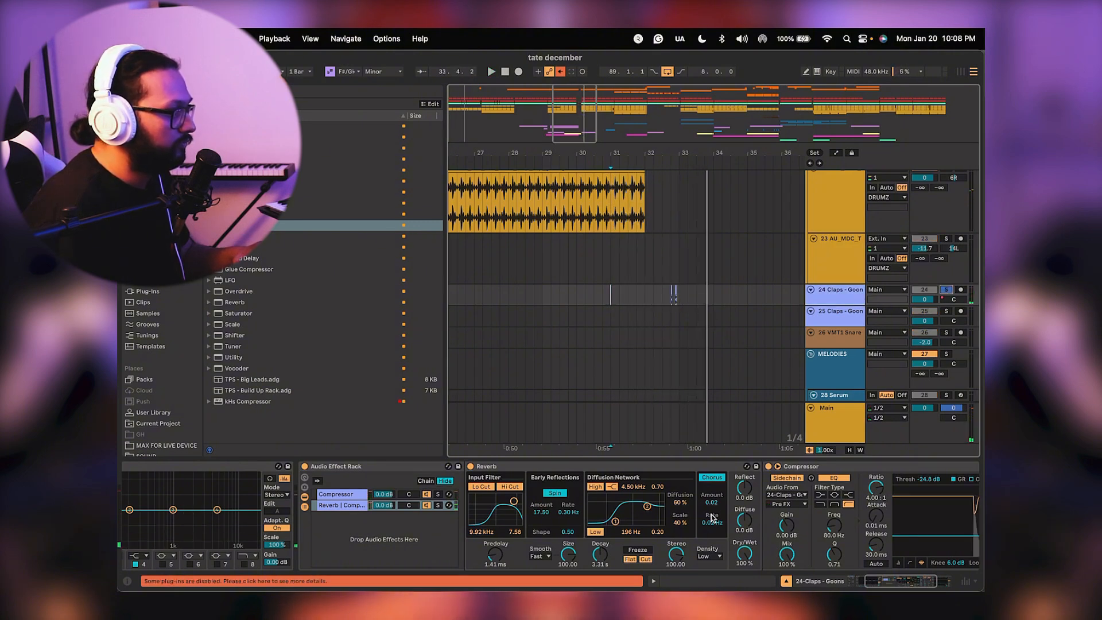
left_click(337, 494)
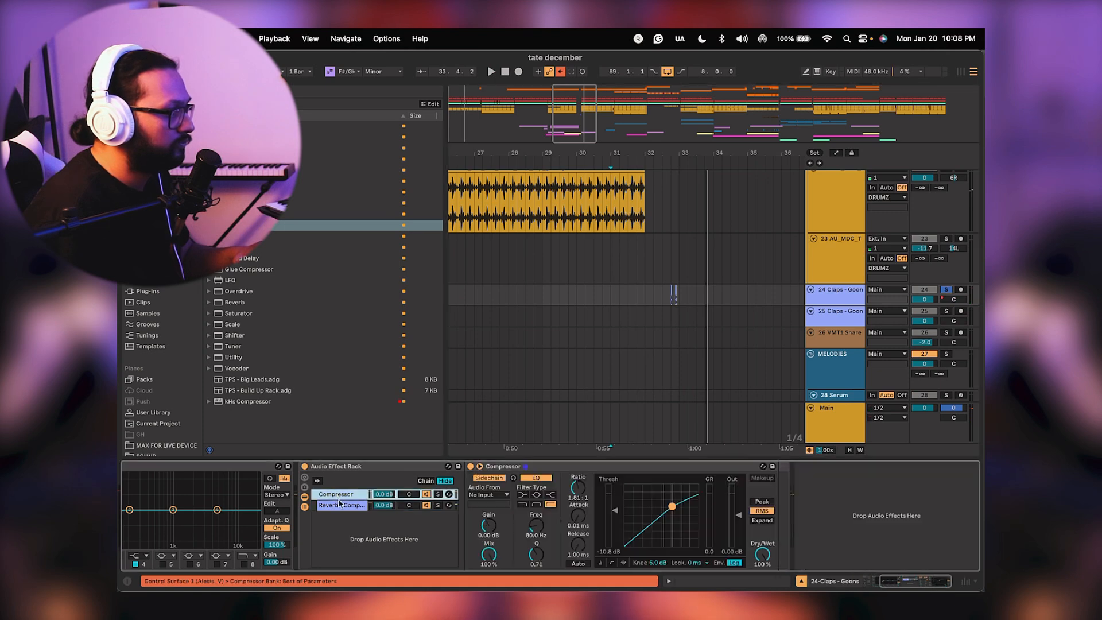
left_click(339, 505)
left_click(337, 494)
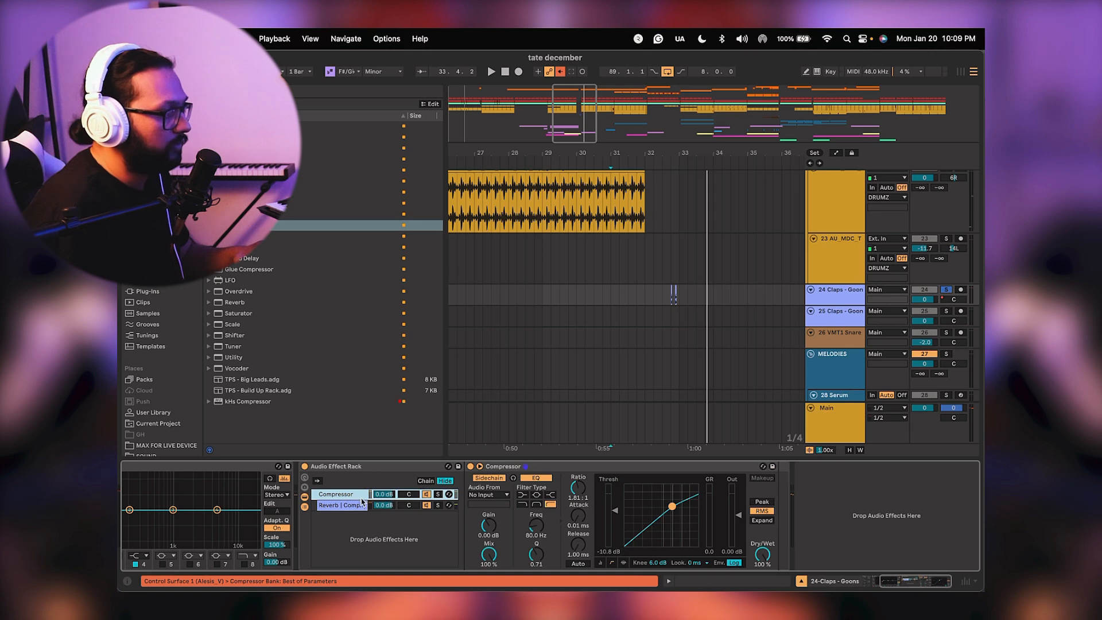
left_click(362, 503)
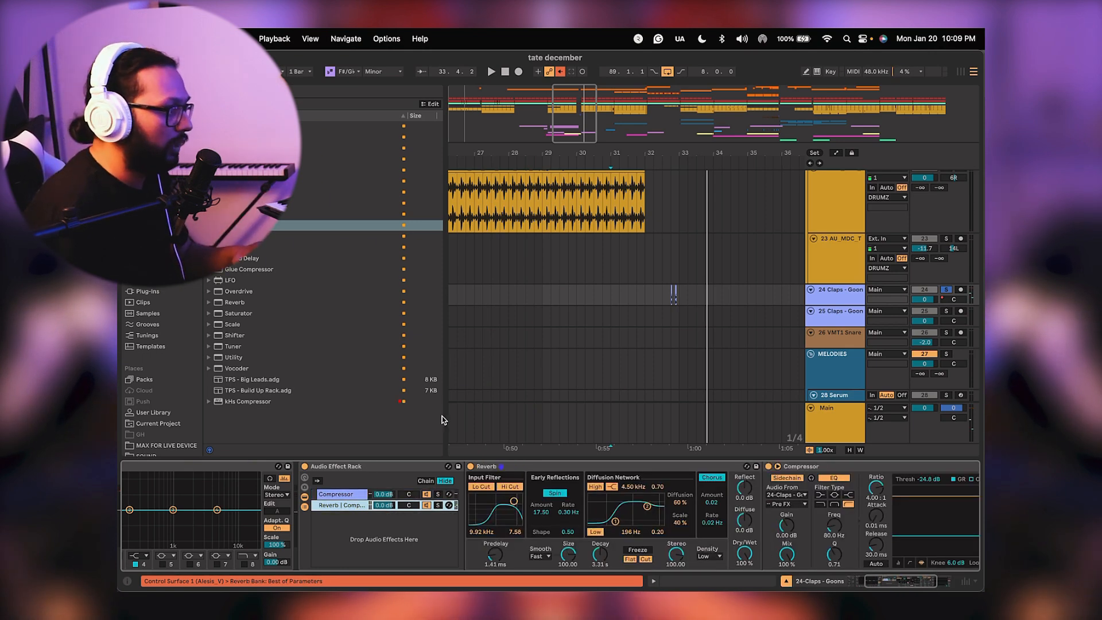
Cut the Reverb out of track 24's Audio Effect Rack and delete the rack.
left_click(410, 464)
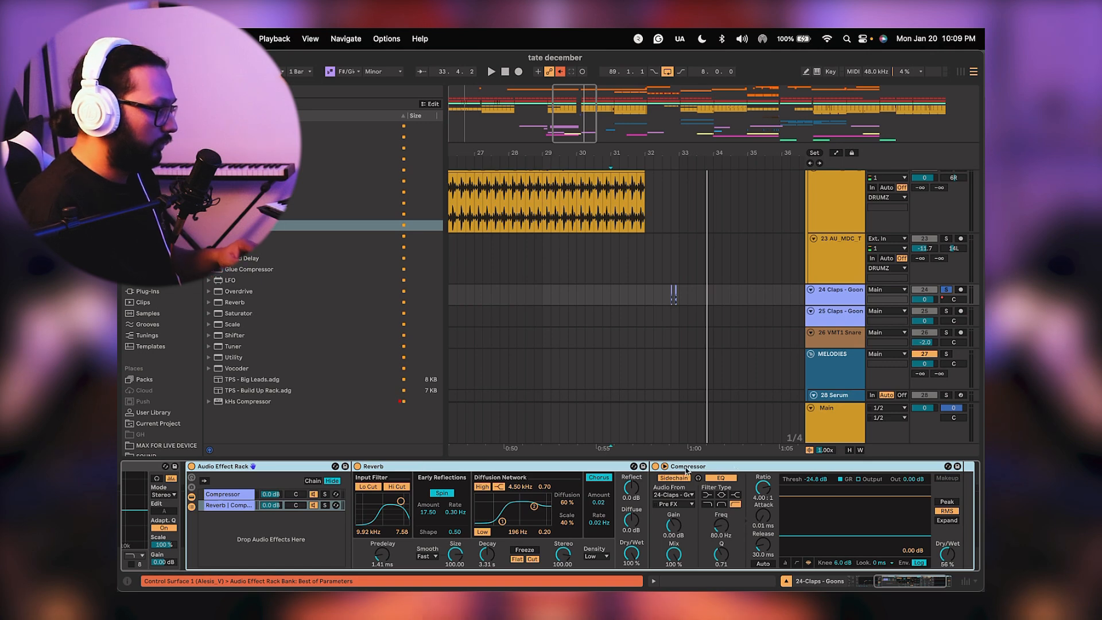
left_click(533, 468)
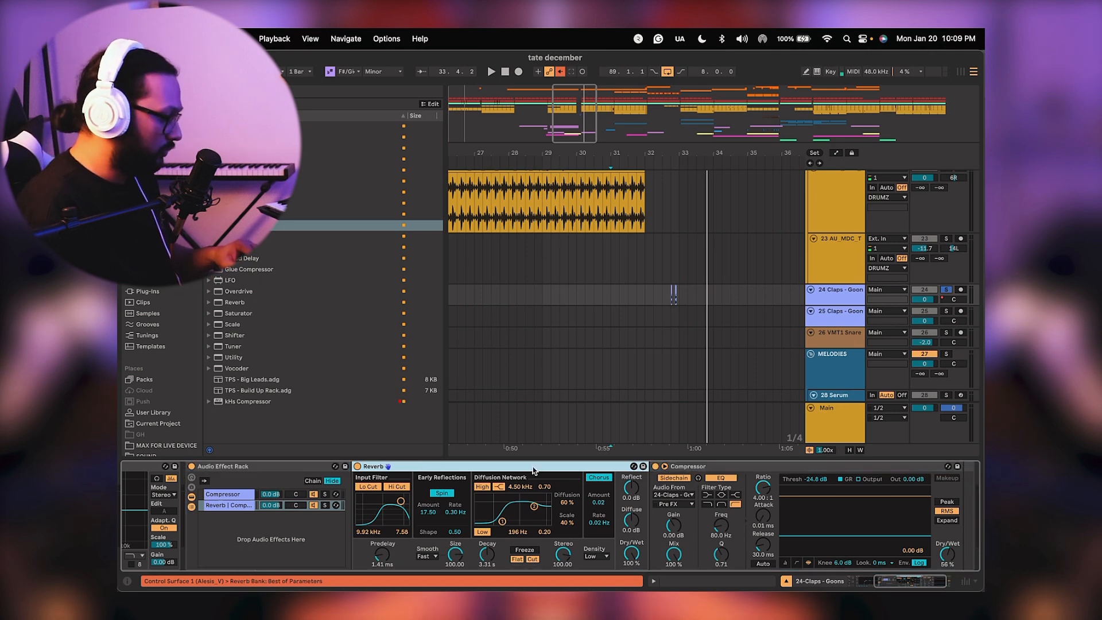
key("Delete")
left_click(315, 466)
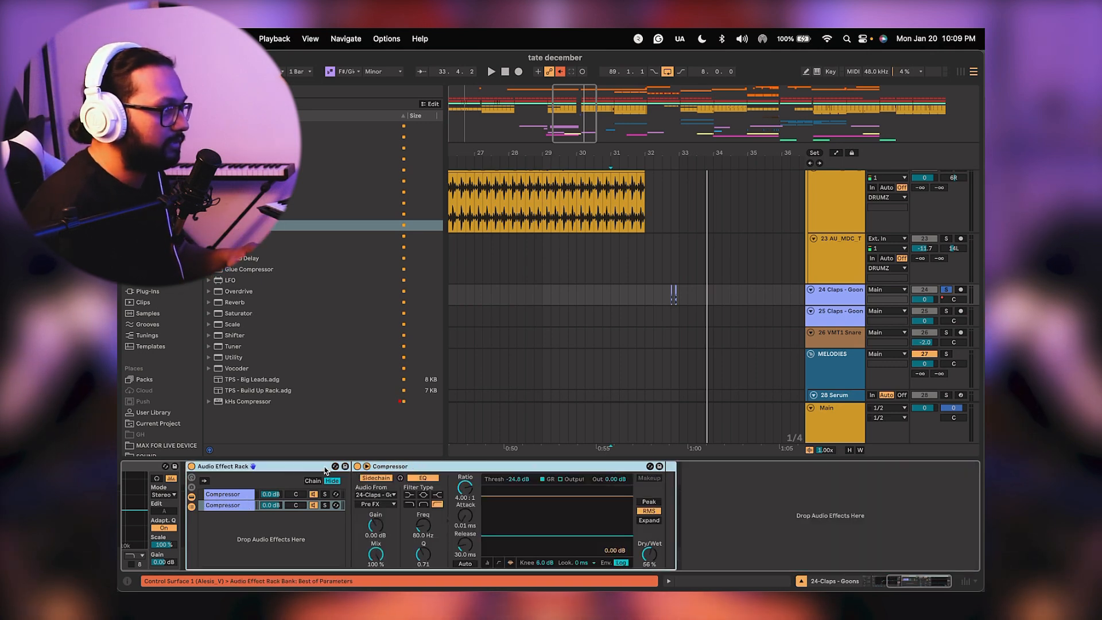
left_click(755, 294)
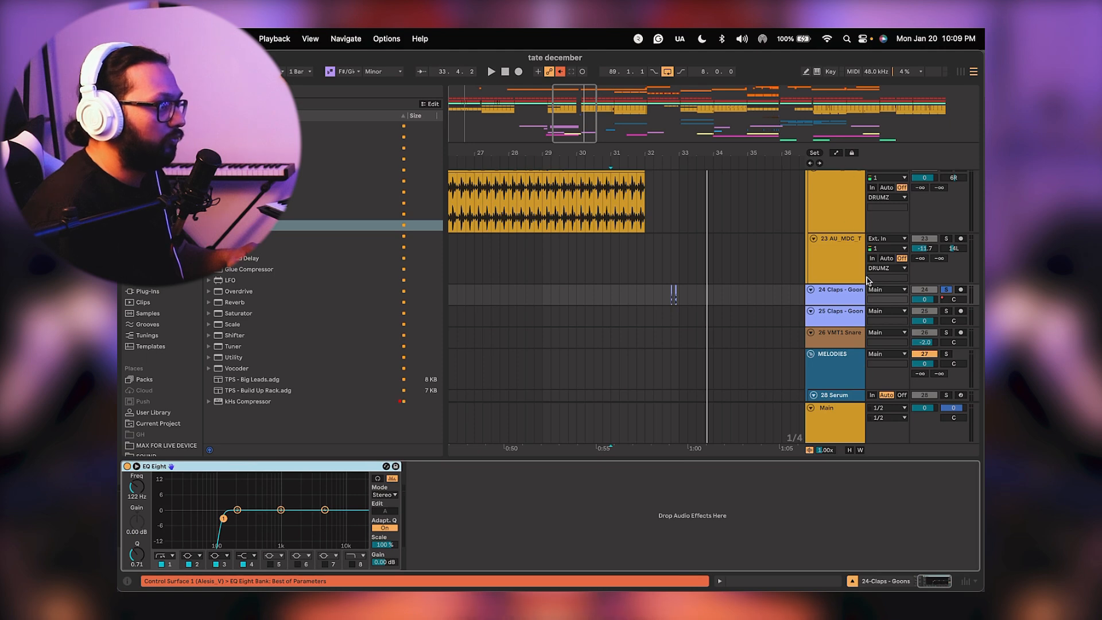
Insert a return track after A Reverb in the Session mixer and name it fx verb.
left_click(958, 72)
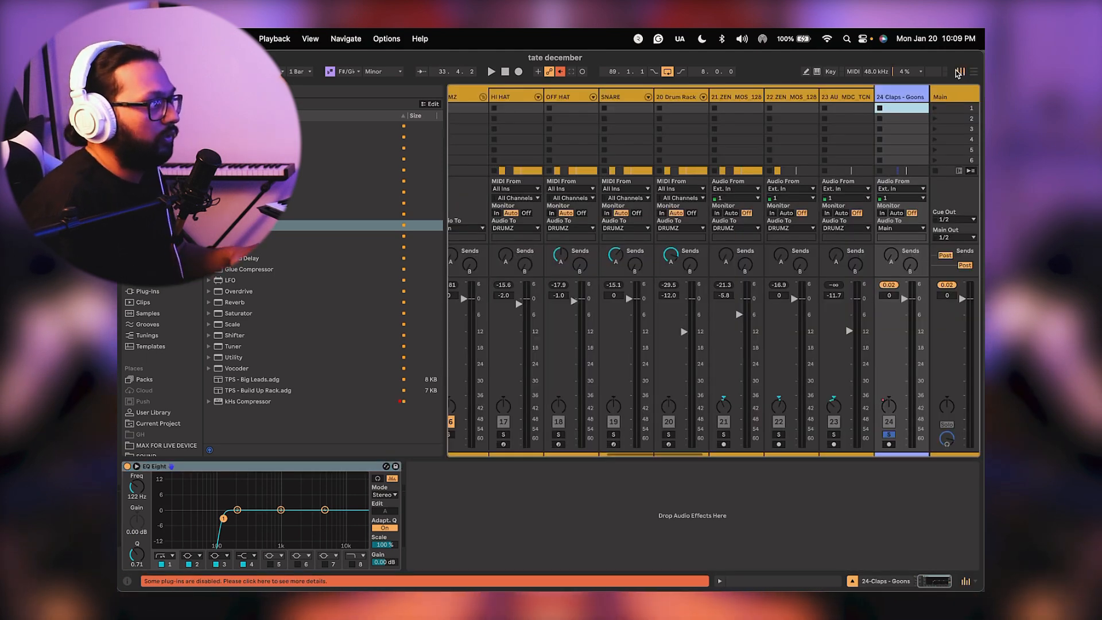
right_click(841, 101)
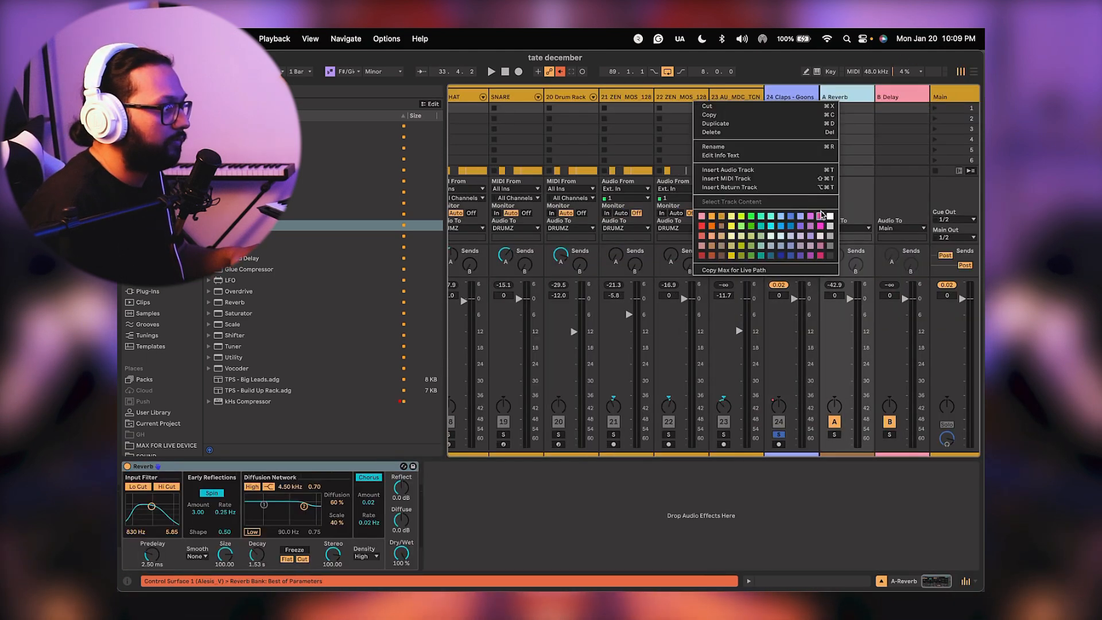
left_click(738, 188)
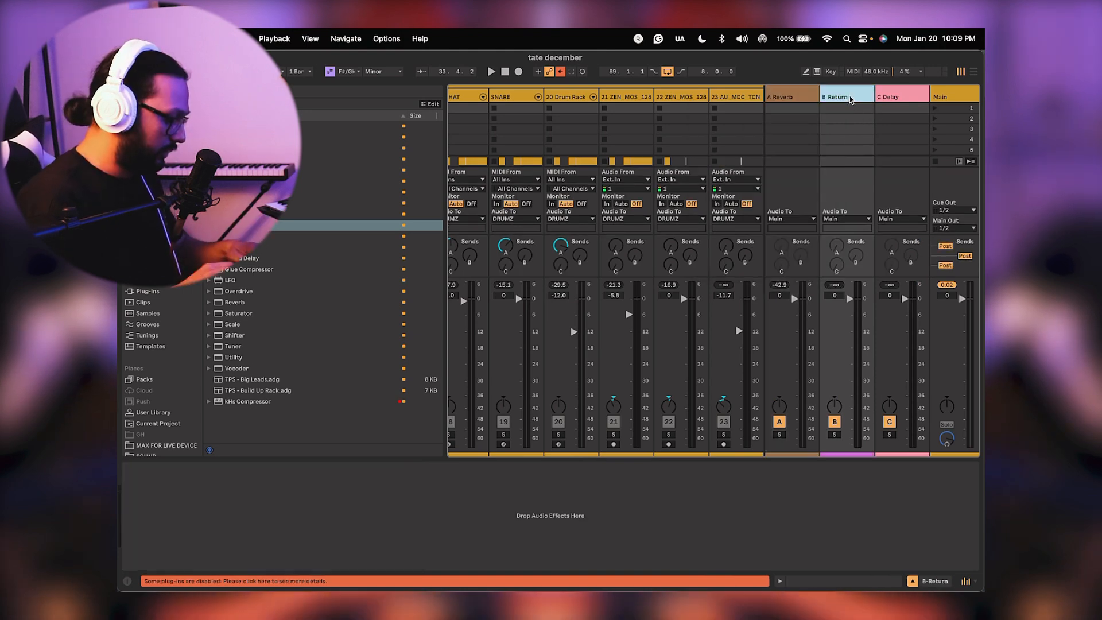
type("fx verb")
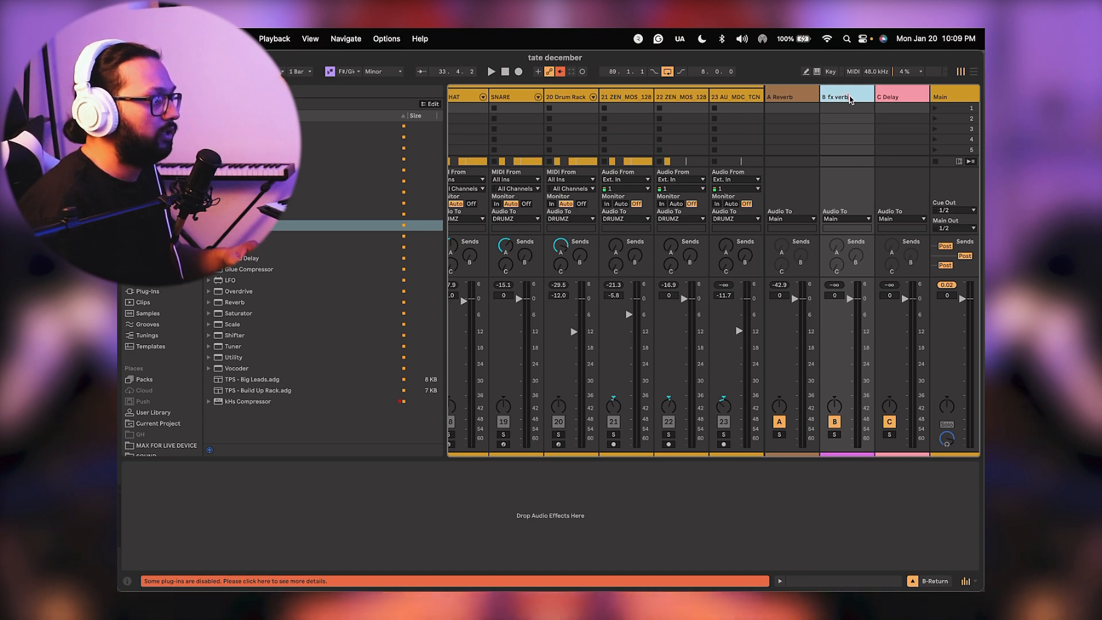
key("Return")
Paste the Reverb taken from track 24 onto the fx verb return and set its Decay to 7.82 s.
left_click(634, 499)
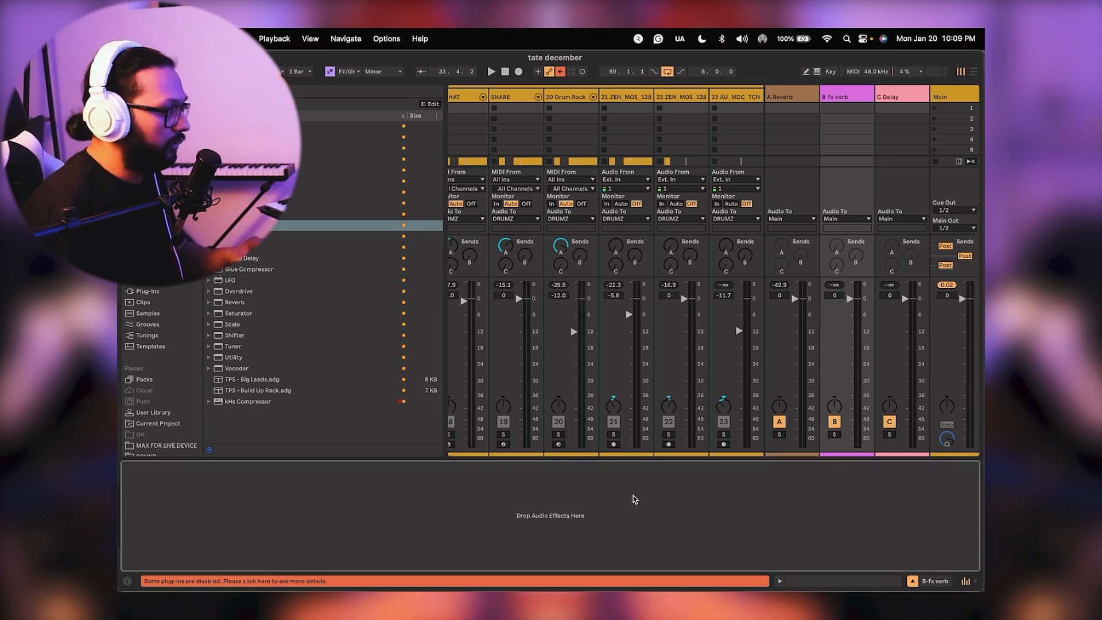
key("super+v")
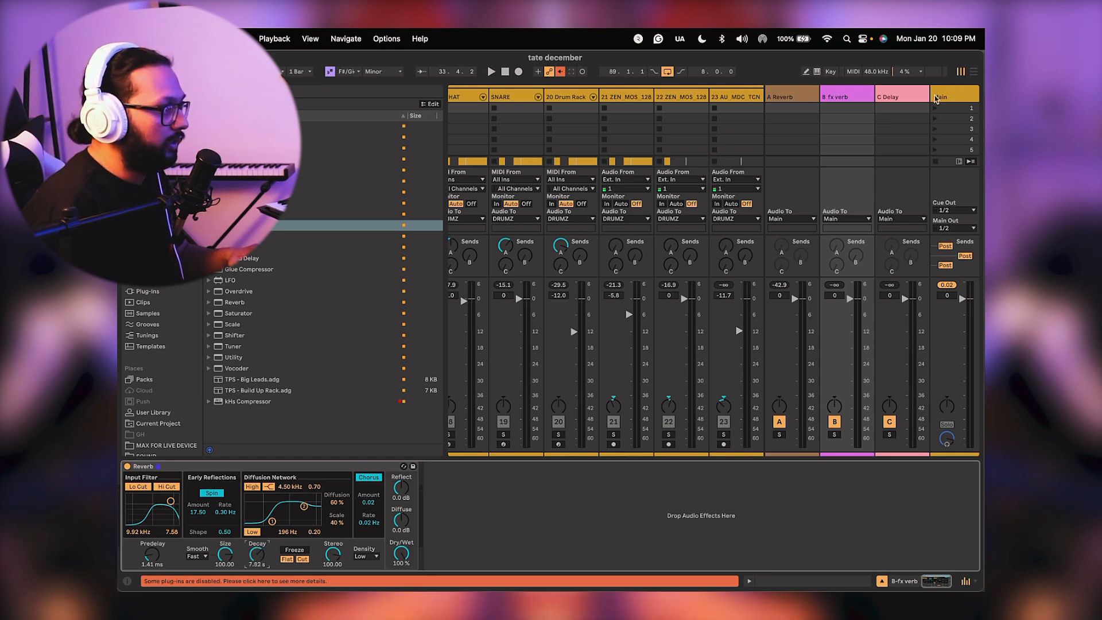
Raise track 24 Claps' send to the B fx verb return to -13.0 dB and listen to the soloed claps.
left_click(973, 72)
key("space")
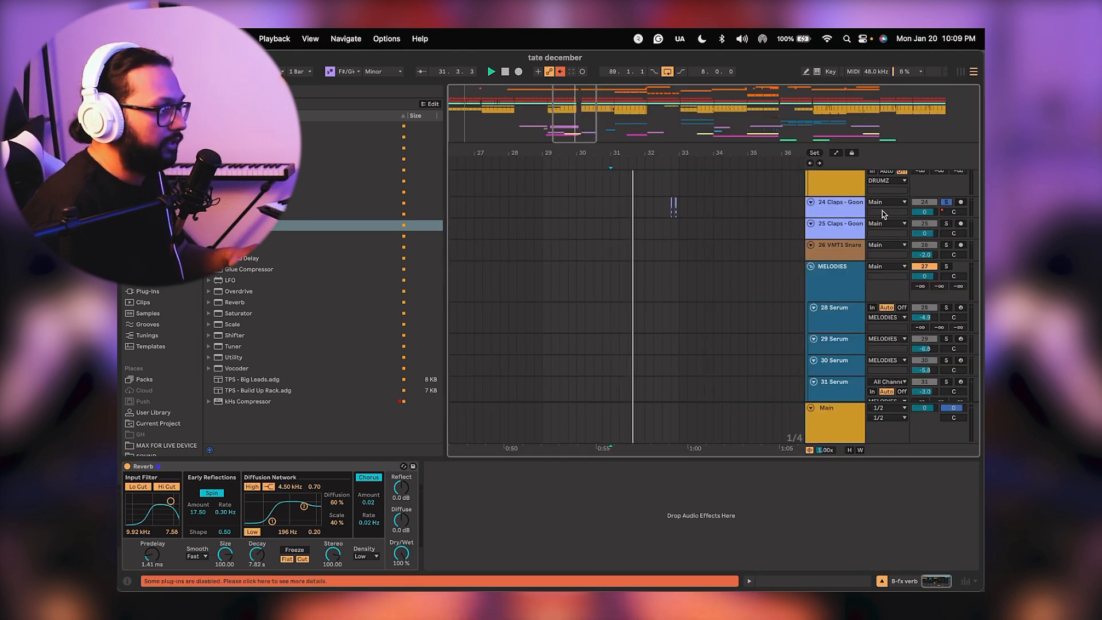
left_click(836, 215)
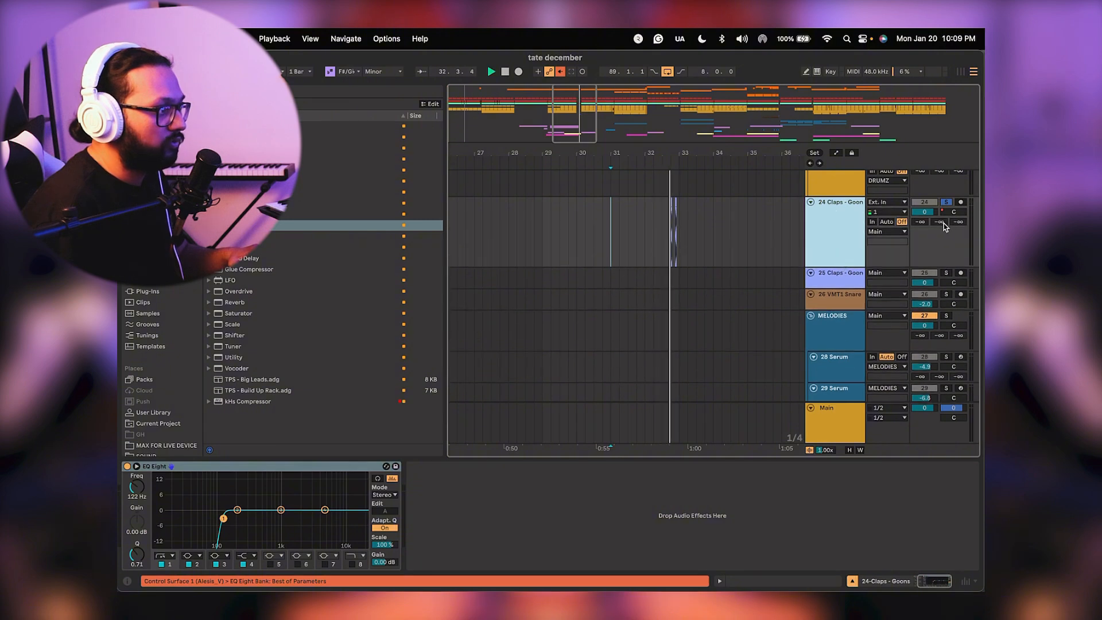
left_click(673, 233)
left_click_drag(939, 222, 938, 217)
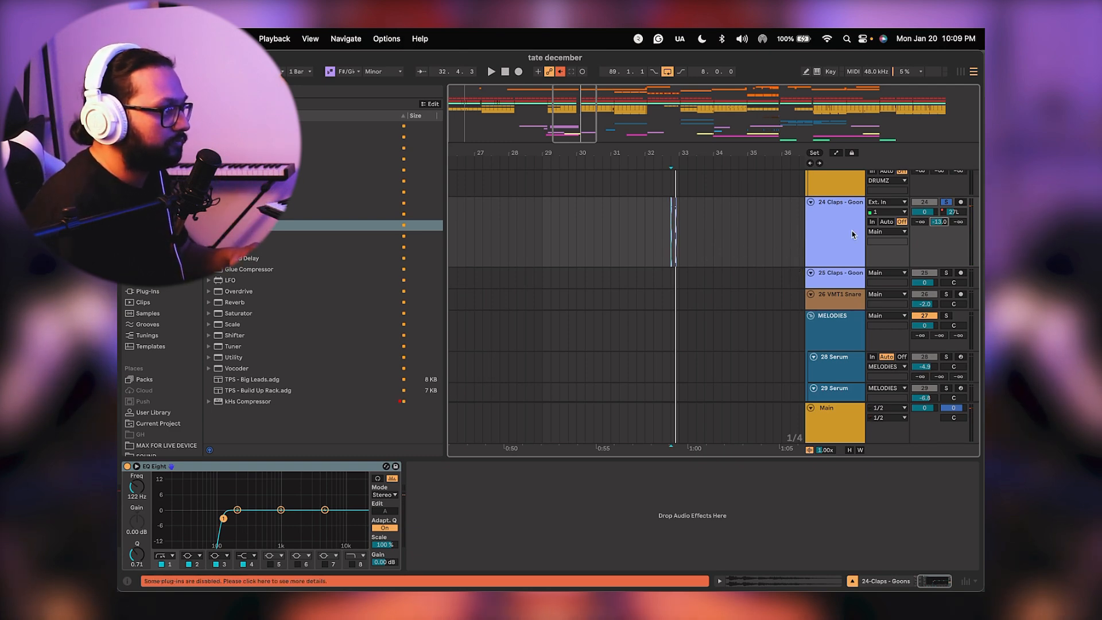
key("space")
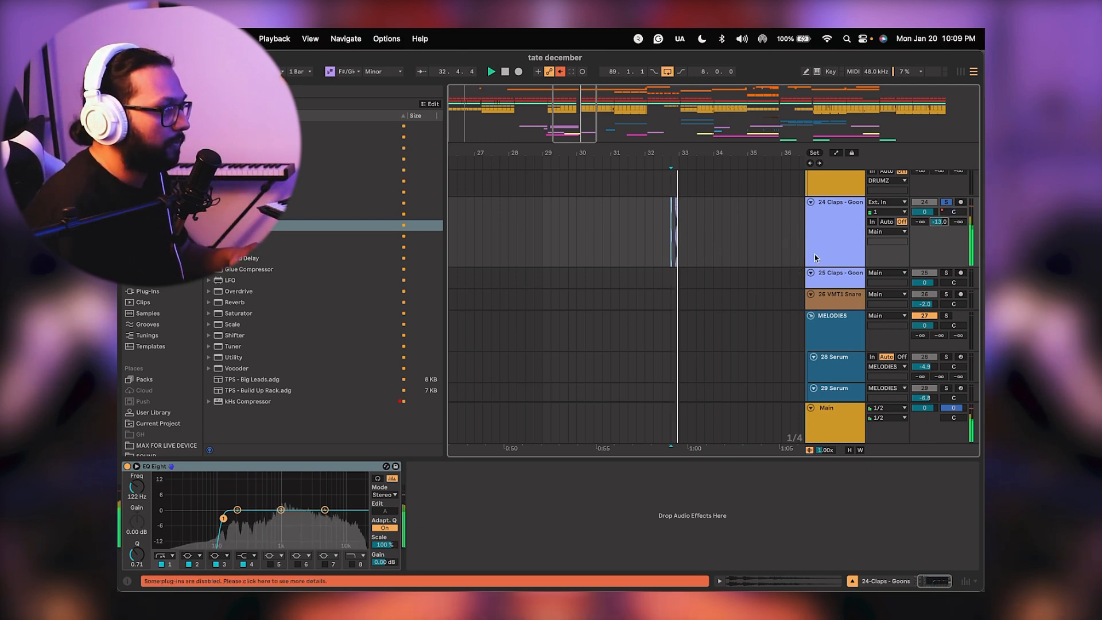
Show the panning automation of track 24 Claps around its two clips near 32.4.
right_click(957, 211)
left_click(880, 233)
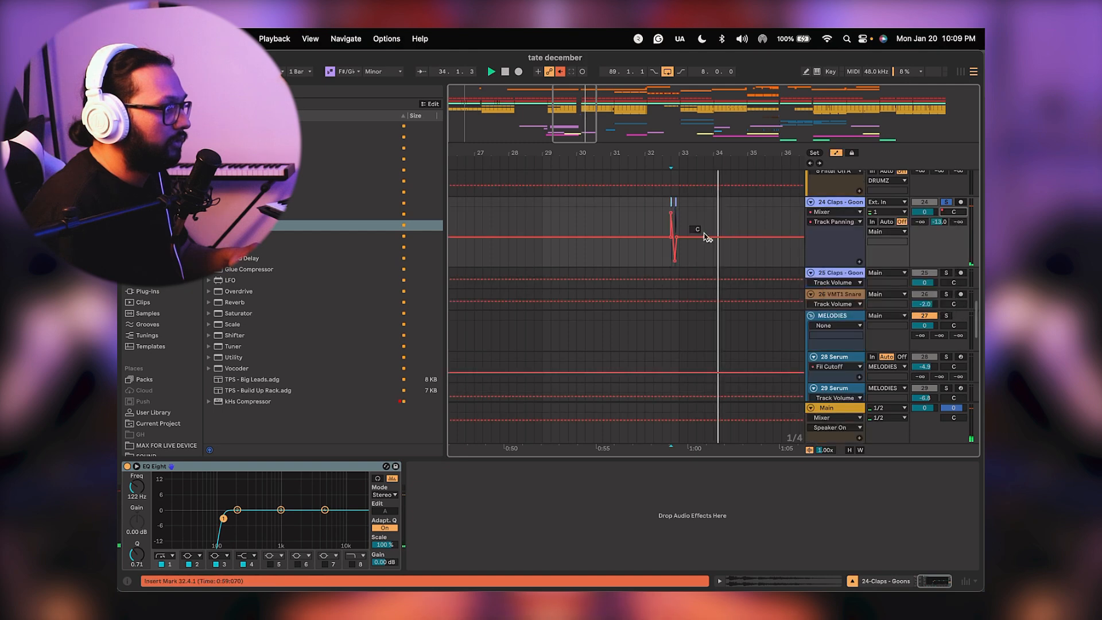
scroll(649, 213, "up", 5)
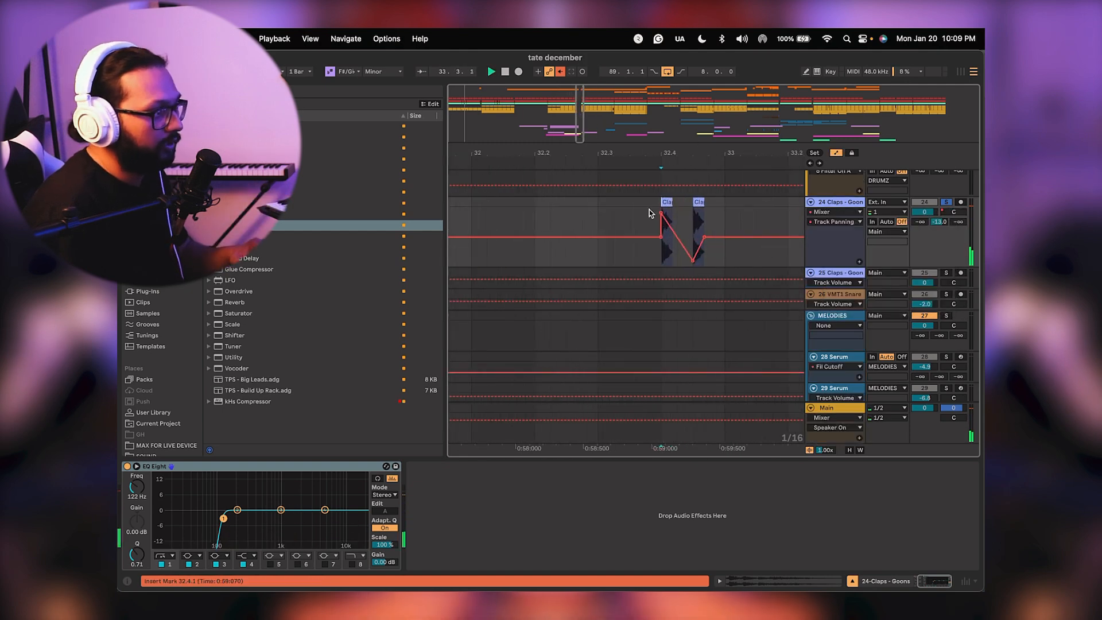
Unsolo track 24 Claps, listen to it within the full mix, and hide the automation lanes.
left_click(946, 203)
key("space")
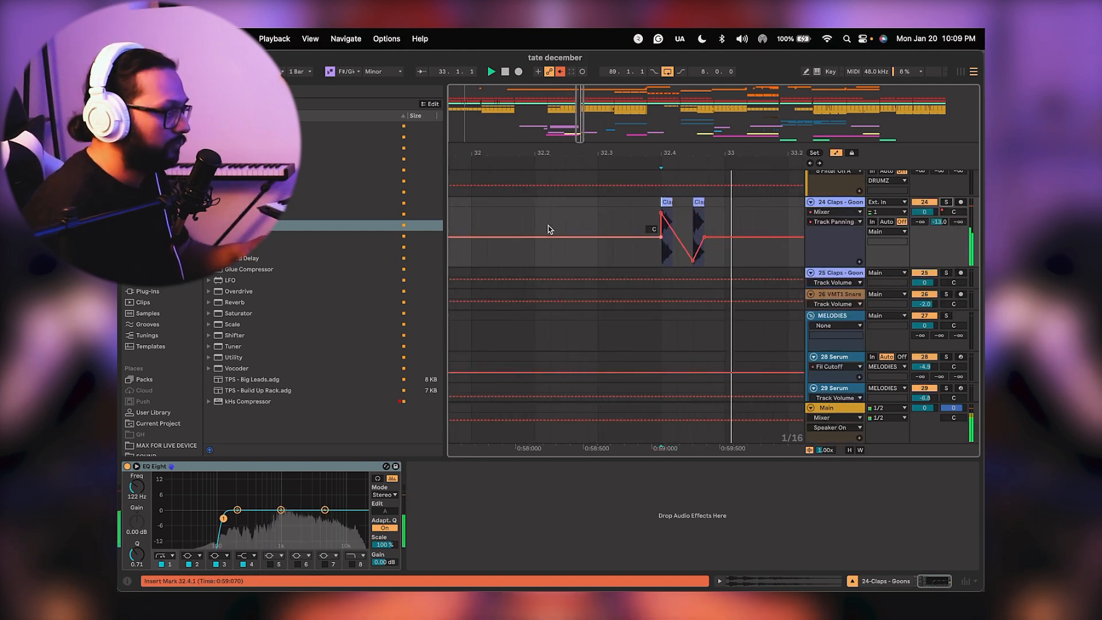
key("space")
key("a")
left_click(830, 232)
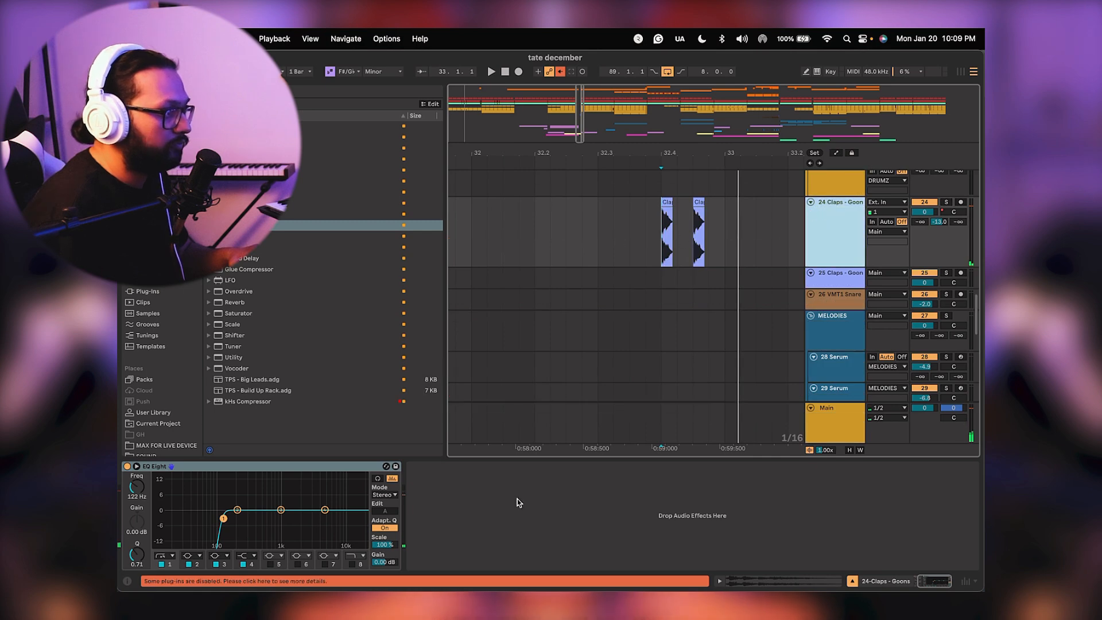
Lower the volume of track 24 Claps to -8.7 dB while the full mix plays.
left_click(923, 211)
key("space")
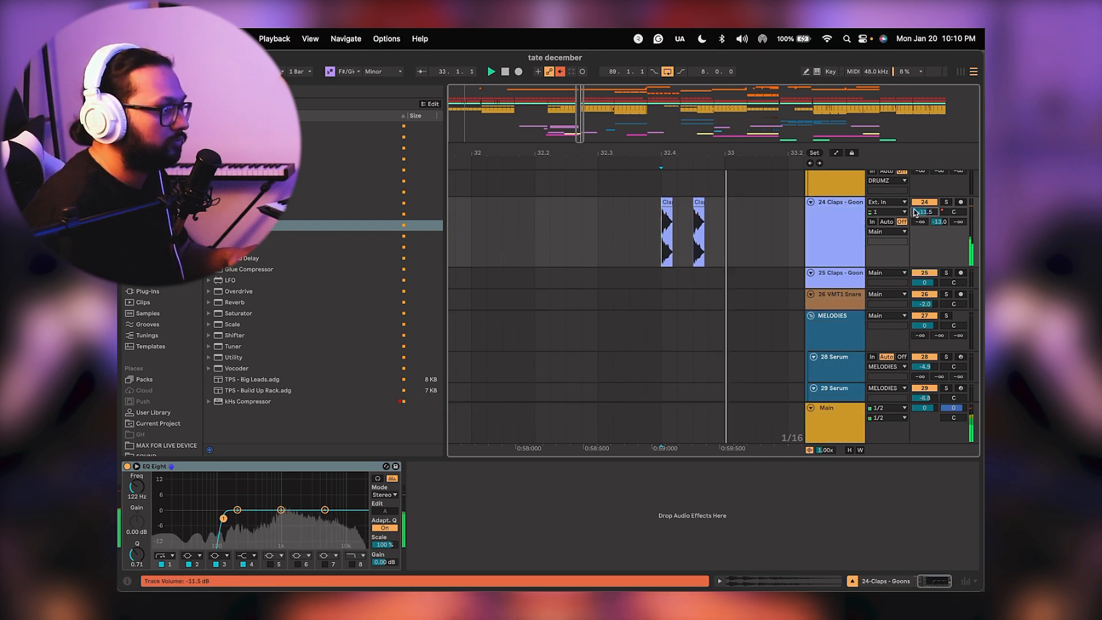
key("Tab")
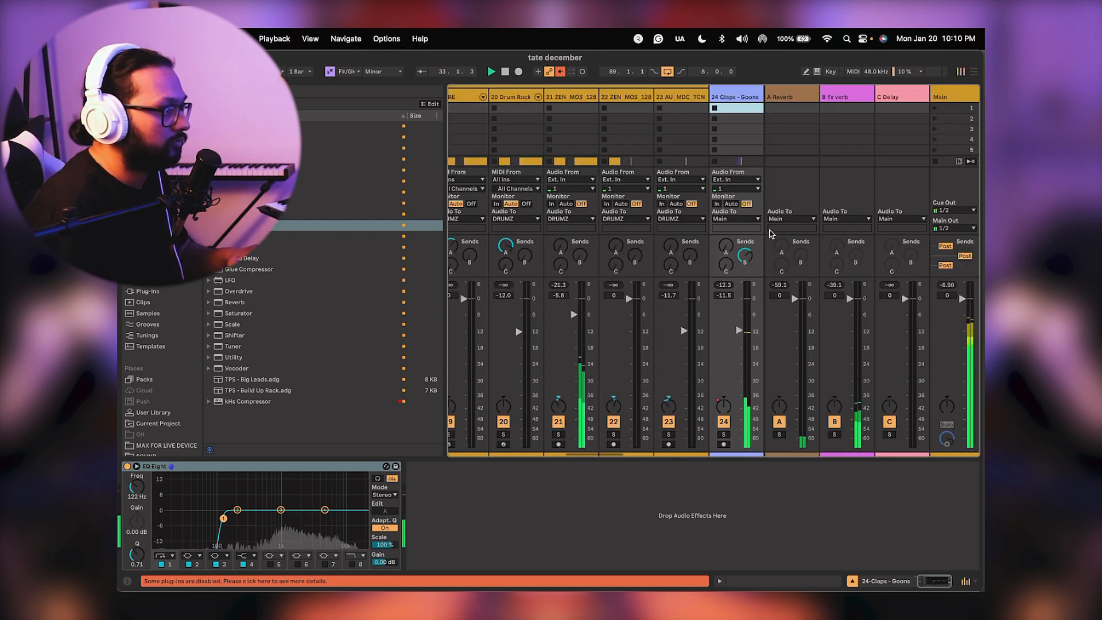
left_click_drag(739, 330, 739, 323)
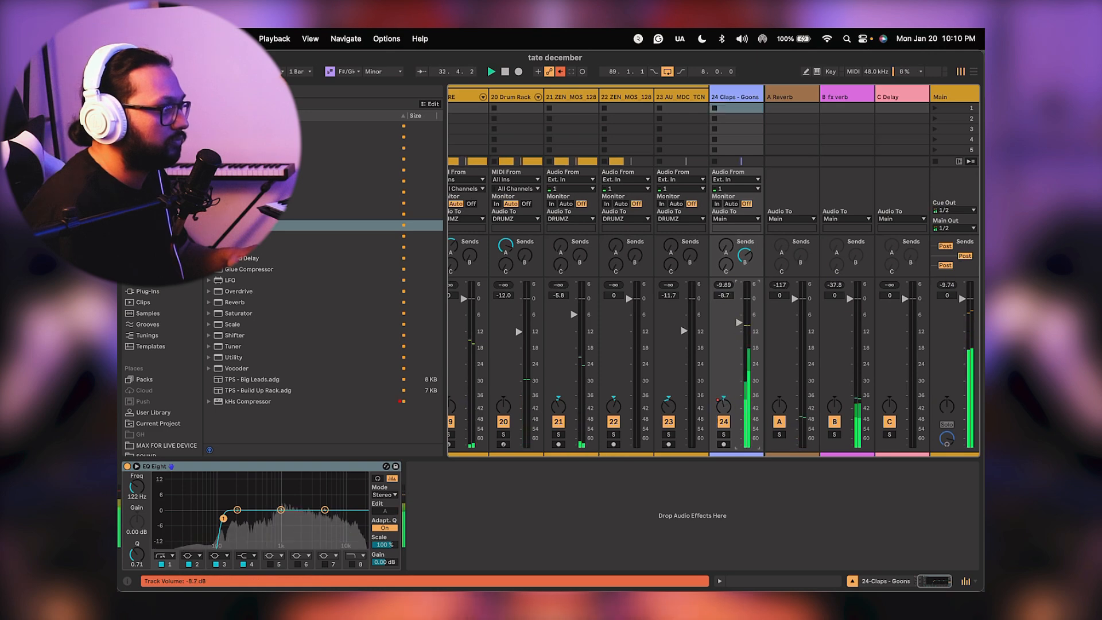
Raise the claps track's volume to -7.7 dB in the arrangement and replay the passage from 32.2.
left_click(973, 71)
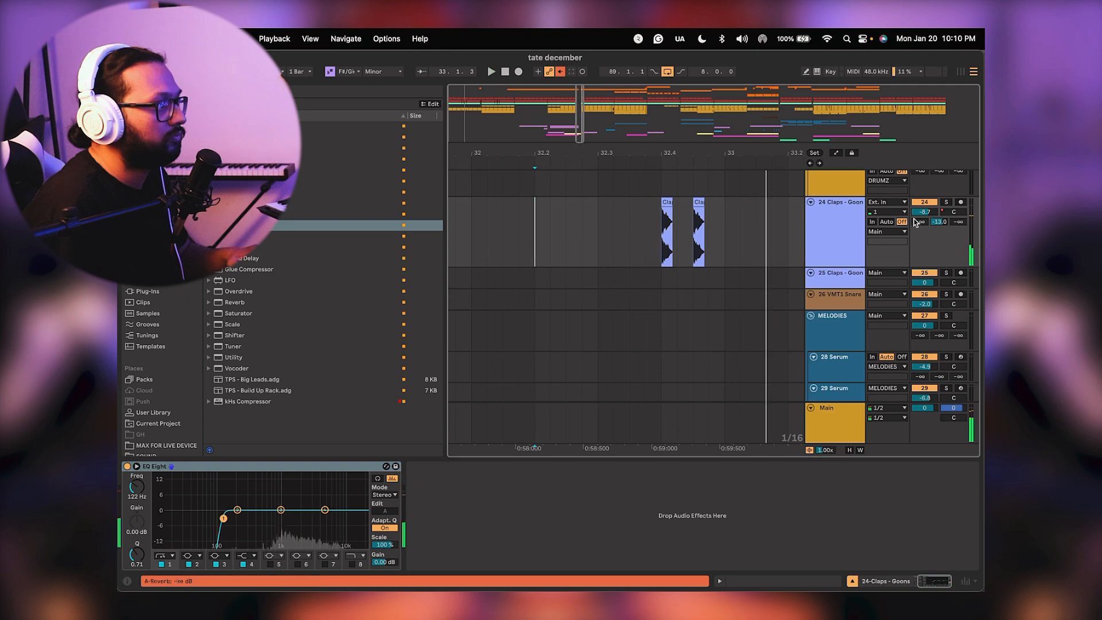
left_click_drag(924, 213, 923, 210)
key("space")
key("space")
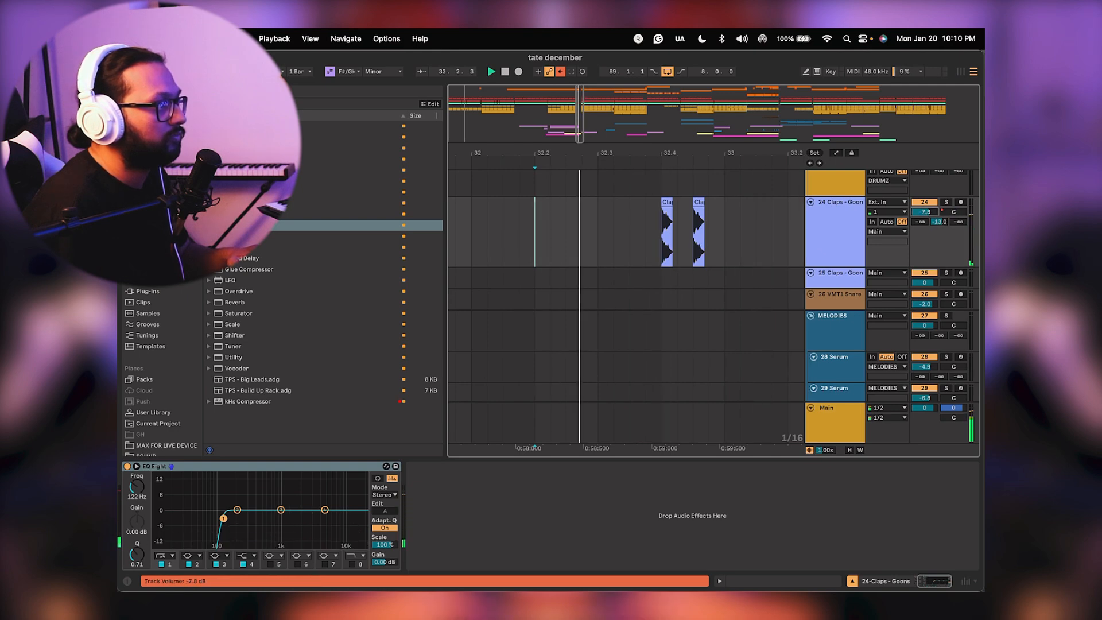
Replay the claps with the mixer shown and lower their track volume to -10.4 dB.
key("Tab")
key("space")
key("space")
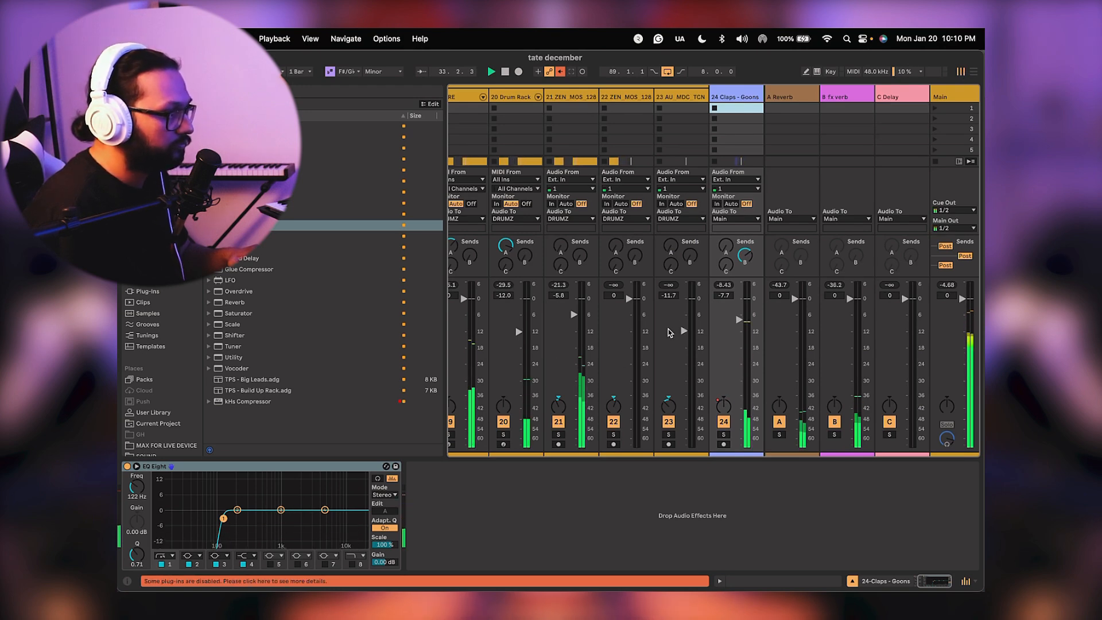
left_click_drag(730, 323, 729, 326)
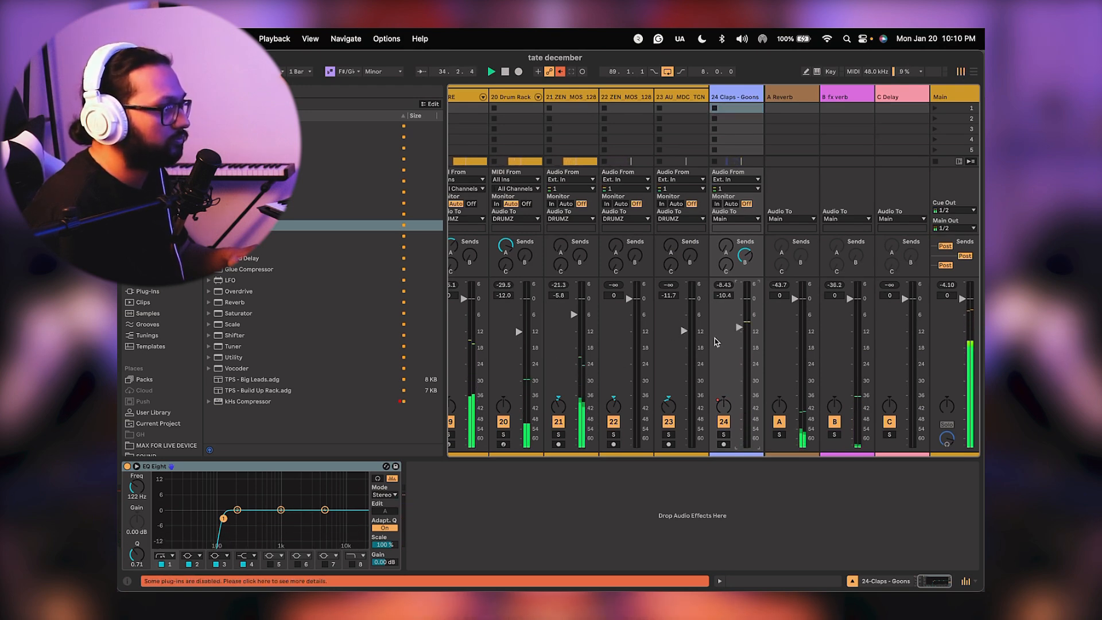
Play the arrangement from 27.1.1 into the claps near bar 33, checking the vocal, bass and drum tracks along the way.
left_click(973, 73)
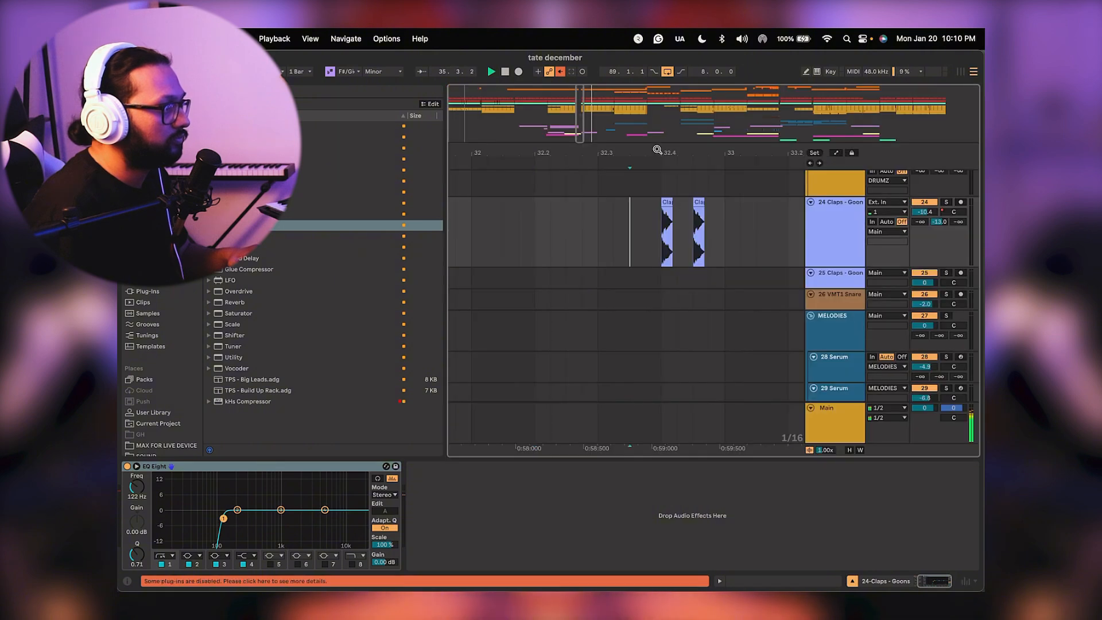
left_click_drag(657, 150, 597, 149)
scroll(645, 244, "up", 5)
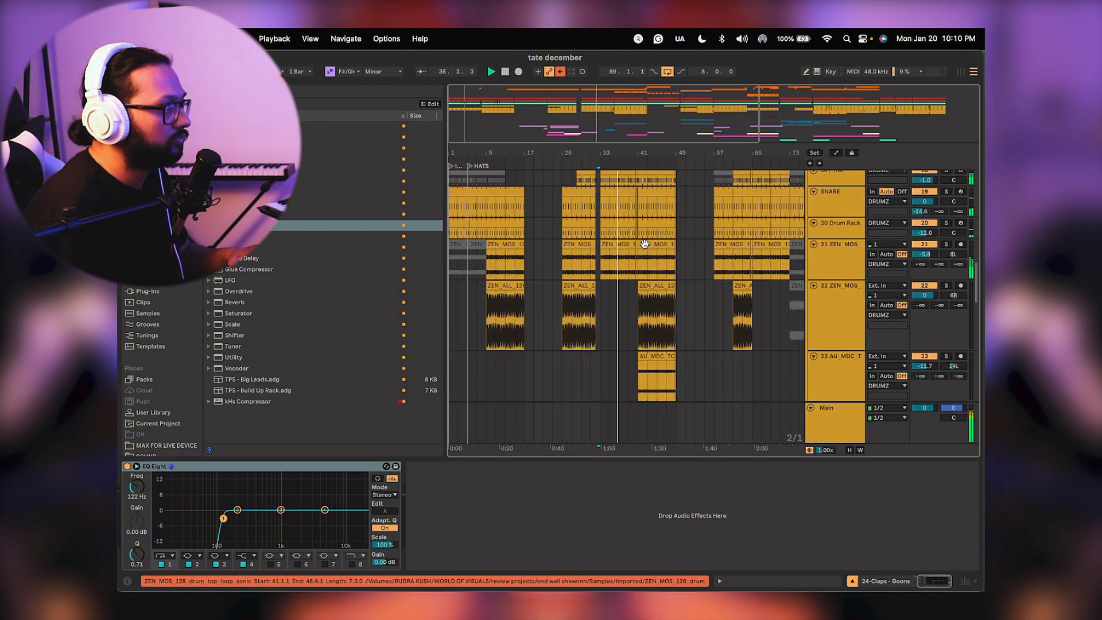
scroll(642, 252, "up", 10)
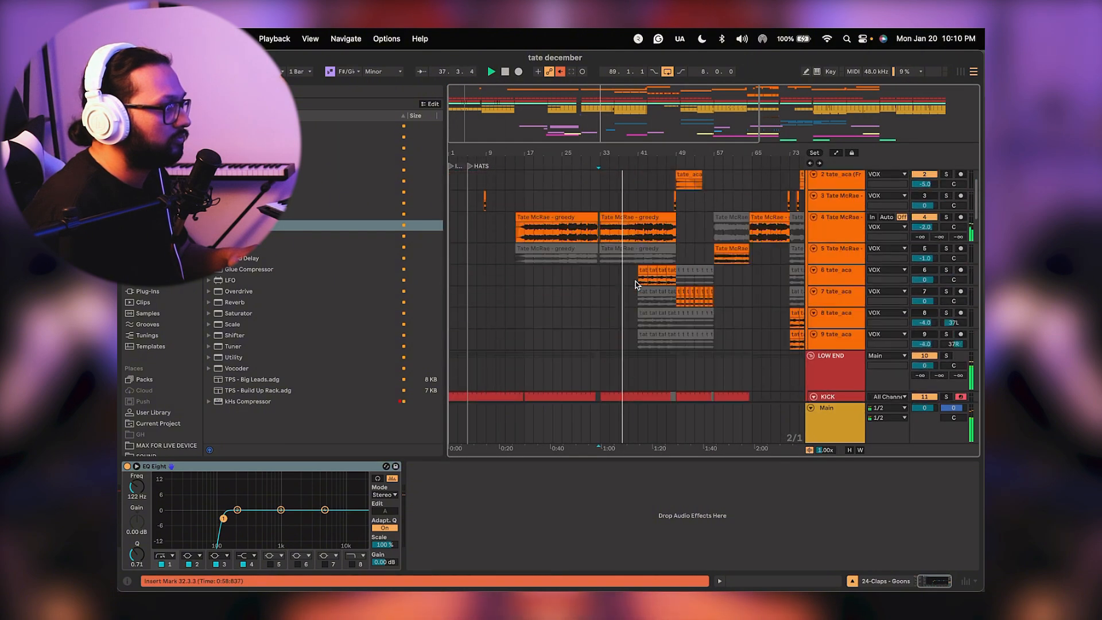
scroll(635, 281, "up", 3)
left_click(570, 250)
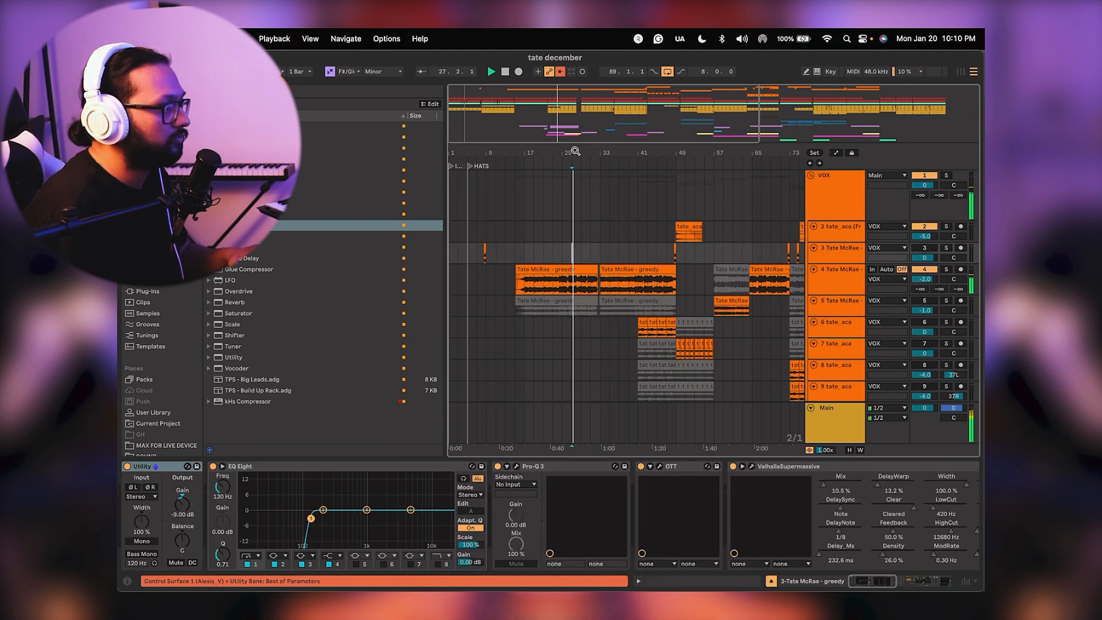
left_click_drag(575, 151, 578, 184)
scroll(656, 226, "down", 10)
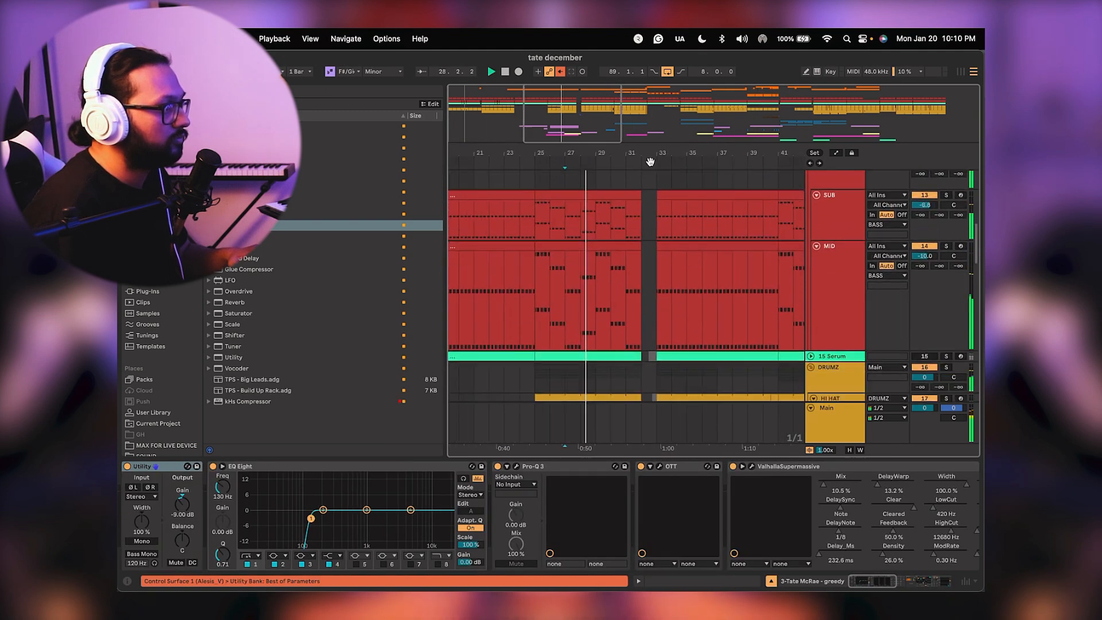
scroll(654, 177, "down", 2)
scroll(662, 267, "down", 2)
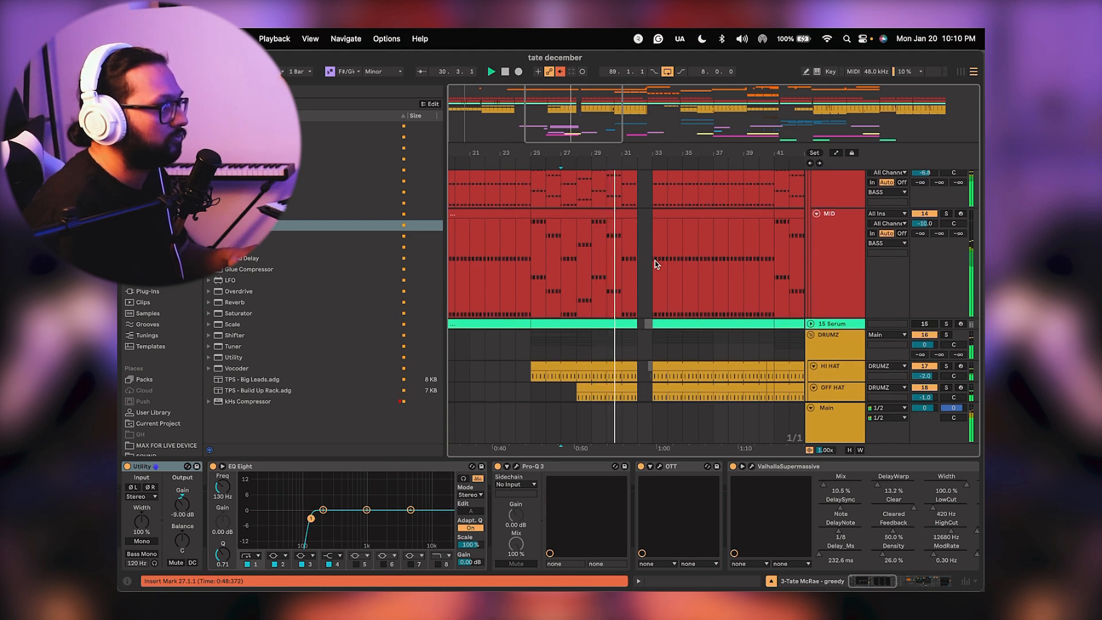
scroll(660, 267, "down", 10)
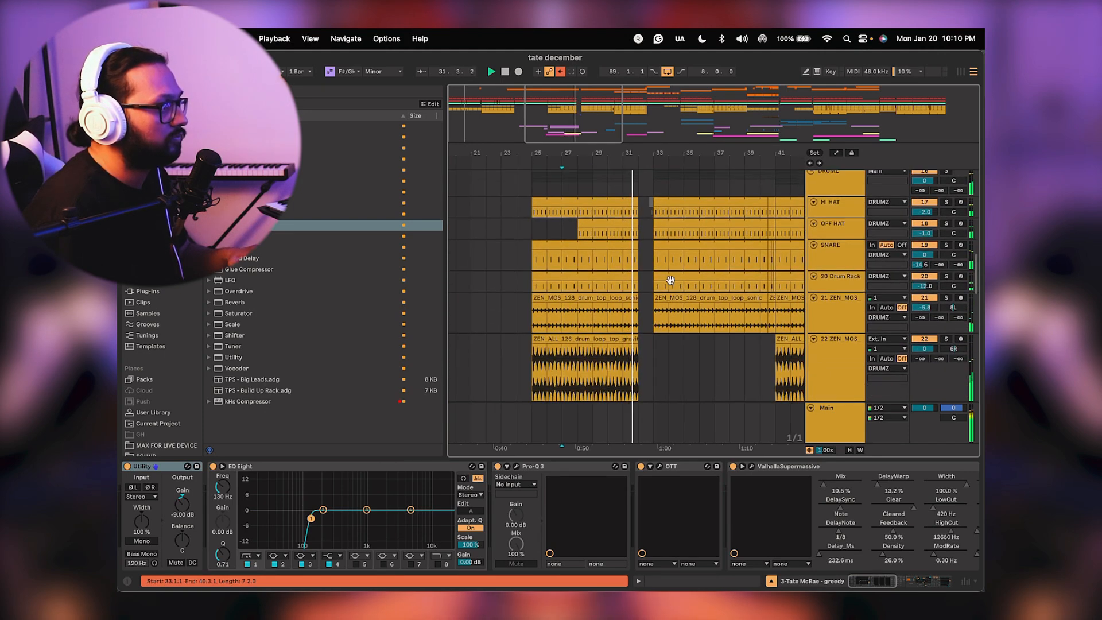
scroll(670, 280, "down", 5)
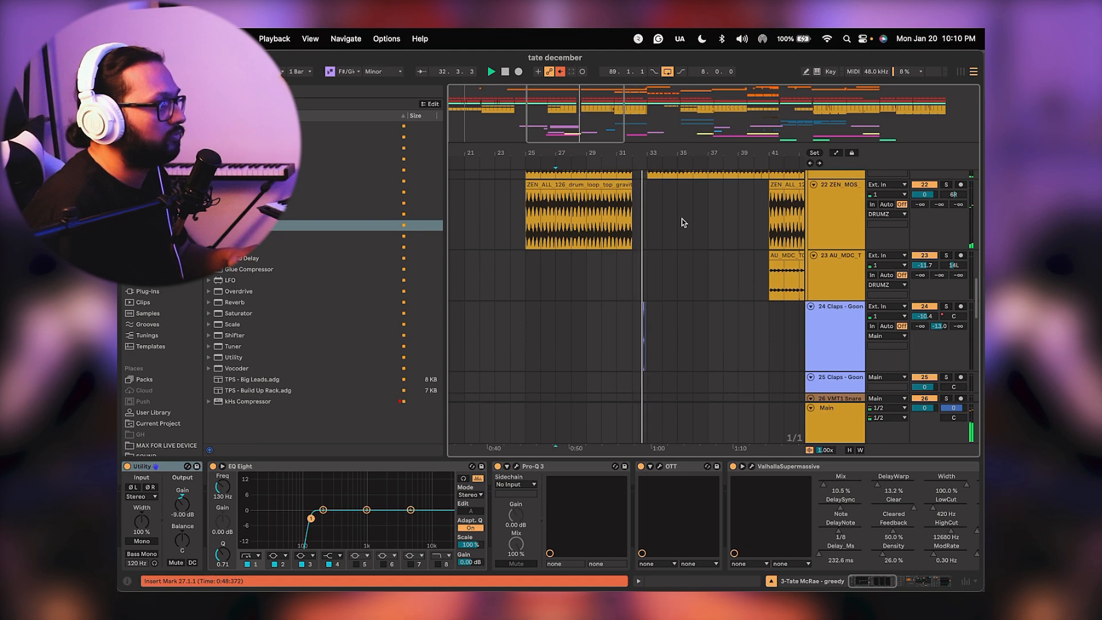
scroll(681, 219, "down", 3)
Play the claps track from 32.1.1 and show its panning automation around the two clap clips.
left_click(633, 233)
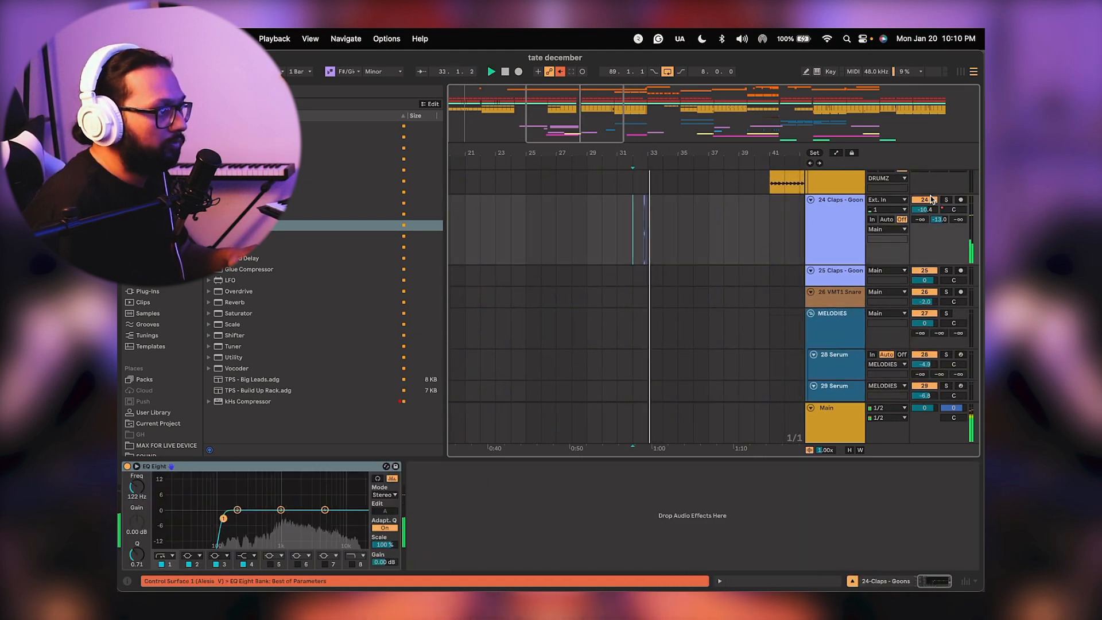
right_click(954, 212)
left_click(867, 230)
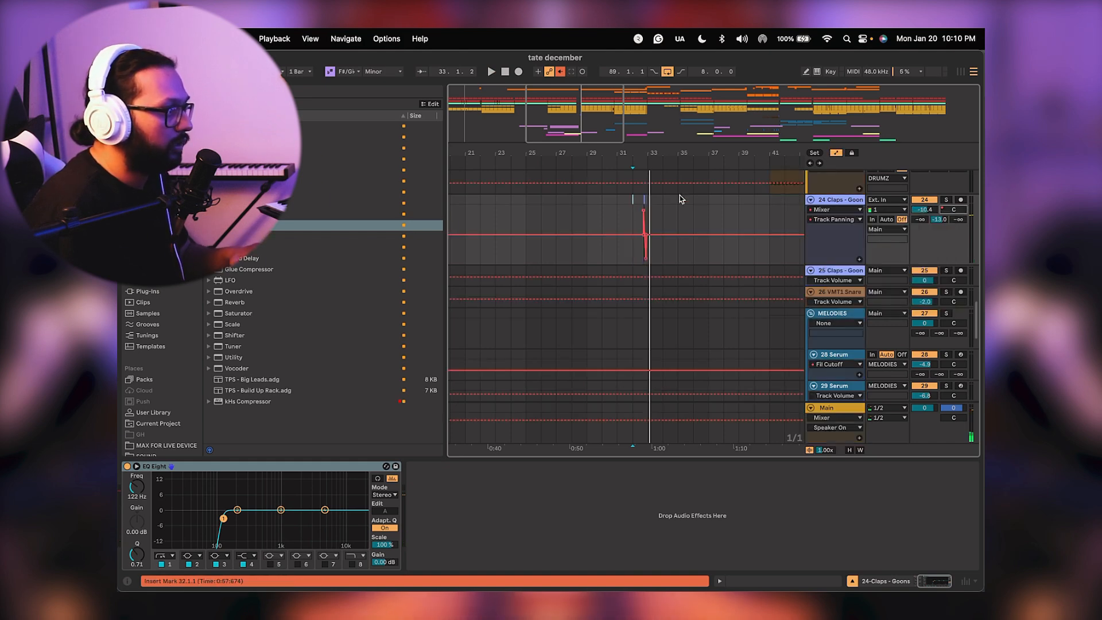
left_click_drag(643, 150, 633, 209)
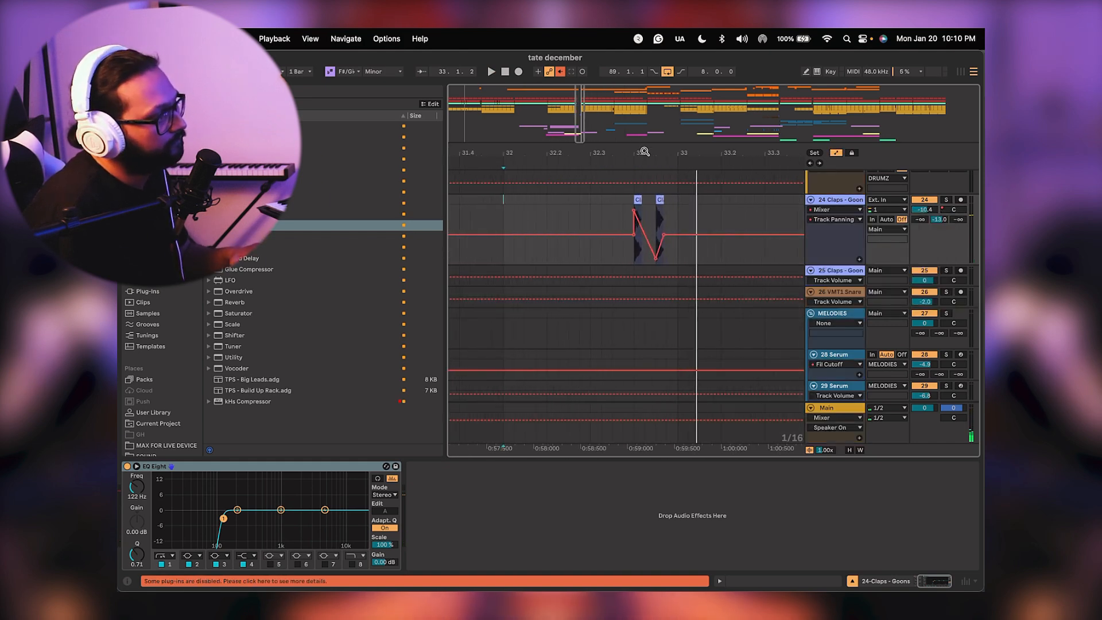
Audition the two claps repeatedly from 32.4.1 to judge their panning automation.
left_click(629, 249)
key("space")
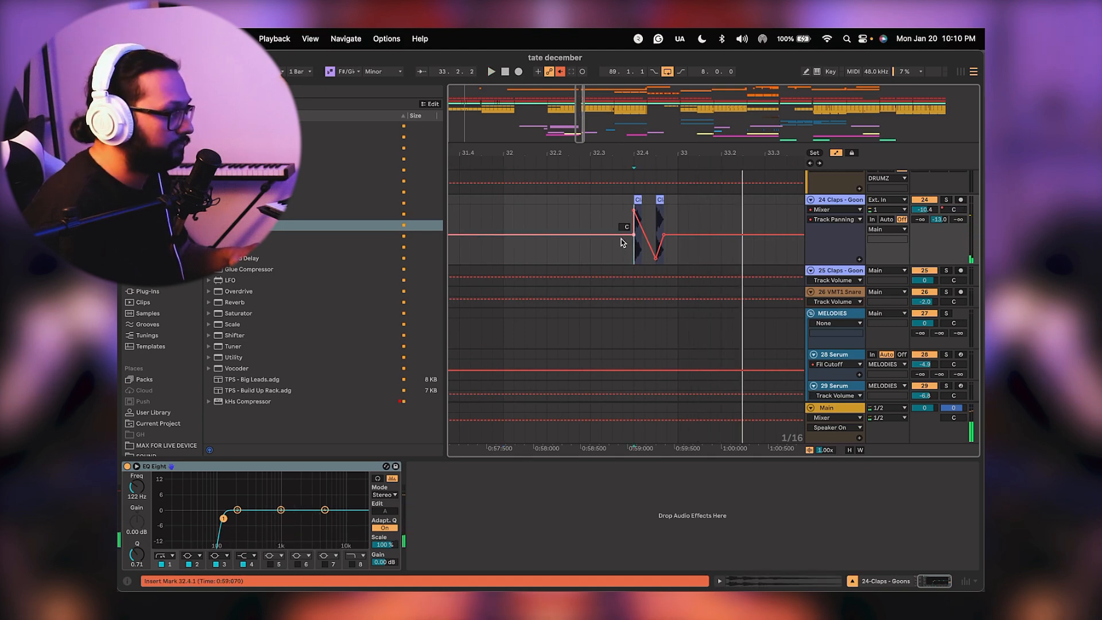
key("space")
key("space")
key("space")
key("space")
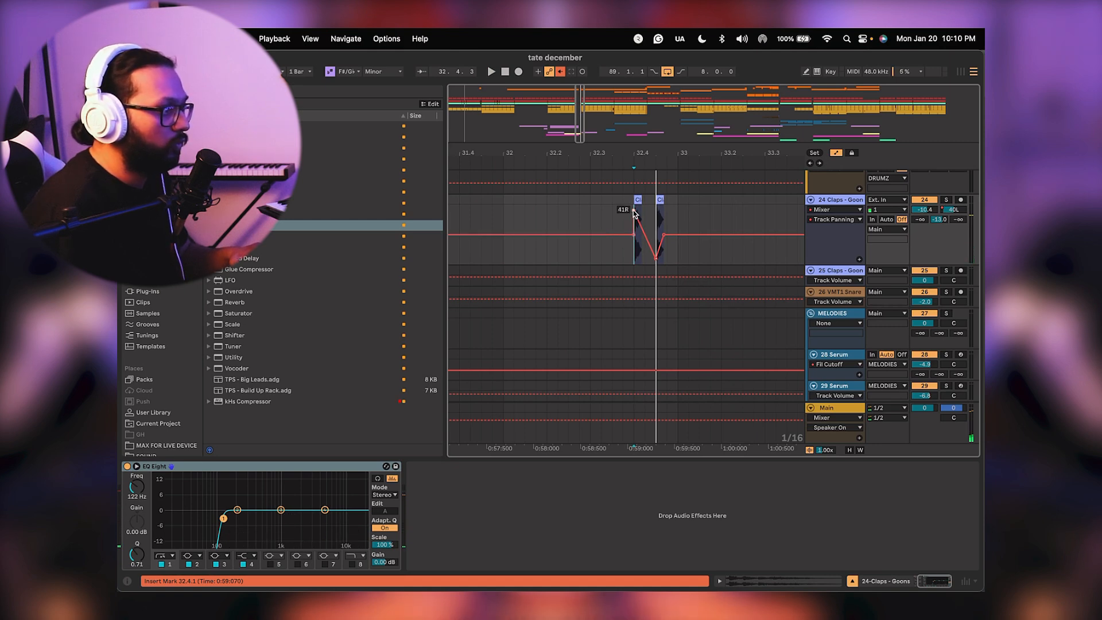
Flatten the claps track's panning automation to centre across both clips and play the passage from 32.1.3.
right_click(957, 208)
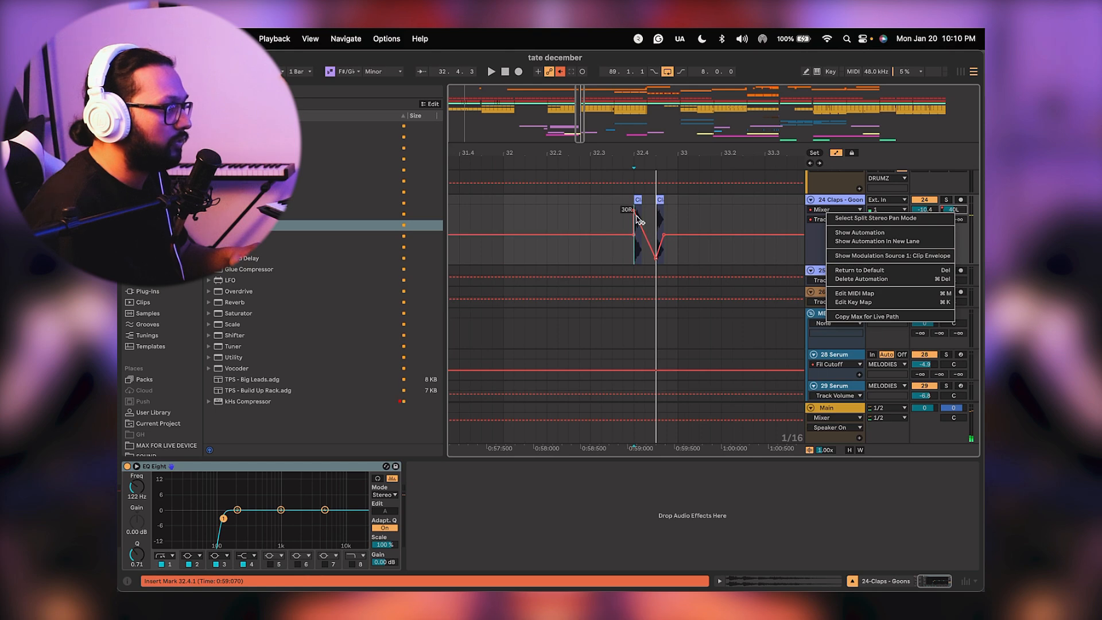
left_click_drag(638, 220, 638, 217)
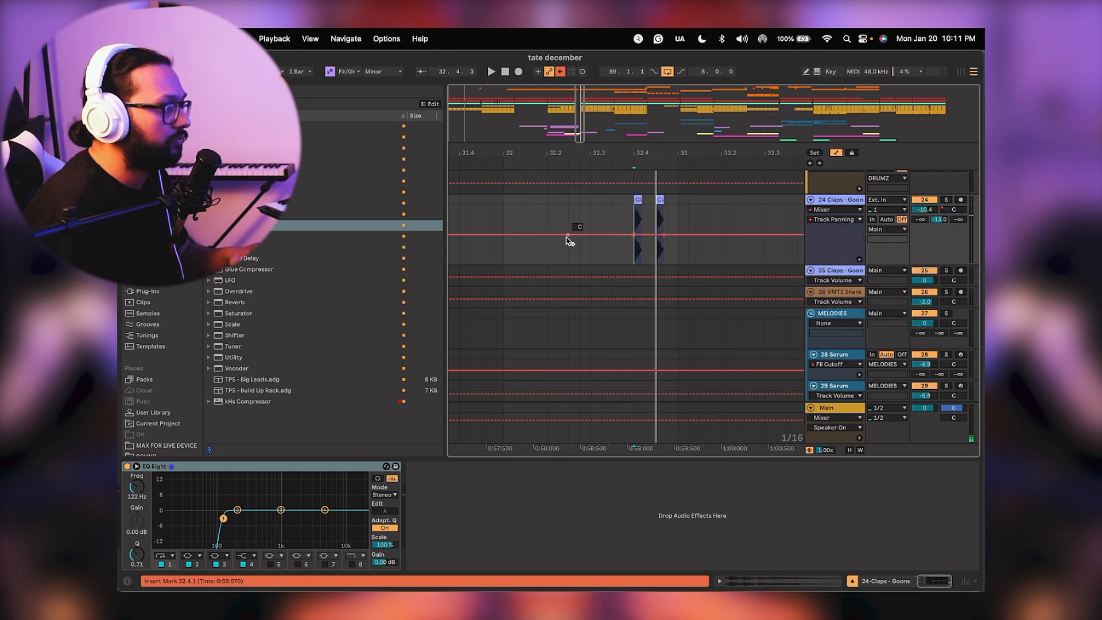
key("space")
left_click(528, 213)
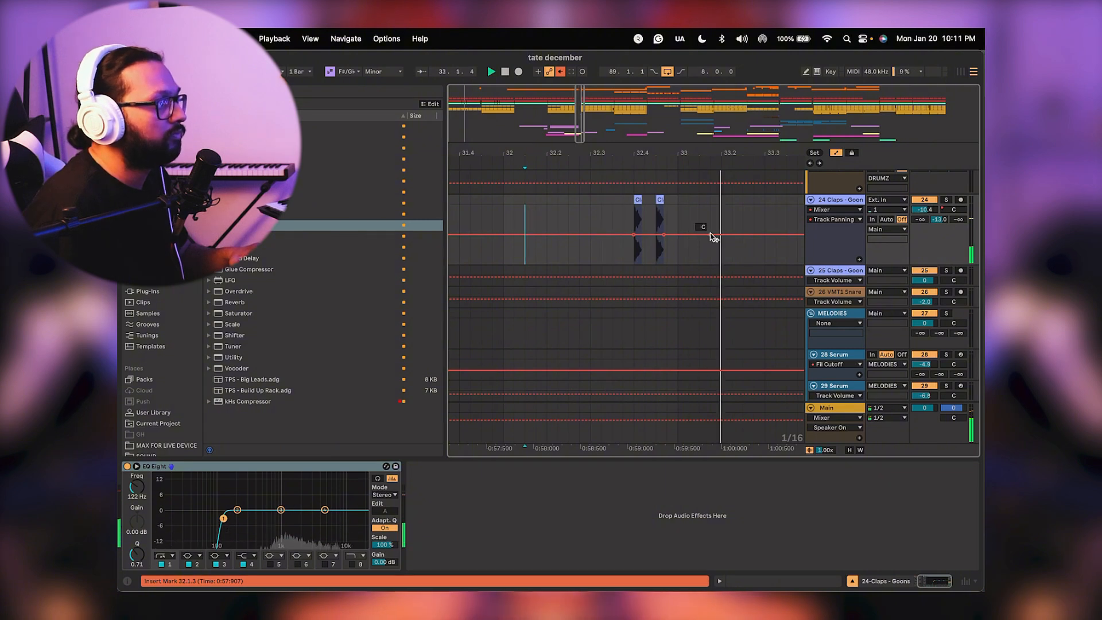
Set the volume of track 24 Claps to -7.7 dB while checking the passage from 32.3.1 in the full mix.
left_click_drag(925, 212, 925, 202)
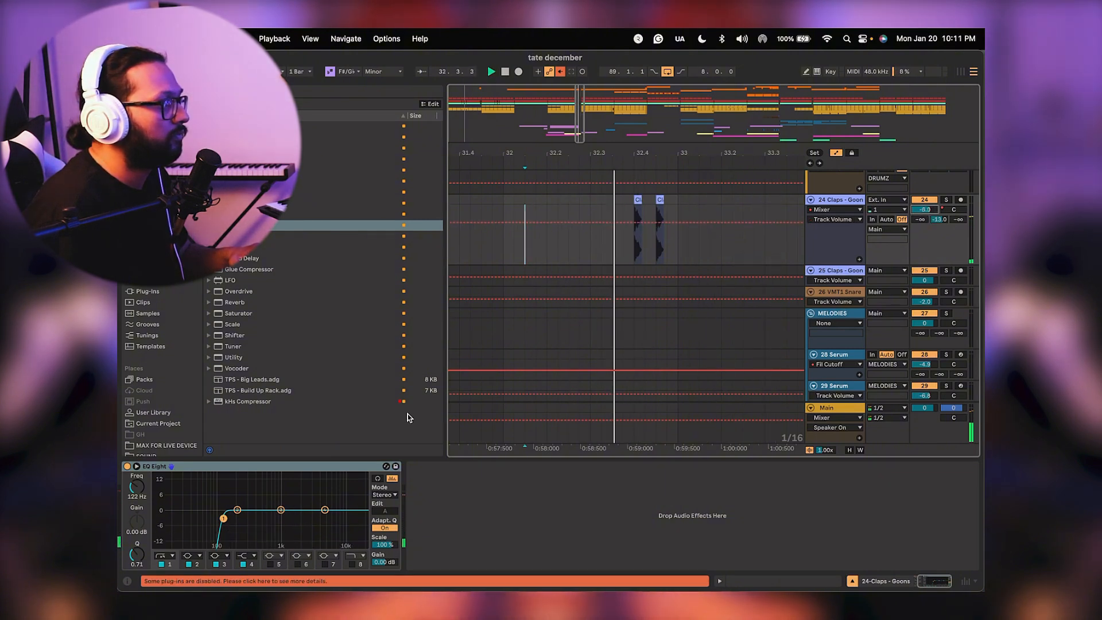
left_click(590, 251)
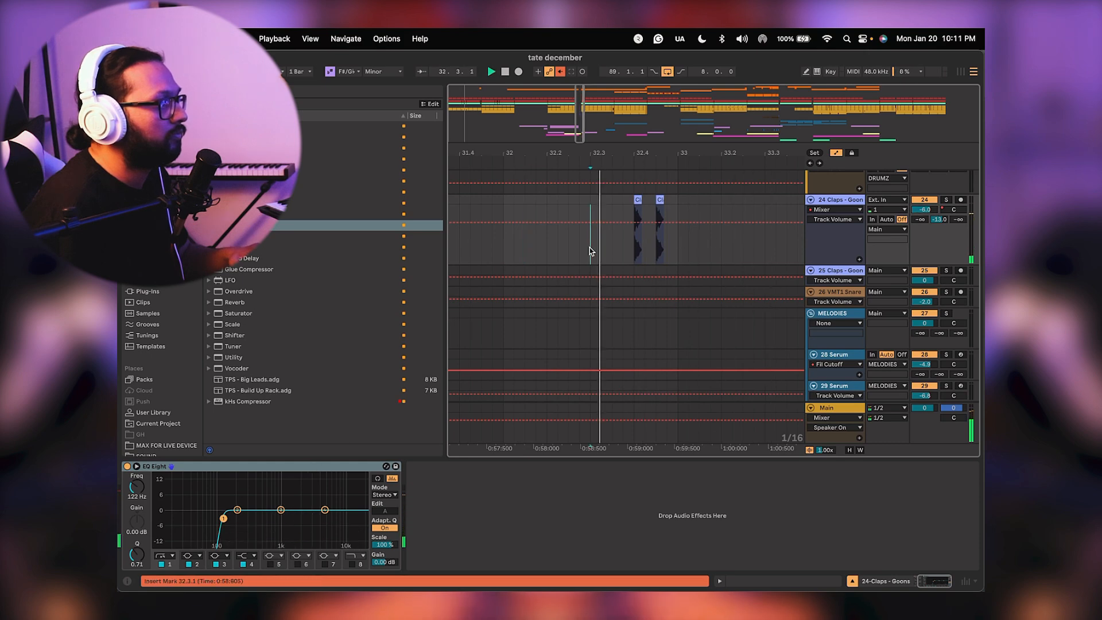
key("Tab")
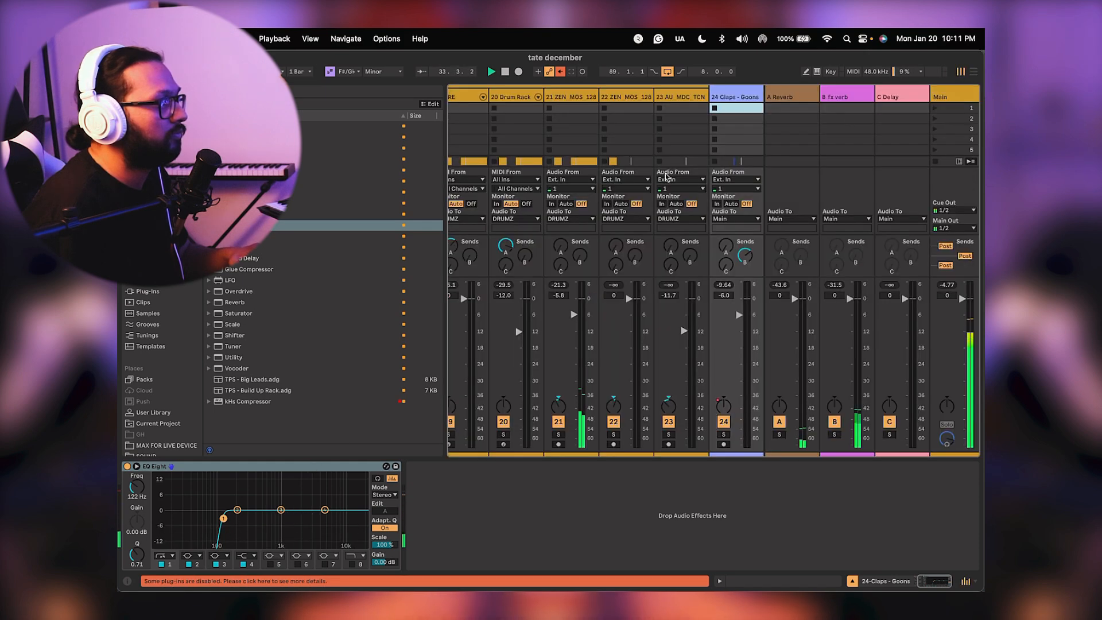
left_click(973, 72)
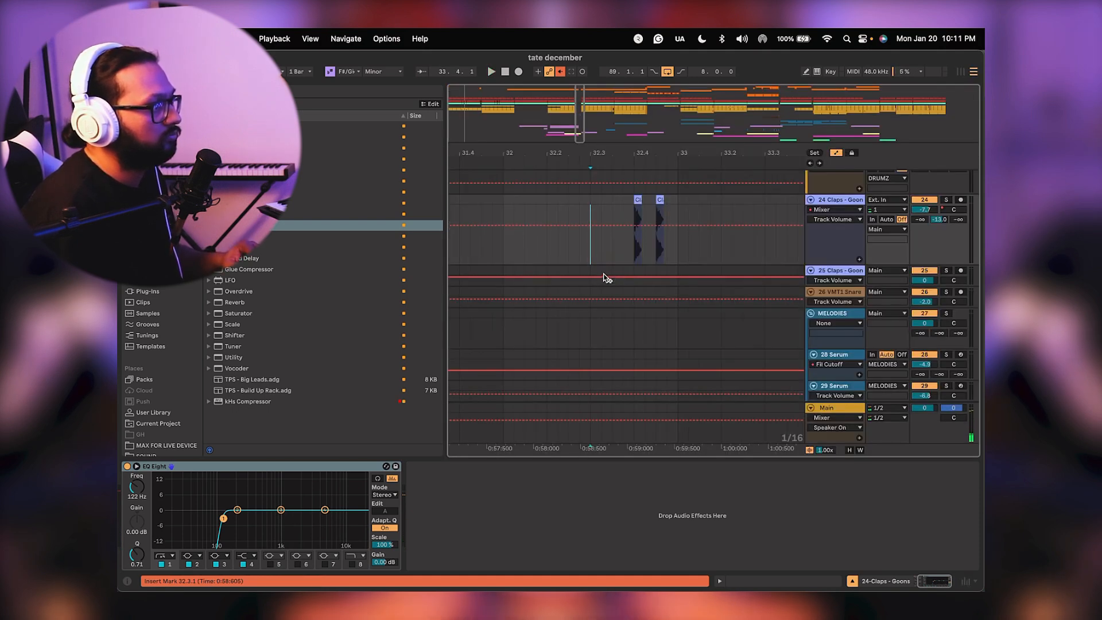
Show the panning automation of track 24 Claps and replay the passage from 32.3.1.
right_click(953, 210)
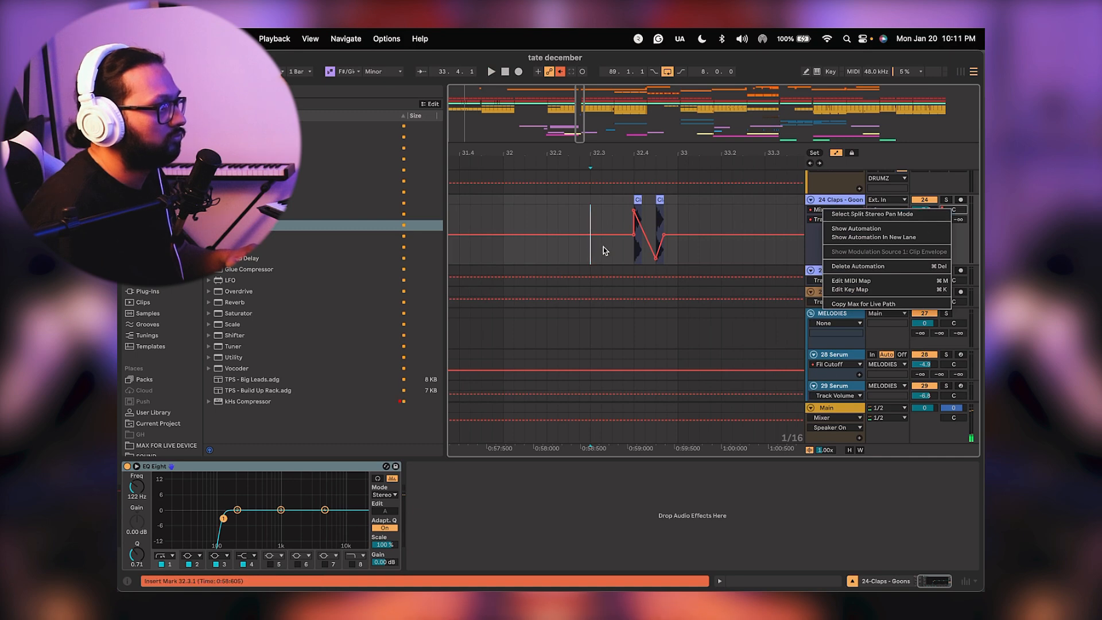
key("space")
key("space")
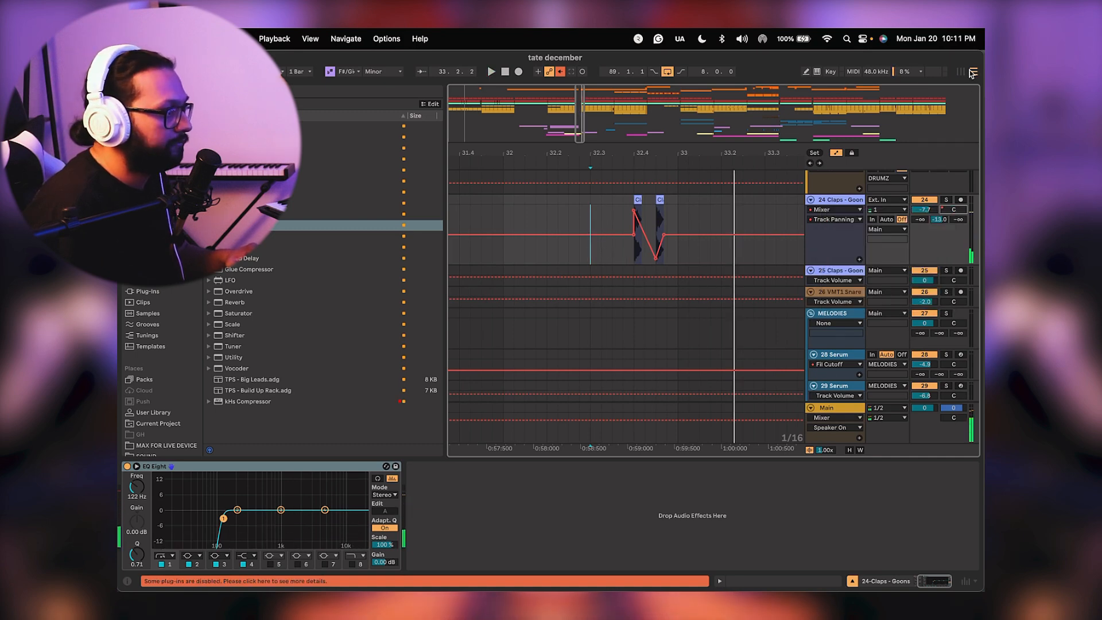
Set the volume of track 24 Claps to -9.2 dB in the mixer and return to the arrangement.
left_click(960, 72)
left_click_drag(739, 320, 738, 324)
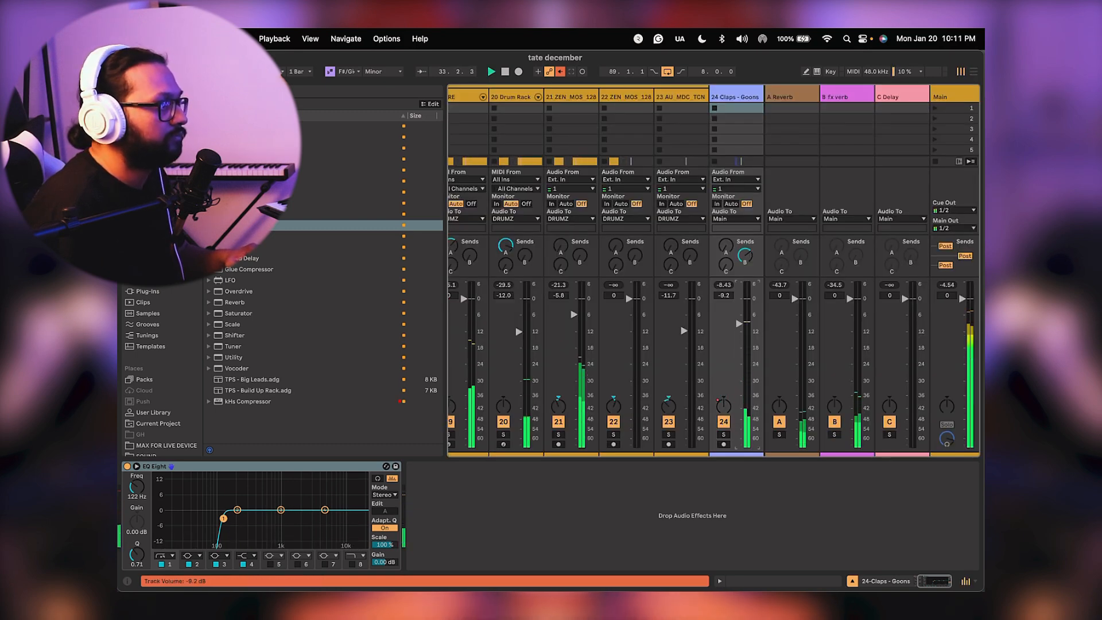
left_click(974, 71)
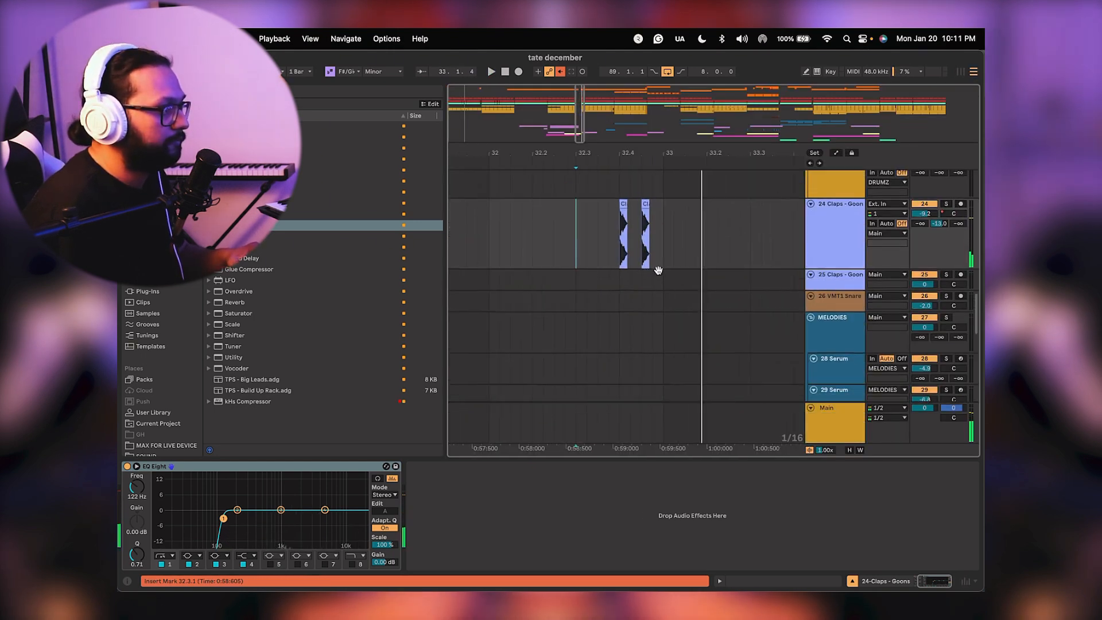
Reduce the lane height of track 24 Claps and play the passage again from 32.3.1.
scroll(658, 270, "right", 3)
scroll(658, 269, "up", 1)
left_click_drag(816, 282, 815, 253)
key("space")
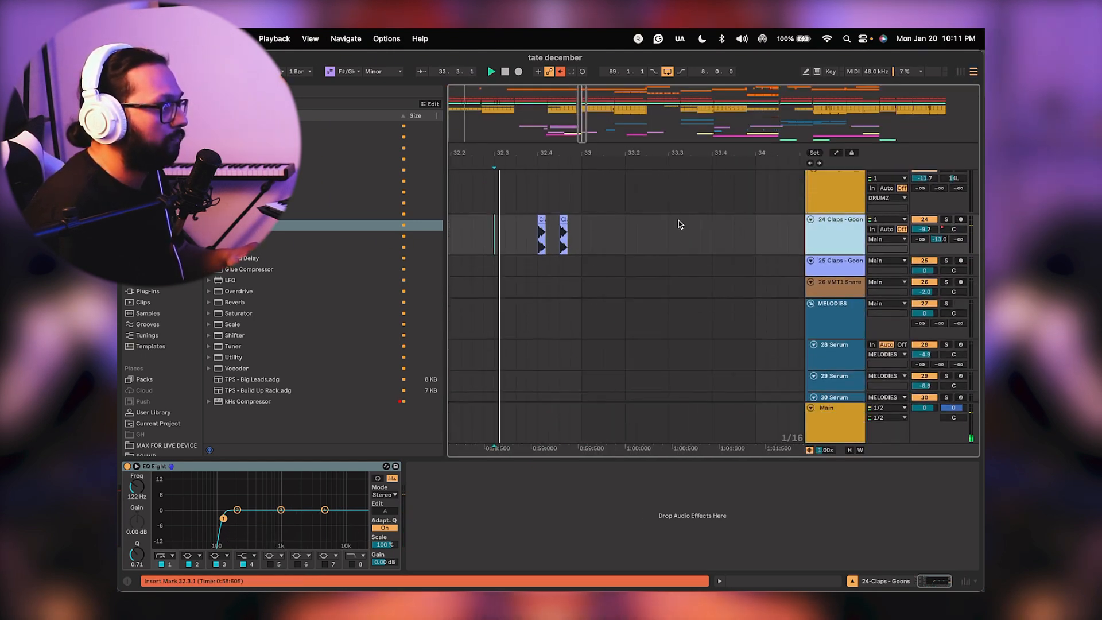
Play the build-up from 27.1.1 while examining the 909 Core Kit and EVOSOUNDS uplifter clips.
key("minus")
key("minus")
key("minus")
scroll(621, 266, "down", 10)
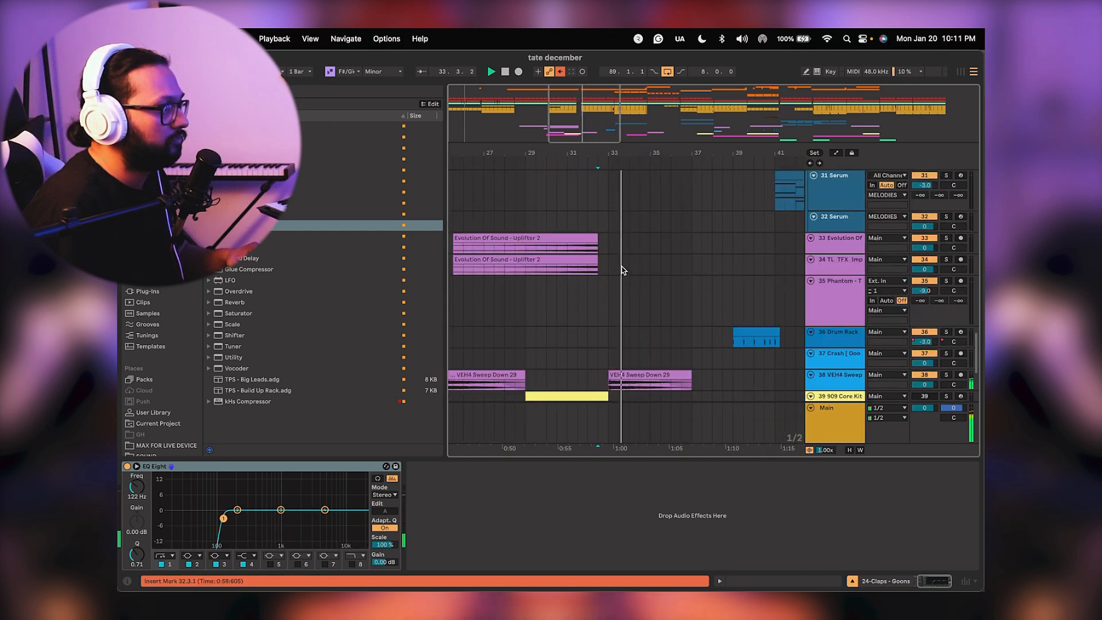
scroll(634, 269, "left", 3)
scroll(633, 268, "down", 1)
key("space")
left_click(564, 294)
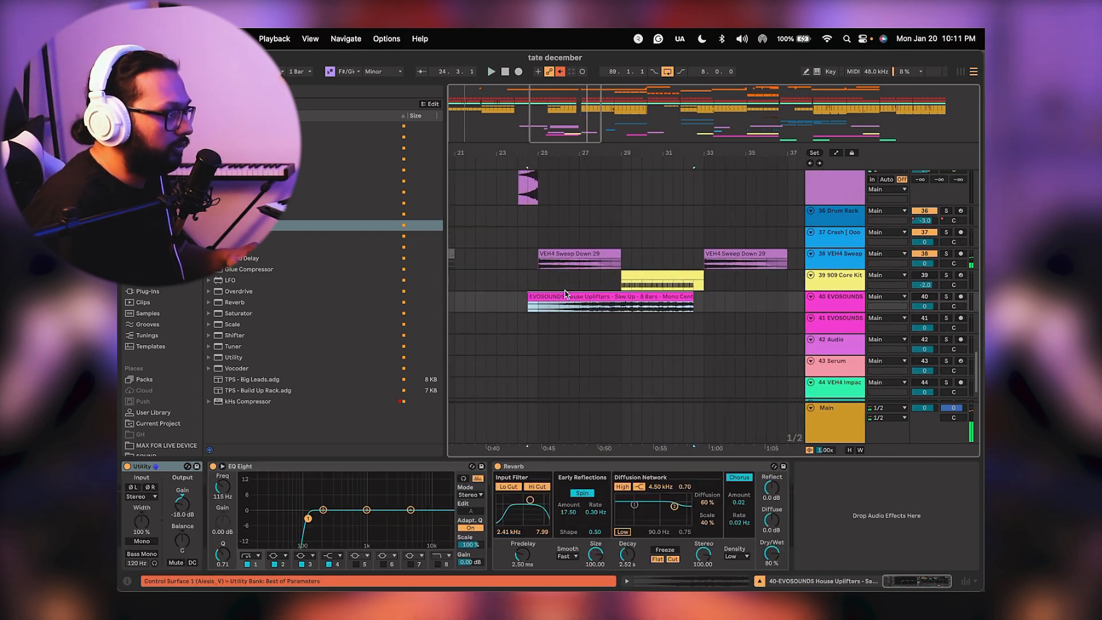
left_click(584, 286)
key("space")
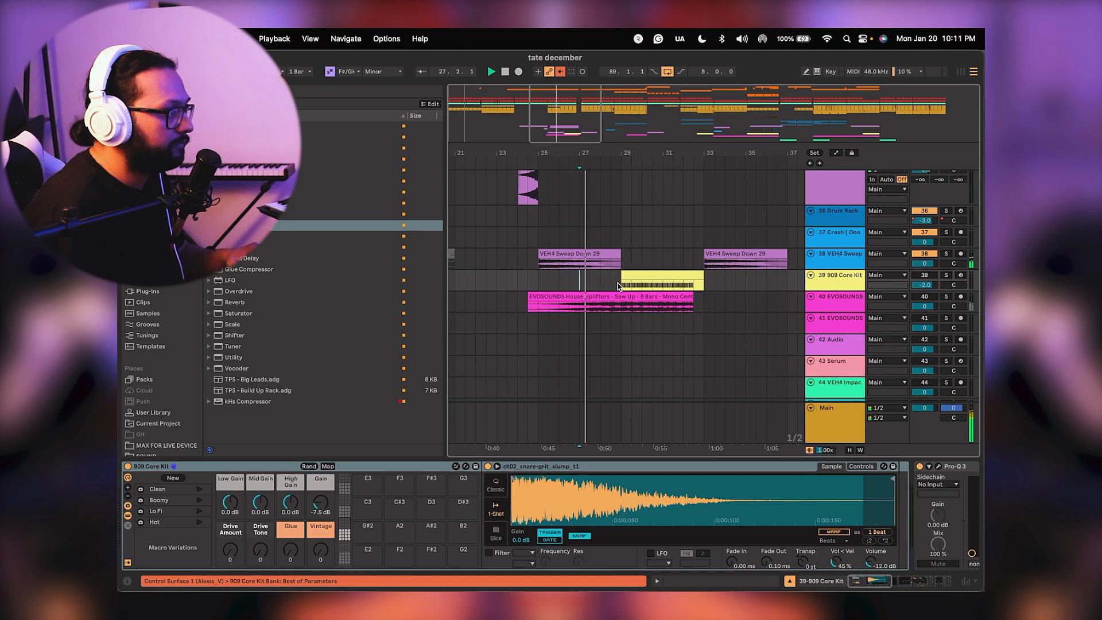
key("plus")
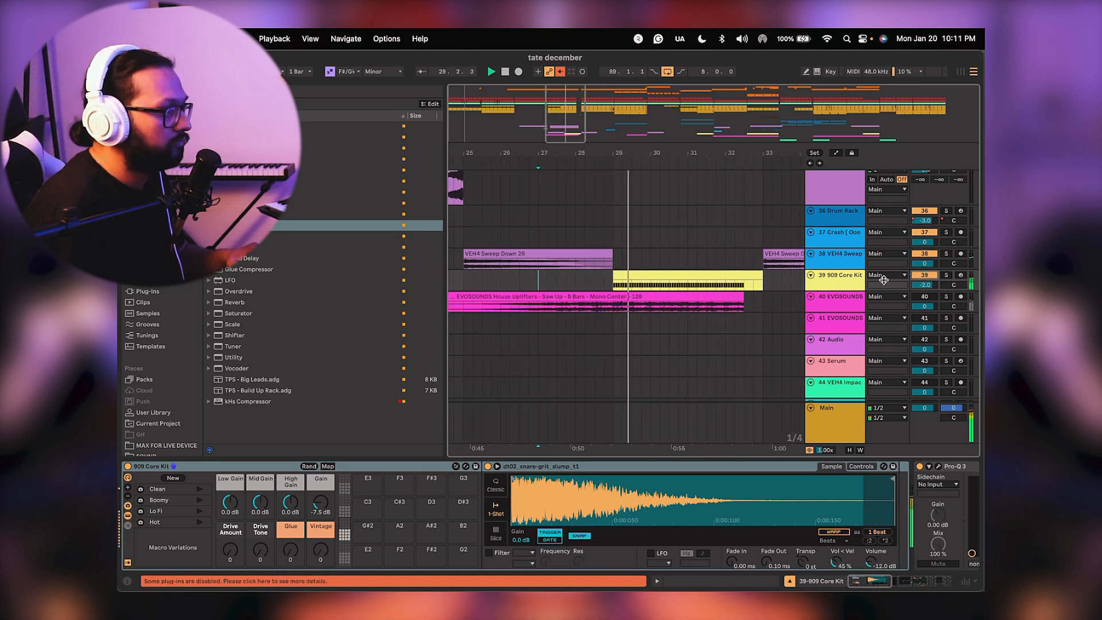
Check the devices on track 39 909 Core Kit and remove its Pro-Q 3 equalizer.
left_click(945, 275)
left_click(836, 282)
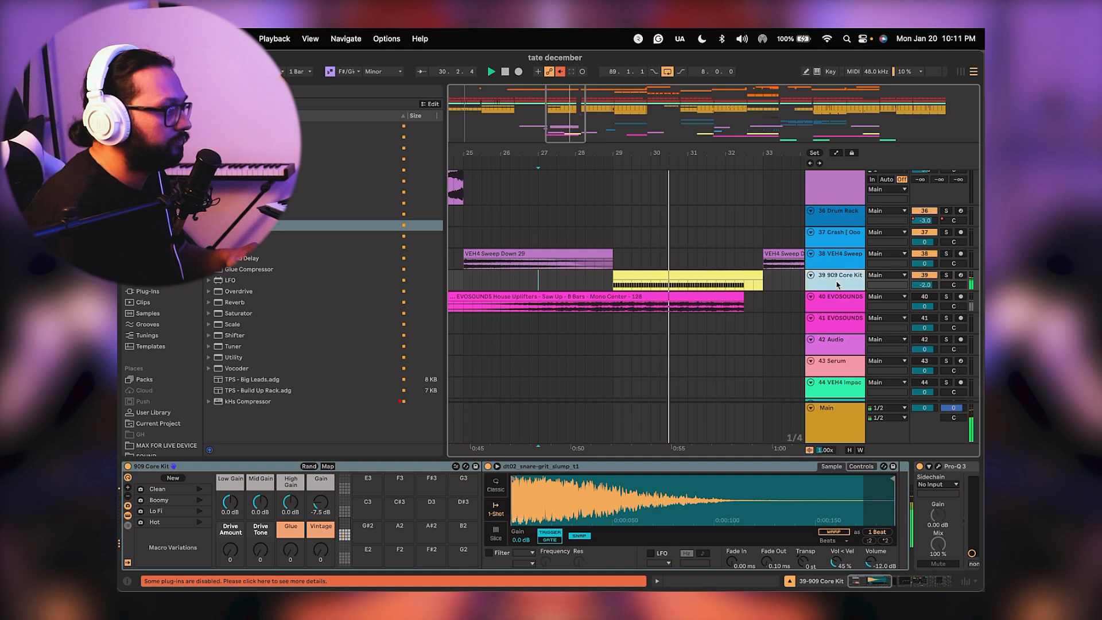
scroll(708, 497, "right", 3)
scroll(708, 497, "right", 10)
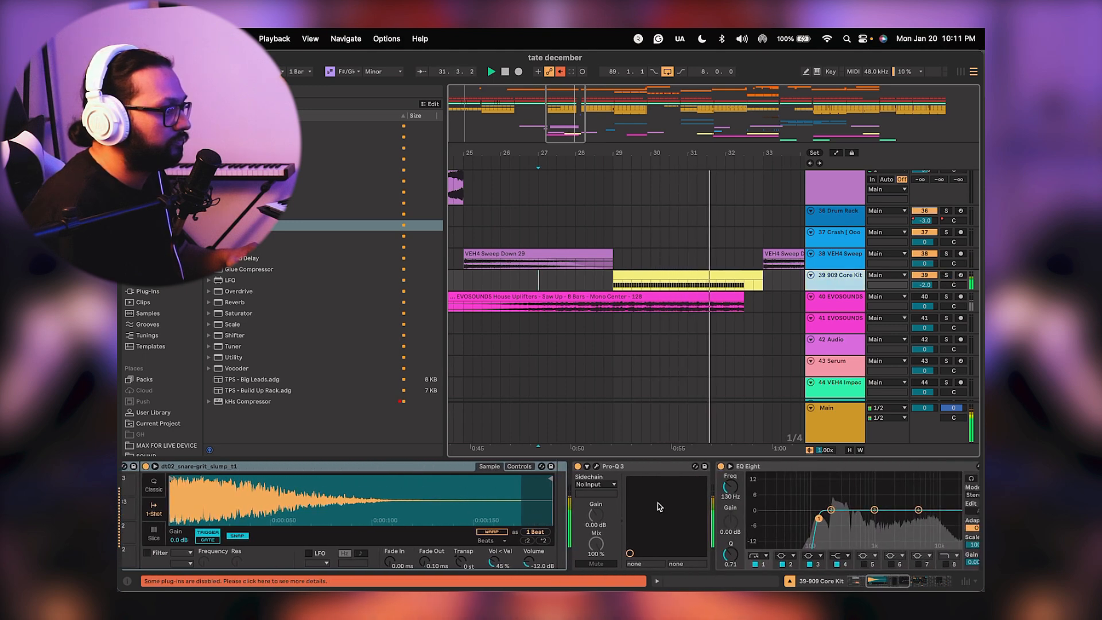
scroll(417, 527, "left", 10)
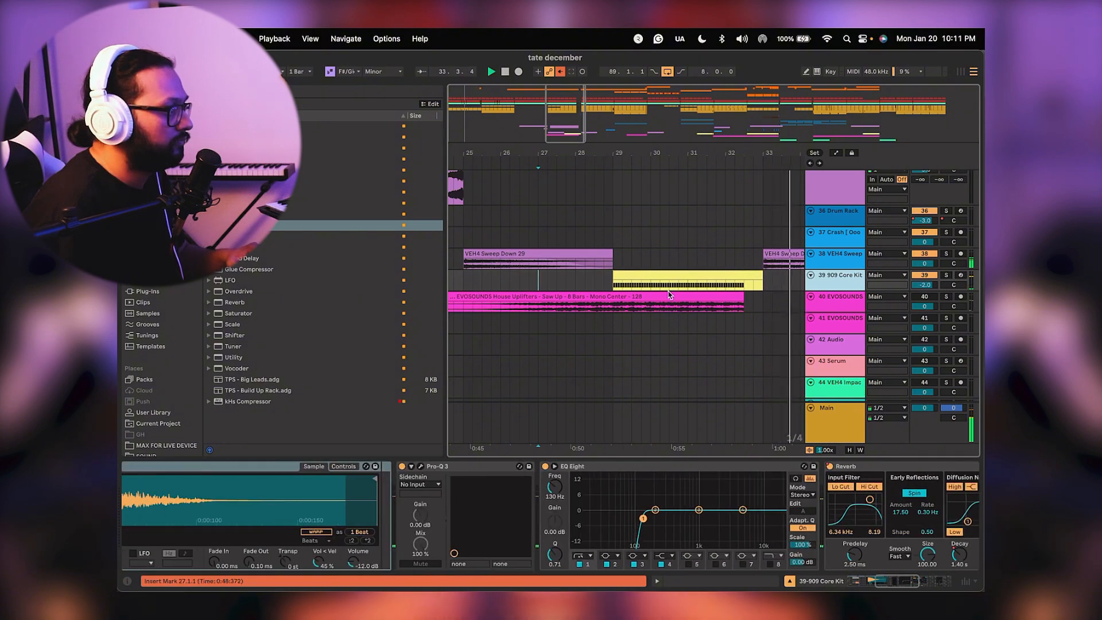
left_click(420, 466)
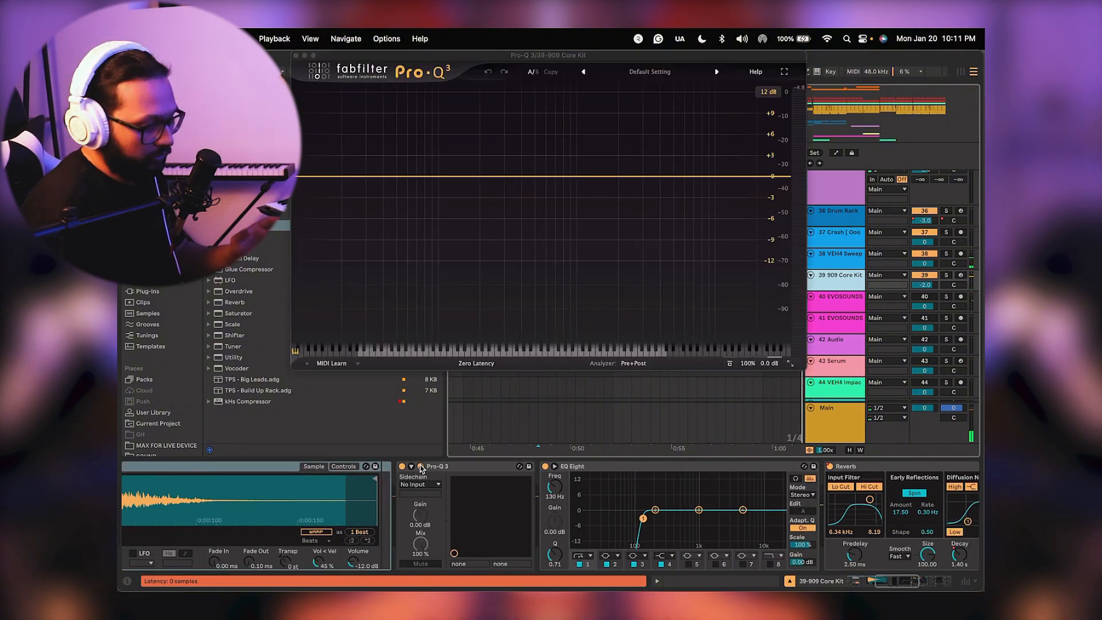
left_click(462, 467)
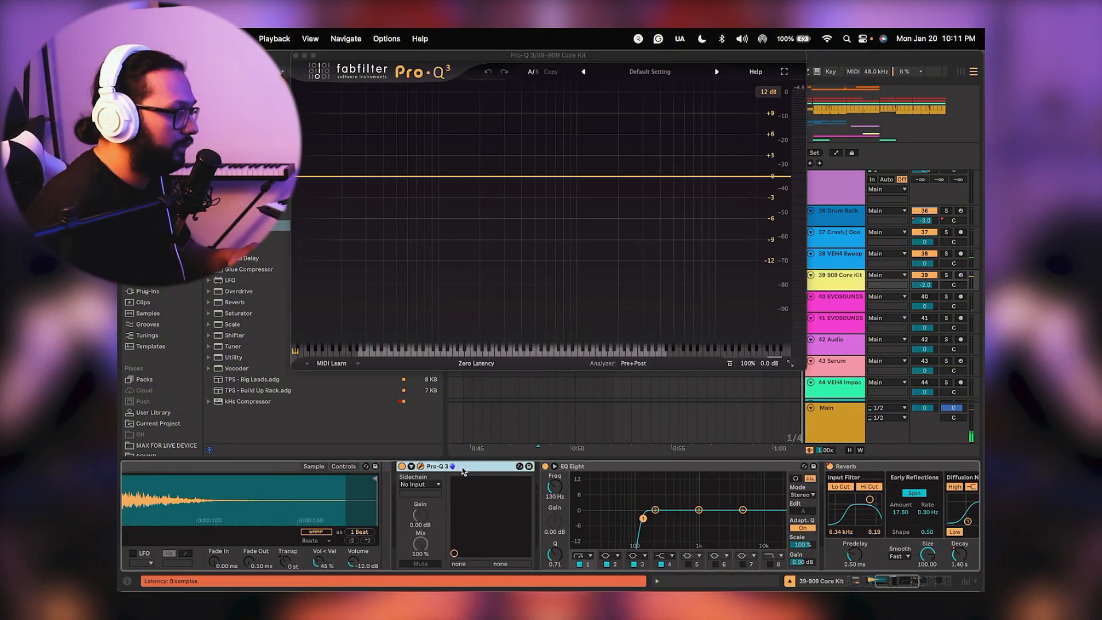
key("Delete")
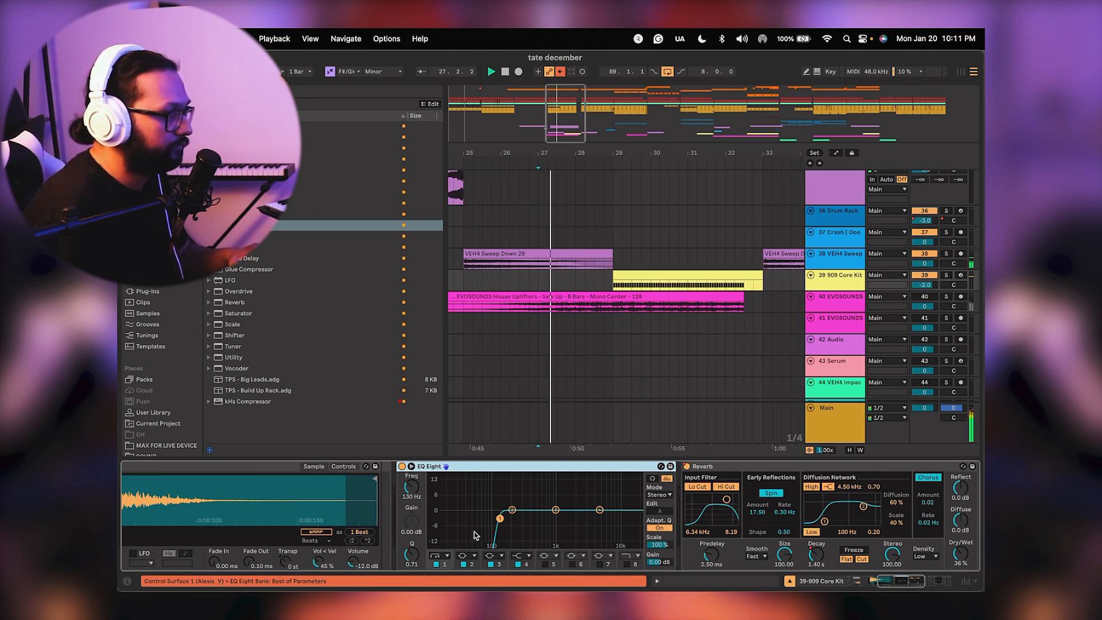
Move the Auto Filter directly after the Reverb, ahead of the first Utility, on track 39 909 Core Kit.
scroll(474, 531, "right", 5)
scroll(667, 525, "right", 3)
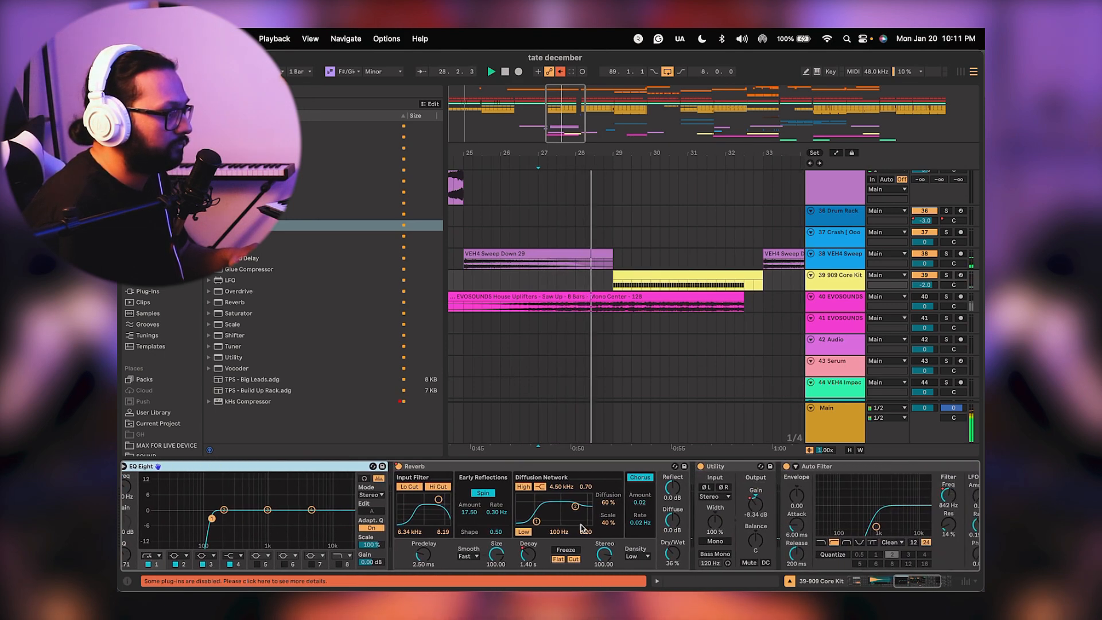
scroll(513, 513, "right", 3)
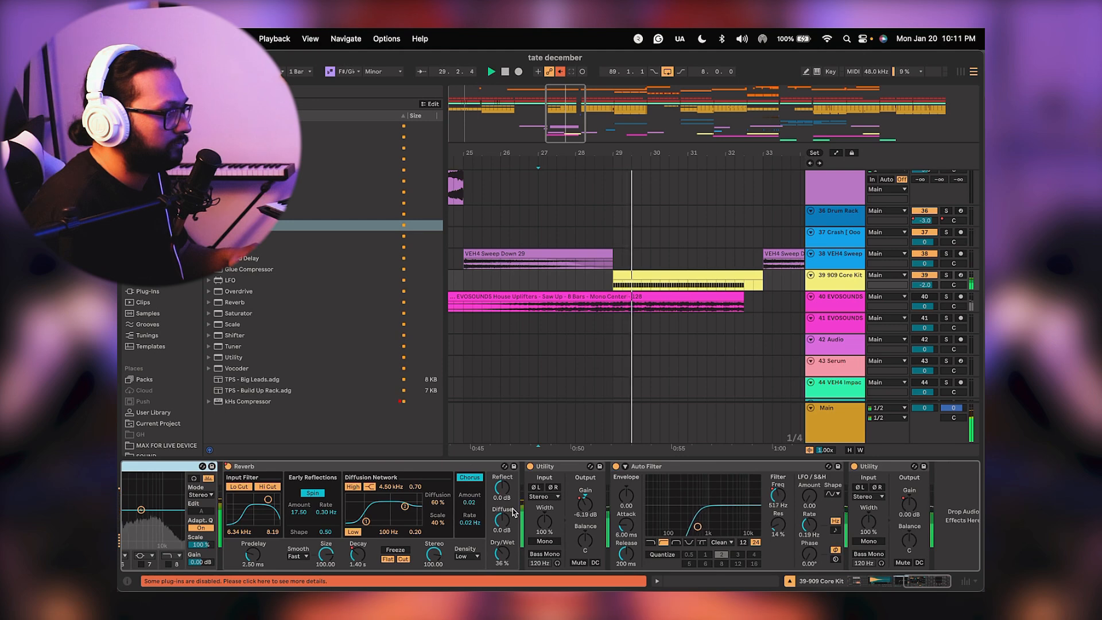
left_click(644, 470)
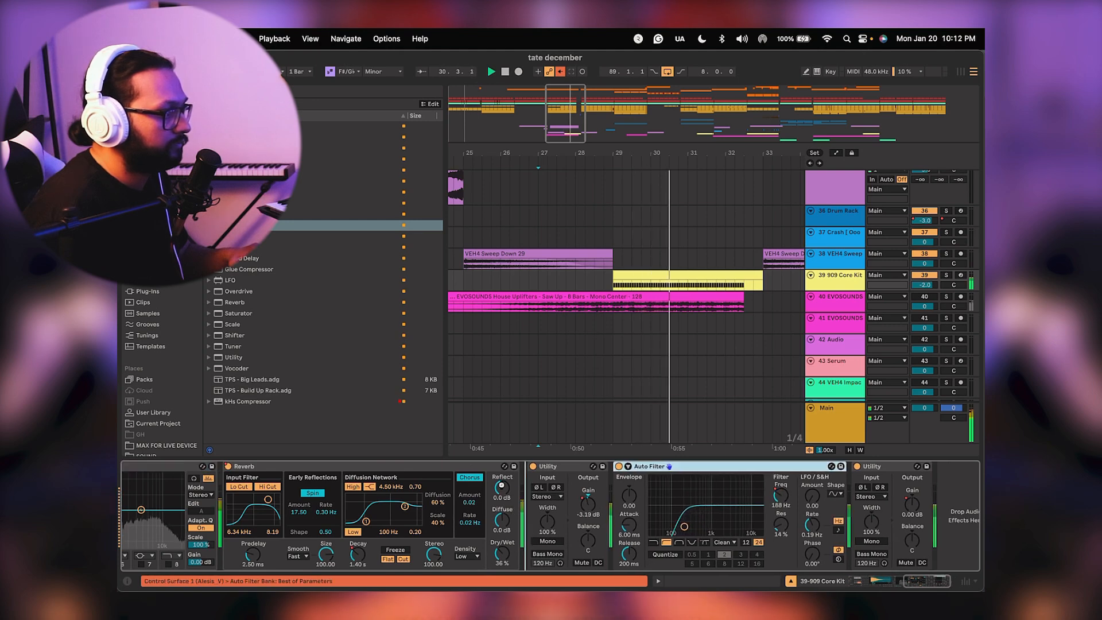
left_click_drag(644, 470, 527, 468)
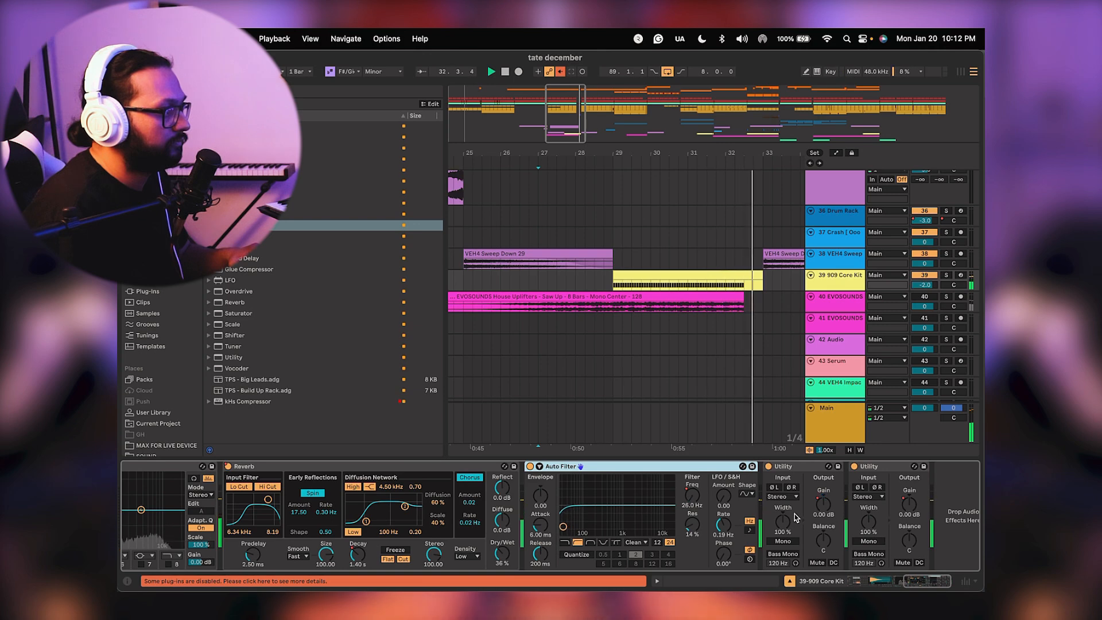
Replay the build-up from 27.1.1 and set the volume of track 24 Claps to -8.0 dB.
scroll(668, 504, "left", 5)
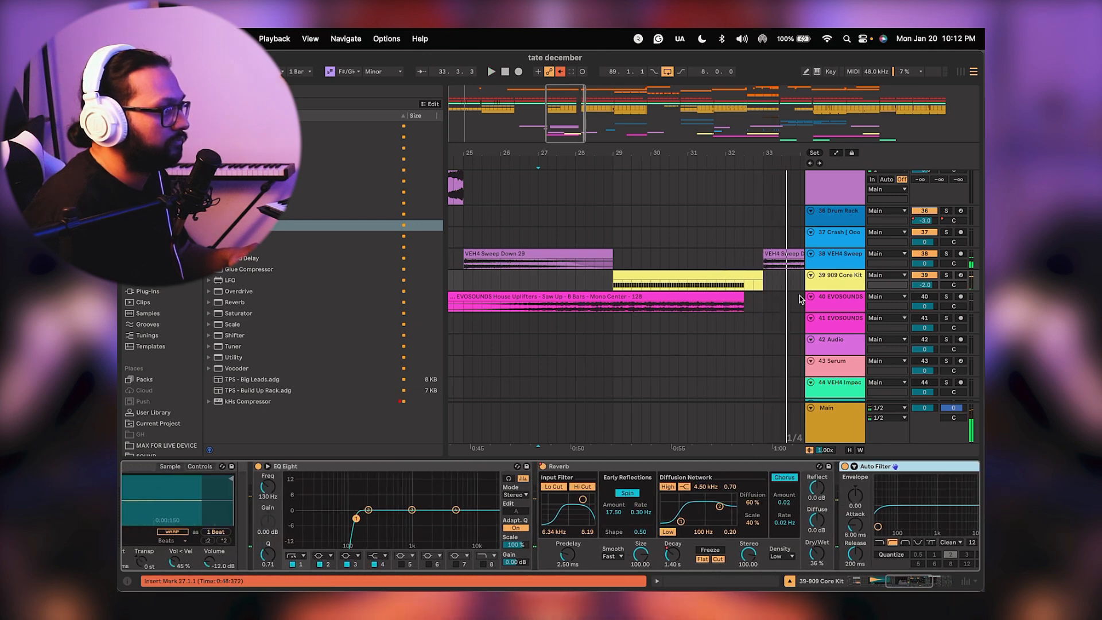
key("space")
scroll(780, 289, "up", 10)
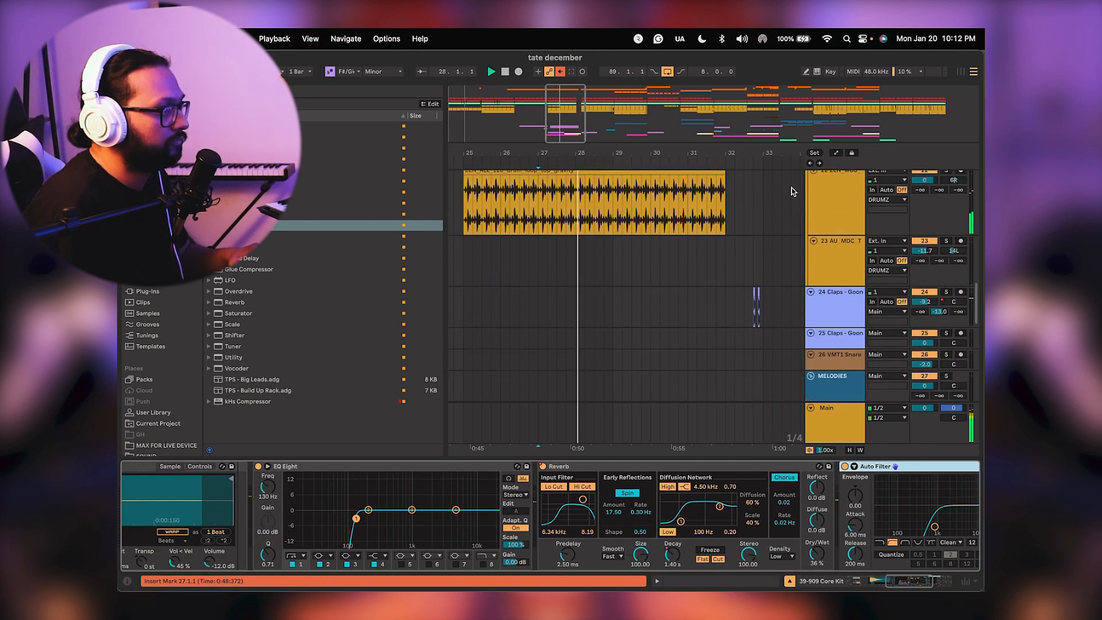
scroll(771, 263, "down", 1)
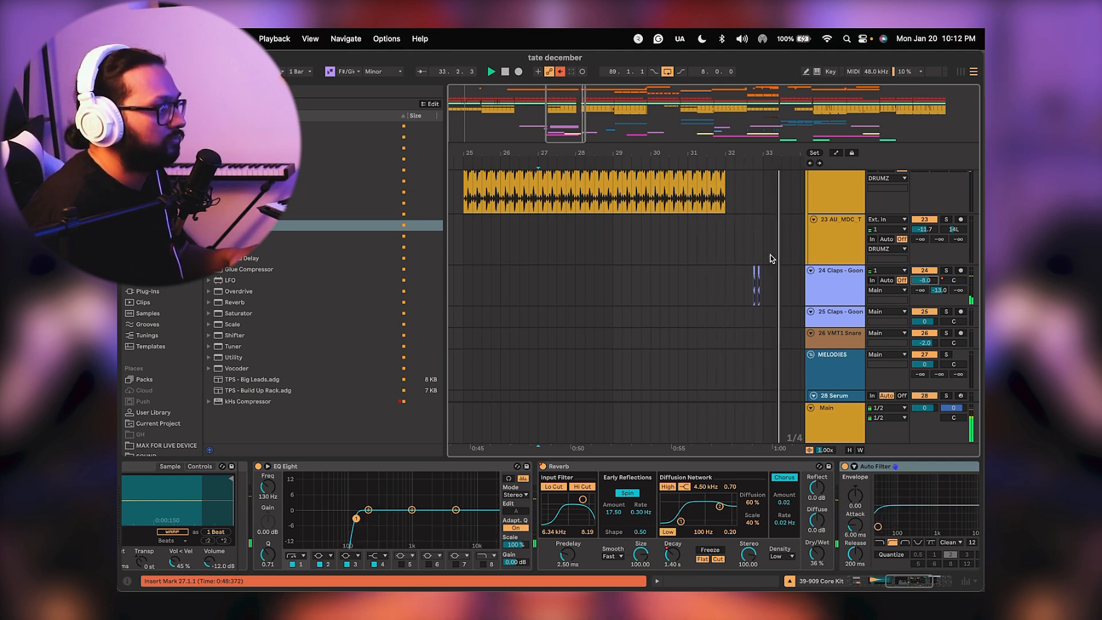
Activate and solo track 40 EVOSOUNDS, and audition its uplifter clip, including the part from 31.1.1.
scroll(770, 258, "down", 10)
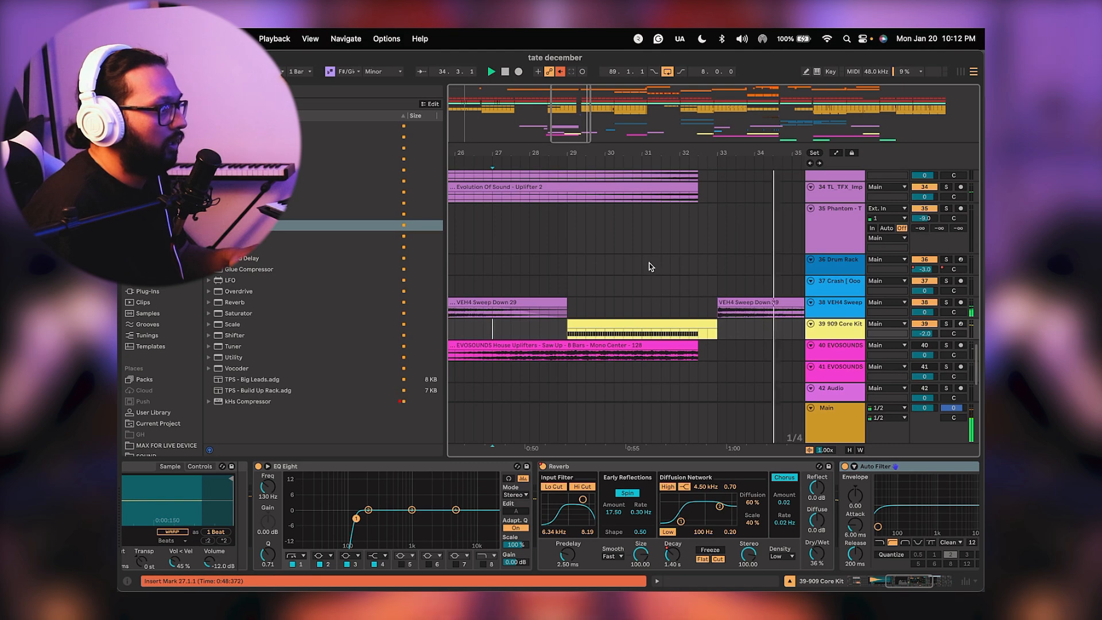
scroll(650, 265, "down", 4)
scroll(650, 265, "left", 3)
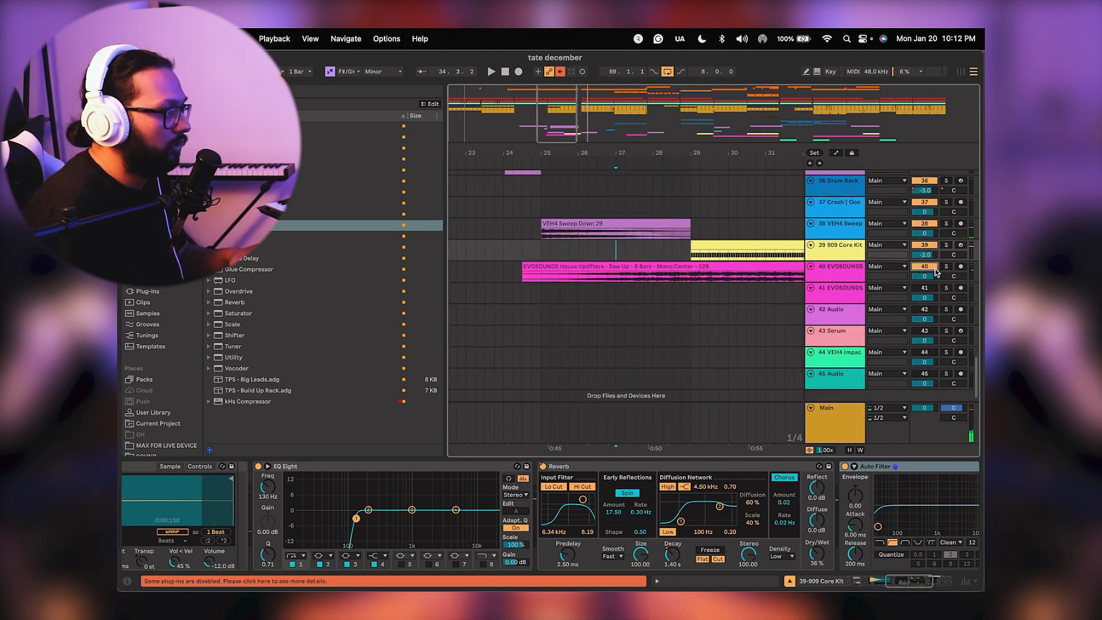
left_click(587, 282)
scroll(631, 284, "right", 3)
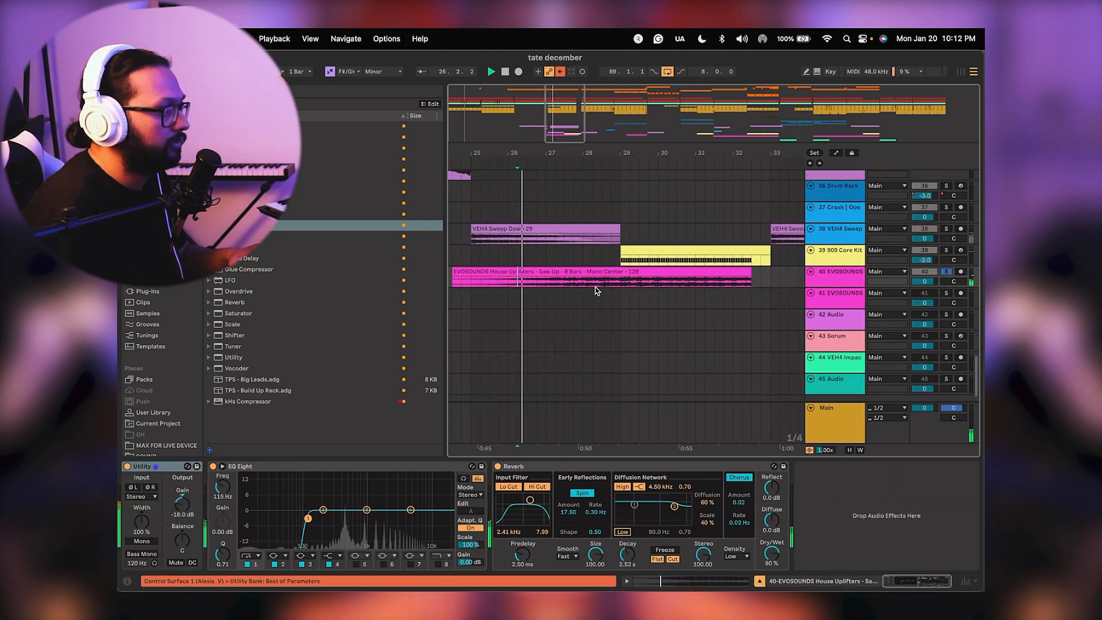
left_click(705, 280)
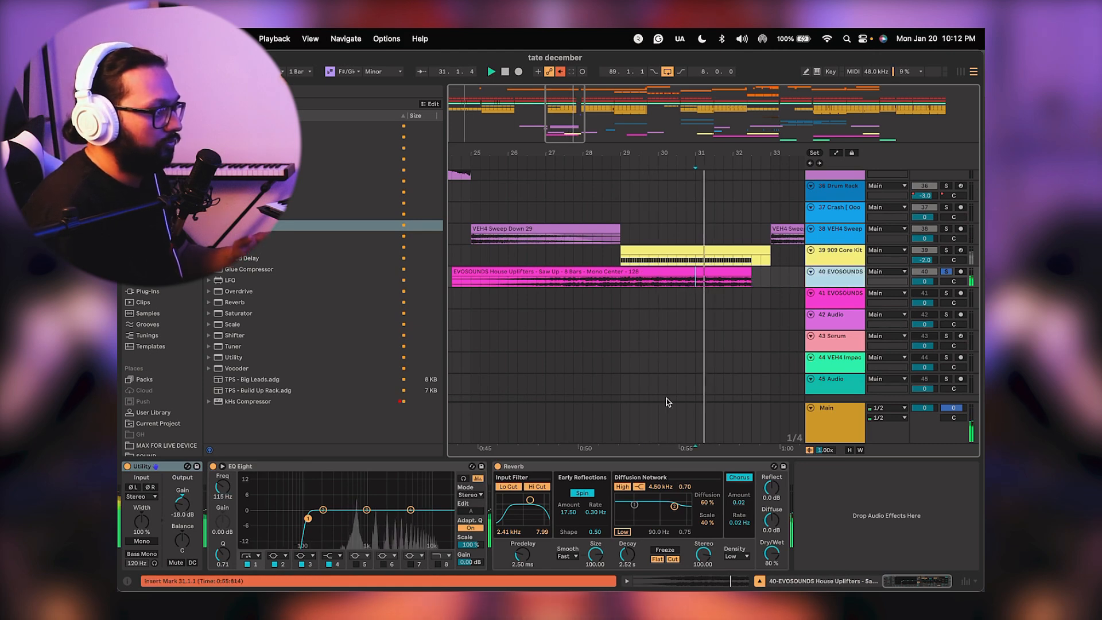
Delete the Reverb from track 40 EVOSOUNDS and enlarge the track's lane.
left_click(666, 466)
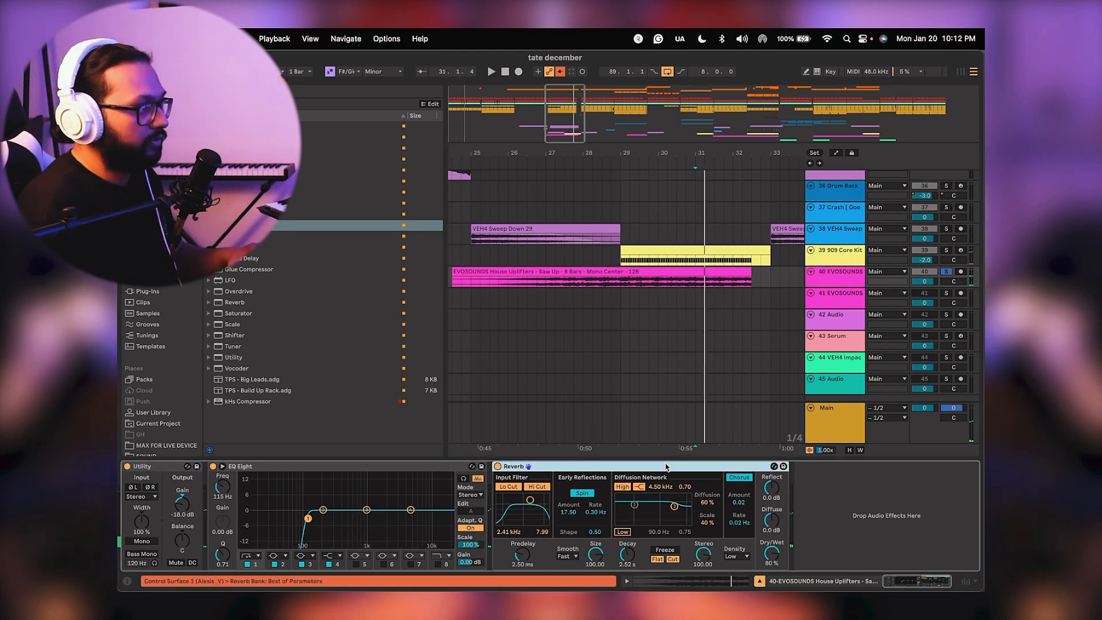
key("Delete")
left_click_drag(840, 287, 845, 327)
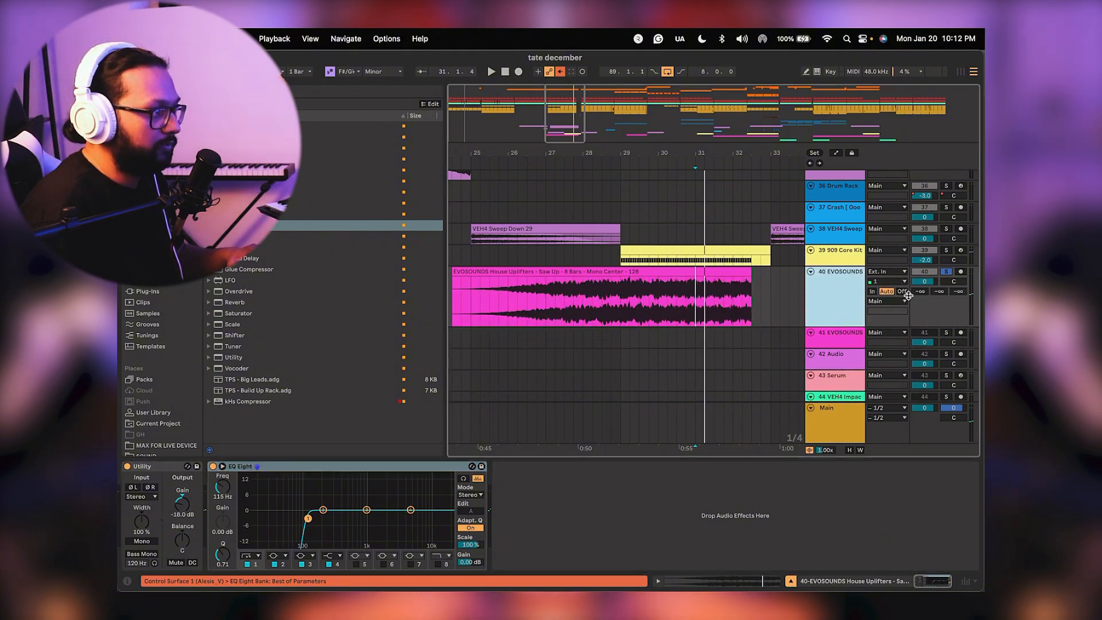
Set track 40's send to the B fx verb return to -7.5 dB while playing from 31.1.1.
left_click_drag(937, 292, 938, 291)
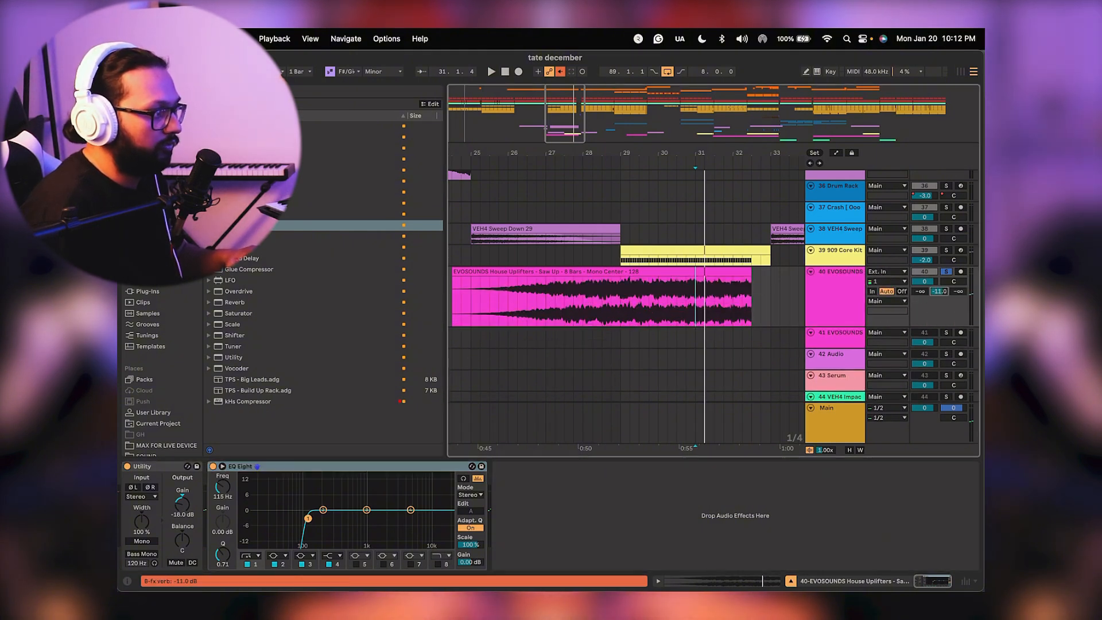
key("space")
key("space")
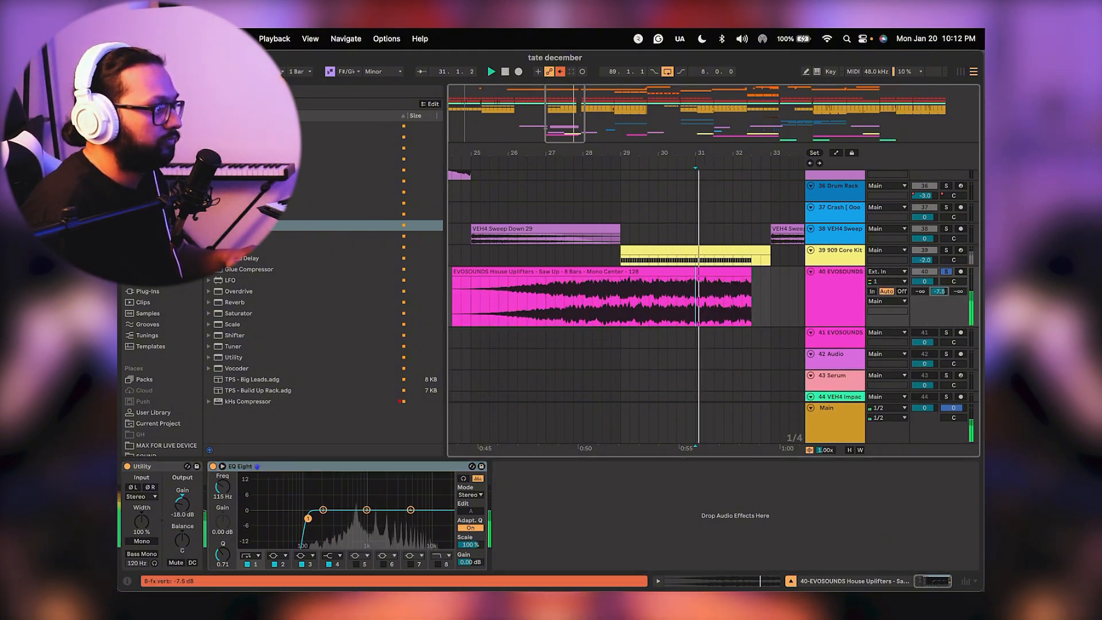
key("space")
left_click_drag(939, 297, 939, 291)
Play the uplifter from 27.4.1 and unsolo track 40 to hear it in the full mix.
left_click(657, 300)
left_click(573, 300)
key("space")
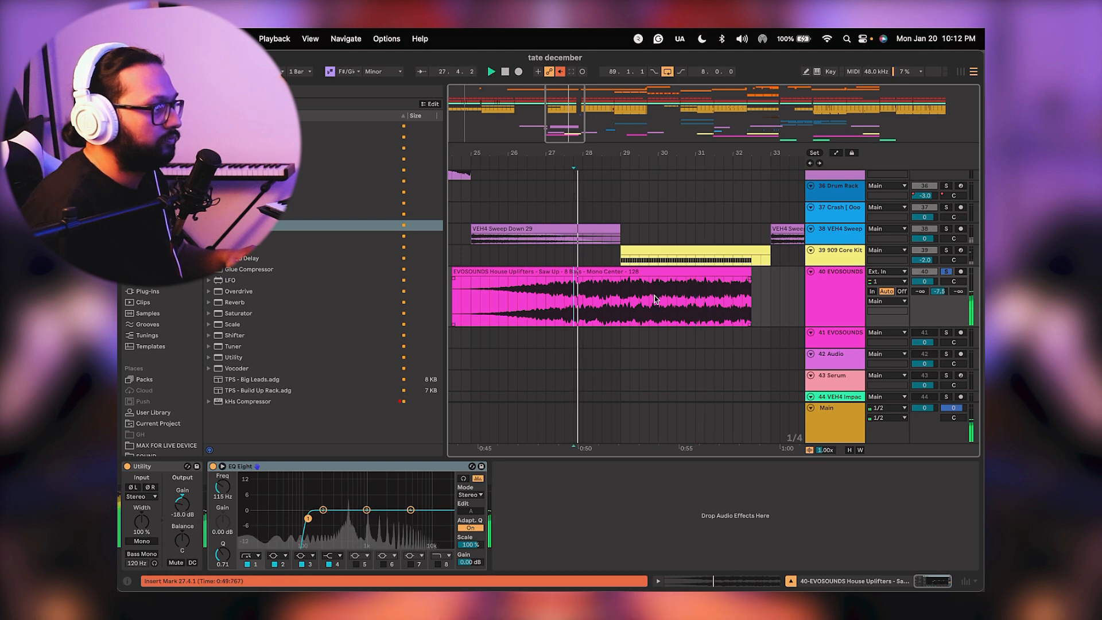
left_click(946, 272)
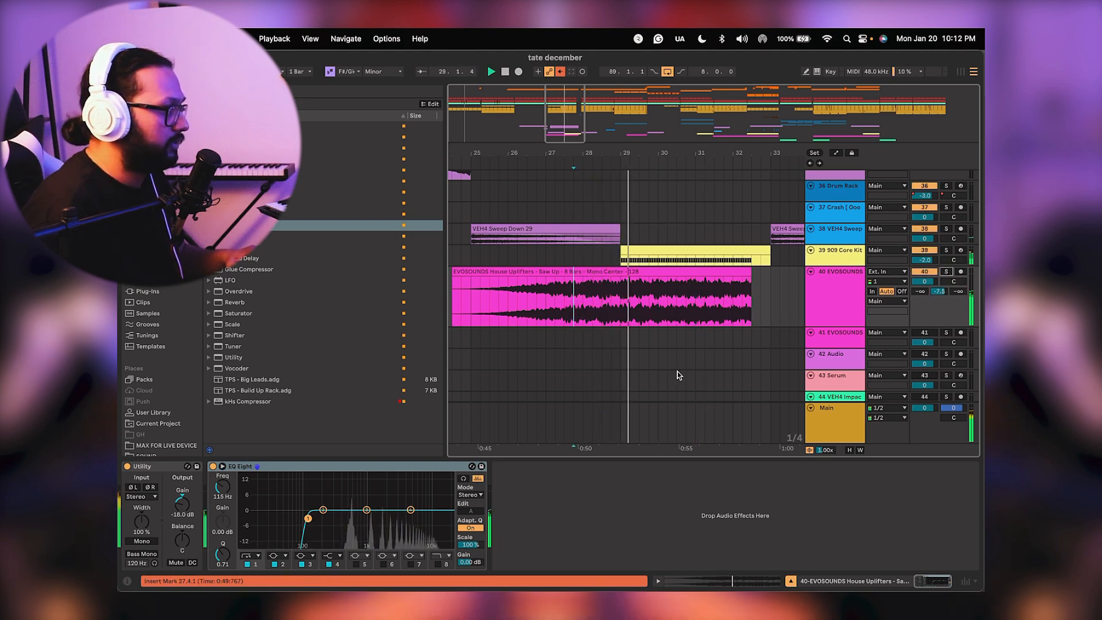
Move track 40's Utility after the EQ Eight and set its gain to -24 dB.
left_click(185, 474)
left_click_drag(142, 466, 455, 485)
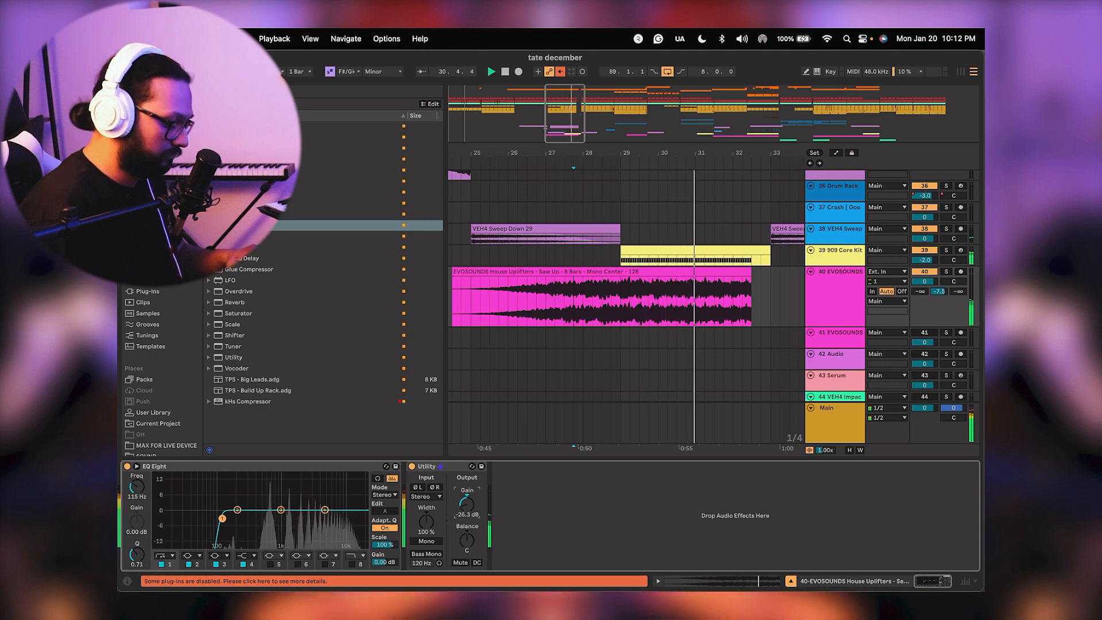
type("-24")
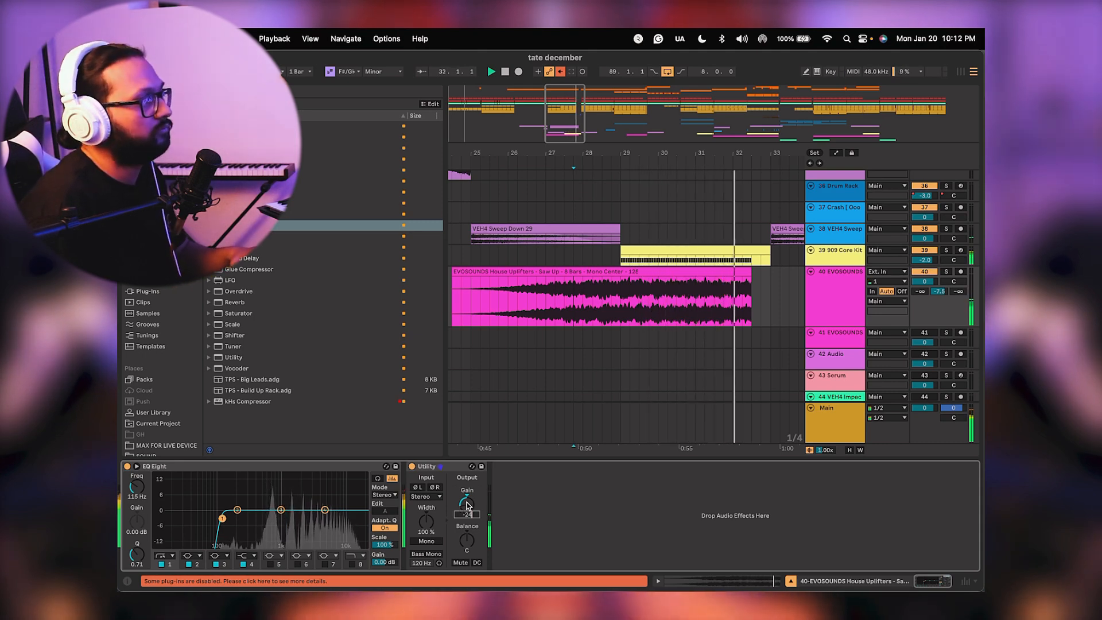
key("Return")
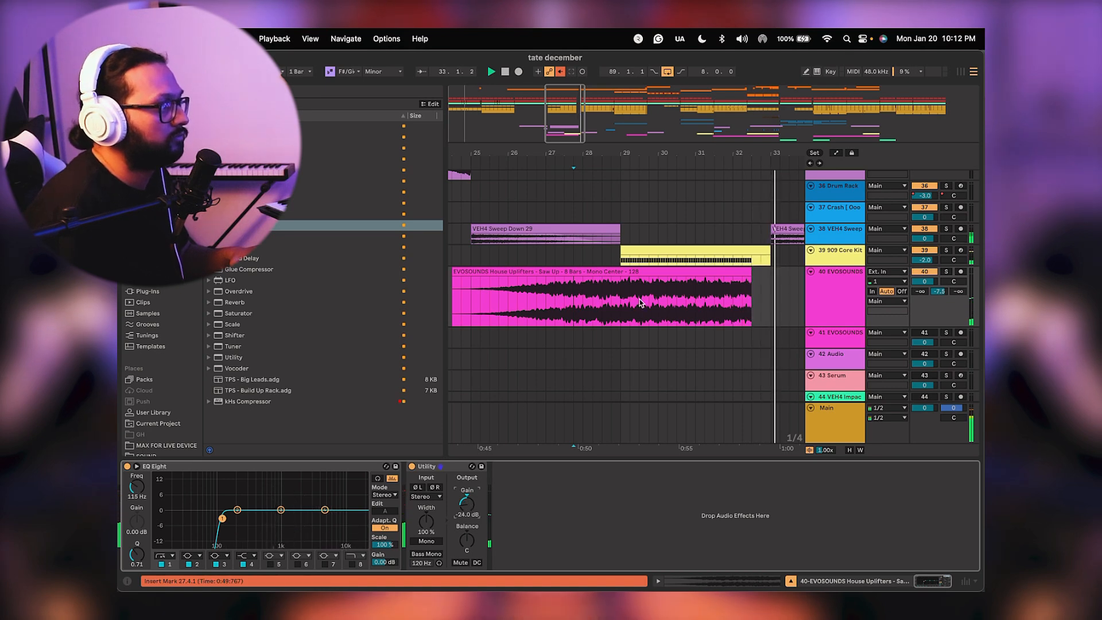
Copy the last beat of the SNARE and 20 Drum Rack clips, starting at 31.4.1, to 32.4.1 before the drop.
scroll(659, 316, "up", 10)
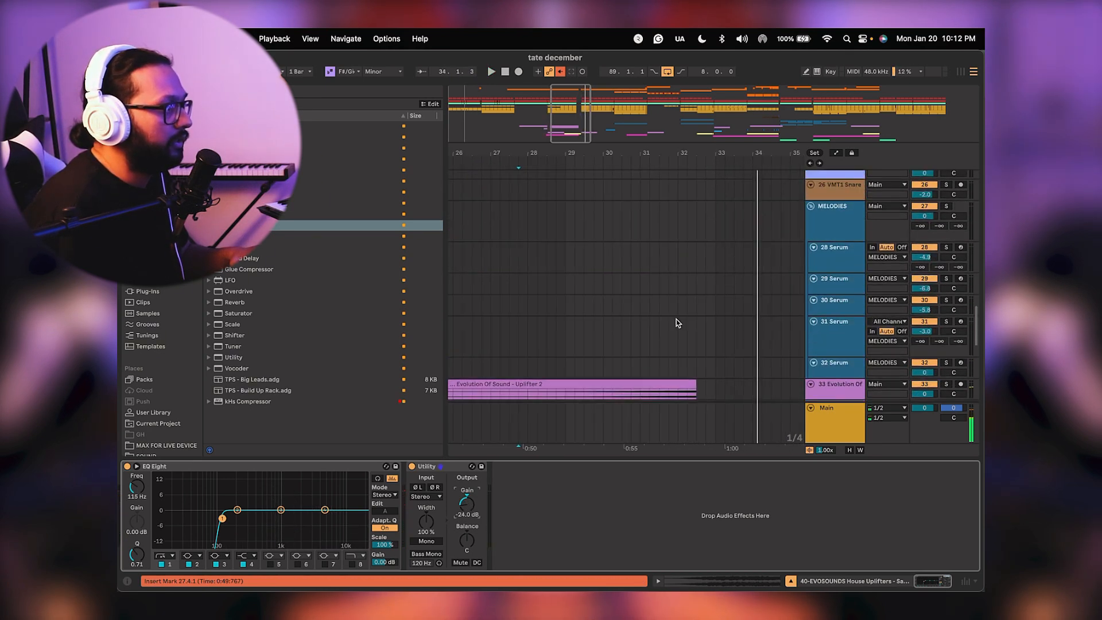
scroll(665, 319, "up", 10)
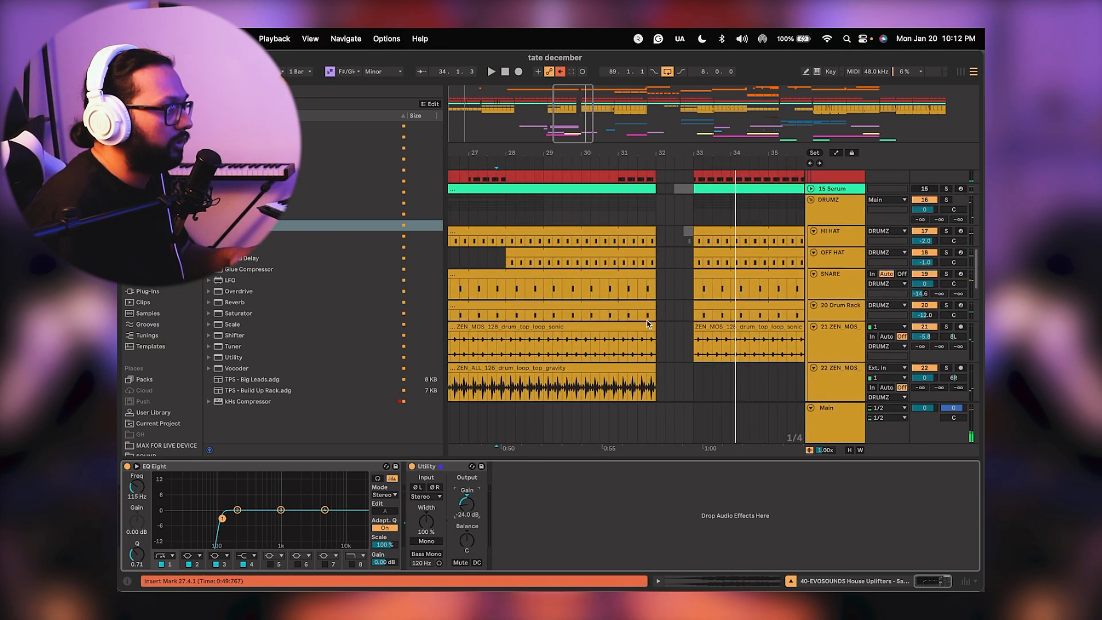
left_click_drag(676, 153, 675, 189)
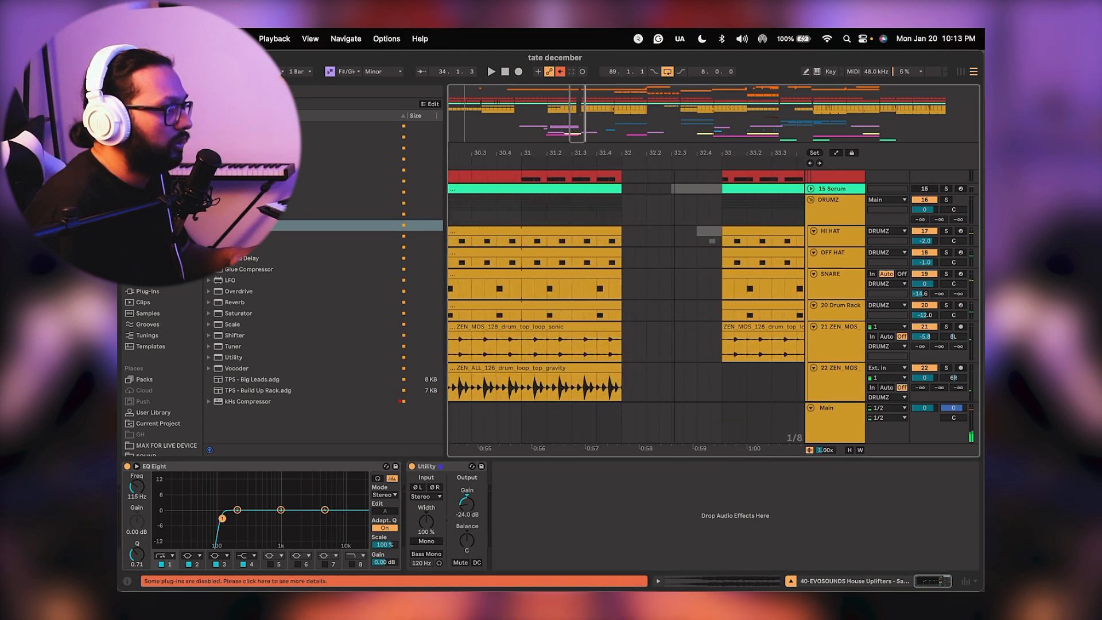
scroll(631, 310, "down", 3)
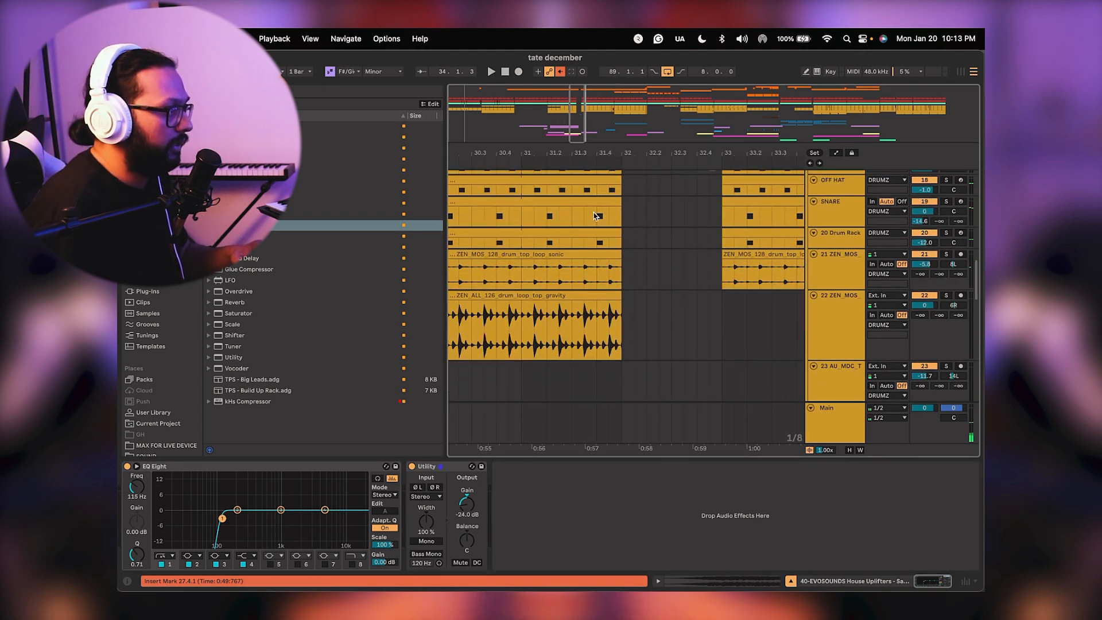
left_click_drag(595, 215, 618, 239)
left_click_drag(680, 305, 645, 303)
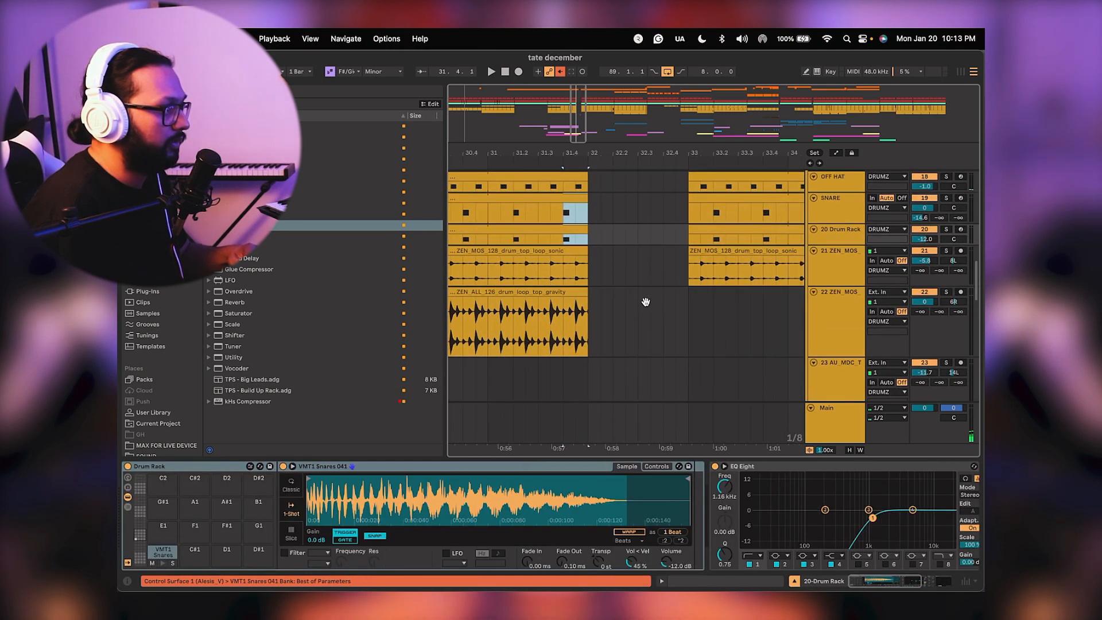
left_click(664, 211)
scroll(659, 304, "down", 4)
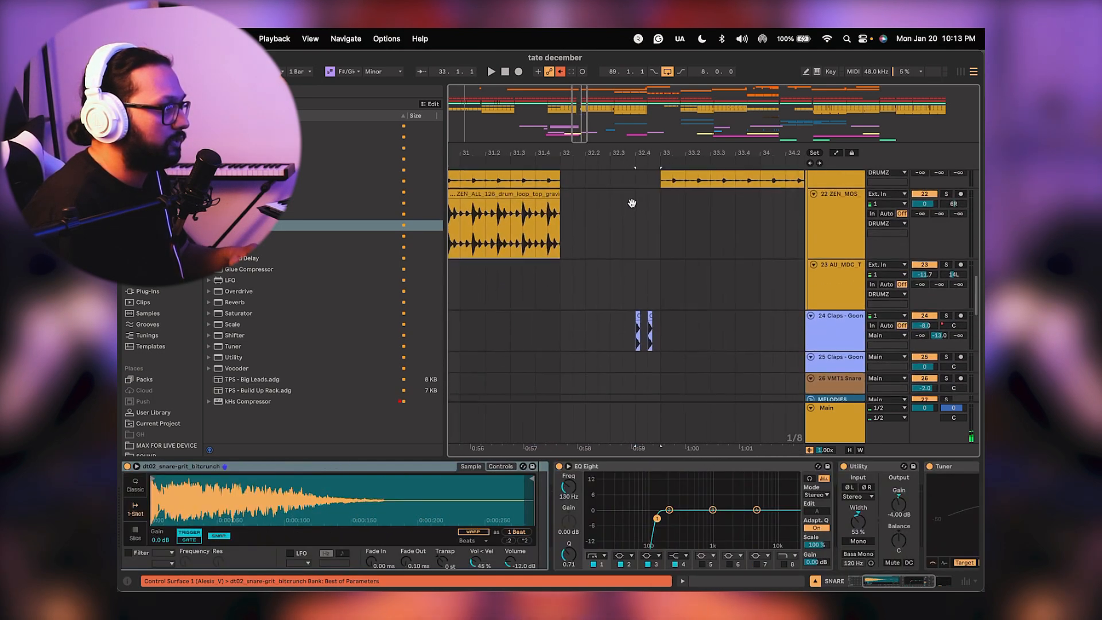
Shorten the copied SNARE and 20 Drum Rack hits at 32.4.1 and duplicate them to 32.4.3, in line with the claps.
scroll(626, 257, "up", 5)
left_click_drag(606, 218, 608, 283)
left_click_drag(696, 205, 633, 218)
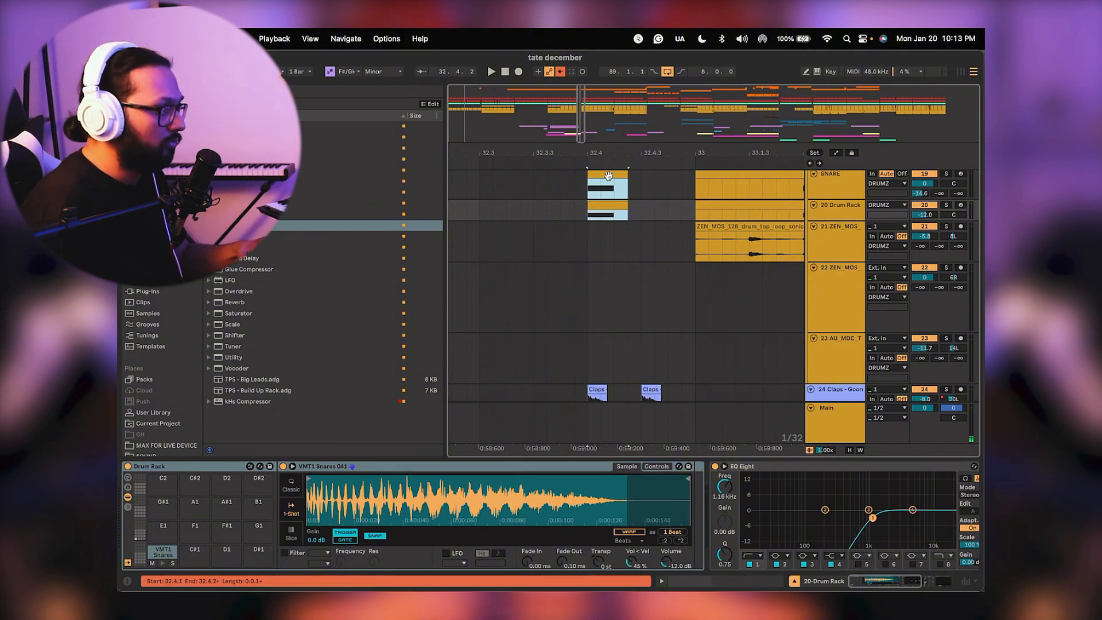
left_click_drag(601, 175, 636, 190)
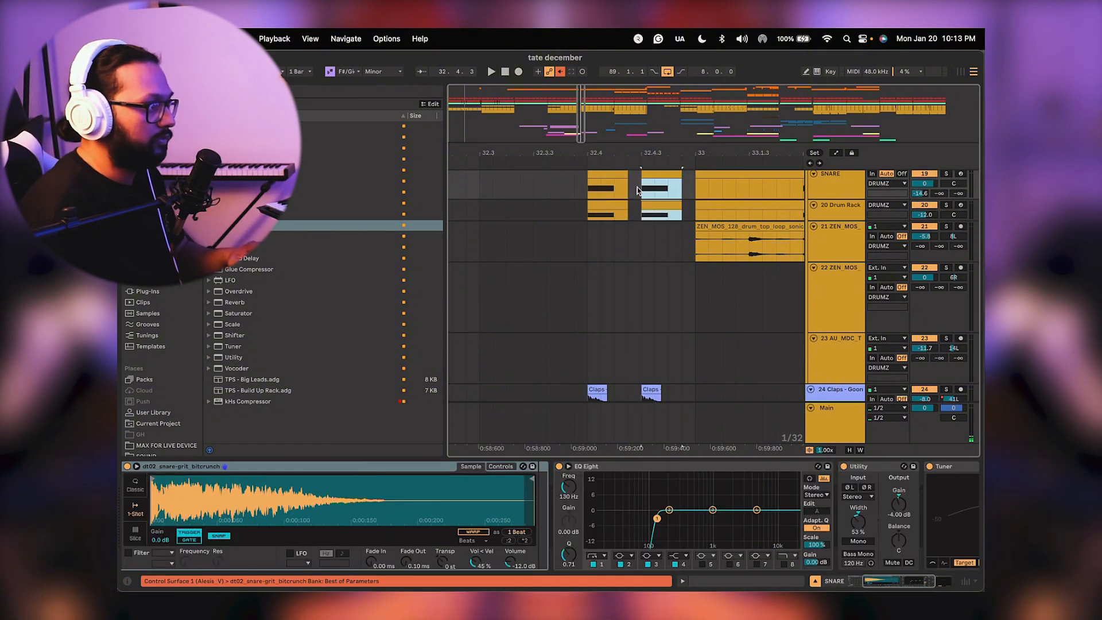
Play the new snare fill from 32.3.1 and again from bar 30 to judge it in context.
scroll(566, 210, "left", 5)
scroll(567, 210, "down", 1)
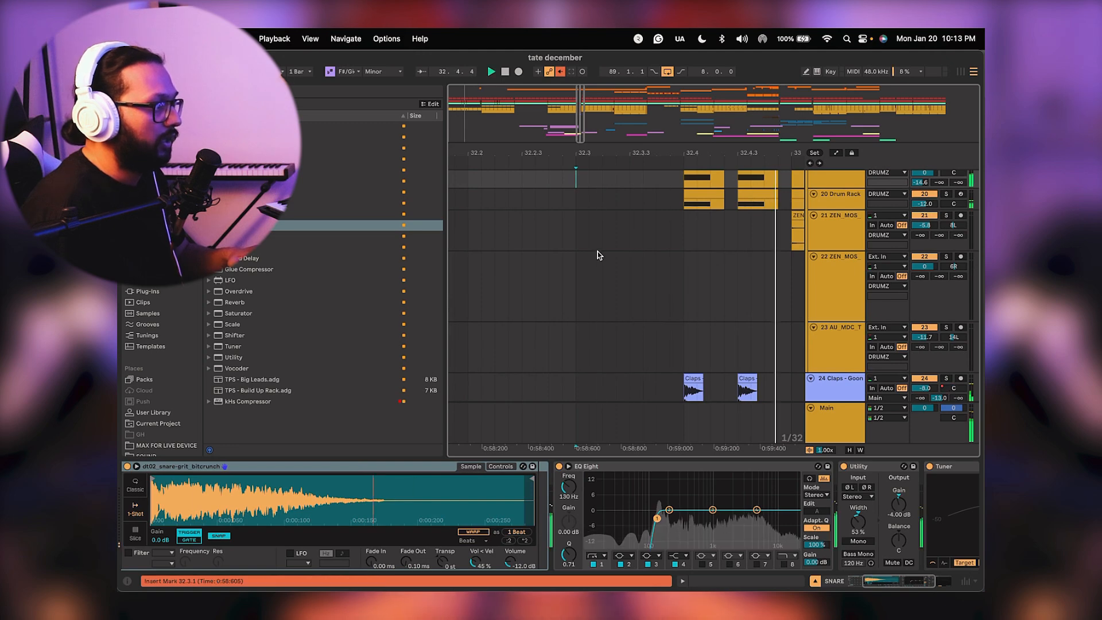
key("space")
left_click_drag(644, 248, 602, 297)
scroll(602, 297, "down", 5)
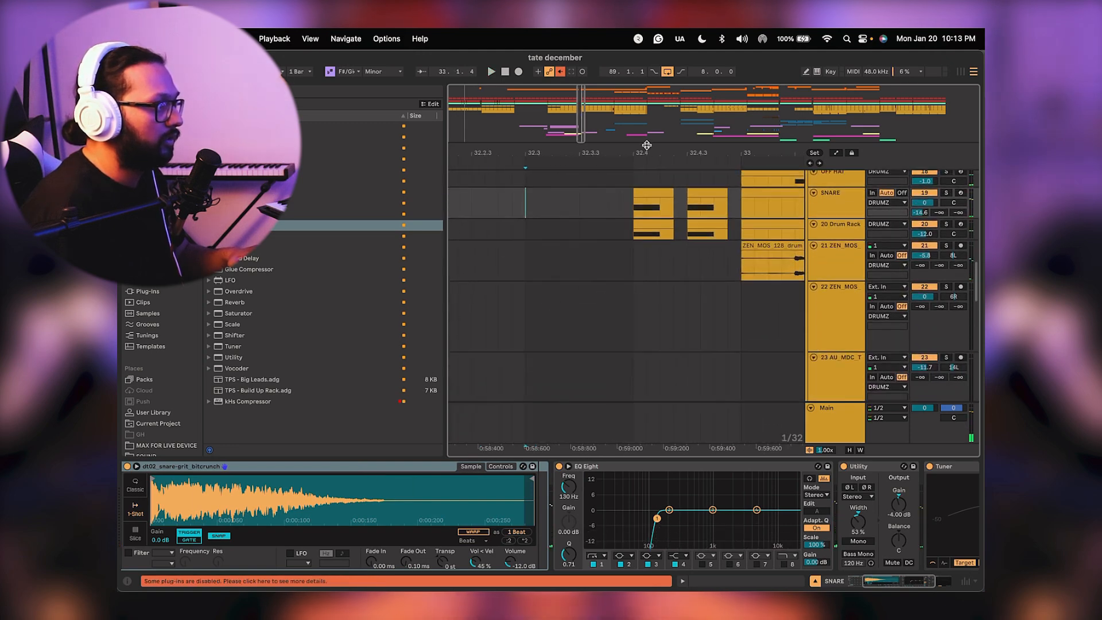
left_click(516, 232)
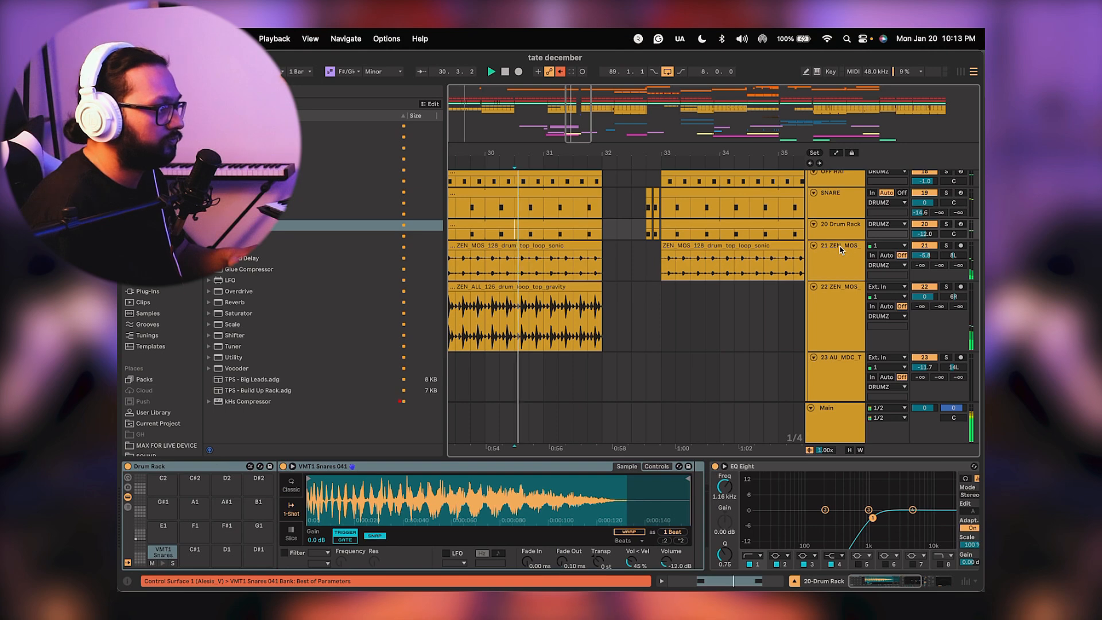
scroll(657, 258, "down", 3)
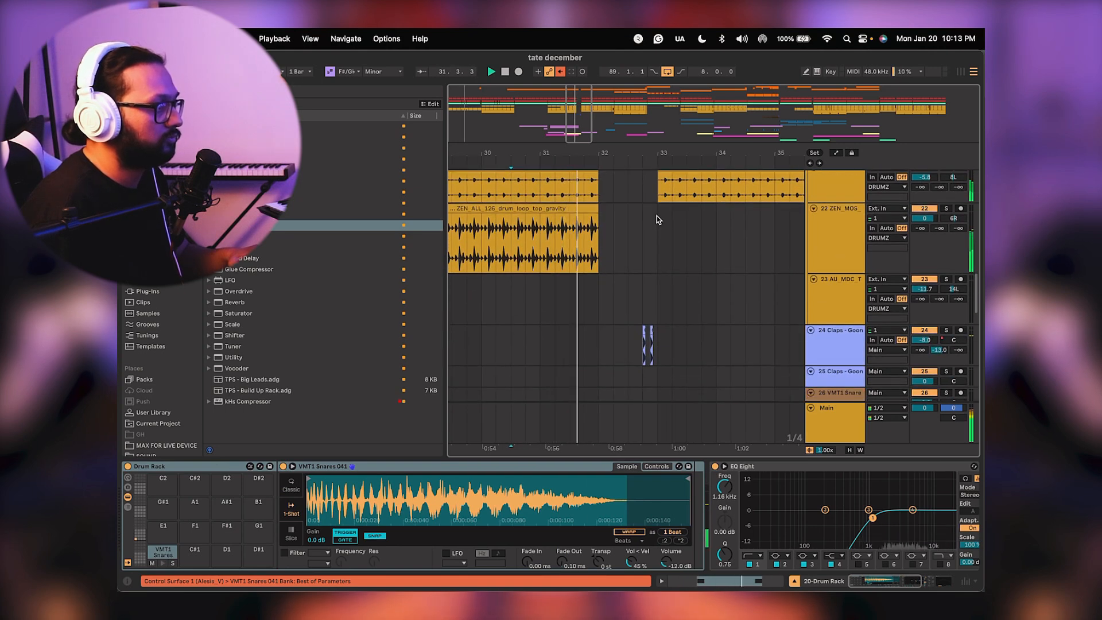
left_click_drag(669, 242, 662, 267)
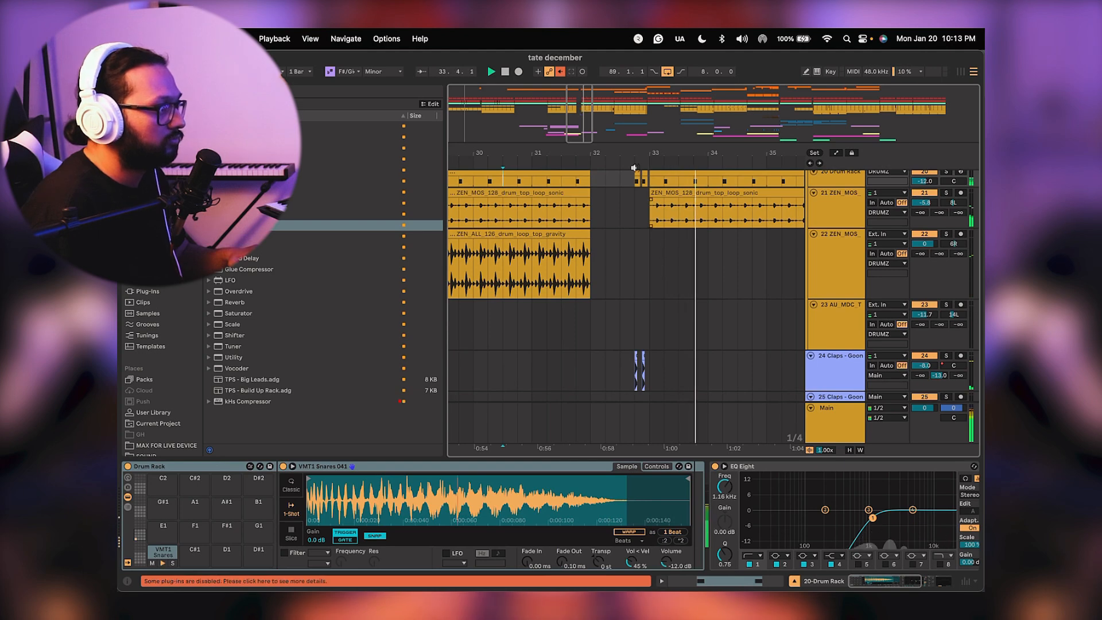
Consolidate the two hits between 32.4.1 and 33.1.1 into one clip each on SNARE and 20 Drum Rack.
left_click_drag(633, 168, 653, 242)
scroll(653, 242, "up", 4)
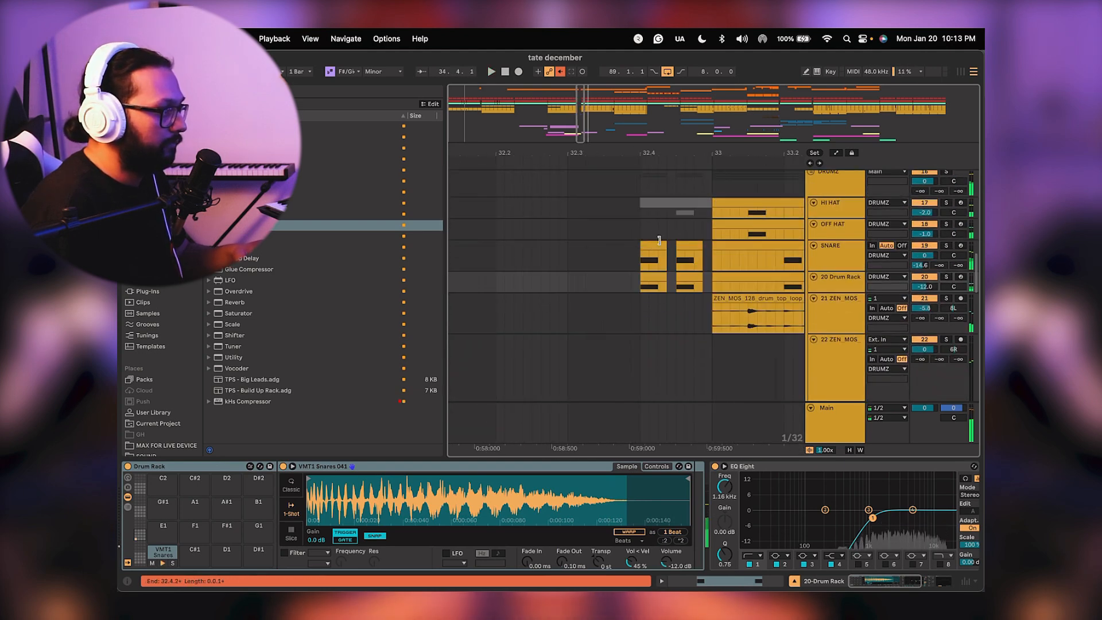
left_click_drag(647, 257, 712, 274)
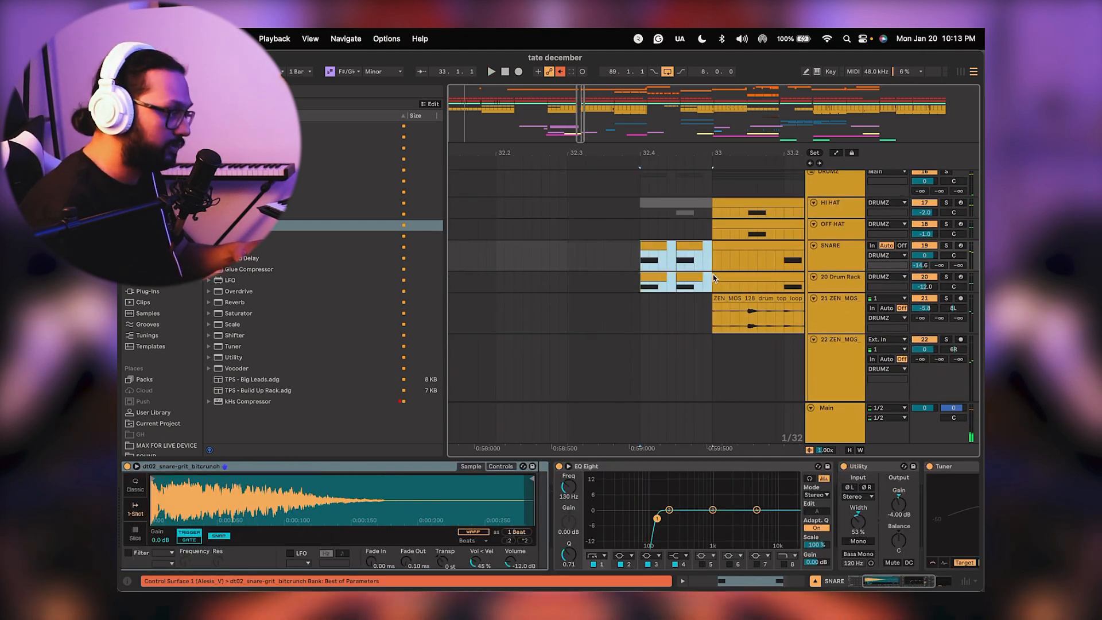
key("super+j")
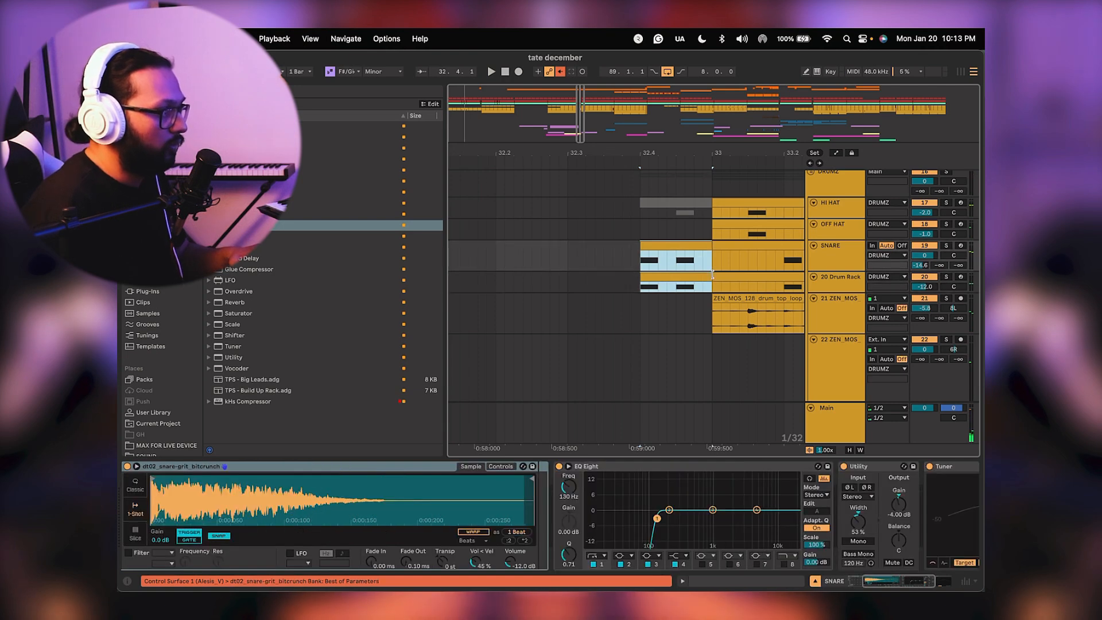
Lower the first fill note's velocity to 30 in the SNARE clip and to about 51 in the 20 Drum Rack clip.
double_click(675, 244)
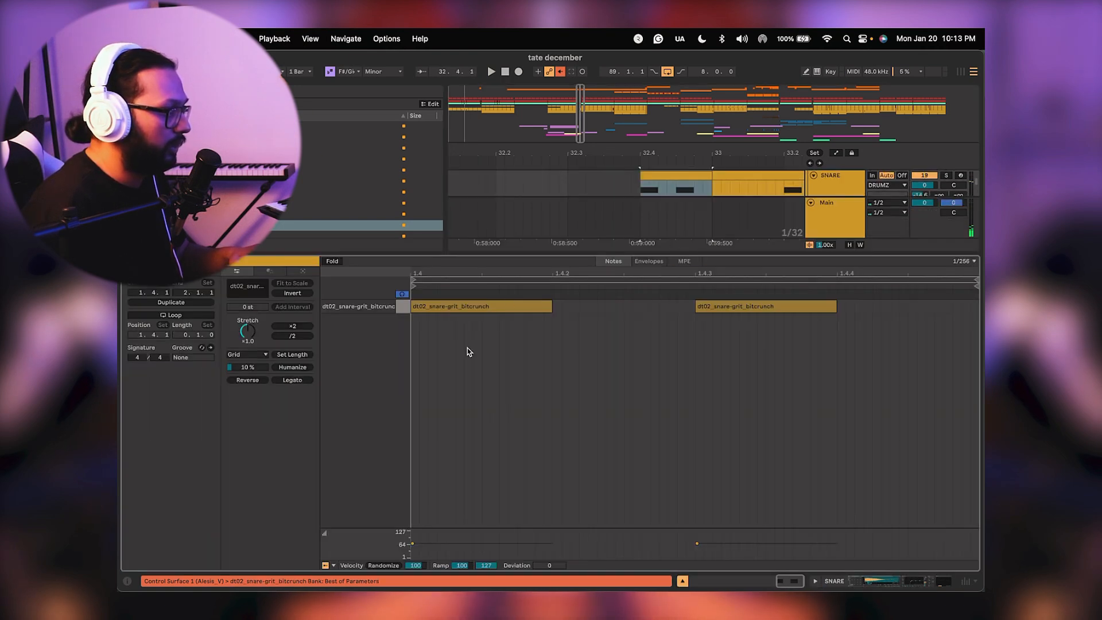
left_click_drag(437, 525, 445, 377)
left_click_drag(433, 466, 433, 515)
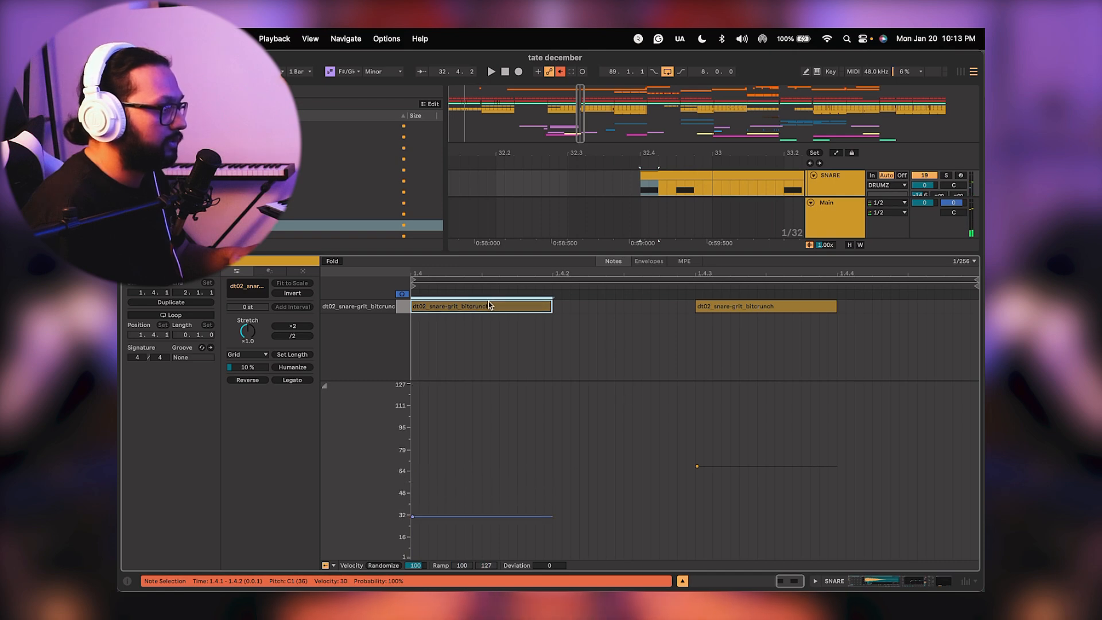
left_click_drag(626, 254, 626, 331)
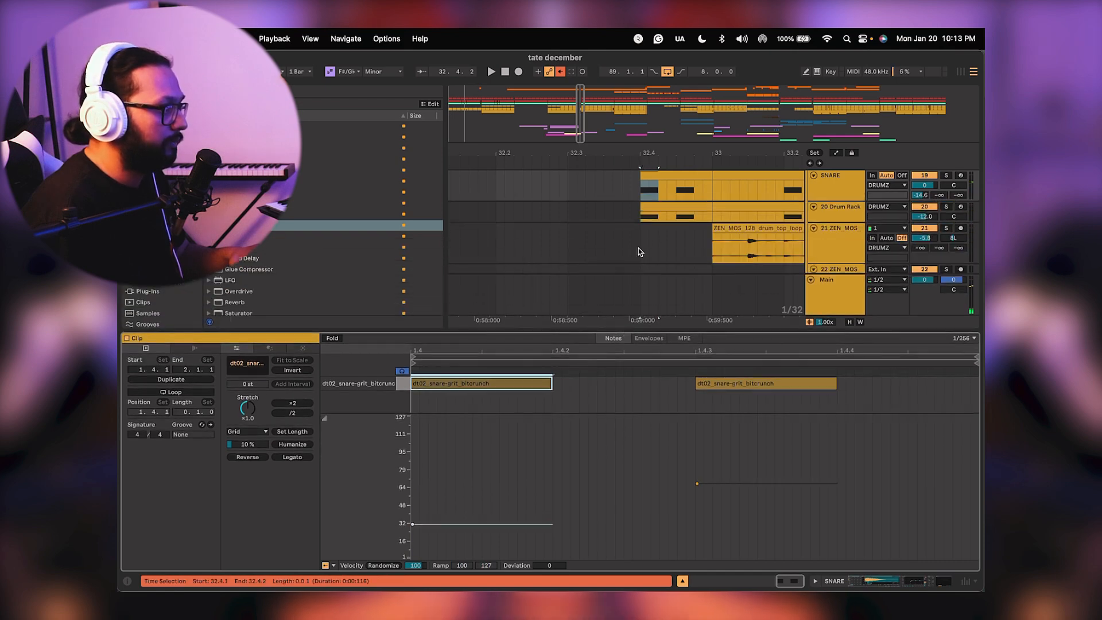
left_click(666, 217)
left_click_drag(473, 457, 473, 475)
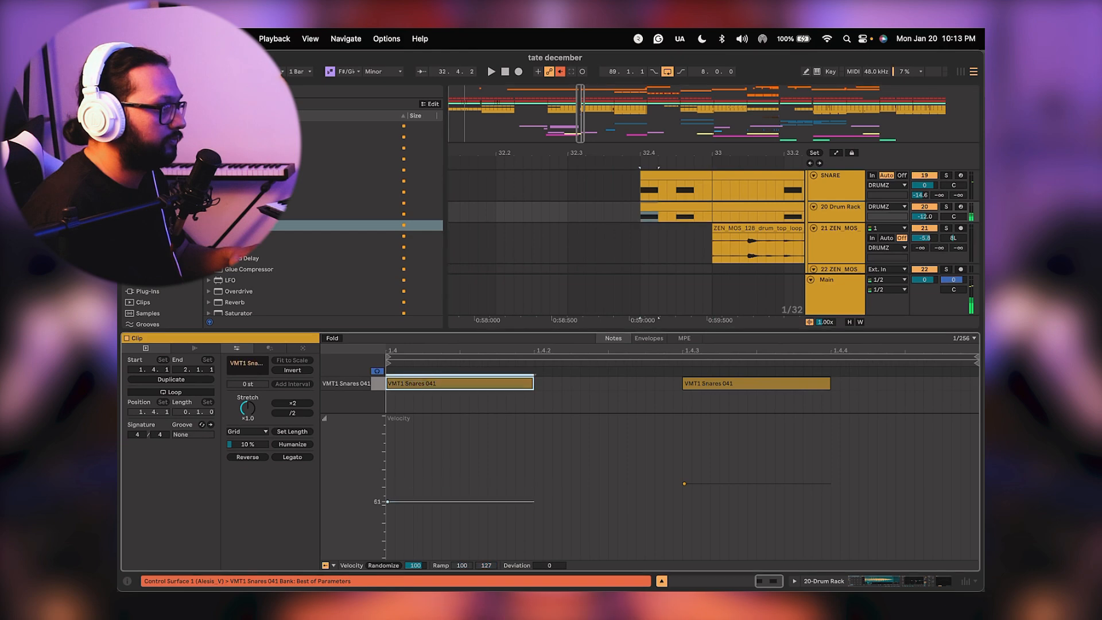
Listen to the softened fill, hide the clip editor and play the drums from 31.4.4 into the following section.
left_click(558, 236)
key("space")
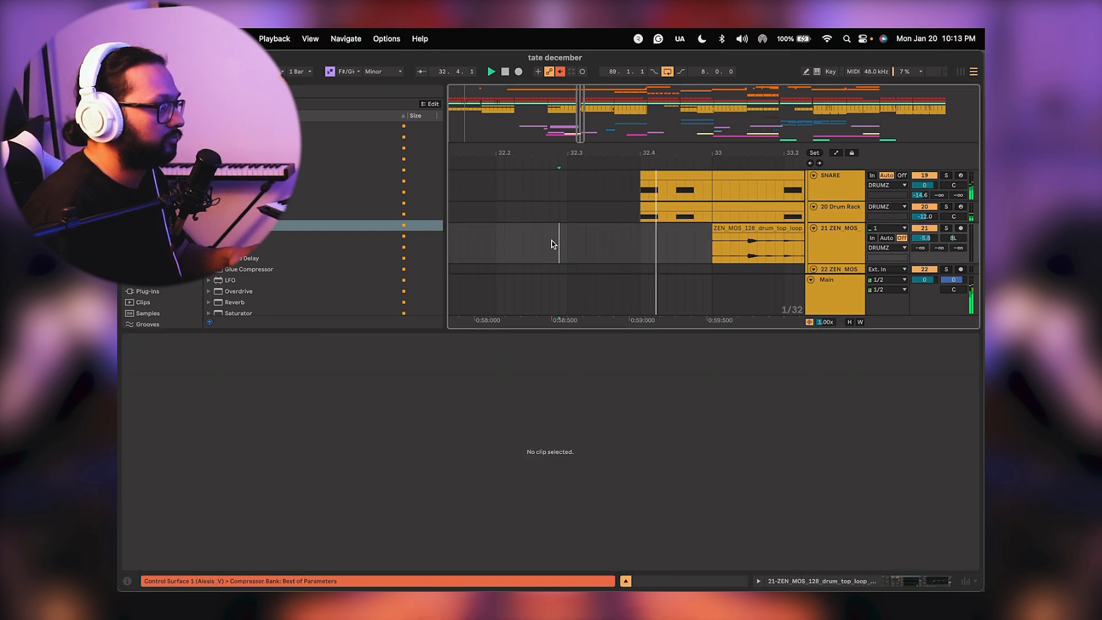
left_click_drag(608, 331, 609, 568)
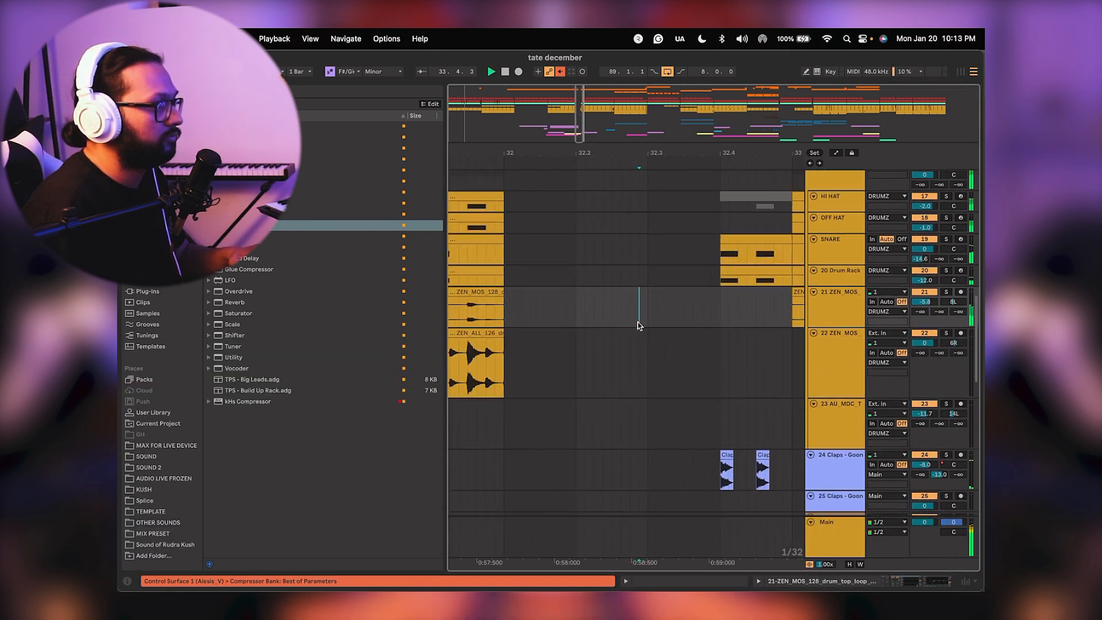
left_click_drag(676, 153, 661, 110)
left_click_drag(676, 153, 635, 147)
scroll(643, 267, "down", 1)
scroll(643, 267, "up", 2)
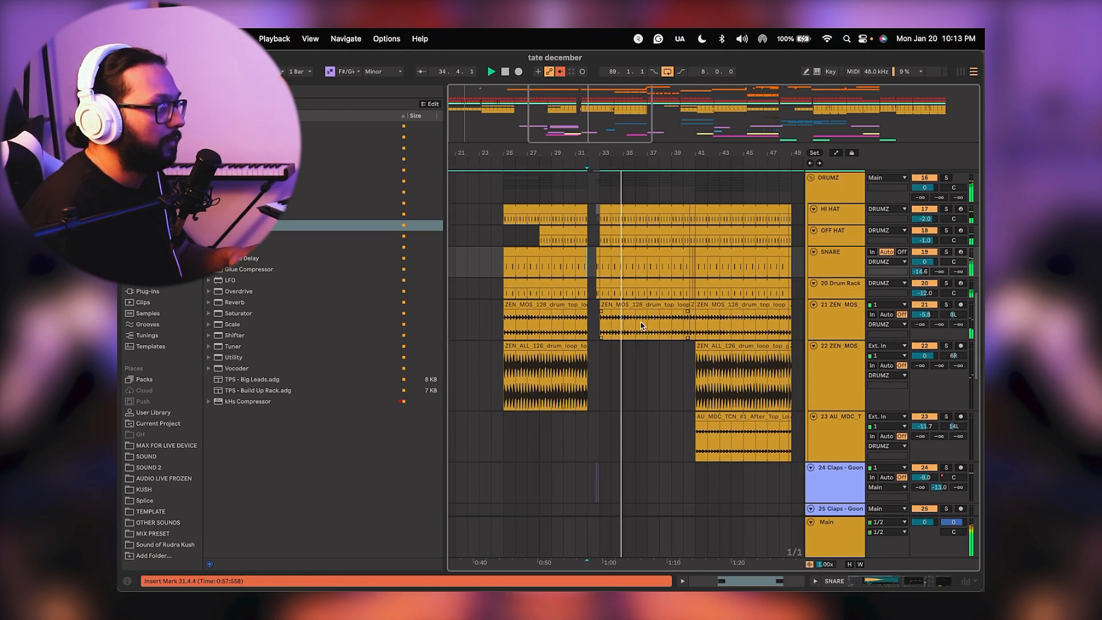
key("space")
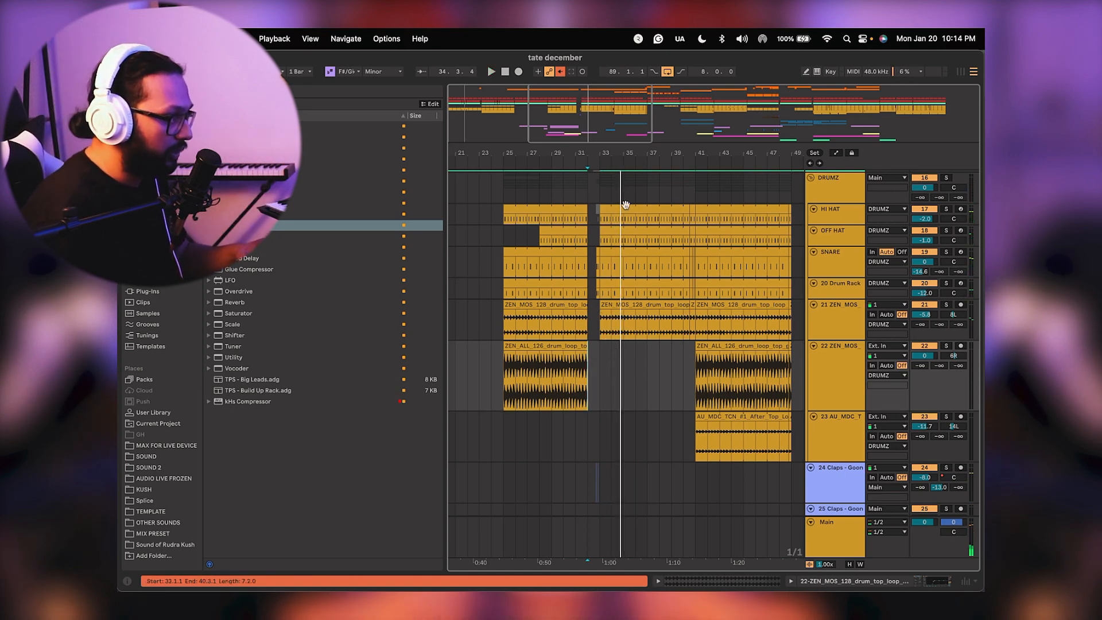
Extend track 22's ZEN_ALL_126_drum_loop_top_gravity clip so that it spans 33.1.1 to 49.1.1.
left_click_drag(613, 157, 613, 171)
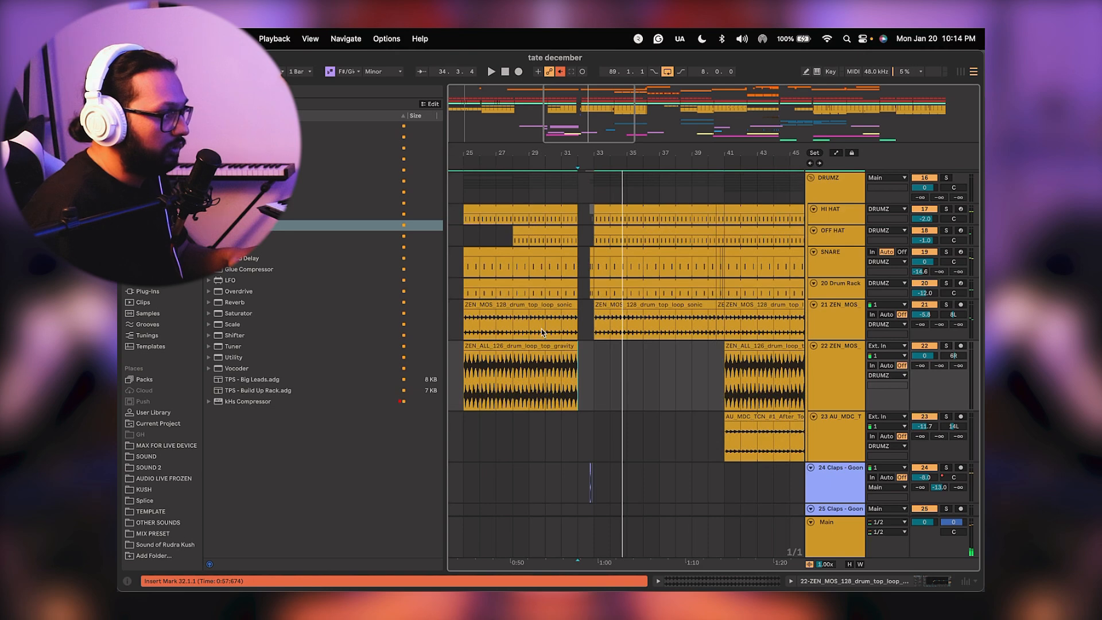
left_click(544, 332)
key("space")
left_click_drag(725, 346, 597, 350)
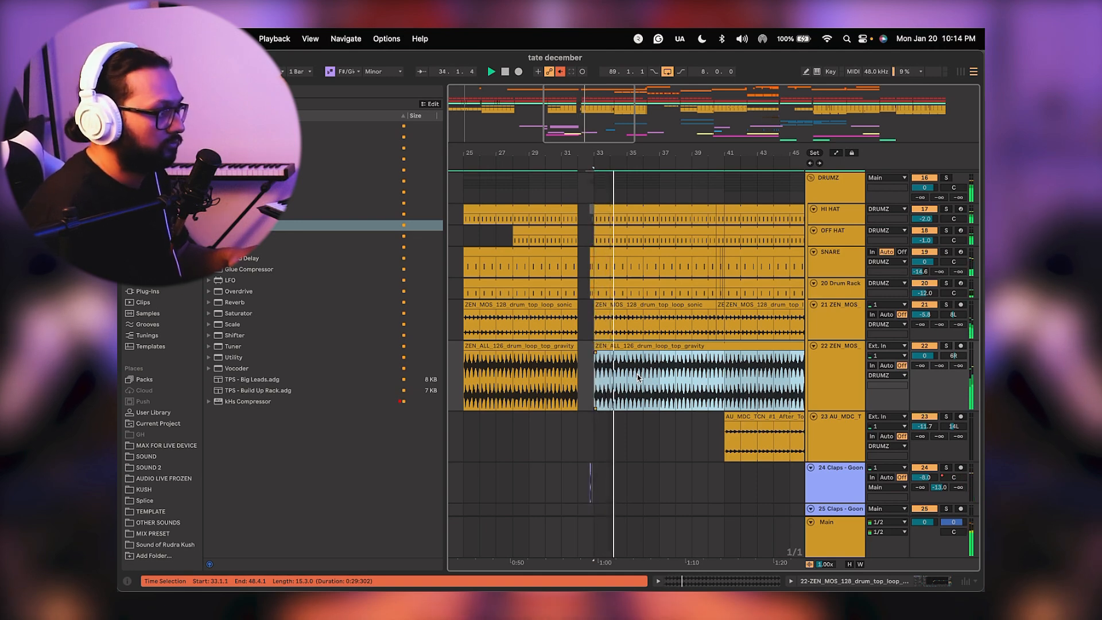
scroll(619, 376, "right", 3)
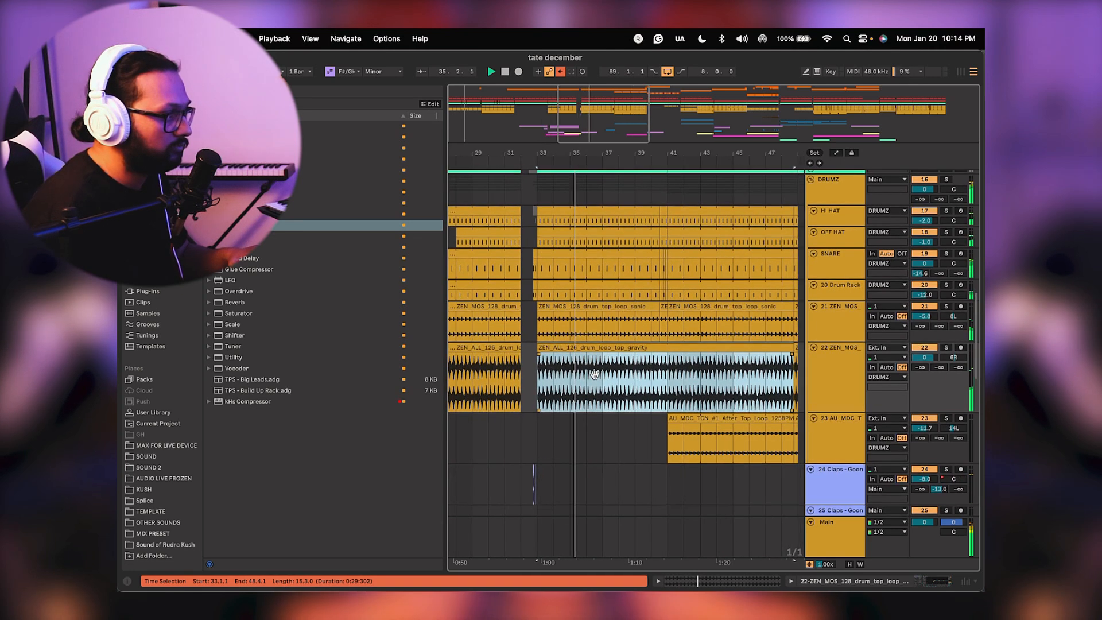
scroll(635, 378, "right", 1)
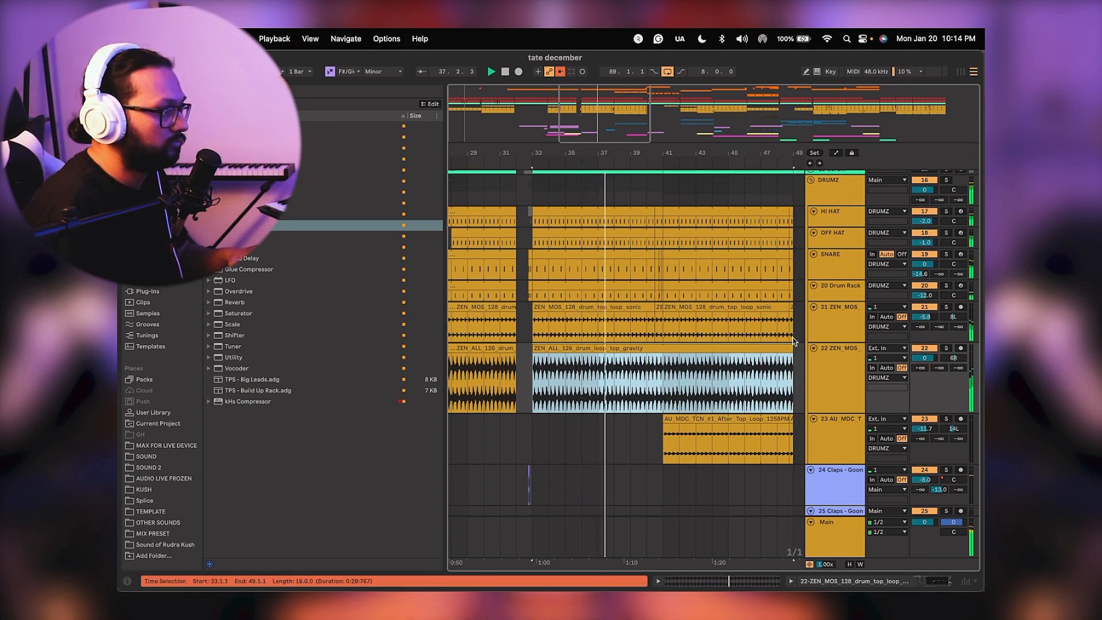
Extend the track 21, 20 Drum Rack, SNARE, OFF HAT and HI HAT clips through the last beat to 49.1.1.
left_click_drag(787, 151, 715, 309)
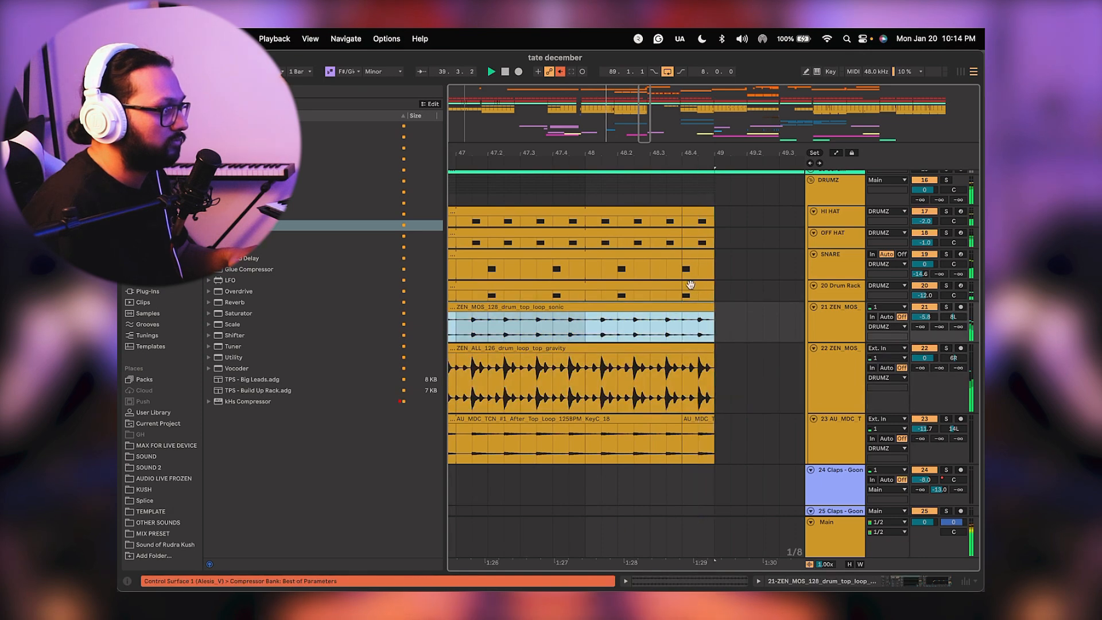
left_click(678, 285)
left_click_drag(686, 253, 711, 233)
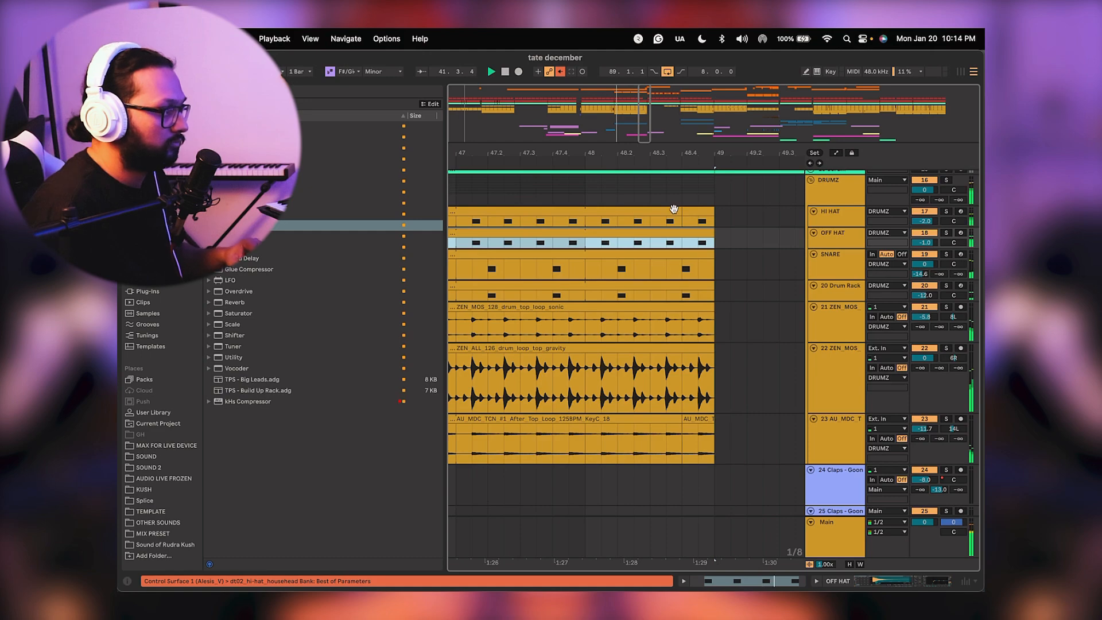
left_click(674, 208)
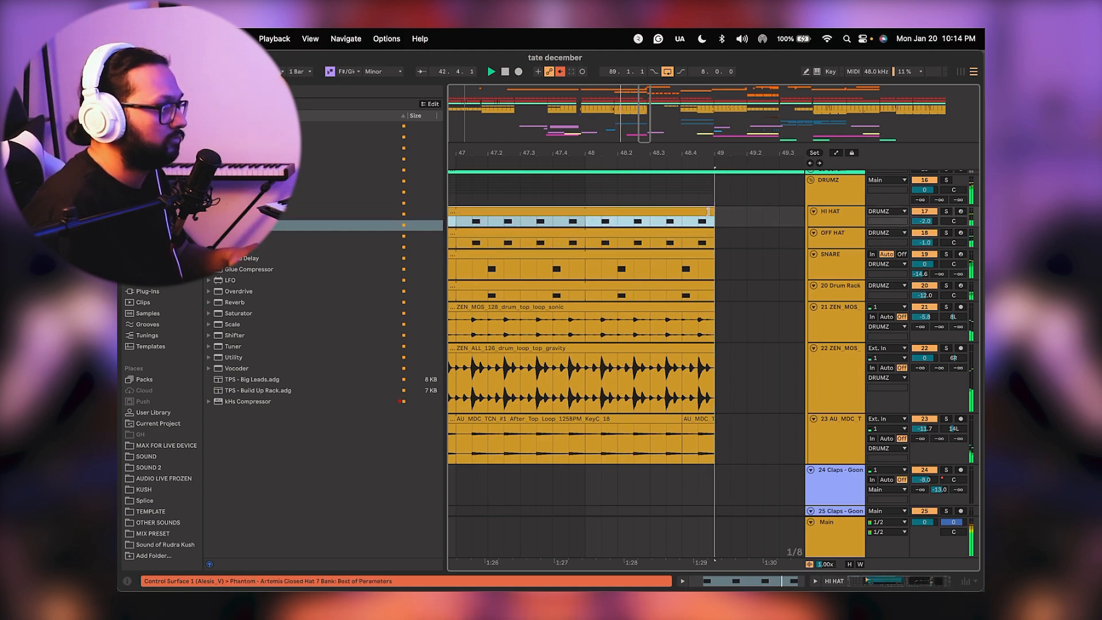
Play from around bar 30 and copy the 28 Serum melody clip from bar 57 to 33.1.1.
scroll(708, 211, "down", 6)
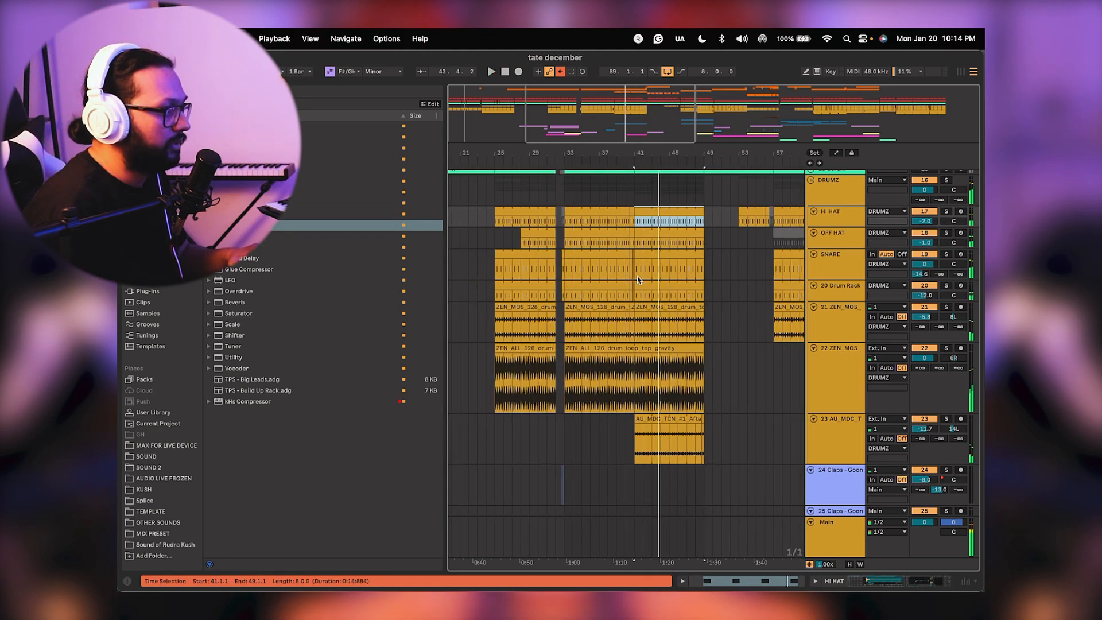
scroll(638, 280, "down", 8)
left_click(537, 295)
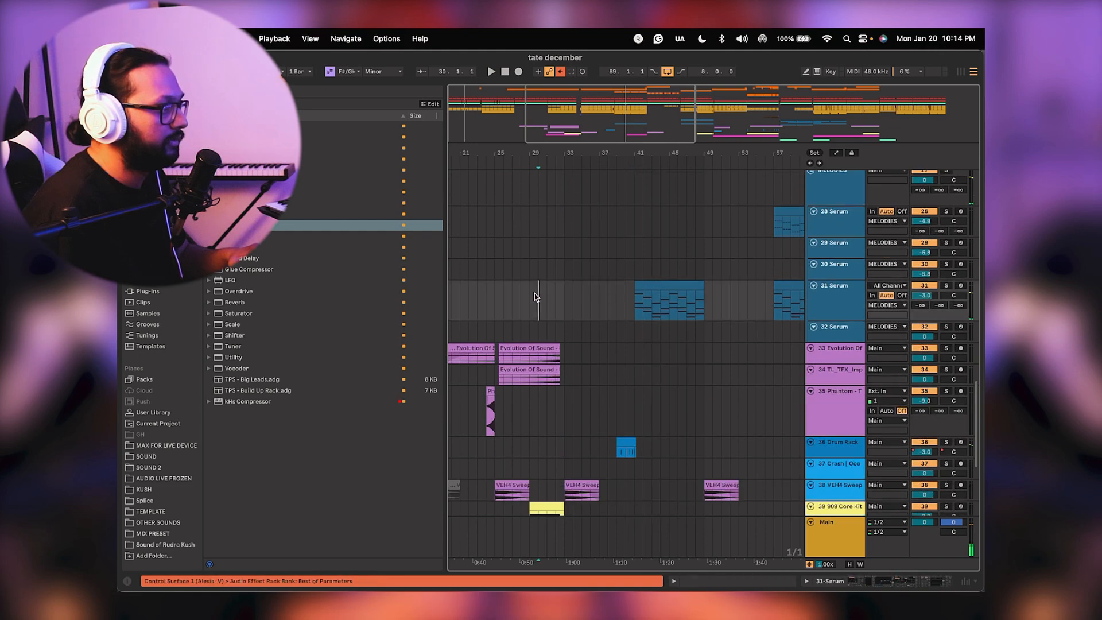
key("space")
scroll(600, 295, "up", 1)
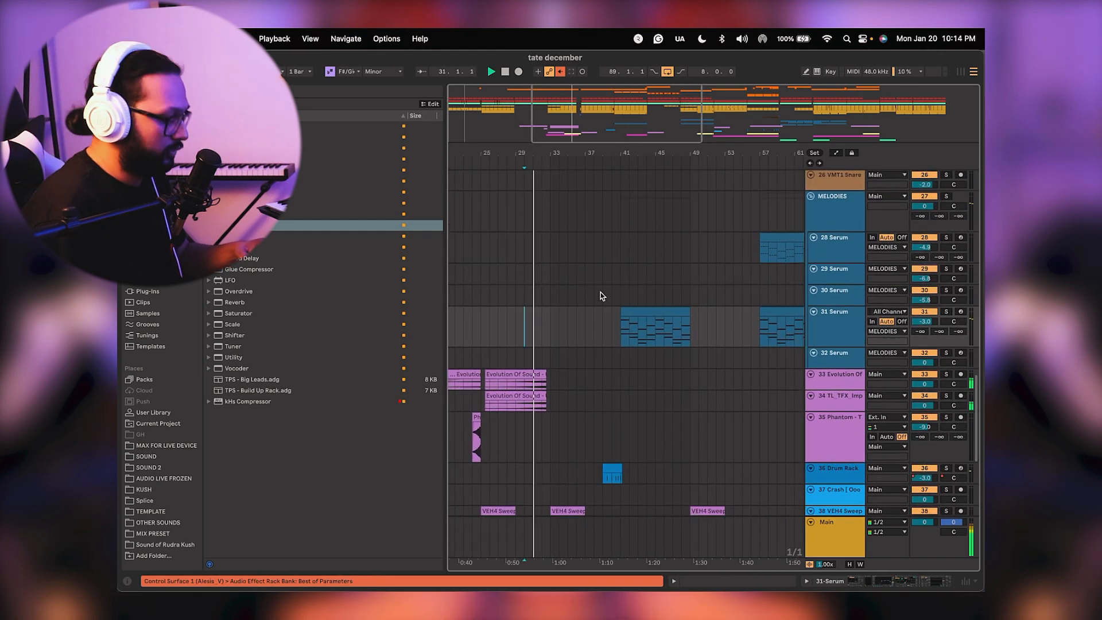
left_click_drag(778, 244, 620, 238)
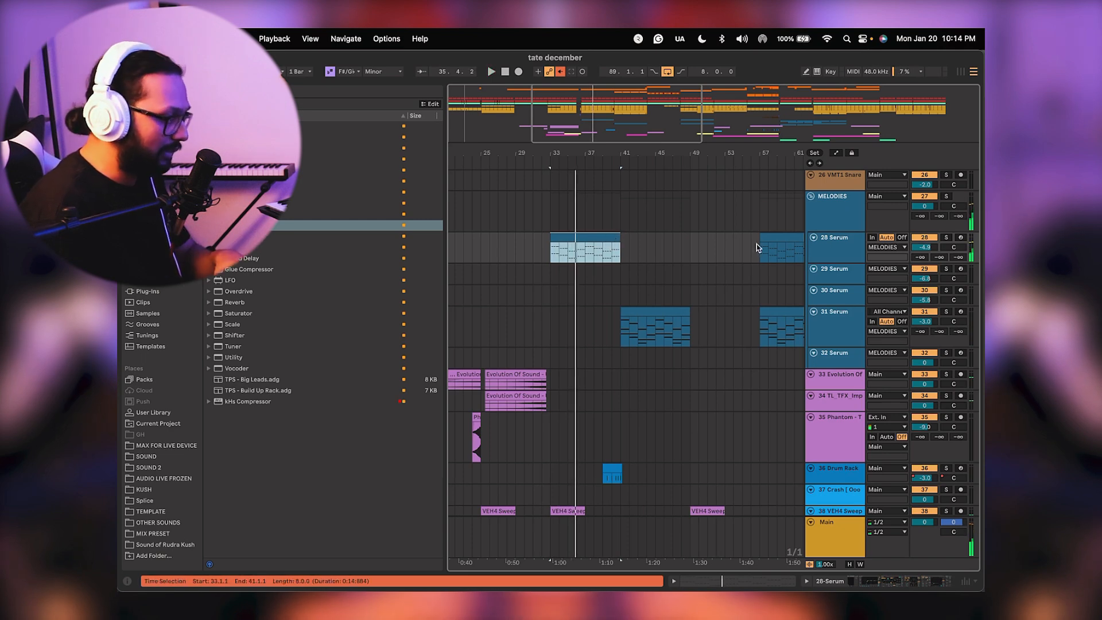
Show the automation lanes and enlarge the 28 Serum track to expose its Fil Cutoff envelope.
left_click(599, 238)
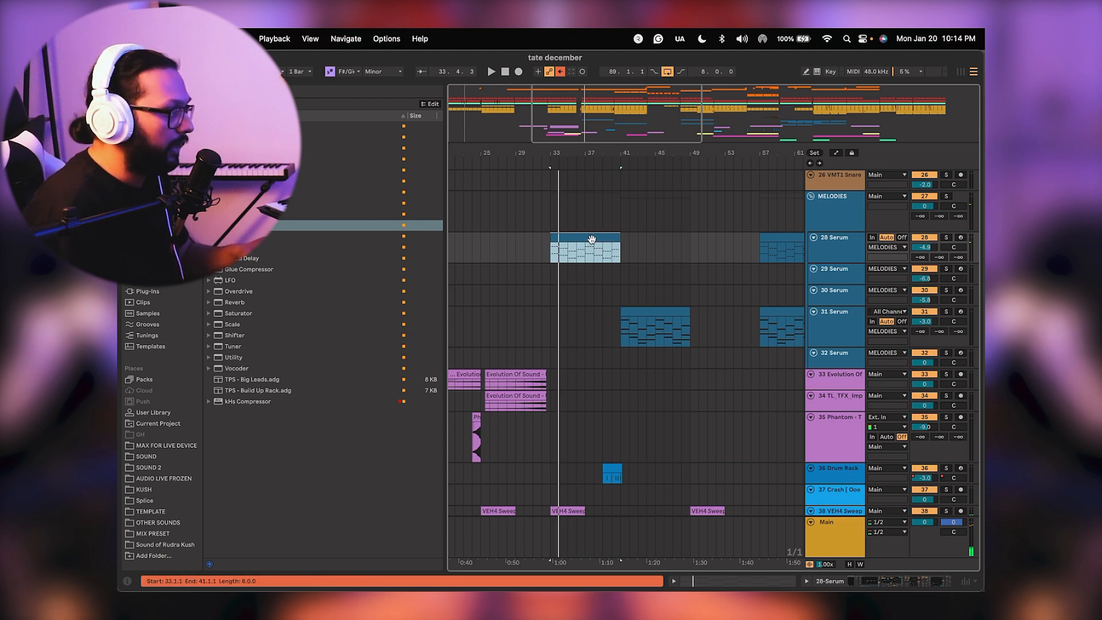
key("a")
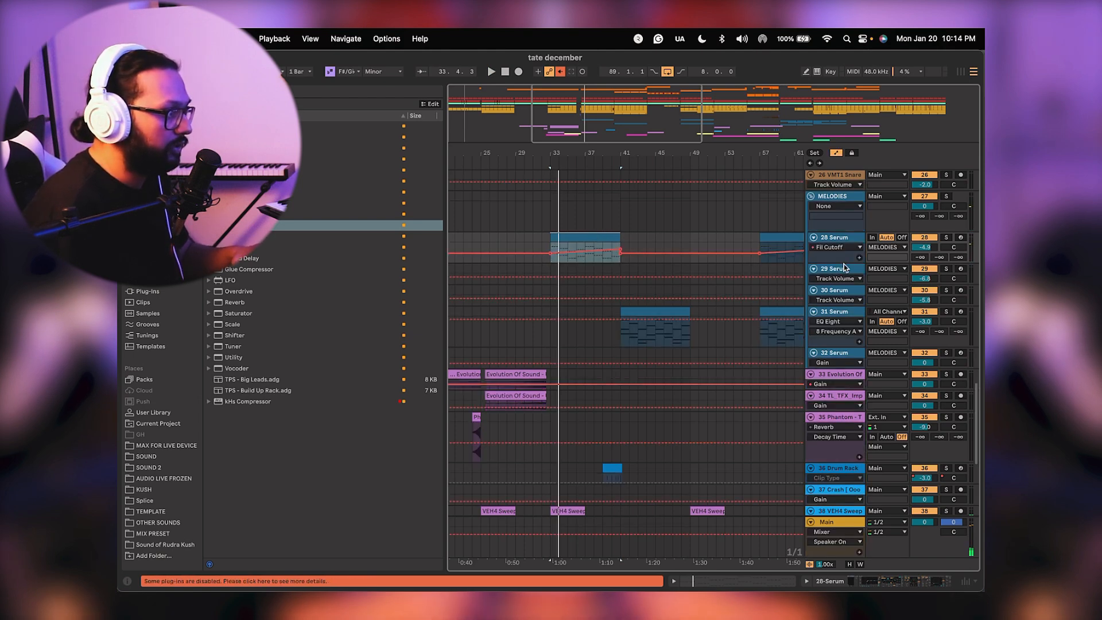
left_click_drag(839, 261, 839, 307)
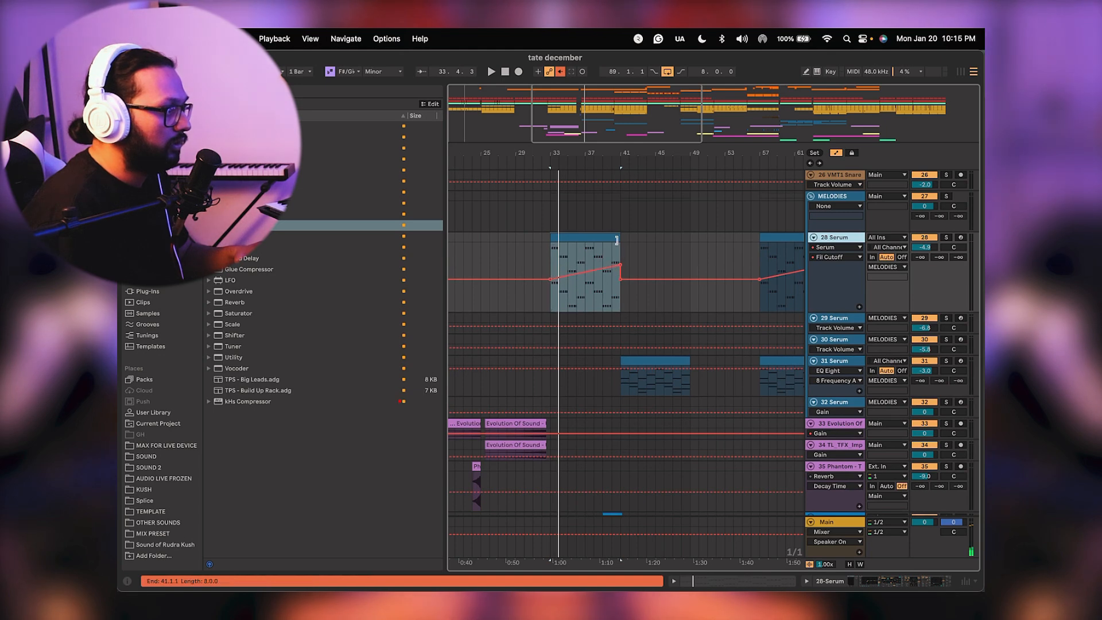
Turn on looping for the 28 Serum clip at 33.1.1 and extend it to 49.1.1.
double_click(596, 236)
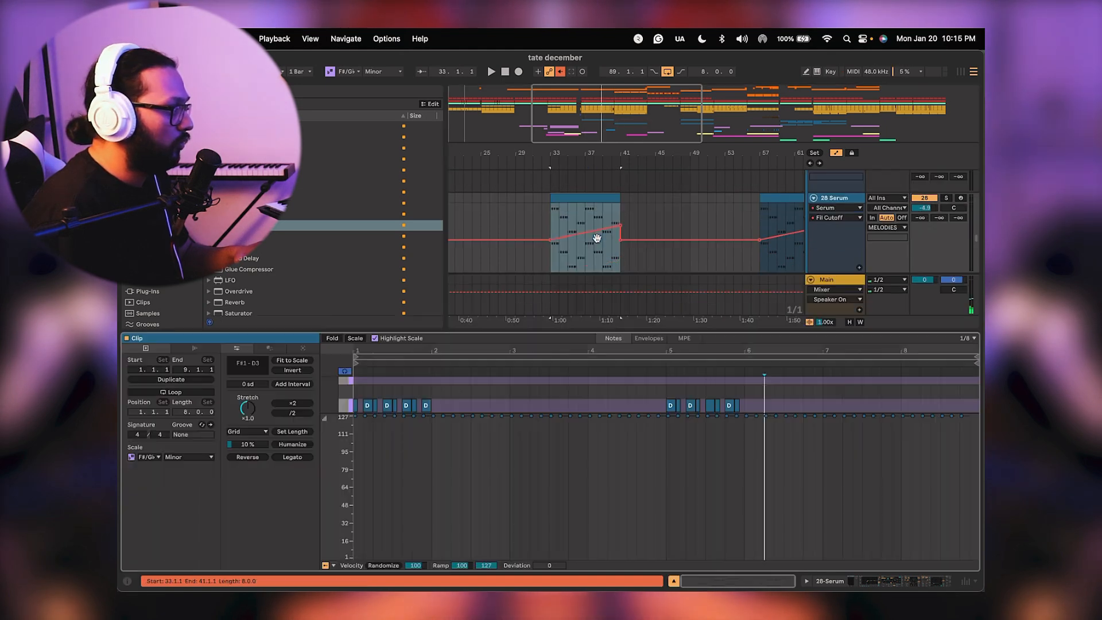
left_click(173, 392)
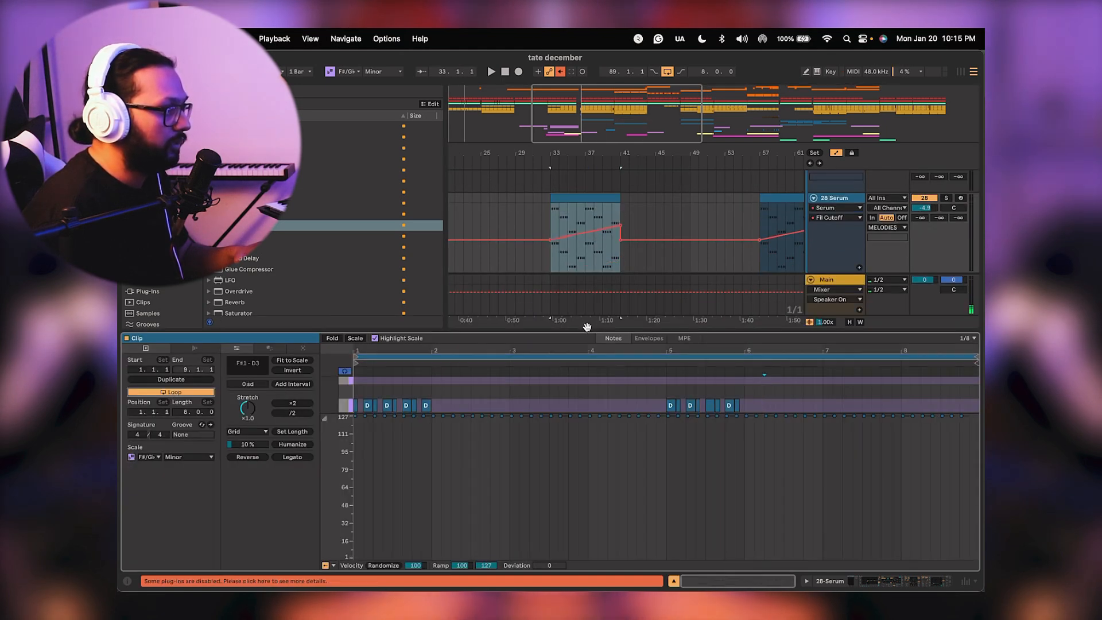
key("super+alt+l")
left_click_drag(619, 199, 689, 198)
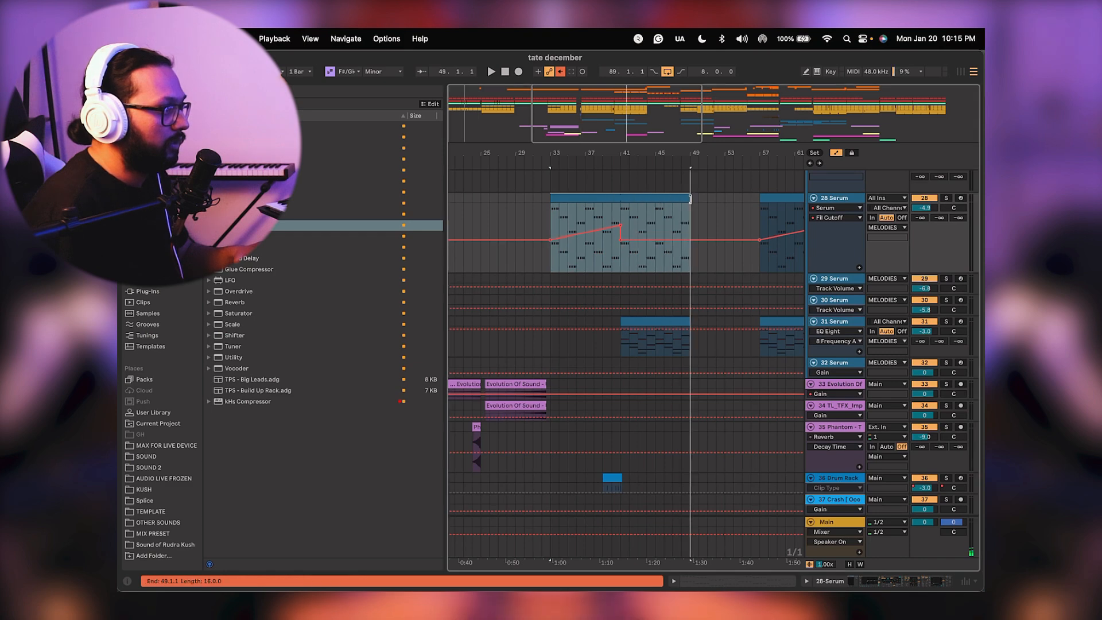
Reshape the 28 Serum Fil Cutoff automation to rise through 573 Hz at bar 41 to 995 Hz at 49.1.1, and hide the automation lanes.
left_click(689, 233)
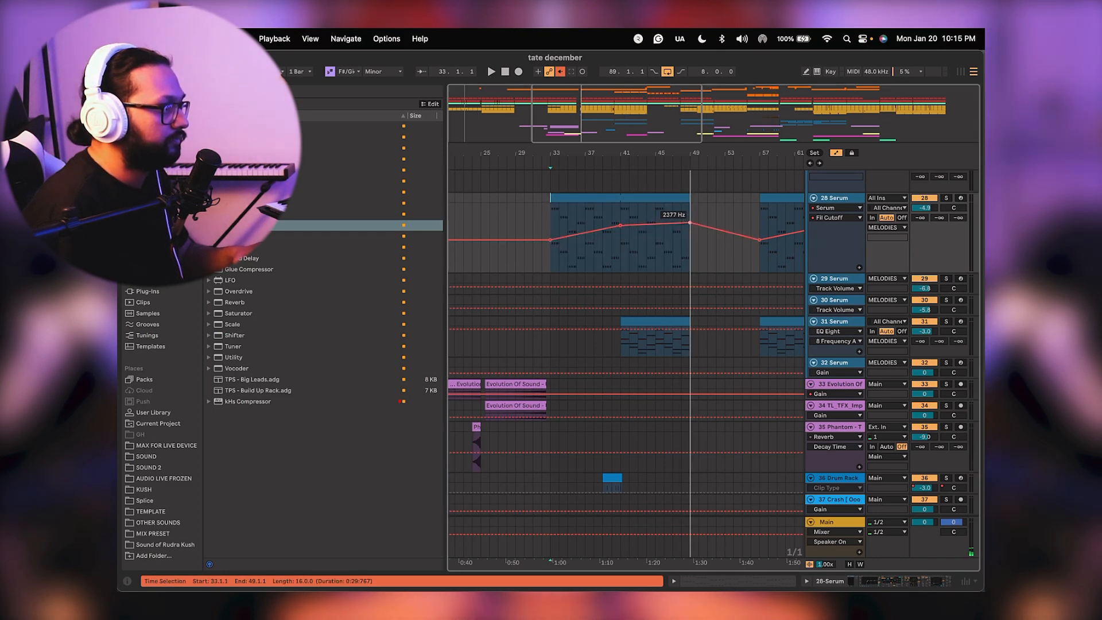
key("space")
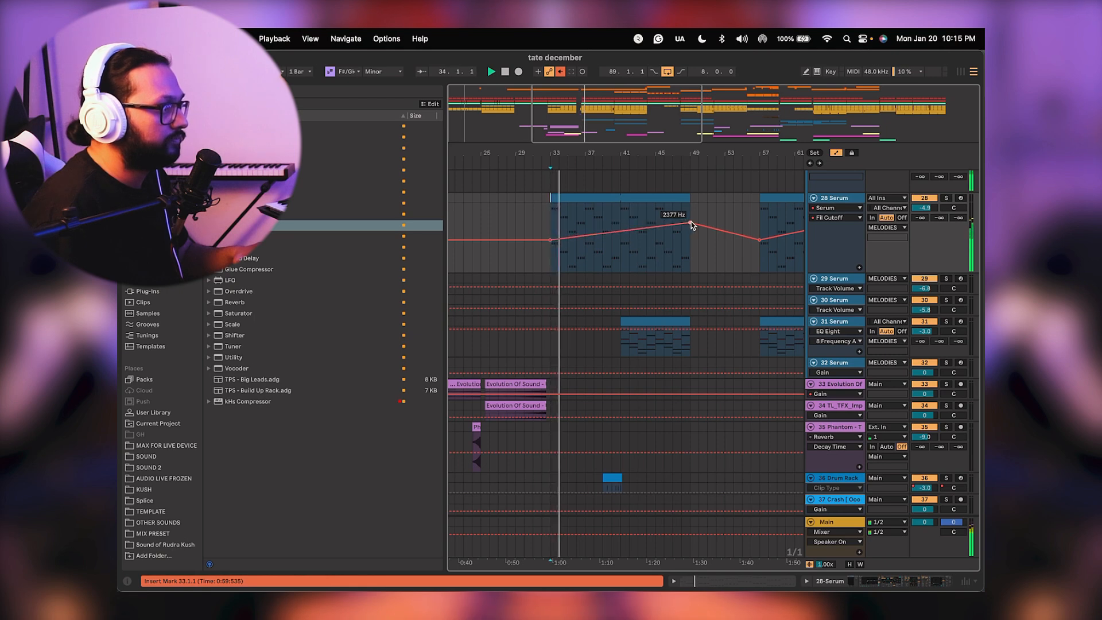
left_click_drag(689, 222, 690, 229)
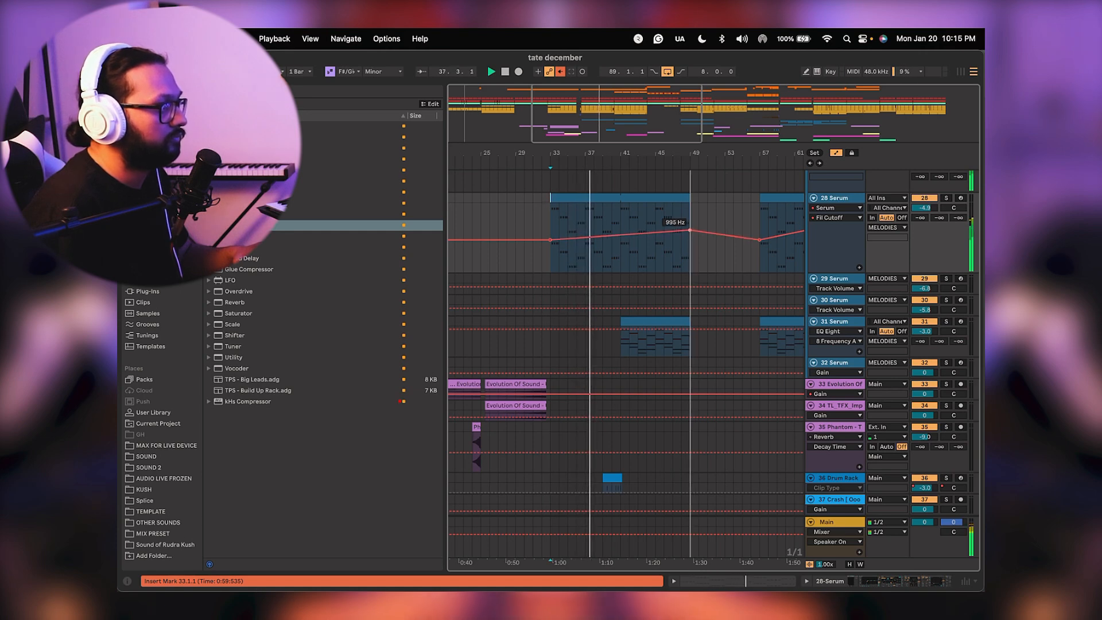
left_click(620, 236)
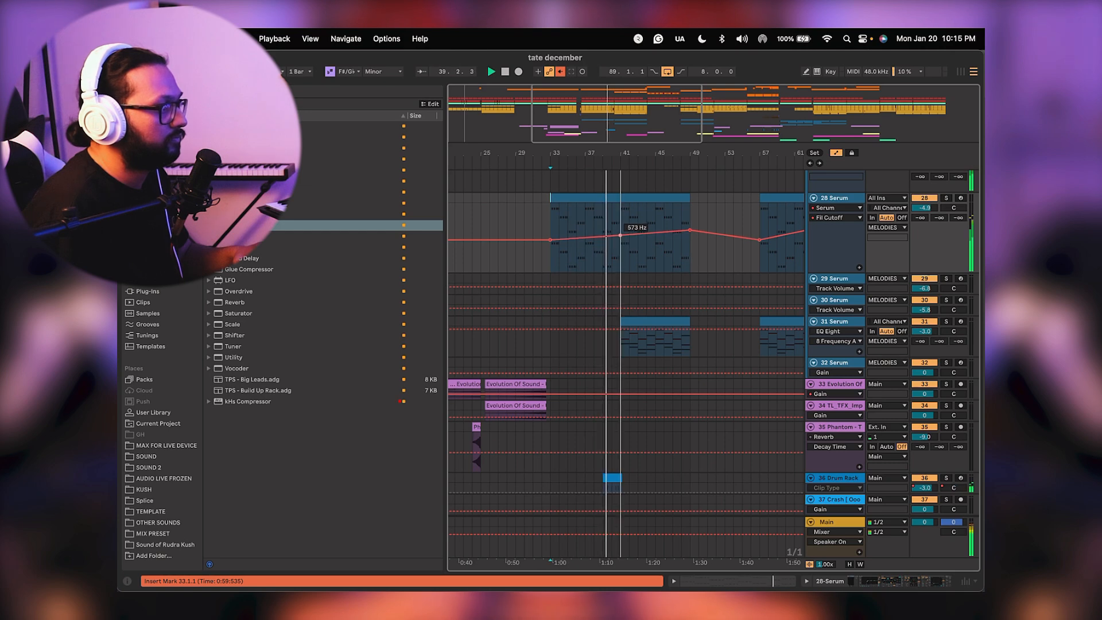
scroll(617, 264, "down", 3)
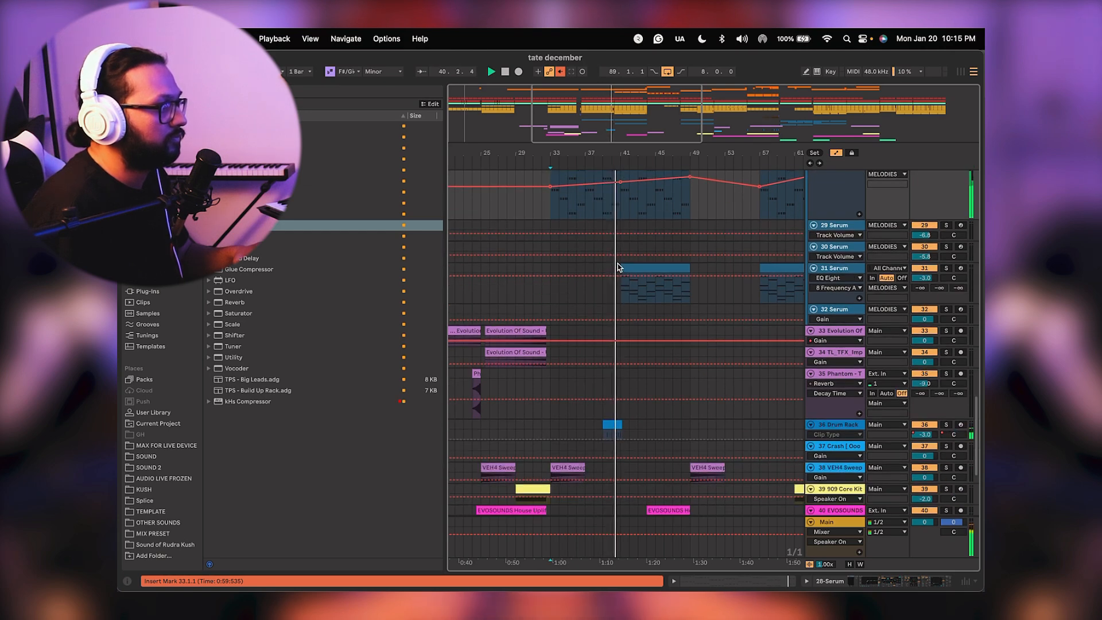
scroll(617, 264, "down", 3)
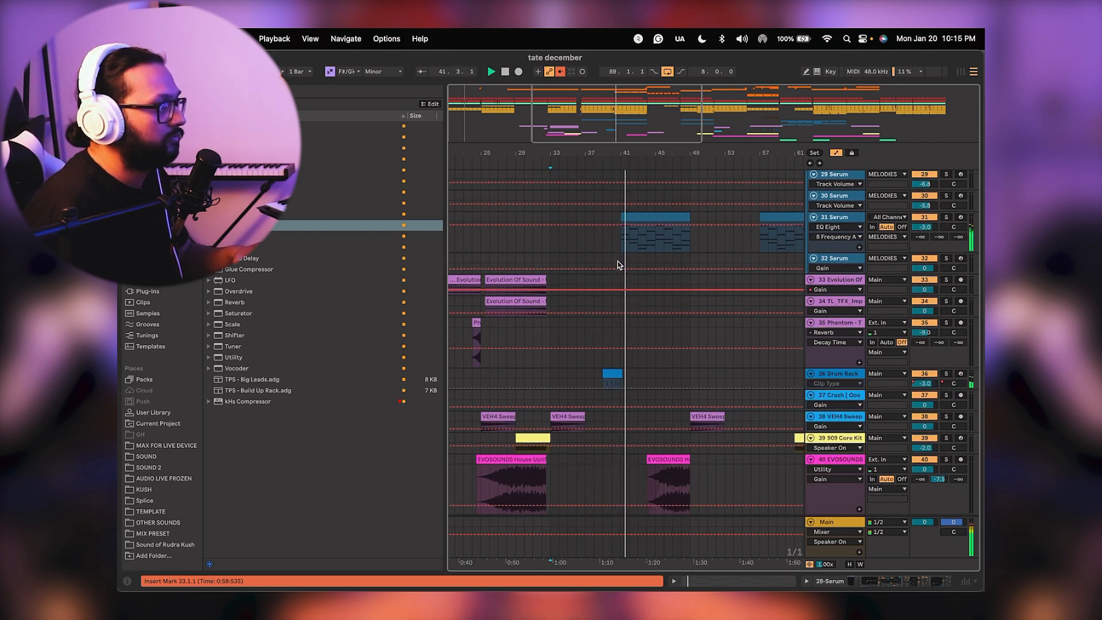
scroll(617, 260, "up", 5)
key("a")
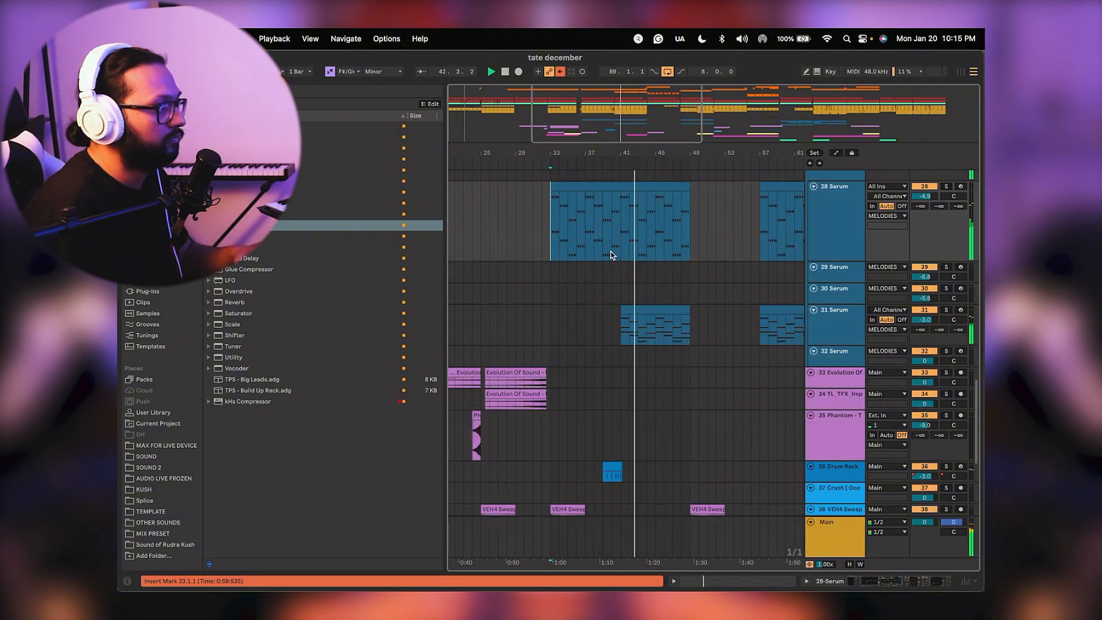
Lower the 31 Serum track volume to -6.0 dB while playing the melody section from 33.1.1 and 40.1.1.
scroll(610, 251, "up", 2)
left_click(827, 330)
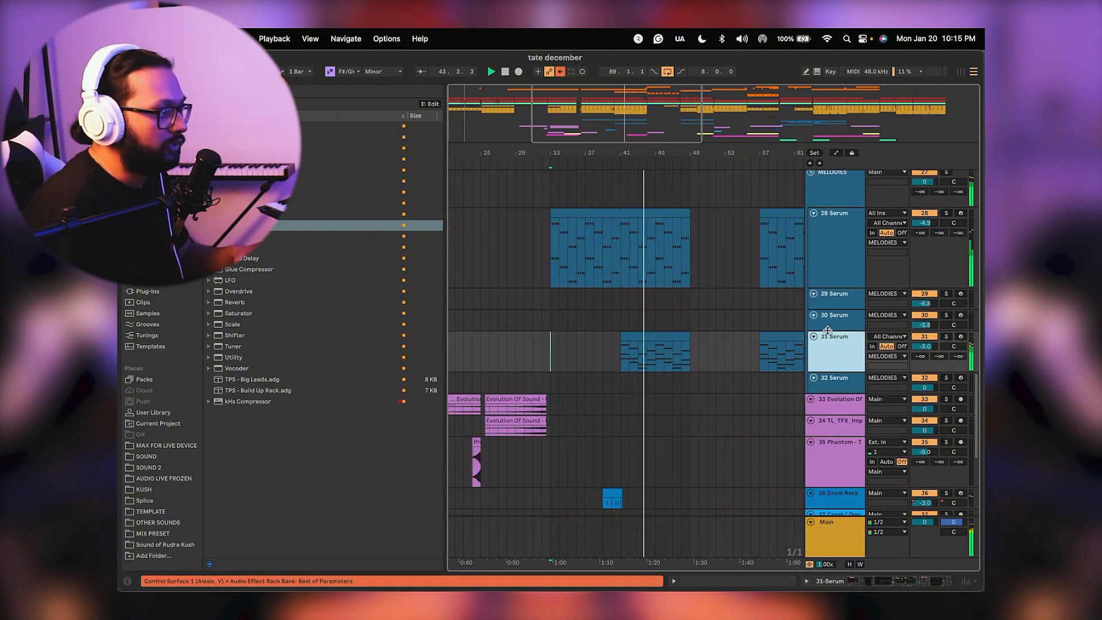
left_click(921, 346)
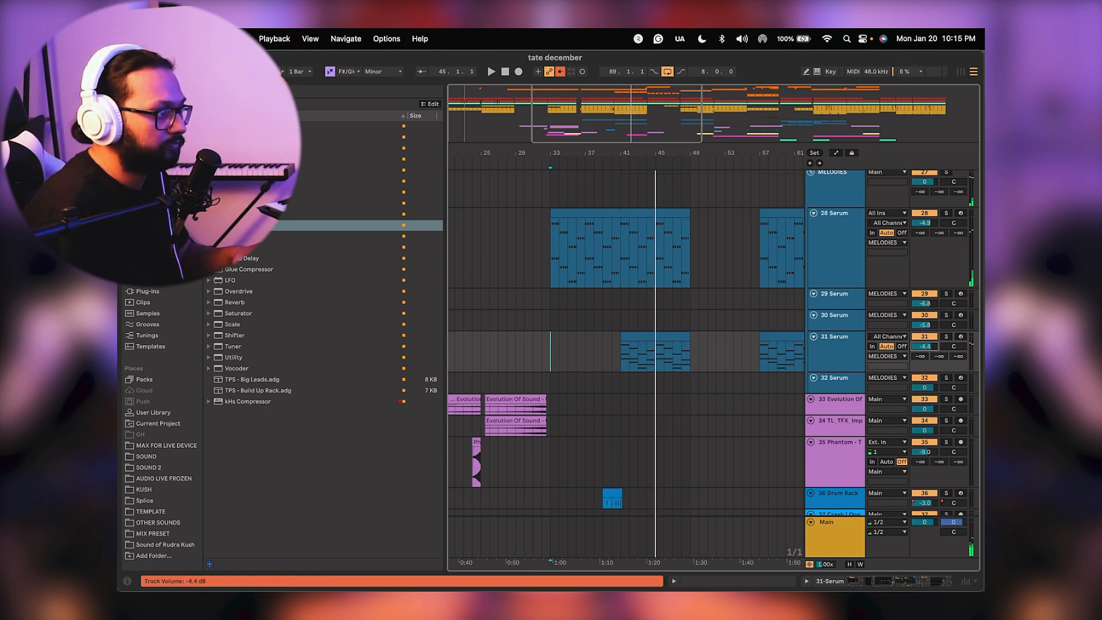
key("space")
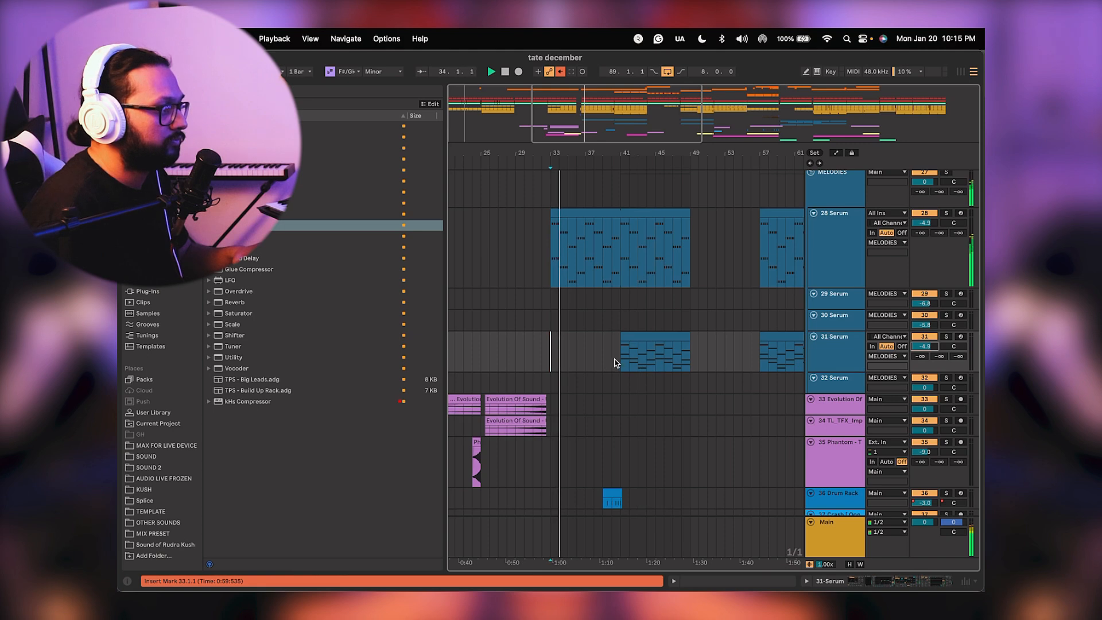
left_click(611, 361)
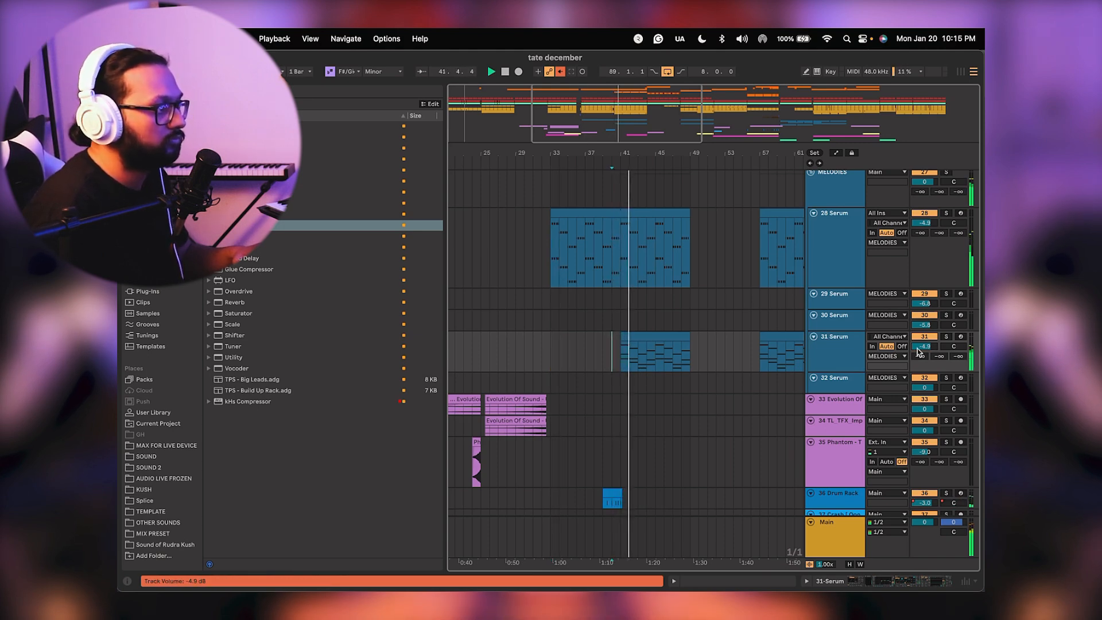
left_click_drag(924, 346, 924, 349)
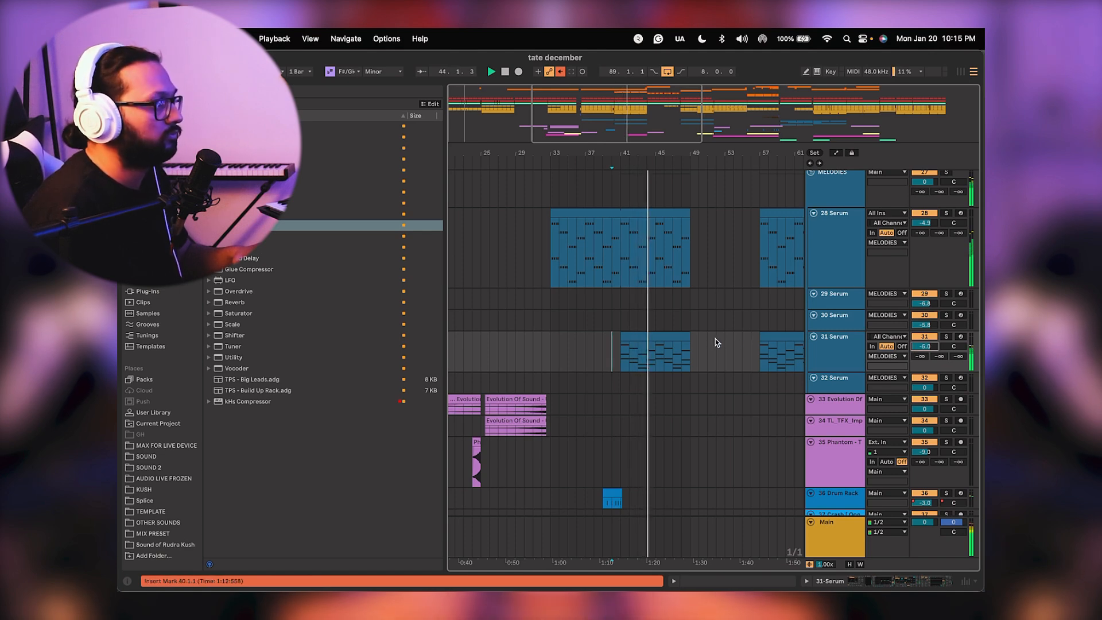
Listen past bar 49 and look through the vocal, low-end, drum, melody and effect tracks across the arrangement.
scroll(704, 377, "down", 5)
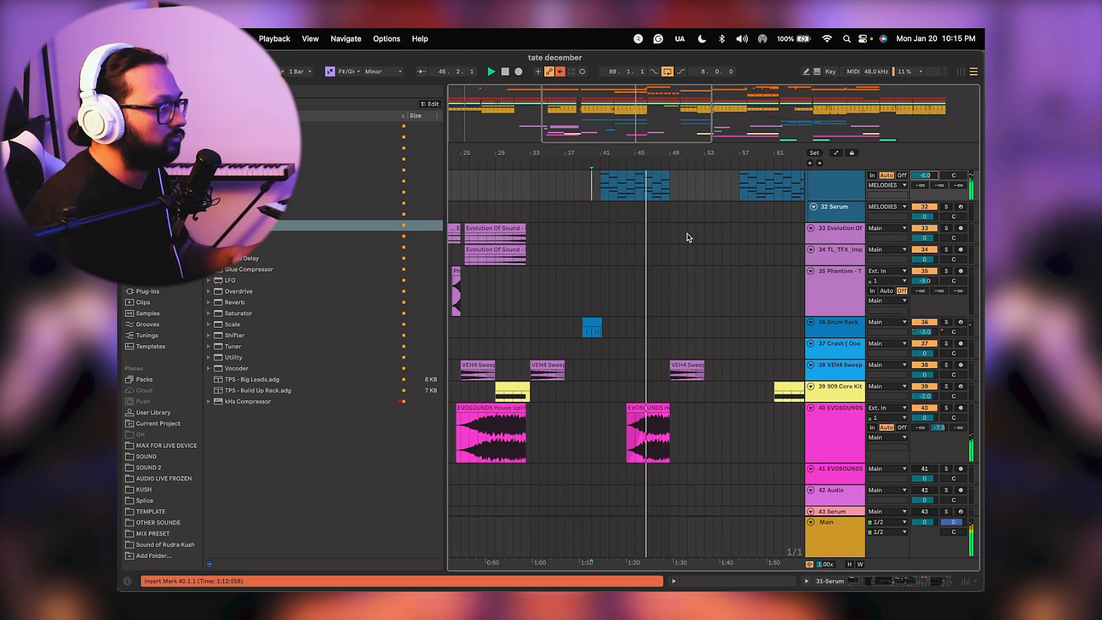
scroll(672, 261, "down", 3)
scroll(615, 196, "right", 10)
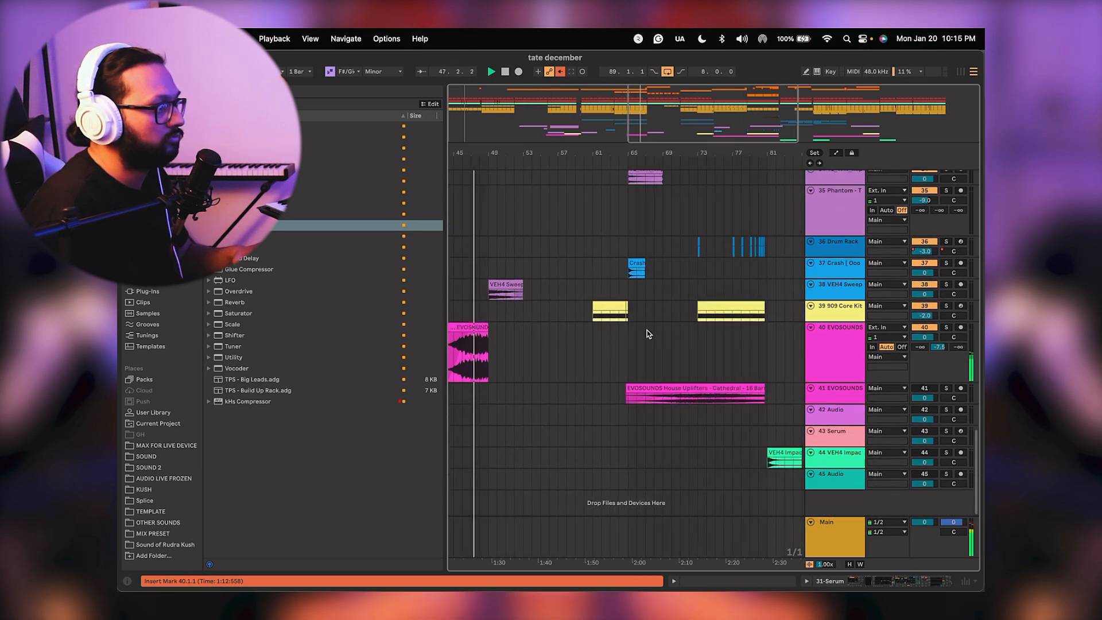
scroll(608, 281, "right", 5)
scroll(660, 382, "up", 5)
scroll(659, 382, "left", 10)
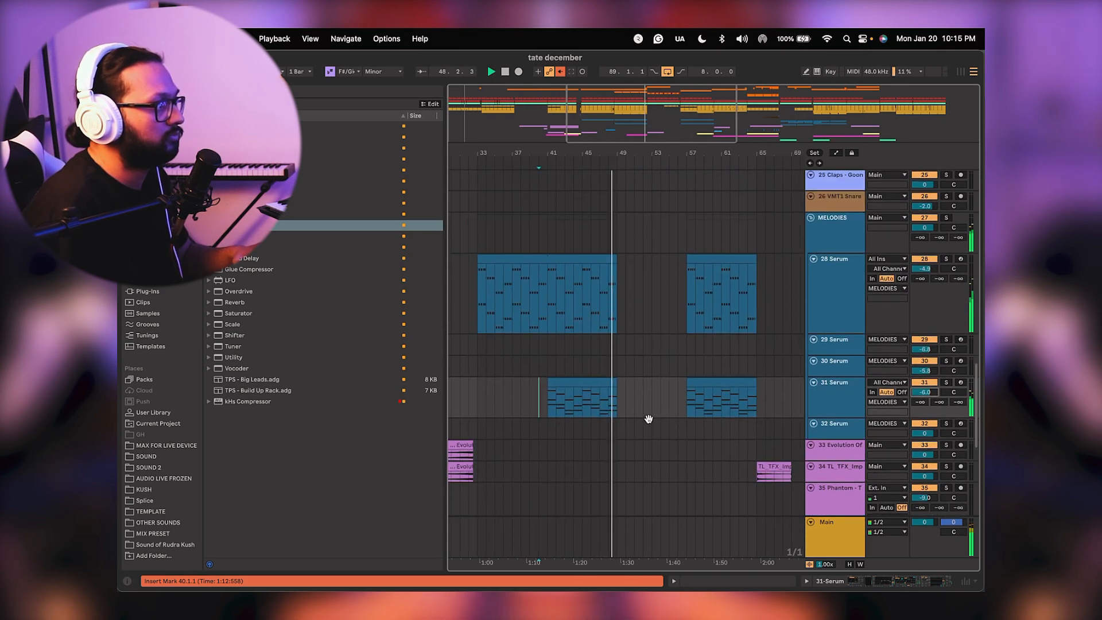
scroll(637, 322, "up", 10)
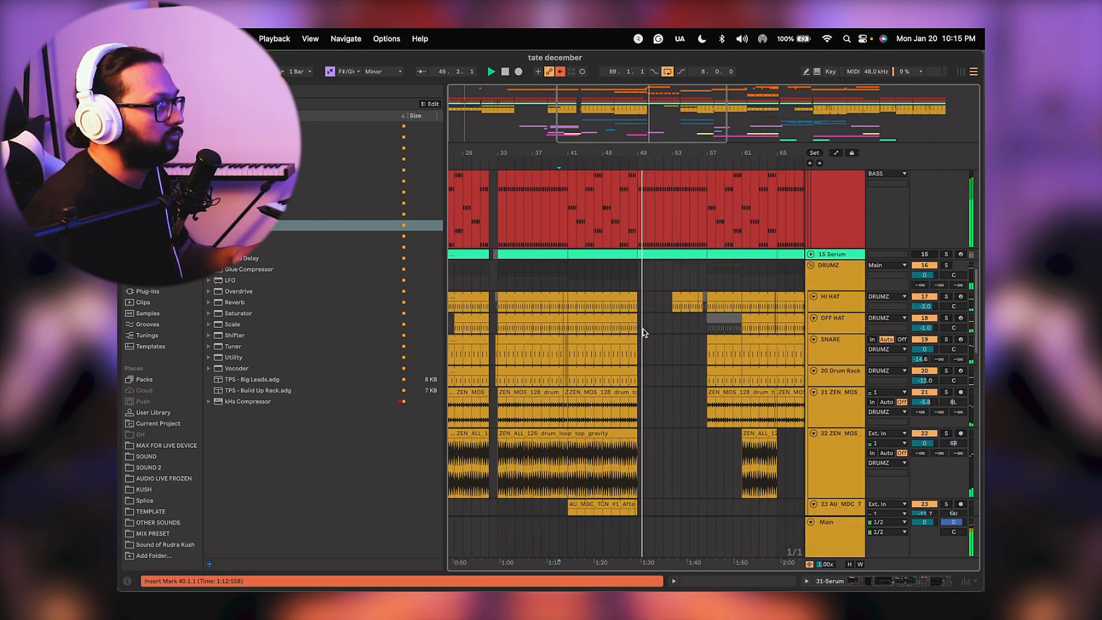
scroll(642, 329, "up", 3)
scroll(619, 287, "down", 5)
scroll(620, 287, "right", 3)
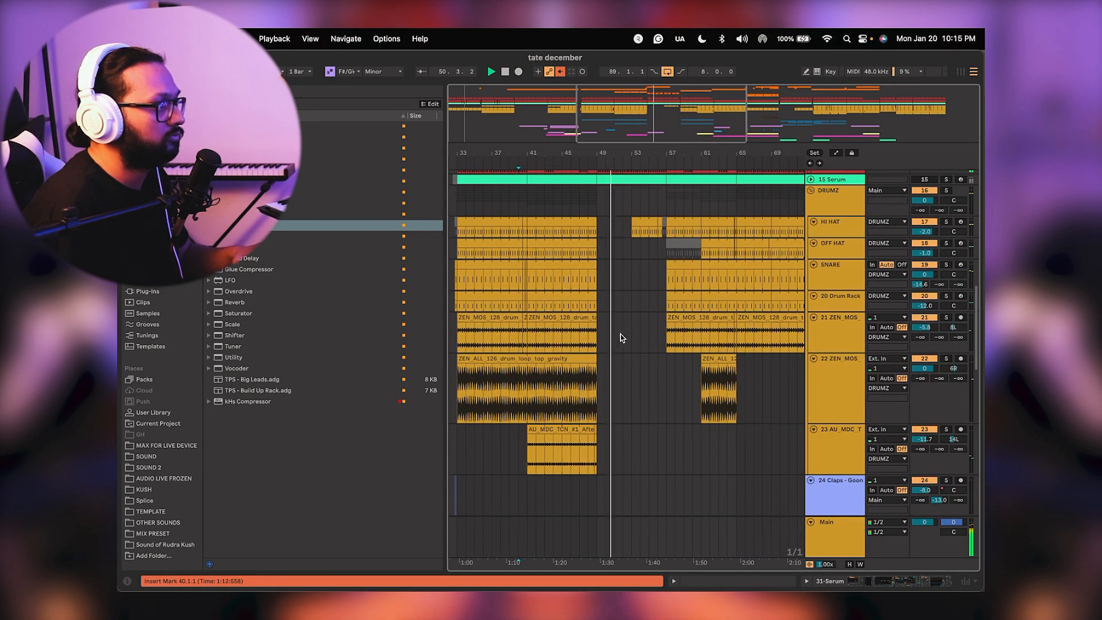
scroll(602, 356, "up", 4)
scroll(582, 373, "right", 2)
scroll(614, 355, "down", 6)
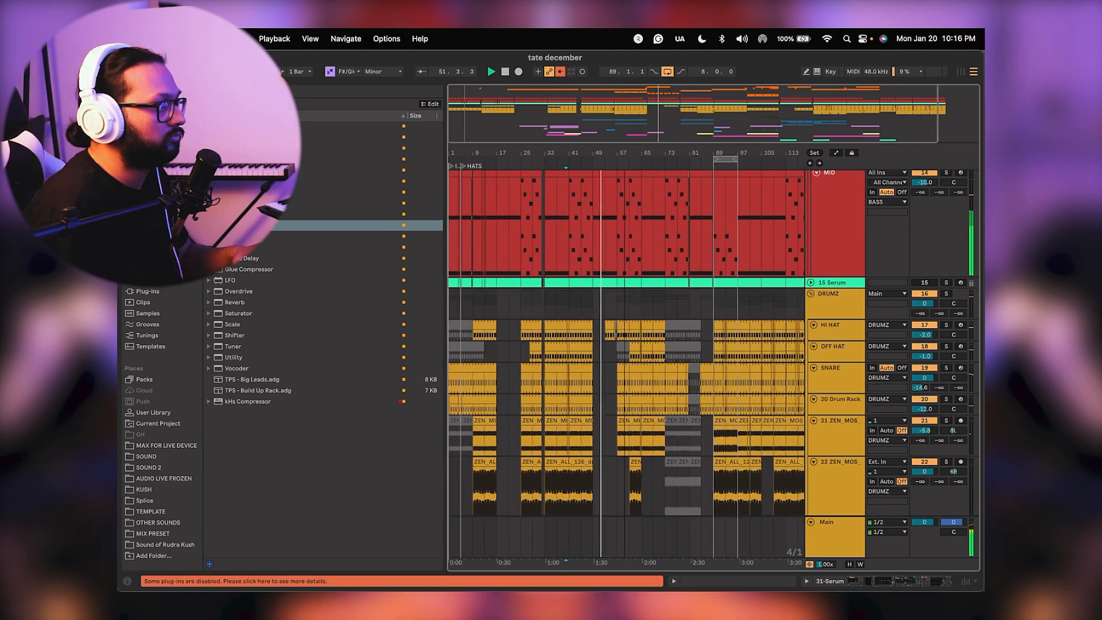
scroll(593, 329, "down", 1)
scroll(591, 322, "up", 10)
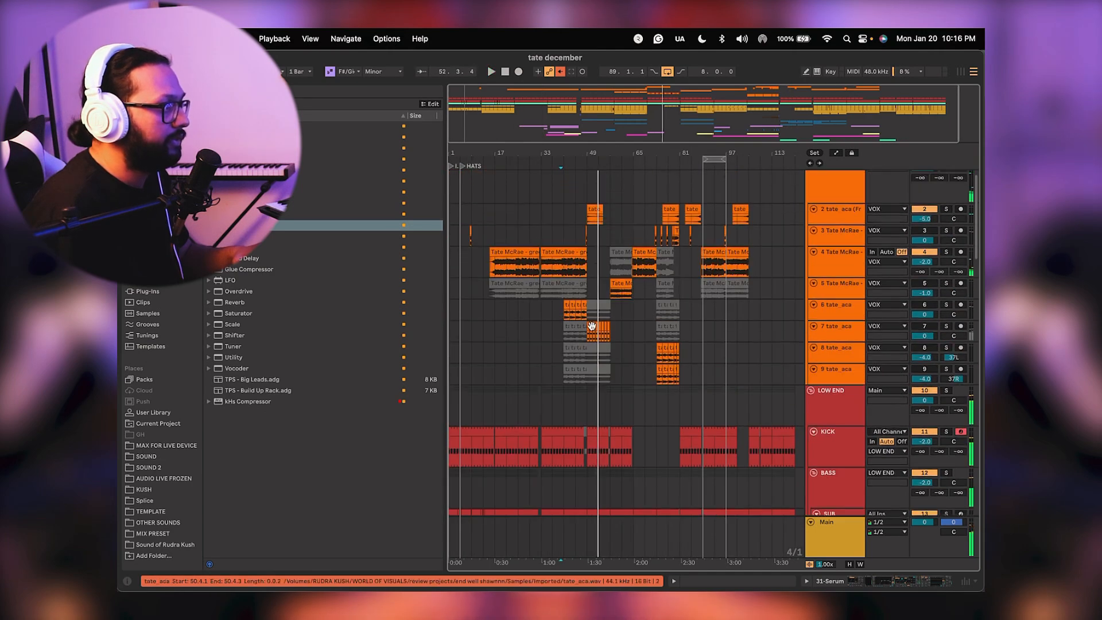
scroll(576, 327, "down", 10)
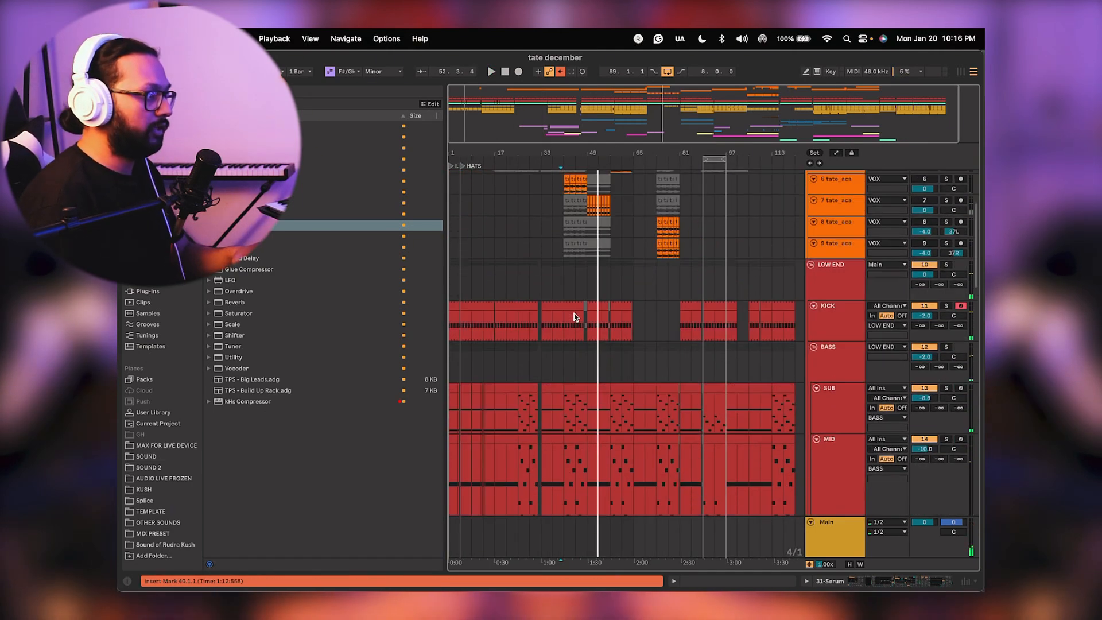
scroll(577, 339, "down", 5)
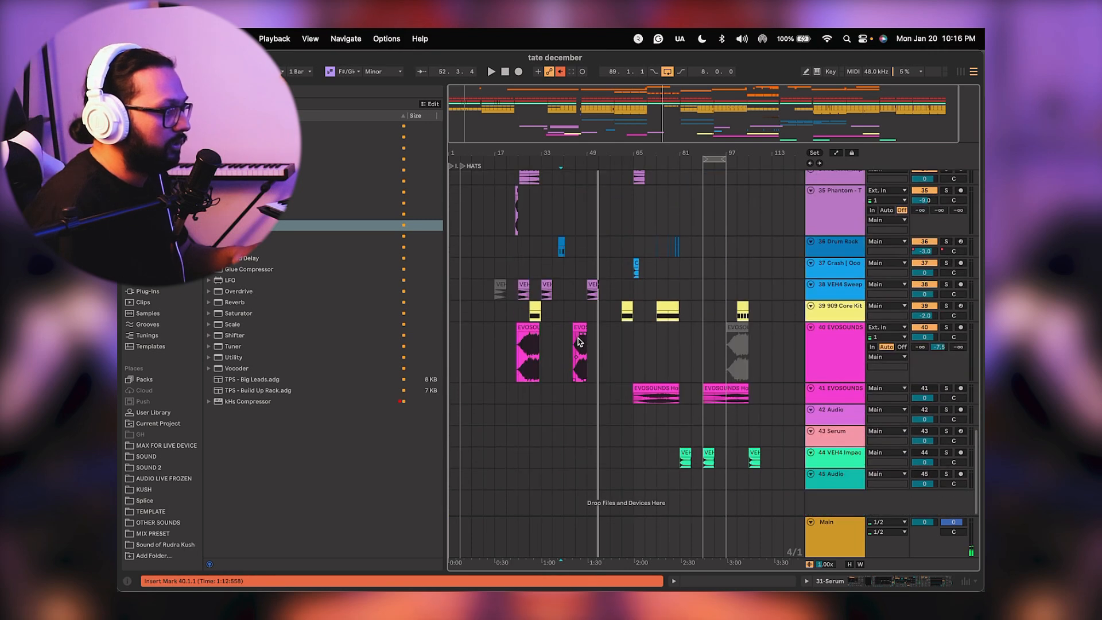
Audition the VEH4 Impacts Low 17 clip at 81.1.1 in solo, and play into it from 80.1.1 with the full mix.
left_click(695, 459)
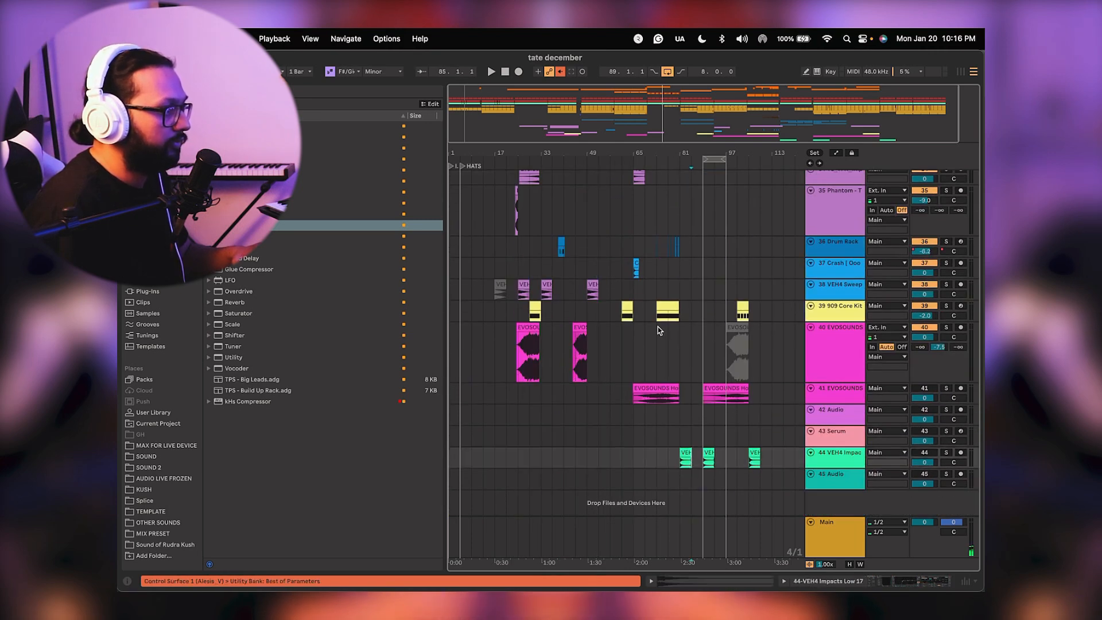
left_click_drag(686, 154, 685, 151)
left_click(649, 478)
key("space")
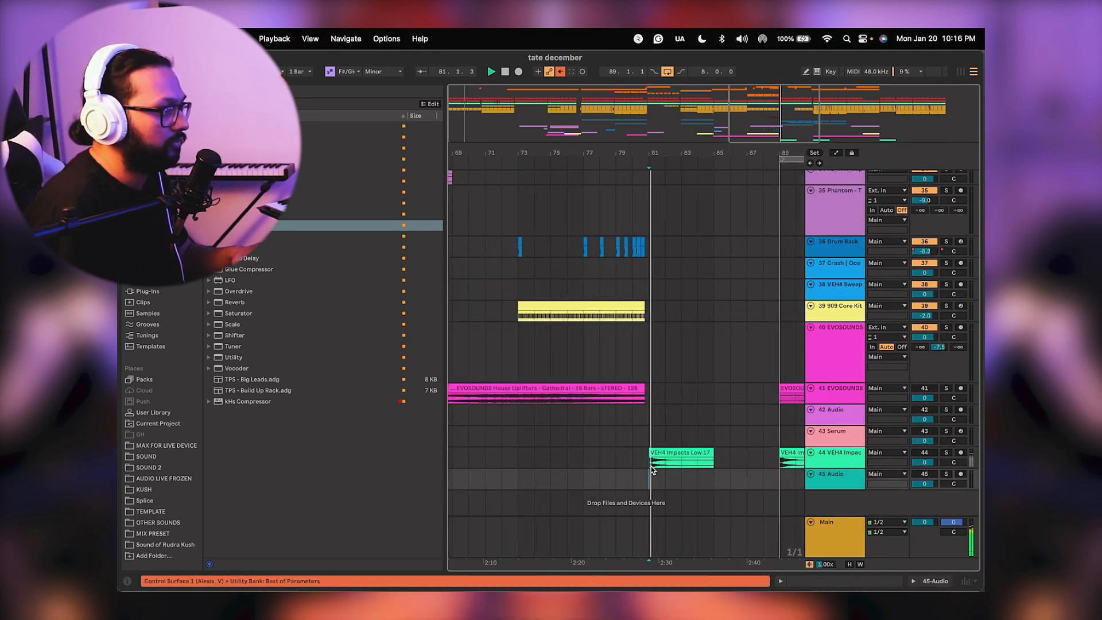
key("space")
left_click(669, 453)
left_click(904, 454)
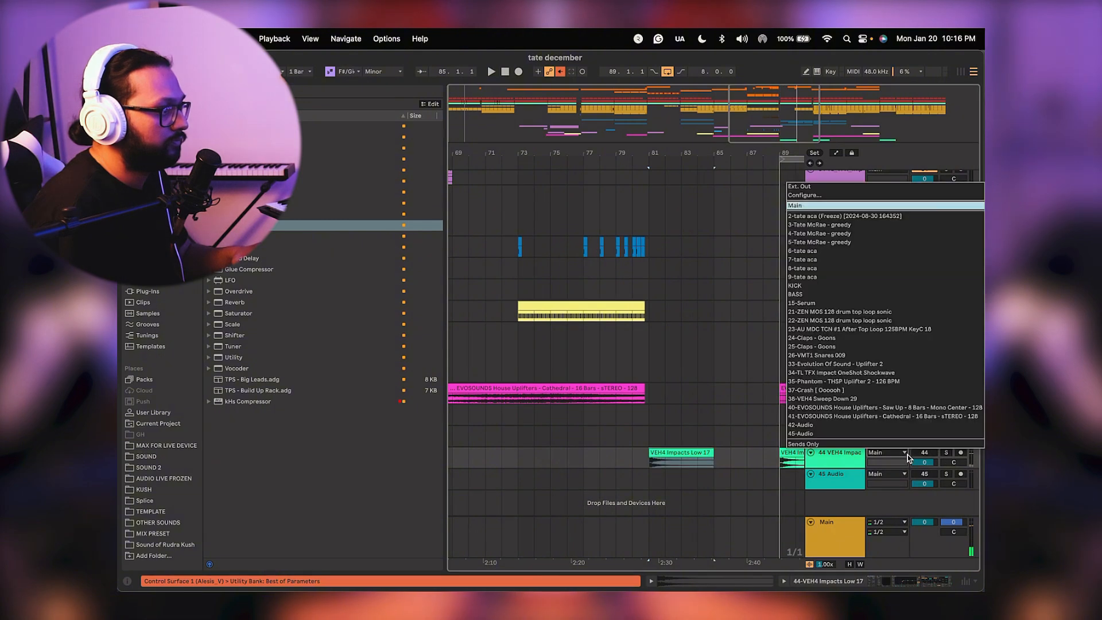
left_click(908, 455)
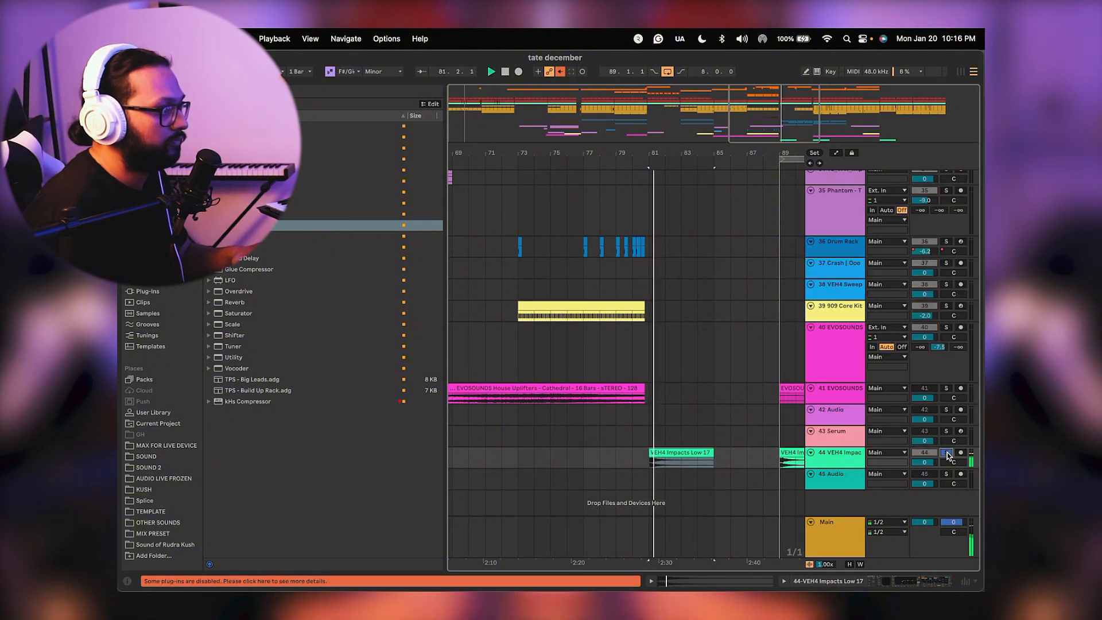
left_click(632, 458)
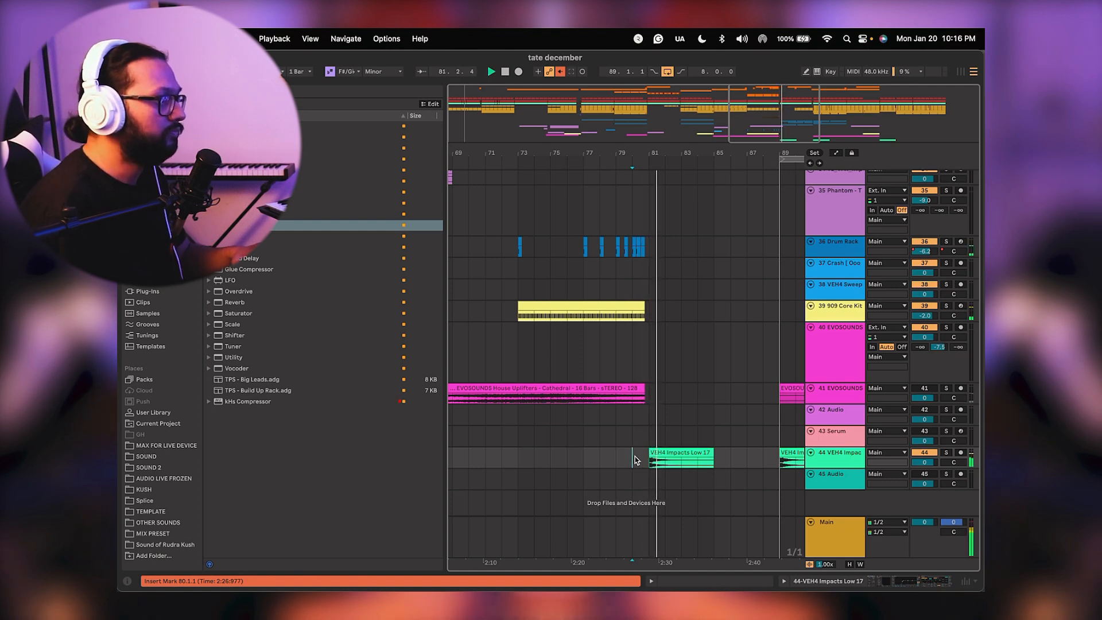
Play from 76.1.1 and solo the 26 VMT1 Snare track to hear its snare roll.
scroll(634, 459, "up", 15)
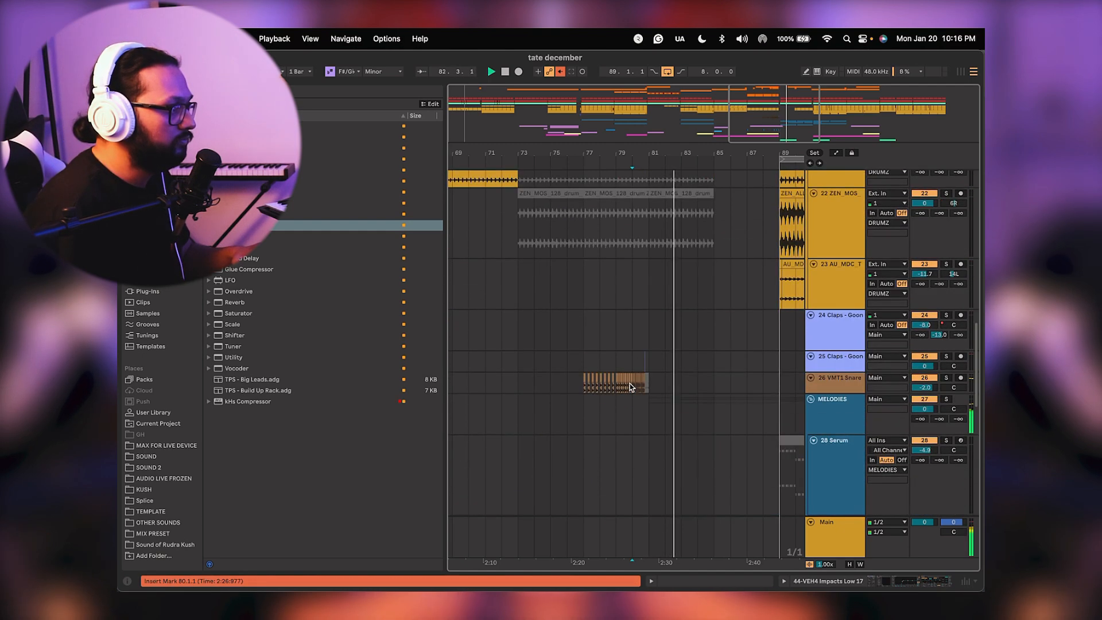
left_click(567, 361)
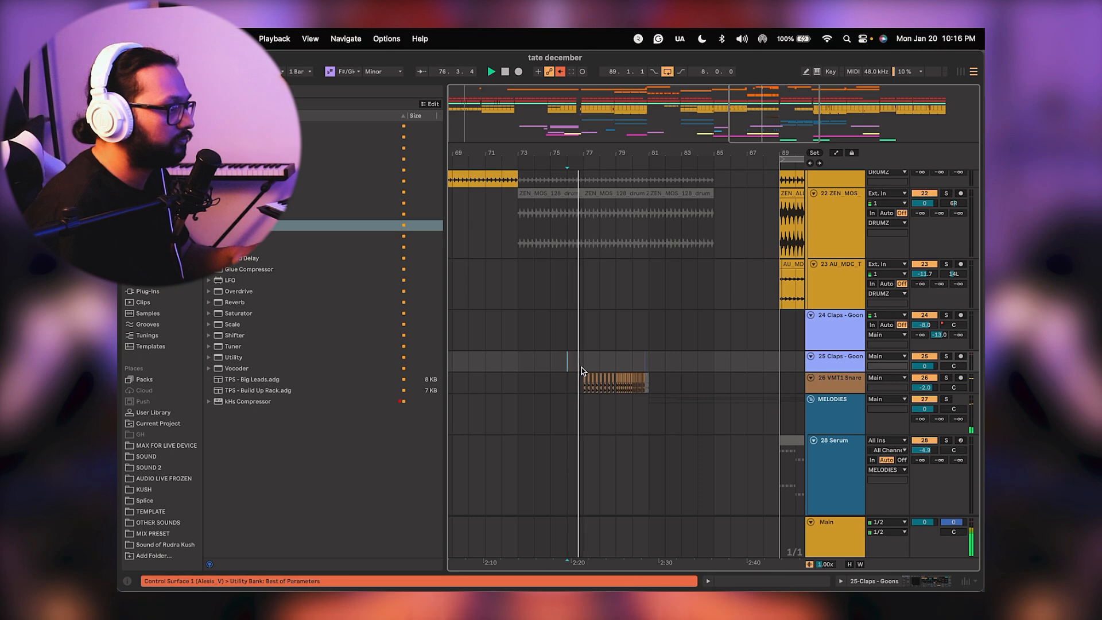
left_click(946, 377)
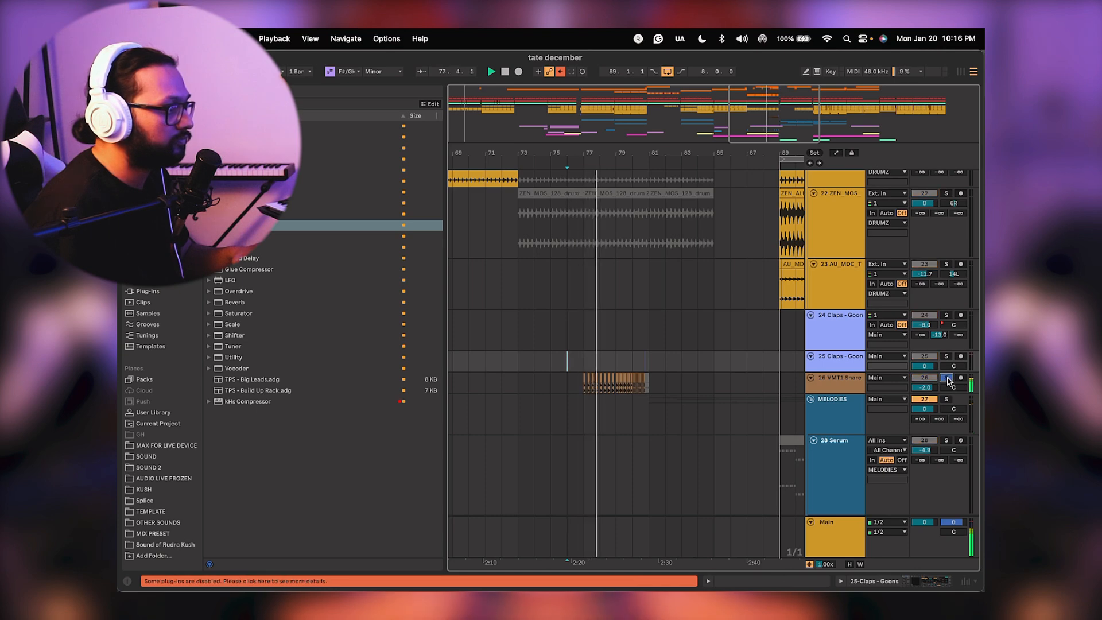
Take the 26 VMT1 Snare track out of solo and listen past bar 81 while examining the effect, drum, melody and vocal tracks.
left_click(946, 378)
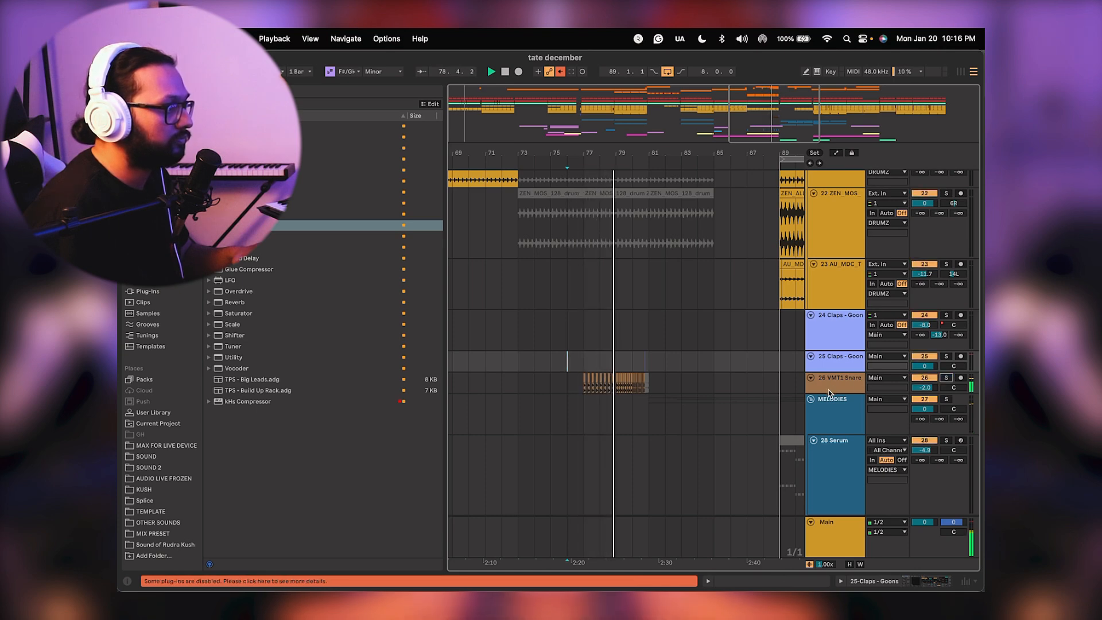
scroll(674, 327, "down", 5)
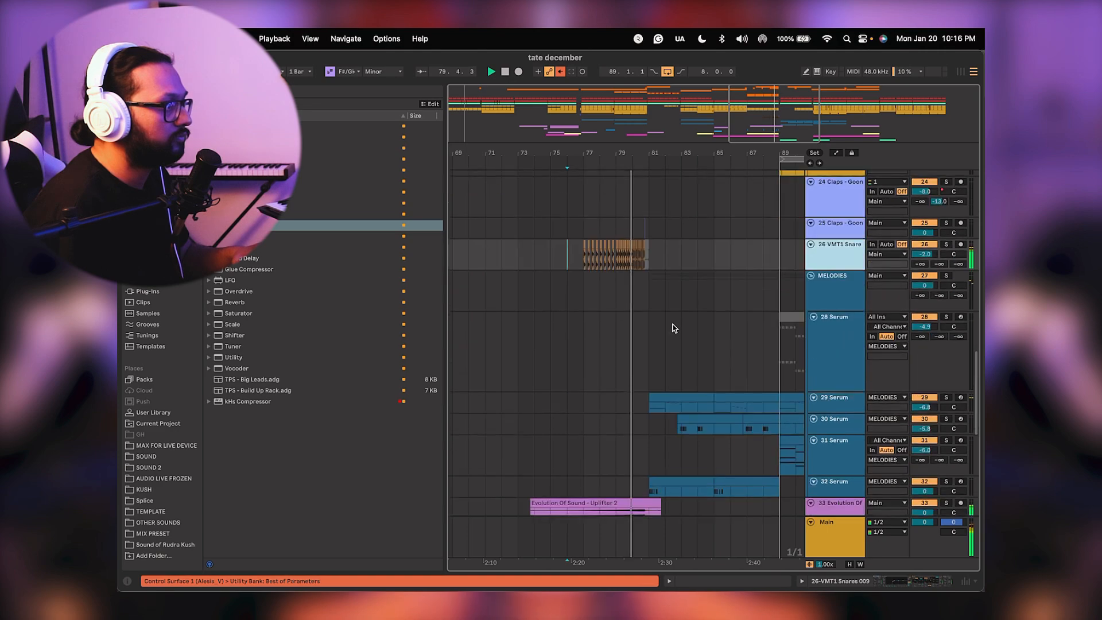
scroll(673, 327, "up", 10)
scroll(672, 327, "up", 5)
scroll(673, 328, "down", 12)
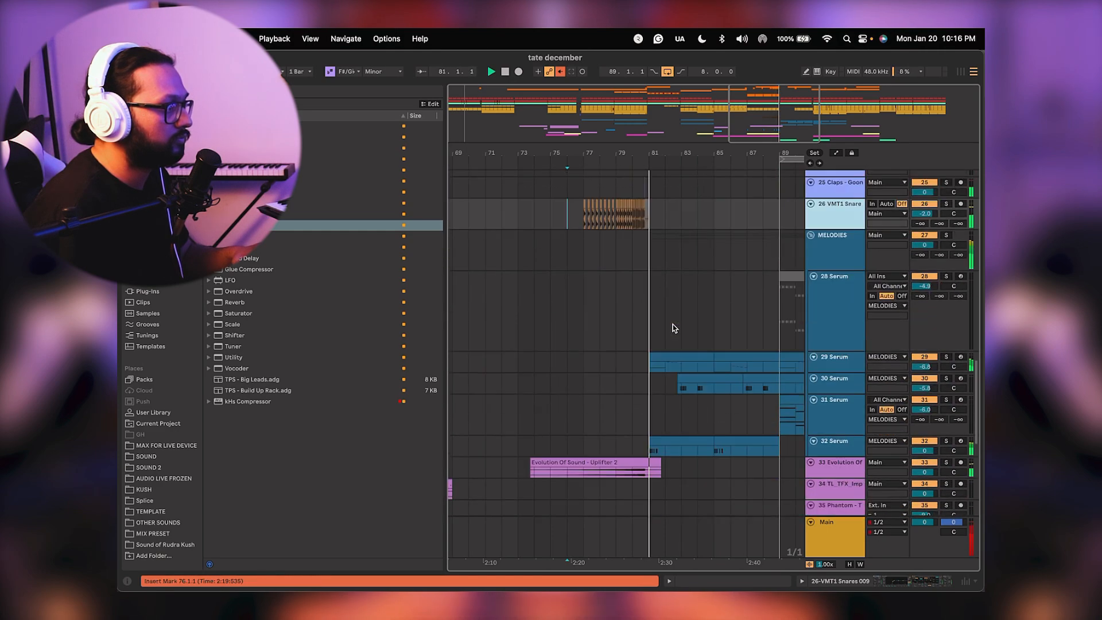
scroll(674, 327, "down", 5)
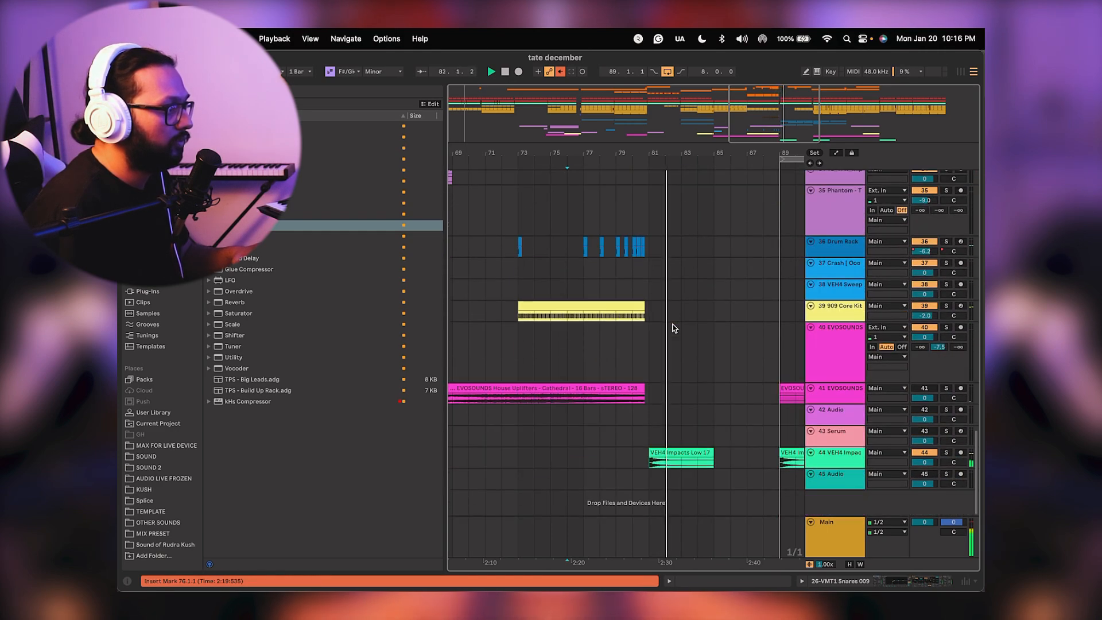
scroll(673, 328, "up", 6)
scroll(673, 327, "up", 10)
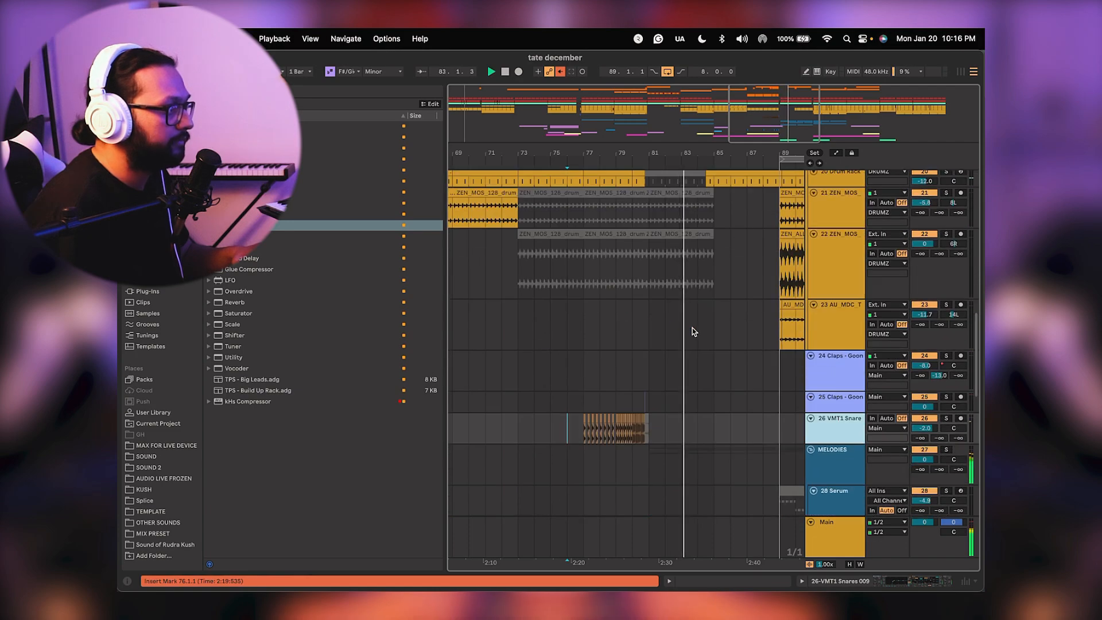
scroll(675, 326, "up", 8)
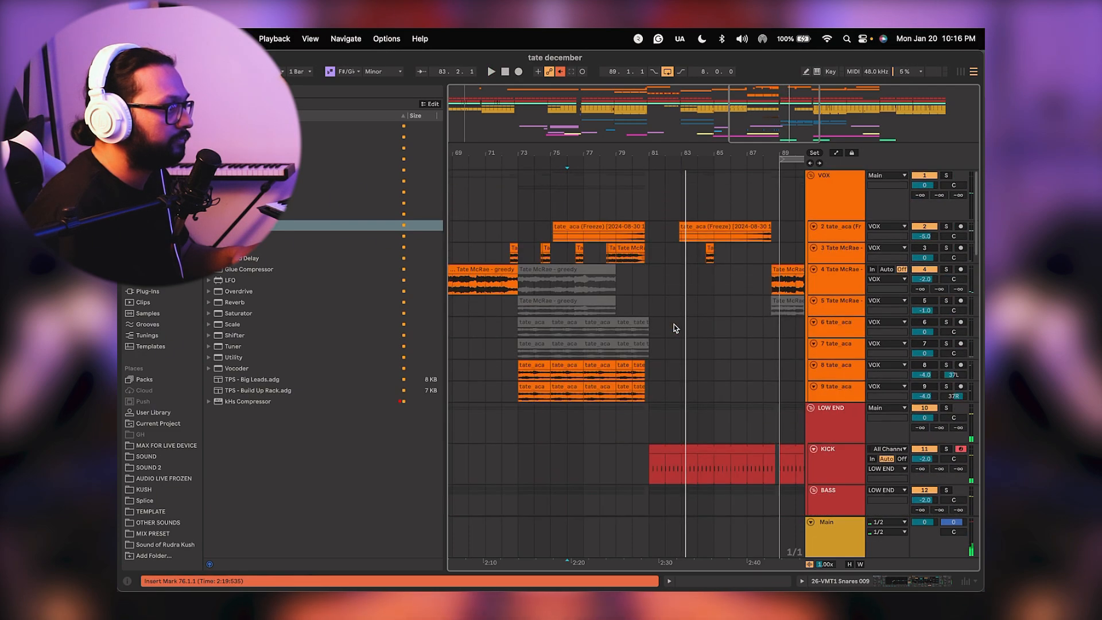
Examine the Claps - Goons clip at the end of the snare roll and play the transition around 80.4.1.
scroll(673, 323, "down", 3)
scroll(666, 310, "down", 6)
scroll(625, 264, "up", 5)
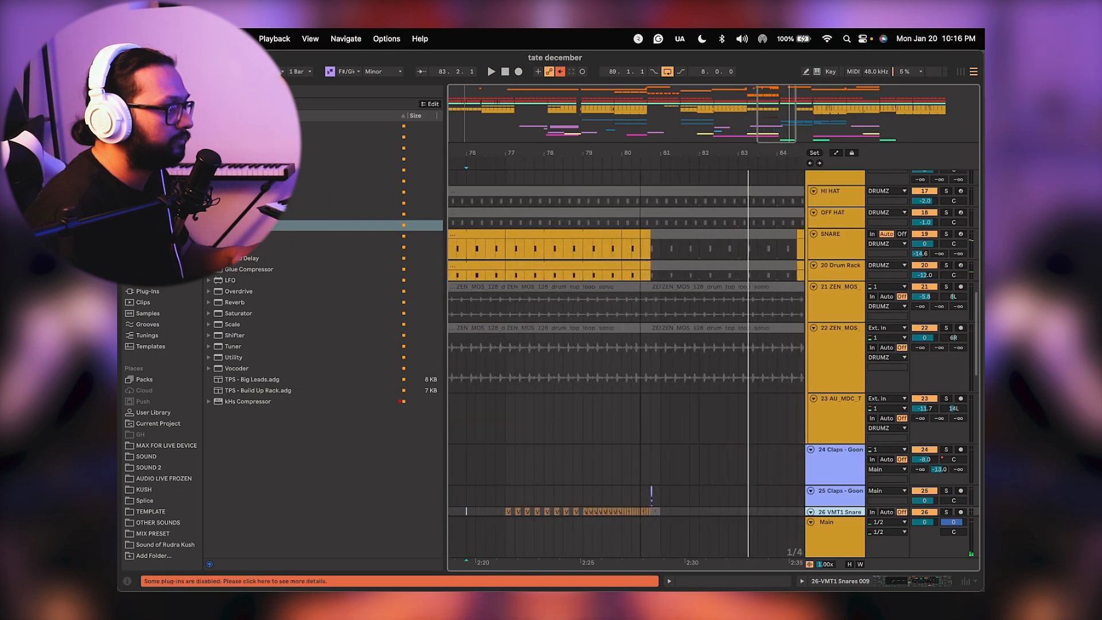
scroll(613, 275, "down", 6)
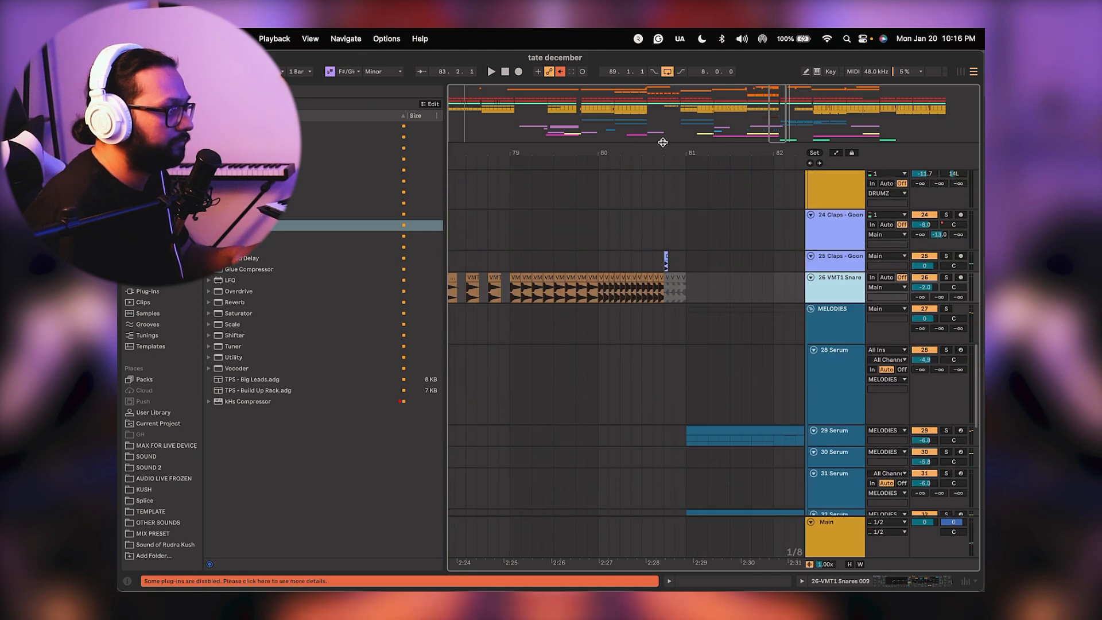
scroll(627, 292, "up", 2)
scroll(668, 127, "up", 3)
left_click(744, 253)
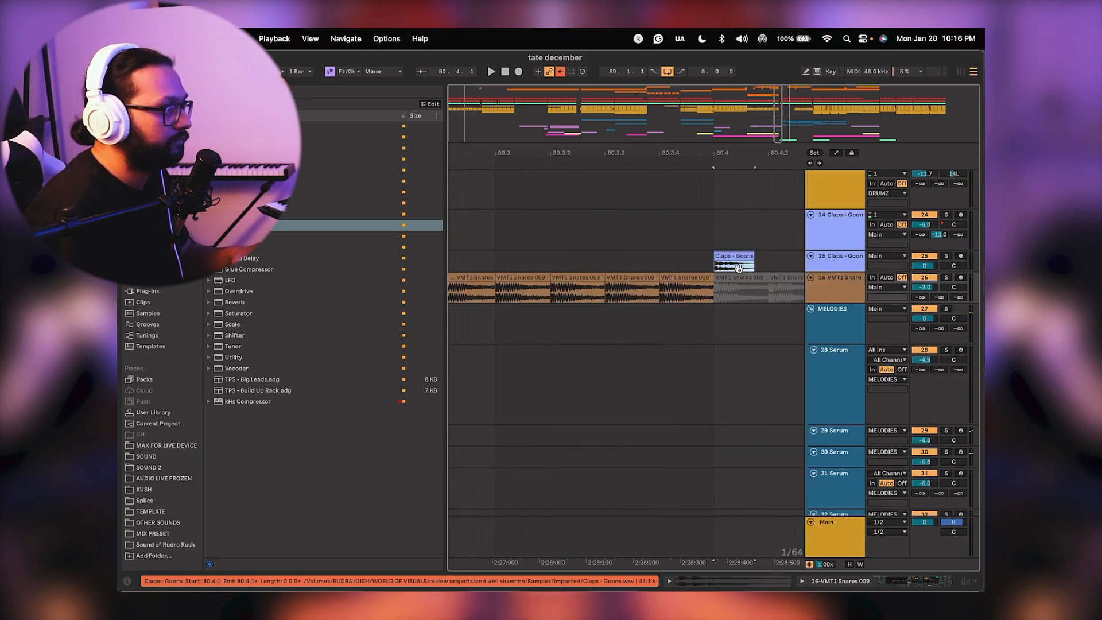
left_click(716, 156)
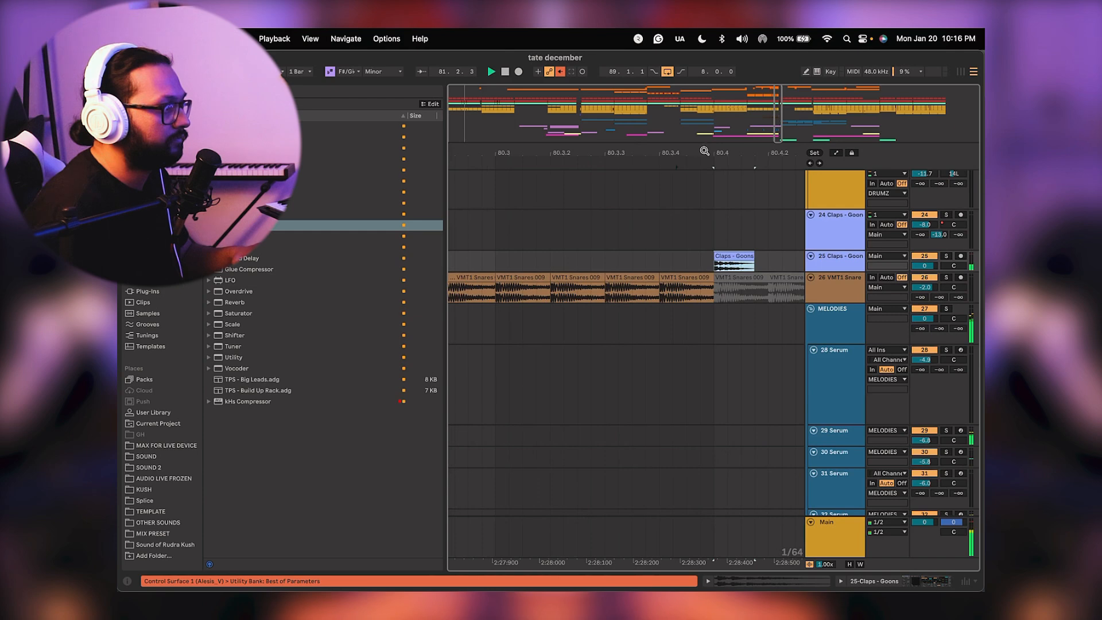
scroll(704, 151, "down", 5)
Play the snare roll from bar 77, give EQ Eight band 1 a gentler low-cut slope, and raise its frequency to about 310 Hz.
left_click(557, 291)
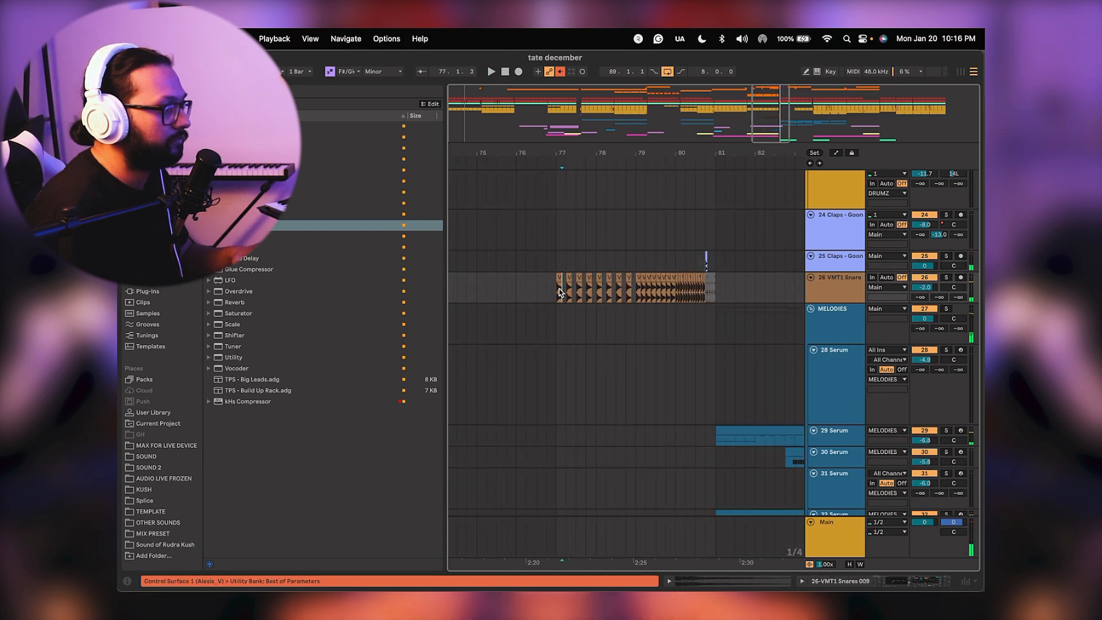
key("space")
left_click(918, 581)
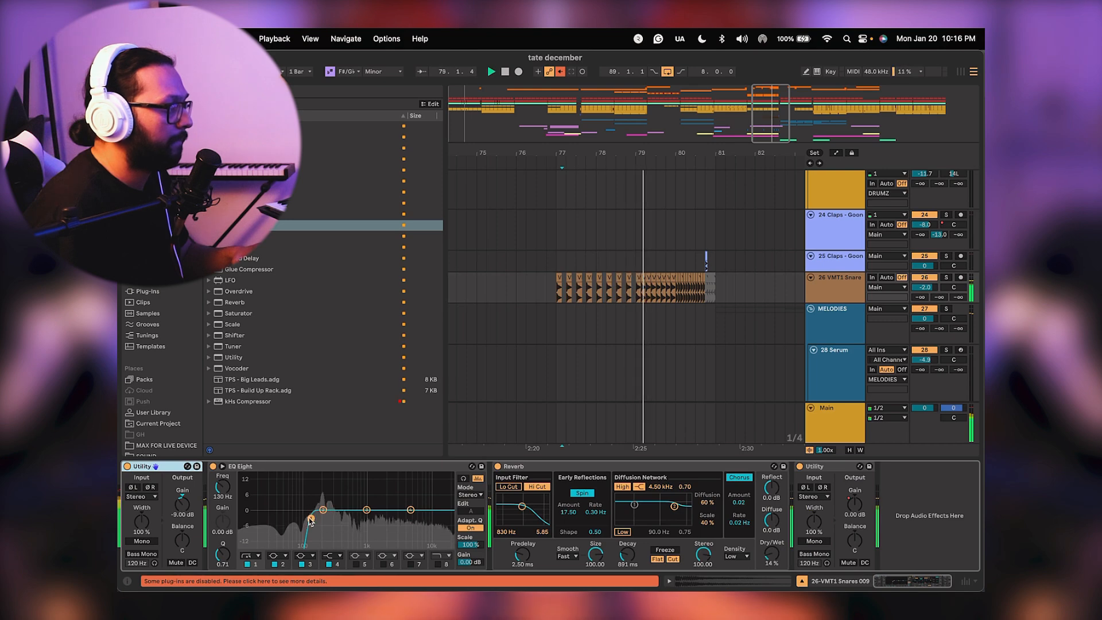
left_click(249, 554)
left_click(250, 542)
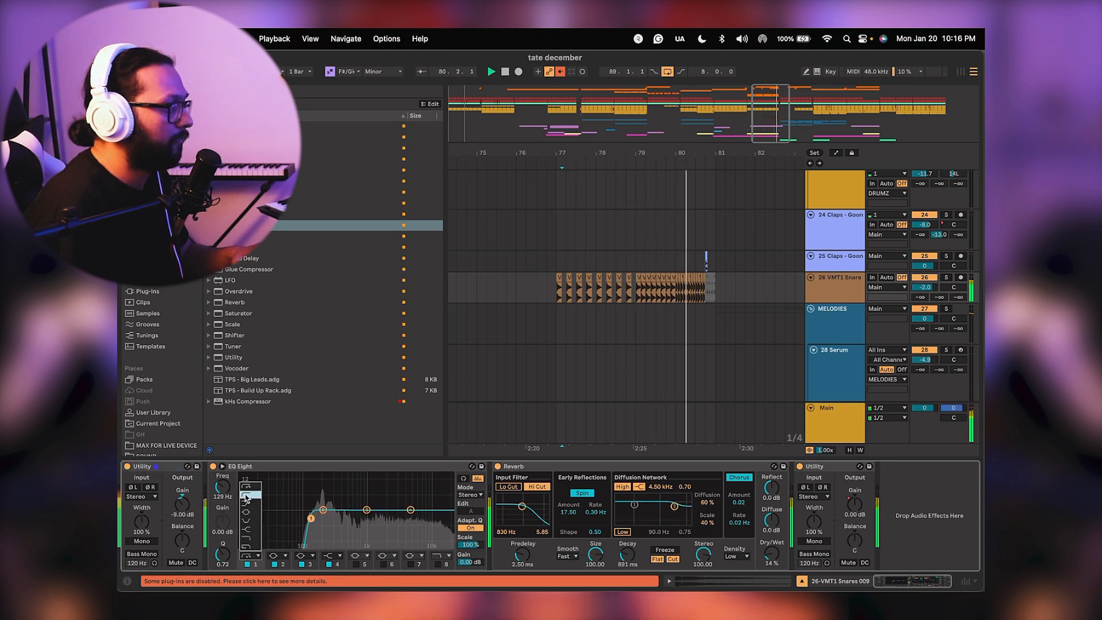
left_click_drag(310, 518, 328, 517)
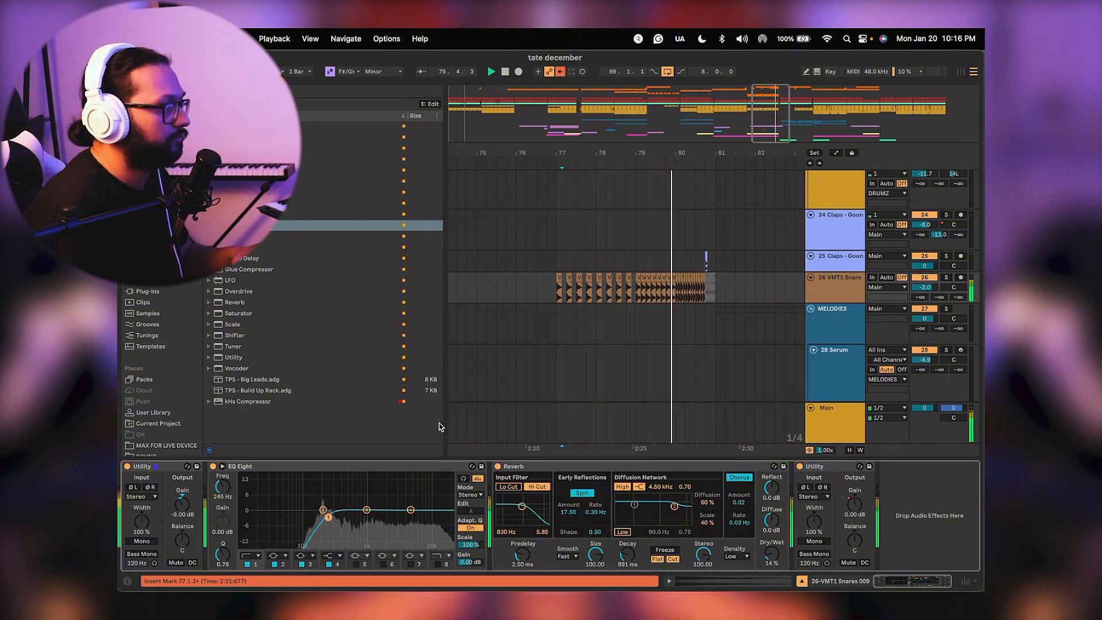
mouse_move(328, 517)
left_mouse_down()
mouse_move(372, 516)
mouse_move(334, 516)
left_mouse_up()
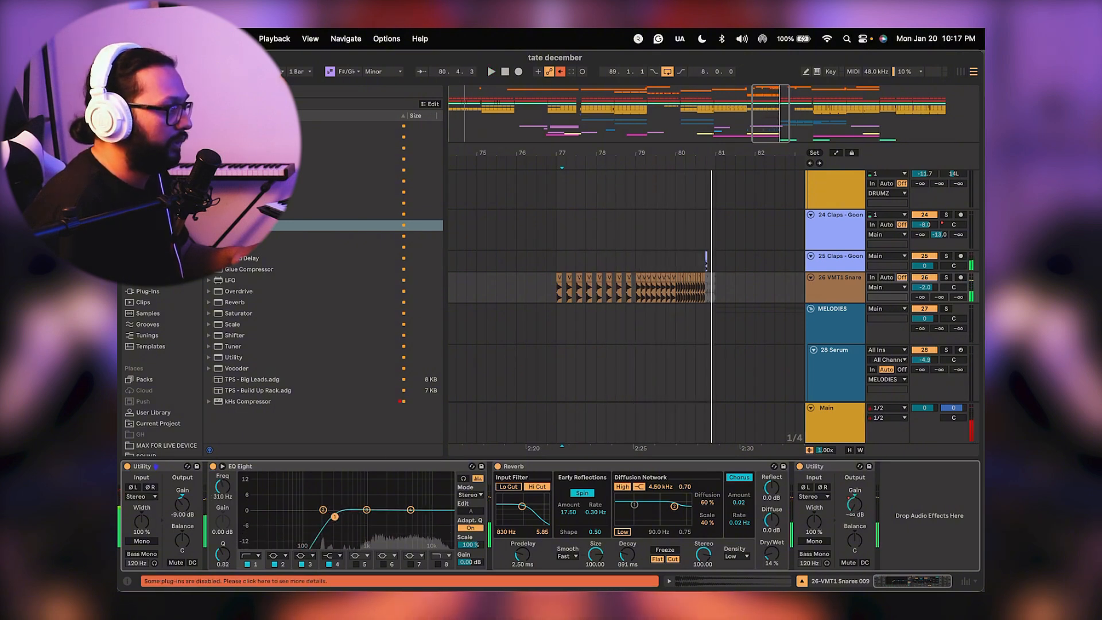
Automate the snare roll's EQ Eight band 1 frequency to rise from about 47.9 Hz at bar 77 to 1.58 kHz at the roll's end.
right_click(223, 489)
left_click(231, 496)
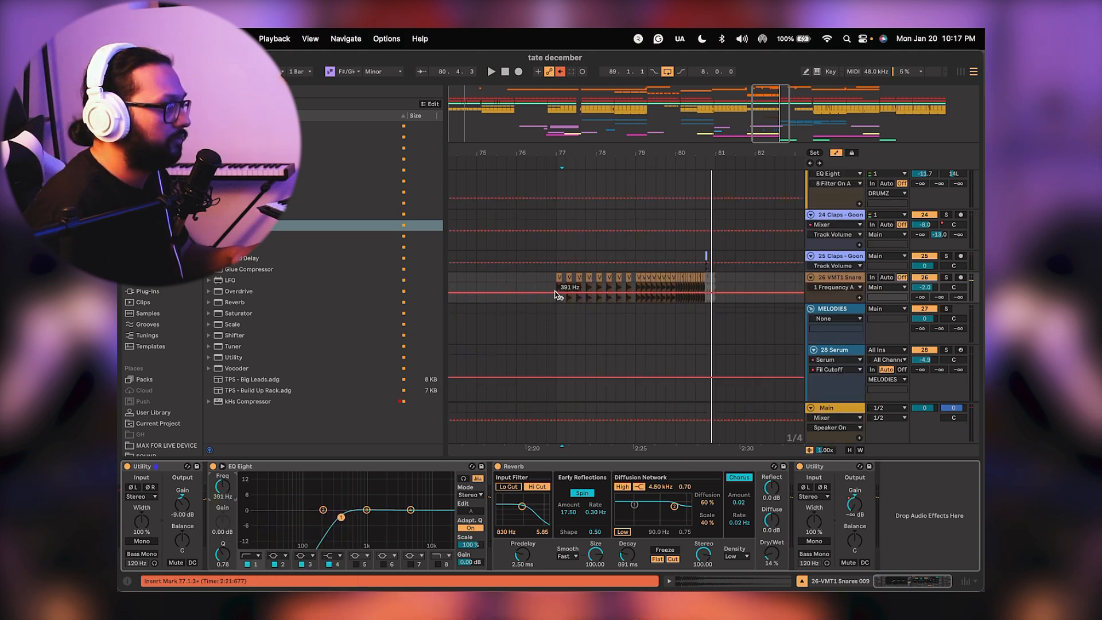
left_click_drag(556, 295, 556, 299)
key("space")
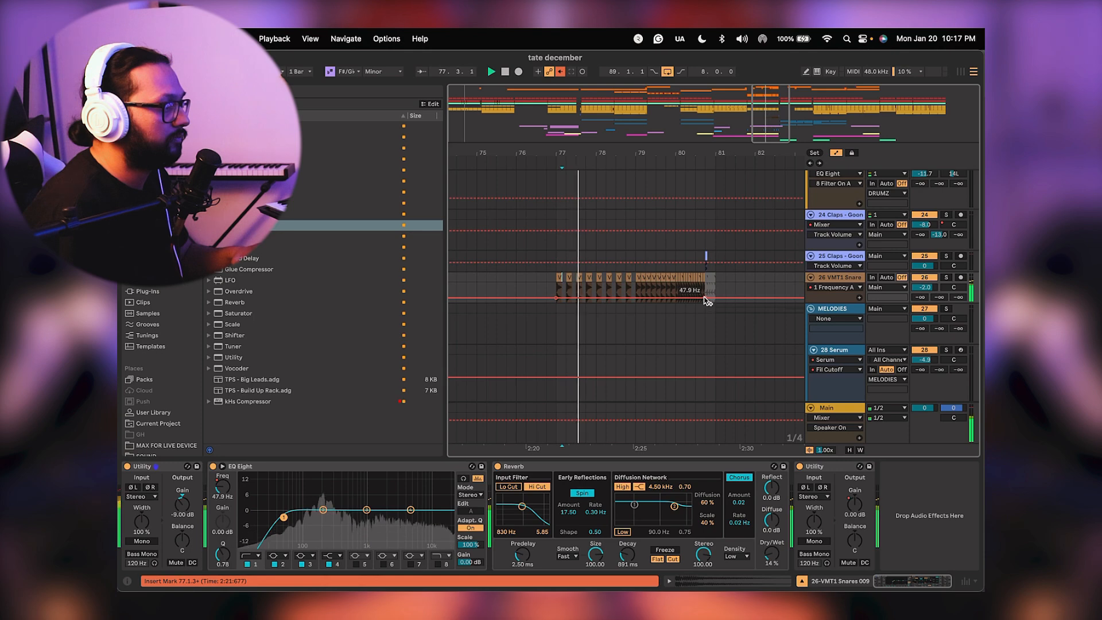
left_click_drag(696, 298, 704, 289)
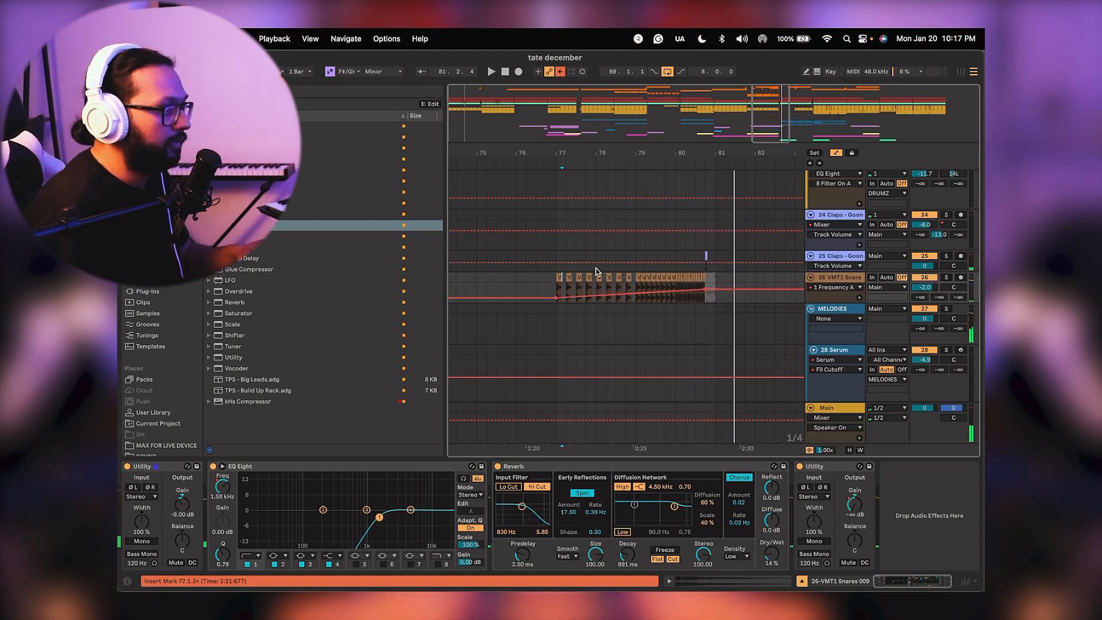
Lower the 25 Claps - Goons track volume to -9.0 dB while replaying from 80.2.1, and hide the automation lanes.
left_click(823, 268)
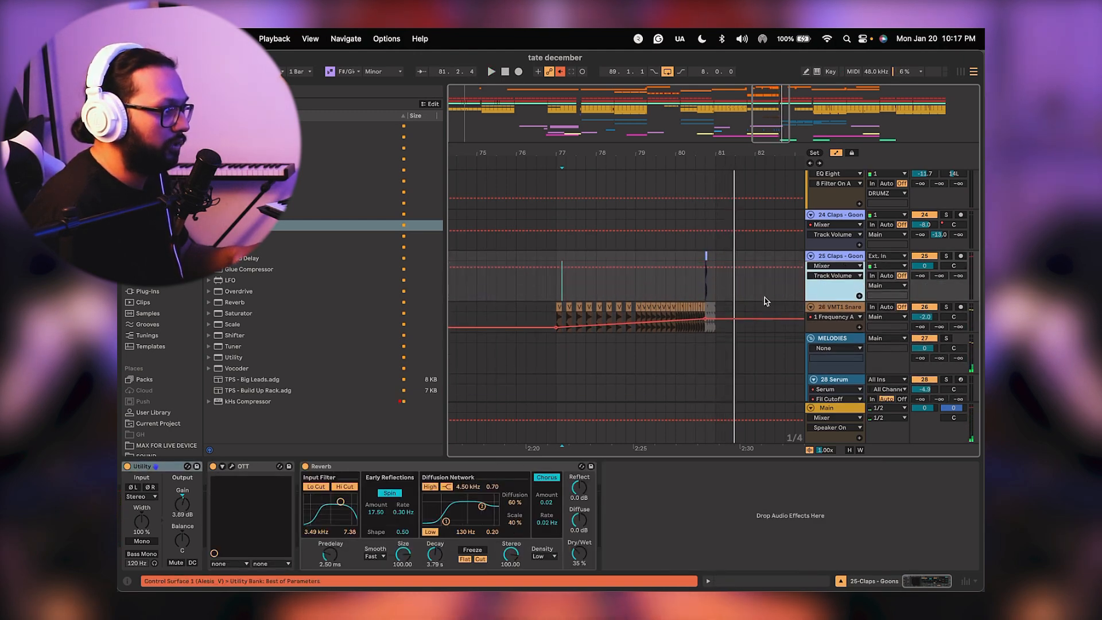
left_click(684, 290)
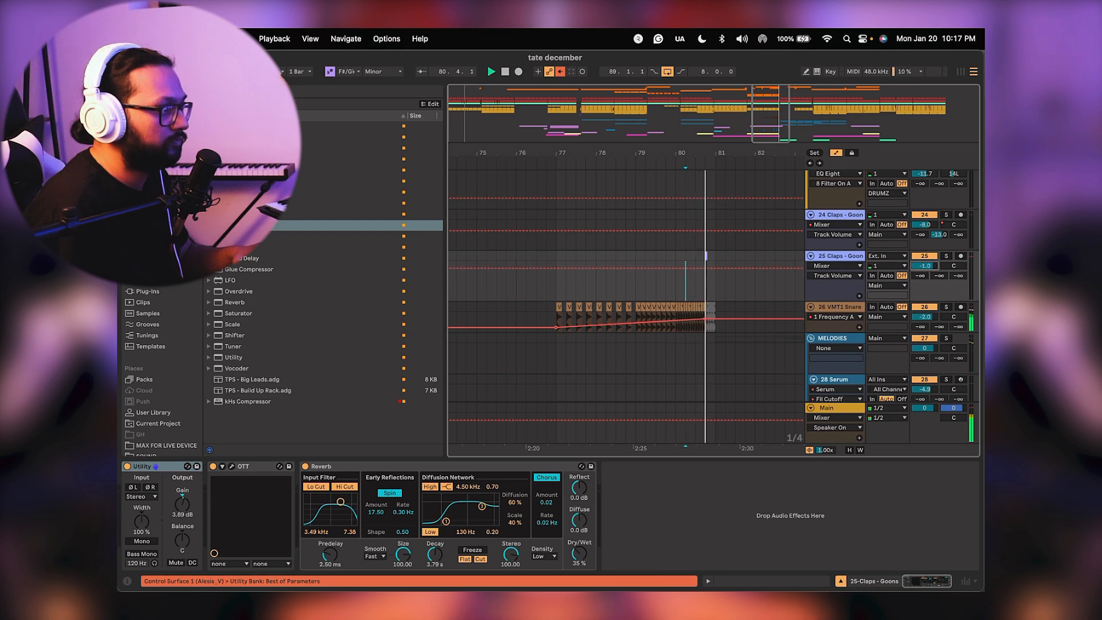
left_click_drag(924, 266, 923, 279)
key("space")
key("space")
key("space")
key("space")
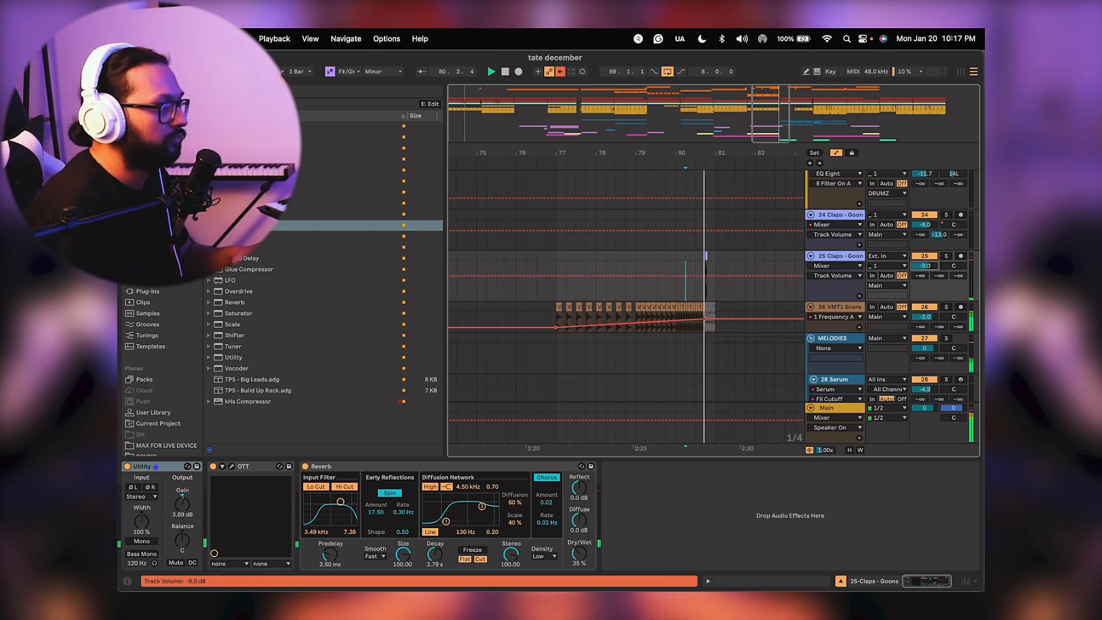
key("a")
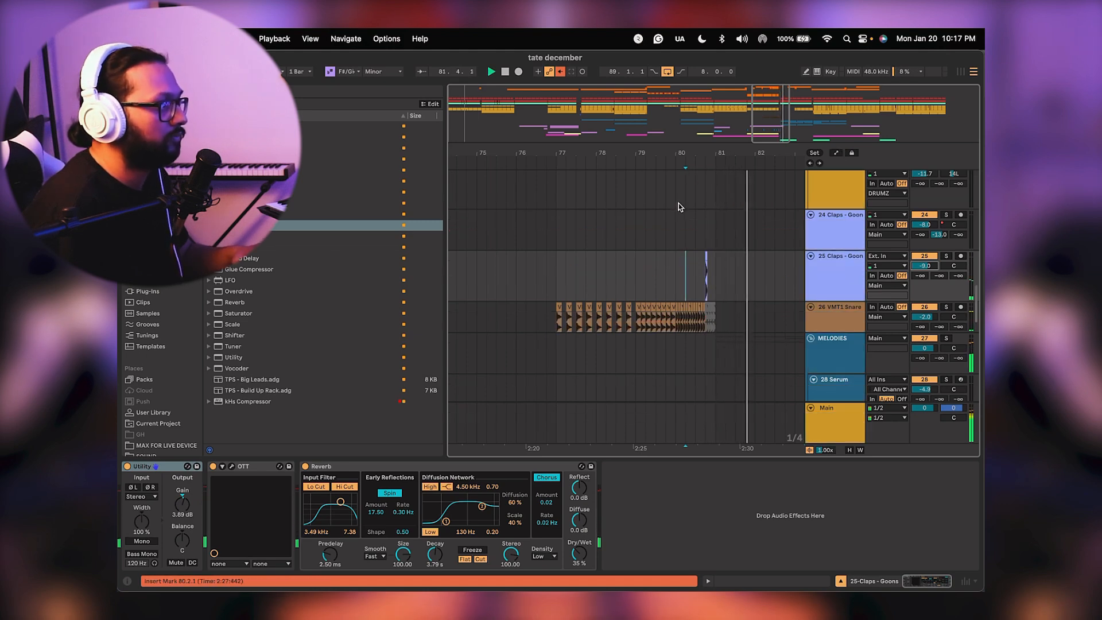
Play the arrangement from 61.1.1 and examine the vocal, low-end and drum tracks through bar 66.
left_click_drag(682, 149, 680, 281)
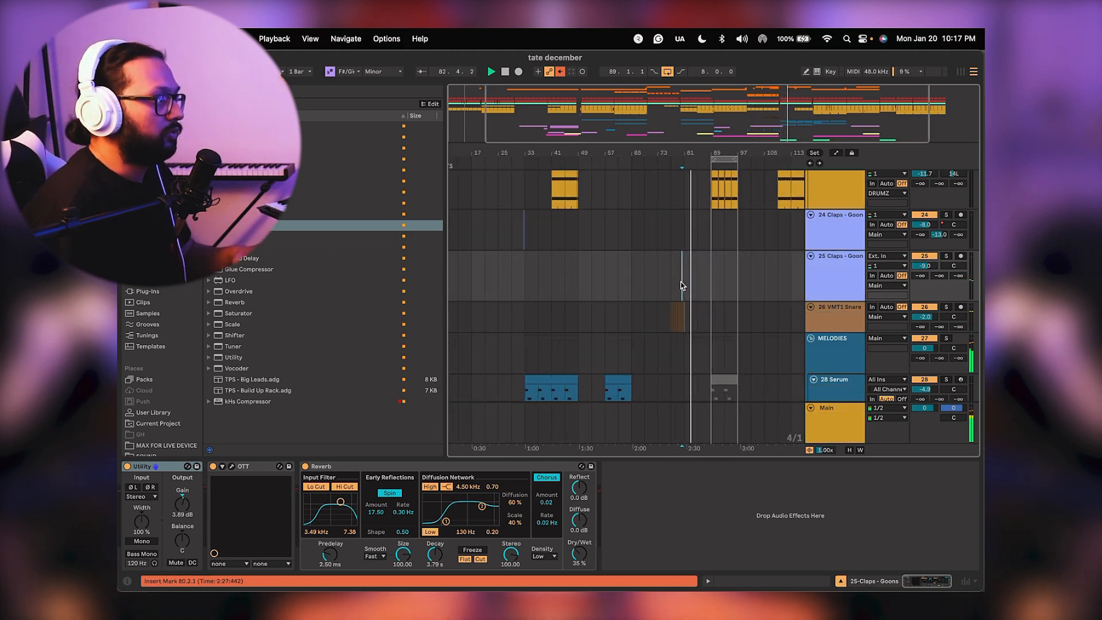
scroll(666, 275, "up", 15)
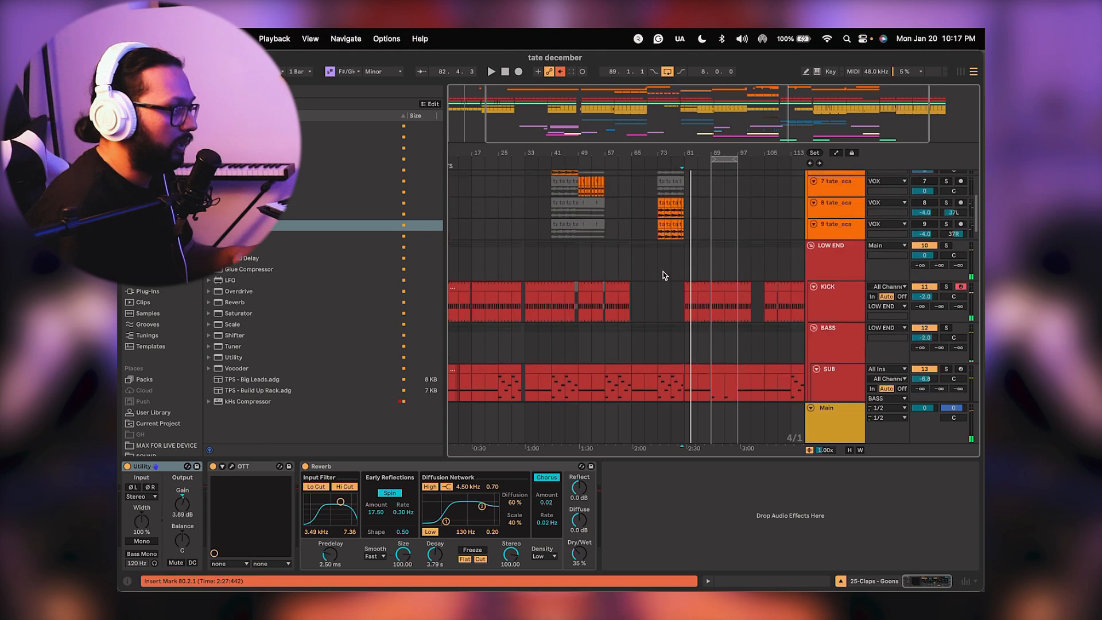
scroll(663, 274, "up", 2)
left_click(623, 209)
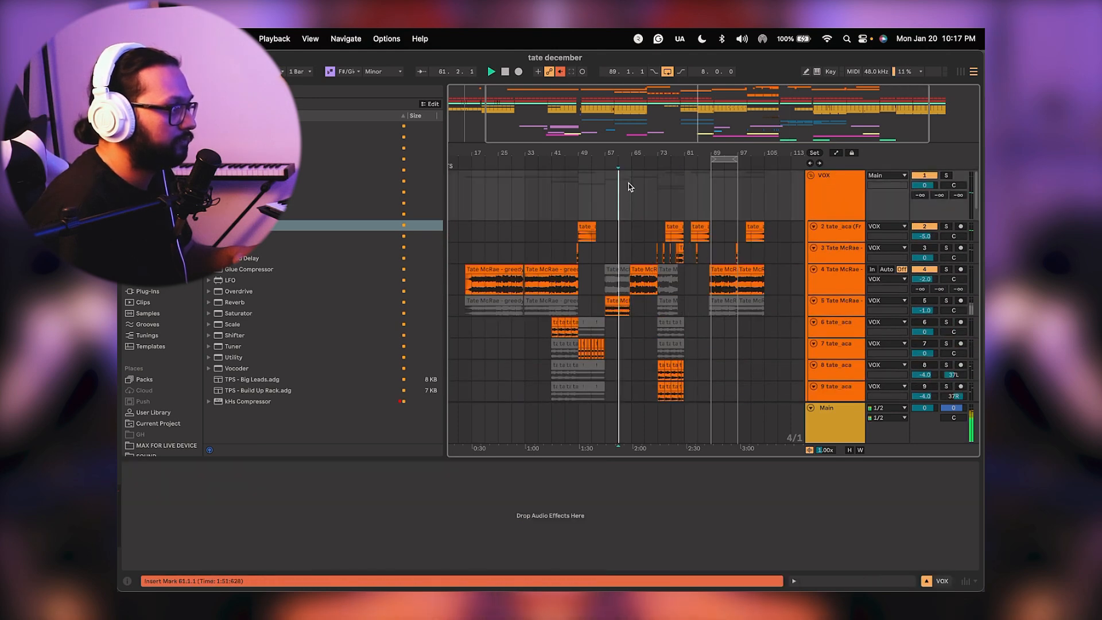
key("space")
scroll(637, 195, "down", 3)
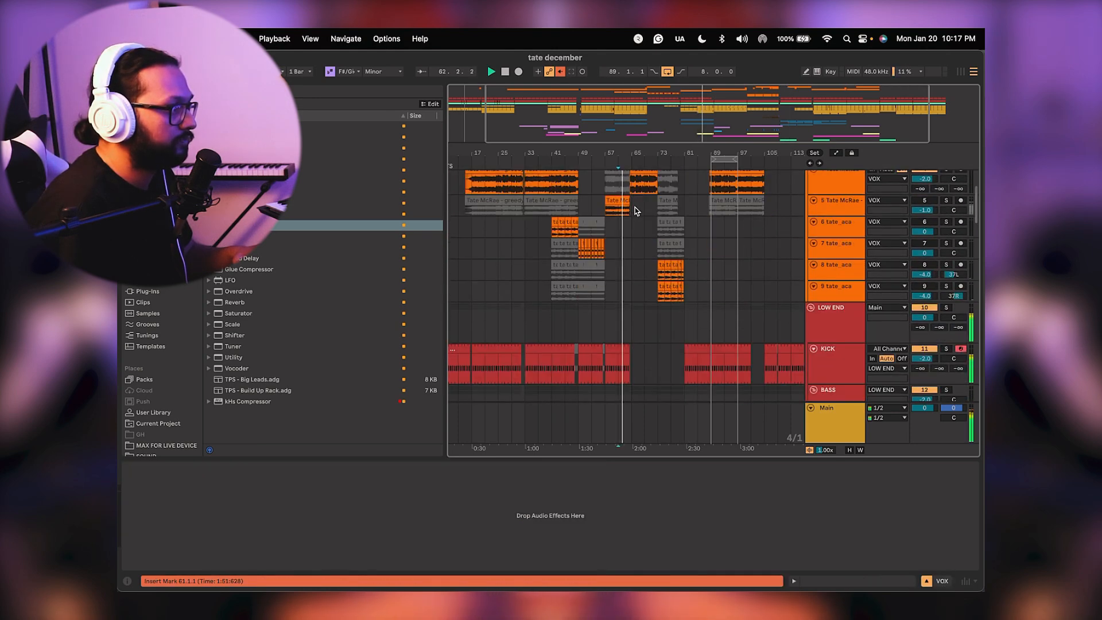
scroll(635, 207, "up", 2)
left_click_drag(631, 151, 635, 211)
scroll(642, 218, "down", 10)
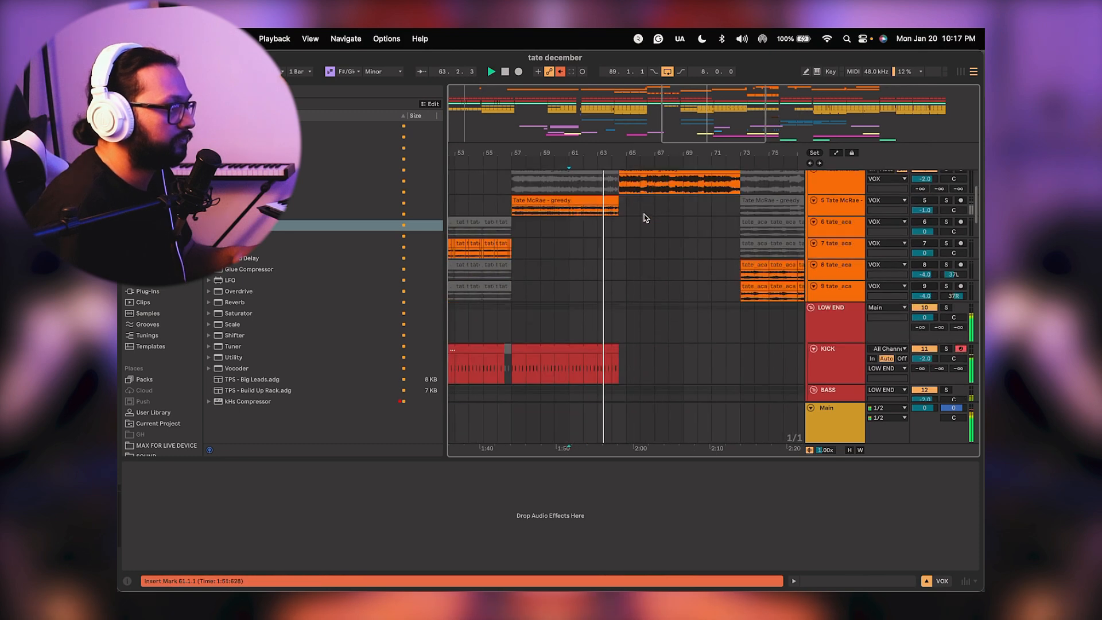
scroll(639, 214, "down", 6)
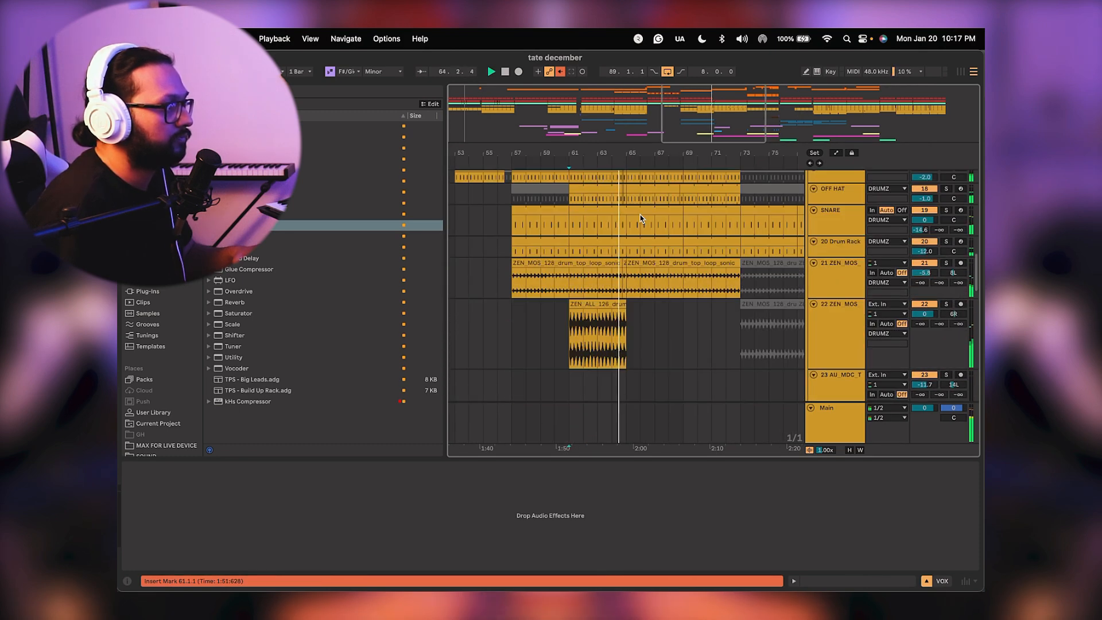
scroll(639, 215, "up", 6)
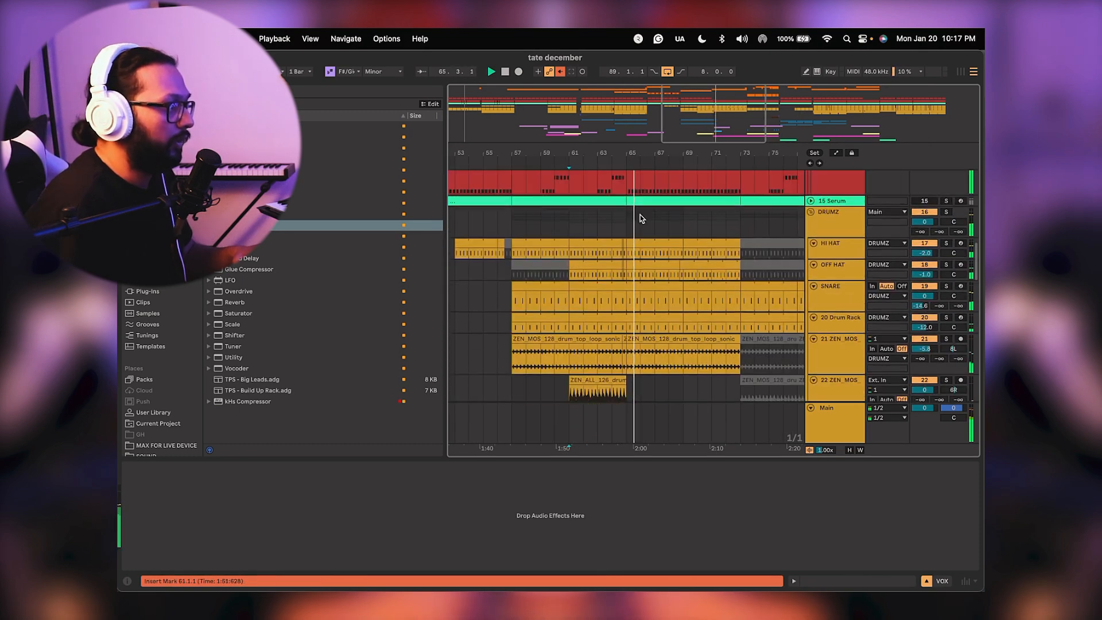
scroll(640, 218, "down", 2)
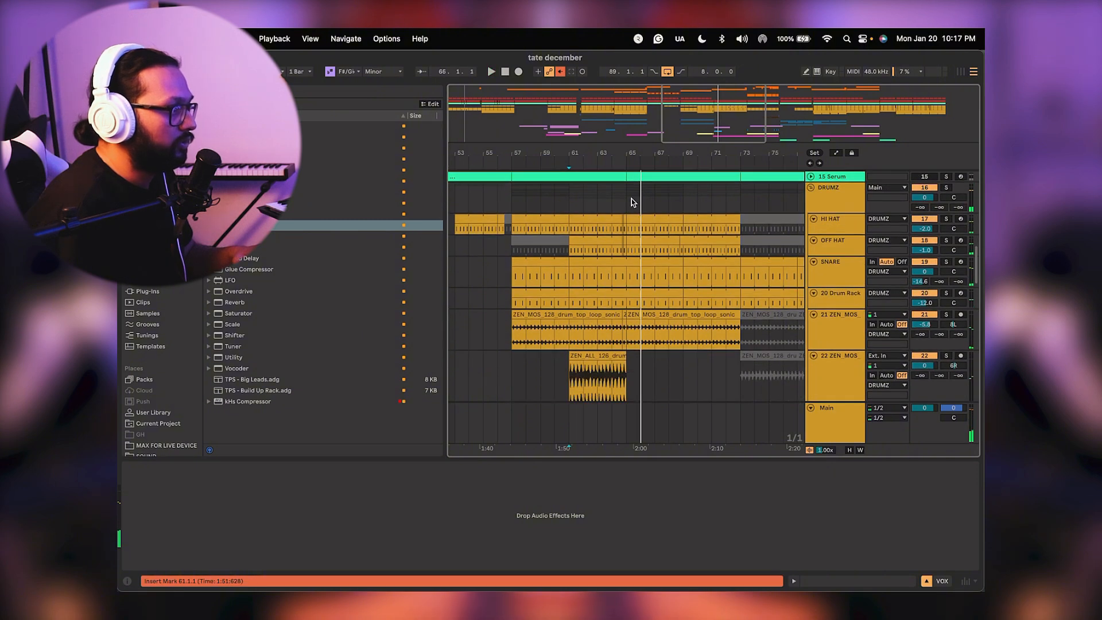
Deactivate the drum clips from HI HAT through 21 ZEN_MOS between bars 65 and 73, and play from 63.1.1.
left_click_drag(629, 201, 739, 326)
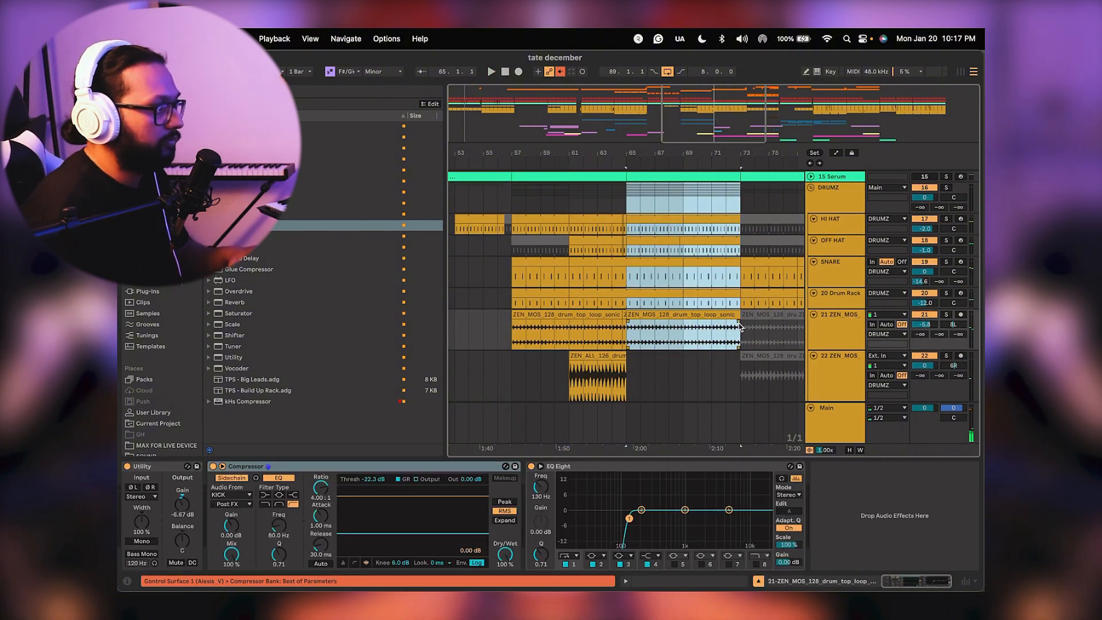
left_click(600, 252)
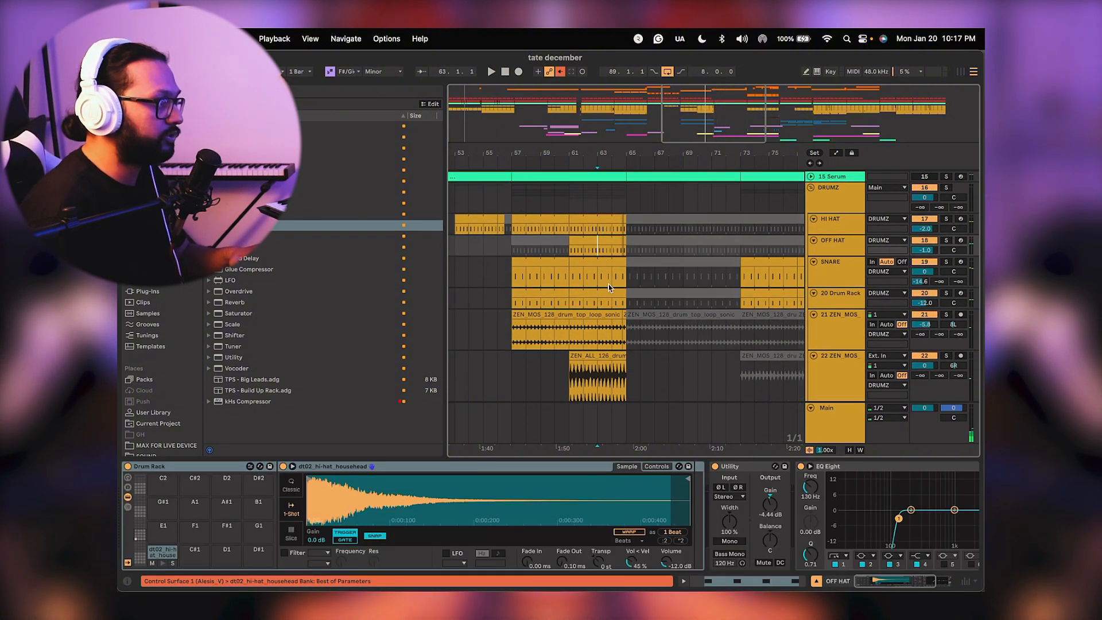
scroll(611, 284, "left", 4)
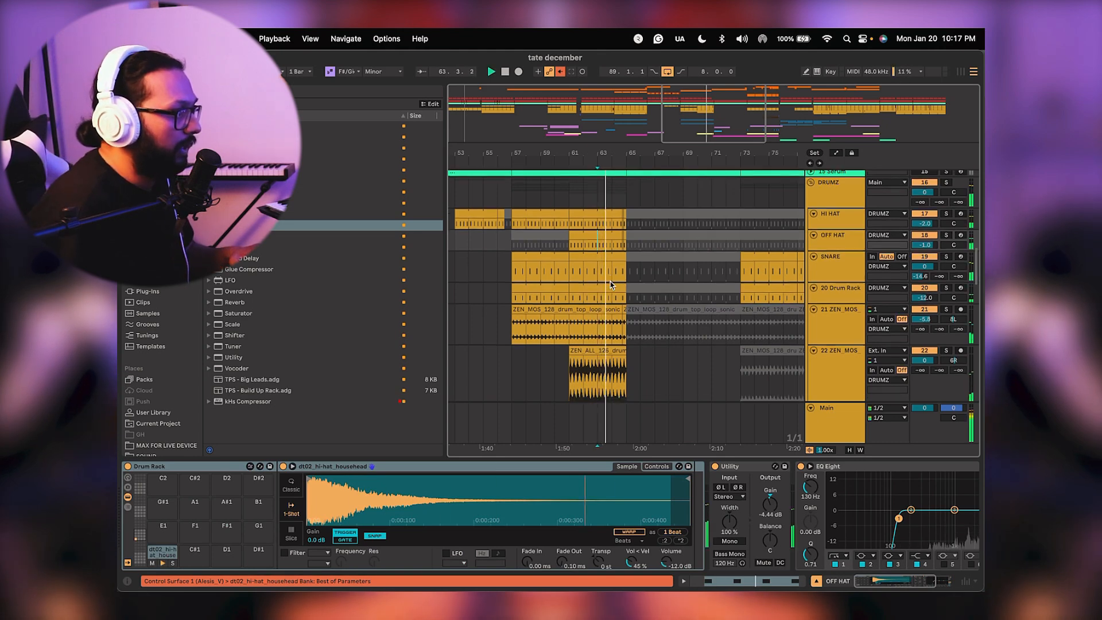
Copy the AU_MDC_TCN top loop on track 23 from bar 41 to bar 57 and extend the copy to bar 65.
scroll(652, 205, "down", 5)
scroll(651, 204, "left", 6)
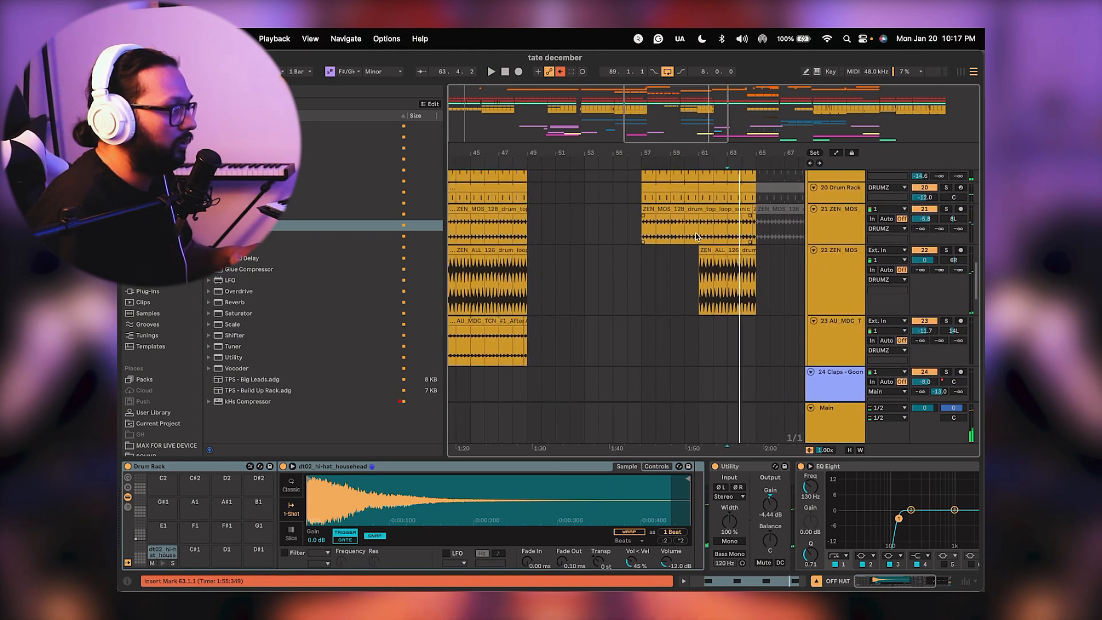
scroll(634, 269, "left", 1)
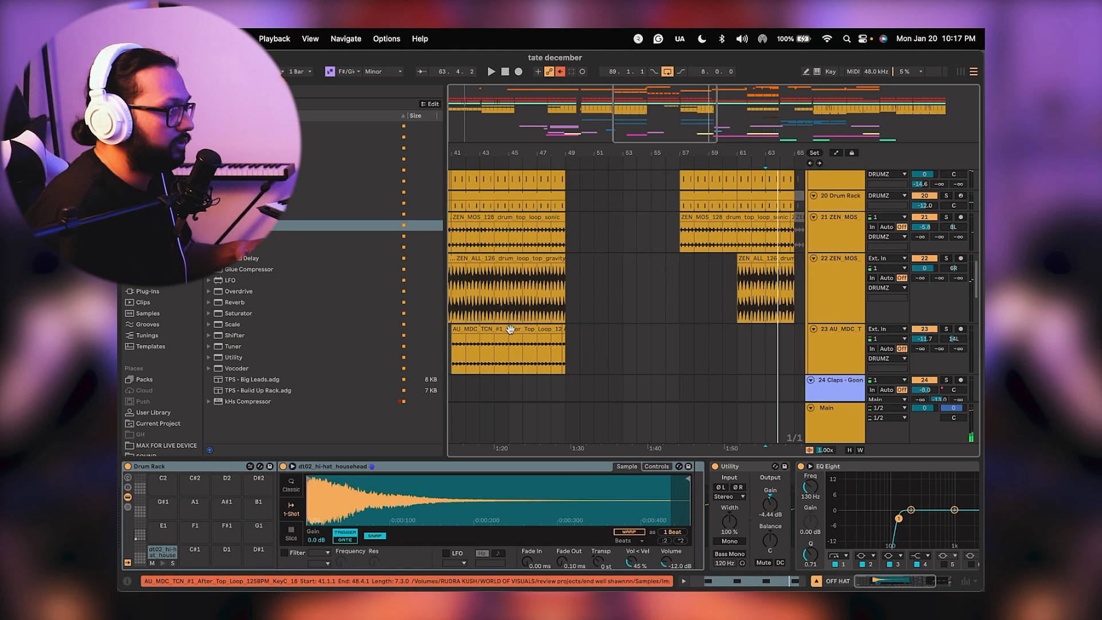
left_click_drag(510, 328, 739, 339)
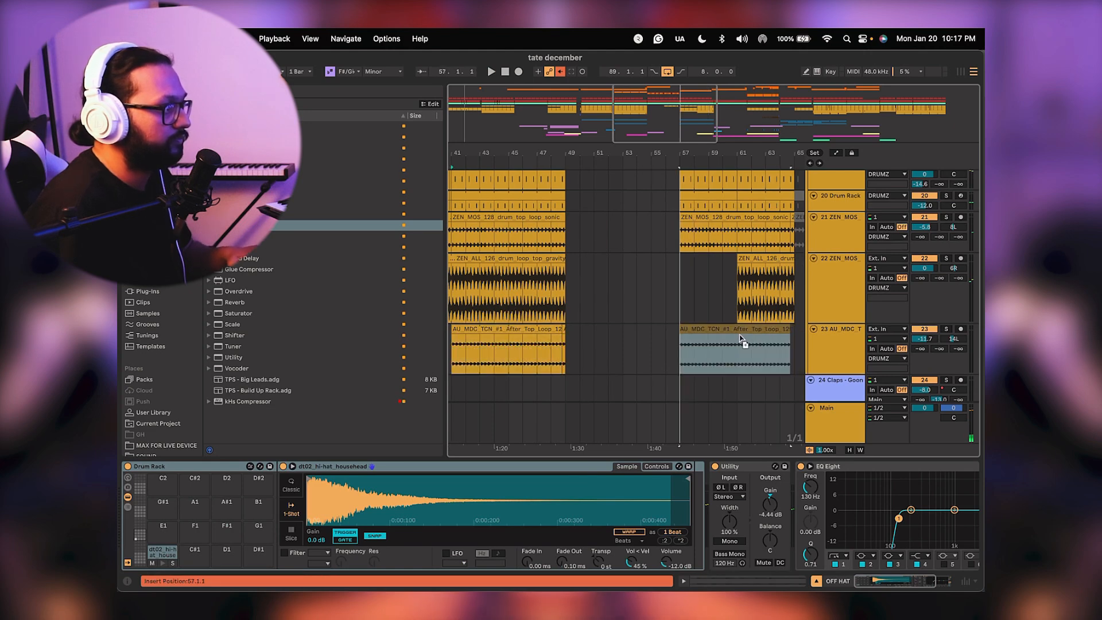
left_click_drag(664, 342, 664, 342)
key("space")
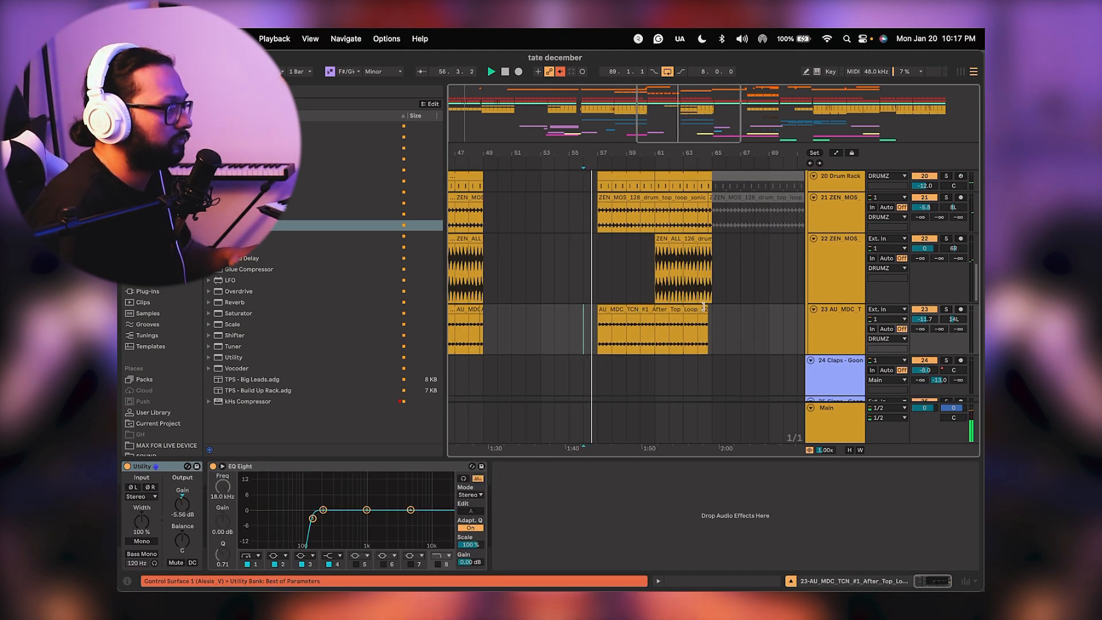
left_click(703, 307)
Extend the track 22 drum loop back to bar 57, fill the OFF HAT from bar 57, and play from 44.1.1.
scroll(746, 313, "left", 5)
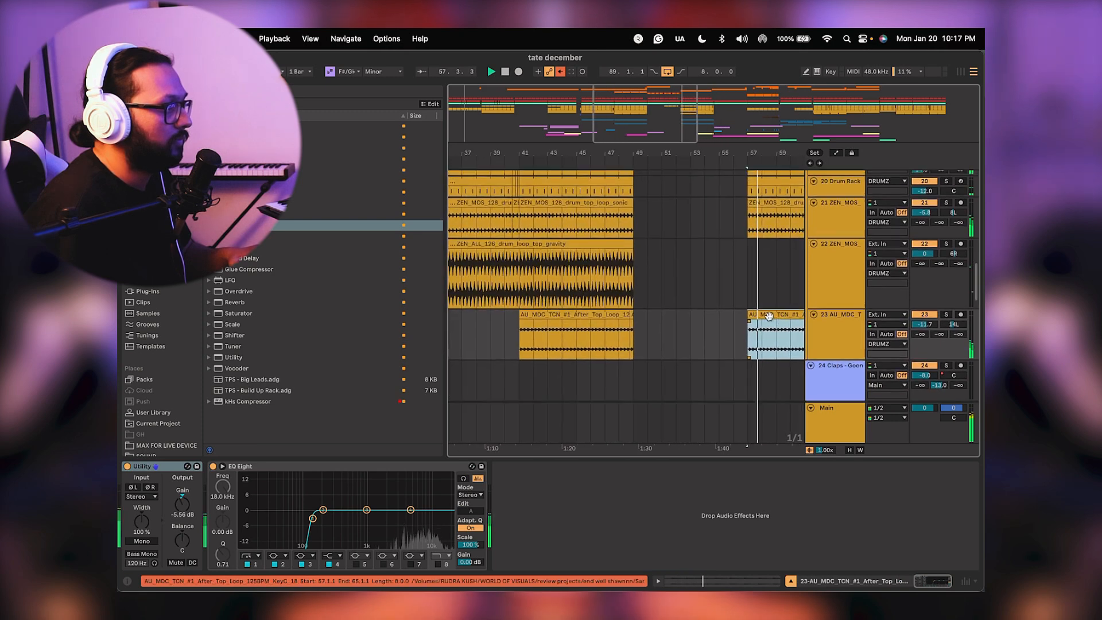
scroll(768, 316, "right", 5)
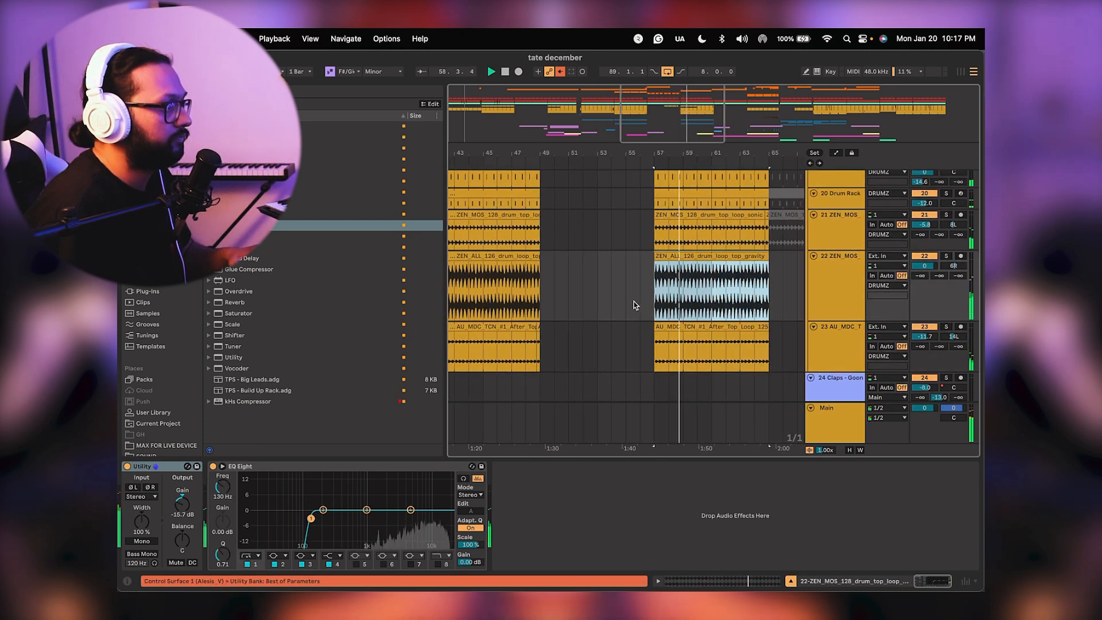
scroll(634, 304, "up", 5)
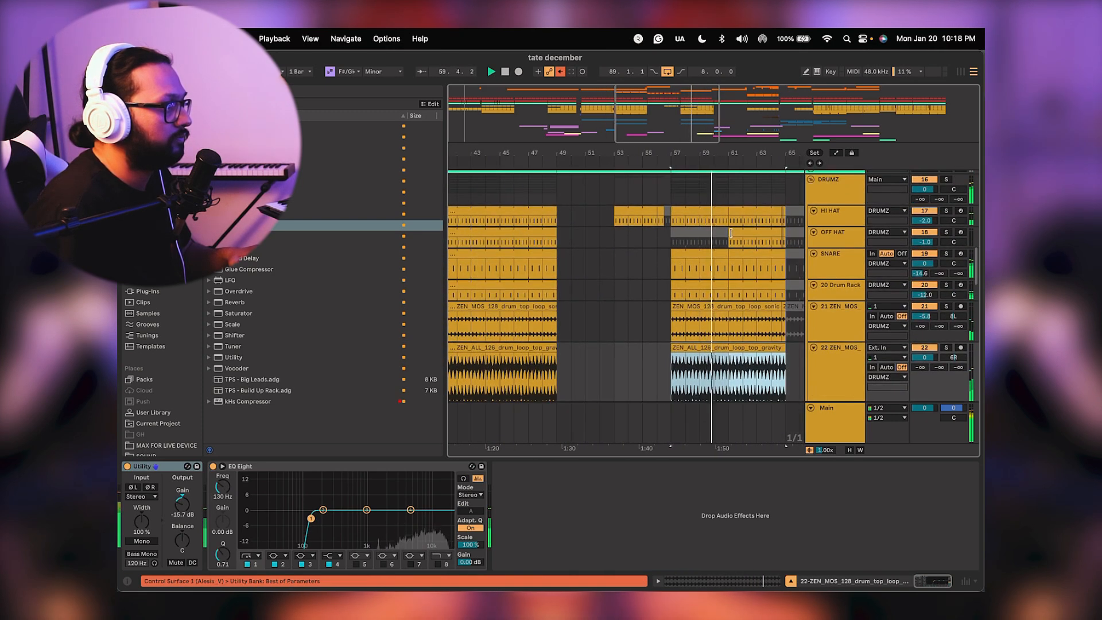
left_click(675, 234)
left_click(486, 248)
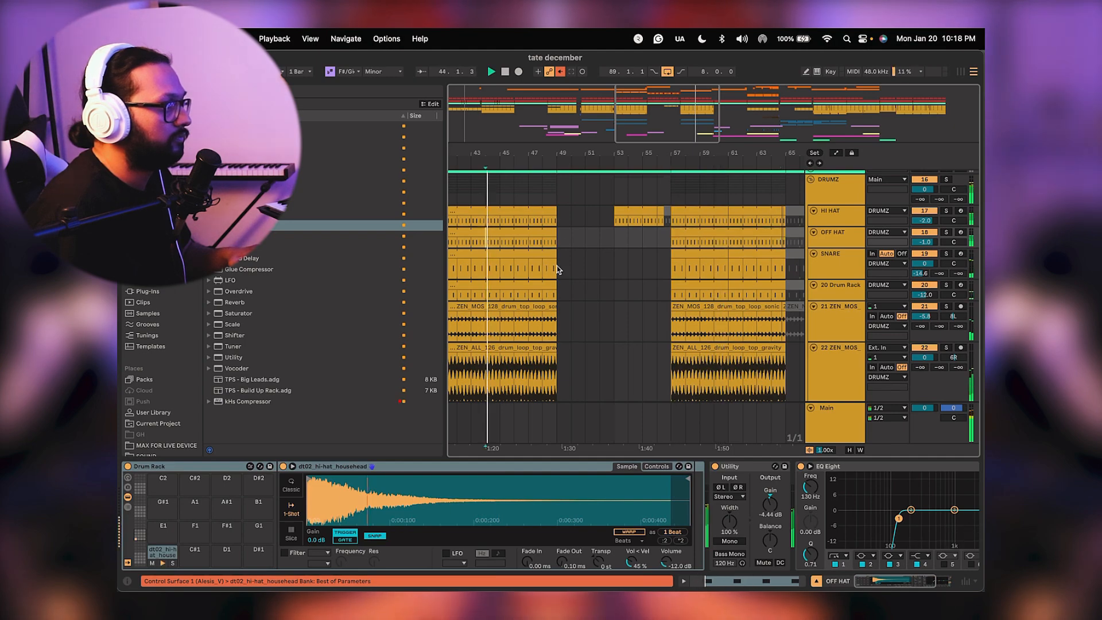
Turn on the 7 tate_aca vocal track while the arrangement plays into bar 49.
scroll(614, 247, "left", 5)
scroll(670, 230, "down", 2)
left_click_drag(669, 255, 660, 383)
scroll(660, 384, "up", 10)
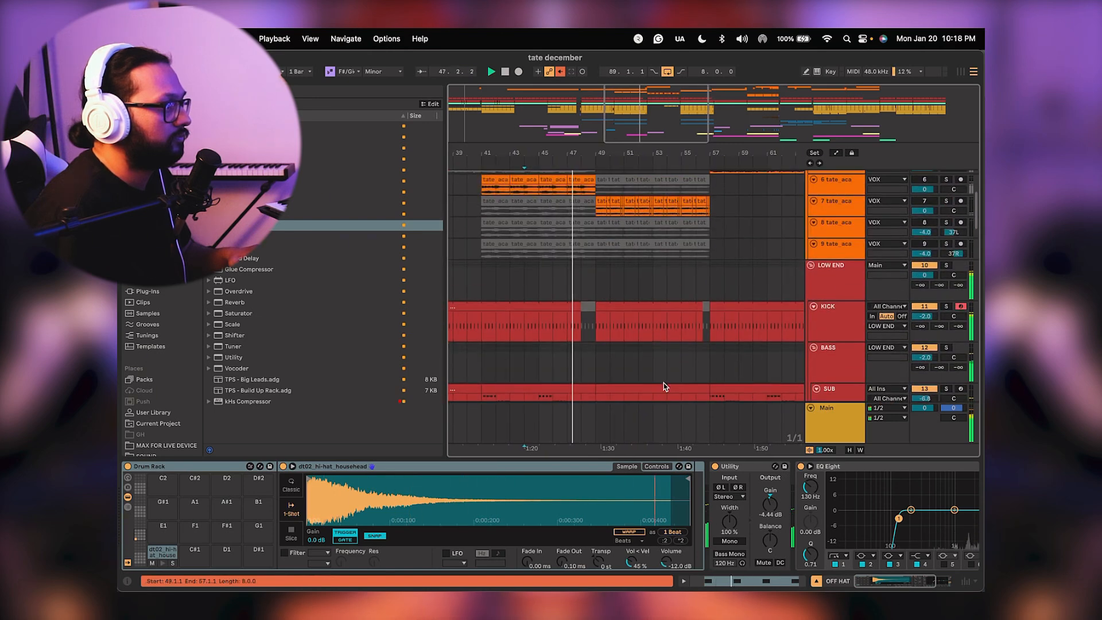
scroll(711, 265, "up", 3)
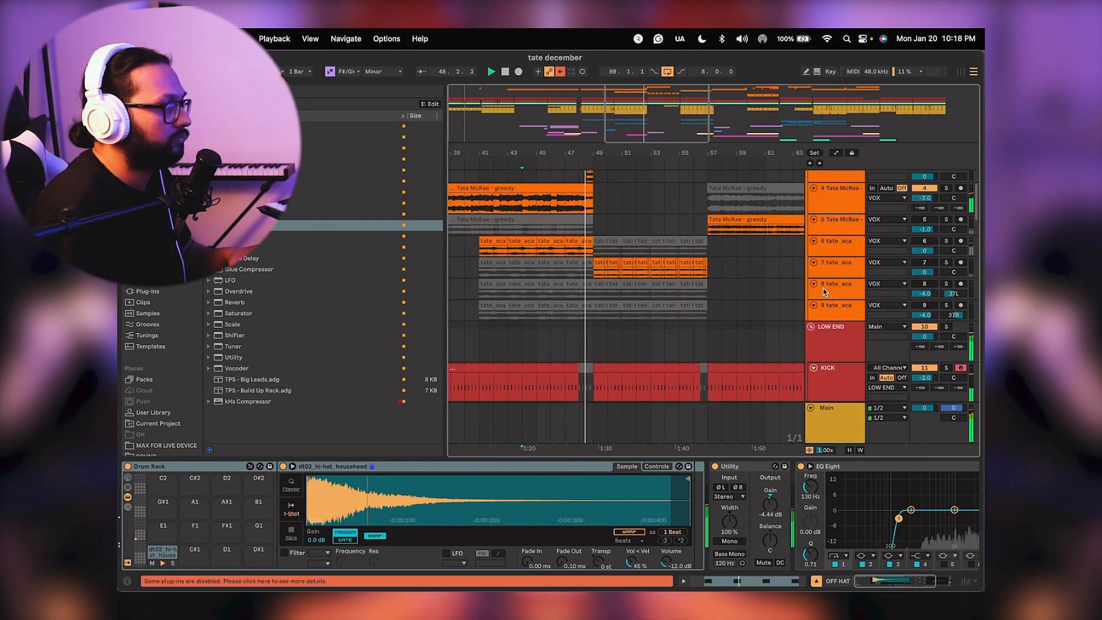
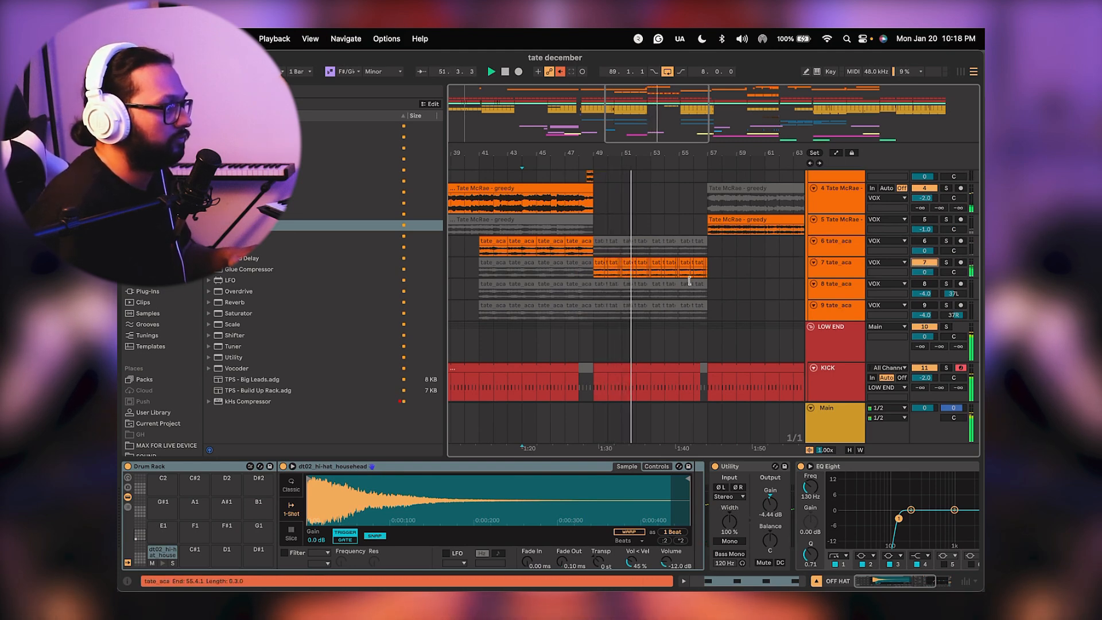
Delete the short HI HAT clip that starts at bar 53.
scroll(689, 281, "down", 10)
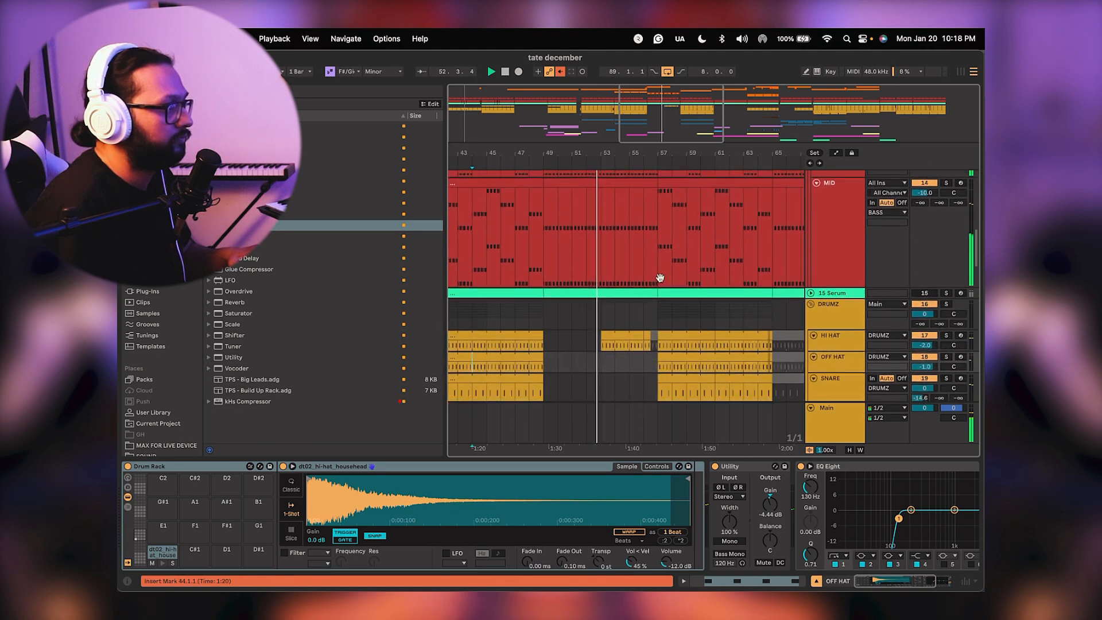
scroll(659, 277, "down", 5)
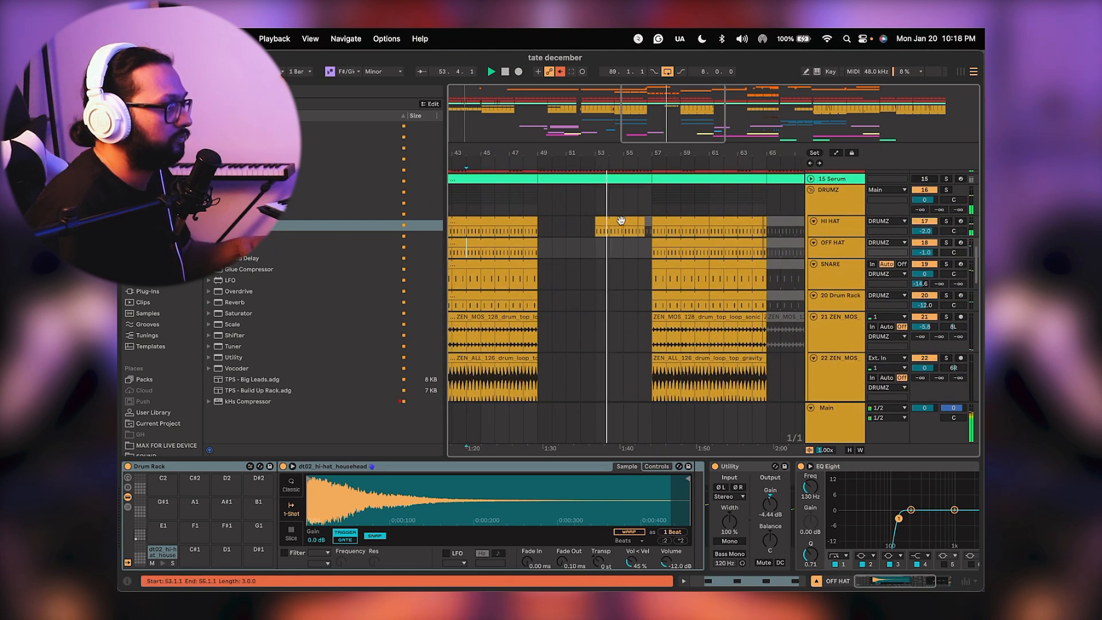
left_click(620, 220)
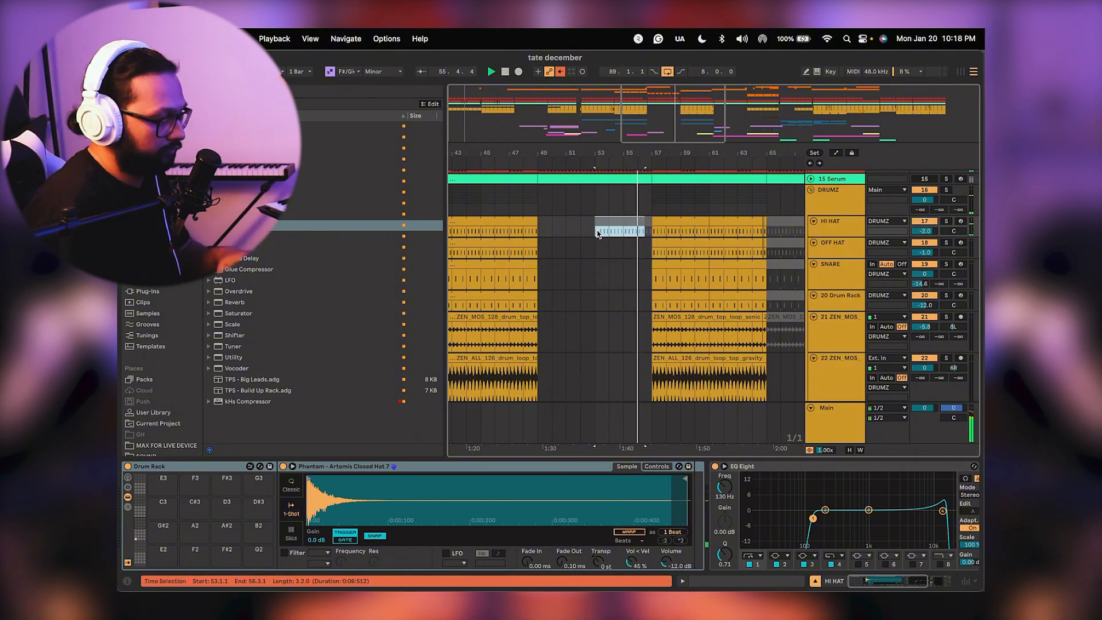
key("Delete")
left_click(627, 253)
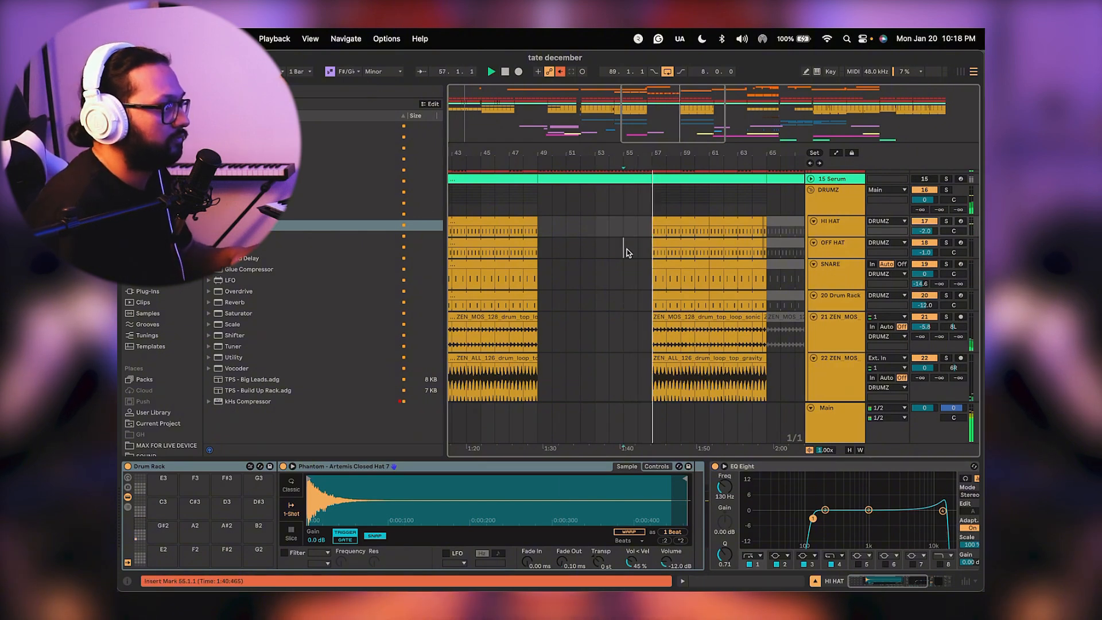
Play from 48.1.1 and examine the vocal, low-end, drum and melody tracks through the section after bar 49.
scroll(637, 336, "up", 5)
scroll(636, 337, "left", 1)
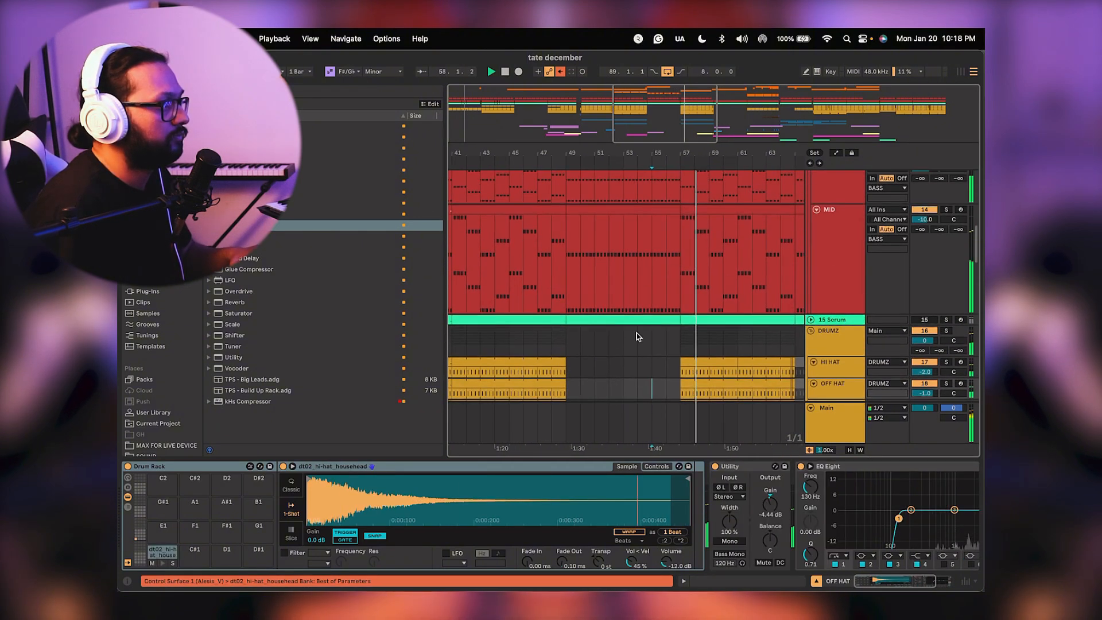
scroll(636, 334, "up", 10)
scroll(628, 278, "left", 1)
left_click(575, 234)
key("space")
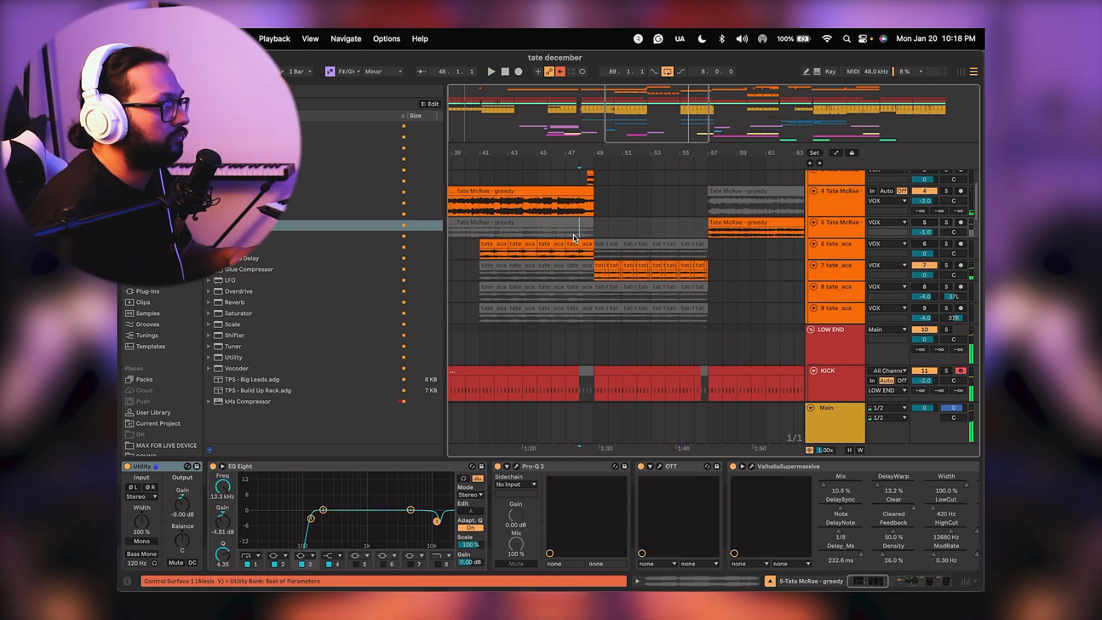
scroll(622, 252, "down", 10)
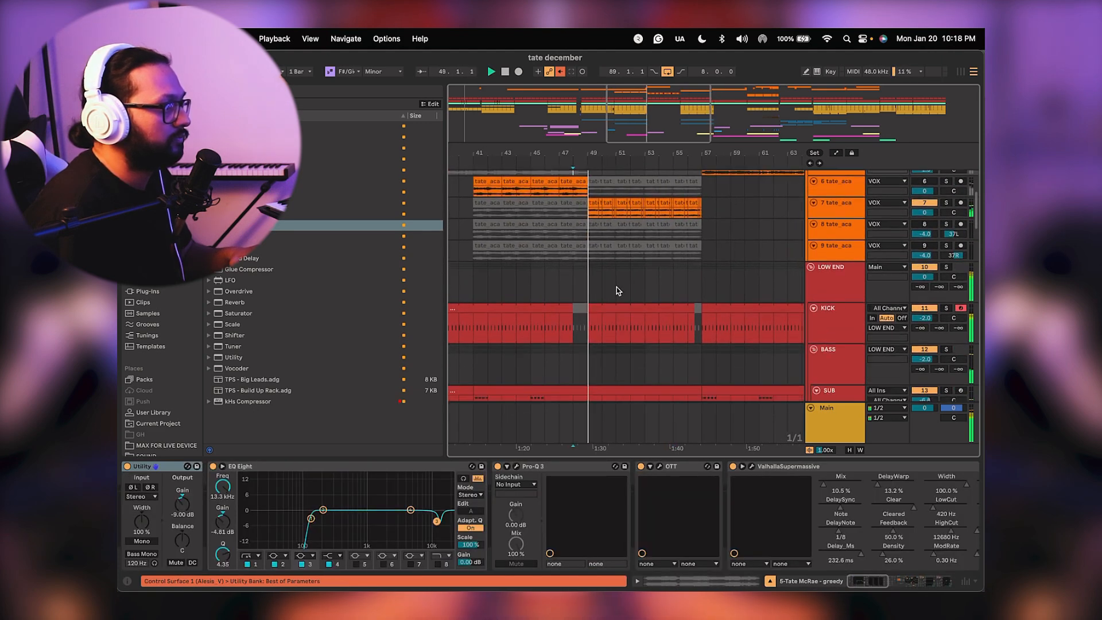
scroll(611, 279, "down", 10)
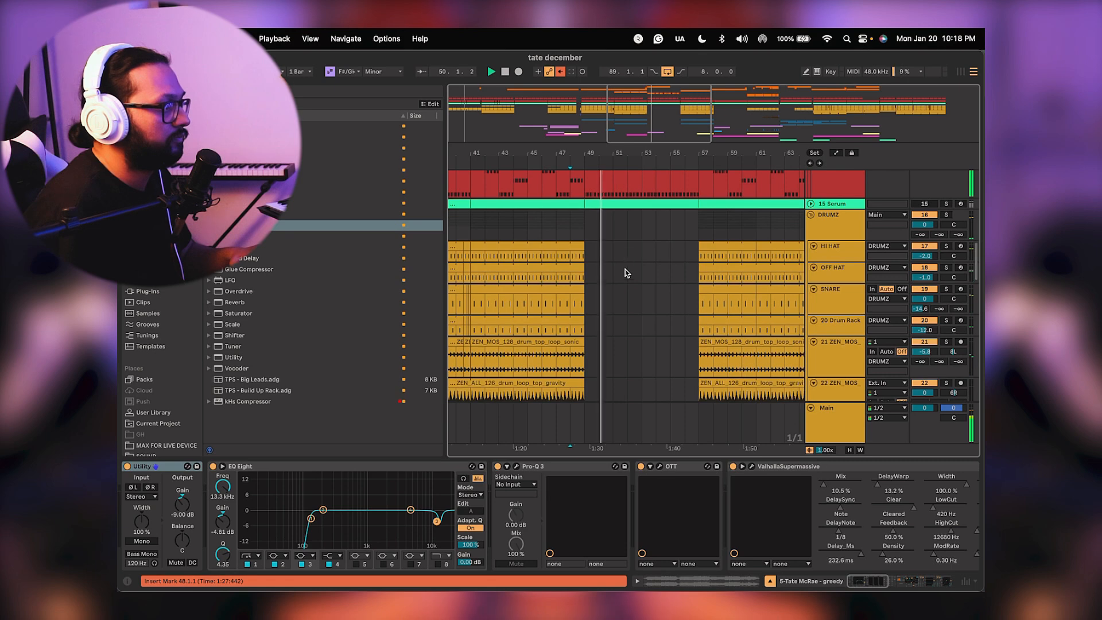
scroll(617, 288, "down", 10)
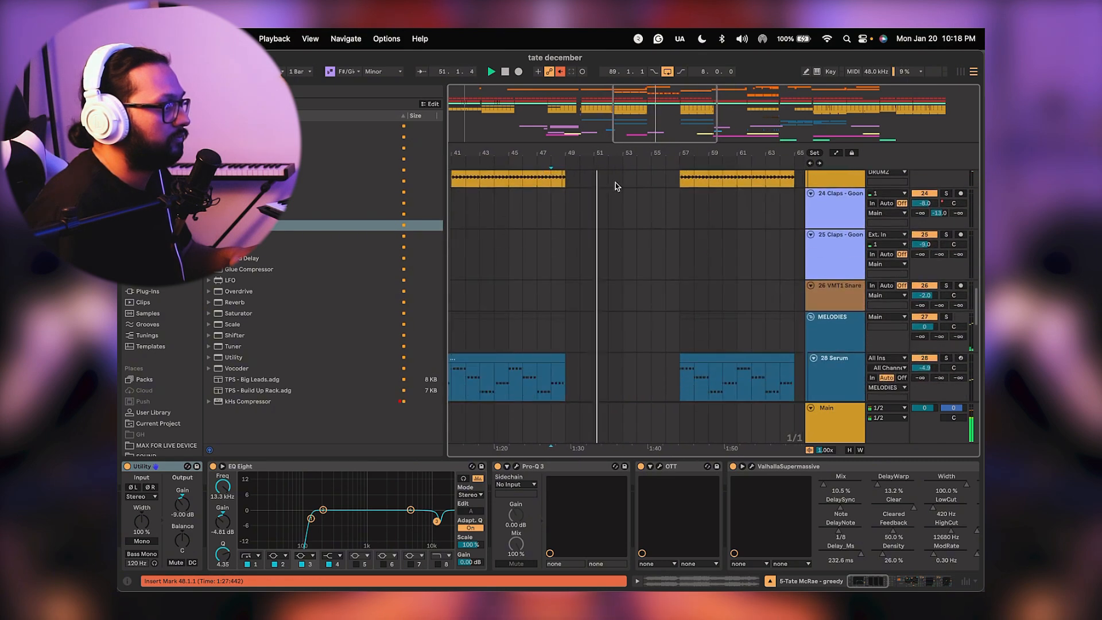
Extend the 28 Serum clip from bar 49 to bar 57 and play from 47.1.1.
left_click_drag(623, 285, 649, 269)
key("space")
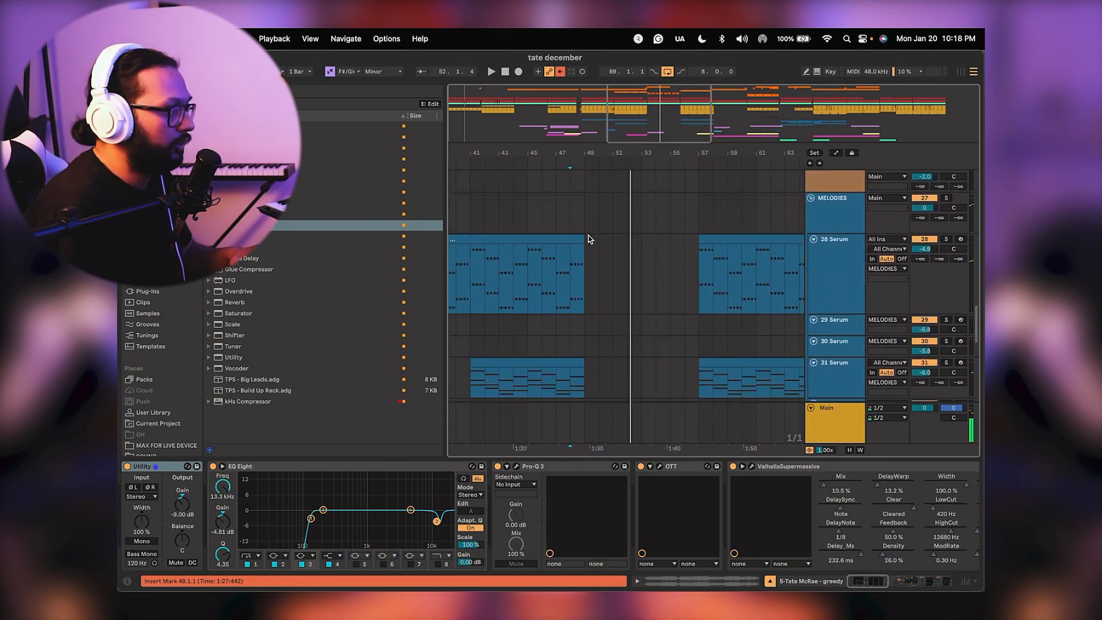
left_click_drag(583, 239, 699, 240)
left_click(557, 261)
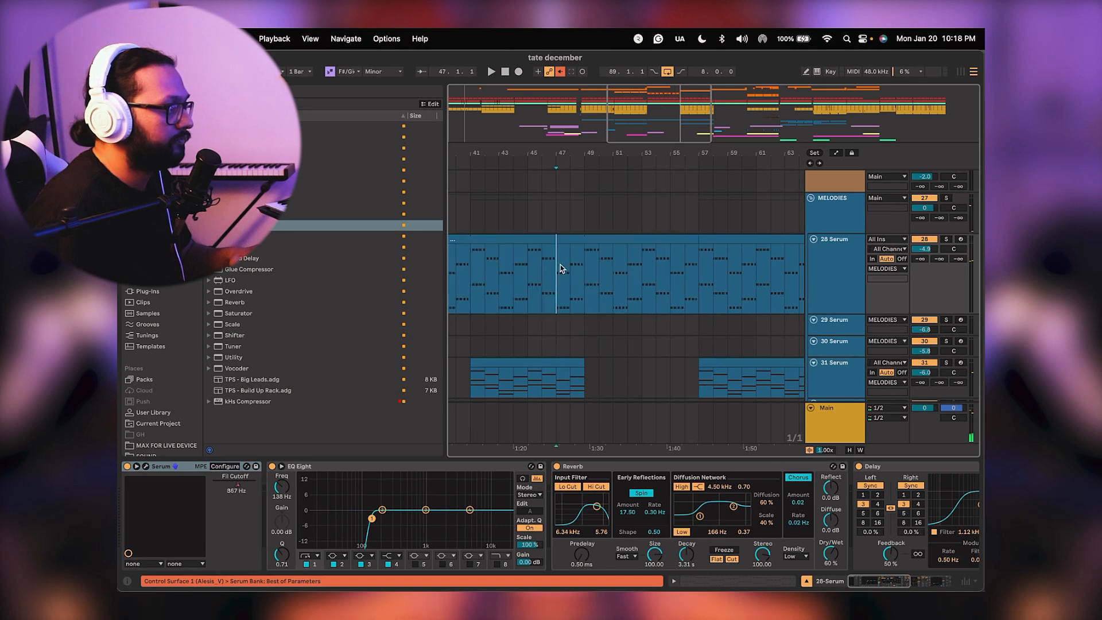
key("space")
Turn on looping for the 31 Serum clip at bar 41, extend it to bar 57, and play from 41.1.1.
scroll(579, 246, "down", 2)
left_click(580, 313)
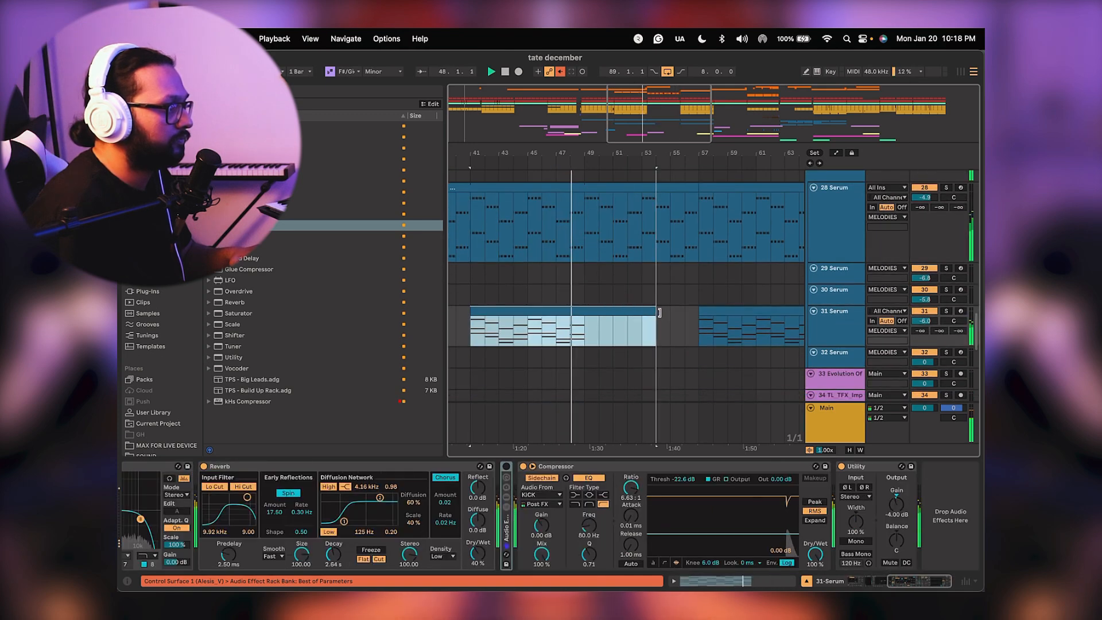
double_click(574, 312)
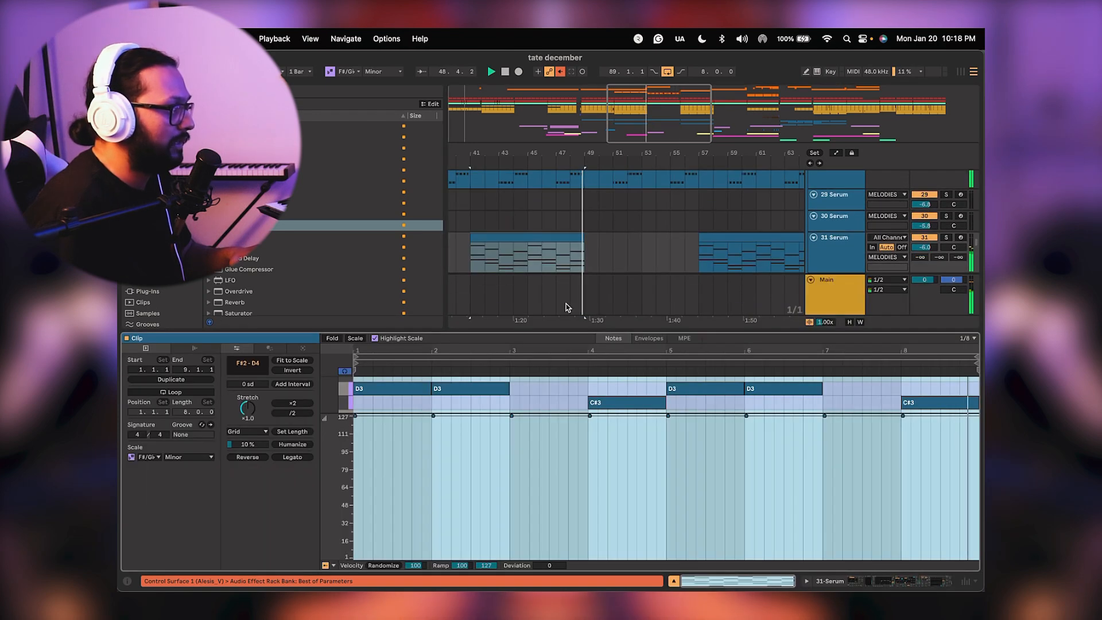
left_click(187, 392)
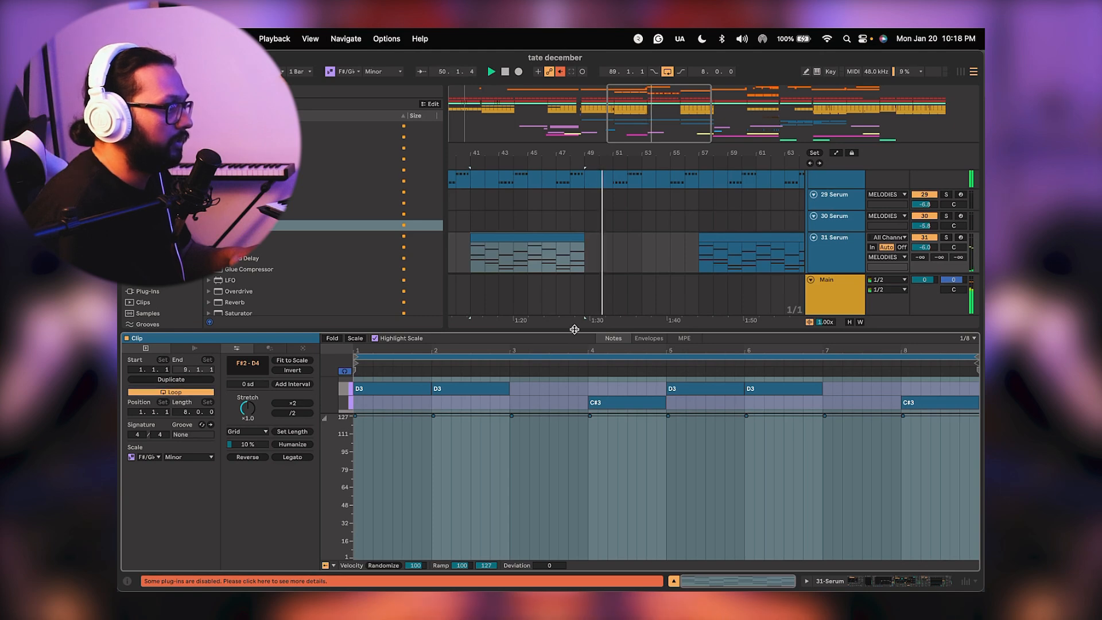
key("alt+super+l")
key("space")
left_click_drag(579, 237, 699, 237)
key("space")
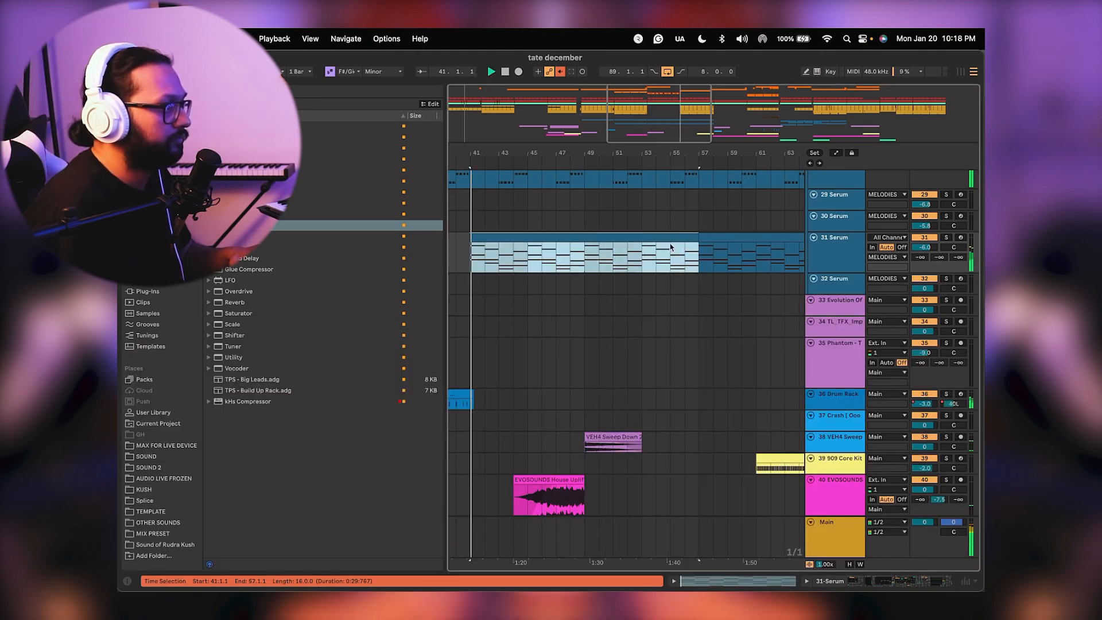
Listen from bar 41 through bar 57 and examine the extended Serum melodies against the drum tracks.
scroll(616, 267, "down", 1)
left_click_drag(639, 154, 639, 150)
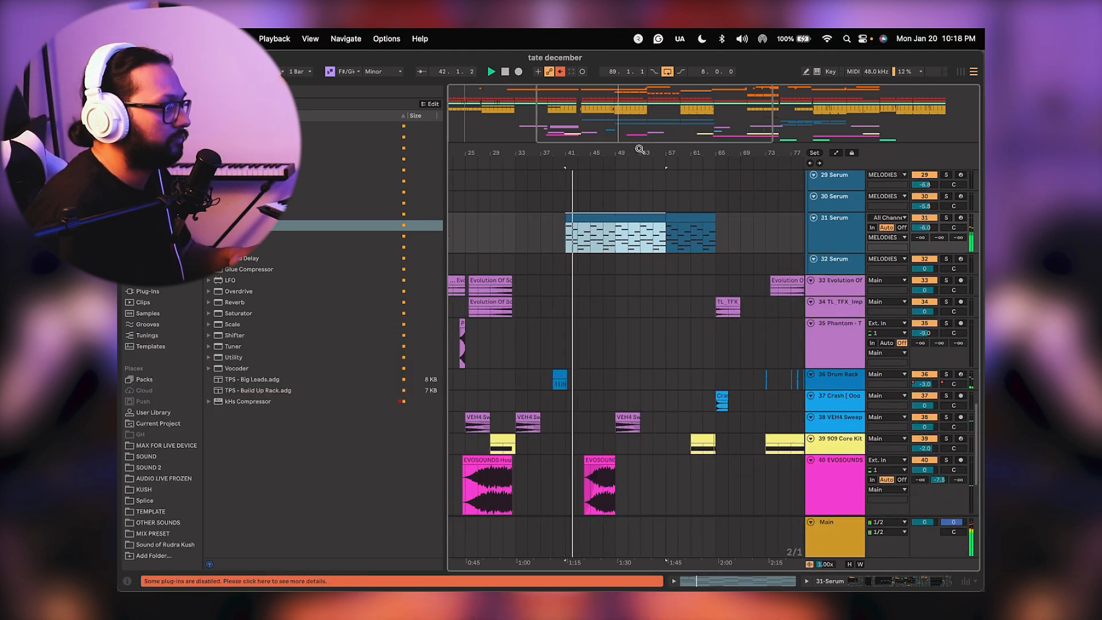
left_click(661, 217)
scroll(652, 271, "up", 5)
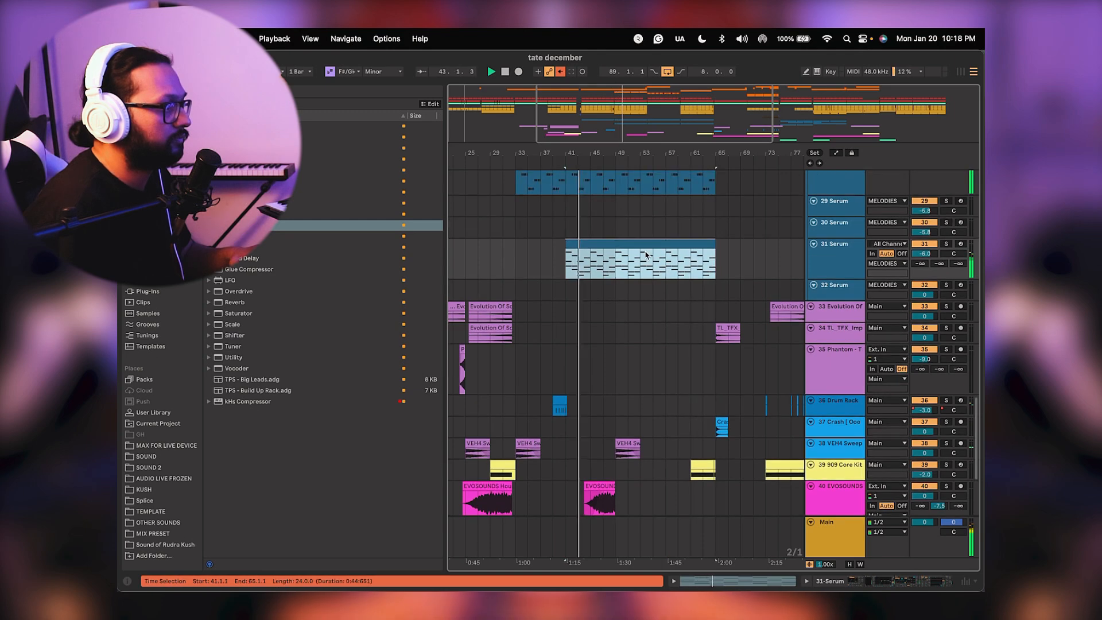
left_click_drag(828, 346, 830, 306)
left_click(654, 257)
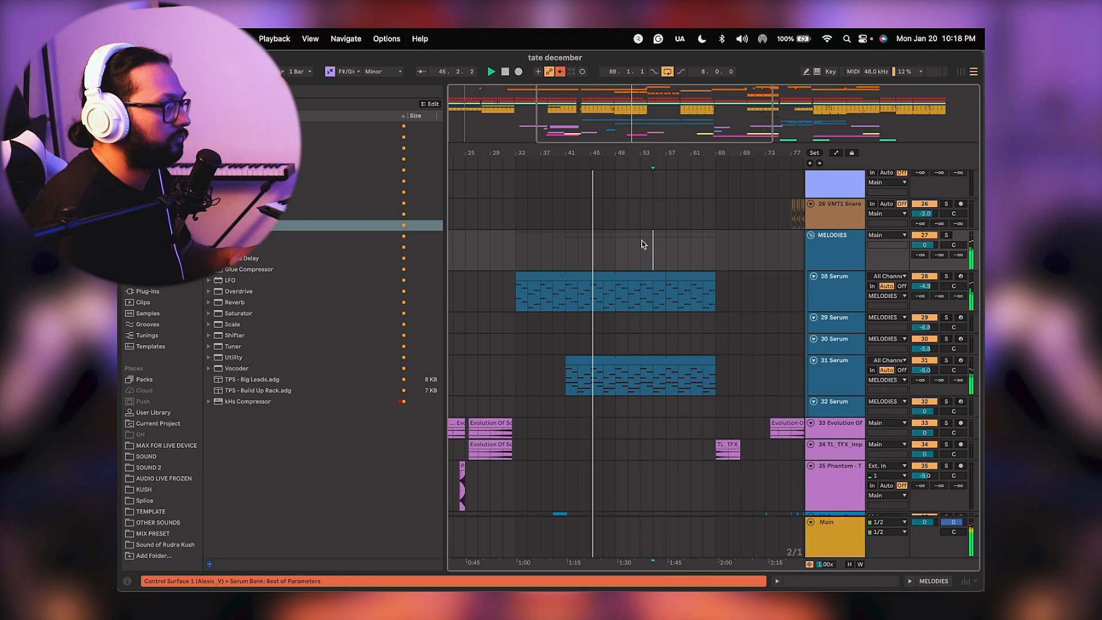
scroll(617, 235, "up", 5)
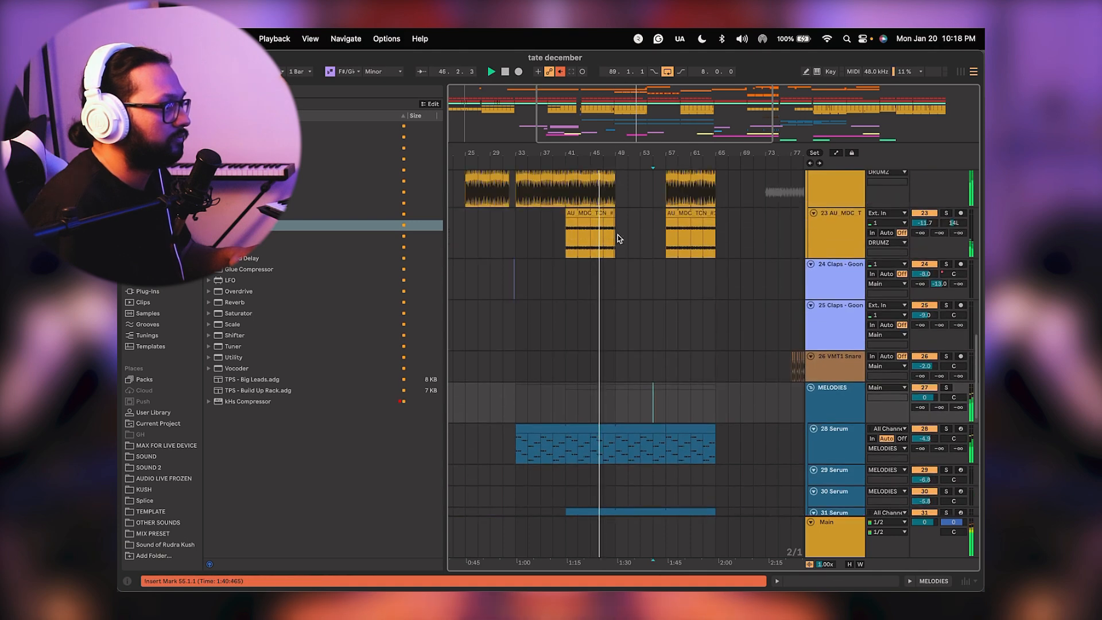
scroll(618, 235, "up", 3)
scroll(617, 235, "up", 3)
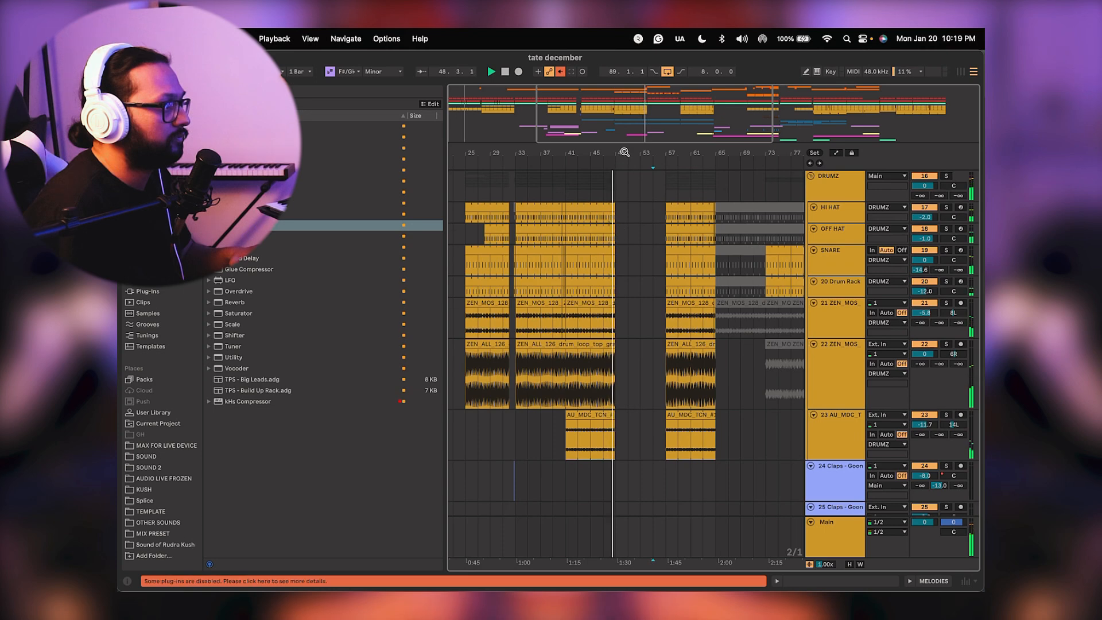
left_click_drag(624, 153, 595, 180)
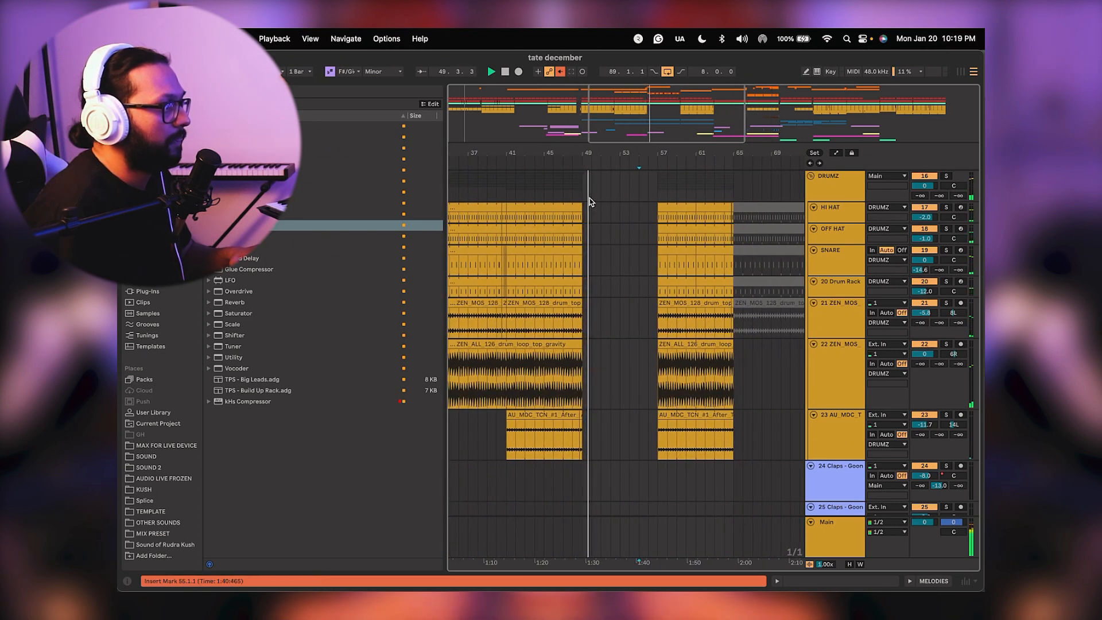
left_click_drag(625, 221, 712, 203)
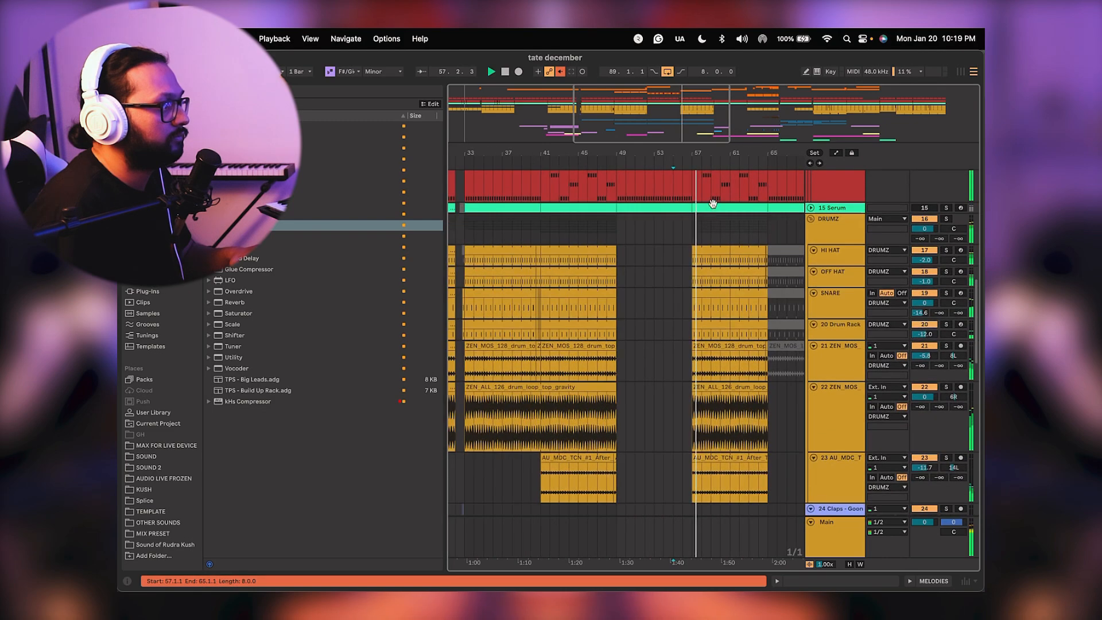
Play from 45.1.1, check the drum clips from bar 57 to bar 81, and stop playback.
left_click(580, 280)
key("space")
left_click_drag(587, 289, 643, 262)
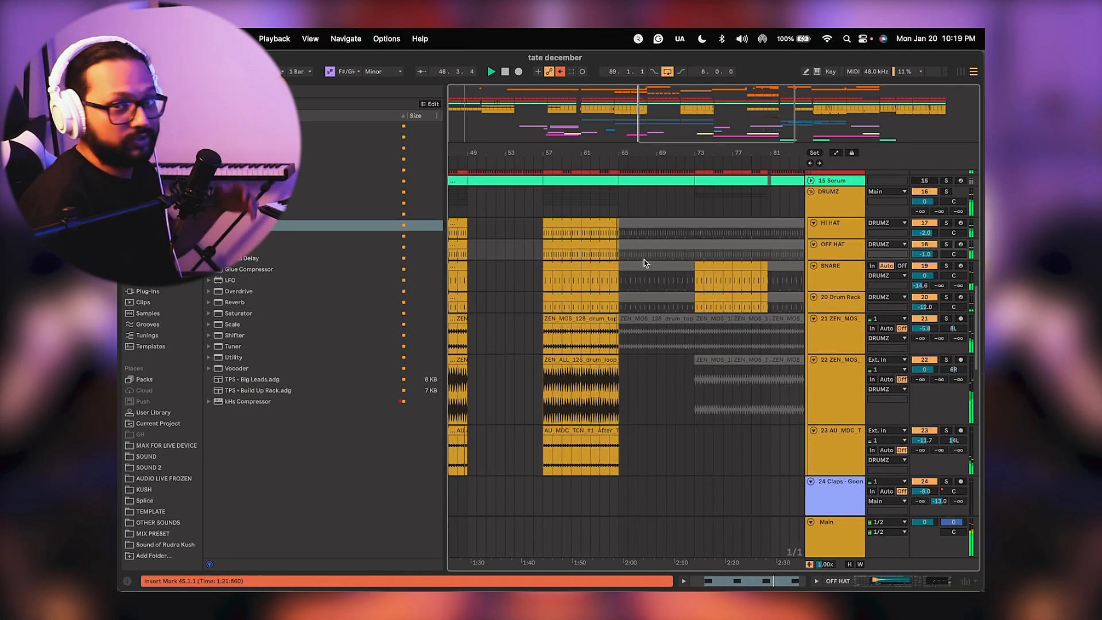
key("space")
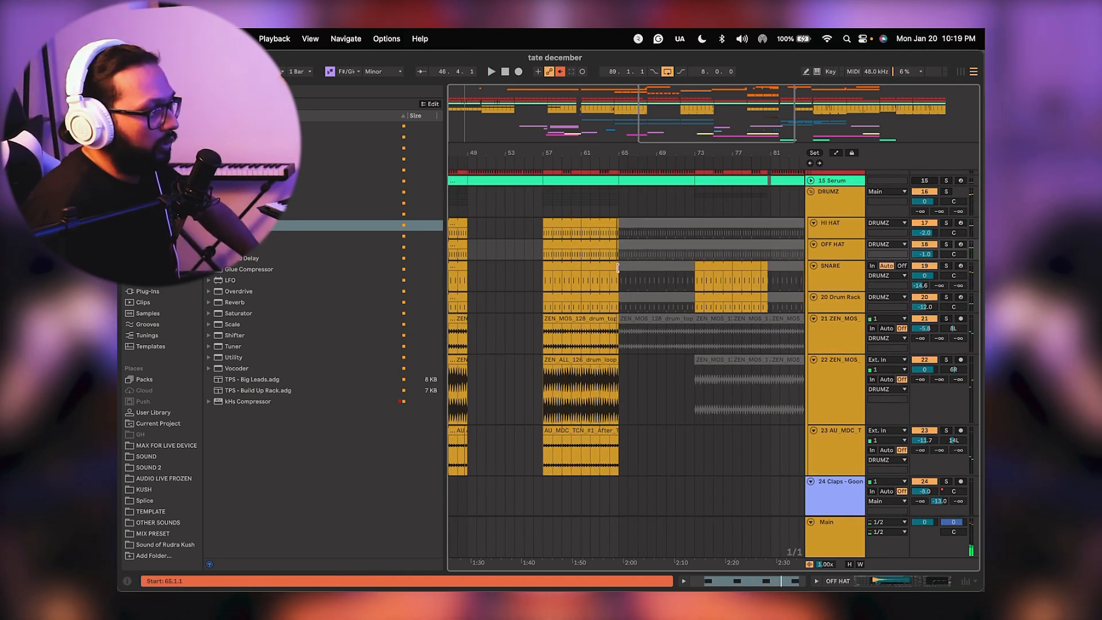
Examine the drum, bass, melody and effects tracks between bars 33 and 65 for gaps in the arrangement.
left_click_drag(617, 267, 719, 258)
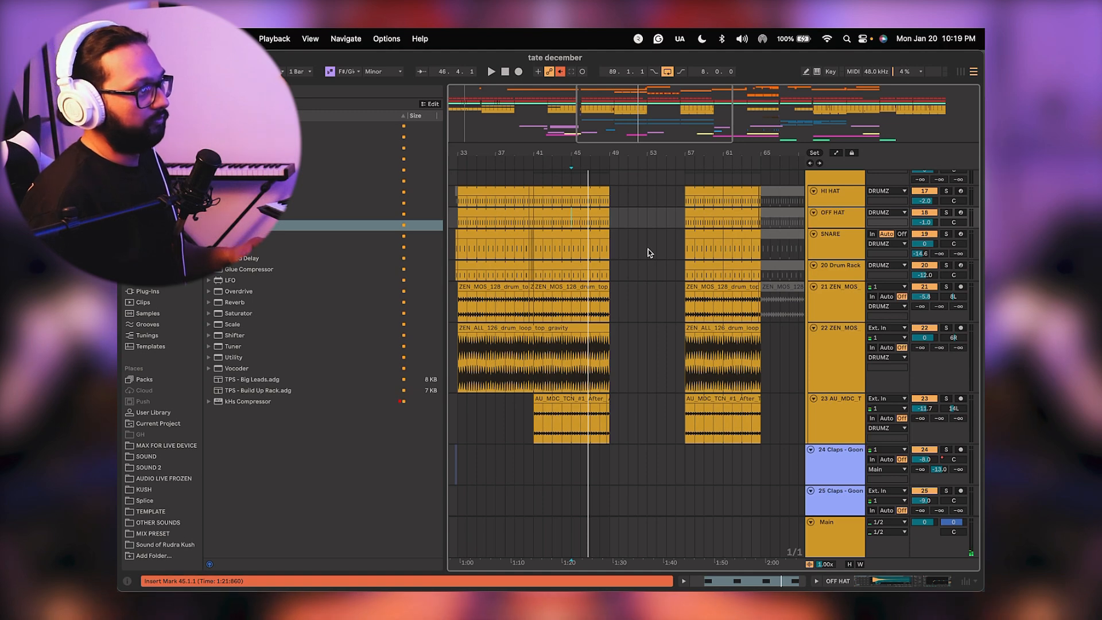
scroll(649, 275, "down", 5)
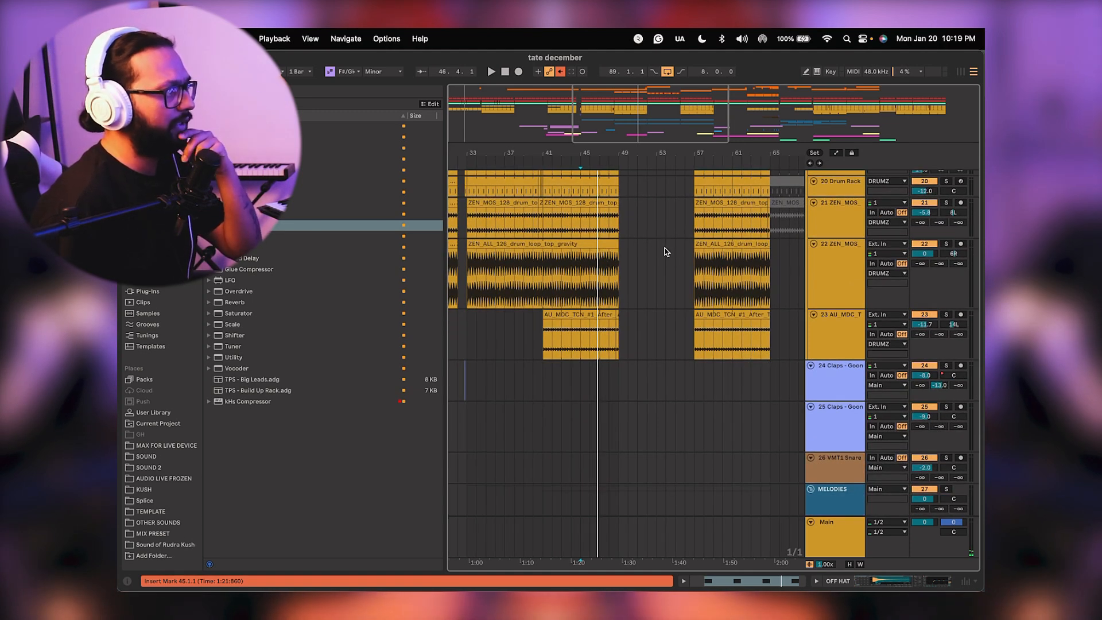
scroll(665, 251, "up", 10)
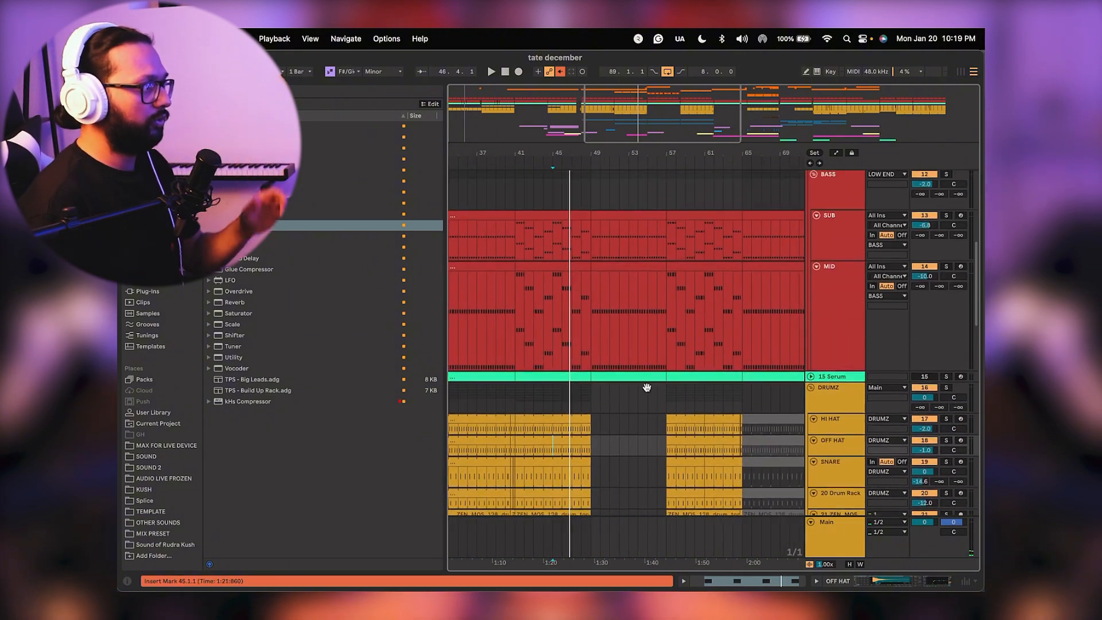
scroll(658, 246, "down", 12)
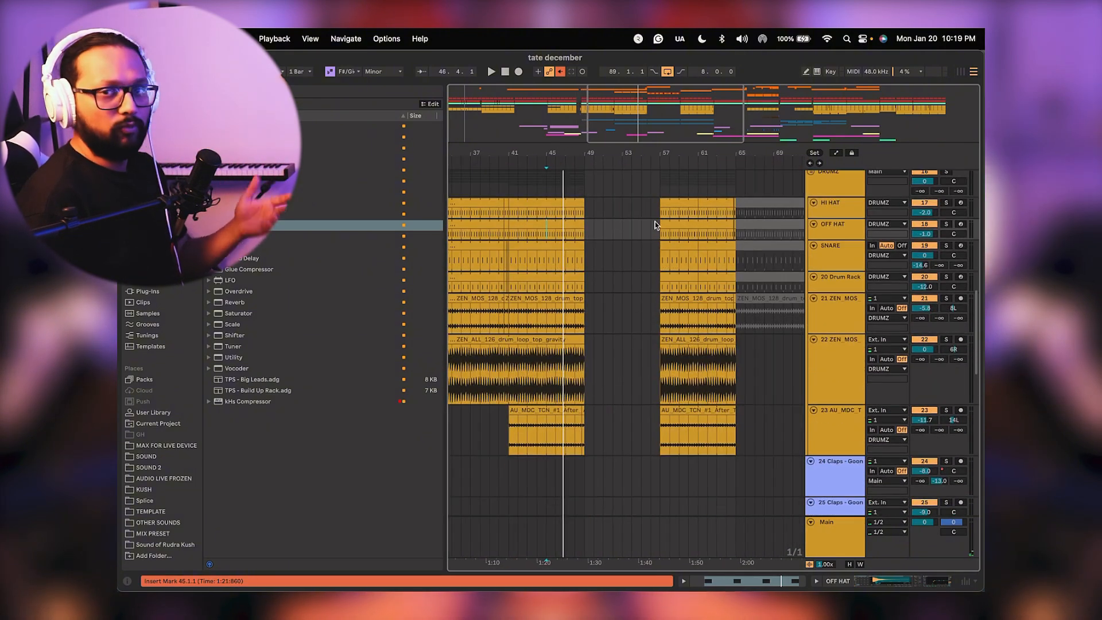
scroll(645, 297, "down", 2)
scroll(645, 297, "down", 6)
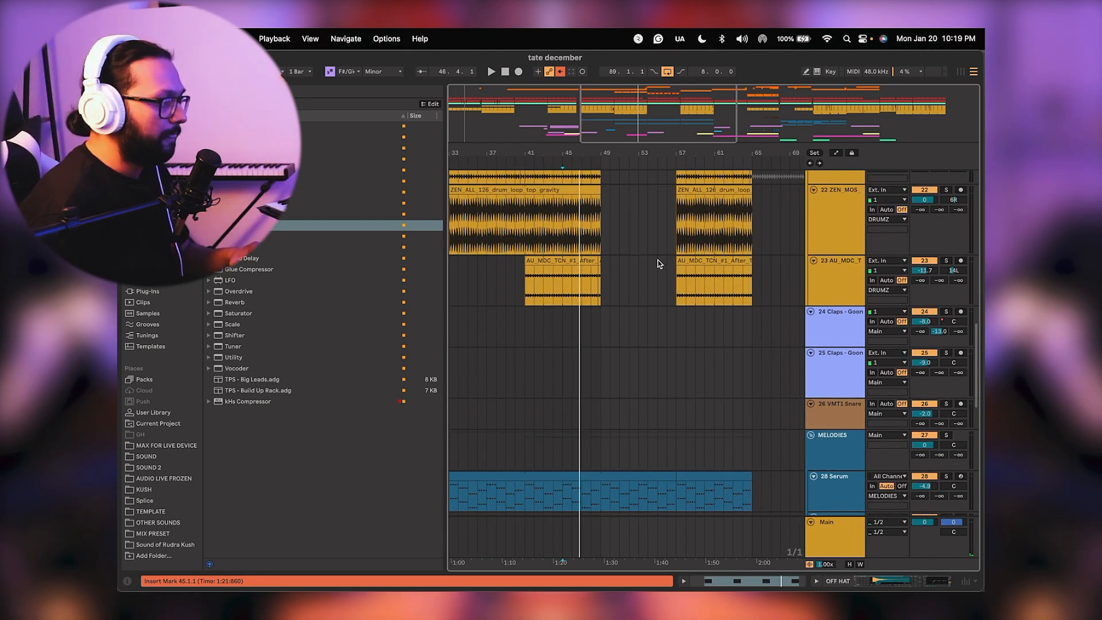
scroll(657, 260, "down", 15)
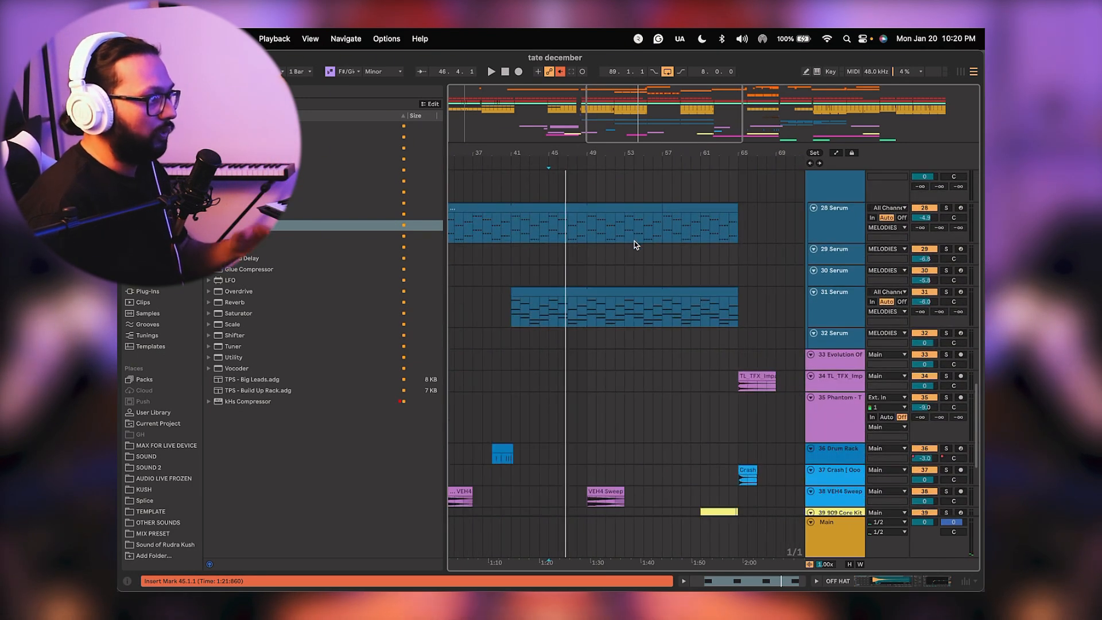
scroll(634, 242, "left", 3)
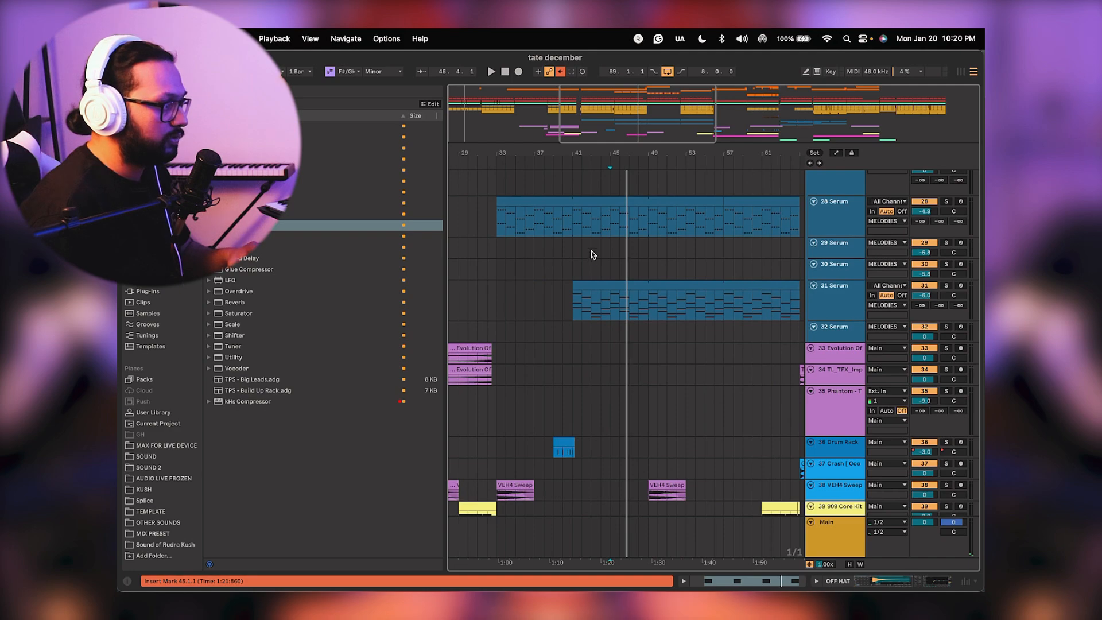
scroll(592, 241, "down", 5)
scroll(592, 241, "right", 1)
Play from 45.1.1 and check the effects and Serum tracks around bars 41 to 65.
key("space")
scroll(633, 230, "down", 5)
scroll(635, 199, "right", 1)
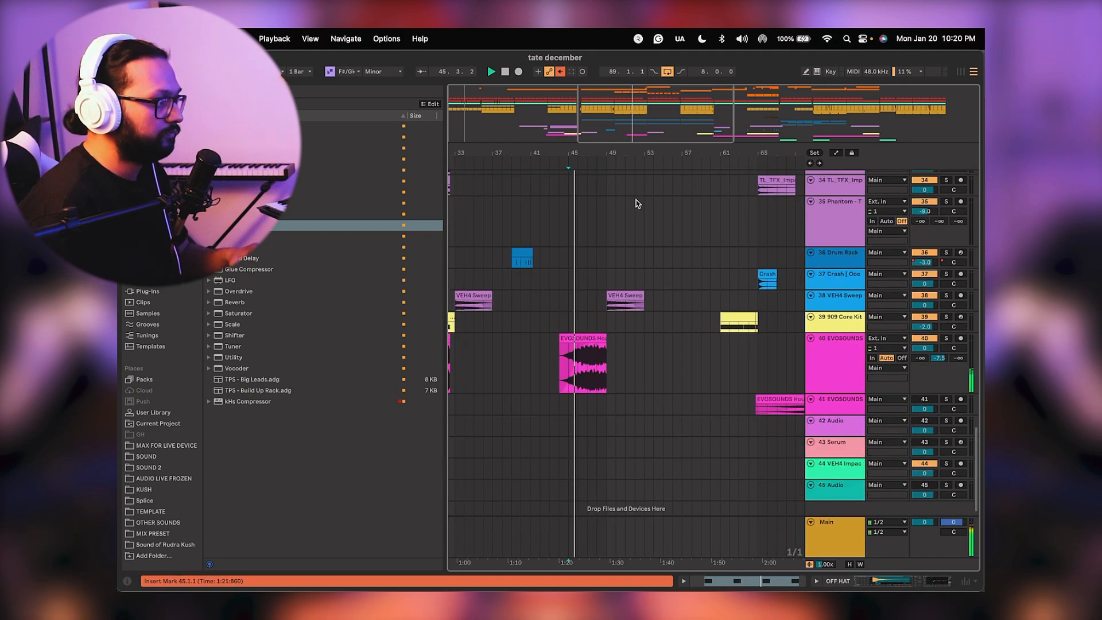
scroll(622, 238, "up", 6)
scroll(624, 304, "up", 15)
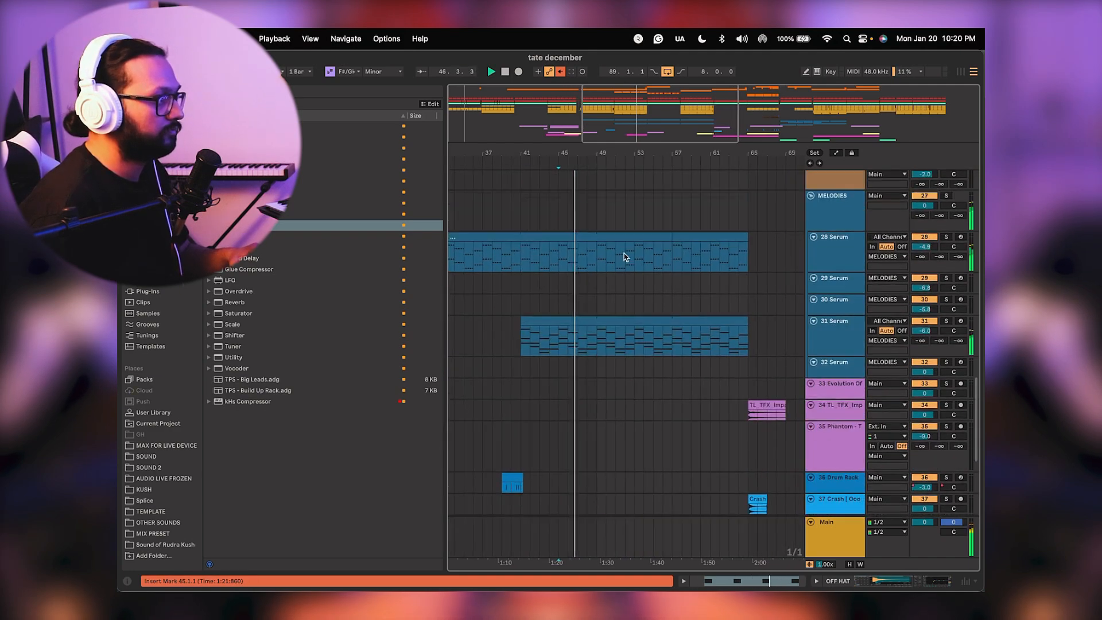
Extend the HI HAT, OFF HAT and SNARE clips from bar 49 to bar 57 to fill the gap.
left_click_drag(639, 370, 646, 442)
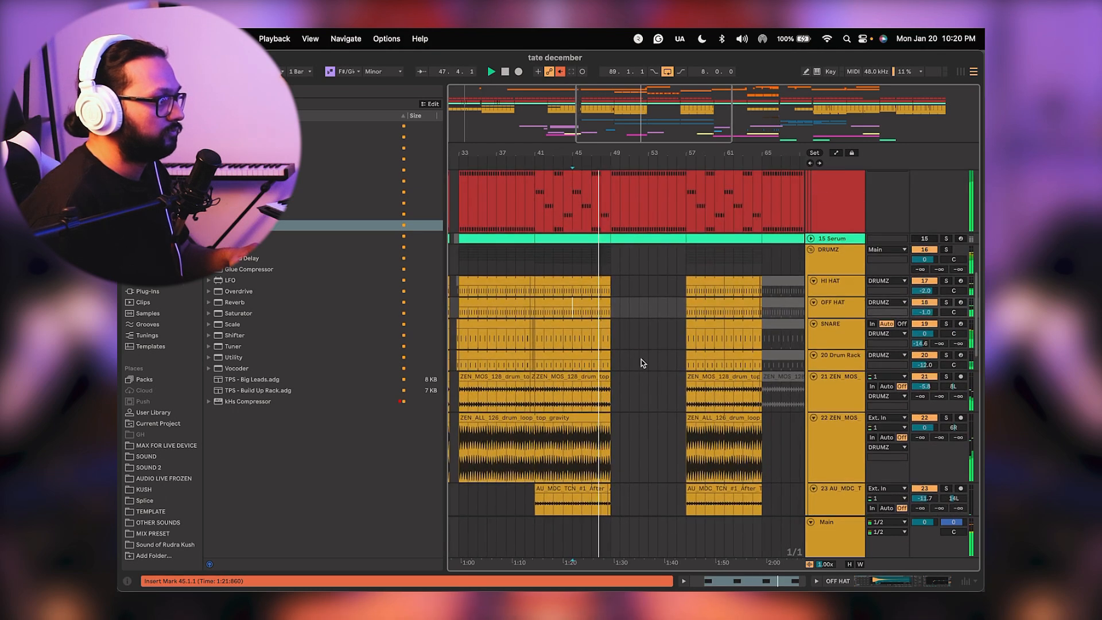
left_click_drag(611, 280, 686, 282)
left_click_drag(612, 308, 687, 304)
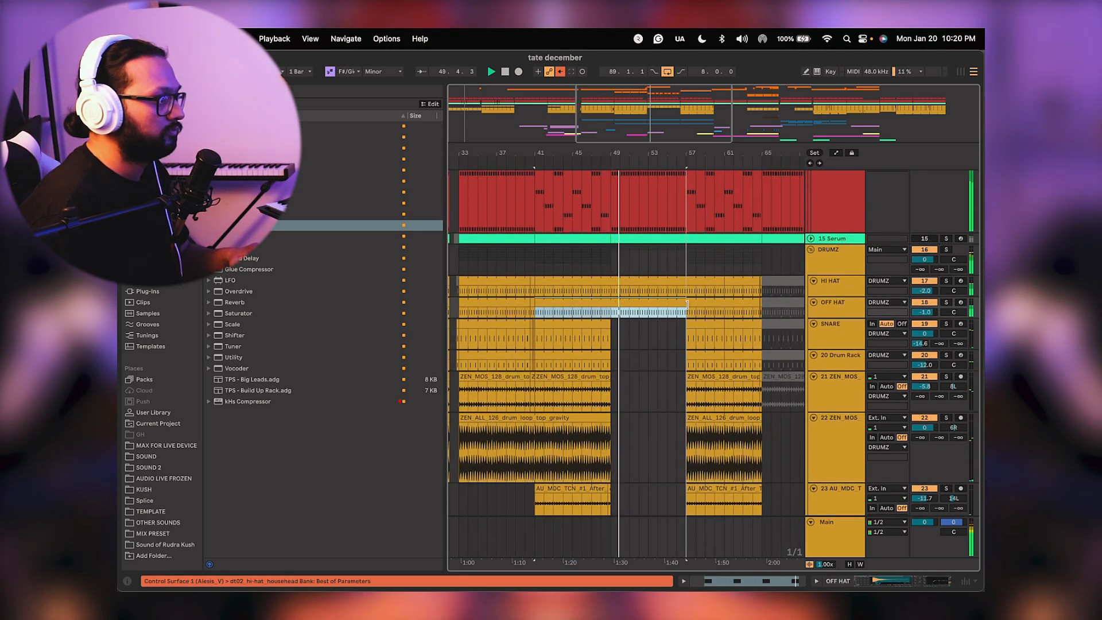
left_click_drag(606, 323, 686, 353)
Extend the clips on the 20 Drum Rack, 21 ZEN_MOS, 22 ZEN_MOS and 23 AU_MDC tracks together from bar 49 to bar 57.
left_click(595, 357)
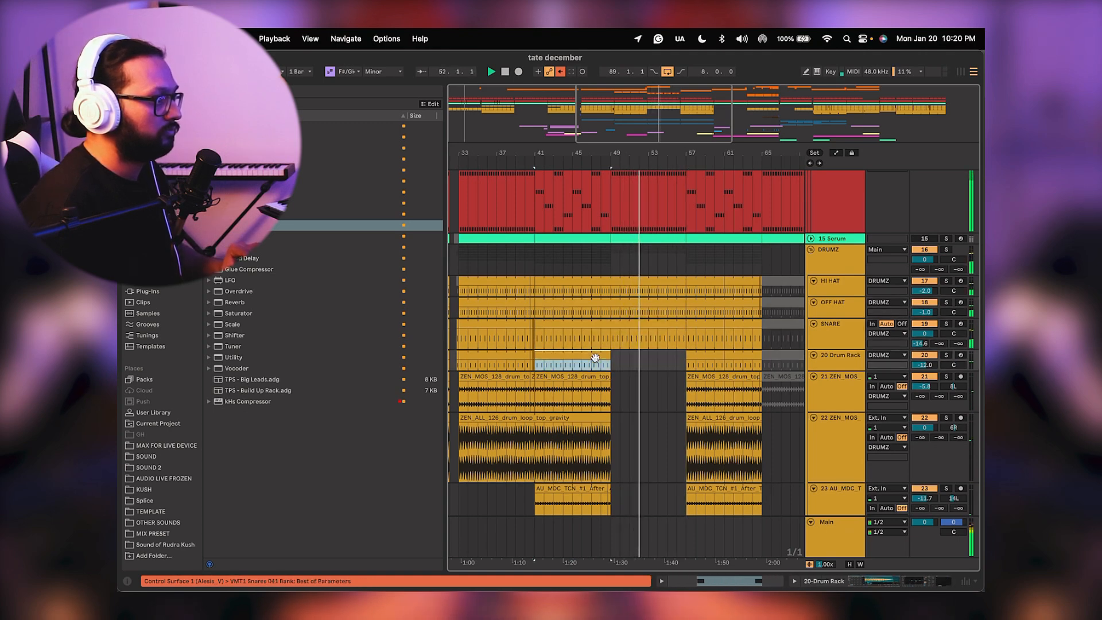
left_click(597, 486, "shift")
left_click(619, 489)
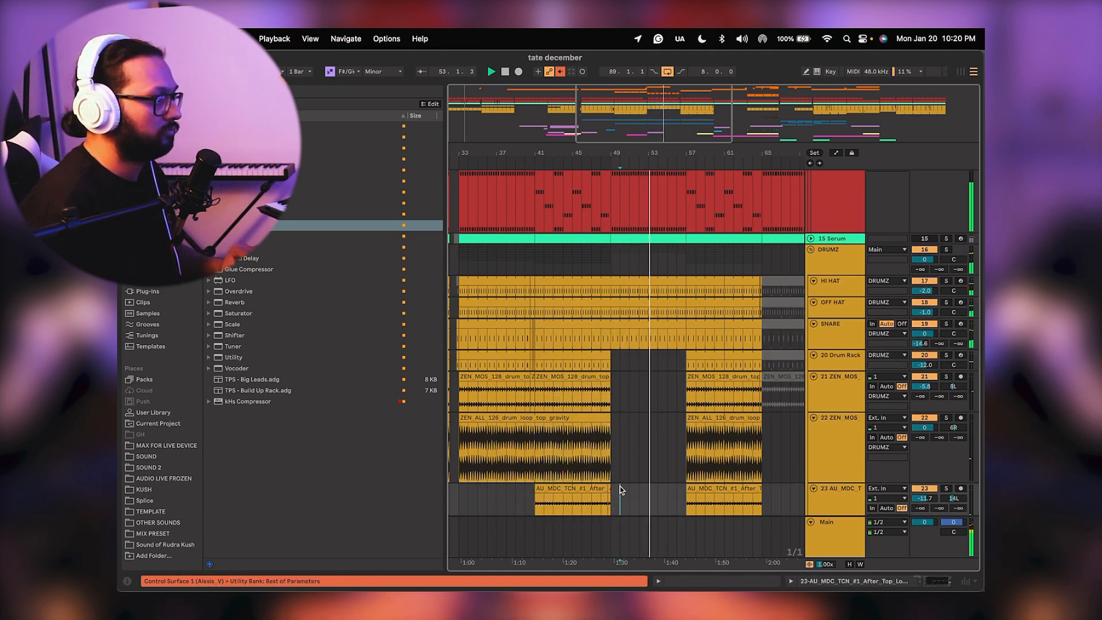
left_click(604, 488)
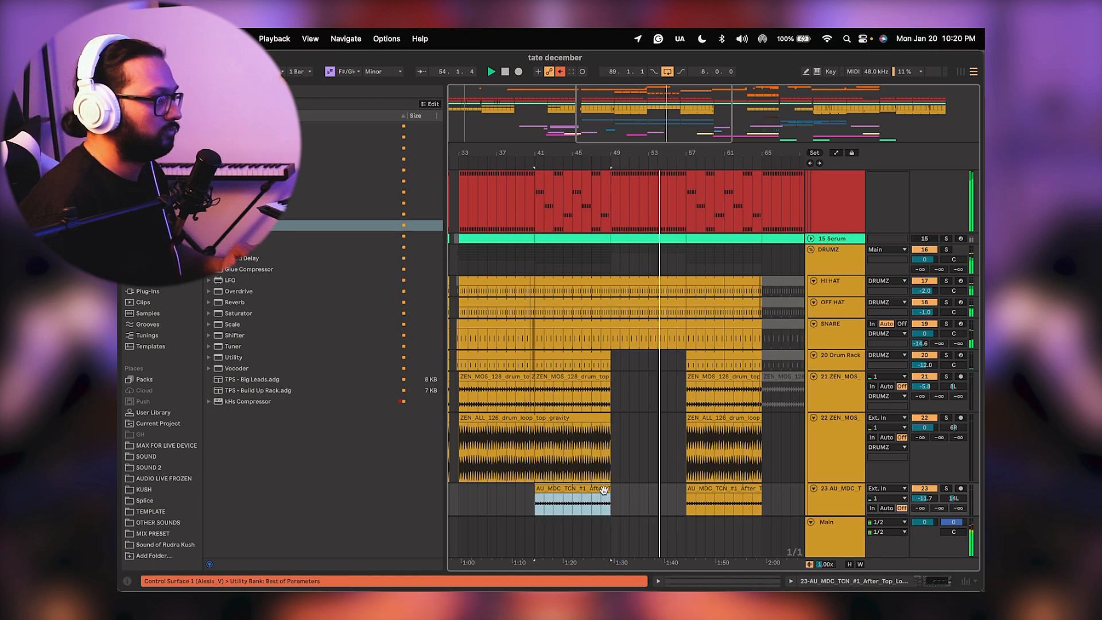
left_click(607, 358)
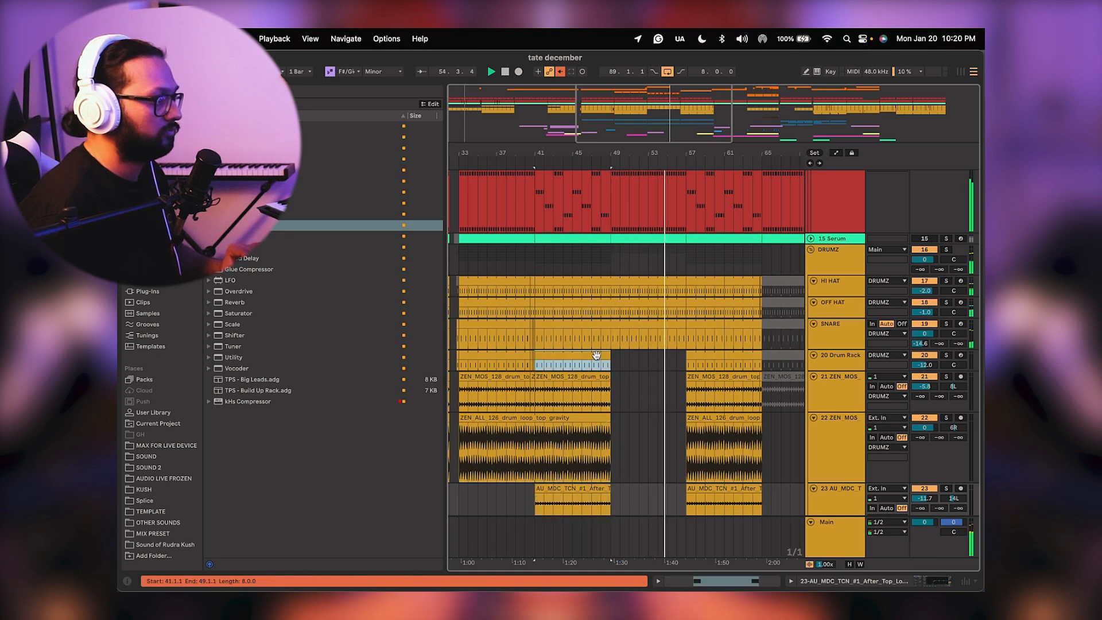
left_click(598, 491, "shift")
left_click_drag(605, 487, 685, 488)
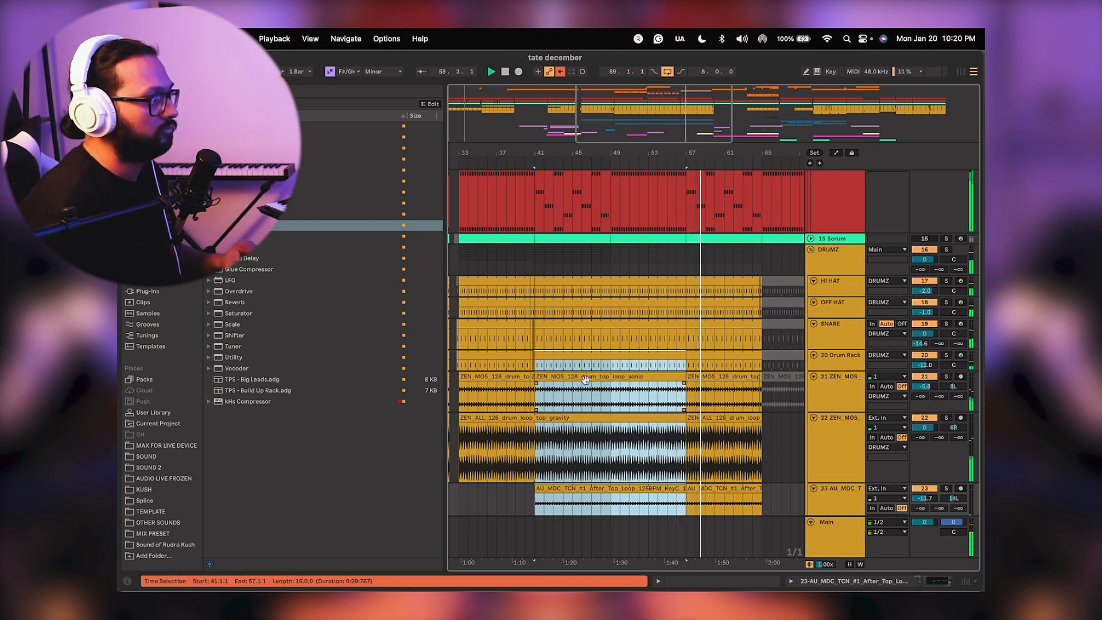
Play from 40.1.1 and briefly solo the 6 tate_aca vocal track to hear its chops alone.
scroll(652, 339, "up", 10)
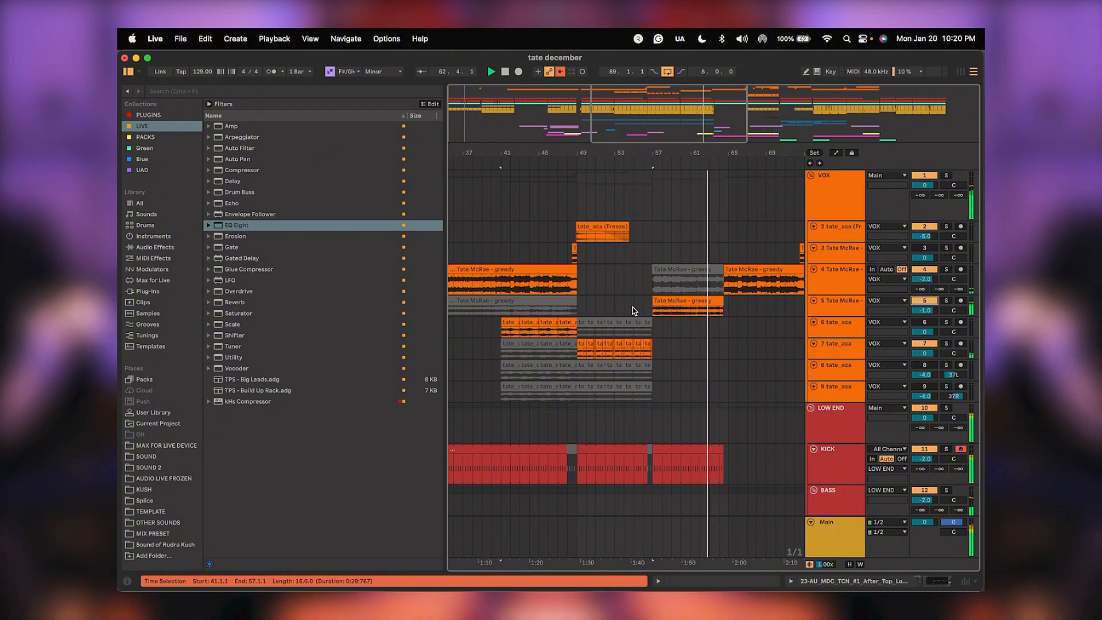
key("space")
left_click(492, 327)
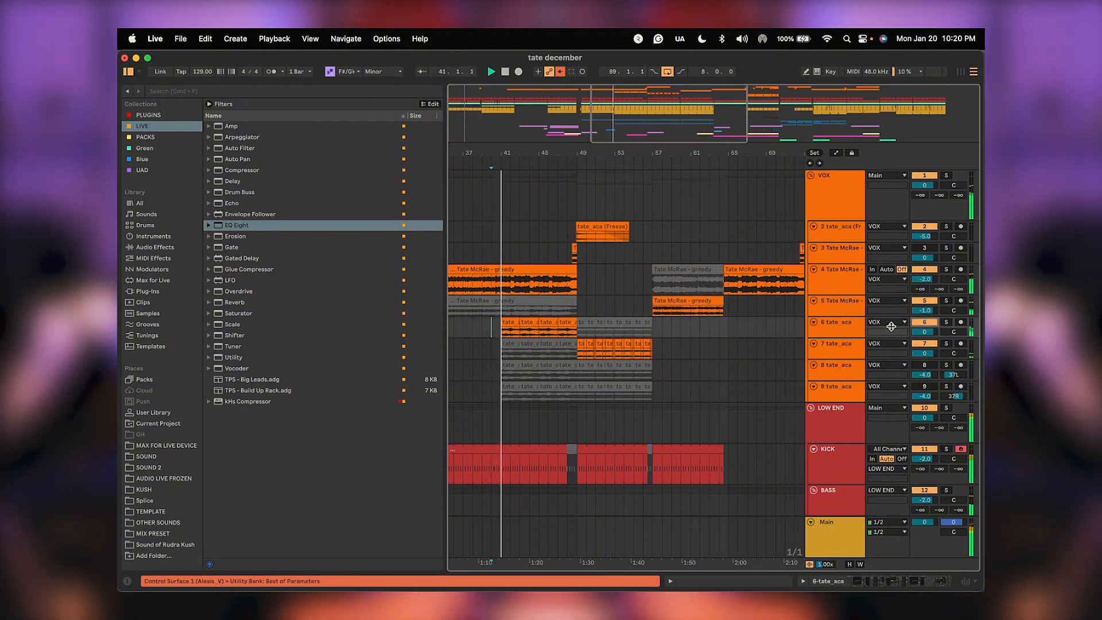
left_click(946, 322)
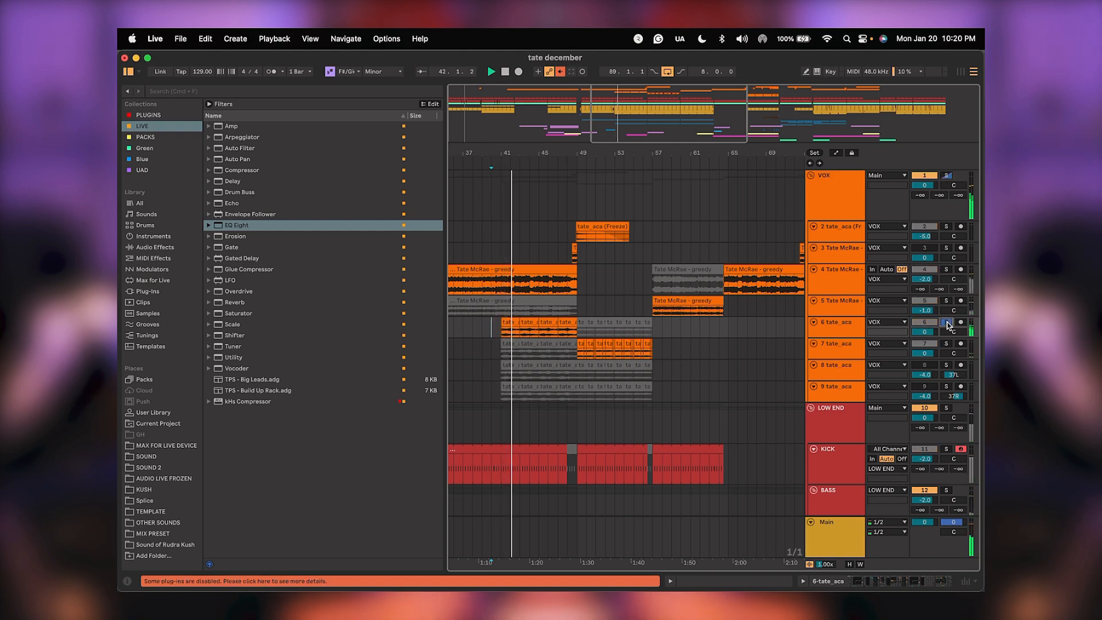
left_click(946, 323)
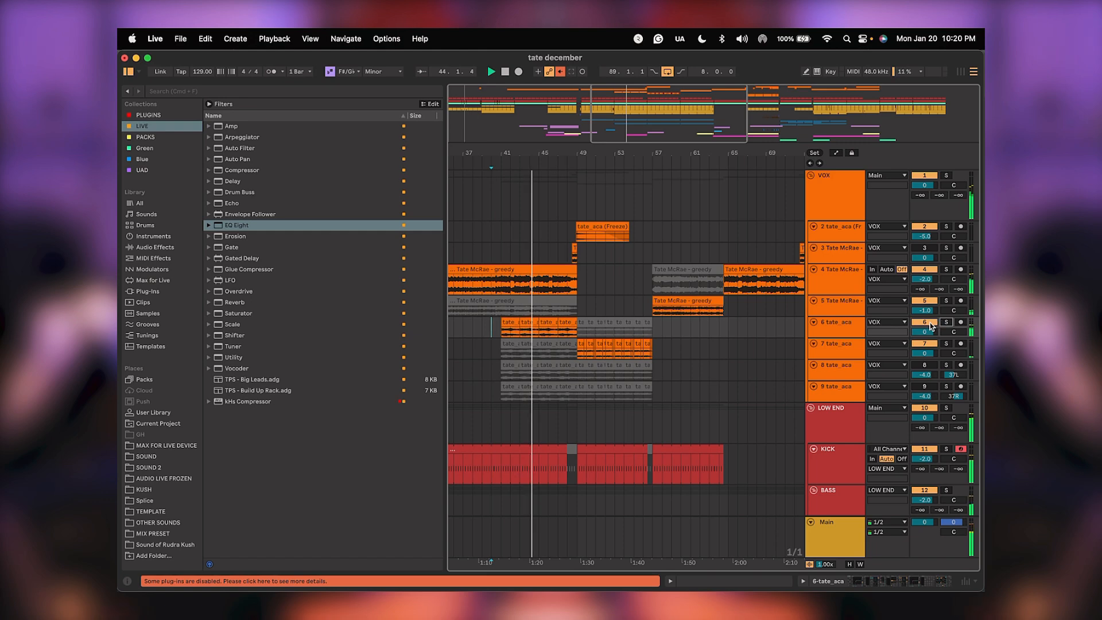
Compare the mix with the 6 tate_aca track muted and active, replaying its clips from bar 41.
left_click(930, 325)
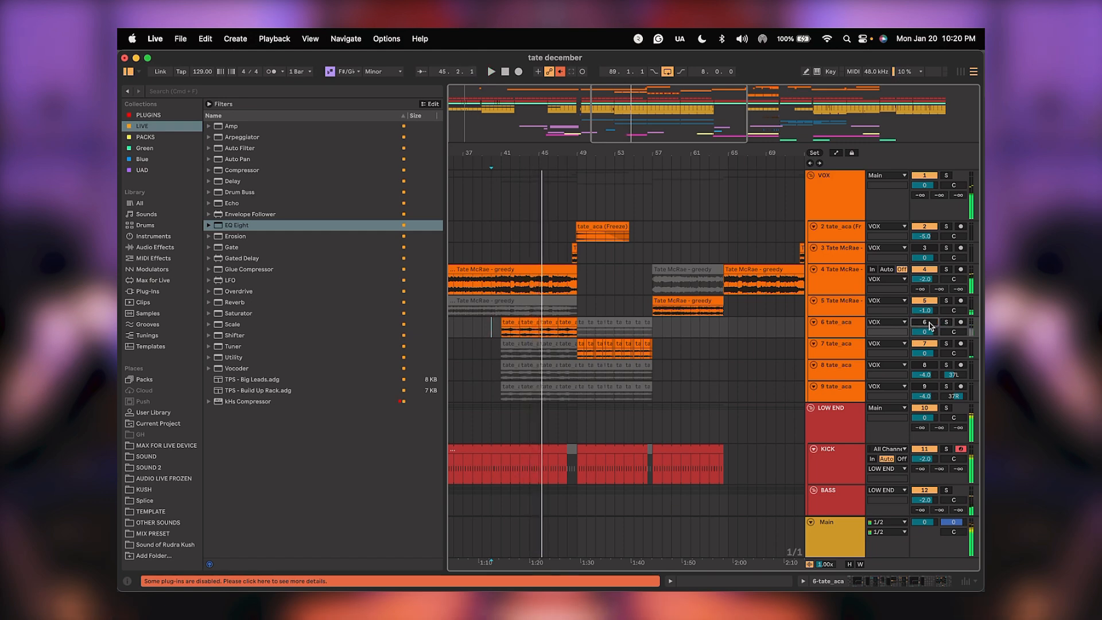
scroll(748, 349, "left", 5)
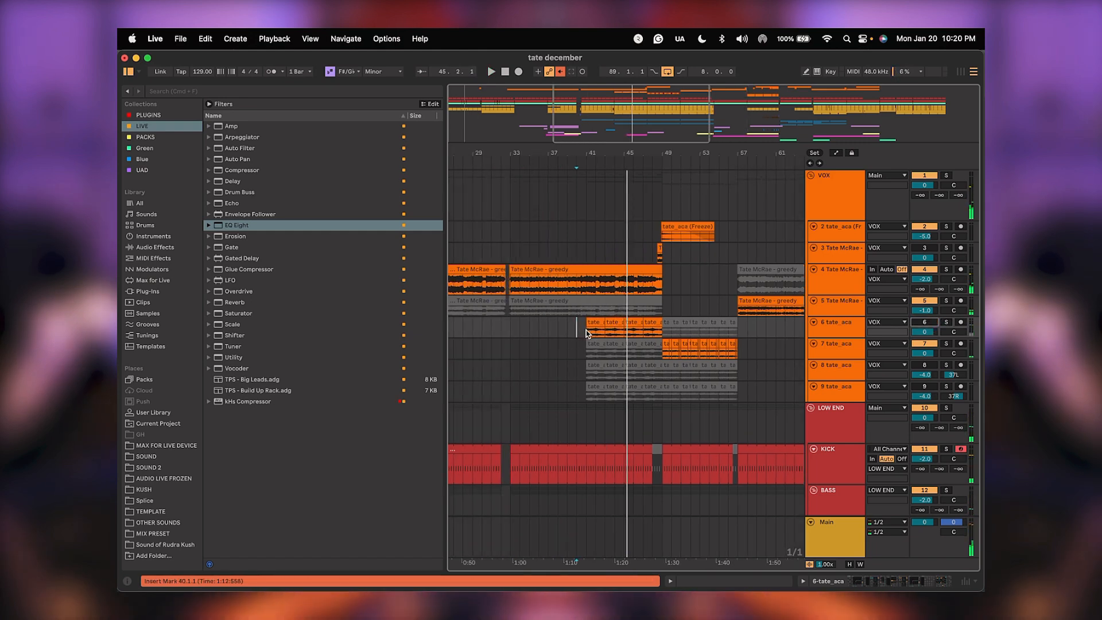
left_click_drag(586, 330, 656, 334)
key("space")
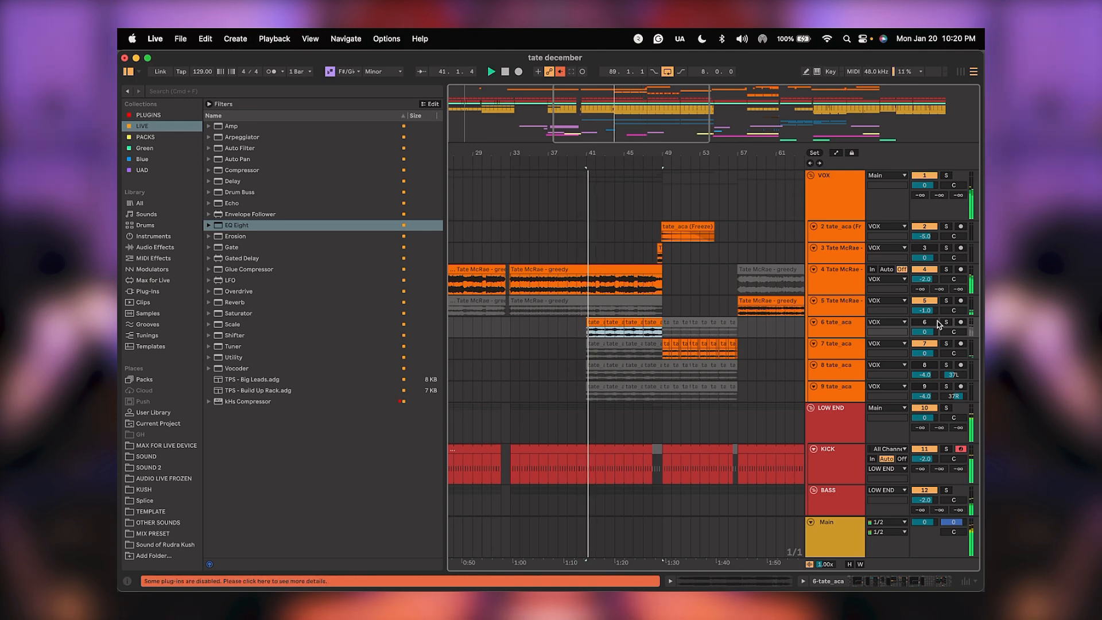
left_click(928, 323)
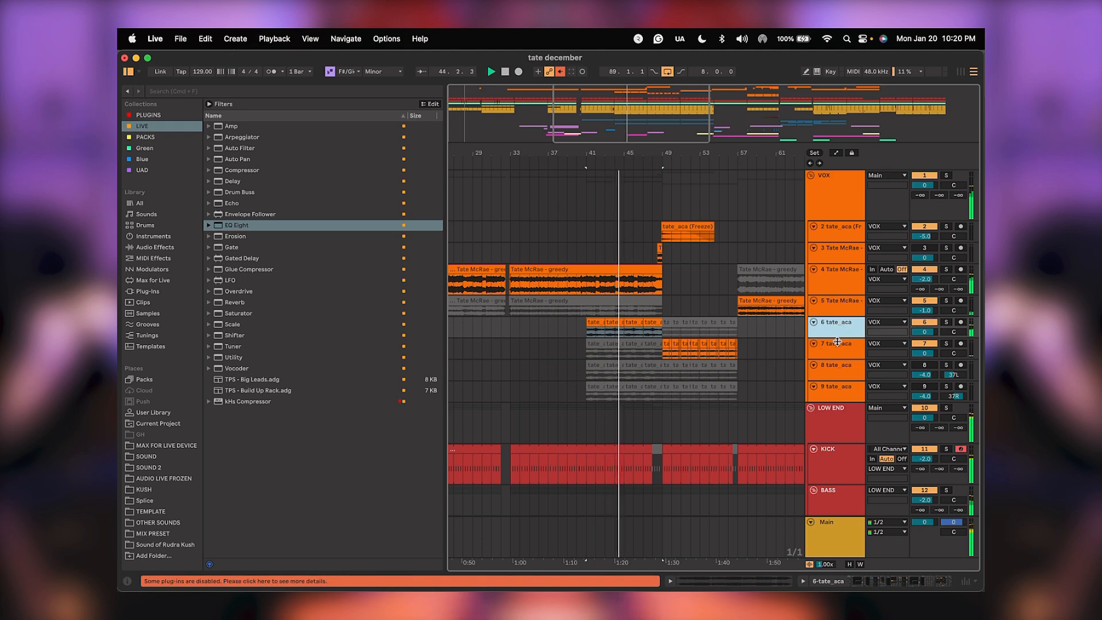
Enlarge the 6 tate_aca track and inspect its device chain, including the Pro-Q 3 curve, delays and reverbs.
left_click_drag(837, 341, 837, 351)
left_click(831, 581)
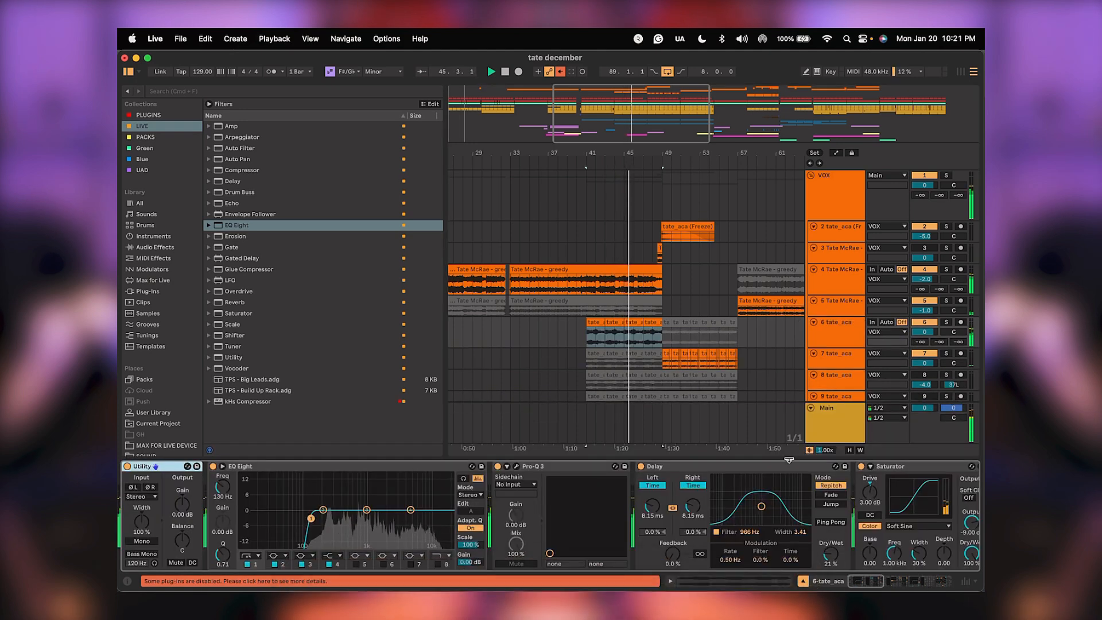
left_click(516, 467)
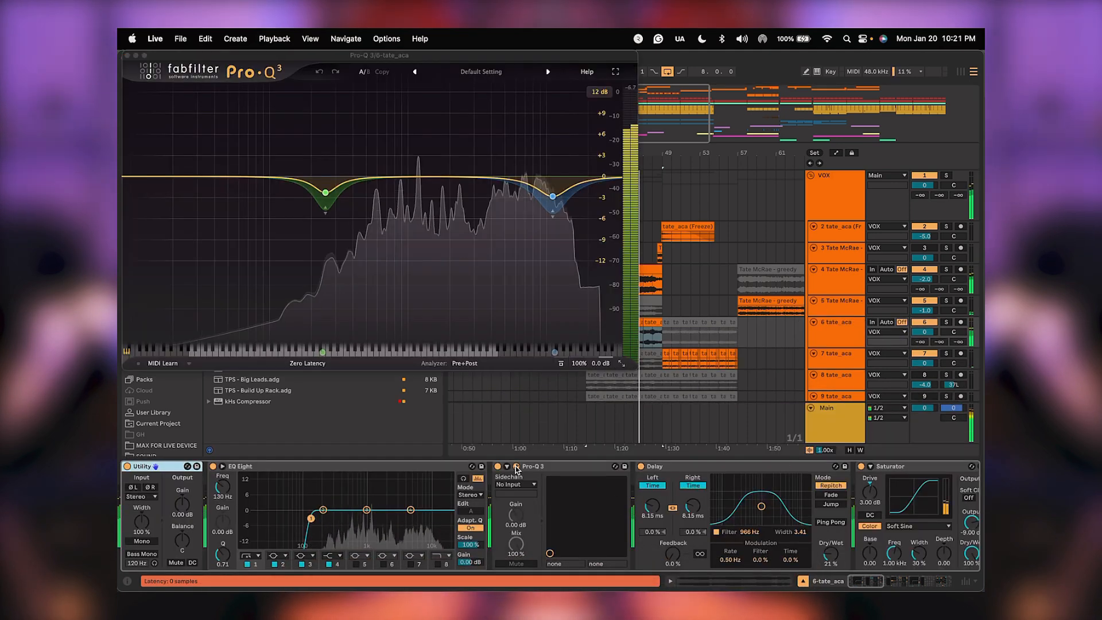
left_click(516, 467)
scroll(512, 502, "right", 10)
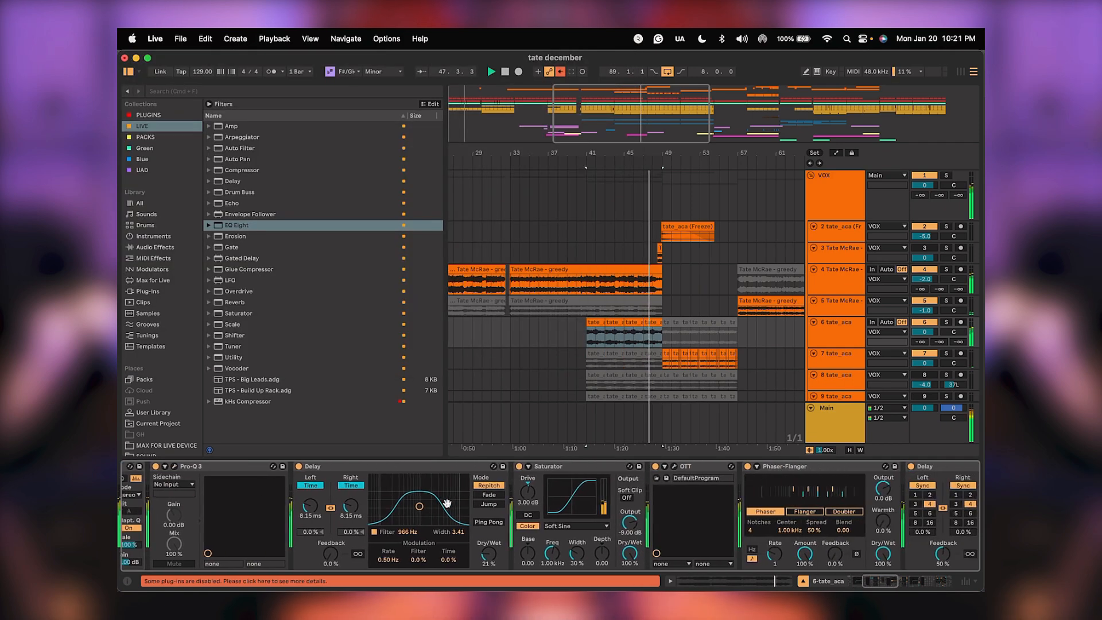
scroll(512, 503, "right", 15)
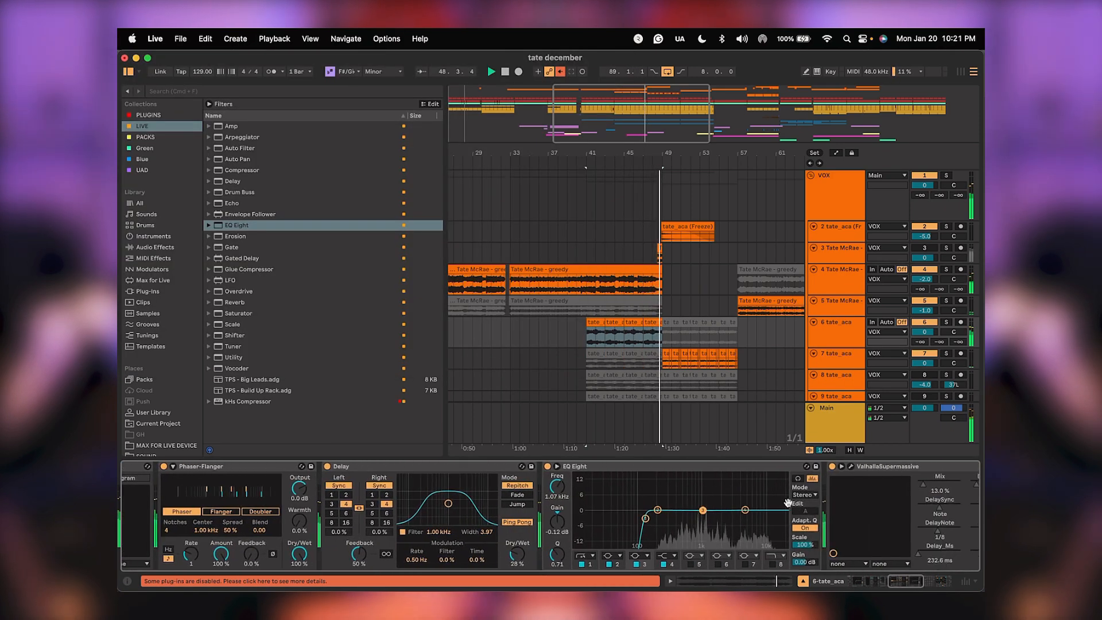
scroll(749, 493, "right", 1)
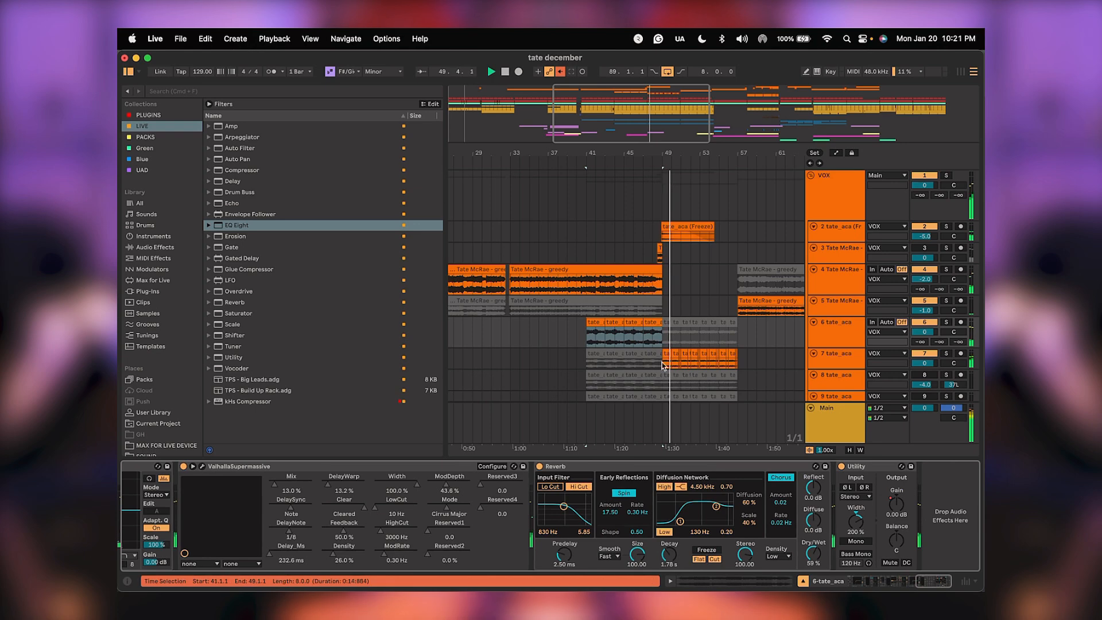
Listen on from bar 49, hide the device chain, and examine the vocal, low-end and drum tracks up to bar 77.
scroll(636, 277, "down", 2)
scroll(635, 277, "right", 2)
scroll(636, 277, "down", 6)
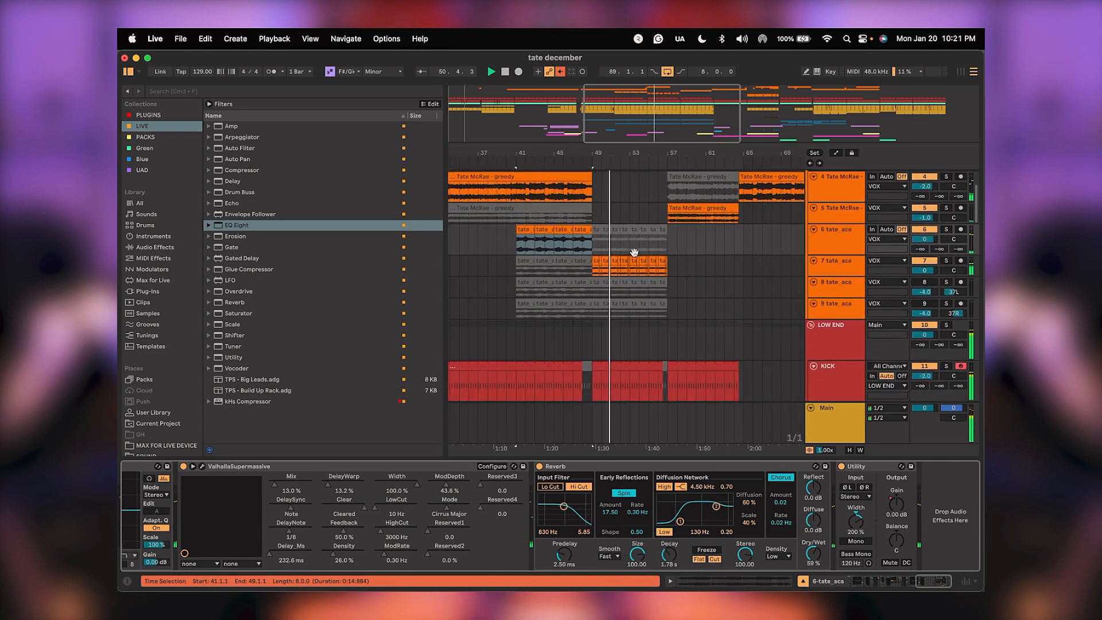
scroll(631, 264, "right", 1)
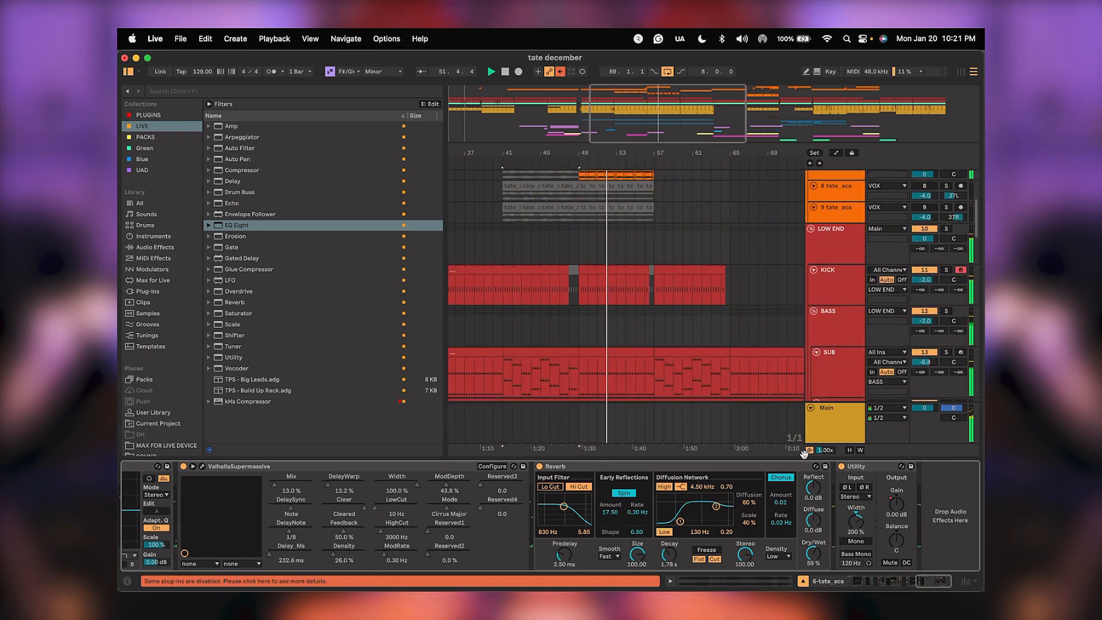
scroll(625, 310, "down", 3)
scroll(628, 248, "left", 1)
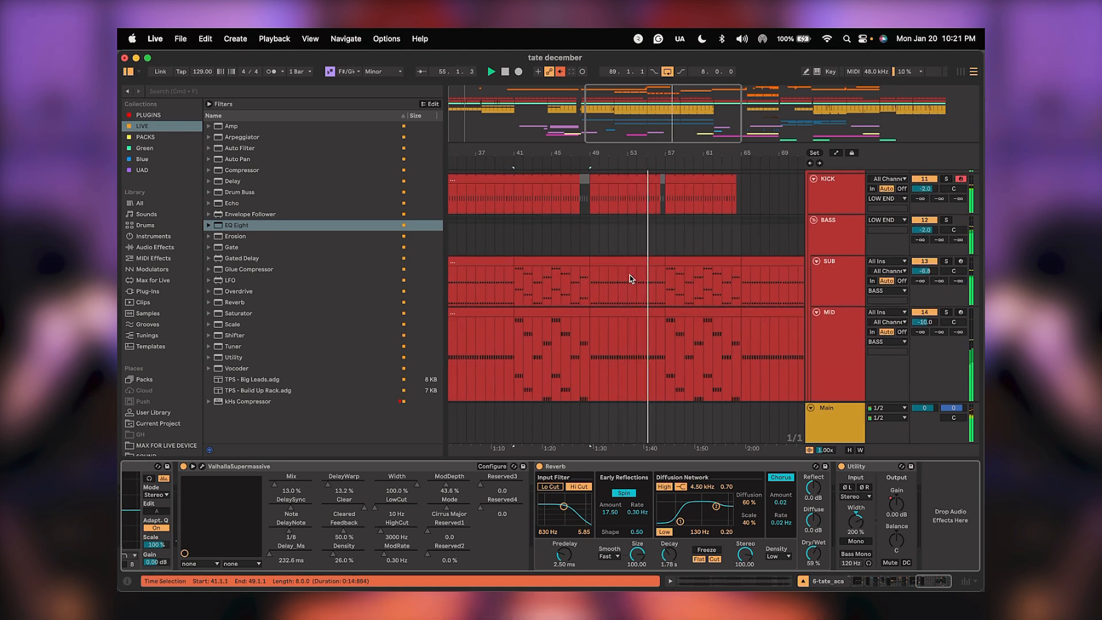
key("alt+super+l")
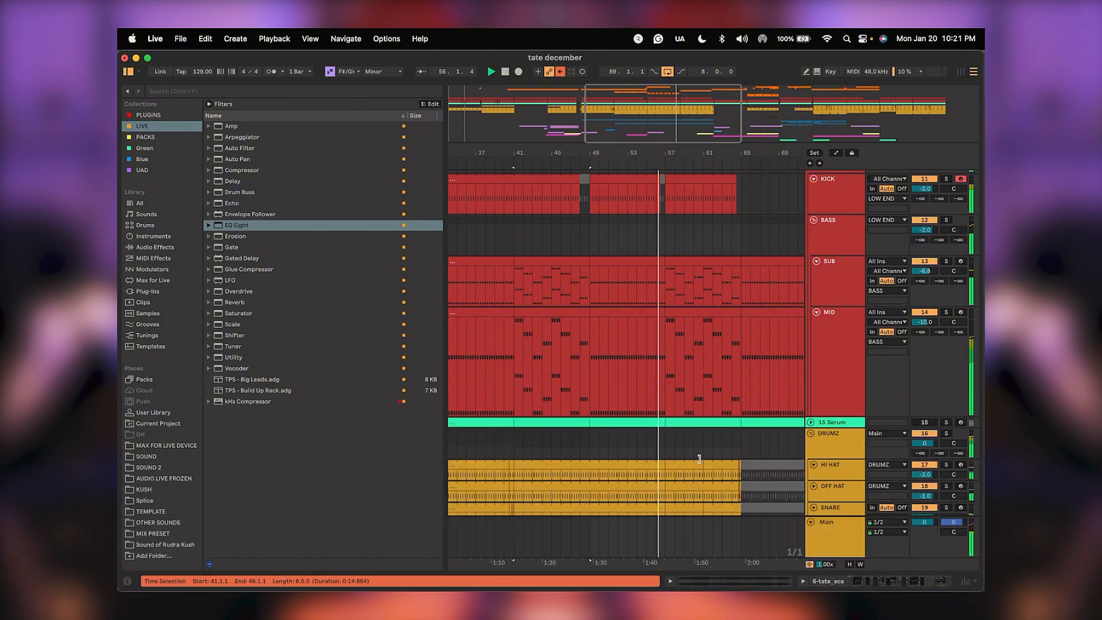
left_click_drag(651, 308, 659, 416)
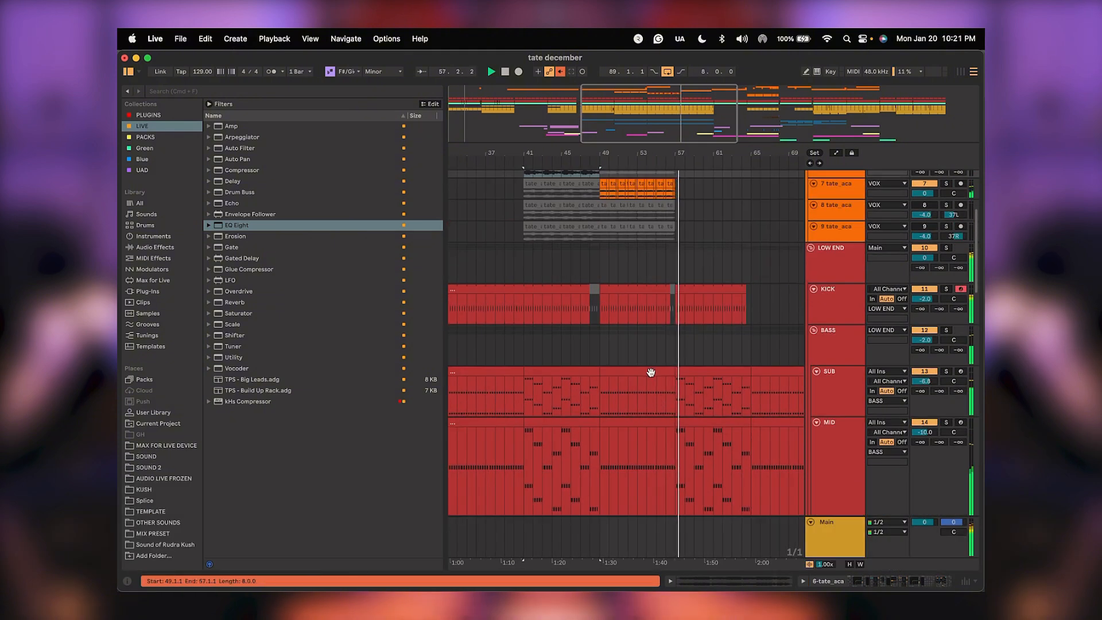
left_click_drag(667, 293, 608, 227)
scroll(614, 241, "down", 10)
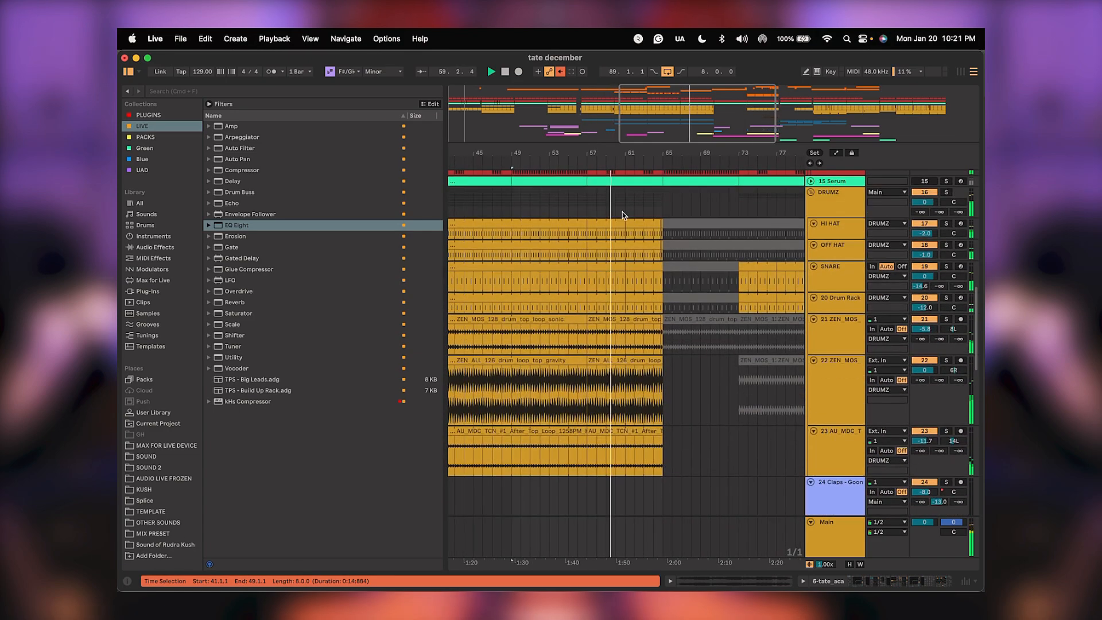
Copy the EVOSOUNDS House Uplifters - Saw Up clip on track 40 so the copy ends at bar 65.
scroll(628, 264, "down", 4)
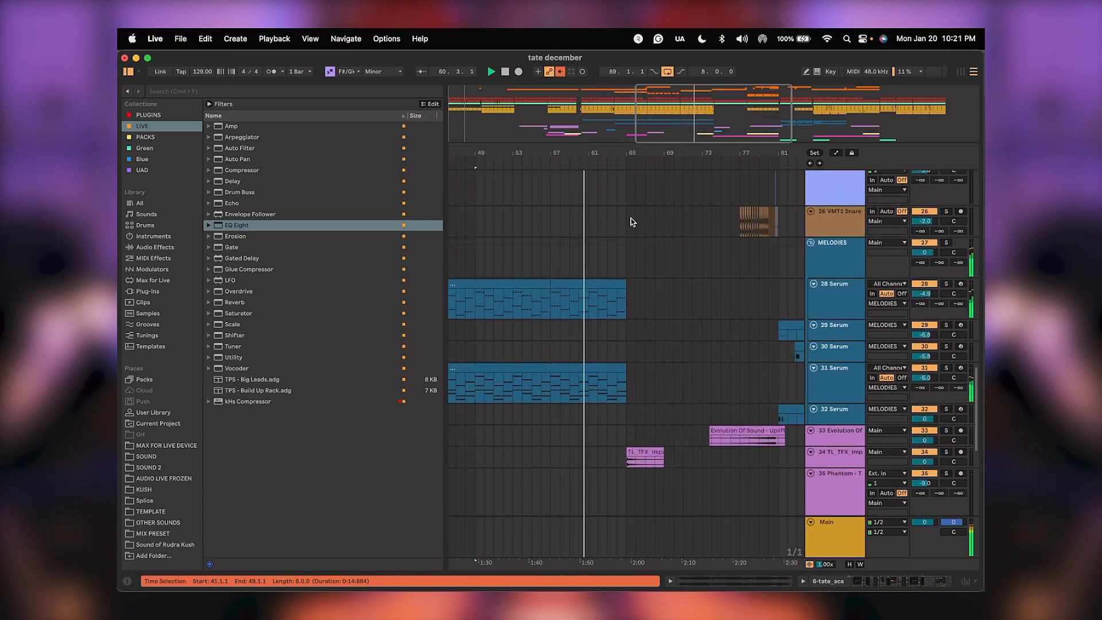
scroll(644, 346, "down", 5)
scroll(646, 378, "down", 5)
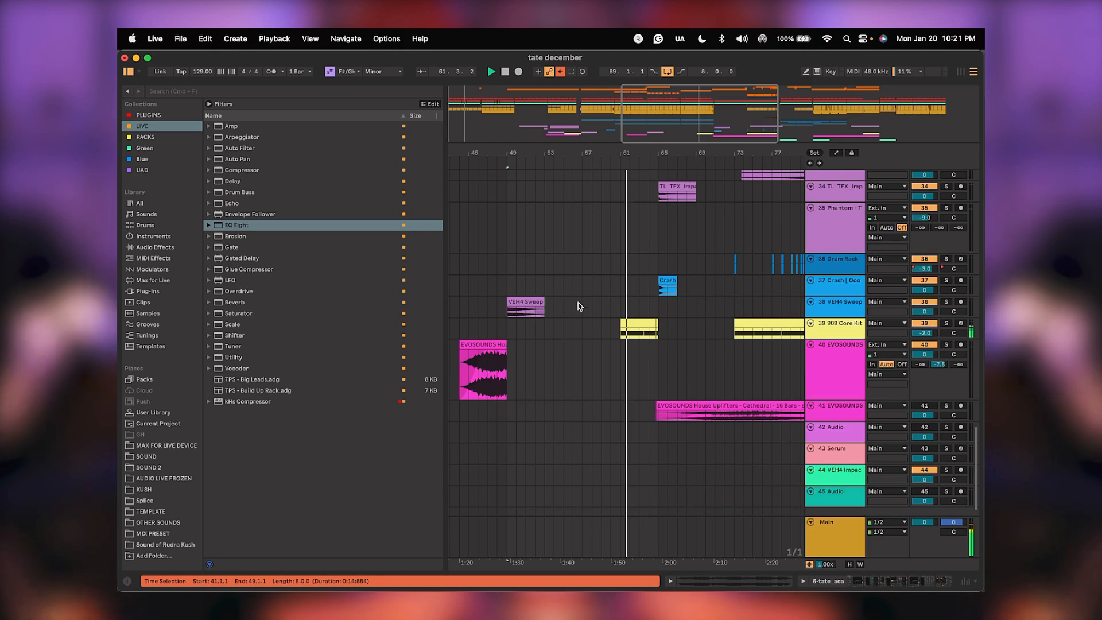
left_click_drag(490, 343, 641, 353)
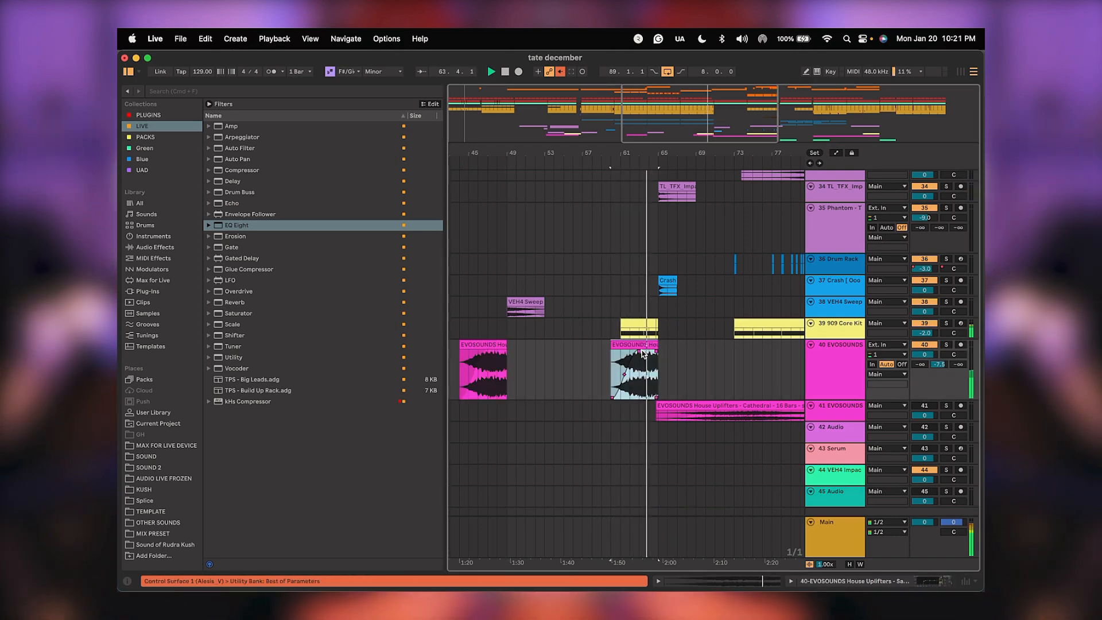
scroll(597, 353, "down", 1)
scroll(645, 337, "left", 3)
scroll(645, 337, "left", 2)
scroll(689, 374, "up", 1)
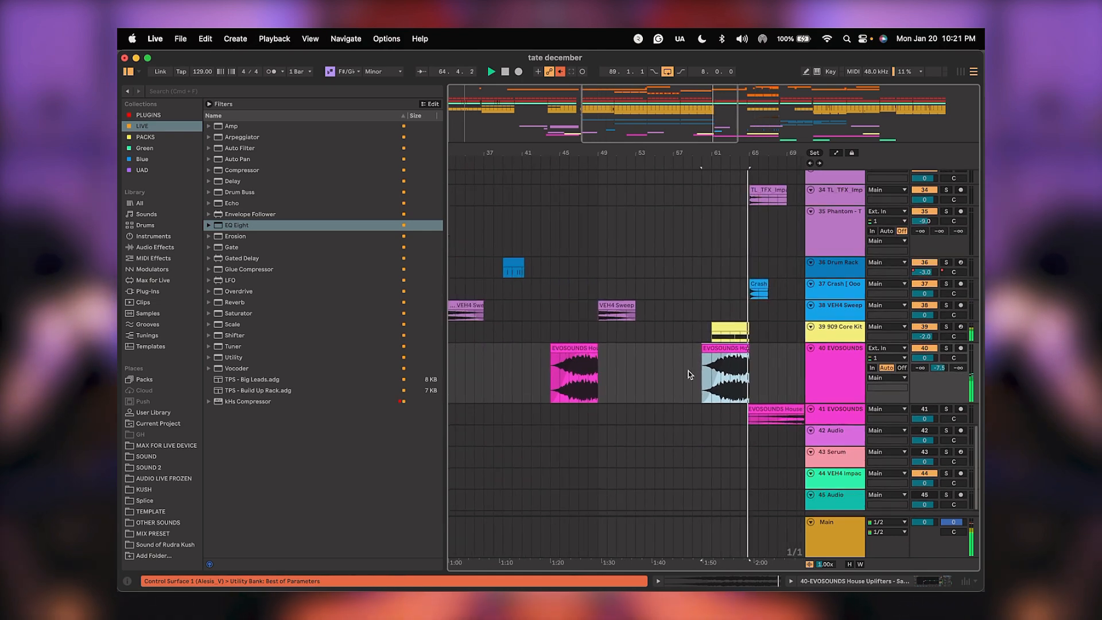
left_click_drag(702, 155, 678, 155)
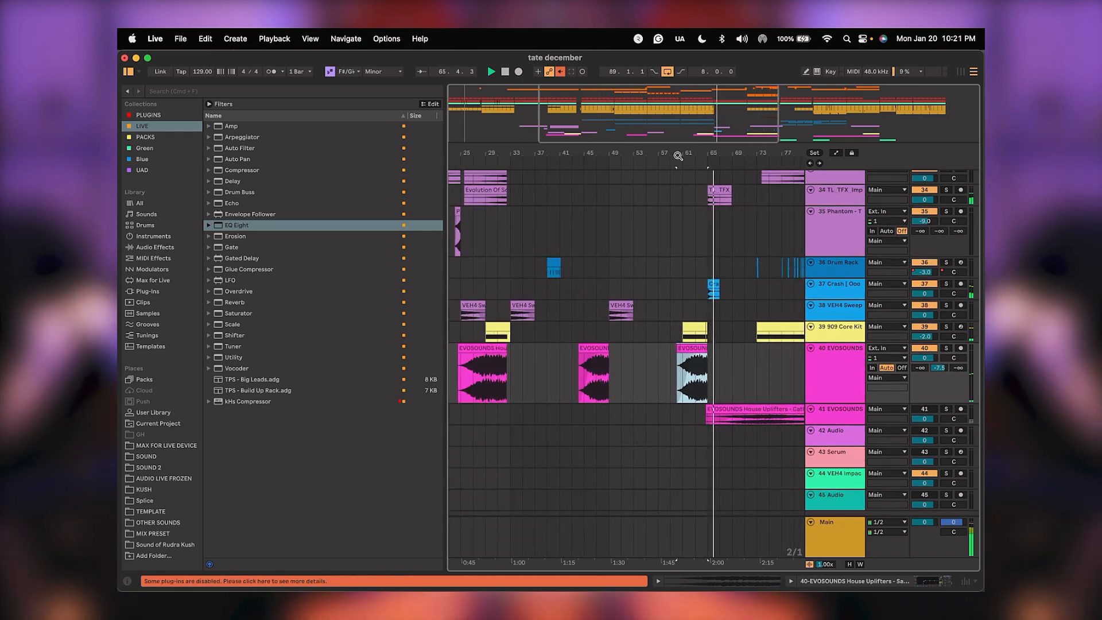
Copy both Evolution Of Sound - Uplifter 2 clips on tracks 33 and 34 from the first build-up to end at 64.3.1.
key("space")
left_click_drag(650, 286, 632, 312)
left_click(493, 231)
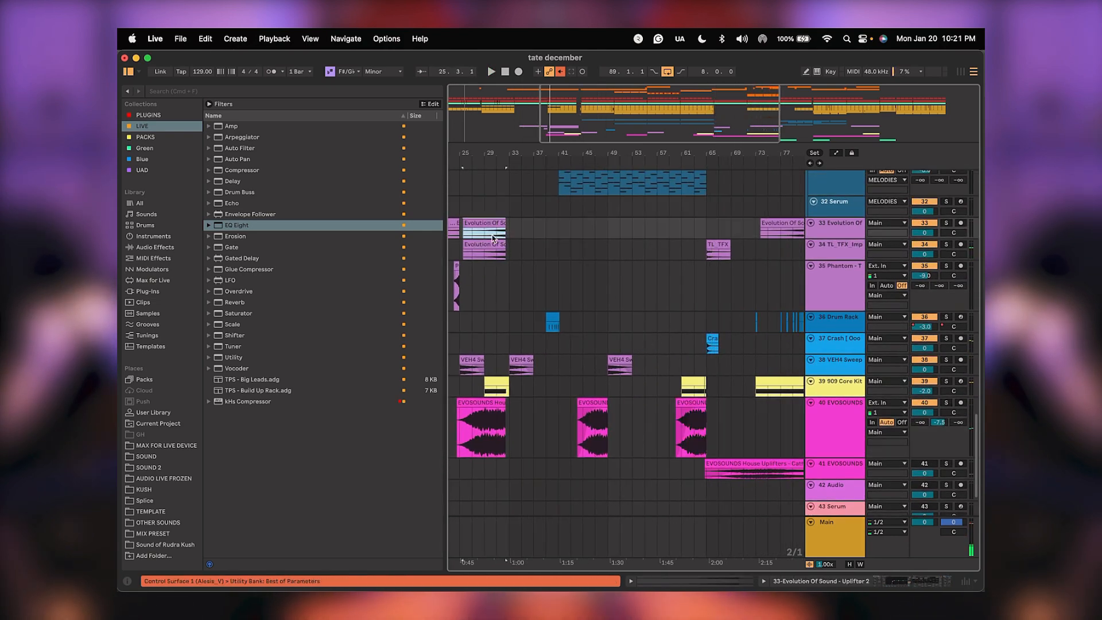
left_click(491, 245, "shift")
left_click_drag(492, 245, 690, 253)
left_click_drag(706, 153, 707, 153)
mouse_move(670, 232)
left_mouse_down()
mouse_move(706, 230)
mouse_move(681, 233)
left_mouse_up()
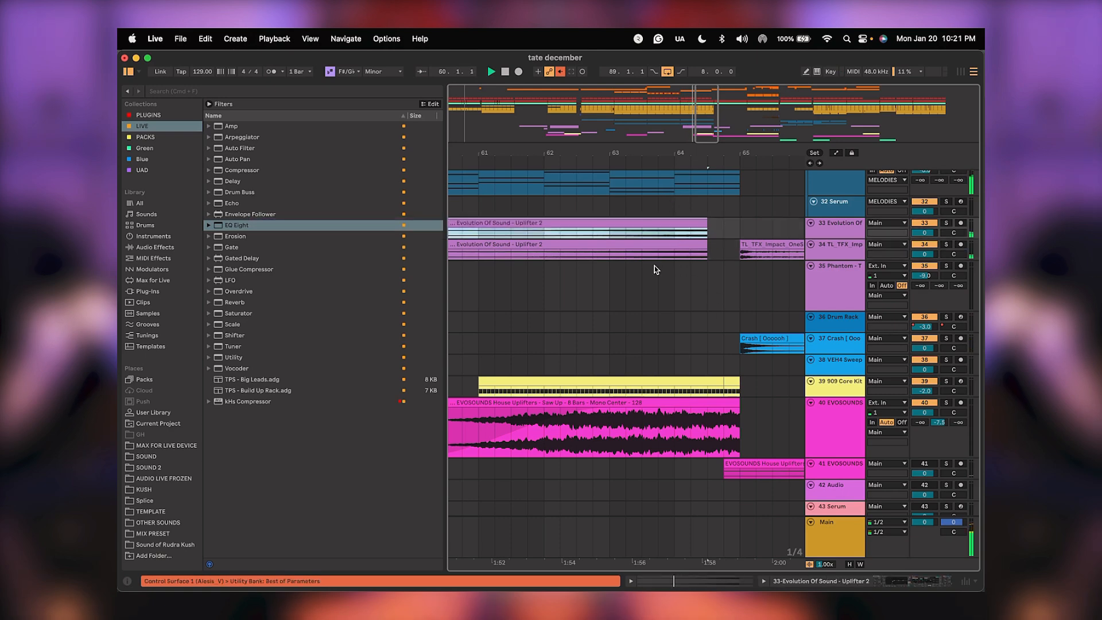
Play from 63.1.1 to hear the copied uplifters lead into bar 65, and stop playback.
scroll(608, 237, "up", 3)
left_click(609, 223)
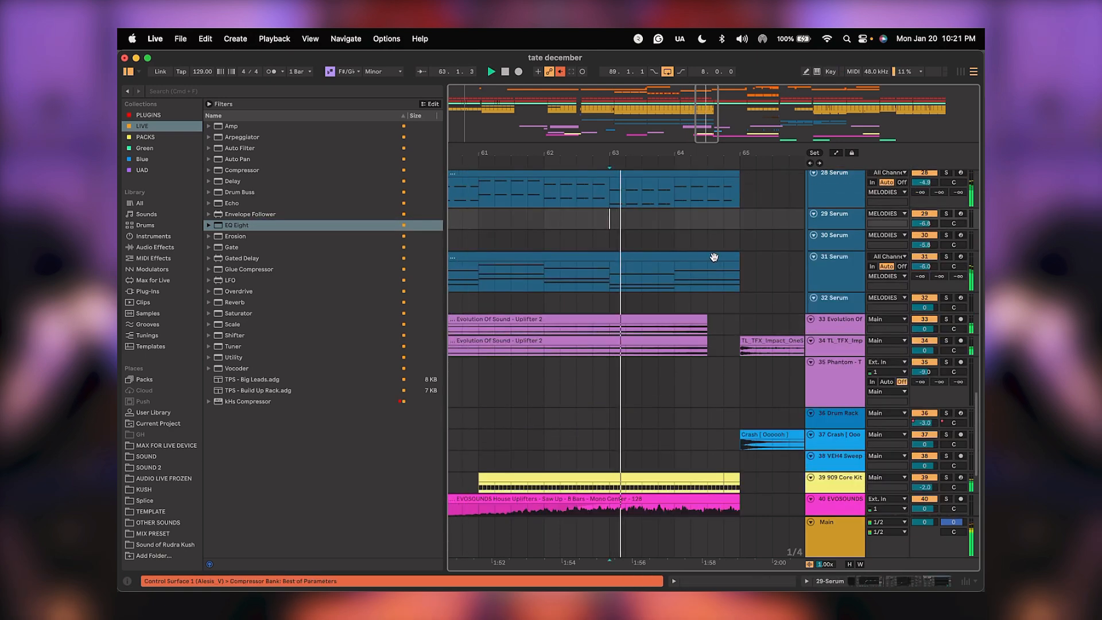
scroll(728, 278, "down", 3)
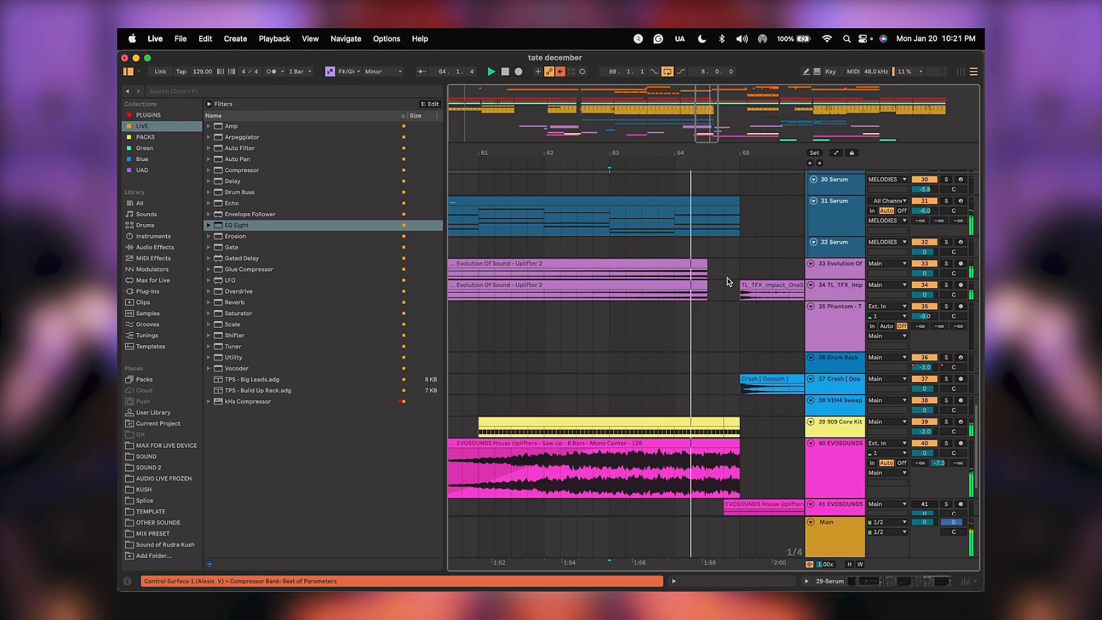
key("space")
scroll(666, 339, "up", 2)
scroll(666, 340, "right", 2)
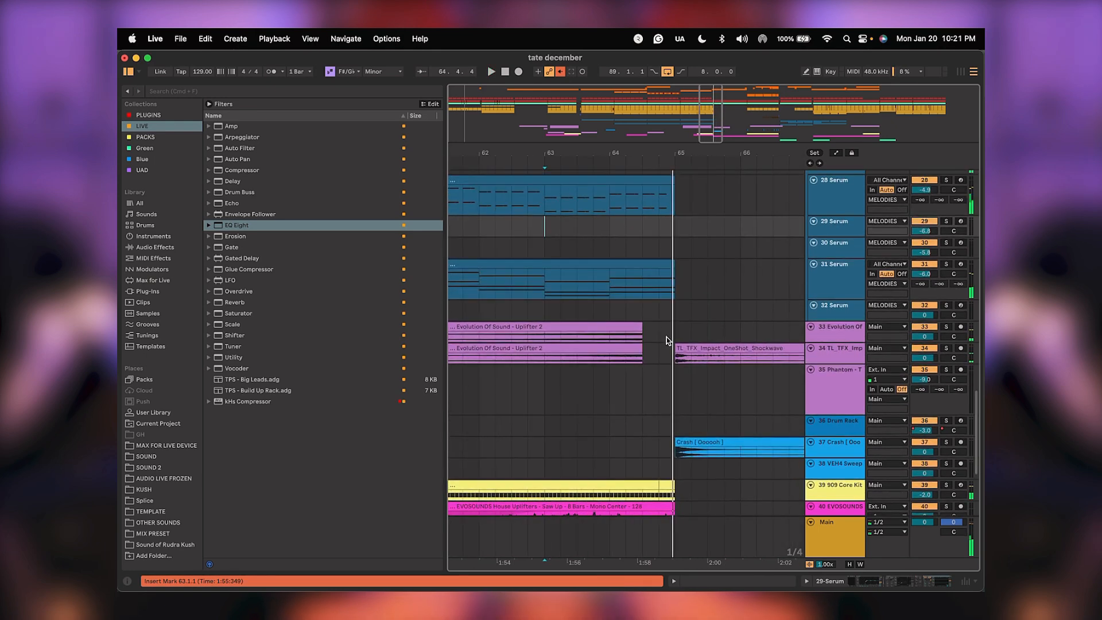
Trim the 28 and 31 Serum melodies to 64.3.1 and delete the DRUMZ clips between 64.3.1 and 65.1.1.
left_click_drag(670, 265, 644, 281)
scroll(665, 276, "up", 5)
scroll(642, 278, "up", 8)
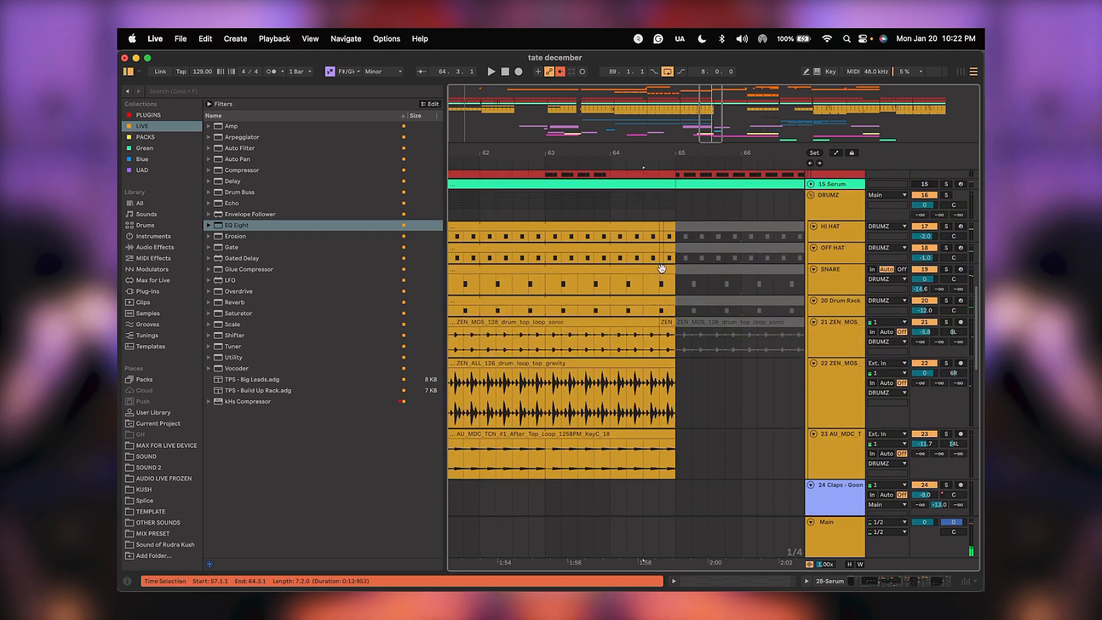
scroll(658, 286, "down", 6)
scroll(665, 345, "up", 6)
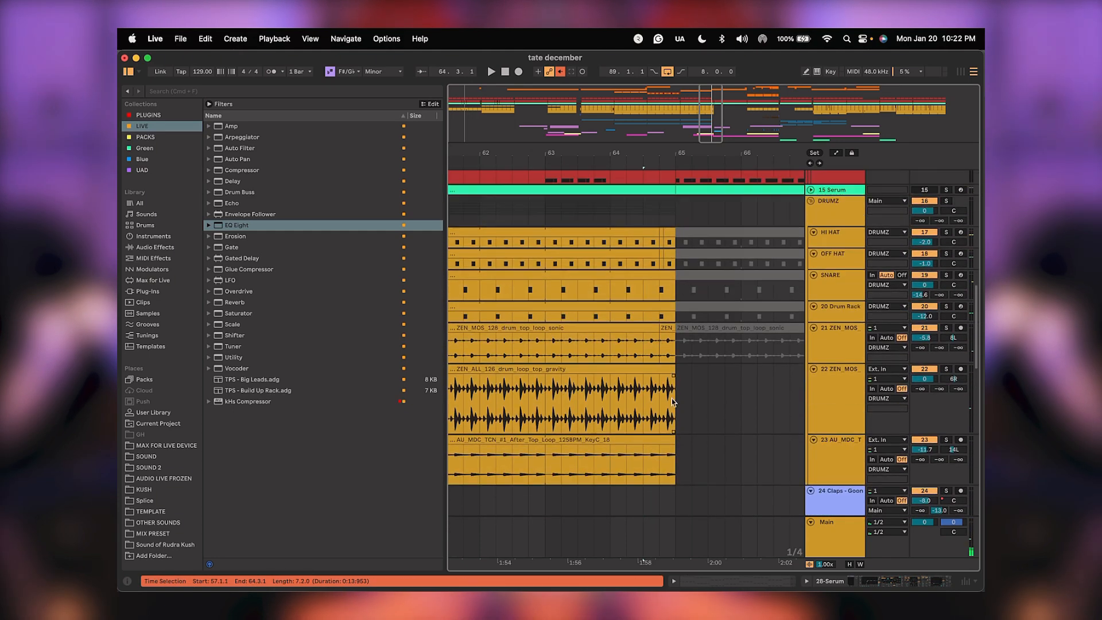
left_click_drag(675, 460, 640, 341)
left_click(645, 248)
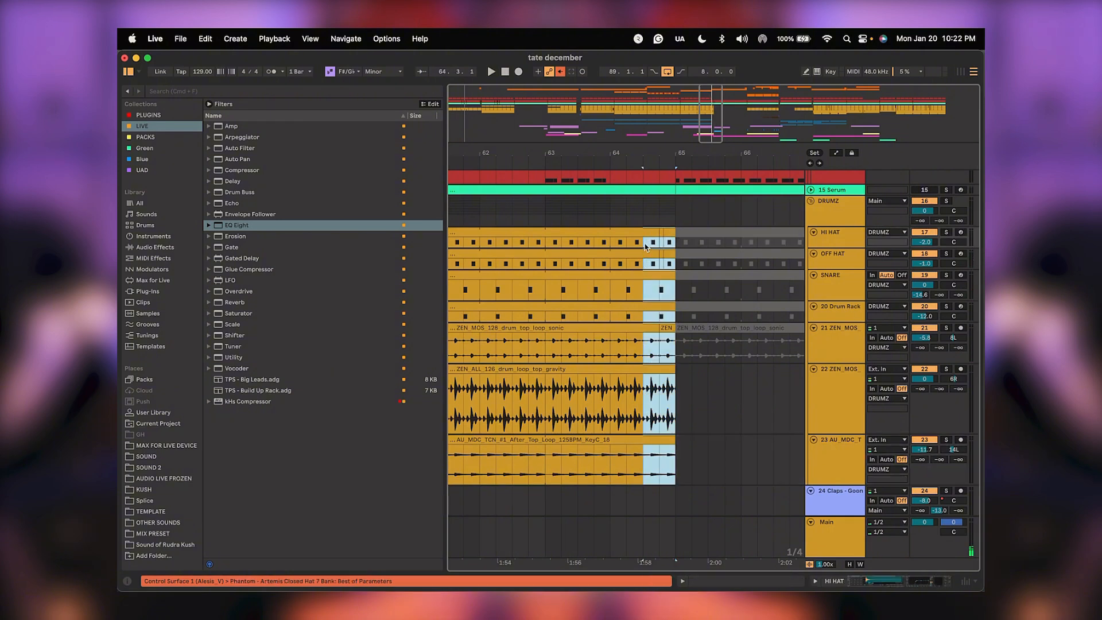
key("Delete")
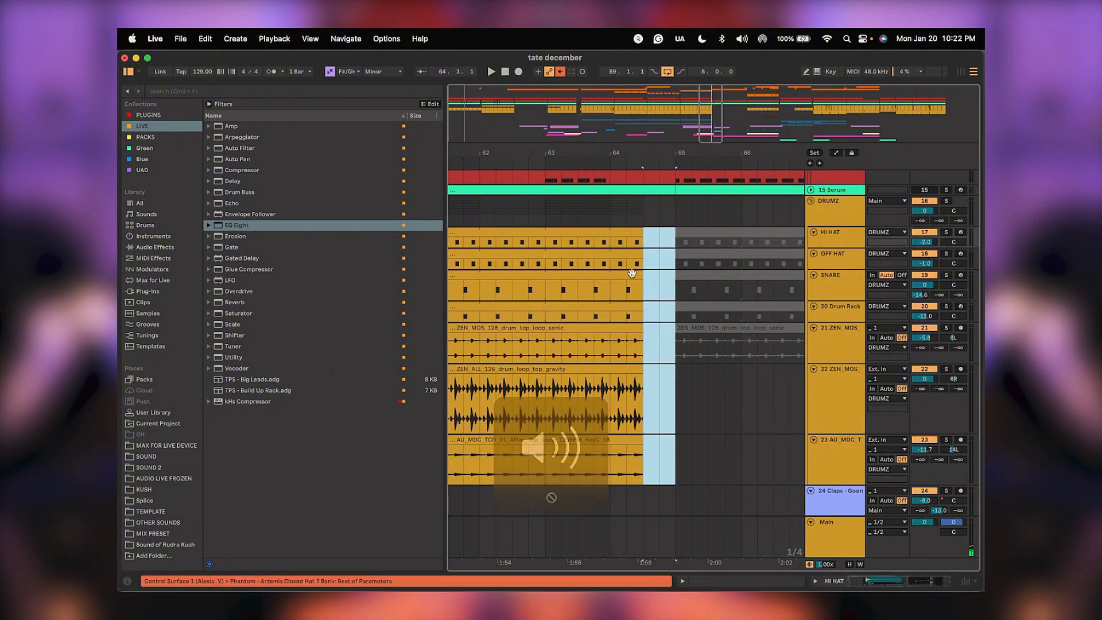
Replay the build-up and delete the SUB, MID and 15 Serum parts between 64.3.1 and 65.1.1.
left_click(575, 284)
key("space")
scroll(597, 250, "up", 3)
scroll(600, 248, "up", 7)
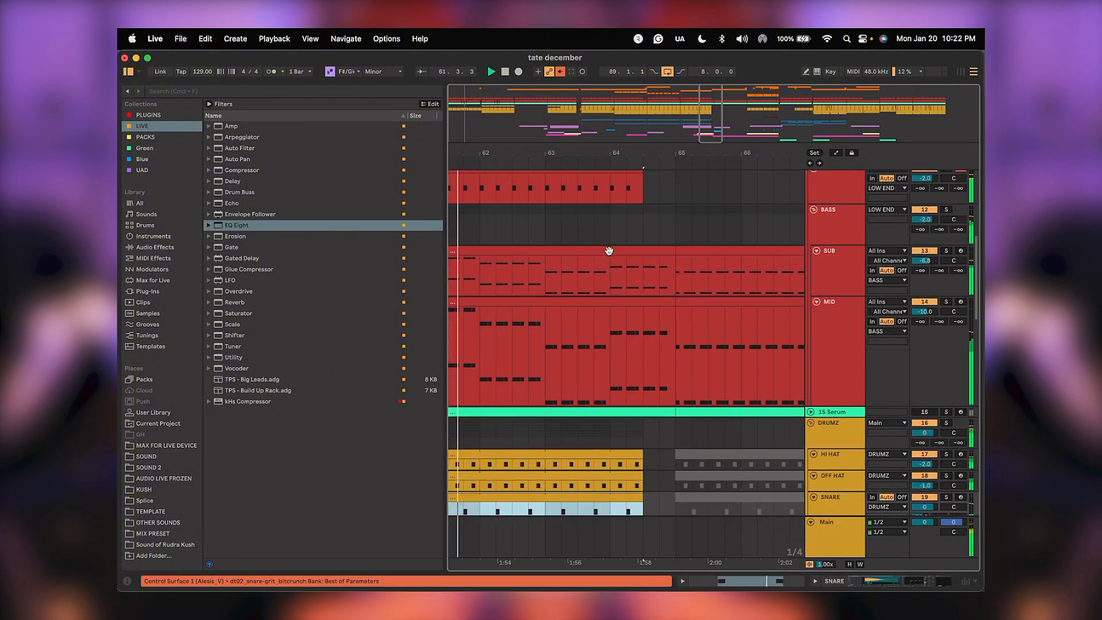
left_click_drag(647, 239, 644, 268)
key("Delete")
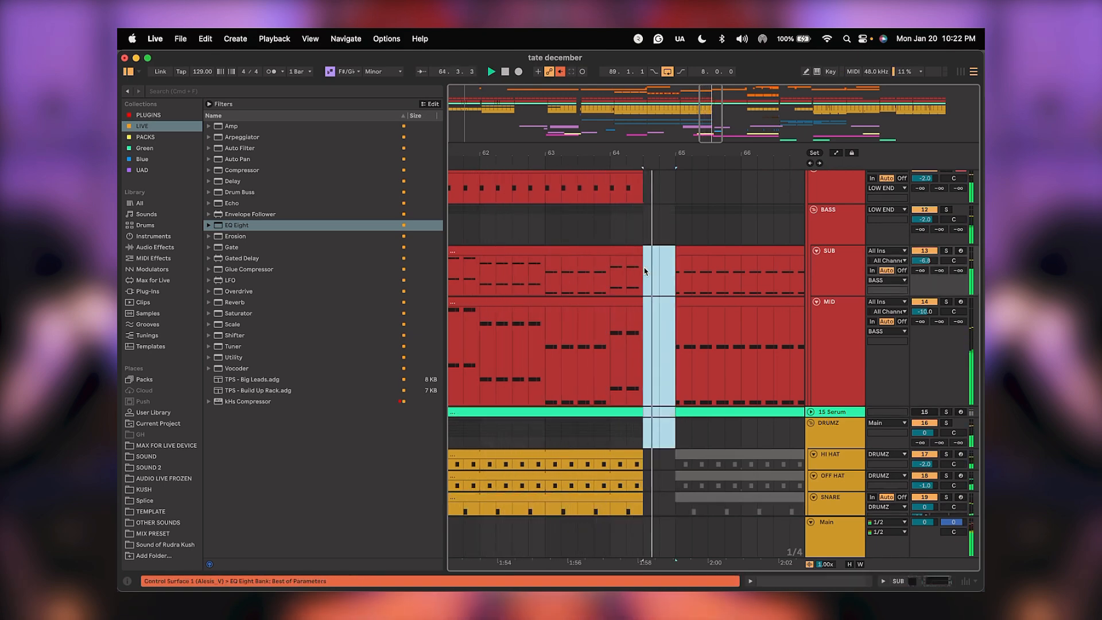
Check the transition and trim the 909 Core Kit and EVOSOUNDS Saw Up clips to end at 64.3.1.
left_click(580, 229)
scroll(608, 325, "down", 10)
scroll(608, 325, "down", 15)
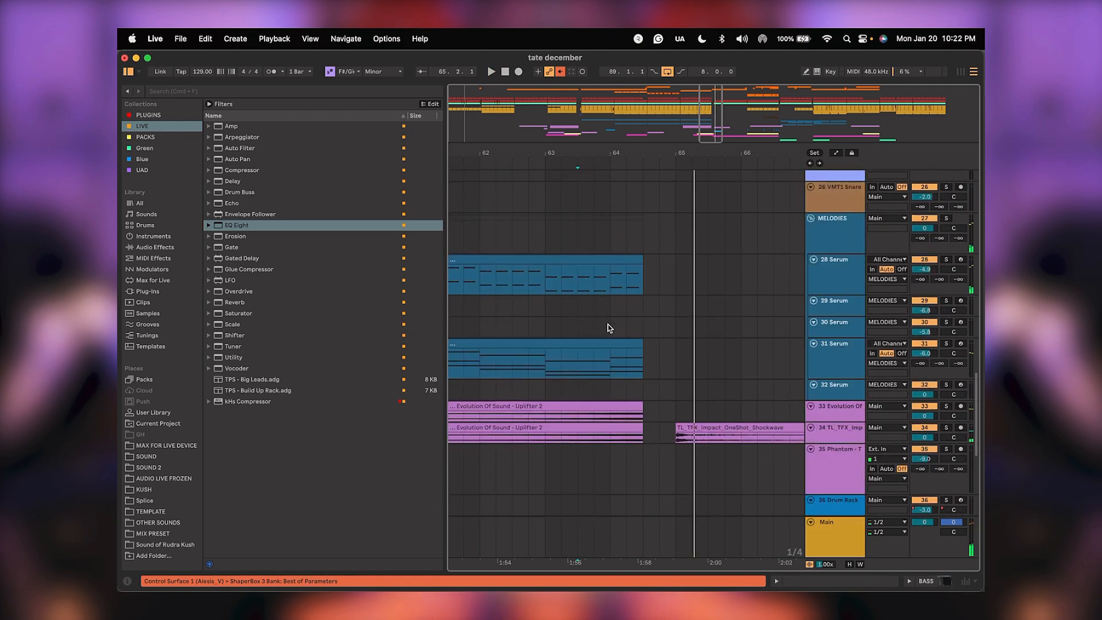
left_click(666, 306)
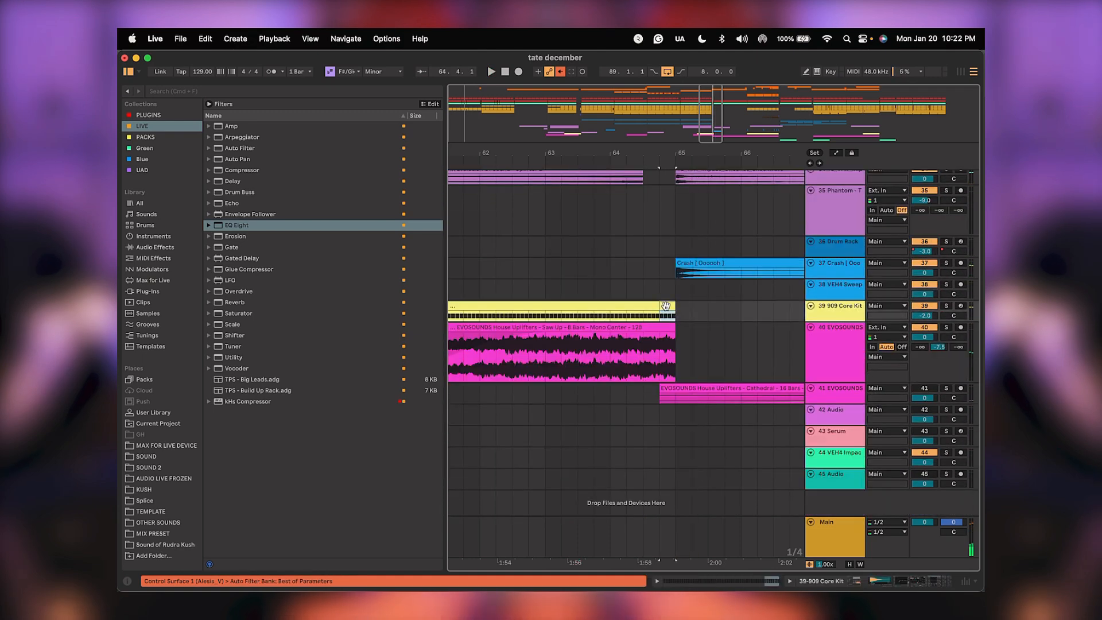
mouse_move(656, 306)
left_mouse_down()
mouse_move(669, 305)
mouse_move(655, 329)
mouse_move(594, 339)
left_mouse_up()
Play from 61.1.1 and examine the gap before bar 65 across the melody, effects and drum tracks.
scroll(595, 338, "left", 5)
left_click(557, 354)
key("space")
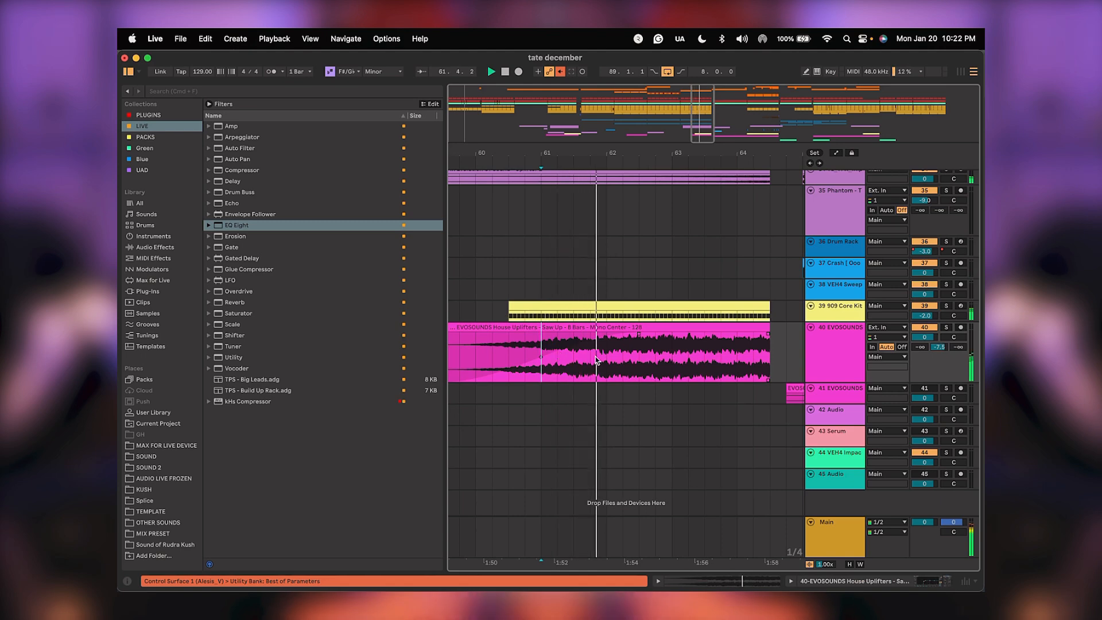
scroll(631, 372, "right", 4)
scroll(631, 372, "up", 1)
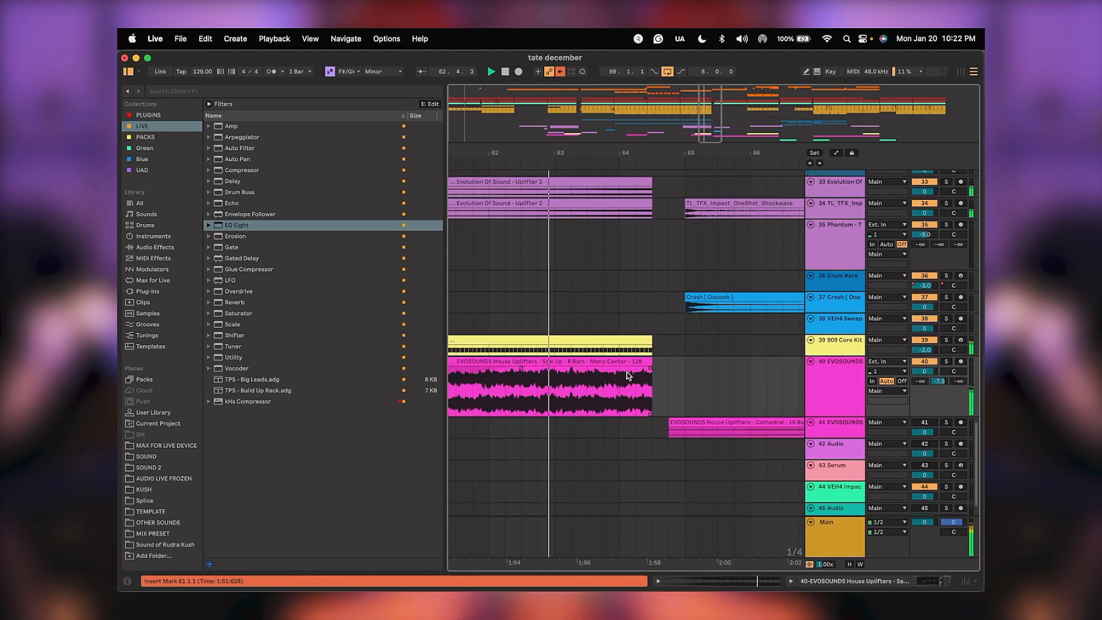
scroll(660, 305, "right", 2)
scroll(648, 305, "up", 6)
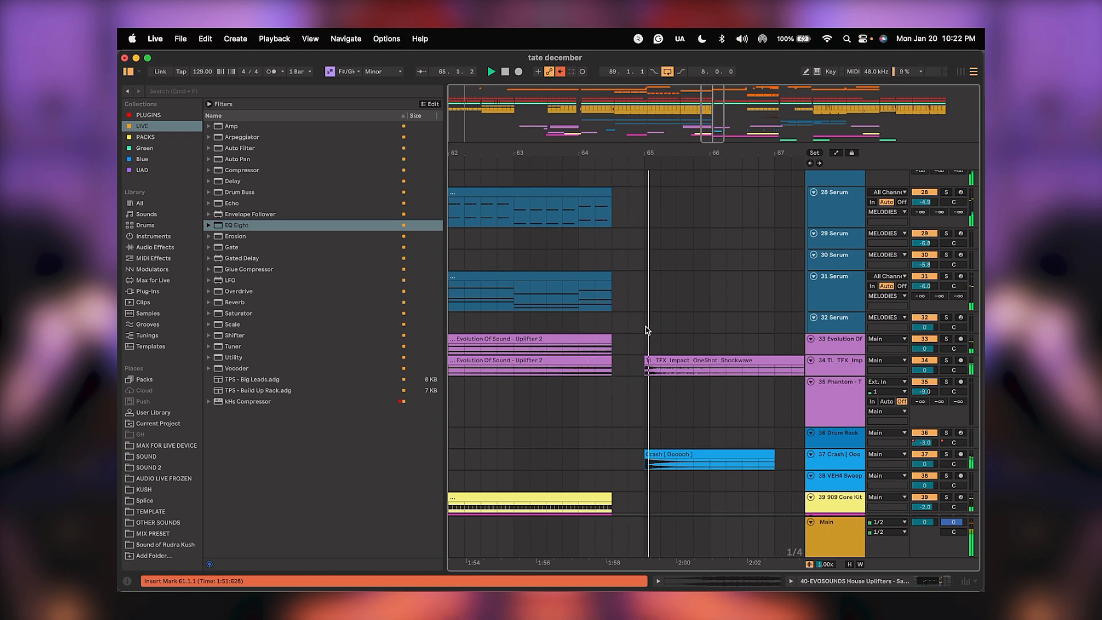
left_click_drag(646, 388, 596, 431)
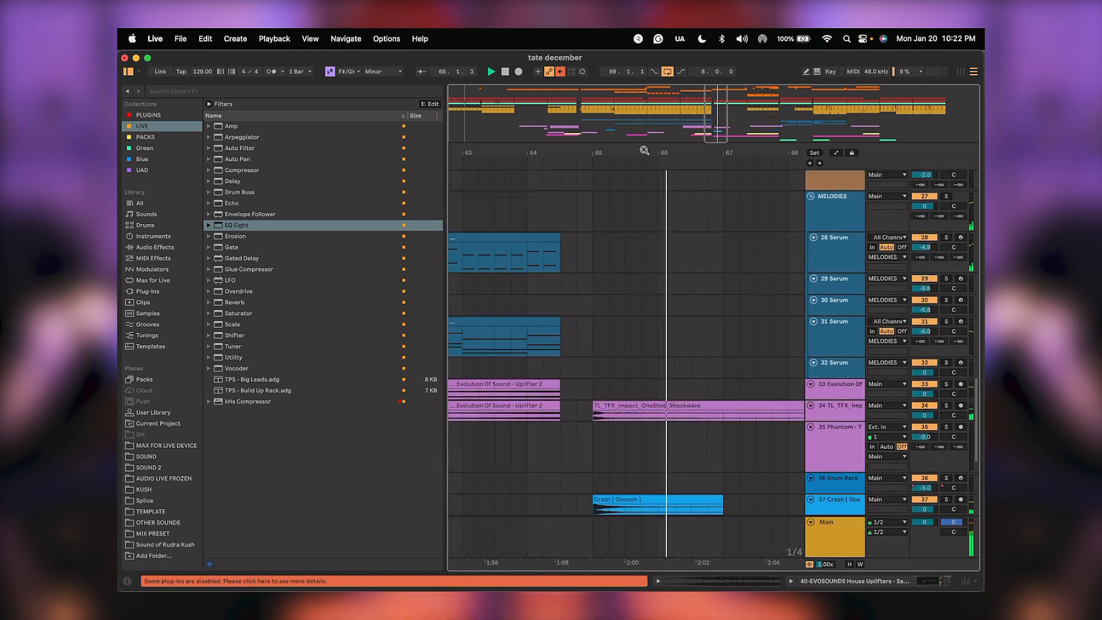
left_click_drag(645, 151, 645, 114)
scroll(653, 261, "up", 15)
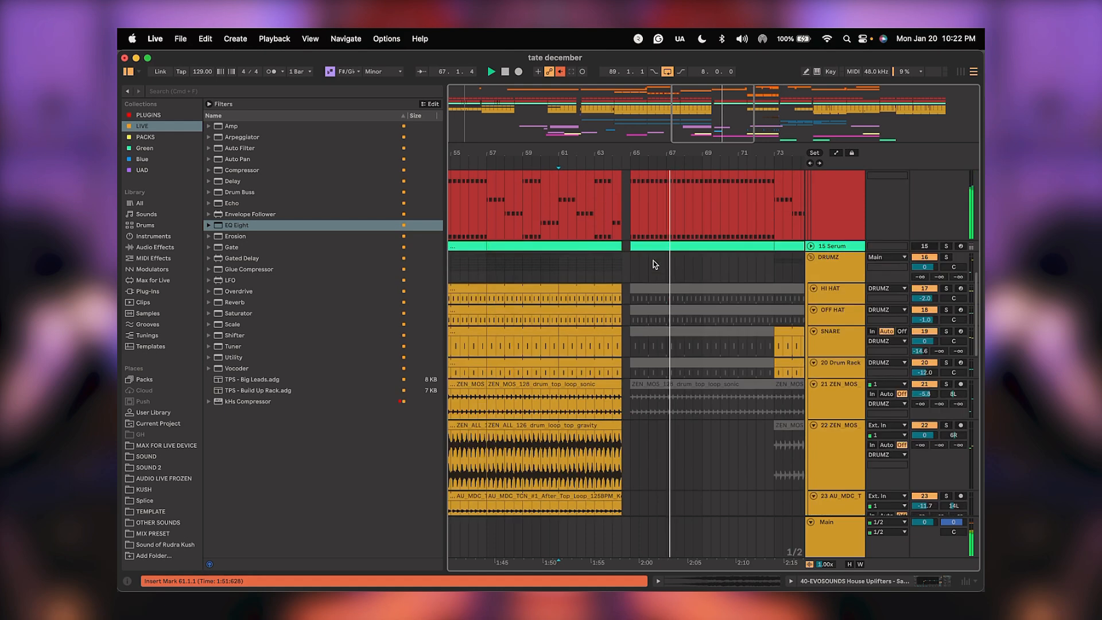
Stop playback and delete the SUB and MID bass clips from bar 65 to bar 73.
key("space")
left_click(629, 231)
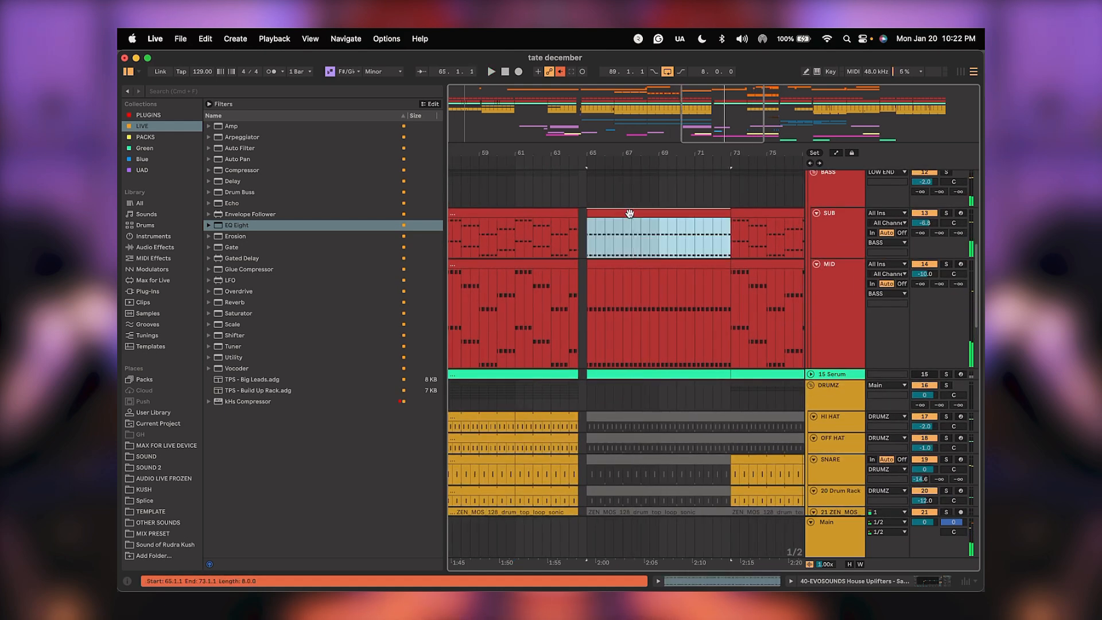
left_click(620, 263, "shift")
key("Delete")
Listen to the break from about bar 62, briefly unfolding the 15 Serum track to inspect its notes.
left_click(541, 298)
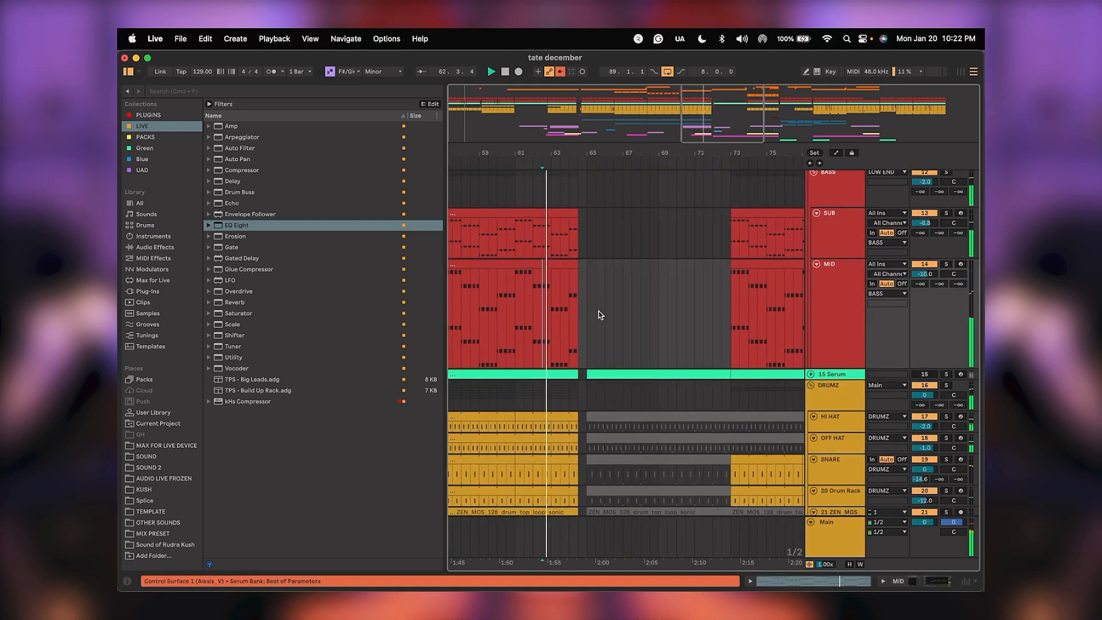
scroll(599, 314, "down", 3)
left_click(810, 314)
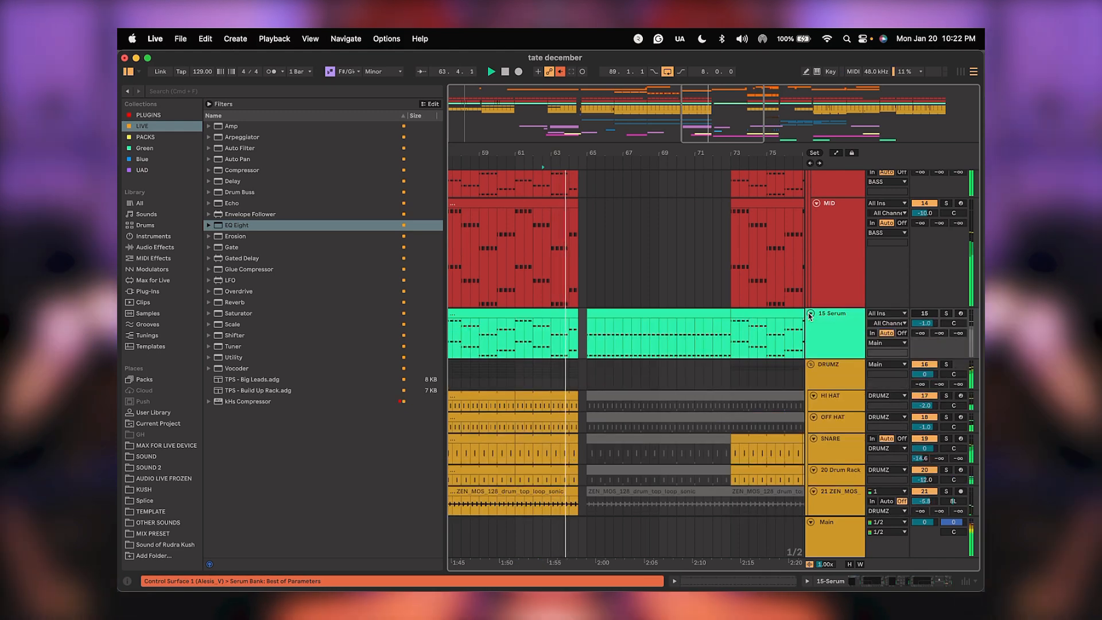
left_click(810, 314)
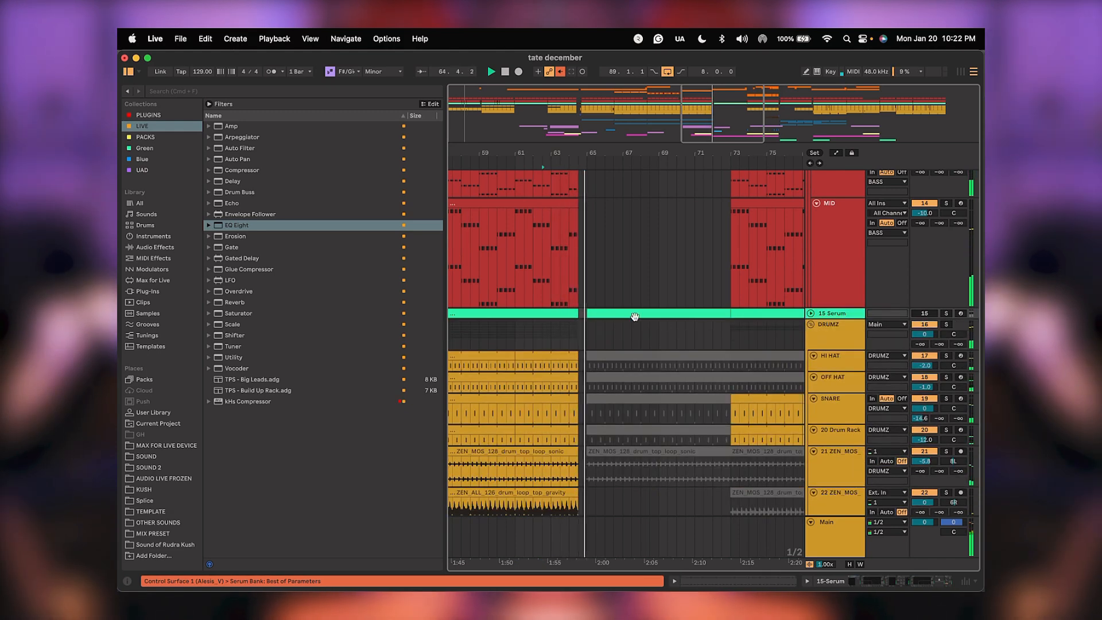
scroll(631, 345, "up", 4)
scroll(622, 361, "up", 6)
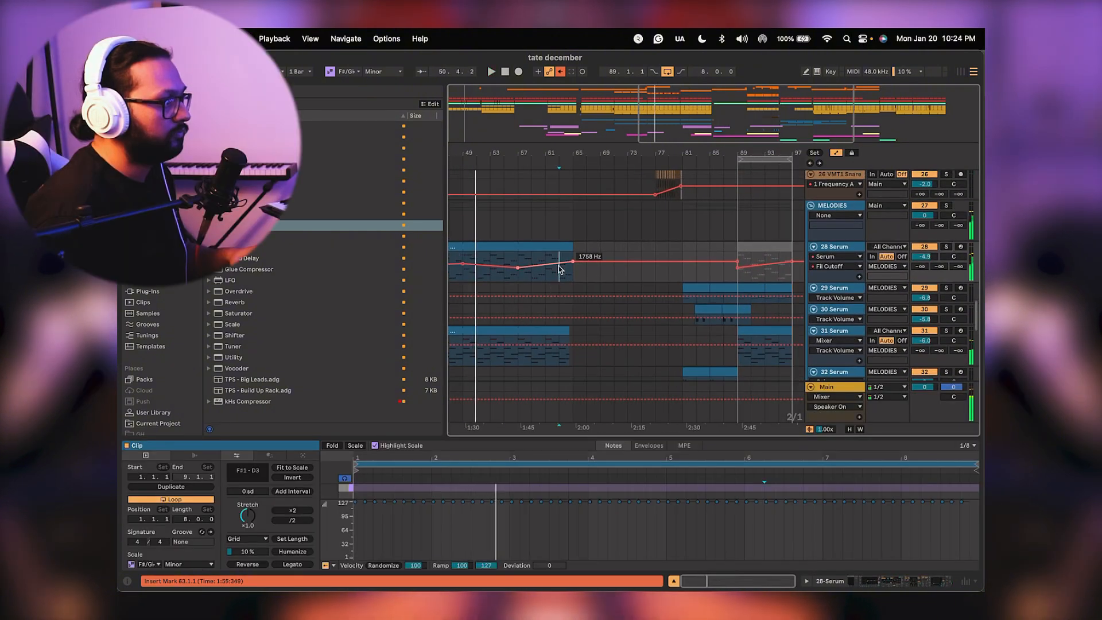
Extend the 28 Serum and 31 Serum melody clips to bar 81 and hide the automation lanes.
left_click_drag(572, 247, 682, 246)
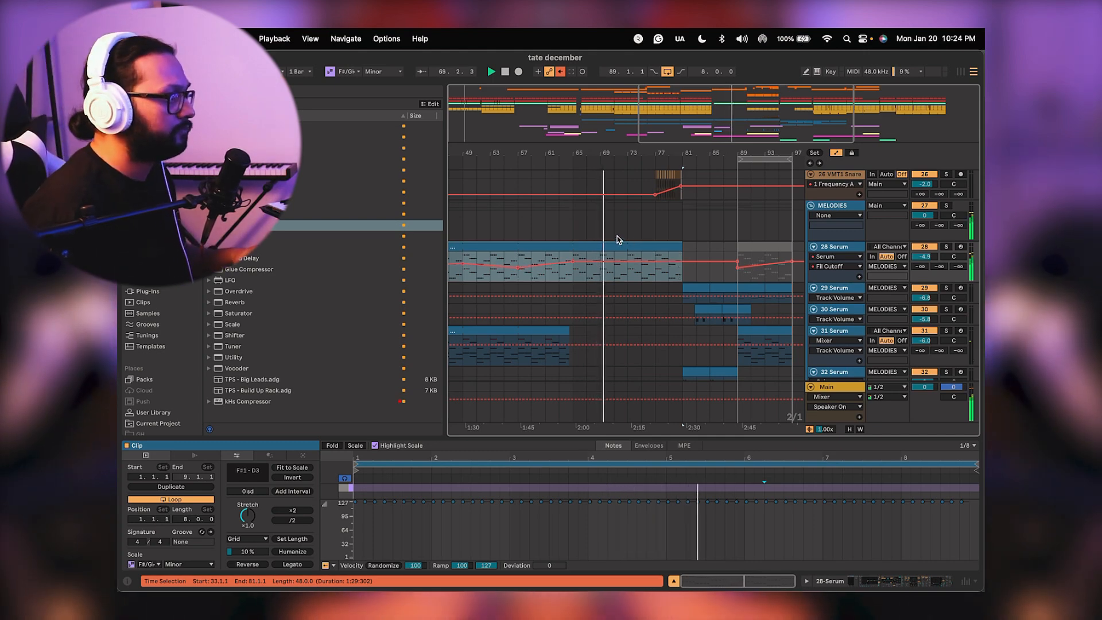
scroll(574, 289, "down", 3)
left_click_drag(569, 275, 684, 276)
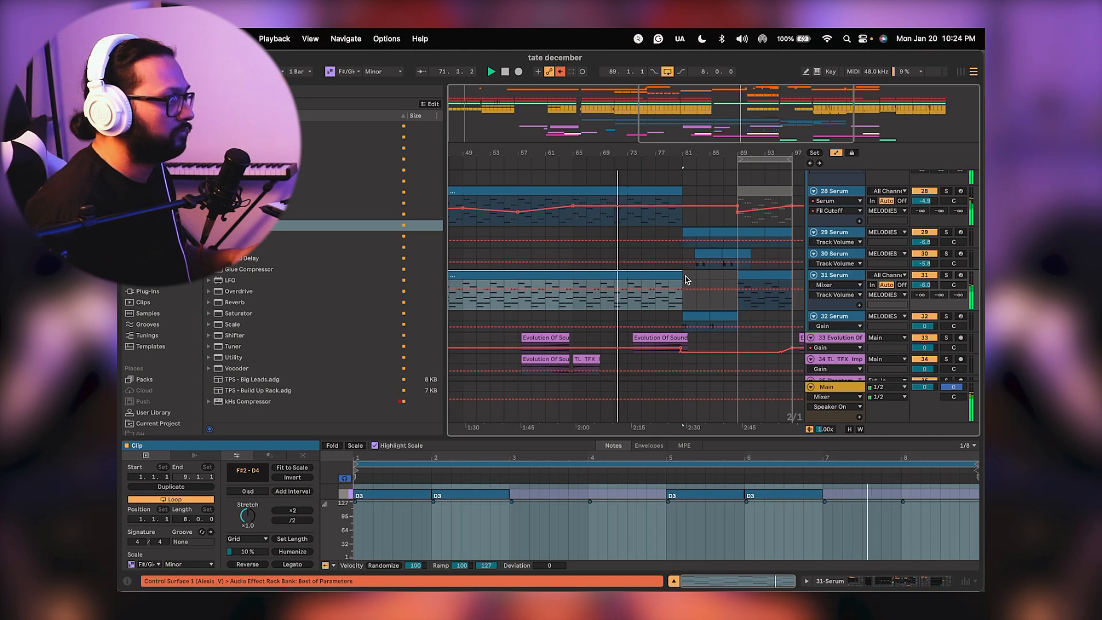
key("a")
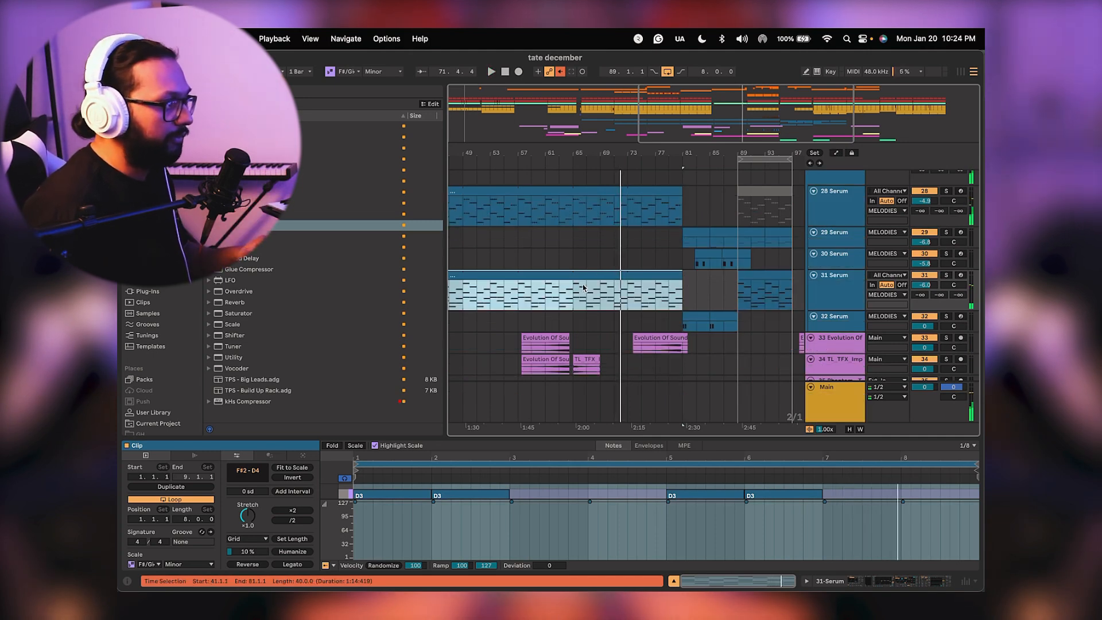
Play the extended melodies from 63.1.1 and inspect the 31 Serum device chain and the effects tracks below.
left_click(554, 299)
scroll(555, 298, "down", 1)
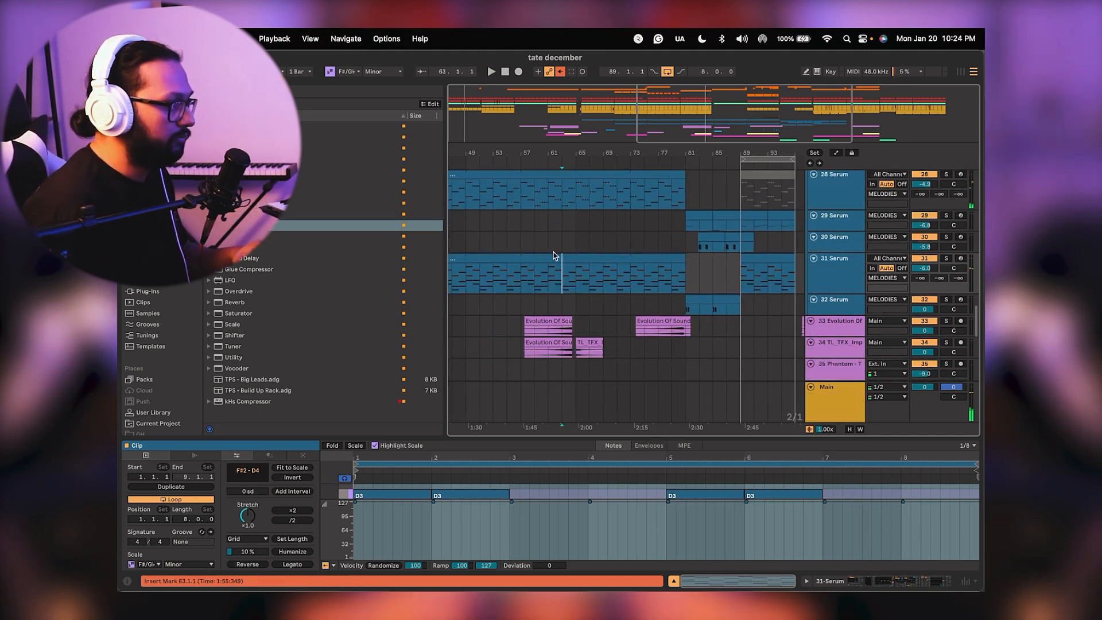
key("space")
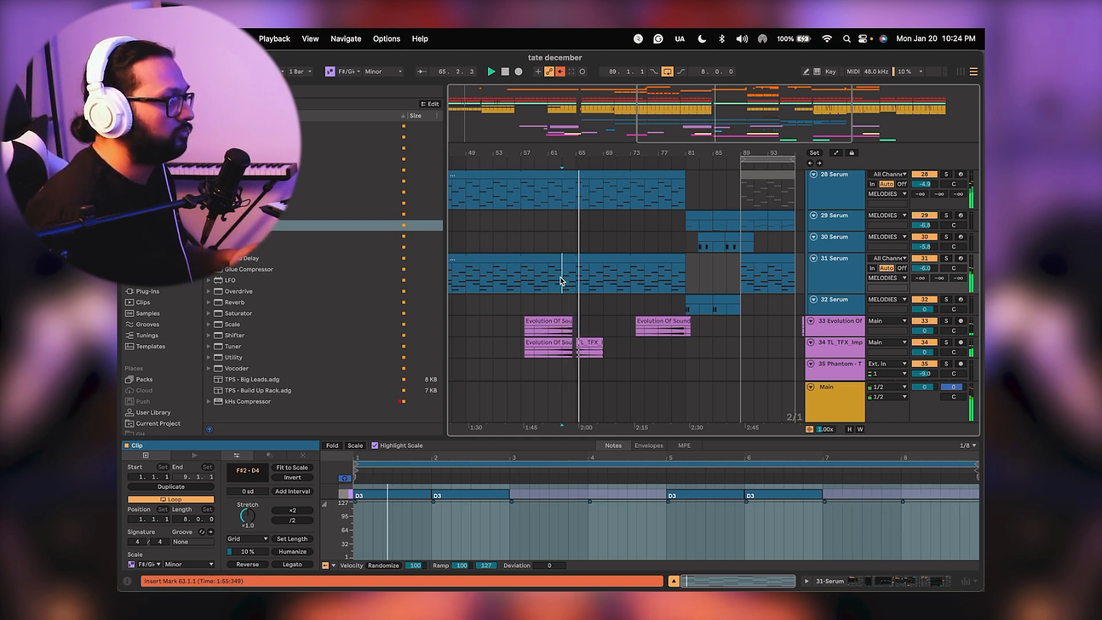
key("shift+Tab")
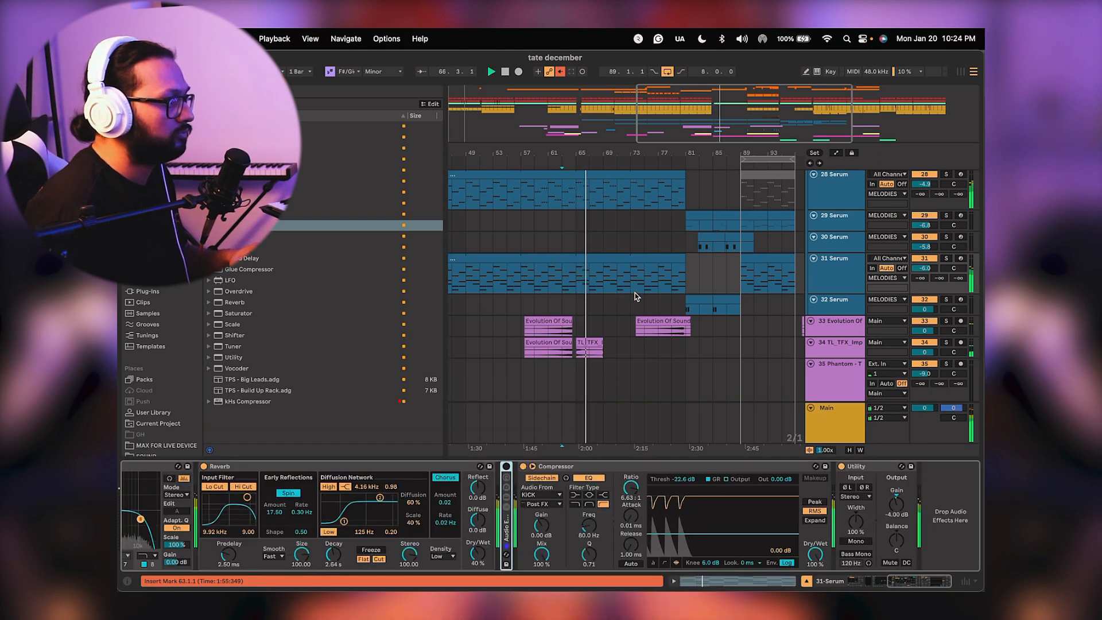
scroll(634, 293, "down", 5)
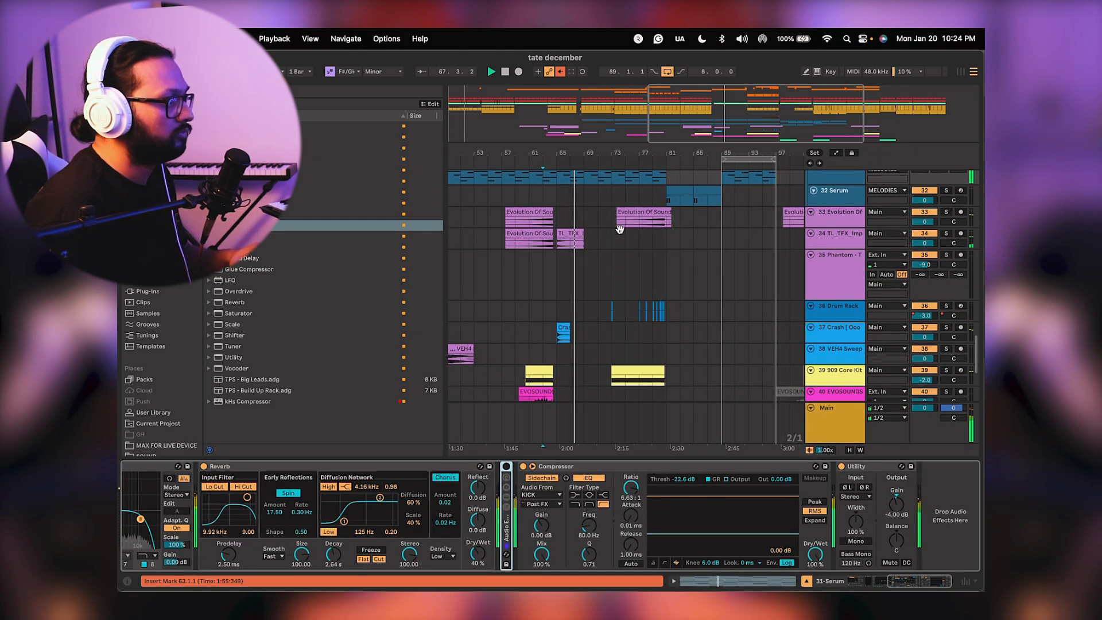
Show the automation lanes and lower the 28 Serum Fil Cutoff breakpoint at bar 65 to about 120 Hz.
scroll(624, 308, "up", 5)
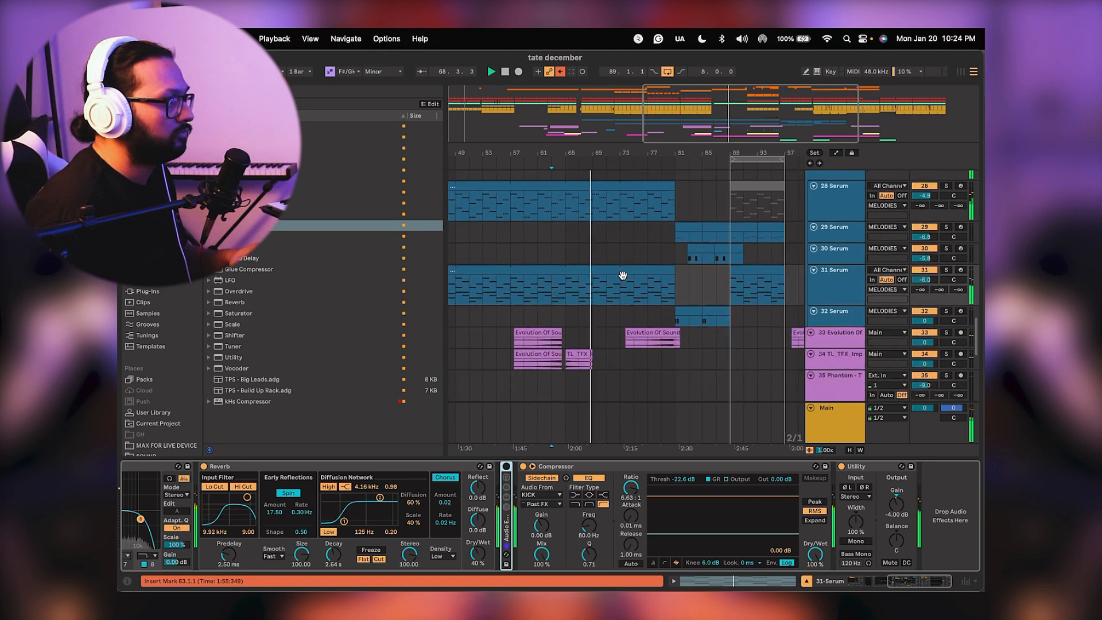
key("a")
scroll(586, 296, "up", 1)
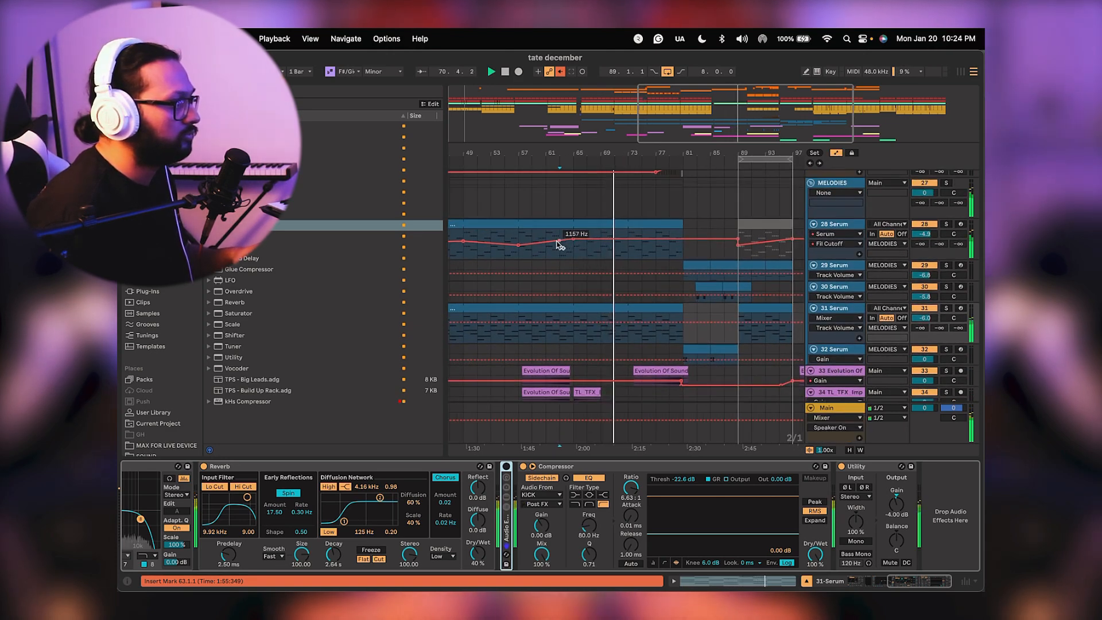
left_click(559, 245)
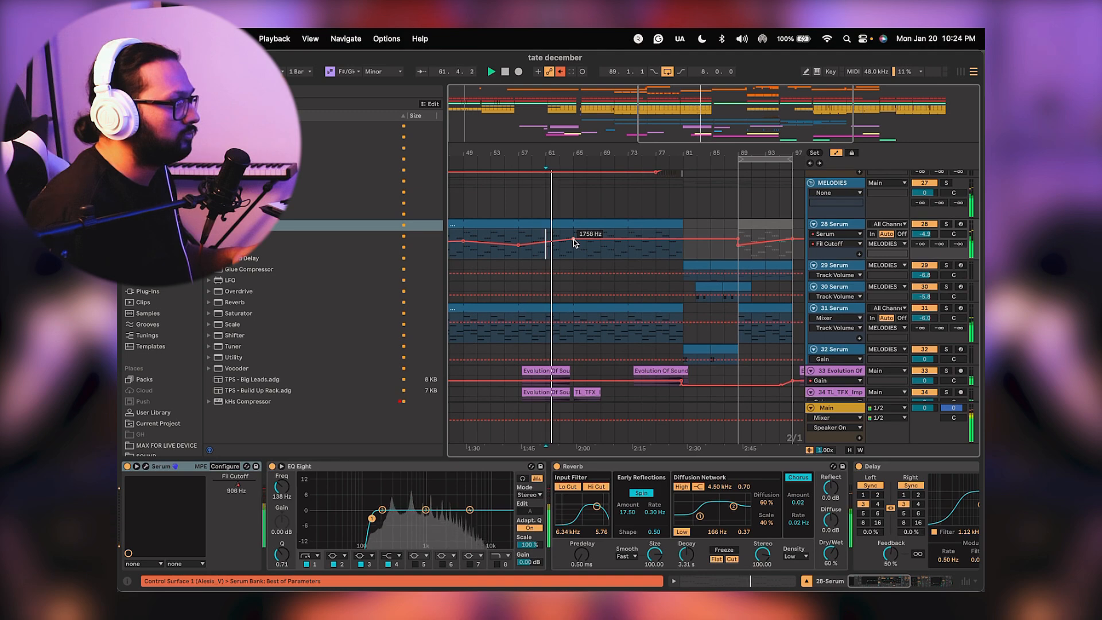
left_click_drag(573, 239, 573, 248)
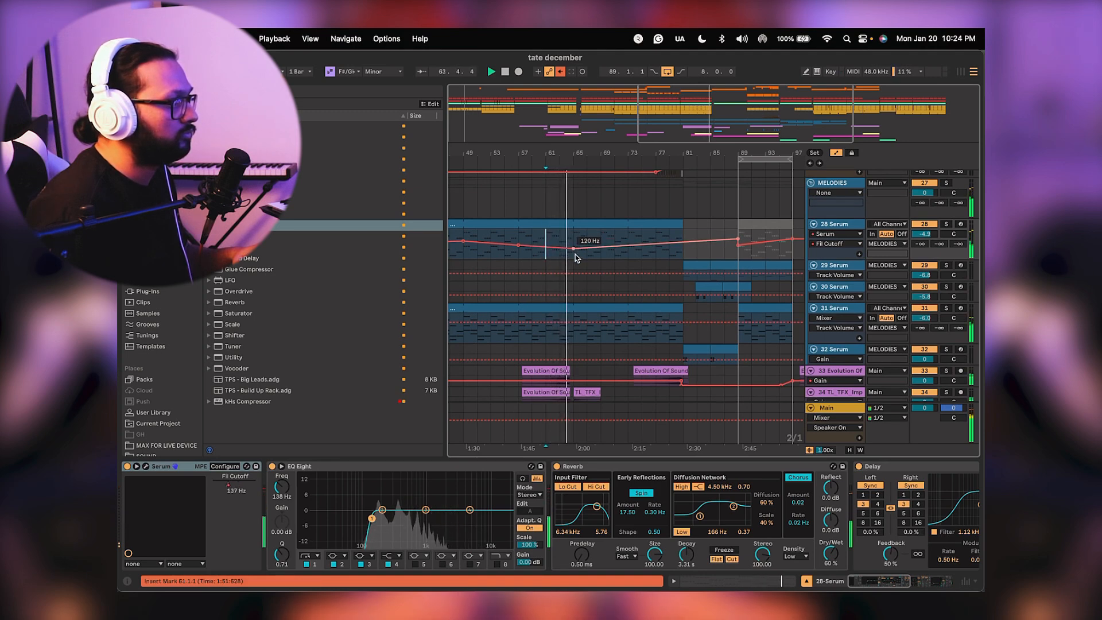
scroll(590, 258, "down", 1)
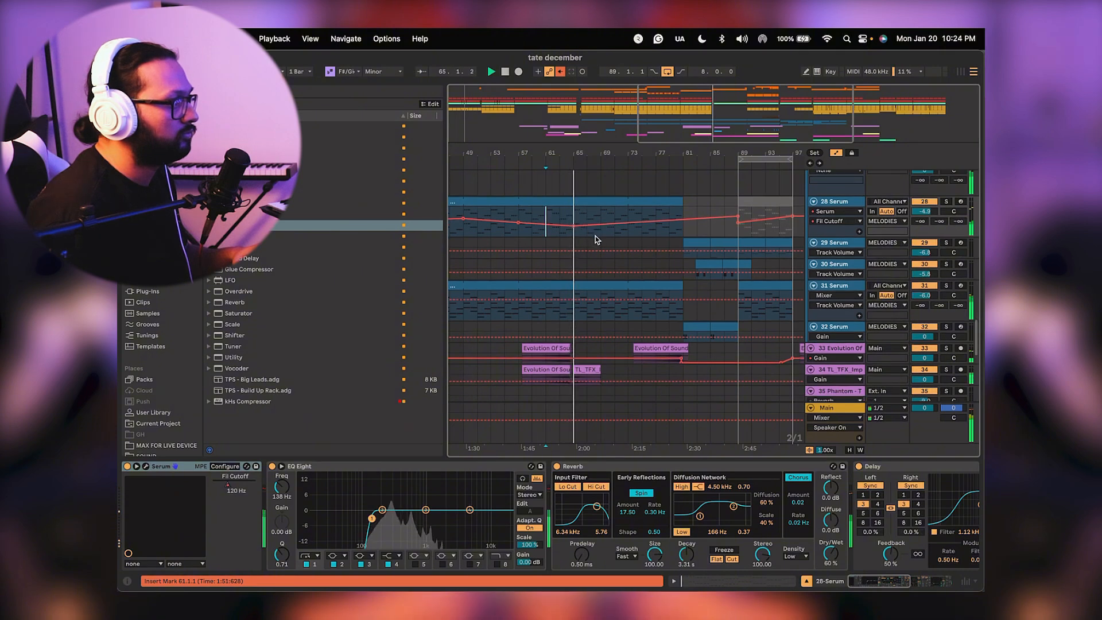
Try adding an Auto Filter to the end of the 31 Serum track's device chain.
left_click(844, 296)
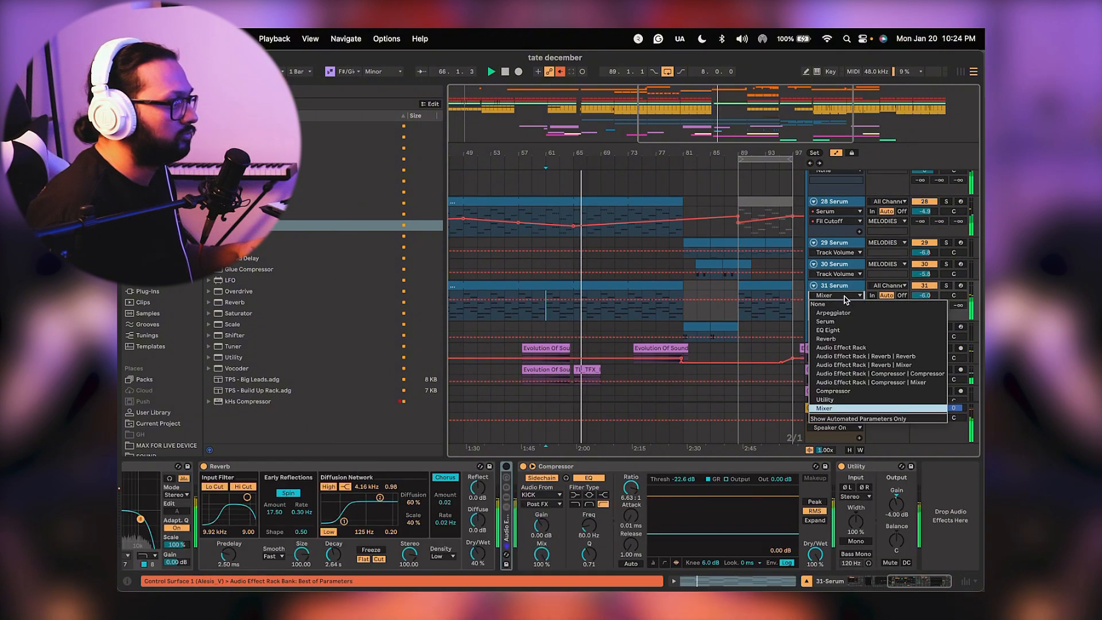
left_click(844, 296)
left_click(842, 287)
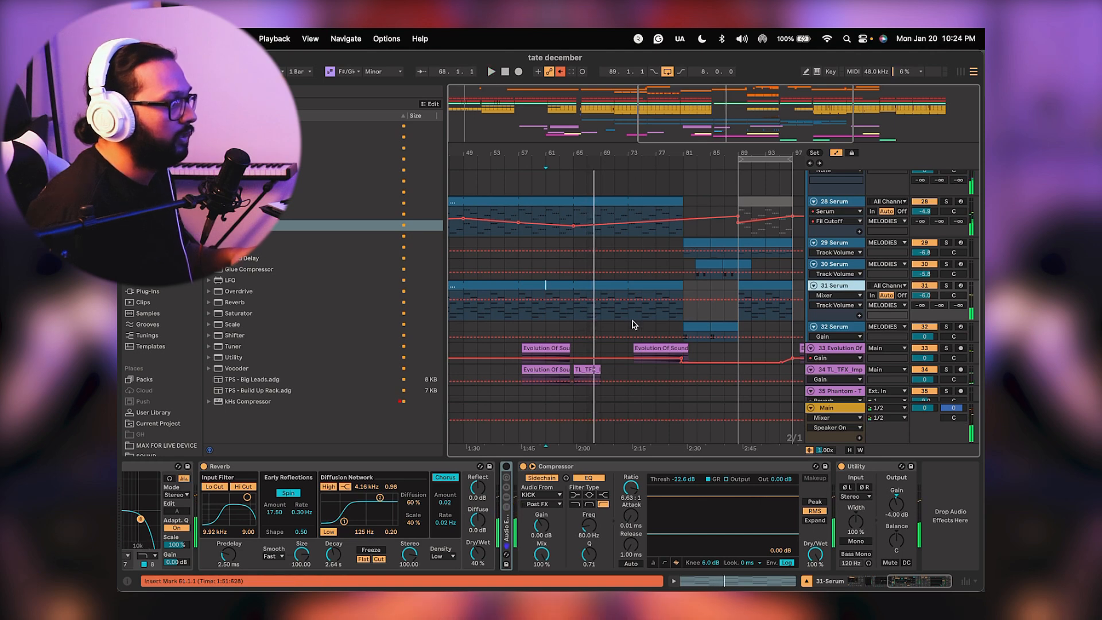
left_click_drag(304, 148, 297, 190)
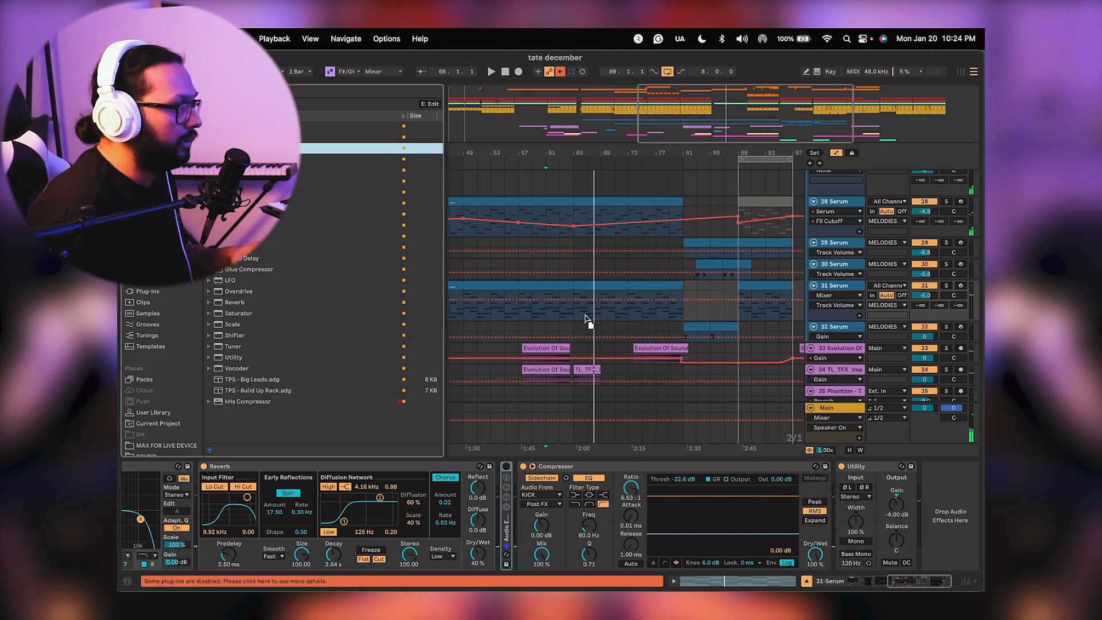
scroll(355, 516, "left", 10)
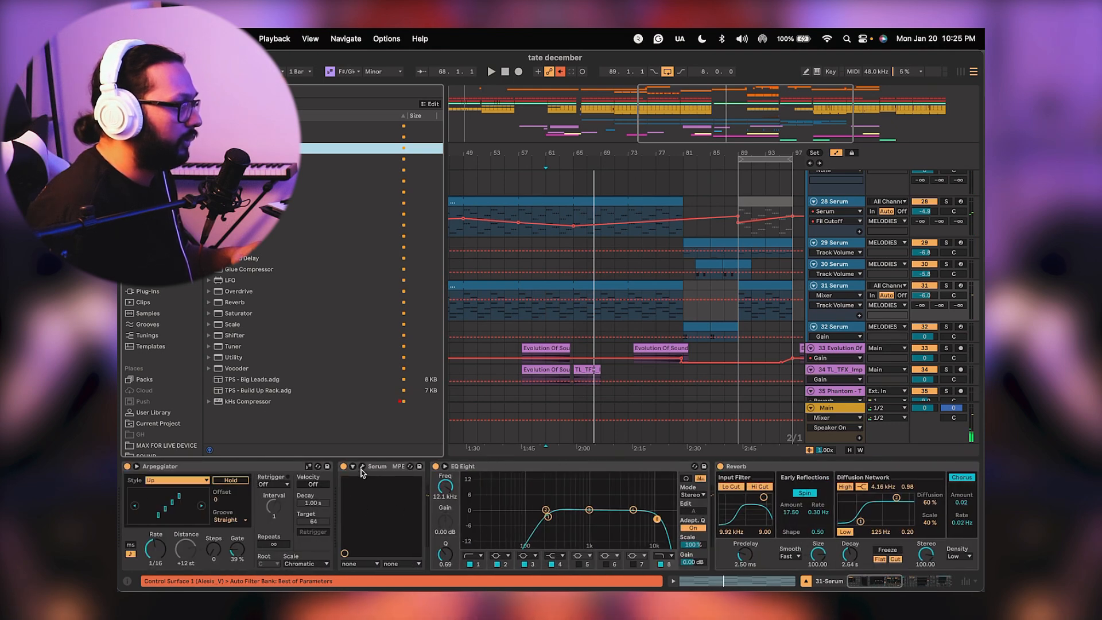
Look at the Cutoff macro in the 31 Serum synth and delete the Auto Filter from the track's device chain.
left_click(362, 468)
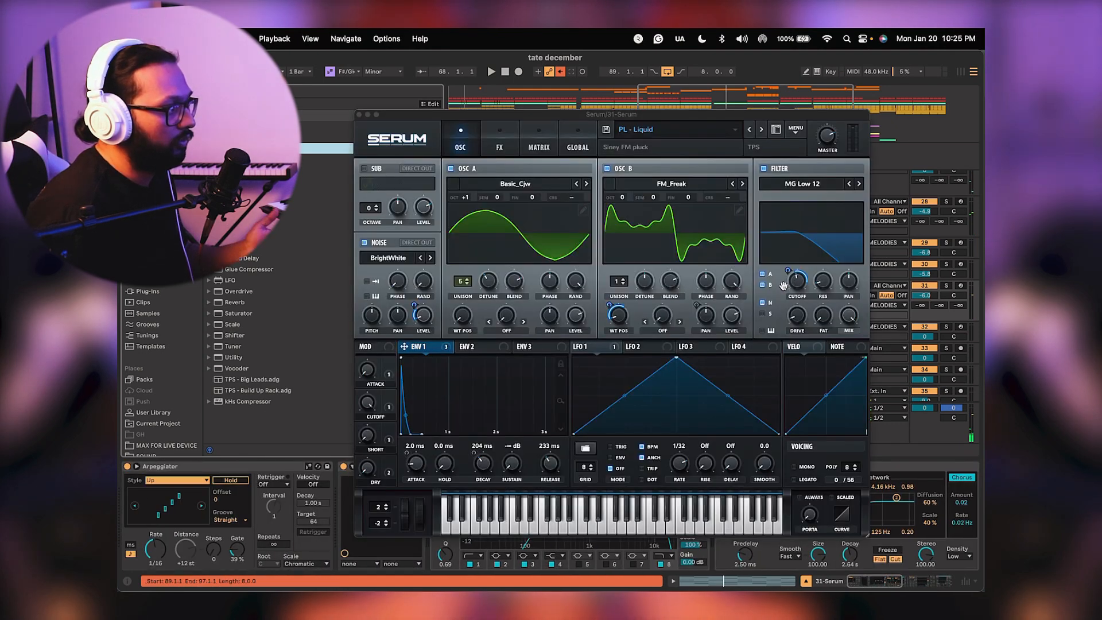
left_click(366, 425)
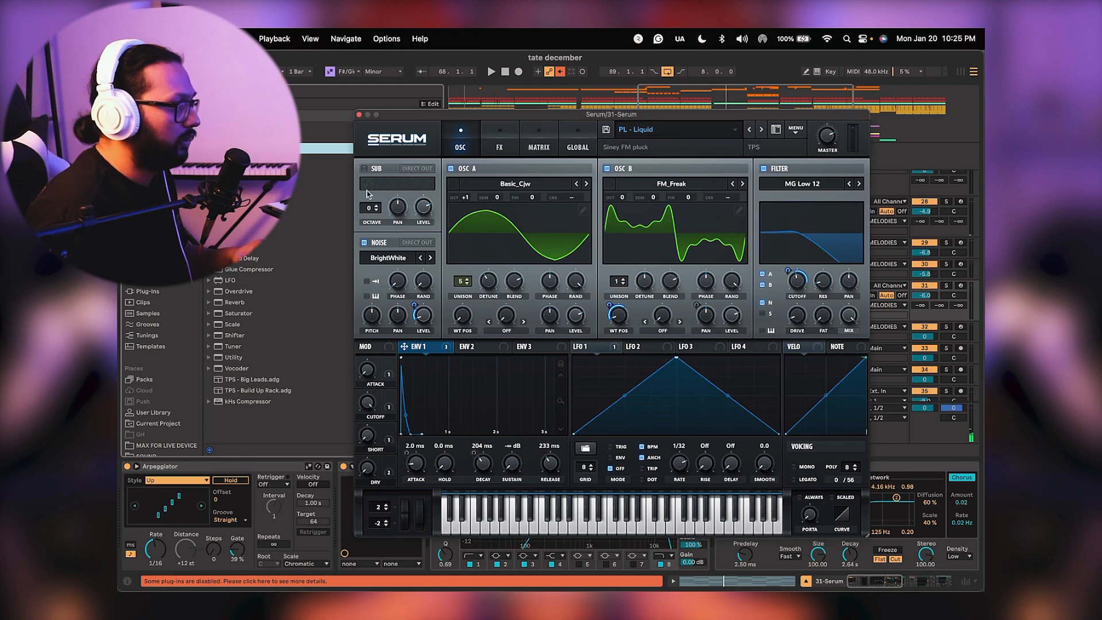
left_click(359, 113)
scroll(801, 483, "right", 10)
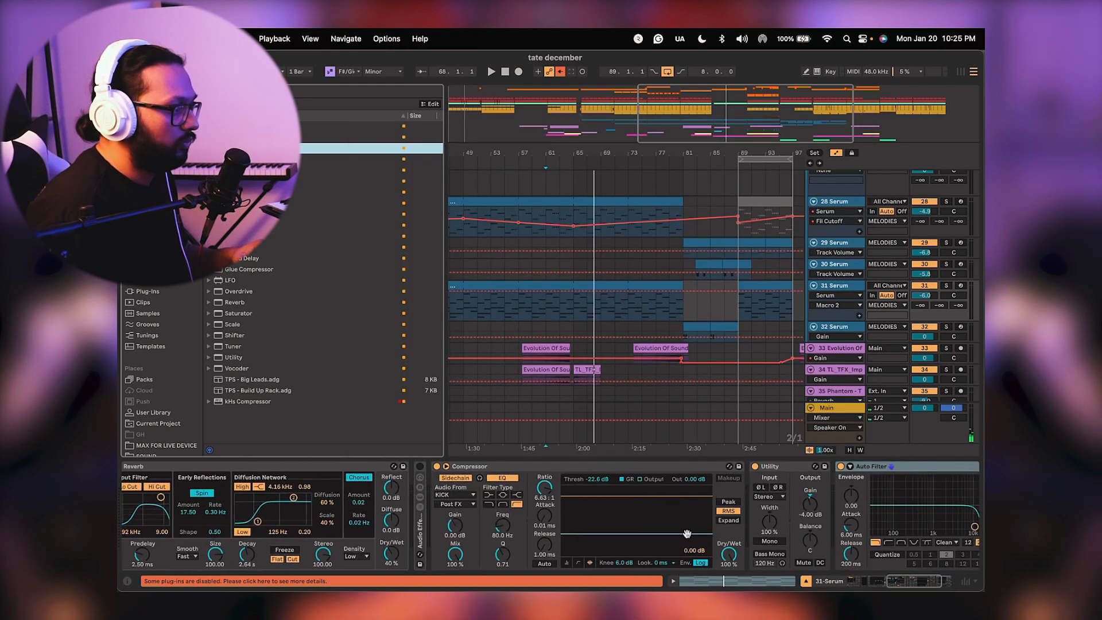
left_click(797, 467)
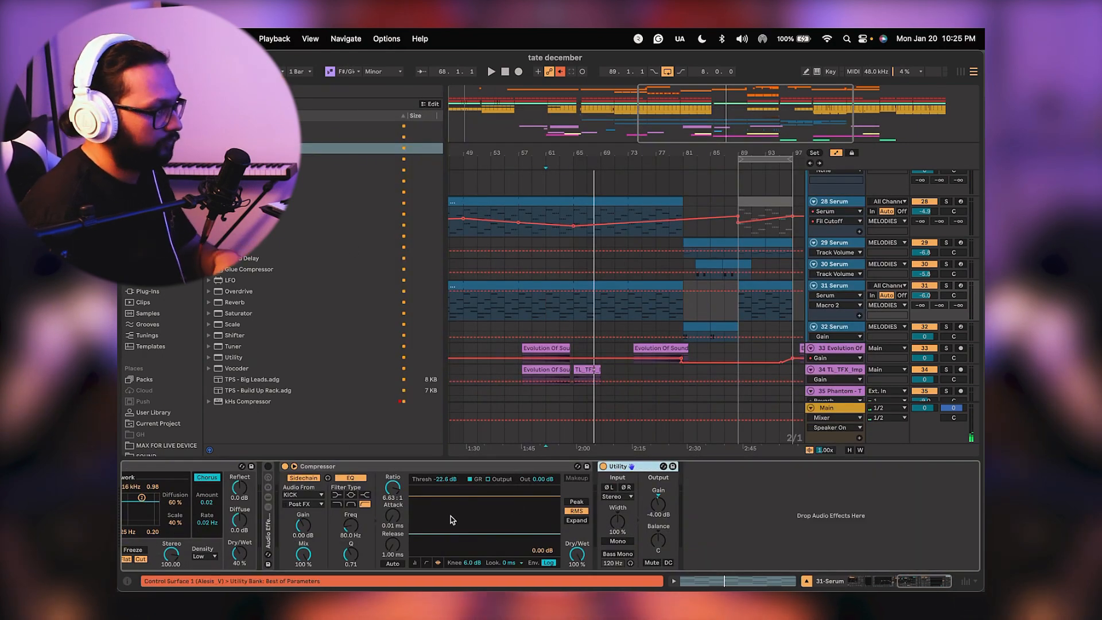
scroll(450, 515, "left", 10)
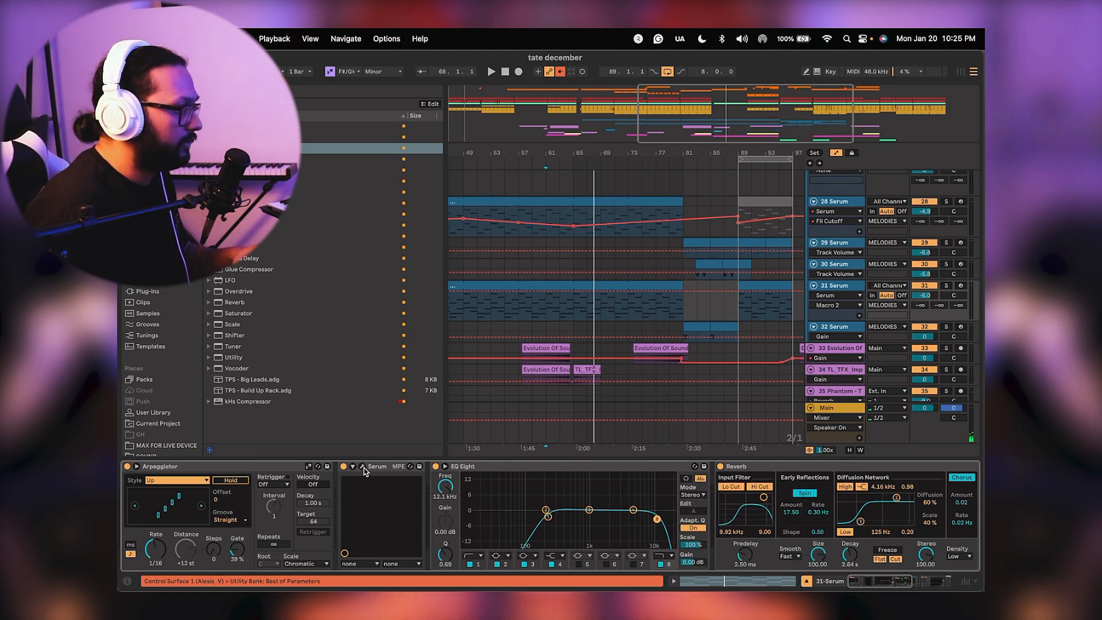
Configure the 31 Serum plug-in device to expose the synth's Cutoff macro as an automatable parameter, and close the synth window.
left_click(363, 467)
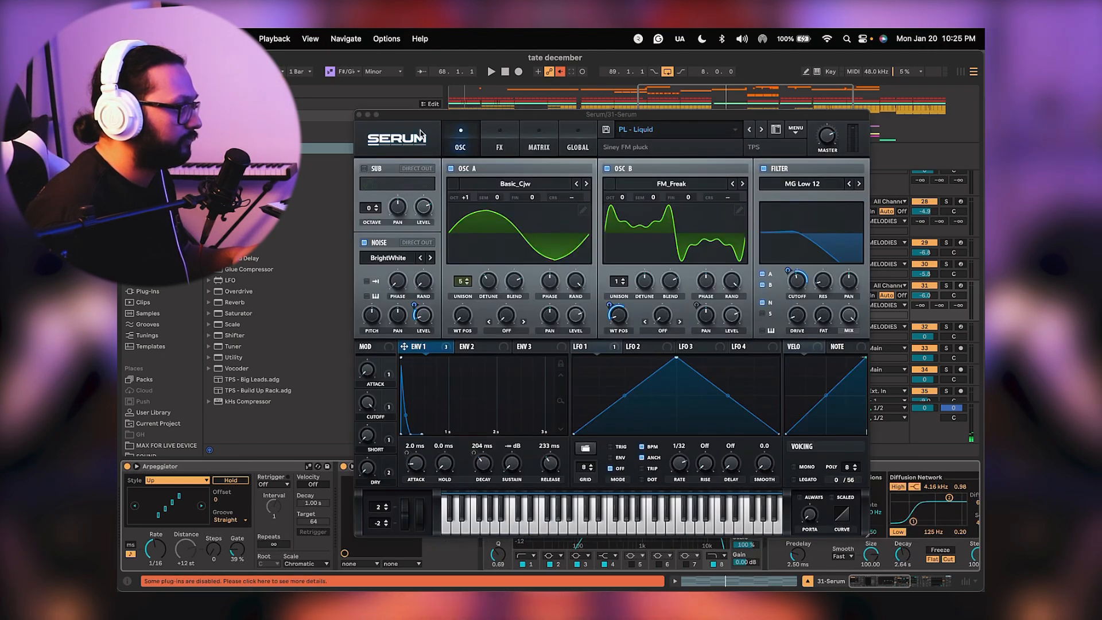
left_click_drag(410, 114, 517, 100)
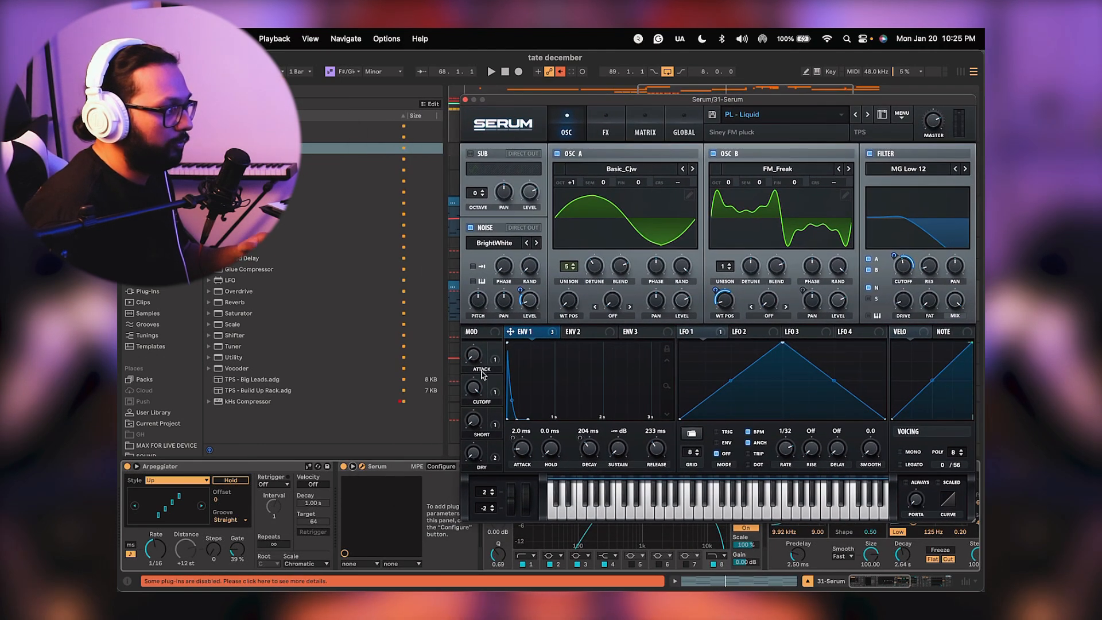
left_click(353, 467)
left_click(354, 468)
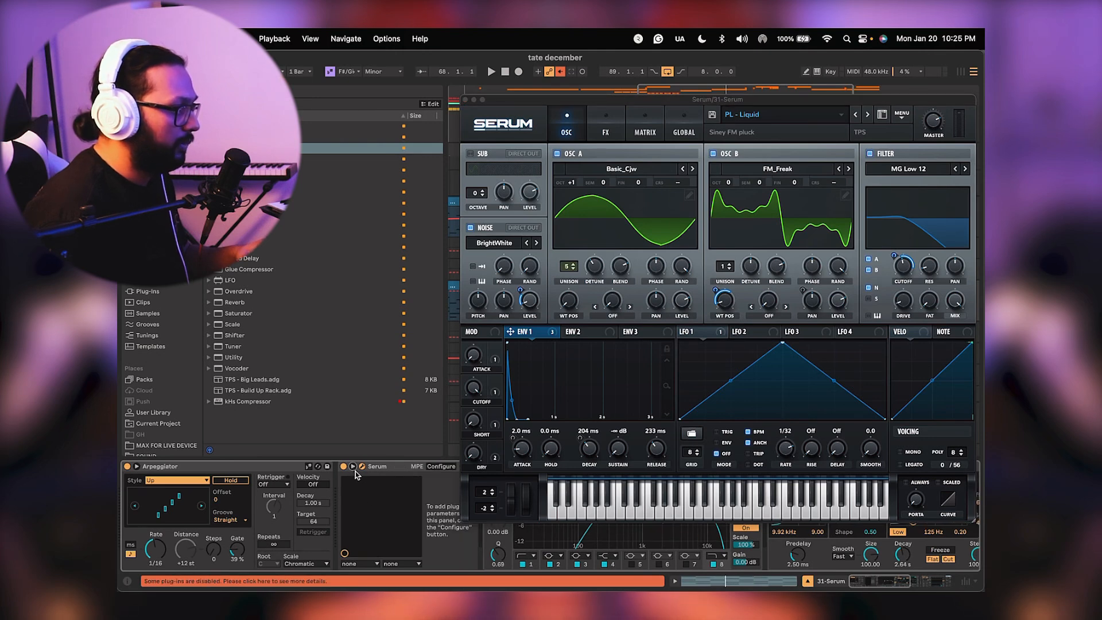
left_click(439, 467)
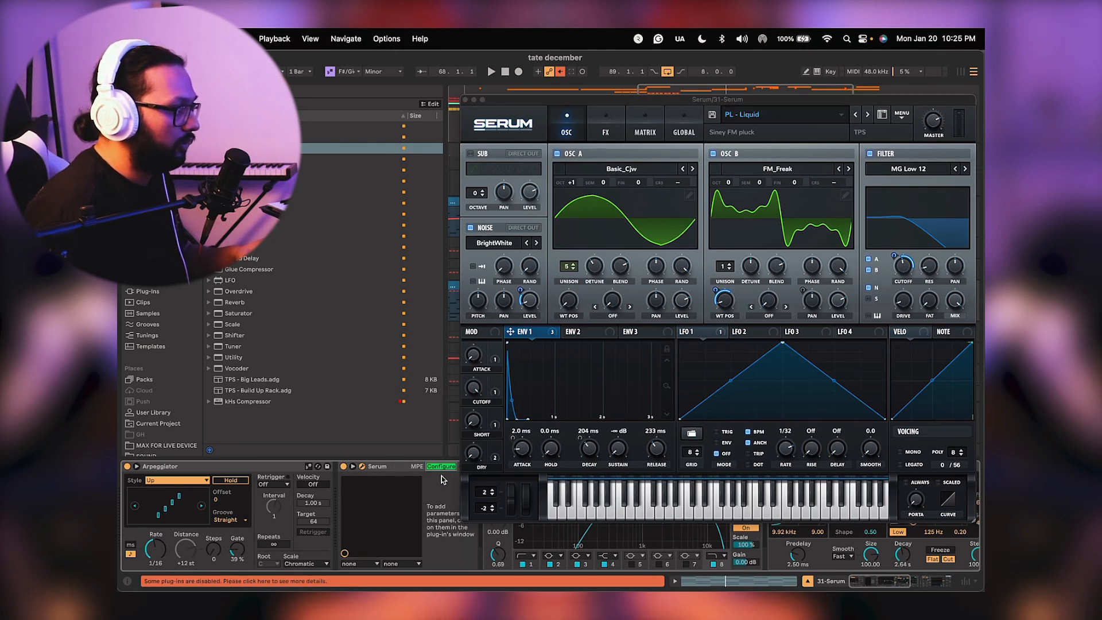
left_click(474, 389)
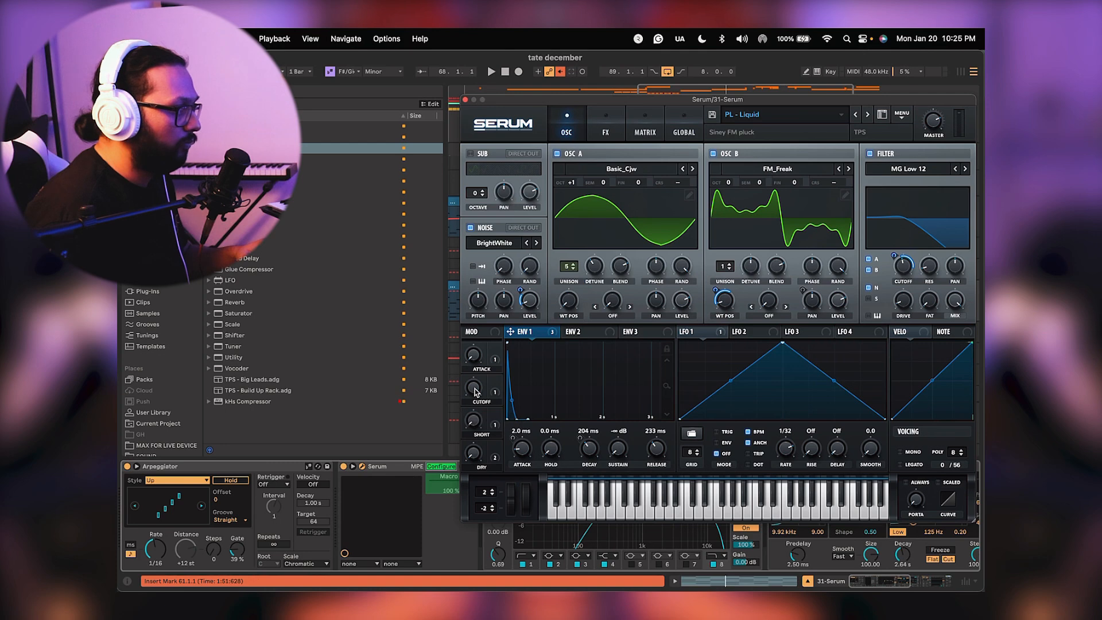
left_click(438, 470)
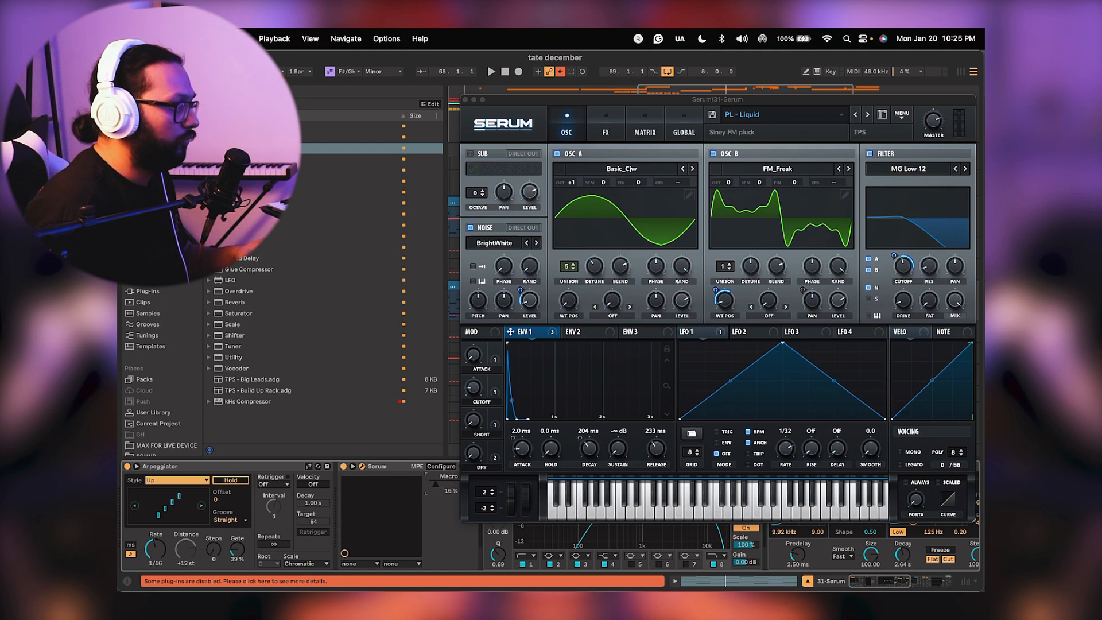
left_click(465, 100)
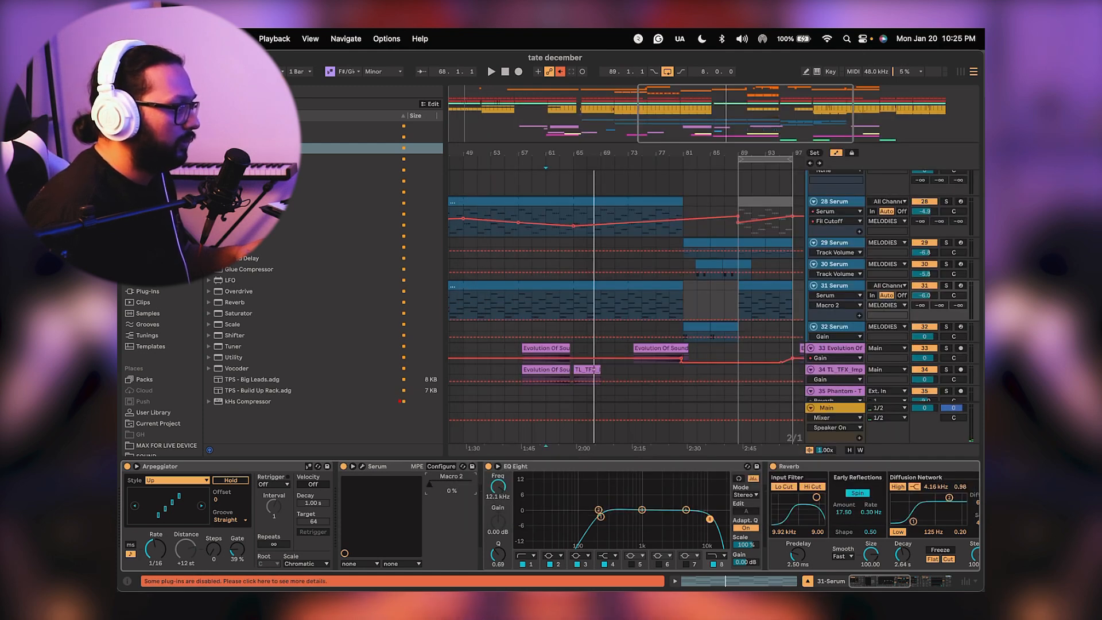
Raise the 31 Serum Macro 2 automation to 100 %, start playback and add a breakpoint at bar 81.
right_click(473, 484)
left_click(472, 492)
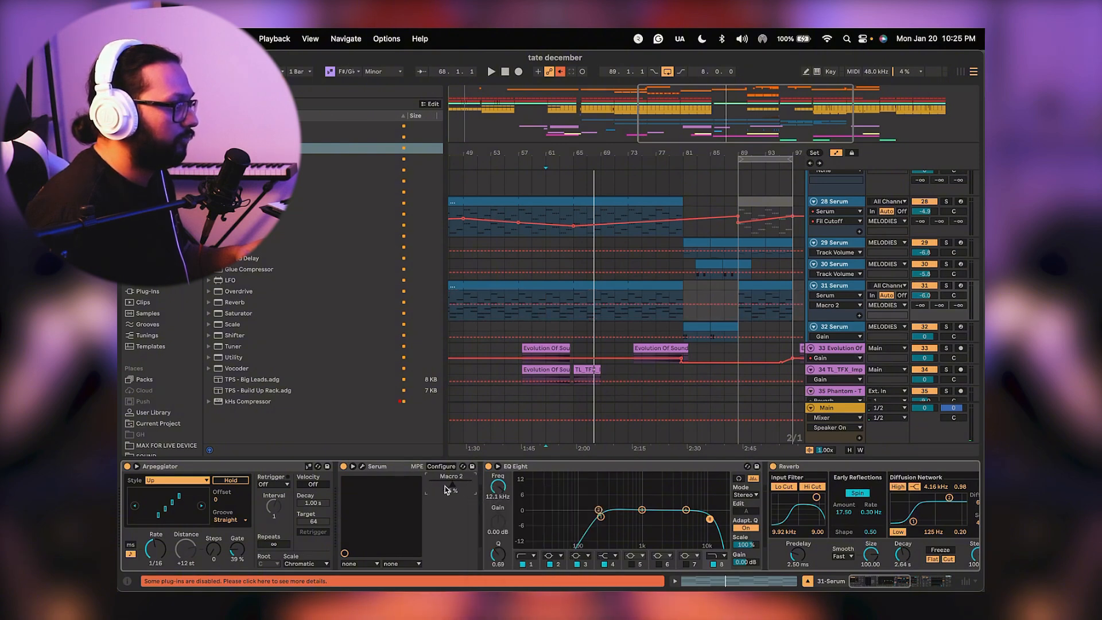
left_click_drag(577, 299, 579, 291)
key("space")
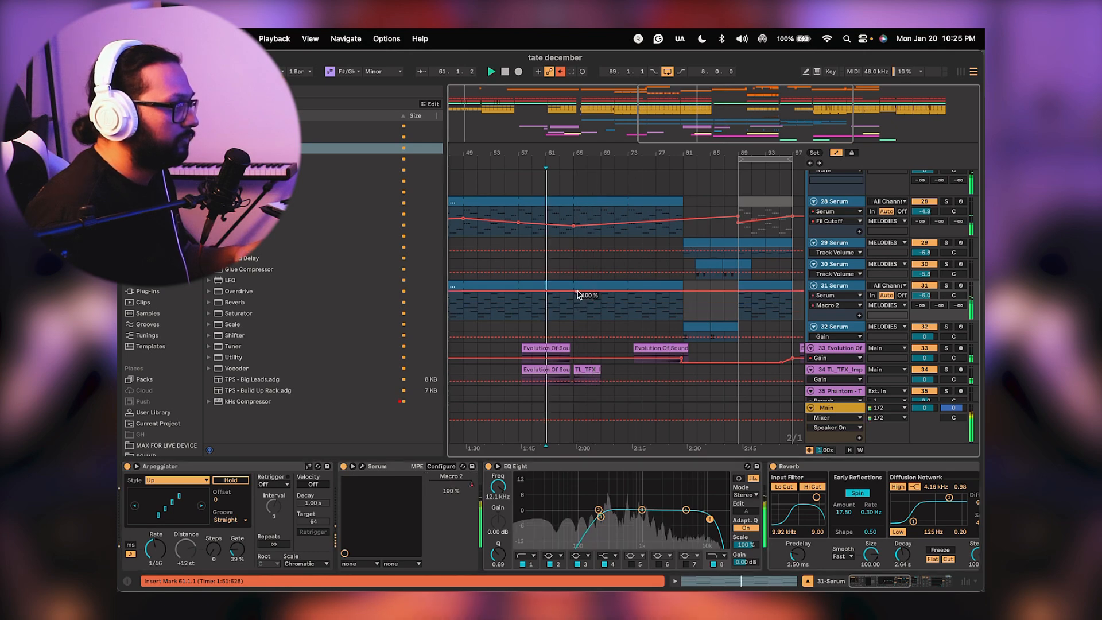
left_click(683, 292)
mouse_move(693, 310)
left_mouse_down()
mouse_move(625, 310)
mouse_move(711, 312)
left_mouse_up()
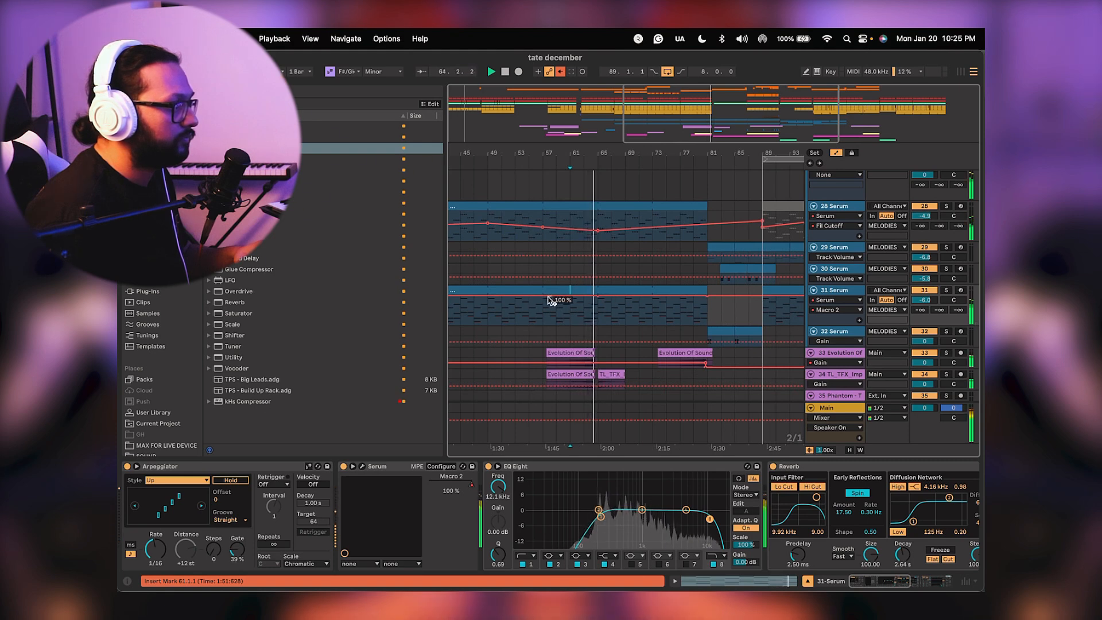
Shape a Macro 2 dip on 31 Serum from about bar 57 to its lowest point at bar 65, deepening the 28 Serum cutoff dip there.
left_click(546, 297)
left_click_drag(598, 298, 597, 314)
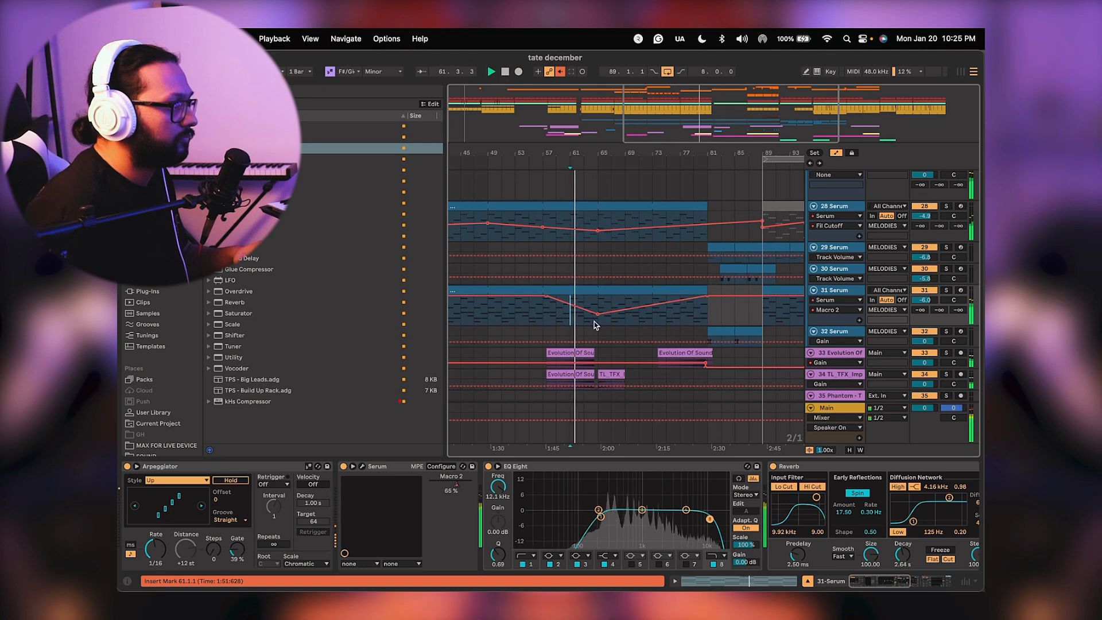
left_click_drag(597, 314, 597, 319)
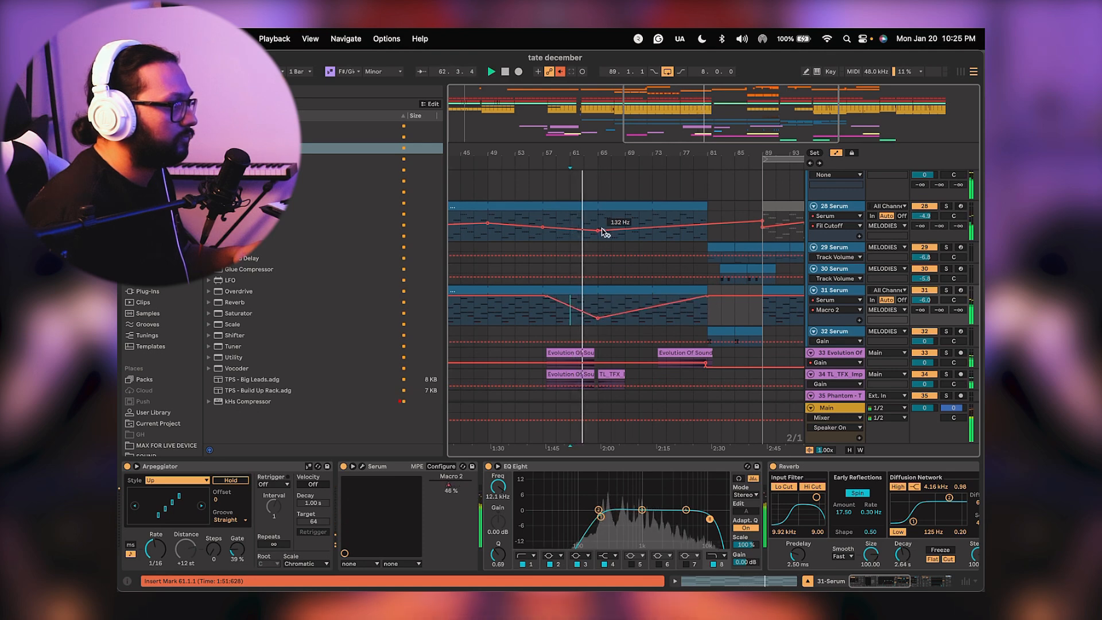
left_click_drag(604, 232, 604, 240)
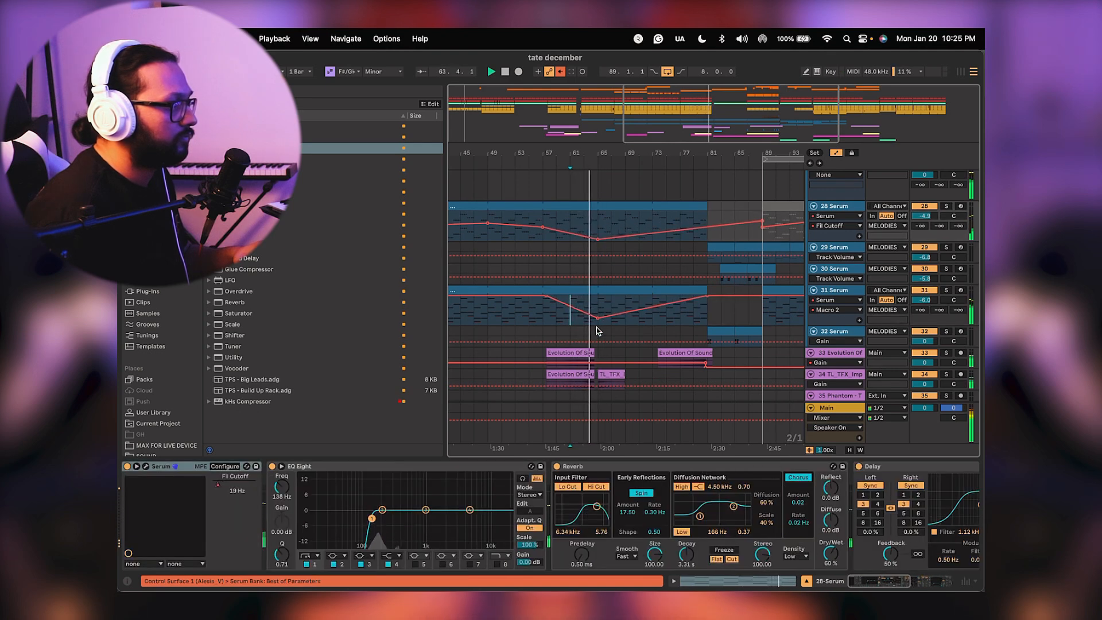
left_click_drag(598, 323, 597, 326)
left_click_drag(598, 322, 597, 324)
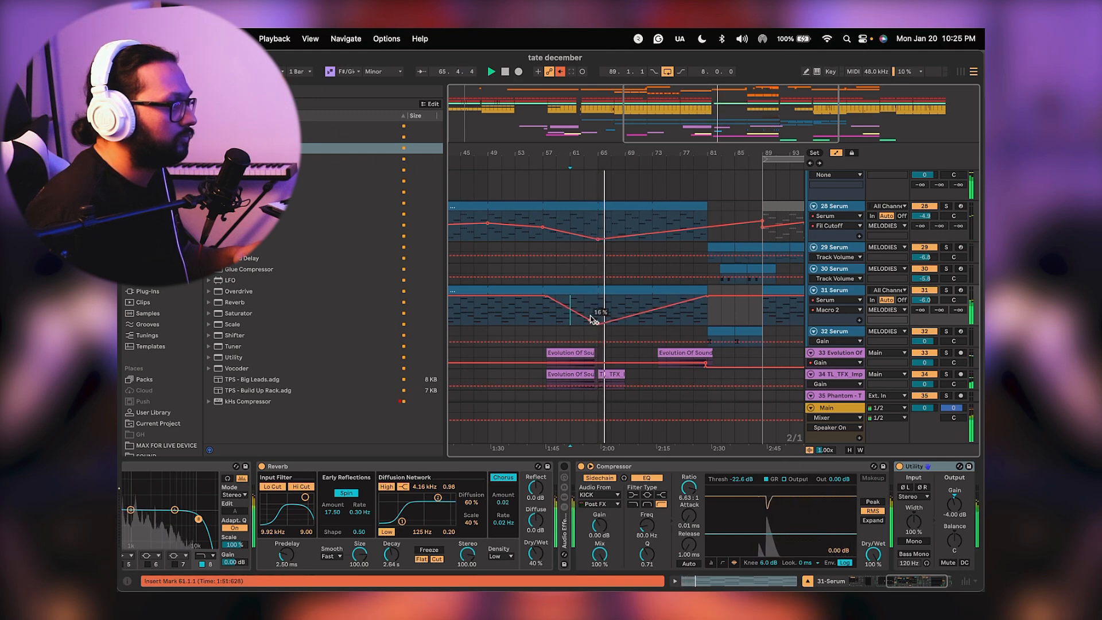
Solo 31 Serum, test its Cutoff macro across its range during playback, and check which modulators are assigned to the filter cutoff.
left_click(946, 289)
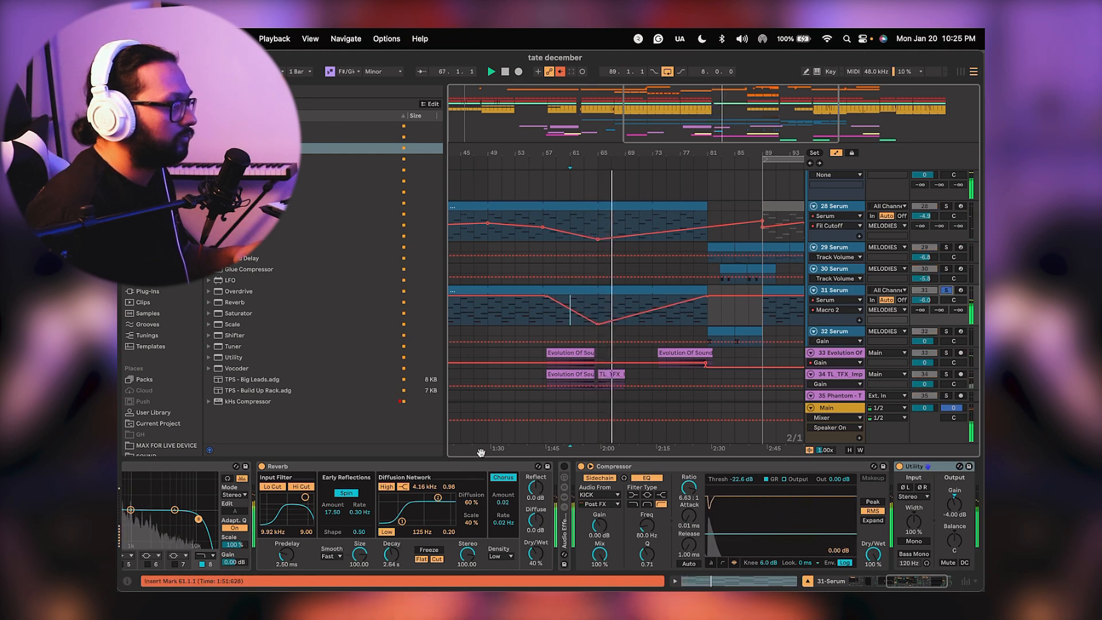
scroll(498, 496, "left", 5)
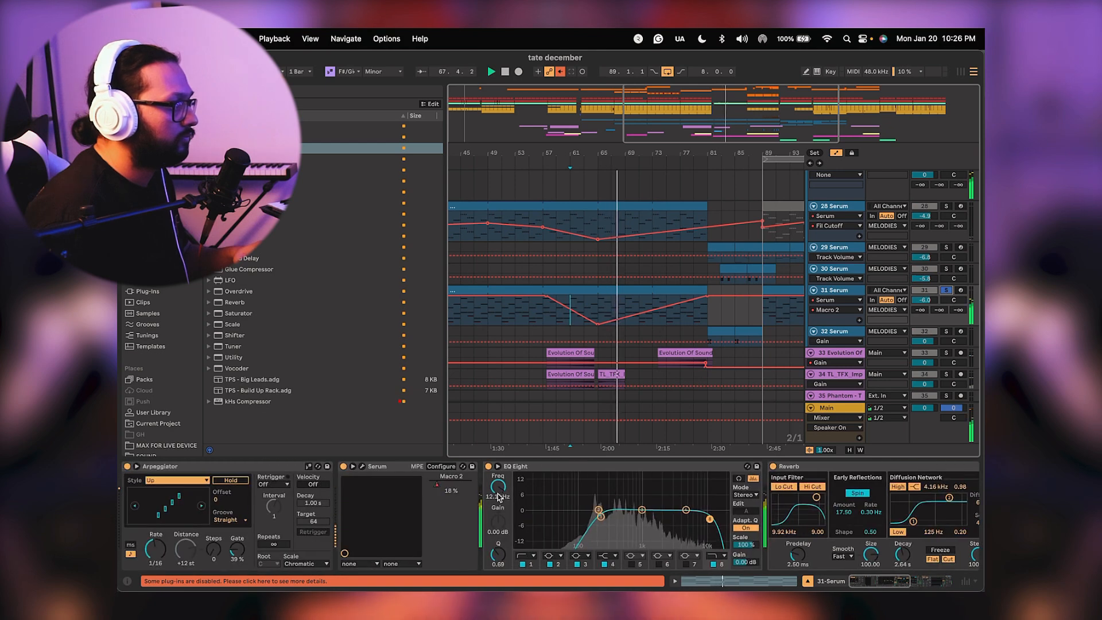
left_click(363, 466)
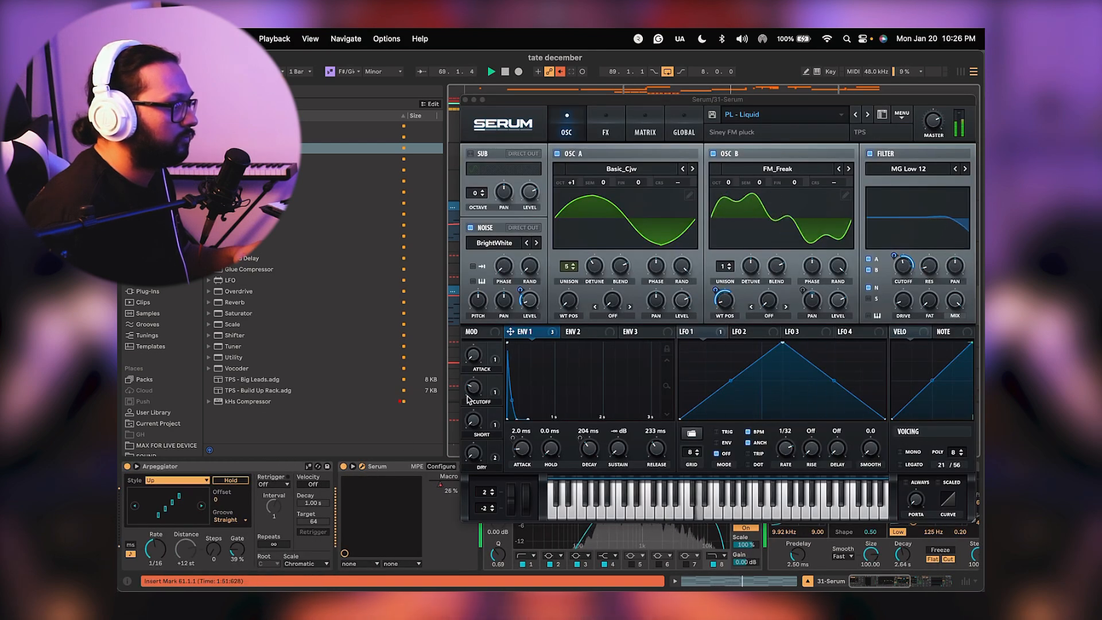
key("space")
left_click_drag(476, 390, 490, 282)
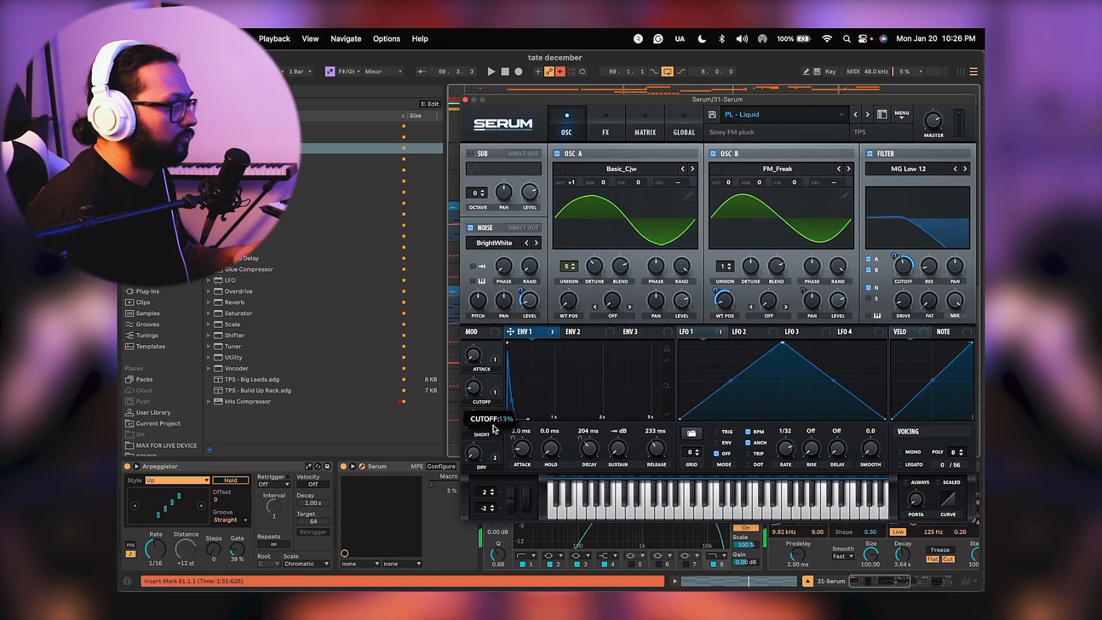
key("space")
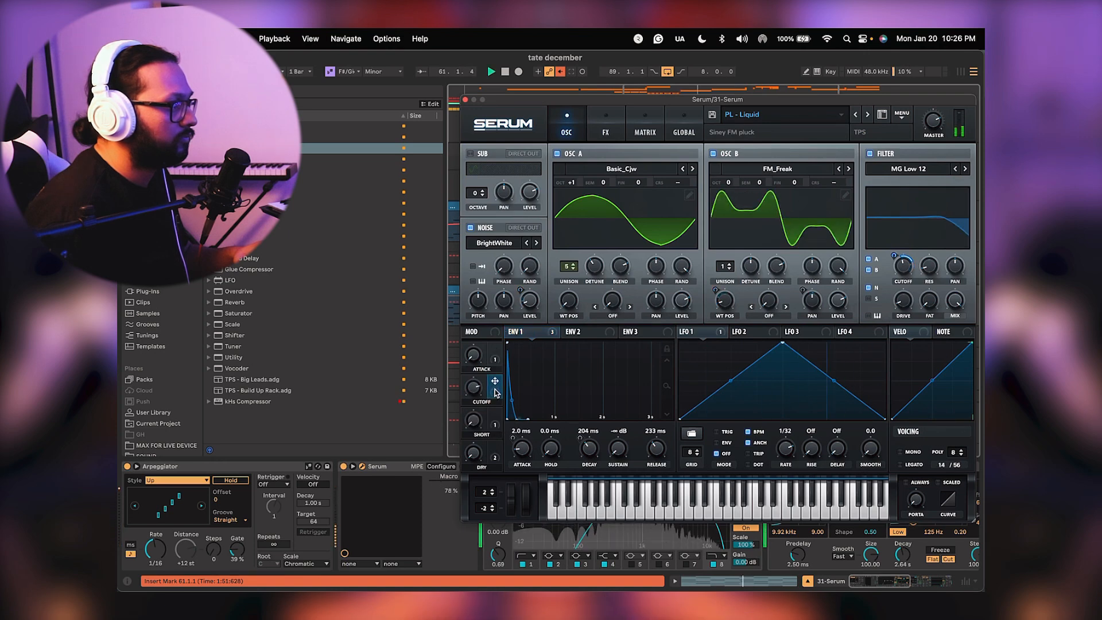
left_click_drag(473, 387, 479, 576)
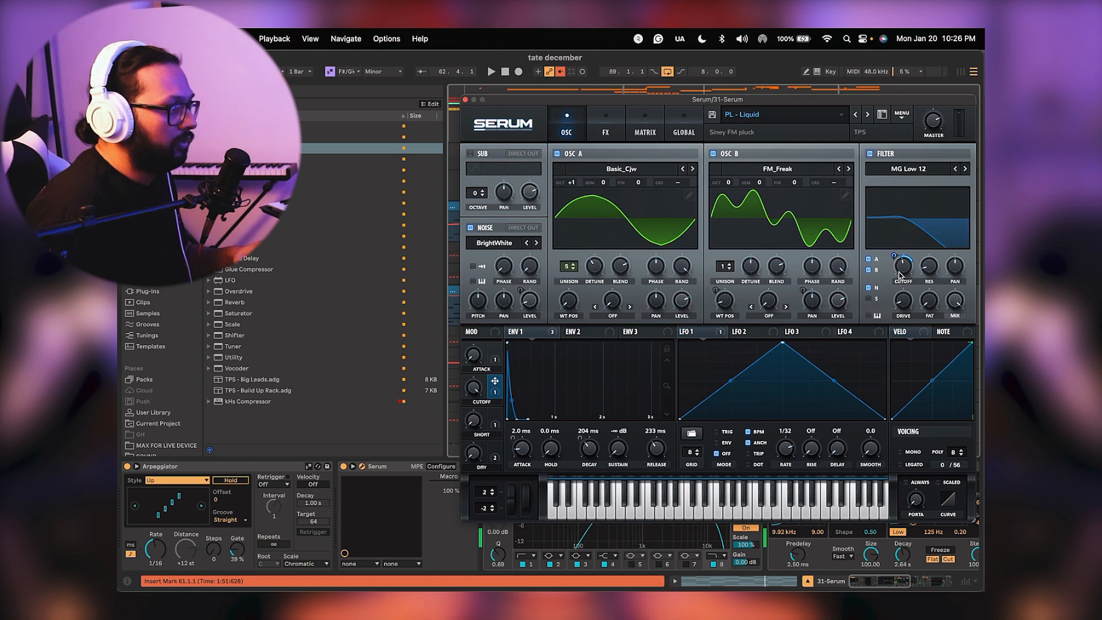
mouse_move(899, 276)
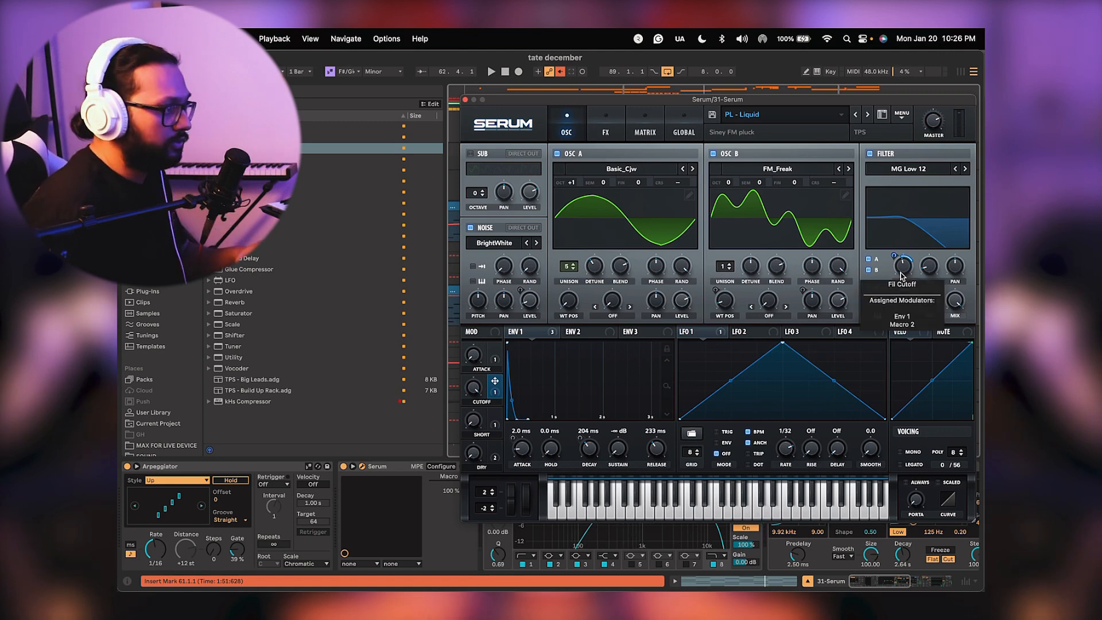
Adjust the 31 Serum filter cutoff and its modulation depth, then turn the Cutoff macro down to 0 % during playback.
left_click_drag(902, 269, 903, 291)
left_click_drag(890, 255, 891, 243)
key("space")
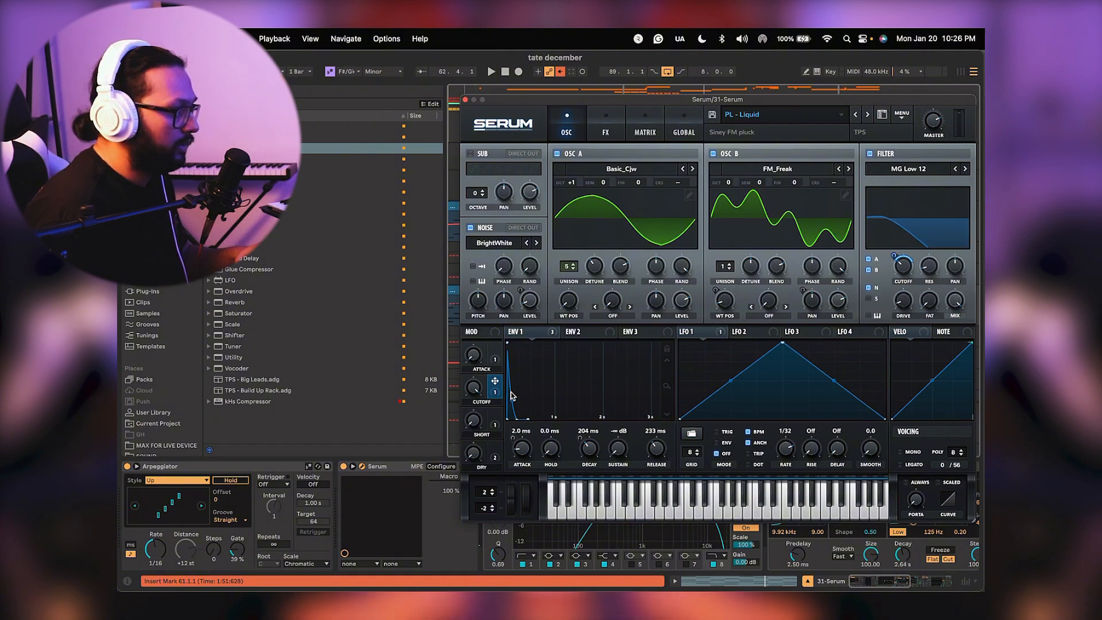
left_click_drag(474, 389, 492, 527)
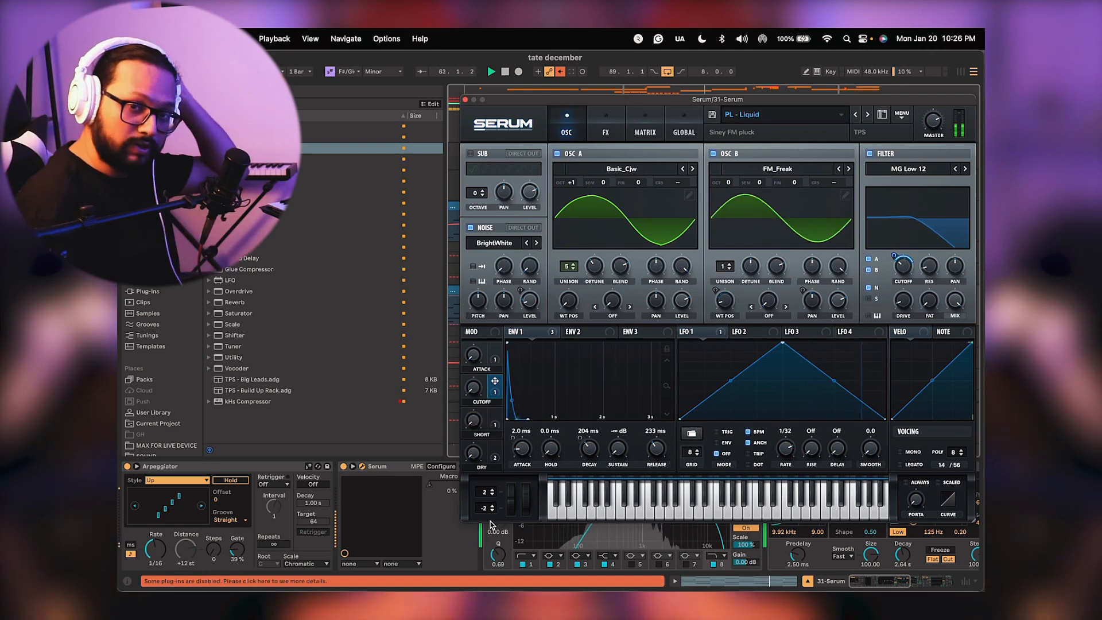
Close the synth window, re-enable 31 Serum's Macro 2 automation, and replay the dip from about bar 55 with the track unsoloed.
key("super+alt+p")
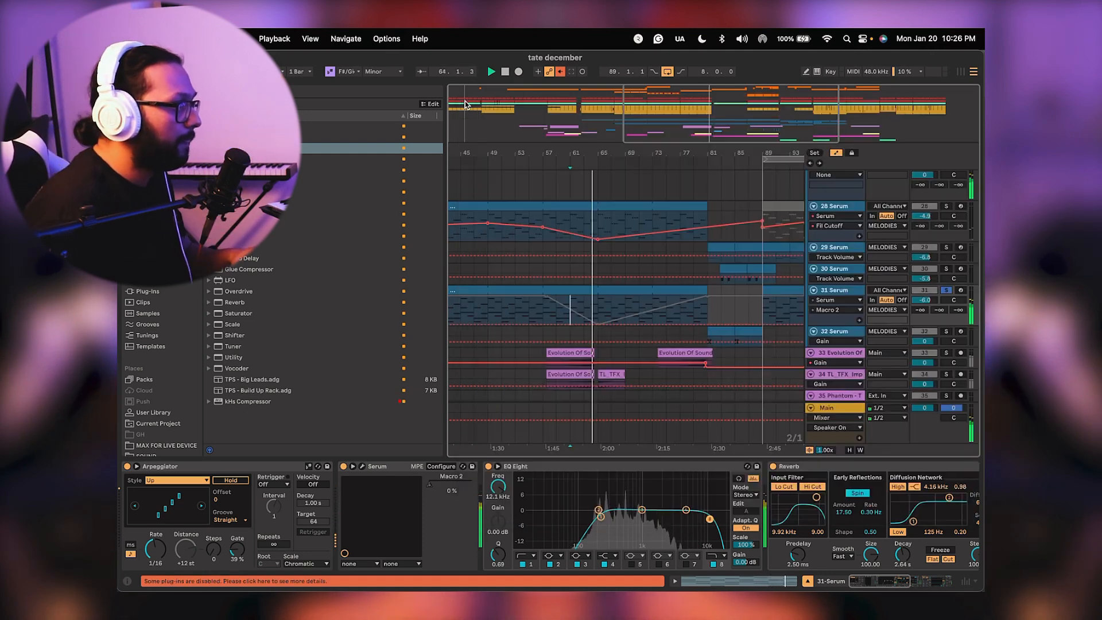
right_click(433, 486)
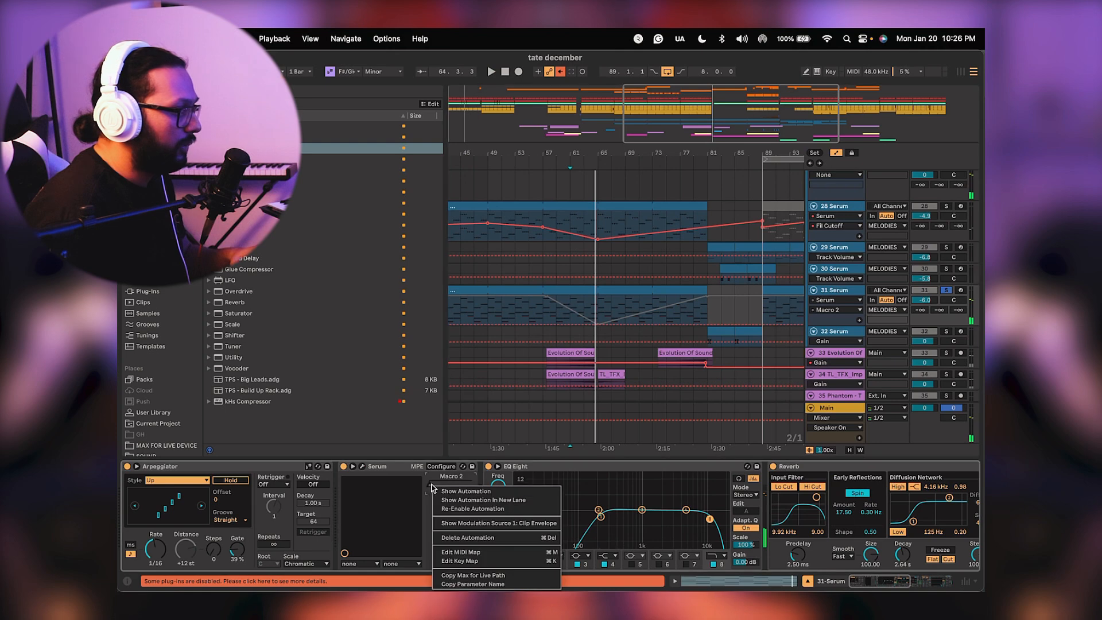
left_click(453, 510)
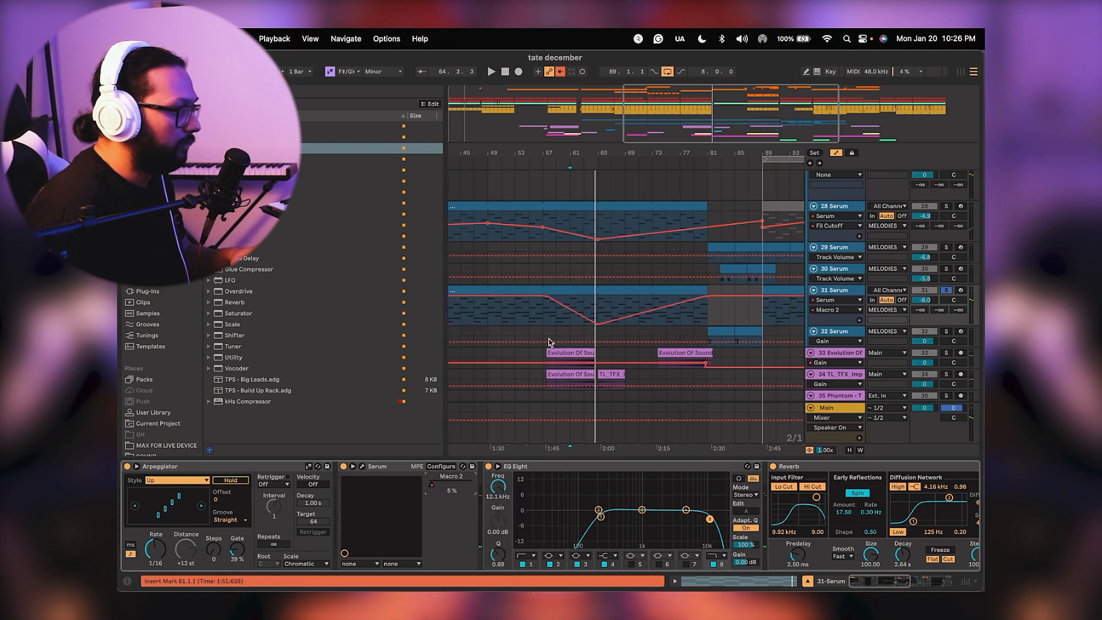
left_click(531, 312)
key("space")
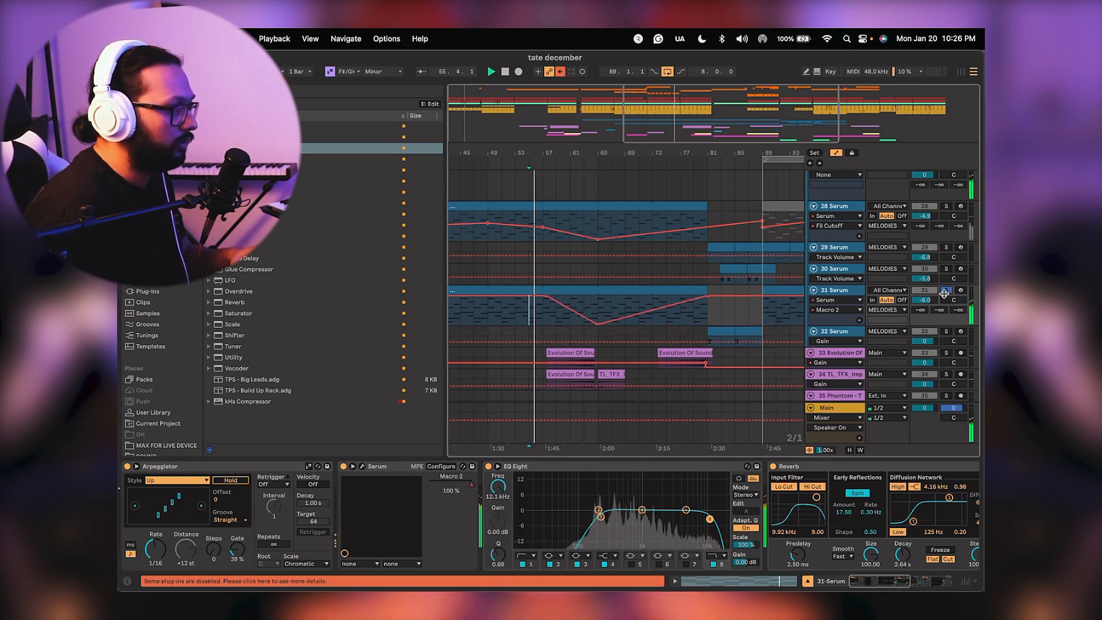
key("s")
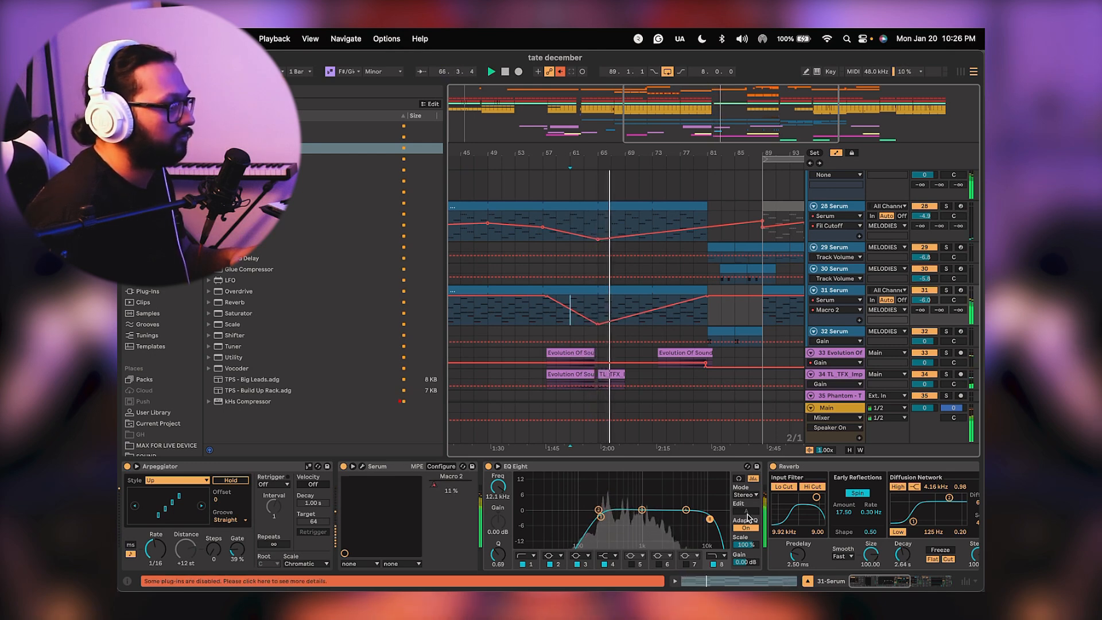
Try a 14 Hz filter cutoff on 28 Serum during playback, and re-enable its Fil Cutoff automation before replaying.
scroll(747, 516, "right", 2)
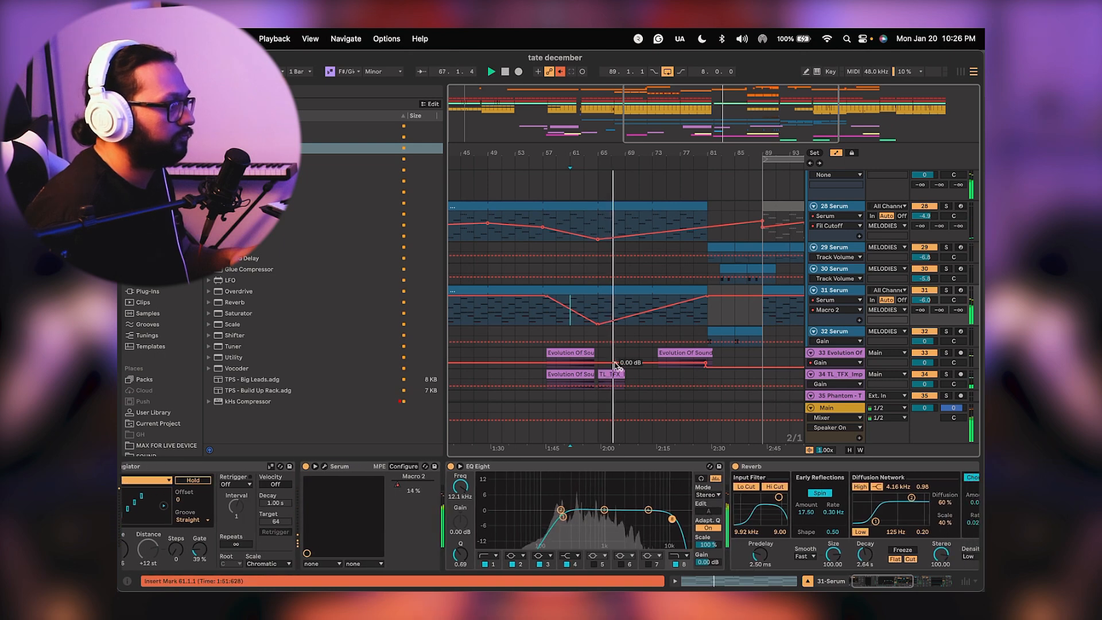
left_click(599, 239)
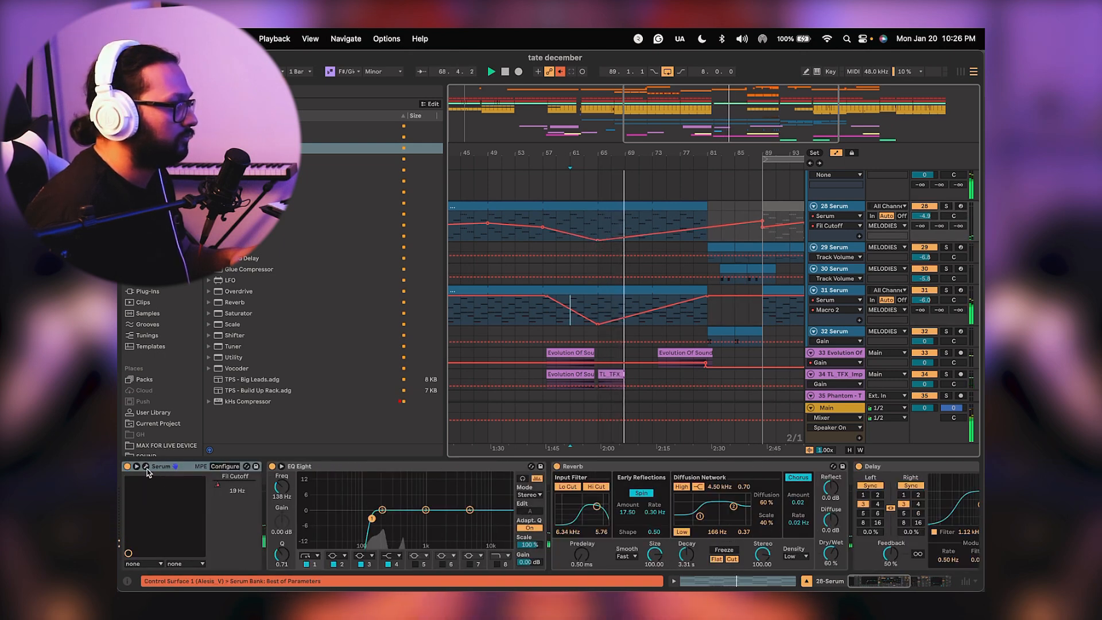
key("super+alt+p")
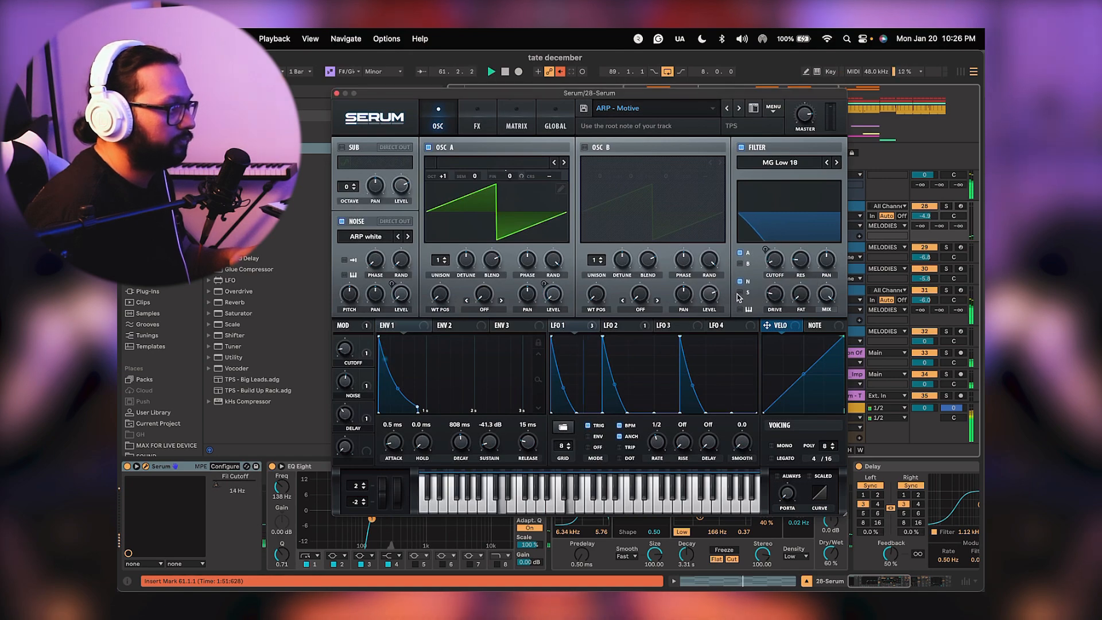
key("super+alt+p")
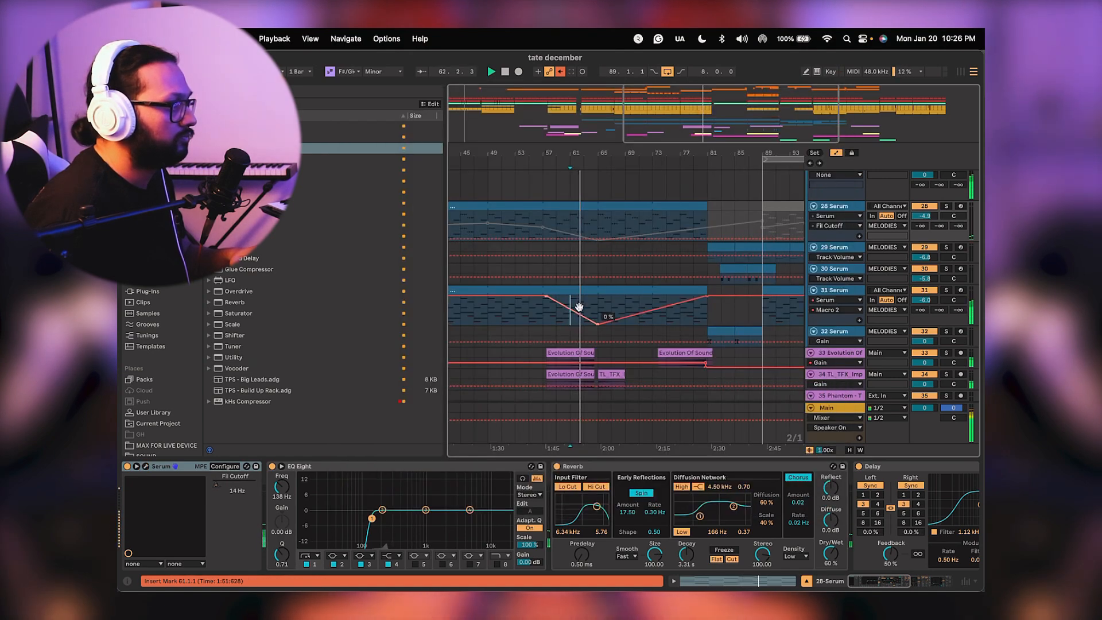
scroll(631, 270, "down", 3)
scroll(637, 265, "up", 3)
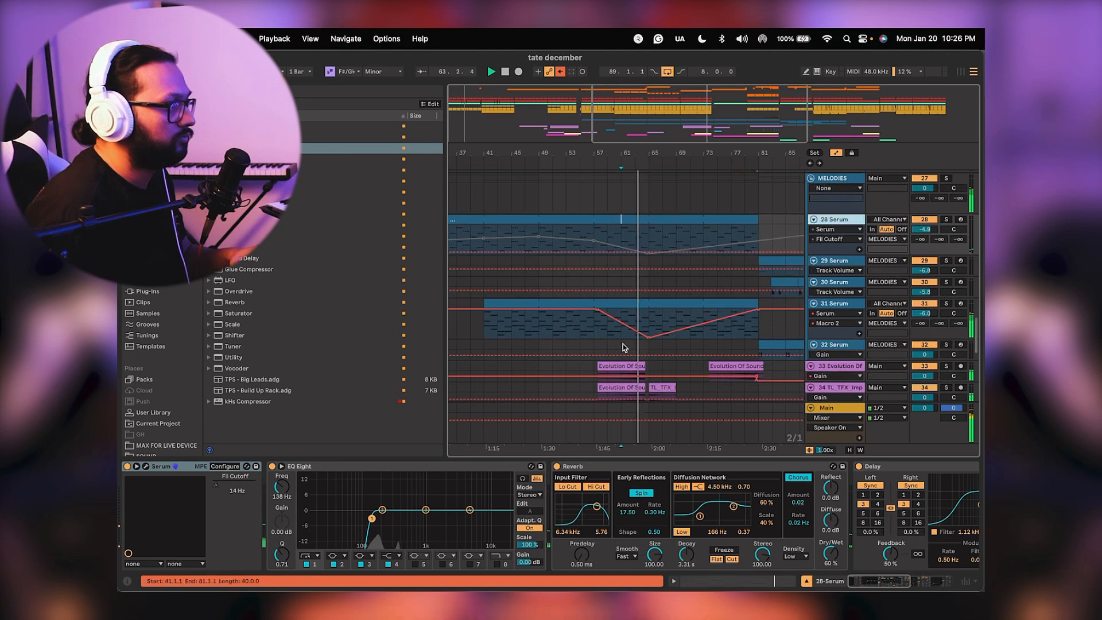
right_click(217, 488)
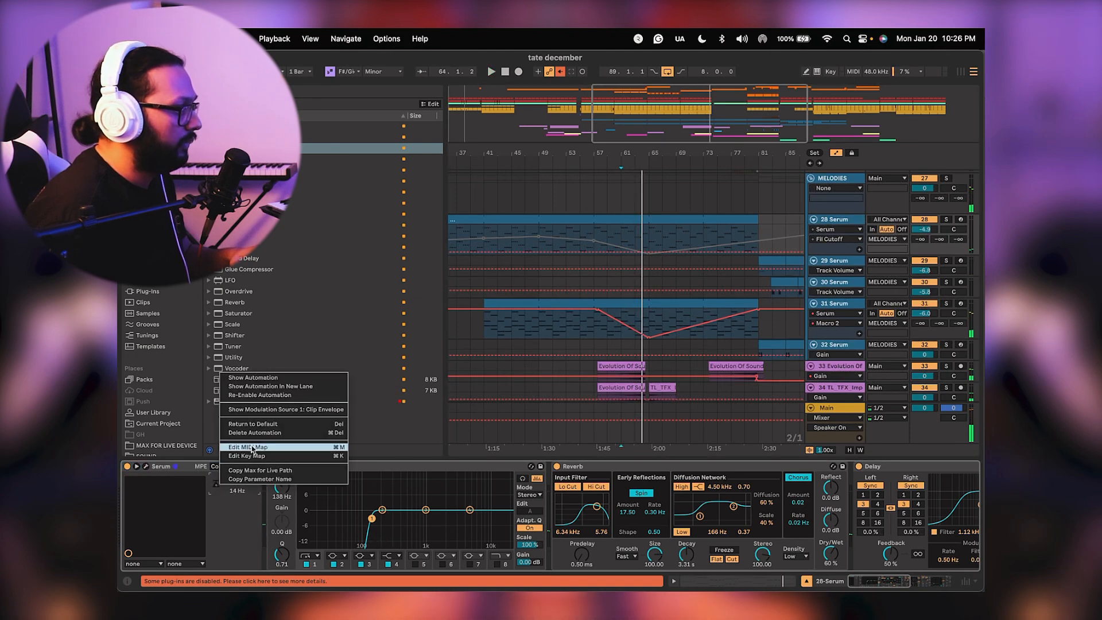
left_click(259, 395)
key("space")
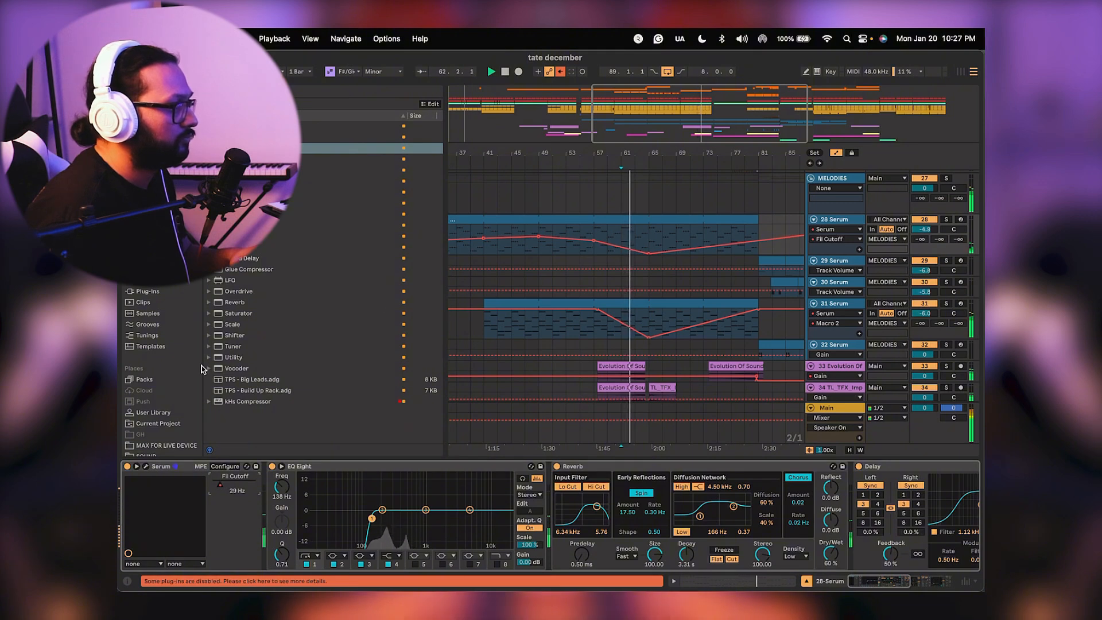
Hide the automation lanes in the arrangement while playback continues.
scroll(659, 278, "down", 5)
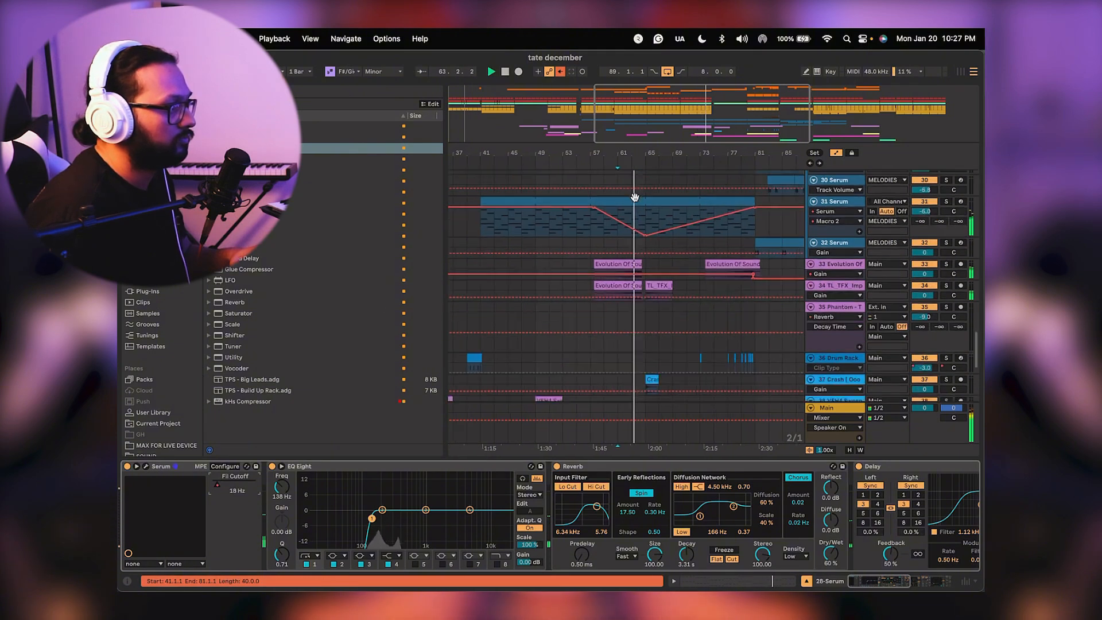
left_click_drag(660, 279, 650, 218)
key("a")
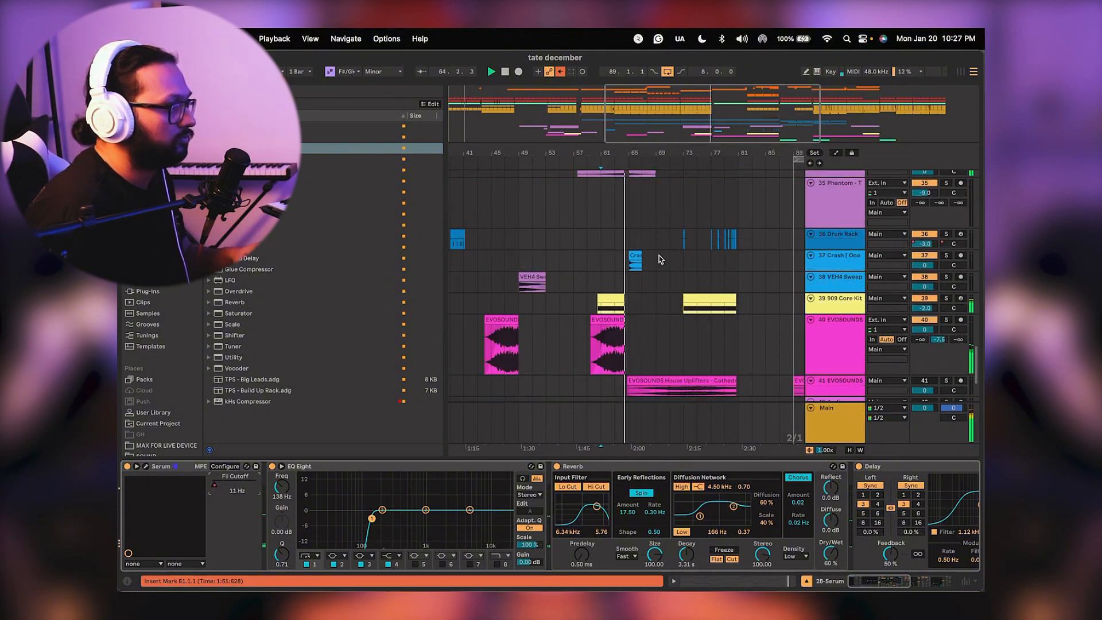
Group the tracks from 33 Evolution Of Sound through 45 Audio and name the group FX.
left_click_drag(659, 256, 605, 342)
left_click(846, 225)
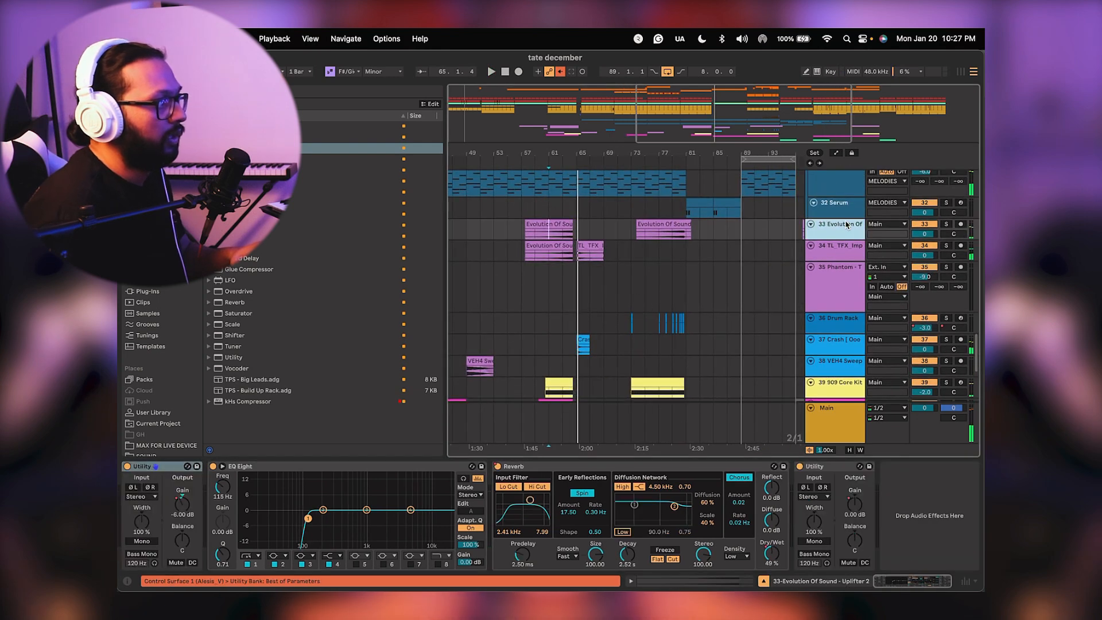
scroll(826, 299, "down", 5)
left_click(840, 362, "shift")
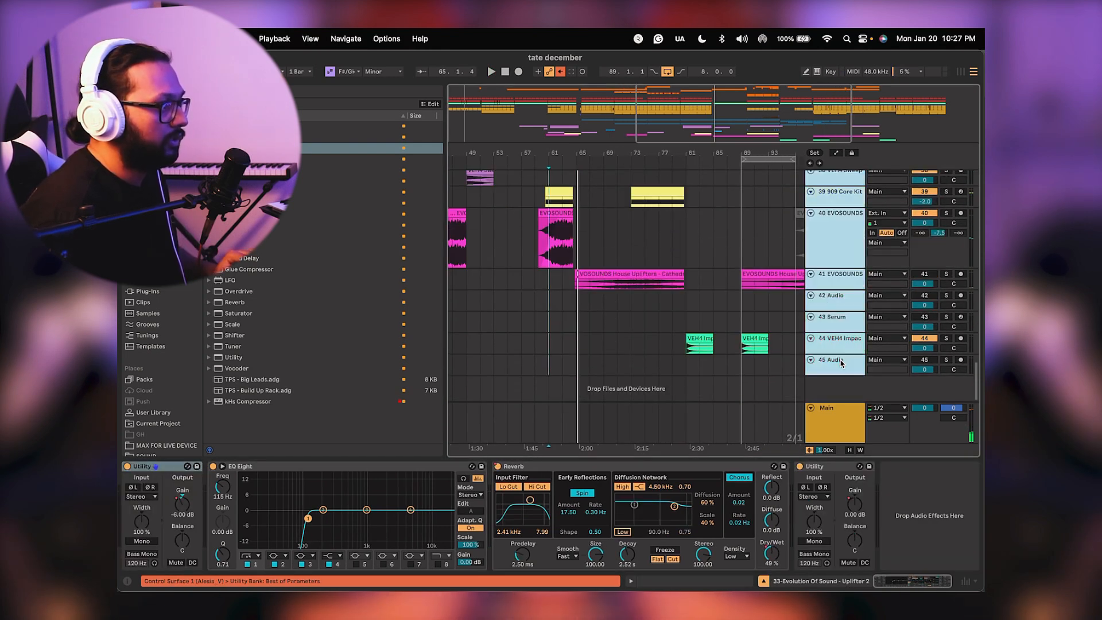
key("super+g")
scroll(838, 264, "up", 2)
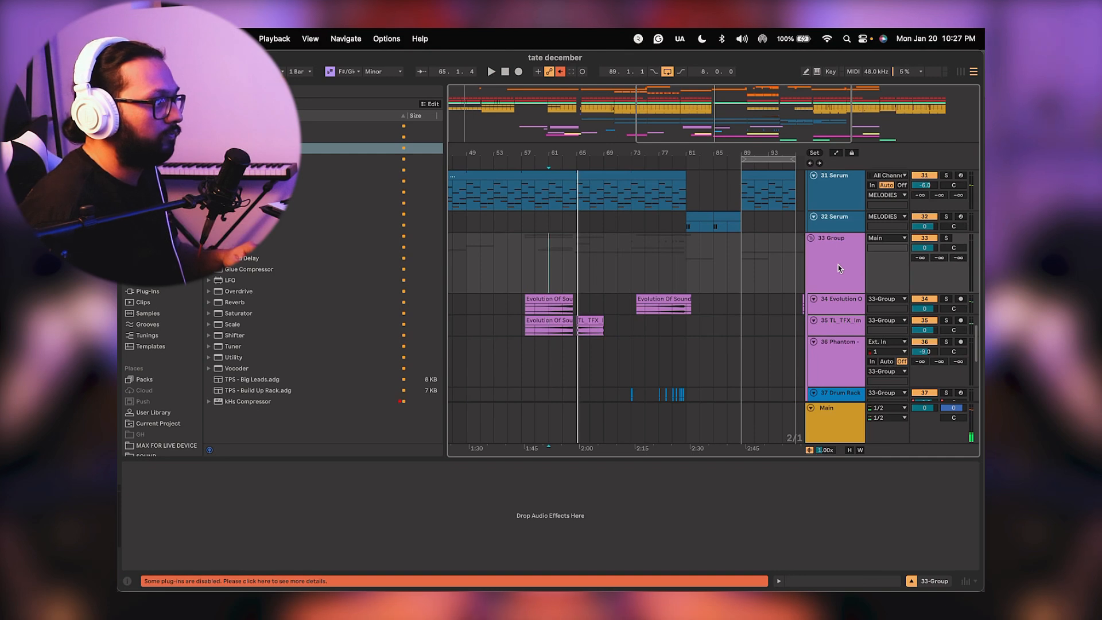
type("FX")
key("Return")
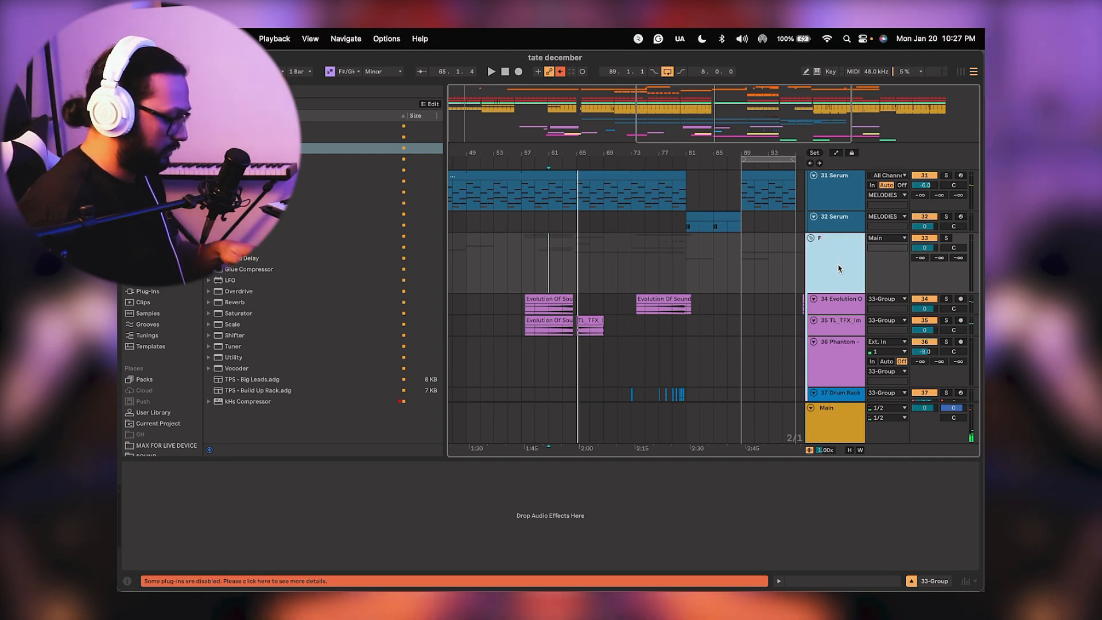
Color the FX group dark orange-red and assign that color to all its grouped tracks and clips.
right_click(838, 268)
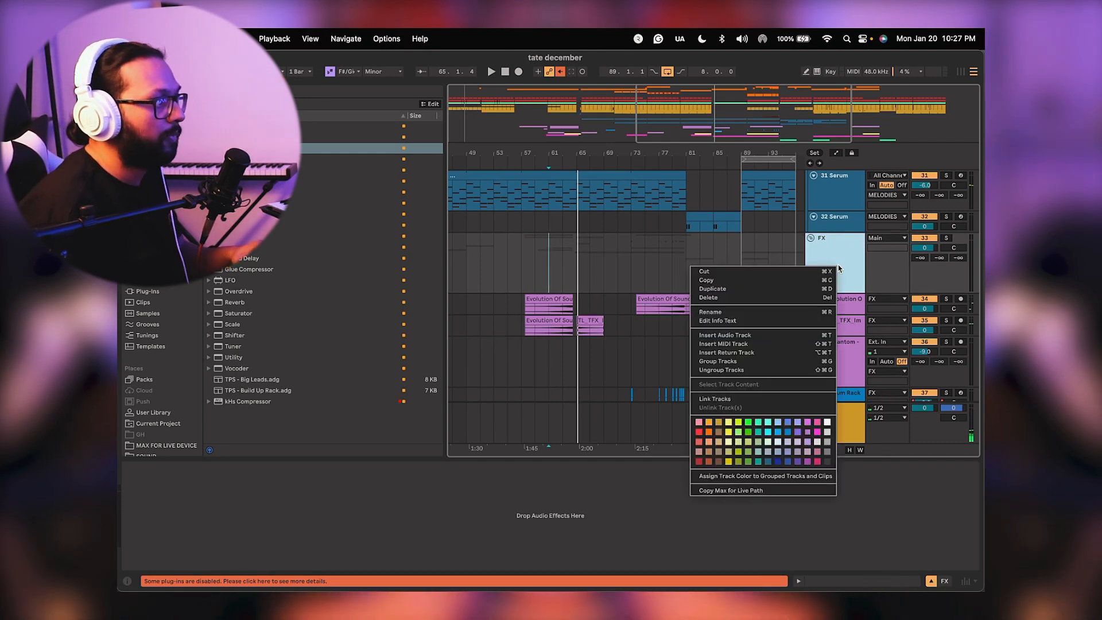
left_click(709, 462)
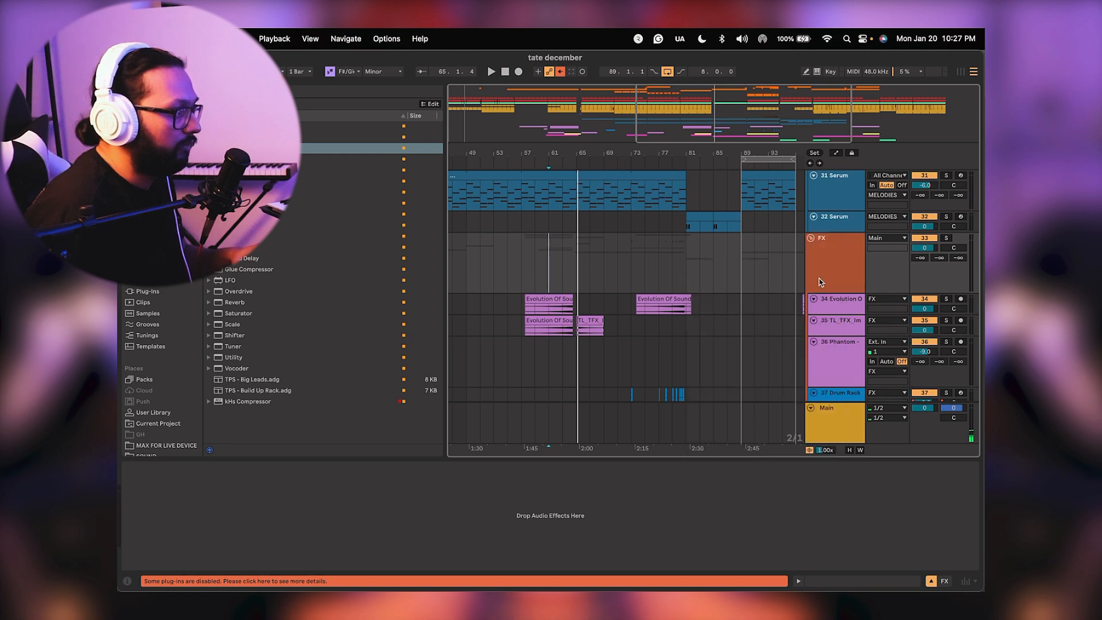
right_click(823, 265)
left_click(895, 476)
scroll(677, 293, "down", 10)
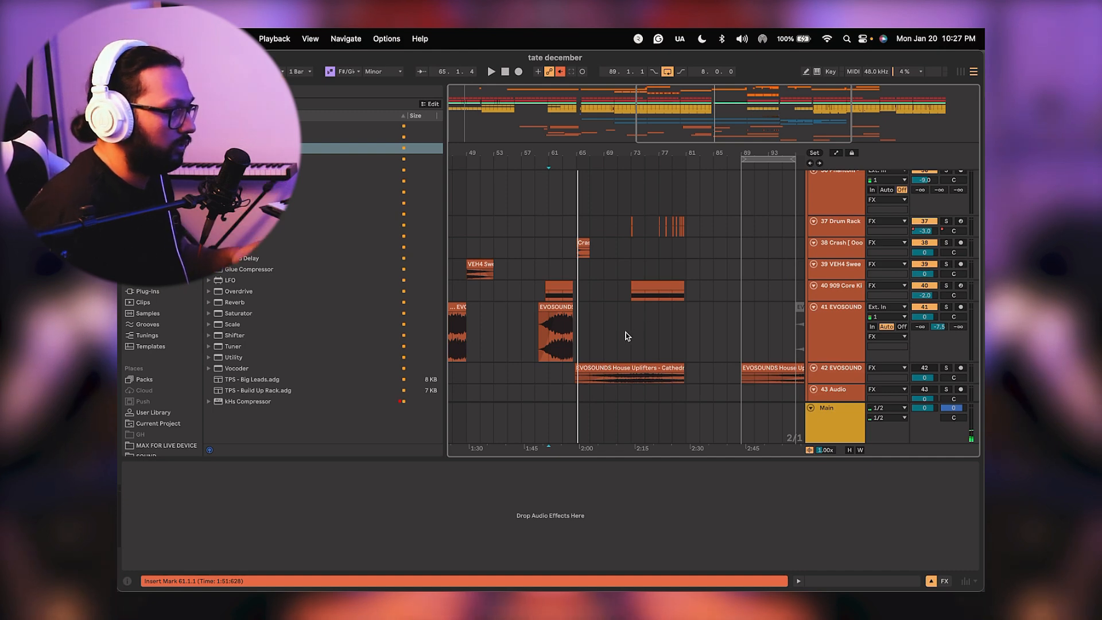
Play from bar 61 and review the whole arrangement from the FX tracks up to the VOX group.
key("space")
scroll(627, 336, "up", 10)
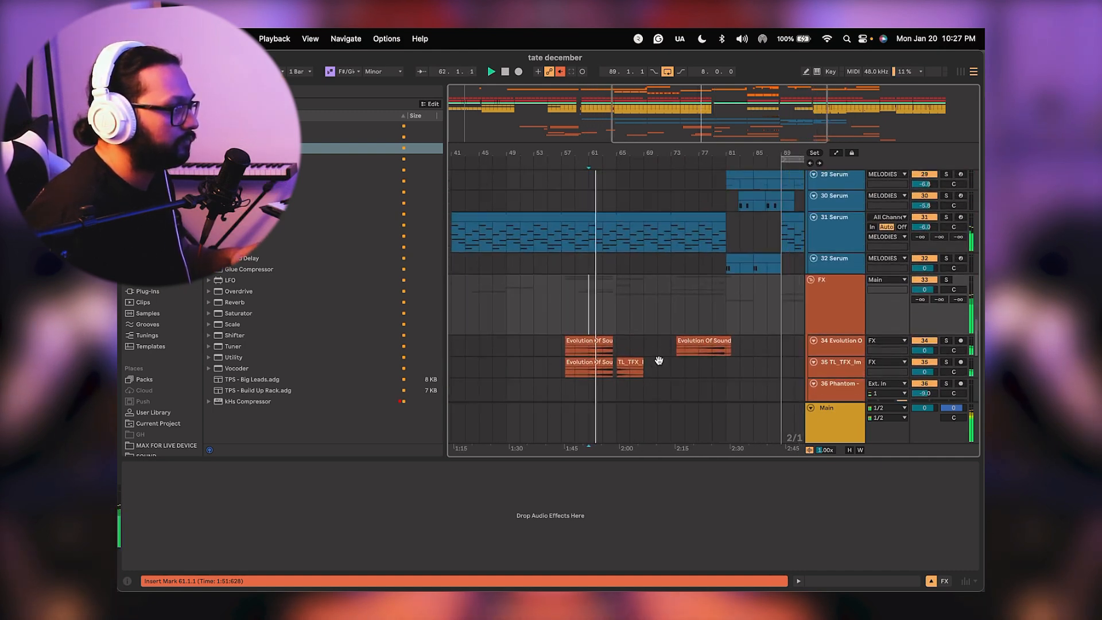
left_click_drag(658, 361, 657, 367)
left_click_drag(658, 303, 679, 260)
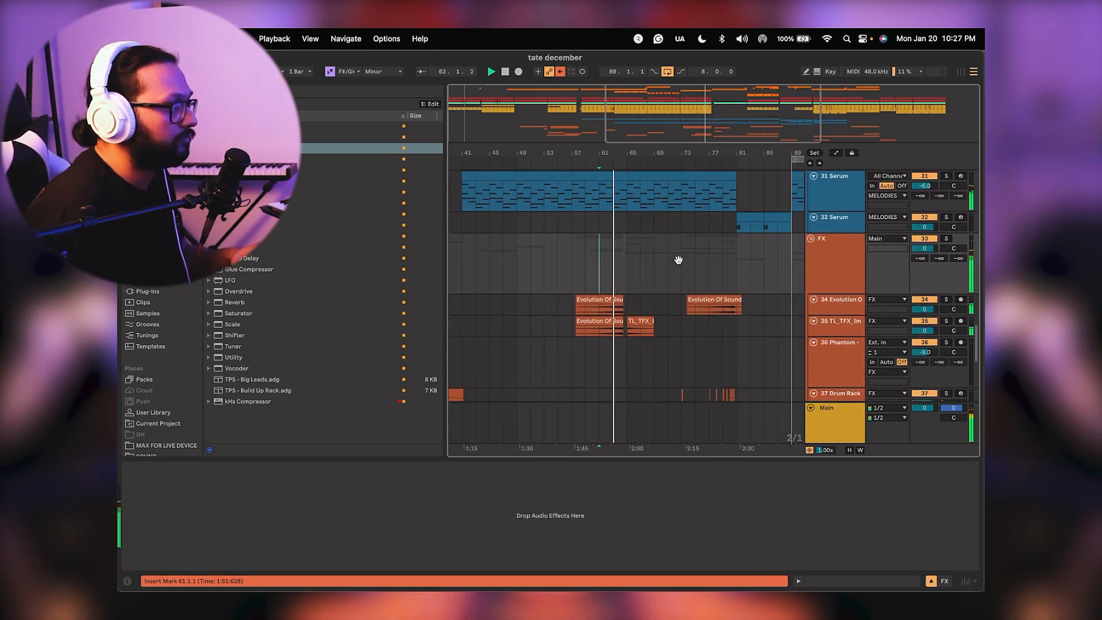
left_click_drag(641, 154, 637, 117)
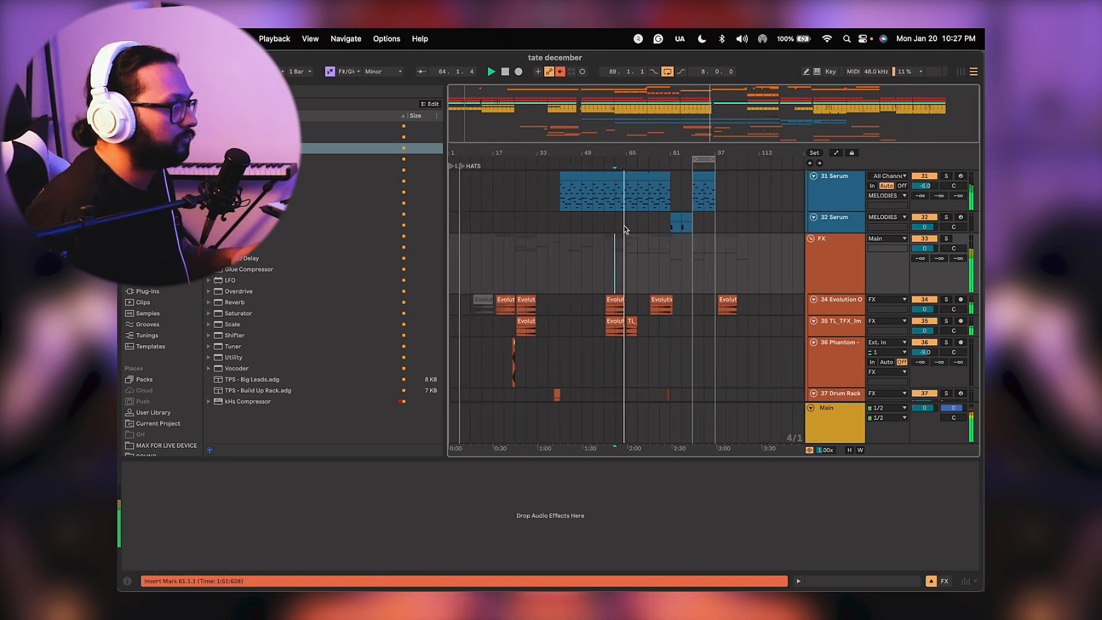
scroll(611, 304, "down", 5)
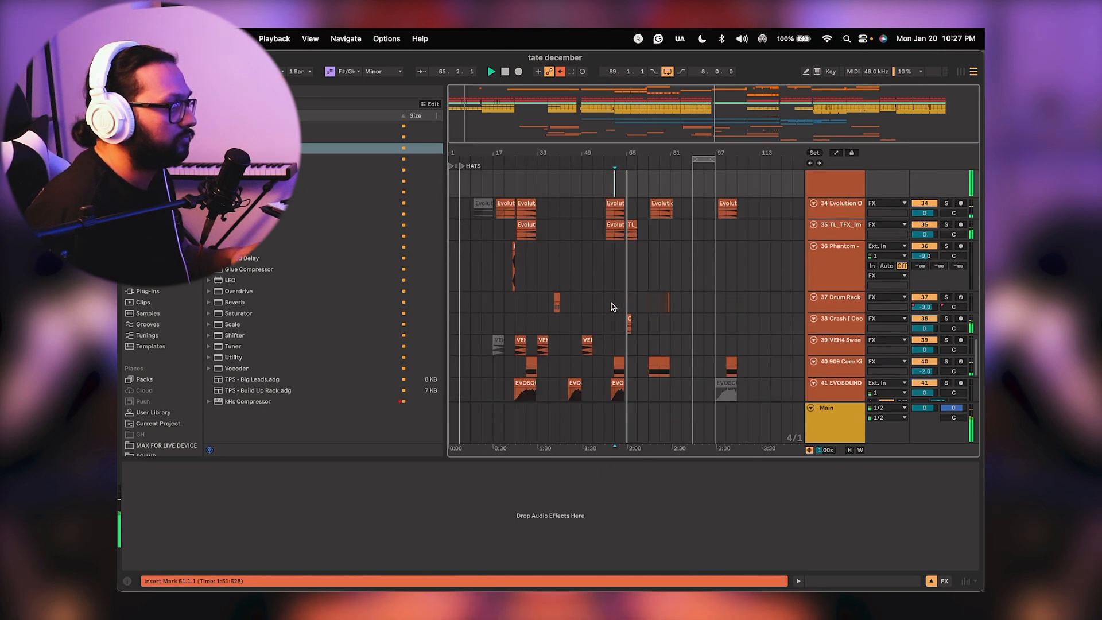
scroll(611, 302, "up", 8)
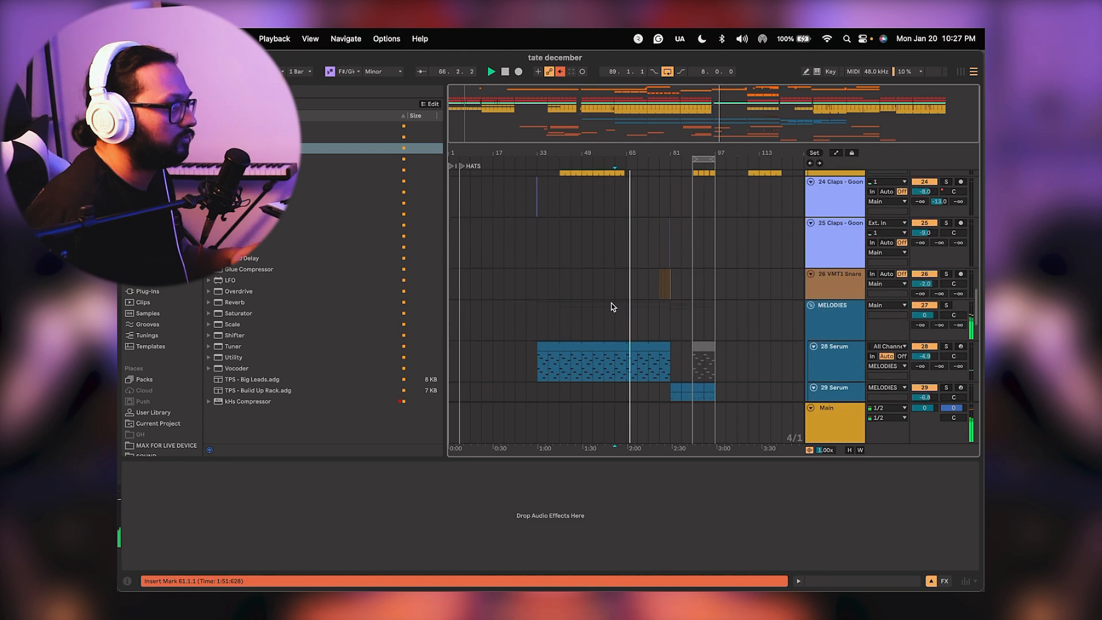
scroll(611, 303, "up", 10)
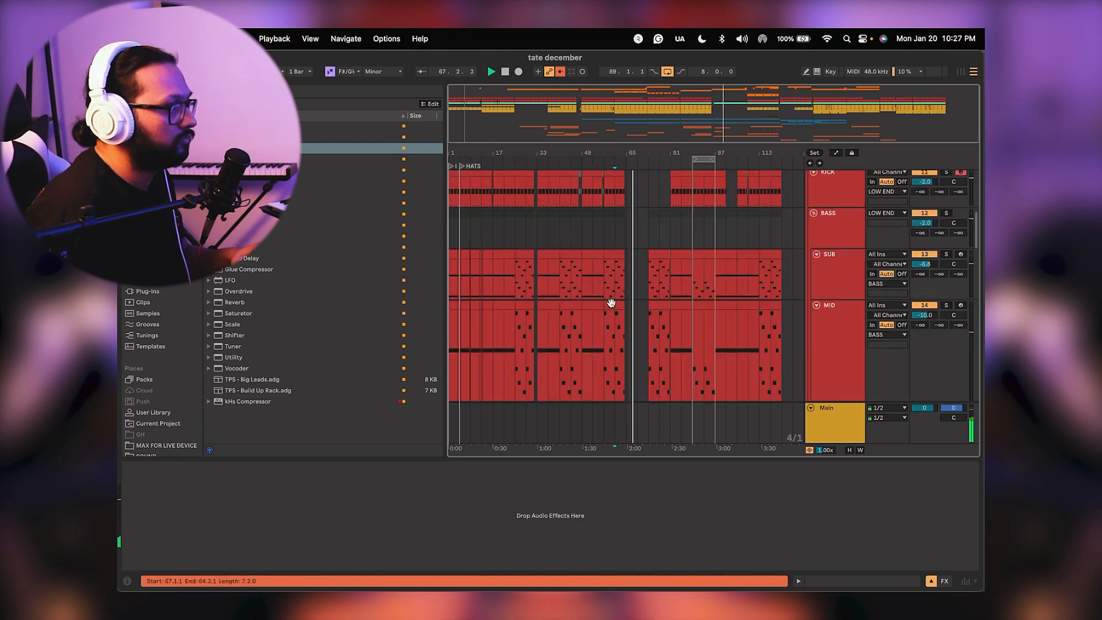
scroll(611, 303, "up", 10)
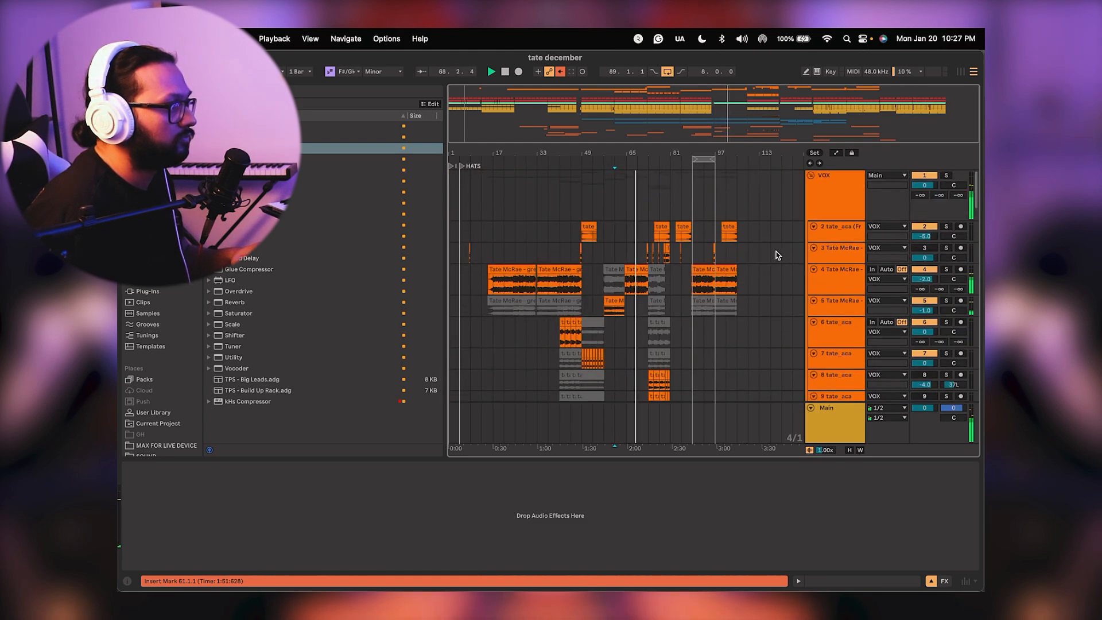
Examine the break and build-up around bars 63 to 87 during playback, from the vocals down to the FX tracks.
left_click_drag(630, 150, 660, 241)
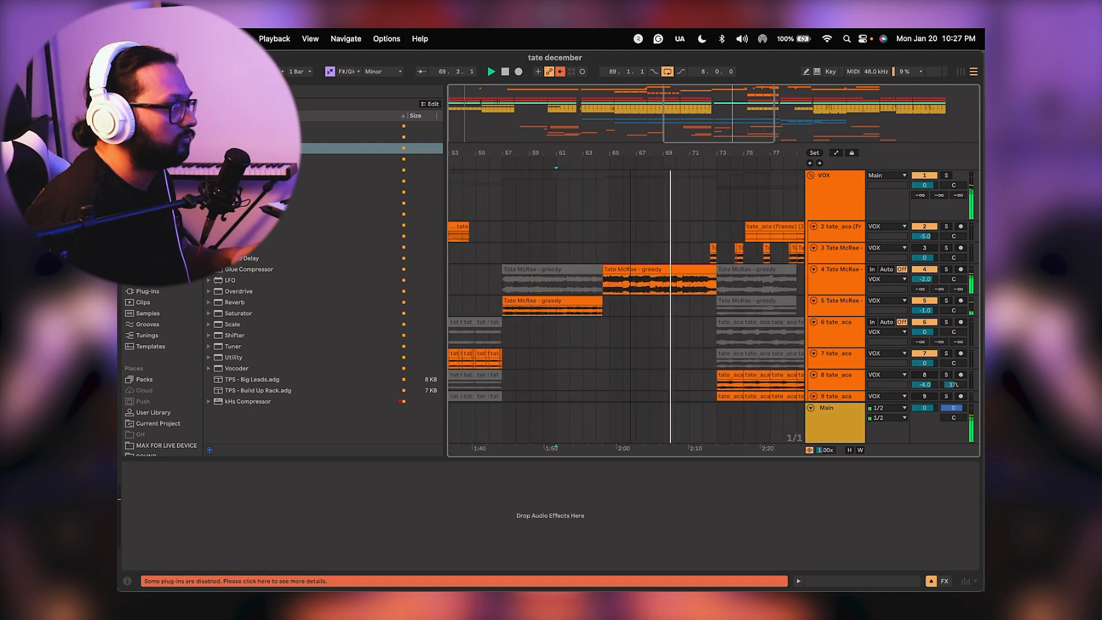
scroll(679, 279, "down", 3)
left_click_drag(704, 279, 599, 165)
left_click_drag(612, 219, 599, 153)
scroll(625, 265, "down", 8)
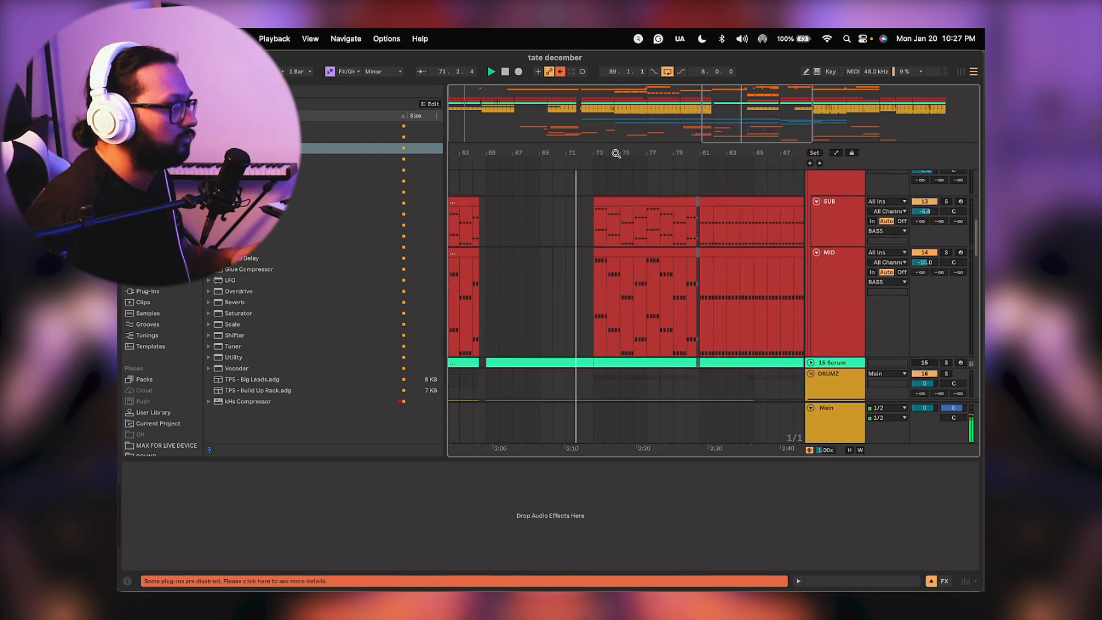
scroll(646, 233, "down", 10)
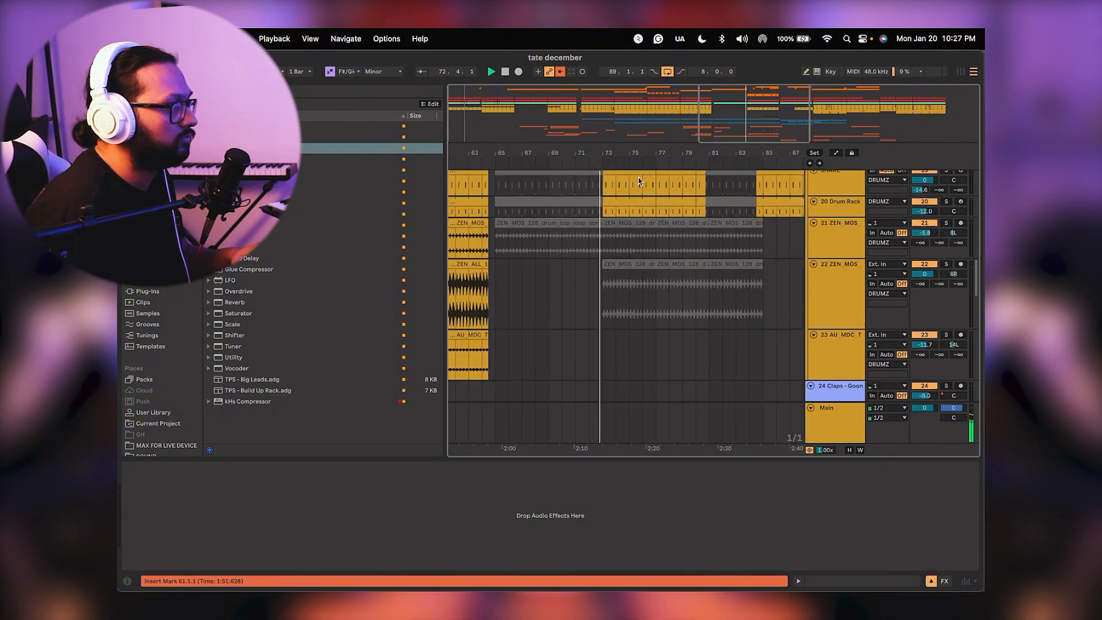
scroll(641, 260, "down", 10)
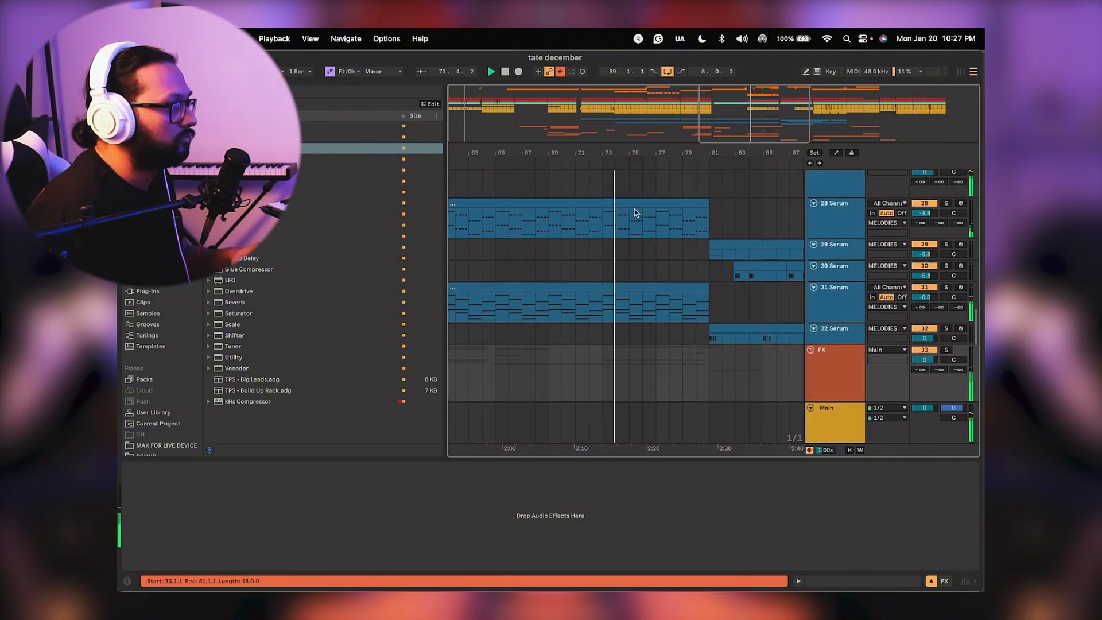
scroll(629, 188, "down", 4)
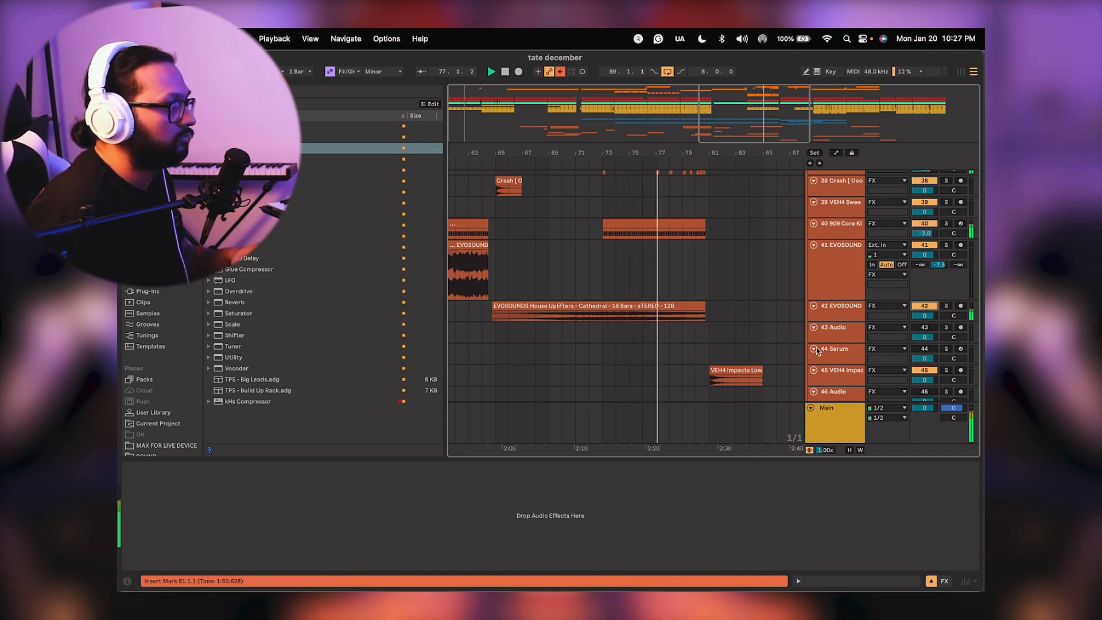
Remove the missing DSEQ3 plug-in from the device chain of track 42, the Cathedral uplifter.
left_click(836, 309)
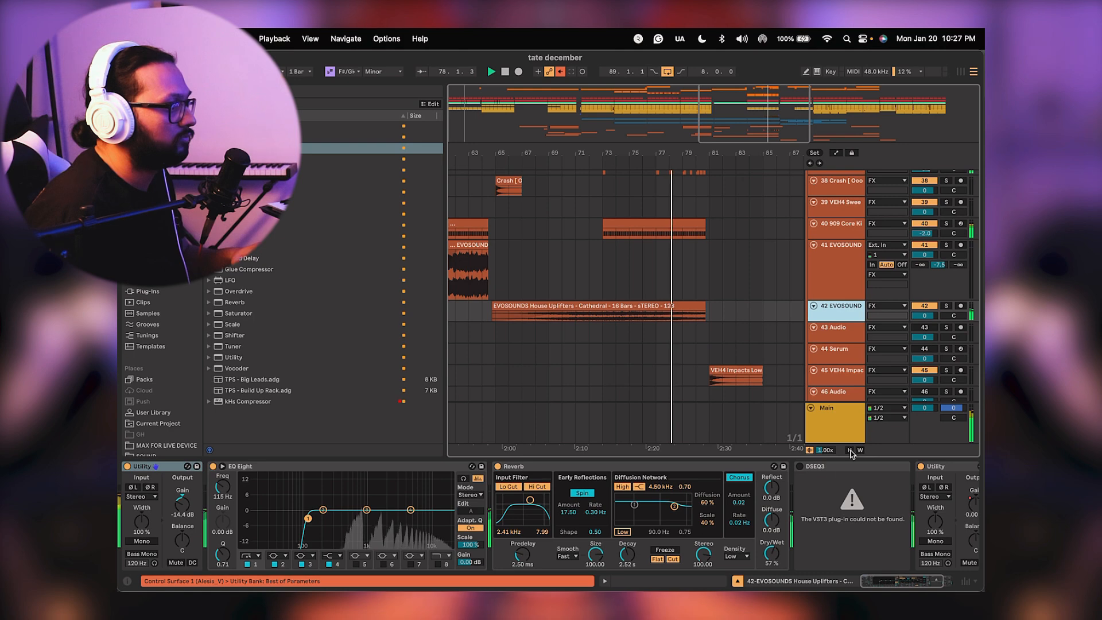
left_click(839, 468)
key("Delete")
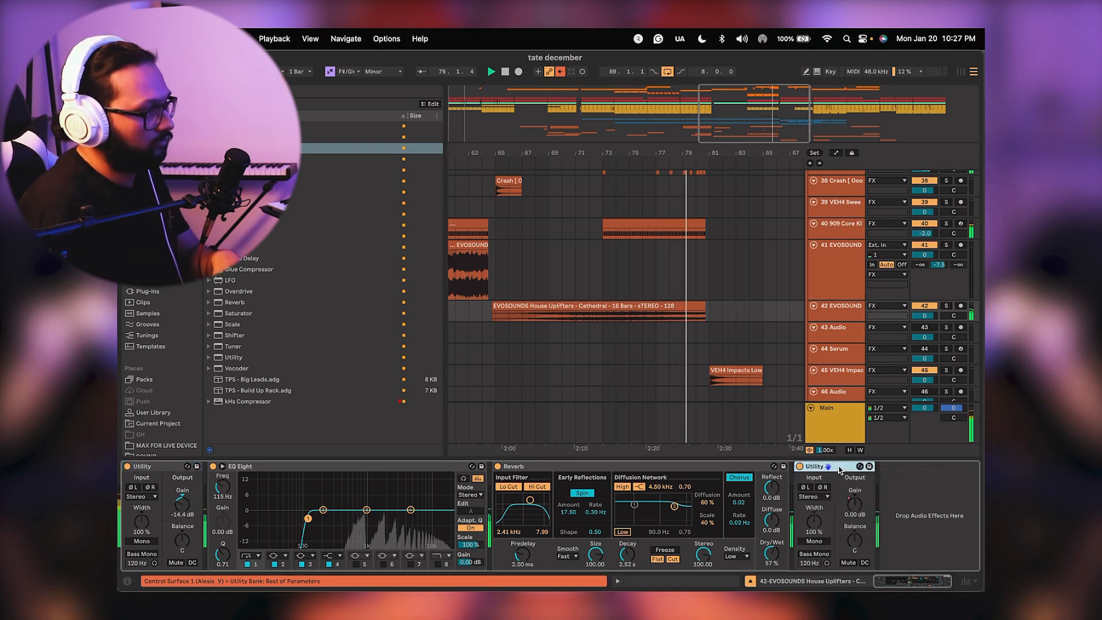
scroll(727, 302, "up", 3)
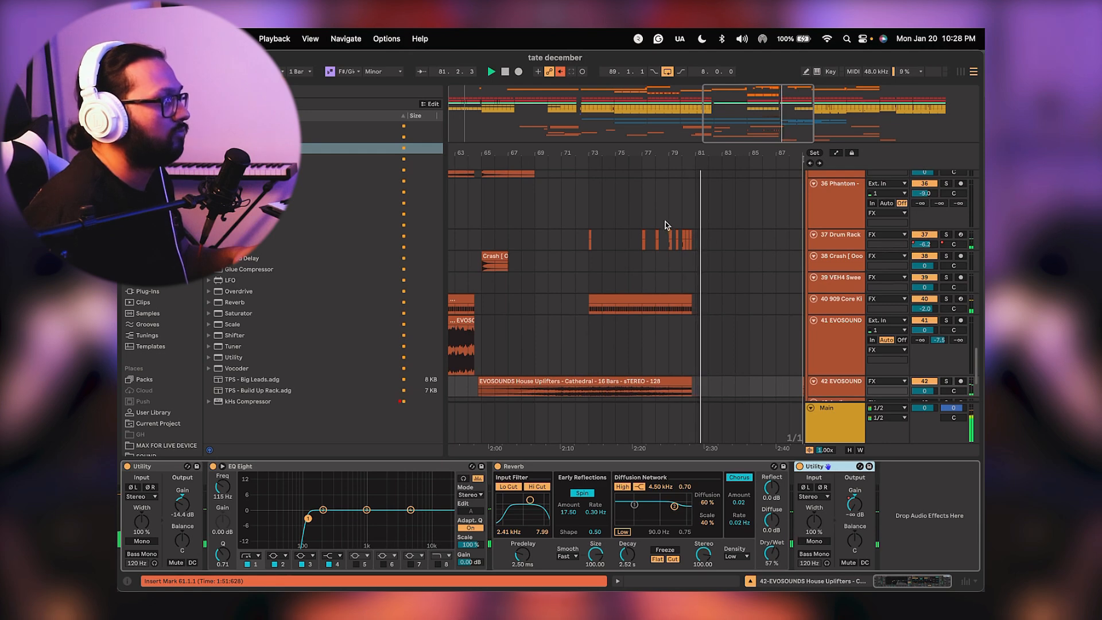
Collapse the FX, MELODIES, VOX, LOW END and DRUMZ track groups.
scroll(688, 246, "up", 4)
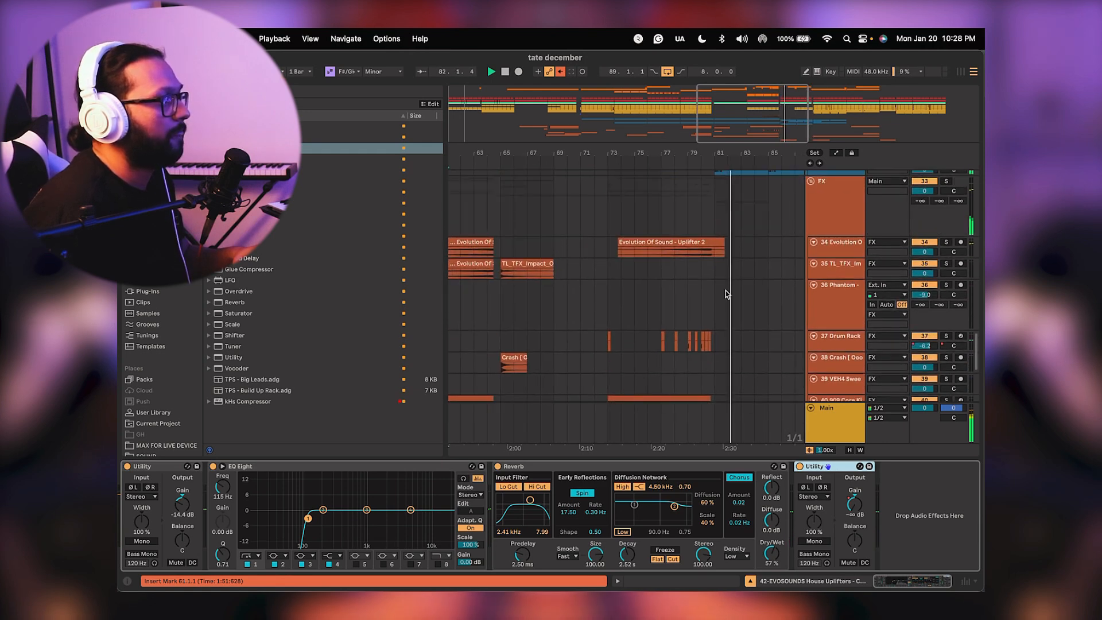
left_click(810, 184)
scroll(698, 255, "up", 5)
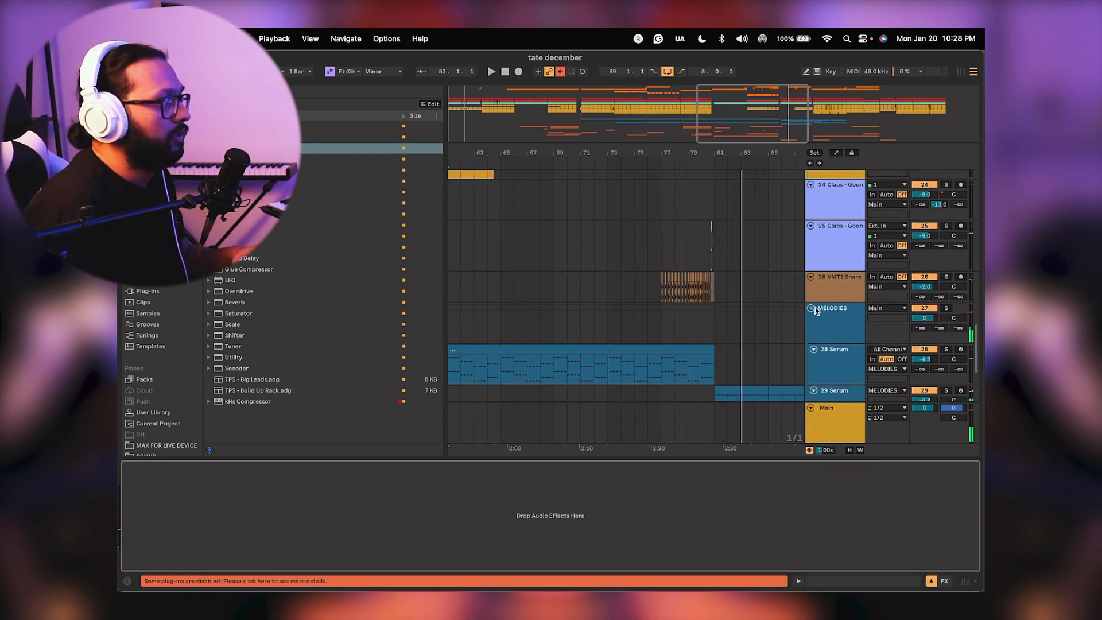
left_click(811, 308)
scroll(703, 181, "down", 3)
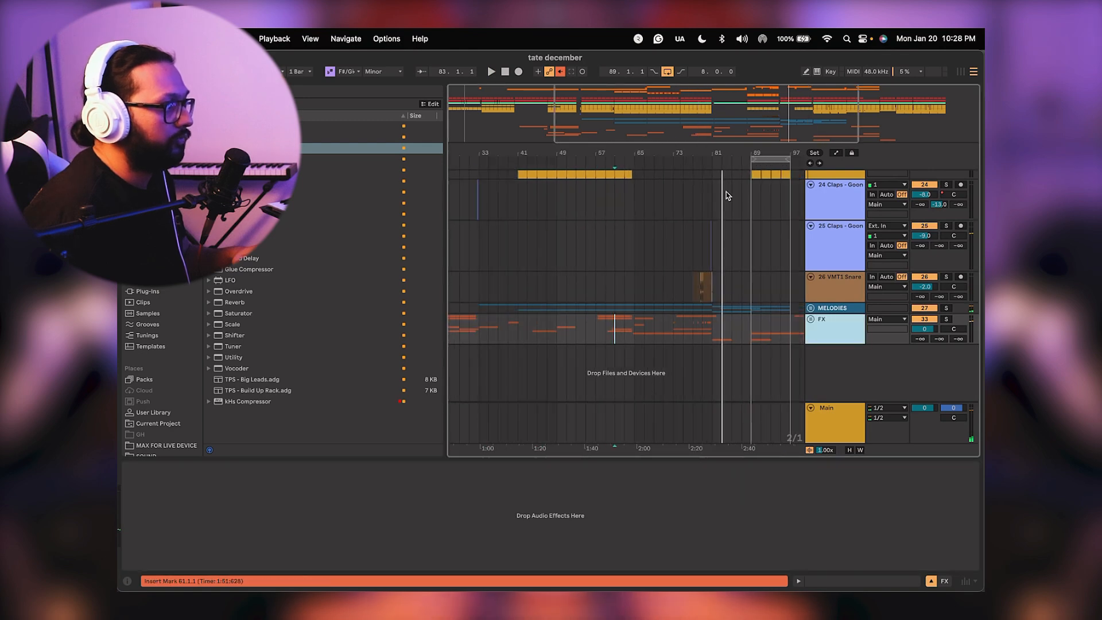
scroll(727, 195, "up", 2)
scroll(737, 282, "up", 10)
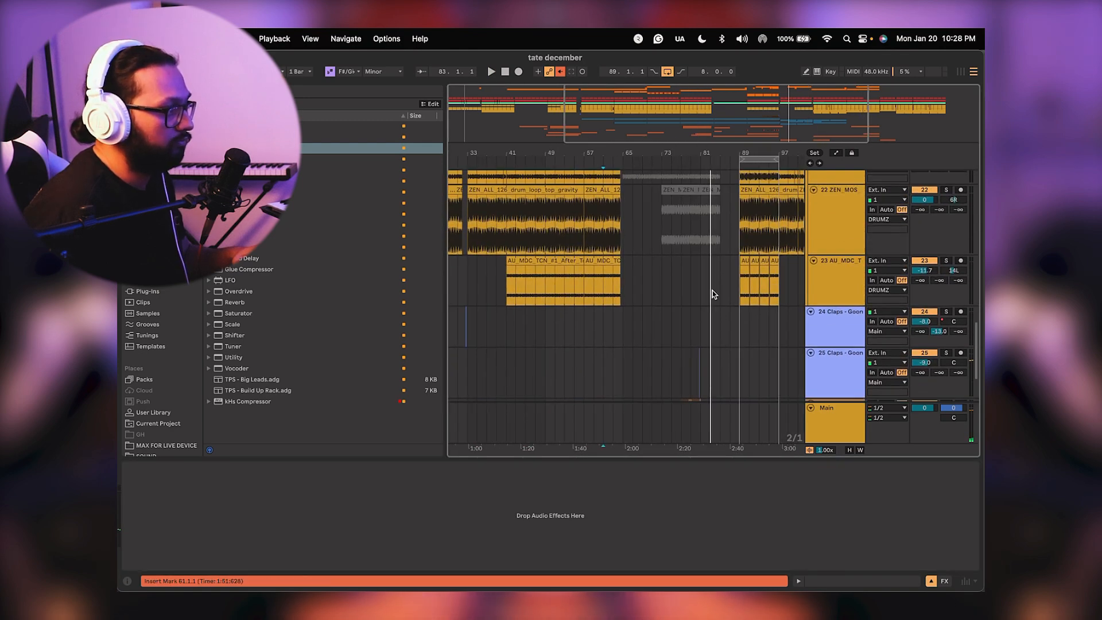
scroll(809, 215, "up", 10)
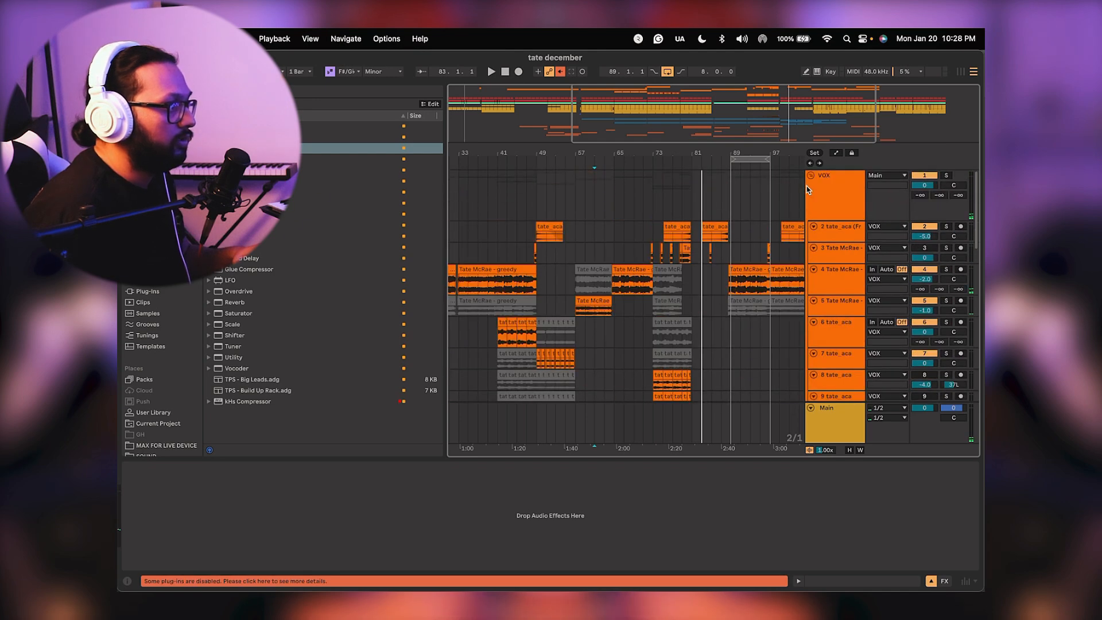
left_click(810, 179)
left_click(810, 176)
left_click(810, 196)
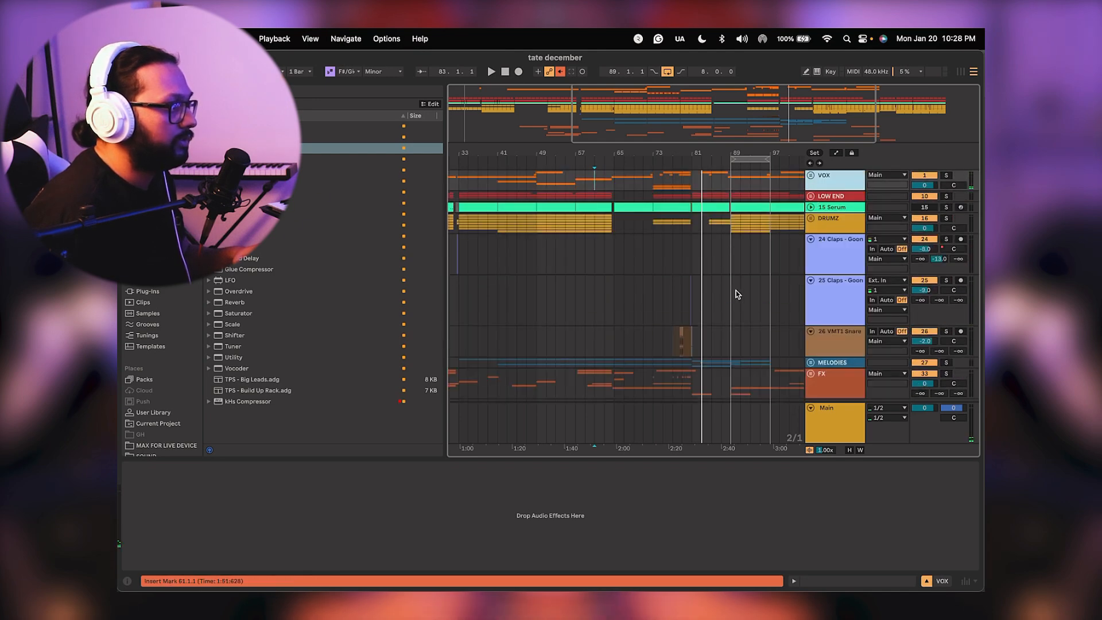
Expand the MELODIES group and examine its Serum tracks through the break and drop.
scroll(738, 294, "down", 1)
left_click(810, 340)
scroll(721, 319, "down", 5)
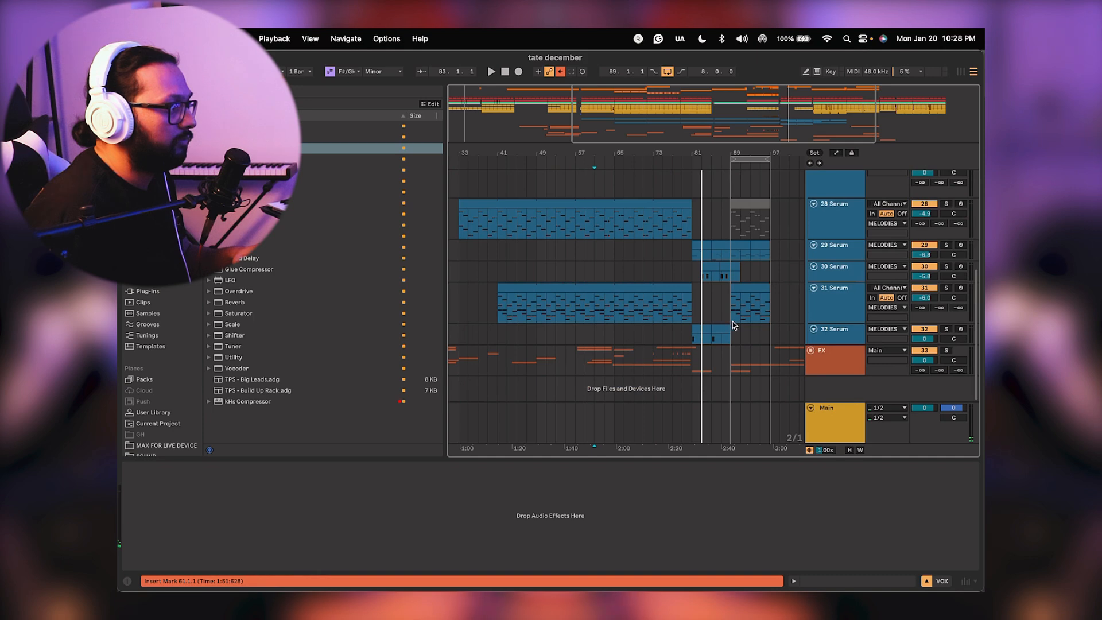
scroll(611, 240, "up", 5)
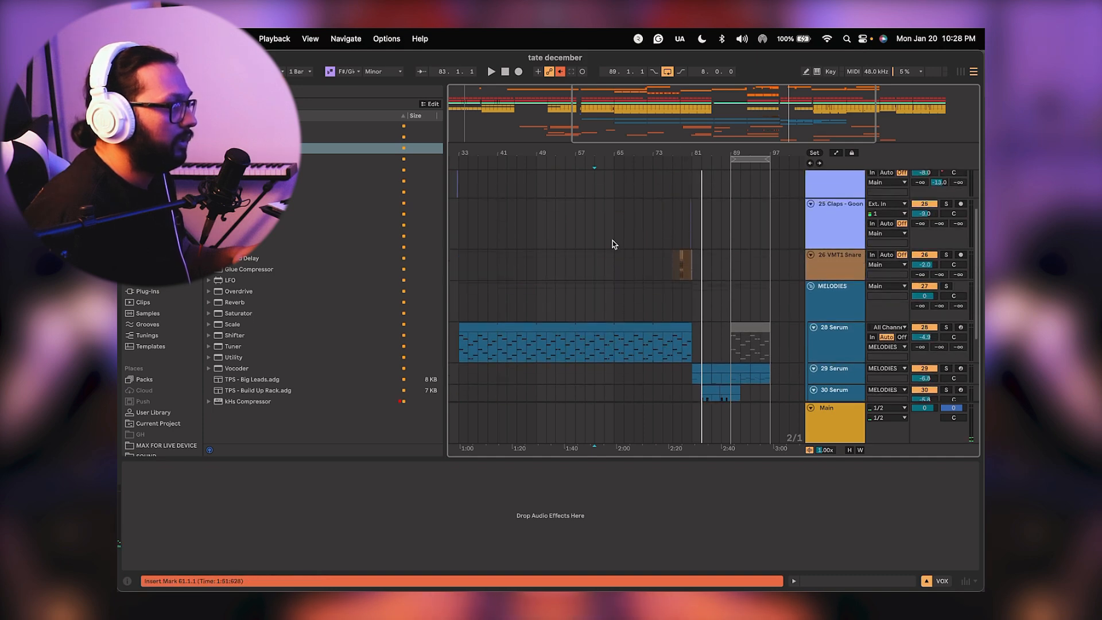
scroll(637, 322, "down", 3)
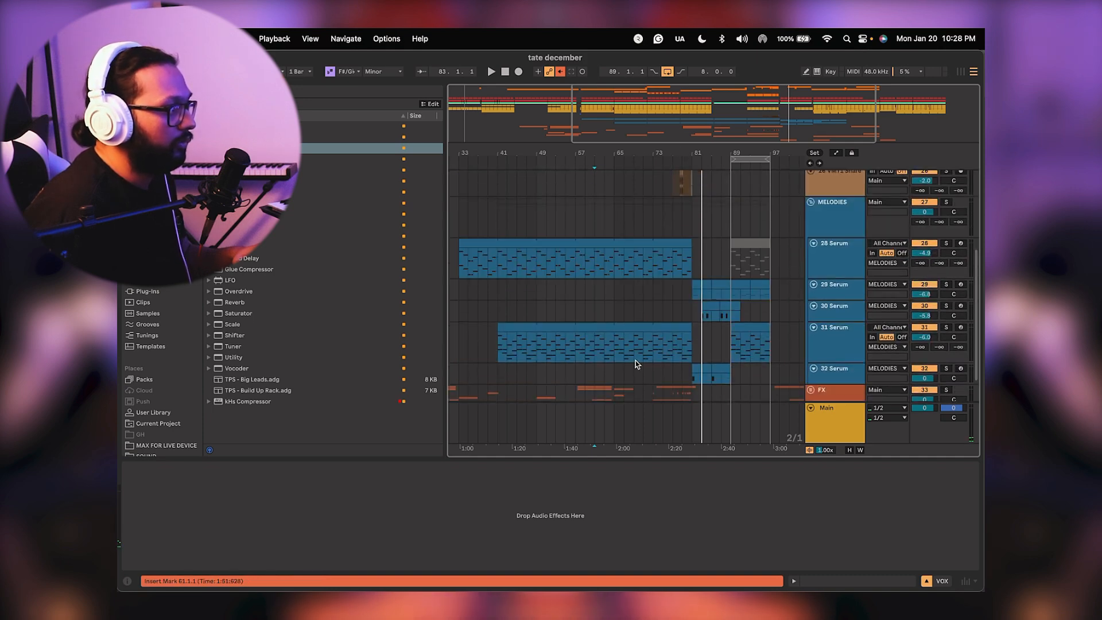
left_click(601, 301)
scroll(622, 298, "up", 6)
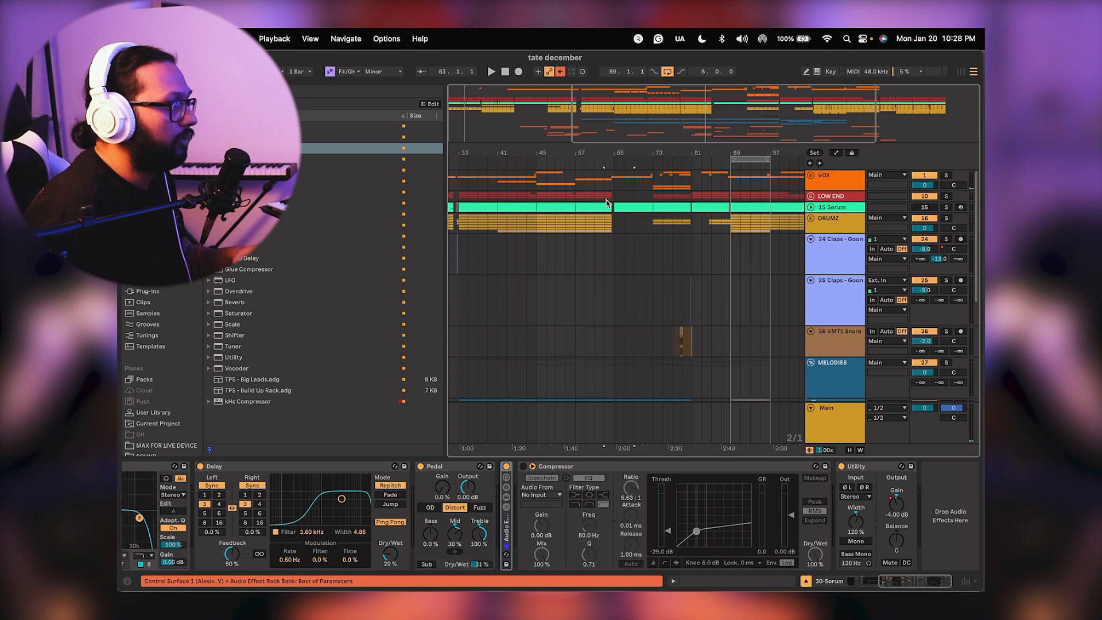
Add a locator named BREAK at bar 65.
right_click(612, 164)
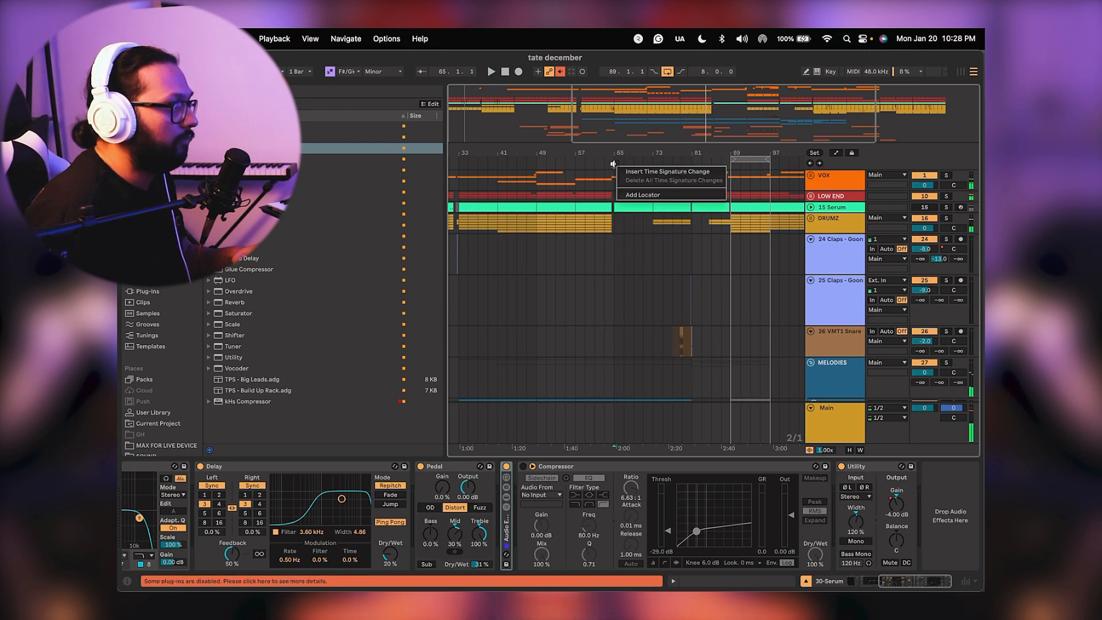
left_click(625, 194)
type("BREAK")
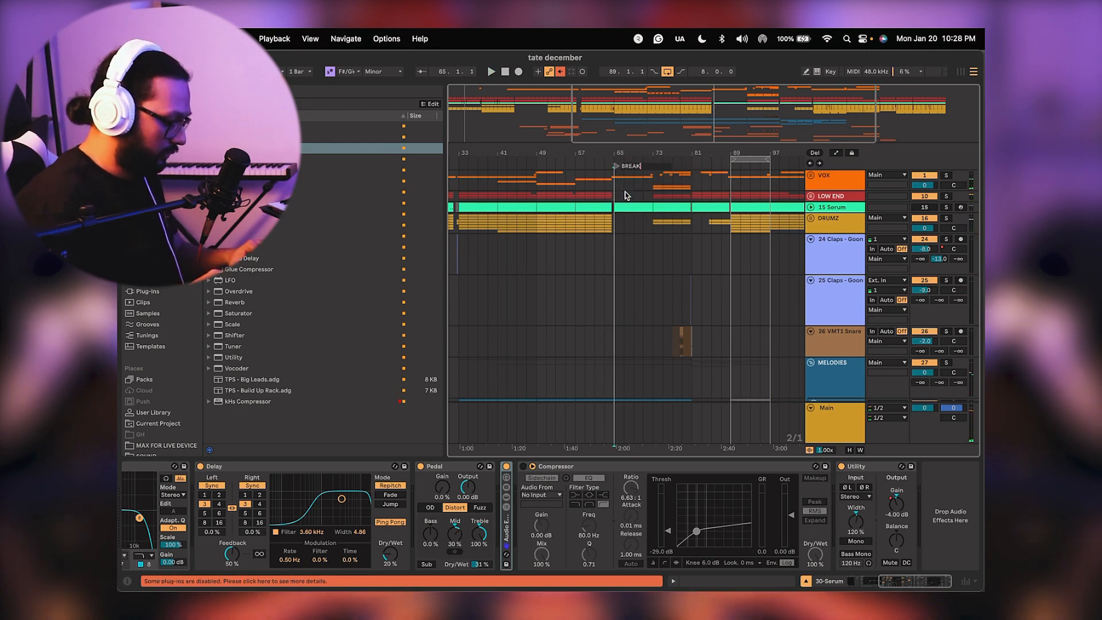
key("Return")
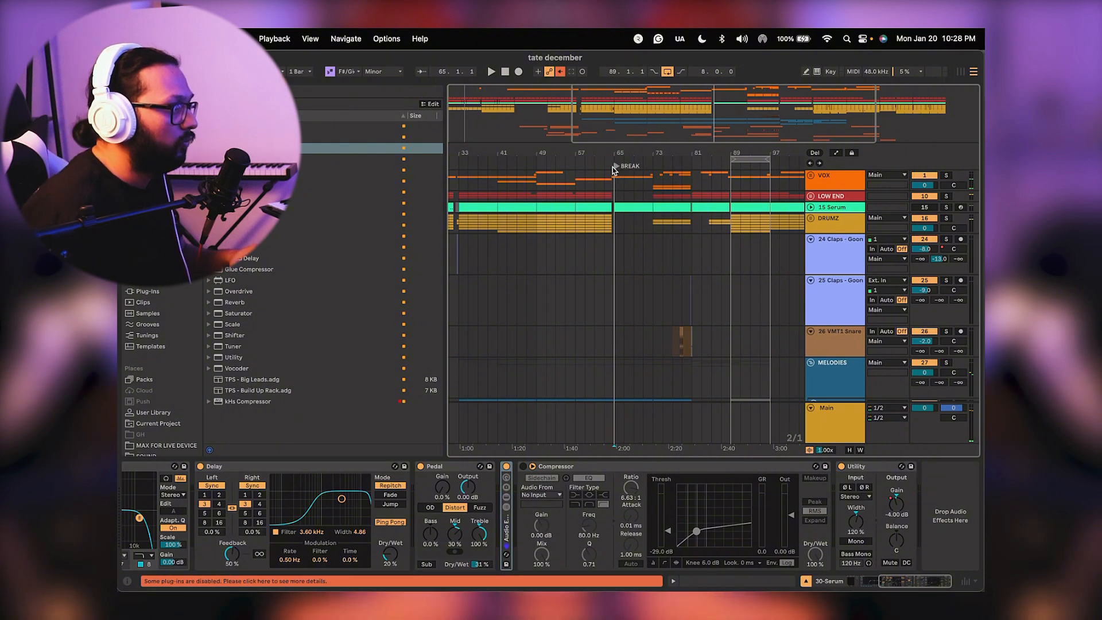
Play the end of the break and add a locator named DROP at bar 81.
left_click_drag(617, 151, 647, 185)
scroll(673, 291, "down", 5)
left_click(656, 298)
key("space")
scroll(657, 302, "down", 2)
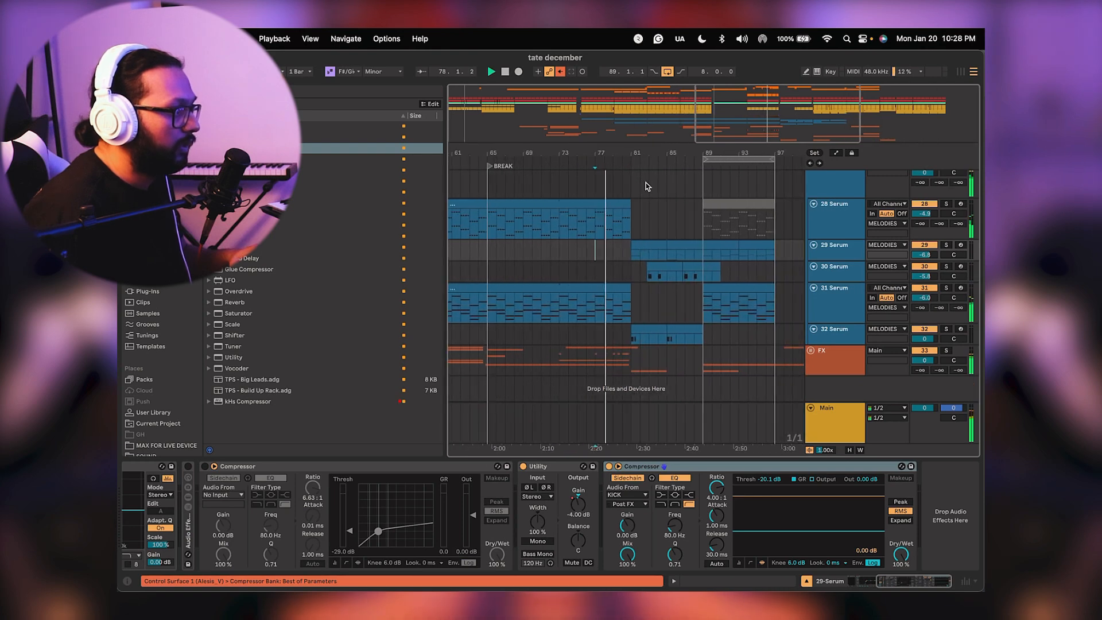
right_click(631, 160)
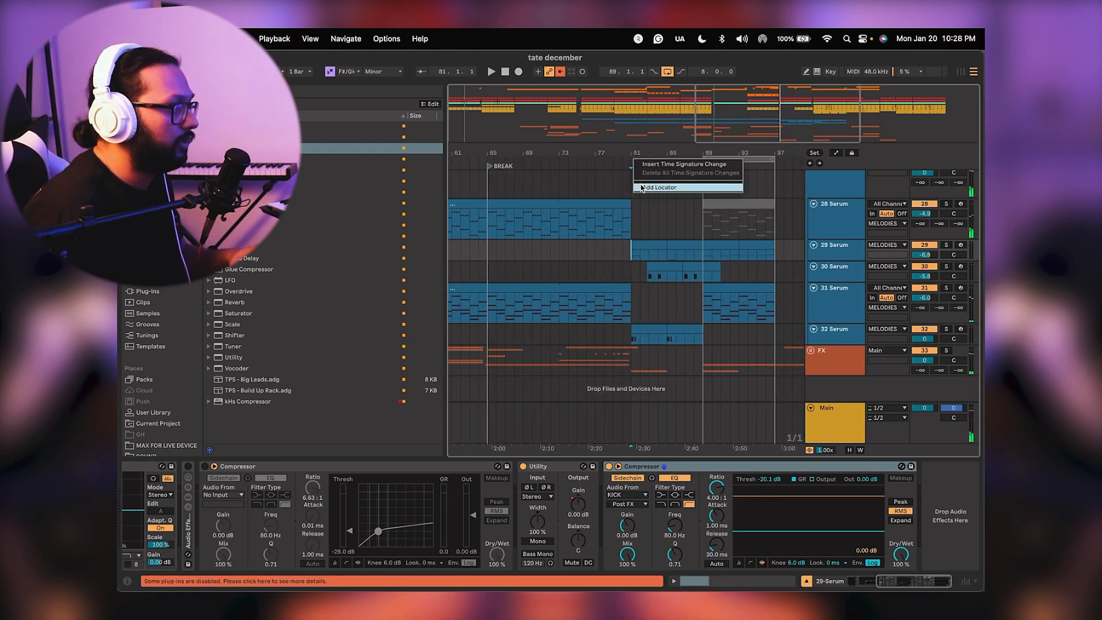
left_click(640, 187)
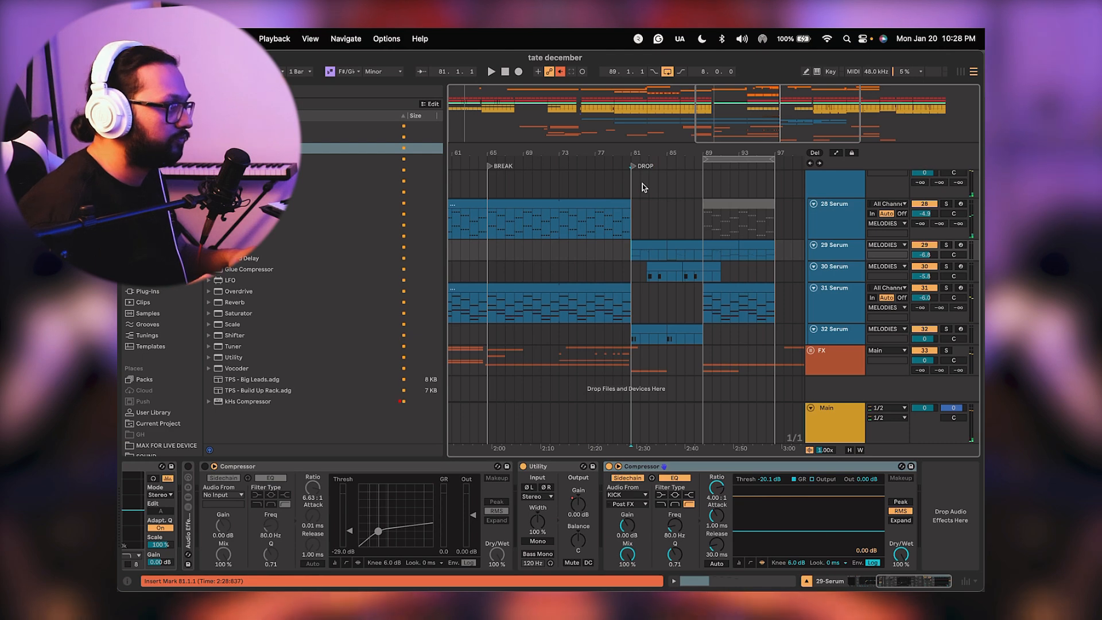
Extend the 29 Serum and 32 Serum drop parts back to bar 73, and move the 32 Serum track above 31 Serum.
mouse_move(619, 226)
left_mouse_down()
mouse_move(667, 270)
mouse_move(675, 256)
mouse_move(735, 259)
mouse_move(566, 253)
mouse_move(627, 256)
mouse_move(696, 338)
mouse_move(618, 335)
left_mouse_up()
left_click(574, 253)
key("space")
left_click_drag(838, 339, 837, 287)
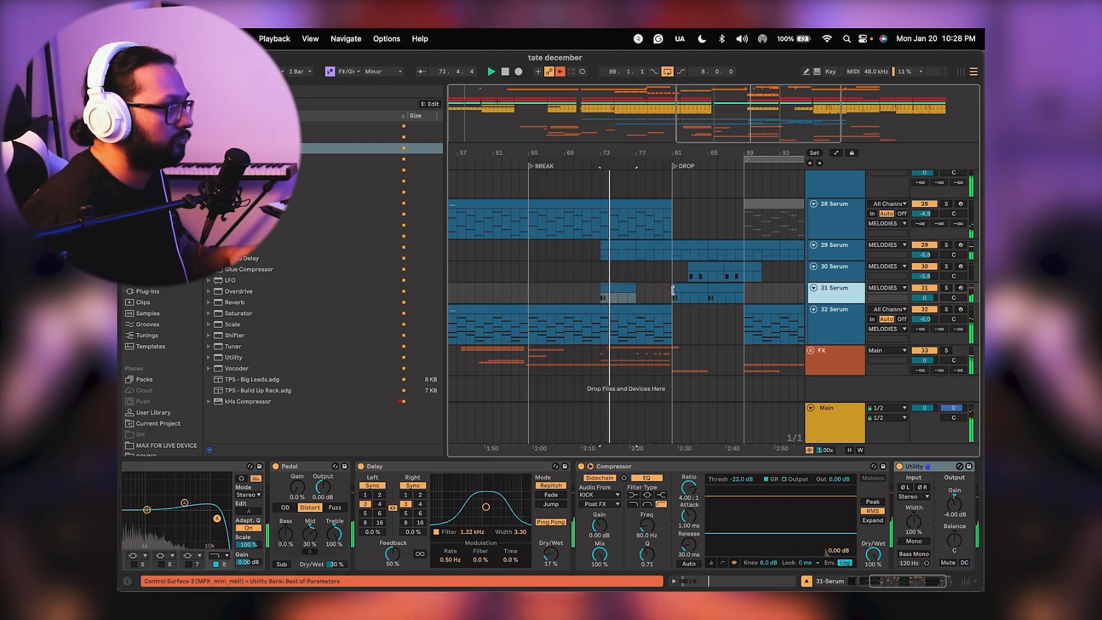
left_click_drag(691, 288, 656, 295)
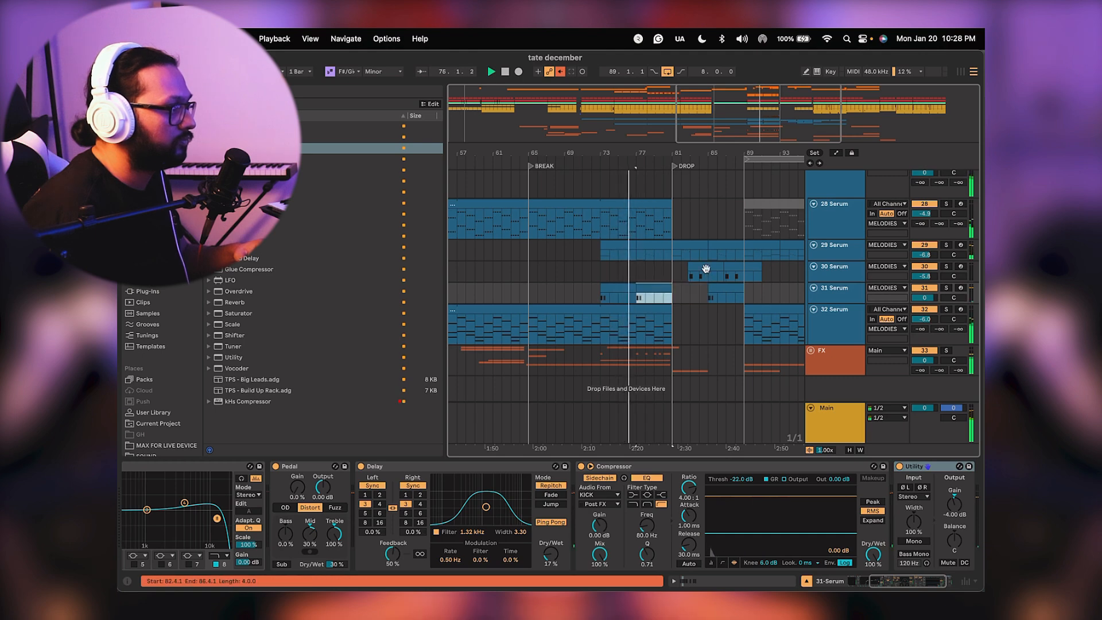
left_click(705, 267, "shift")
left_click_drag(706, 268, 635, 272)
key("super+z")
Copy the 30 Serum part from bars 81 to 89 to bar 73, and play the build-up from there.
left_click(677, 276)
key("space")
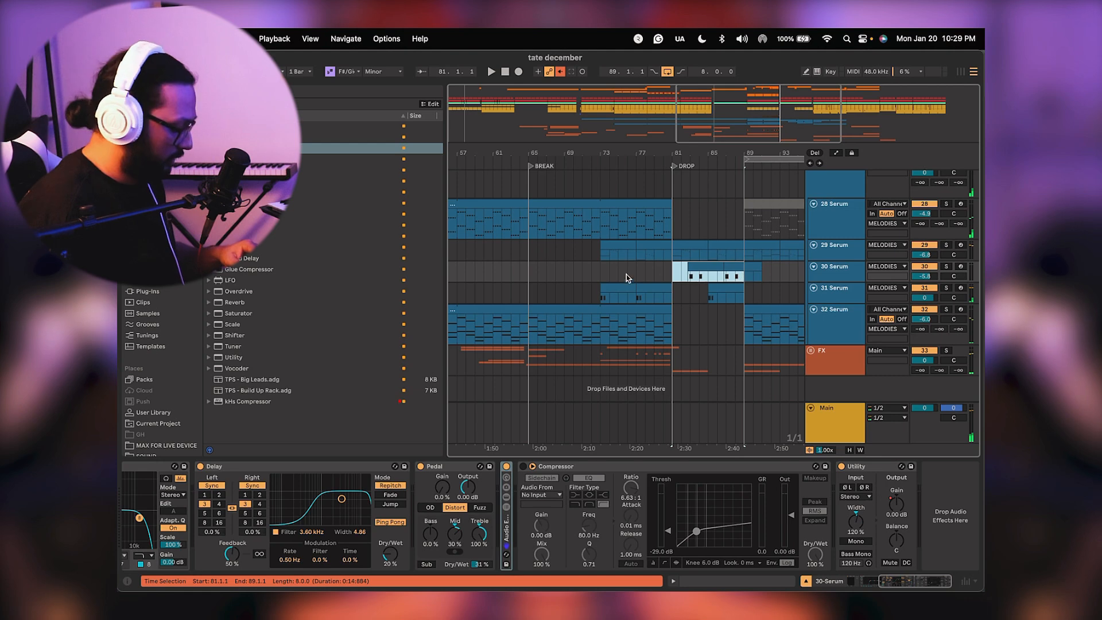
left_click(601, 274)
key("super+v")
left_click(600, 277)
key("space")
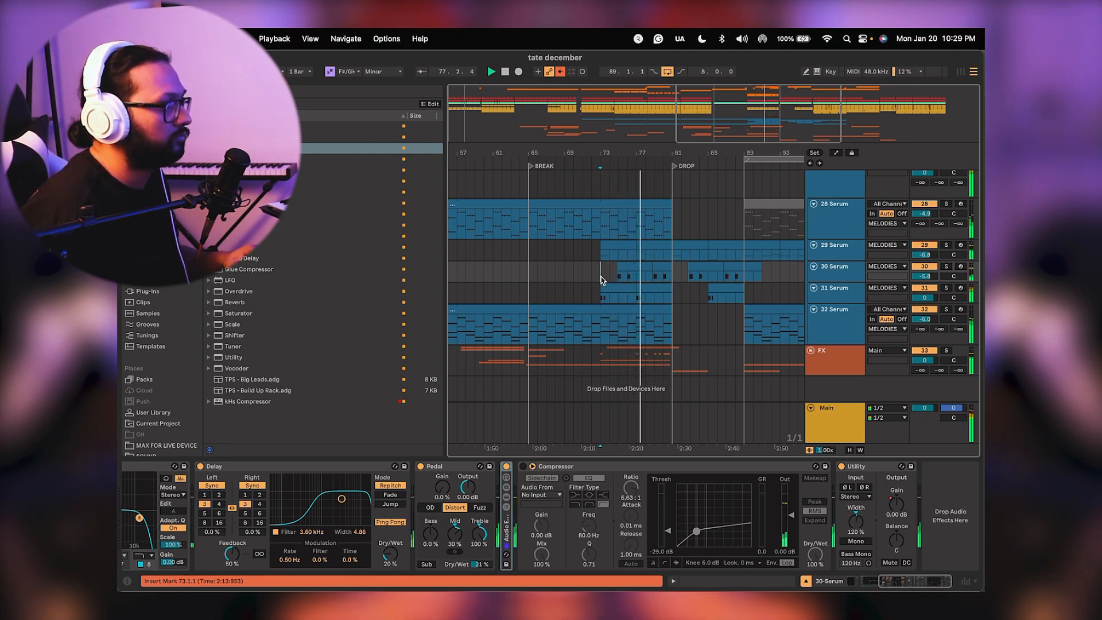
Group tracks 29, 30 and 31 Serum and add an Auto Filter to the new group.
left_click(834, 256)
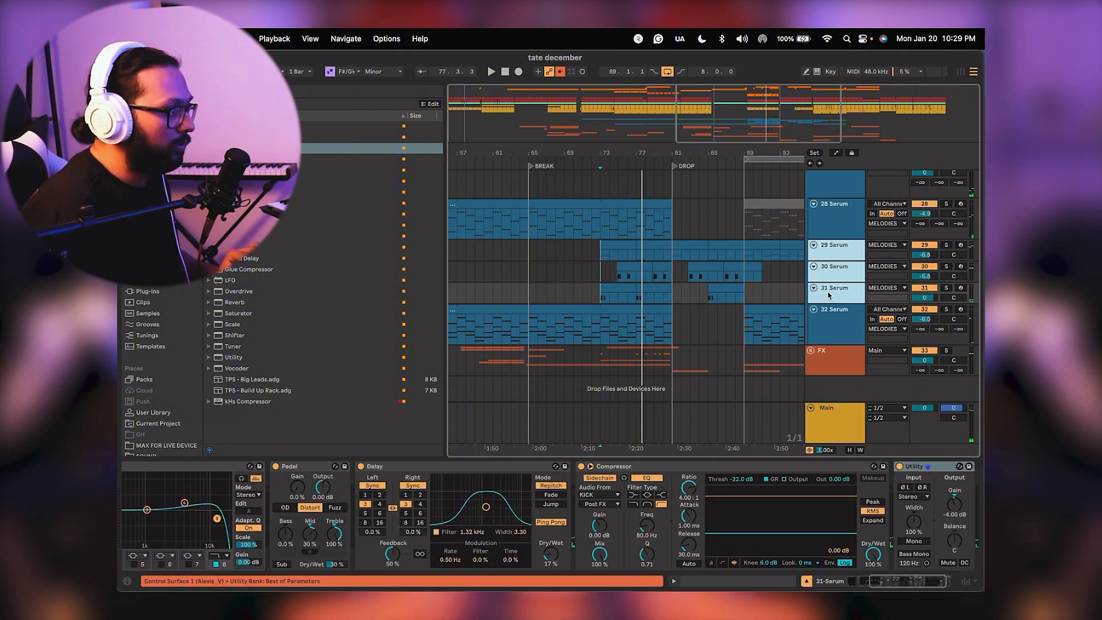
key("super+g")
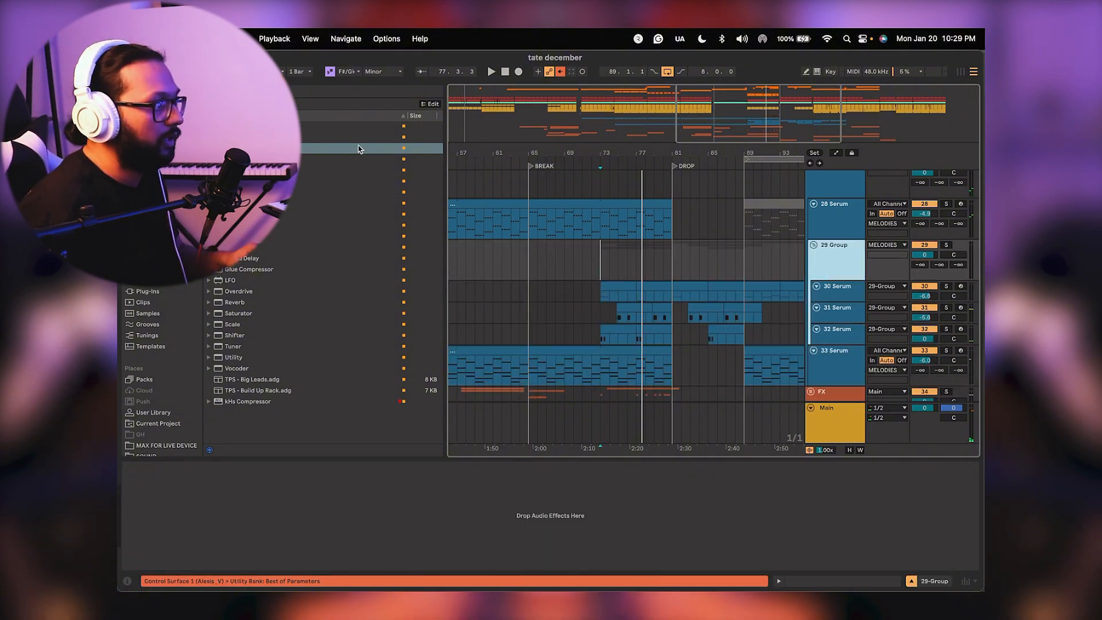
left_click(246, 148)
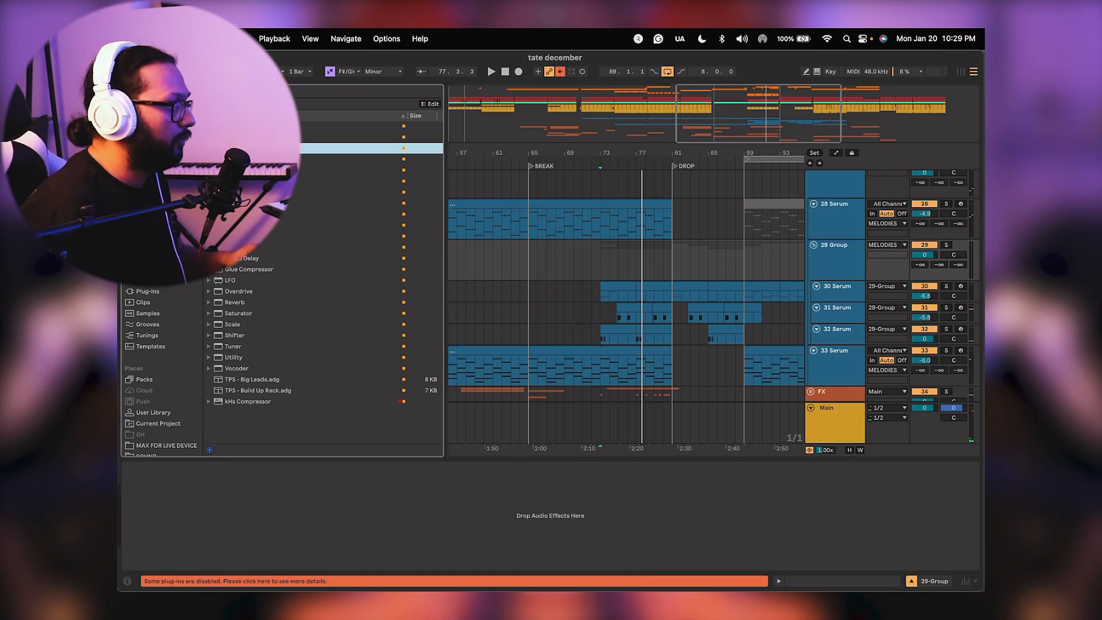
key("Return")
Rename the new Serum group as DROP SYNTHS.
left_click(838, 265)
key("super+r")
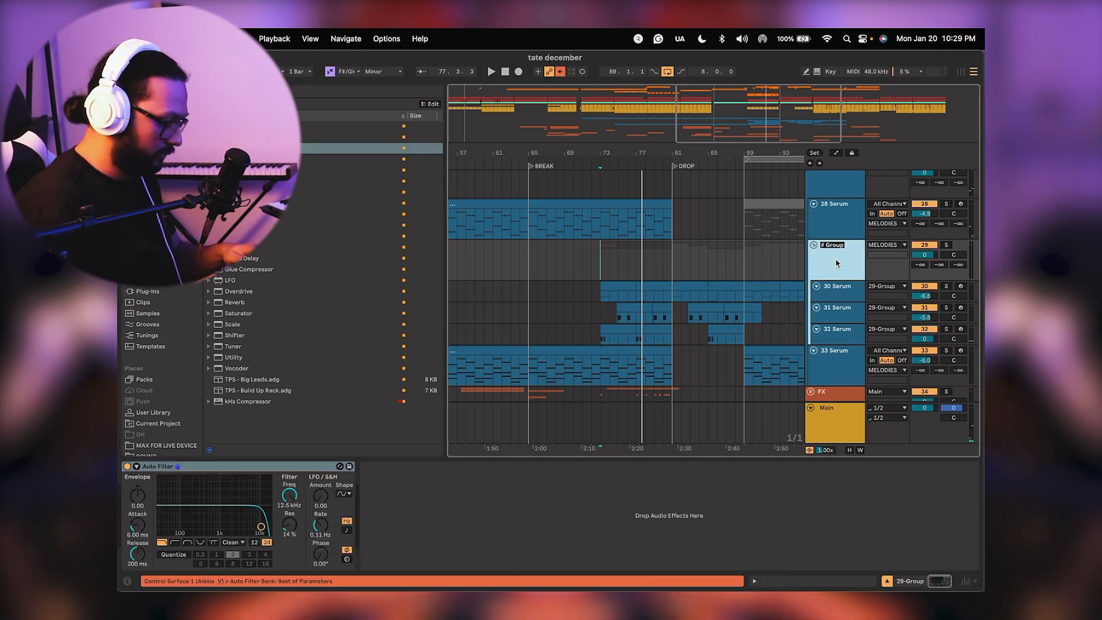
type("DROP SYNTHS")
key("Return")
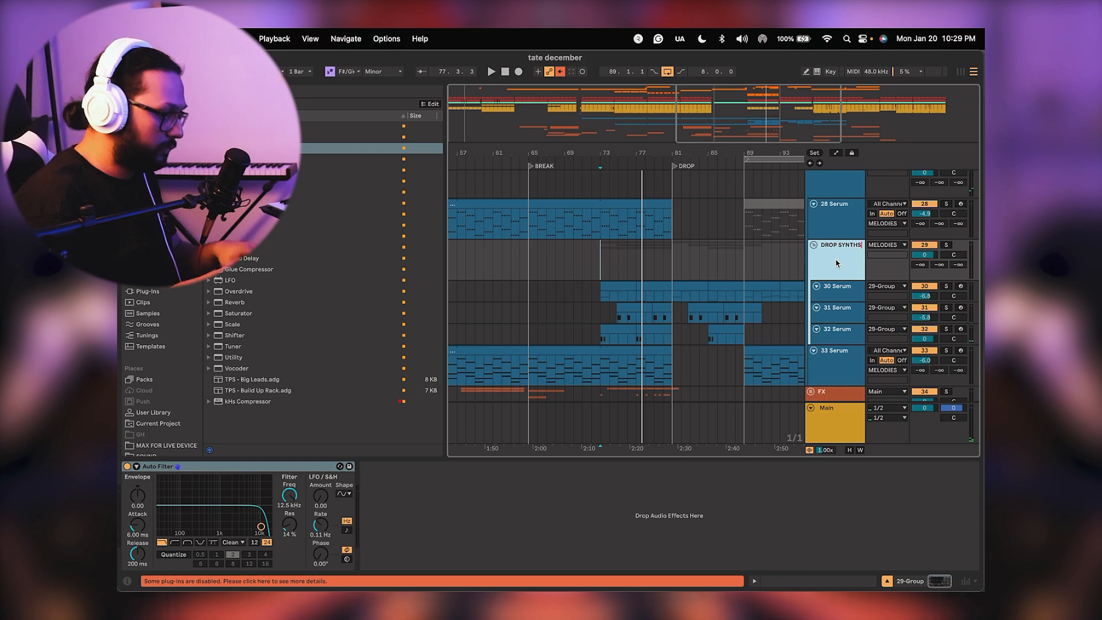
Automate the DROP SYNTHS Auto Filter frequency to rise from 388 Hz at bar 73 to 19.9 kHz at bar 81.
left_click_drag(289, 493, 290, 498)
right_click(290, 498)
left_click(293, 503)
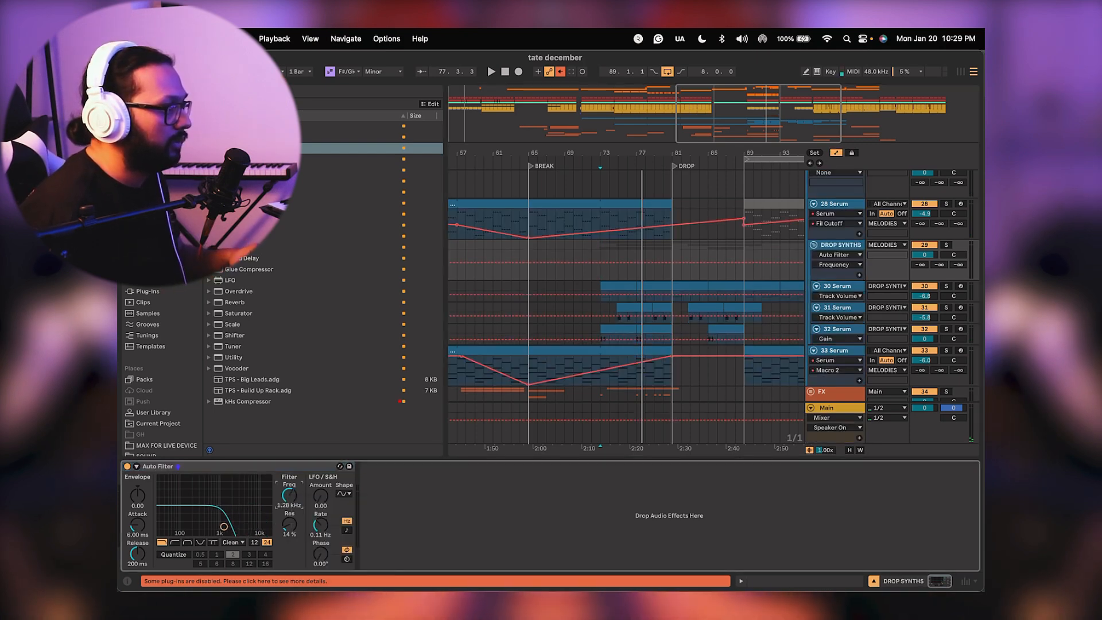
left_click_drag(600, 263, 600, 268)
key("space")
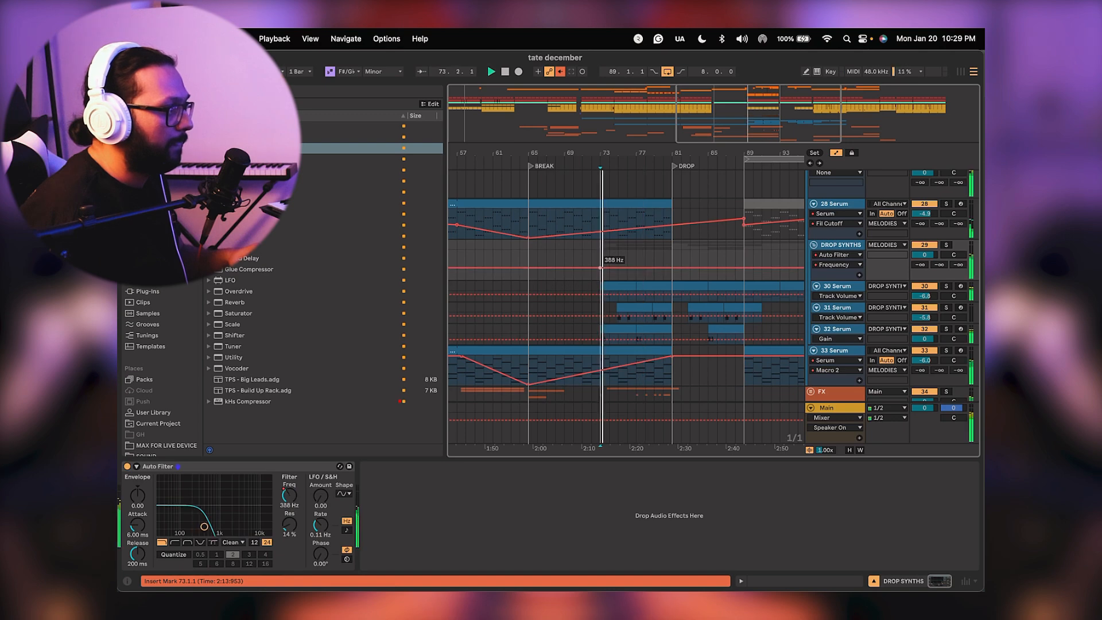
left_click_drag(674, 269, 672, 251)
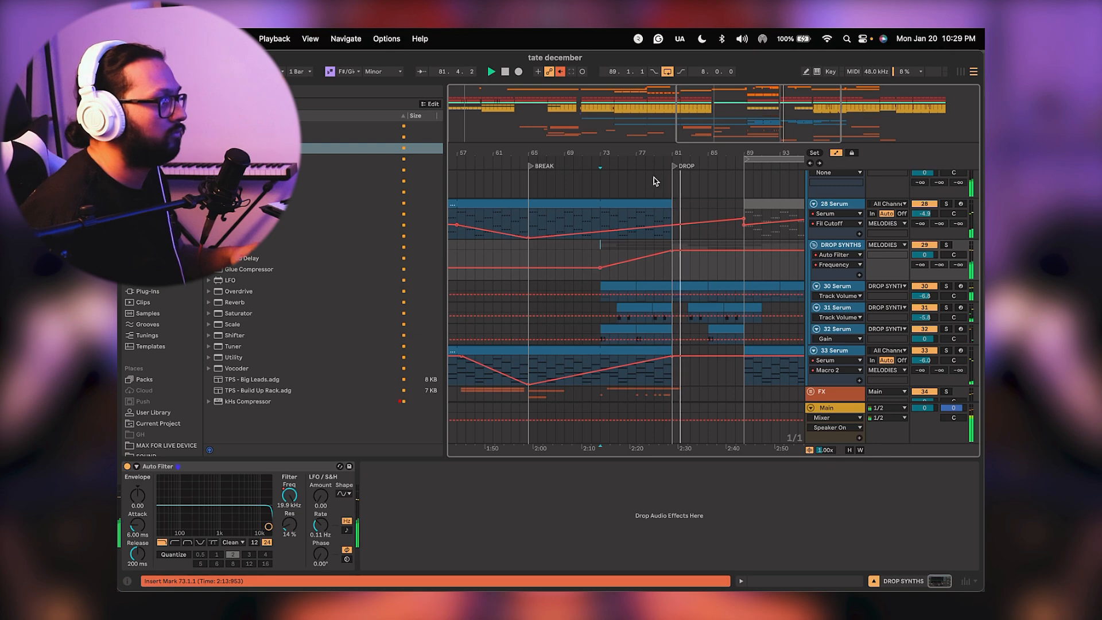
key("a")
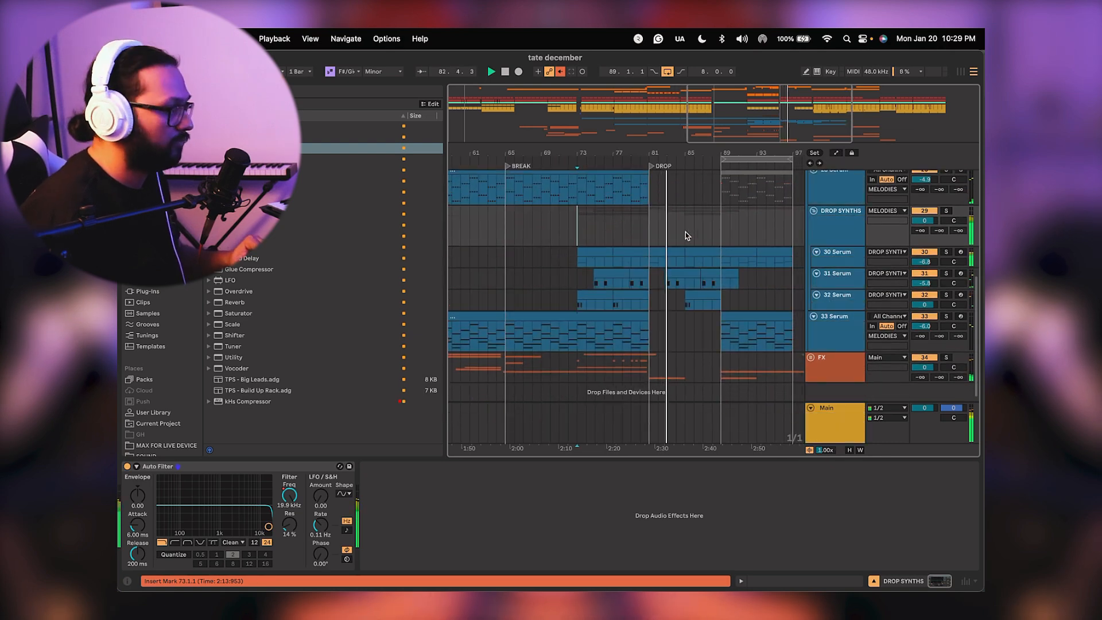
Copy the four-bar 32 Serum clip from bar 73 to the start of the drop at bar 81.
key("plus")
left_click(564, 295)
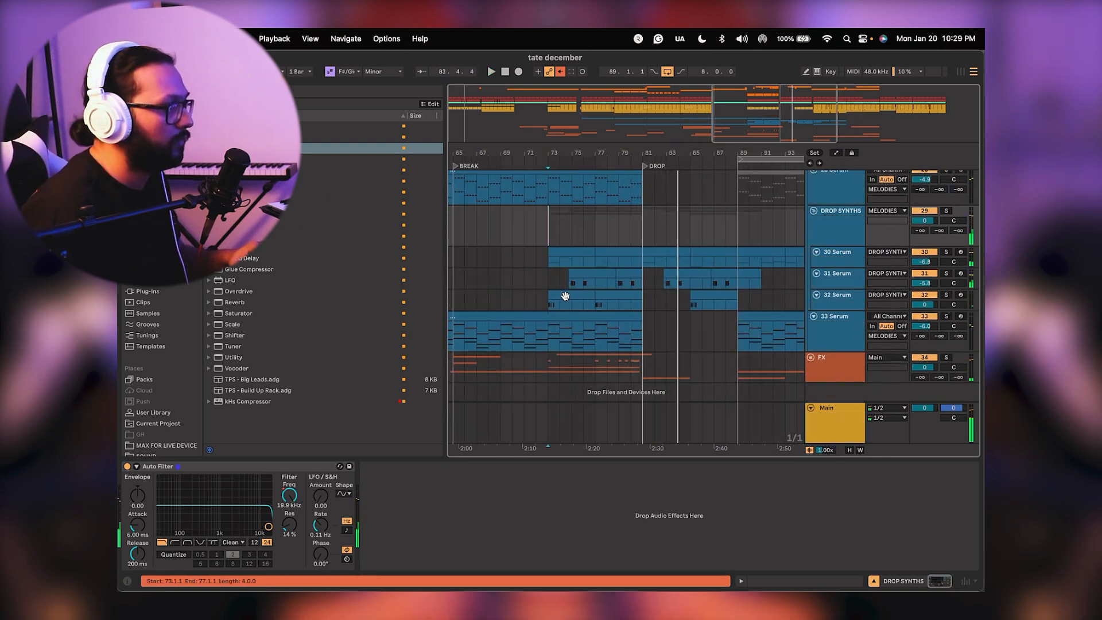
key("space")
left_click_drag(566, 295, 668, 298)
Copy the 30 Serum part from bar 73 to the break's start at bar 65 and play from about bar 57.
scroll(631, 263, "left", 6)
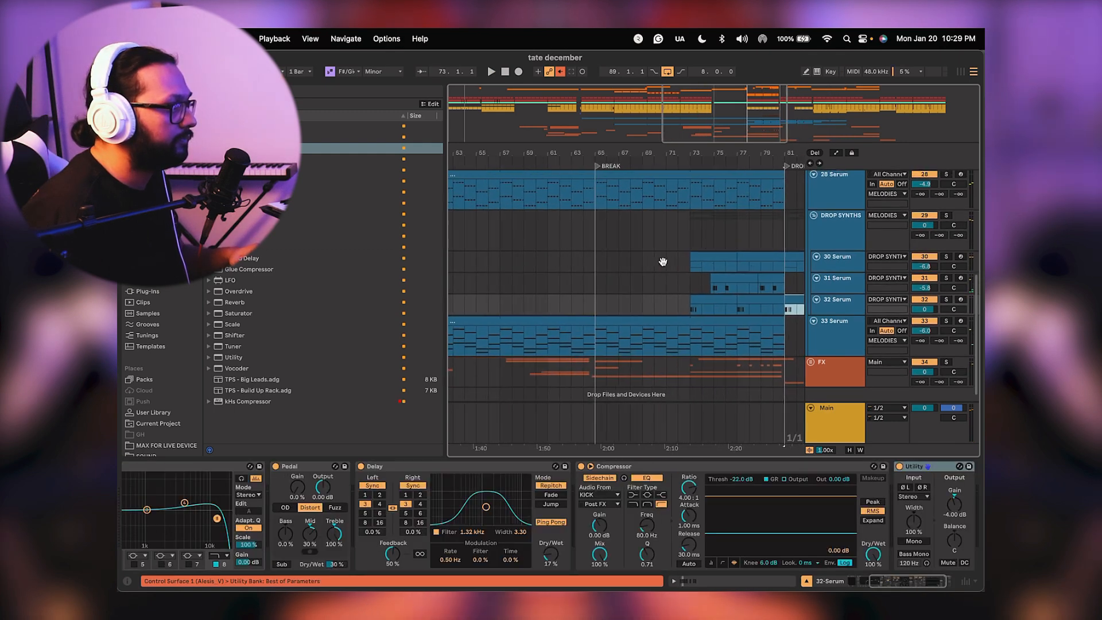
left_click(561, 262)
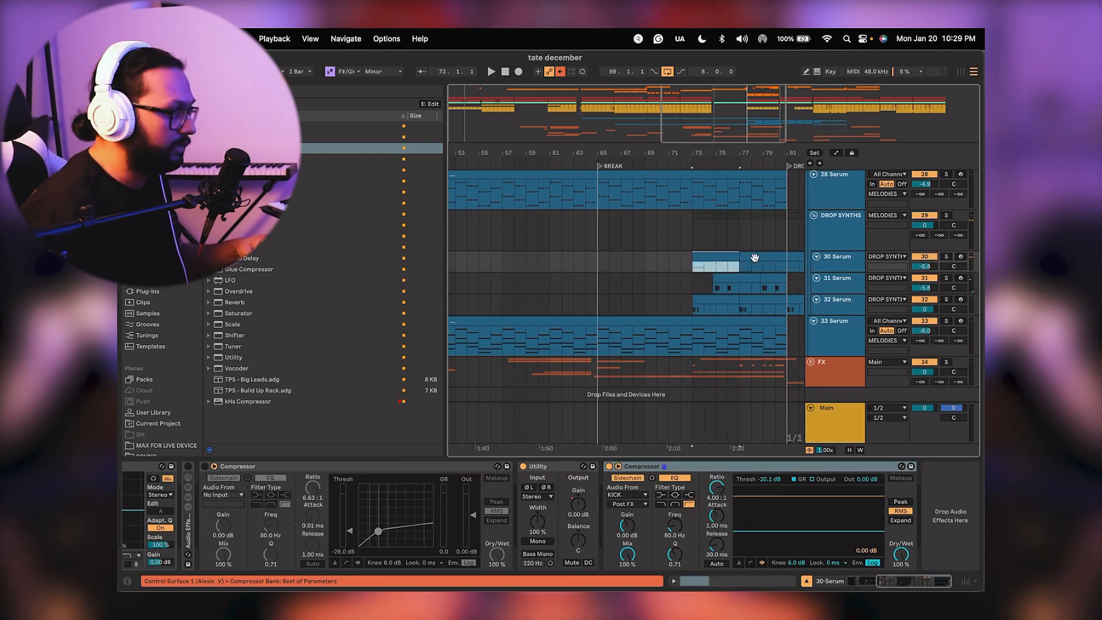
left_click_drag(714, 258, 631, 265)
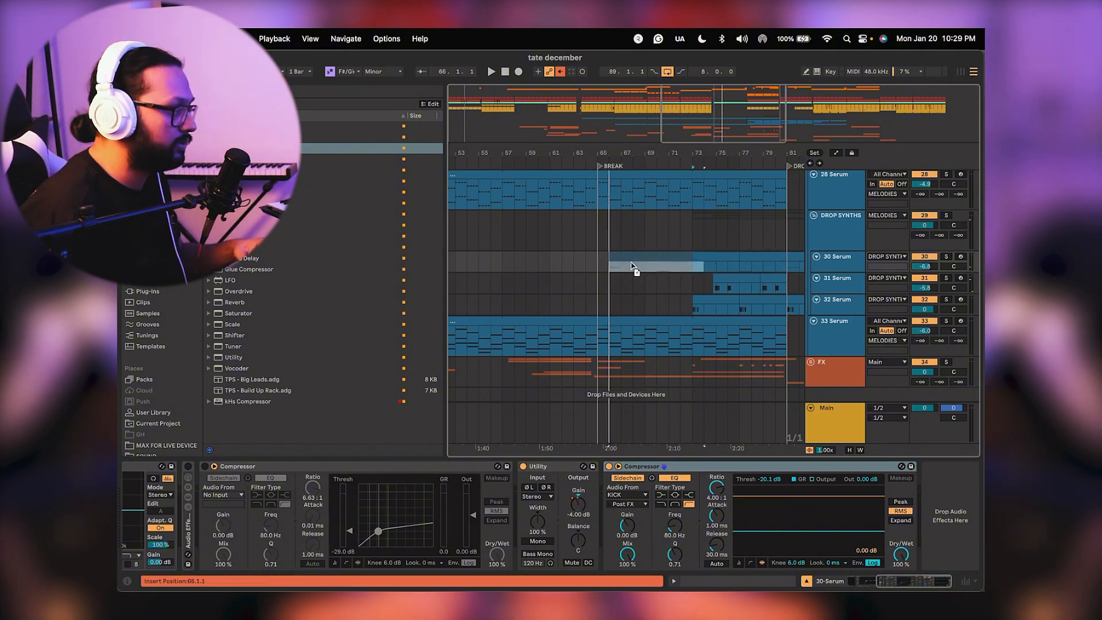
left_click(514, 263)
key("space")
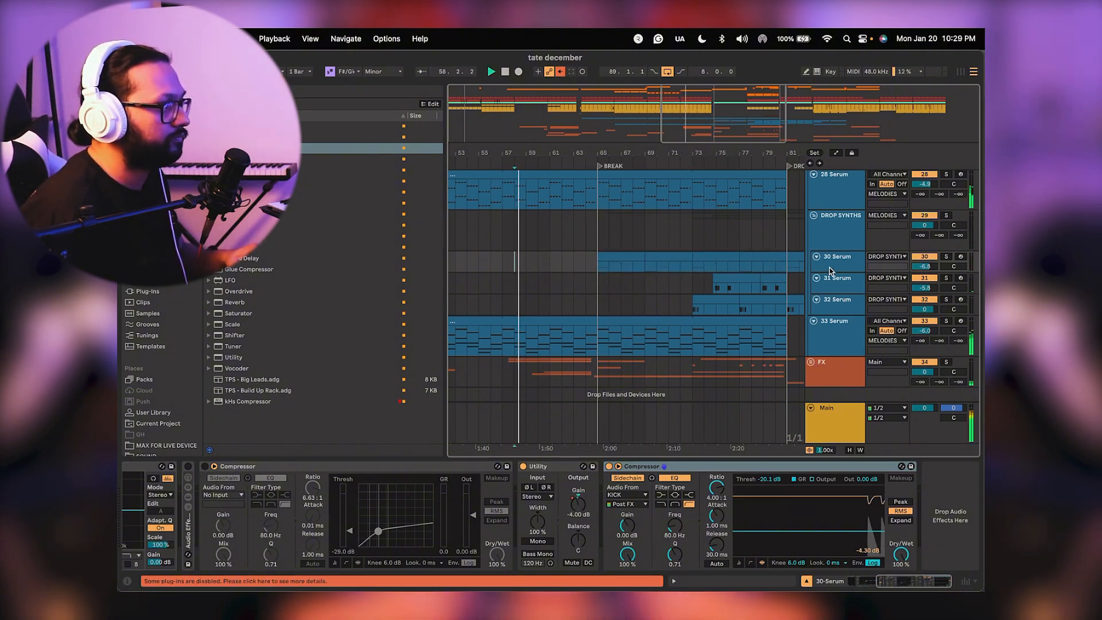
Extend the DROP SYNTHS Auto Filter frequency automation back to bar 65, starting from a lower cutoff and rising gradually towards bar 73.
left_click(823, 239)
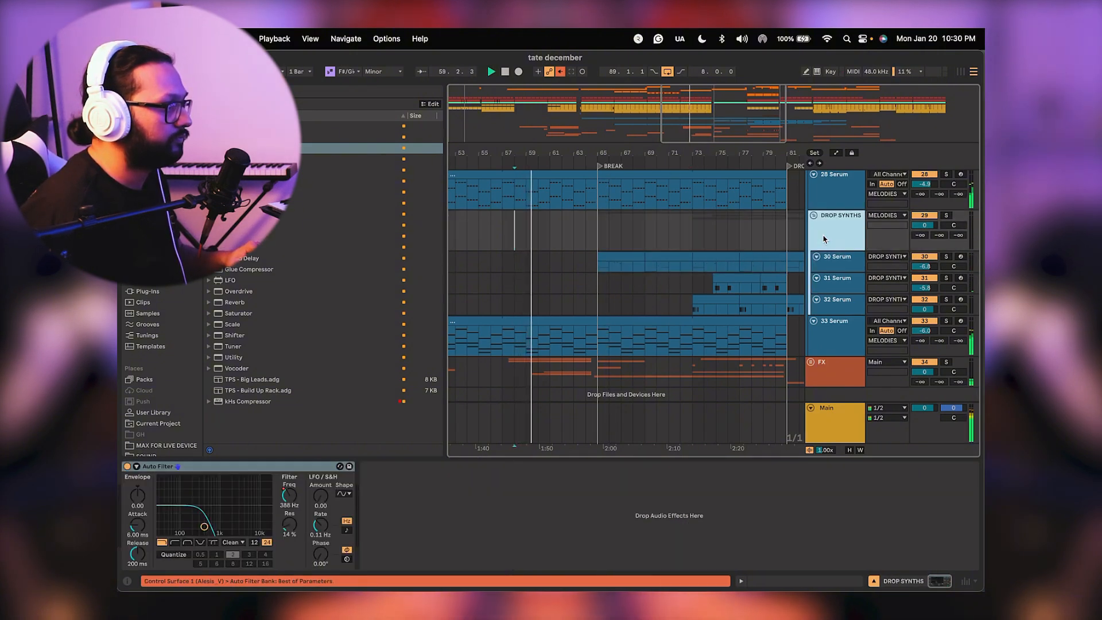
key("a")
left_click_drag(594, 240, 593, 242)
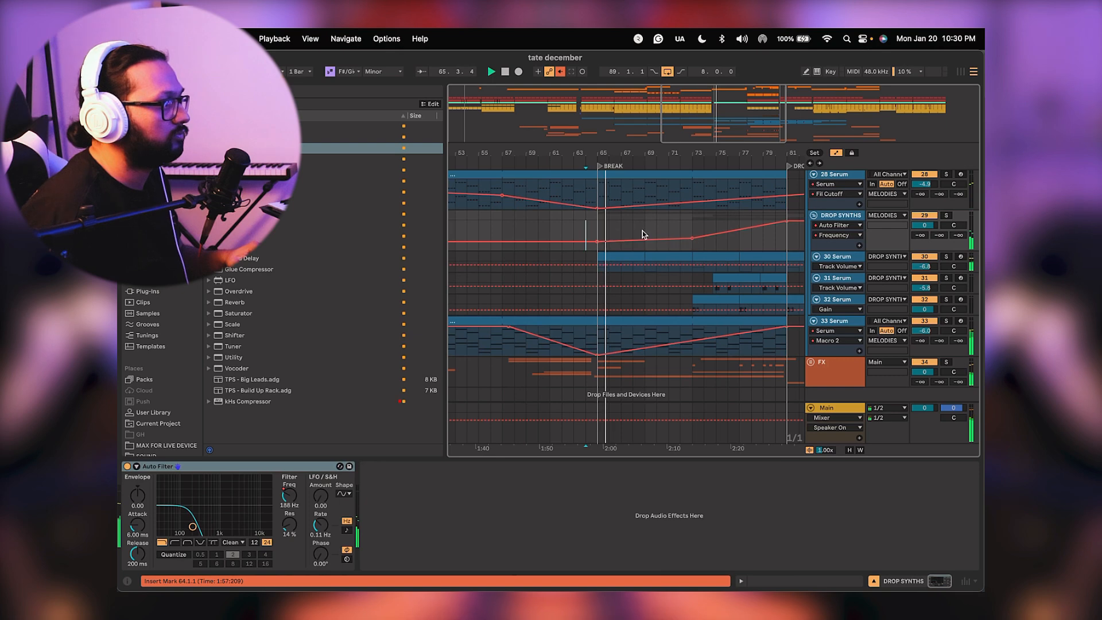
key("a")
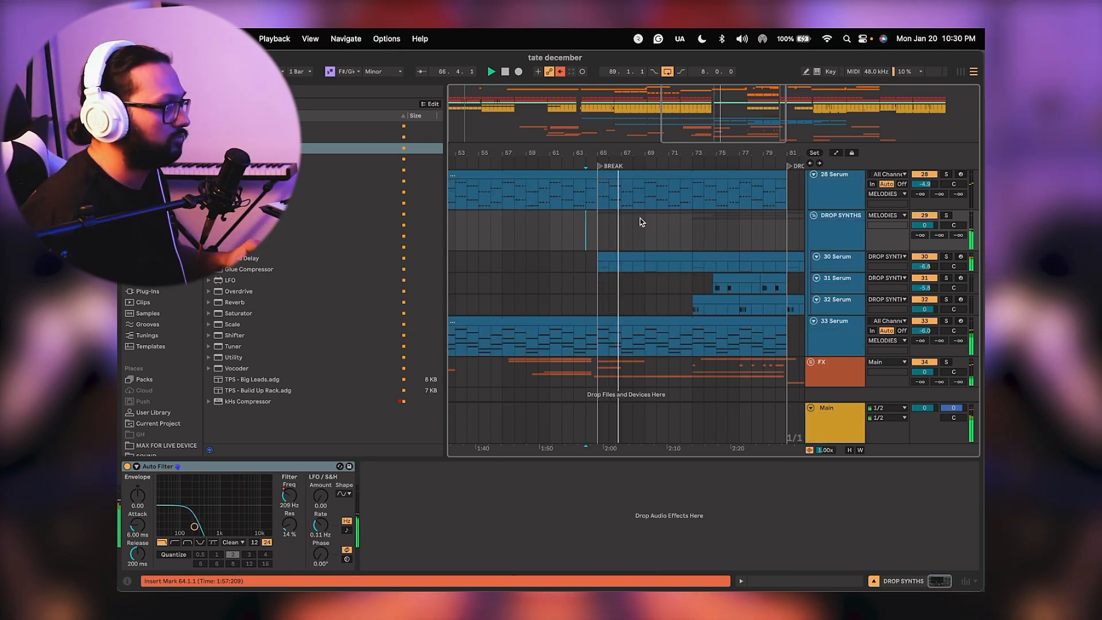
Unfold the LOW END group and shorten the SUB and MID clips to end at bar 80, one bar before the drop.
scroll(666, 152, "down", 5)
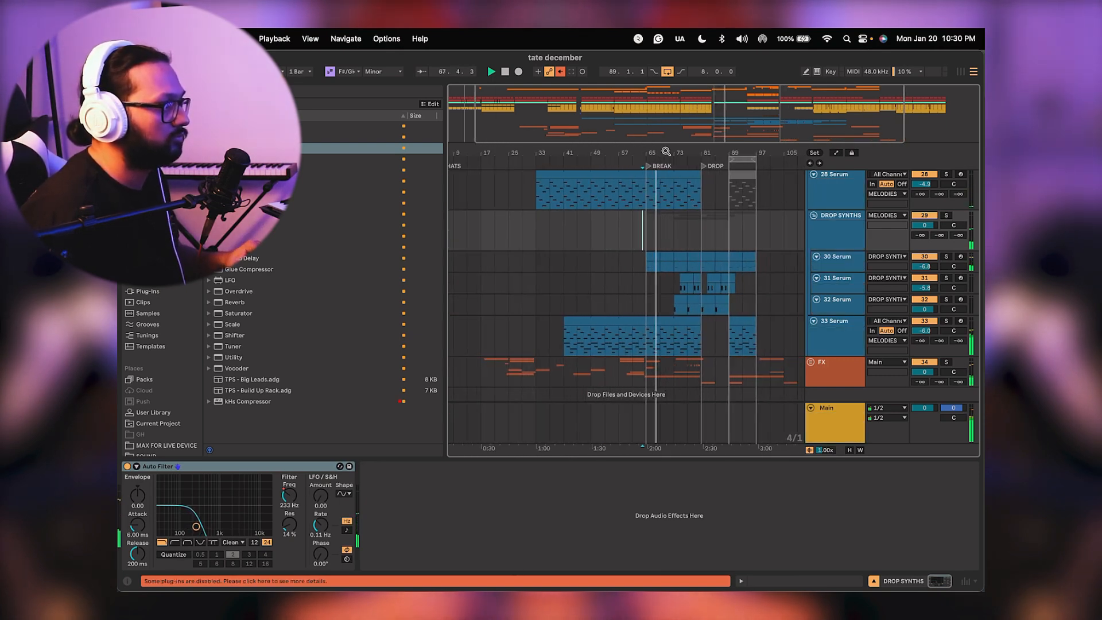
scroll(598, 254, "left", 2)
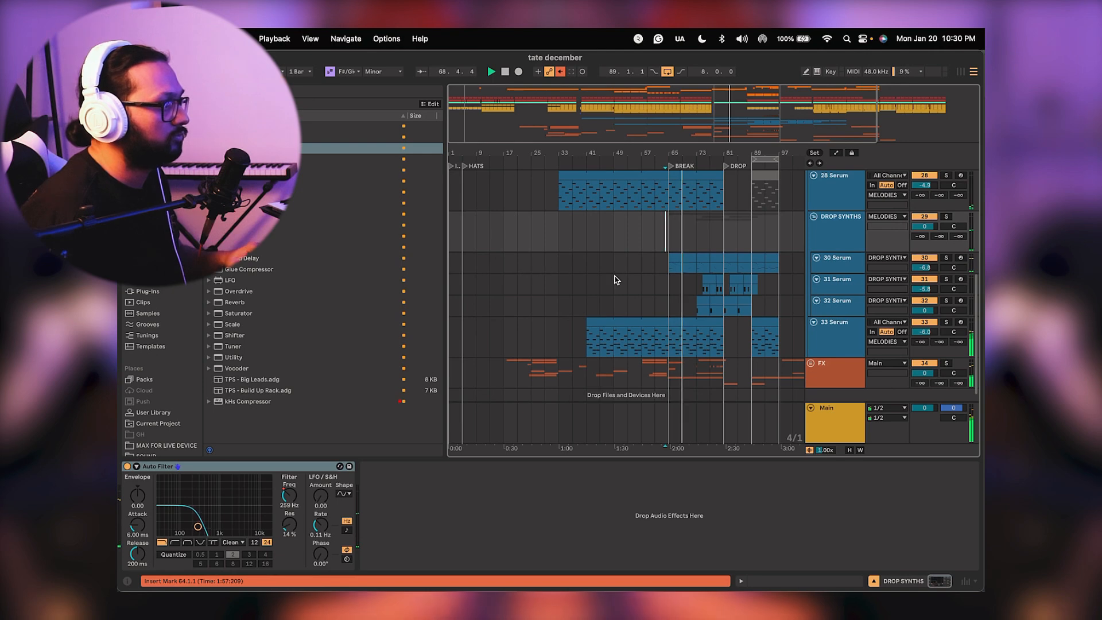
scroll(551, 276, "right", 2)
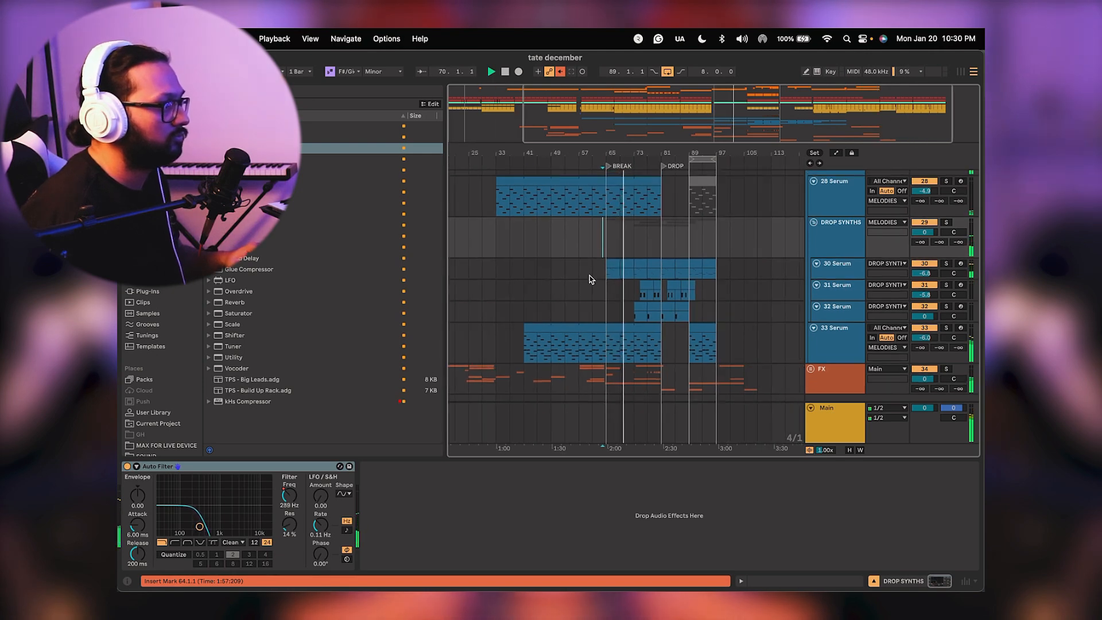
scroll(629, 251, "down", 1)
scroll(629, 240, "up", 2)
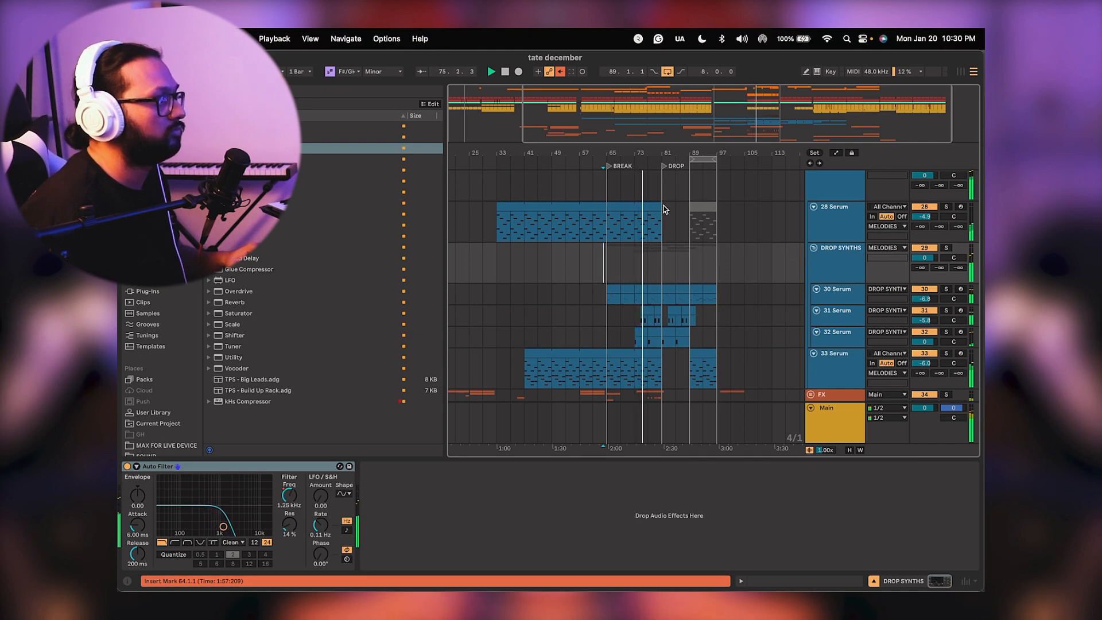
scroll(660, 212, "up", 6)
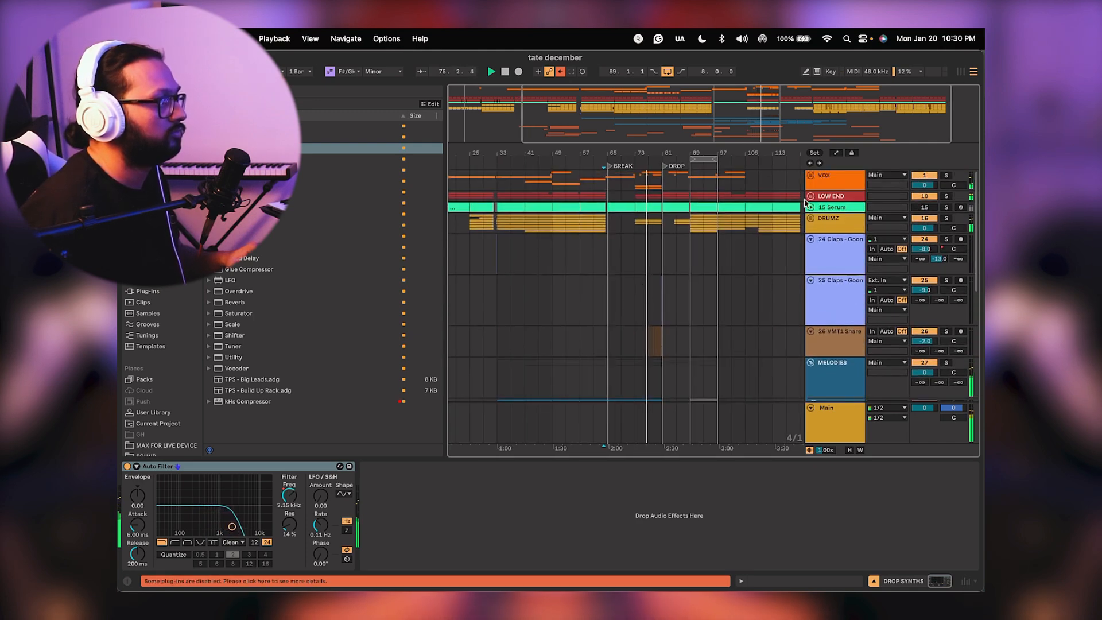
left_click(810, 196)
left_click_drag(652, 153, 654, 245)
scroll(654, 245, "down", 4)
scroll(655, 245, "down", 3)
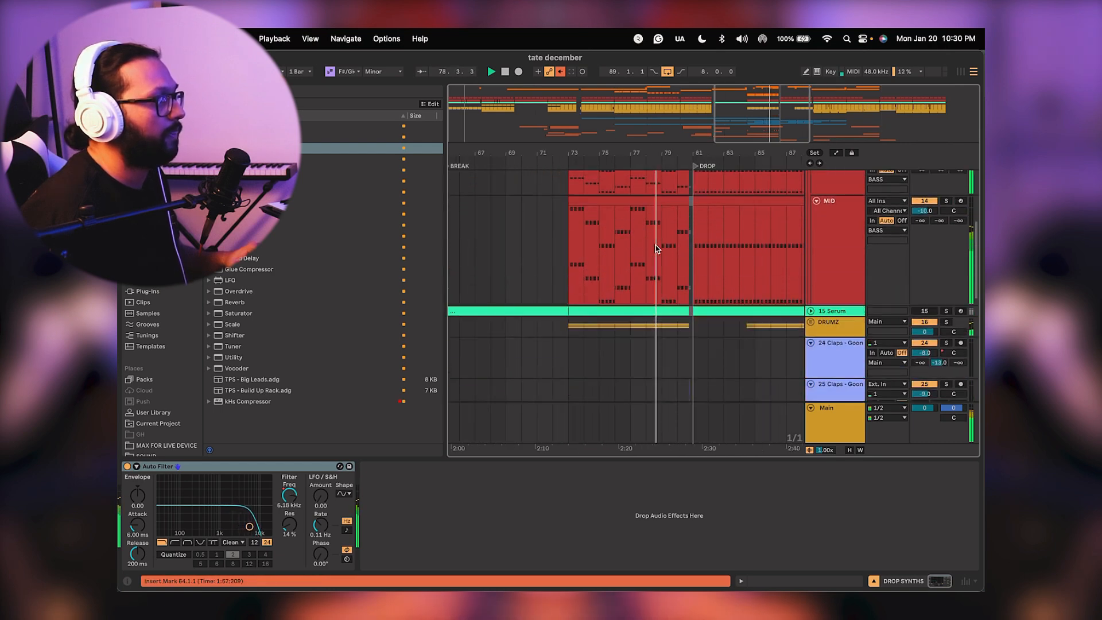
scroll(677, 236, "up", 3)
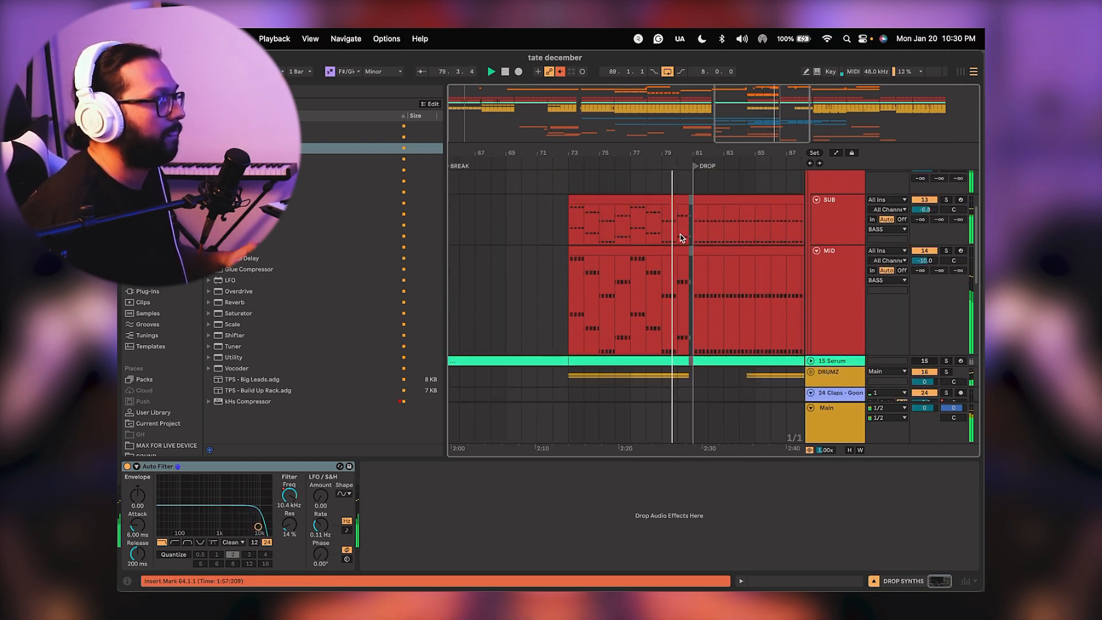
left_click_drag(689, 156, 665, 210)
left_click_drag(682, 251, 663, 252)
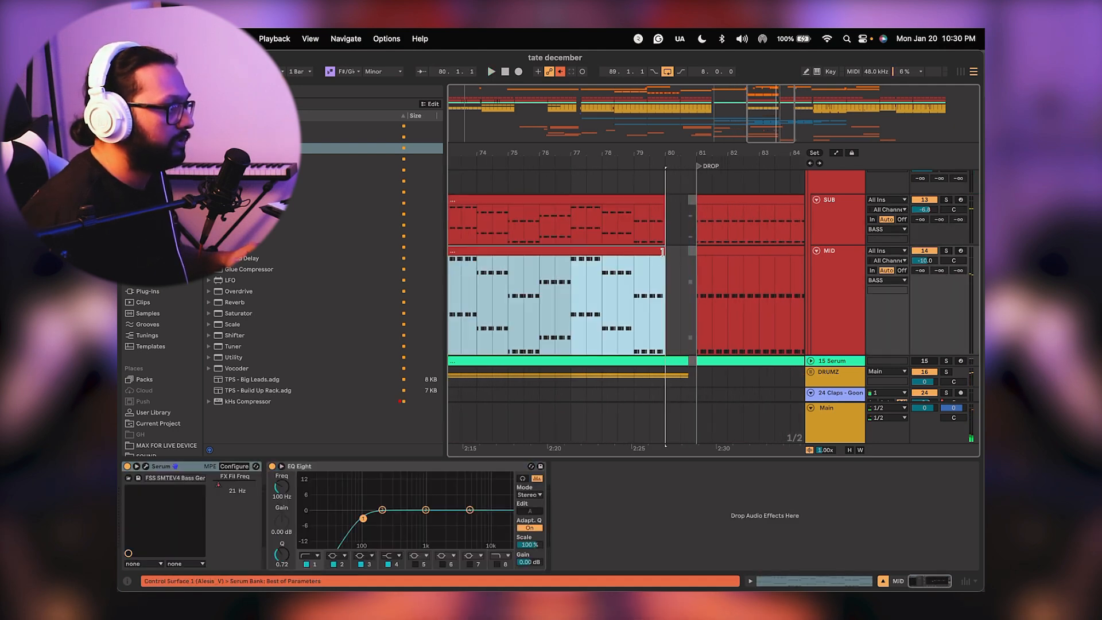
Play the build-up from around bar 77 and clear the DRUMZ group's clips from bar 80 up to the DROP marker.
left_click(567, 286)
key("space")
scroll(635, 259, "down", 2)
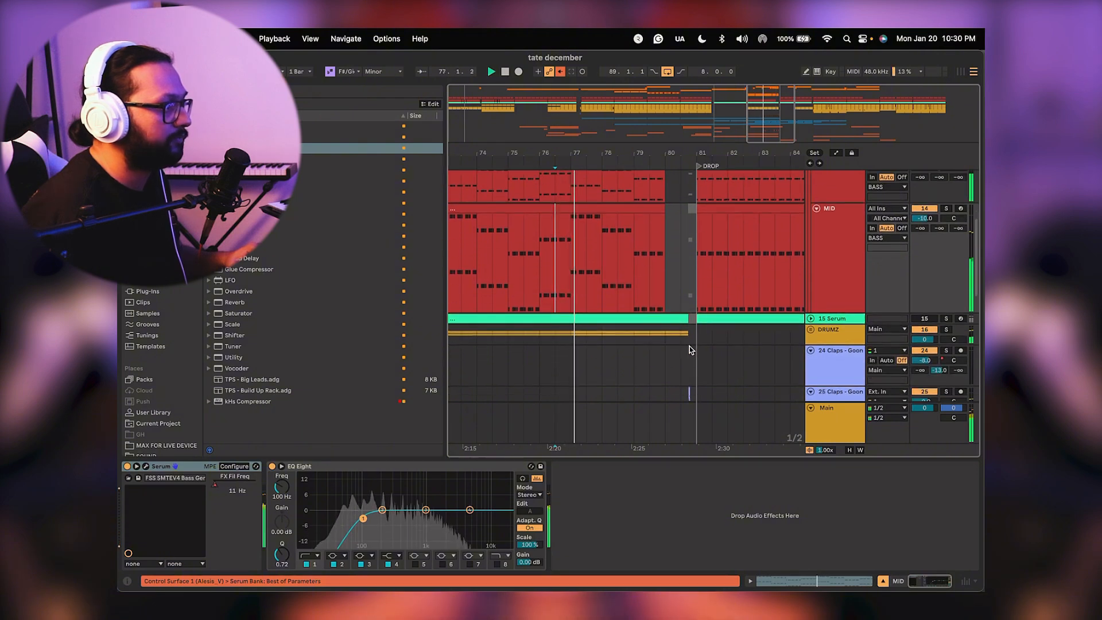
left_click_drag(692, 342, 674, 336)
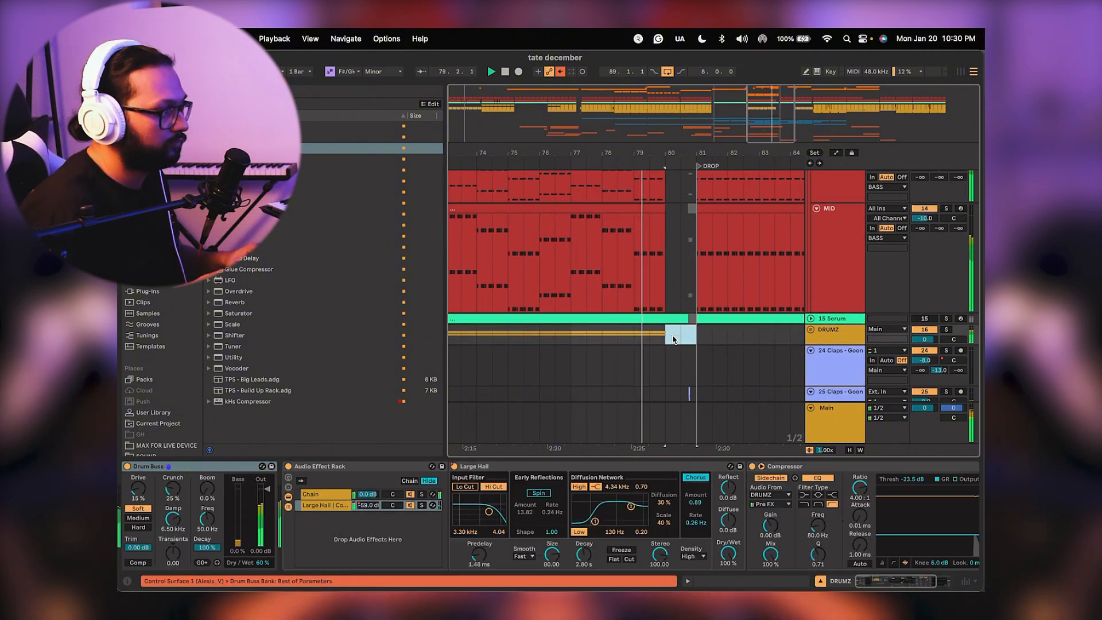
left_click(676, 267)
Play the build-up from bar 77 and examine how the snare roll and clap lead into the drop.
scroll(688, 305, "down", 8)
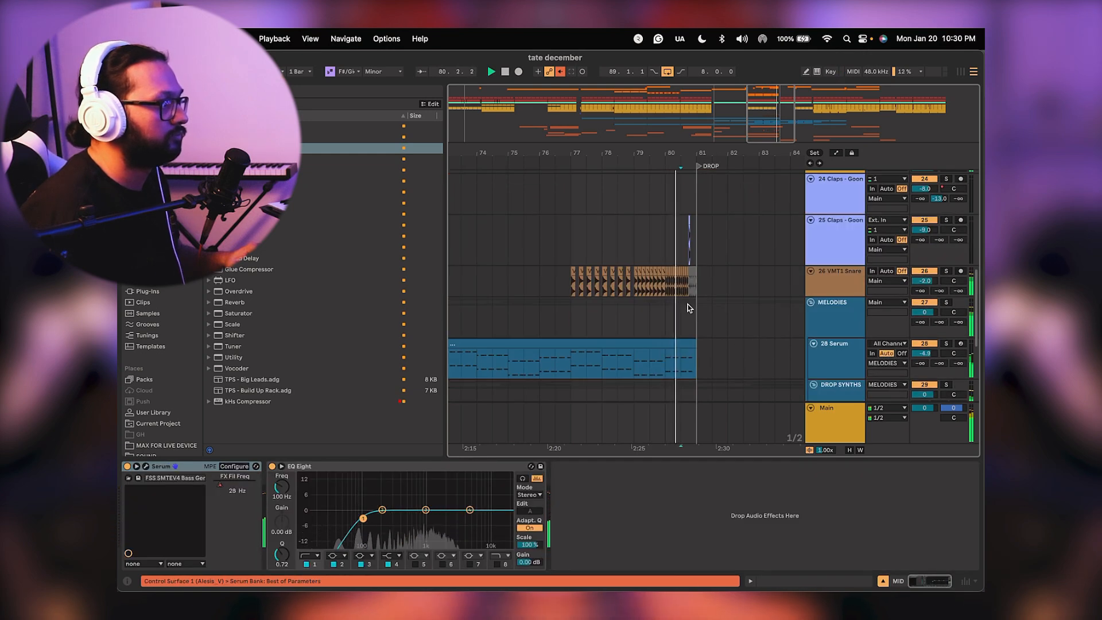
scroll(549, 288, "left", 1)
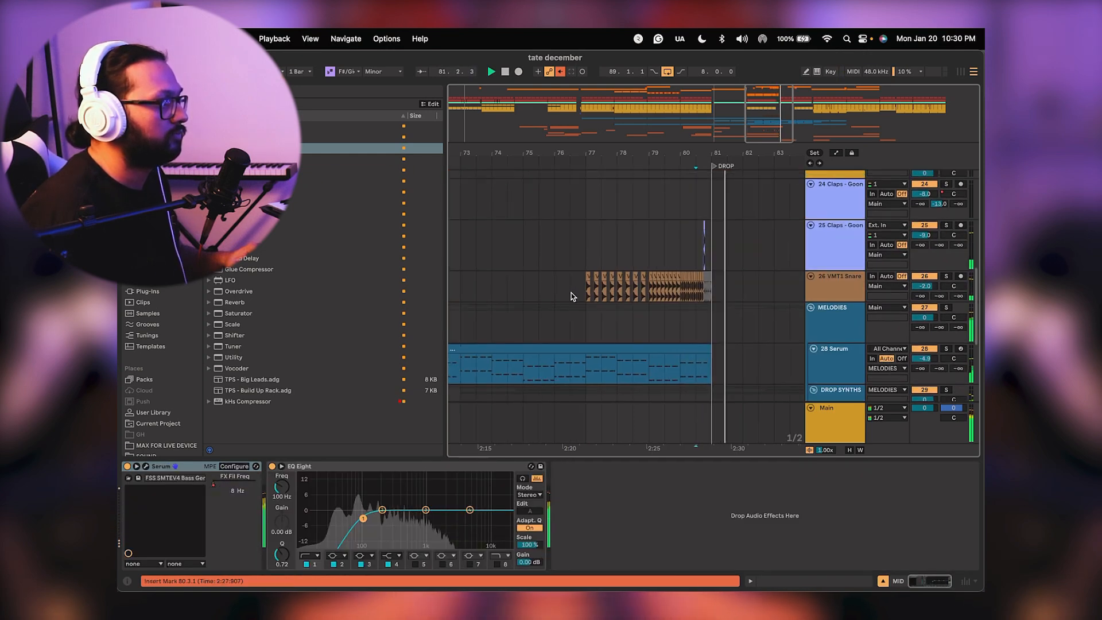
left_click(570, 292)
key("space")
left_click(583, 292)
key("space")
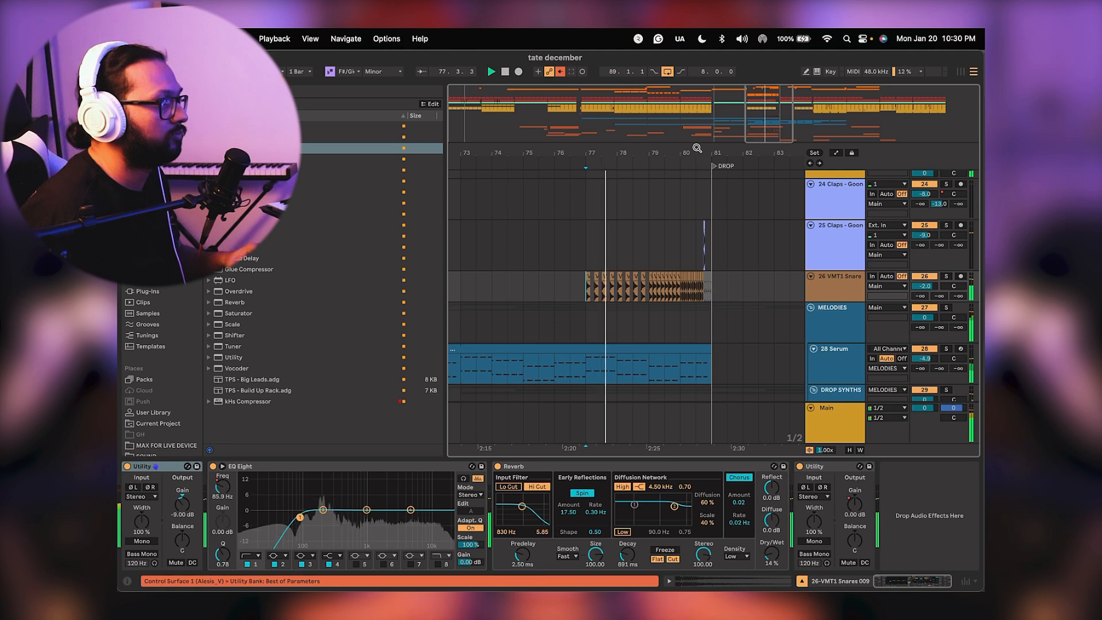
mouse_move(696, 151)
left_mouse_down()
mouse_move(696, 178)
mouse_move(717, 178)
mouse_move(691, 167)
mouse_move(691, 178)
left_mouse_up()
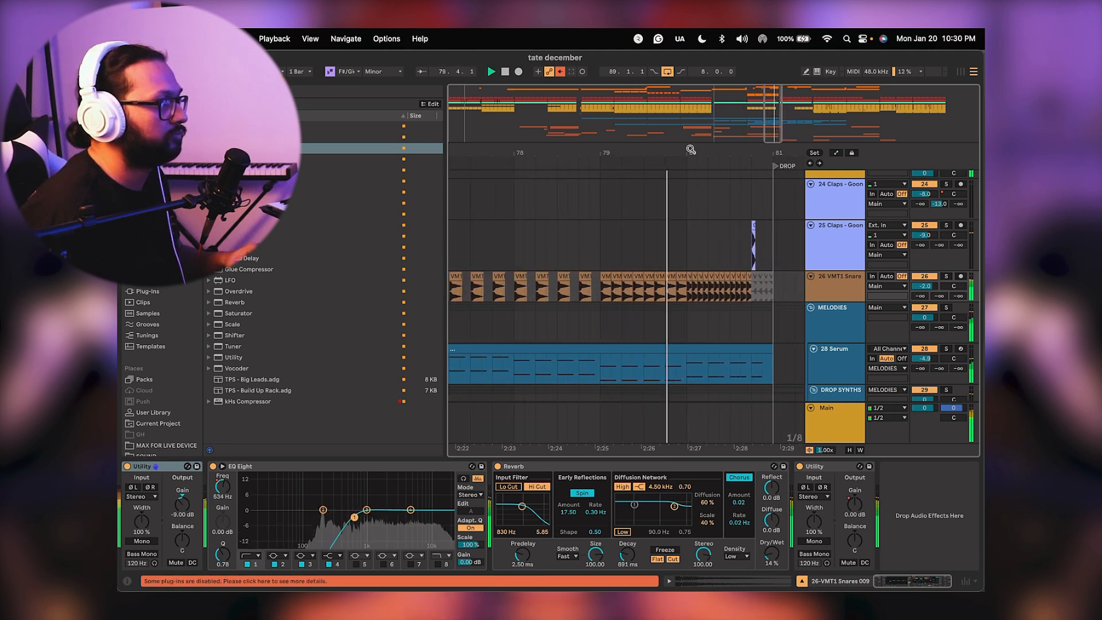
left_click(682, 251)
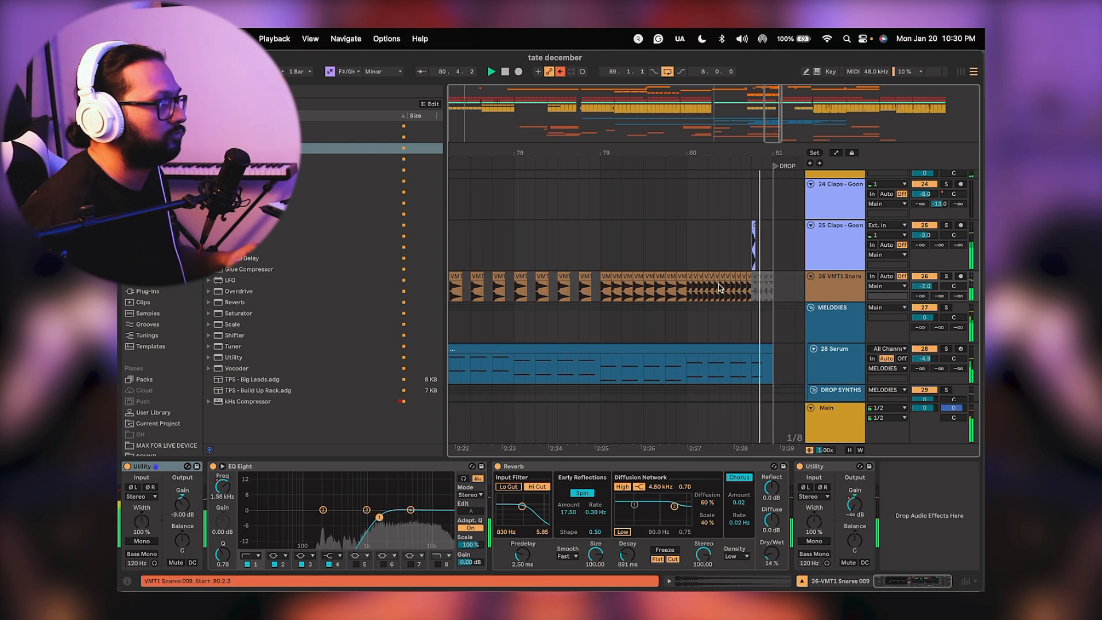
key("space")
key("space")
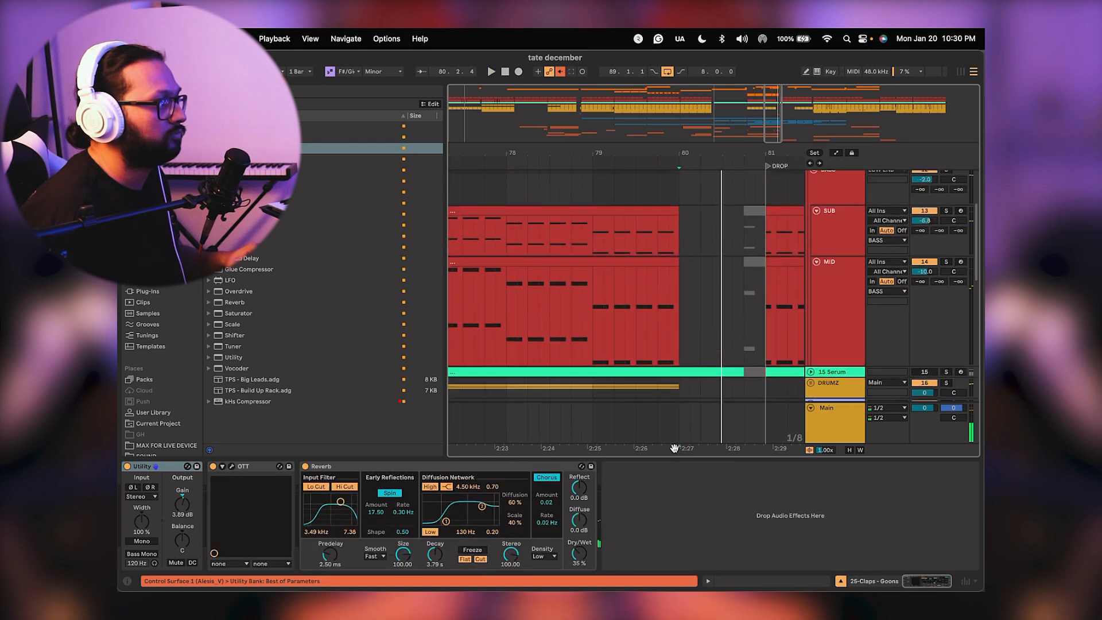
Deactivate the melody and drop synth clips on the 28 to 33 Serum tracks from bar 80 to bar 81.
scroll(680, 230, "up", 4)
scroll(680, 214, "down", 3)
left_click(595, 239)
key("space")
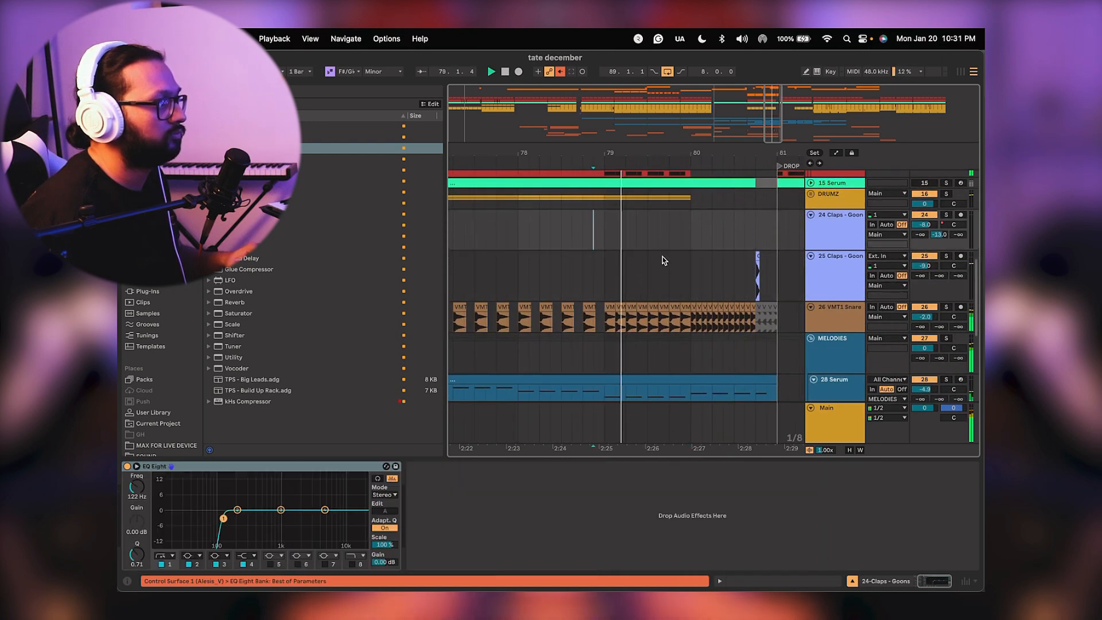
left_click_drag(663, 261, 610, 274)
scroll(640, 283, "down", 10)
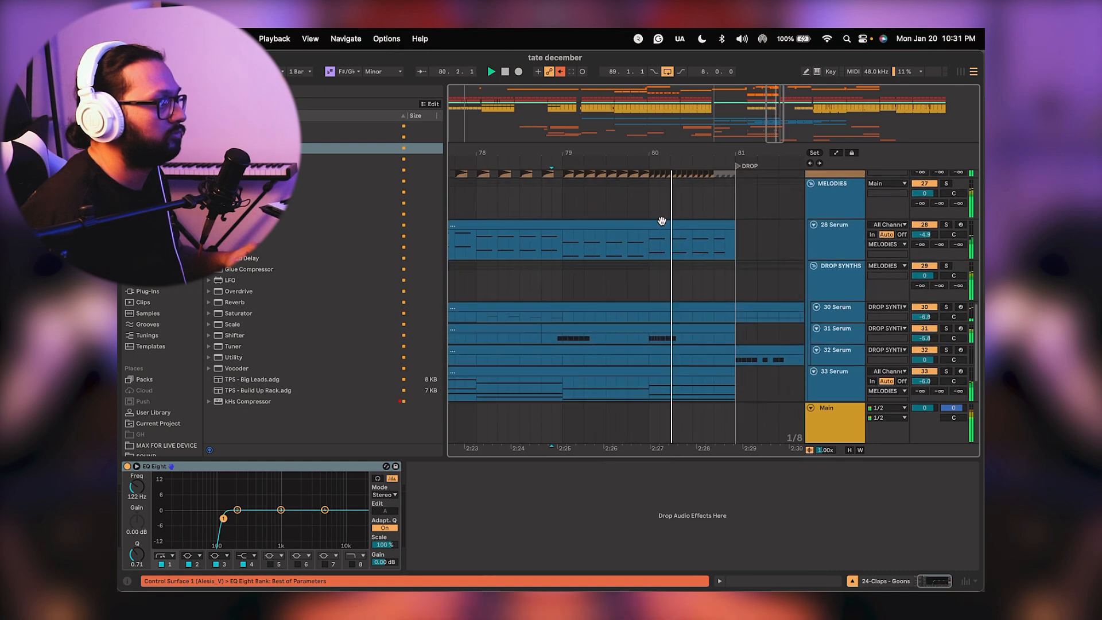
left_click_drag(643, 202, 728, 339)
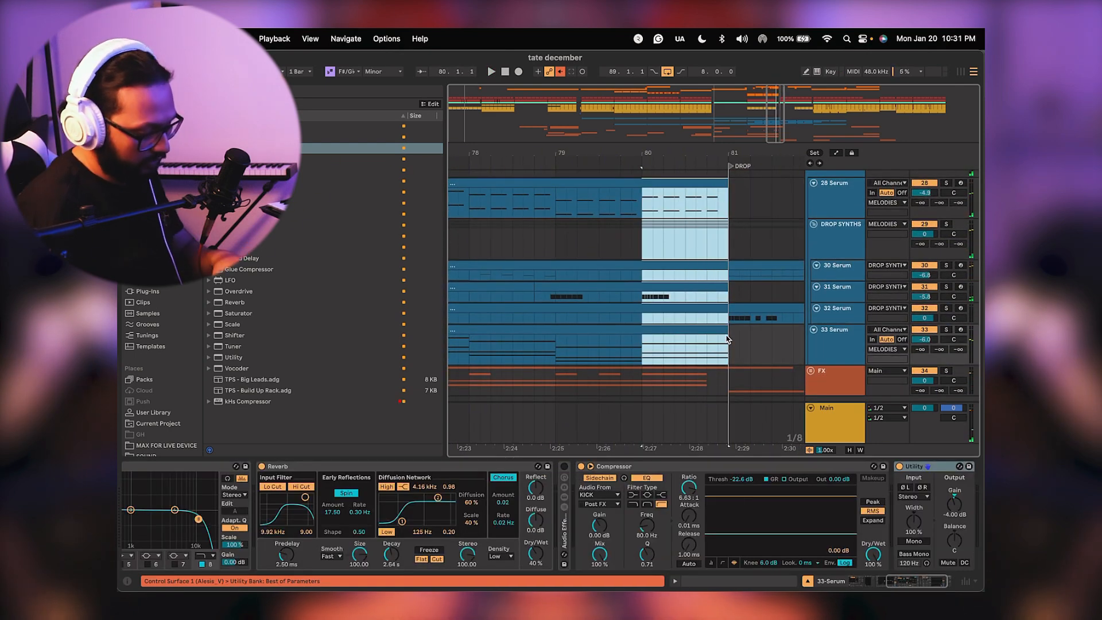
key("0")
Play from bar 78.3 through the drop to check the muted synth bar against the FX tracks.
left_click(513, 239)
key("space")
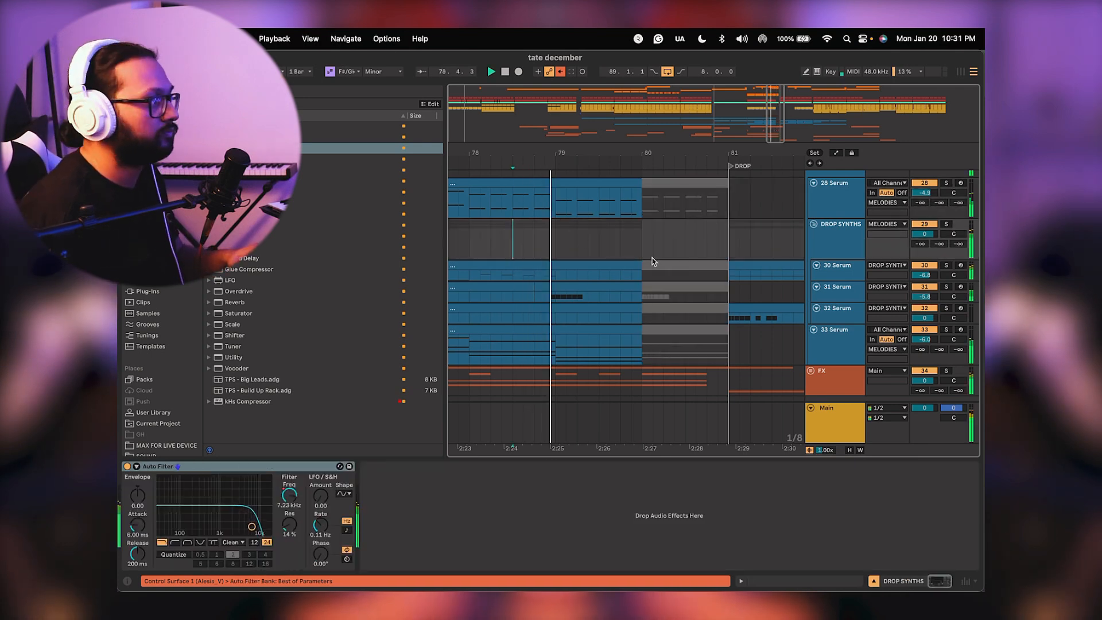
scroll(652, 261, "down", 2)
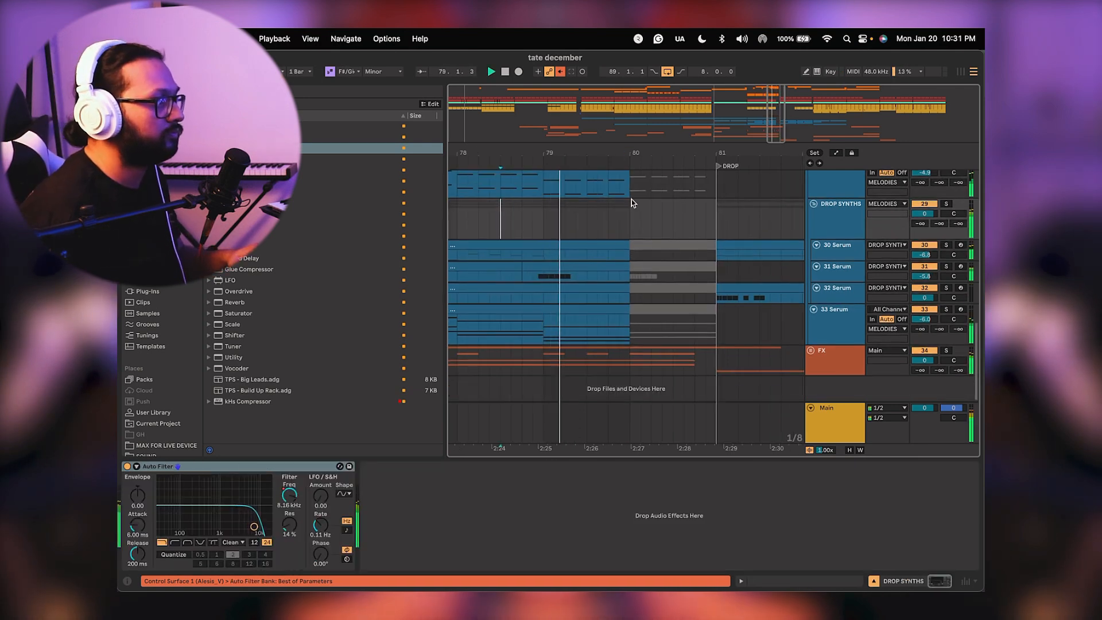
left_click(810, 351)
scroll(696, 253, "down", 5)
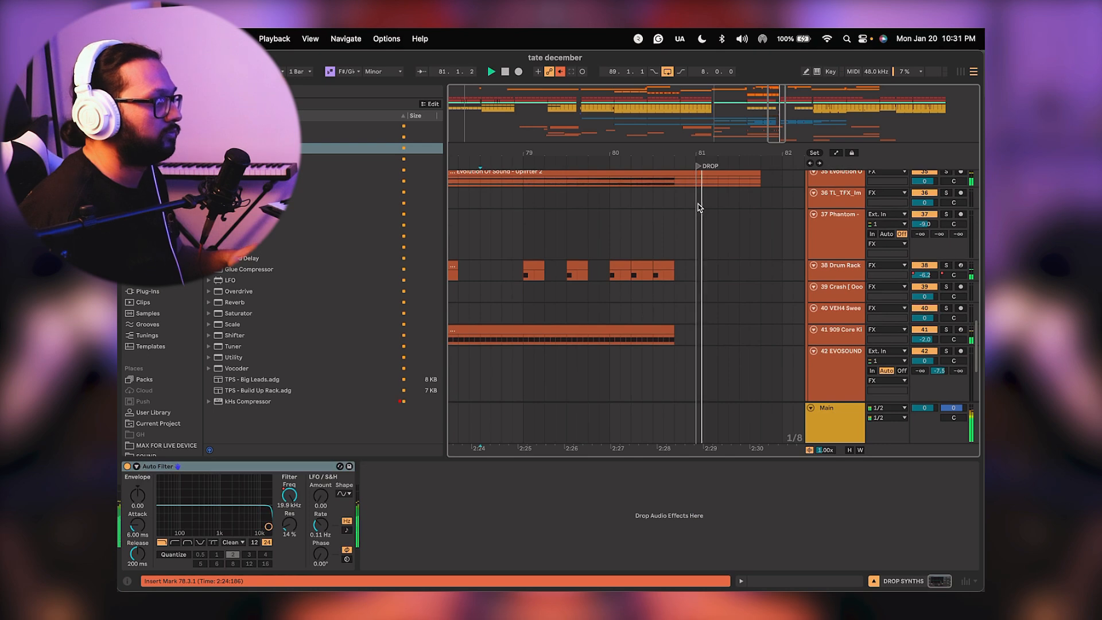
scroll(697, 344, "up", 15)
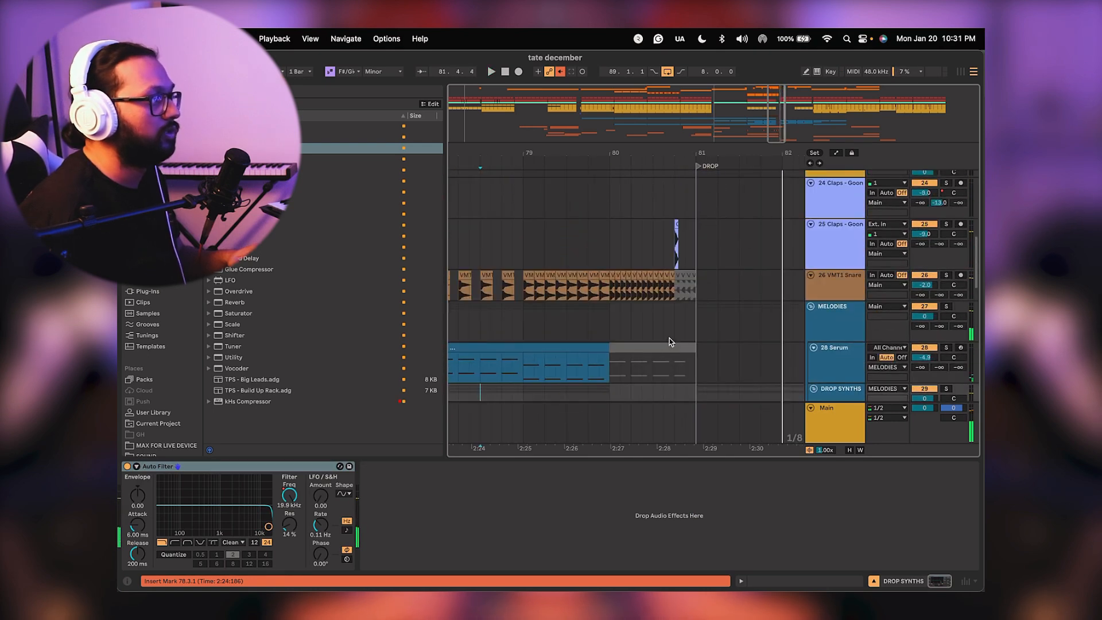
Mark time ranges before and after the drop on the 25 Claps track and play the transition from bar 79.2.
left_click(526, 242)
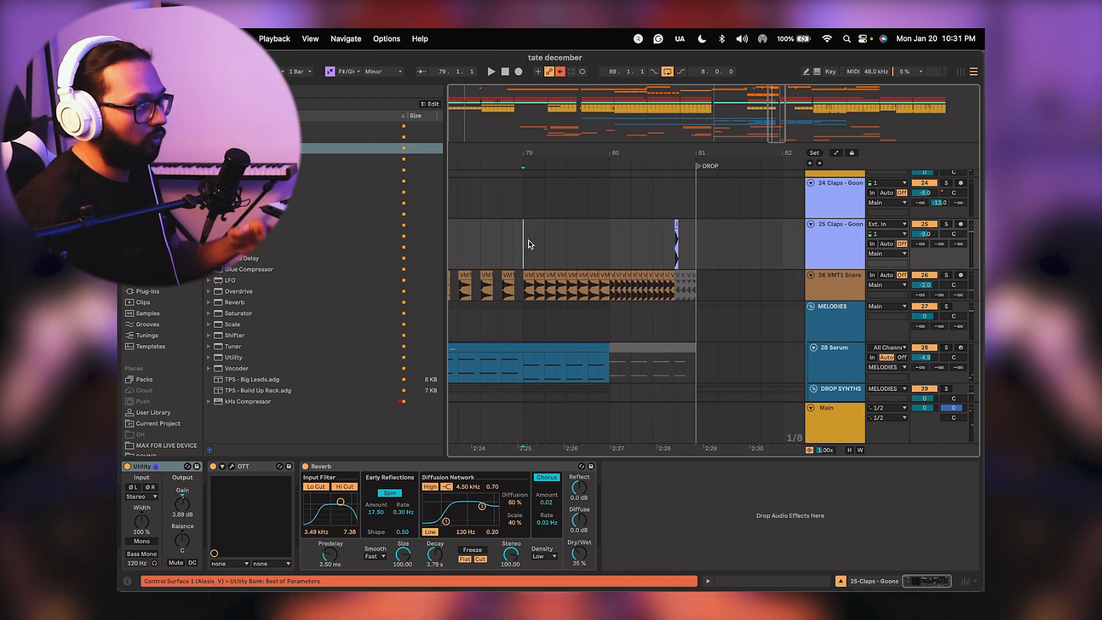
left_click_drag(514, 243, 621, 250)
left_click_drag(729, 257, 763, 253)
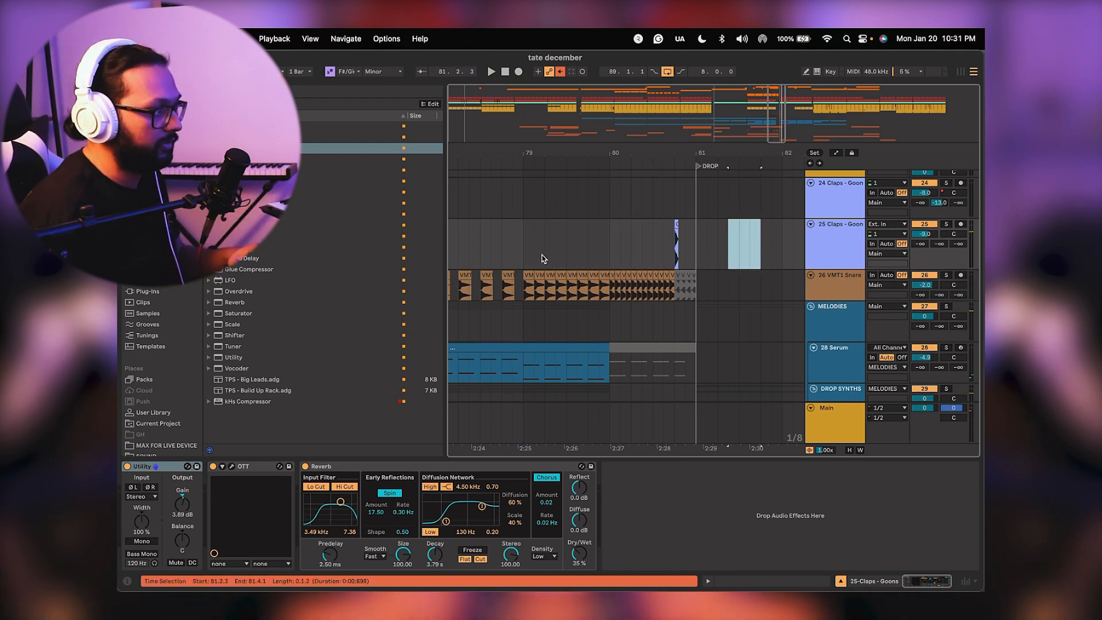
left_click_drag(541, 255, 634, 256)
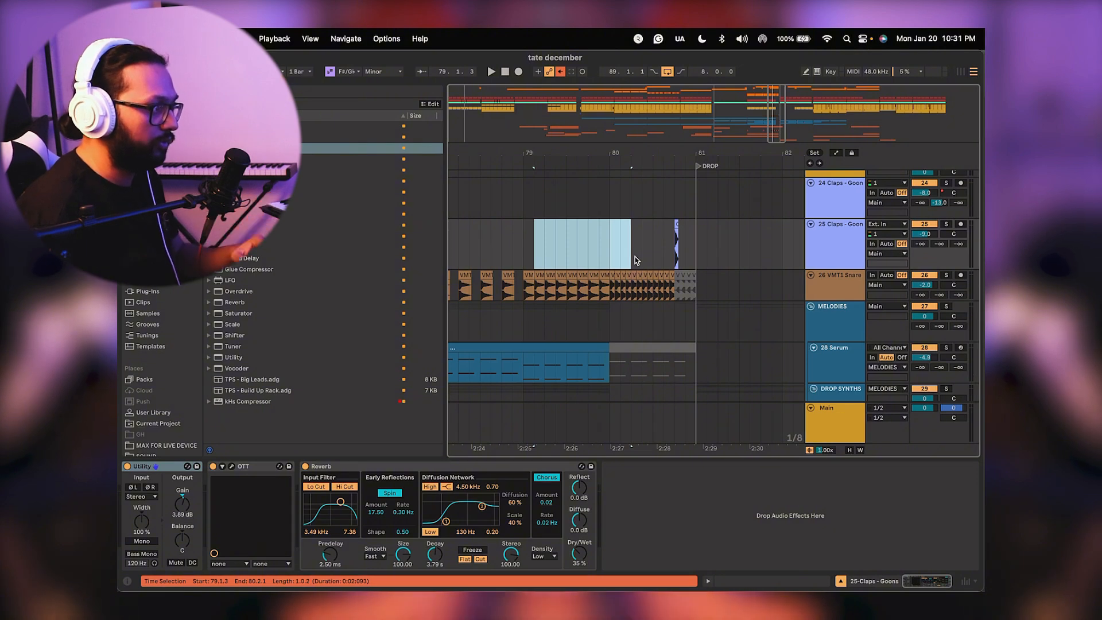
left_click_drag(711, 249, 785, 255)
left_click(549, 248)
key("space")
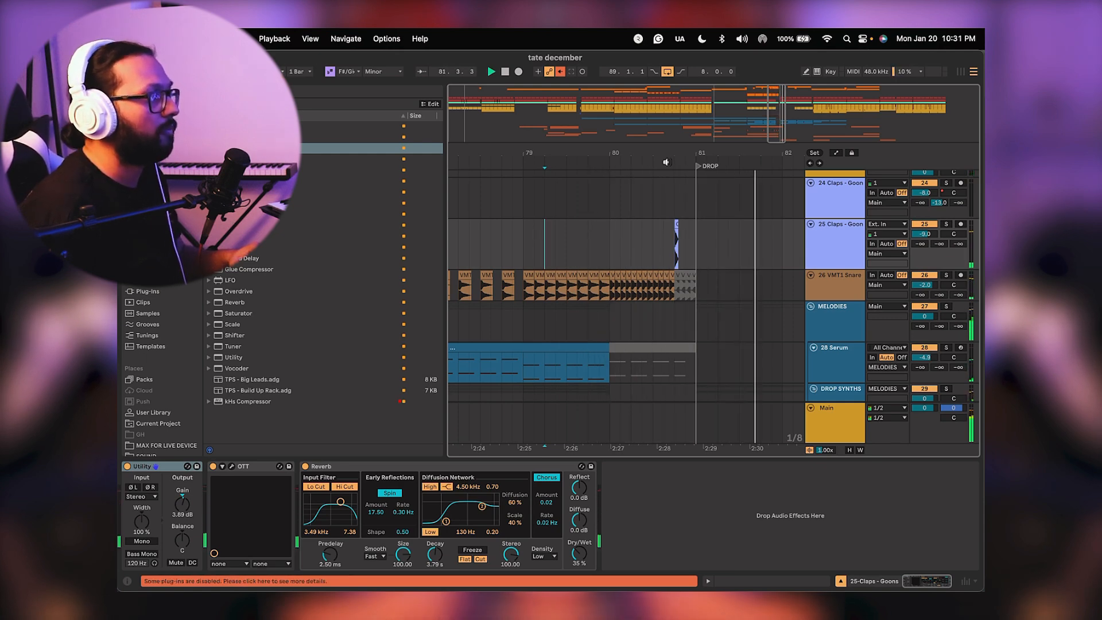
Copy the VEH4 Sweep Down 29 clip on track 40 from the BREAK marker to the DROP marker.
left_click_drag(667, 158, 667, 109)
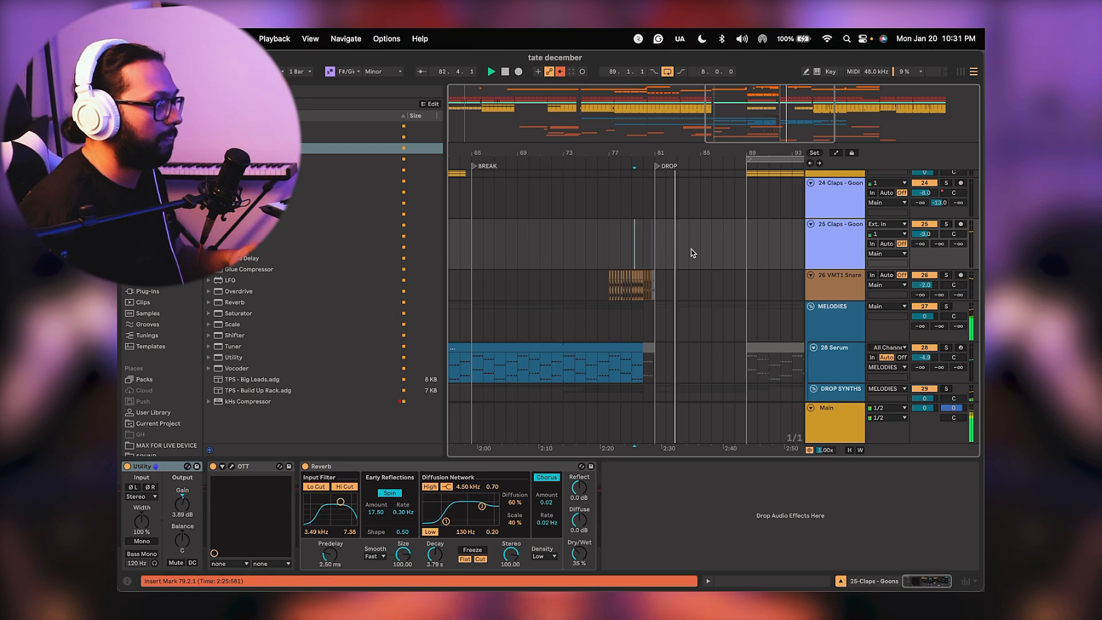
scroll(691, 249, "down", 5)
scroll(642, 197, "down", 2)
scroll(642, 197, "down", 5)
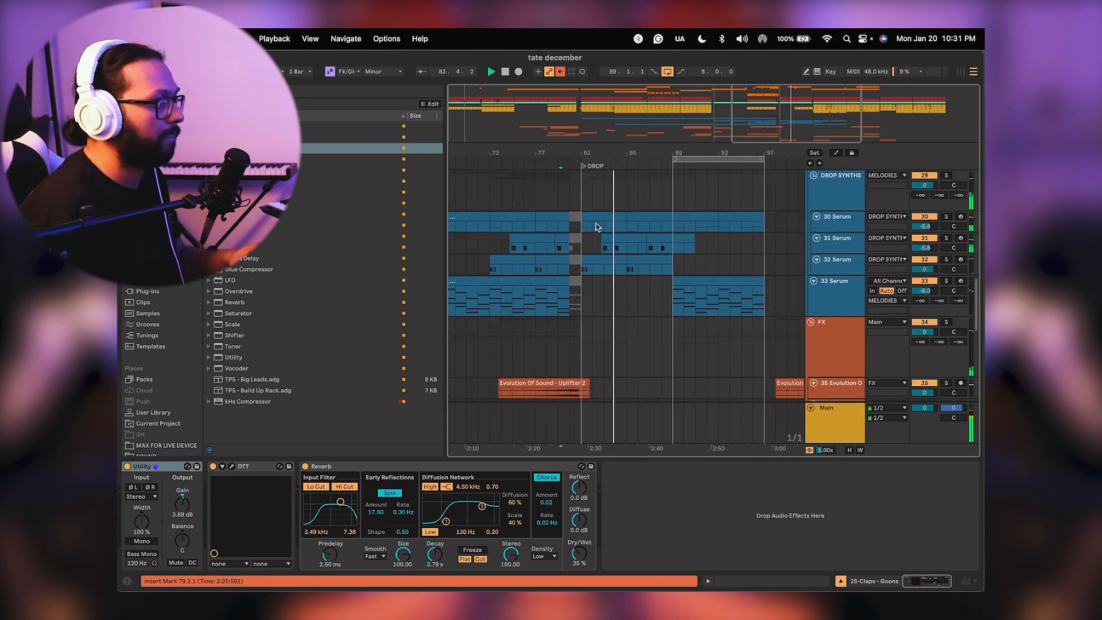
scroll(627, 197, "down", 8)
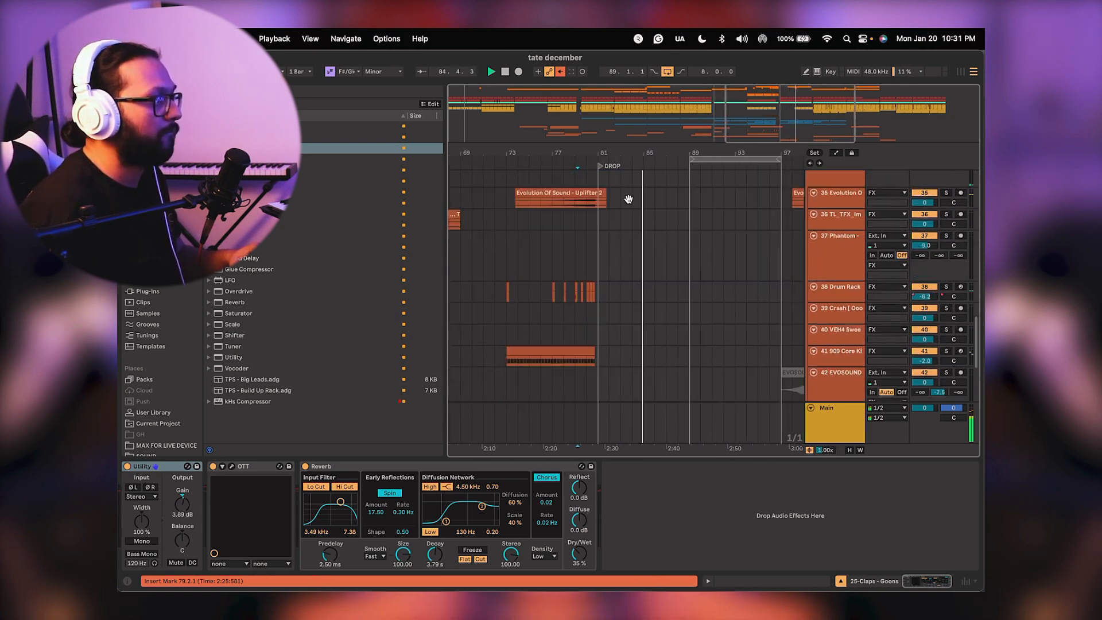
scroll(628, 278, "up", 4)
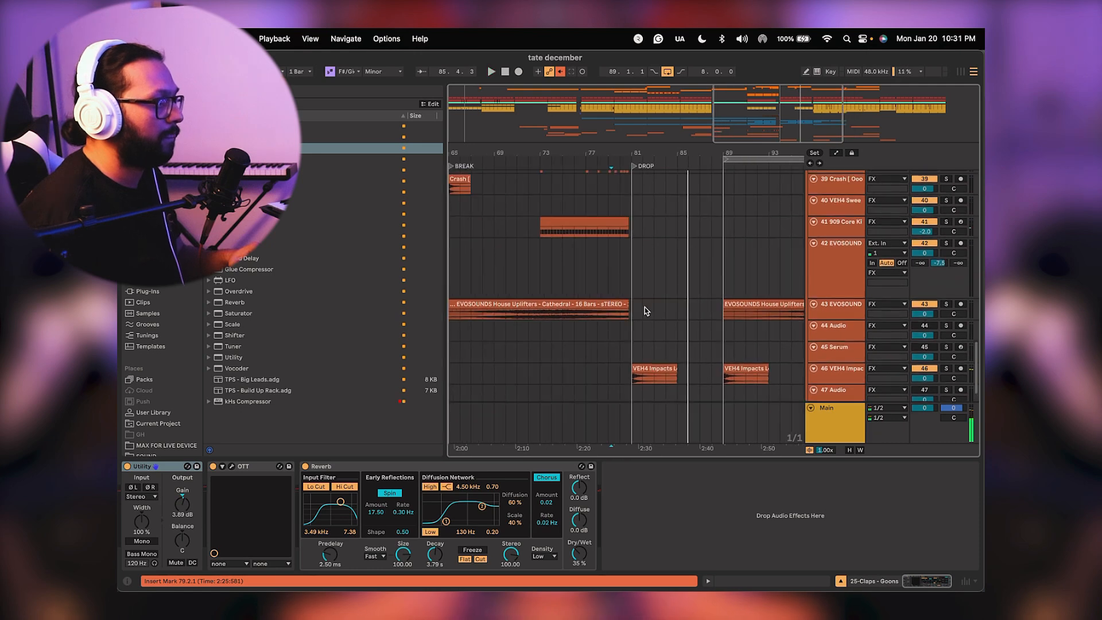
left_click_drag(675, 154, 646, 117)
mouse_move(646, 280)
left_mouse_down()
mouse_move(747, 309)
mouse_move(604, 317)
mouse_move(629, 302)
mouse_move(669, 367)
mouse_move(630, 317)
mouse_move(699, 270)
mouse_move(645, 241)
mouse_move(585, 153)
mouse_move(595, 153)
left_mouse_up()
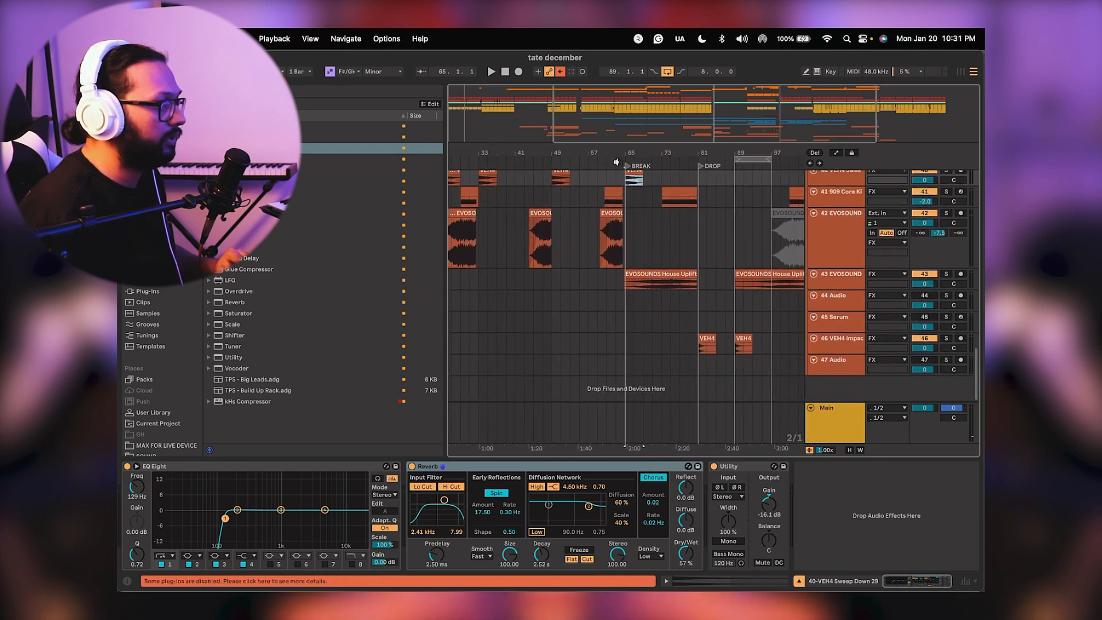
left_click(588, 238)
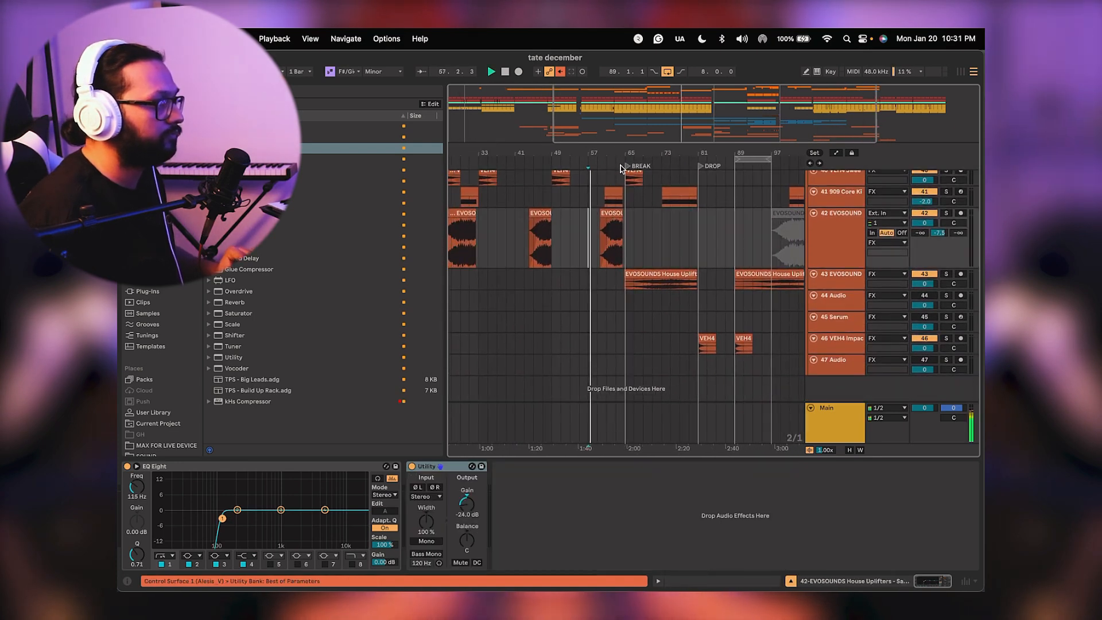
left_click_drag(698, 240, 644, 289)
left_click_drag(571, 235, 647, 241)
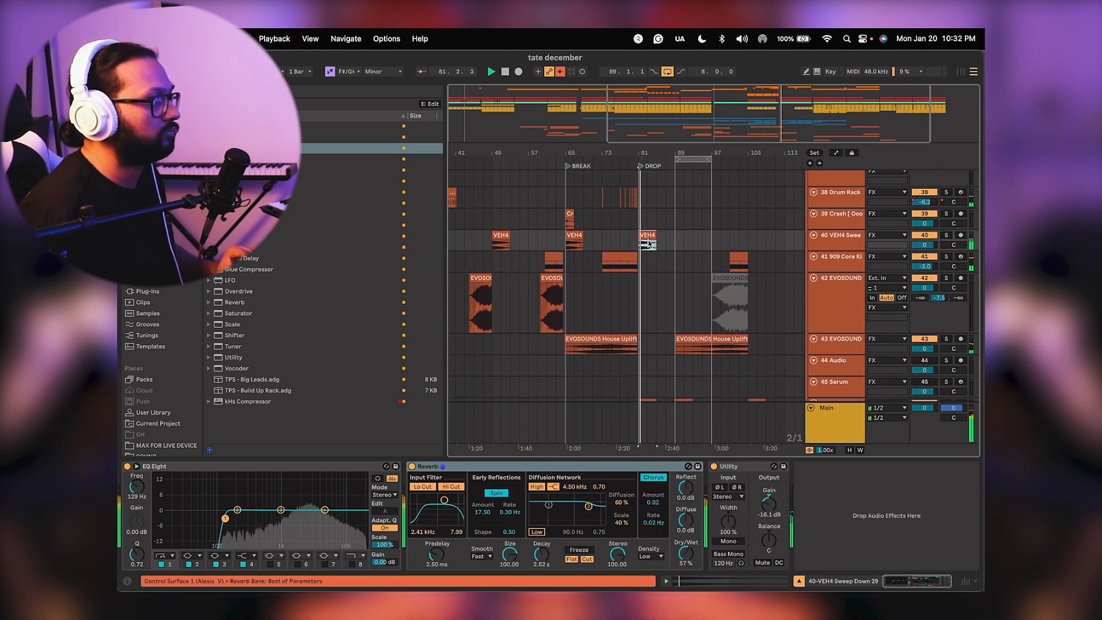
Play the transition from bar 78 to check the sweep down at the drop.
left_click_drag(649, 154, 649, 200)
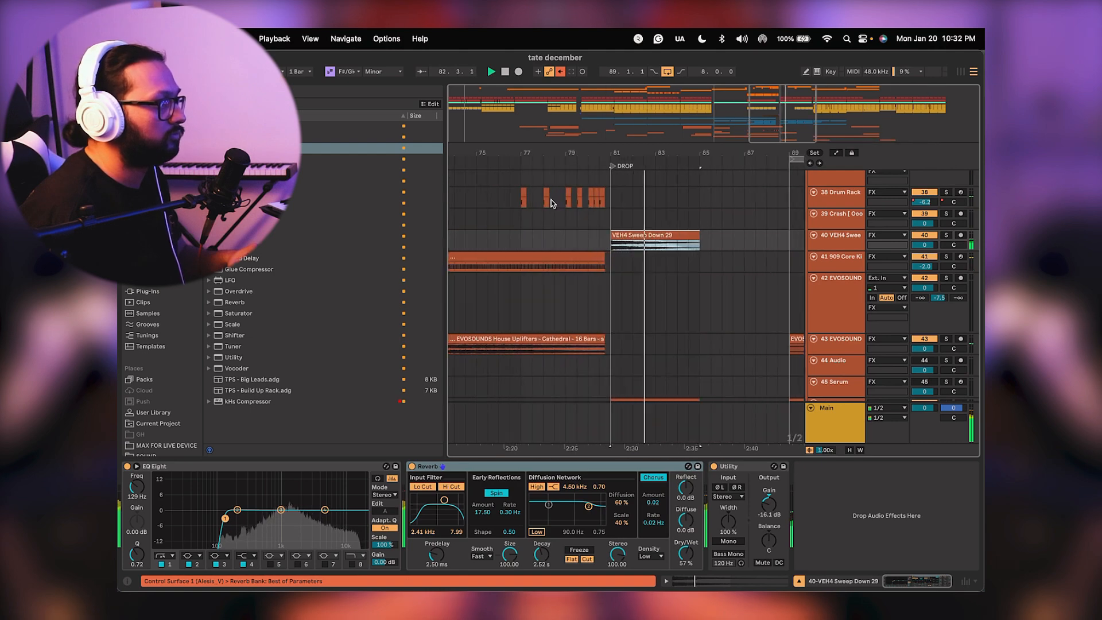
left_click(544, 240)
key("space")
key("space")
Copy the EVOSOUNDS Saw Up uplifter clip on track 42 from before the BREAK marker to before the DROP marker.
left_click_drag(580, 247, 664, 129)
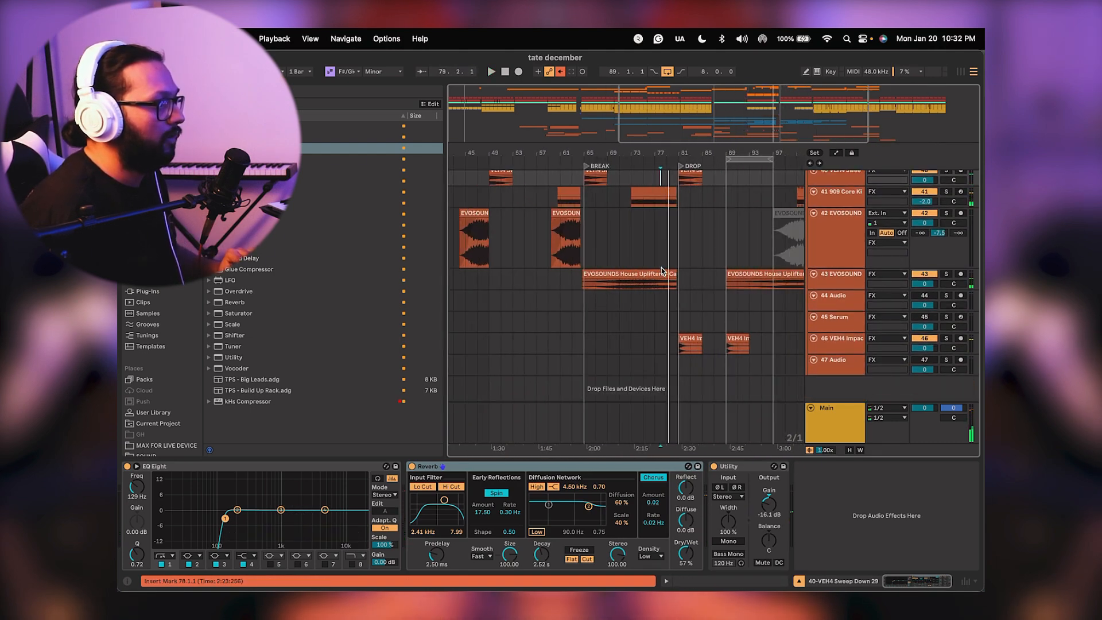
scroll(661, 269, "up", 10)
scroll(660, 269, "down", 5)
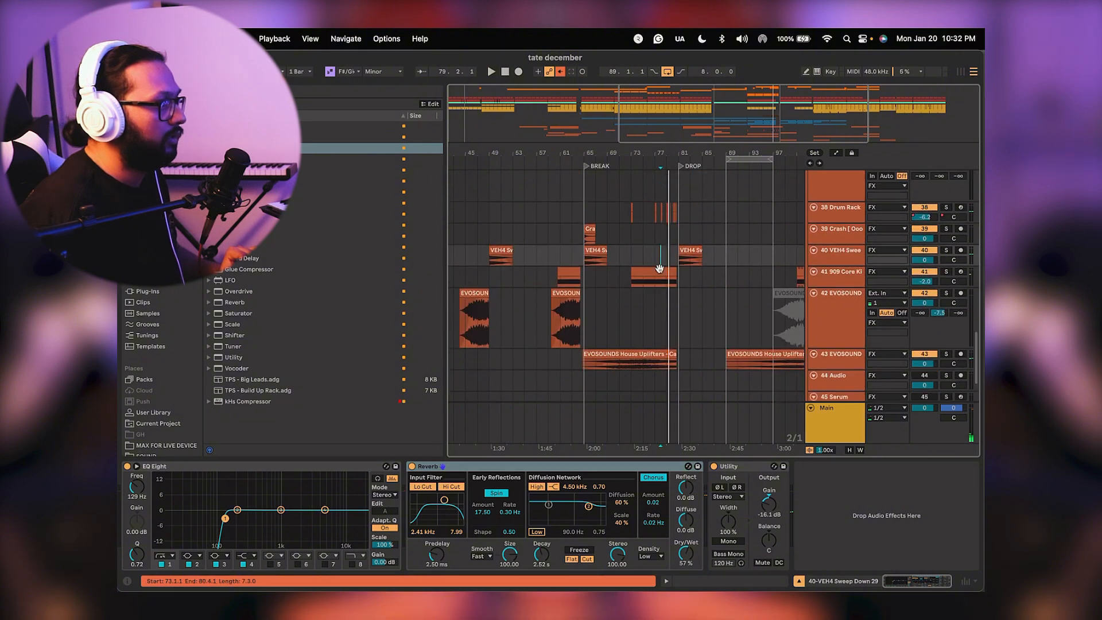
mouse_move(565, 304)
left_mouse_down()
mouse_move(630, 295)
mouse_move(660, 304)
left_mouse_up()
Play from bar 73 and shift the copied Saw Up uplifter forward one beat so its end aligns with the Cathedral uplifter's end.
left_click(631, 310)
key("space")
scroll(677, 302, "up", 2)
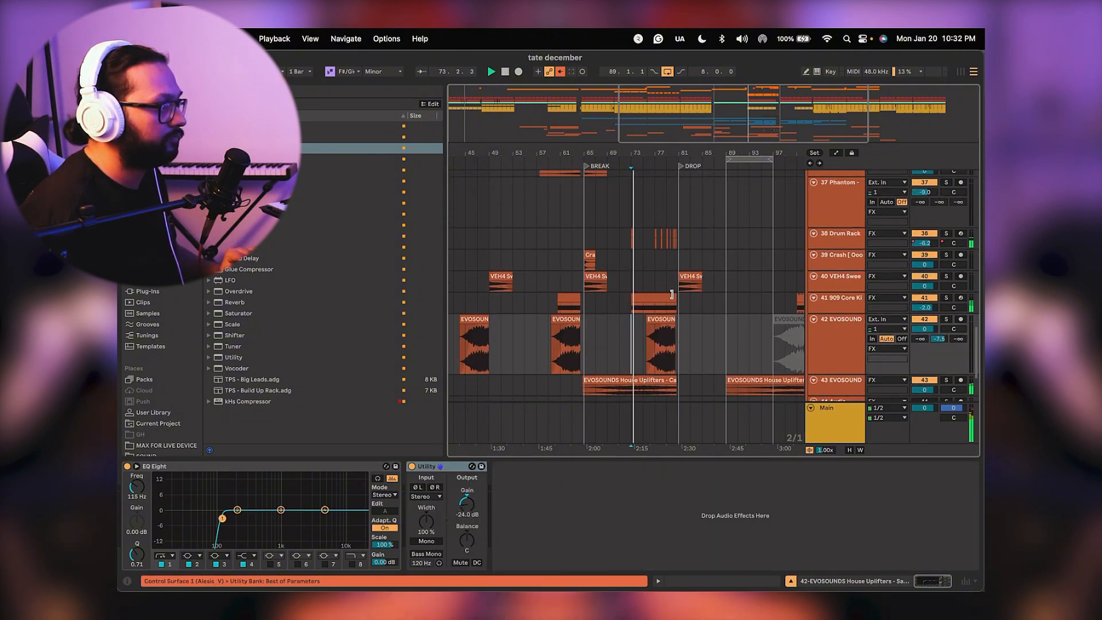
scroll(674, 293, "down", 3)
left_click_drag(667, 153, 667, 203)
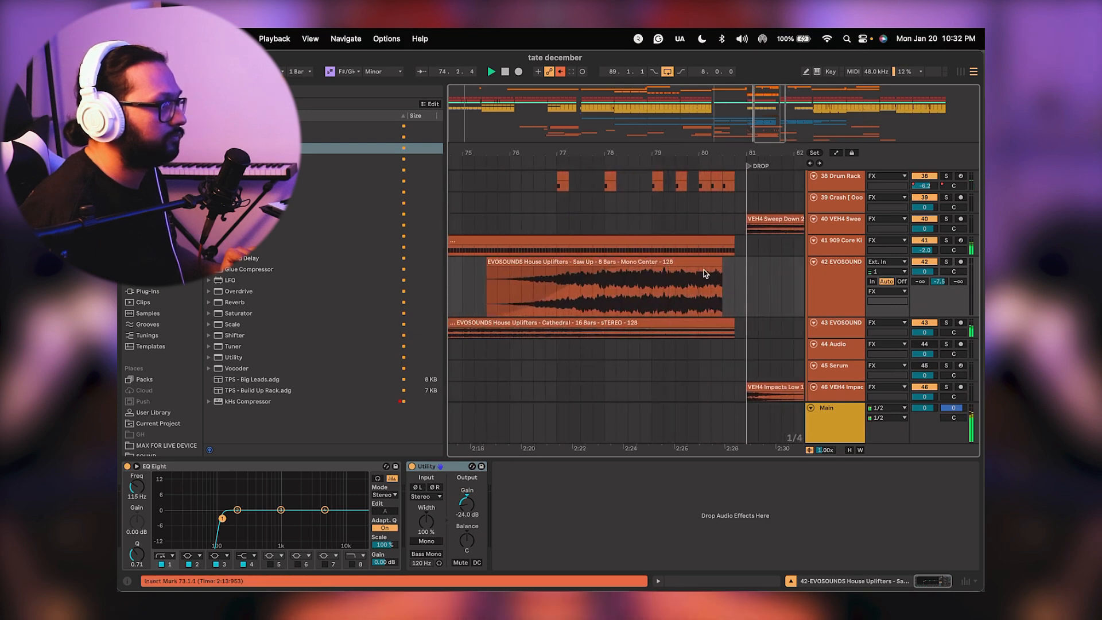
left_click_drag(703, 265, 719, 267)
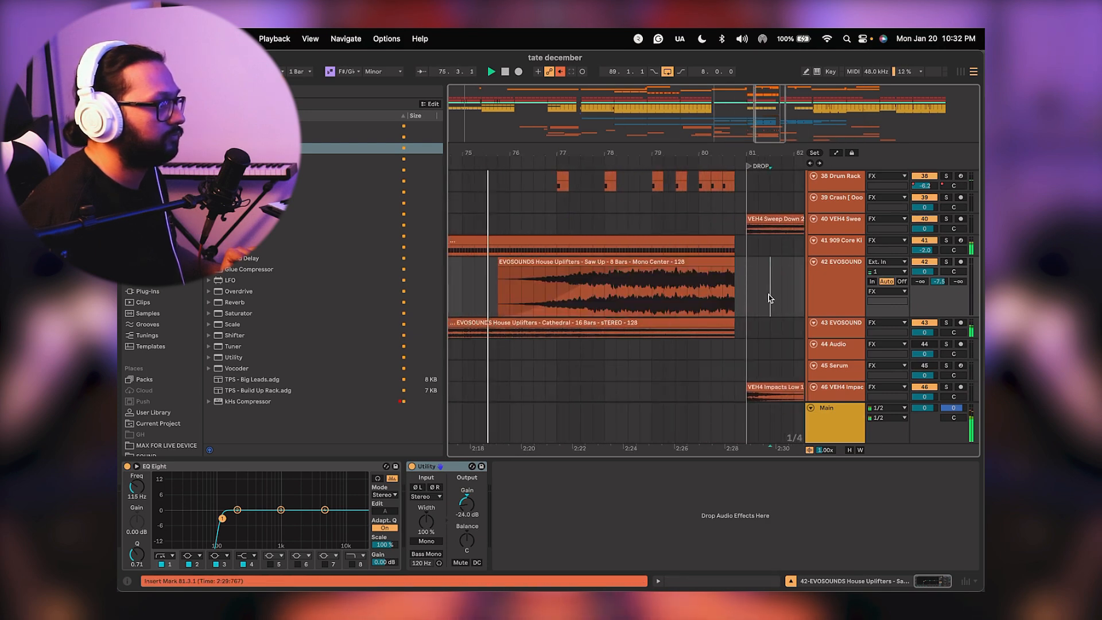
Resize the 42 EVOSOUND track to a more compact height.
scroll(769, 295, "down", 3)
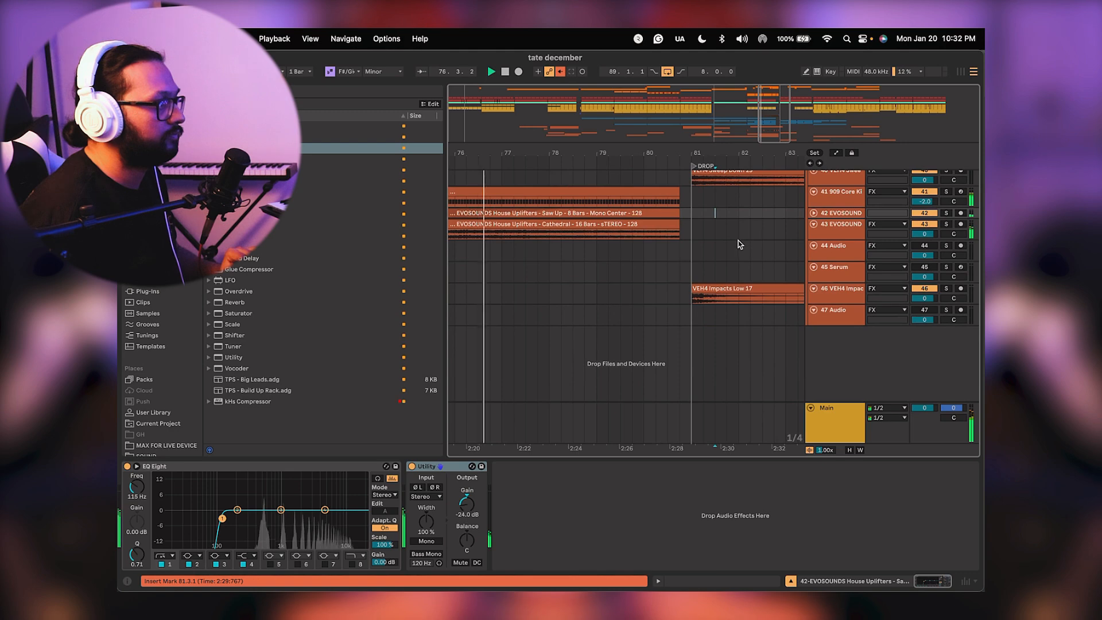
left_click_drag(832, 268, 831, 239)
scroll(710, 254, "up", 5)
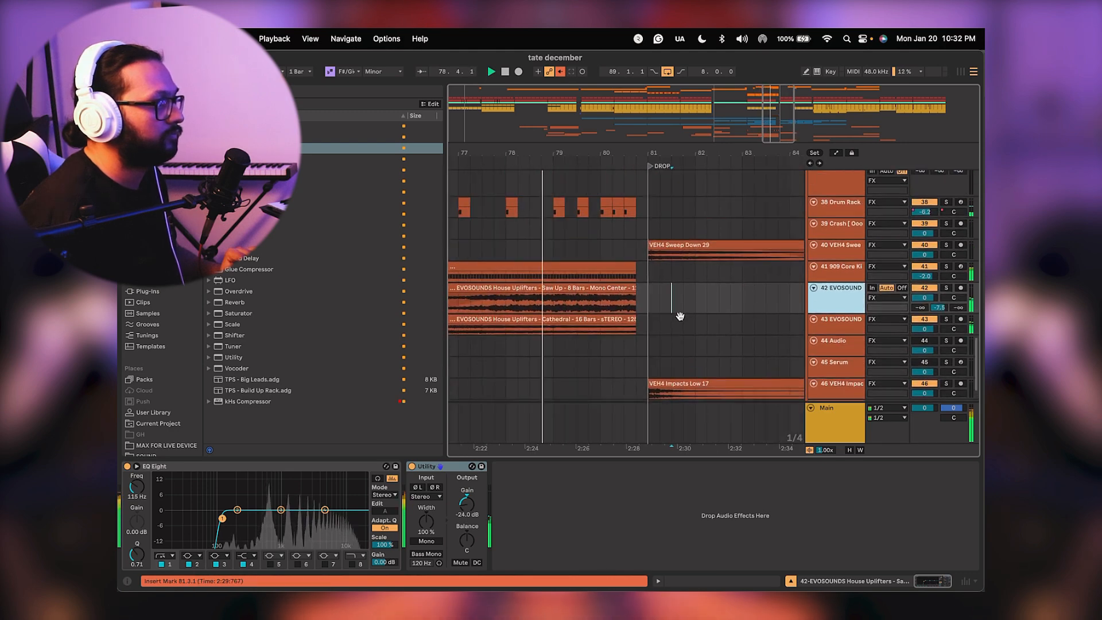
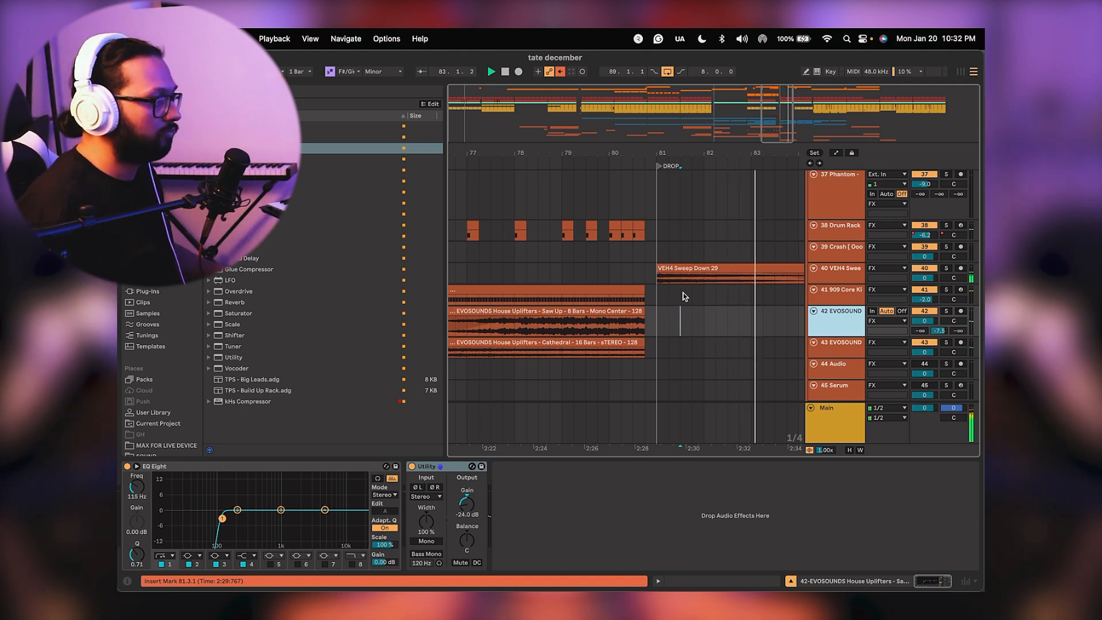
Listen on past the DROP marker and examine the synth, bass and drum parts from bar 81 to bar 97.
scroll(681, 295, "right", 3)
scroll(681, 295, "up", 1)
scroll(665, 289, "up", 8)
scroll(665, 289, "right", 3)
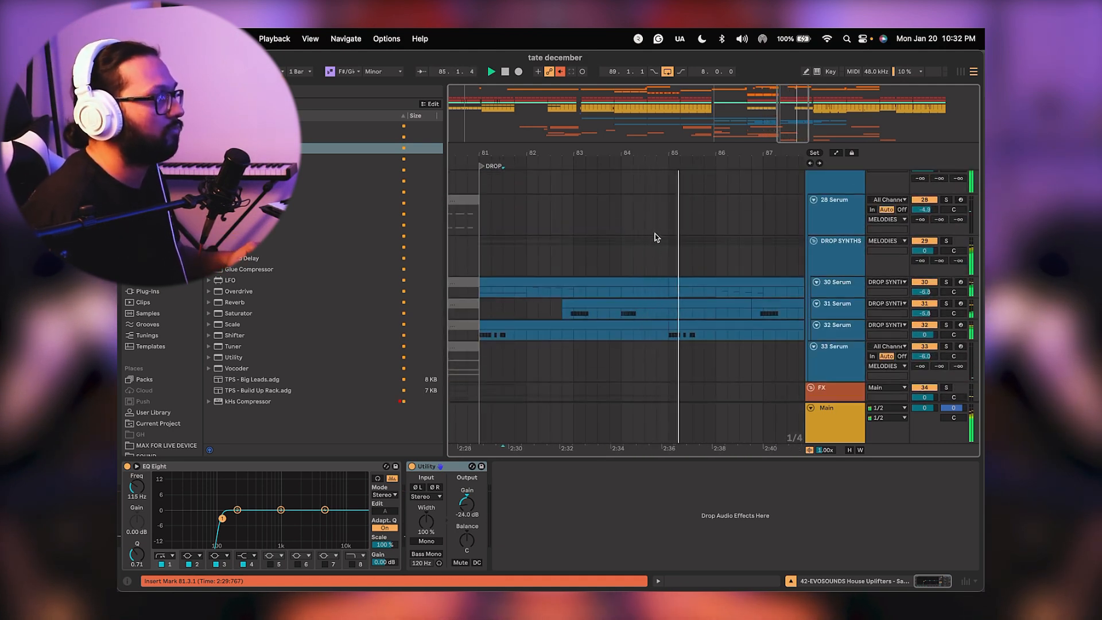
scroll(651, 264, "up", 10)
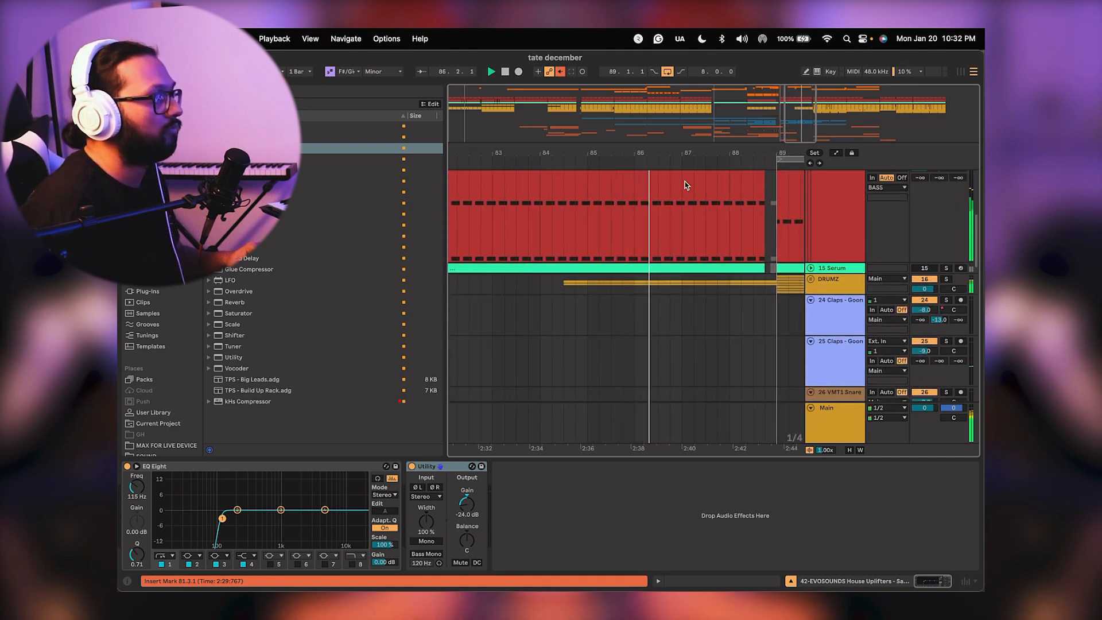
scroll(684, 184, "down", 6)
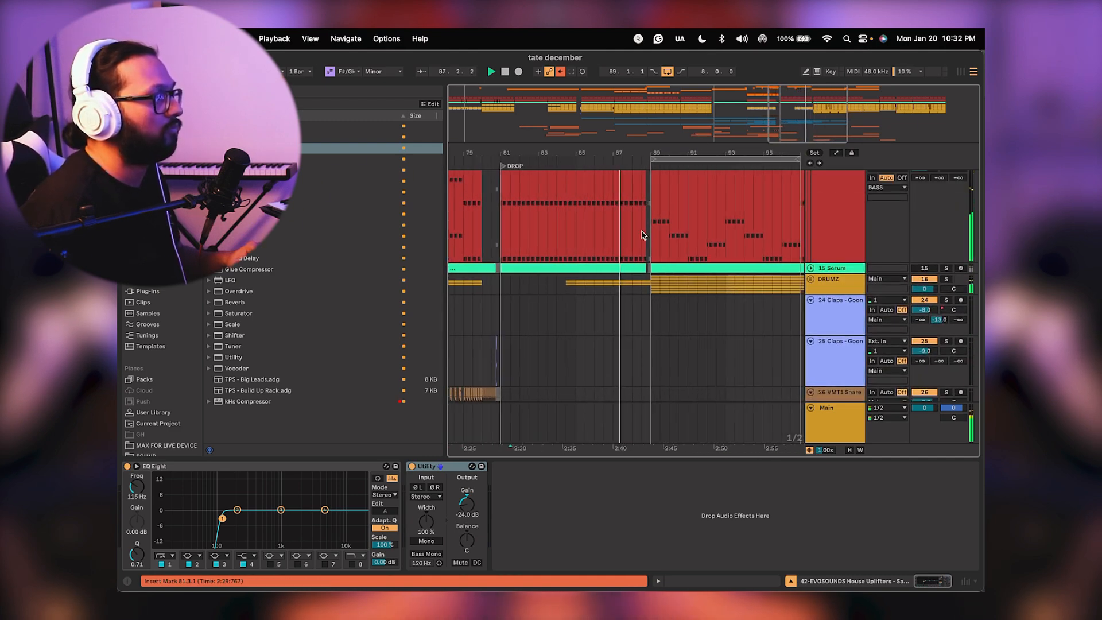
scroll(646, 294, "up", 5)
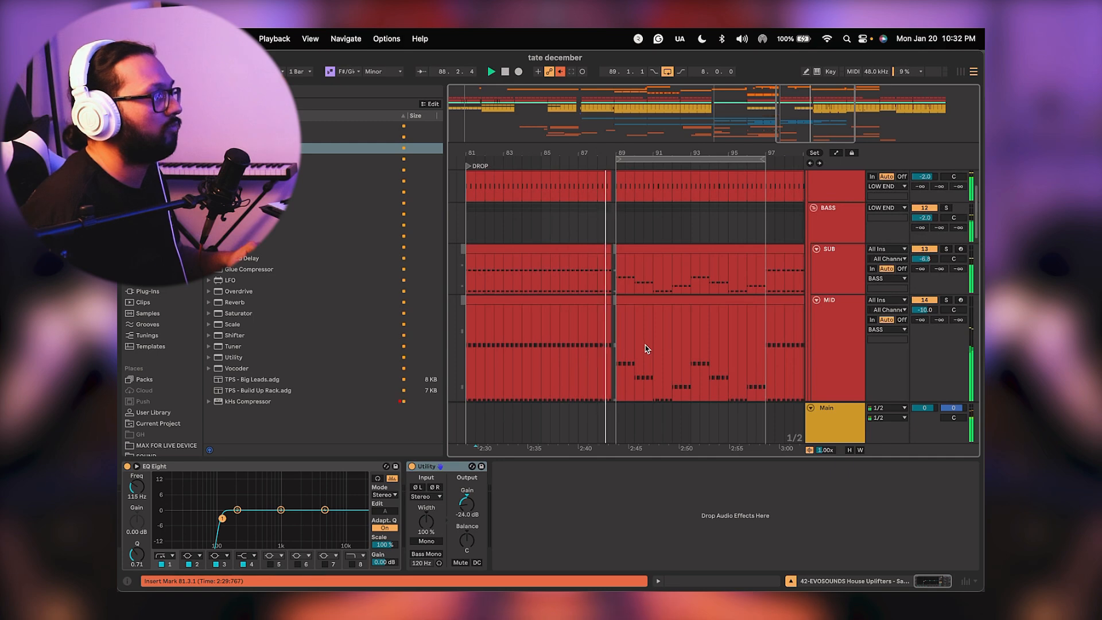
scroll(643, 252, "down", 4)
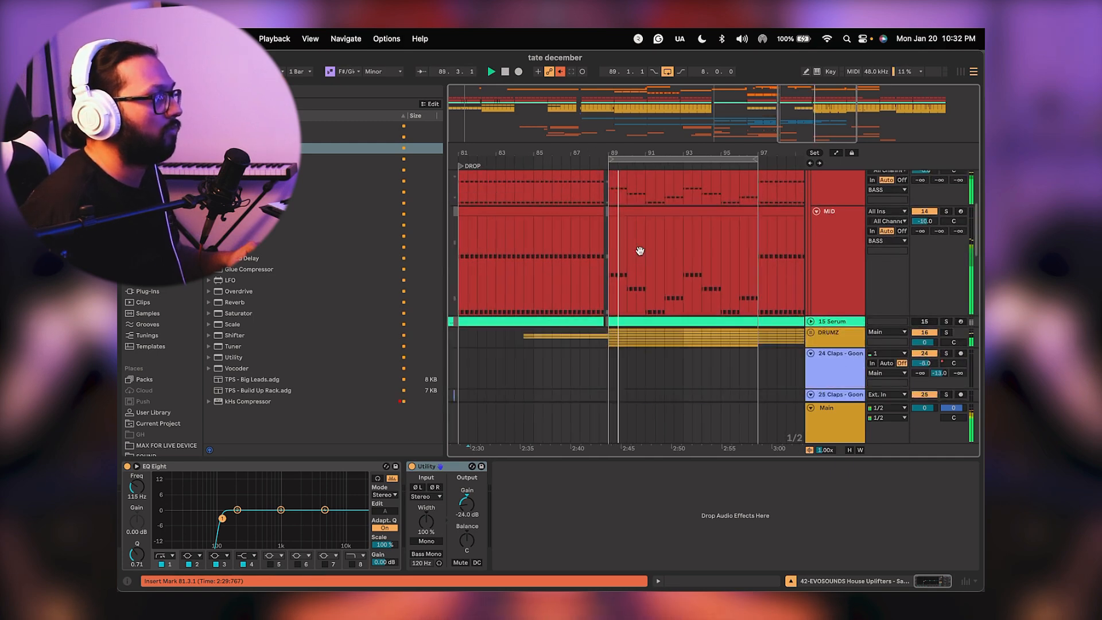
scroll(647, 152, "down", 4)
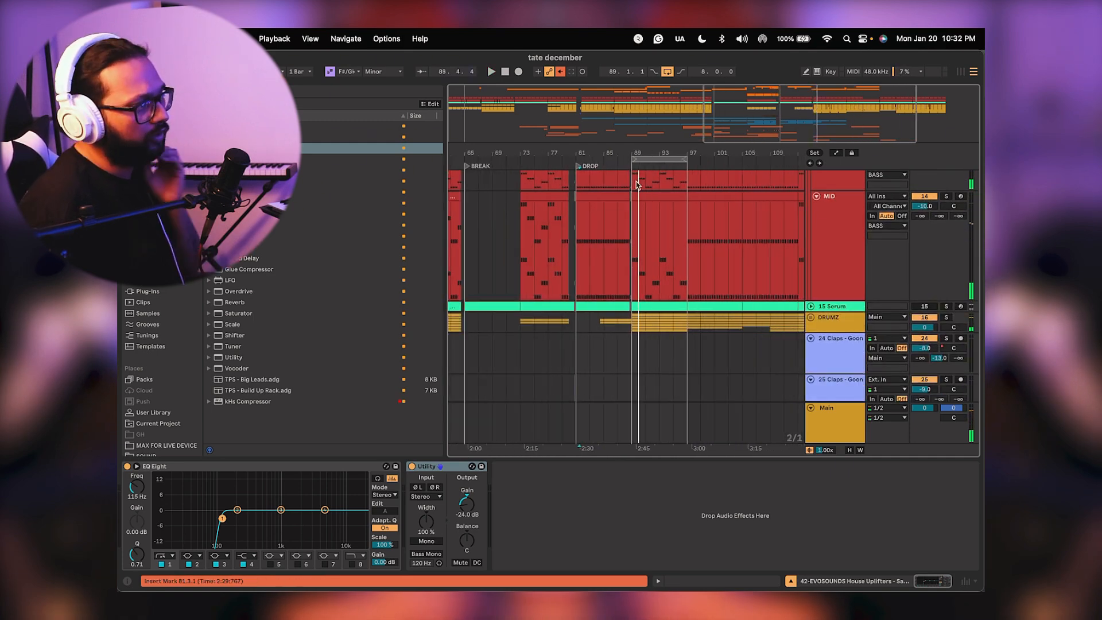
scroll(625, 276, "down", 3)
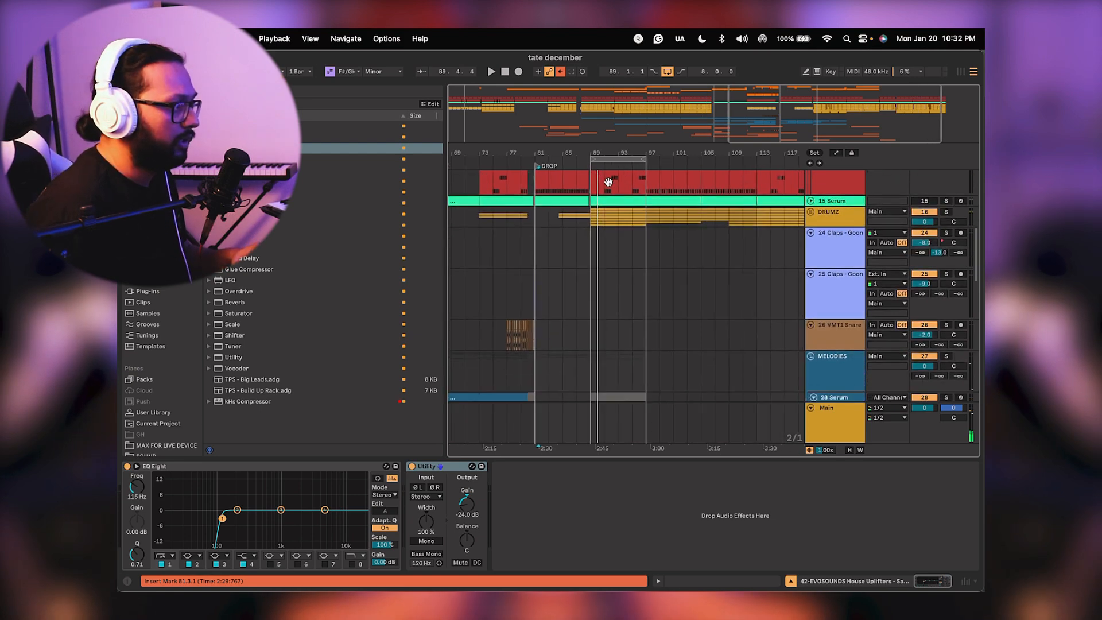
scroll(628, 258, "up", 5)
scroll(646, 234, "right", 3)
scroll(625, 230, "up", 1)
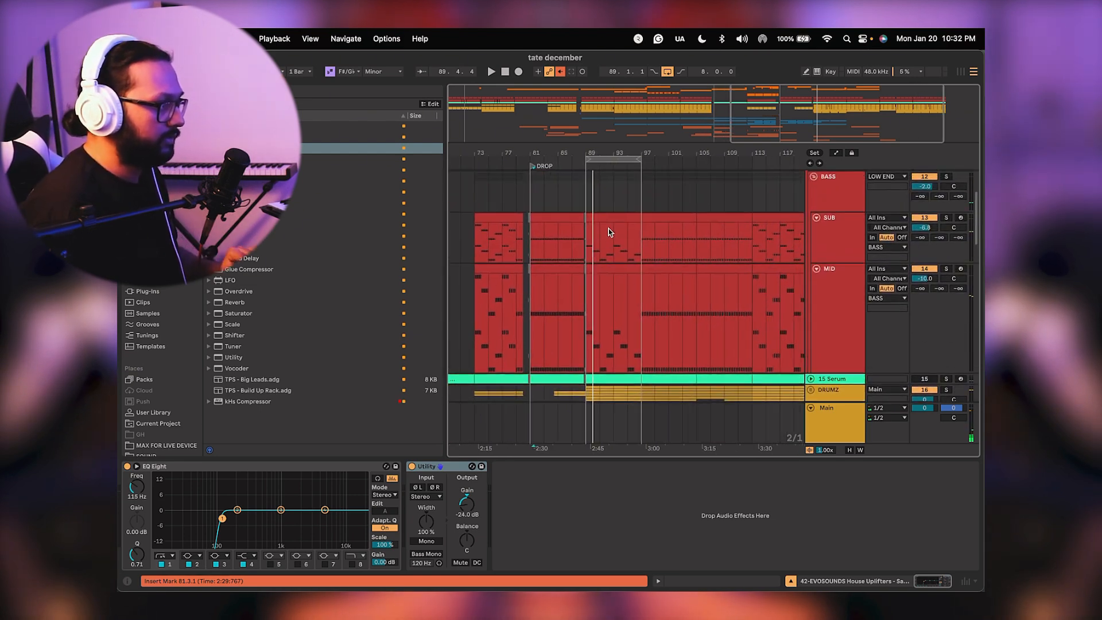
Copy the SUB and MID clips from bar 89 to bar 97, and loop the SUB clip at the DROP marker, extending it to bar 97.
left_click_drag(599, 215, 658, 278)
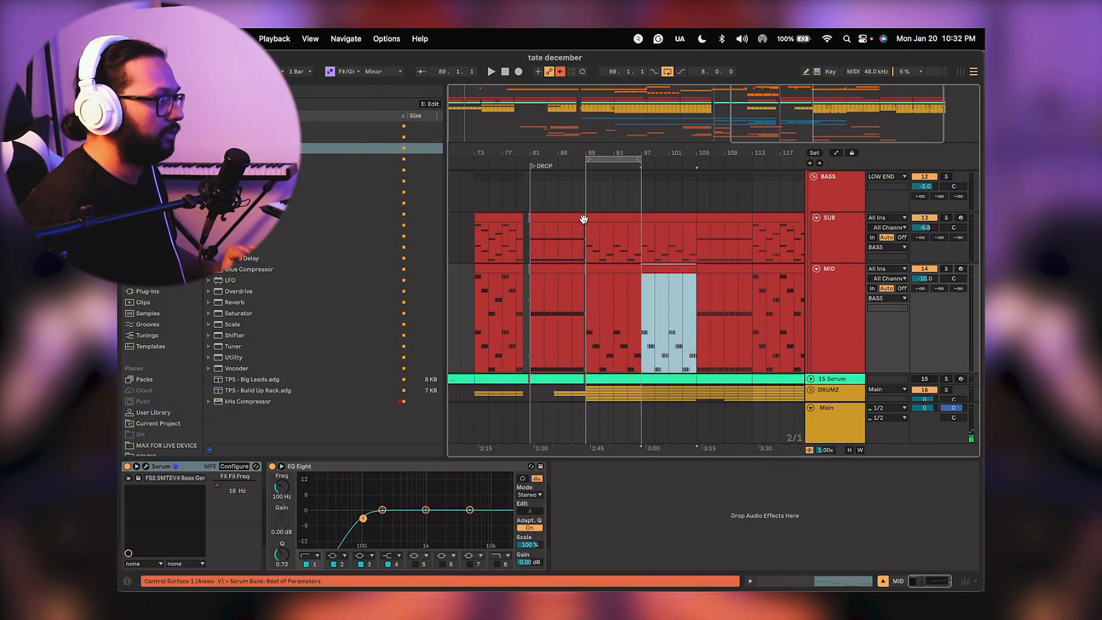
mouse_move(584, 220)
left_mouse_down()
mouse_move(639, 223)
mouse_move(590, 223)
left_mouse_up()
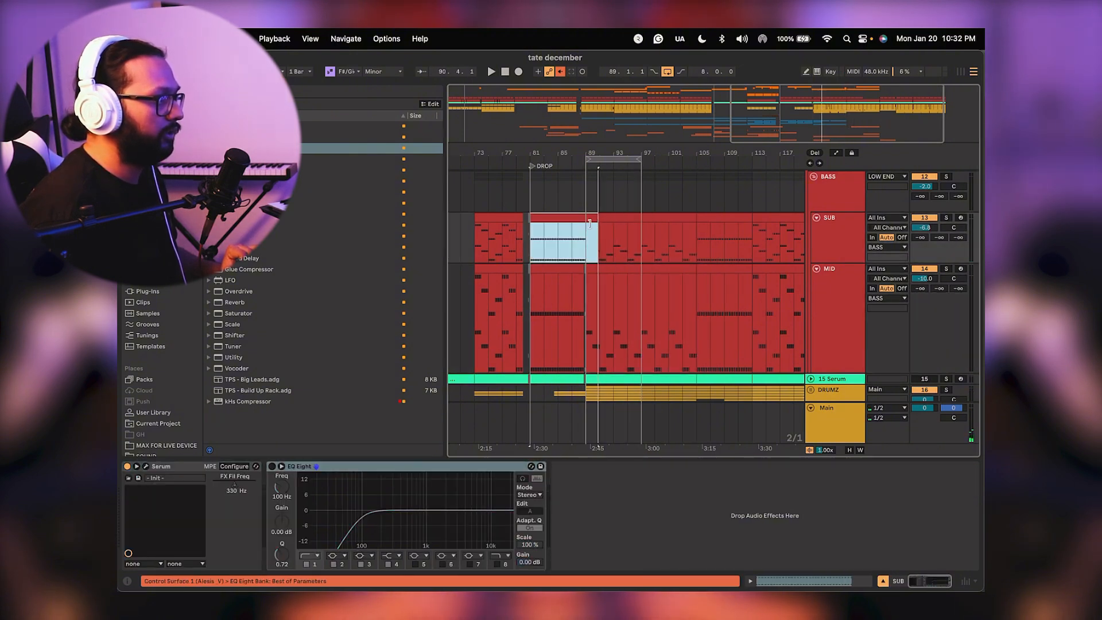
double_click(544, 220)
left_click(185, 499)
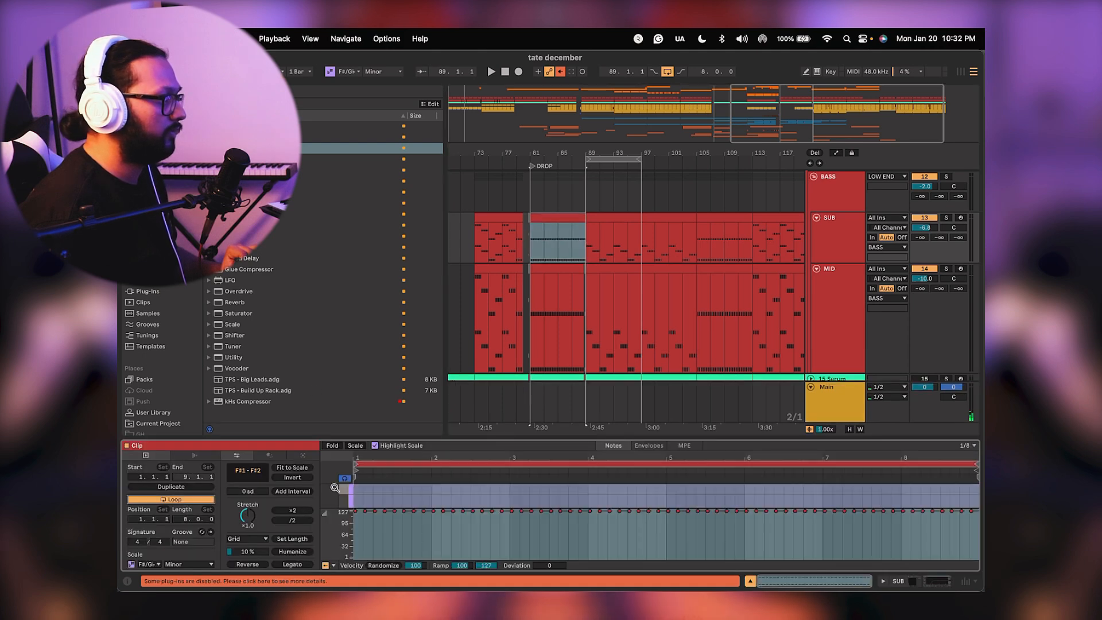
left_click_drag(506, 434, 507, 571)
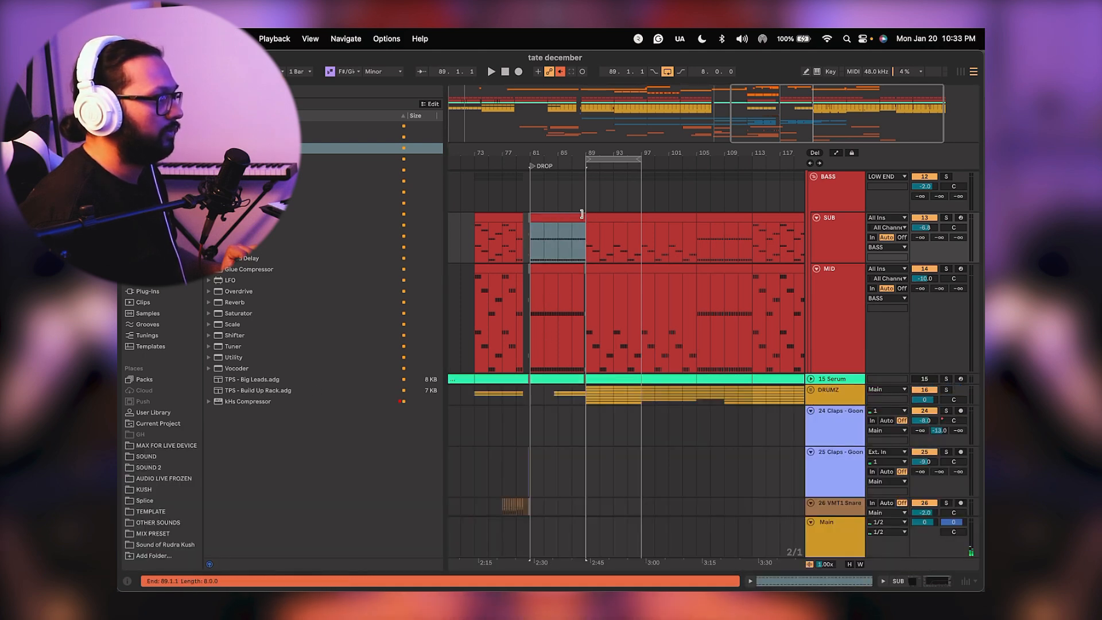
left_click_drag(582, 214, 634, 218)
Loop the MID clip at the DROP marker, extend it to bar 97, play from the drop and close the clip editor.
double_click(562, 271)
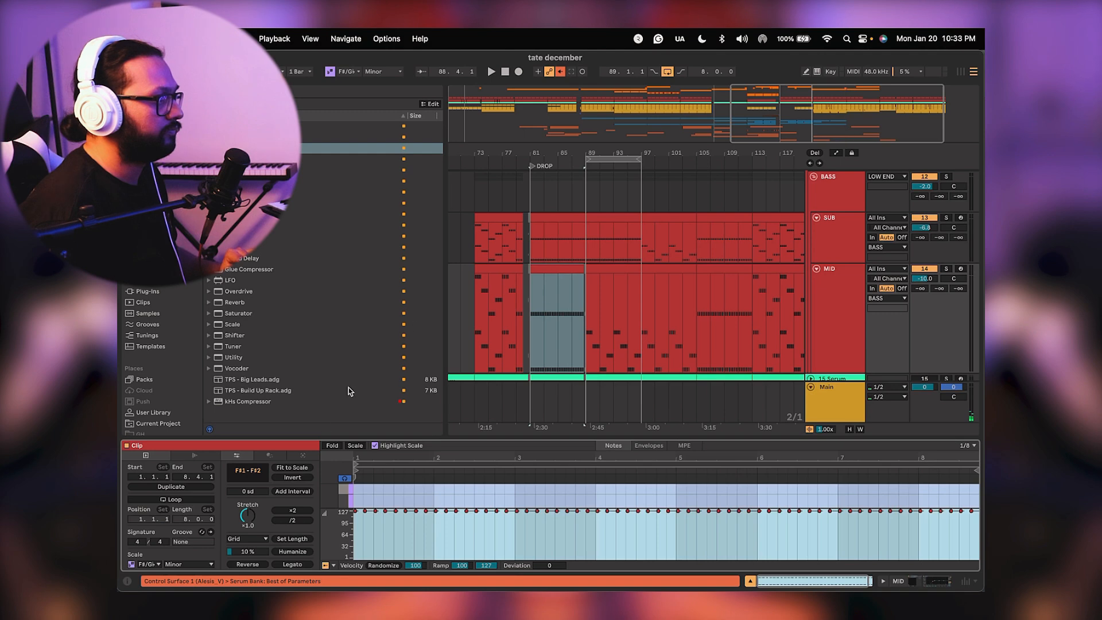
left_click(171, 499)
left_click_drag(586, 267, 641, 268)
key("space")
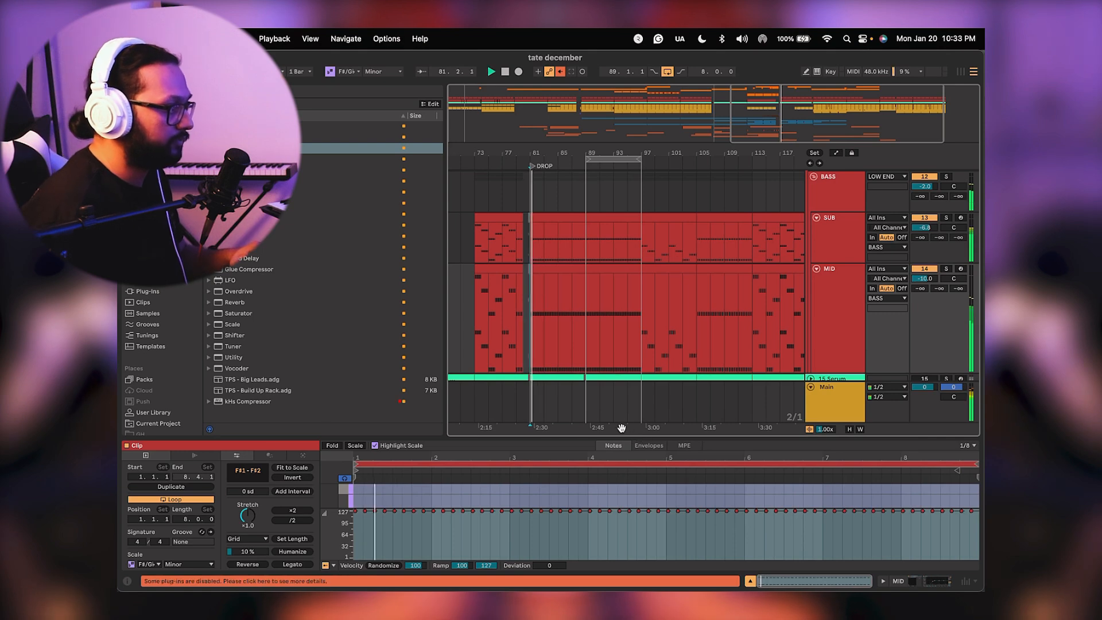
left_click_drag(622, 435, 621, 510)
Expand the DRUMZ group to show its individual drum tracks.
scroll(585, 345, "down", 3)
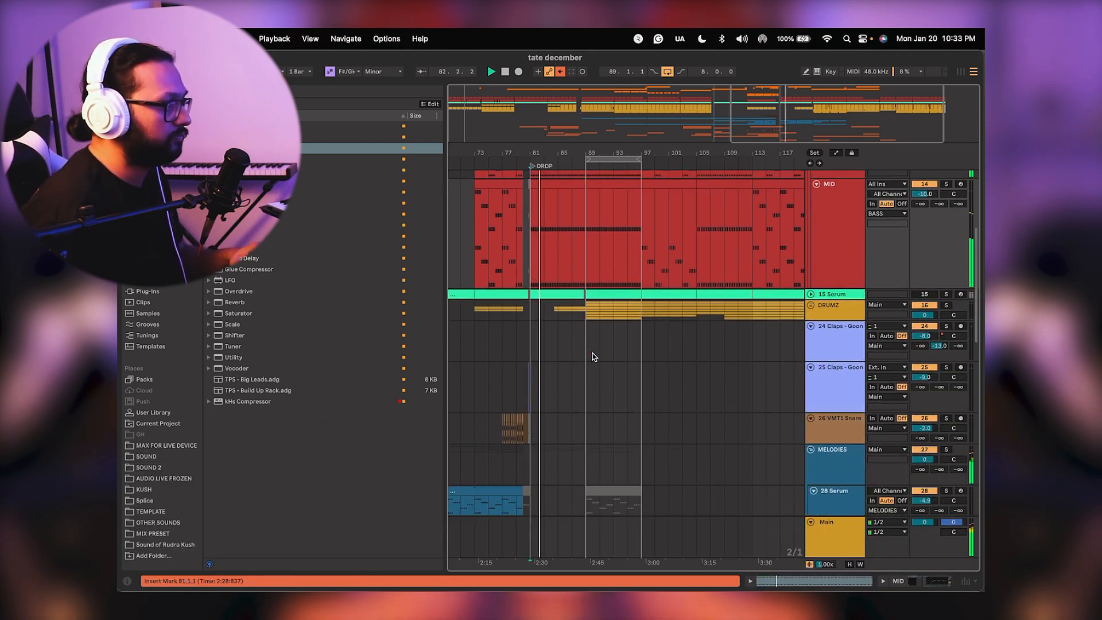
left_click(810, 305)
scroll(739, 320, "down", 2)
scroll(739, 319, "down", 3)
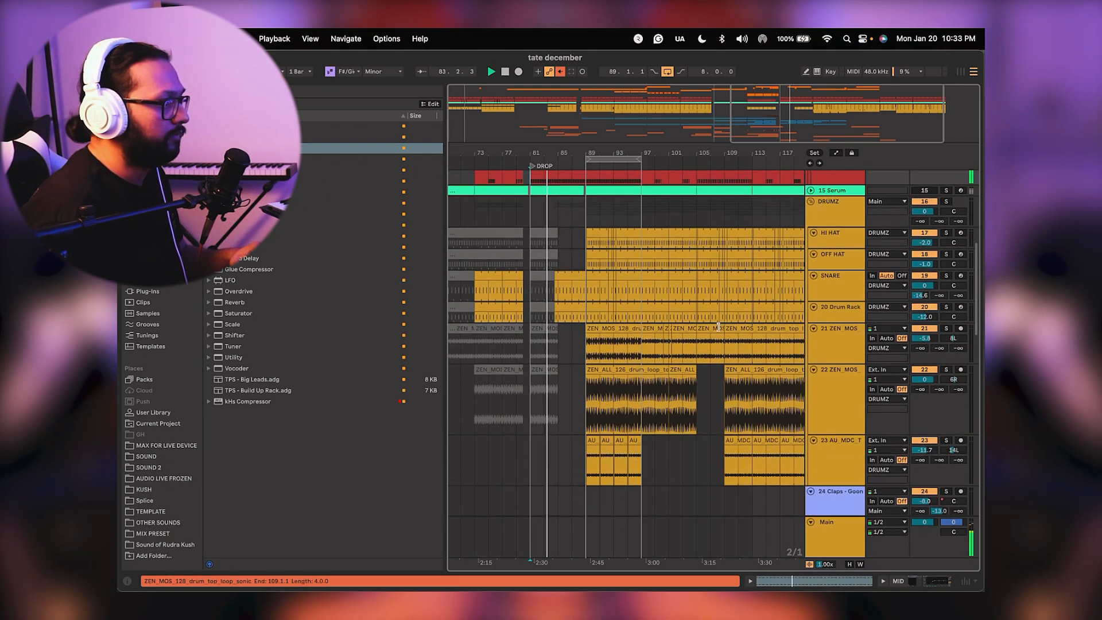
Examine bars 89 to 97 on the HI HAT, OFF HAT, SNARE and Drum Rack tracks one after another.
left_click(604, 161)
key("z")
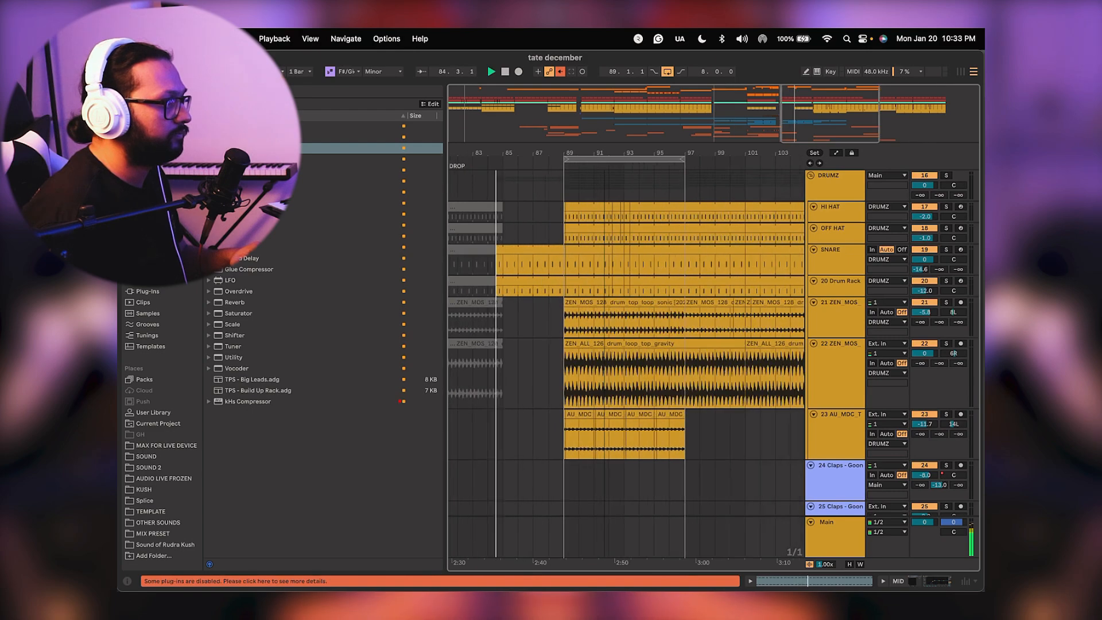
left_click_drag(613, 208, 643, 208)
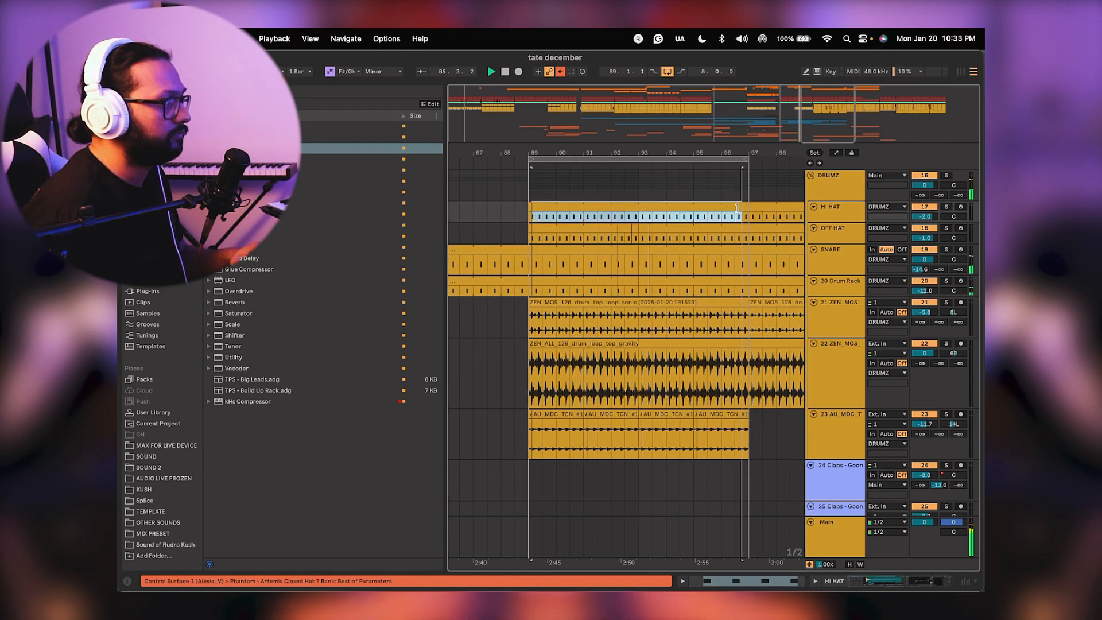
key("minus")
key("minus")
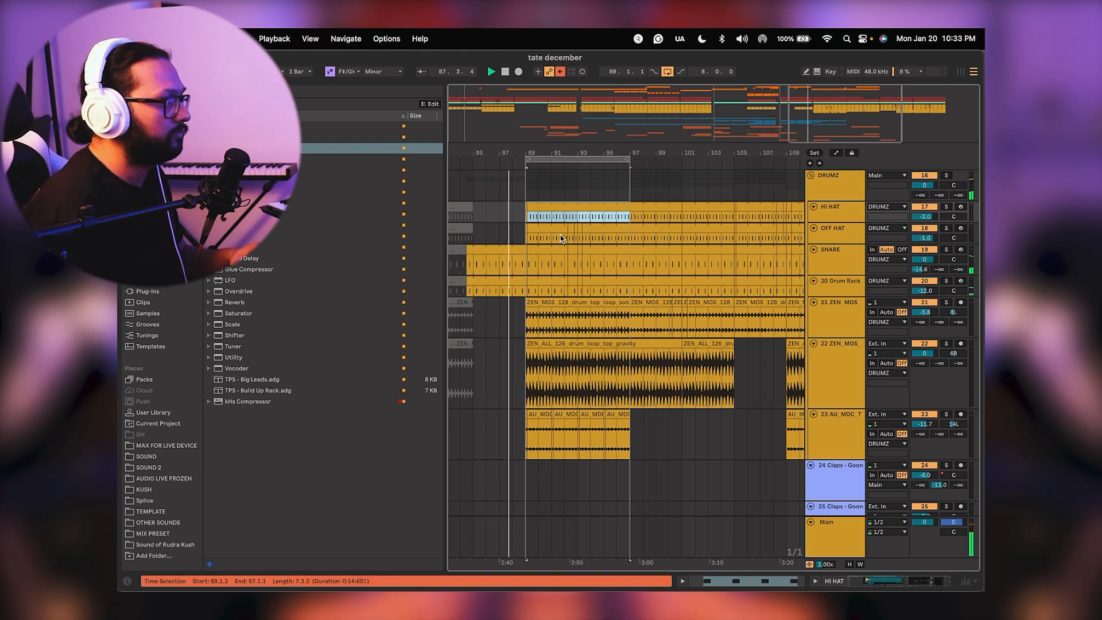
key("Down")
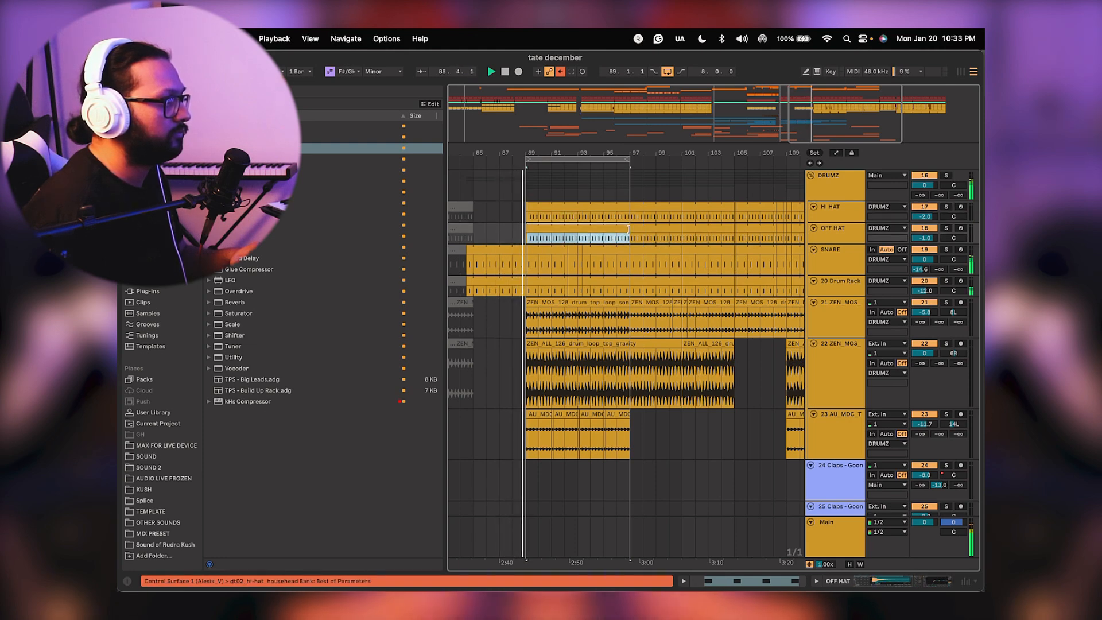
key("Down")
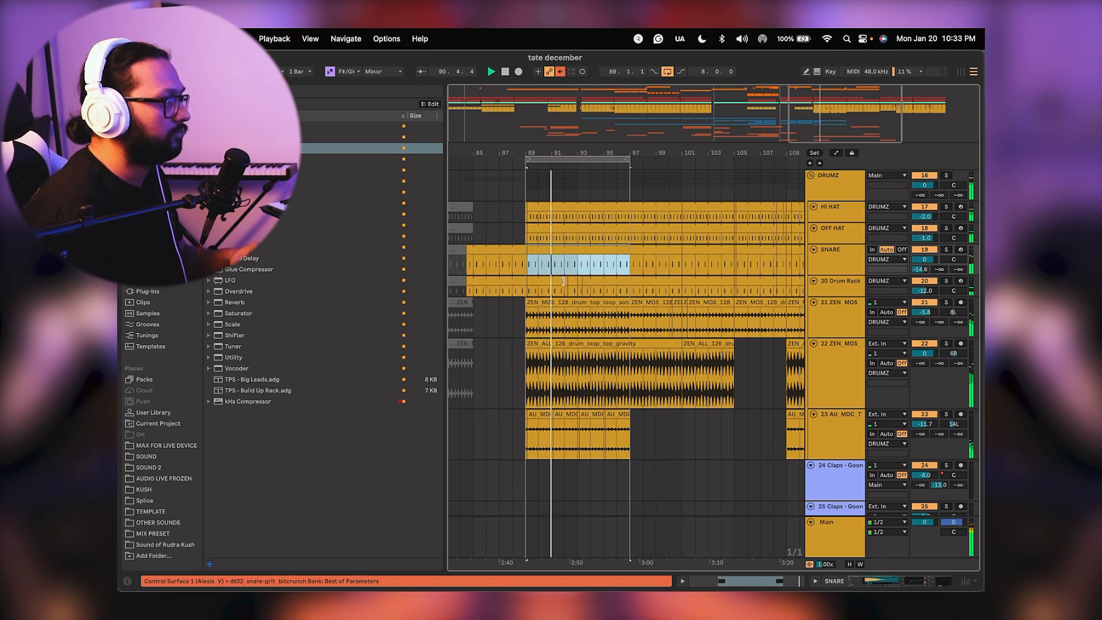
key("Down")
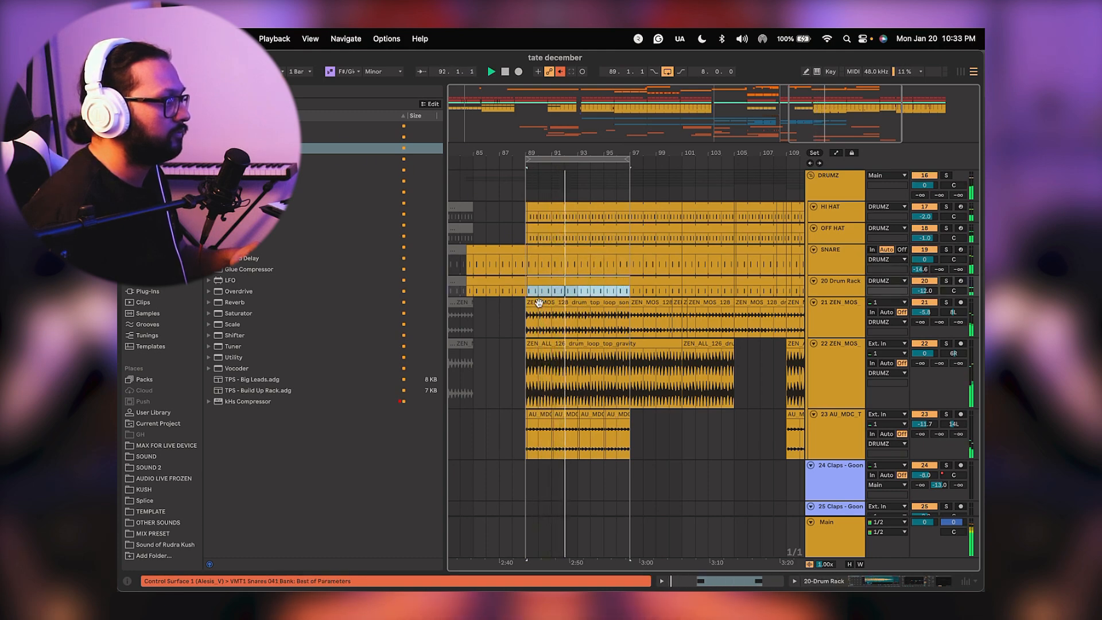
key("Down")
Consolidate the AU_MDC_TCN top loop clips on track 23 from bar 89 to bar 97 into one clip.
left_click(561, 362)
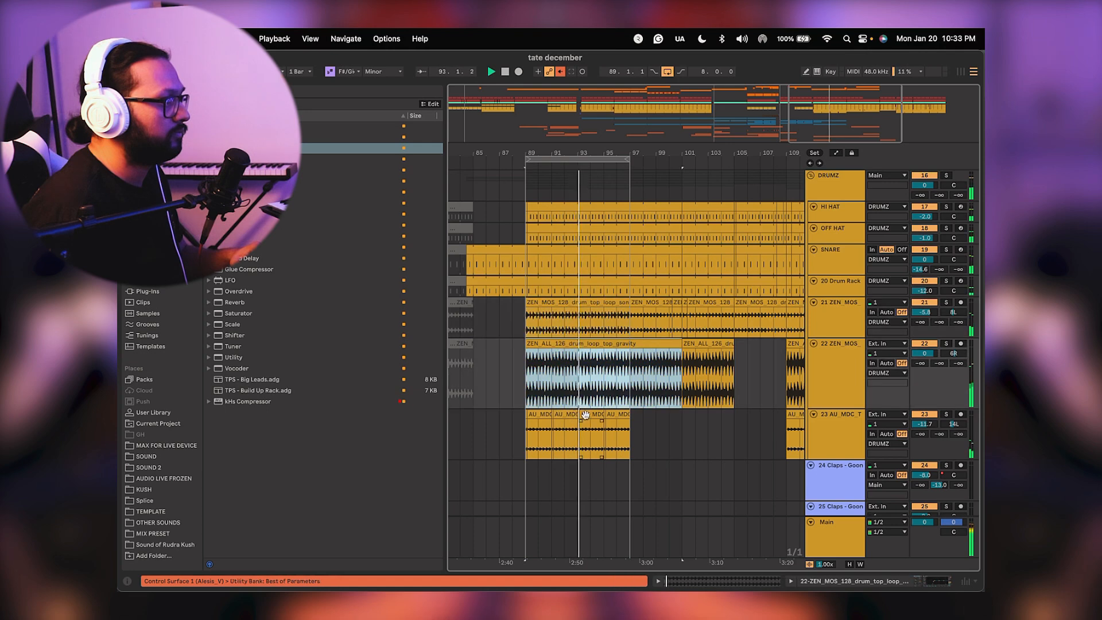
left_click(546, 414)
key("ctrl+j")
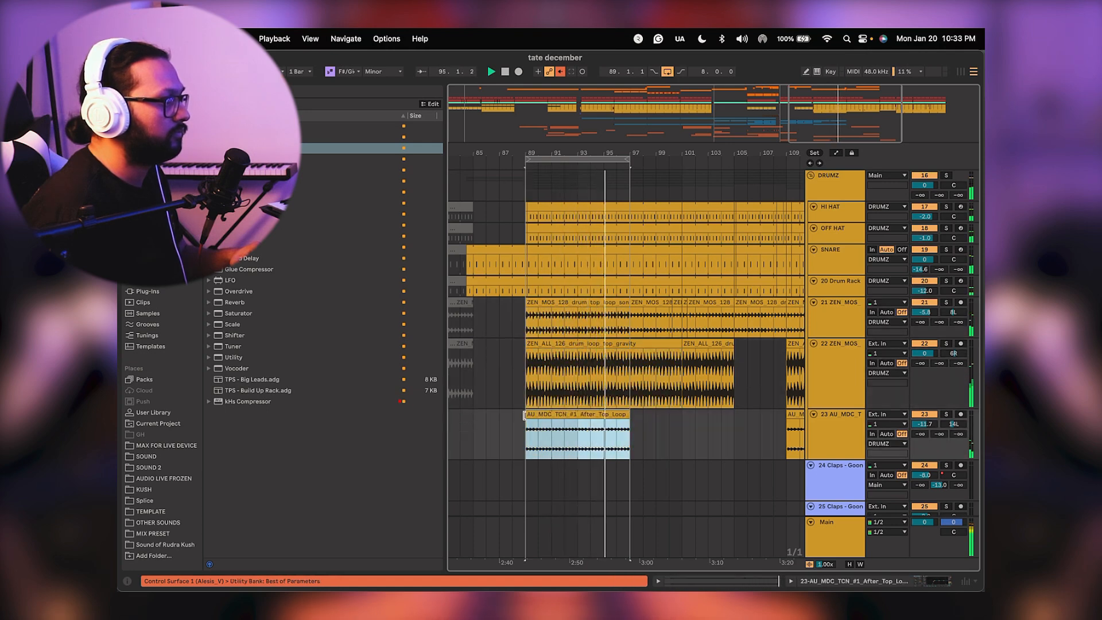
Play from bar 88 to check the drum and bass entry at bar 89, and stop playback.
left_click(507, 424)
scroll(545, 290, "down", 10)
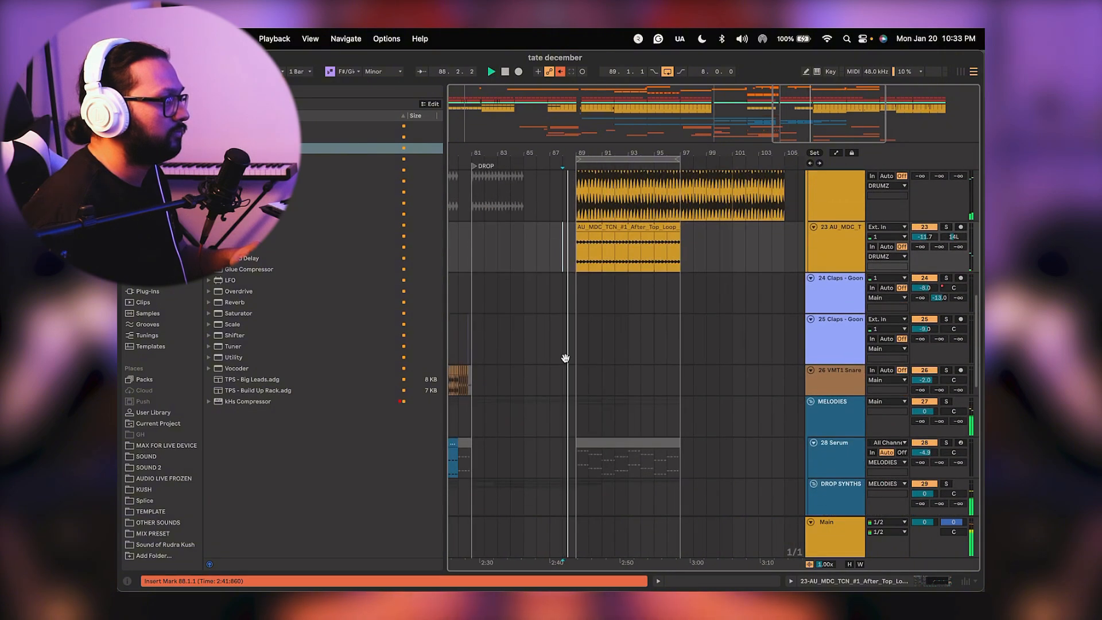
scroll(560, 202, "left", 2)
scroll(560, 252, "up", 10)
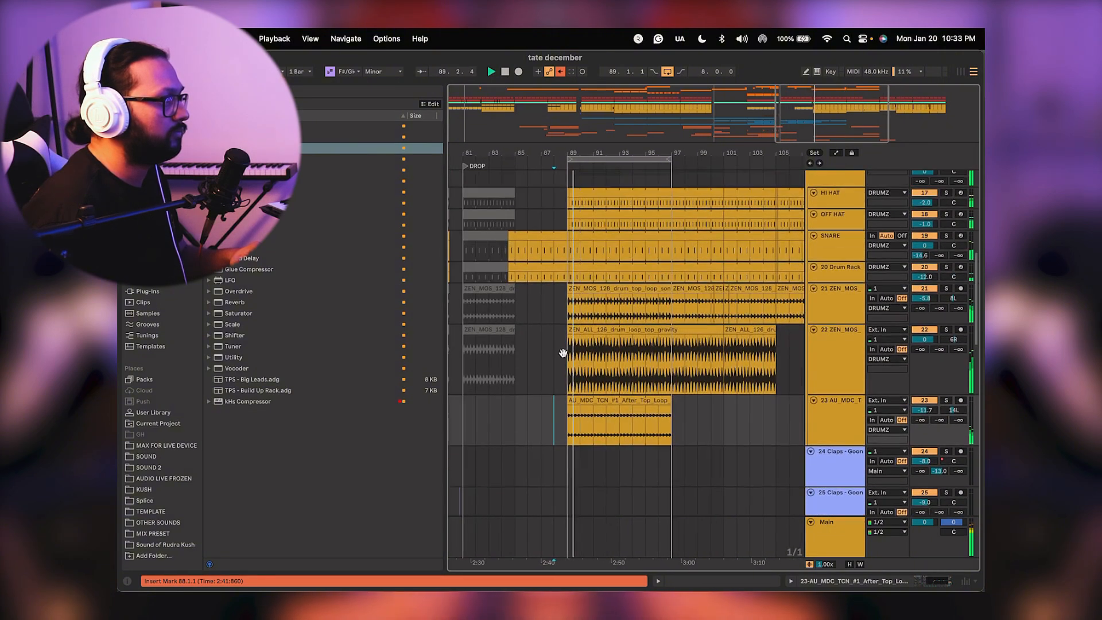
left_click_drag(570, 357, 572, 357)
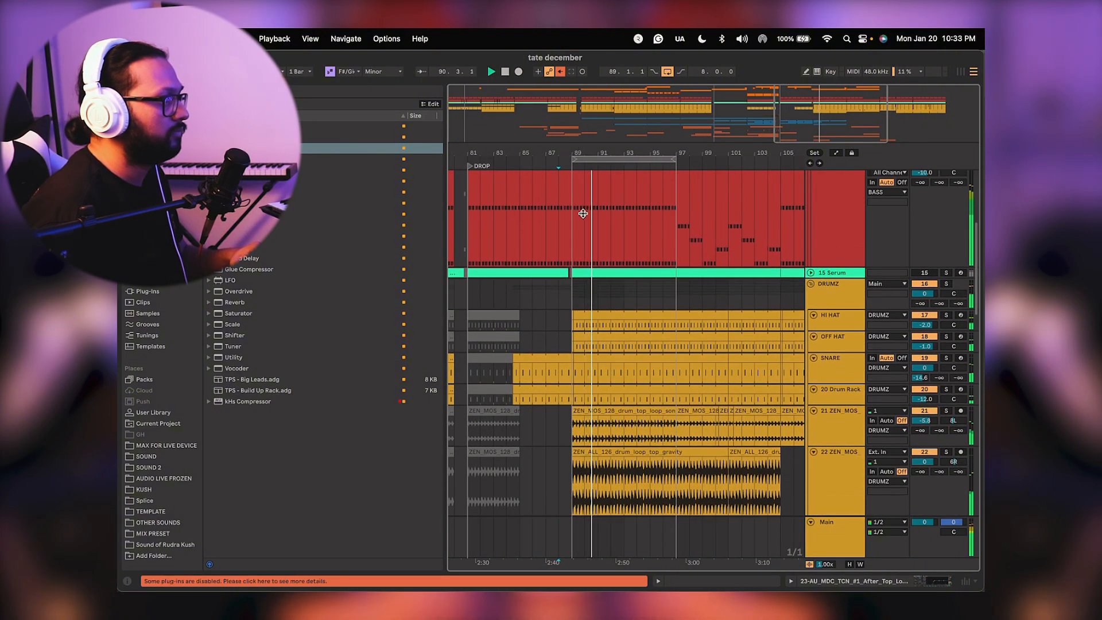
key("space")
Play from position 88.3.4 to hear the exact moment the hats and top loops enter at bar 89.
scroll(583, 213, "up", 5)
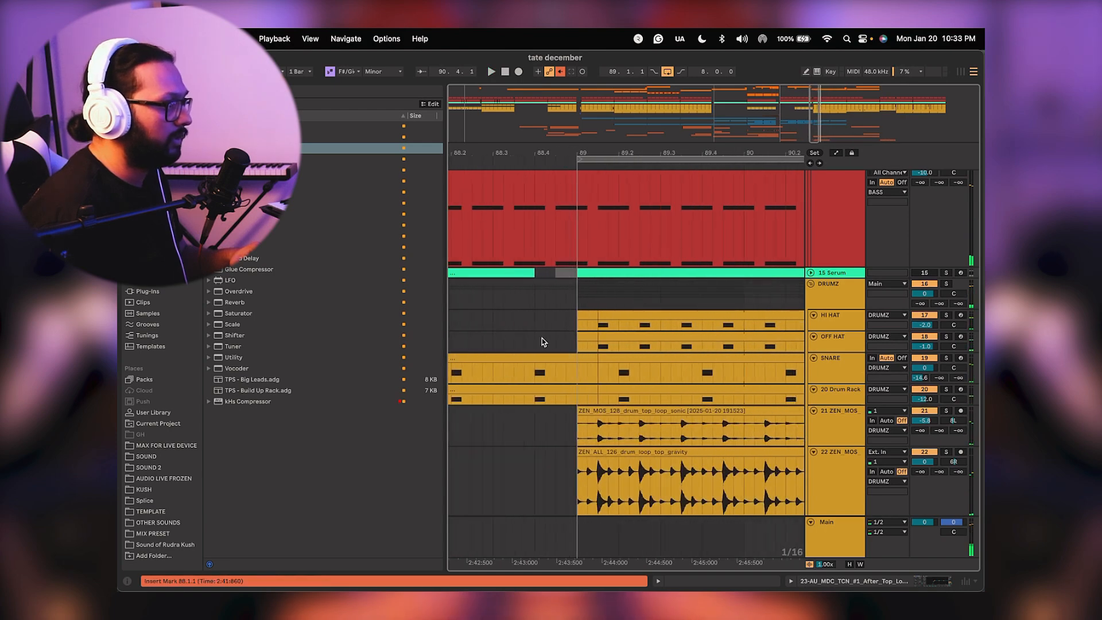
left_click(541, 342)
key("space")
key("space")
key("space")
scroll(559, 198, "down", 5)
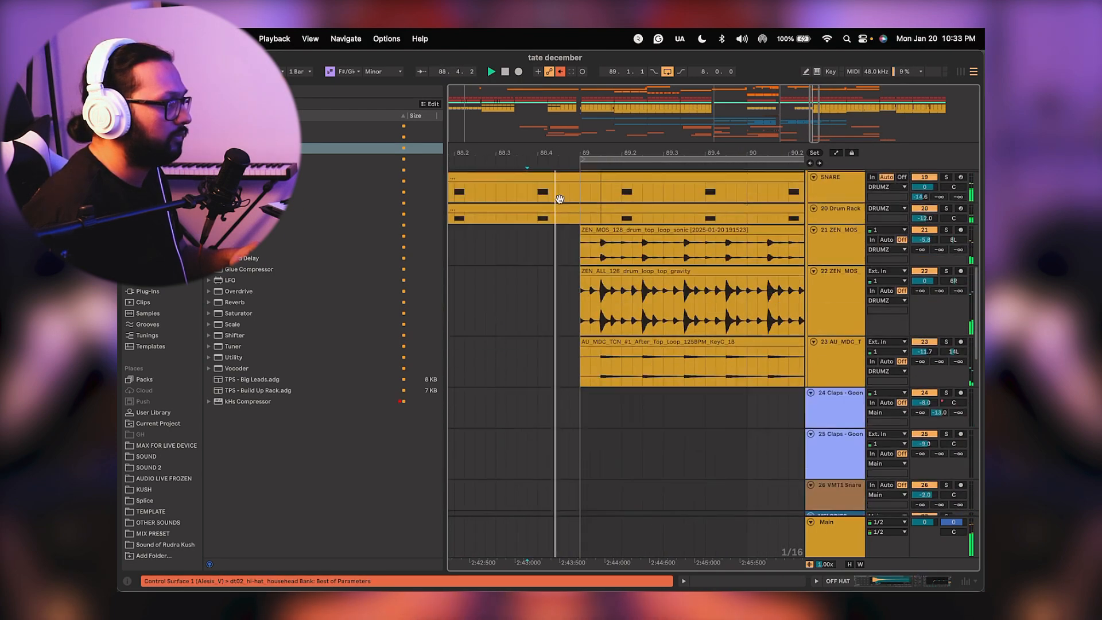
Audition the VEH4 Impacts Low 17 clip at bar 89 with track 46 soloed.
scroll(560, 198, "down", 10)
key("space")
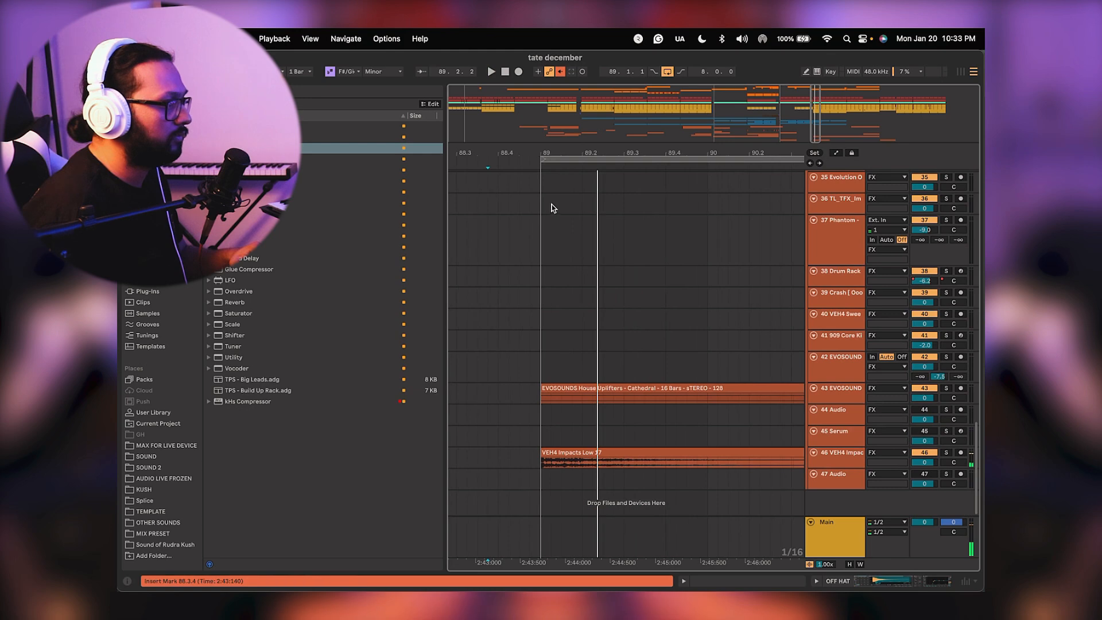
key("space")
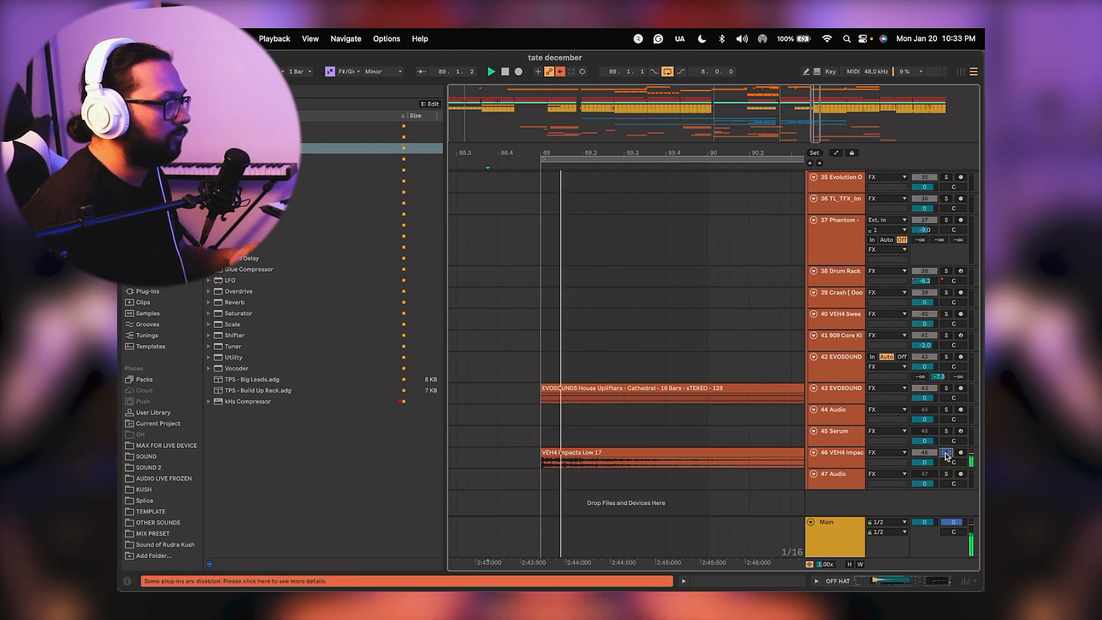
left_click_drag(640, 152, 641, 86)
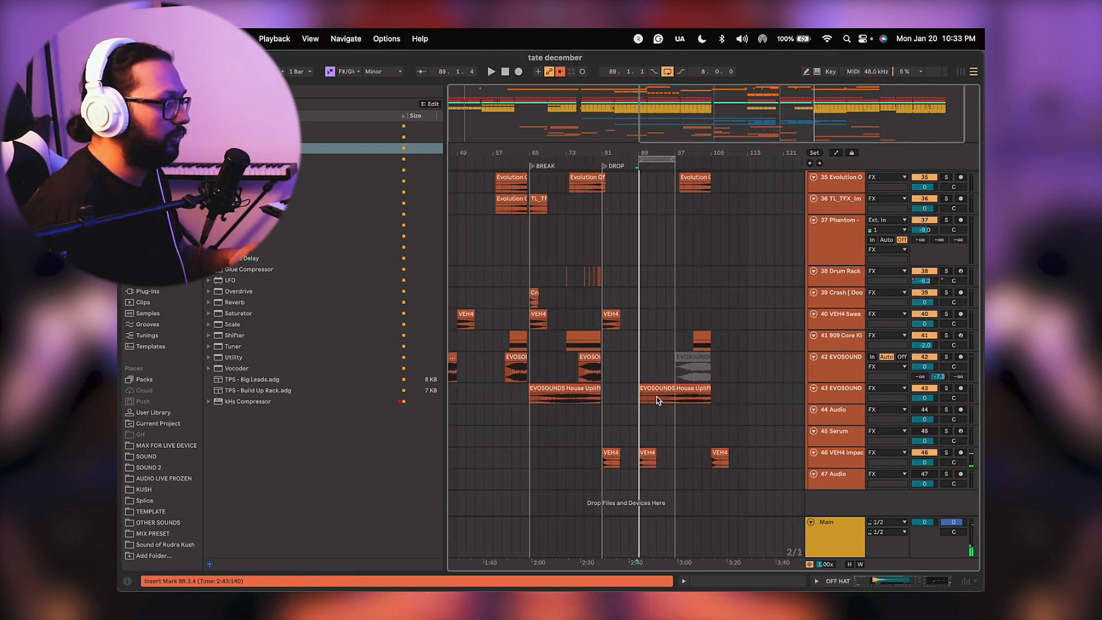
Play from bar 87 and copy the VEH4 Sweep Down 29 clip on track 40 from the DROP marker to bar 89.
left_click(629, 436)
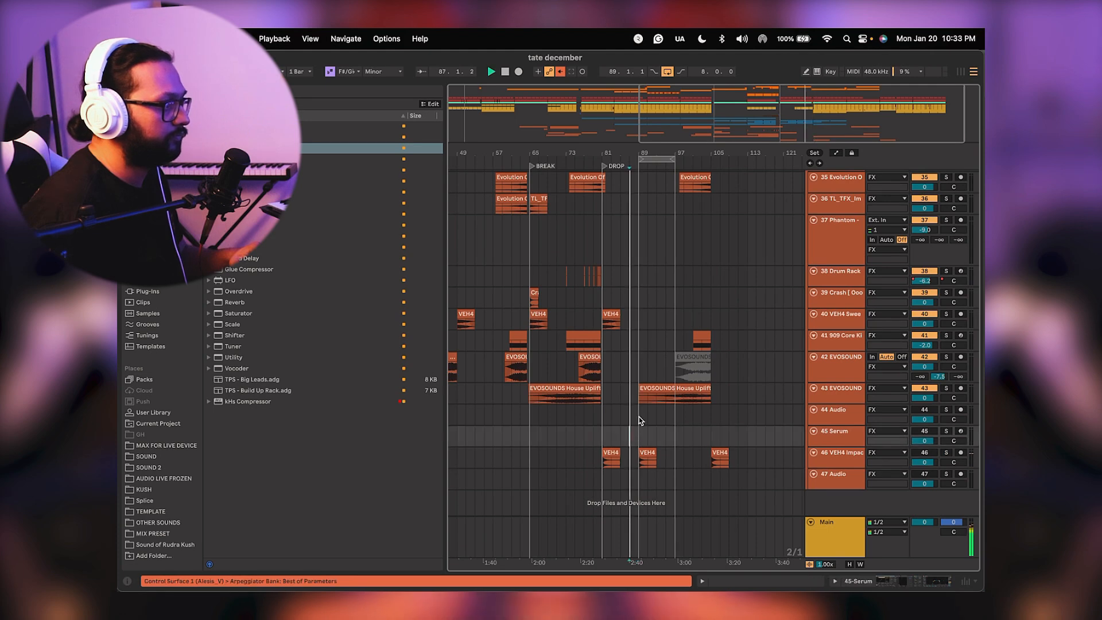
left_click(611, 316)
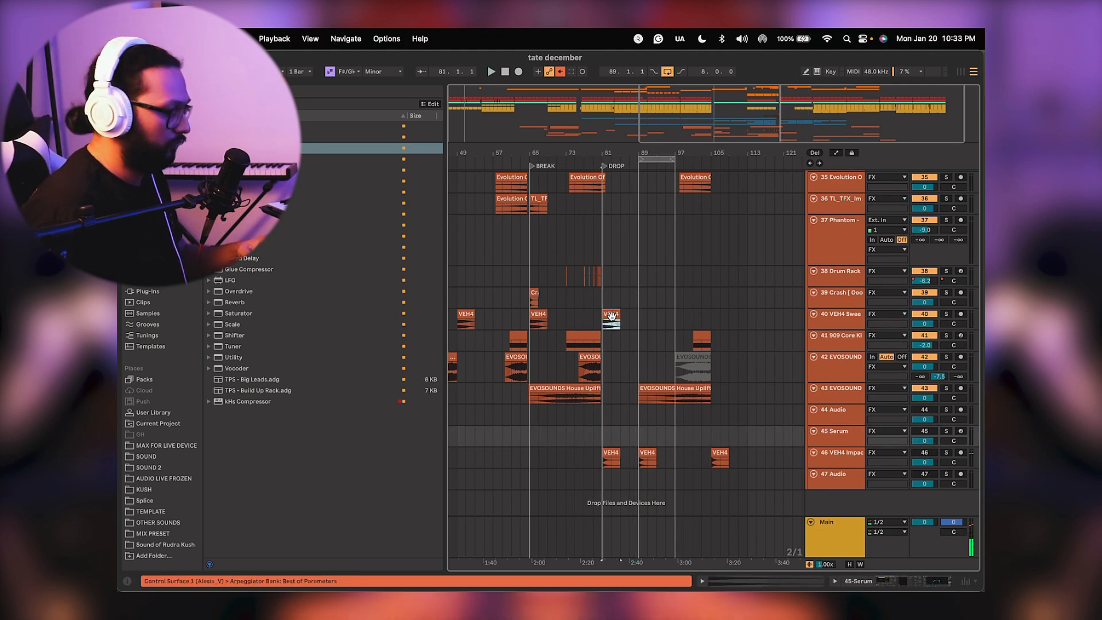
left_click_drag(649, 324, 650, 325)
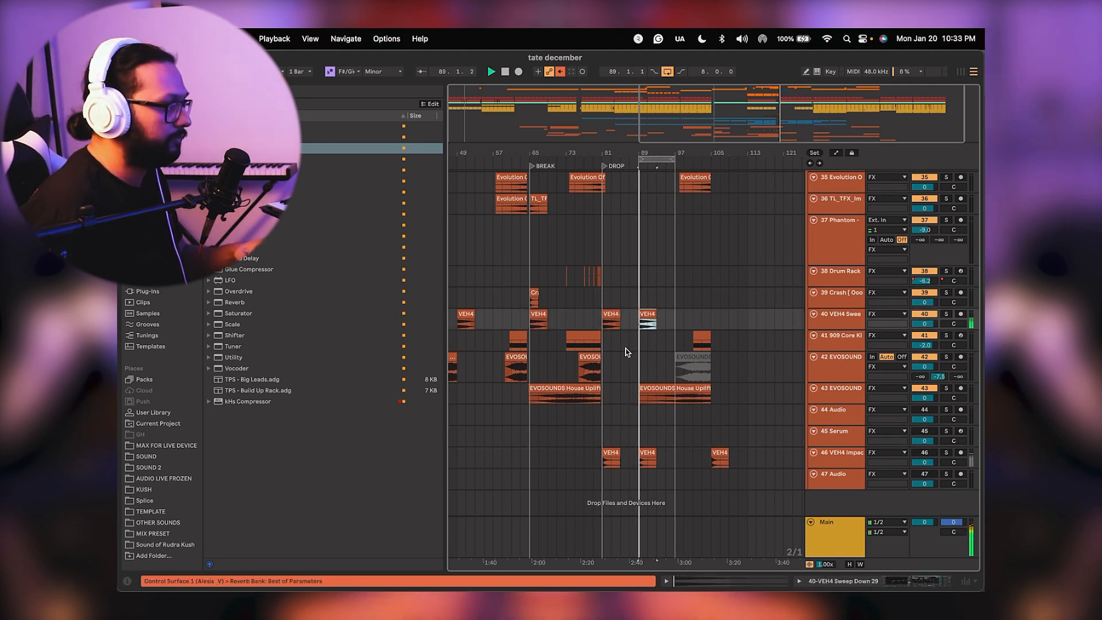
Copy the TL_TFX Impact OneShot clip on track 36 from the BREAK marker to bar 89, and play from bar 87.
scroll(627, 352, "up", 2)
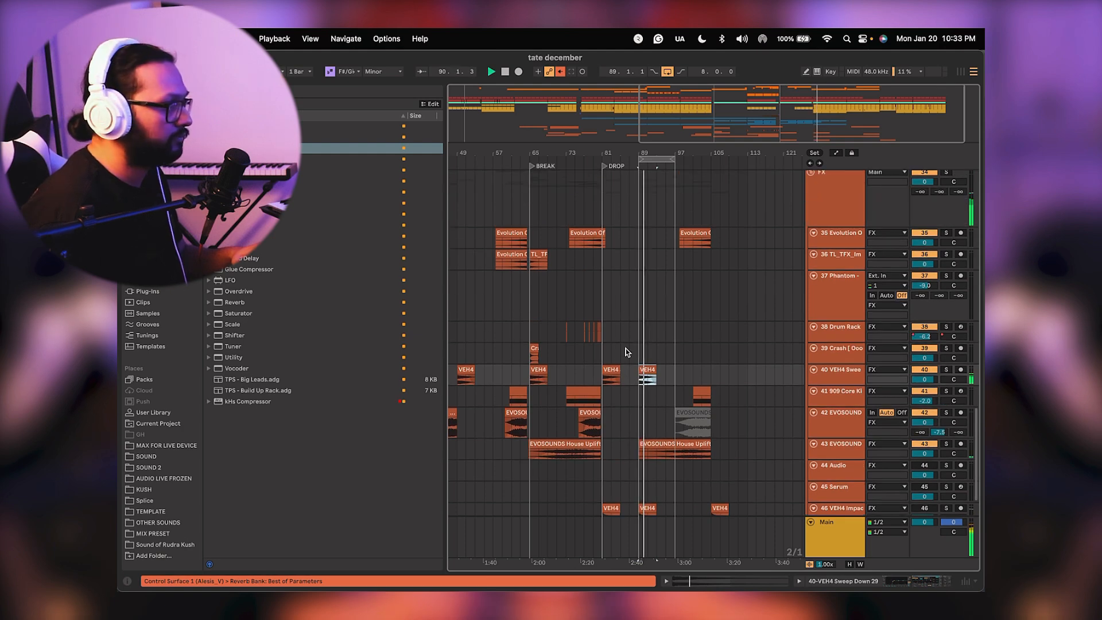
left_click_drag(538, 263, 644, 267)
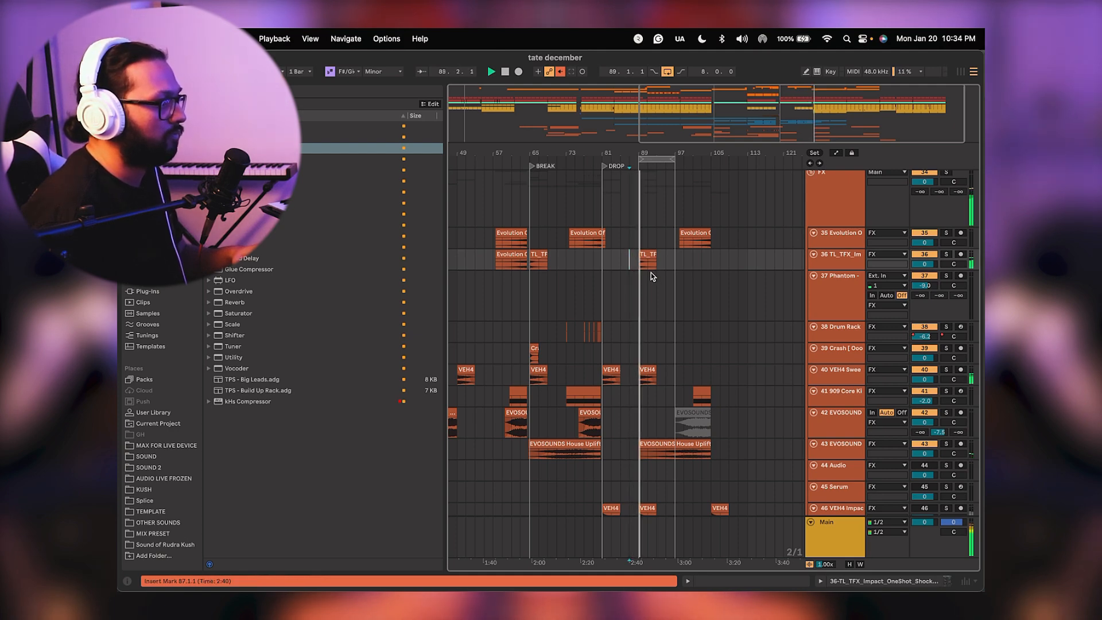
scroll(644, 275, "up", 3)
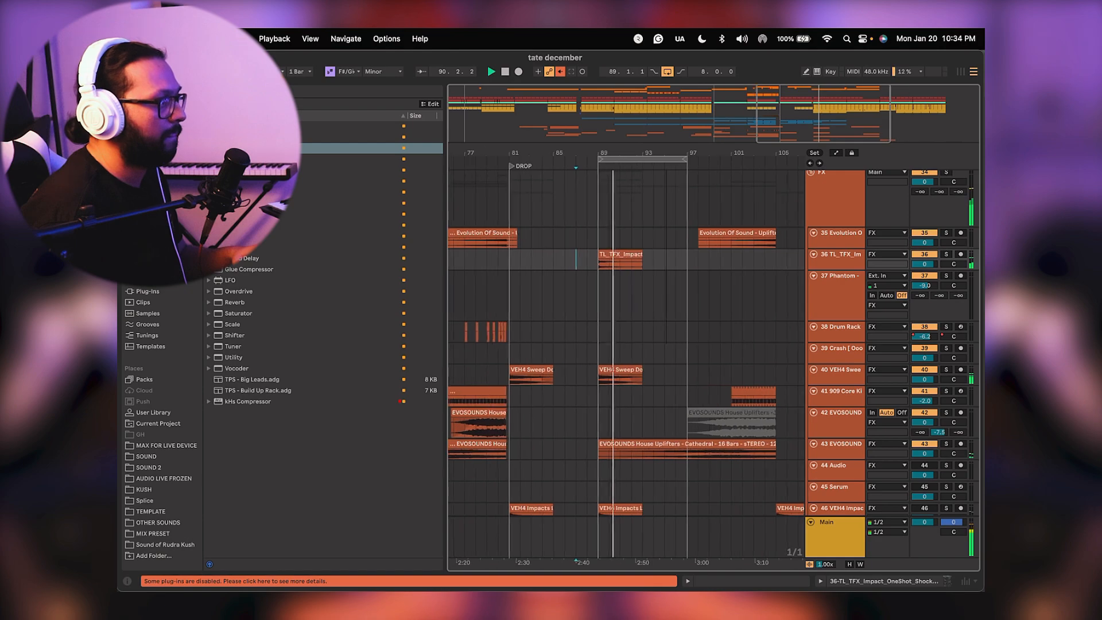
Play the second drop from its start at bar 81.
scroll(641, 264, "up", 4)
scroll(641, 260, "up", 10)
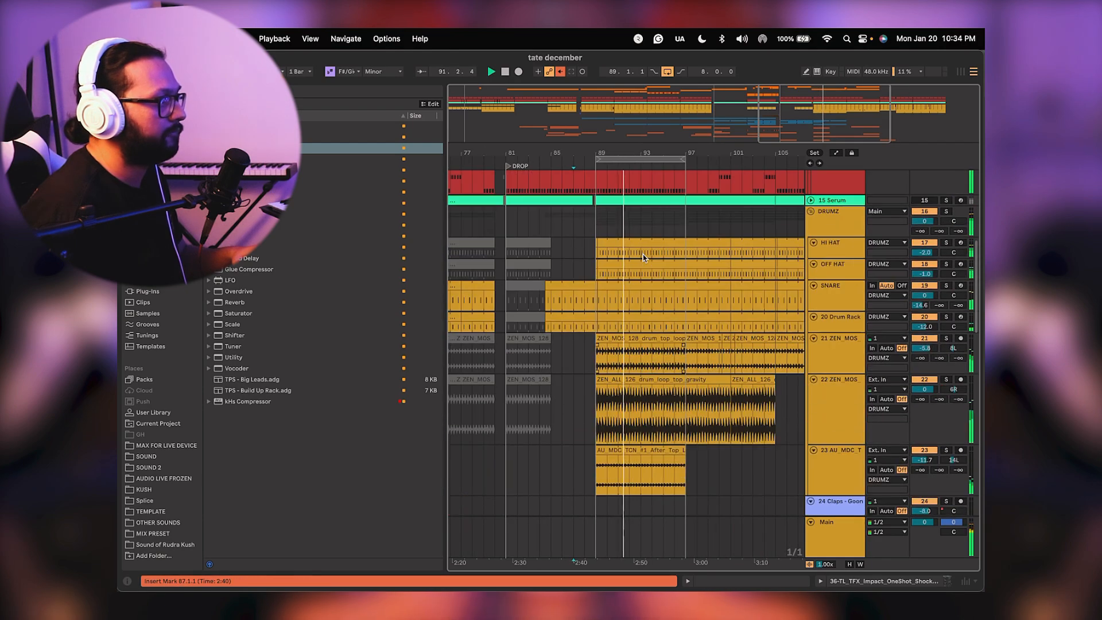
scroll(643, 254, "up", 5)
left_click(510, 242)
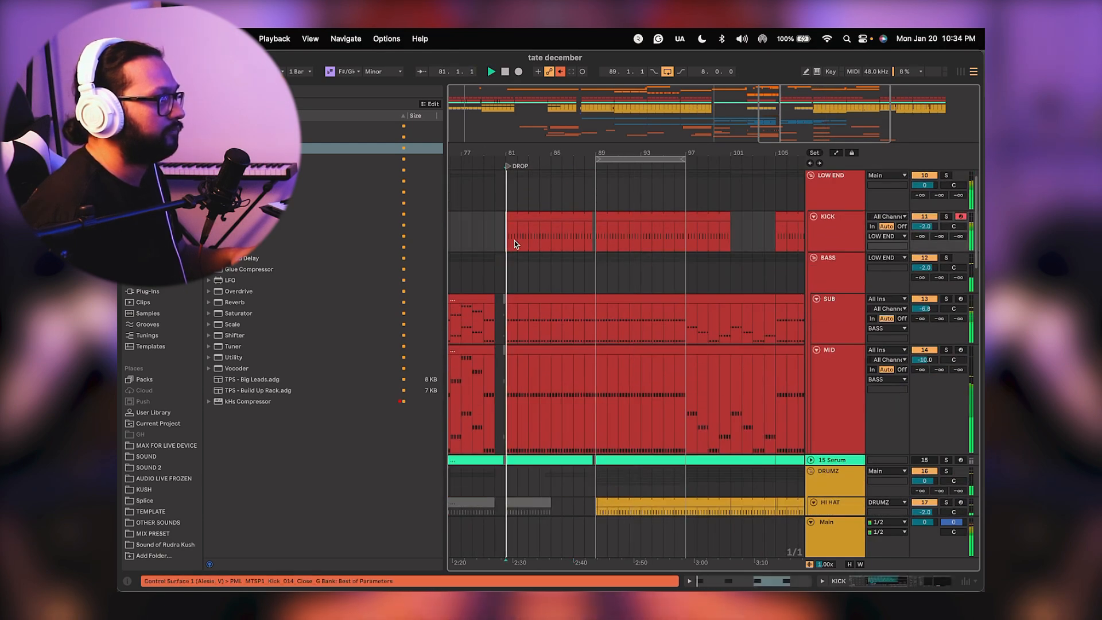
Delete the deactivated drum clips from HI HAT through track 22 between bars 81 and 85.
scroll(576, 236, "down", 8)
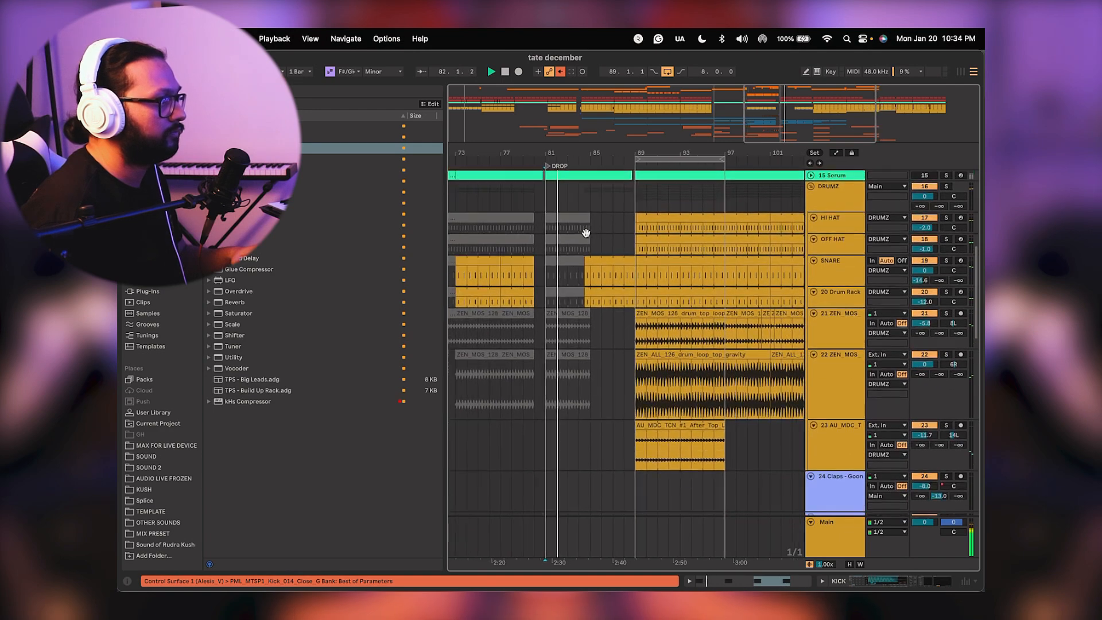
left_click(573, 210)
left_click(574, 344, "shift")
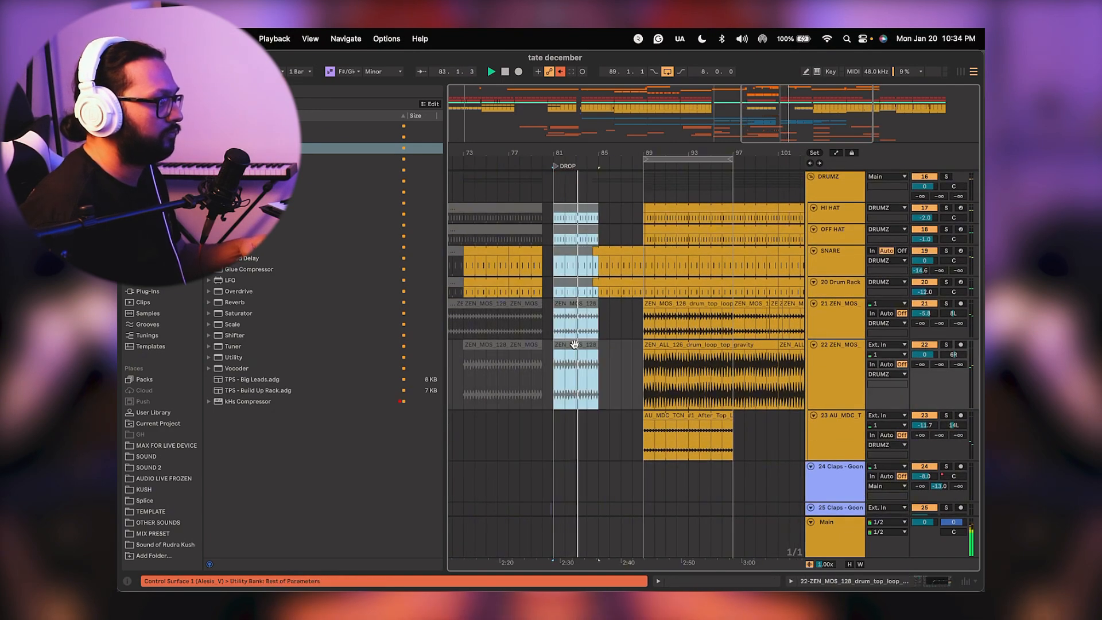
key("Delete")
Delete the deactivated ZEN_MOS top loop clips on tracks 21 and 22 between the BREAK and DROP markers.
scroll(575, 343, "left", 5)
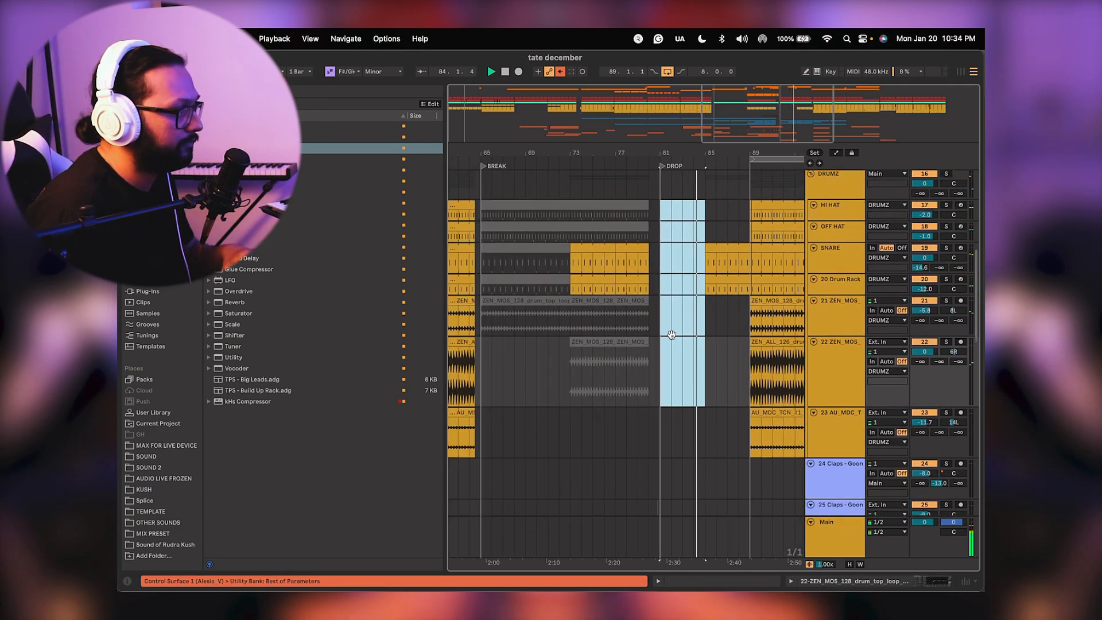
left_click_drag(685, 345, 655, 345)
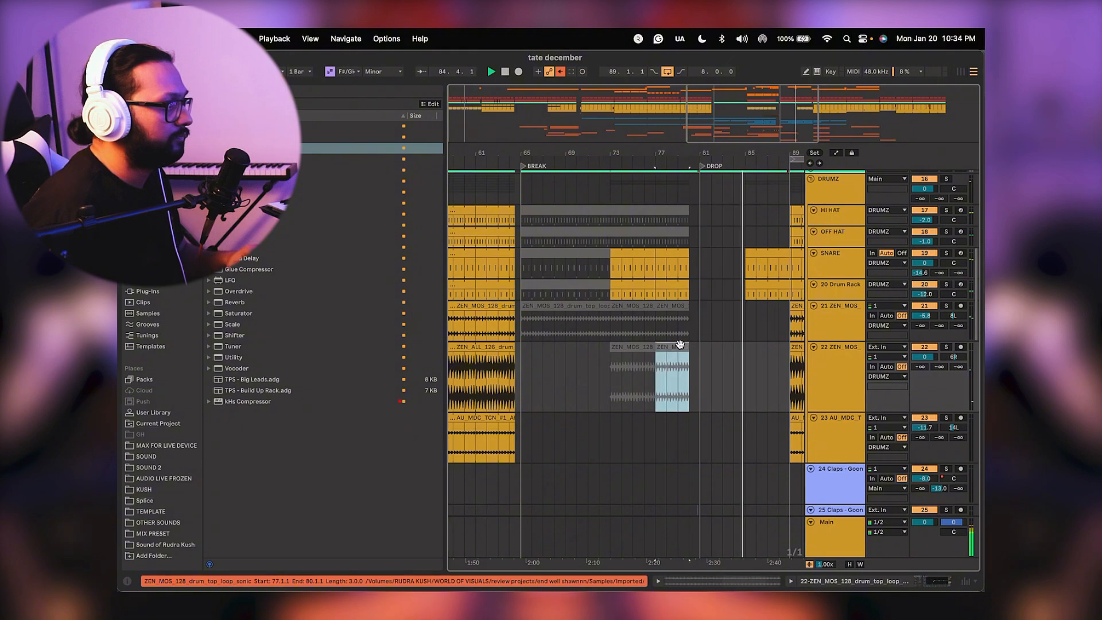
left_click(634, 338)
left_click(635, 343)
key("Delete")
left_click(634, 309)
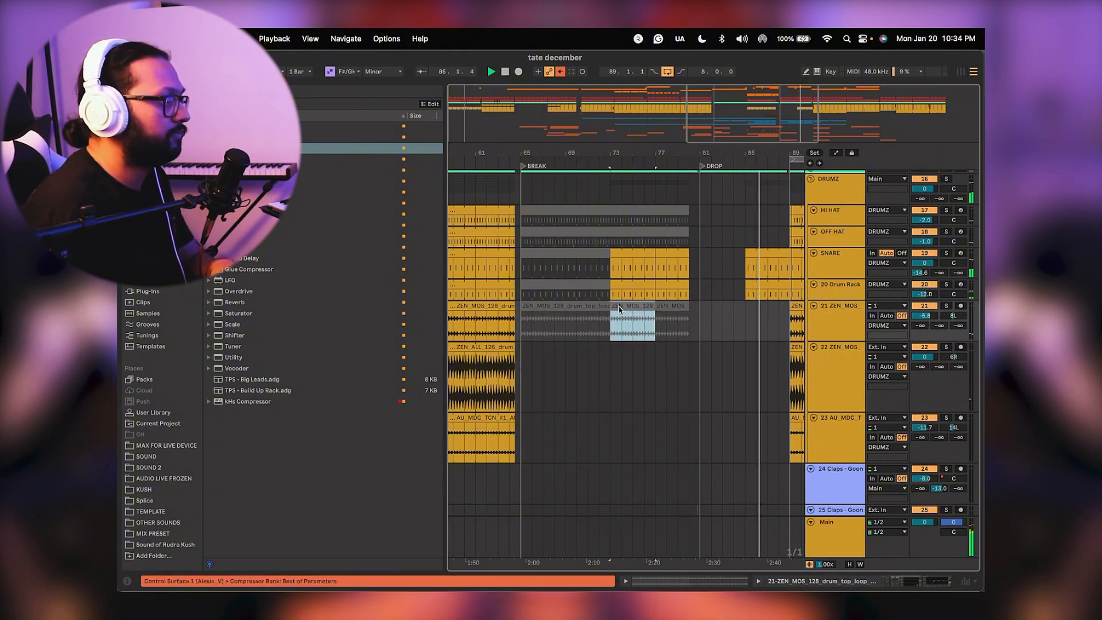
key("Delete")
key("Delete")
left_click(567, 304)
key("Delete")
Delete the deactivated Drum Rack clips on track 20 and the first deactivated SNARE clip after the BREAK marker.
left_click(571, 283)
key("Delete")
left_click(556, 282)
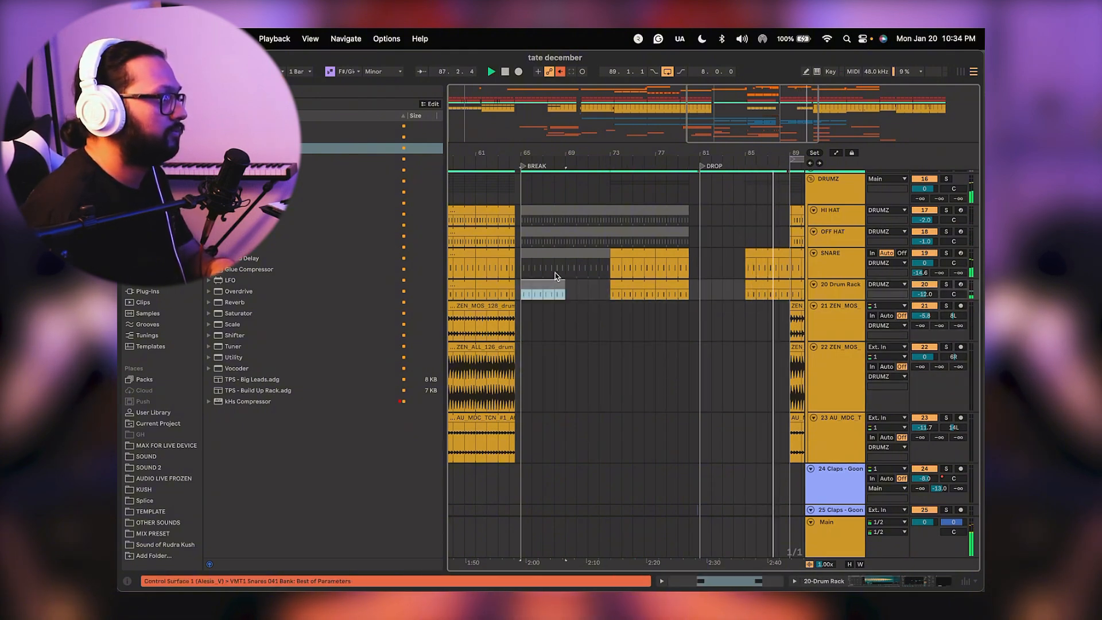
key("Delete")
left_click(560, 253)
key("Delete")
Delete the deactivated HI HAT and OFF HAT clips in the break and the remaining deactivated SNARE clip before bar 73.
left_click(582, 231)
key("Delete")
double_click(588, 213)
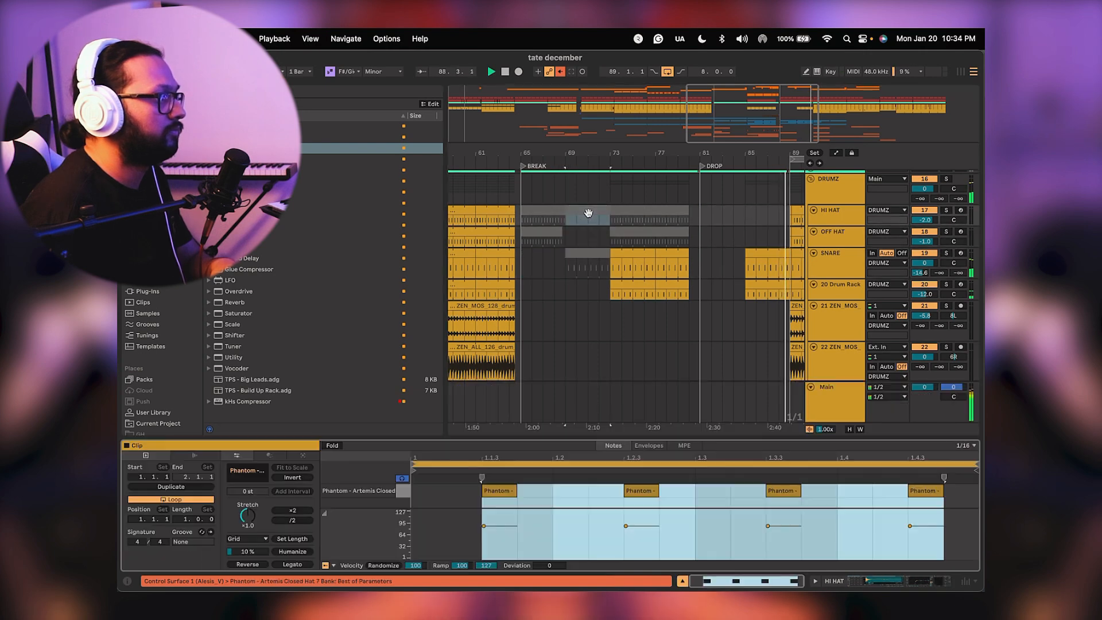
left_click_drag(712, 217, 693, 244)
key("Delete")
key("Delete")
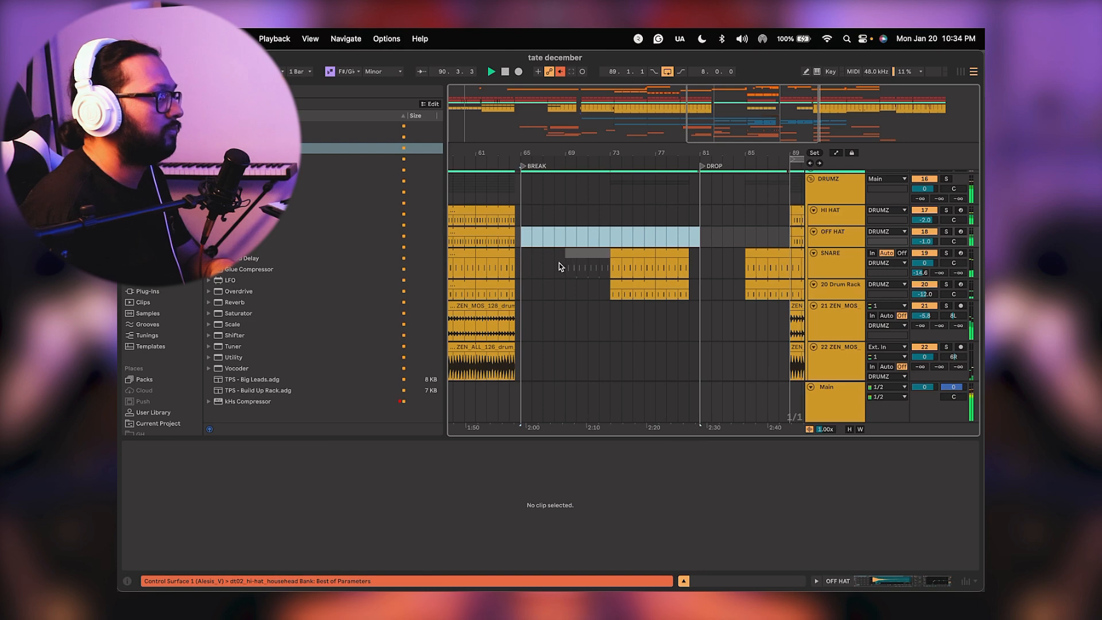
left_click_drag(558, 266, 611, 267)
key("Delete")
Examine the drum and bass lanes from the DROP marker past bar 97 while the song plays.
left_click(589, 318)
scroll(660, 312, "right", 2)
scroll(645, 313, "down", 1)
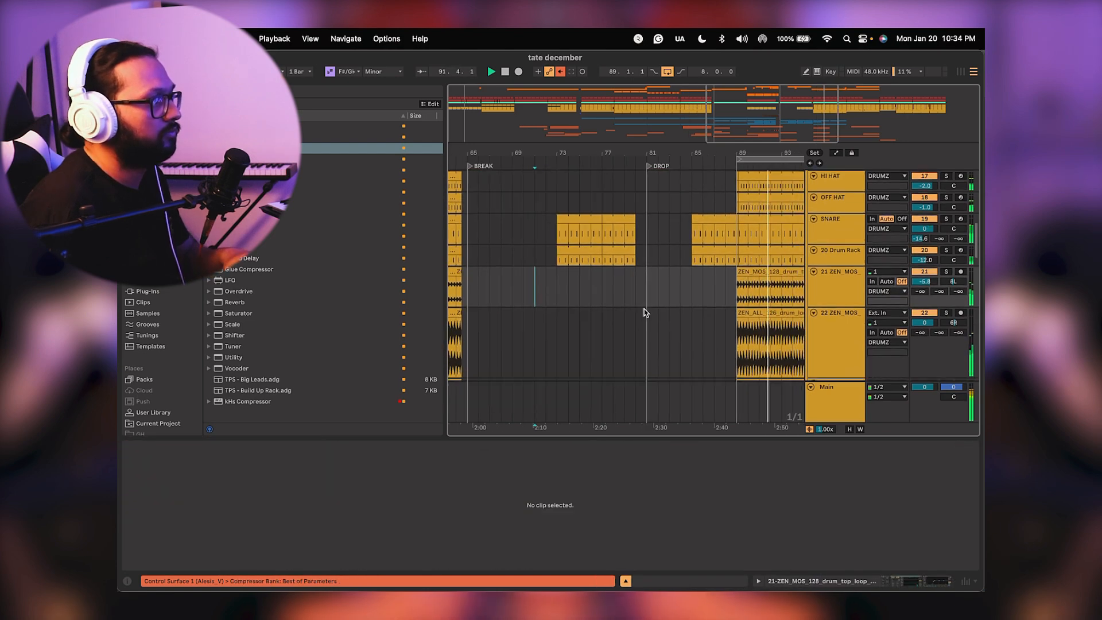
scroll(684, 271, "up", 1)
scroll(662, 267, "right", 3)
scroll(660, 275, "up", 5)
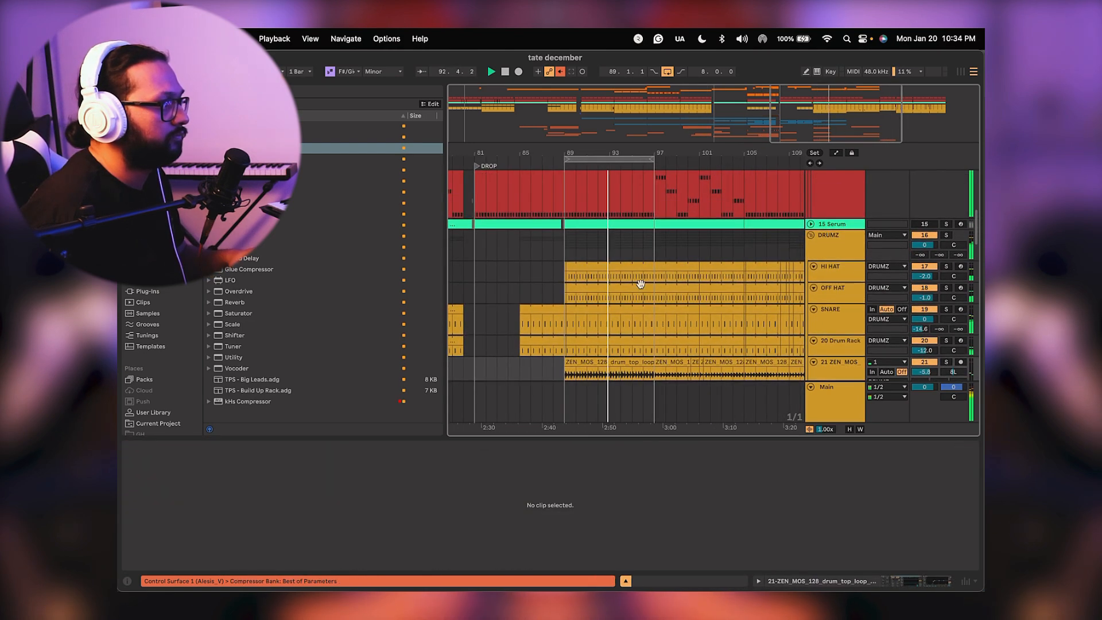
scroll(660, 298, "up", 3)
scroll(666, 309, "left", 2)
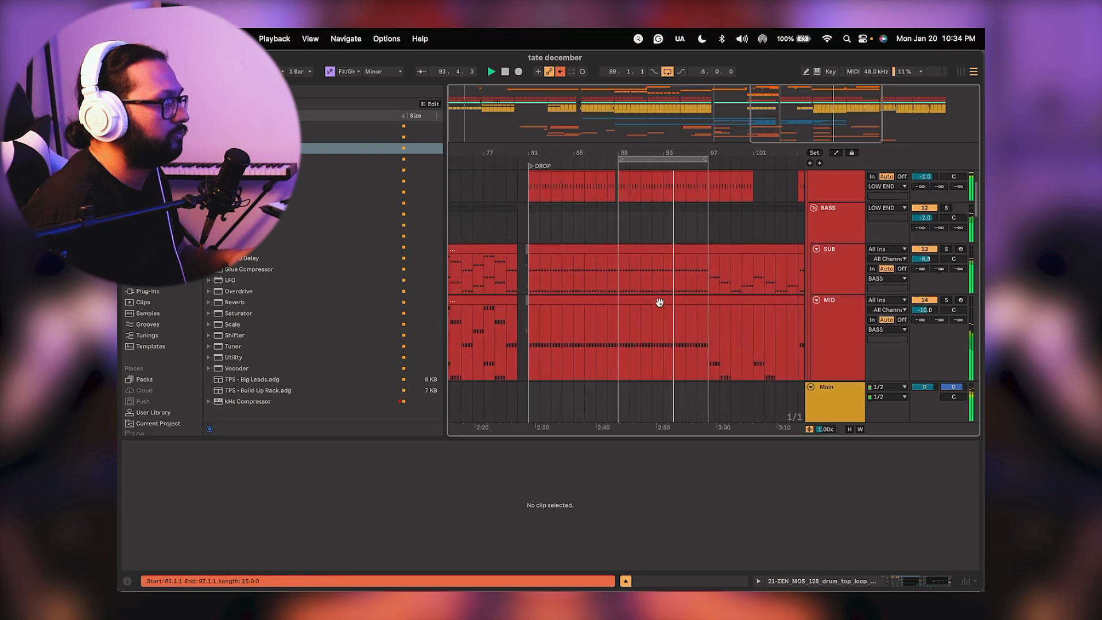
Play from bar 86 and unfold the VOX group to examine the vocal clips around bar 89.
left_click(585, 232)
scroll(636, 286, "down", 5)
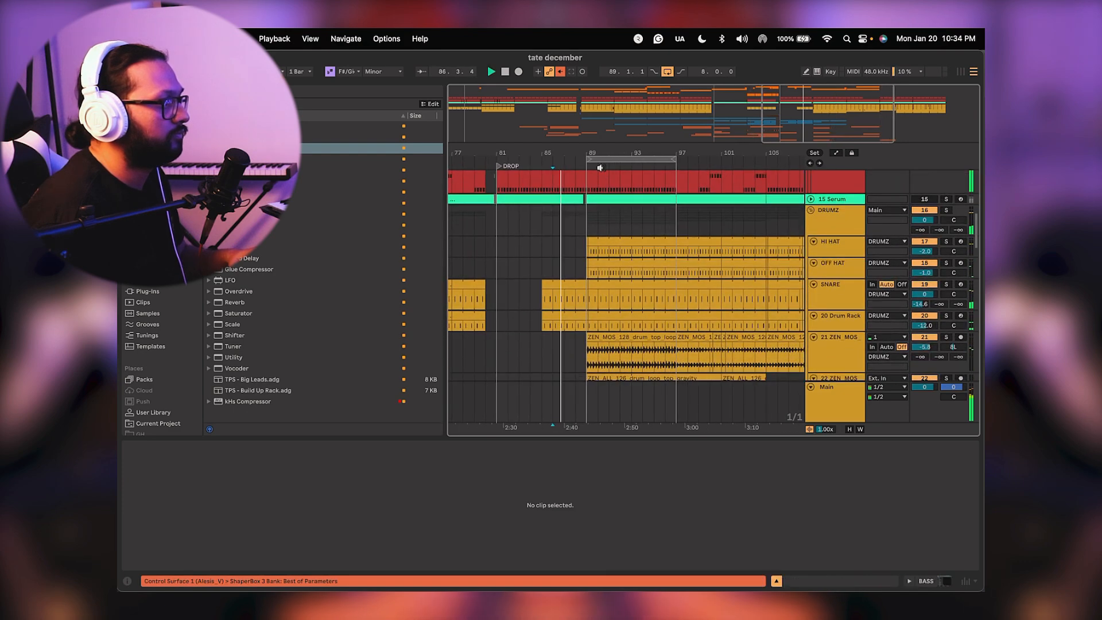
scroll(626, 344, "up", 5)
scroll(626, 349, "up", 1)
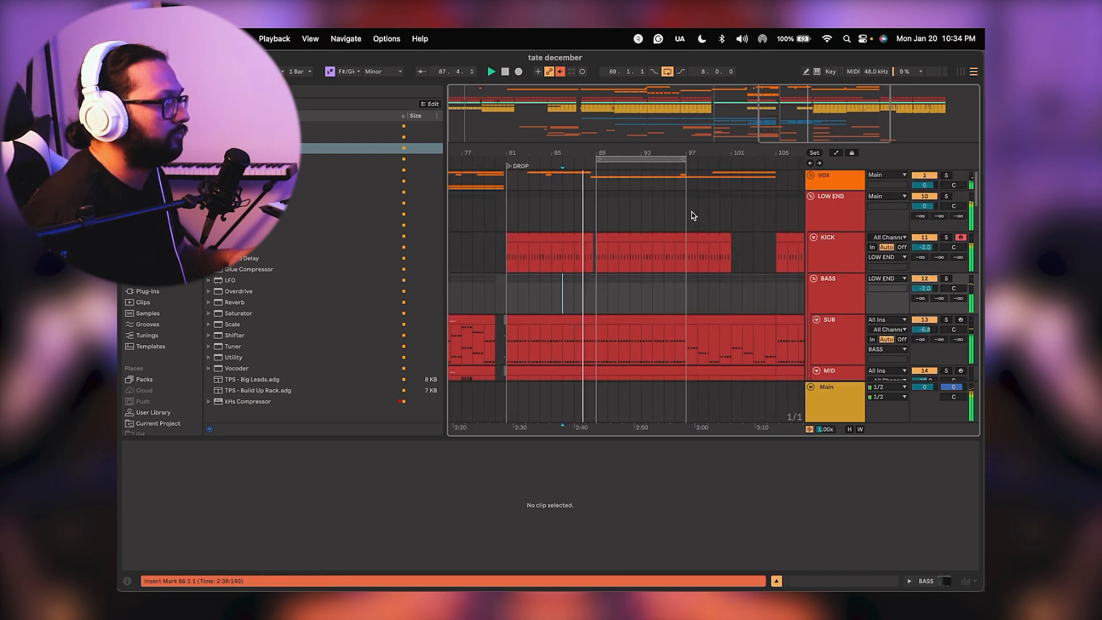
left_click(810, 175)
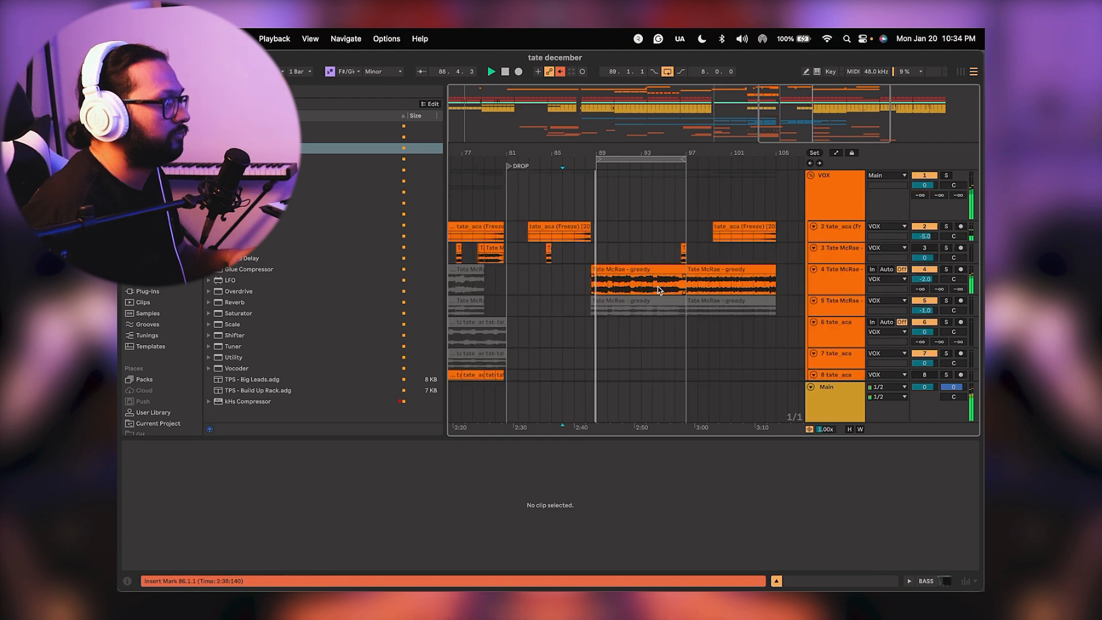
scroll(657, 292, "down", 5)
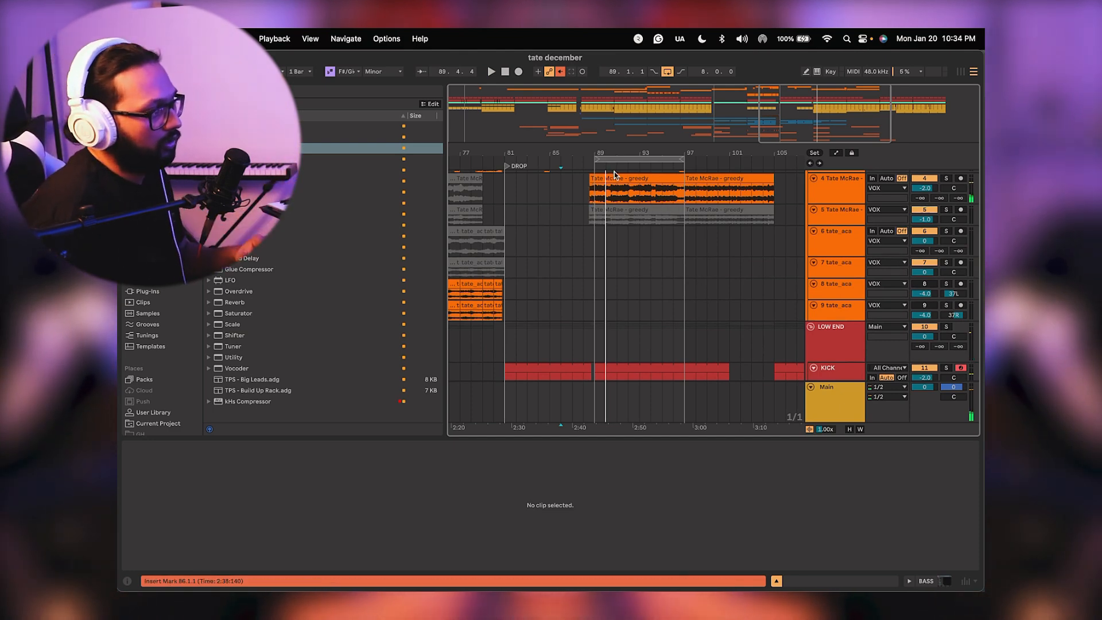
Move the melodic bass clips on the MID and SUB tracks from bar 97 to bar 89.
left_click_drag(616, 154, 616, 138)
scroll(590, 287, "down", 10)
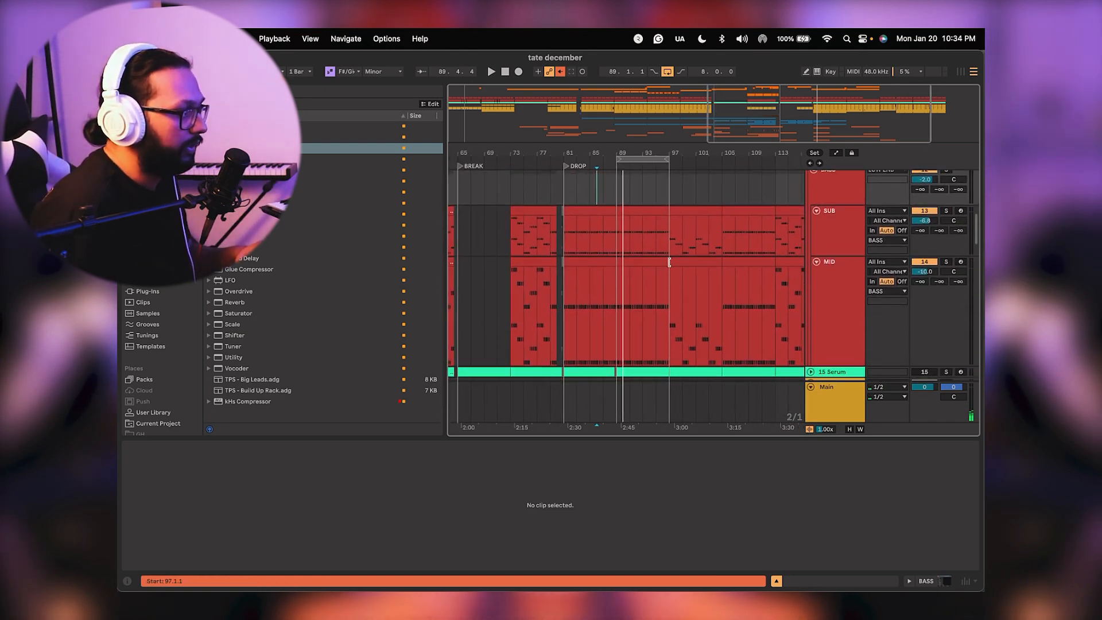
left_click_drag(676, 262, 632, 272)
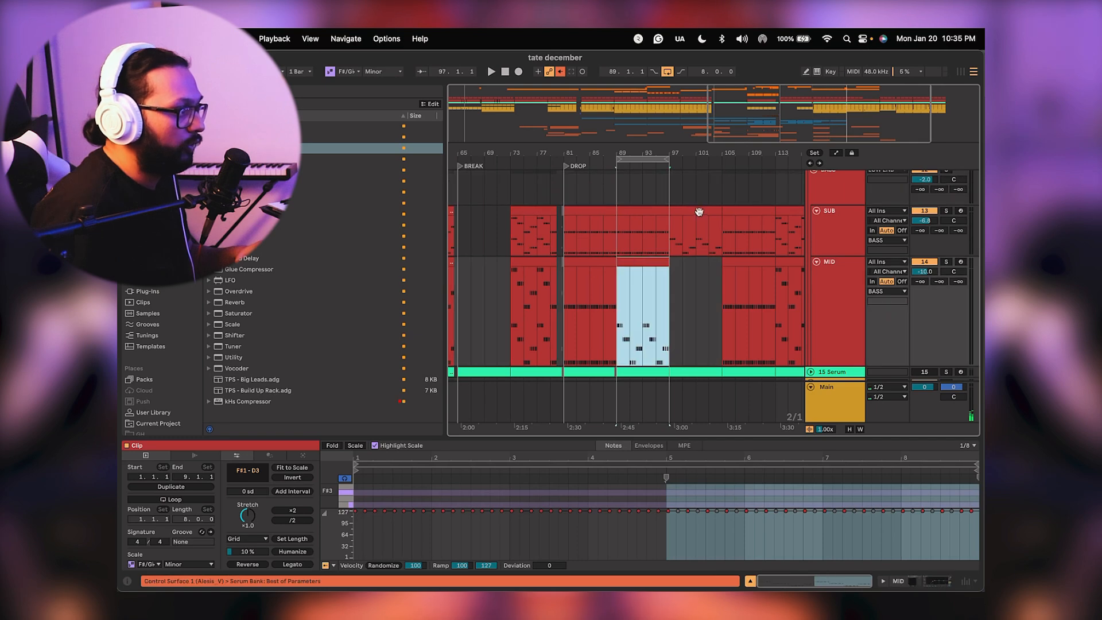
left_click(649, 224)
left_click_drag(648, 224, 647, 224)
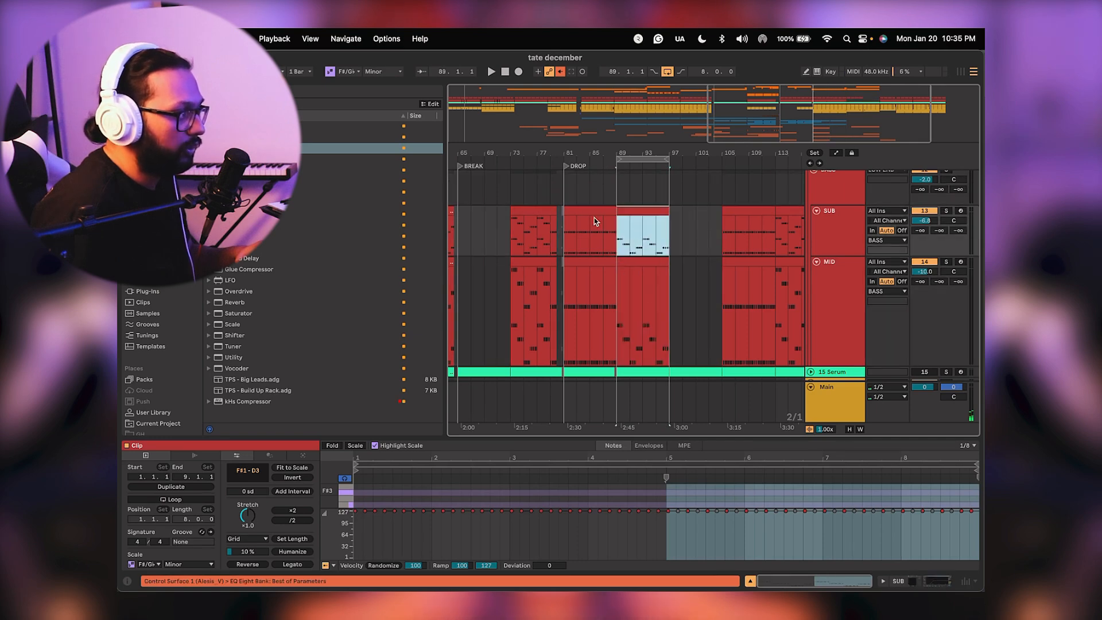
Compare the SUB and MID bass patterns at bars 81 to 89 with the section from bar 97 to 113.
left_click(567, 245)
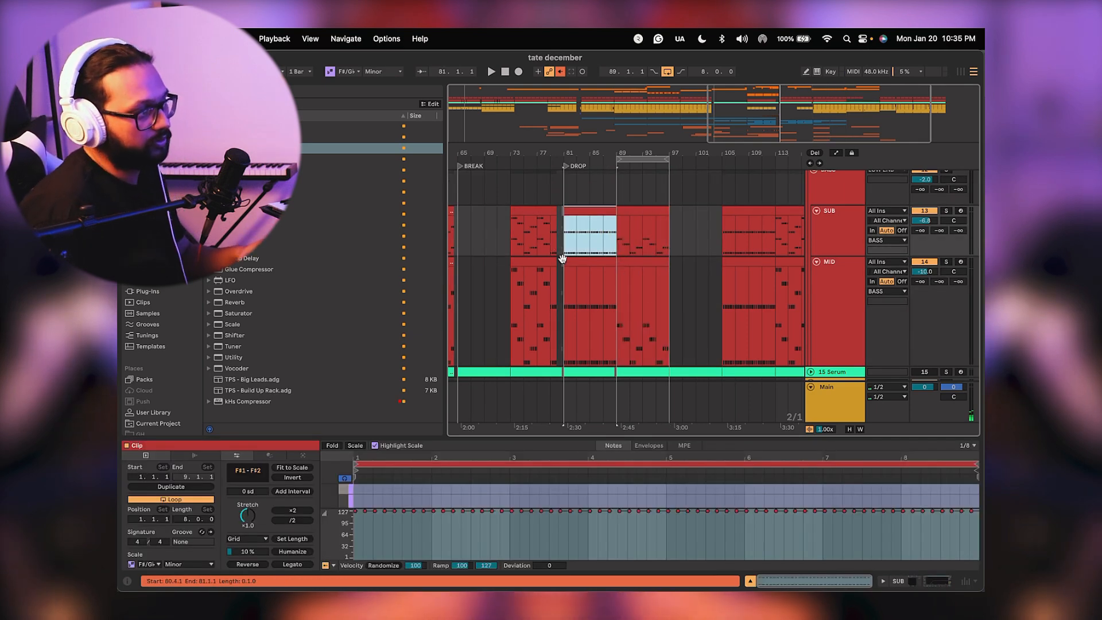
left_click_drag(564, 284, 622, 282)
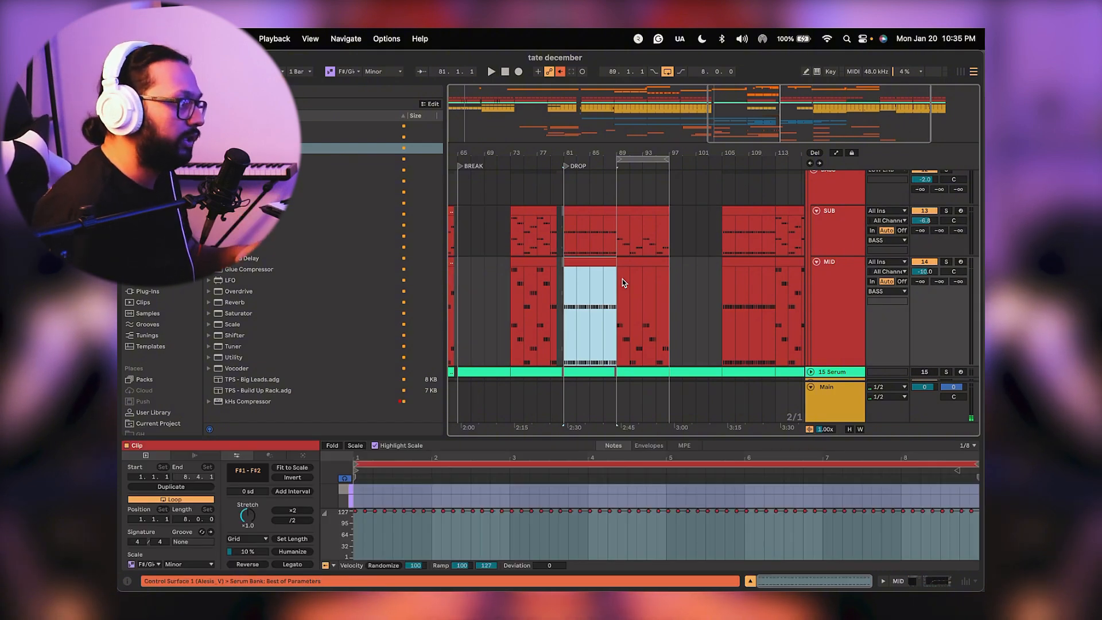
left_click_drag(563, 290, 615, 298)
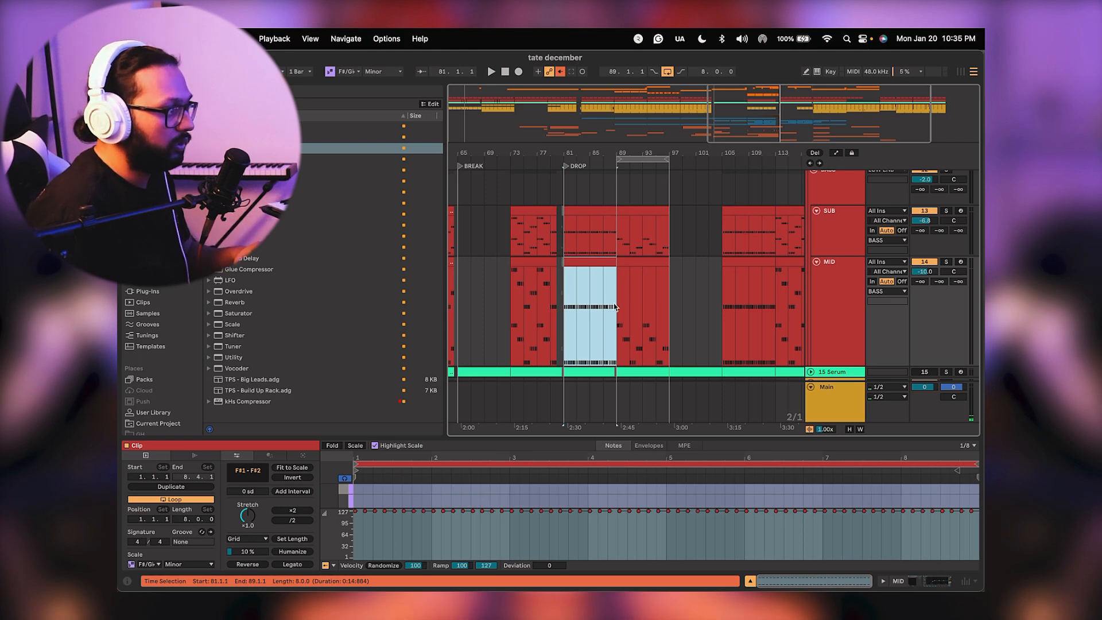
left_click_drag(562, 297, 773, 308)
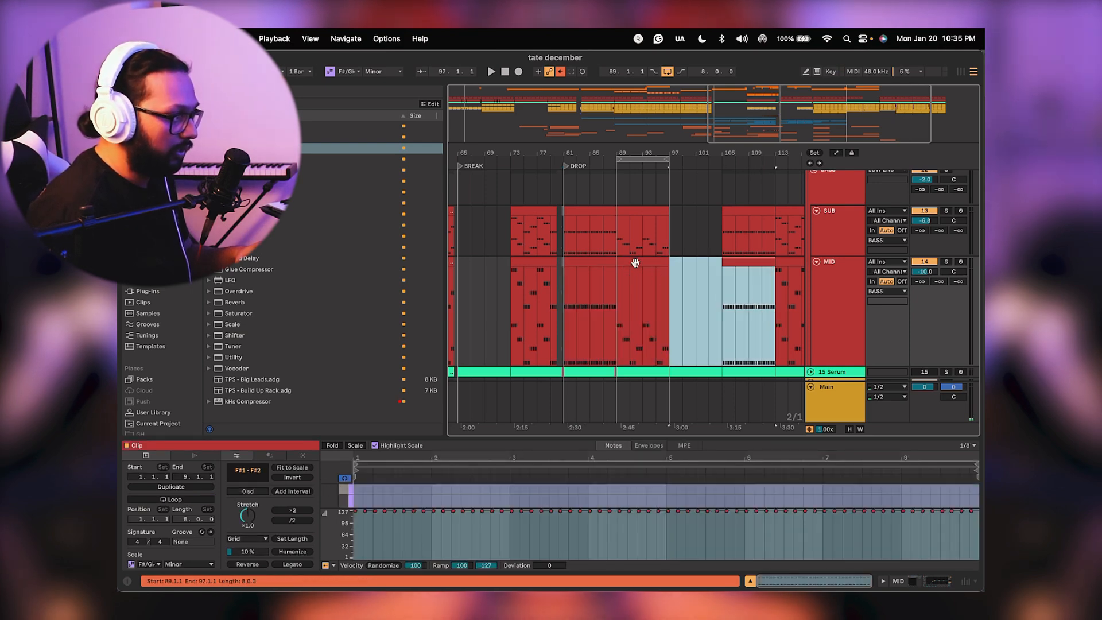
Try moving the MID and SUB clips from bar 89 to bar 97, and undo both moves.
left_click_drag(635, 263, 689, 270)
left_click_drag(648, 212, 702, 222)
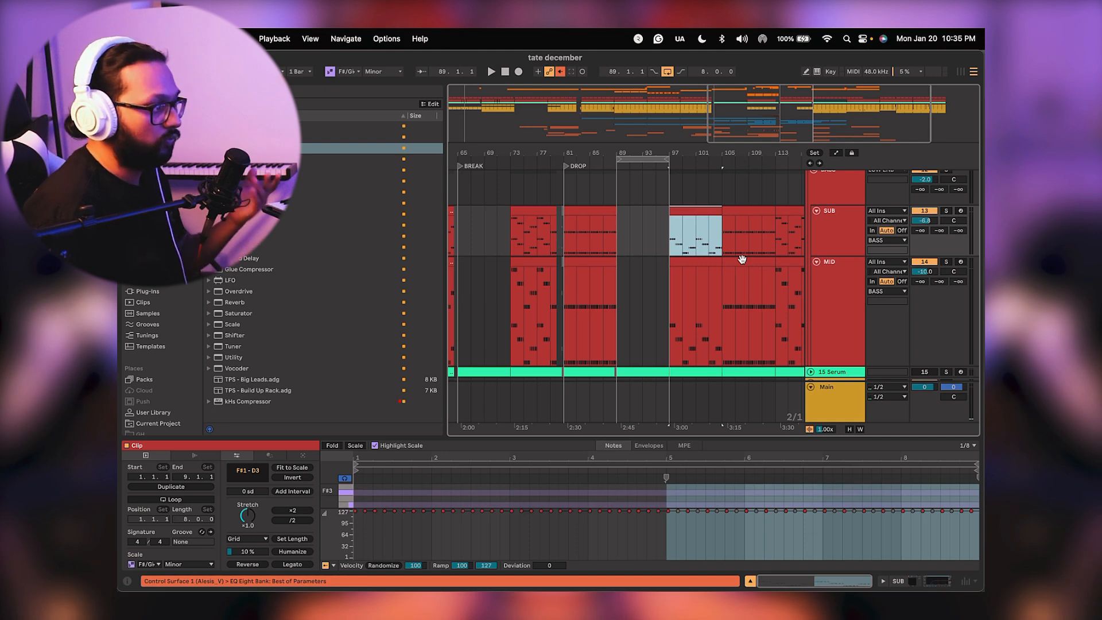
key("super+z")
key("super+z")
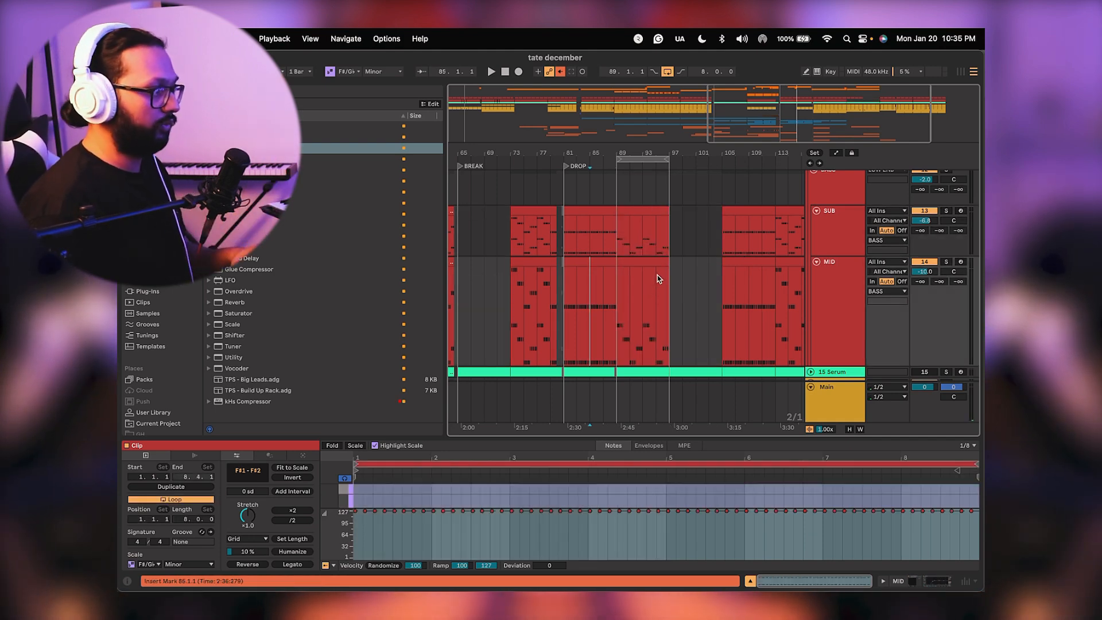
Play from bar 85 to check the bass change at bar 89 against the drums, and turn off the arrangement loop.
key("space")
scroll(596, 296, "down", 5)
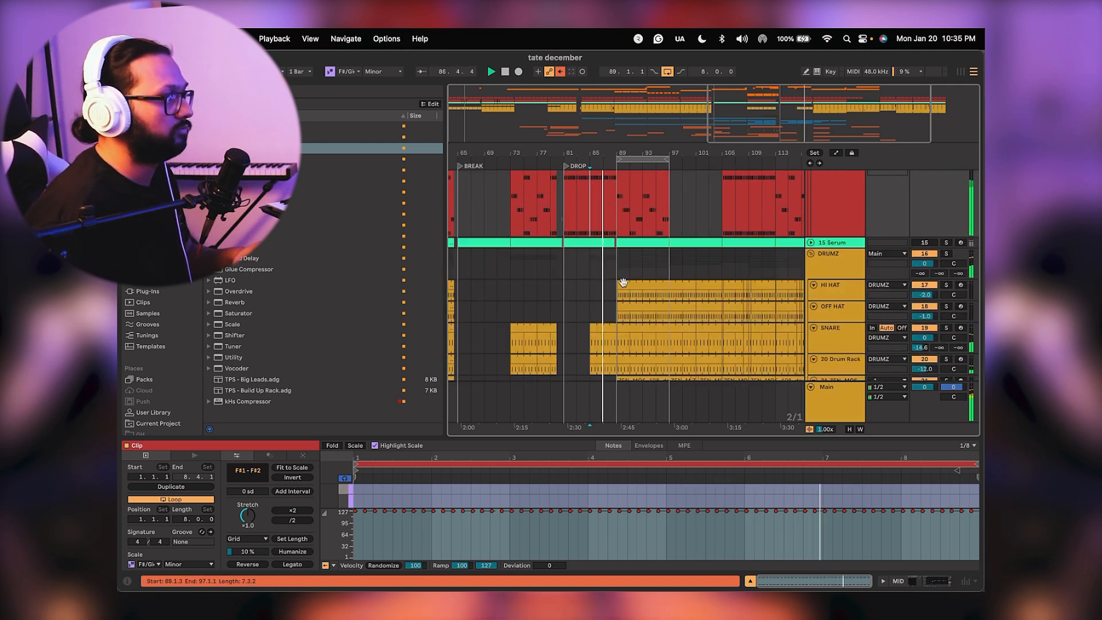
scroll(622, 281, "up", 3)
scroll(622, 281, "down", 8)
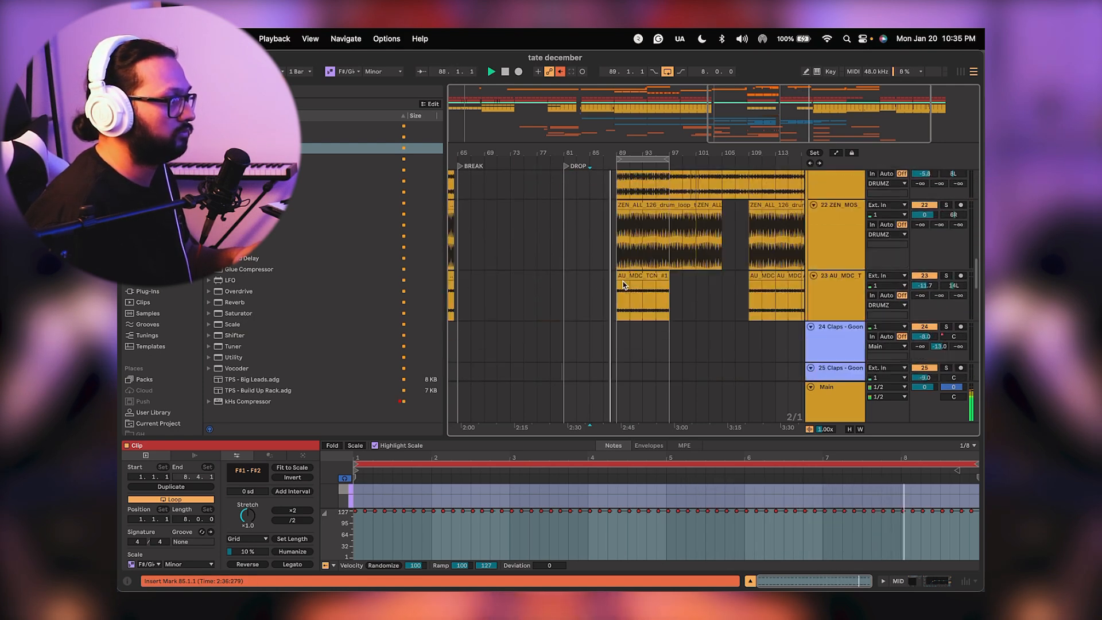
scroll(622, 281, "up", 5)
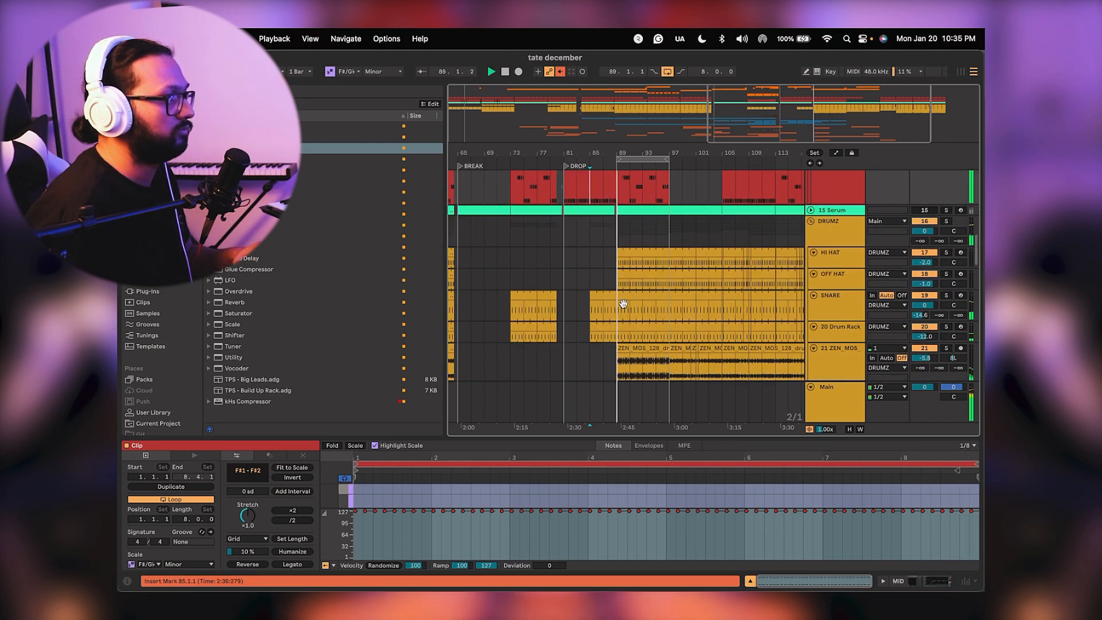
scroll(623, 303, "down", 5)
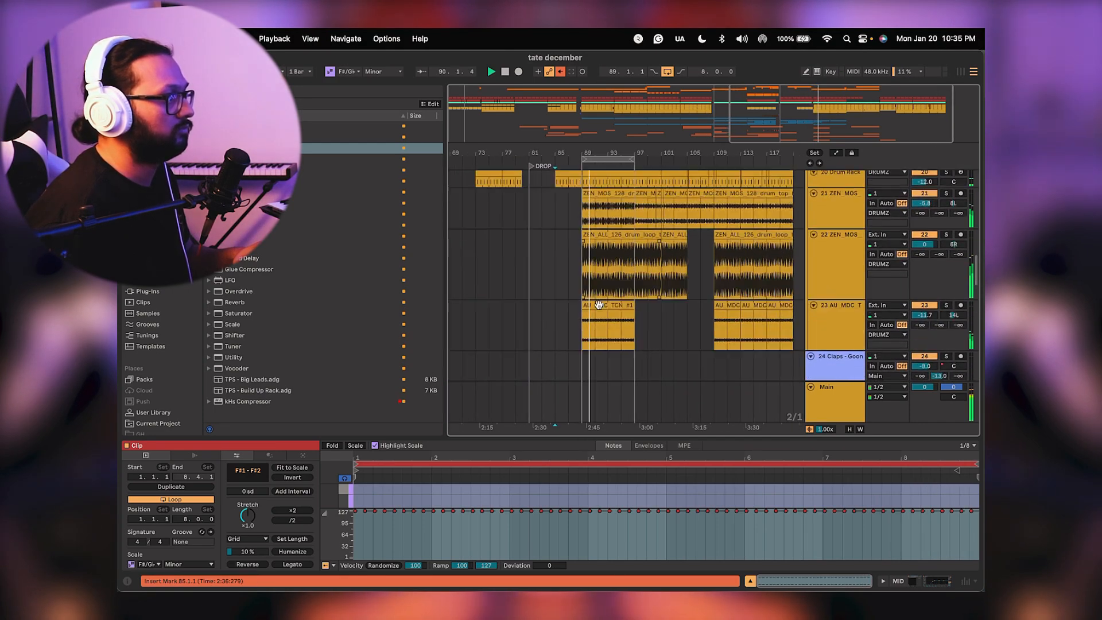
scroll(598, 304, "up", 8)
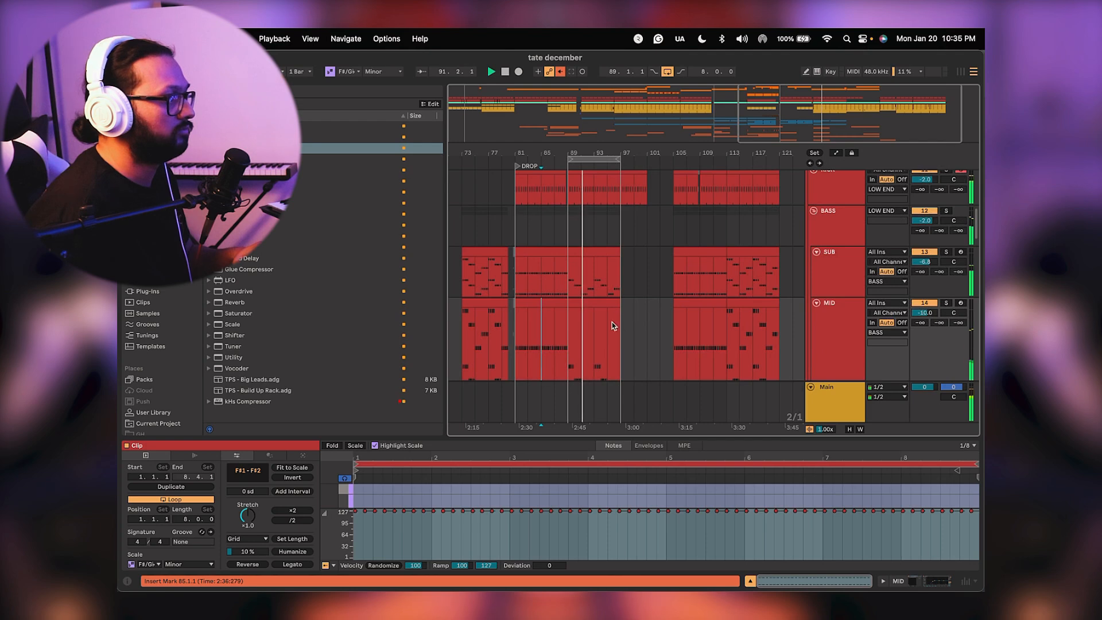
scroll(685, 233, "up", 3)
left_click(668, 72)
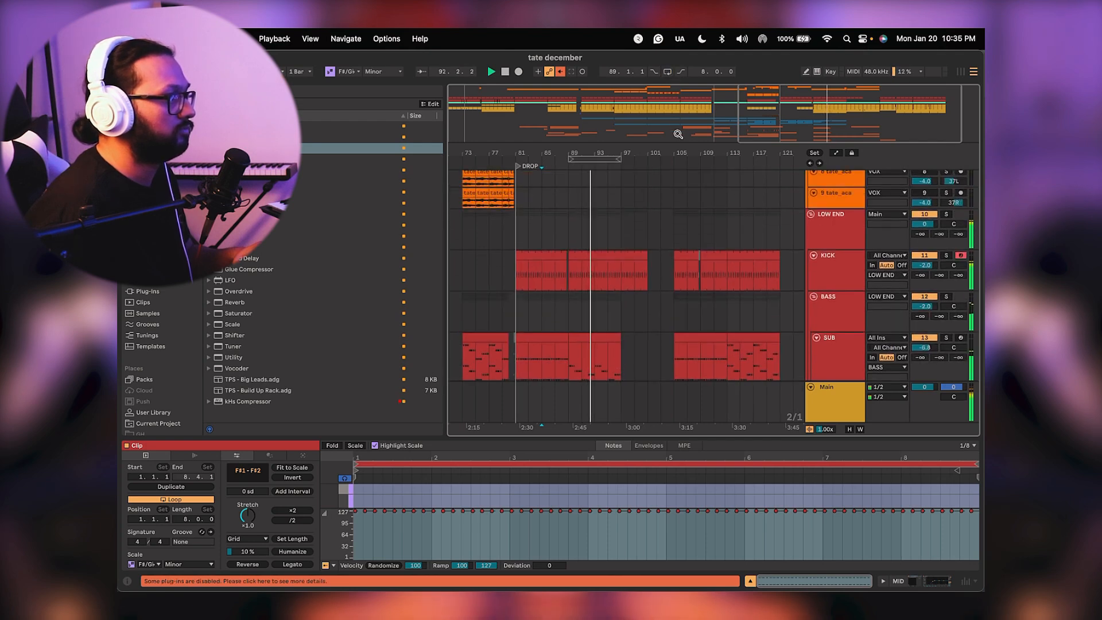
Review the vocal, kick, bass, drum and FX tracks around bar 97 while the drop plays from bar 92 to 105.
left_click_drag(679, 143, 683, 91)
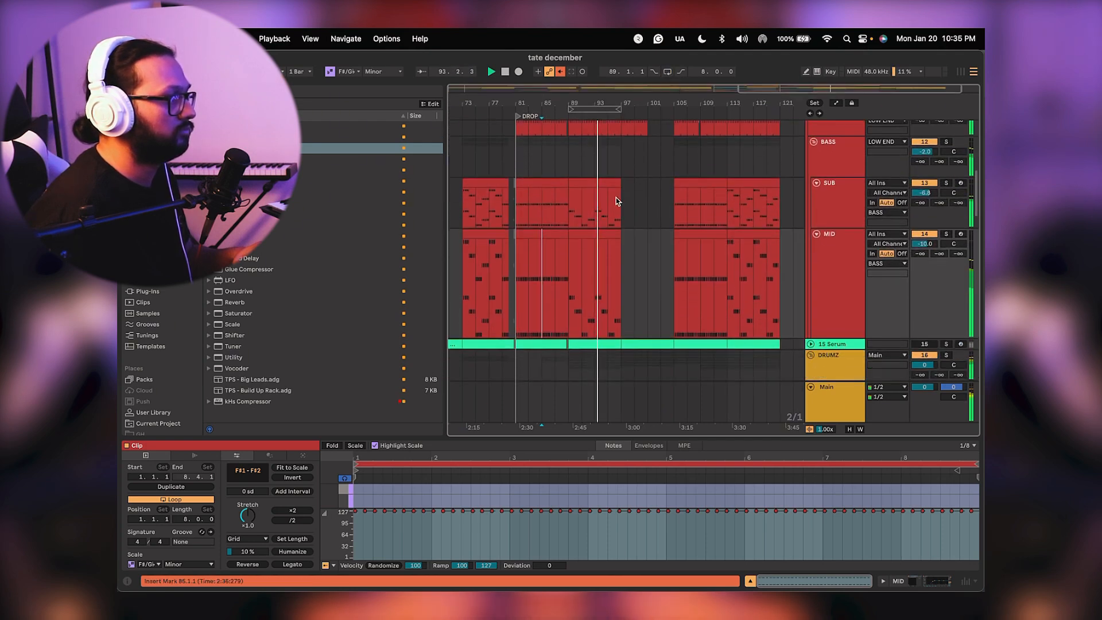
scroll(612, 194, "up", 5)
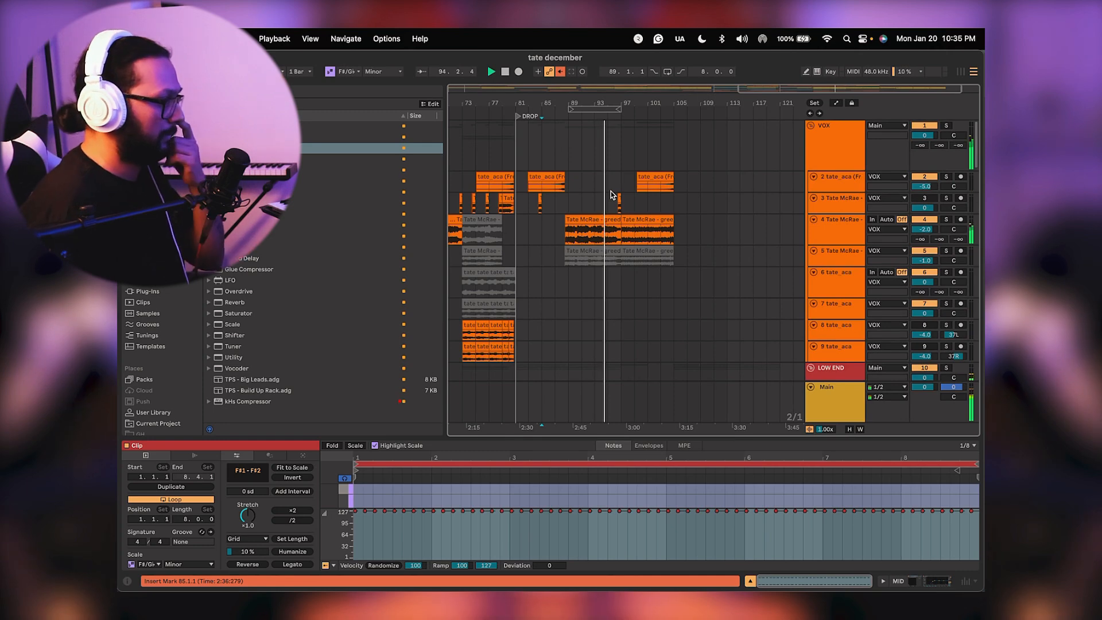
scroll(619, 212, "down", 3)
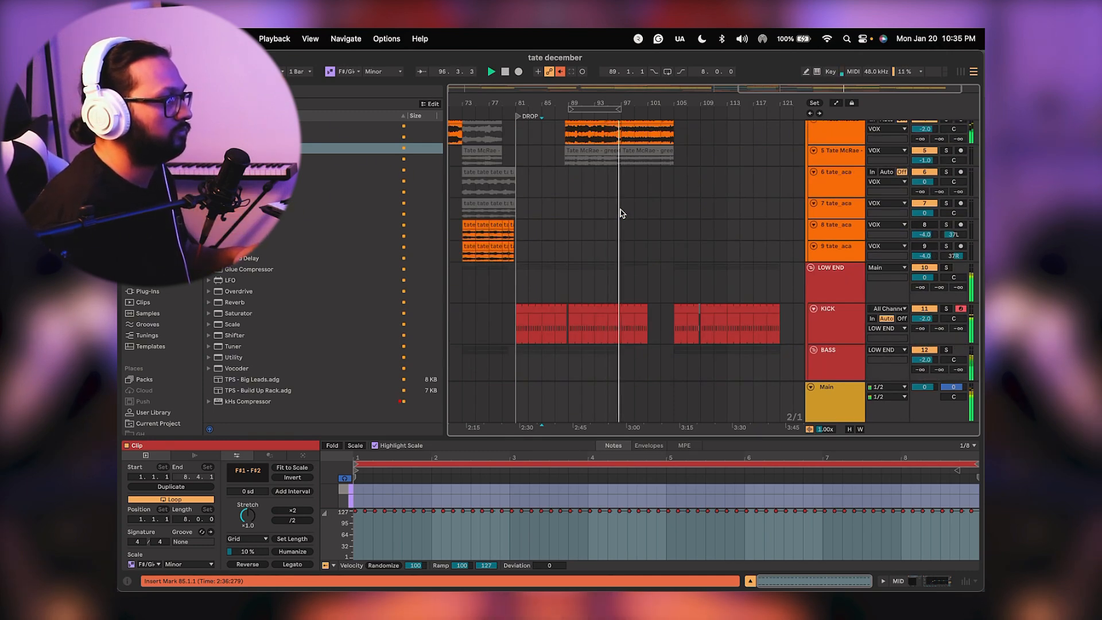
scroll(620, 213, "up", 3)
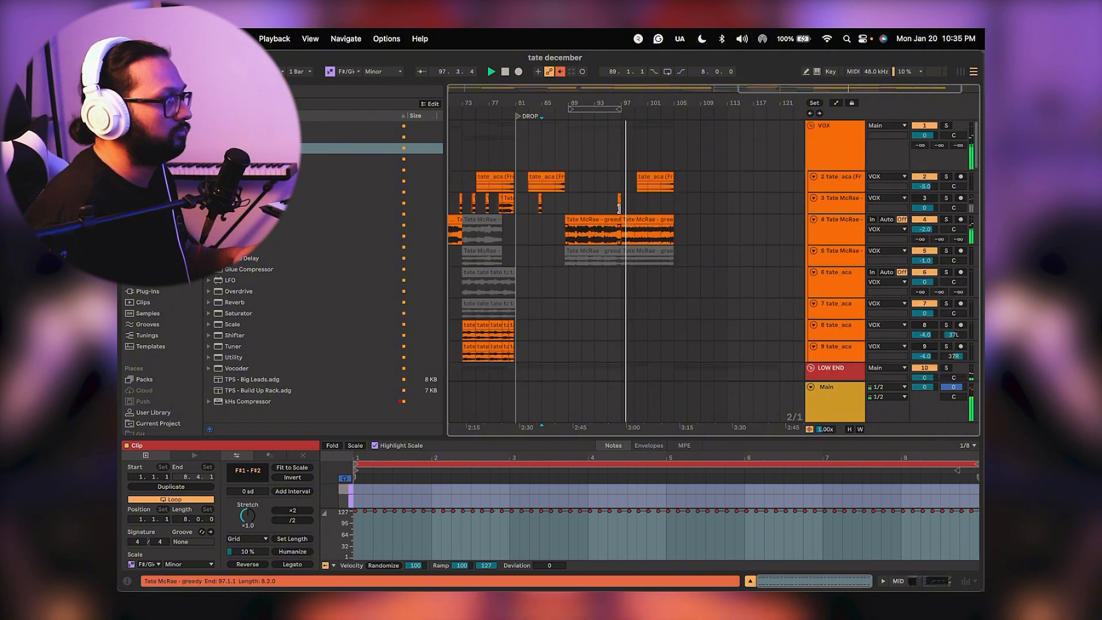
scroll(619, 213, "down", 12)
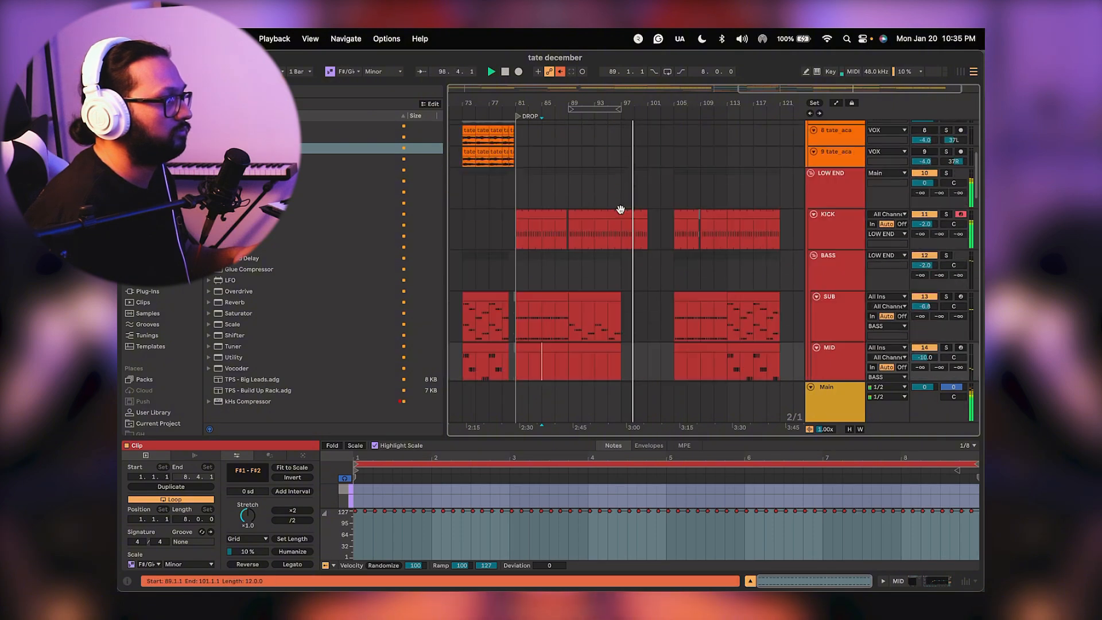
scroll(621, 211, "down", 5)
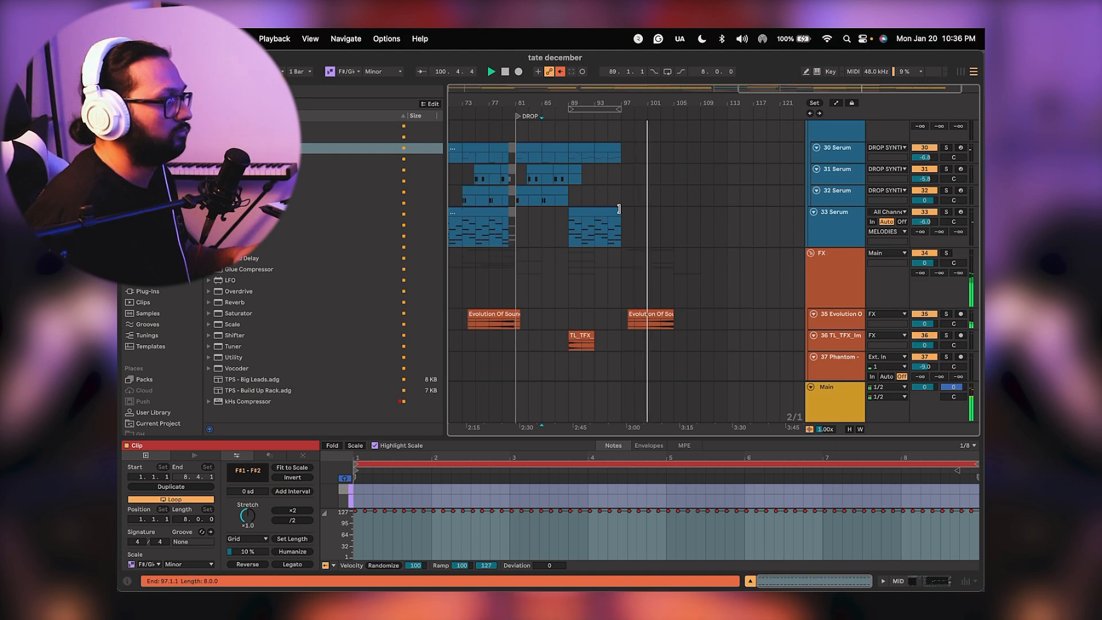
scroll(682, 232, "up", 10)
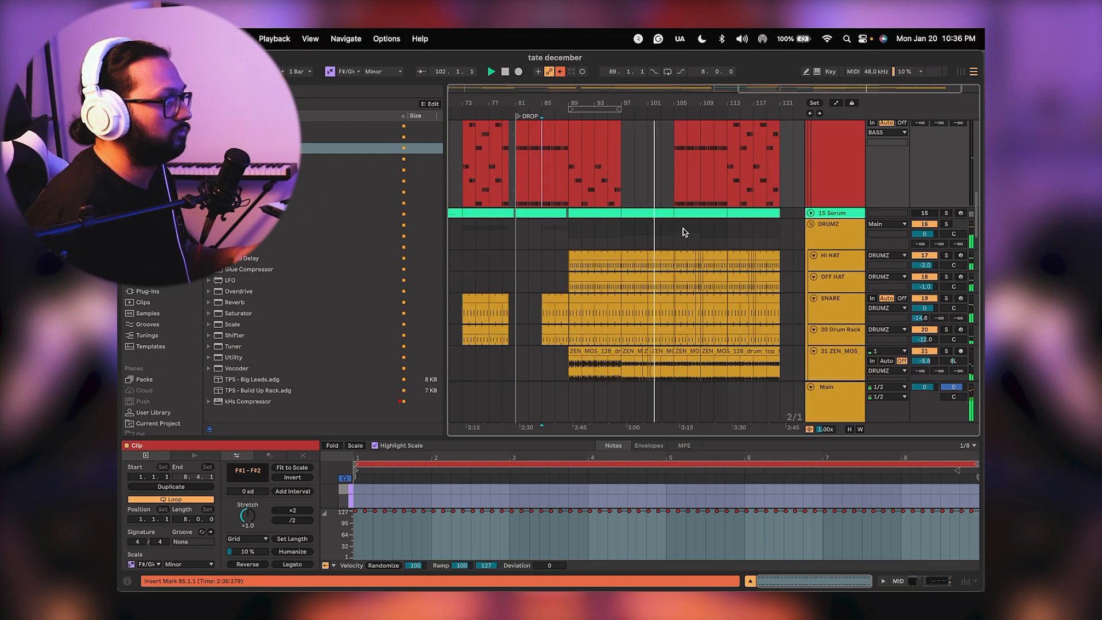
scroll(683, 231, "up", 10)
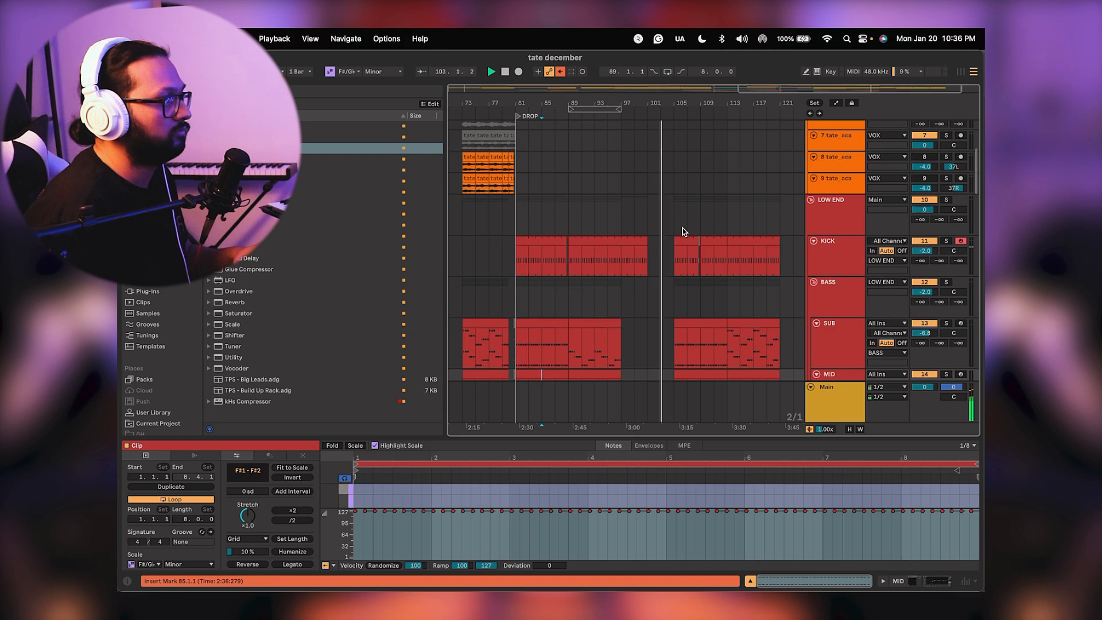
scroll(682, 228, "down", 5)
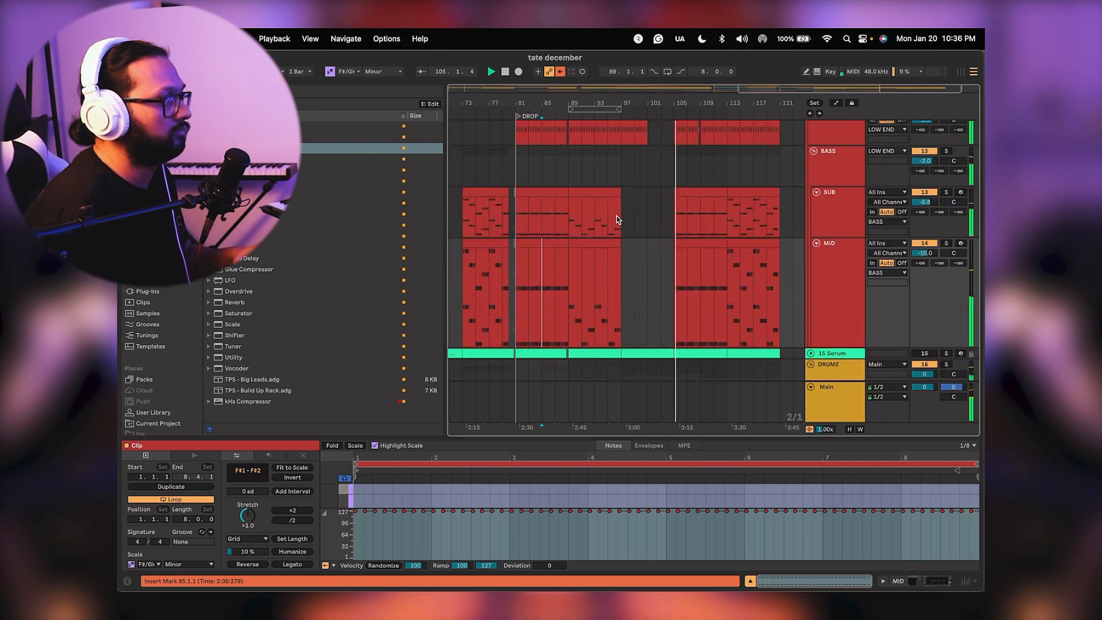
Try filling the gap after bar 97 on the SUB track using the clips at bars 89 and 105, and undo both attempts.
left_click_drag(583, 193, 633, 200)
key("super+z")
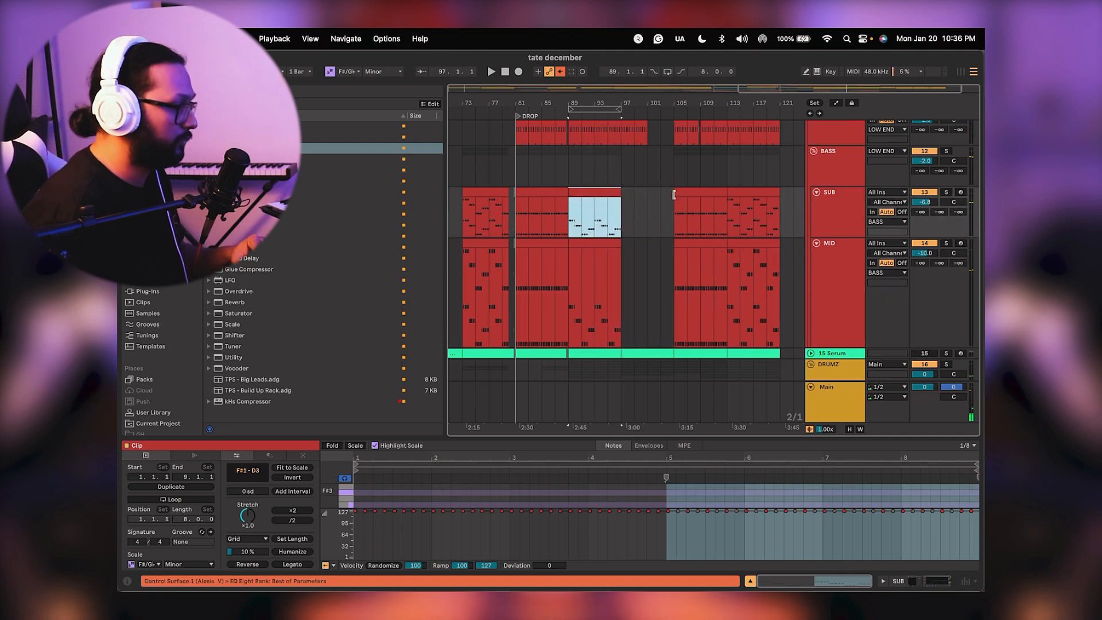
scroll(628, 213, "up", 1)
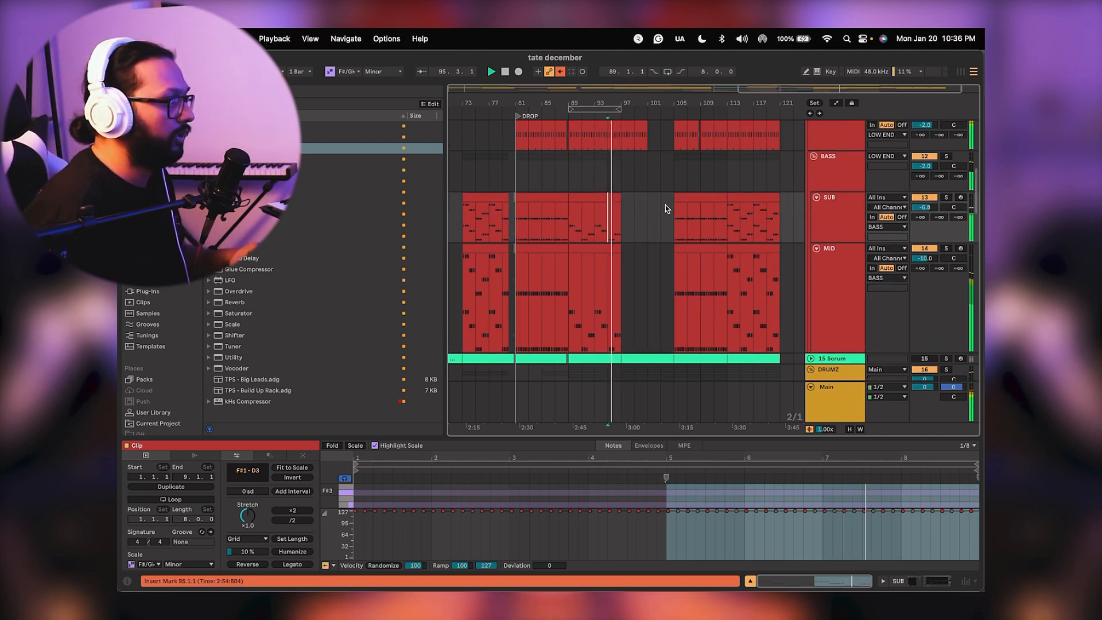
left_click_drag(675, 198, 636, 198)
key("super+z")
Copy the SUB and MID clips from bar 81 to bar 97 and extend both copies to bar 113.
left_click(524, 197)
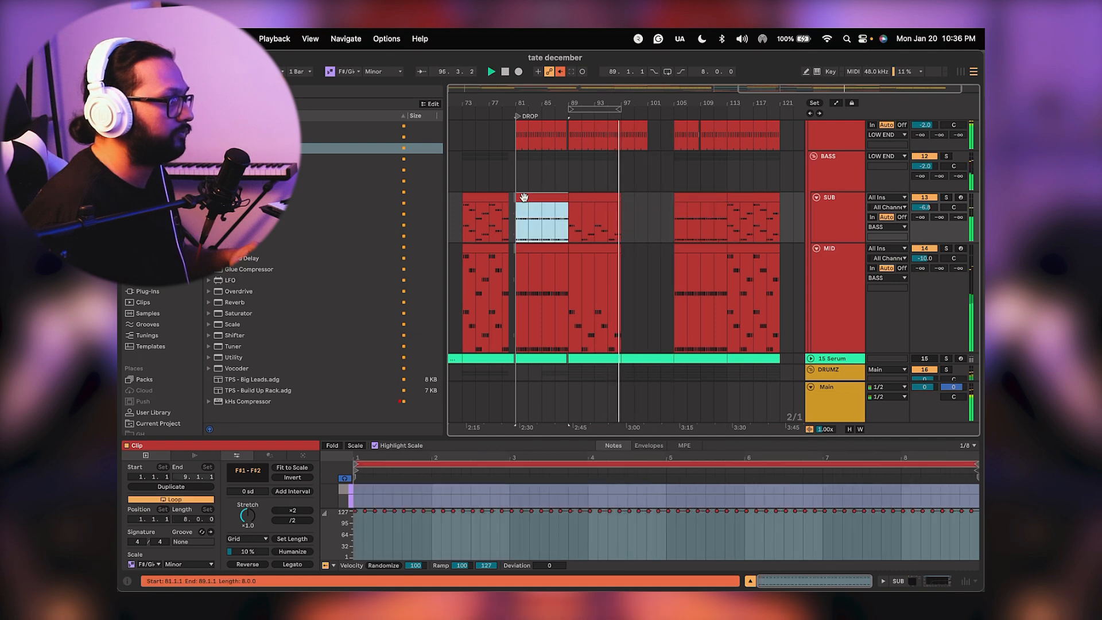
left_click_drag(524, 197, 635, 207)
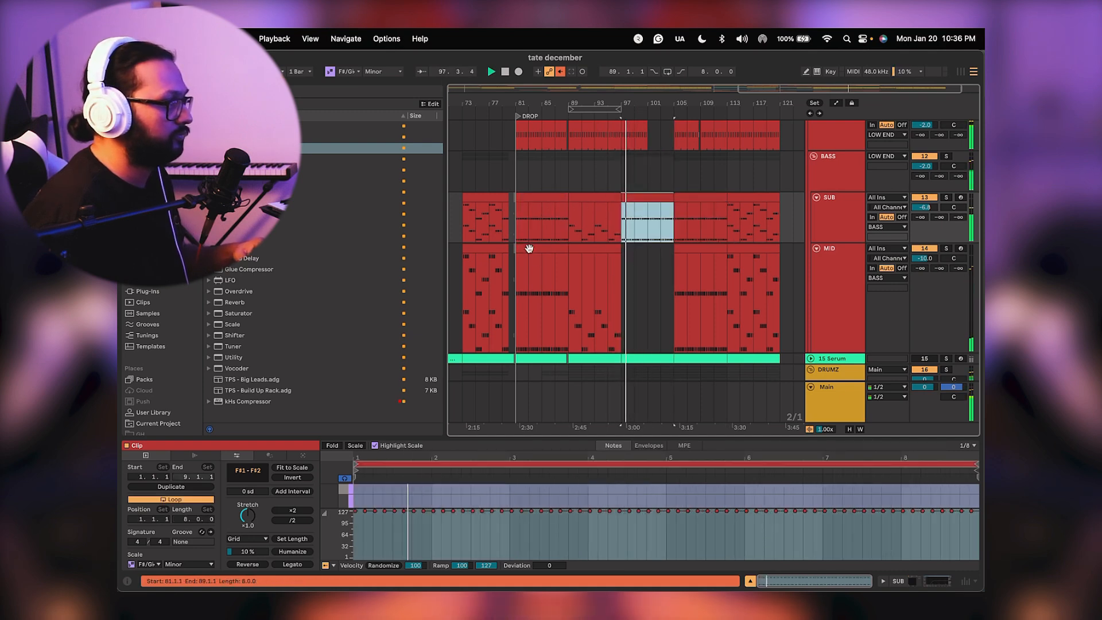
left_click_drag(524, 248, 642, 254)
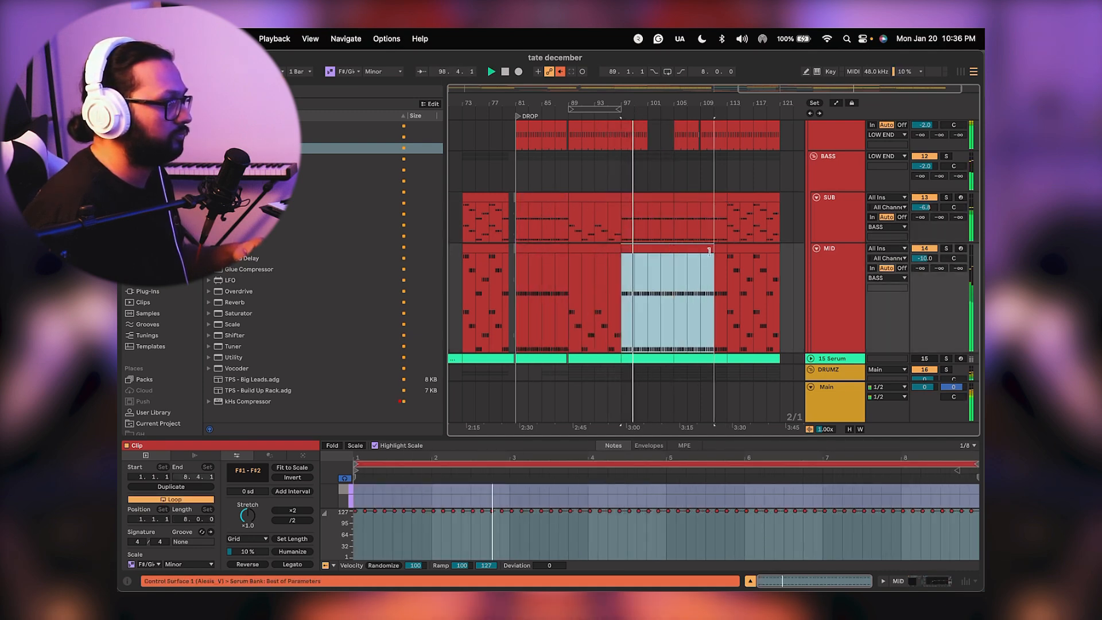
left_click(667, 198)
left_click_drag(667, 198, 719, 198)
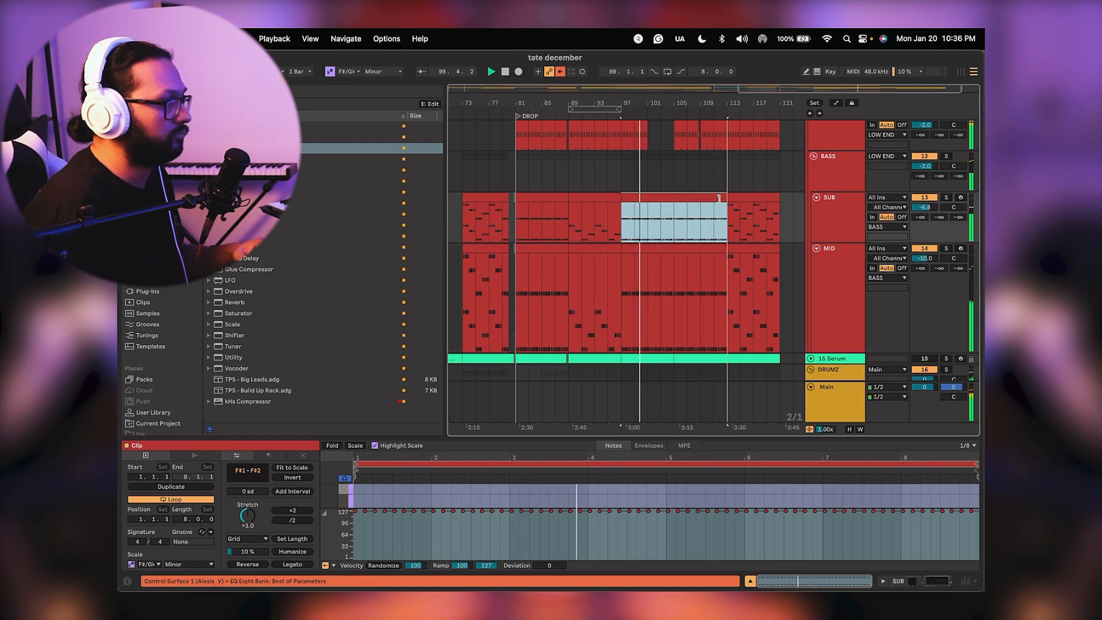
Play from bar 89 to check the rearranged bass on the SUB and MID tracks against the drums.
mouse_move(615, 196)
left_mouse_down()
mouse_move(668, 199)
mouse_move(621, 208)
left_mouse_up()
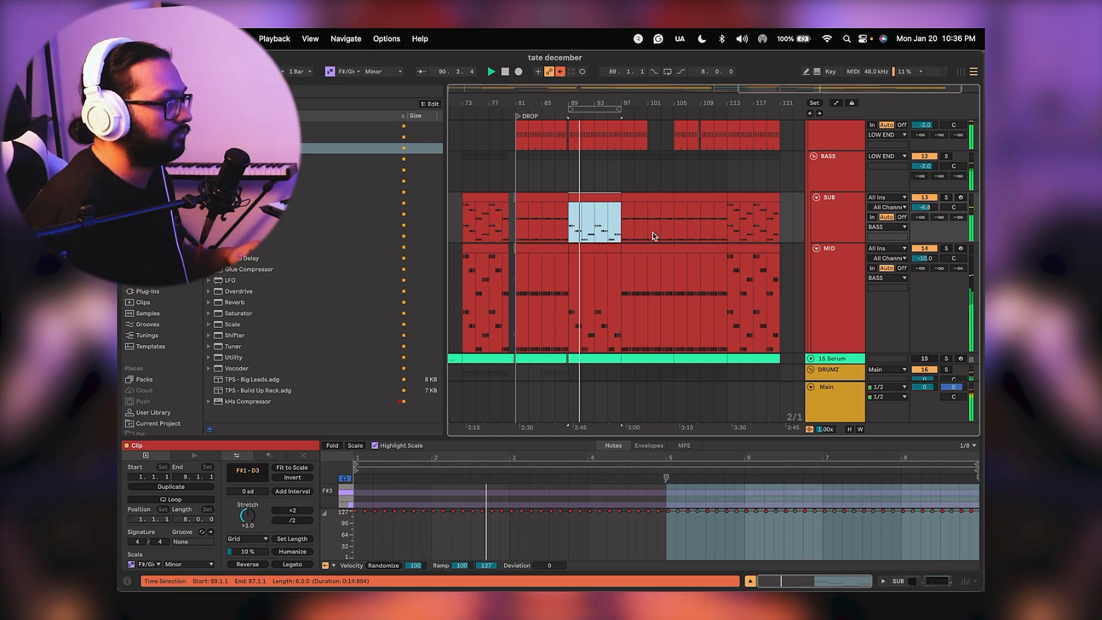
scroll(653, 233, "down", 10)
scroll(652, 232, "up", 5)
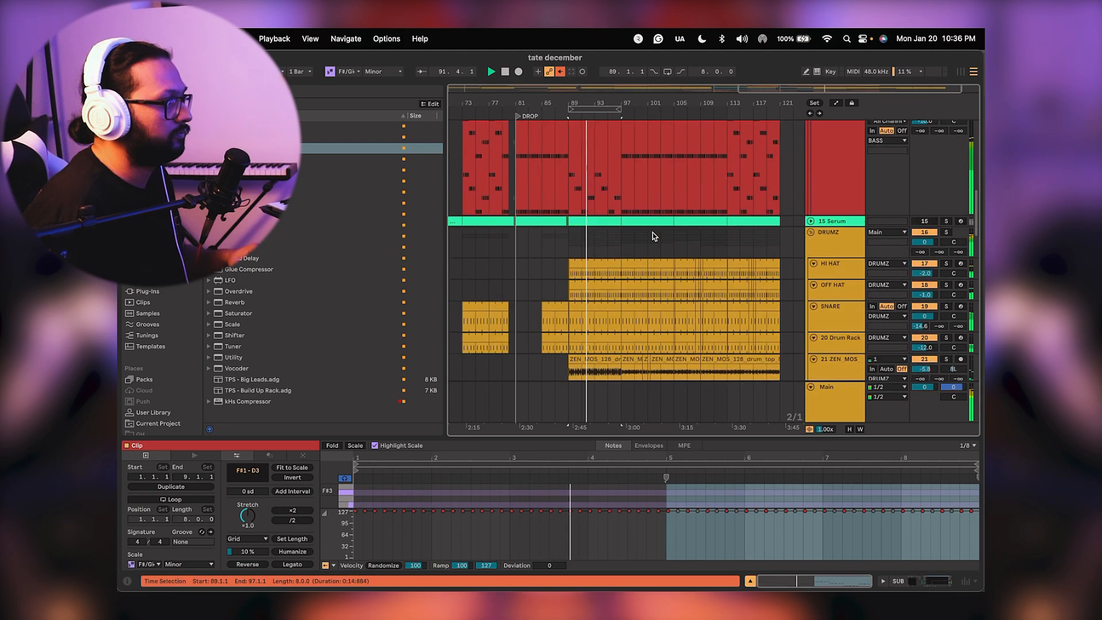
scroll(652, 233, "up", 5)
Add locators at bars 105 and 97 of the arrangement.
right_click(677, 120)
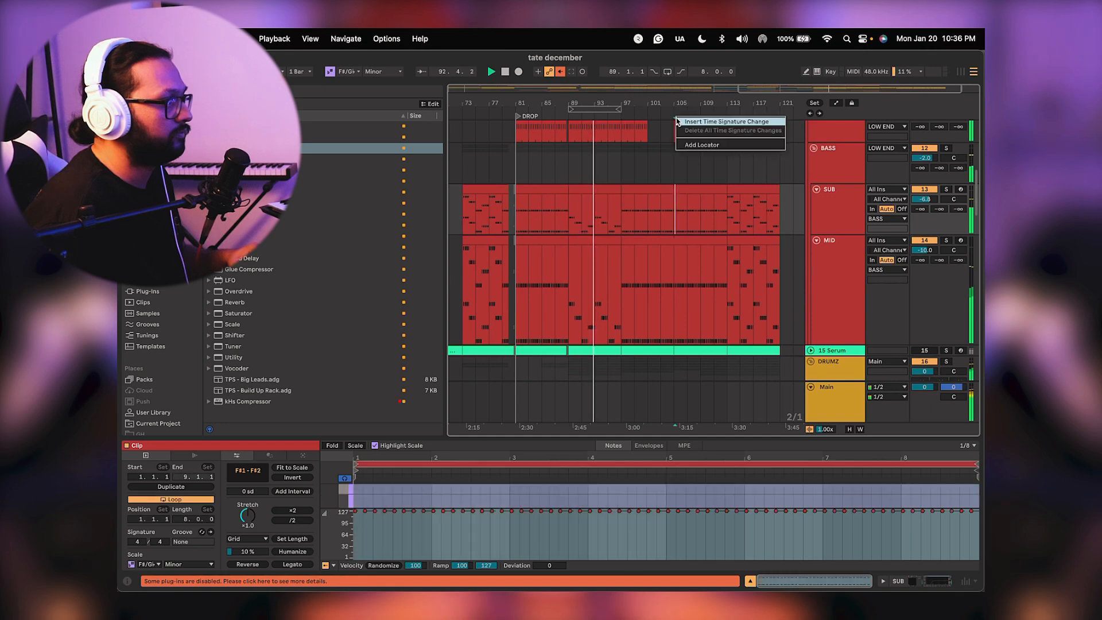
left_click(685, 145)
left_click(674, 118)
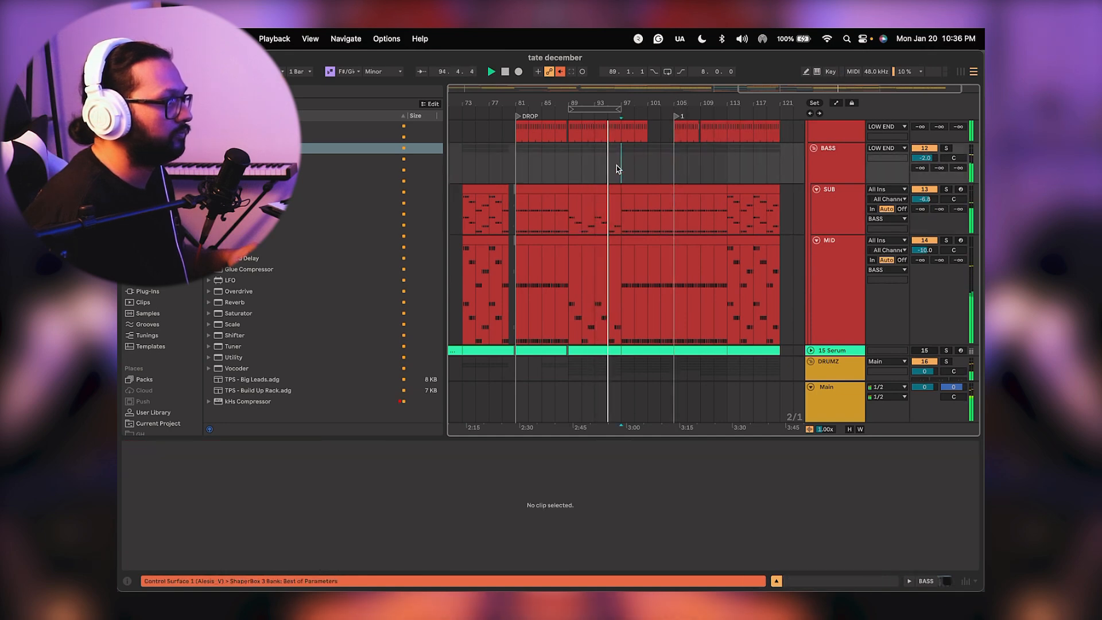
right_click(619, 116)
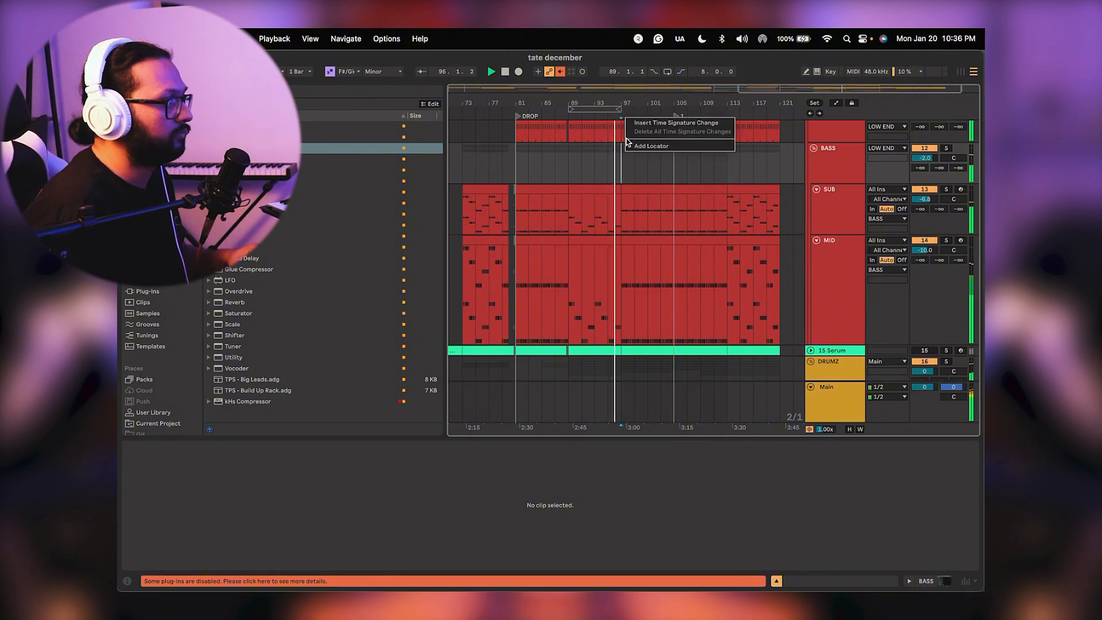
left_click(630, 148)
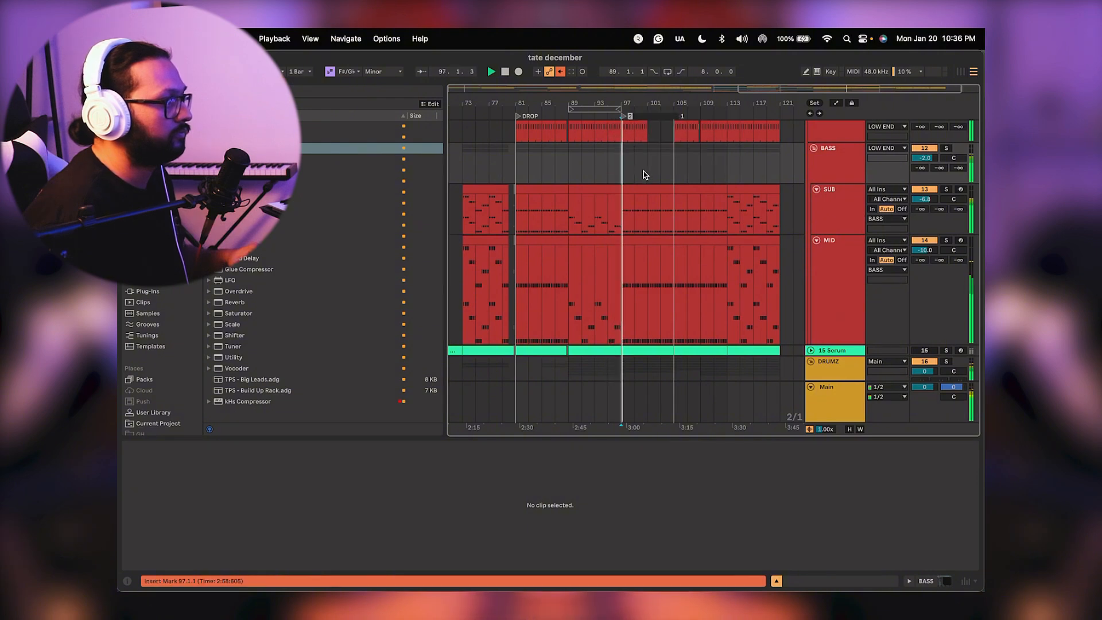
Listen to the bass from bars 97 and 107 alongside the vocals, and compare it with the pattern at bar 91.
scroll(644, 175, "up", 3)
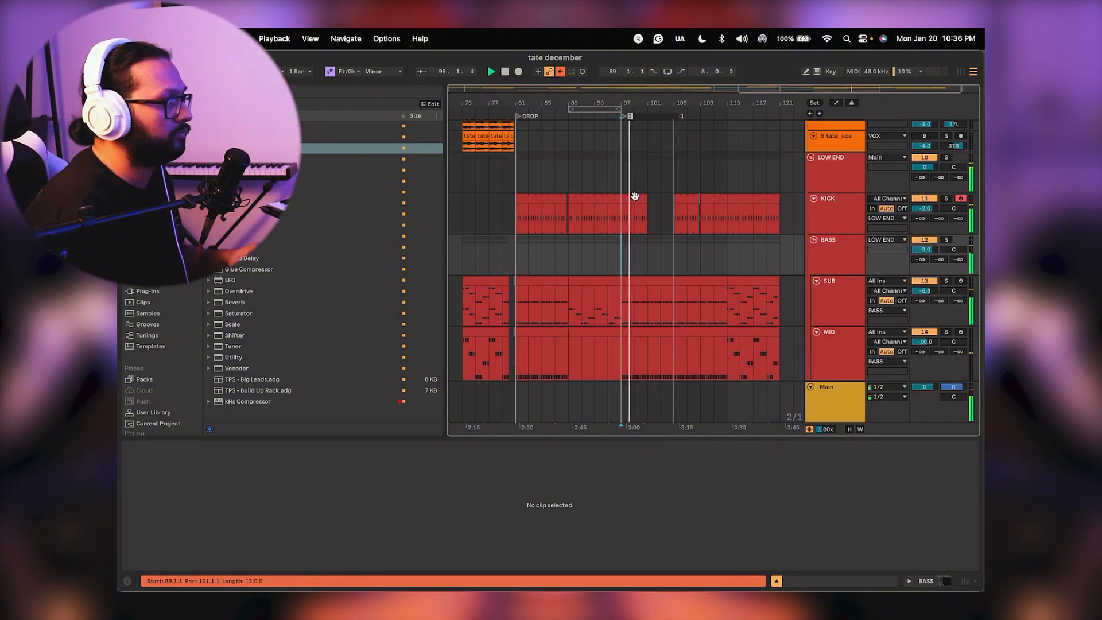
scroll(635, 196, "up", 7)
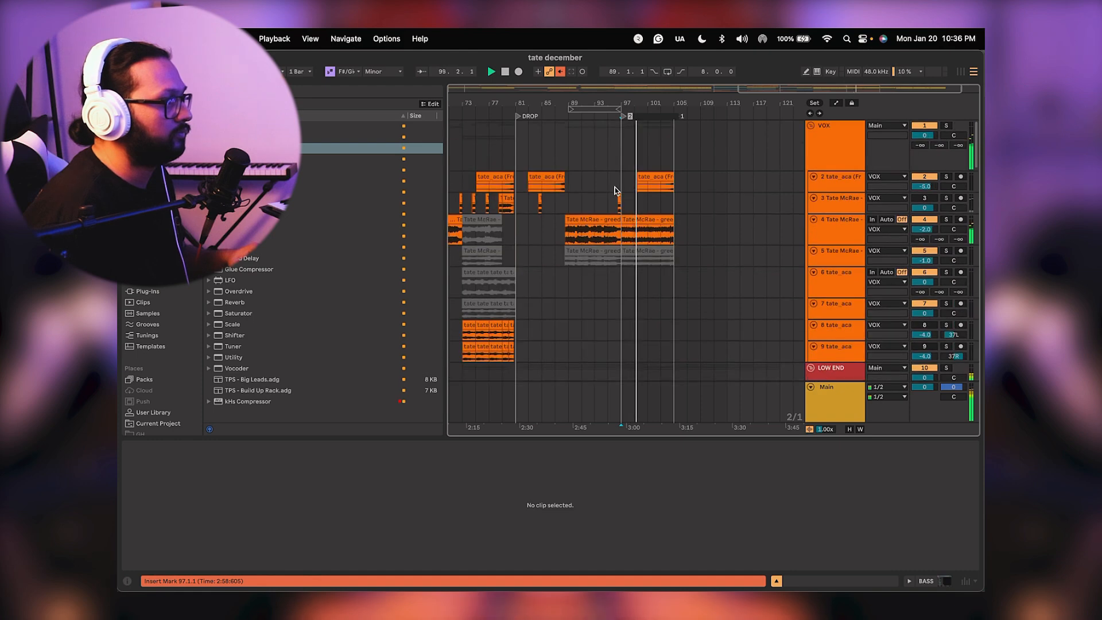
scroll(608, 201, "down", 10)
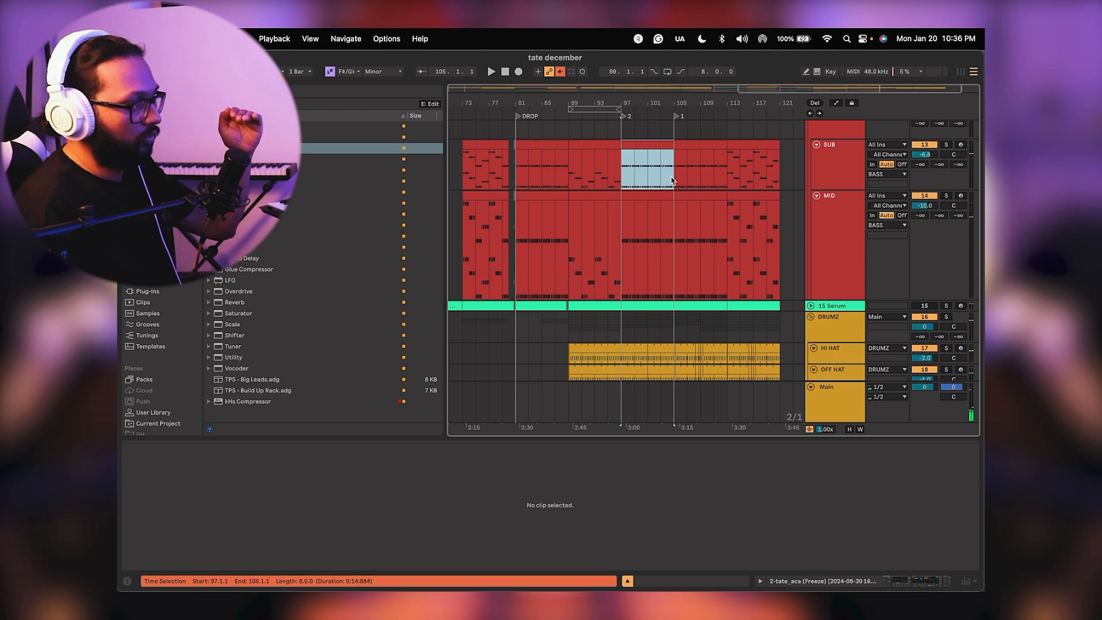
left_click(686, 169)
key("space")
scroll(692, 168, "right", 2)
scroll(692, 171, "up", 1)
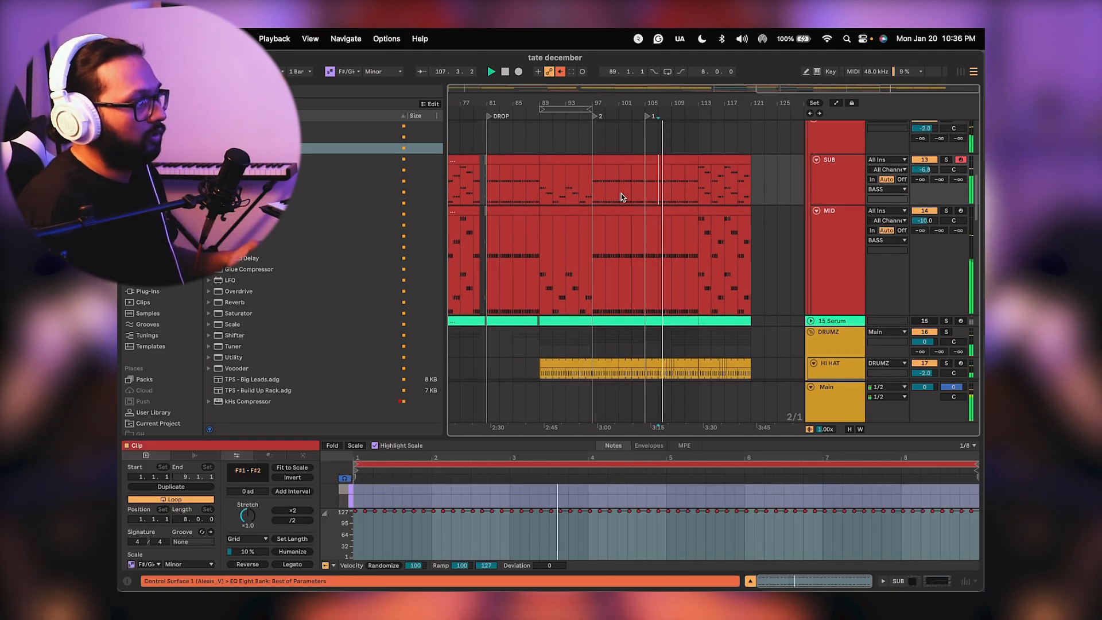
left_click(556, 189)
key("space")
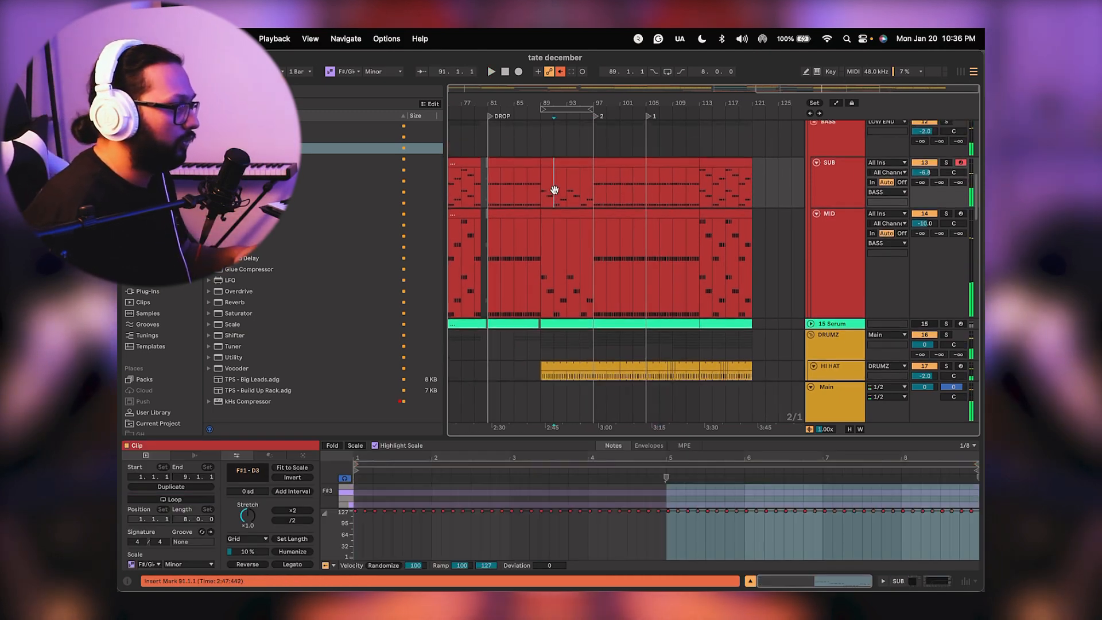
Extend the AU_MDC top loop clip on track 23 from bar 97 to bar 105.
scroll(580, 278, "up", 8)
scroll(577, 298, "left", 1)
scroll(575, 306, "down", 15)
scroll(583, 214, "right", 1)
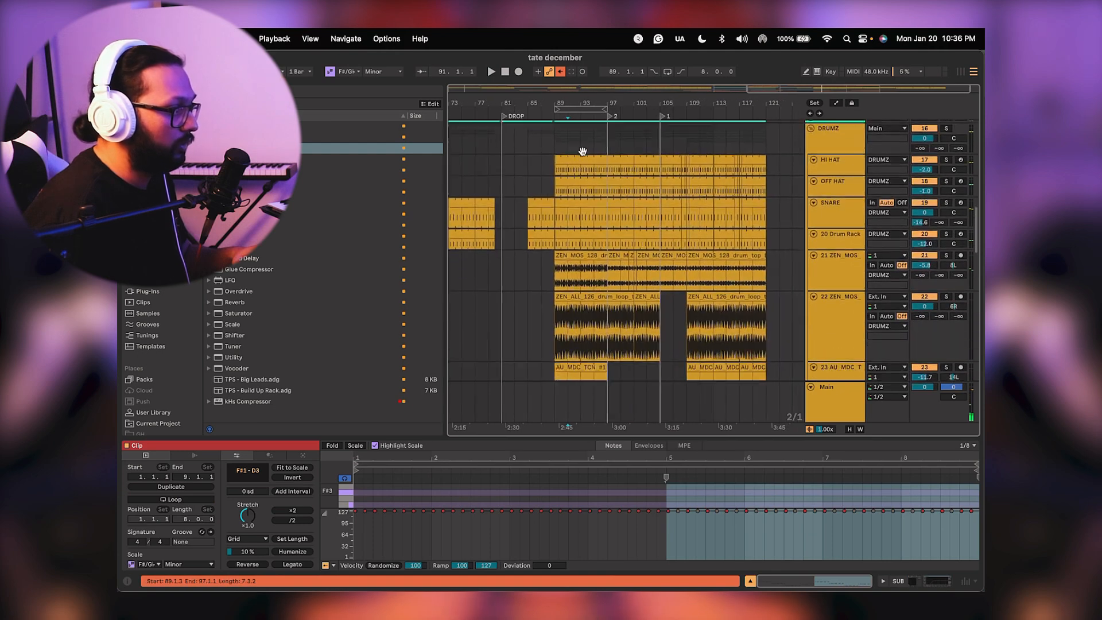
left_click(585, 237)
key("space")
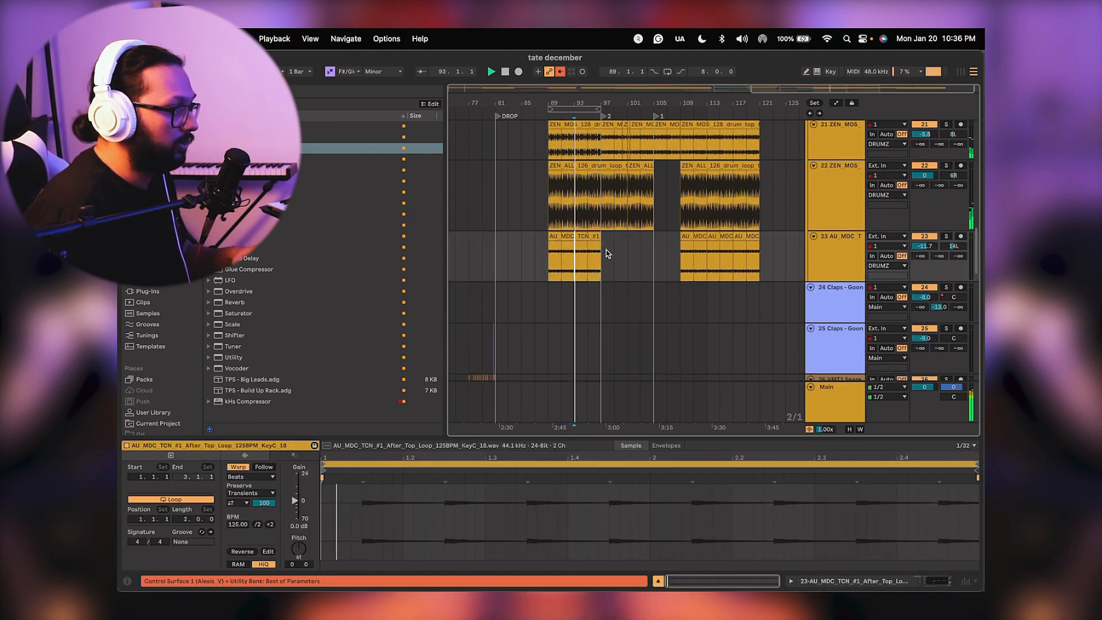
left_click_drag(596, 236, 653, 235)
Zoom in on the ZEN_MOS drum top loop between bars 89 and 97, make track 21 taller and solo it.
scroll(595, 221, "up", 5)
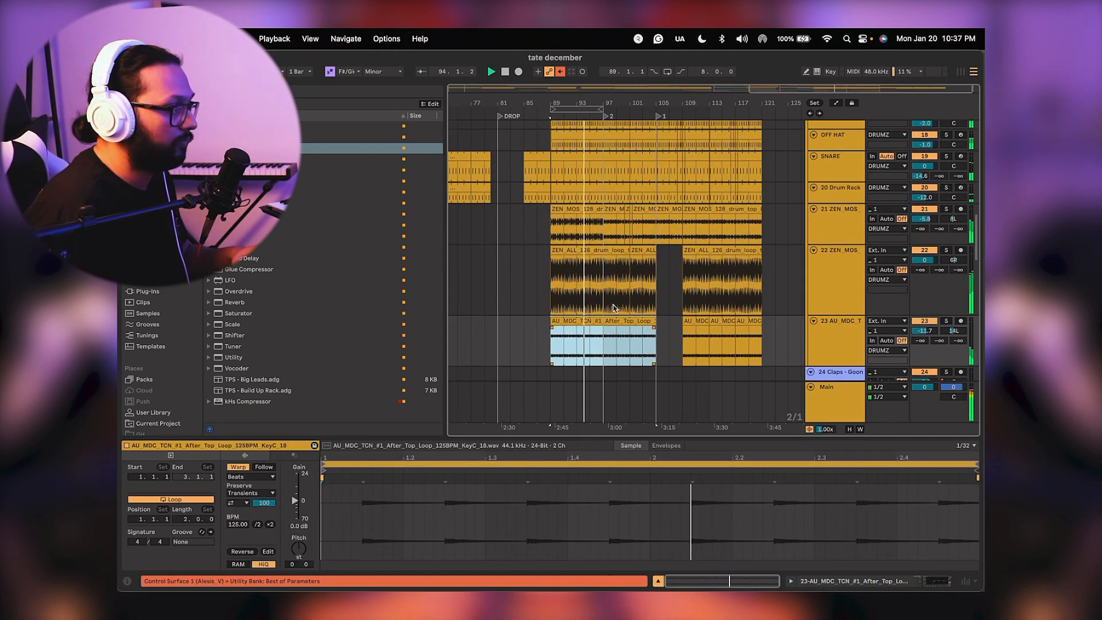
left_click(595, 221)
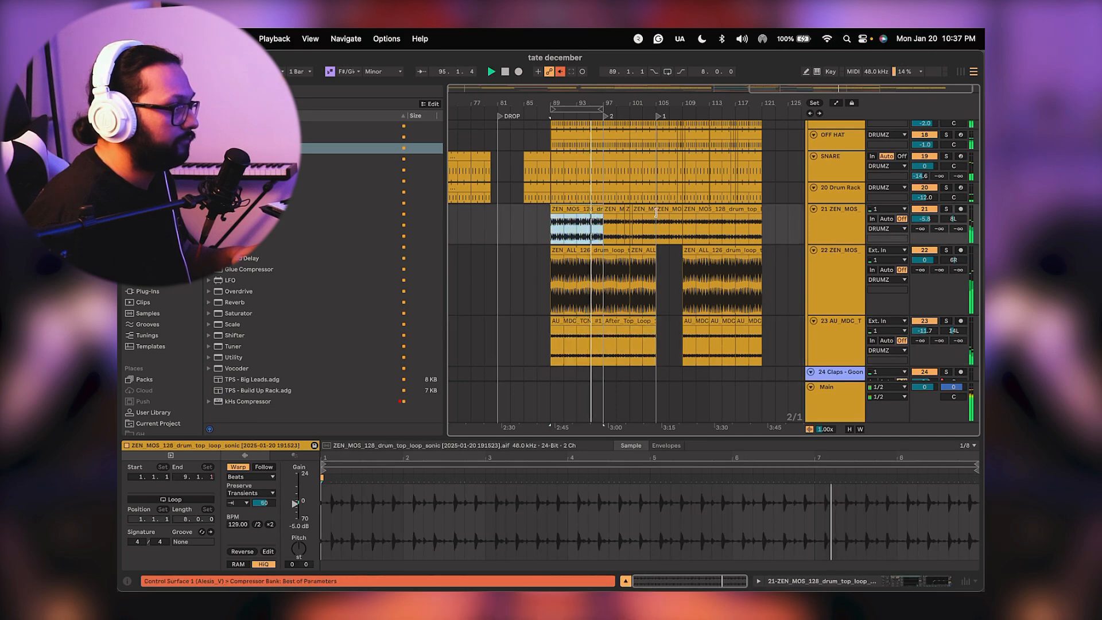
key("plus")
key("plus")
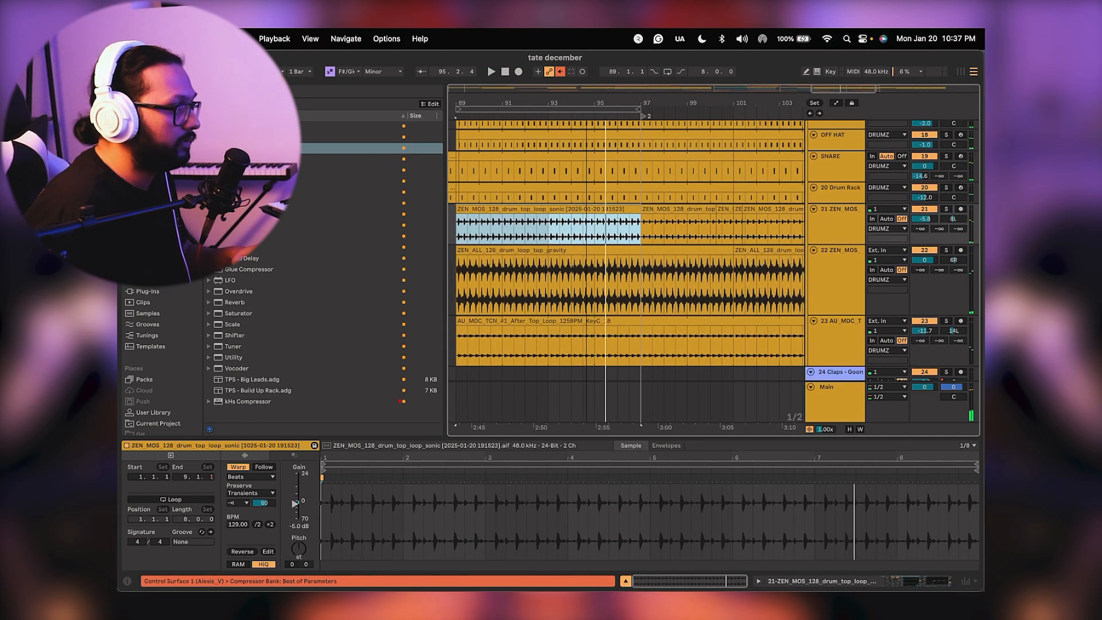
left_click_drag(833, 248, 837, 292)
left_click(945, 209)
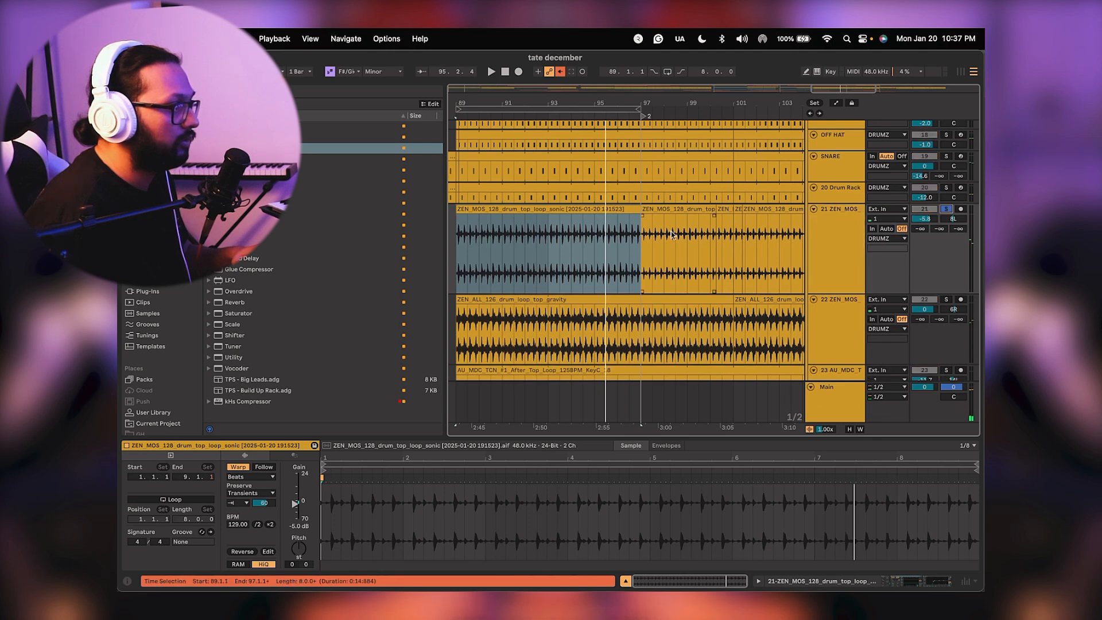
Play the soloed drum top loop across bar 97 from bar 96.3, and select its clip between bars 89 and 97.
left_click(629, 250)
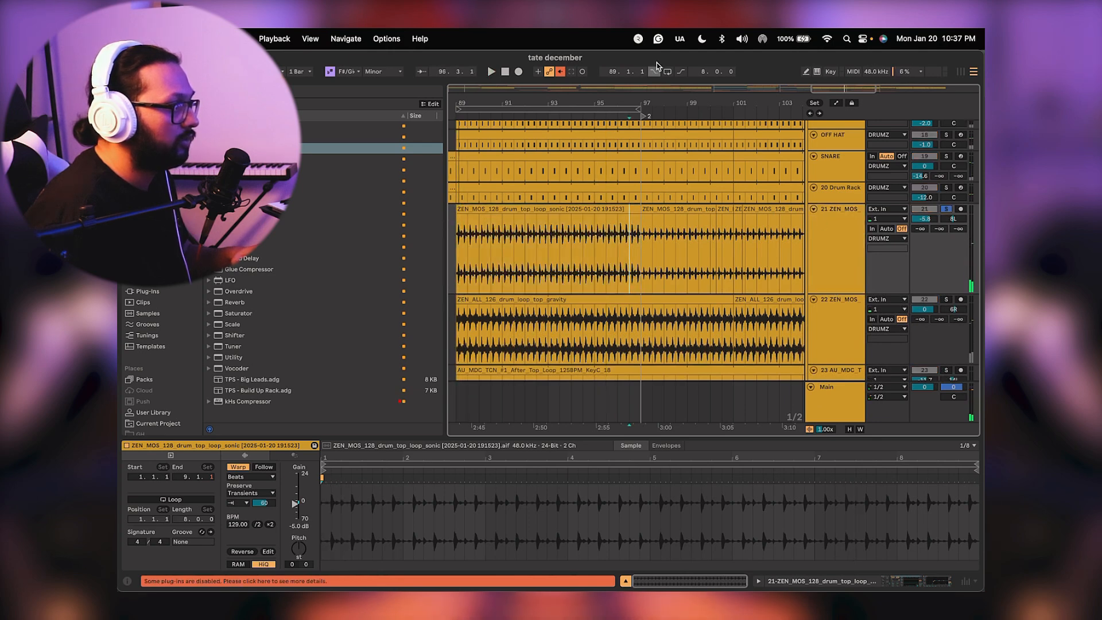
key("space")
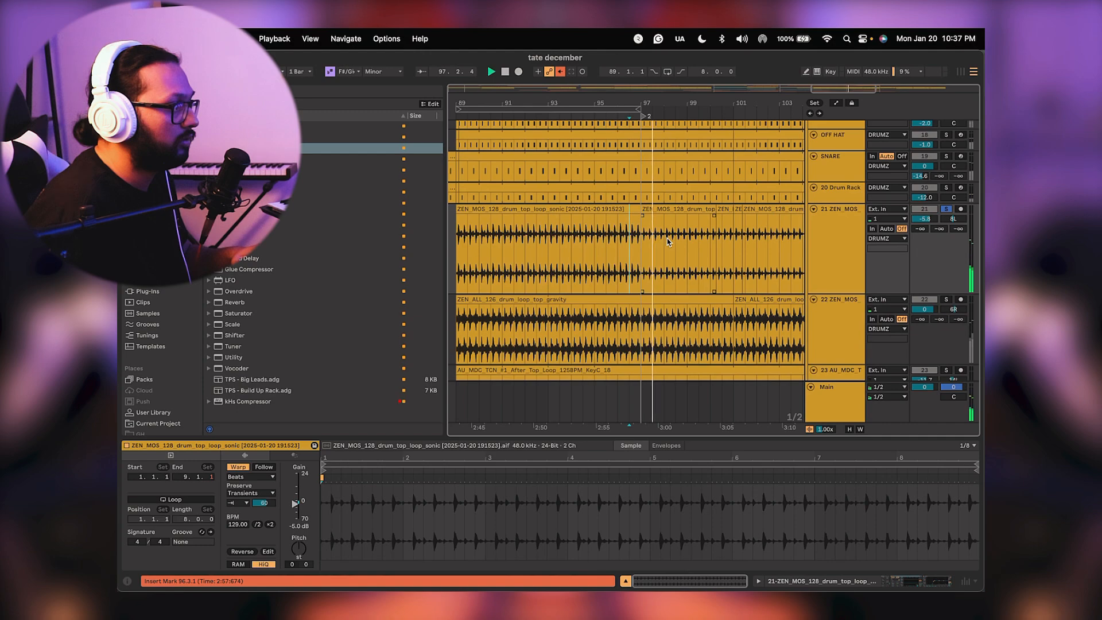
key("space")
left_click(618, 210)
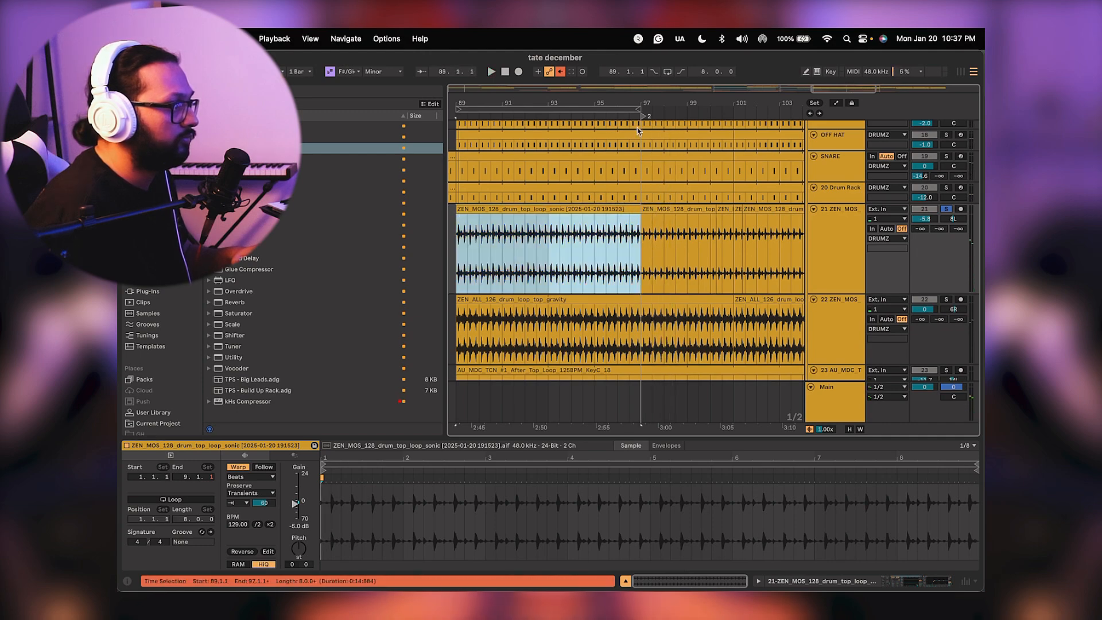
Replace the drum top loop on track 21 from bar 89 with a copy of the earlier ZEN_MOS clip, extended to bar 121.
left_click_drag(642, 101, 644, 52)
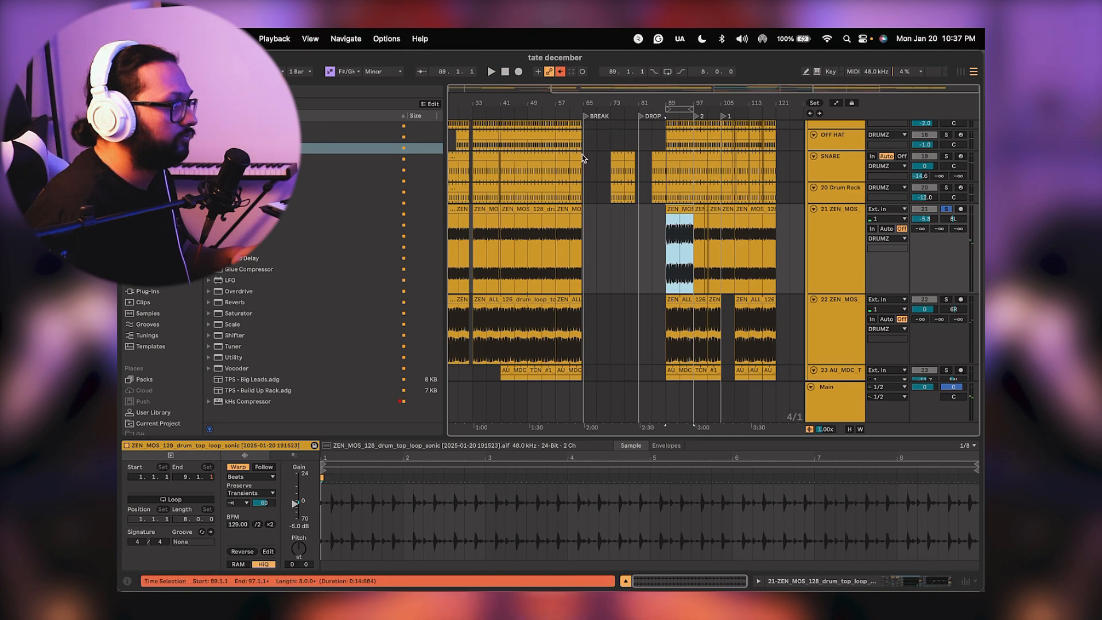
left_click_drag(671, 107, 672, 80)
left_click_drag(481, 210, 709, 208)
left_click_drag(797, 211, 755, 213)
scroll(762, 215, "right", 2)
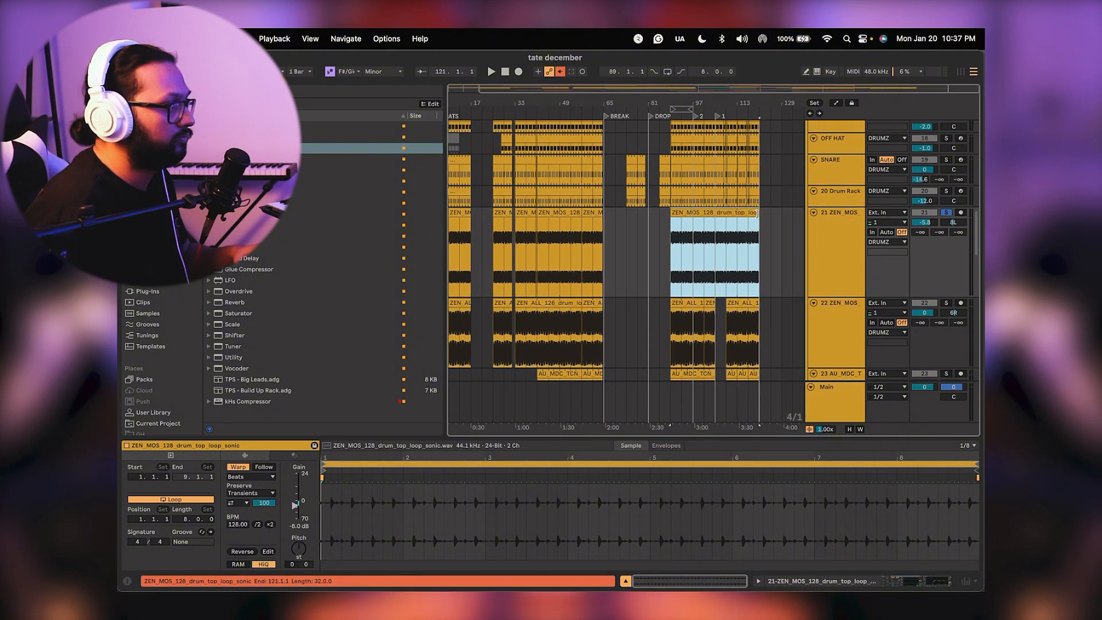
Unsolo the drum top loop on track 21 and play the full arrangement from bars 97 and 95.
left_click(689, 242)
key("space")
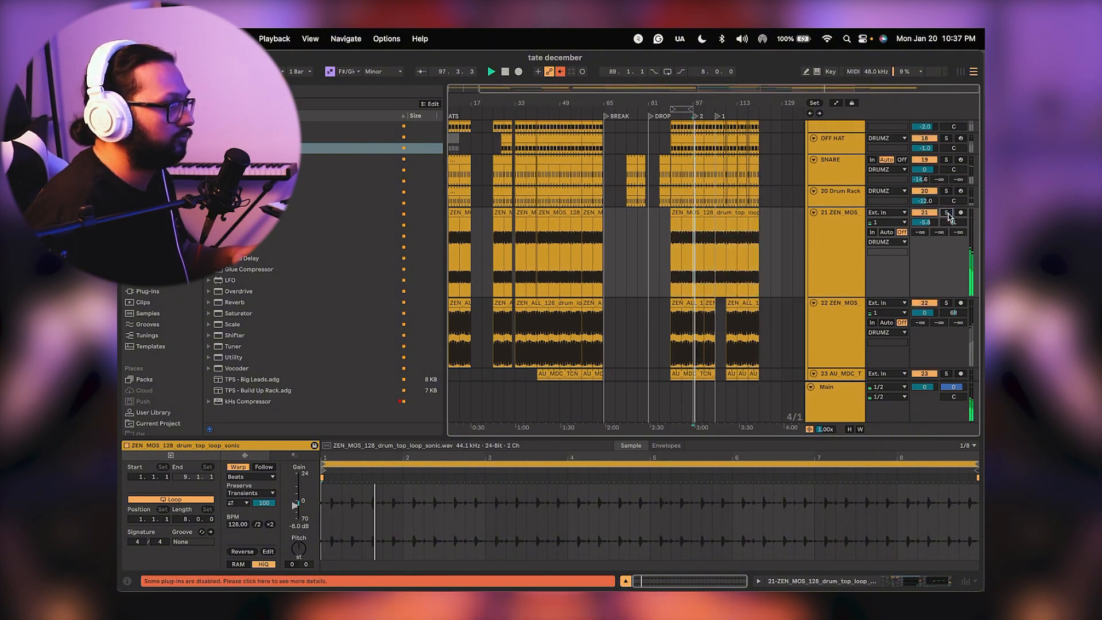
left_click_drag(725, 100, 721, 158)
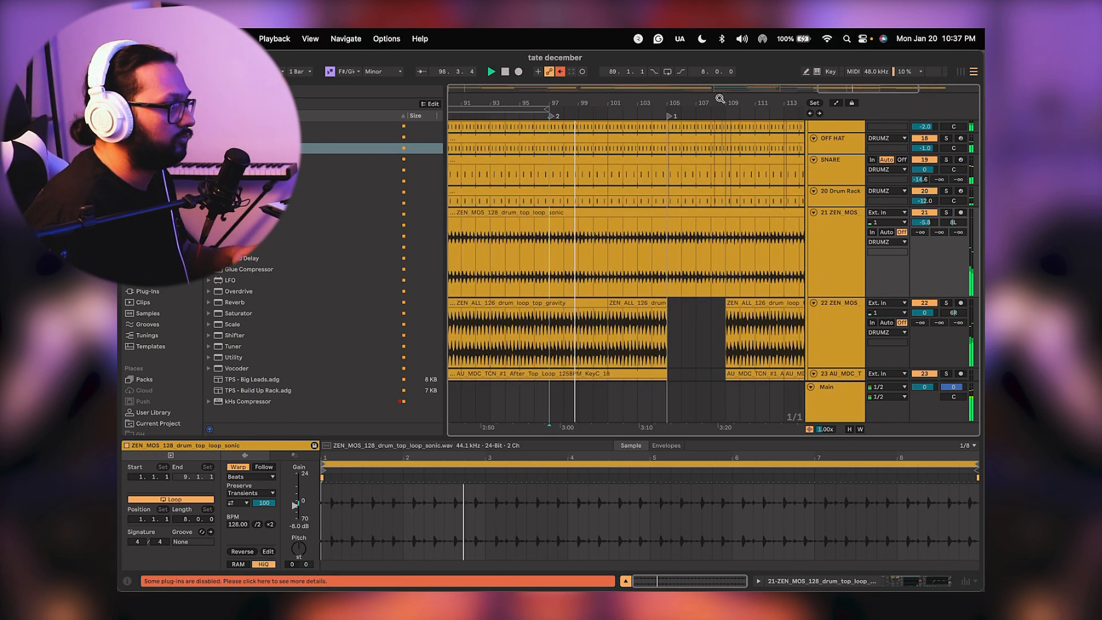
scroll(717, 173, "up", 10)
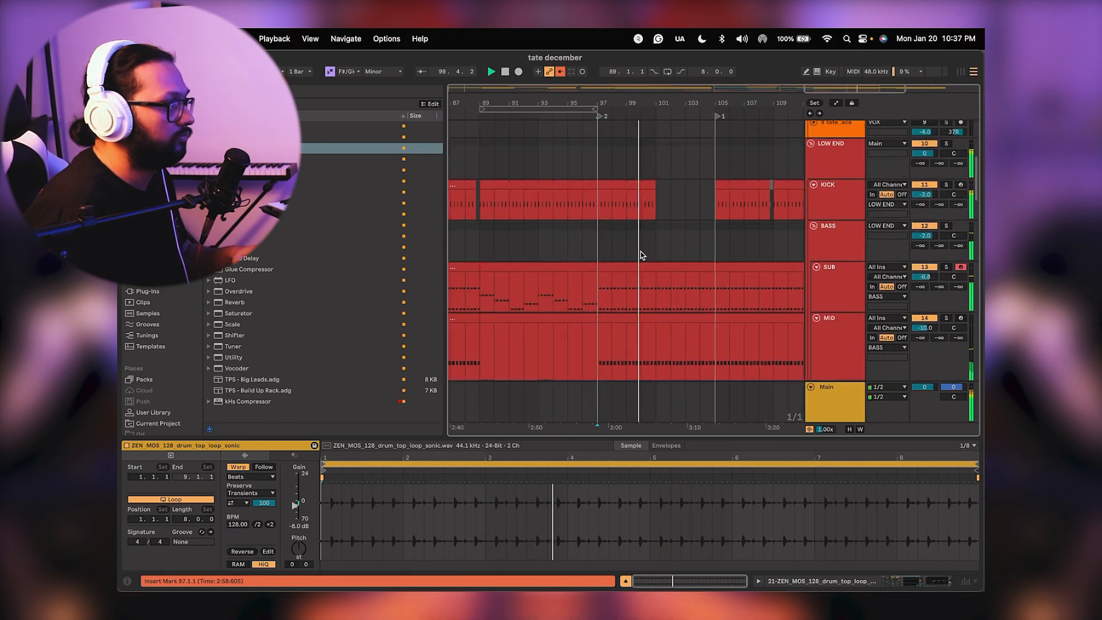
left_click(568, 202)
scroll(631, 230, "down", 10)
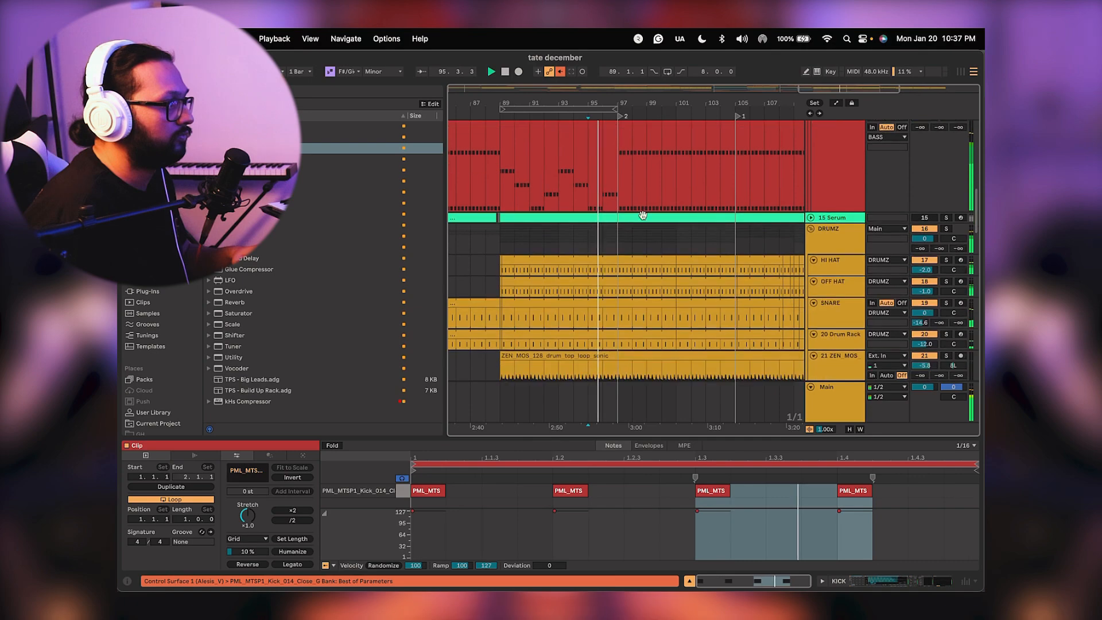
scroll(648, 296, "down", 10)
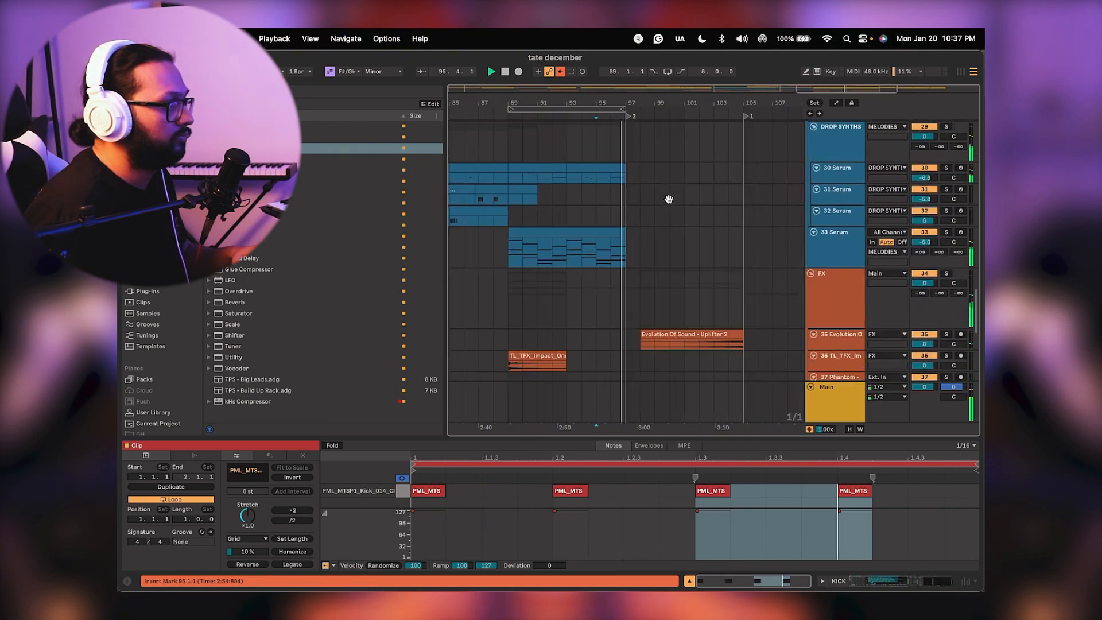
Stop playback and examine the 33 Serum clip at bars 89 to 97 and the earlier 28 Serum melody clip.
mouse_move(623, 233)
left_mouse_down()
mouse_move(700, 234)
mouse_move(624, 236)
left_mouse_up()
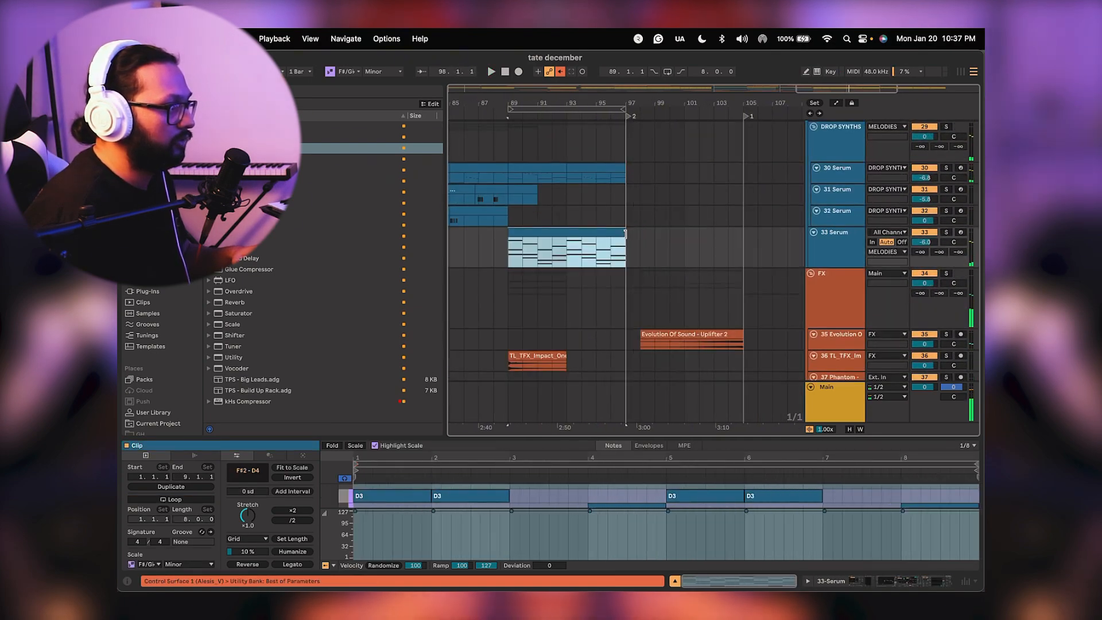
scroll(694, 241, "left", 4)
key("space")
scroll(694, 241, "left", 1)
left_click_drag(653, 100, 629, 101)
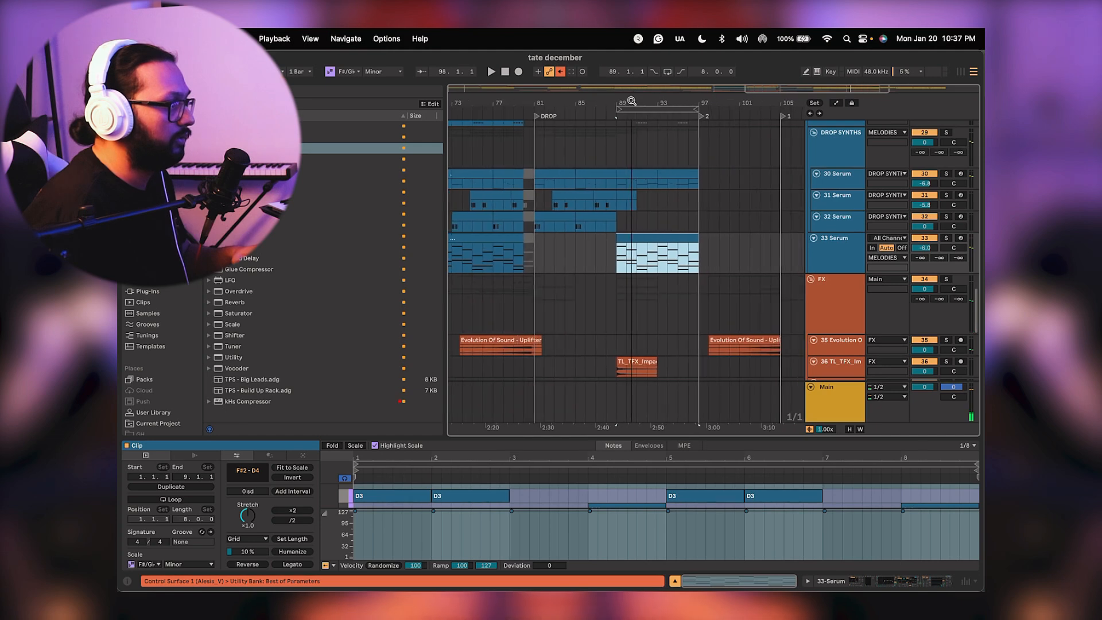
scroll(564, 227, "up", 2)
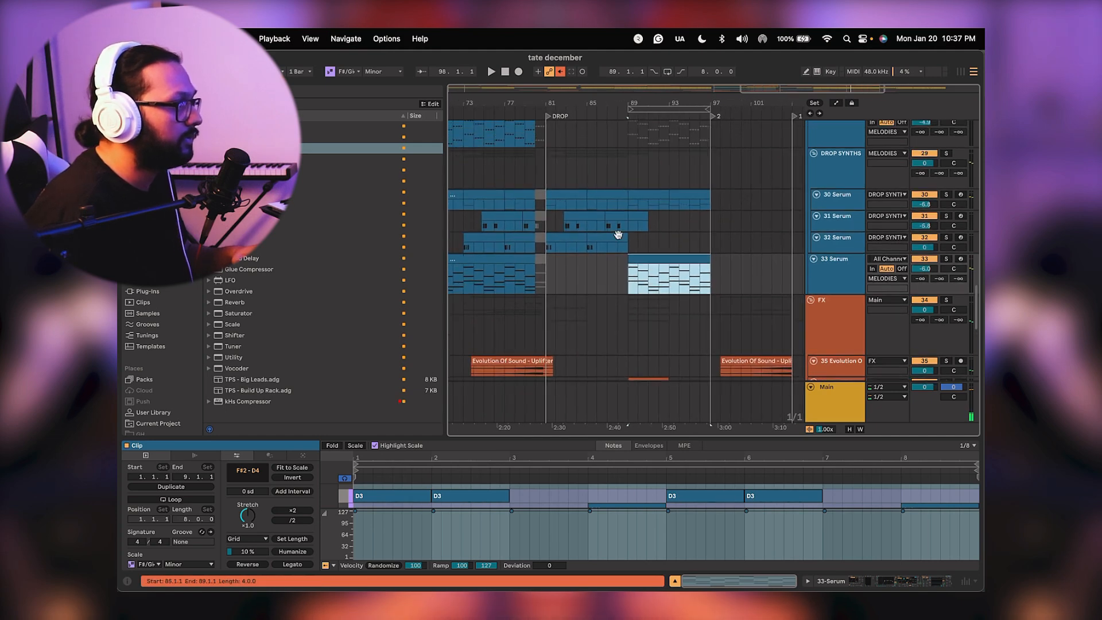
scroll(608, 253, "left", 4)
scroll(549, 261, "up", 3)
scroll(554, 275, "right", 2)
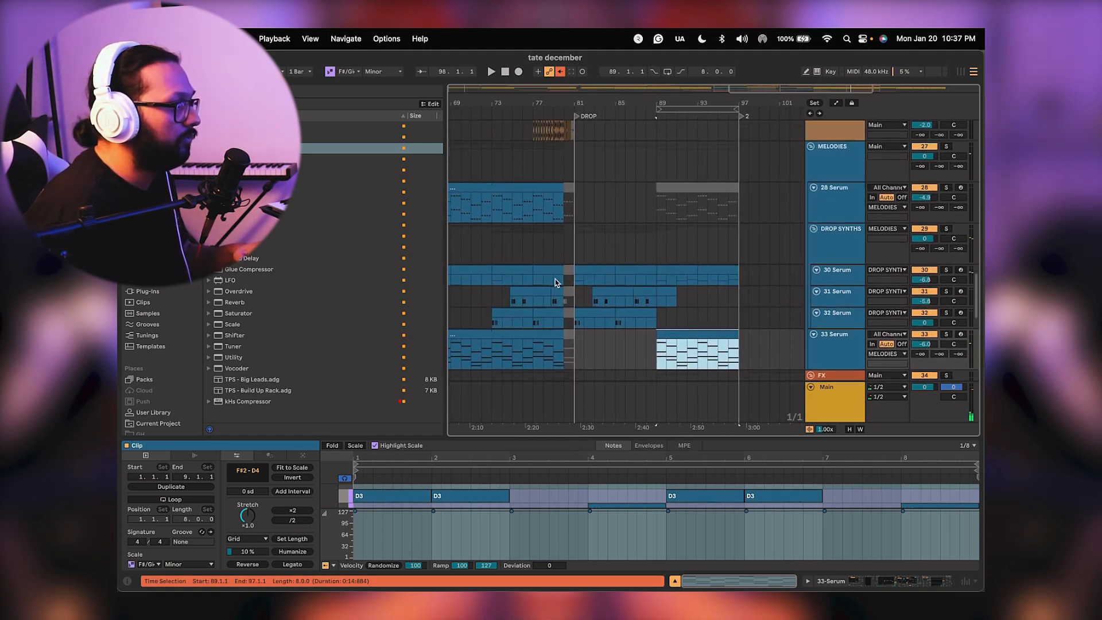
left_click(528, 187)
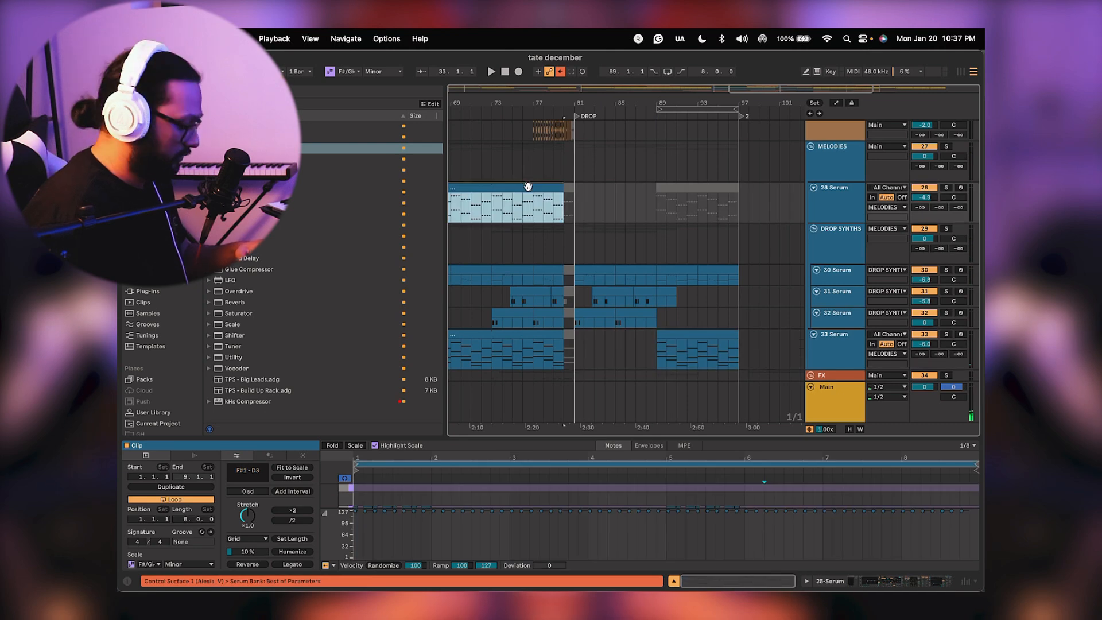
scroll(494, 212, "left", 4)
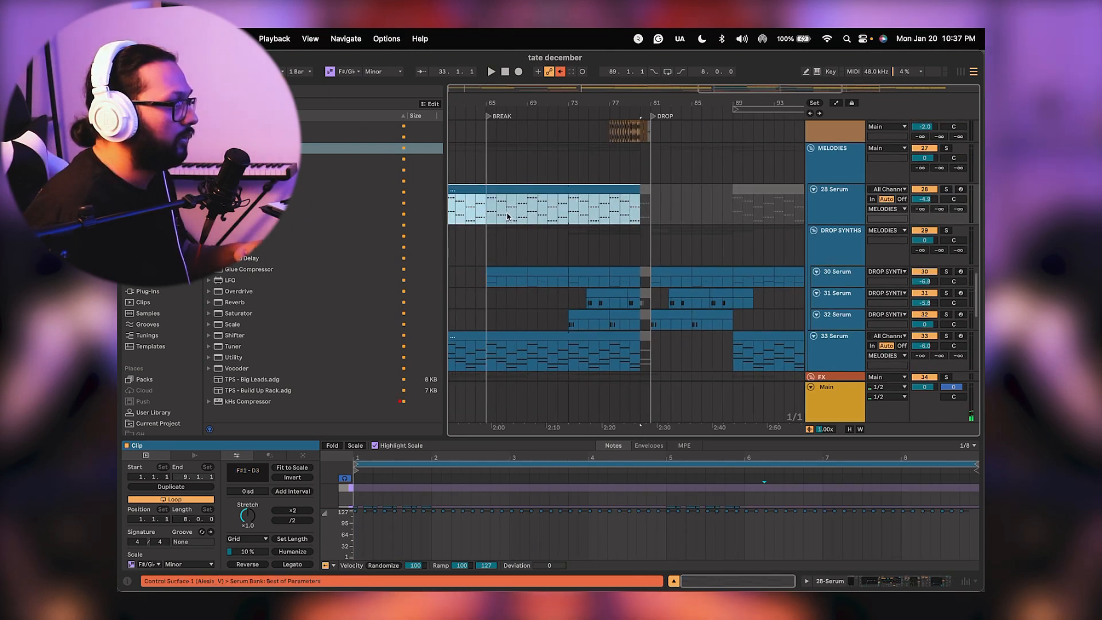
scroll(683, 202, "right", 4)
Activate the muted 28 Serum clip between bars 89 and 97 and play it with the other tracks.
left_click(706, 192)
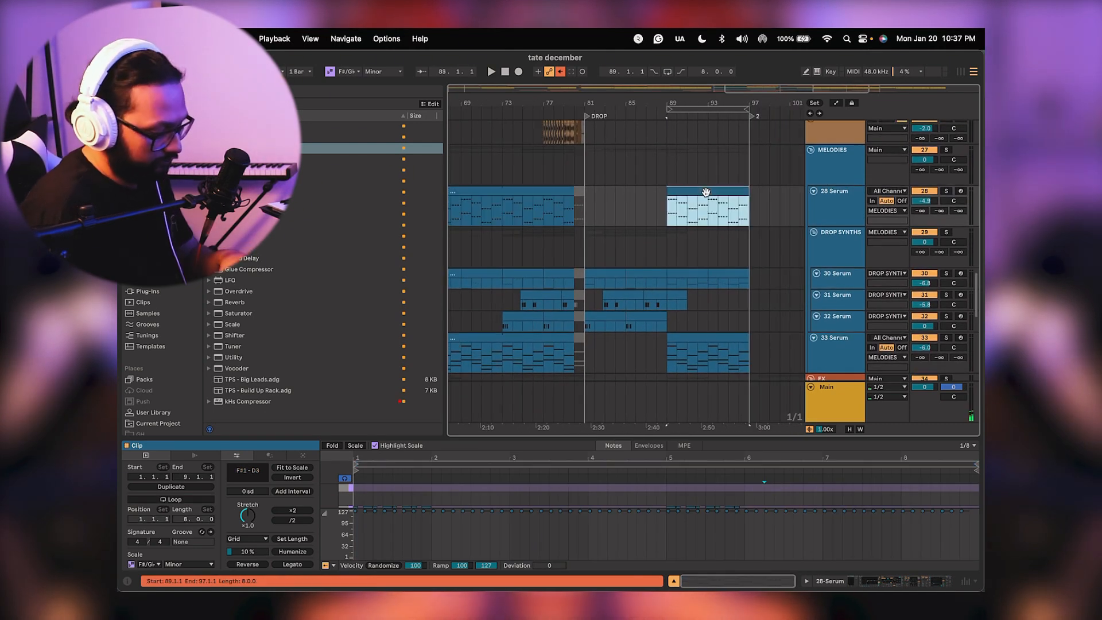
key("space")
scroll(688, 189, "down", 2)
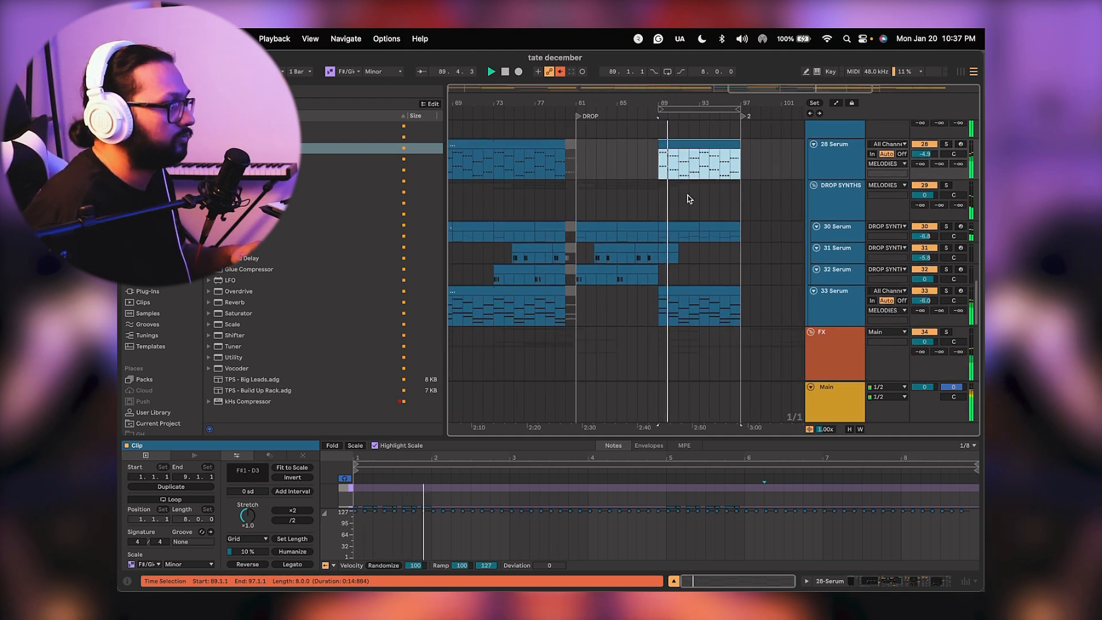
scroll(683, 229, "up", 3)
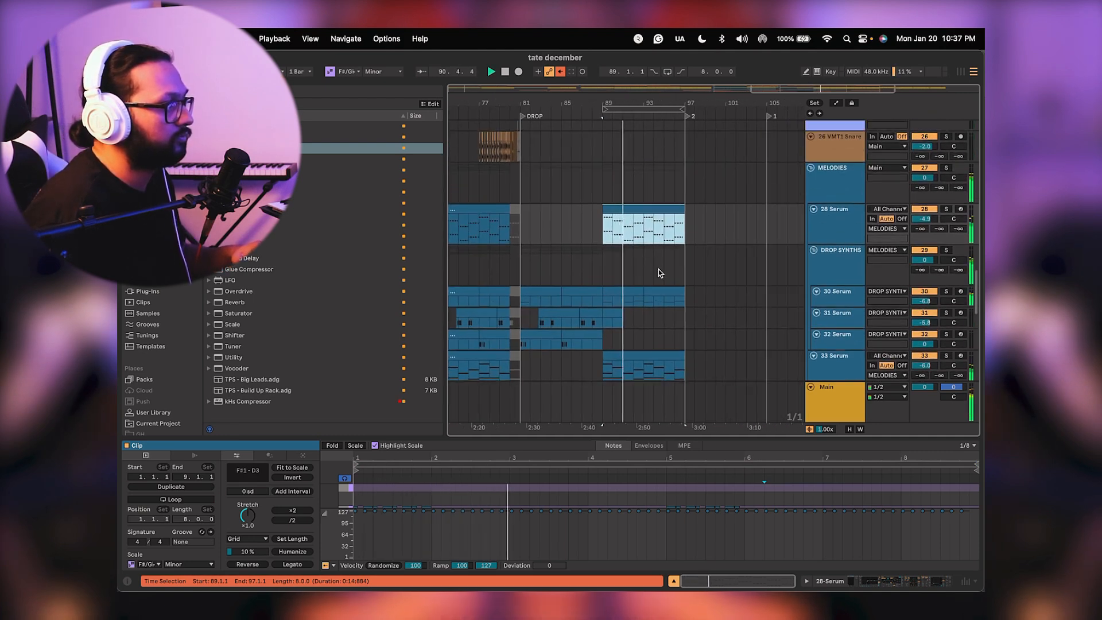
Turn on looping for the 28 Serum clip at bar 89 and extend it to bar 105.
scroll(658, 273, "right", 3)
left_click(166, 512)
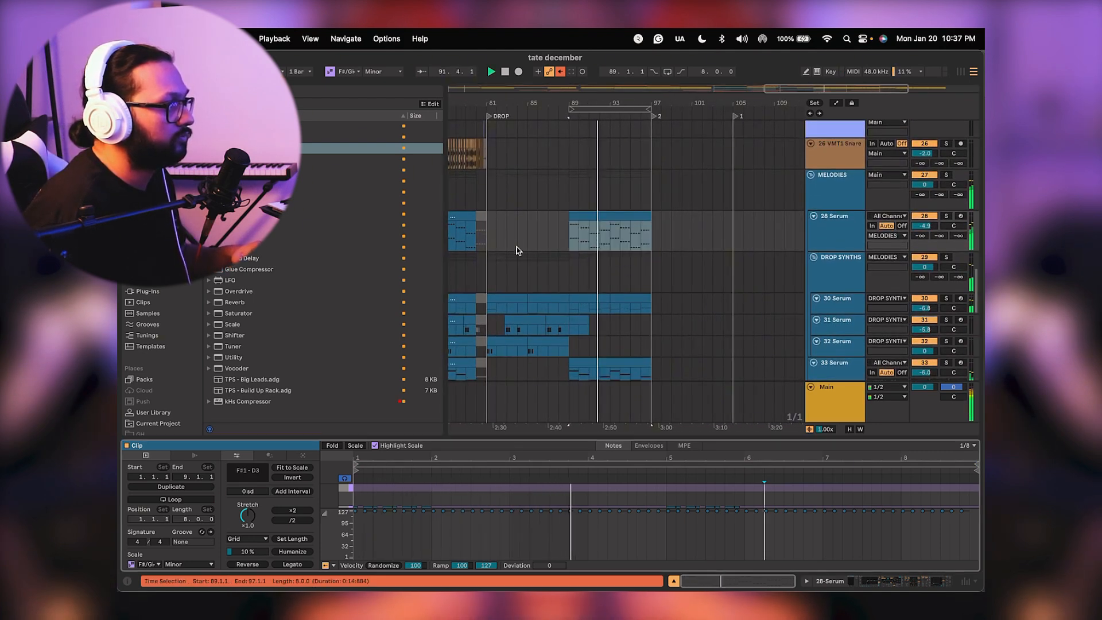
left_click(167, 499)
left_click(644, 216)
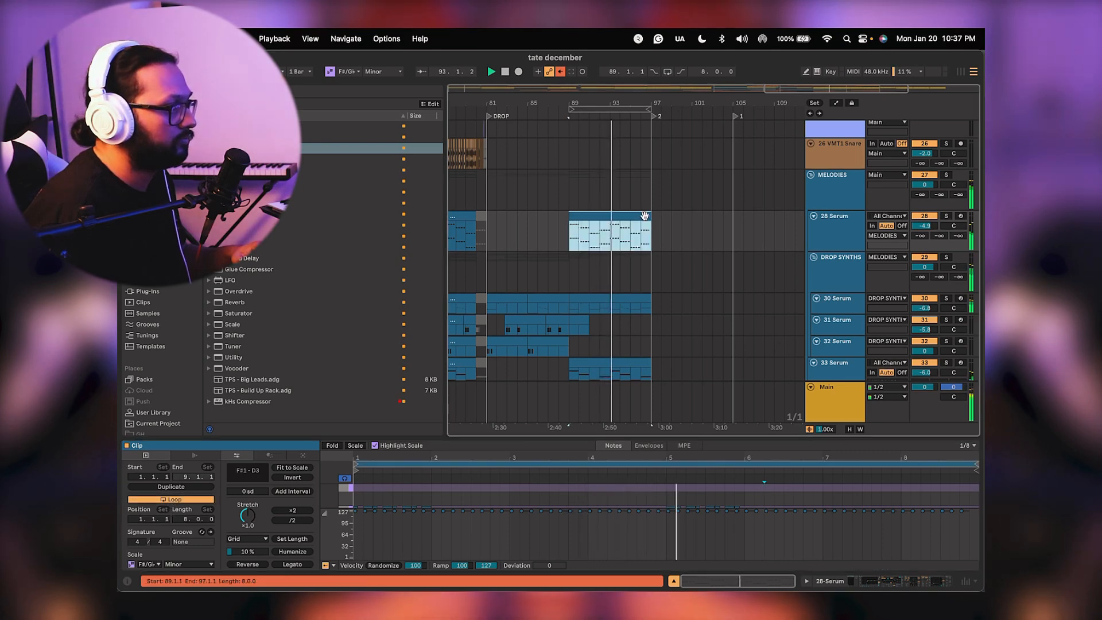
left_click_drag(644, 215, 733, 216)
Turn on looping for the 33 Serum clip at bar 89 and extend it to bar 105.
scroll(654, 264, "down", 2)
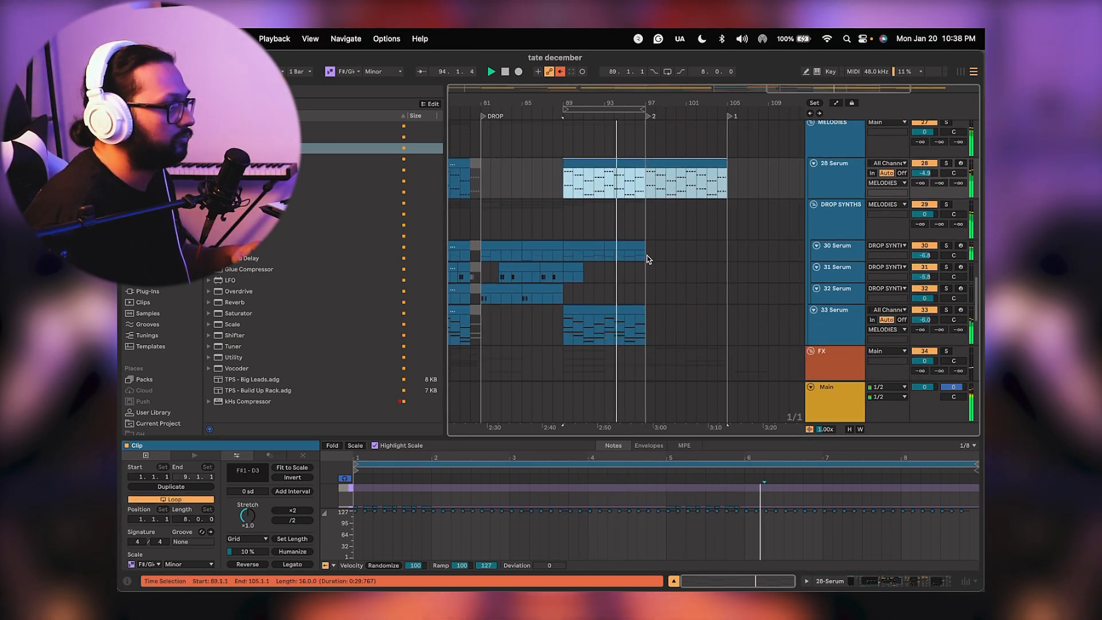
scroll(646, 259, "down", 2)
left_click(634, 267)
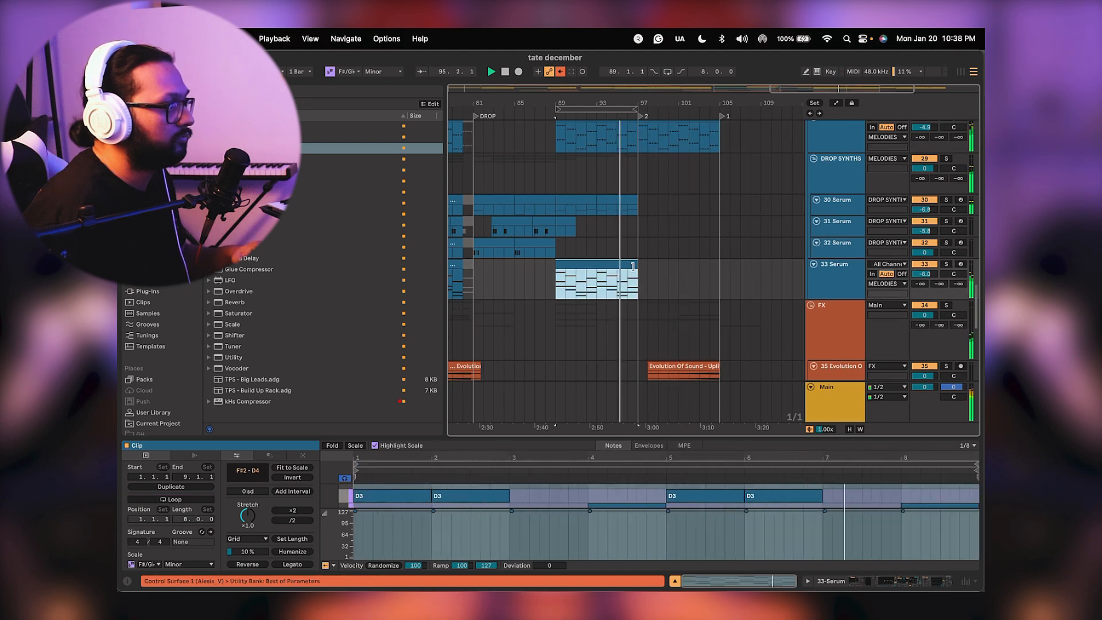
left_click(204, 499)
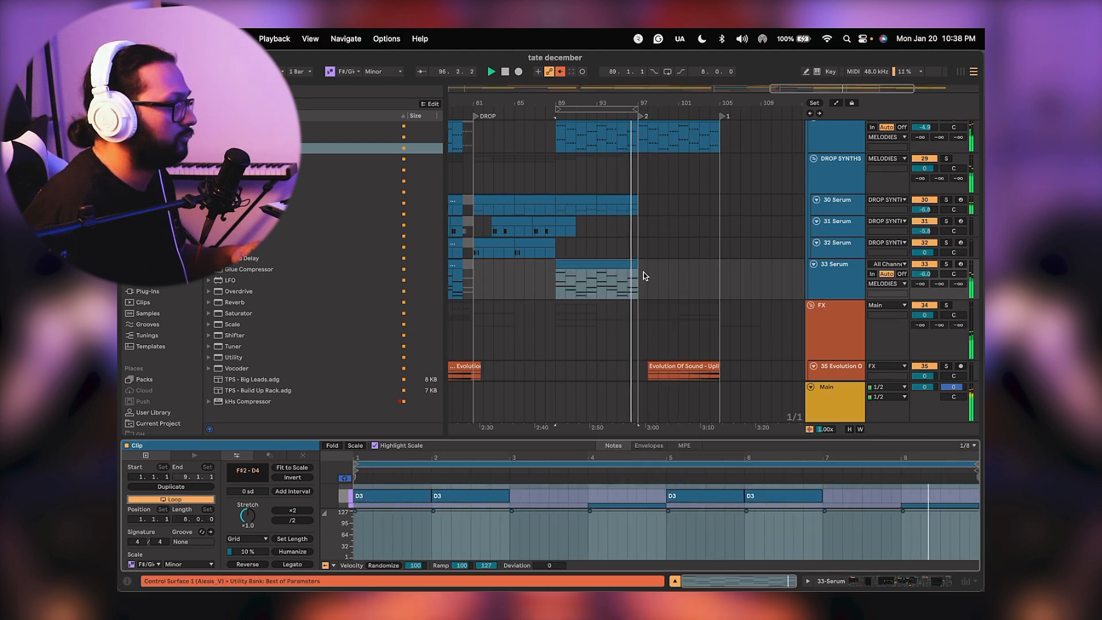
left_click_drag(638, 275, 719, 274)
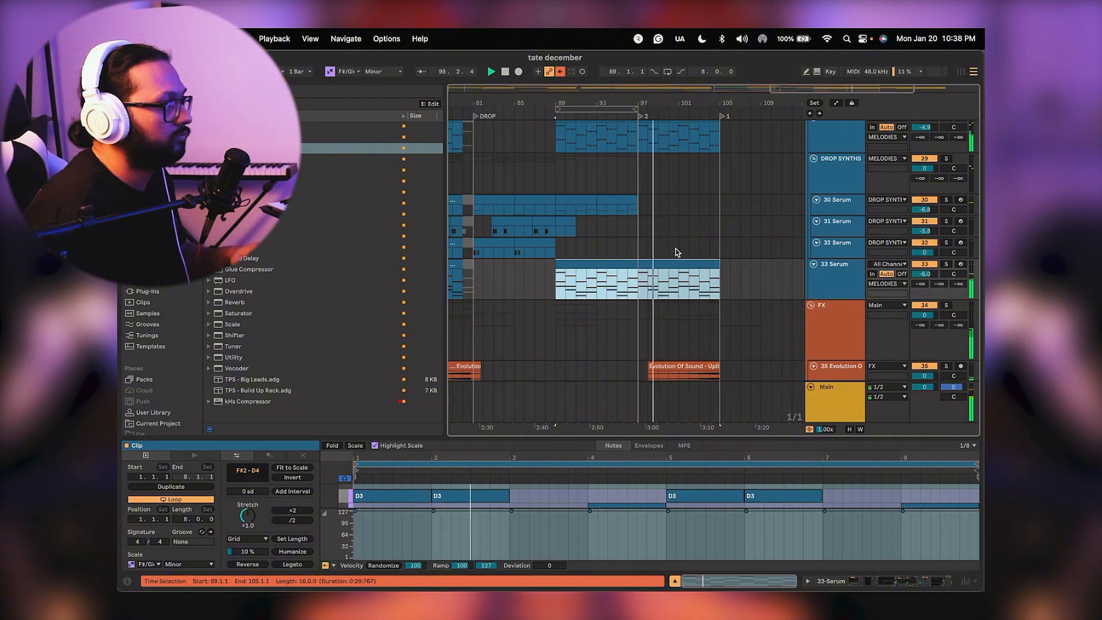
Listen to the section after bar 97 and deactivate the Tate McRae - greedy vocal clip on track 4 between bars 97 and 105.
scroll(677, 252, "up", 4)
scroll(681, 306, "up", 12)
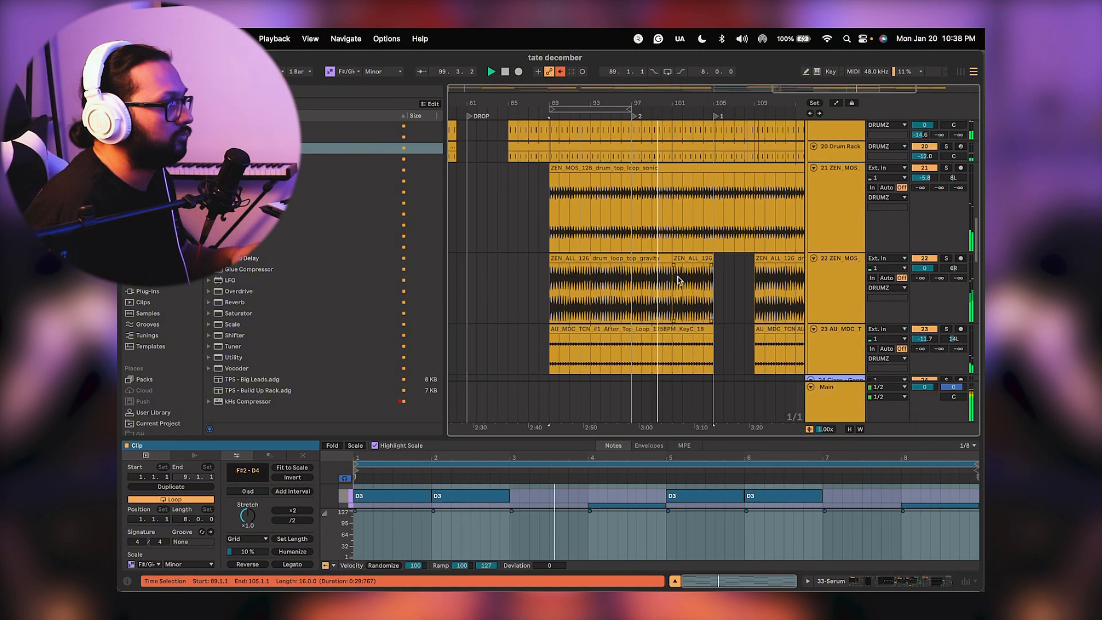
scroll(684, 364, "up", 10)
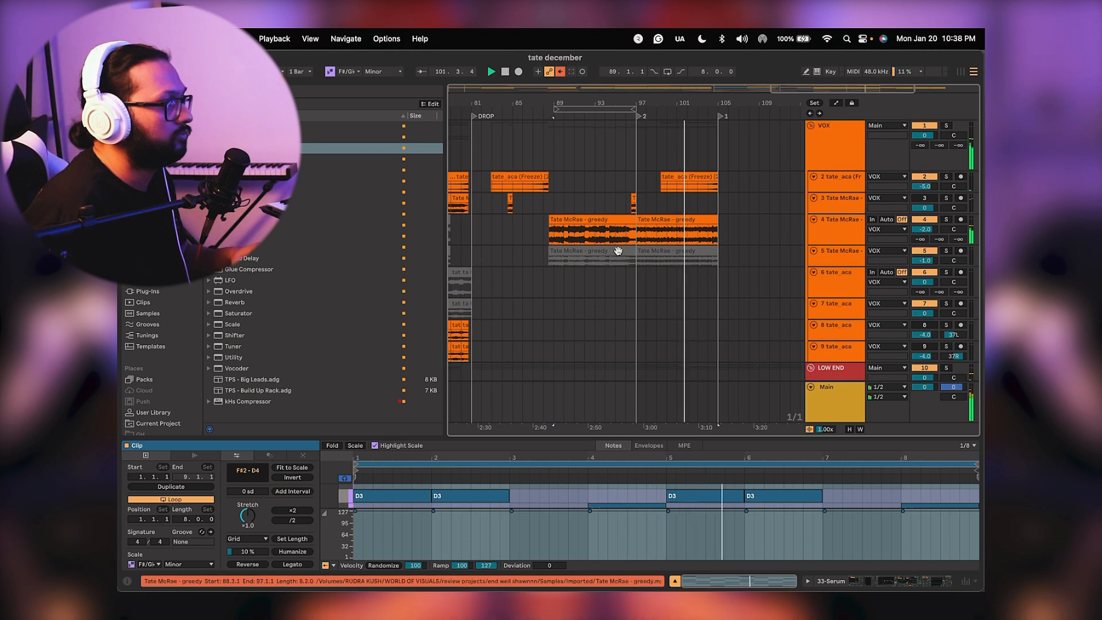
left_click_drag(632, 253, 604, 261)
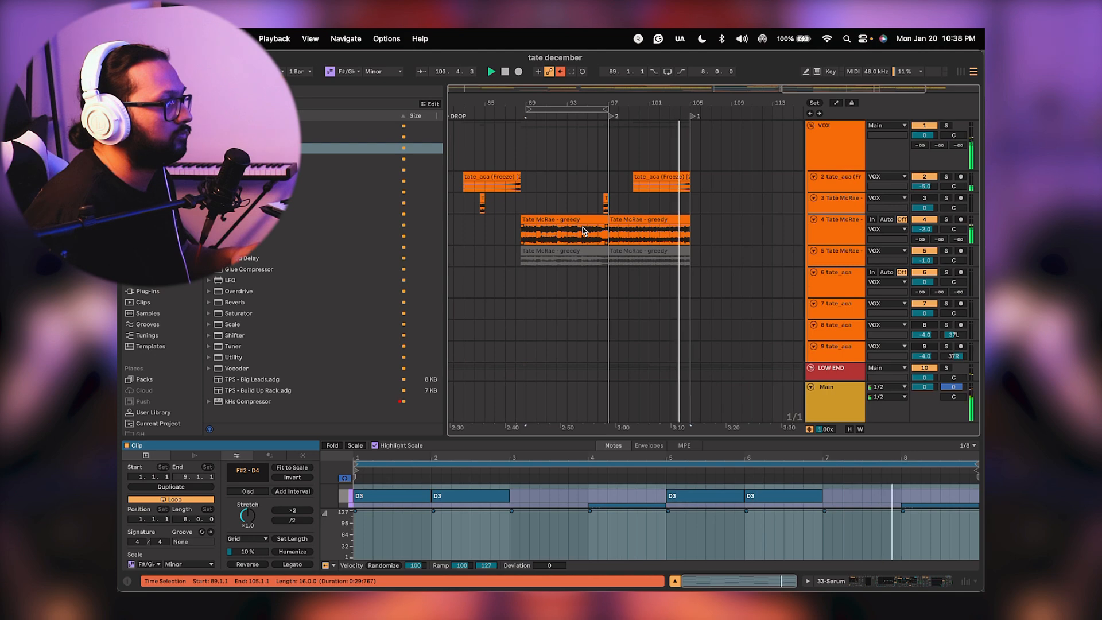
key("space")
scroll(651, 215, "down", 5)
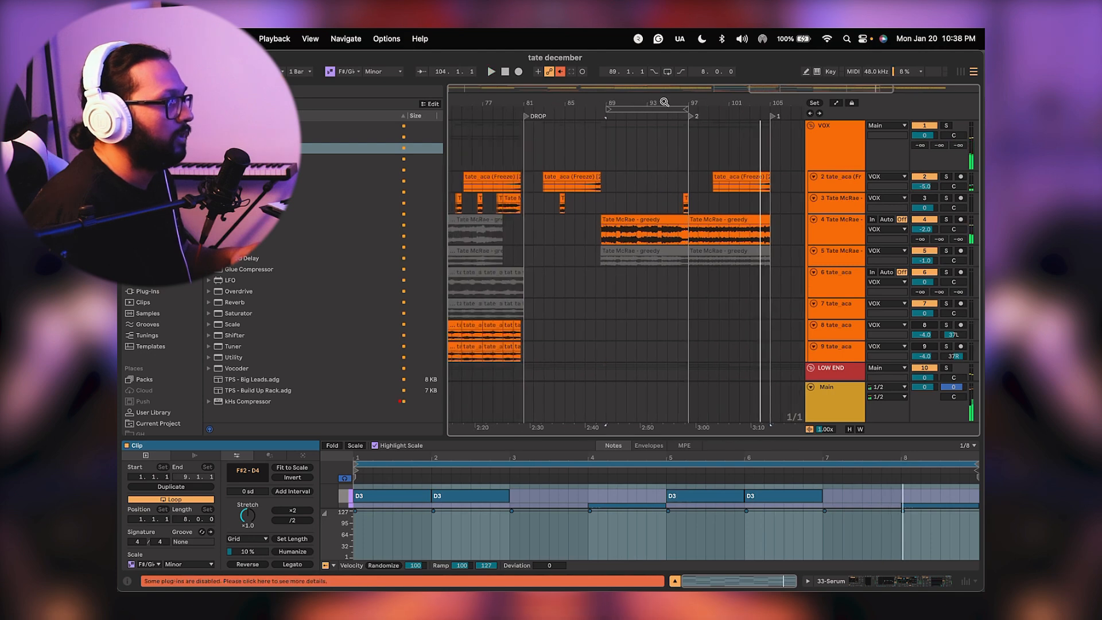
left_click(649, 222)
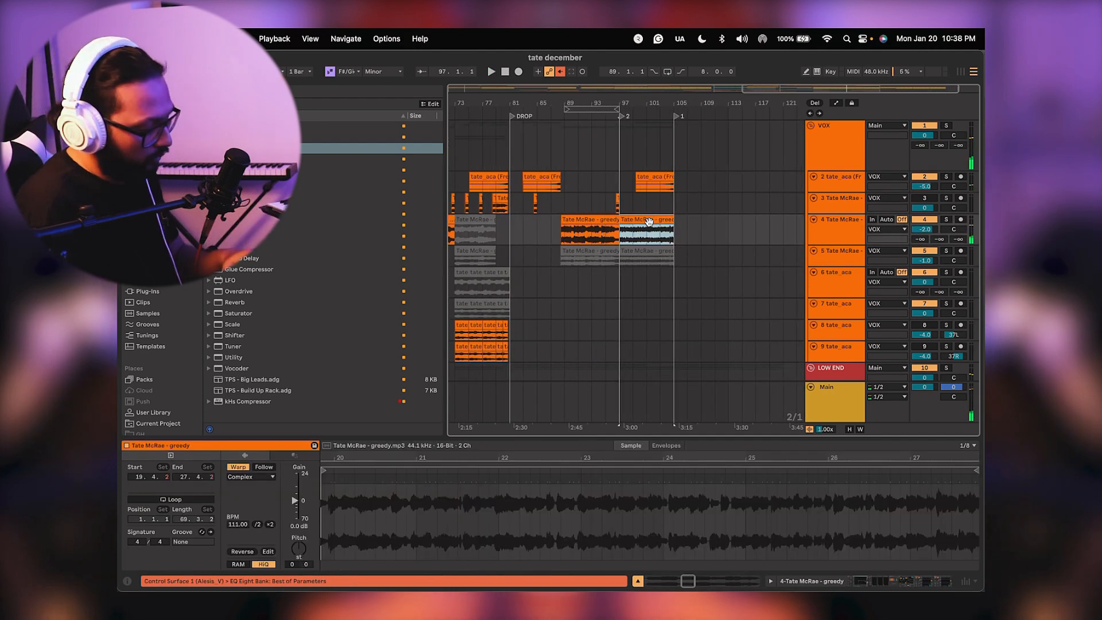
Copy the chopped tate_aca clips on track 7 from bars 49 to 57 and paste them at bar 97.
scroll(648, 239, "left", 10)
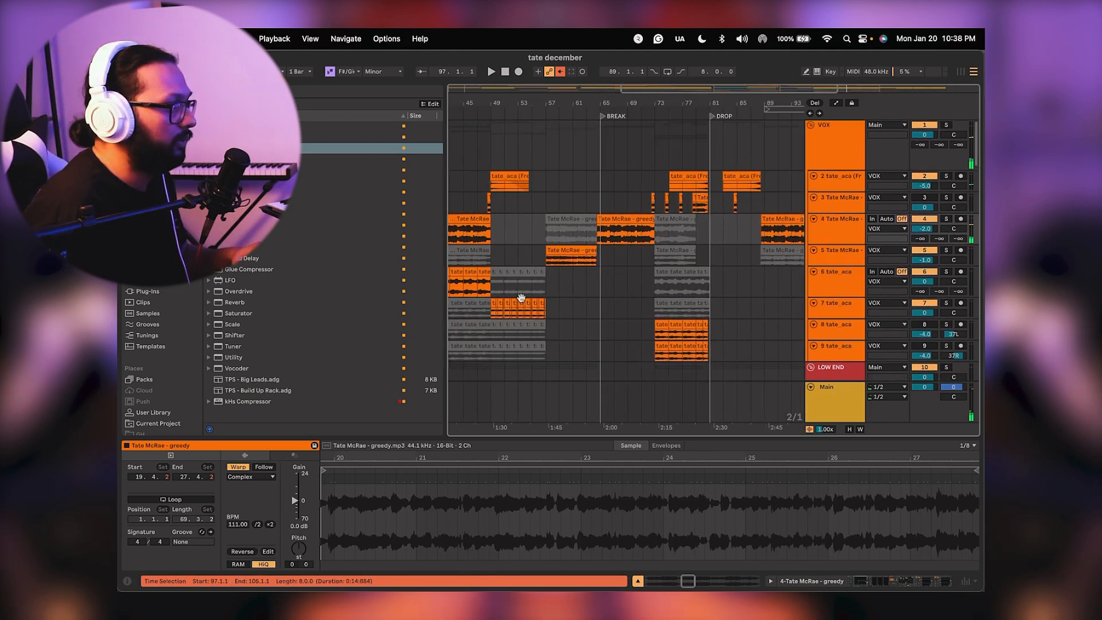
left_click(491, 313)
left_click_drag(555, 313, 549, 312)
left_click_drag(647, 312, 542, 310)
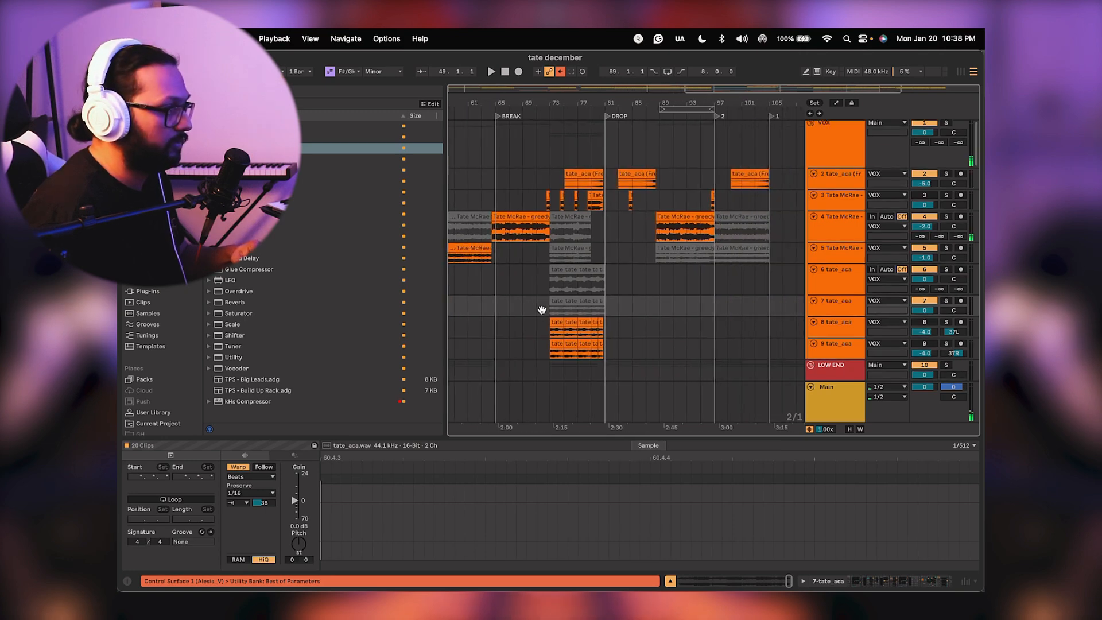
left_click(714, 304)
key("cmd+v")
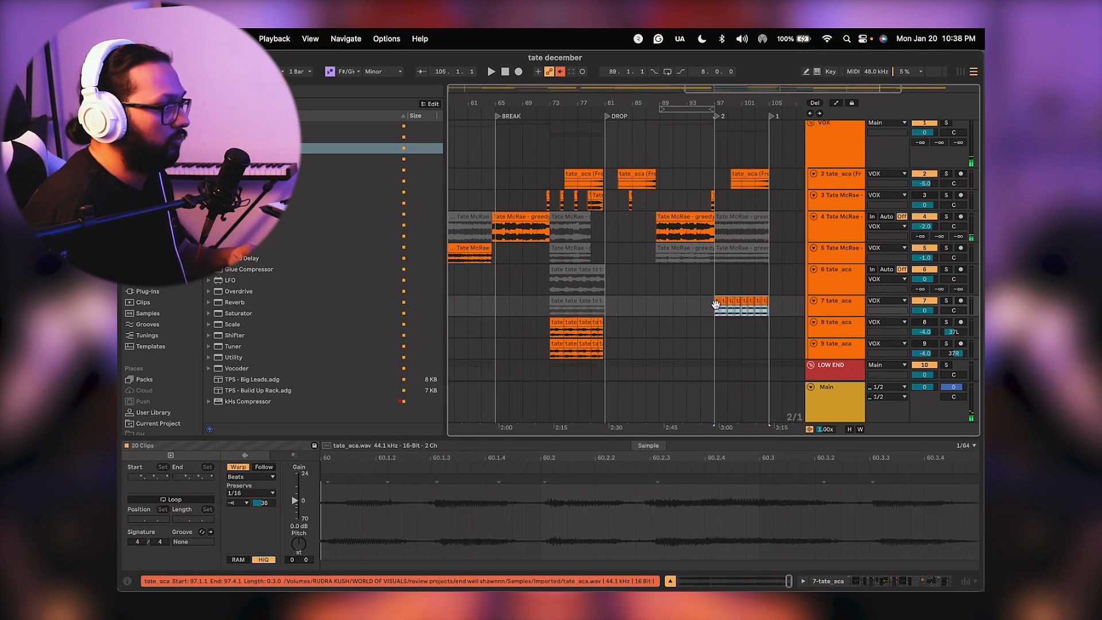
Play the arrangement from bar 91 to hear the pasted vocal chops enter at bar 97.
left_click(679, 311)
key("space")
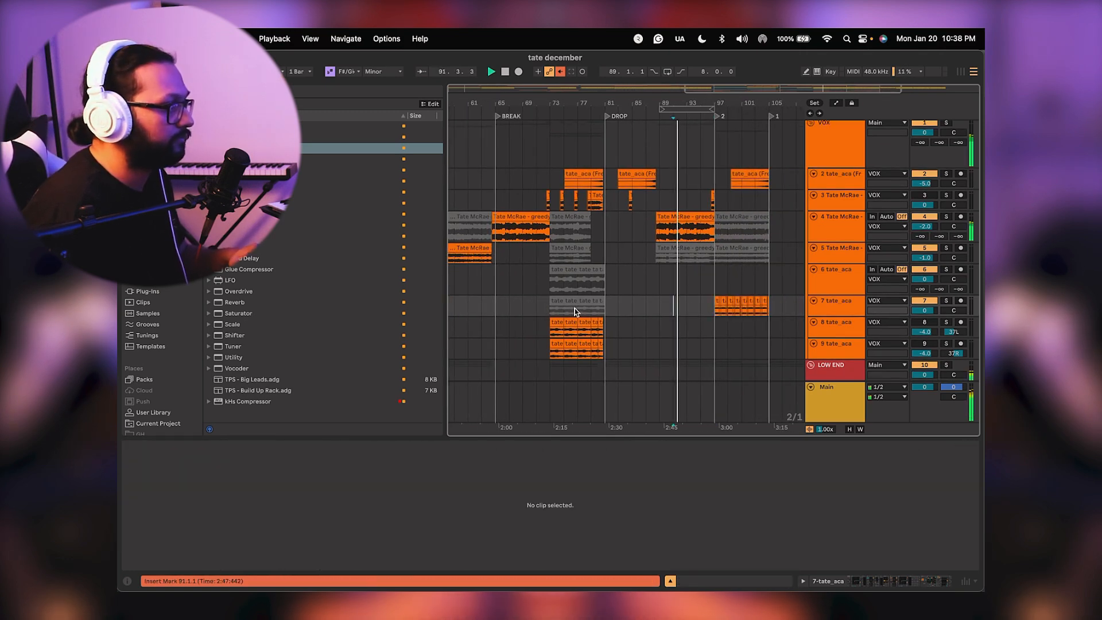
scroll(703, 292, "right", 5)
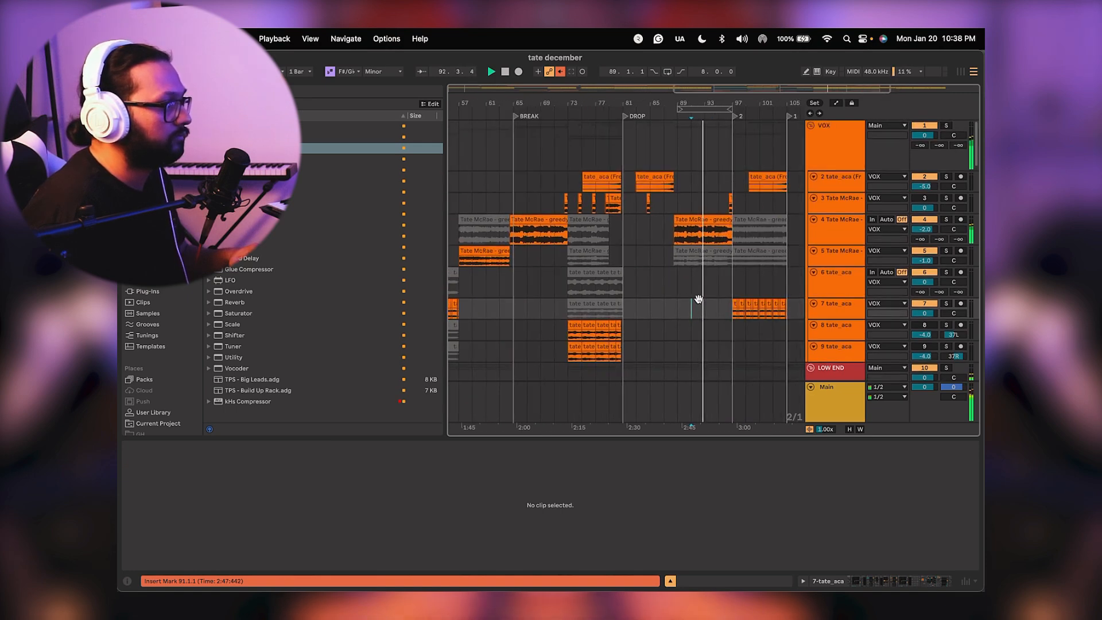
mouse_move(681, 105)
left_mouse_down()
mouse_move(681, 135)
mouse_move(680, 104)
left_mouse_up()
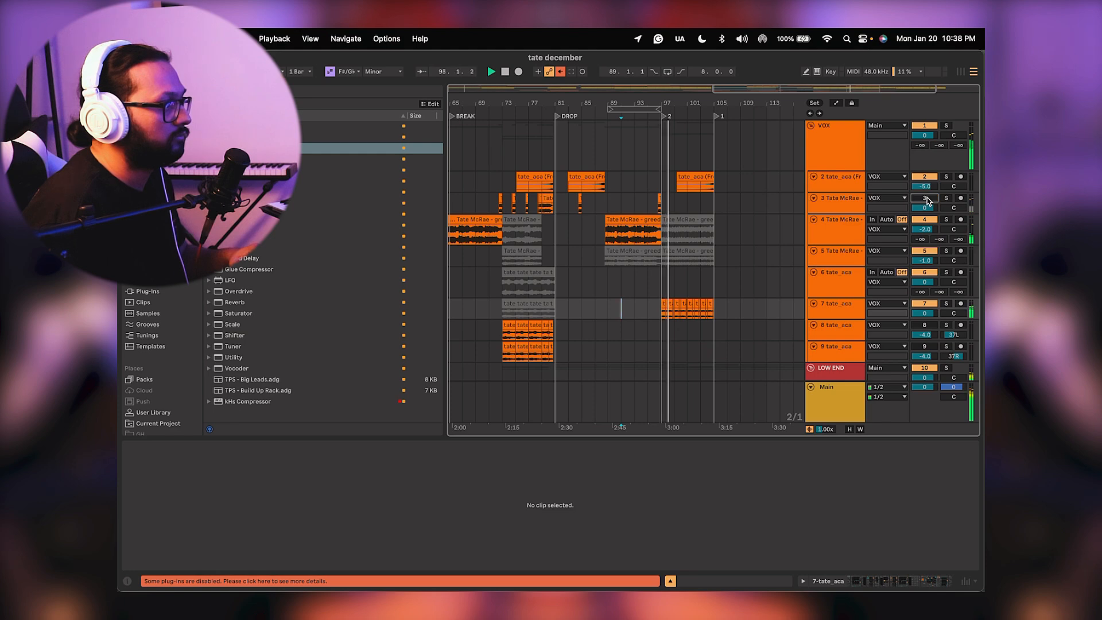
Extend the KICK clip that starts at bar 89 so it ends at bar 103.
scroll(693, 282, "down", 5)
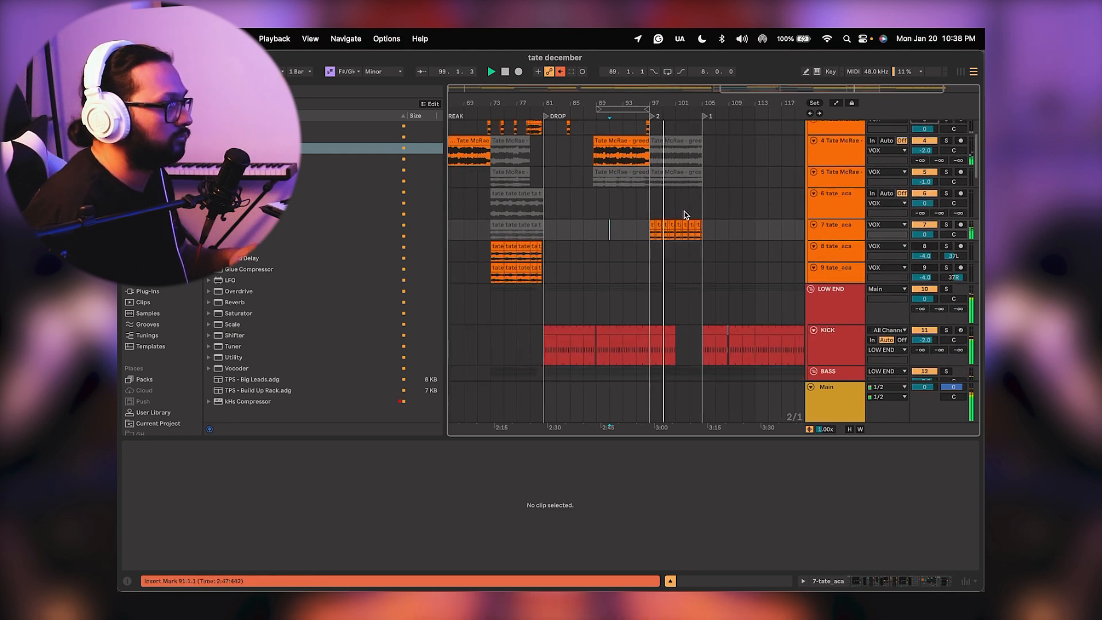
left_click(660, 213)
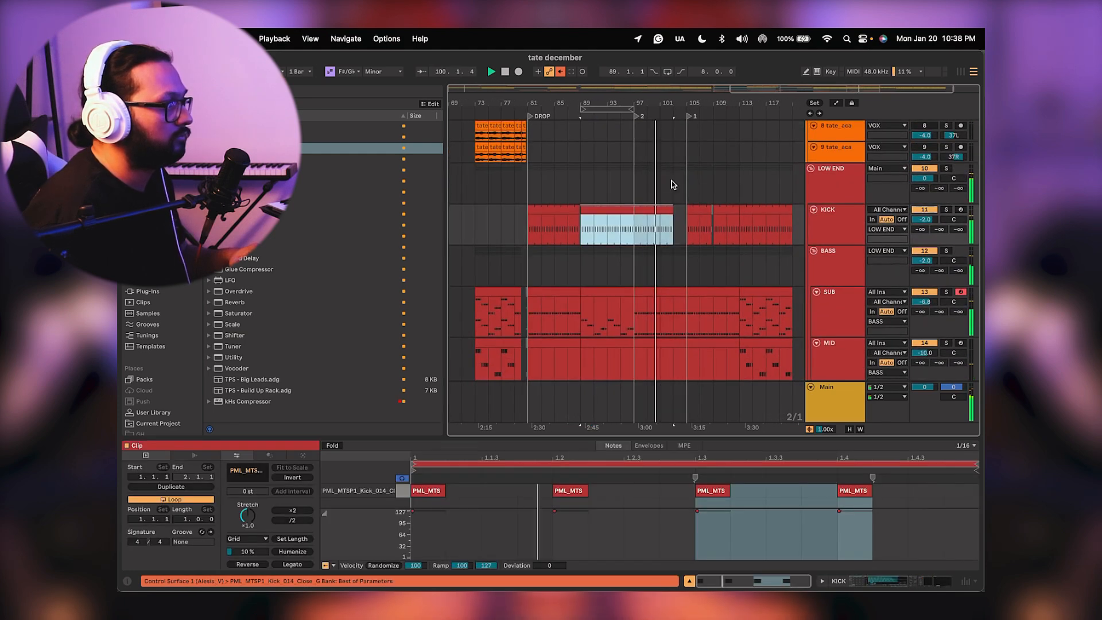
Extend the KICK clip that starts at bar 105 so it runs without a gap to bar 121.
scroll(671, 147, "up", 3)
scroll(695, 201, "down", 3)
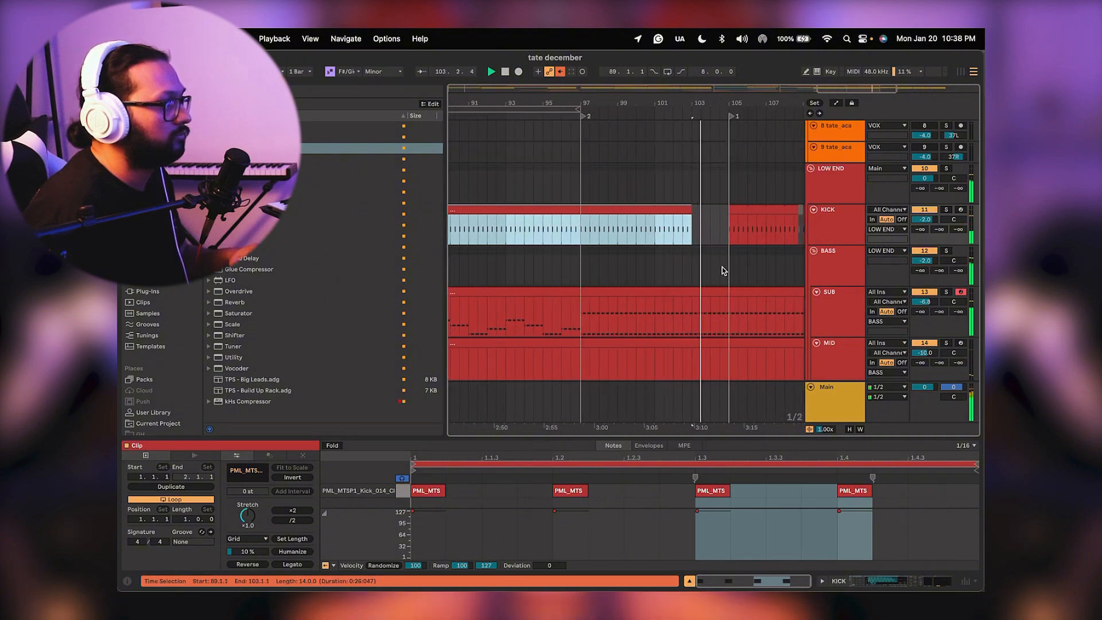
left_click(717, 228)
scroll(646, 224, "right", 5)
scroll(646, 220, "right", 3)
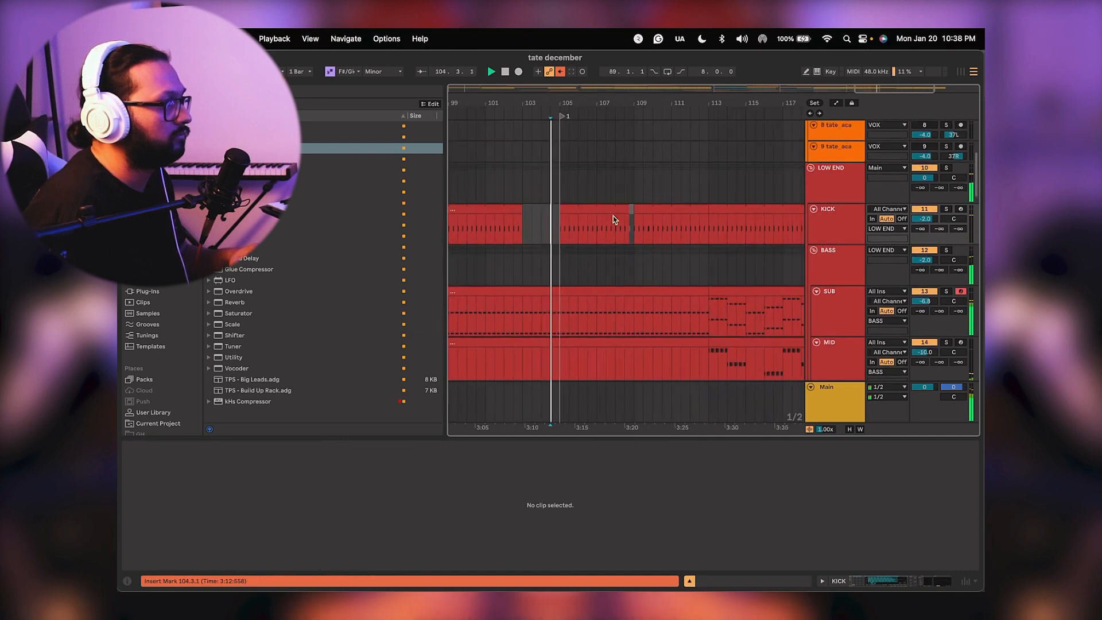
left_click_drag(561, 227, 705, 231)
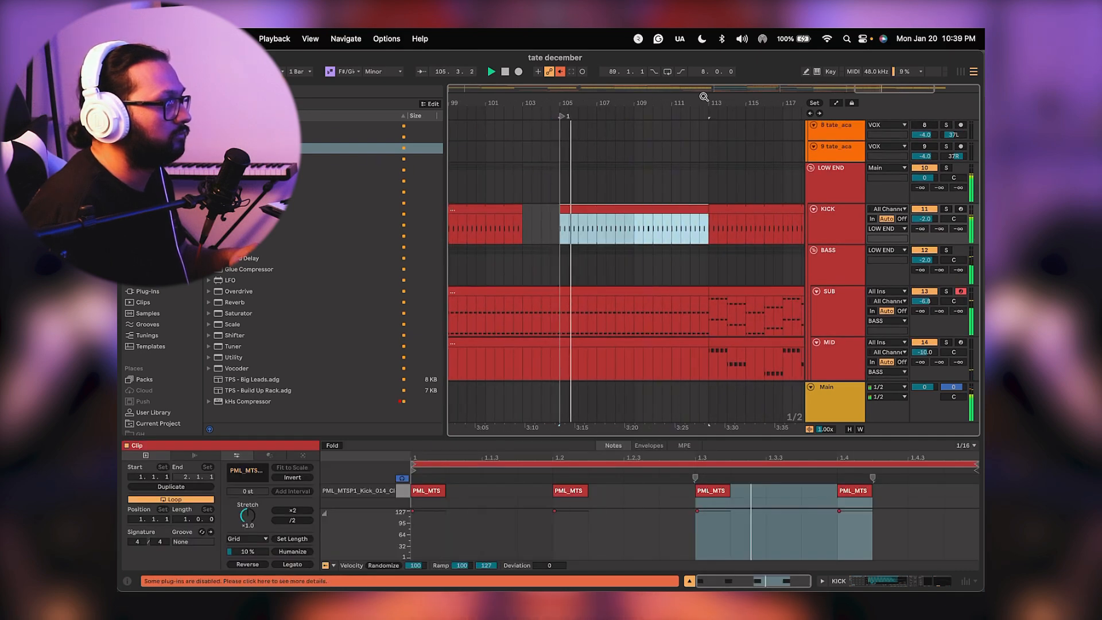
key("space")
left_click_drag(691, 105, 642, 101)
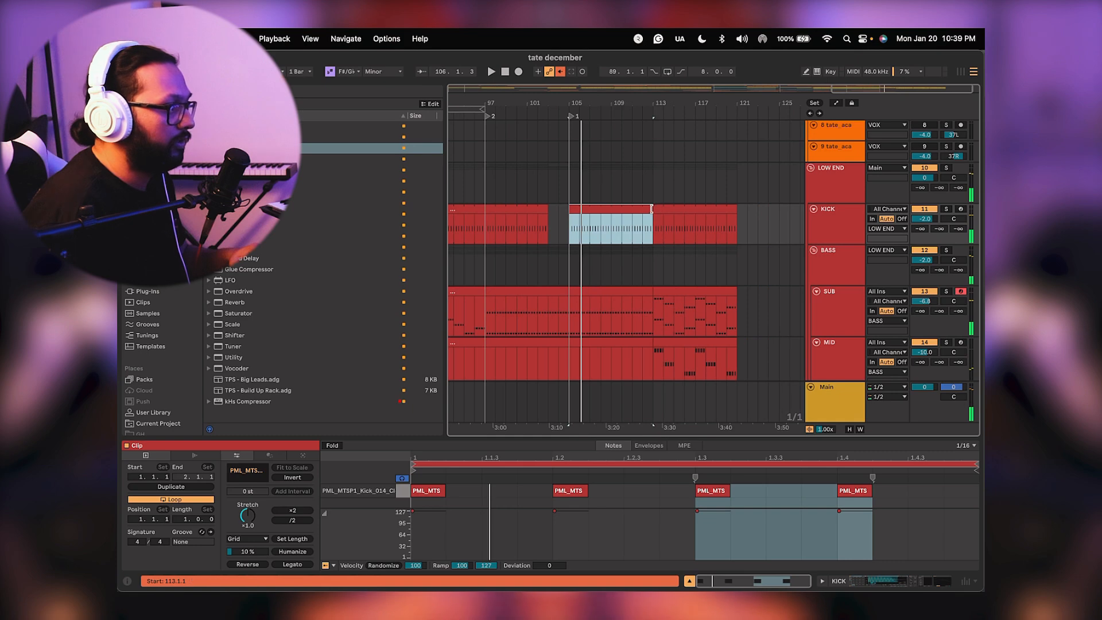
left_click_drag(650, 208, 737, 210)
scroll(715, 259, "down", 2)
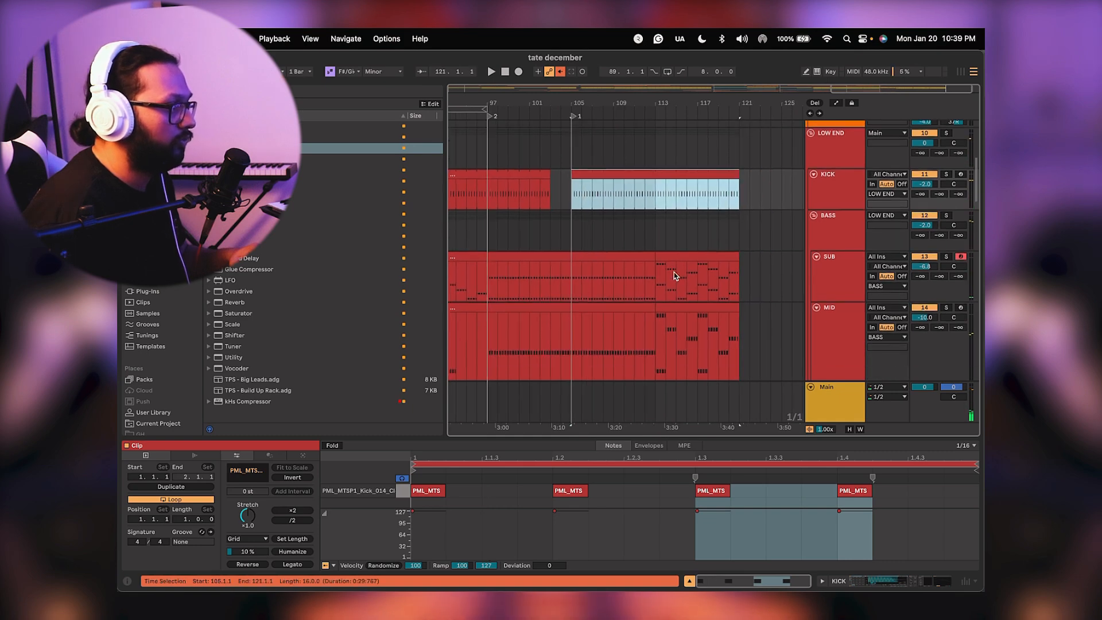
Delete the SUB and MID clips between bars 113 and 121 and extend the clips starting at bar 97 to bar 121.
left_click(676, 257)
left_click(687, 311, "shift")
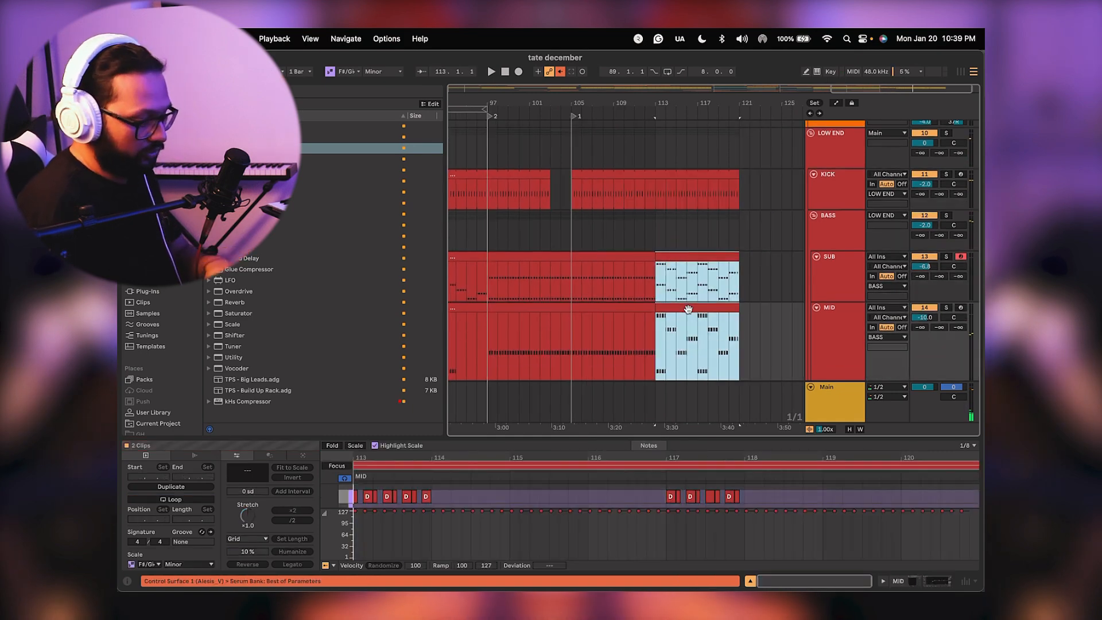
key("Delete")
left_click_drag(655, 258, 737, 260)
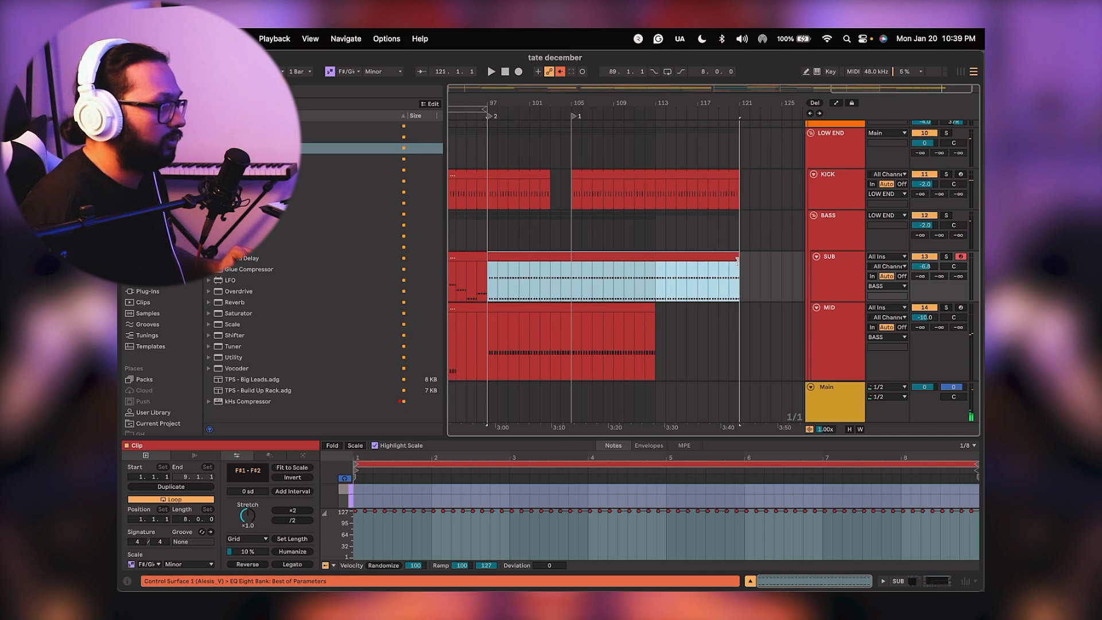
left_click_drag(653, 321, 741, 311)
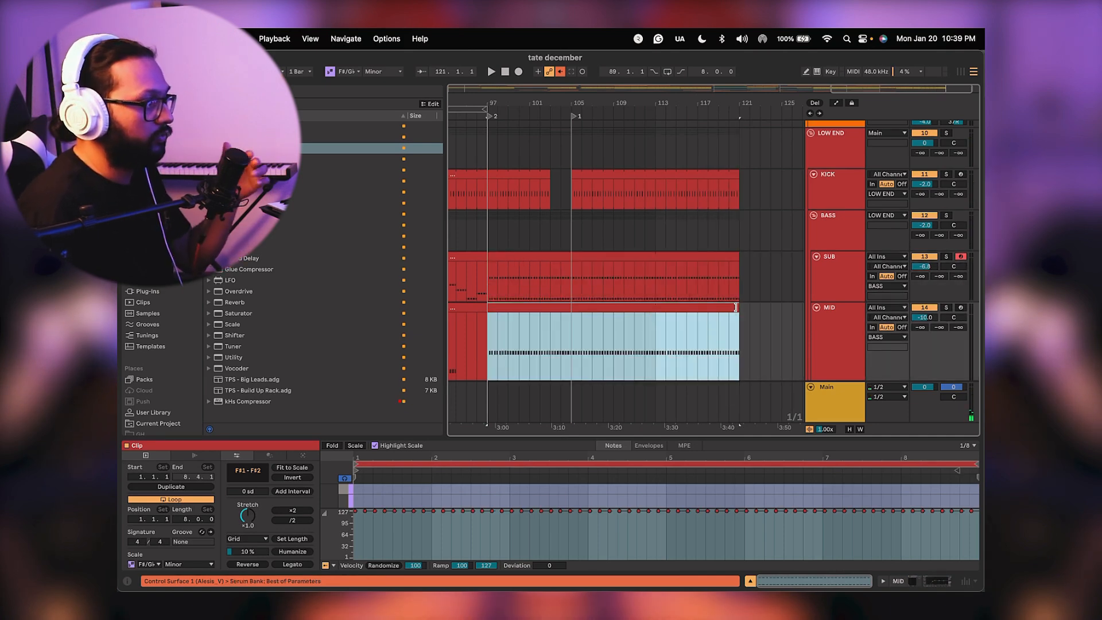
Play the section from bar 97 and extend the drum loop clips on tracks 22 and 23 back to start at bar 105.
scroll(660, 271, "down", 2)
scroll(659, 271, "down", 8)
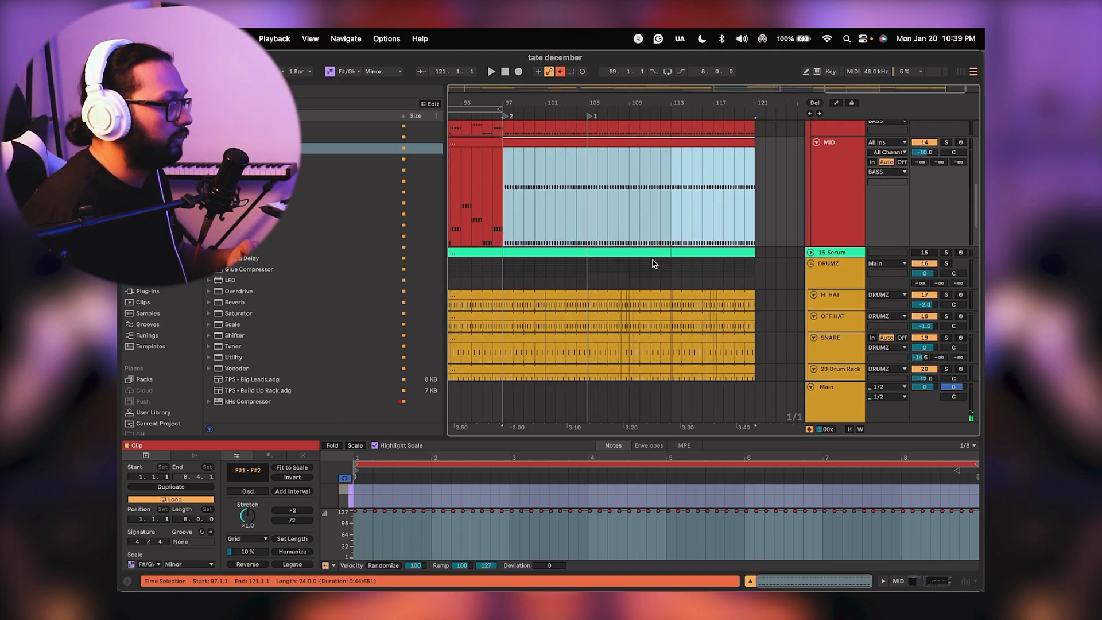
key("space")
left_click(594, 161)
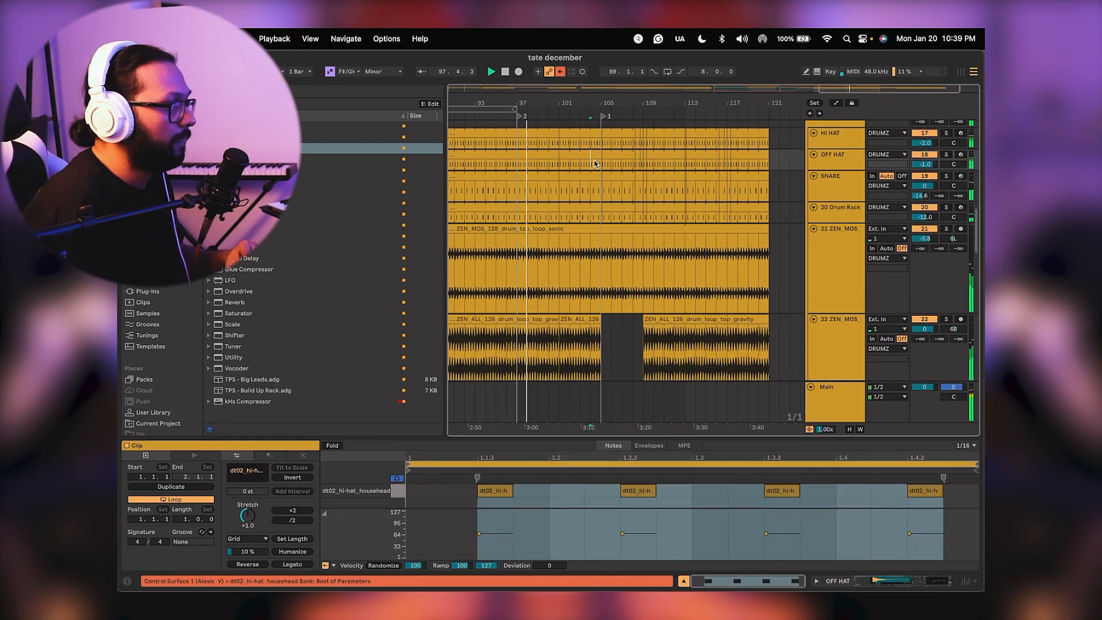
key("space")
key("space")
left_click_drag(640, 161, 629, 98)
scroll(630, 208, "down", 4)
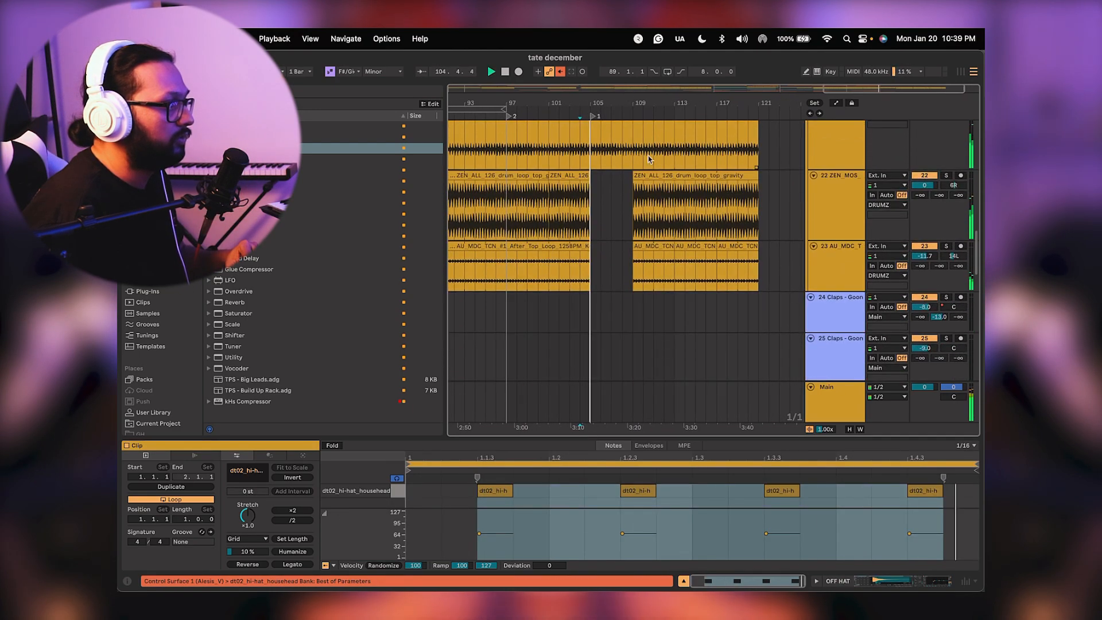
left_click_drag(631, 175, 591, 175)
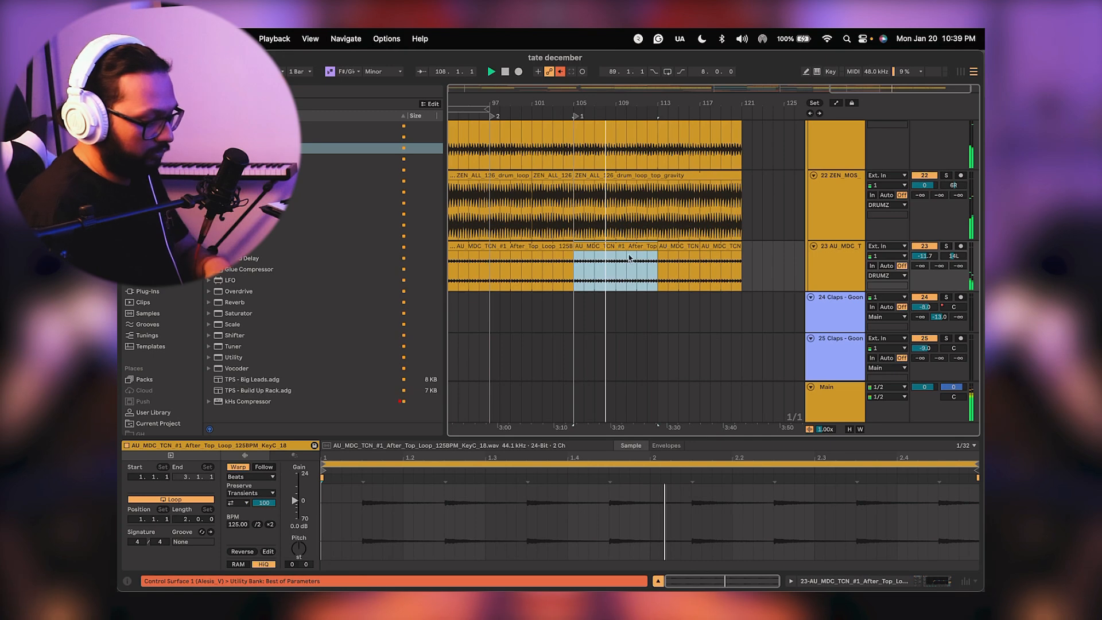
Delete the three AU_MDC_TCN top loop clips on track 23 between bars 105 and 121.
key("Delete")
left_click(674, 247)
key("Delete")
left_click(710, 245)
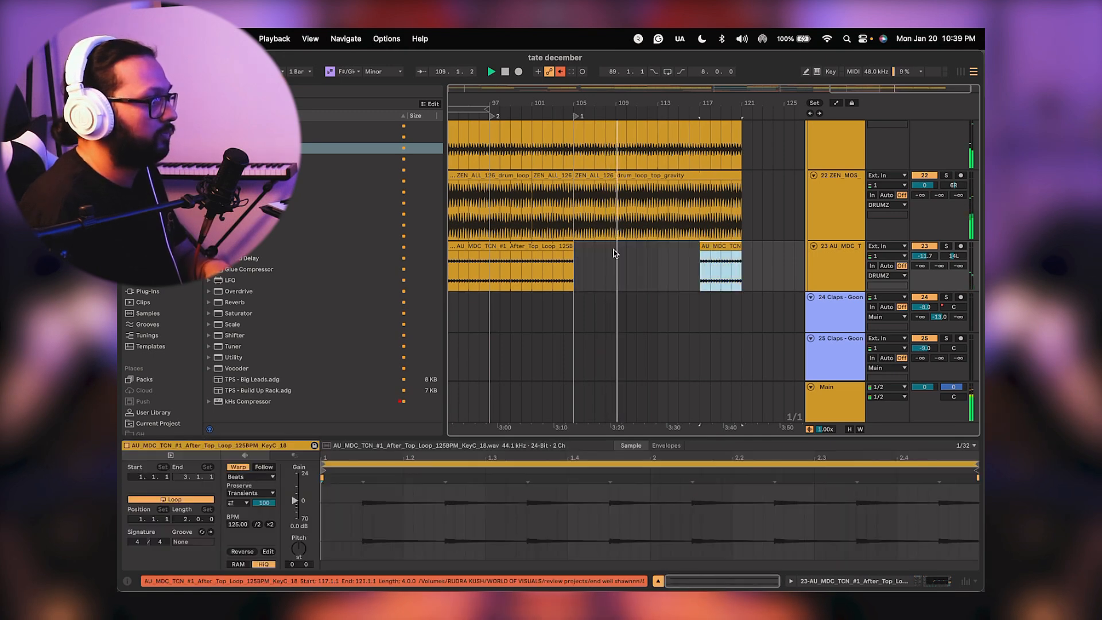
key("Delete")
Shorten the ZEN_ALL_126 loop on track 22 and the ZEN_MOS_128 loop on track 21 to end at bar 113.
scroll(705, 242, "up", 2)
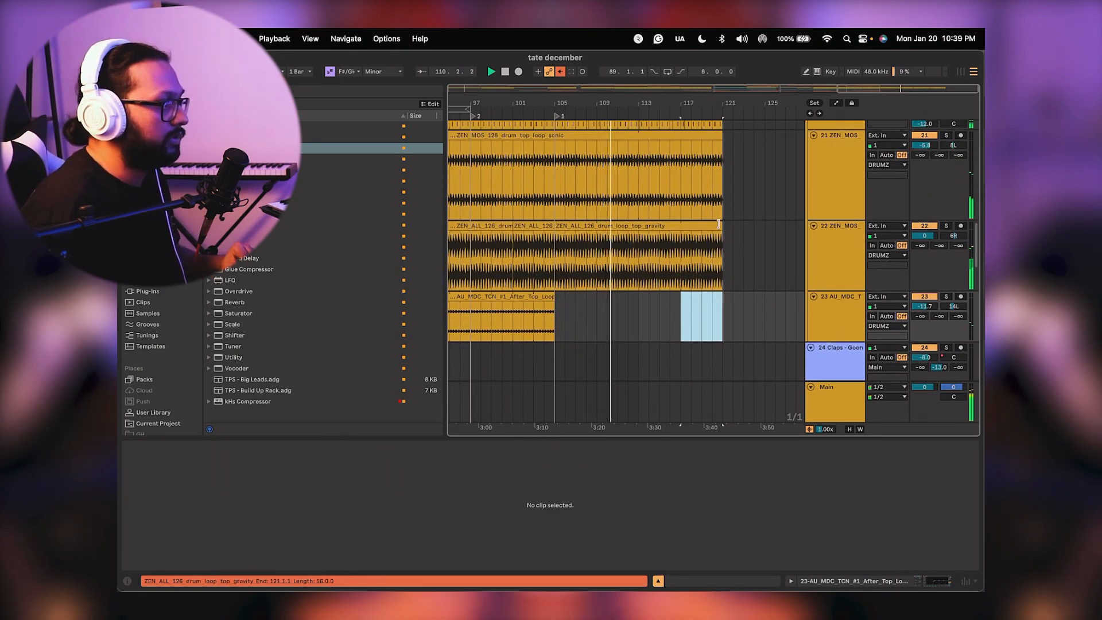
left_click_drag(723, 228, 639, 228)
scroll(656, 247, "up", 2)
scroll(655, 247, "up", 3)
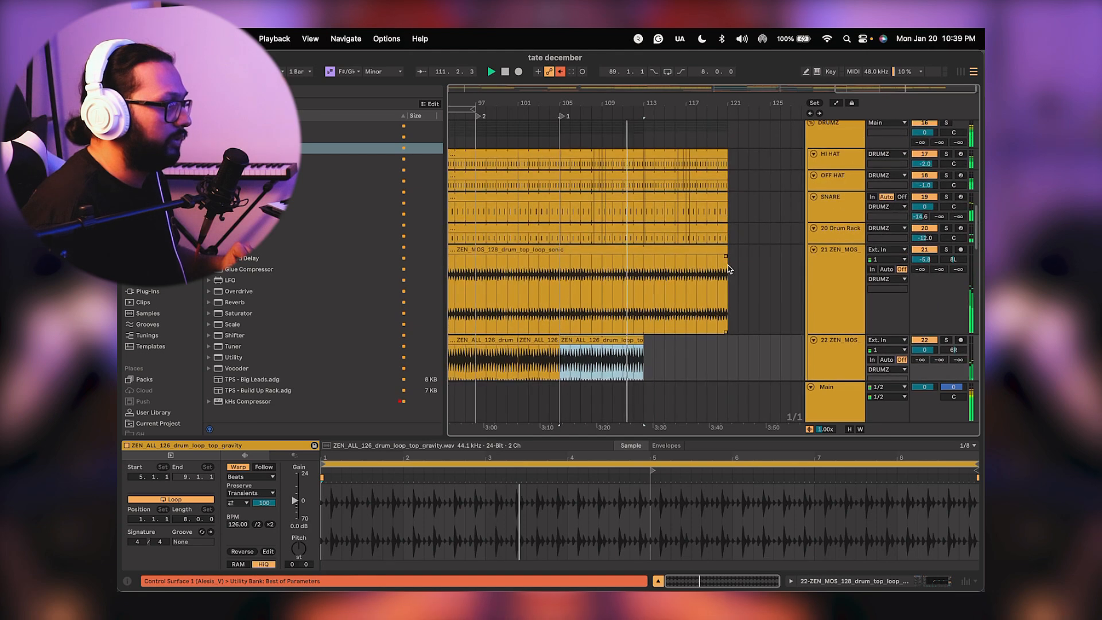
left_click_drag(723, 250, 644, 251)
scroll(697, 256, "up", 2)
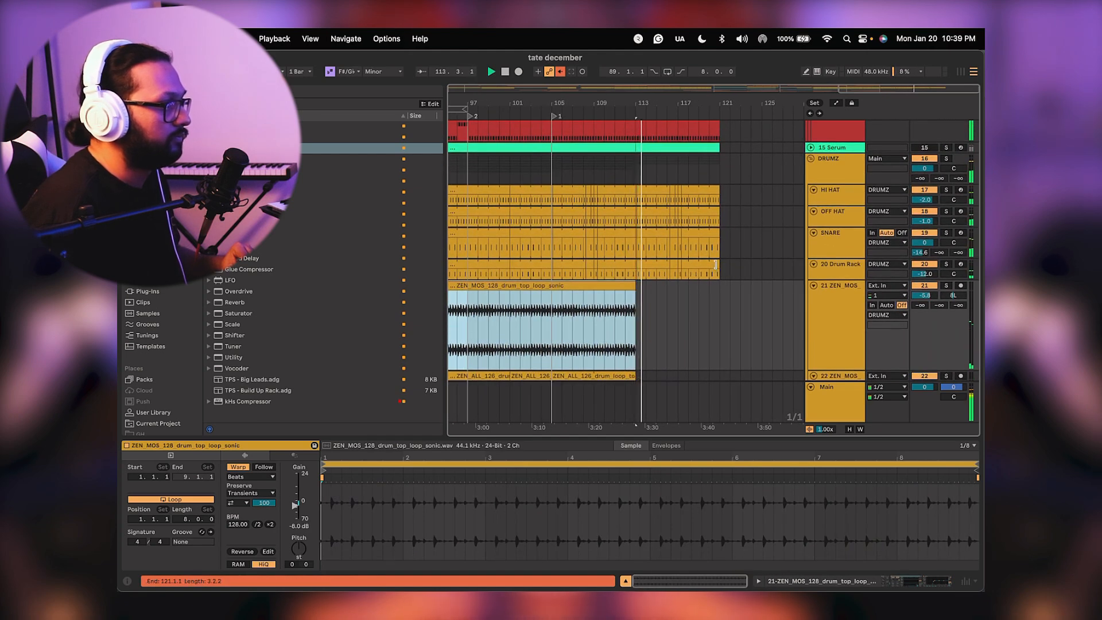
Listen to bars 113 to 120 and check the bass, drum and vocal tracks.
scroll(711, 258, "up", 5)
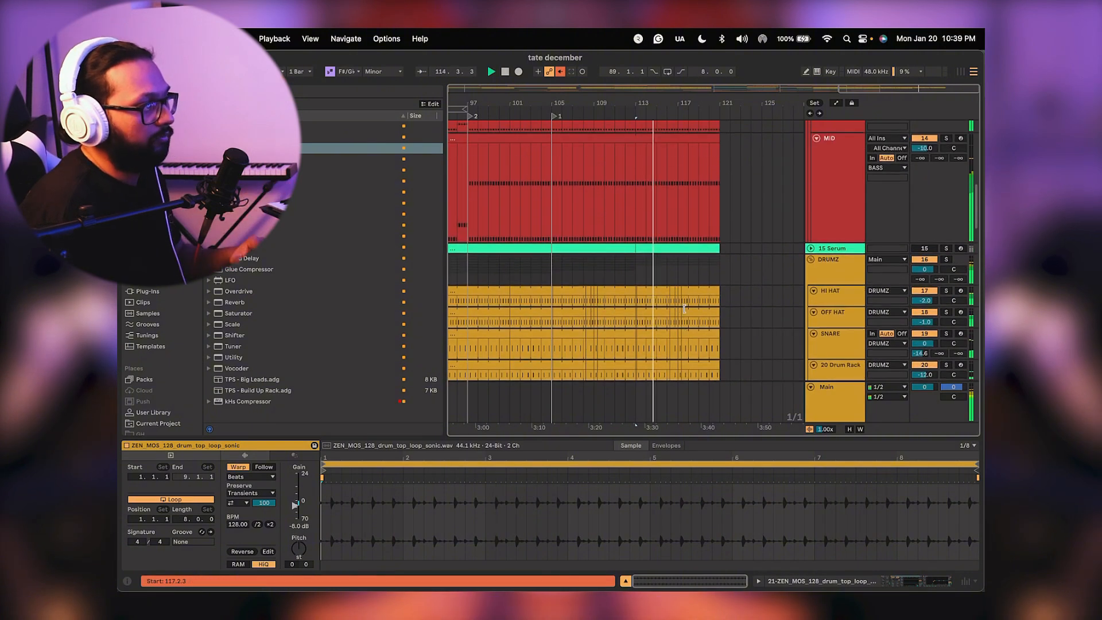
scroll(697, 252, "up", 4)
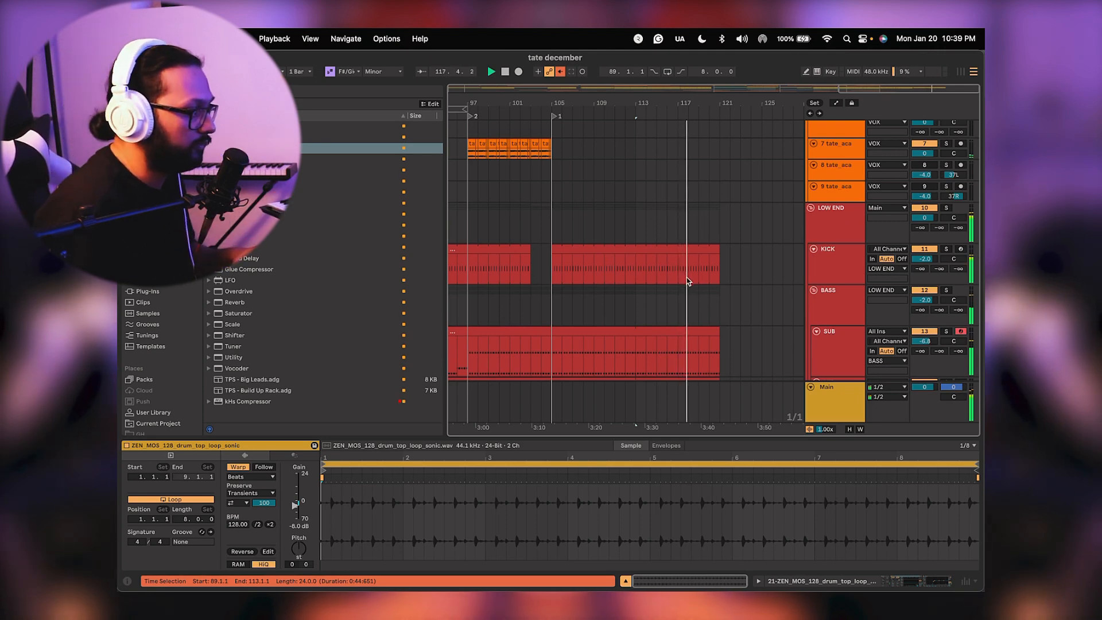
key("space")
key("space")
left_click(700, 304)
key("space")
key("space")
scroll(701, 303, "down", 5)
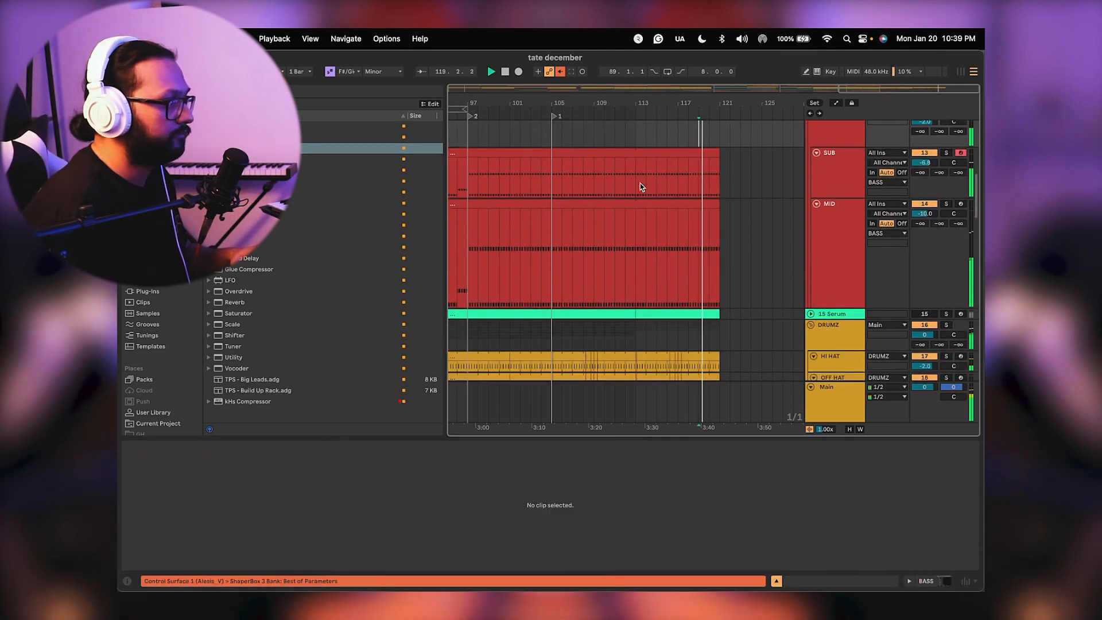
scroll(638, 186, "up", 6)
scroll(619, 232, "left", 2)
scroll(652, 264, "up", 5)
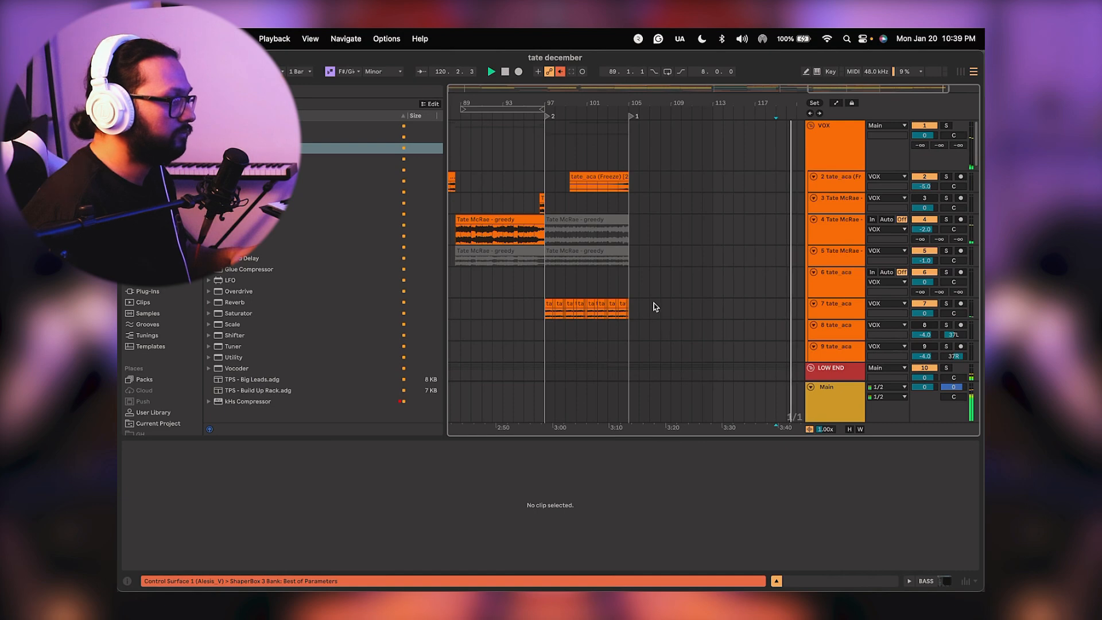
Play from bar 95, solo the Tate McRae vocal on track 3 and enlarge that track.
key("space")
scroll(653, 298, "left", 3)
left_click(629, 205)
key("space")
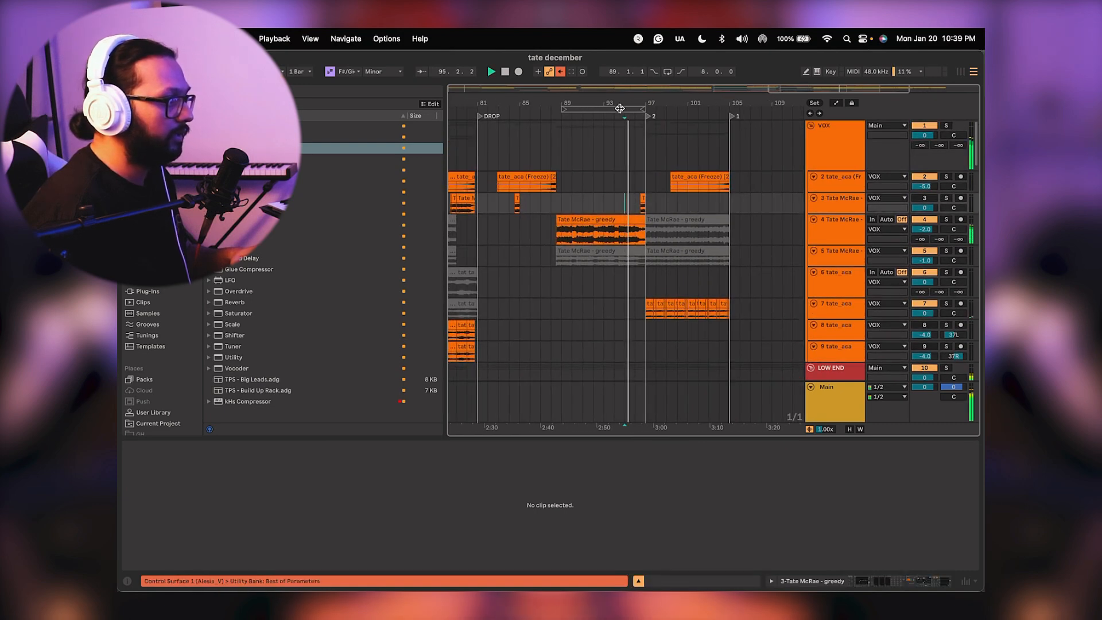
scroll(631, 143, "up", 5)
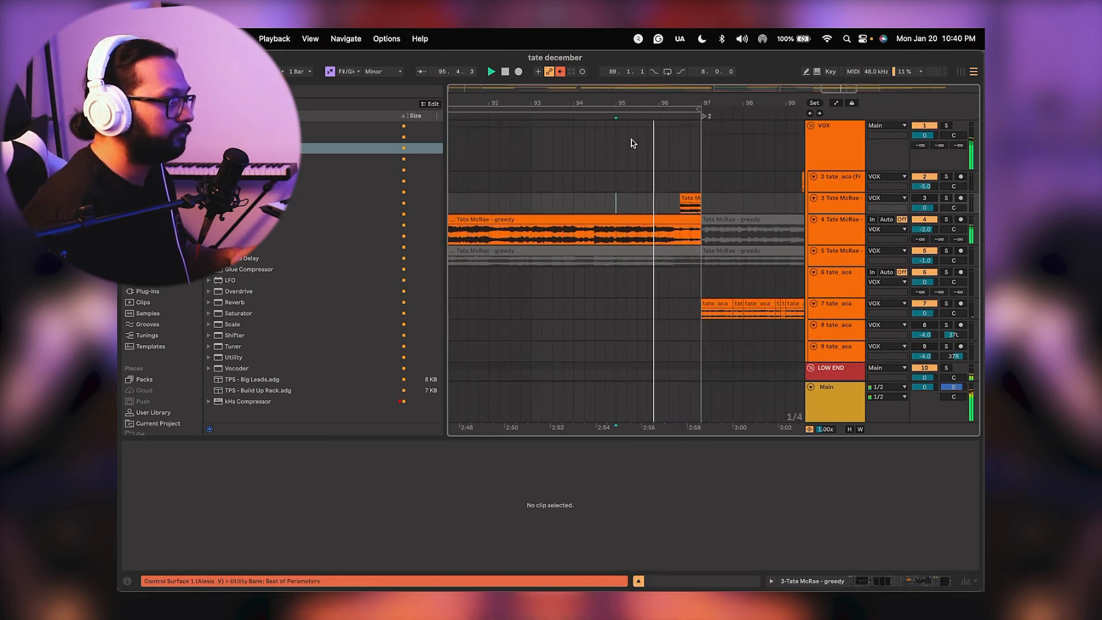
left_click(946, 197)
left_click_drag(841, 211, 842, 260)
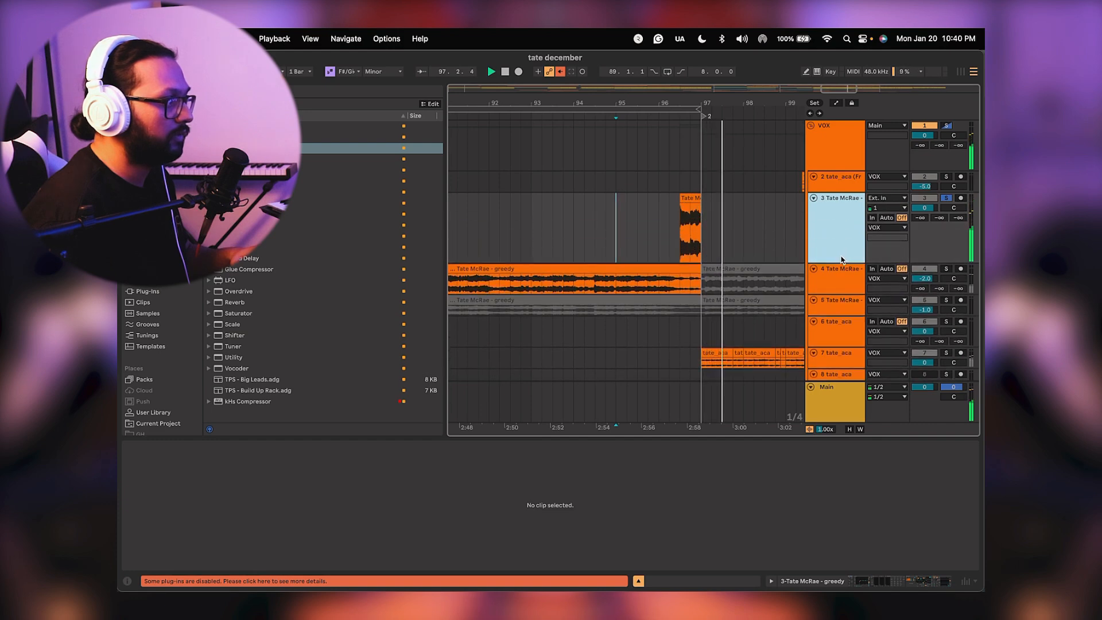
Examine the effects on track 3, including the Pro-Q 3 curve and the Audio Effect Rack with Reverb and Compressor.
left_click(918, 583)
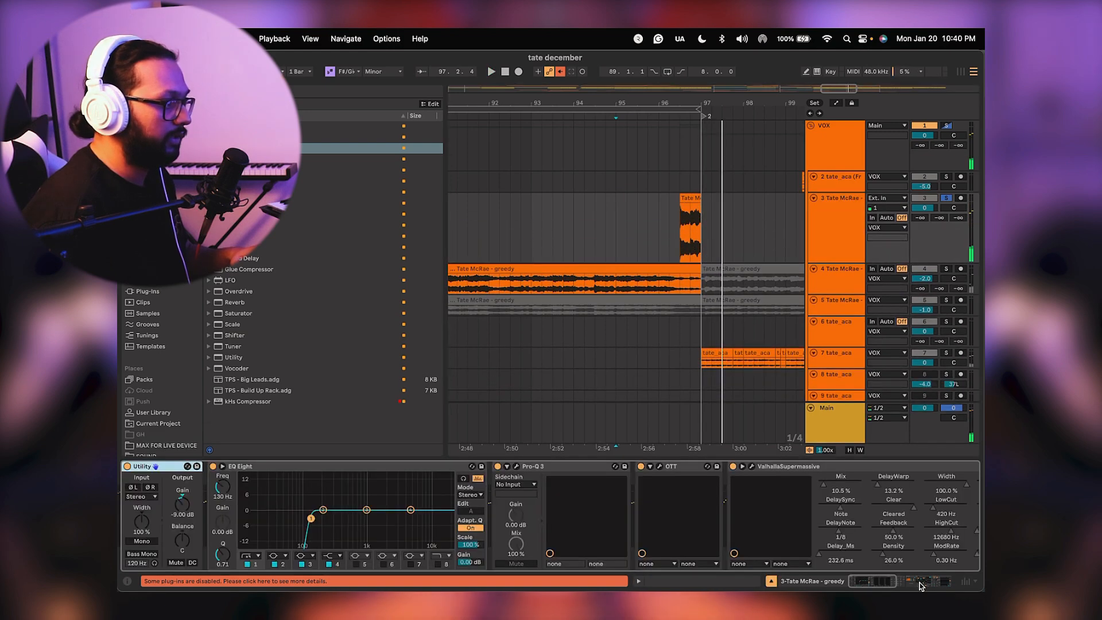
left_click(516, 466)
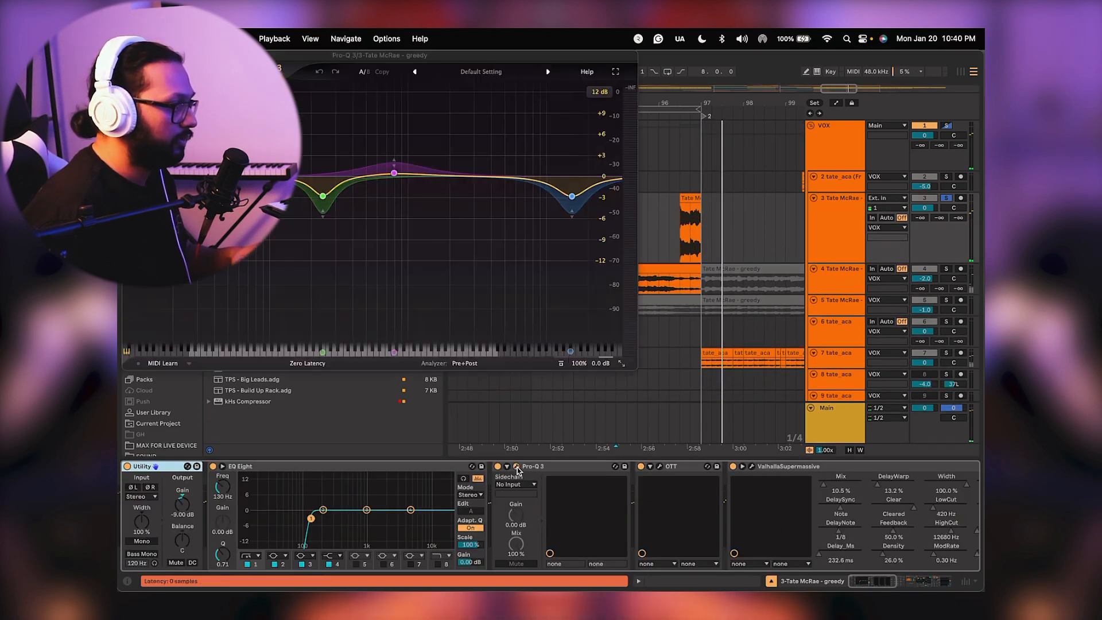
left_click(516, 467)
scroll(602, 503, "right", 15)
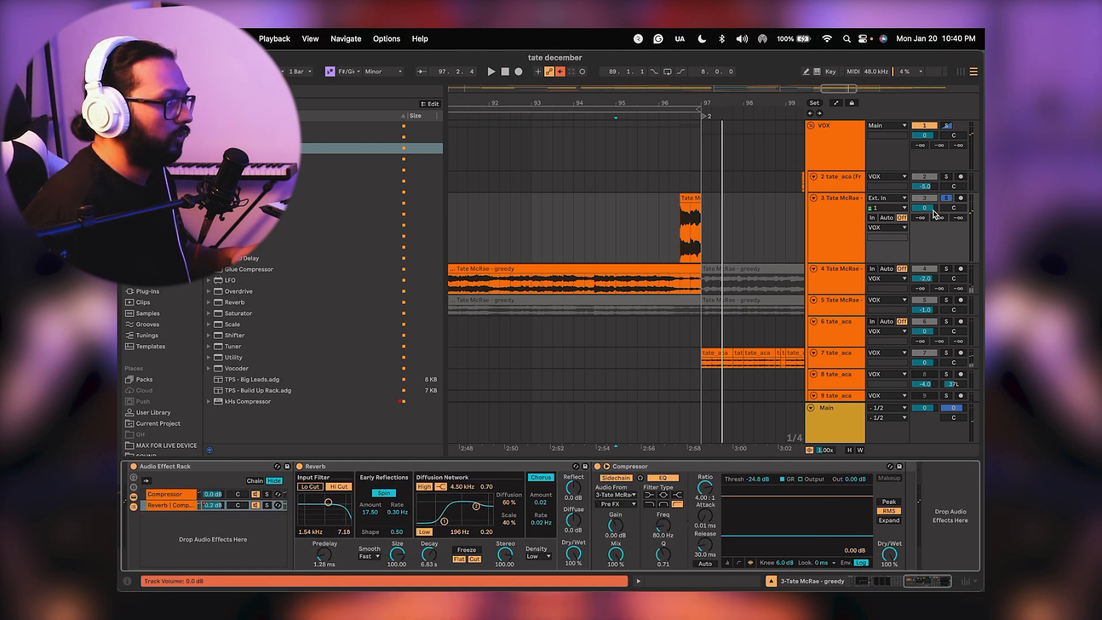
Lower the volume of track 3 to -3.8 dB while playing the soloed vocal chop before bar 97.
left_click_drag(925, 208, 925, 220)
left_click(647, 214)
key("space")
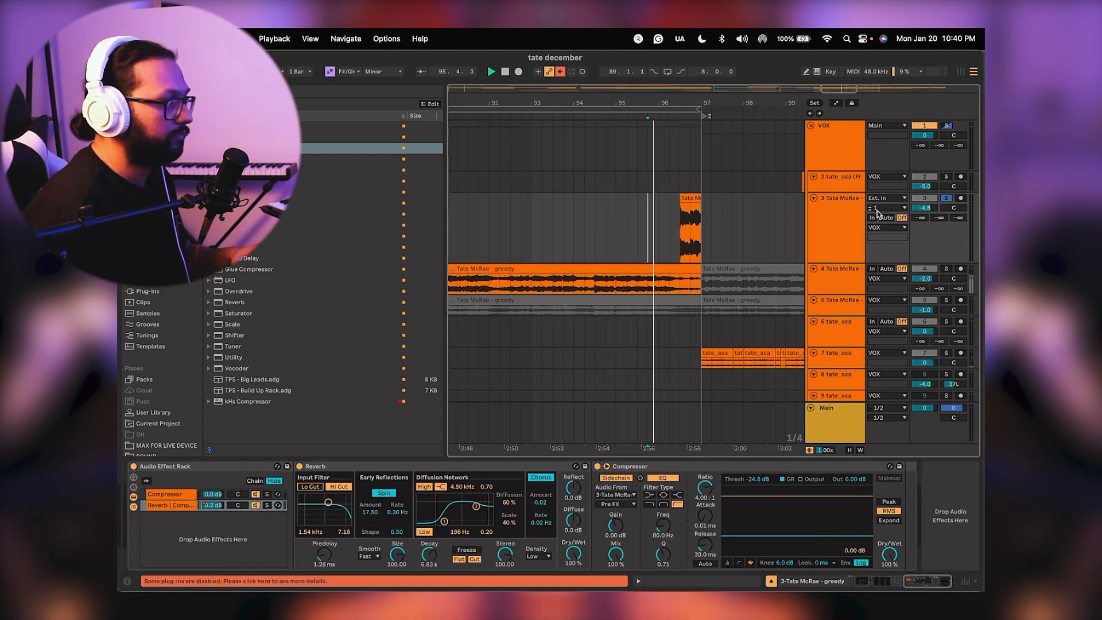
left_click_drag(924, 209, 926, 204)
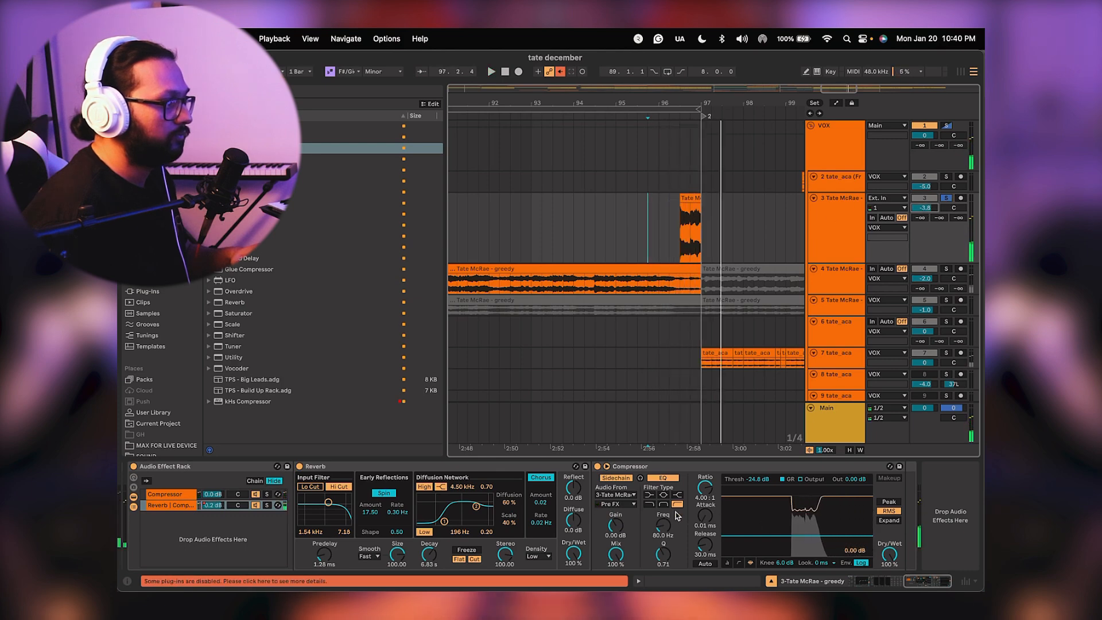
Toggle the reverb chain's Compressor off and on, and collapse and deactivate the Audio Effect Rack on track 3.
left_click(597, 467)
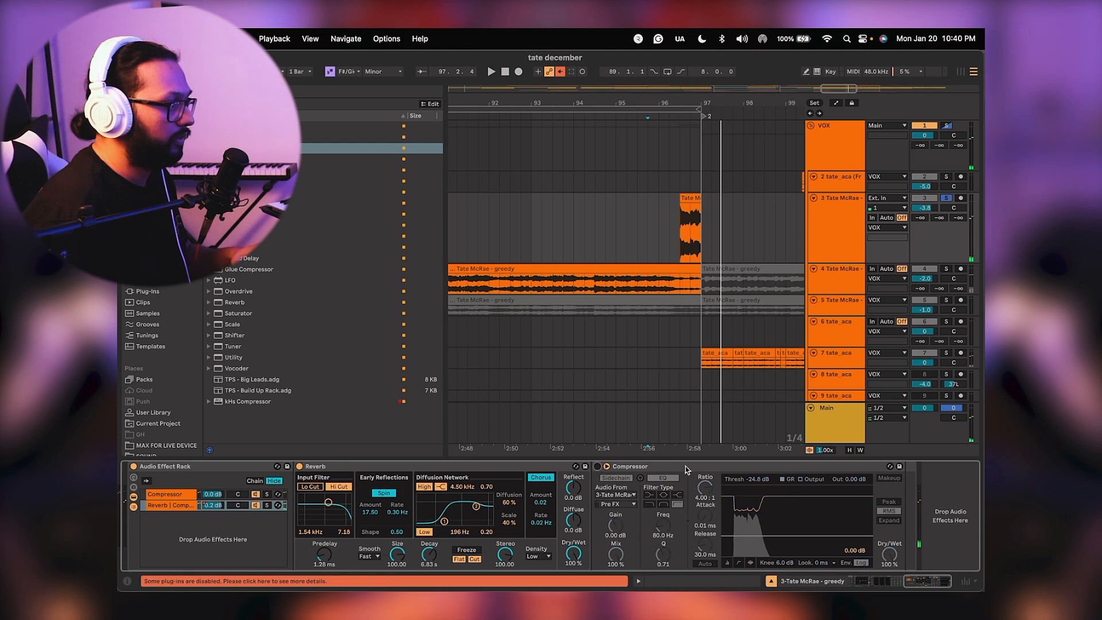
left_click(596, 467)
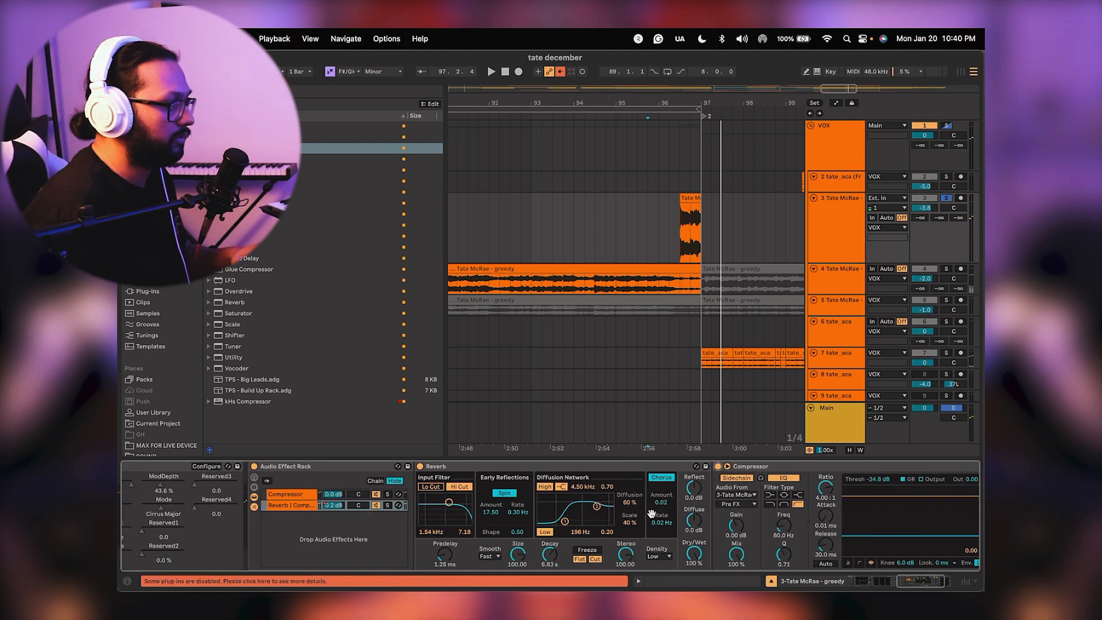
double_click(297, 471)
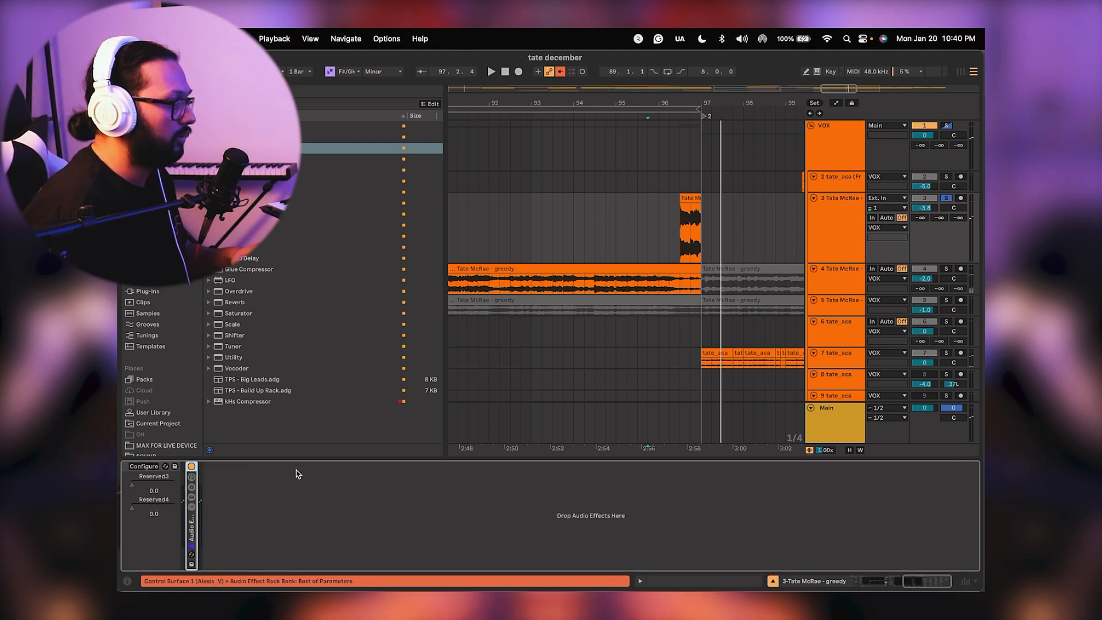
scroll(588, 495, "left", 3)
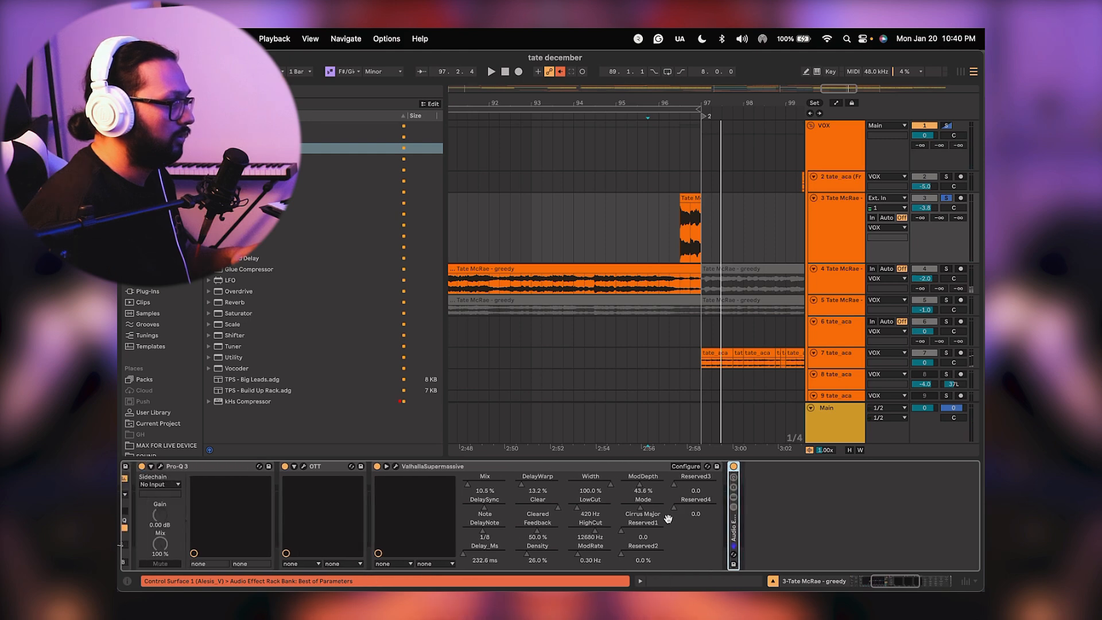
Raise the ValhallaSupermassive Mix on track 3 to over 50 % and play the vocal chop before bar 97.
key("space")
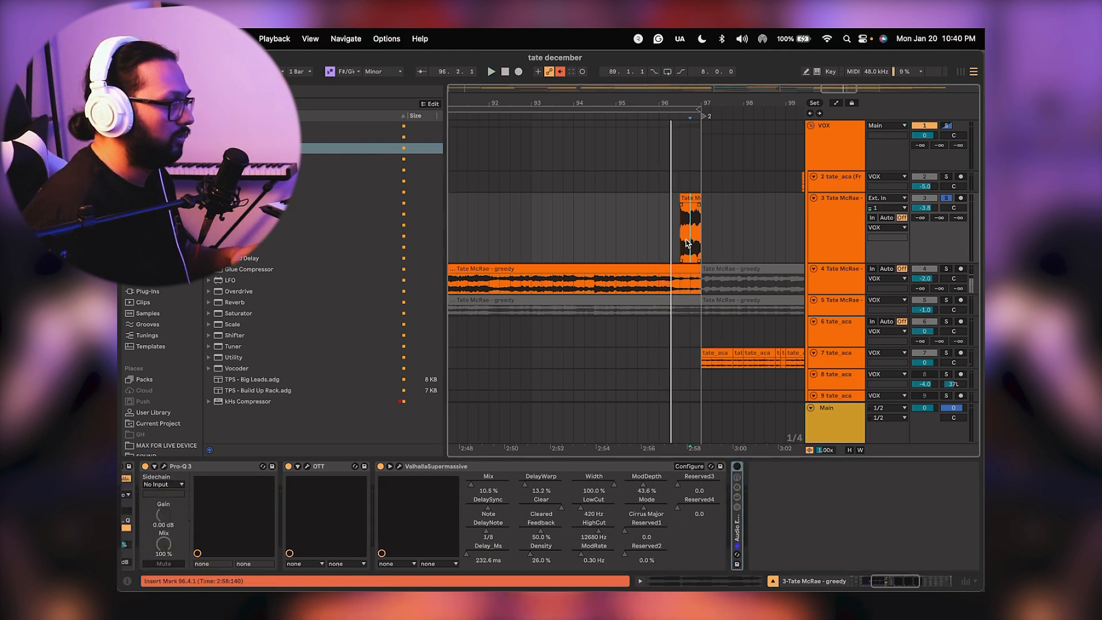
left_click(679, 232)
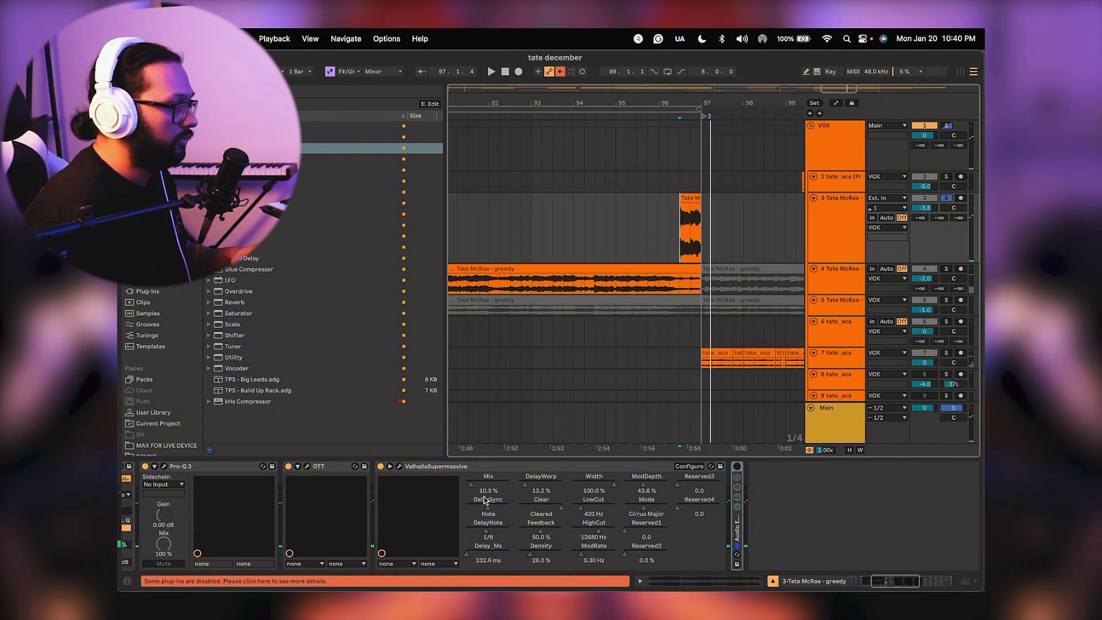
left_click_drag(470, 484, 470, 459)
key("space")
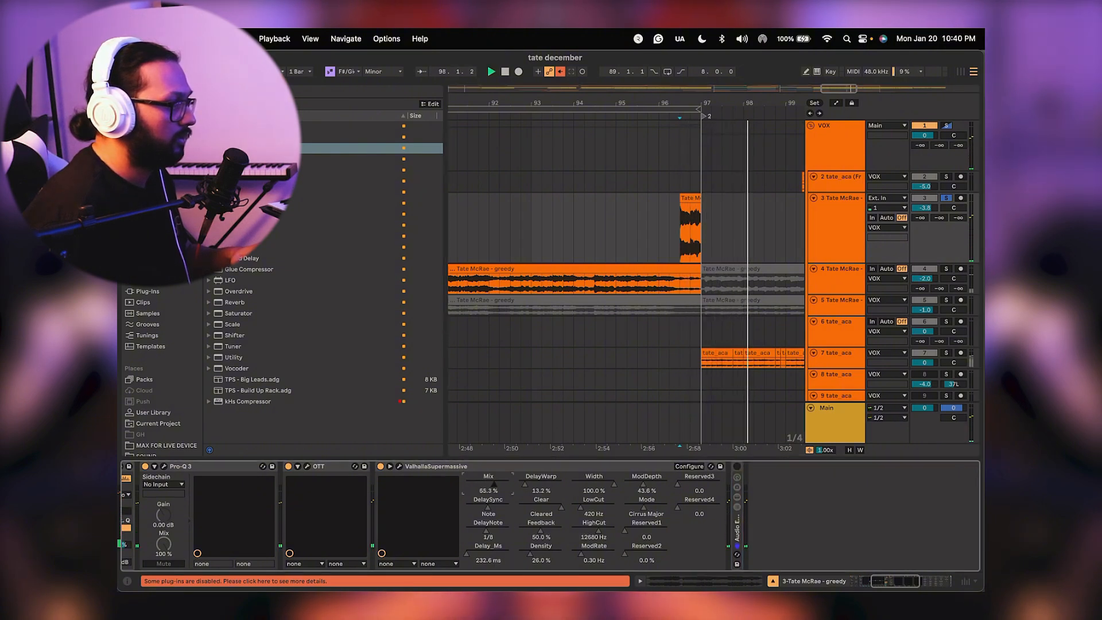
Delete ValhallaSupermassive and the collapsed Audio Effect Rack from the end of track 3's effect chain.
left_click(400, 466)
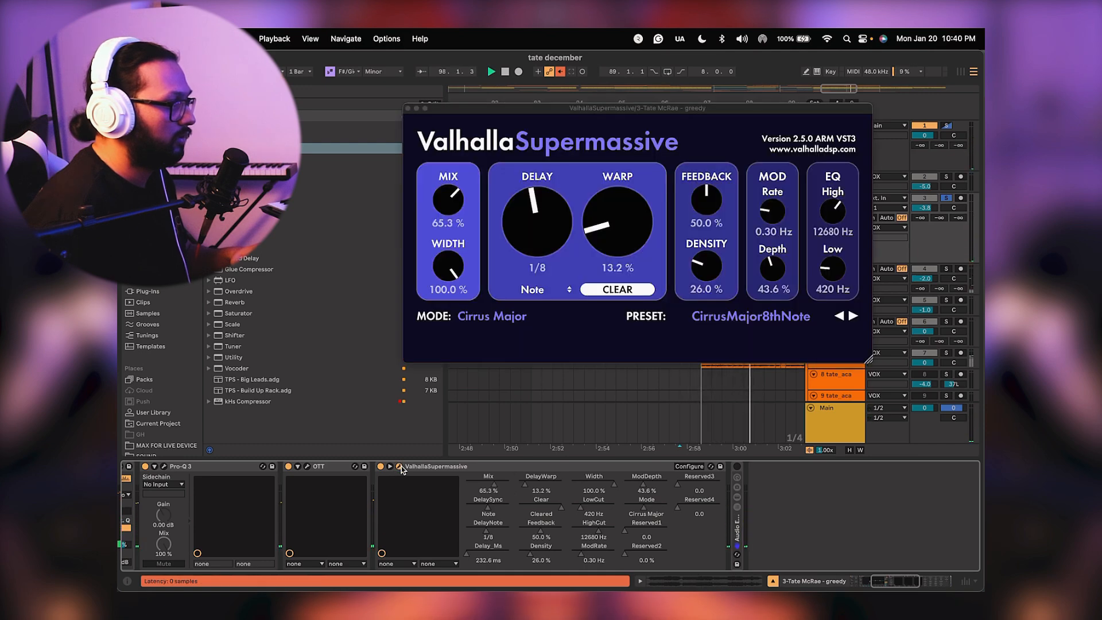
left_click(401, 466)
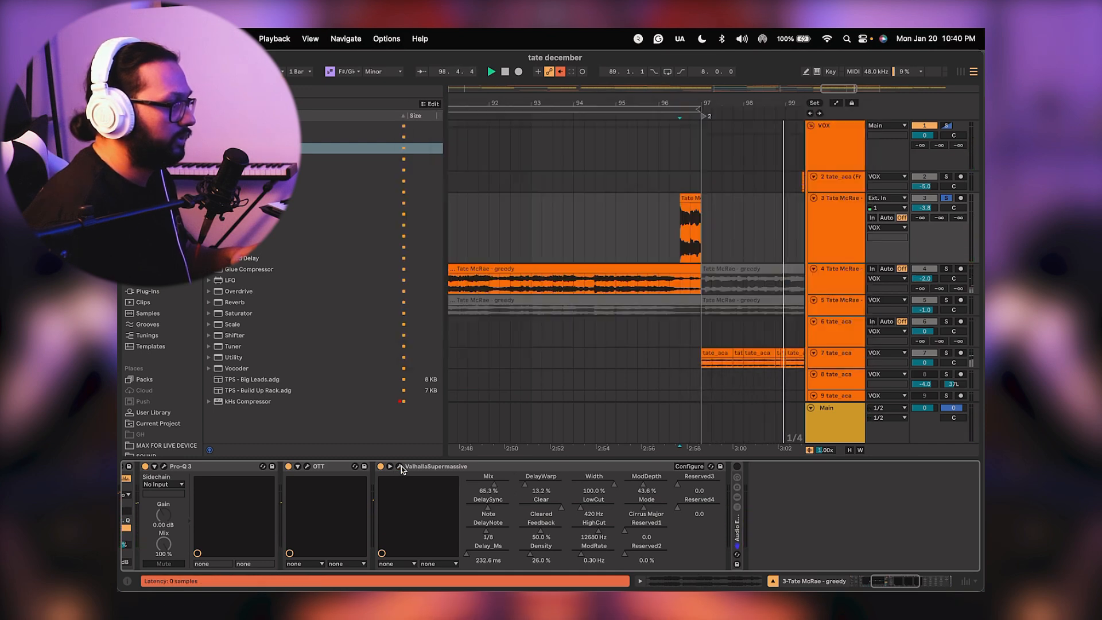
left_click(457, 466)
key("Delete")
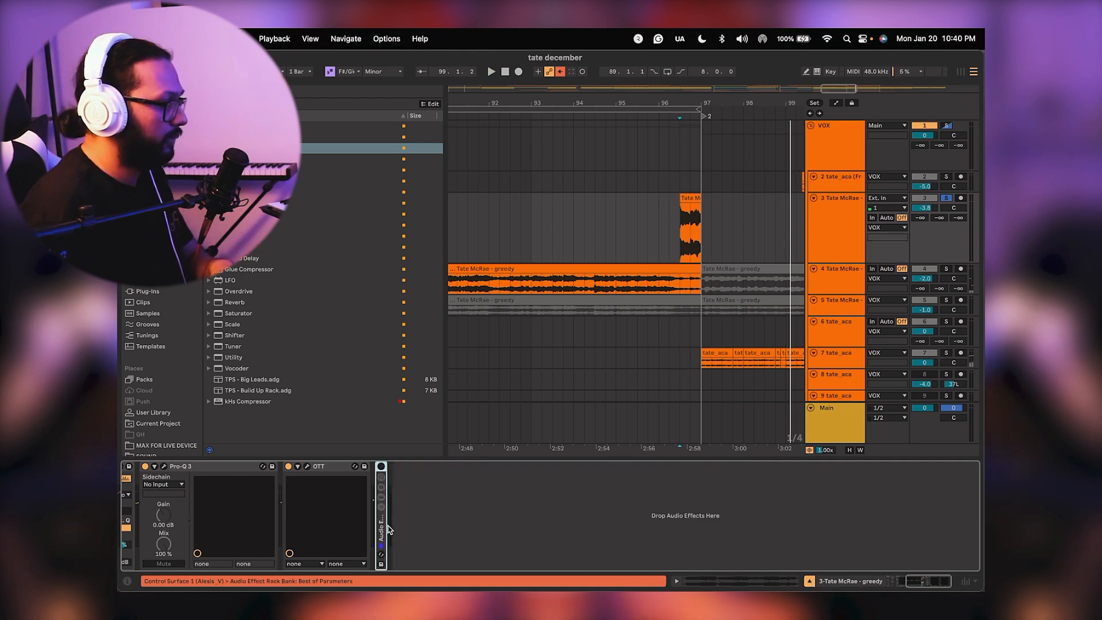
key("Delete")
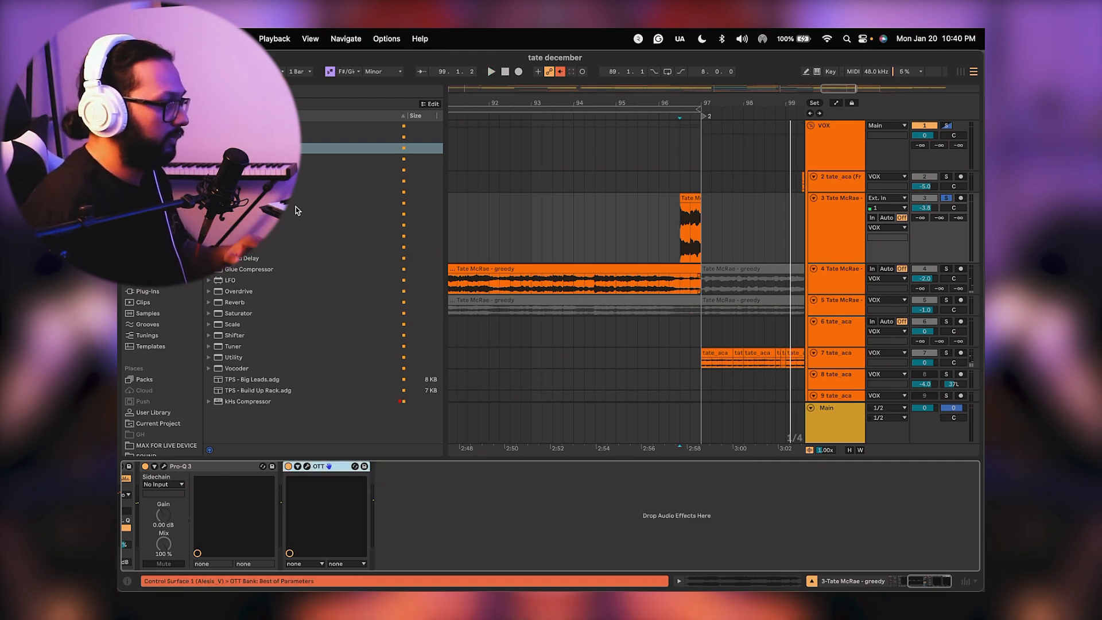
Unsolo track 3 and add a Reverb after OTT in its effect chain.
left_click_drag(943, 287, 943, 270)
key("space")
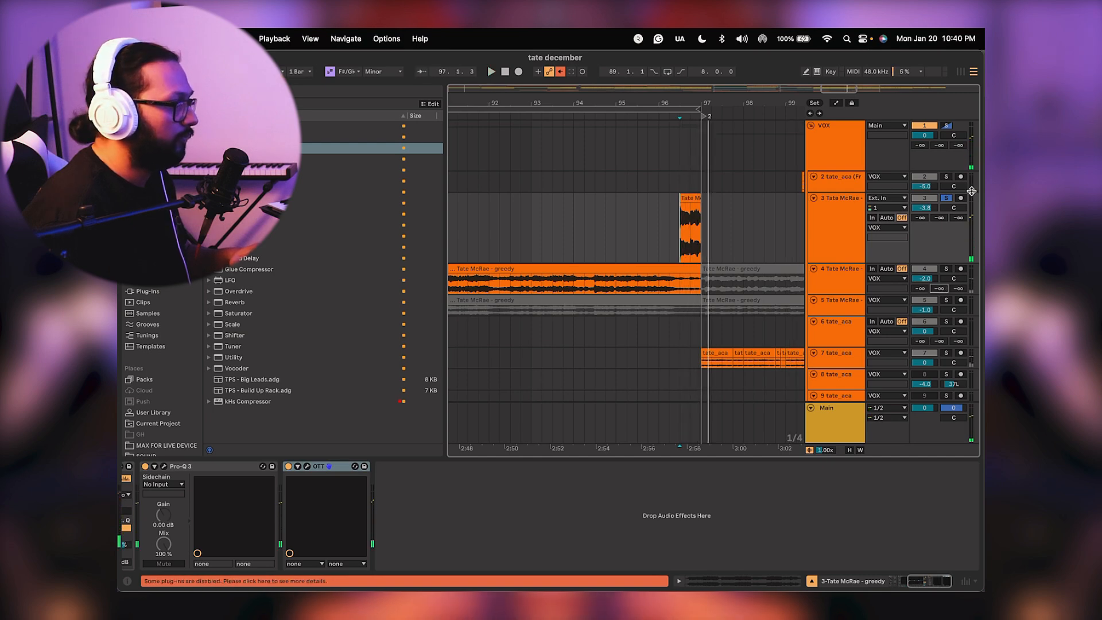
left_click(947, 198)
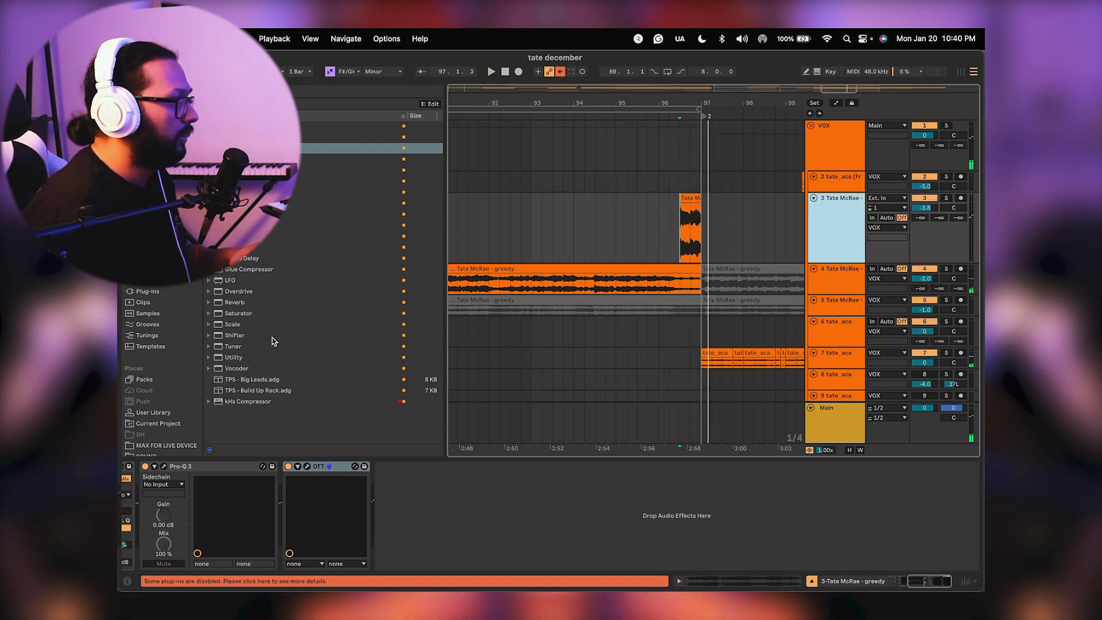
mouse_move(233, 304)
left_mouse_down()
mouse_move(409, 499)
mouse_move(423, 496)
left_mouse_up()
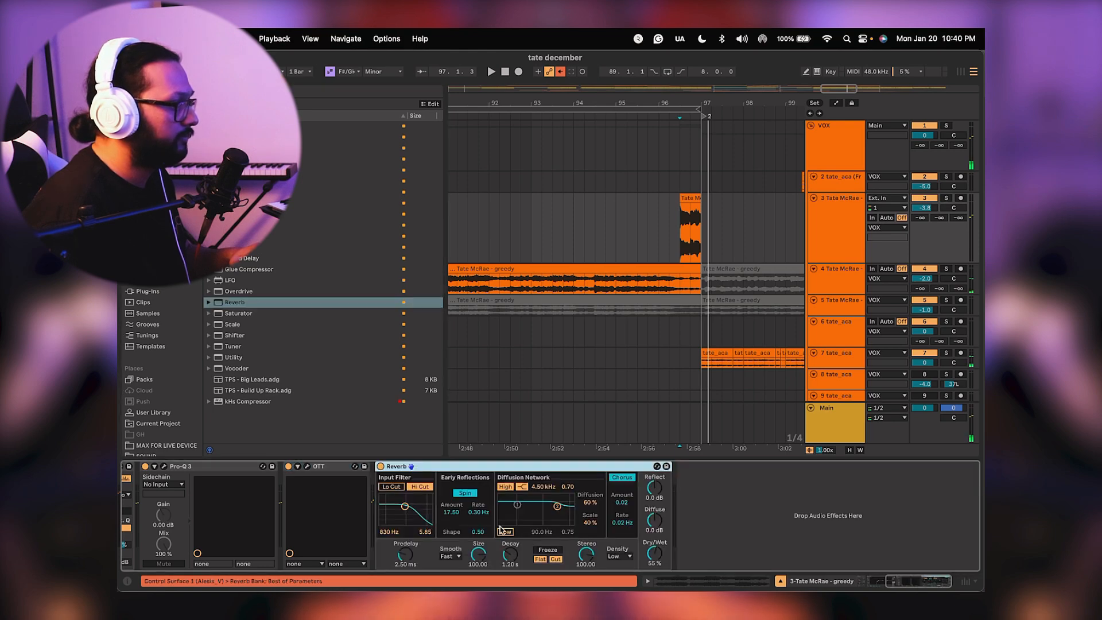
Solo track 3 and set its Reverb Decay to 10.3 s and Dry/Wet to 33 % while playing the vocal chop before bar 97.
key("space")
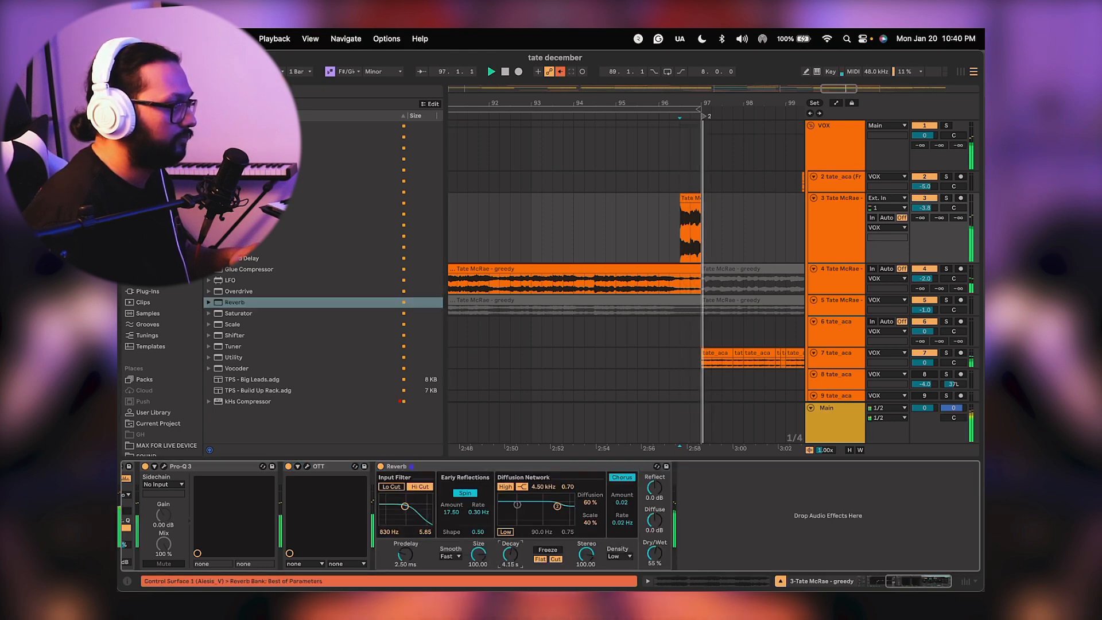
left_click(681, 236)
key("space")
key("space")
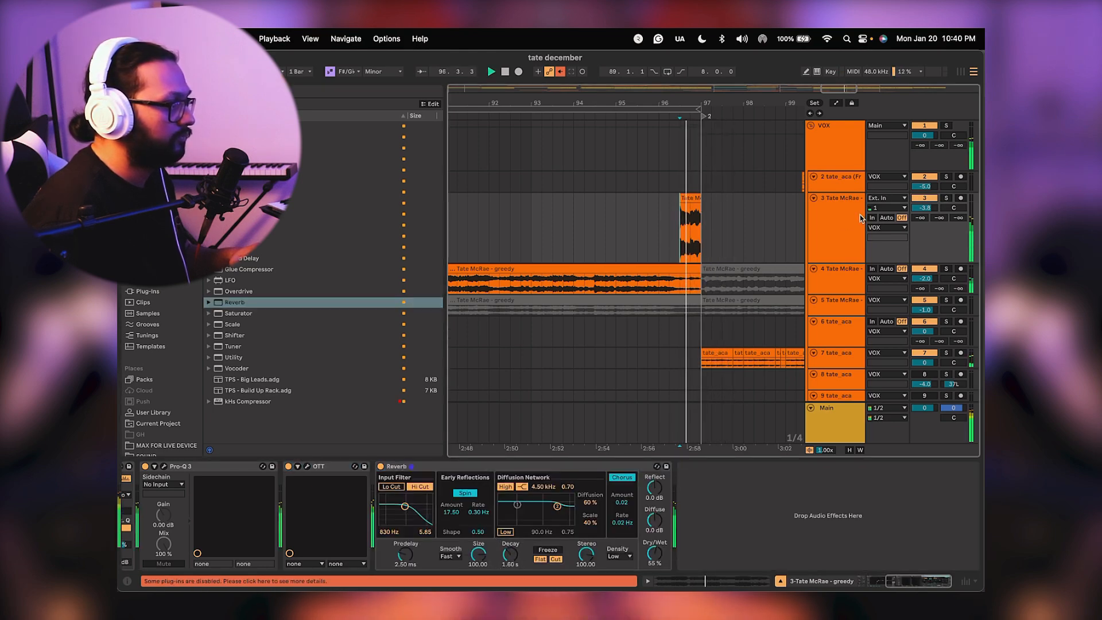
left_click(945, 198)
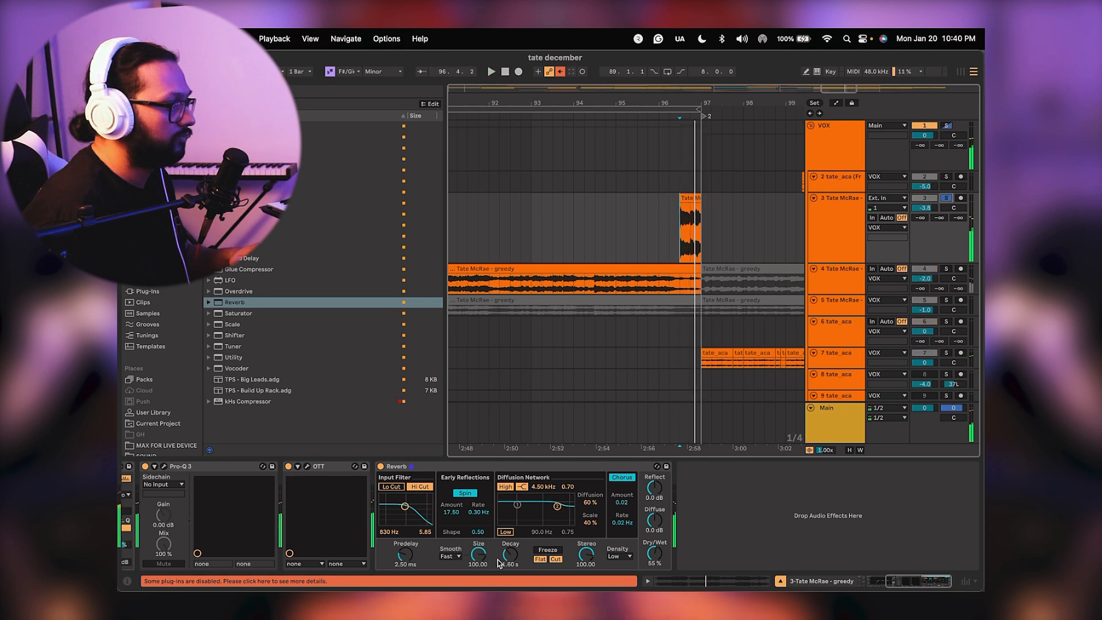
key("space")
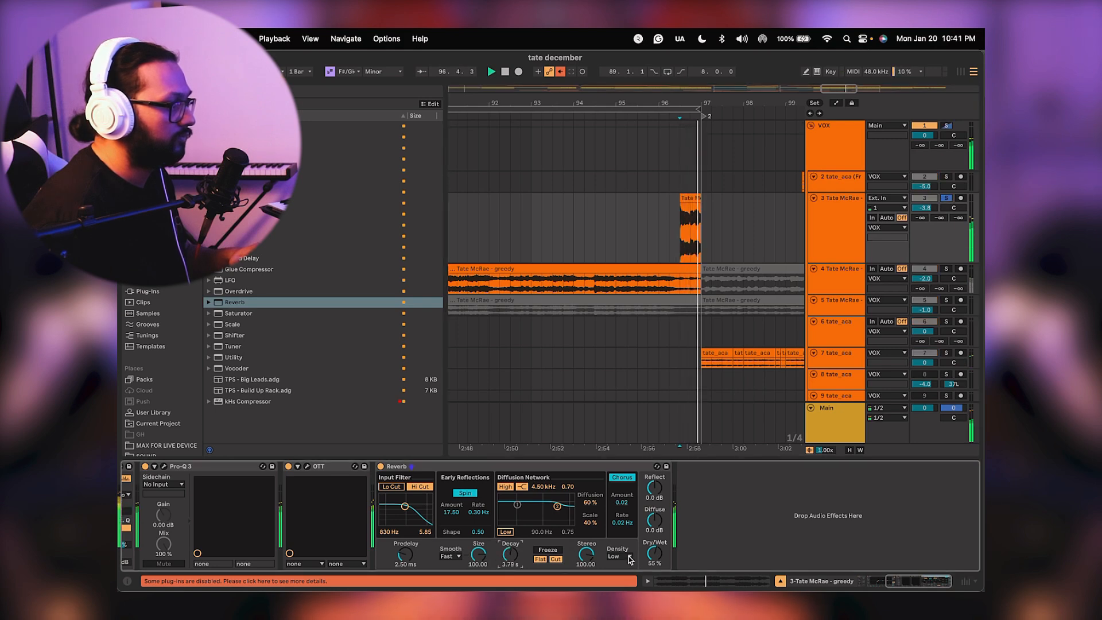
key("space")
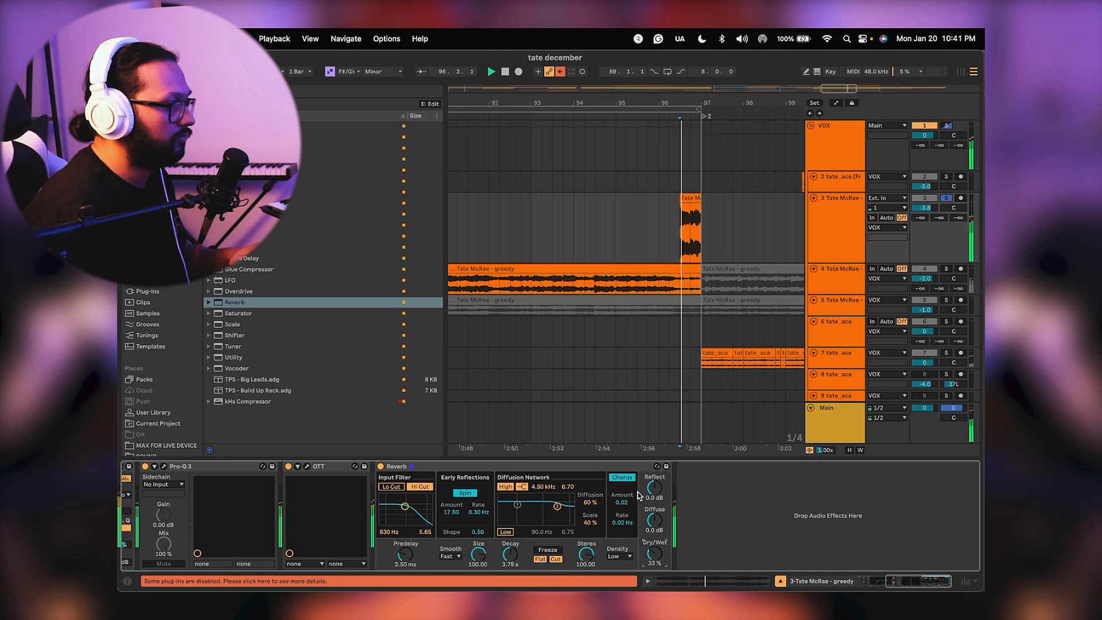
left_click_drag(514, 556, 514, 555)
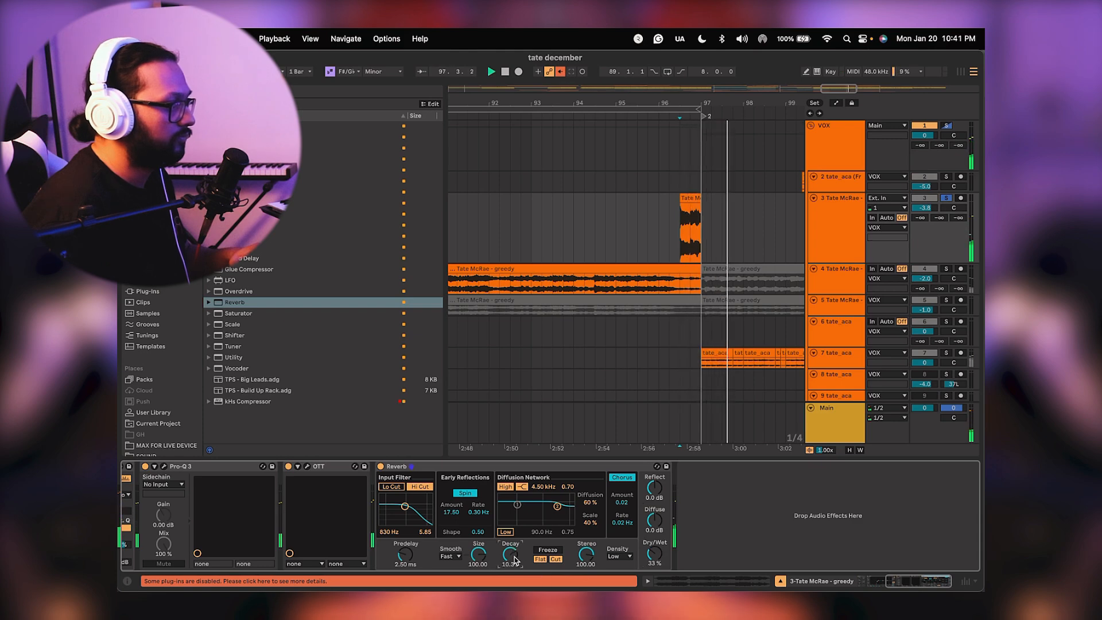
key("space")
key("space")
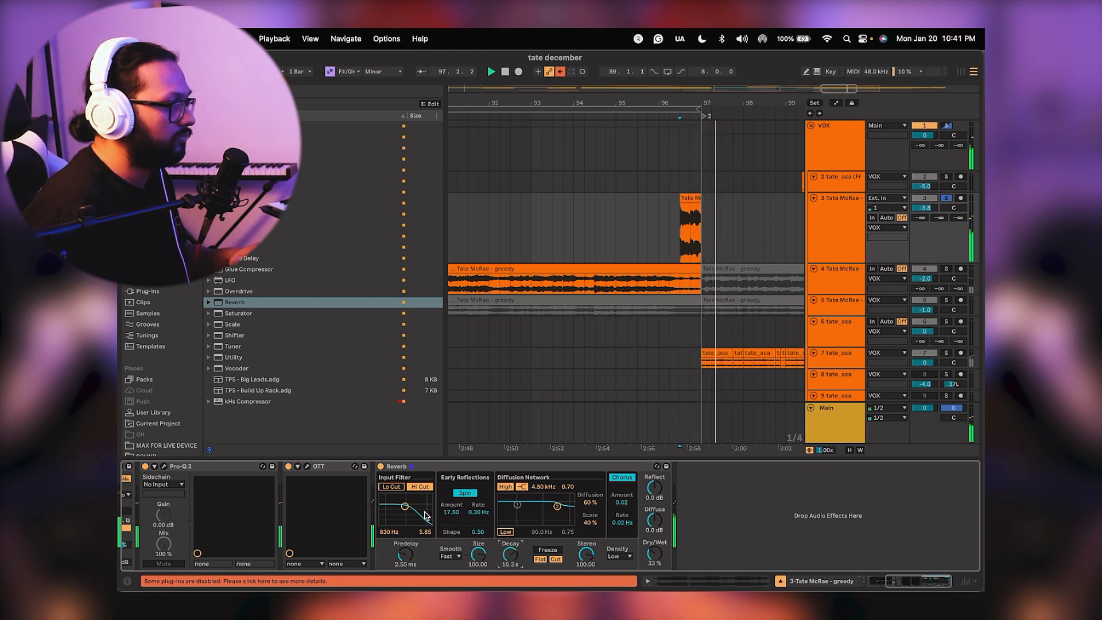
Set the Reverb's input filter to 5.46 kHz and its diffusion network filters to 4.40 kHz high and 85.0 Hz low.
left_click_drag(404, 506, 418, 507)
key("space")
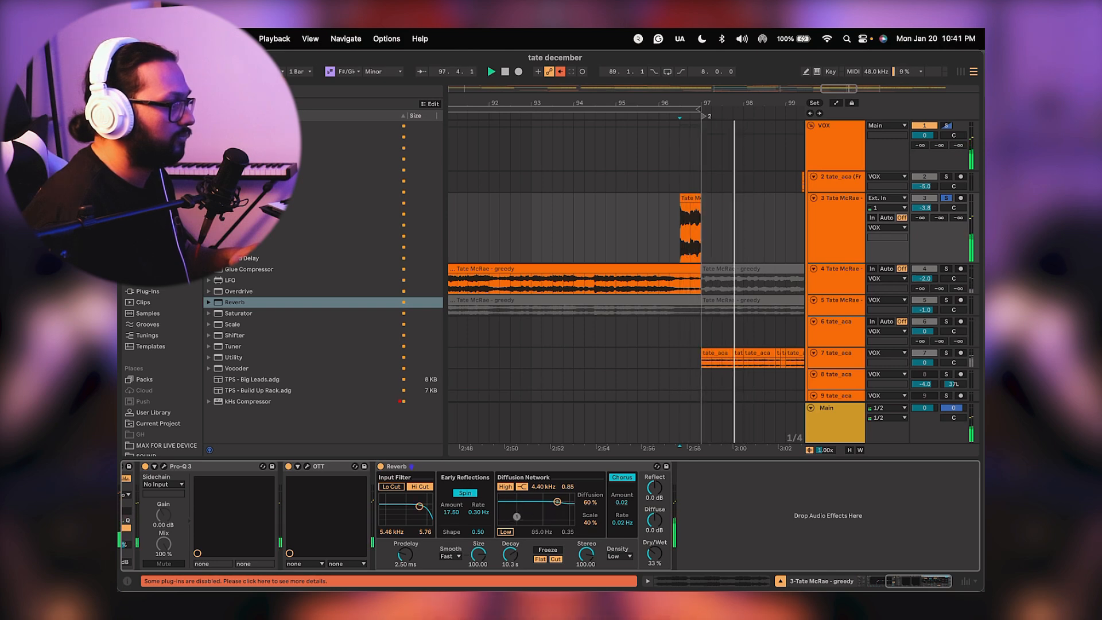
left_click_drag(557, 502, 557, 506)
Unsolo track 3 and play the arrangement across the transition into bar 97 with all tracks.
left_click(625, 244)
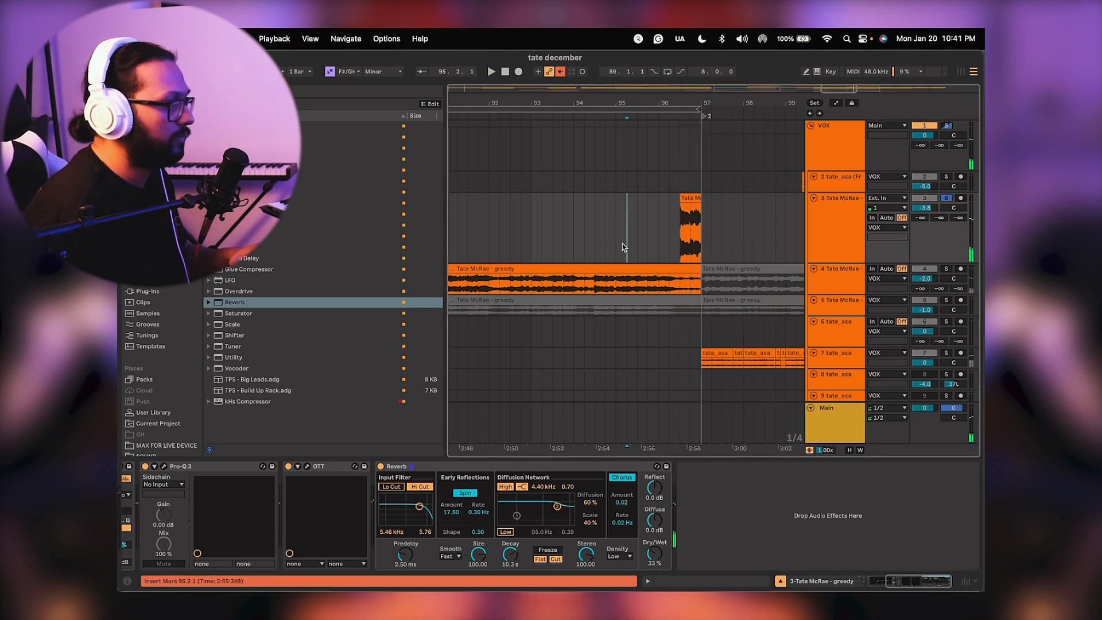
left_click(586, 237)
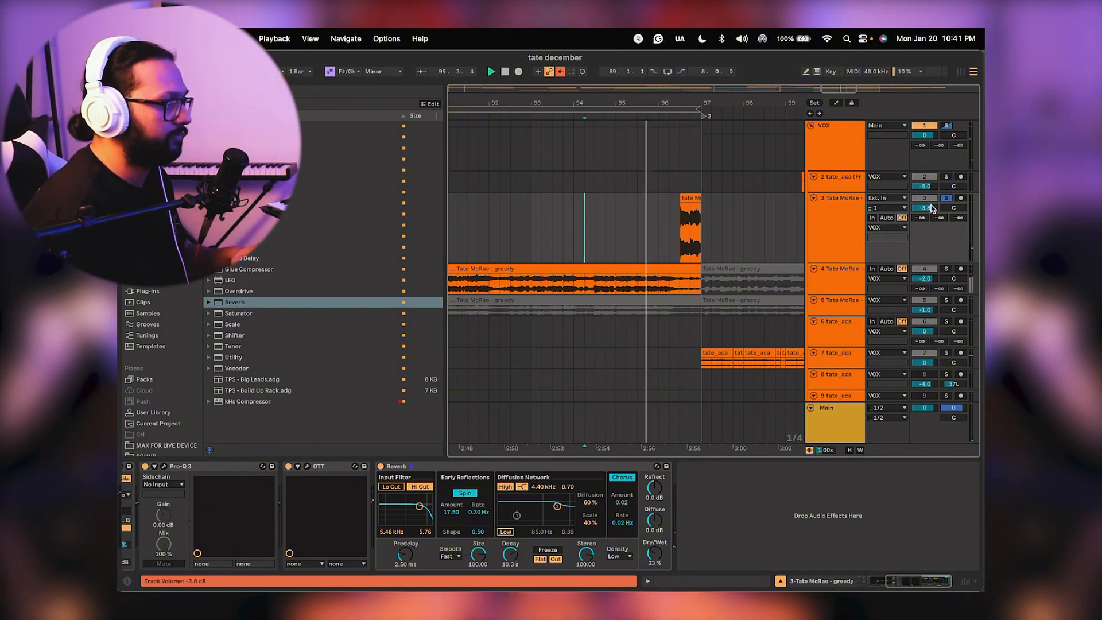
left_click(945, 198)
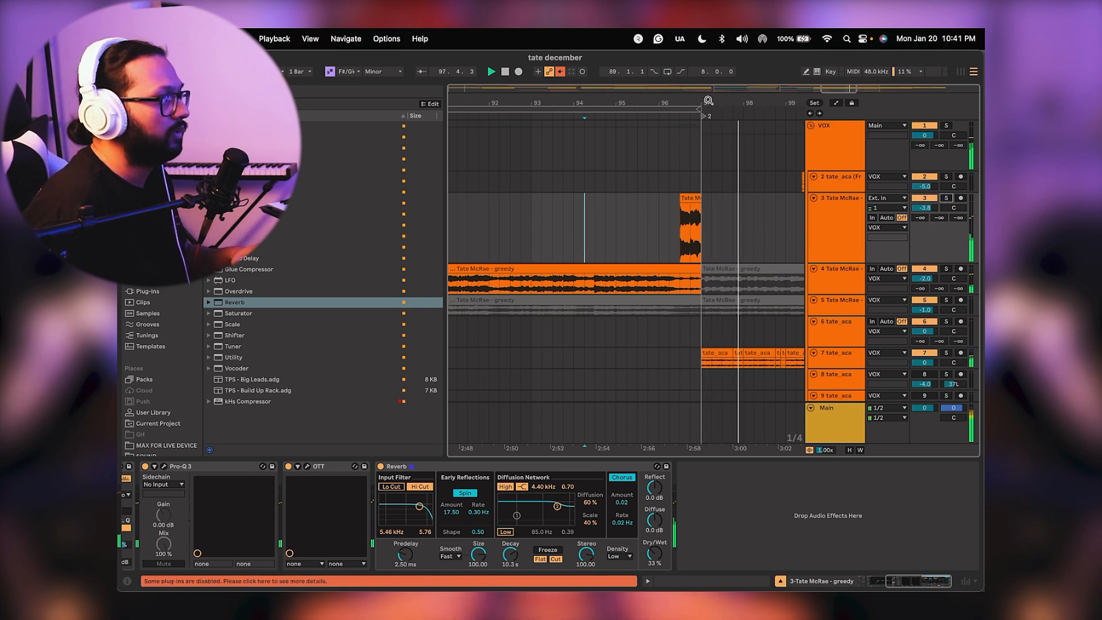
left_click_drag(706, 103, 706, 75)
key("space")
scroll(646, 238, "right", 1)
left_click(647, 239)
key("space")
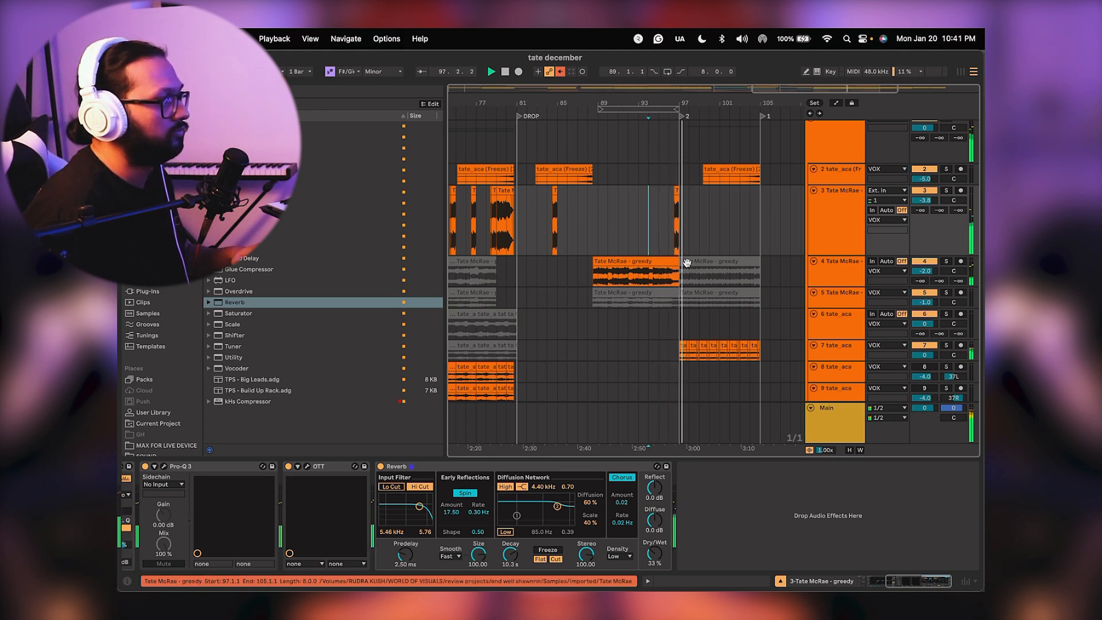
Deactivate the short vocal chop just before bar 97 on track 3.
scroll(601, 278, "right", 3)
scroll(601, 278, "up", 1)
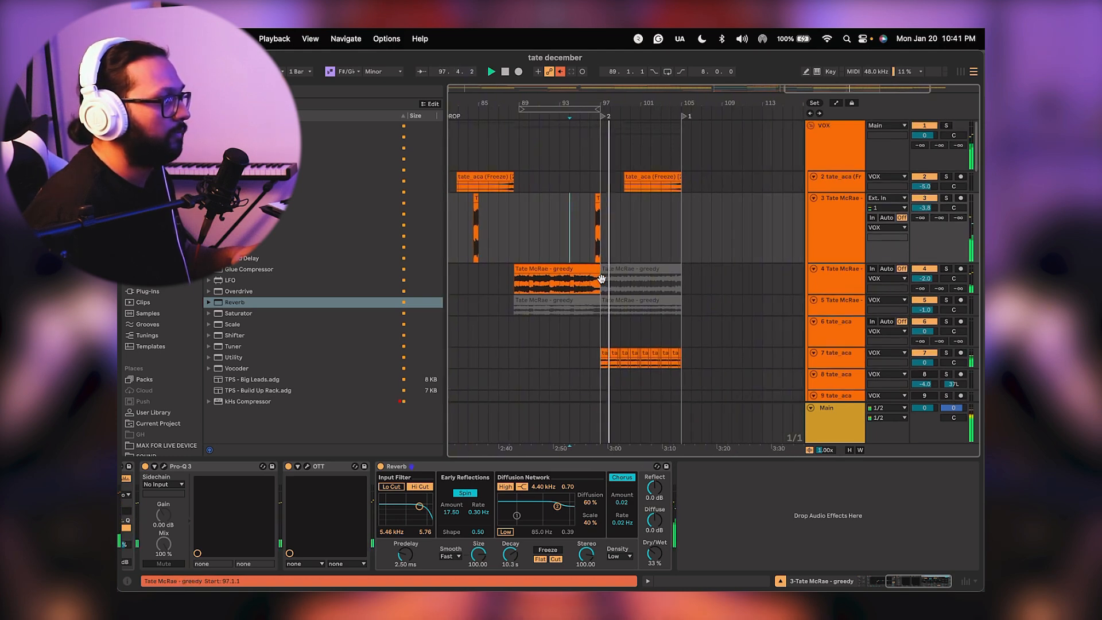
left_click(596, 200)
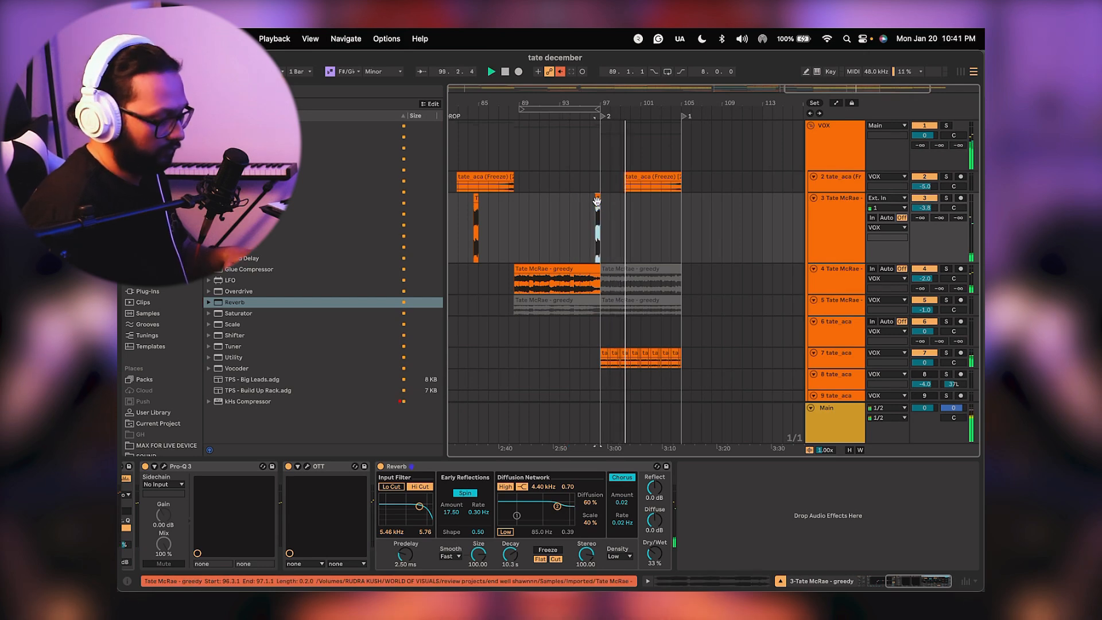
Play from bar 84 and deactivate the short vocal chop near bar 85 on track 3.
scroll(570, 217, "left", 5)
left_click(609, 226)
key("space")
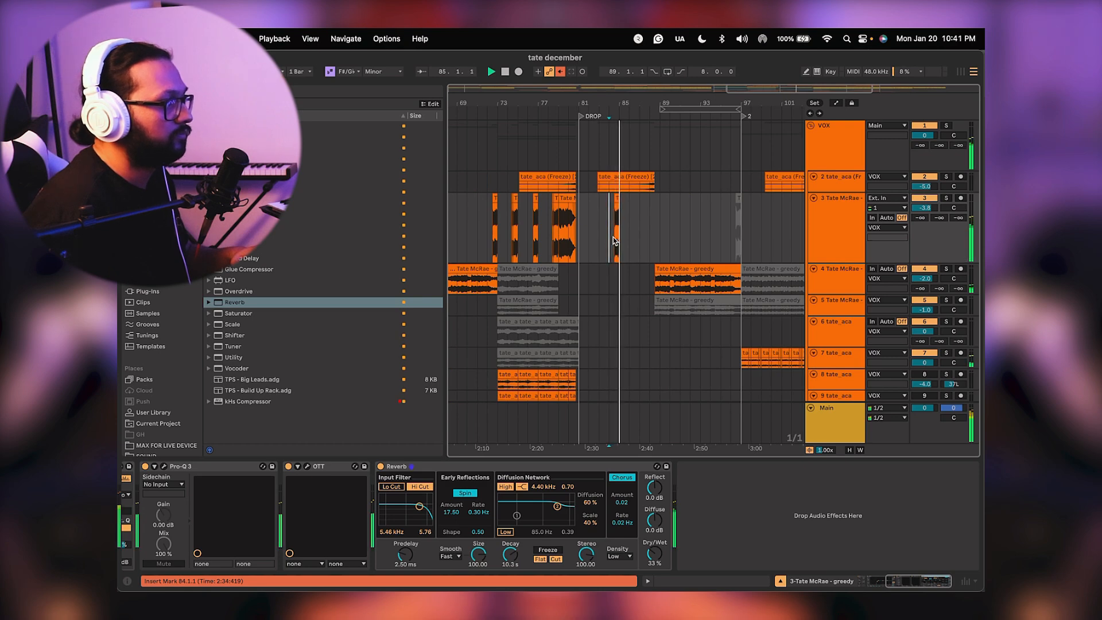
scroll(614, 213, "down", 2)
scroll(615, 212, "down", 2)
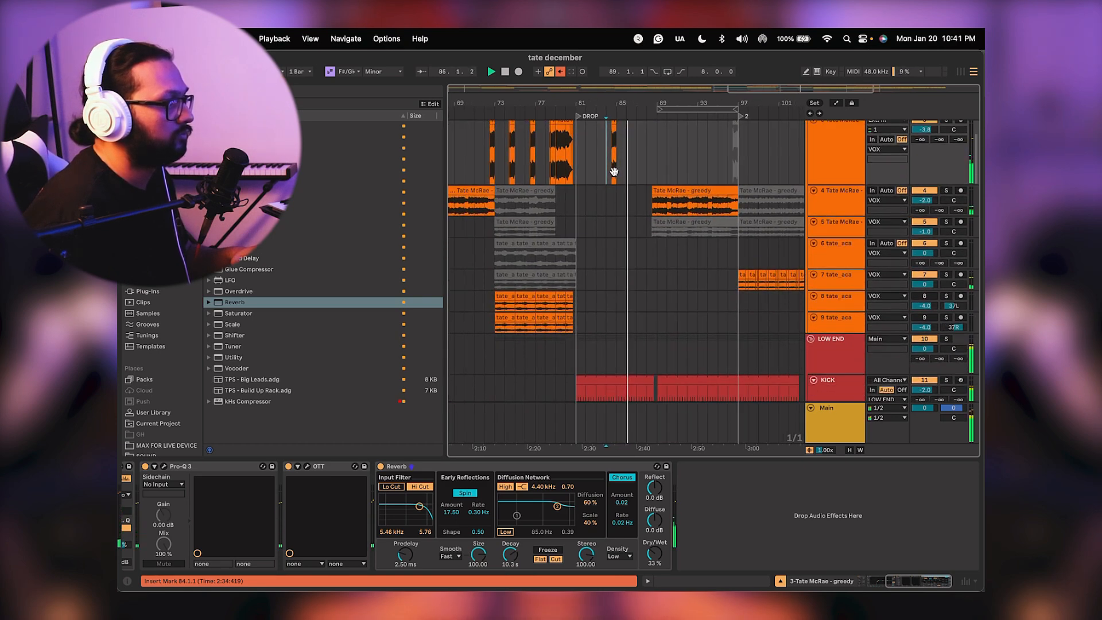
scroll(613, 201, "up", 3)
scroll(647, 194, "up", 3)
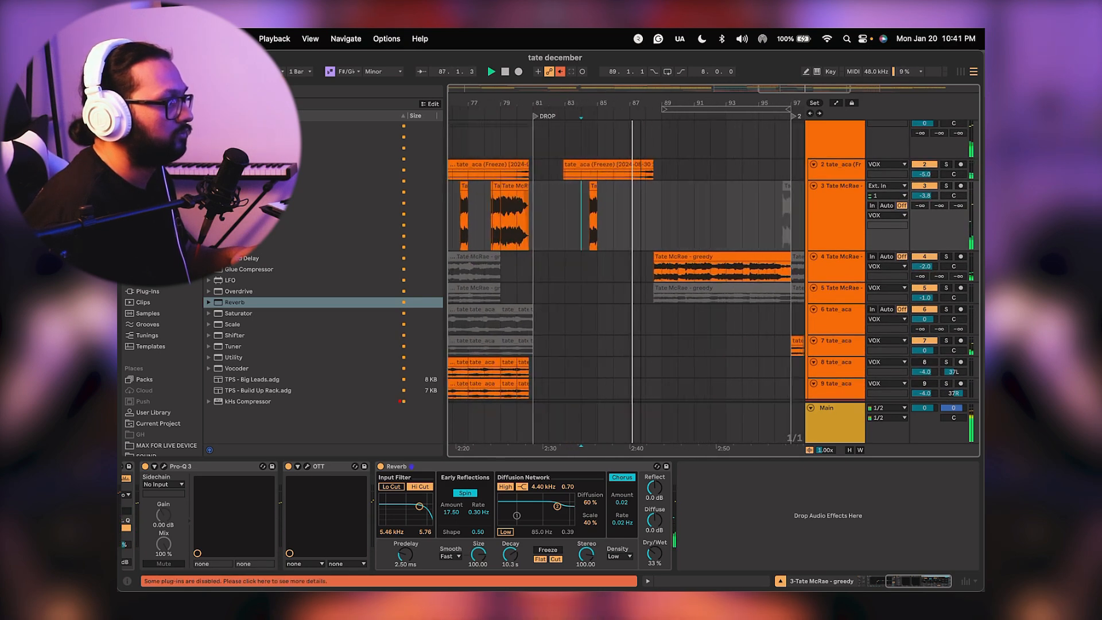
left_click(590, 185)
key("space")
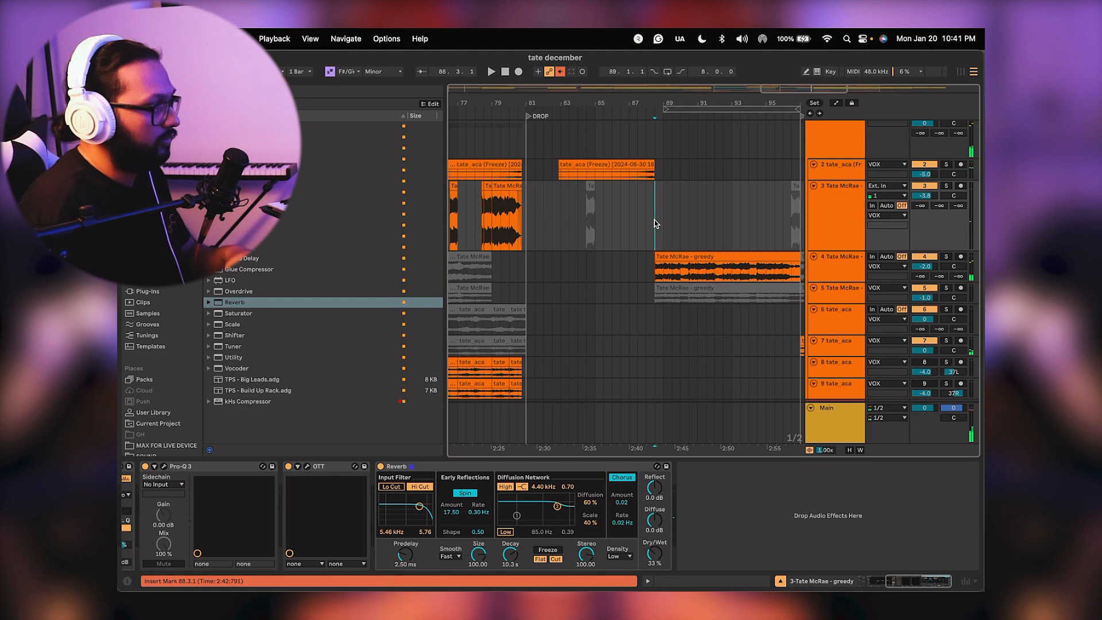
Play the transition into the drop from around bar 79 and examine the vocal, low end and drum tracks there.
left_click(514, 214)
key("space")
left_click_drag(525, 222, 638, 218)
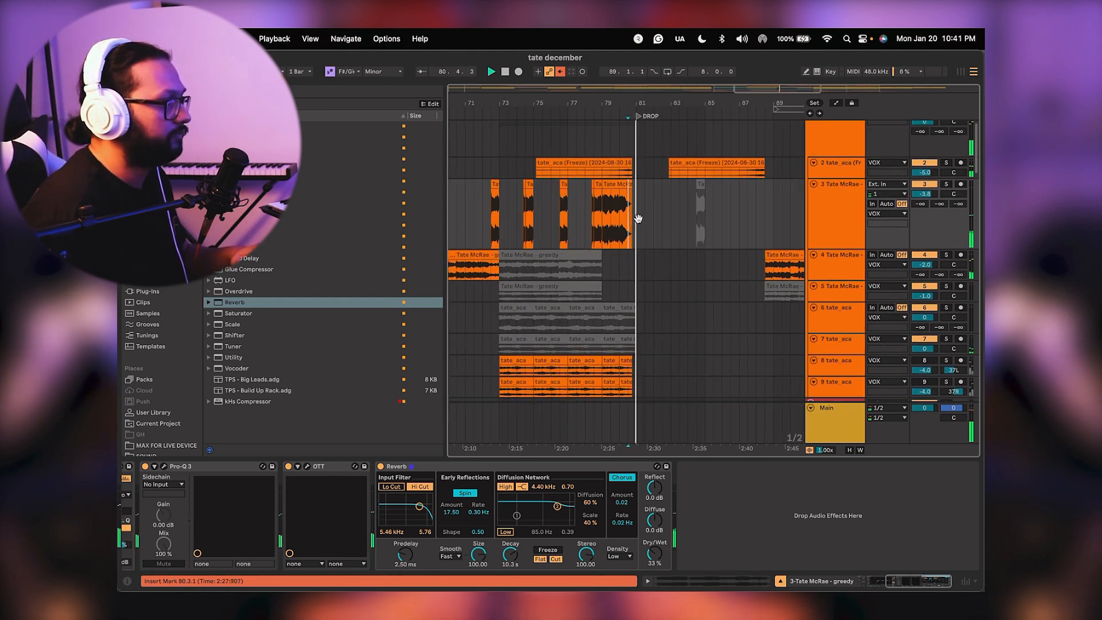
left_click(601, 222)
key("space")
key("space")
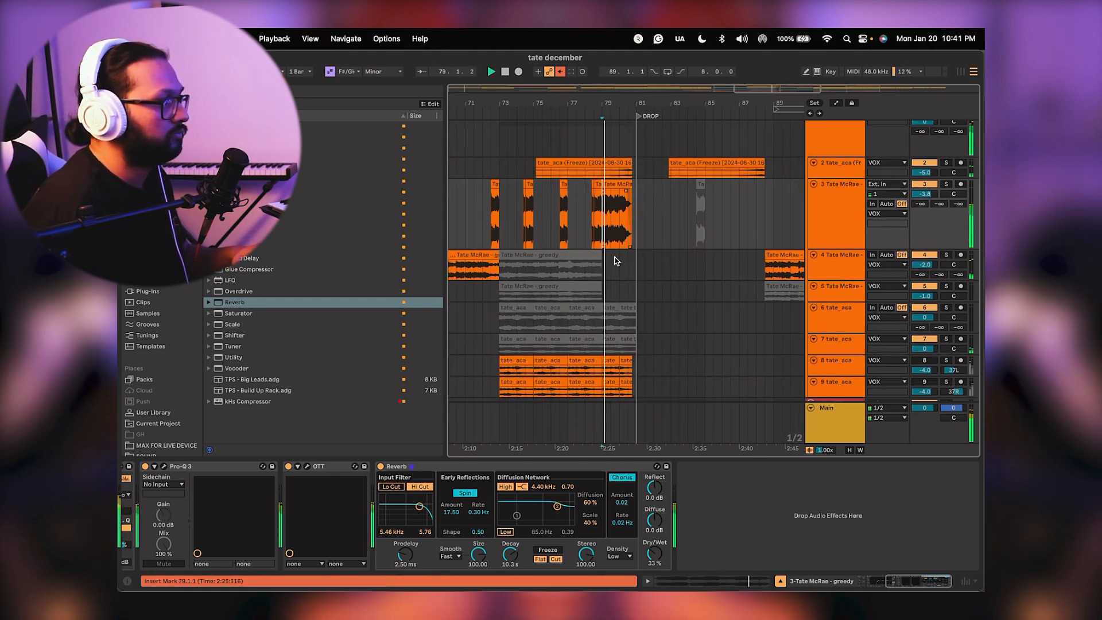
left_click_drag(615, 264, 622, 140)
left_click_drag(635, 230, 638, 95)
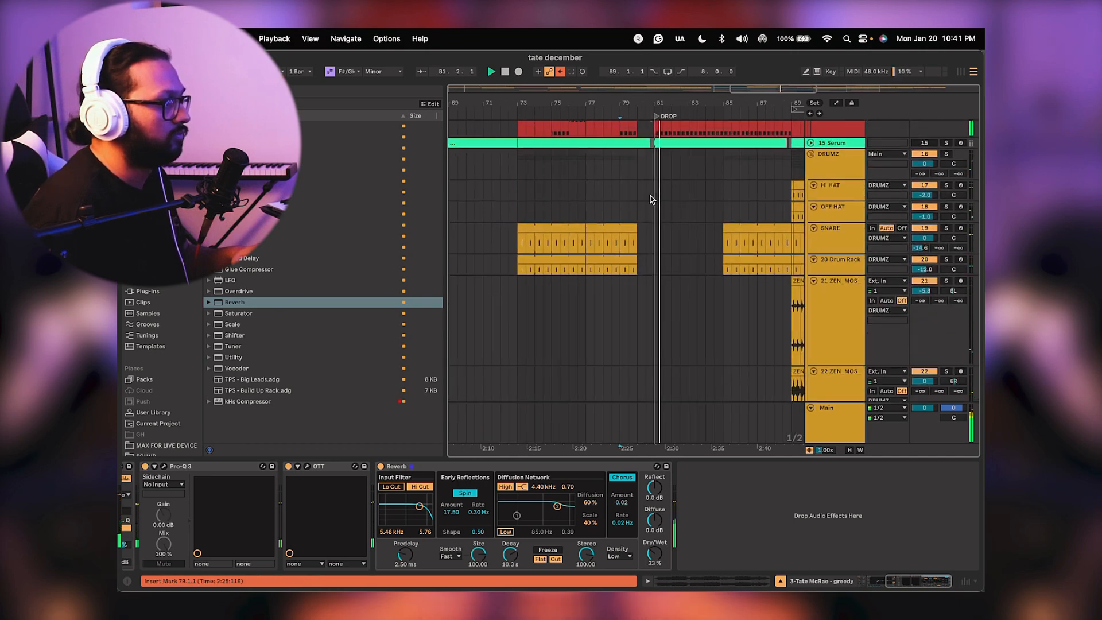
left_click_drag(651, 196, 657, 127)
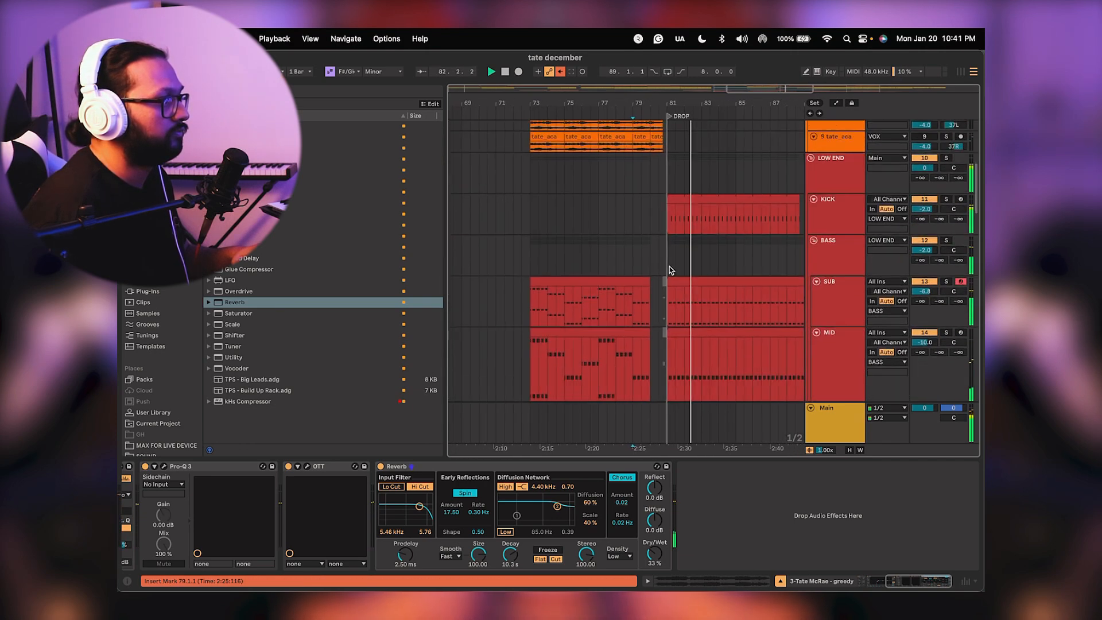
Set the volume of claps track 25 to -5.8 dB and play its hit before the drop at bar 81.
key("space")
left_click_drag(669, 267, 659, 86)
left_click_drag(663, 322, 651, 138)
left_click_drag(643, 287, 641, 158)
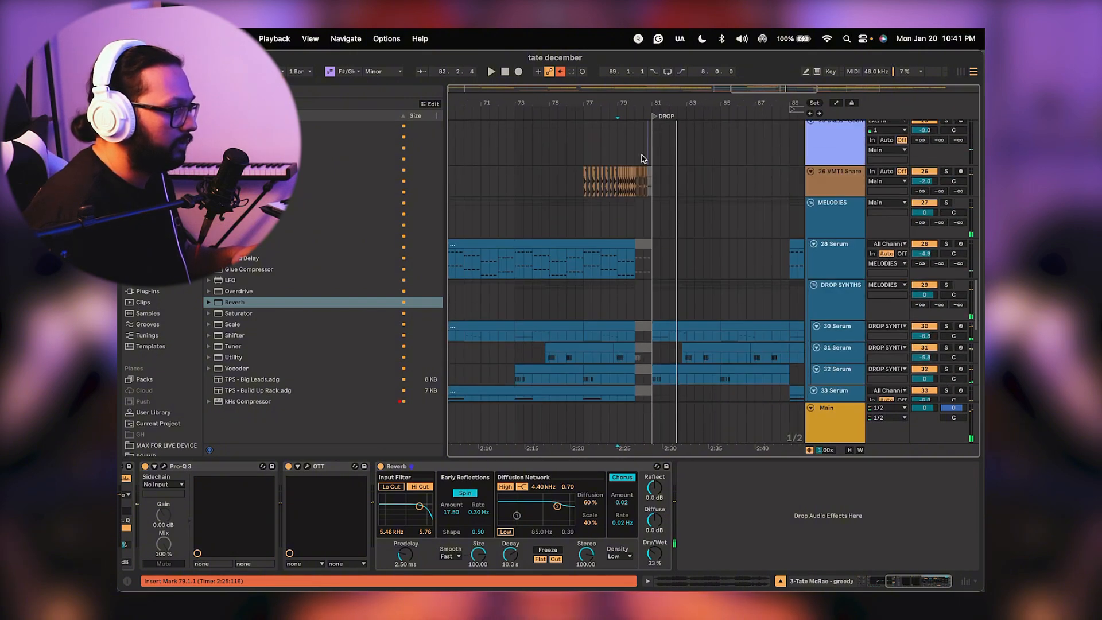
left_click_drag(637, 106, 602, 175)
left_click_drag(650, 133, 638, 201)
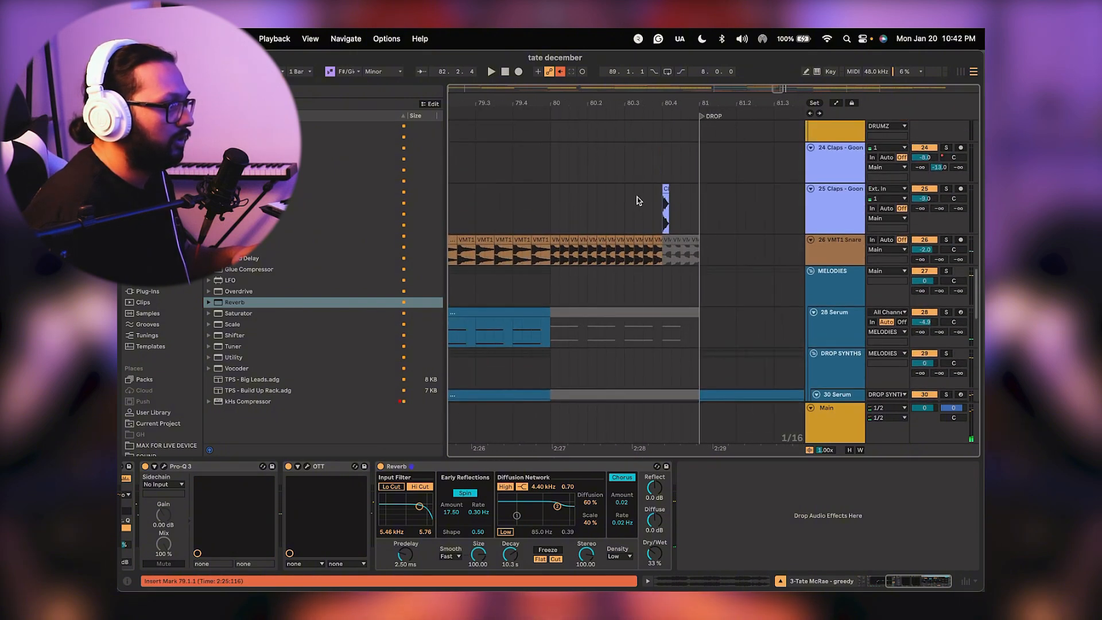
left_click_drag(920, 199, 921, 186)
left_click_drag(748, 222, 523, 265)
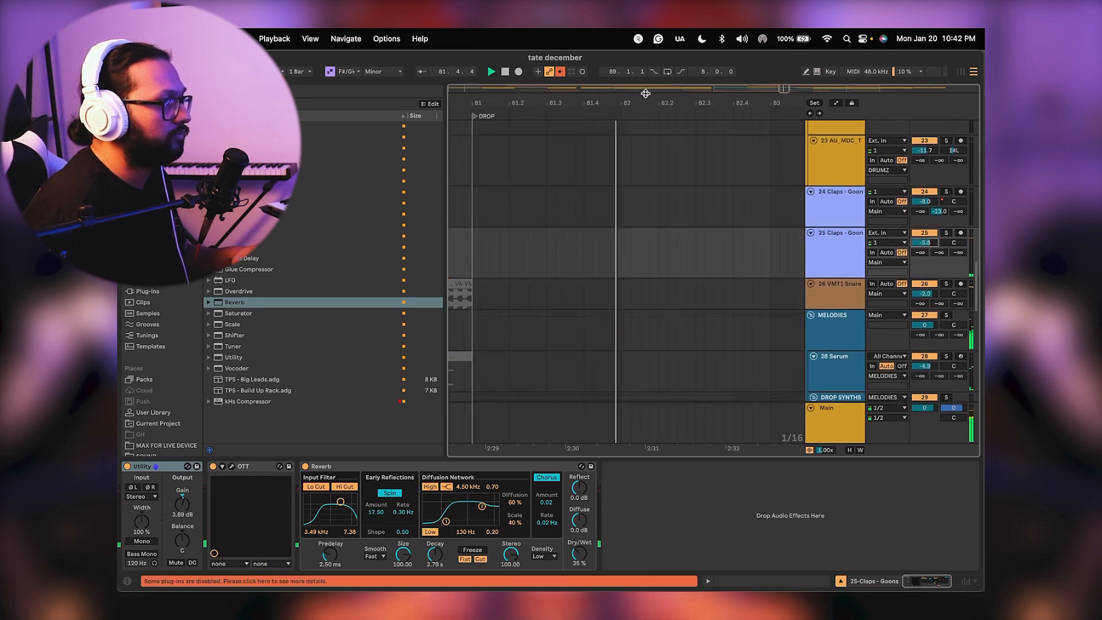
Collapse the VOX, LOW END and DRUMZ track groups in the arrangement.
left_click_drag(633, 102, 632, 17)
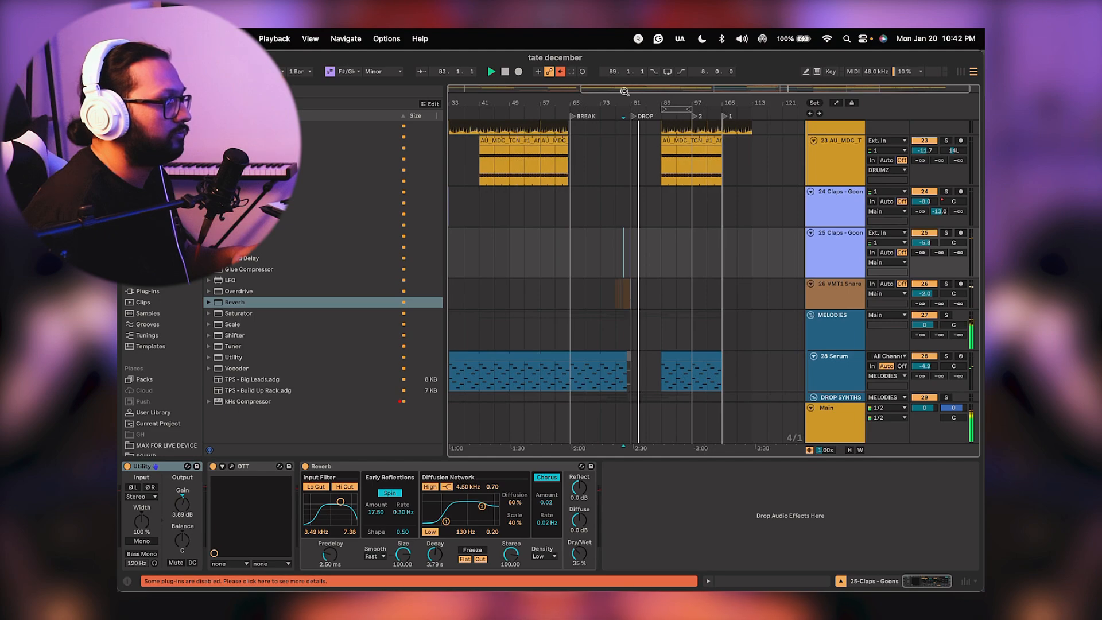
scroll(587, 229, "up", 10)
scroll(586, 233, "up", 15)
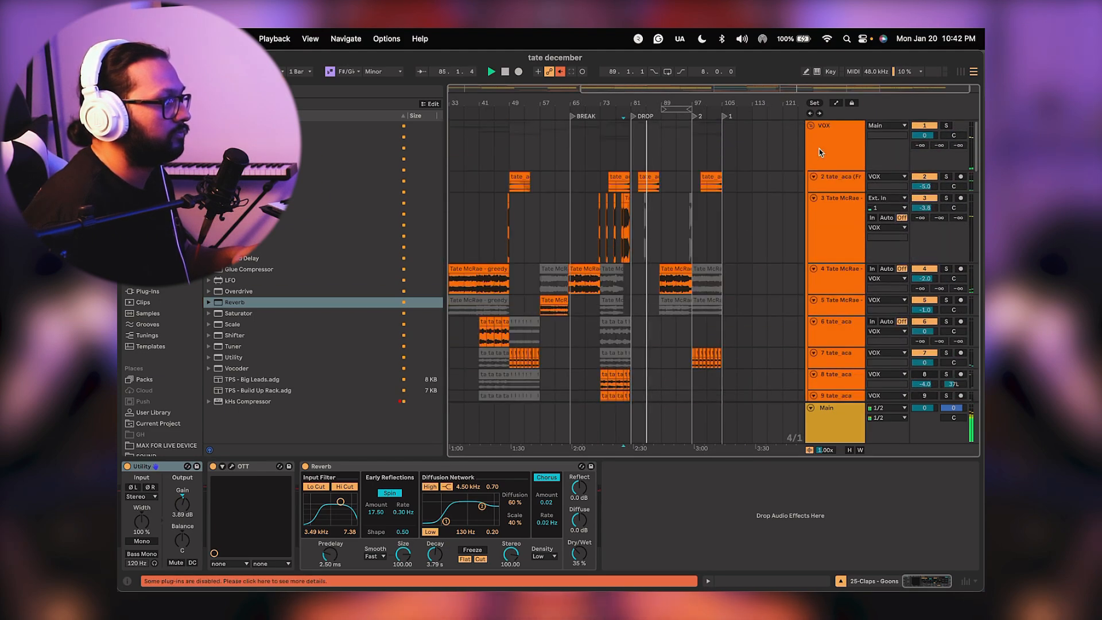
left_click(810, 126)
left_click(811, 146)
left_click(811, 168)
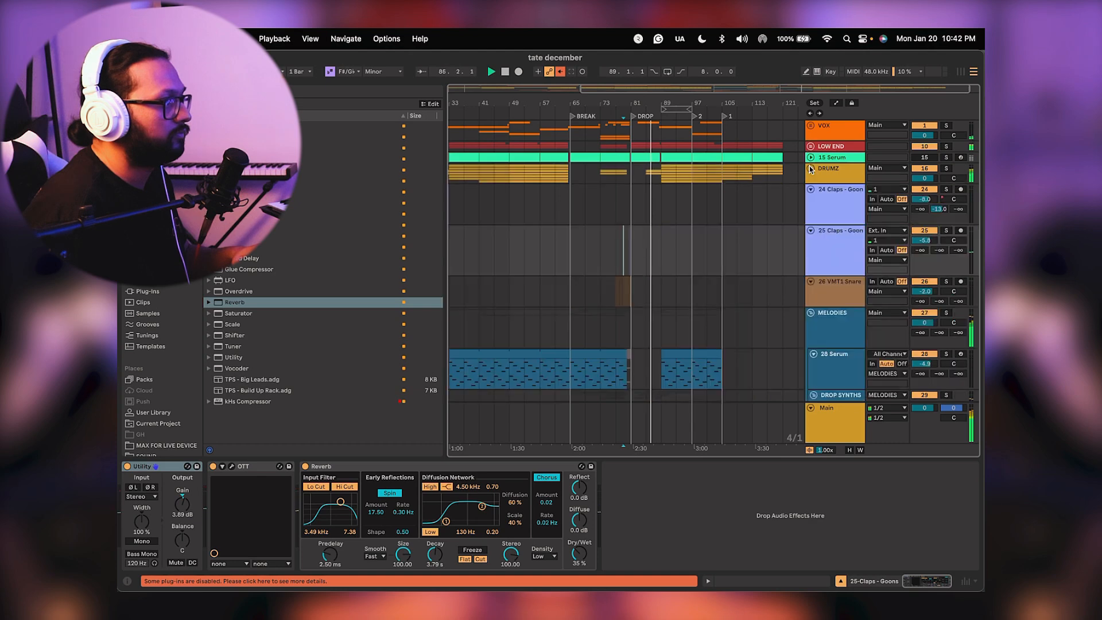
Fold claps tracks 24 and 25 and the VMT1 Snare track 26 in the arrangement.
left_click_drag(741, 107, 753, 119)
left_click(810, 230)
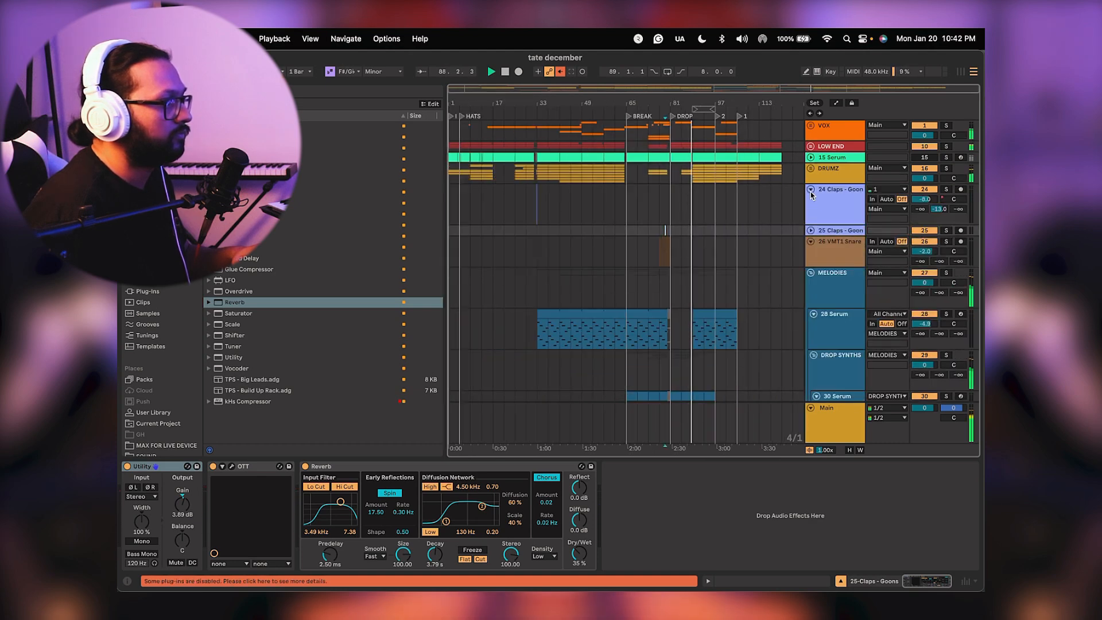
left_click(810, 190)
left_click(810, 212)
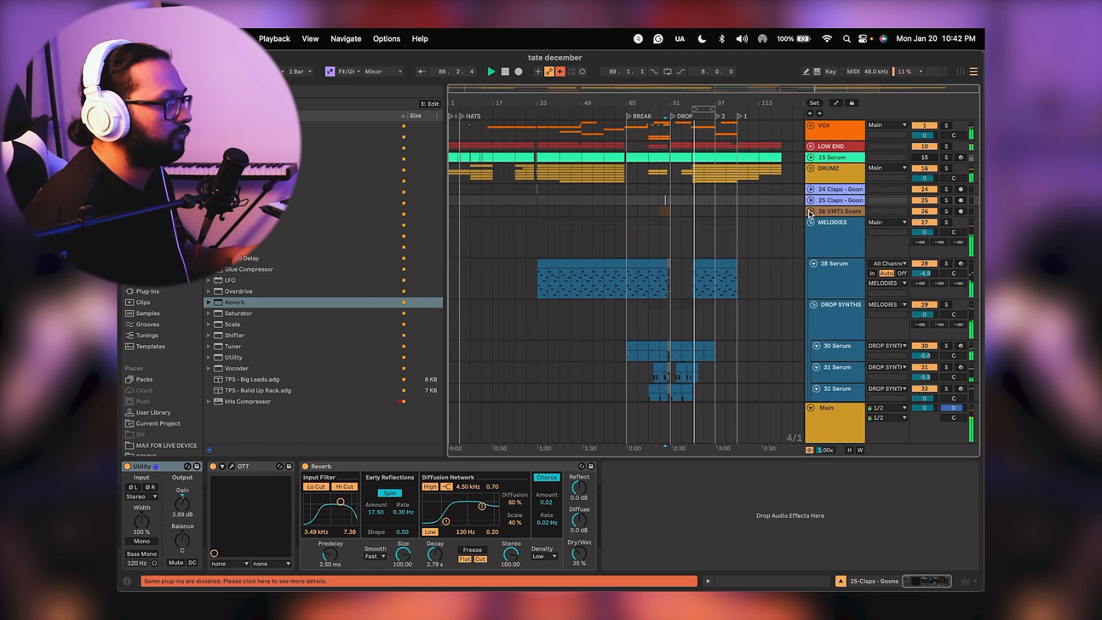
Move the two claps tracks and the VMT1 Snare track together into the DRUMZ group.
left_click(822, 211)
left_click(831, 190)
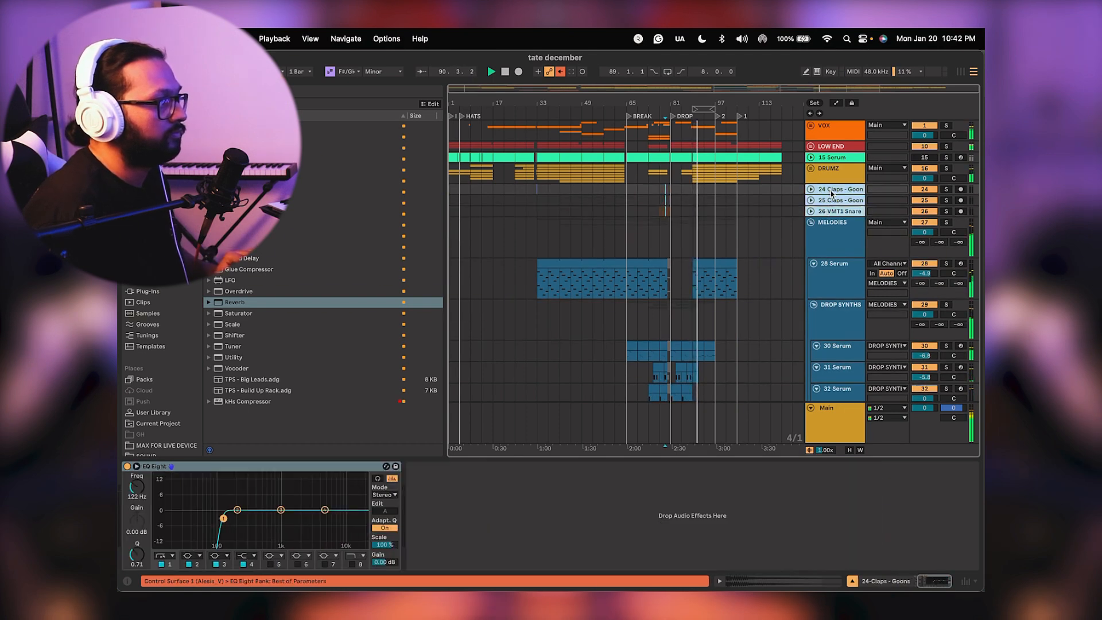
double_click(834, 181)
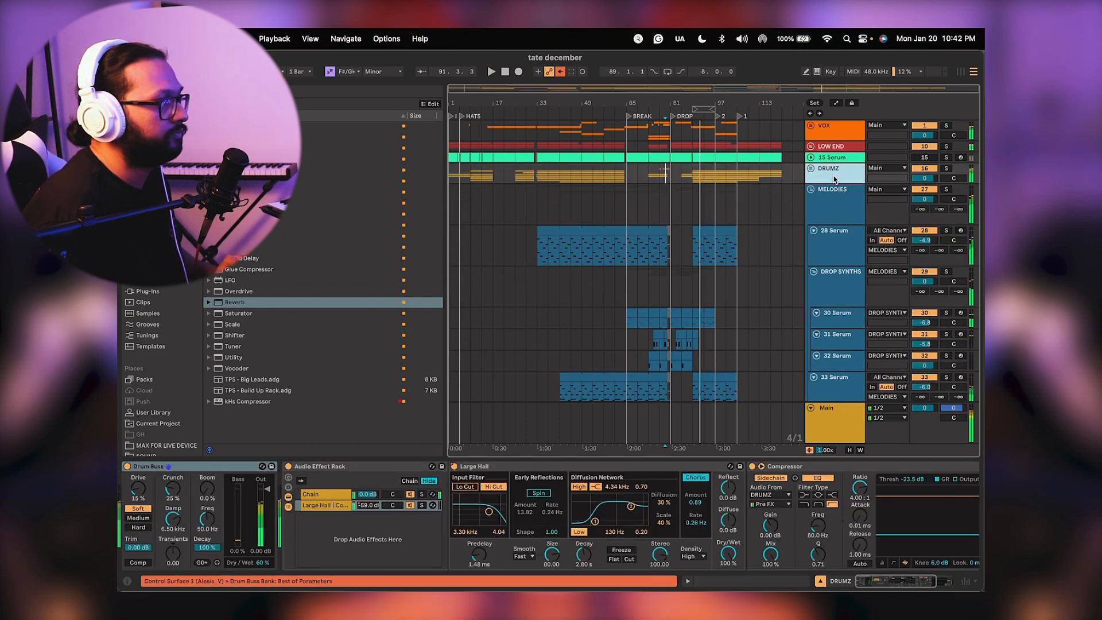
Assign the DRUMZ group's colour to its grouped tracks and clips, and collapse the group after checking them.
right_click(835, 181)
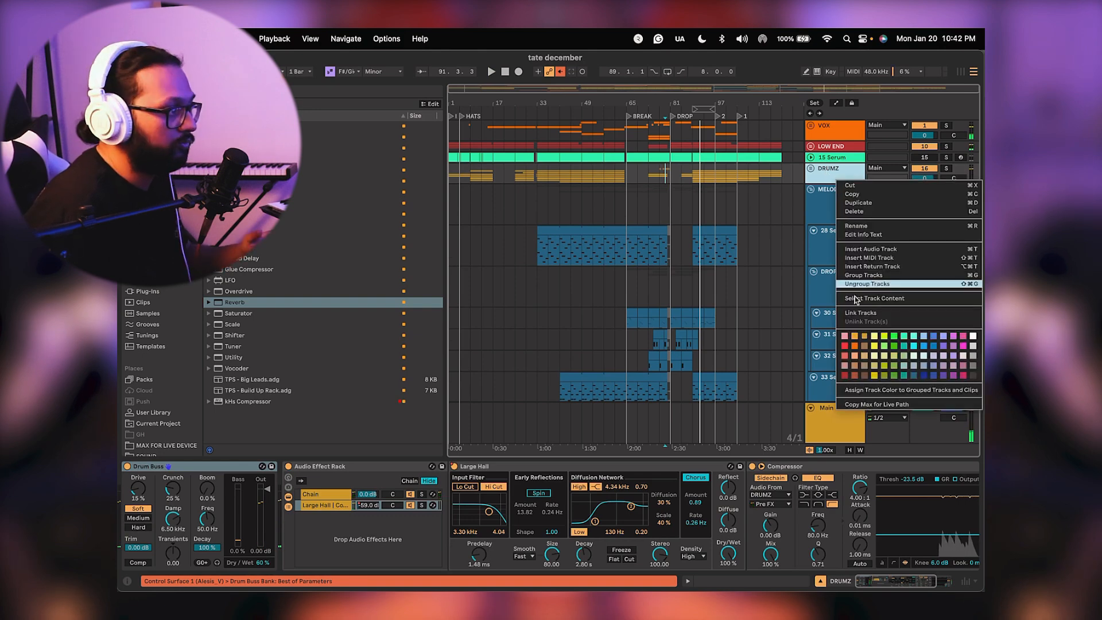
left_click(867, 391)
left_click(811, 169)
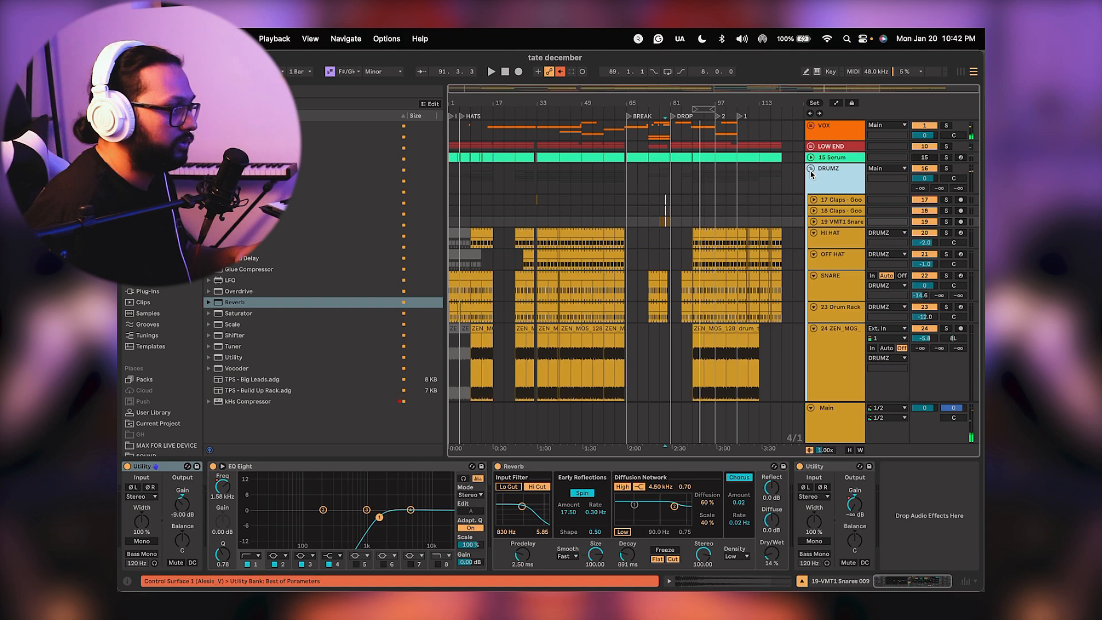
left_click(811, 170)
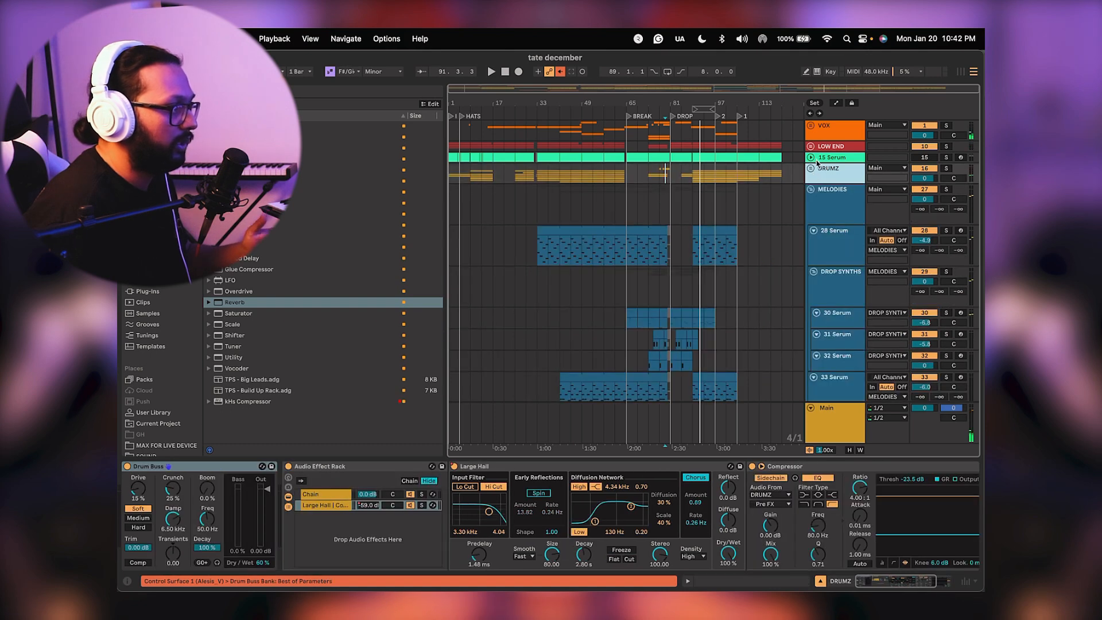
Collapse the MELODIES and FX track groups in the arrangement.
left_click(810, 190)
left_click(811, 205)
left_click(747, 300)
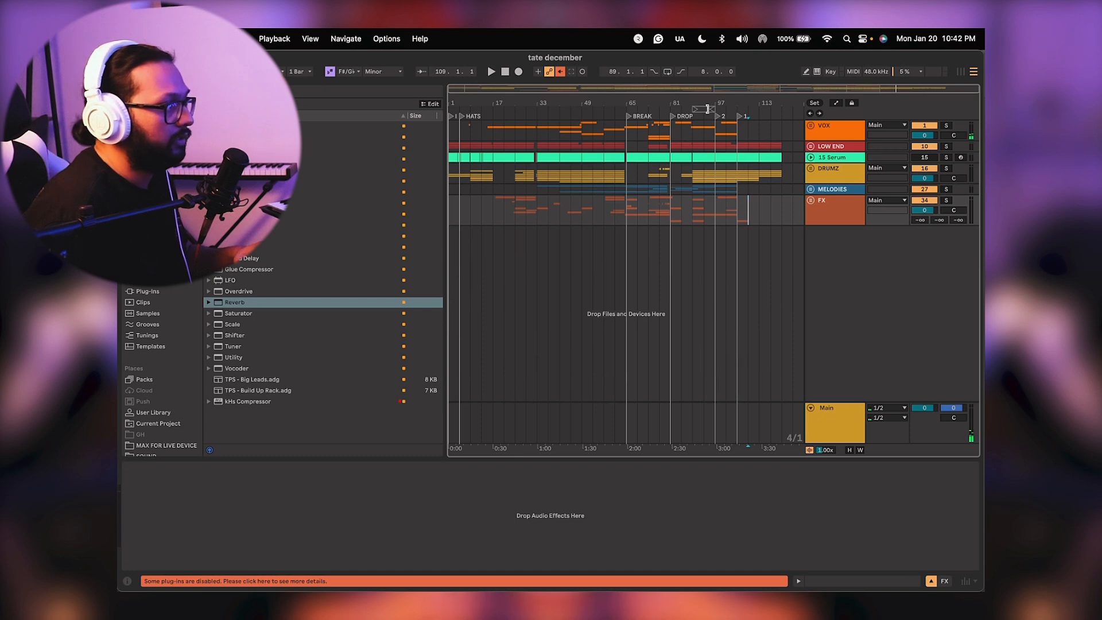
Extend the loop range to span bars 1 to 121 and play the song from the start.
left_click_drag(695, 108, 451, 109)
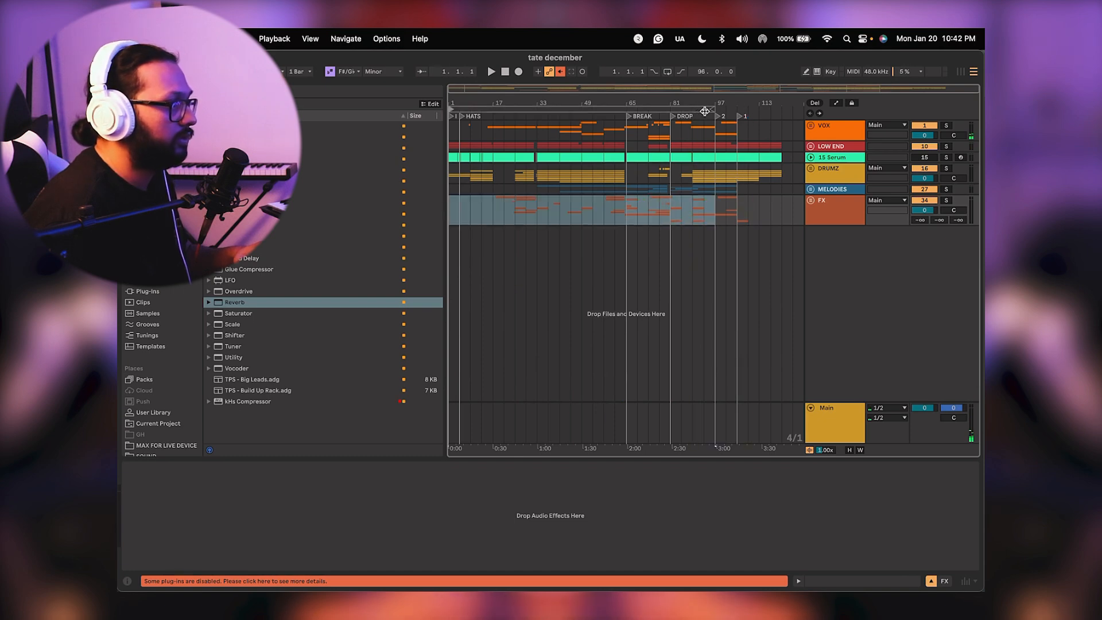
left_click_drag(709, 108, 779, 108)
left_click(450, 214)
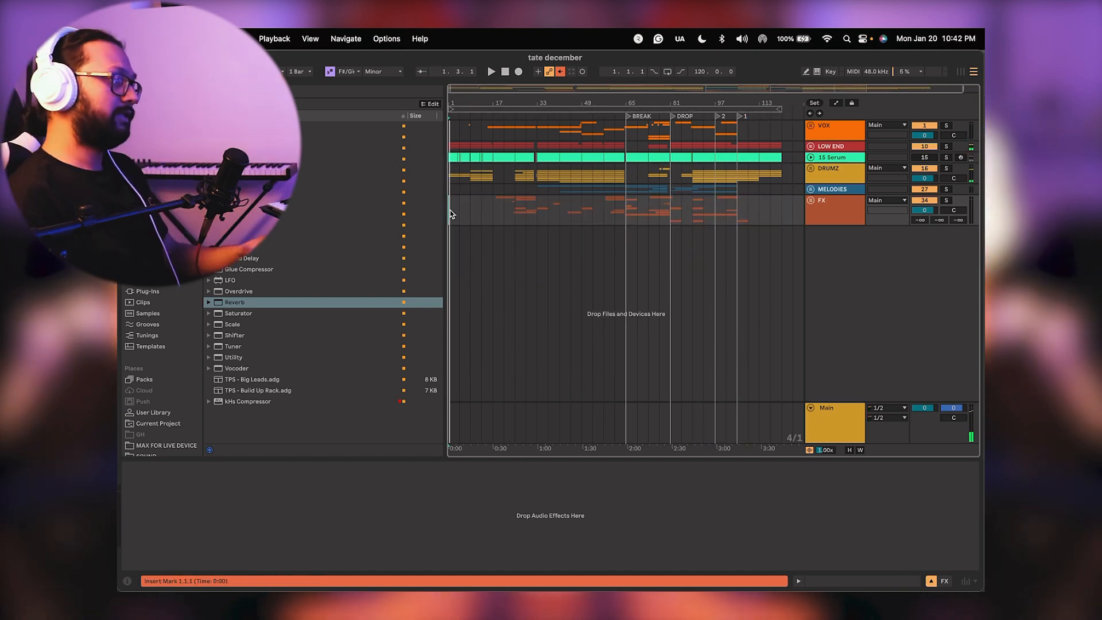
key("space")
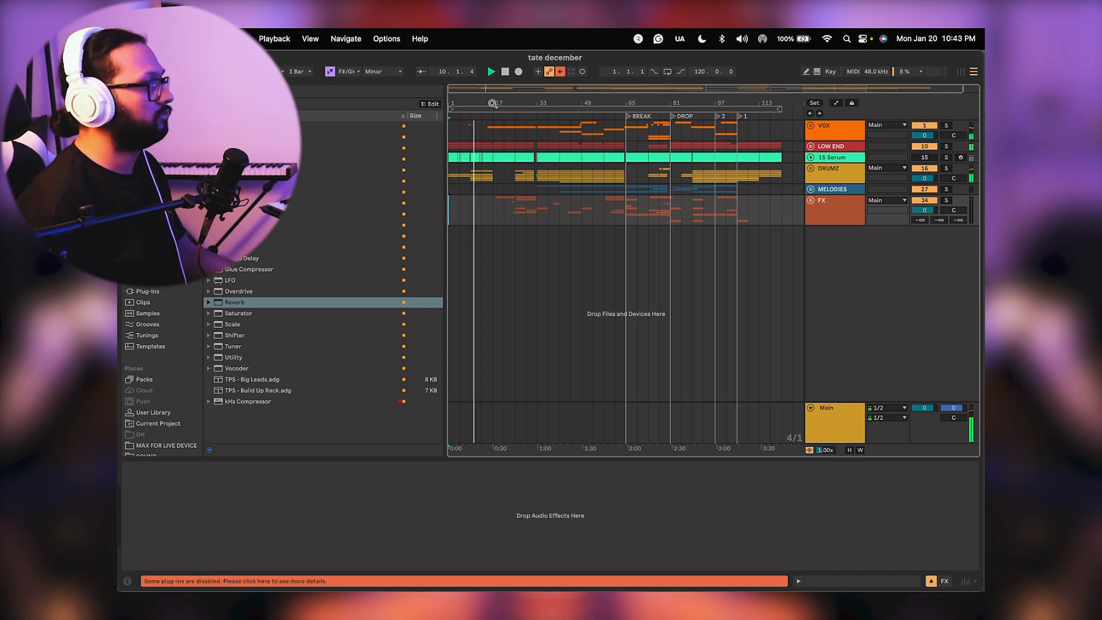
Expand the VOX group, check the Pro-Q 3 curve on vocal track 3, and set its Reverb decay to 3.02 s.
left_click_drag(468, 101, 526, 108)
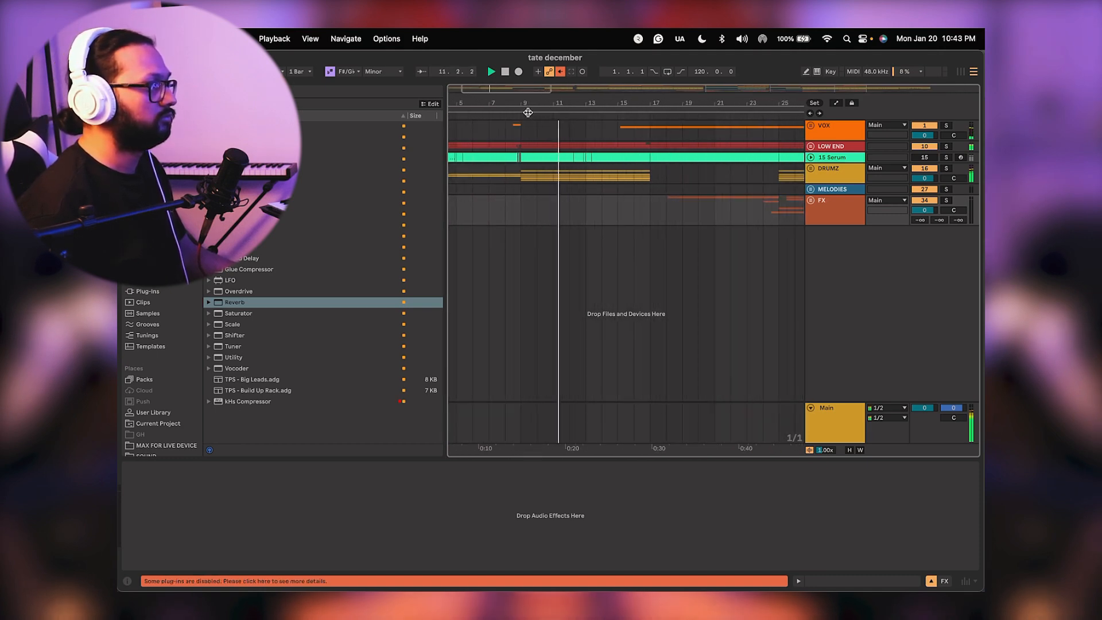
left_click(810, 126)
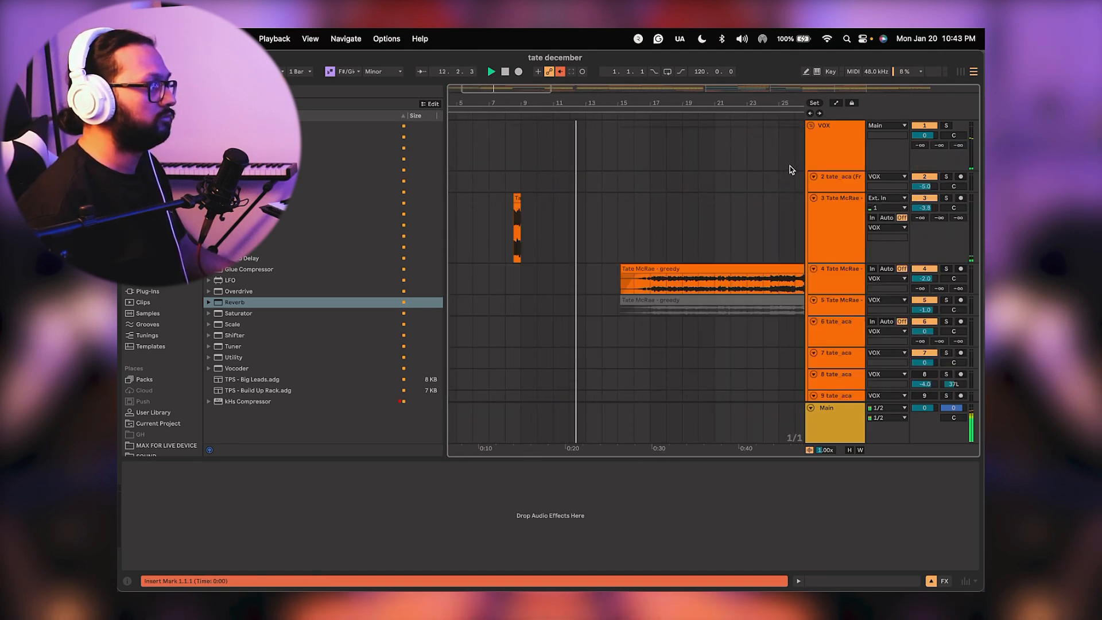
left_click(840, 213)
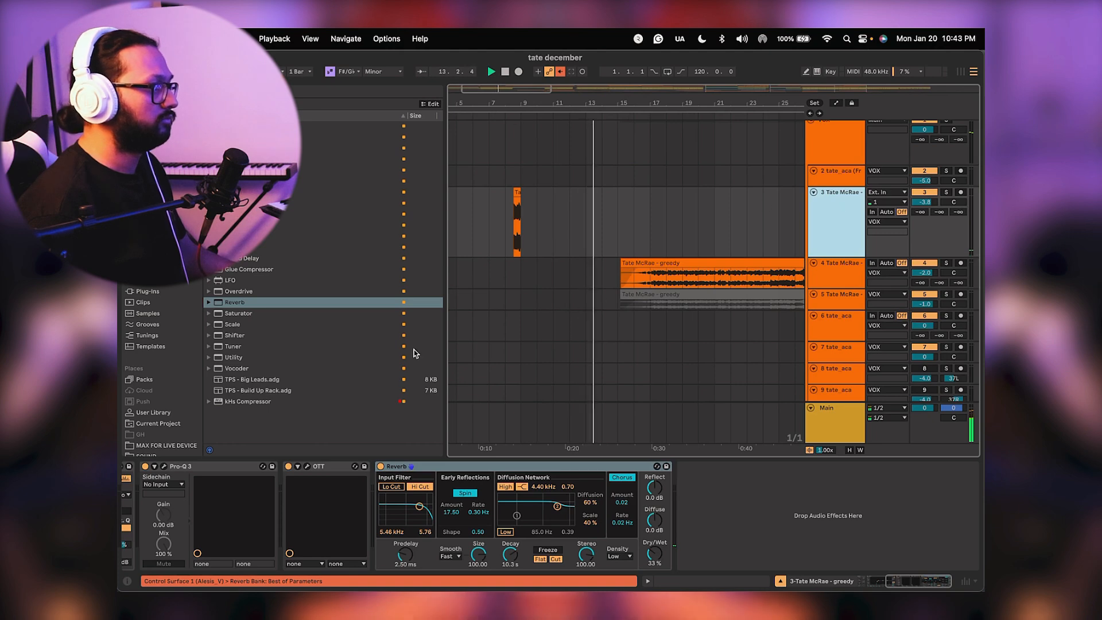
left_click(163, 466)
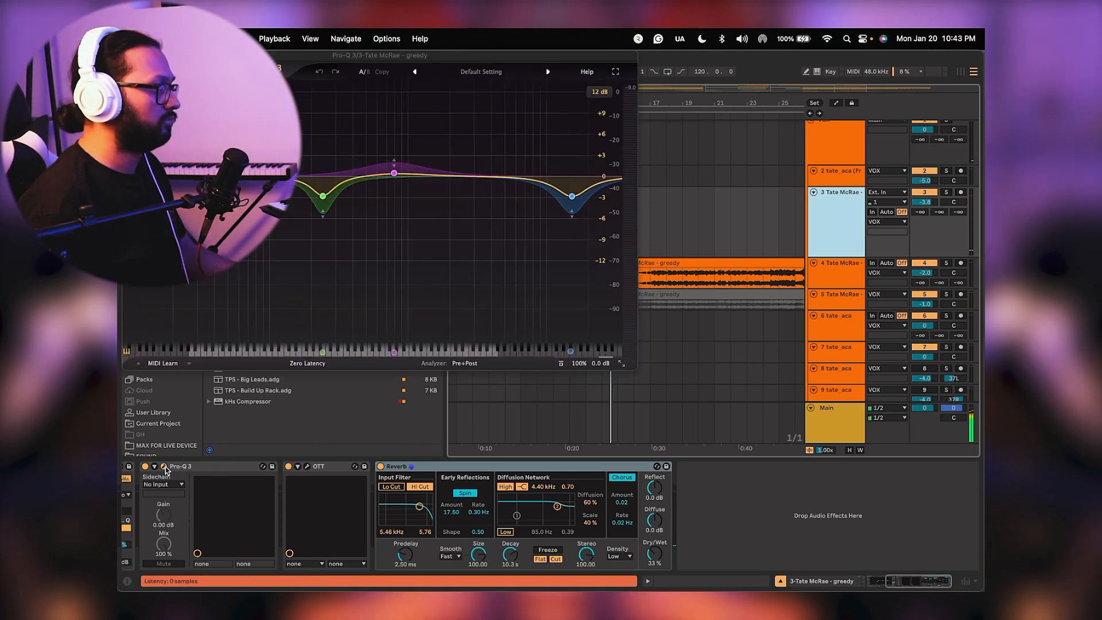
left_click(163, 466)
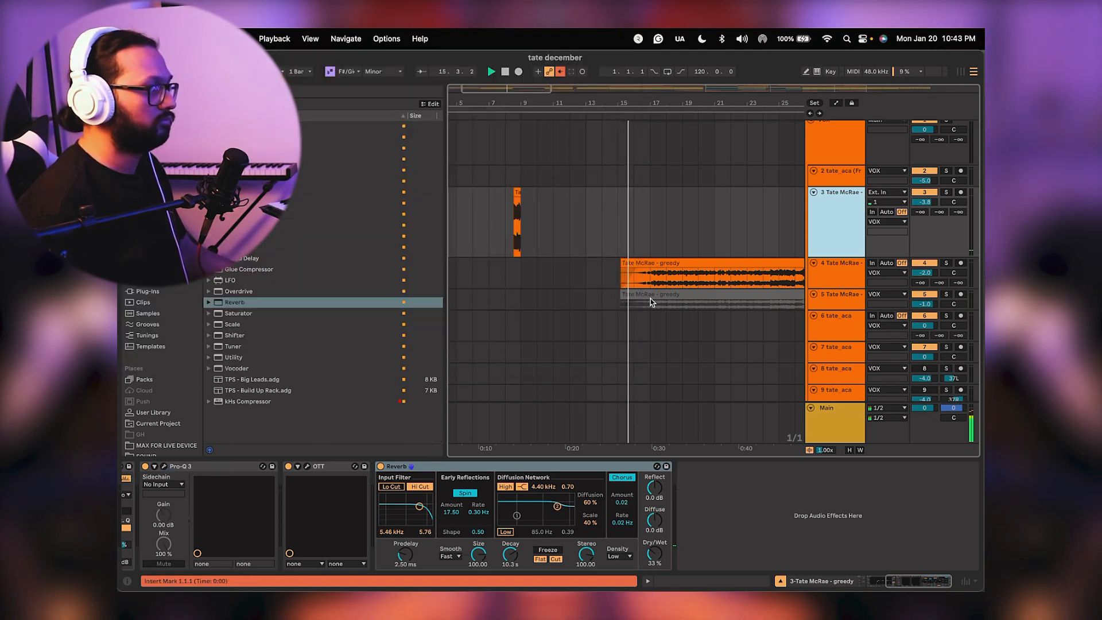
left_click_drag(510, 553, 510, 580)
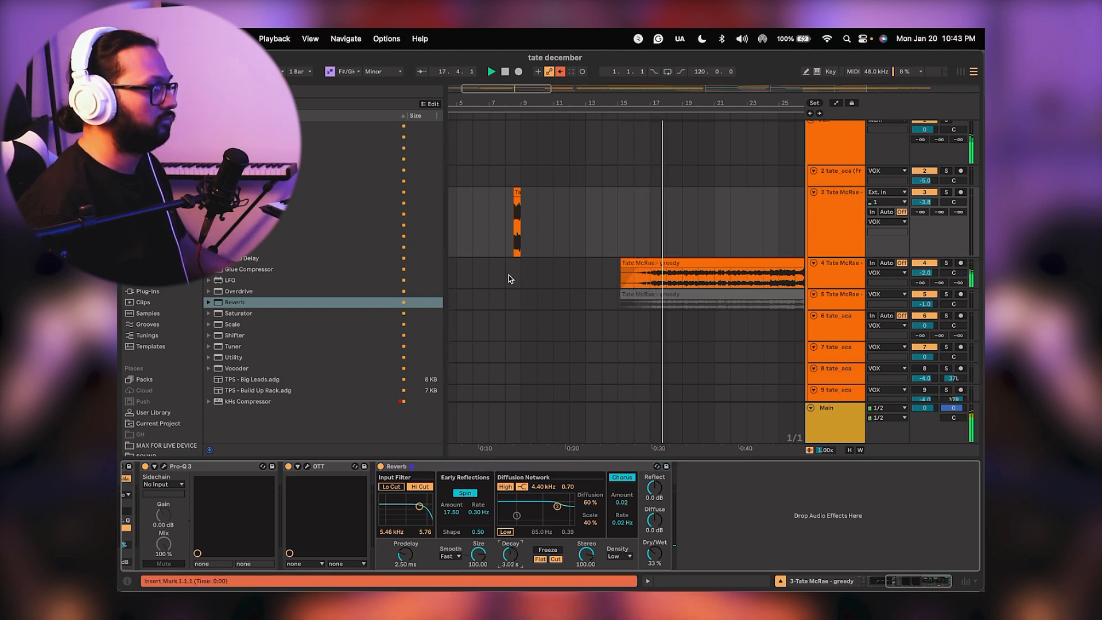
Deactivate the short vocal chop near bar 9 on track 3.
left_click_drag(509, 226, 539, 223)
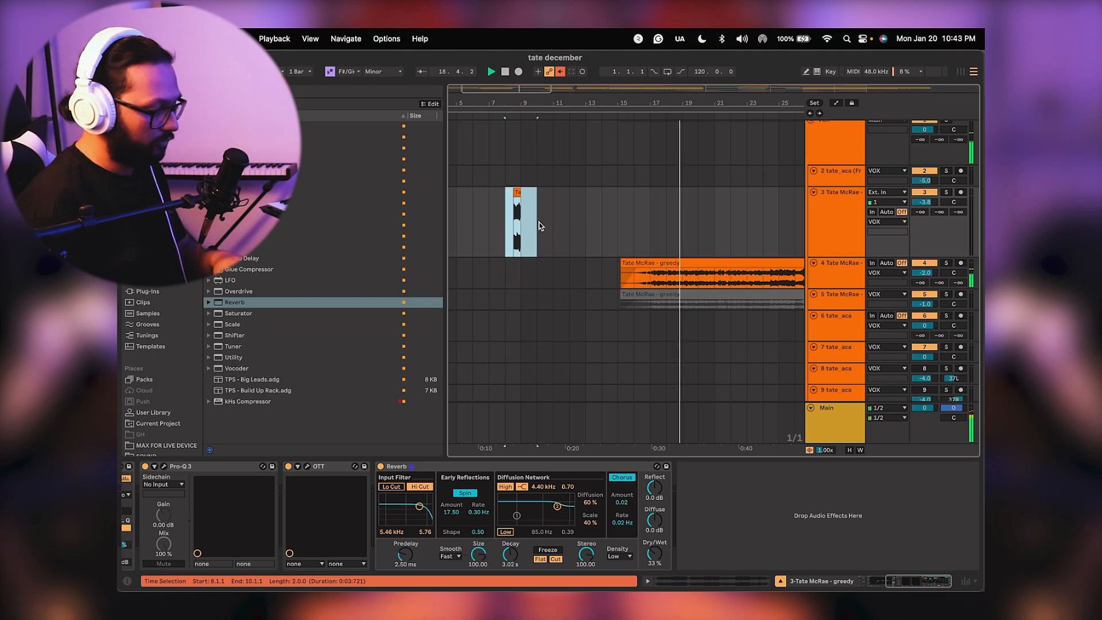
key("0")
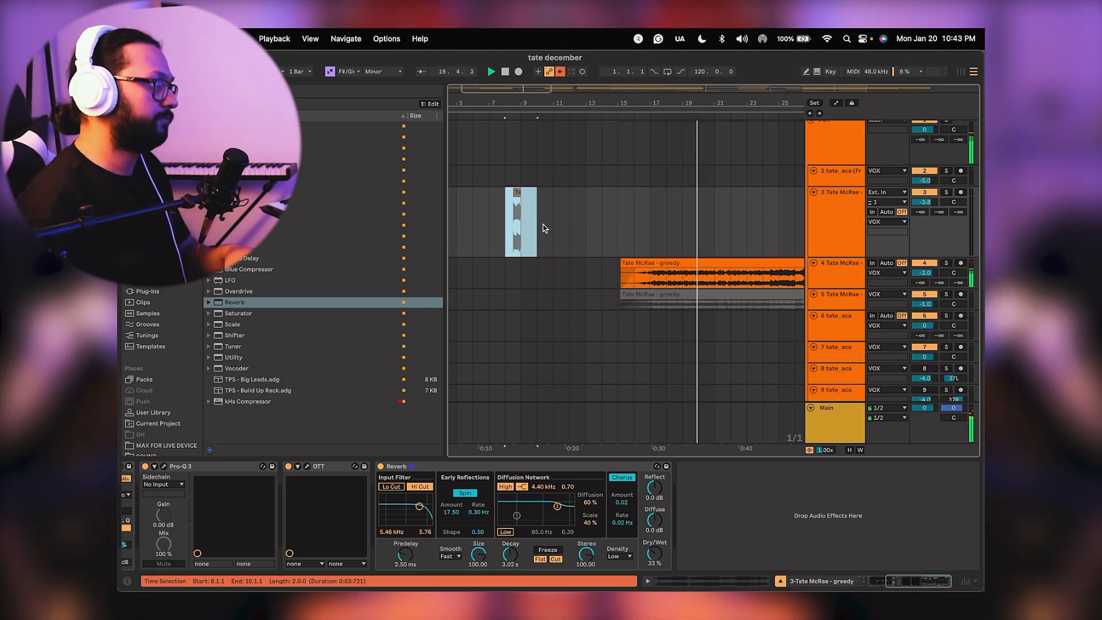
left_click(542, 225)
Examine the vocal clips and the track groups up to about bar 81 during playback, and collapse the VOX group.
scroll(612, 99, "down", 5)
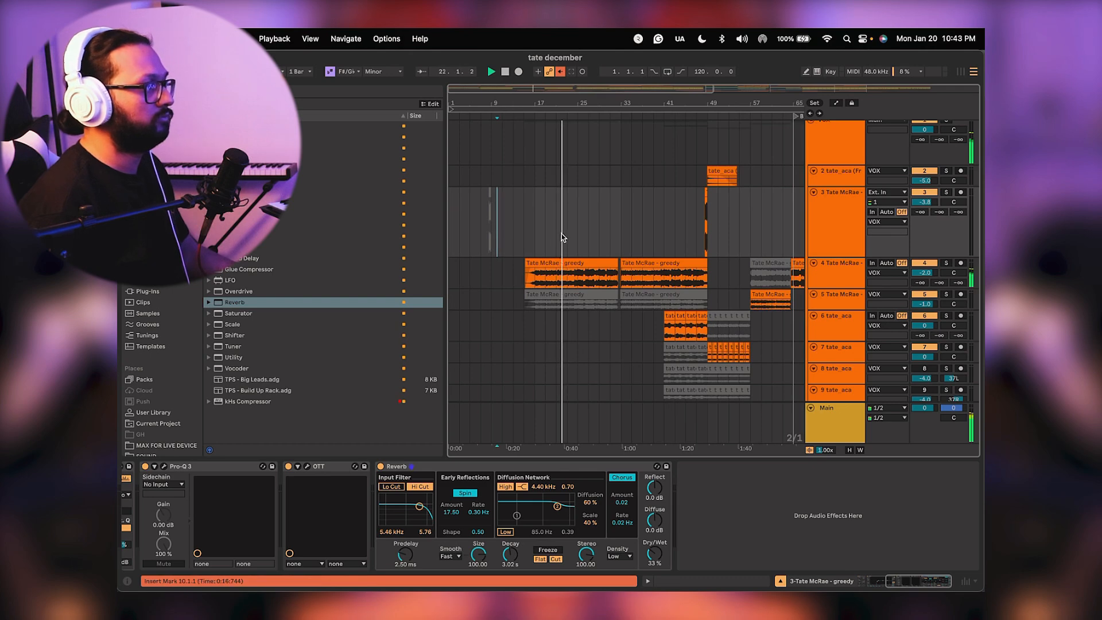
scroll(598, 239, "right", 5)
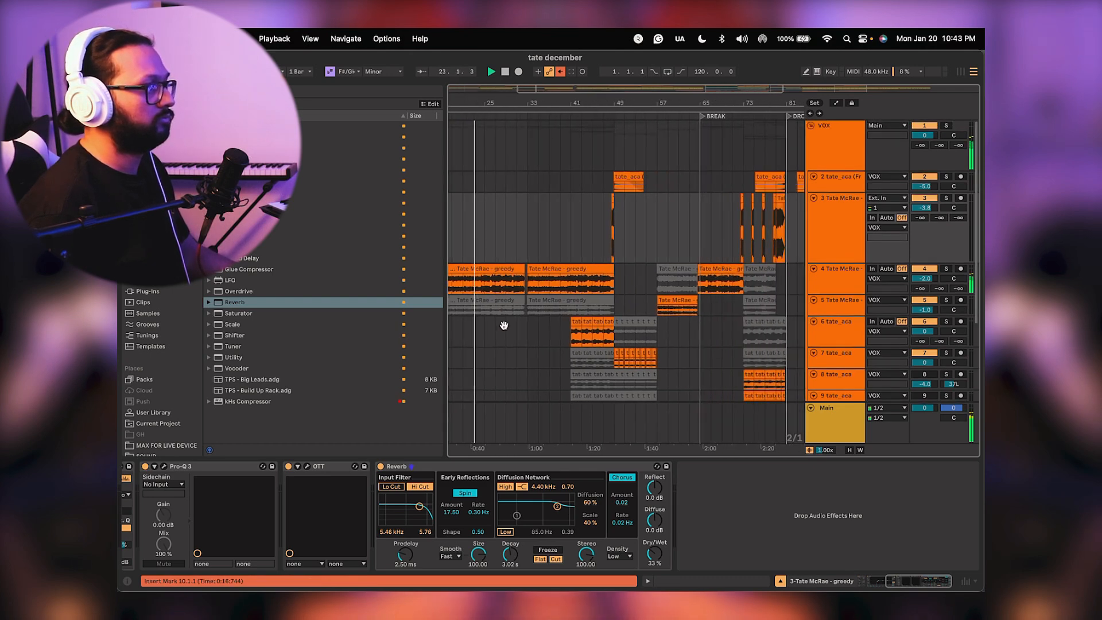
left_click_drag(527, 327, 530, 327)
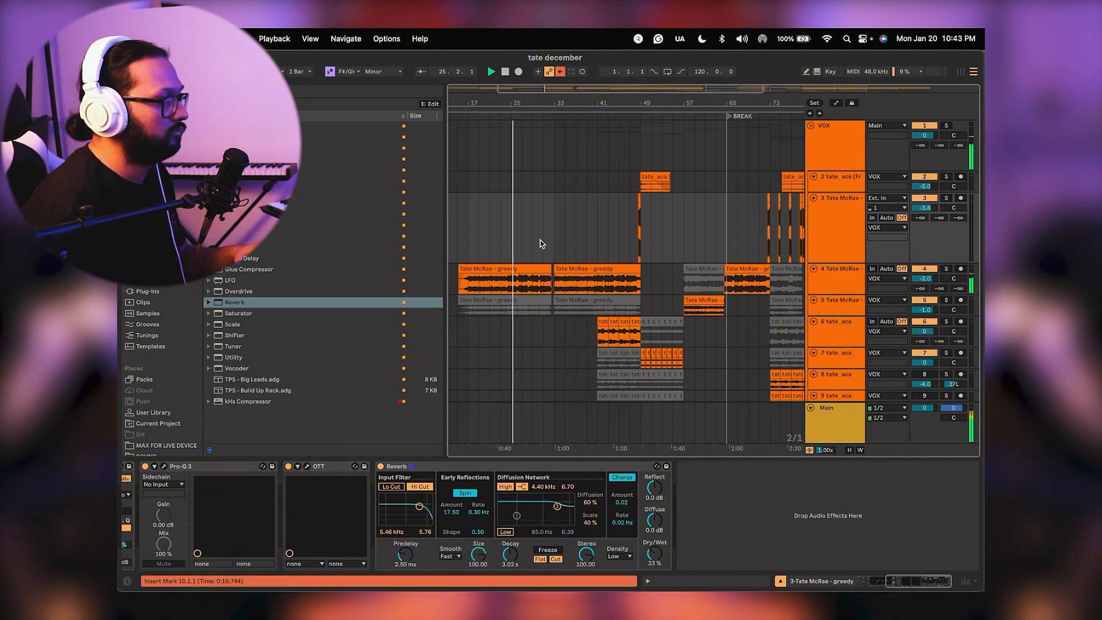
scroll(556, 236, "left", 3)
scroll(556, 237, "down", 2)
scroll(557, 238, "down", 2)
scroll(557, 238, "left", 1)
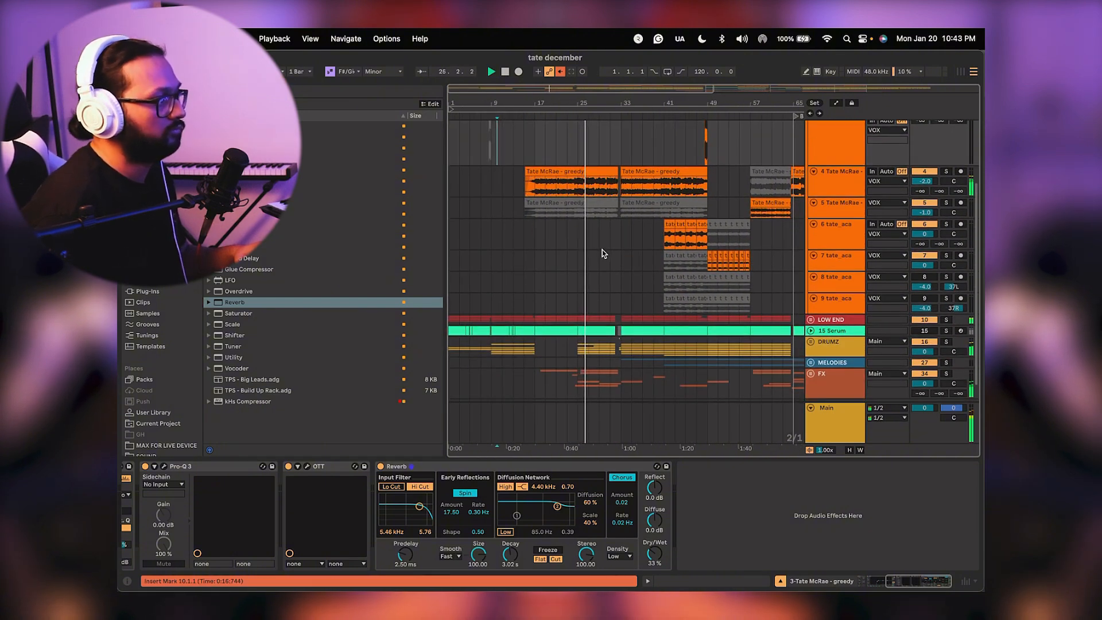
scroll(600, 164, "down", 1)
scroll(809, 230, "up", 4)
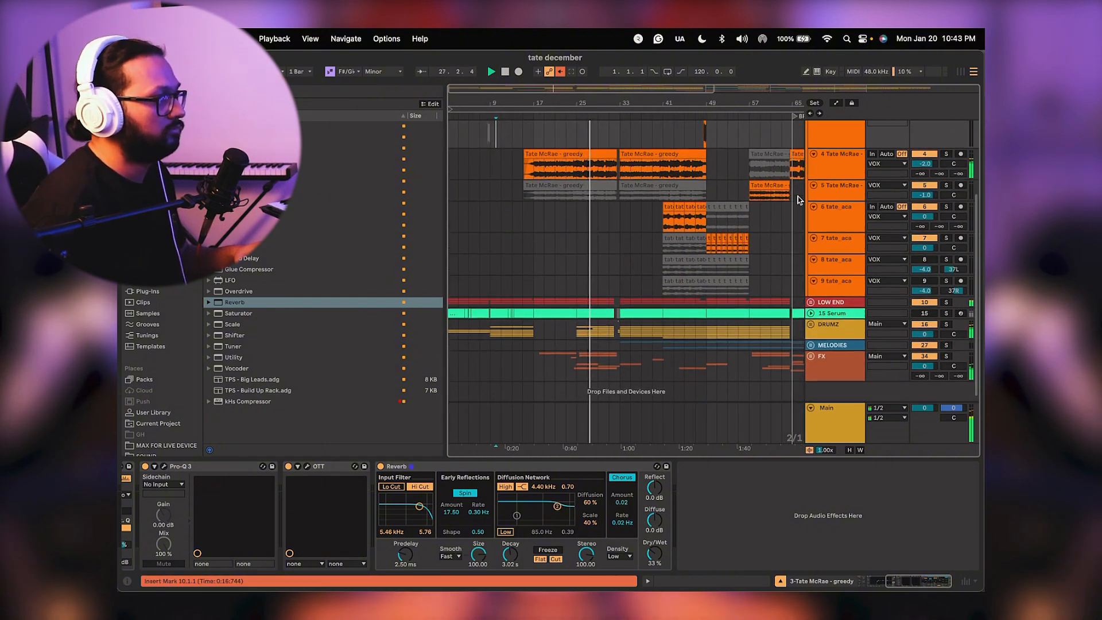
left_click(810, 126)
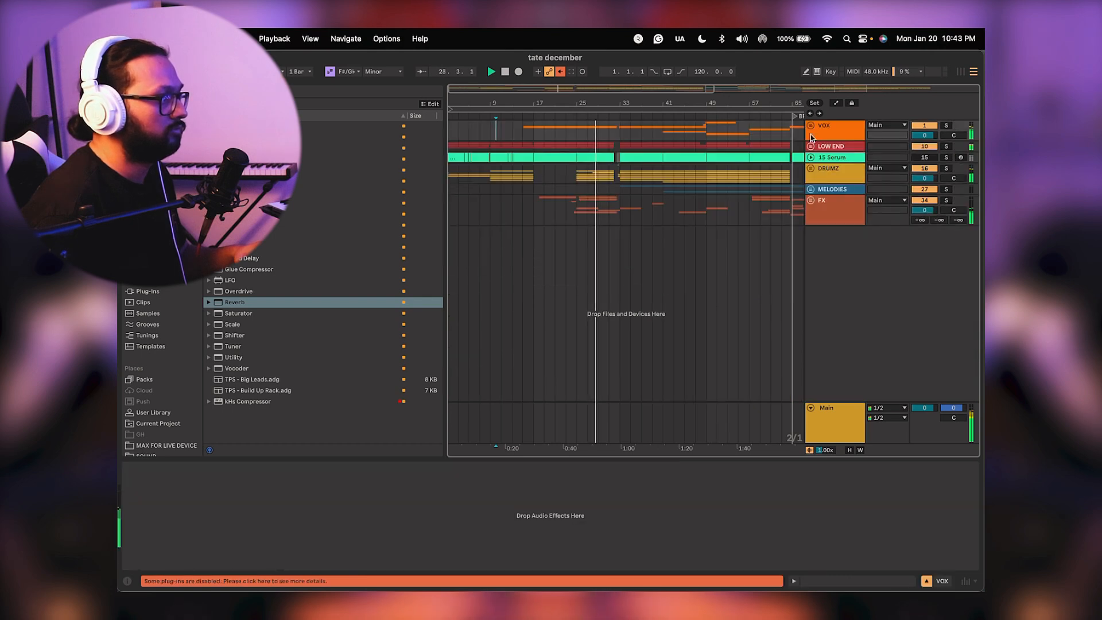
Expand the DRUMZ group and extend the OFF HAT clip's start back to bar 25.
left_click(810, 169)
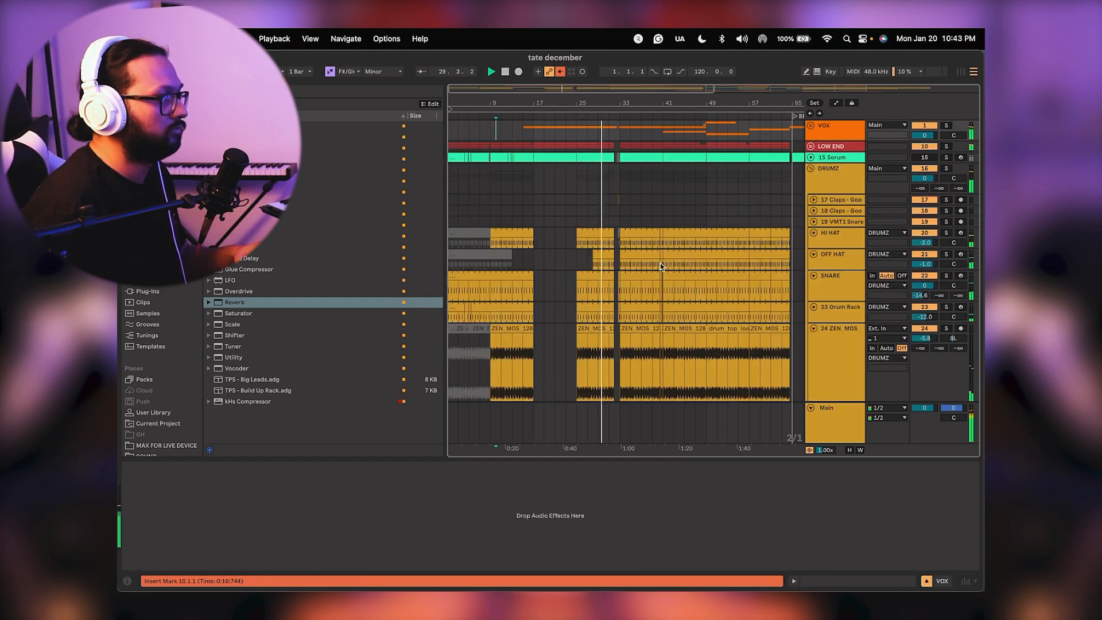
left_click_drag(570, 104, 574, 123)
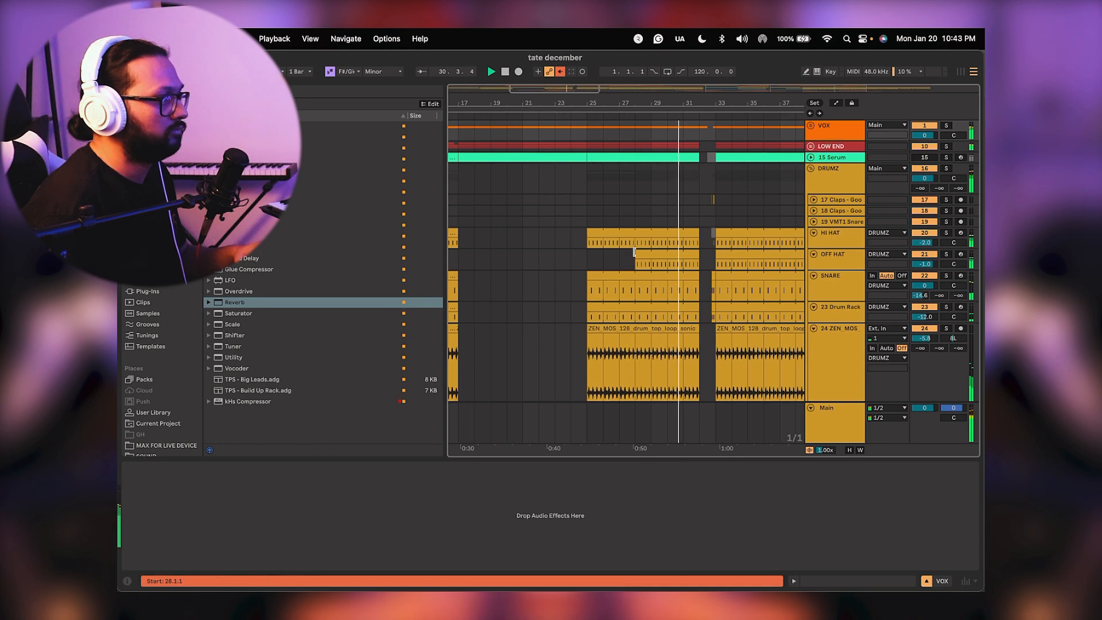
left_click_drag(634, 252, 587, 253)
Examine the drum clips and top loops between about bars 21 and 51 during playback, and collapse the DRUMZ group.
scroll(578, 205, "down", 3)
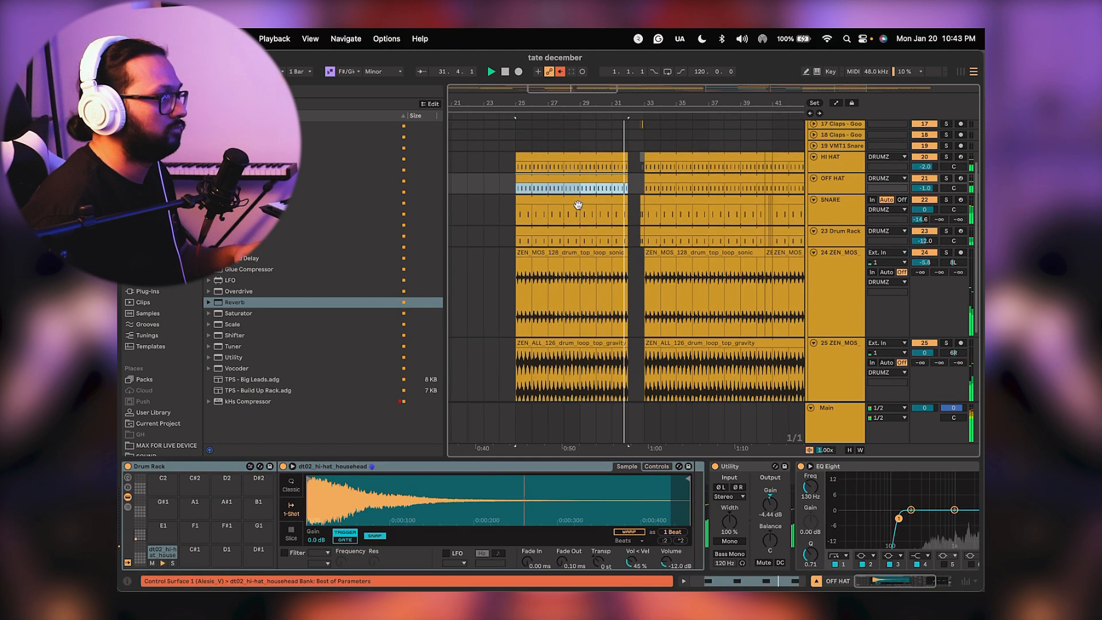
scroll(577, 205, "right", 2)
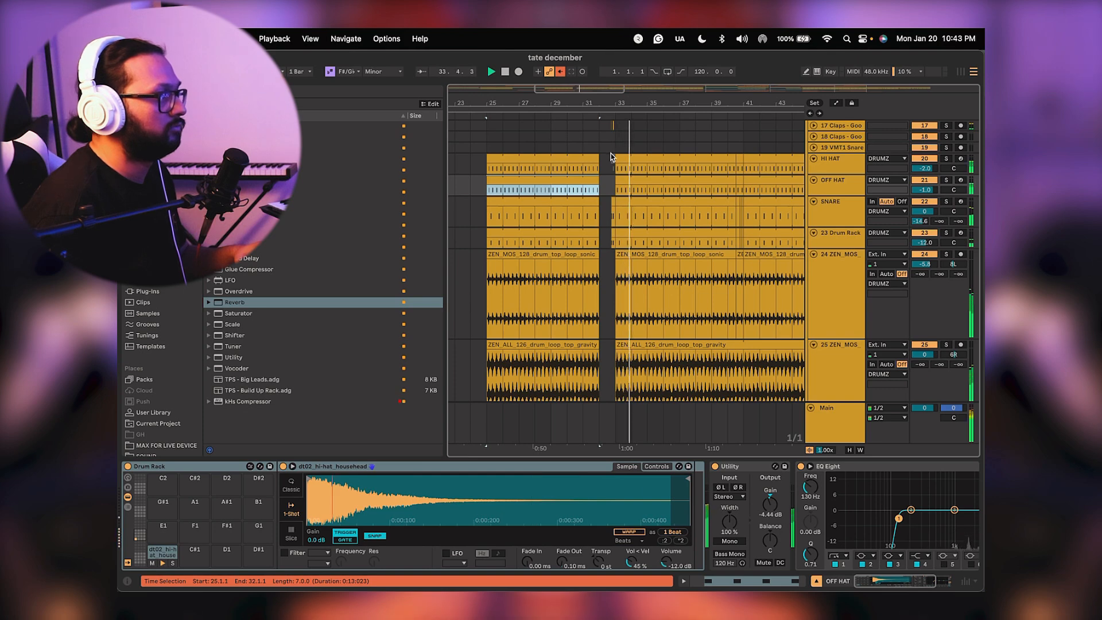
scroll(636, 178, "down", 5)
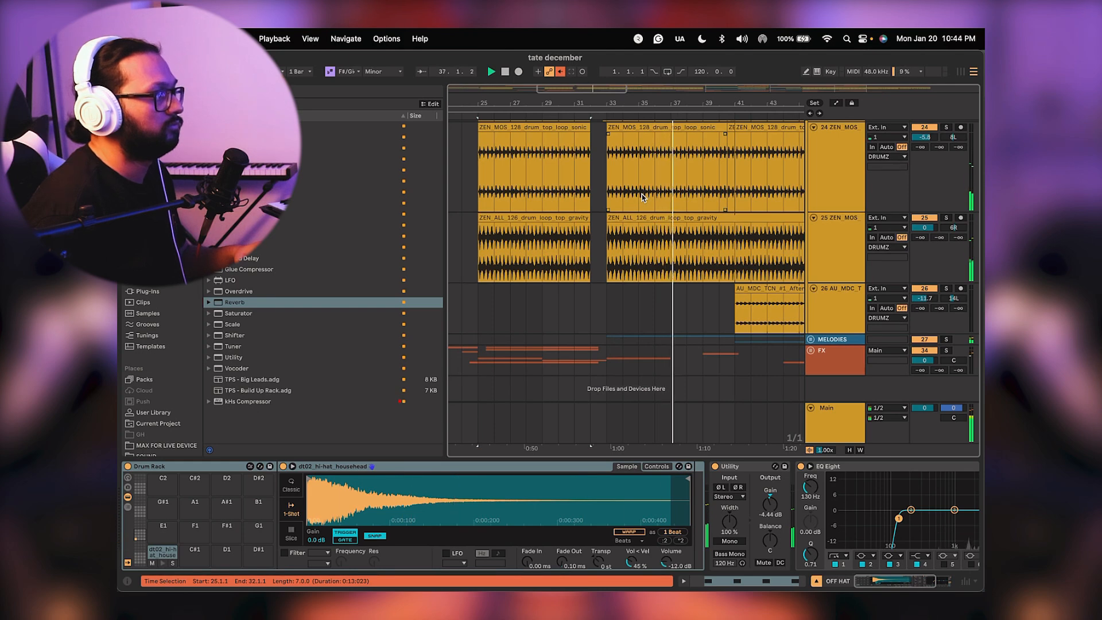
left_click_drag(642, 190, 607, 226)
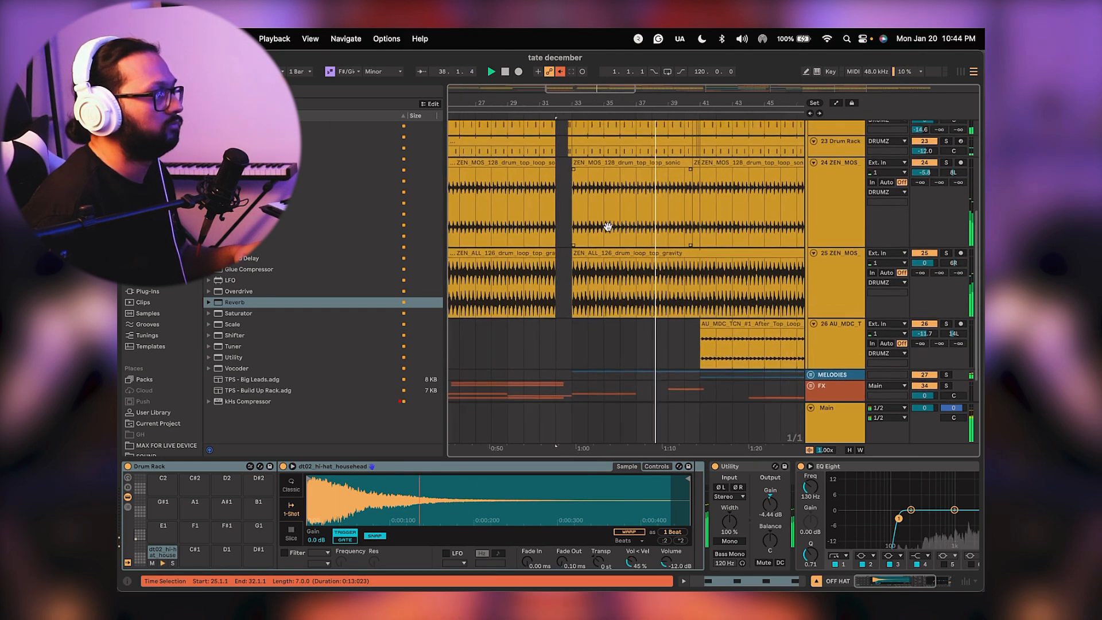
scroll(643, 189, "up", 3)
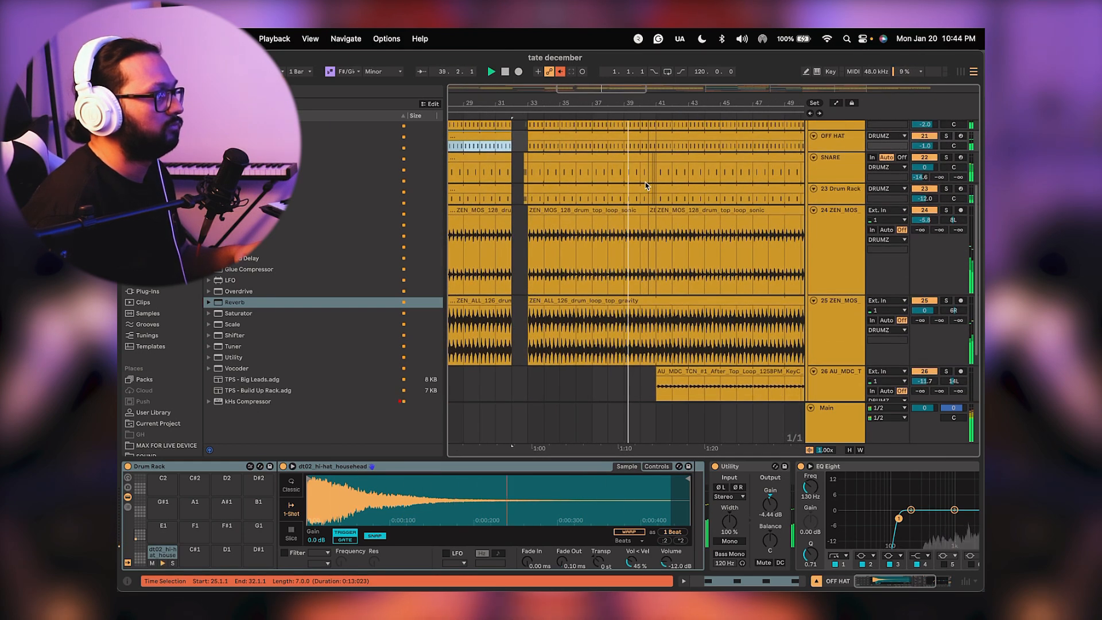
scroll(648, 235, "down", 5)
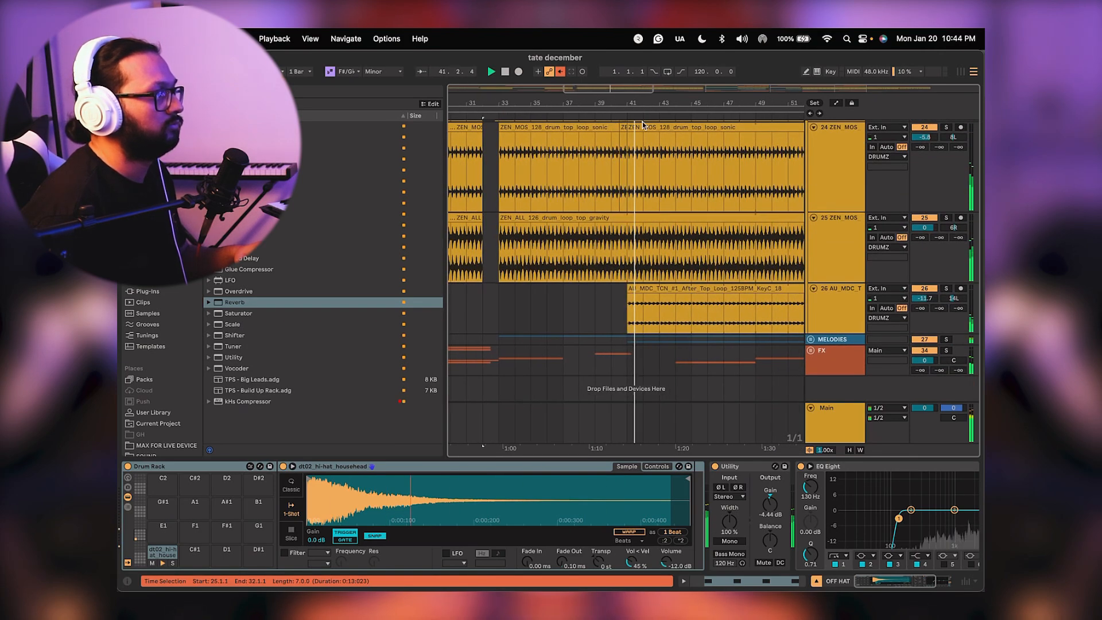
scroll(654, 206, "up", 12)
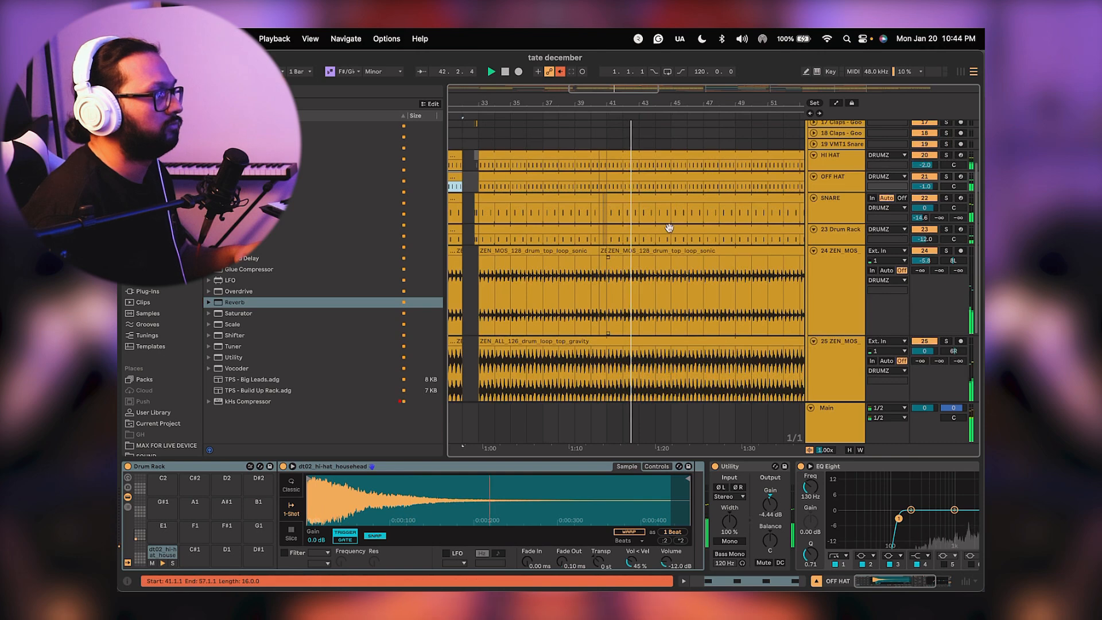
left_click(811, 169)
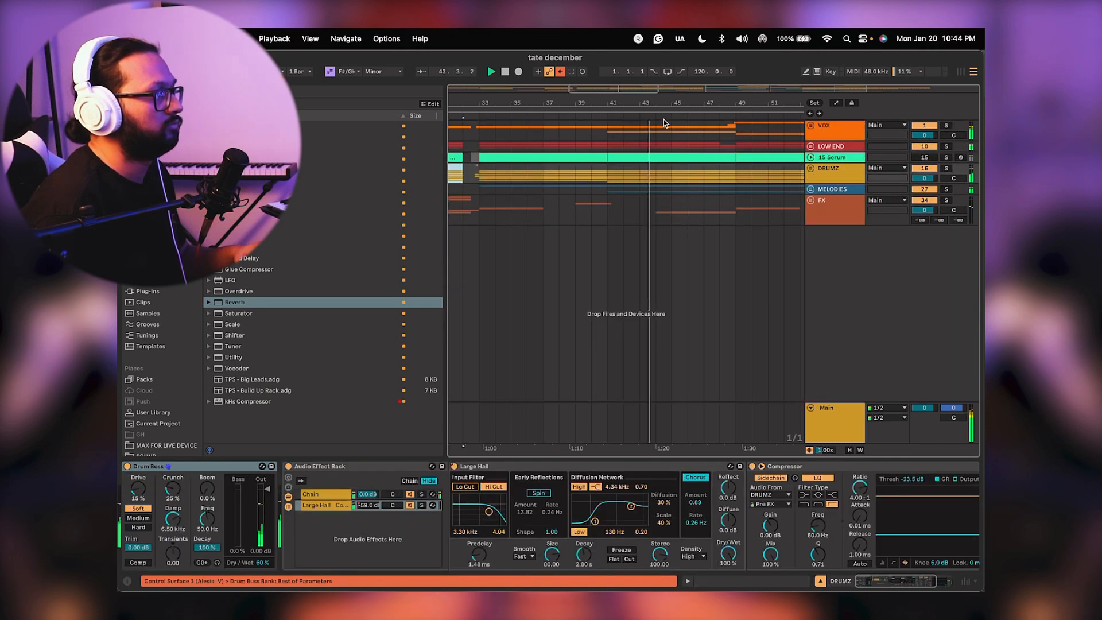
Expand the LOW END group and resume playback from bar 52.
left_click_drag(658, 102, 658, 58)
left_click(600, 278)
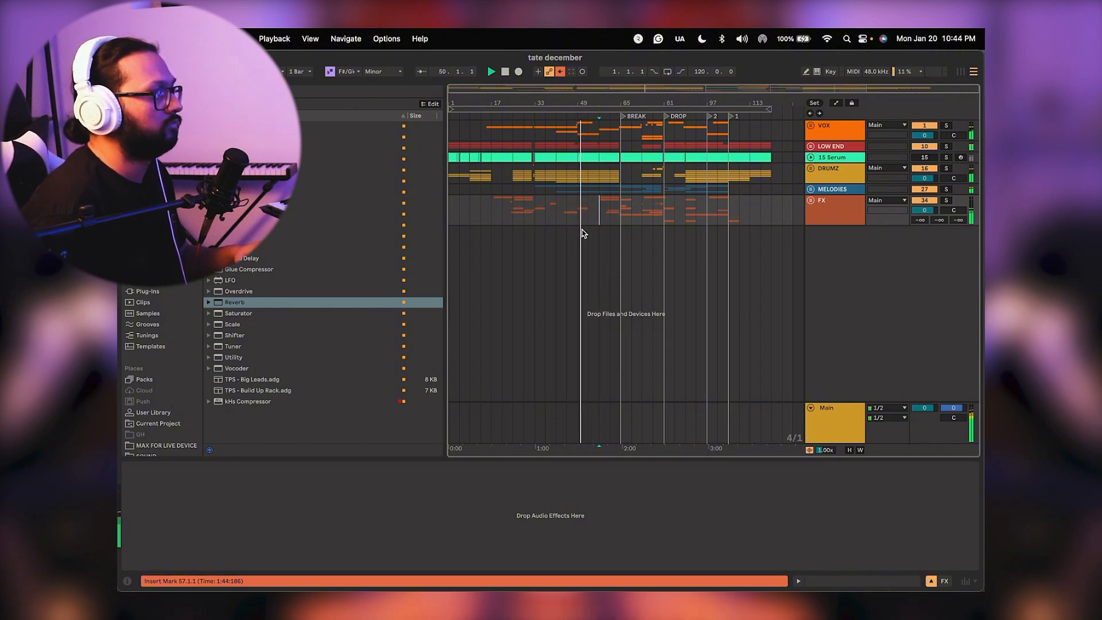
left_click(811, 145)
left_click(584, 189)
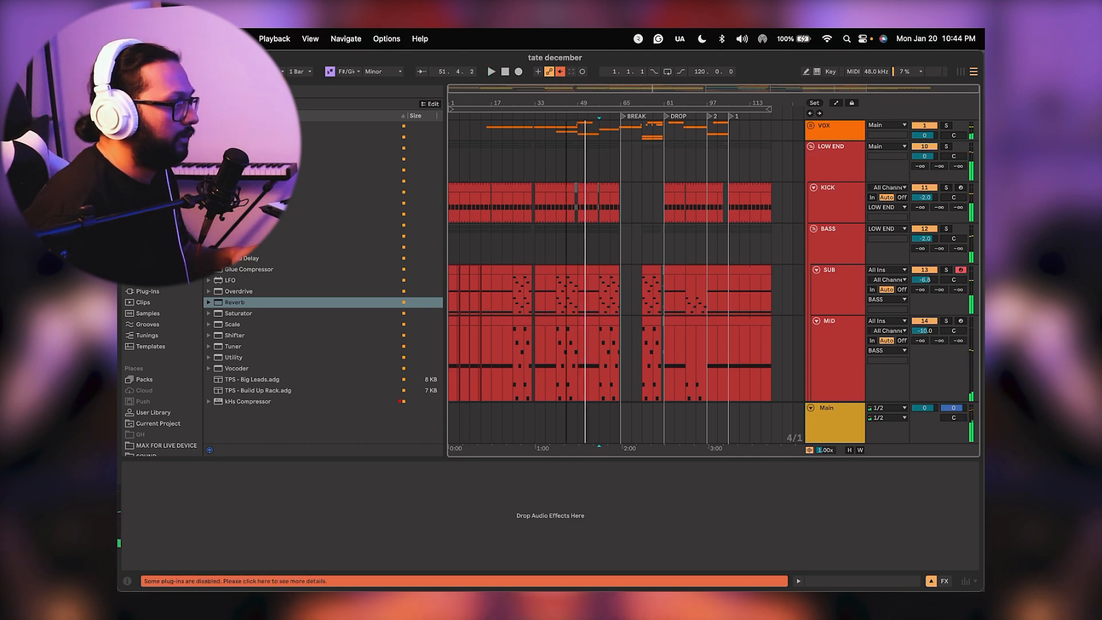
left_click_drag(566, 103, 566, 167)
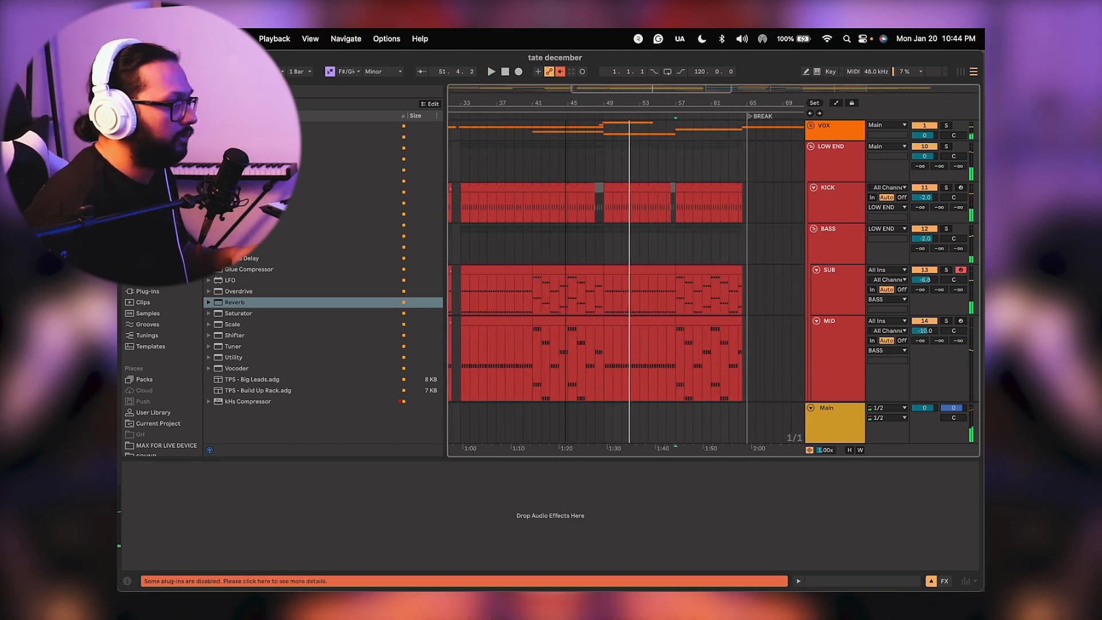
left_click(628, 235)
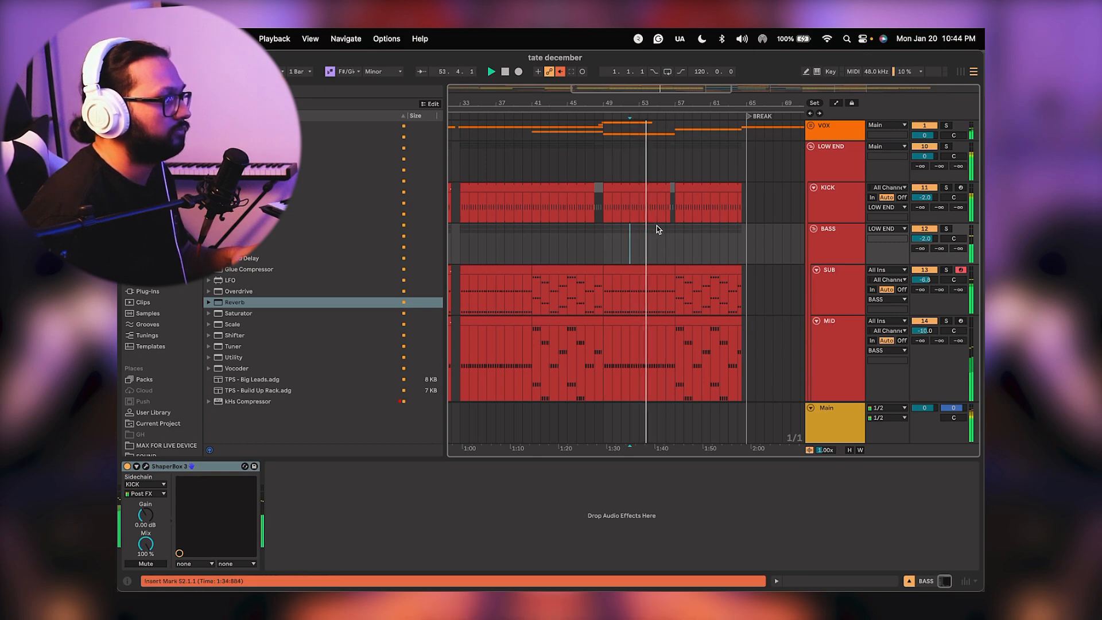
Examine the kick, SUB and MID clips between bars 33 and 65, playing the section from bar 33.
scroll(658, 229, "down", 5)
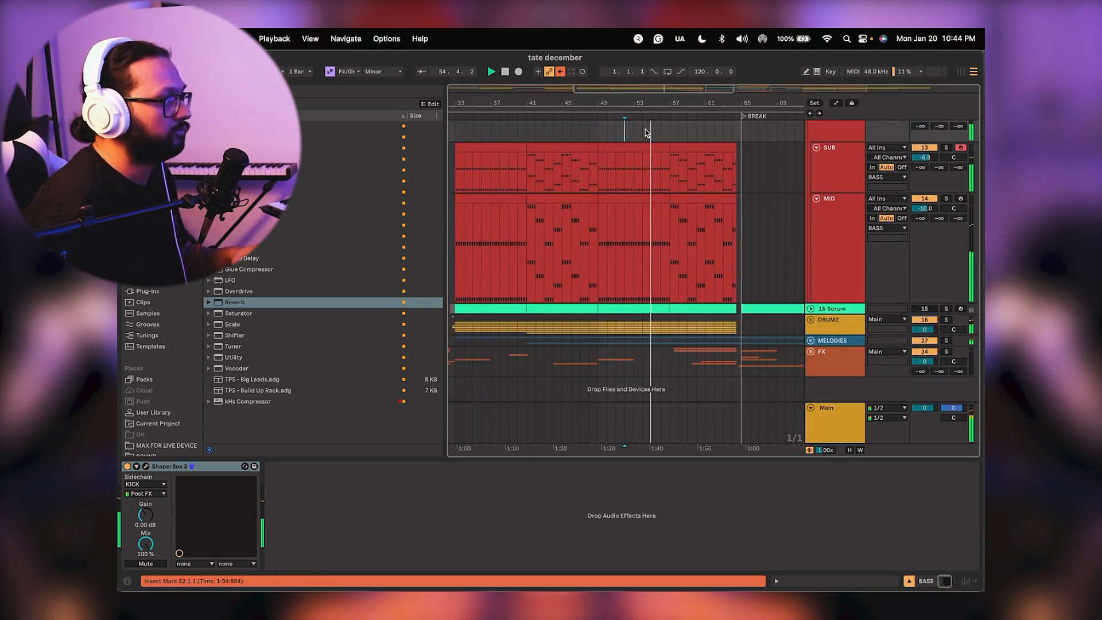
left_click_drag(654, 193, 711, 243)
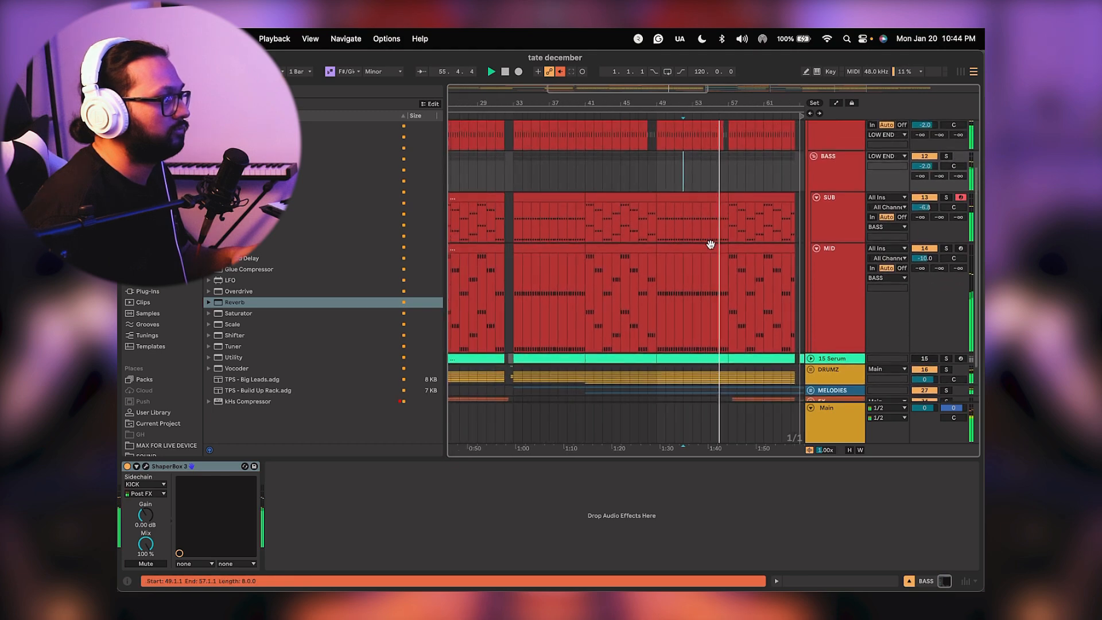
left_click_drag(698, 104, 697, 58)
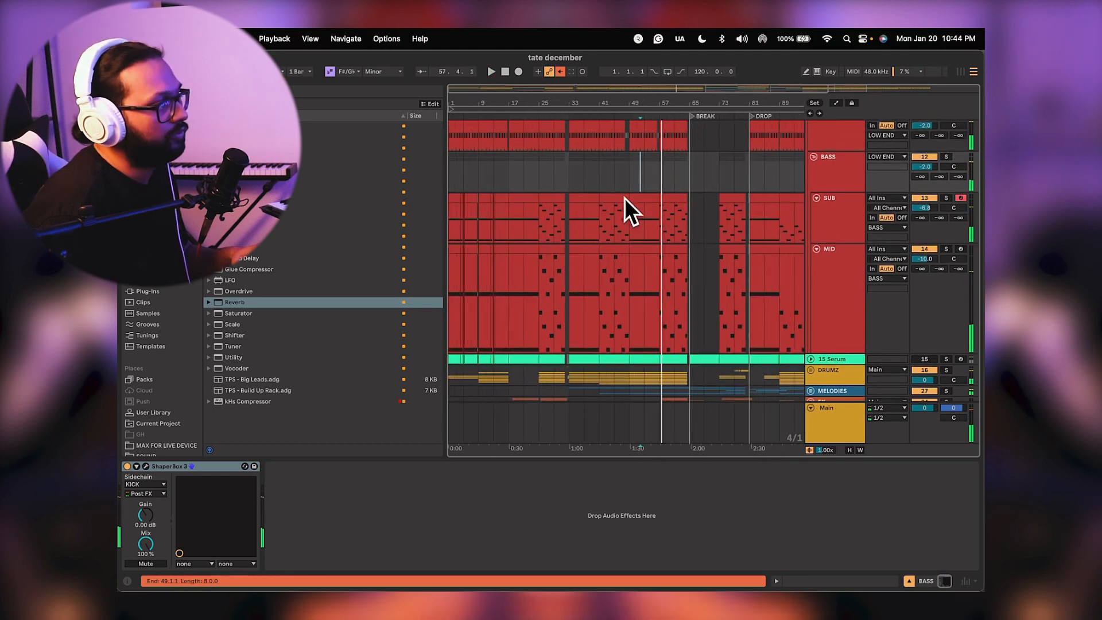
left_click_drag(635, 173, 684, 186)
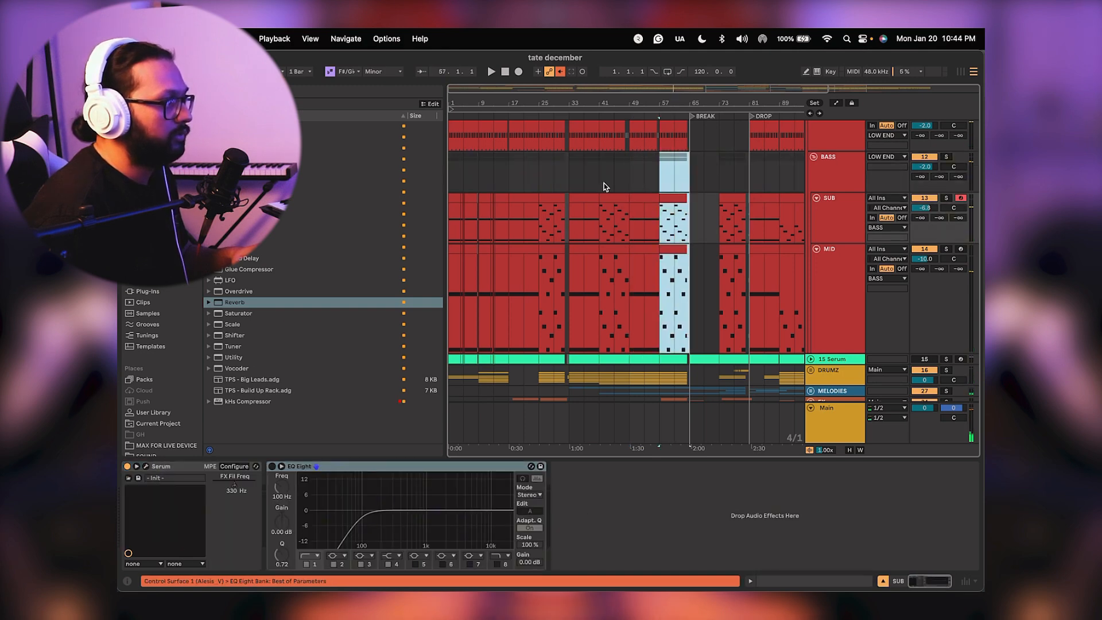
left_click_drag(570, 183, 682, 181)
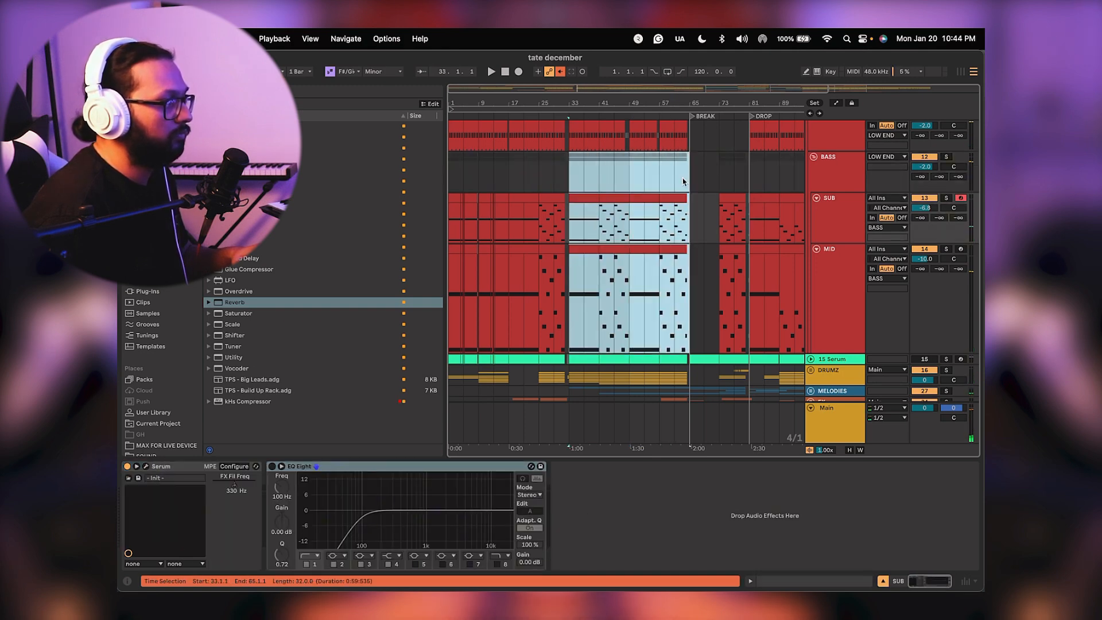
scroll(613, 200, "up", 3)
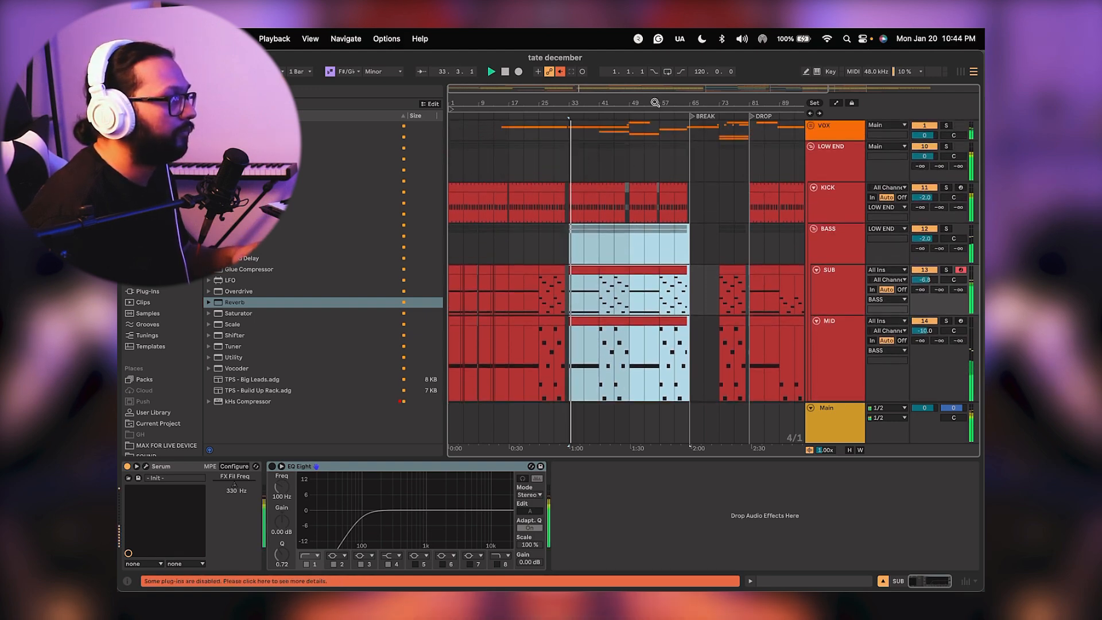
left_click(614, 201)
key("space")
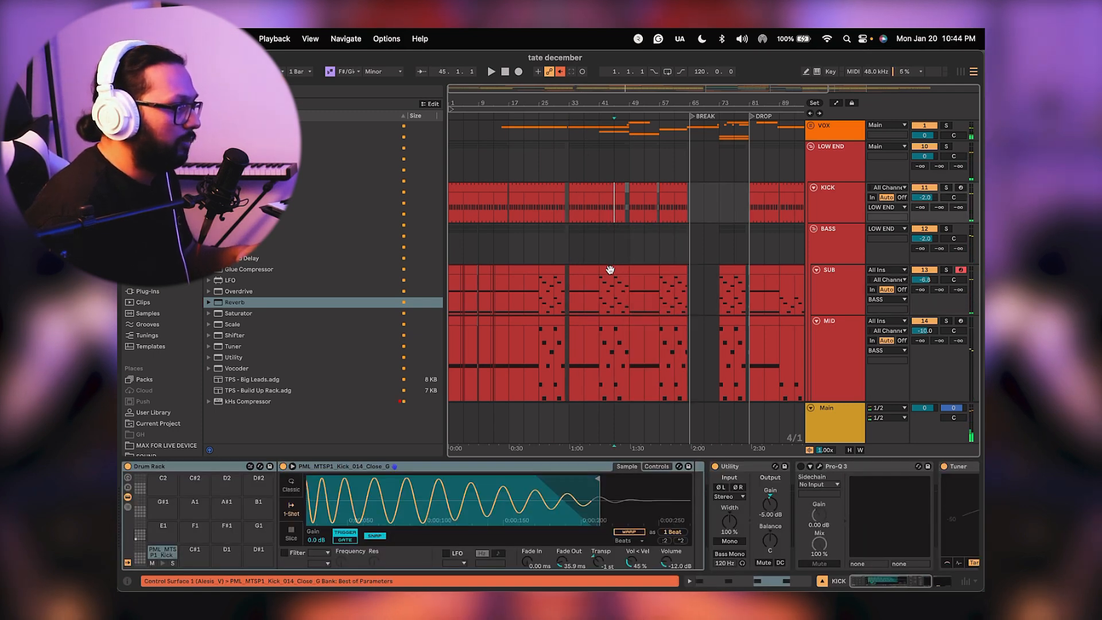
left_click(635, 269)
left_click(618, 276)
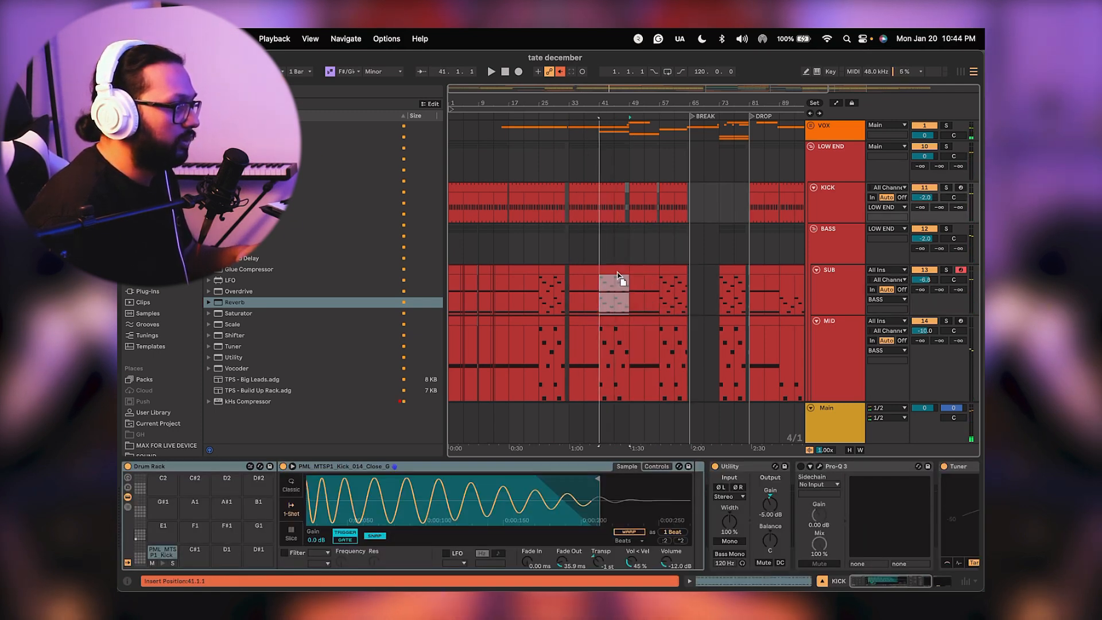
left_click(614, 278)
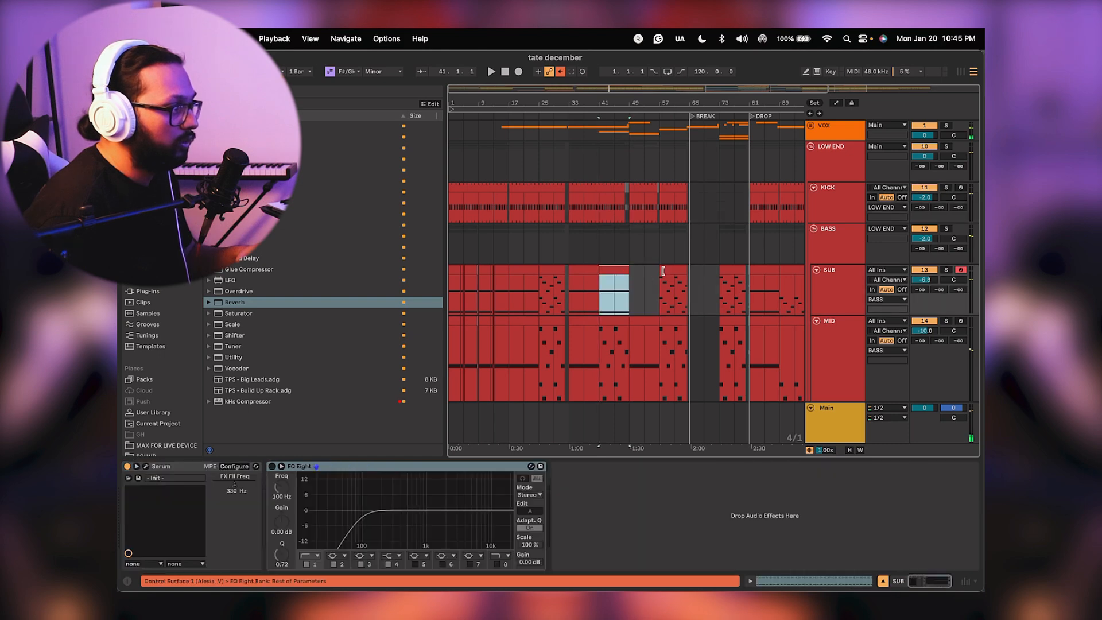
left_click(663, 271)
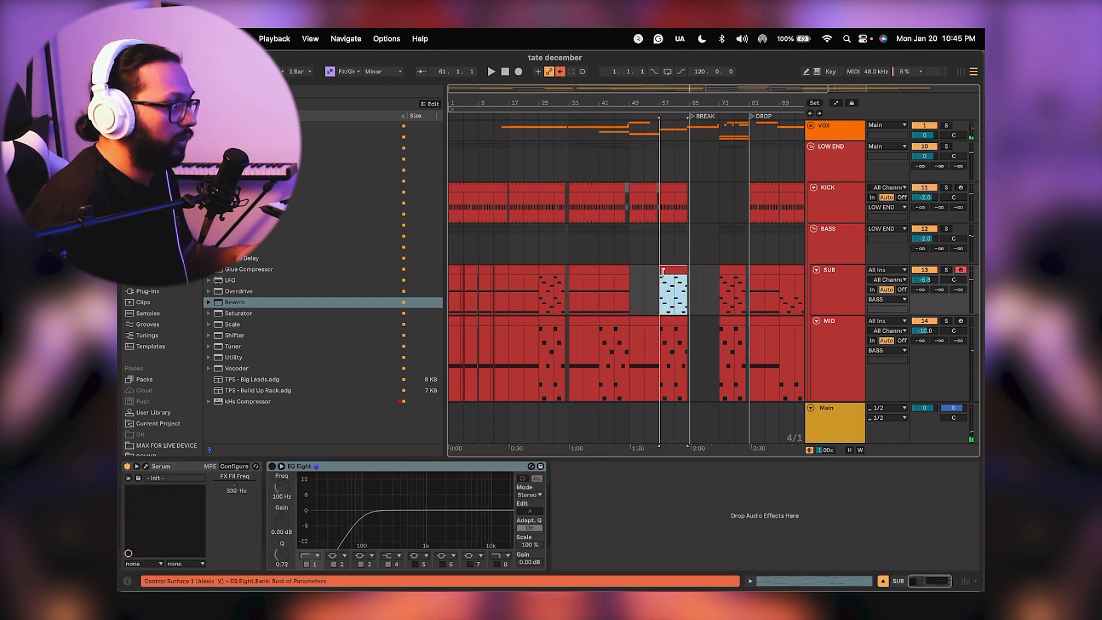
left_click_drag(669, 271, 644, 273)
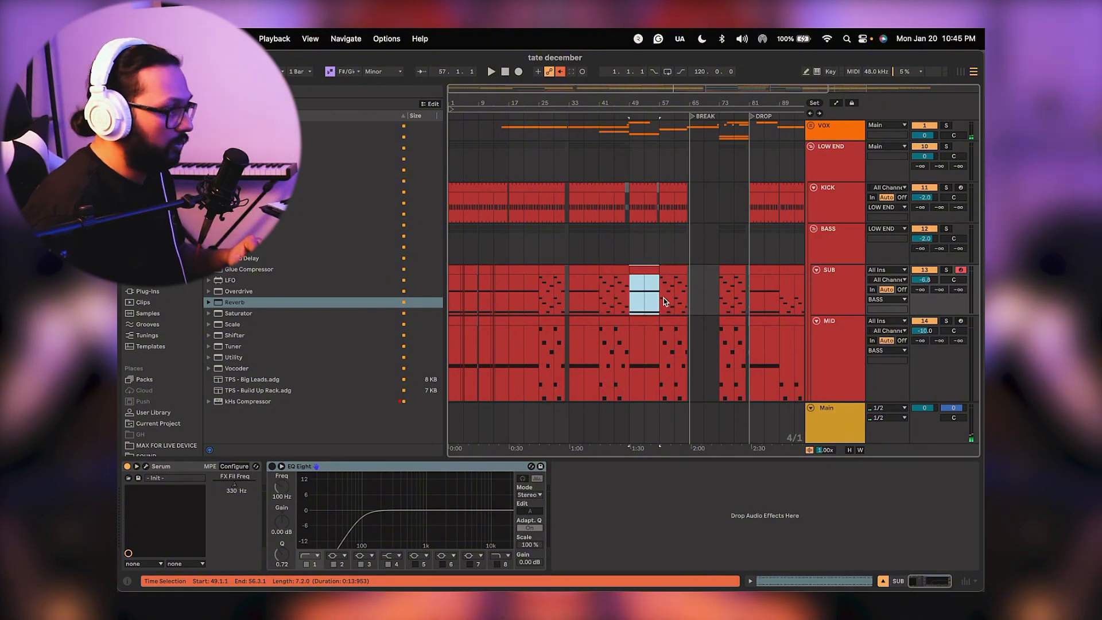
Play from bar 37 and examine the low-end clips against the other track groups through about bar 47.
left_click(589, 285)
key("space")
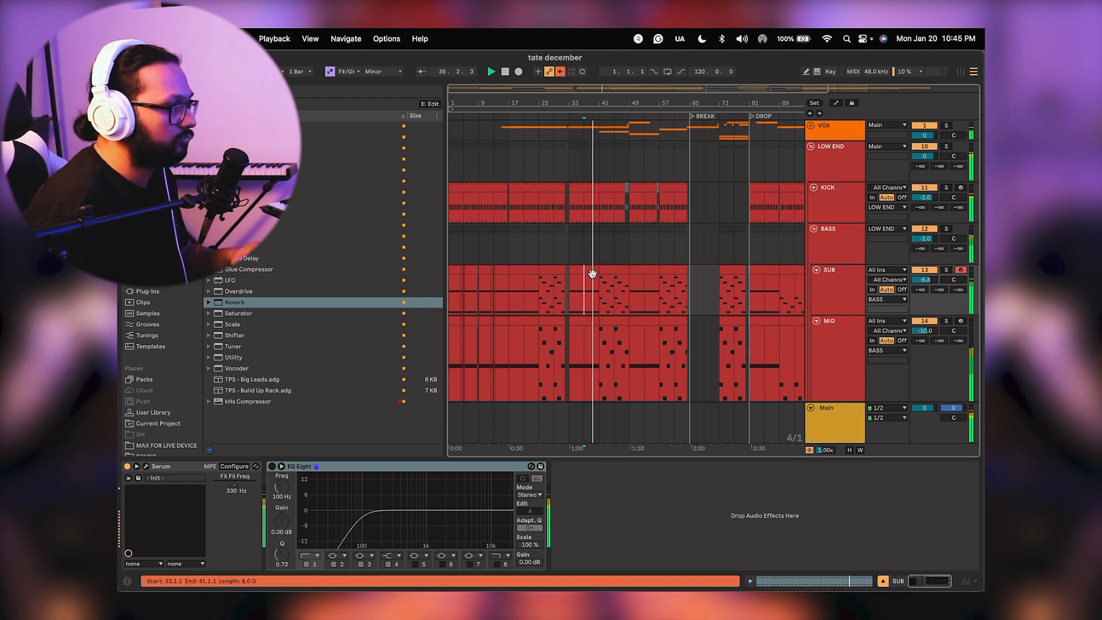
scroll(592, 276, "down", 4)
left_click_drag(597, 102, 597, 161)
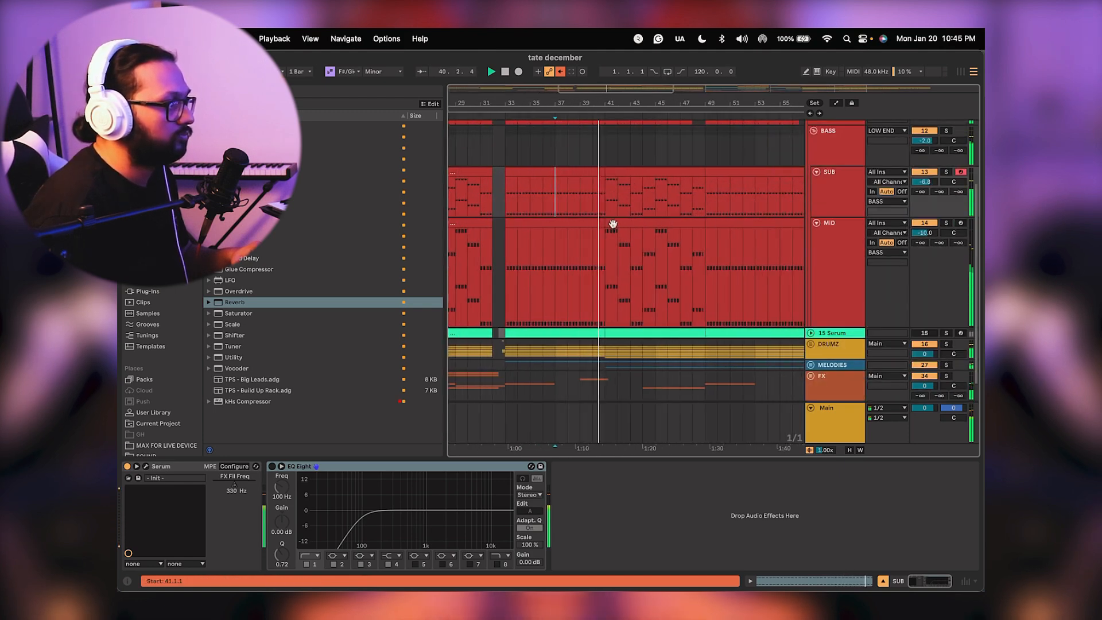
scroll(630, 180, "up", 3)
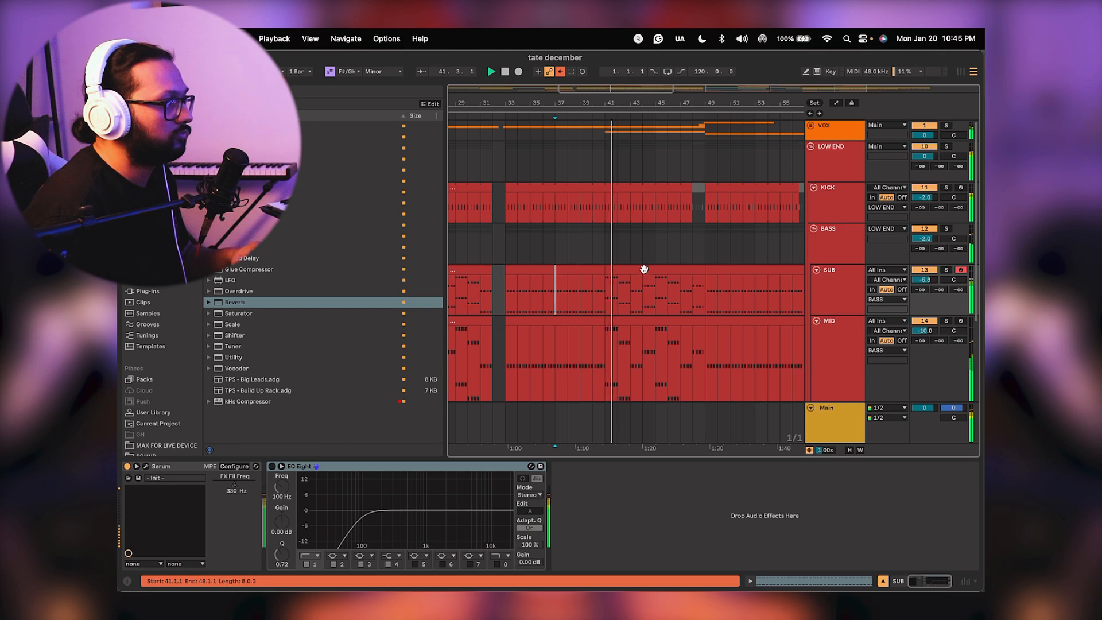
scroll(625, 279, "right", 4)
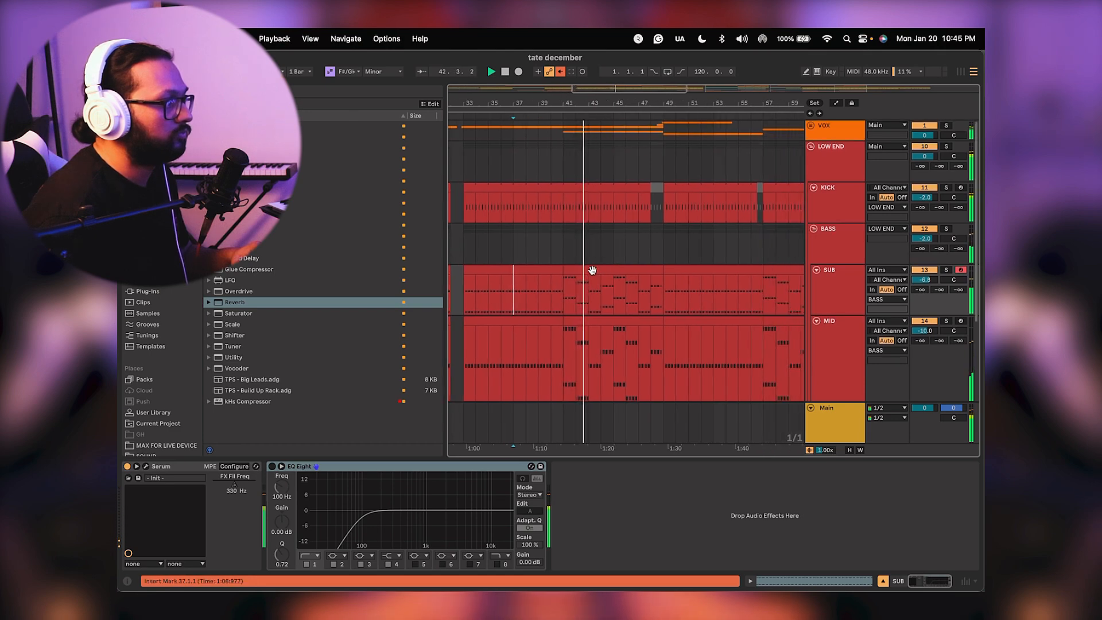
scroll(612, 309, "down", 5)
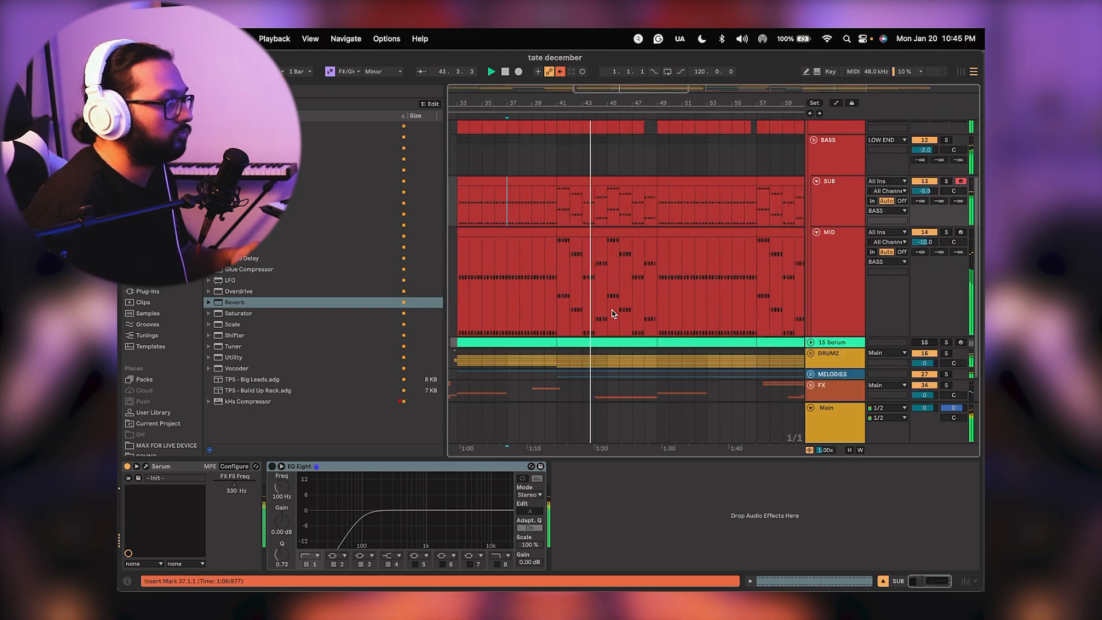
scroll(612, 309, "up", 5)
scroll(610, 305, "down", 4)
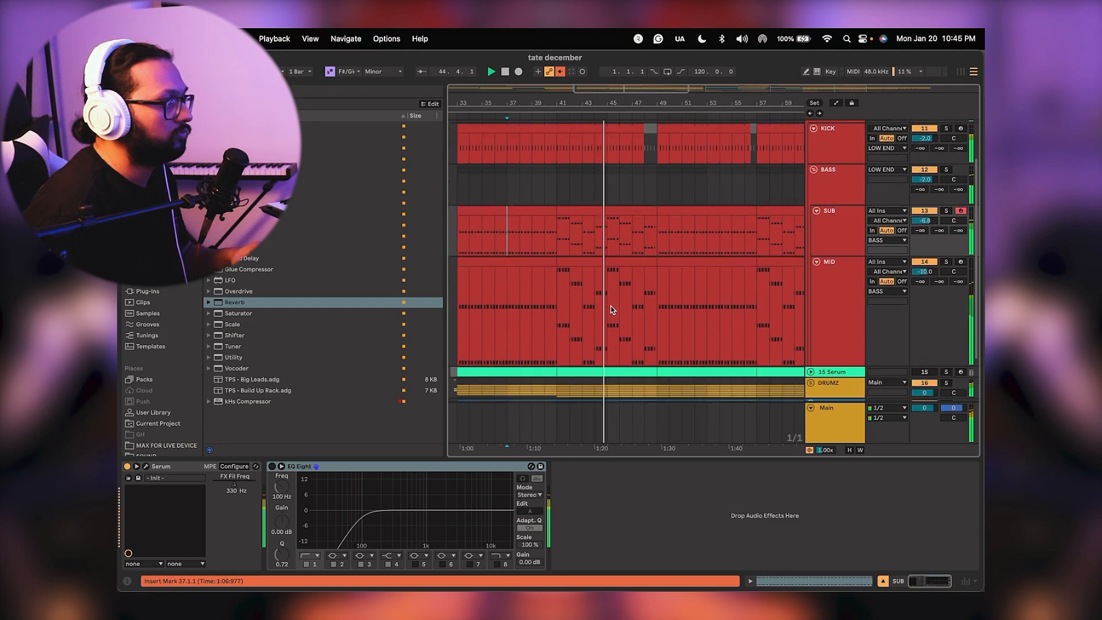
scroll(610, 304, "up", 3)
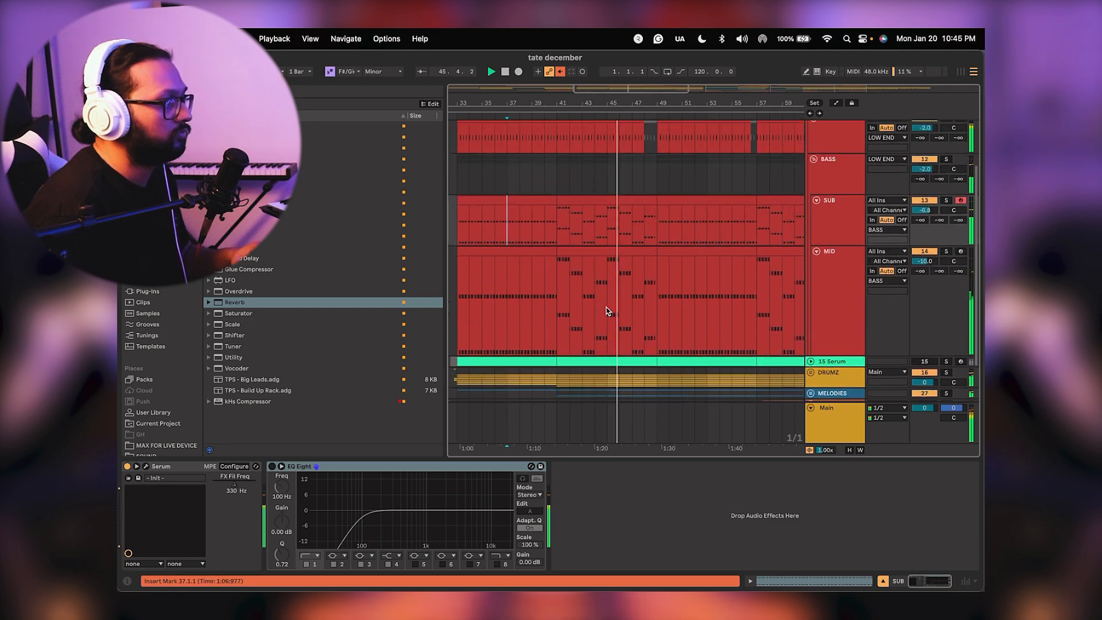
scroll(663, 221, "up", 3)
scroll(626, 255, "right", 3)
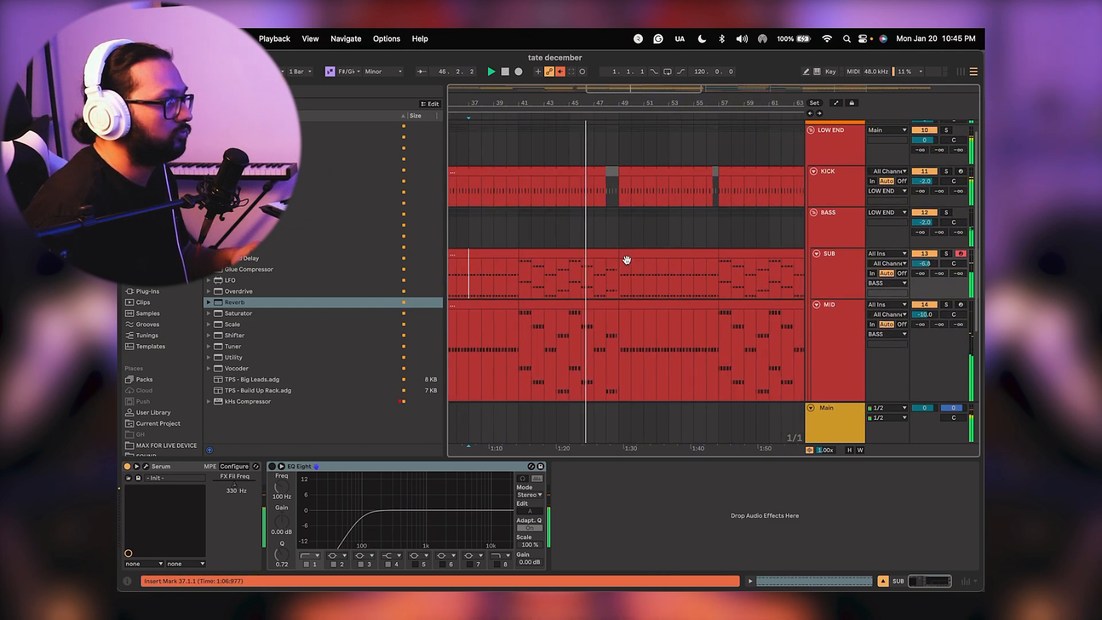
Loop the SUB and MID clips at bars 41 to 49 and extend both to bar 57.
left_click(574, 253)
double_click(573, 253)
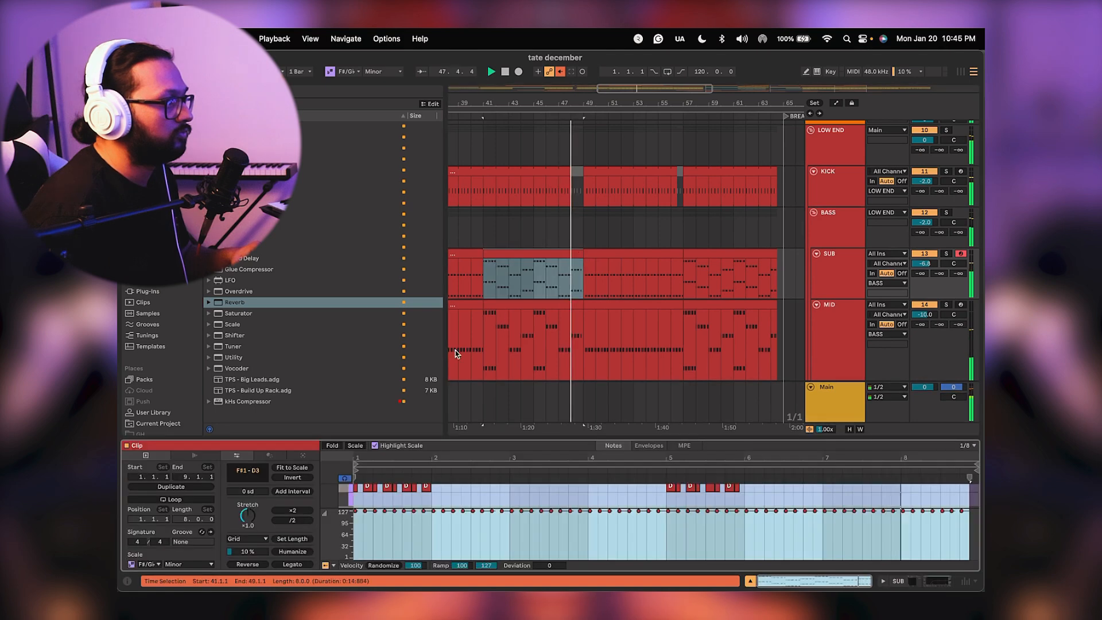
left_click(508, 326)
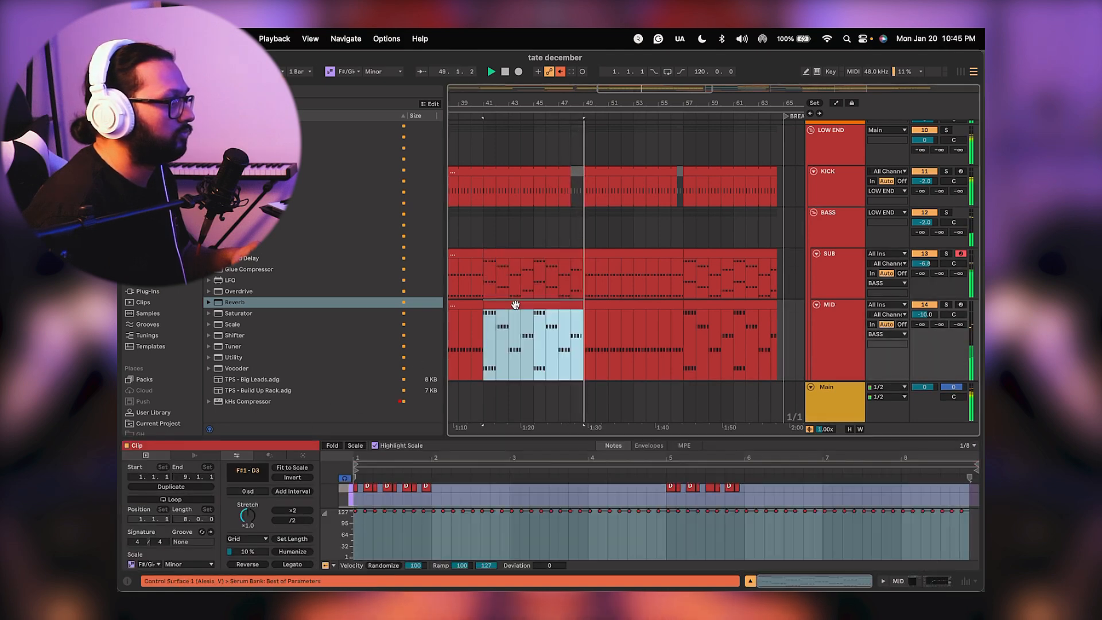
scroll(505, 315, "down", 1)
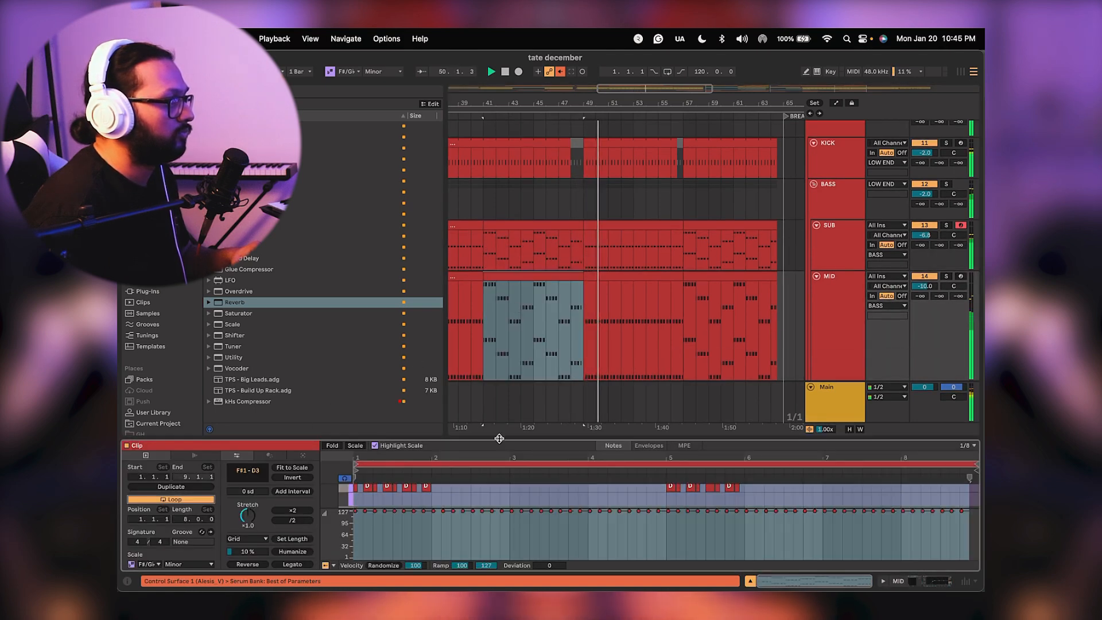
key("super+alt+l")
left_click_drag(583, 311, 680, 310)
left_click_drag(580, 259, 683, 259)
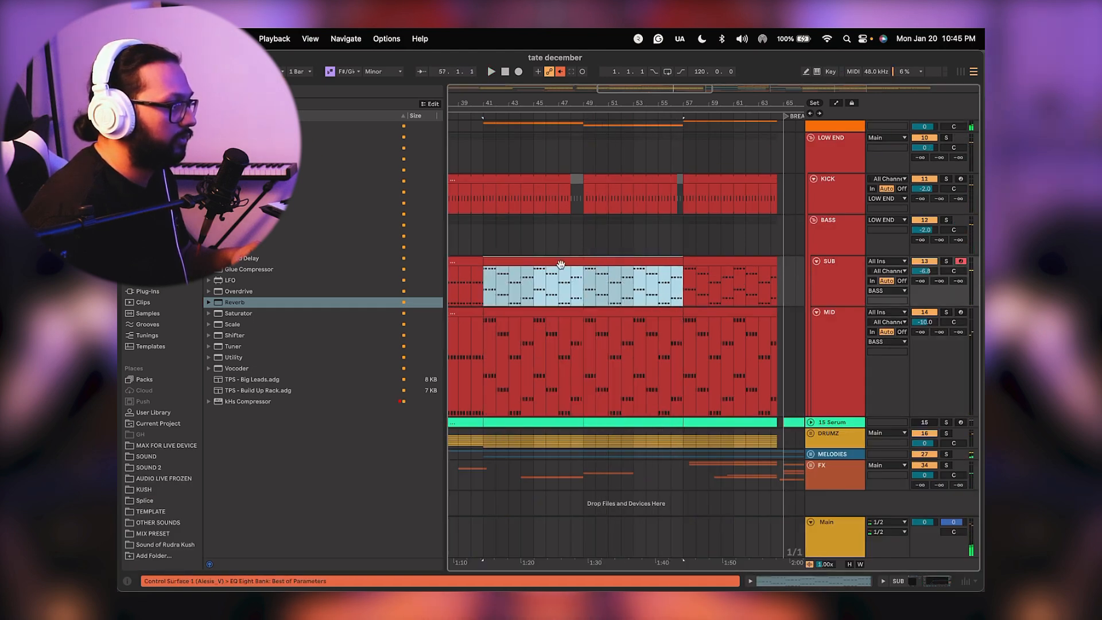
Play from bar 42 and reduce the heights of the MID and SUB tracks.
left_click(497, 287)
key("space")
scroll(616, 259, "left", 1)
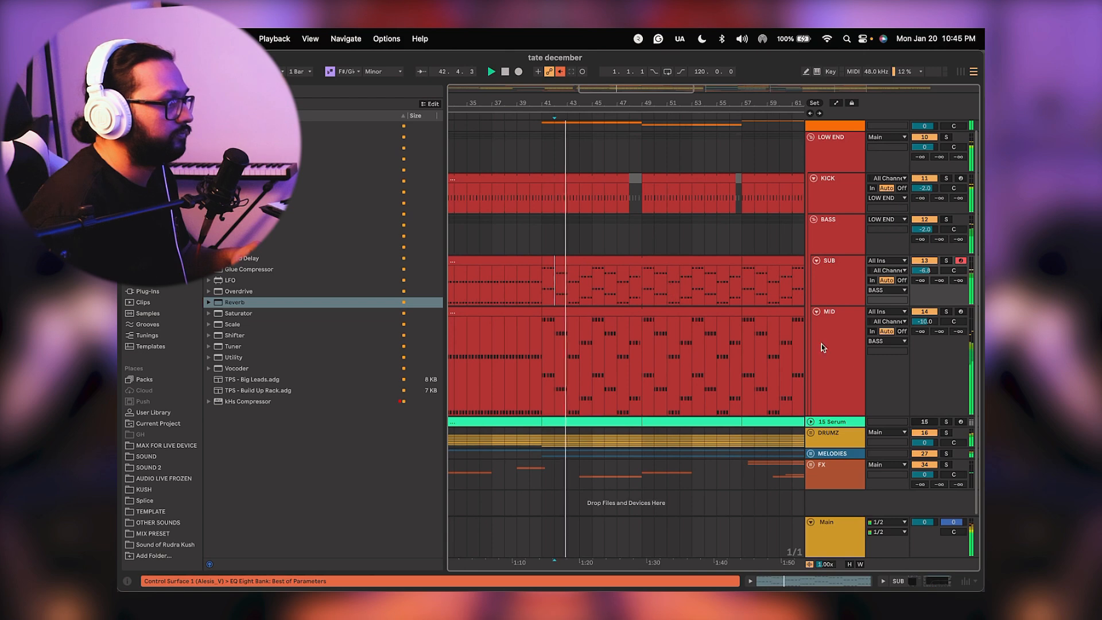
left_click_drag(842, 417, 842, 347)
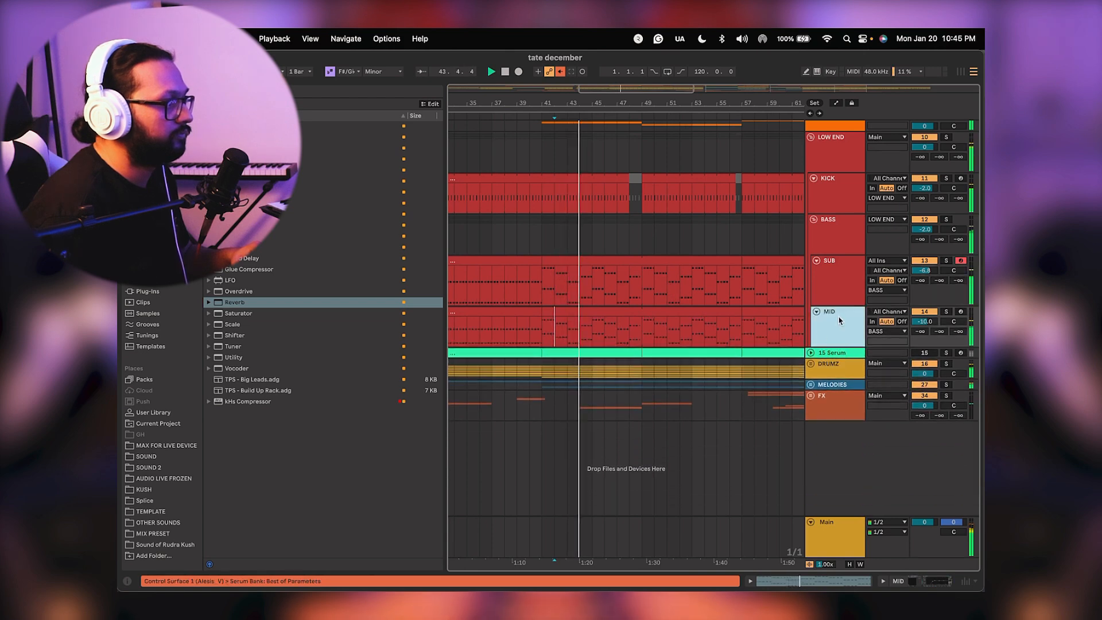
left_click_drag(840, 304, 838, 299)
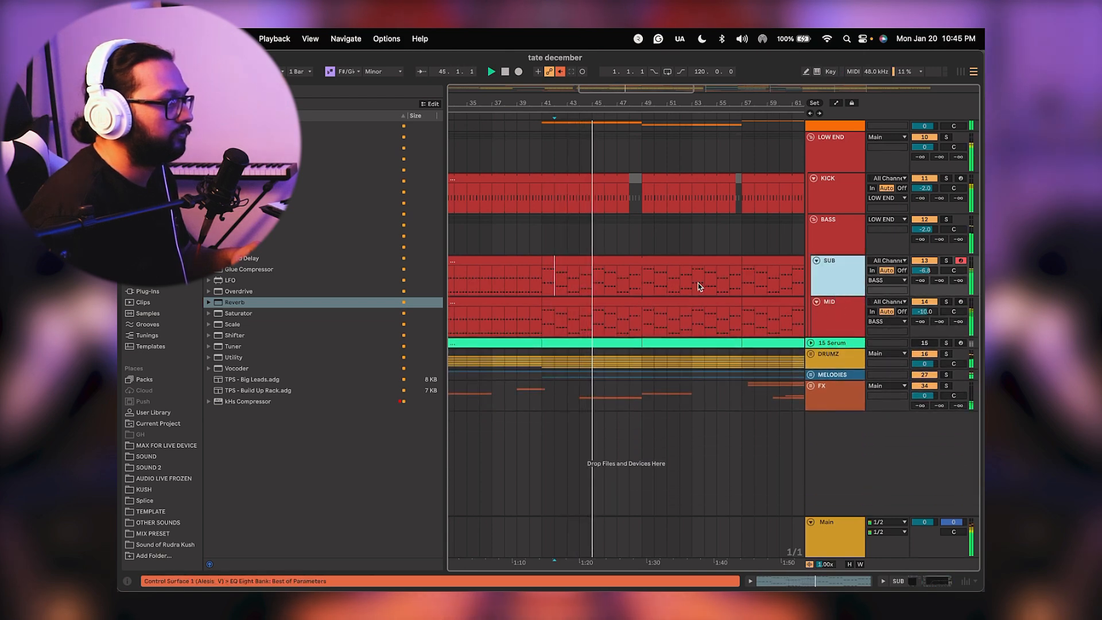
Examine the extended bass pattern up to about bar 54 during playback, and expand the DRUMZ group to view its clips.
scroll(707, 283, "left", 3)
scroll(706, 283, "up", 1)
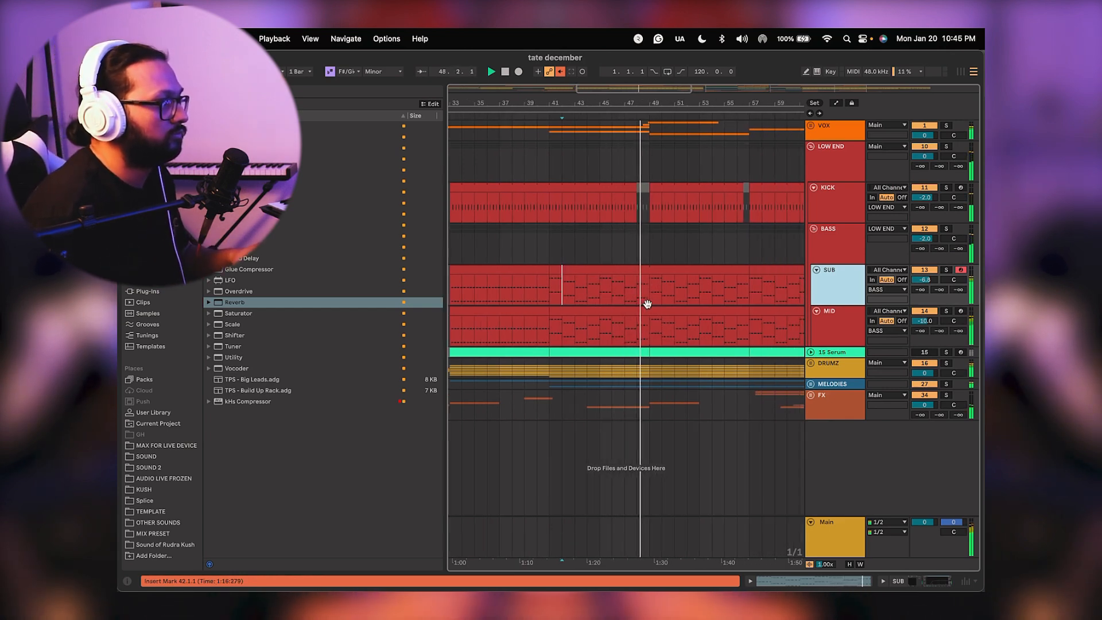
scroll(684, 300, "right", 5)
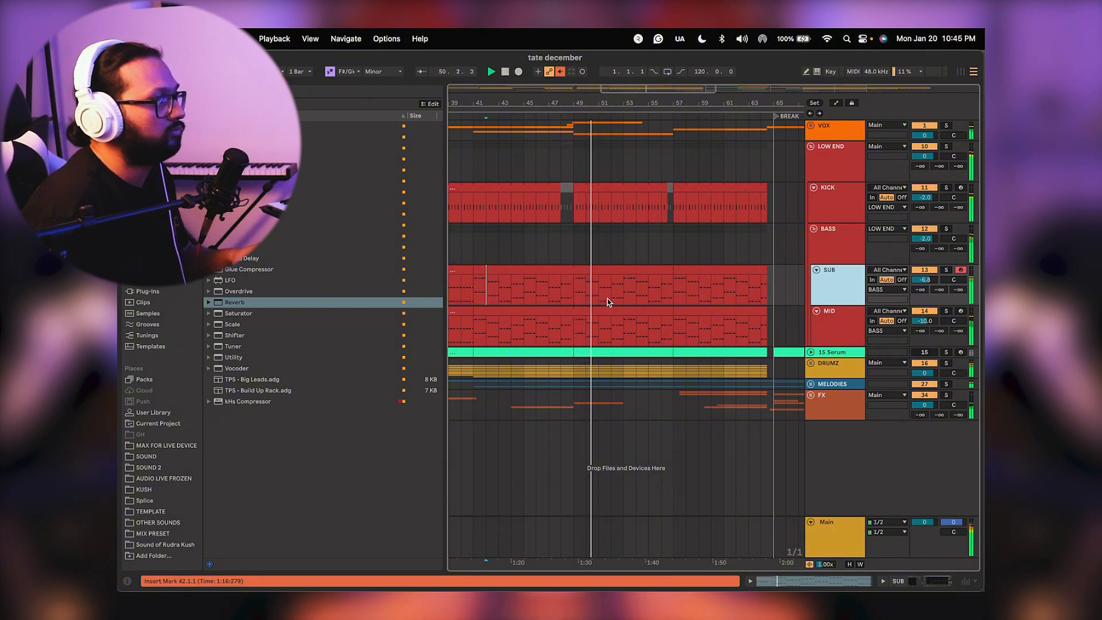
scroll(660, 253, "left", 1)
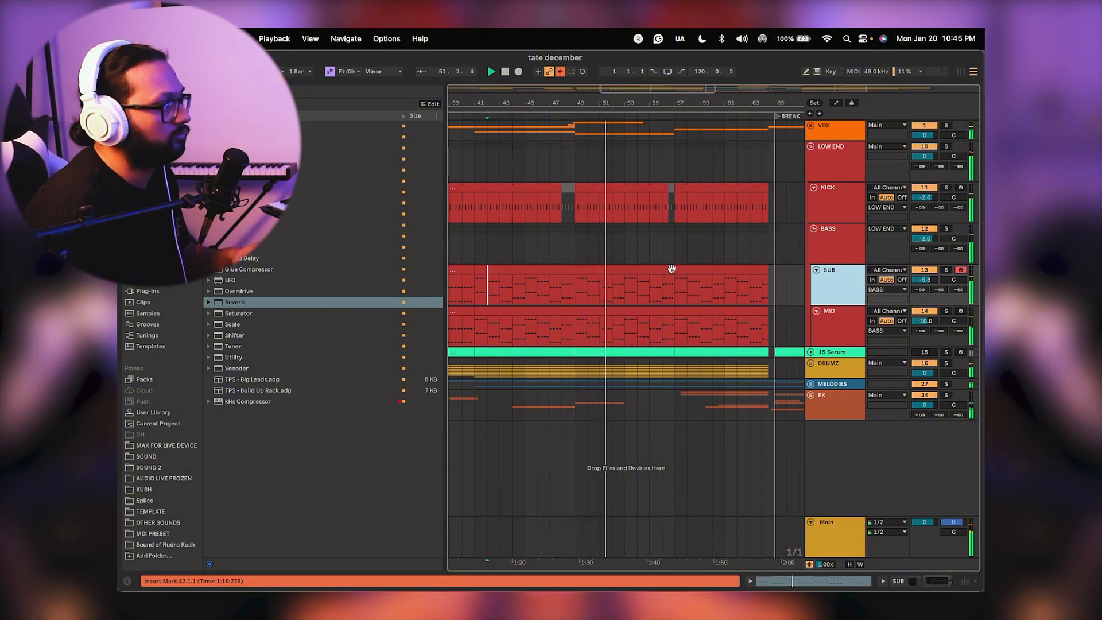
left_click(810, 363)
scroll(688, 276, "down", 5)
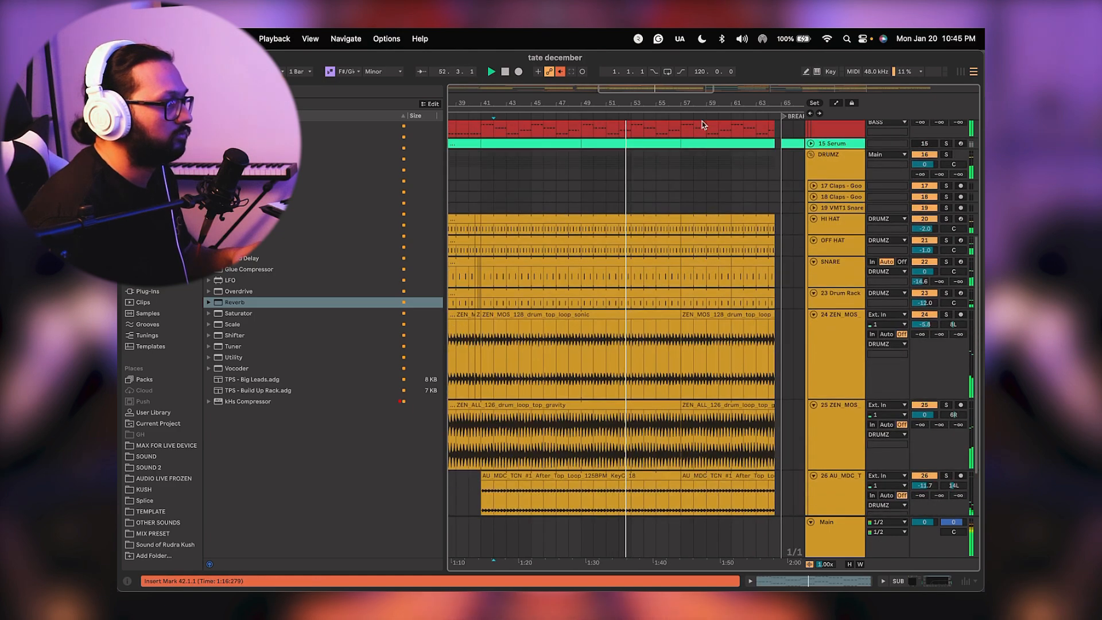
scroll(682, 241, "up", 6)
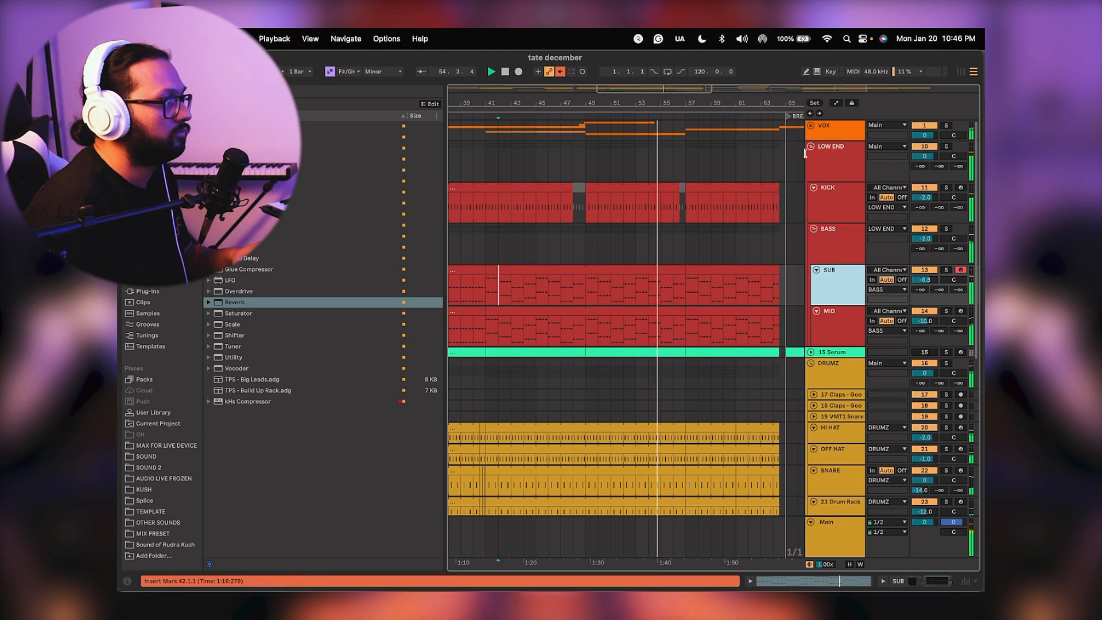
Expand the VOX group and examine its vocal clips during playback from about bar 54 to bar 58.
left_click(810, 125)
scroll(679, 252, "down", 2)
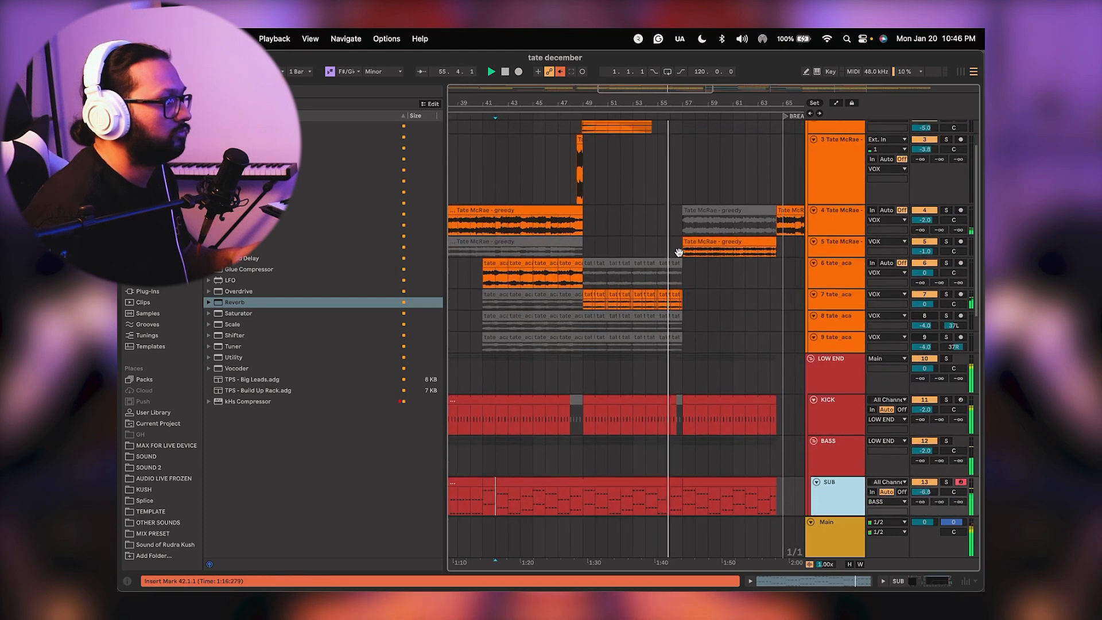
mouse_move(679, 253)
left_mouse_down()
mouse_move(633, 226)
mouse_move(687, 255)
left_mouse_up()
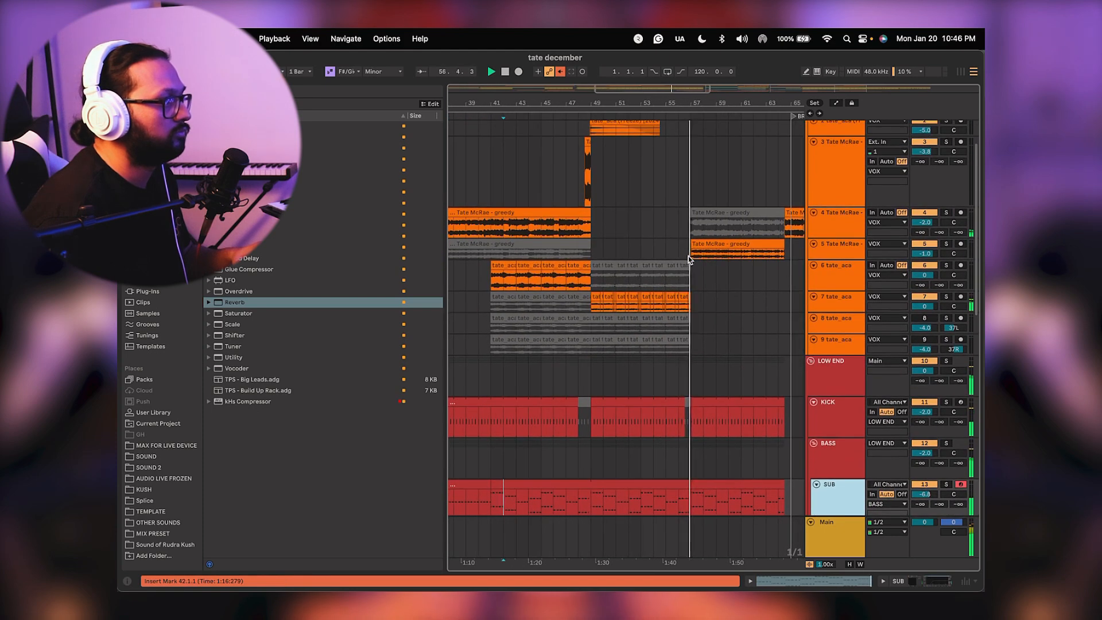
scroll(671, 264, "down", 3)
scroll(660, 267, "right", 3)
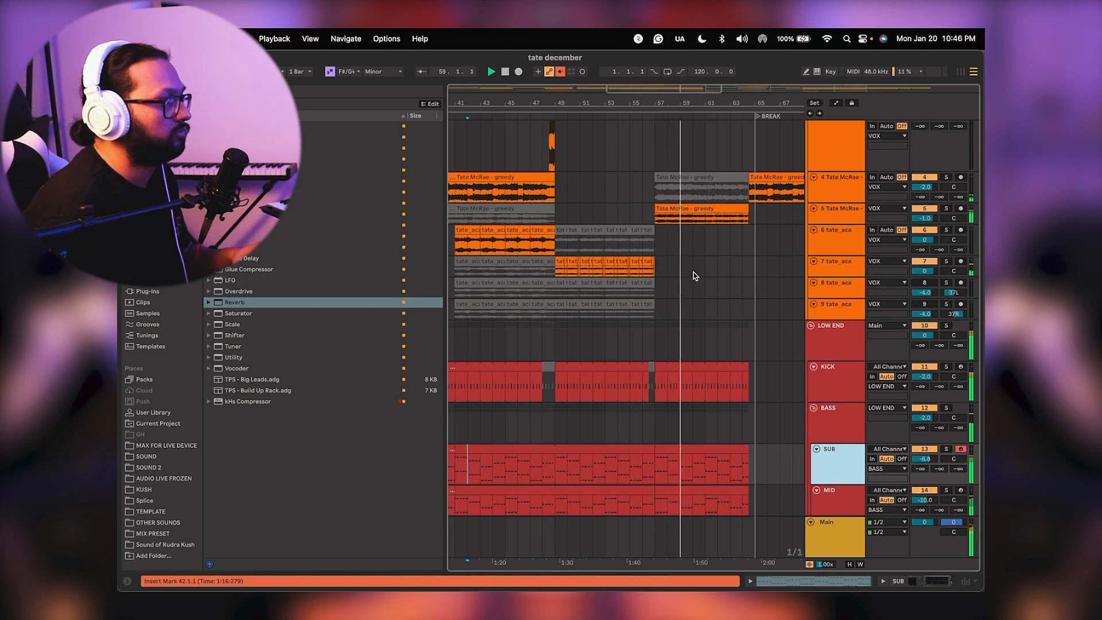
Examine the low-end, drum and vocal clips during playback through the transition into the BREAK section.
scroll(677, 241, "down", 6)
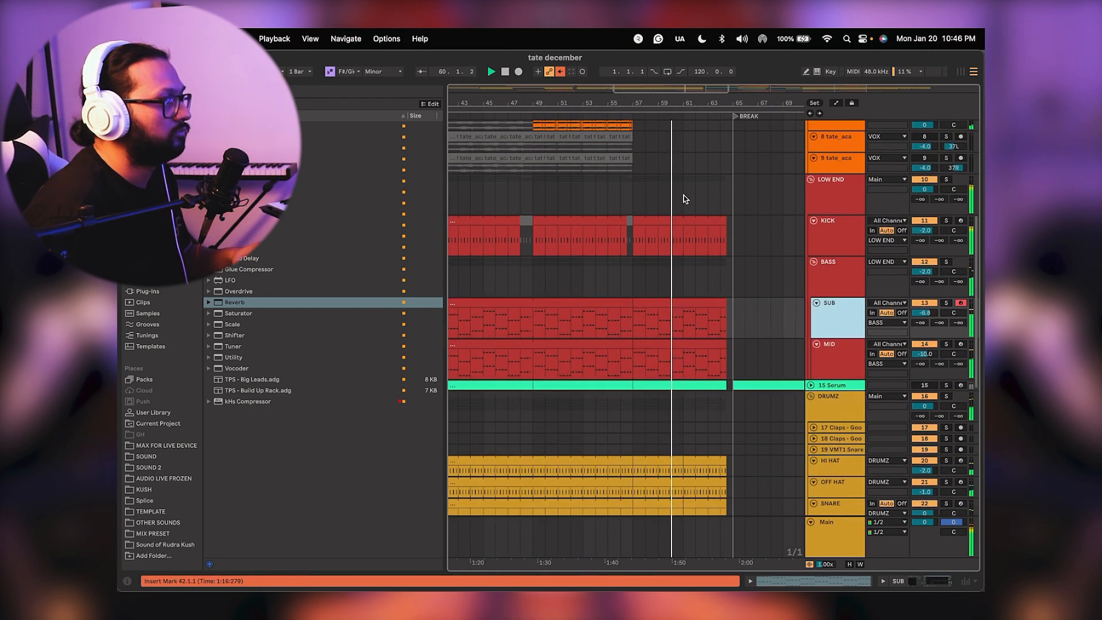
left_click_drag(701, 288, 693, 169)
scroll(692, 181, "down", 6)
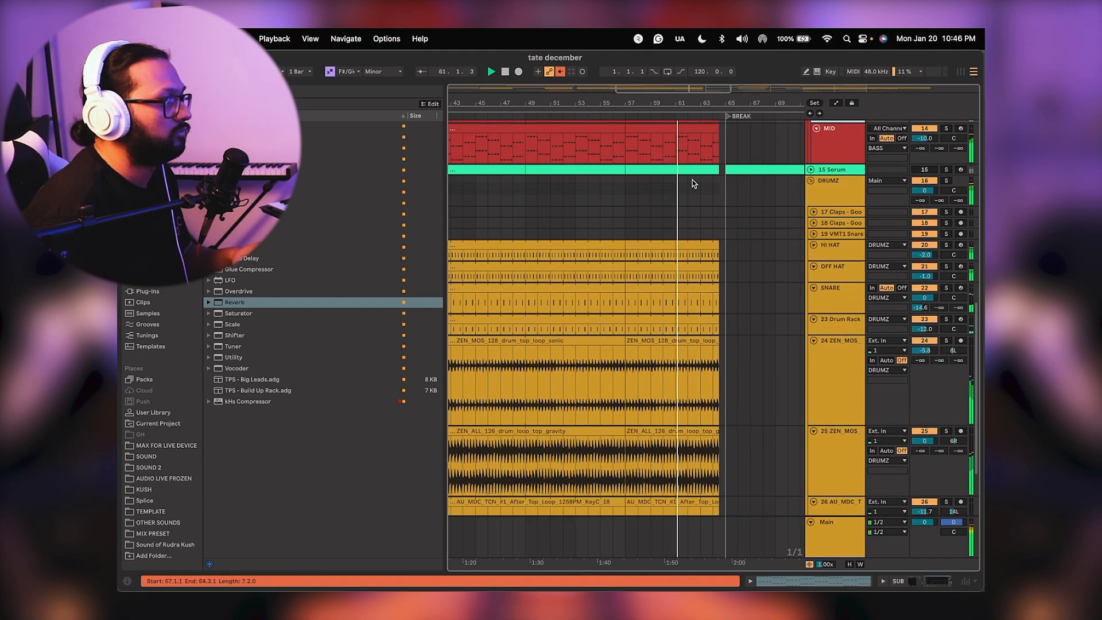
scroll(694, 195, "up", 10)
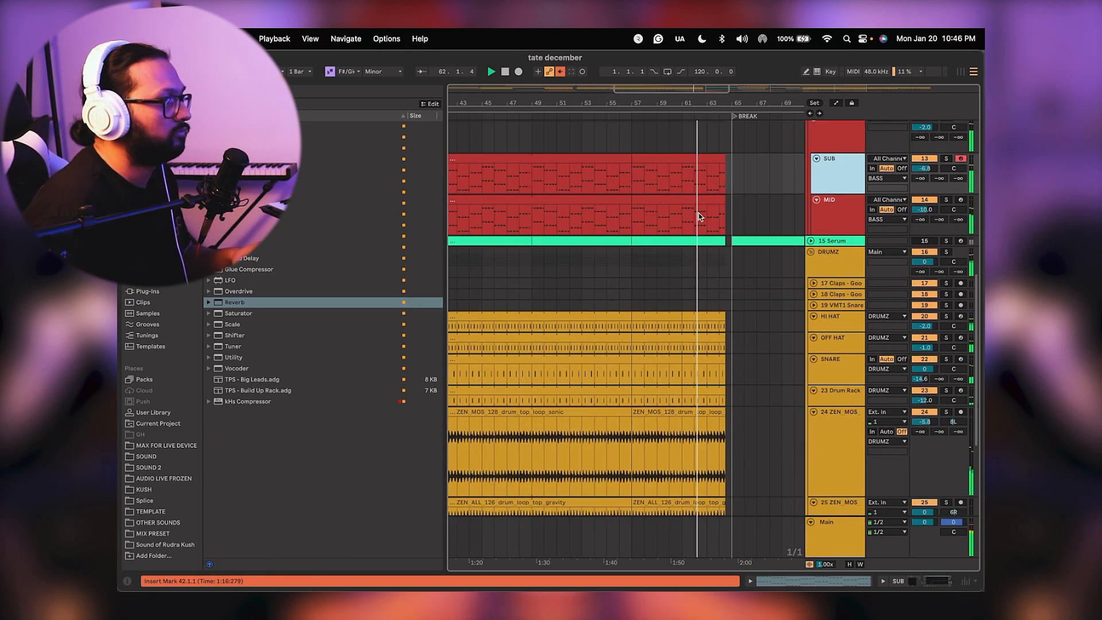
scroll(697, 350, "up", 3)
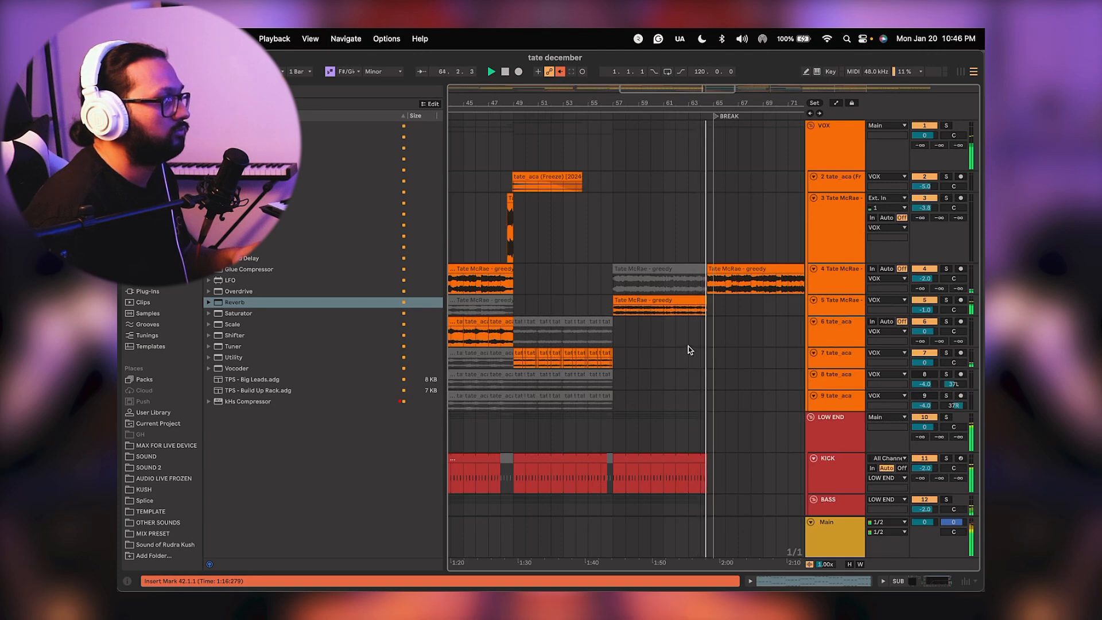
scroll(677, 298, "down", 4)
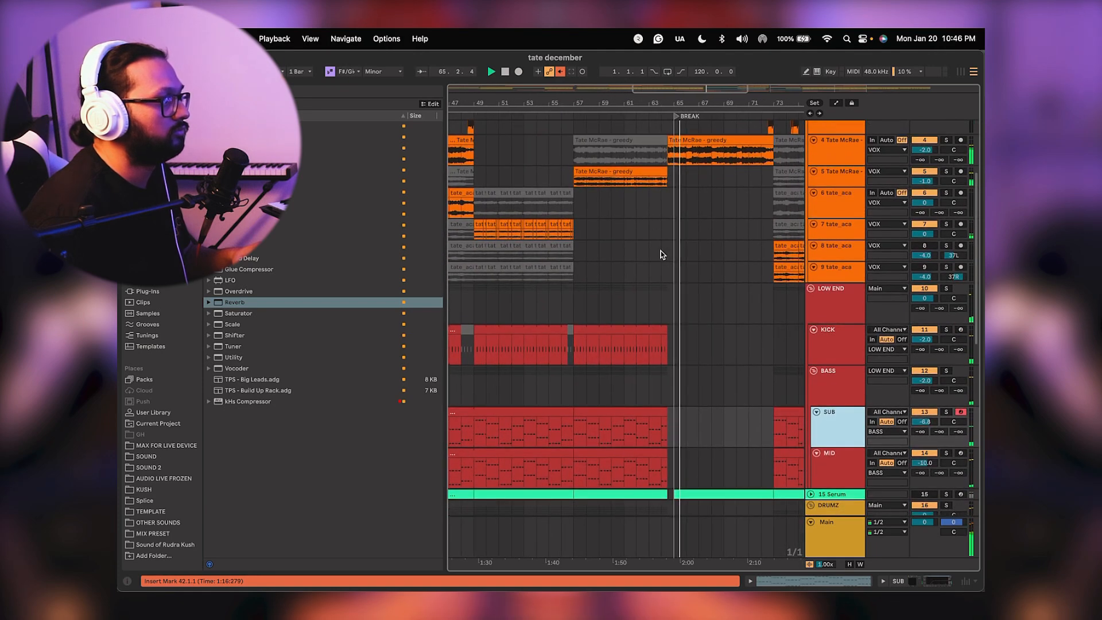
scroll(637, 258, "right", 3)
Show the whole arrangement and collapse the VOX, LOW END and DRUMZ groups.
left_click_drag(681, 104, 681, 40)
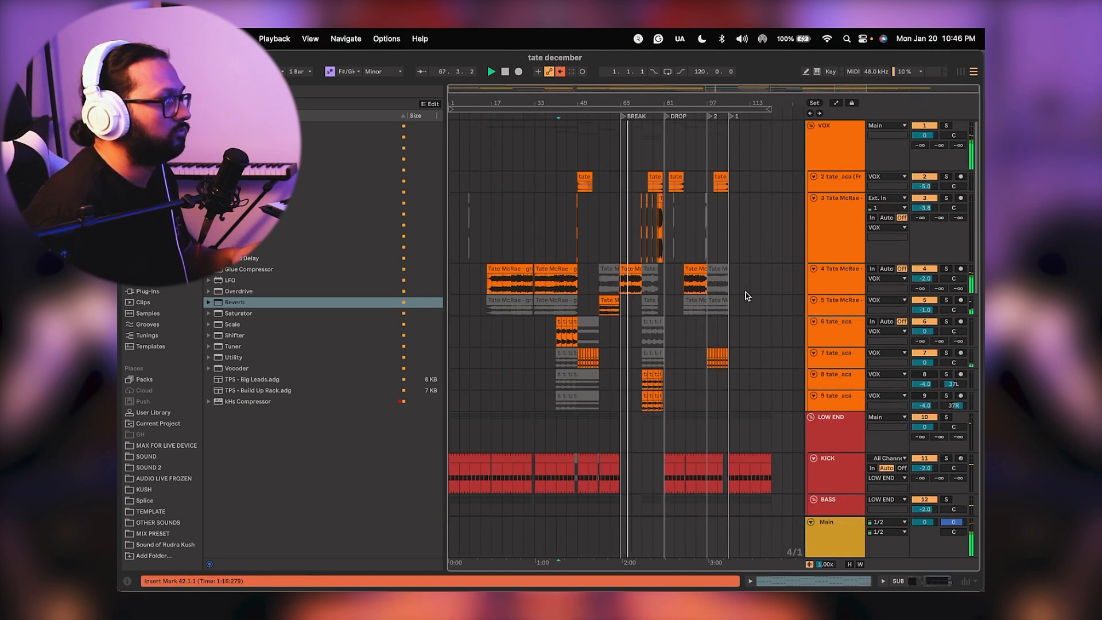
left_click(810, 125)
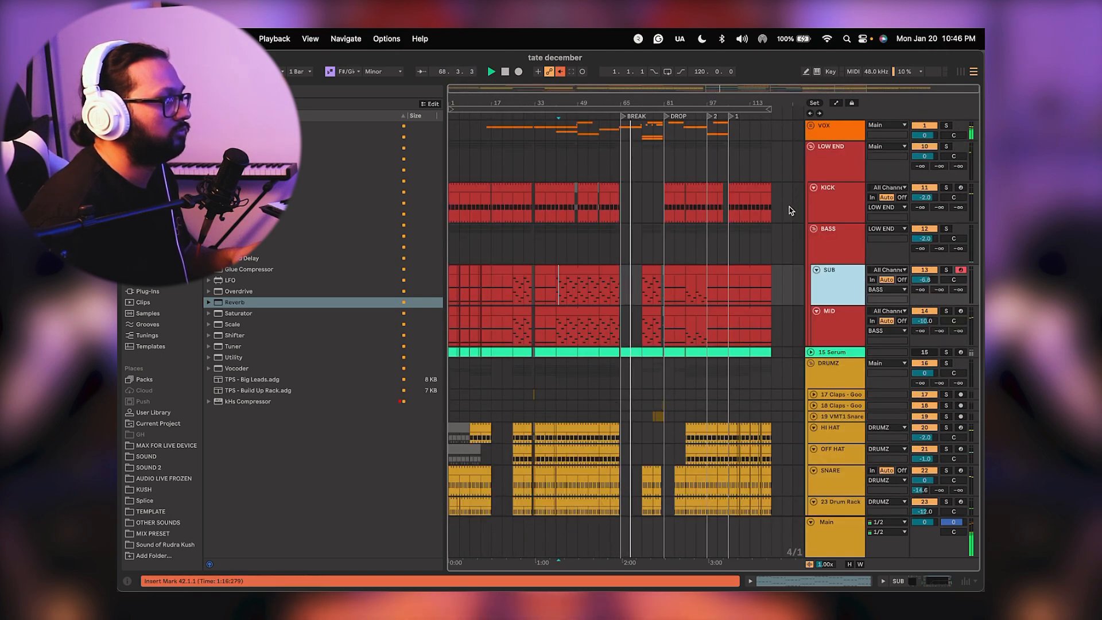
left_click(810, 147)
left_click(811, 168)
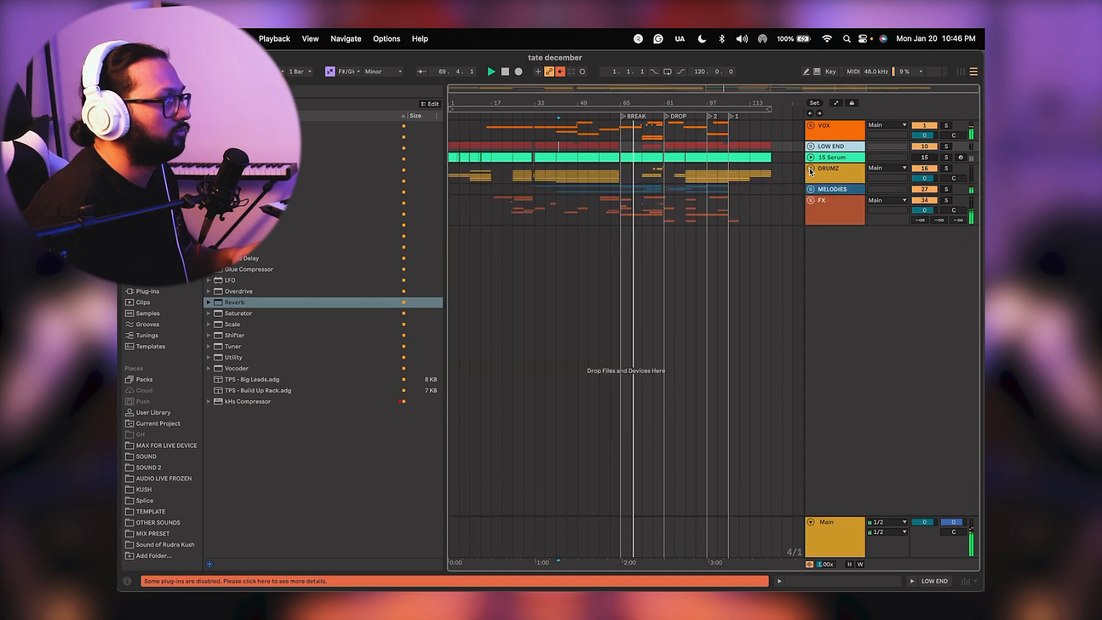
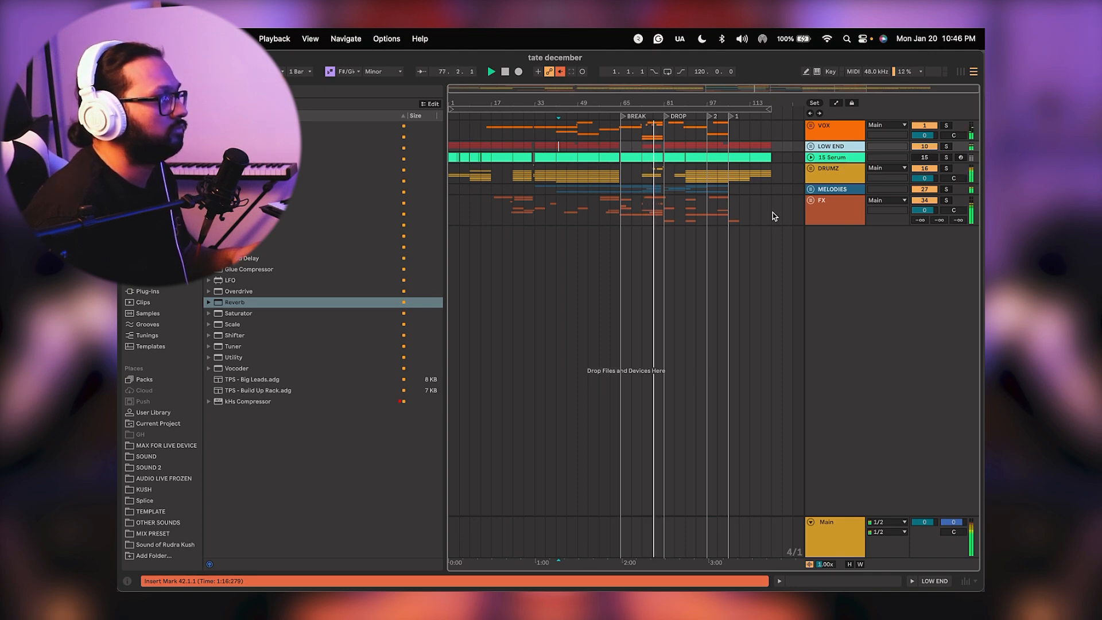
Expand the DRUMZ group and set the volume of the VMT1 Snare track to -8.0 dB.
left_click(811, 168)
scroll(692, 254, "down", 3)
left_click(813, 163)
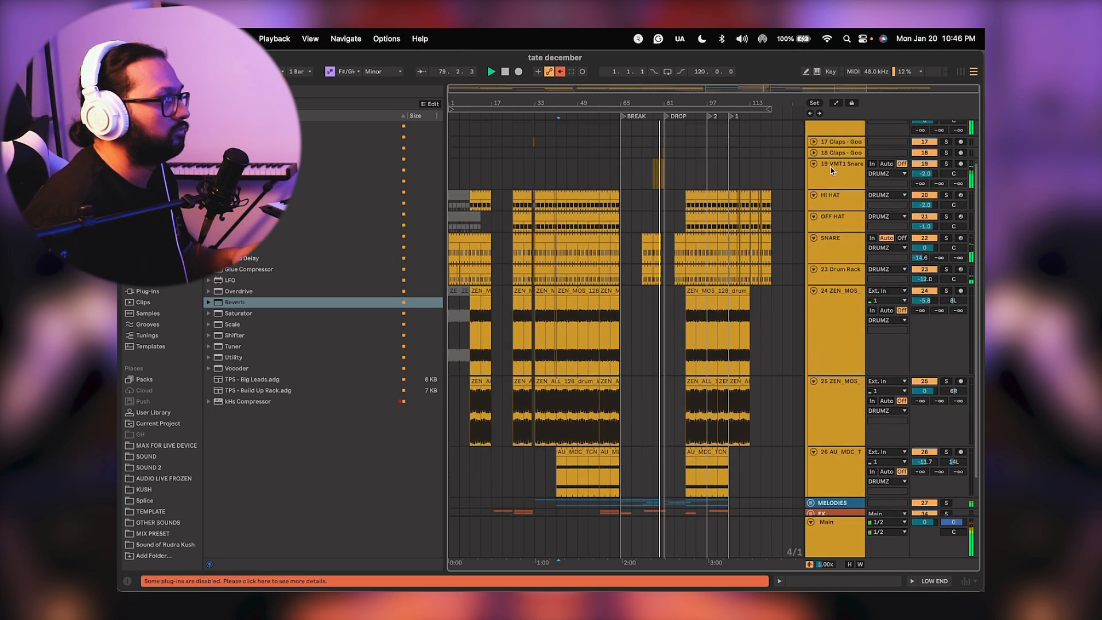
left_click_drag(915, 172, 915, 193)
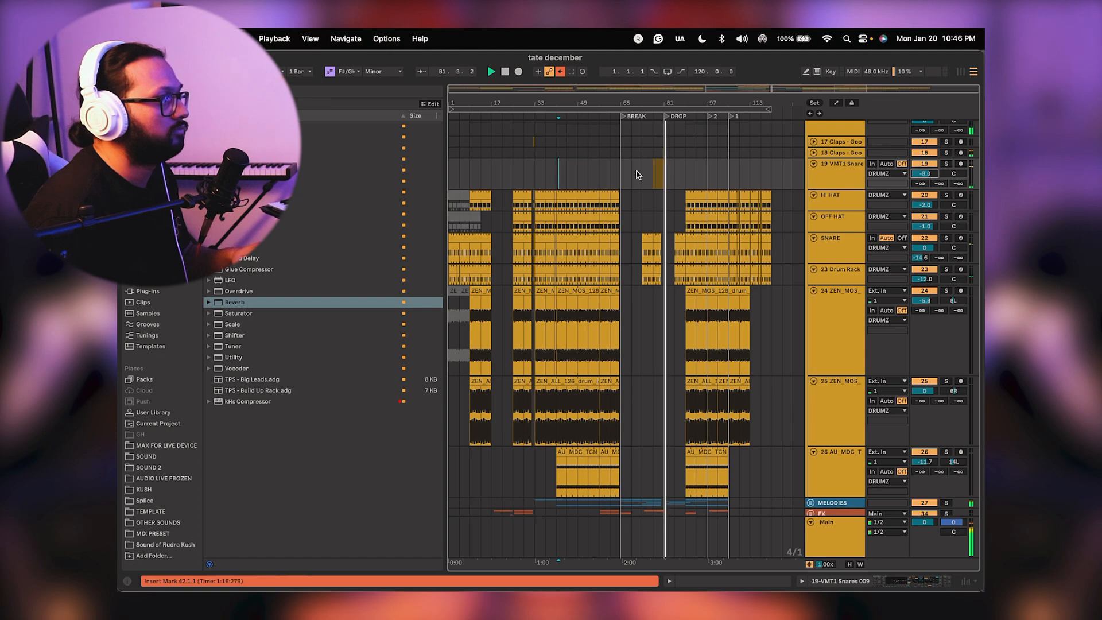
left_click(654, 176)
Fold the VMT1 Snare track and collapse the DRUMZ group.
left_click(813, 164)
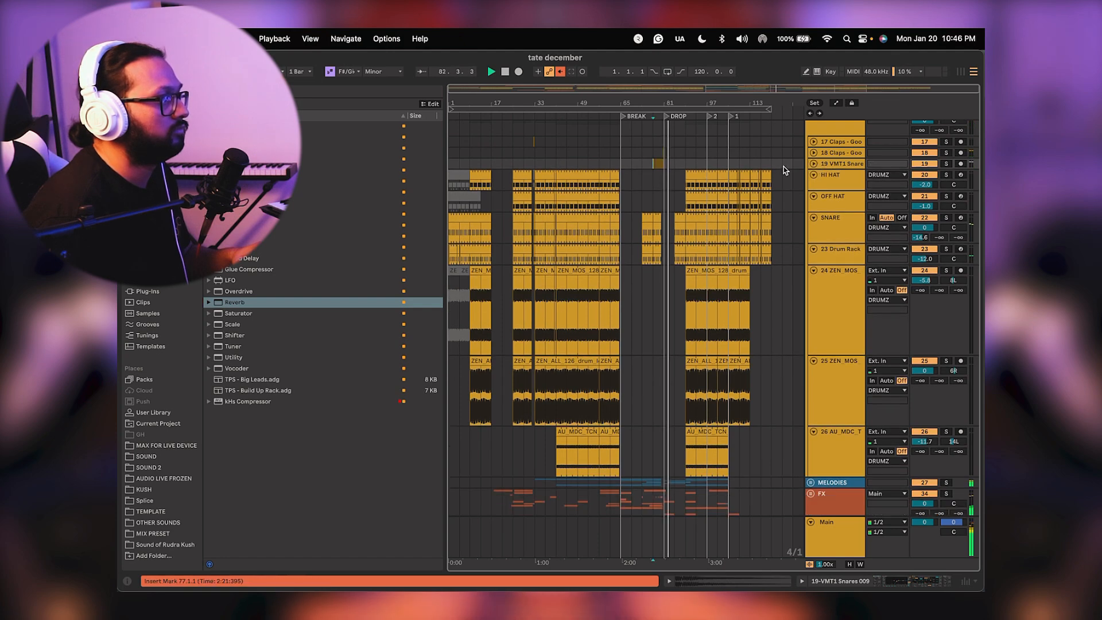
left_click(761, 166)
scroll(768, 166, "up", 3)
left_click(810, 169)
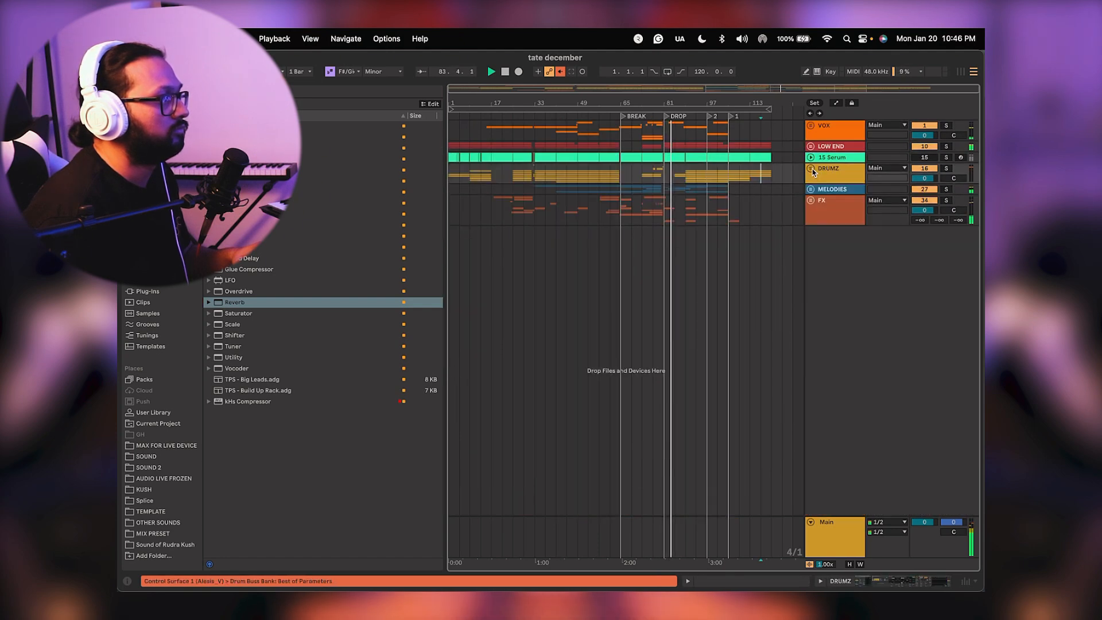
Stop playback in the drop and compare the FX group's clips at bars 81 to 89 and 89 to 97.
left_click(693, 213)
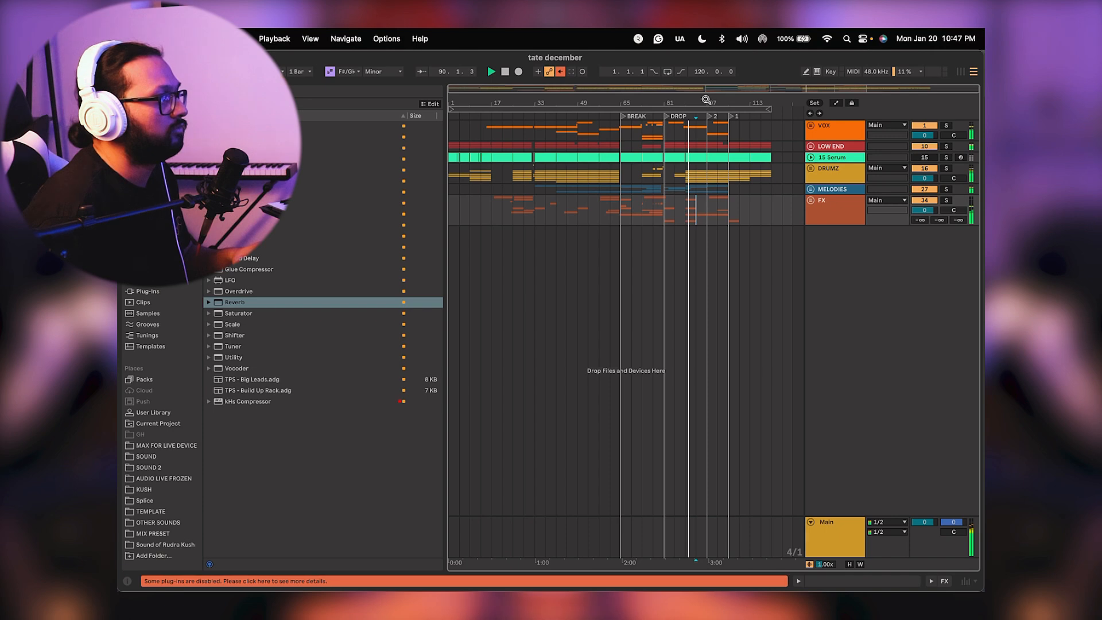
key("plus")
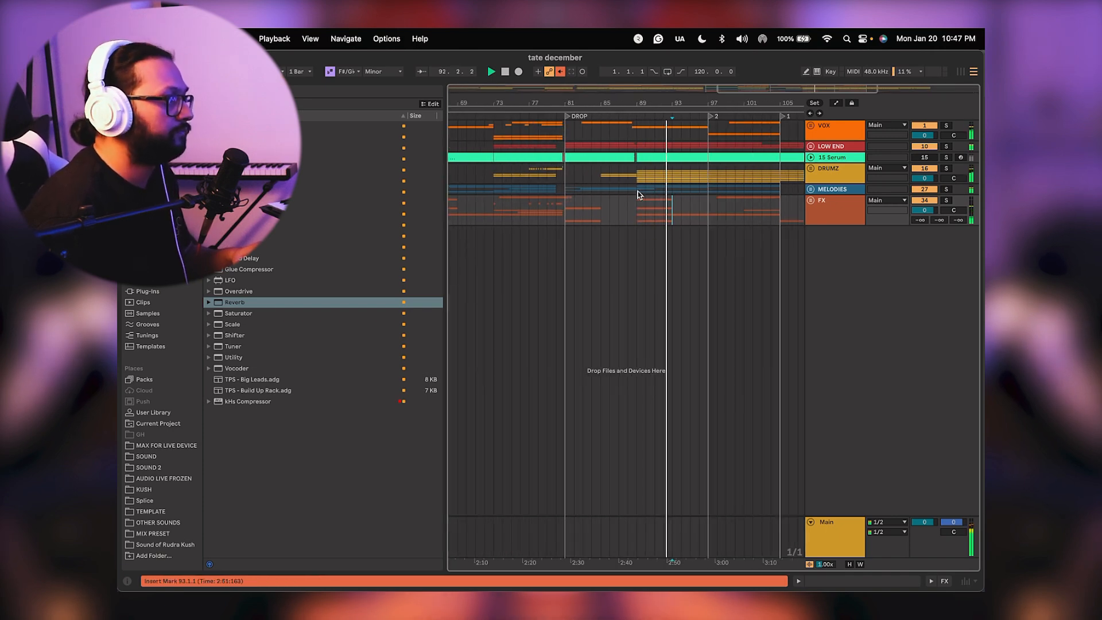
left_click(565, 215)
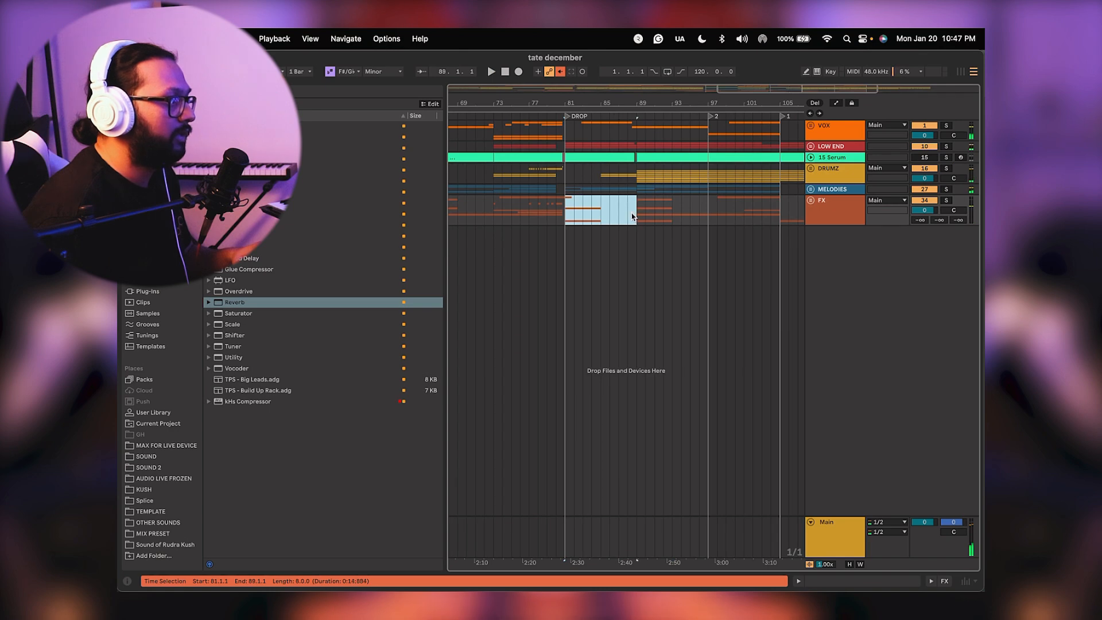
left_click_drag(638, 219, 706, 222)
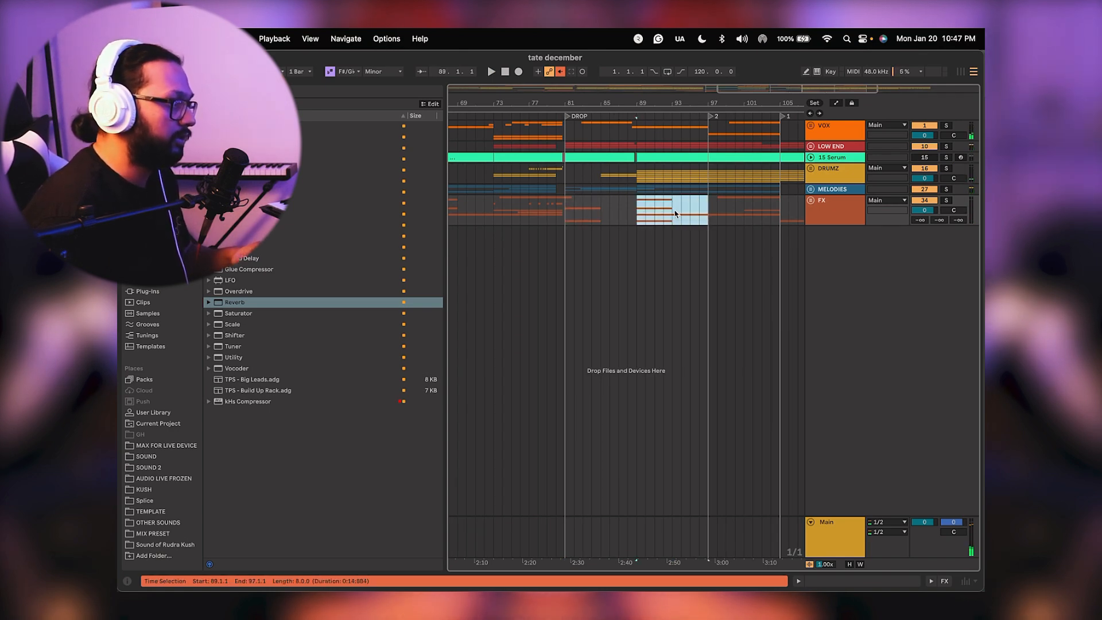
scroll(659, 224, "right", 5)
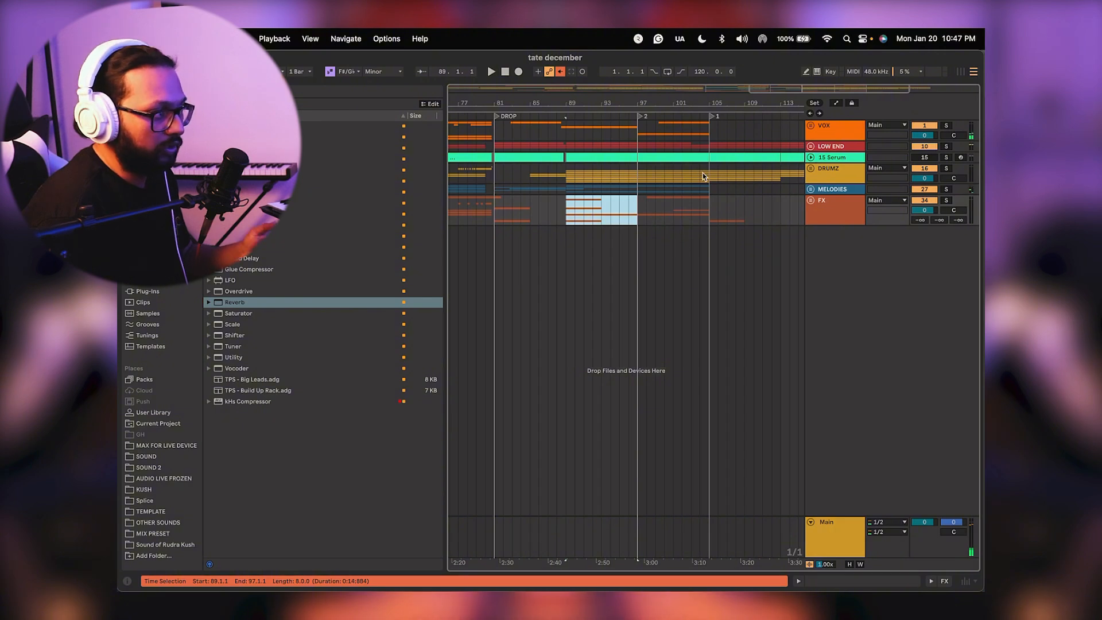
scroll(538, 212, "left", 5)
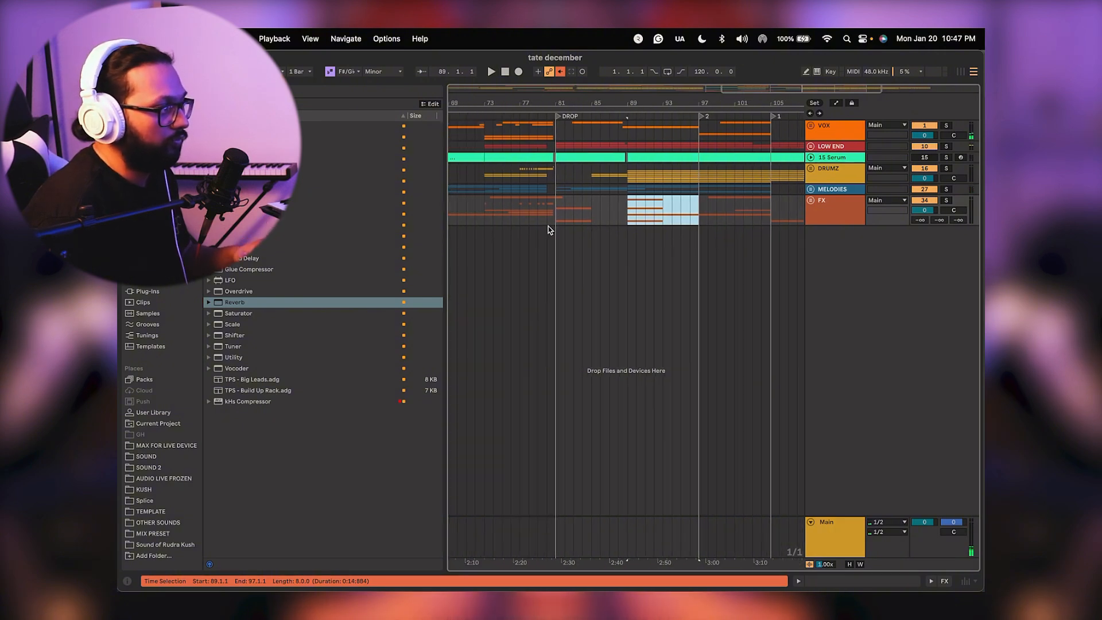
left_click_drag(557, 218, 577, 214)
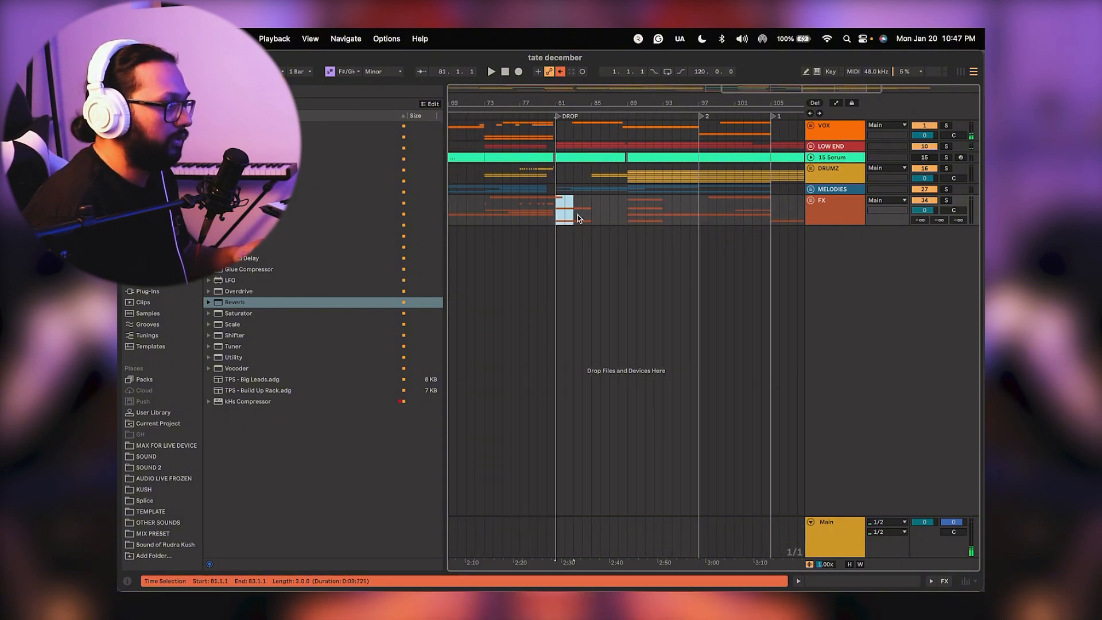
Play from bar 89 and examine the second half of the drop against the whole arrangement through about bar 99.
key("space")
left_click(628, 214)
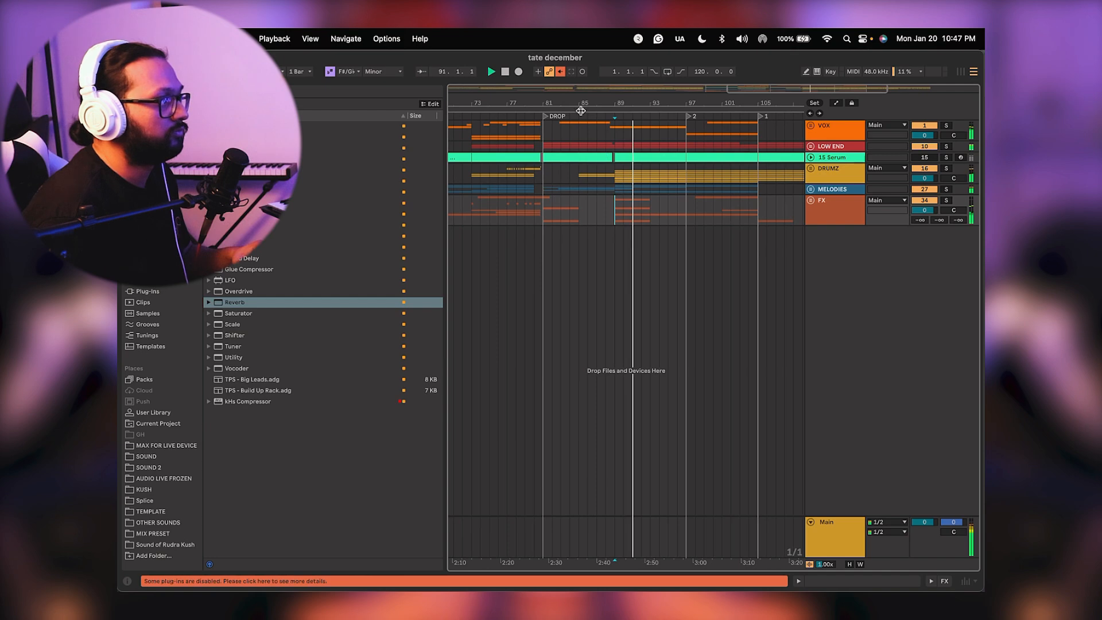
key("plus")
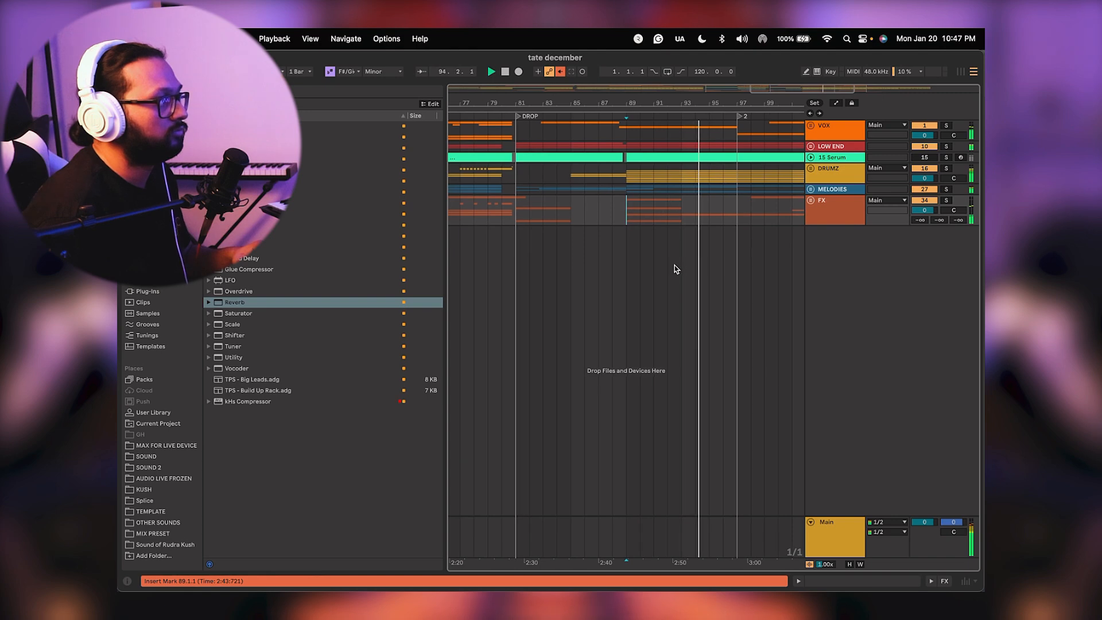
scroll(643, 255, "right", 3)
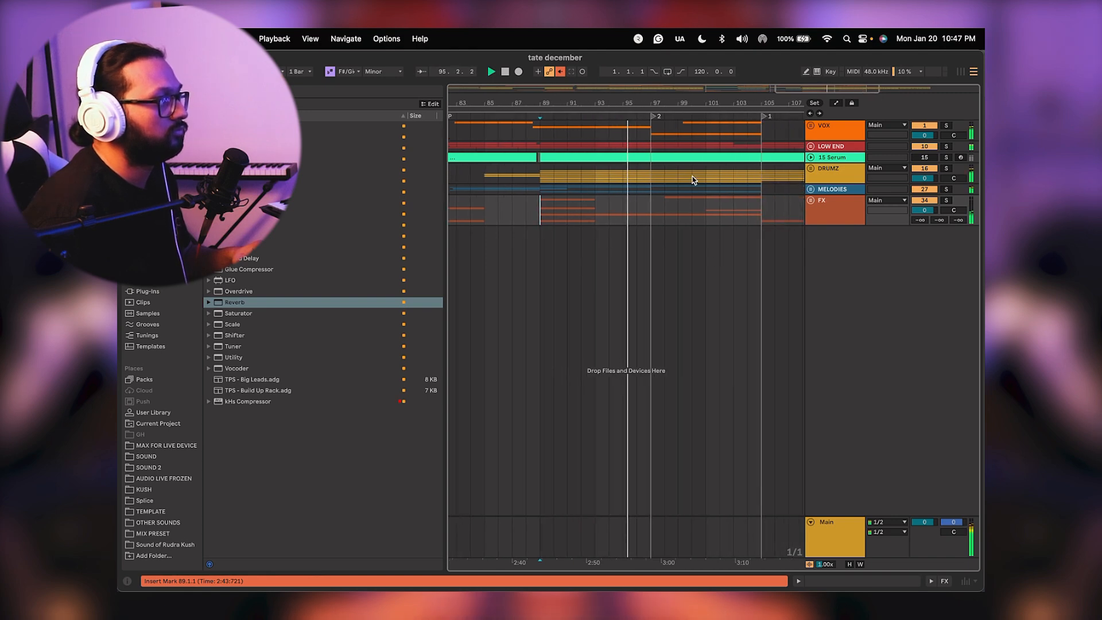
left_click_drag(713, 92, 649, 218)
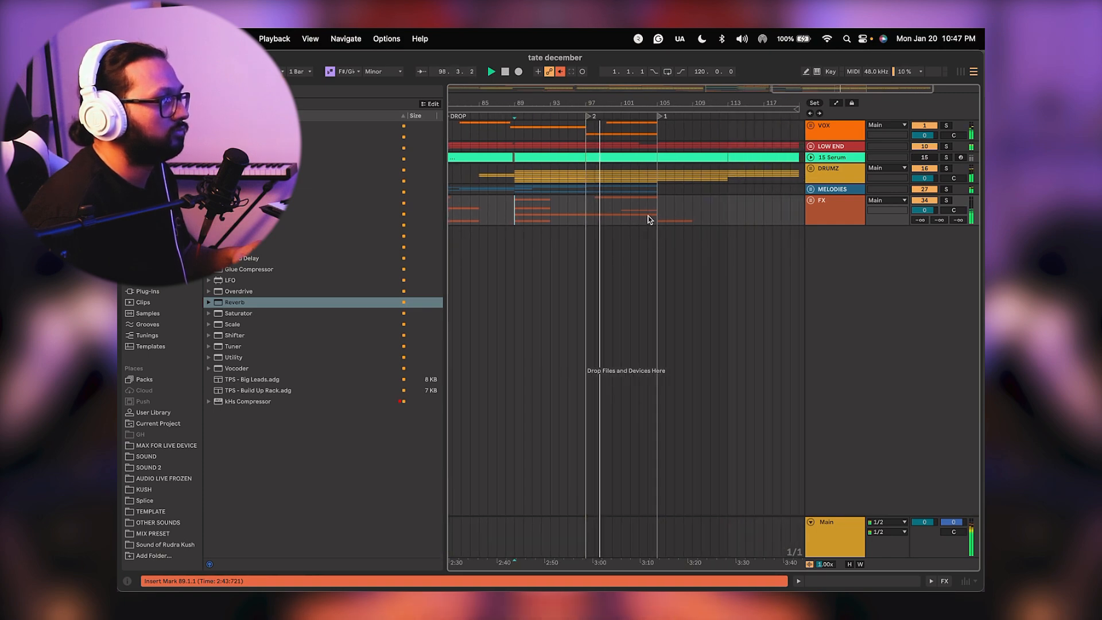
left_click_drag(662, 99, 662, 71)
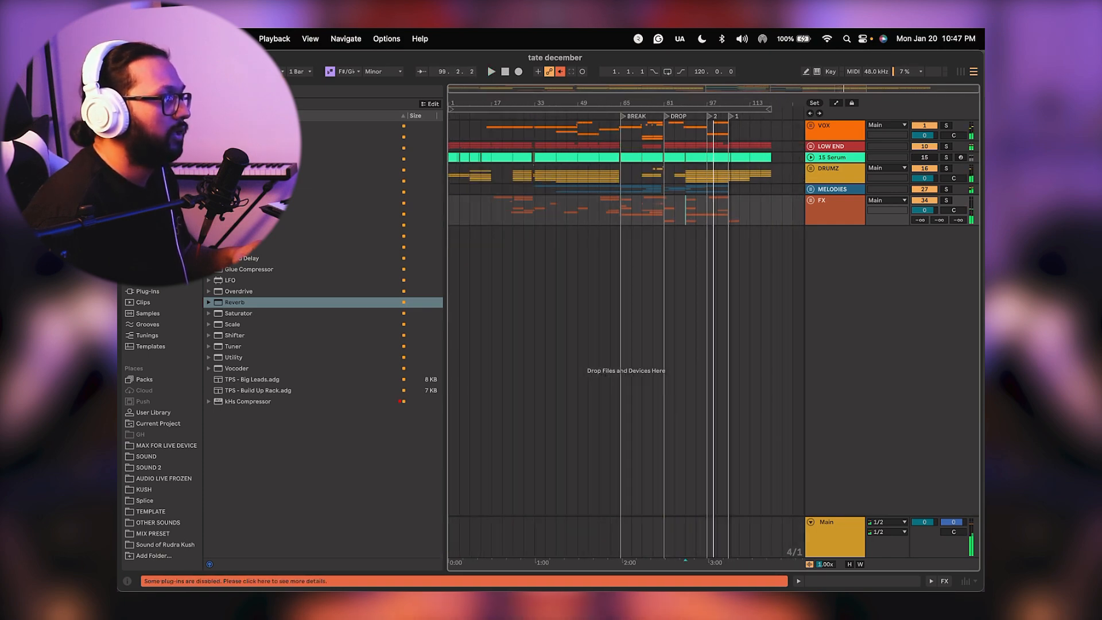
Select the Main track and open its device chain.
left_click(827, 523)
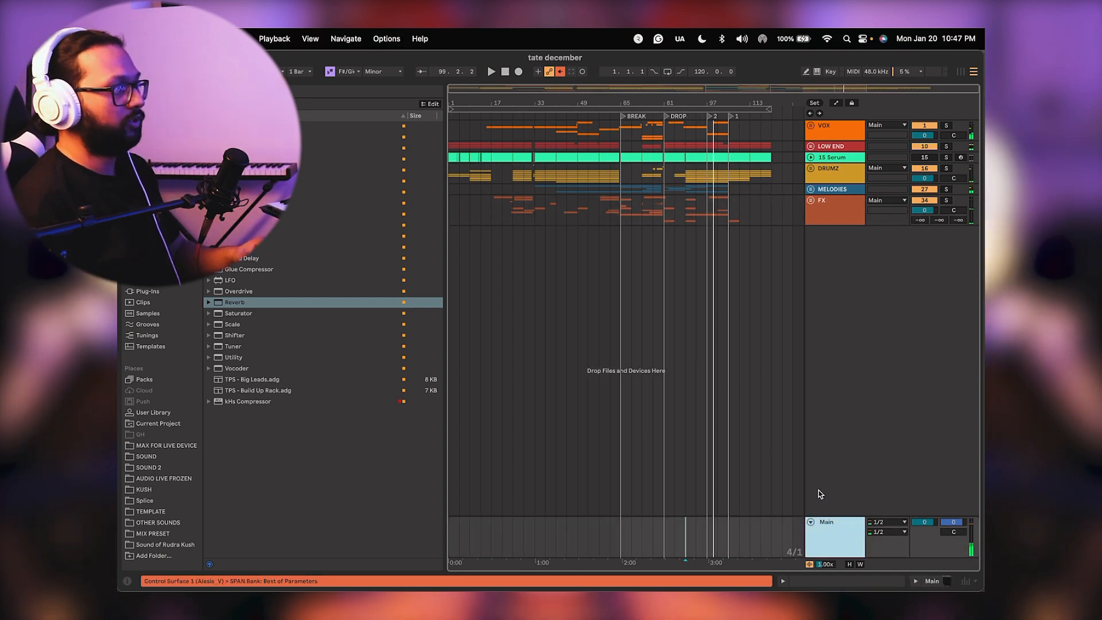
left_click(928, 582)
left_click(525, 517)
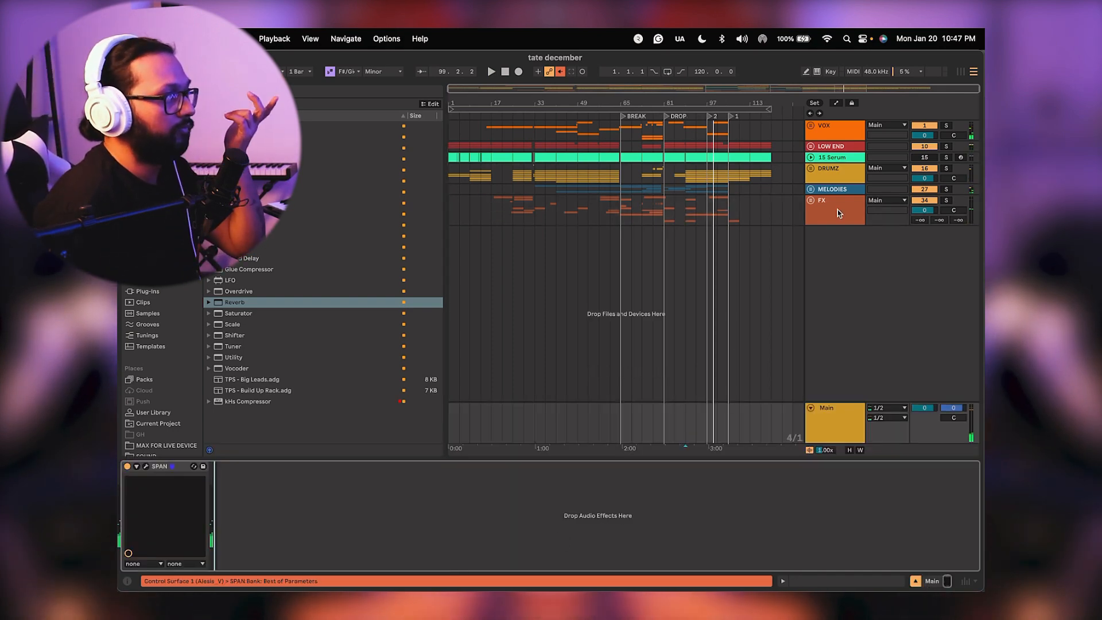
left_click(832, 417)
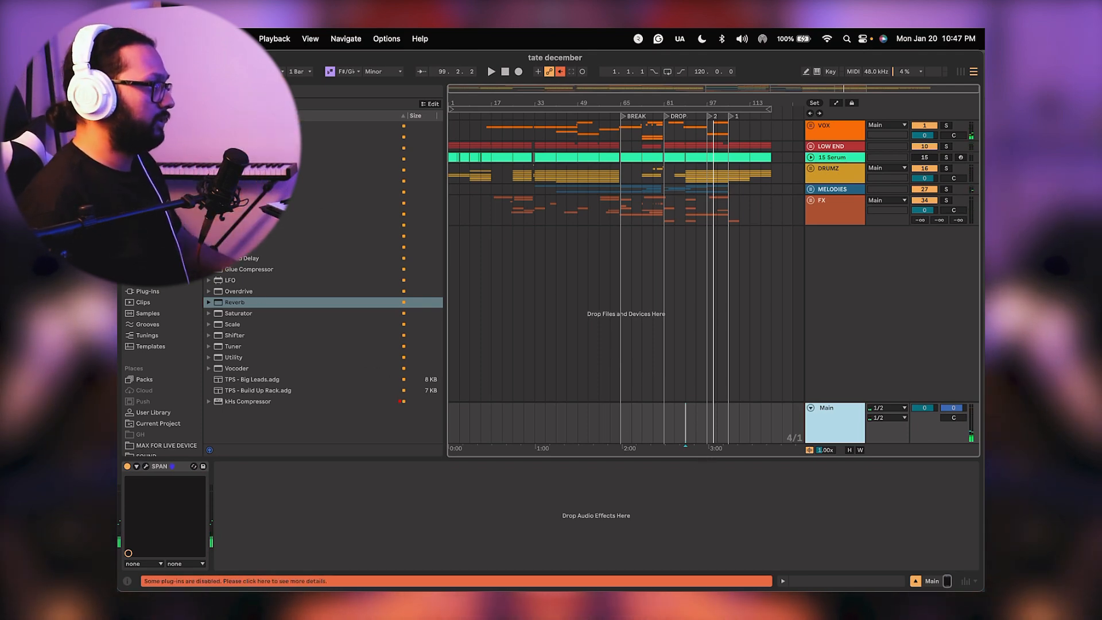
Find the FabFilter Pro-L 2 limiter among the plug-ins and add it to the Main track's device chain.
left_click(147, 137)
left_click(148, 117)
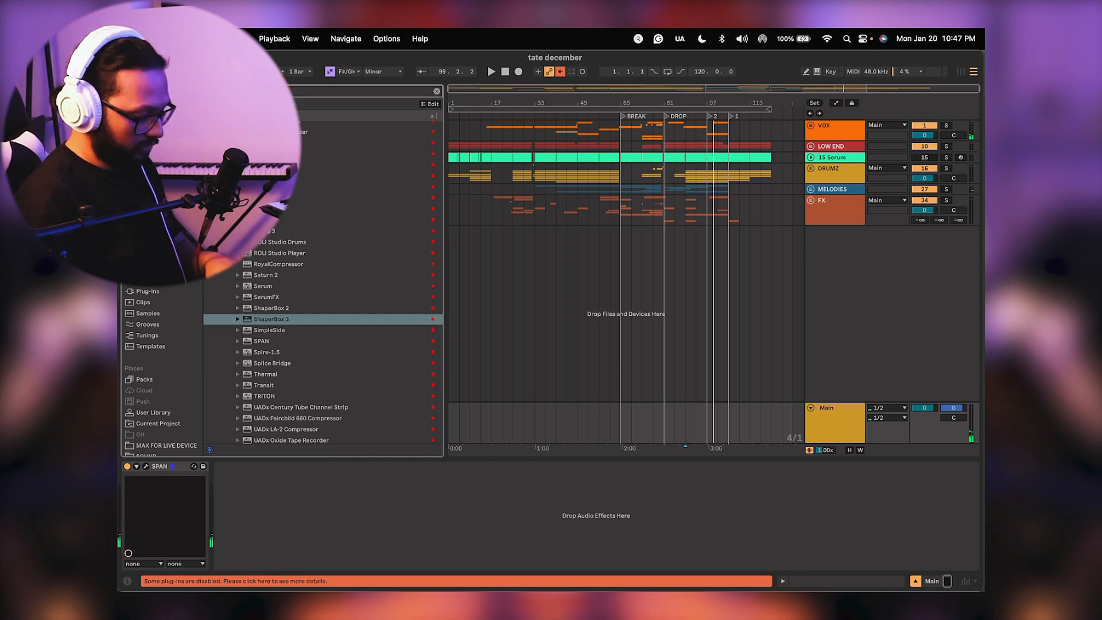
type("al")
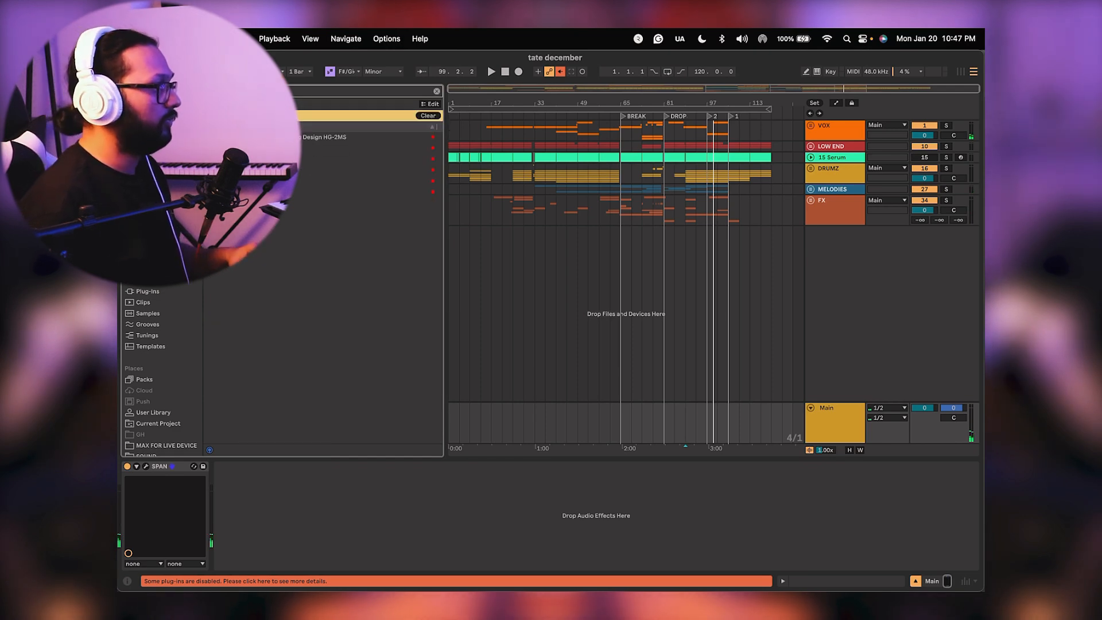
left_click_drag(244, 171, 282, 427)
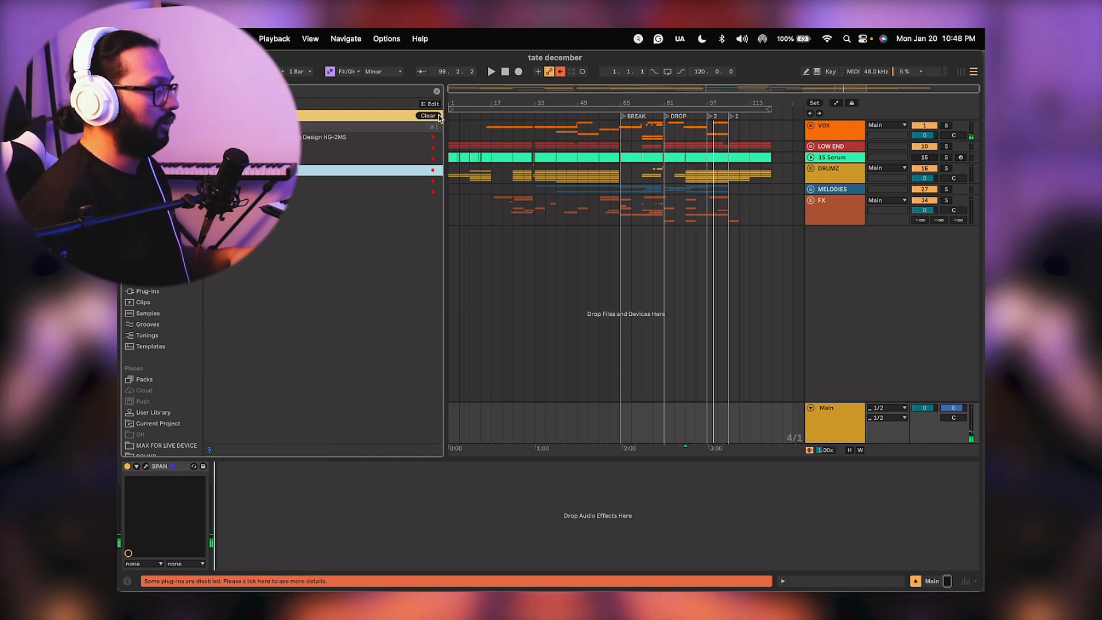
left_click_drag(320, 64, 460, 207)
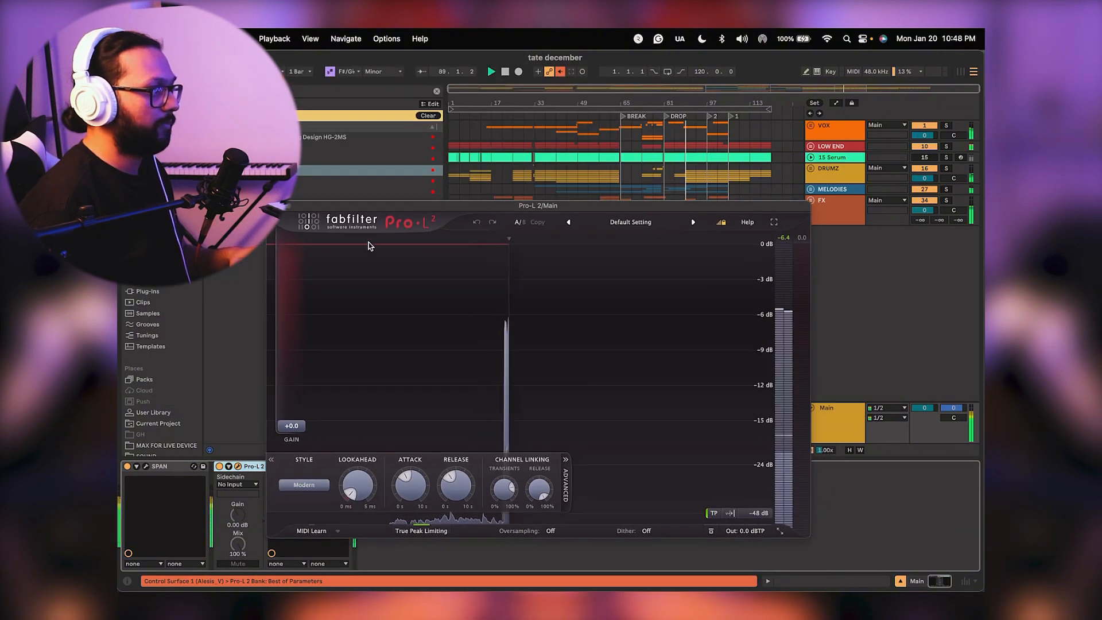
Raise the Pro-L 2 limiter's gain, stop playback and close the limiter's window.
left_click_drag(298, 427, 301, 384)
key("space")
left_click(272, 206)
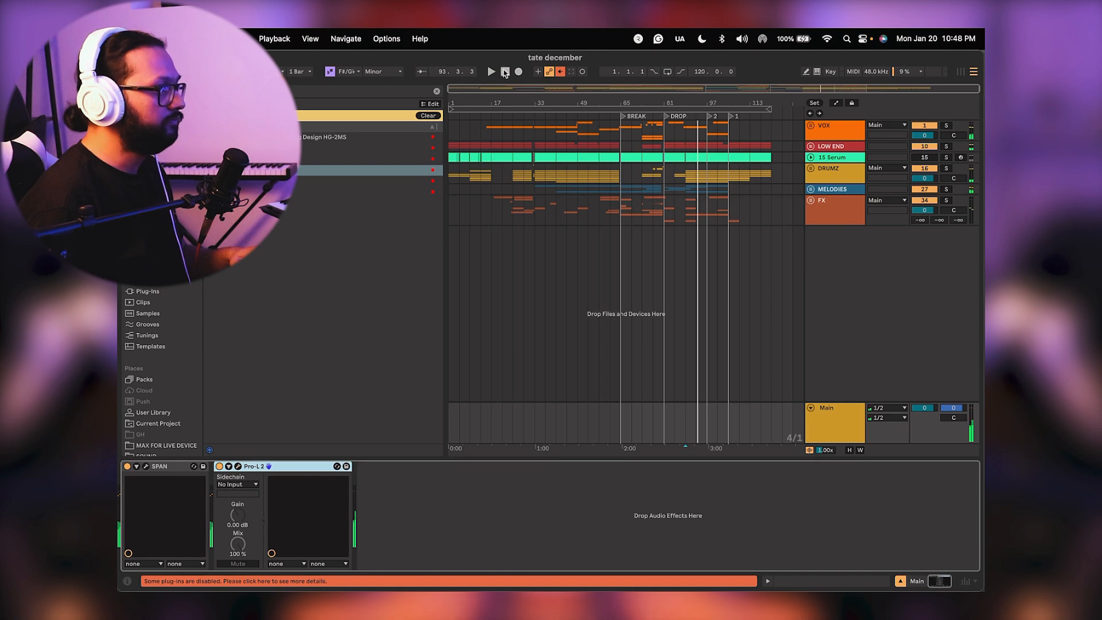
Play the whole song from bar 1 and clear the browser's search filter.
key("space")
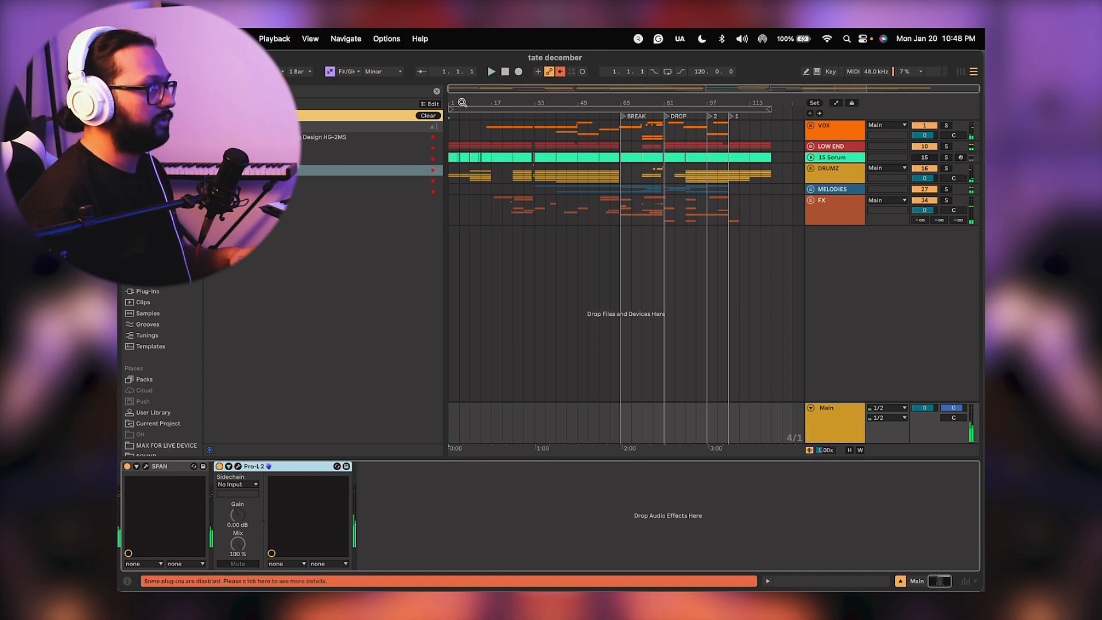
left_click(484, 190)
key("super+a")
left_click(450, 217)
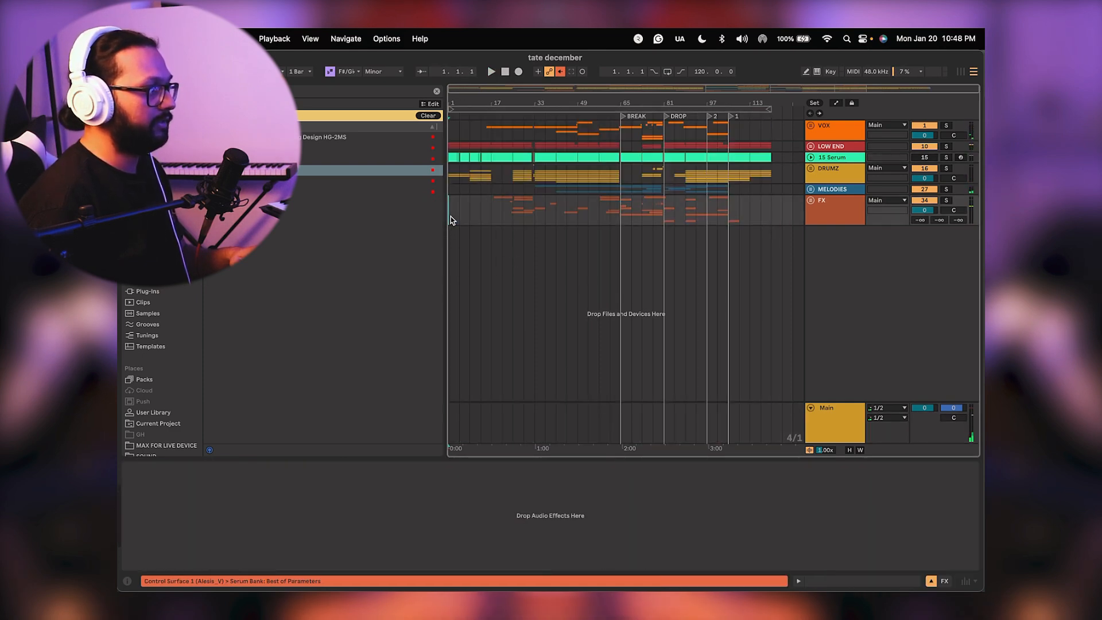
left_click(450, 217)
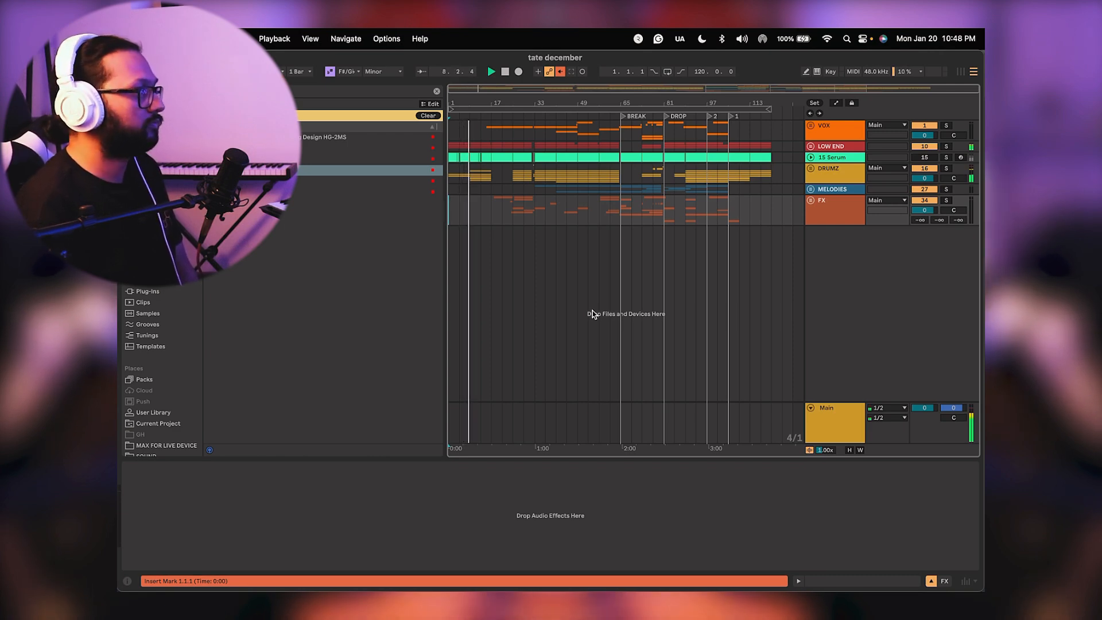
left_click(437, 91)
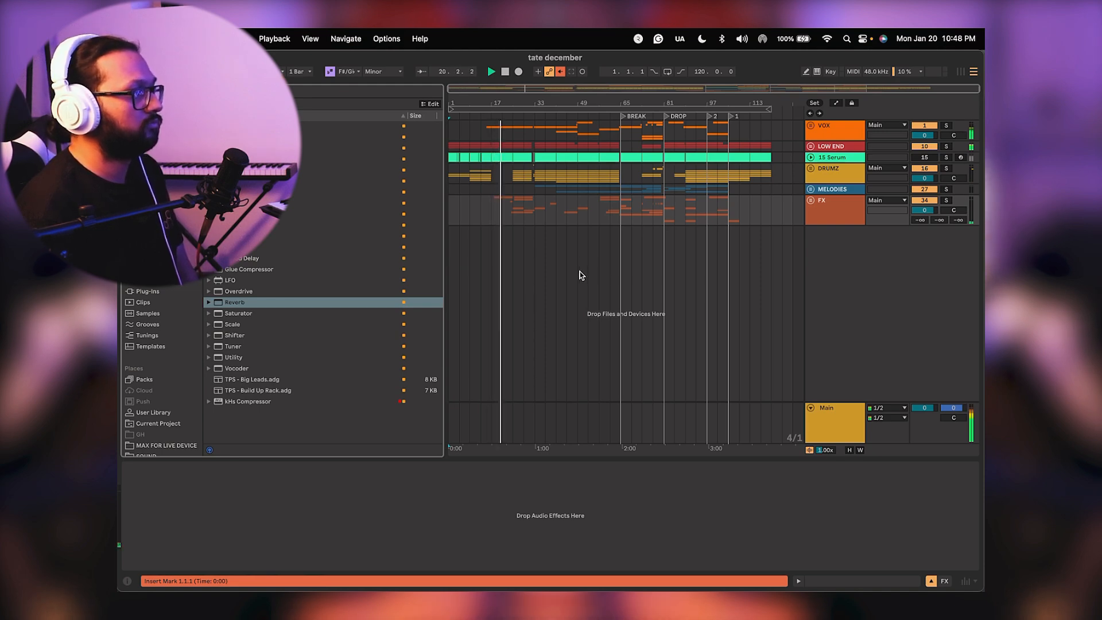
Add locators to the arrangement at bars 17 and 33, keeping their default names.
right_click(490, 115)
left_click(531, 147)
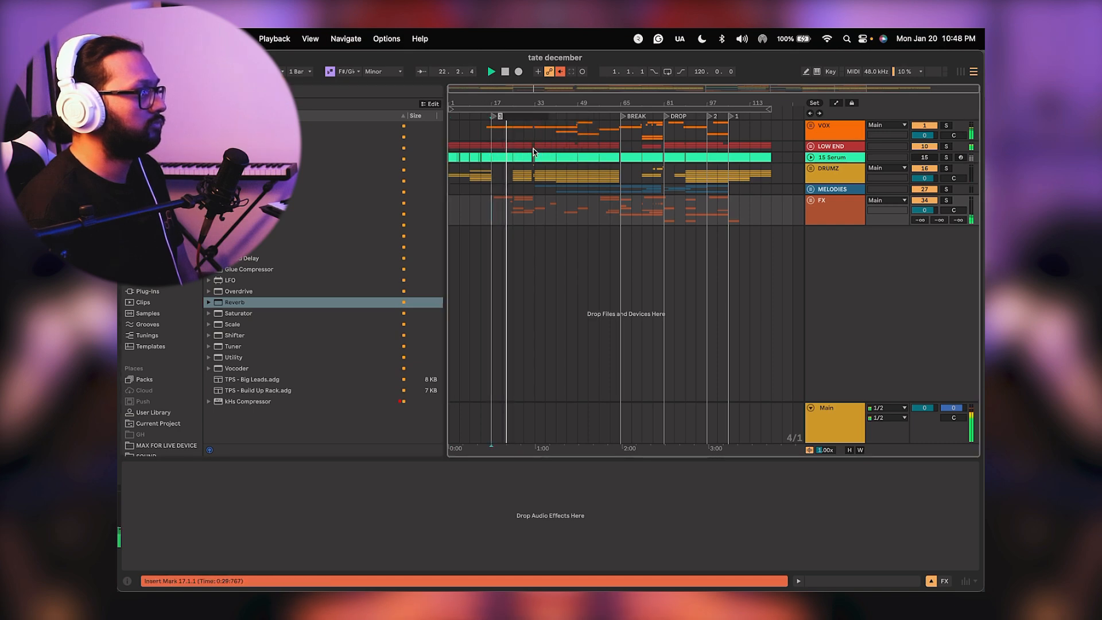
right_click(534, 118)
left_click(538, 101)
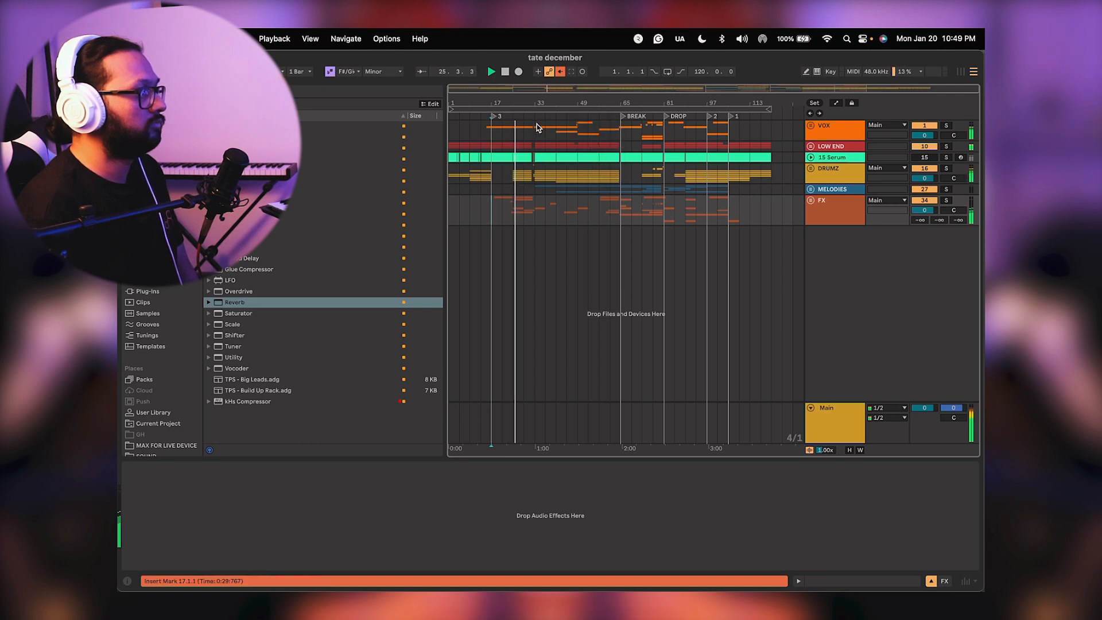
right_click(535, 118)
left_click(547, 149)
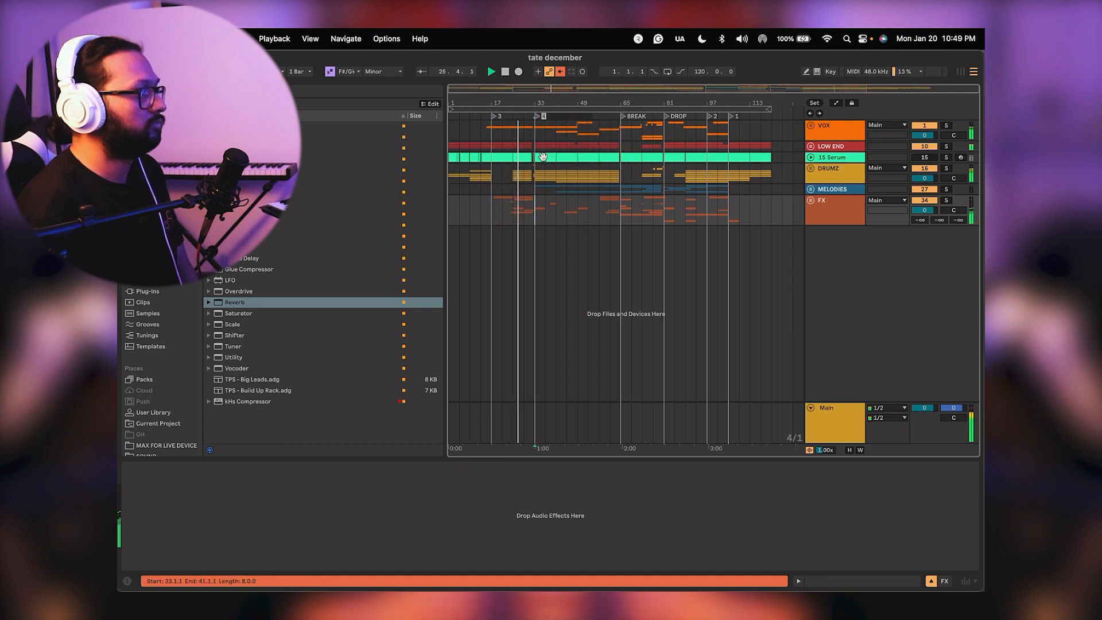
Add a default-named locator in the middle of the arrangement and align it exactly to bar 49.
right_click(579, 118)
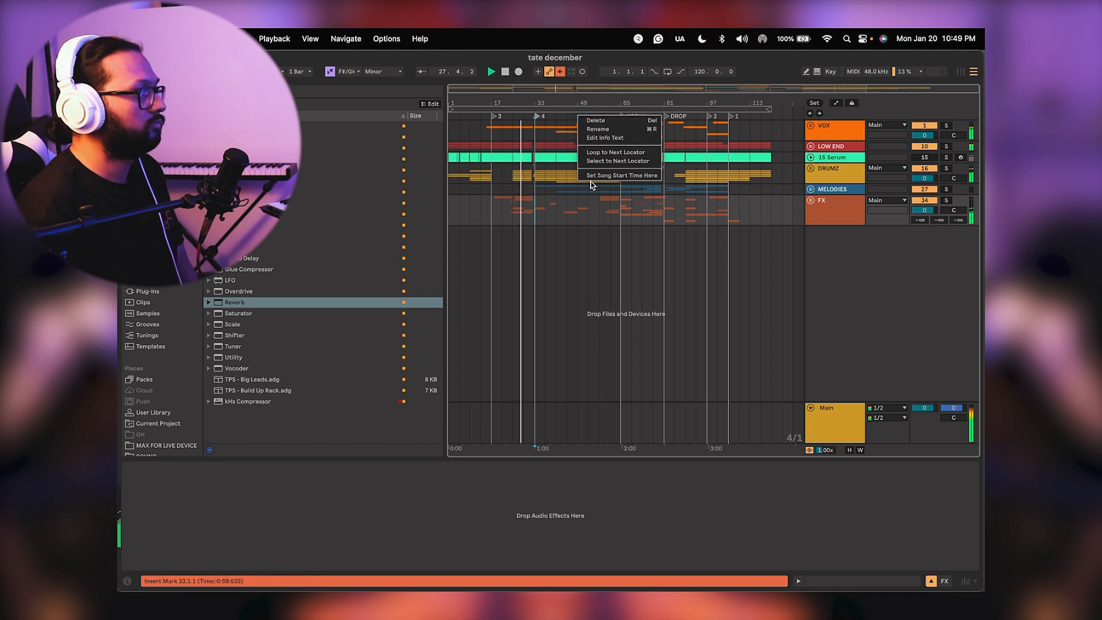
left_click(564, 121)
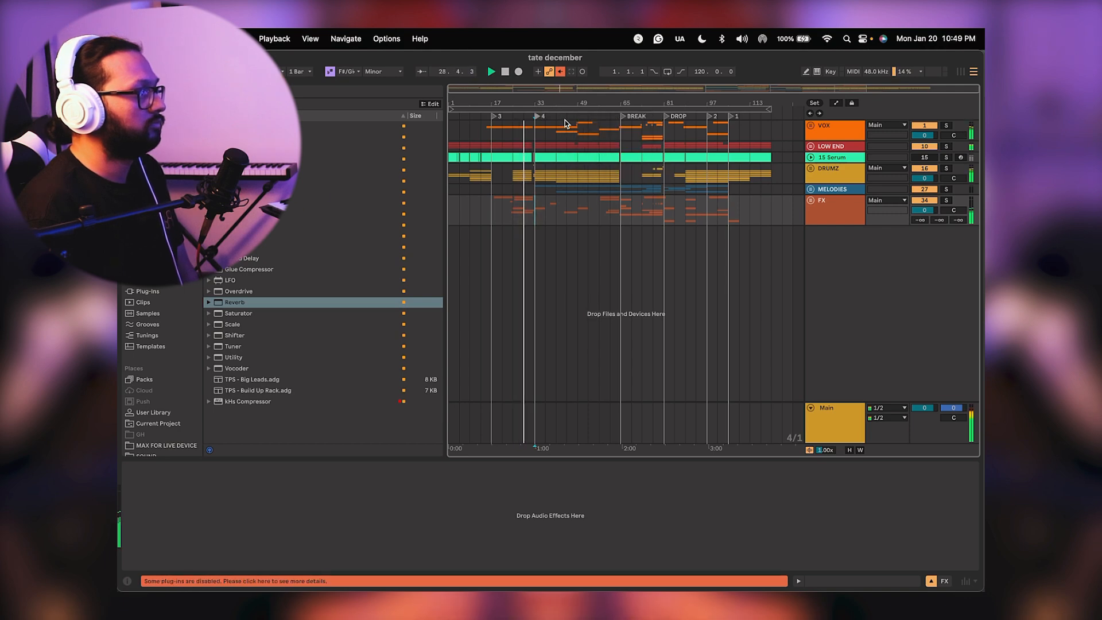
right_click(580, 118)
left_click(586, 148)
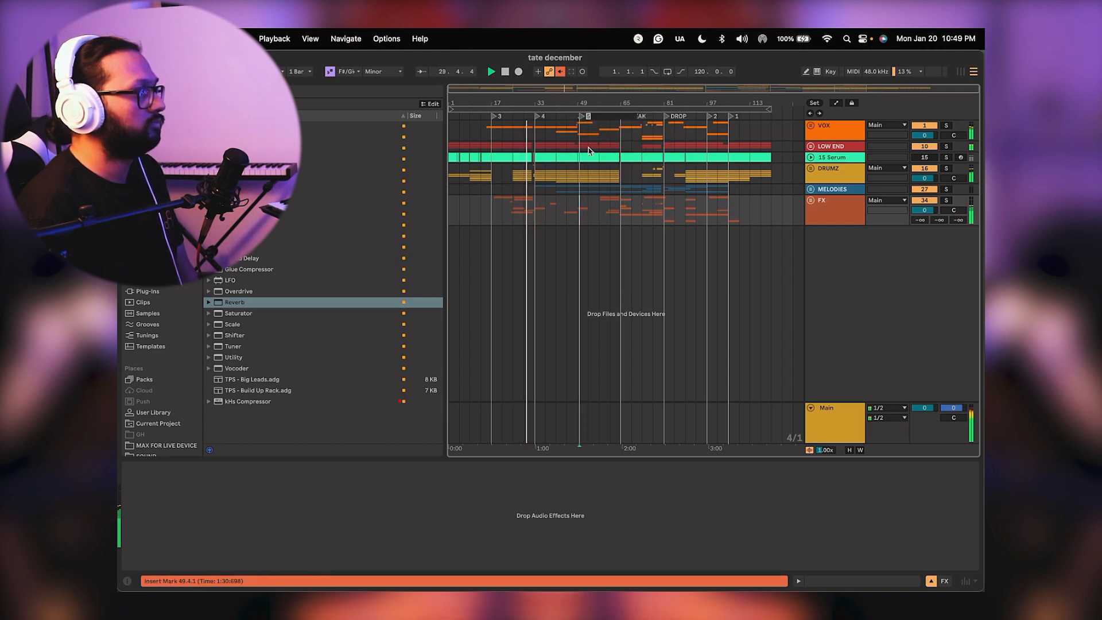
left_click(610, 280)
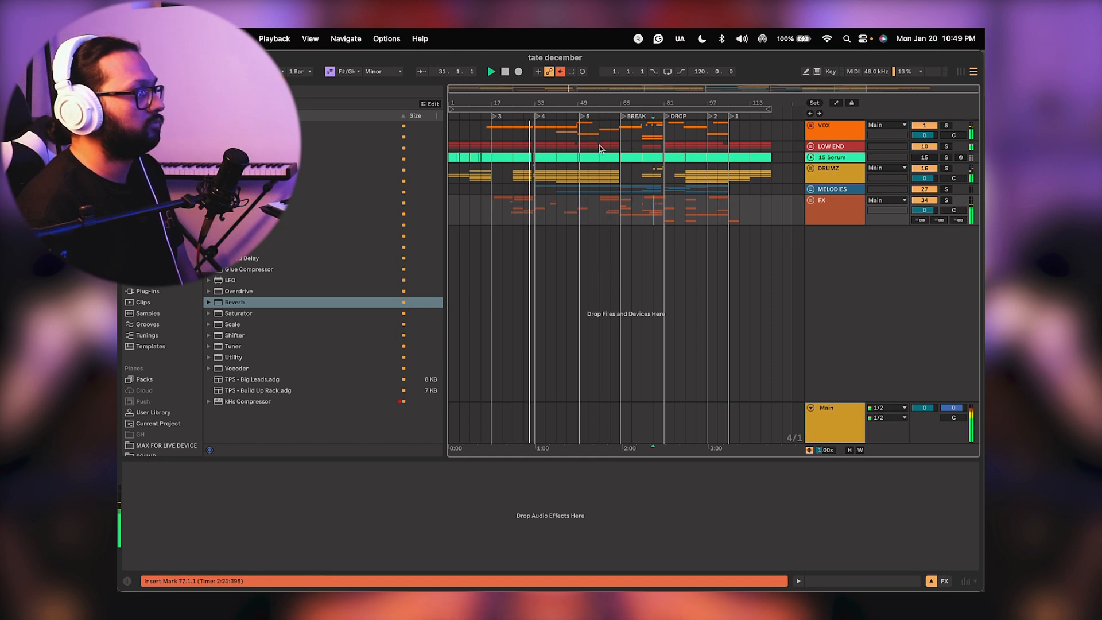
left_click_drag(583, 118, 577, 118)
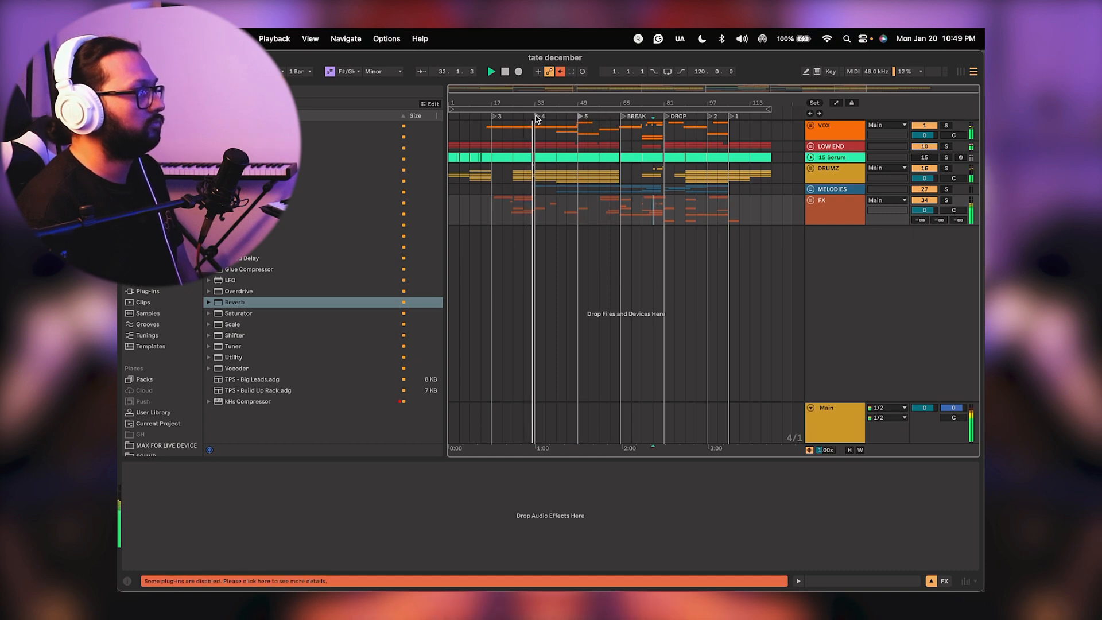
left_click(512, 297)
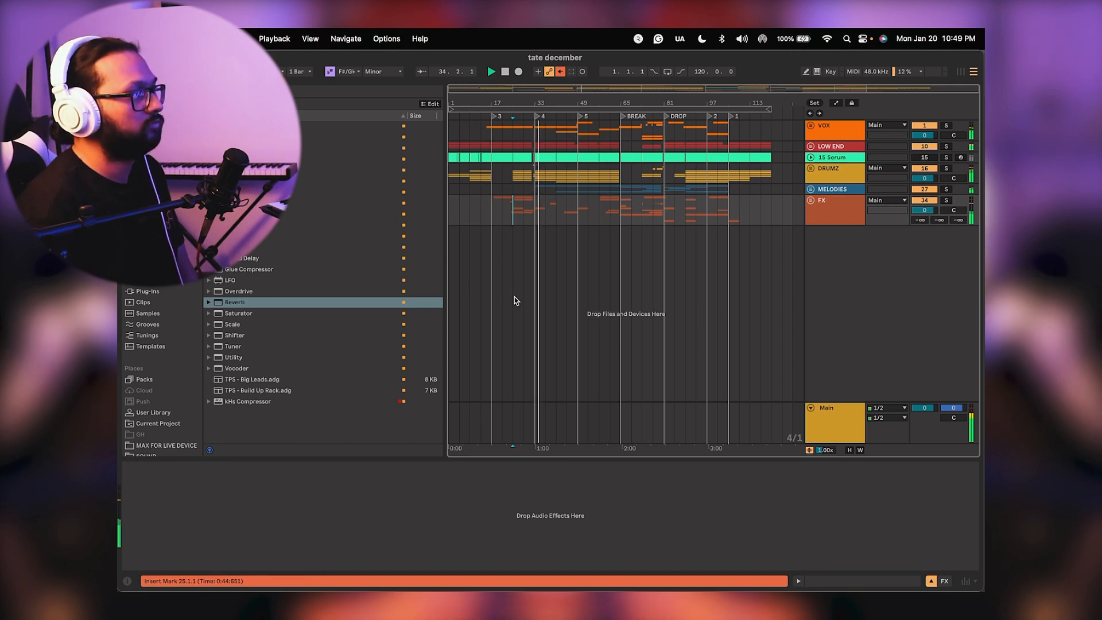
Add default-named locators at the song's end at bar 121 and at its start at bar 1.
right_click(771, 118)
left_click(781, 149)
left_click(752, 290)
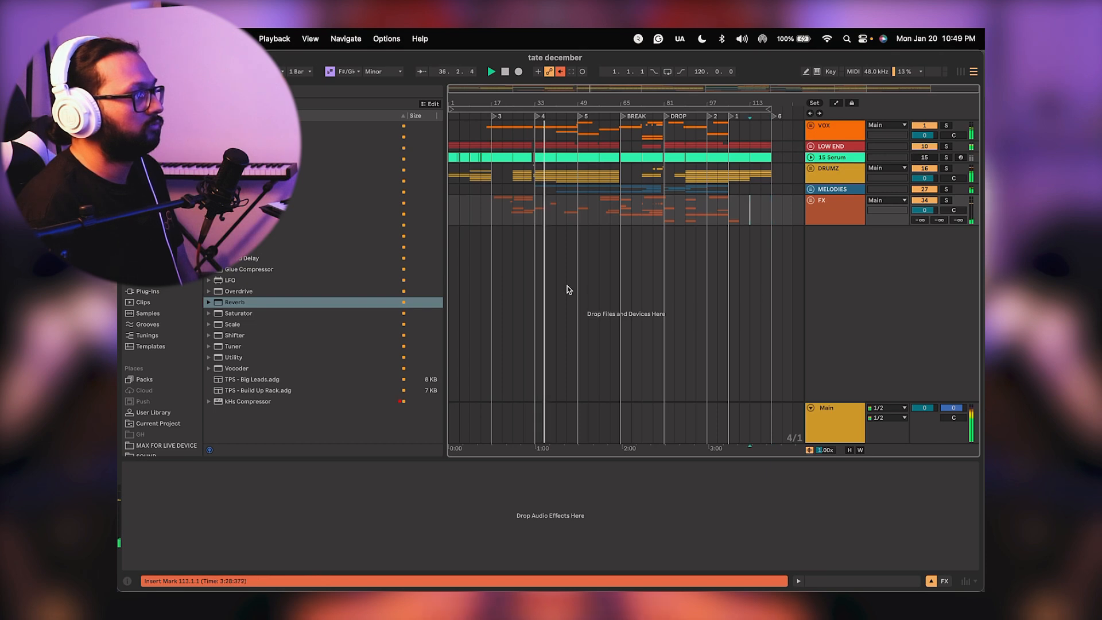
right_click(451, 115)
left_click(456, 143)
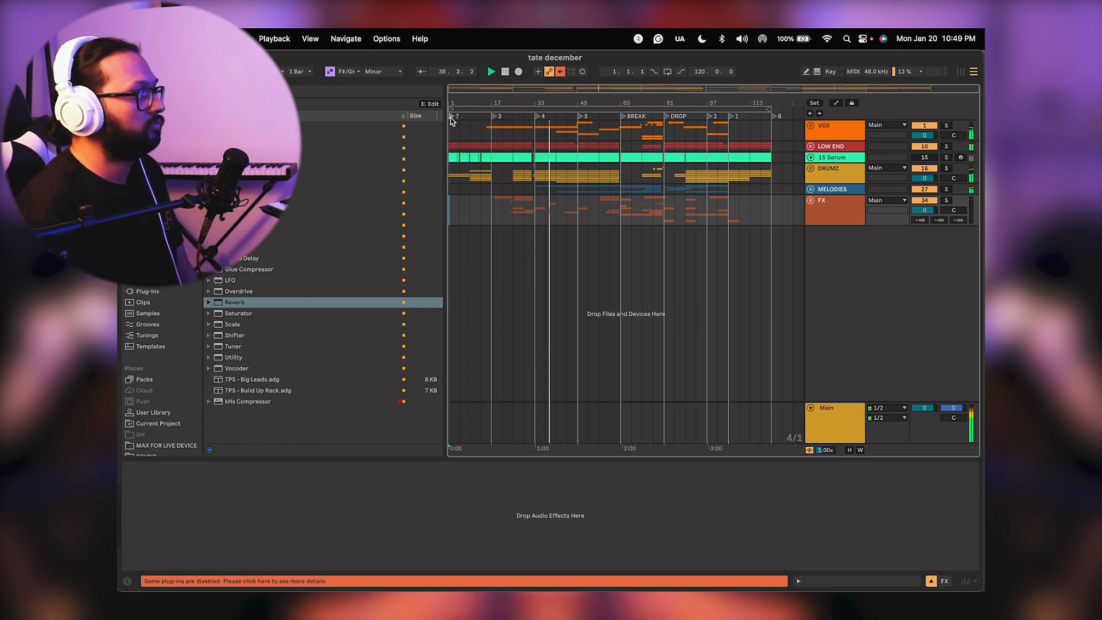
left_click(481, 209)
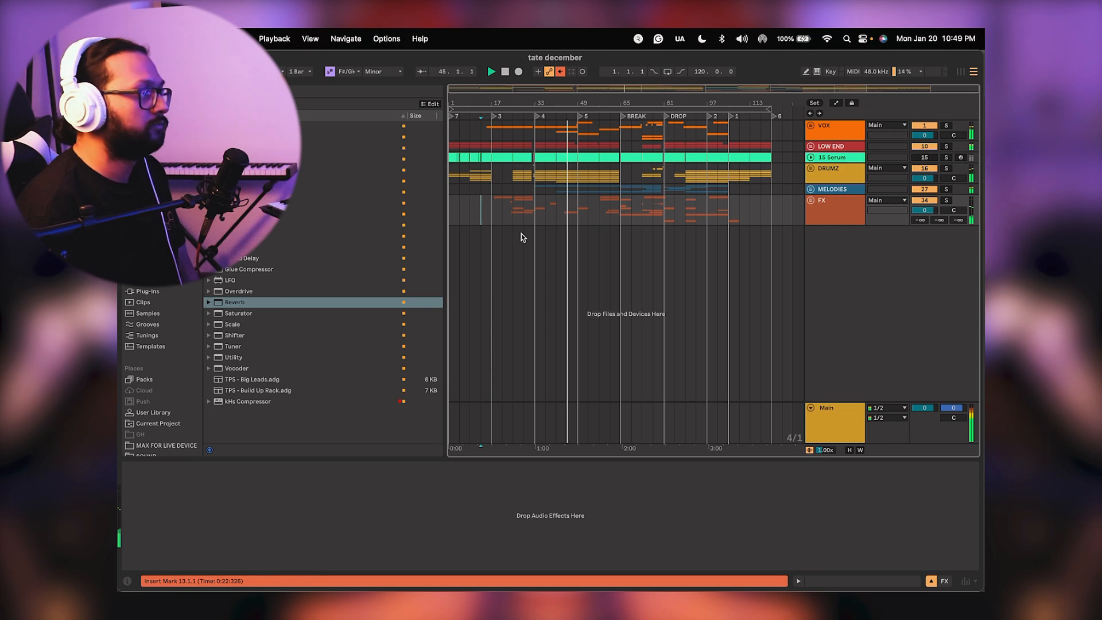
Place Pro-L 2 before SPAN in the Main track's device chain and check the playing mix's spectrum and output level in SPAN.
left_click(826, 409)
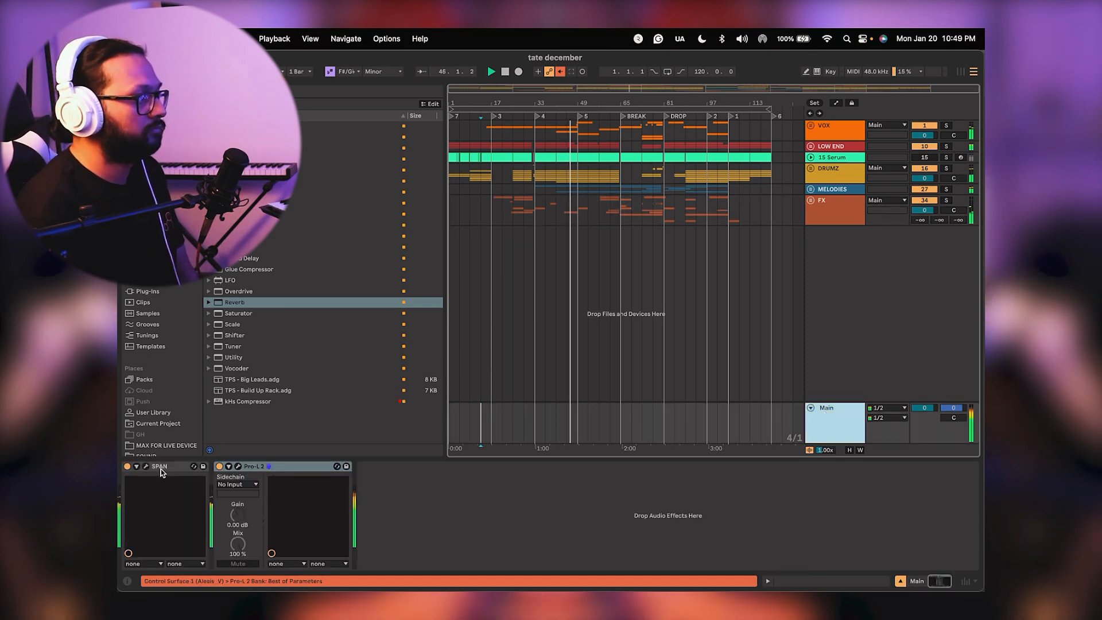
left_click_drag(253, 466, 238, 472)
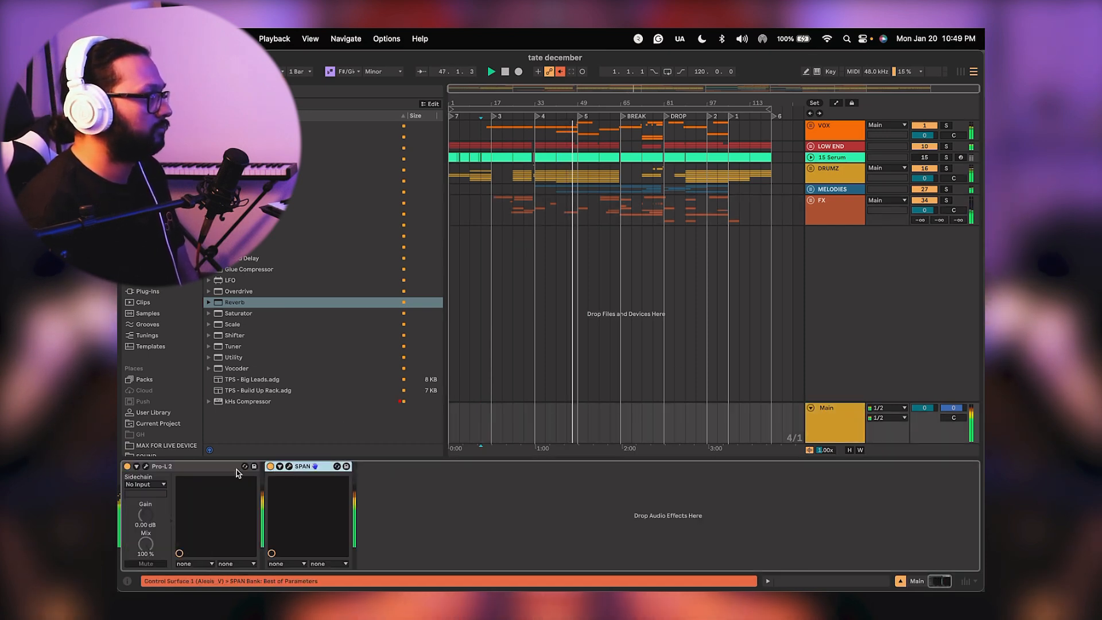
left_click(289, 465)
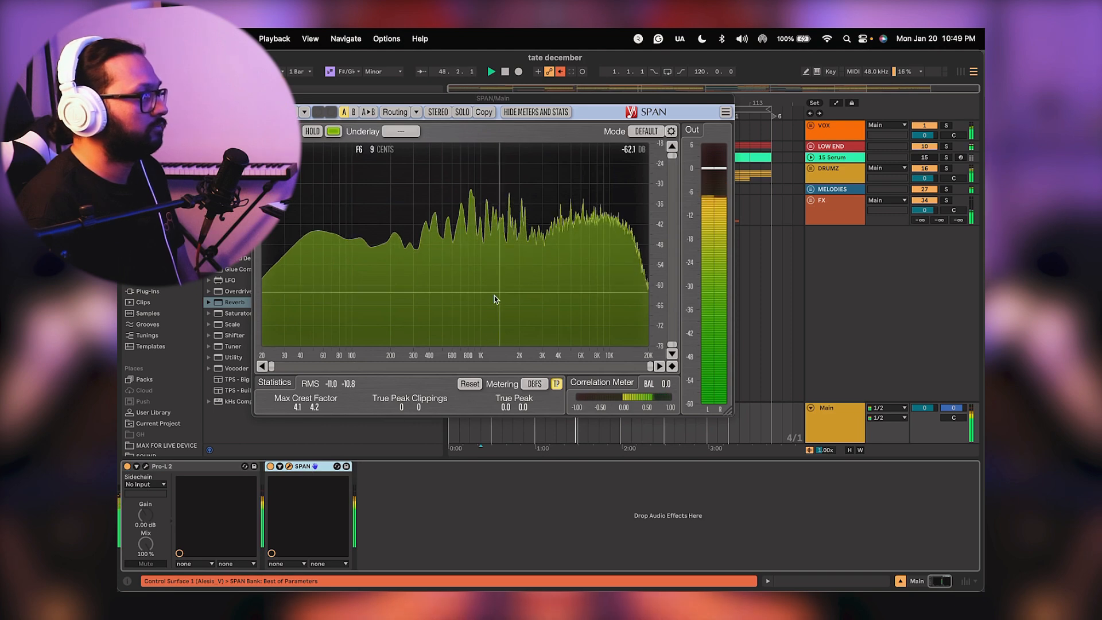
left_click_drag(490, 98, 575, 126)
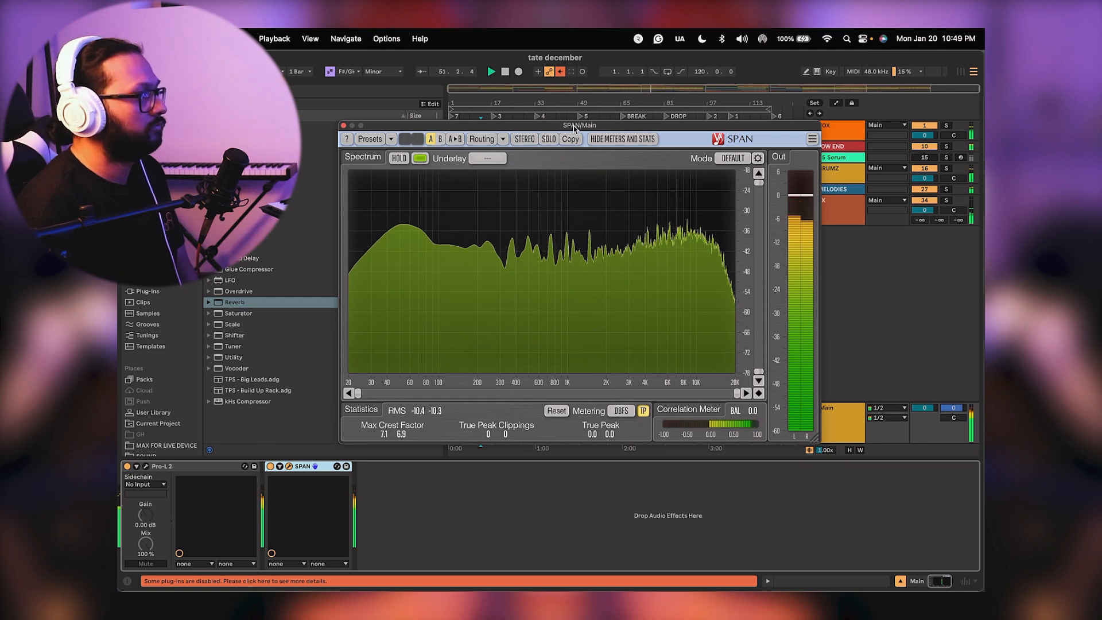
left_click_drag(427, 127, 497, 238)
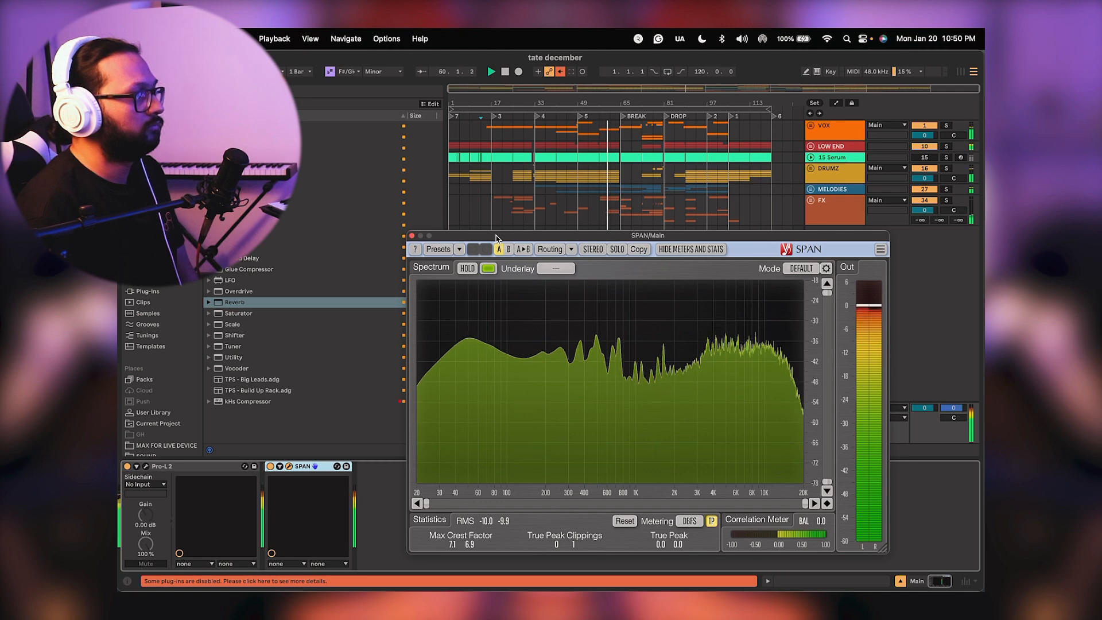
left_click(411, 235)
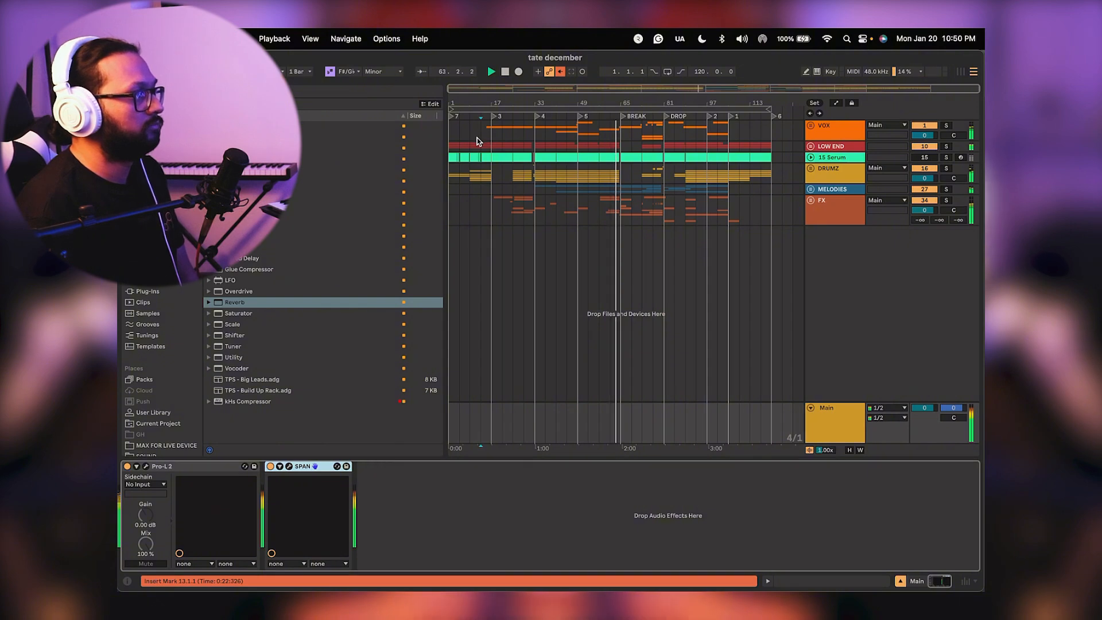
Unfold the VOX group to examine the vocal clips around the break, fold it again and return to the whole arrangement.
left_click(810, 125)
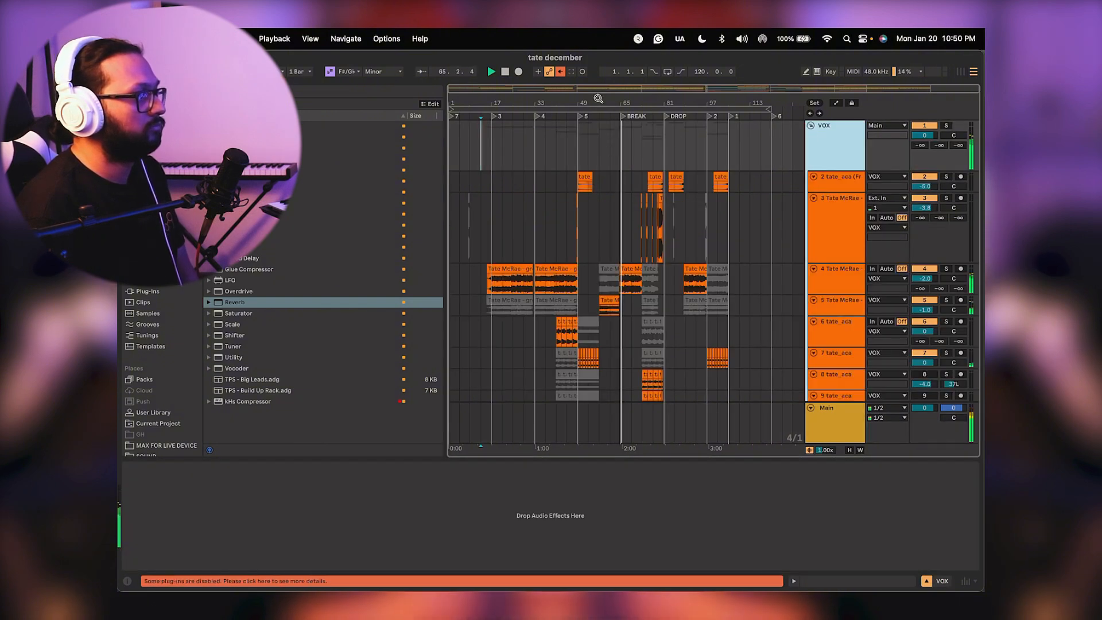
left_click_drag(599, 98, 599, 107)
scroll(659, 258, "down", 5)
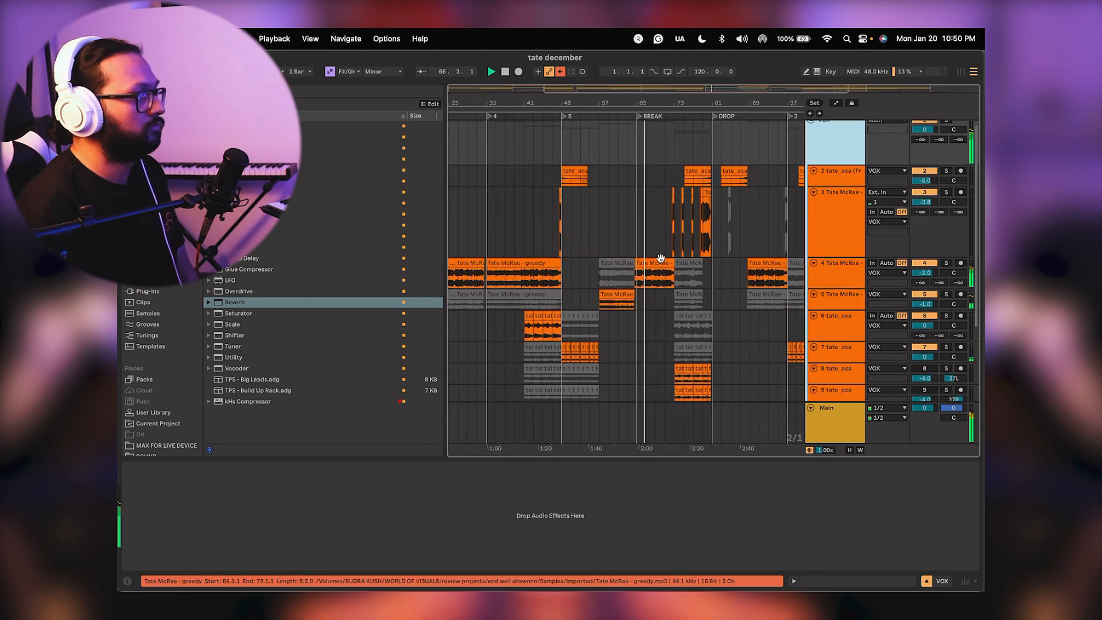
scroll(663, 258, "up", 5)
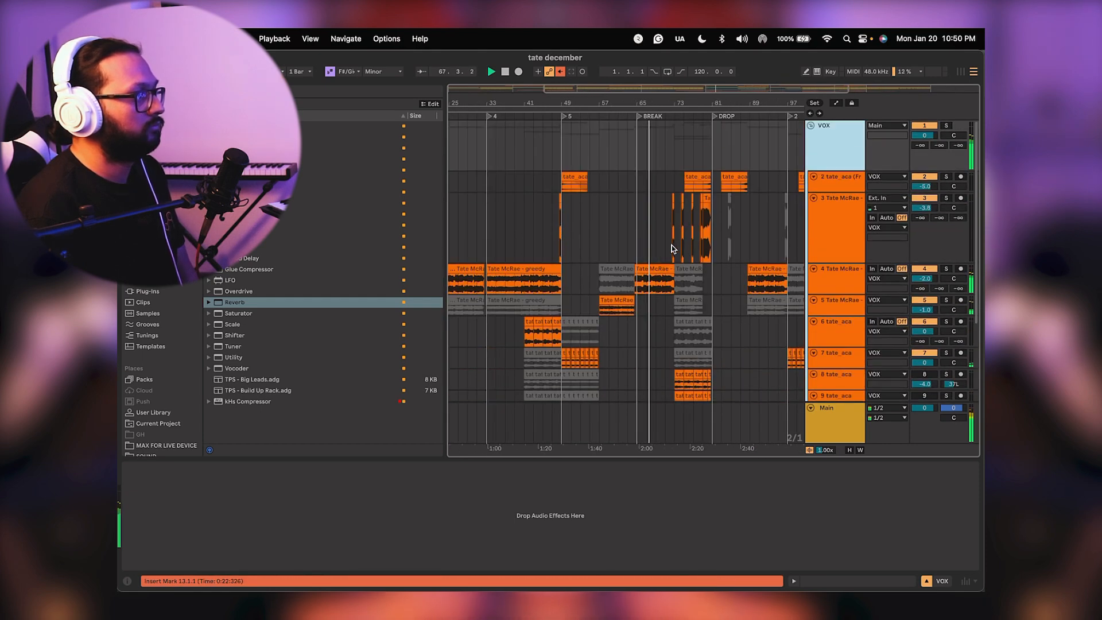
left_click(810, 125)
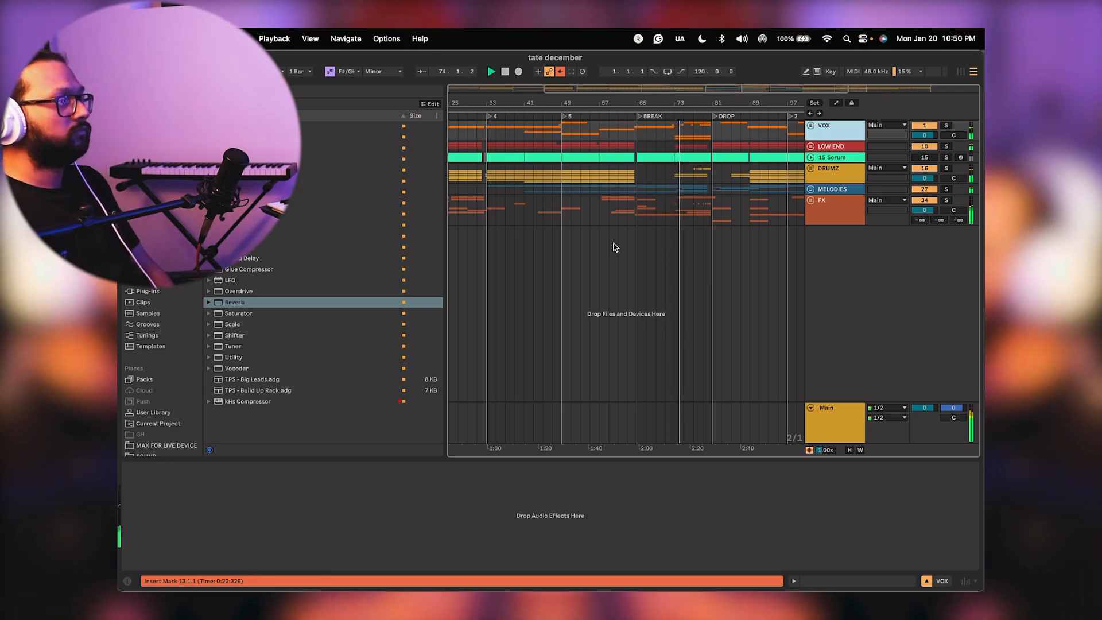
left_click_drag(600, 104, 600, 86)
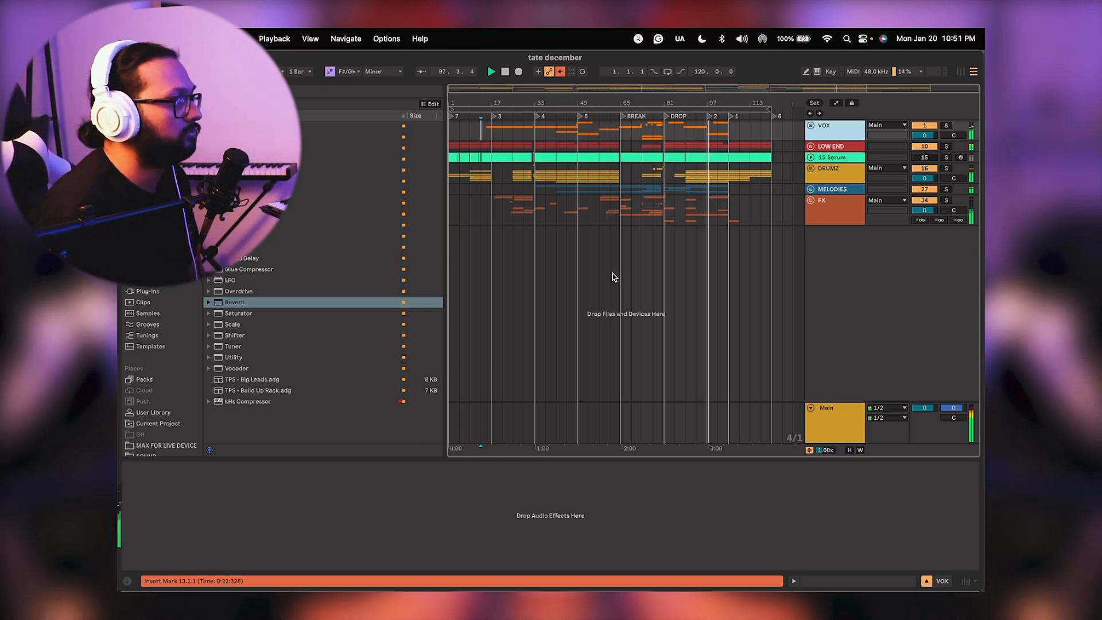
Unfold the FX group and copy the TL_TFX impact clip from bar 89 to bar 97.
left_click(811, 201)
left_click_drag(712, 92, 681, 166)
scroll(682, 166, "down", 5)
scroll(682, 166, "right", 2)
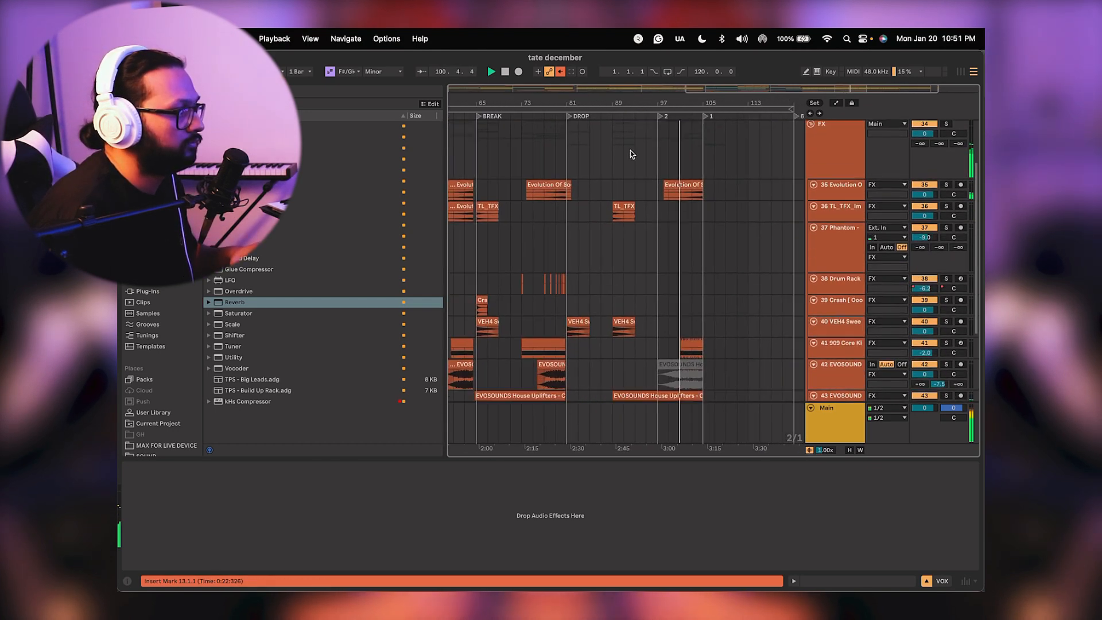
left_click(624, 204)
left_click_drag(667, 207, 669, 211)
Copy the VEH4 sweep clip from bar 89 to bars 97 and 105.
left_click(621, 323)
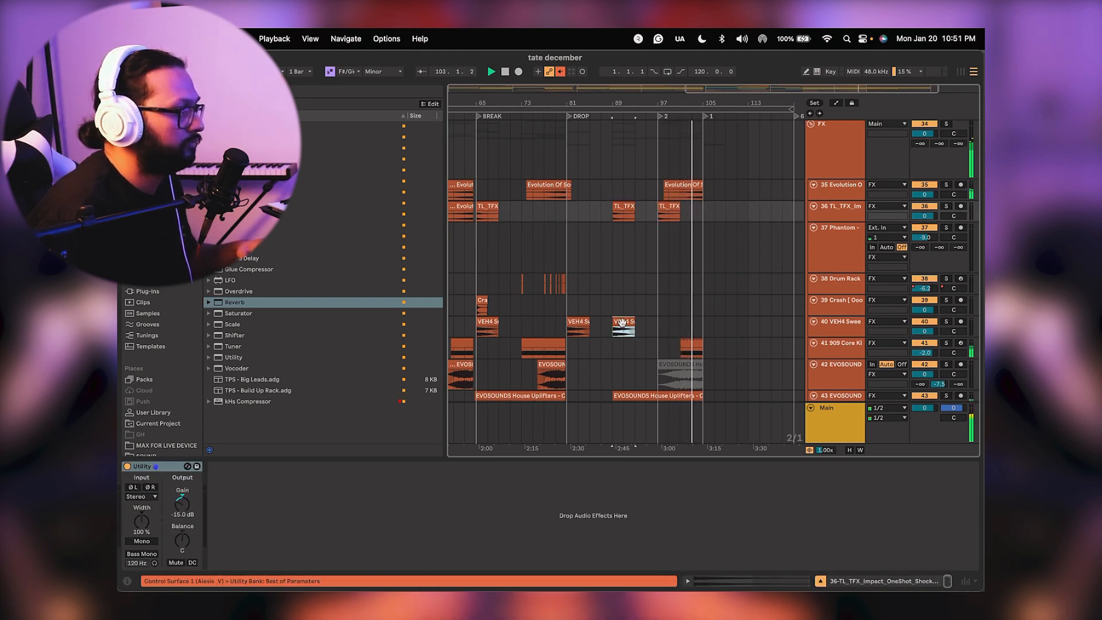
left_click_drag(669, 327, 669, 322)
scroll(670, 235, "down", 4)
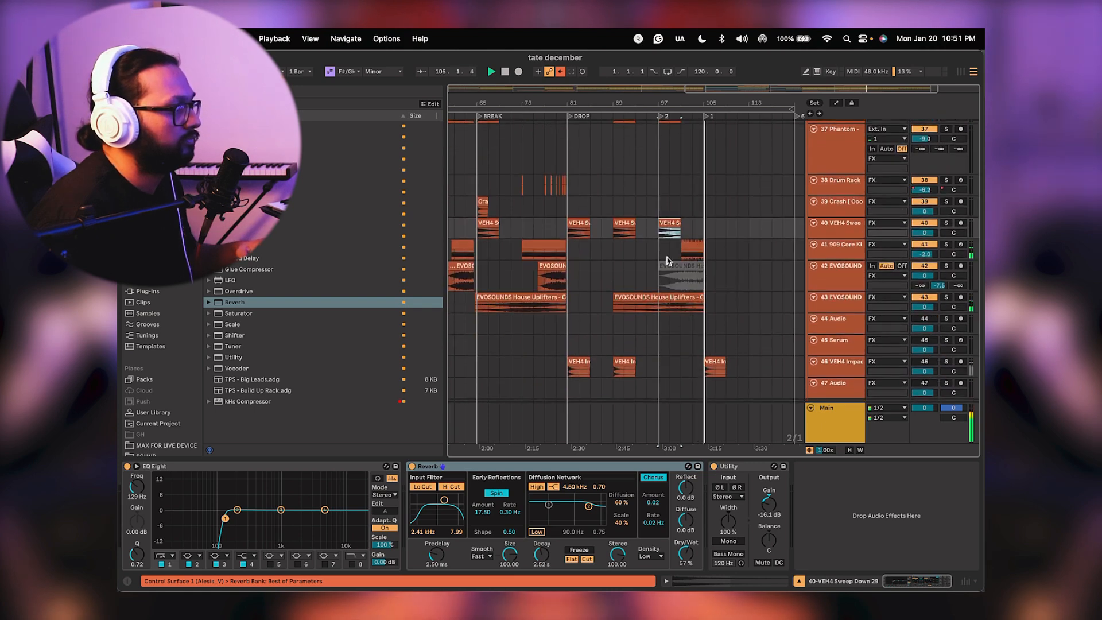
left_click_drag(666, 224, 711, 225)
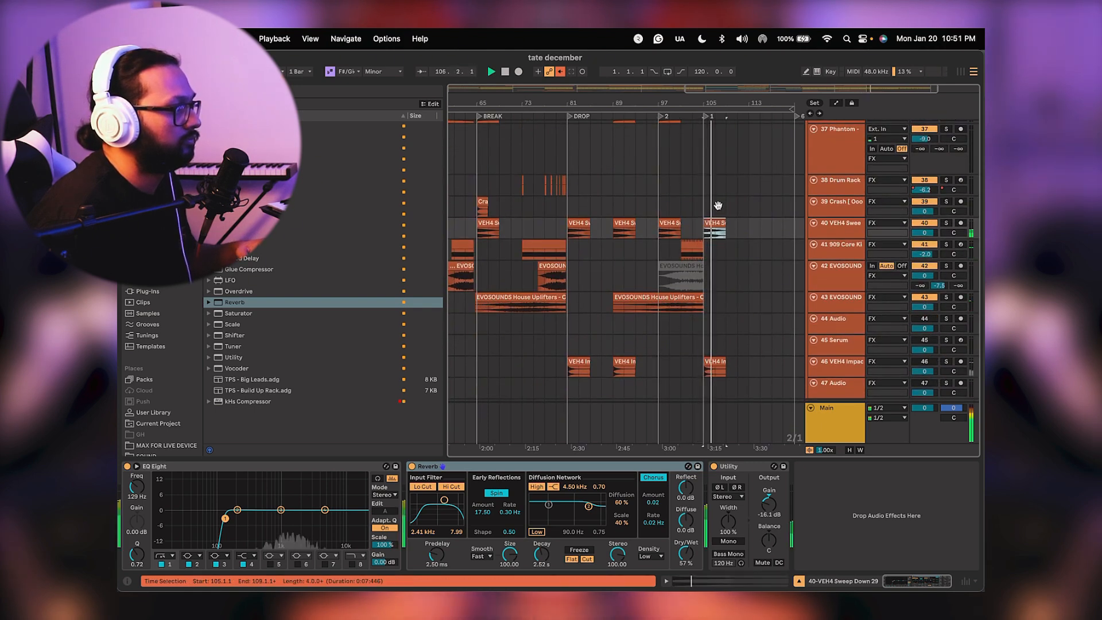
Copy the TL_TFX impact to bar 105 and the Evolution Of Sound uplifter to end at bar 97, and play from bar 89.
scroll(689, 200, "up", 3)
left_click_drag(656, 184, 634, 157)
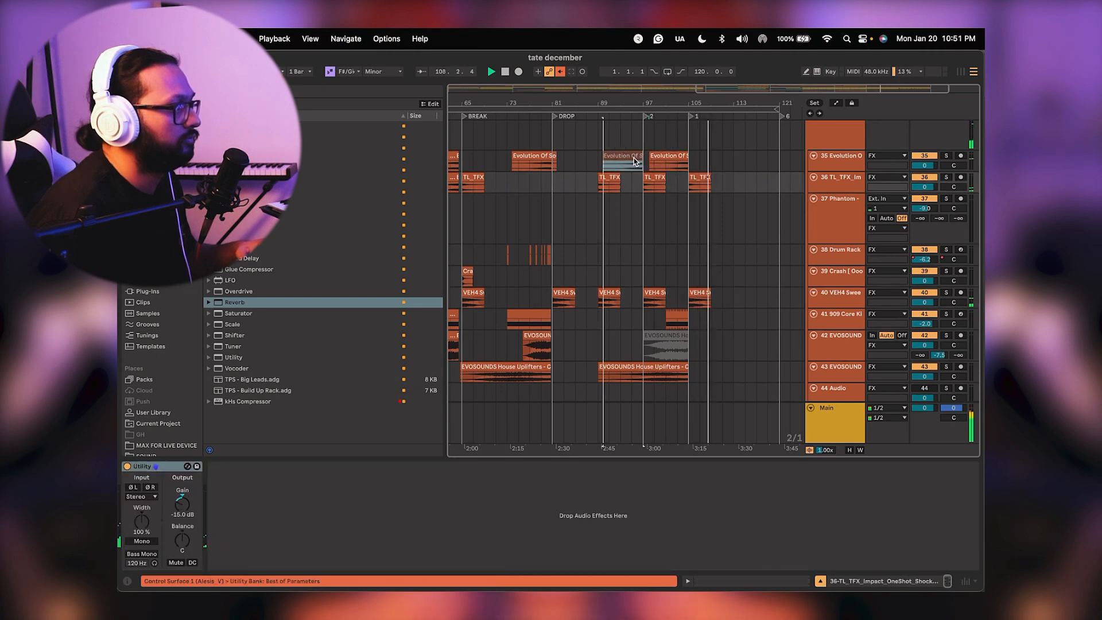
left_click(596, 163)
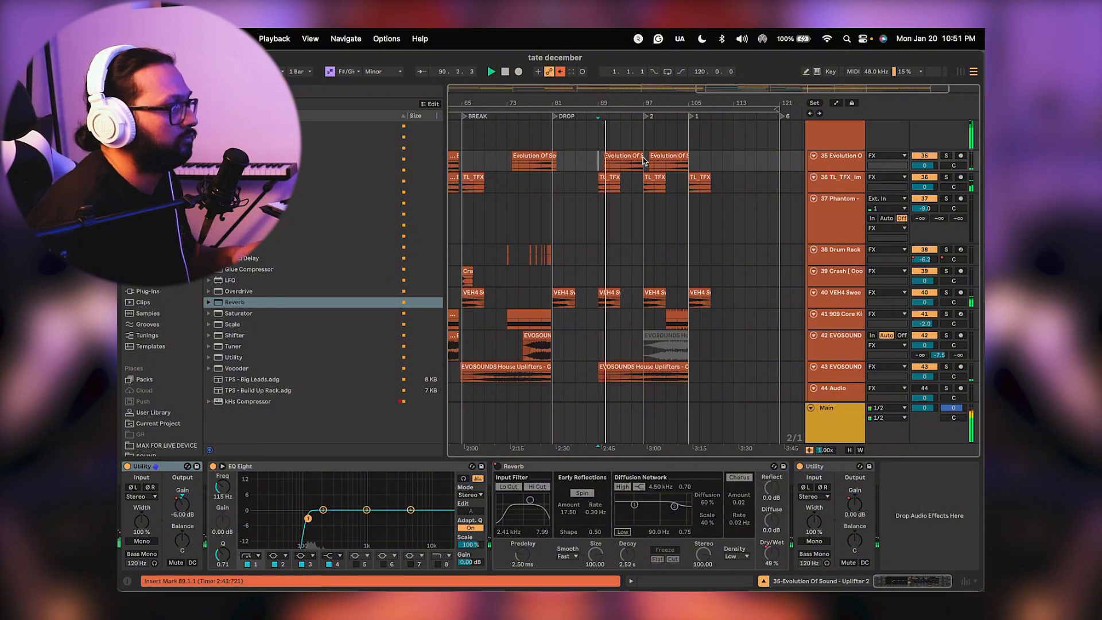
scroll(647, 172, "up", 3)
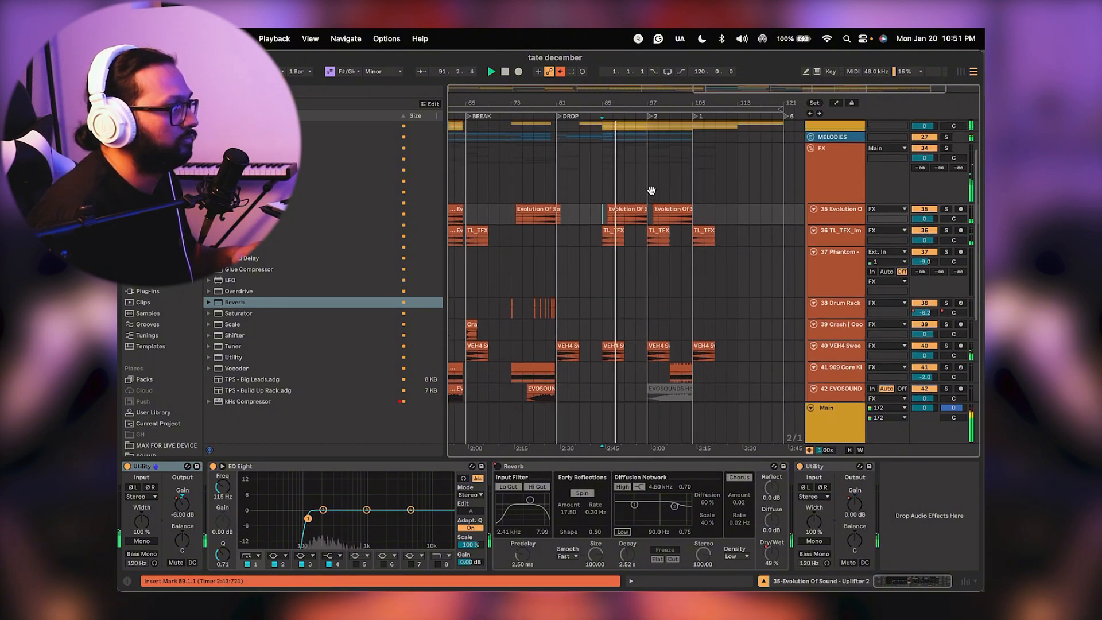
Deactivate the TL_TFX impact clip and the VEH4 sweep clip at bar 97 in the FX group.
scroll(651, 191, "up", 2)
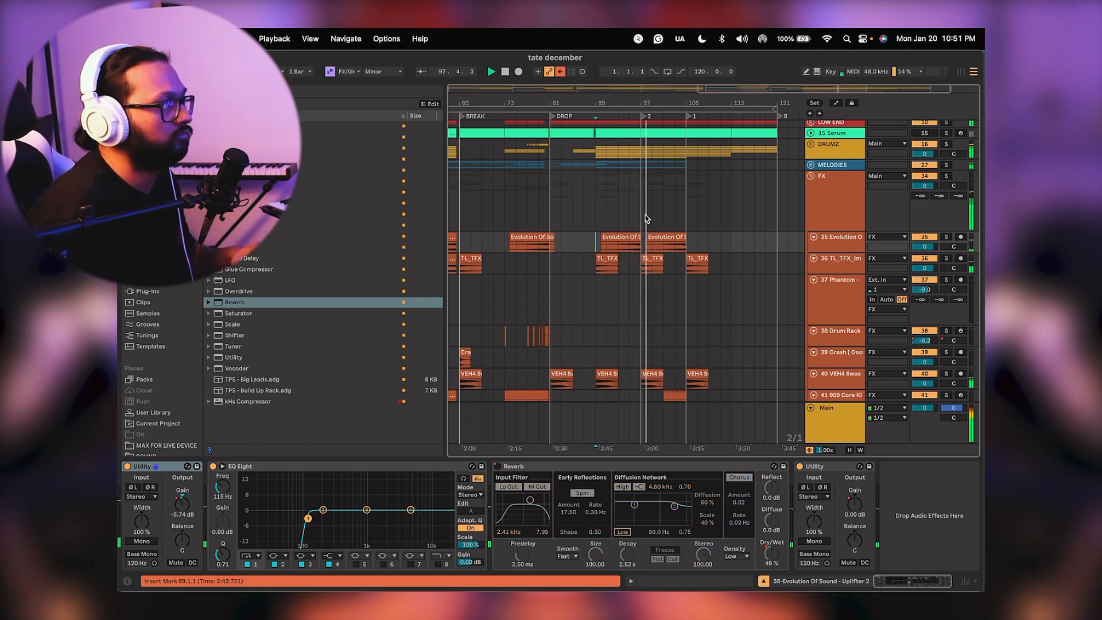
scroll(647, 235, "down", 1)
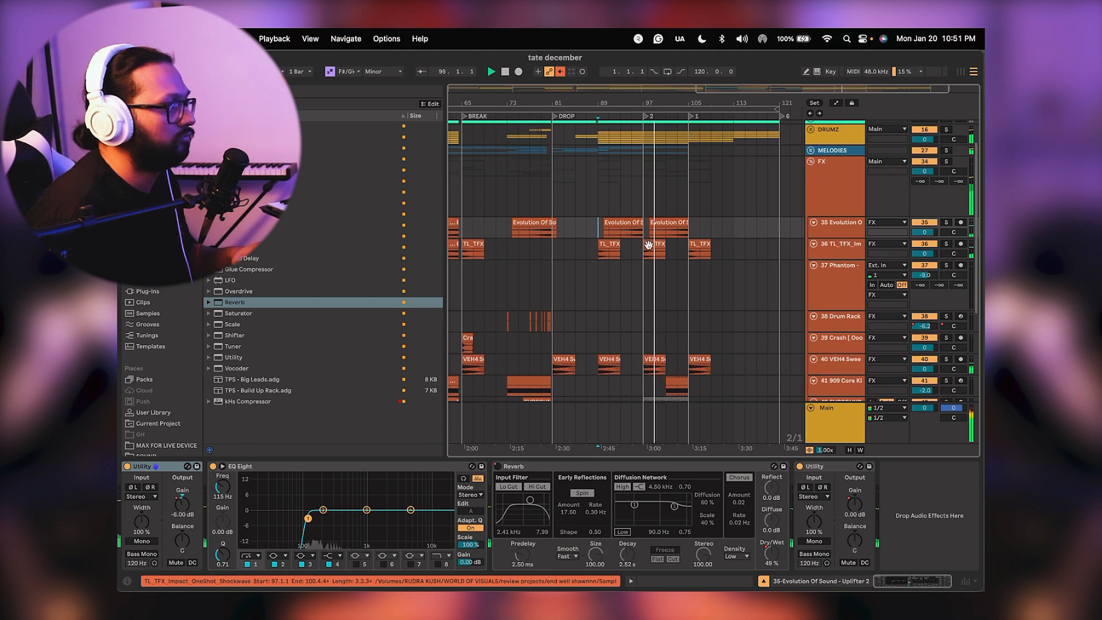
left_click(648, 245)
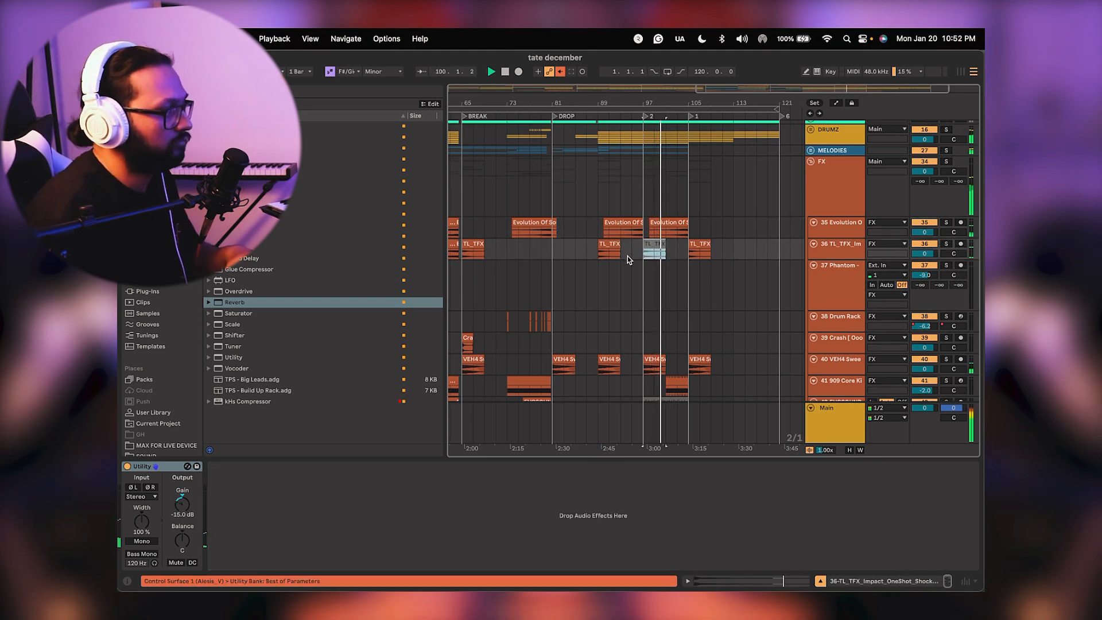
scroll(637, 264, "down", 3)
left_click(648, 325)
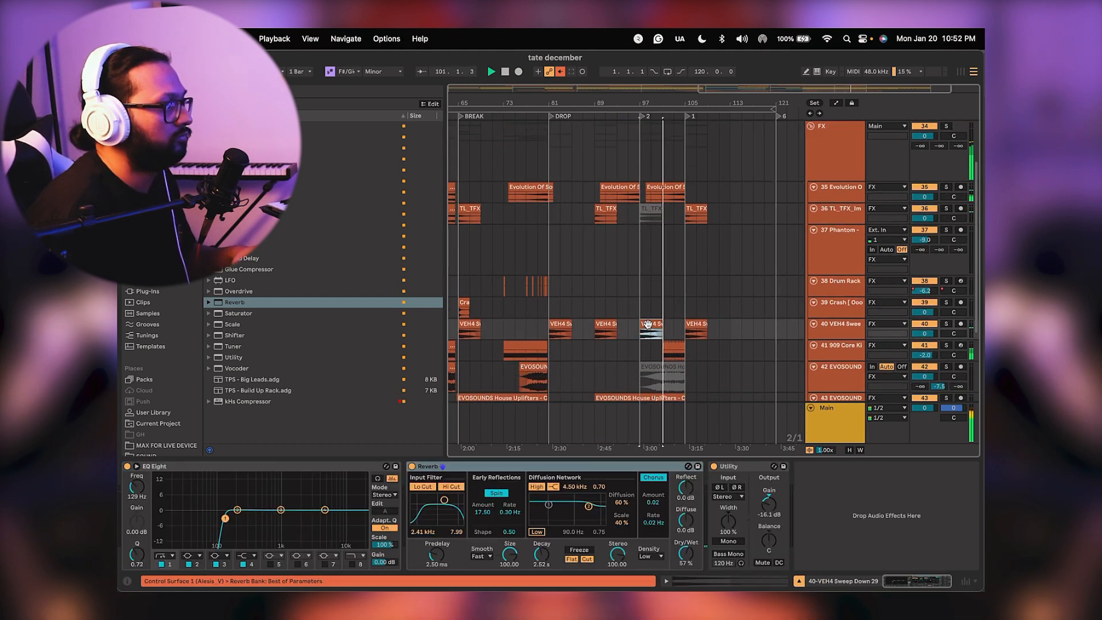
key("minus")
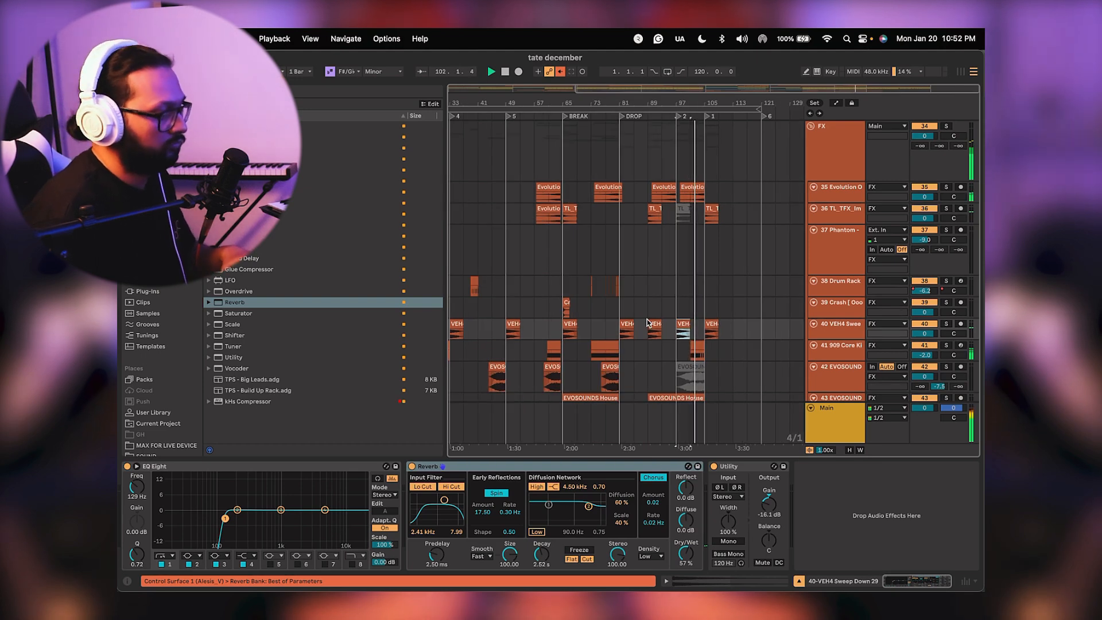
left_click(664, 259)
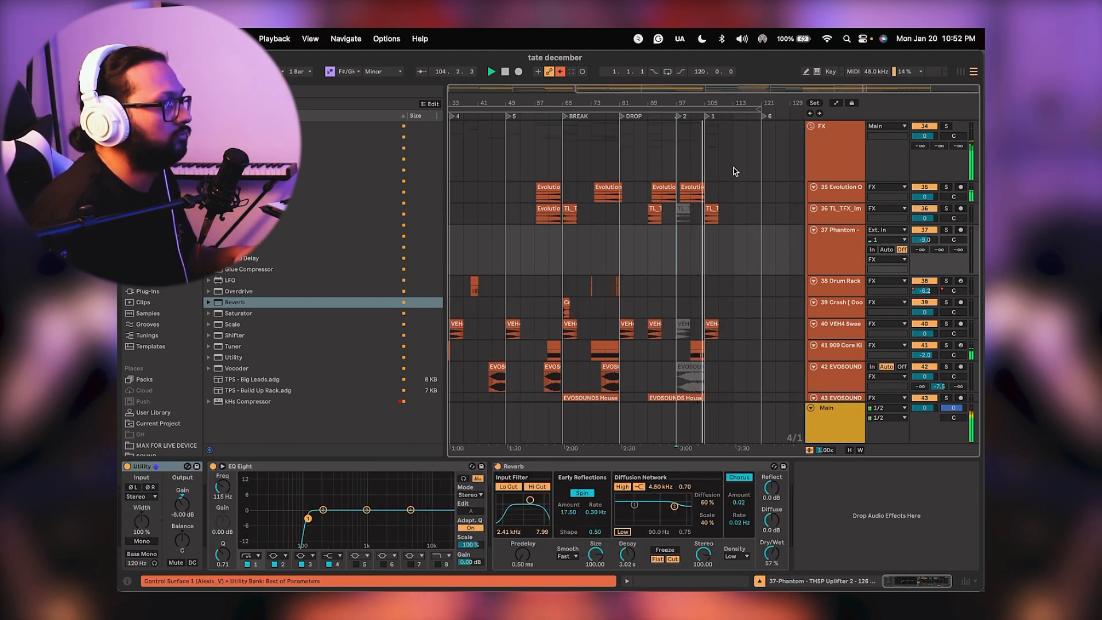
Fold the FX group to bring back the compact view of the whole arrangement.
scroll(733, 167, "down", 5)
scroll(733, 167, "up", 8)
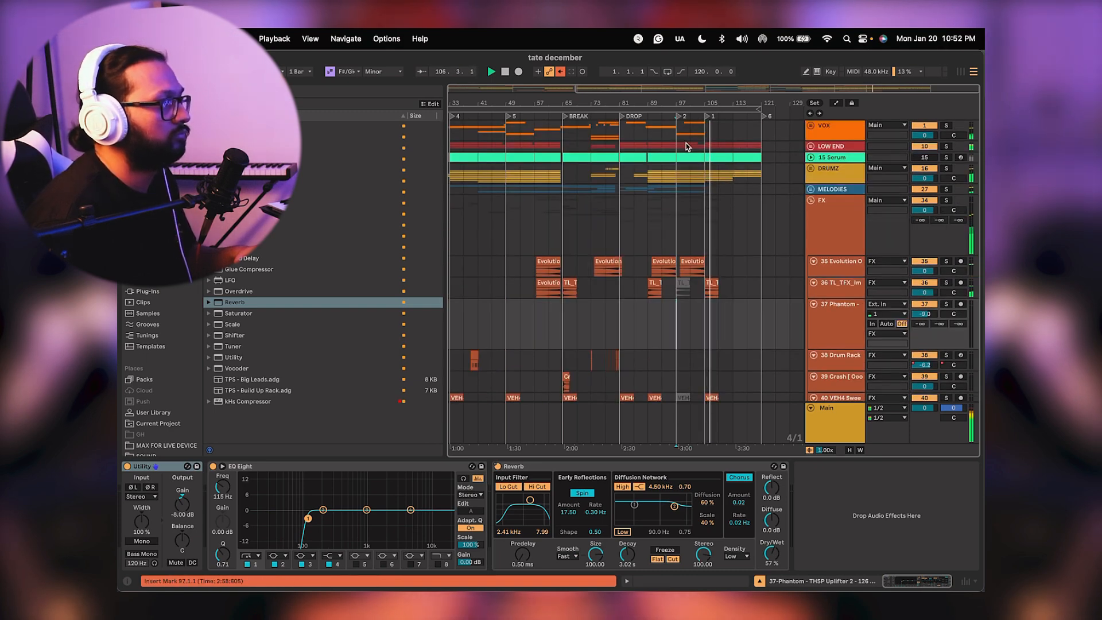
left_click(810, 201)
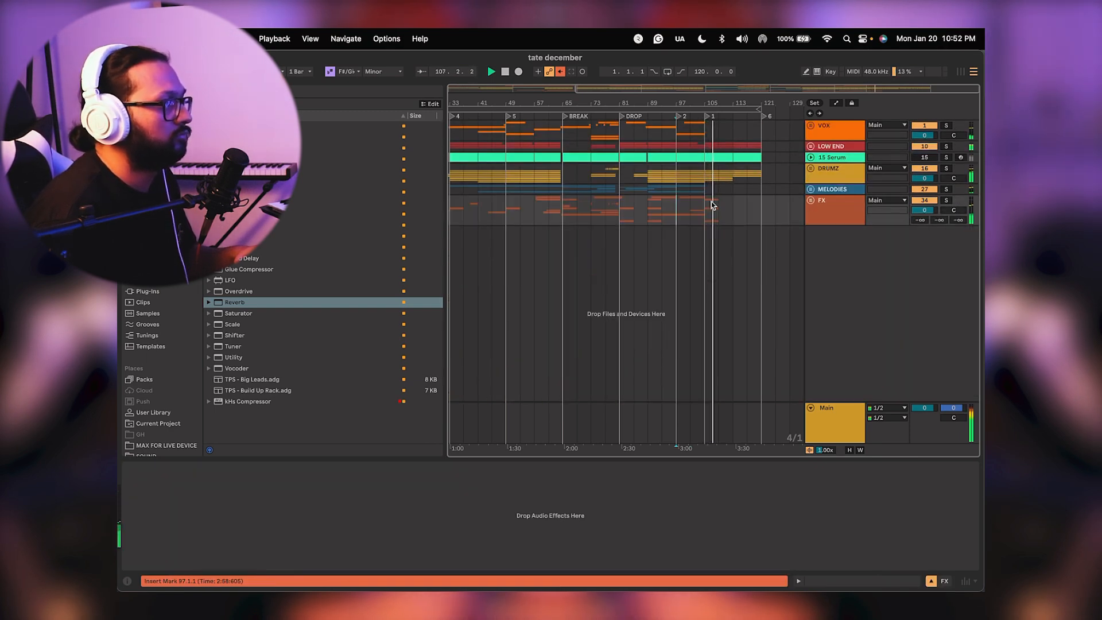
Add a locator at bar 113 in the ending section.
left_click(658, 252)
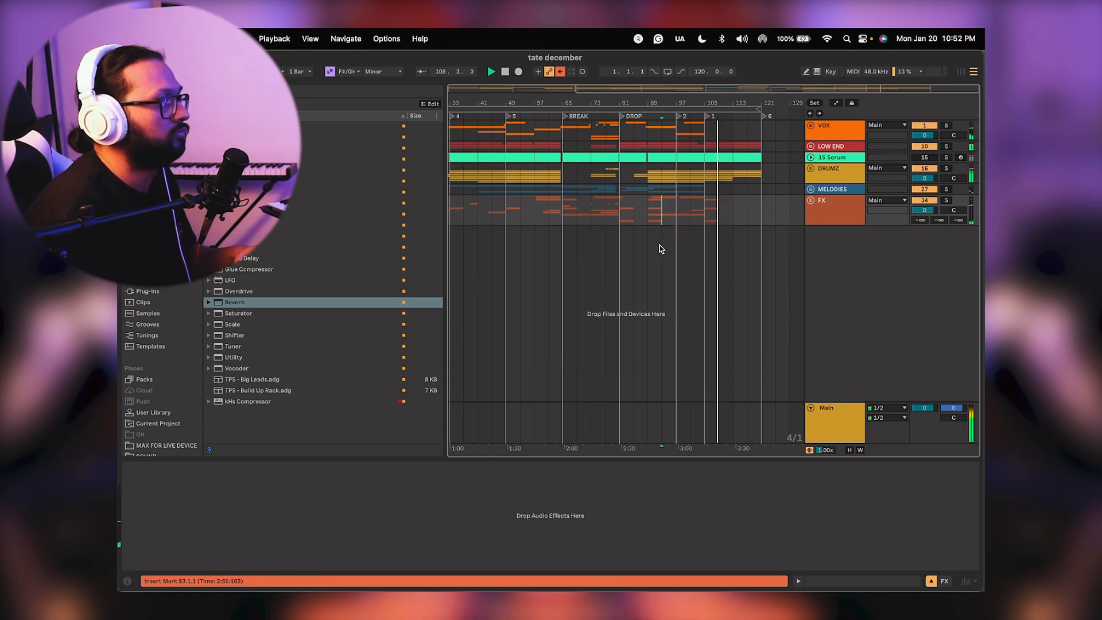
right_click(733, 120)
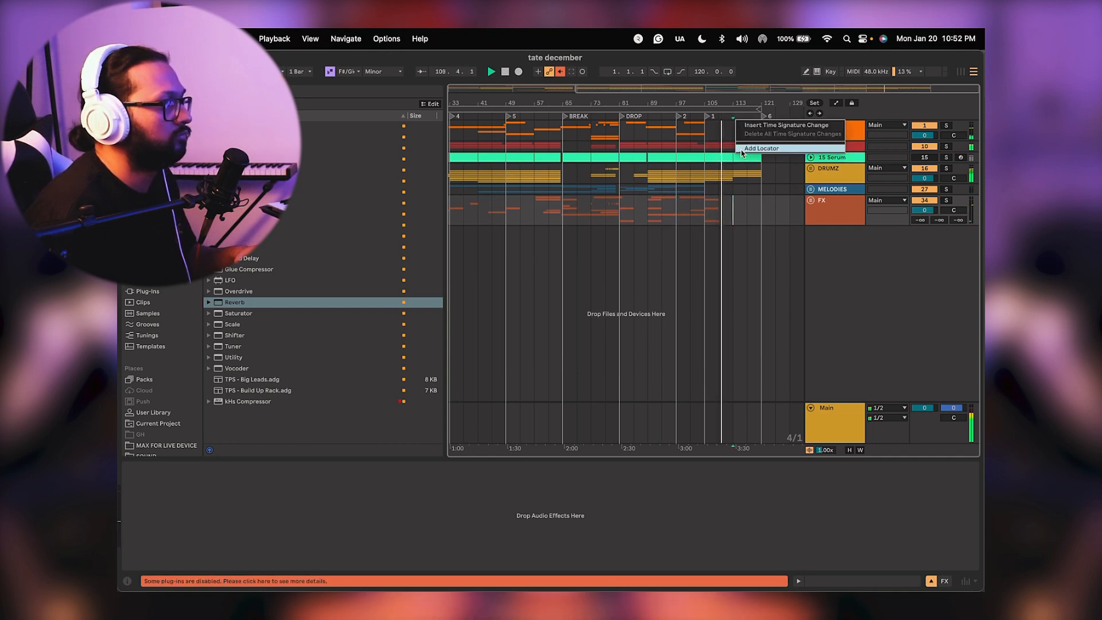
left_click(757, 149)
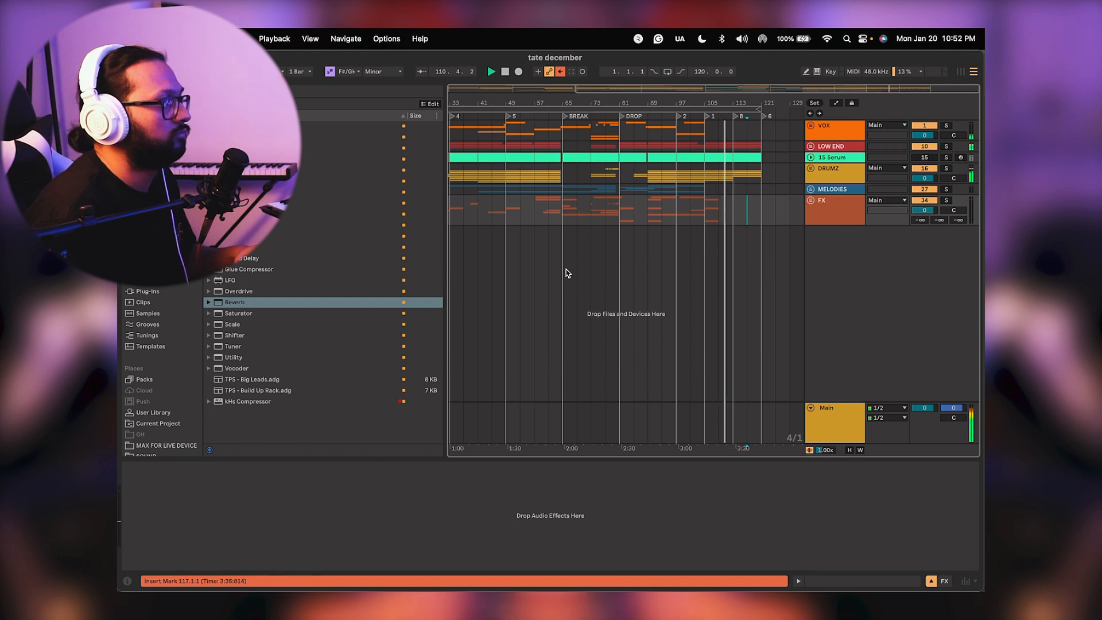